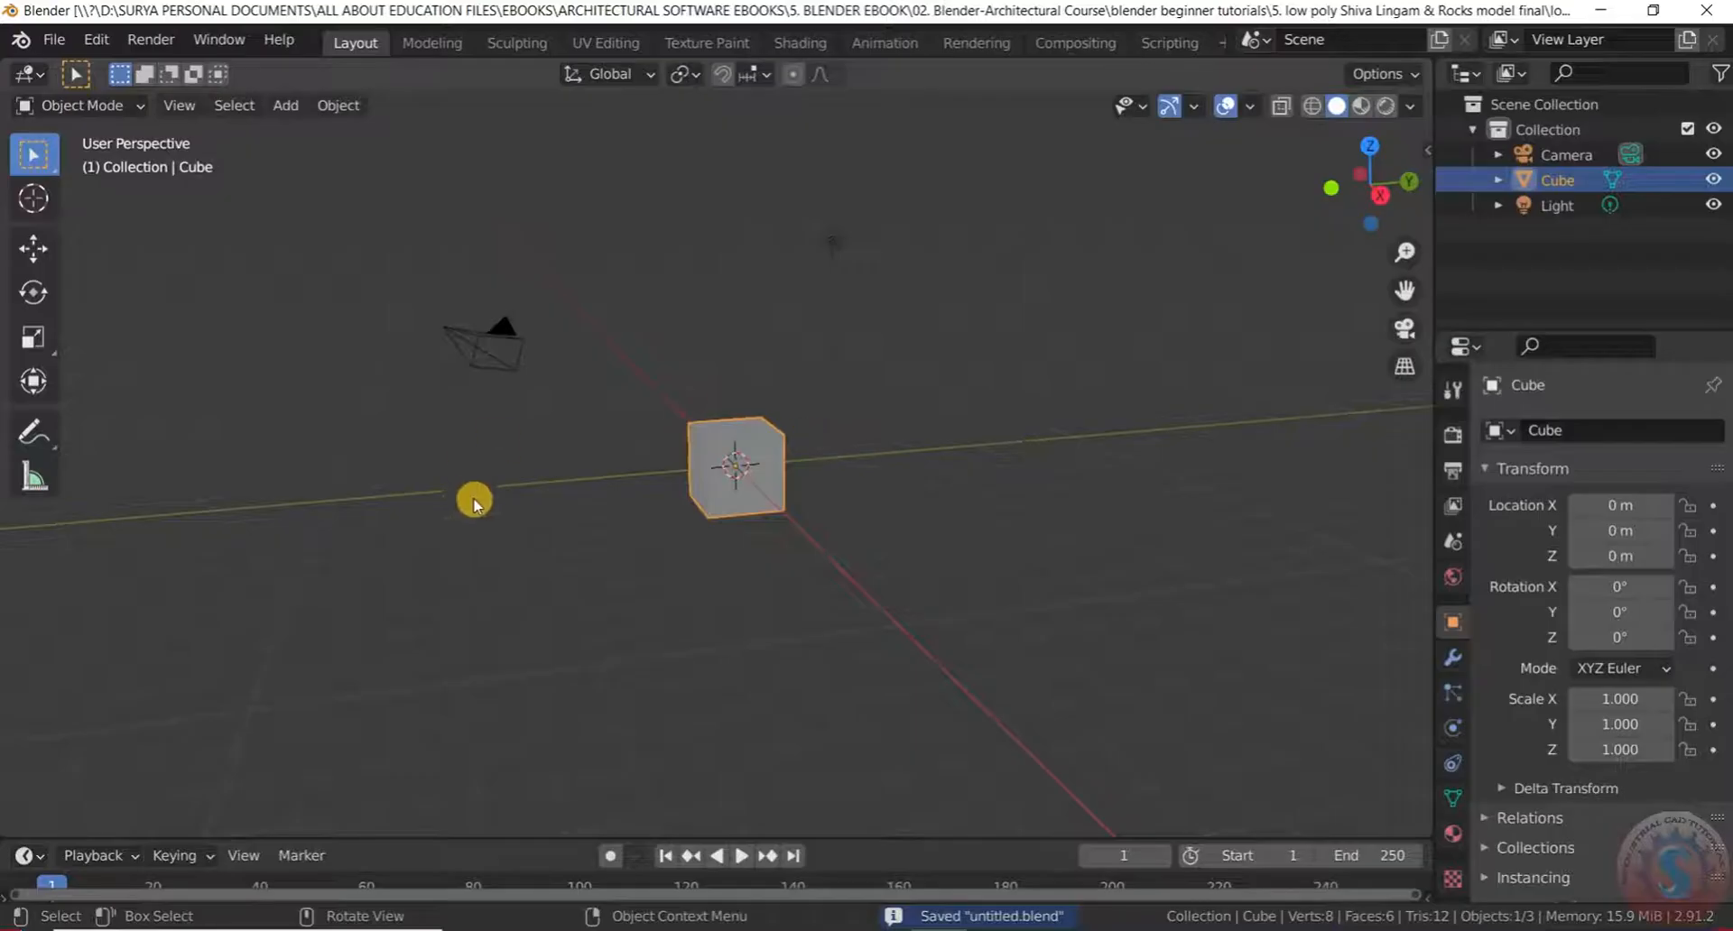
Orbit and zoom around the default cube, viewing it near-level and then from above
scroll(658, 414, "down", 2)
scroll(664, 442, "up", 3)
middle_click_drag(665, 441, 695, 553)
scroll(706, 489, "up", 4)
scroll(706, 489, "down", 4)
mouse_move(706, 459)
middle_mouse_down()
mouse_move(775, 381)
mouse_move(804, 498)
mouse_move(734, 464)
middle_mouse_up()
scroll(764, 494, "up", 2)
scroll(747, 491, "down", 4)
scroll(734, 464, "up", 4)
scroll(704, 492, "up", 4)
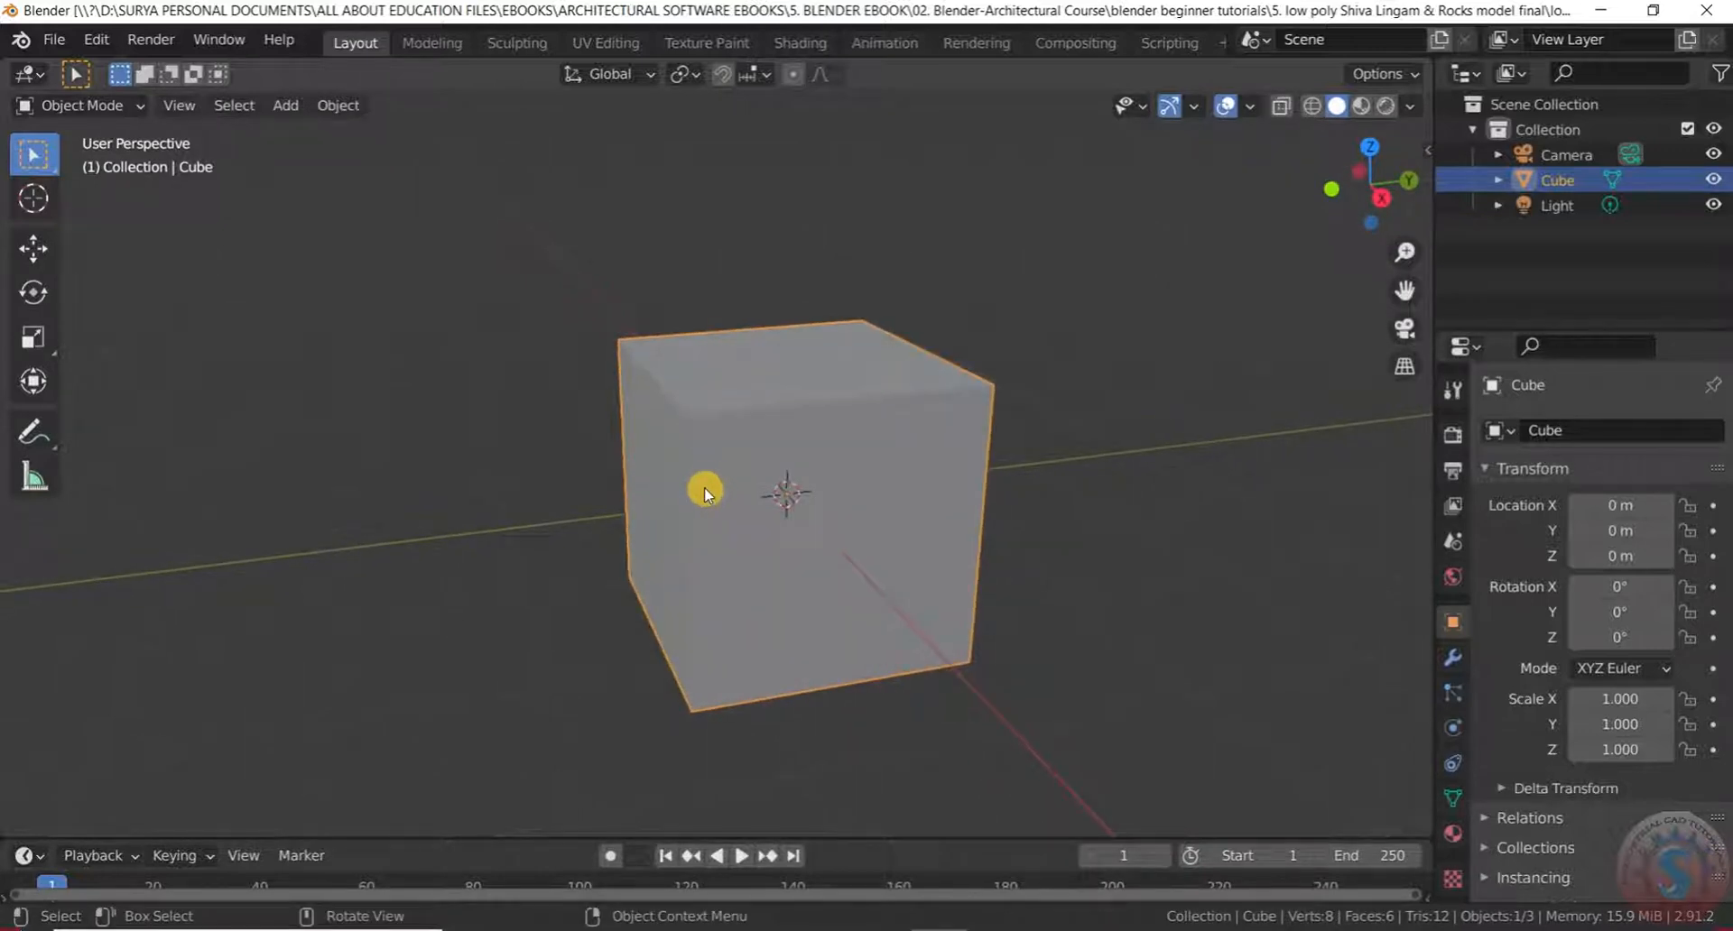
scroll(706, 483, "down", 5)
scroll(710, 477, "up", 1)
scroll(758, 457, "down", 3)
scroll(762, 457, "up", 3)
middle_click_drag(804, 457, 855, 388)
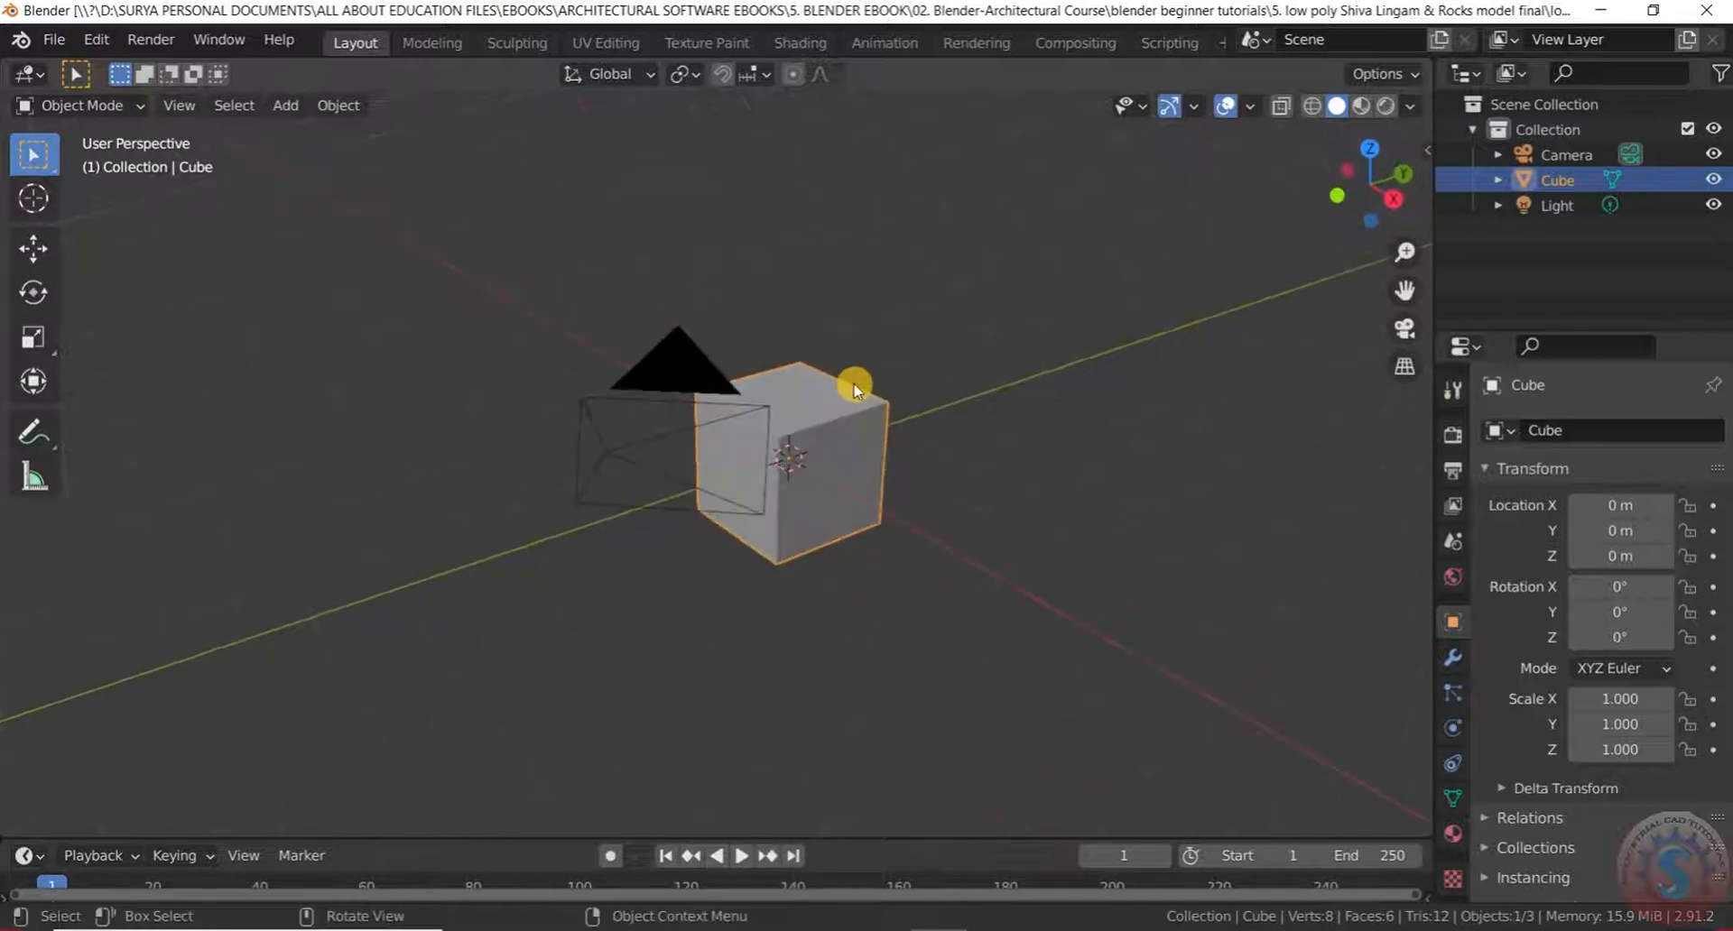
scroll(823, 541, "up", 4)
scroll(828, 473, "down", 3)
Keep orbiting around the cube from the sides, then bring up the File menu
middle_click_drag(828, 475, 725, 501)
scroll(736, 465, "up", 4)
scroll(743, 462, "down", 3)
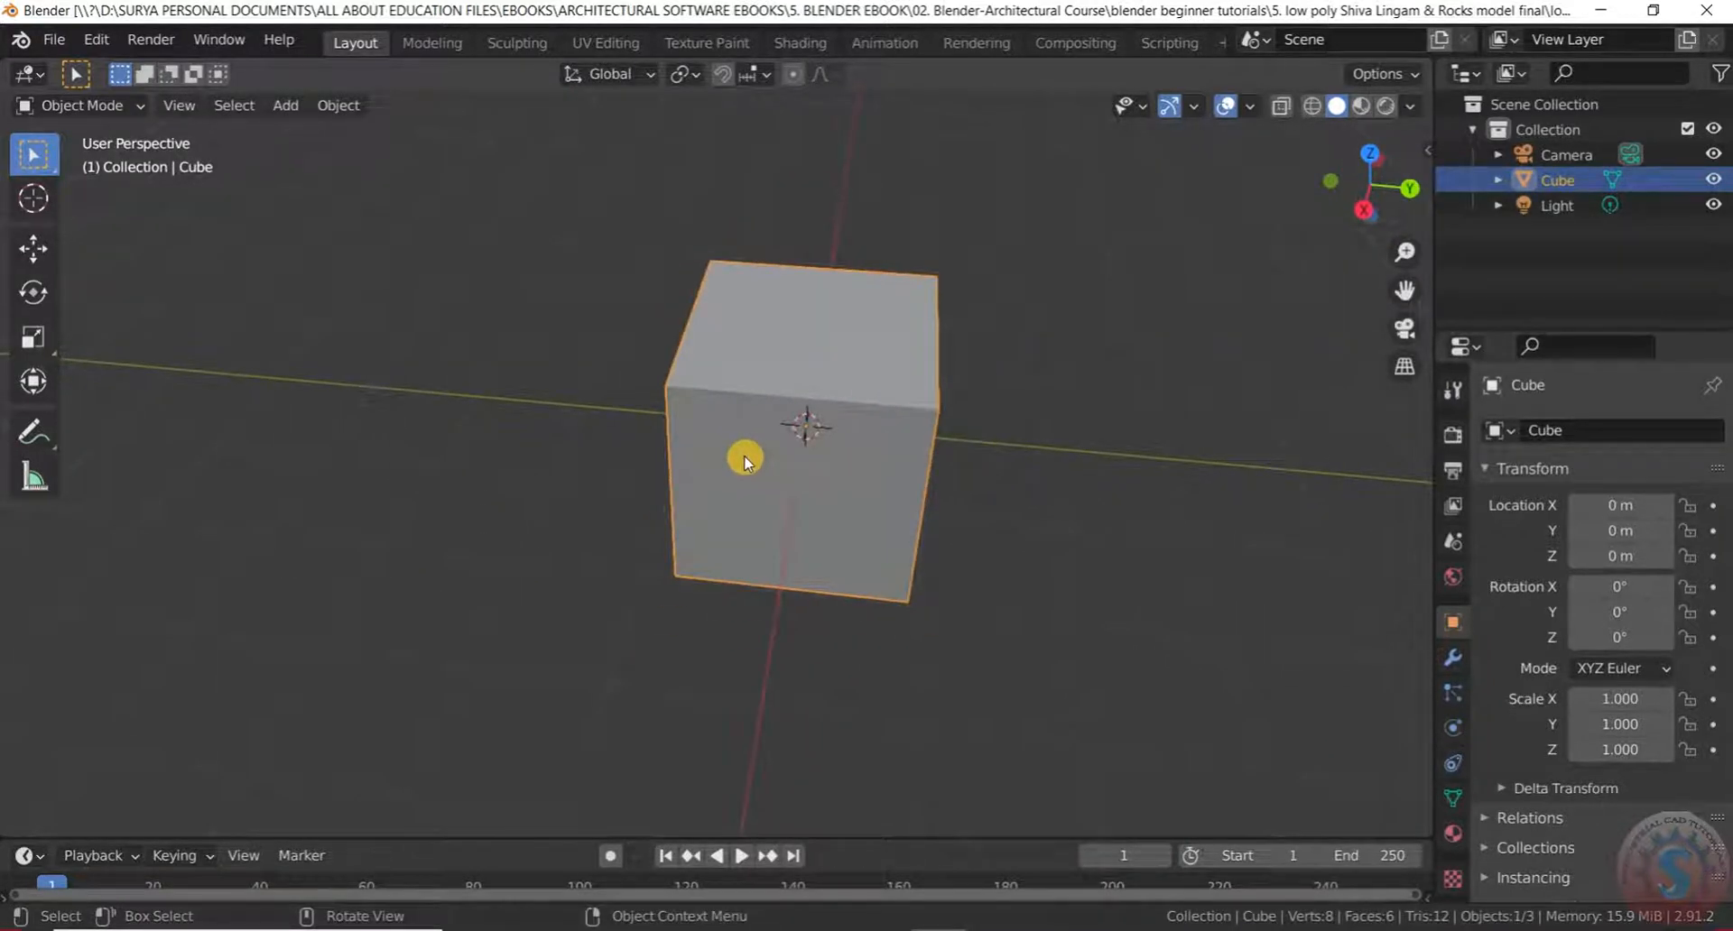
scroll(744, 462, "down", 4)
scroll(738, 454, "up", 2)
middle_click_drag(742, 448, 890, 394)
scroll(882, 402, "down", 2)
scroll(877, 408, "up", 3)
scroll(876, 408, "up", 4)
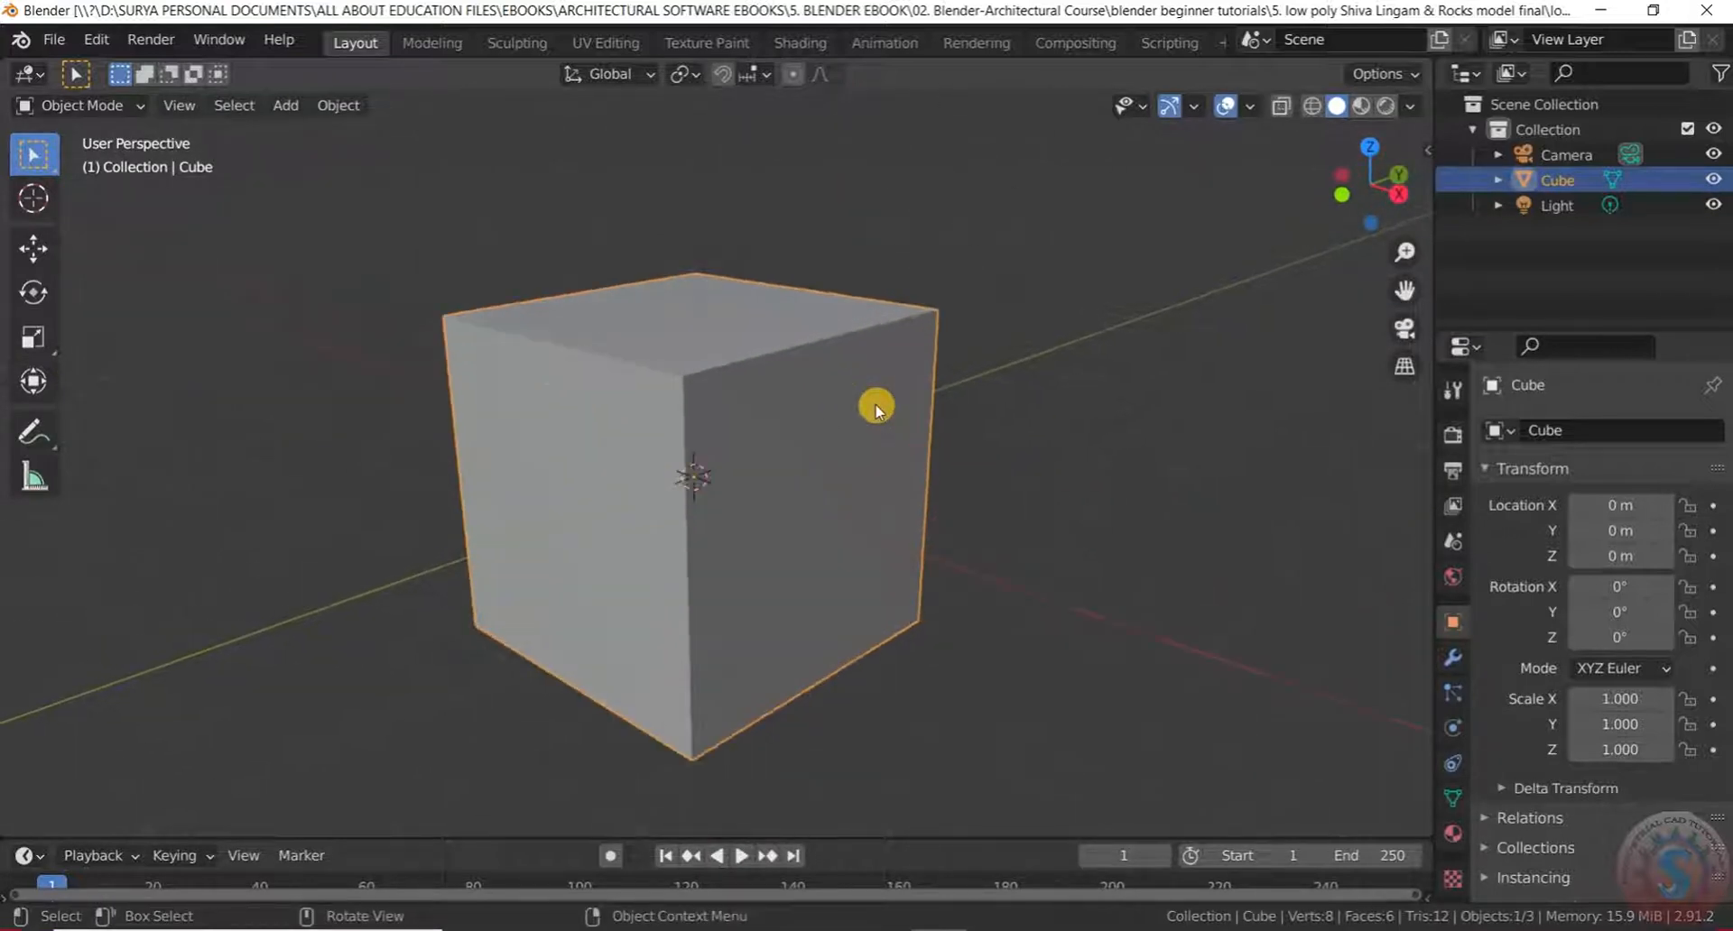
scroll(876, 408, "down", 5)
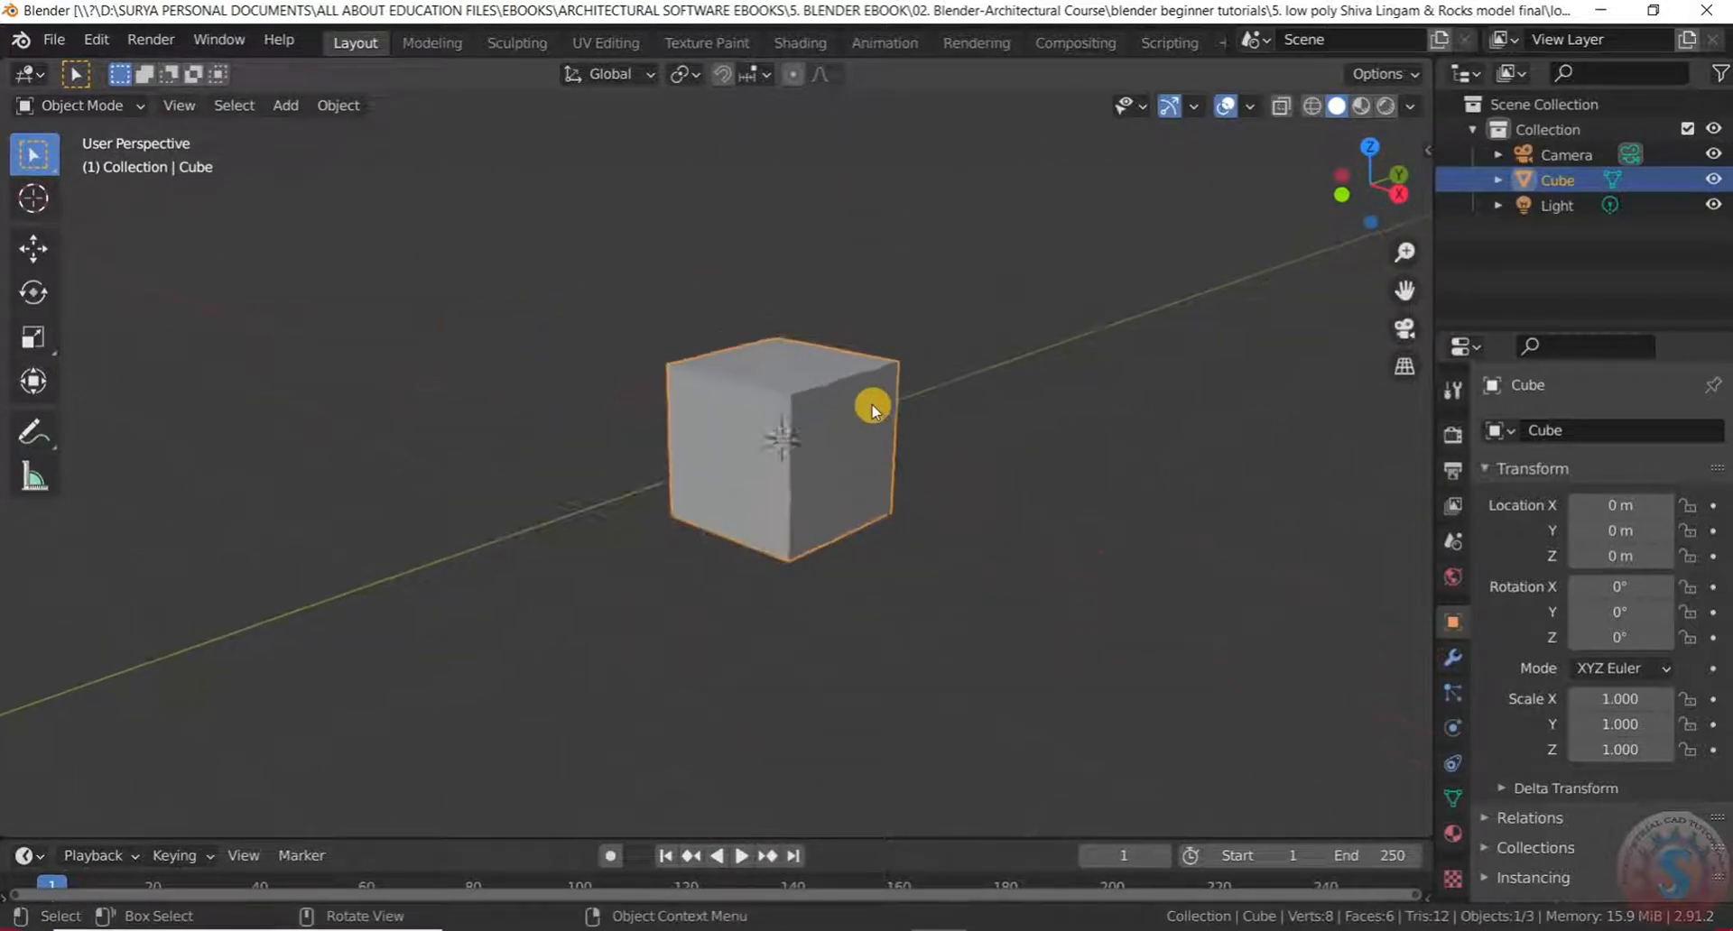
scroll(874, 406, "up", 2)
scroll(871, 407, "down", 4)
scroll(869, 406, "down", 4)
scroll(866, 400, "up", 3)
middle_click_drag(866, 398, 499, 413)
scroll(816, 391, "up", 3)
scroll(832, 414, "down", 6)
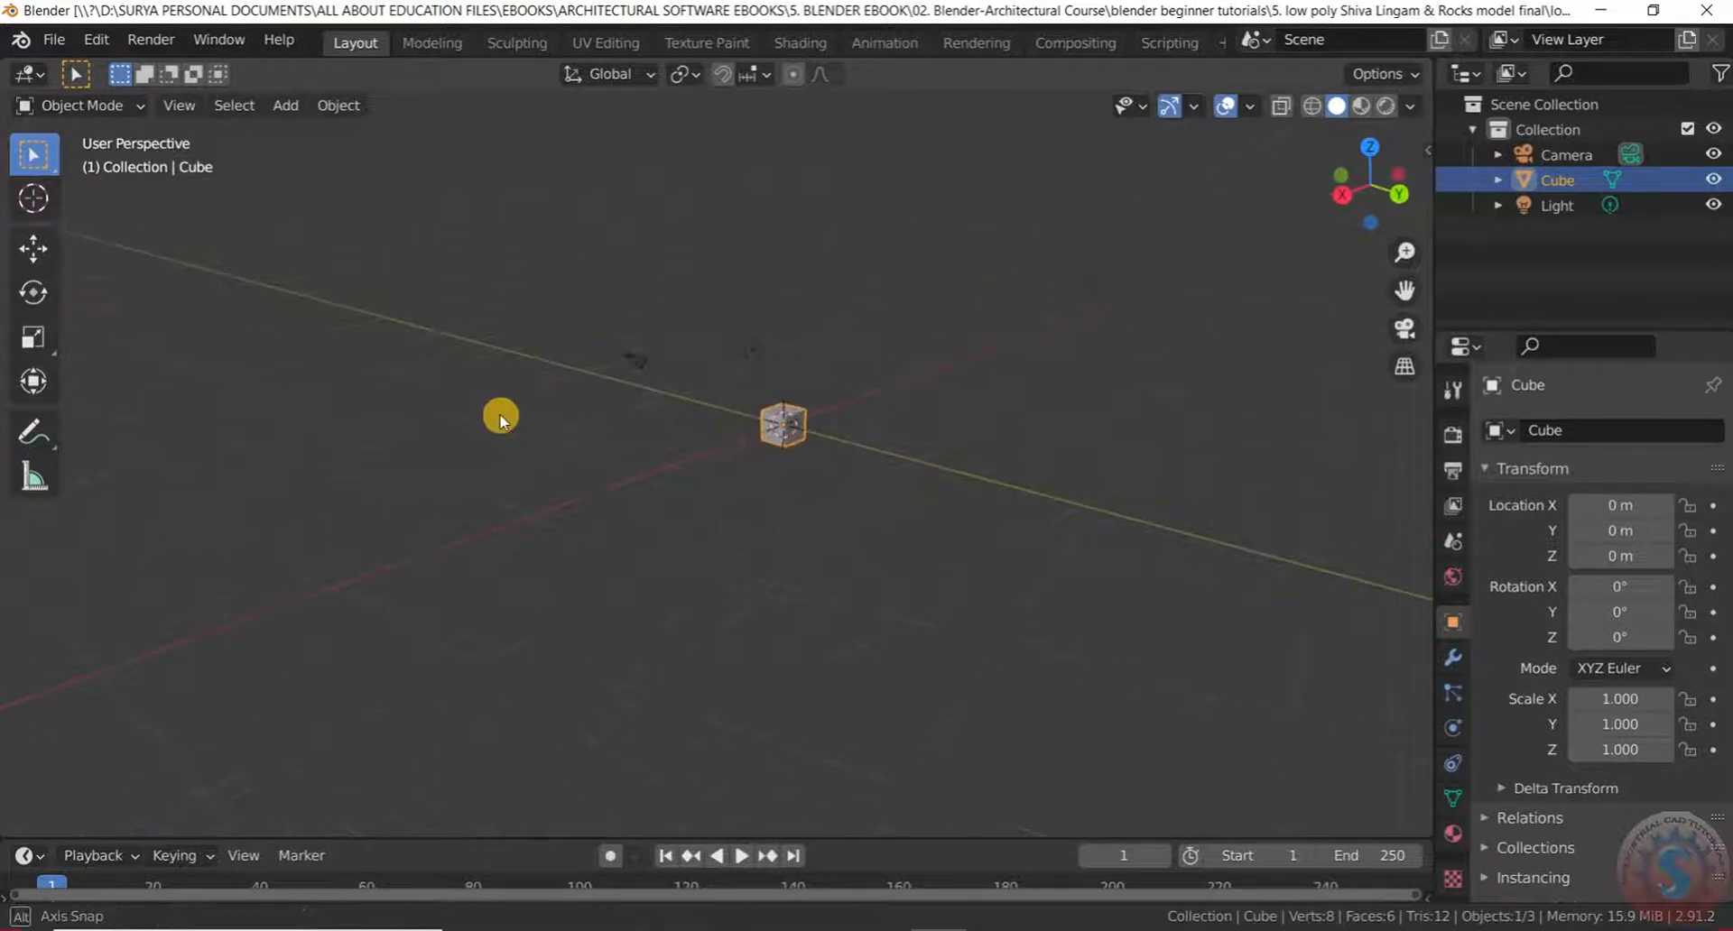
scroll(700, 333, "up", 2)
middle_click_drag(701, 333, 961, 361)
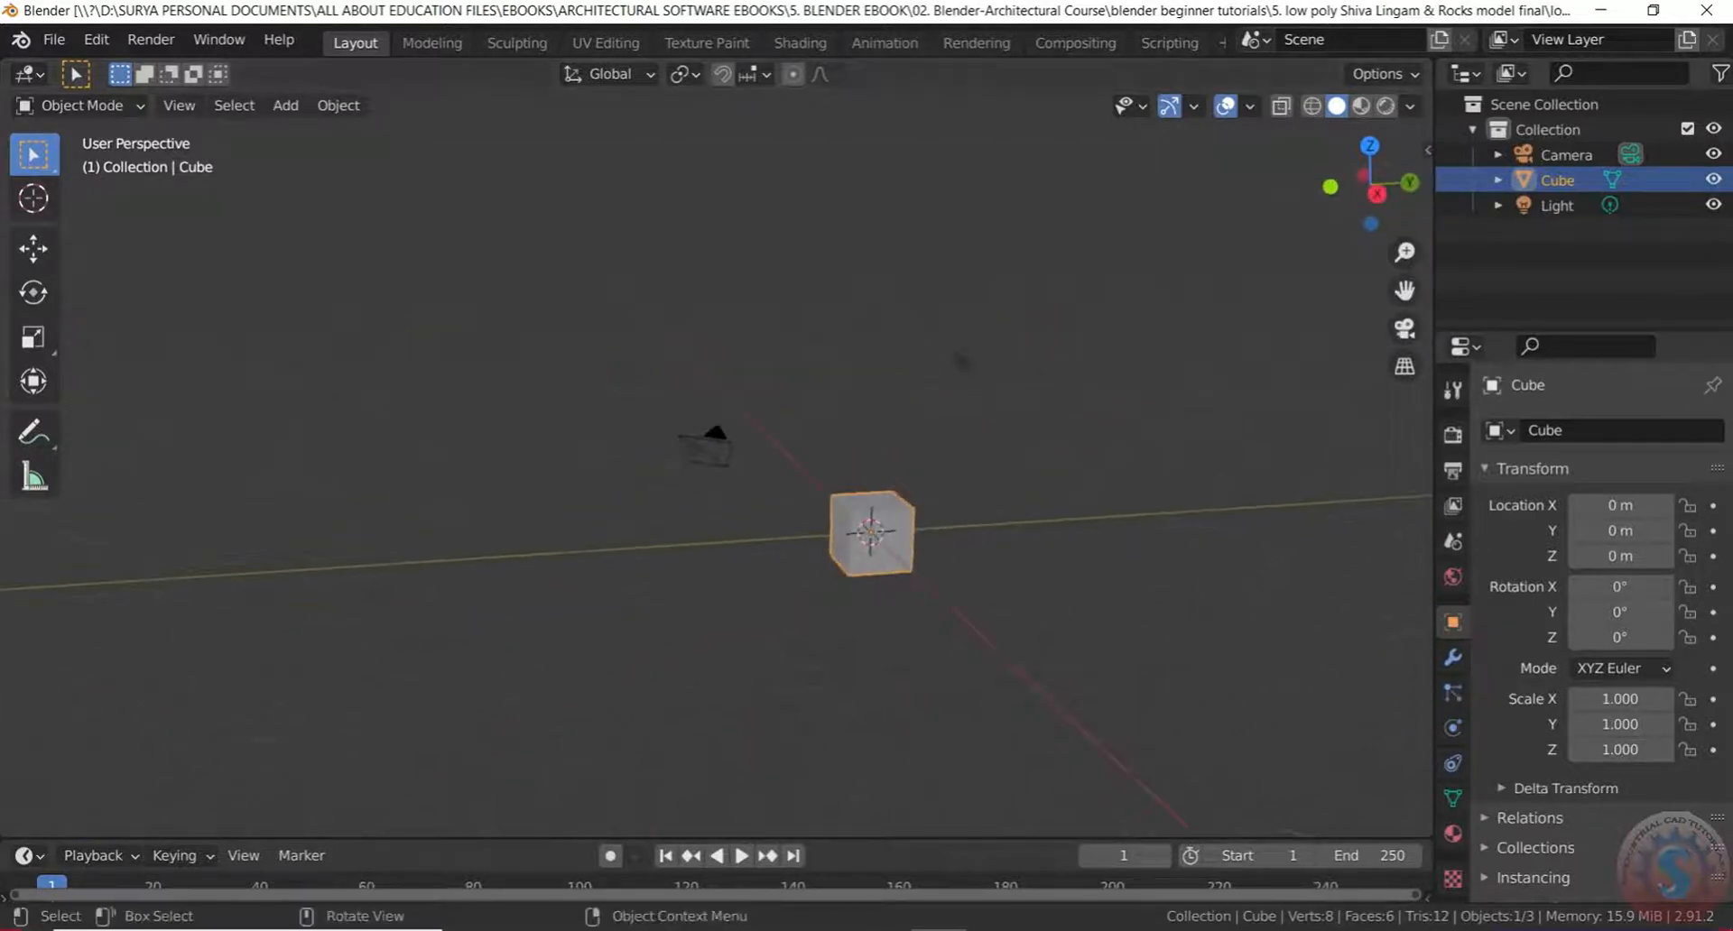
left_click(56, 40)
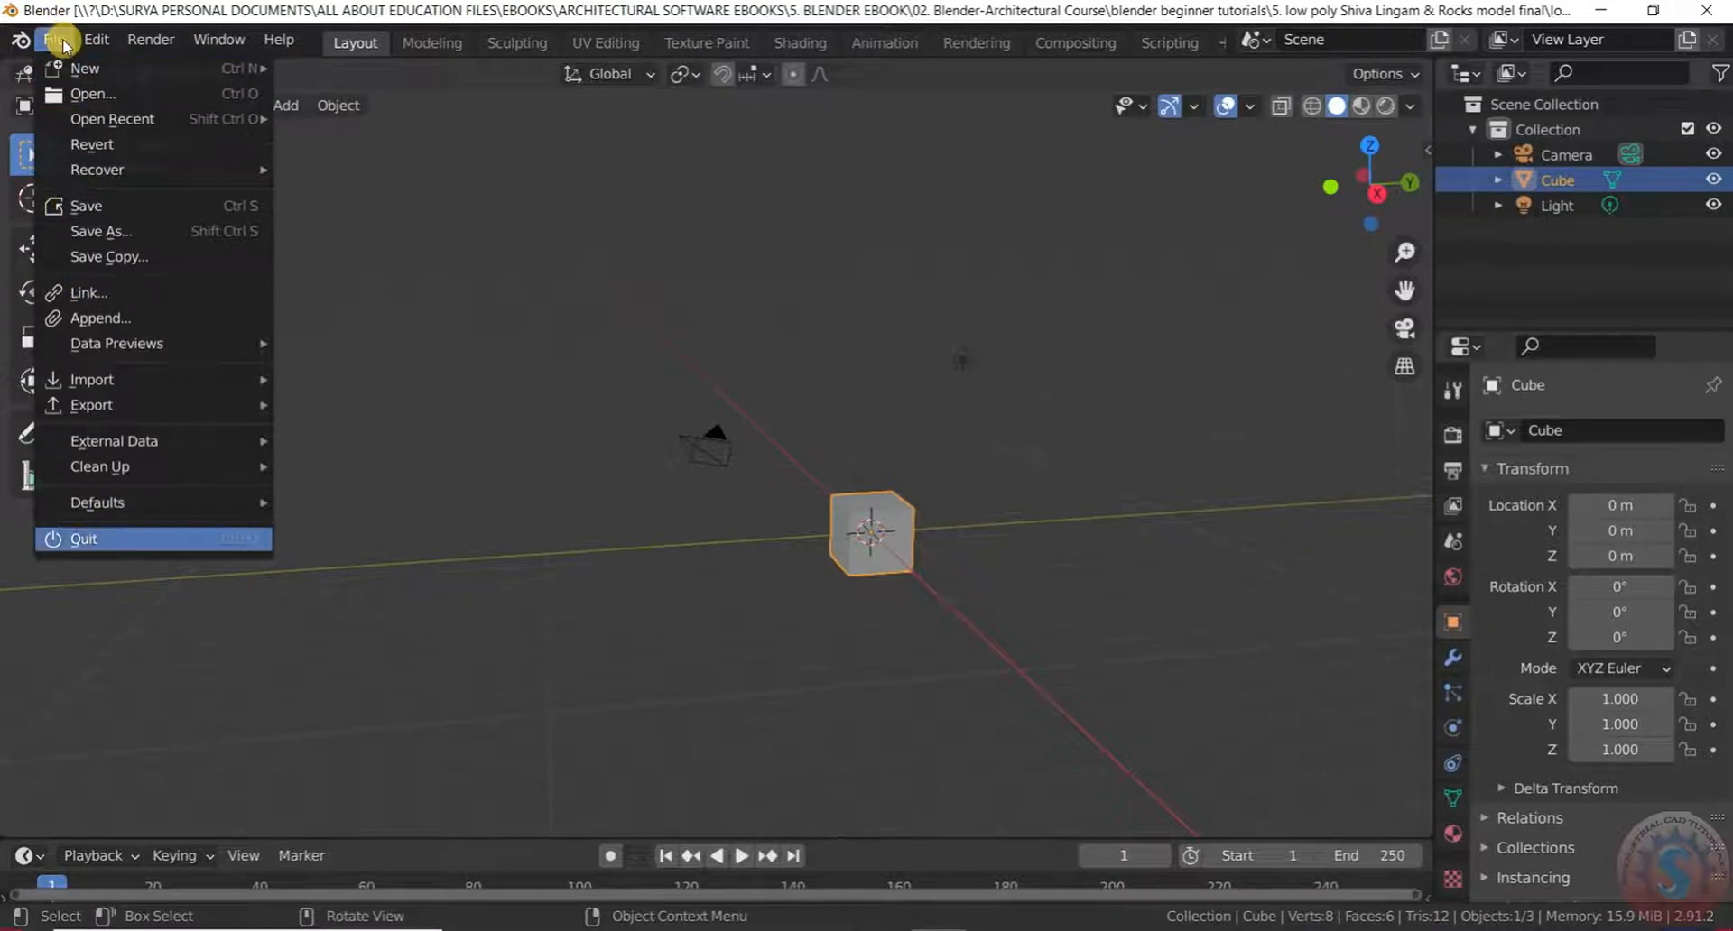
Save the scene as untitled.blend from the File menu
left_click(61, 42)
left_click(60, 42)
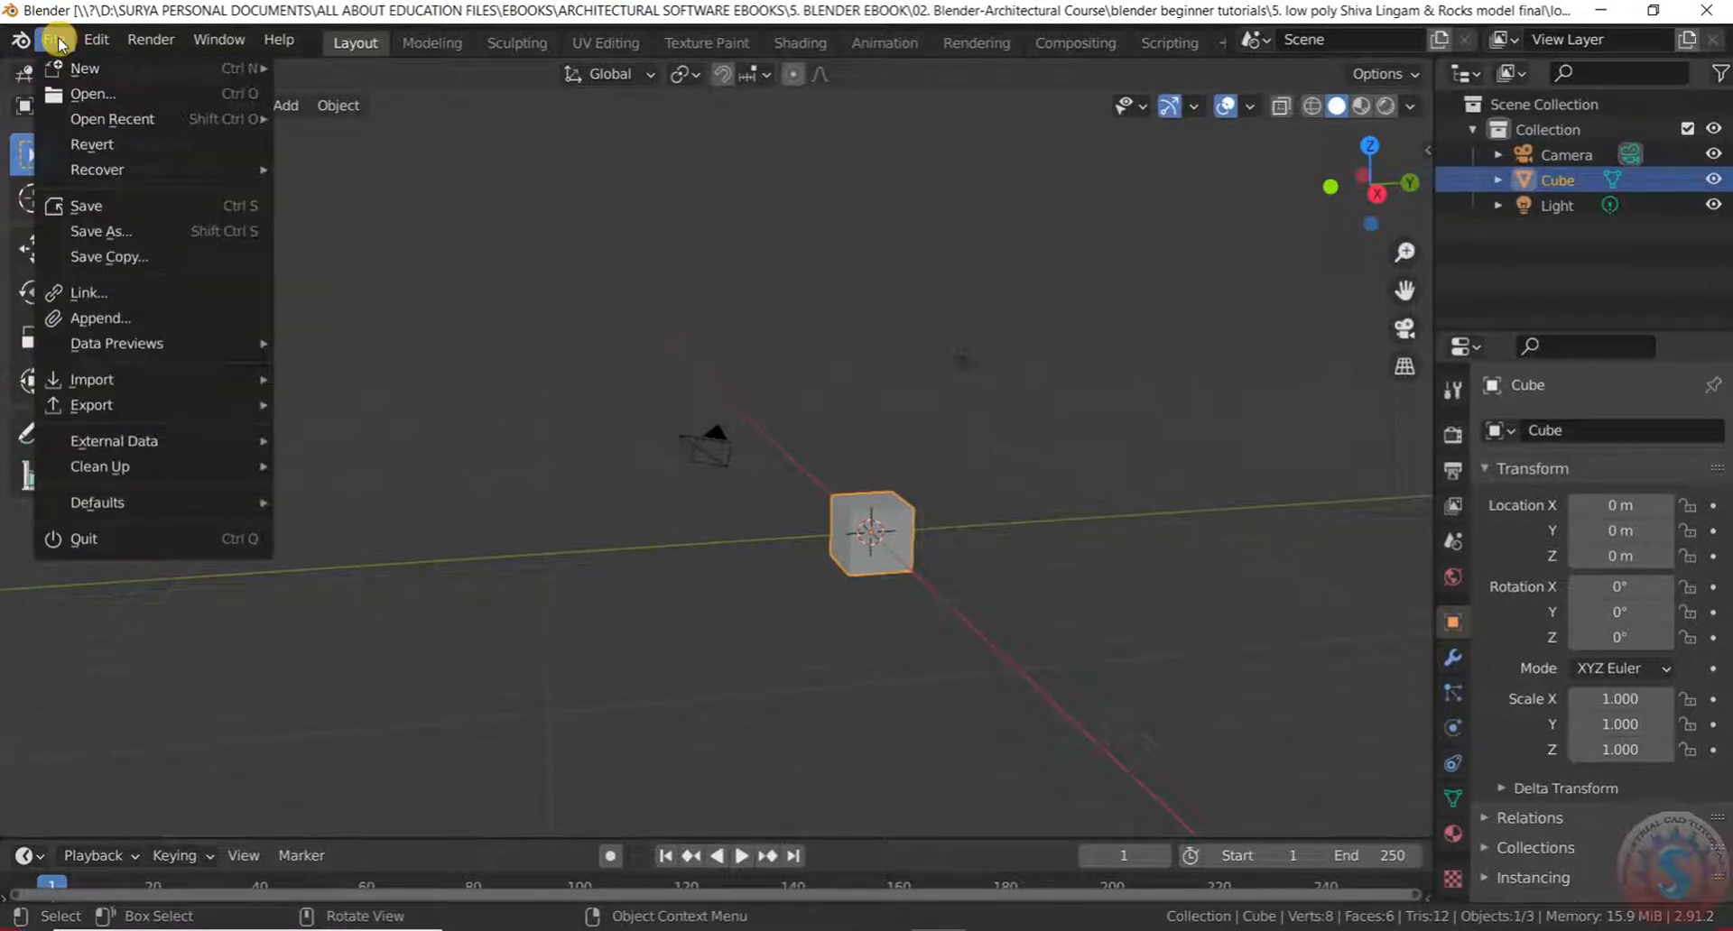
left_click(80, 206)
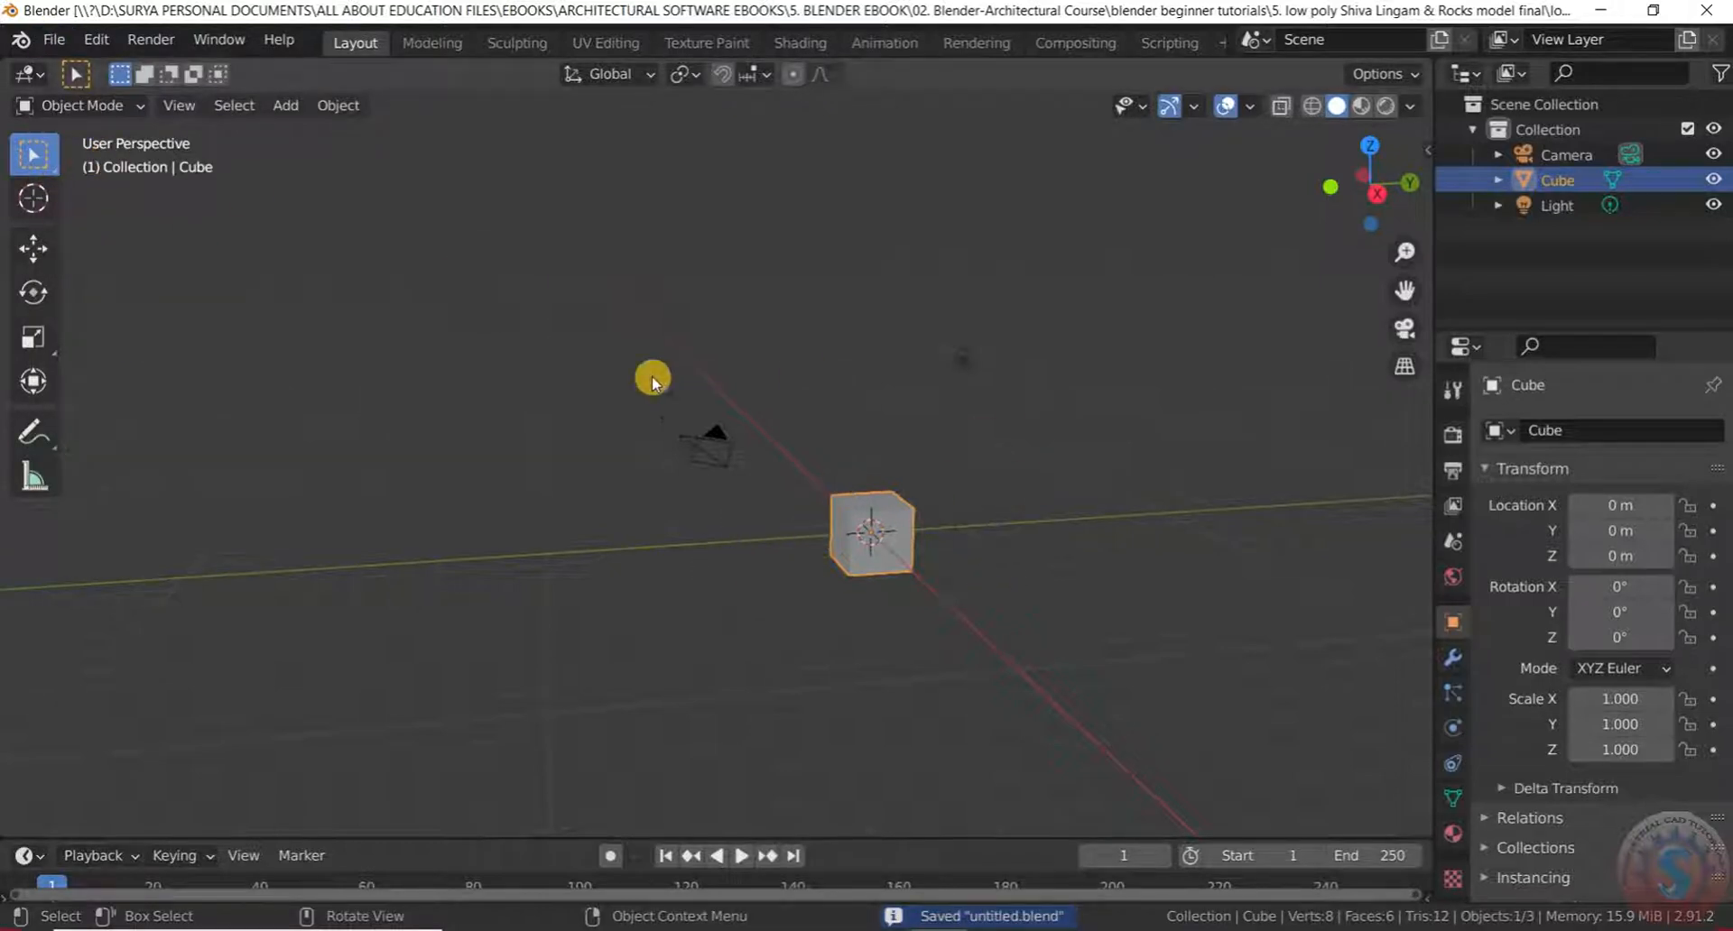
scroll(1036, 544, "up", 2)
mouse_move(844, 520)
middle_mouse_down()
mouse_move(820, 484)
mouse_move(885, 522)
mouse_move(848, 539)
middle_mouse_up()
Select the cube and move it straight up along Z to 1 m
left_click(823, 522)
left_click(843, 592)
left_click(820, 506)
key("g")
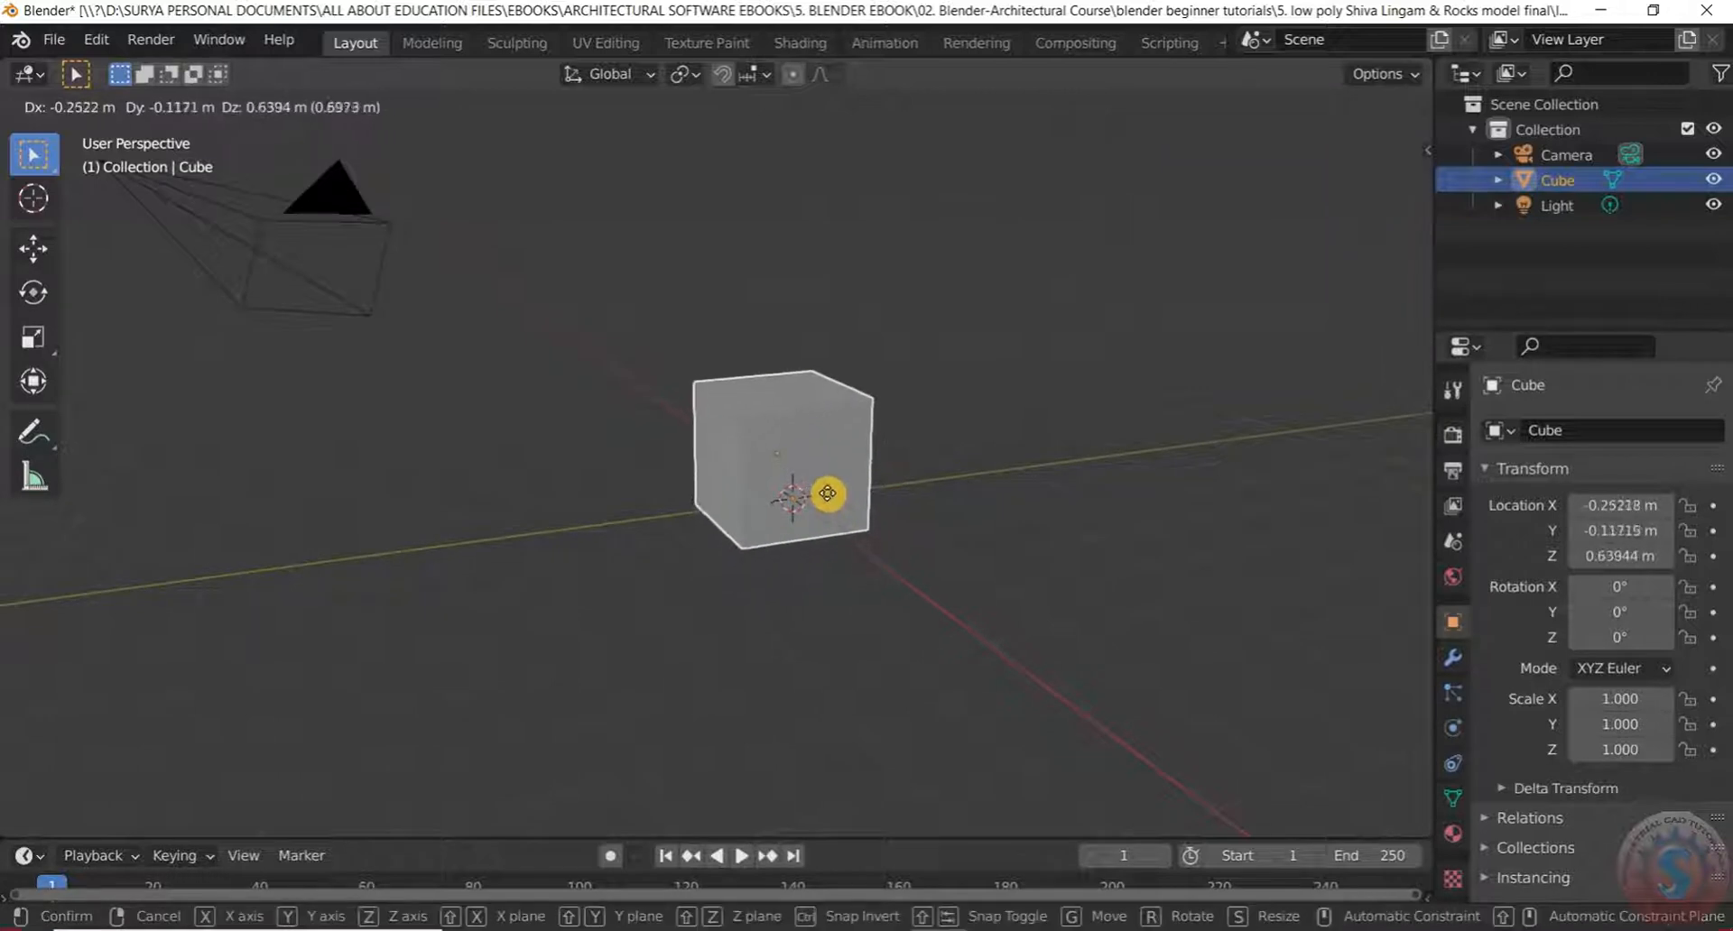
key("x")
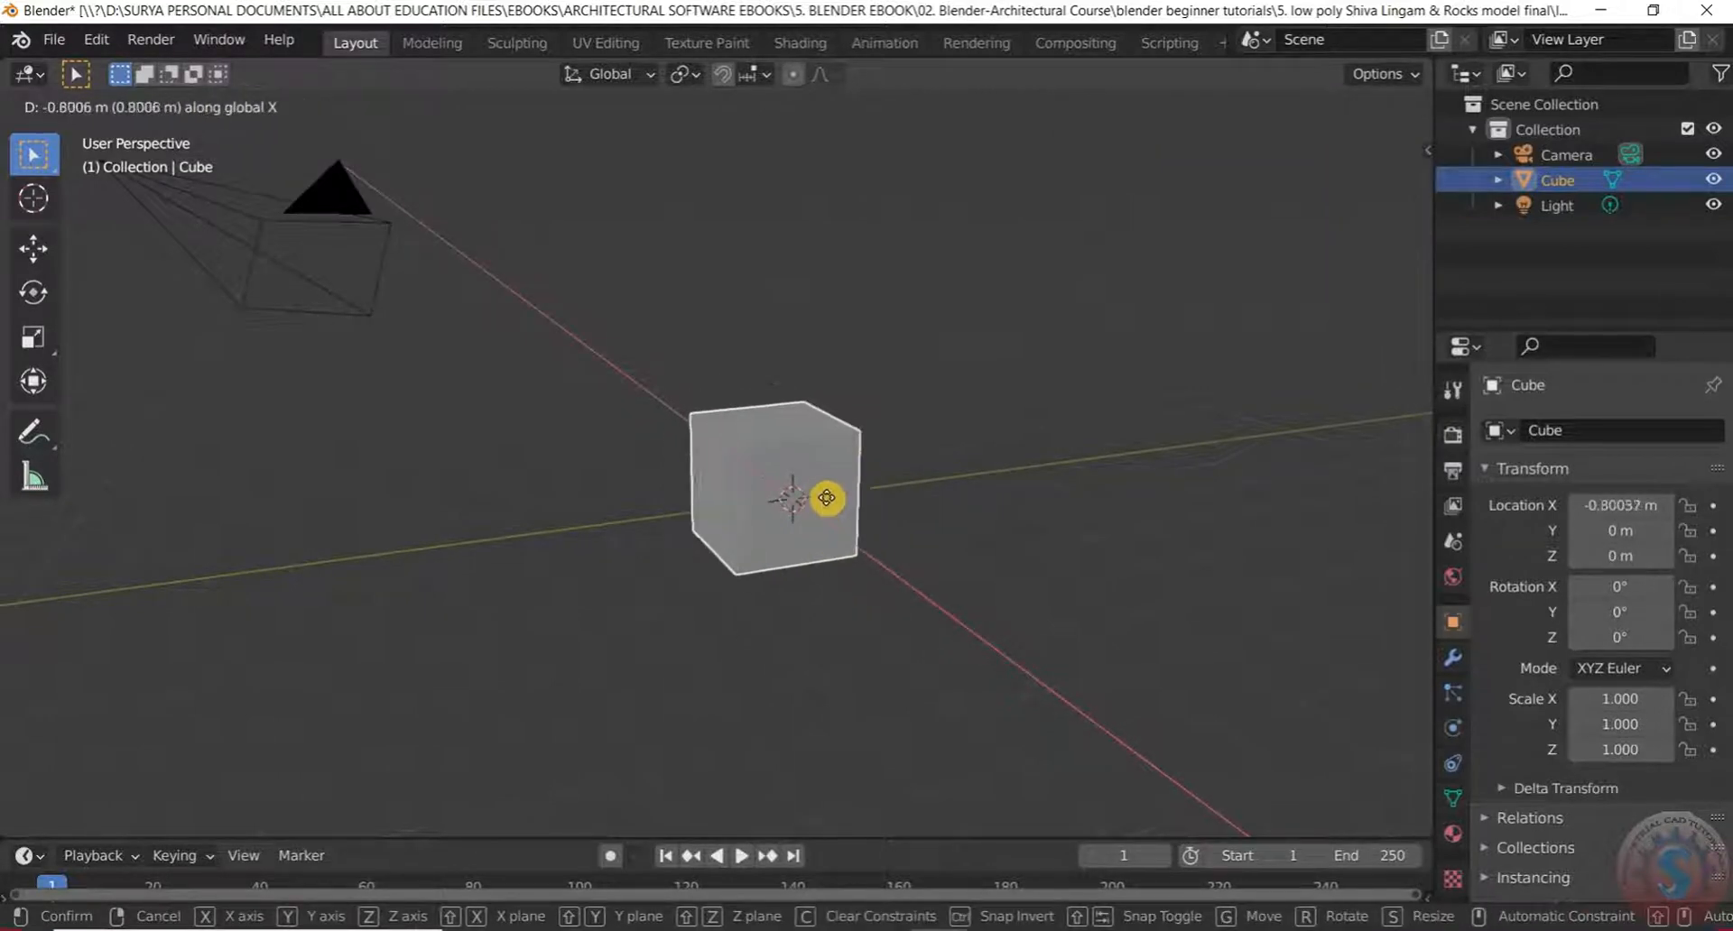
key("y")
key("z")
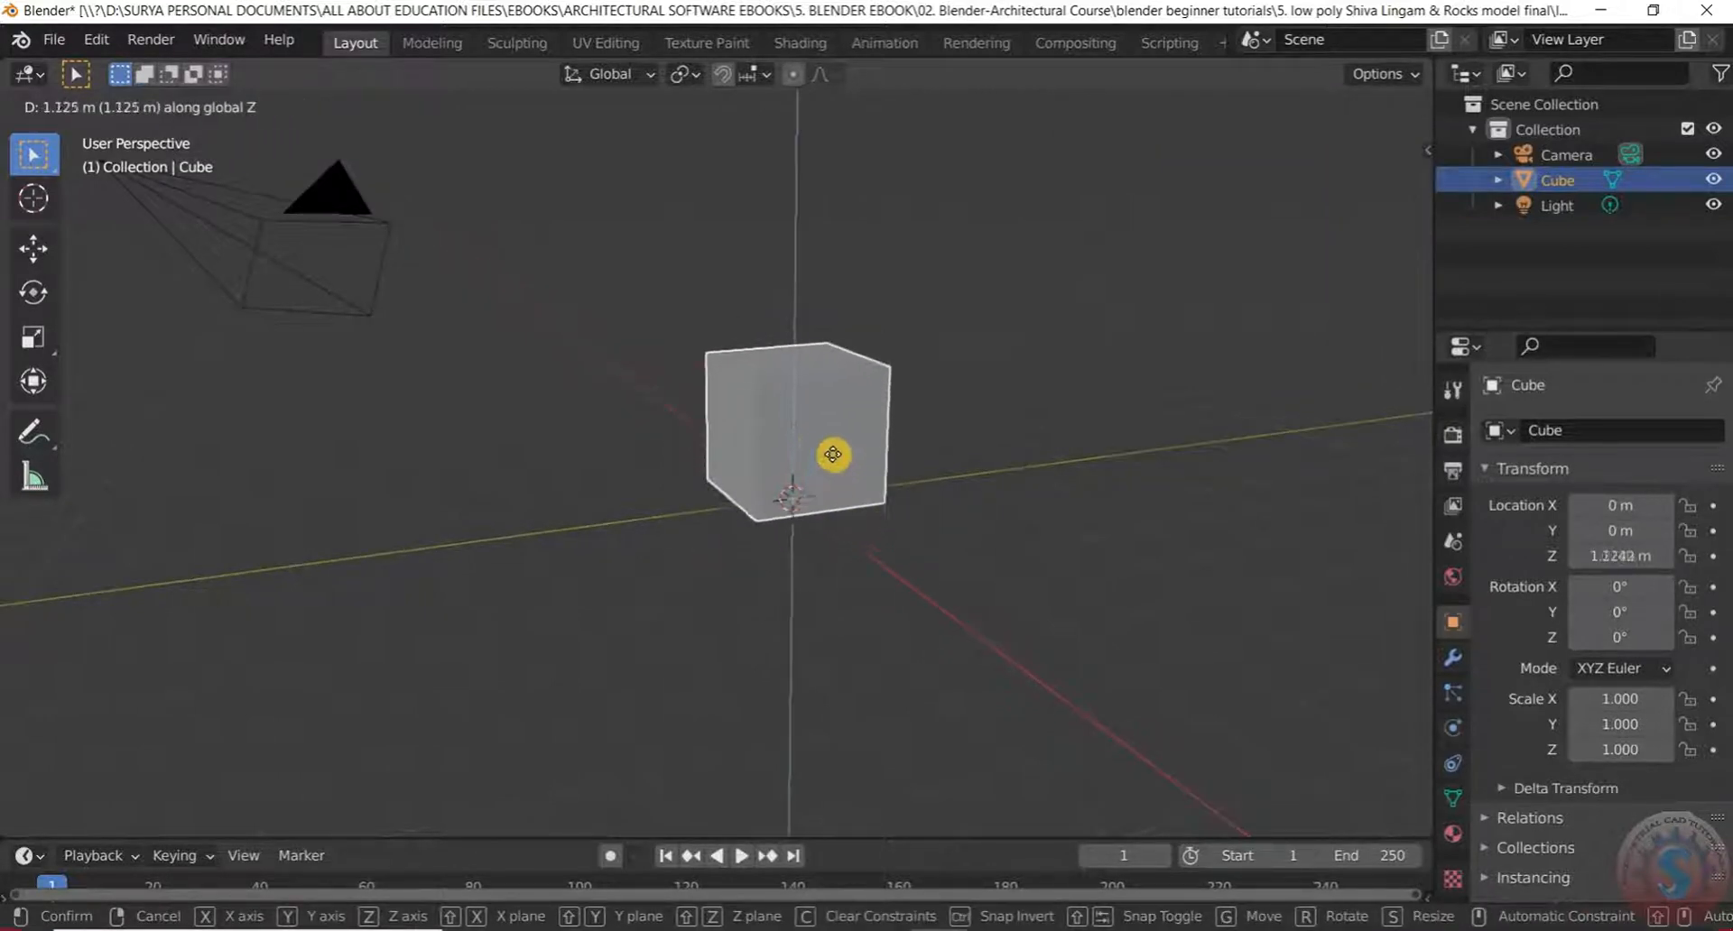
left_click(824, 469)
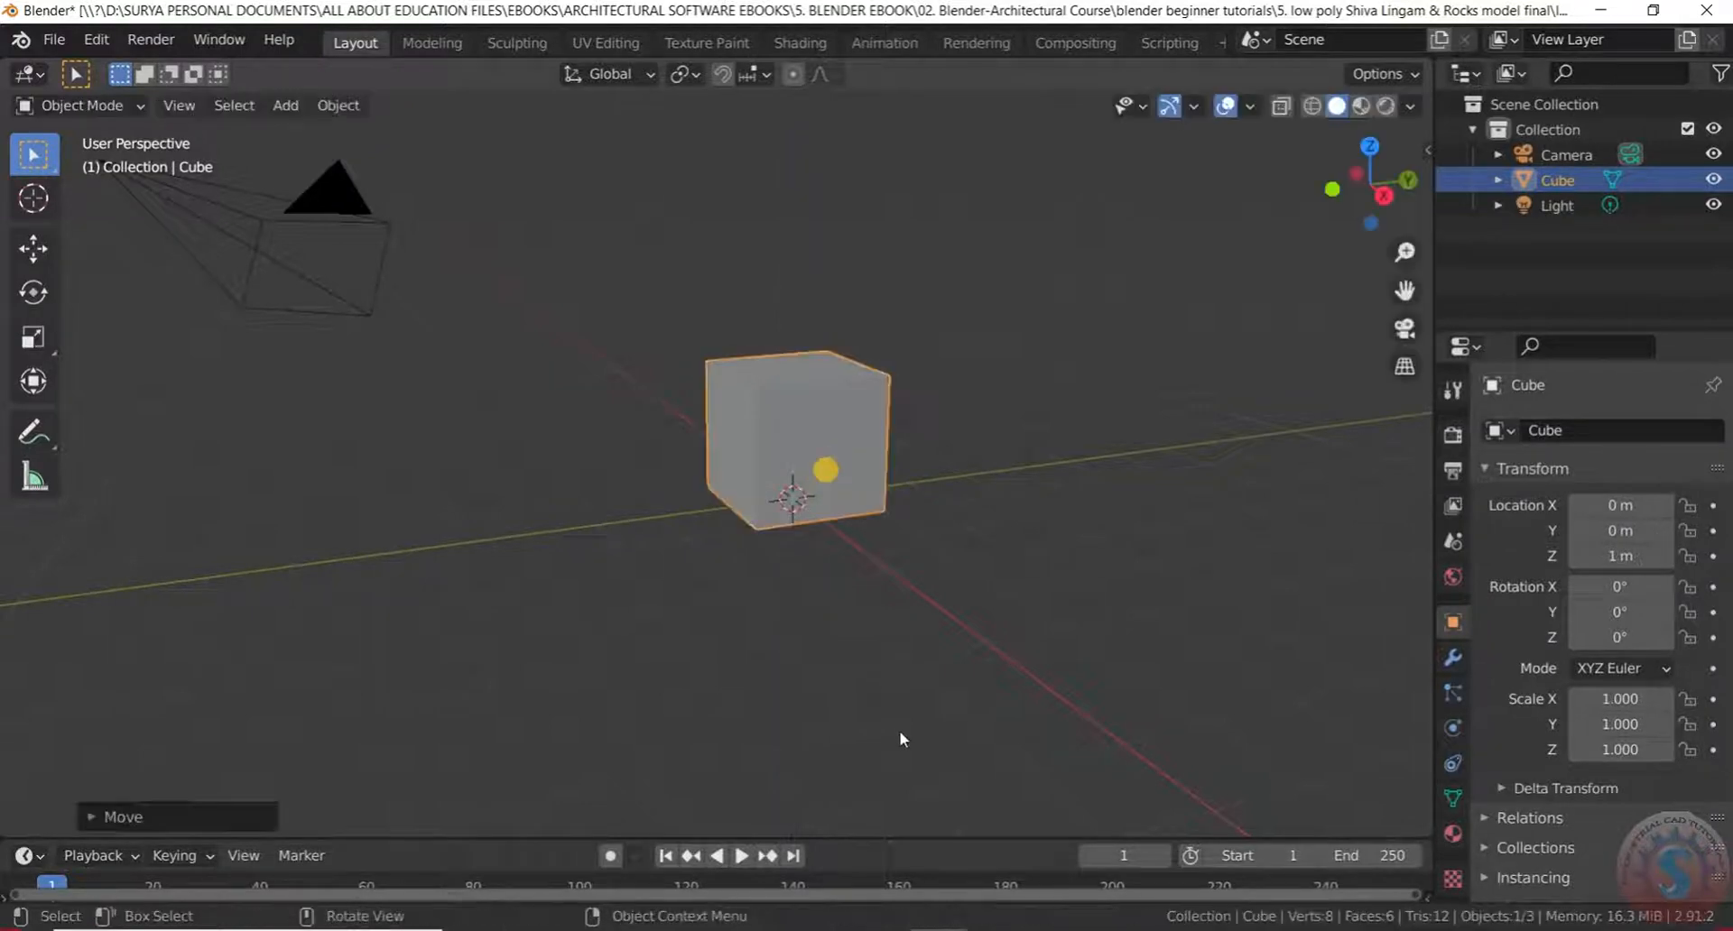
Orbit around the raised cube to check its position, then select it again
left_click(800, 584)
middle_click_drag(800, 584, 781, 479)
scroll(781, 478, "up", 2)
middle_click_drag(807, 543, 799, 641)
scroll(831, 549, "down", 2)
middle_click_drag(562, 444, 707, 479)
scroll(708, 479, "down", 4)
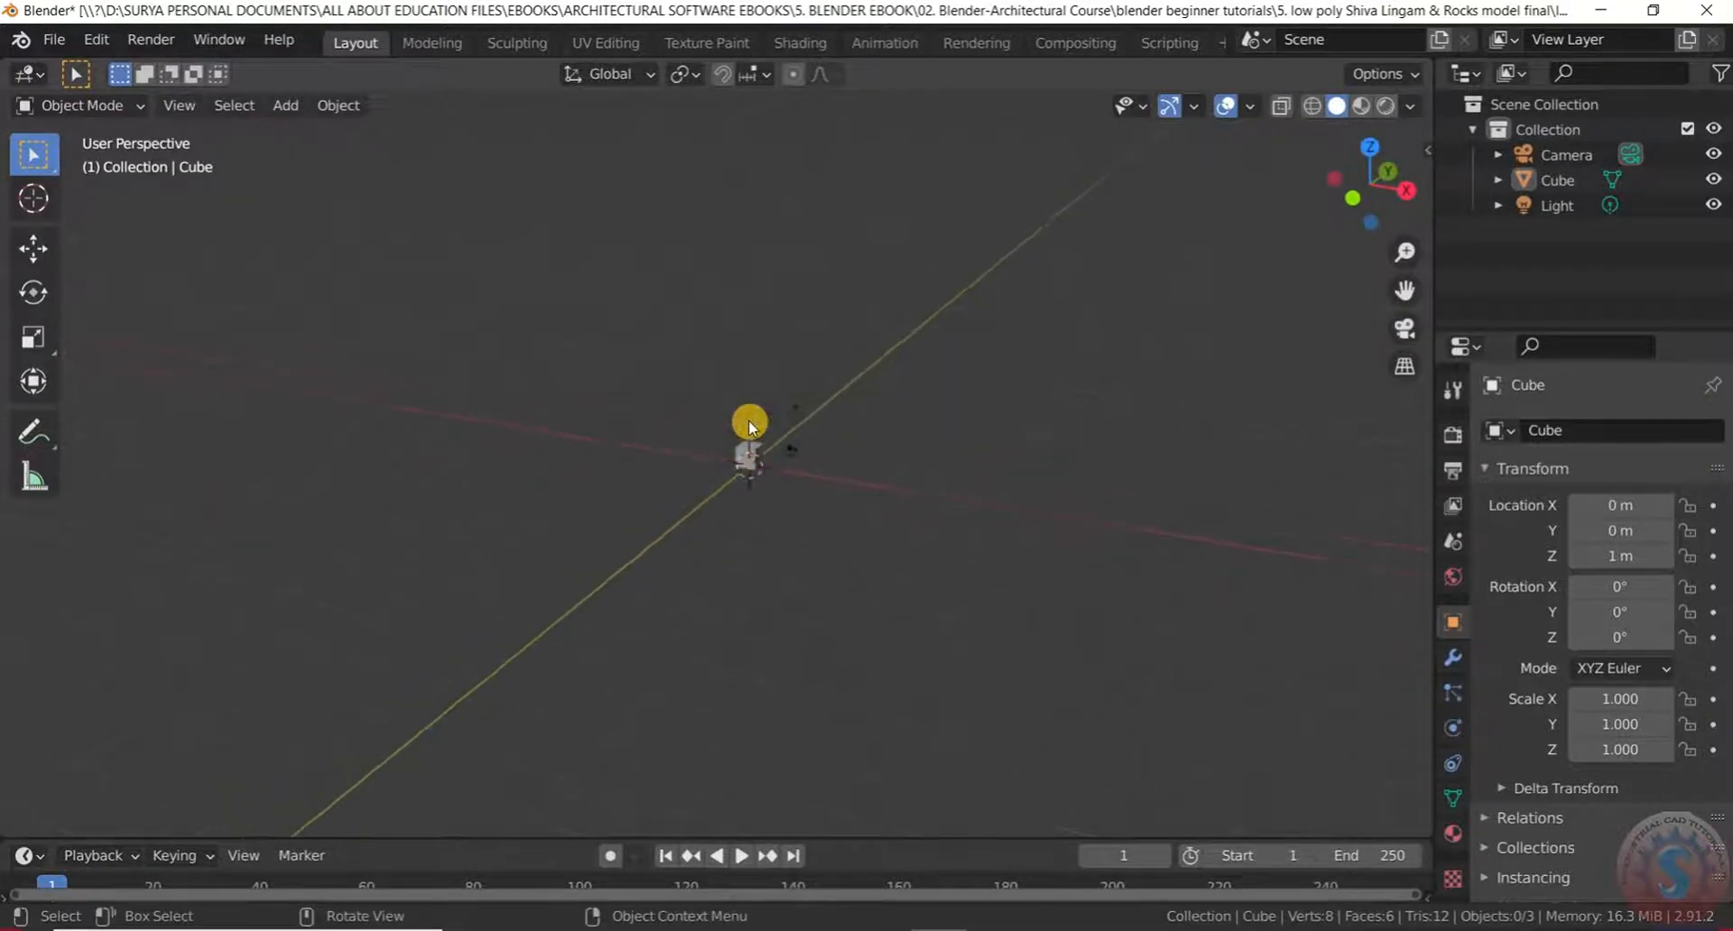
scroll(752, 428, "up", 5)
scroll(754, 551, "up", 2)
middle_click_drag(700, 499, 690, 517)
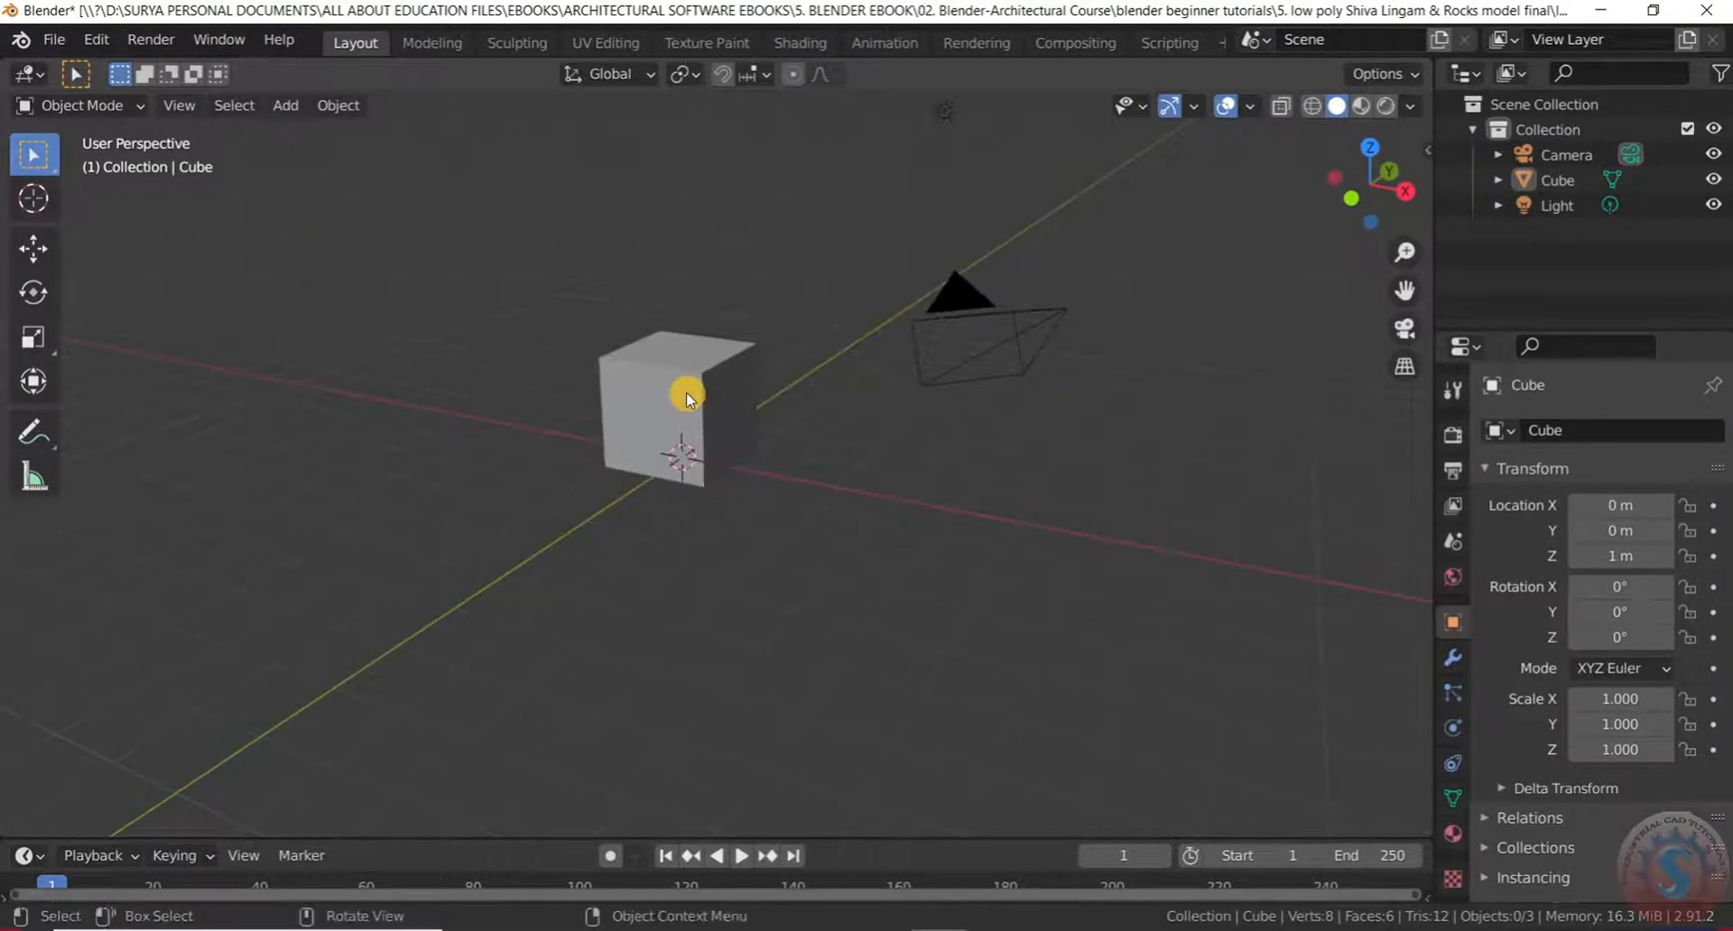
left_click(686, 399)
Delete the cube from the scene
key("Delete")
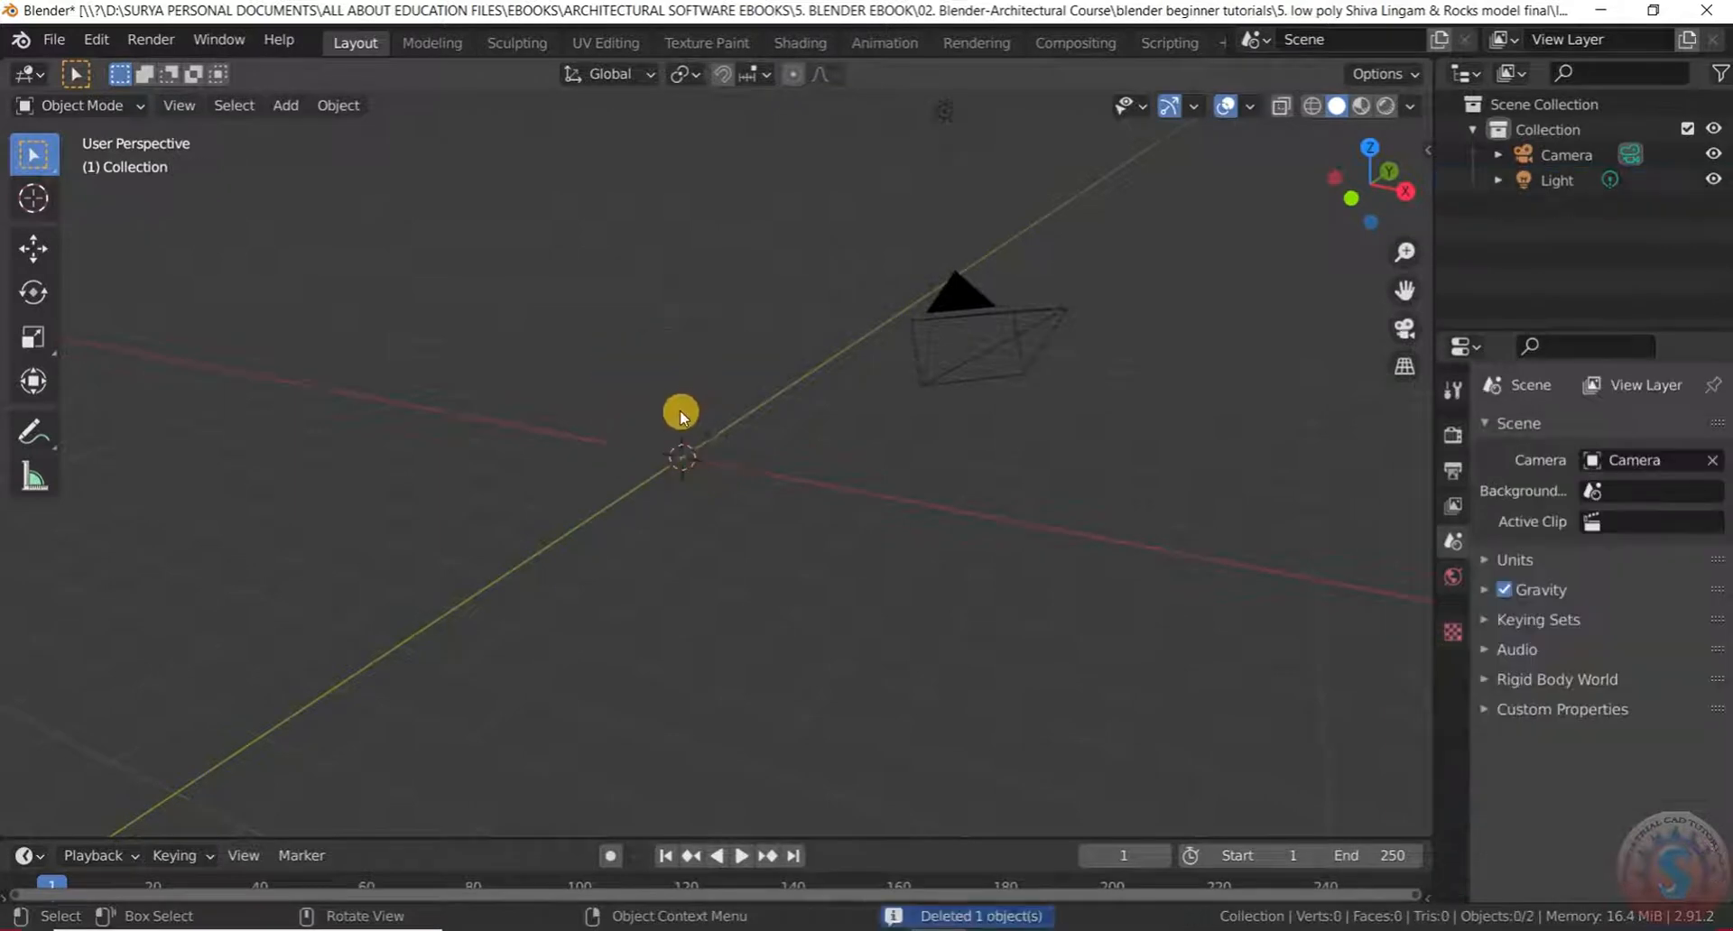
scroll(680, 463, "up", 3)
scroll(204, 355, "down", 5)
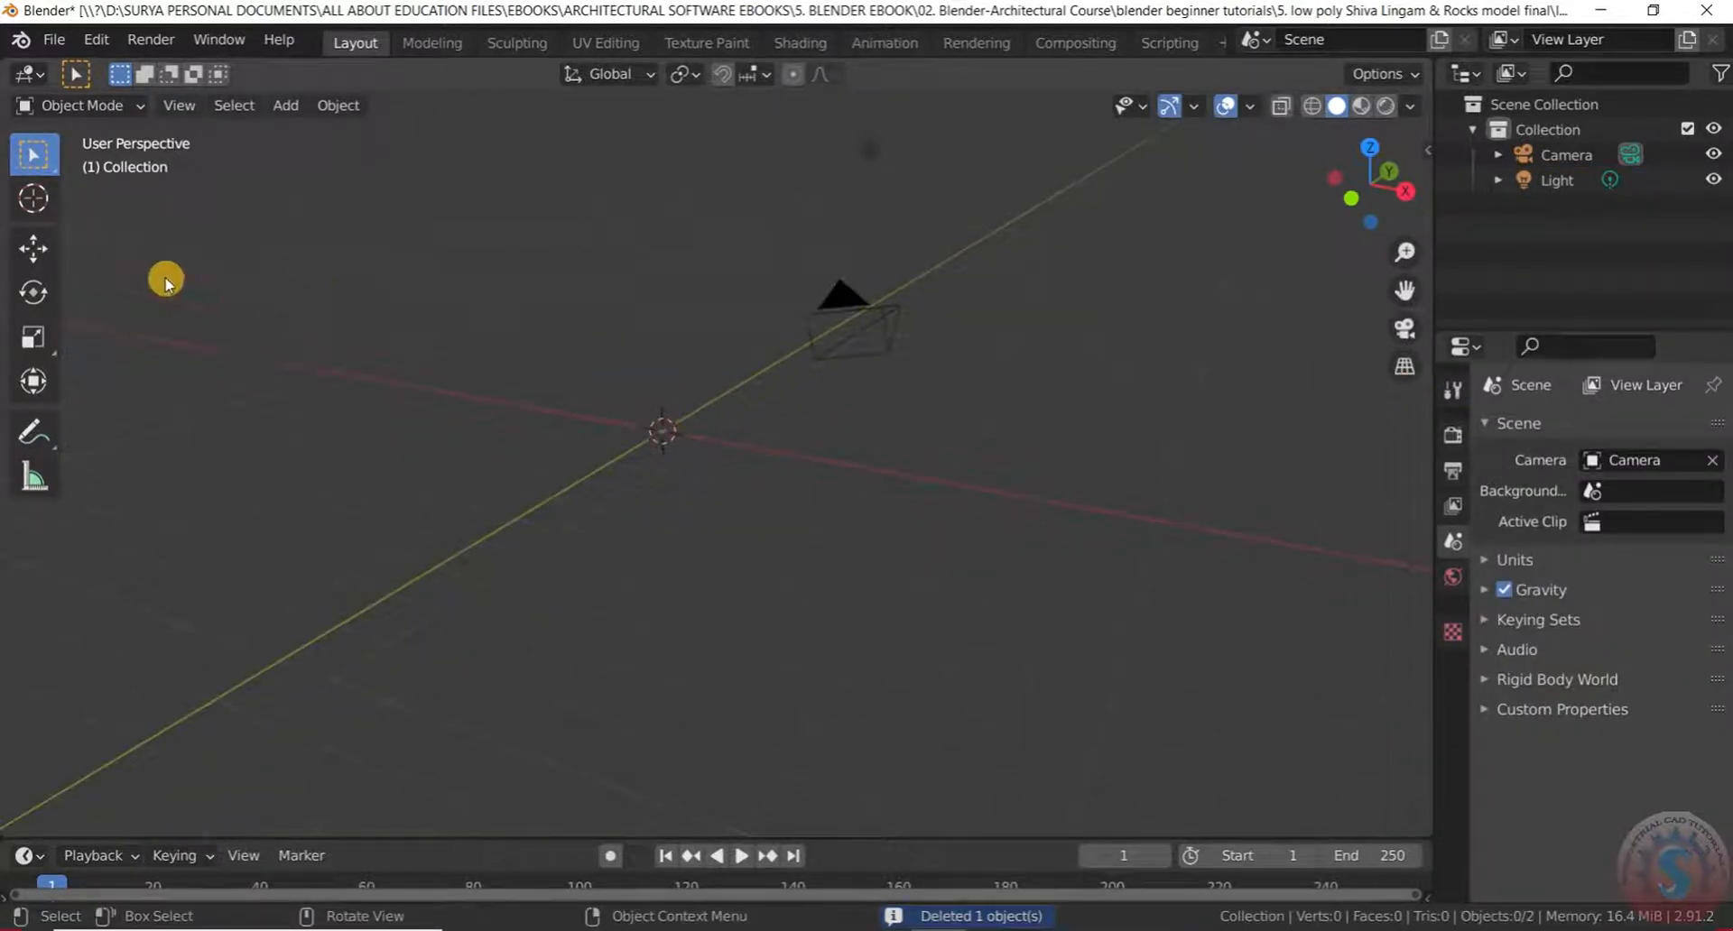
Check the interaction mode list, then bring up the Add > Mesh shape list
left_click(120, 107)
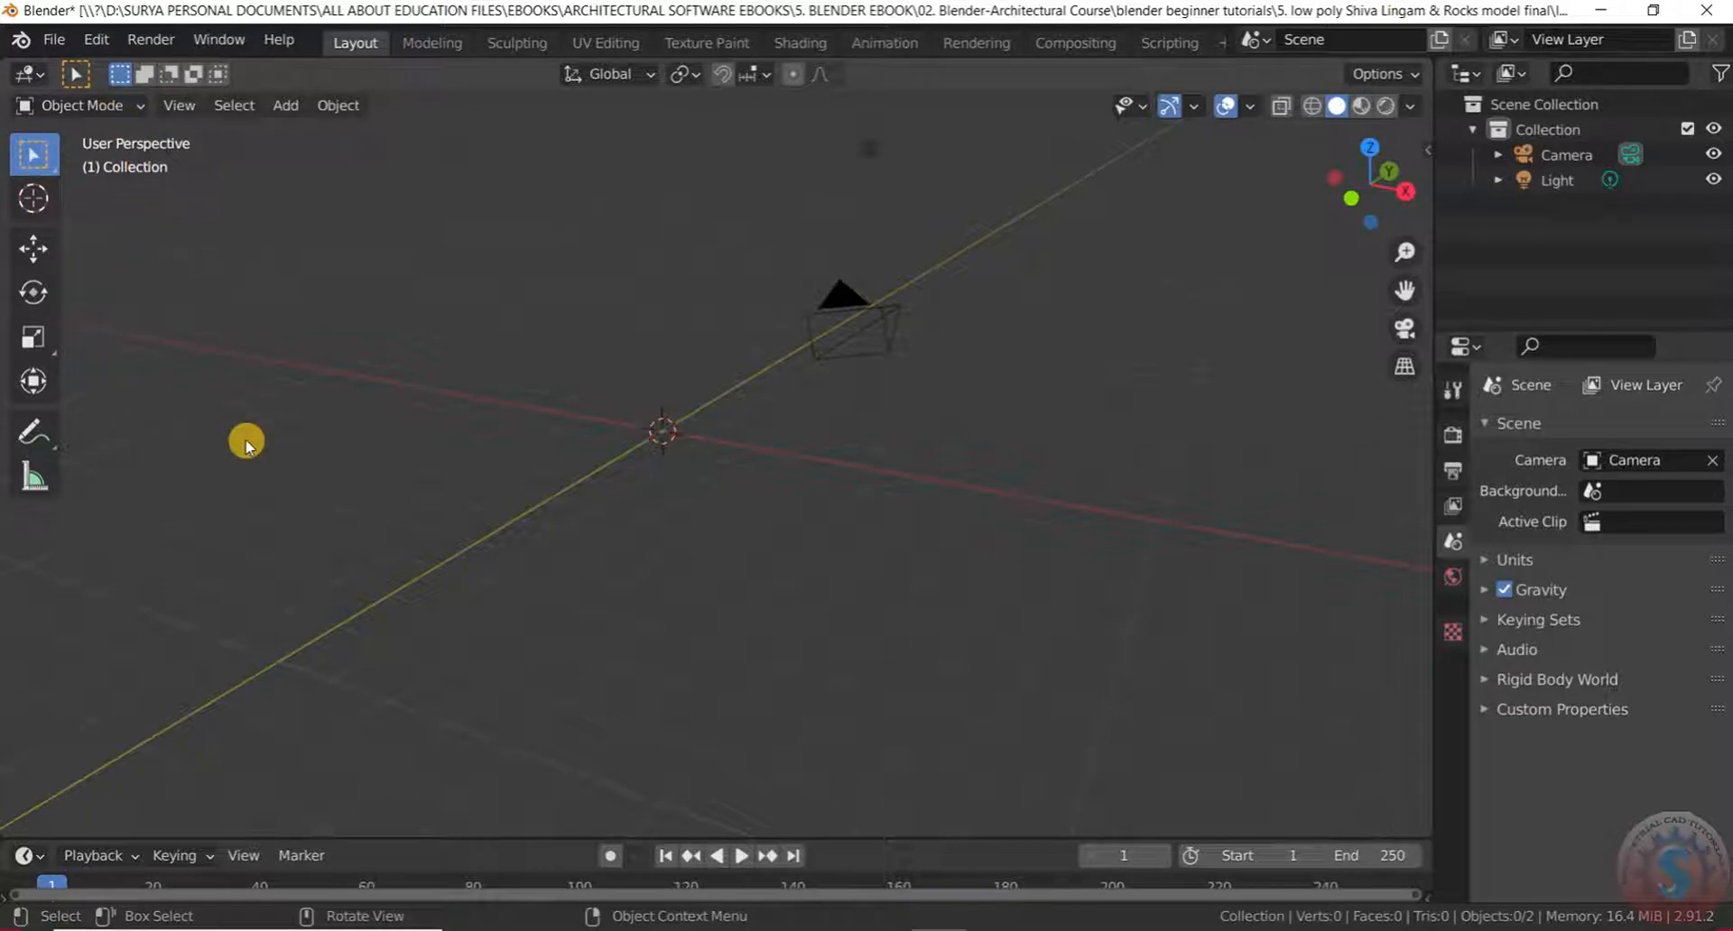
left_click(118, 108)
key("shift+a")
mouse_move(178, 150)
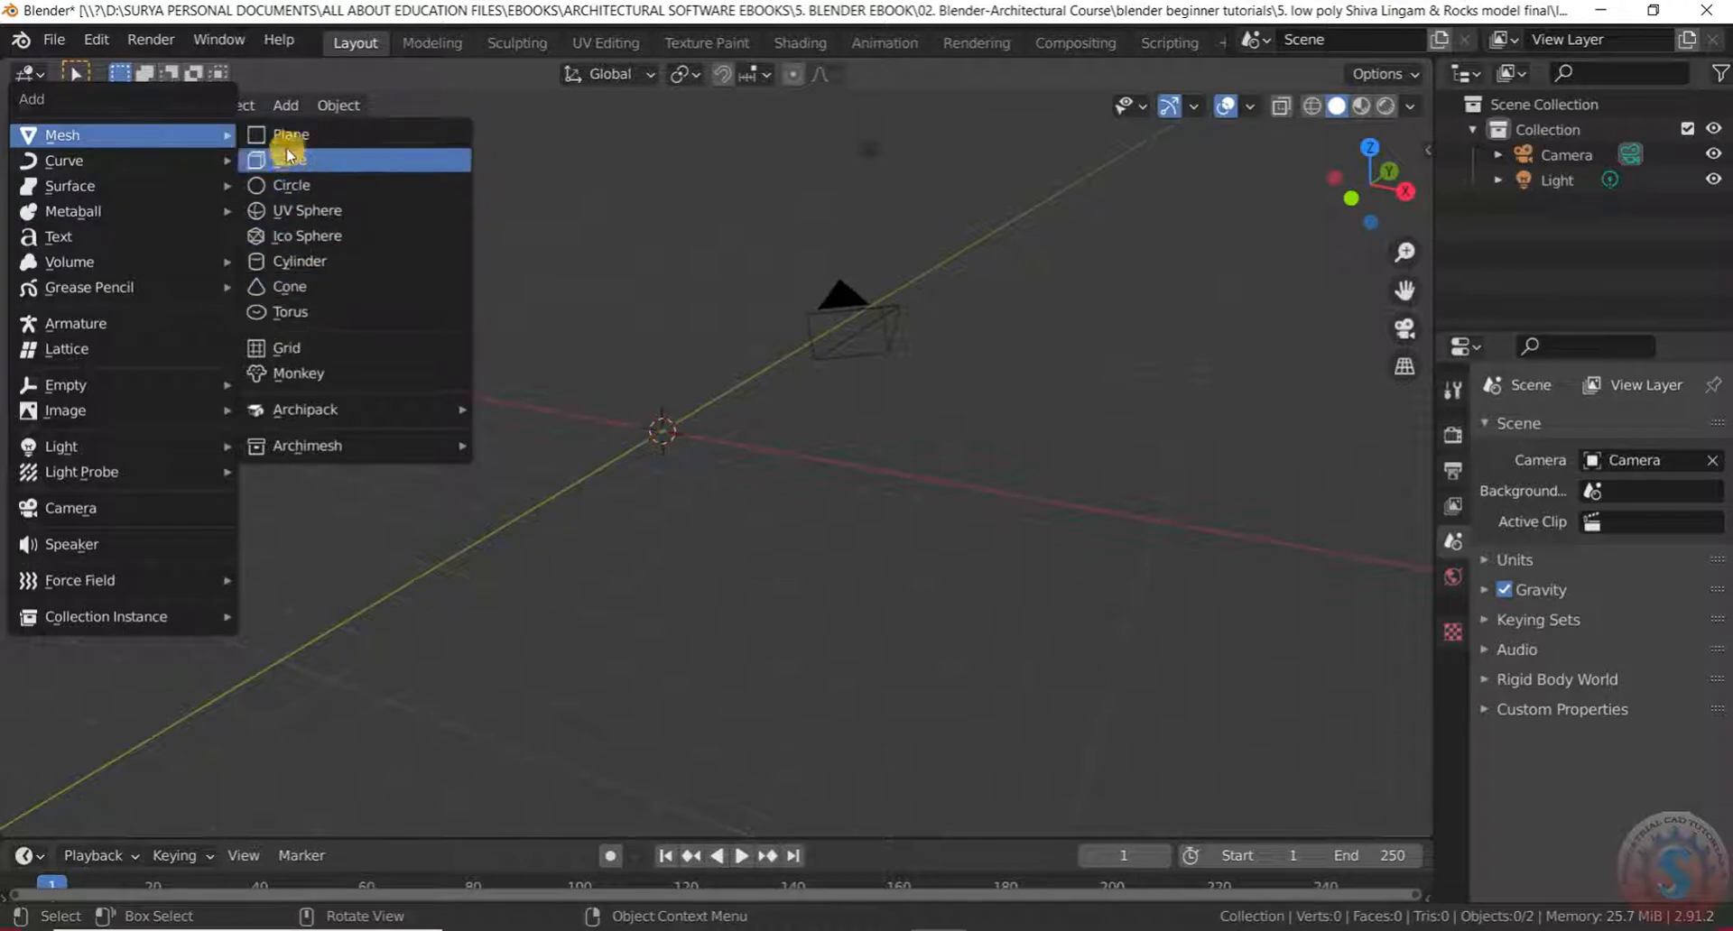
Add a UV Sphere at the origin
left_click(304, 215)
scroll(690, 495, "up", 4)
scroll(652, 460, "up", 3)
scroll(677, 397, "down", 3)
scroll(677, 388, "up", 2)
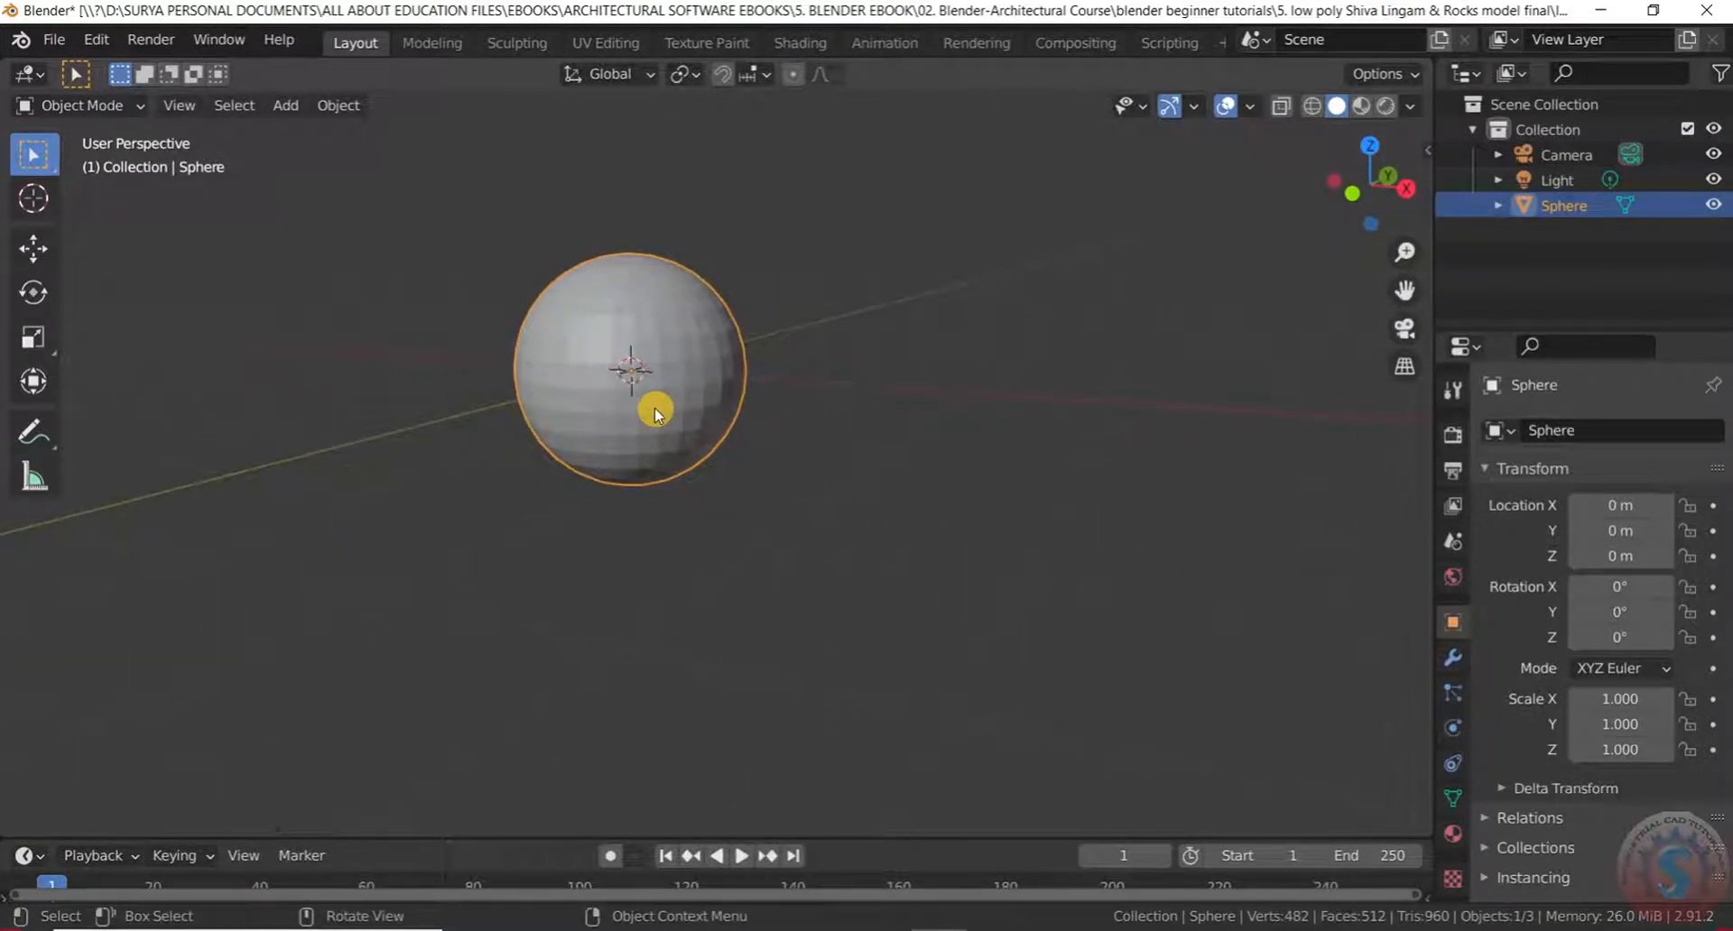
scroll(654, 408, "down", 2)
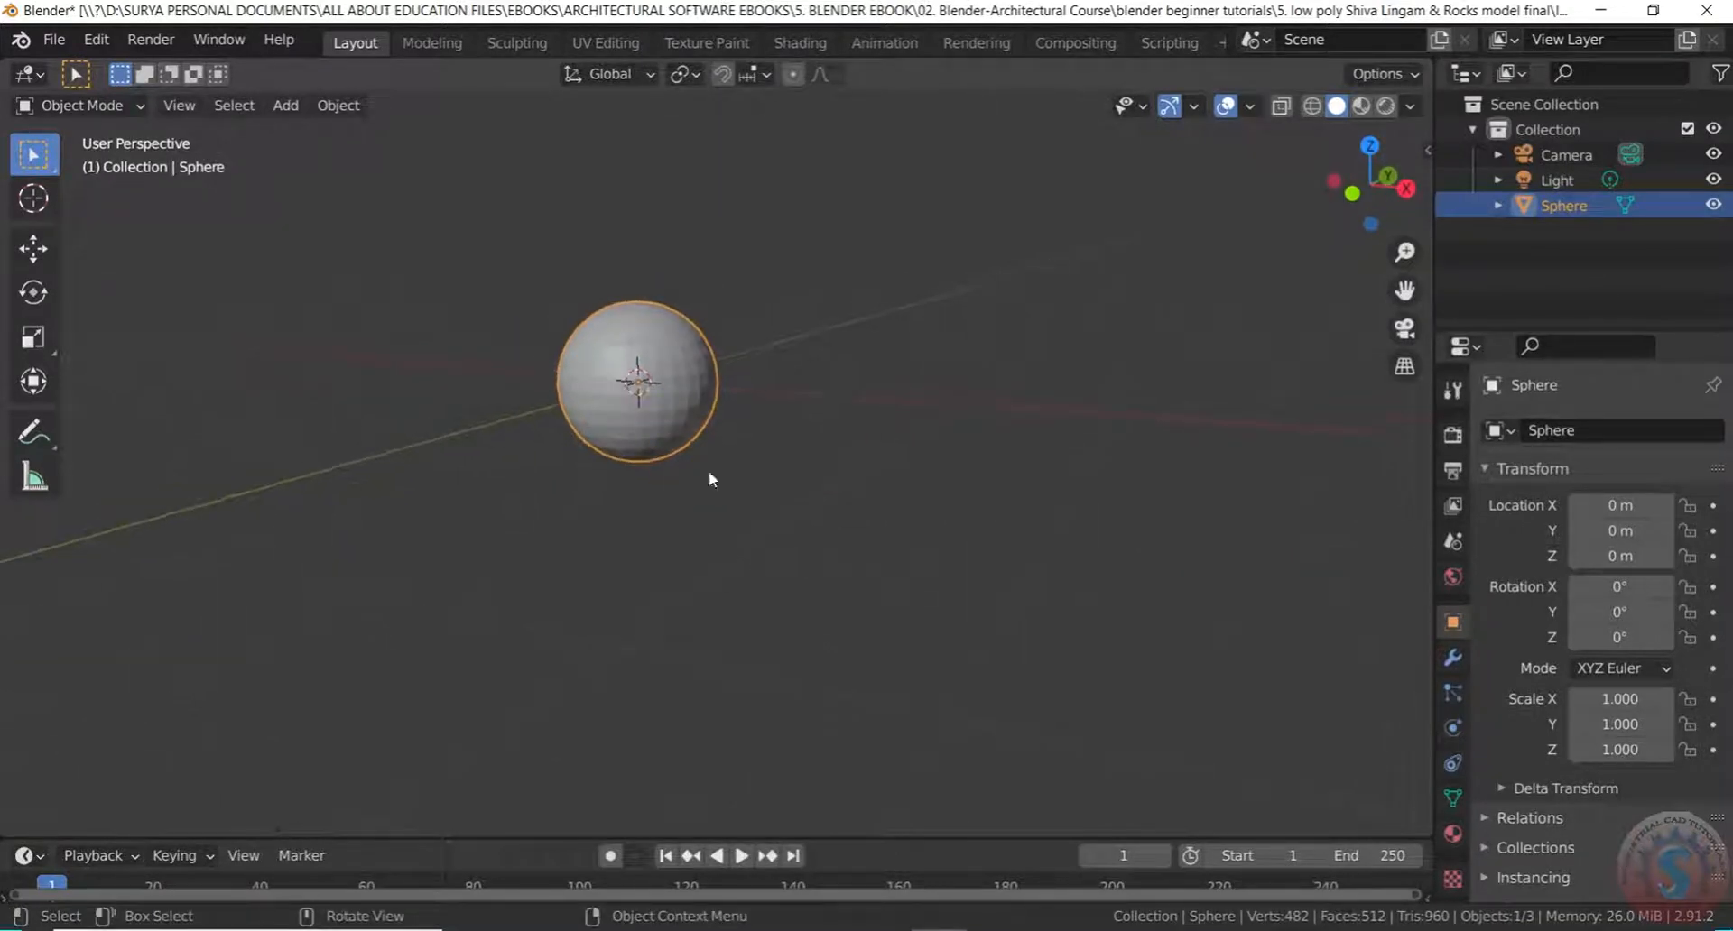
Save the file as untitled.blend
left_click(58, 42)
left_click(136, 208)
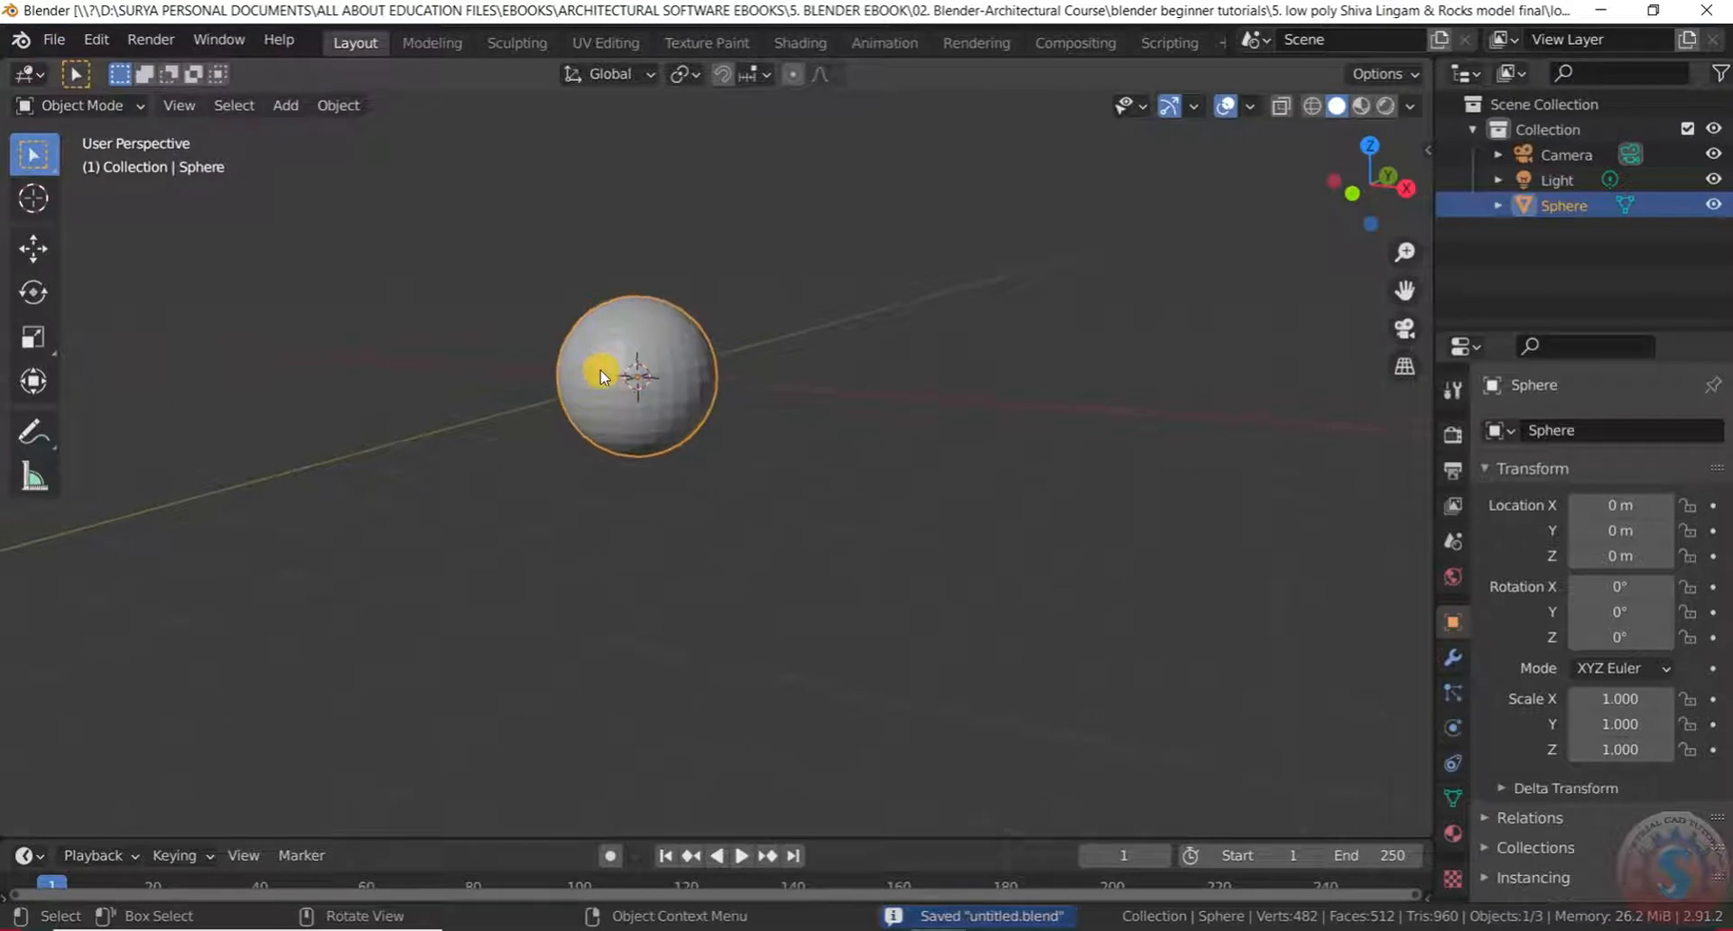
scroll(601, 378, "up", 3)
middle_click_drag(627, 349, 733, 364)
middle_click_drag(771, 270, 525, 390)
scroll(591, 424, "up", 3)
scroll(591, 424, "down", 1)
middle_click_drag(847, 370, 760, 453)
scroll(690, 412, "down", 2)
Move the sphere up to Z = 1 m with G, Z, 1
key("g")
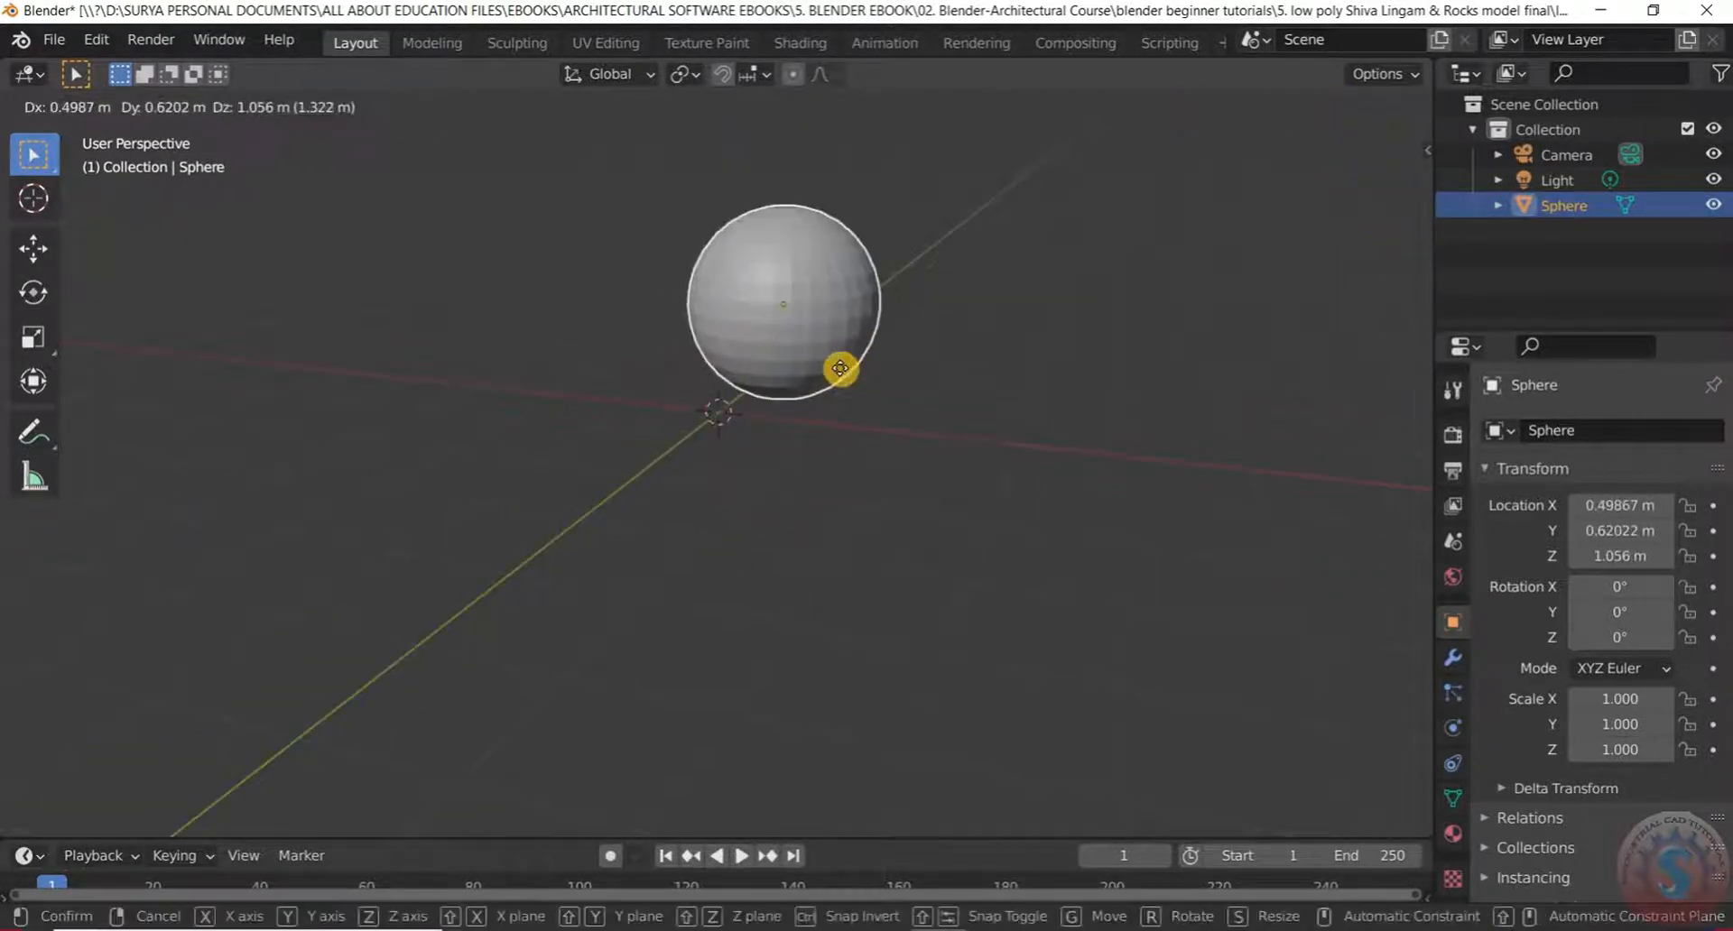
type("z1")
key("Return")
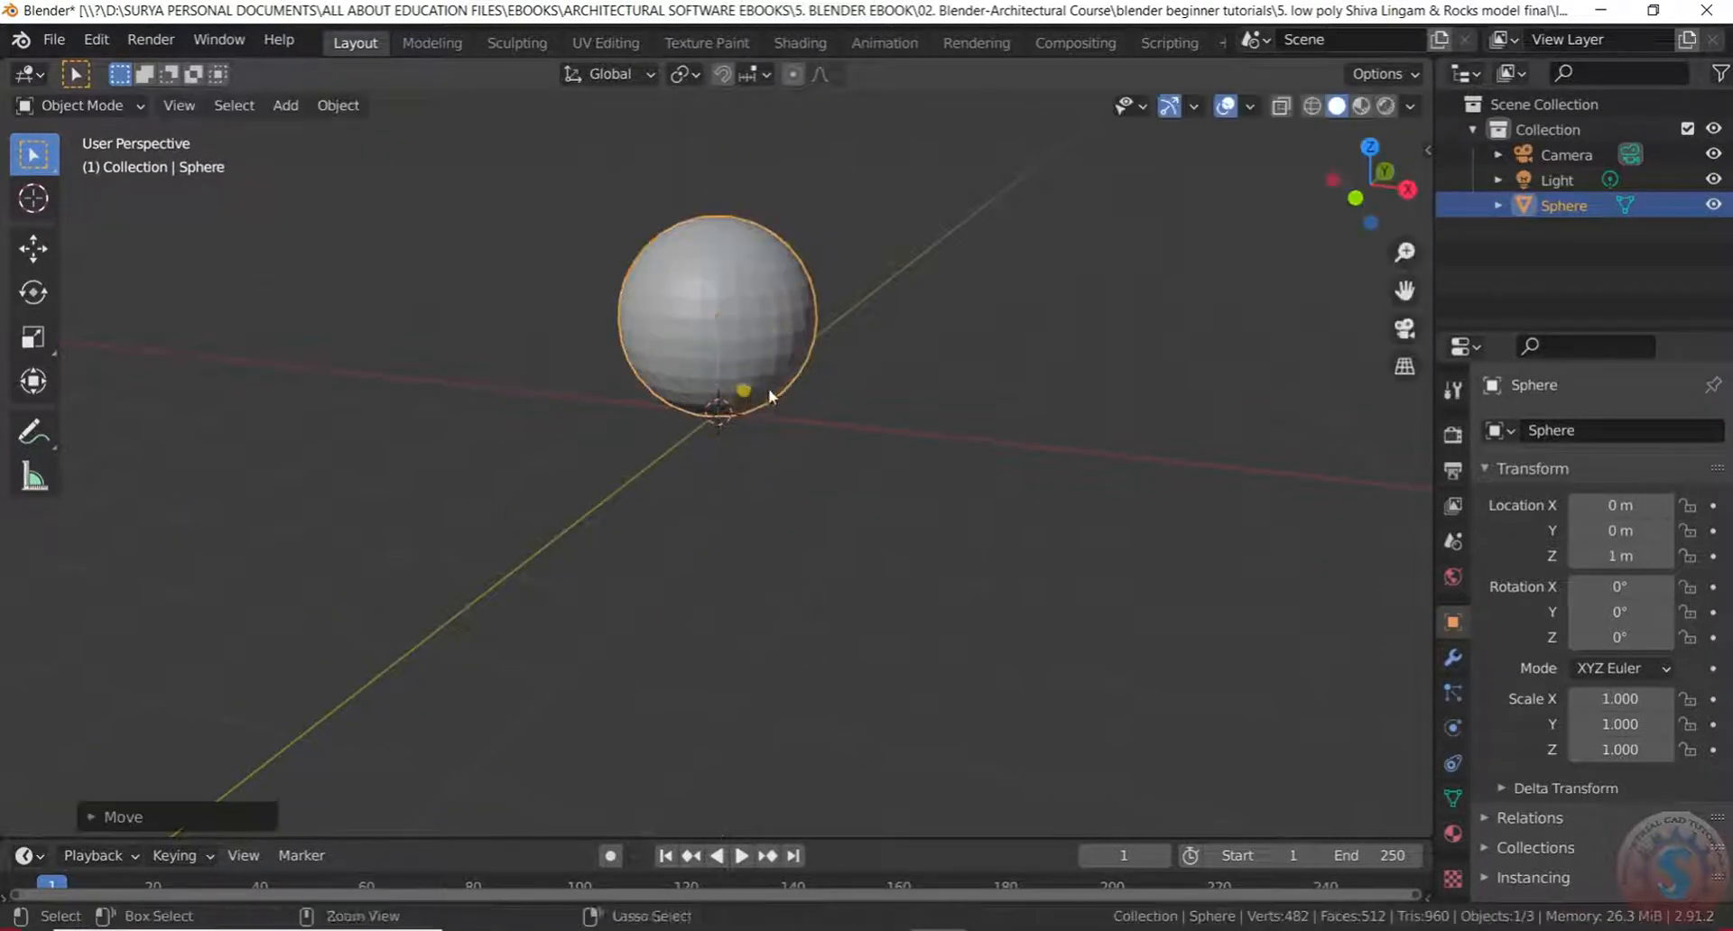
left_click(794, 430)
middle_click_drag(794, 430, 712, 568)
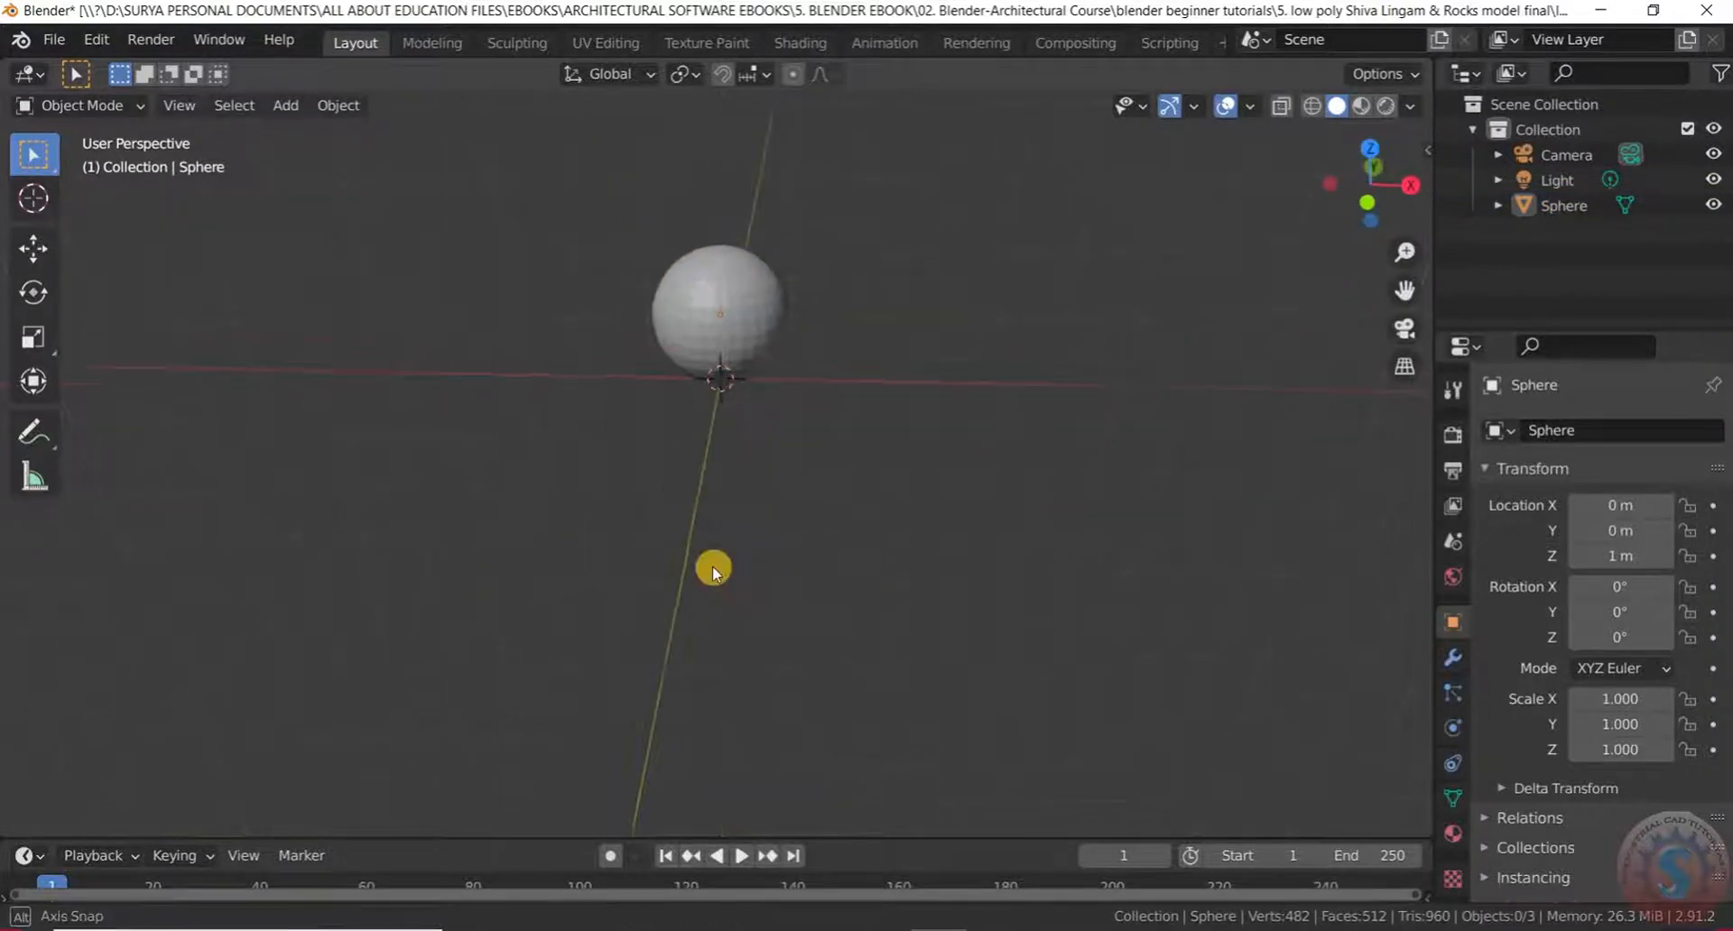
left_click(1408, 74)
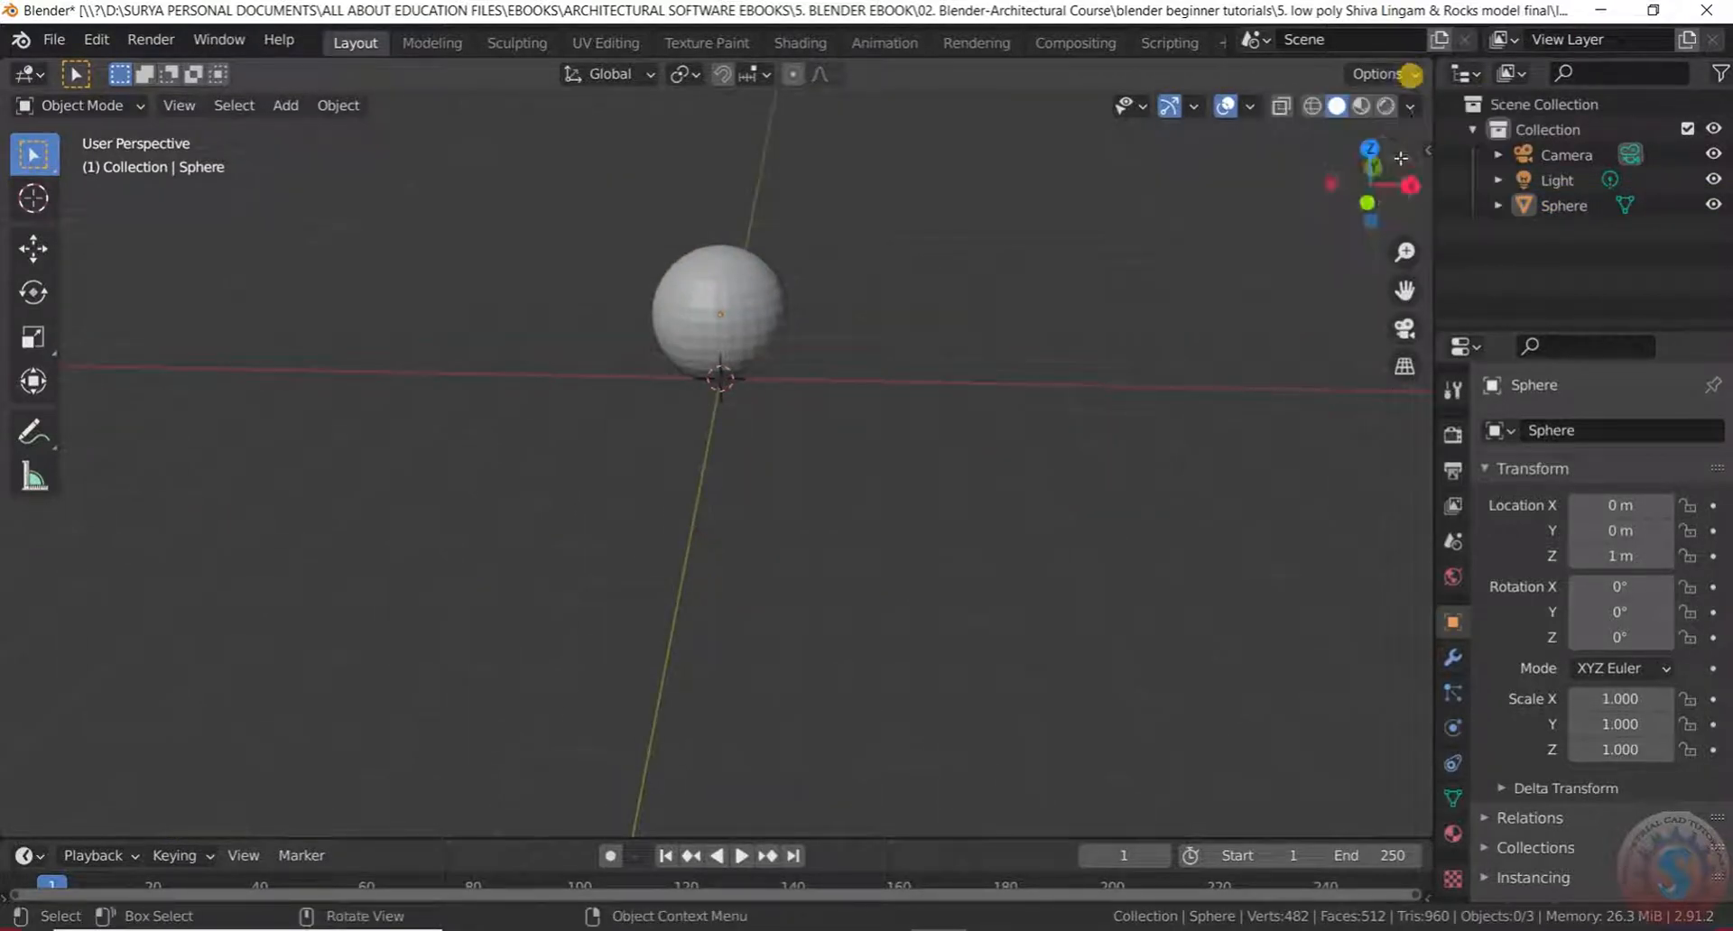
Start Shortcut VUr from its sidebar tab to display pressed keys on screen
left_click(1426, 150)
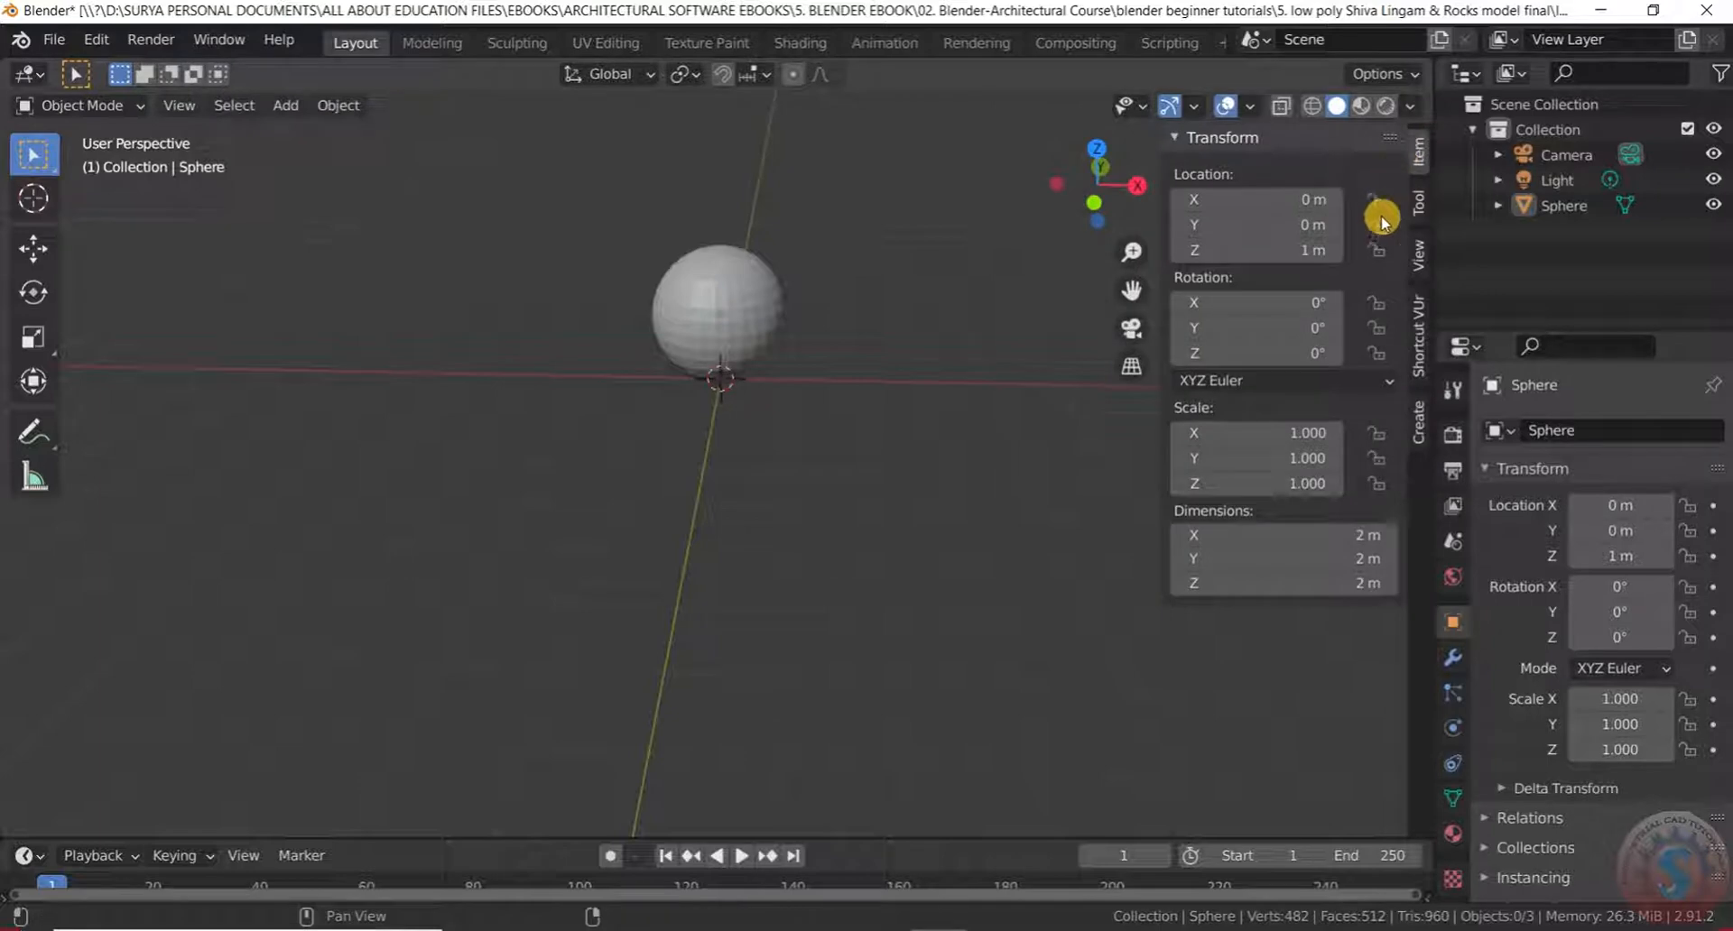
left_click(1417, 255)
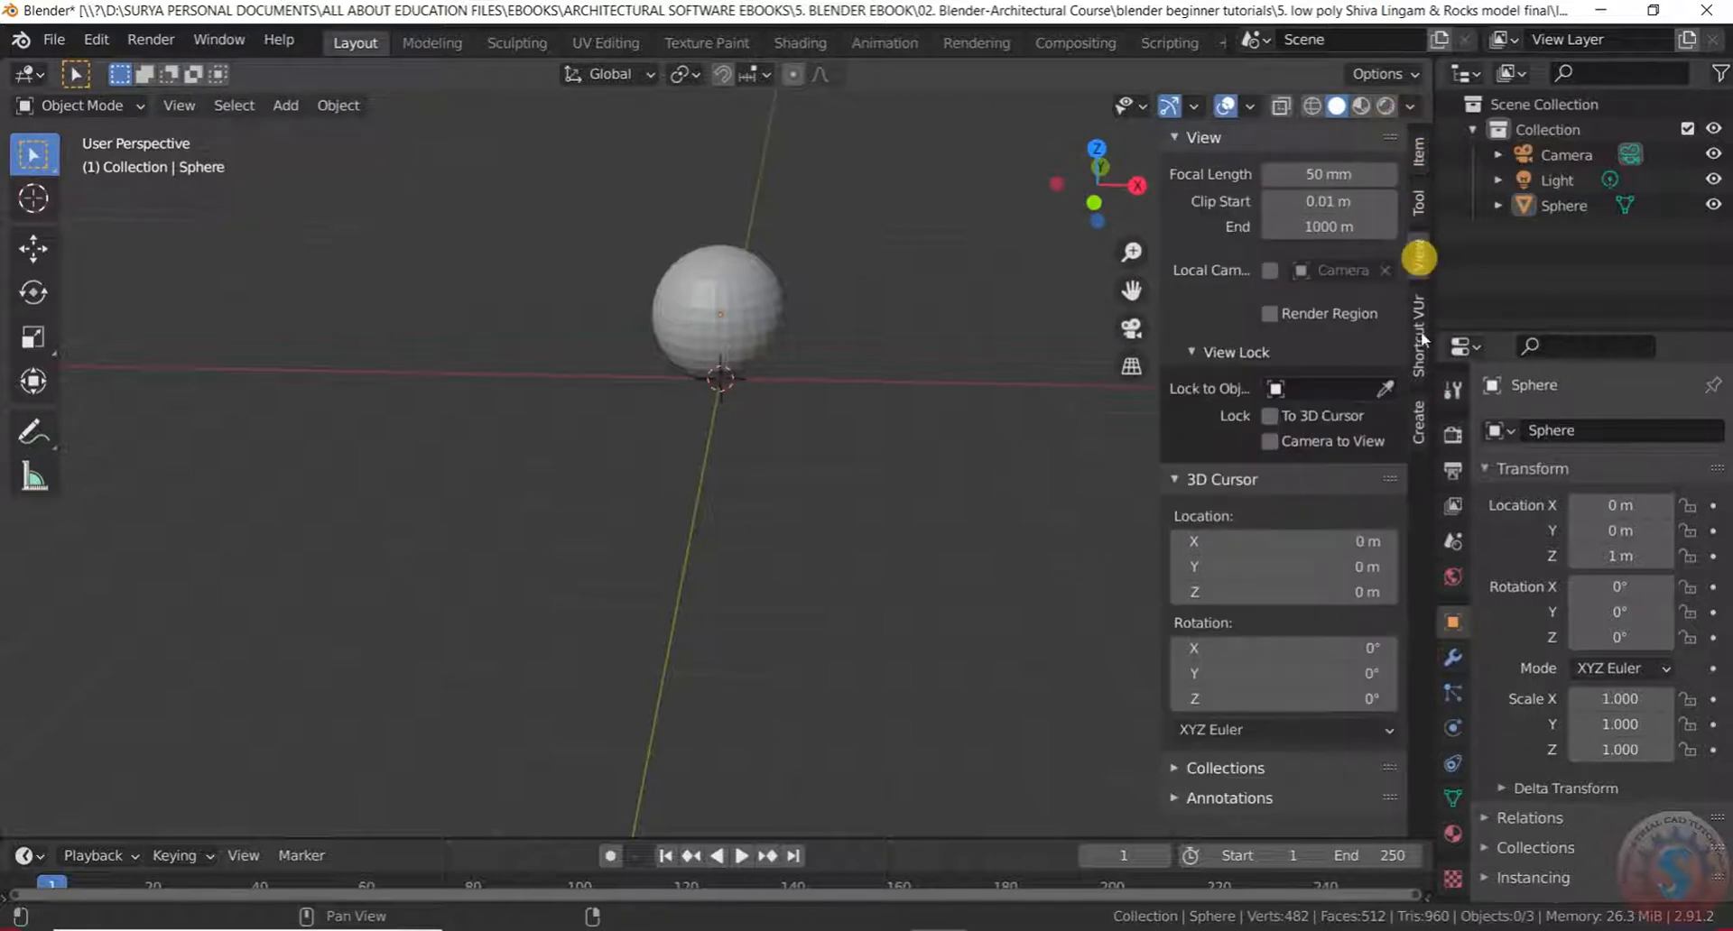
left_click(1419, 336)
left_click(1319, 226)
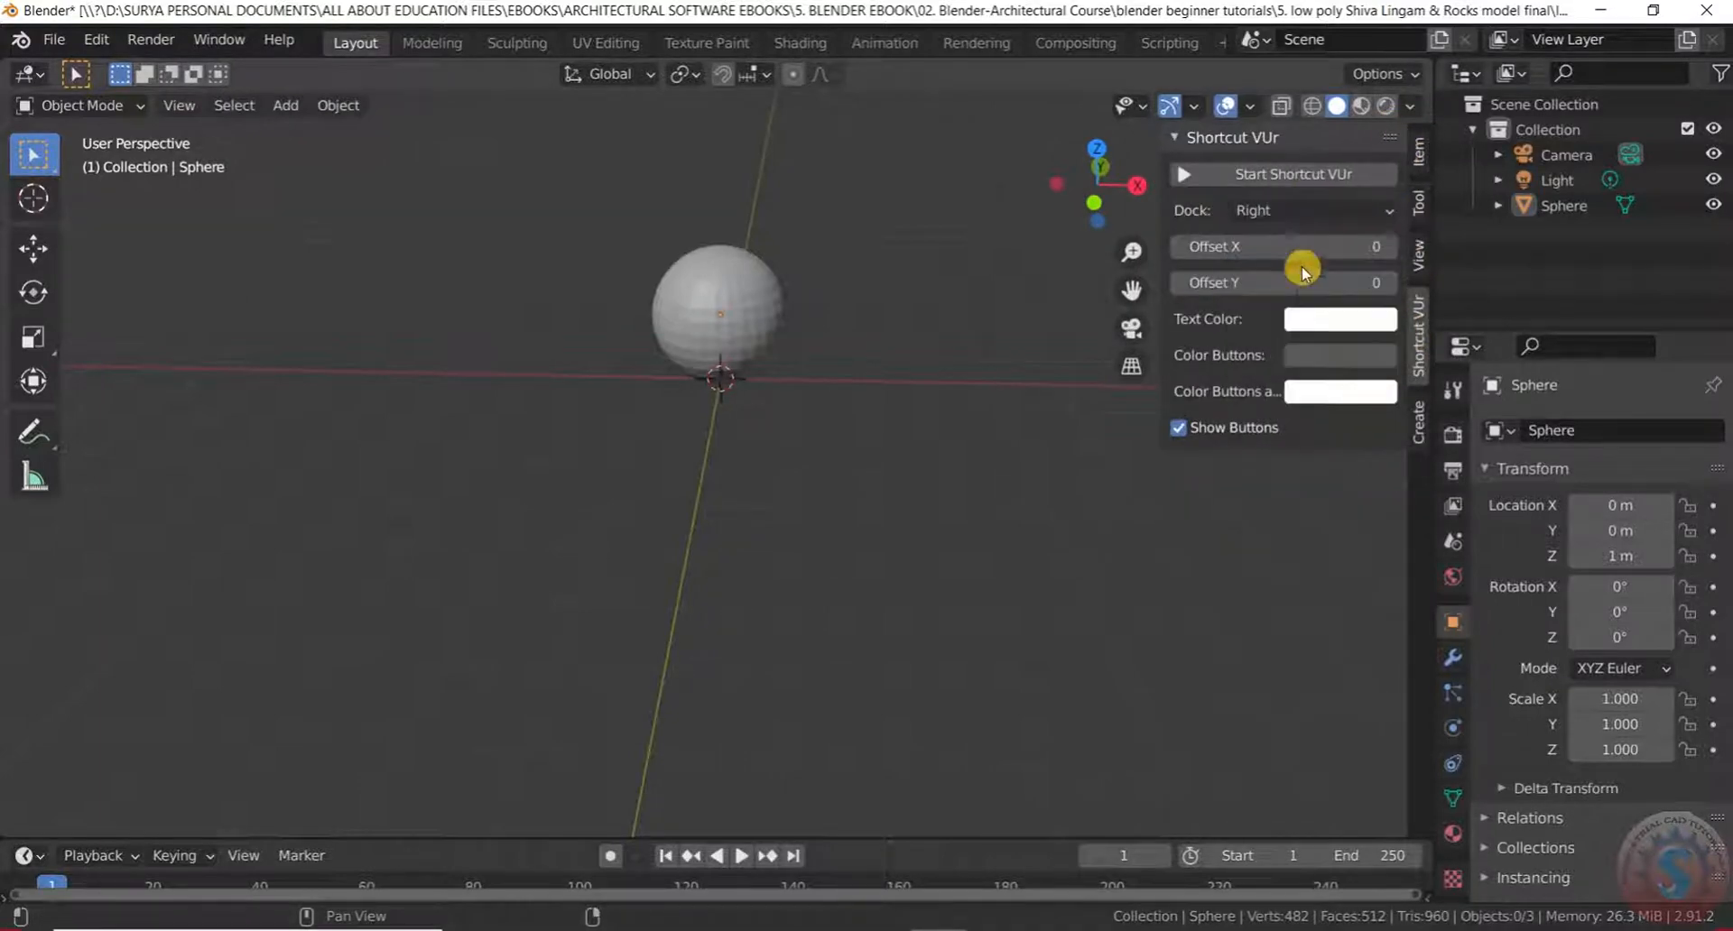
left_click(956, 355)
Orbit around the sphere, then open the interaction mode menu
scroll(723, 360, "down", 3)
scroll(716, 302, "up", 6)
middle_click_drag(716, 302, 716, 355)
scroll(717, 245, "down", 4)
middle_click_drag(717, 245, 726, 344)
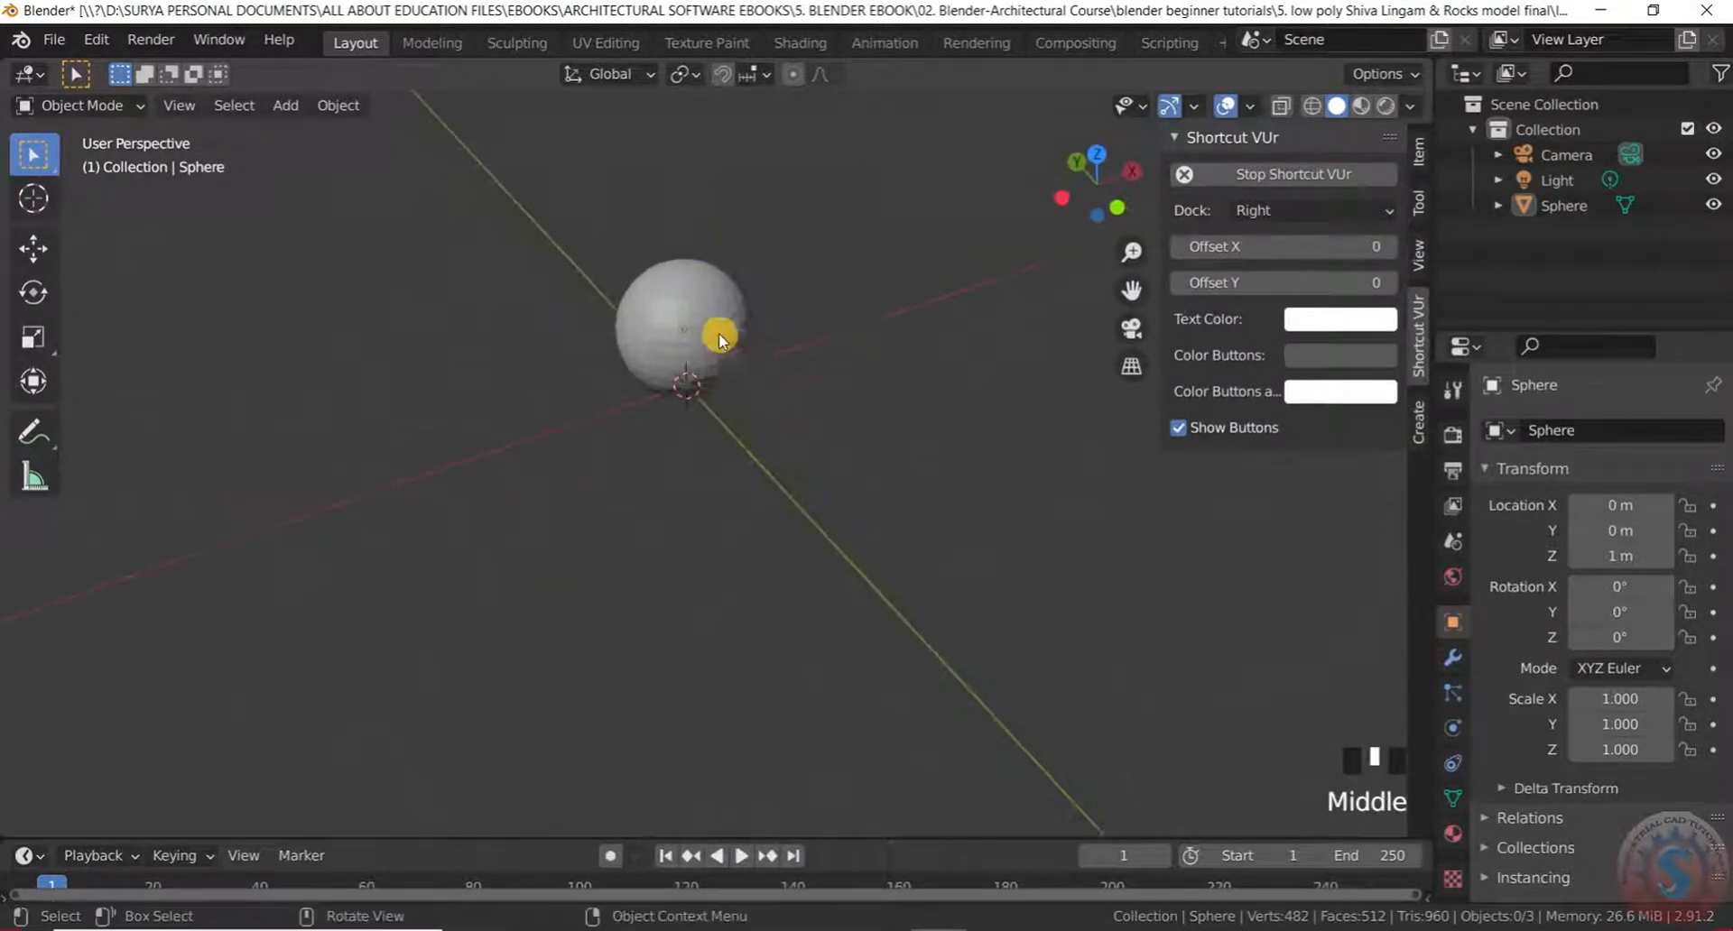
scroll(726, 344, "up", 3)
left_click(82, 105)
In Edit Mode, box-select a band of faces on the lower sphere and delete its vertices
left_click(103, 164)
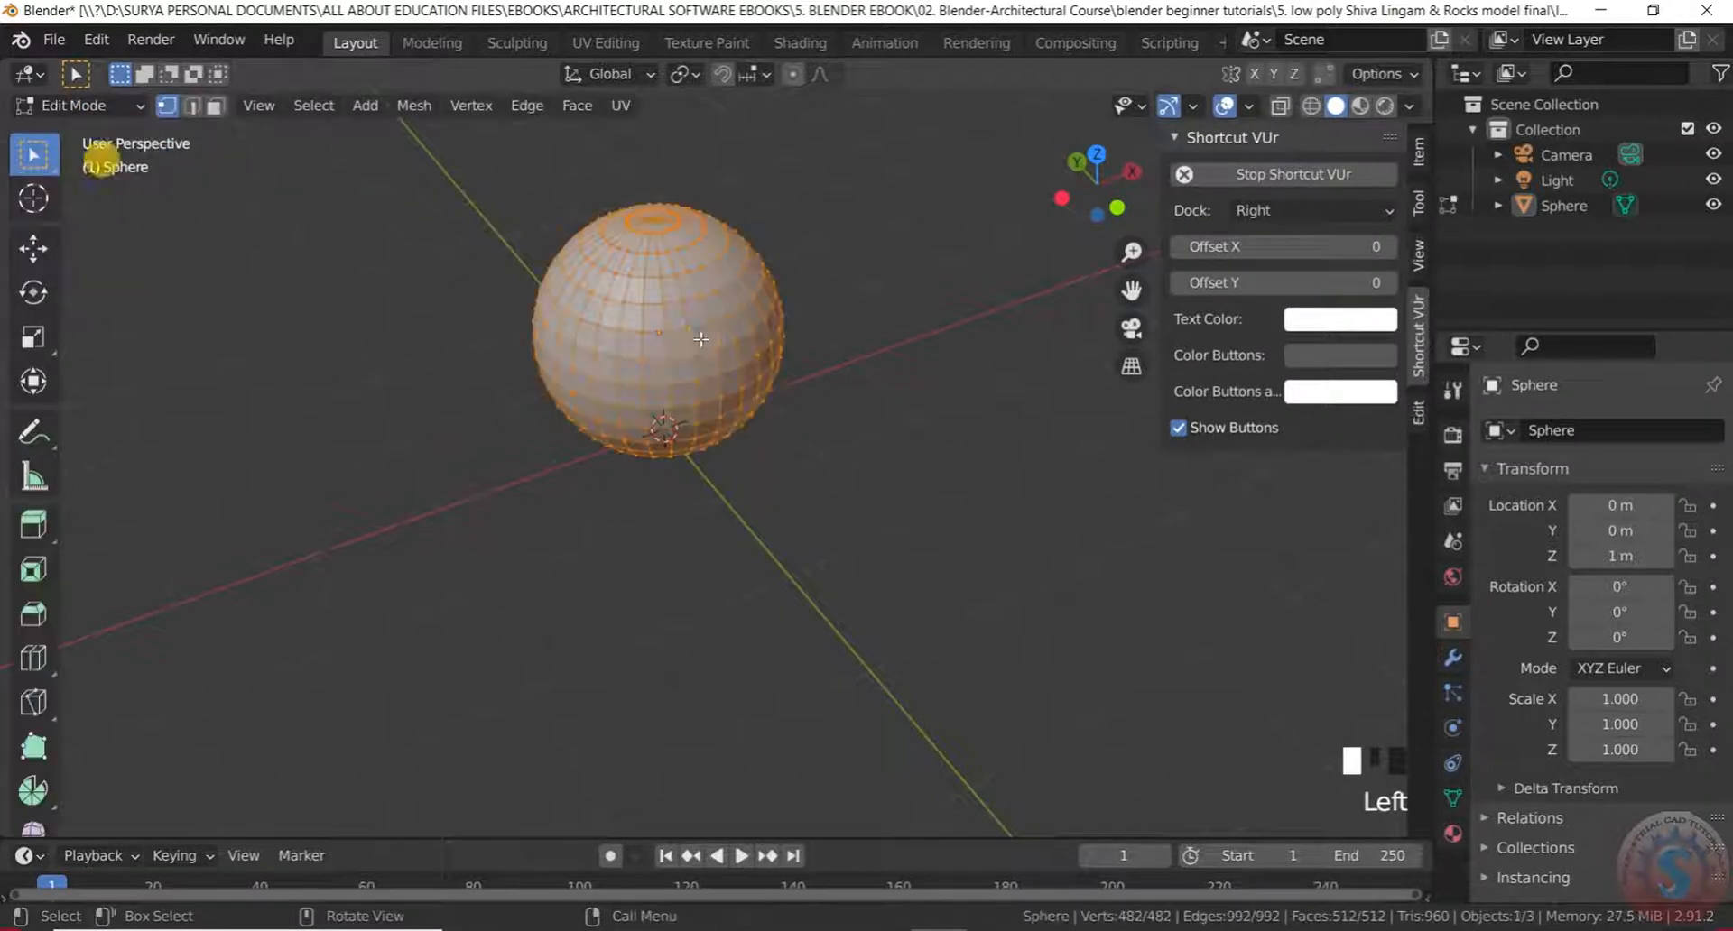
scroll(691, 338, "up", 3)
middle_click_drag(658, 348, 607, 252)
scroll(642, 341, "down", 3)
mouse_move(642, 340)
middle_mouse_down()
mouse_move(496, 322)
mouse_move(632, 332)
middle_mouse_up()
scroll(632, 331, "up", 2)
scroll(632, 331, "up", 1)
left_click(581, 301)
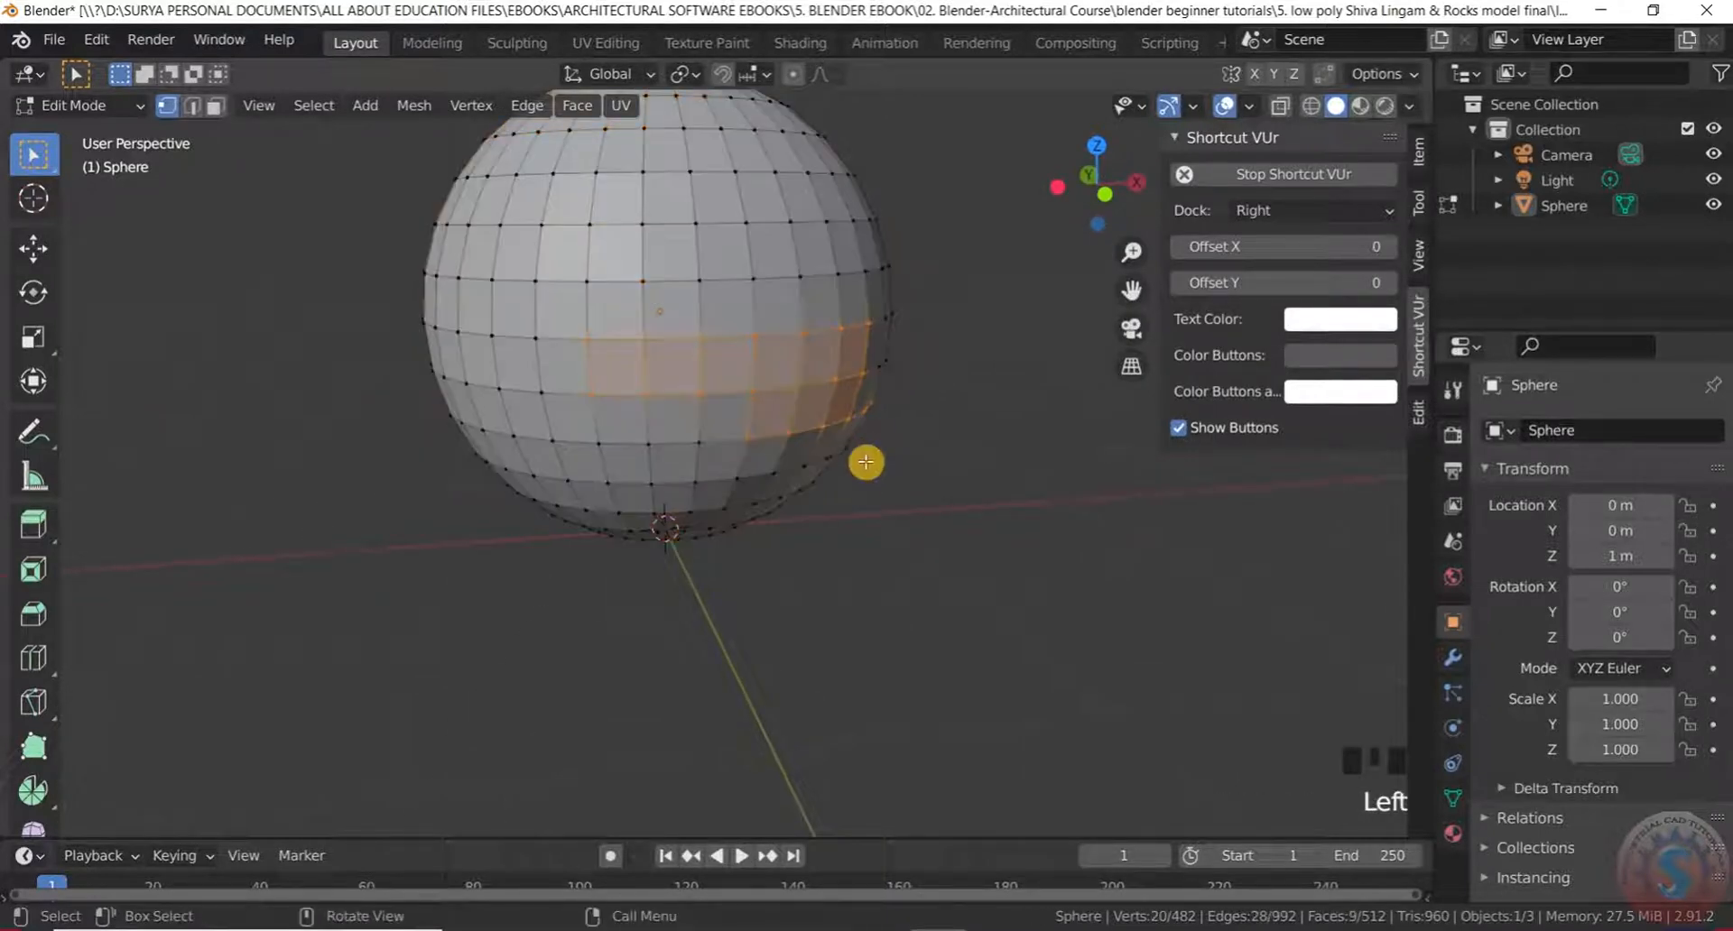
left_click(858, 463)
left_click_drag(568, 312, 990, 491)
middle_click_drag(990, 491, 899, 501)
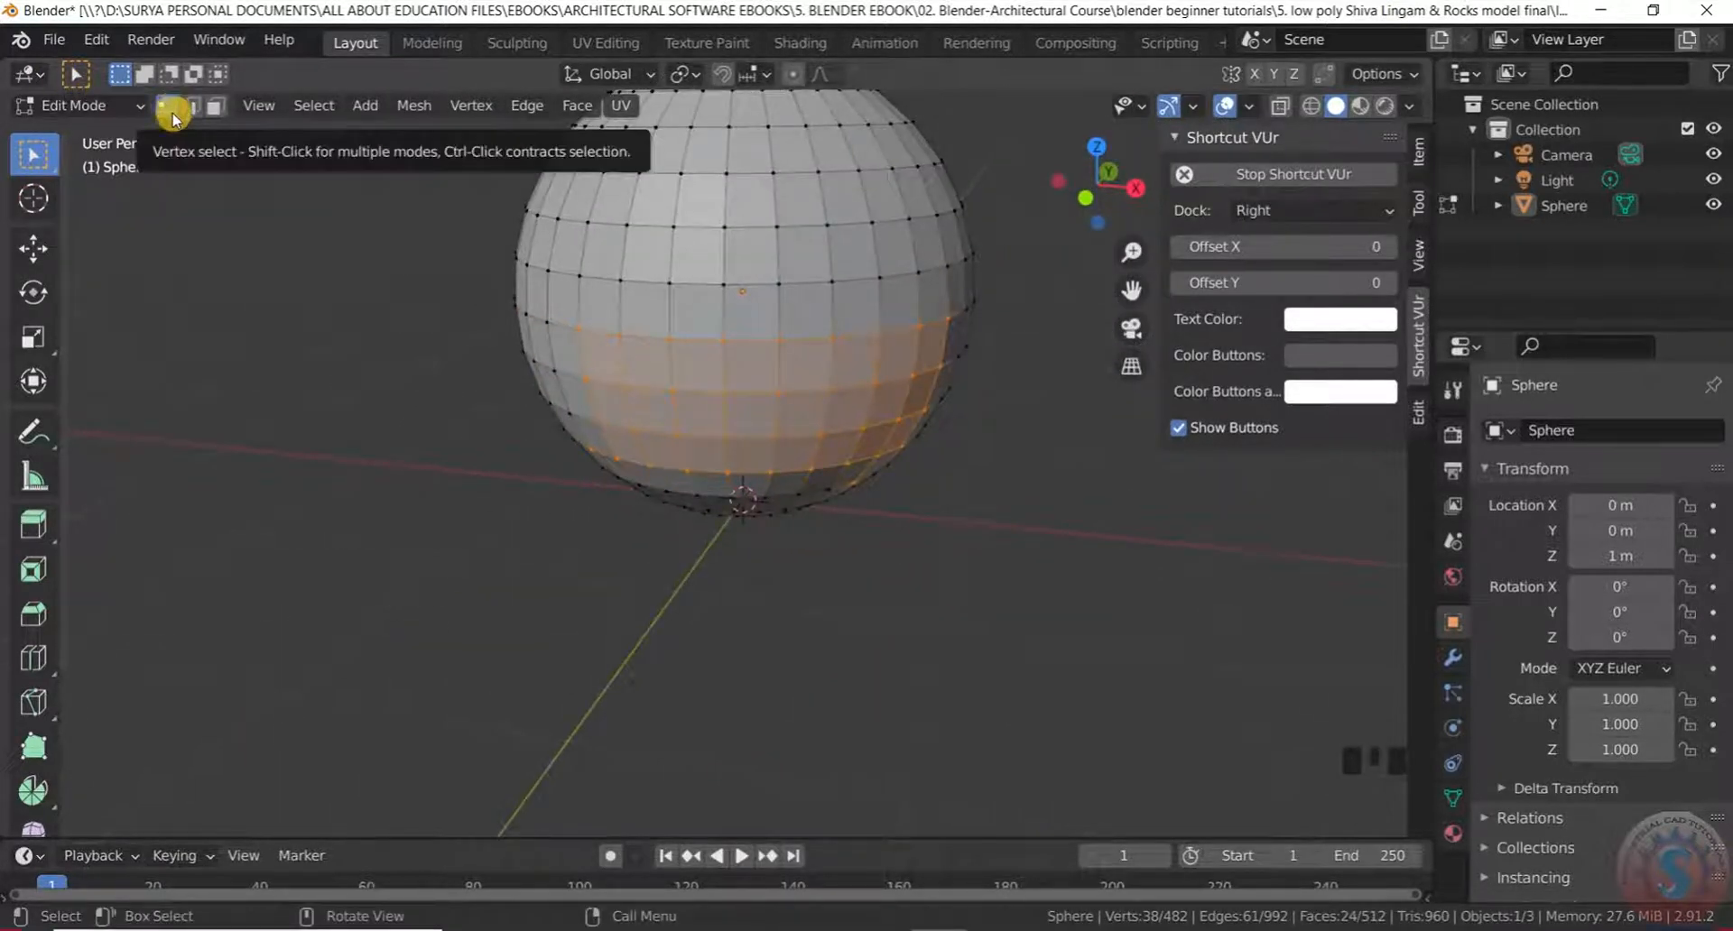
key("x")
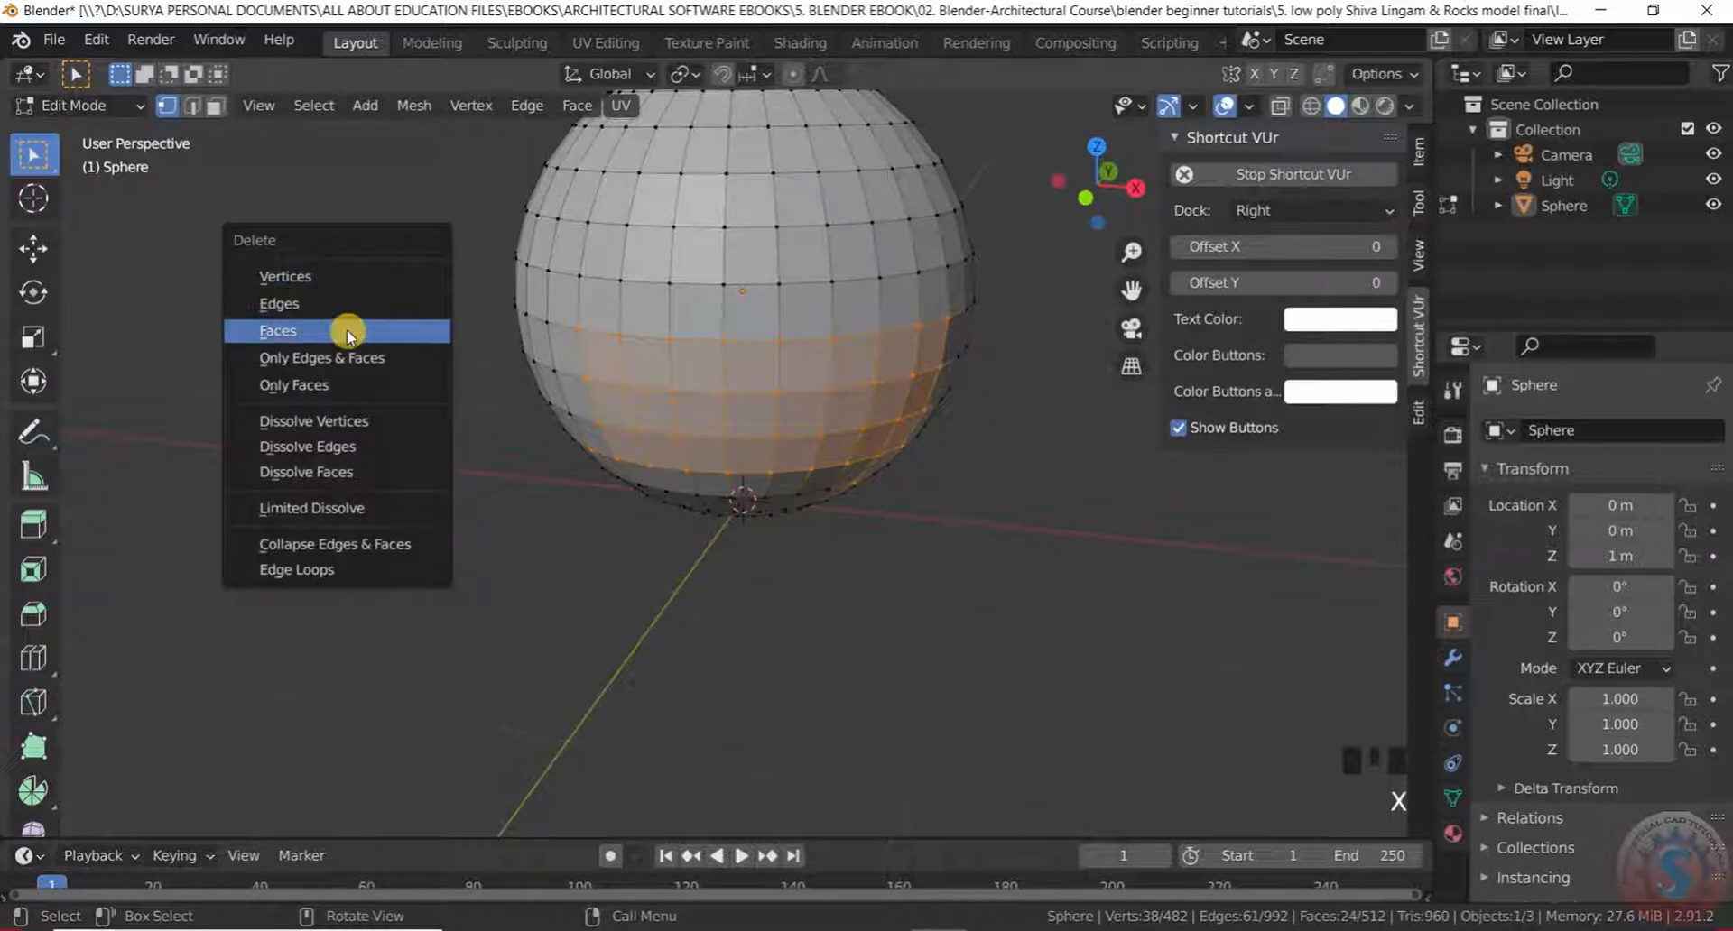
left_click(374, 276)
Select the larger lower band of the sphere and delete it
middle_click_drag(872, 352, 592, 344)
scroll(596, 345, "down", 4)
scroll(677, 342, "up", 2)
left_click_drag(693, 328, 1134, 451)
middle_click_drag(917, 479, 707, 296)
left_click(707, 296)
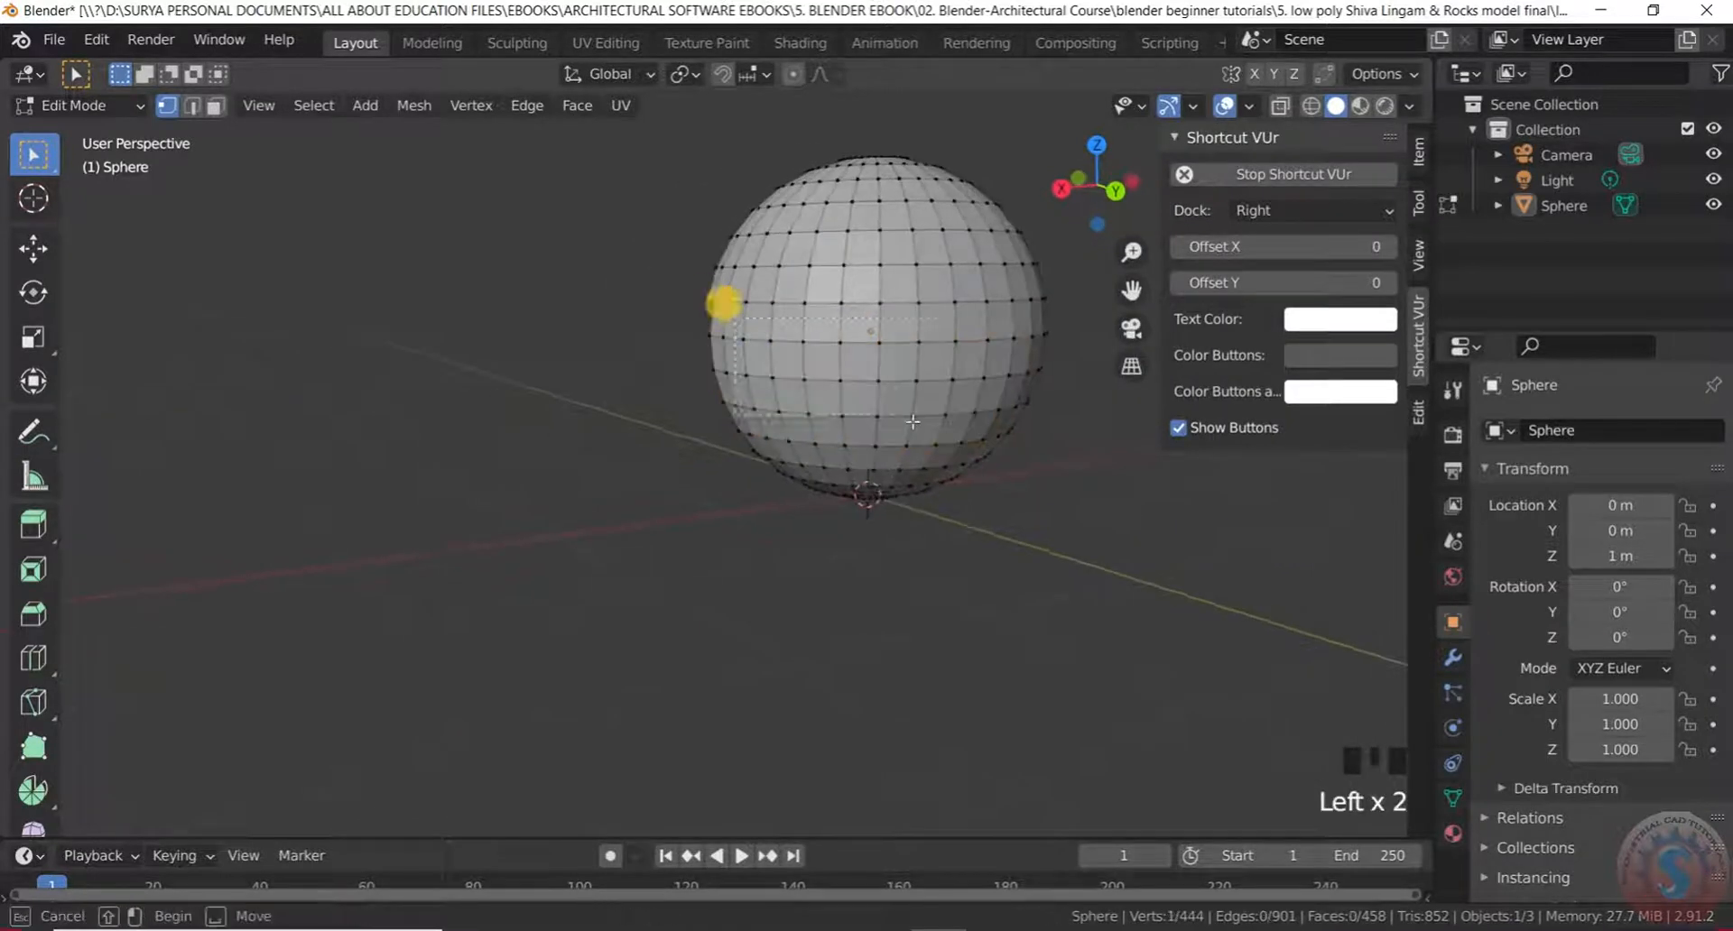
left_click_drag(719, 302, 1042, 476)
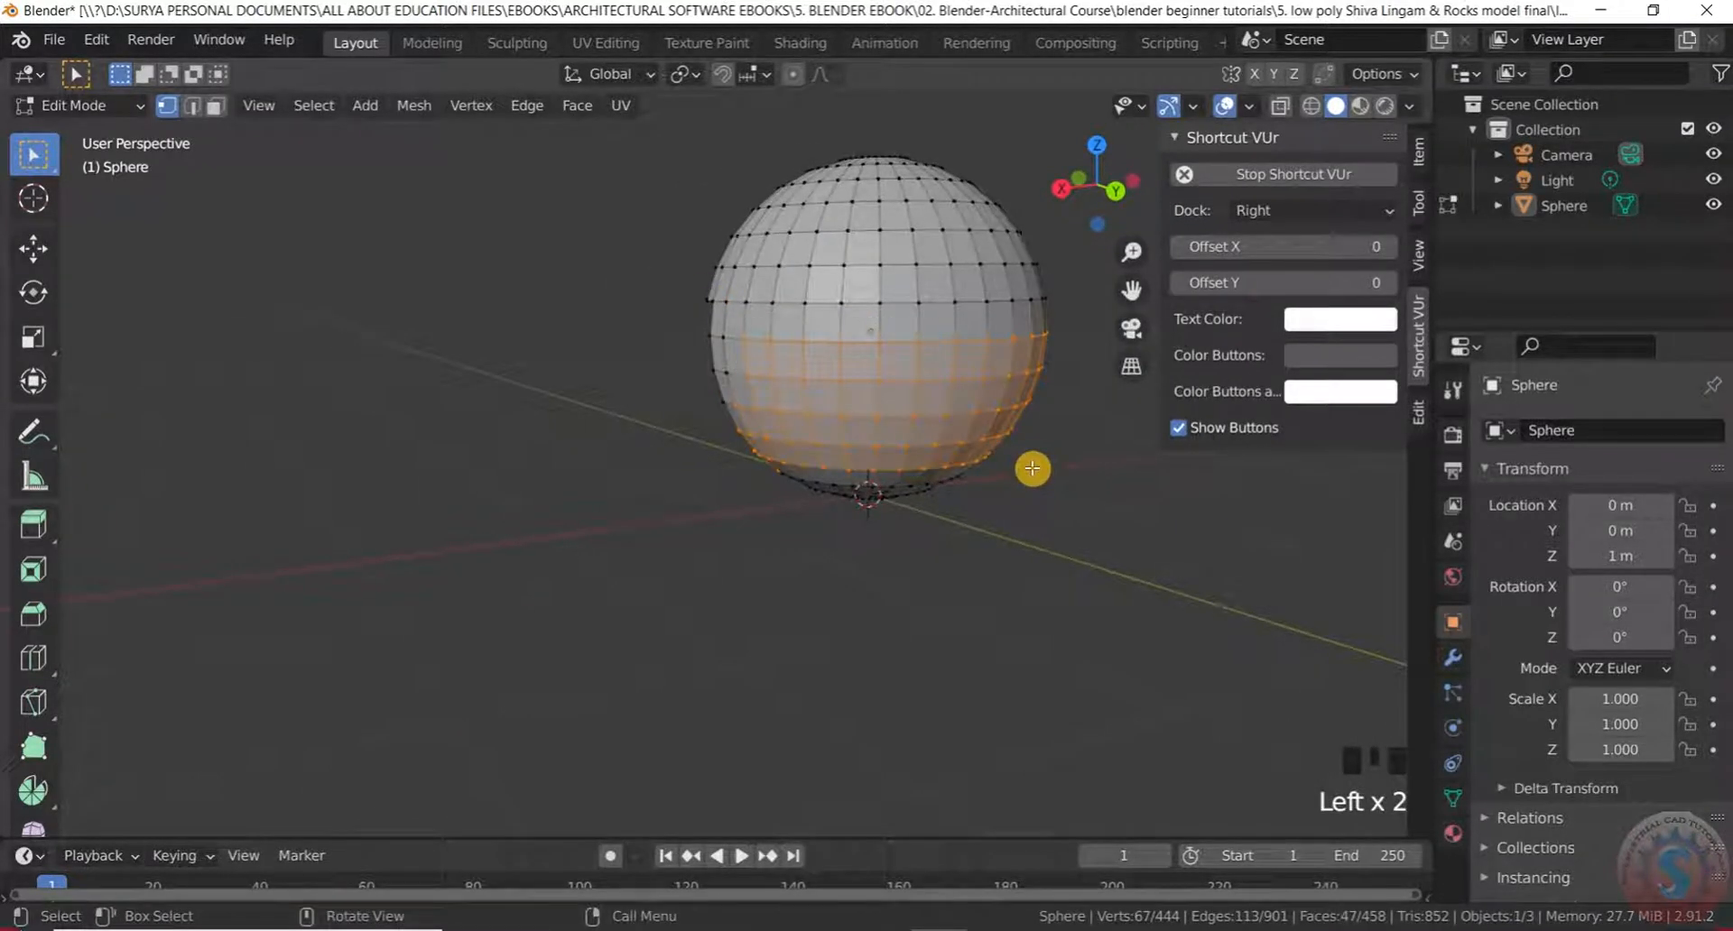
key("x")
left_click(891, 462)
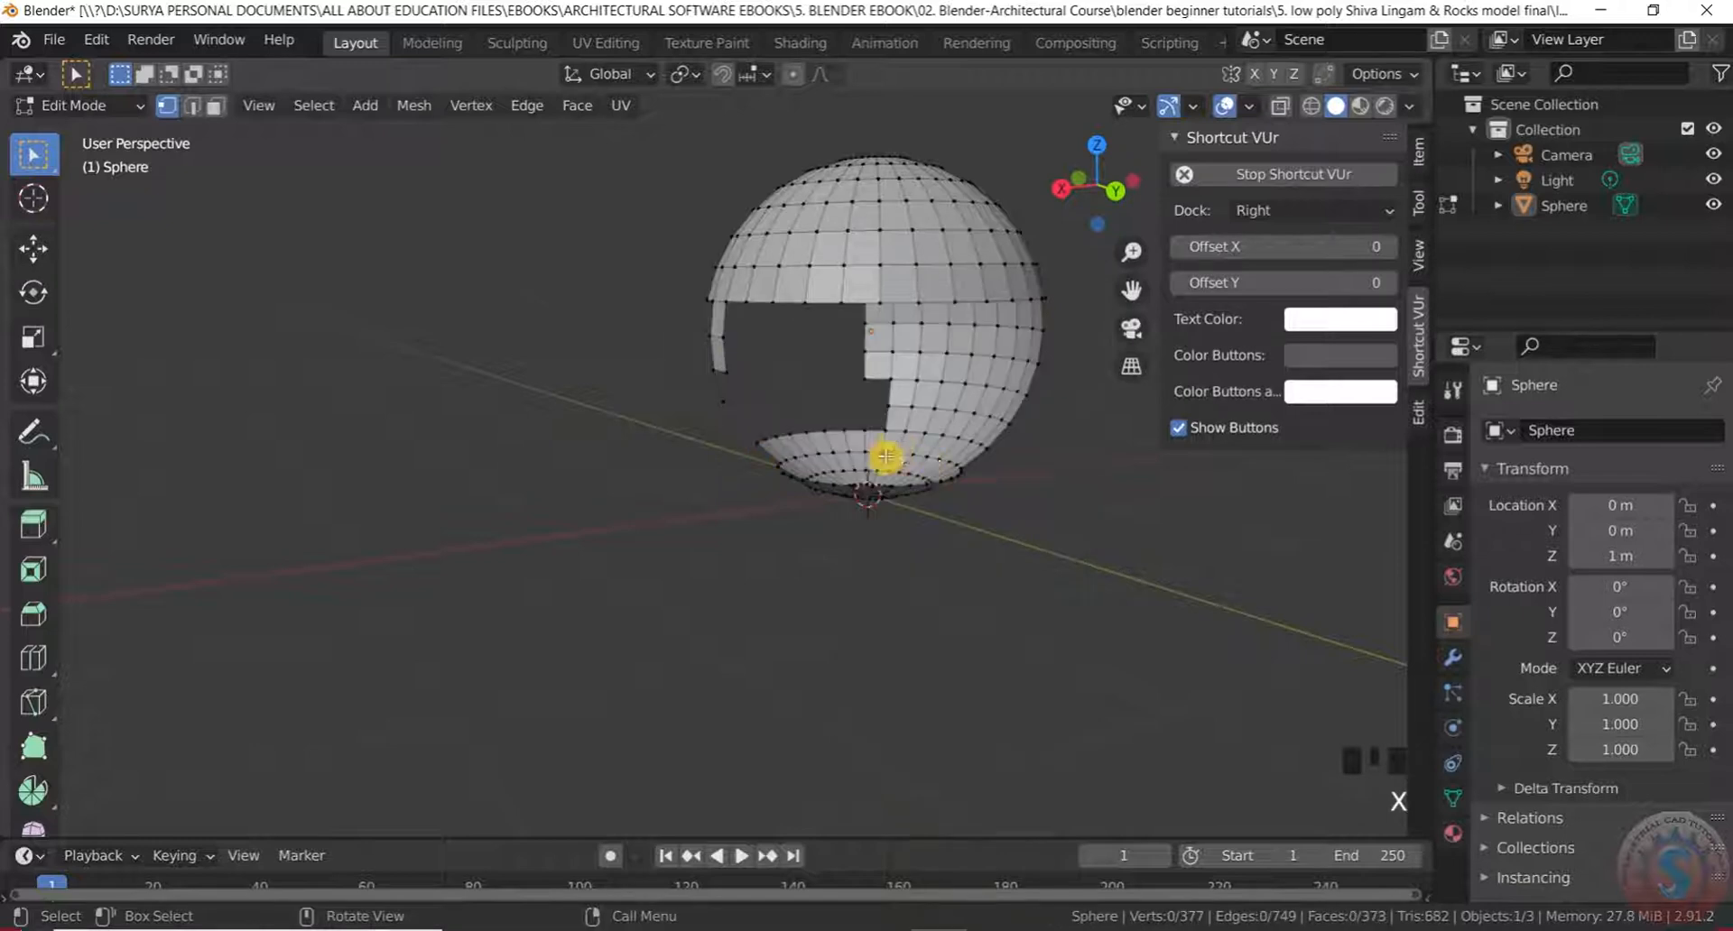
Delete the leftover faces remaining below the dome
middle_click_drag(886, 457, 804, 457)
scroll(824, 348, "up", 2)
middle_click_drag(825, 349, 781, 337)
left_click_drag(772, 325, 948, 437)
left_click_drag(764, 322, 940, 420)
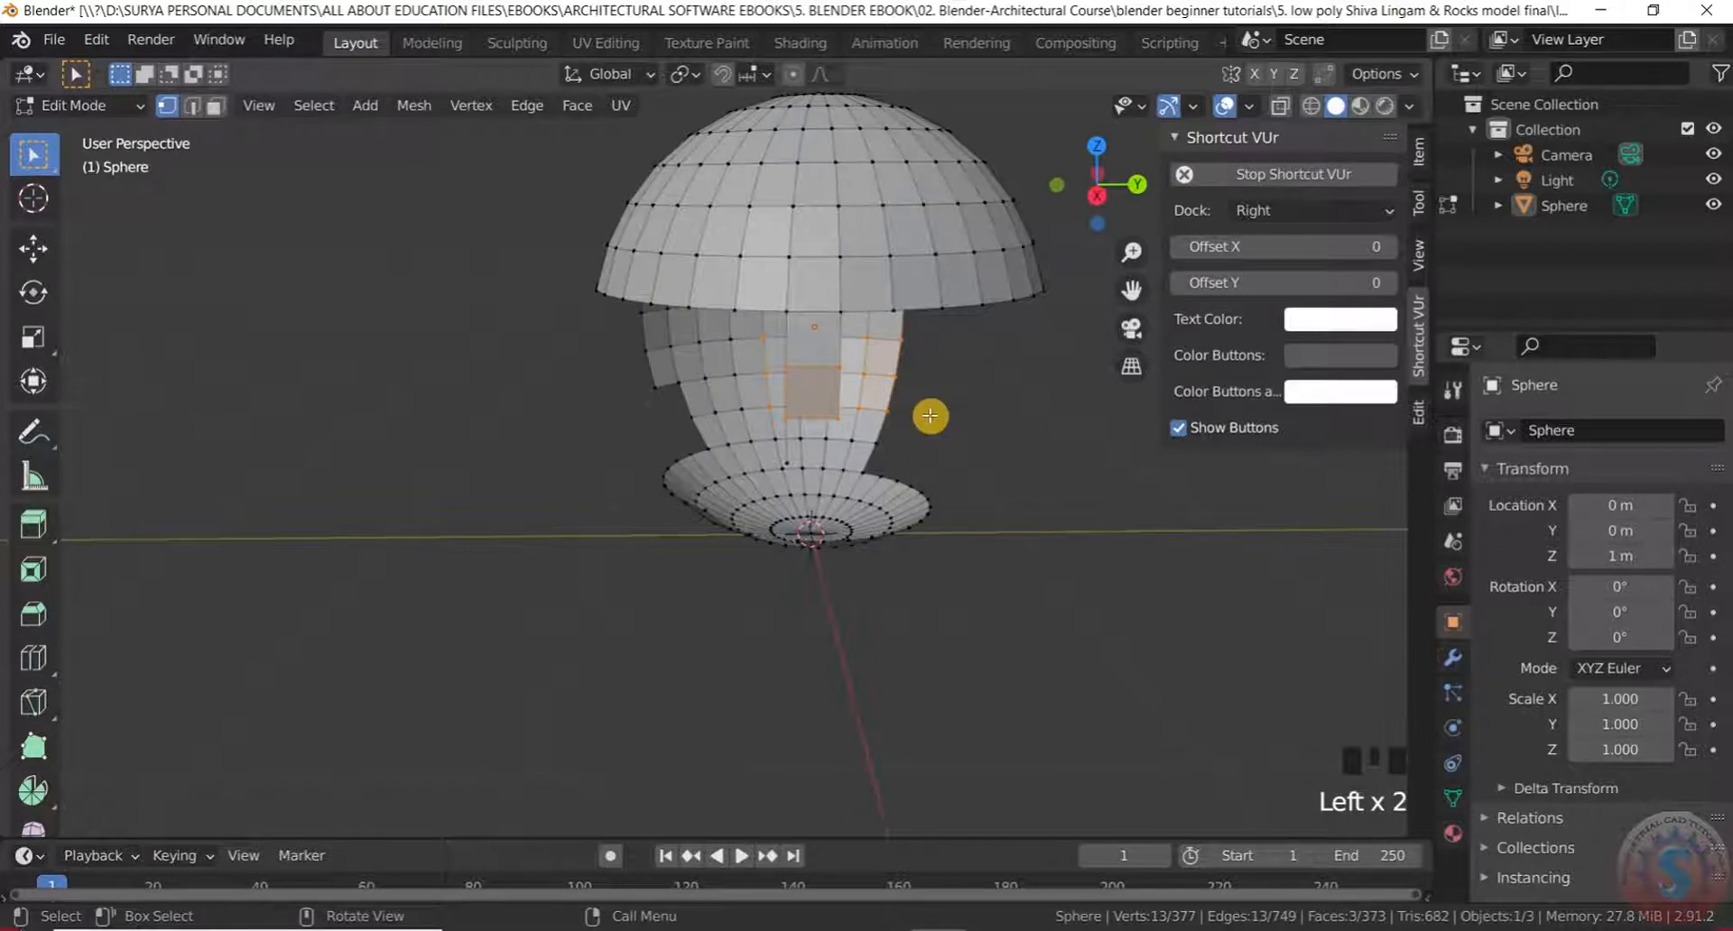
key("x")
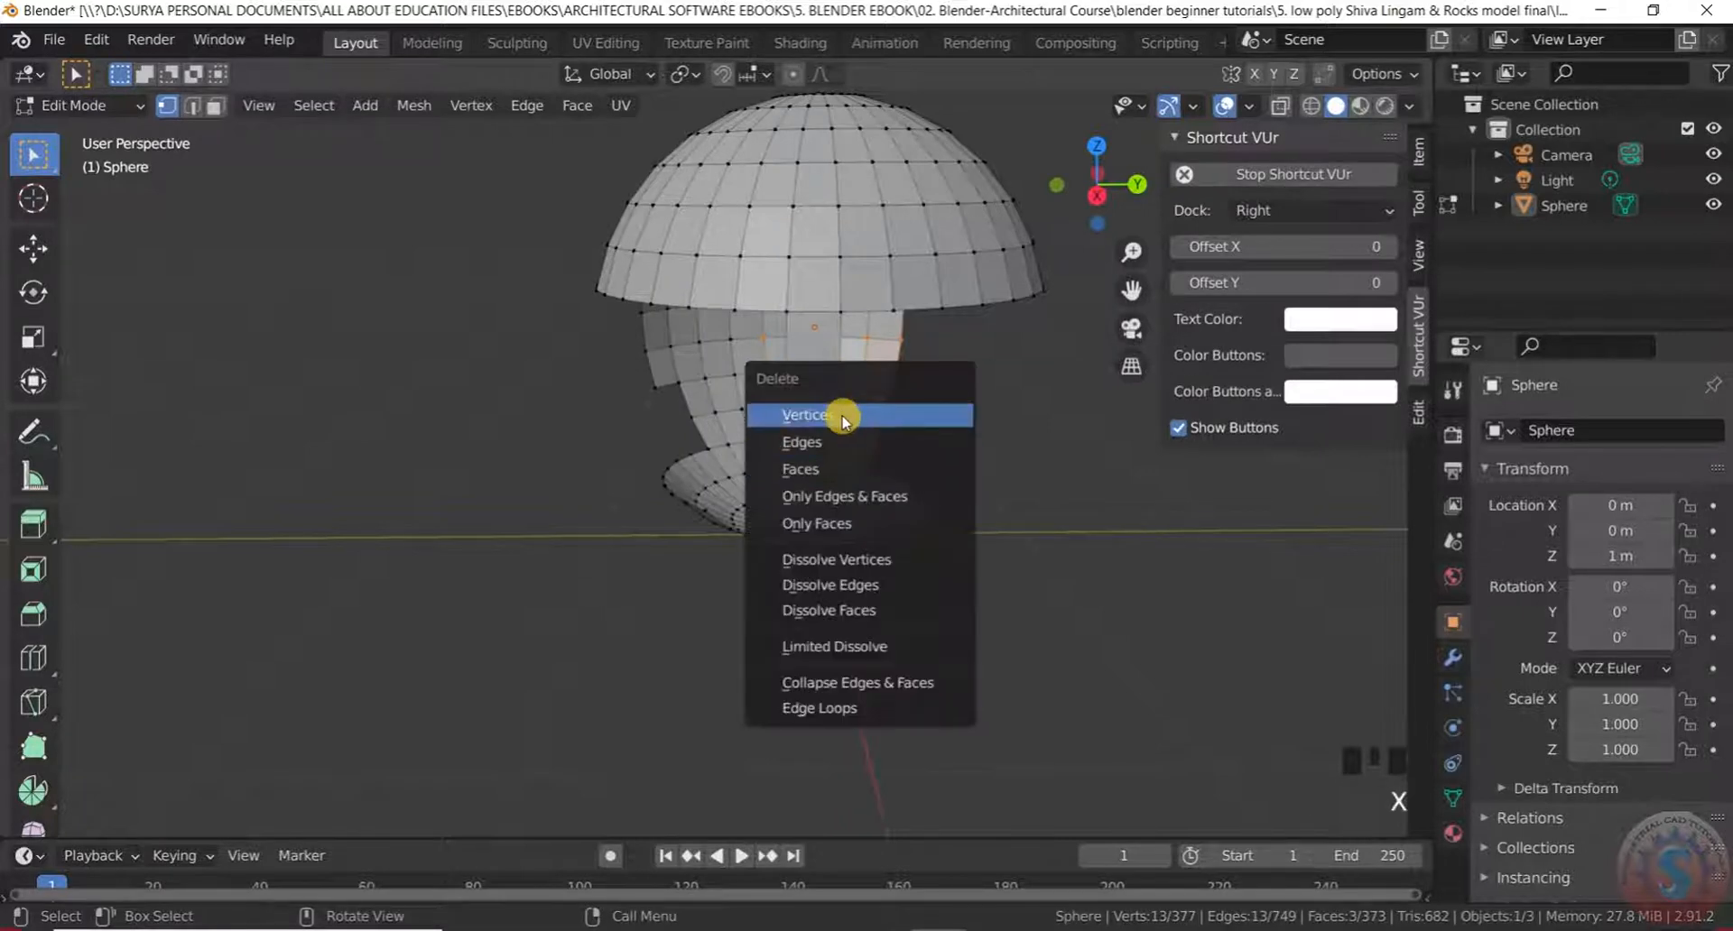
left_click(844, 417)
Box-select the remaining stem and bowl faces and delete them
middle_click_drag(847, 414, 828, 394)
scroll(773, 383, "up", 2)
left_click_drag(747, 368, 1125, 650)
left_click_drag(951, 409, 1079, 564)
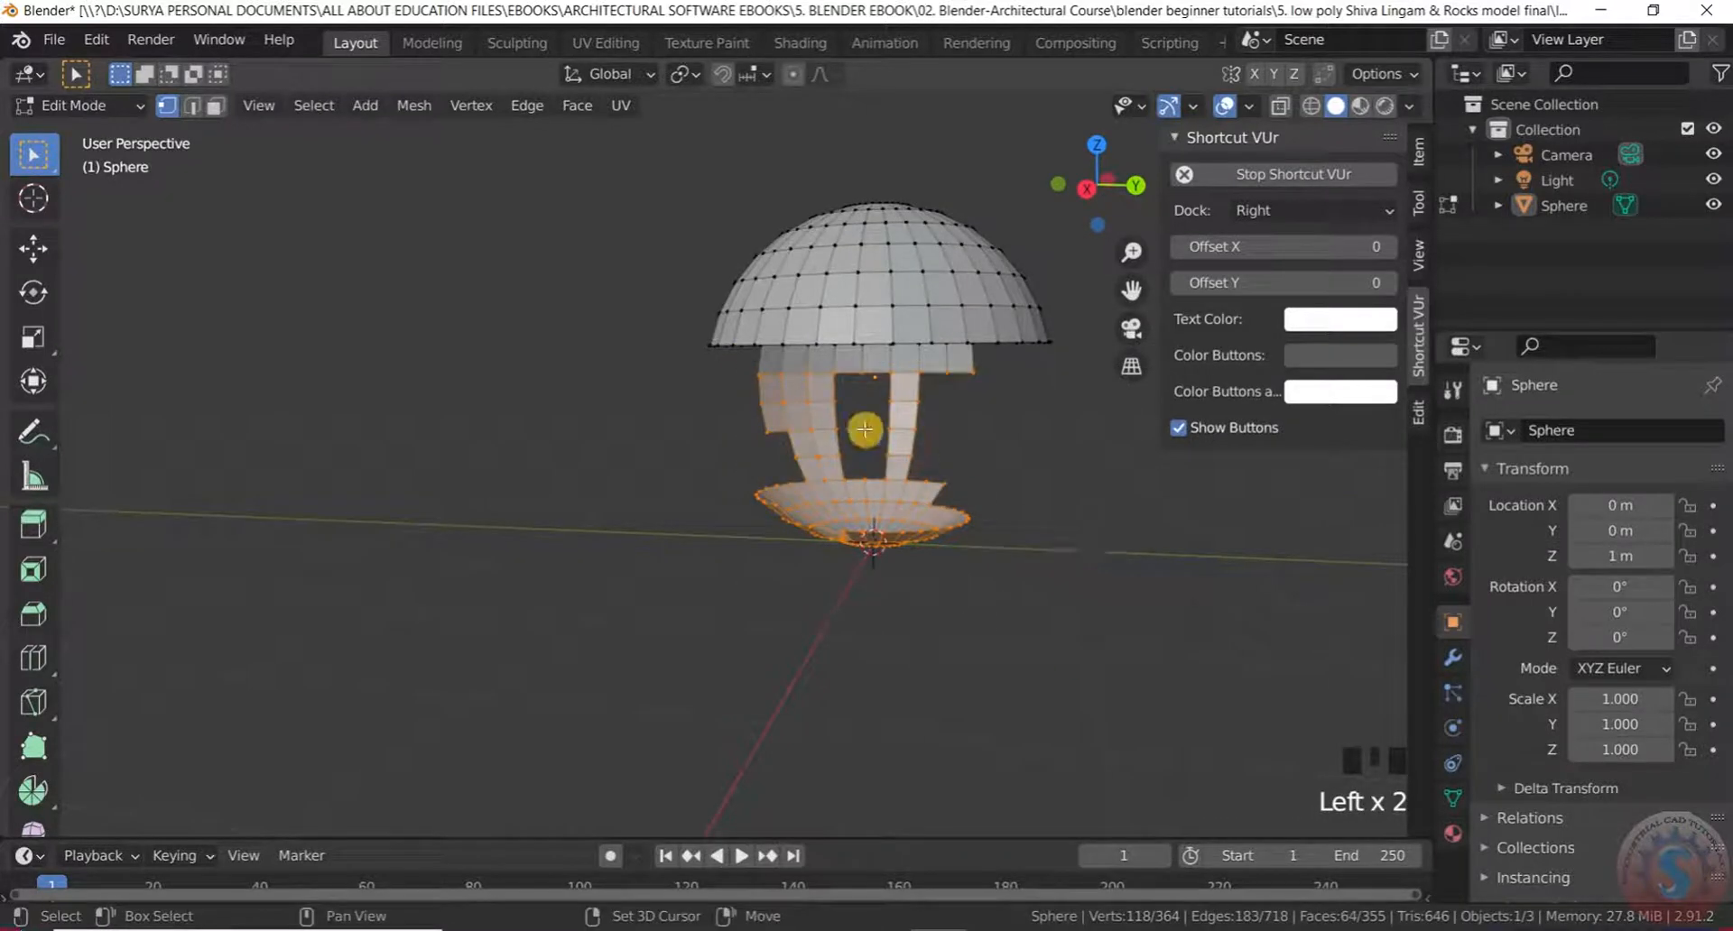
left_click_drag(746, 374, 1025, 592, "shift")
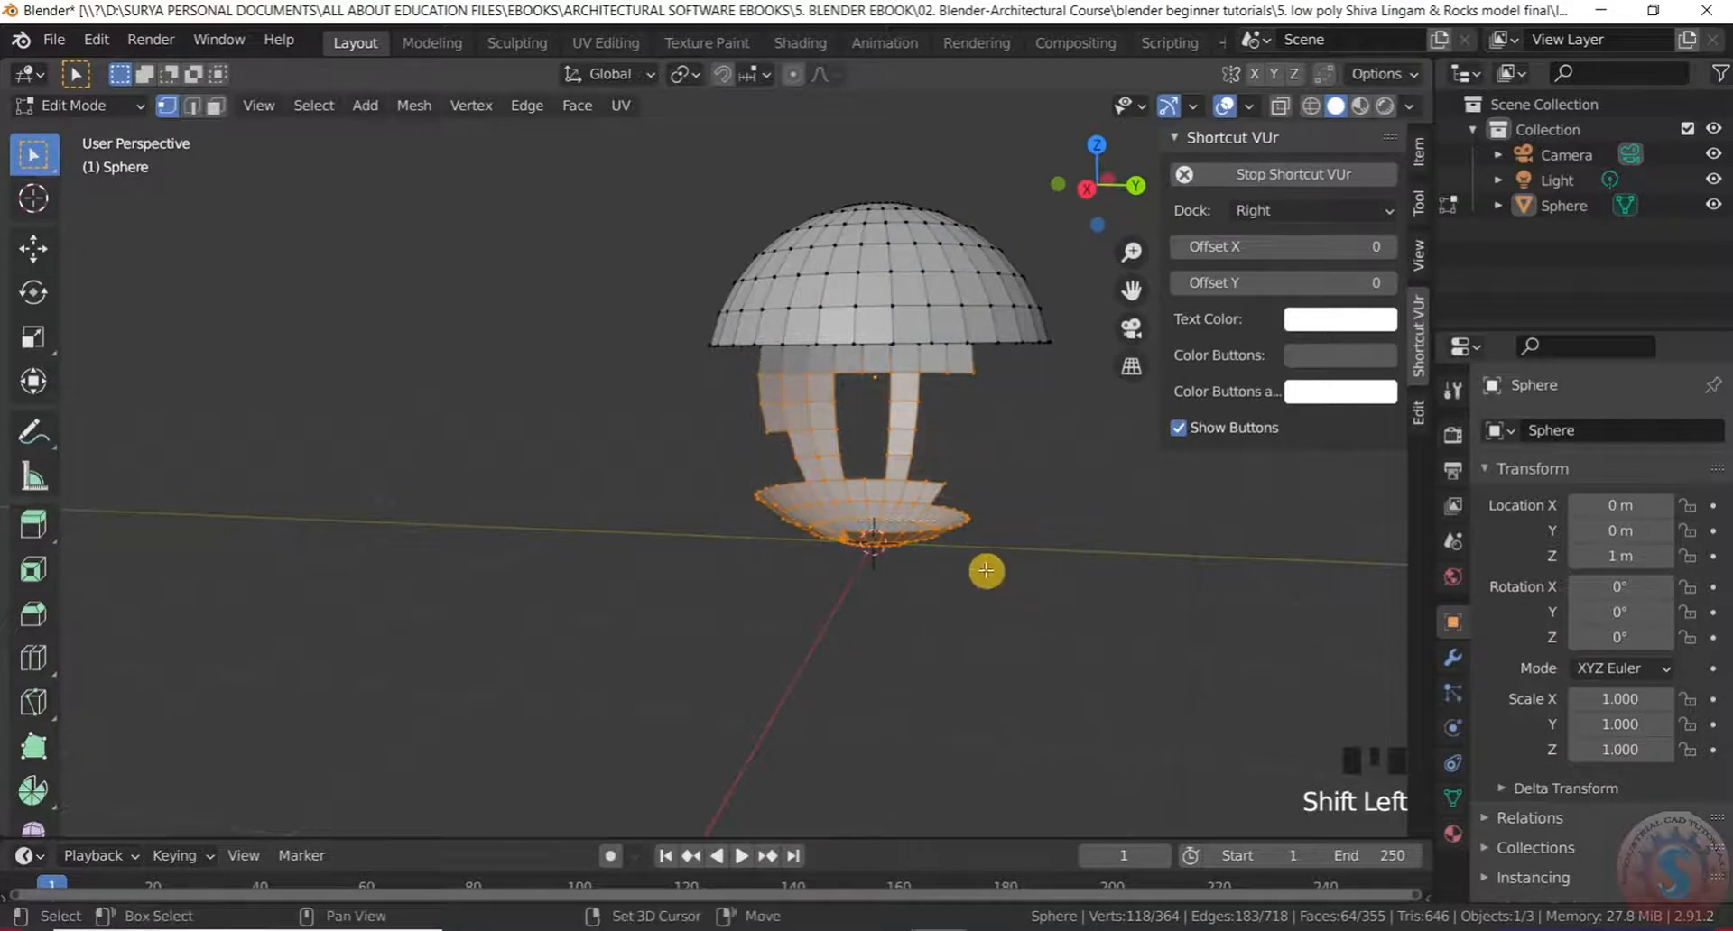
scroll(897, 320, "up", 2)
middle_click_drag(897, 321, 869, 449)
key("x")
left_click(838, 493)
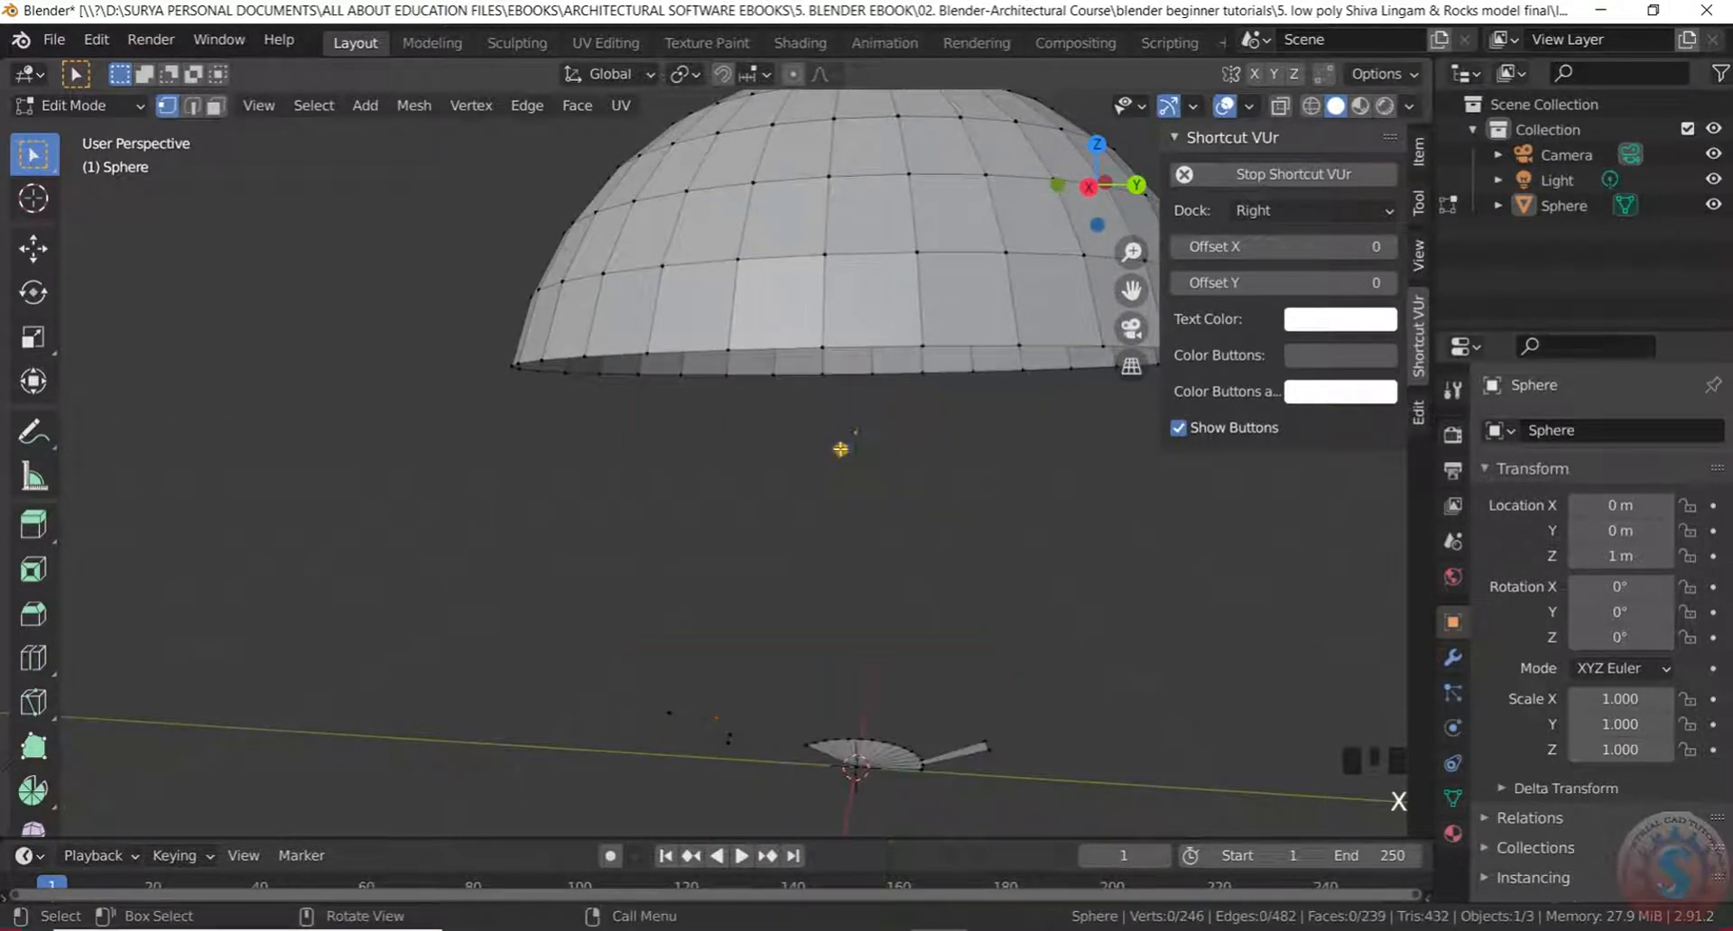
Delete the leftover fan-shaped faces at the bottom
scroll(850, 470, "down", 1)
mouse_move(732, 587)
left_mouse_down()
mouse_move(1172, 840)
mouse_move(1305, 840)
left_mouse_up()
mouse_move(716, 616)
left_mouse_down()
mouse_move(852, 666)
mouse_move(1108, 838)
left_mouse_up()
key("x")
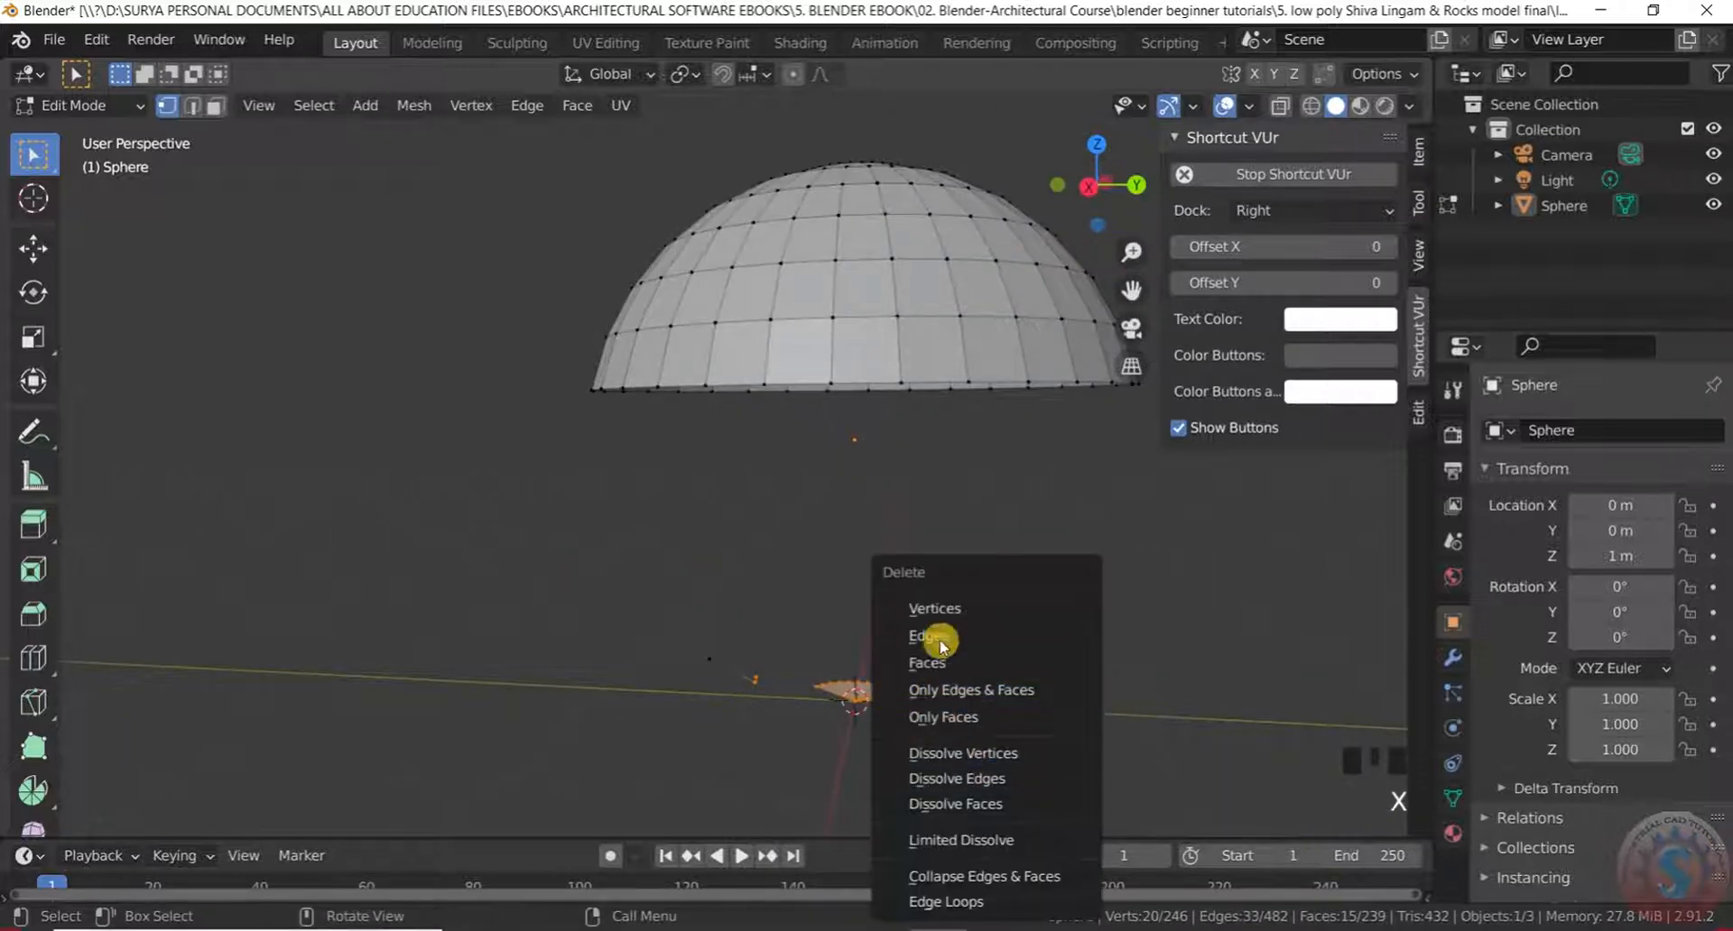
left_click(944, 610)
Delete the stray vertex, leaving an open dome of 225 vertices and 224 faces
scroll(885, 475, "down", 2)
middle_click_drag(886, 476, 875, 335)
scroll(874, 335, "up", 1)
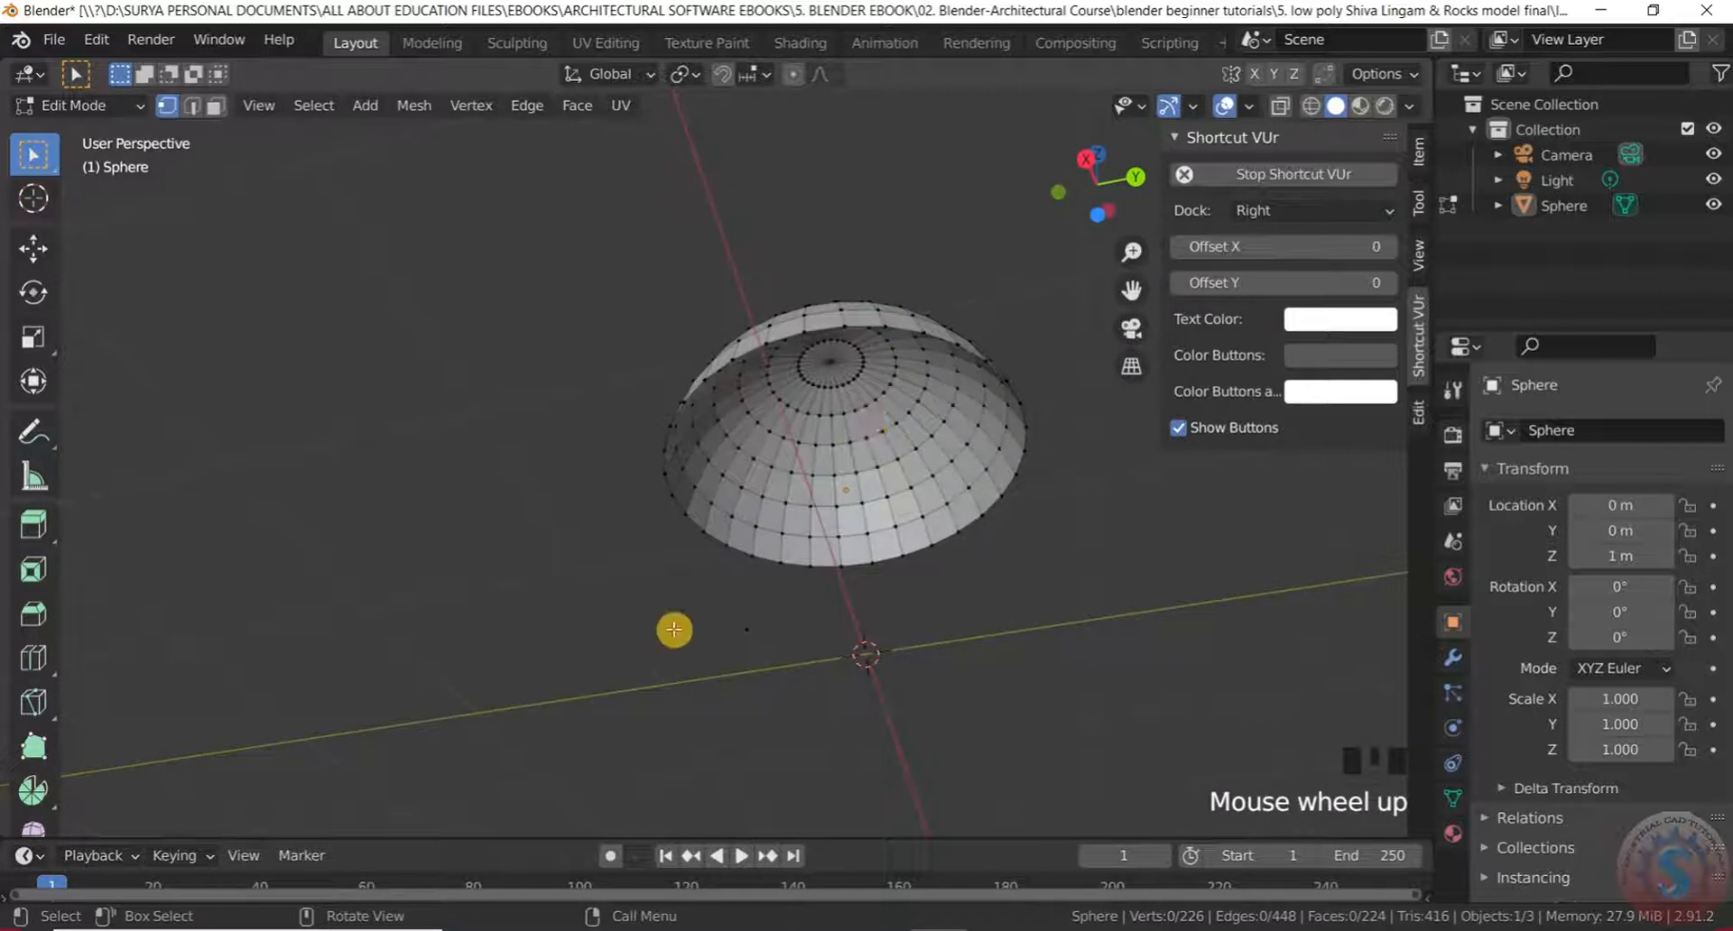
scroll(674, 630, "up", 4)
left_click(844, 627)
key("Delete")
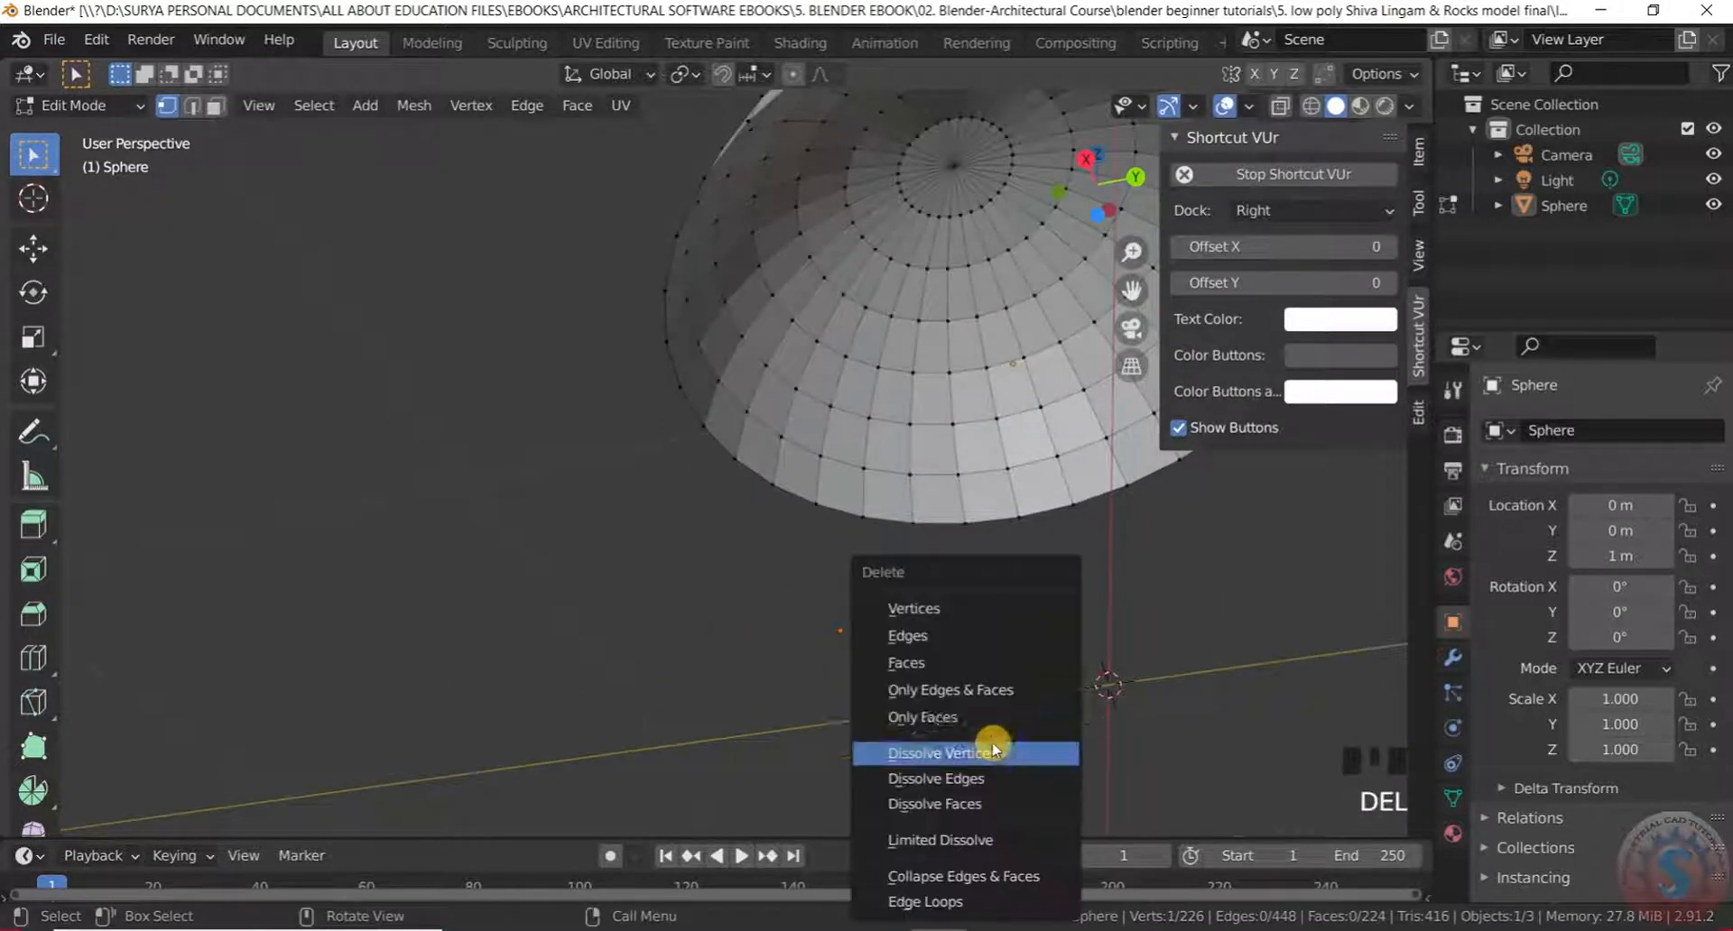
left_click(962, 608)
scroll(886, 606, "down", 4)
middle_click_drag(886, 607, 969, 67)
Switch from Edit Mode back to Object Mode via the mode dropdown
scroll(969, 68, "down", 4)
scroll(1060, 196, "up", 3)
middle_click_drag(862, 458, 998, 298)
scroll(999, 298, "up", 3)
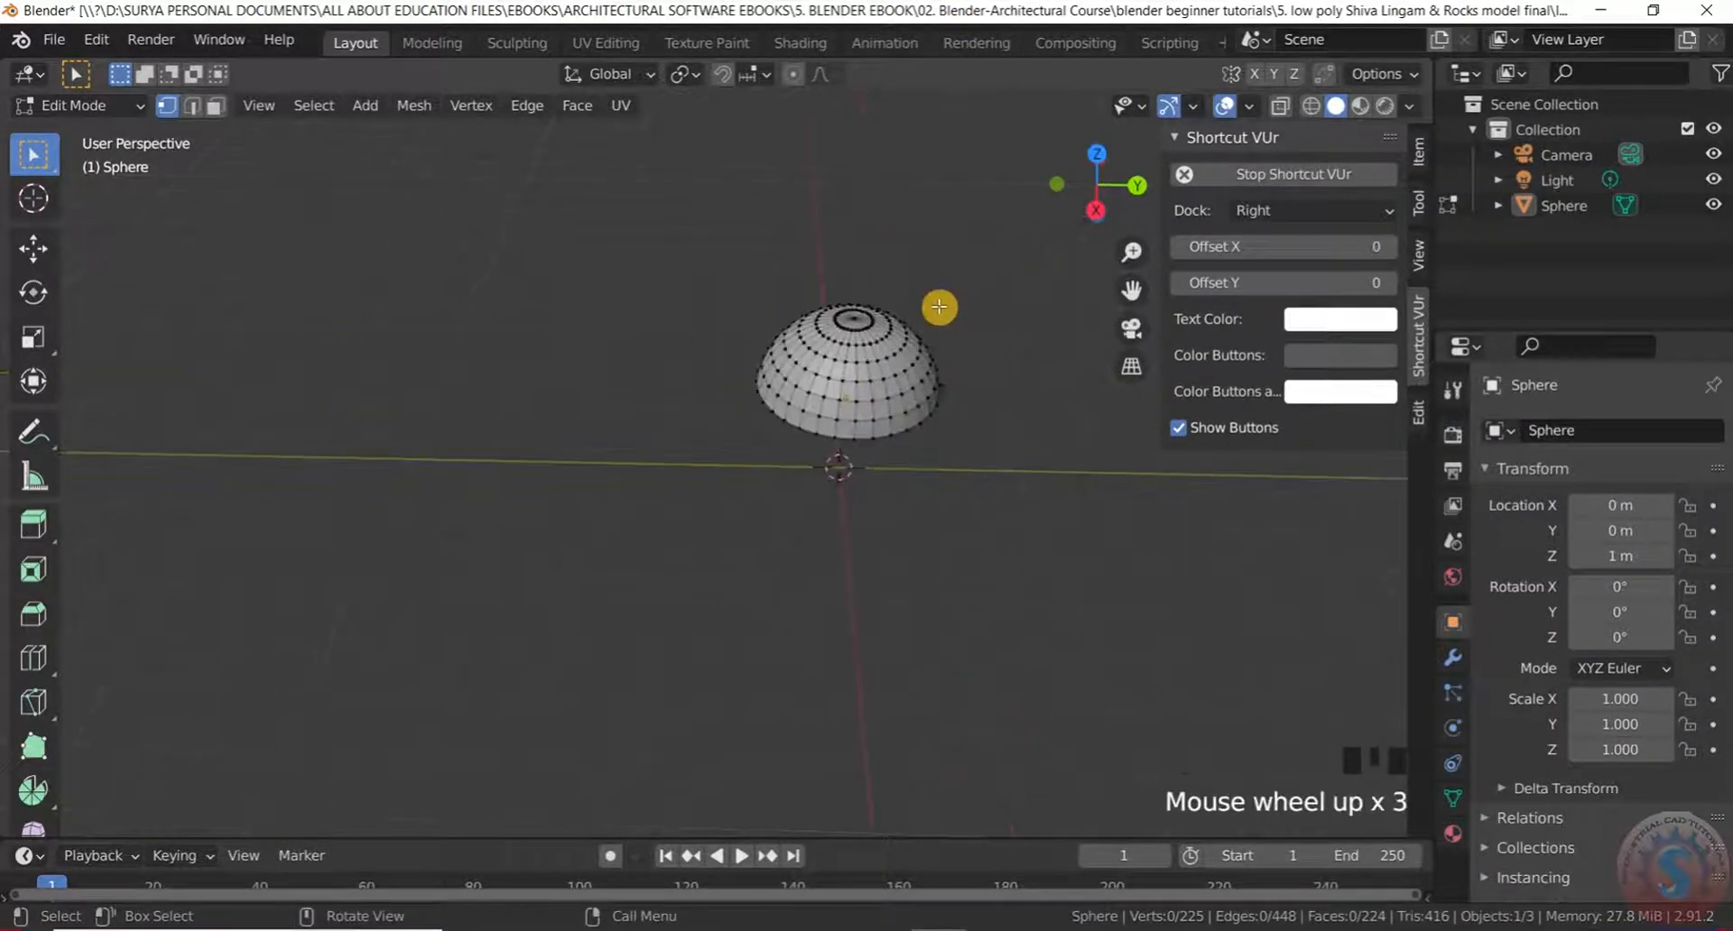
left_click(81, 104)
left_click(59, 123)
Select the dome object, start a move with G, and cancel it to keep it in place
scroll(824, 379, "up", 3)
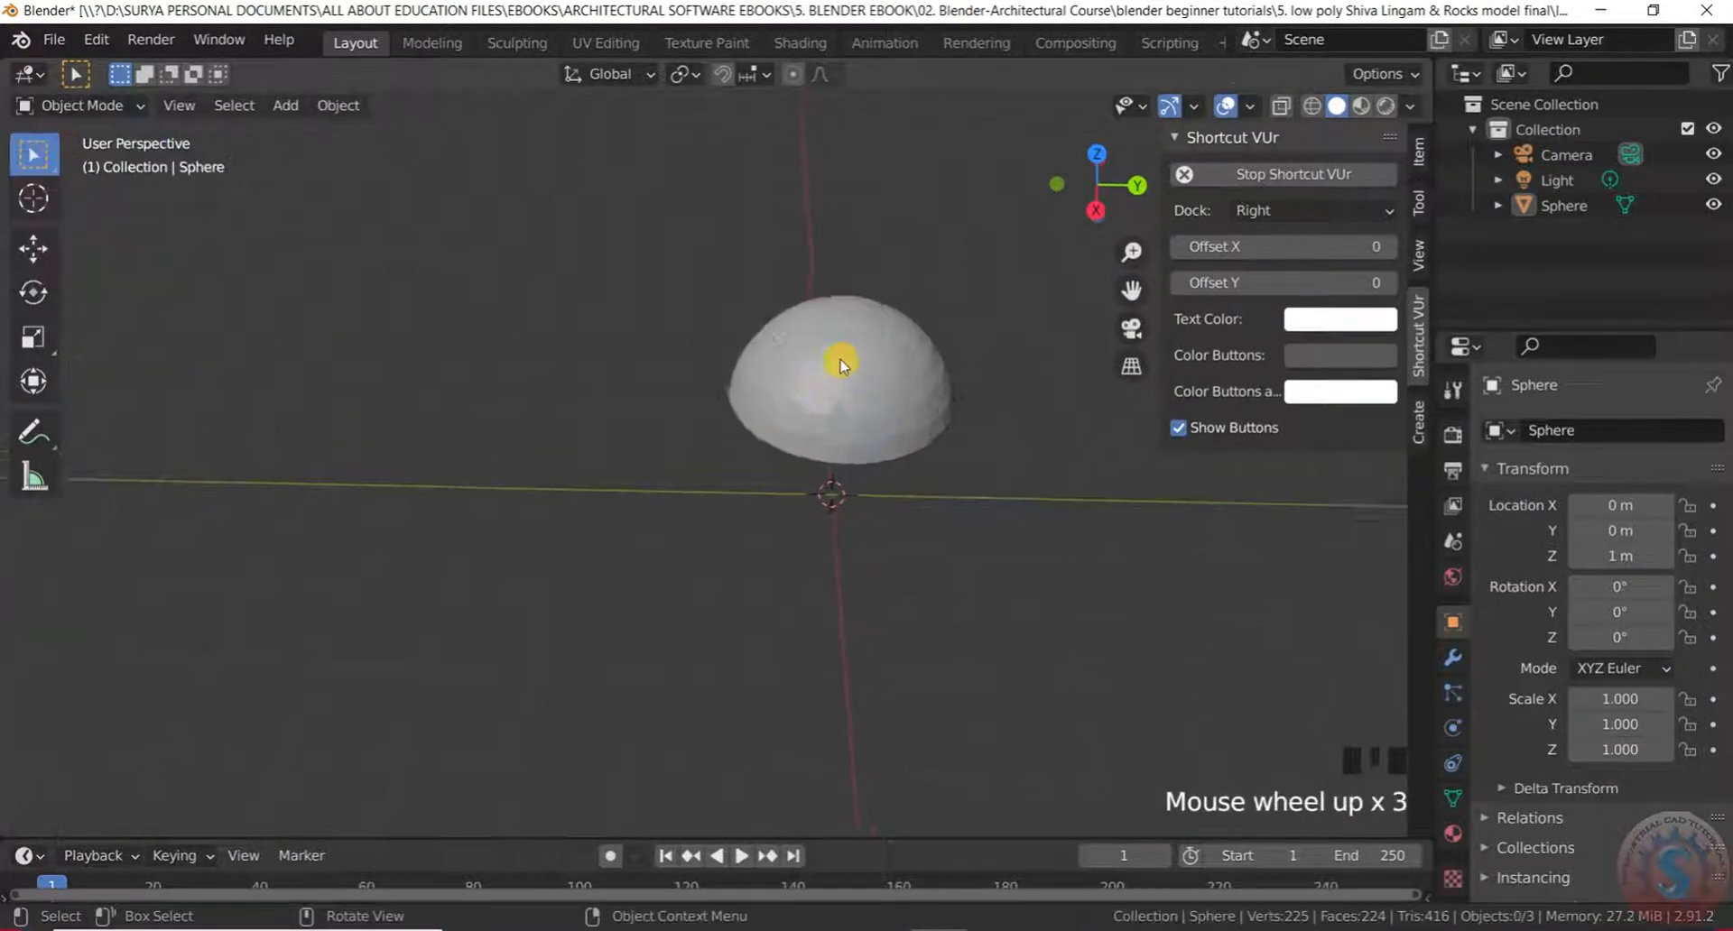
scroll(851, 349, "down", 2)
middle_click_drag(852, 348, 847, 263)
scroll(846, 345, "down", 3)
scroll(1013, 480, "up", 1)
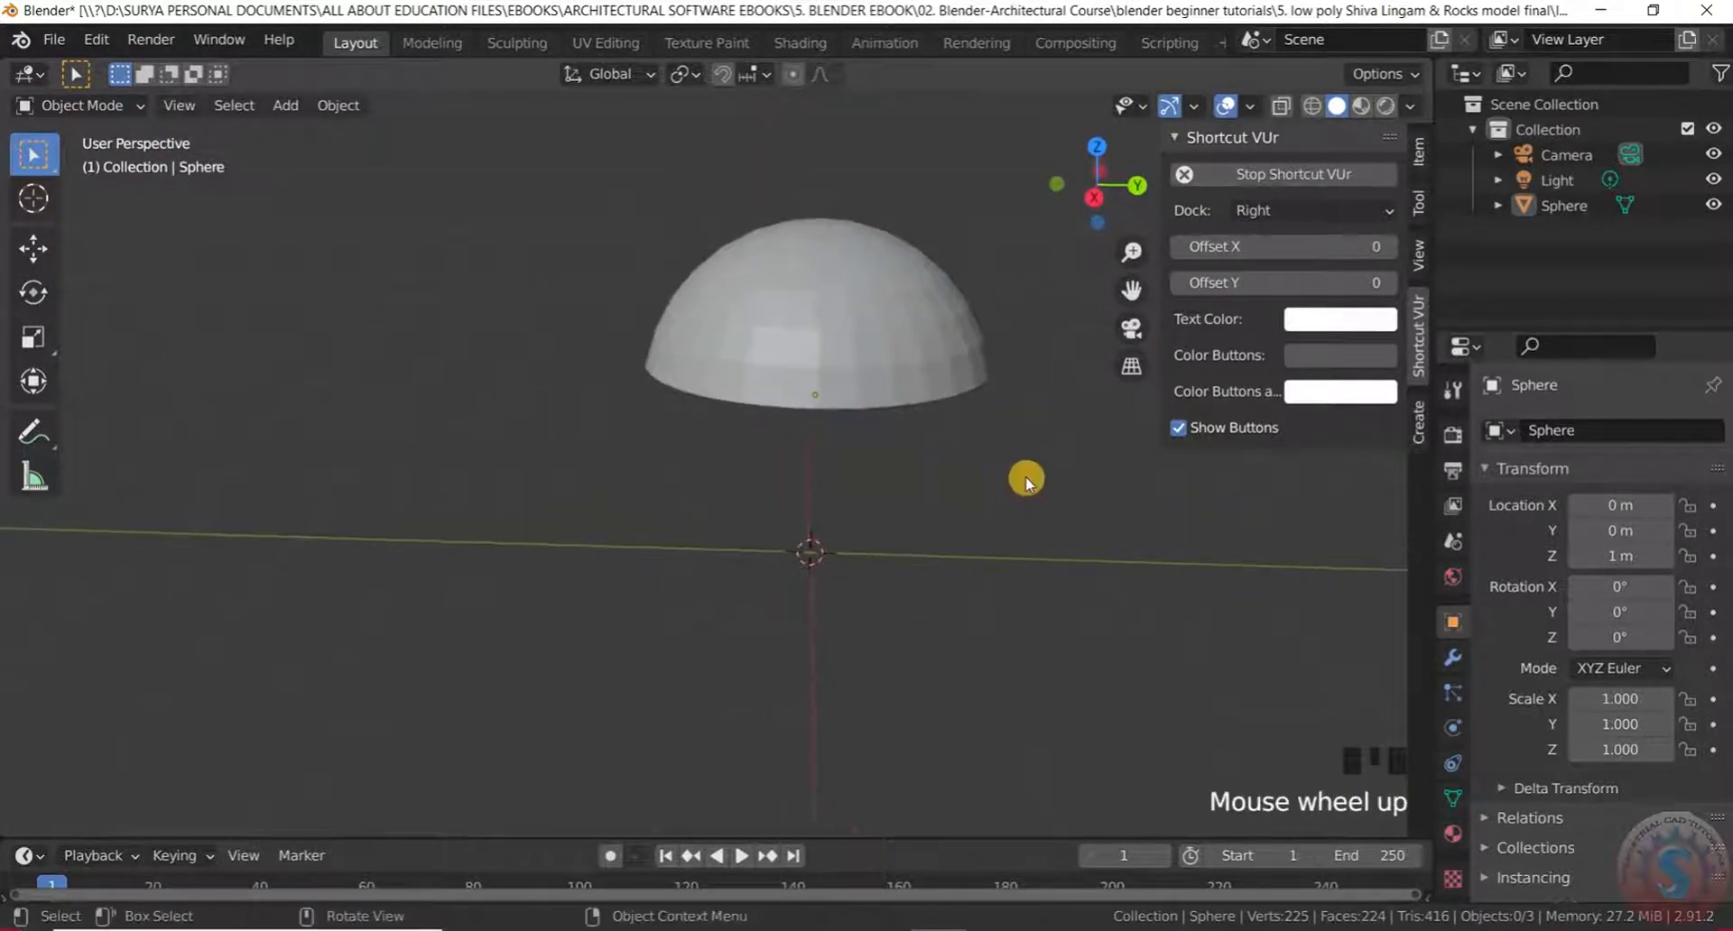
left_click(686, 303)
key("g")
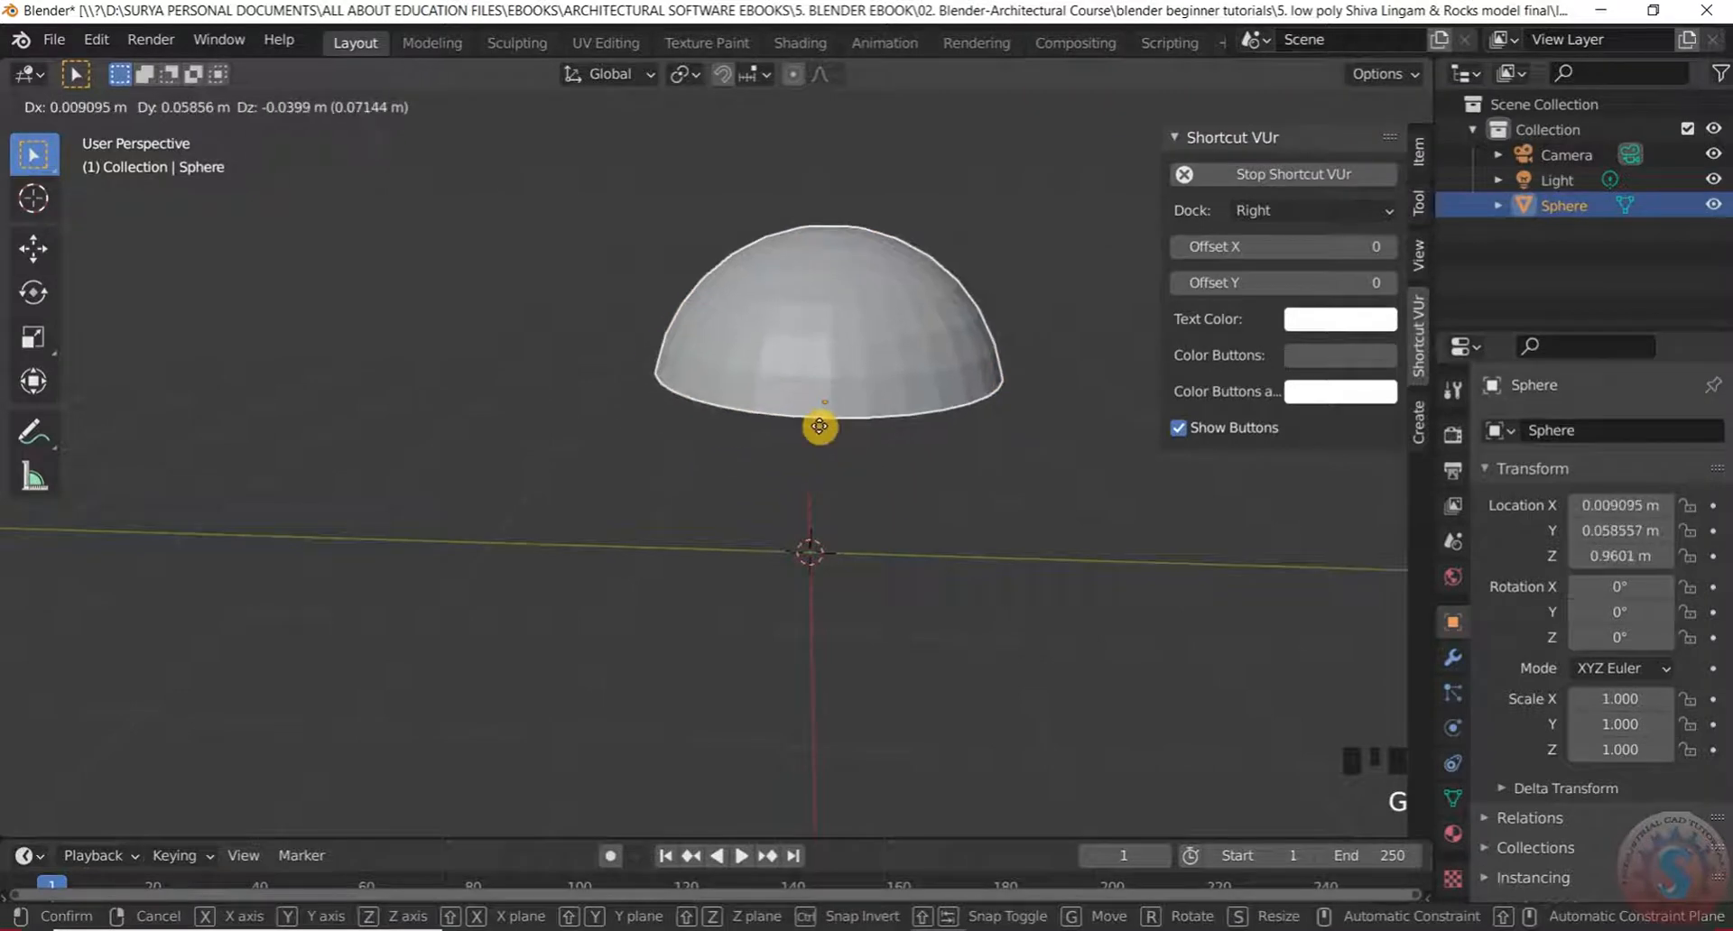
right_click(806, 475)
scroll(817, 434, "down", 3)
scroll(804, 371, "up", 4)
middle_click_drag(804, 371, 771, 404)
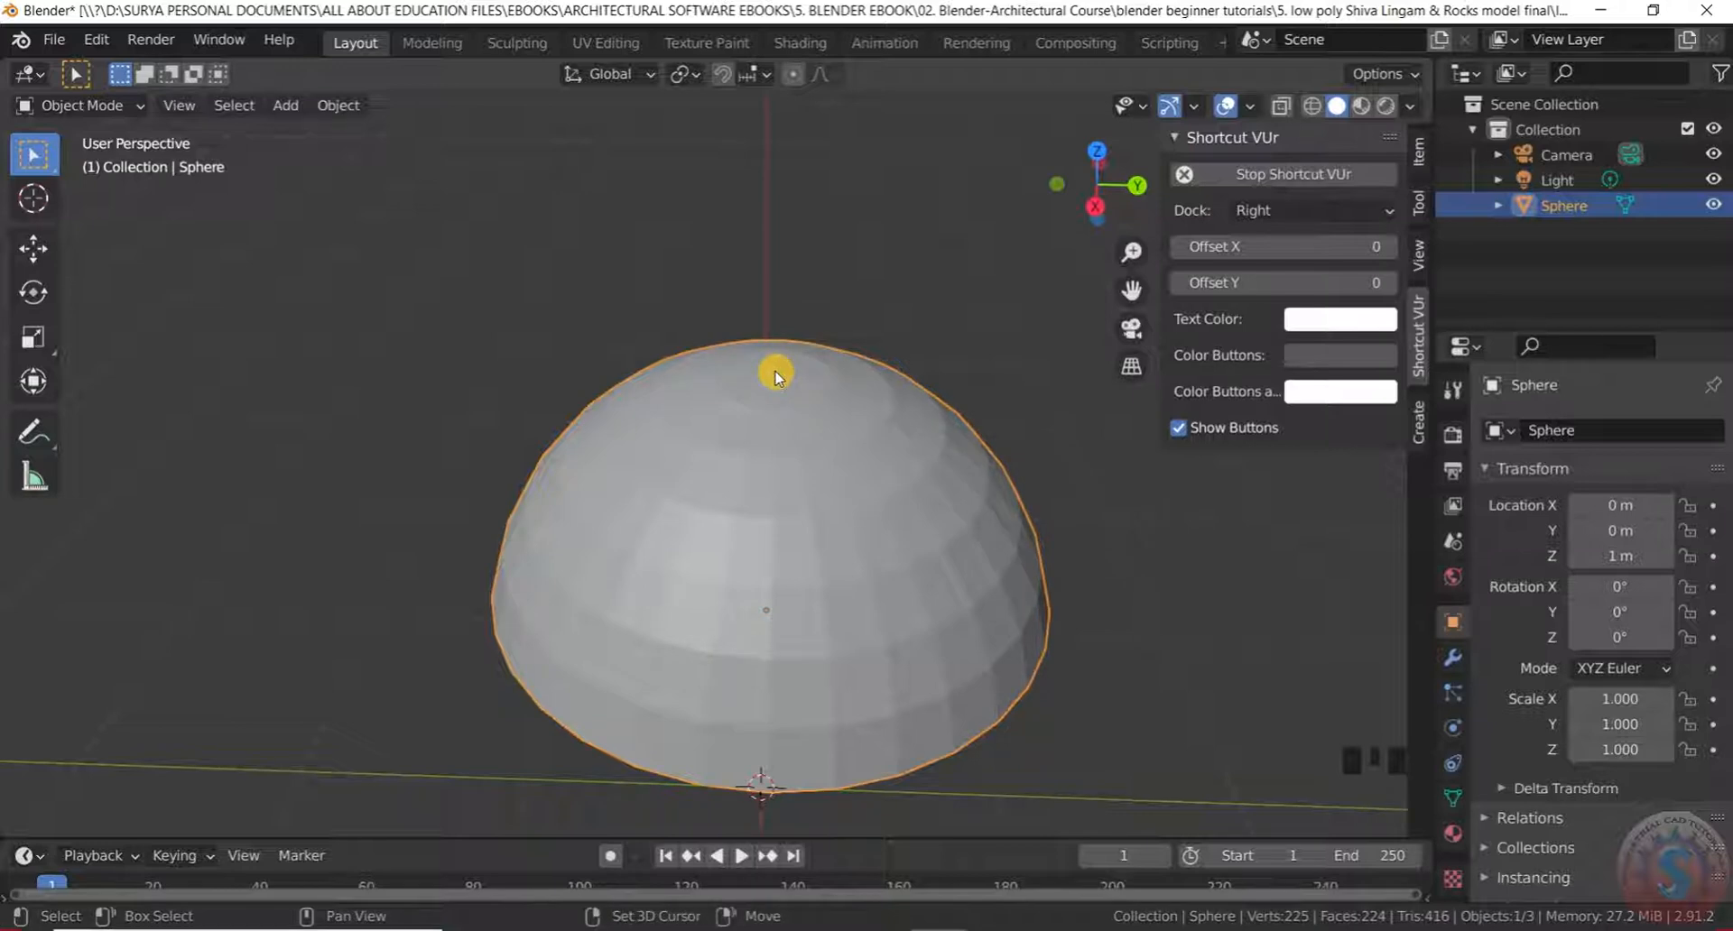
scroll(776, 377, "down", 3)
scroll(775, 377, "up", 4)
scroll(775, 377, "down", 3)
scroll(769, 375, "up", 3)
middle_click_drag(767, 375, 804, 402)
Put the dome in Edit Mode and snap the 3D cursor to the current selection
scroll(805, 402, "up", 2)
left_click(72, 104)
left_click(88, 159)
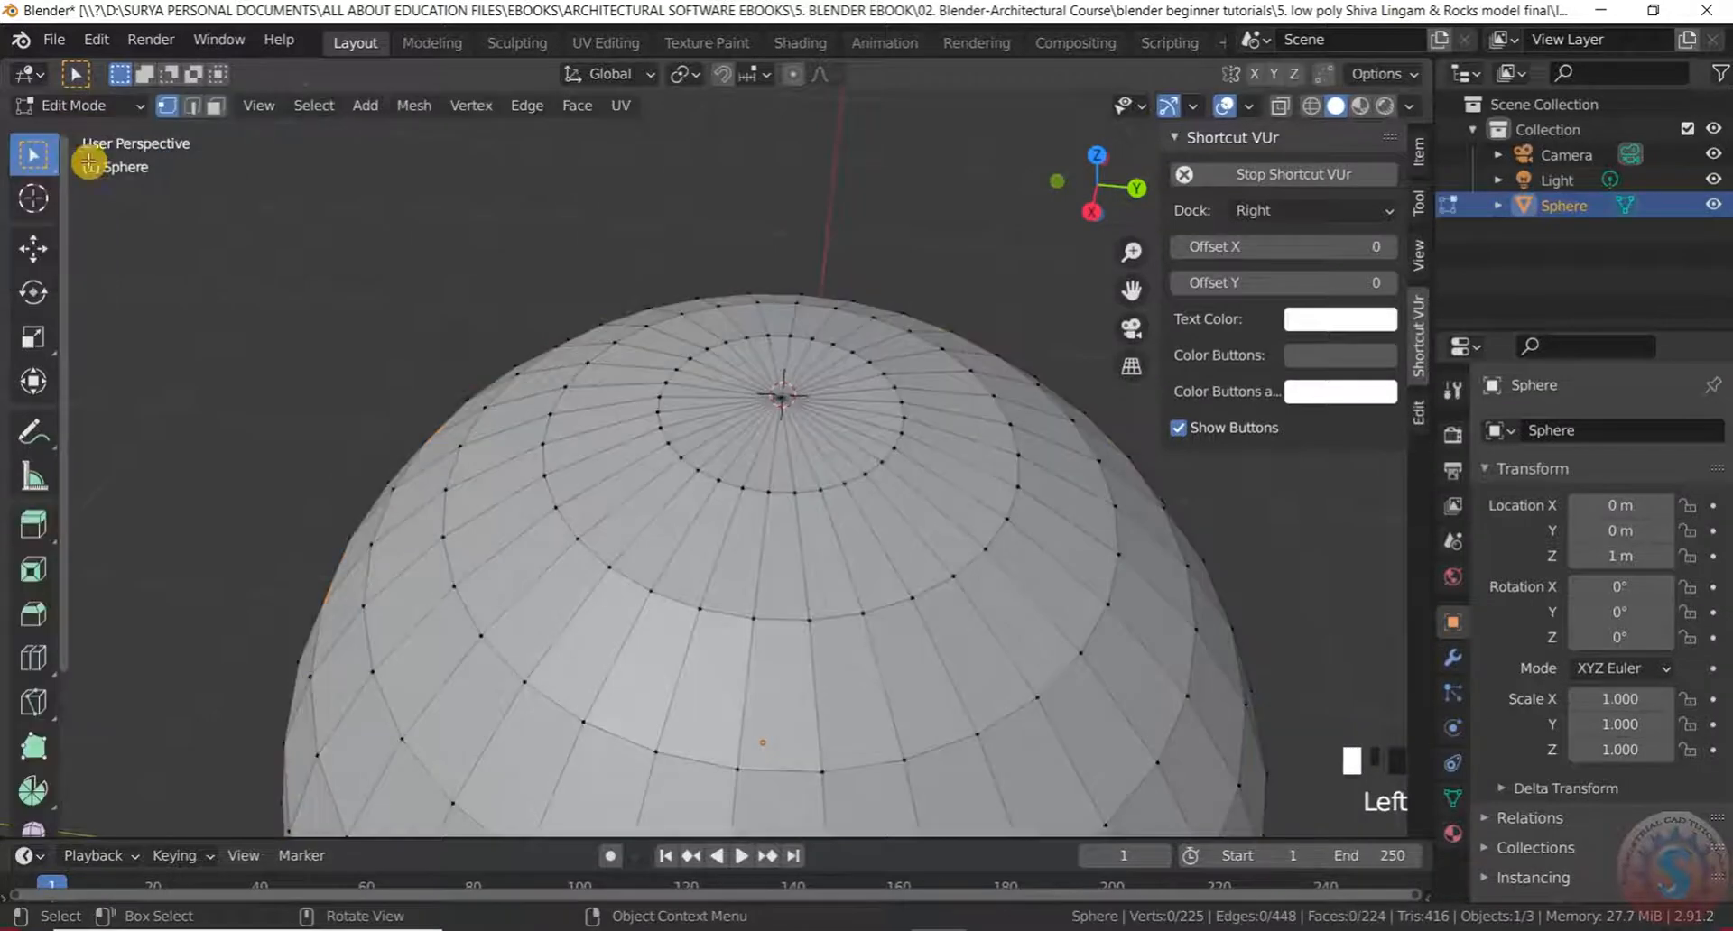
scroll(851, 468, "up", 2)
scroll(685, 333, "down", 2)
middle_click_drag(685, 333, 646, 345)
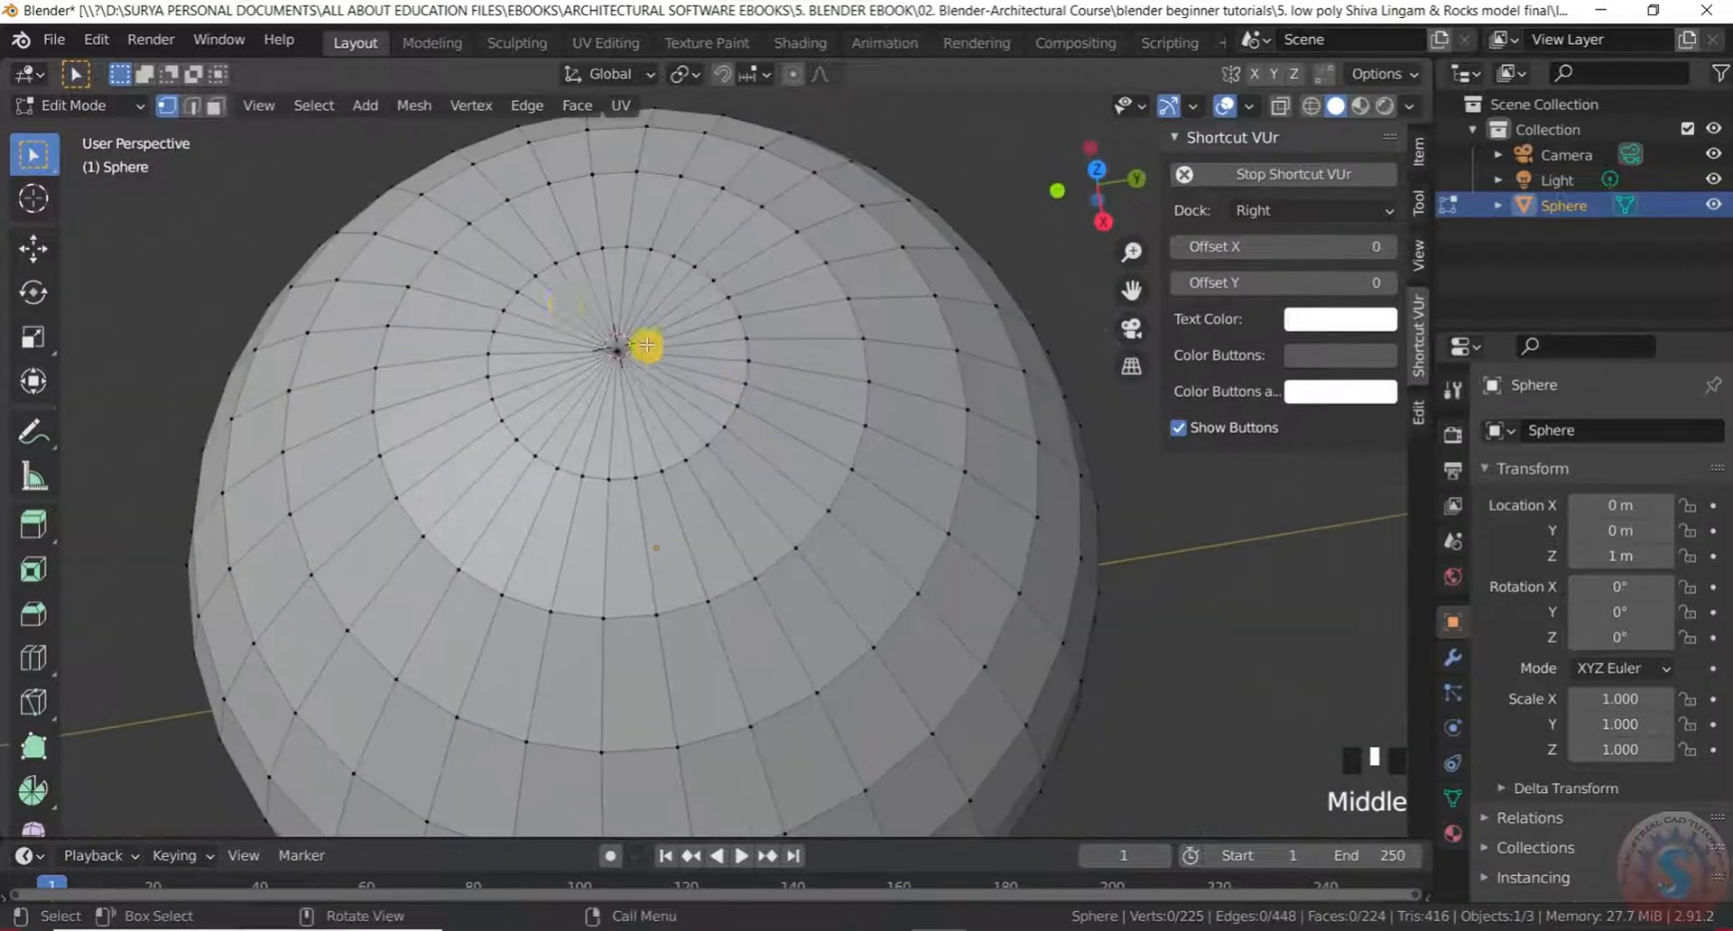
scroll(647, 345, "up", 2)
scroll(263, 129, "down", 2)
scroll(279, 193, "down", 4)
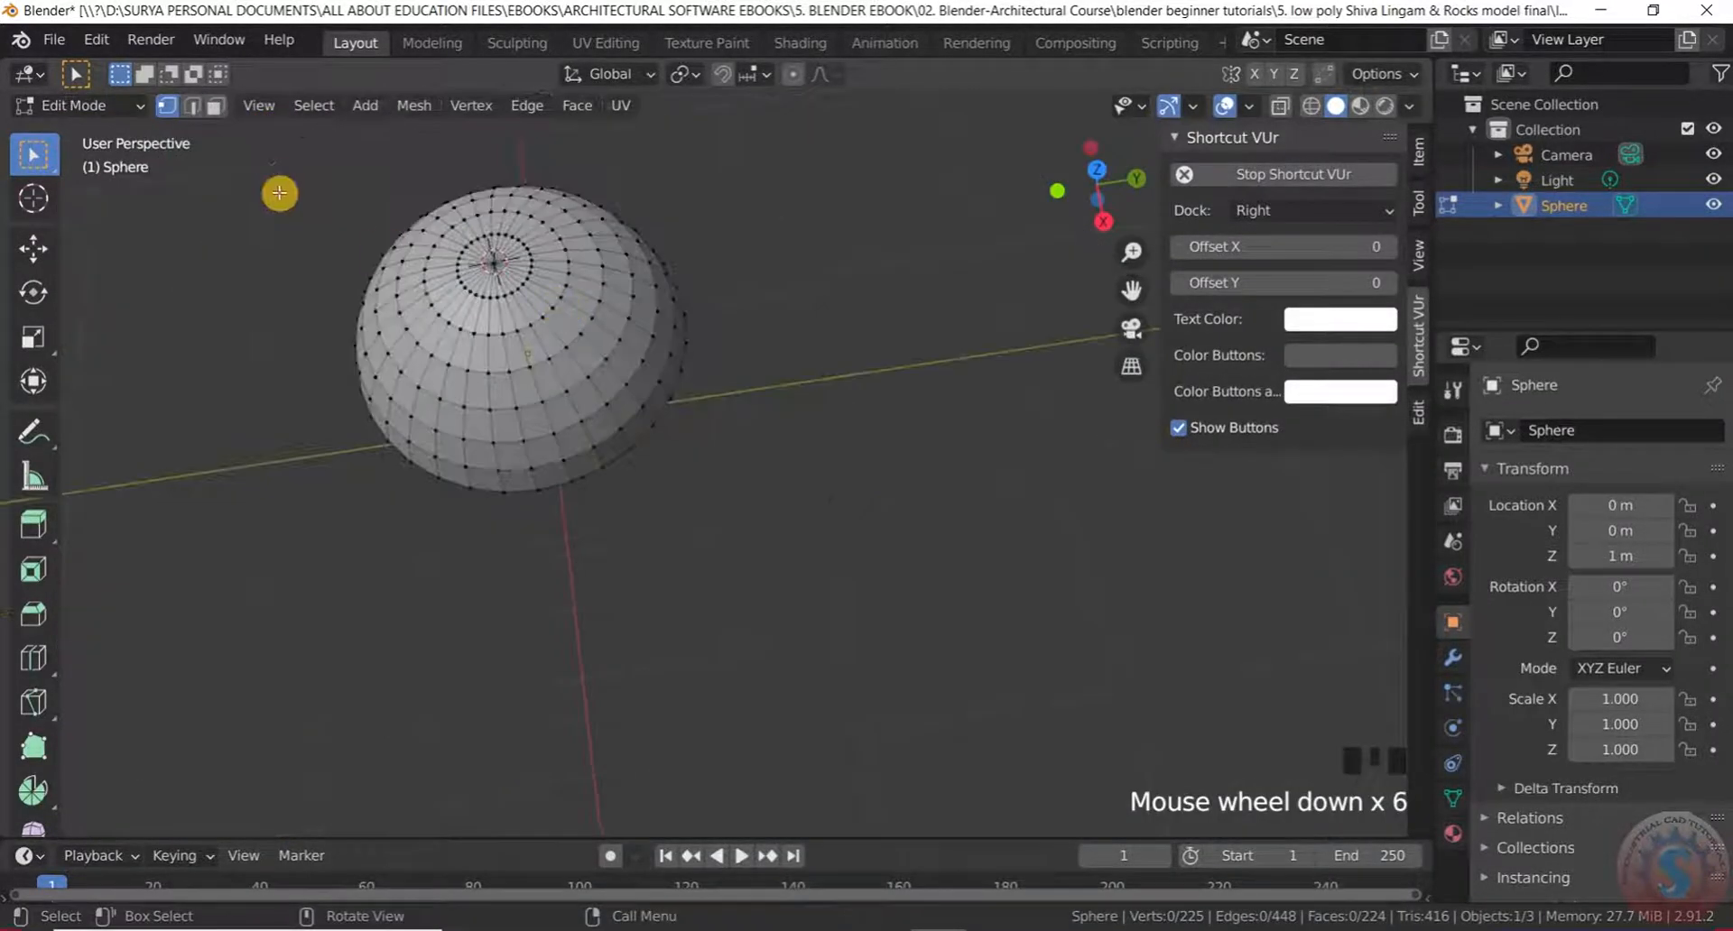
scroll(565, 323, "up", 3)
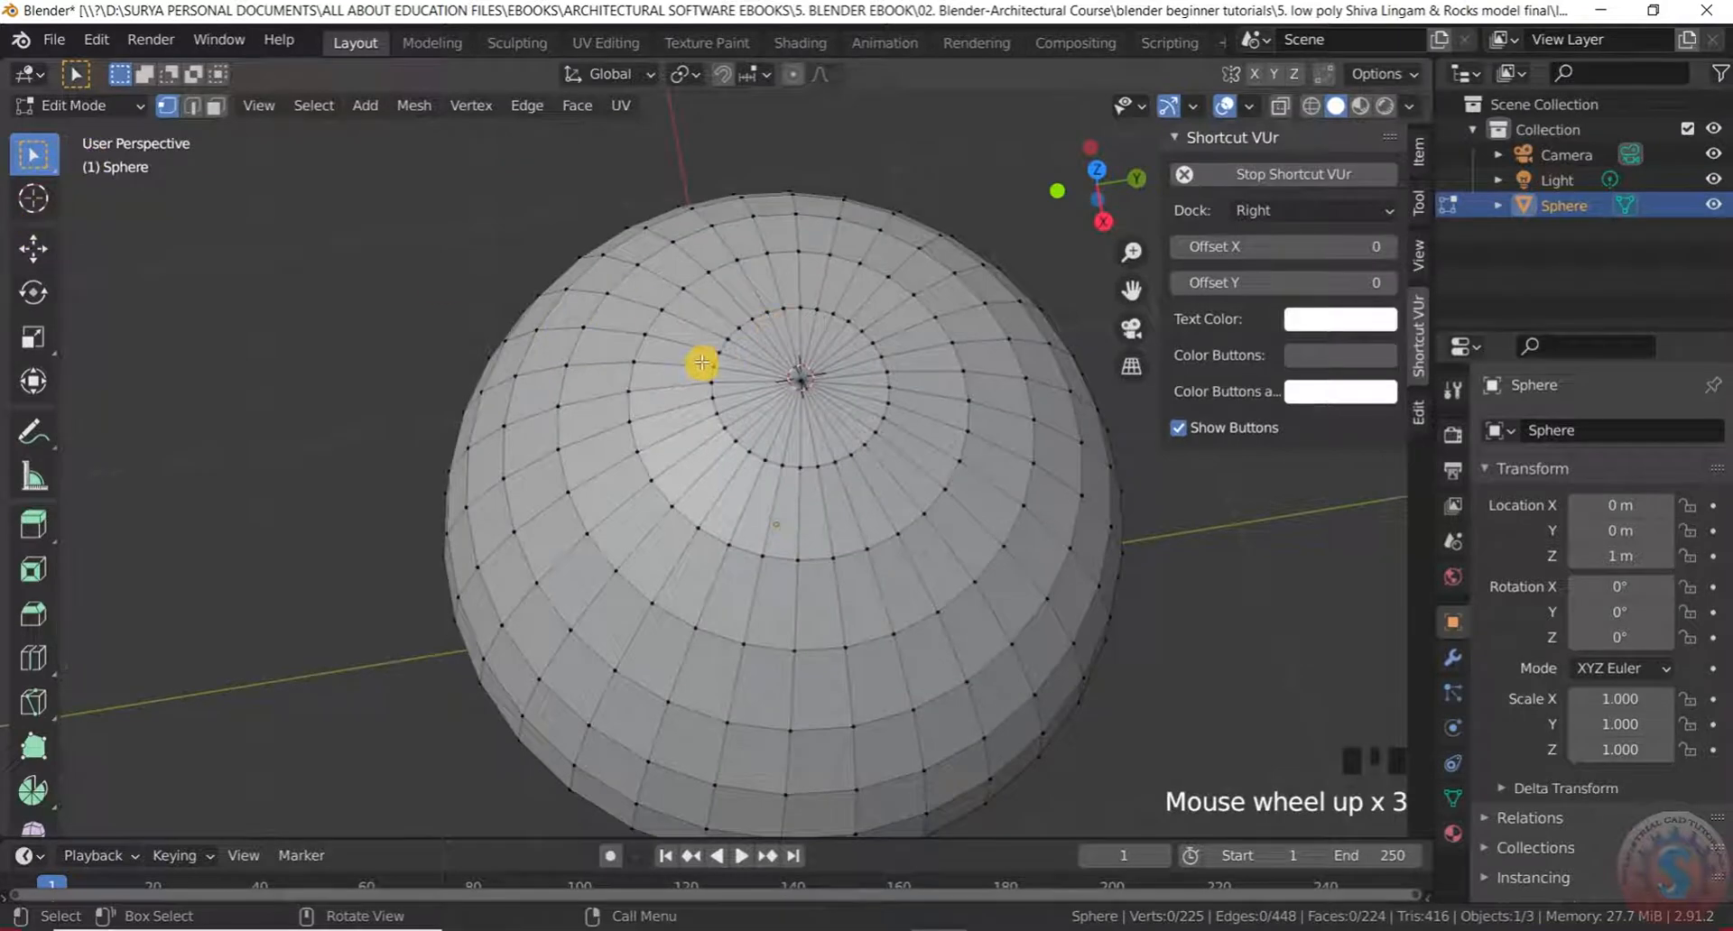
key("shift+s")
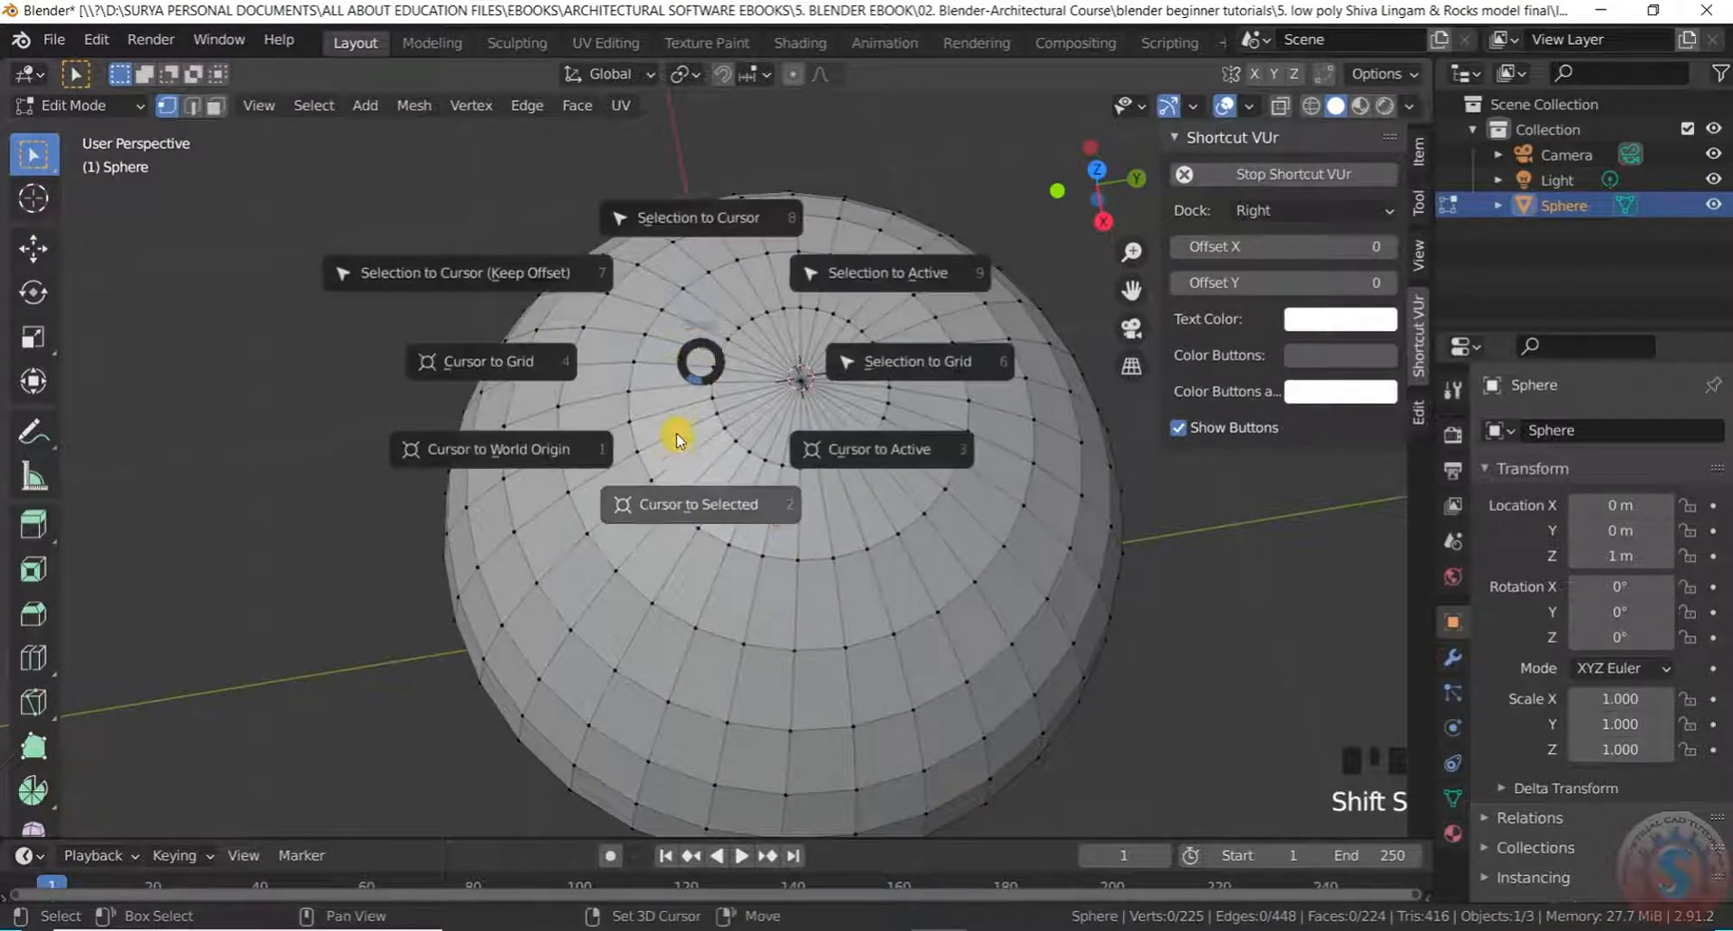
left_click(694, 516)
Select an edge at the dome's top pole and snap the 3D cursor onto it
middle_click_drag(767, 425, 793, 360)
scroll(857, 560, "up", 4)
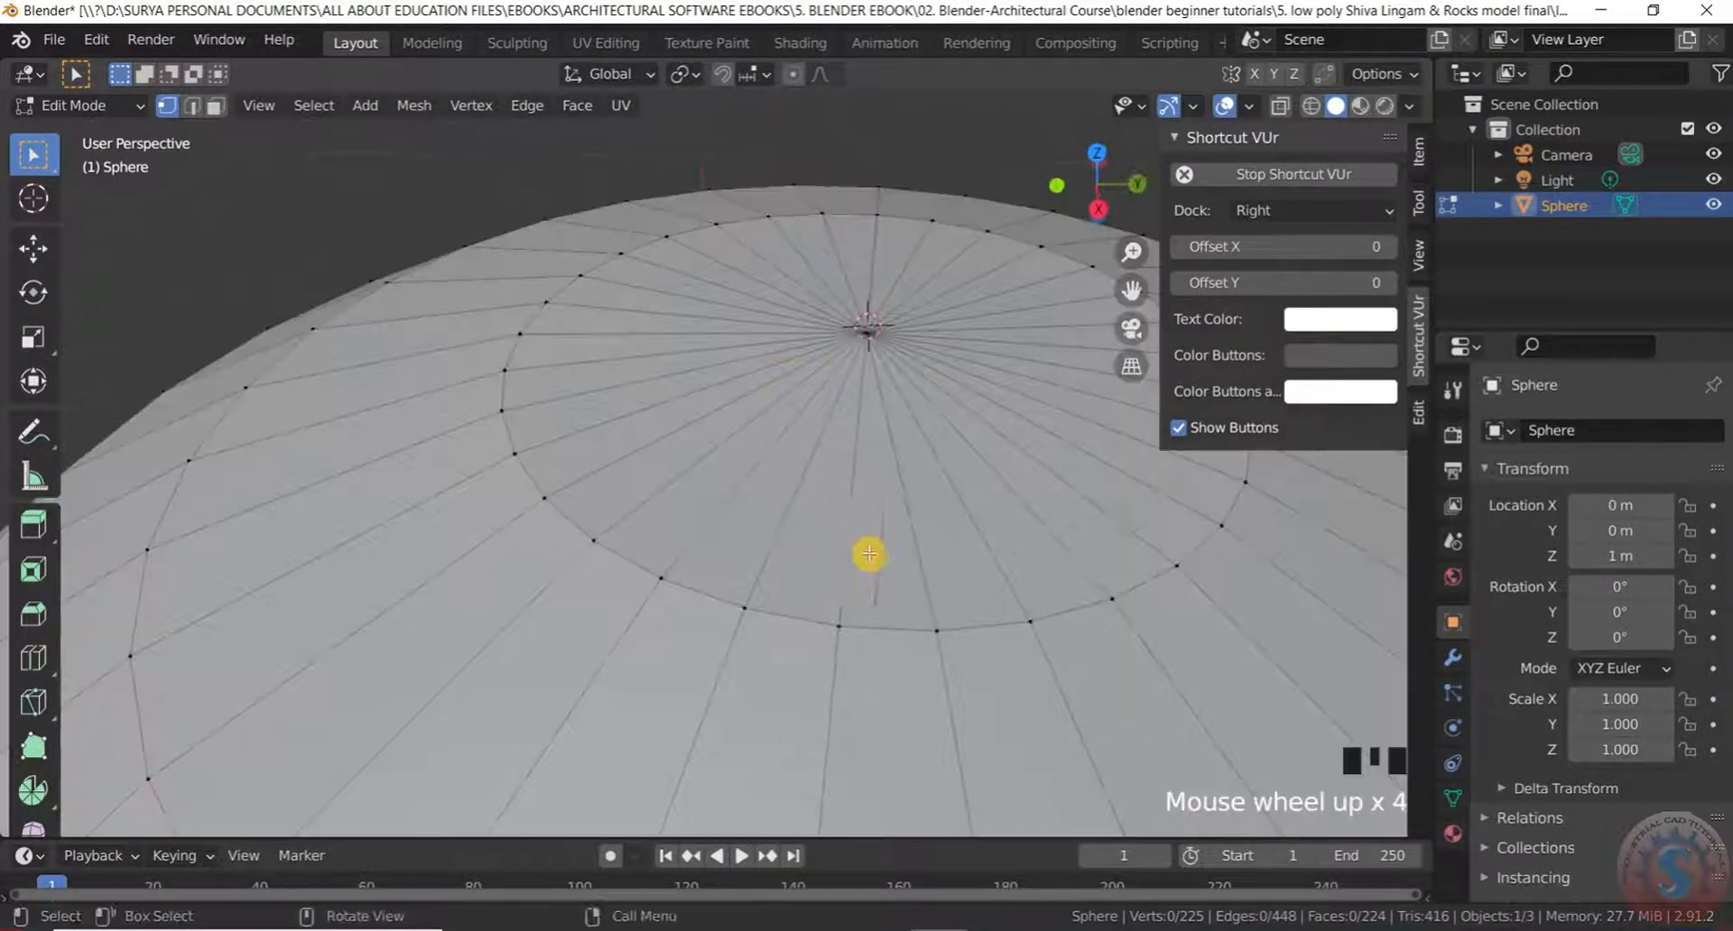
scroll(872, 532, "down", 3)
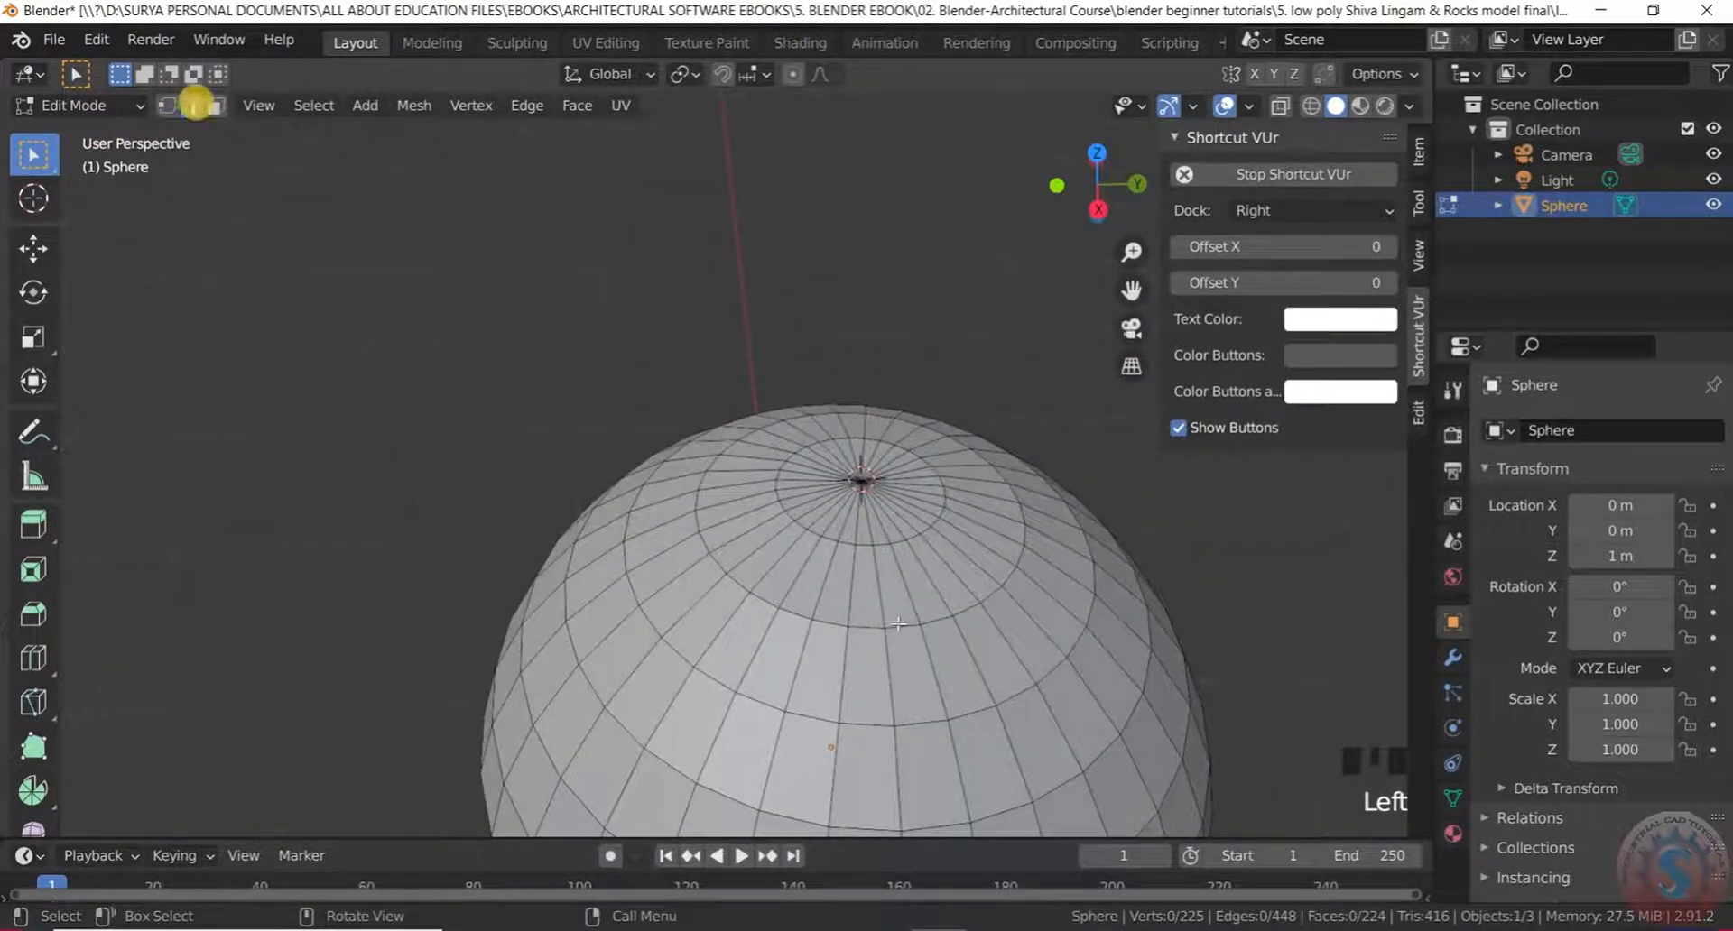
scroll(844, 541, "up", 4)
scroll(864, 517, "down", 2)
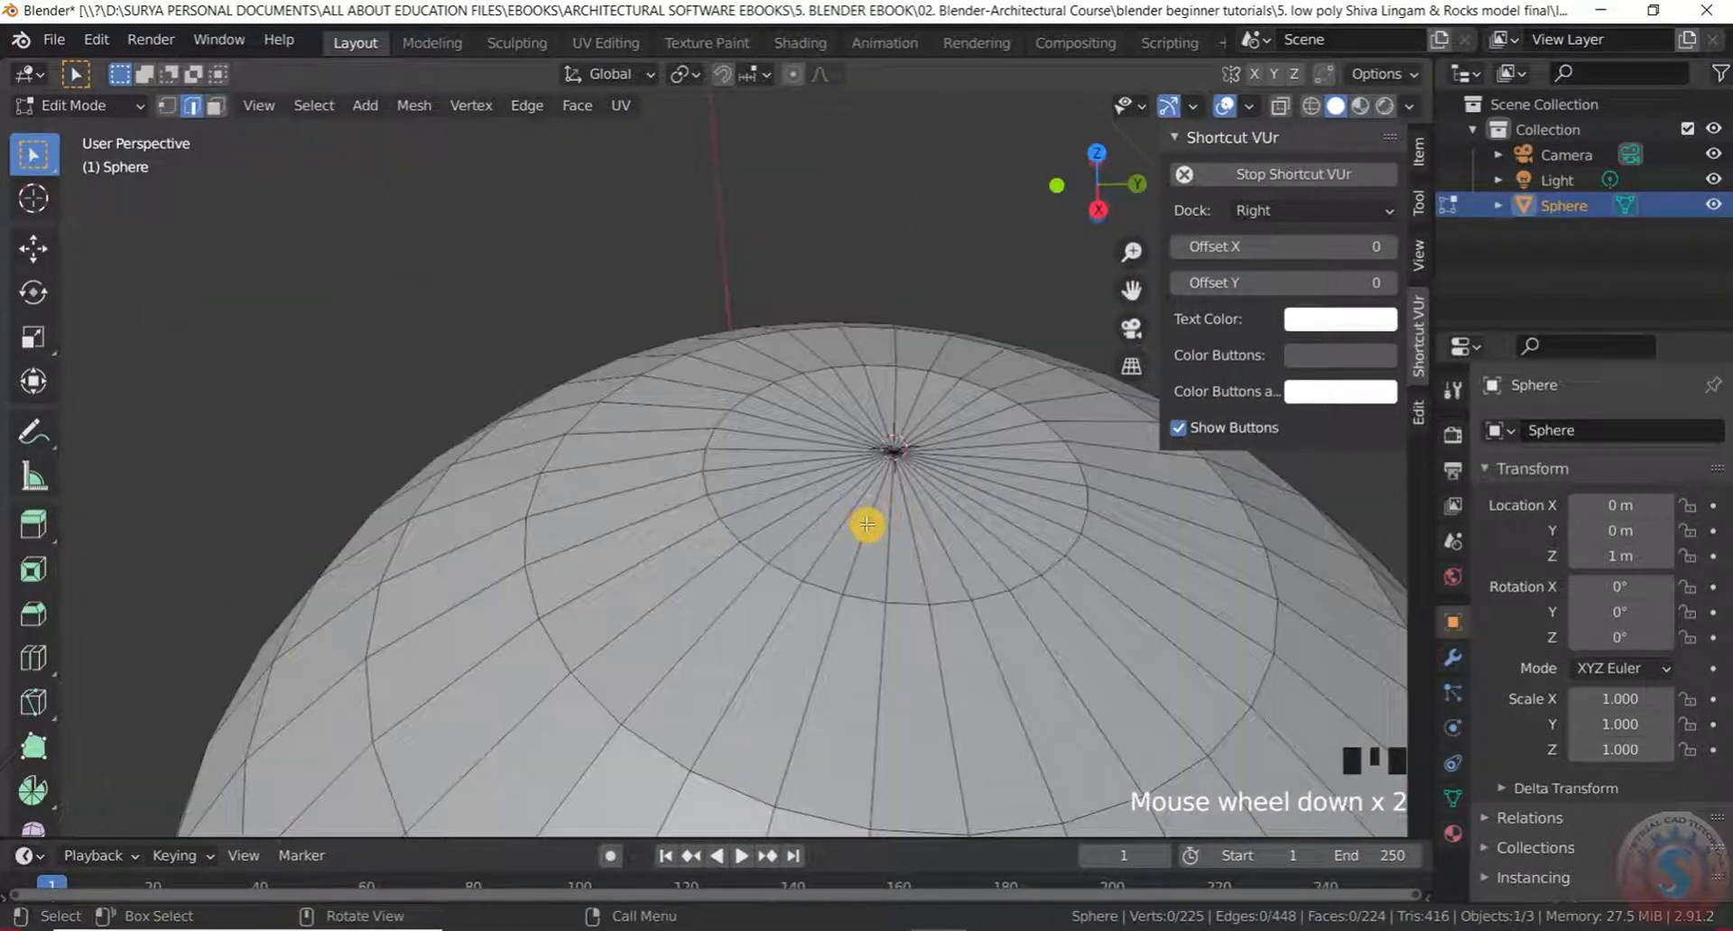
left_click(867, 525)
scroll(871, 533, "up", 1)
scroll(859, 541, "down", 2)
middle_click_drag(858, 542, 820, 528)
key("shift+s")
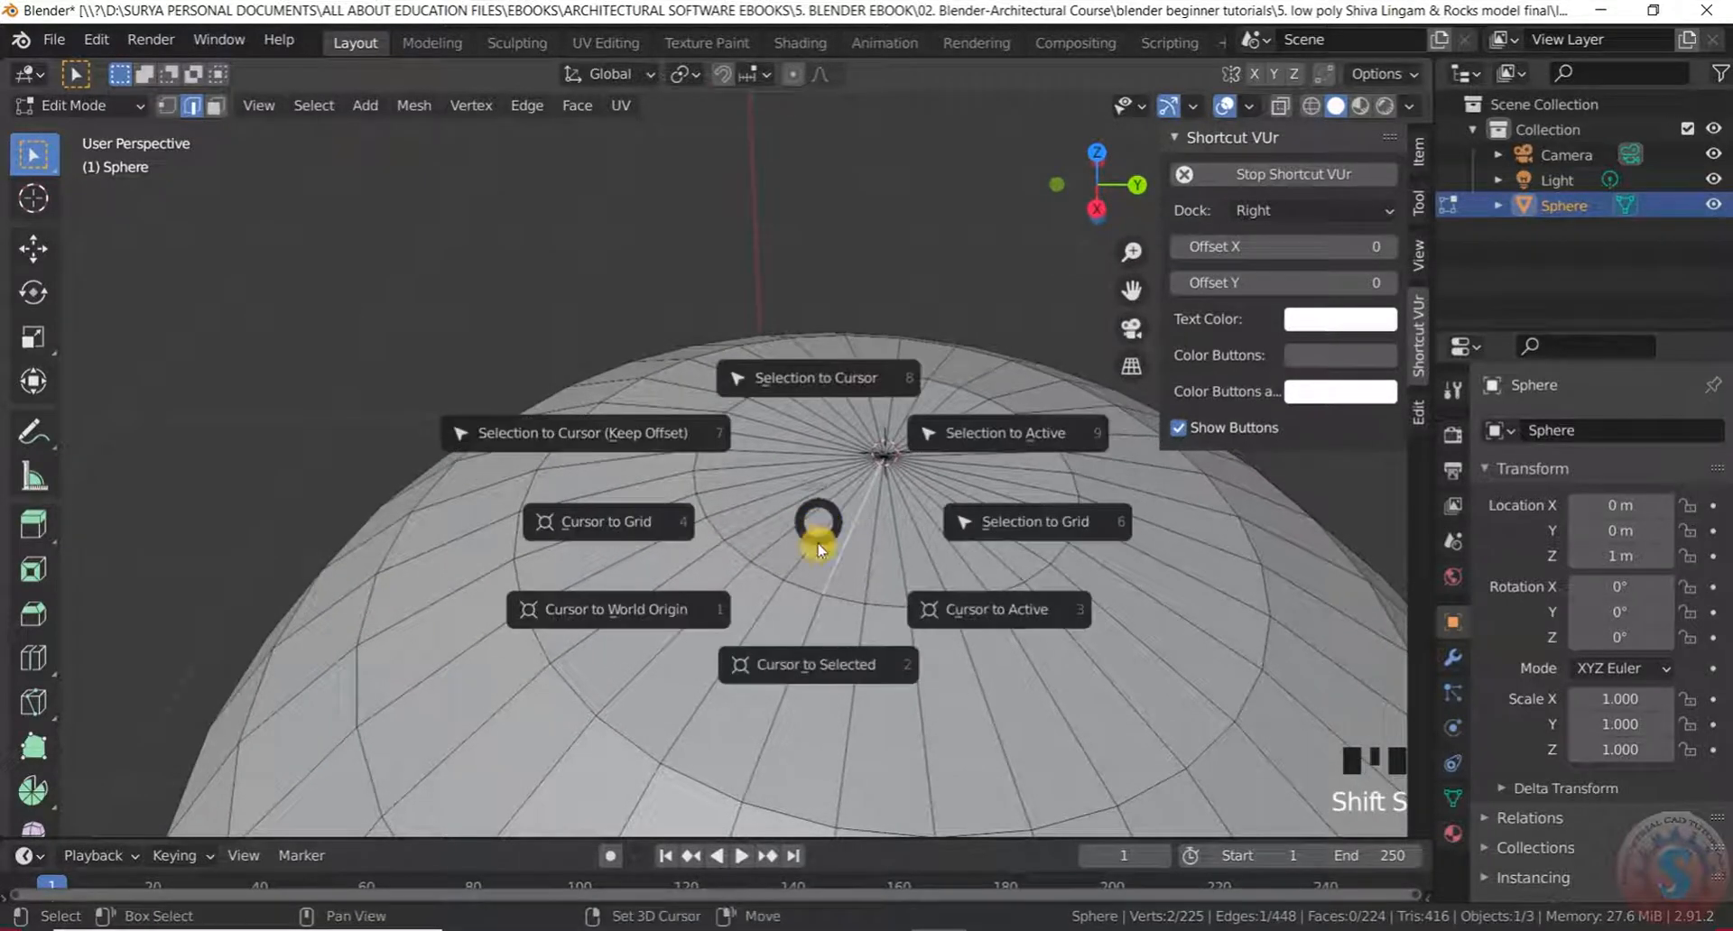
left_click(828, 665)
scroll(827, 564, "up", 3)
scroll(859, 533, "down", 3)
middle_click_drag(859, 533, 823, 553)
scroll(904, 454, "up", 2)
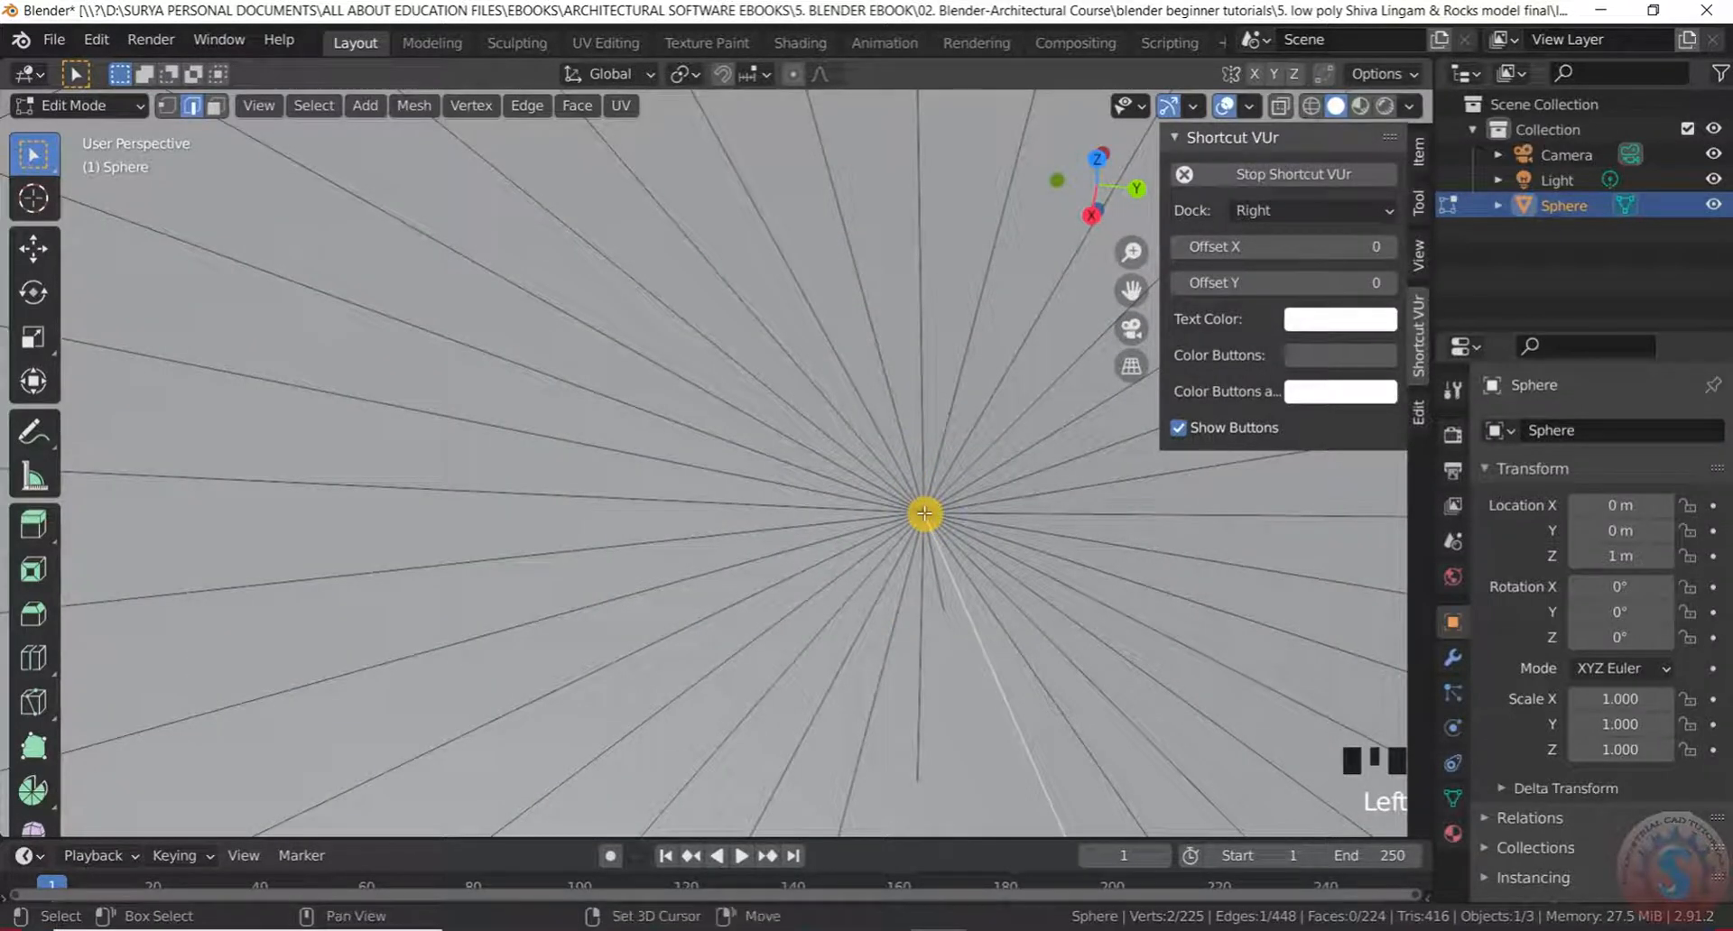
scroll(925, 513, "down", 6)
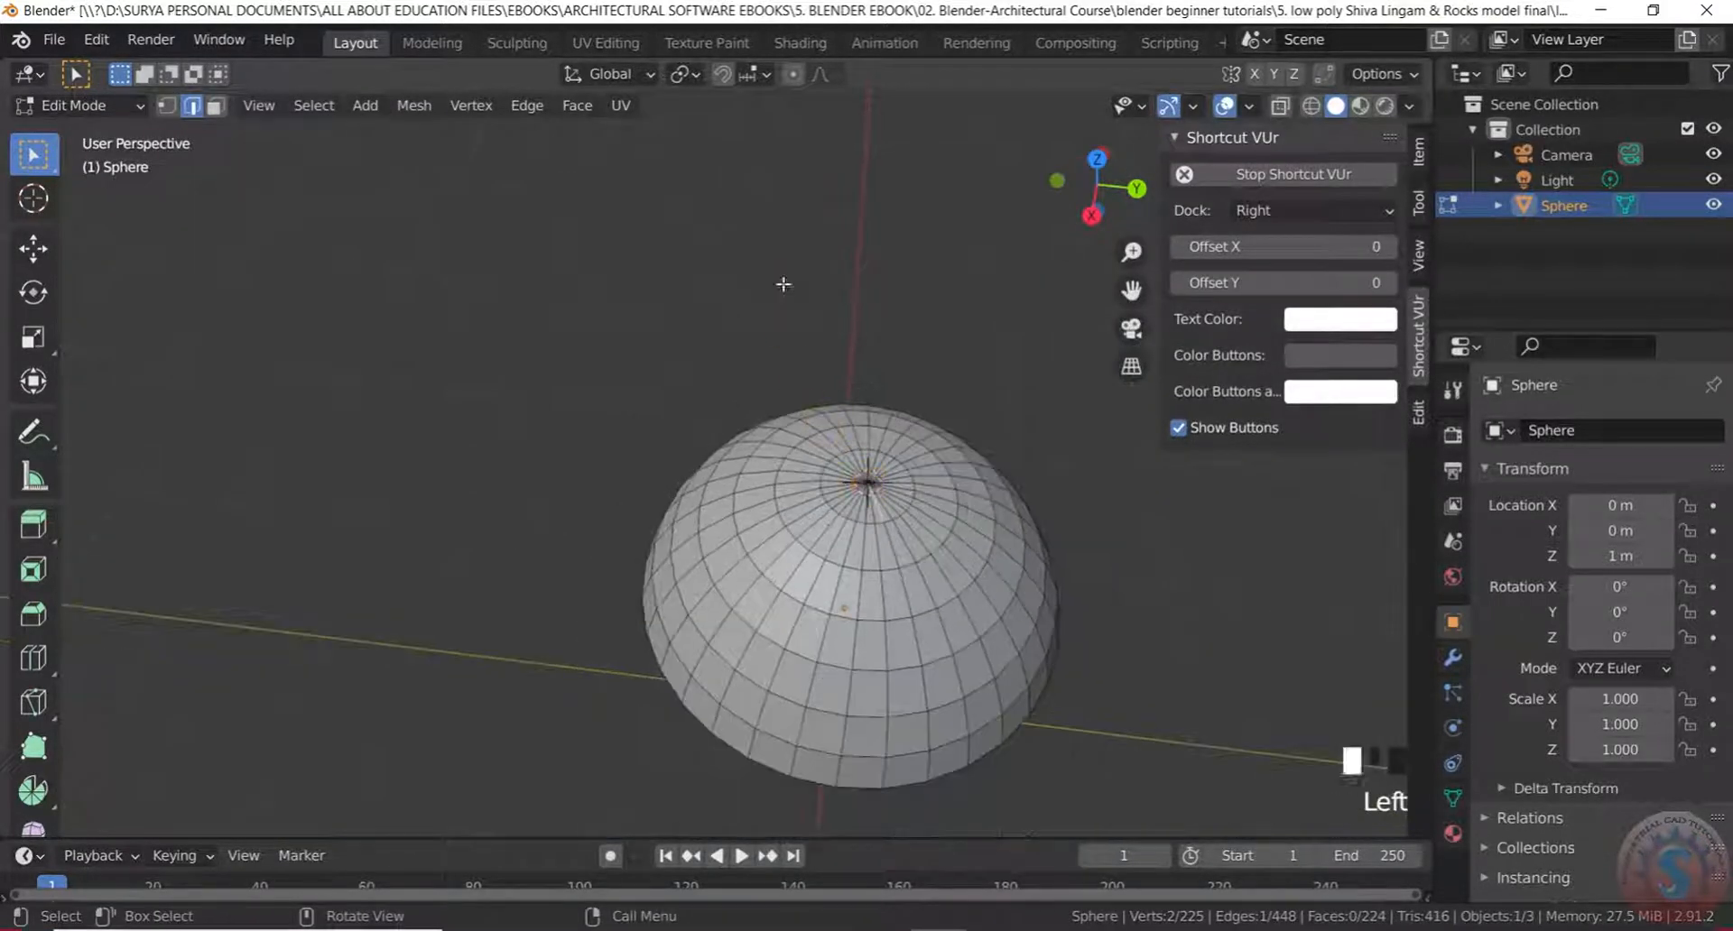
scroll(885, 511, "up", 4)
middle_click_drag(886, 511, 804, 523)
scroll(819, 495, "up", 4)
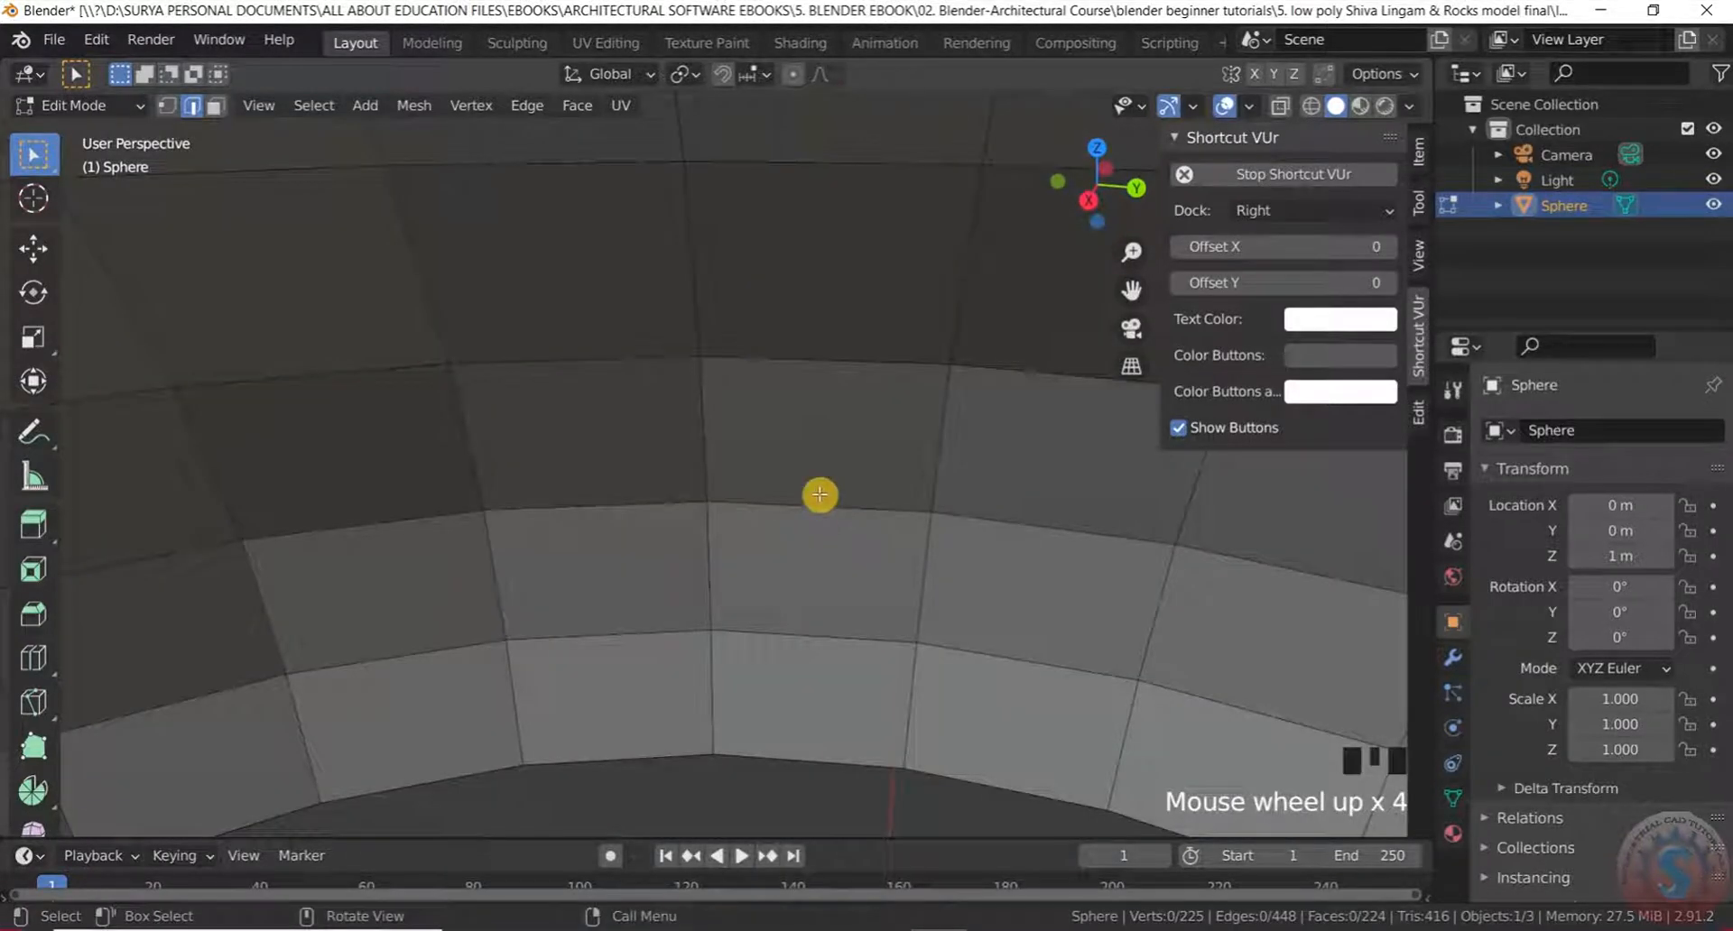
scroll(819, 495, "down", 6)
Return to Object Mode and add a mesh Cylinder with Shift+A
left_click(63, 107)
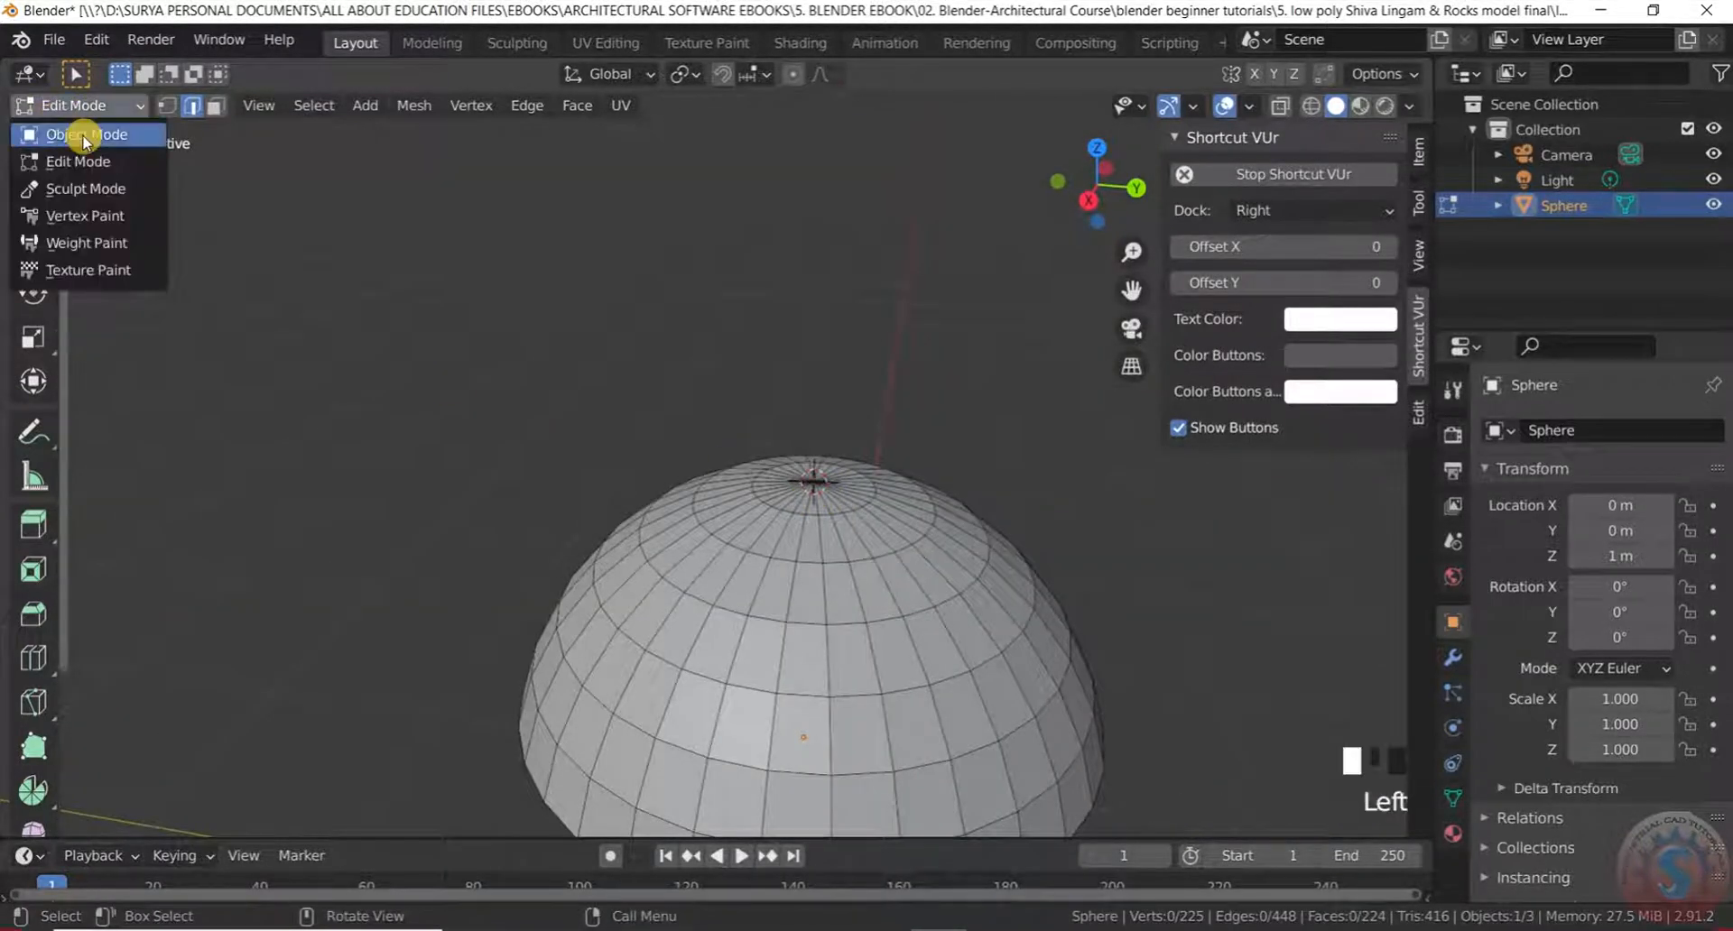
left_click(84, 137)
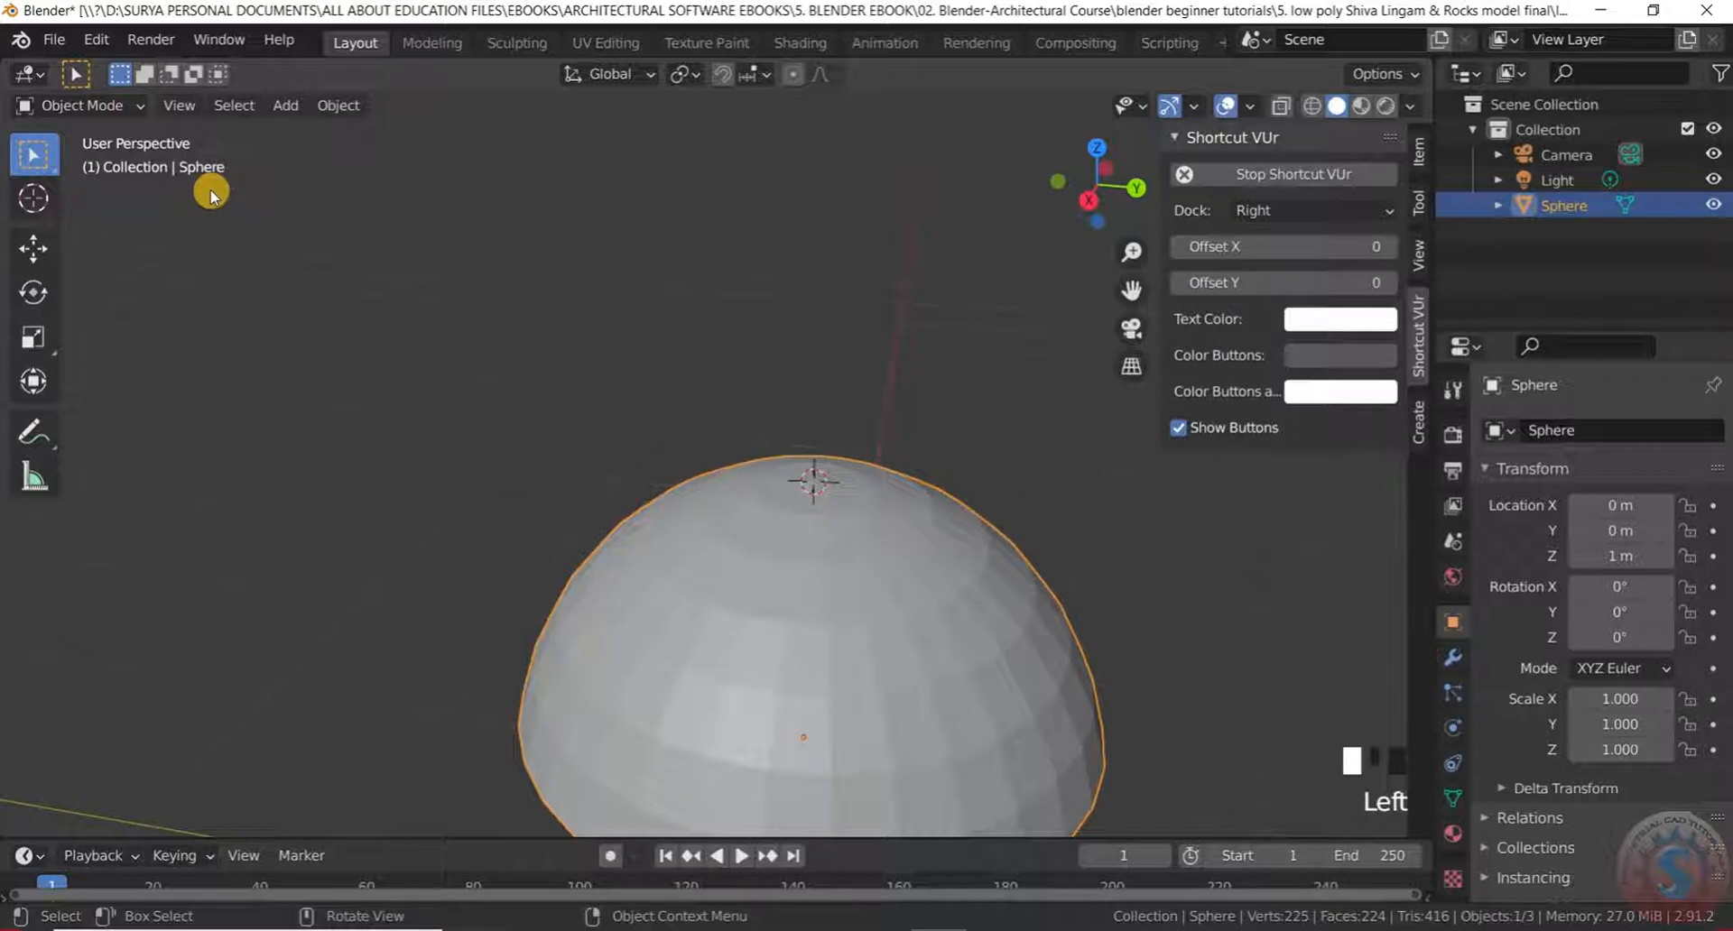
key("shift+a")
mouse_move(227, 189)
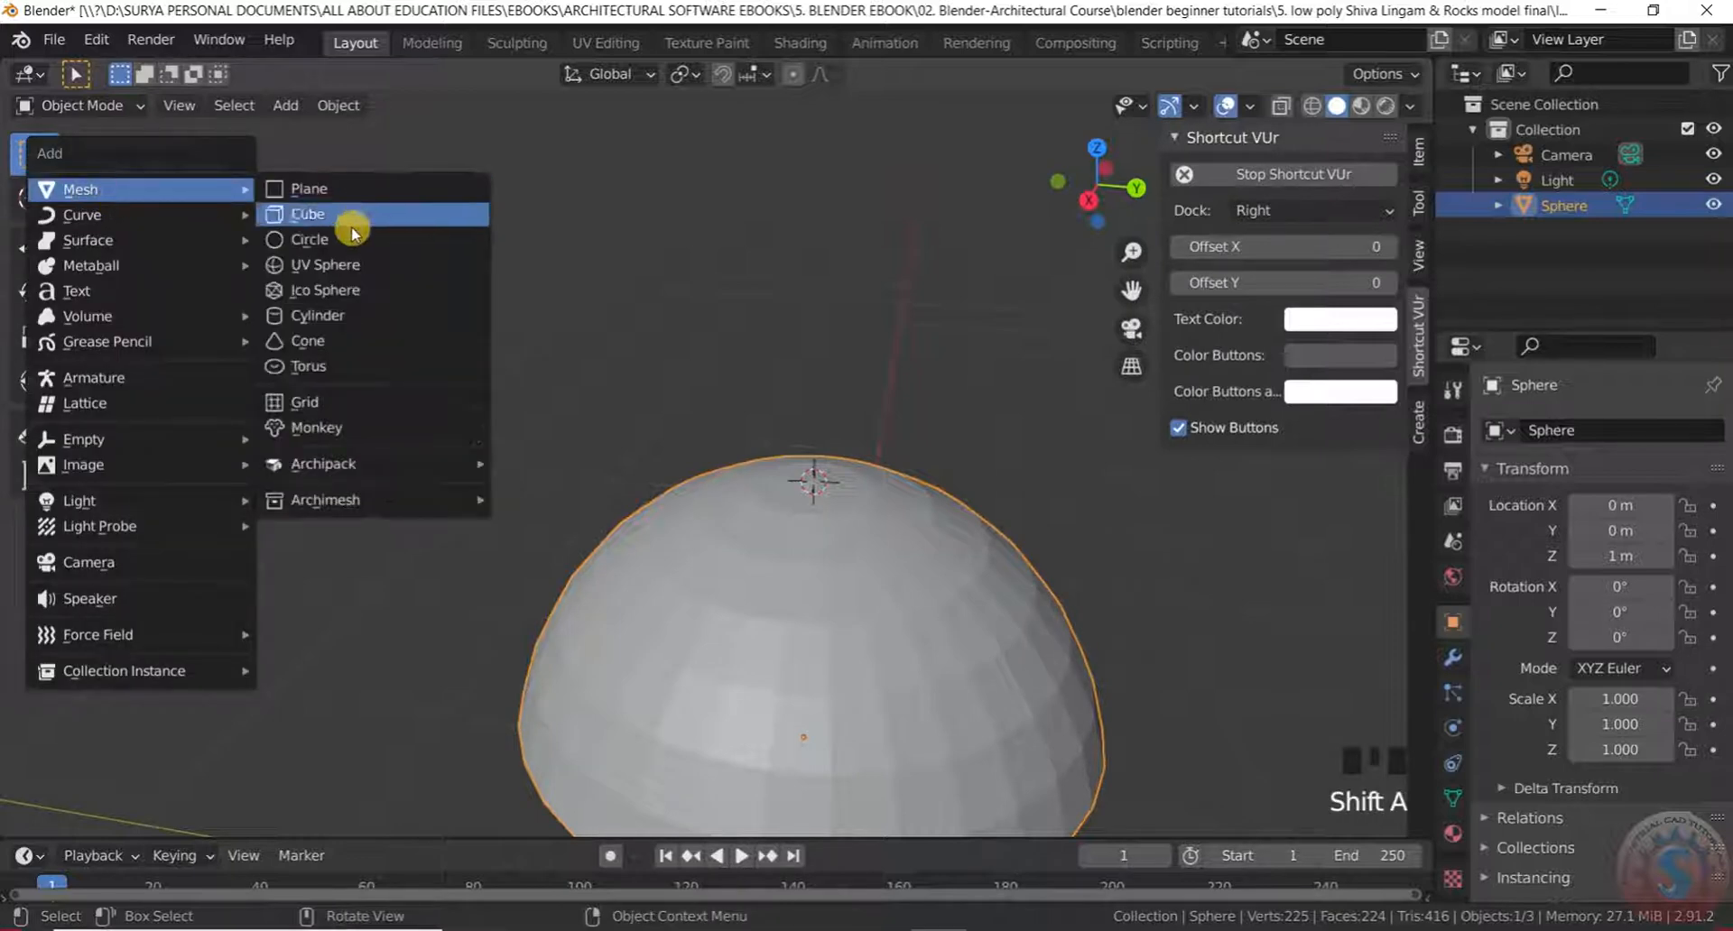
left_click(312, 315)
Scale the cylinder down and raise it along Z to about 2.2397 m
scroll(709, 407, "down", 5)
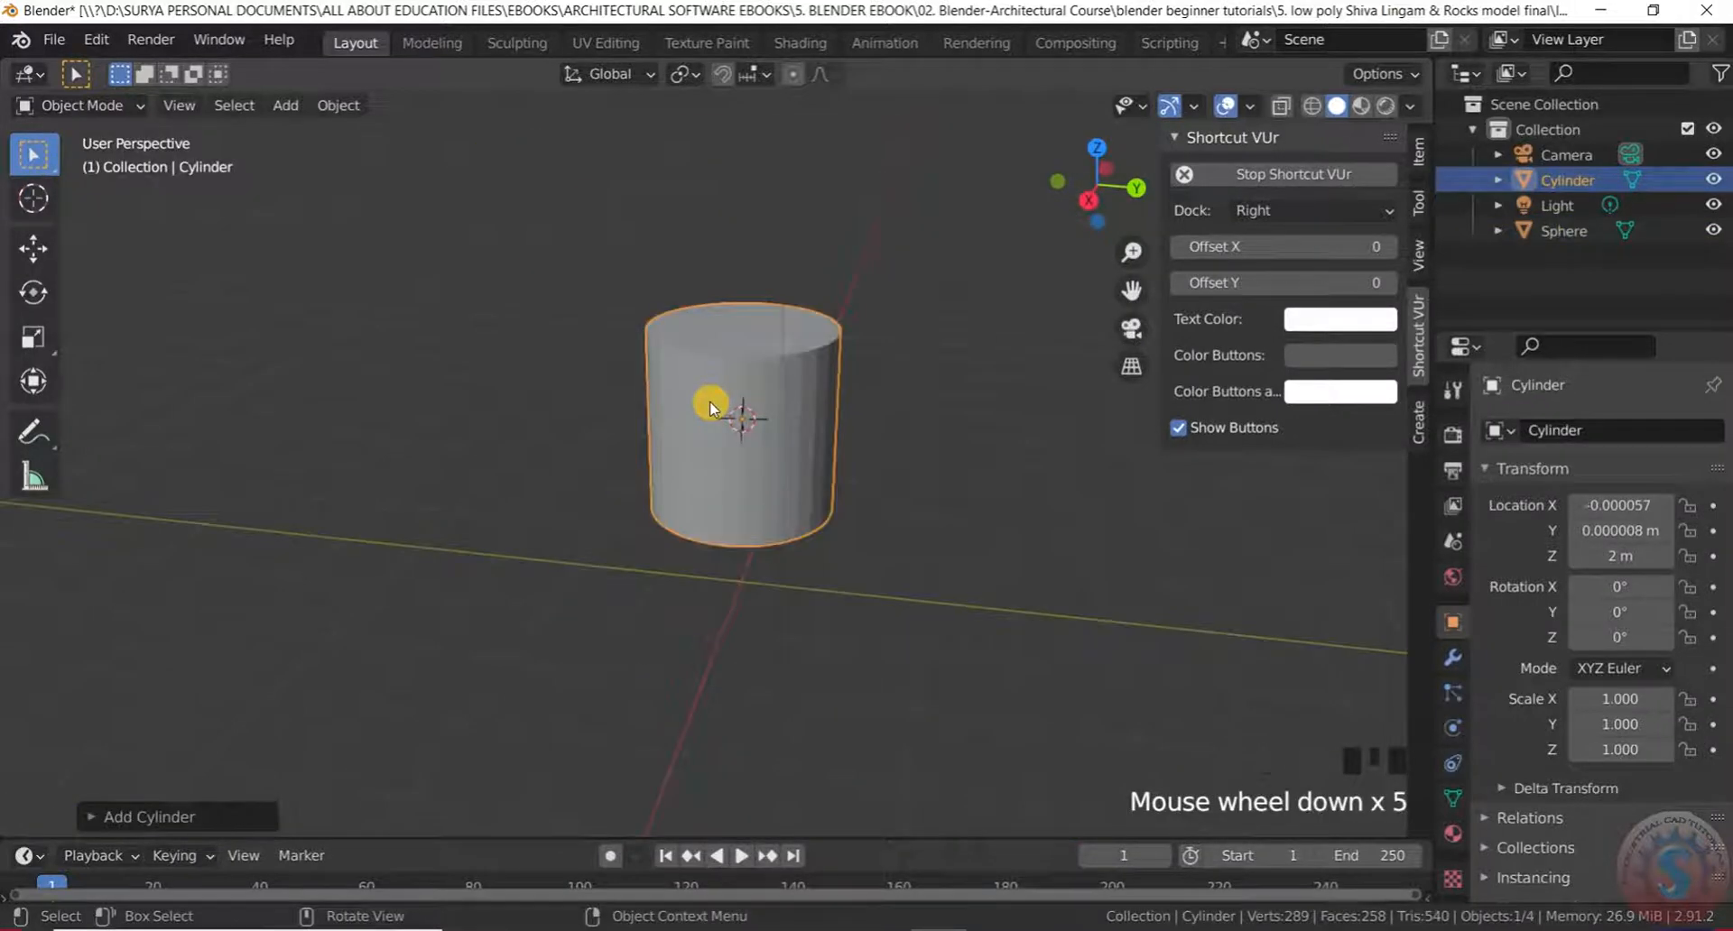
key("s")
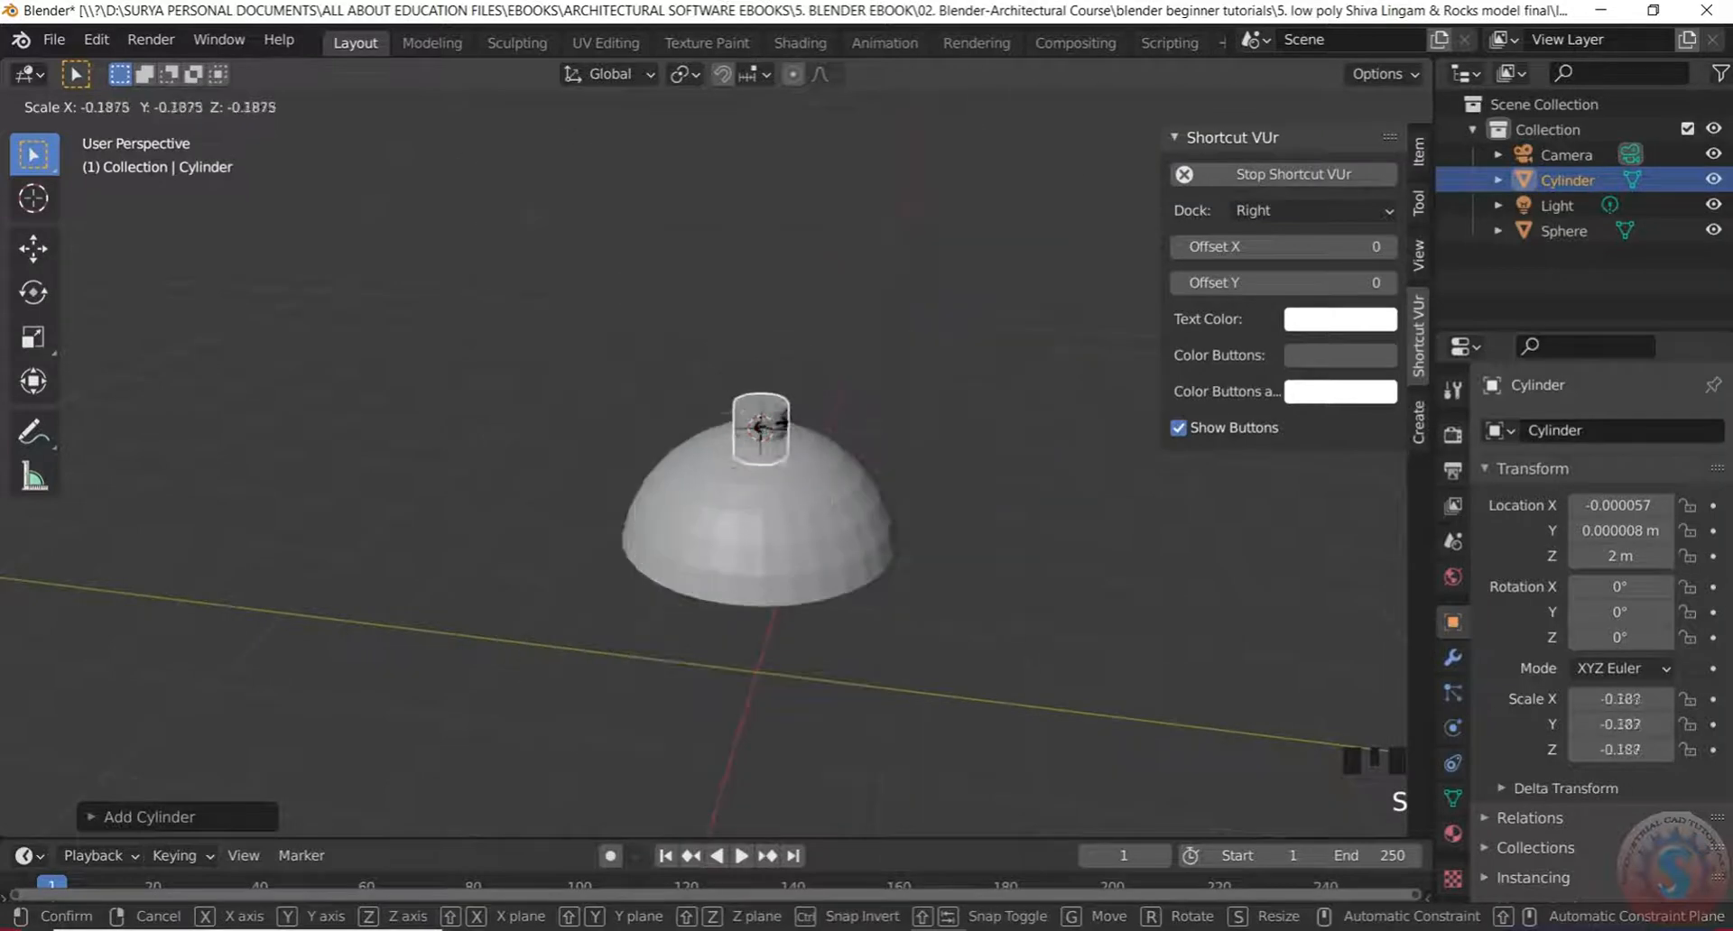
left_click(888, 417)
scroll(847, 334, "up", 2)
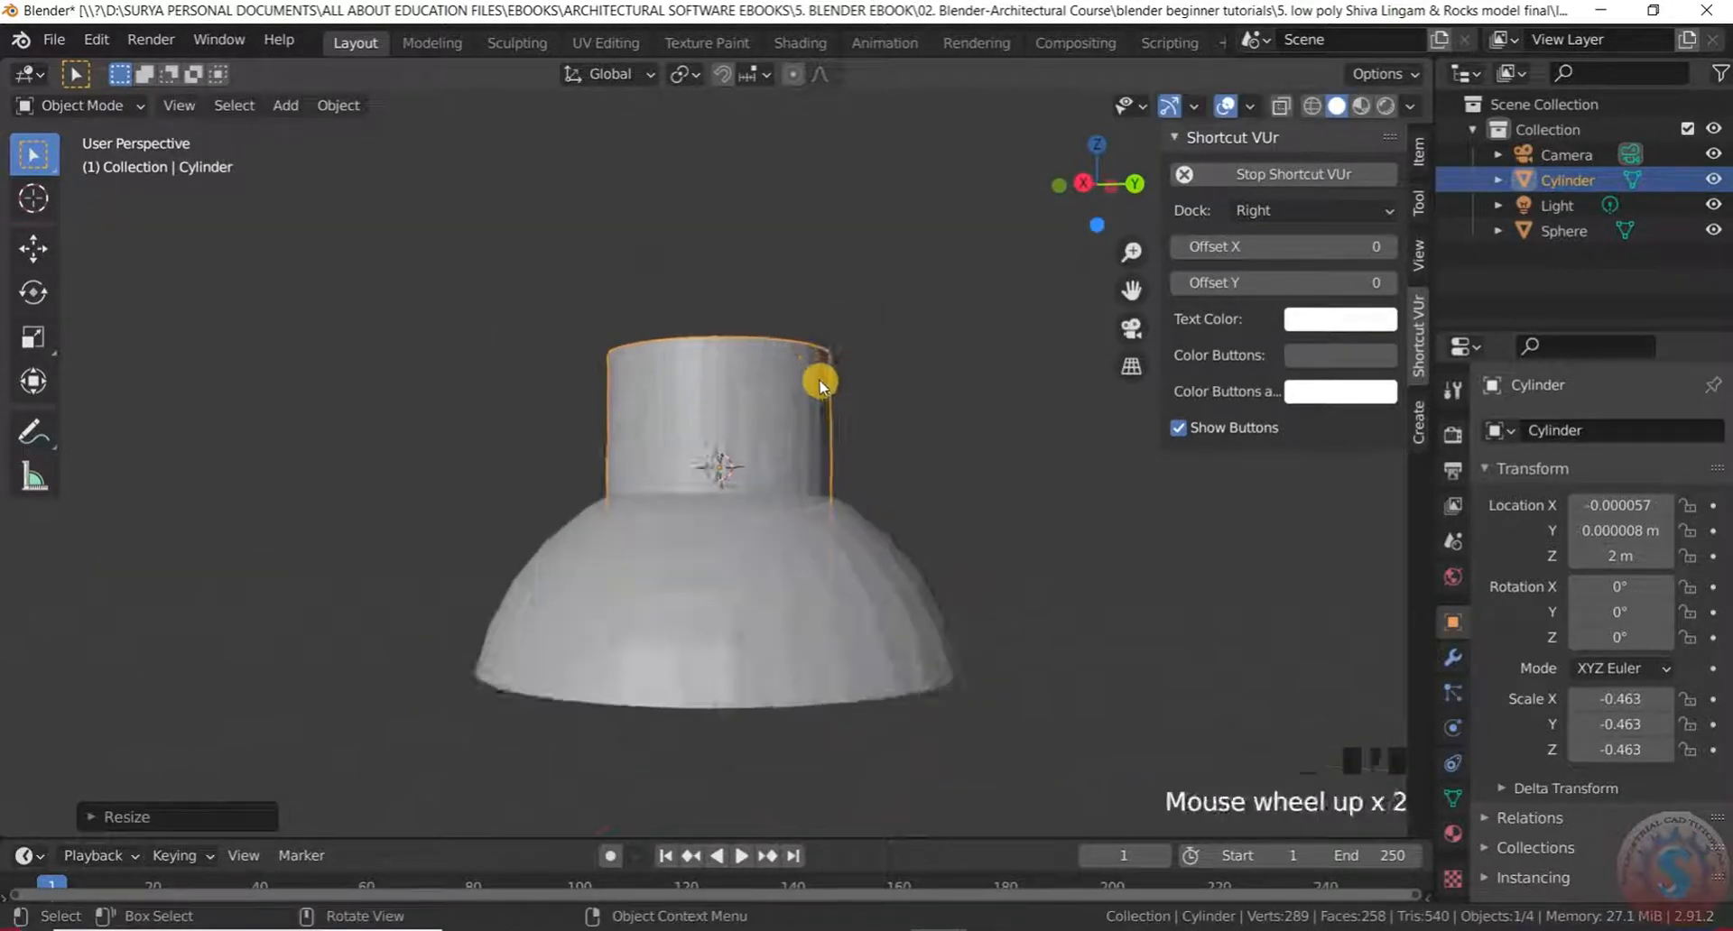
middle_click_drag(819, 384, 855, 475)
key("g")
key("z")
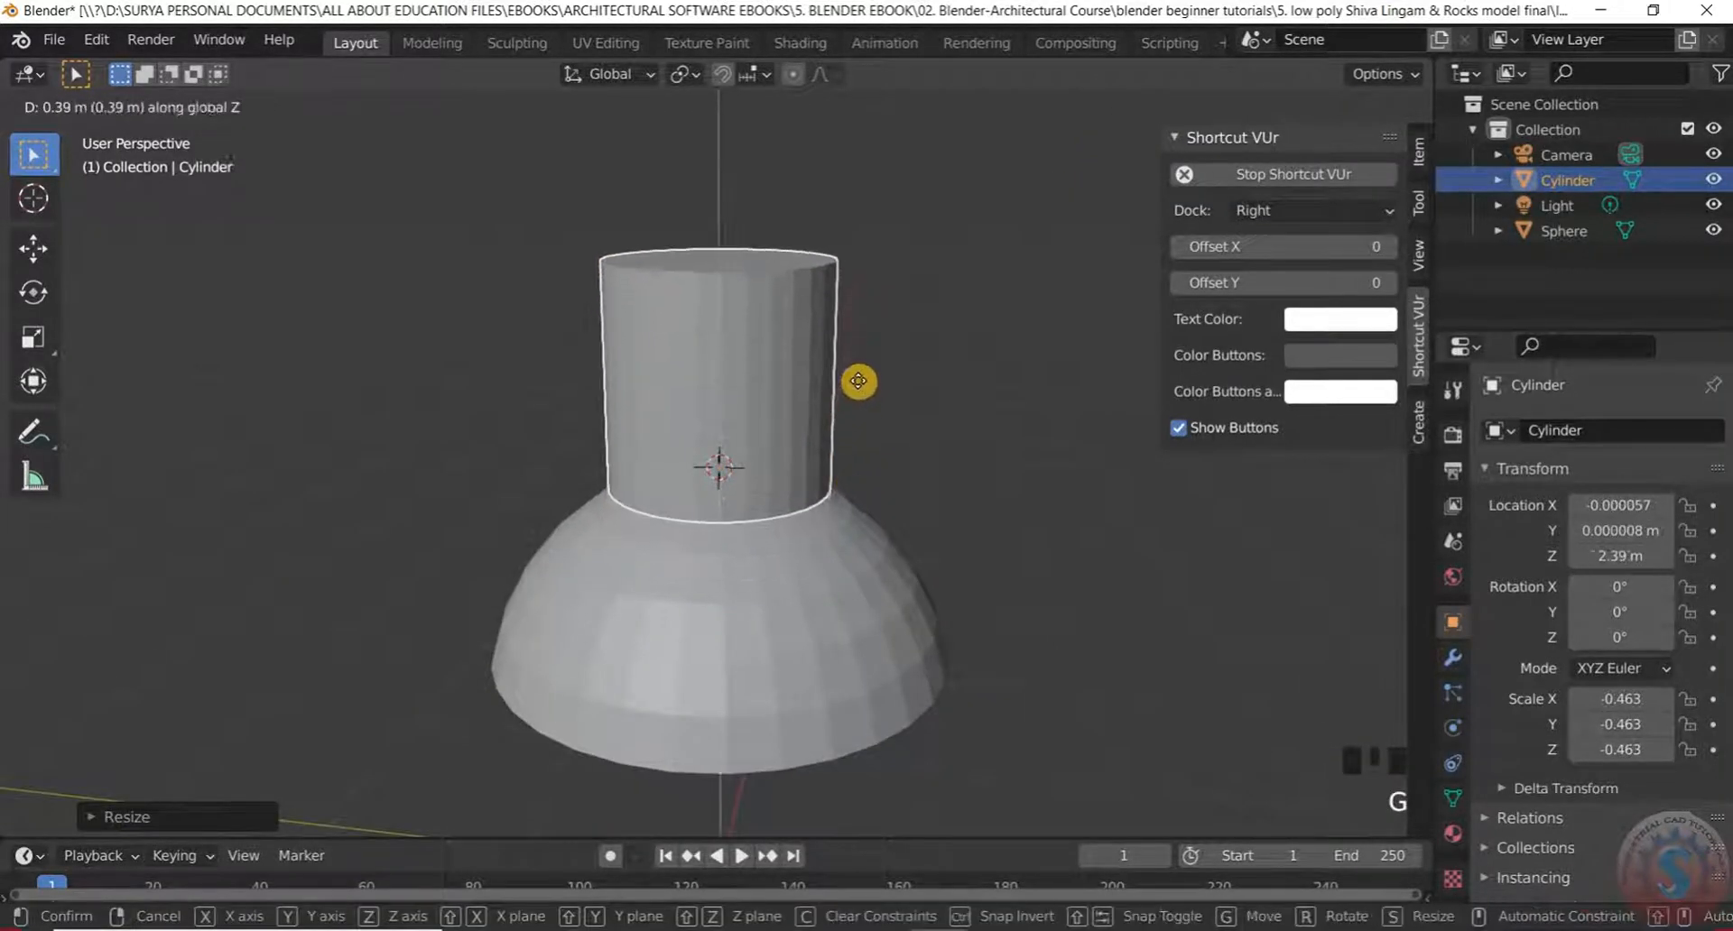
left_click(855, 417)
Scale the cylinder slimmer to 0.361 and reselect it
left_click(798, 415)
key("s")
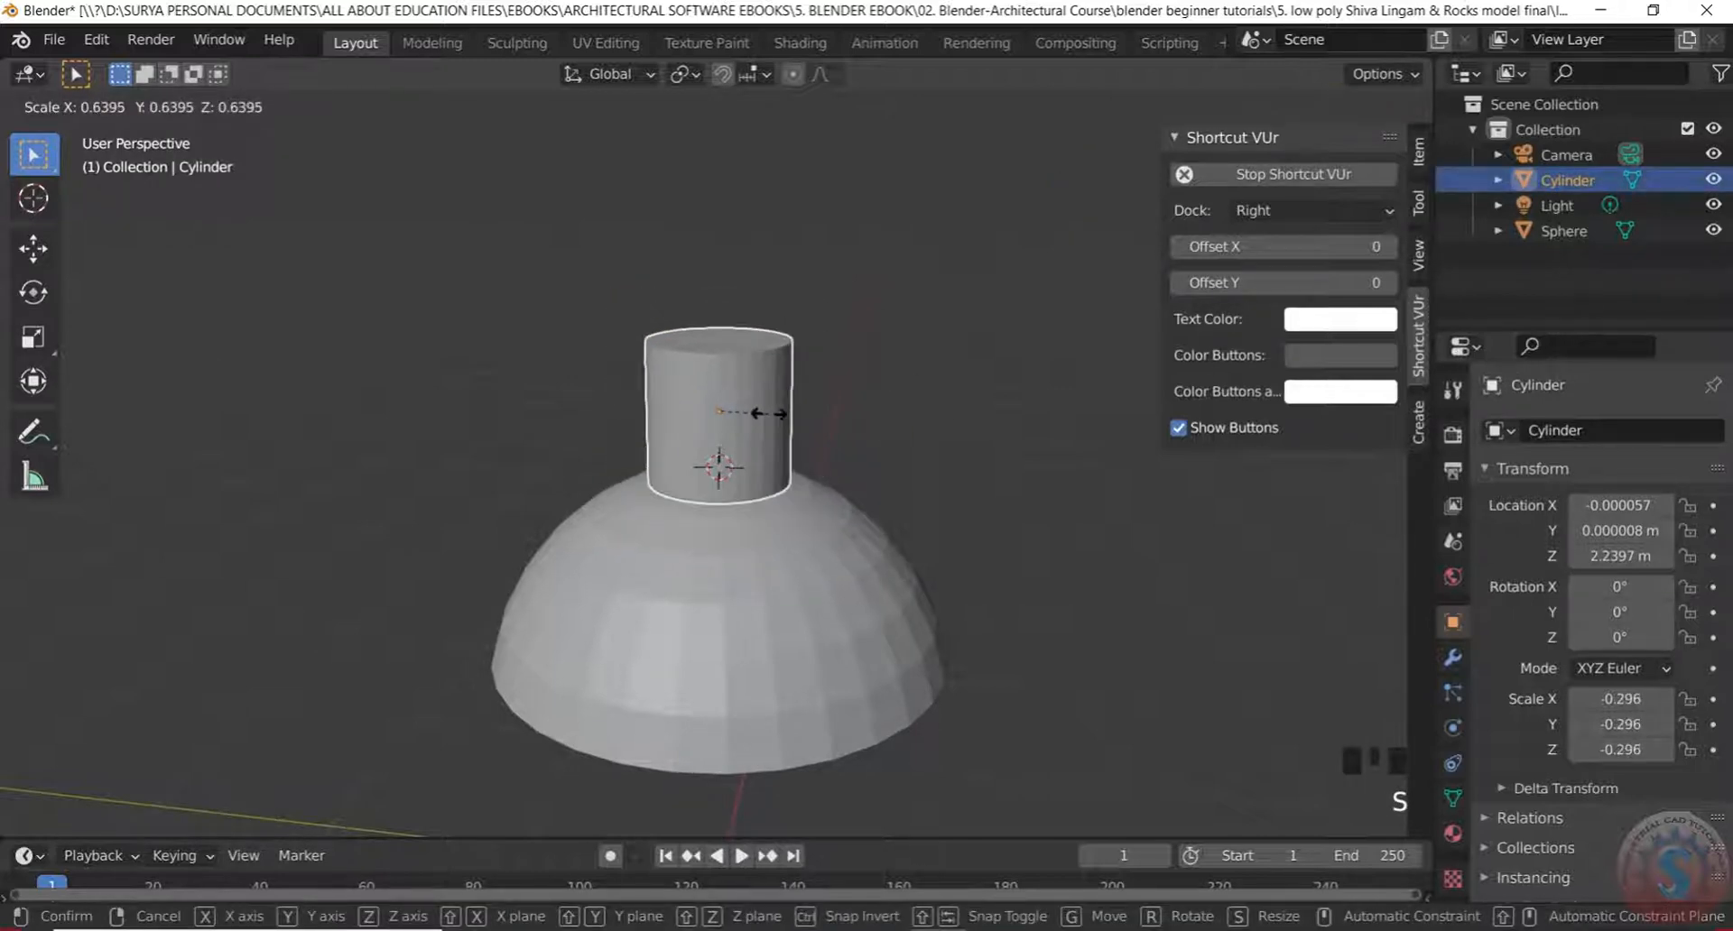
left_click(777, 414)
middle_click_drag(766, 491, 719, 376)
scroll(736, 420, "up", 3)
left_click(723, 424)
scroll(735, 437, "up", 1)
scroll(713, 494, "down", 3)
left_click(80, 105)
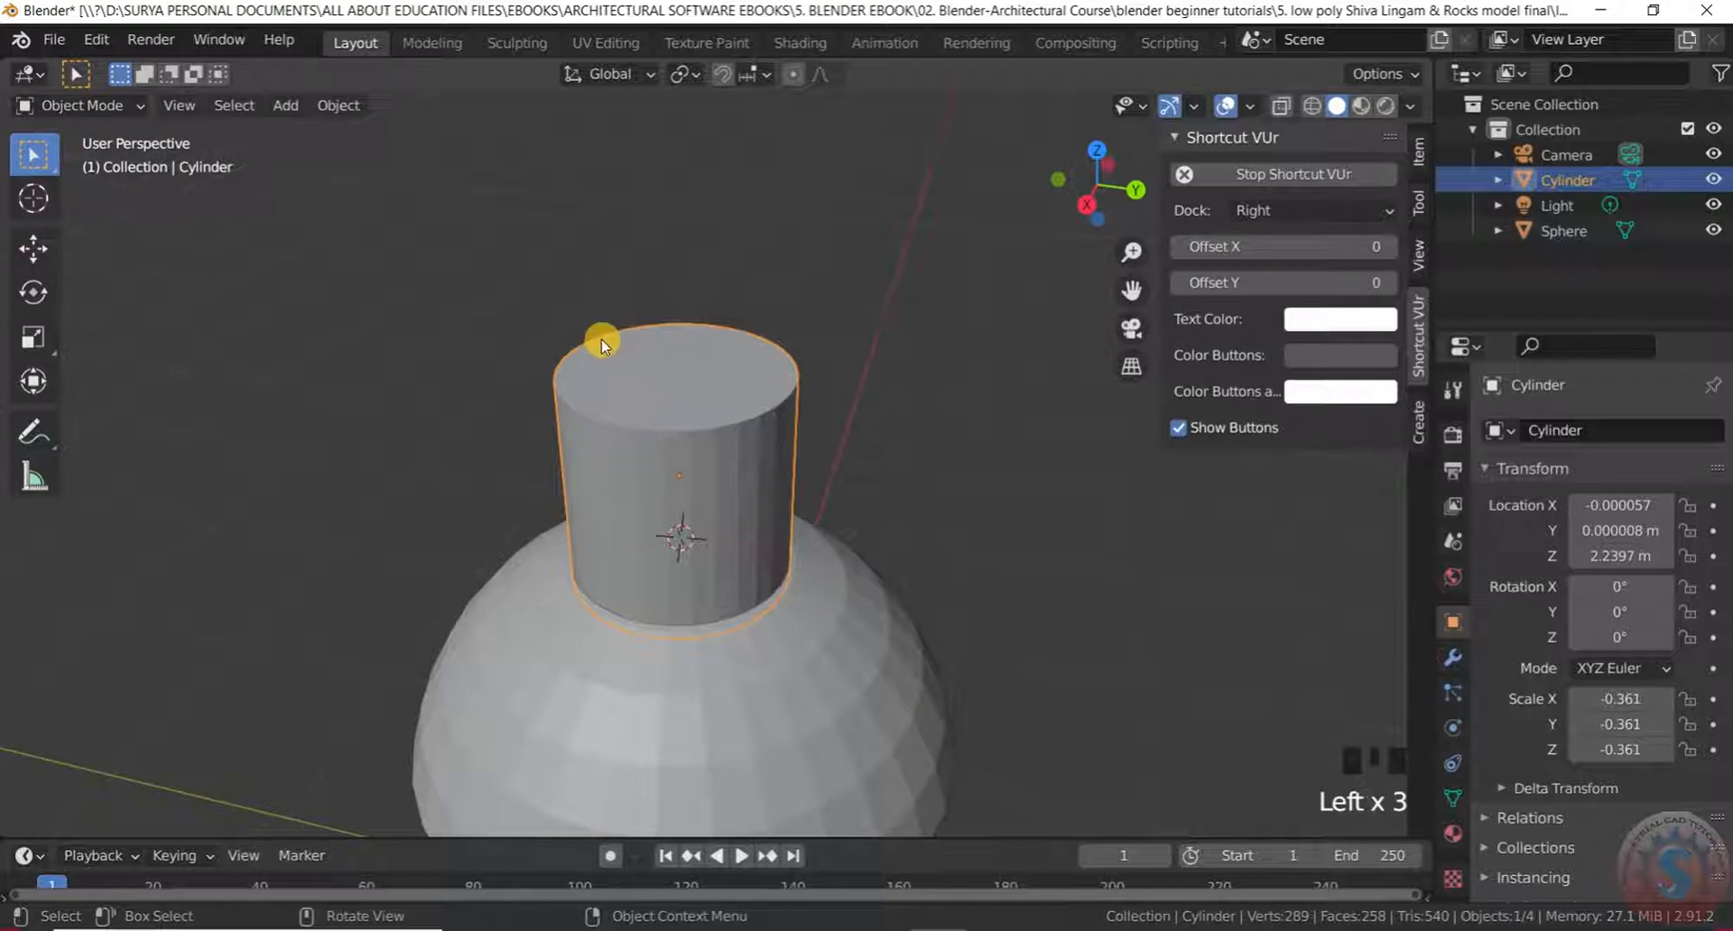
Shorten the cylinder along Z to a scale of 0.237
key("s")
key("z")
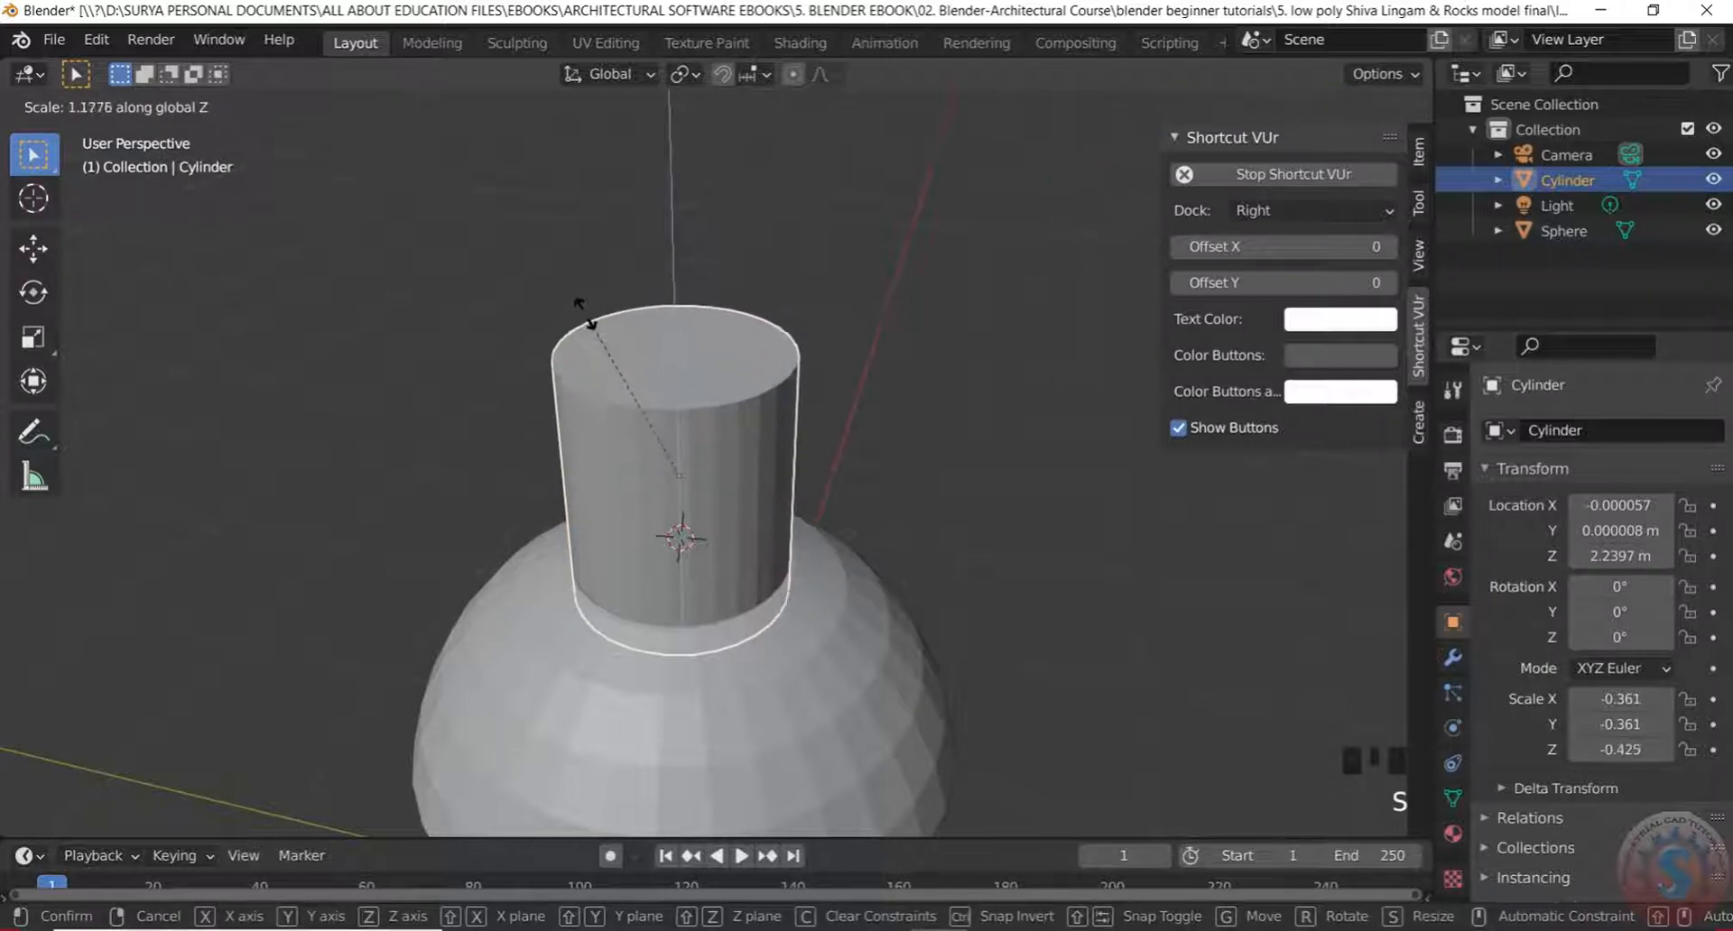
left_click(727, 379)
scroll(728, 387, "down", 5)
scroll(697, 415, "up", 5)
middle_click_drag(666, 489, 789, 726)
scroll(784, 684, "up", 3)
scroll(763, 681, "down", 4)
scroll(773, 650, "up", 4)
scroll(757, 576, "down", 1)
scroll(755, 576, "down", 1)
middle_click_drag(755, 574, 750, 532)
scroll(760, 594, "up", 2)
Lower the cylinder along Z to 2.1443 m so it sits on the dome
key("g")
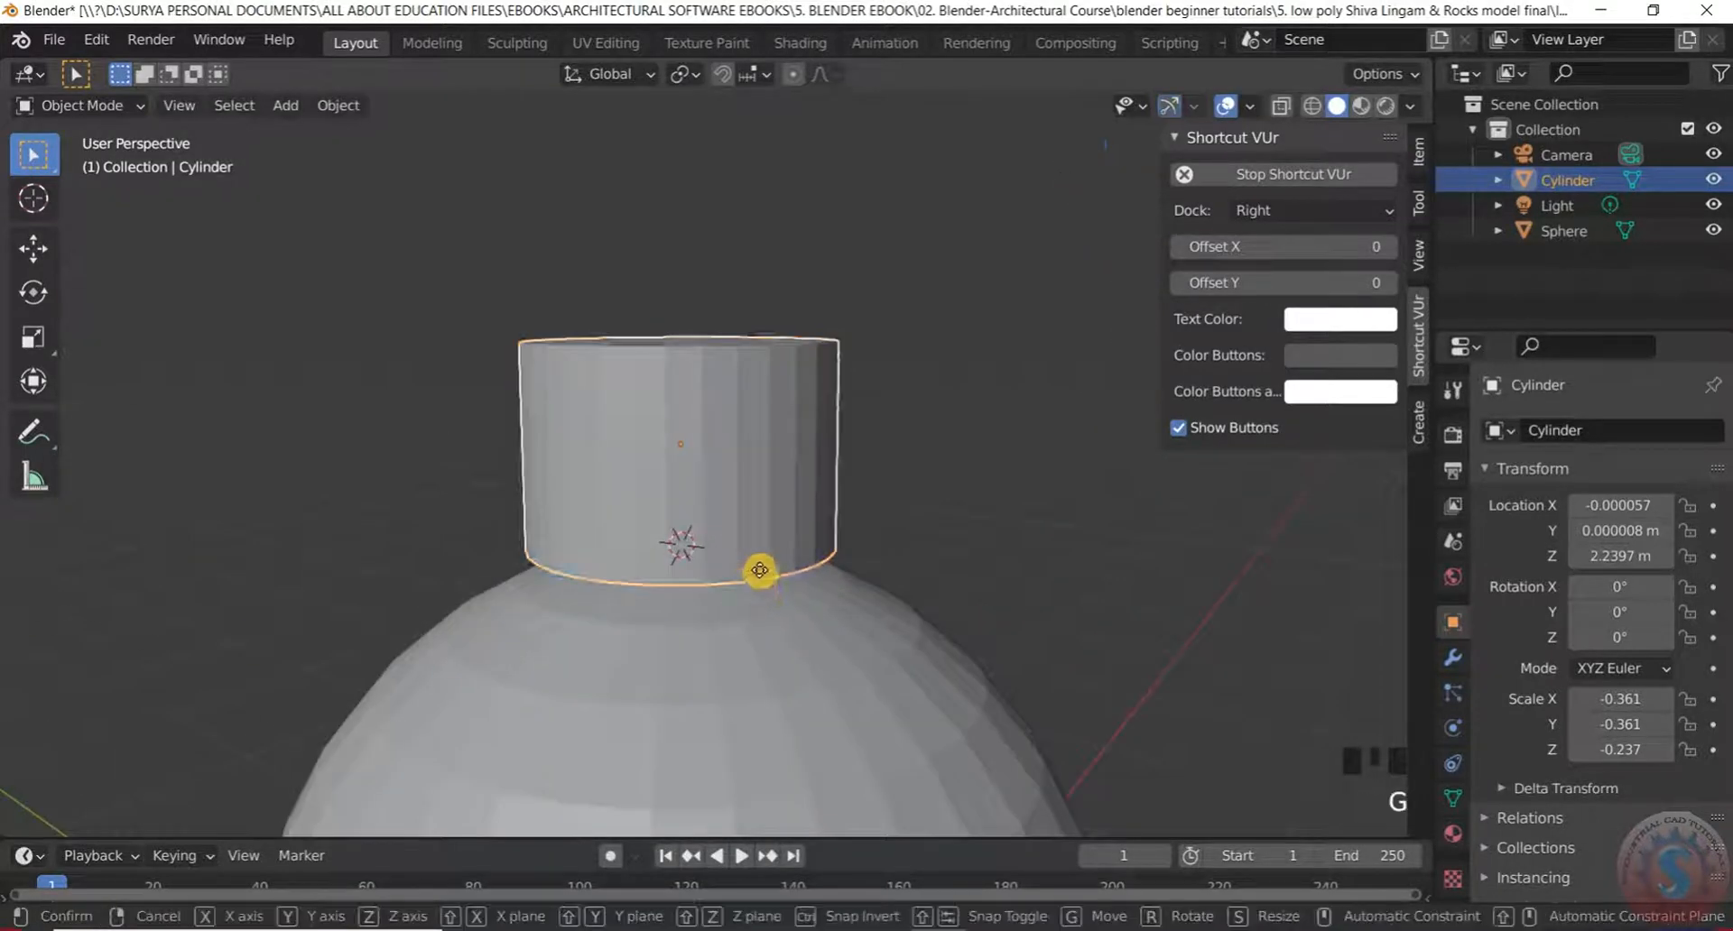
key("z")
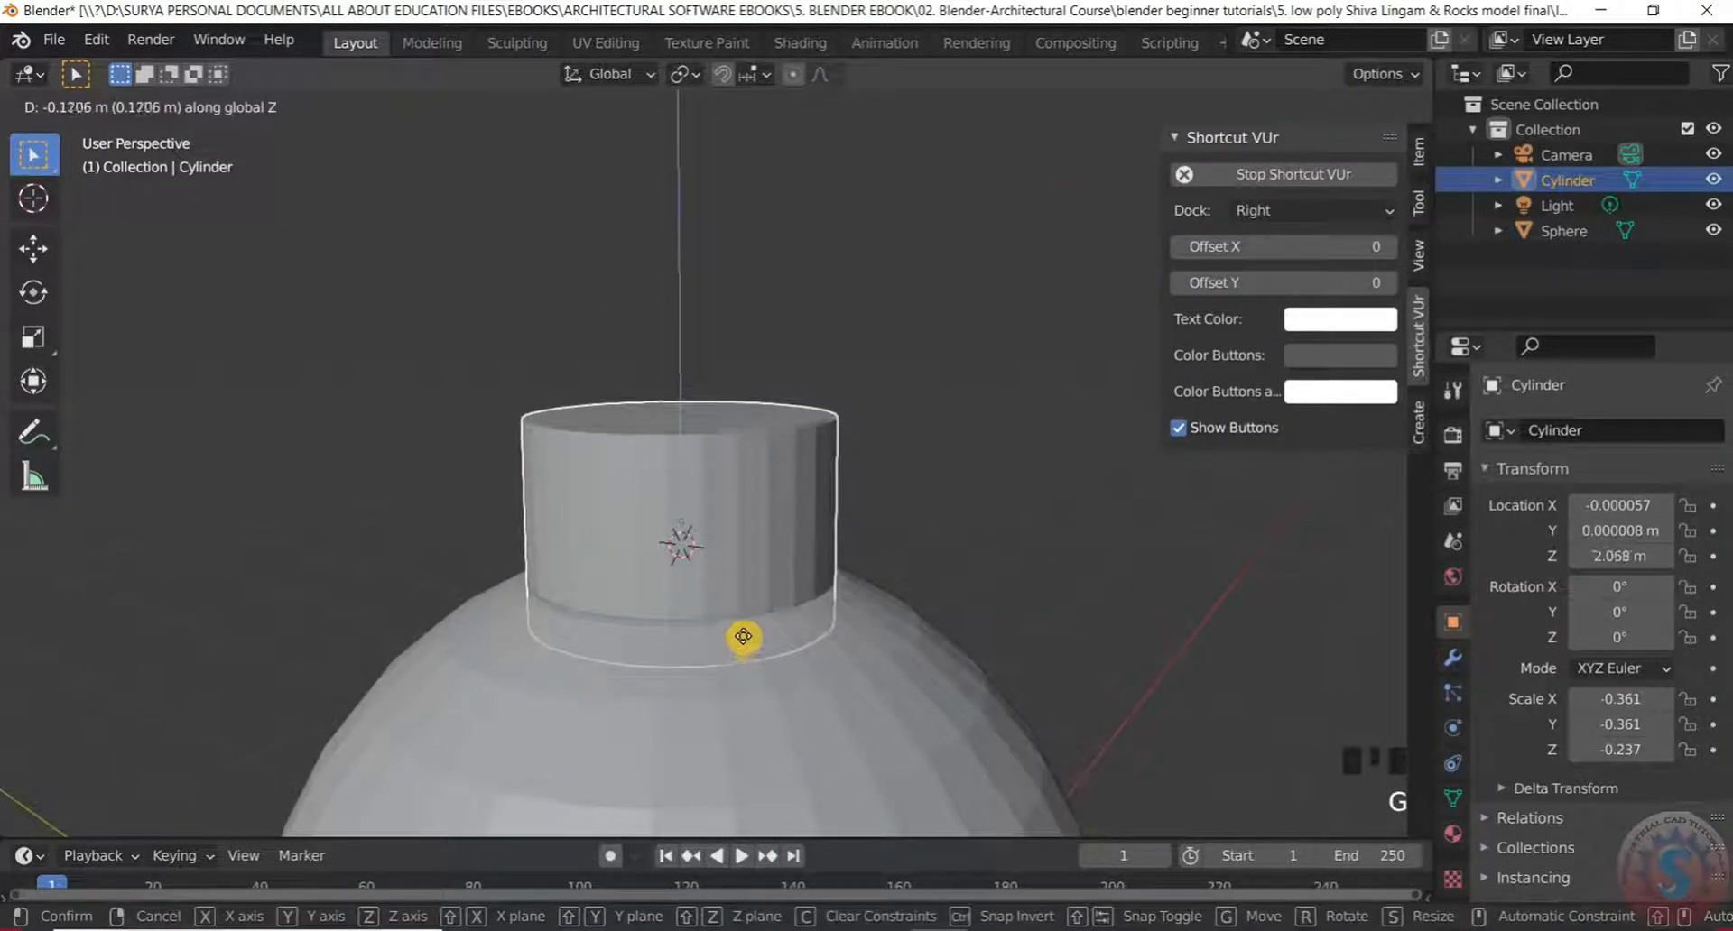
left_click(740, 613)
scroll(886, 300, "down", 4)
left_click(908, 311)
middle_click_drag(897, 331, 916, 357)
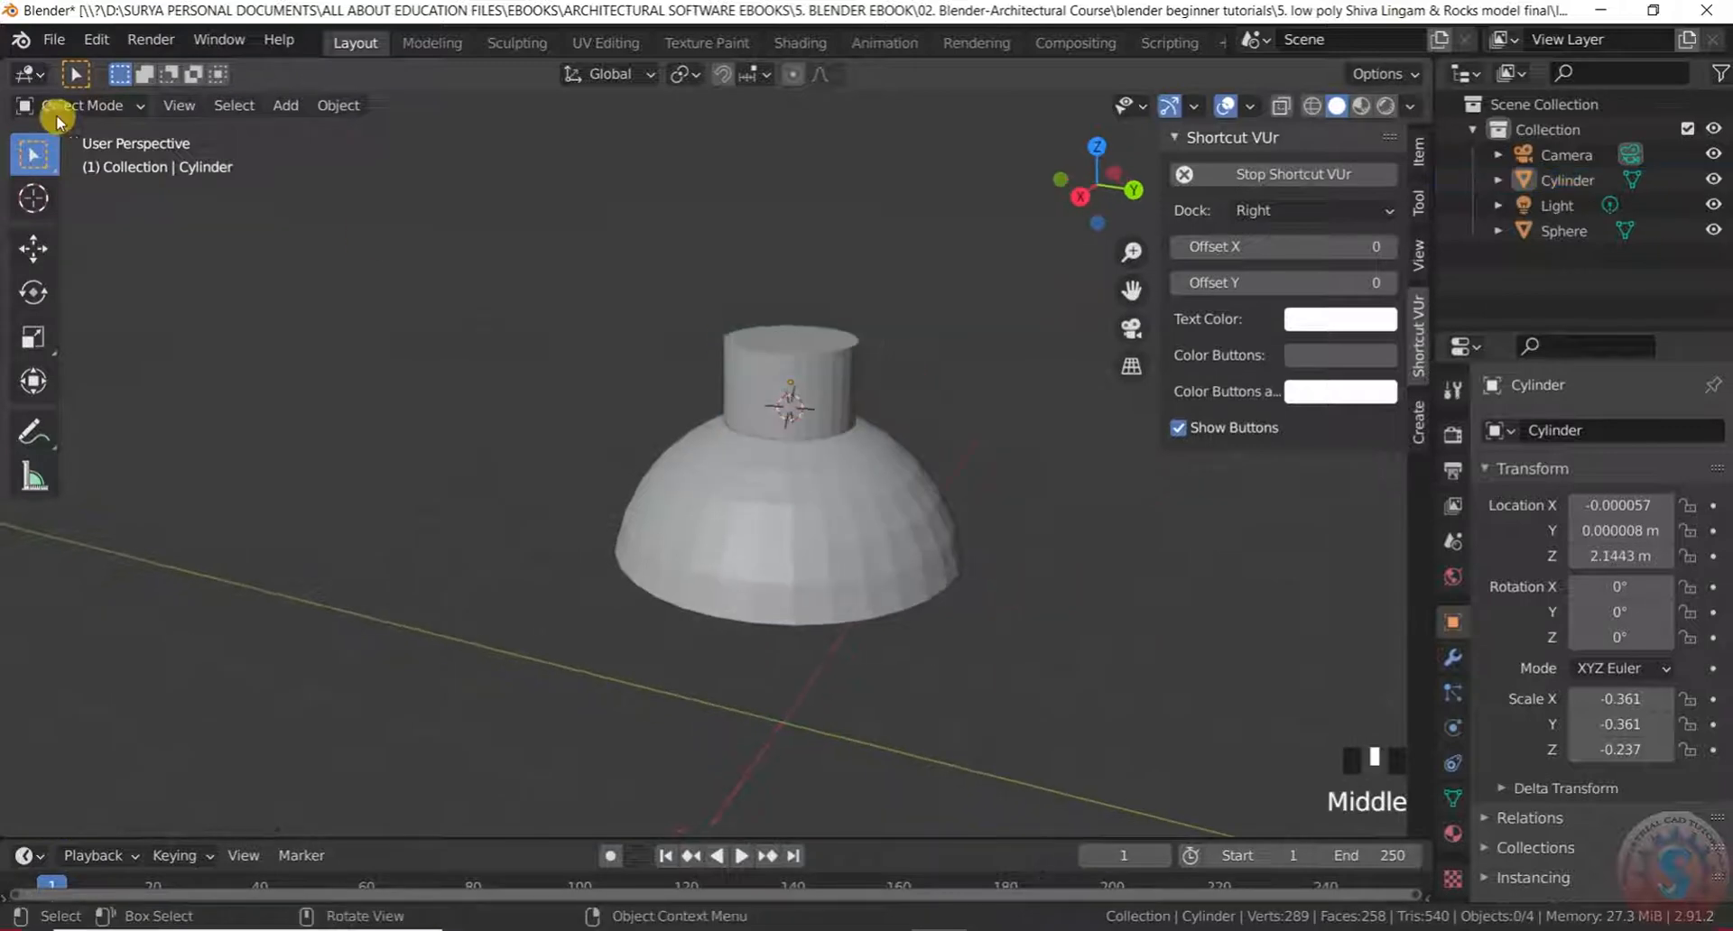
left_click(79, 107)
Put the cylinder into Edit Mode and switch the viewport to Wireframe shading
left_click(89, 162)
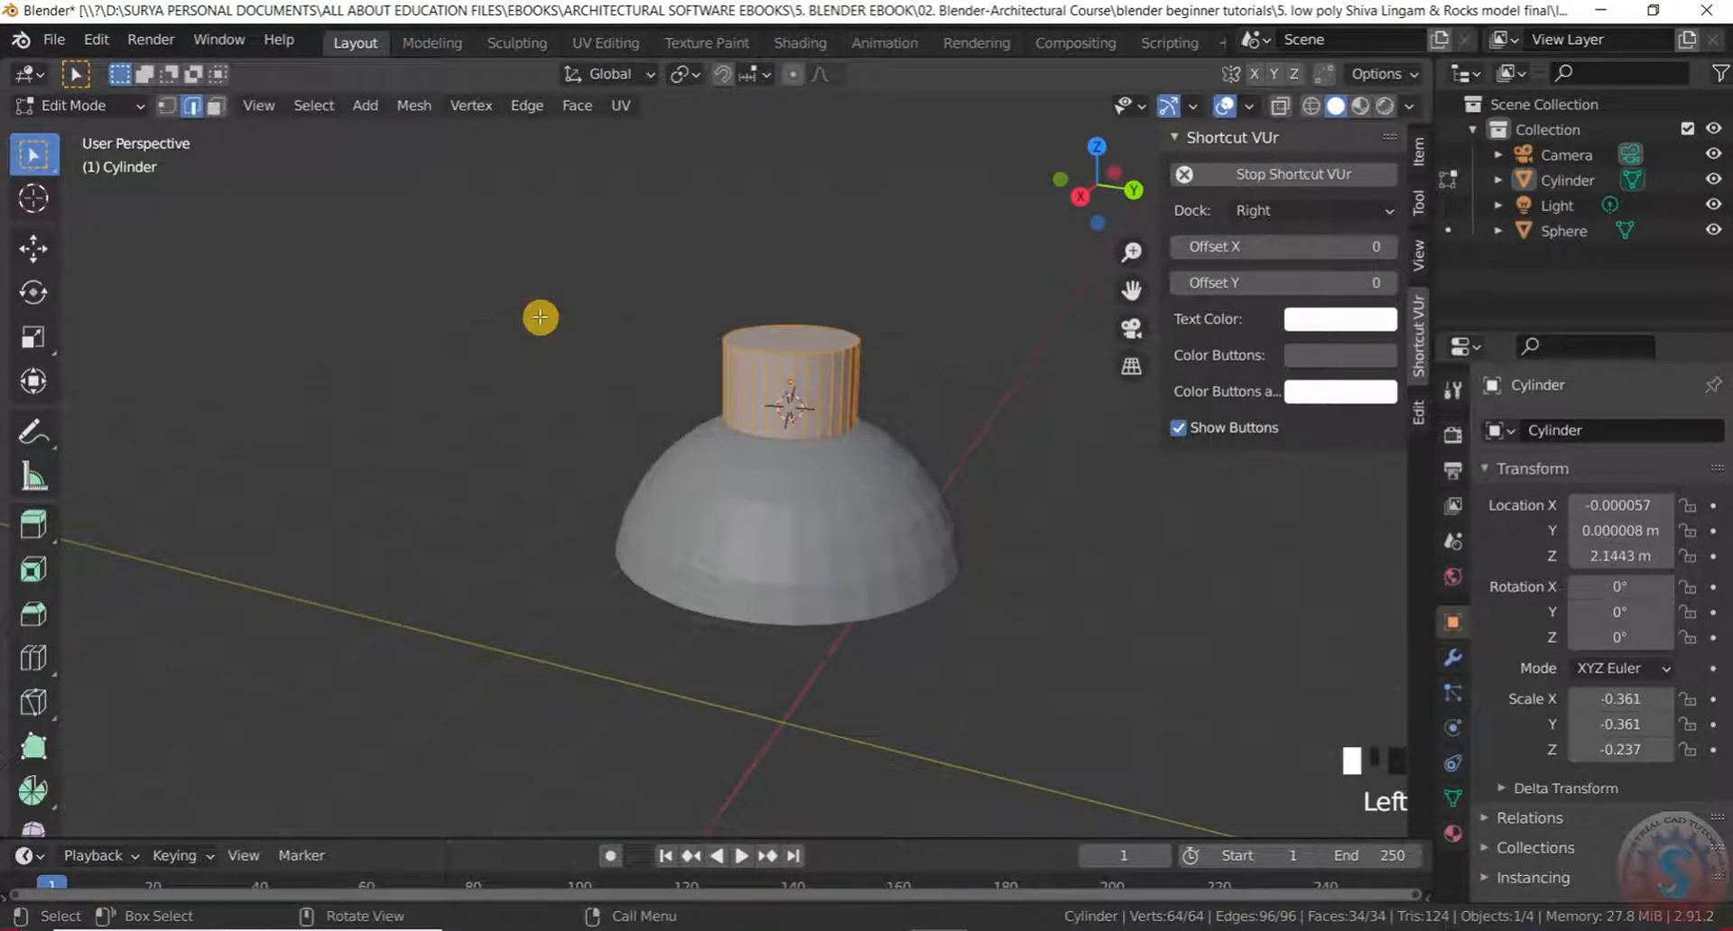
key("z")
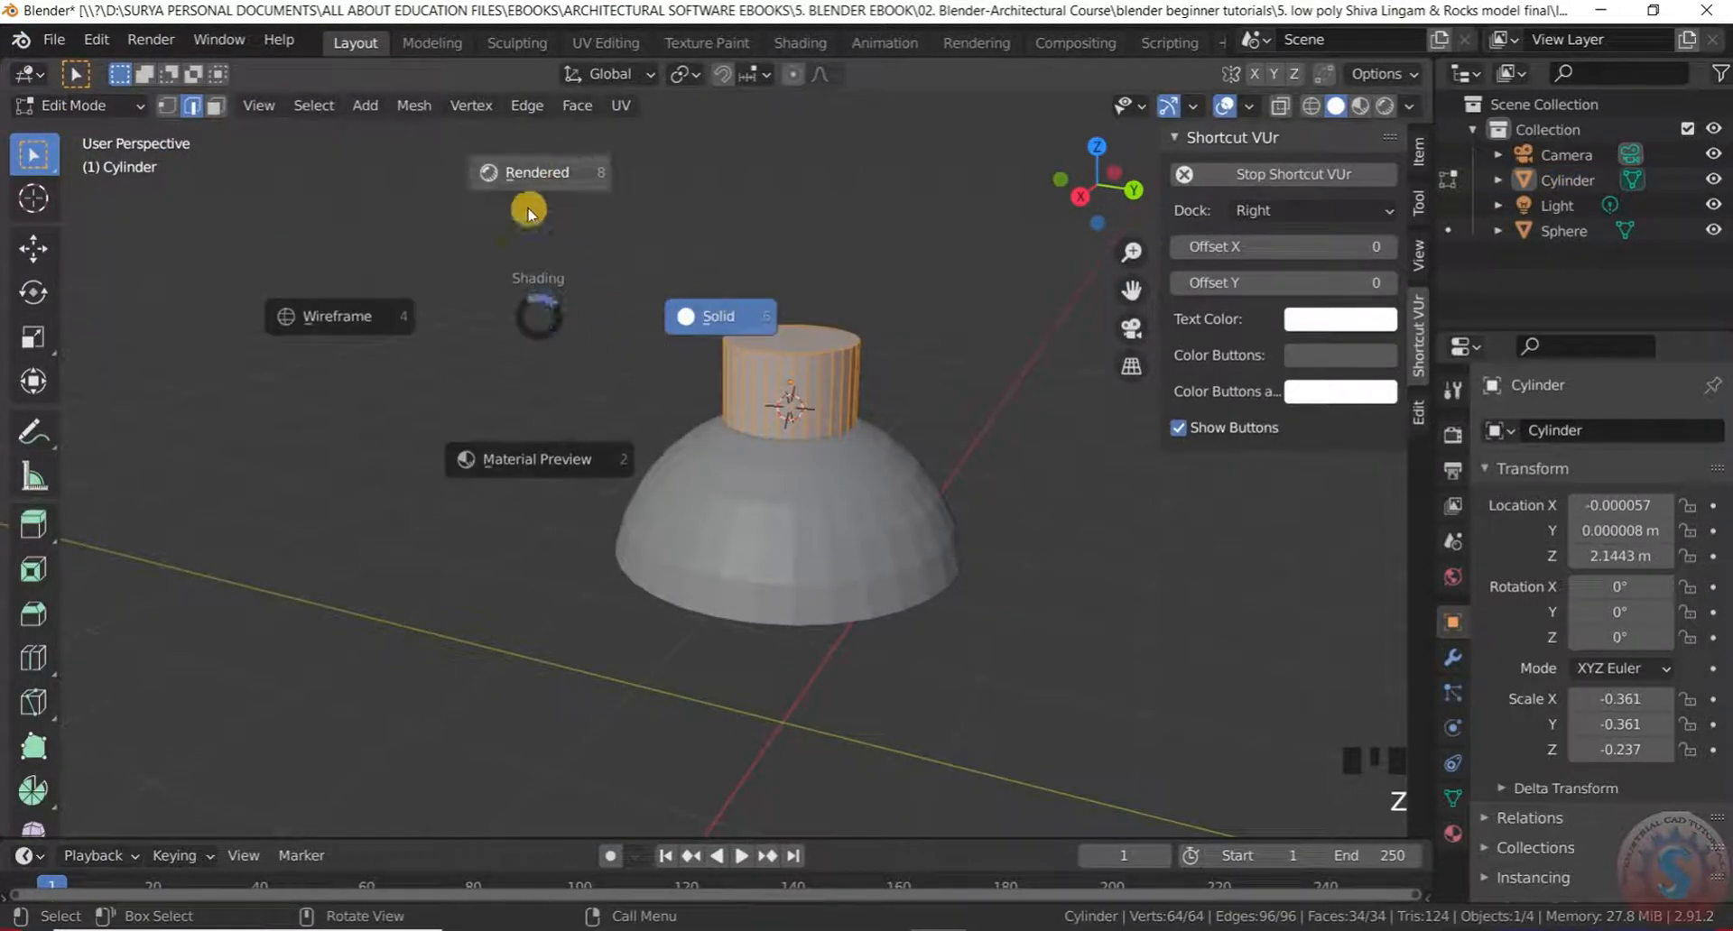
left_click(365, 319)
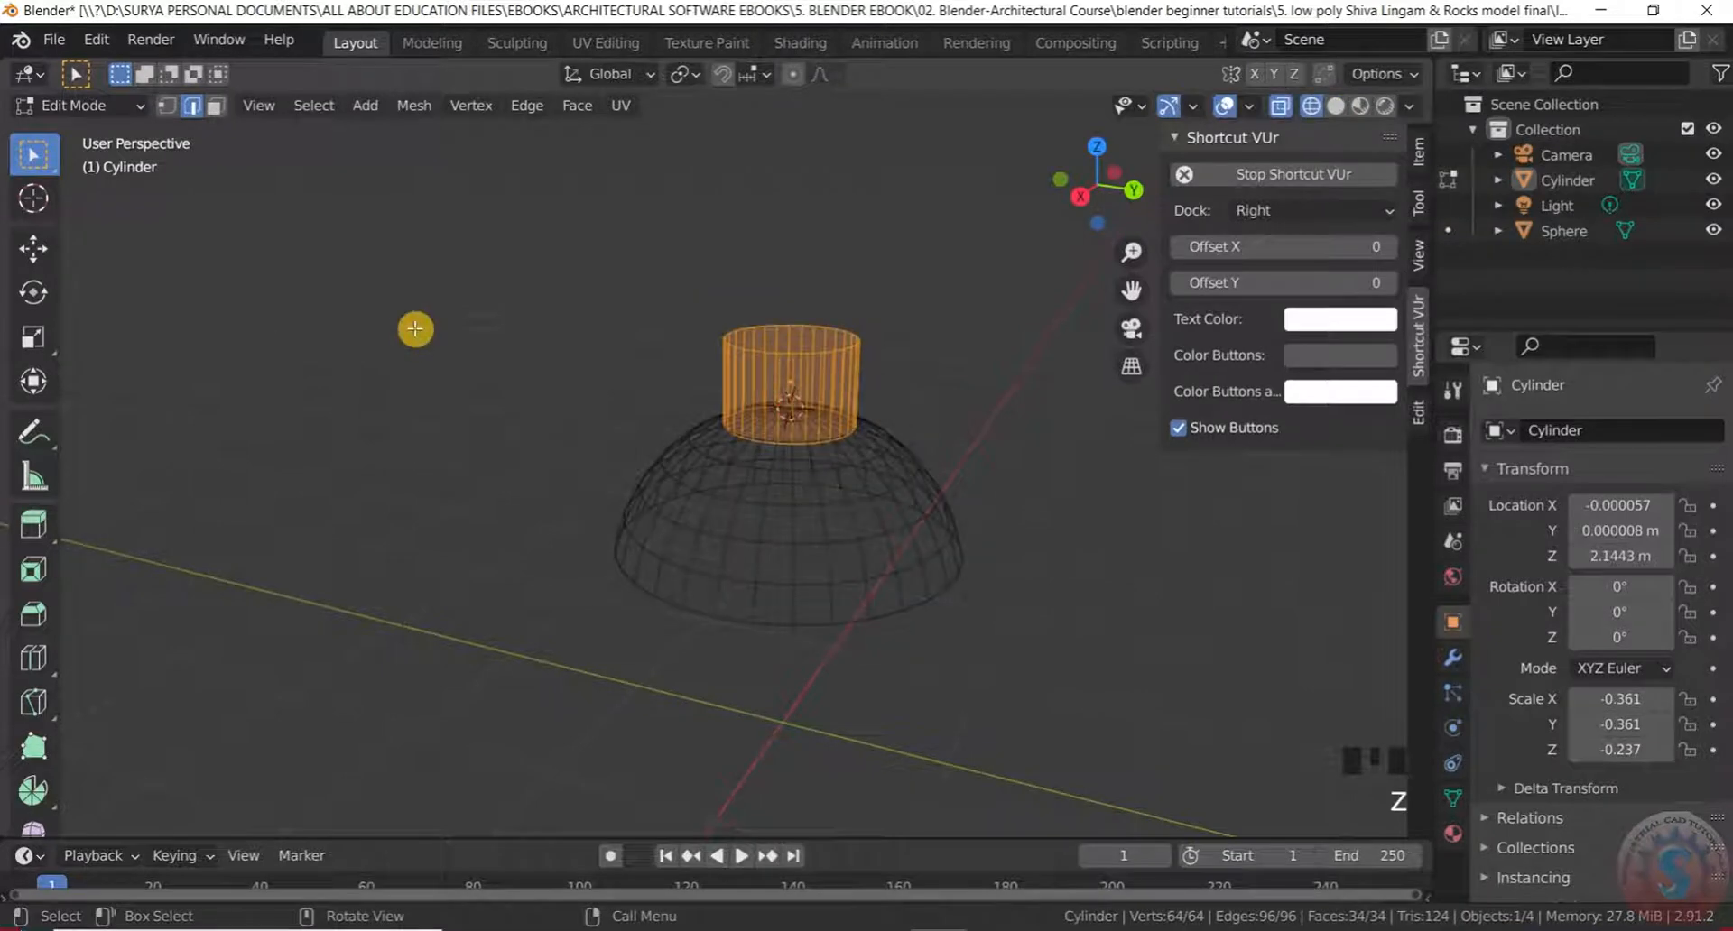
scroll(458, 326, "down", 2)
Check the cylinder's alignment from the top and front numpad views, then orbit back
key("KP_7")
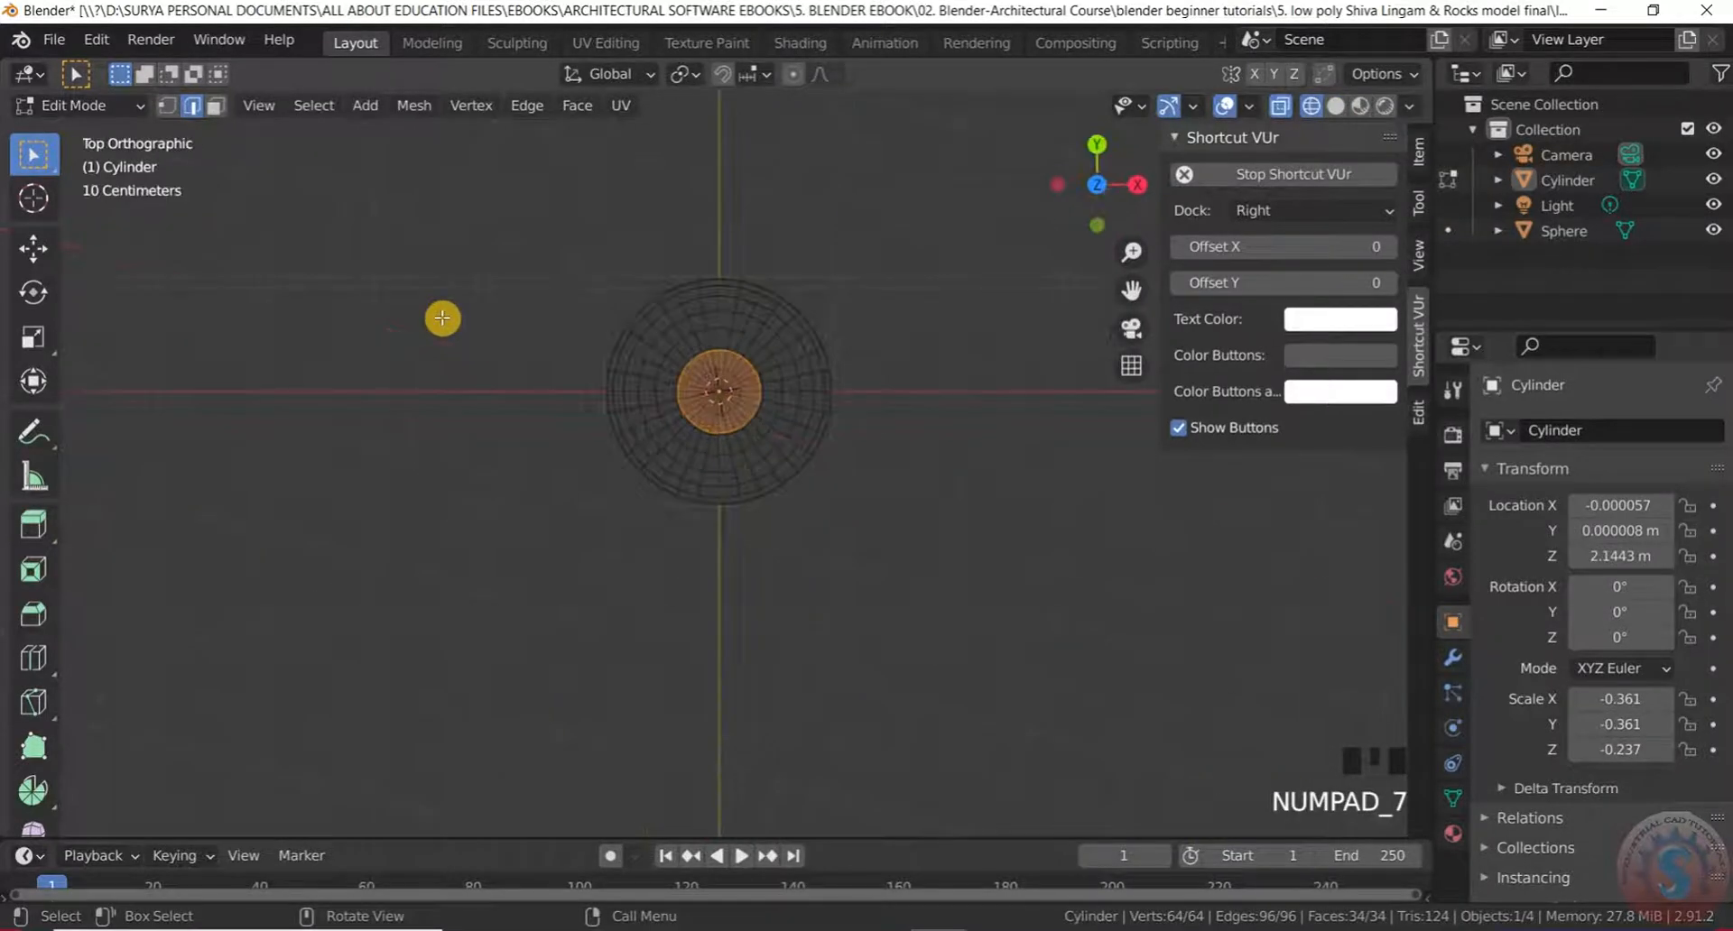
key("KP_2")
key("KP_2")
key("KP_2")
key("KP_2")
key("KP_3")
key("KP_2")
key("KP_1")
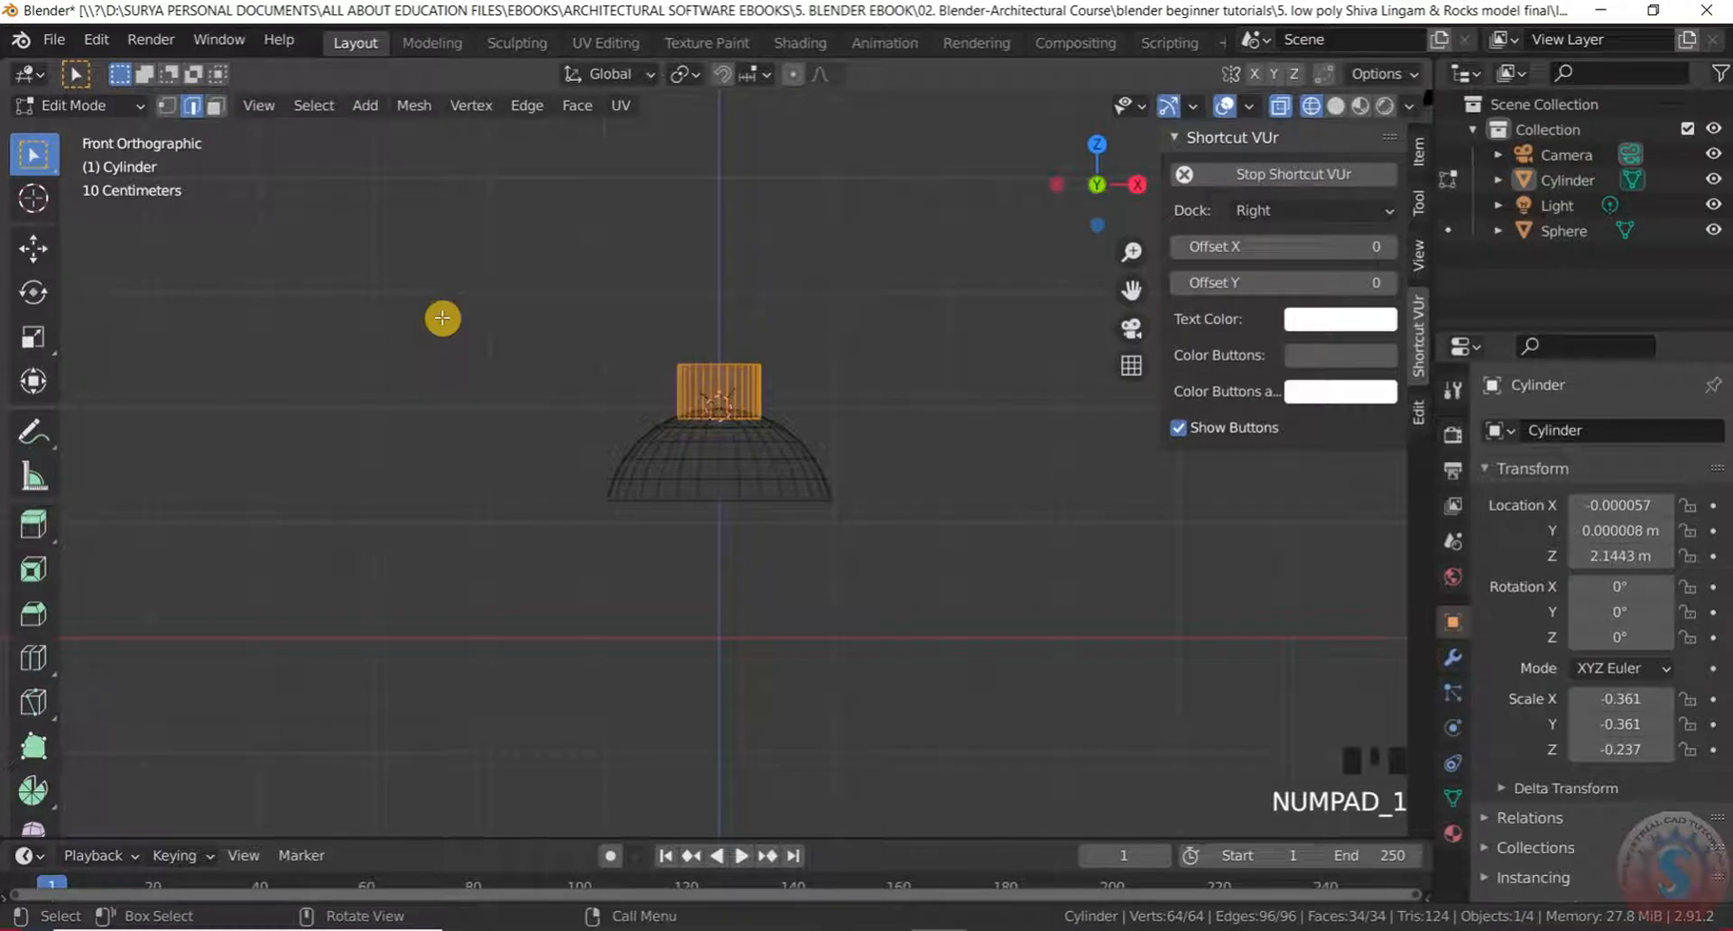
scroll(882, 541, "up", 8)
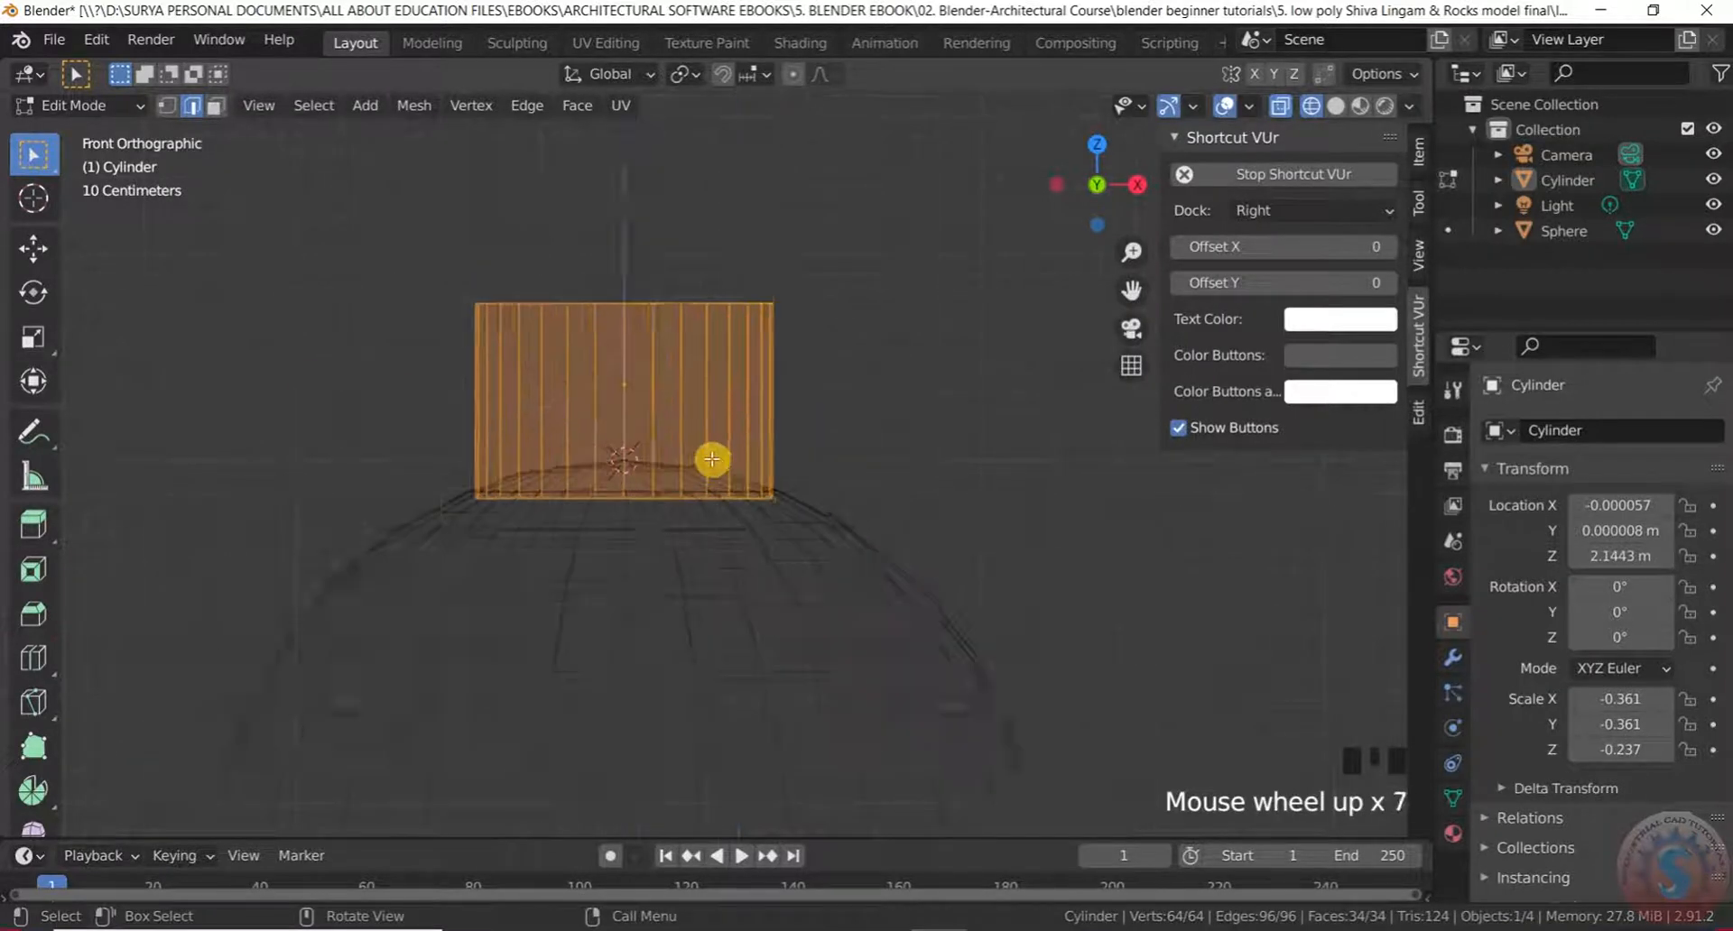
scroll(754, 363, "down", 5)
middle_click_drag(754, 363, 784, 391)
Preview the model in Rendered shading, then return to Solid shading
key("z")
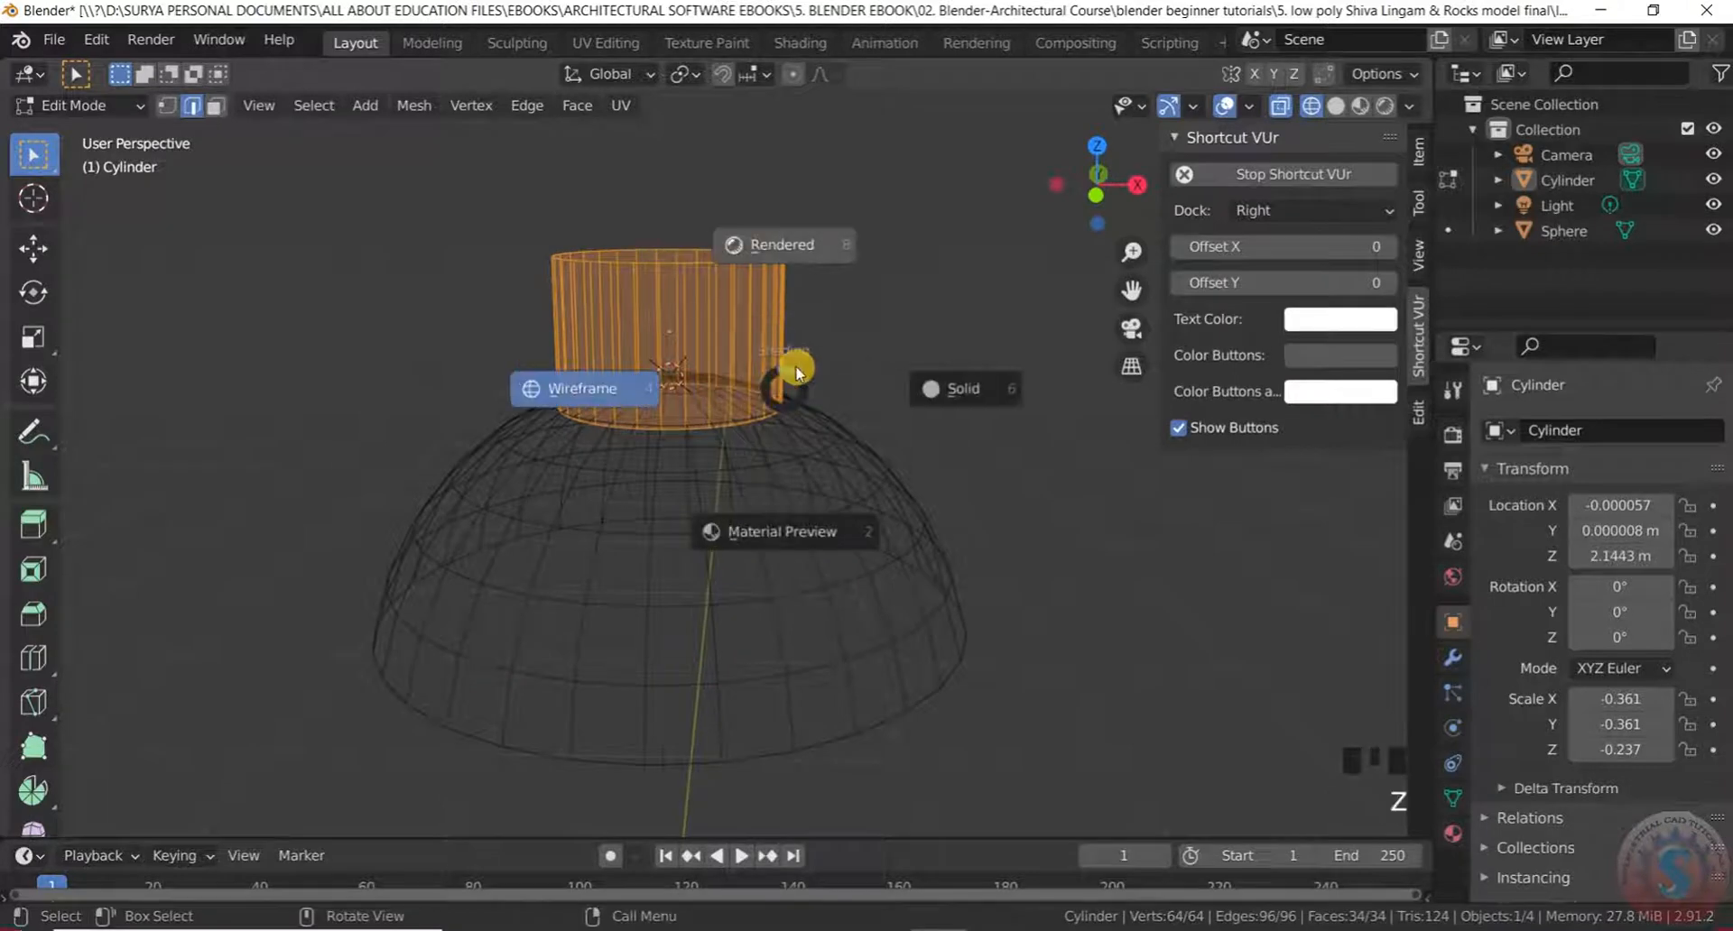
left_click(787, 370)
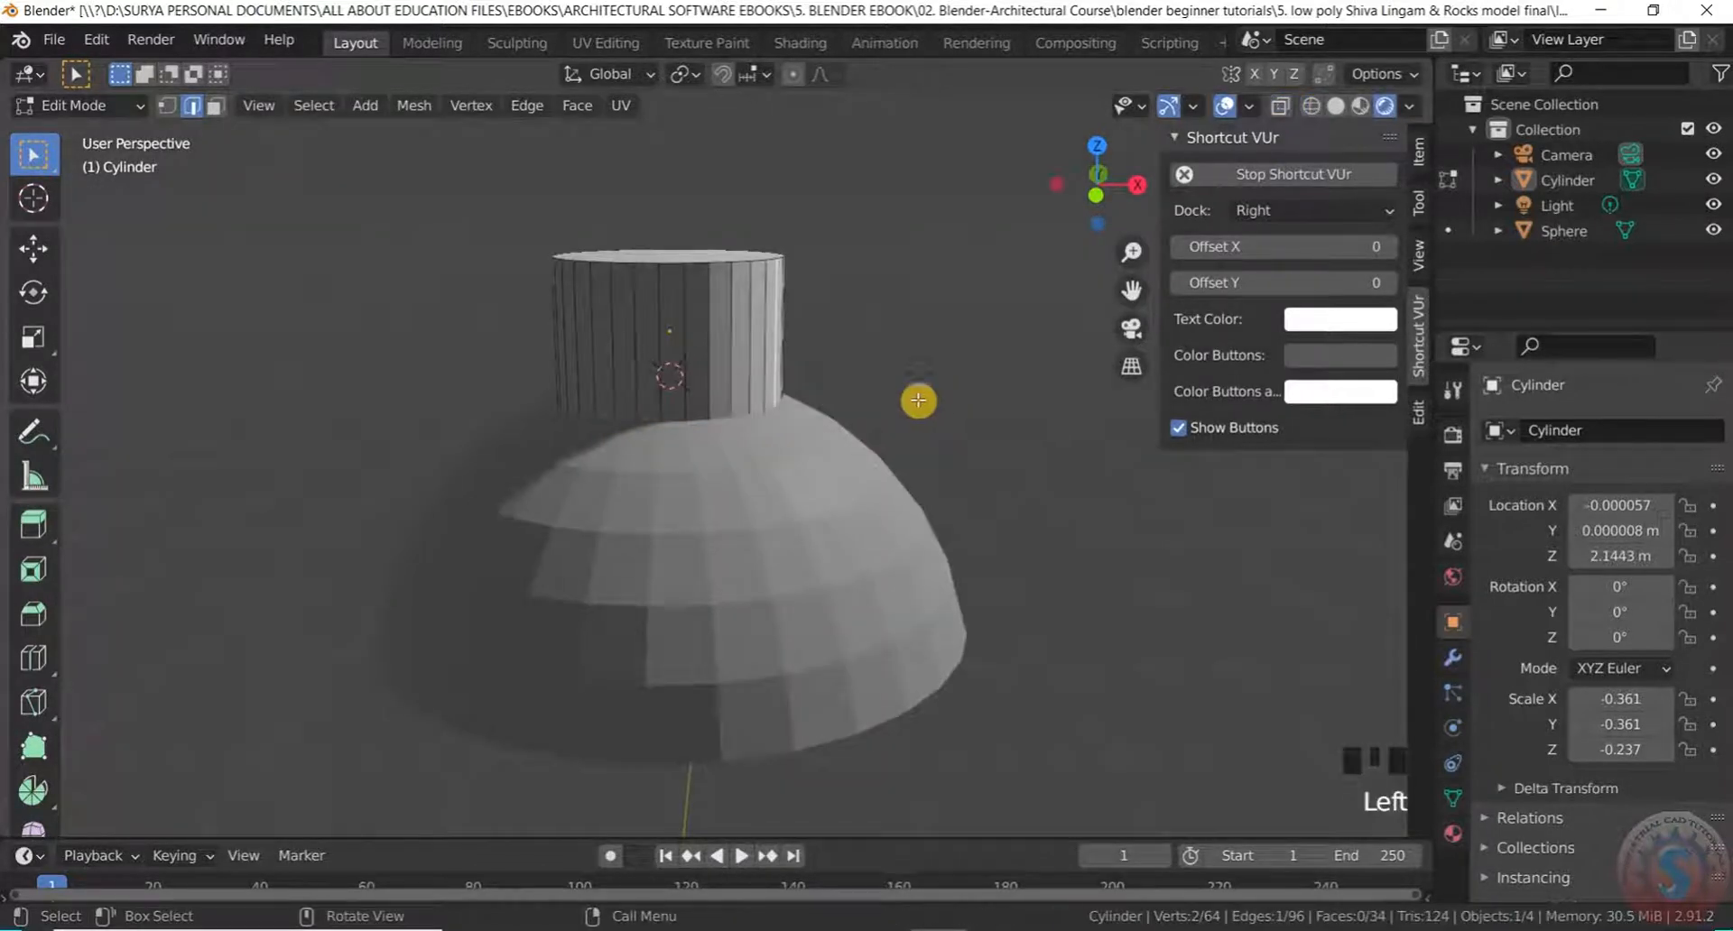
key("z")
left_click(1089, 400)
scroll(853, 361, "up", 3)
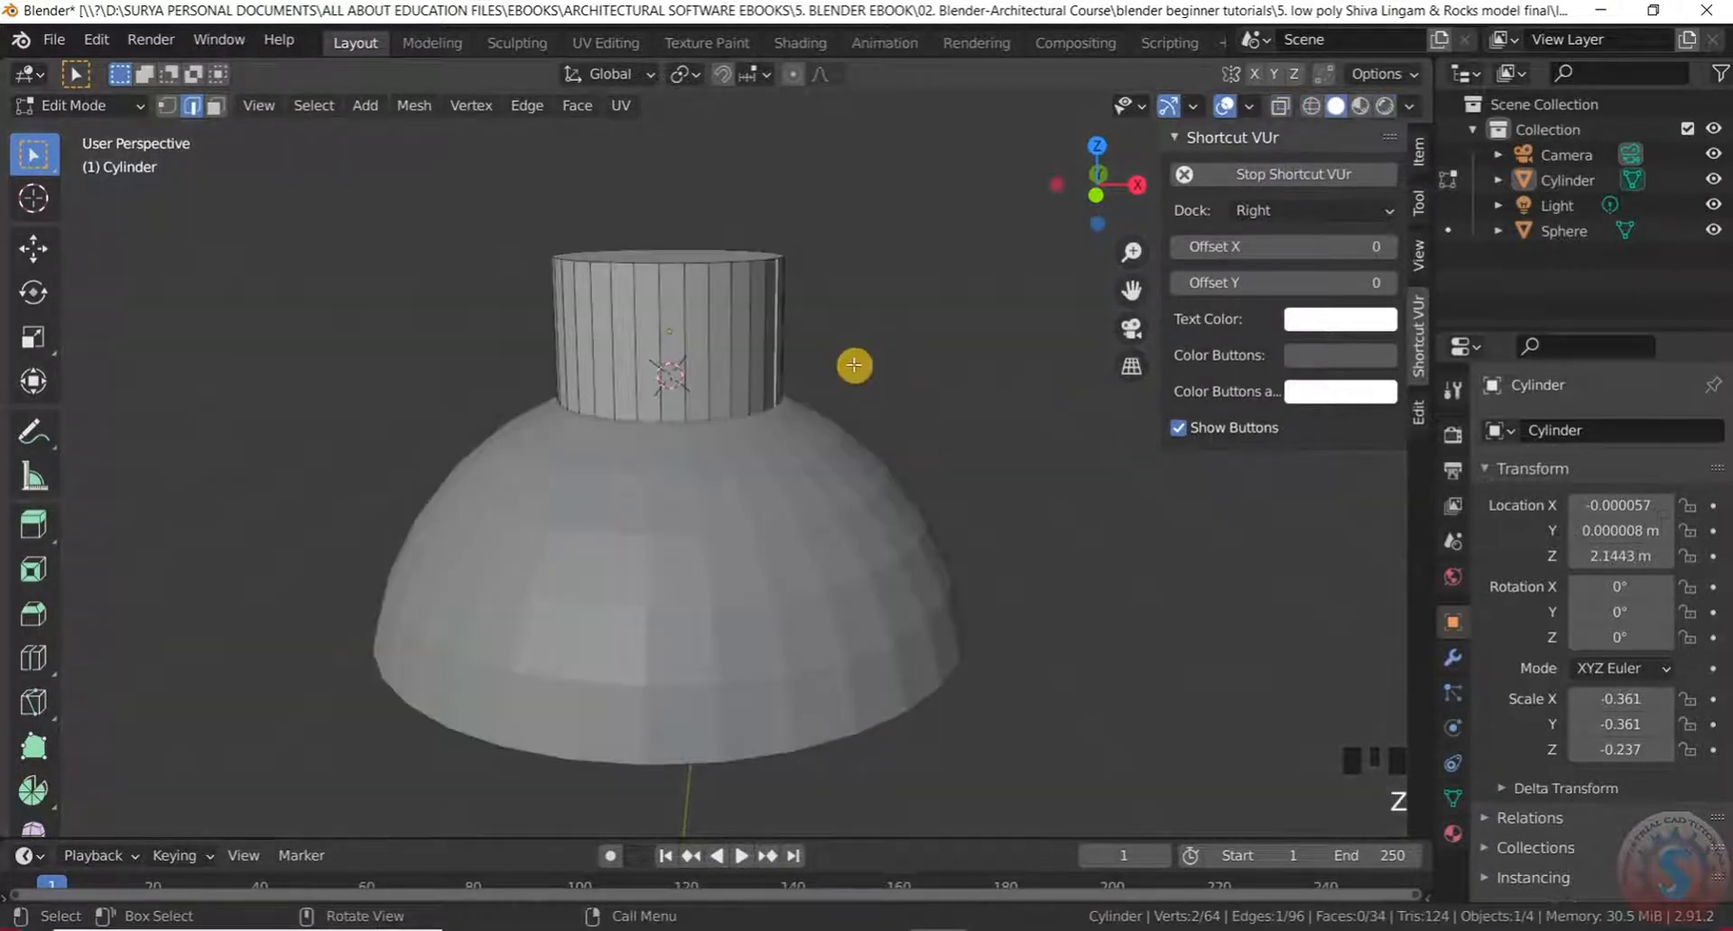
scroll(918, 321, "up", 2)
left_click(81, 104)
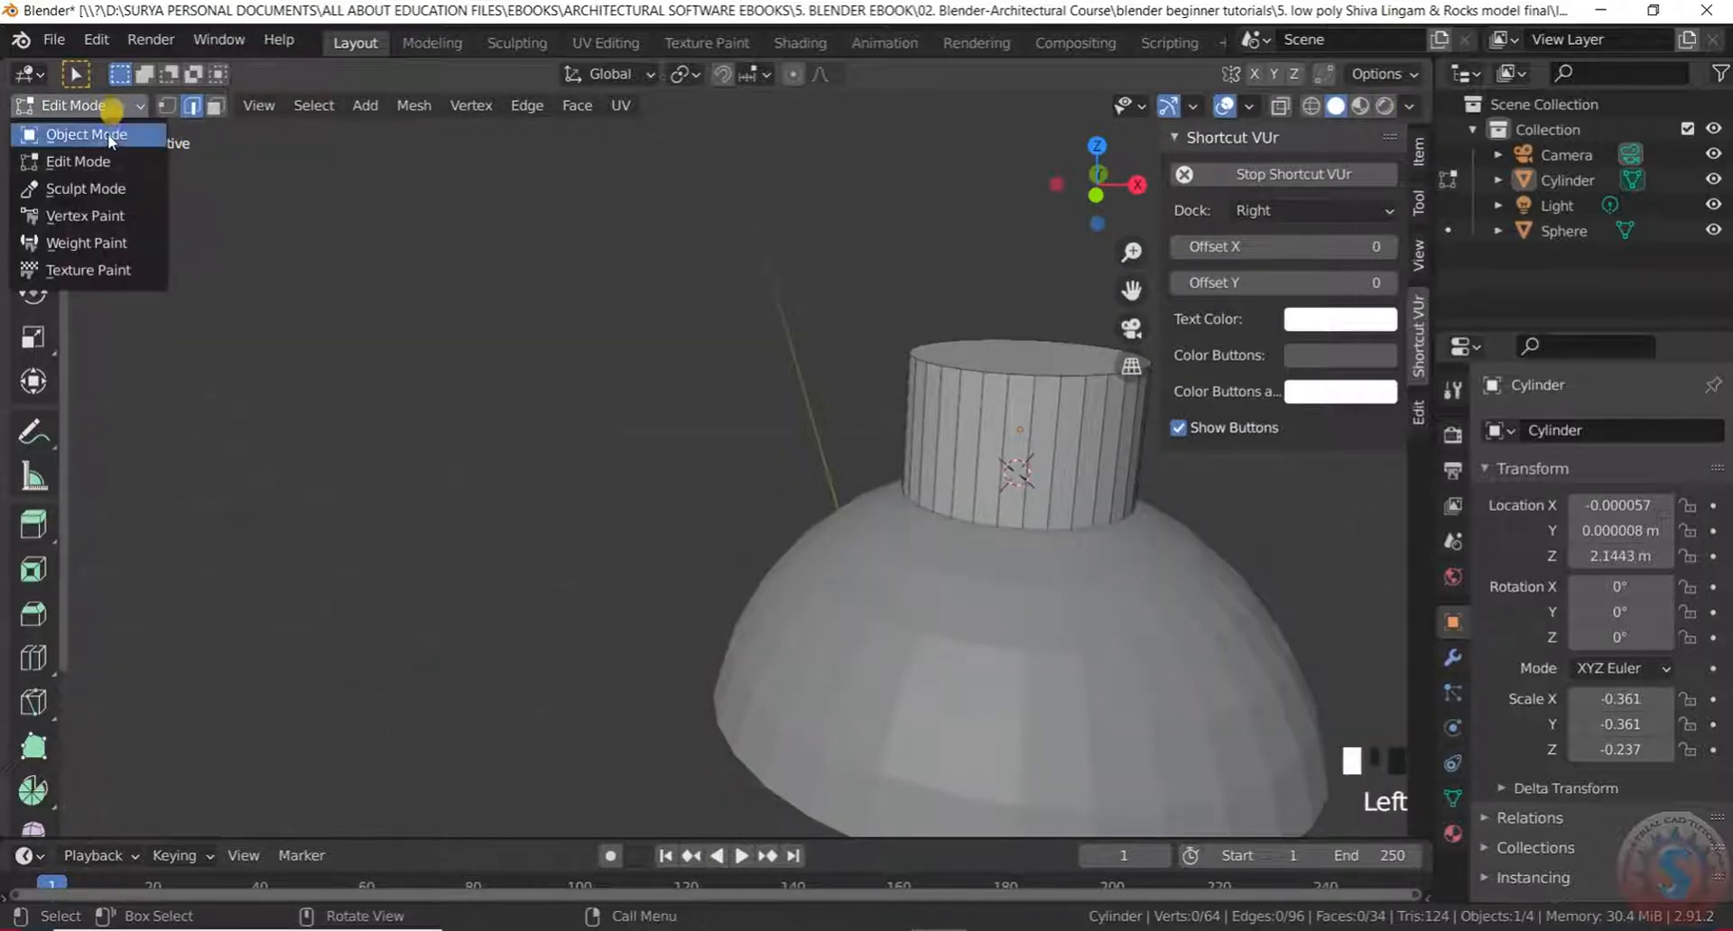
Return the cylinder to Object Mode and select it
left_click(110, 128)
scroll(560, 356, "down", 4)
middle_click_drag(560, 356, 545, 452)
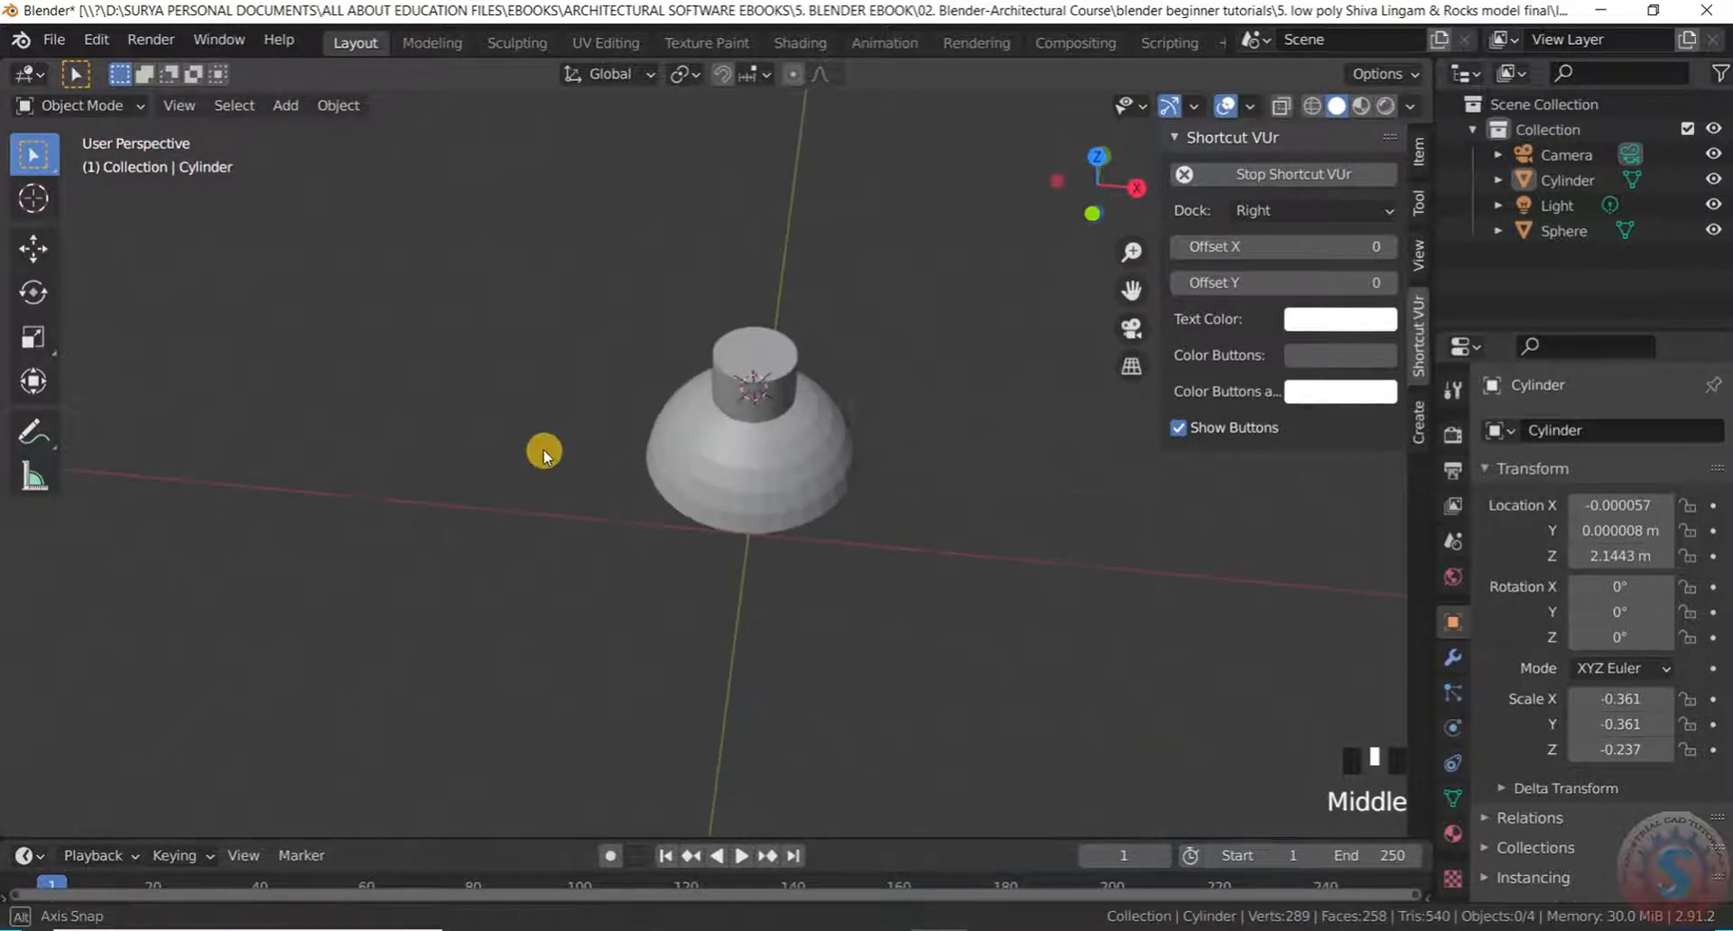
scroll(781, 460, "up", 4)
middle_click_drag(782, 460, 738, 316)
scroll(688, 390, "down", 5)
scroll(718, 404, "up", 4)
middle_click_drag(720, 407, 665, 496)
scroll(763, 442, "down", 4)
scroll(696, 379, "up", 3)
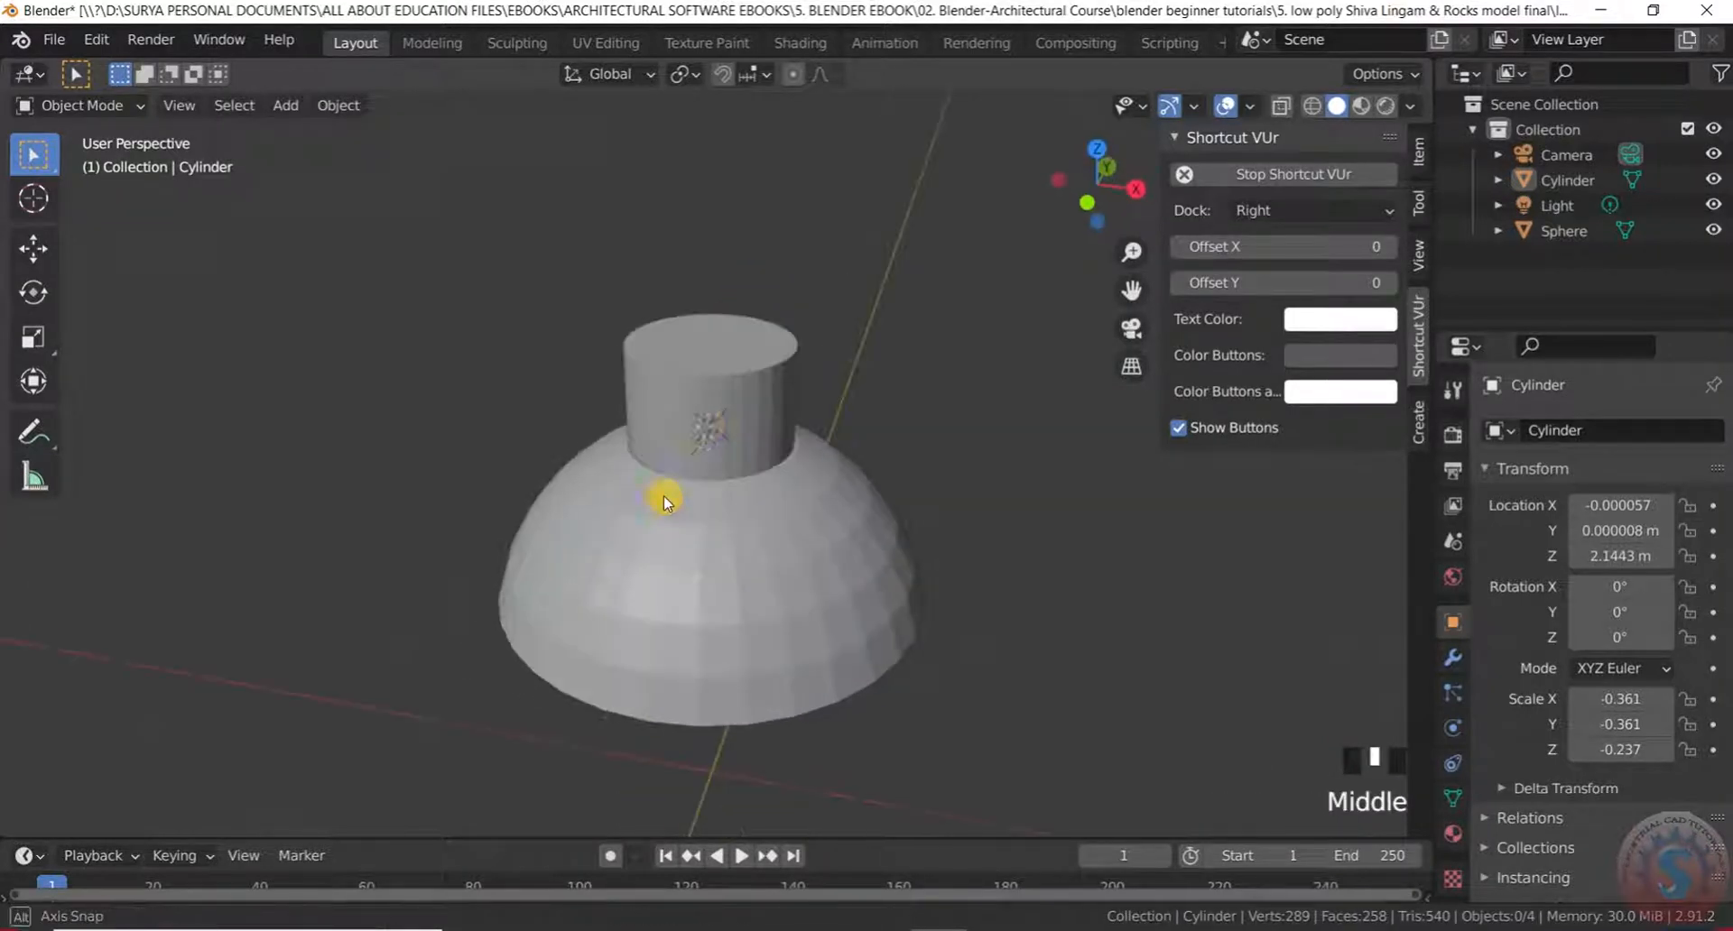
scroll(706, 423, "up", 2)
left_click(799, 390)
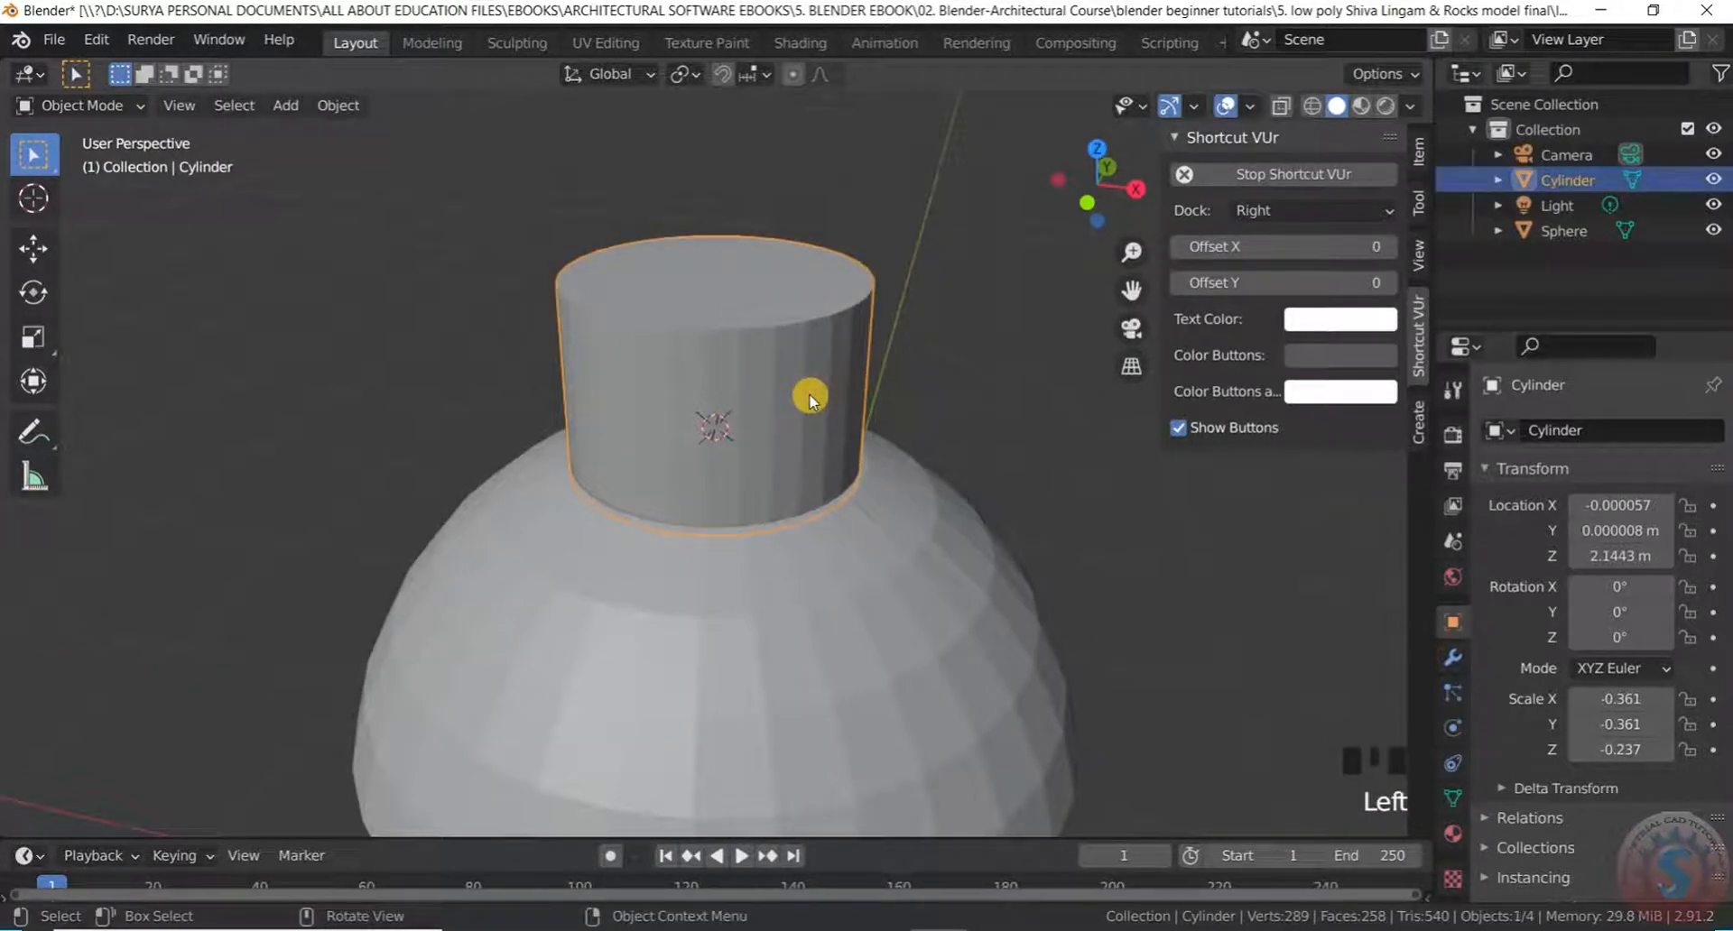
Try axis-constrained resizes, then scale the cylinder uniformly slightly wider
key("s")
key("x")
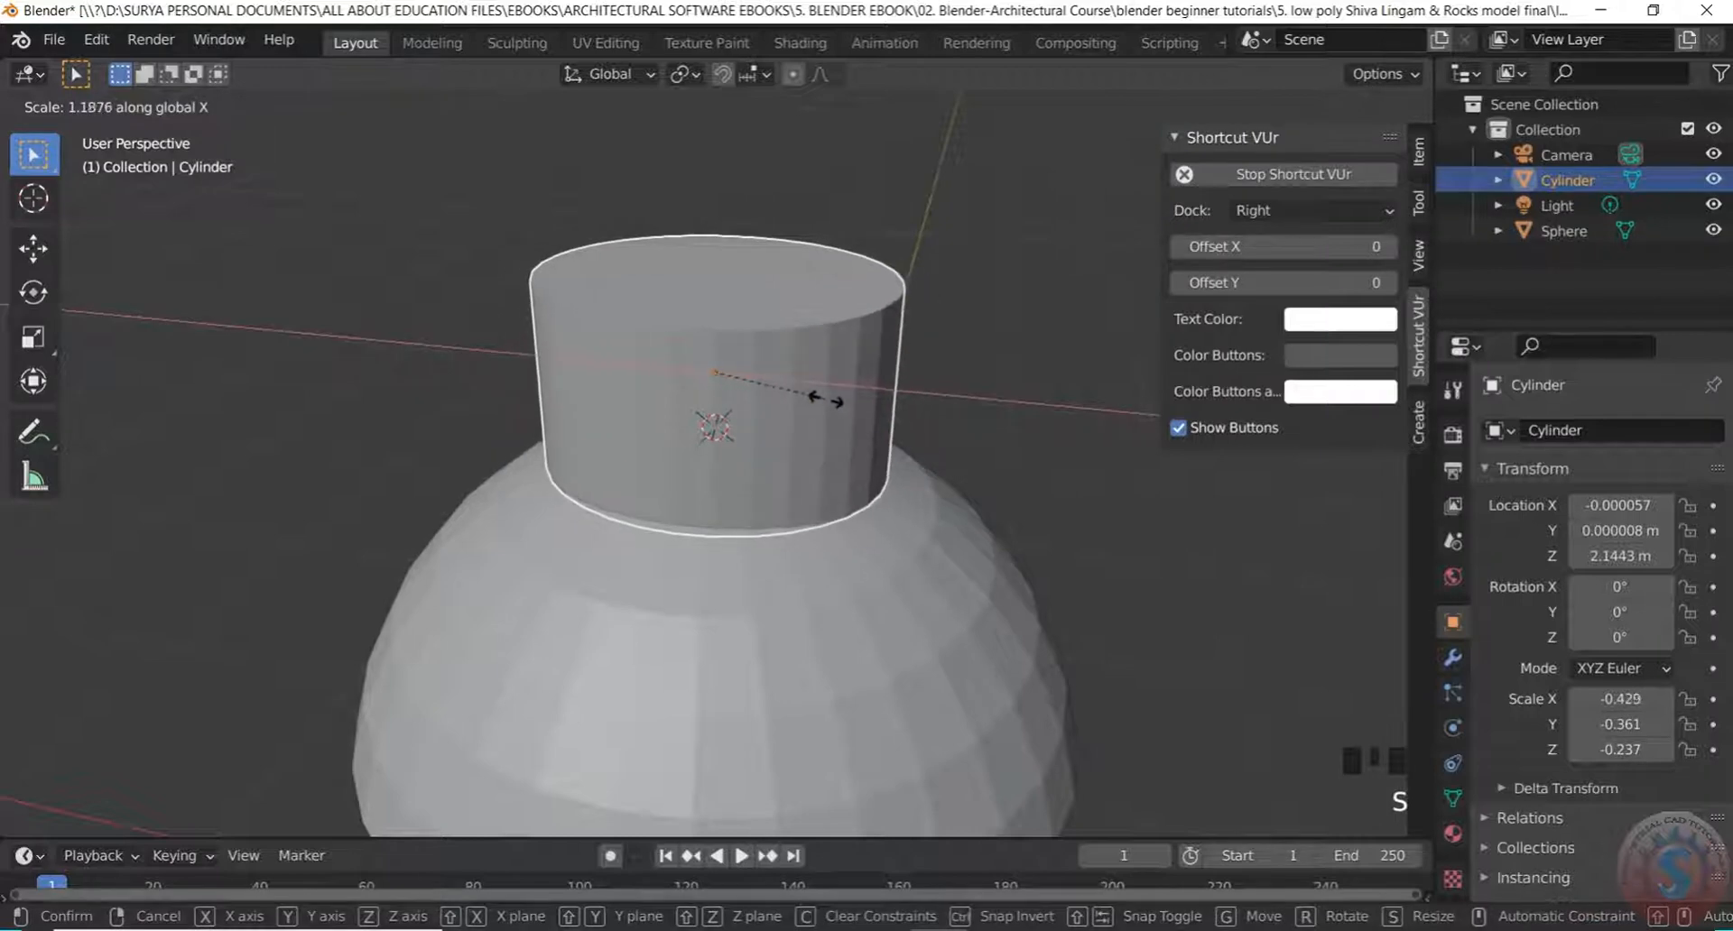
key("y")
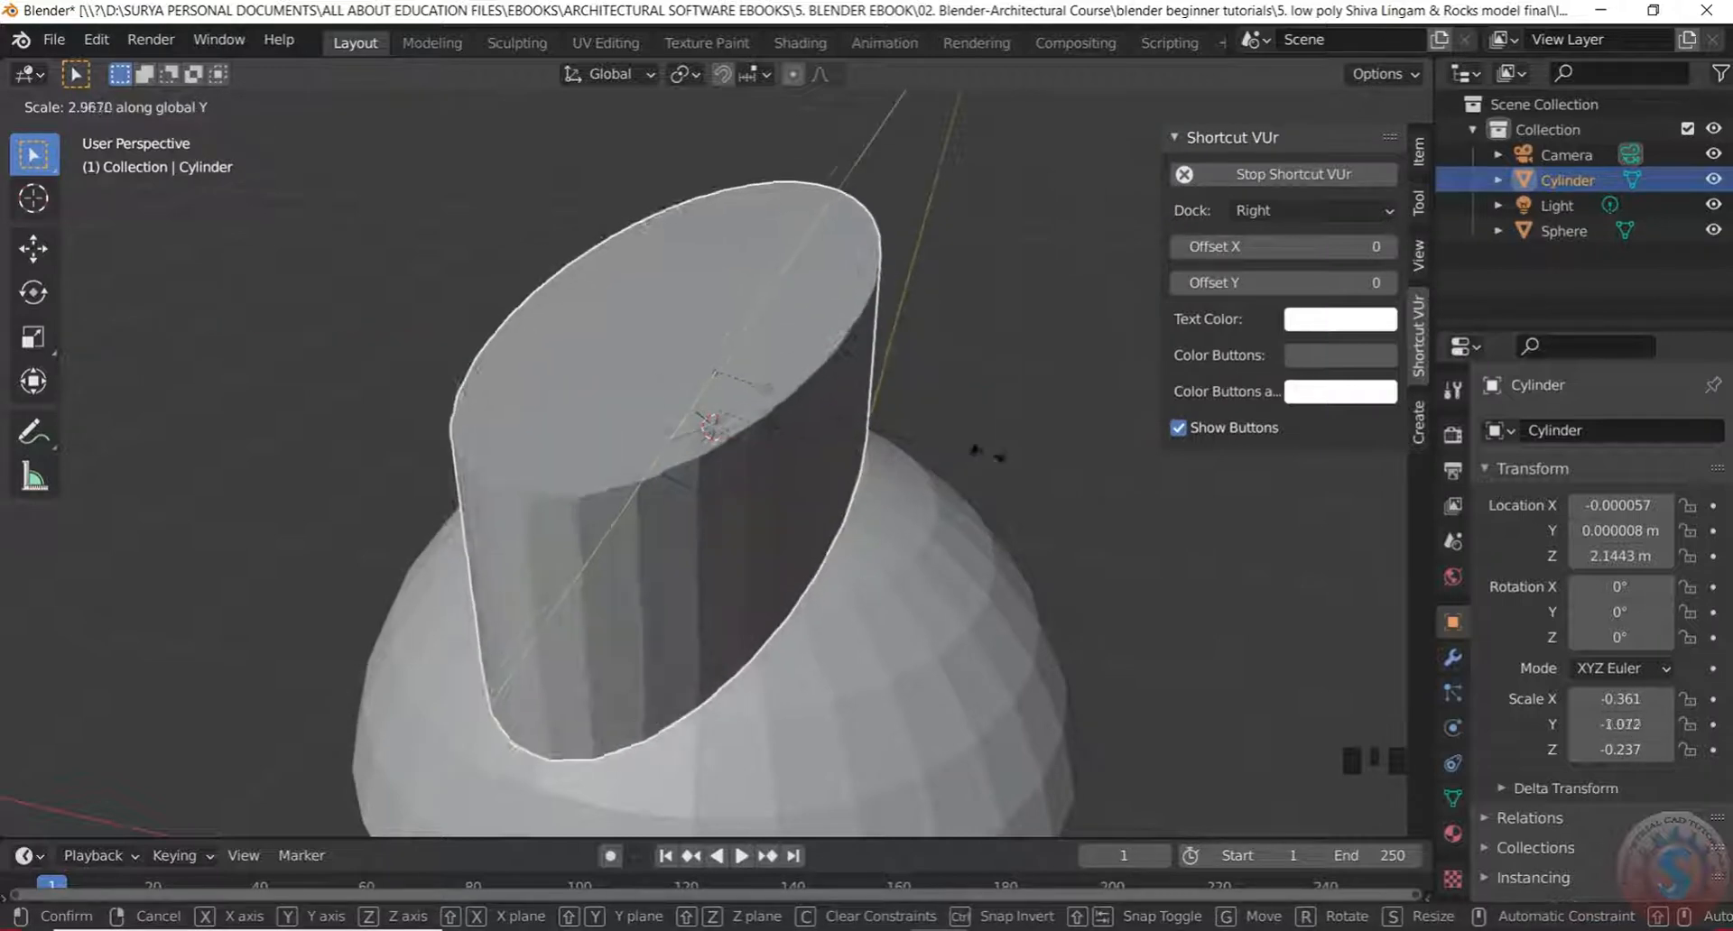
key("z")
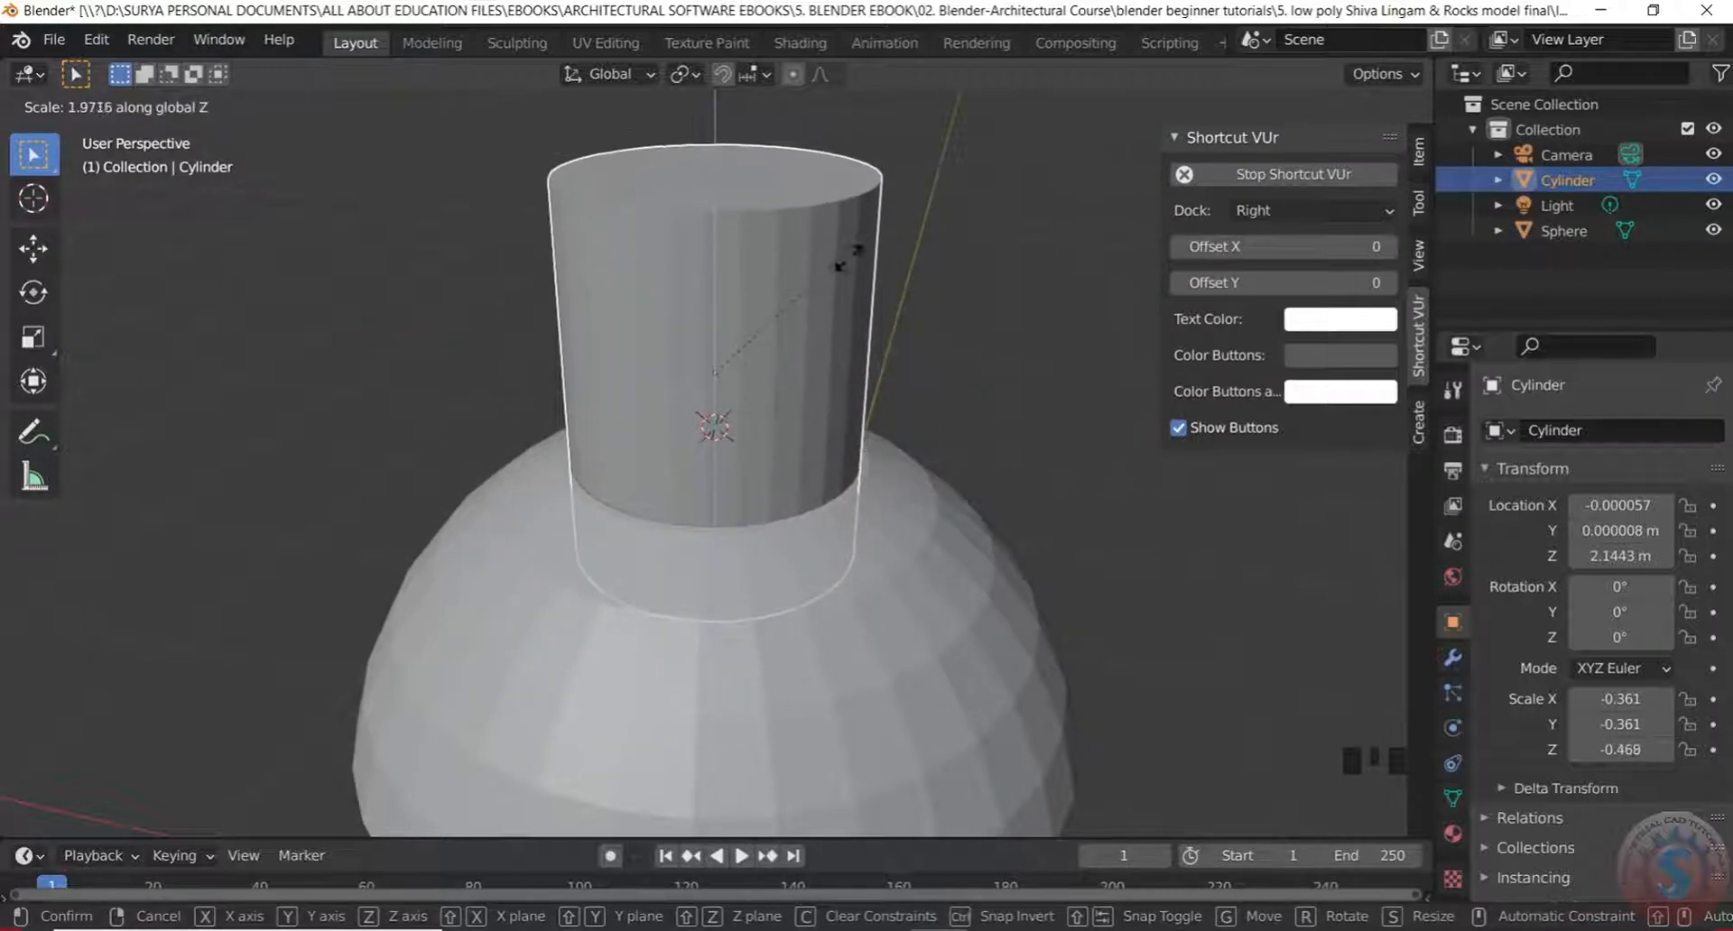
left_click(824, 403)
key("s")
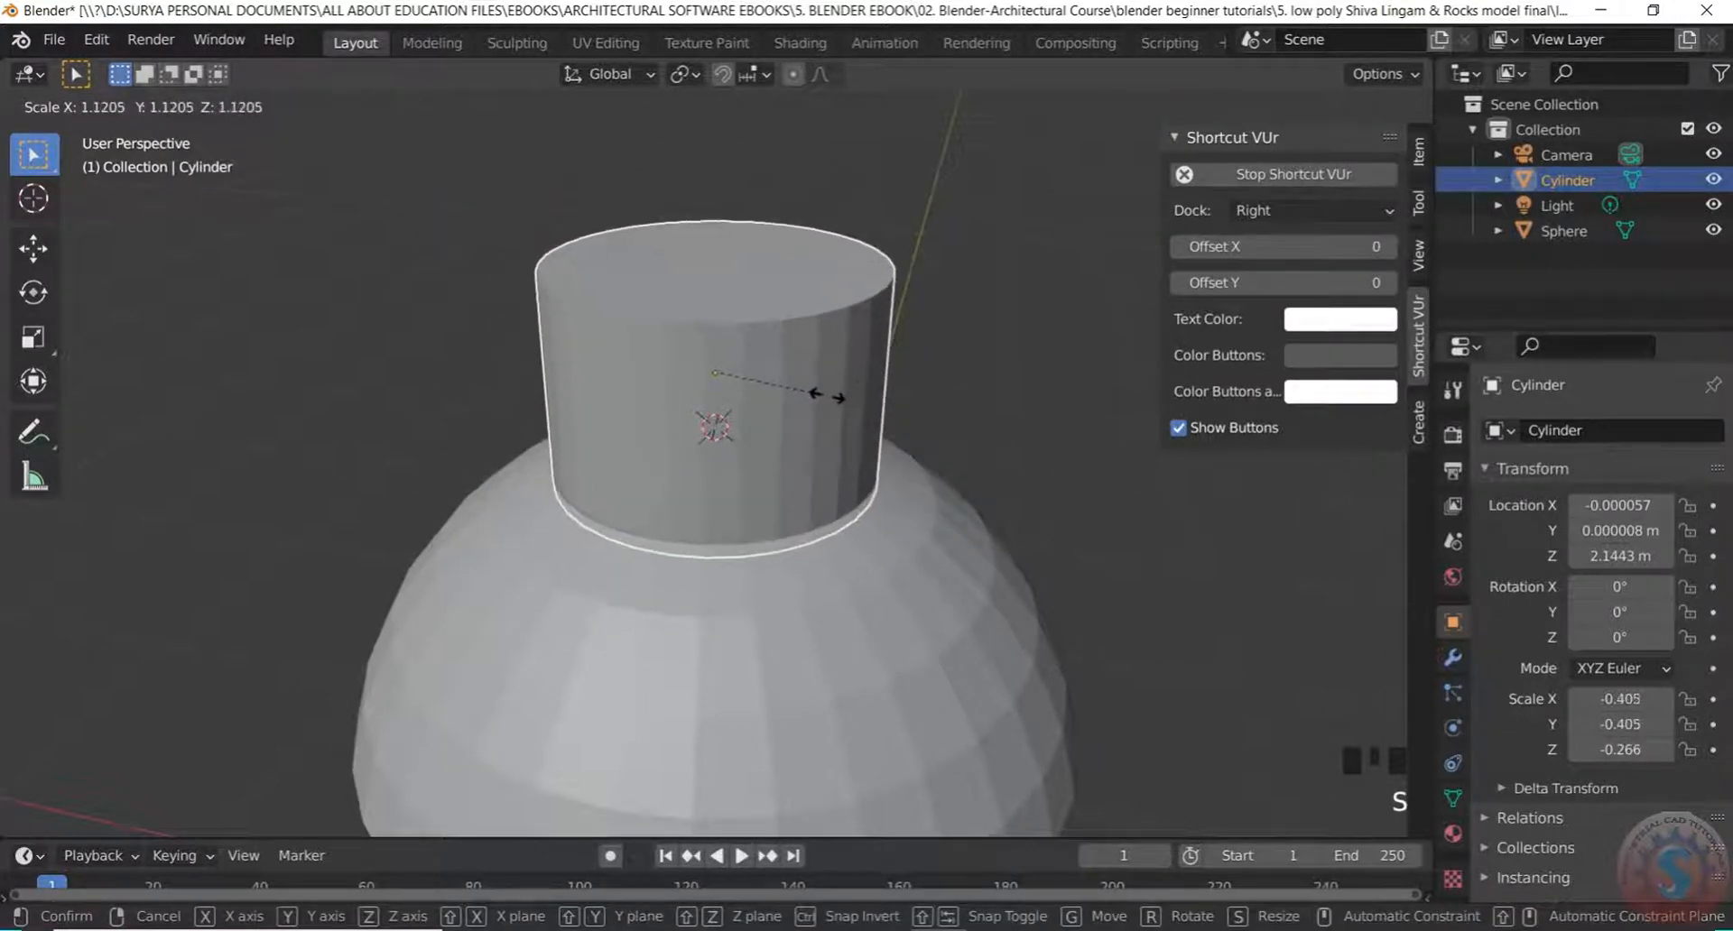
left_click(827, 395)
scroll(878, 355, "down", 4)
scroll(872, 327, "up", 4)
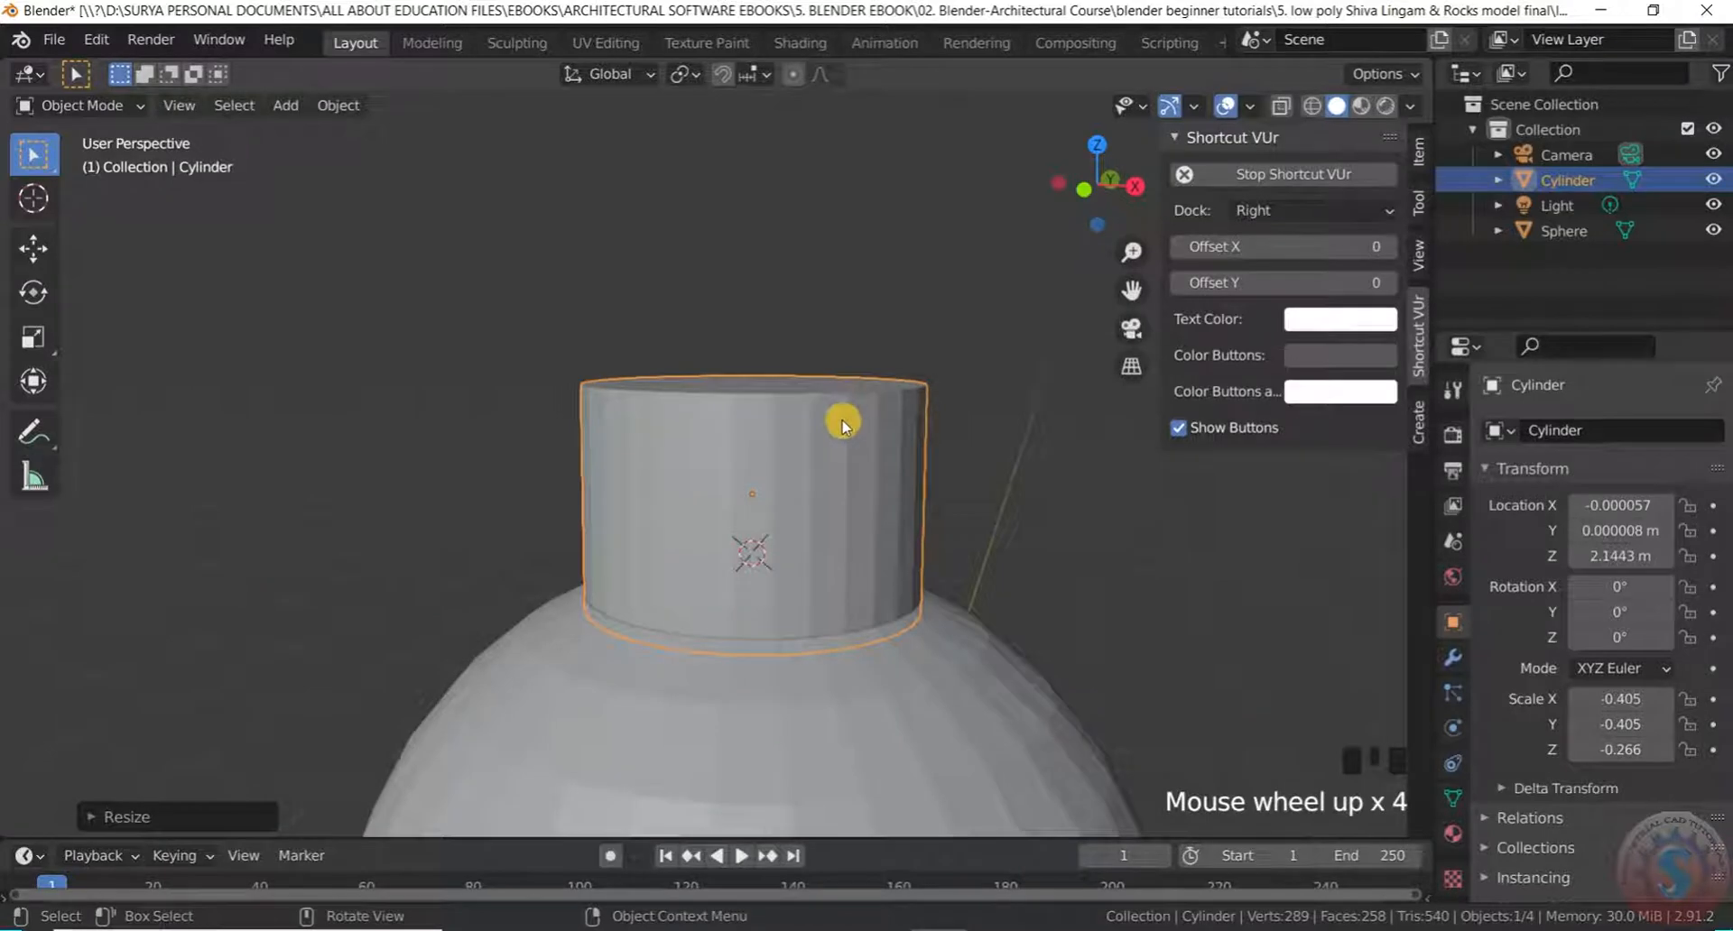
Squash the cylinder to Z scale 0.167 and move it vertically to Z 2.0688 m
key("s")
key("z")
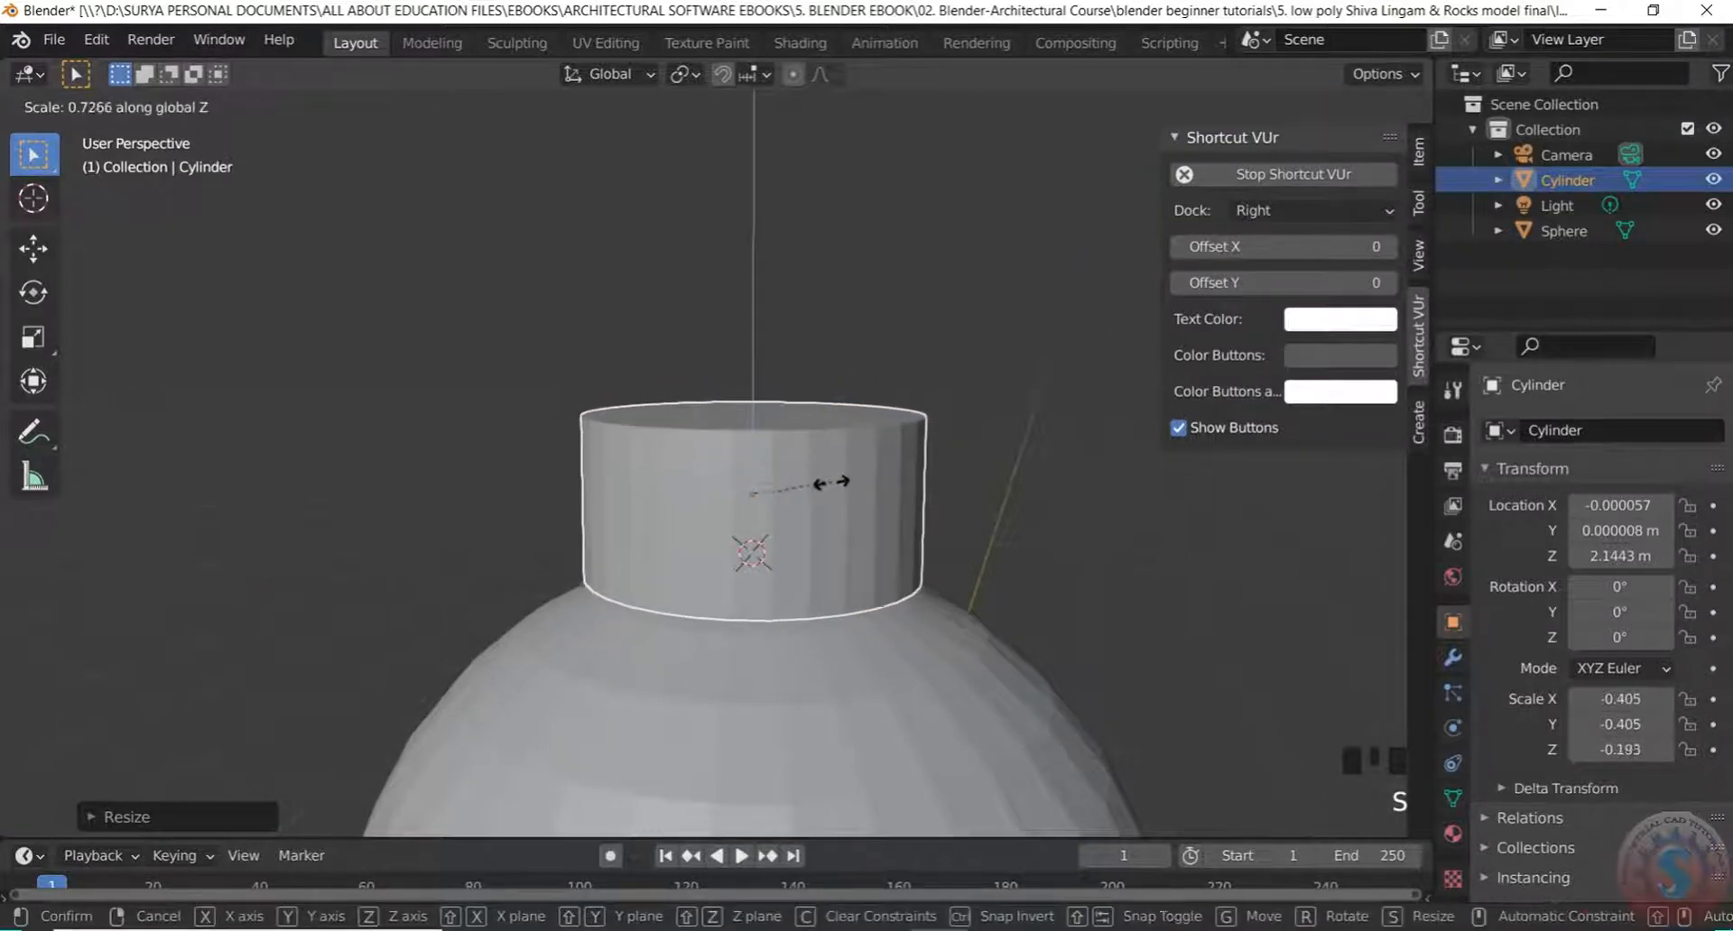
left_click(791, 541)
left_click(792, 535)
key("g")
key("z")
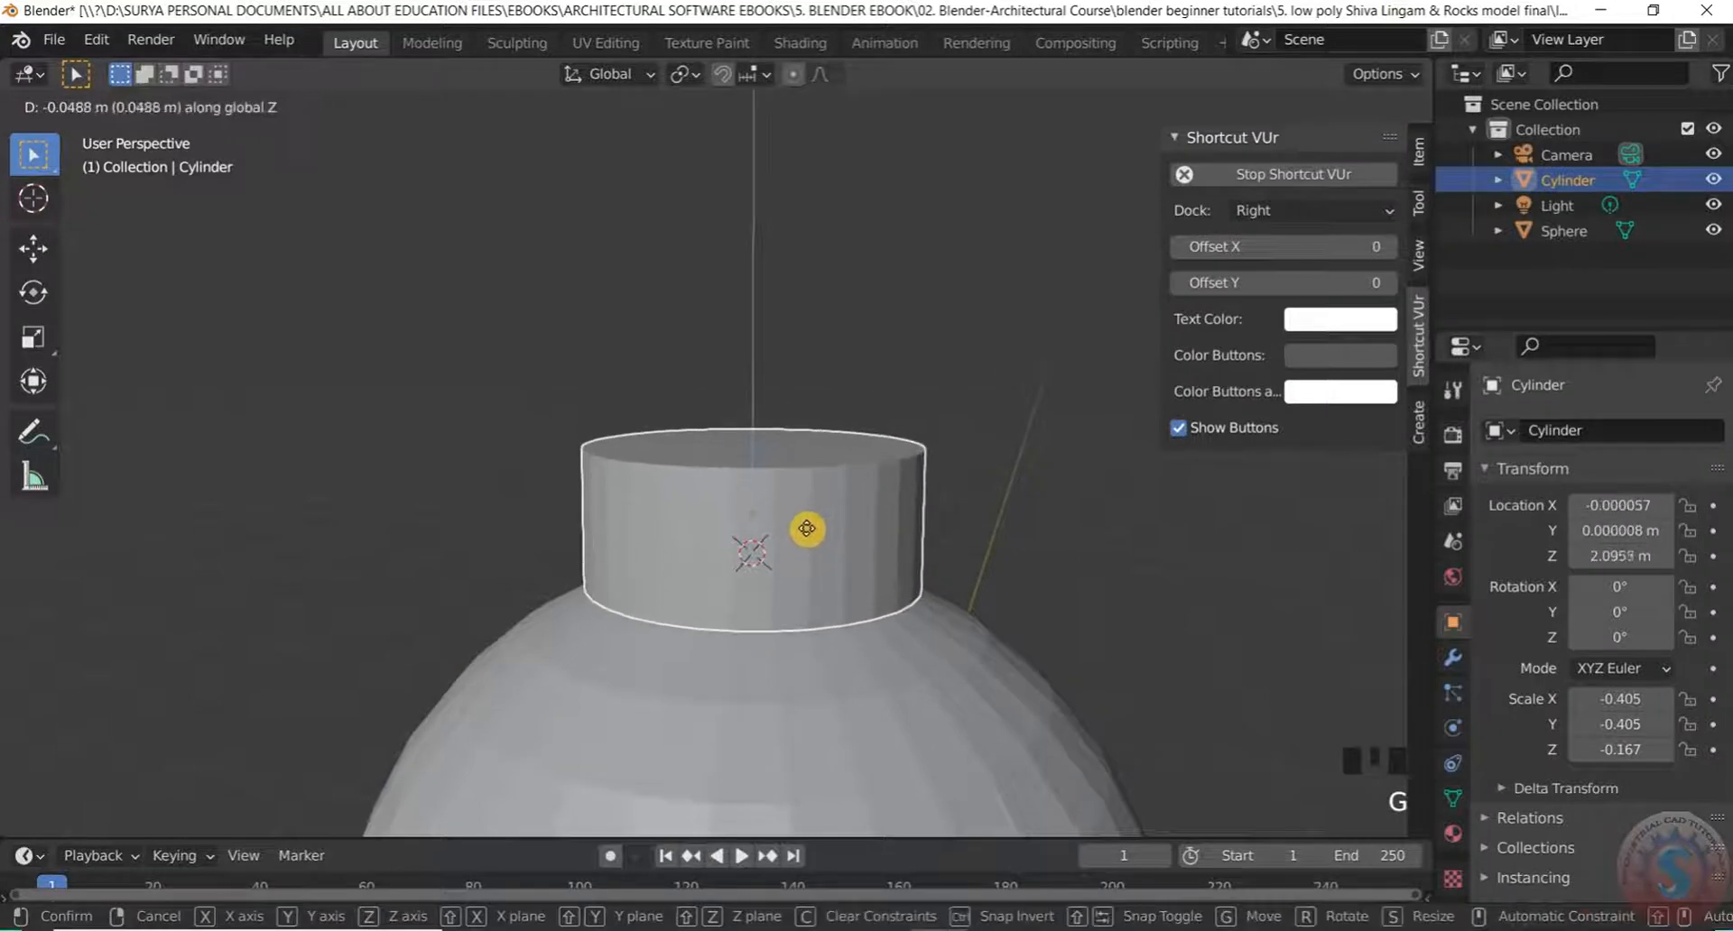
left_click(799, 537)
Deselect the cylinder and select the dome base, viewing it from the side
left_click(746, 245)
scroll(641, 301, "down", 7)
scroll(702, 317, "up", 4)
middle_click_drag(702, 317, 774, 512)
scroll(763, 459, "down", 3)
left_click(745, 452)
scroll(747, 443, "down", 2)
mouse_move(747, 442)
middle_mouse_down()
mouse_move(762, 472)
mouse_move(747, 449)
middle_mouse_up()
scroll(761, 472, "down", 2)
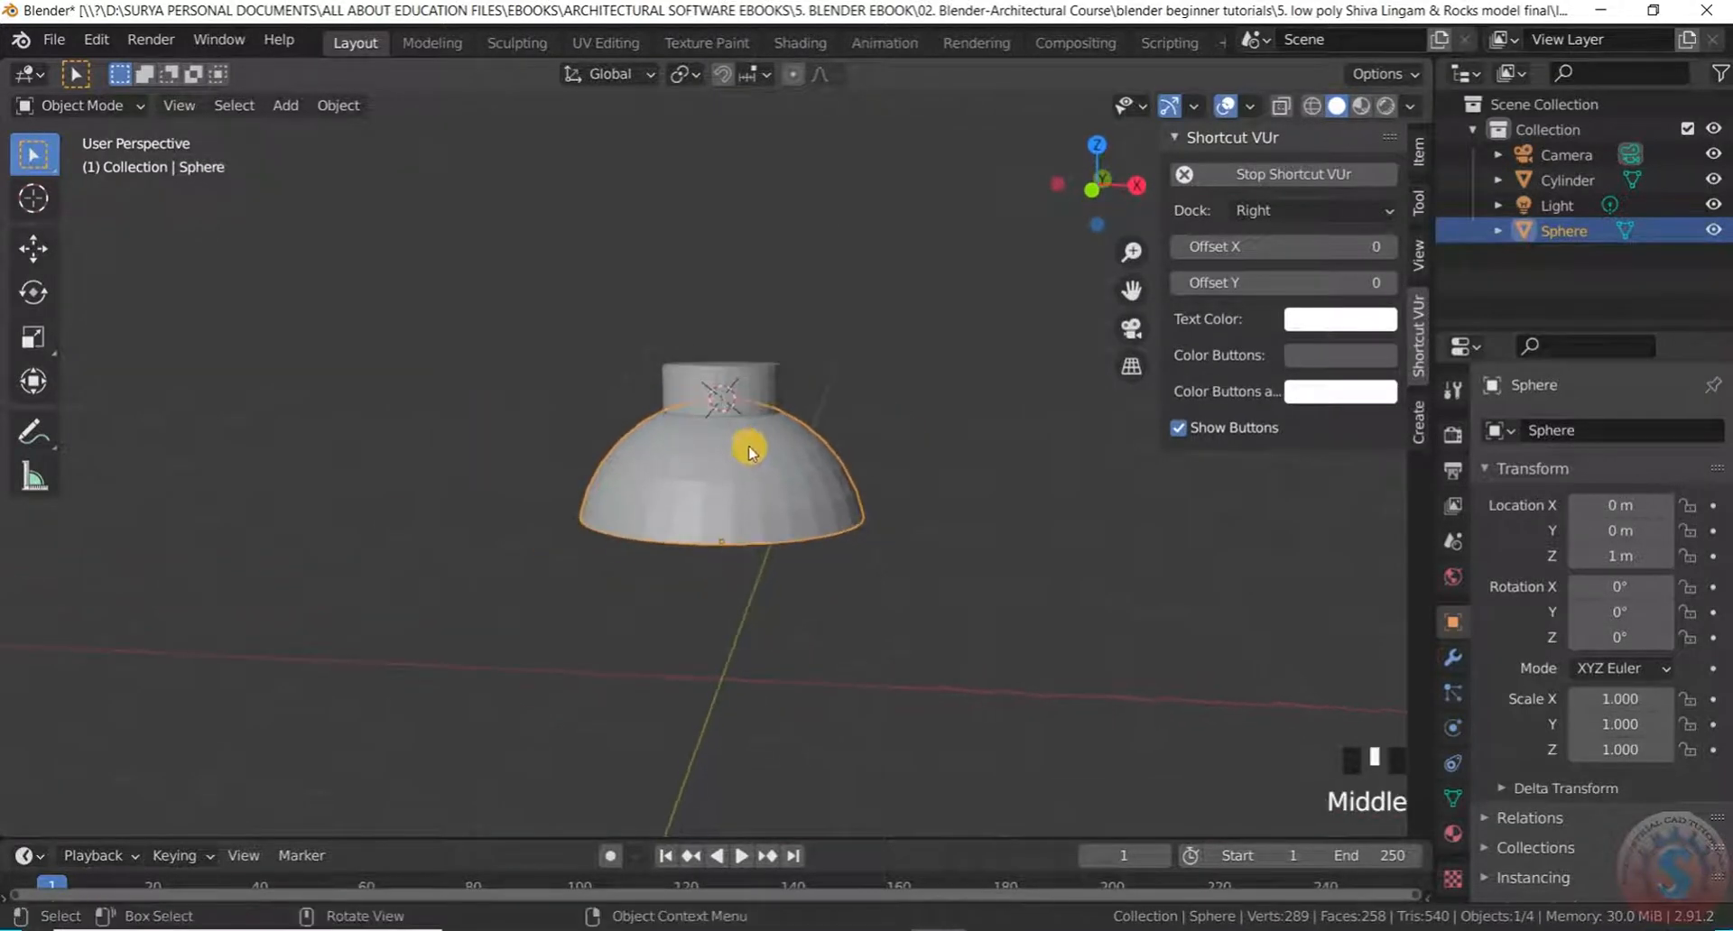
Make sure Object Mode is active with the dome base selected
scroll(783, 481, "up", 3)
left_click(82, 112)
left_click(93, 134)
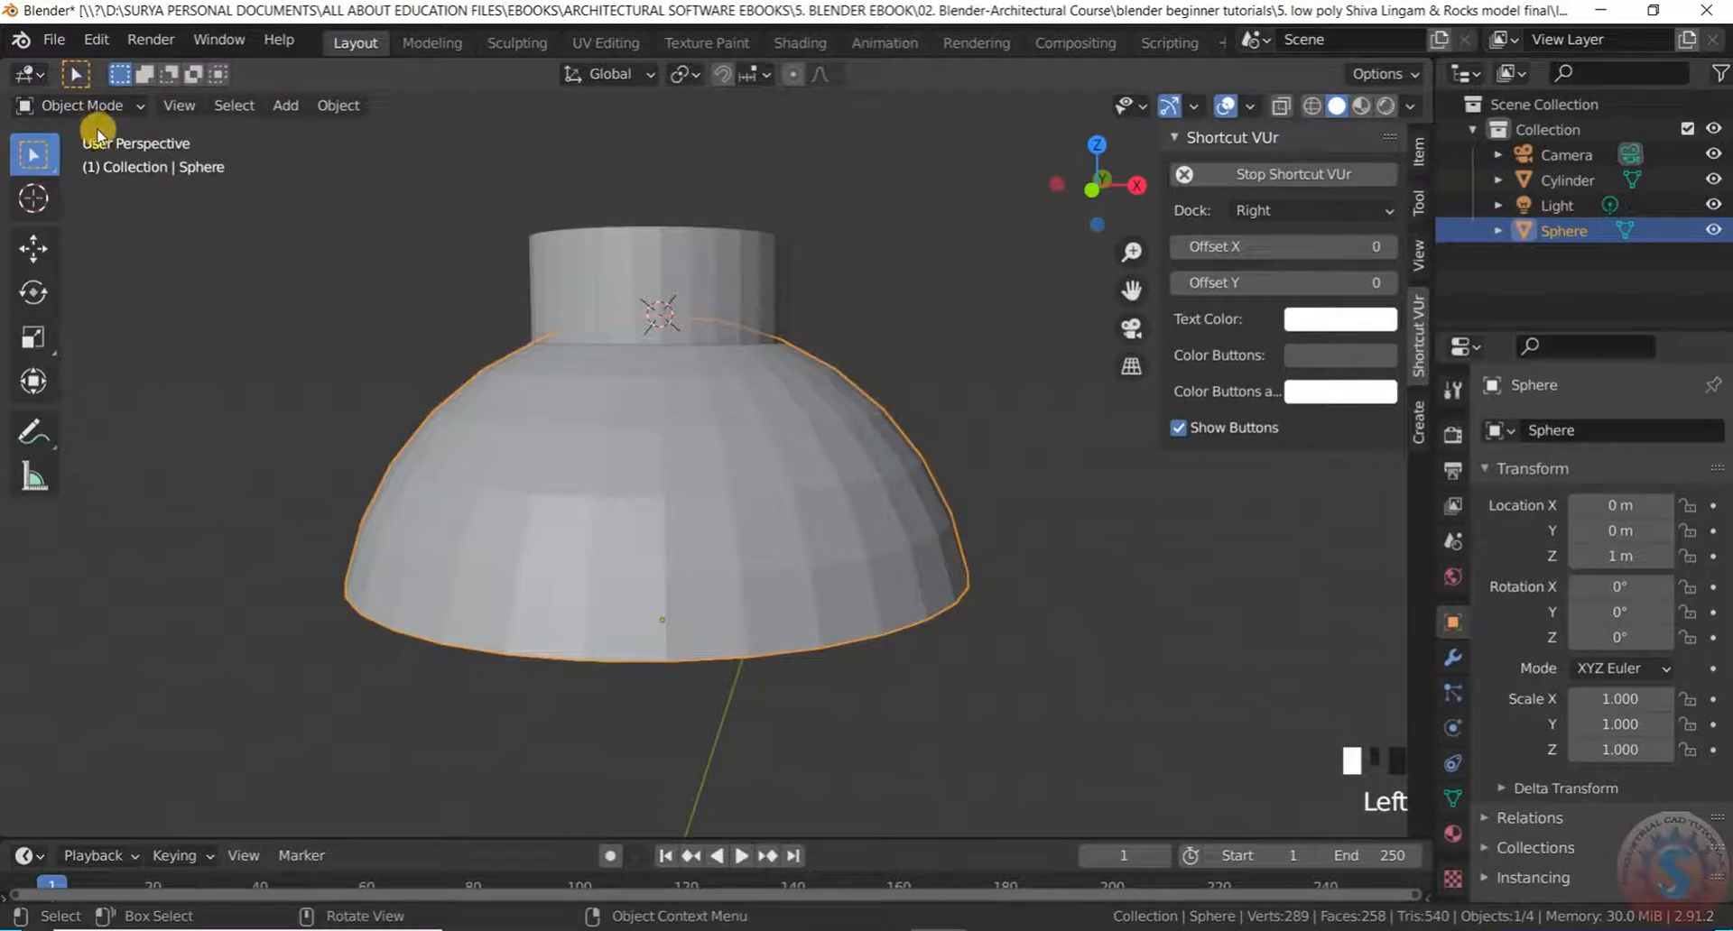
scroll(590, 403, "down", 2)
scroll(600, 430, "up", 1)
scroll(607, 413, "down", 1)
Duplicate the dome as Sphere.001 and place it beside the original
key("shift+d")
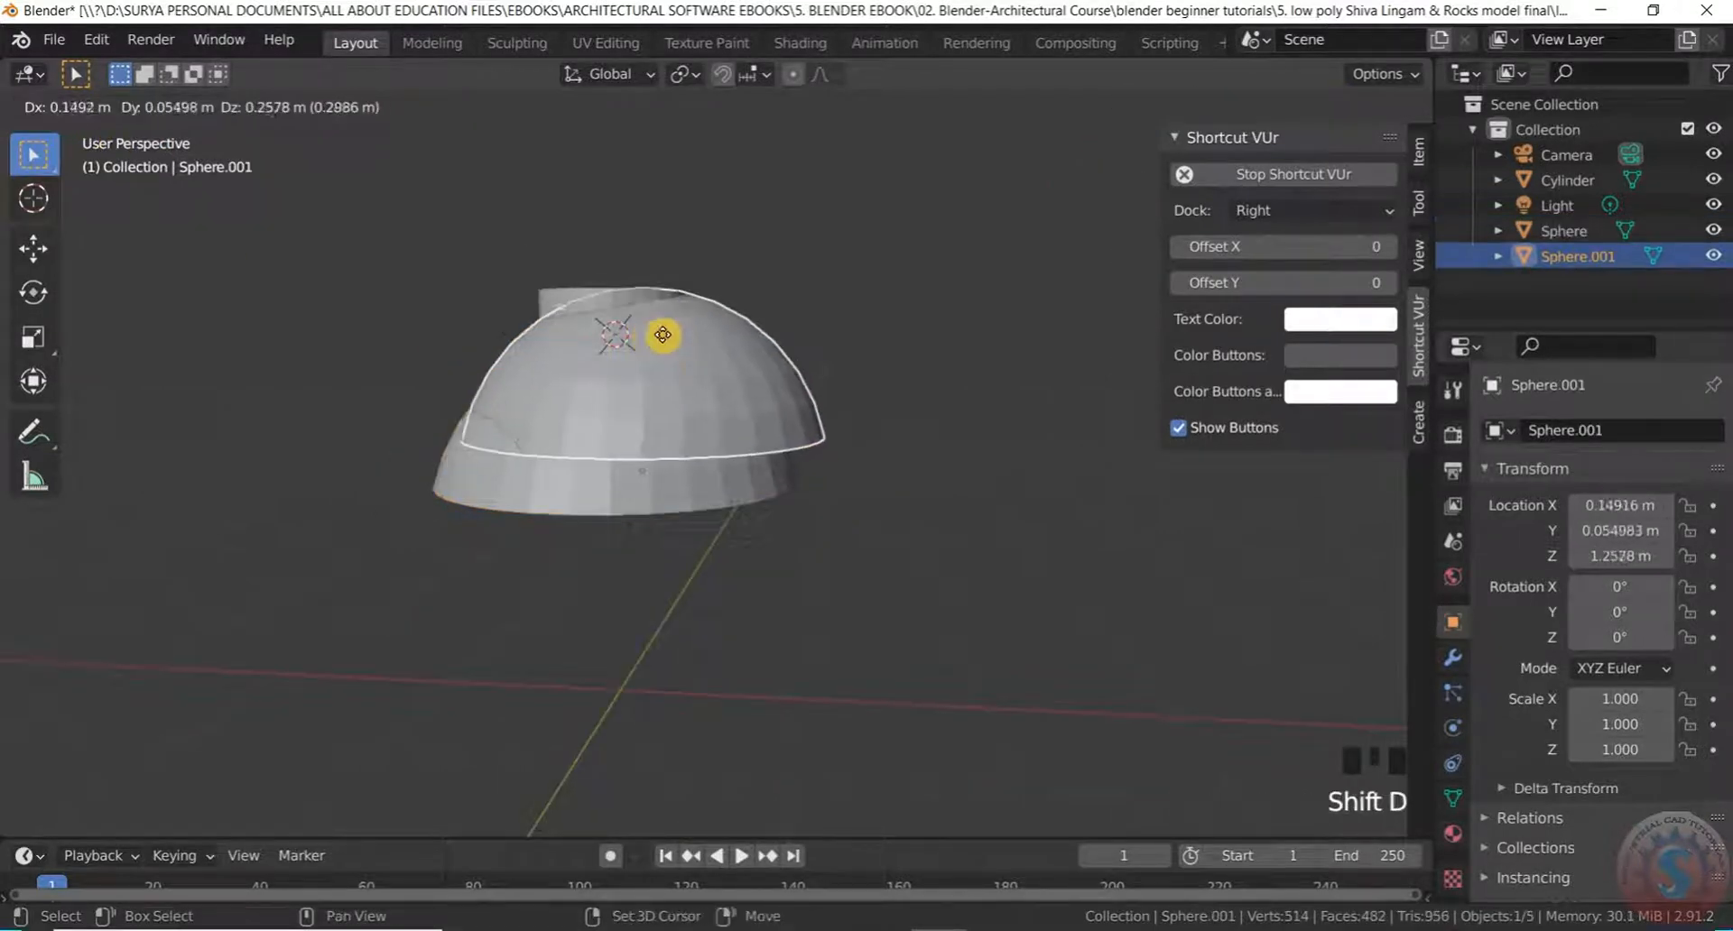
left_click(966, 230)
scroll(592, 426, "down", 4)
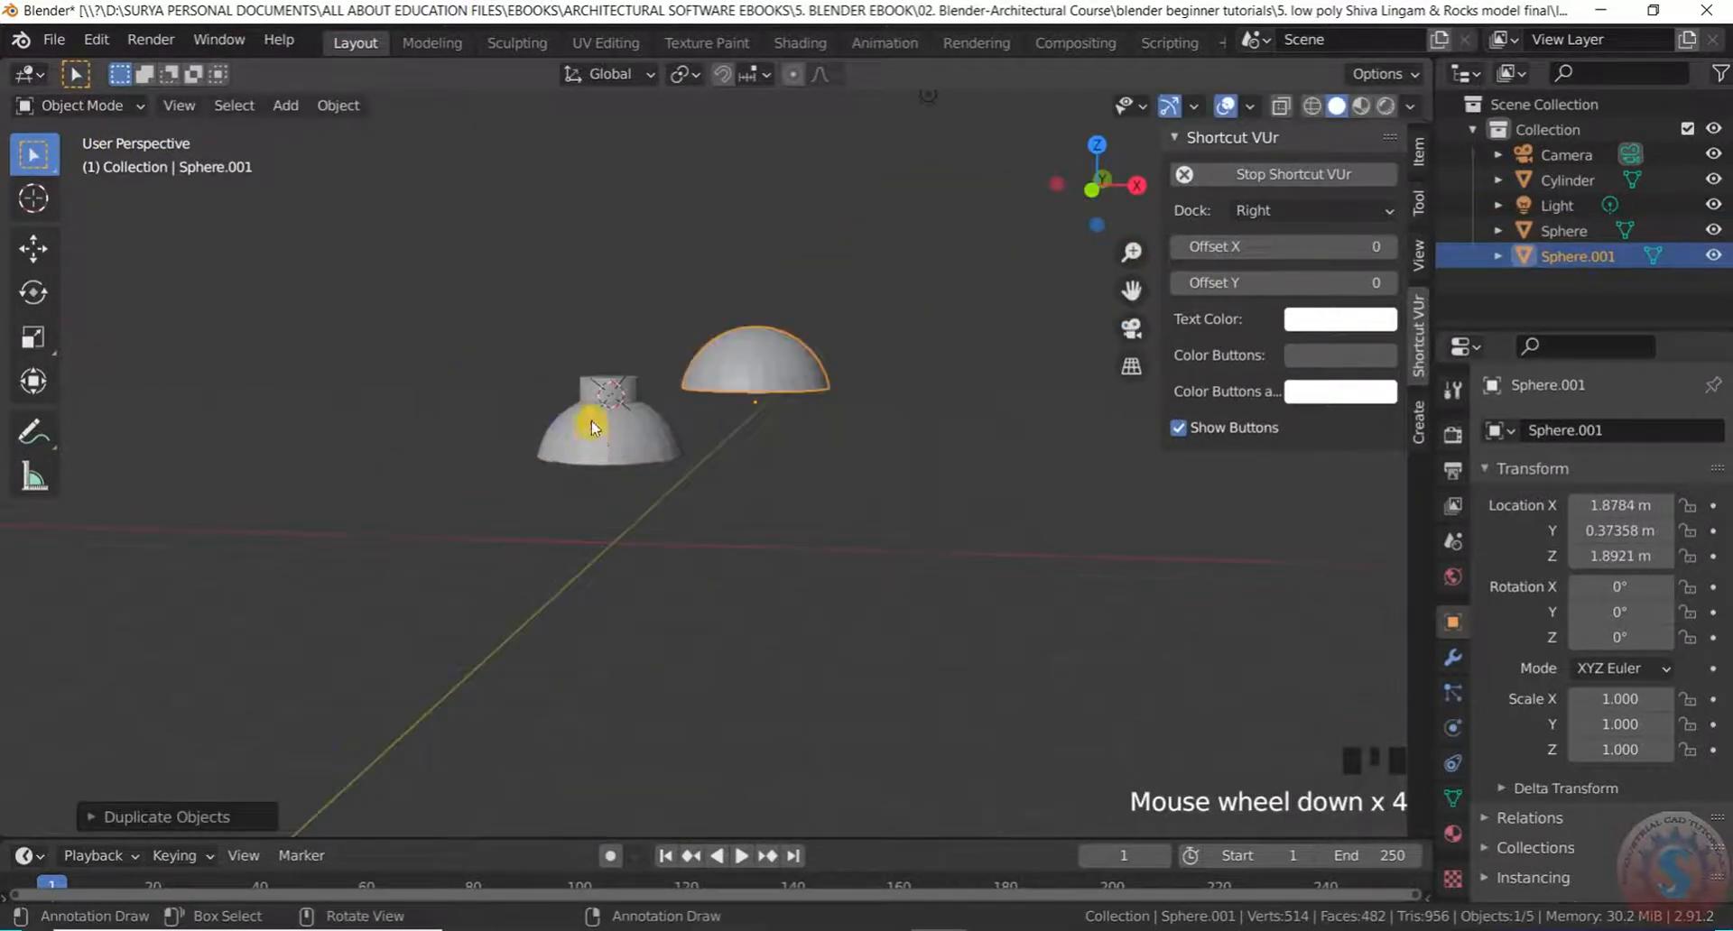
scroll(738, 332, "up", 3)
middle_click_drag(739, 333, 708, 398)
scroll(542, 474, "up", 2)
scroll(425, 396, "down", 1)
scroll(632, 431, "down", 1)
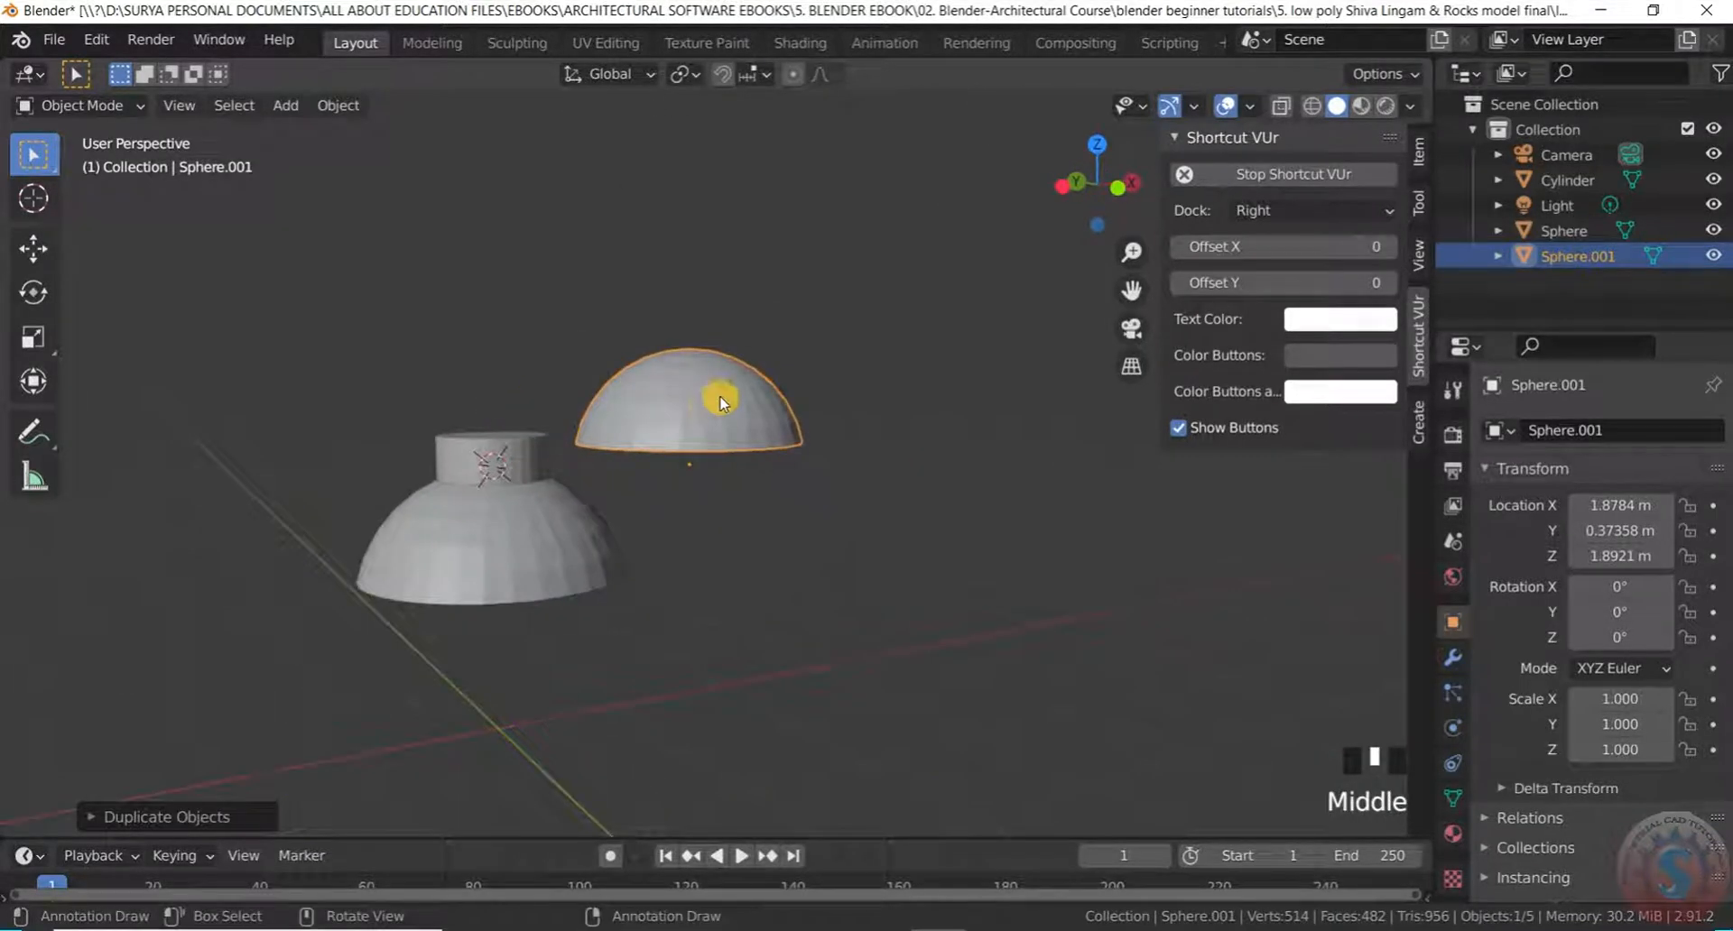
scroll(713, 396, "up", 1)
key("r")
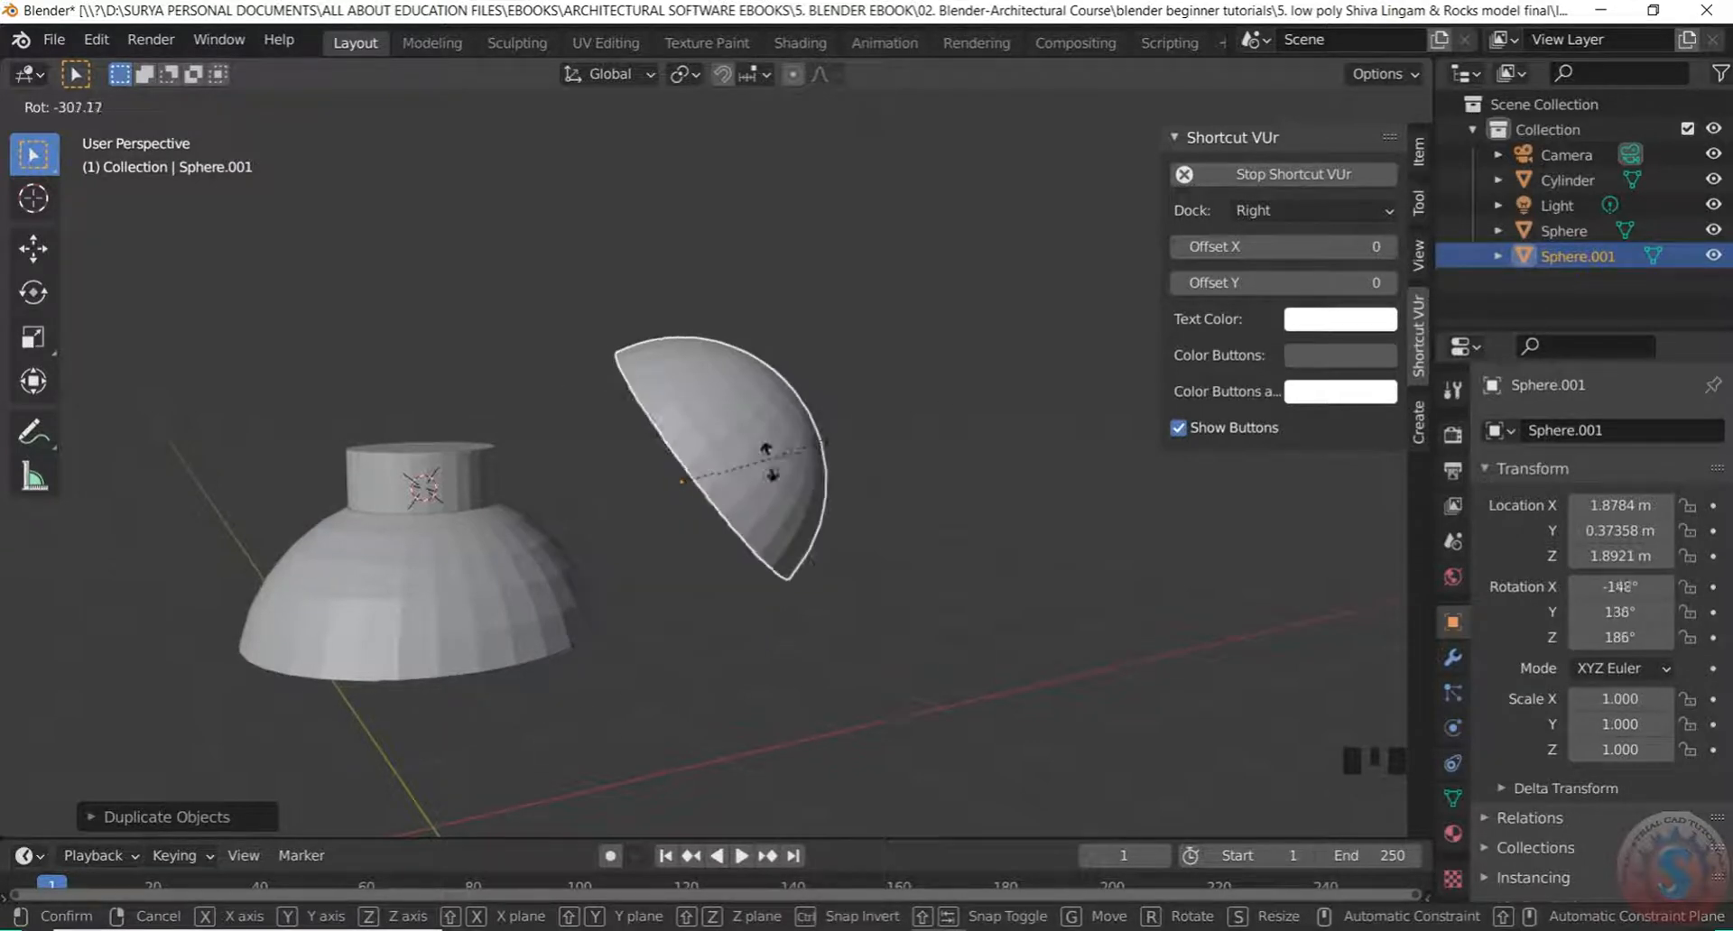
Cancel the pending rotation and rotate Sphere.001 180° on X into a bowl
key("Escape")
scroll(600, 472, "down", 3)
scroll(537, 516, "up", 2)
middle_click_drag(537, 516, 406, 613)
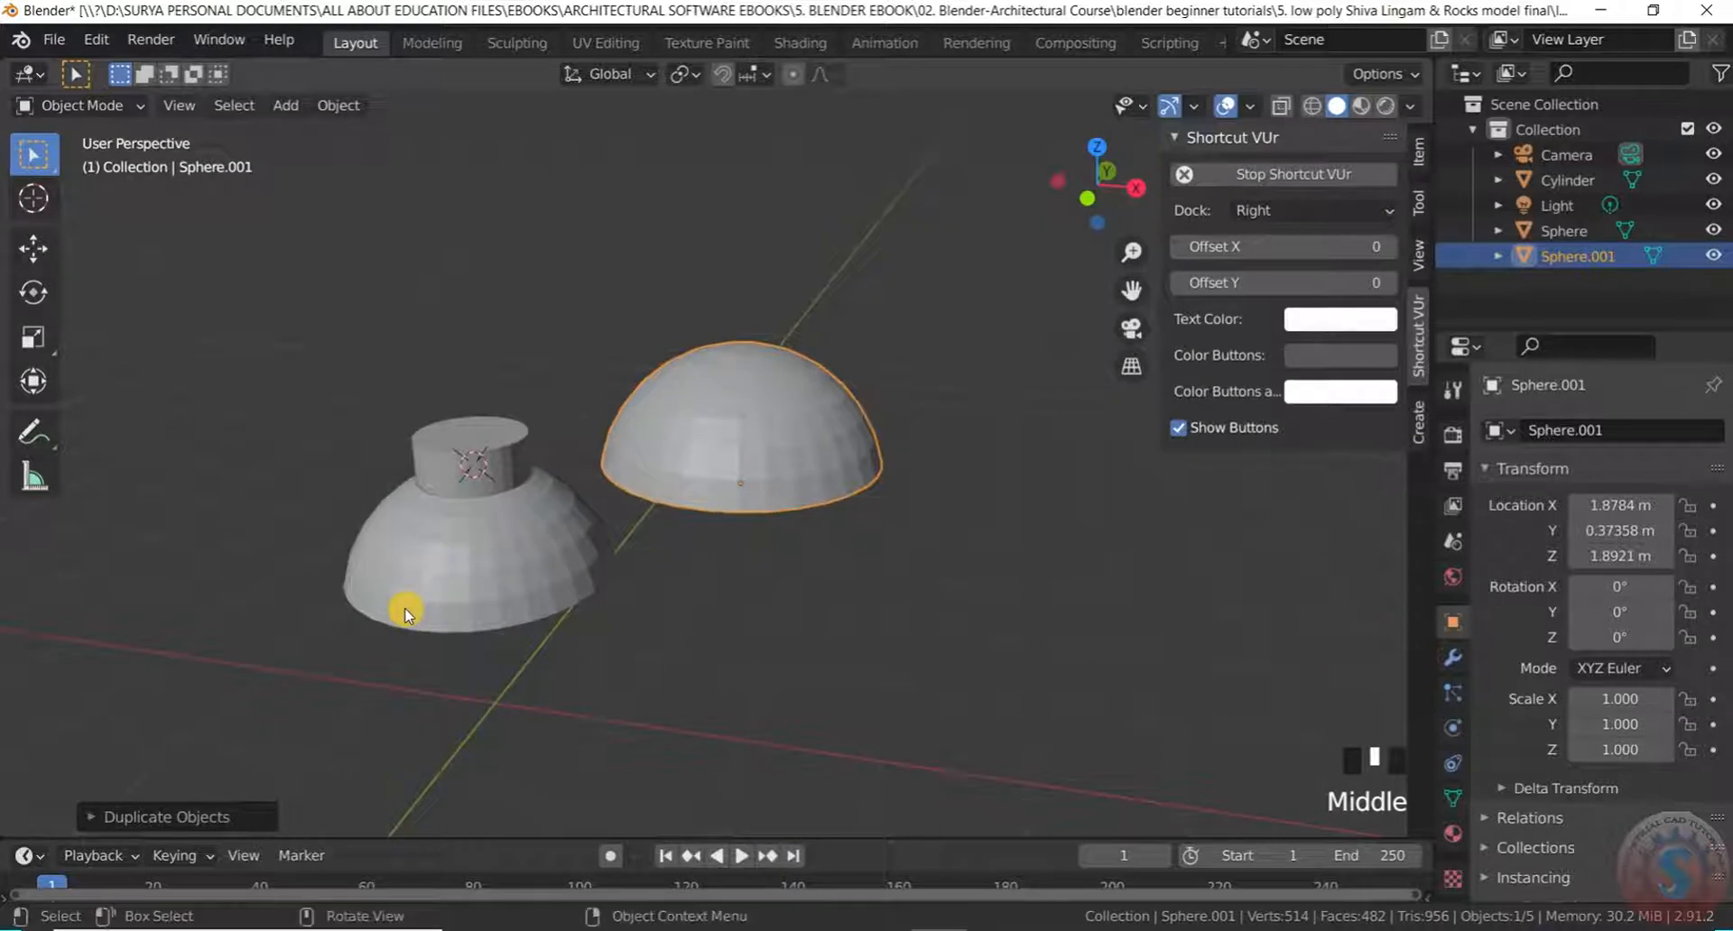
key("r")
key("z")
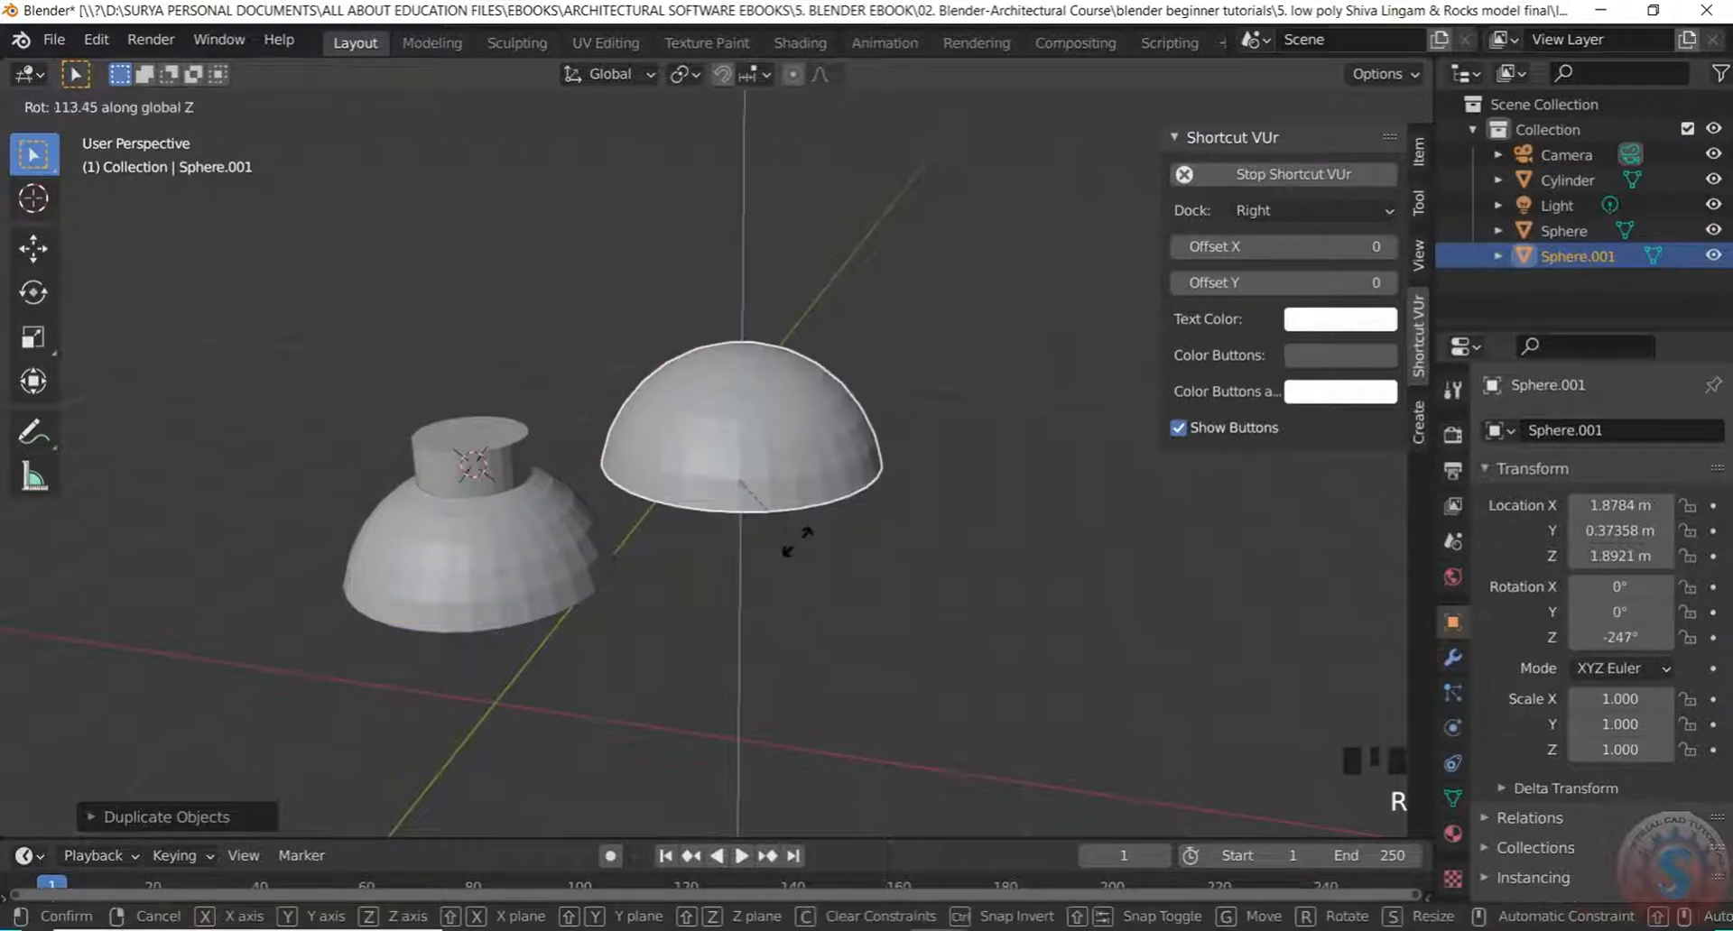
key("x")
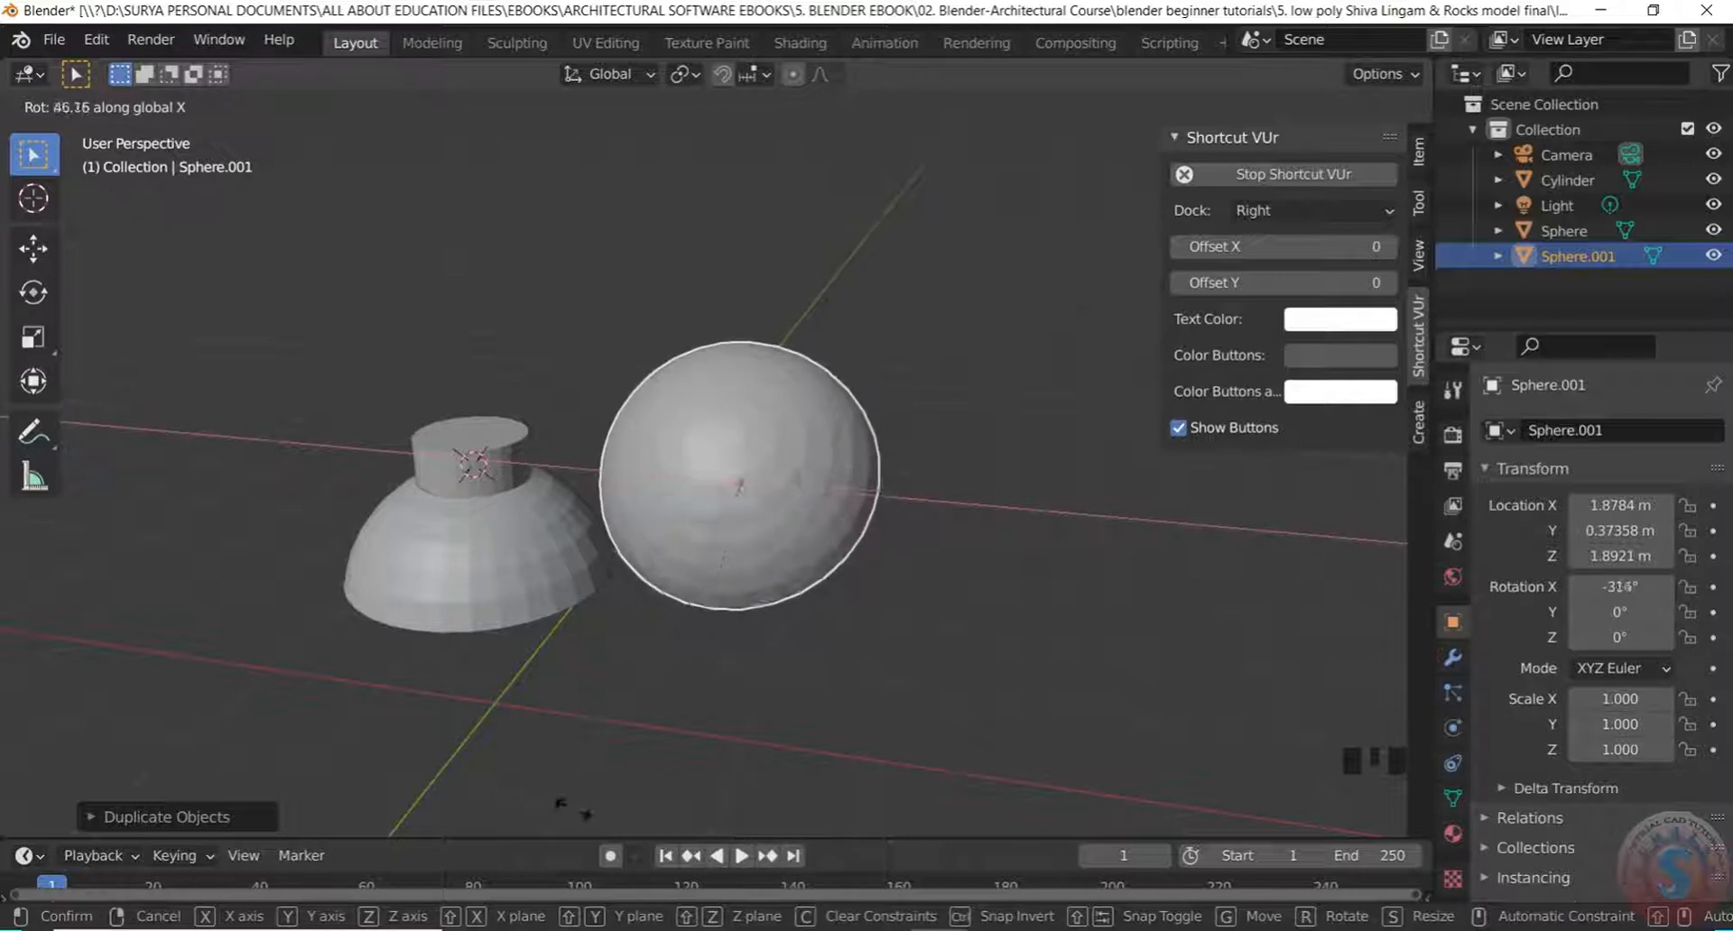
type("180")
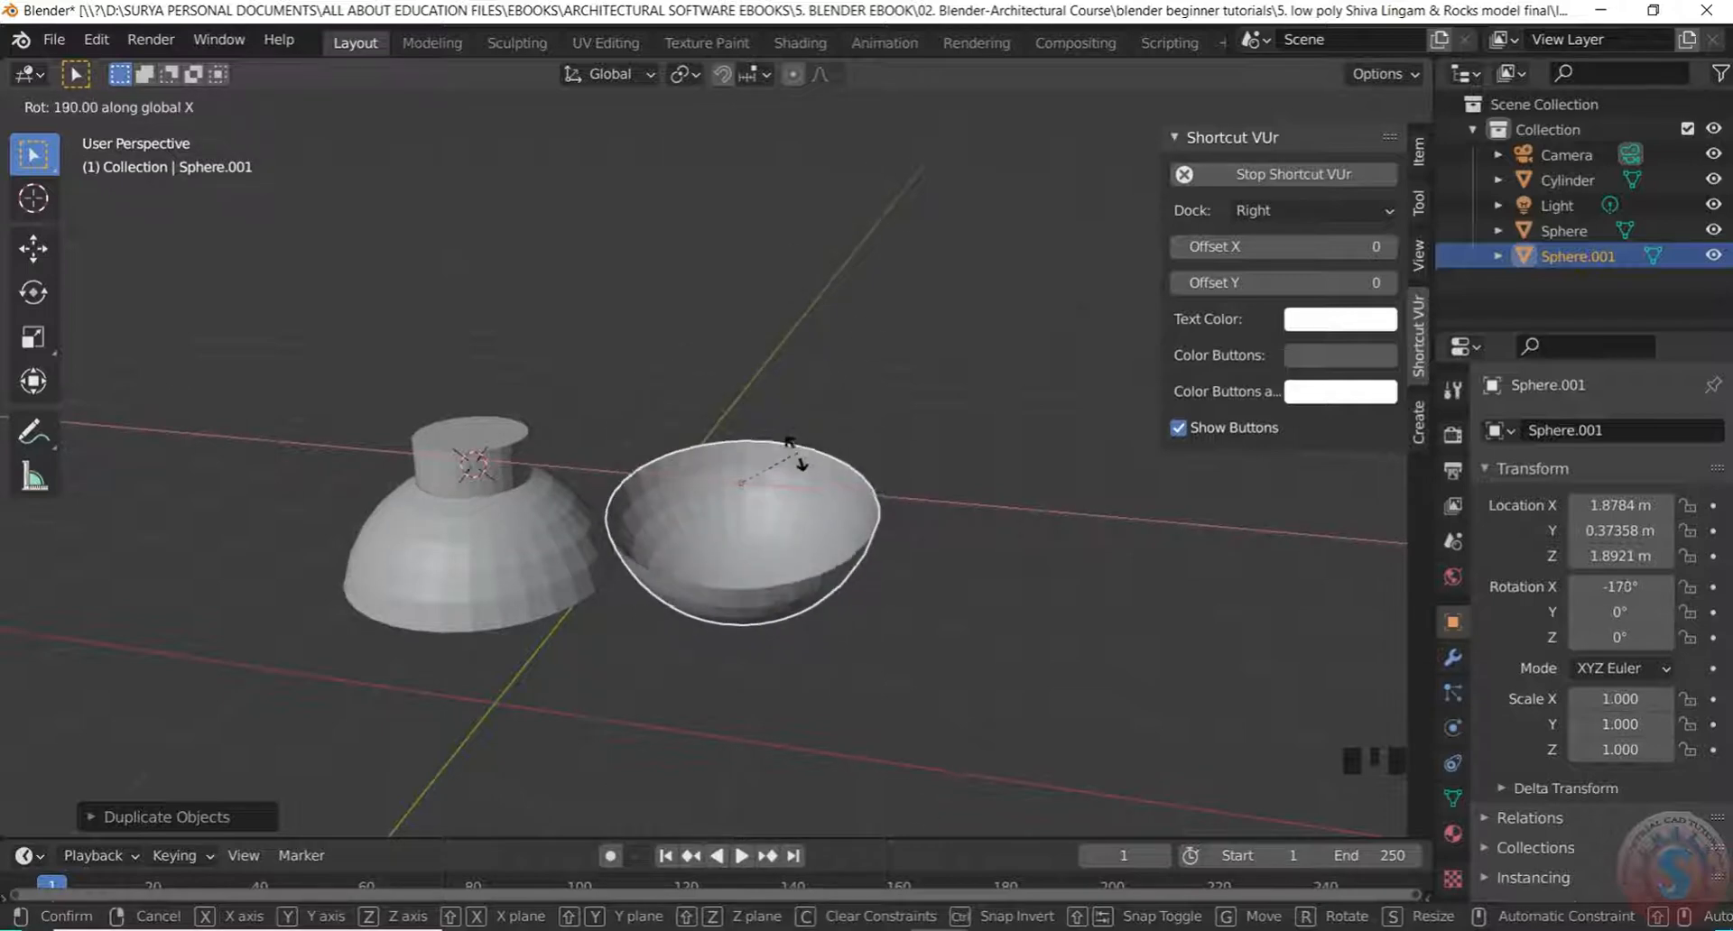
key("Return")
Reselect the flipped bowl and orbit to look inside it
left_click(836, 417)
scroll(762, 565, "up", 5)
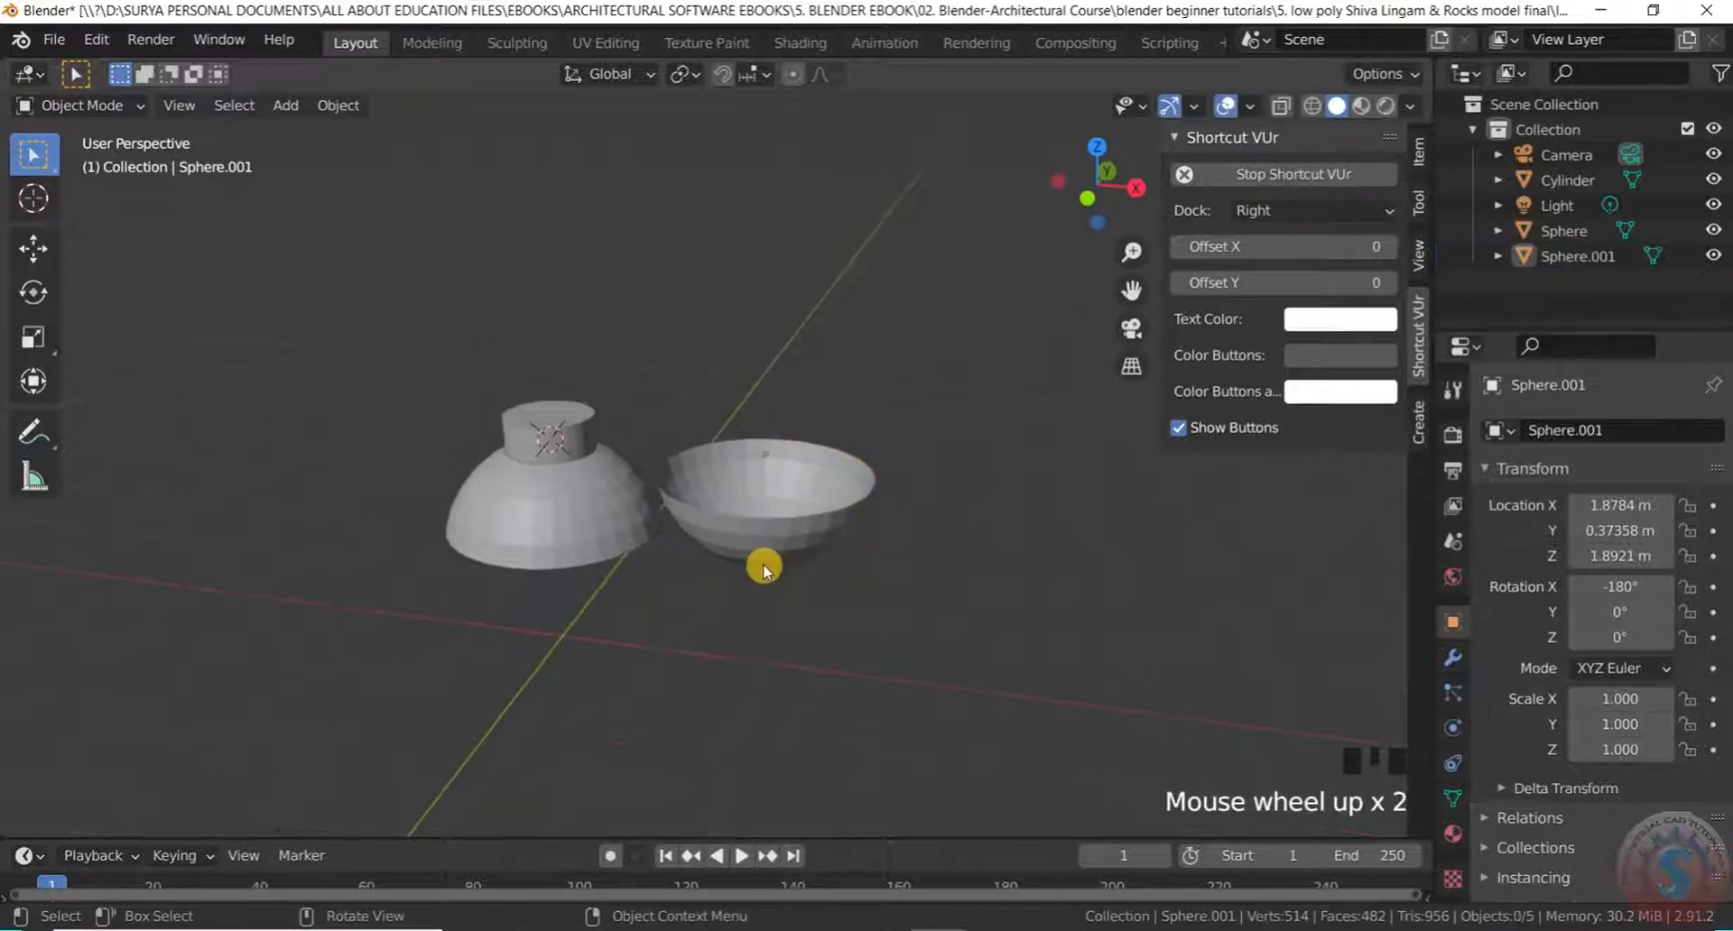
left_click(789, 515)
middle_click_drag(789, 515, 732, 596)
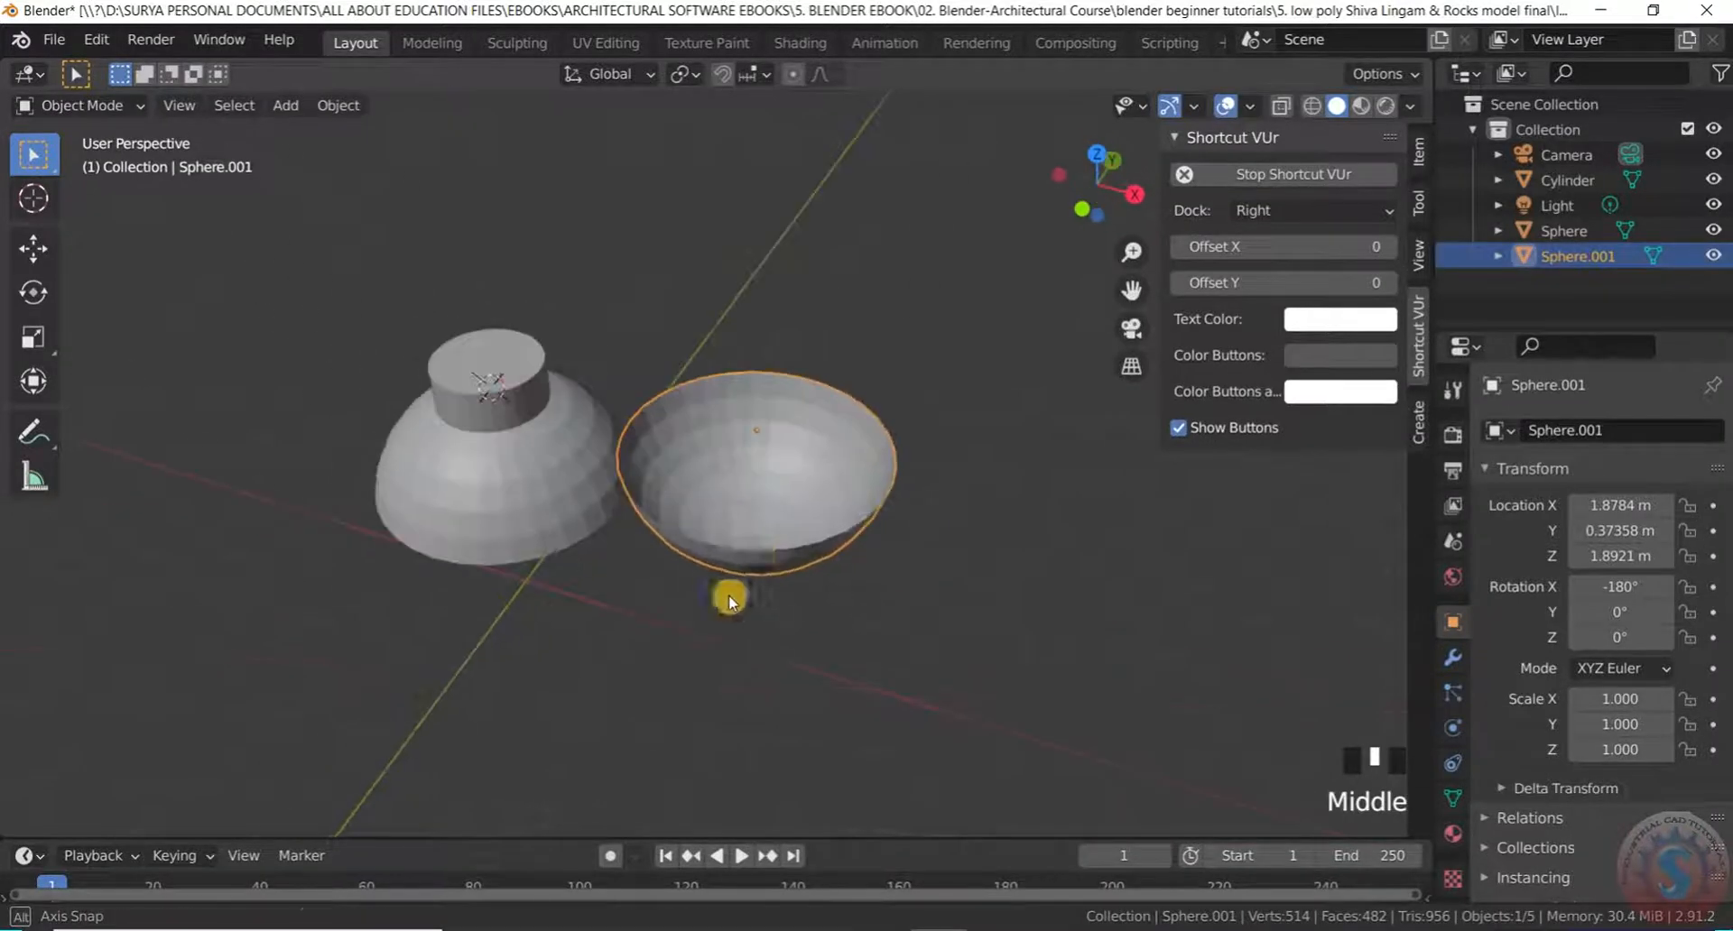
Move the bowl roughly over the top of the cylinder shaft
scroll(745, 578, "up", 2)
key("g")
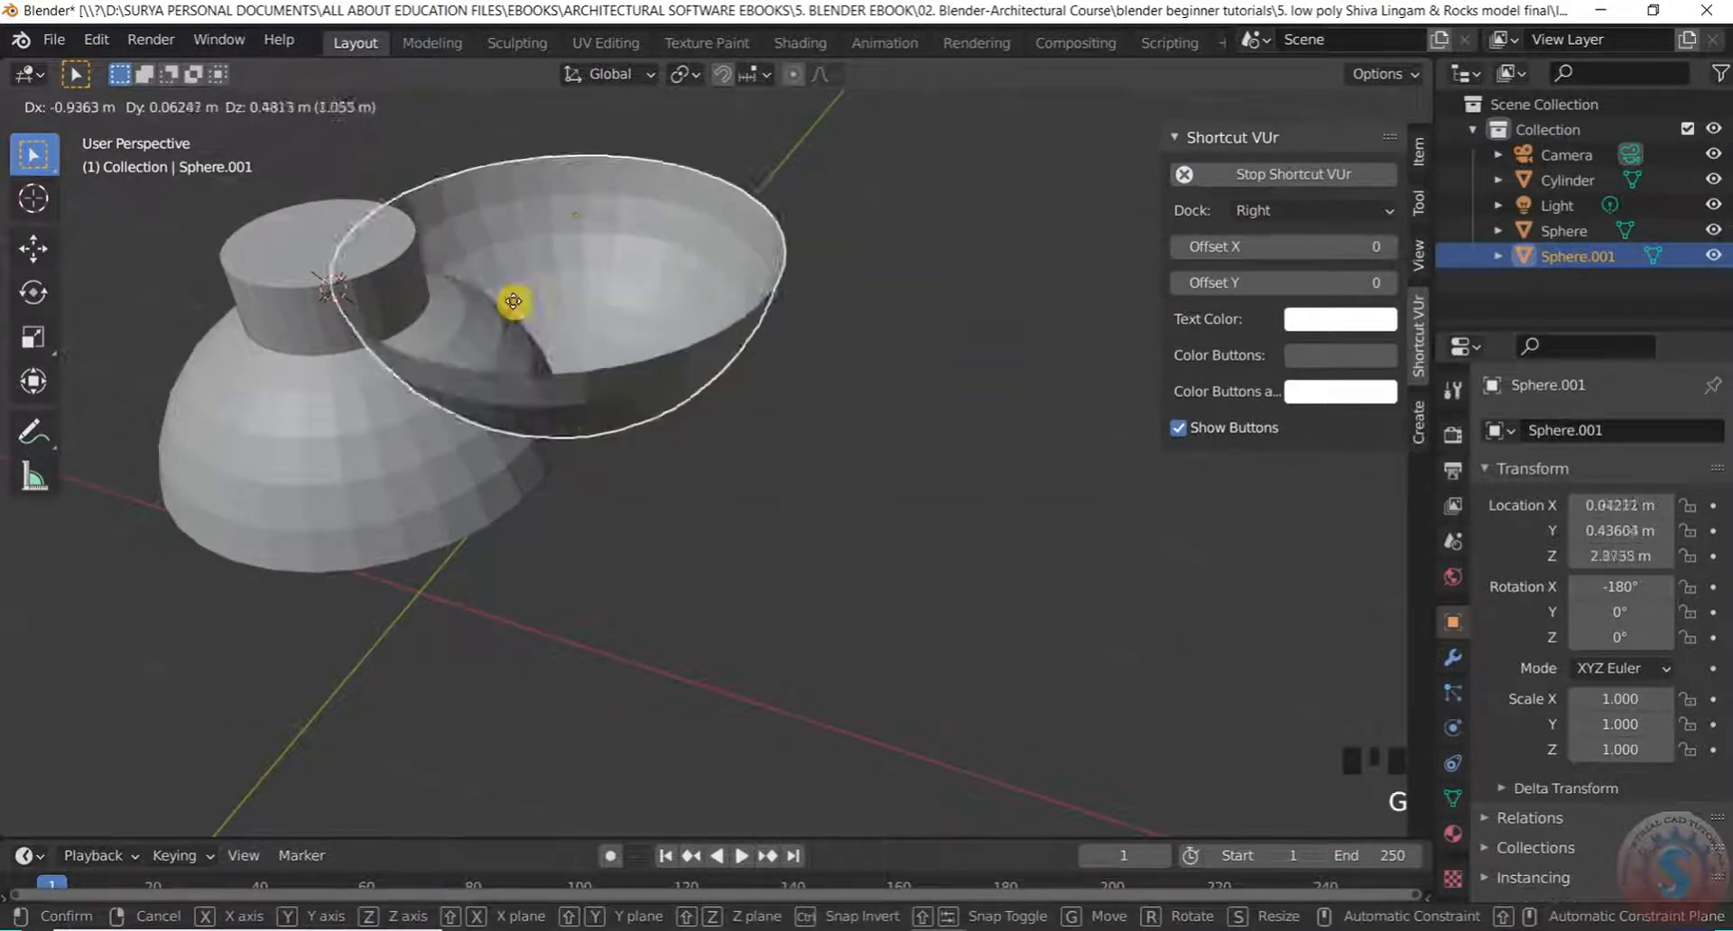
left_click(274, 238)
scroll(476, 409, "down", 3)
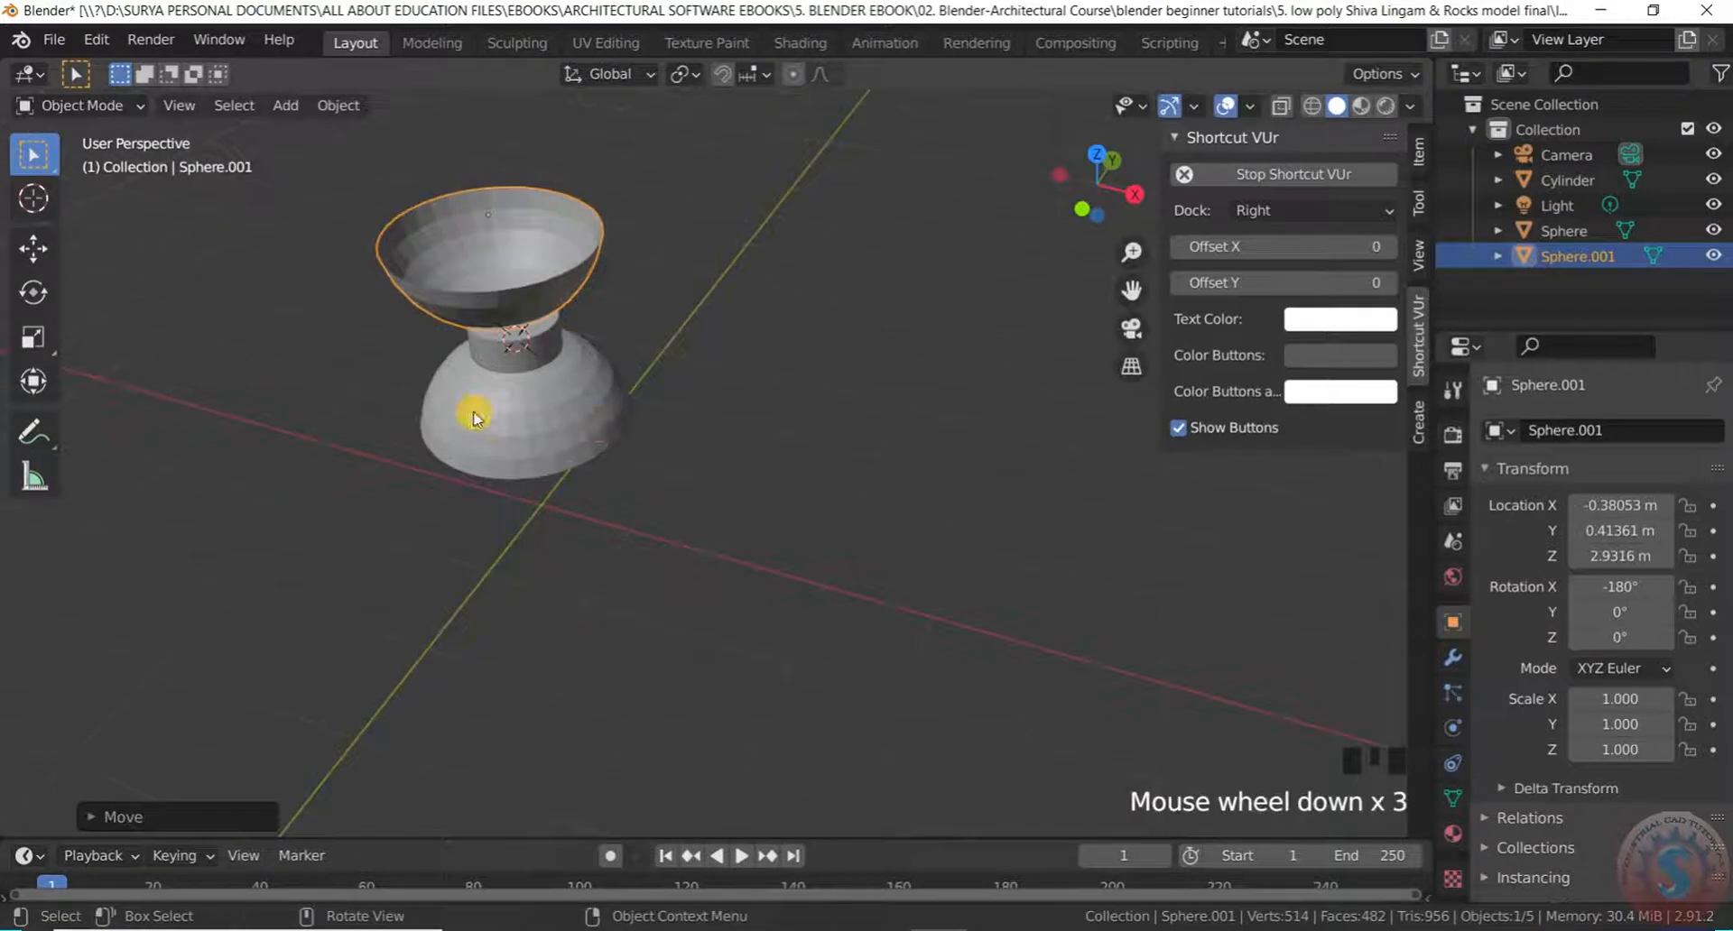
middle_click_drag(475, 410, 599, 166)
scroll(526, 213, "up", 3)
middle_click_drag(527, 213, 447, 341)
scroll(681, 240, "up", 1)
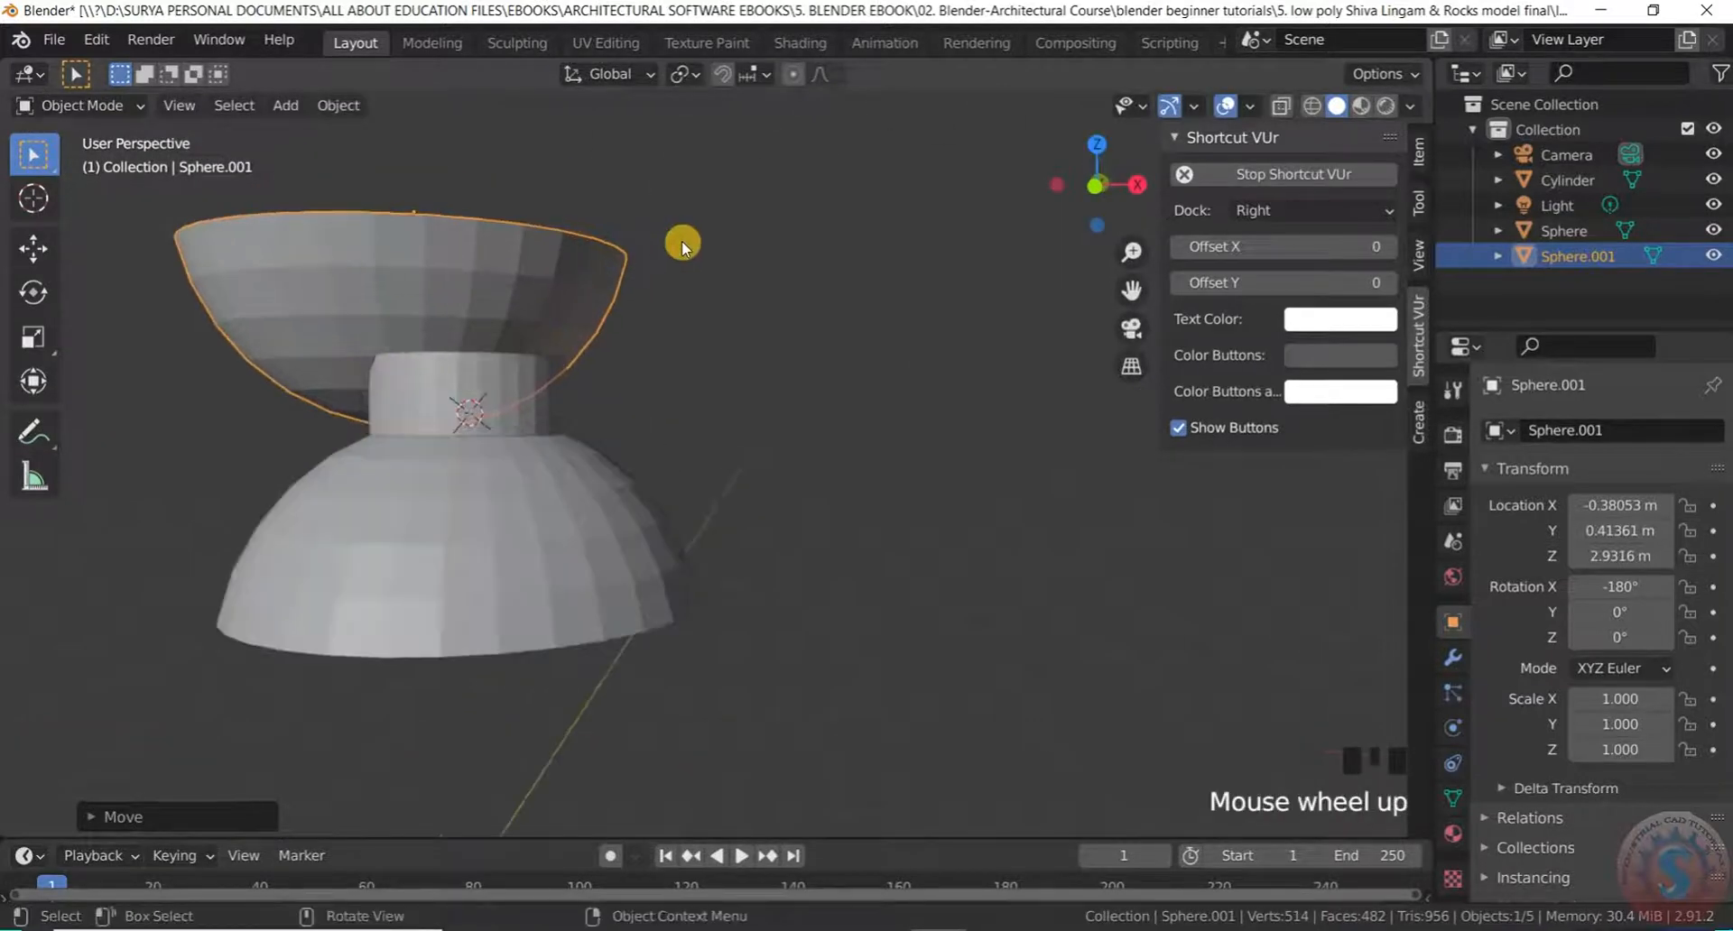
Switch the viewport to Wireframe shading
key("z")
left_click(462, 248)
scroll(607, 391, "down", 2)
scroll(480, 340, "up", 2)
Save the file as untitled.blend
left_click(59, 47)
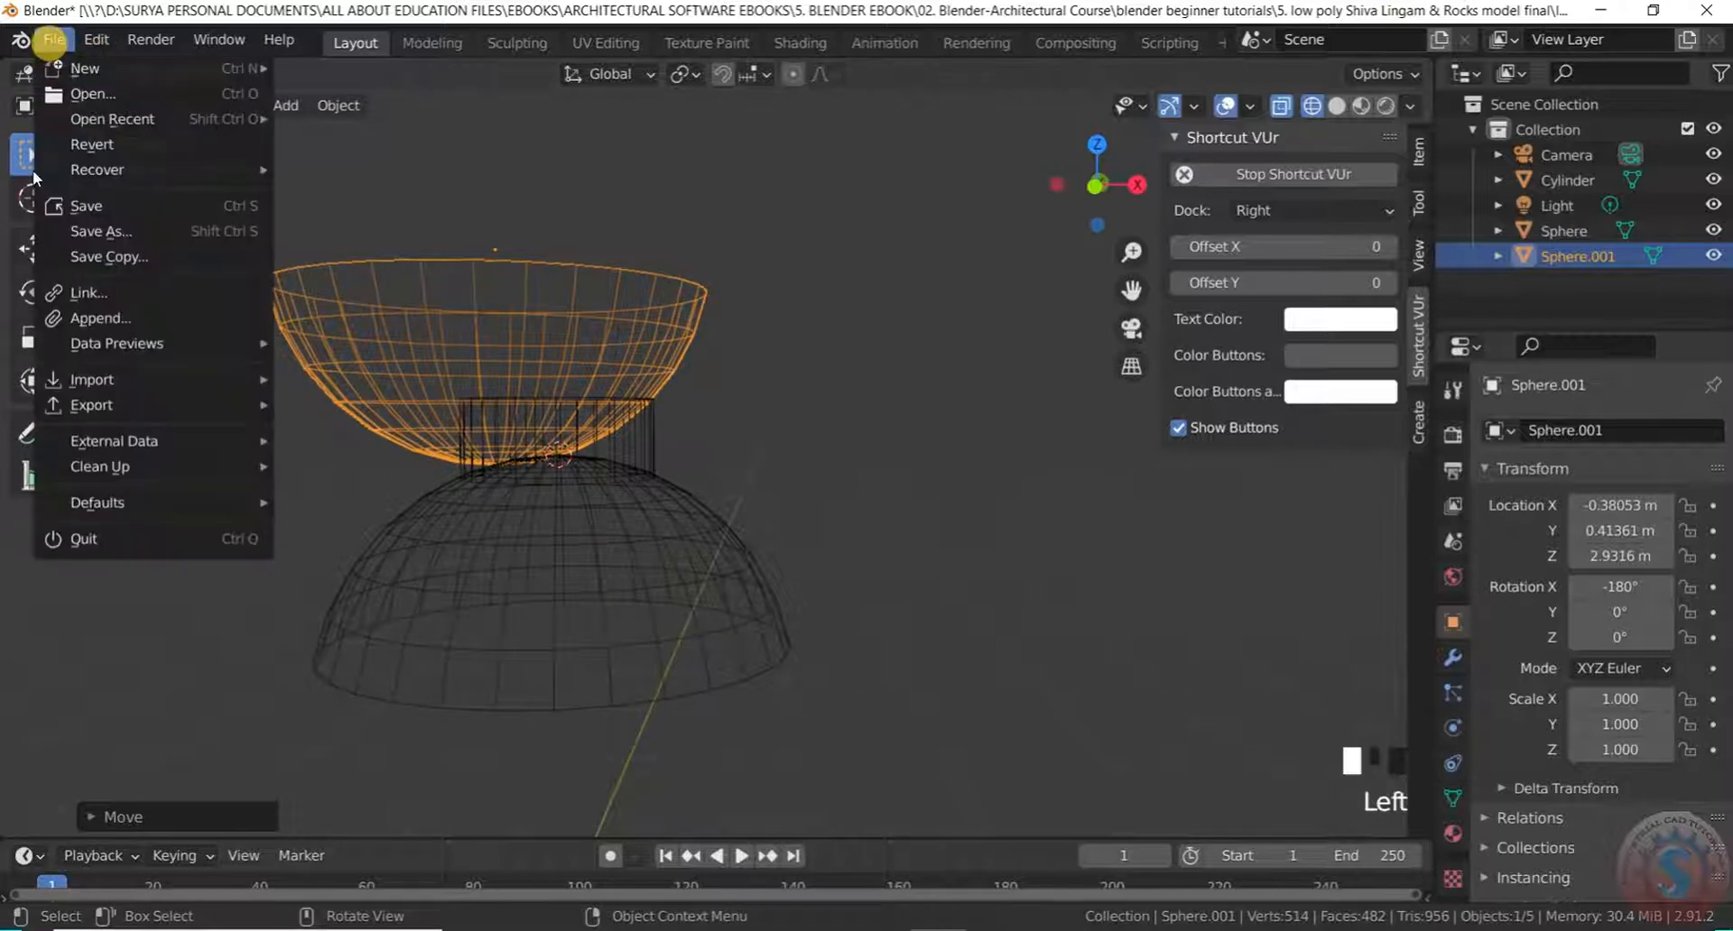
left_click(69, 219)
left_click(1502, 134)
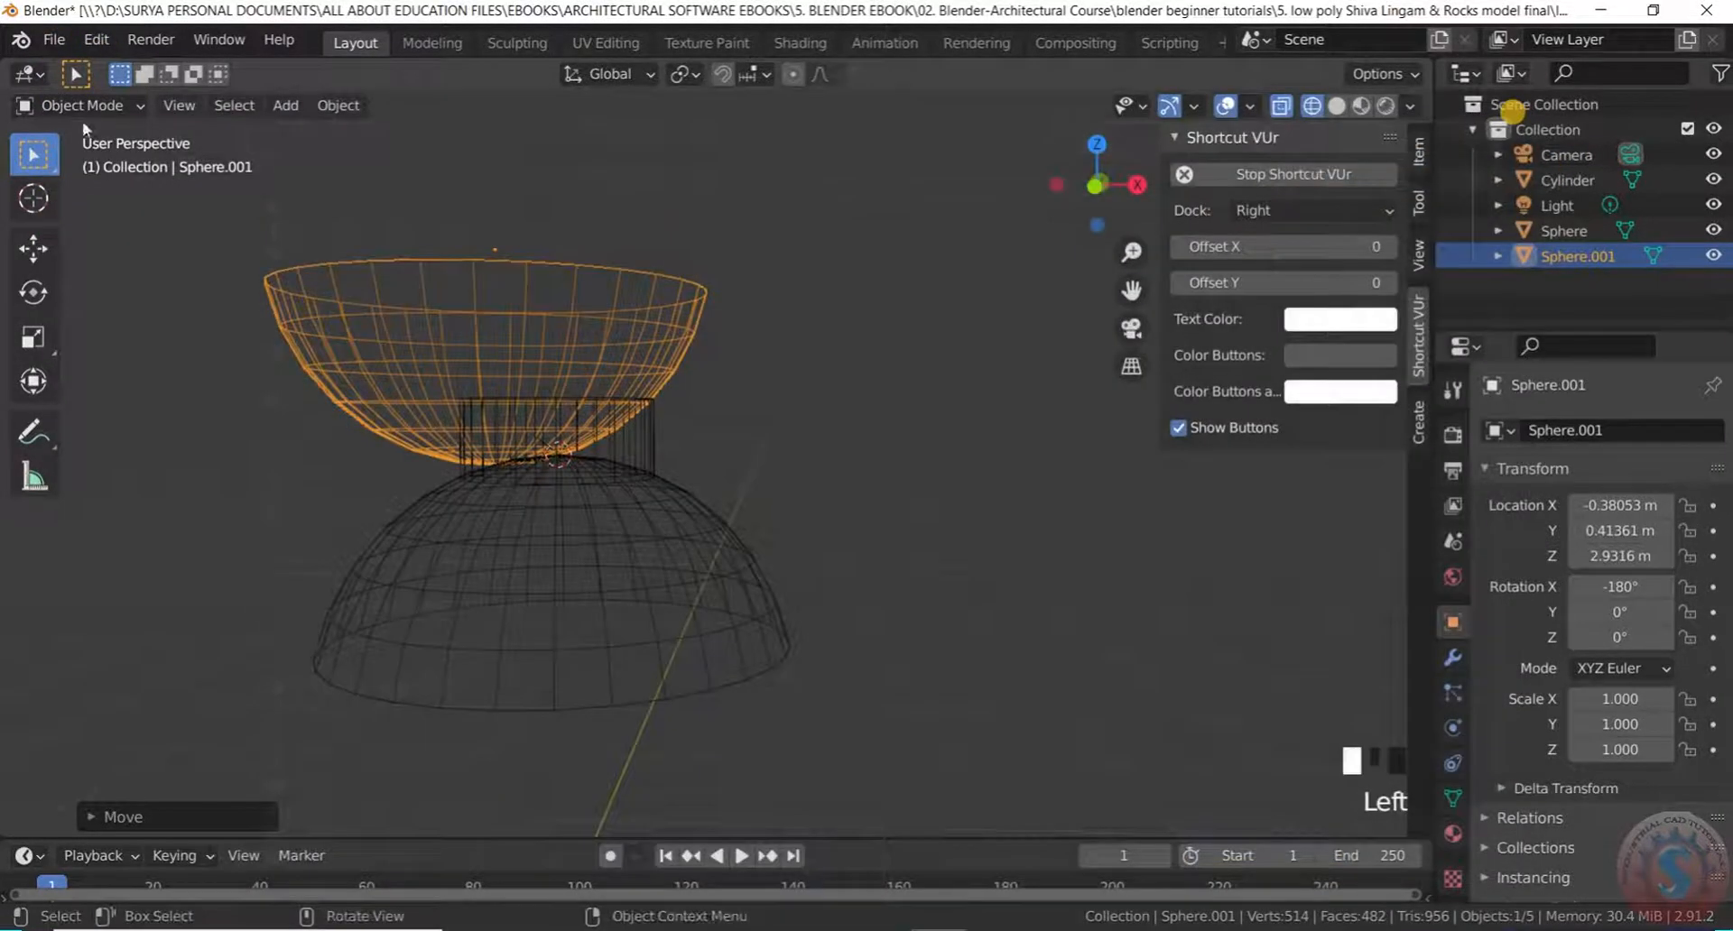
left_click(54, 41)
left_click(75, 201)
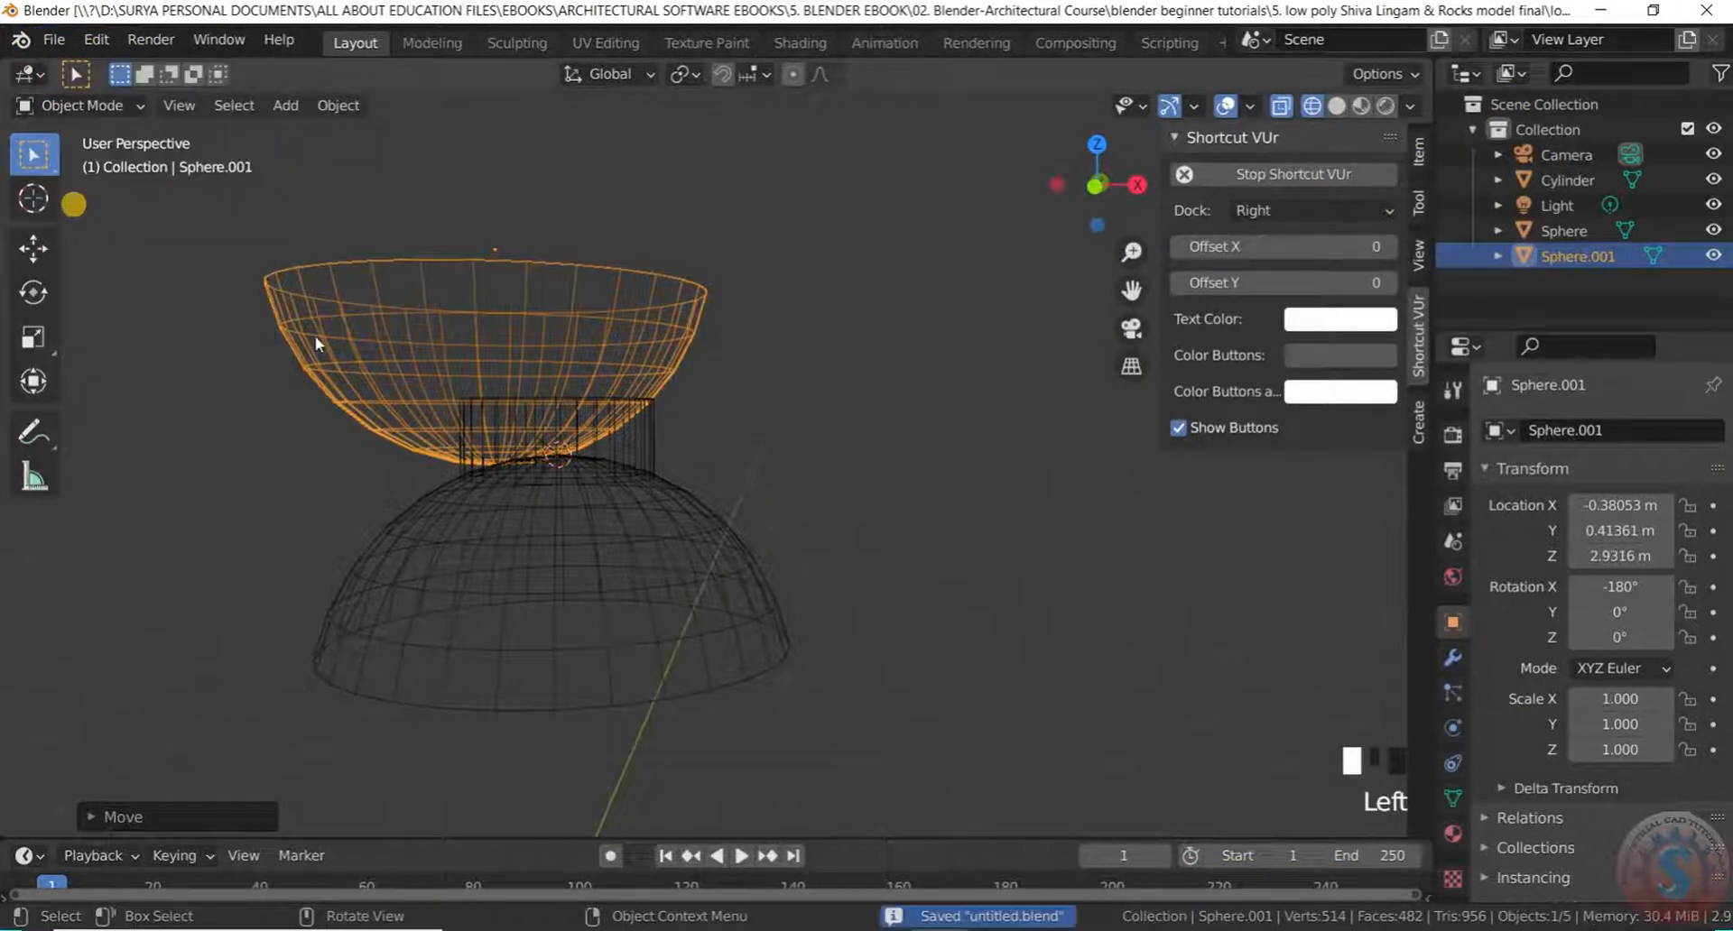
In the front orthographic view, move the bowl to centre it above the shaft
scroll(723, 413, "down", 2)
scroll(639, 354, "up", 3)
middle_click_drag(639, 354, 603, 431)
scroll(695, 345, "up", 2)
key("KP_7")
key("KP_1")
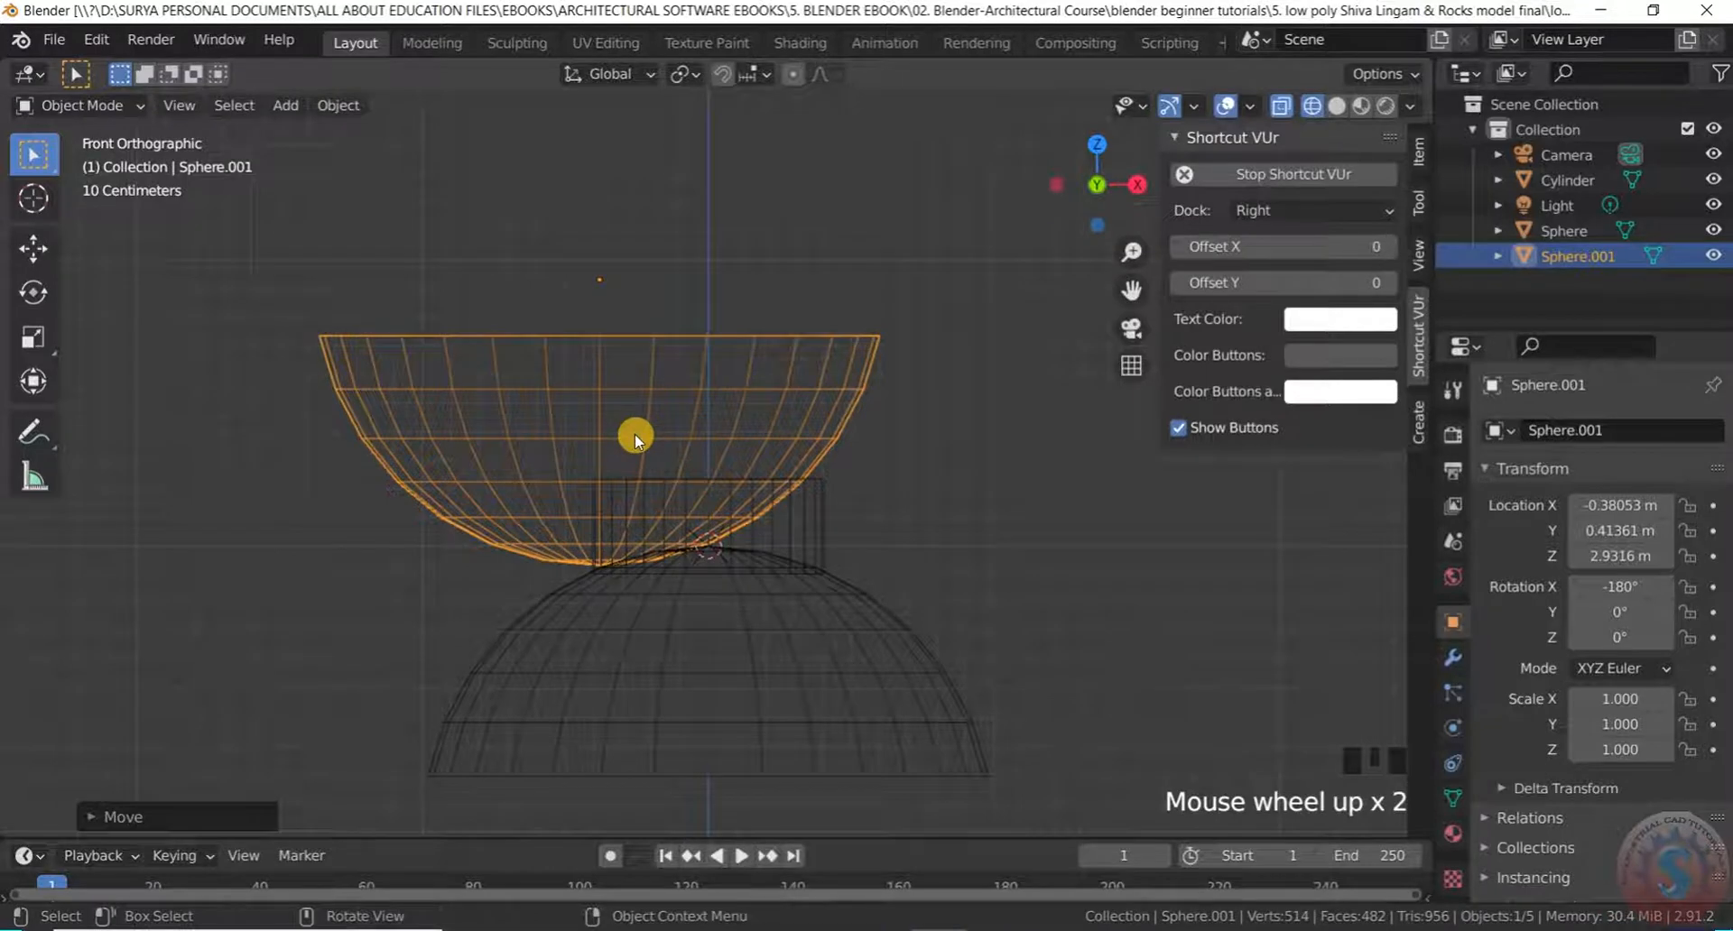
key("g")
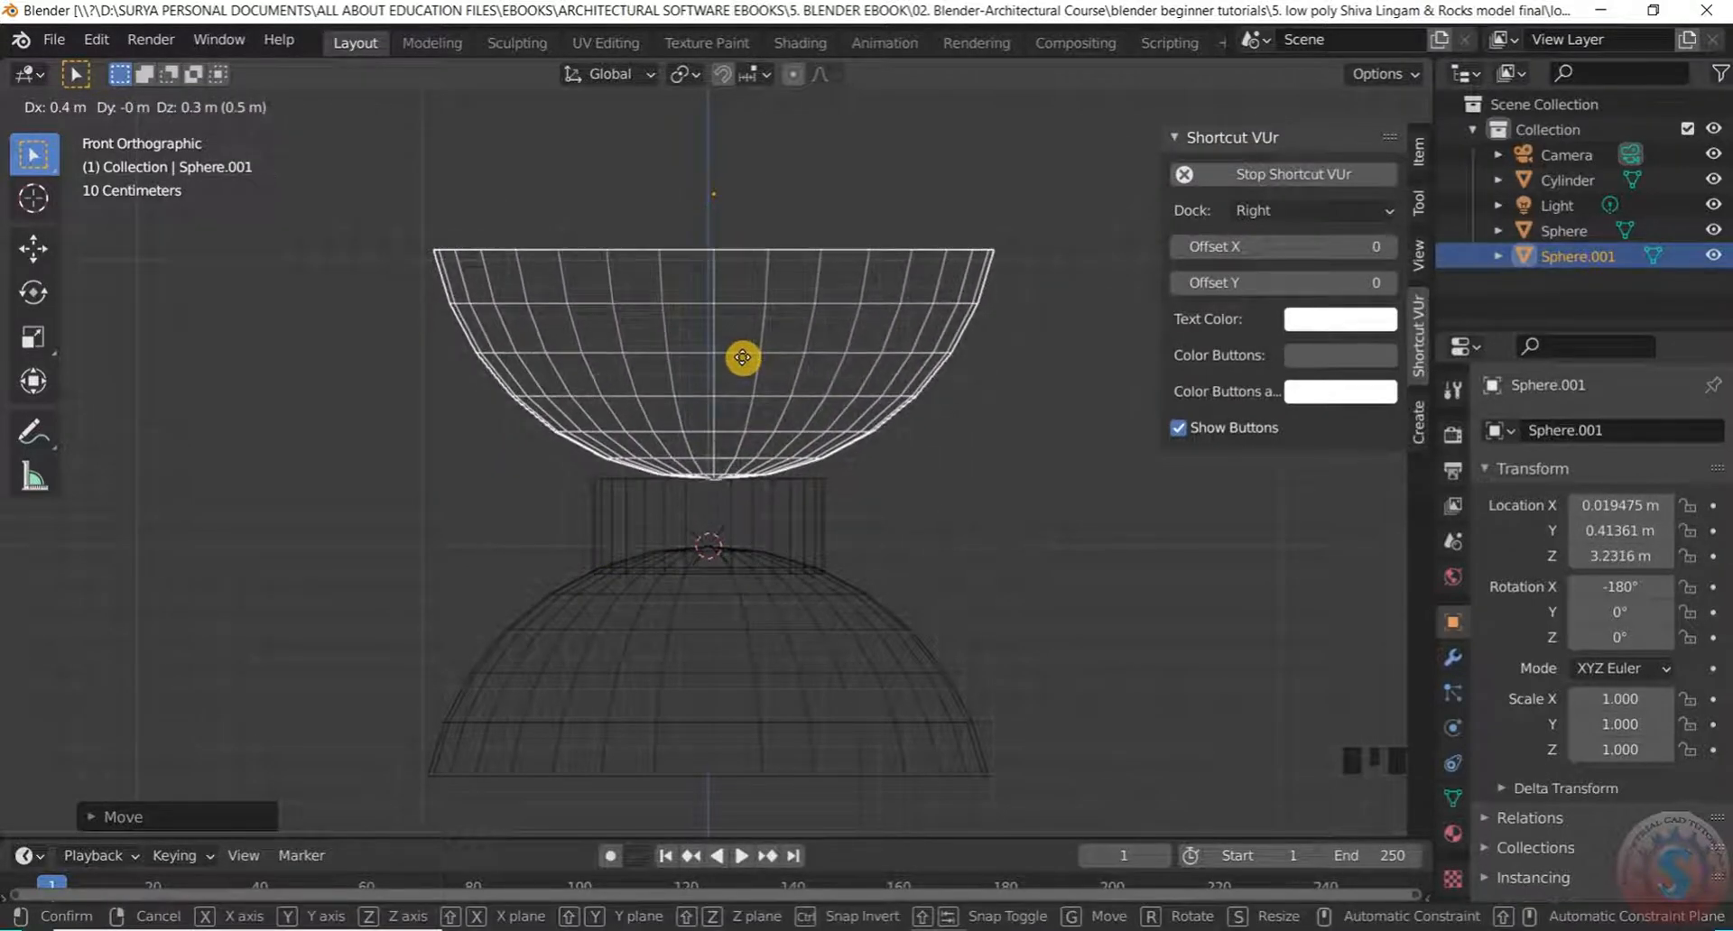
left_click(744, 333)
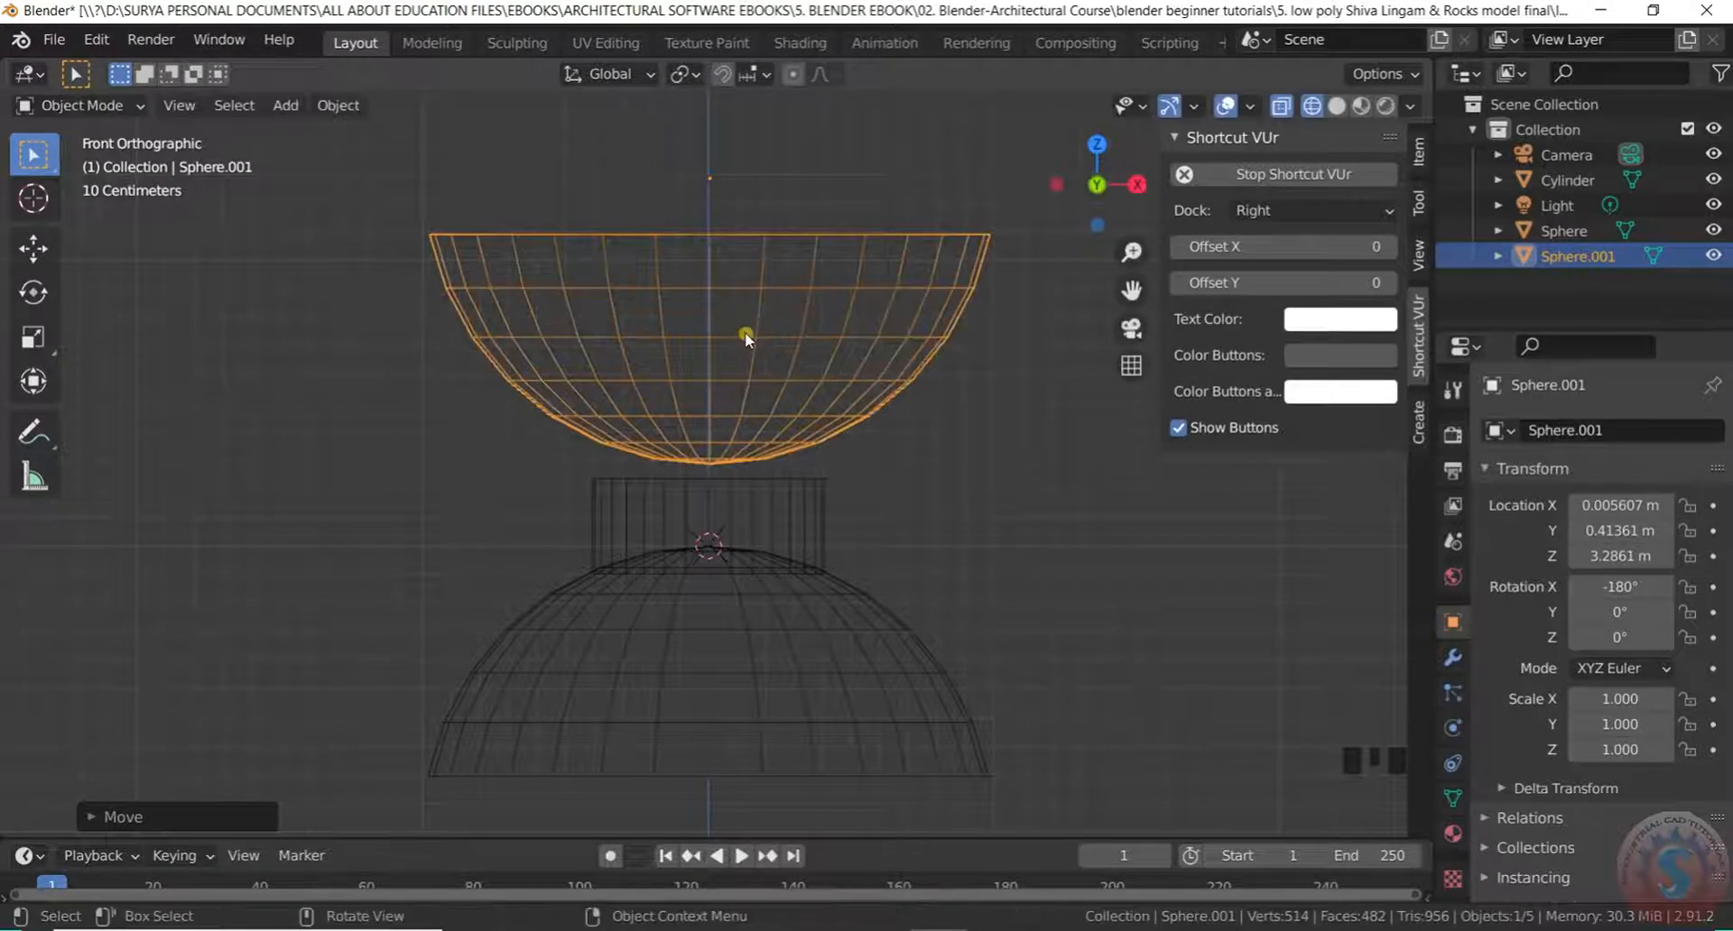
Lower the bowl along Z to 3.1563 m so it rests on the cylinder neck
key("g")
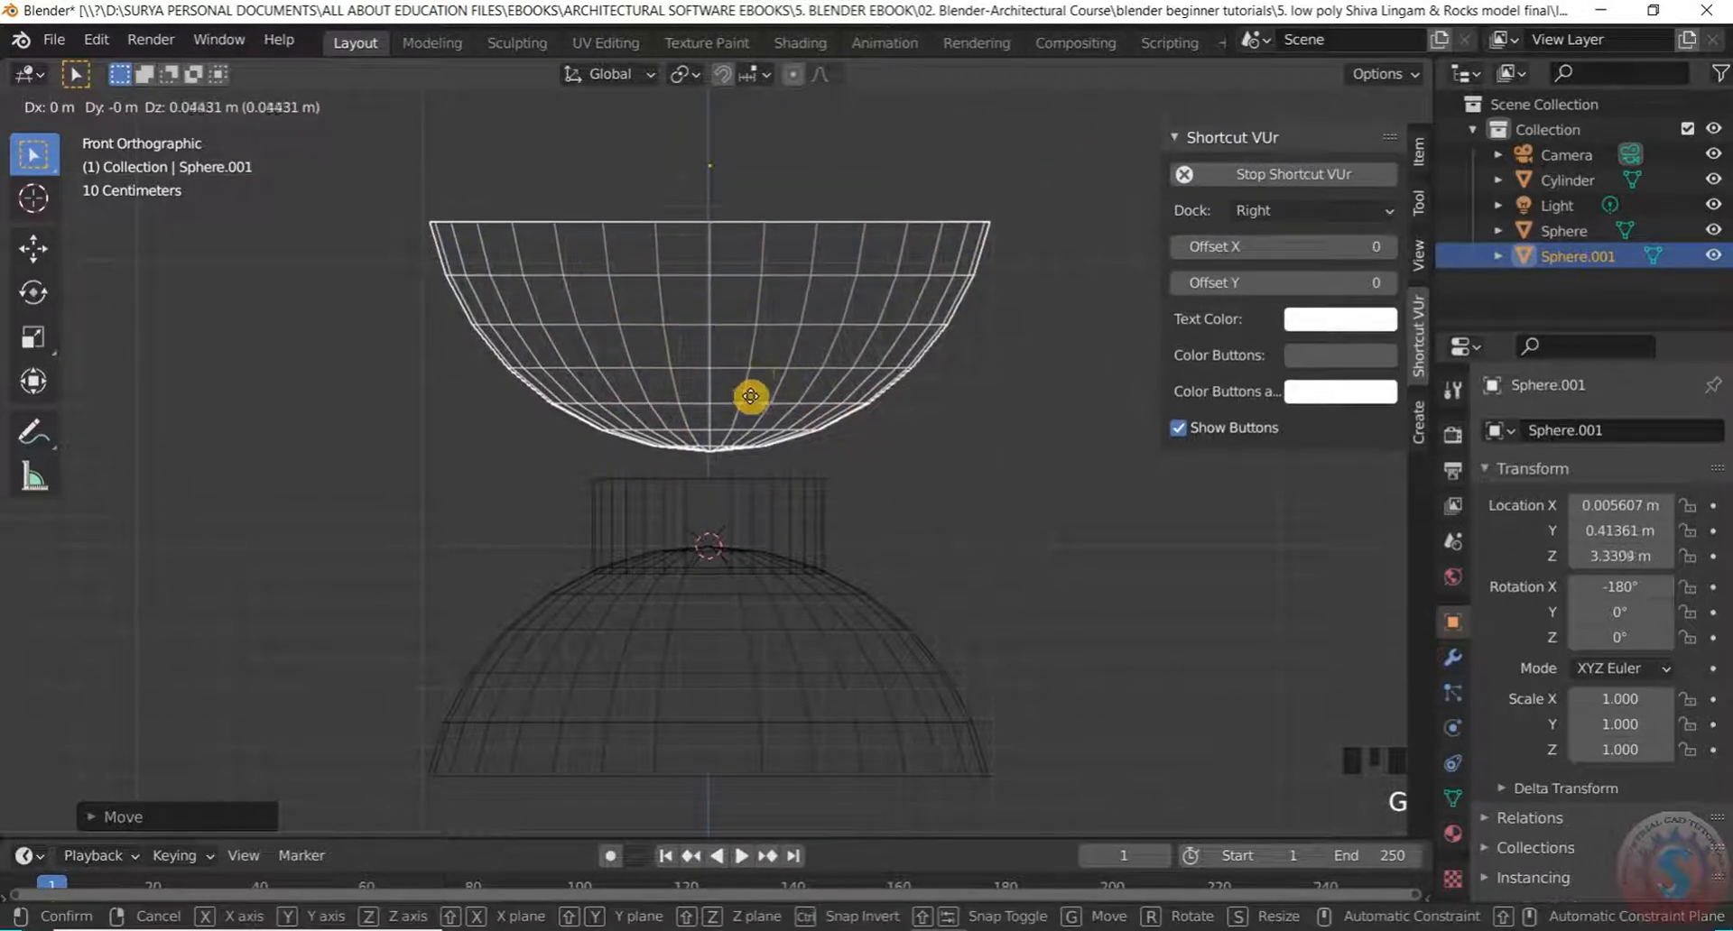
key("z")
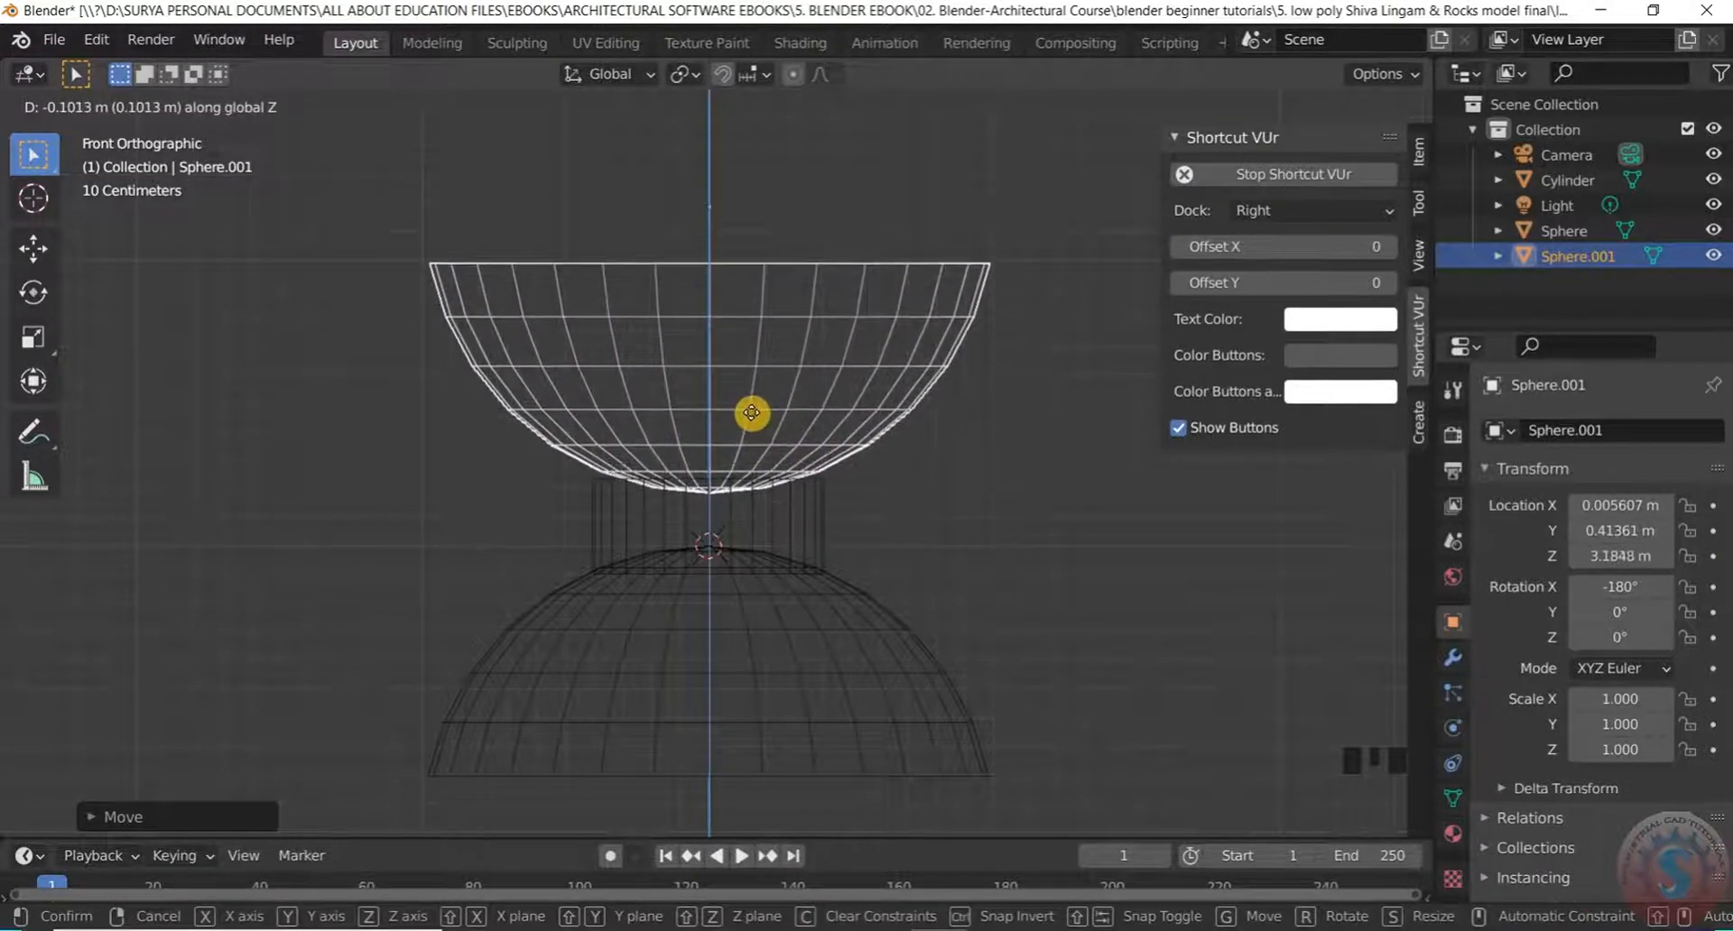
left_click(751, 425)
left_click(748, 215)
middle_click_drag(719, 309, 360, 495)
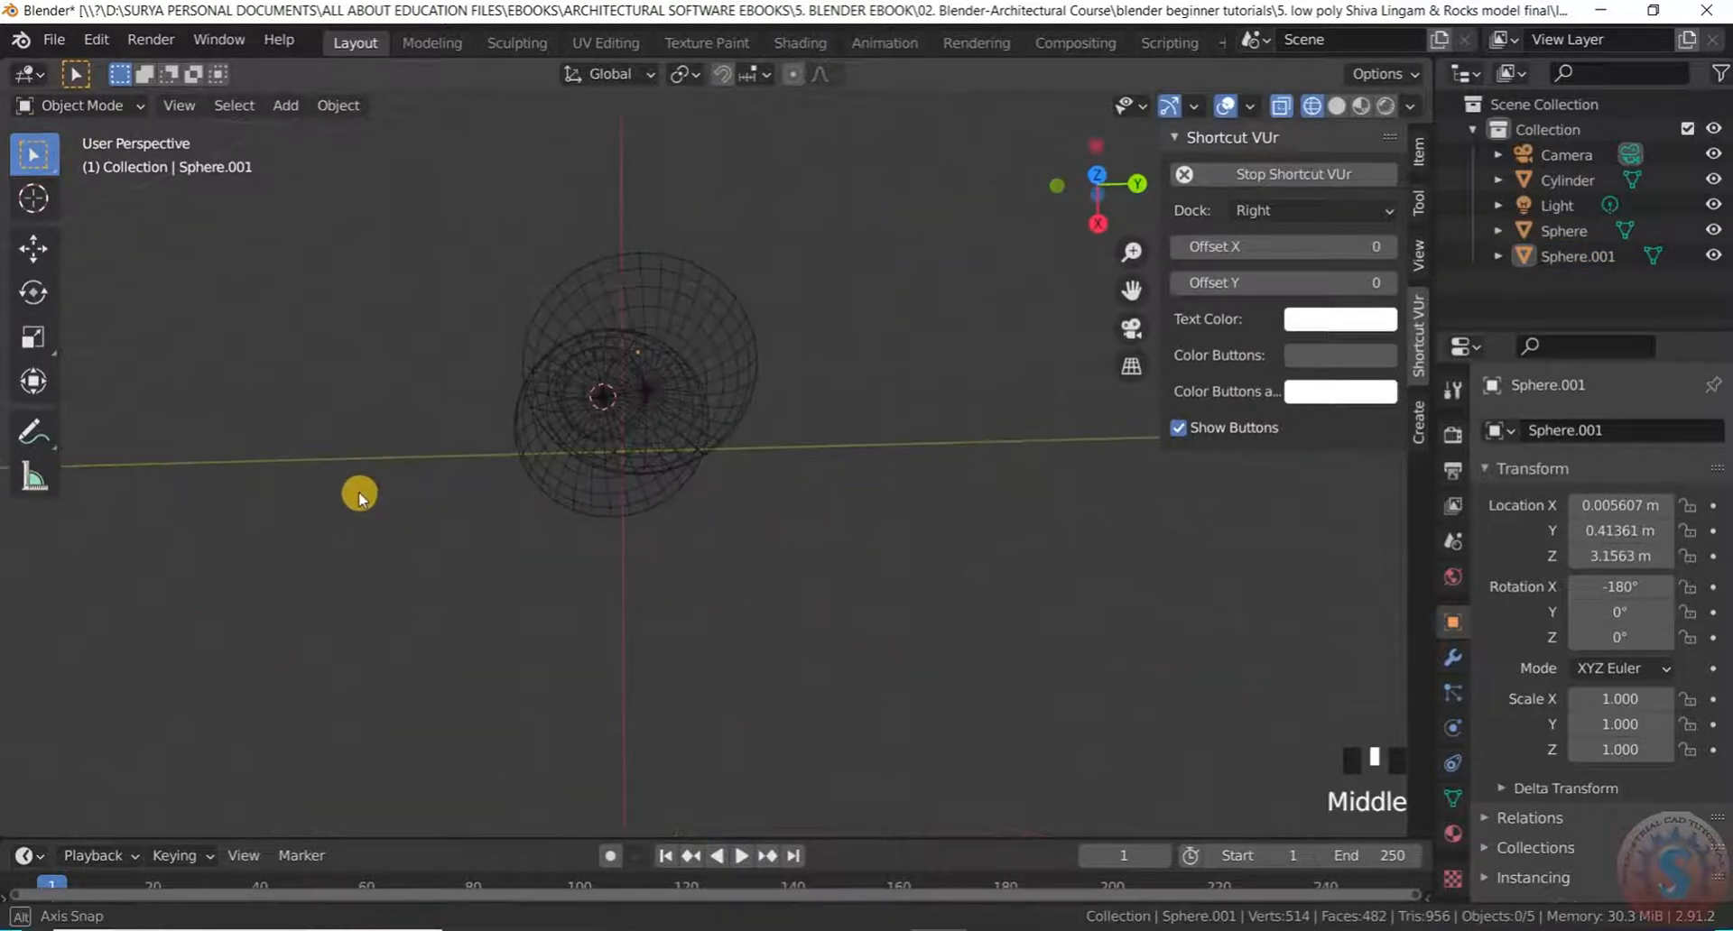
From the top view, centre the bowl Sphere.001 over the cylinder shaft
key("KP_7")
scroll(578, 551, "up", 2)
left_click_drag(696, 368, 948, 444)
scroll(798, 476, "up", 2)
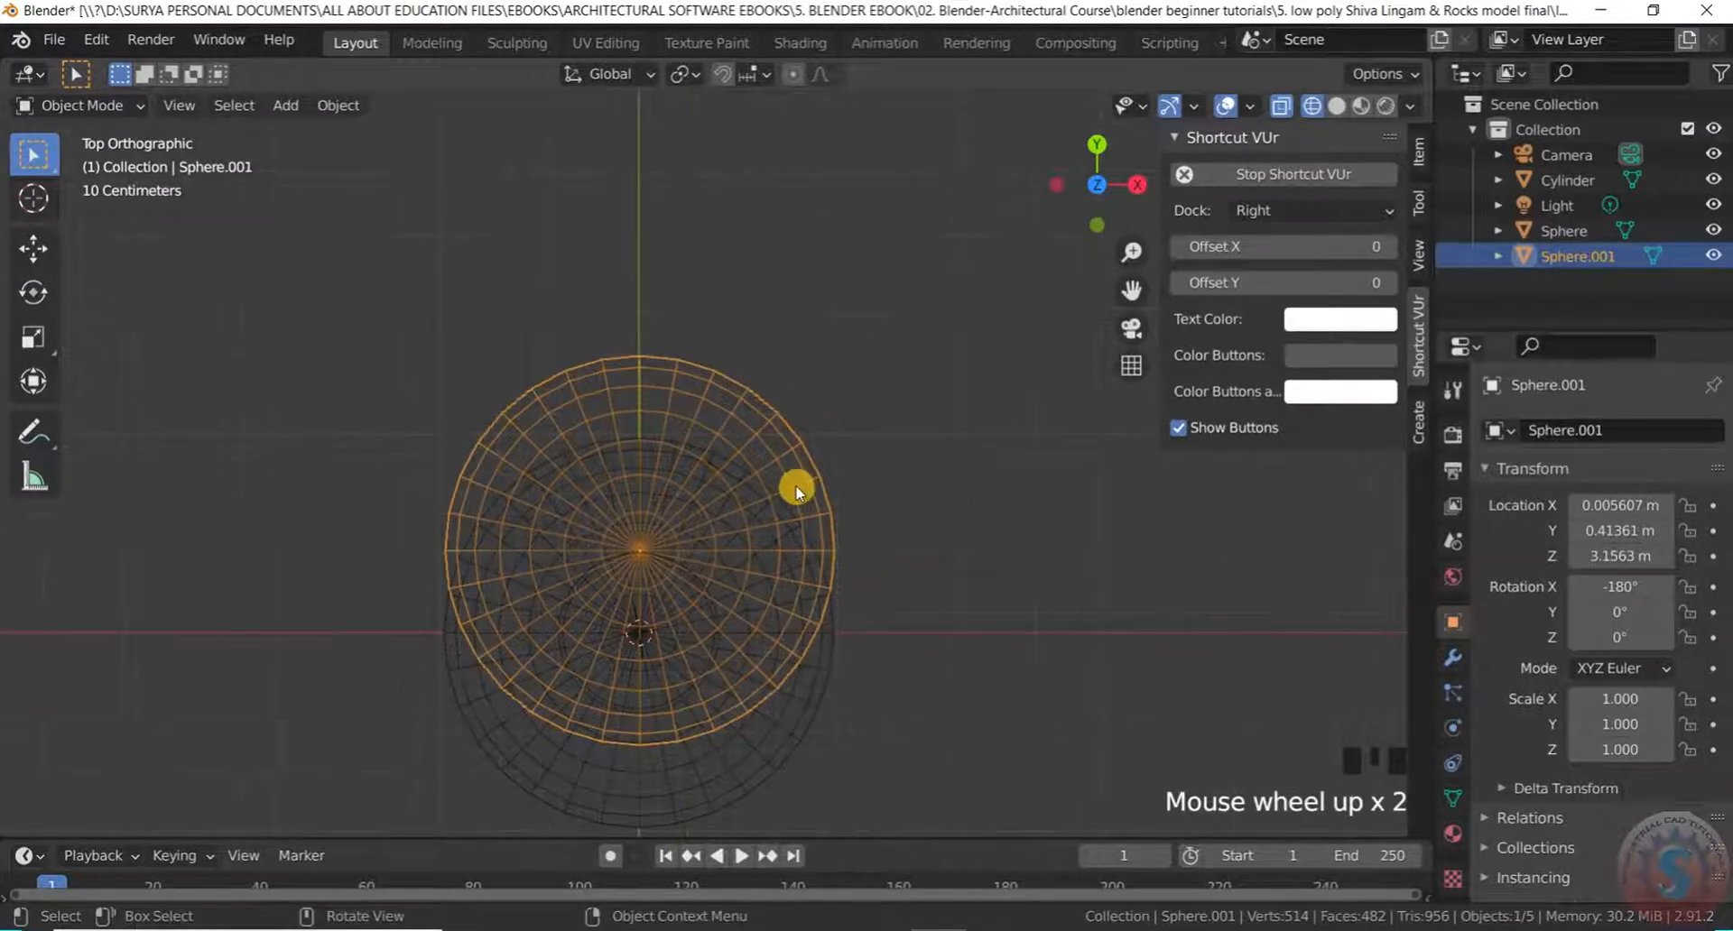
key("g")
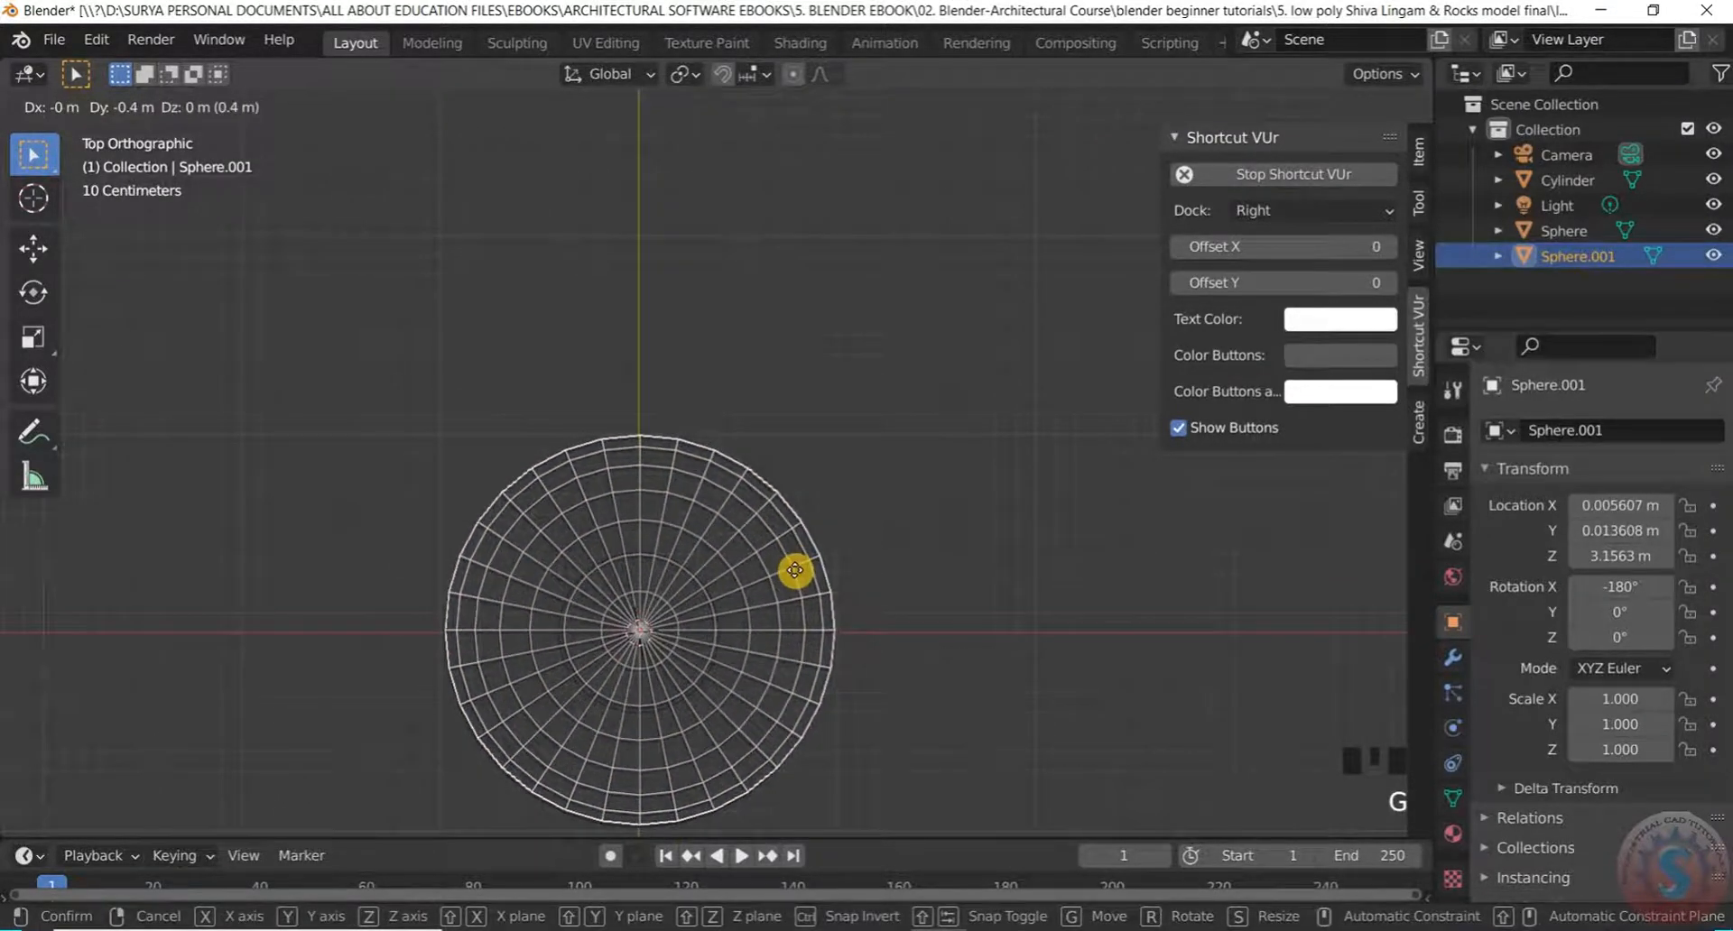
left_click(796, 578)
left_click(866, 437)
Toggle into Edit Mode and back to Object Mode, then set the viewport to solid shading
middle_click_drag(866, 437, 767, 289)
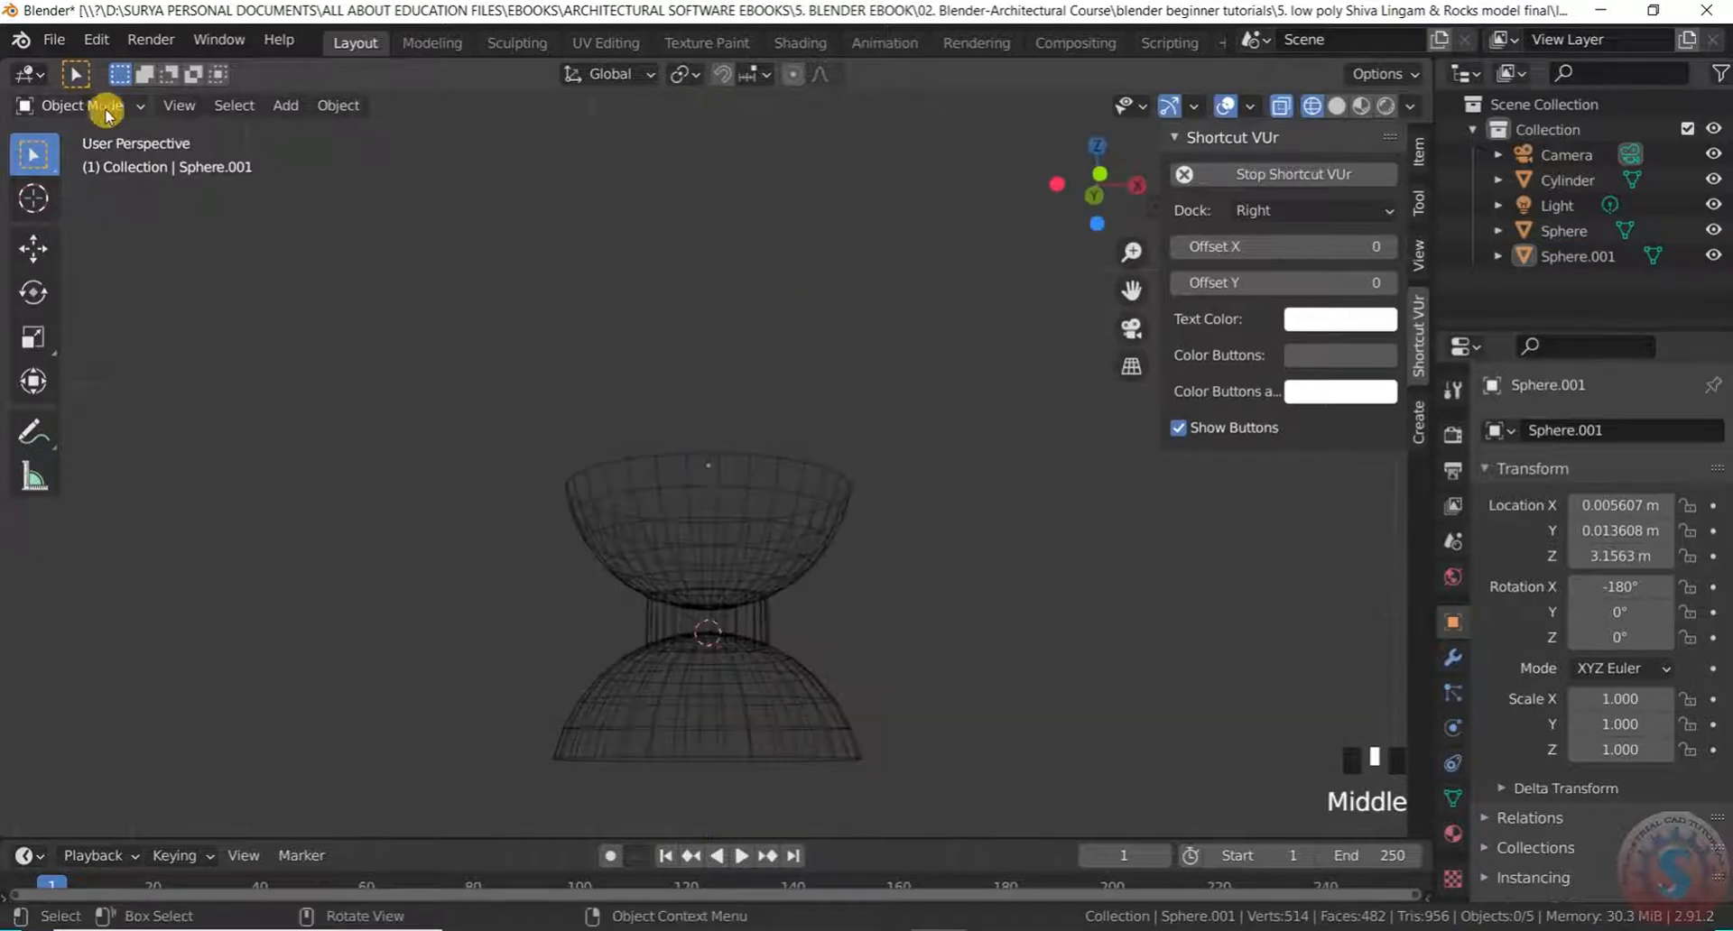
left_click(87, 105)
left_click(96, 163)
left_click(117, 107)
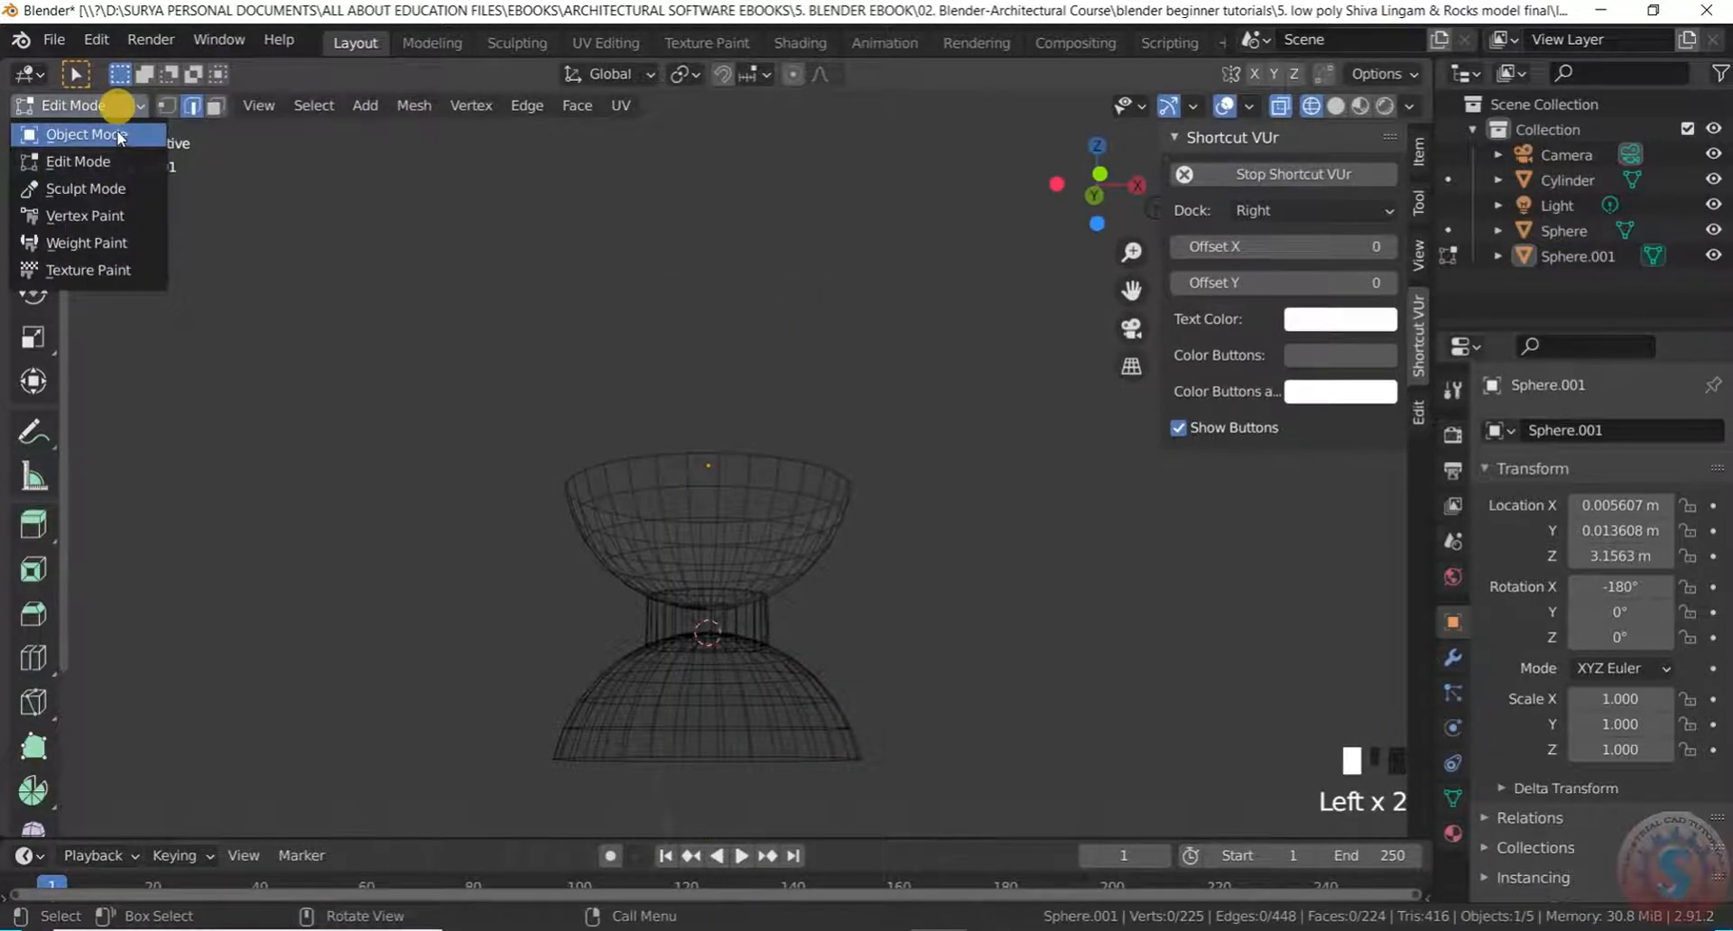
left_click(97, 134)
middle_click_drag(747, 282, 704, 414)
key("z")
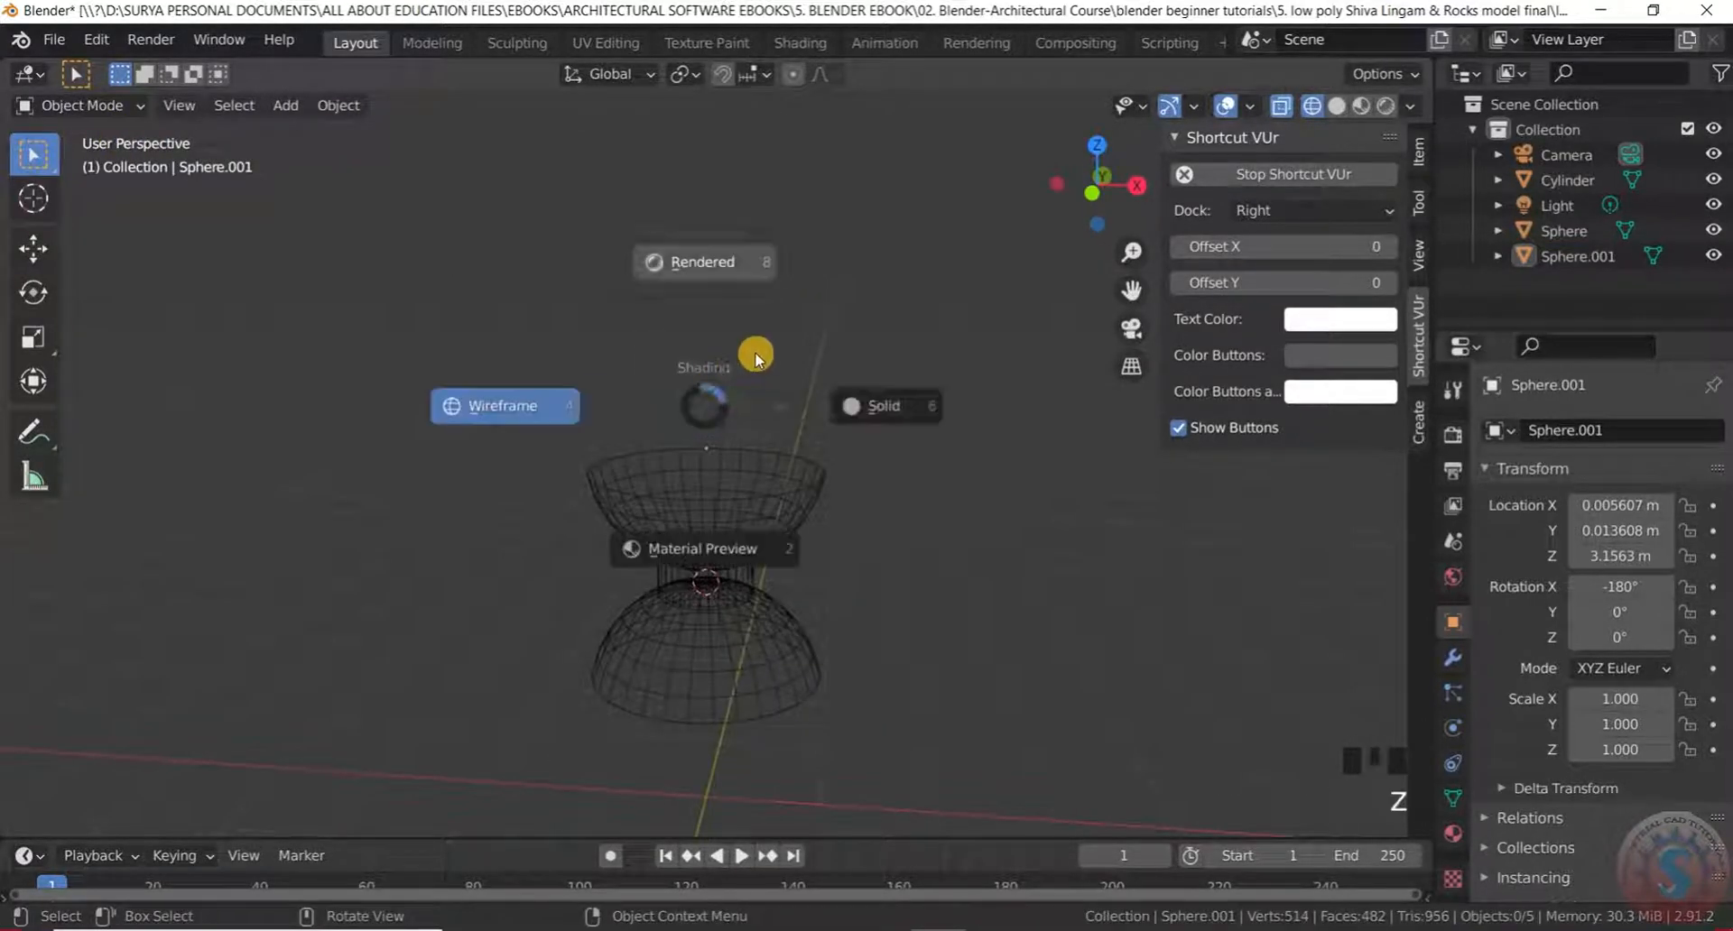
left_click(885, 405)
Orbit and zoom around the model to inspect the bowl sitting above the shaft
scroll(894, 403, "up", 2)
mouse_move(893, 403)
middle_mouse_down()
mouse_move(619, 522)
mouse_move(832, 325)
mouse_move(704, 584)
middle_mouse_up()
scroll(696, 488, "down", 4)
scroll(639, 582, "up", 2)
middle_click_drag(696, 488, 731, 488)
scroll(639, 582, "up", 4)
scroll(794, 386, "down", 5)
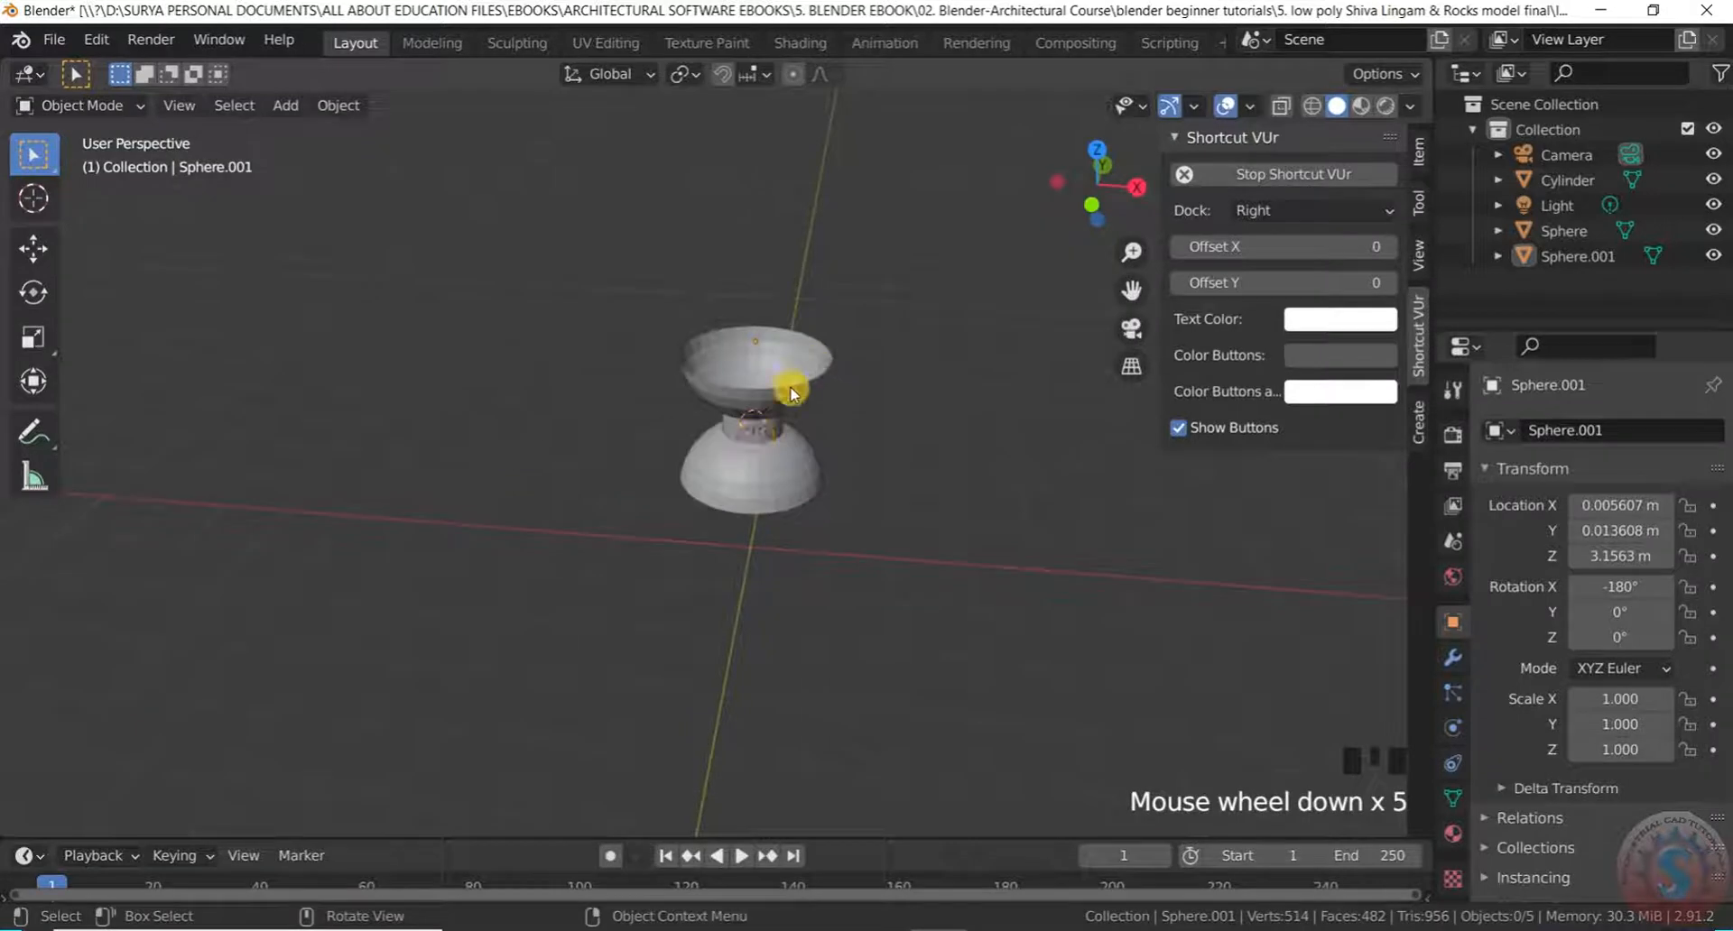
scroll(828, 355, "up", 4)
middle_click_drag(827, 356, 645, 185)
scroll(828, 415, "up", 2)
scroll(827, 416, "down", 3)
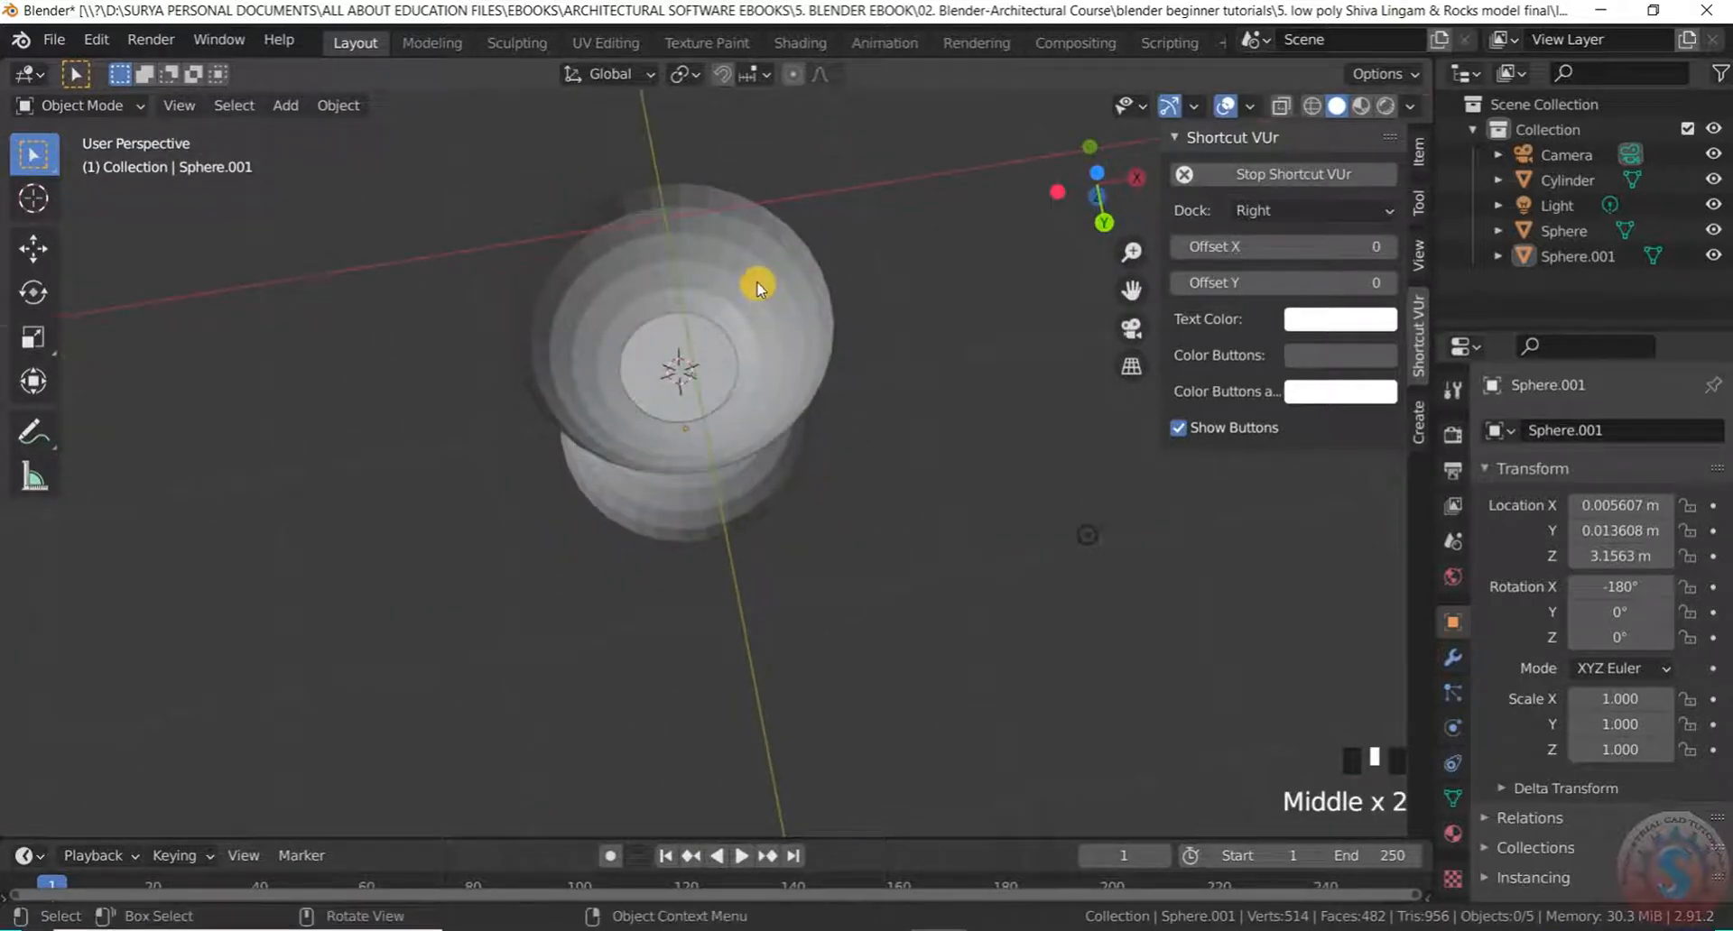
middle_click_drag(704, 331, 669, 608)
scroll(754, 317, "up", 3)
middle_click_drag(754, 316, 719, 259)
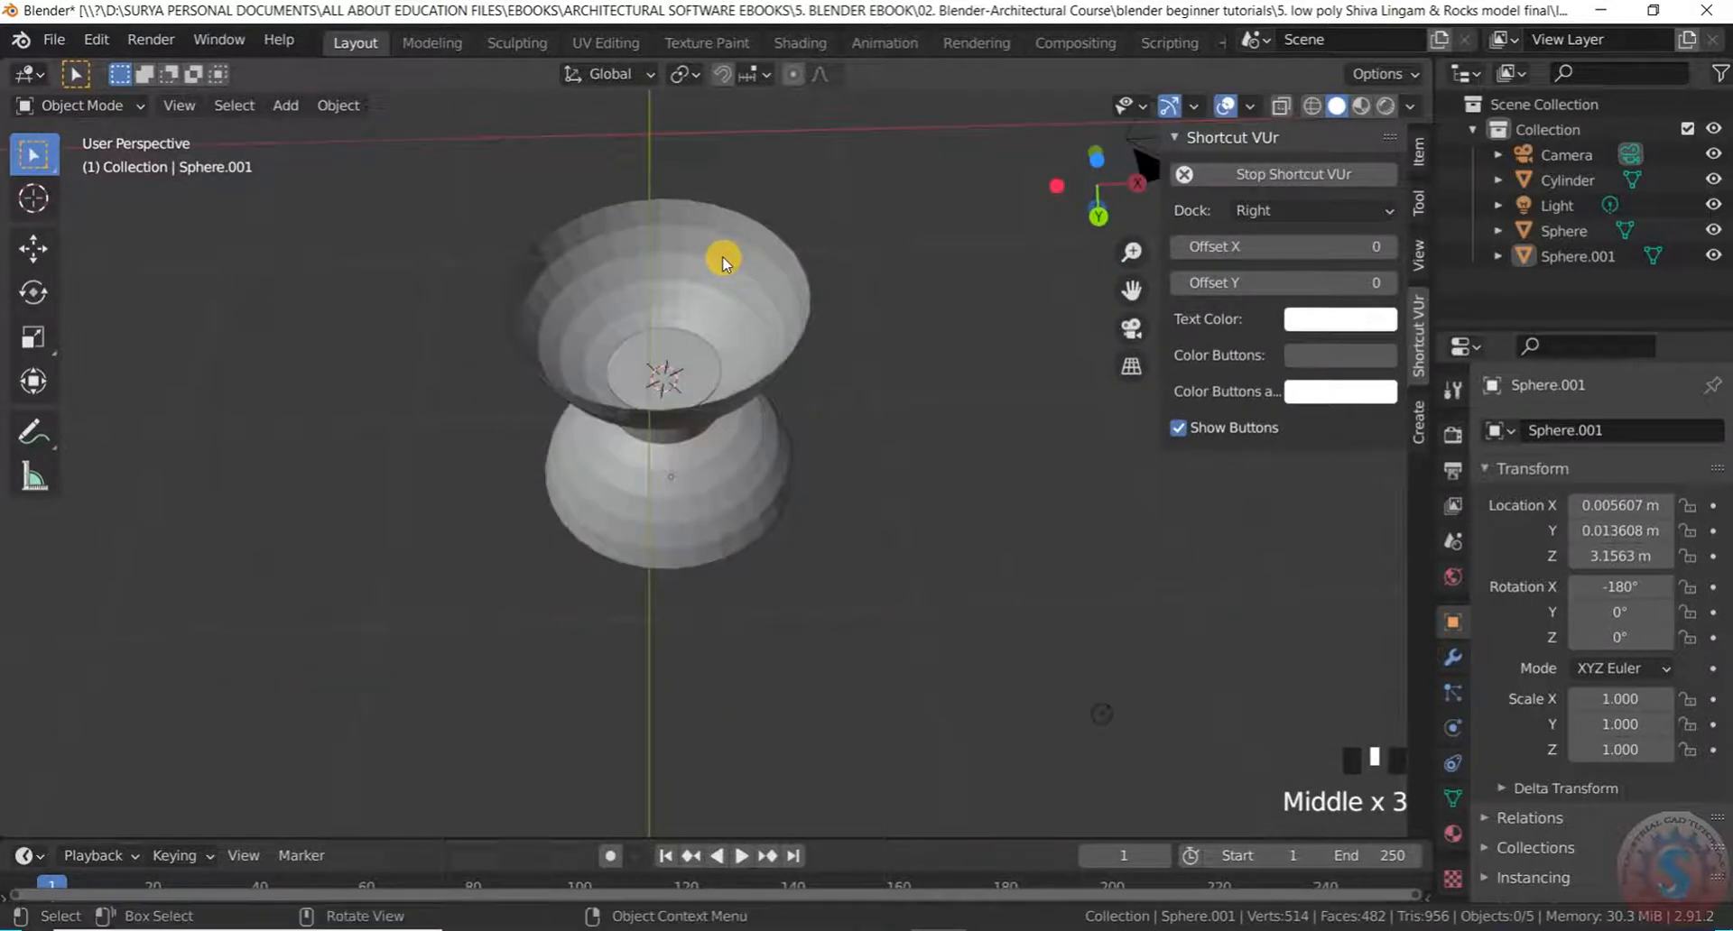
scroll(700, 414, "up", 3)
middle_click_drag(701, 415, 140, 126)
Put the bowl Sphere.001 into Edit Mode and orbit to look into it
left_click(135, 106)
left_click(113, 162)
middle_click_drag(649, 414, 728, 415)
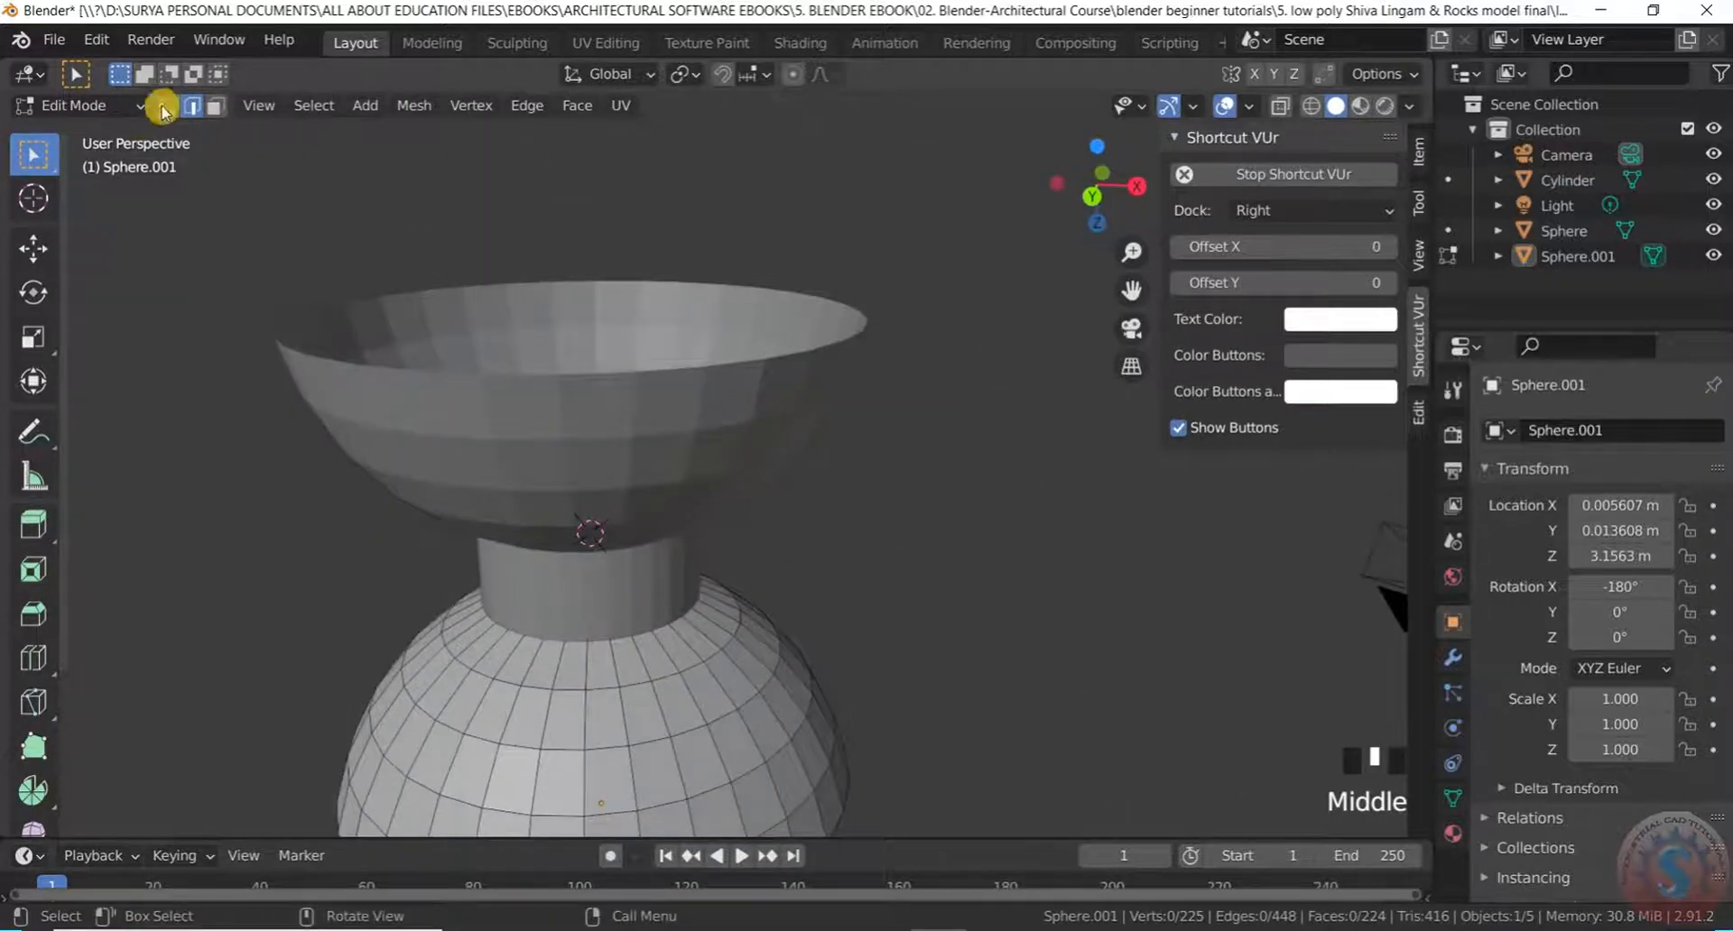
middle_click_drag(594, 521, 619, 464)
scroll(629, 478, "up", 2)
scroll(608, 587, "up", 2)
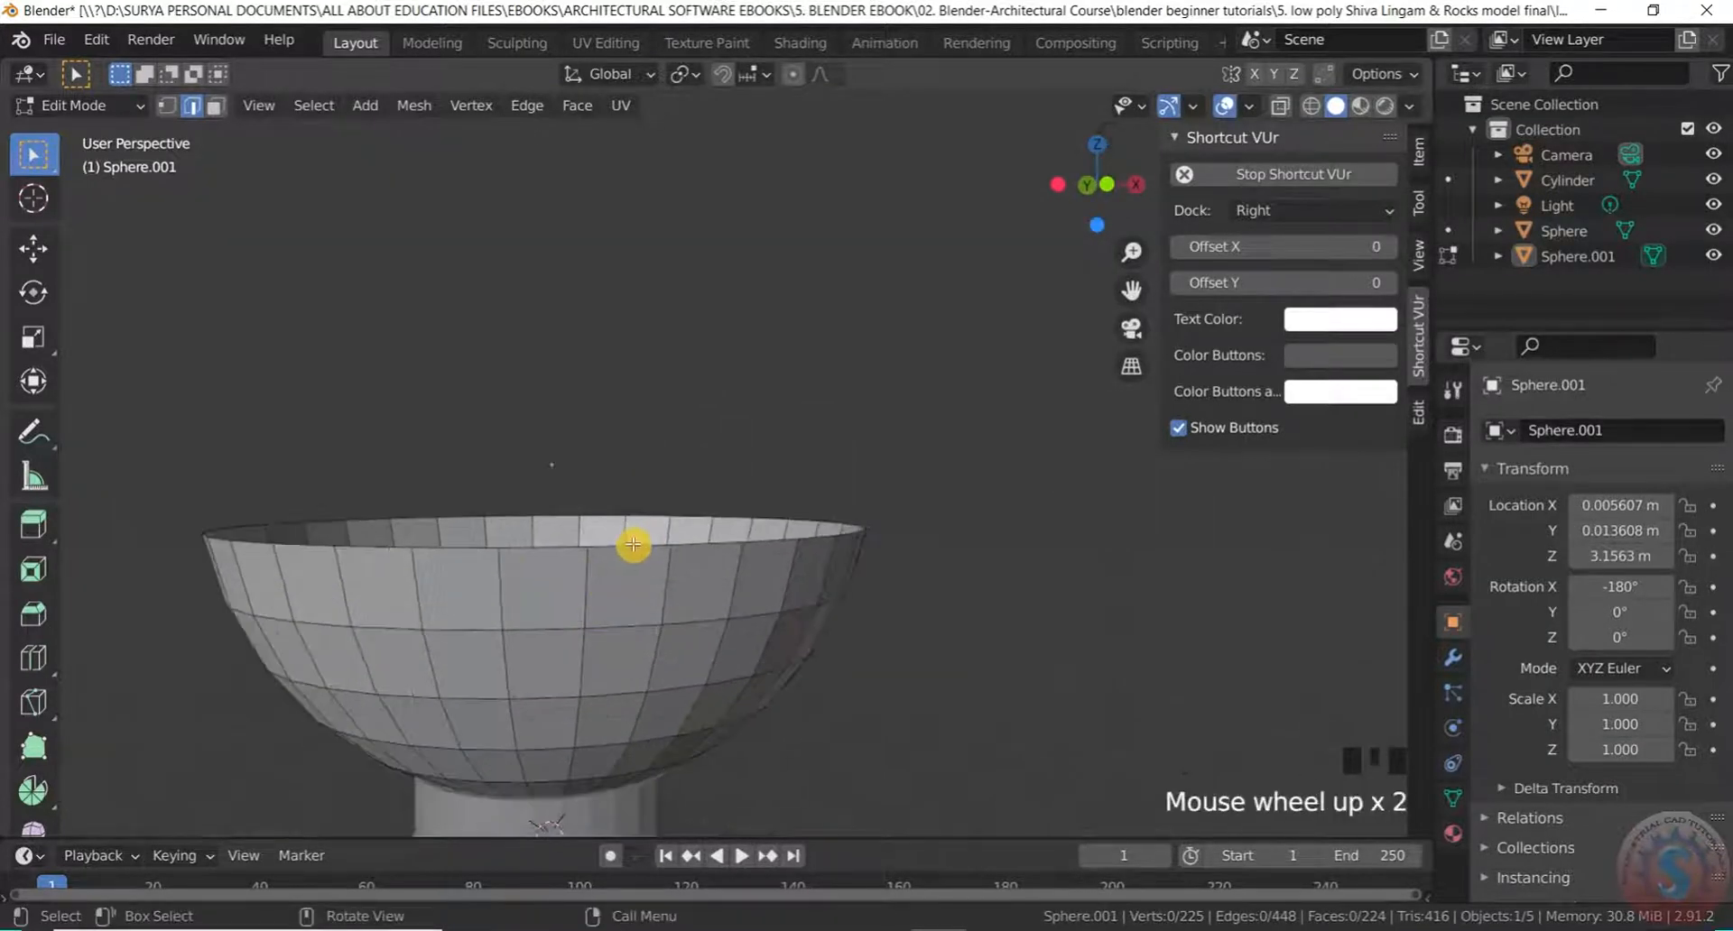
middle_click_drag(633, 544, 626, 589)
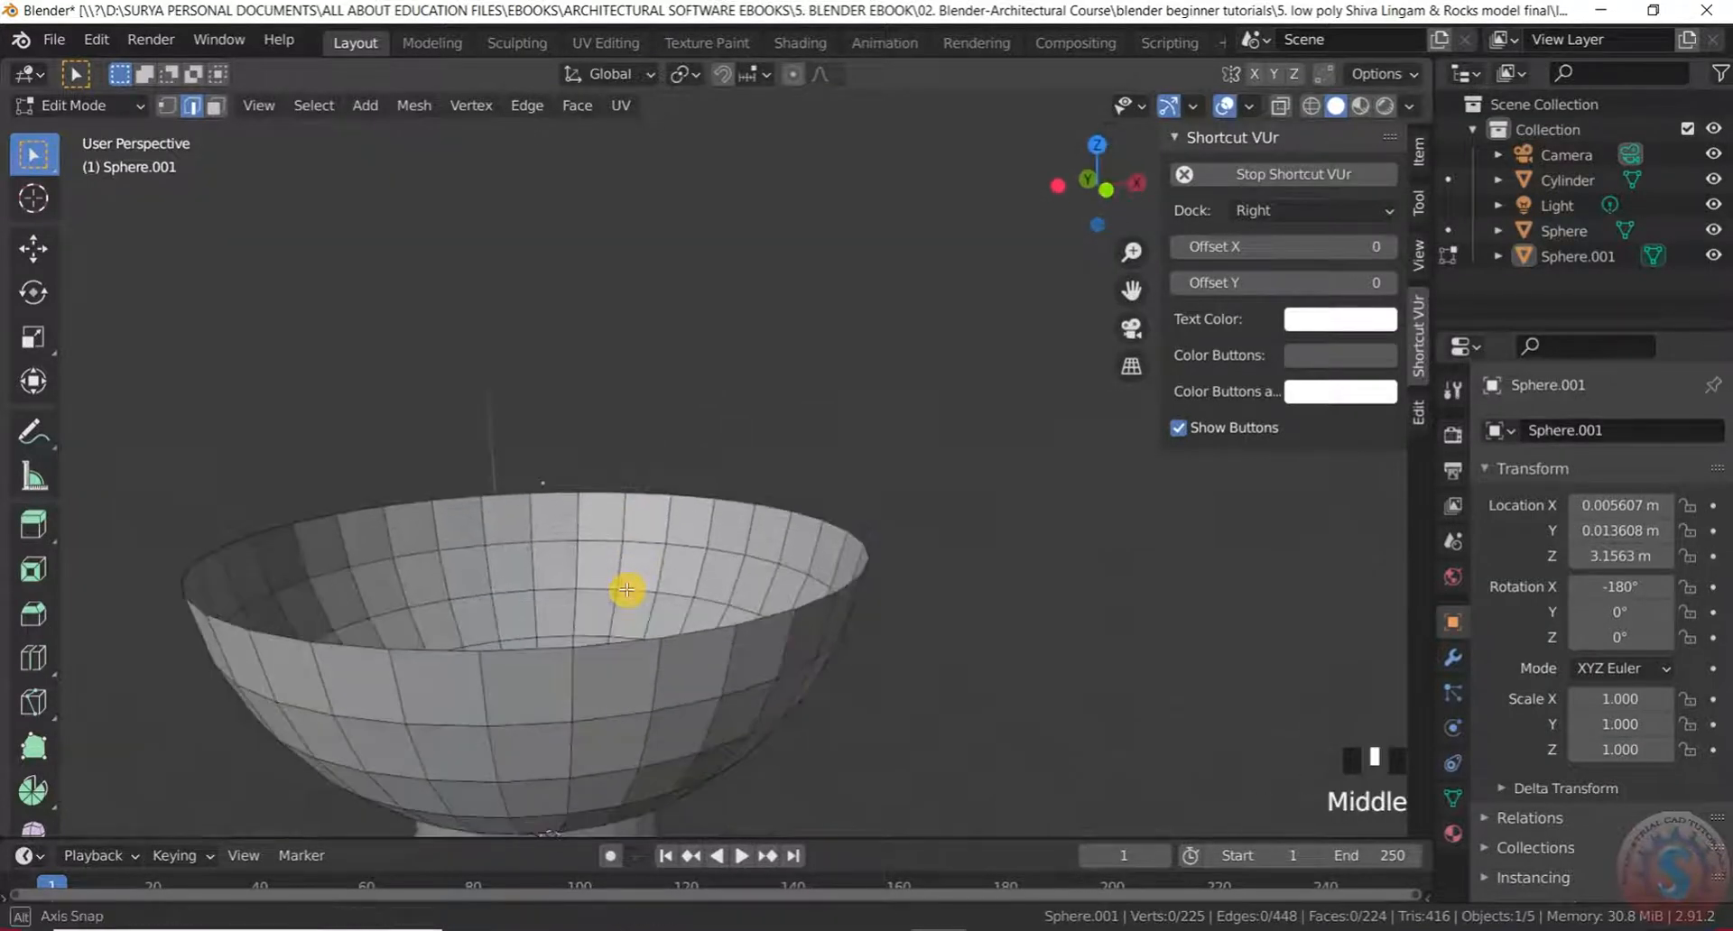
Pick the bowl's rim loop, then drop back to Object Mode and re-enter Edit Mode
left_click(615, 642, "alt")
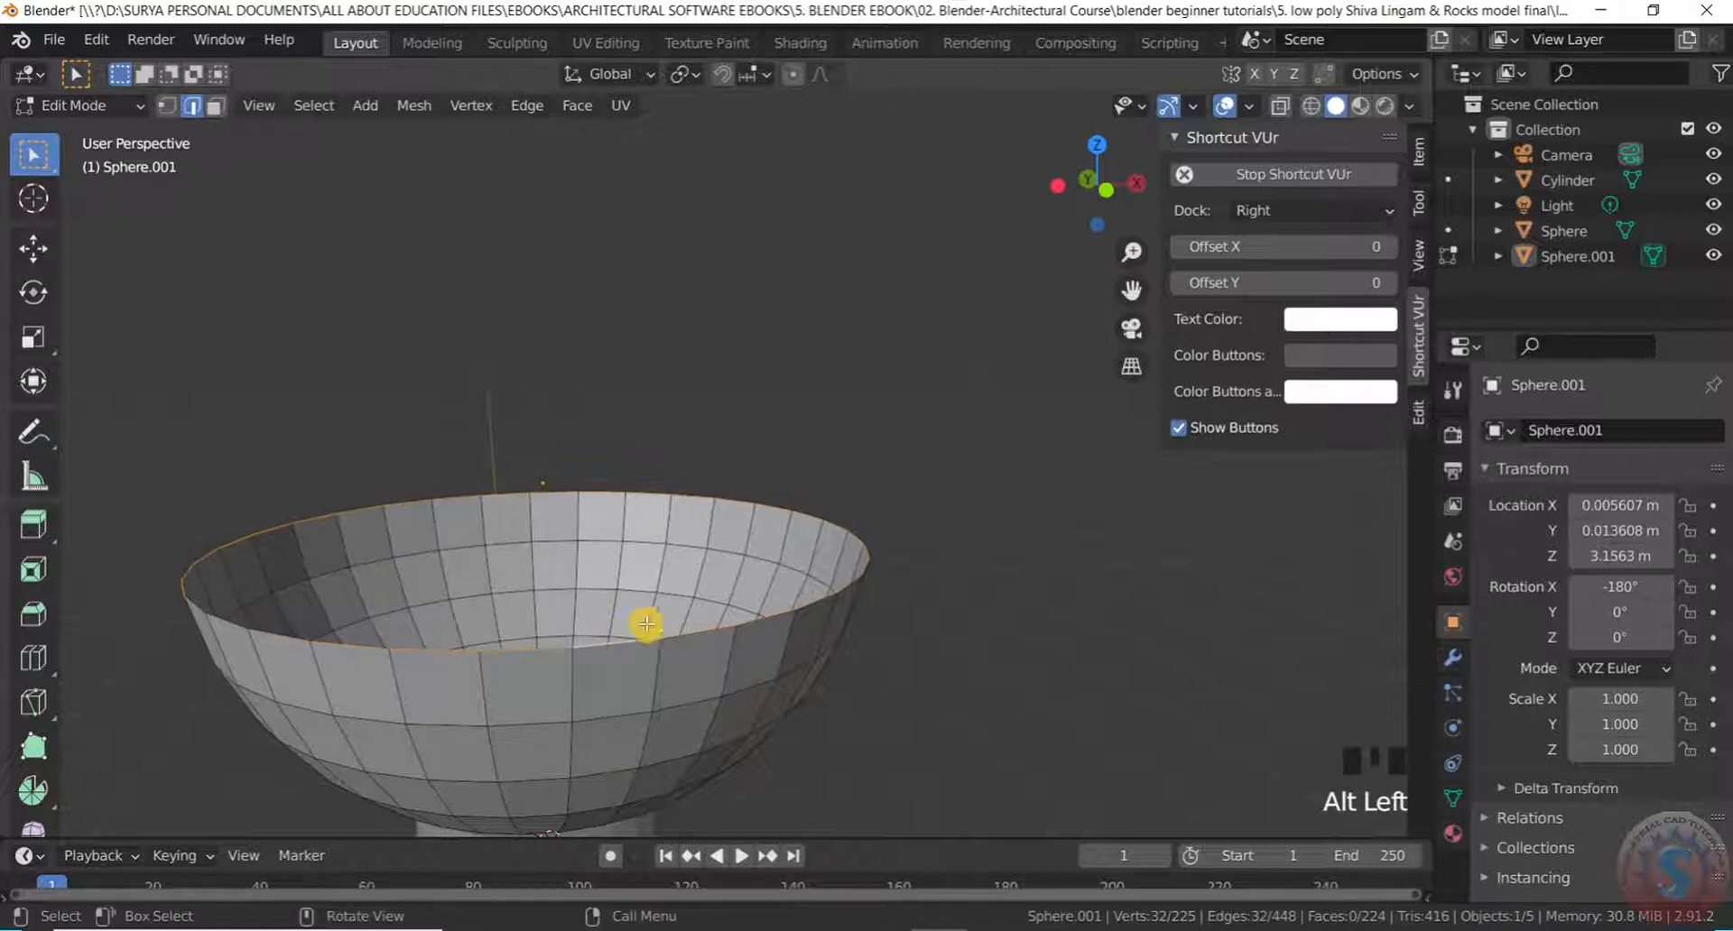
scroll(658, 552, "down", 2)
middle_click_drag(658, 552, 656, 477)
left_click(28, 107)
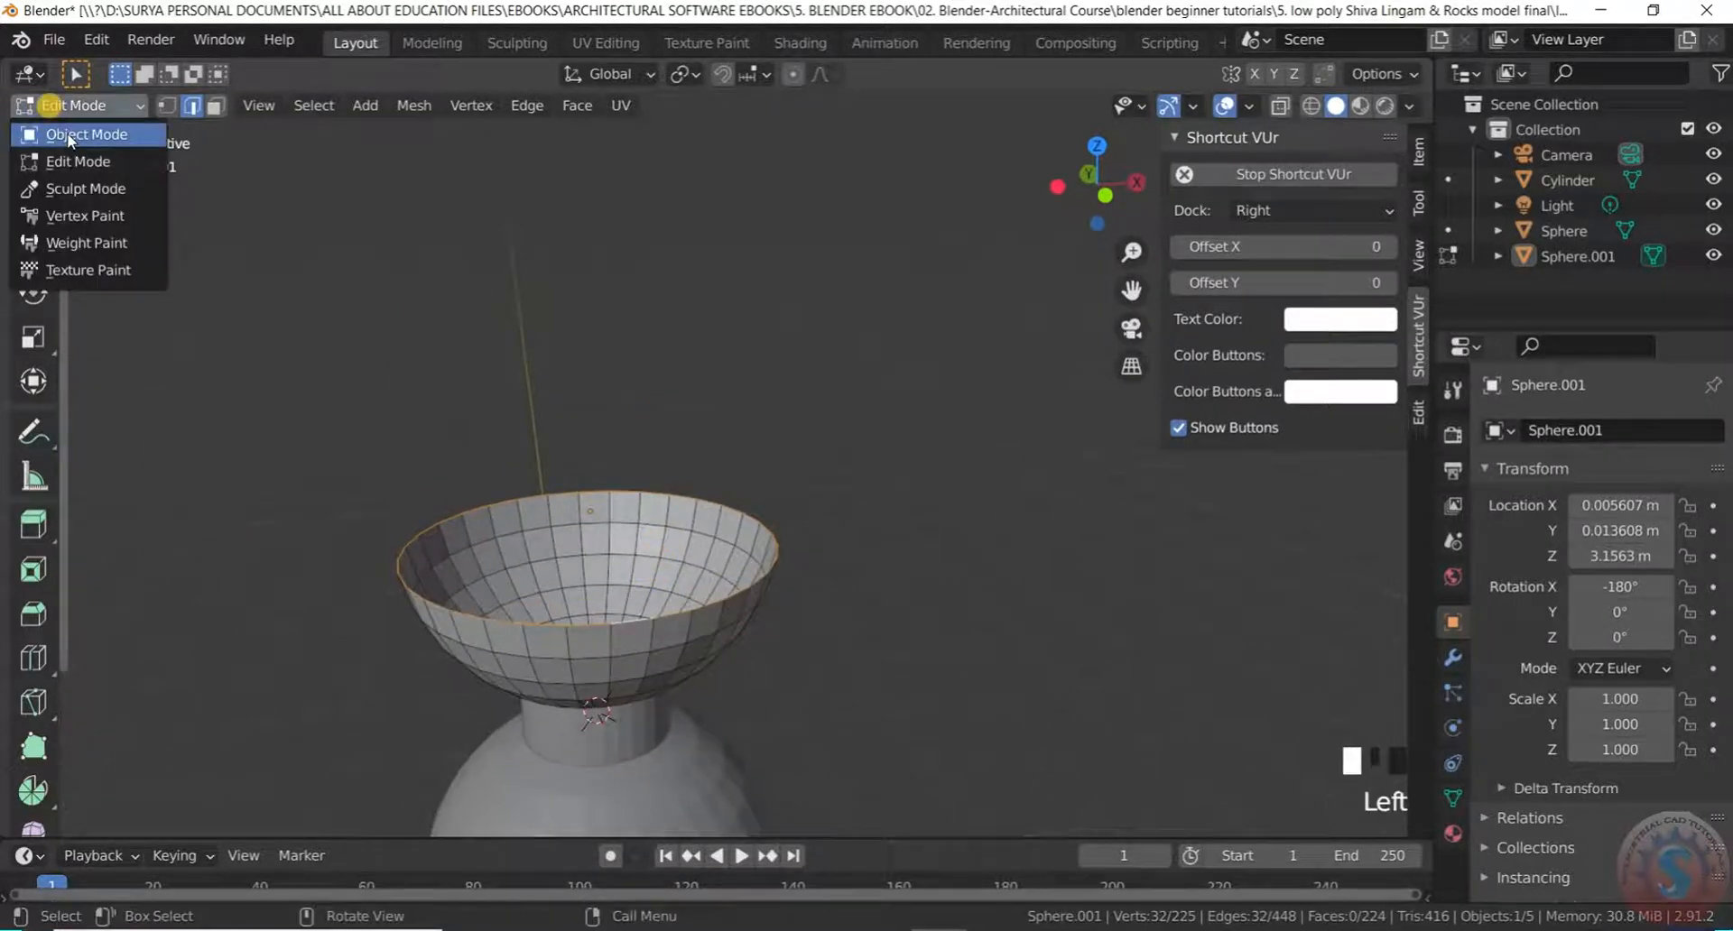
left_click(76, 74)
scroll(635, 628, "up", 3)
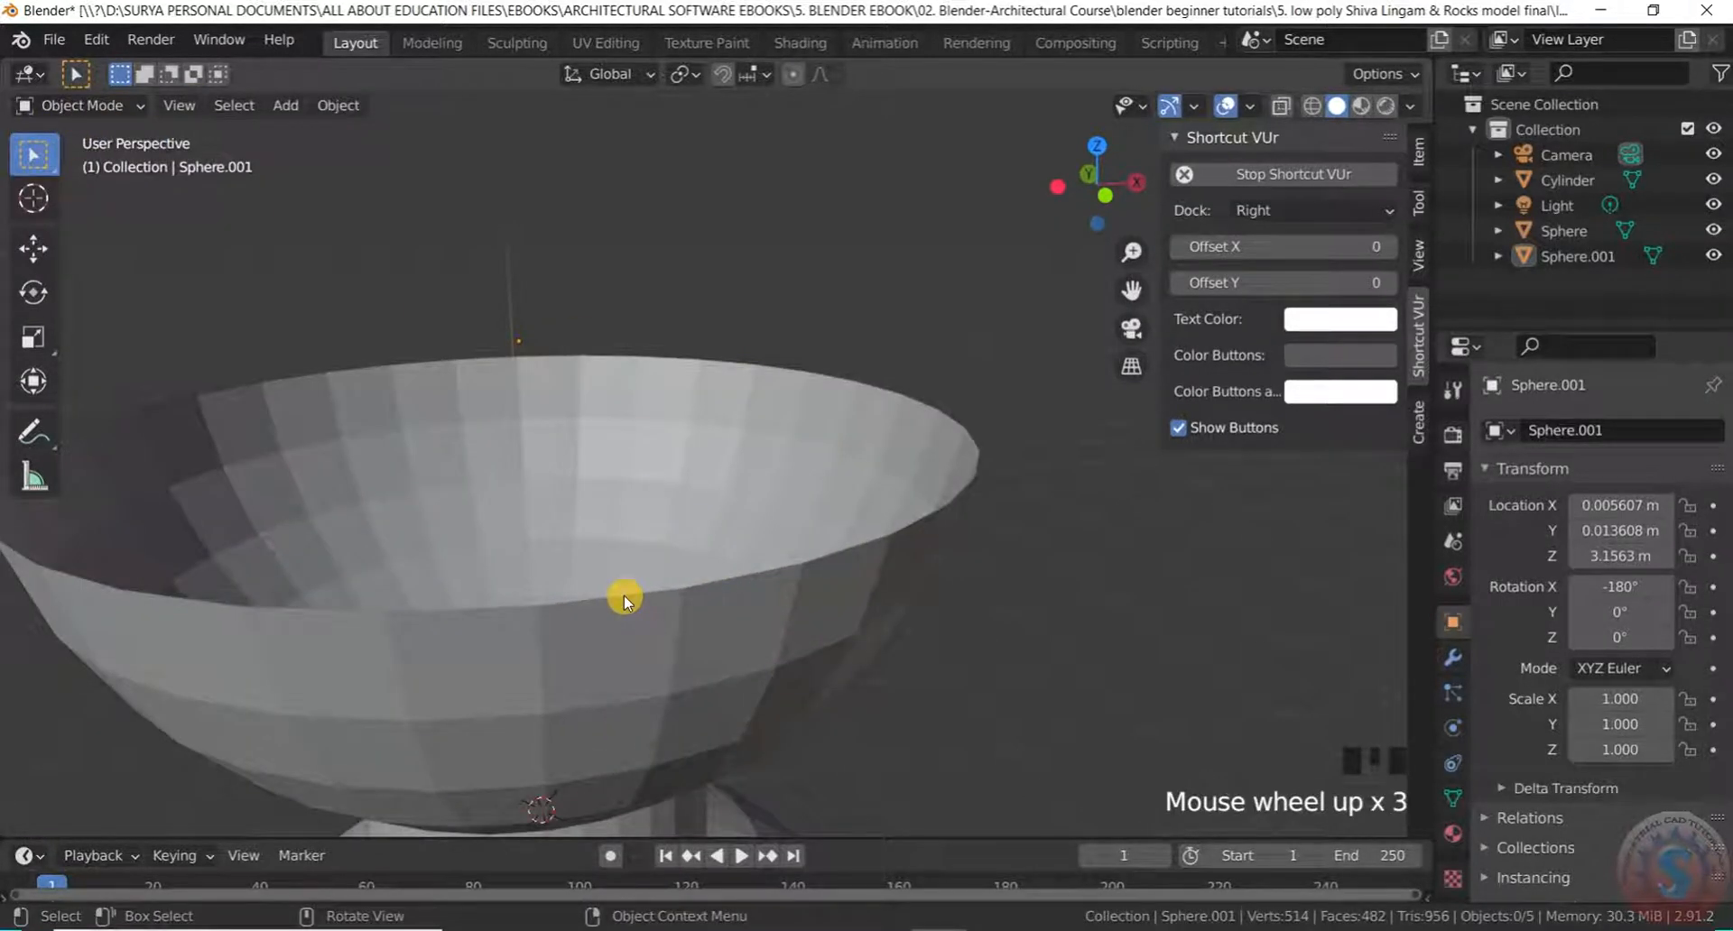
left_click(118, 107)
left_click(99, 166)
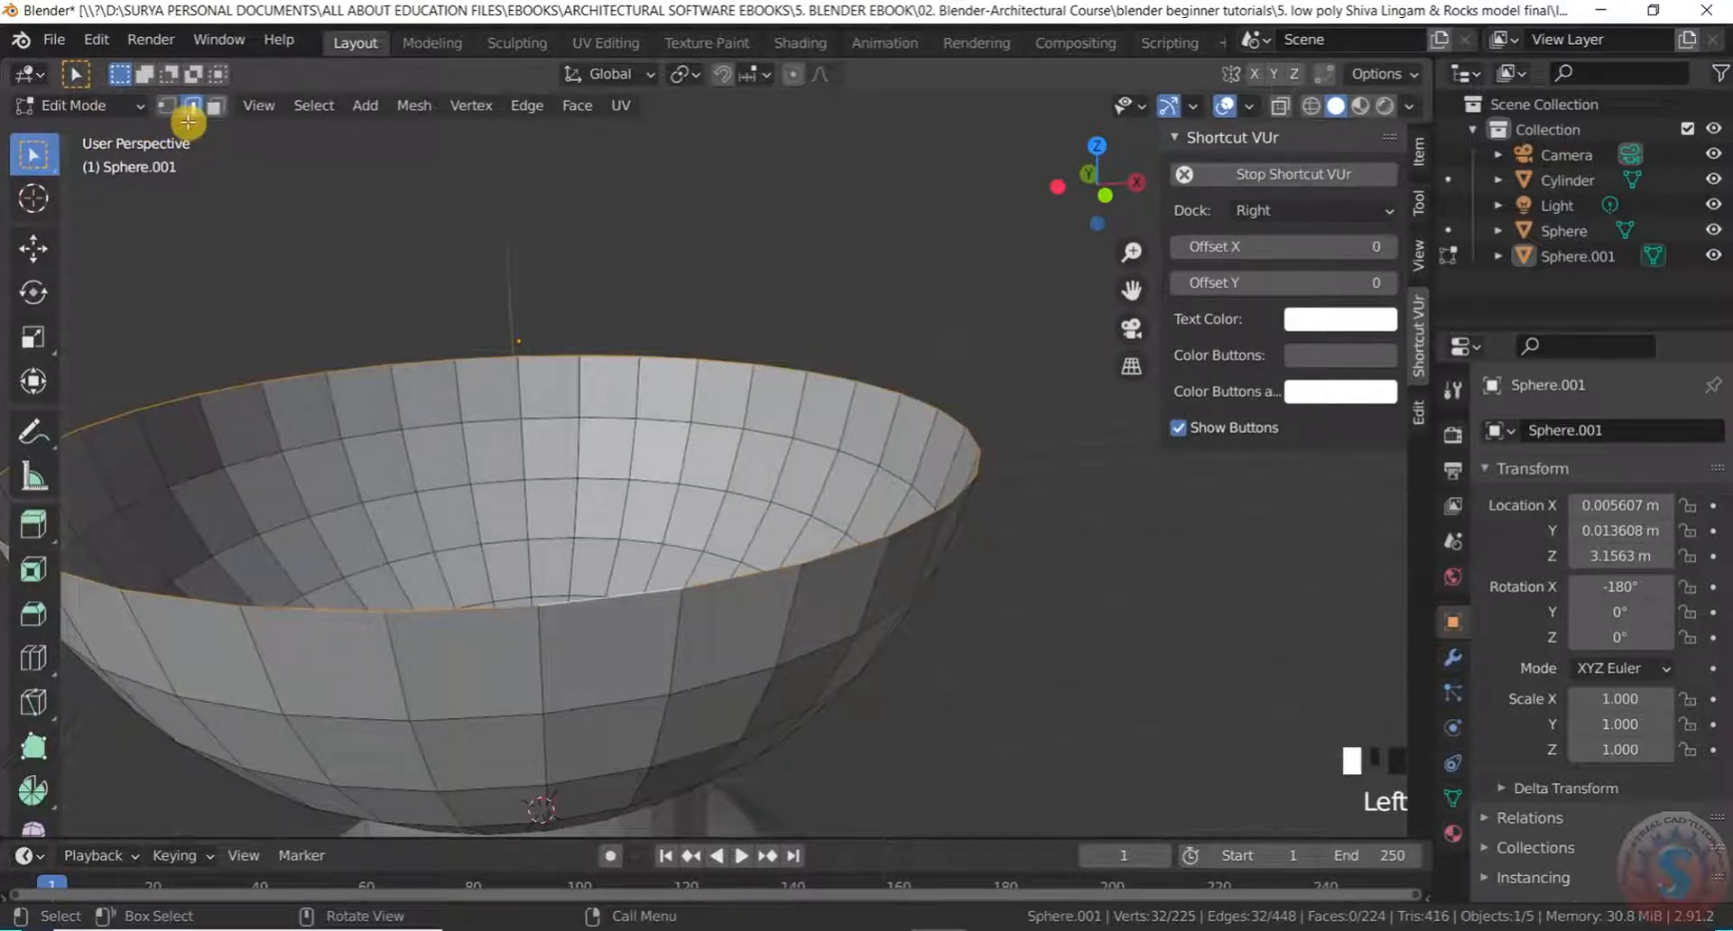
Select the bowl's entire top rim edge loop
left_click(583, 600)
middle_click_drag(581, 599, 624, 560)
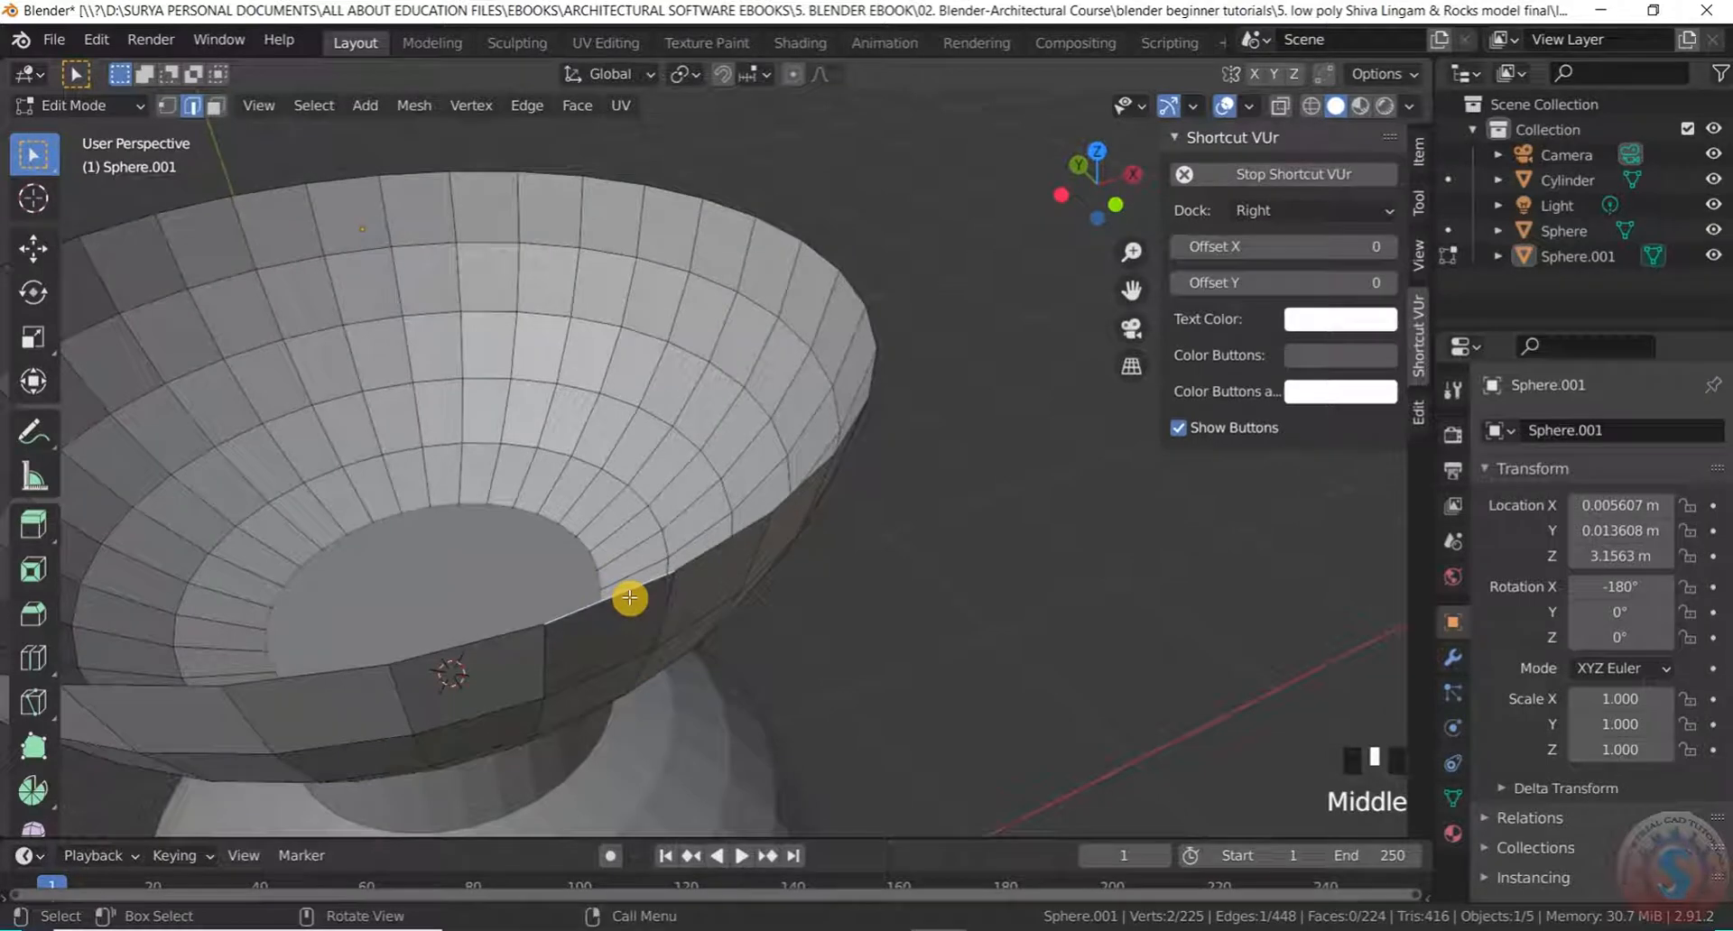
scroll(629, 597, "down", 2)
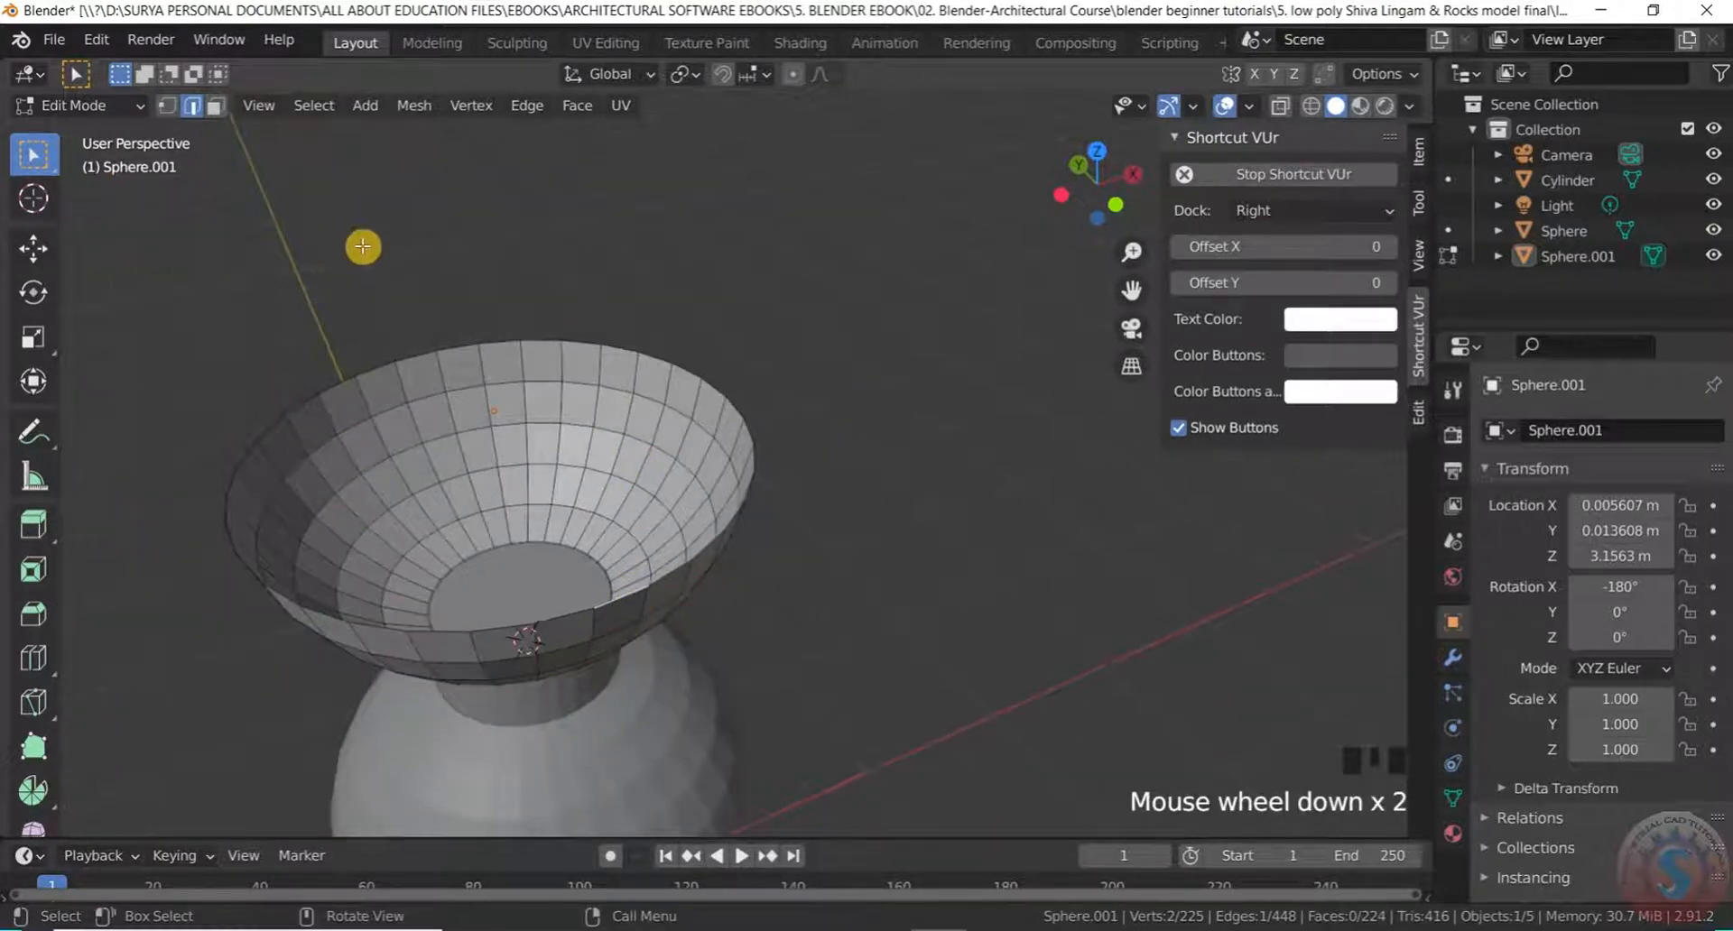
left_click(565, 617, "alt")
middle_click_drag(565, 617, 487, 548)
scroll(487, 549, "up", 1)
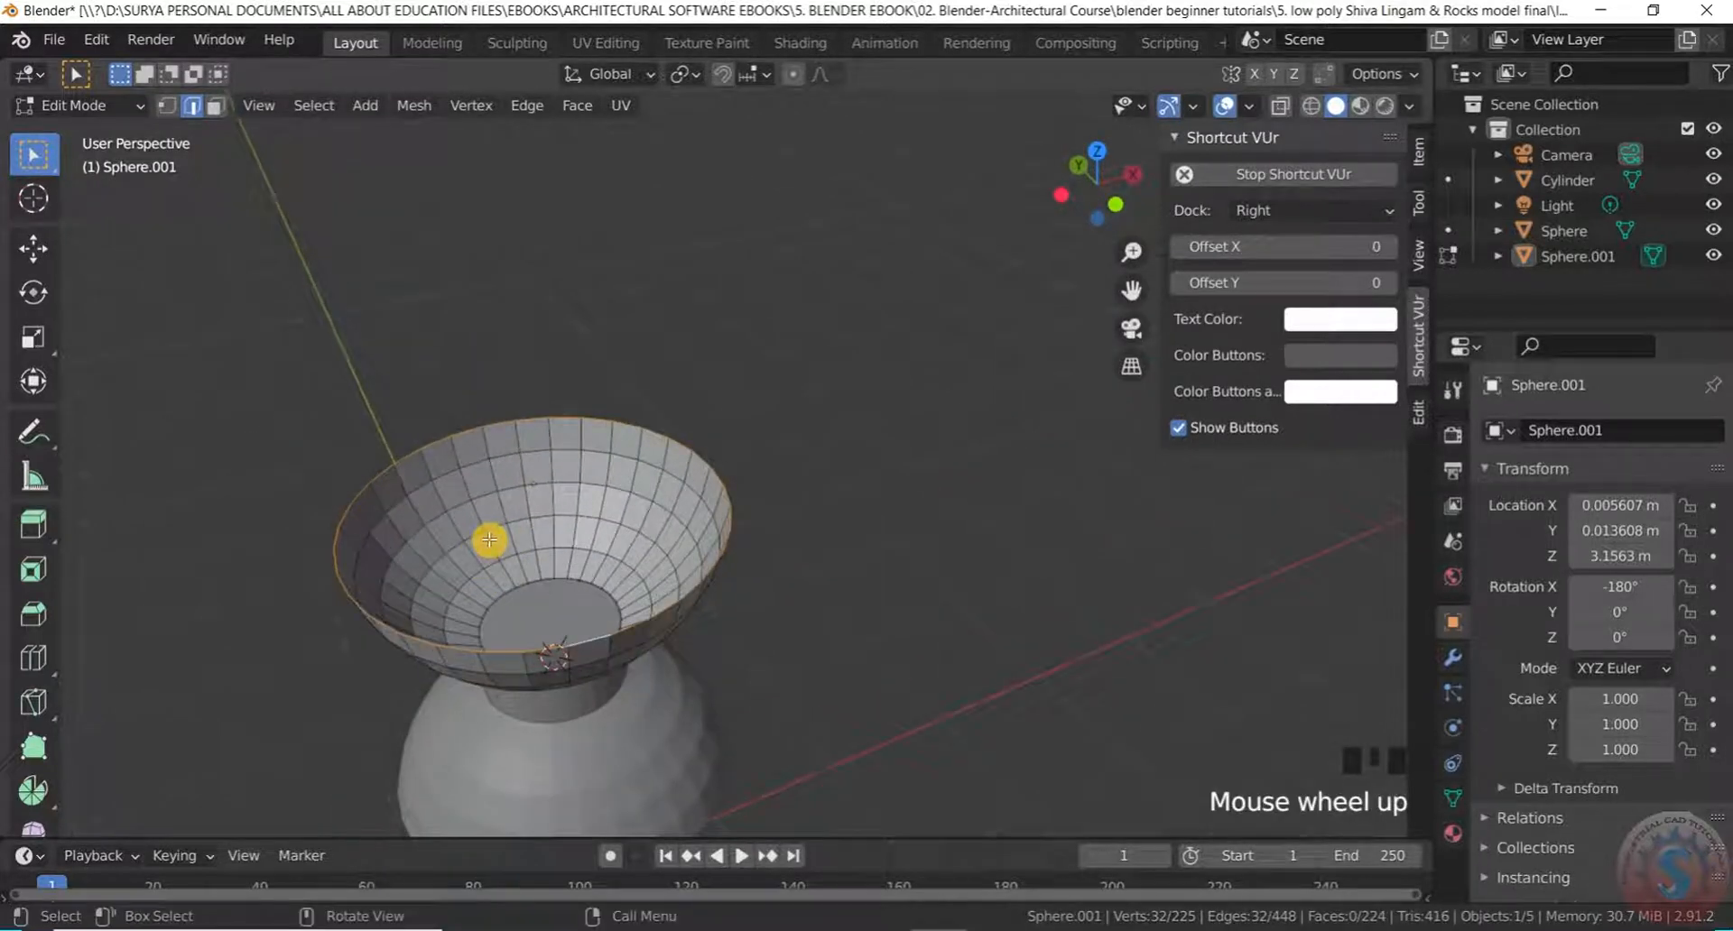
scroll(488, 538, "down", 2)
scroll(487, 534, "up", 1)
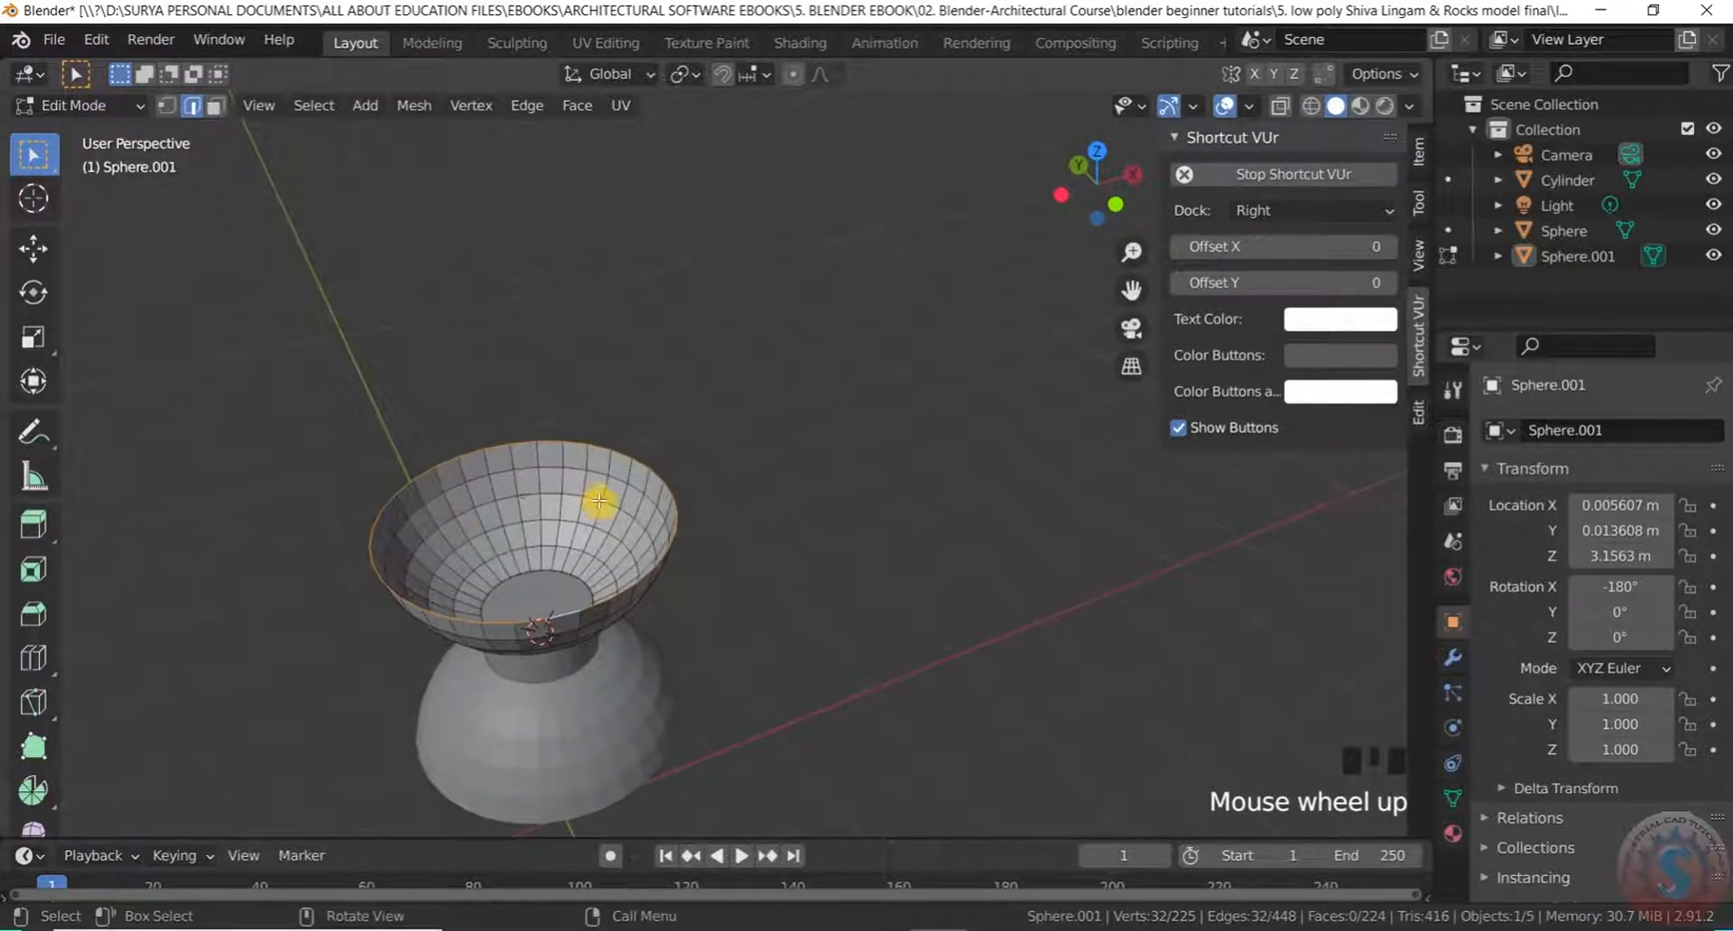
Fill the selected rim loop with a single face using F
key("f")
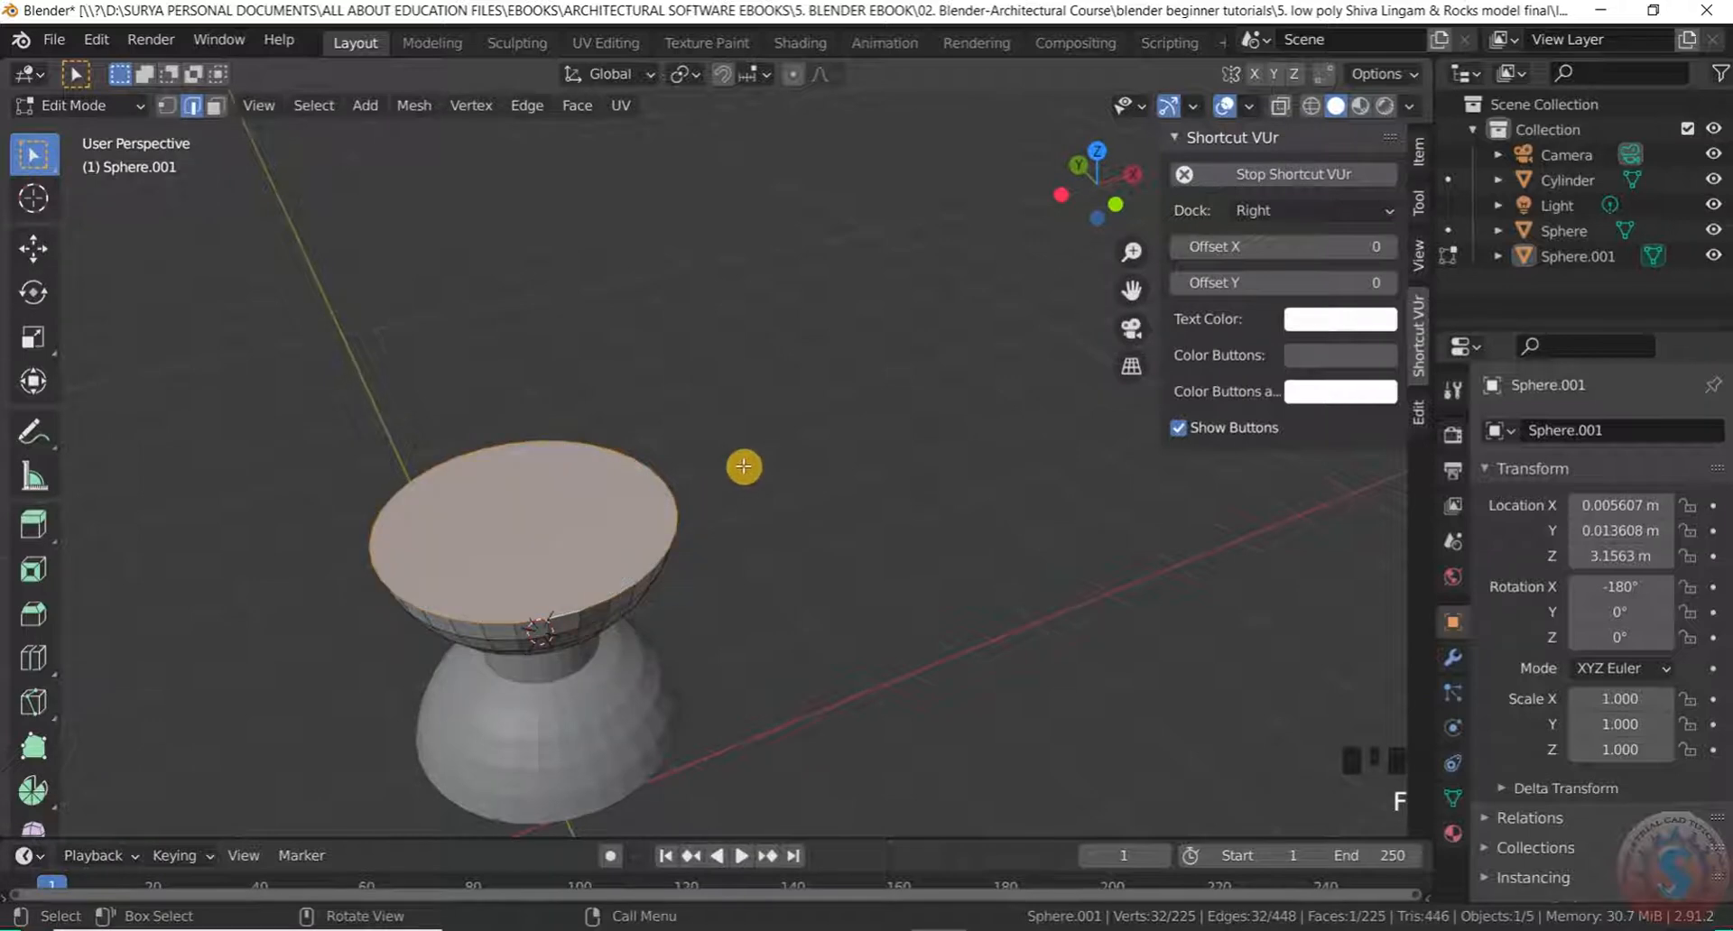
middle_click_drag(743, 467, 623, 449)
scroll(718, 567, "up", 3)
middle_click_drag(717, 567, 752, 461)
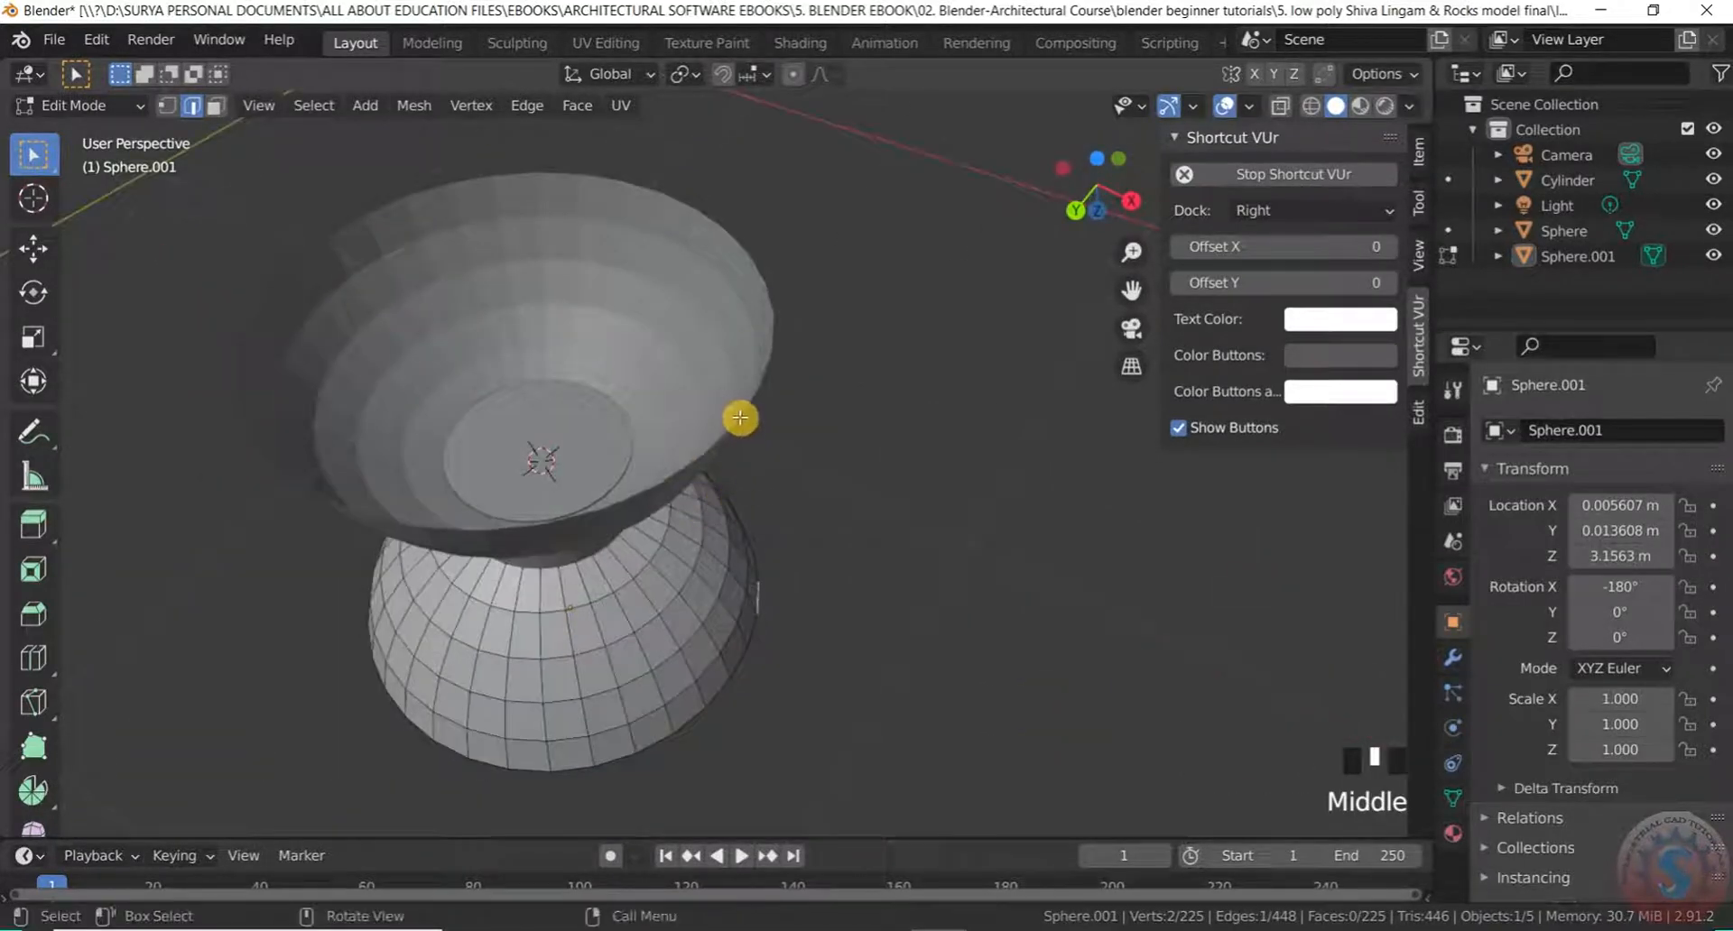
scroll(327, 202, "up", 1)
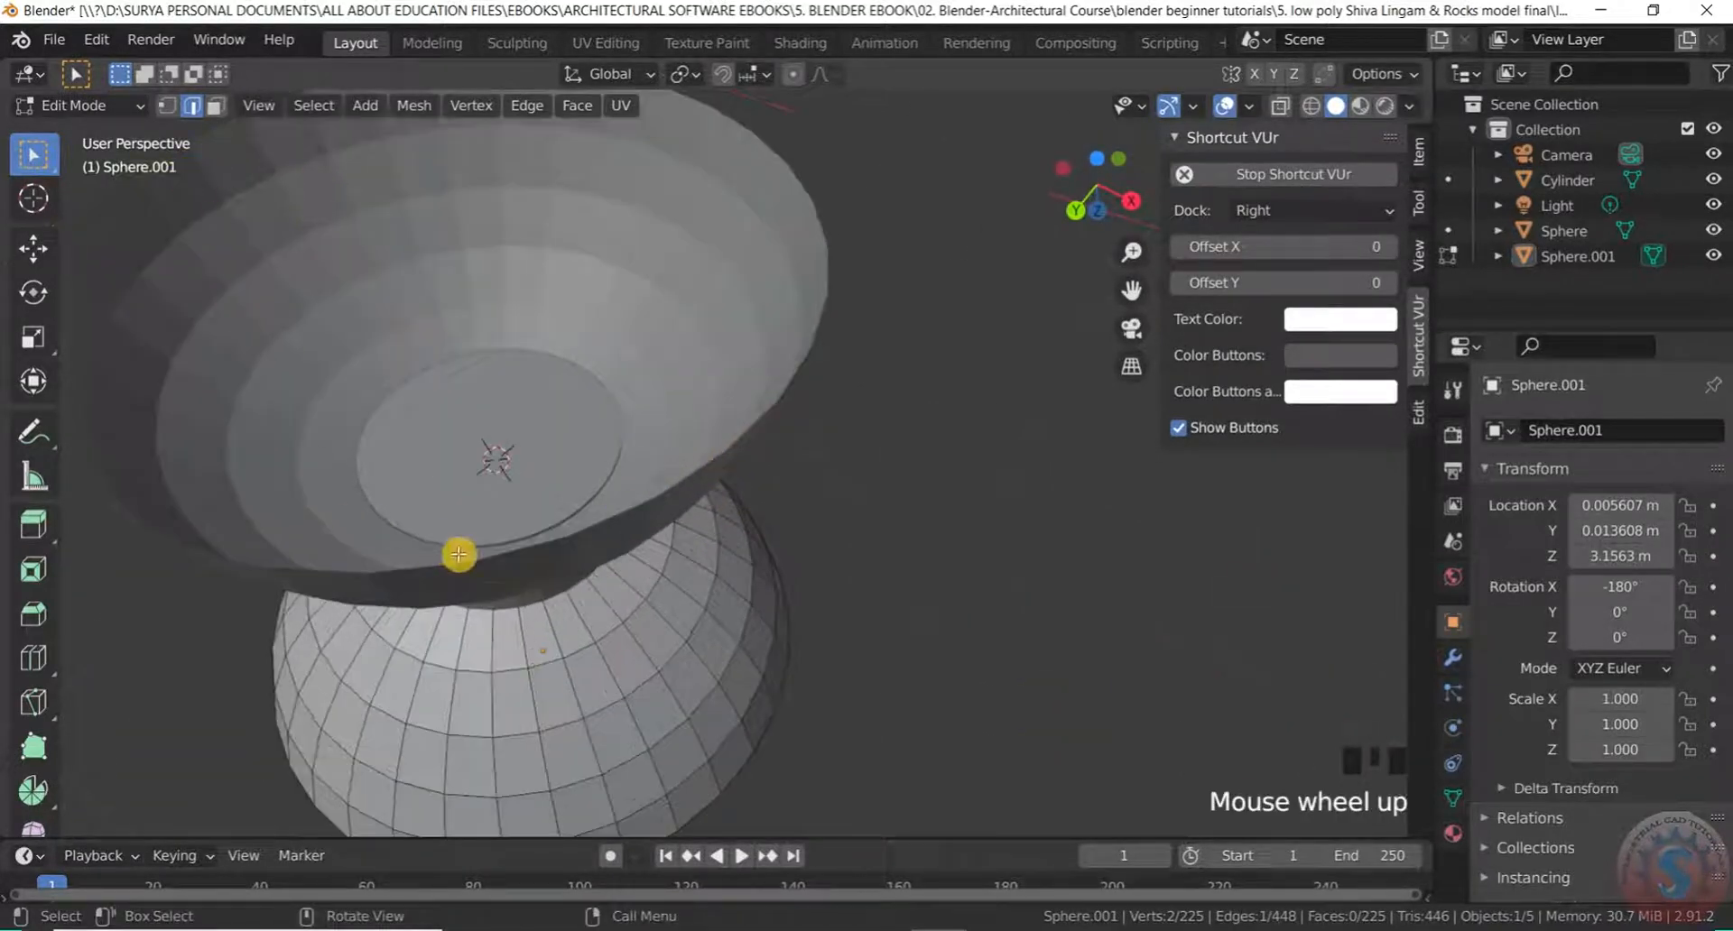
left_click(94, 114)
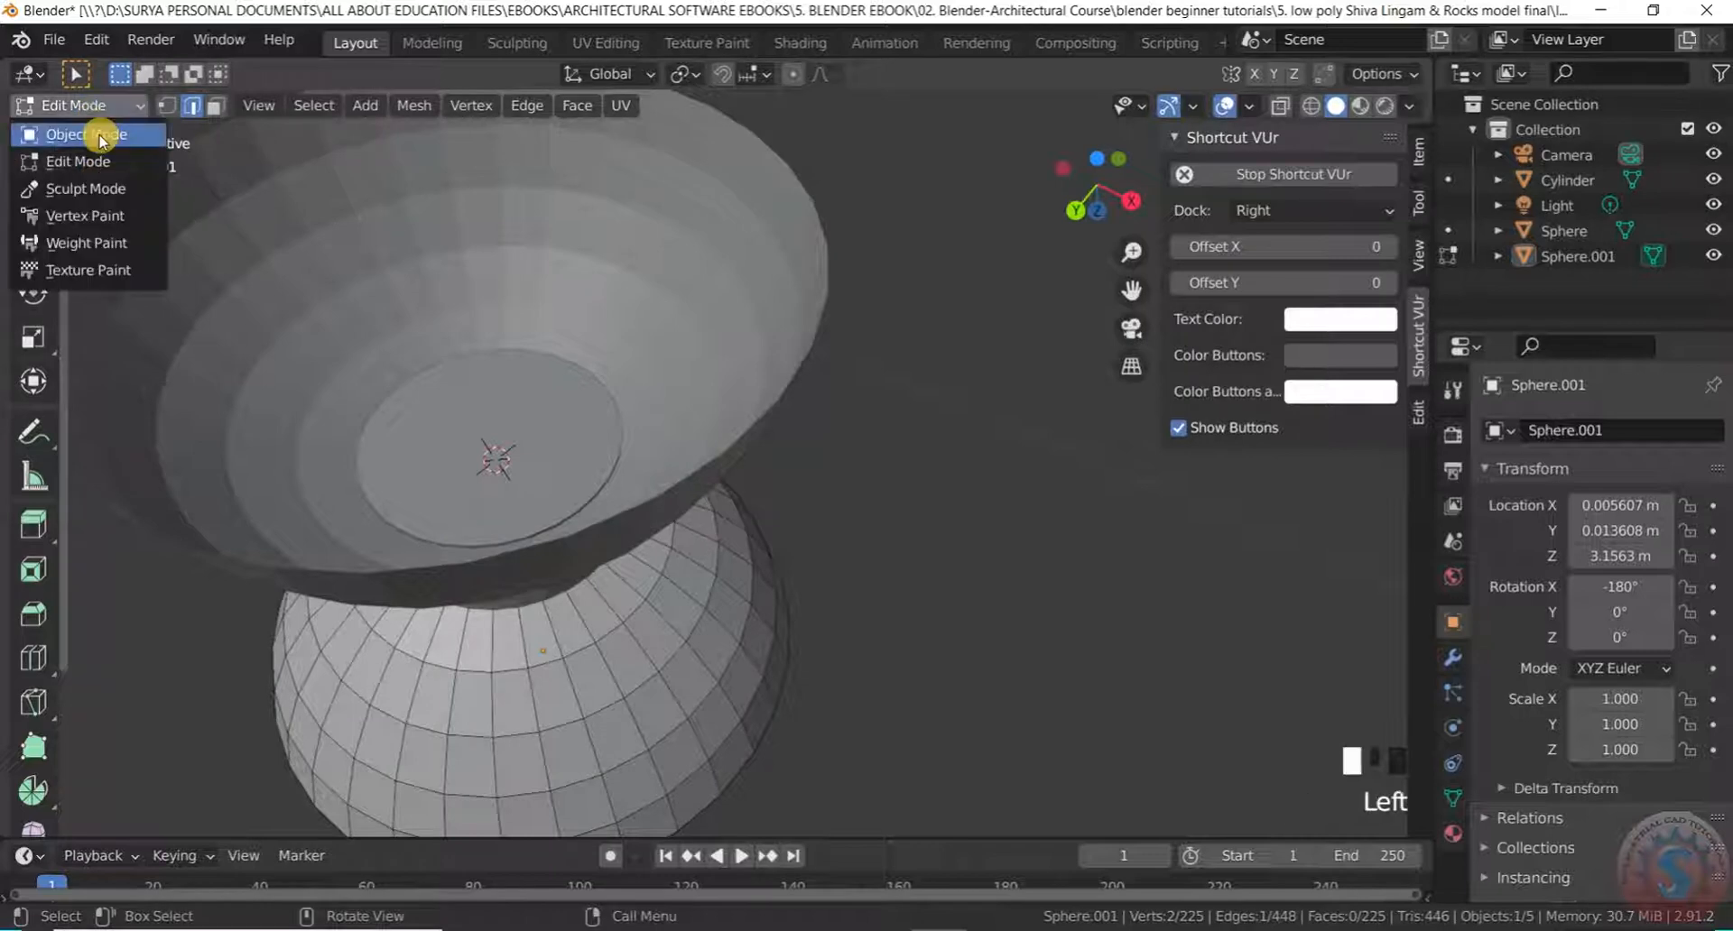
Put the dome base Sphere into Edit Mode and select its open rim loop
left_click(81, 126)
left_click(740, 381)
left_click(81, 113)
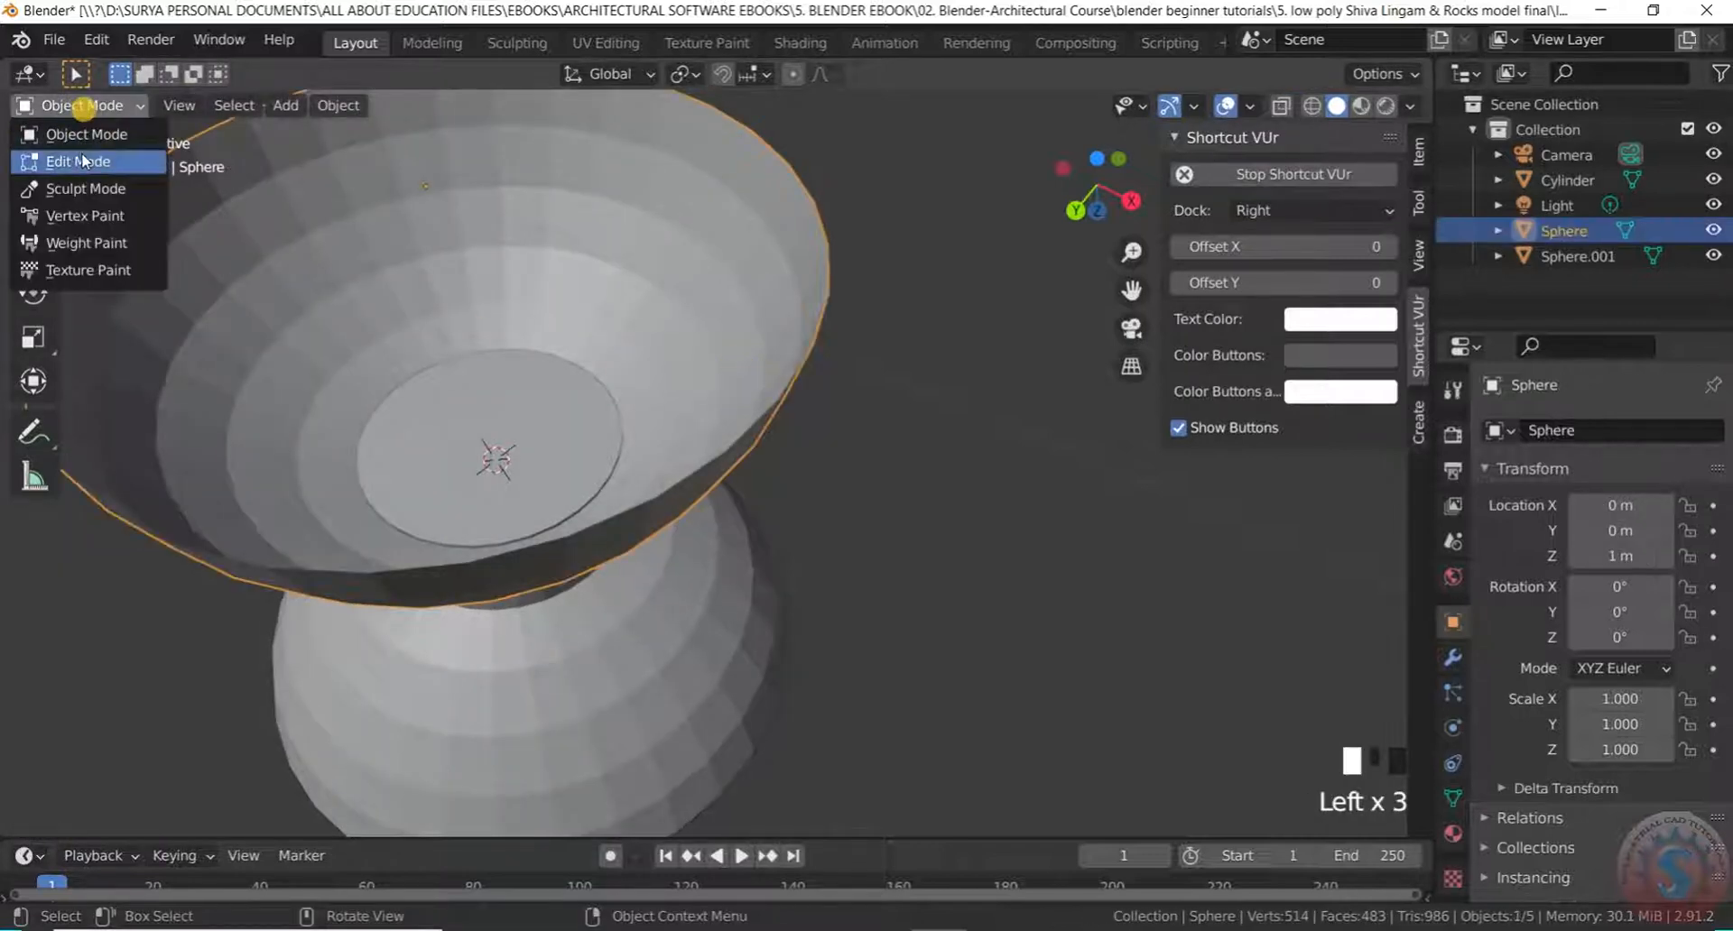
left_click(82, 155)
scroll(686, 469, "up", 2)
scroll(713, 551, "down", 1)
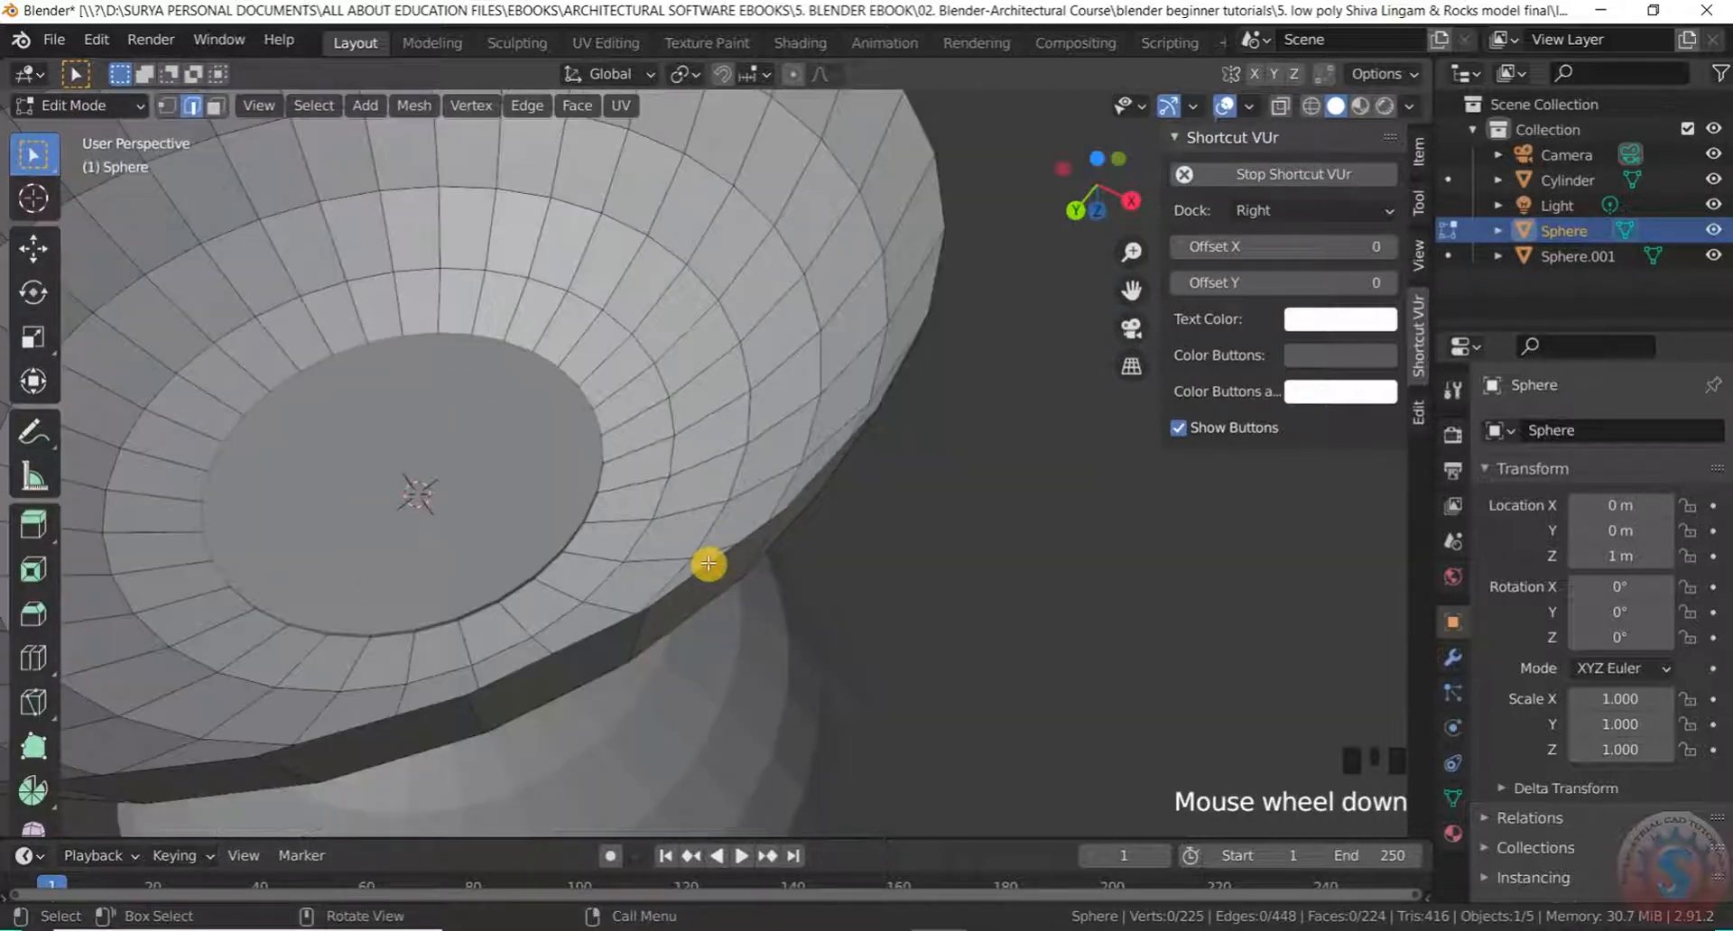
left_click(713, 559, "alt")
scroll(716, 562, "down", 3)
Cap the dome base's rim with a face and return to Object Mode
key("f")
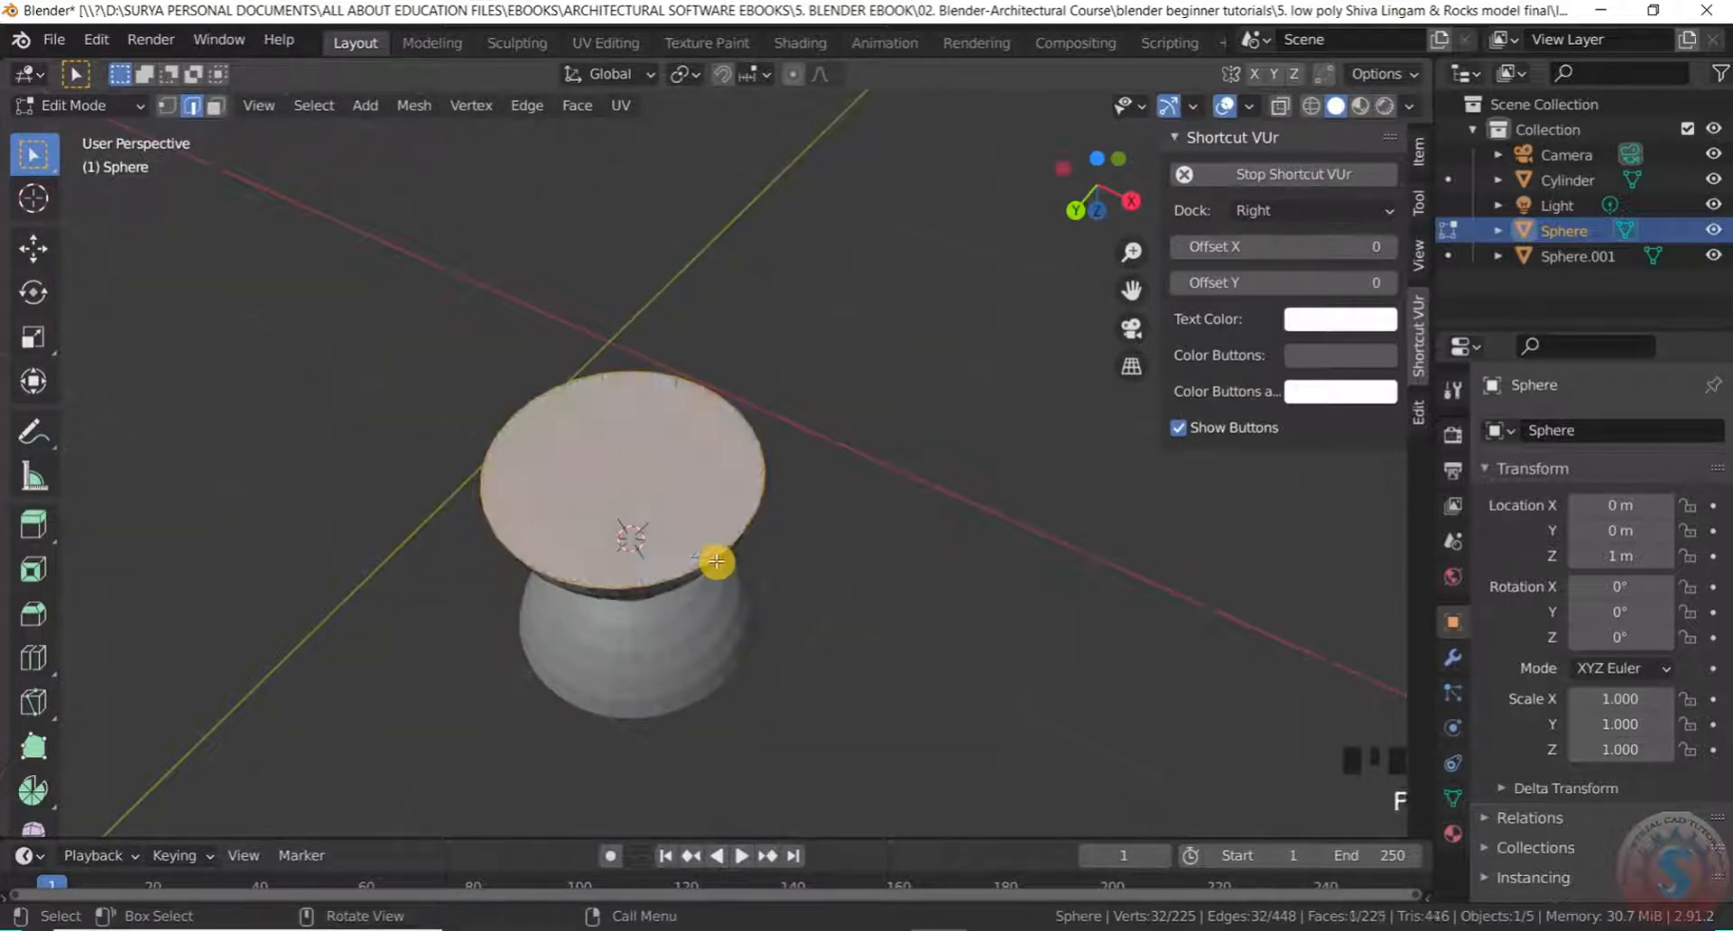
left_click(30, 110)
left_click(41, 128)
left_click(824, 391)
middle_click_drag(824, 391, 728, 727)
scroll(820, 658, "up", 7)
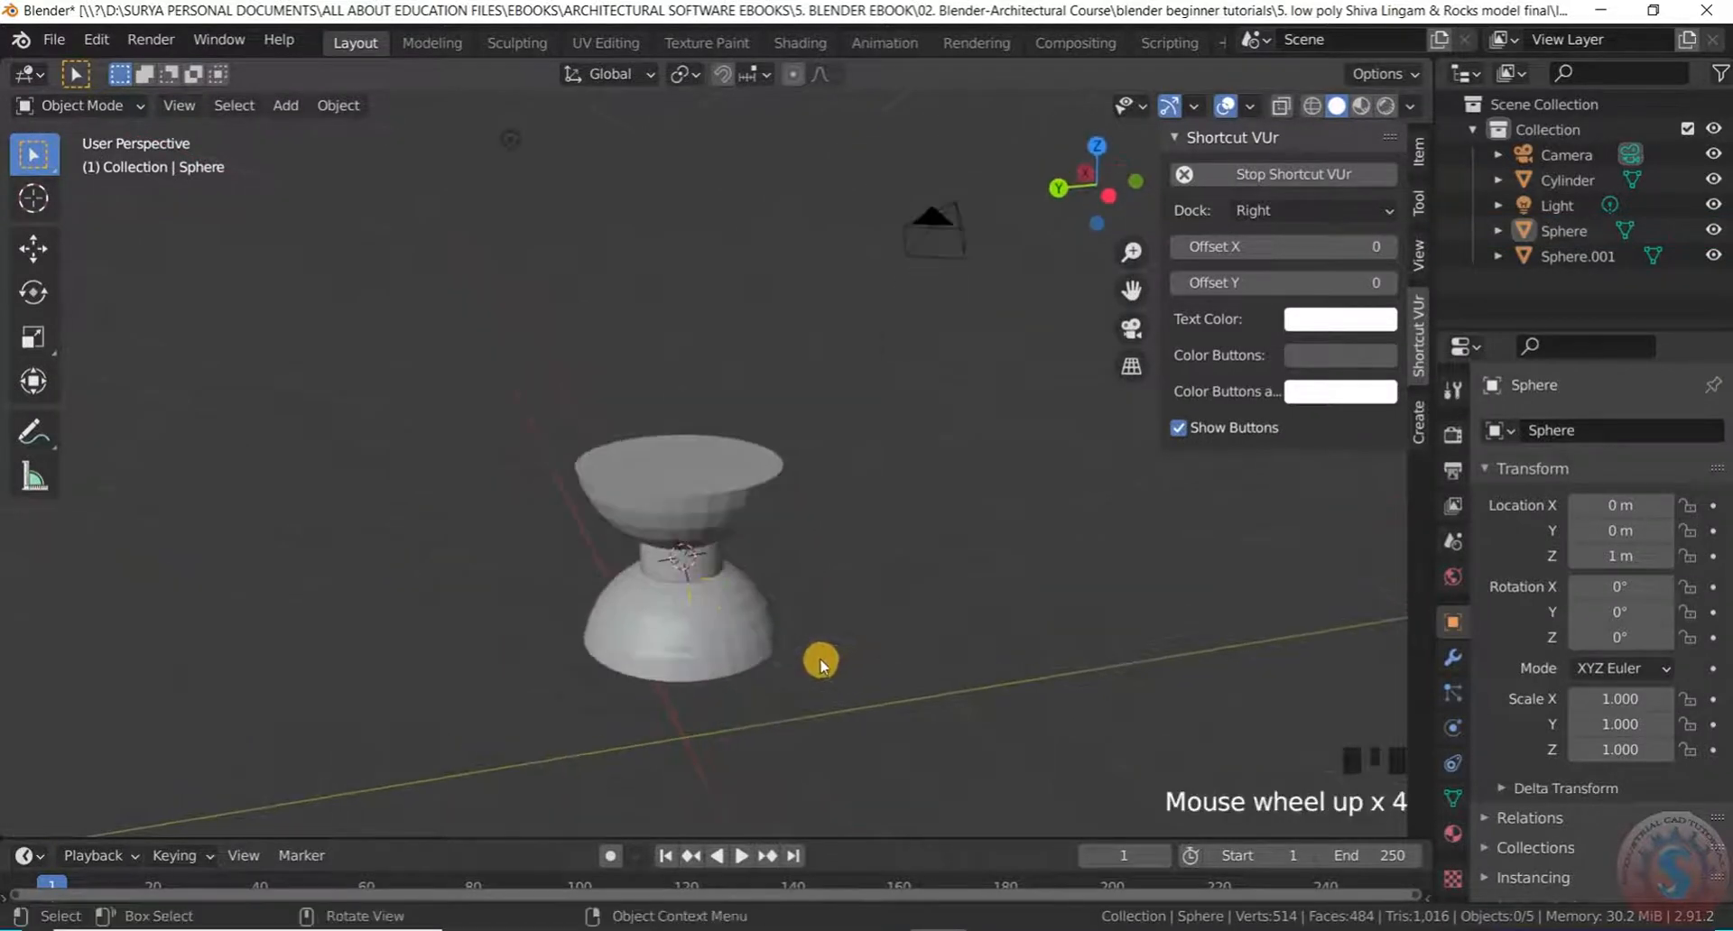
middle_click_drag(695, 530, 679, 492)
Select the bowl Sphere.001 and view it from the side above the base
left_click(718, 467)
scroll(693, 452, "up", 2)
scroll(678, 491, "up", 2)
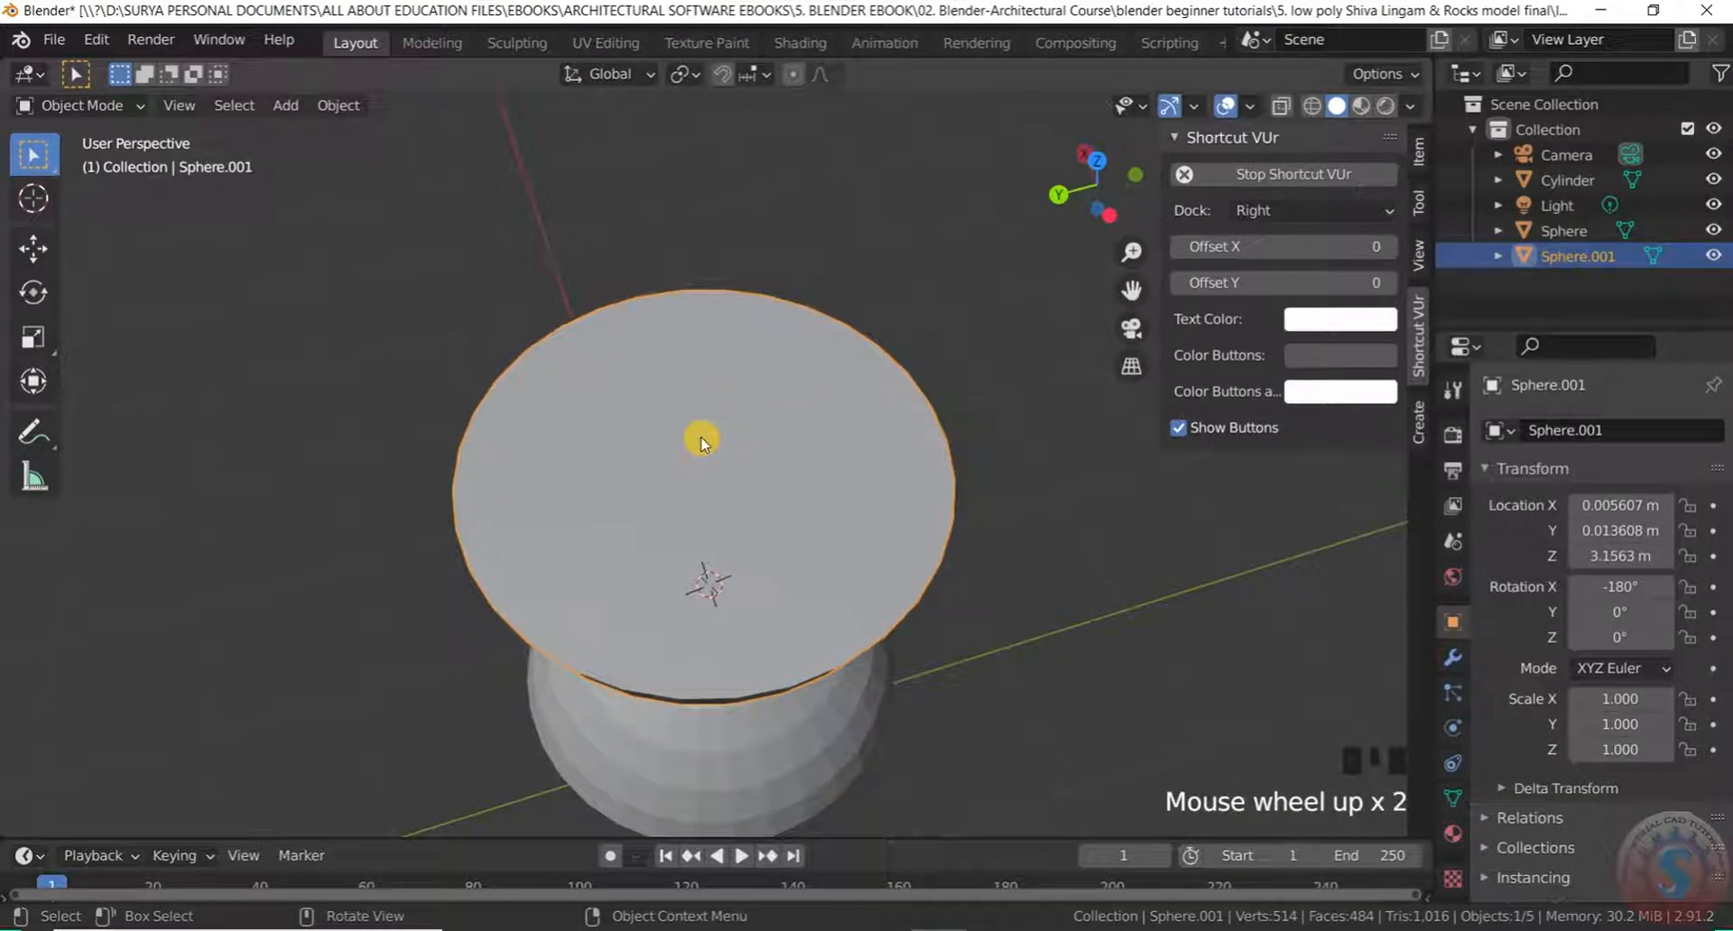
scroll(704, 438, "down", 4)
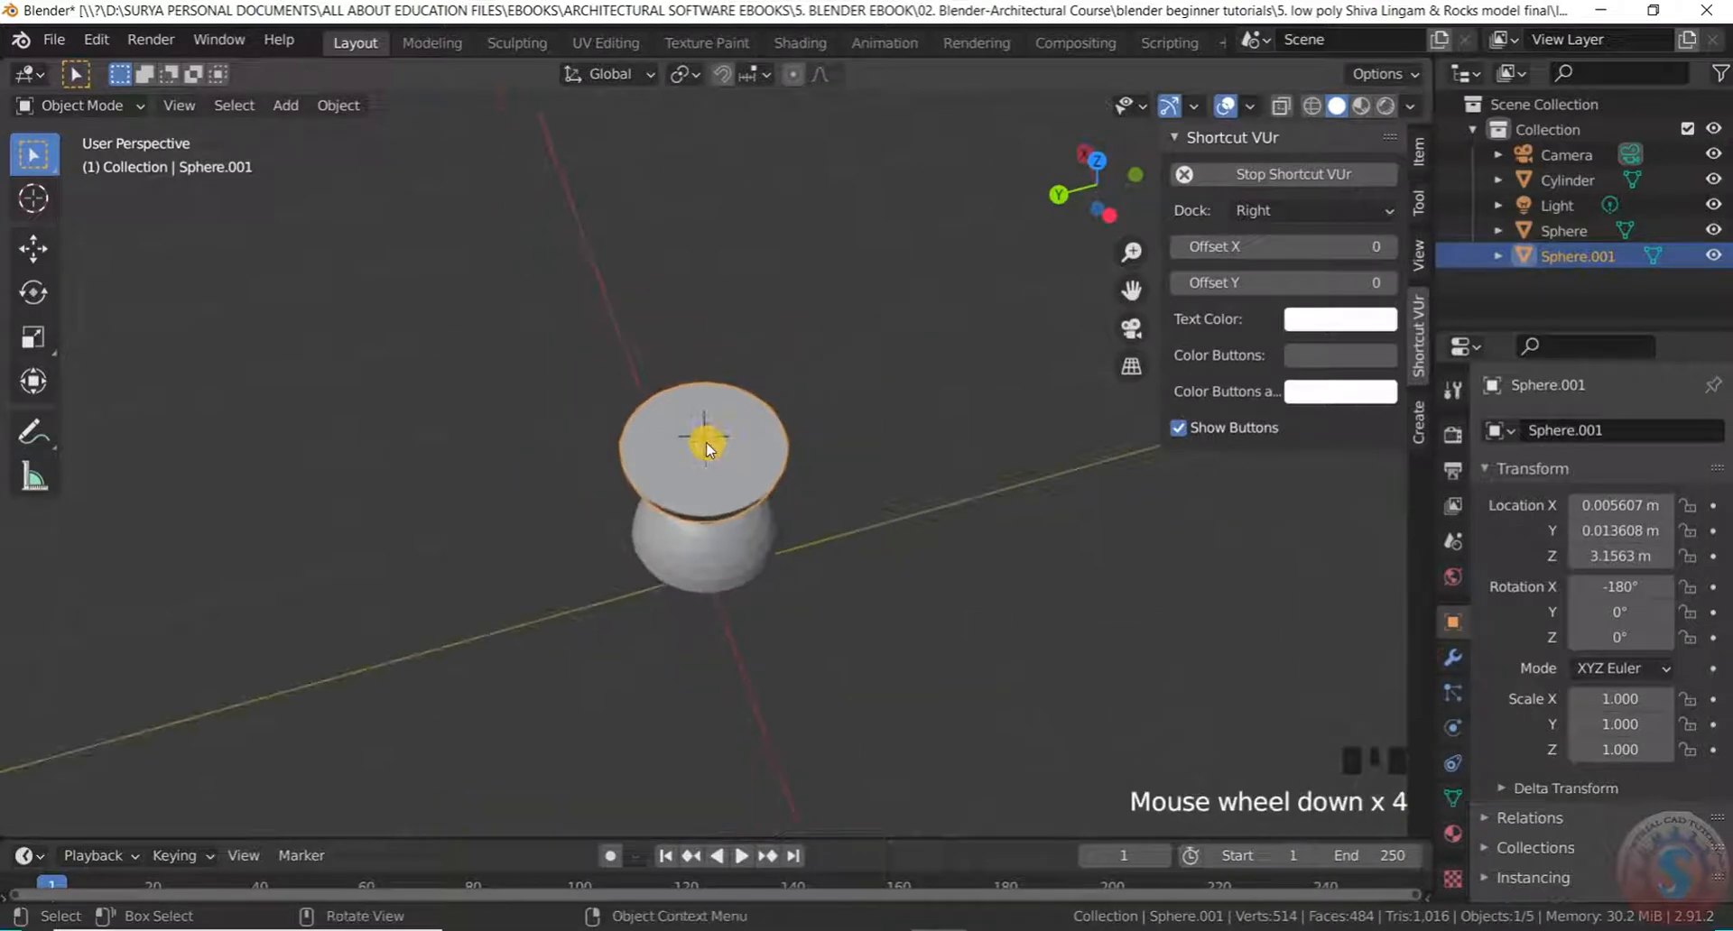
middle_click_drag(704, 438, 709, 370)
scroll(717, 455, "up", 6)
mouse_move(704, 472)
middle_mouse_down()
mouse_move(685, 512)
mouse_move(684, 451)
middle_mouse_up()
left_click(83, 105)
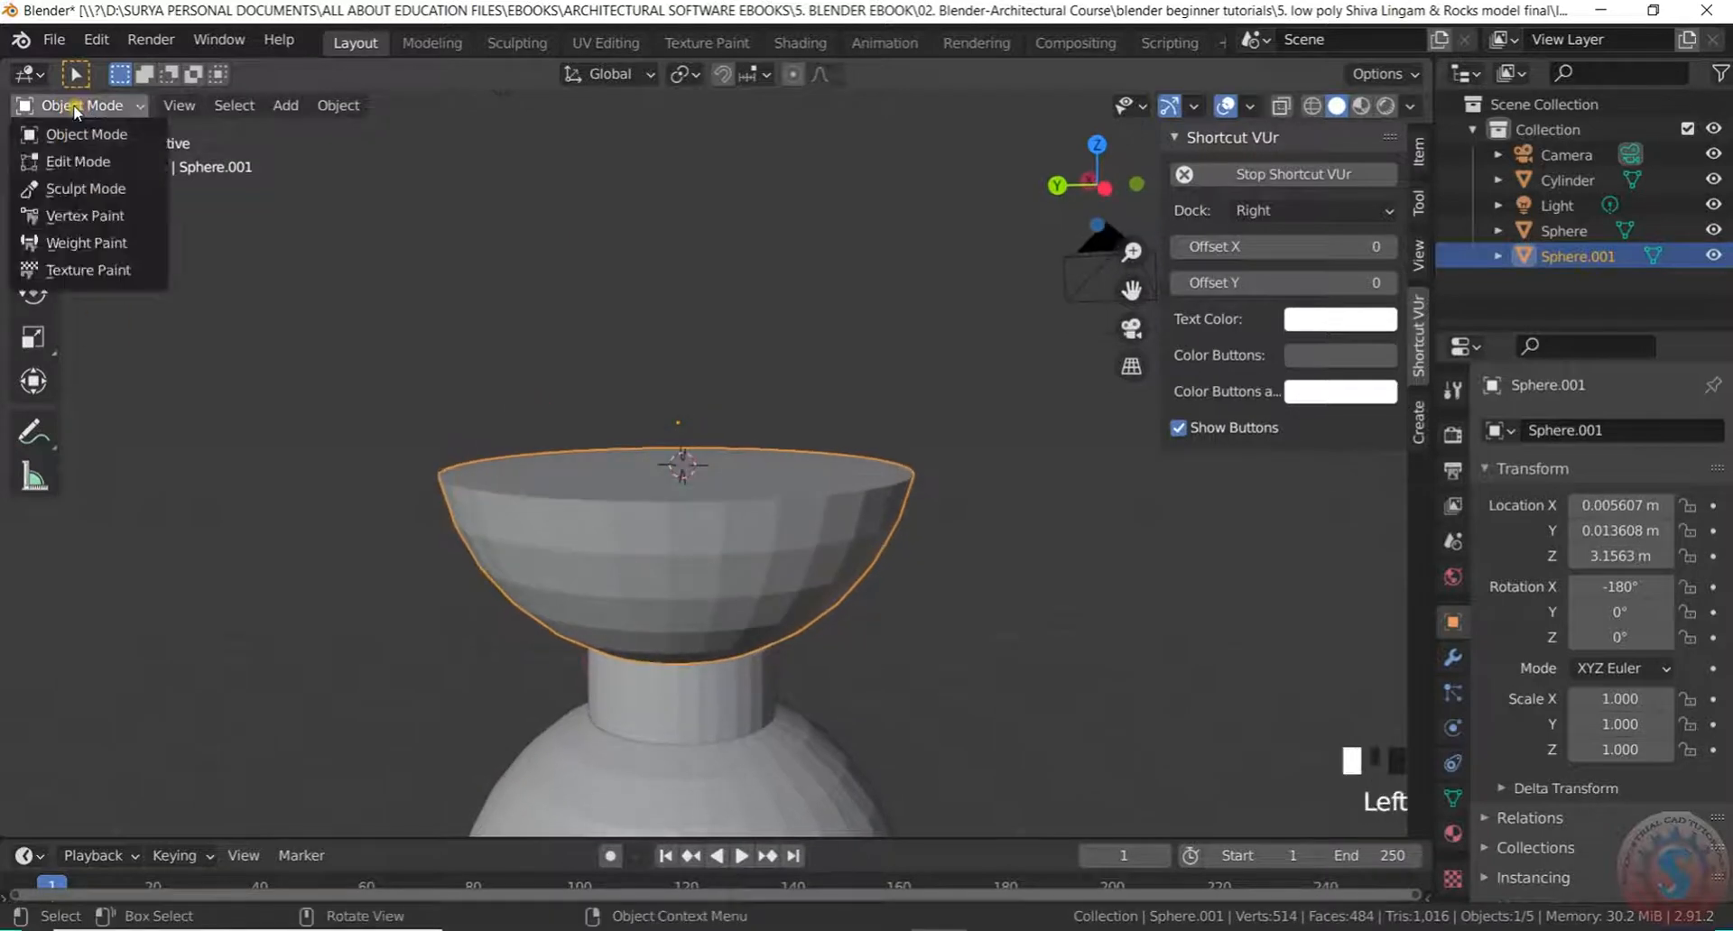
Save the untitled.blend file, repeating the save three times
left_click(52, 40)
left_click(72, 206)
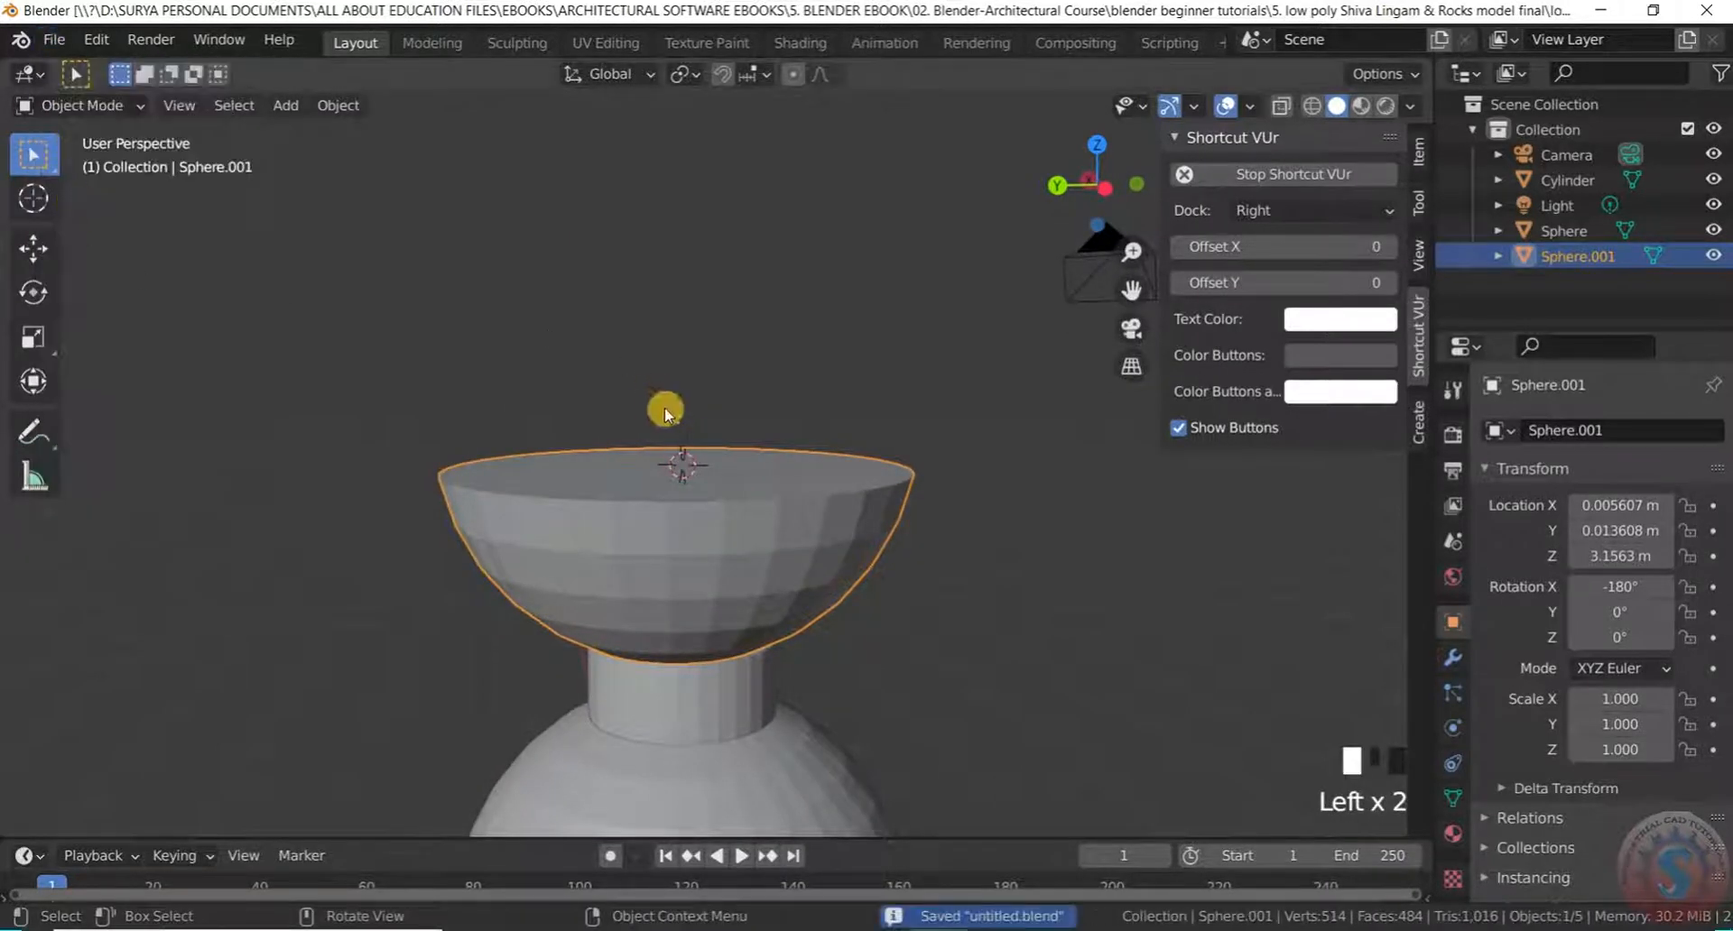
middle_click_drag(665, 406, 704, 506)
scroll(688, 445, "up", 2)
scroll(689, 437, "down", 3)
scroll(690, 437, "up", 2)
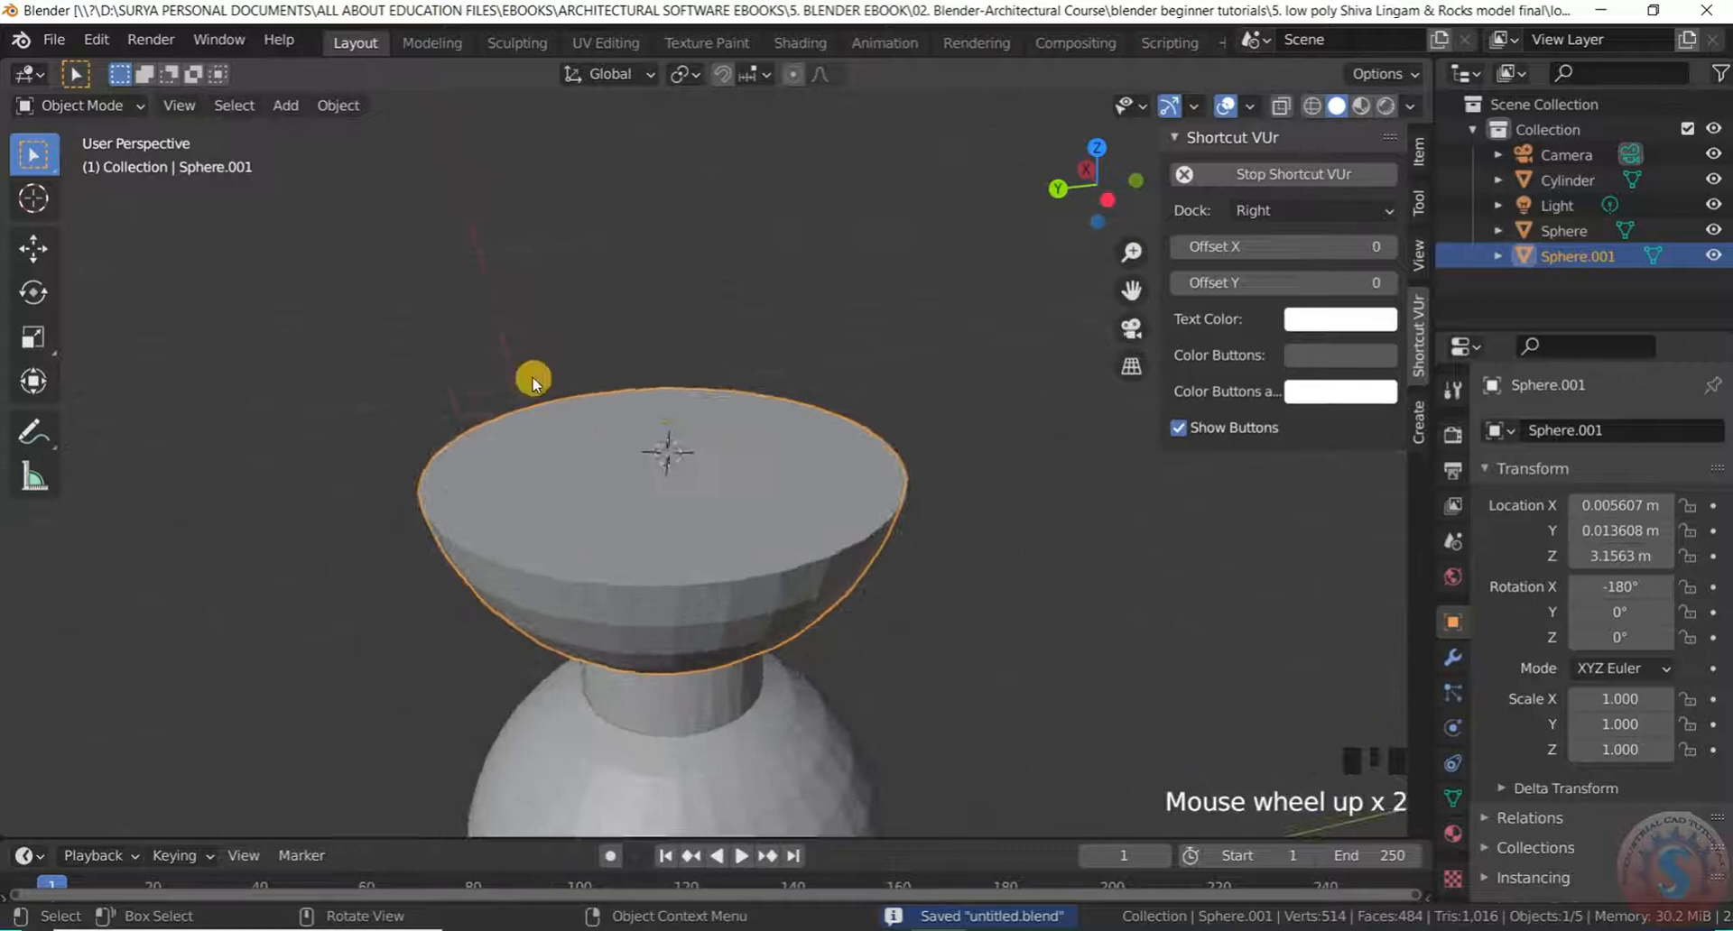
left_click(54, 41)
left_click(88, 204)
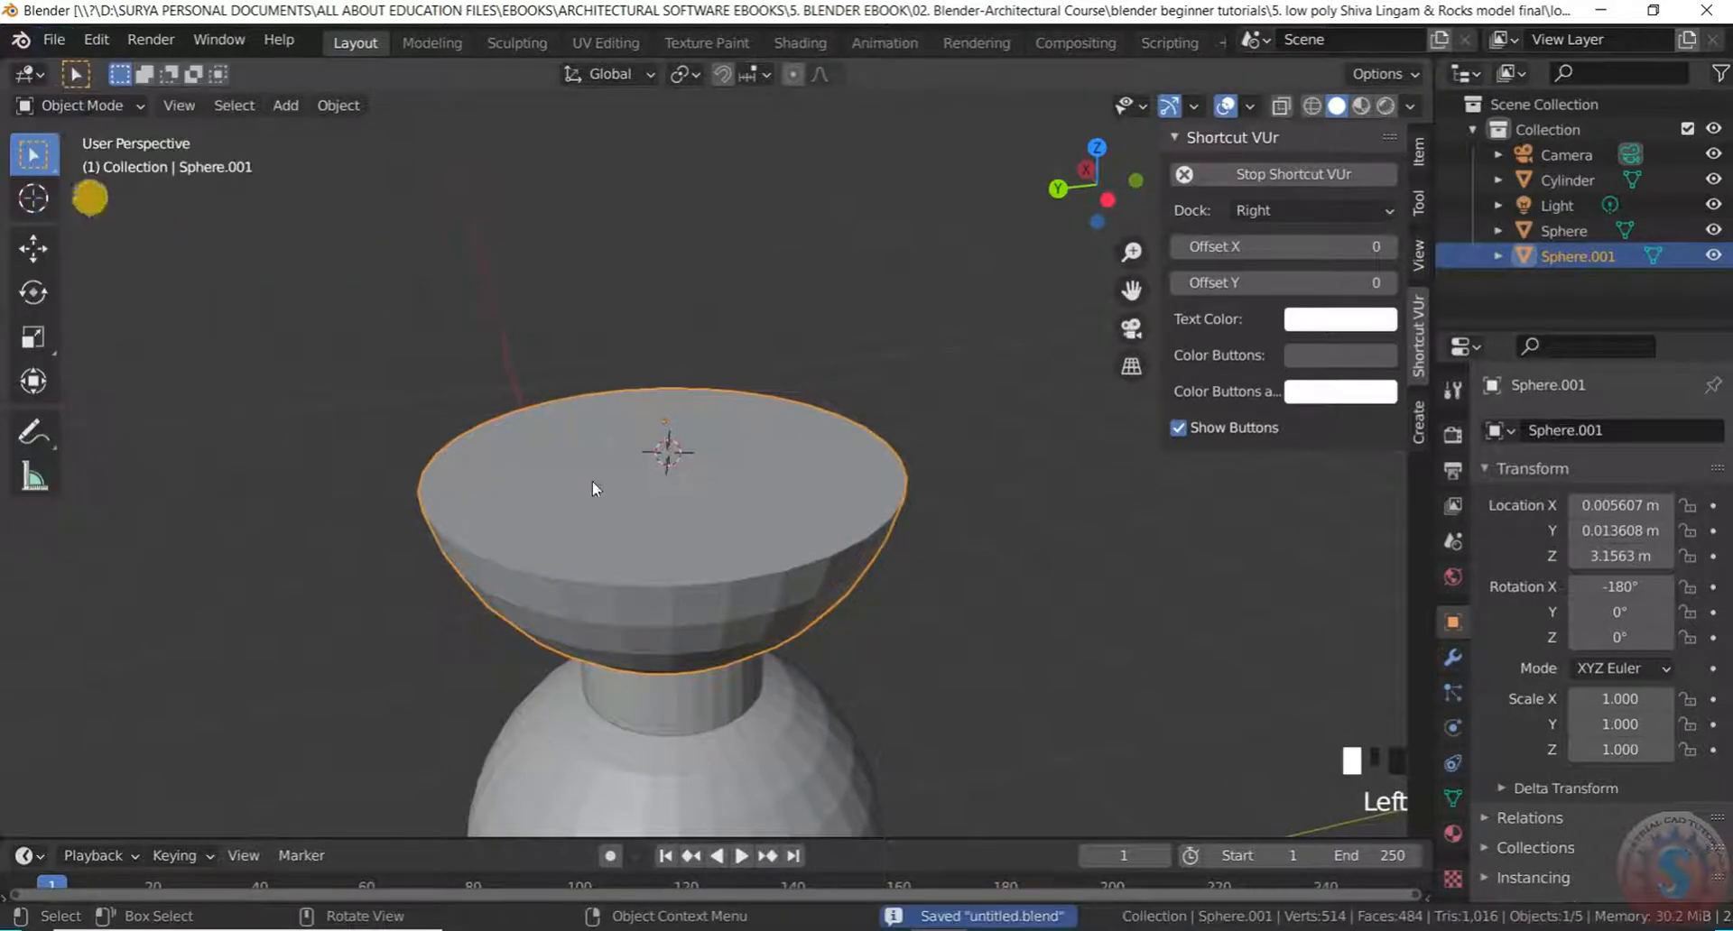
scroll(603, 432, "down", 2)
scroll(605, 435, "up", 2)
scroll(605, 435, "down", 1)
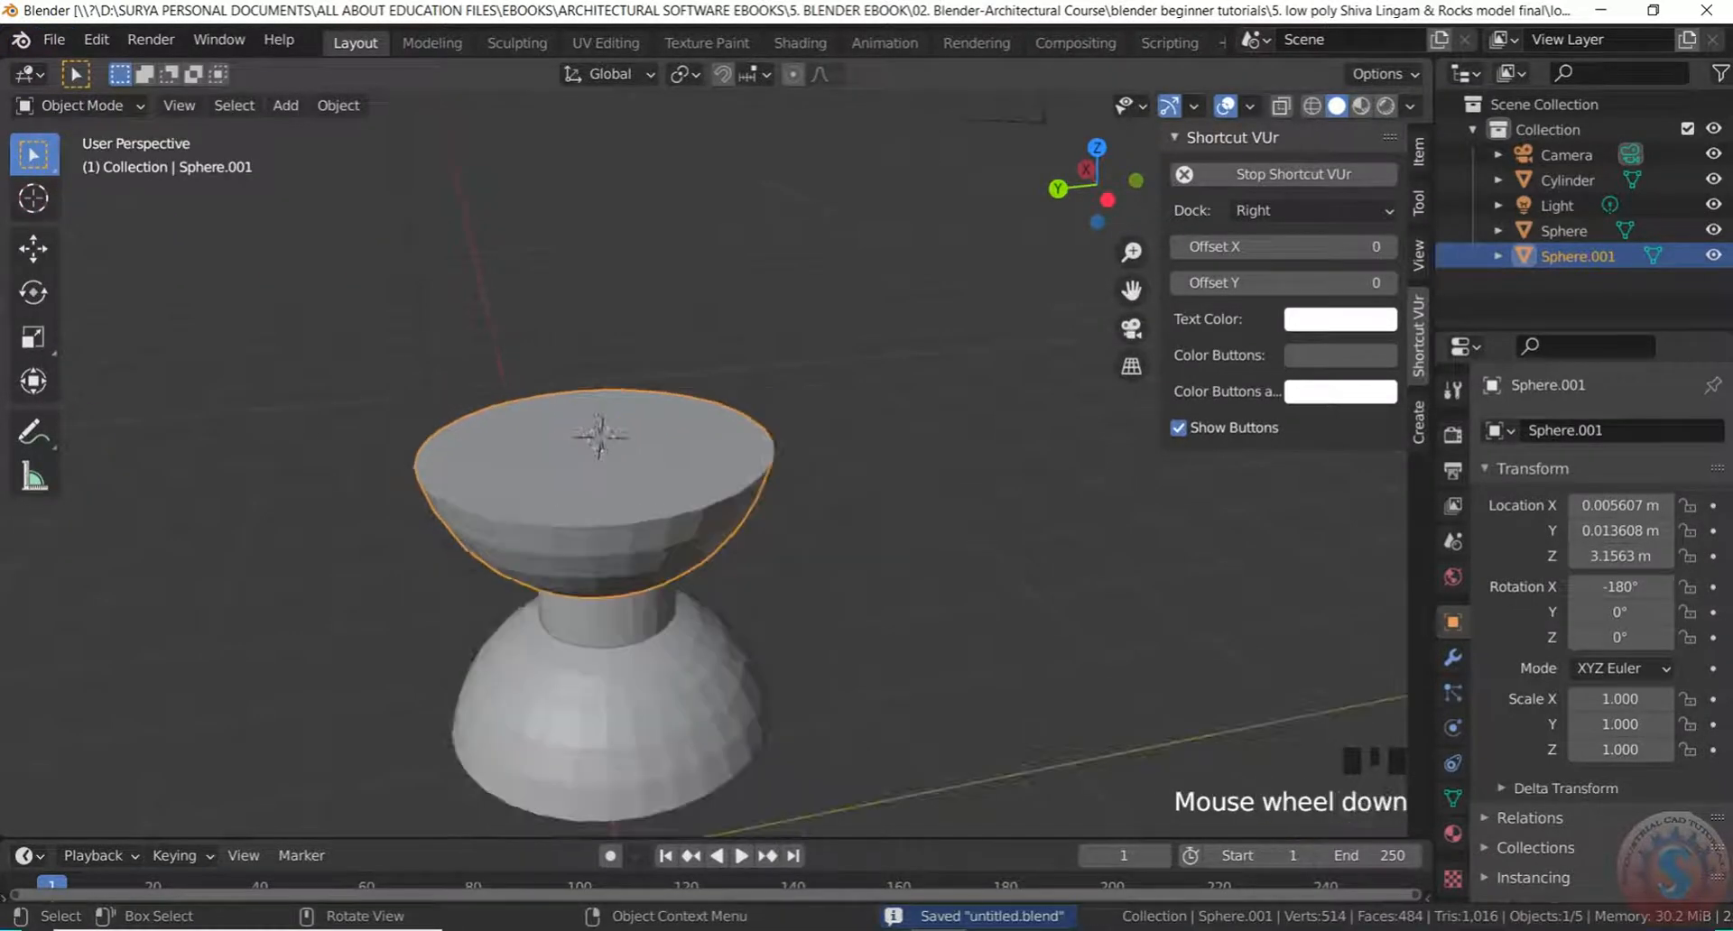
left_click(54, 41)
left_click(103, 206)
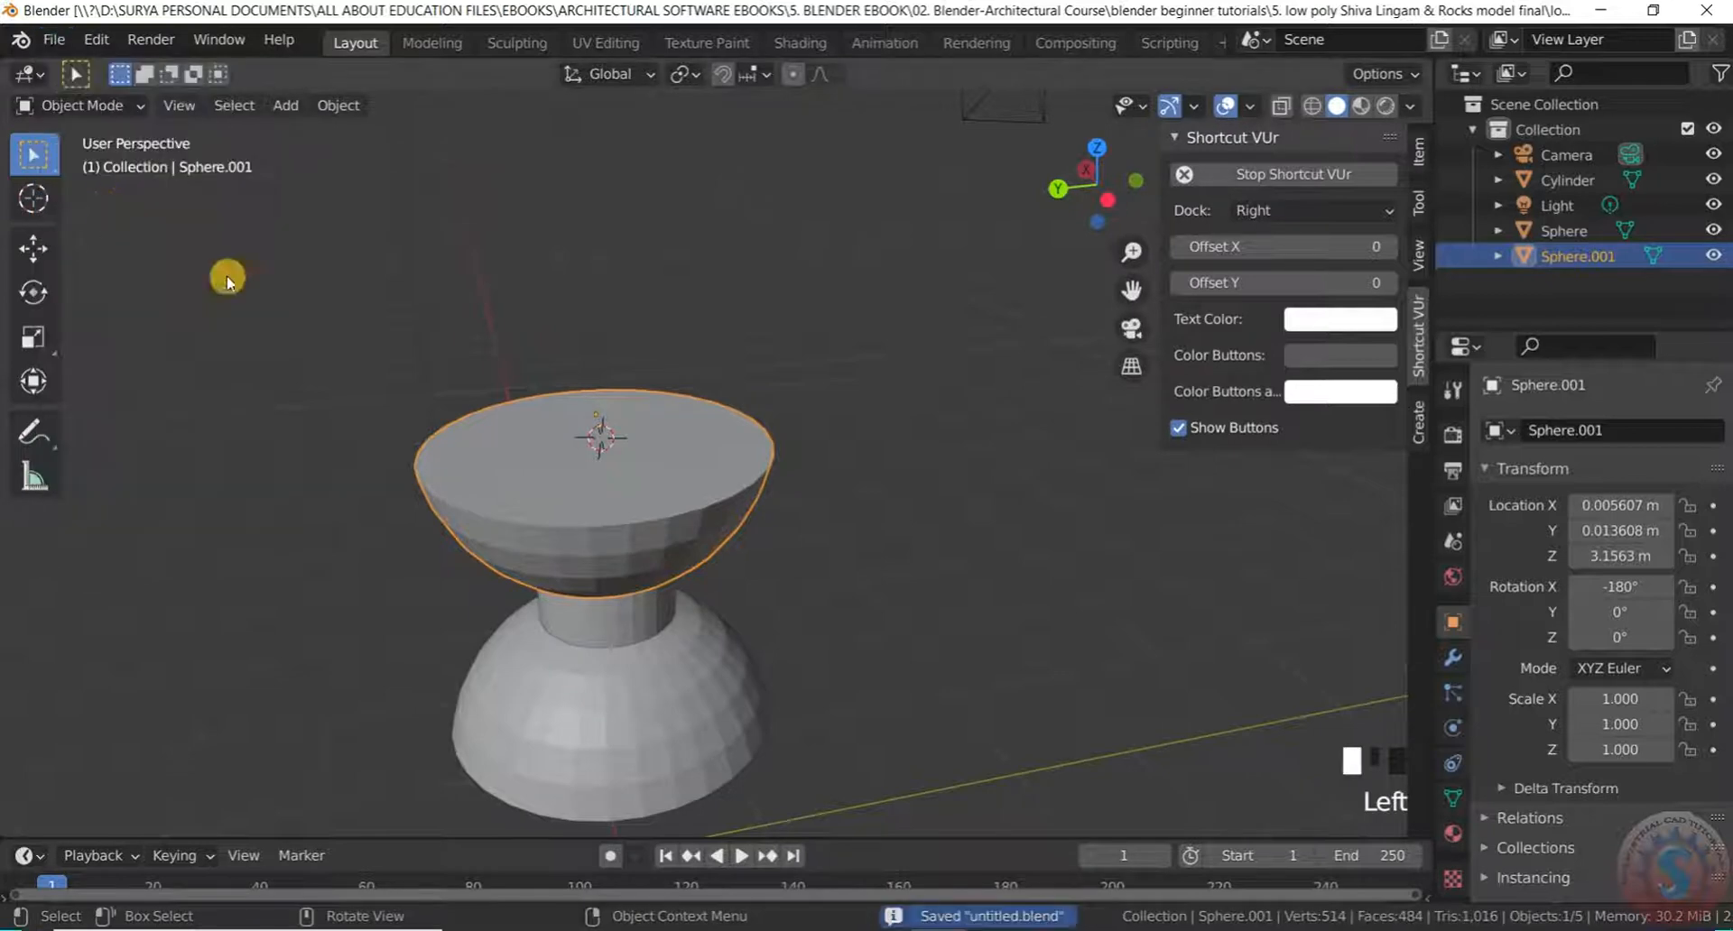
From the top view, place the 3D cursor at the bowl's centre
scroll(762, 516, "down", 4)
scroll(762, 541, "up", 4)
middle_click_drag(762, 542, 709, 638)
scroll(652, 454, "down", 4)
scroll(638, 569, "up", 4)
mouse_move(638, 569)
middle_mouse_down()
mouse_move(631, 469)
mouse_move(635, 551)
mouse_move(619, 550)
mouse_move(652, 463)
mouse_move(648, 353)
mouse_move(636, 447)
mouse_move(673, 638)
mouse_move(664, 574)
middle_mouse_up()
scroll(636, 550, "up", 4)
scroll(636, 551, "down", 3)
scroll(651, 462, "up", 3)
scroll(632, 453, "down", 4)
scroll(625, 464, "up", 2)
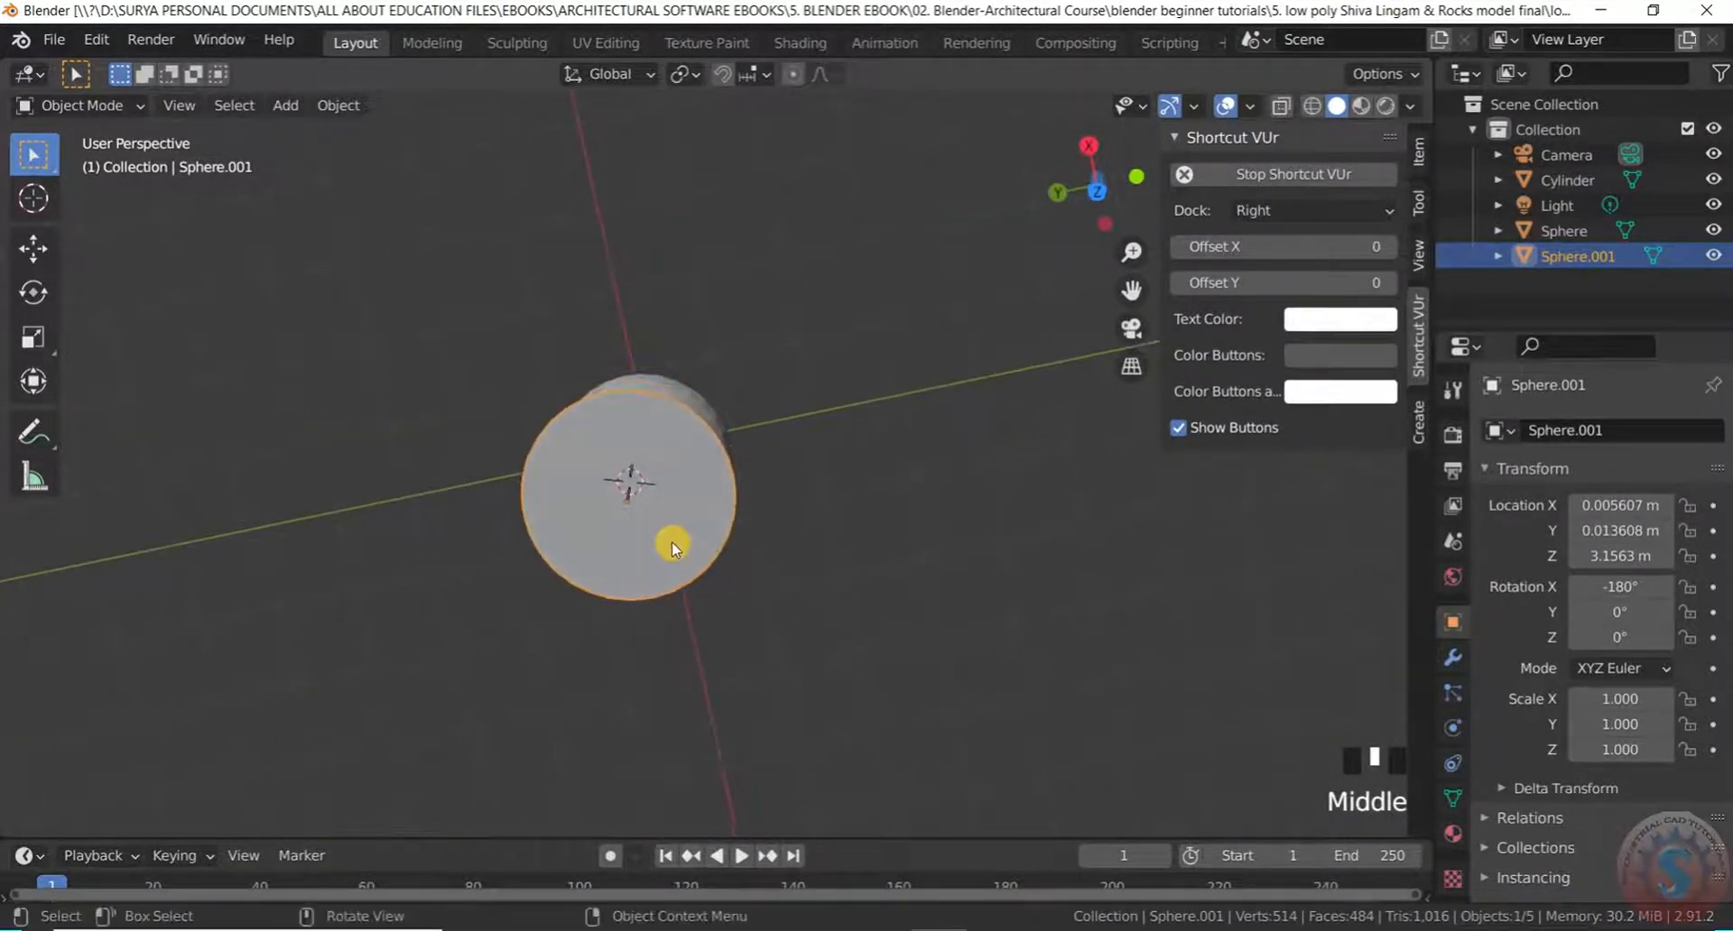
key("KP_7")
scroll(609, 545, "up", 6)
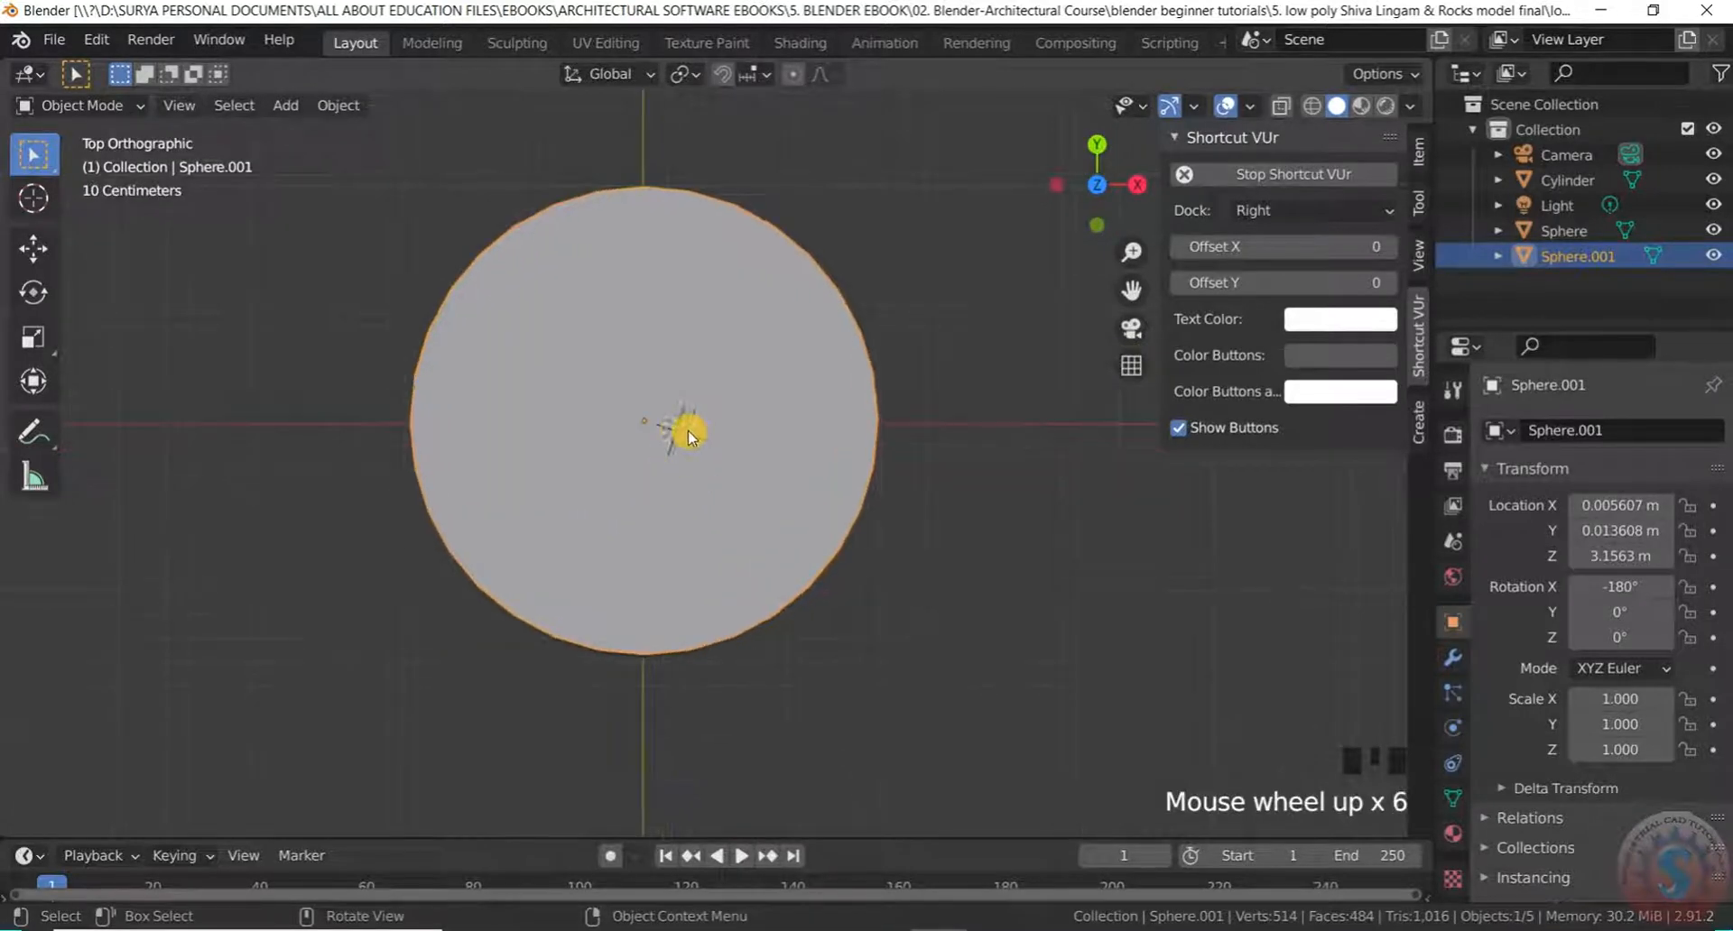
right_click(646, 422, "shift")
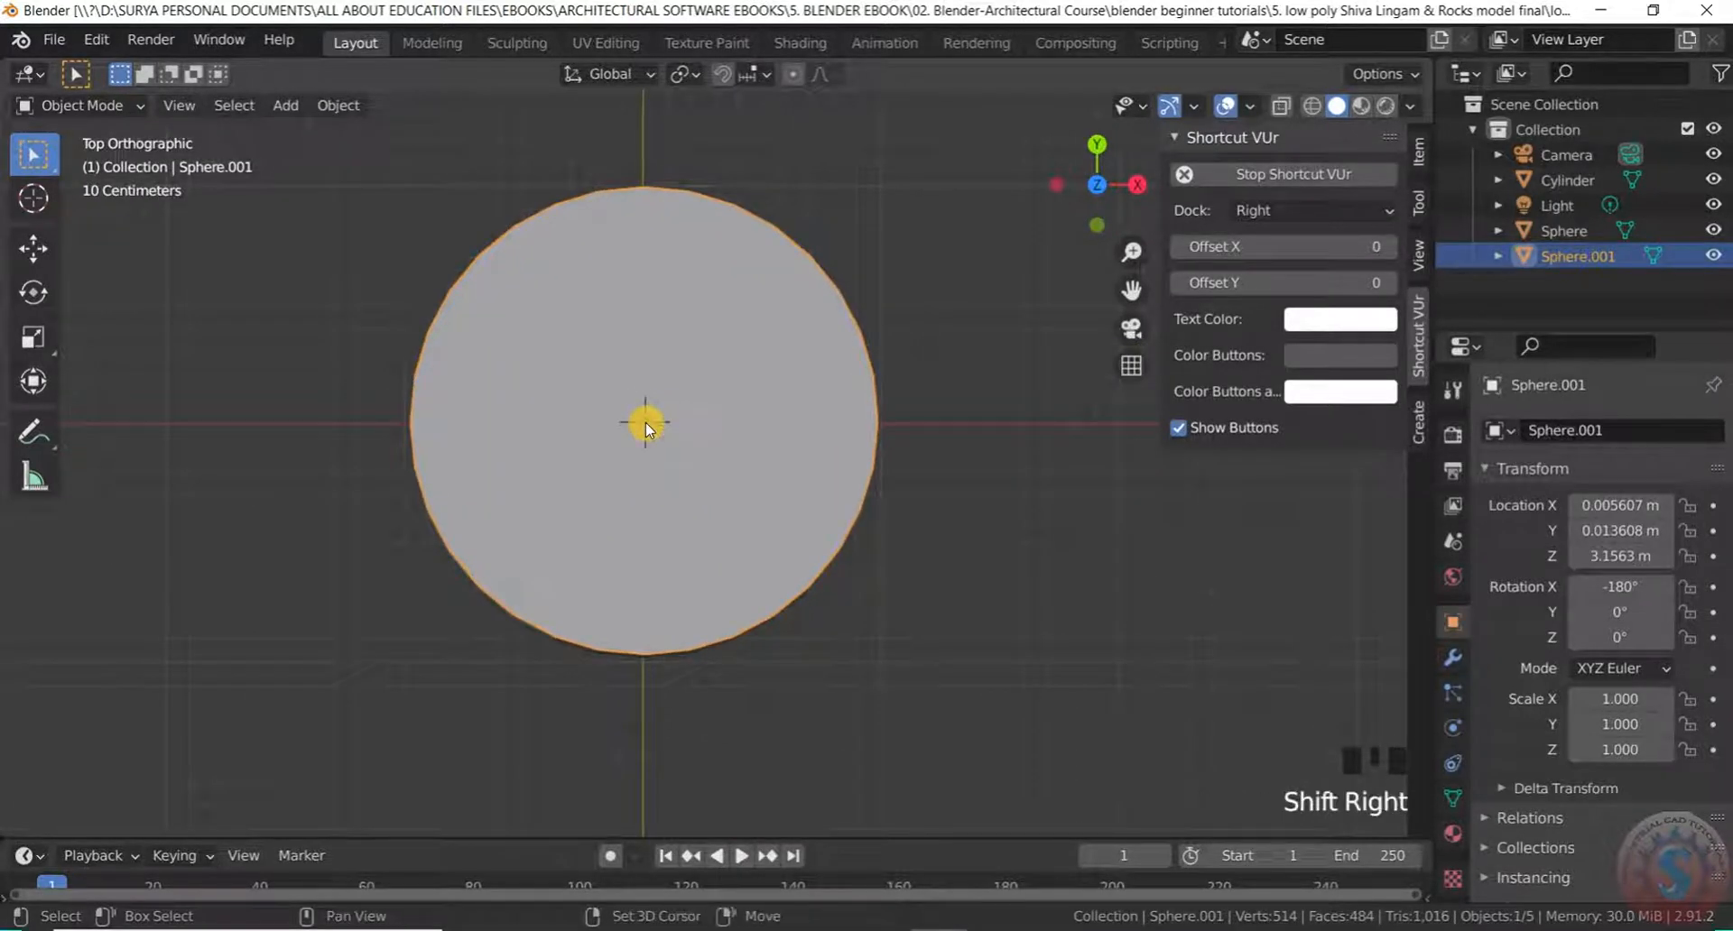
Enter Edit Mode on the bowl, view it in perspective, then return to Object Mode
left_click(110, 106)
left_click(111, 157)
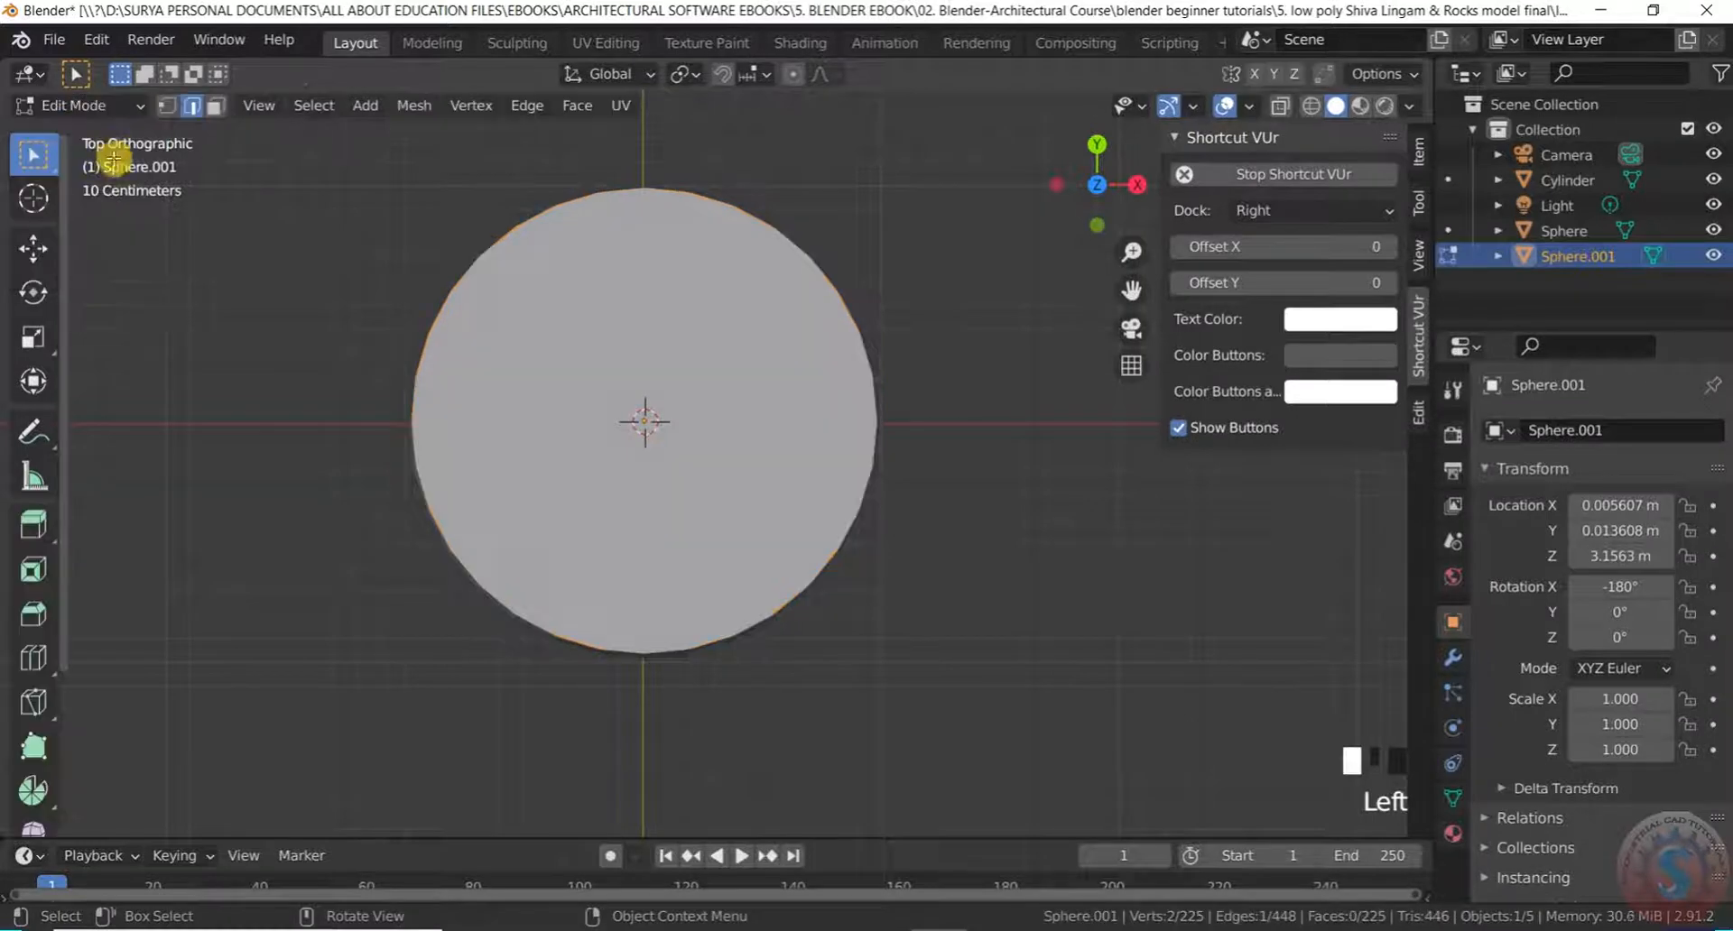
scroll(855, 611, "down", 3)
middle_click_drag(855, 611, 843, 453)
scroll(726, 500, "down", 2)
left_click(81, 105)
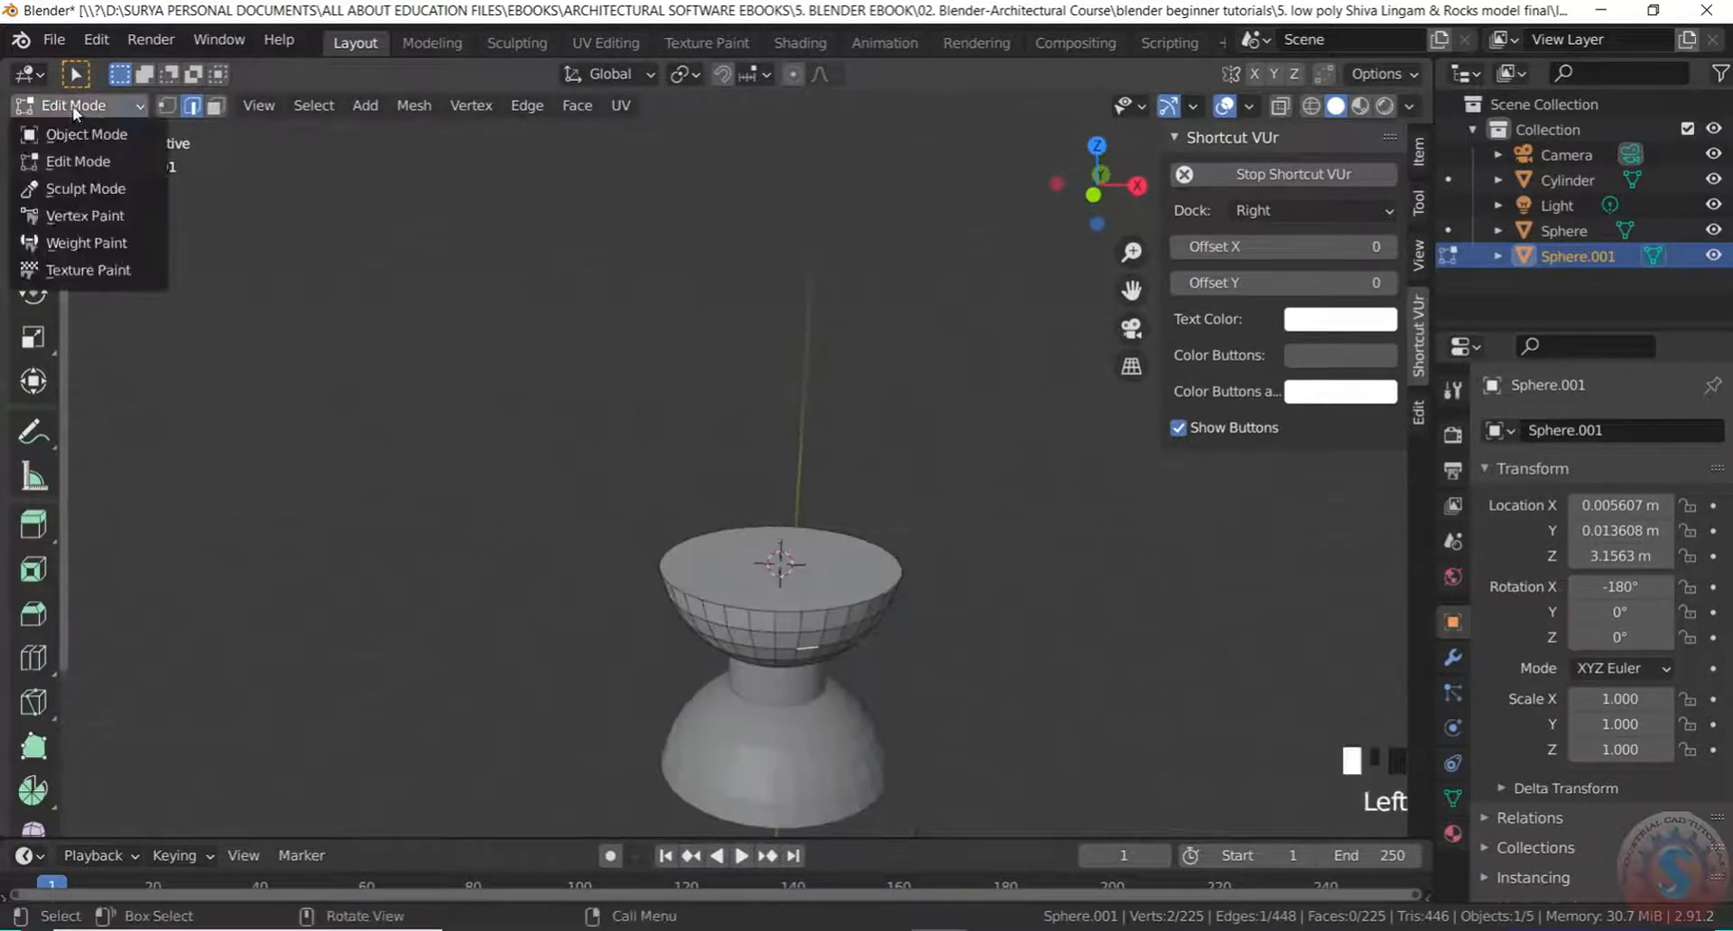
left_click(99, 133)
Add a new mesh cylinder at the 3D cursor
key("shift+a")
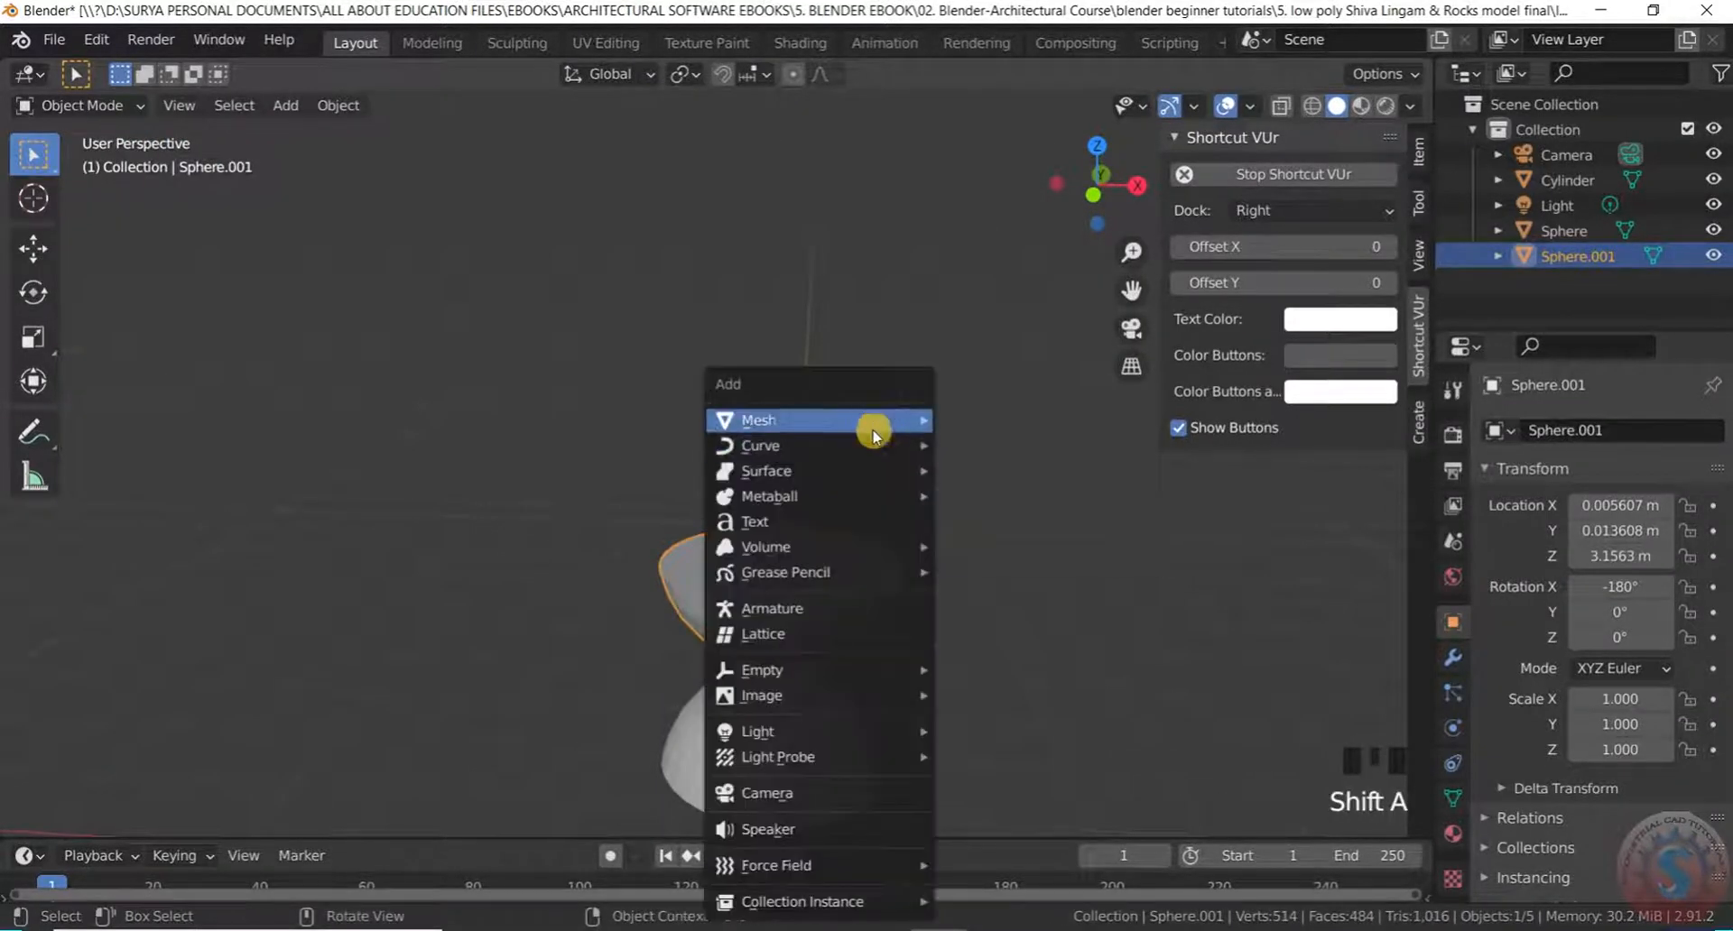
mouse_move(893, 420)
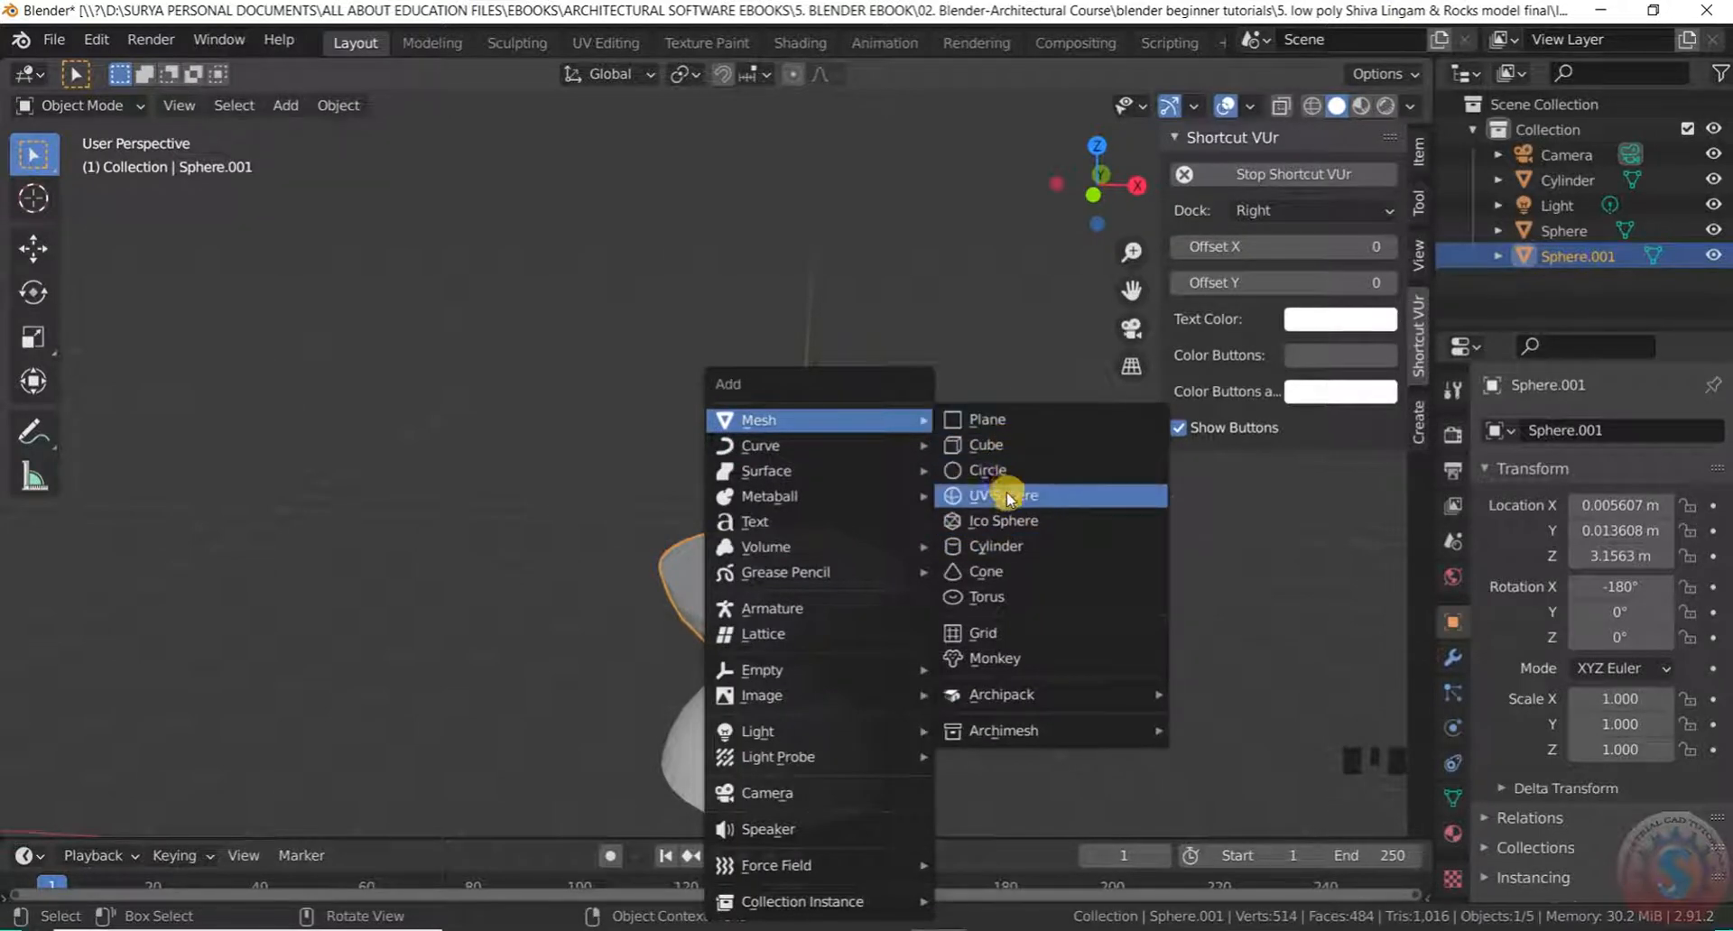
left_click(1002, 548)
scroll(858, 456, "down", 1)
scroll(905, 569, "up", 3)
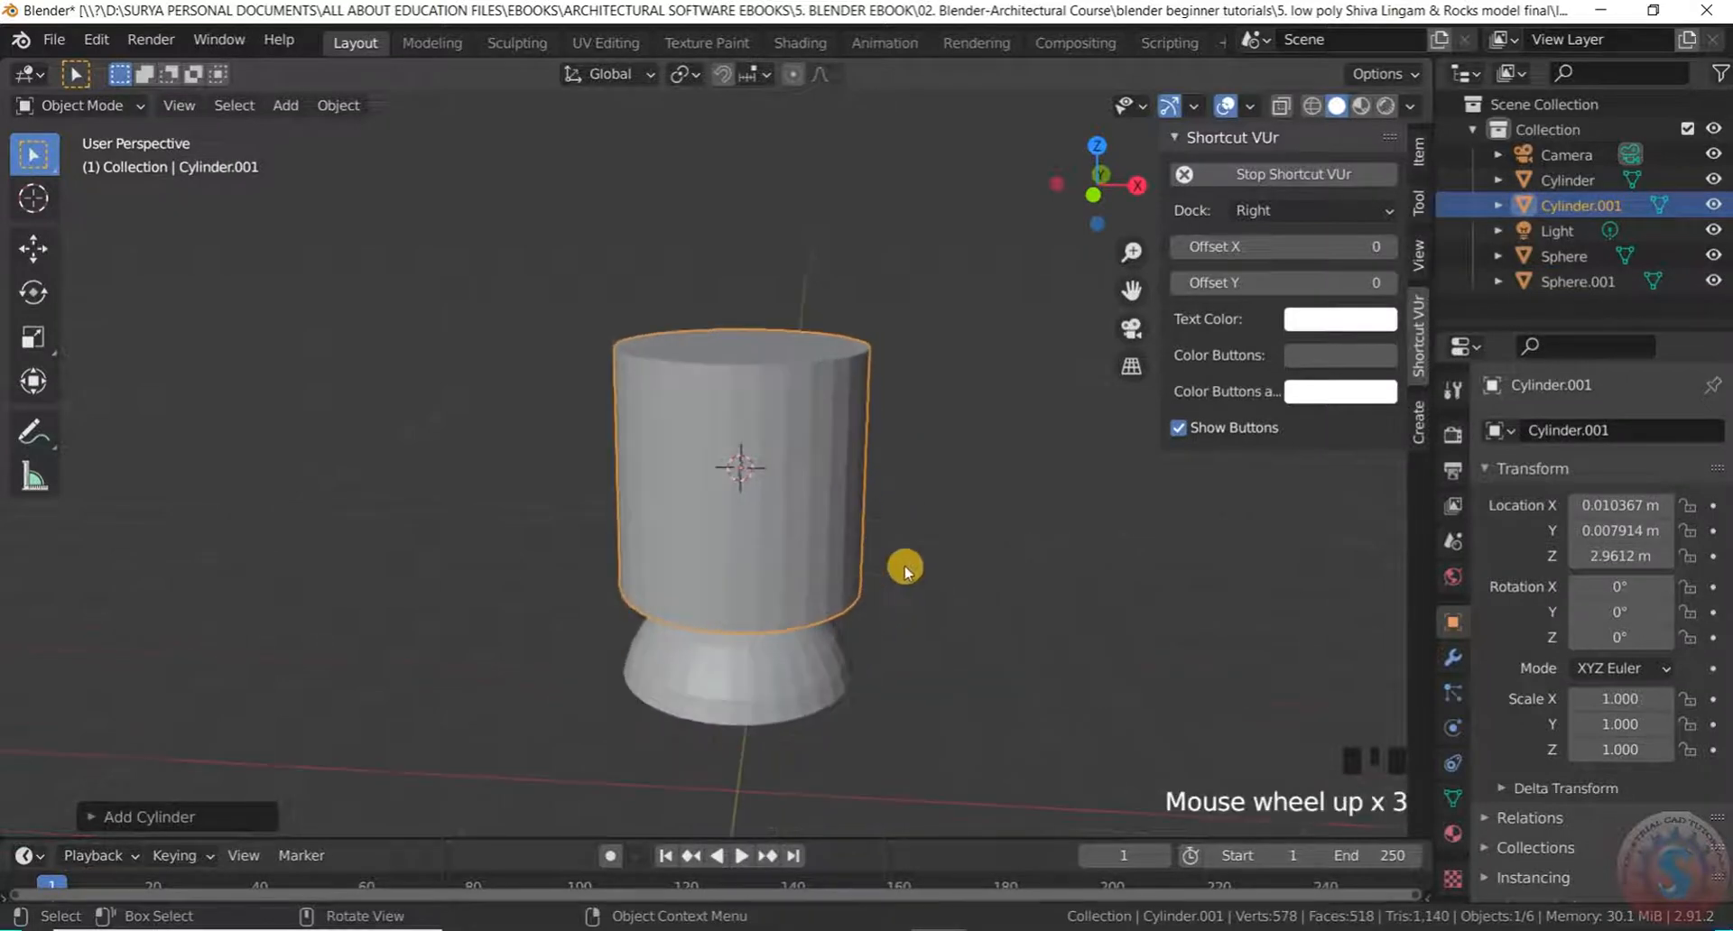
Scale the cylinder to 0.358 and raise it along Z to 3.3373 m
key("s")
left_click(813, 471)
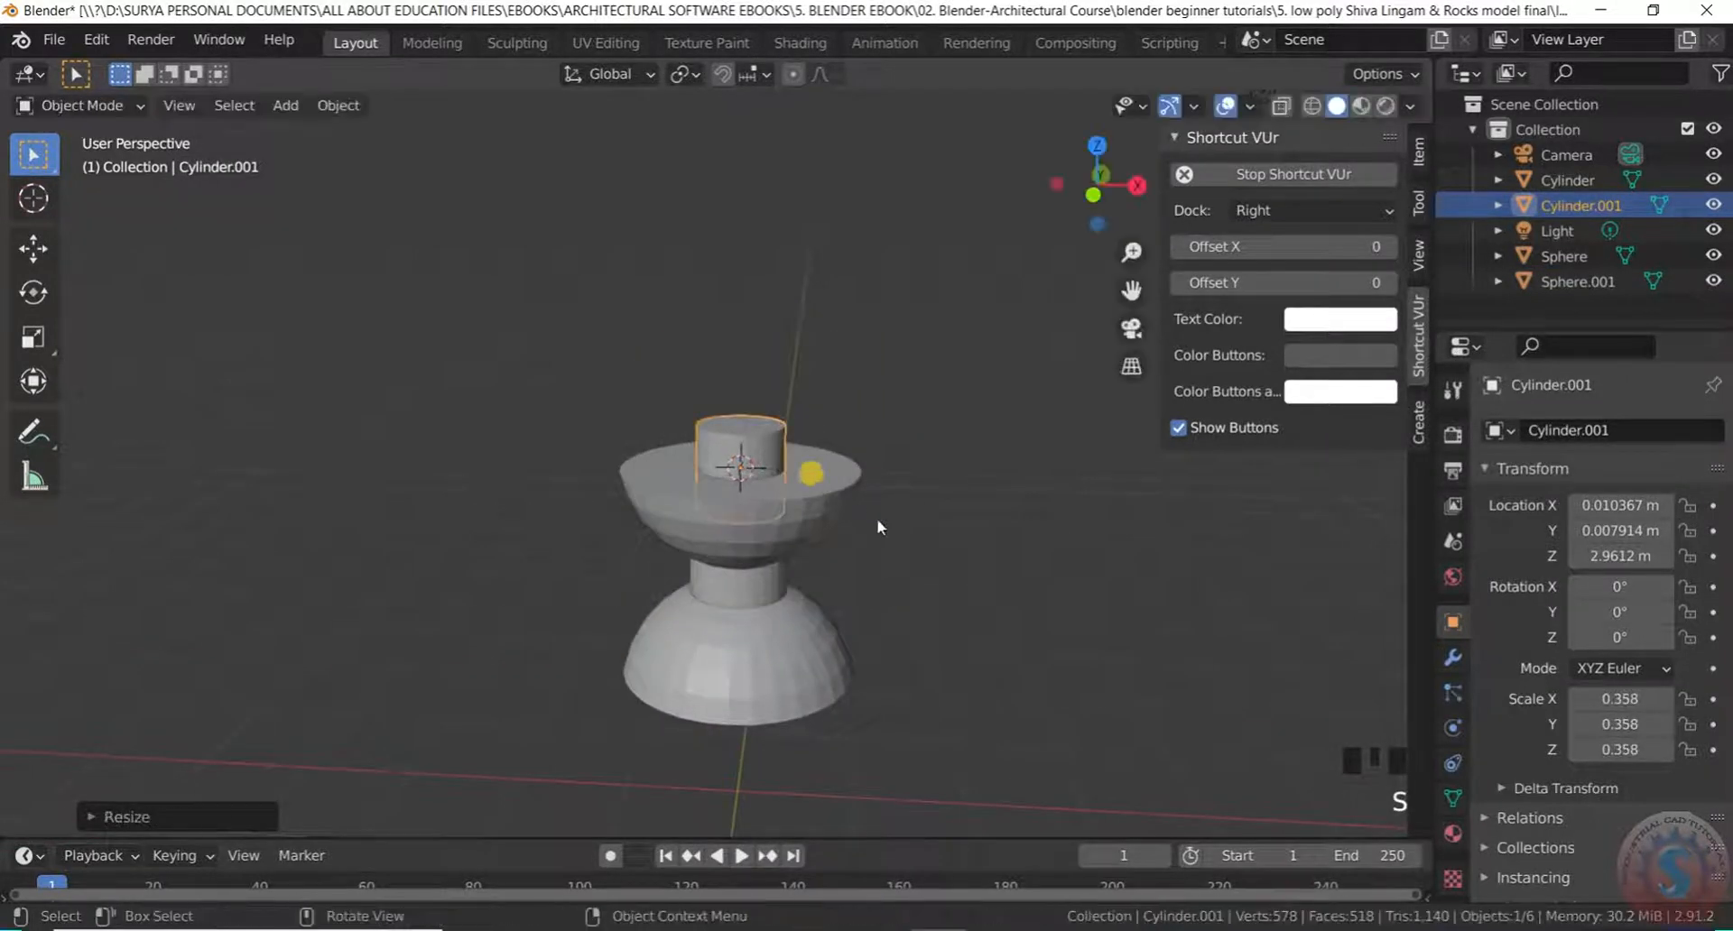
scroll(862, 510, "up", 2)
key("g")
key("z")
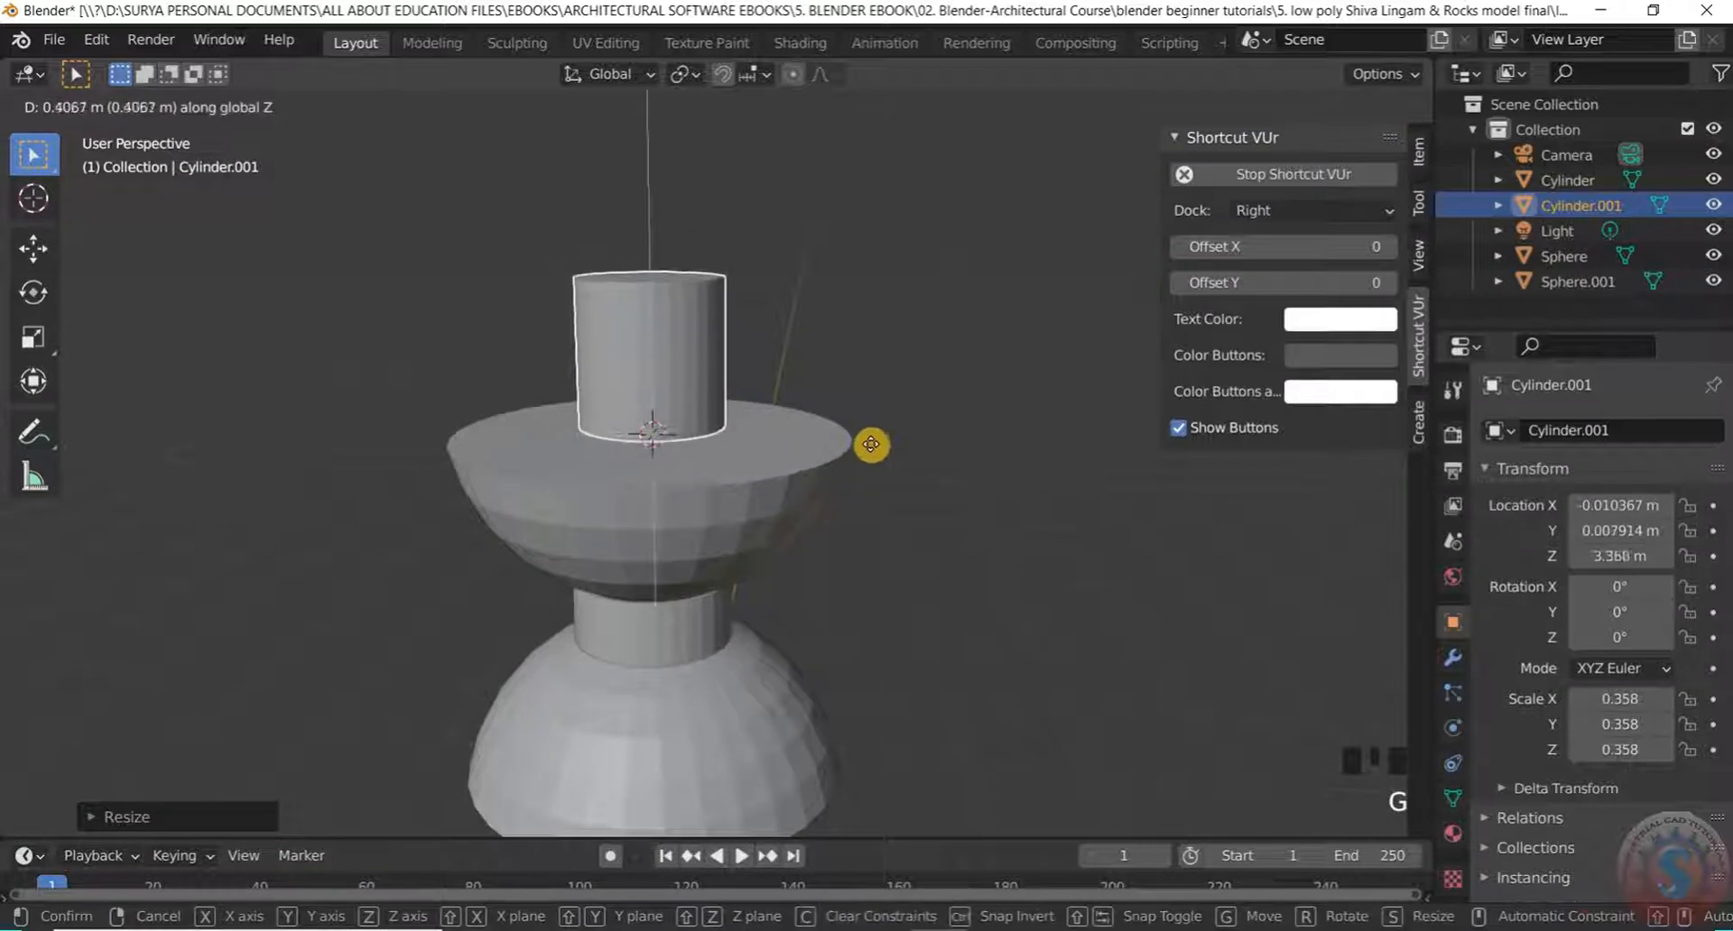
left_click(870, 450)
mouse_move(713, 598)
middle_mouse_down()
mouse_move(683, 596)
mouse_move(713, 600)
mouse_move(705, 471)
mouse_move(708, 618)
middle_mouse_up()
left_click(1103, 611)
scroll(677, 361, "up", 3)
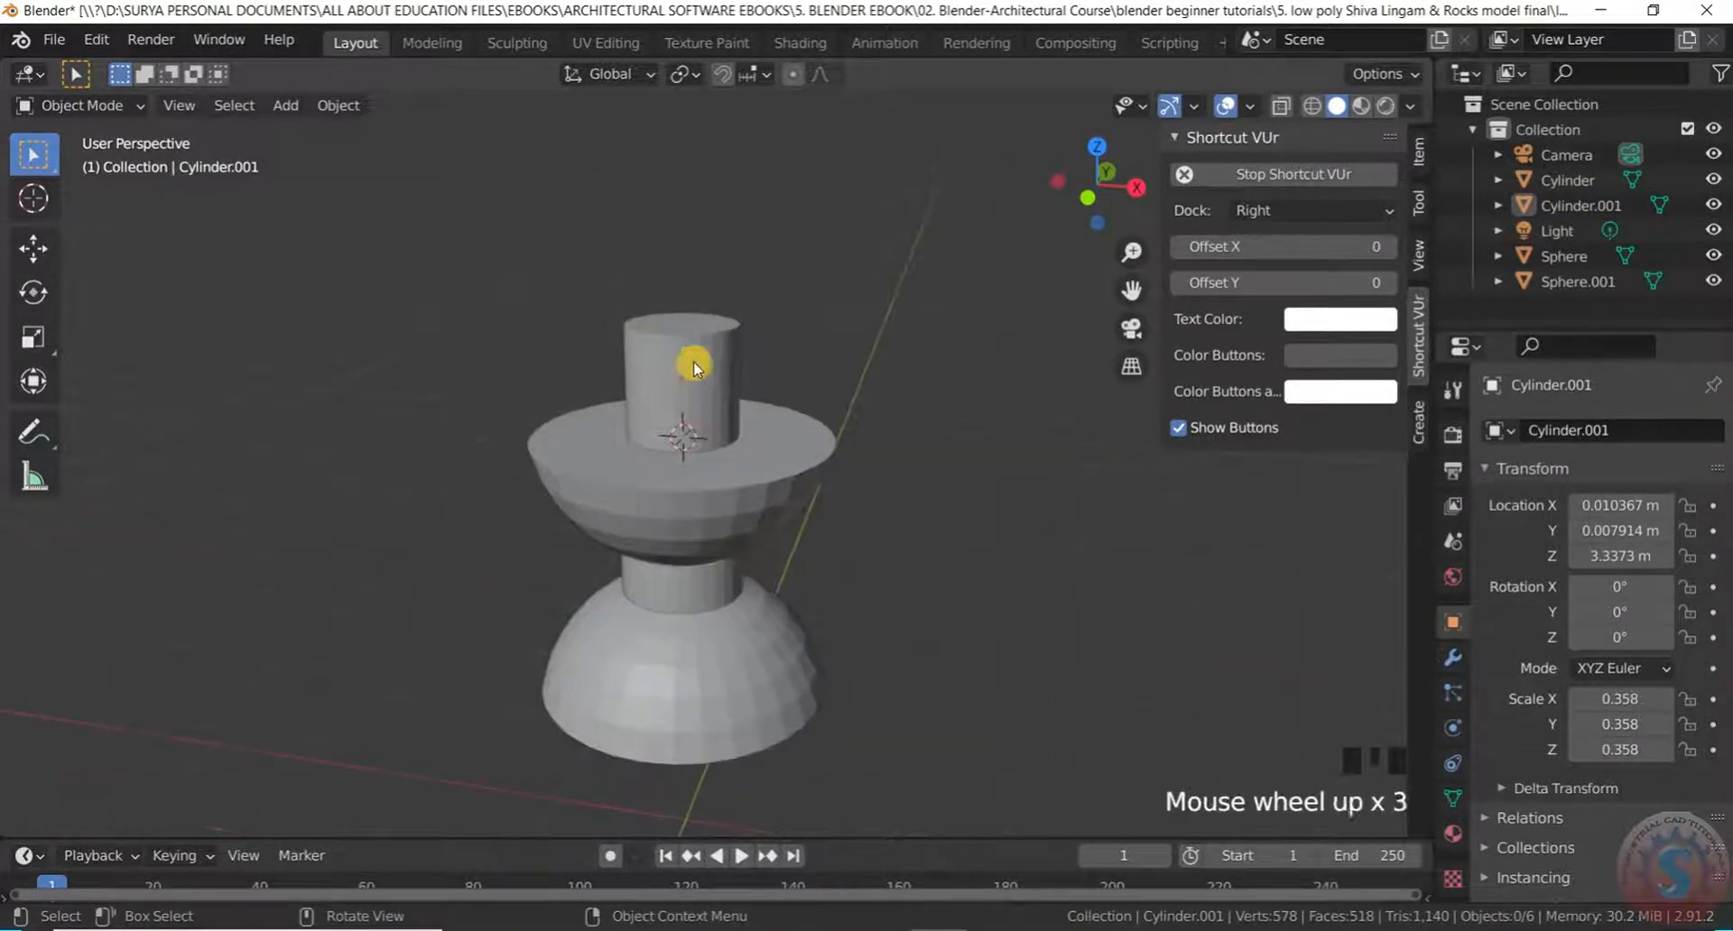
Select Cylinder.001 and shorten it with two vertical-only scales
left_click(704, 364)
scroll(714, 369, "up", 2)
key("s")
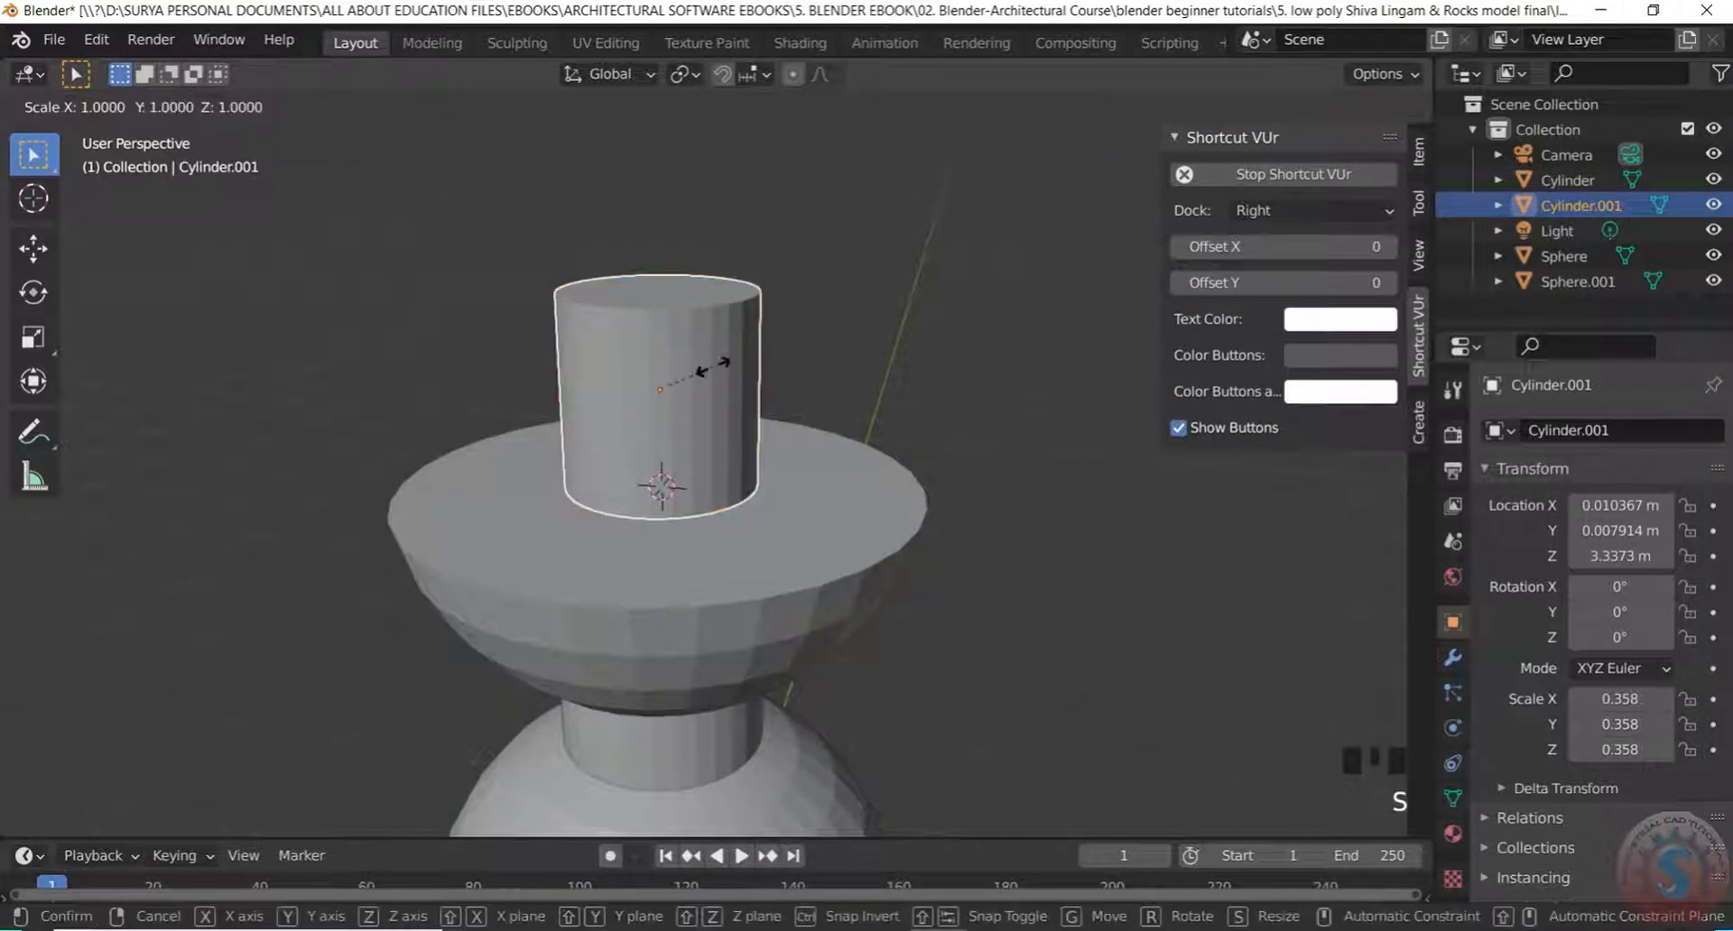
key("y")
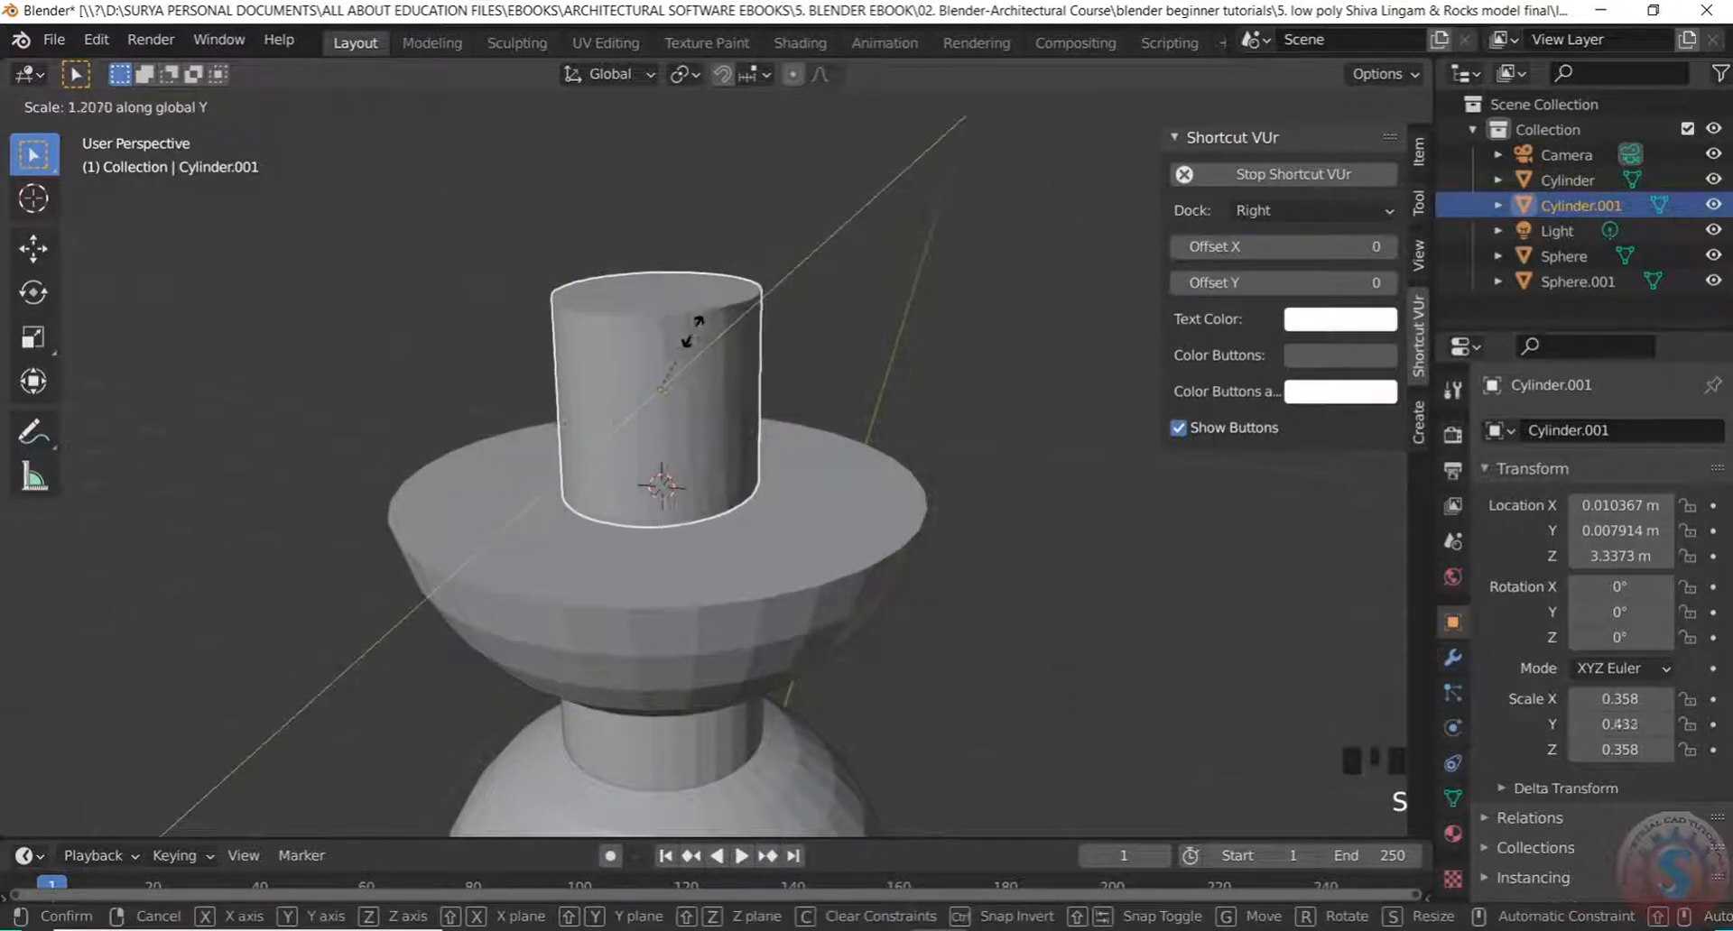
key("z")
left_click(691, 335)
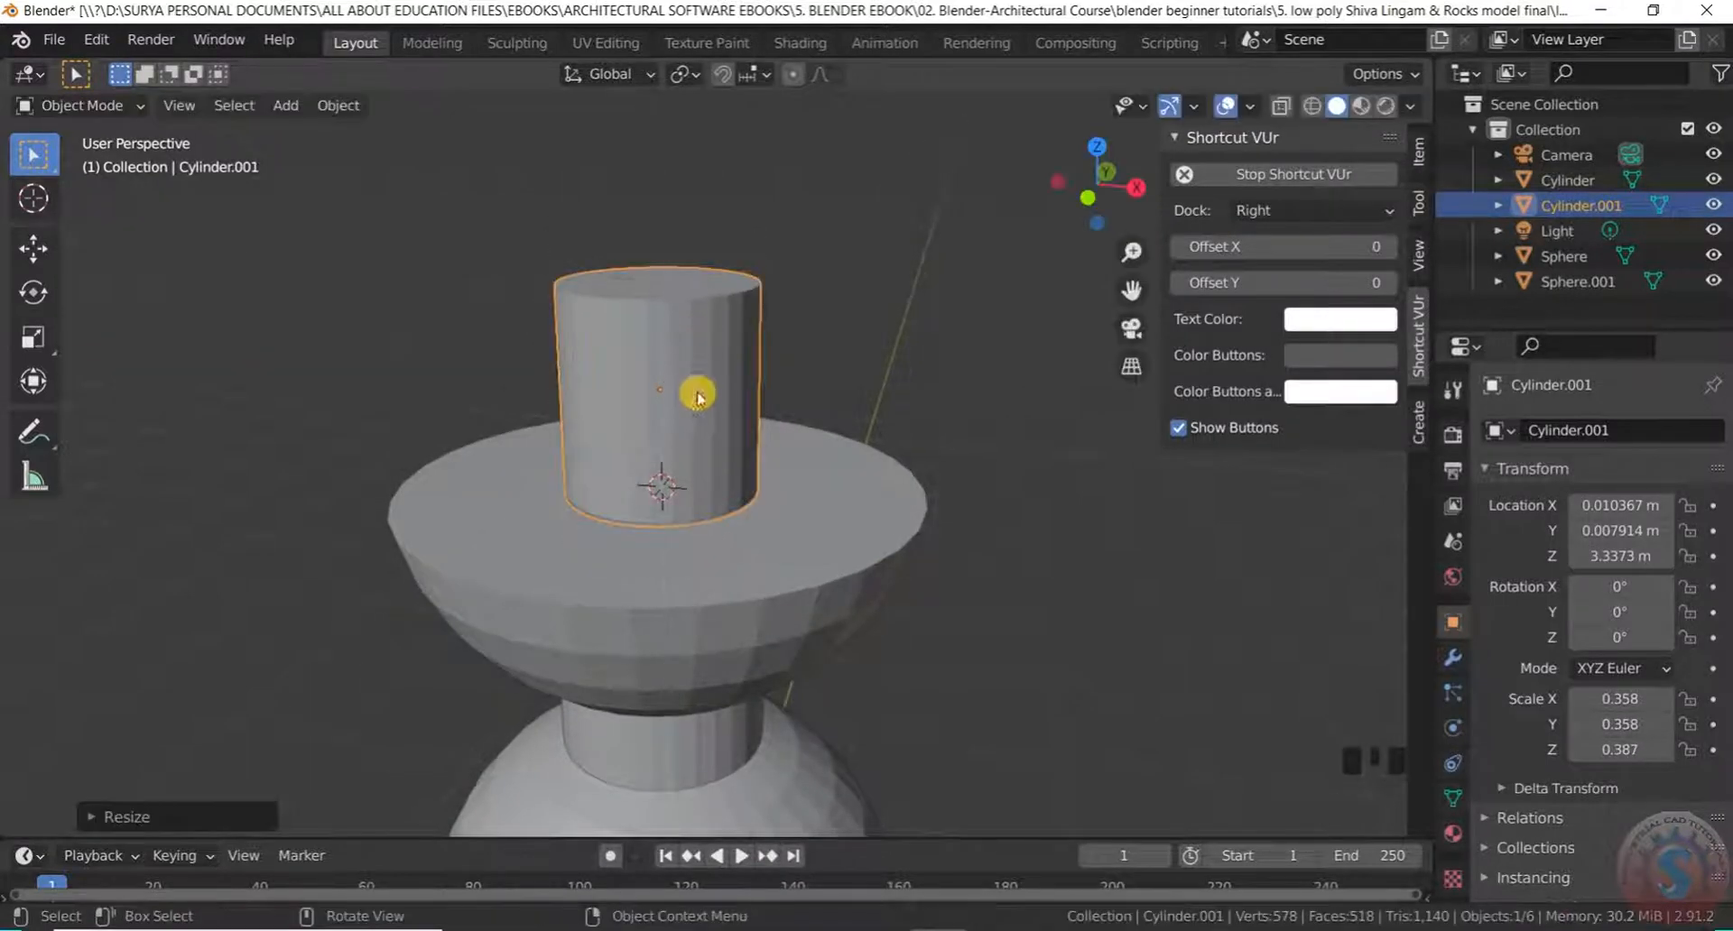
scroll(695, 386, "down", 2)
scroll(690, 386, "up", 2)
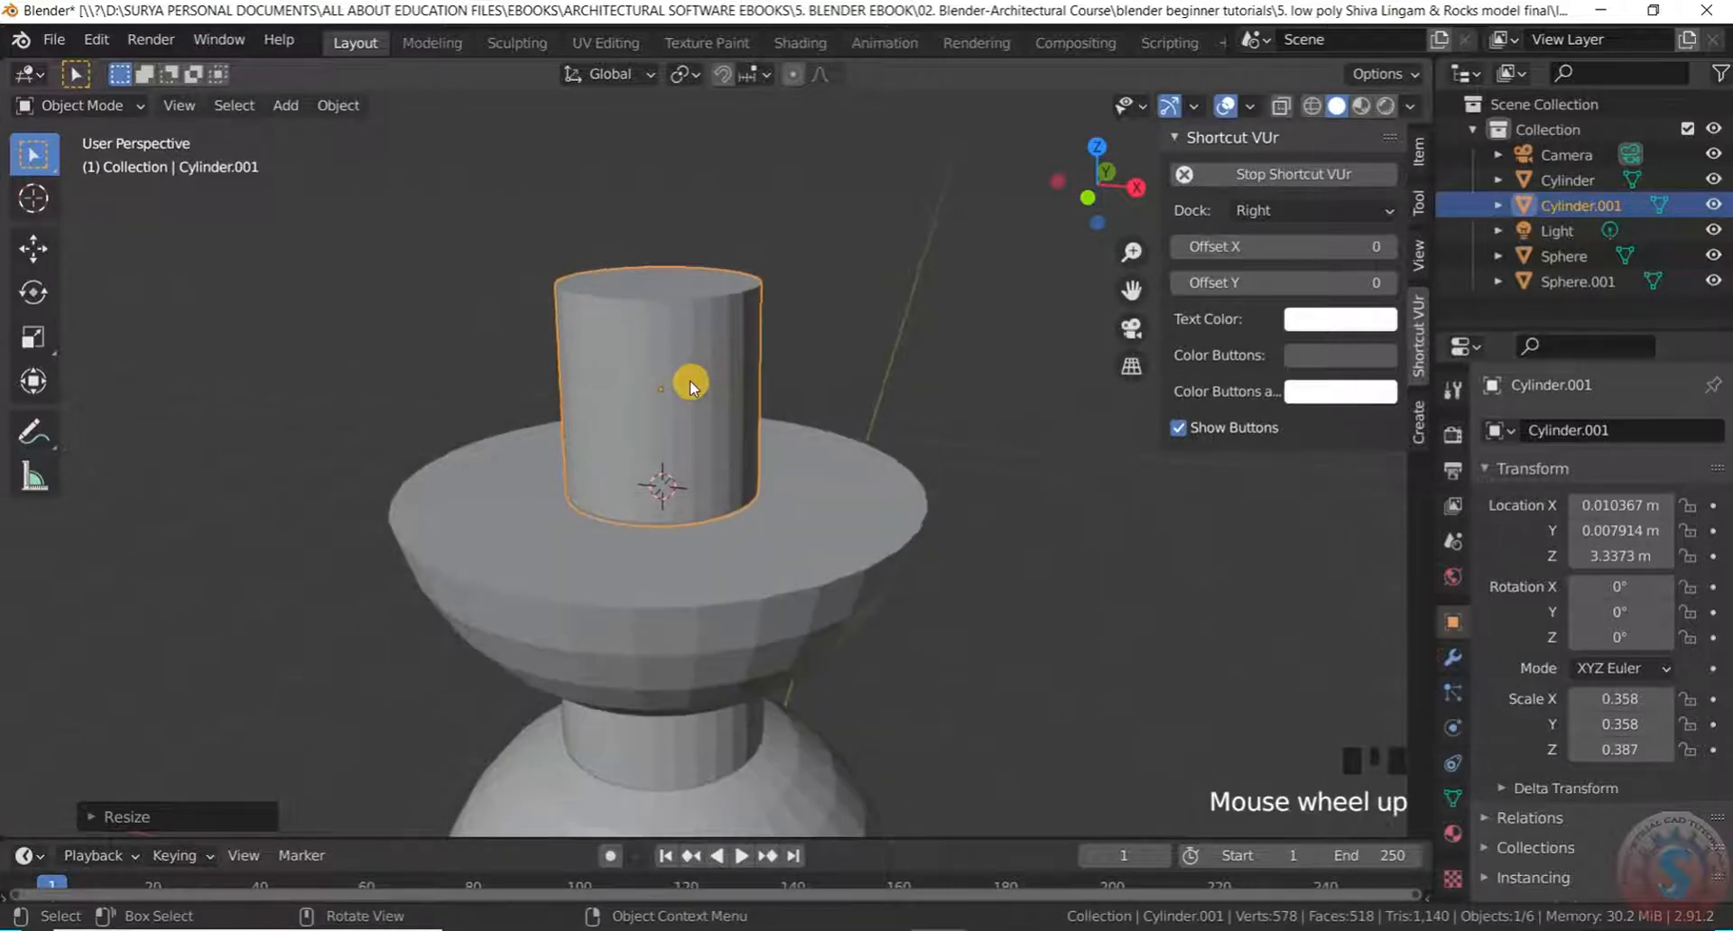
key("s")
key("z")
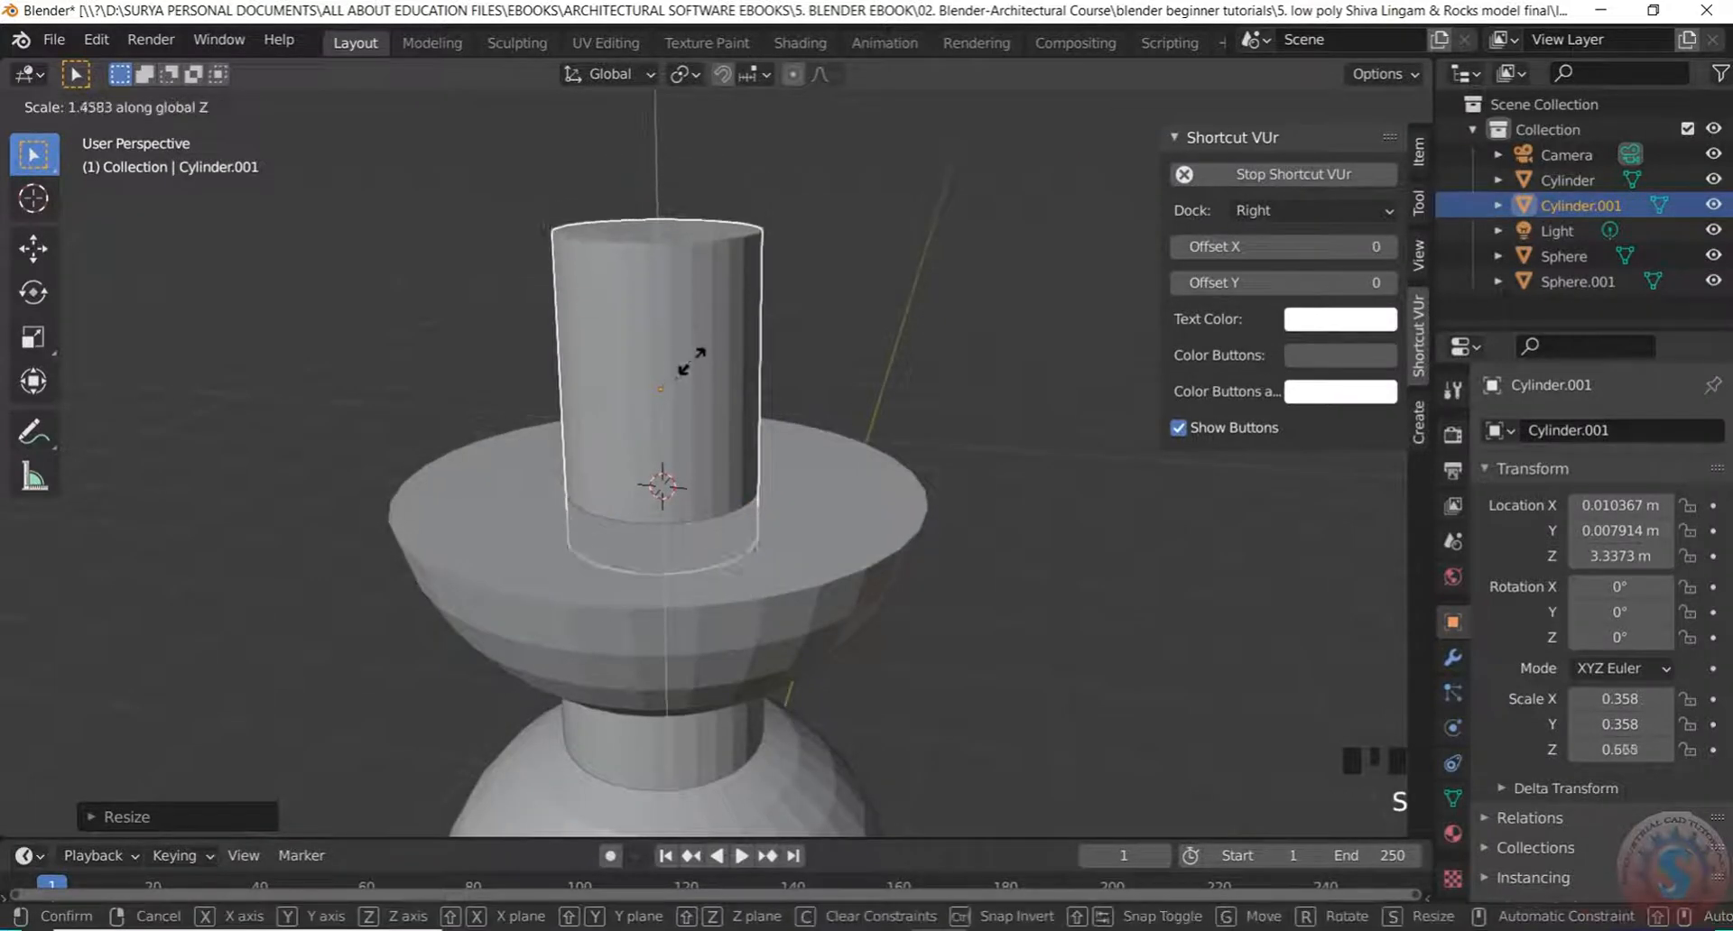
left_click(692, 371)
Raise the shortened cylinder along Z into the bowl
scroll(776, 370, "down", 3)
middle_click_drag(802, 344, 789, 306)
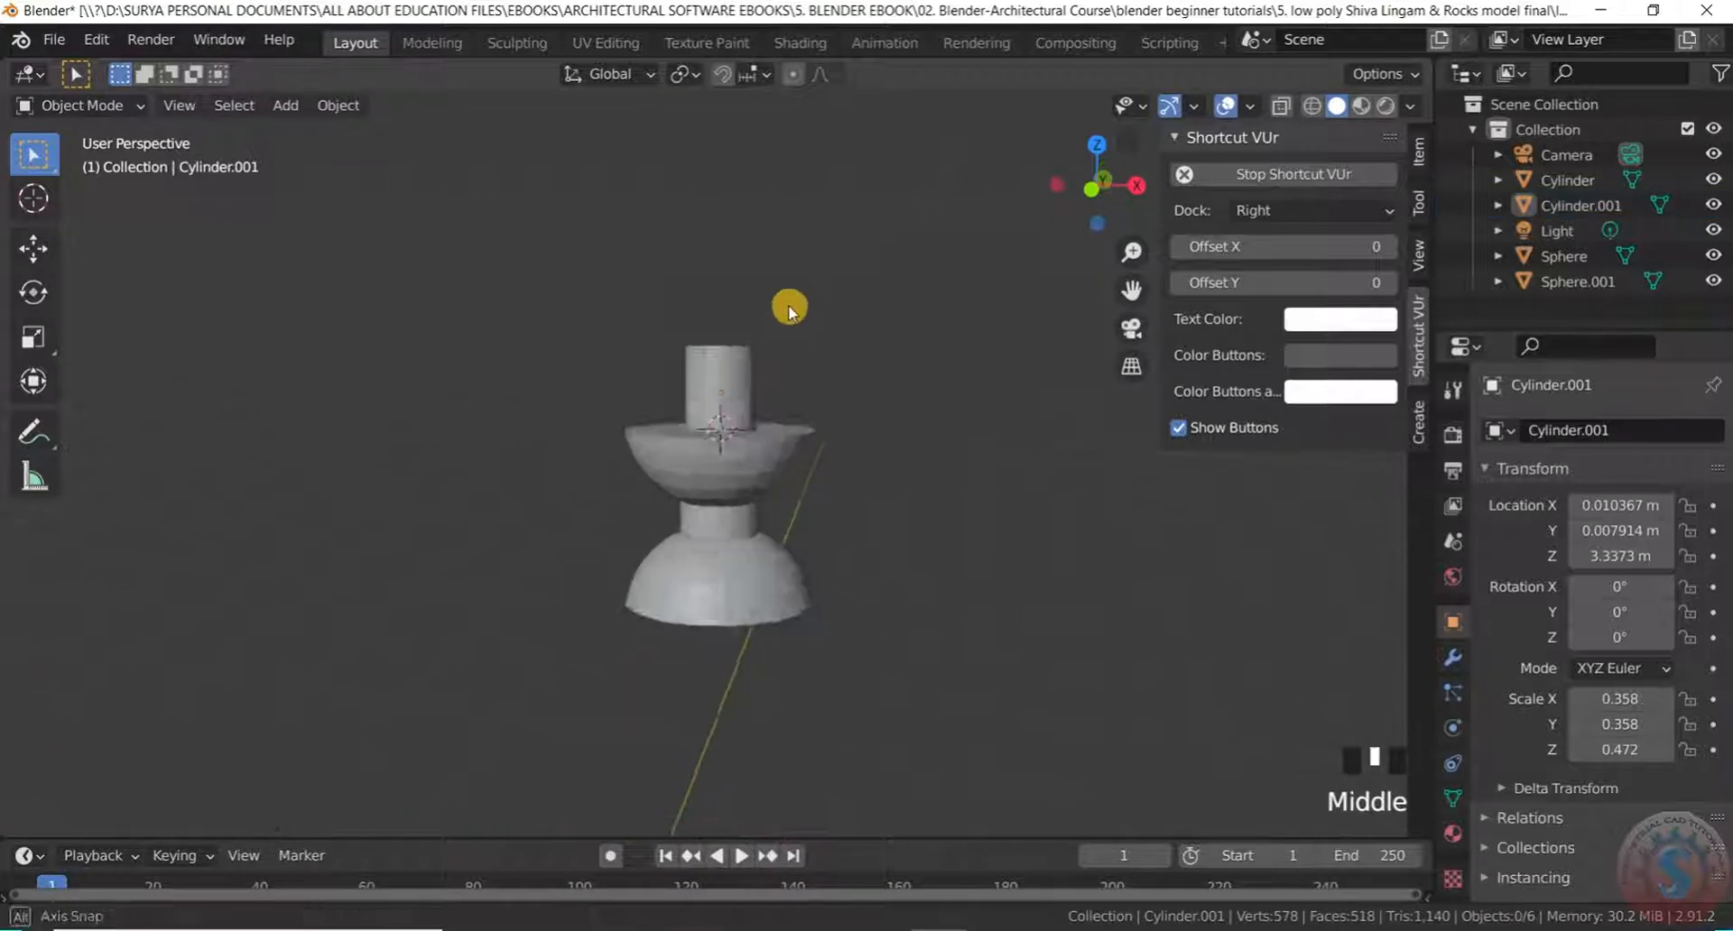
scroll(731, 371, "up", 2)
middle_click_drag(731, 371, 722, 459)
key("g")
key("z")
left_click(723, 448)
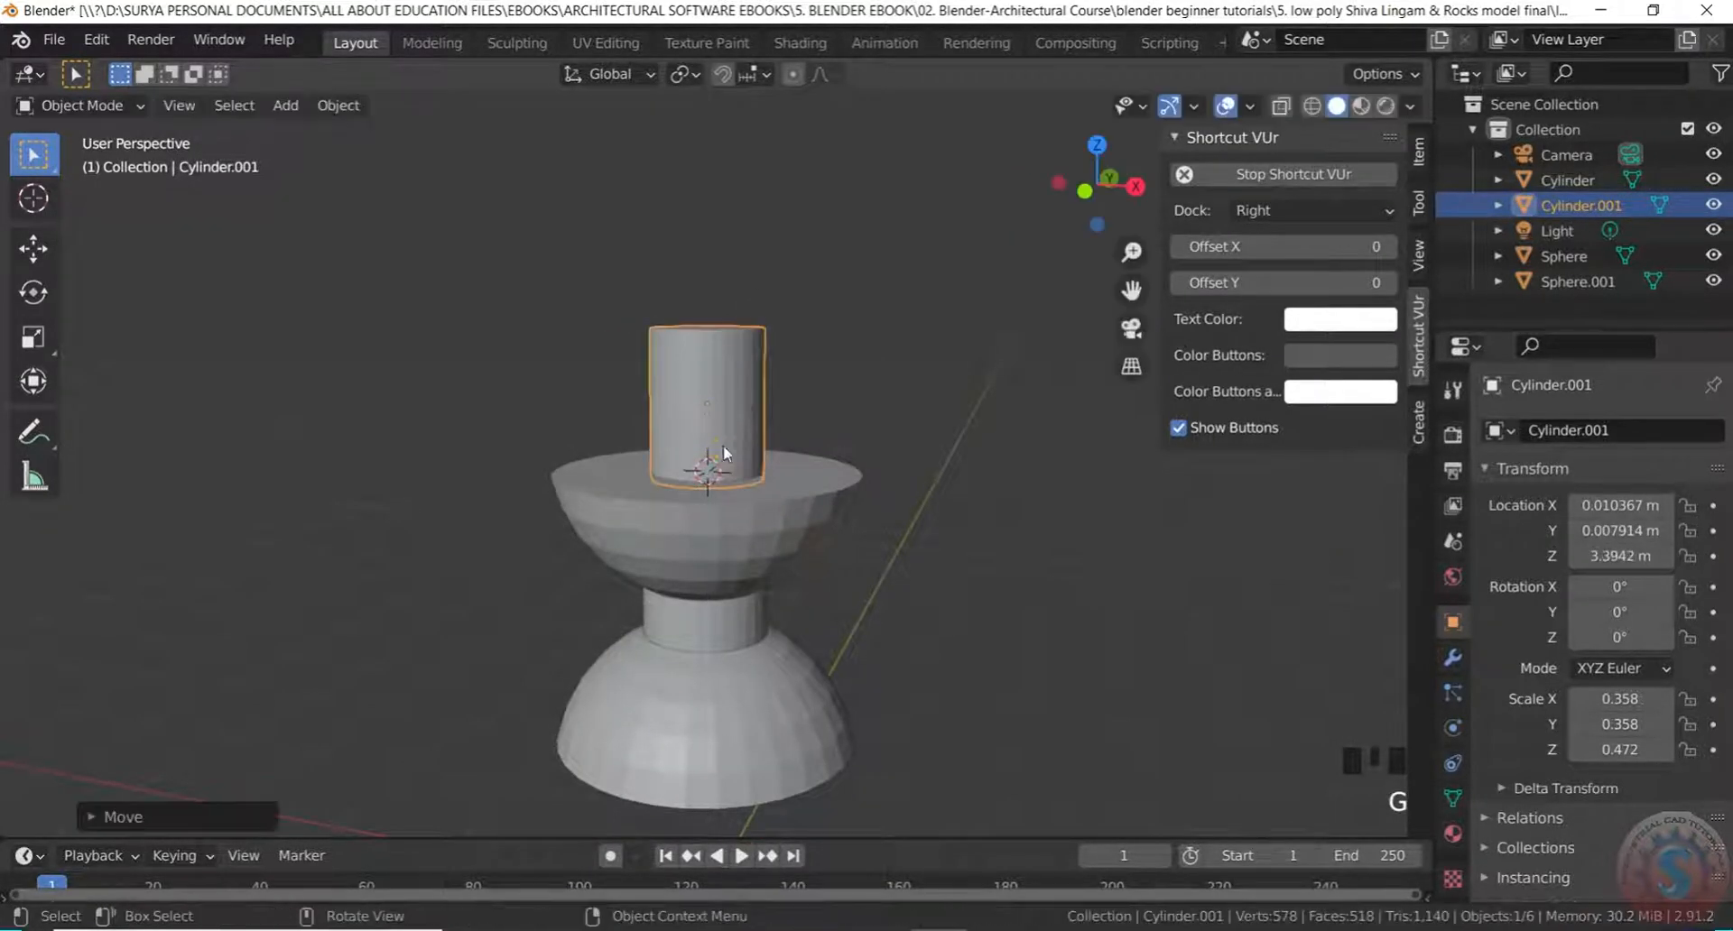
Reselect the cylinder, stretch it taller on Z and lift it higher
left_click(785, 383)
scroll(725, 386, "up", 3)
left_click(724, 386)
key("s")
key("z")
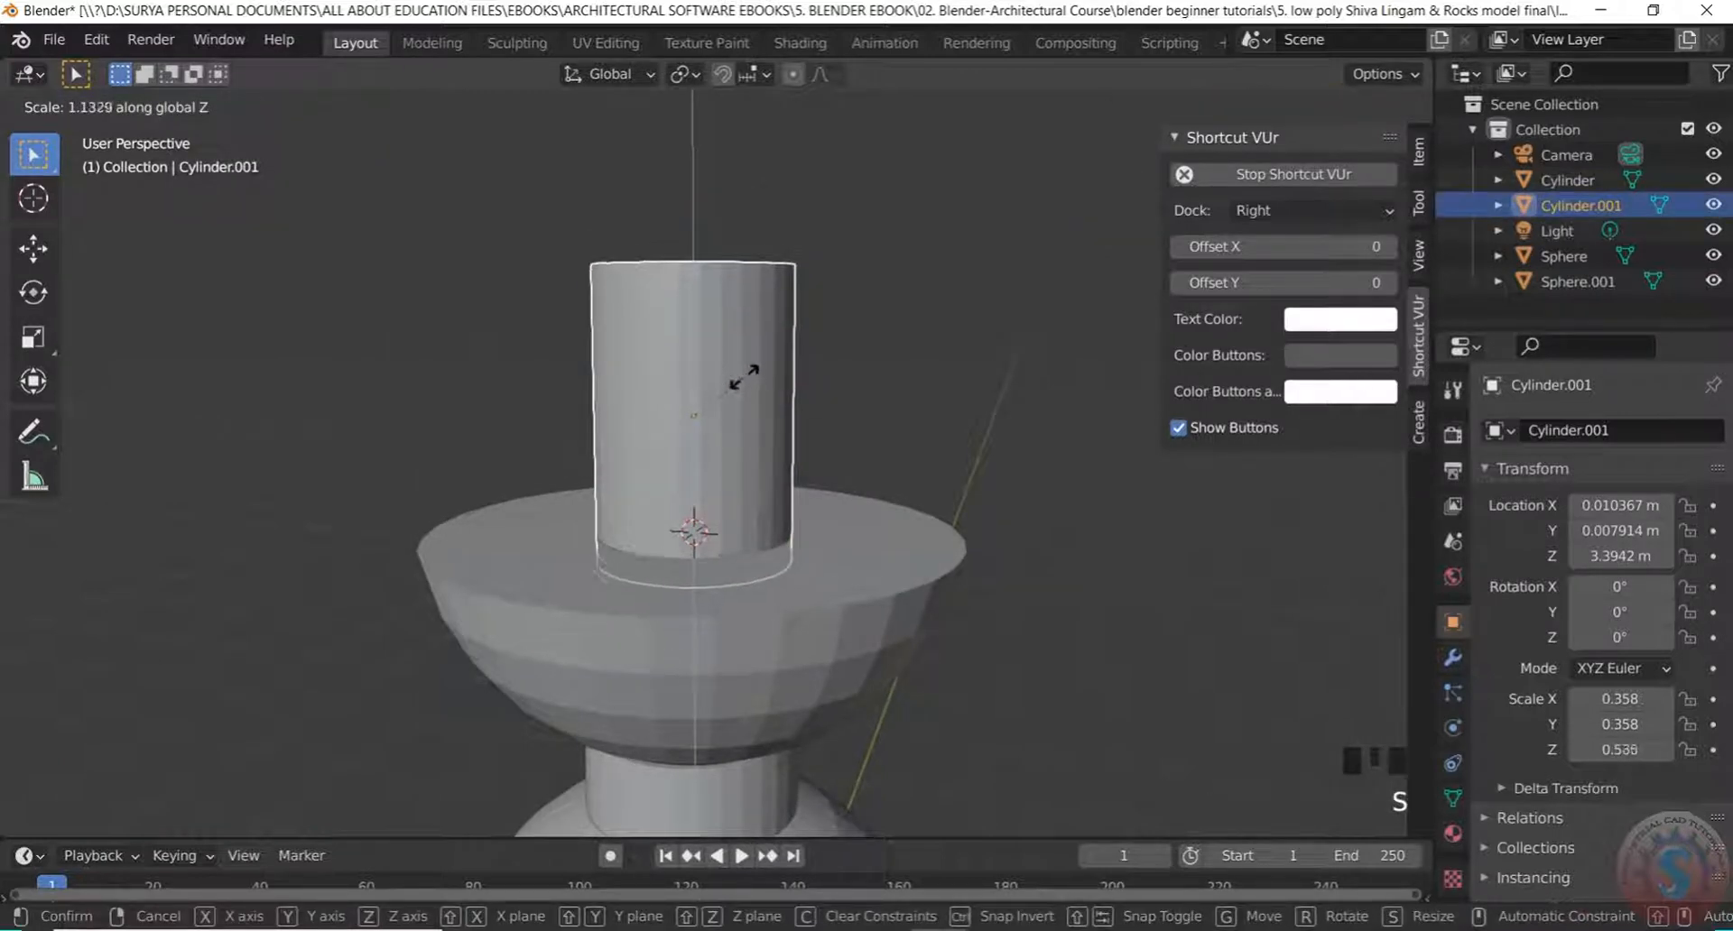
left_click(746, 366)
scroll(743, 367, "down", 2)
scroll(793, 403, "up", 1)
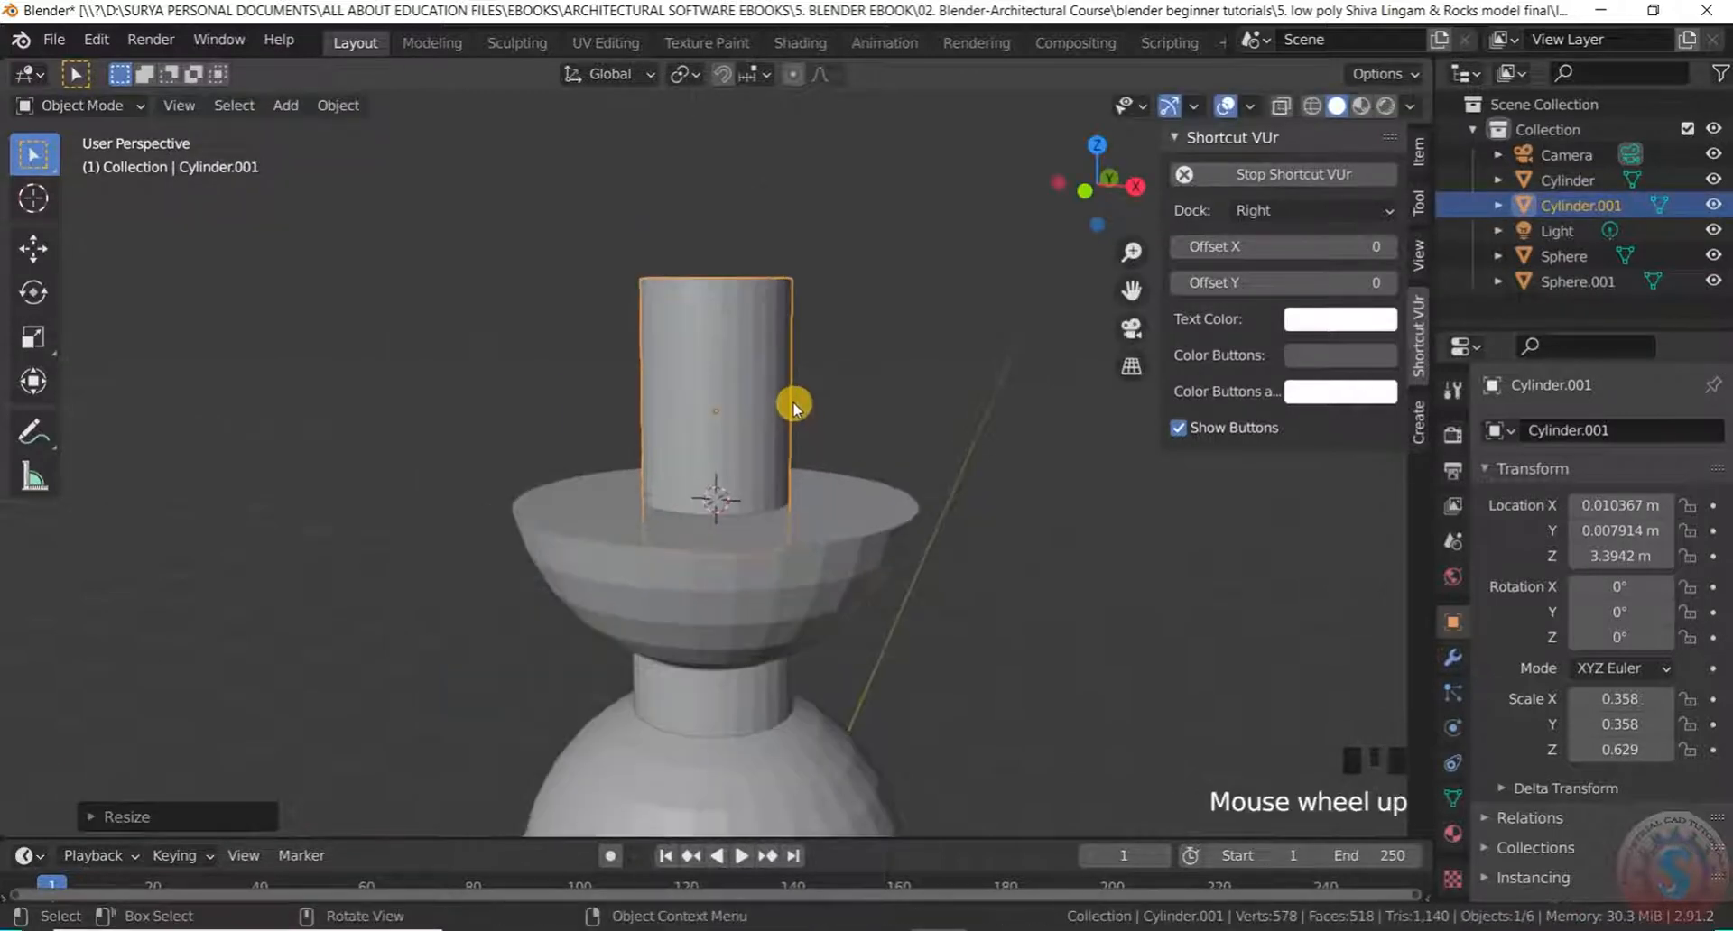
key("g")
key("z")
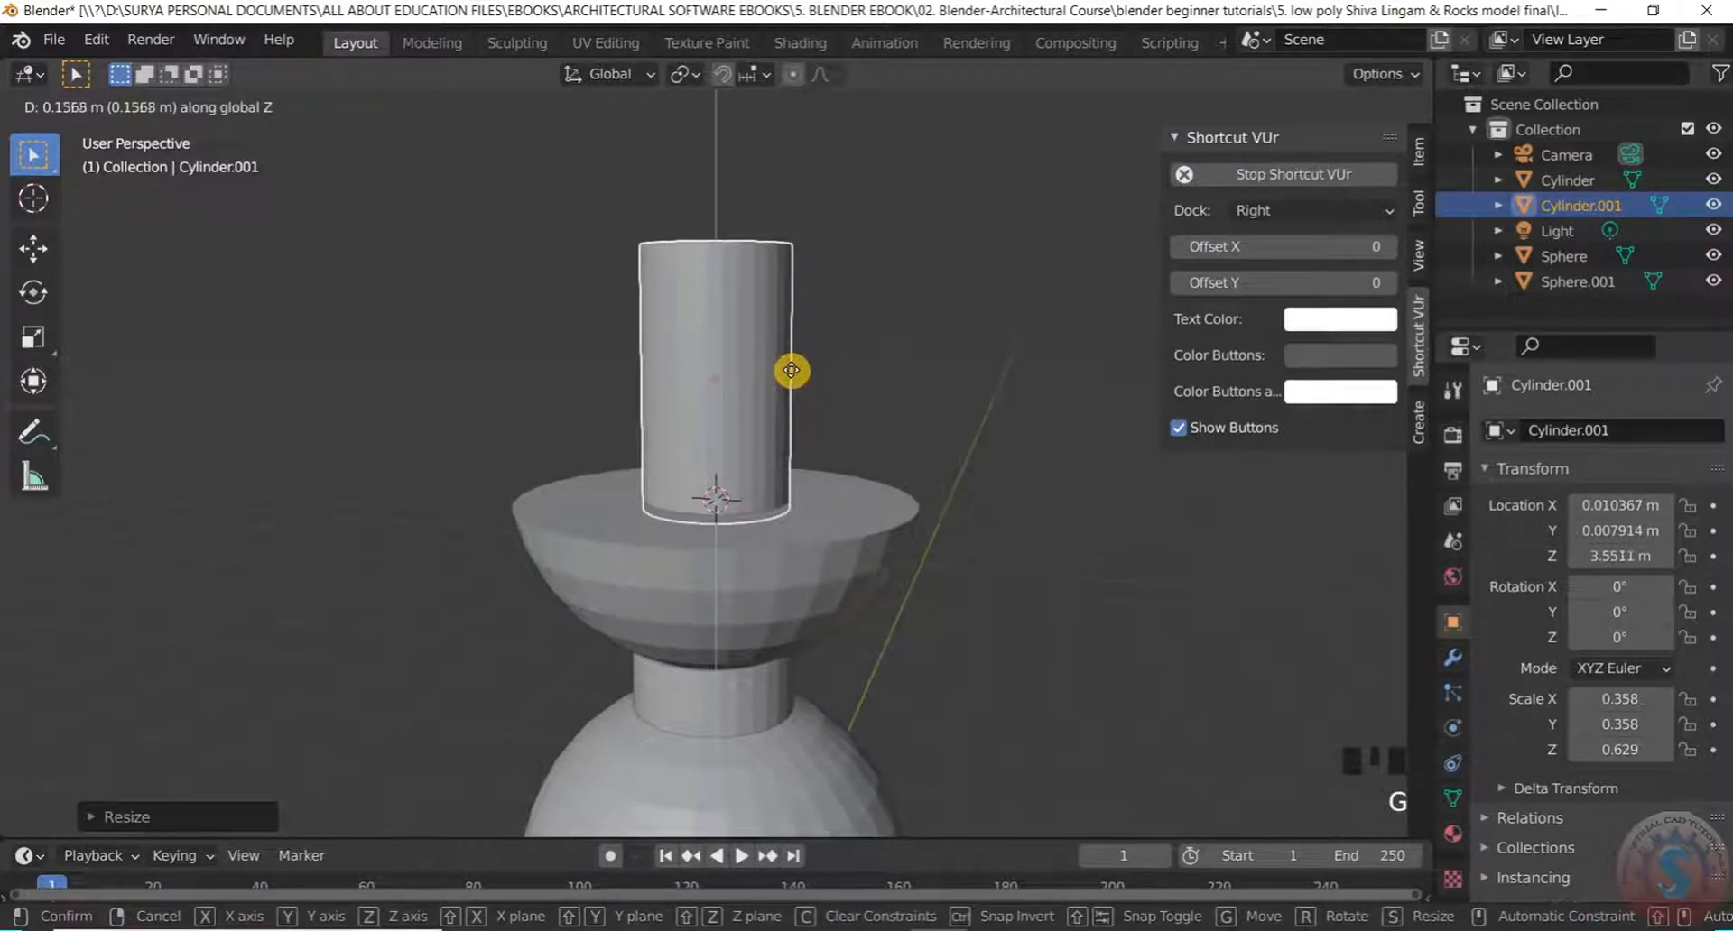
left_click(792, 370)
Reselect the cylinder and rescale its height to Z scale 0.481
middle_click_drag(788, 371, 816, 468)
scroll(851, 383, "up", 2)
middle_click_drag(851, 383, 863, 259)
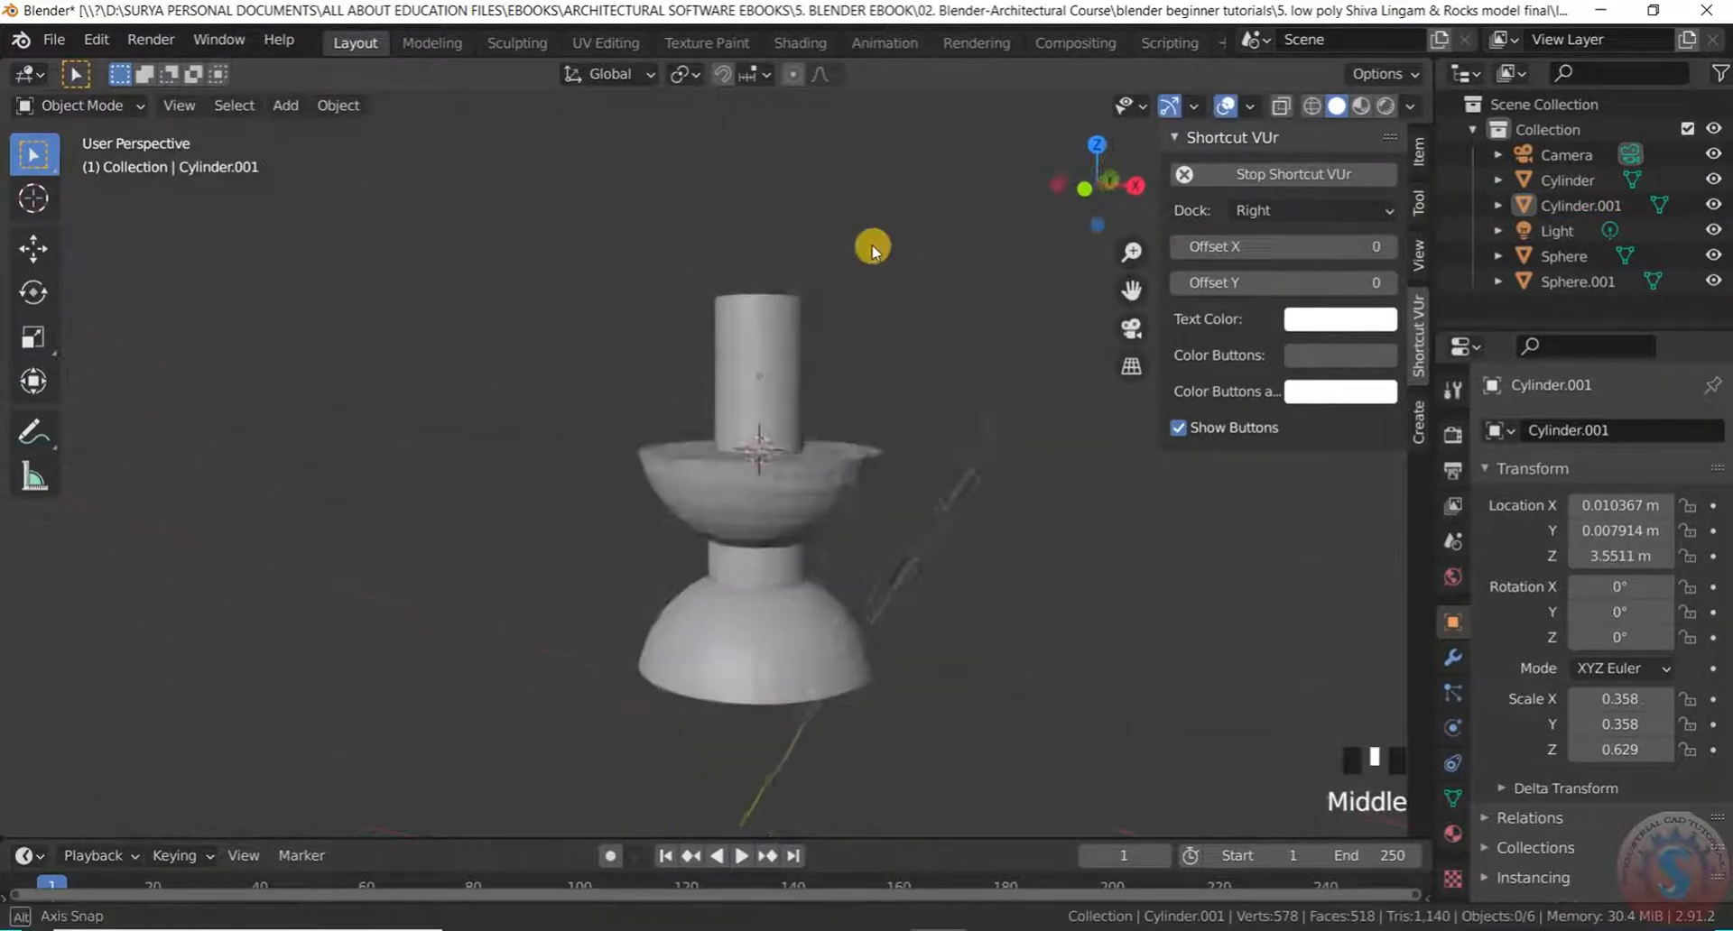
scroll(824, 310, "up", 3)
left_click(632, 416)
middle_click_drag(632, 415, 665, 502)
key("s")
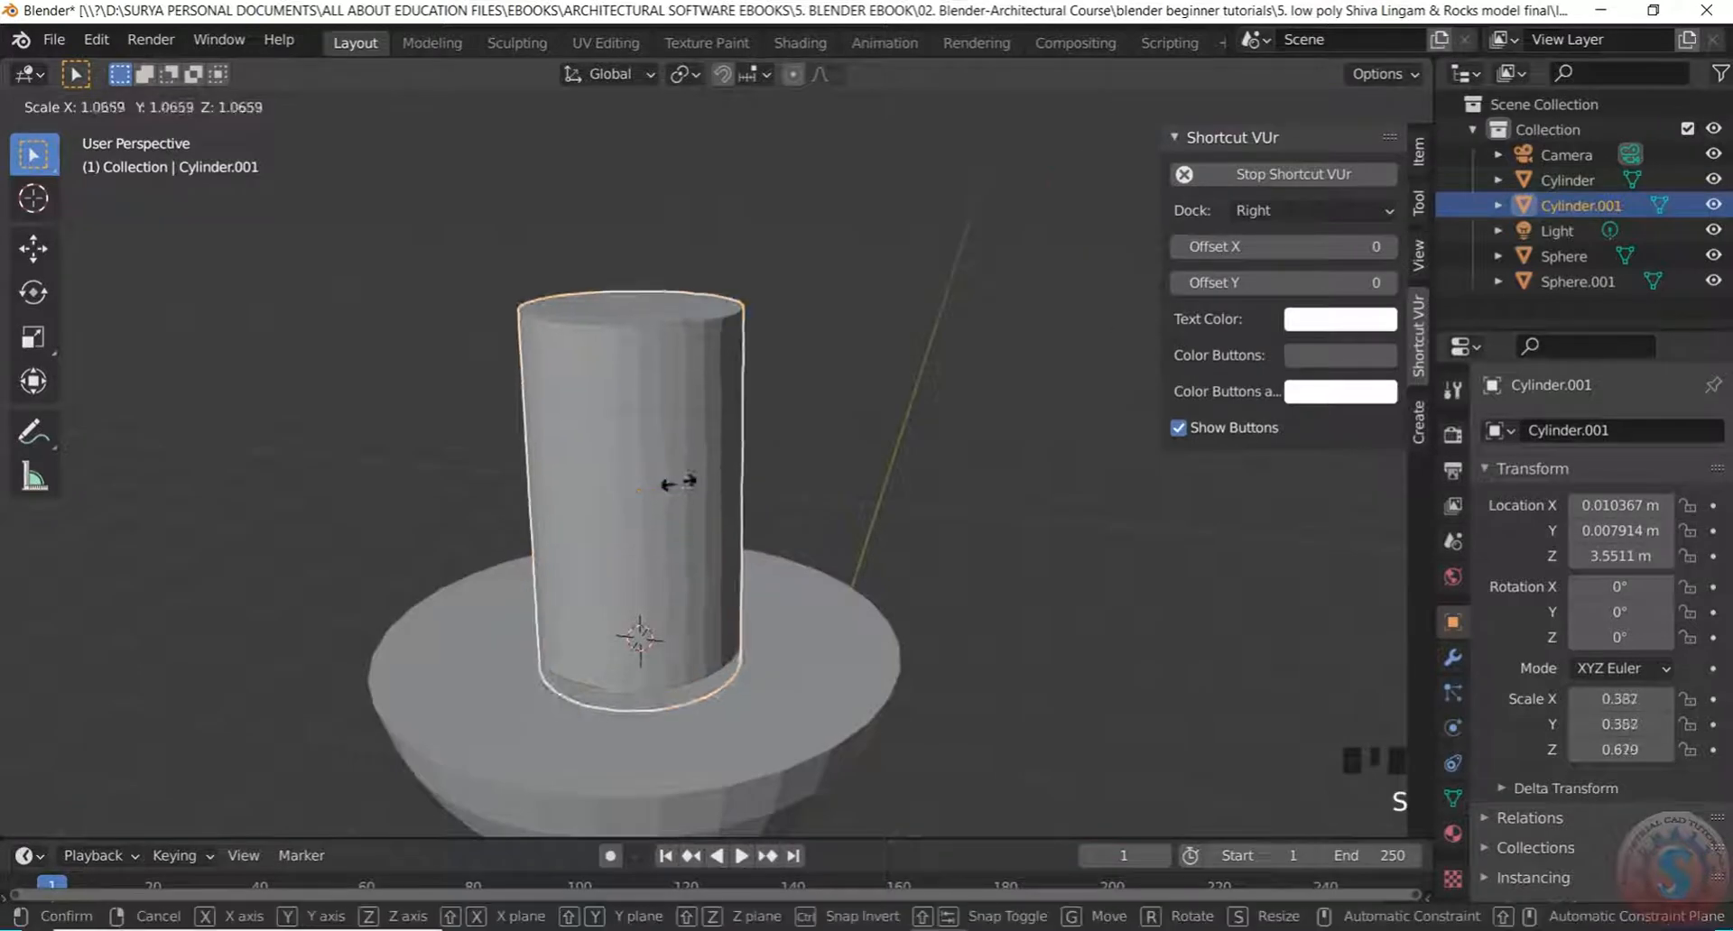
key("z")
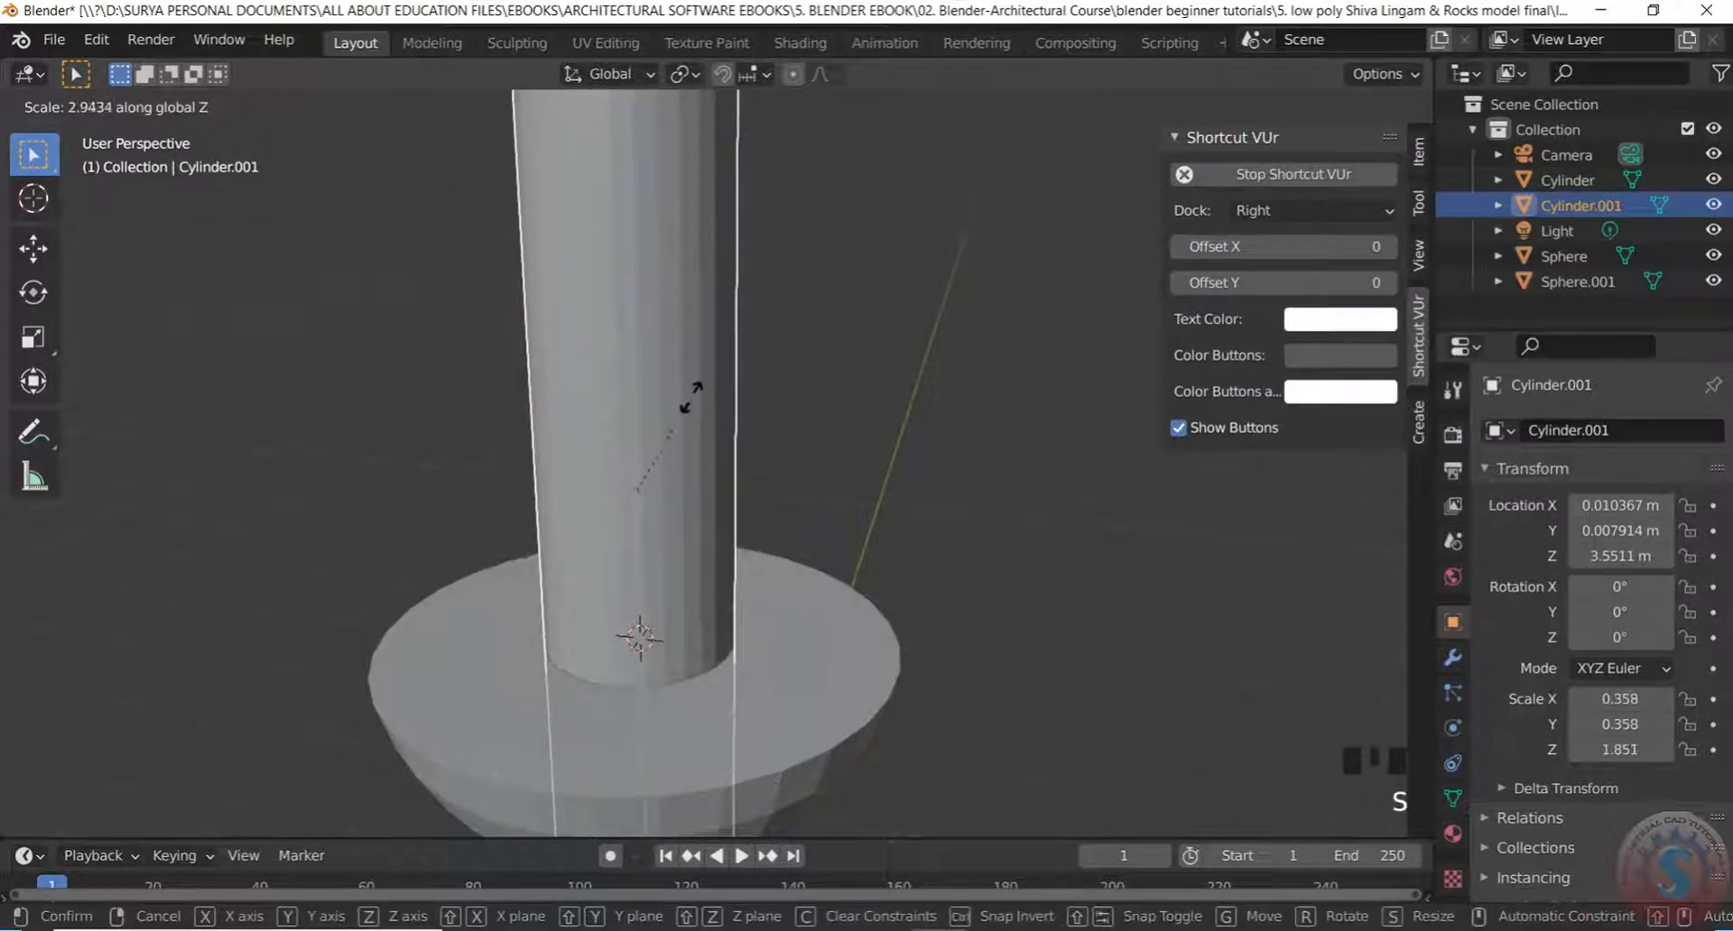
left_click(665, 503)
Lower the cylinder slightly along Z to 3.4433 m
scroll(760, 475, "down", 3)
scroll(728, 449, "up", 3)
scroll(756, 516, "down", 2)
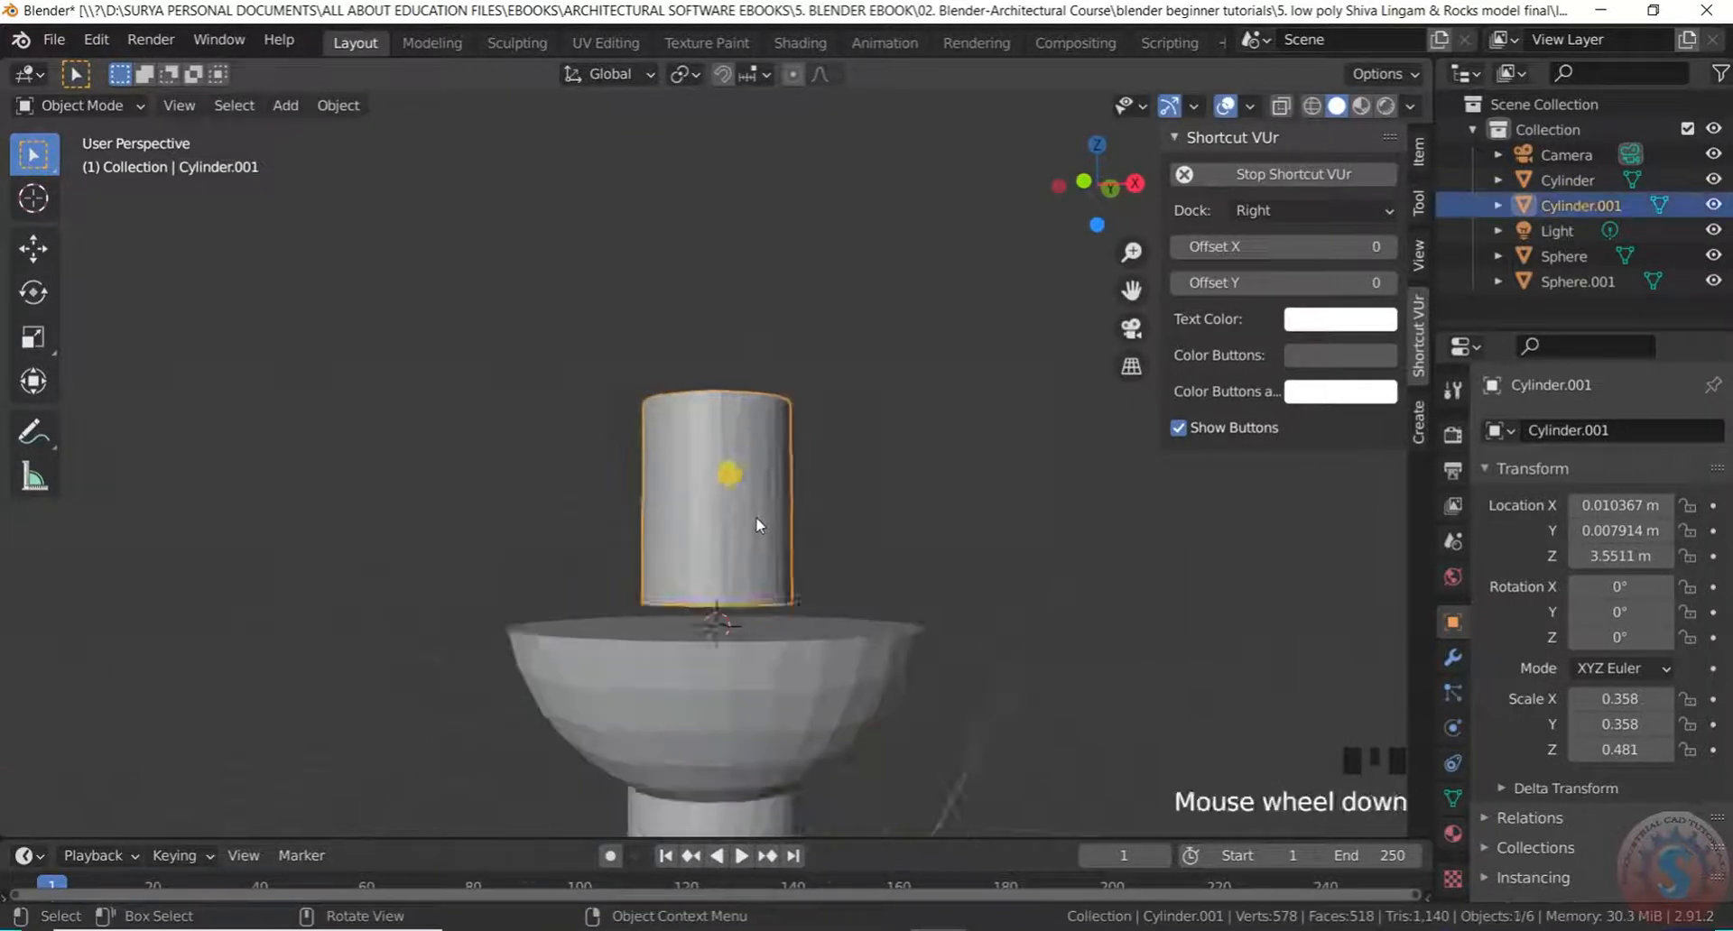
middle_click_drag(756, 517, 723, 553)
key("g")
key("z")
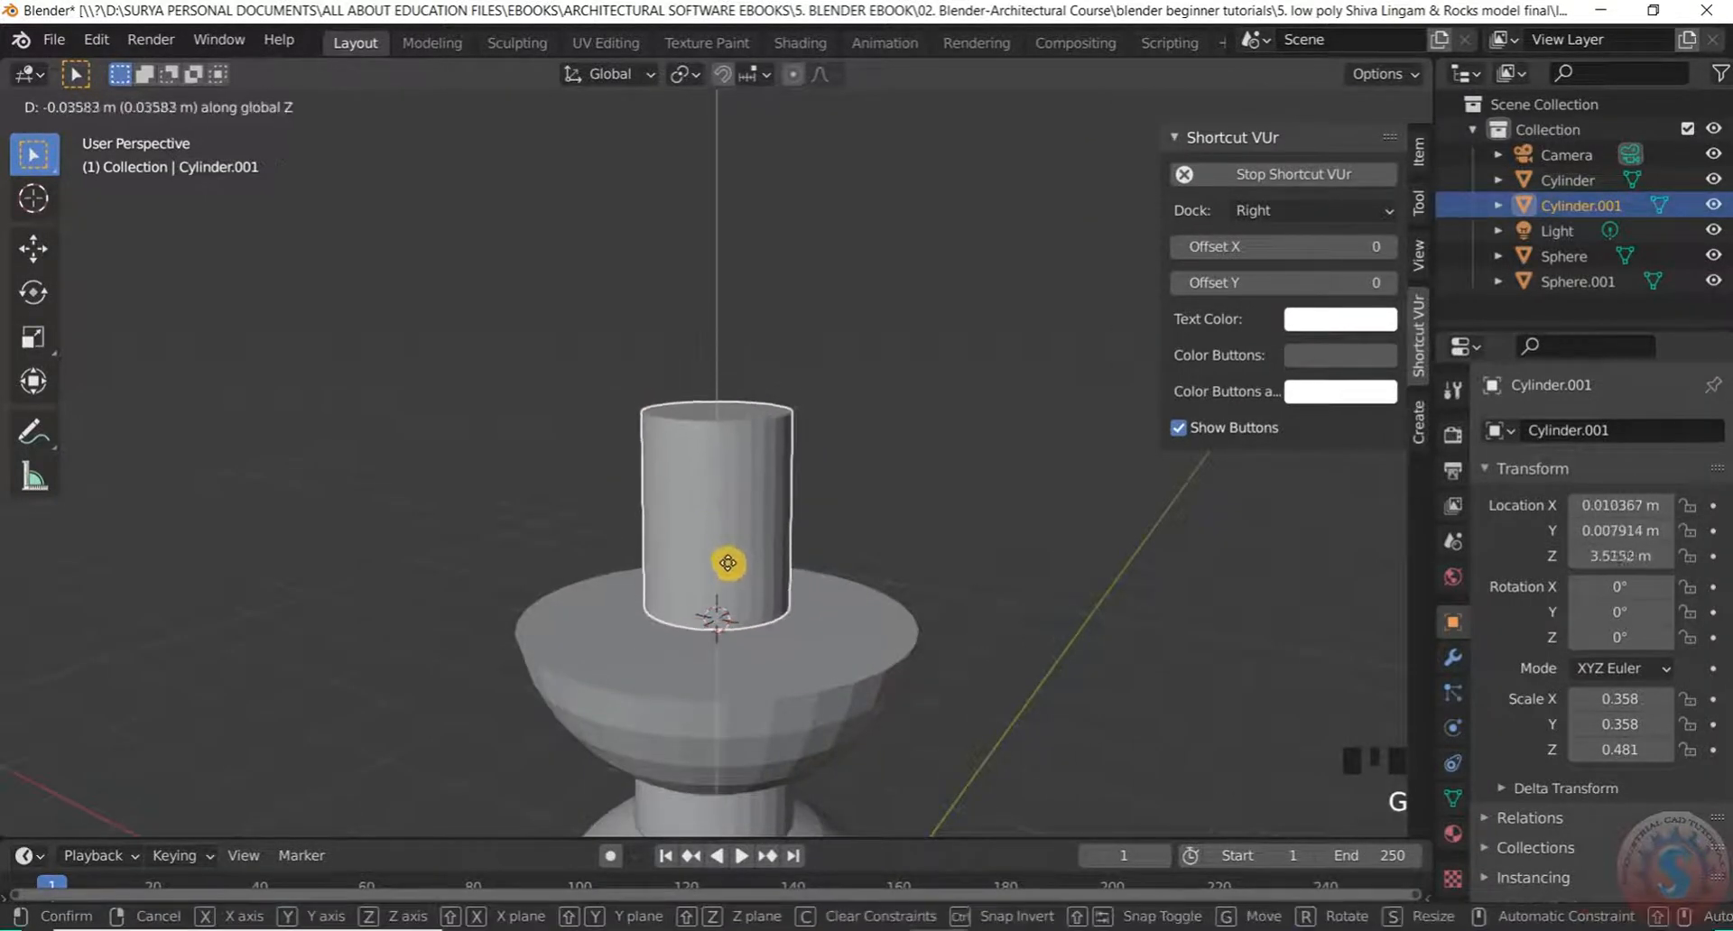
left_click(724, 573)
Switch the viewport to wireframe shading
middle_click_drag(853, 407, 843, 356)
scroll(848, 376, "up", 2)
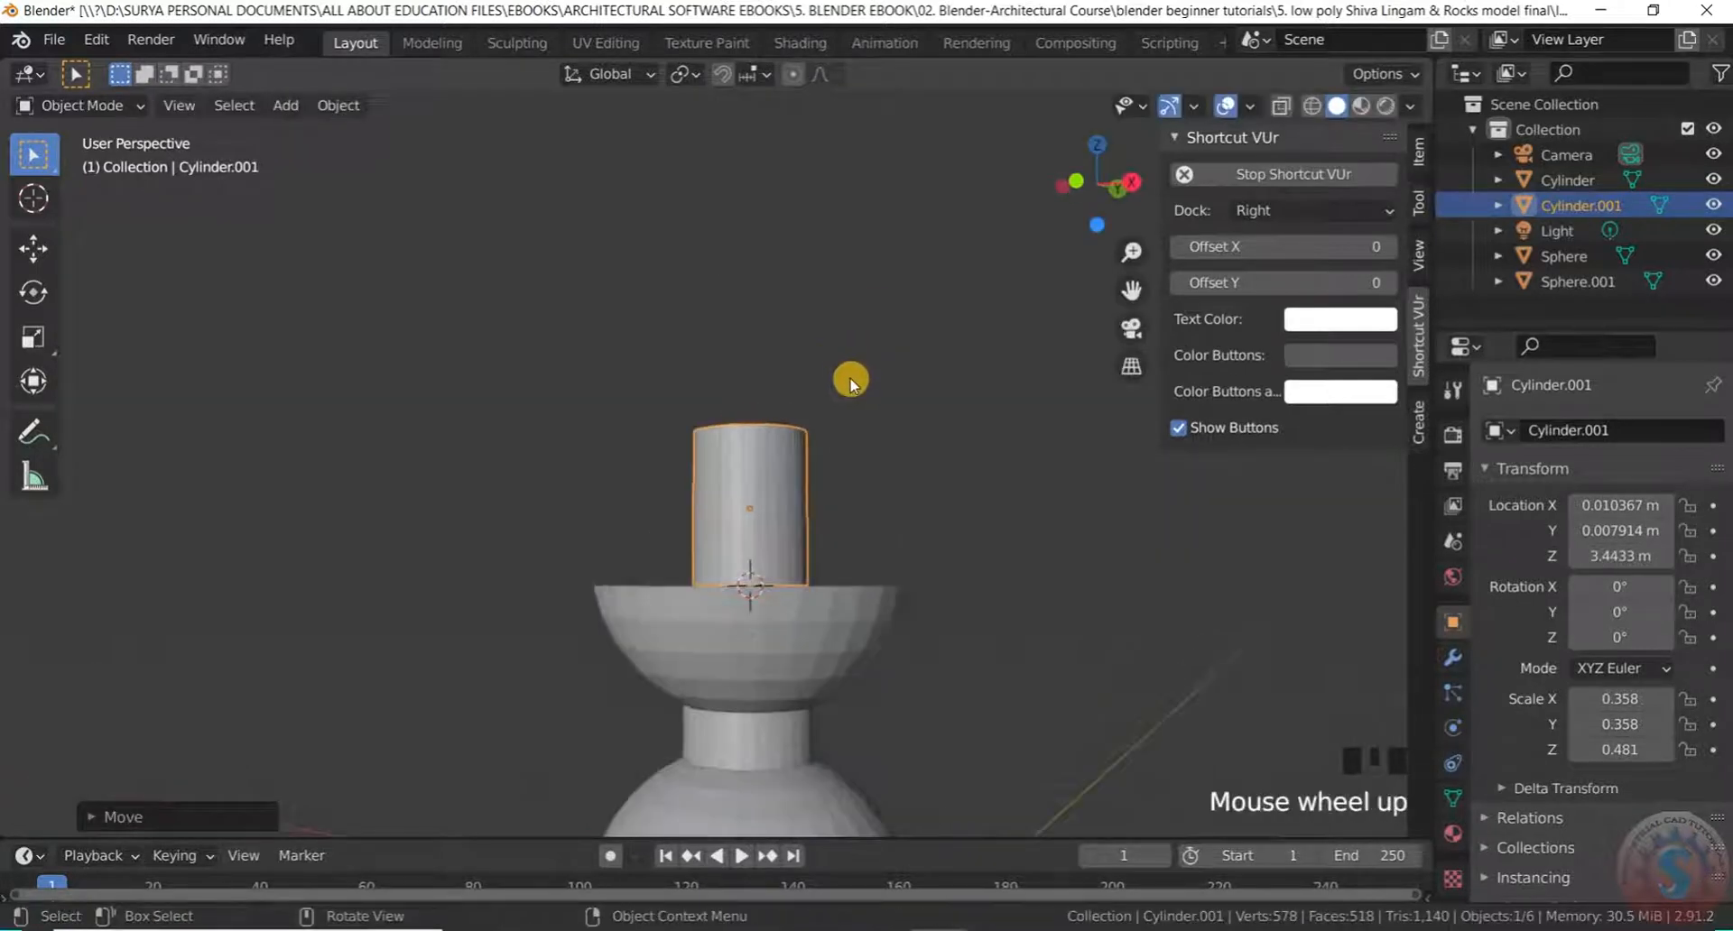
key("z")
left_click(684, 377)
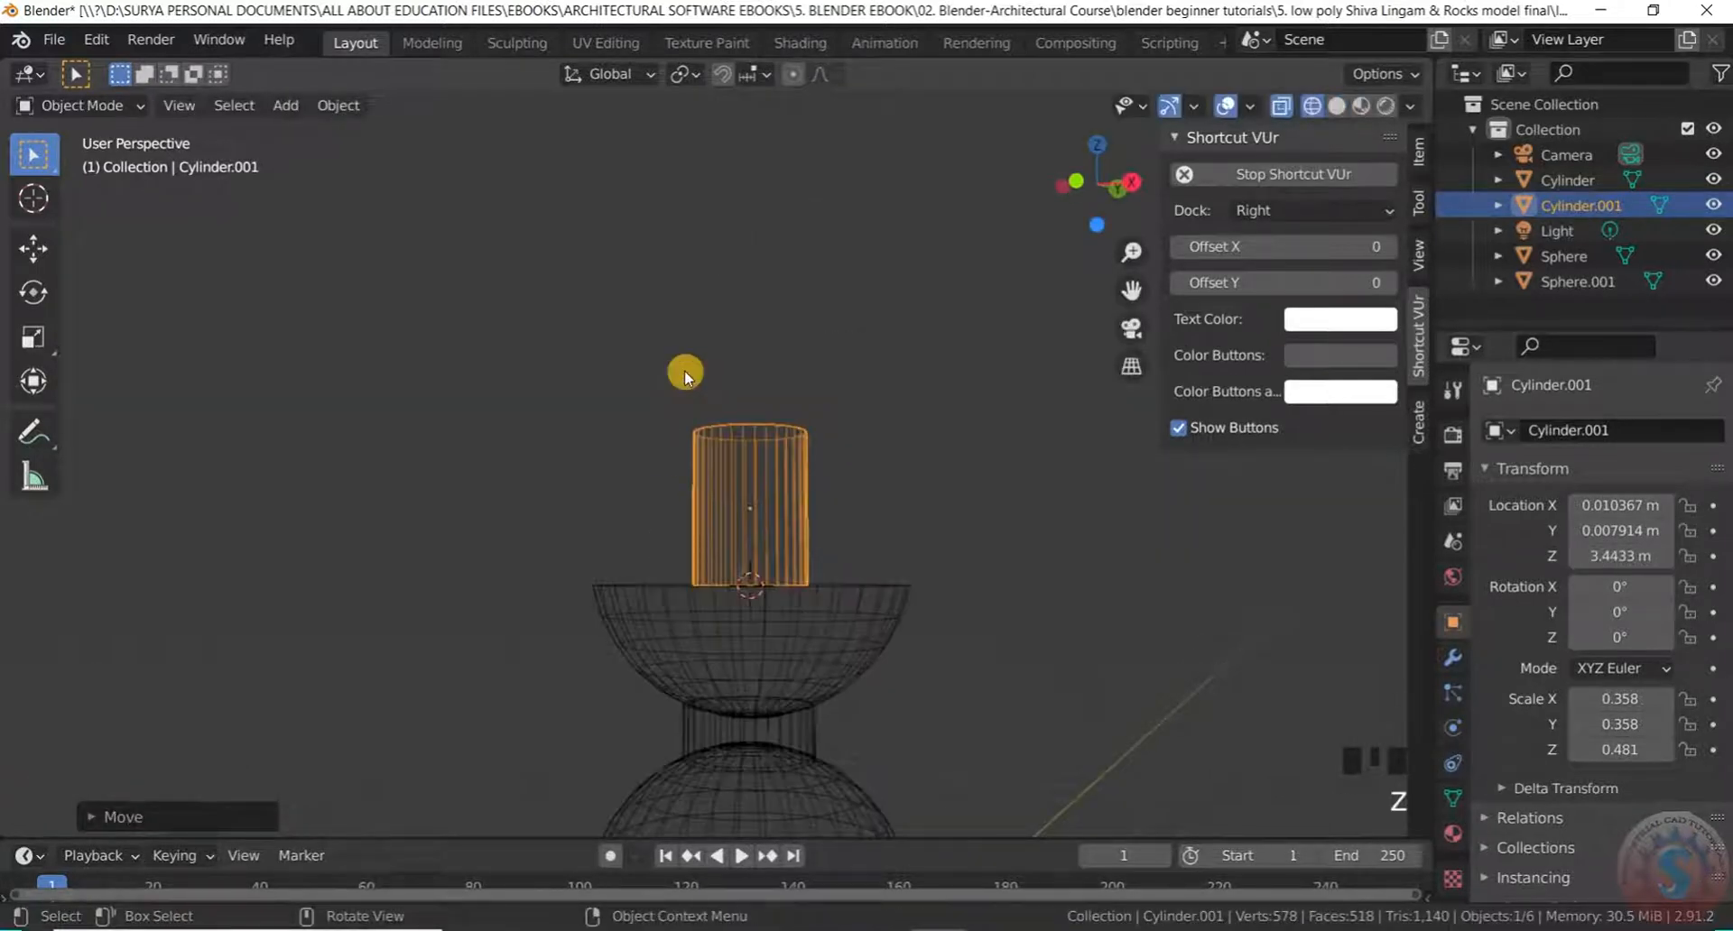
In the right side view, lower the cylinder to Z 3.4116 m onto the bowl's rim
key("KP_7")
key("KP_2")
key("KP_3")
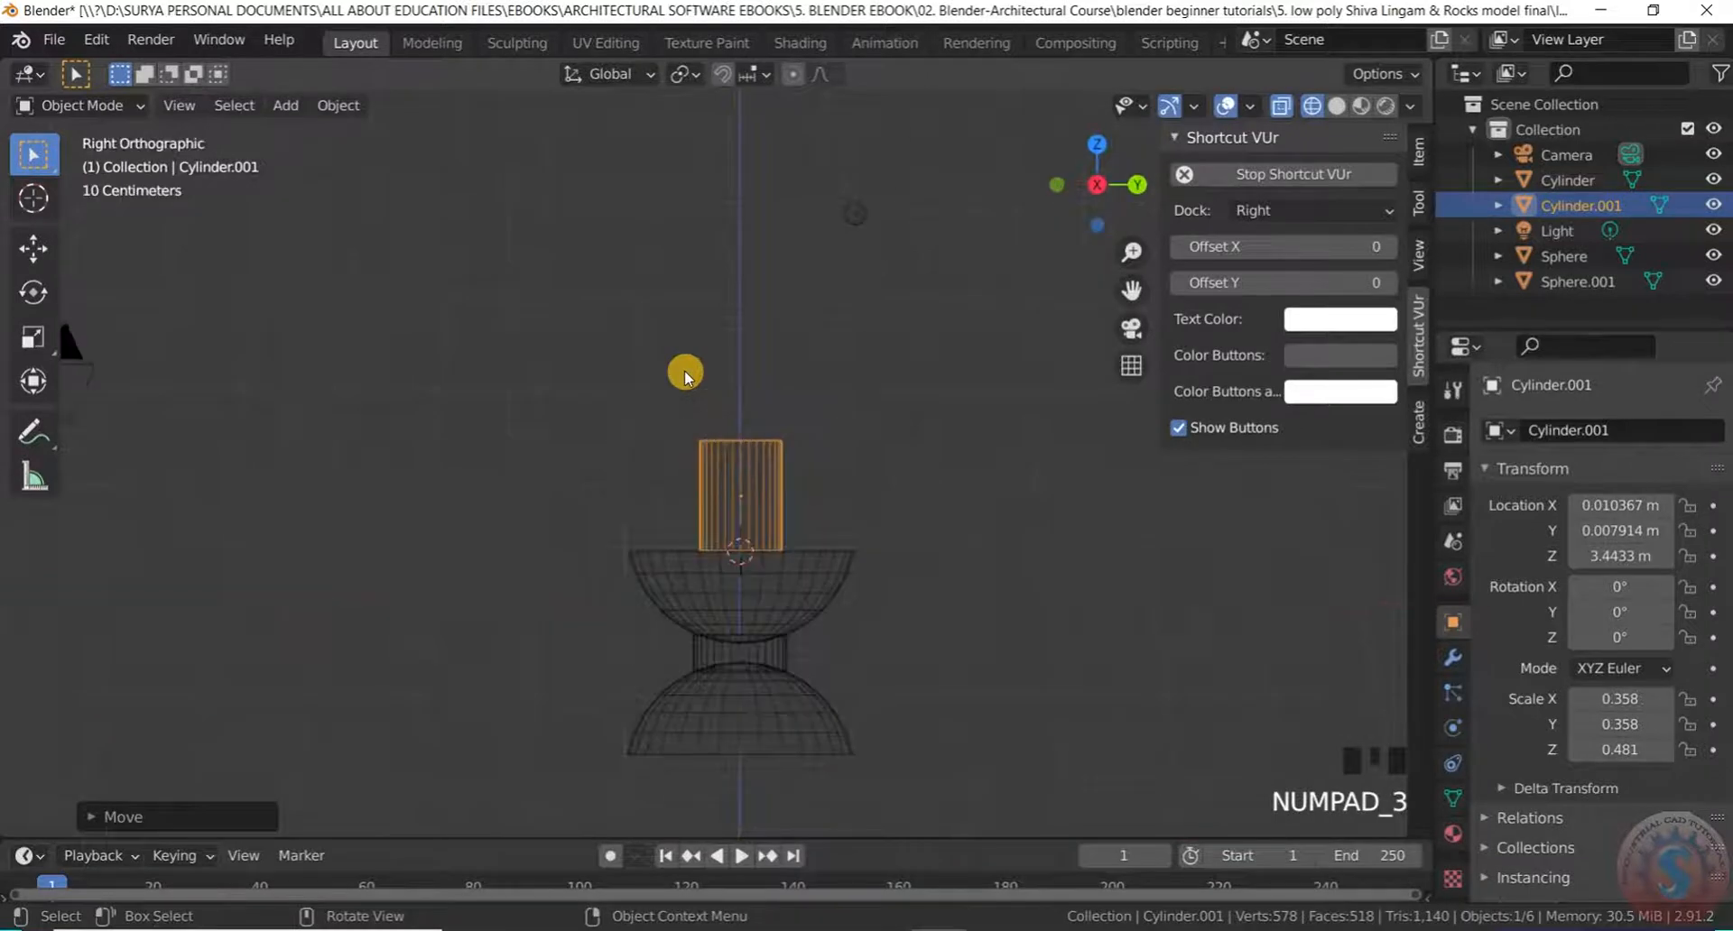
scroll(723, 535, "up", 4)
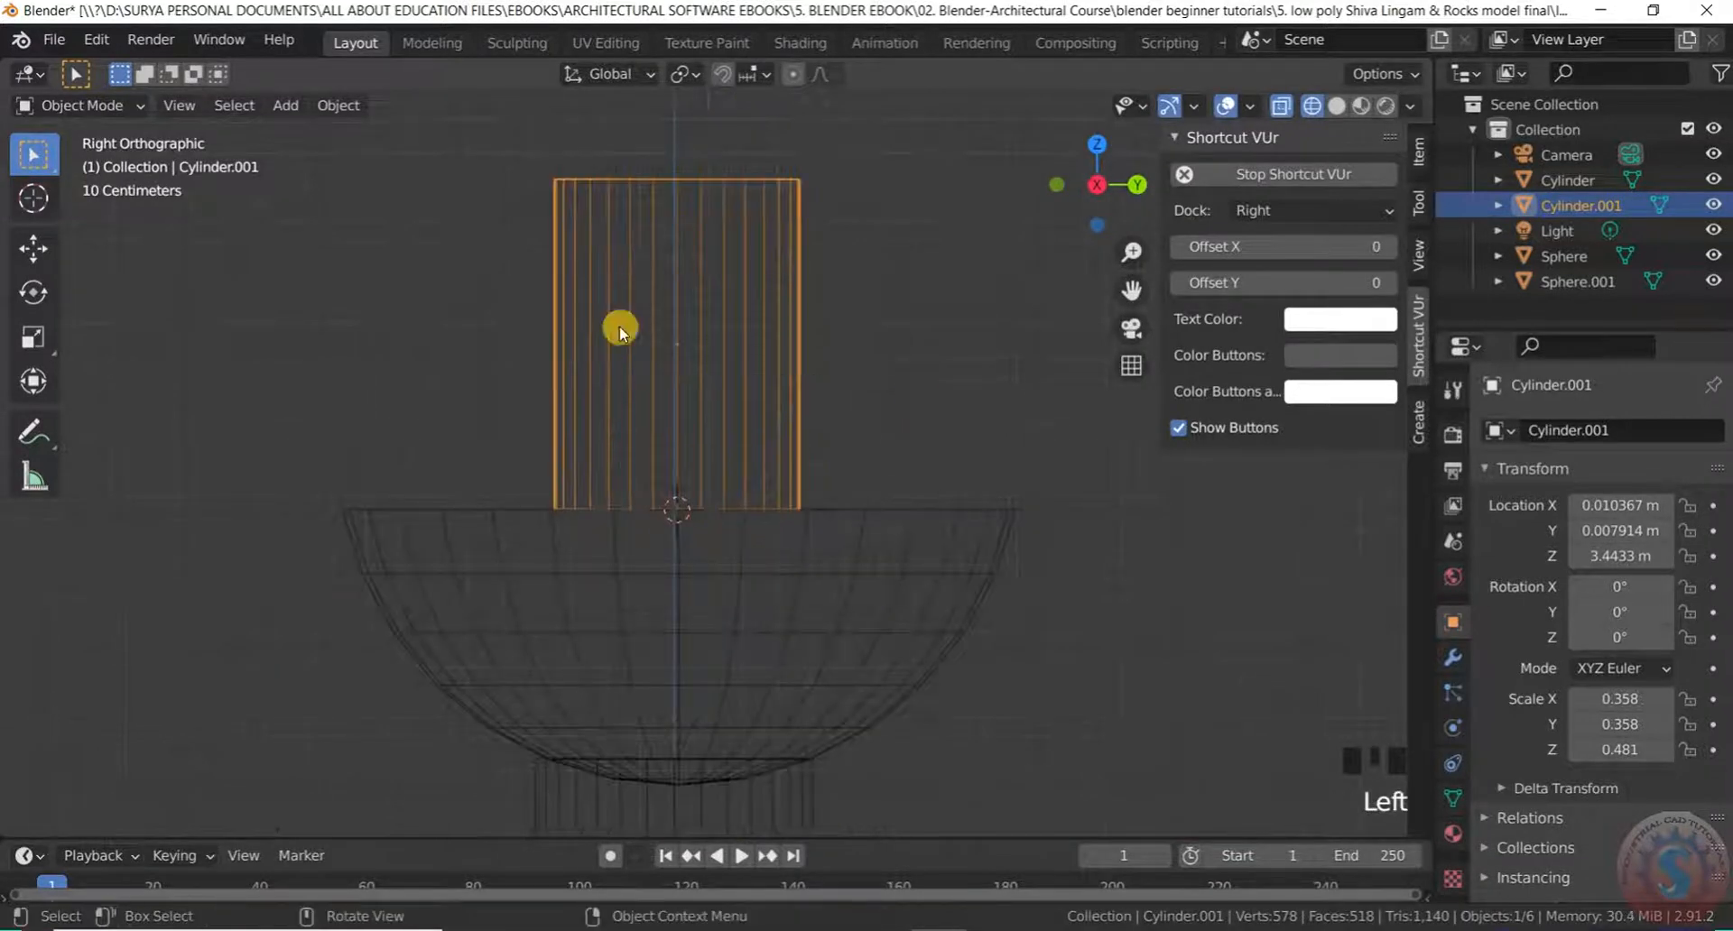
key("g")
key("z")
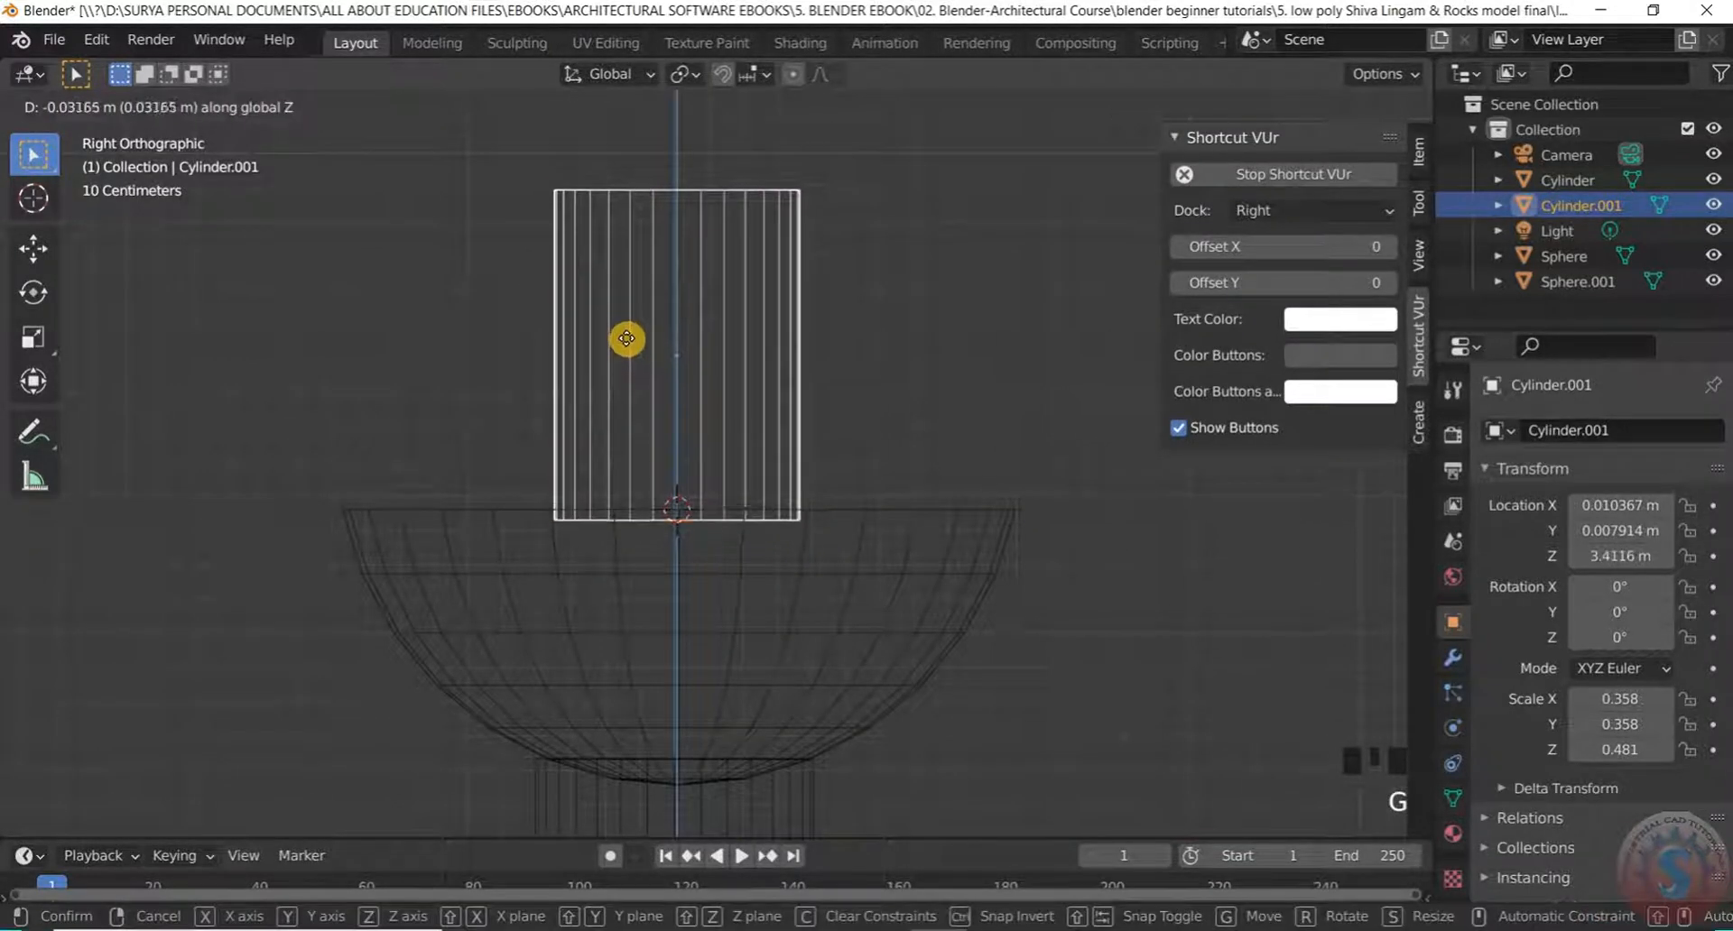
left_click(626, 339)
Deselect the cylinder and return the viewport to solid shading
left_click(874, 250)
left_click(95, 103)
left_click(95, 129)
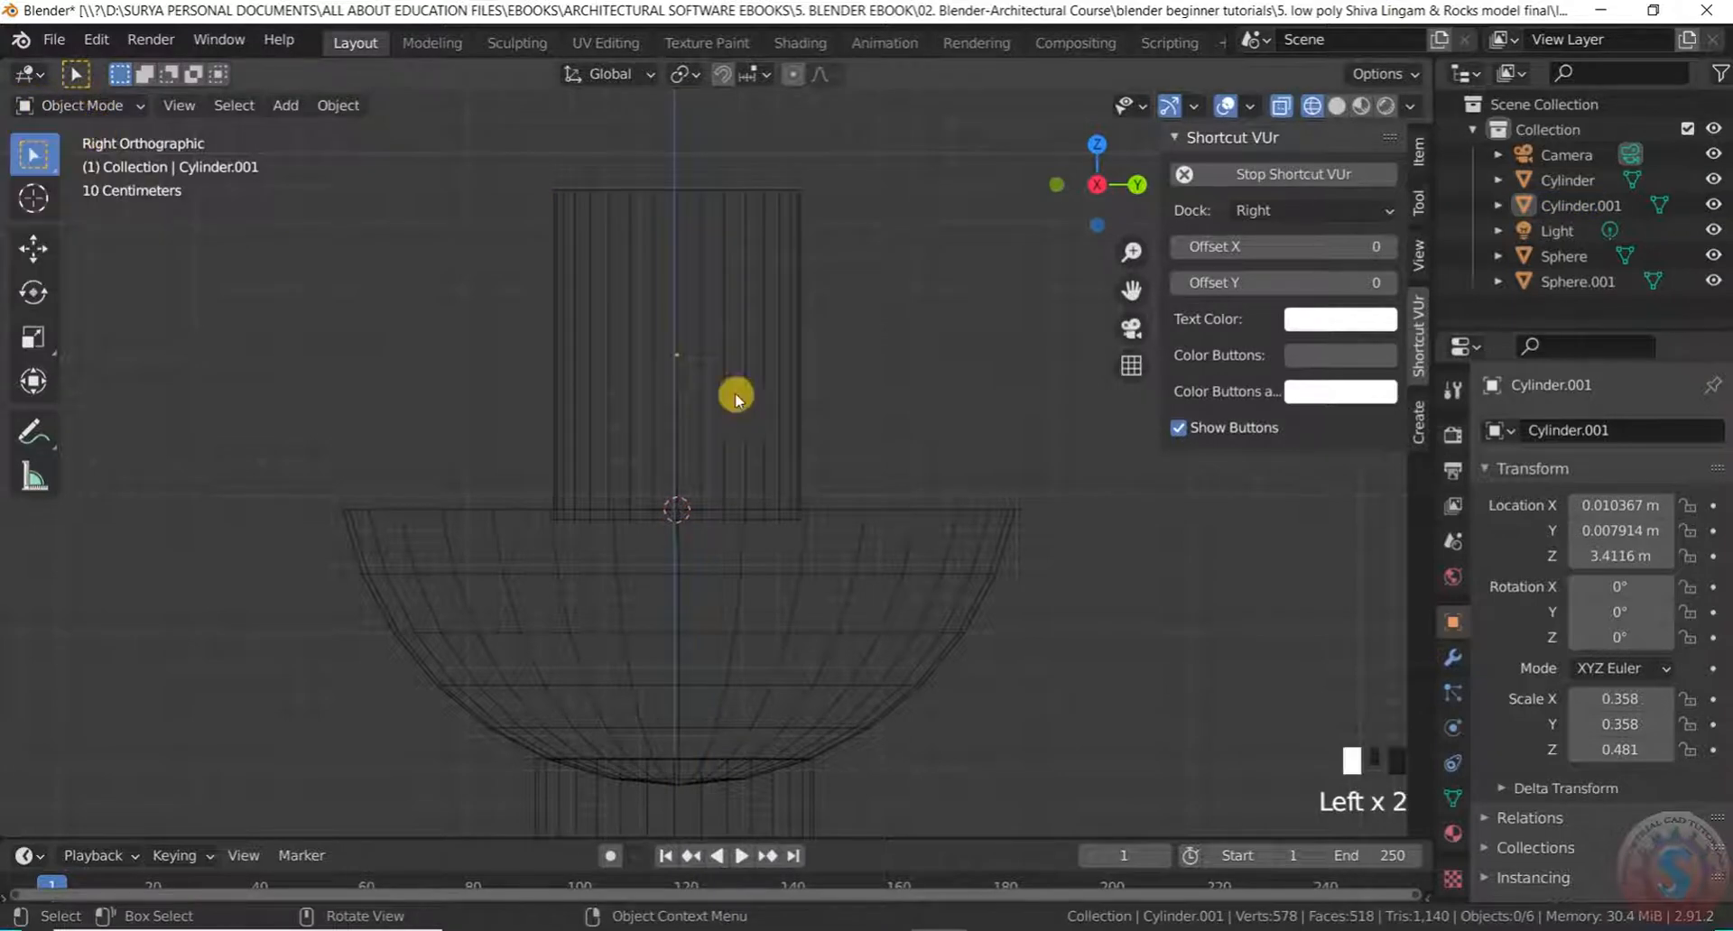
key("z")
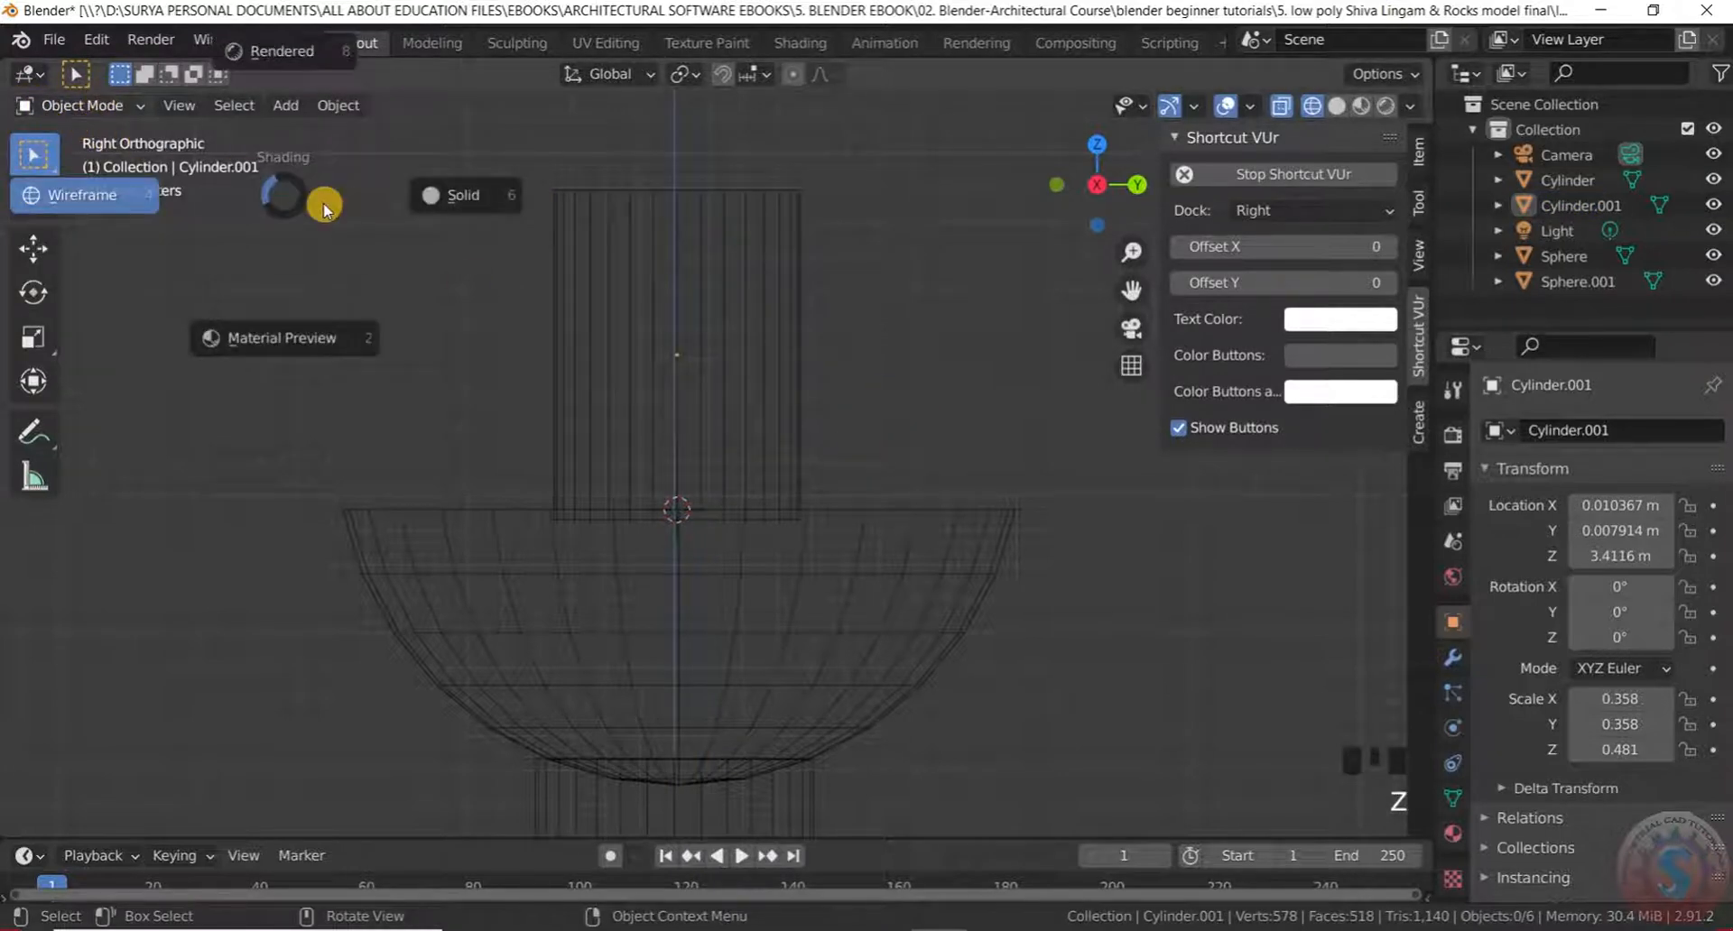
left_click(458, 200)
Put Cylinder.001 into Edit Mode to expose its 64-vertex mesh
middle_click_drag(919, 392, 746, 565)
scroll(773, 414, "down", 4)
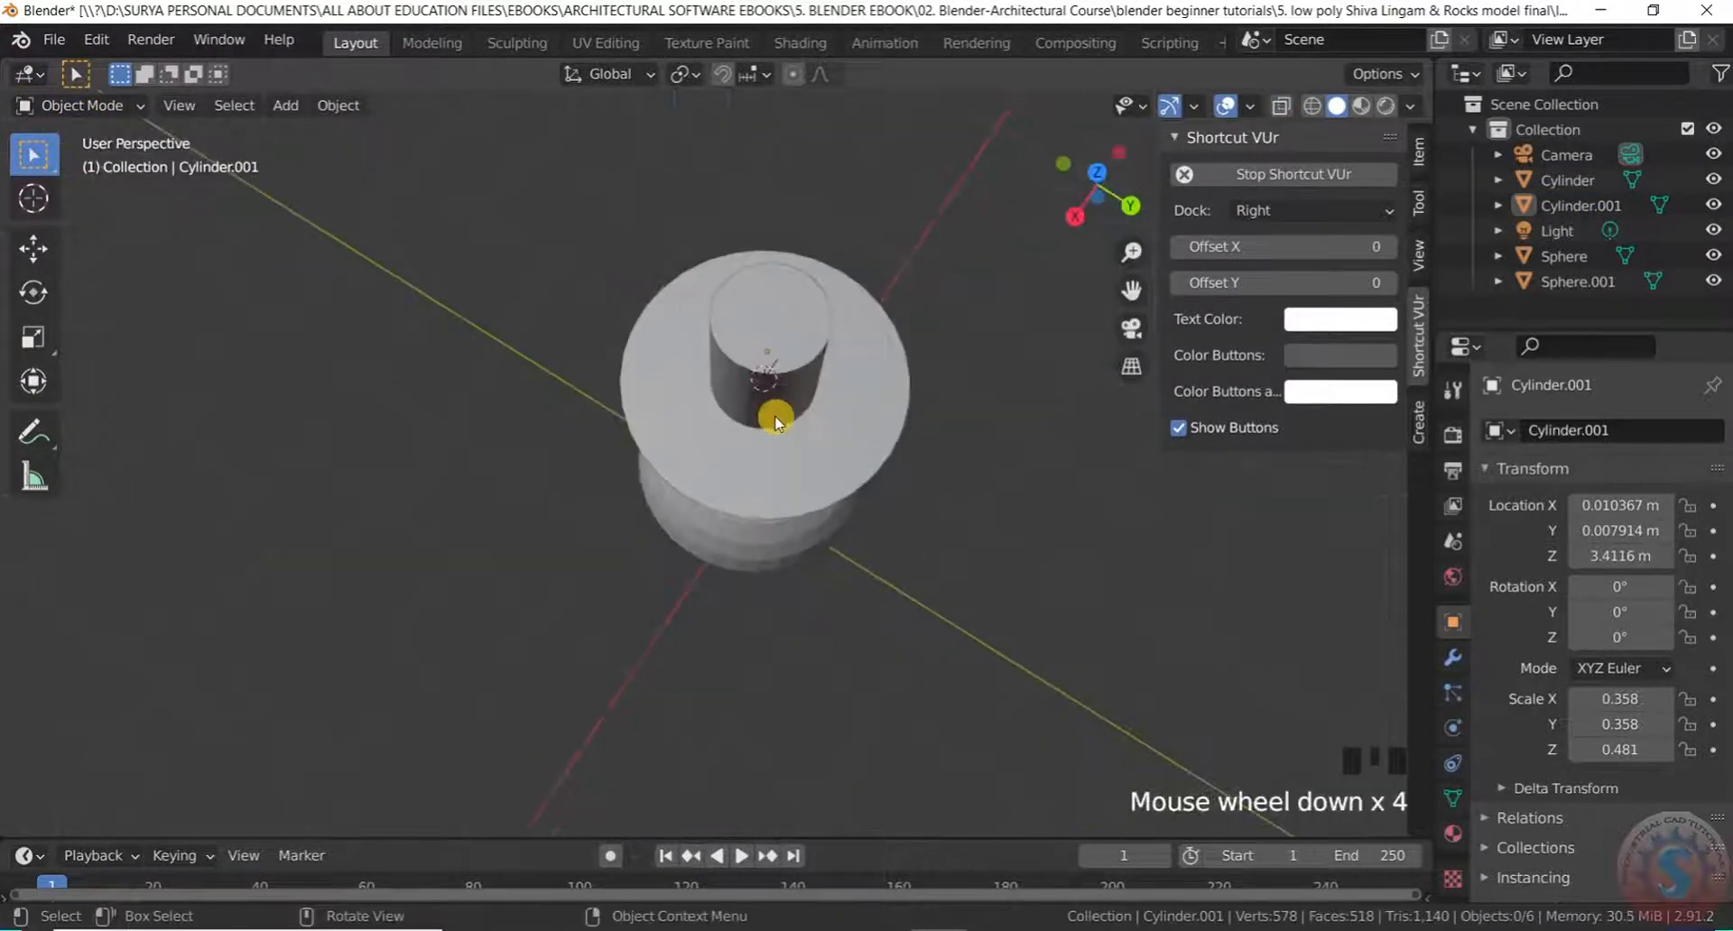
middle_click_drag(773, 414, 859, 309)
scroll(876, 474, "up", 2)
middle_click_drag(876, 474, 765, 275)
scroll(758, 267, "up", 2)
scroll(758, 267, "down", 2)
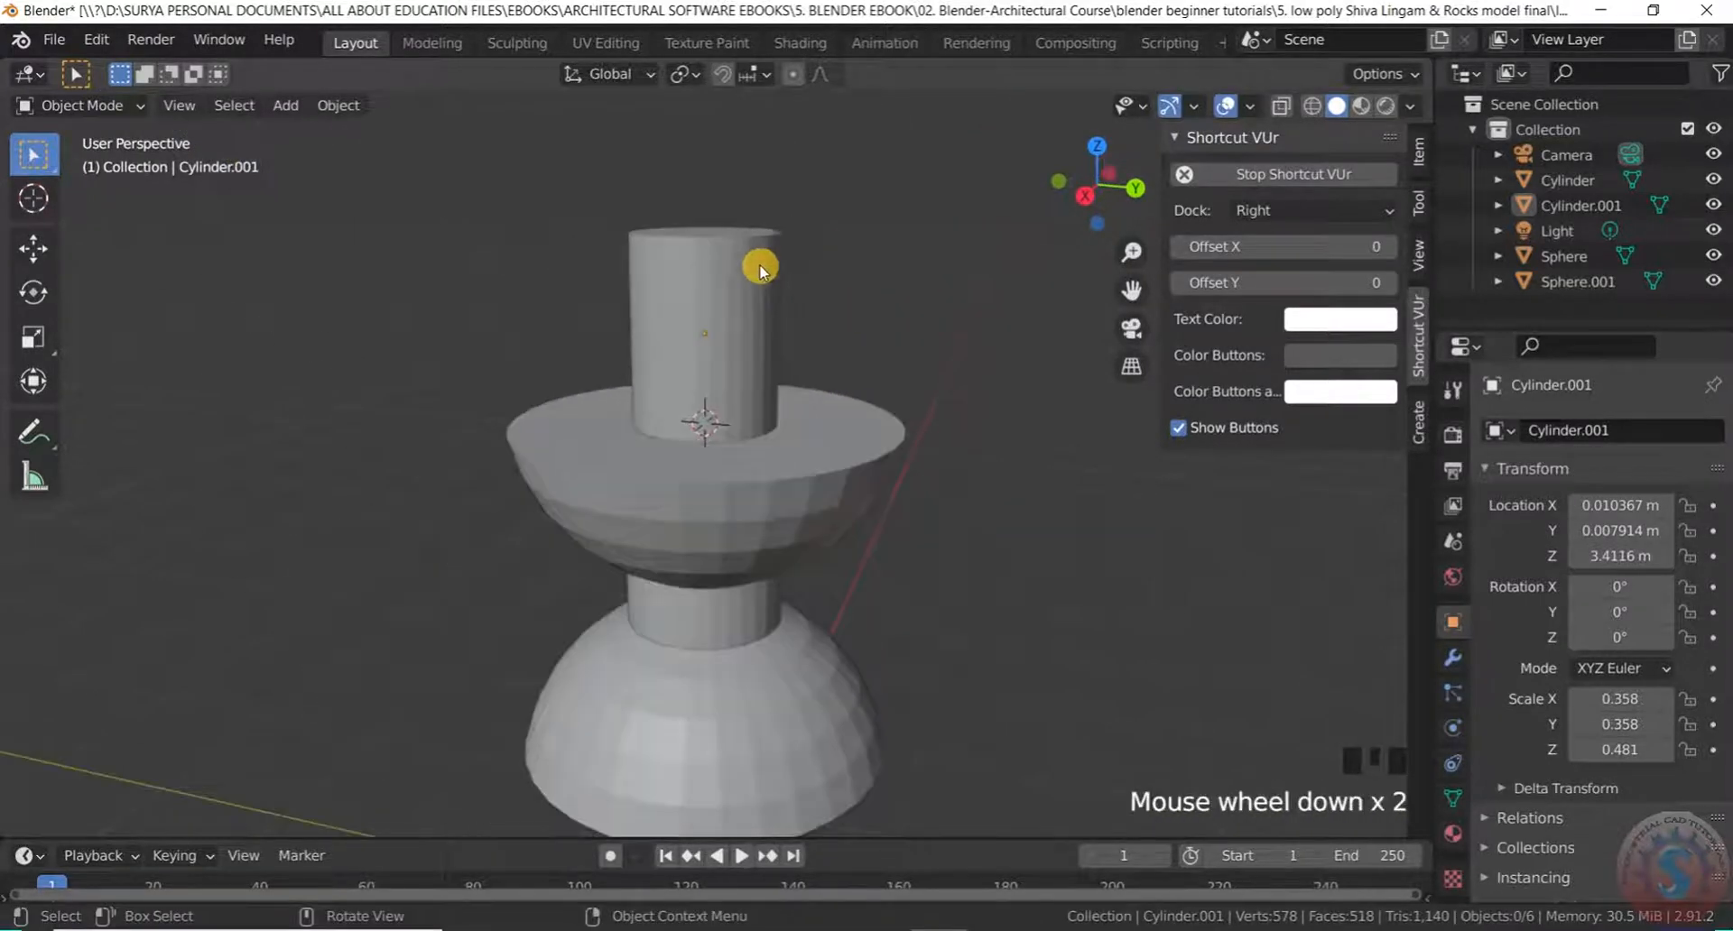
scroll(678, 226, "up", 2)
left_click(81, 106)
left_click(83, 161)
scroll(728, 298, "up", 2)
scroll(727, 334, "down", 2)
scroll(728, 318, "up", 1)
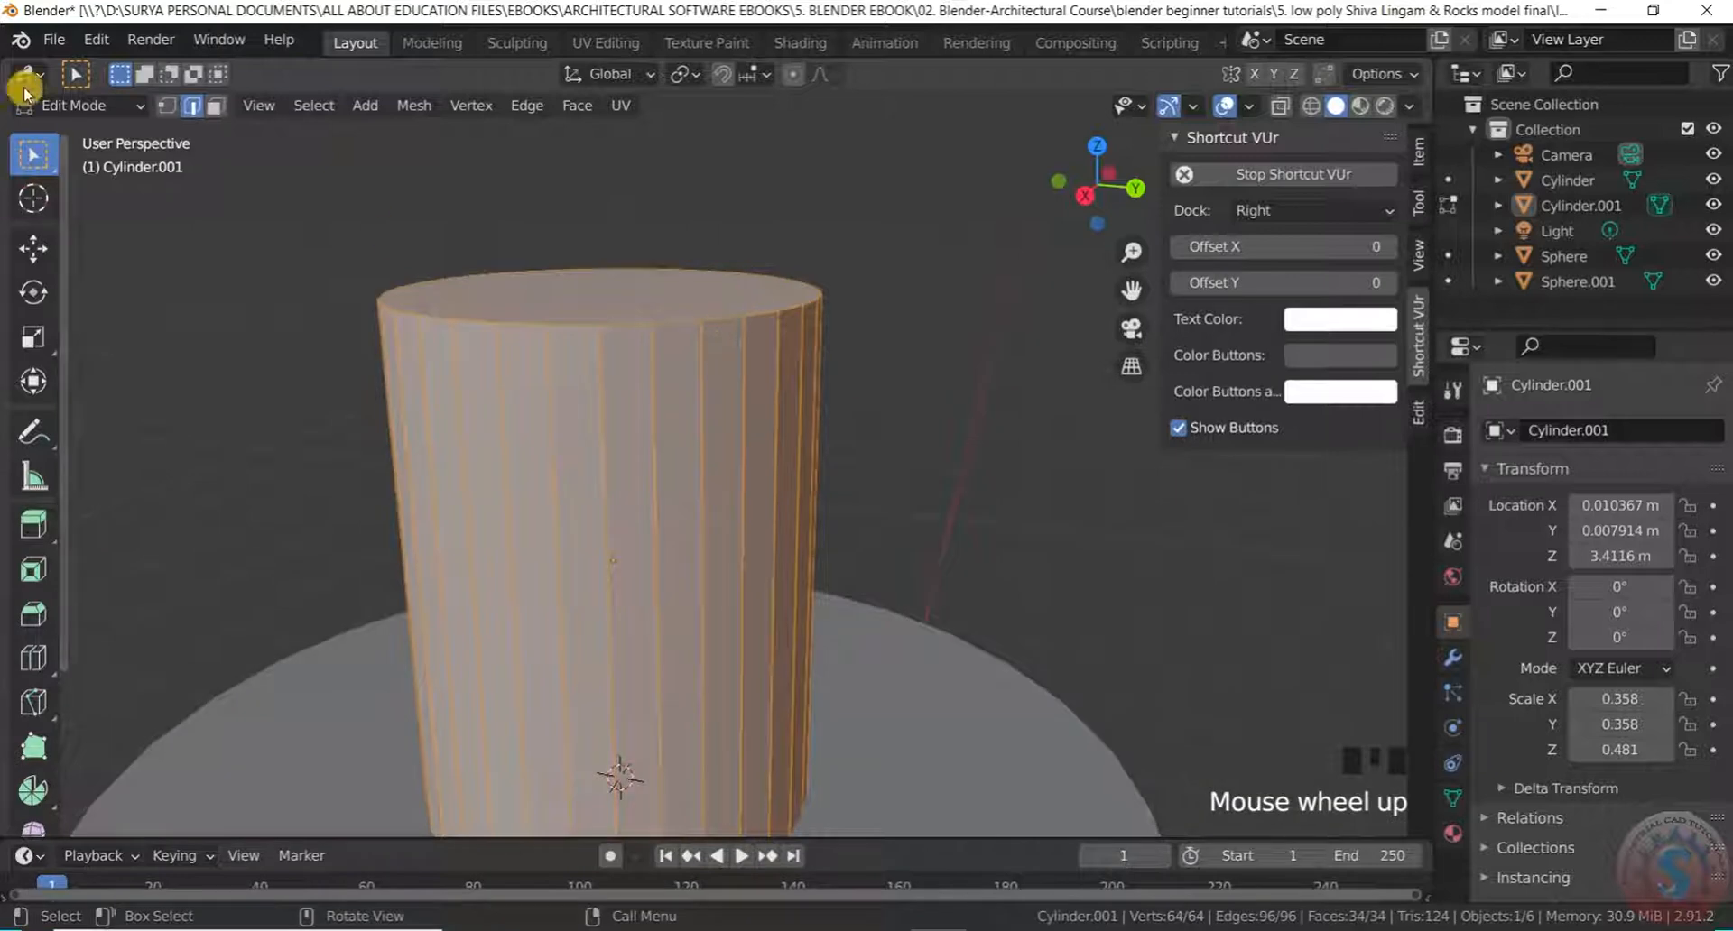
Bevel the cylinder's top edge loop with extra segments into a rounded dome cap
left_click(731, 320, "alt")
scroll(734, 332, "down", 2)
middle_click_drag(735, 332, 758, 305)
scroll(783, 279, "up", 1)
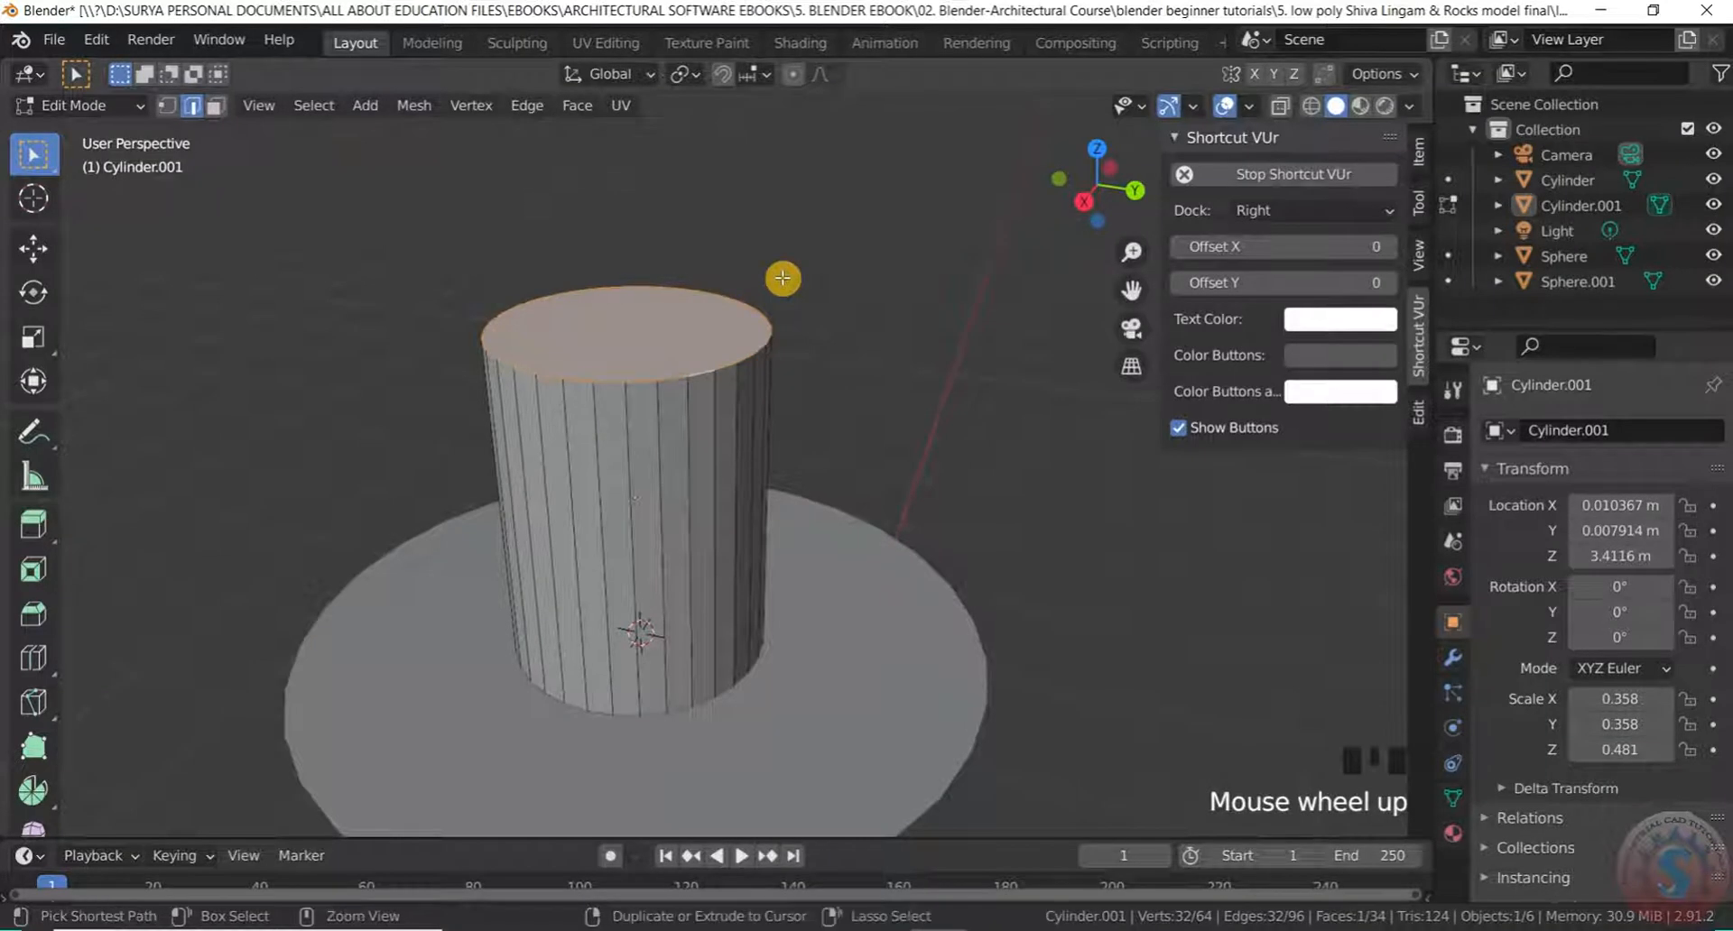
key("ctrl+b")
scroll(733, 498, "up", 2)
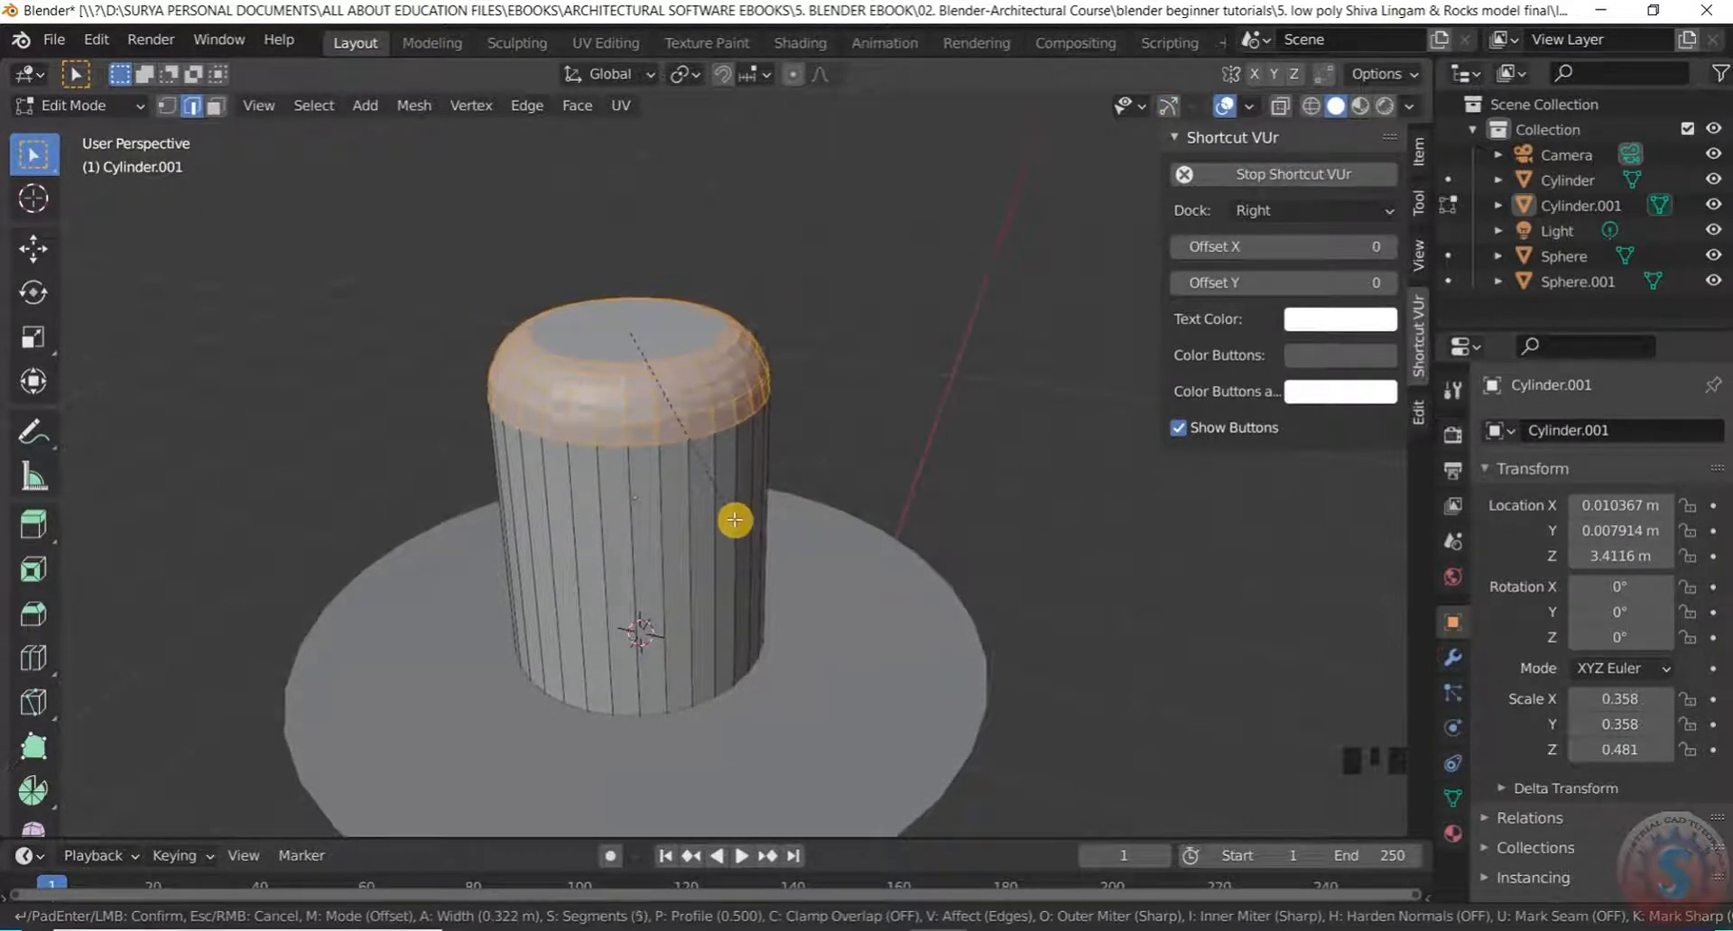
scroll(735, 518, "up", 2)
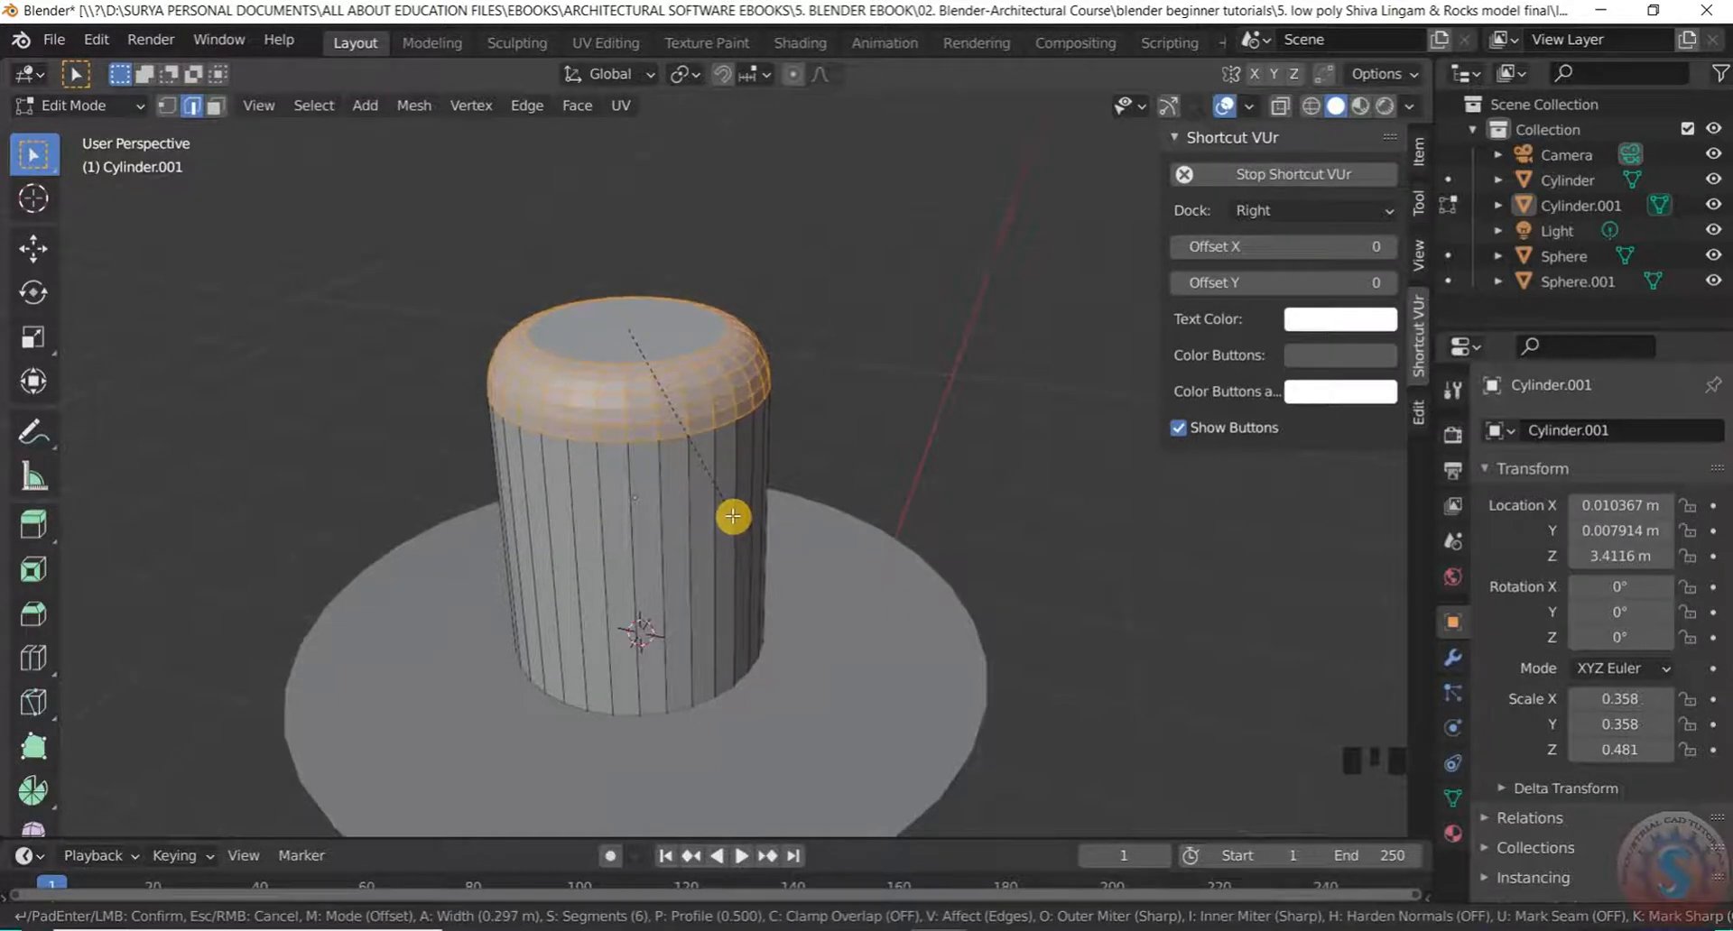
left_click(719, 598)
left_click(829, 347)
scroll(828, 354, "down", 2)
middle_click_drag(828, 355, 812, 324)
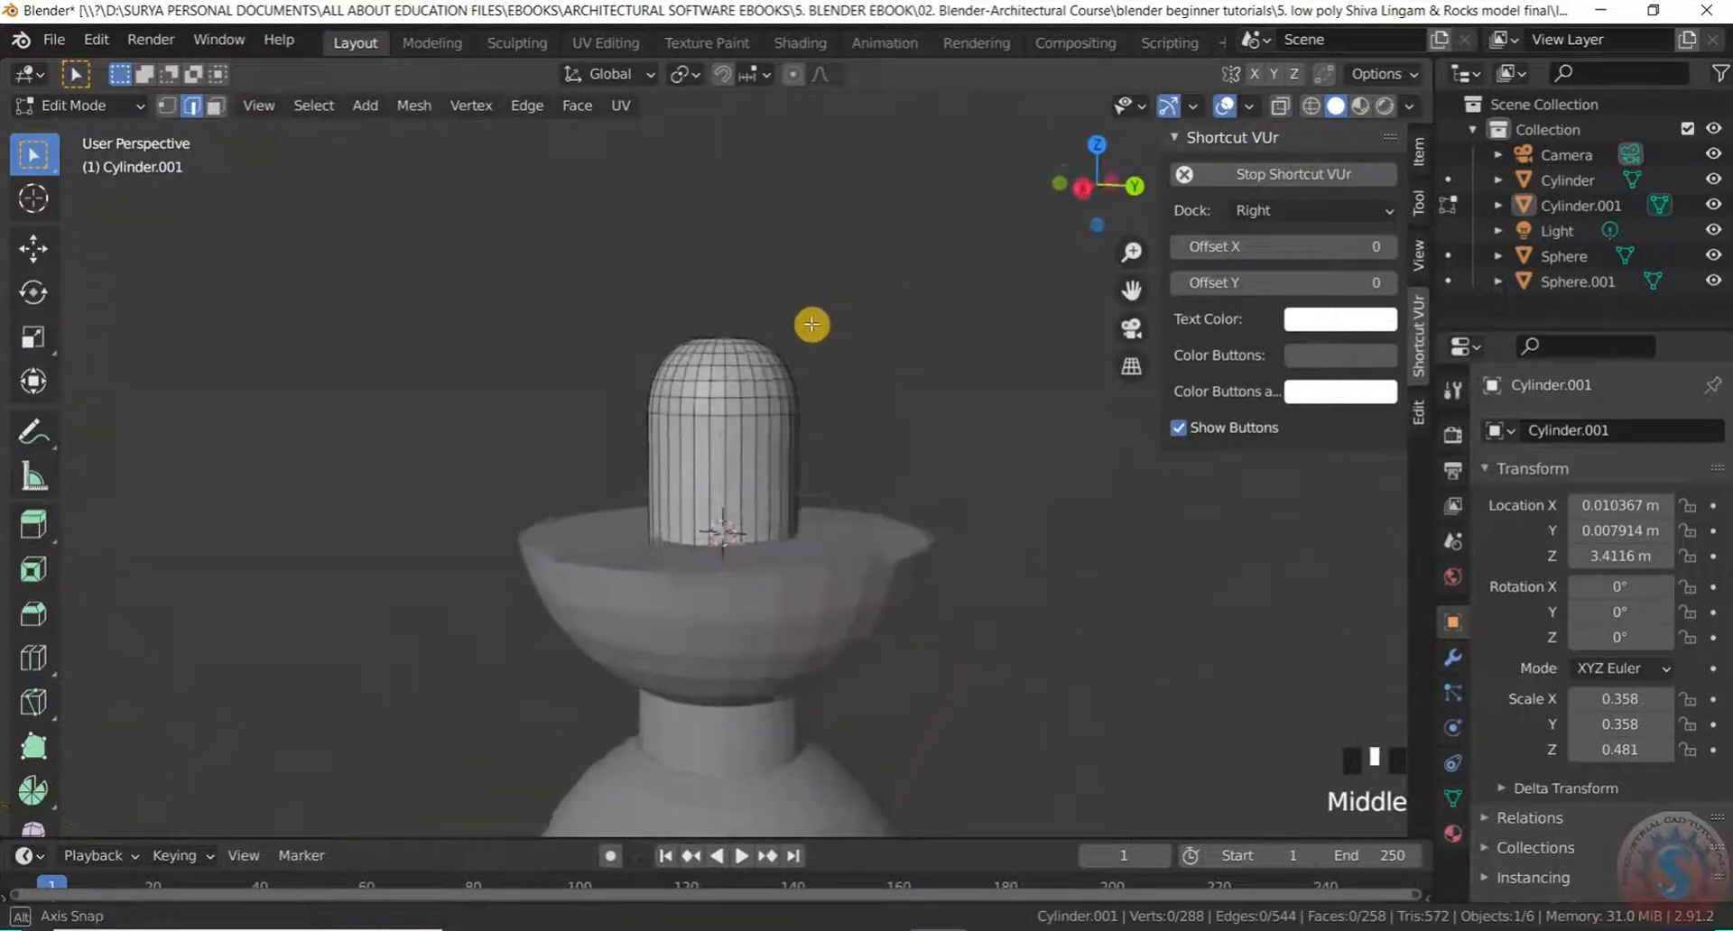
scroll(728, 487, "down", 4)
scroll(728, 487, "up", 2)
left_click(98, 106)
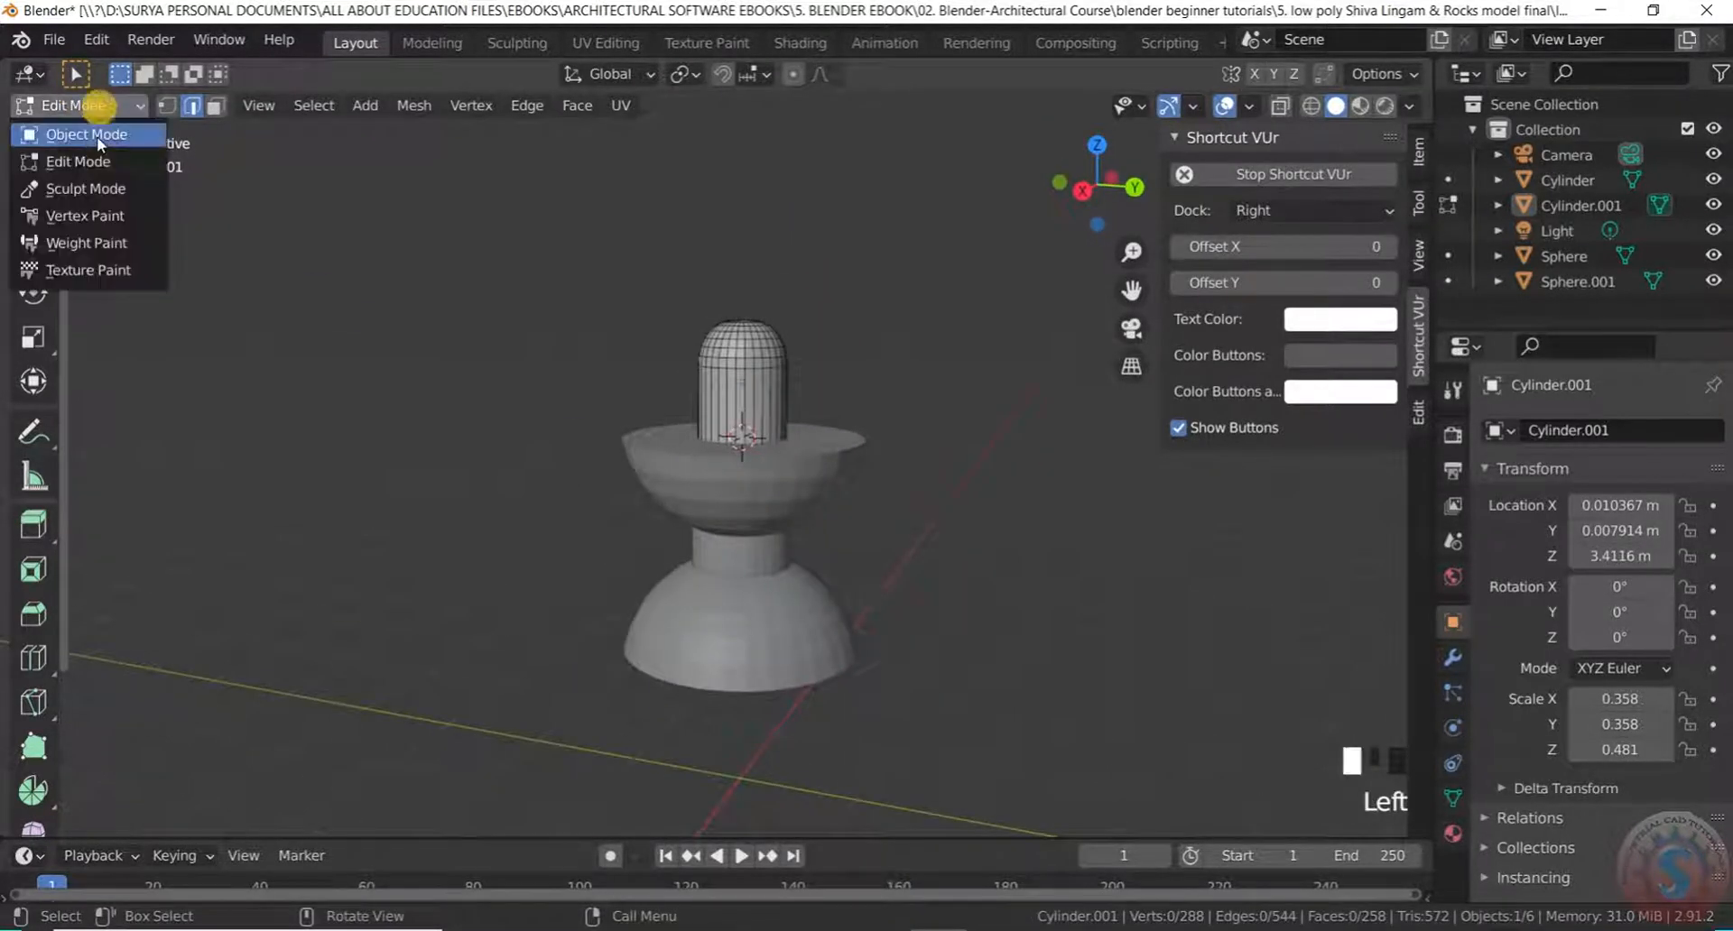
Return to Object Mode and scale the lingam down slightly, making it slimmer (0.319)
left_click(96, 134)
scroll(777, 469, "up", 3)
middle_click_drag(777, 469, 810, 565)
scroll(793, 433, "down", 4)
scroll(793, 387, "up", 6)
left_click(762, 468)
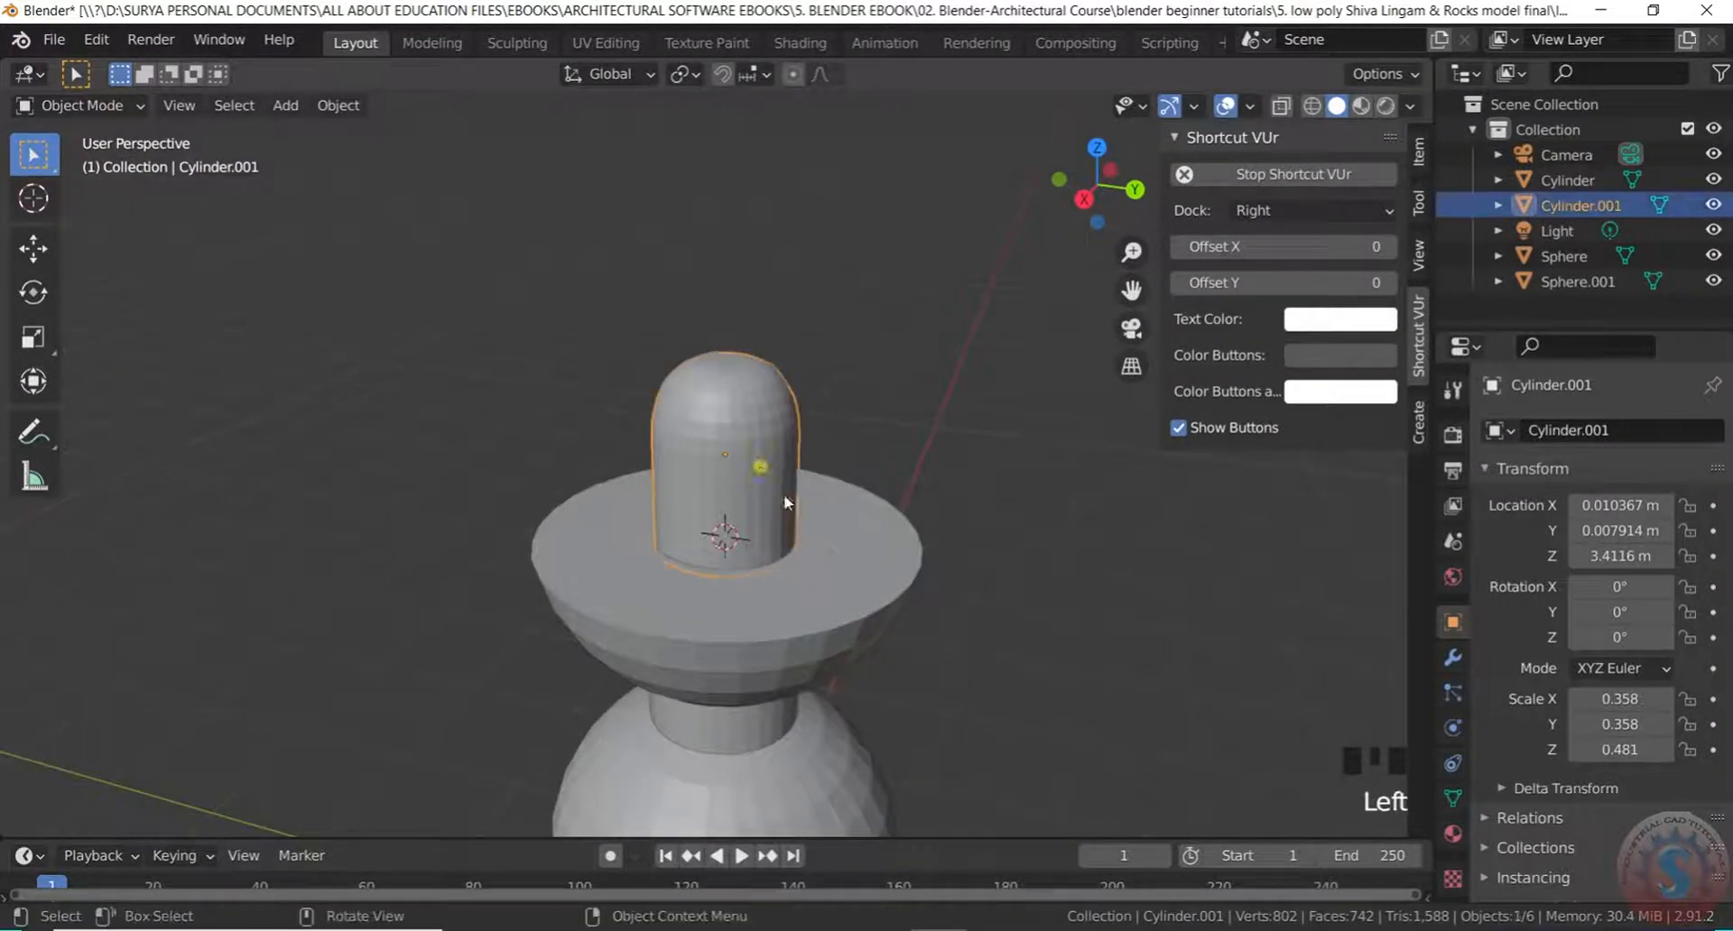
scroll(800, 507, "up", 1)
key("s")
left_click(781, 510)
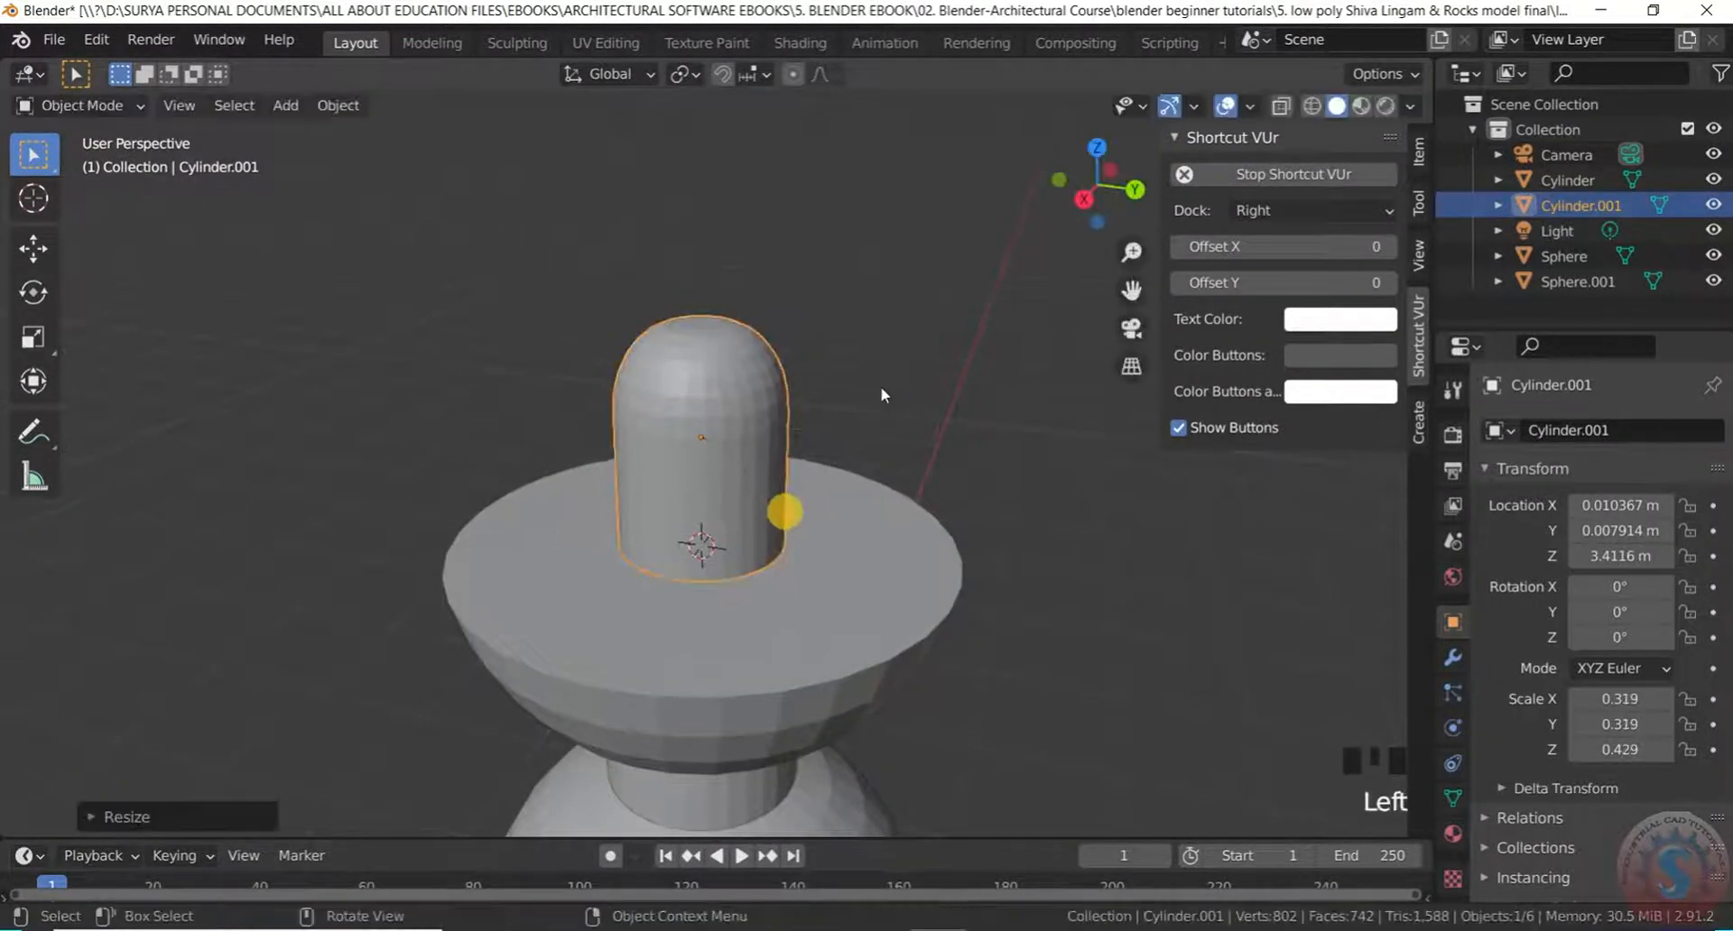
Lower the lingam along Z to 3.3749 m in the bowl
middle_click_drag(785, 511, 839, 302)
scroll(747, 472, "up", 3)
middle_click_drag(746, 472, 794, 541)
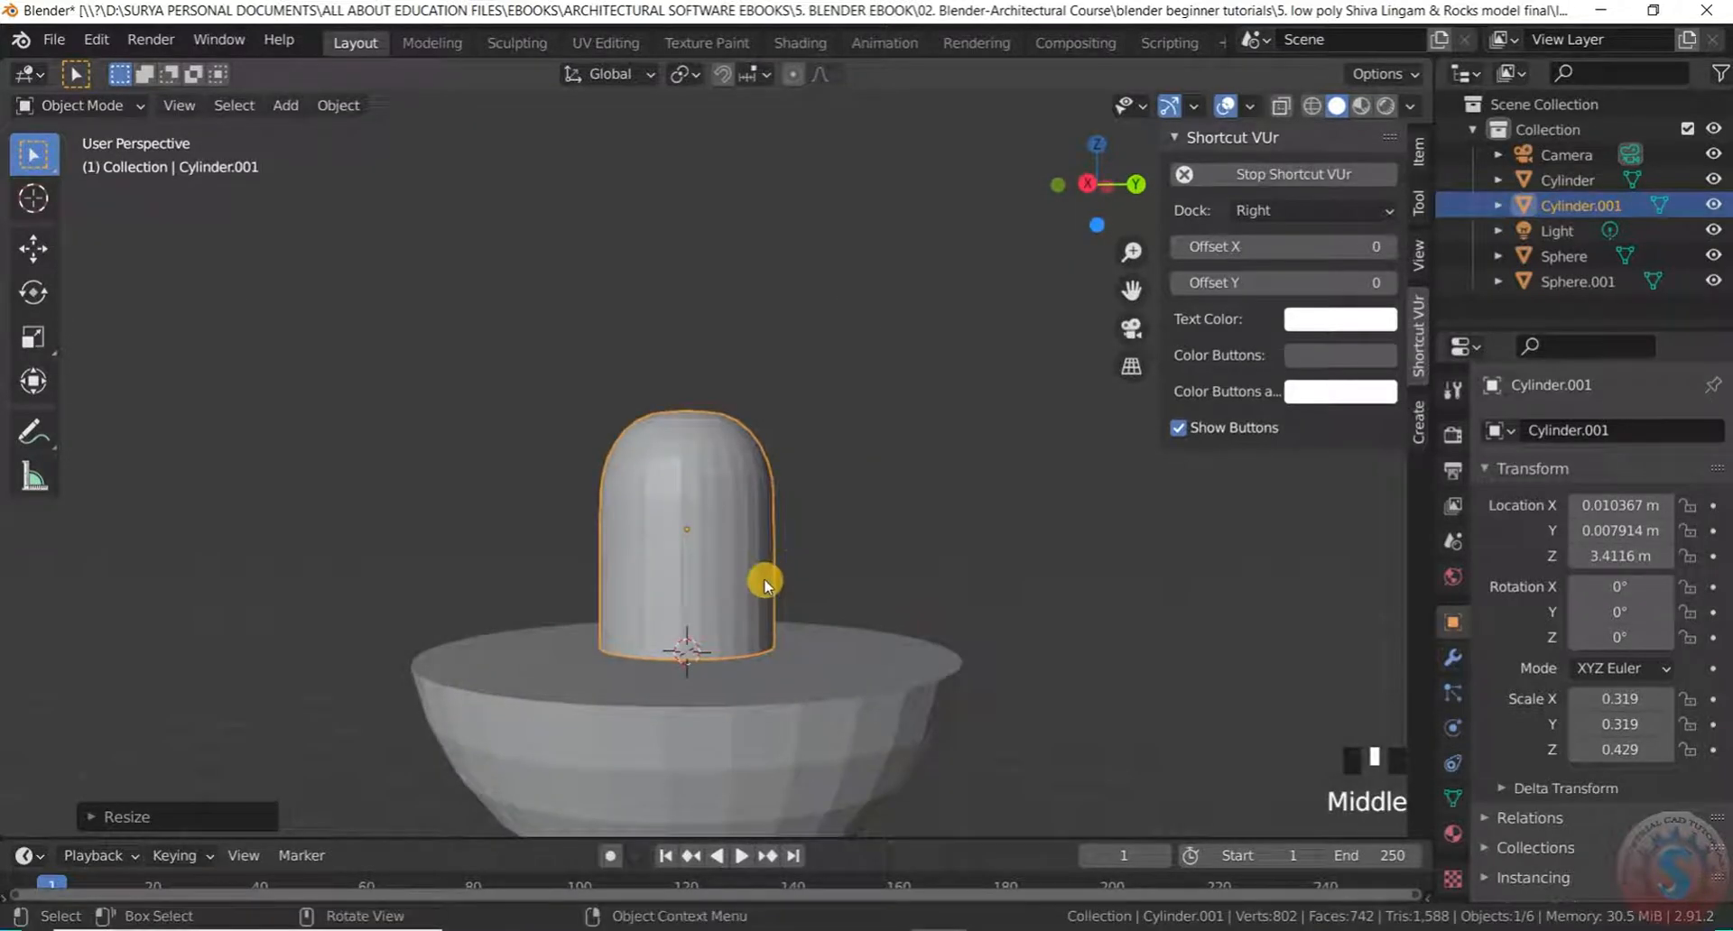
key("g")
key("z")
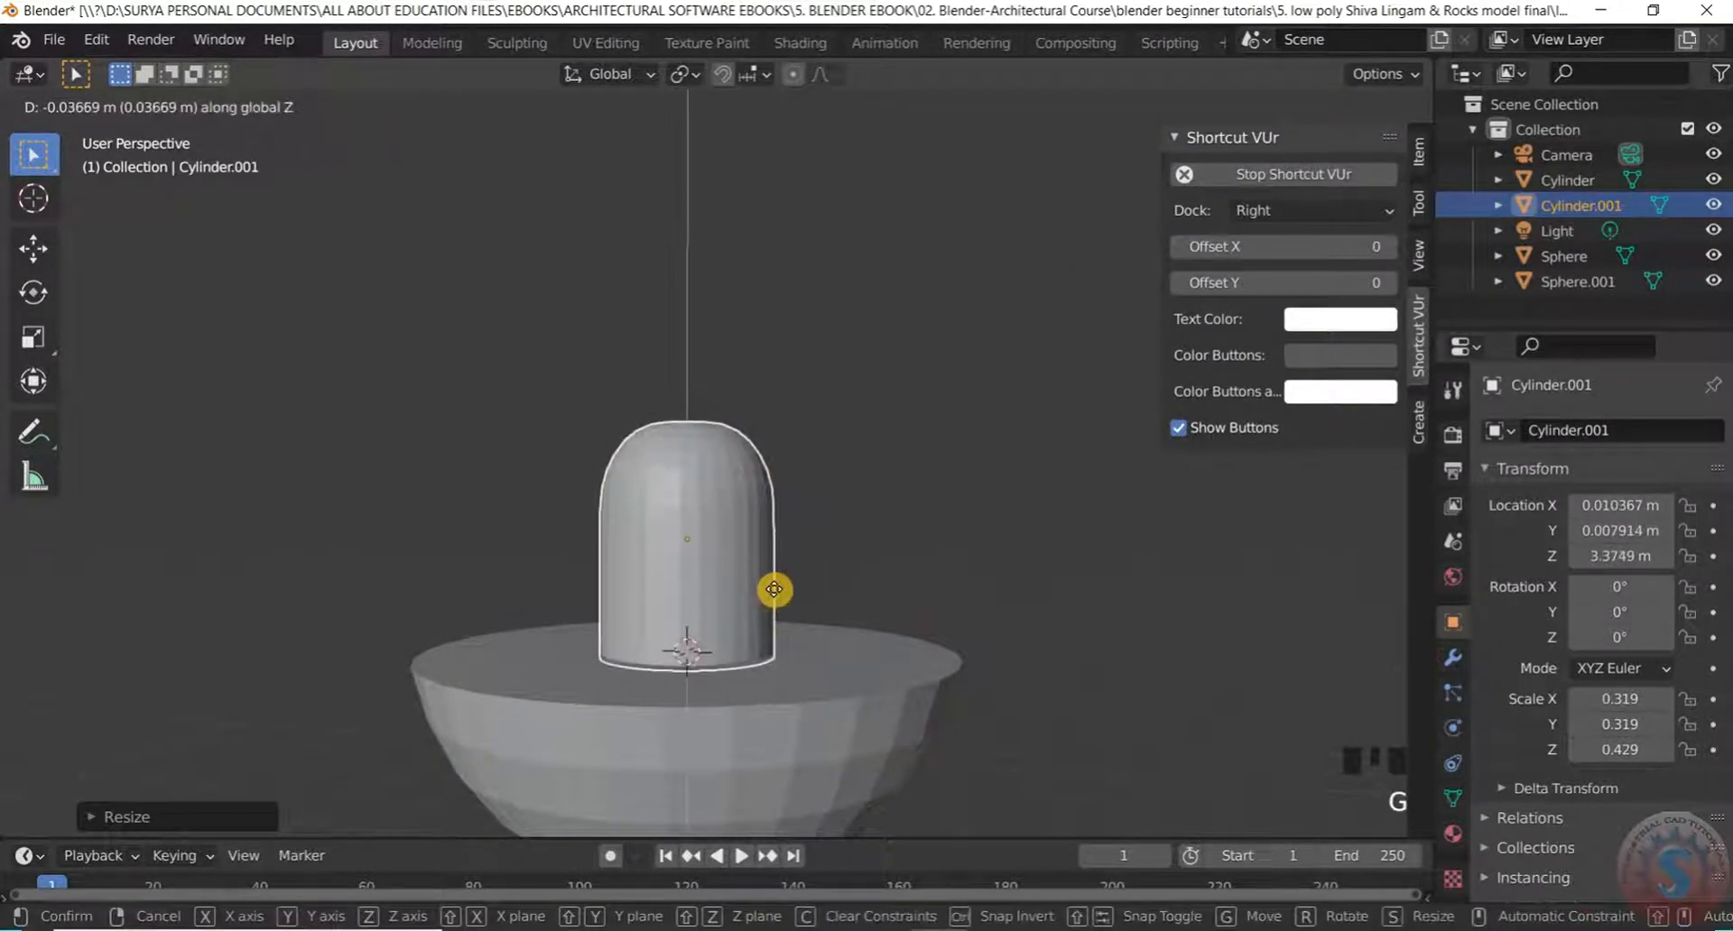
left_click(774, 589)
Stretch the lingam taller along Z to scale 0.627
middle_click_drag(774, 590, 778, 387)
scroll(848, 422, "up", 2)
scroll(825, 431, "up", 2)
left_click(735, 434)
key("s")
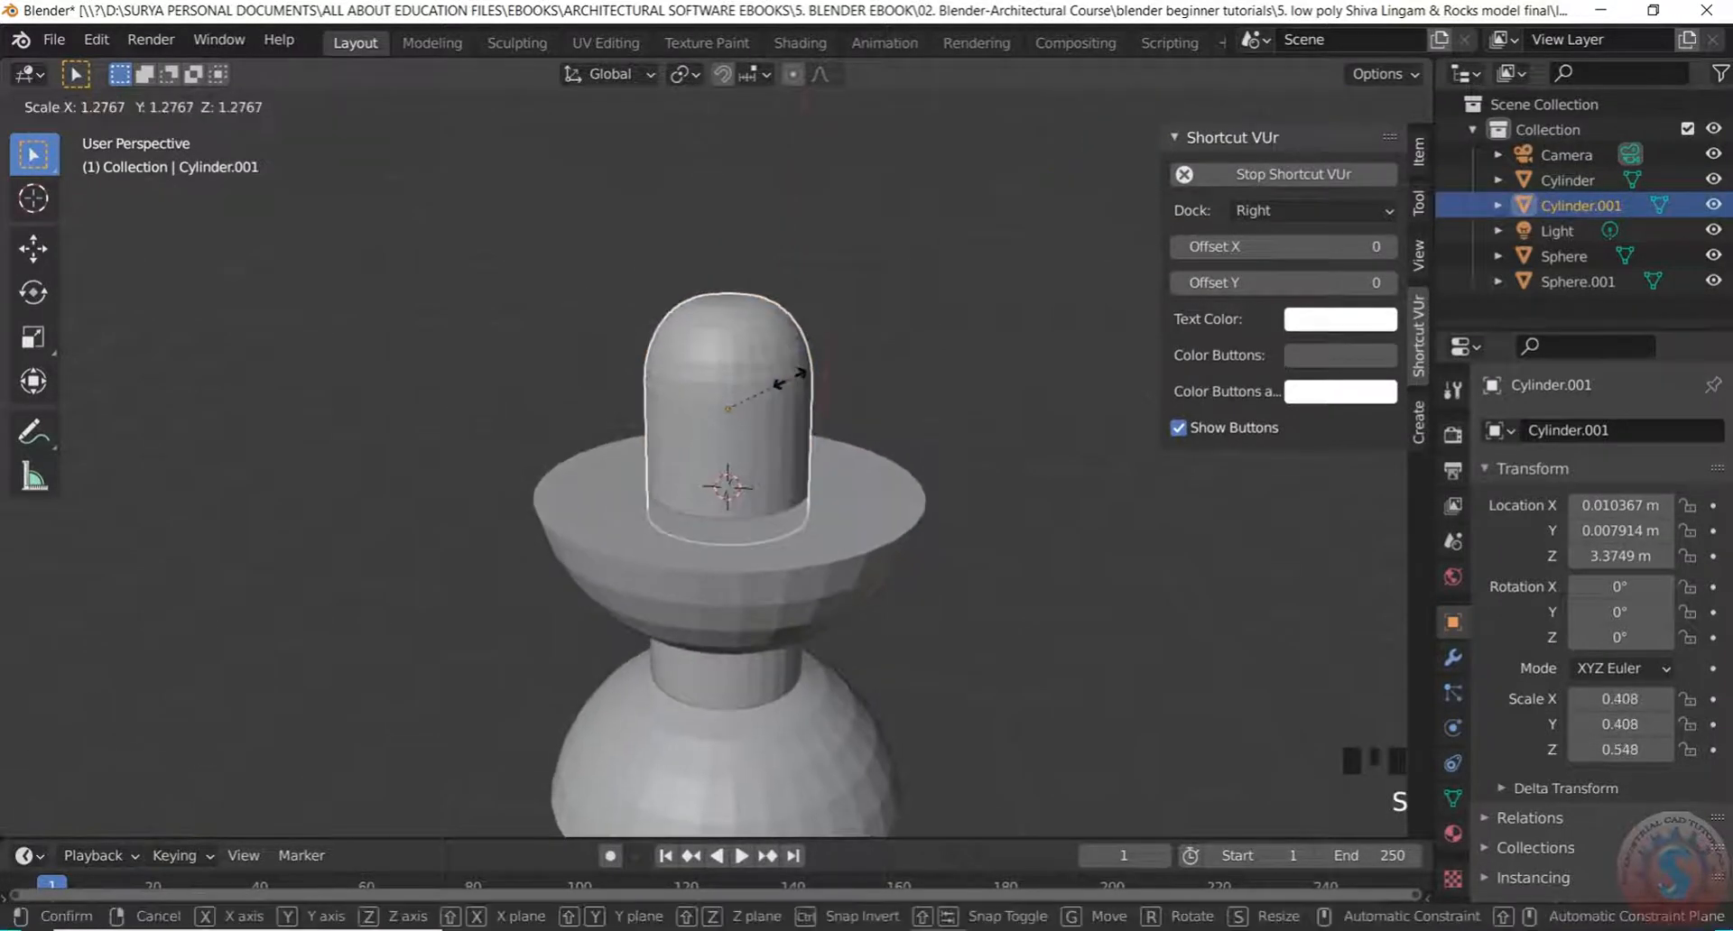
key("z")
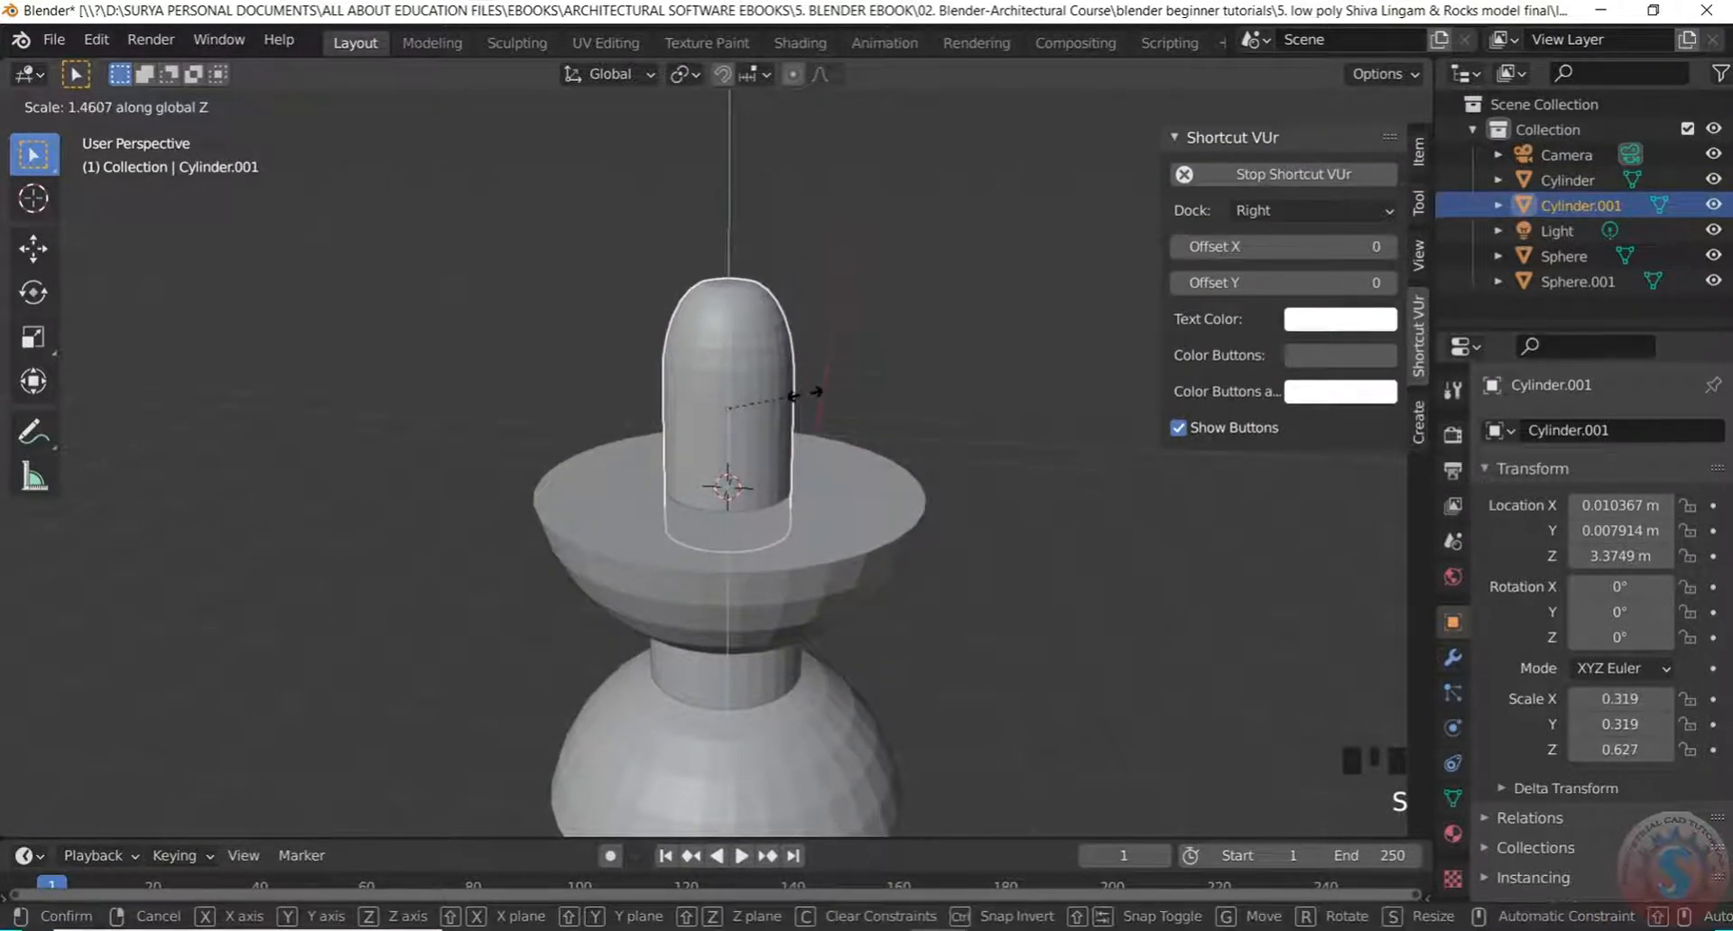
left_click(804, 395)
Deselect the lingam and re-save untitled.blend
scroll(804, 394, "down", 2)
left_click(867, 310)
left_click(79, 106)
left_click(117, 162)
scroll(758, 387, "down", 2)
scroll(754, 348, "up", 5)
middle_click_drag(755, 349, 580, 279)
scroll(723, 339, "down", 5)
scroll(723, 343, "up", 4)
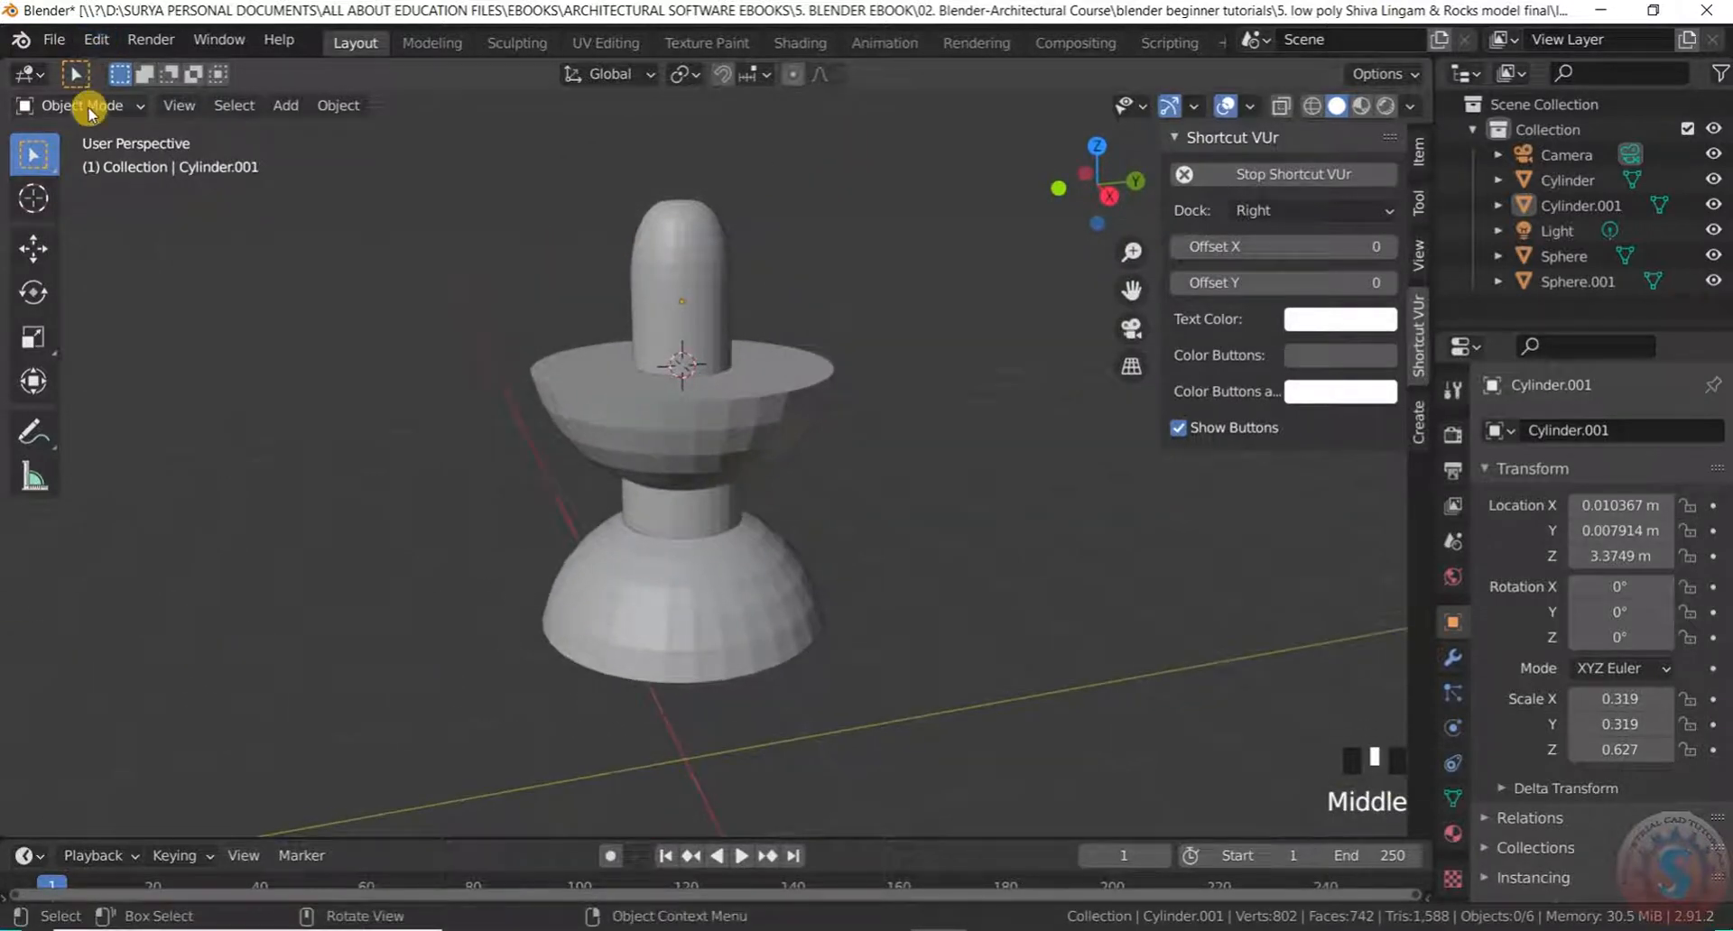
scroll(773, 343, "up", 4)
middle_click_drag(791, 341, 649, 334)
scroll(774, 343, "down", 3)
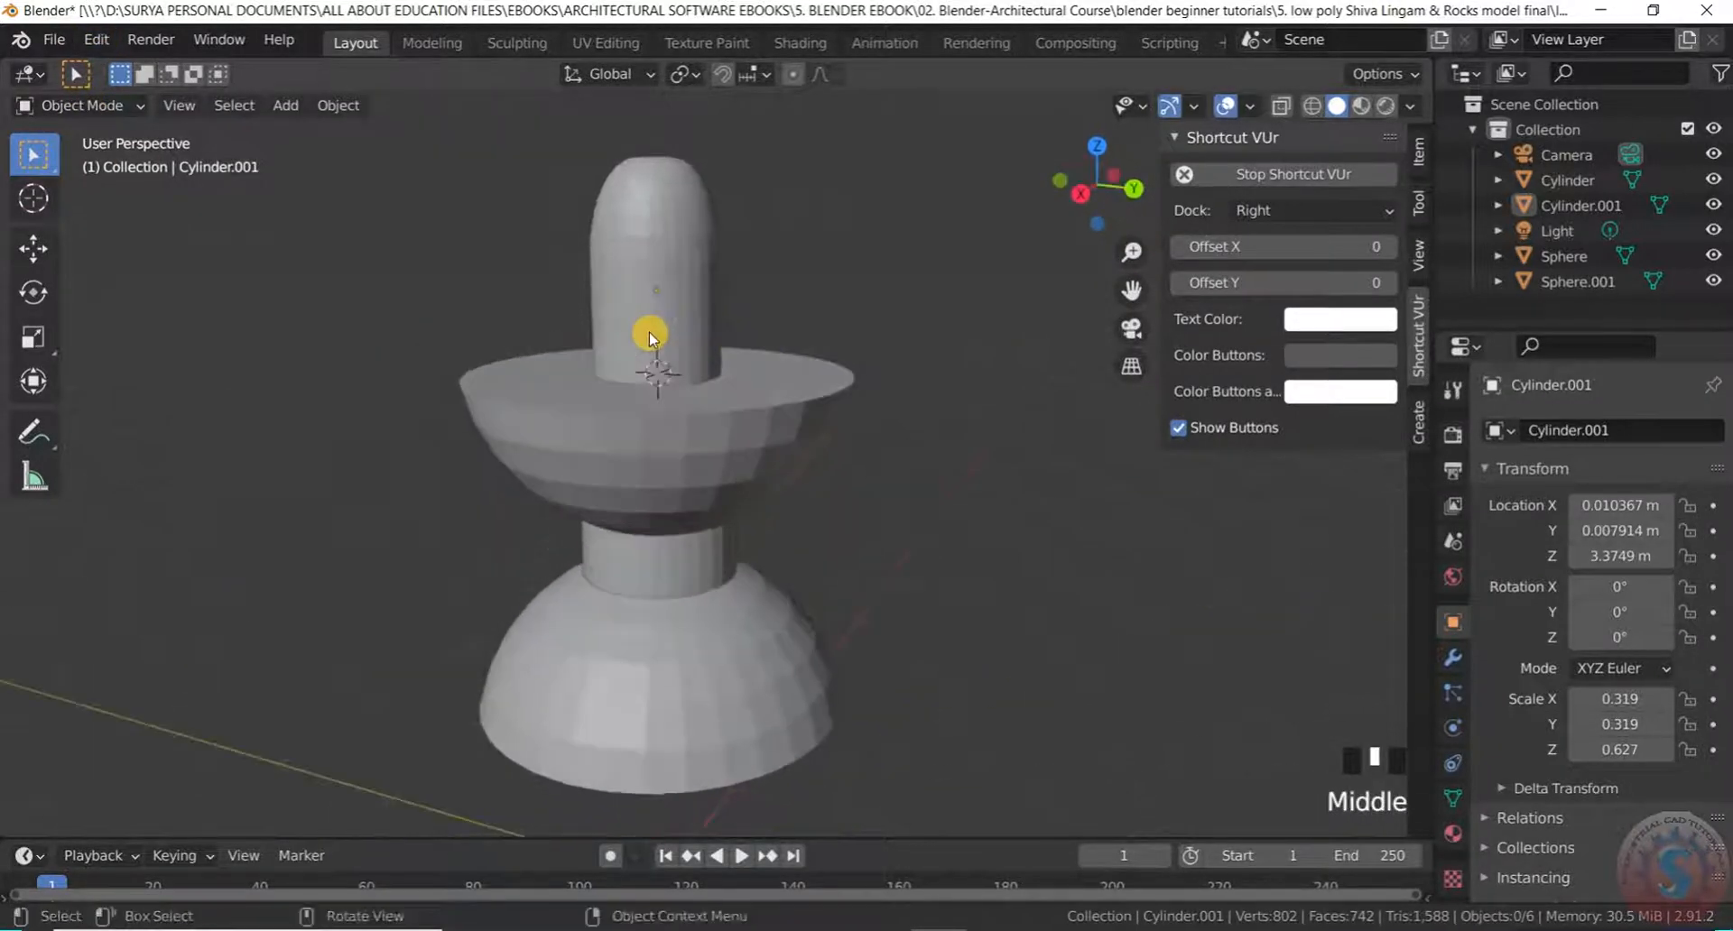
left_click(50, 42)
left_click(35, 201)
Orbit and zoom to inspect the finished lingam from a near top-down view
scroll(741, 376, "down", 4)
middle_click_drag(742, 376, 794, 461)
scroll(795, 424, "up", 3)
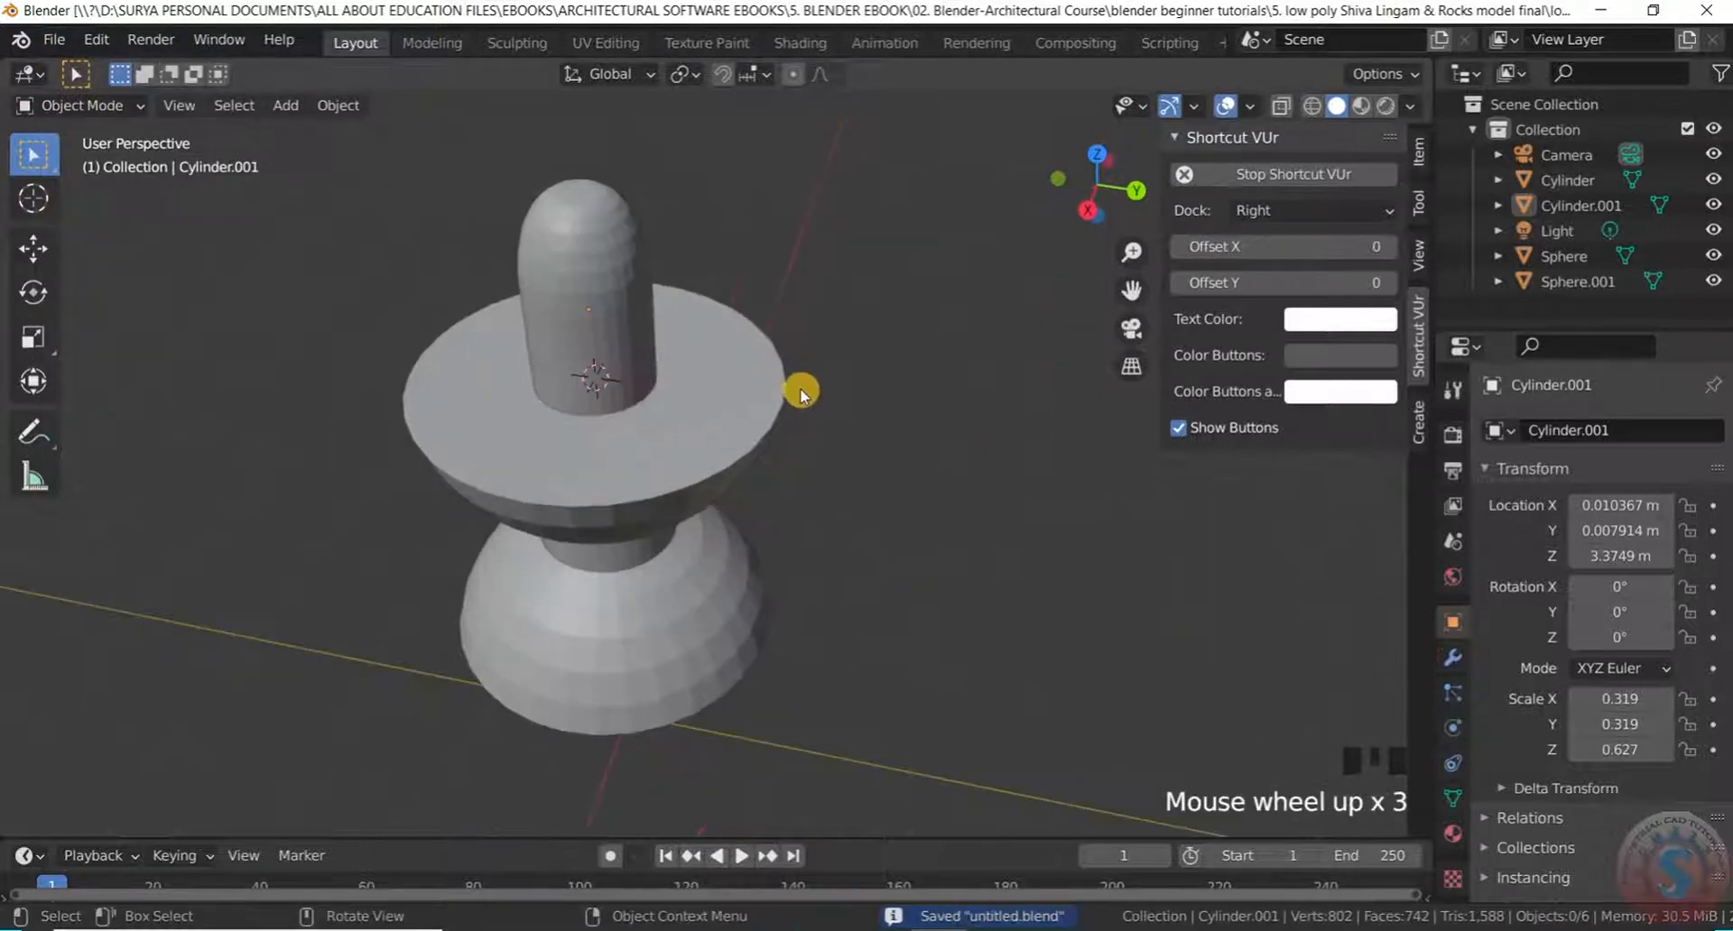
scroll(800, 386, "up", 5)
scroll(740, 397, "down", 6)
middle_click_drag(700, 383, 789, 252)
scroll(785, 456, "down", 5)
scroll(777, 421, "up", 3)
scroll(767, 430, "down", 3)
scroll(762, 403, "up", 3)
scroll(749, 431, "down", 2)
middle_click_drag(749, 427, 758, 433)
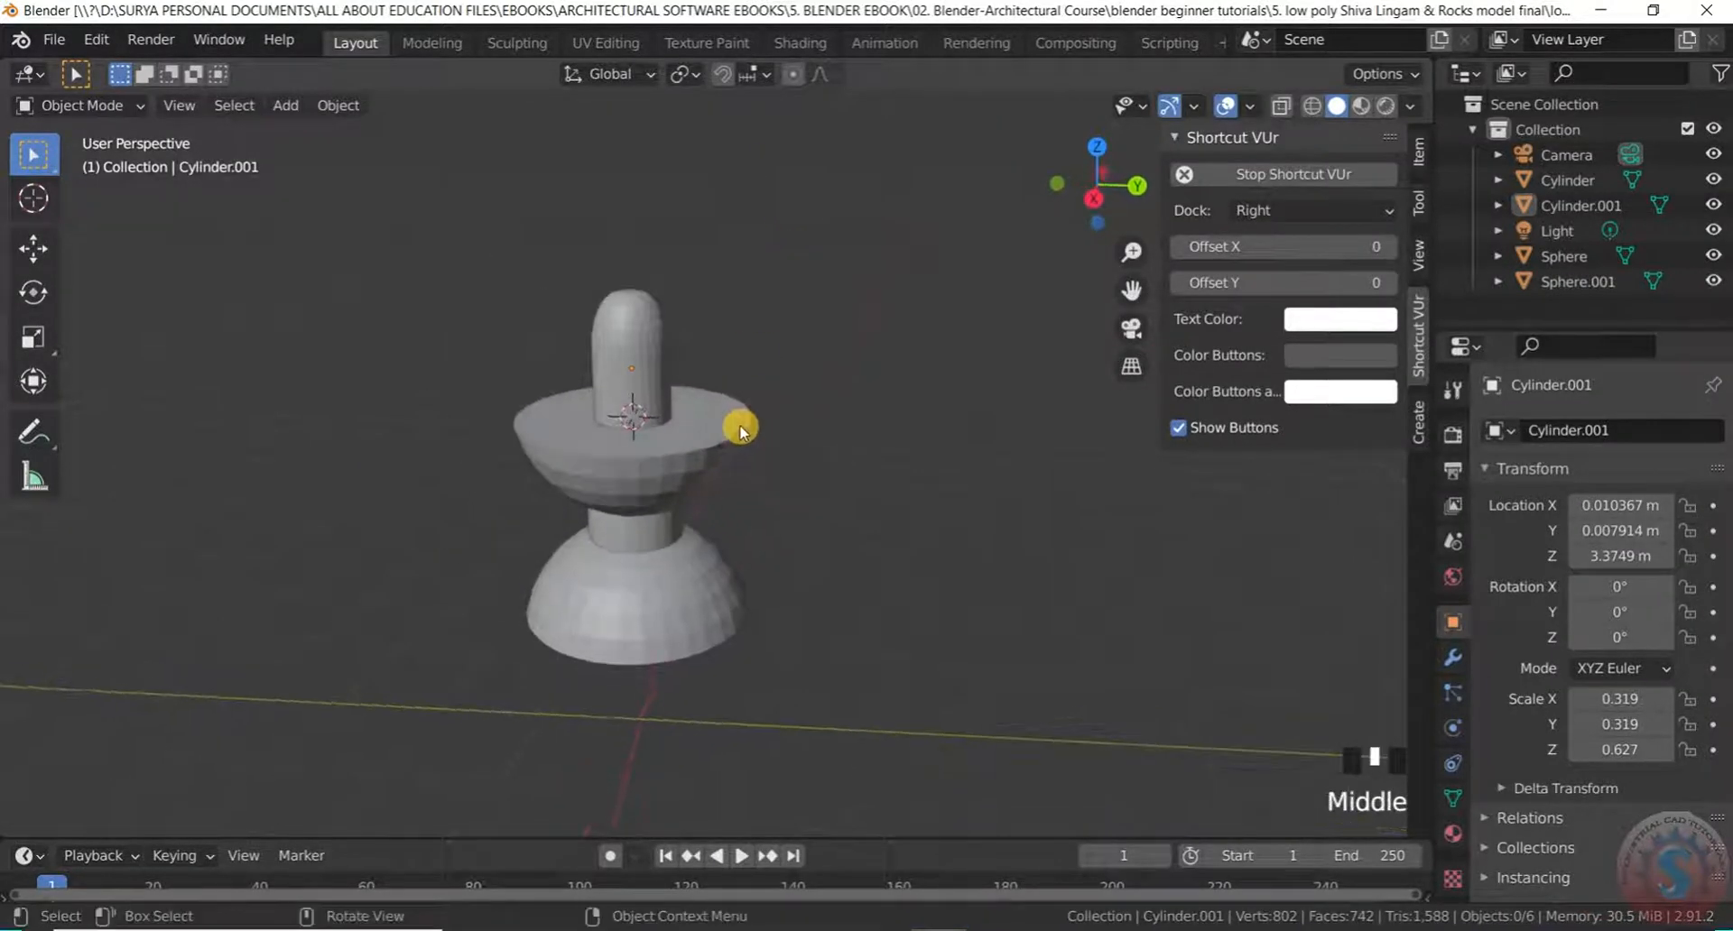
scroll(771, 449, "up", 3)
left_click(108, 106)
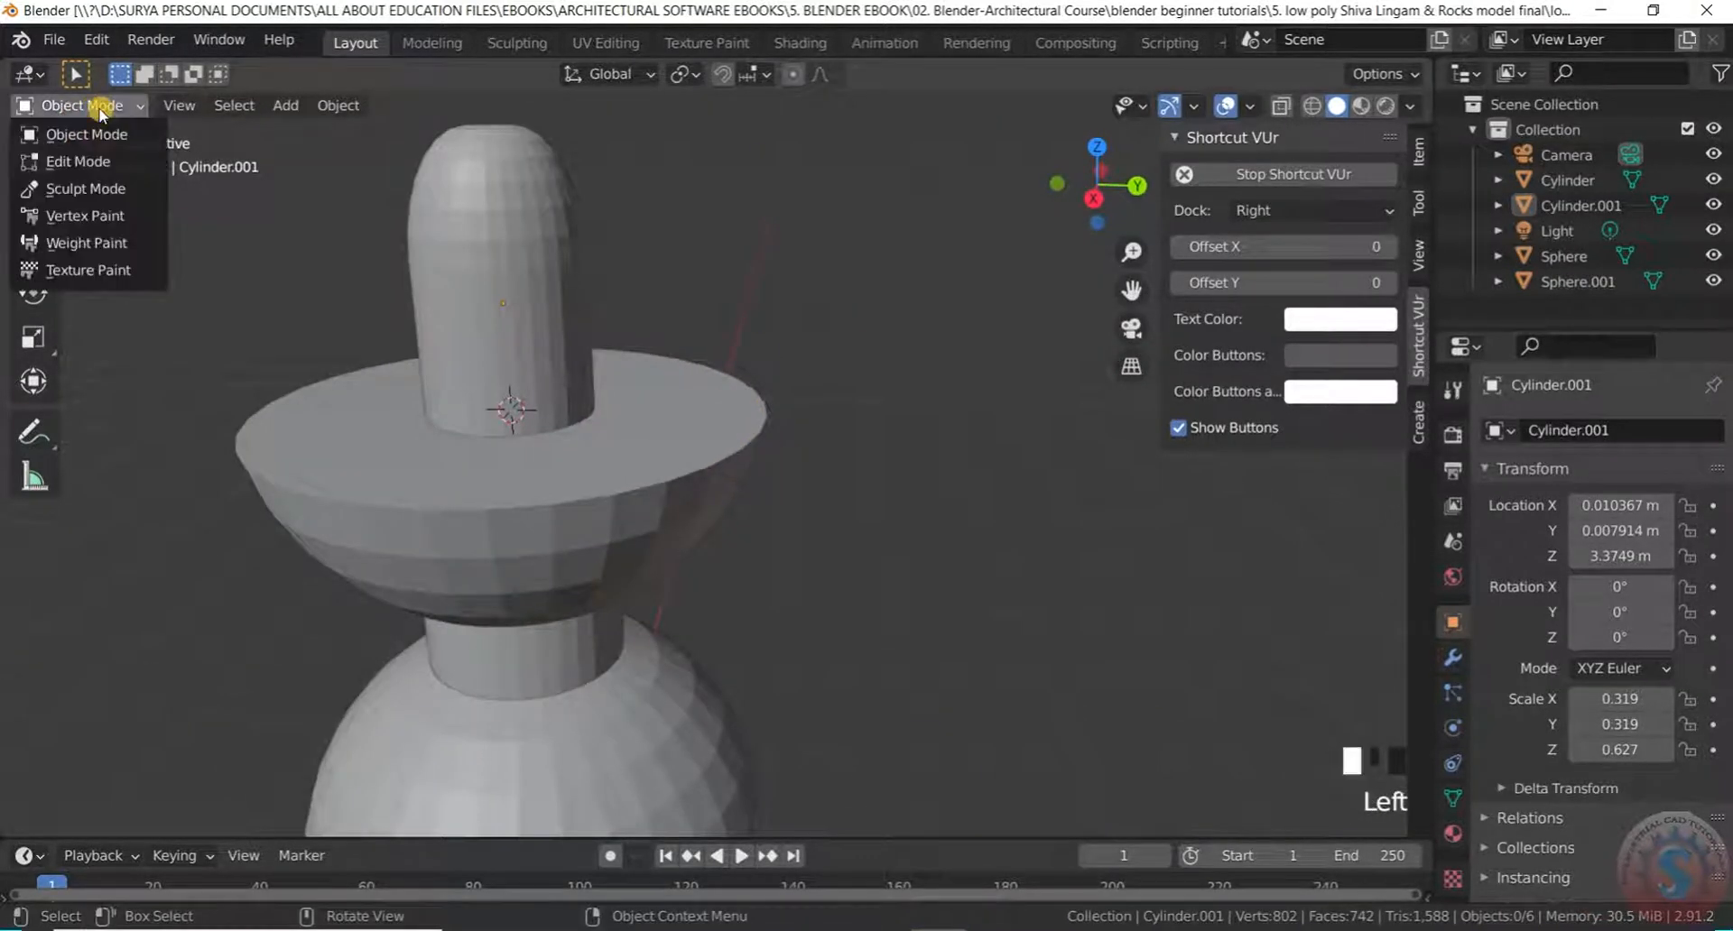
Switch the lingam into Edit Mode and straight back to Object Mode
scroll(770, 414, "up", 2)
scroll(770, 415, "down", 3)
left_click(126, 107)
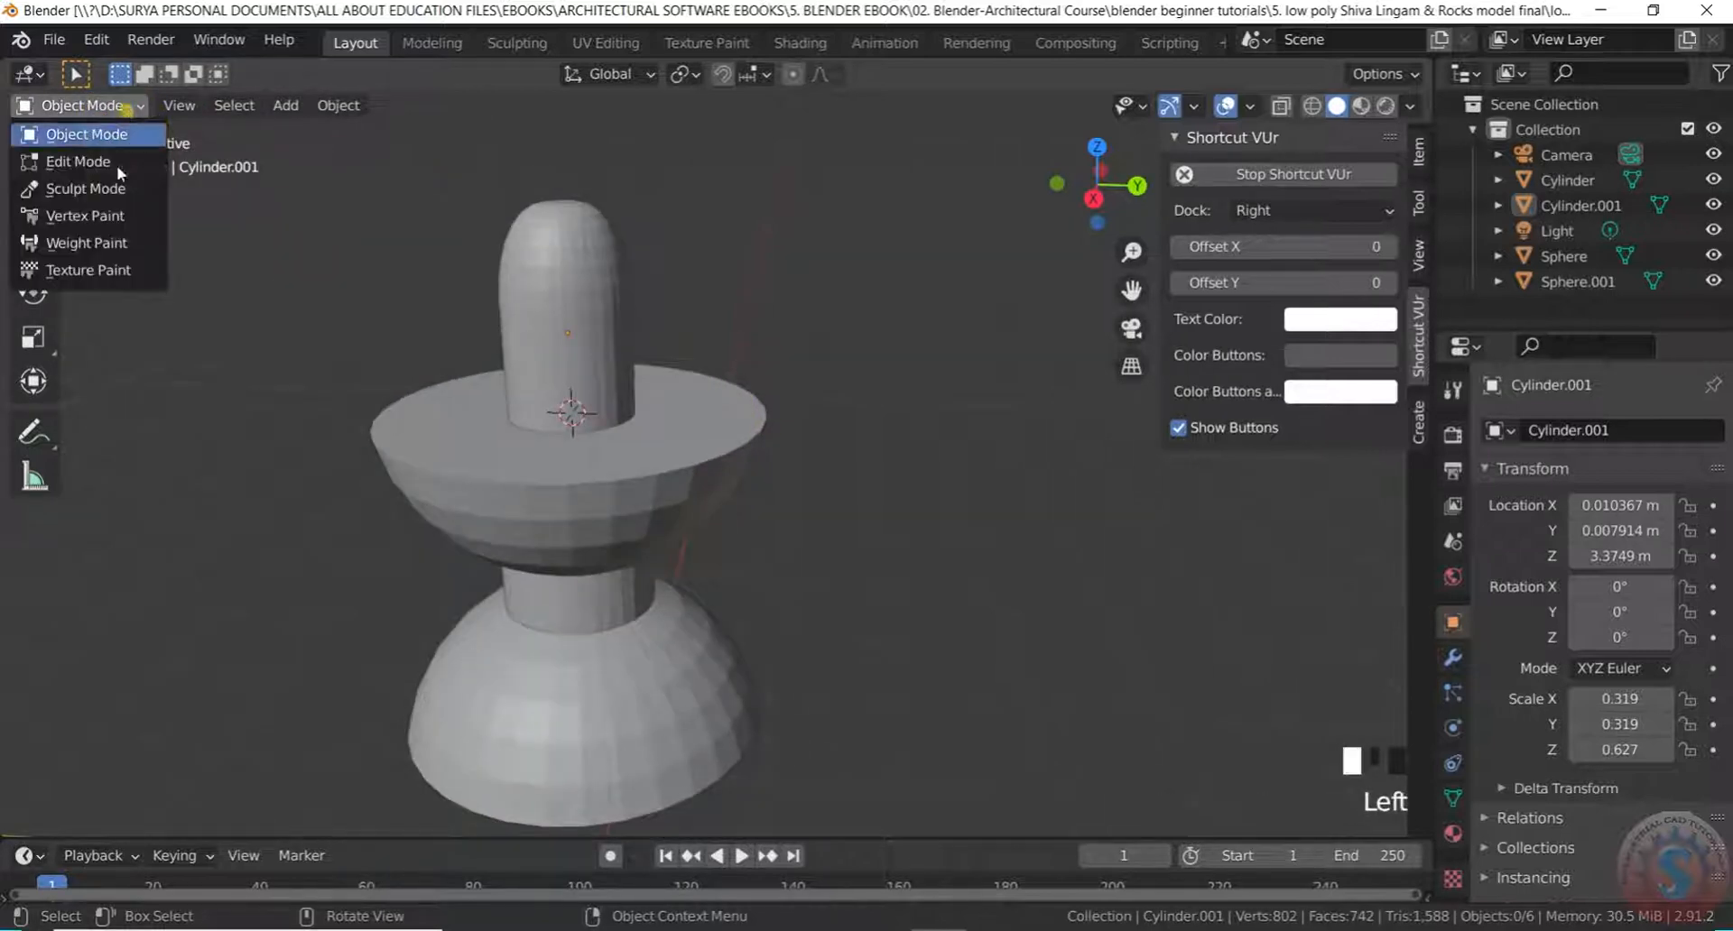
left_click(81, 162)
left_click(129, 105)
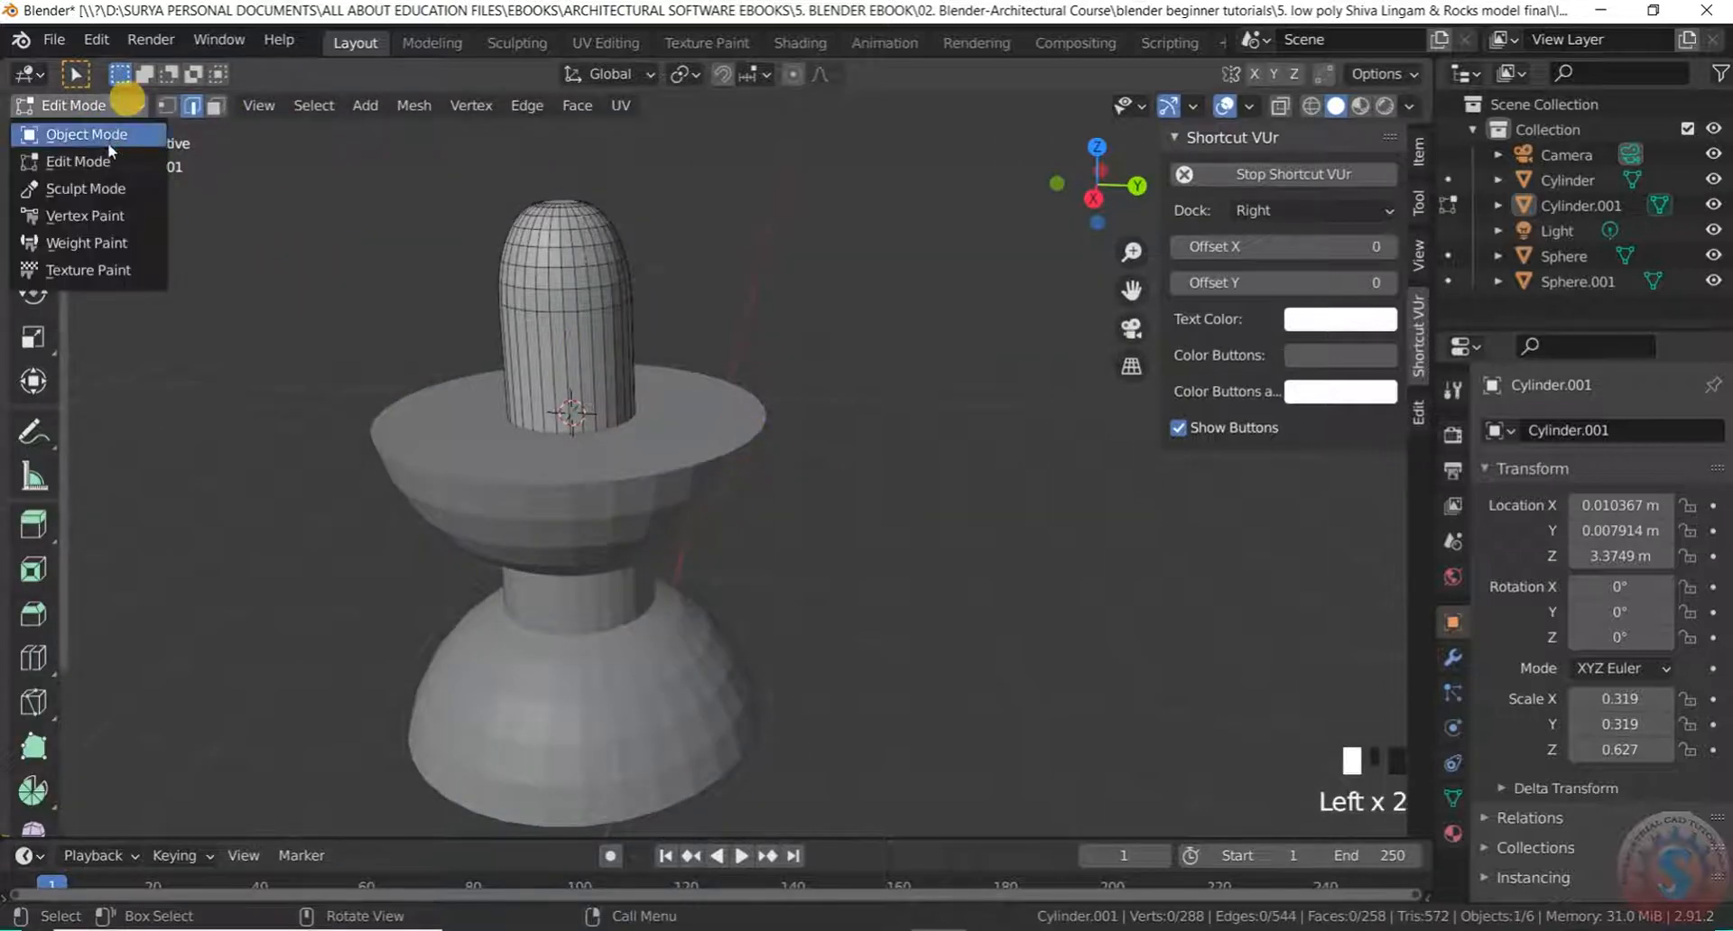
left_click(86, 135)
Put the bowl Sphere.001 in Edit Mode and zoom in on its rim via top, front and right views
left_click(756, 424)
left_click(77, 104)
left_click(81, 161)
middle_click_drag(697, 406, 526, 263)
scroll(739, 402, "down", 3)
scroll(592, 410, "down", 2)
middle_click_drag(592, 410, 470, 409)
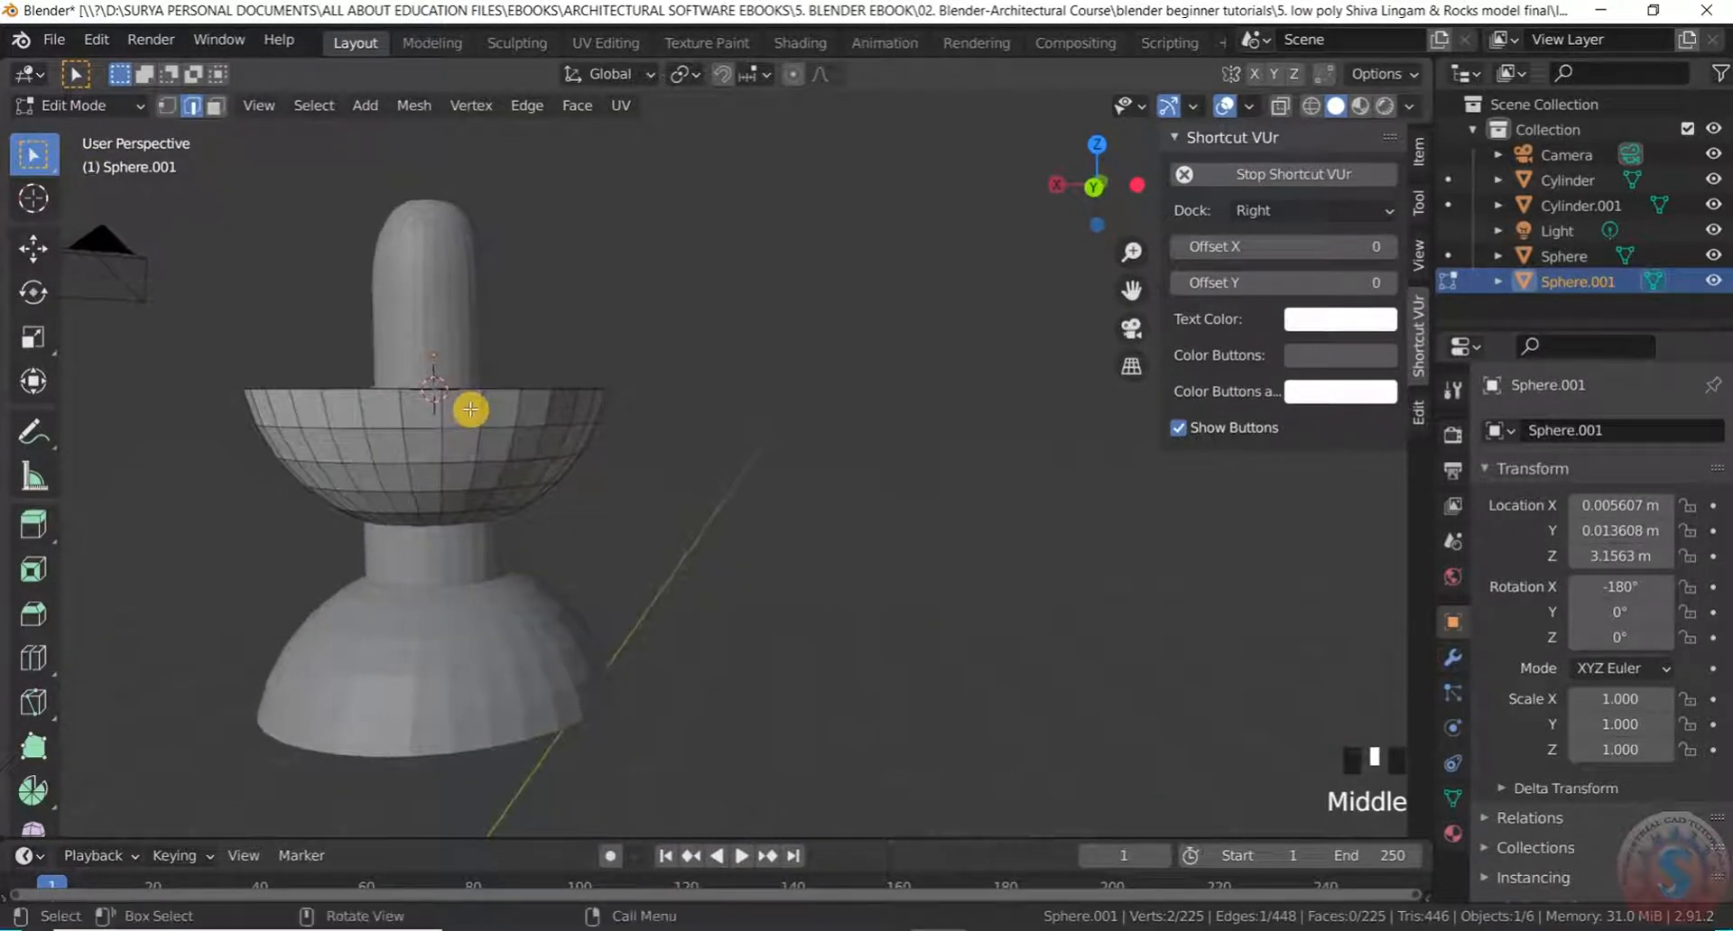
key("KP_7")
key("KP_1")
key("KP_3")
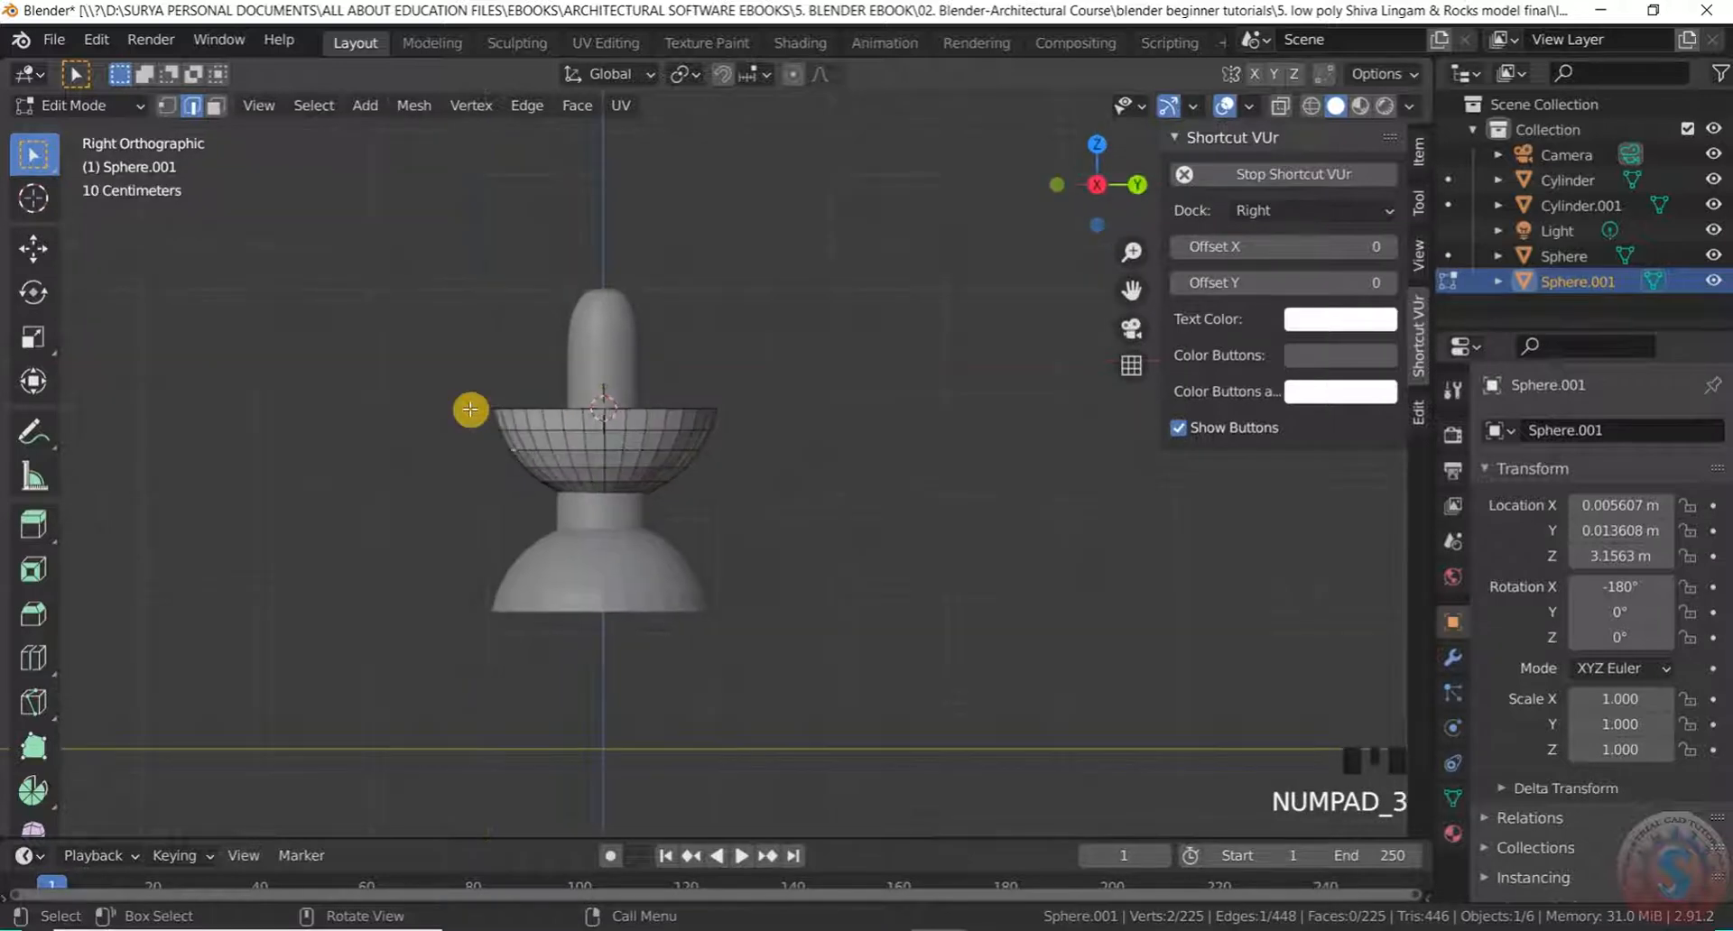
scroll(470, 409, "up", 8)
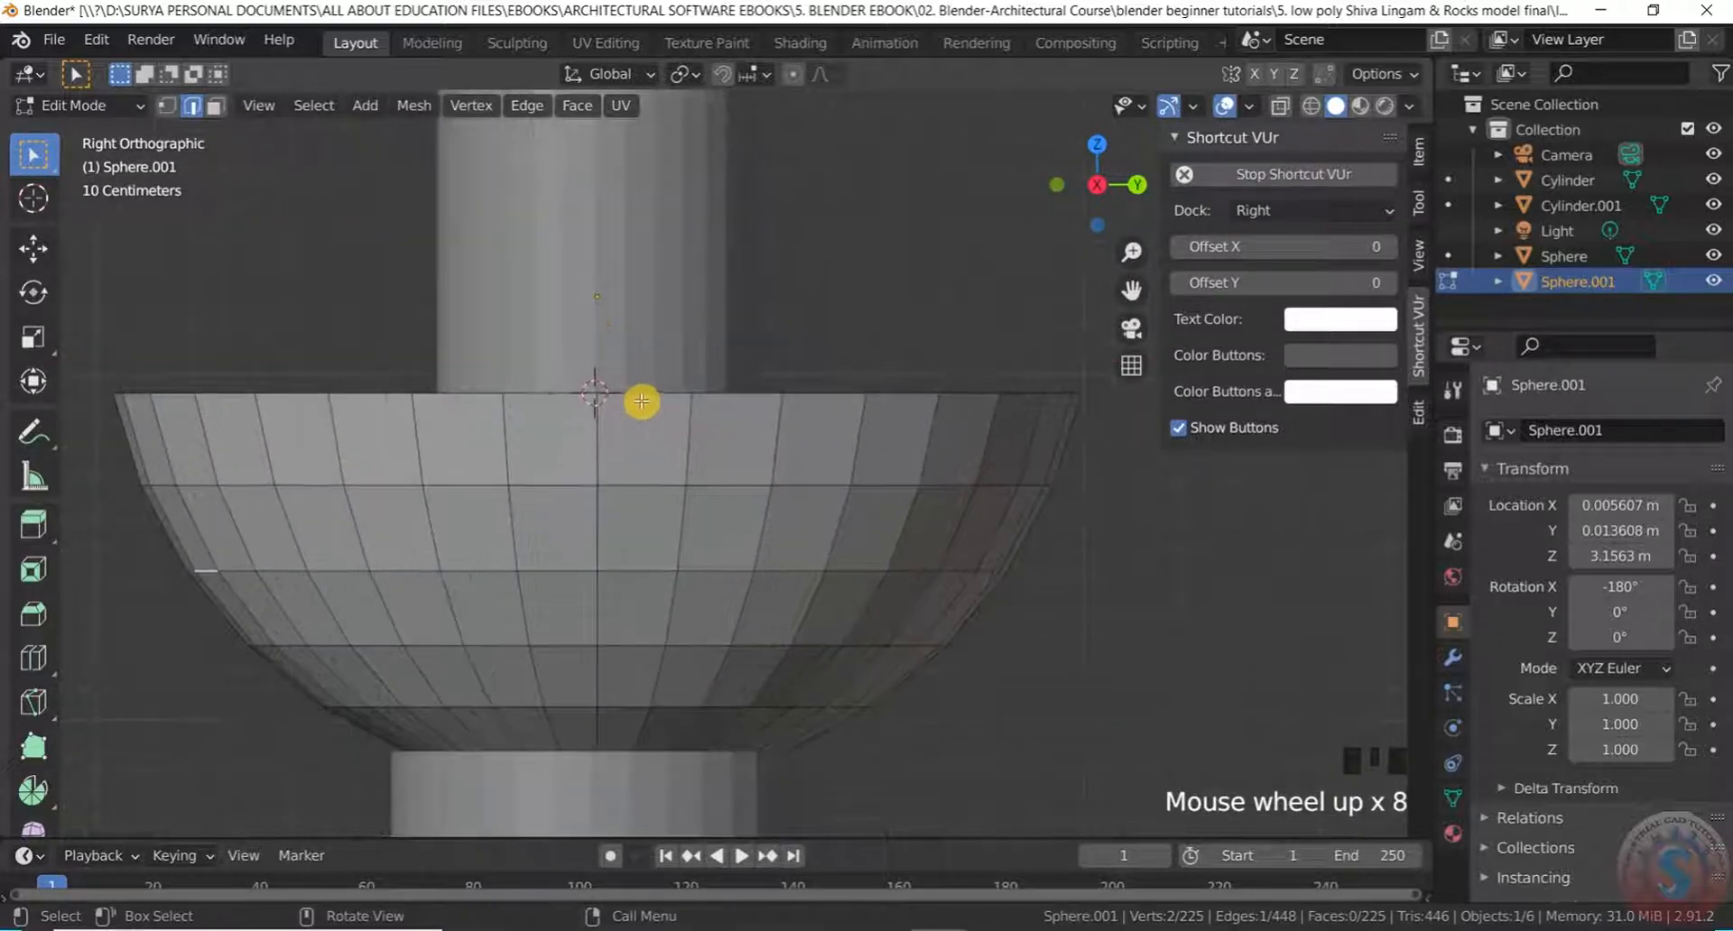
scroll(599, 394, "up", 3)
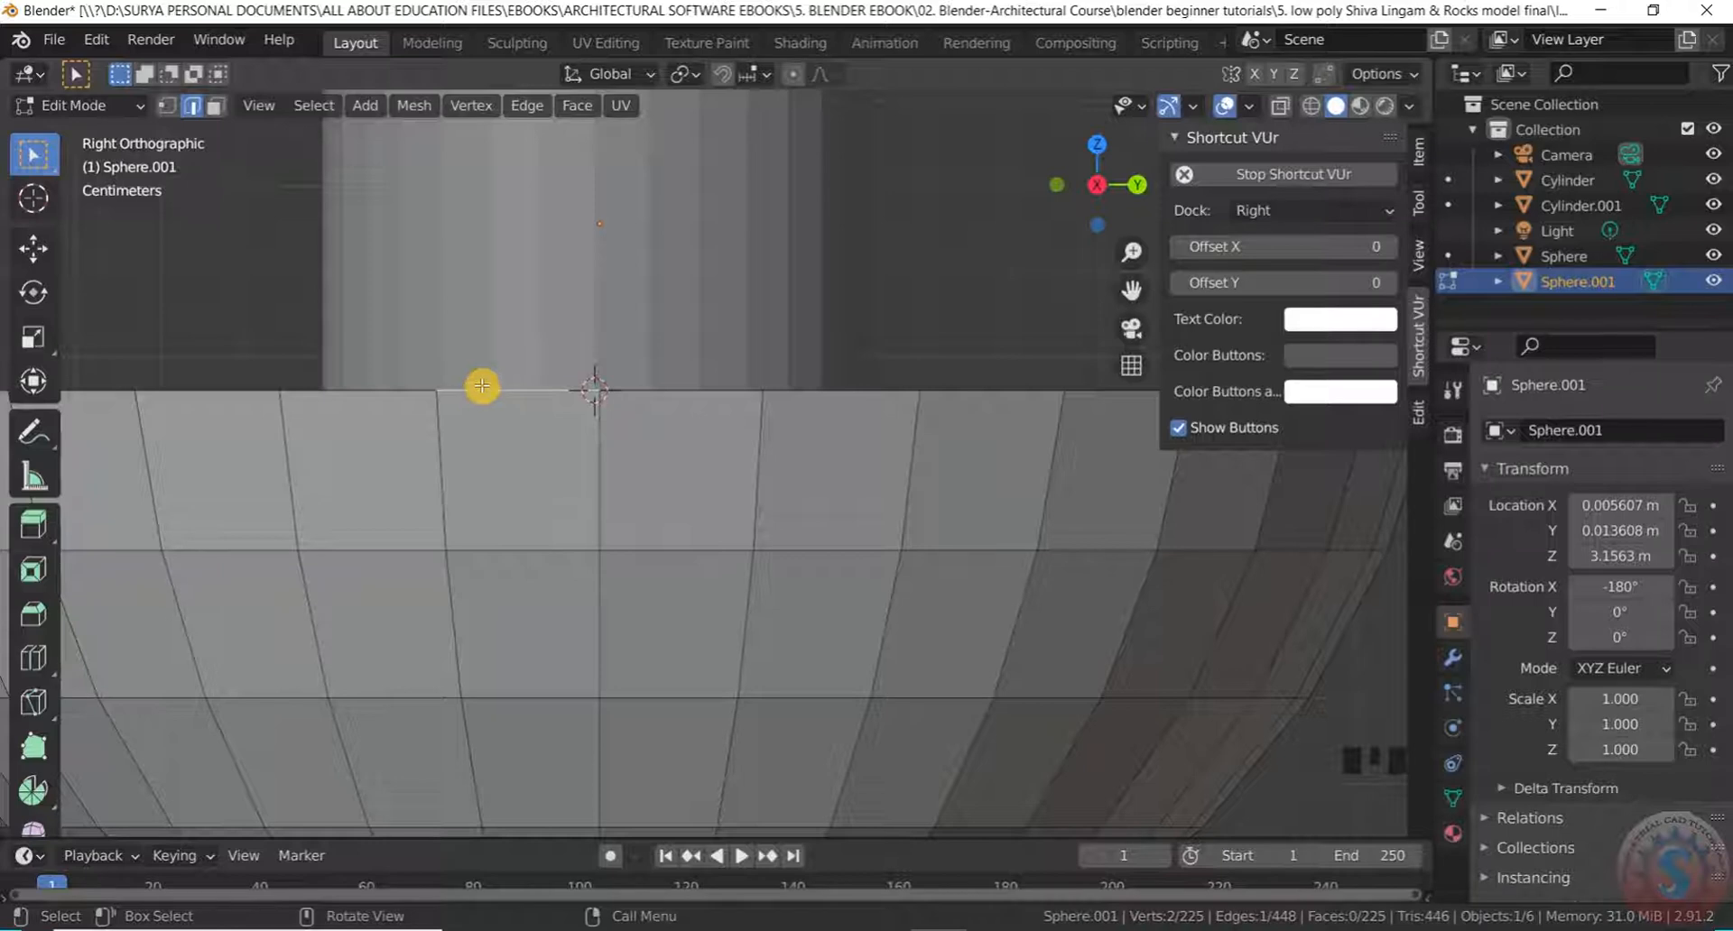
Snap the 3D cursor to the selected rim edge with Cursor to Selected, then return to Object Mode
key("shift+s")
left_click(485, 523)
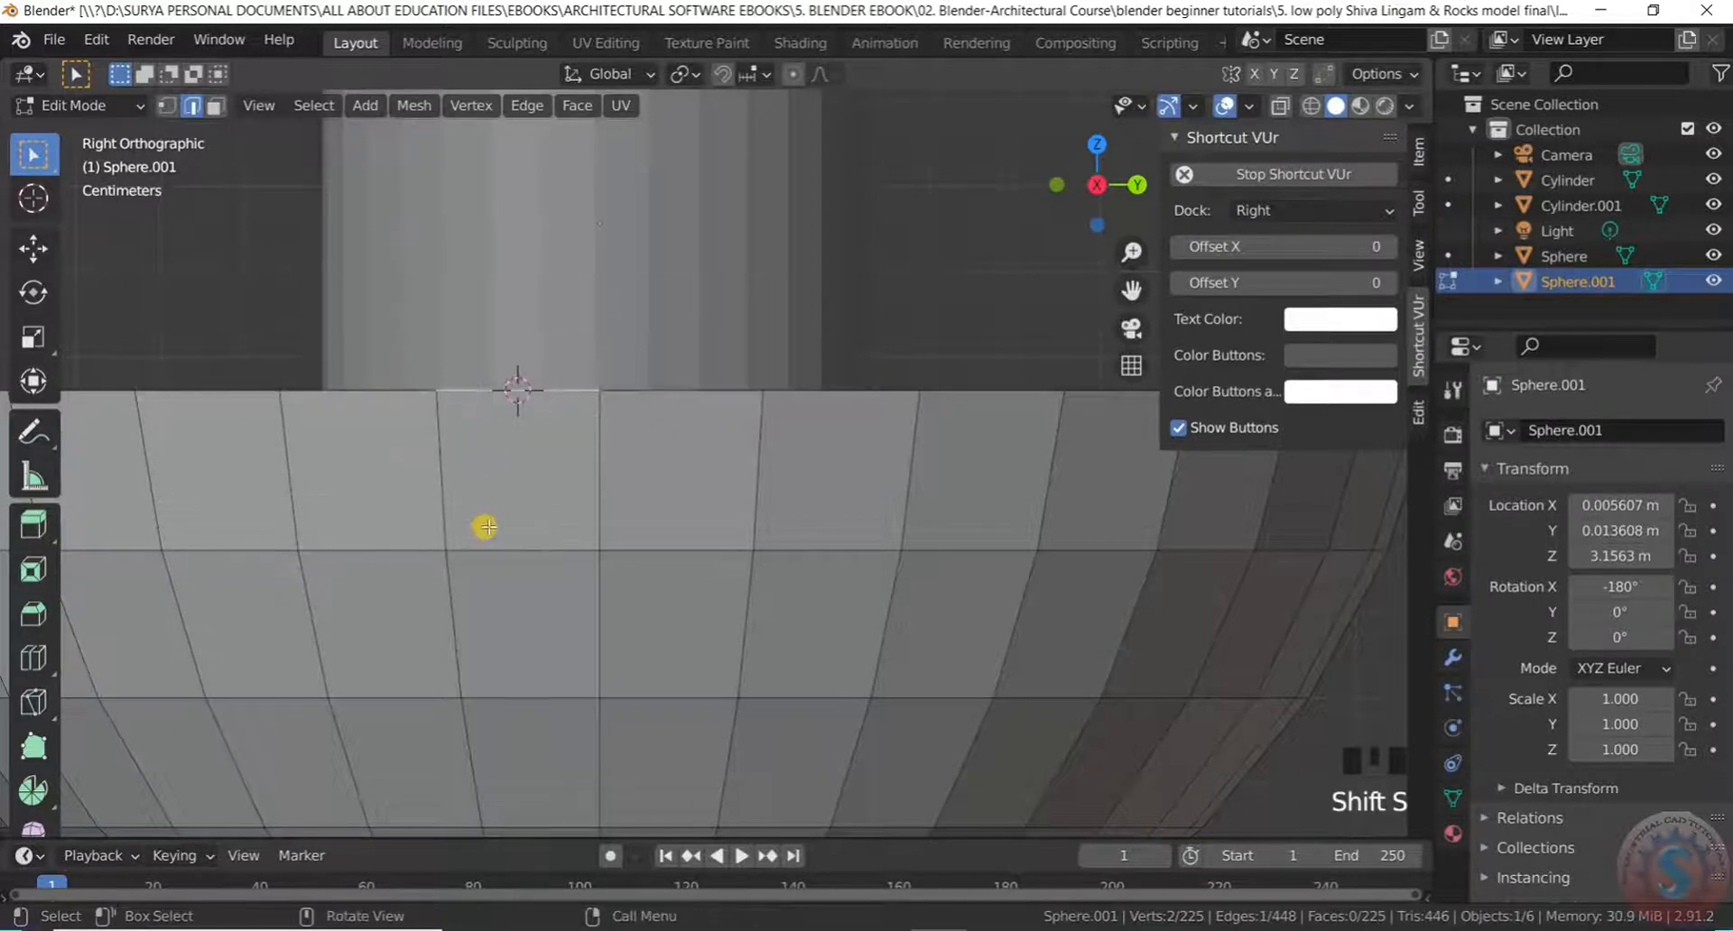
scroll(560, 372, "down", 3)
scroll(518, 371, "down", 4)
middle_click_drag(538, 375, 460, 387)
scroll(518, 367, "down", 5)
scroll(460, 388, "down", 1)
scroll(358, 367, "up", 4)
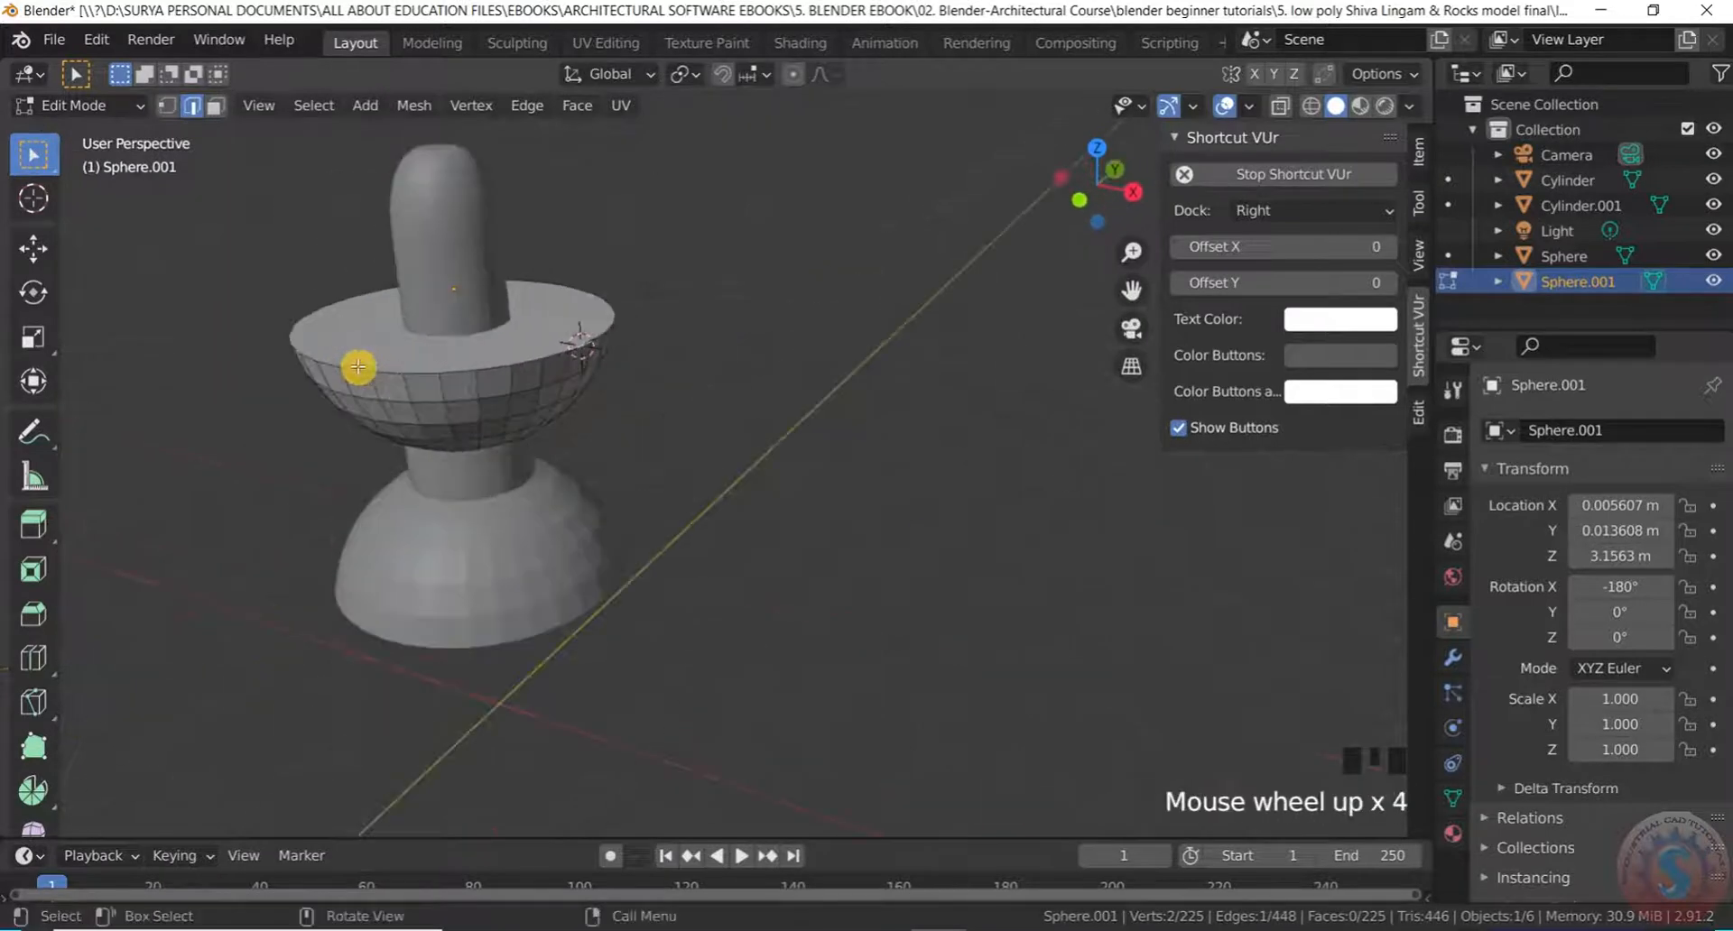
left_click(109, 104)
left_click(83, 128)
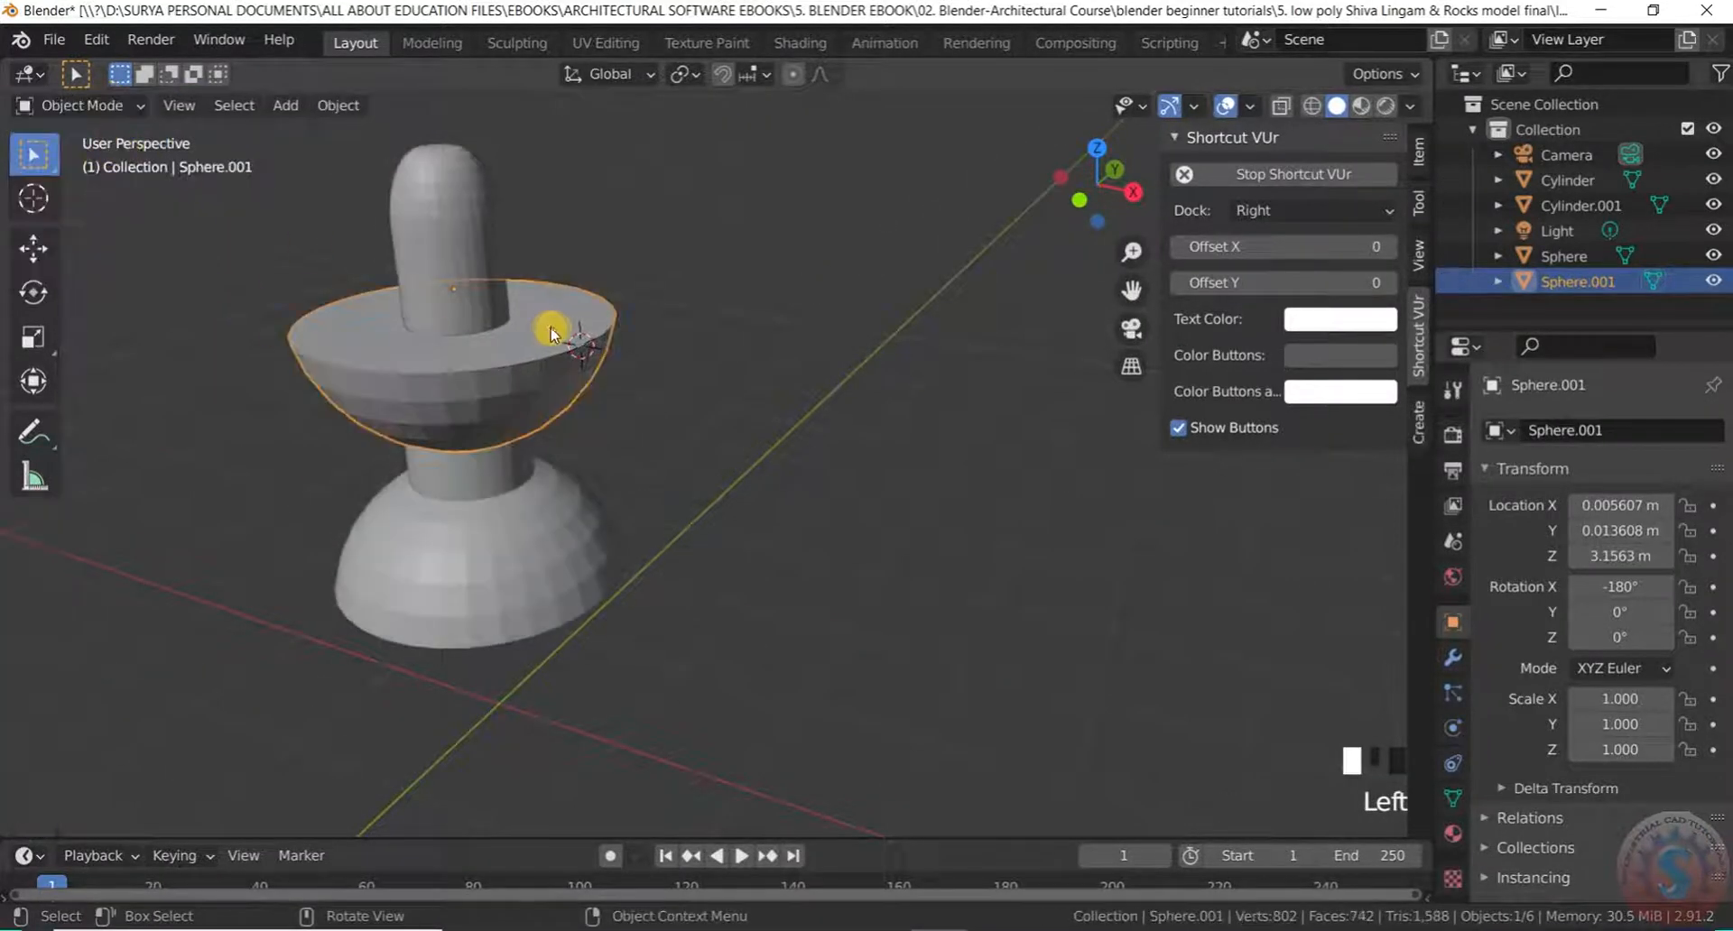
Add a cube at the bowl rim and scale it down
key("shift+a")
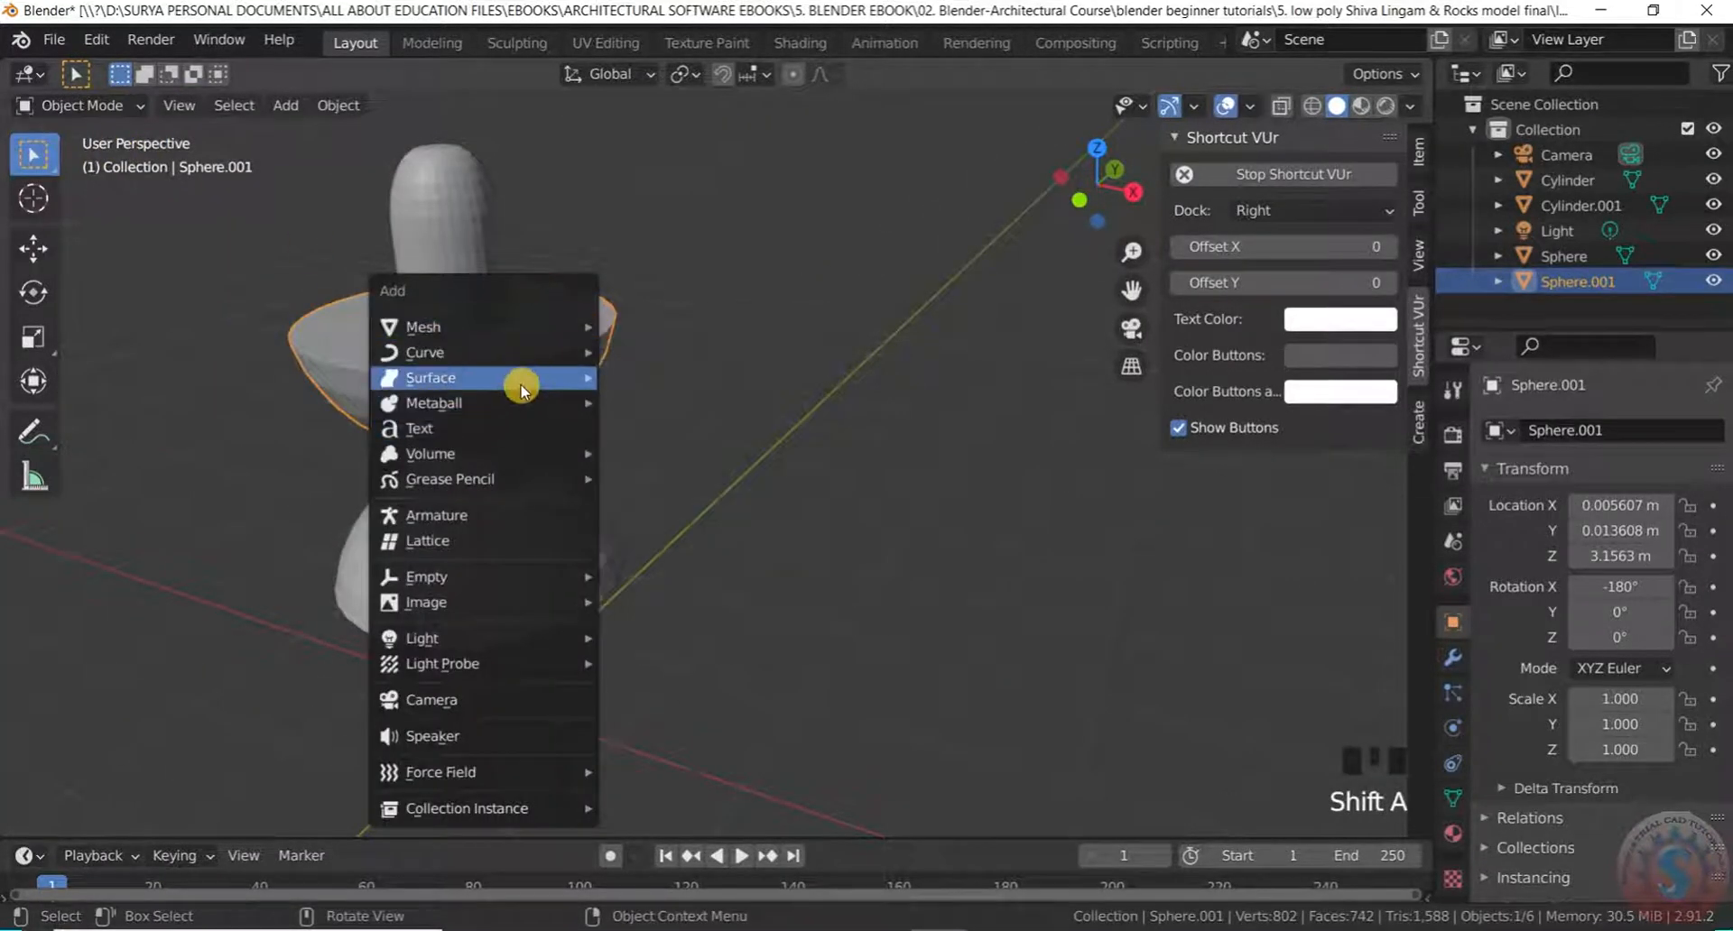
mouse_move(545, 330)
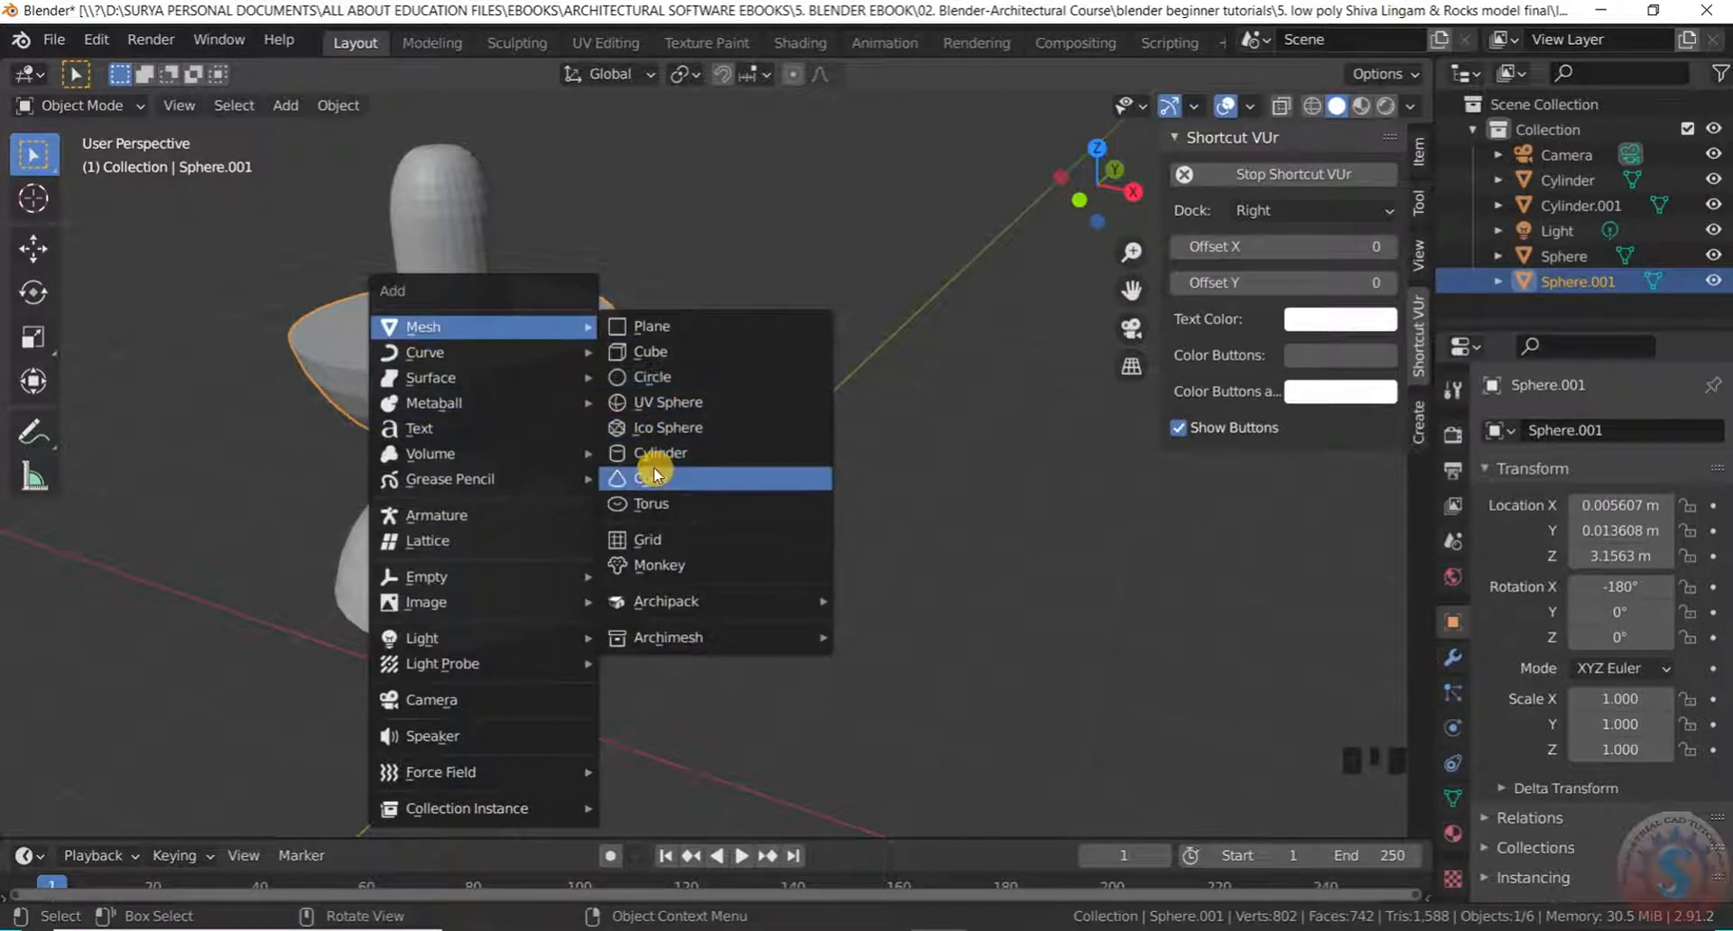
left_click(666, 354)
key("s")
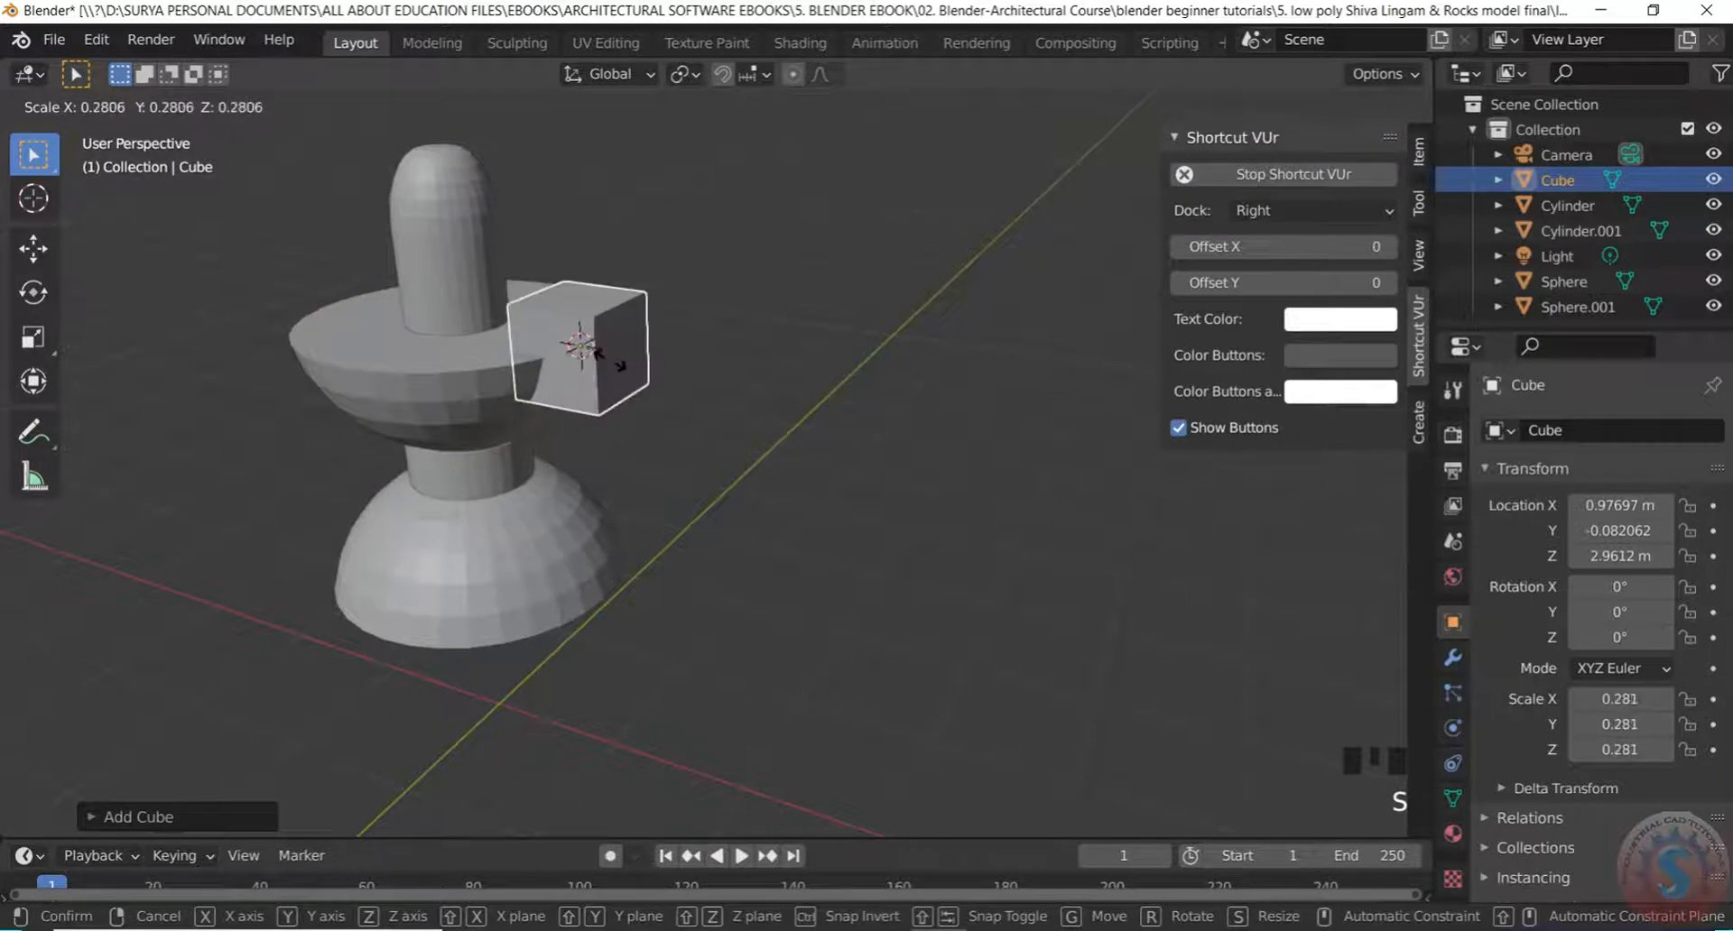
left_click(590, 346)
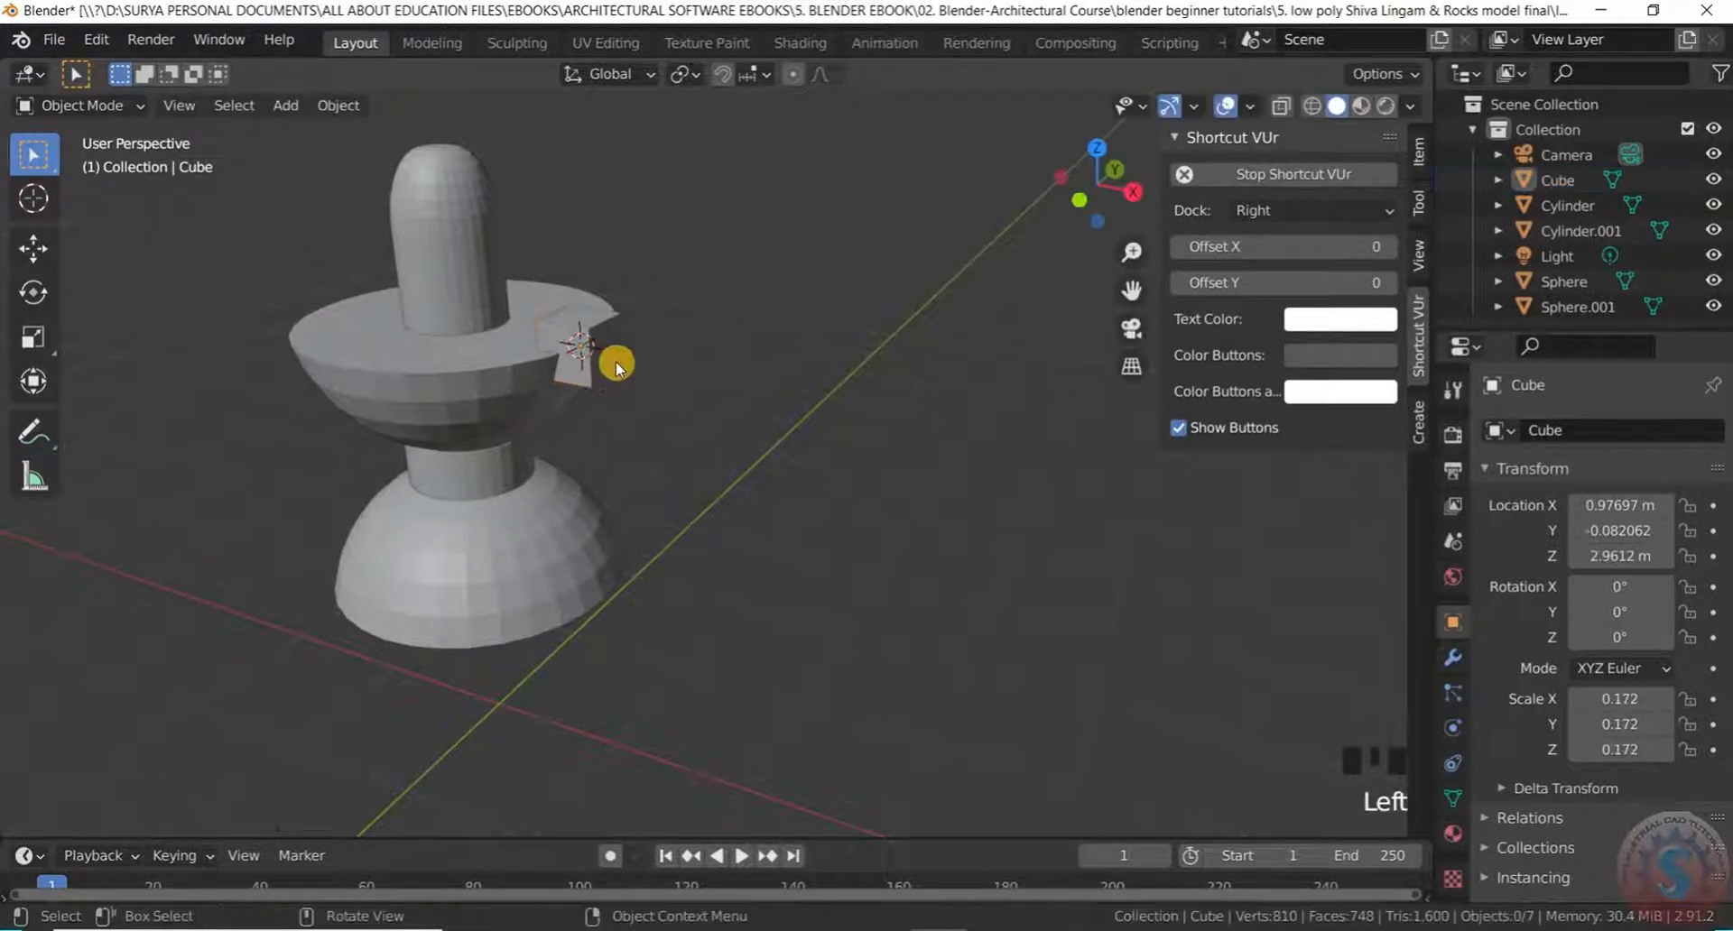
Stretch the cube along X into a long block and show its transform values in the side panel
middle_click_drag(620, 356, 648, 360)
scroll(590, 339, "up", 2)
left_click(590, 338)
key("s")
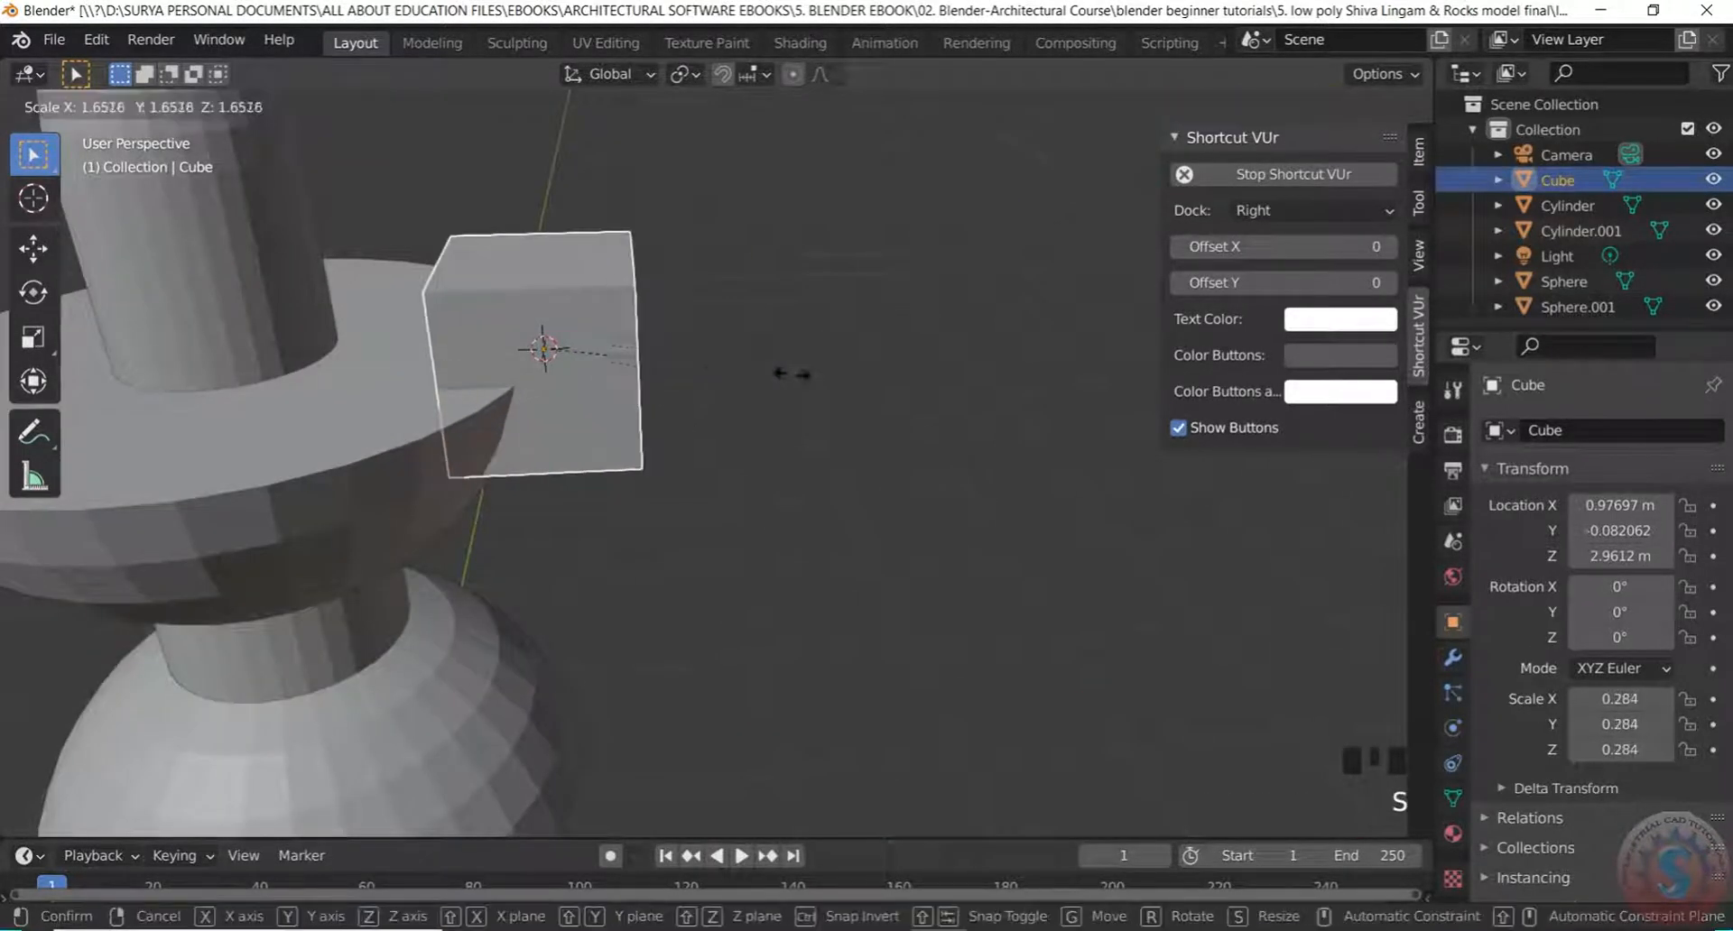
key("x")
left_click(1053, 445)
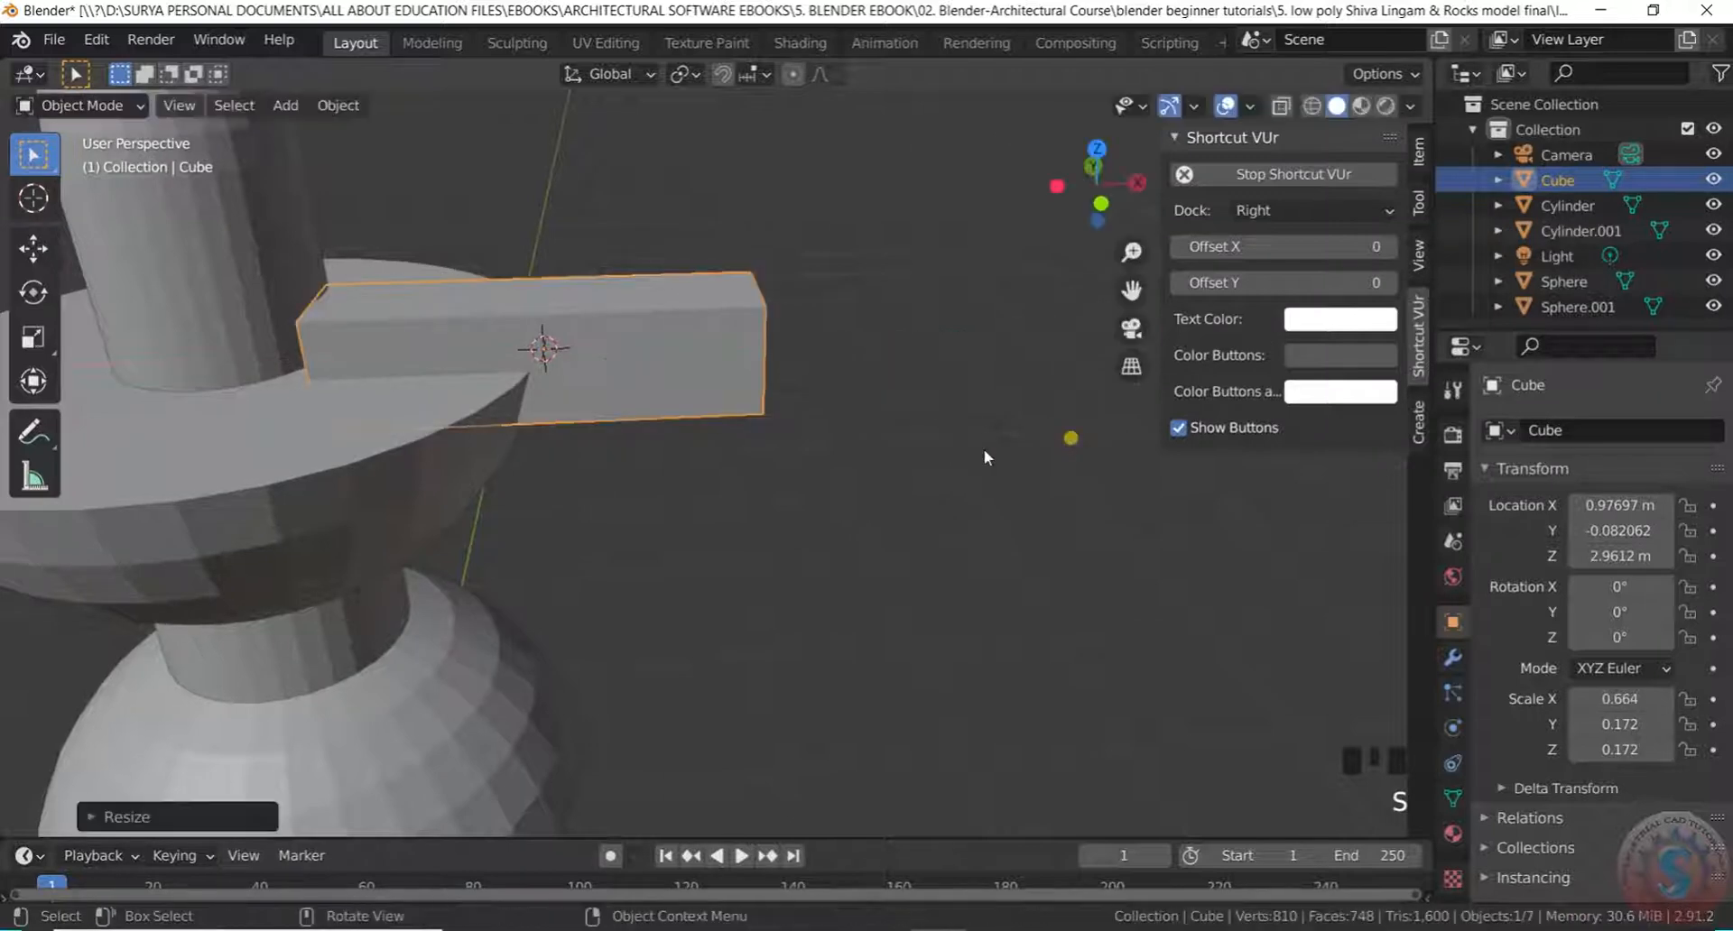
scroll(718, 456, "down", 2)
left_click(1418, 203)
left_click(1419, 146)
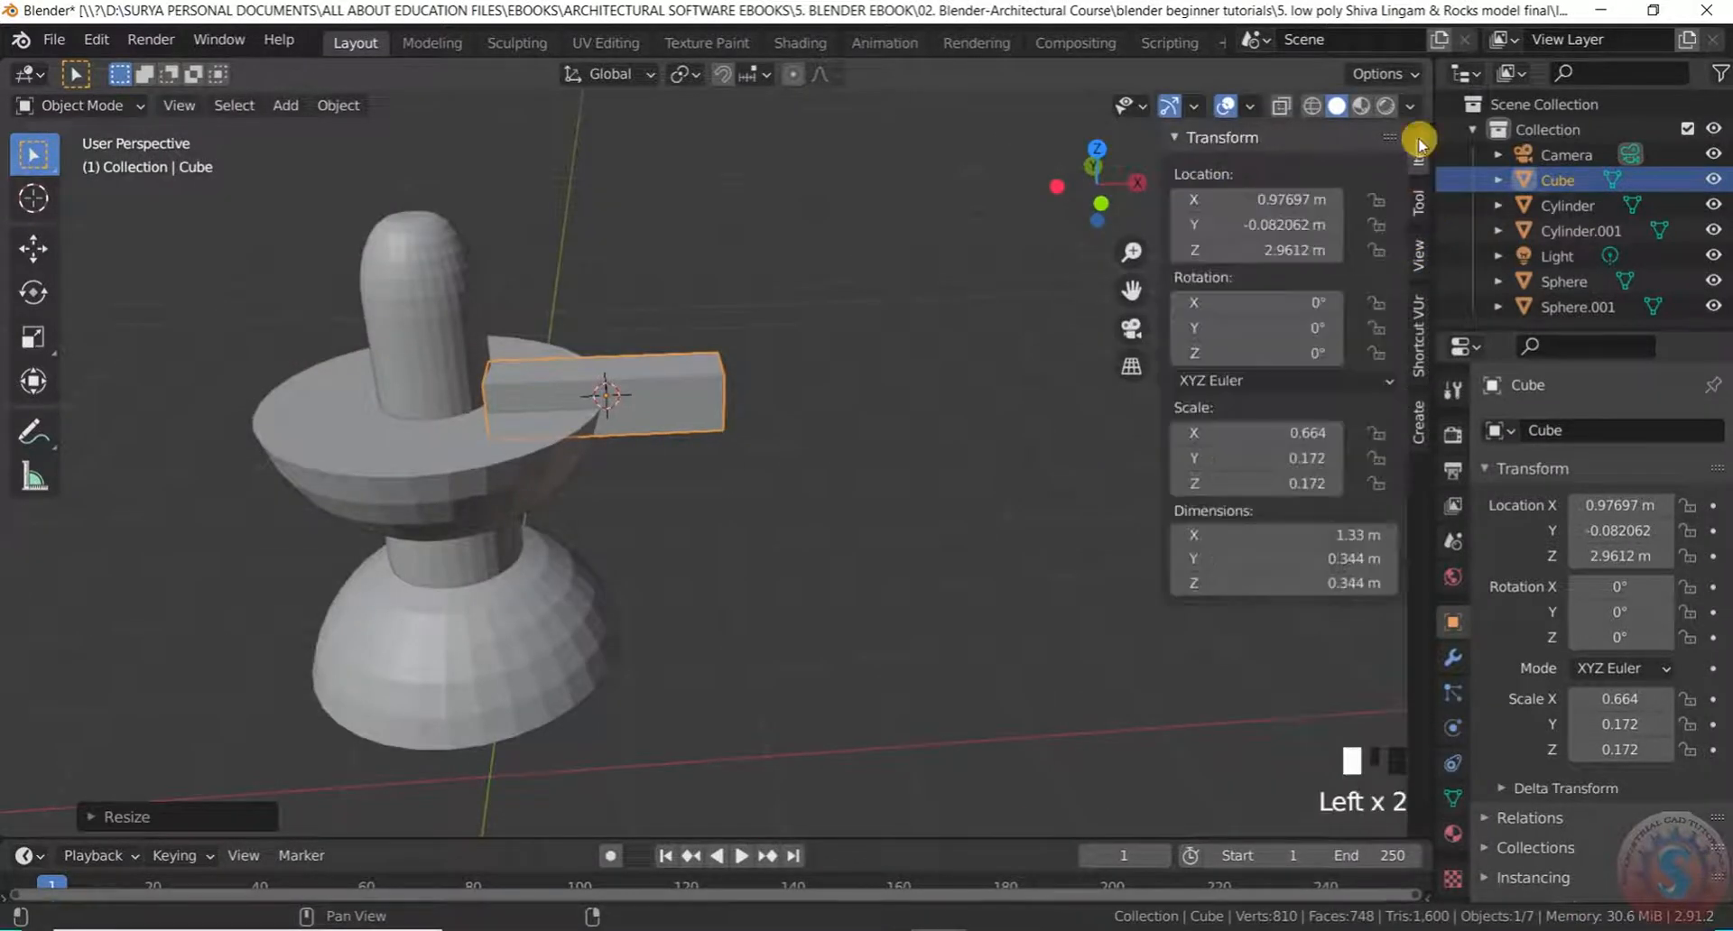
scroll(650, 434, "up", 2)
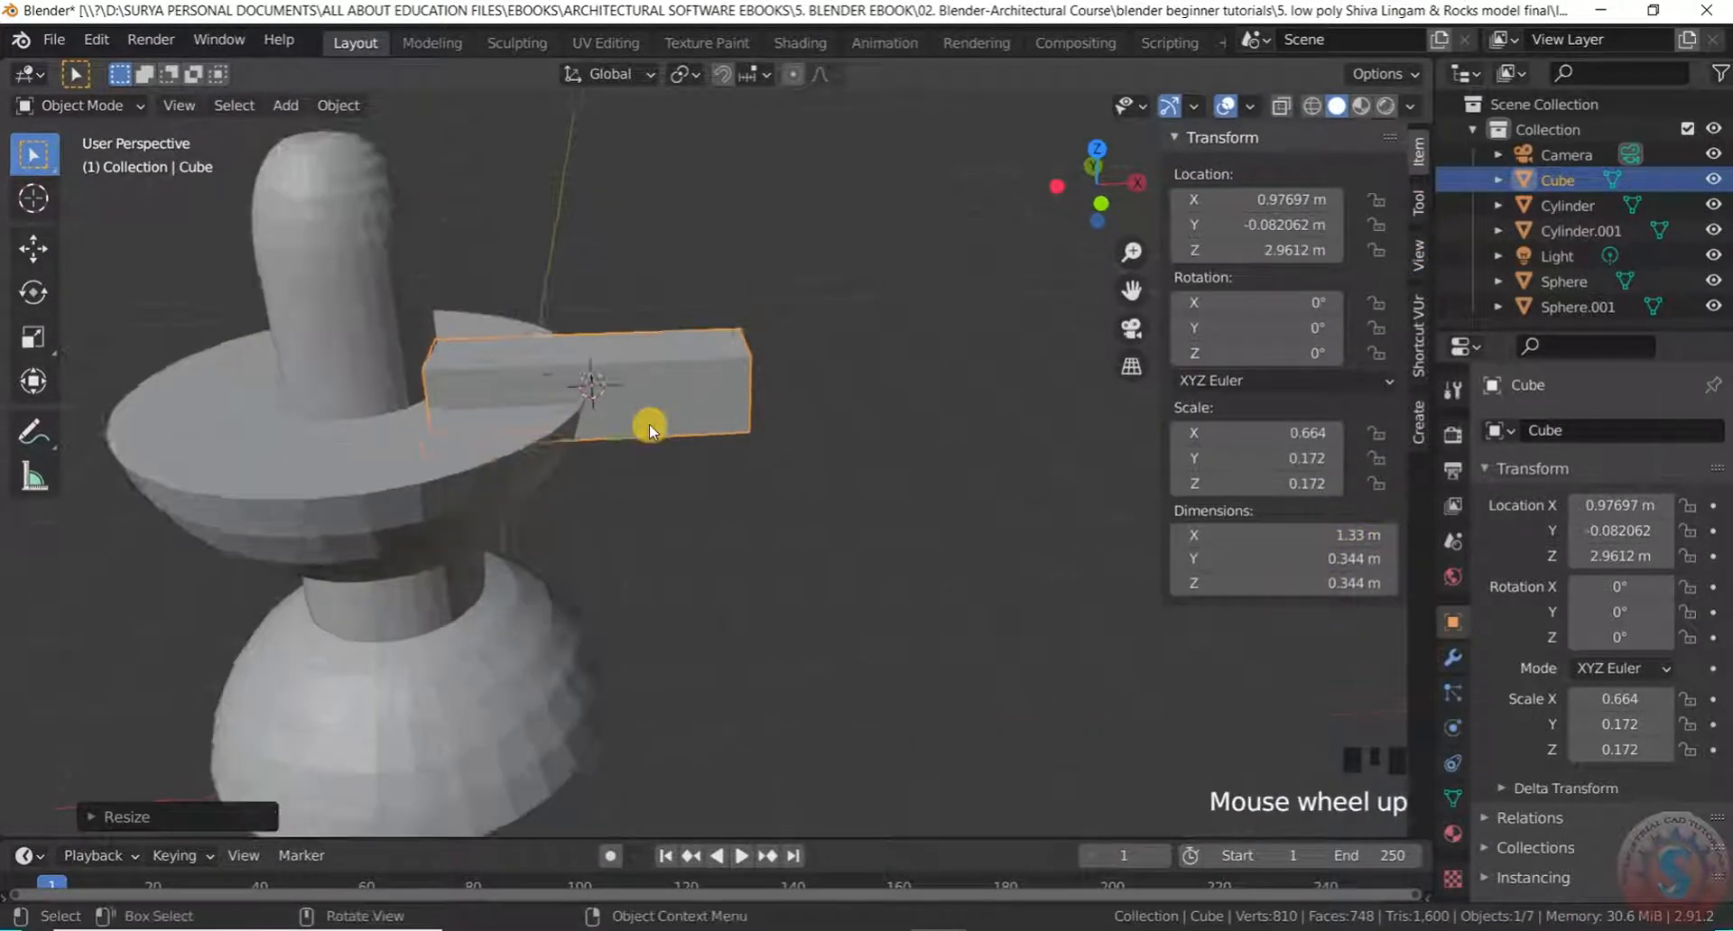
scroll(695, 443, "down", 1)
Slide the spout block along X toward the rim, then lower it along Z
key("g")
key("z")
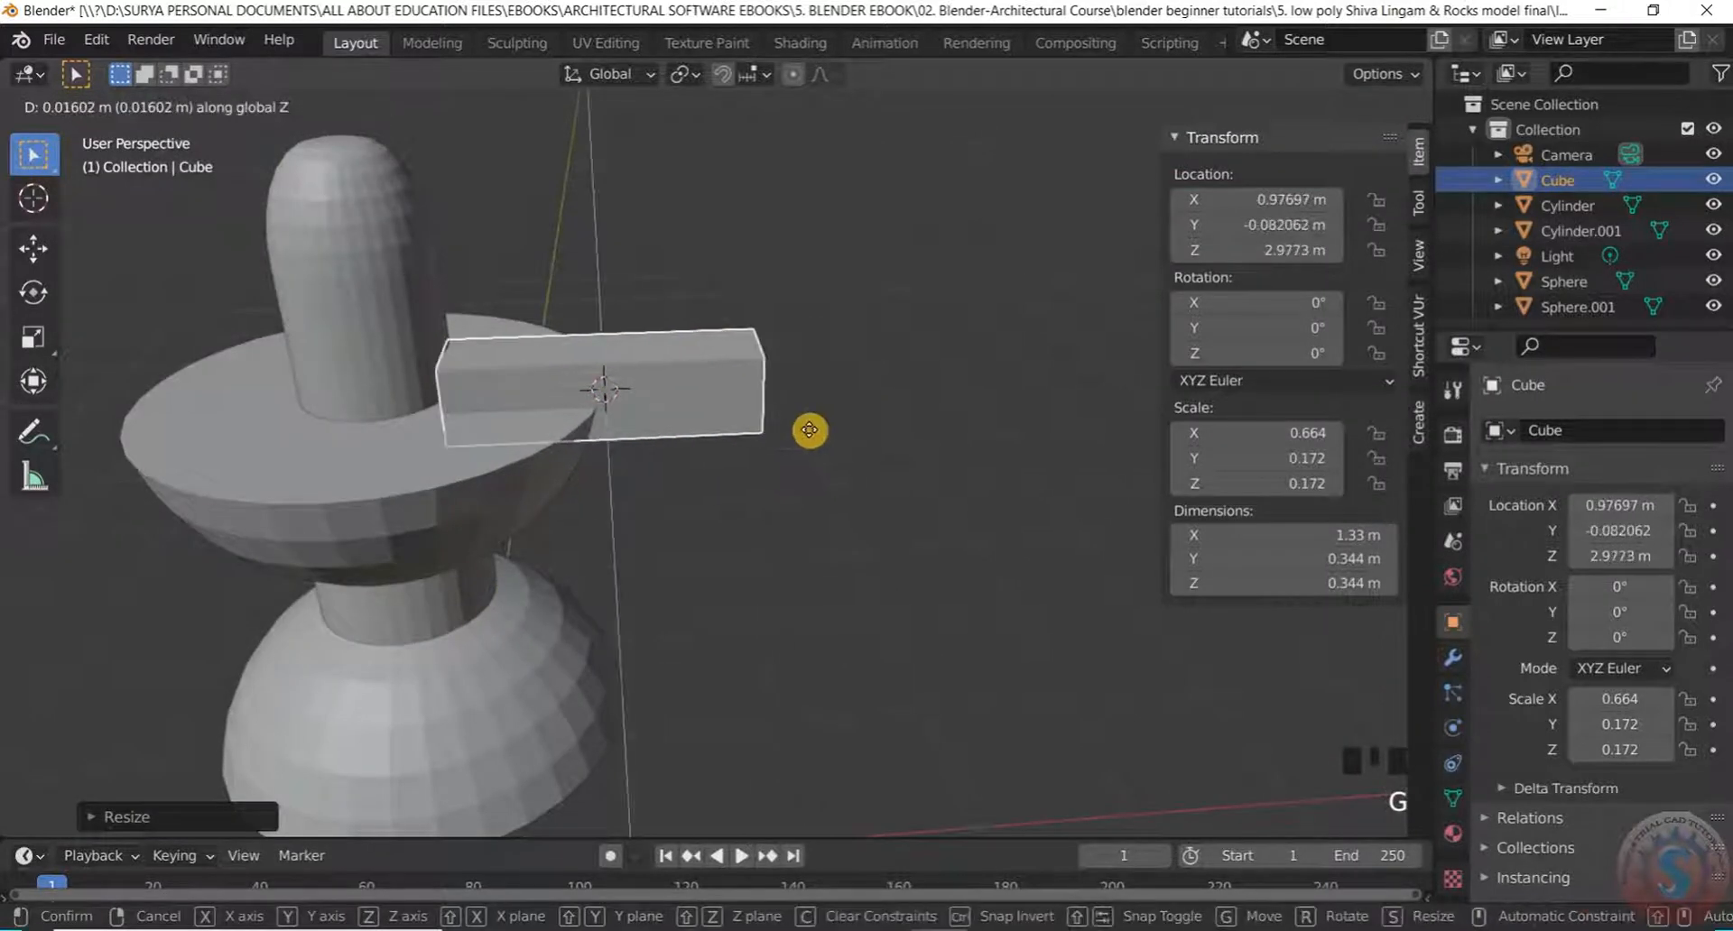
key("x")
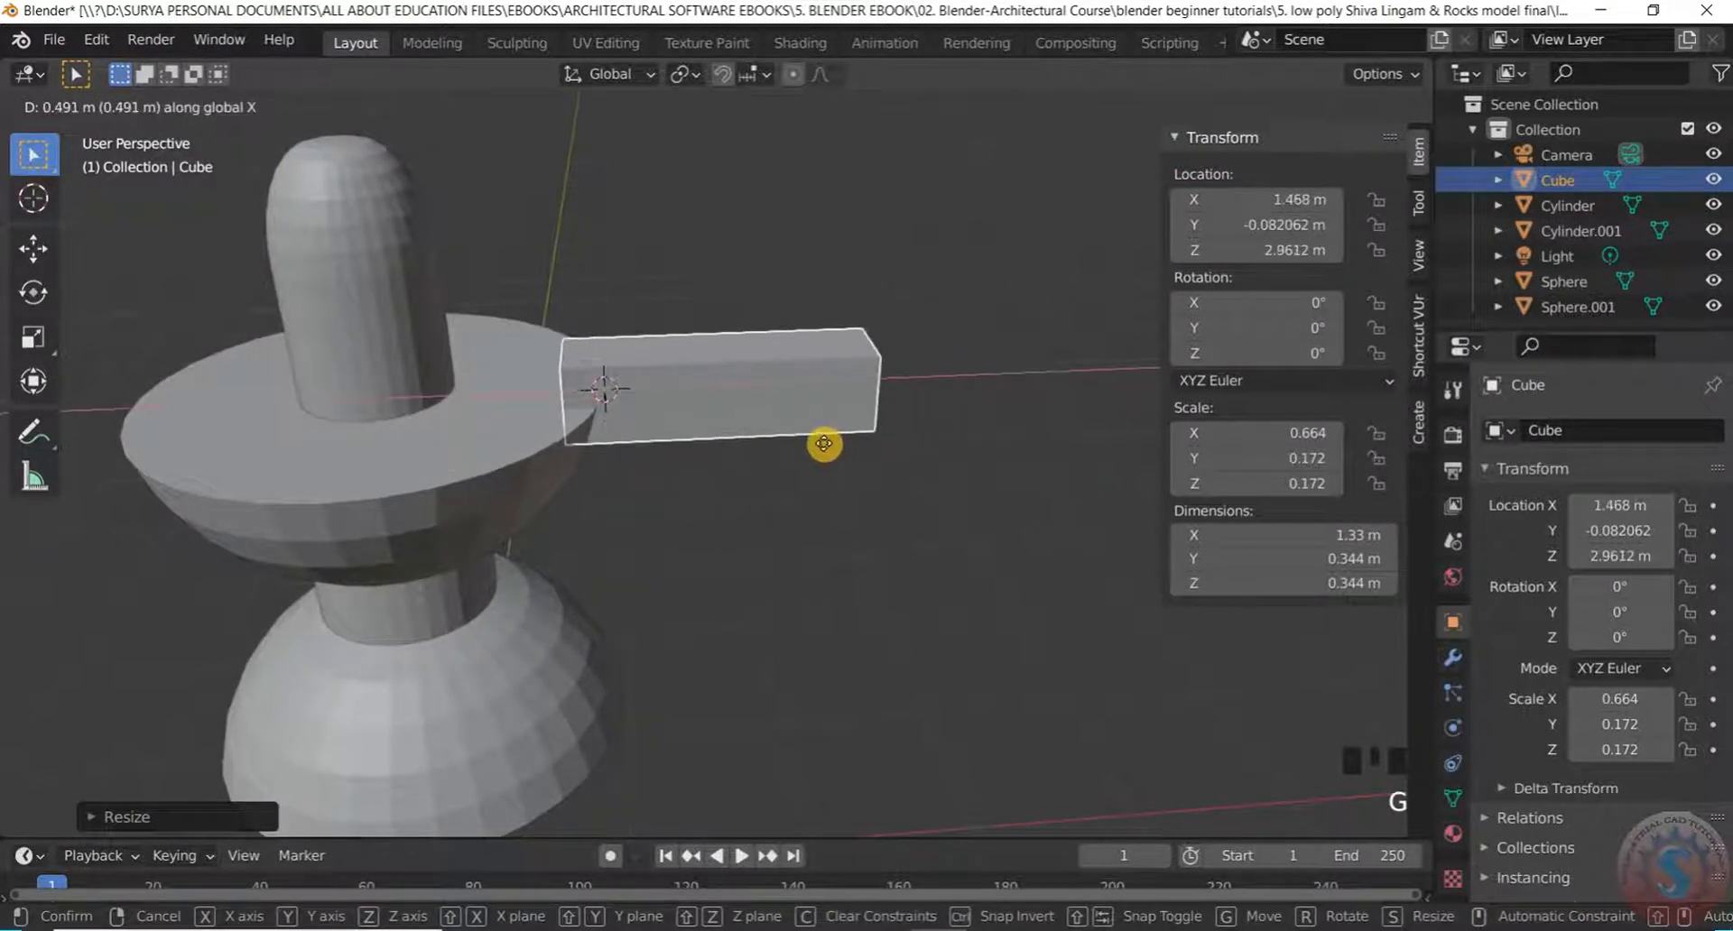
left_click(829, 439)
middle_click_drag(793, 496, 785, 408)
scroll(774, 522, "up", 6)
left_click(786, 325)
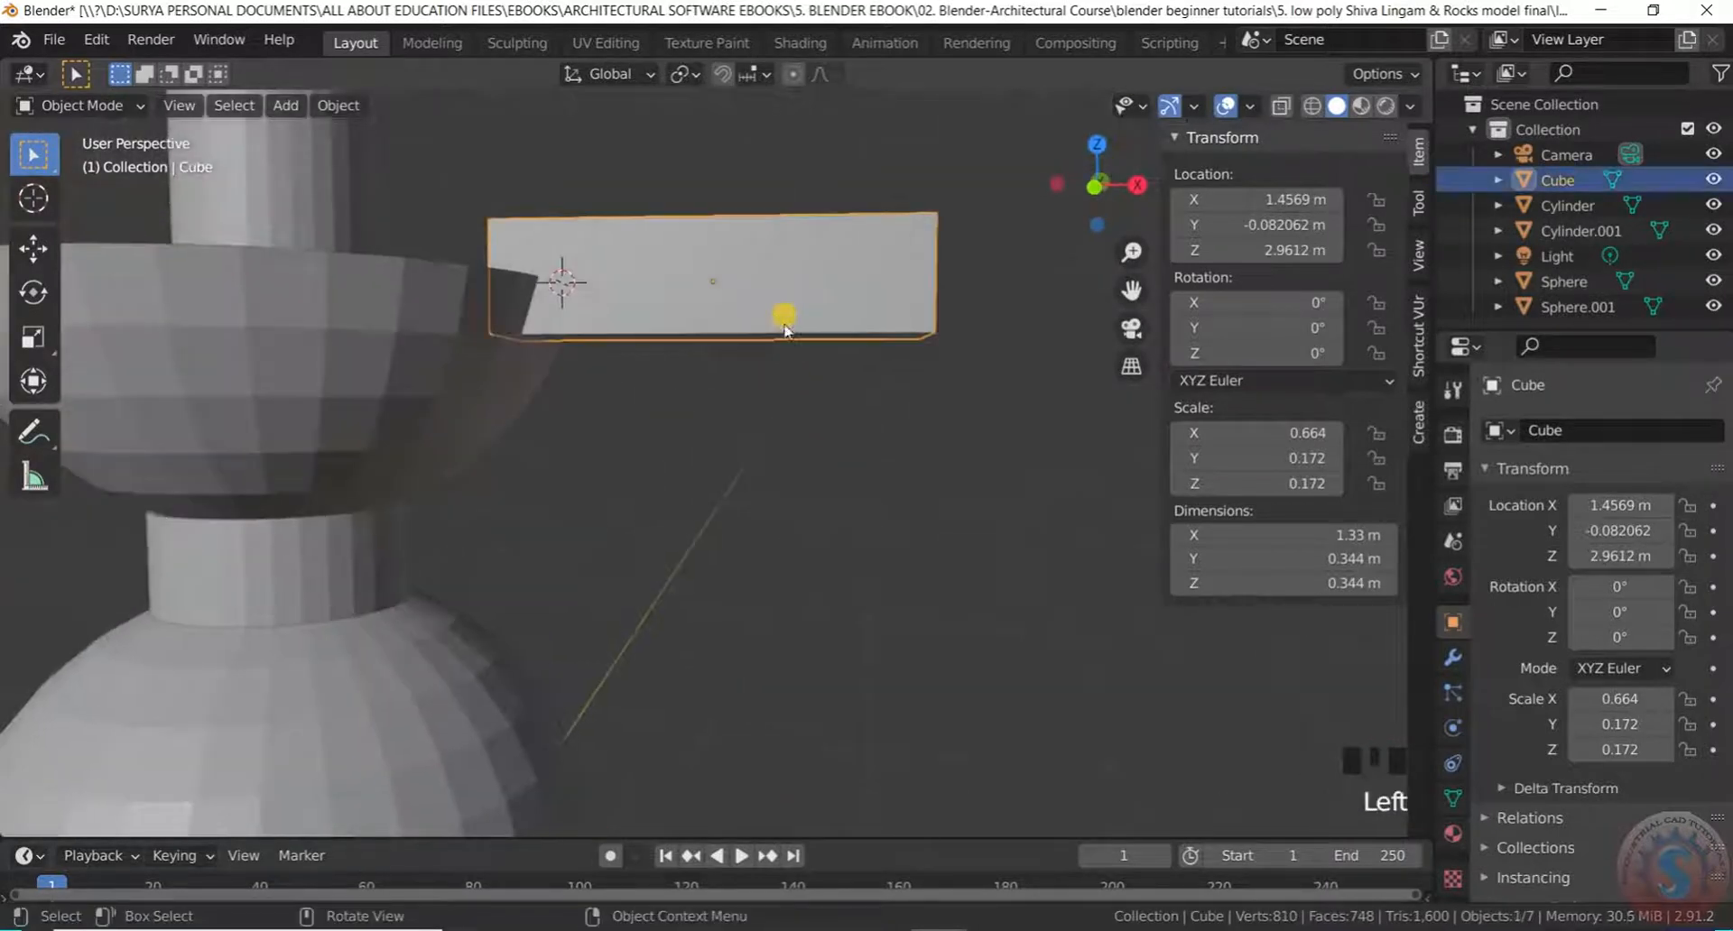
key("g")
key("z")
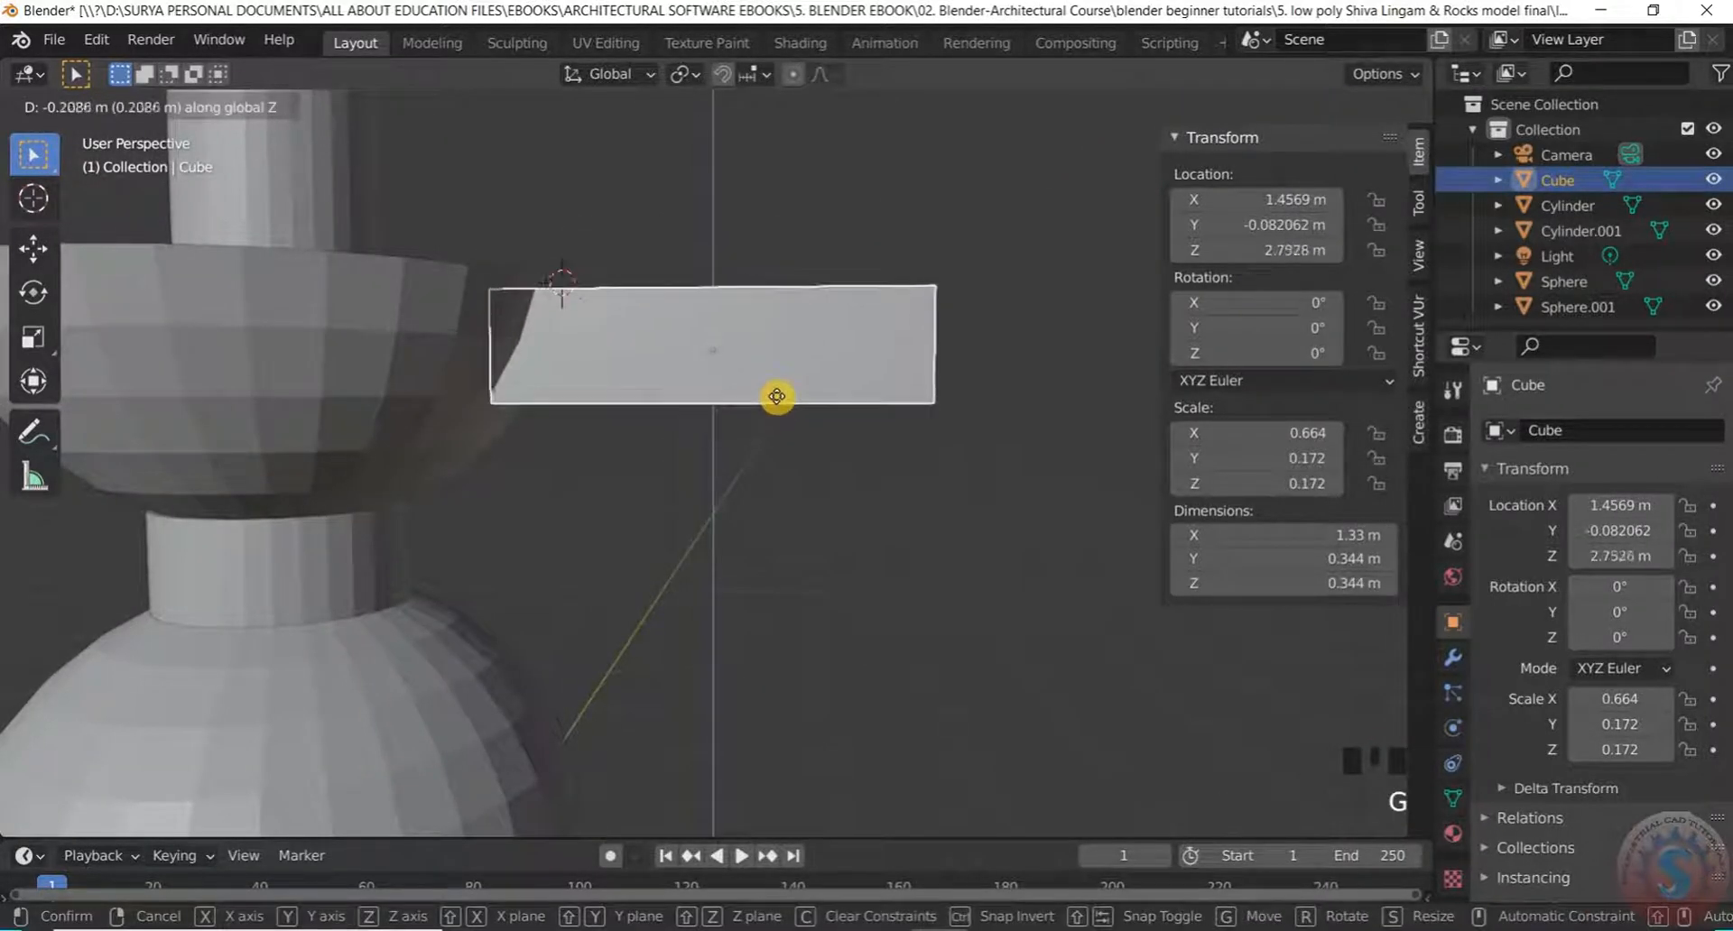
left_click(776, 386)
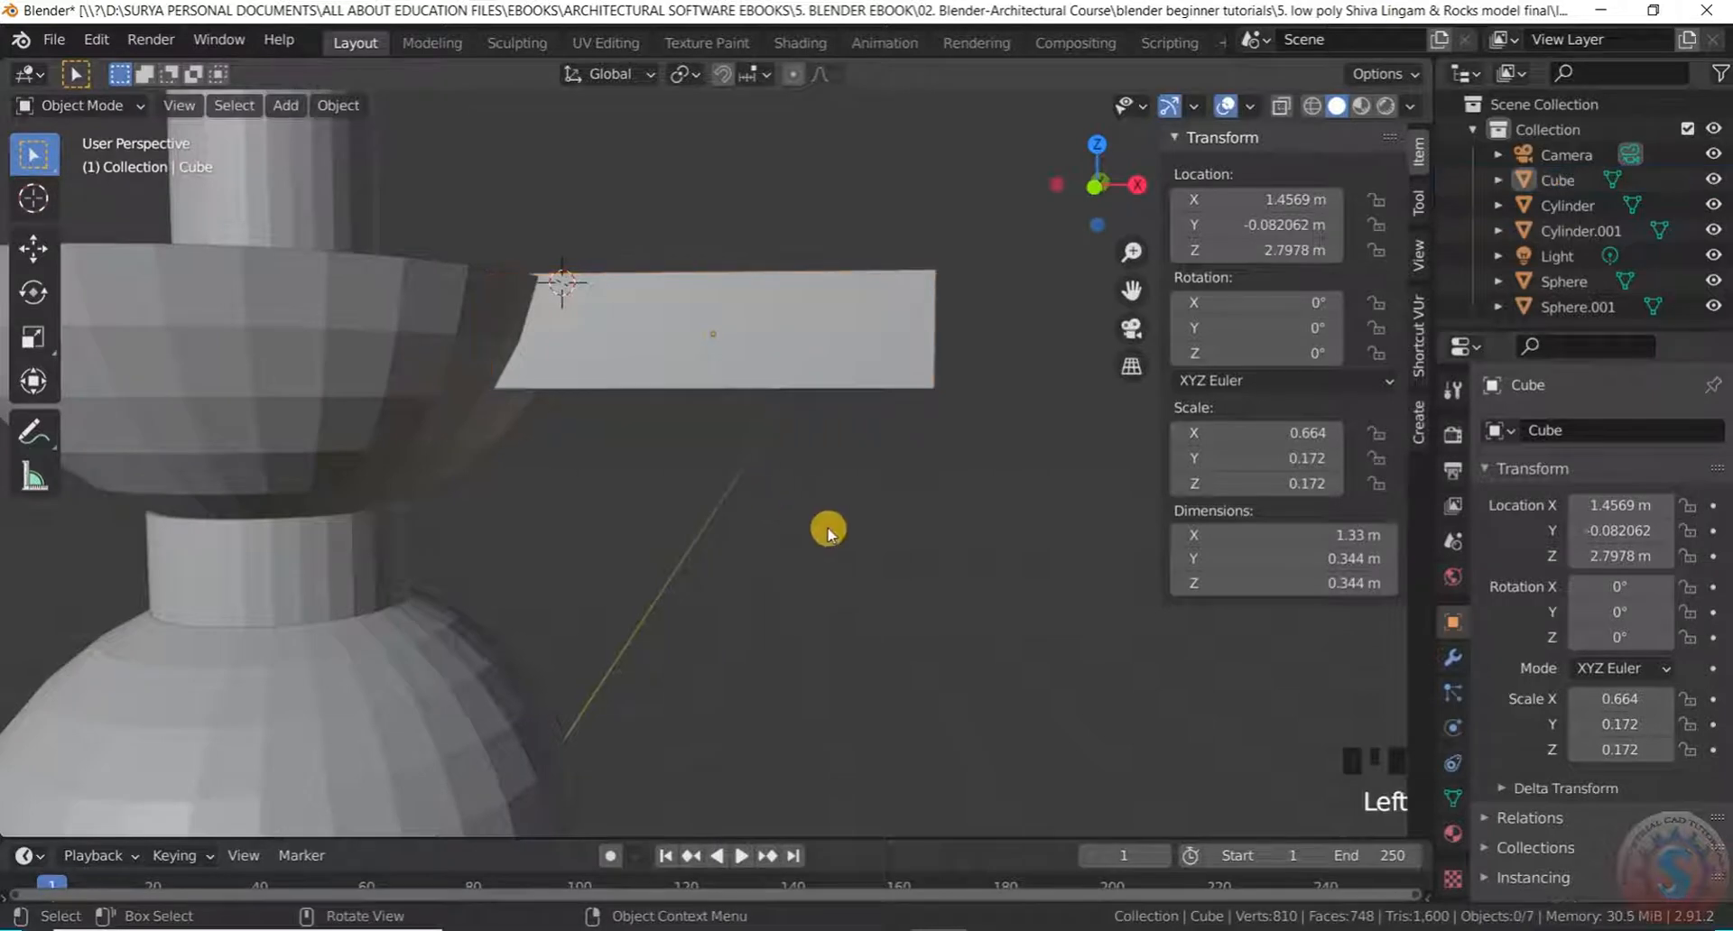
In top view, box-select the block and set its height along Z just under the rim
key("KP_7")
scroll(638, 387, "up", 7)
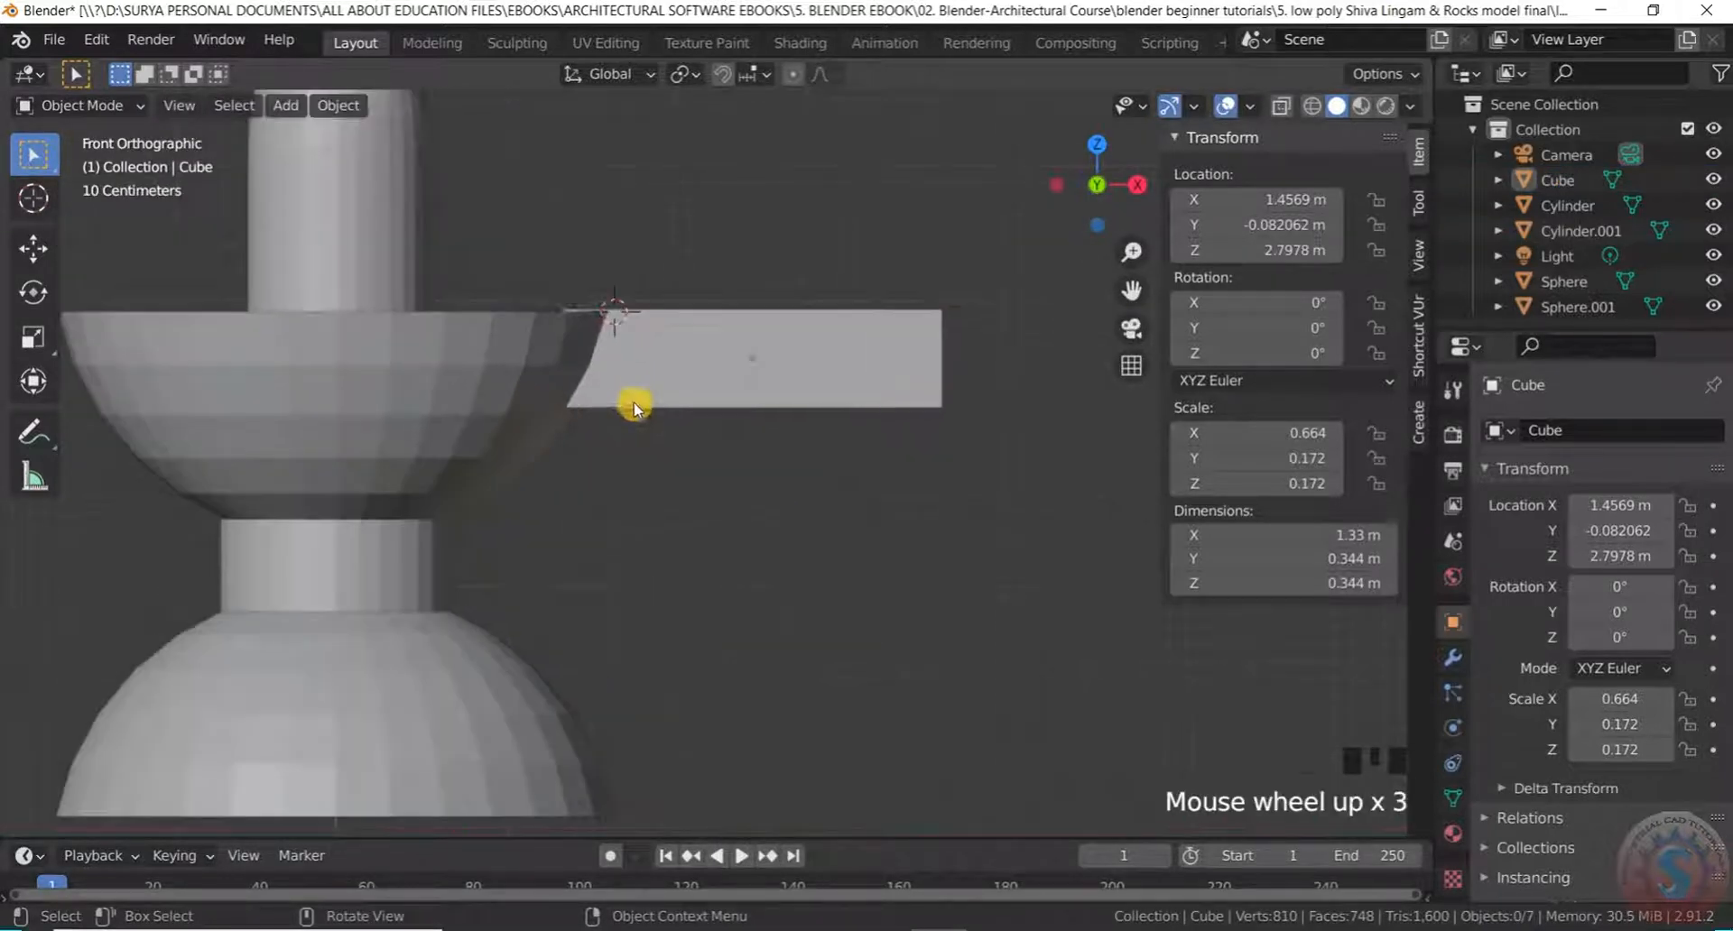
left_click_drag(829, 510, 727, 180)
key("g")
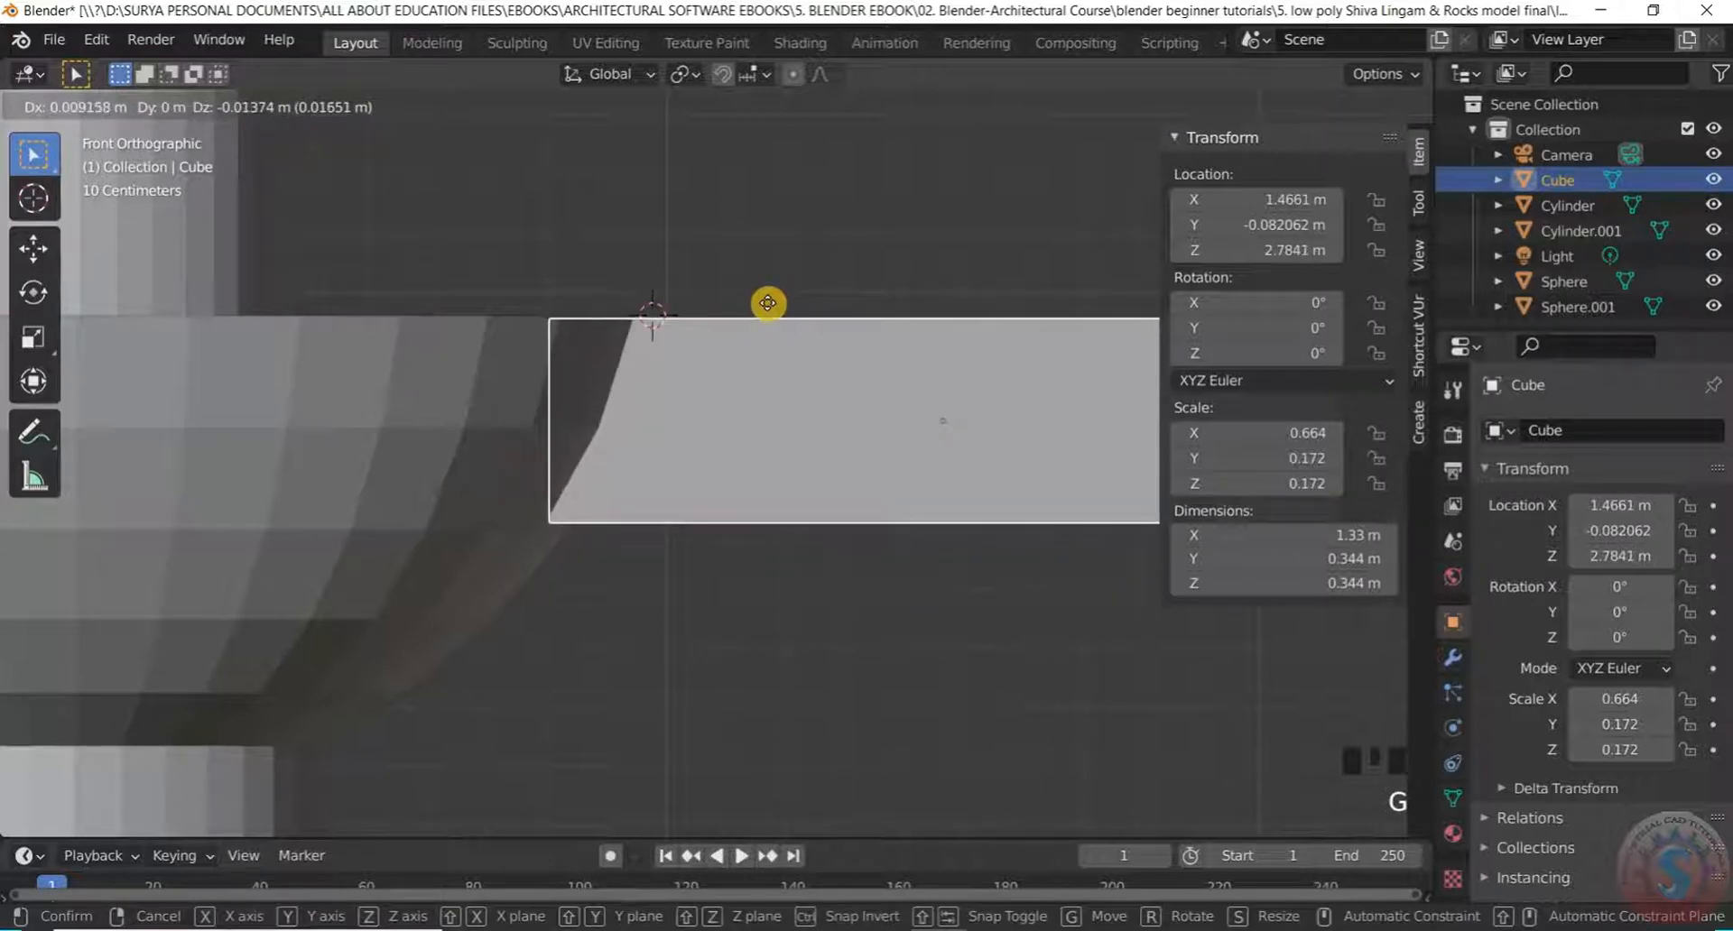
key("z")
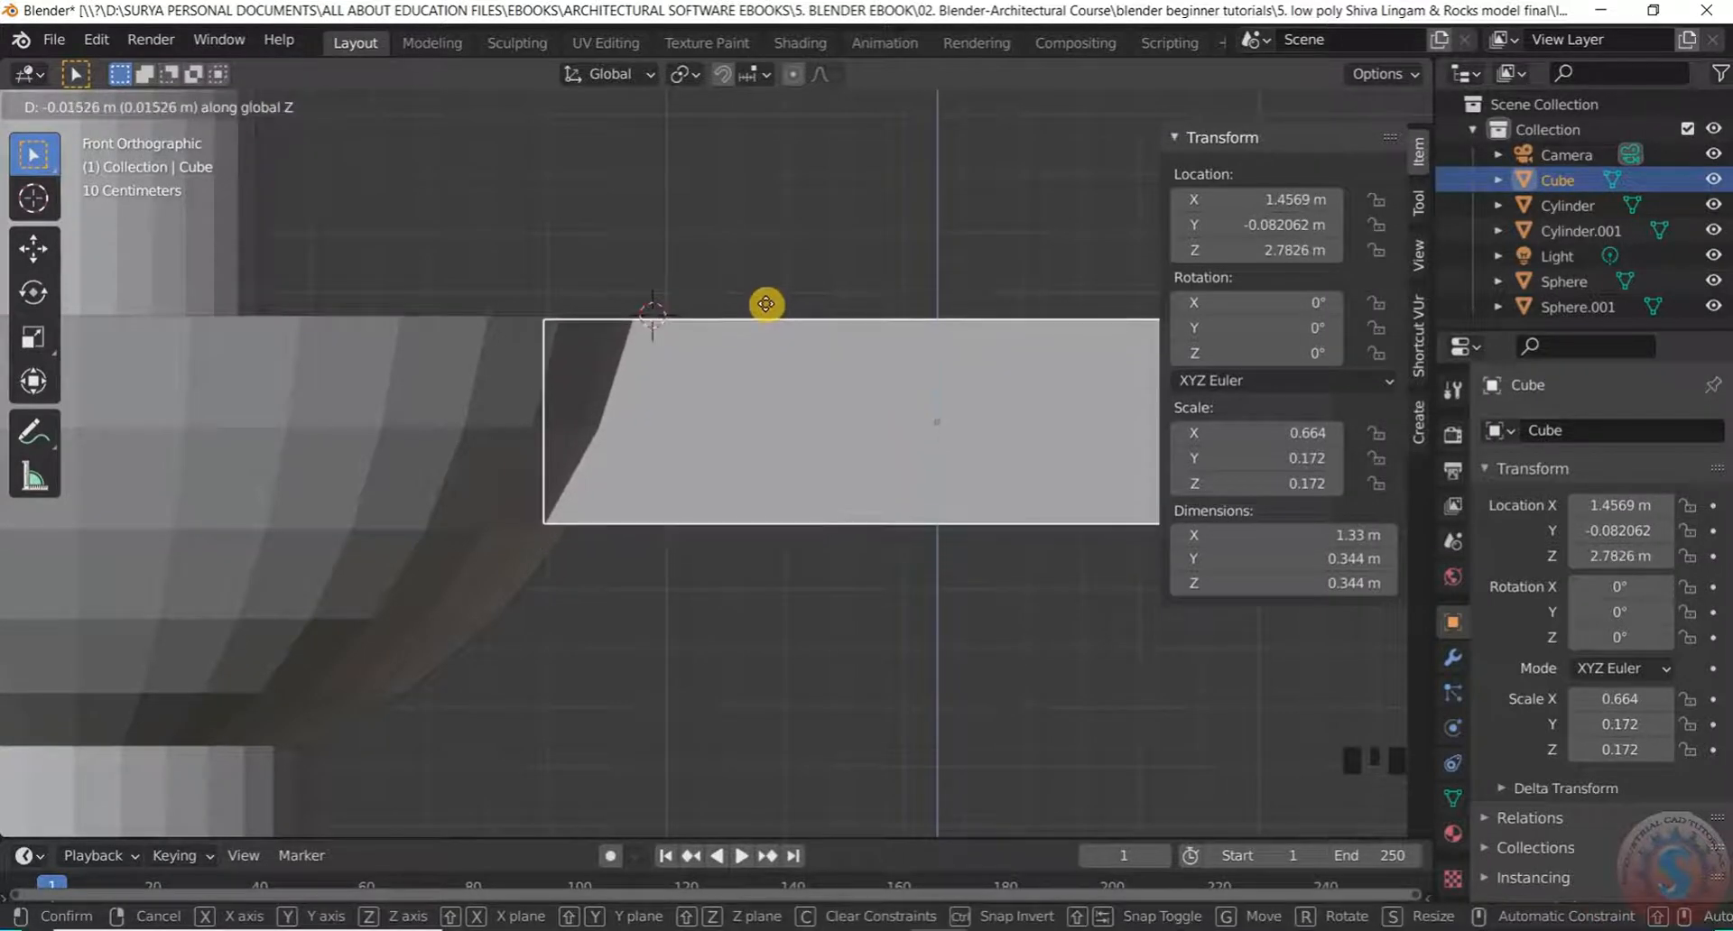
left_click(766, 302)
scroll(708, 268, "down", 6)
middle_click_drag(708, 268, 631, 422)
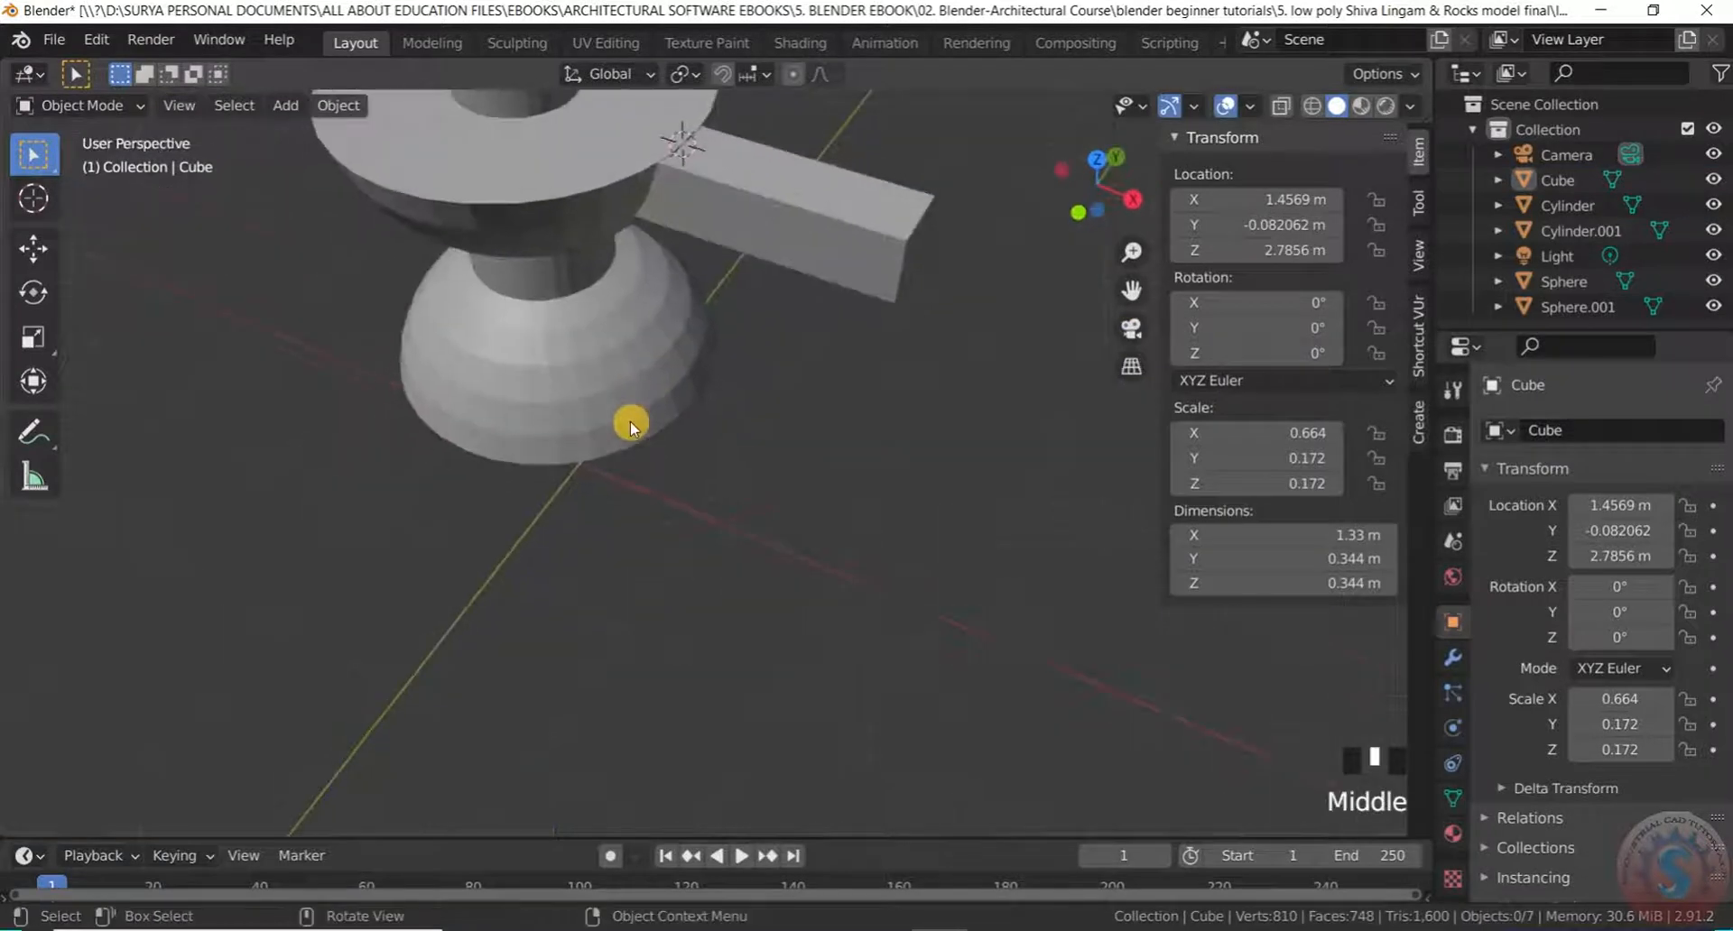
scroll(751, 285, "down", 4)
scroll(751, 286, "up", 3)
middle_click_drag(755, 327, 772, 361)
Reselect the spout block after cancelling an accidental resize
left_click(774, 282)
key("s")
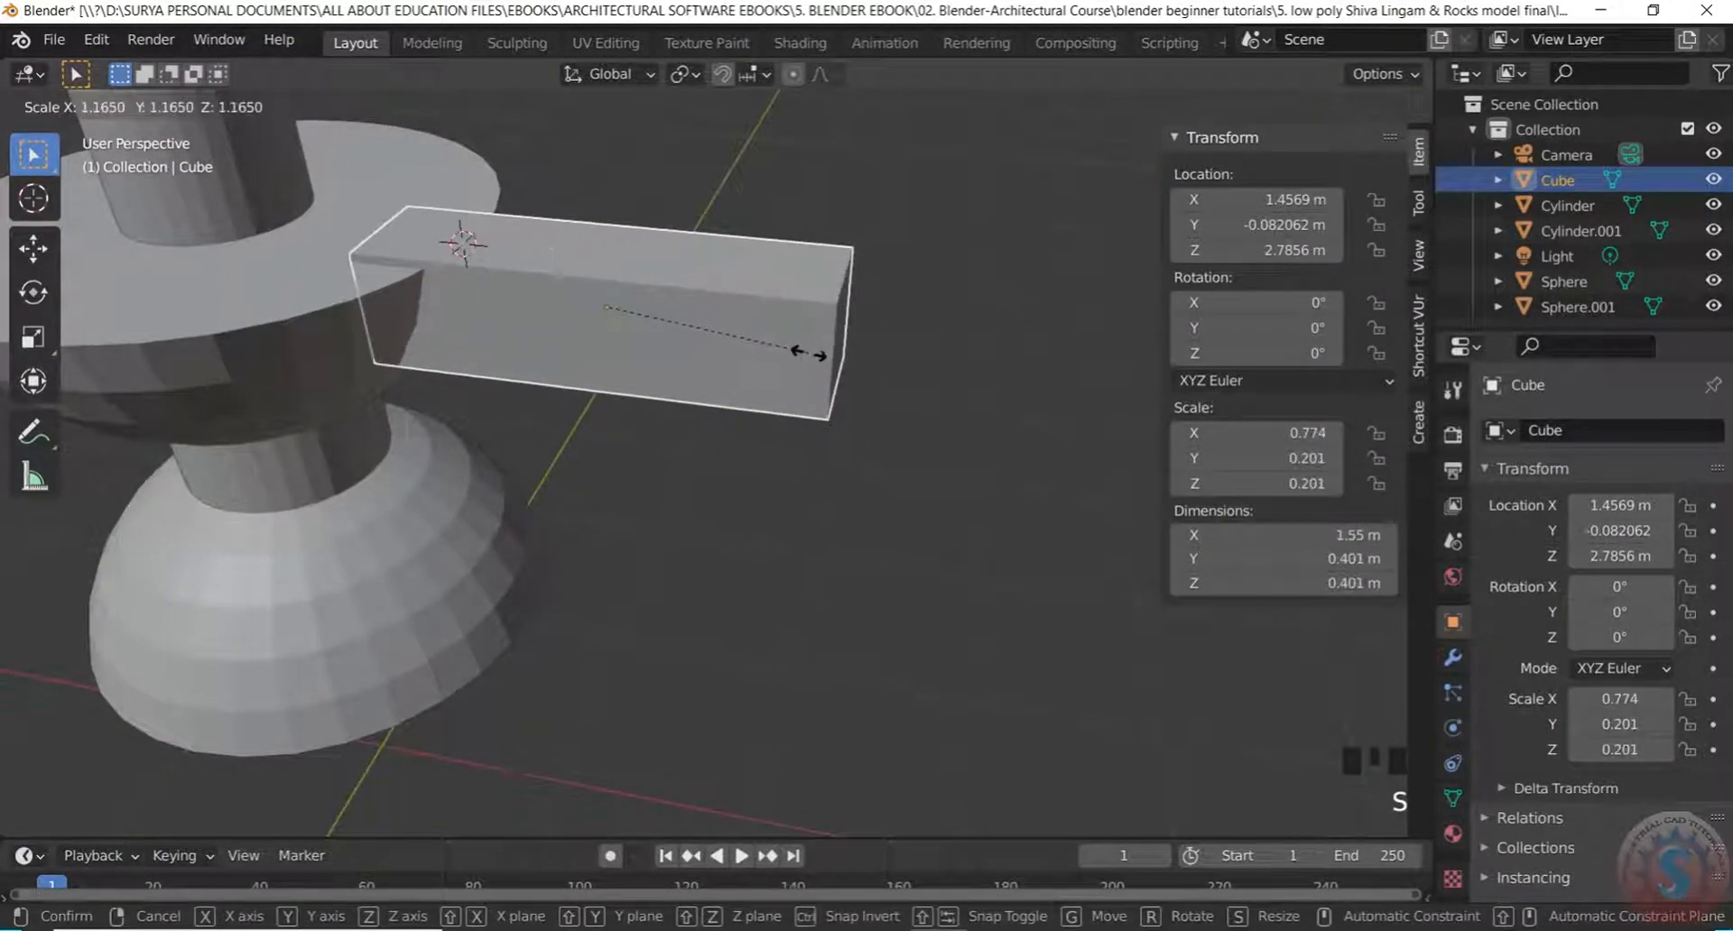
right_click(831, 341)
mouse_move(831, 343)
middle_mouse_down()
mouse_move(778, 333)
mouse_move(816, 371)
middle_mouse_up()
scroll(778, 333, "up", 3)
left_click(776, 333)
scroll(787, 362, "down", 4)
Select the block's top edge in Edit Mode, then return to Object Mode
left_click(72, 105)
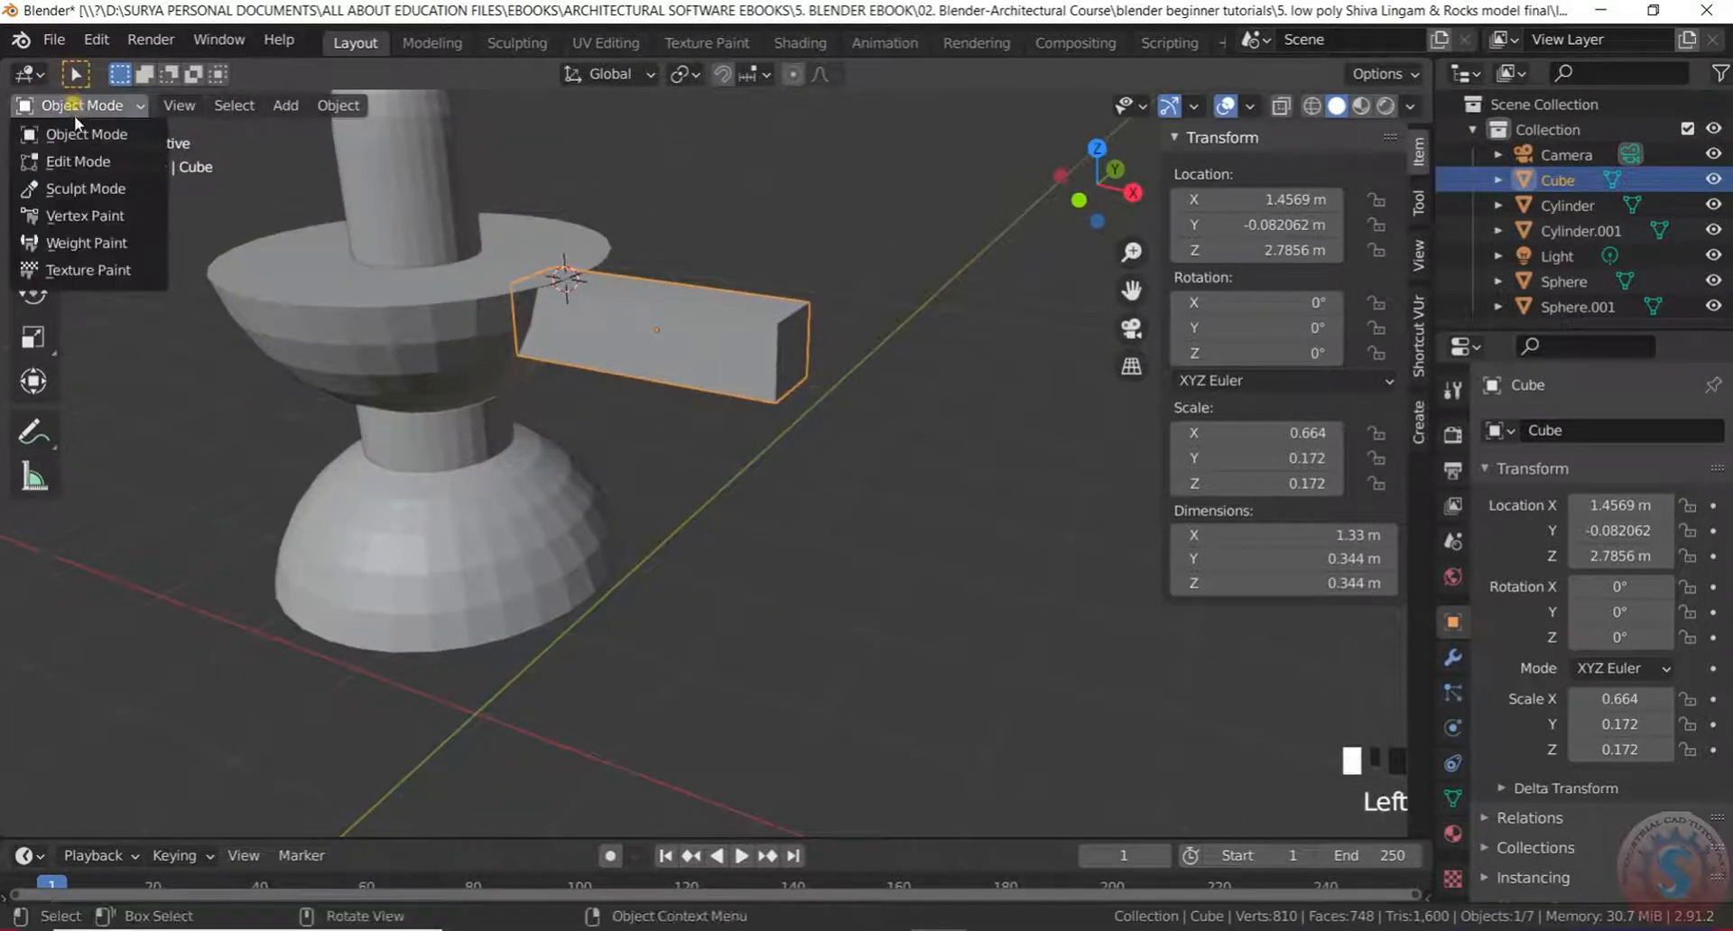
left_click(88, 163)
left_click(876, 467)
scroll(696, 355, "up", 3)
middle_click_drag(695, 352, 736, 349)
left_click(736, 349)
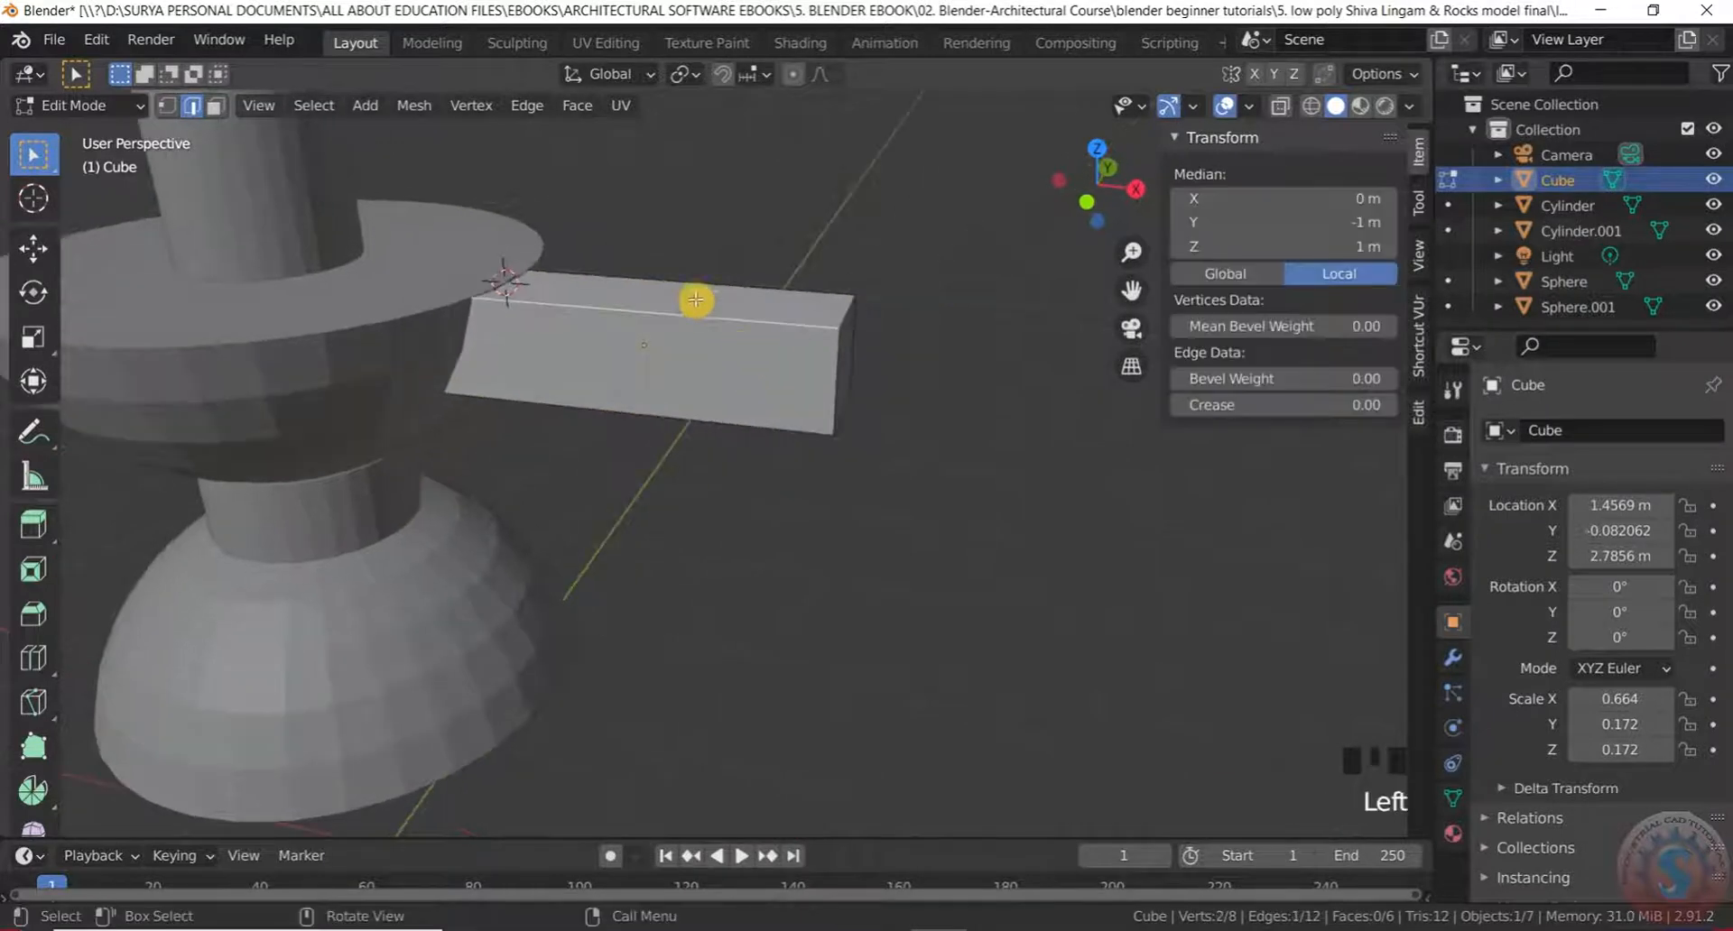
left_click(72, 106)
left_click(81, 135)
Shrink the spout block uniformly
key("s")
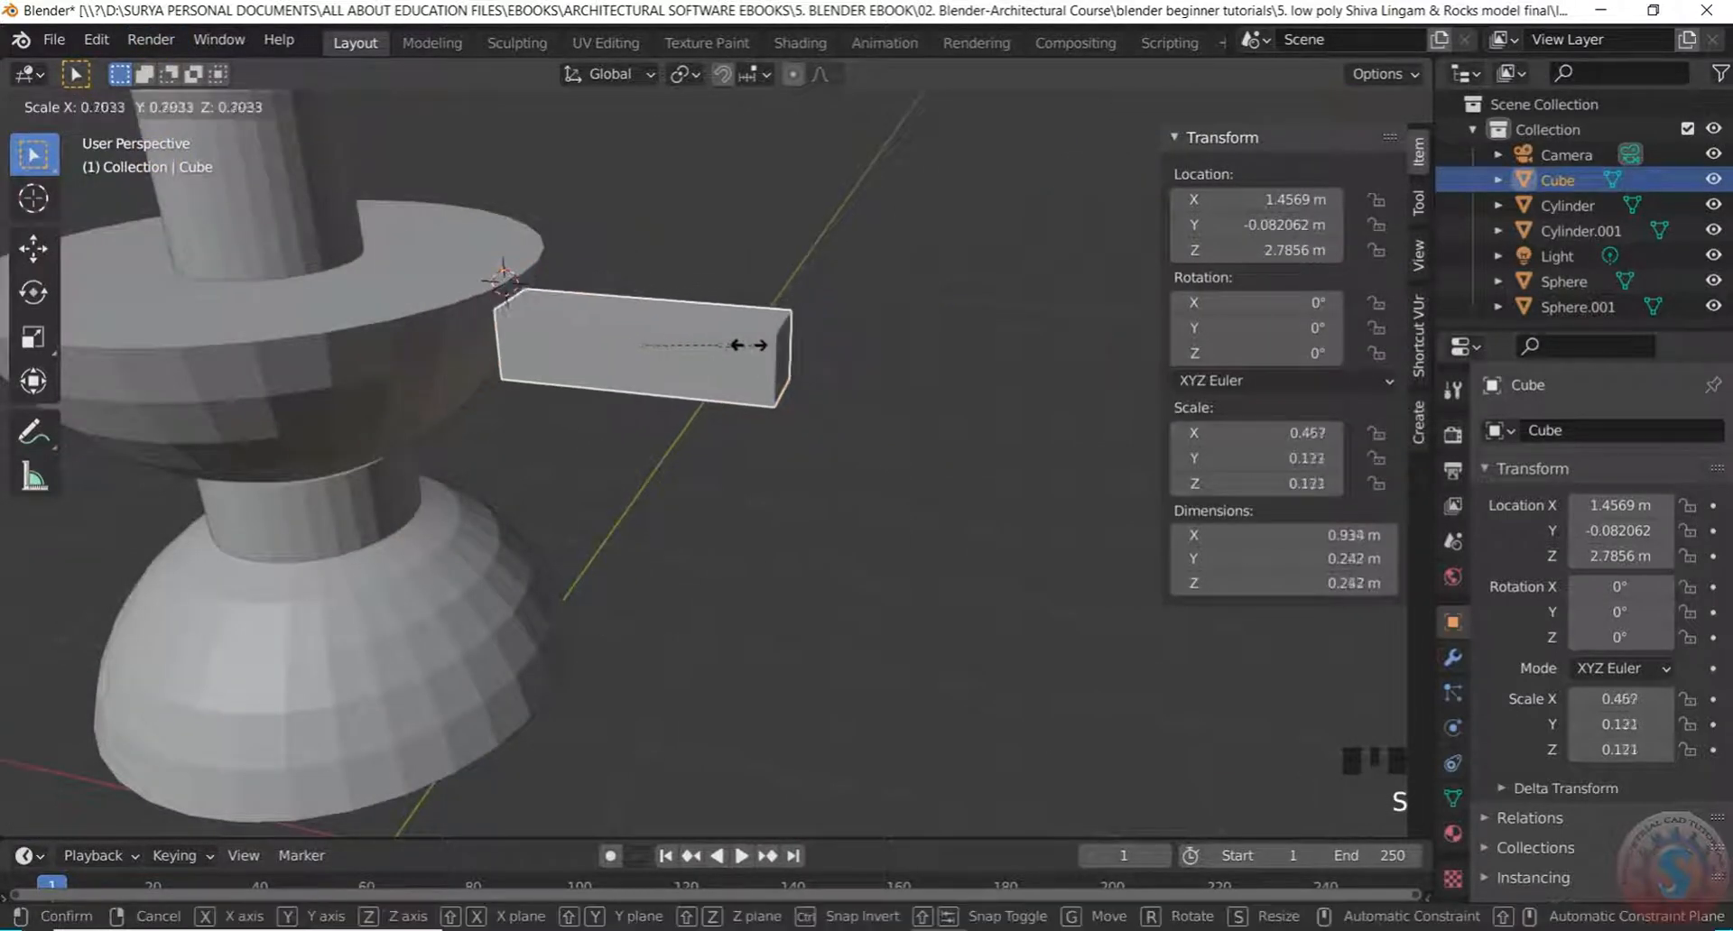
left_click(745, 342)
left_click(767, 511)
middle_click_drag(768, 511, 659, 479)
scroll(664, 383, "up", 2)
Make the spout block shorter by scaling it along Z
left_click(664, 382)
key("s")
key("x")
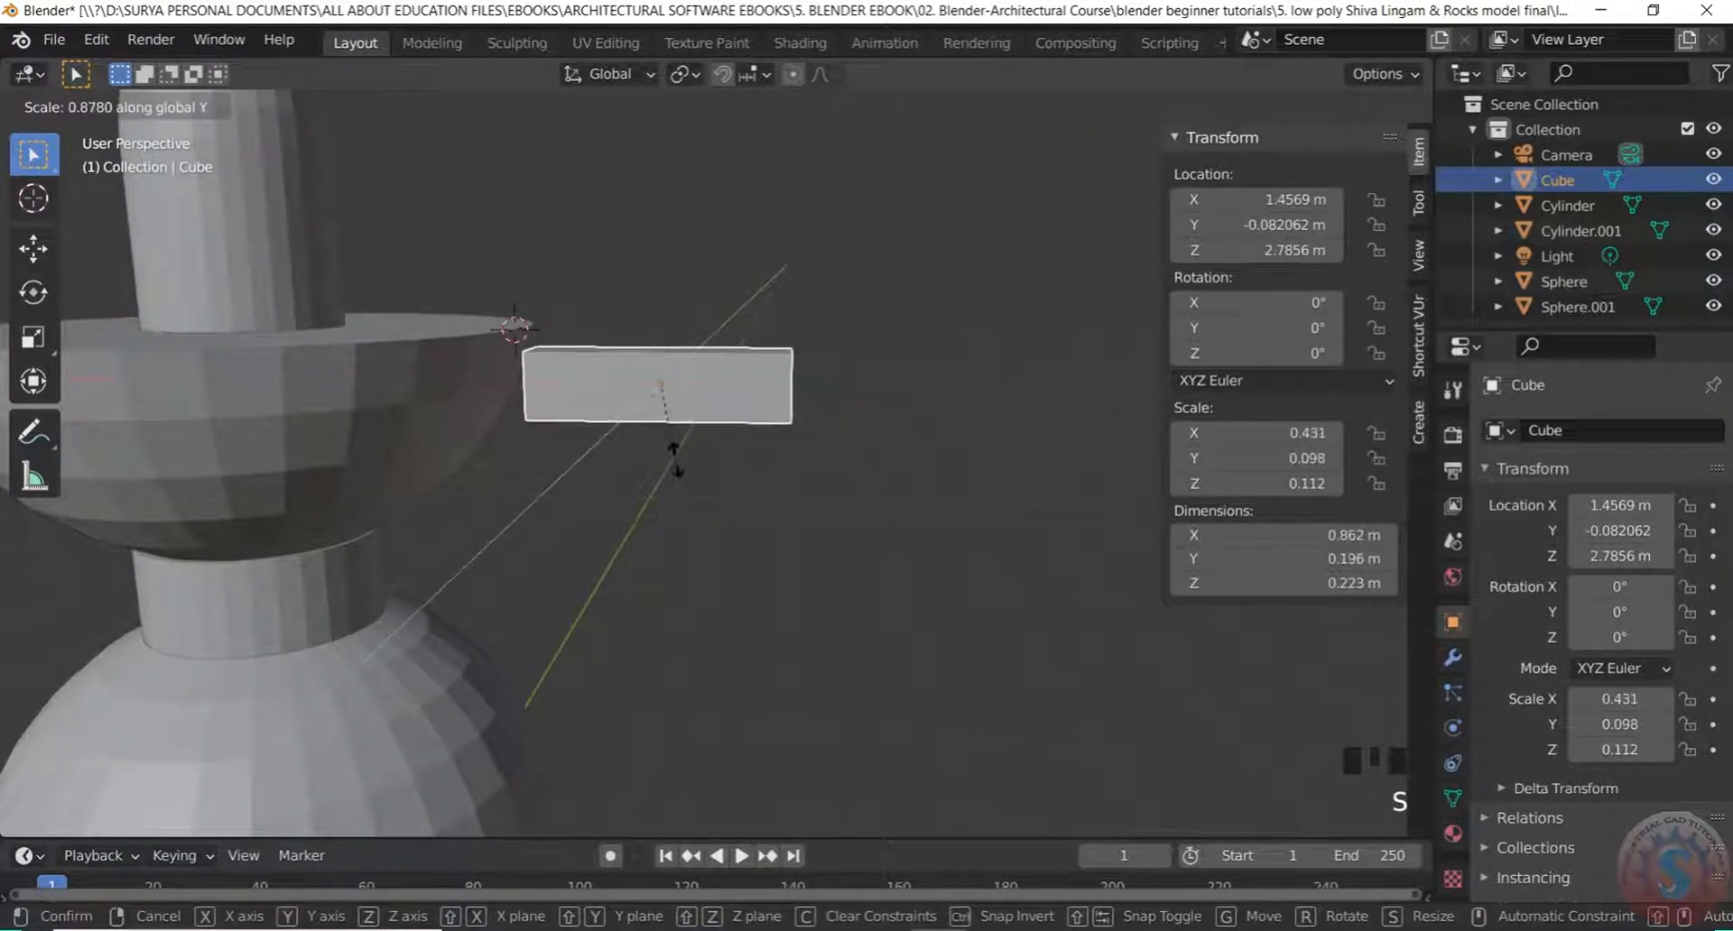
key("x")
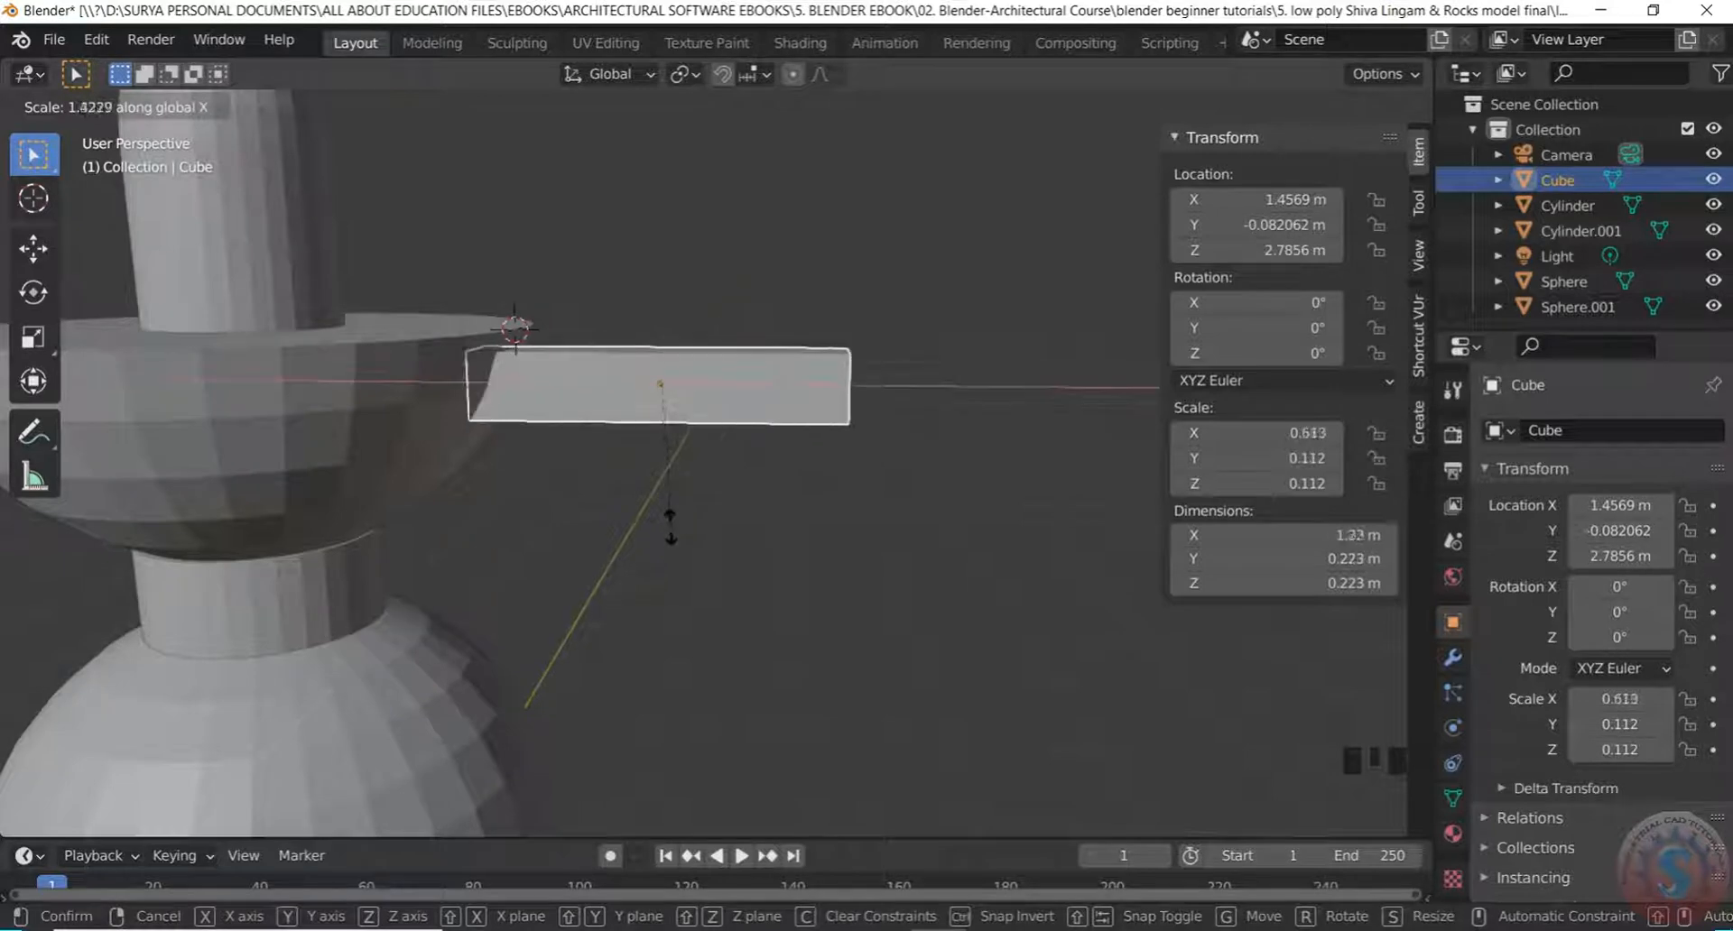
key("z")
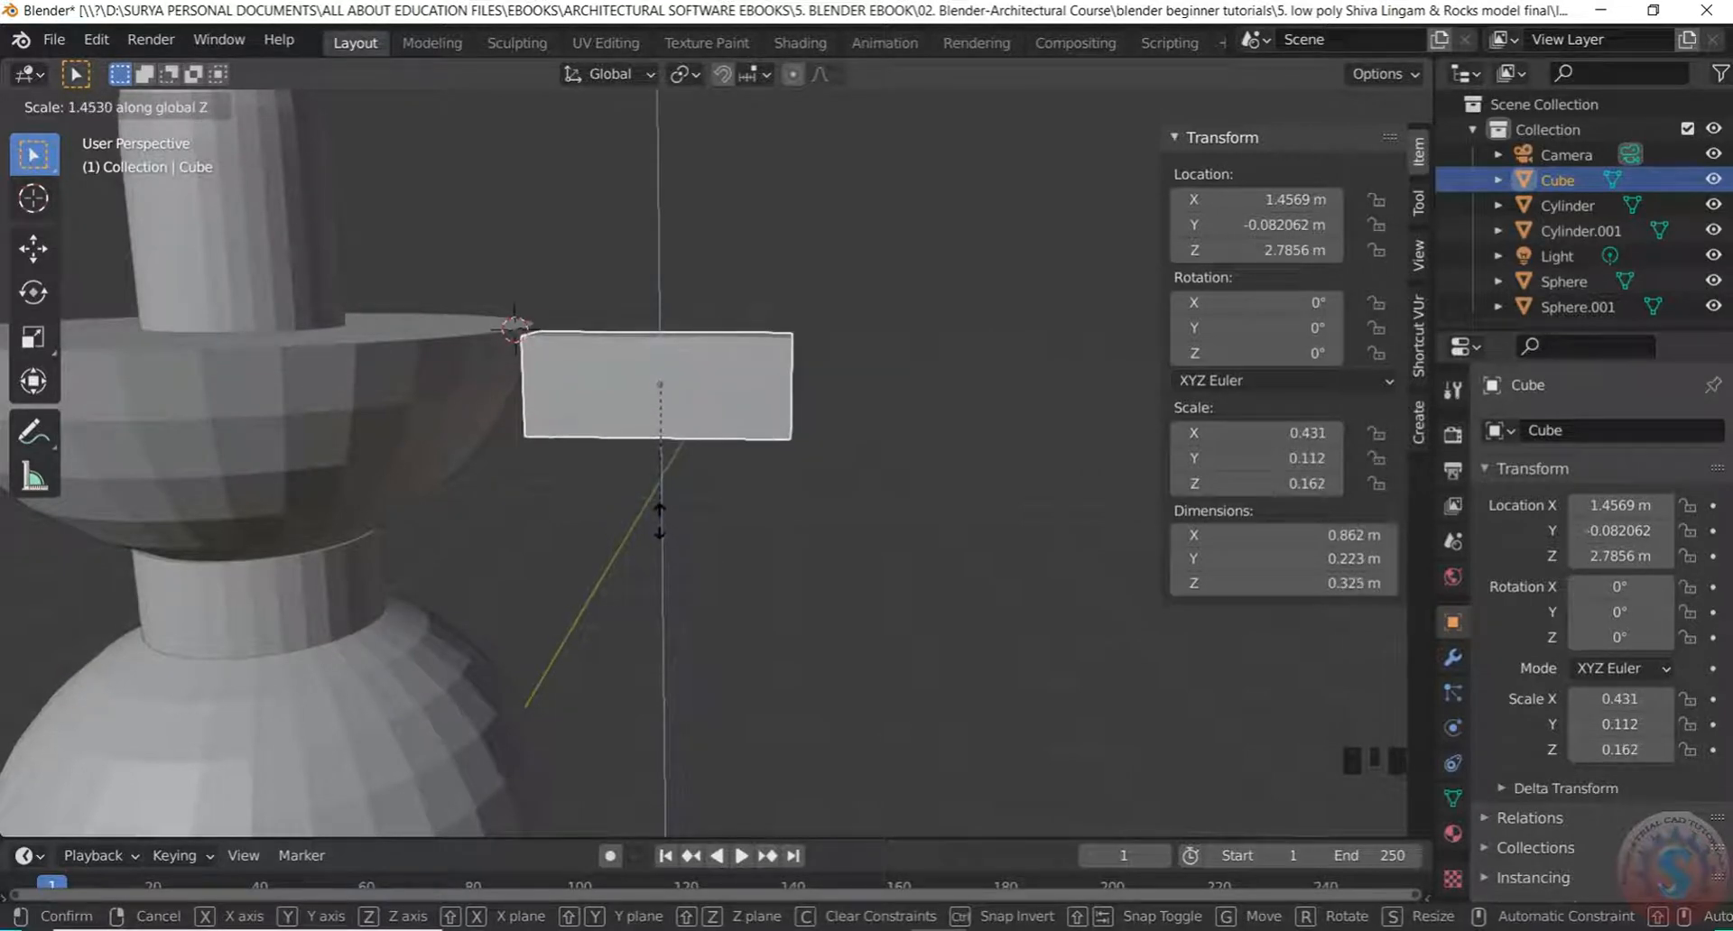
left_click(659, 521)
middle_click_drag(773, 470, 668, 477)
scroll(723, 440, "up", 2)
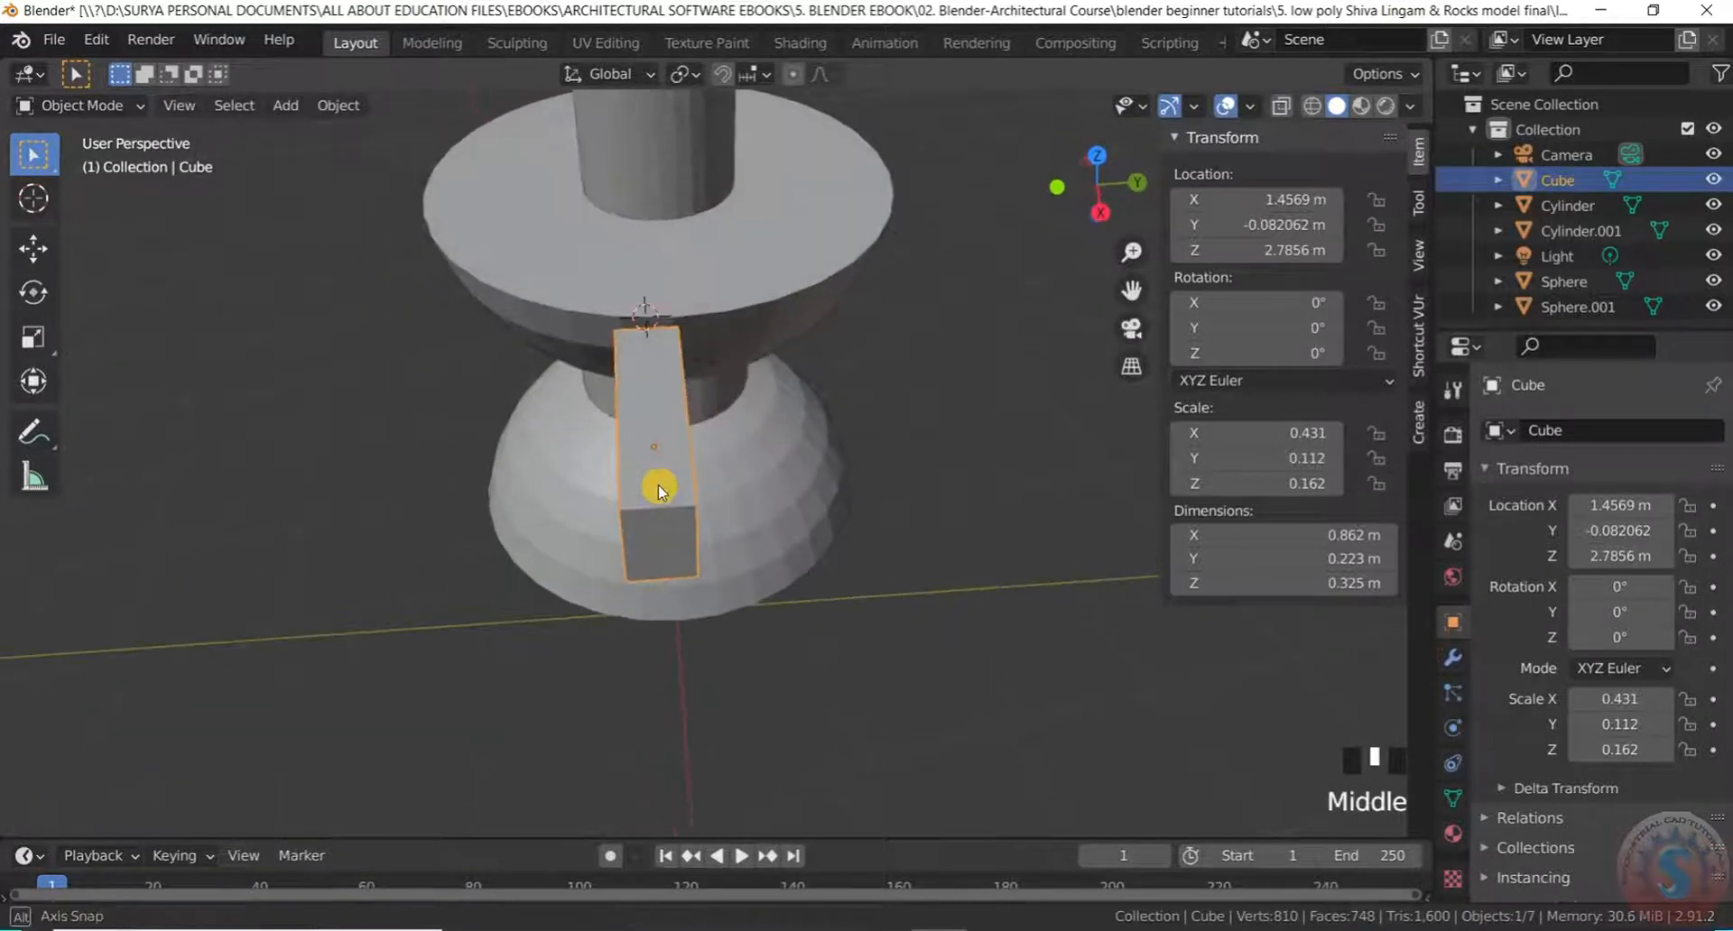
Widen the block along Y, giving dimensions 0.431 × 0.230 × 0.162
key("s")
key("y")
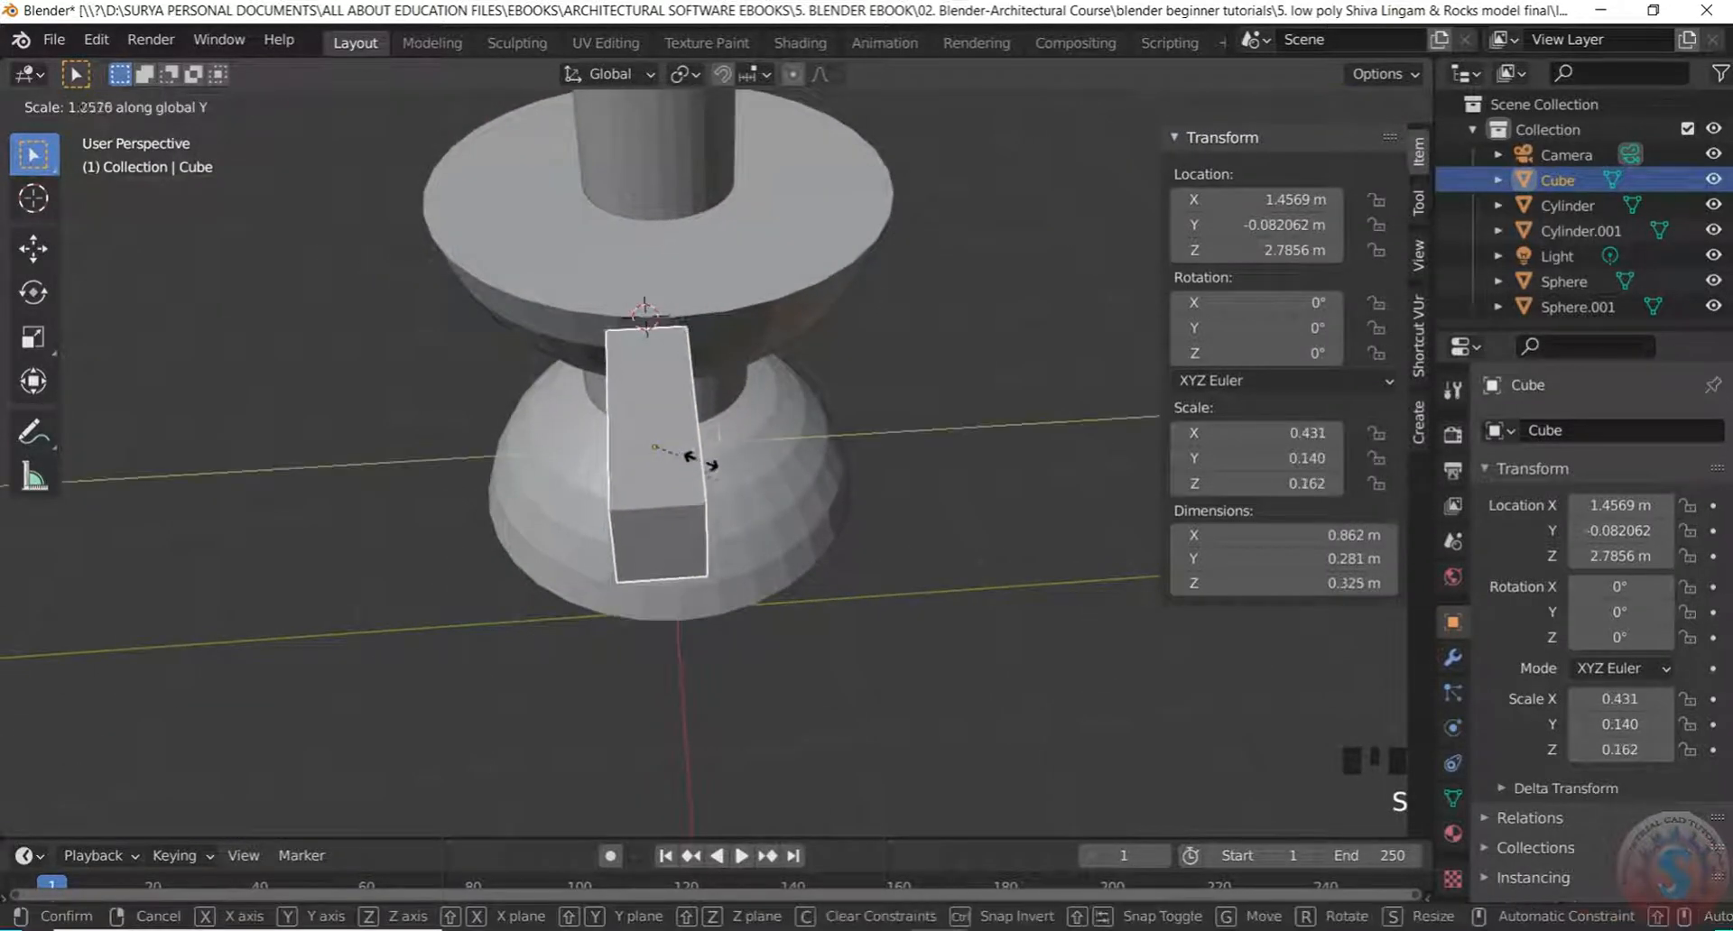
left_click(722, 458)
left_click(680, 636)
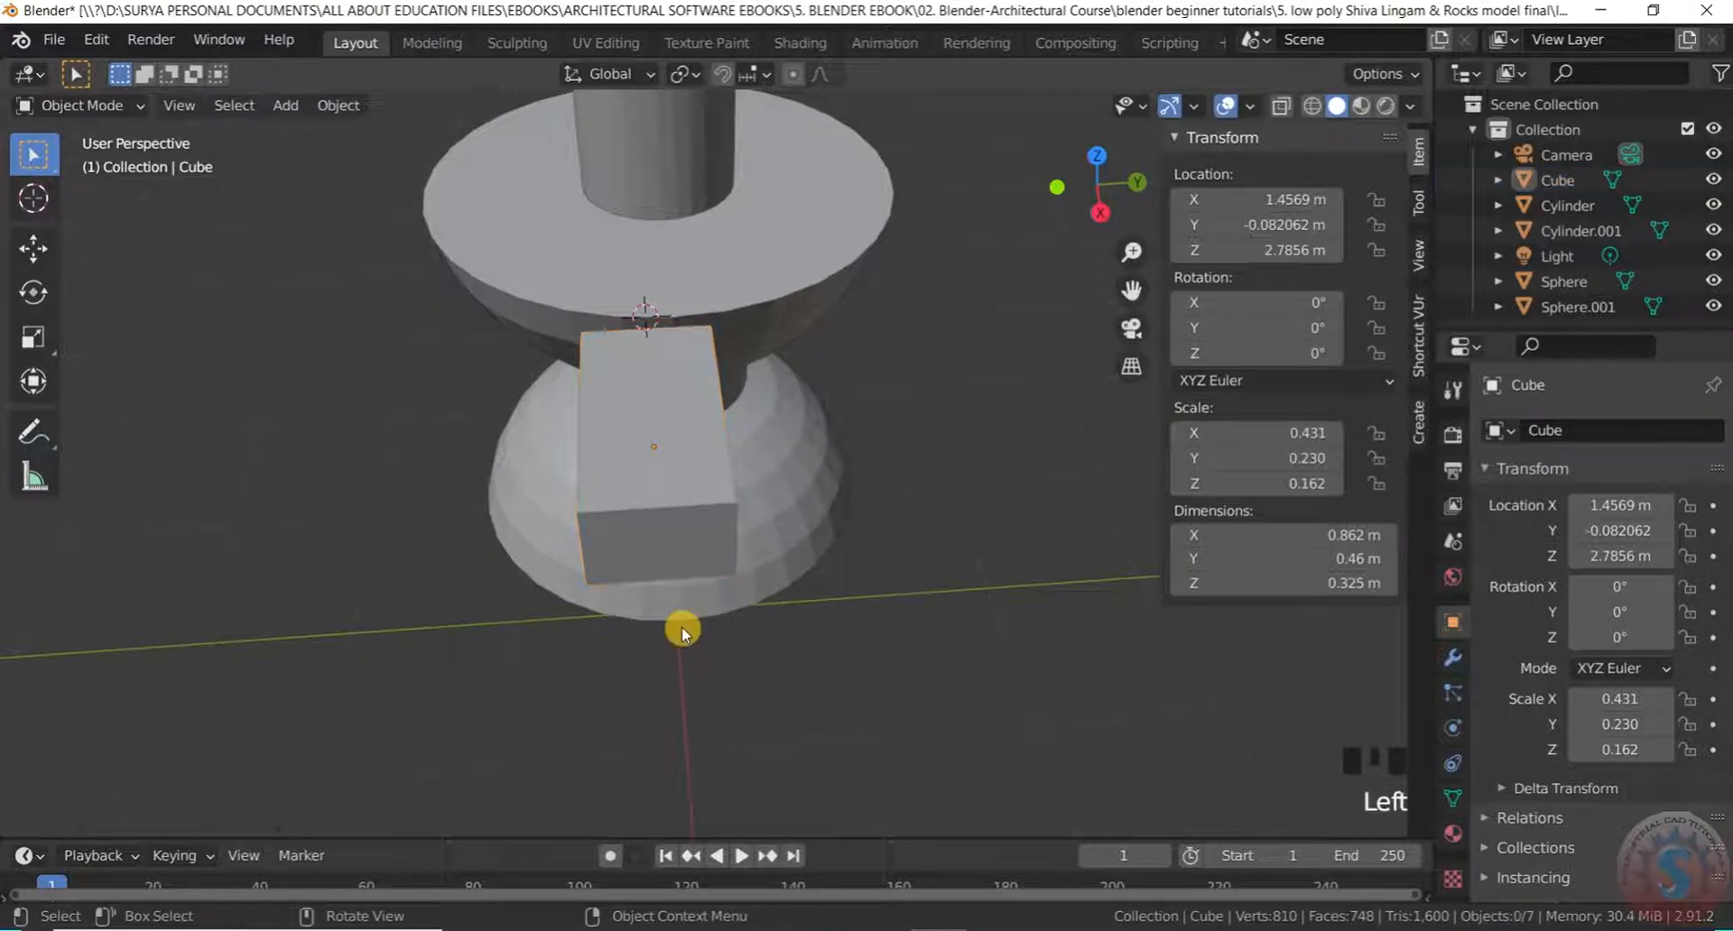
middle_click_drag(681, 636, 865, 485)
key("KP_1")
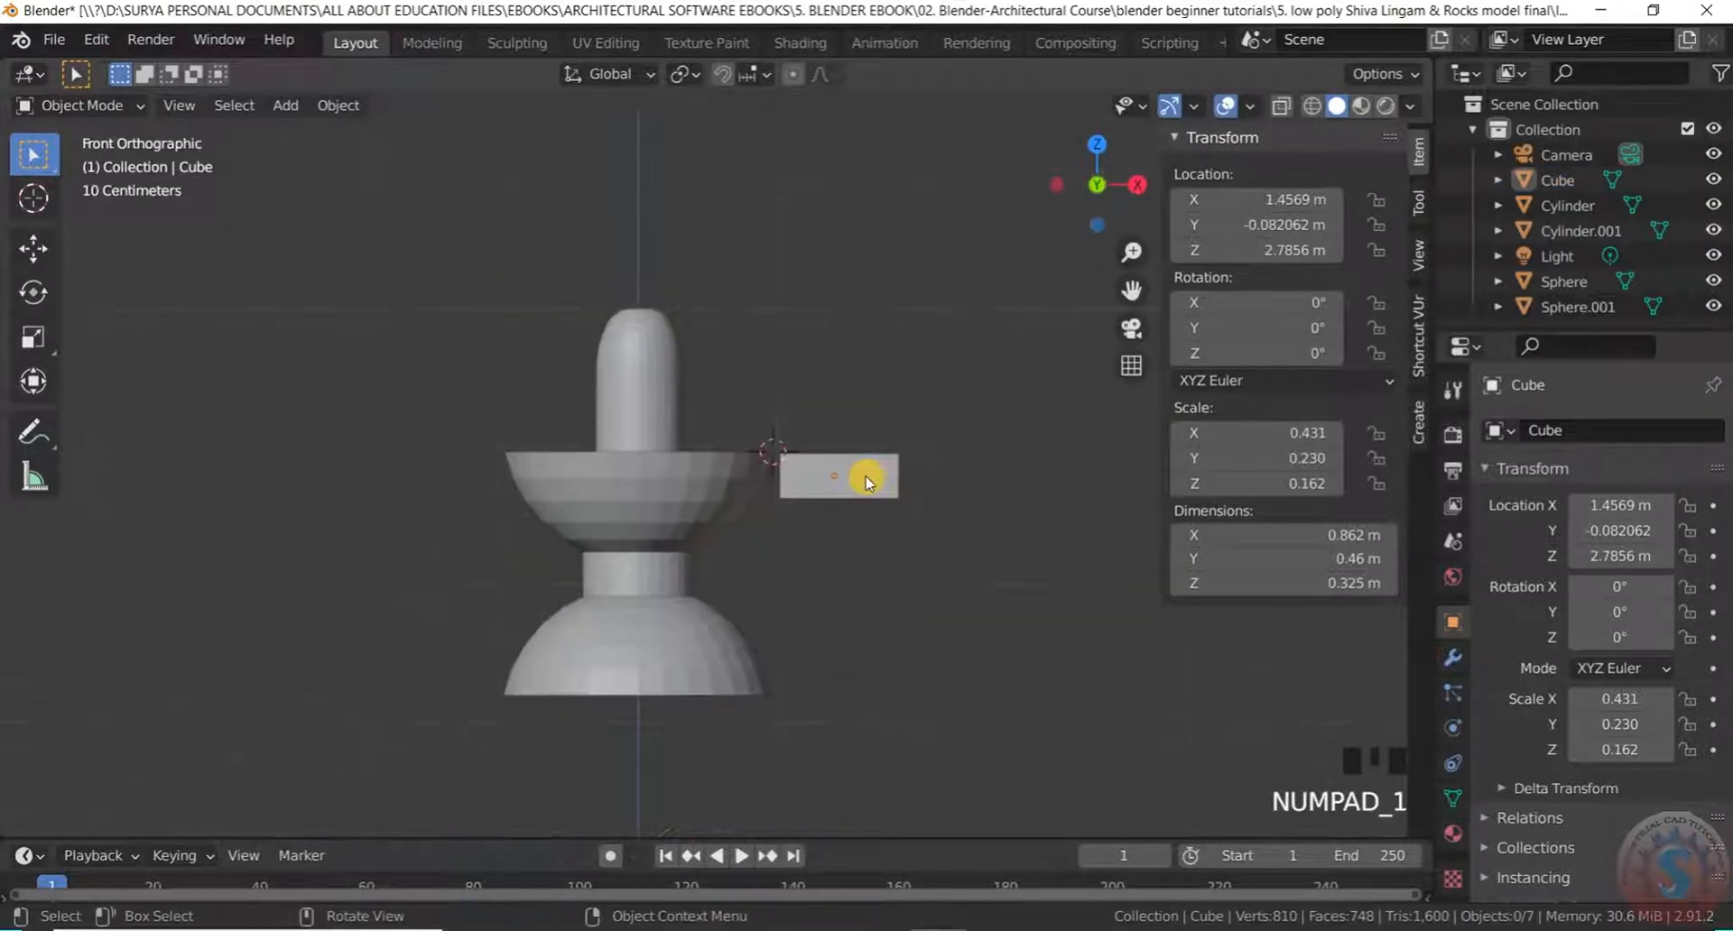
In front view, slide the spout block along X into the bowl to X 1.3602 m
scroll(872, 482, "up", 6)
left_click_drag(646, 177, 890, 582)
key("g")
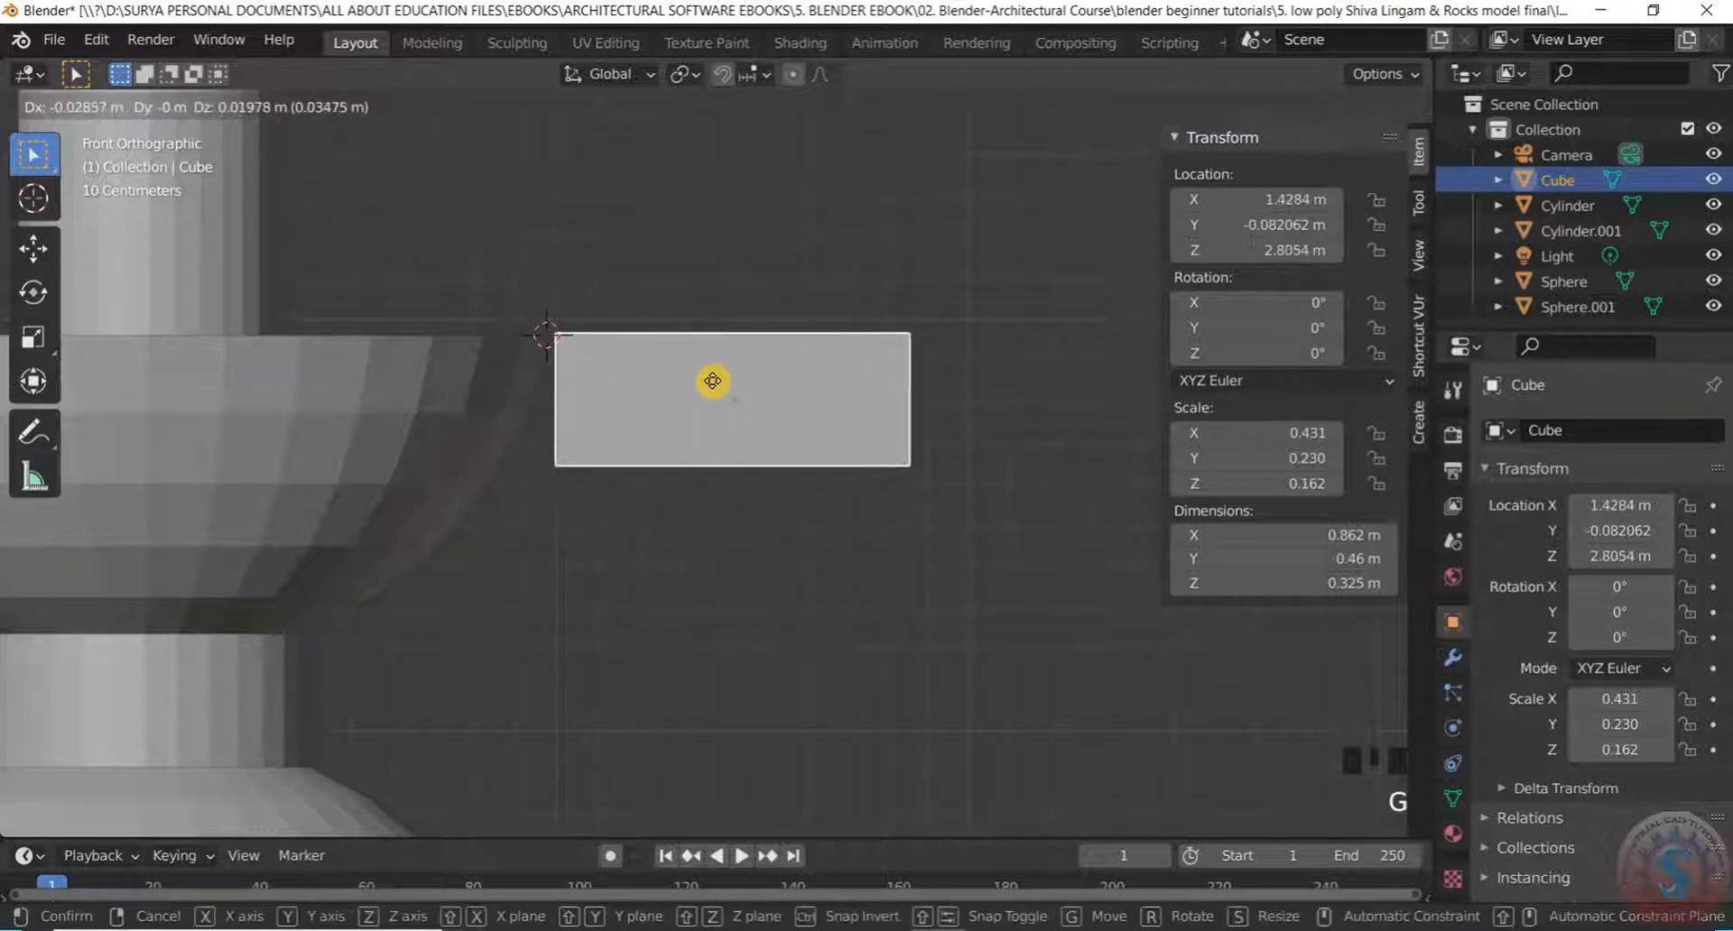
key("x")
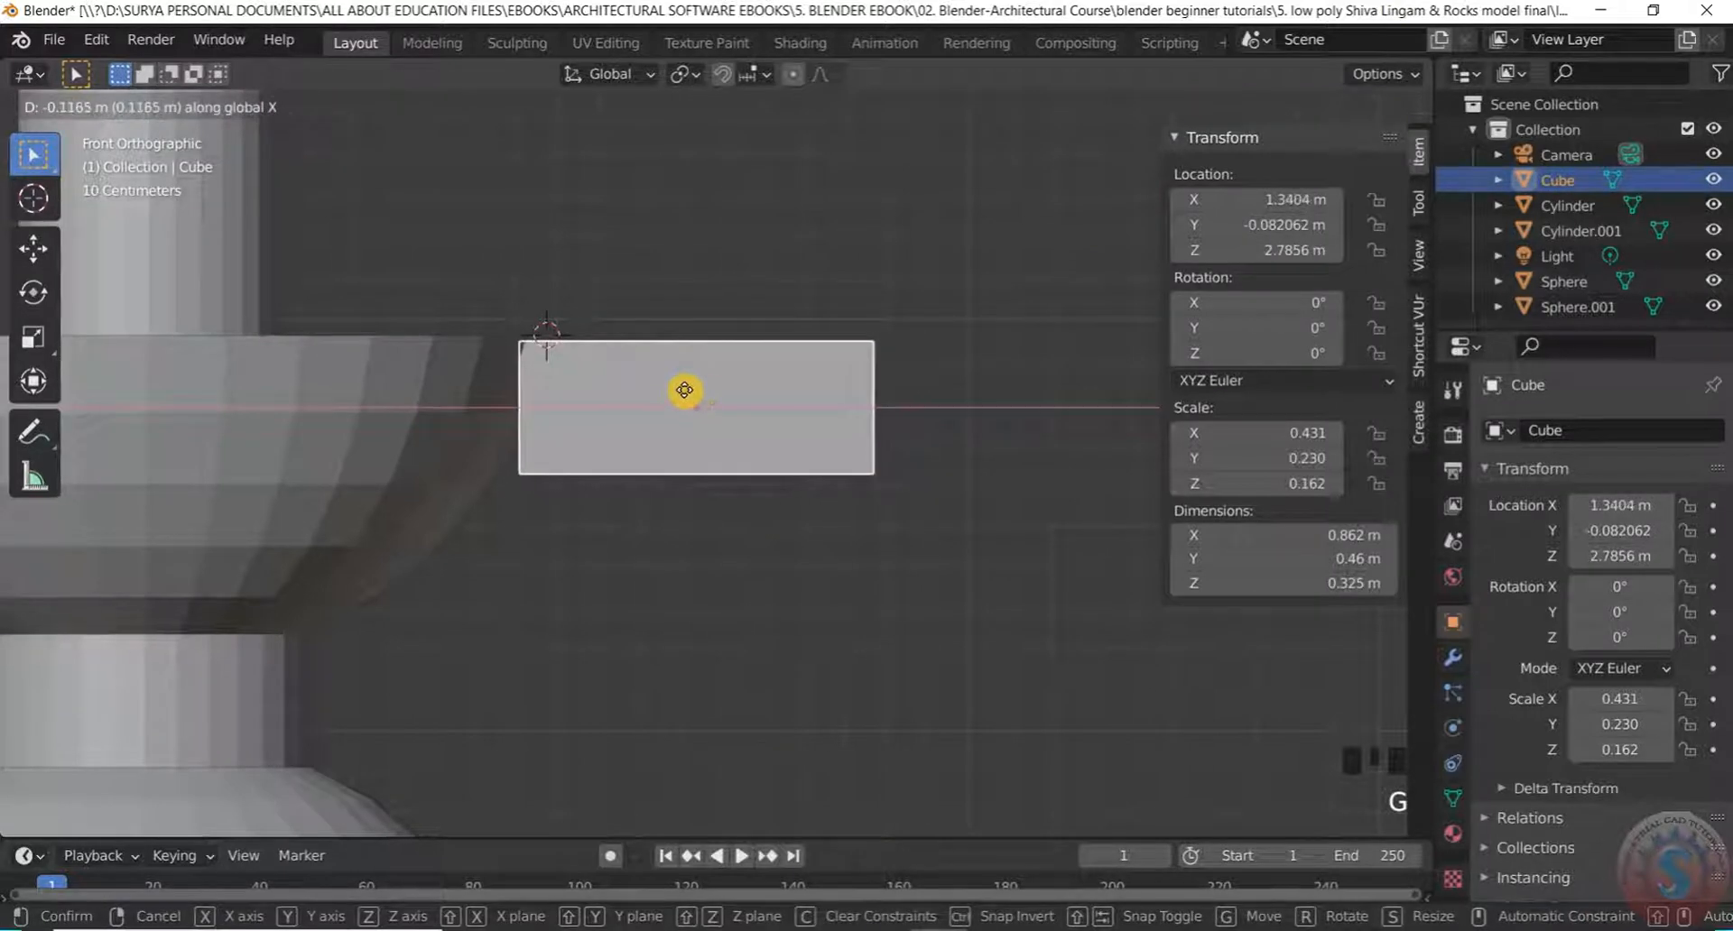
left_click(684, 390)
Reselect the spout block and switch it into Edit Mode for face editing
scroll(665, 293, "up", 2)
middle_click_drag(665, 293, 631, 449)
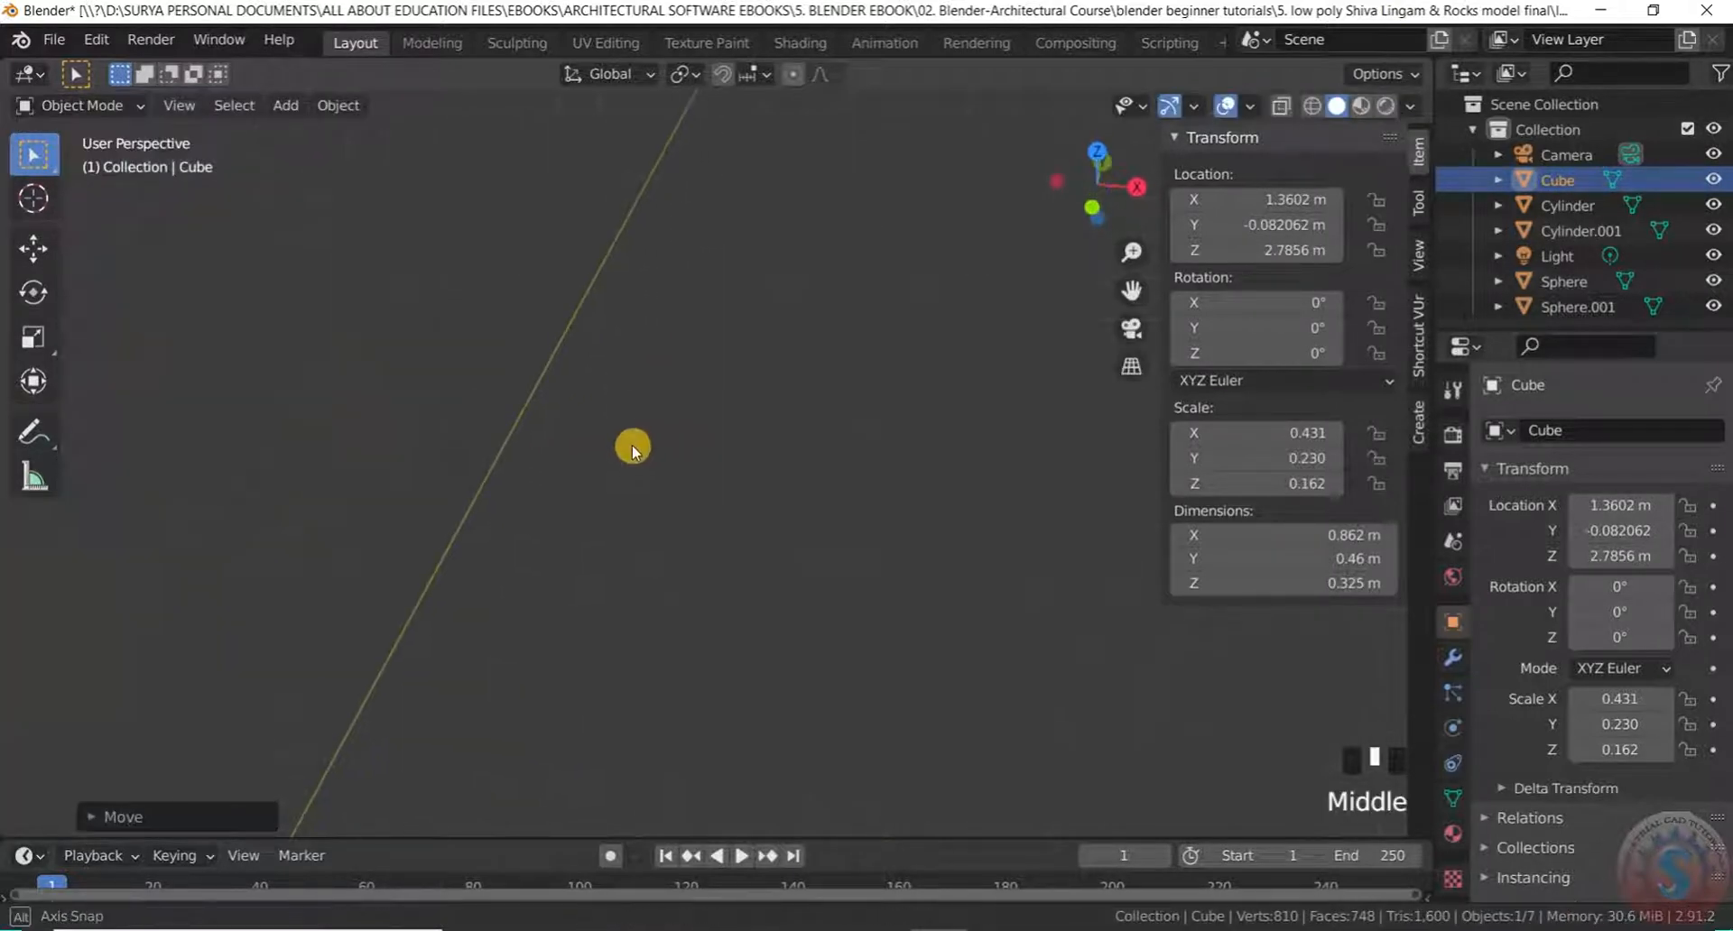
scroll(633, 382, "down", 5)
scroll(634, 381, "down", 6)
middle_click_drag(598, 323, 789, 410)
left_click(803, 178)
scroll(572, 391, "down", 3)
scroll(726, 474, "up", 1)
scroll(778, 419, "down", 3)
scroll(739, 442, "up", 3)
scroll(599, 476, "up", 3)
left_click(617, 468)
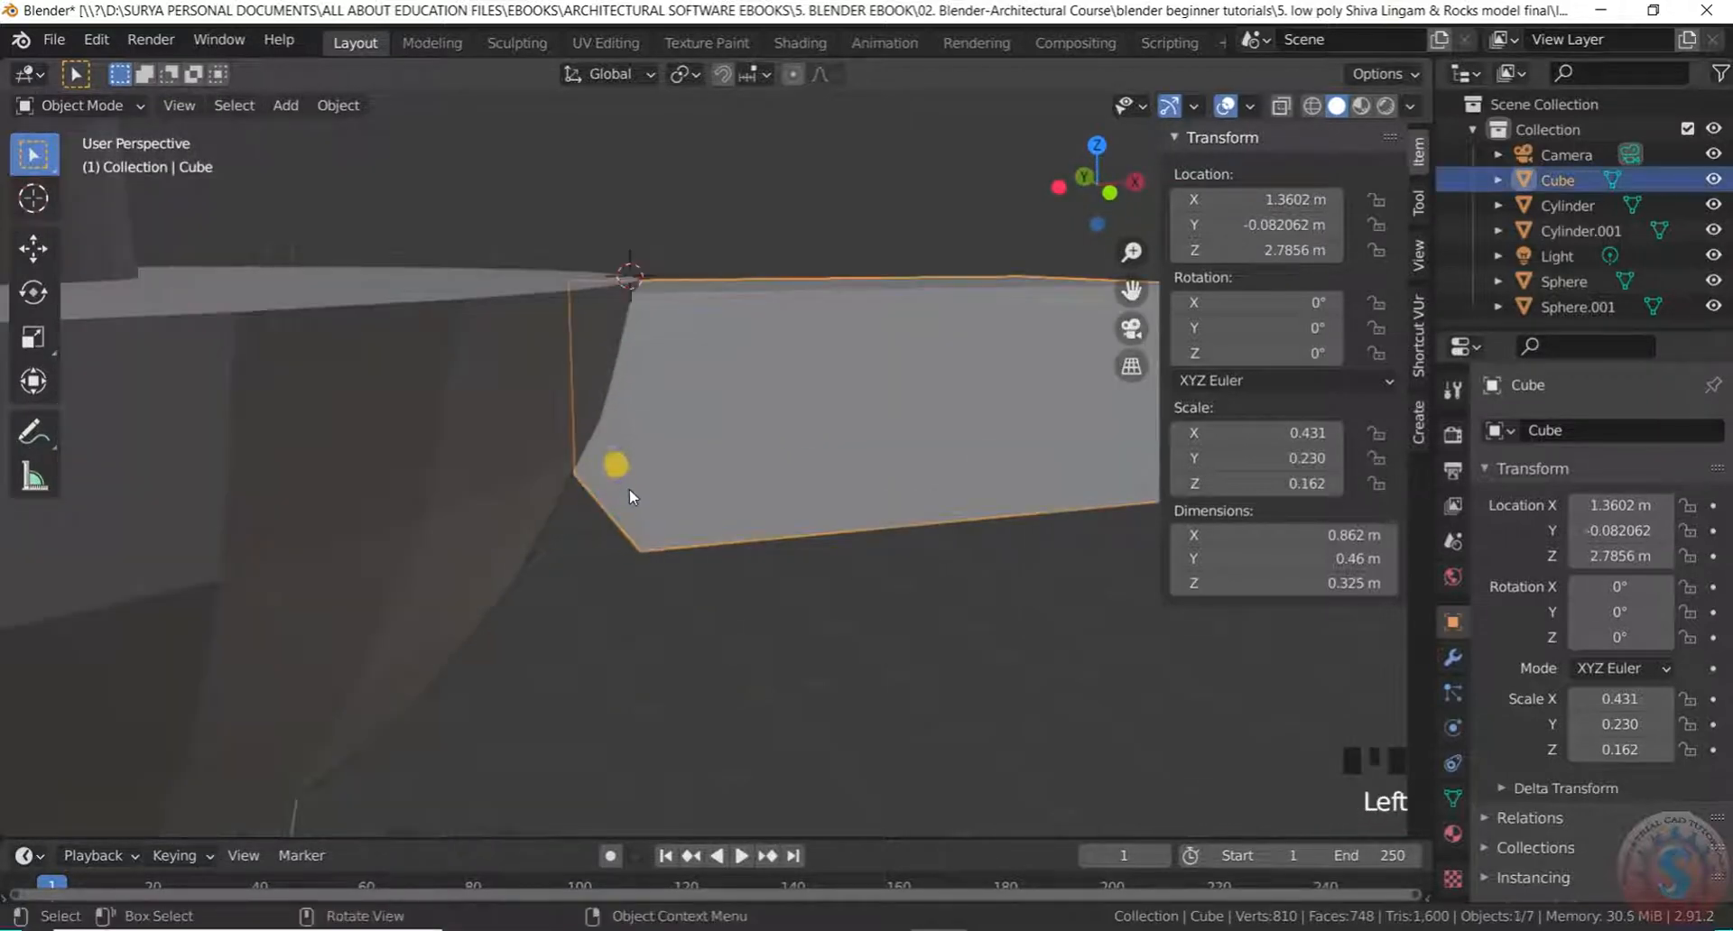
left_click_drag(63, 103, 83, 155)
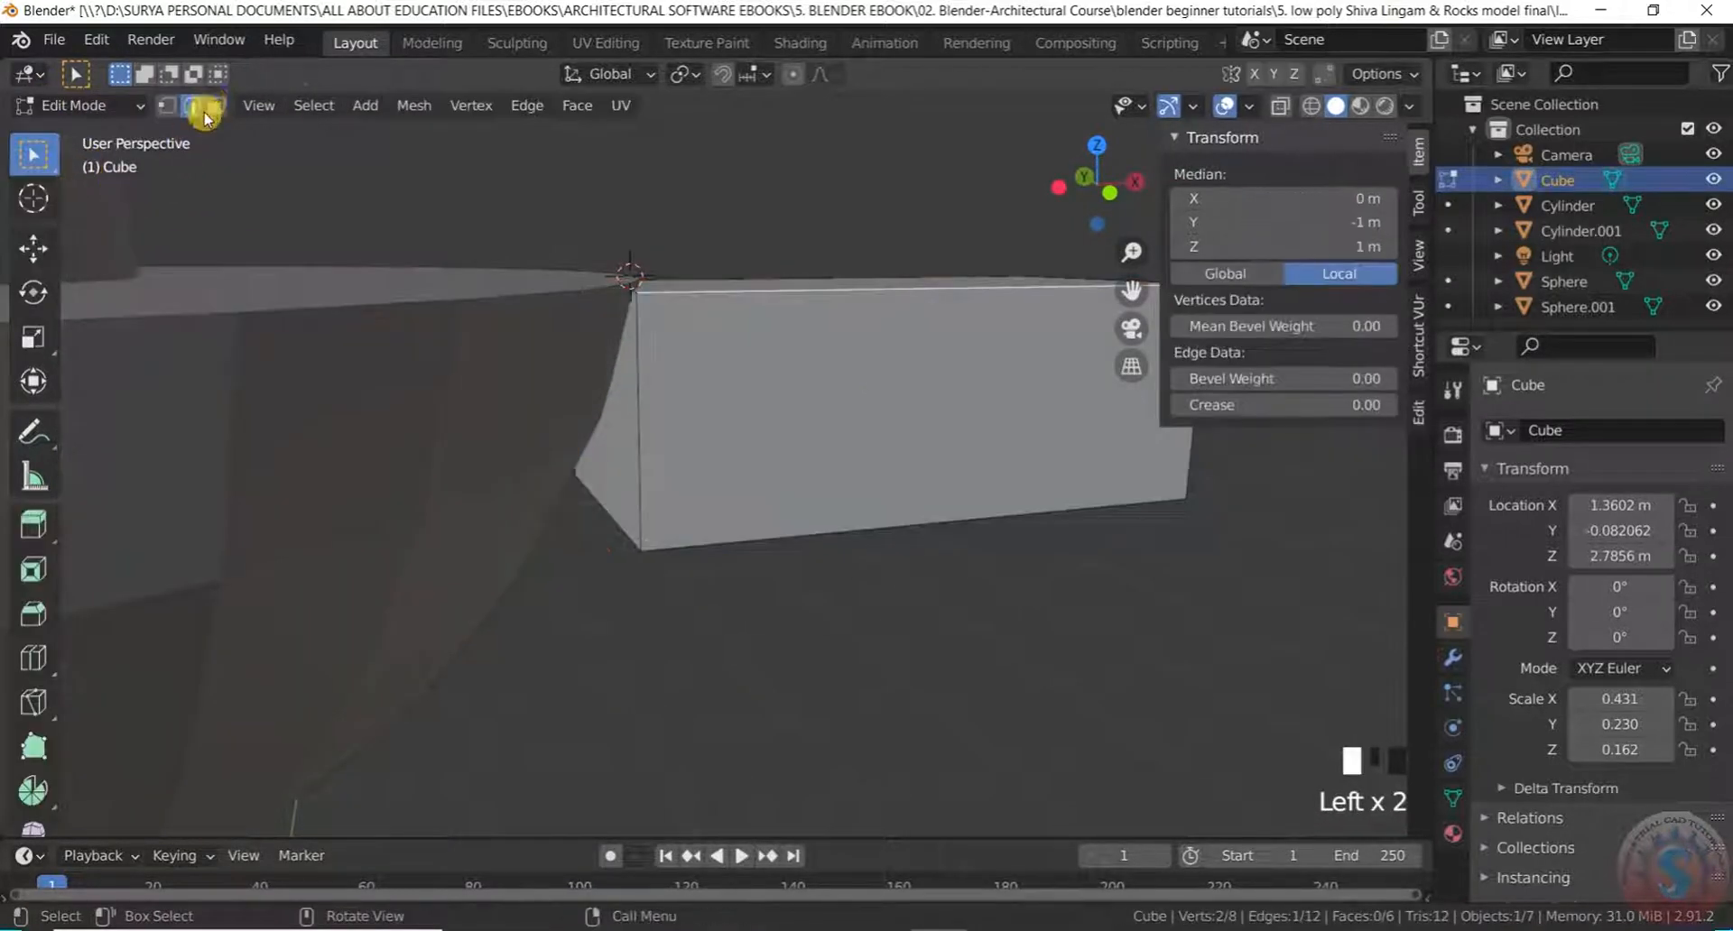
Extrude the spout block's inner end face in place using face select mode
left_click(214, 106)
left_click(632, 447)
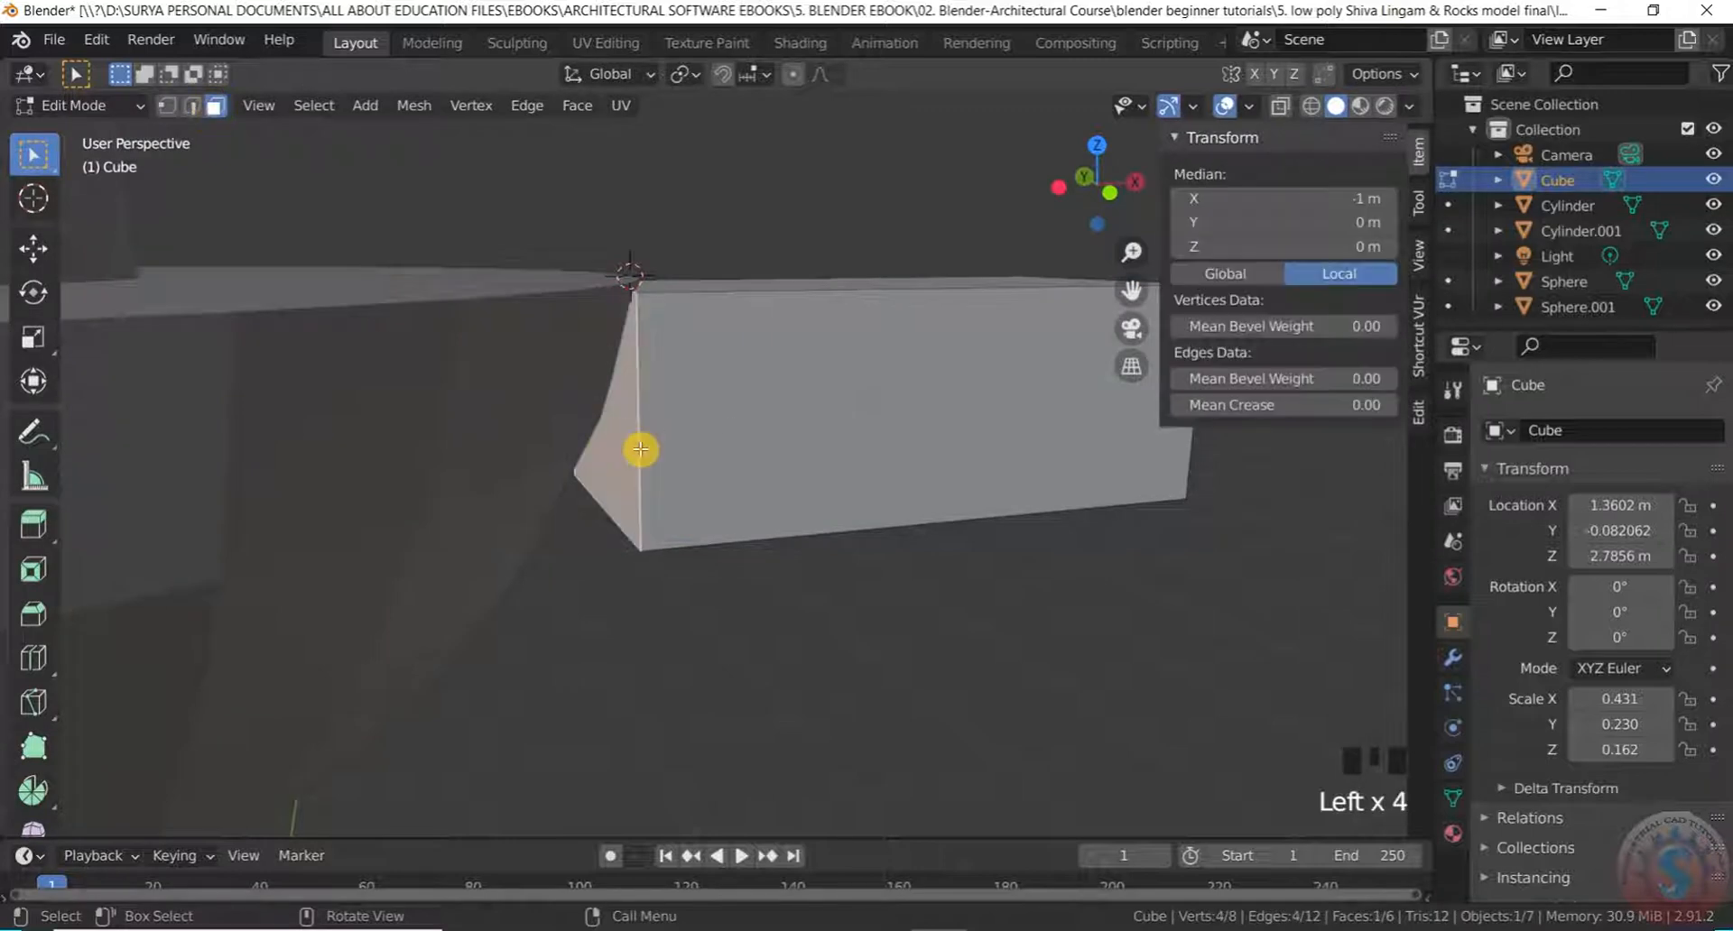
key("e")
left_click(496, 455)
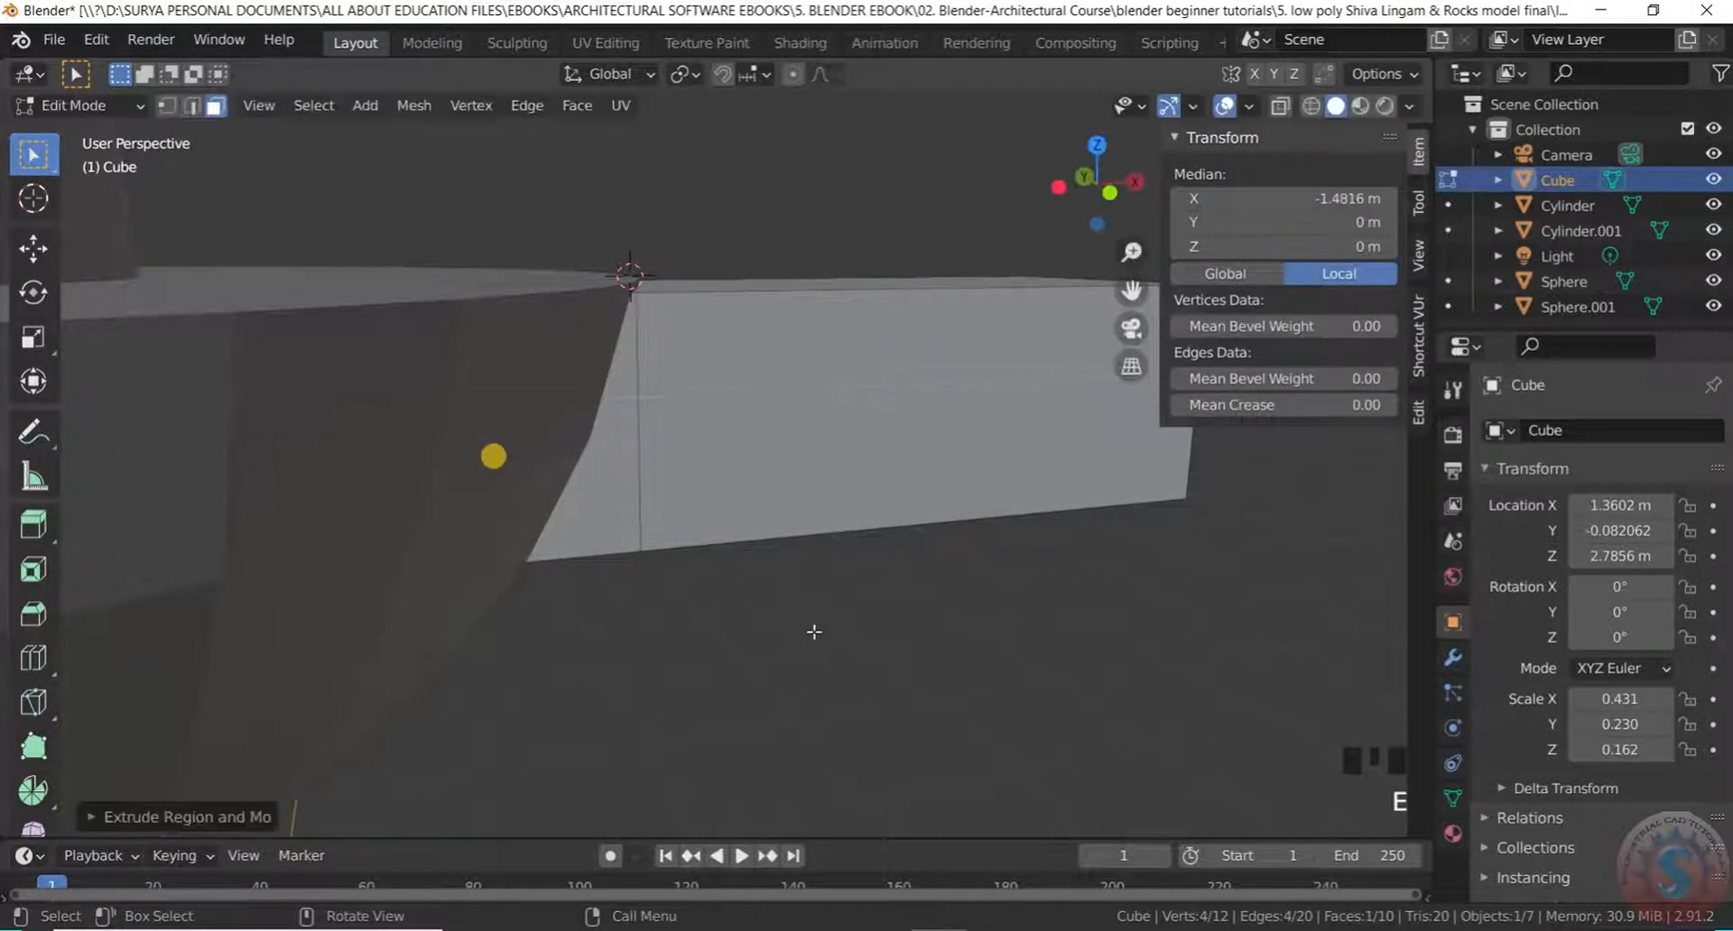
left_click(619, 437)
Orbit in close around the spout block to inspect it, picking its top face
middle_click_drag(619, 437, 644, 434)
middle_click_drag(747, 401, 750, 433)
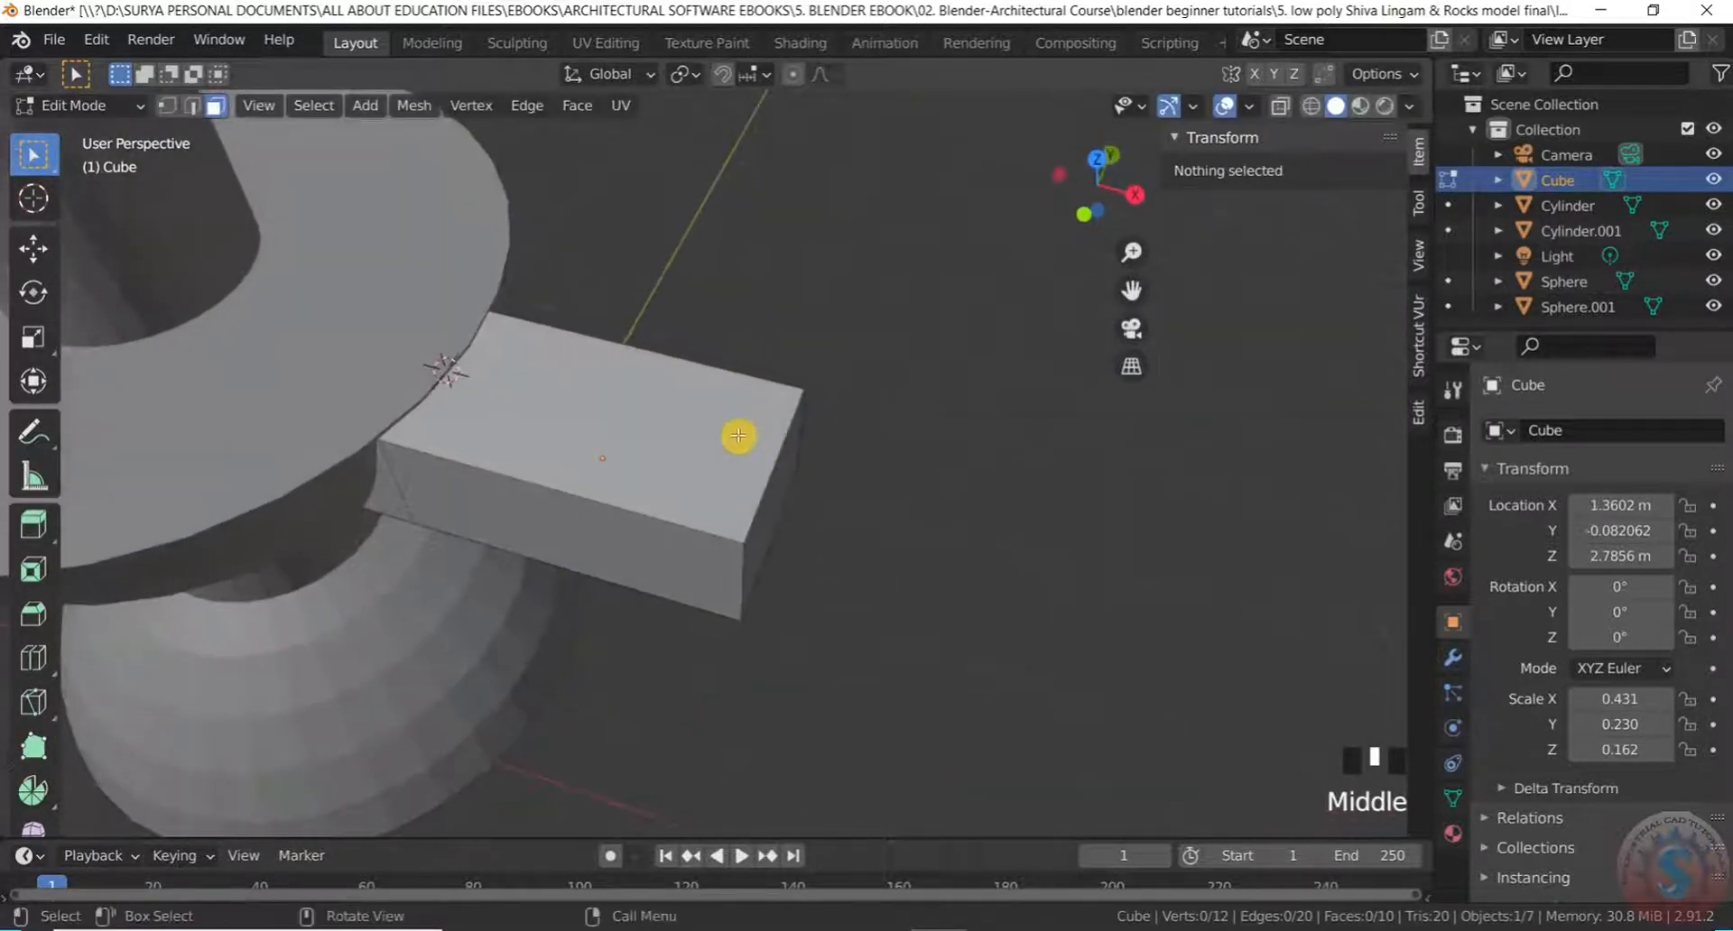
left_click(646, 410)
middle_click_drag(647, 410, 661, 368)
scroll(628, 436, "up", 3)
scroll(549, 374, "down", 3)
middle_click_drag(549, 374, 534, 337)
scroll(527, 380, "up", 2)
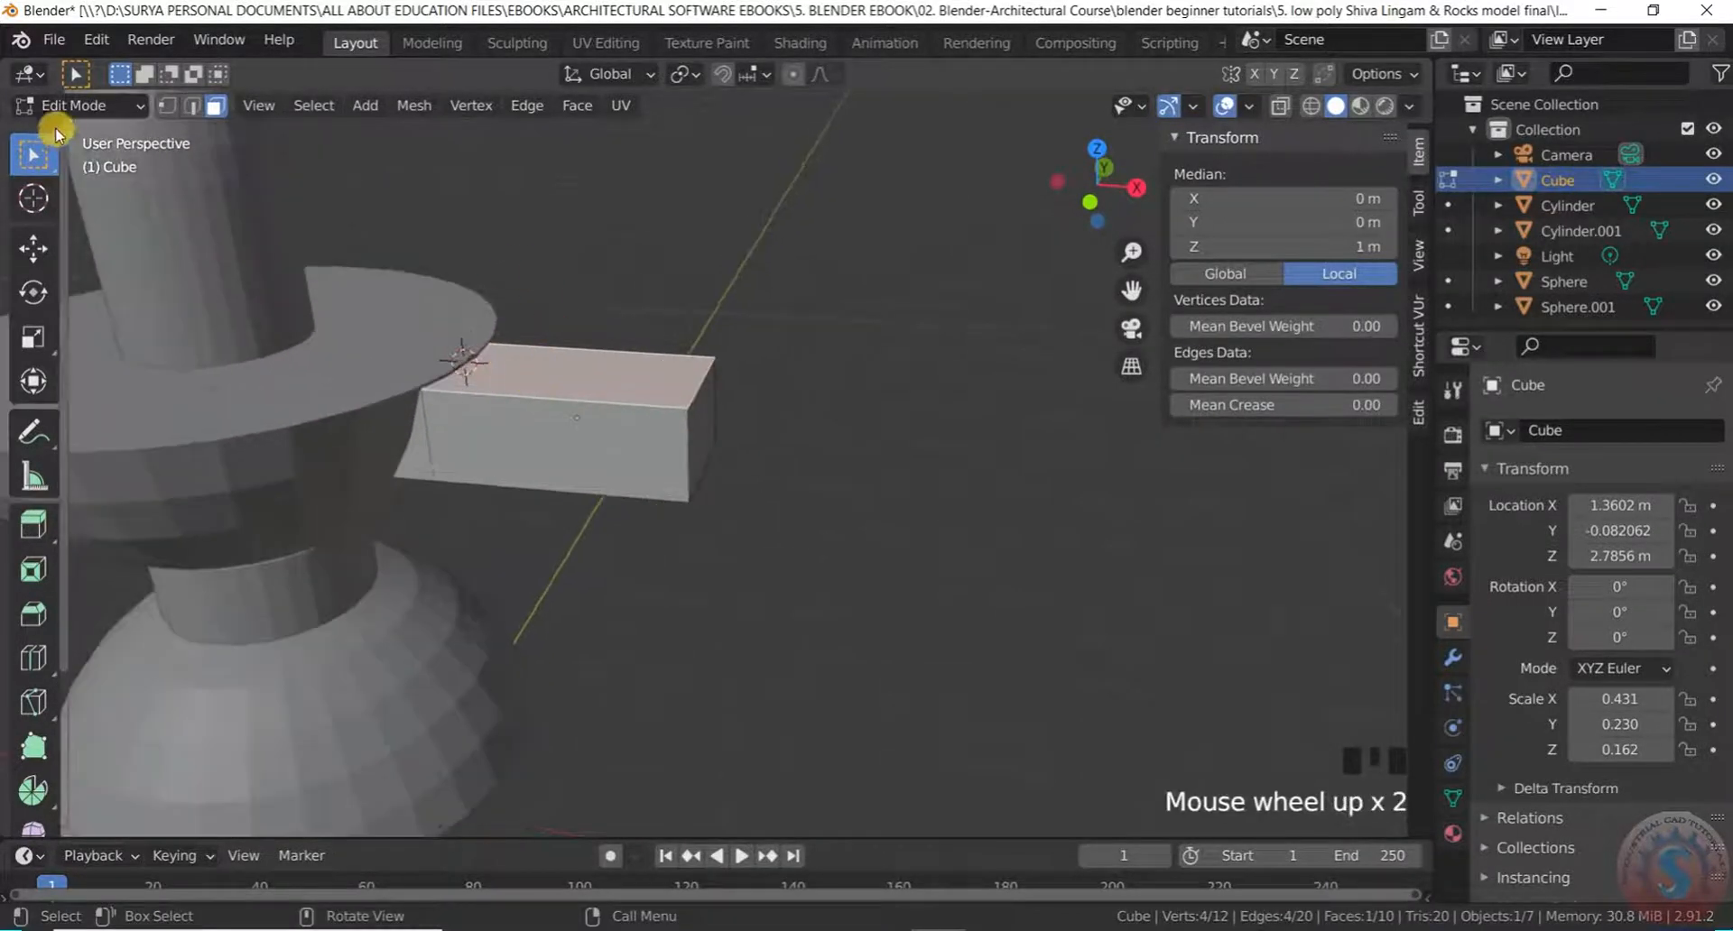
Back in Object Mode, box-select the spout block and raise it along Z to about 2.805 m
left_click(81, 105)
left_click(99, 135)
left_click_drag(620, 562, 566, 255)
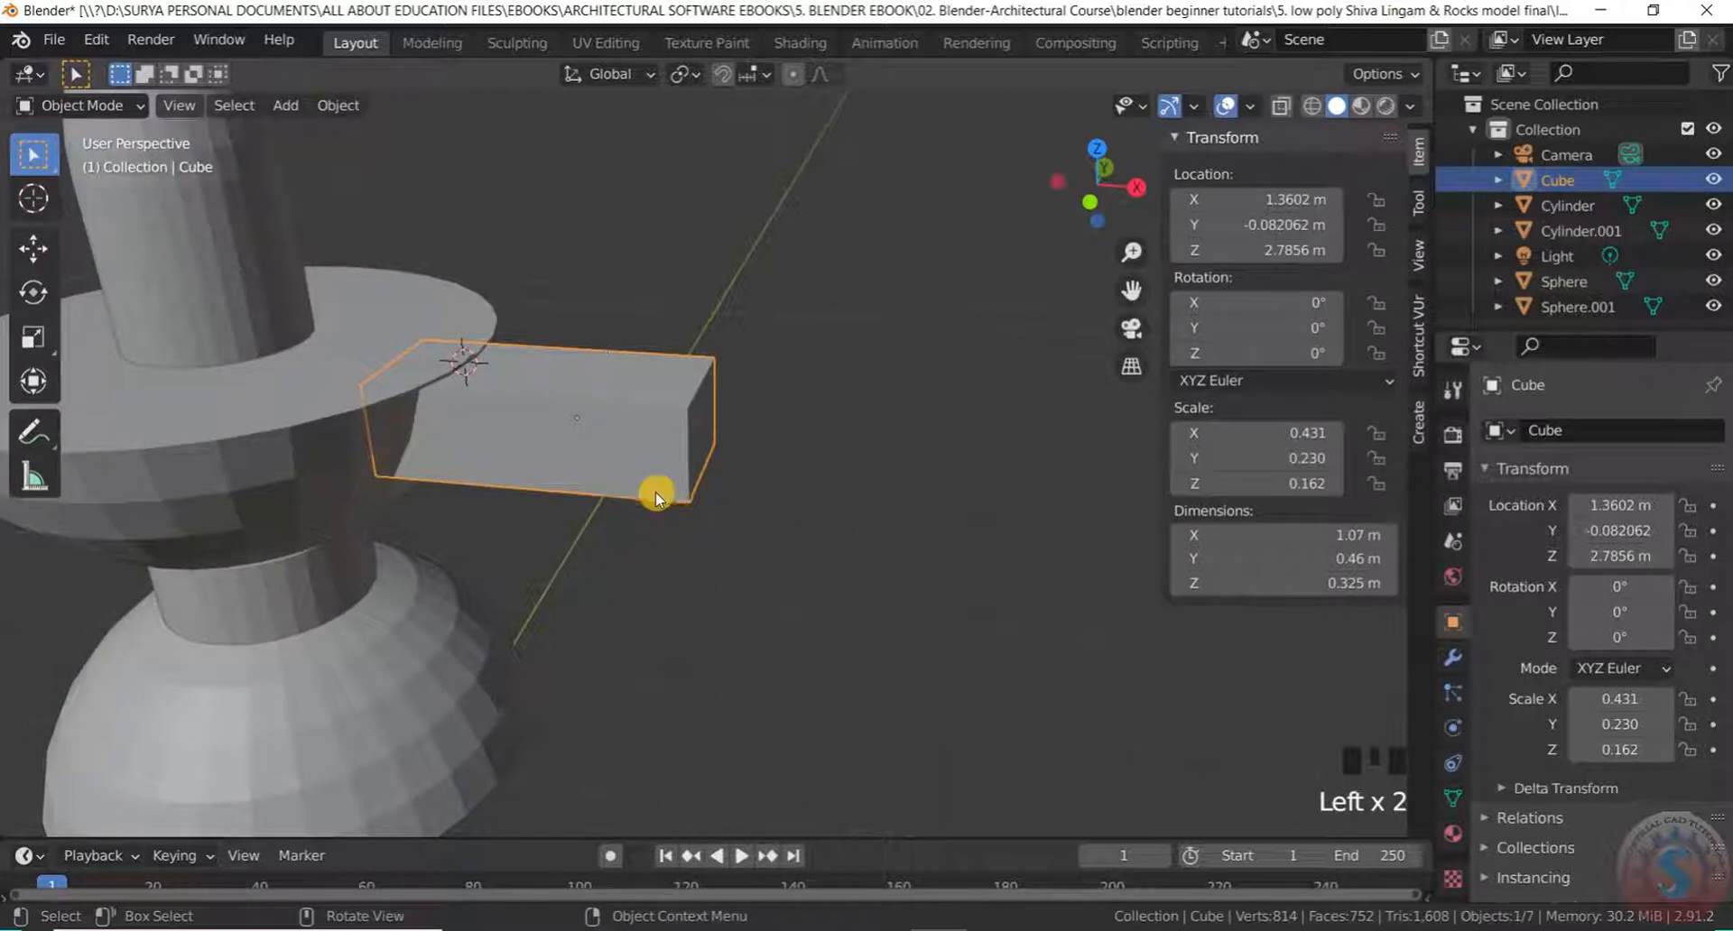
key("g")
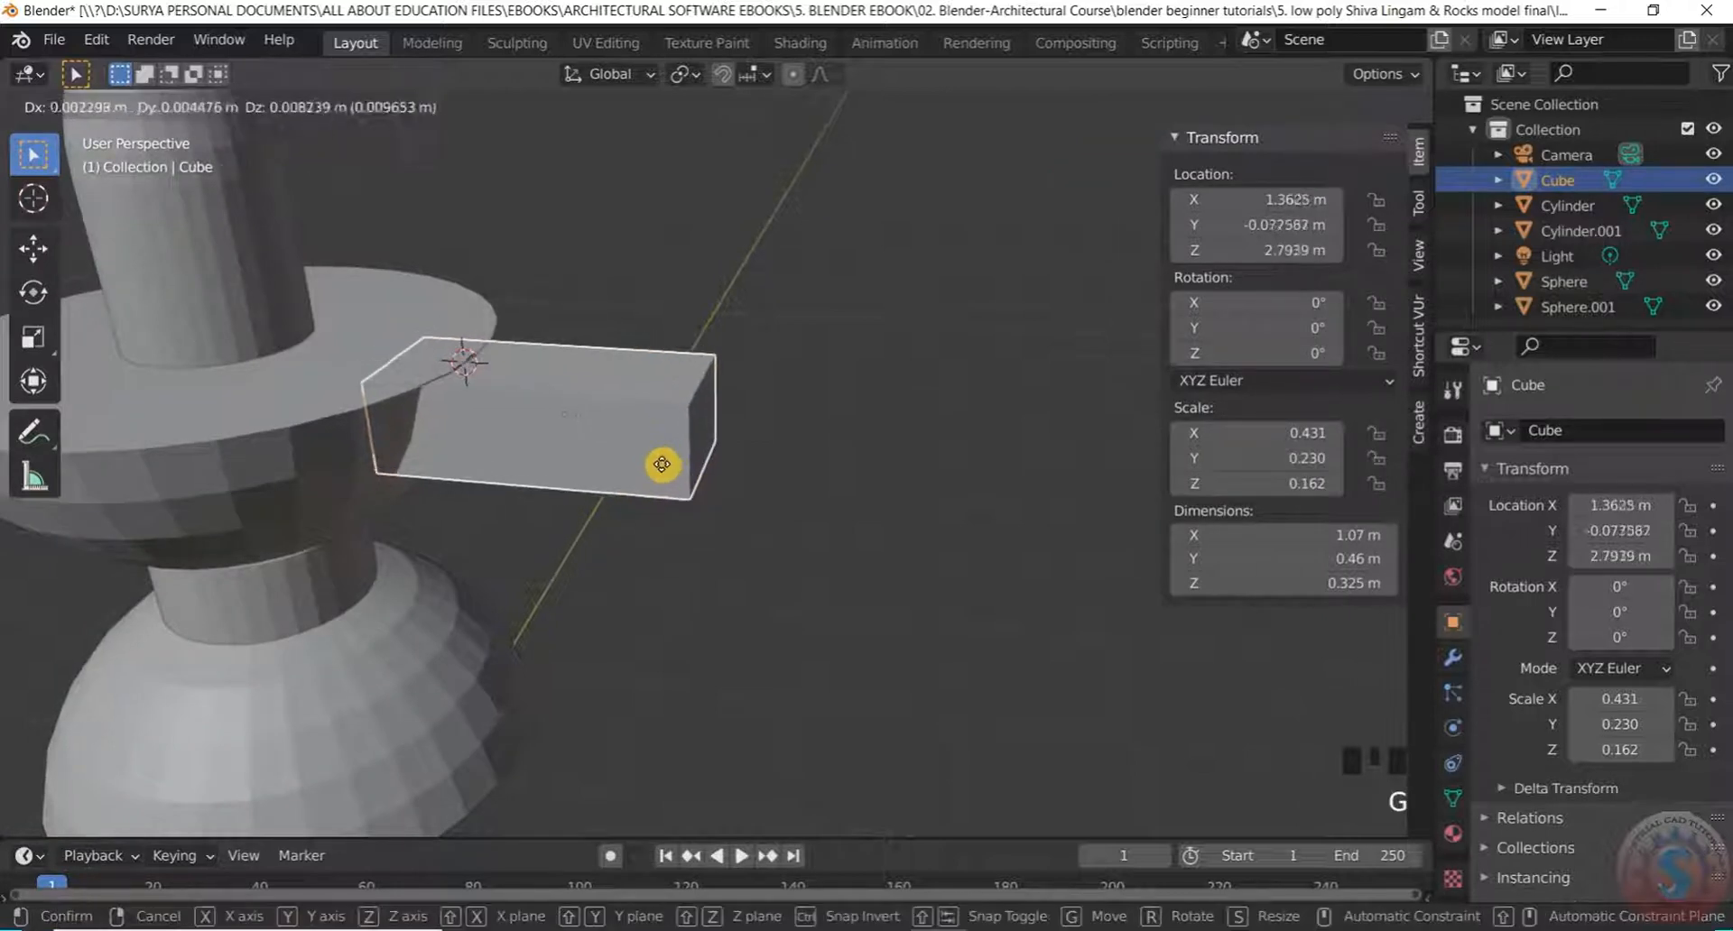
key("z")
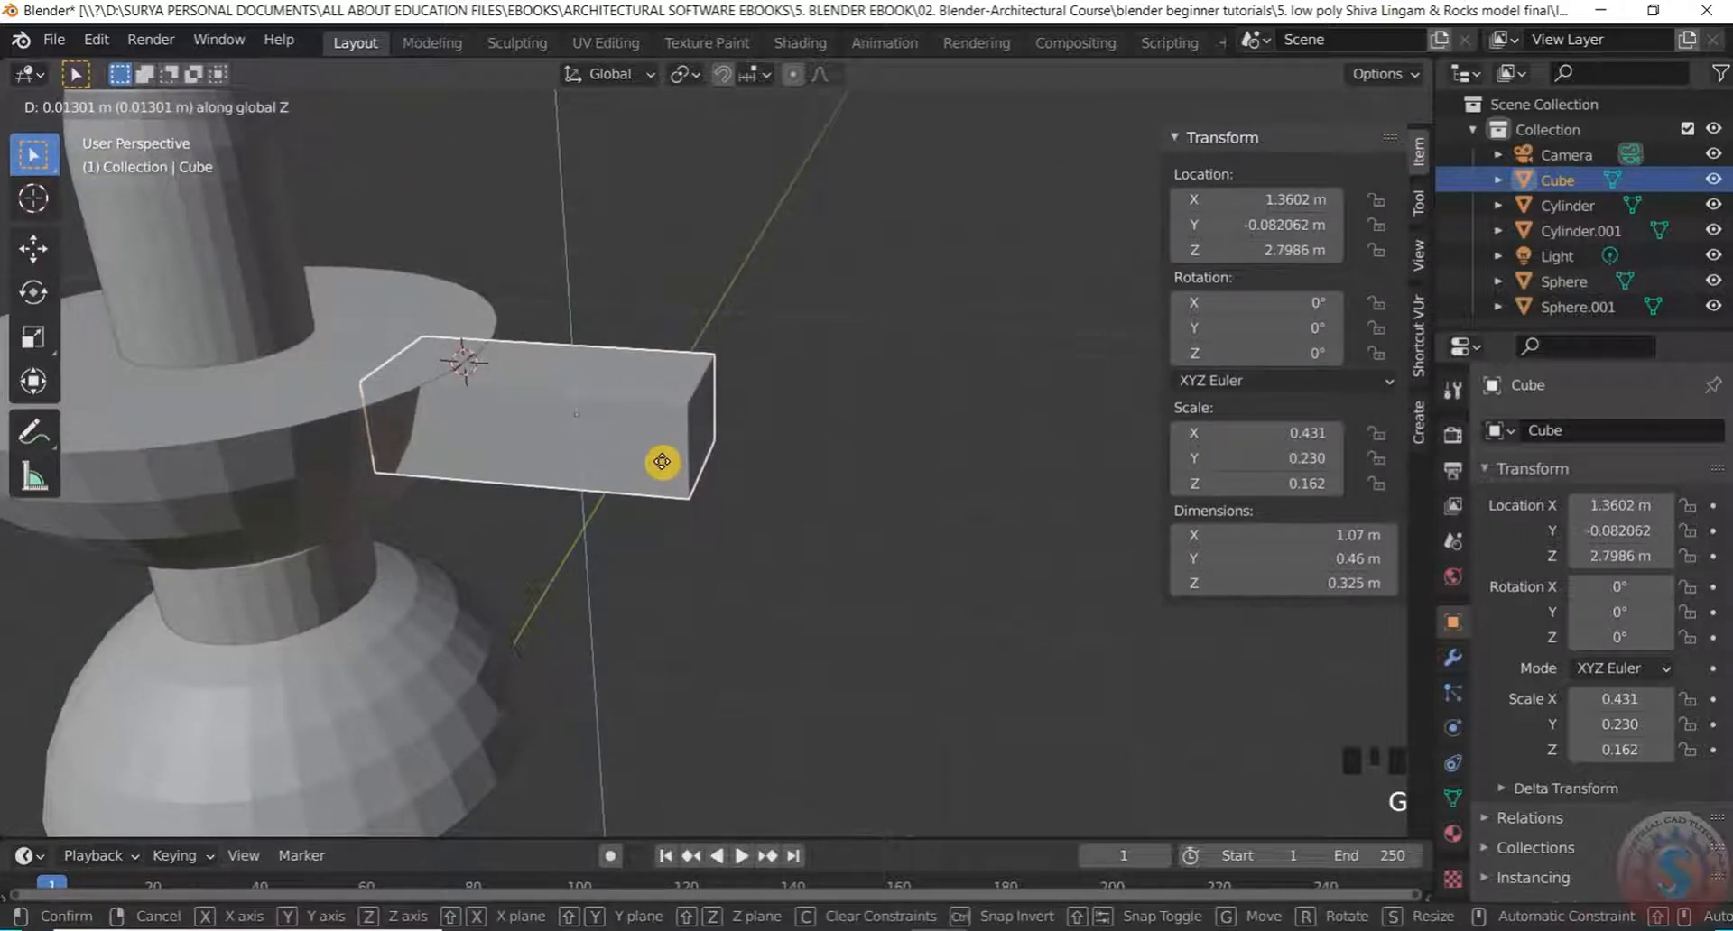
left_click(663, 462)
Orbit around the whole model and select the bowl (Sphere.001)
middle_click_drag(799, 392, 469, 472)
scroll(515, 388, "down", 4)
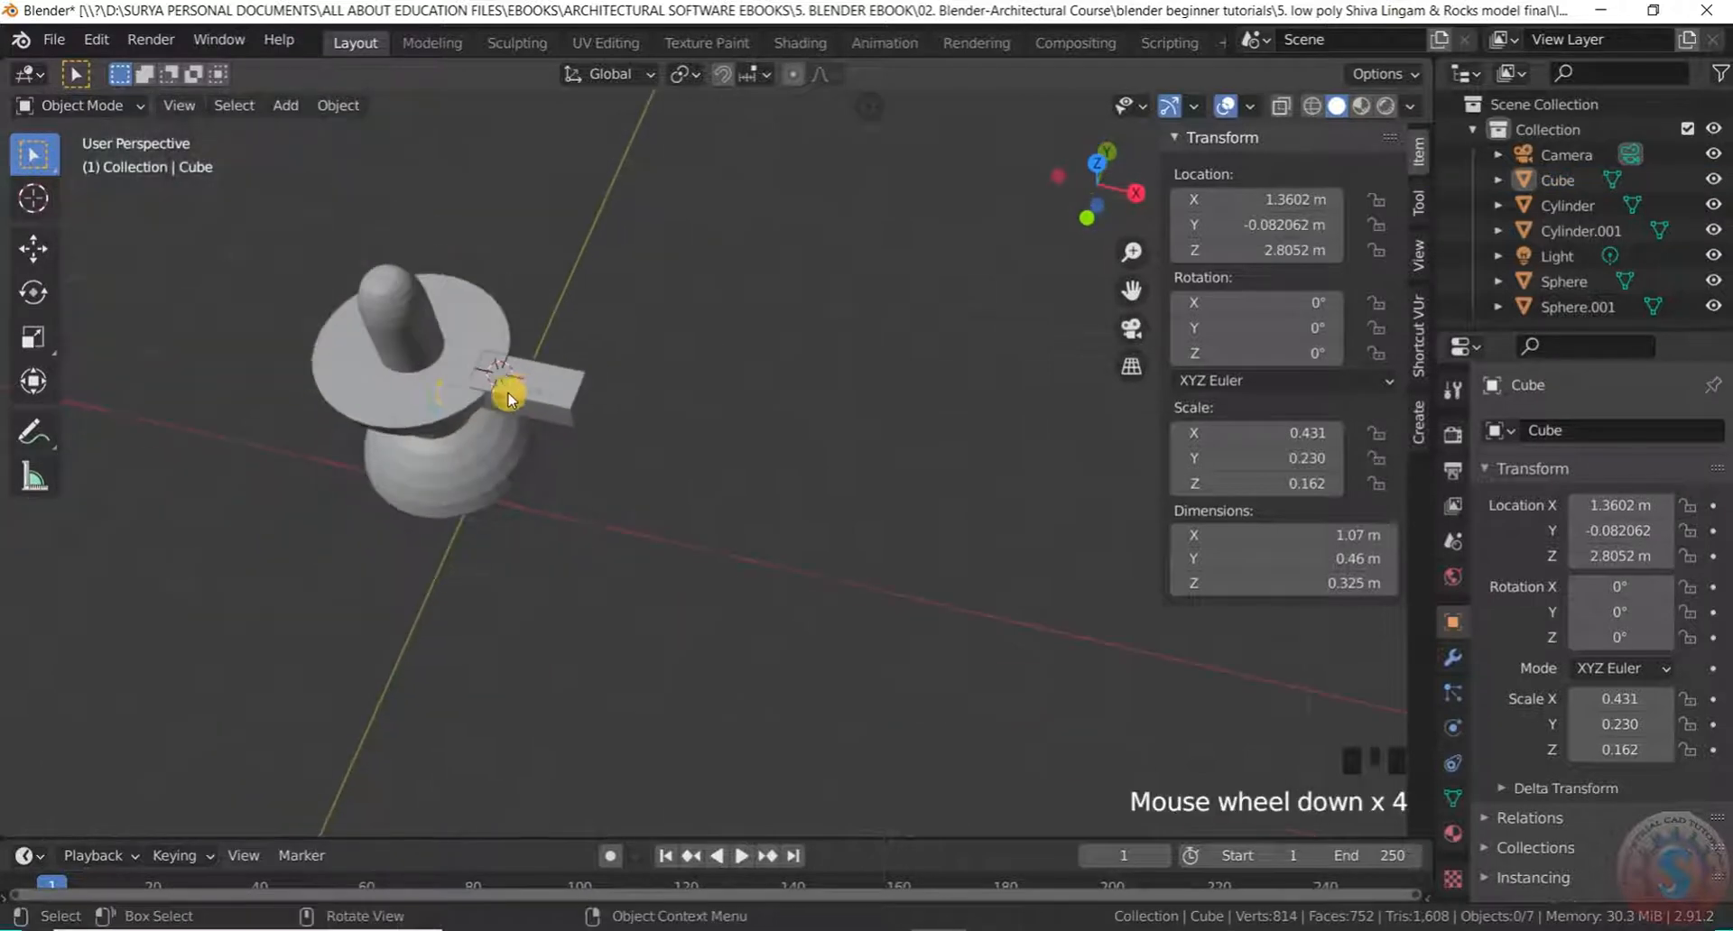
middle_click_drag(514, 387, 503, 270)
scroll(399, 377, "up", 3)
left_click(420, 462)
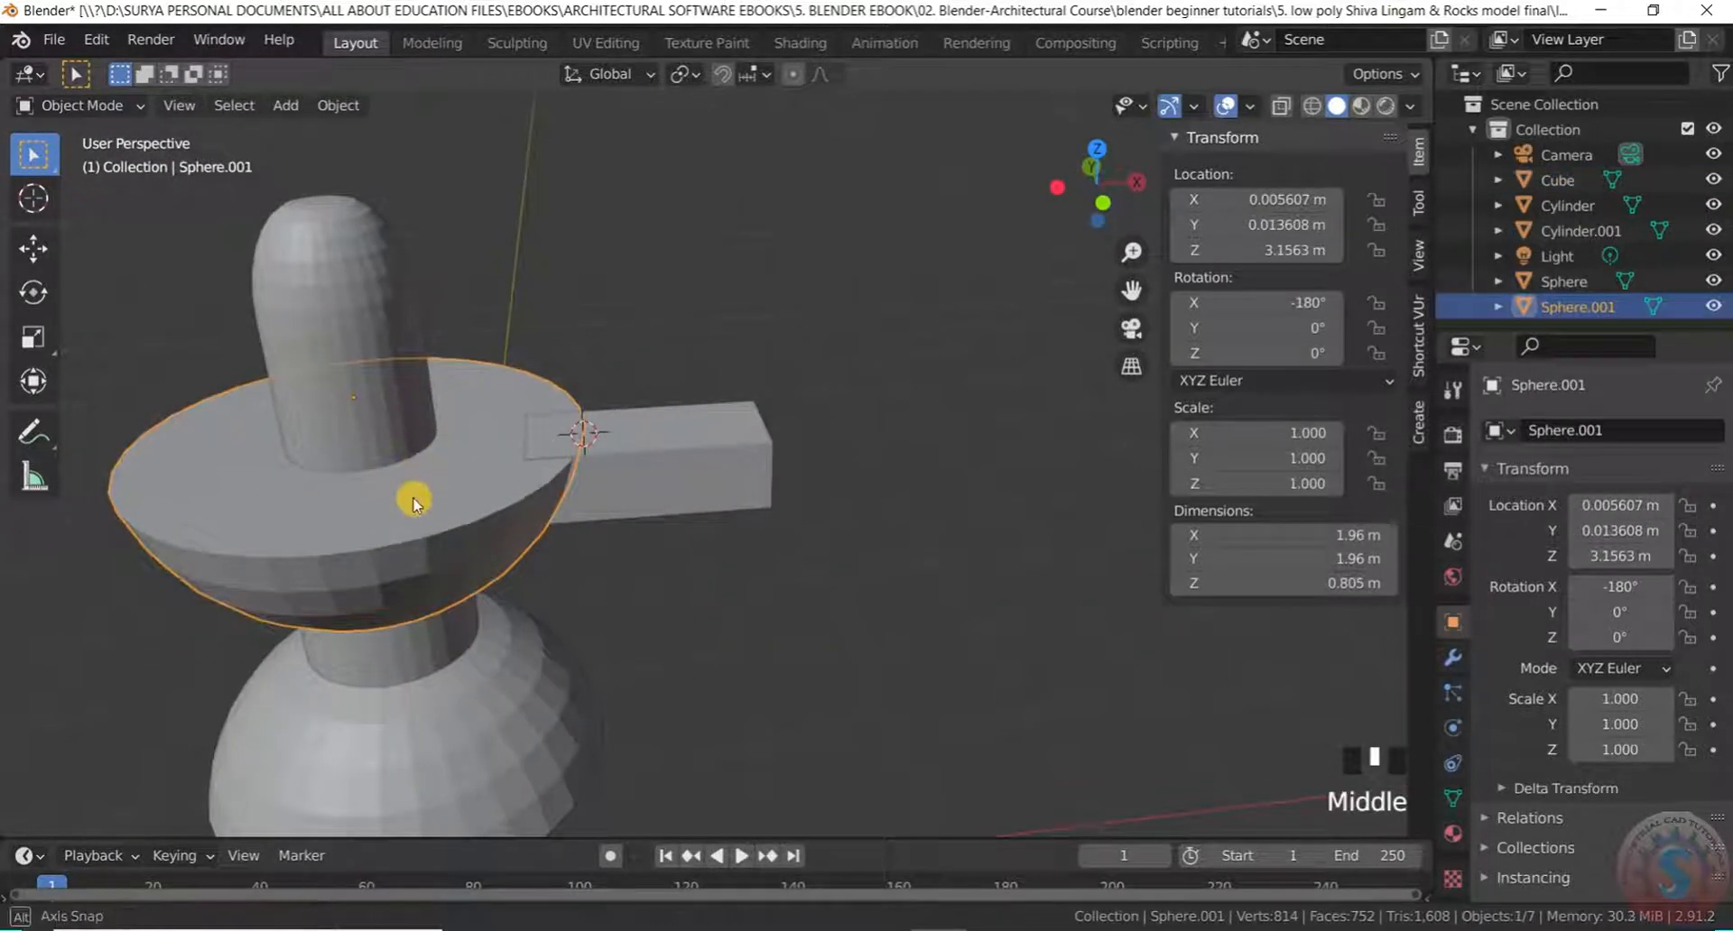
Put the bowl into Edit Mode and select its flat top face
middle_click_drag(414, 495, 433, 451)
left_click(68, 105)
left_click(77, 161)
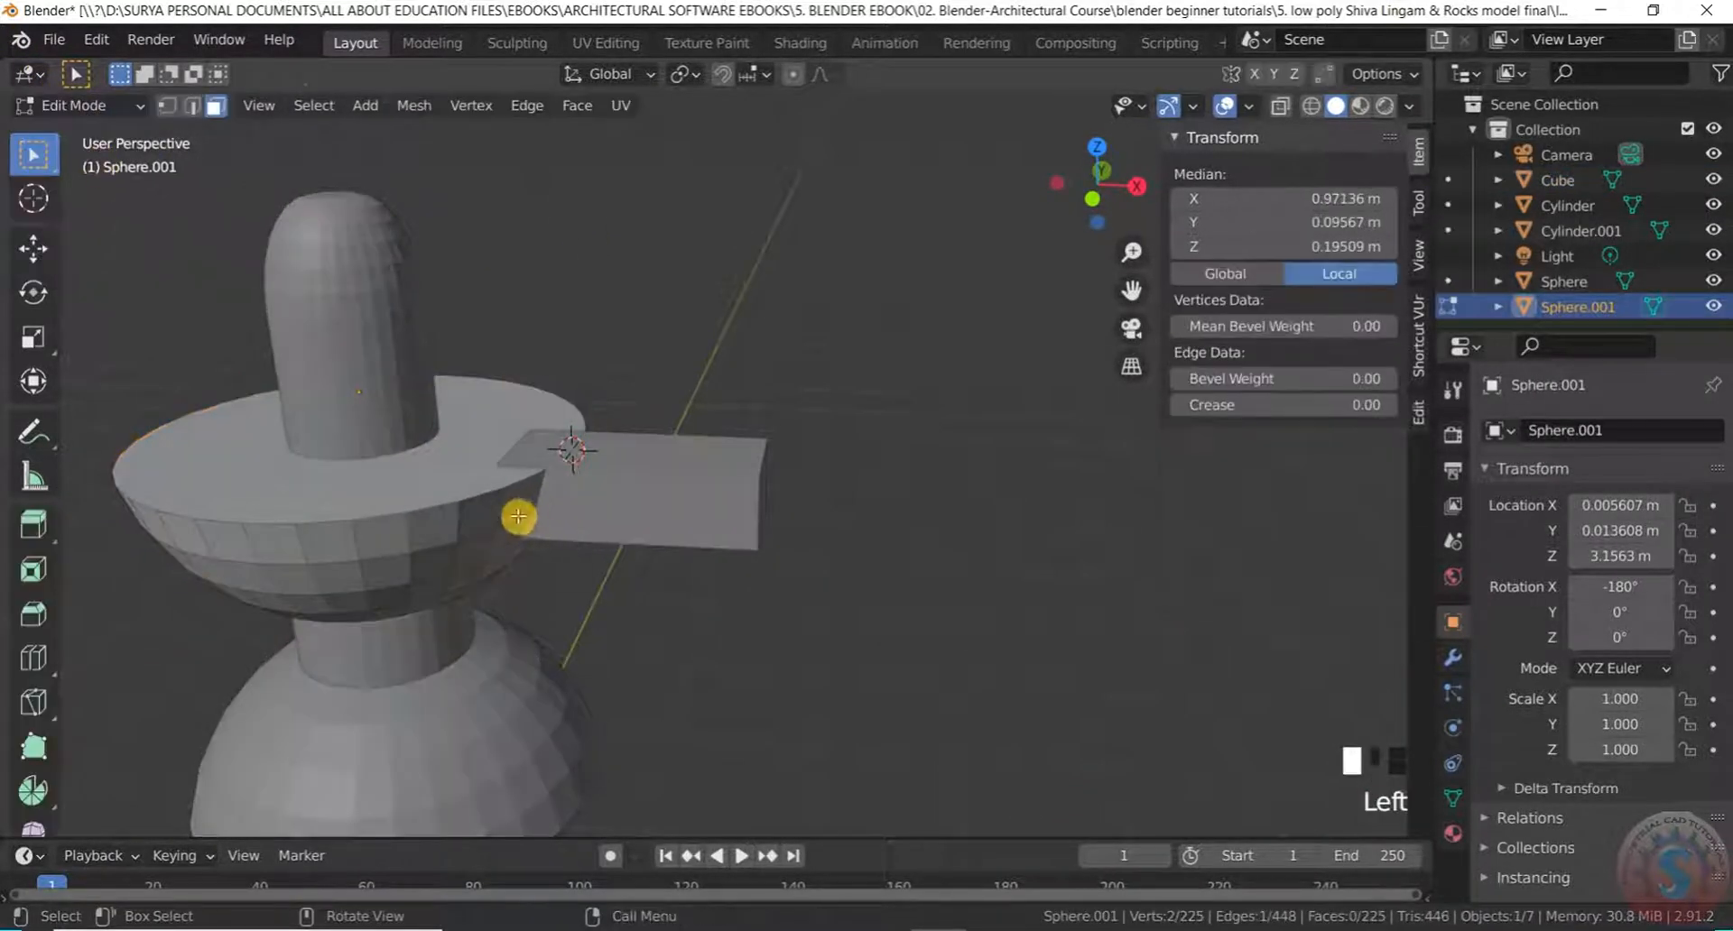
left_click(455, 481)
scroll(248, 243, "up", 2)
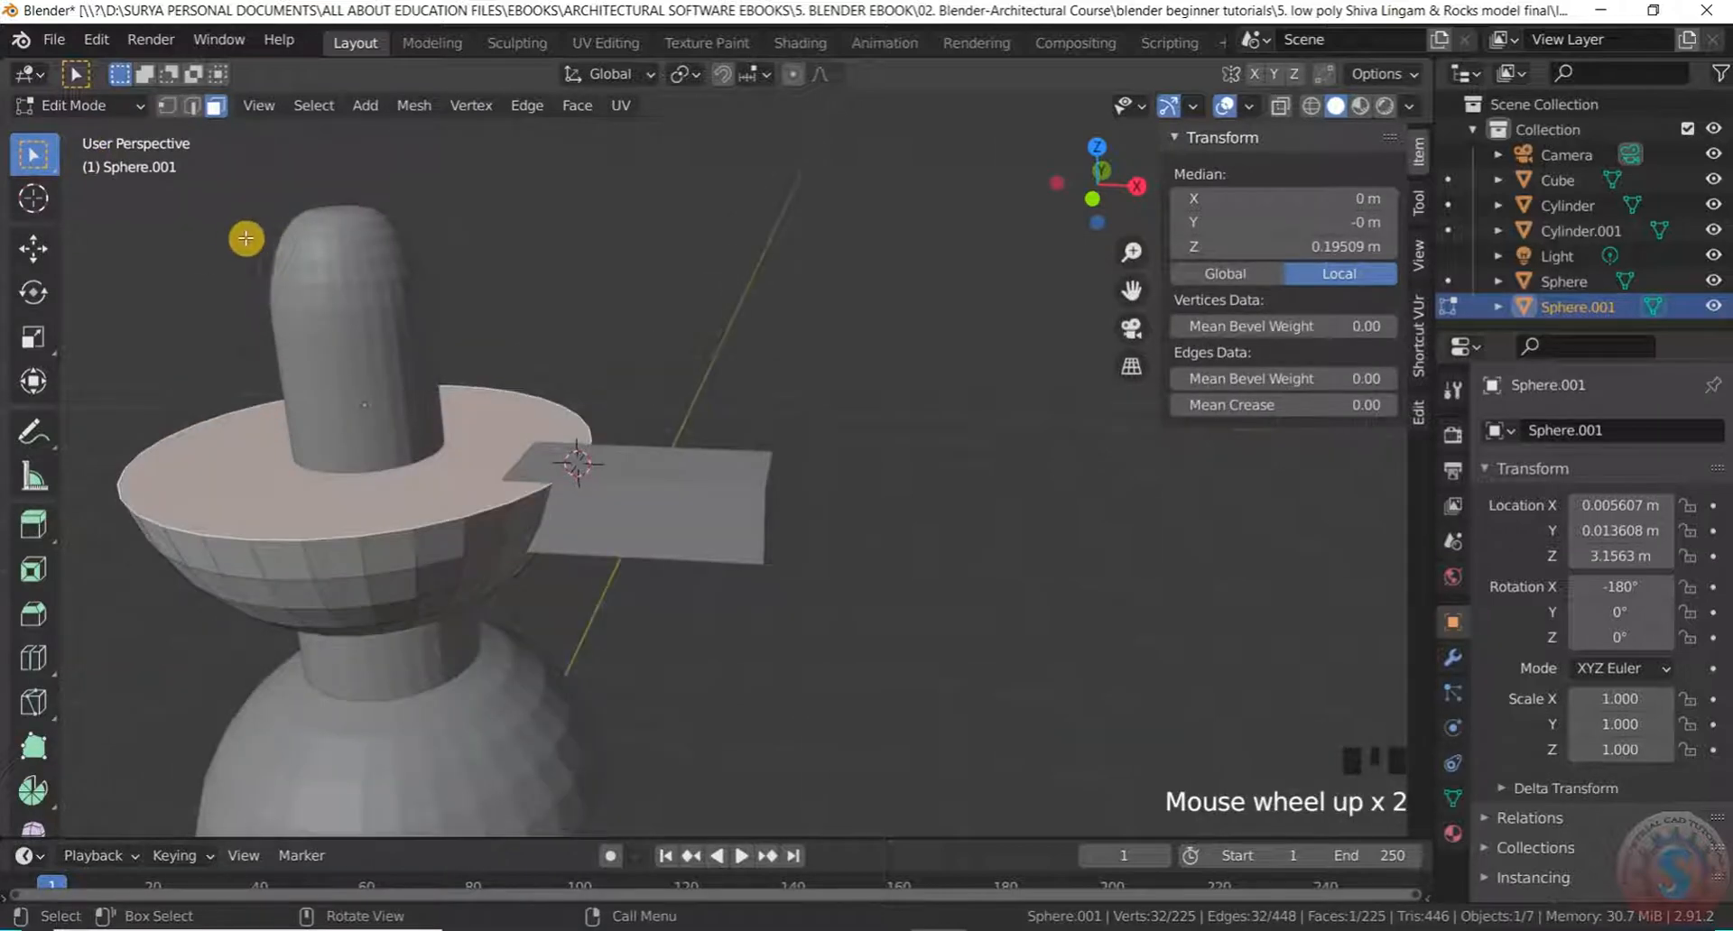
Inset the top face and extrude it downward to form a recessed centre with a raised lip
key("i")
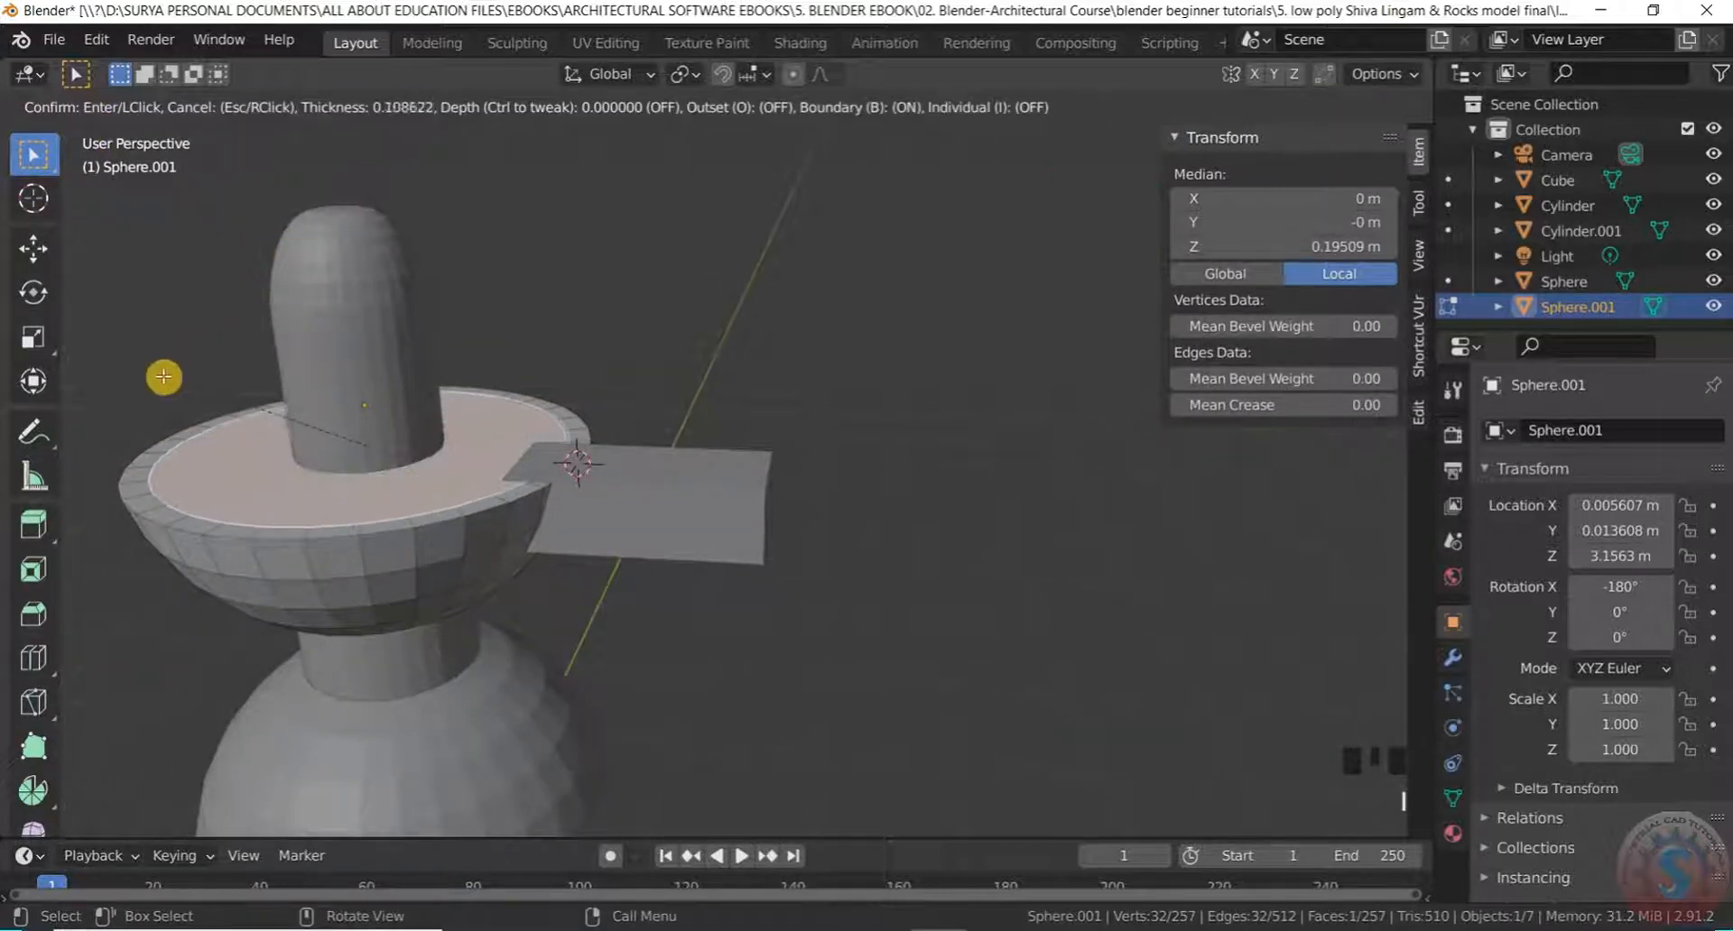
left_click(155, 377)
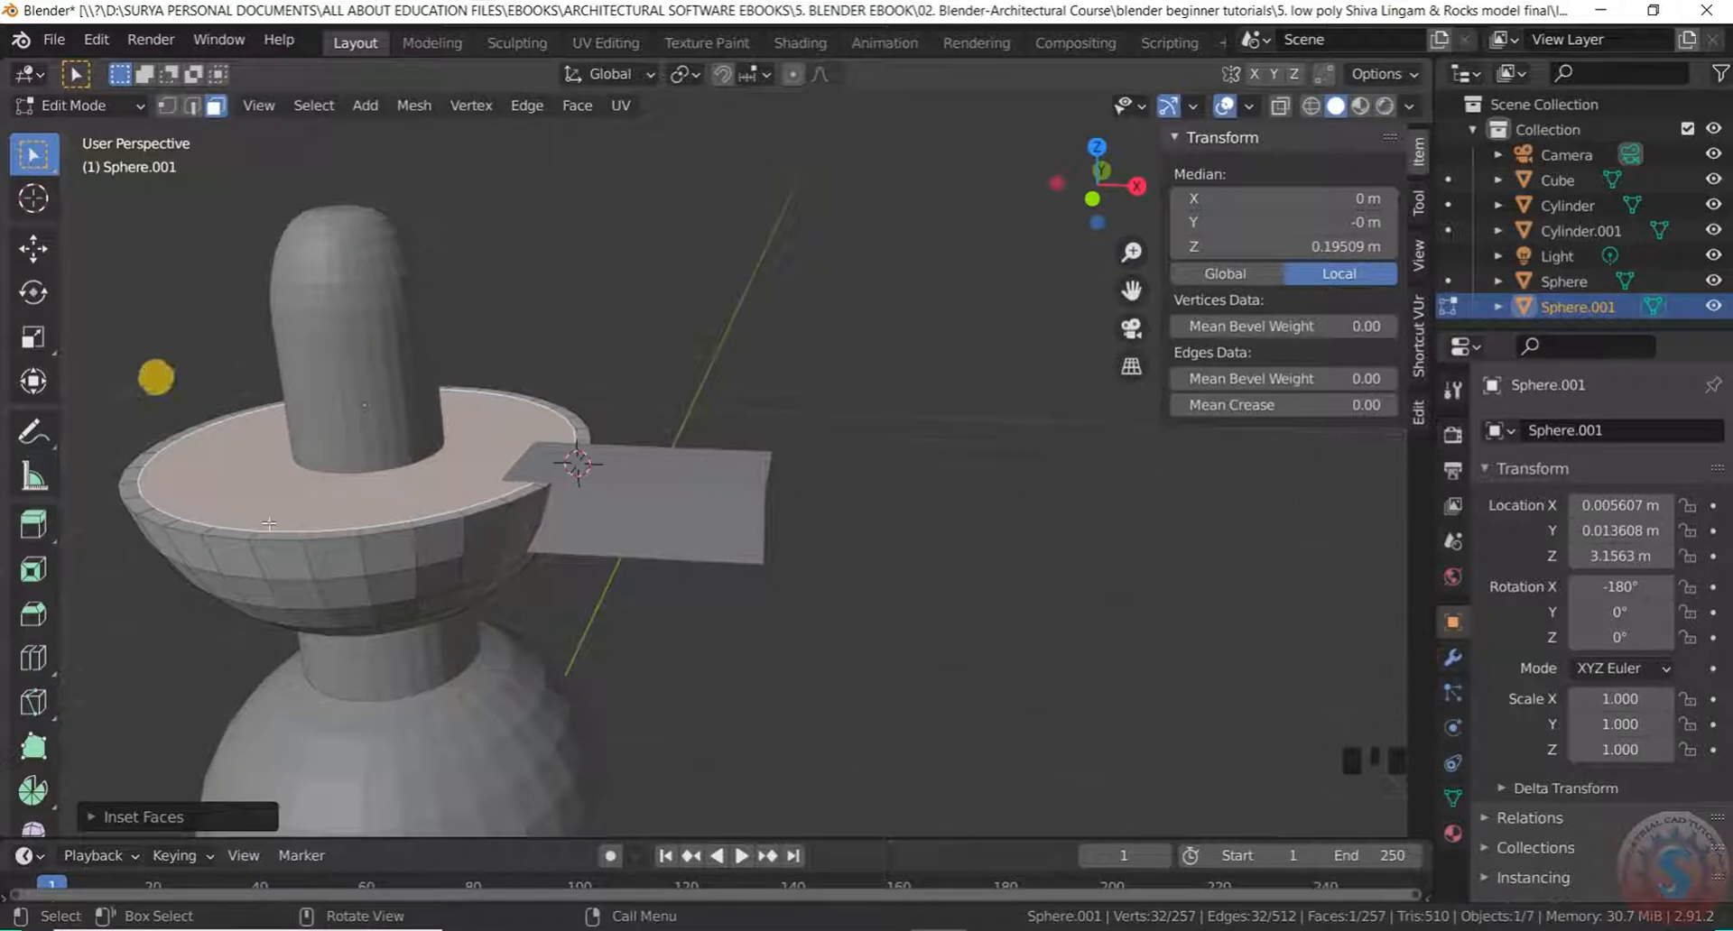
key("e")
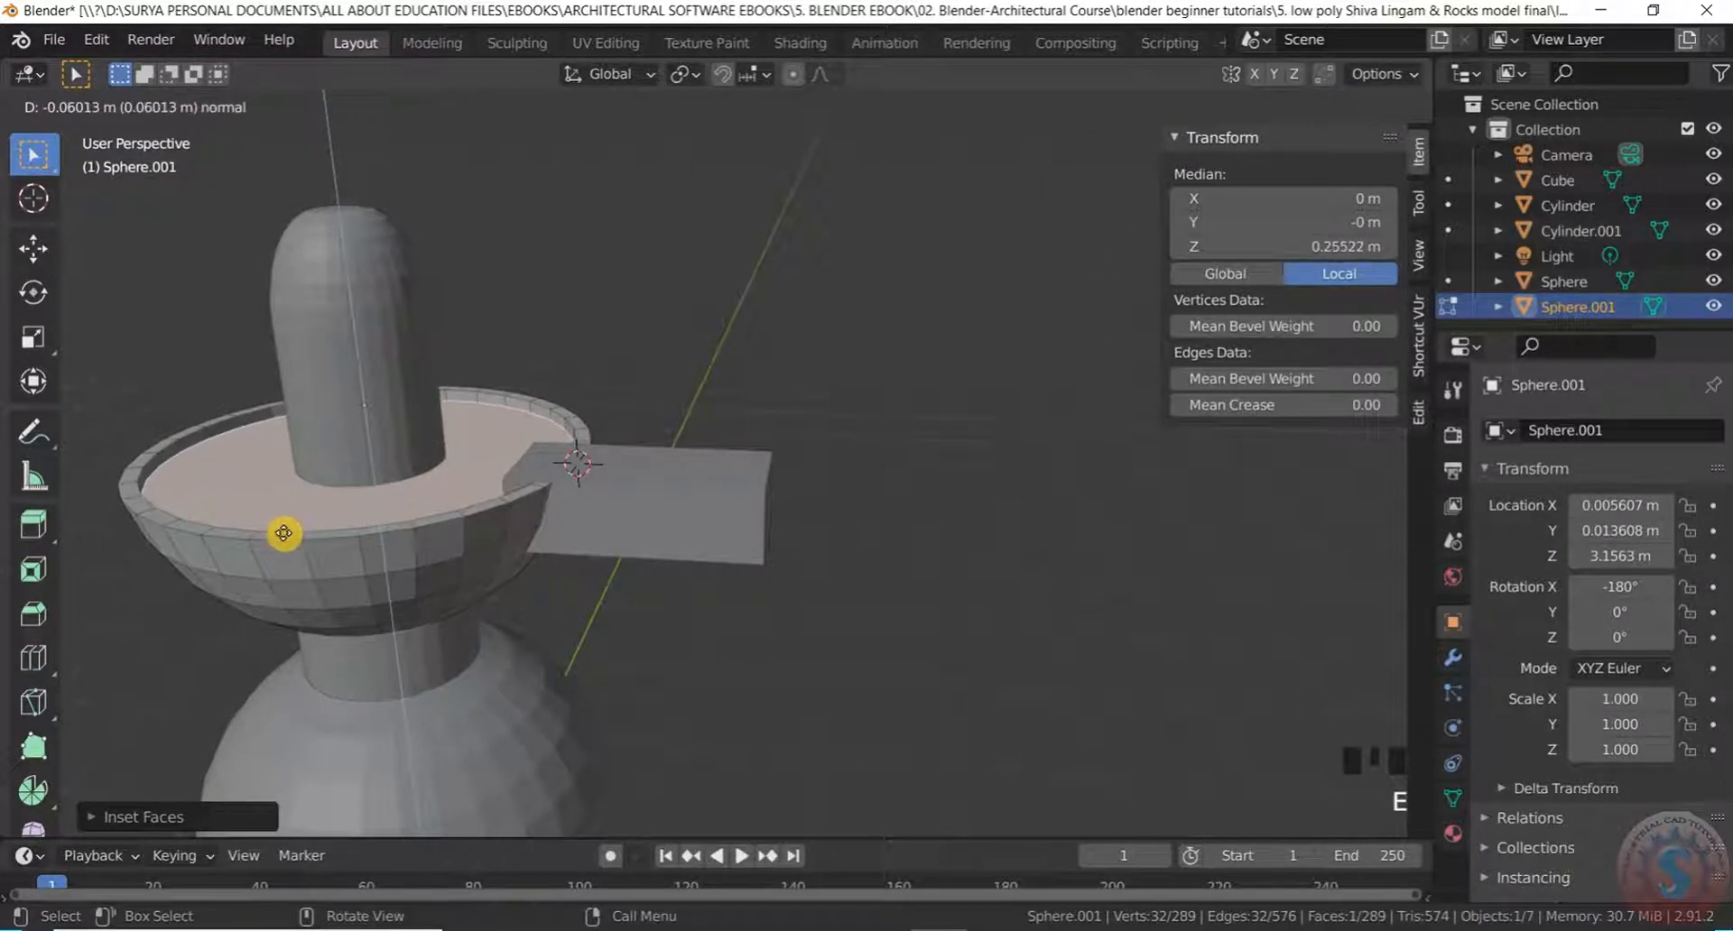
left_click(283, 533)
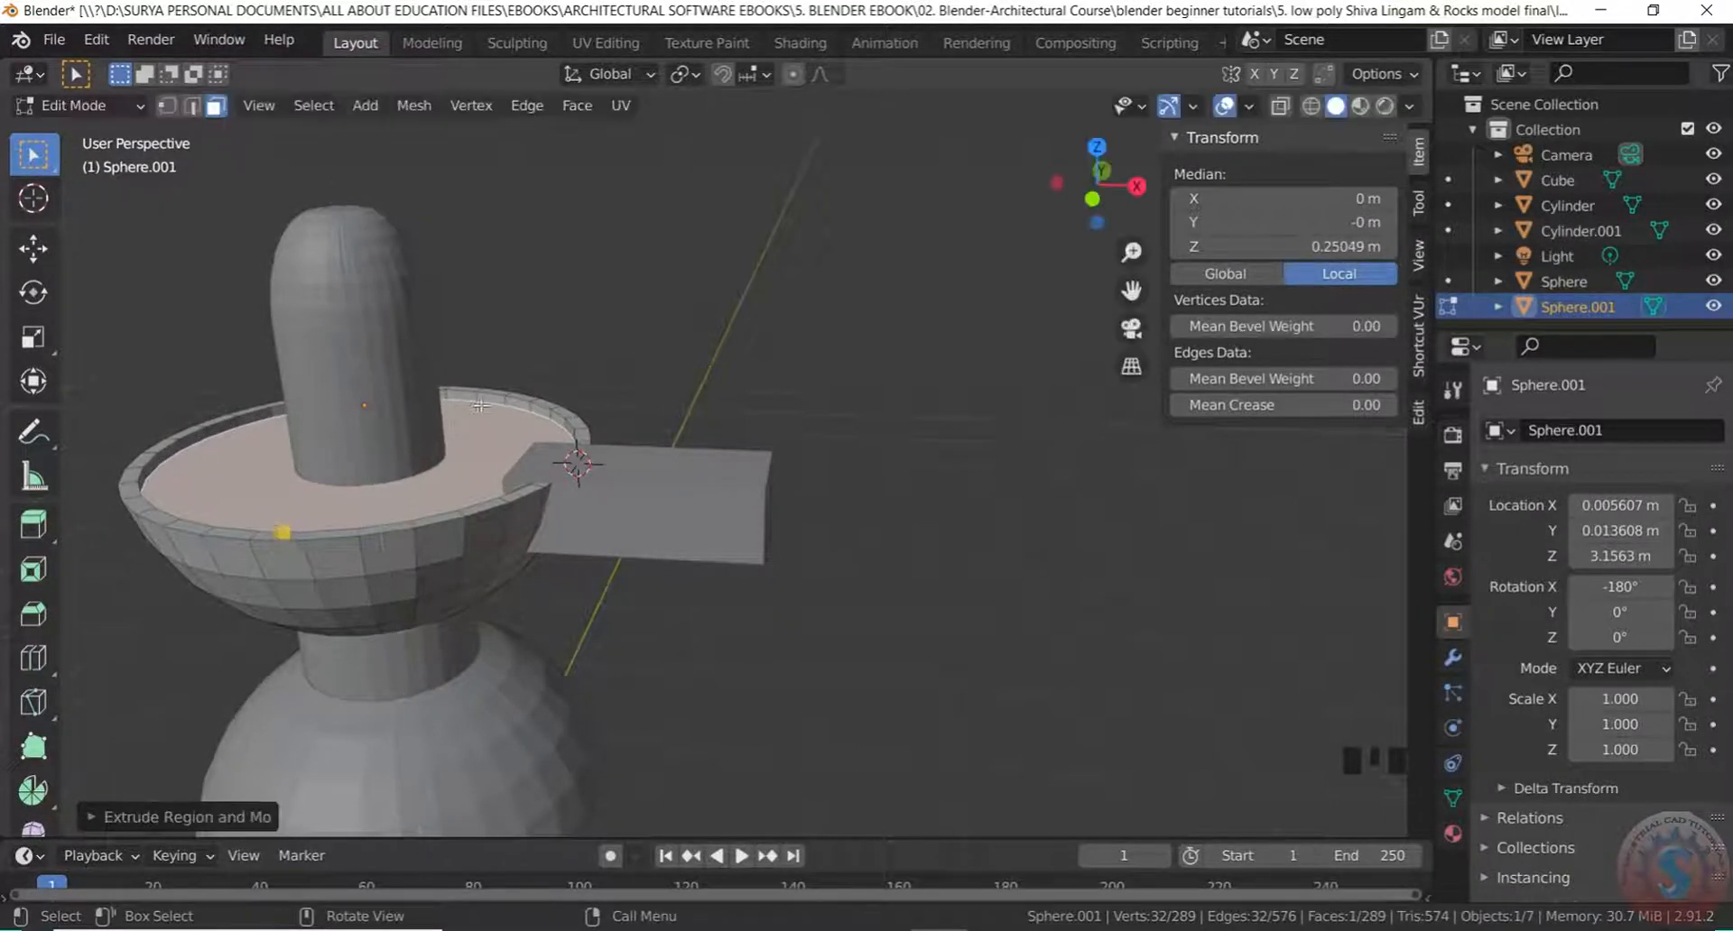
Inspect the new rim and spout from several angles, then return the bowl to Object Mode
left_click(706, 262)
middle_click_drag(705, 262, 491, 398)
scroll(562, 354, "down", 5)
middle_click_drag(561, 354, 758, 294)
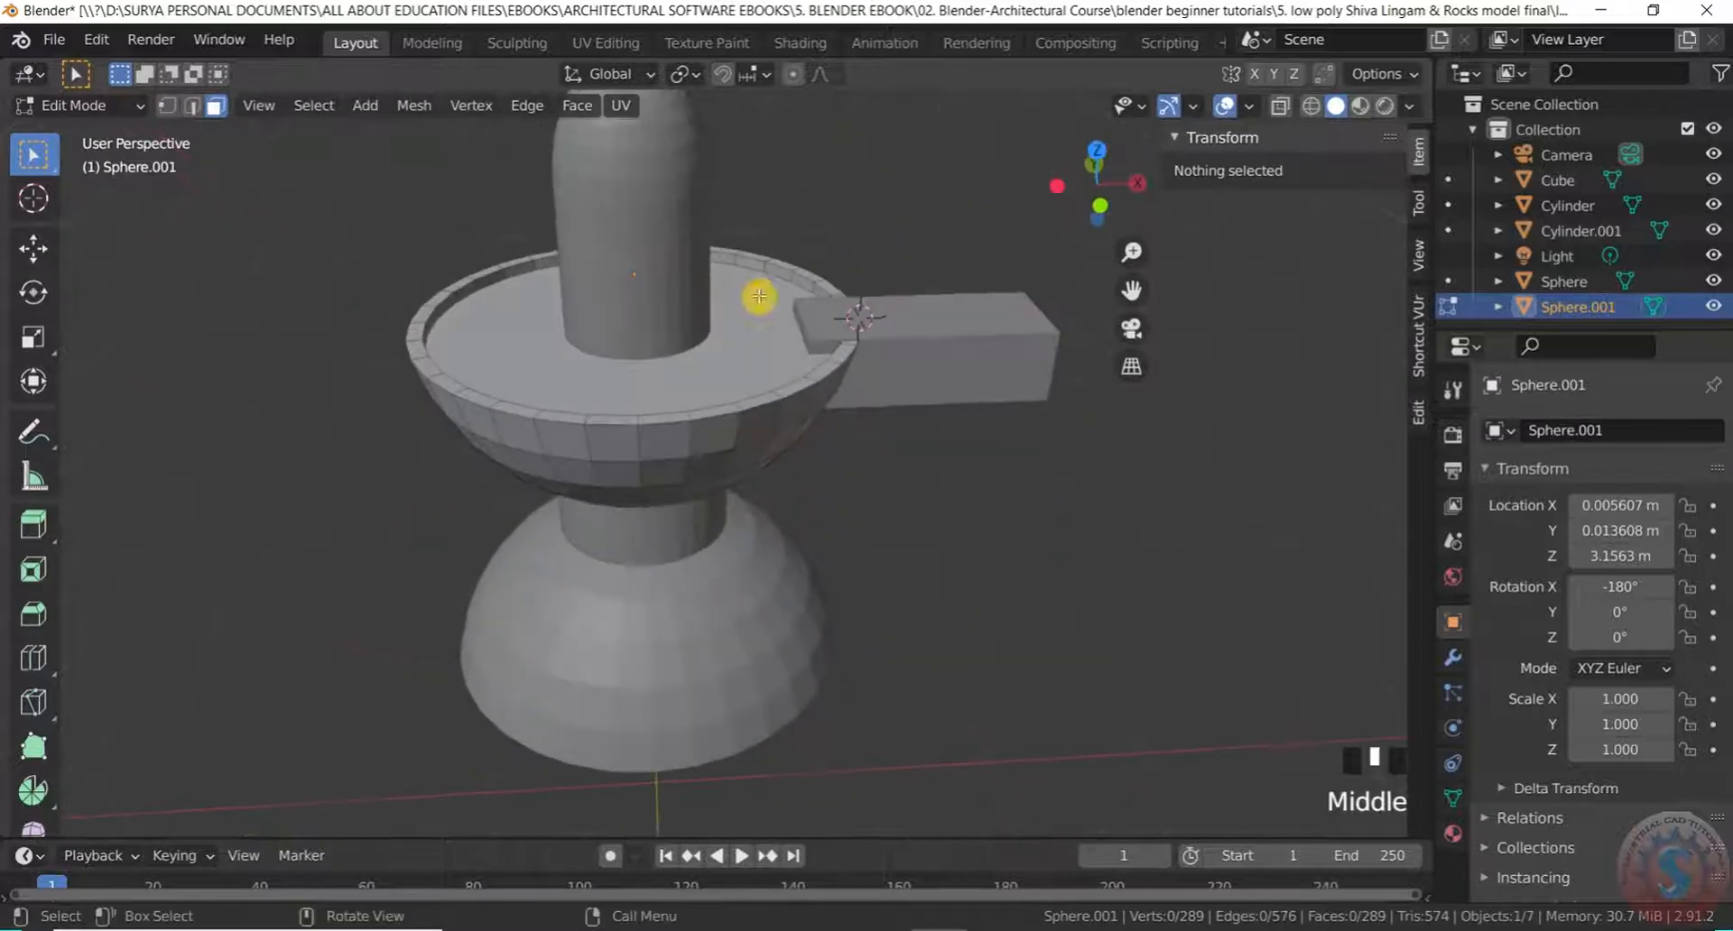
scroll(913, 340, "up", 2)
middle_click_drag(913, 341, 758, 241)
left_click(72, 104)
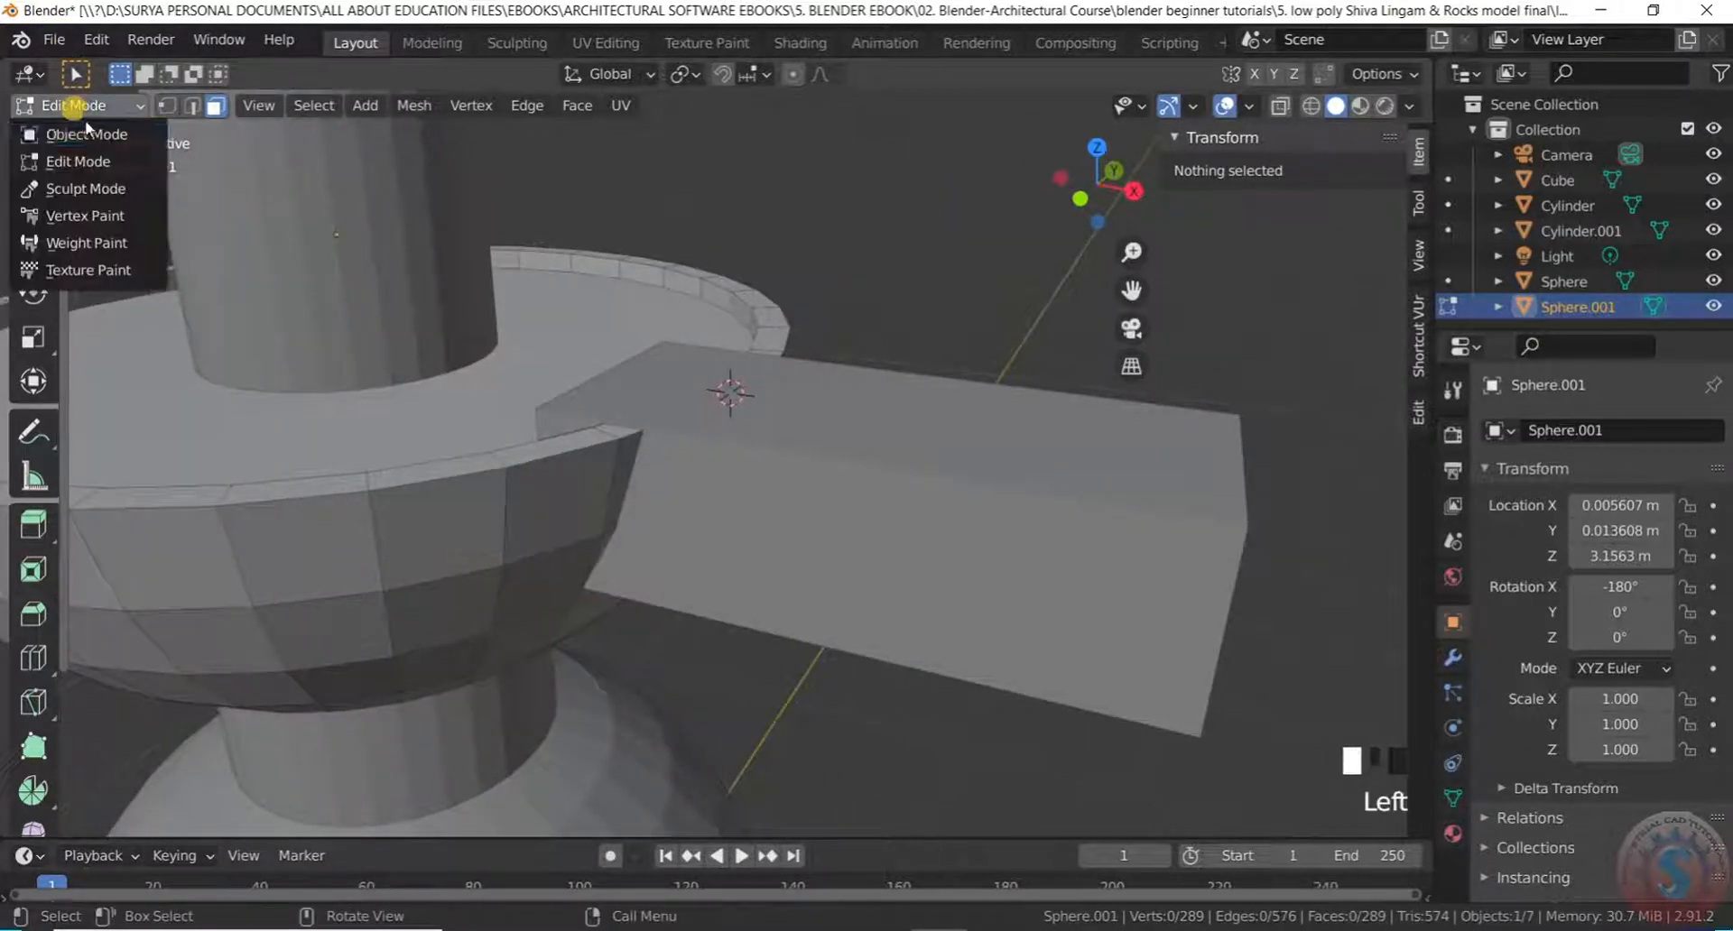
left_click(77, 128)
scroll(458, 228, "up", 4)
middle_click_drag(580, 406, 751, 405)
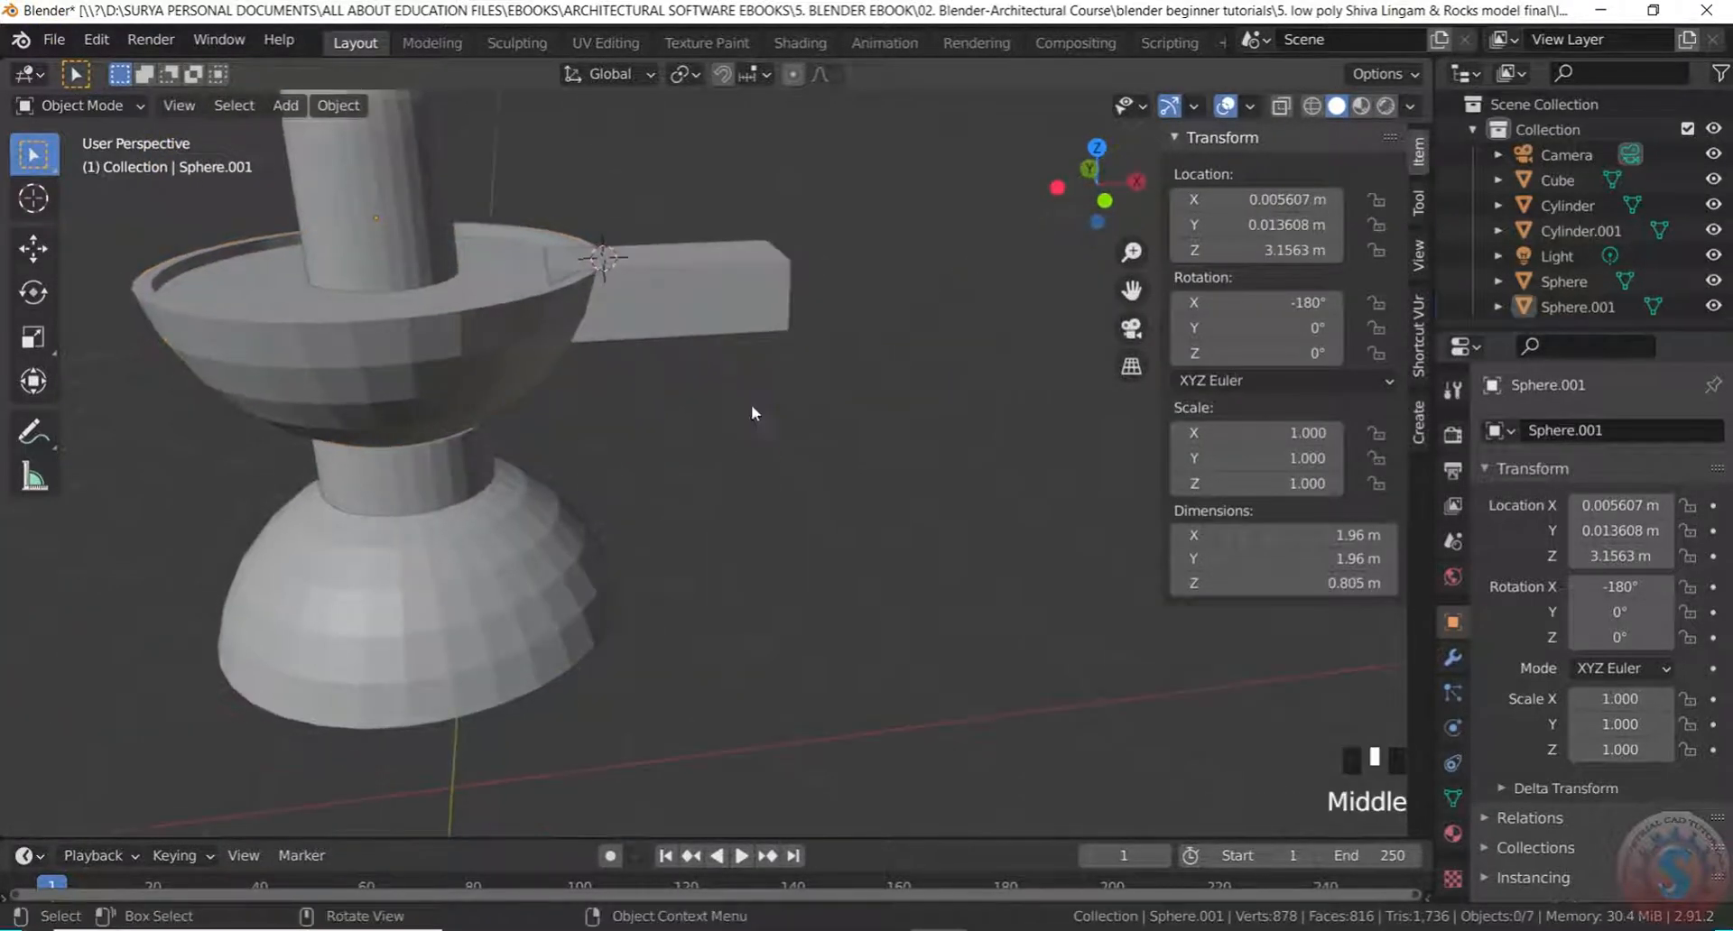
Select the spout block and lower it along the Z axis
scroll(751, 405, "up", 2)
left_click(707, 230)
middle_click_drag(707, 231, 679, 273)
key("g")
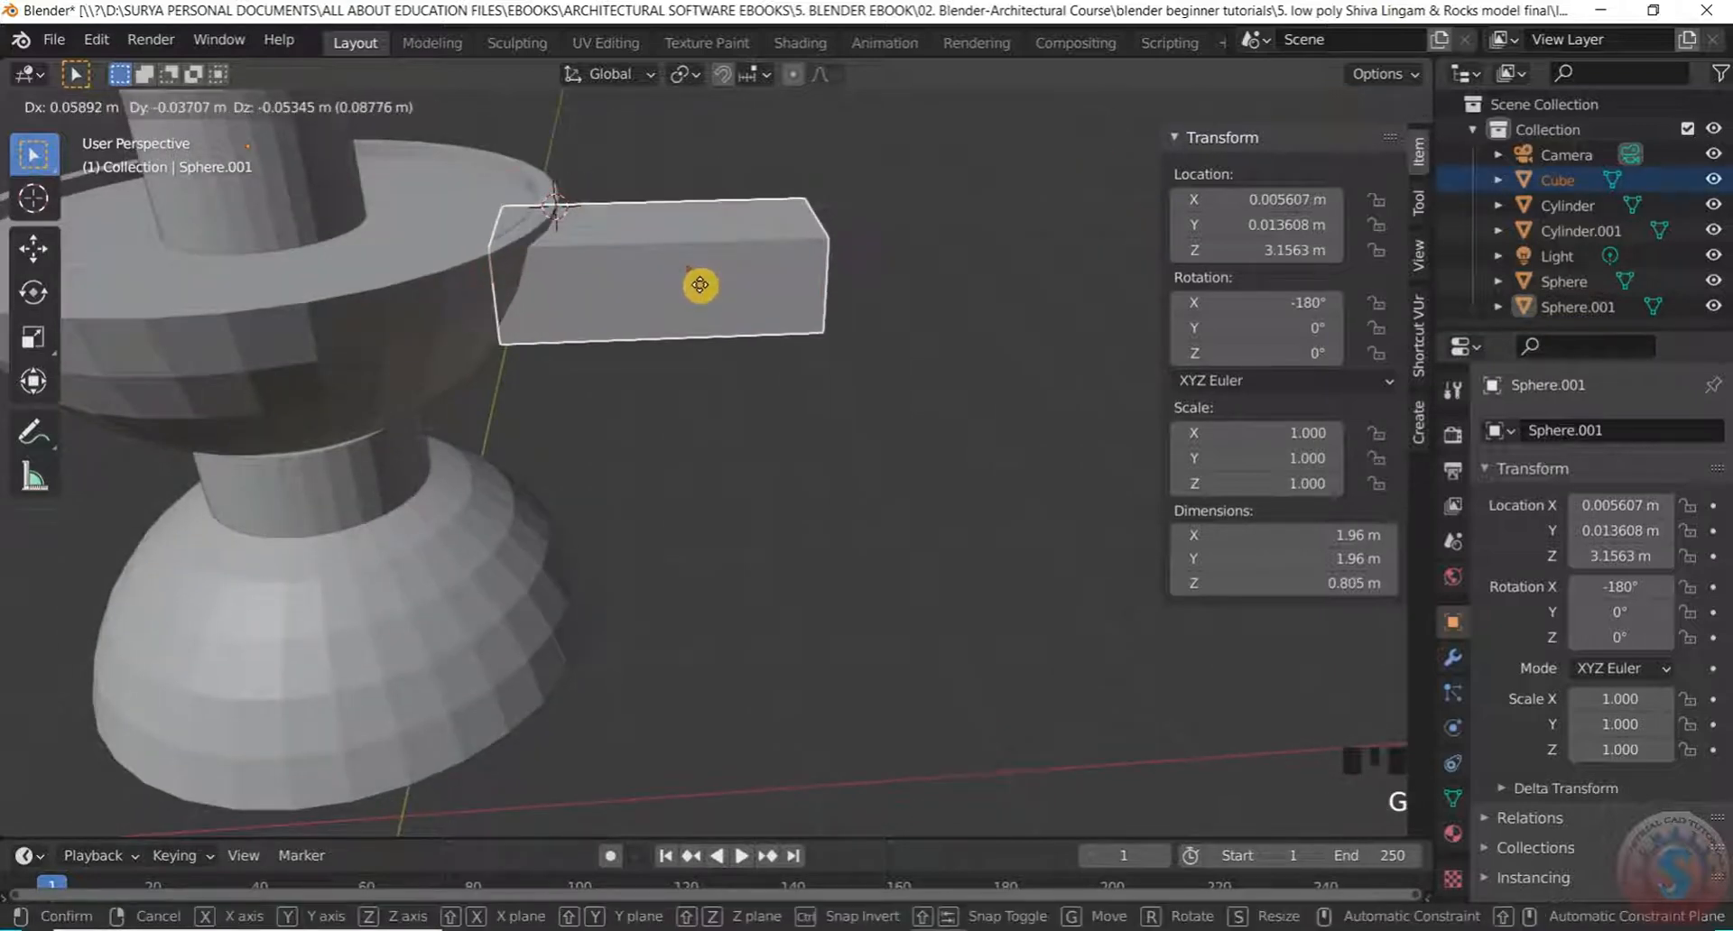
key("z")
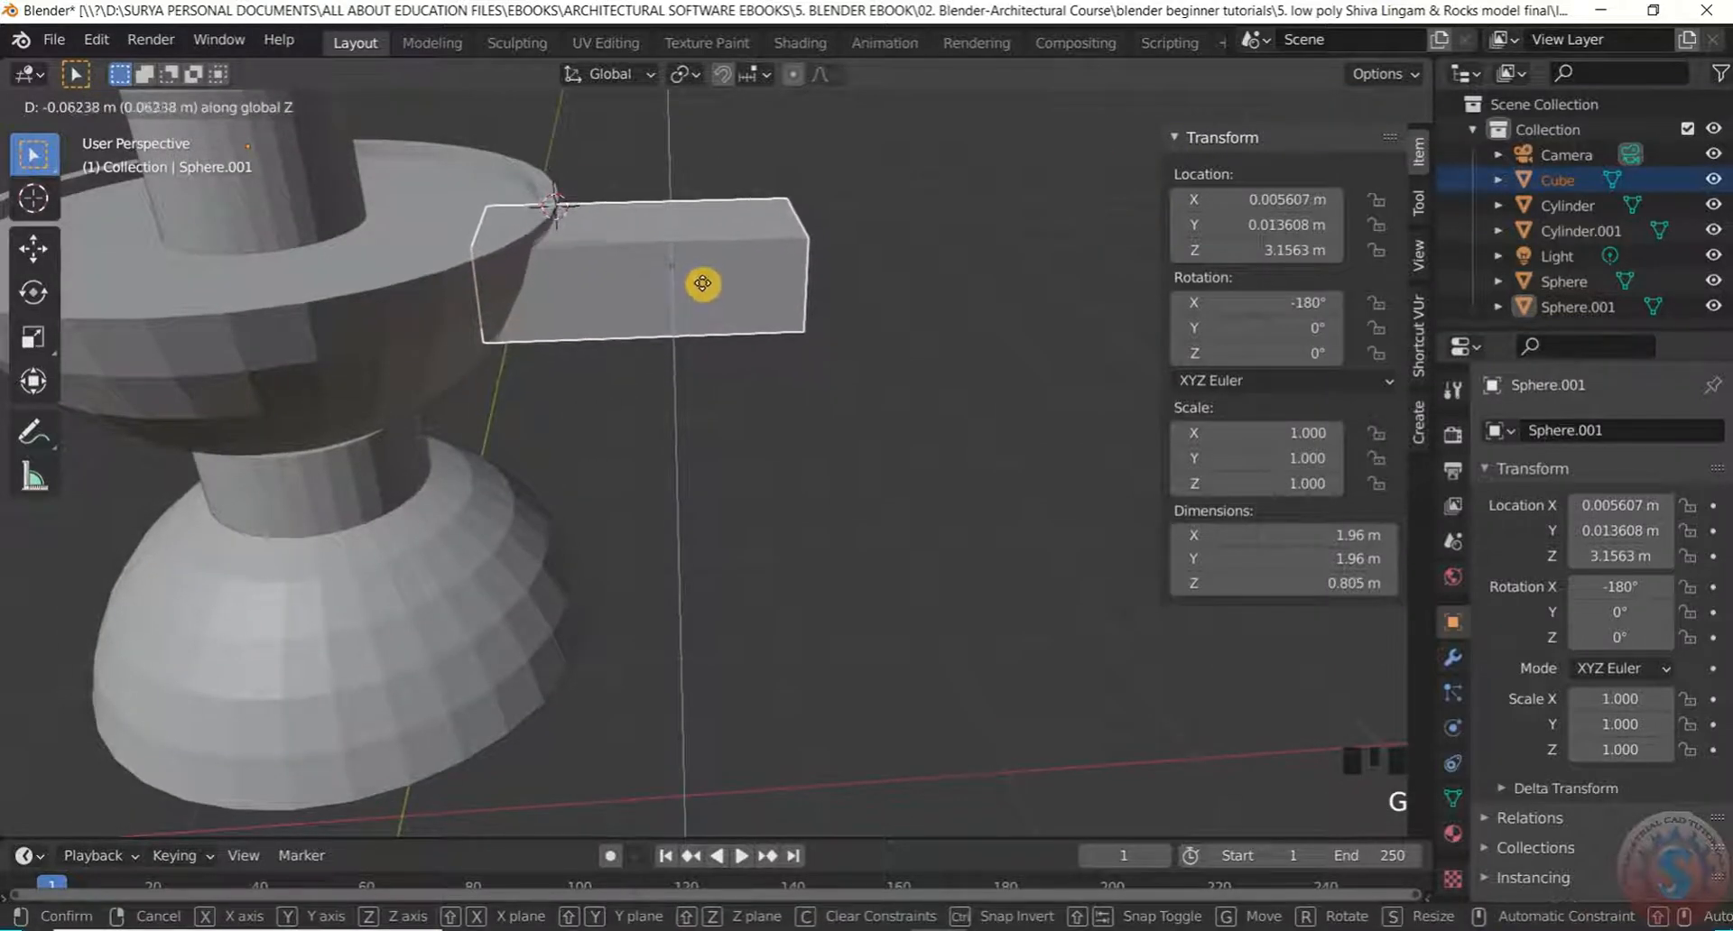
left_click(705, 315)
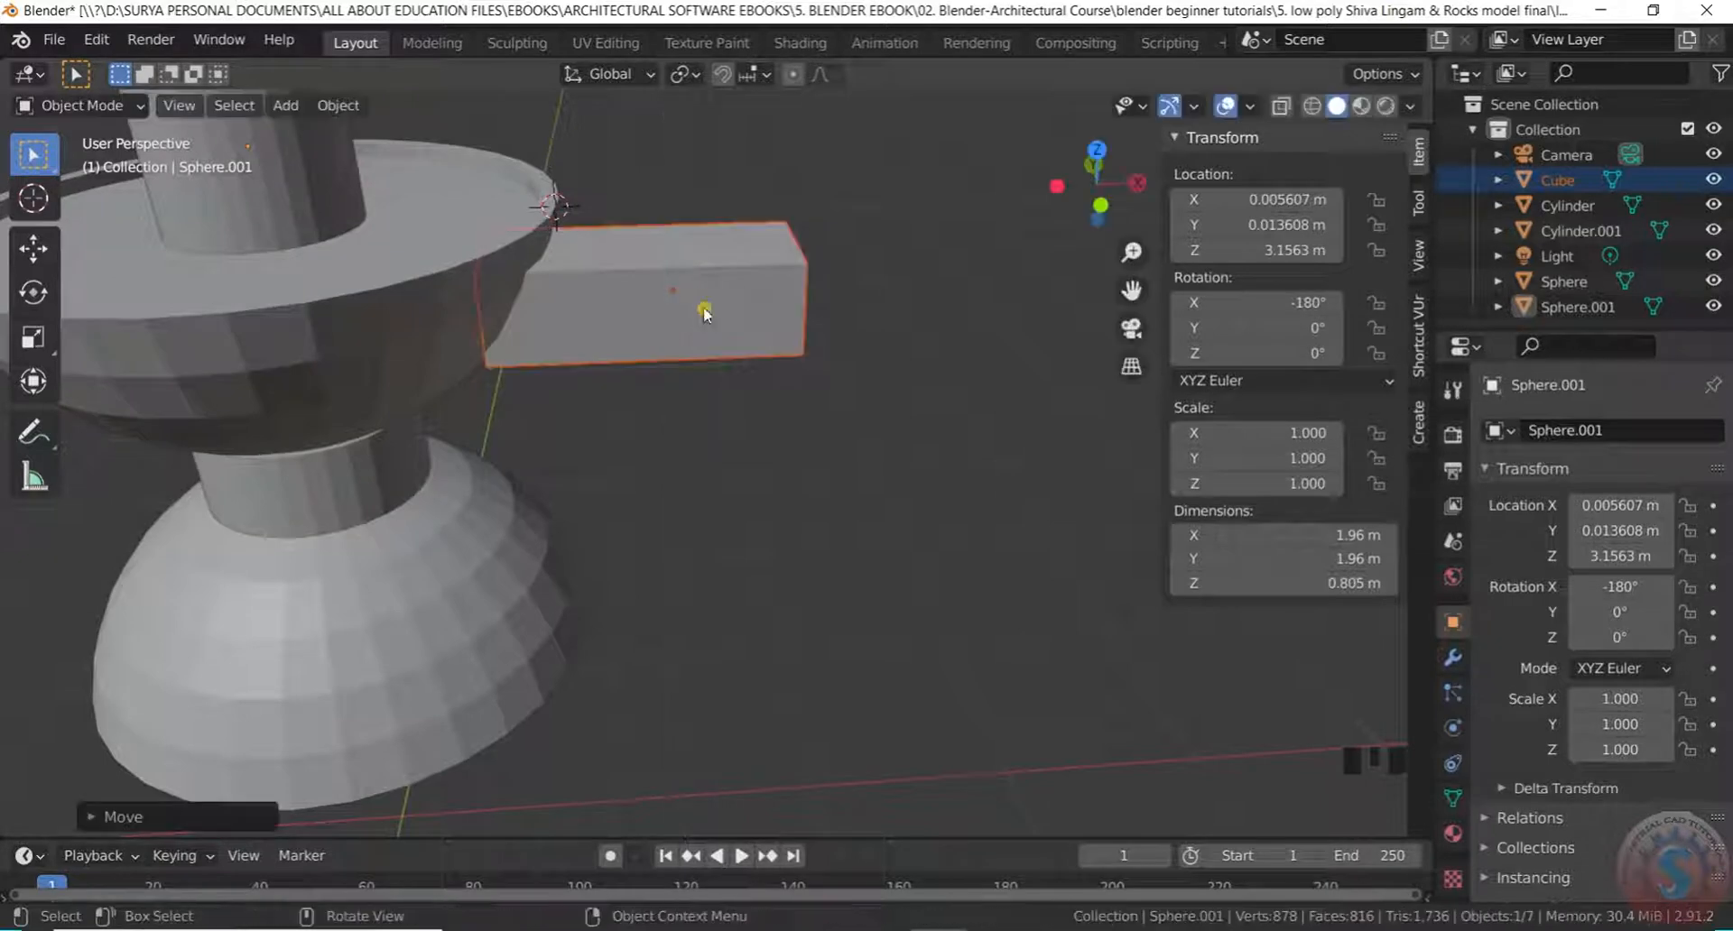
Deselect and orbit around the model to check the spout's placement
left_click(729, 200)
middle_click_drag(730, 201, 674, 176)
scroll(639, 256, "up", 3)
middle_click_drag(639, 256, 667, 280)
scroll(712, 193, "up", 2)
middle_click_drag(712, 193, 704, 369)
scroll(620, 339, "down", 2)
scroll(700, 344, "down", 5)
scroll(704, 371, "up", 5)
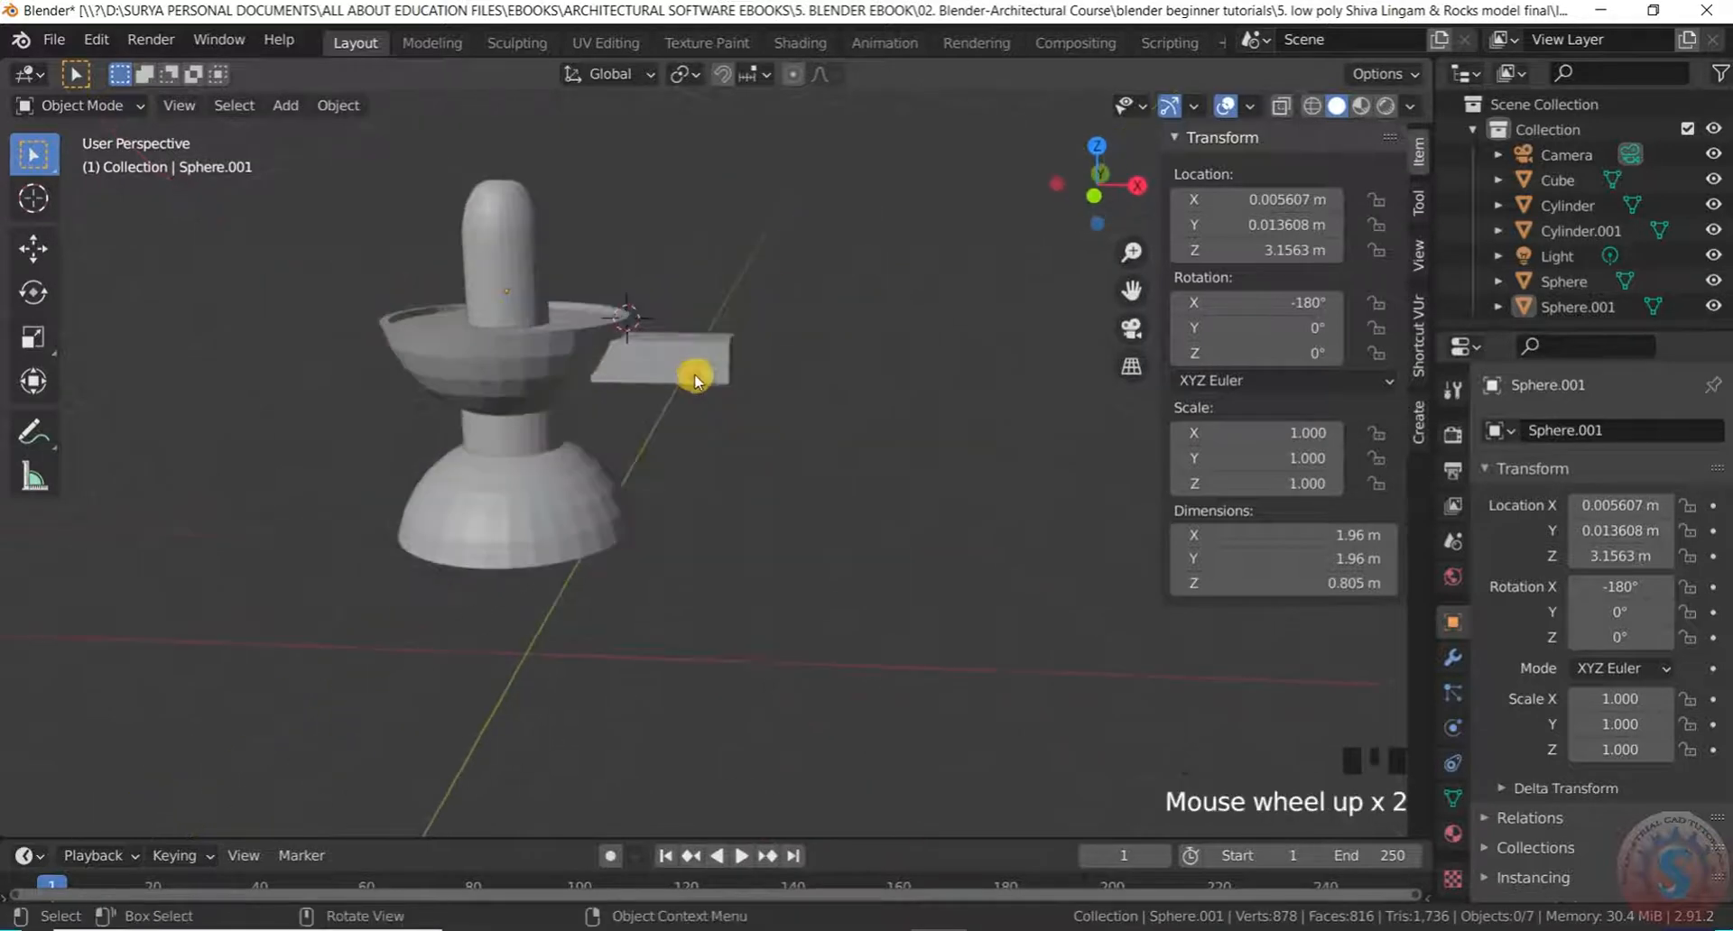
Move the spout block so it tucks under the rim at X 1.4009 m, Z 2.7922 m
left_click(715, 306)
key("g")
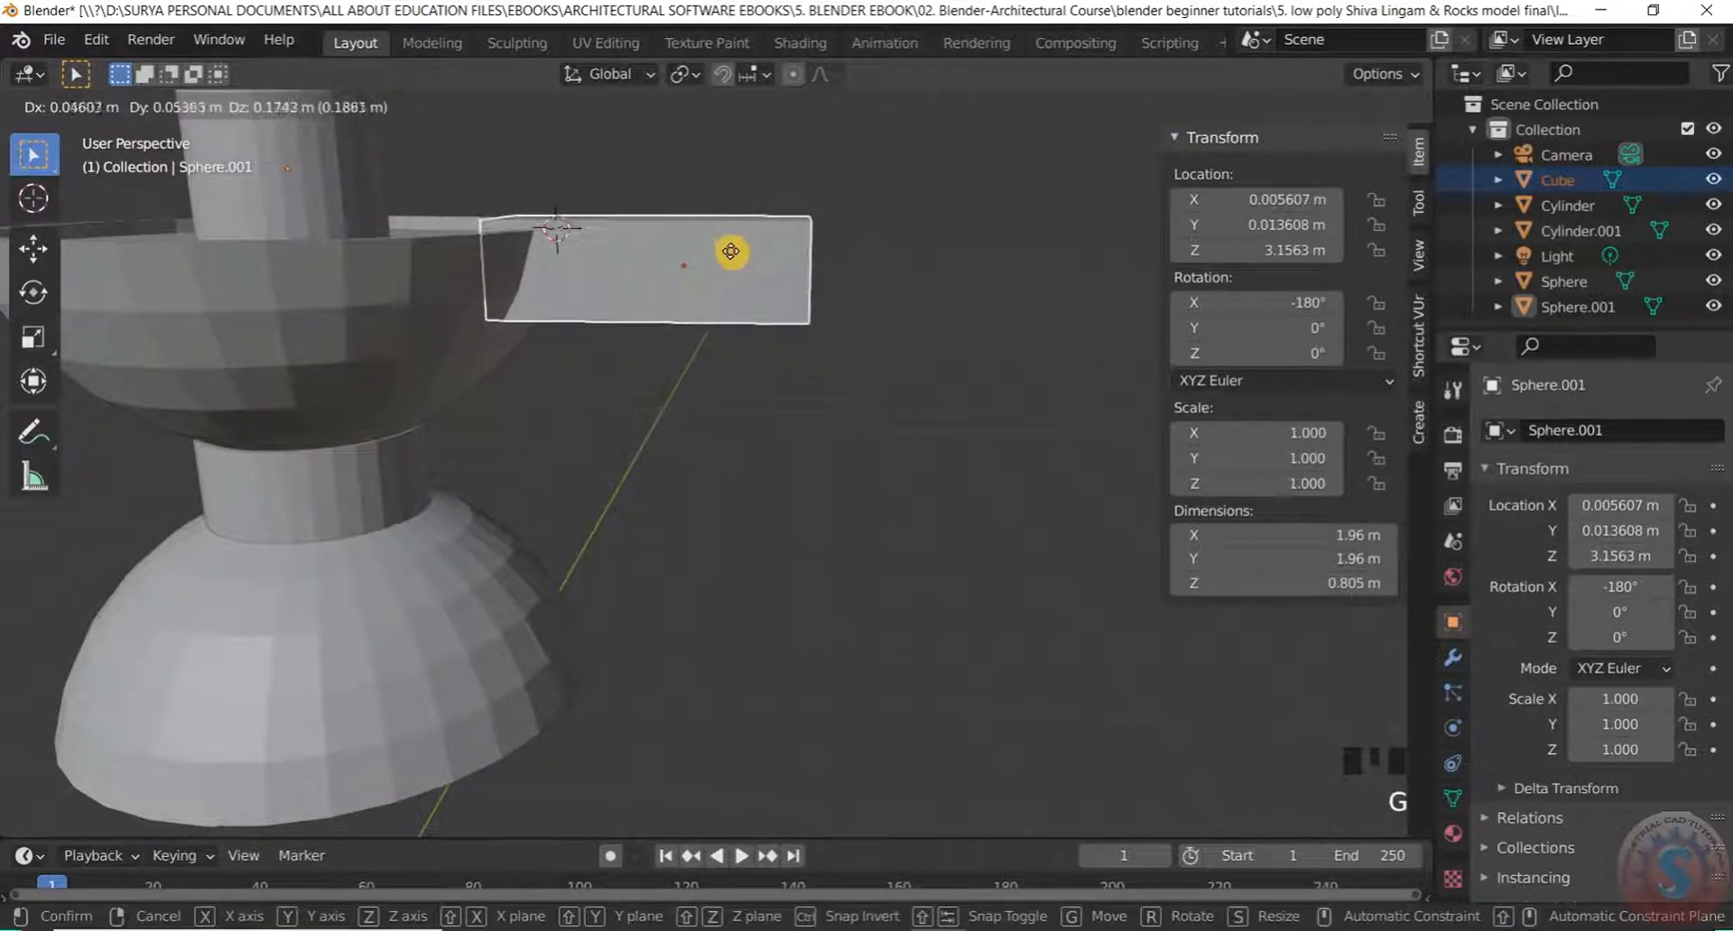
left_click(731, 276)
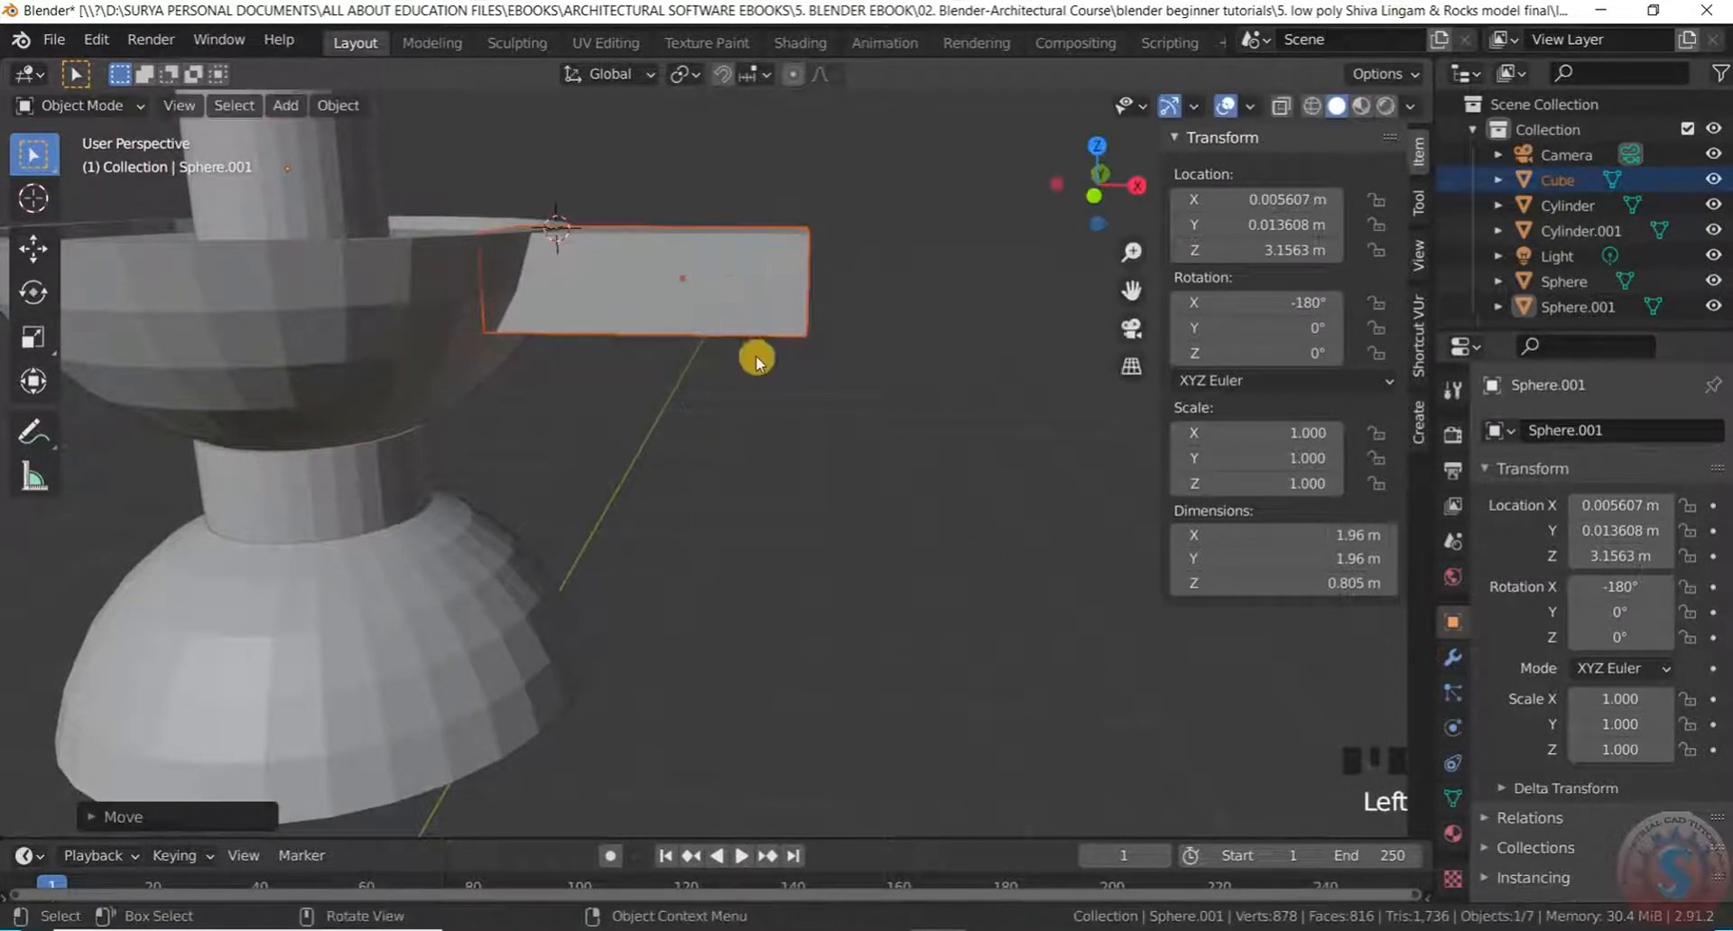
scroll(765, 350, "down", 2)
middle_click_drag(774, 340, 742, 325)
Reselect the spout, dismiss the stray keyframe menu, and put the block into Edit Mode
left_click(742, 325)
key("i")
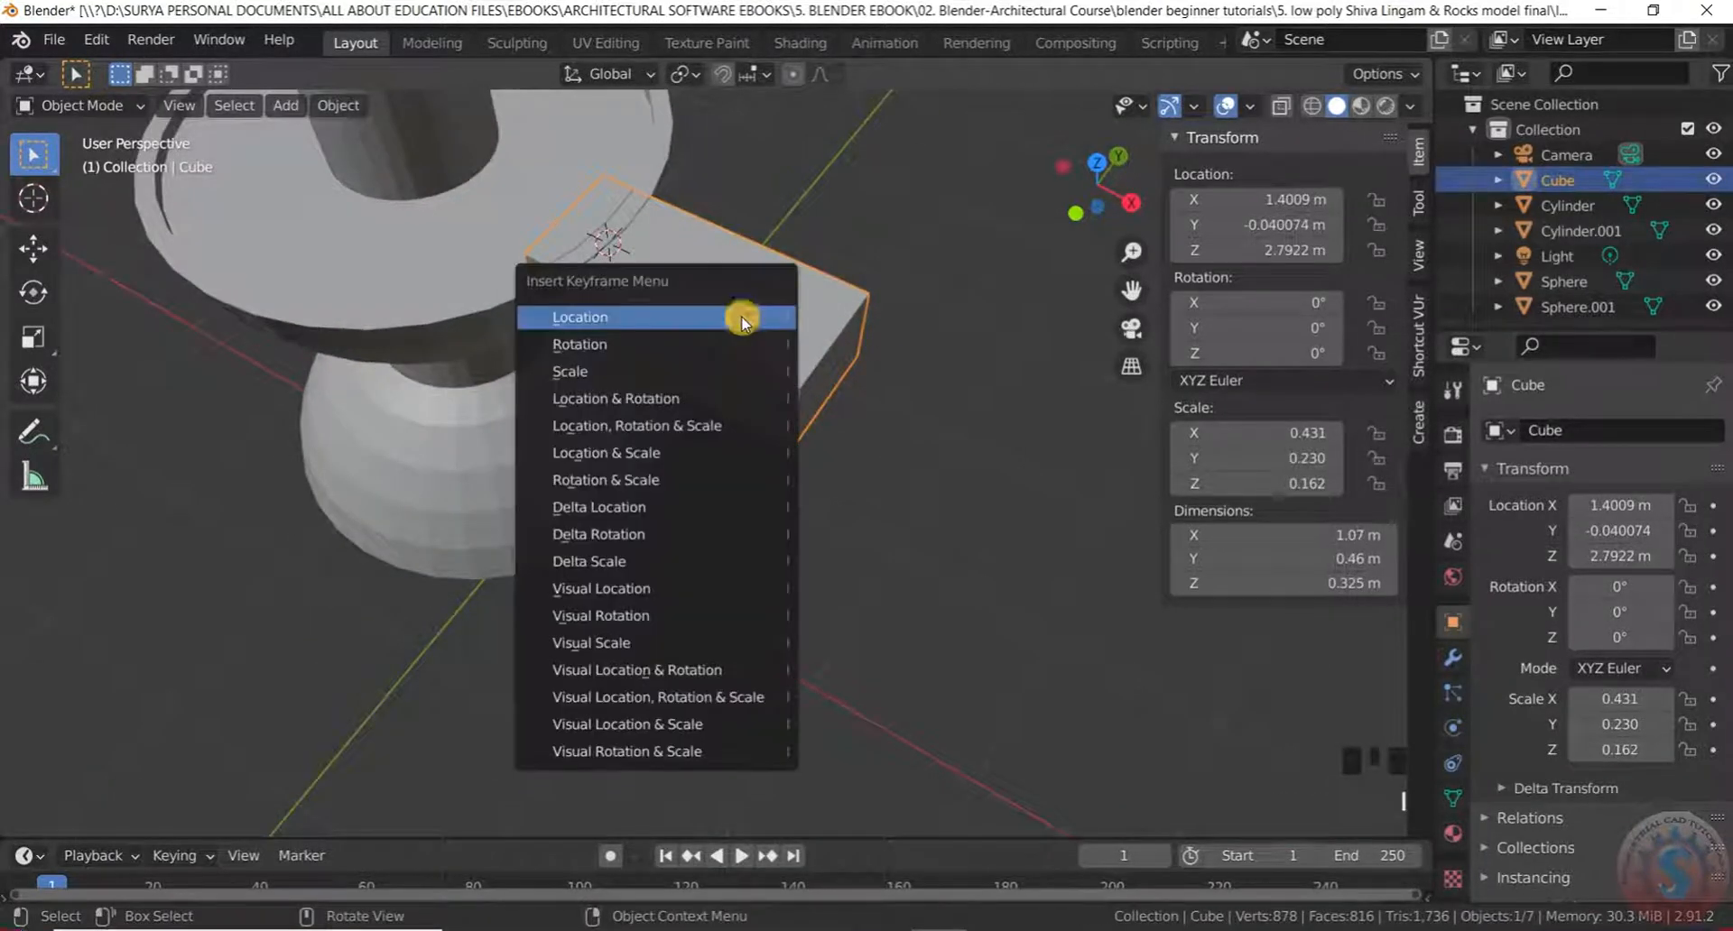
left_click(841, 198)
middle_click_drag(841, 199, 728, 376)
scroll(718, 171, "up", 1)
scroll(770, 271, "up", 3)
scroll(727, 375, "up", 1)
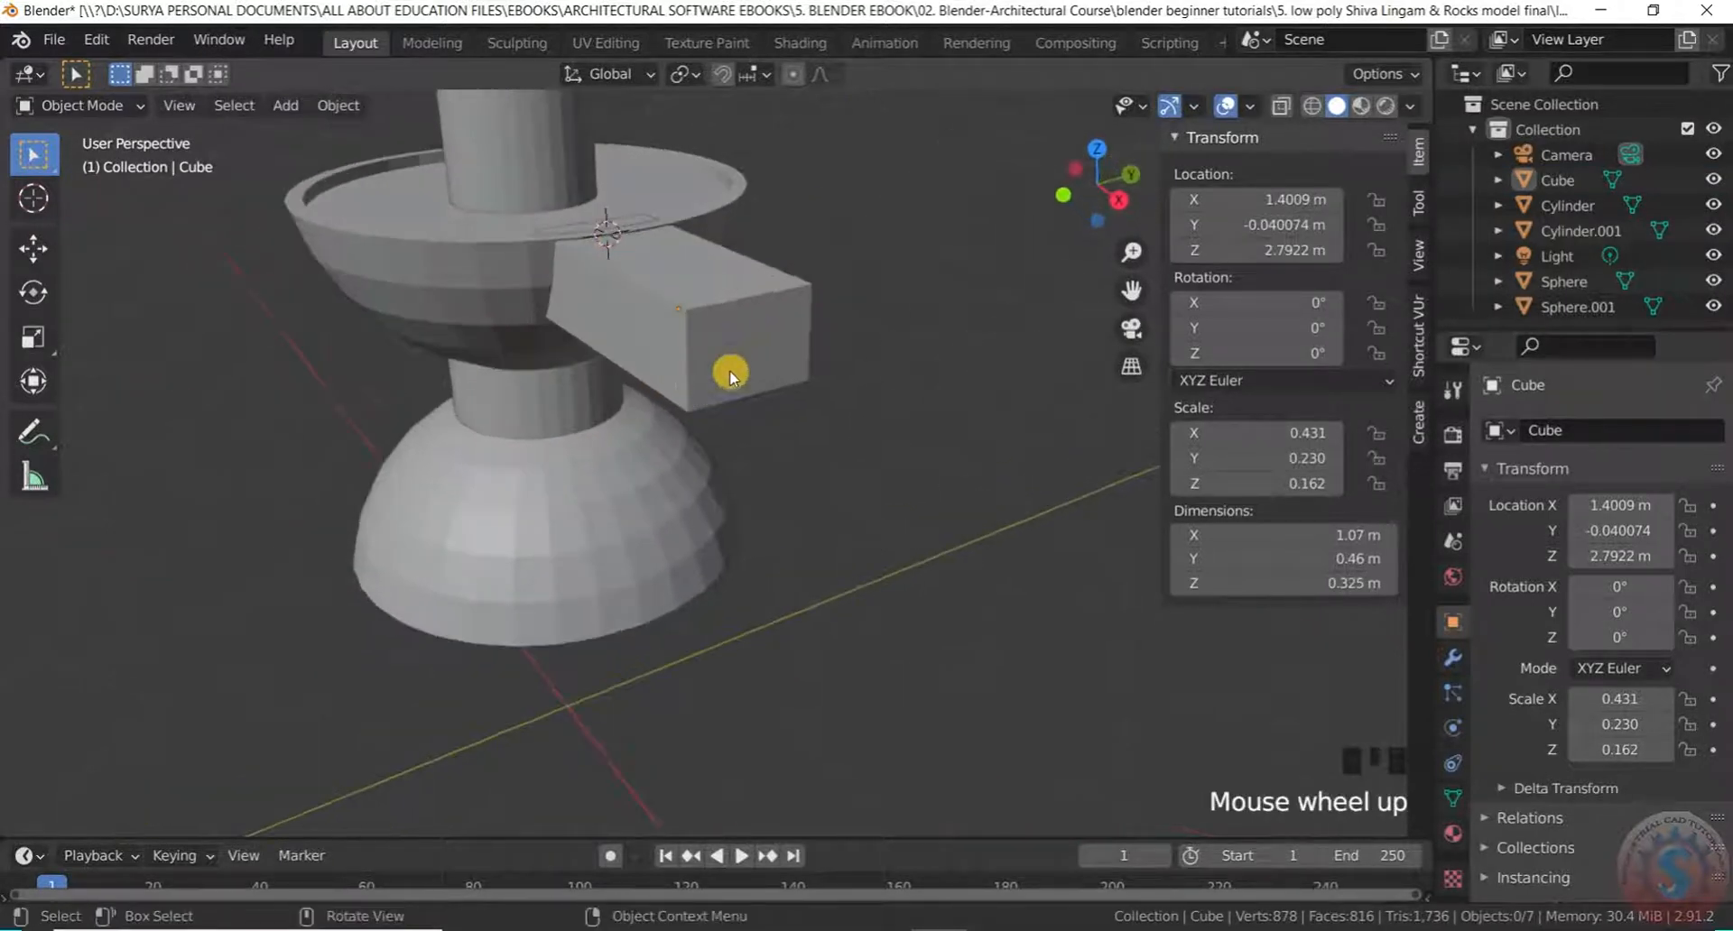
left_click(136, 106)
left_click(111, 179)
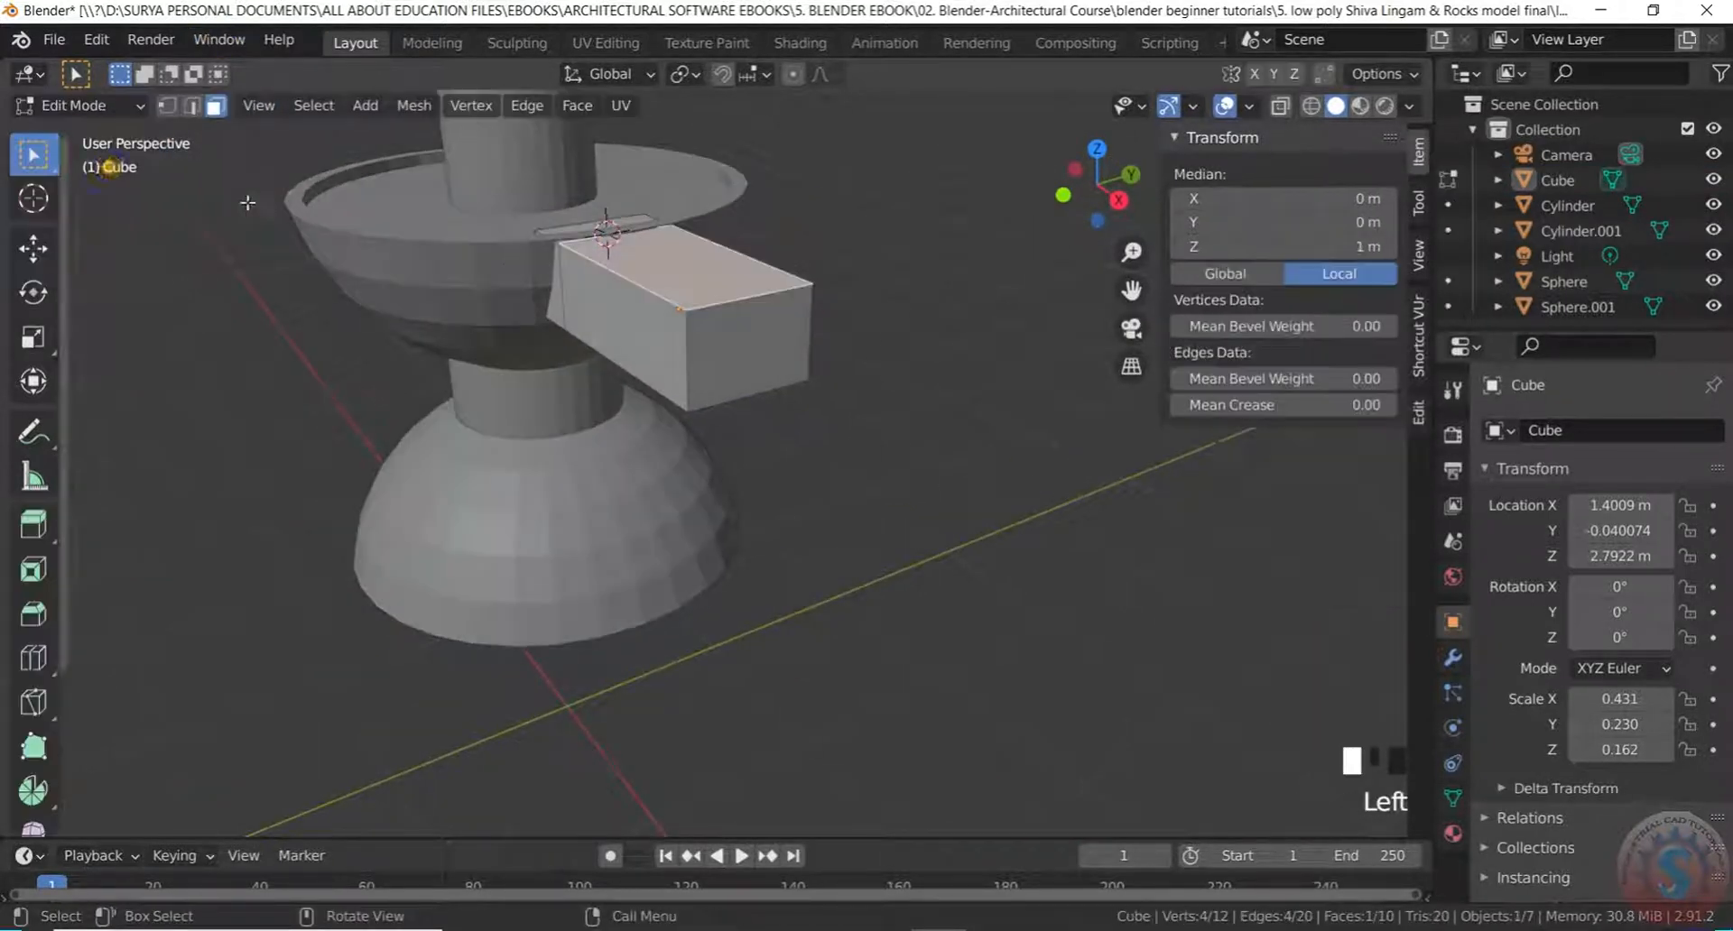
Switch back to Object Mode, reselect the spout block and re-enter Edit Mode
left_click(117, 106)
left_click(118, 155)
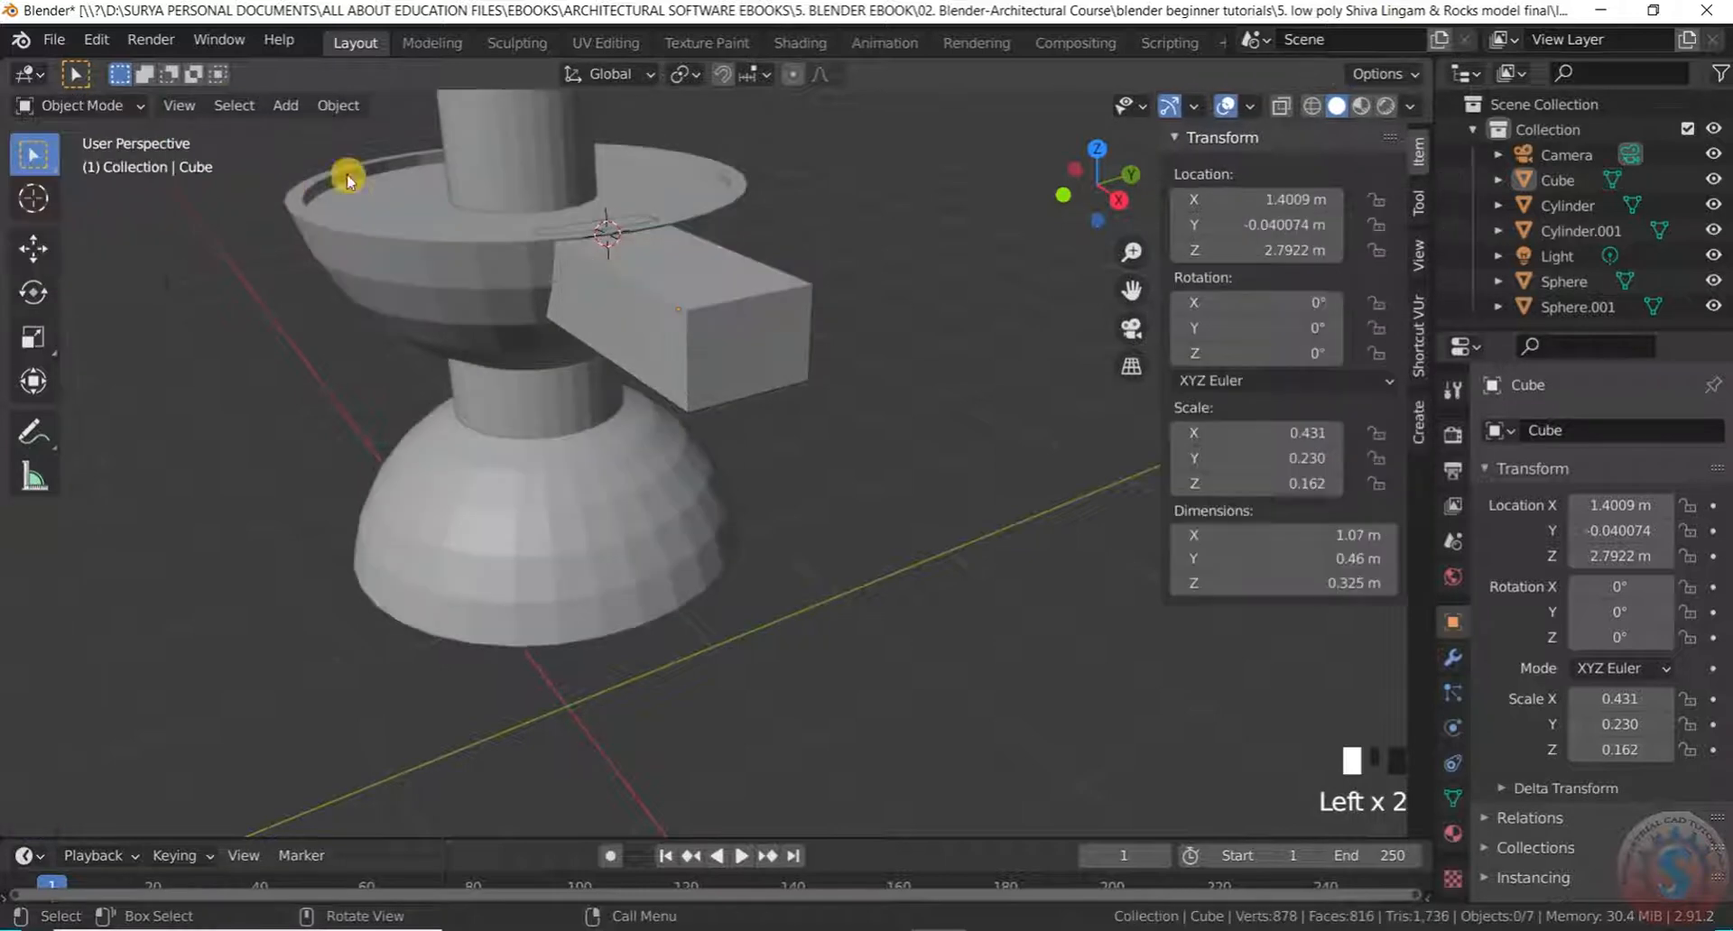
scroll(706, 318, "up", 1)
left_click(750, 294)
left_click(135, 105)
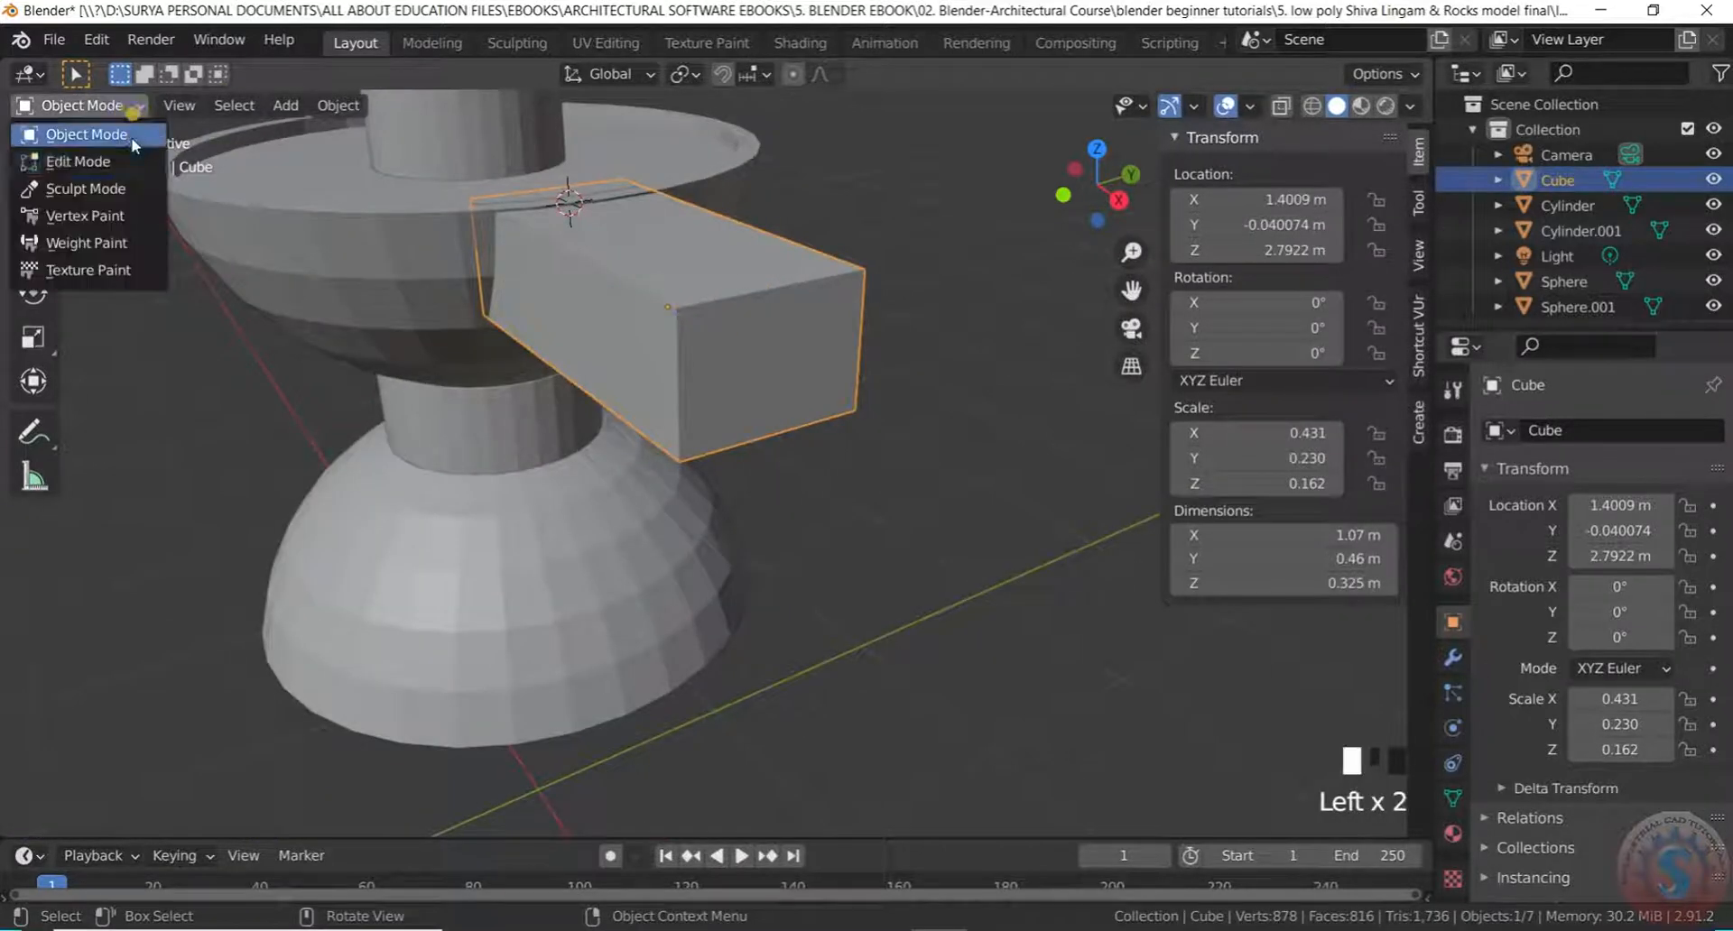
left_click(131, 161)
scroll(749, 319, "up", 1)
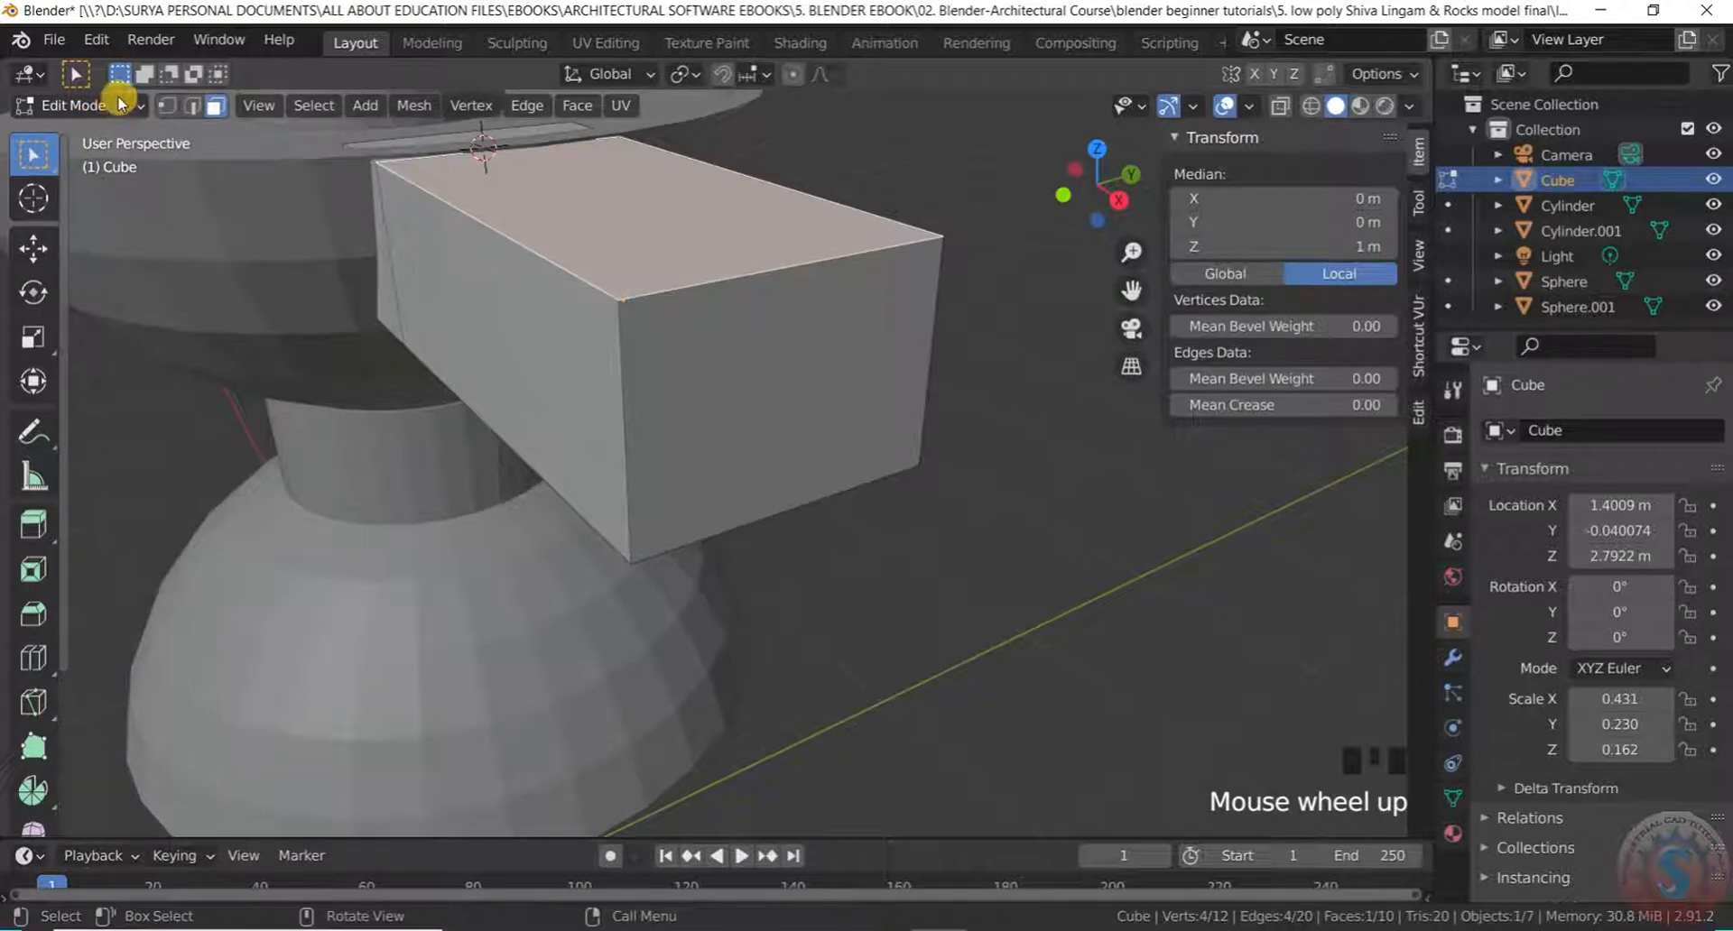
Select the spout's end edges and bevel them 0.1 m with 7 segments
left_click(191, 106)
left_click(724, 284)
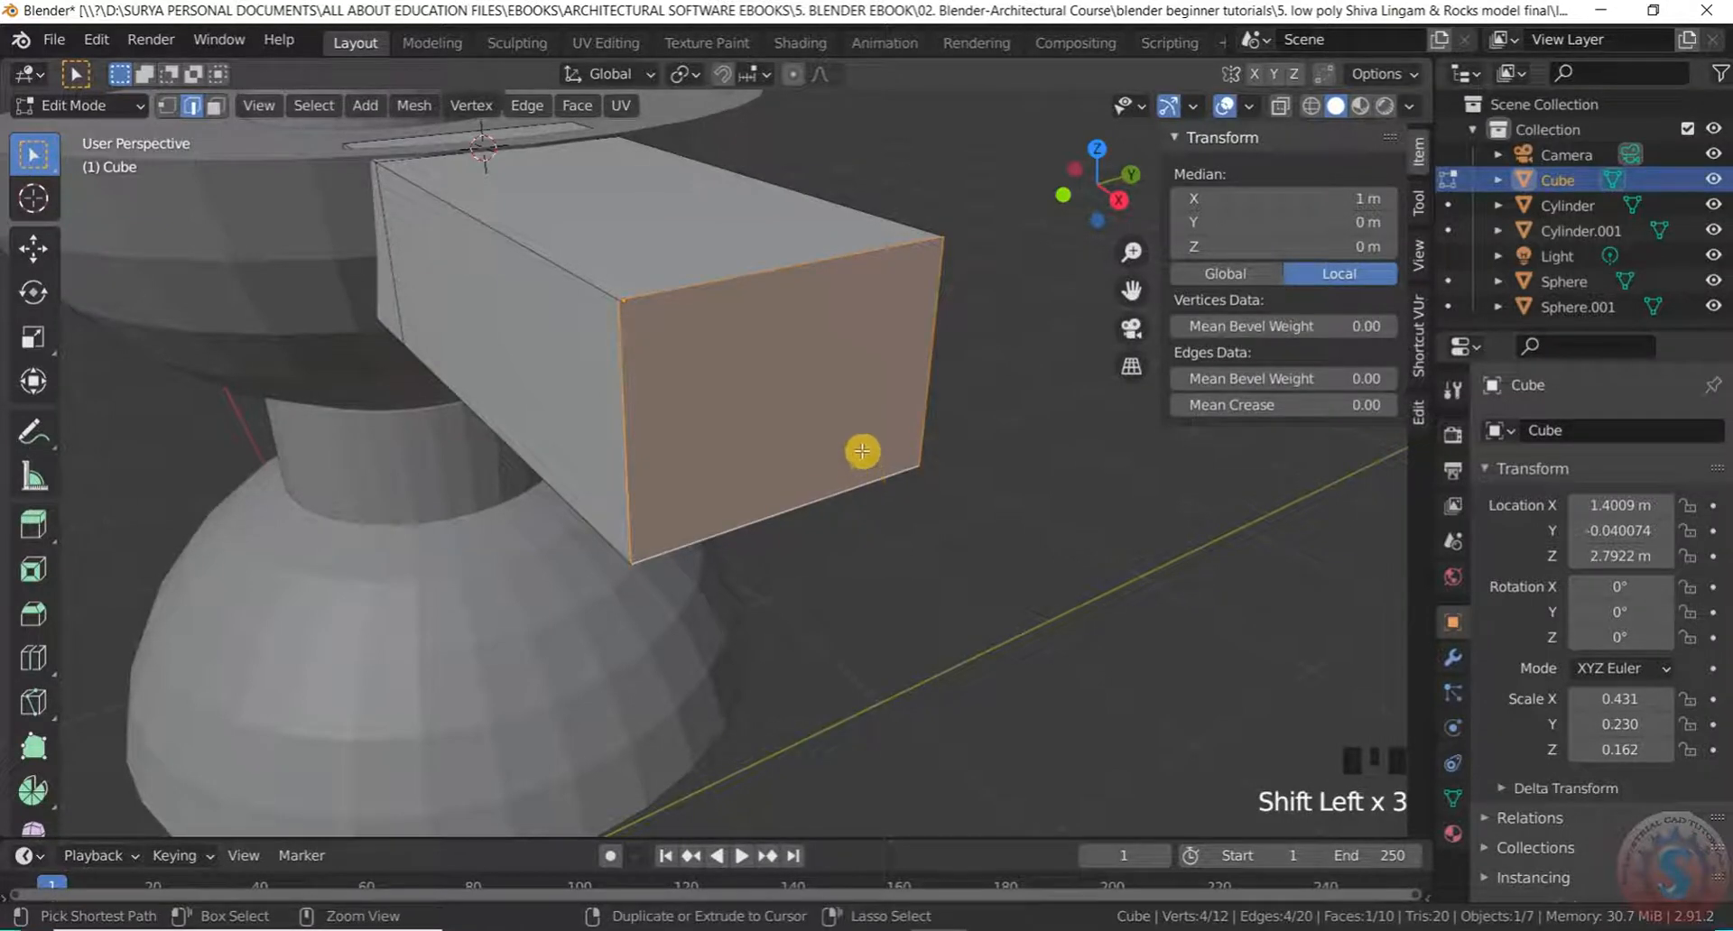
key("ctrl+b")
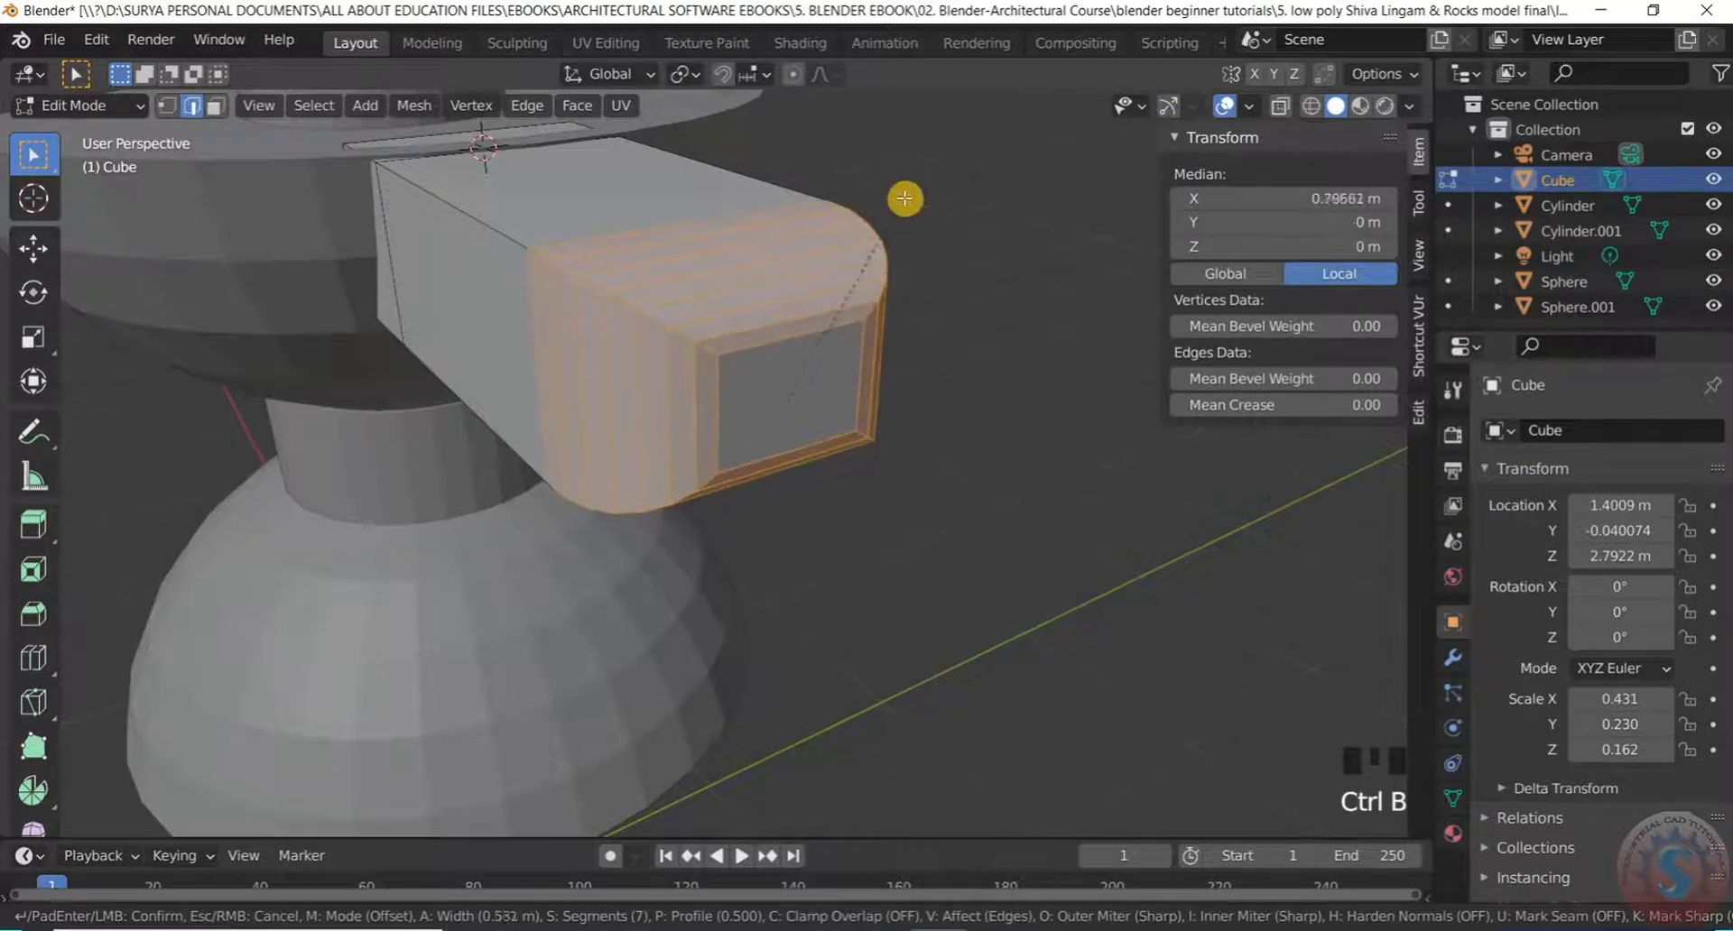
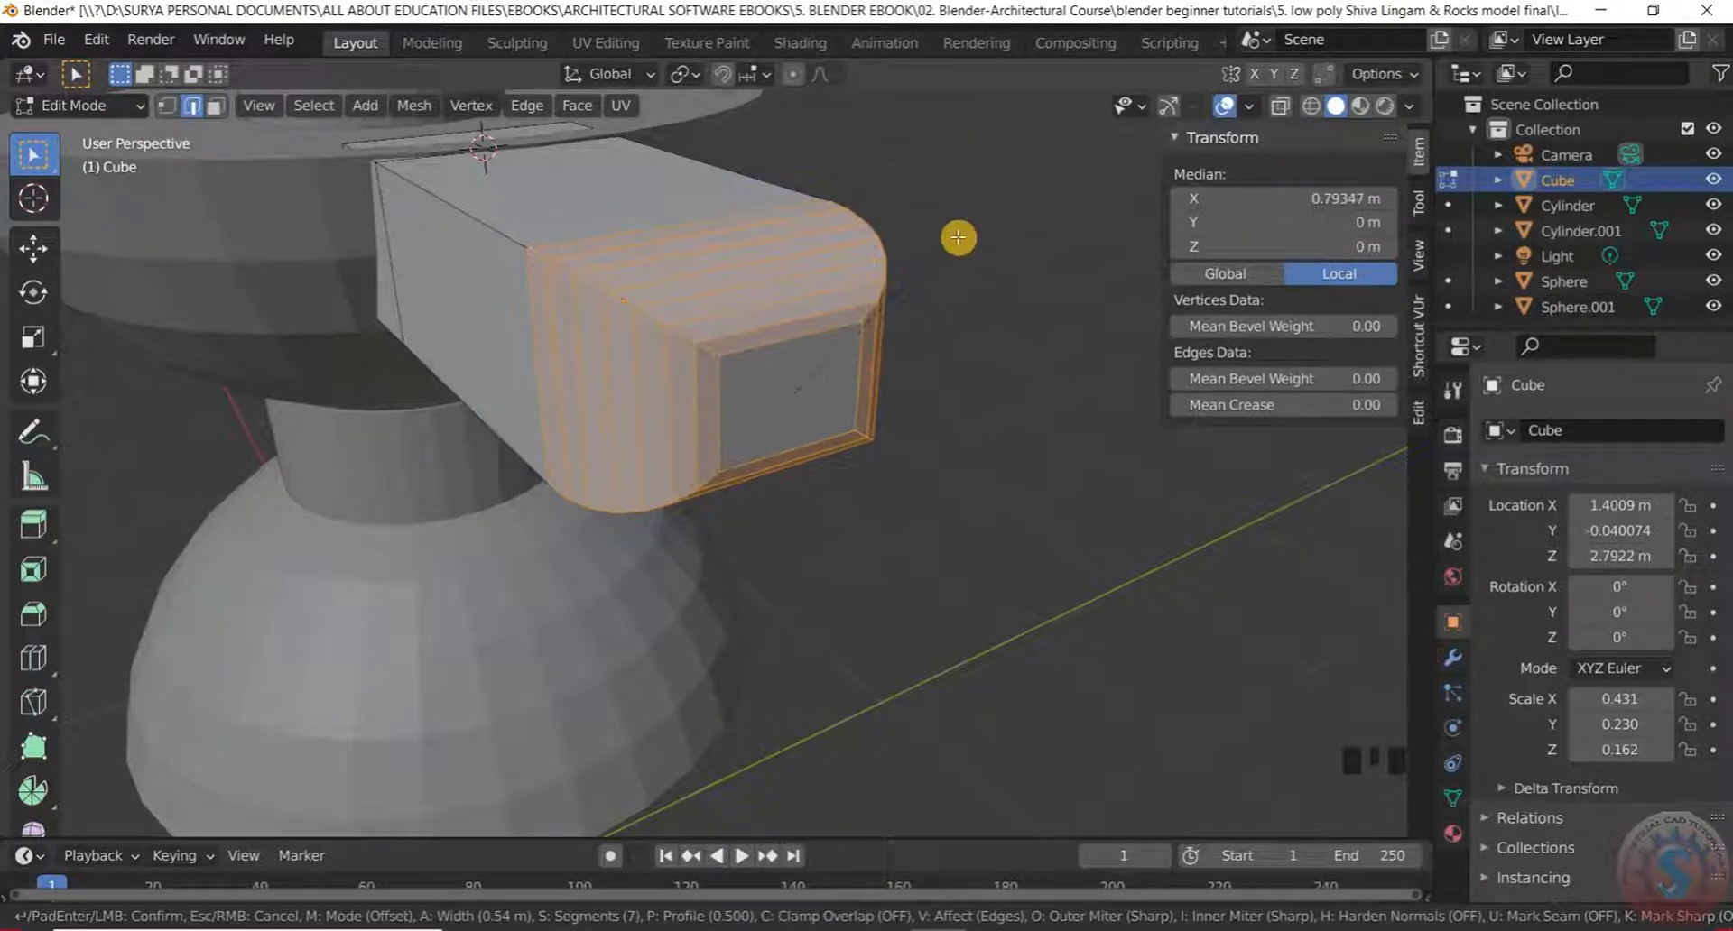
Confirm the 7-segment bevel, inspect the bowl and arm, and return to Object Mode
left_click(959, 239)
left_click(927, 377)
middle_click_drag(956, 437, 1084, 398)
scroll(917, 415, "down", 4)
middle_click_drag(917, 415, 947, 478)
scroll(913, 419, "up", 3)
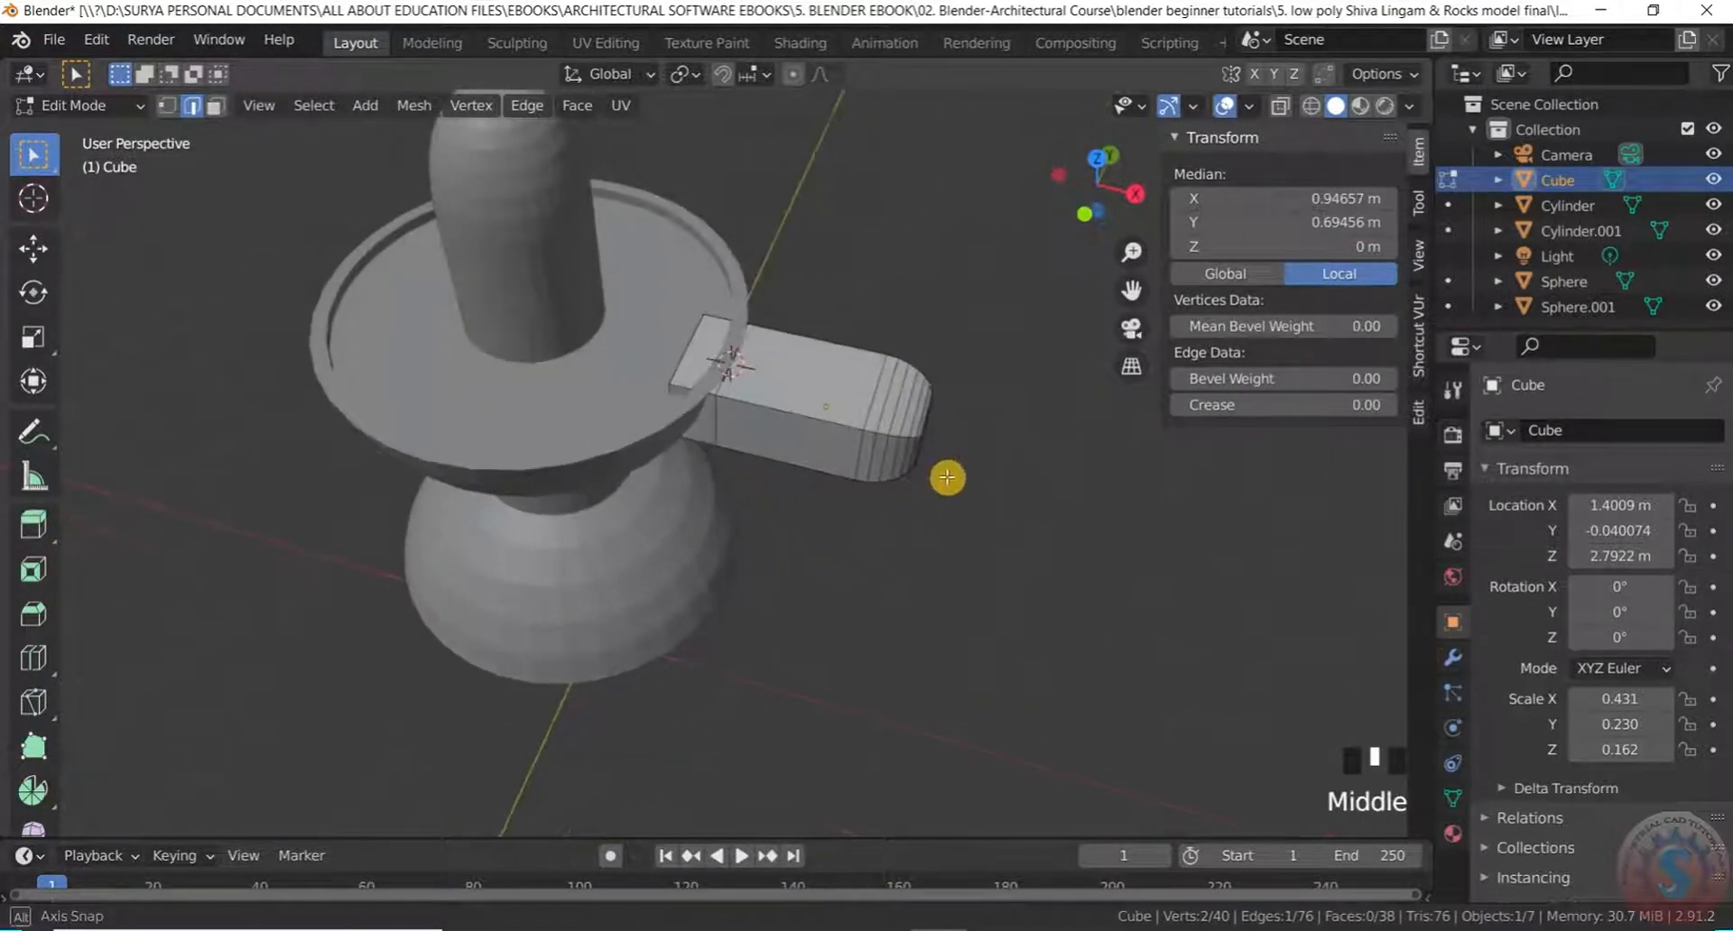
left_click(77, 106)
left_click(73, 121)
middle_click_drag(993, 522, 916, 421)
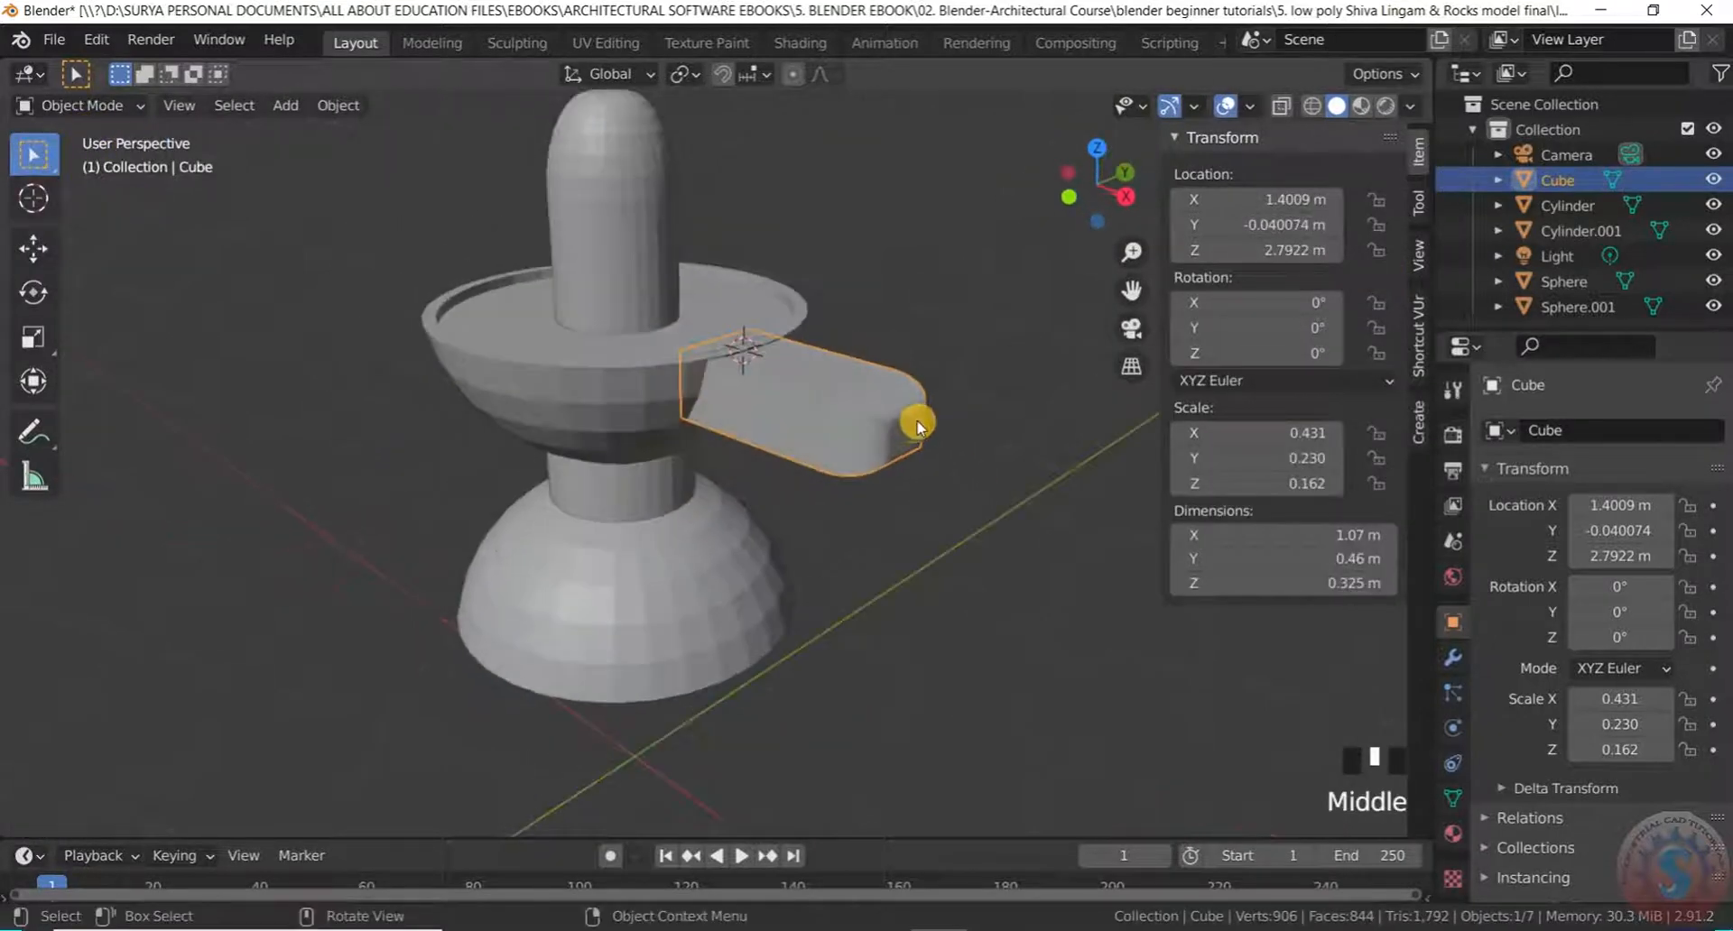
scroll(924, 413, "up", 3)
scroll(924, 414, "down", 2)
scroll(928, 422, "up", 2)
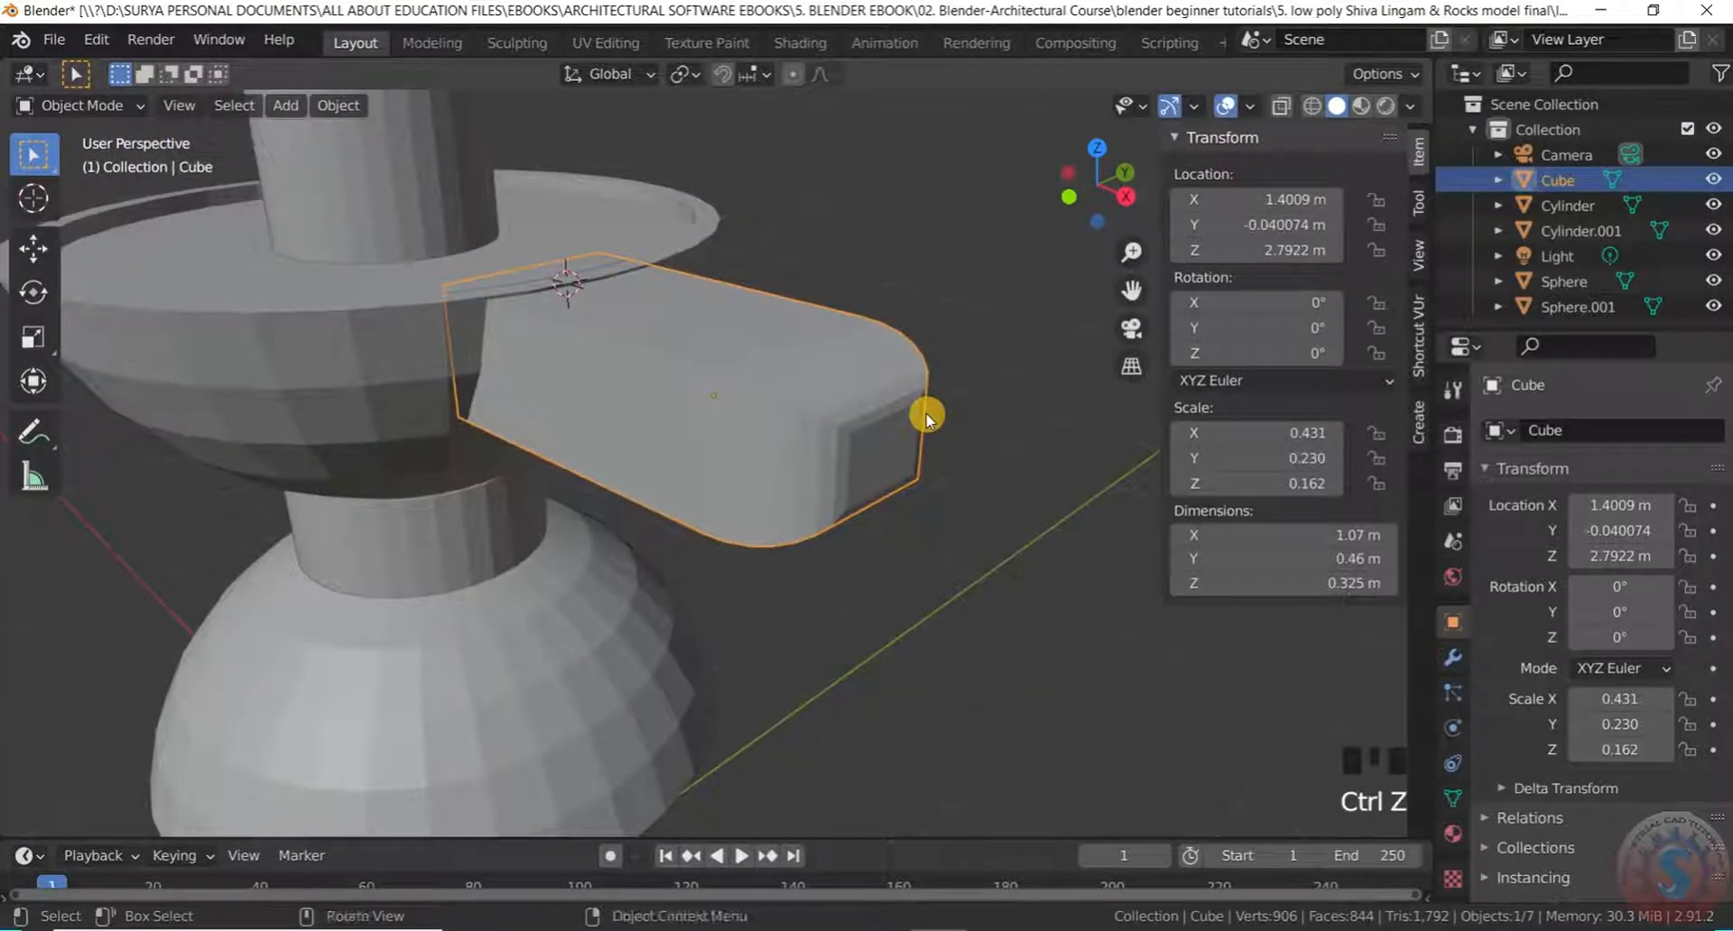
Undo back past the old bevel and loop cuts, leaving the arm a plain box
key("ctrl+z")
scroll(922, 429, "up", 1)
key("ctrl+z")
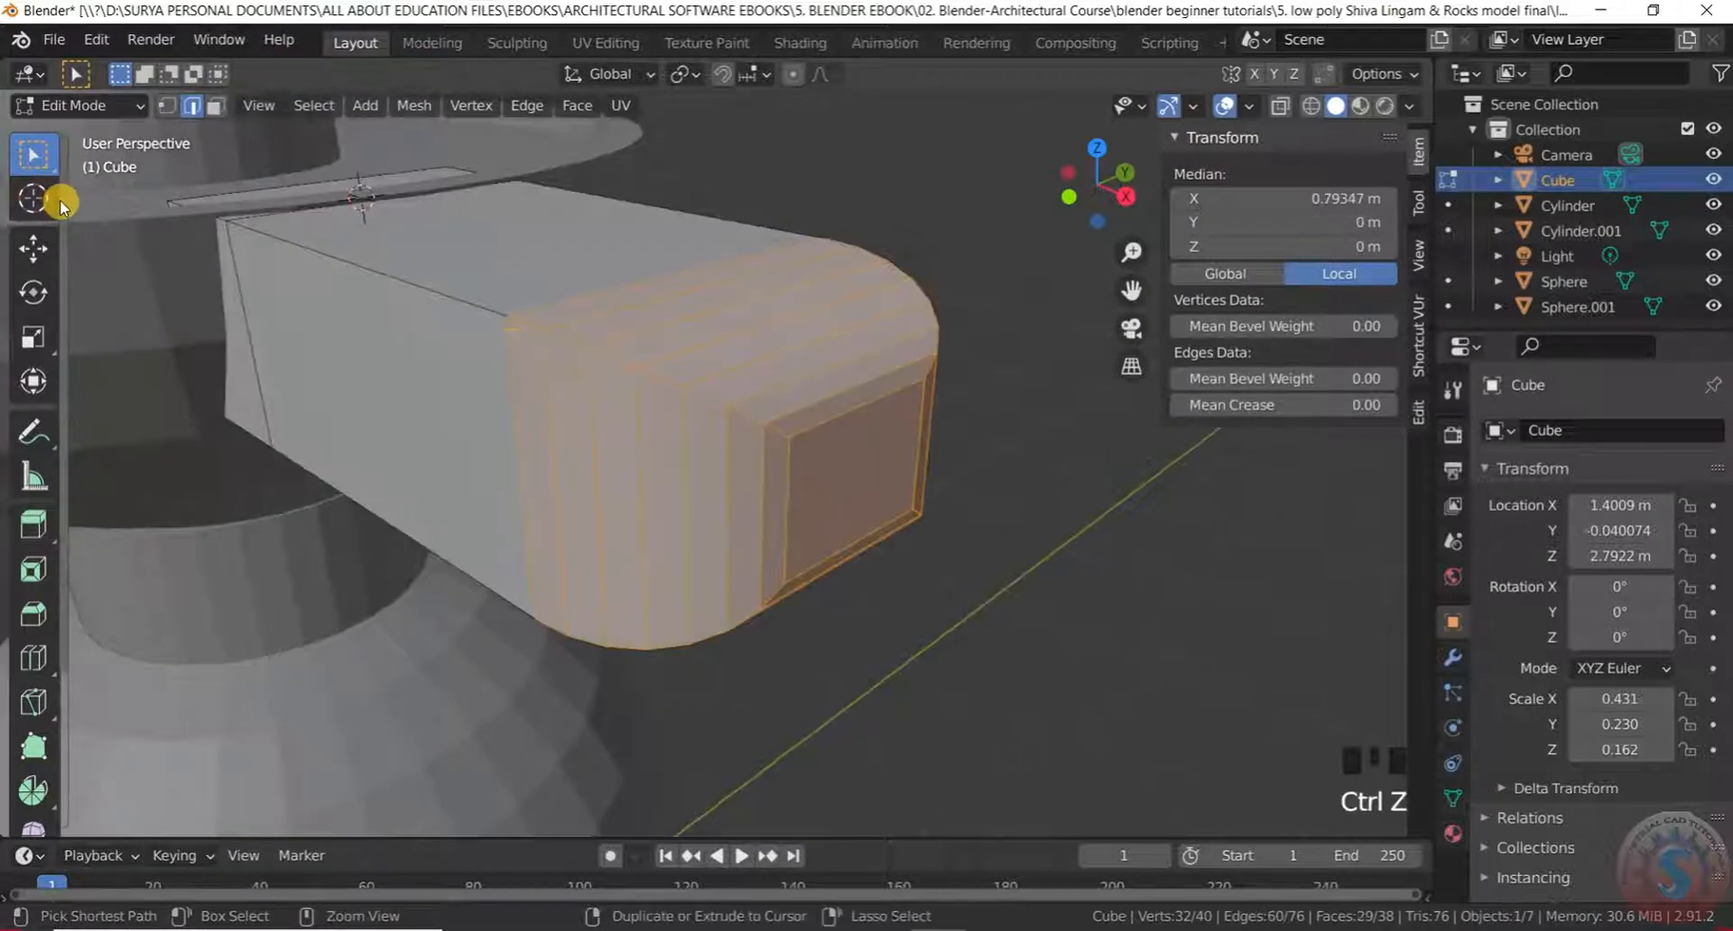
key("ctrl+z")
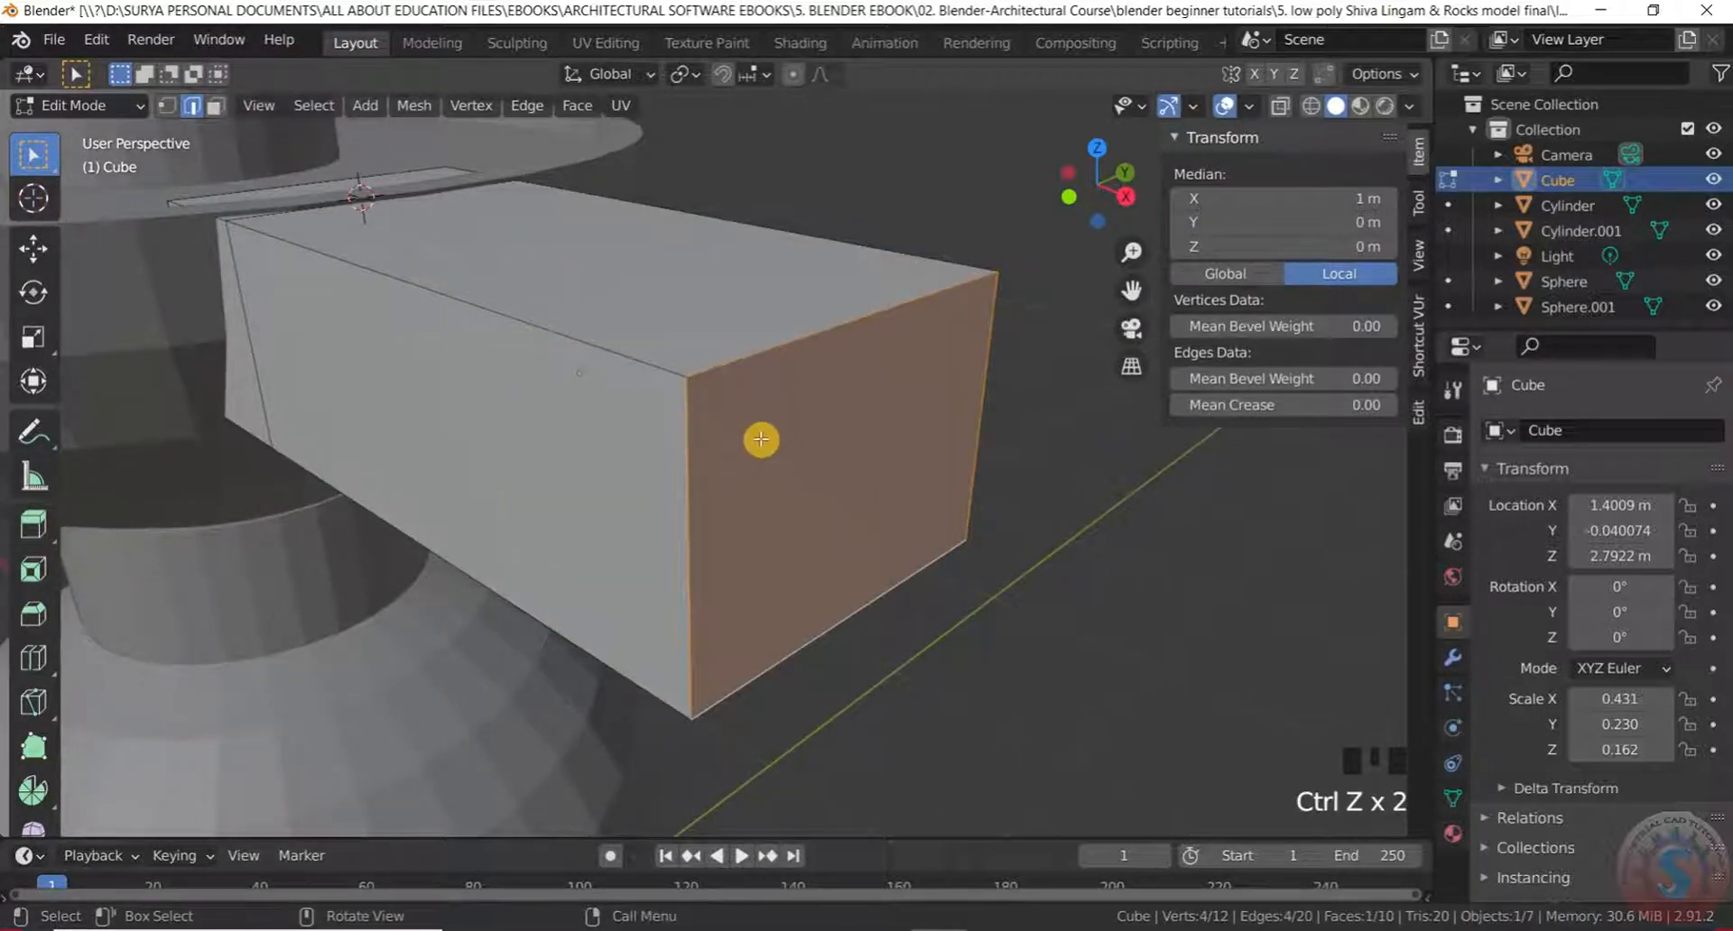
Re-bevel the end face's edges with about 23 segments for a smoother rounded tip
key("ctrl+b")
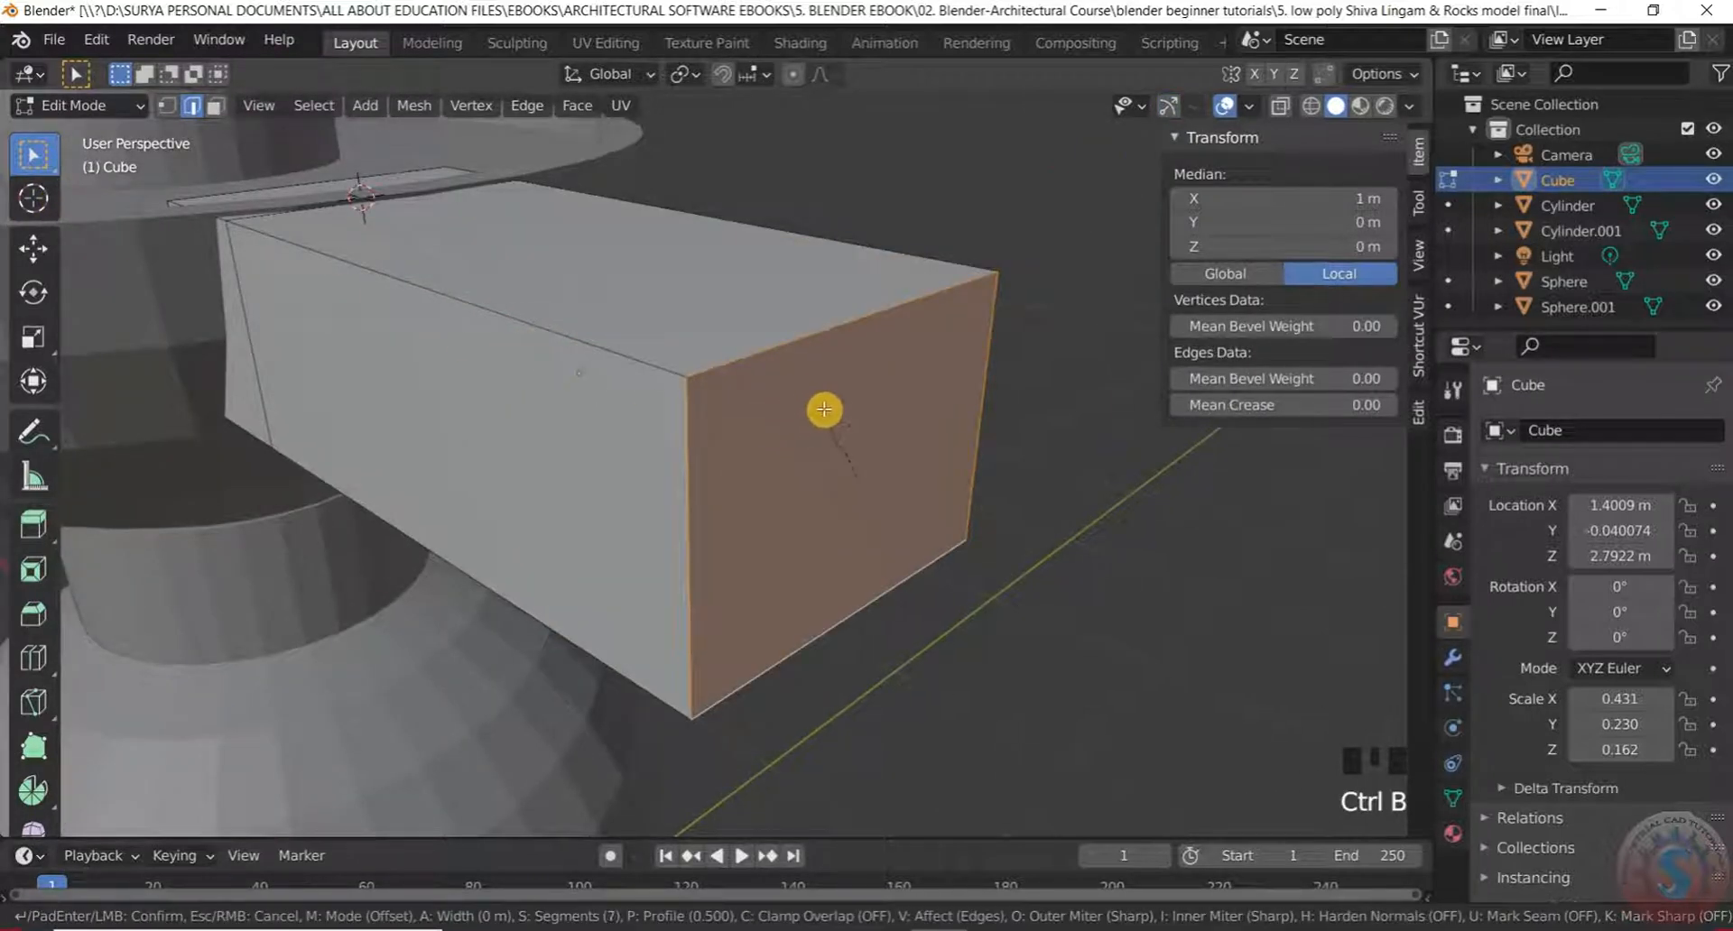
scroll(776, 269, "up", 12)
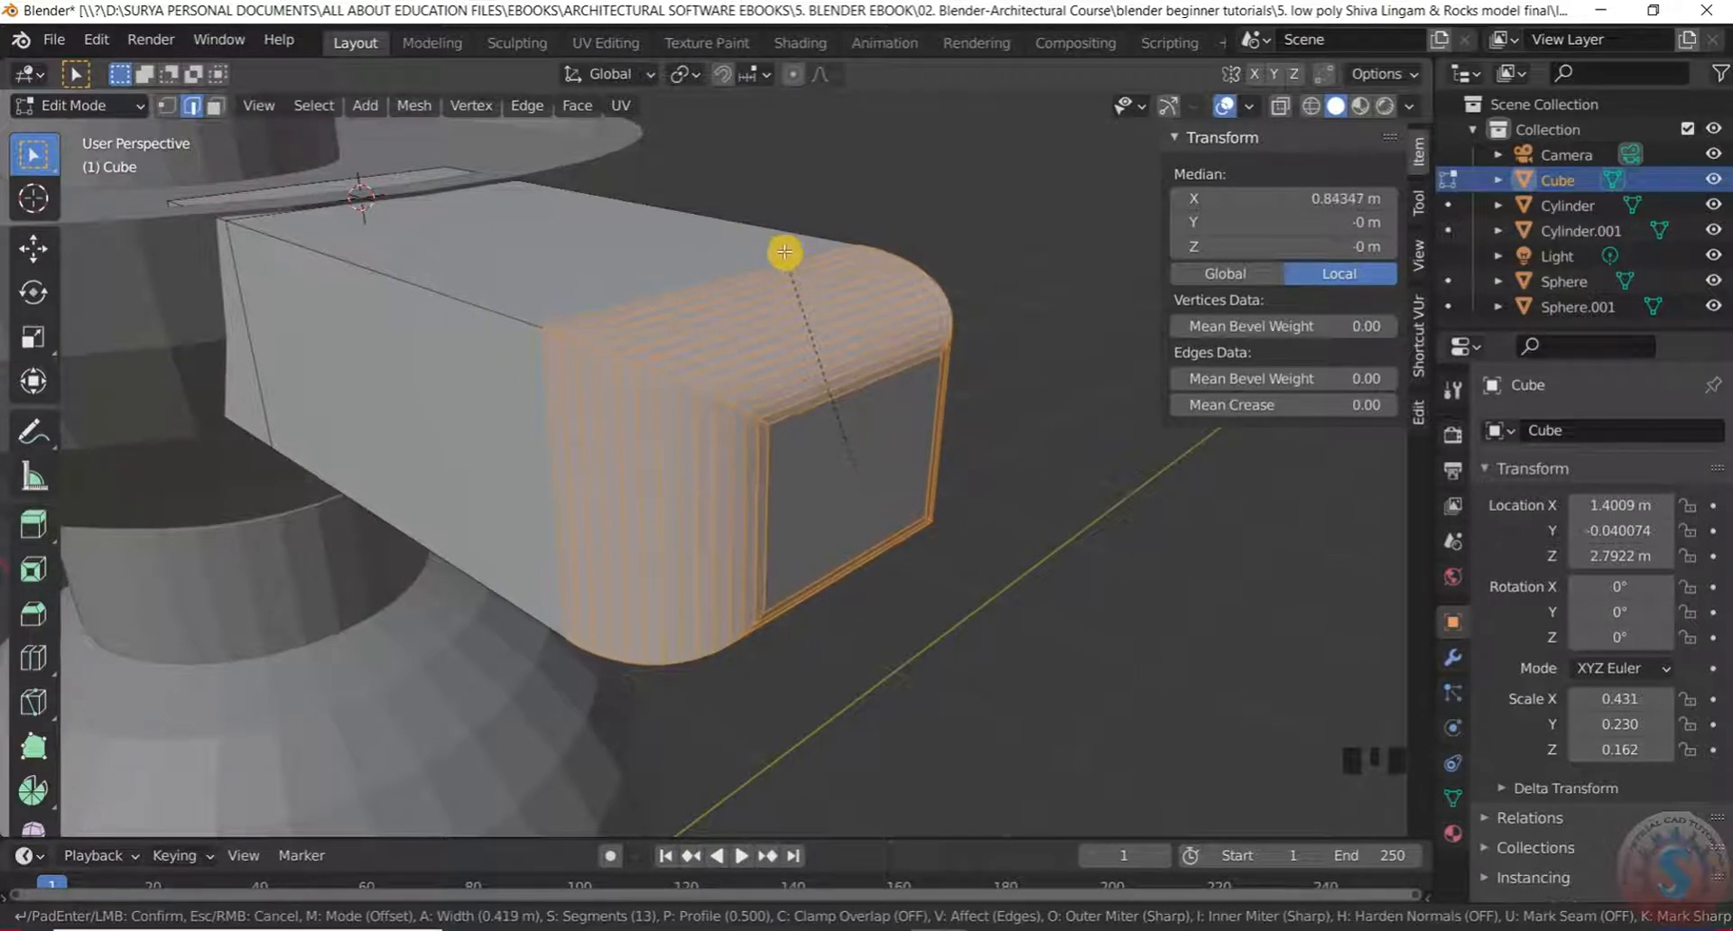
scroll(638, 263, "up", 3)
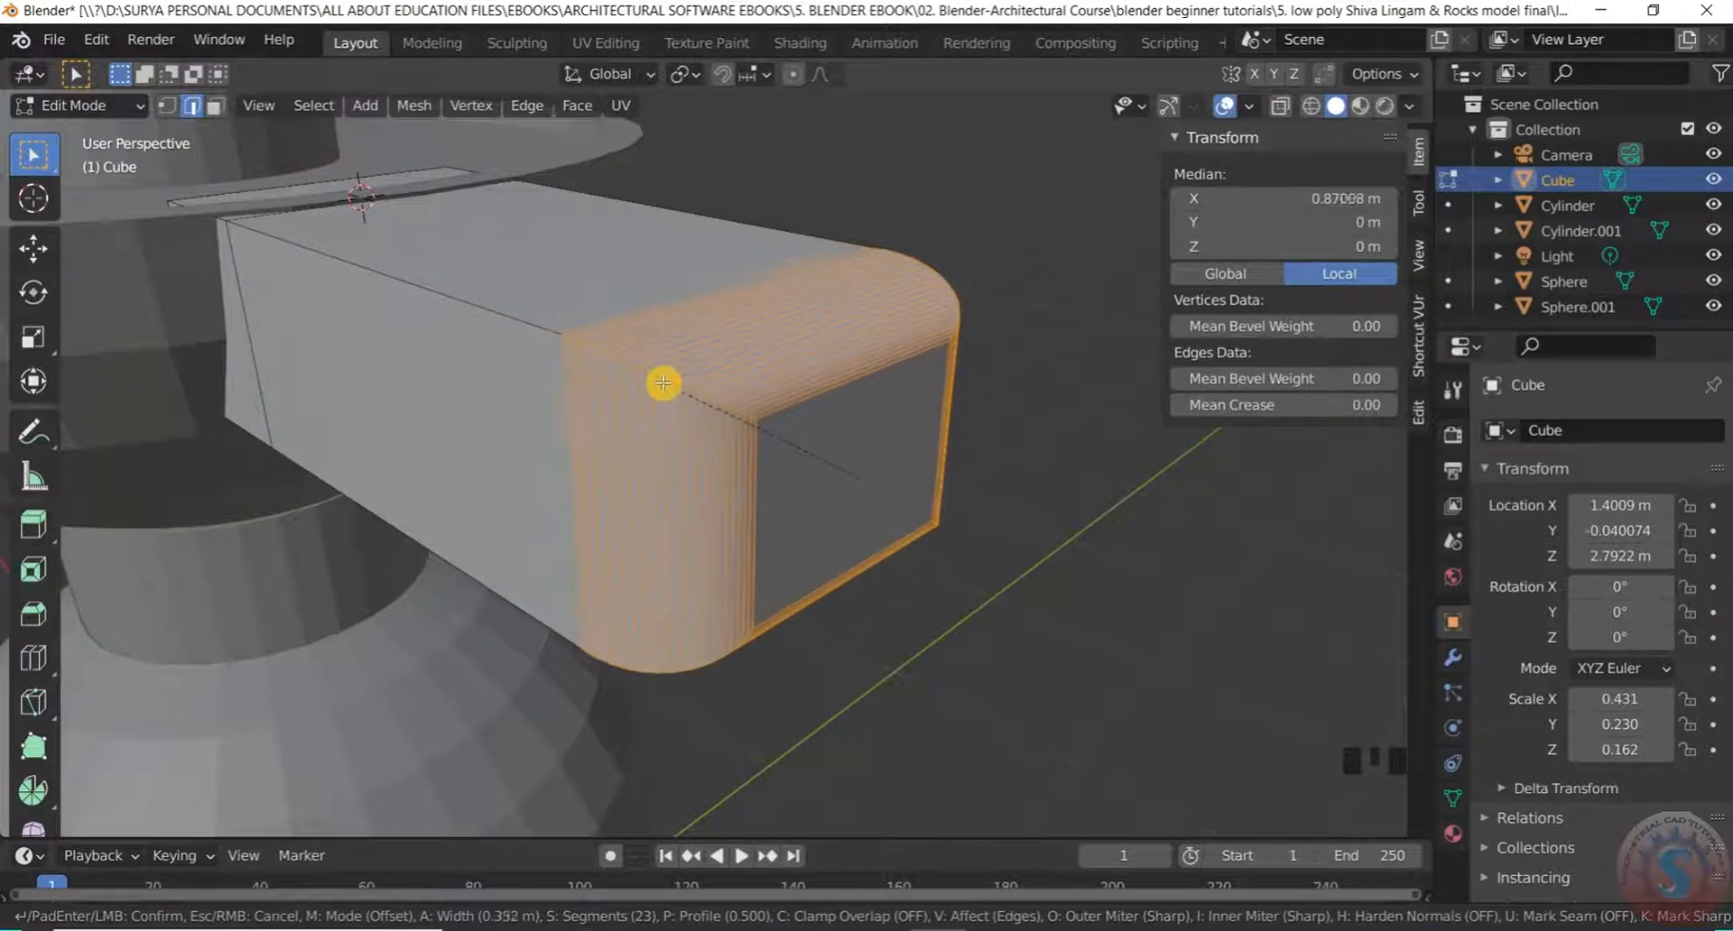
left_click(646, 359)
left_click(1022, 218)
scroll(816, 287, "down", 5)
middle_click_drag(816, 287, 894, 310)
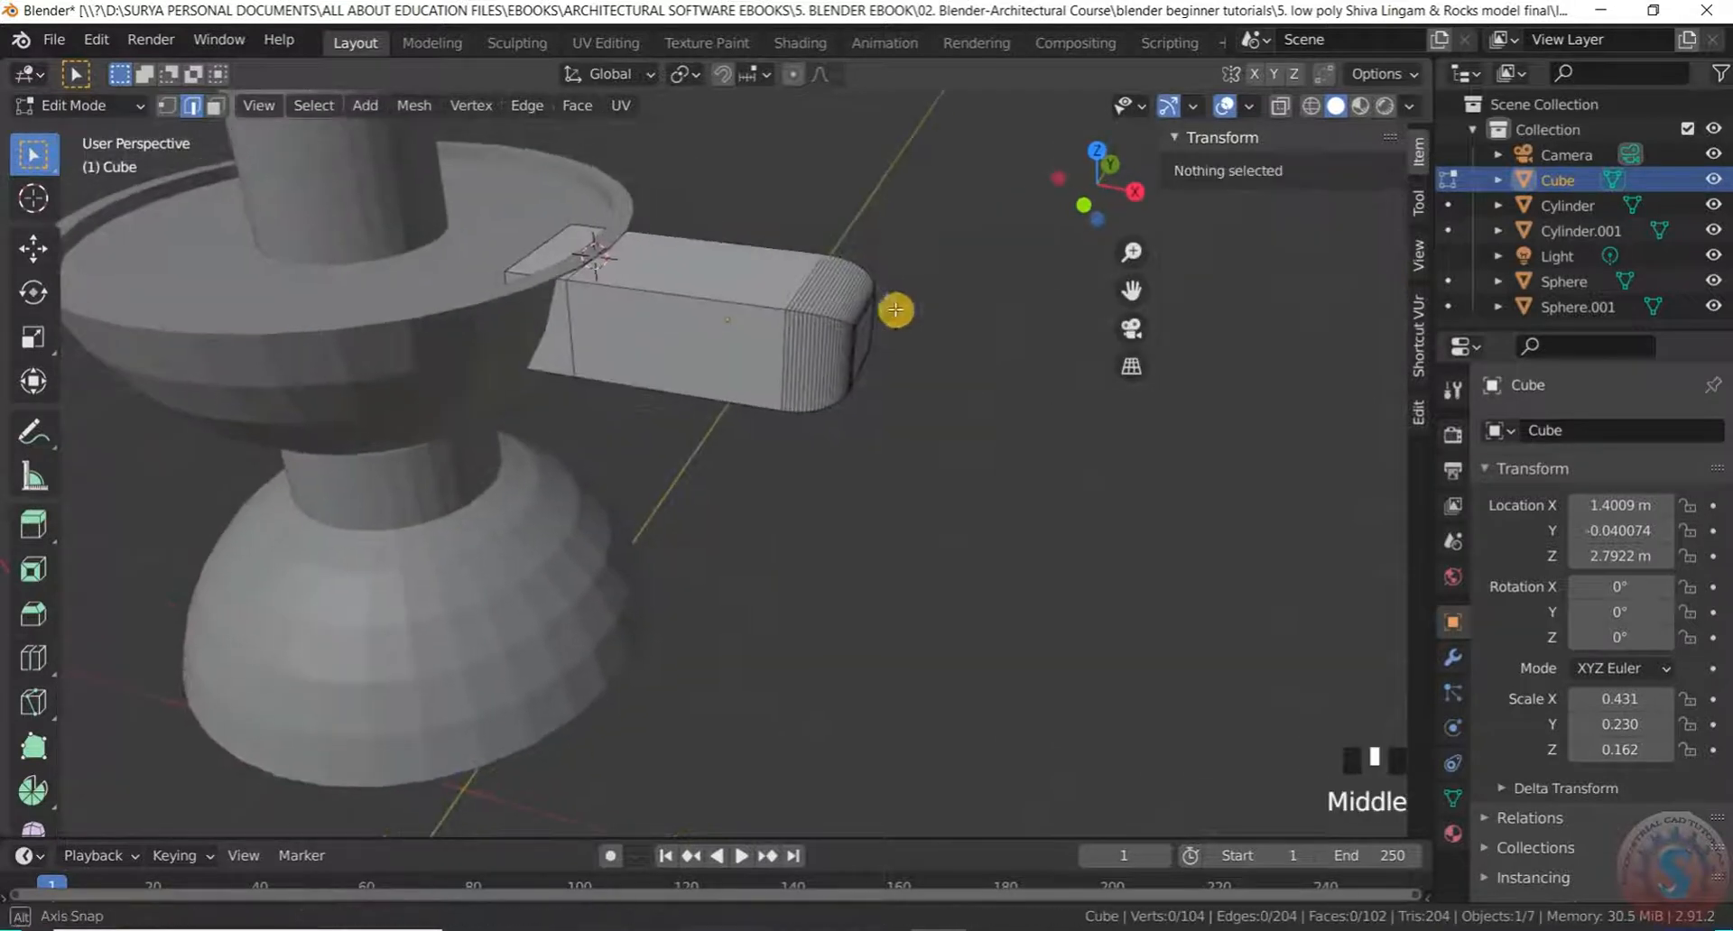
Return to Object Mode, reselect the cube arm and enter Edit Mode
left_click(86, 105)
left_click(96, 157)
left_click(91, 106)
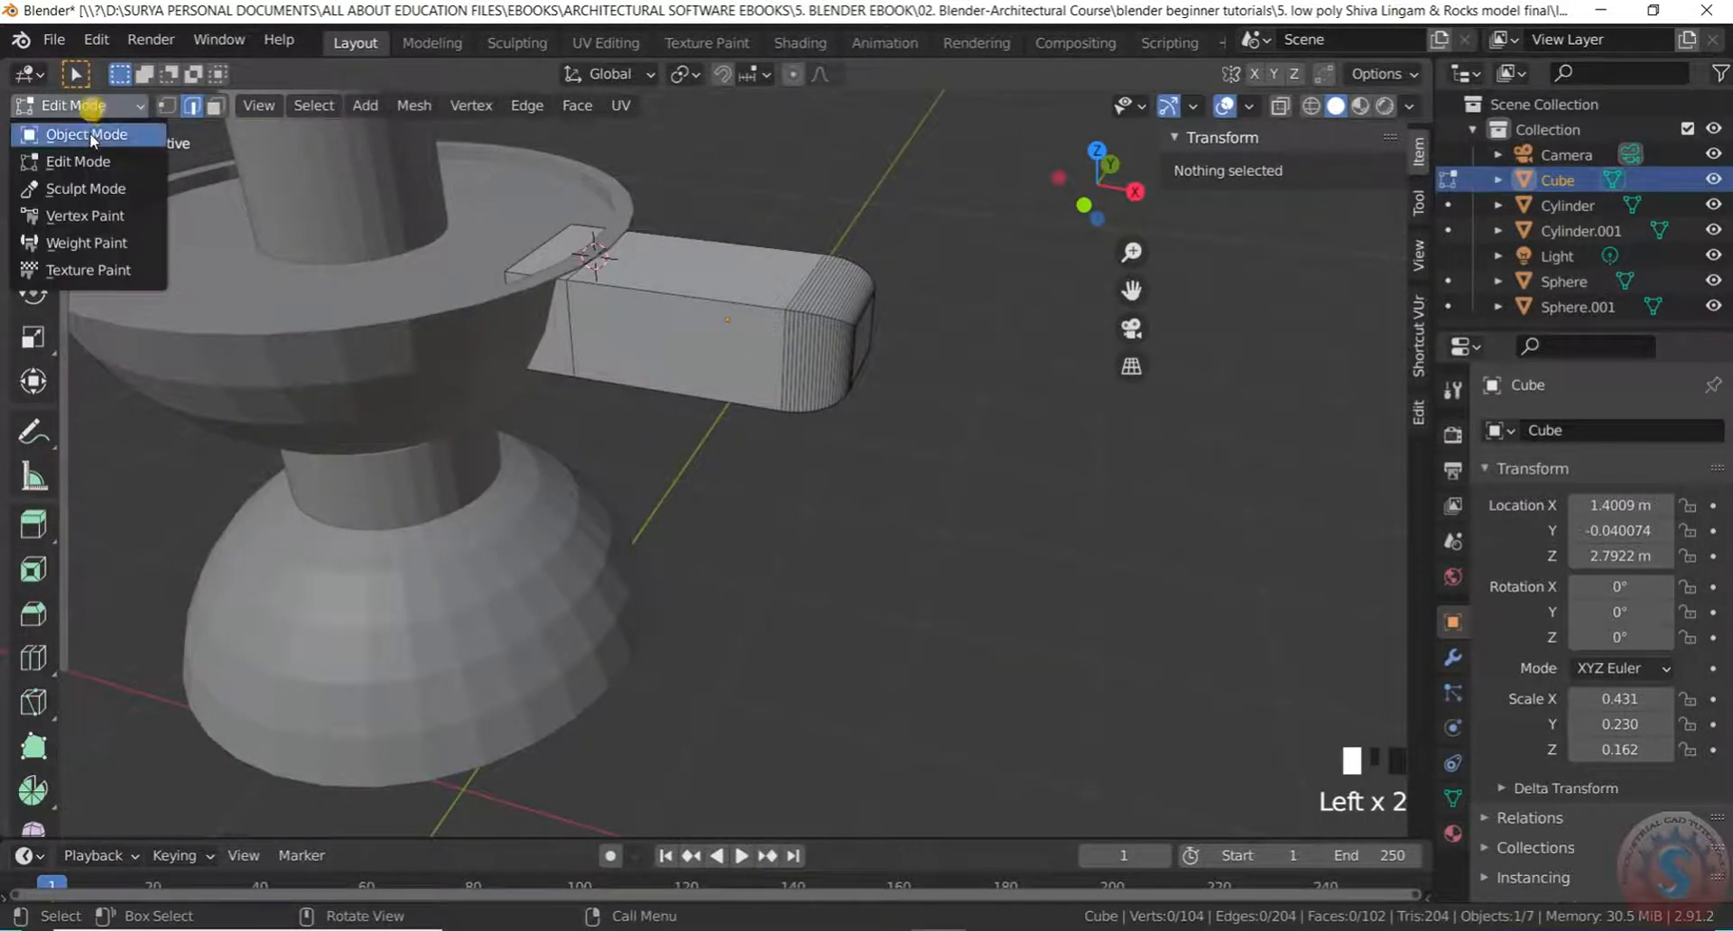
left_click(90, 127)
scroll(894, 415, "down", 2)
middle_click_drag(851, 390, 275, 138)
left_click(900, 333)
scroll(793, 333, "up", 2)
left_click(794, 331)
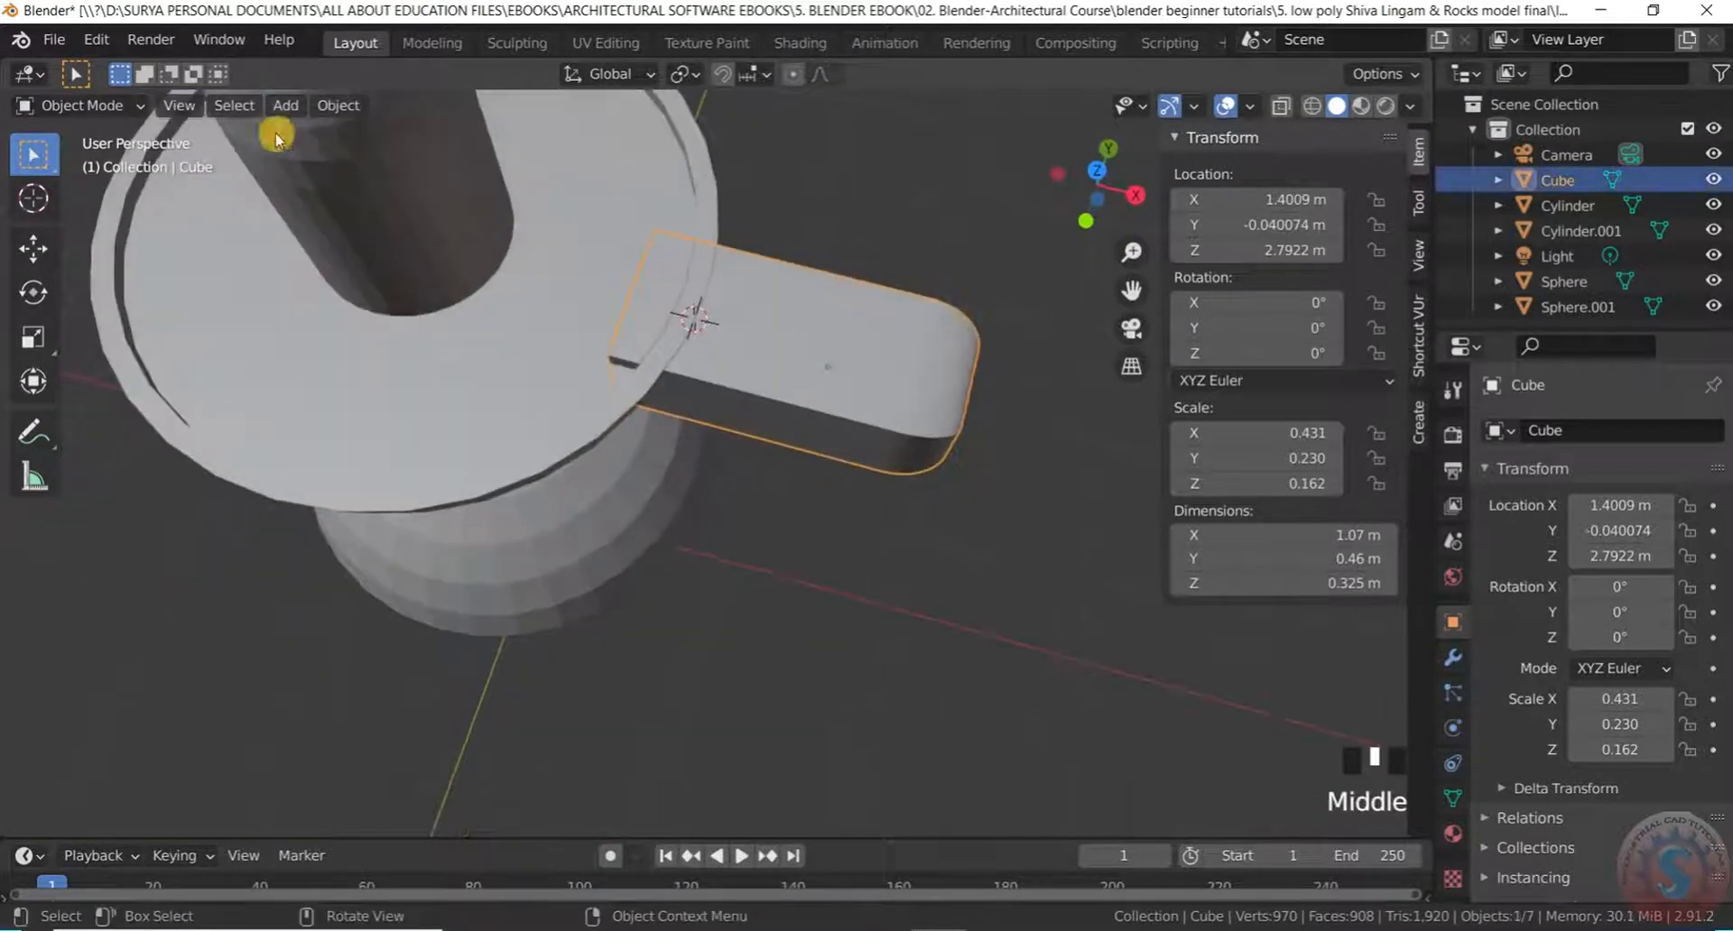
left_click(81, 126)
left_click(105, 110)
left_click(100, 165)
Select the arm's top face, attempt an inset, then cancel back to Object Mode
left_click(862, 337)
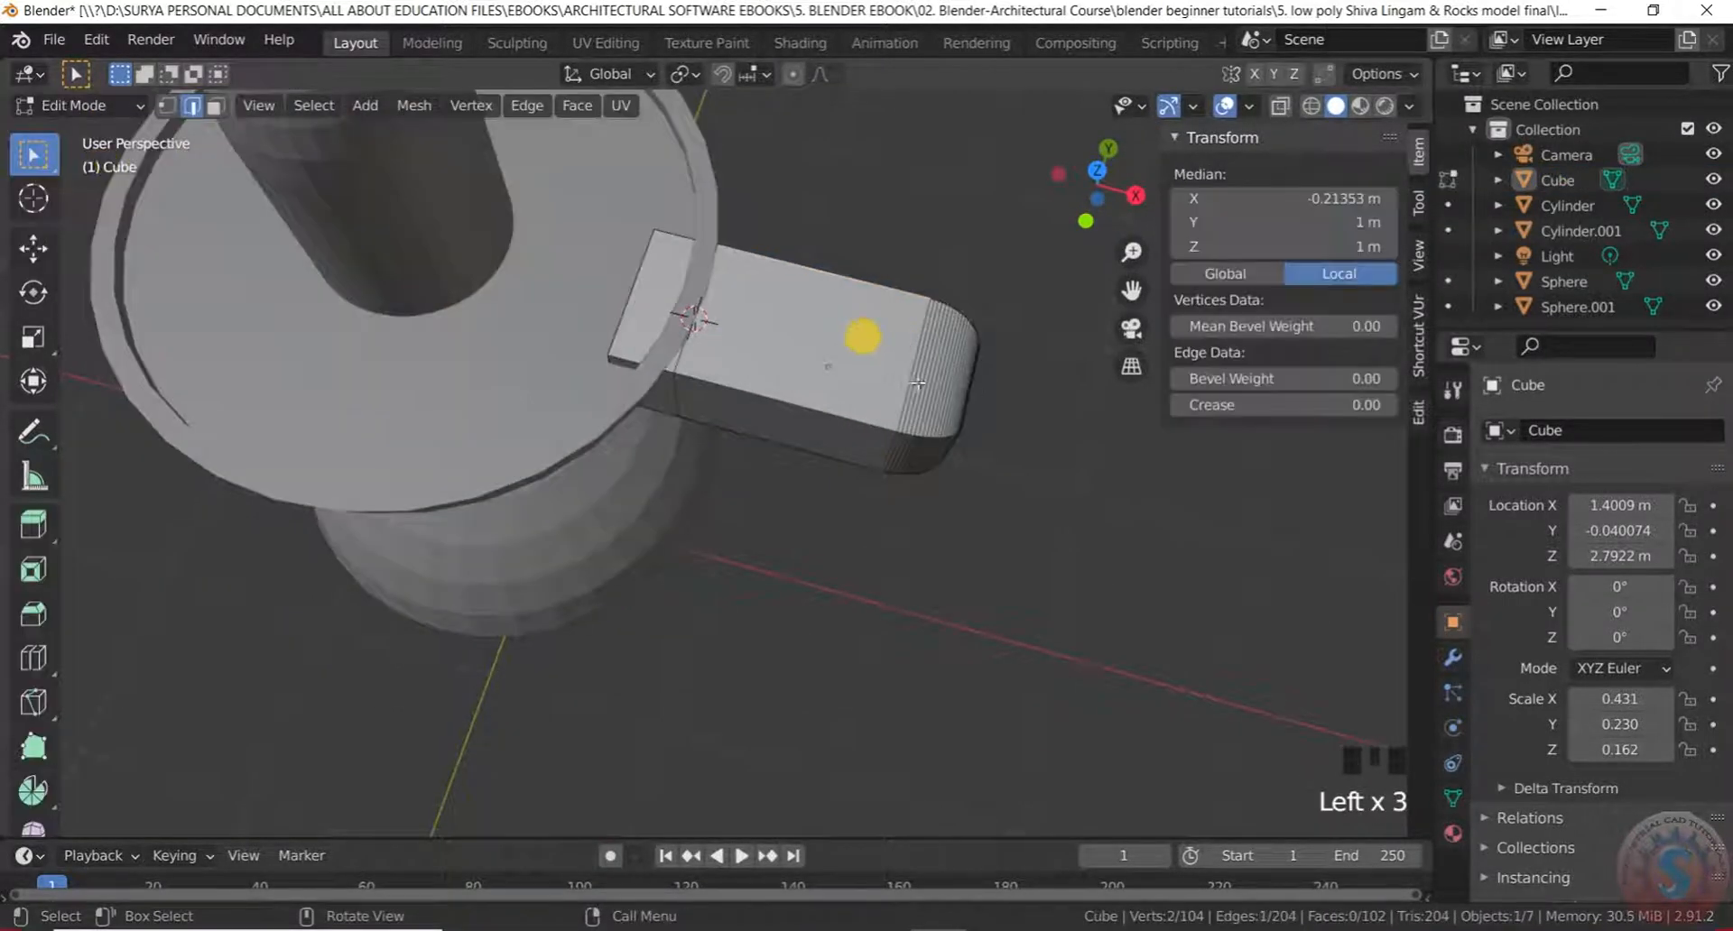
left_click(215, 104)
left_click(840, 361)
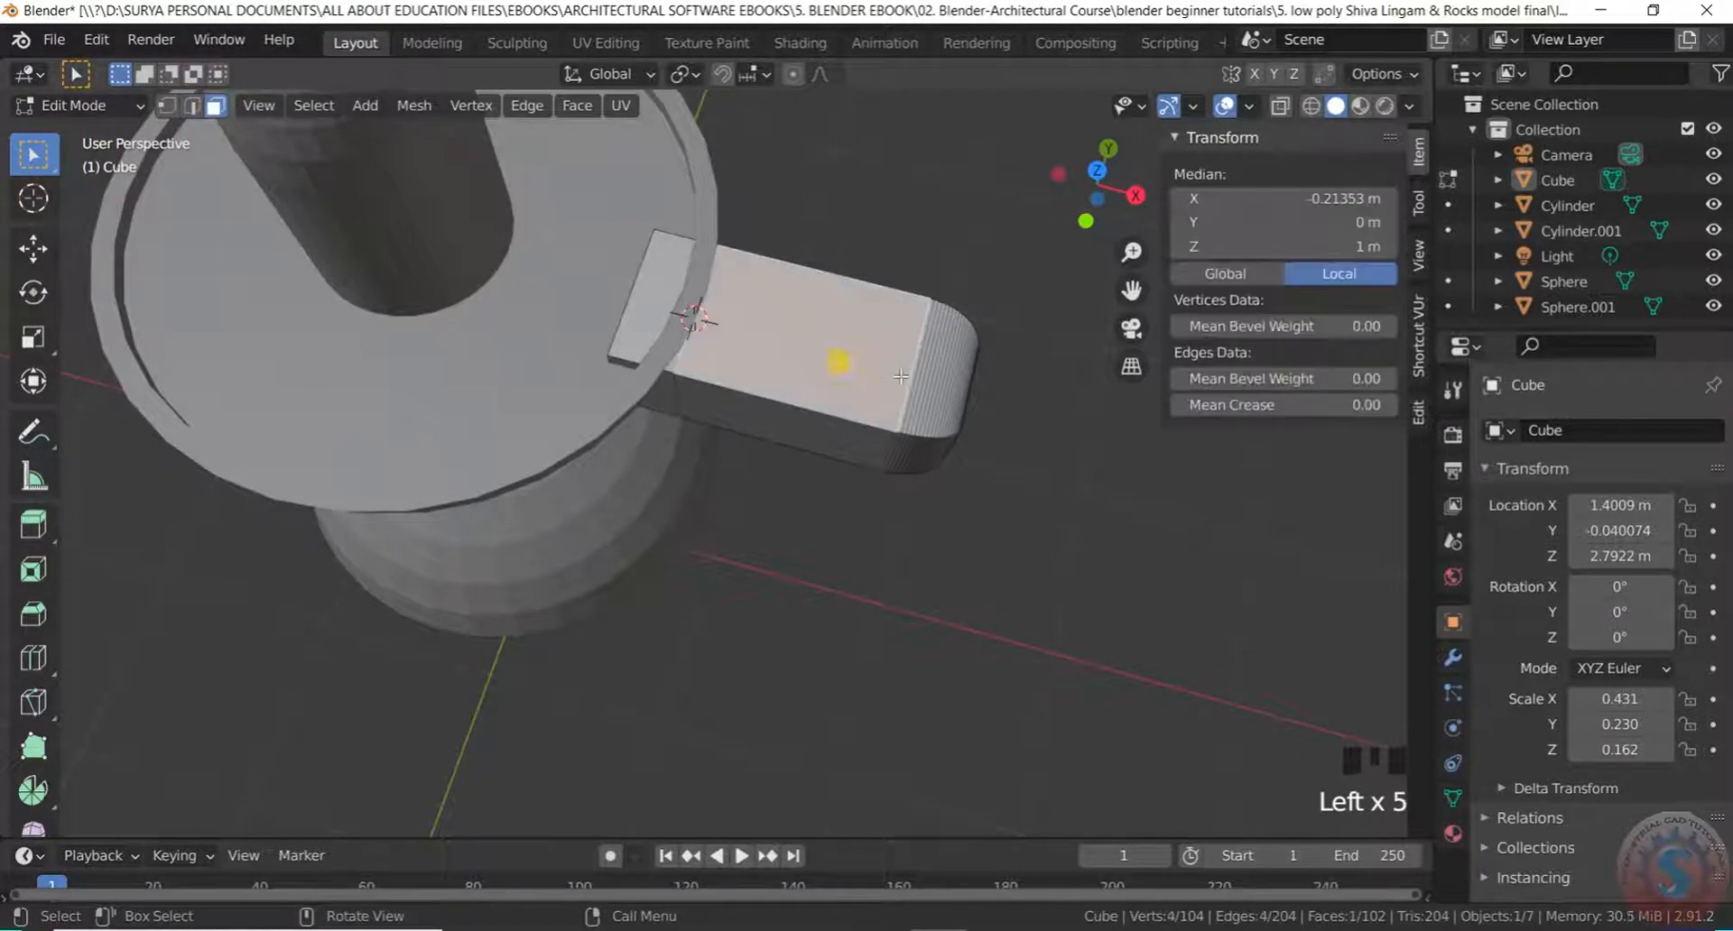
middle_click_drag(840, 361, 905, 321)
scroll(885, 371, "up", 2)
scroll(885, 371, "down", 2)
key("i")
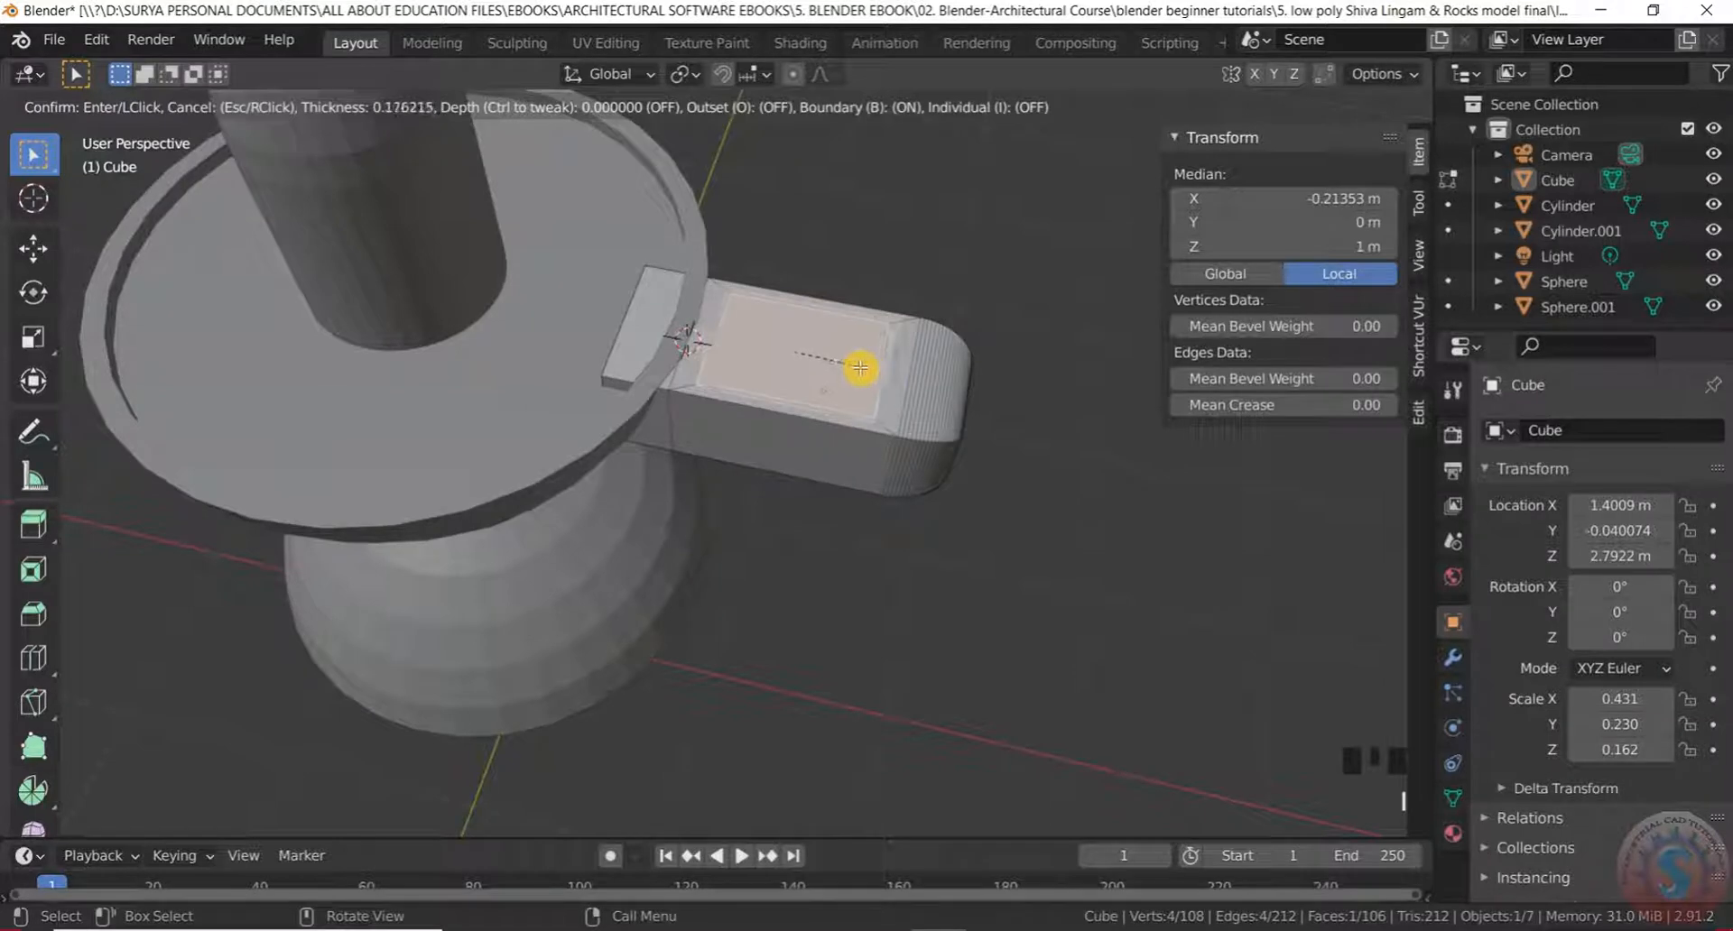
key("Escape")
left_click(95, 121)
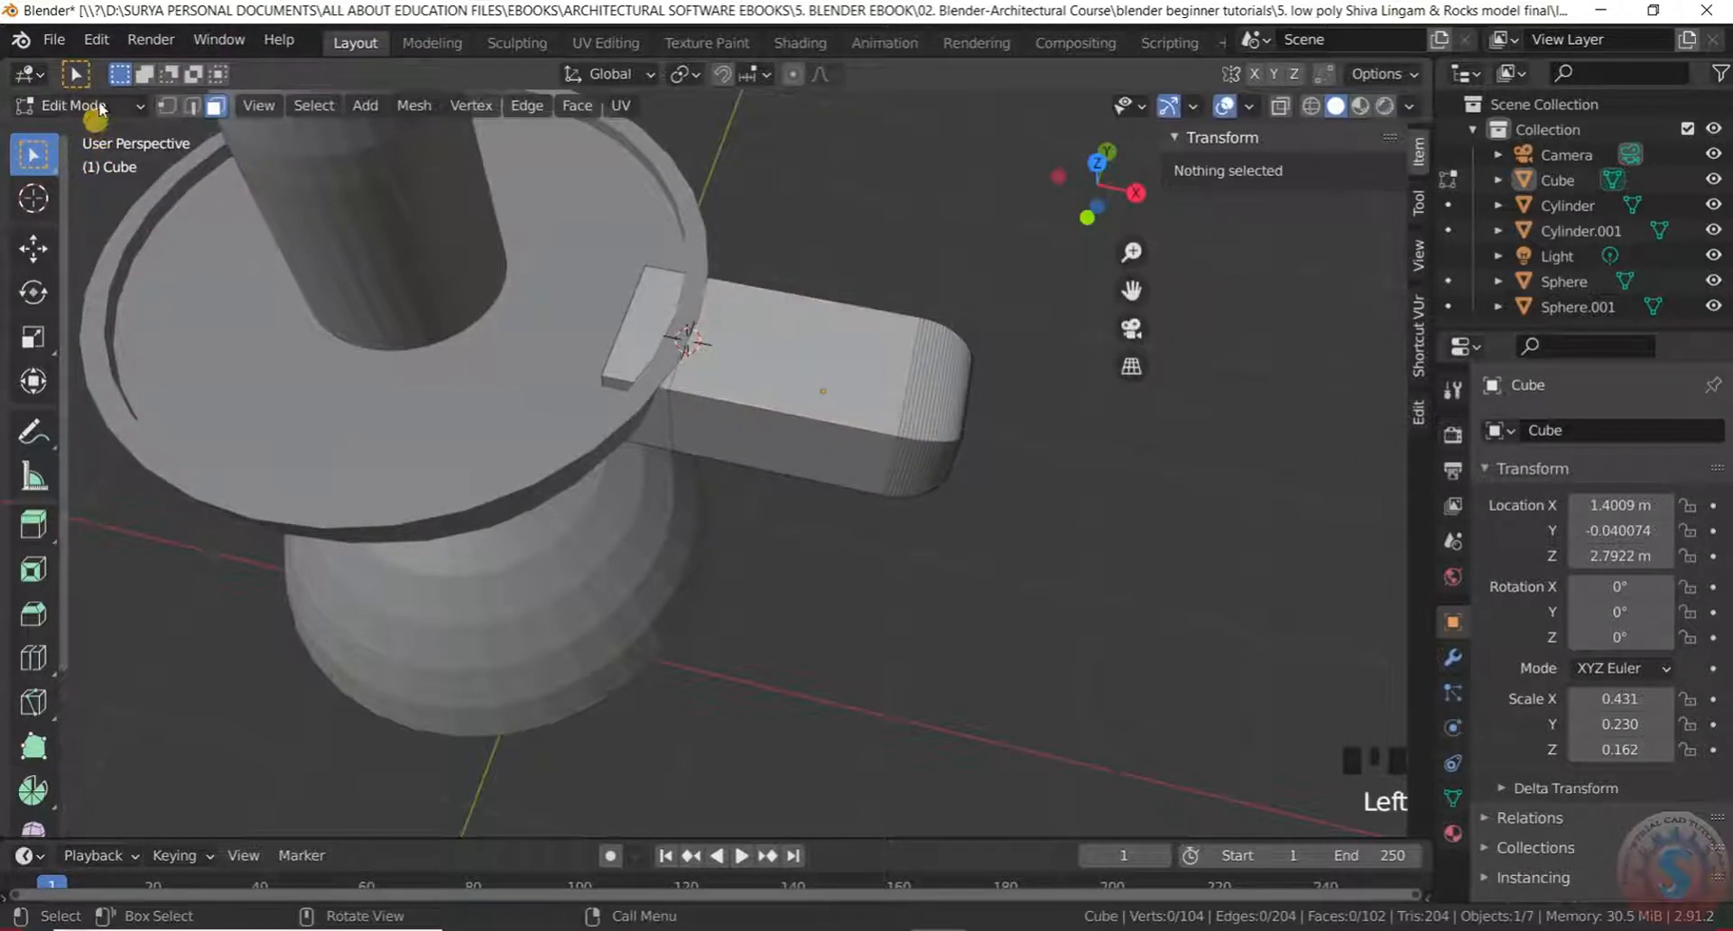
left_click(91, 111)
left_click(96, 133)
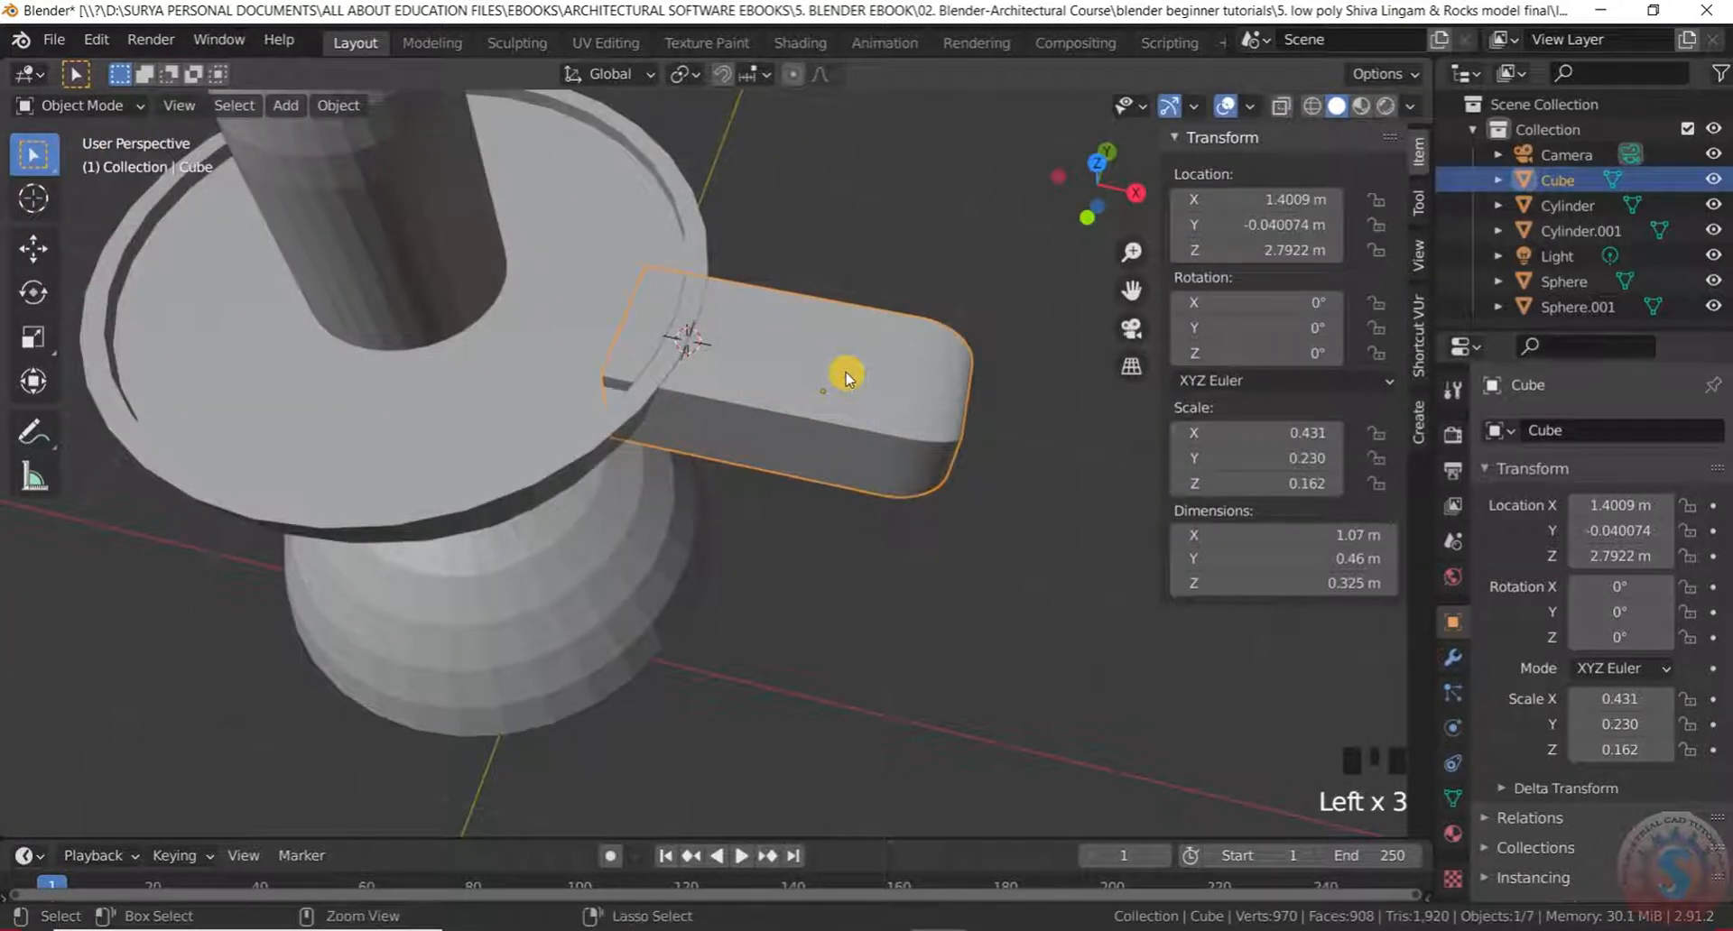
Apply the arm's scale, then inset its top face in Edit Mode to form a rim
key("ctrl+a")
left_click(803, 418)
left_click(72, 104)
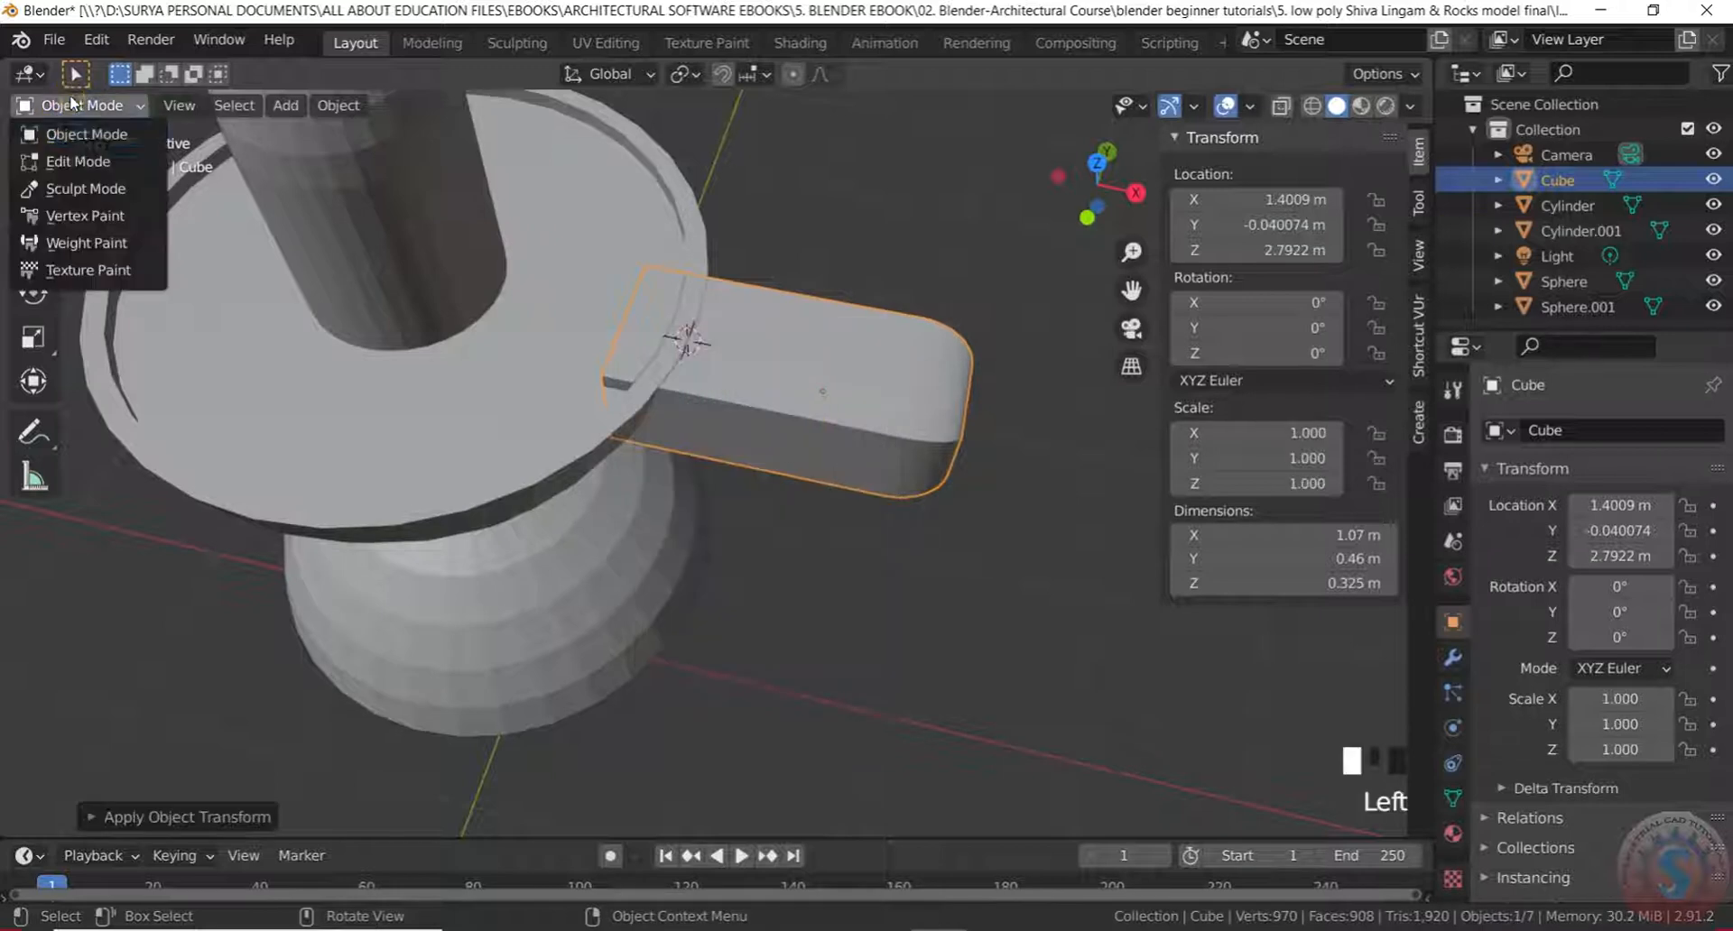
left_click(78, 161)
scroll(793, 359, "up", 2)
left_click(793, 359)
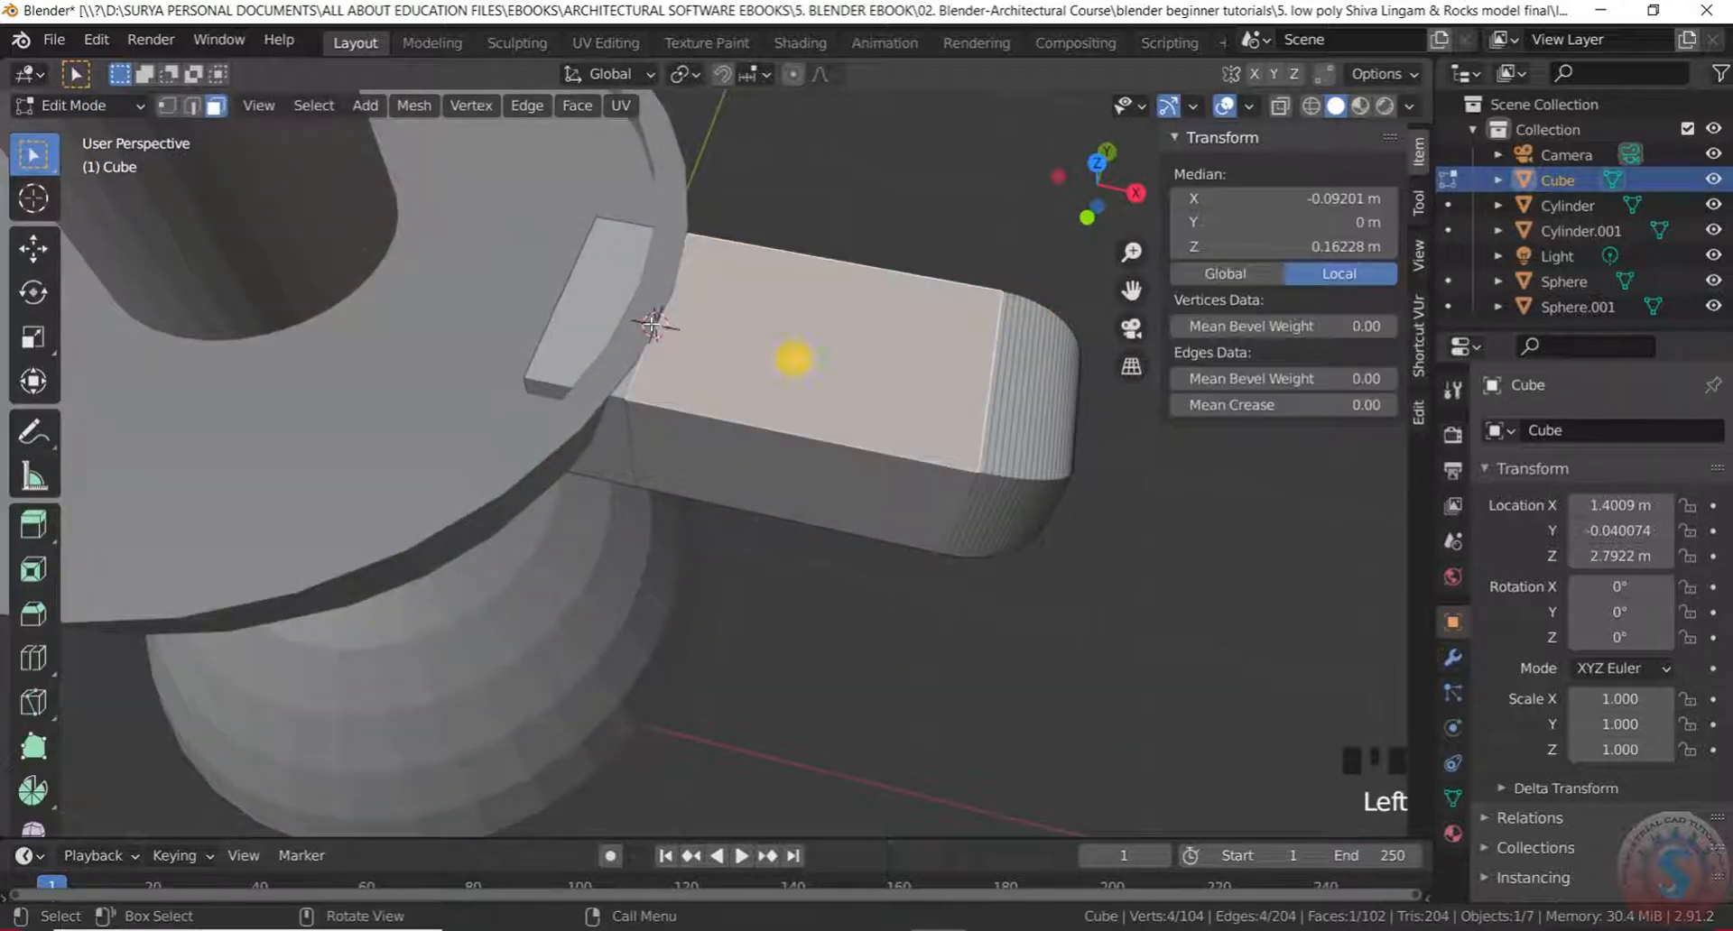
key("i")
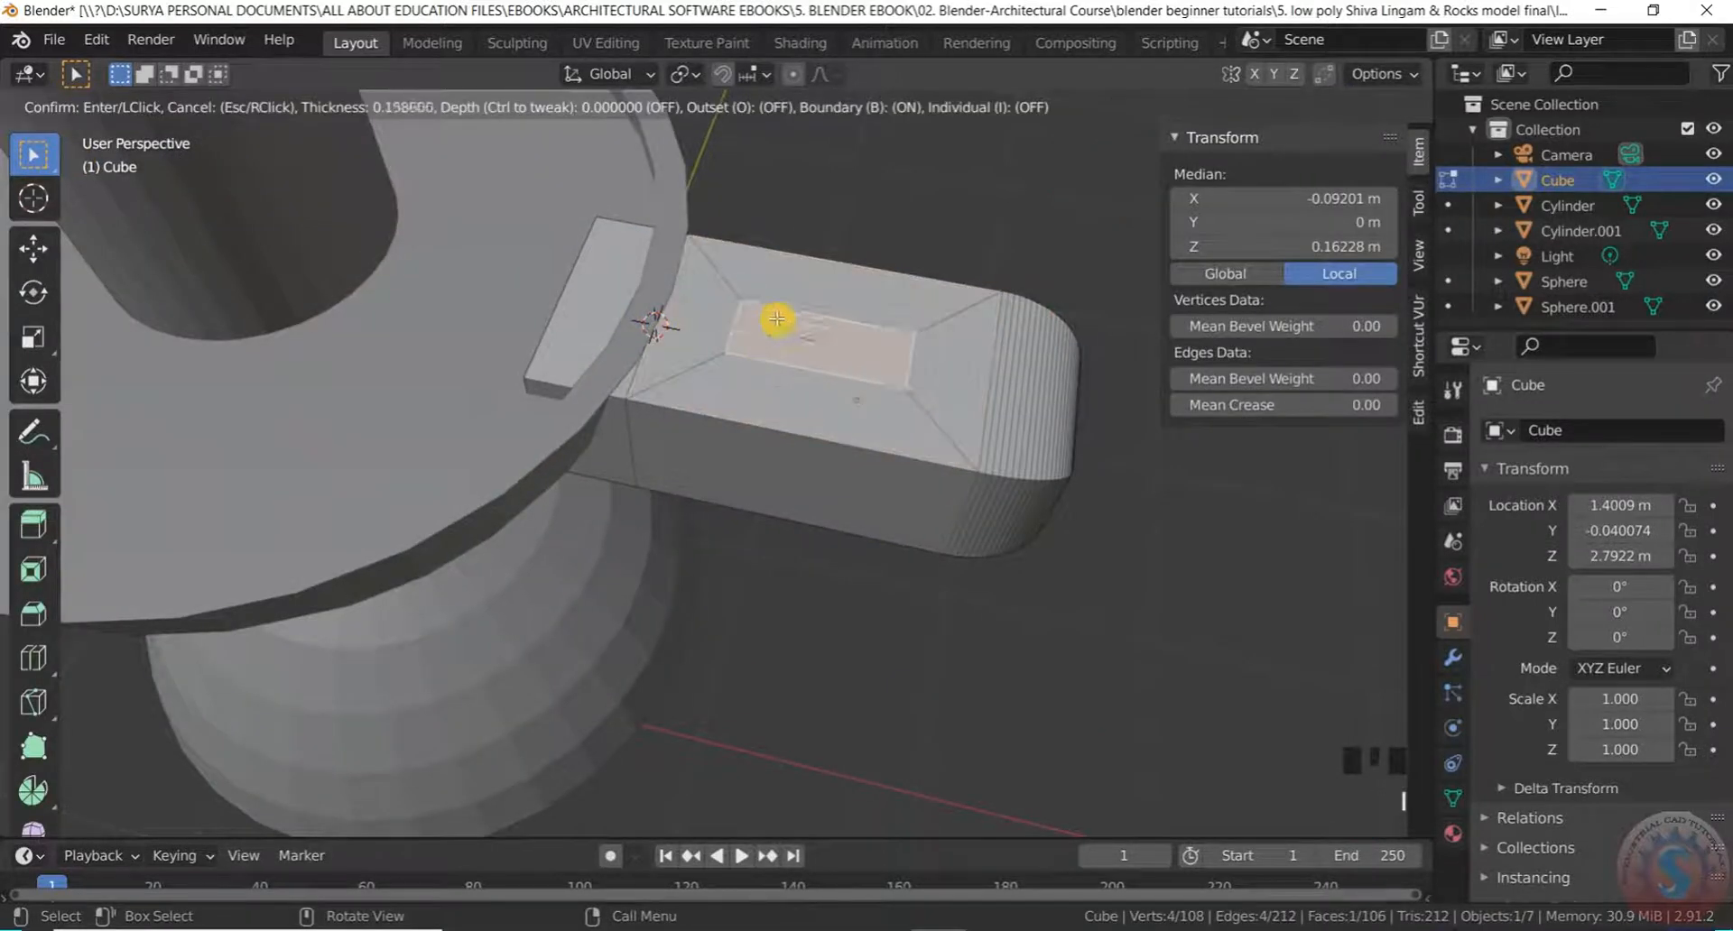
left_click(757, 293)
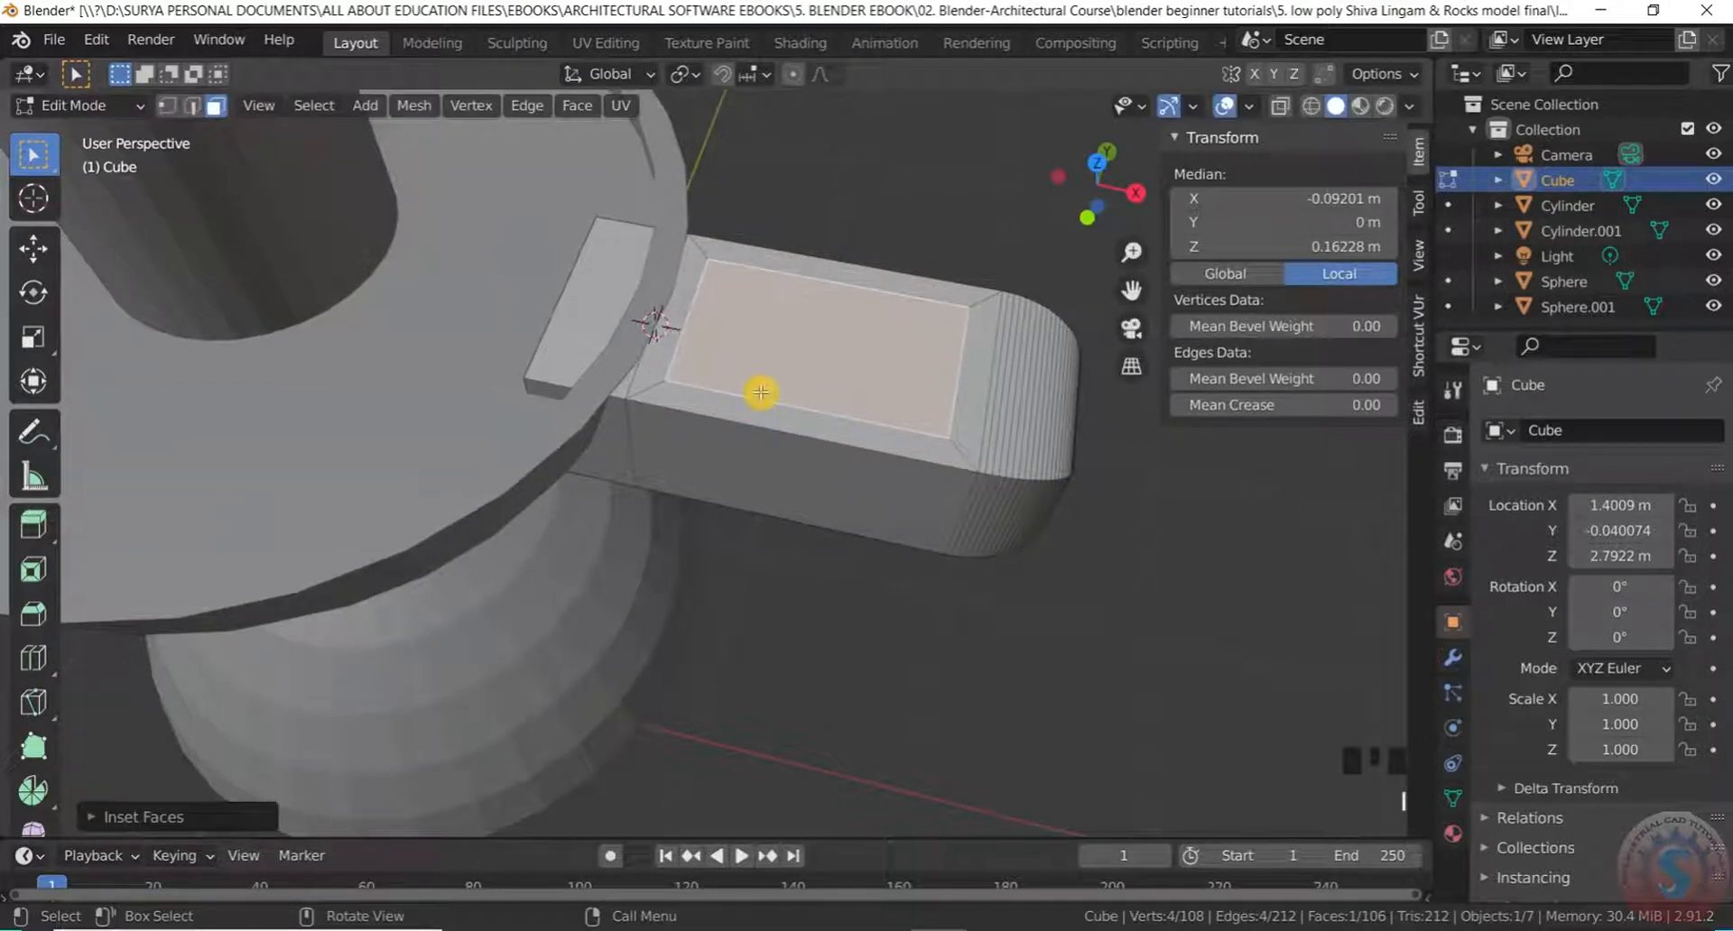
Extrude the inset face downward into a recessed channel
key("e")
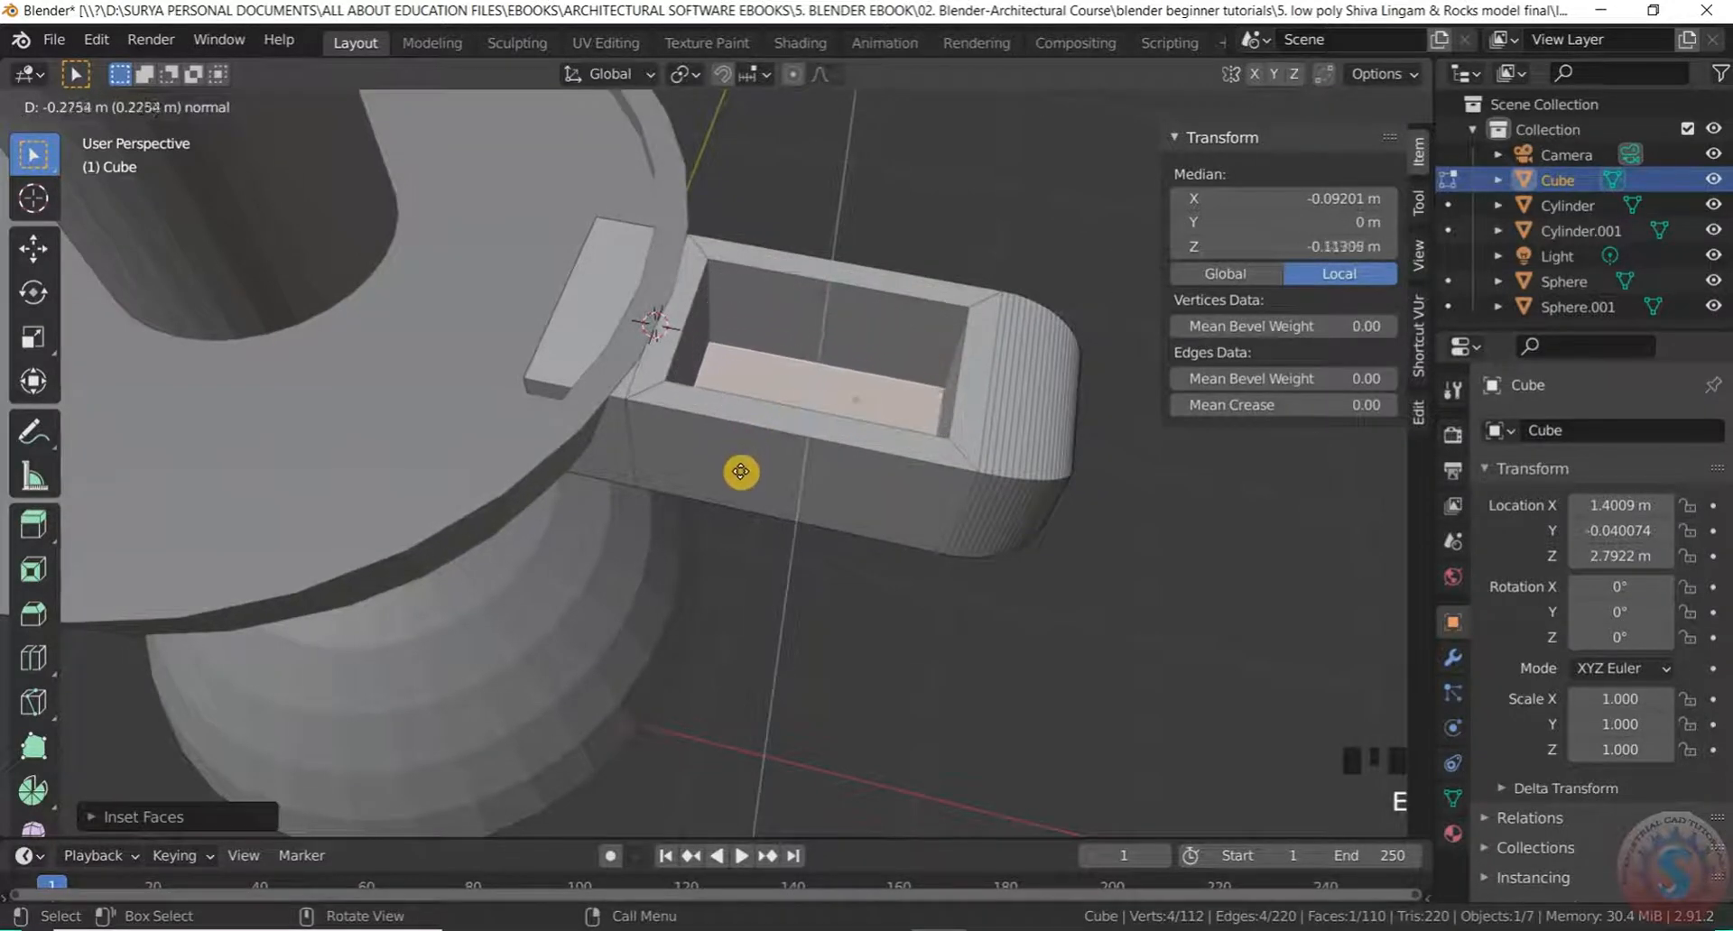
left_click(756, 451)
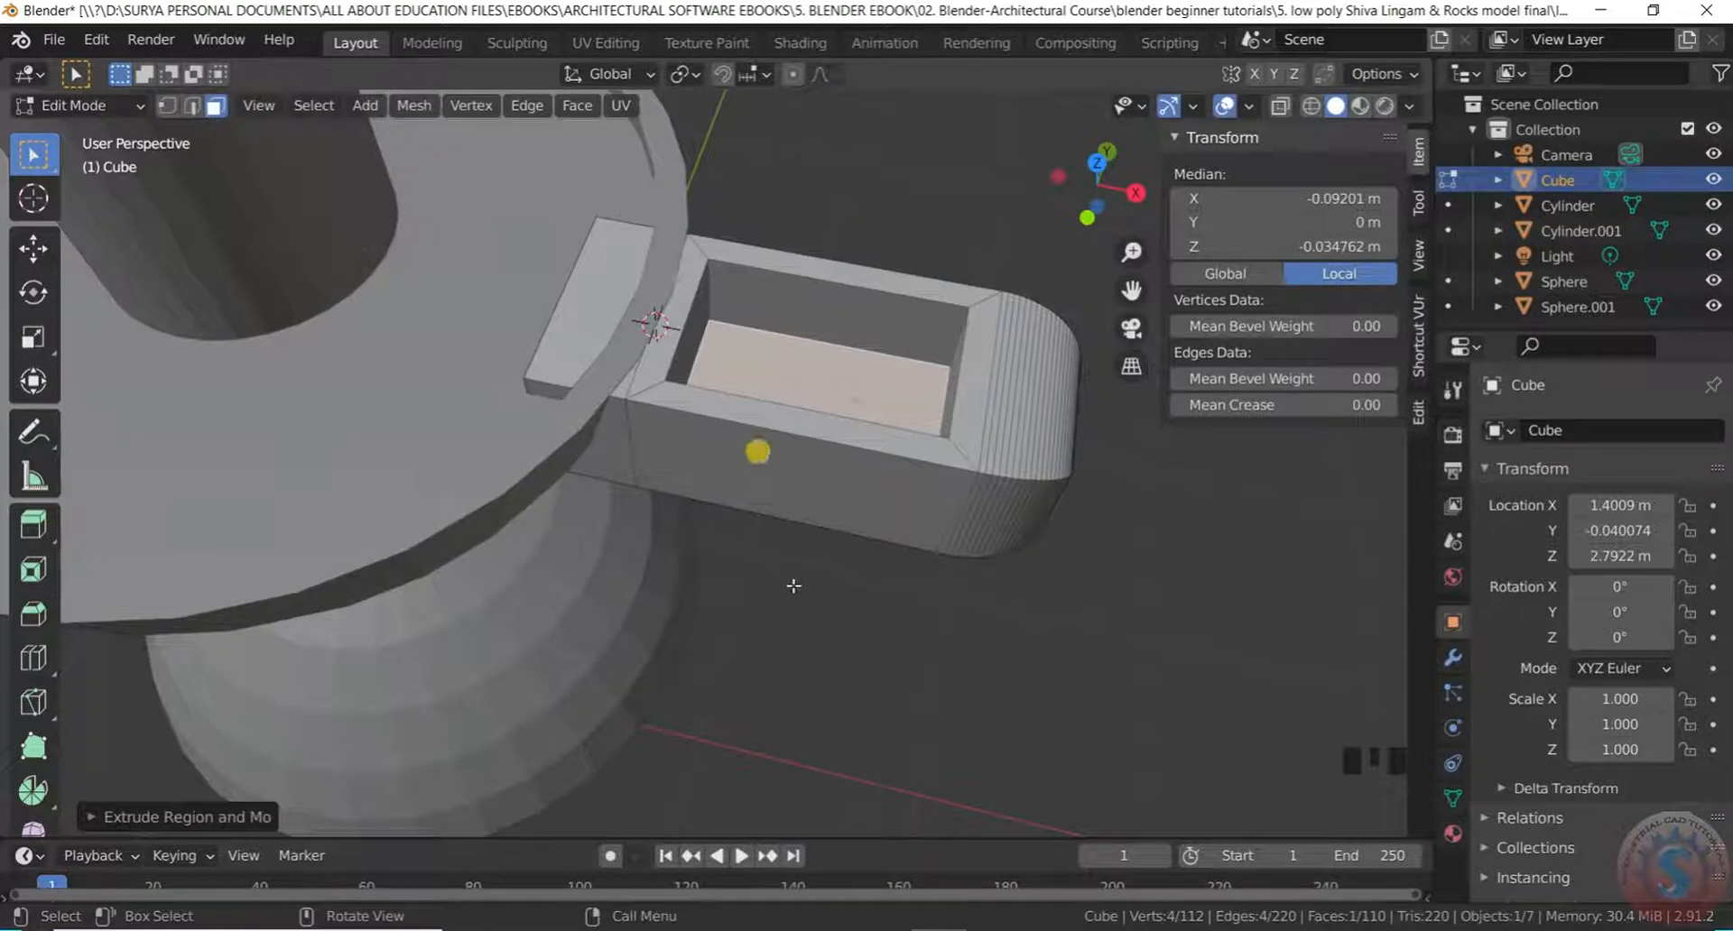
left_click(800, 573)
middle_click_drag(801, 573, 824, 310)
scroll(810, 491, "up", 2)
middle_click_drag(810, 491, 720, 650)
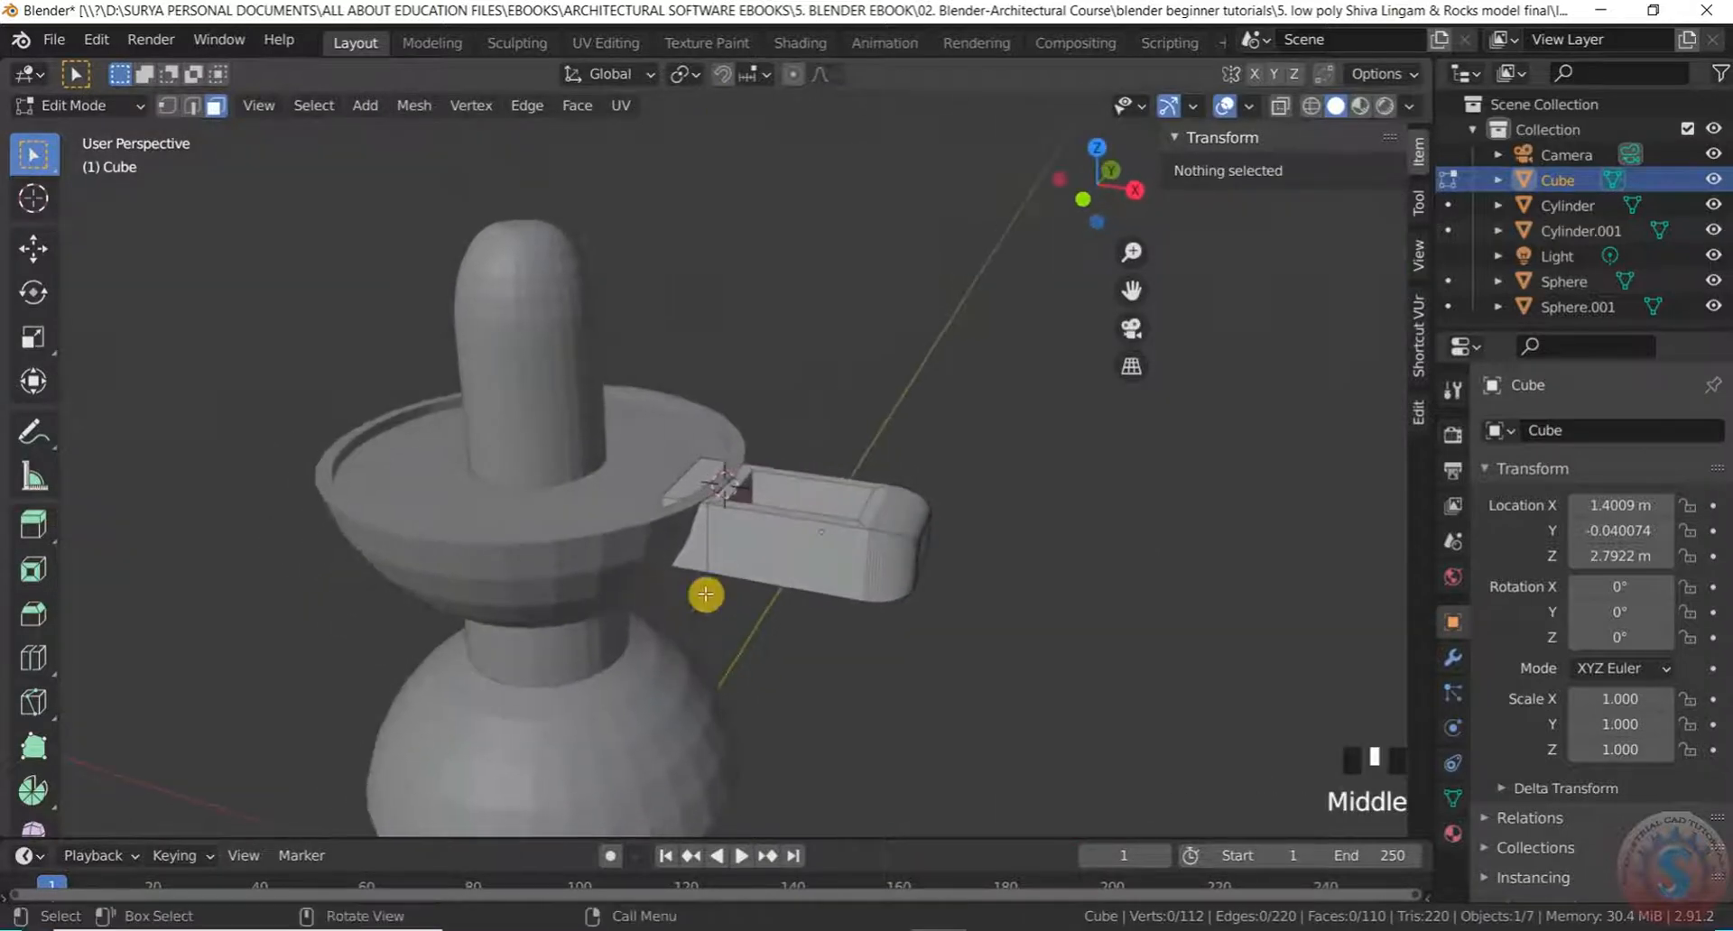
scroll(708, 519, "up", 5)
scroll(708, 518, "down", 4)
middle_click_drag(713, 519, 766, 515)
scroll(695, 567, "down", 3)
scroll(812, 614, "up", 3)
middle_click_drag(859, 707, 885, 472)
scroll(903, 442, "up", 3)
left_click(922, 418)
middle_click_drag(922, 418, 986, 425)
key("e")
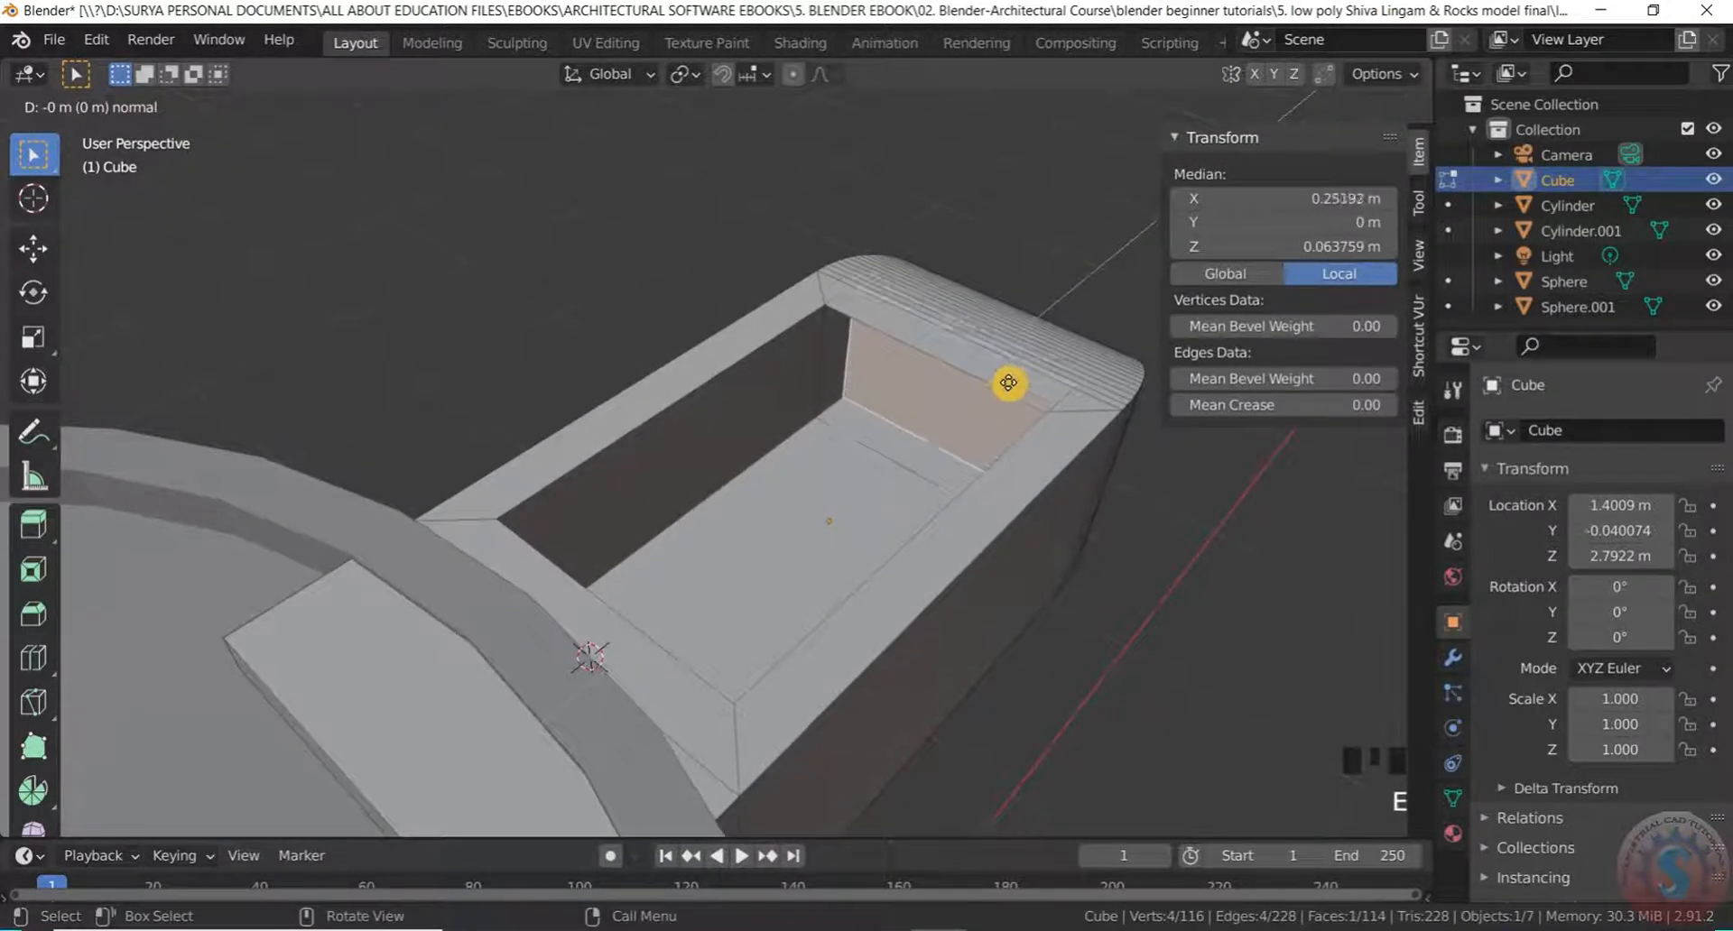
left_click(1033, 364)
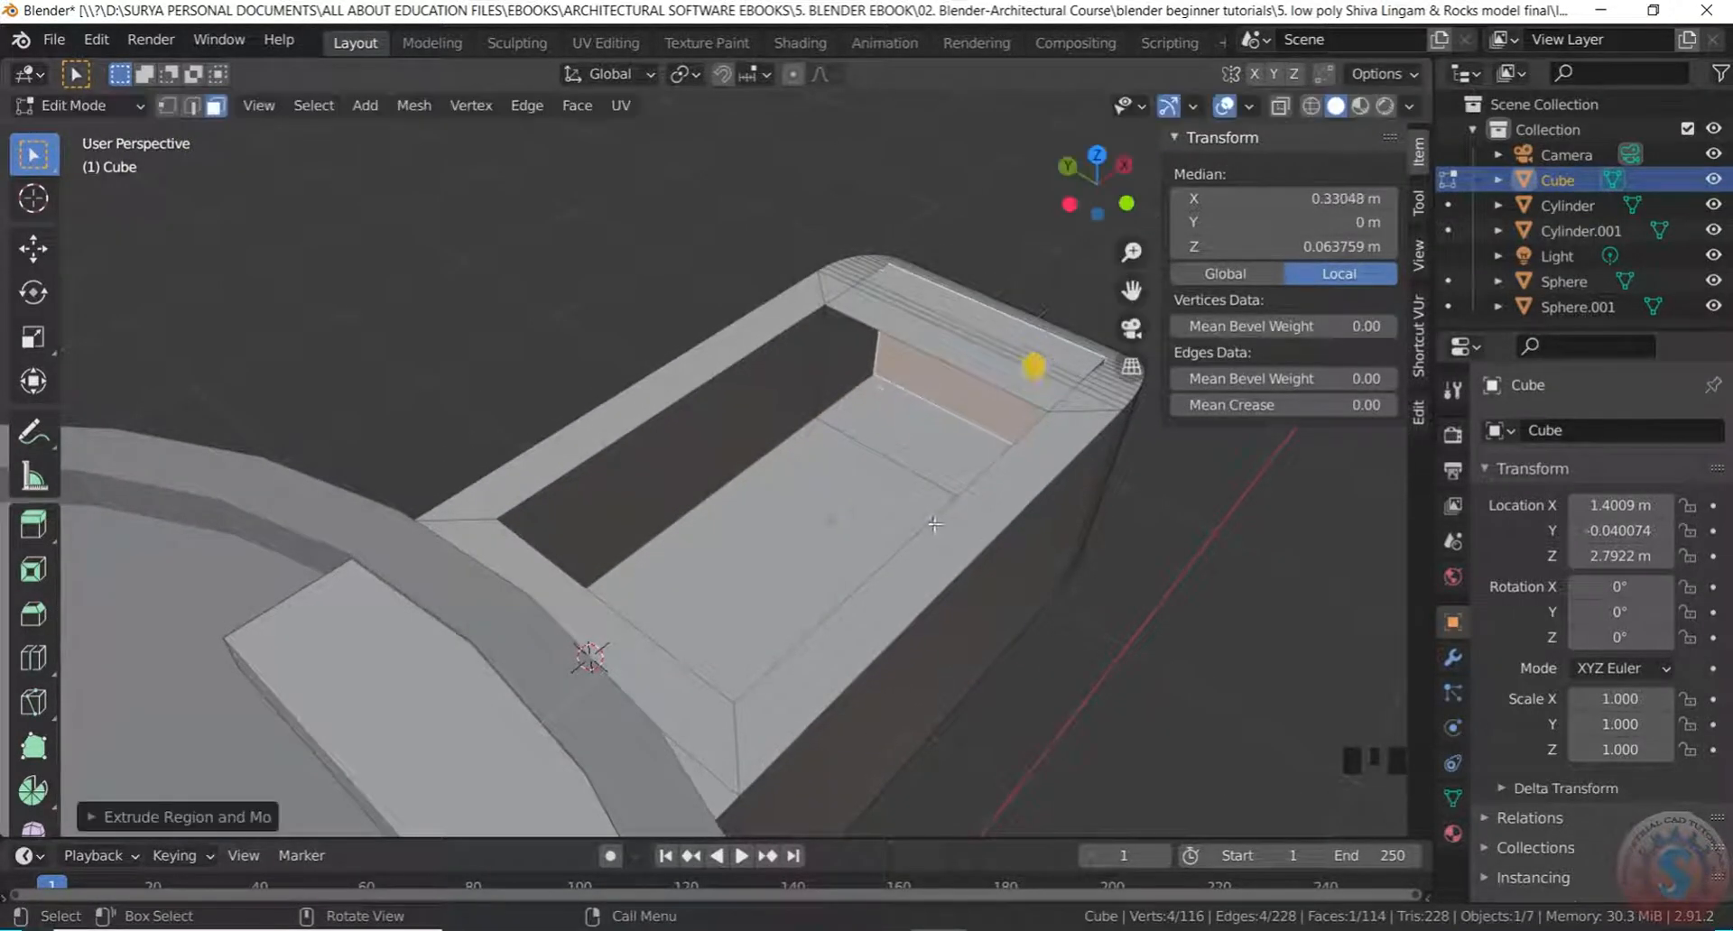
left_click(1145, 630)
scroll(1144, 630, "down", 3)
middle_click_drag(1144, 630, 1103, 582)
scroll(1103, 582, "up", 5)
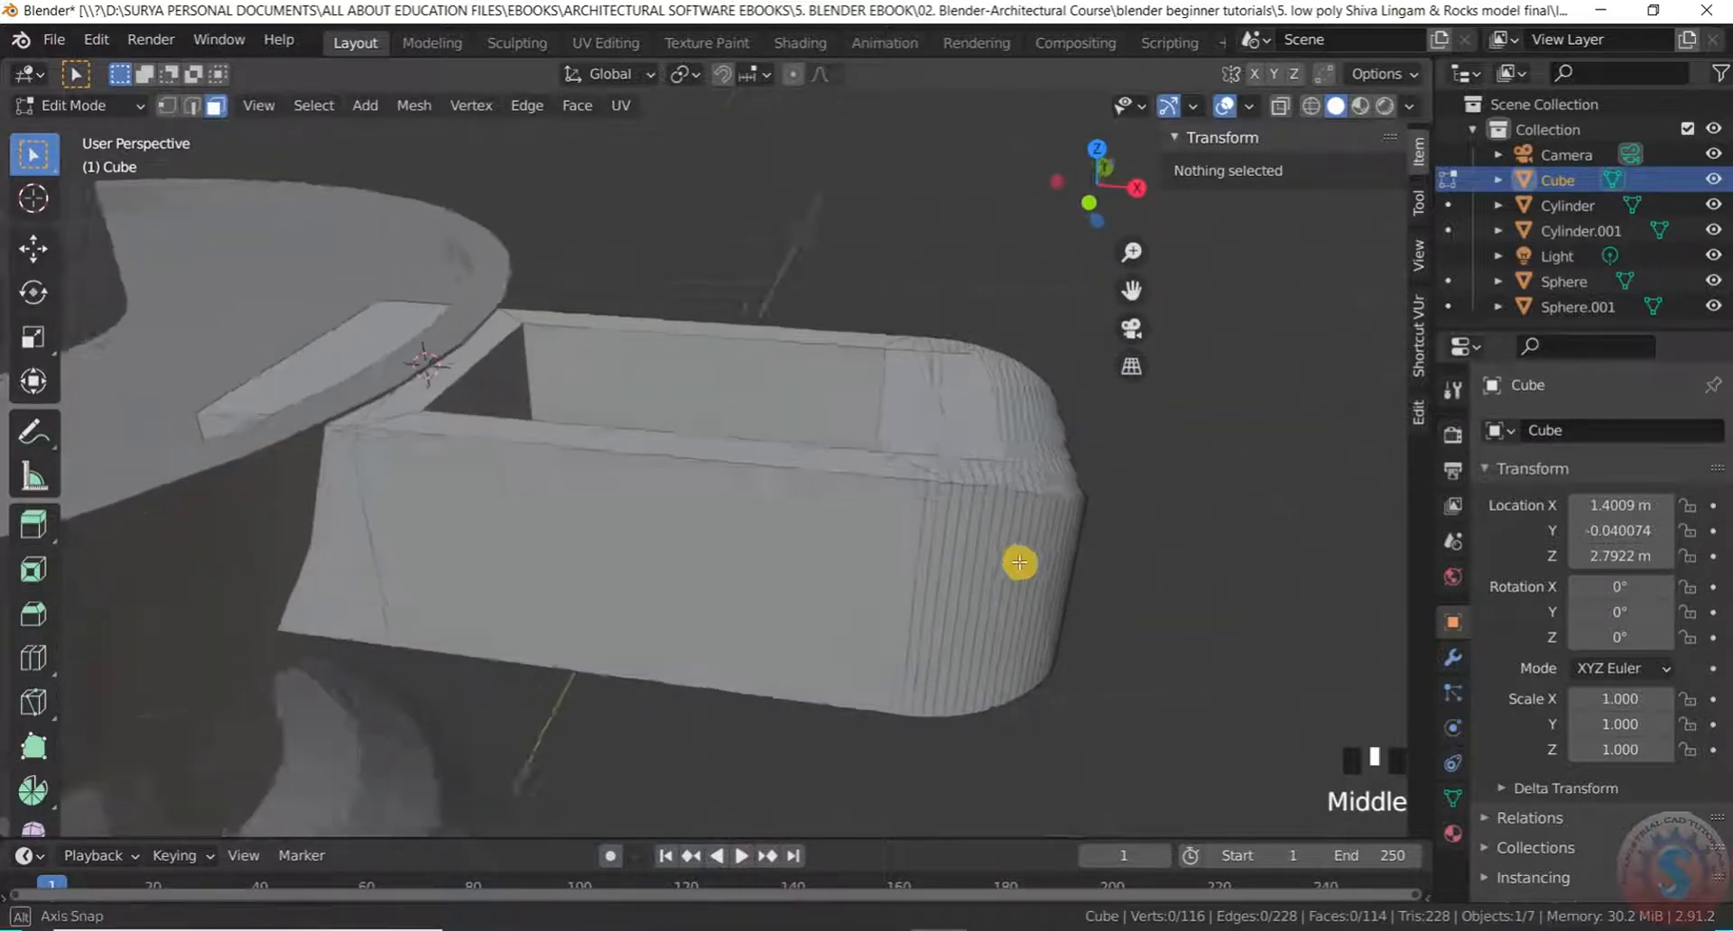
key("ctrl+z")
key("ctrl+z")
key("ctrl+z")
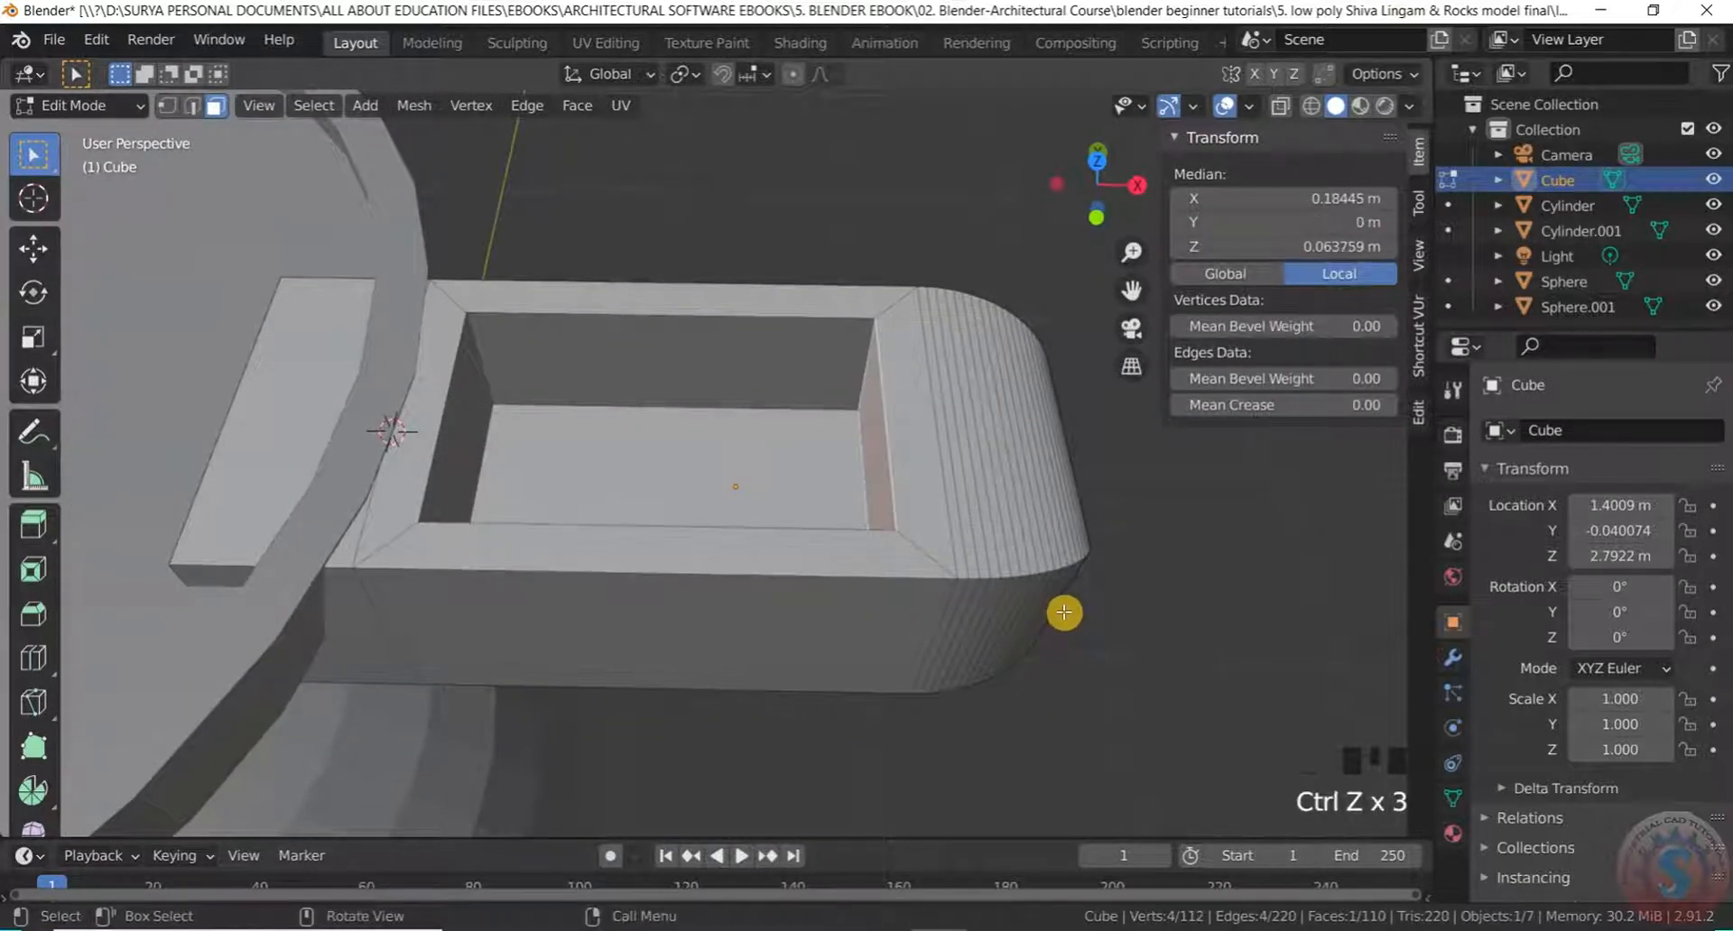
scroll(1178, 692, "down", 2)
left_click(1180, 692)
scroll(1165, 677, "down", 3)
scroll(969, 600, "up", 1)
middle_click_drag(1014, 539, 998, 336)
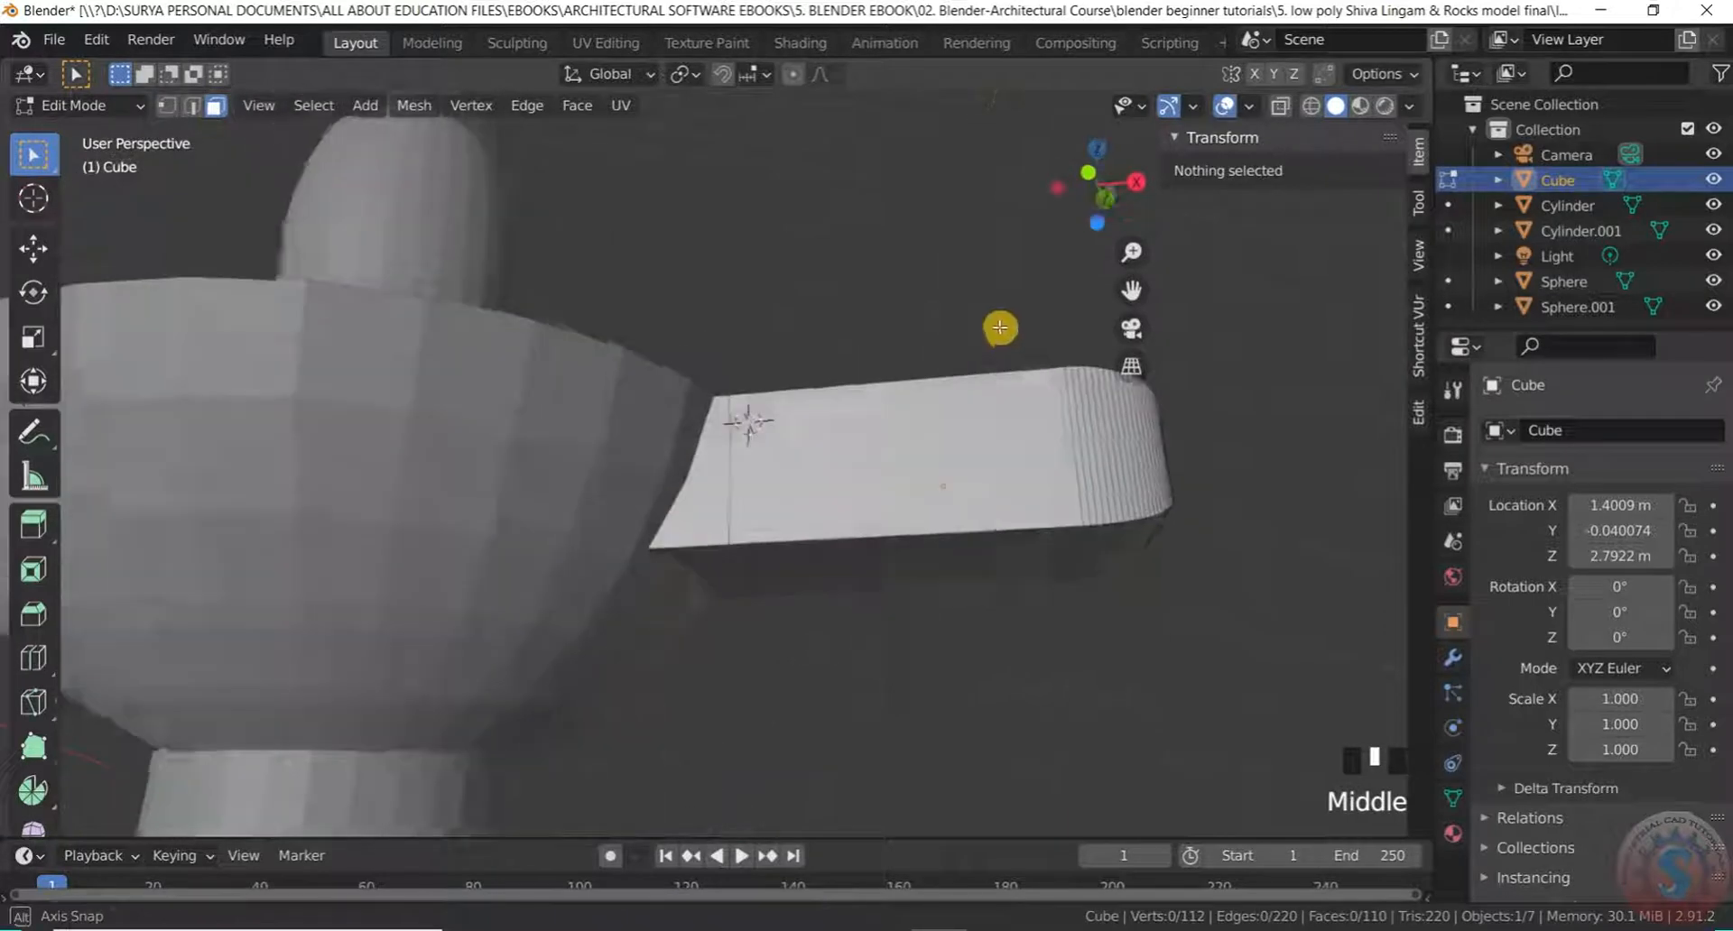
scroll(890, 371, "down", 3)
middle_click_drag(890, 371, 944, 561)
scroll(906, 357, "up", 4)
middle_click_drag(906, 356, 736, 432)
scroll(762, 599, "up", 2)
middle_click_drag(762, 600, 745, 546)
scroll(745, 546, "up", 2)
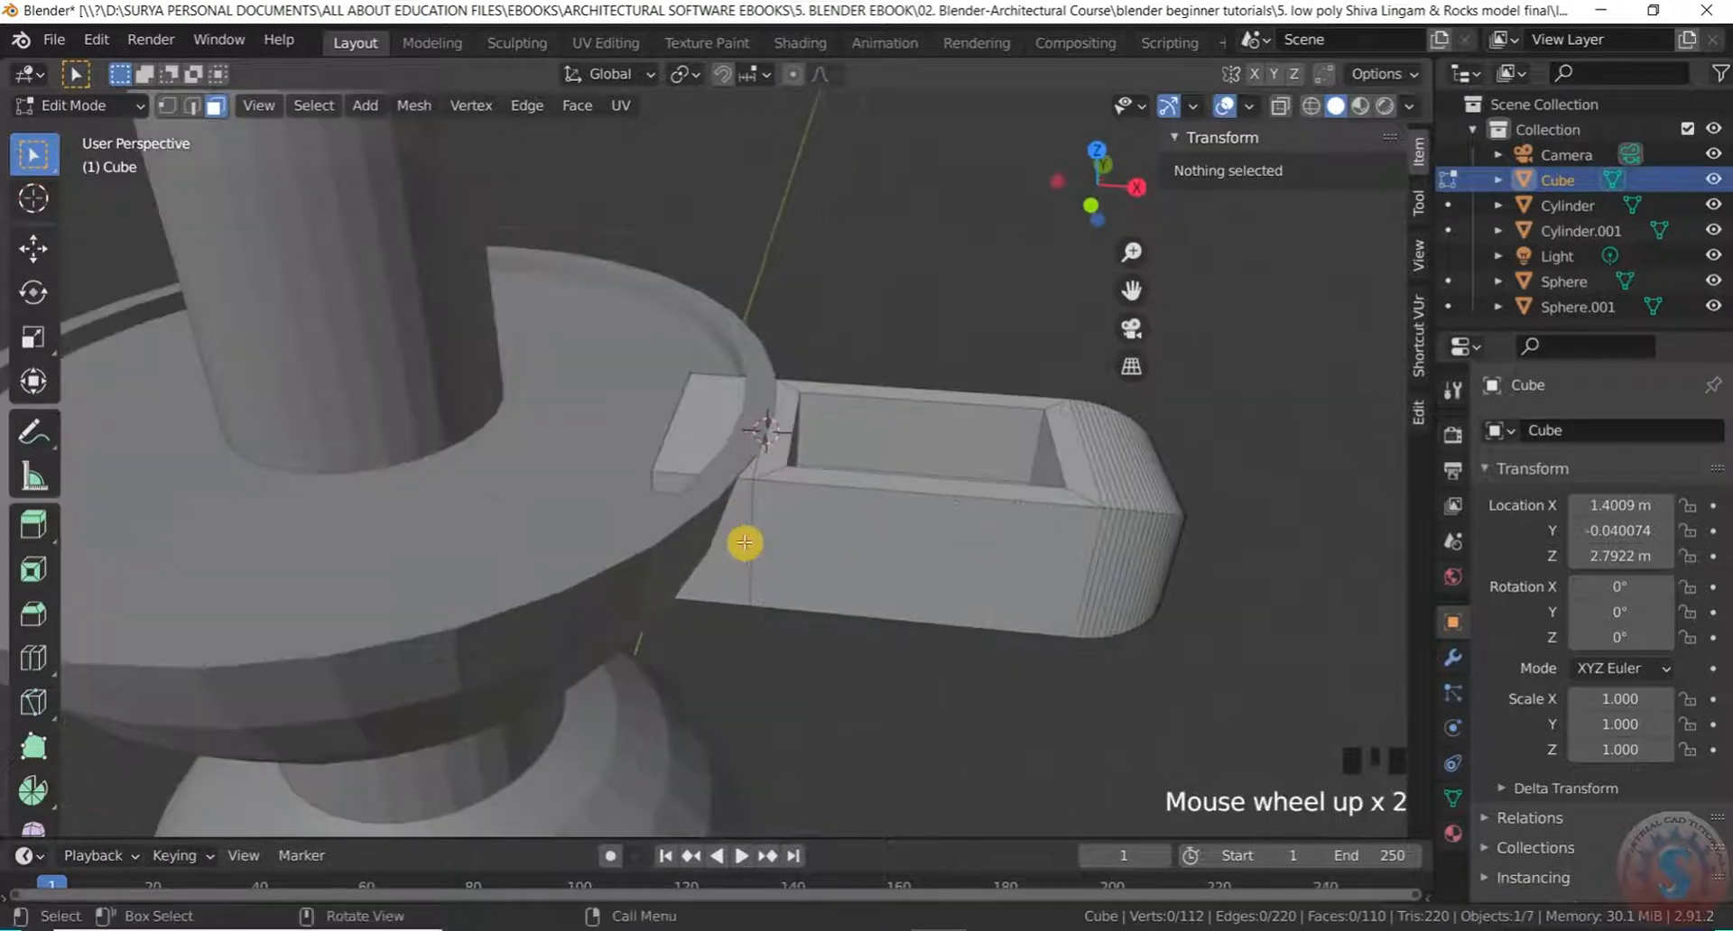
scroll(743, 542, "down", 1)
scroll(743, 526, "up", 2)
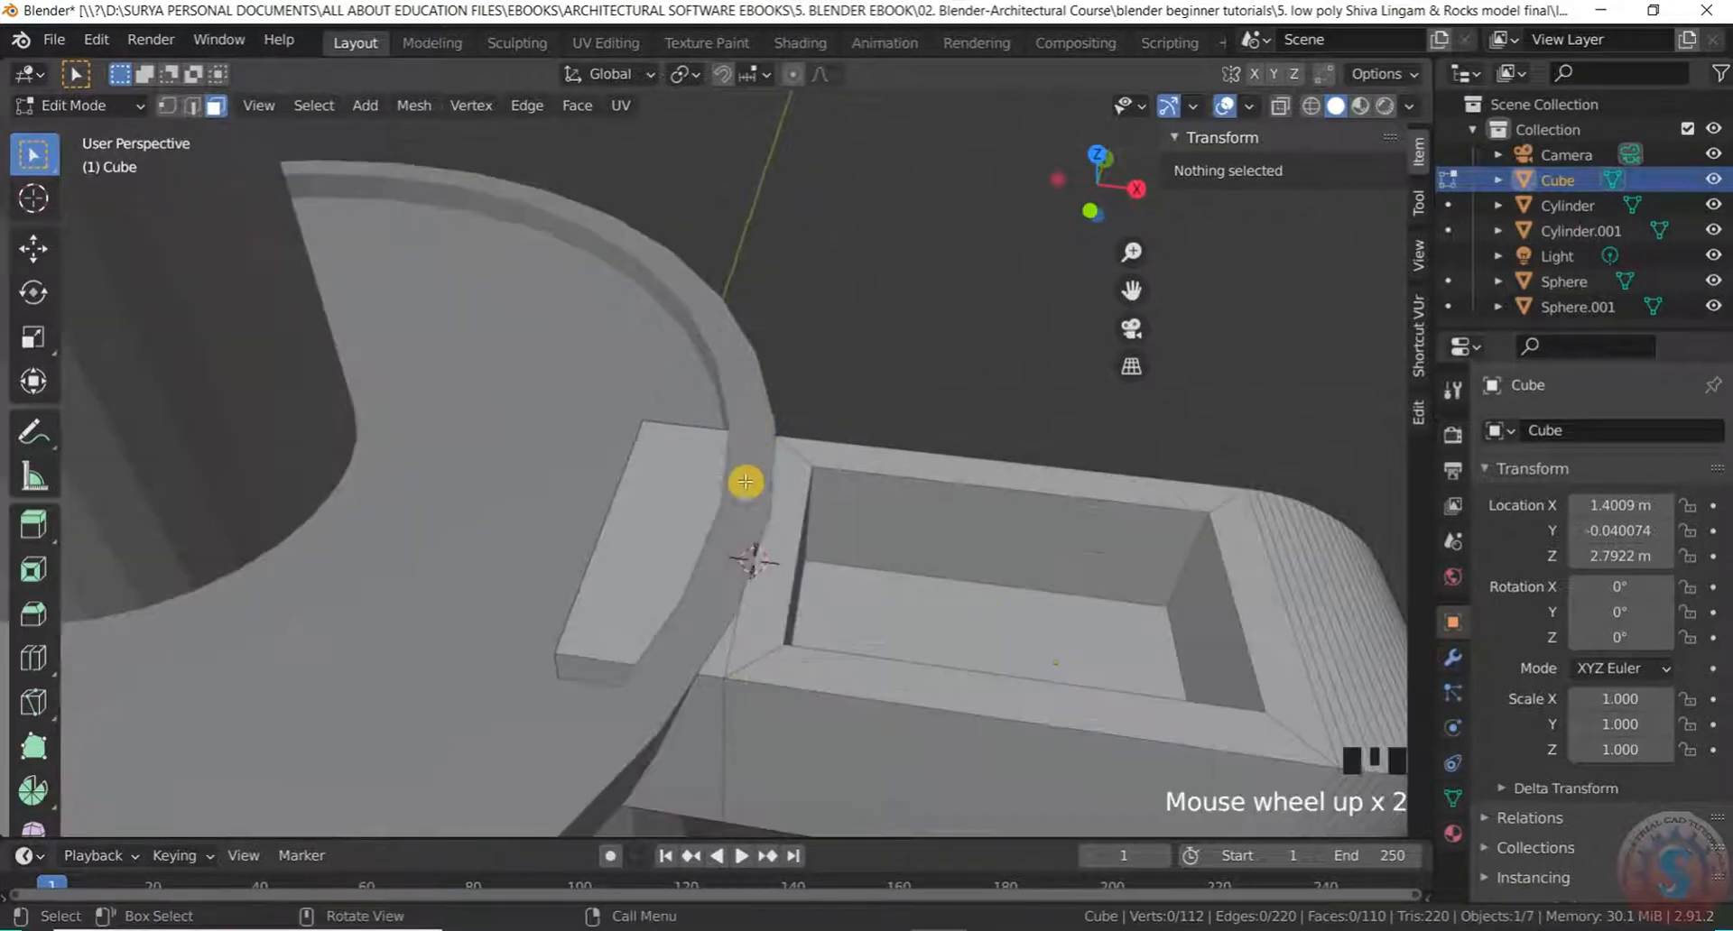
Inset the slab's top face and extrude it down into a shallow tray
left_click(678, 510)
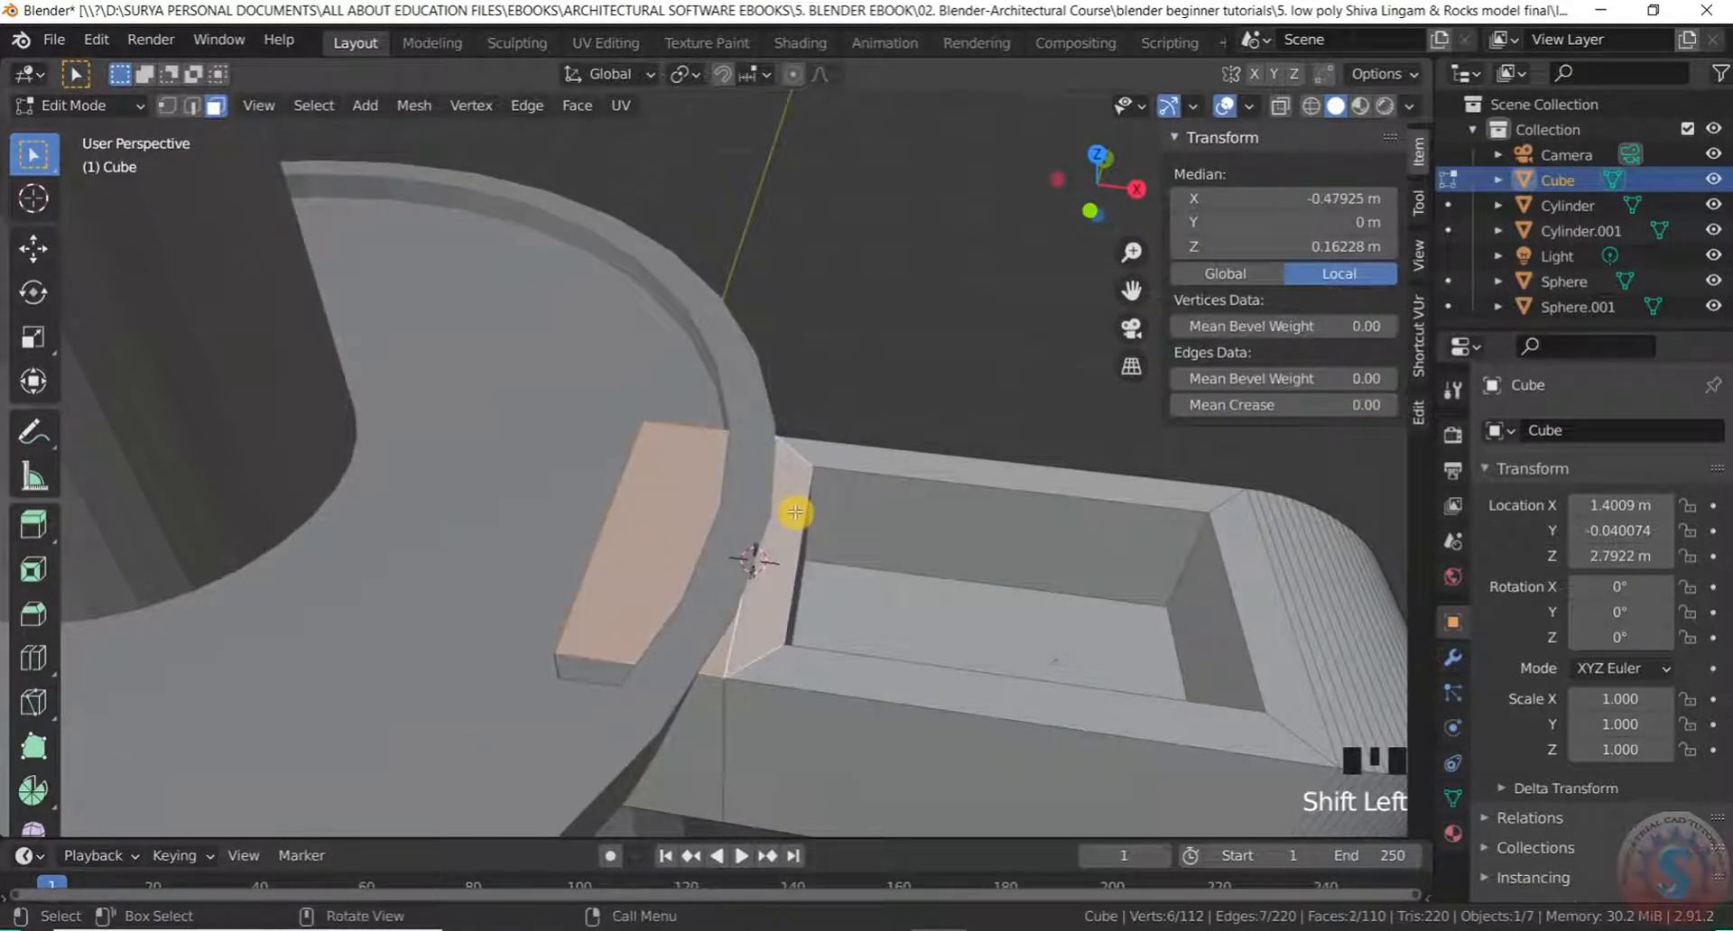
key("i")
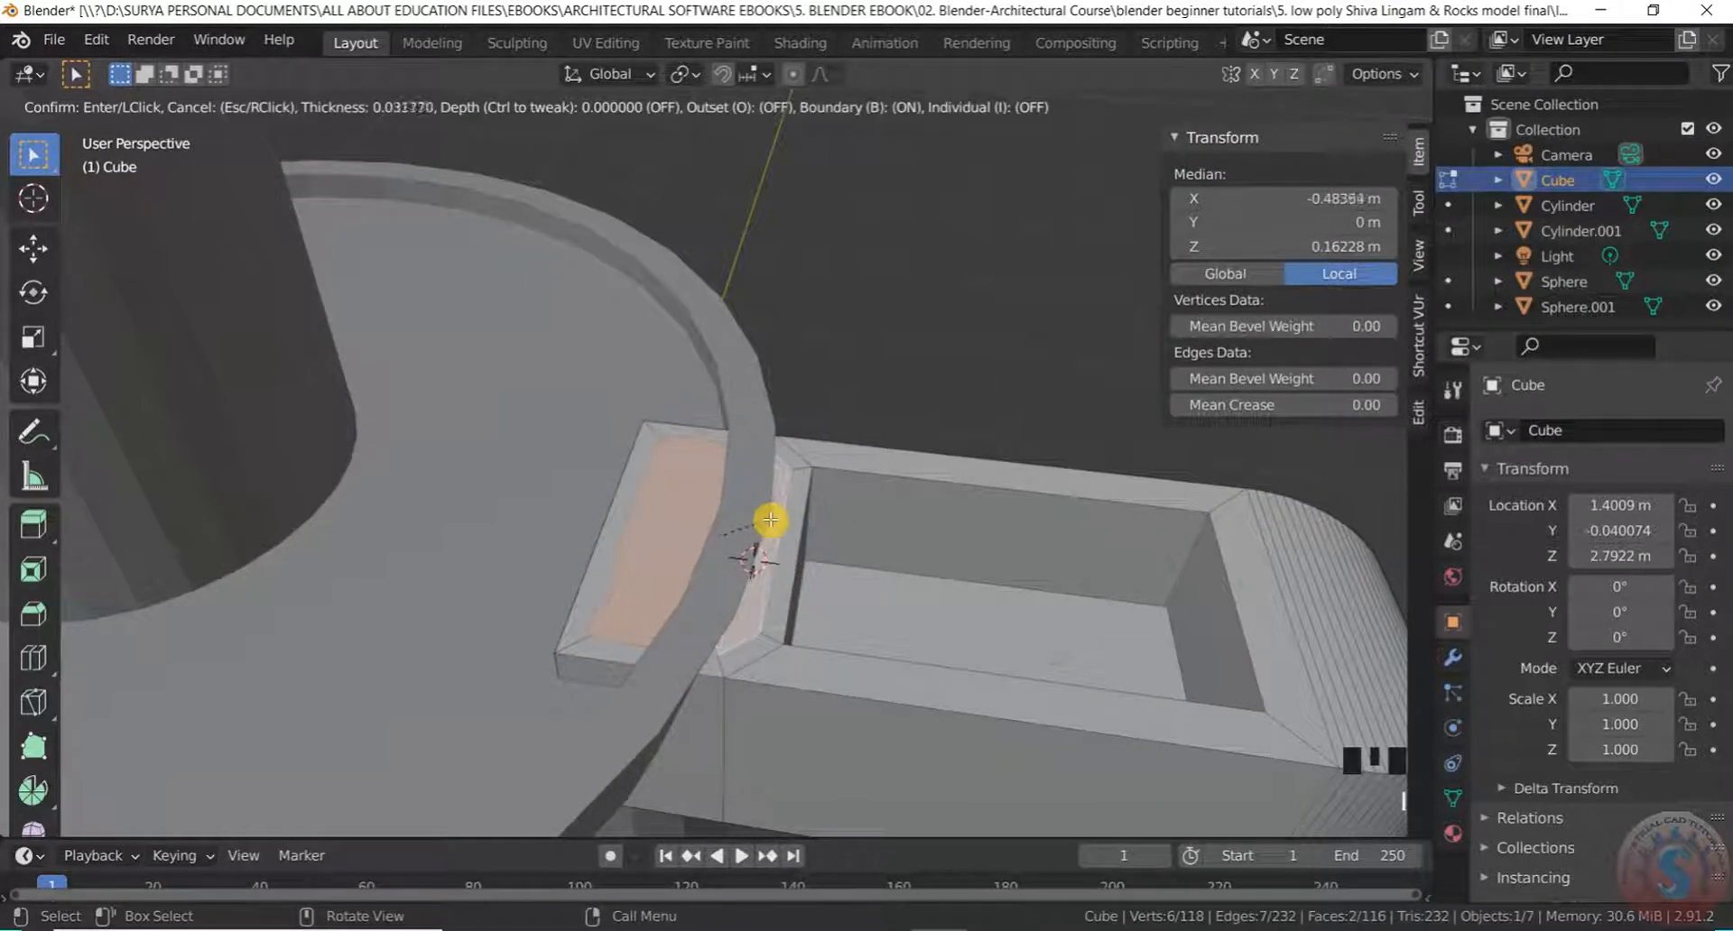
left_click(776, 530)
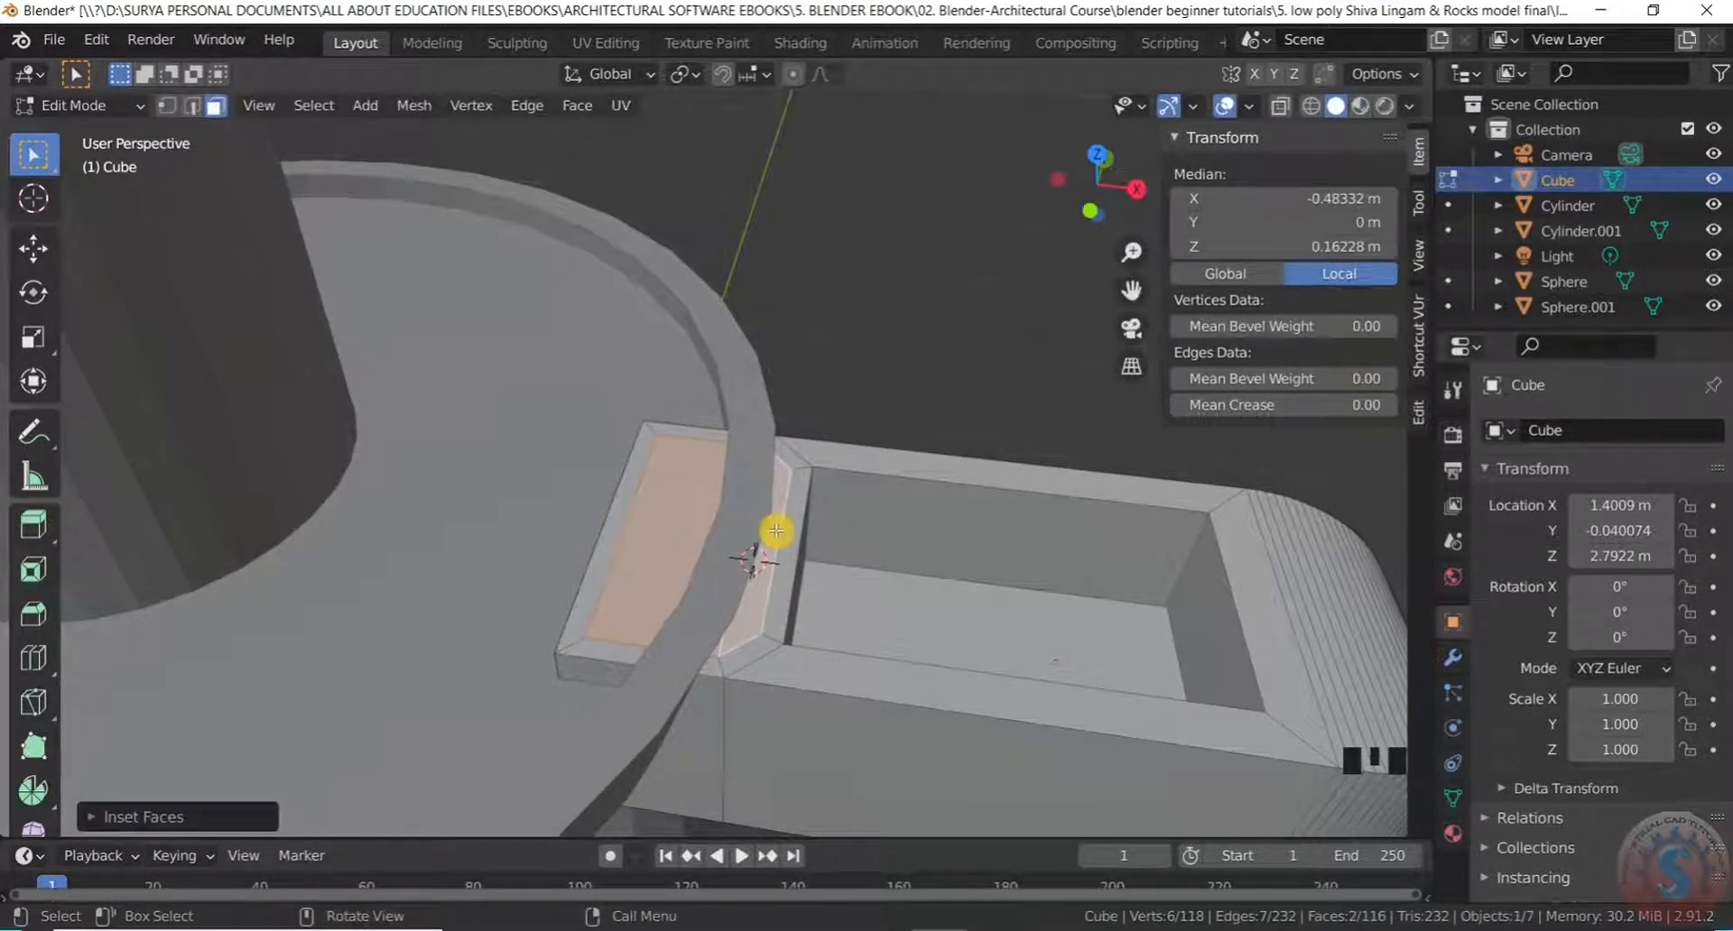
key("e")
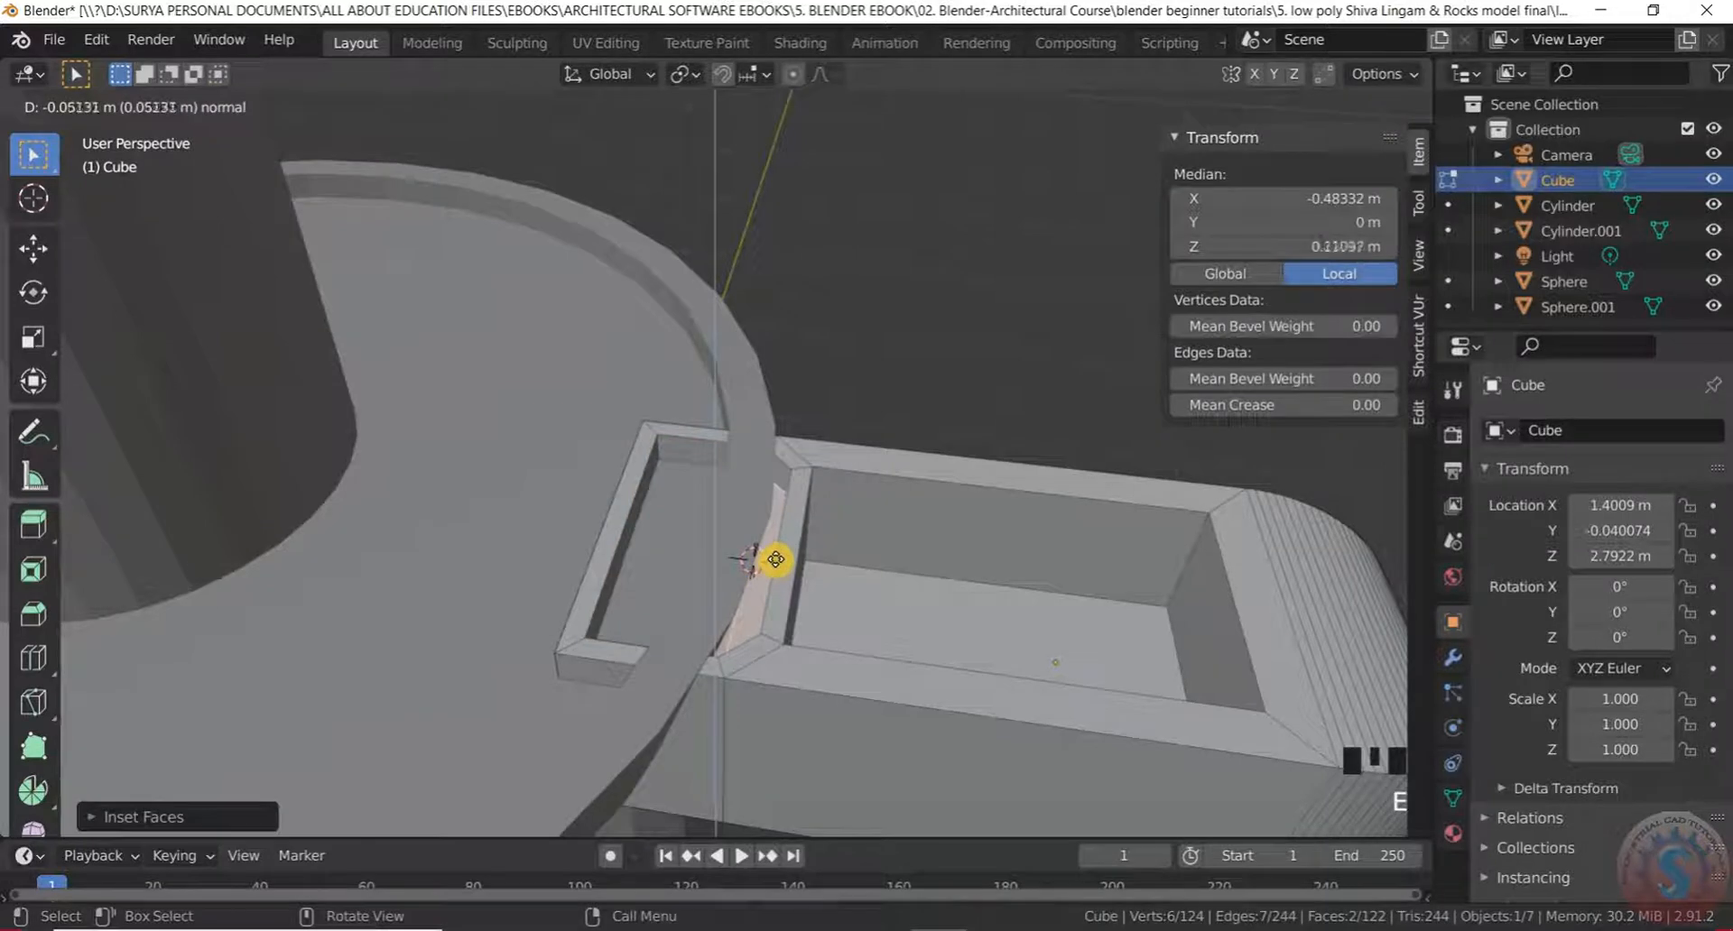
left_click(769, 581)
Clear the selection and orbit around to inspect the hollowed slab from the side
left_click(892, 341)
scroll(892, 341, "down", 3)
middle_click_drag(892, 342, 939, 387)
scroll(930, 329, "down", 1)
scroll(797, 445, "up", 4)
scroll(796, 444, "down", 4)
middle_click_drag(796, 444, 793, 523)
scroll(785, 403, "up", 3)
scroll(819, 361, "down", 3)
scroll(804, 367, "up", 1)
scroll(642, 506, "up", 2)
middle_click_drag(642, 506, 707, 375)
scroll(735, 496, "down", 3)
scroll(642, 433, "up", 2)
left_click(101, 107)
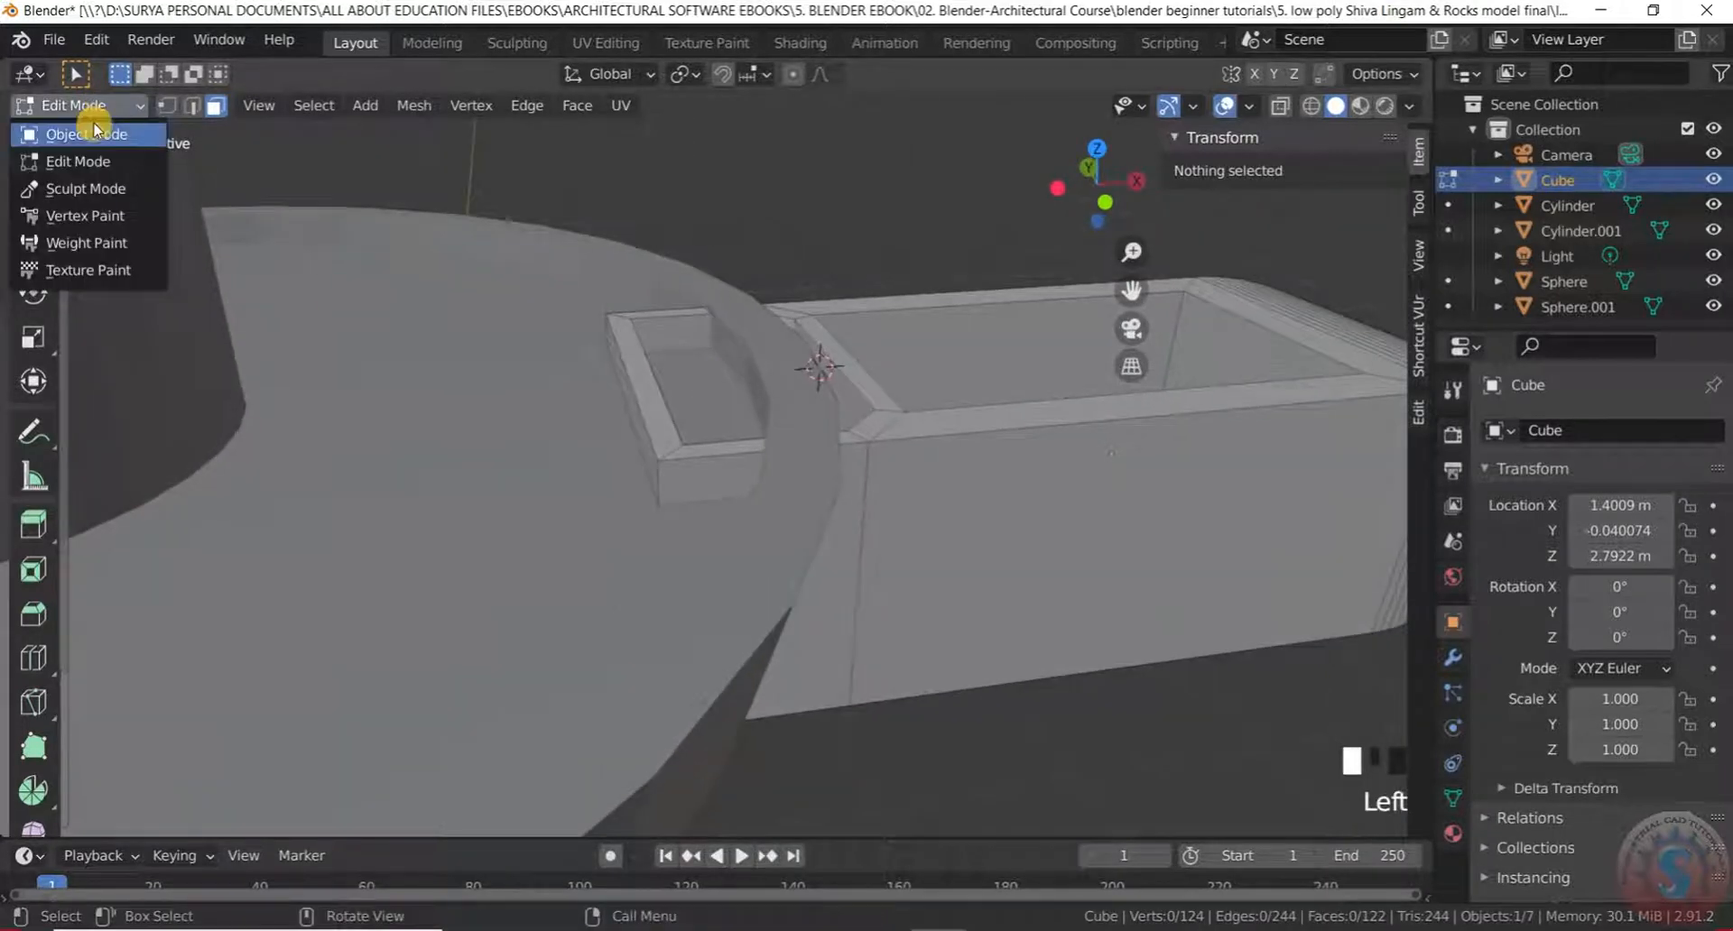
Briefly select and inspect the Sphere.001 rim mesh in Edit Mode, then return to Object Mode
left_click(67, 129)
left_click(719, 471)
left_click(101, 107)
left_click(91, 150)
left_click(710, 474)
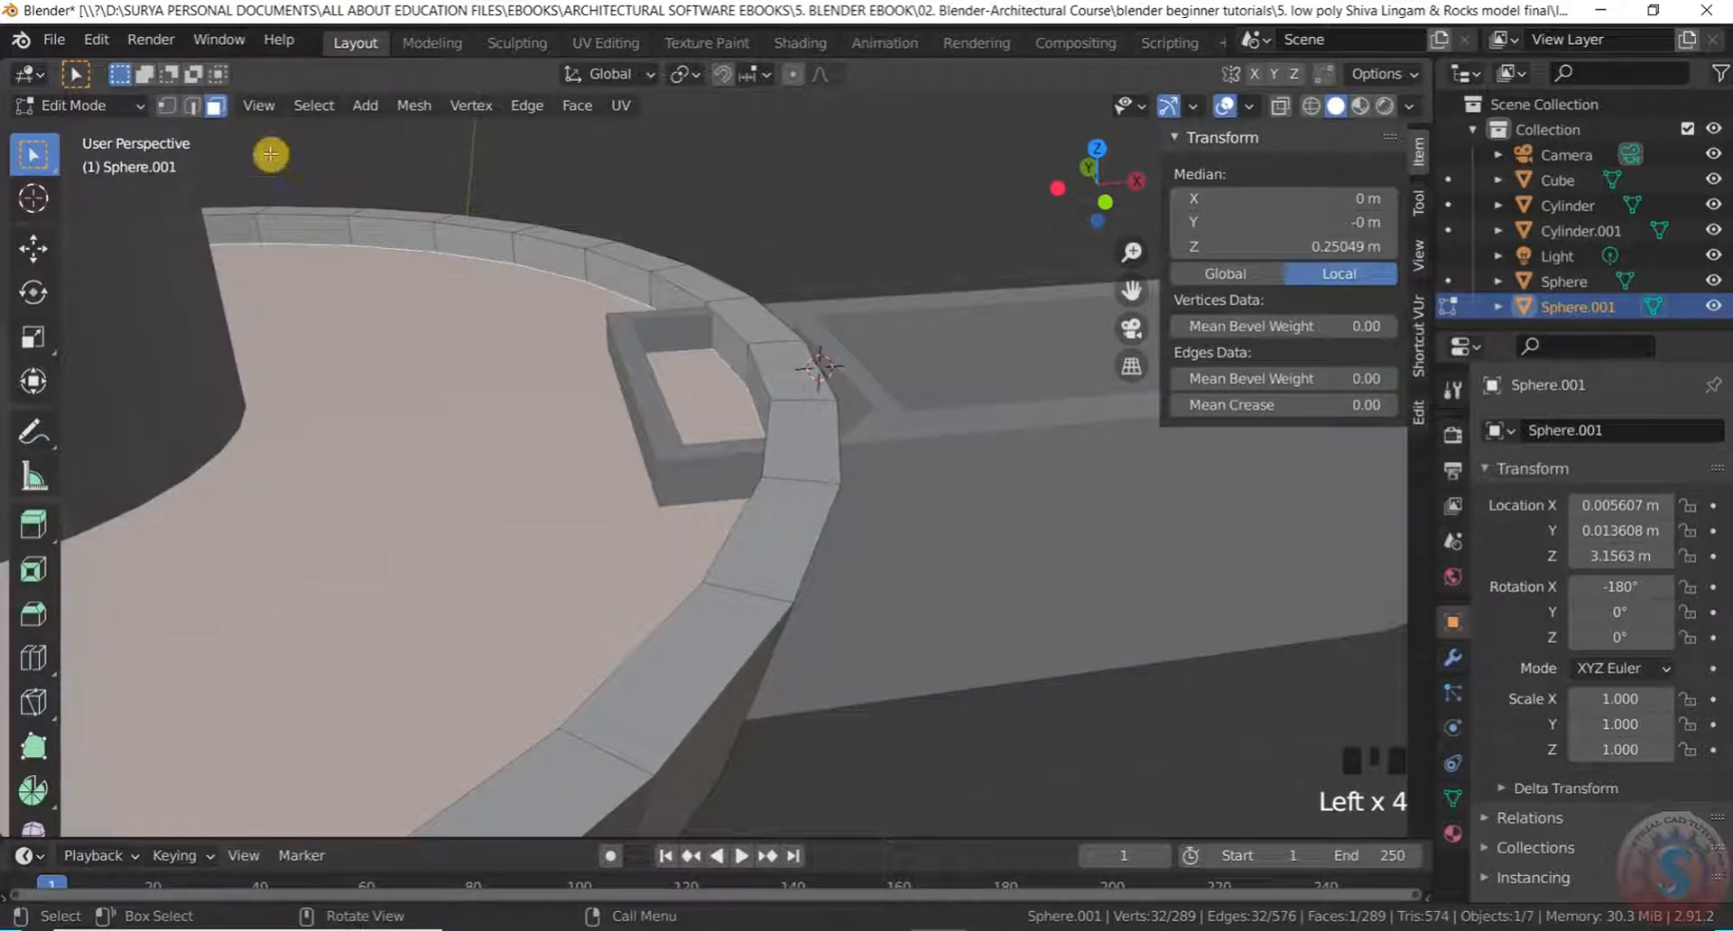
left_click(195, 107)
left_click(727, 452)
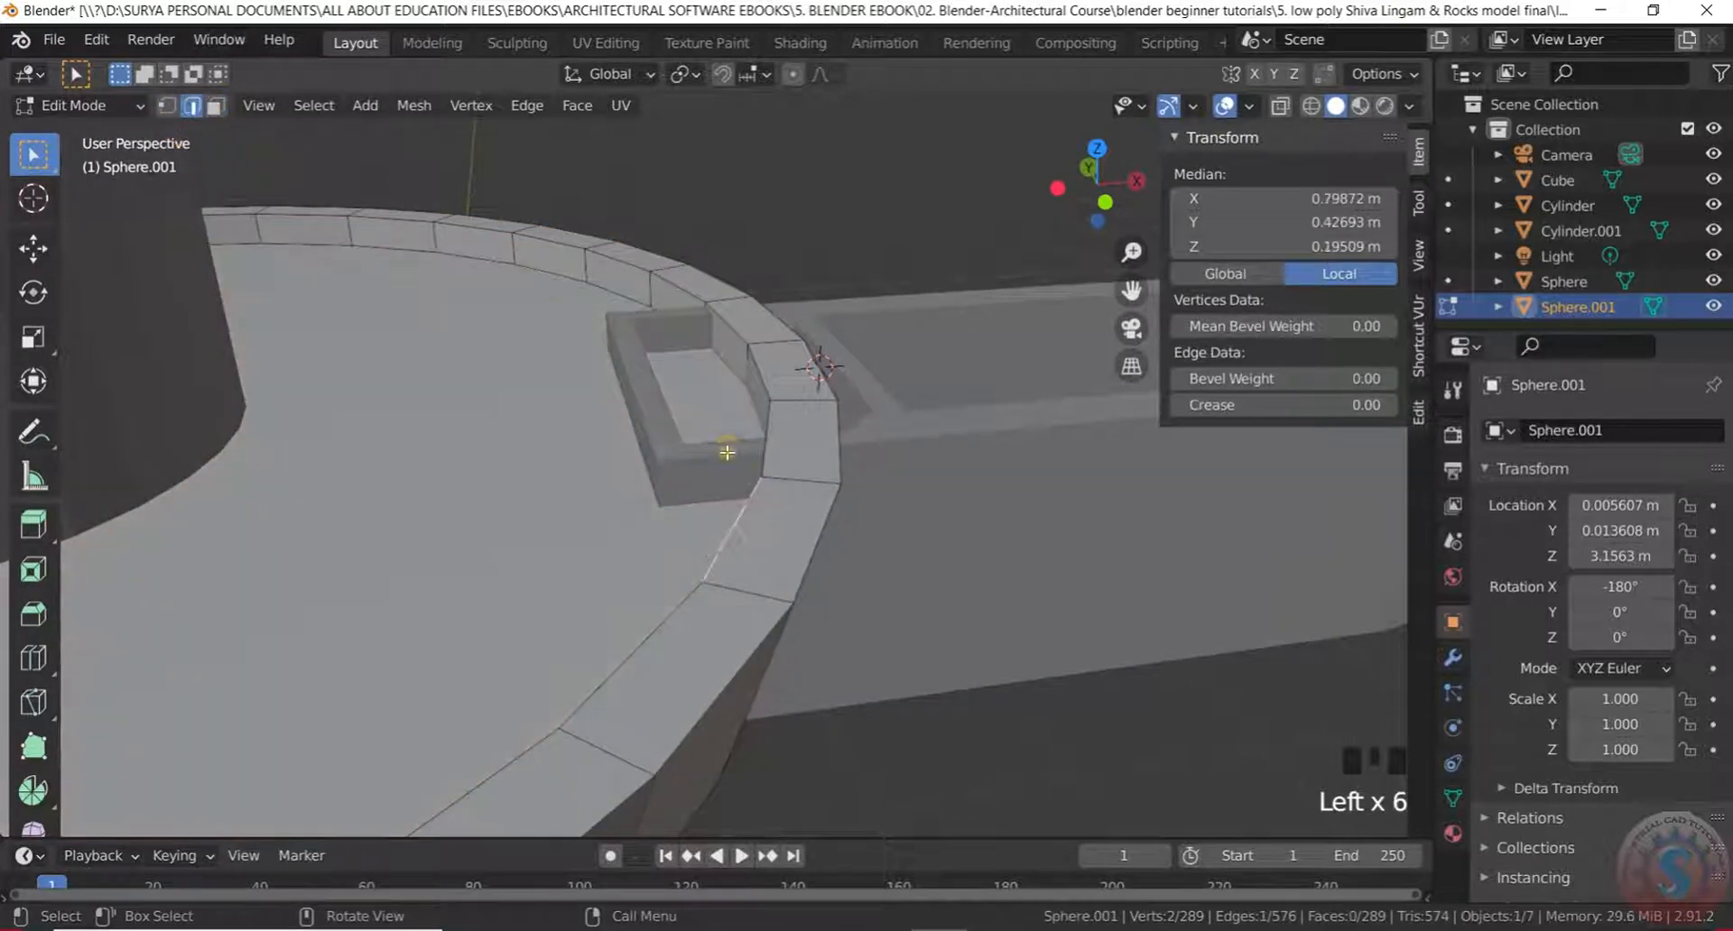
left_click(82, 105)
left_click(93, 135)
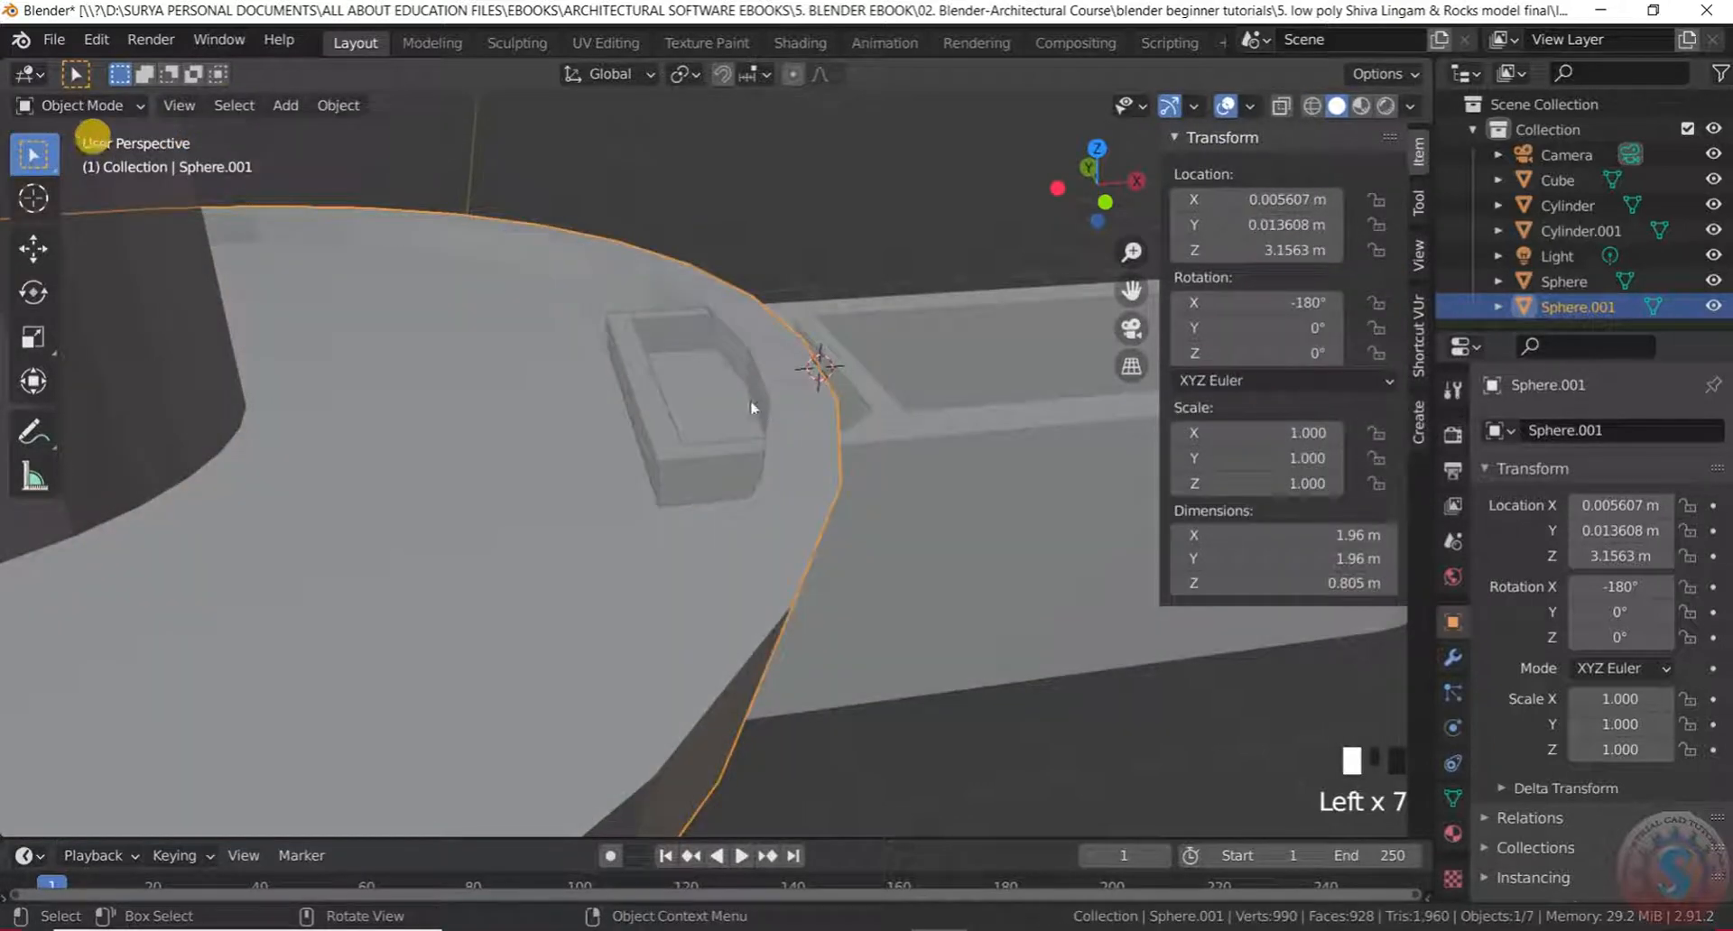
Select the Cube, enter Edit Mode and delete the first tray face
left_click(689, 457)
left_click_drag(86, 105, 90, 158)
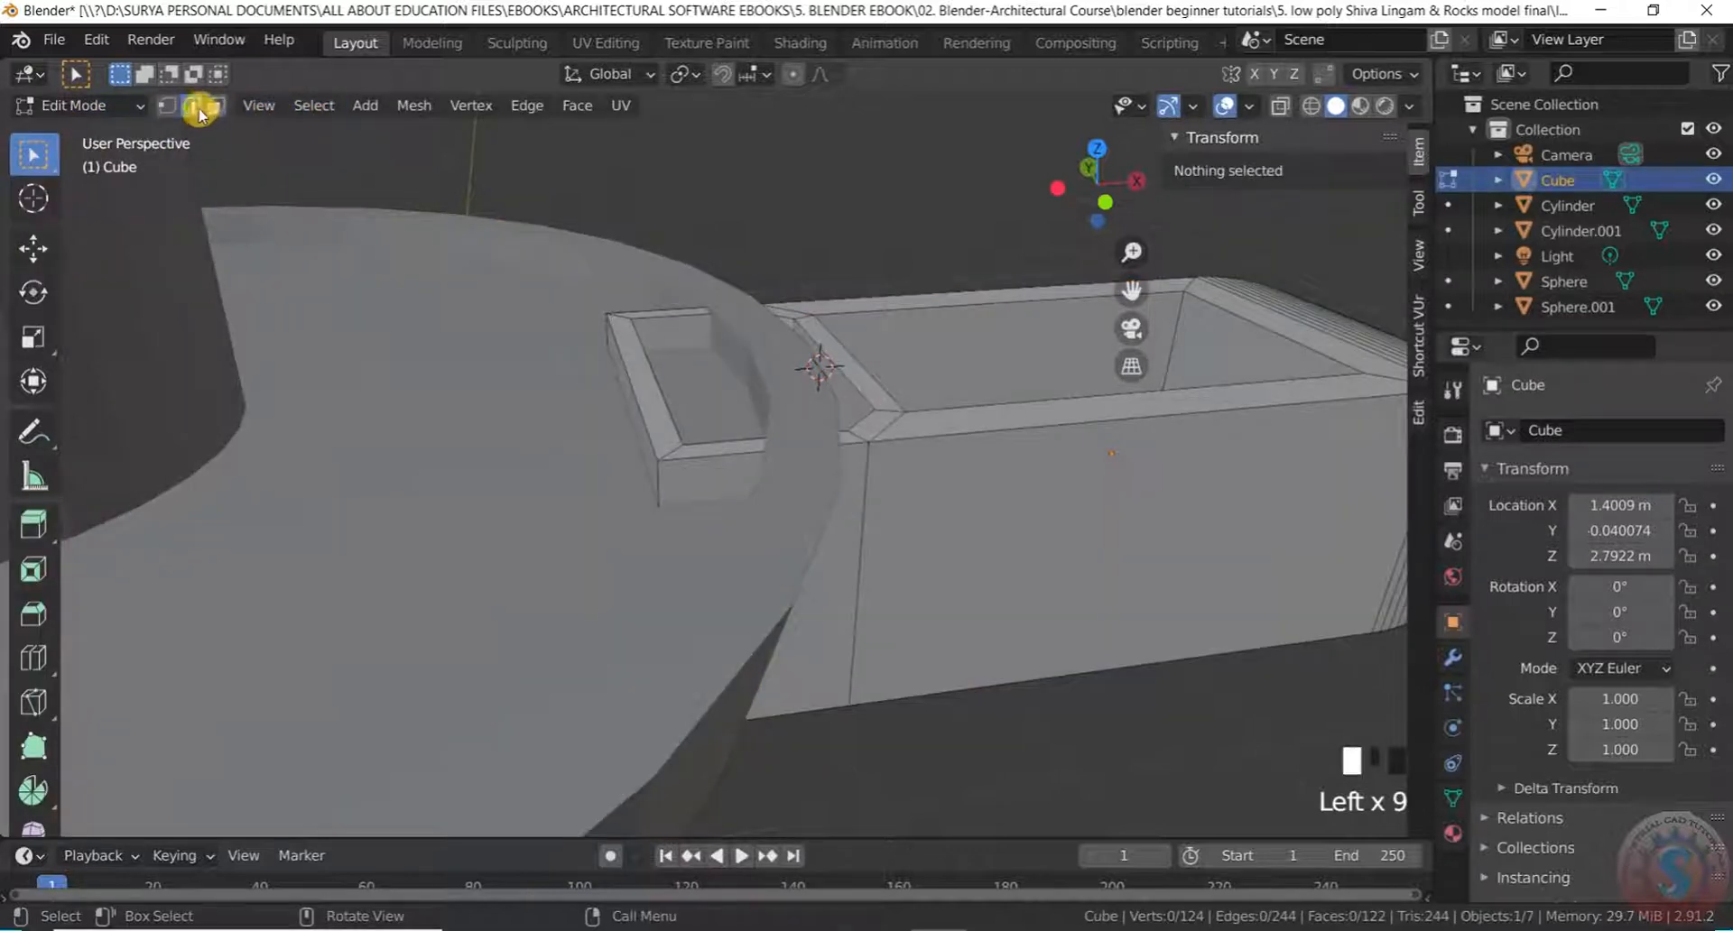
left_click(700, 479)
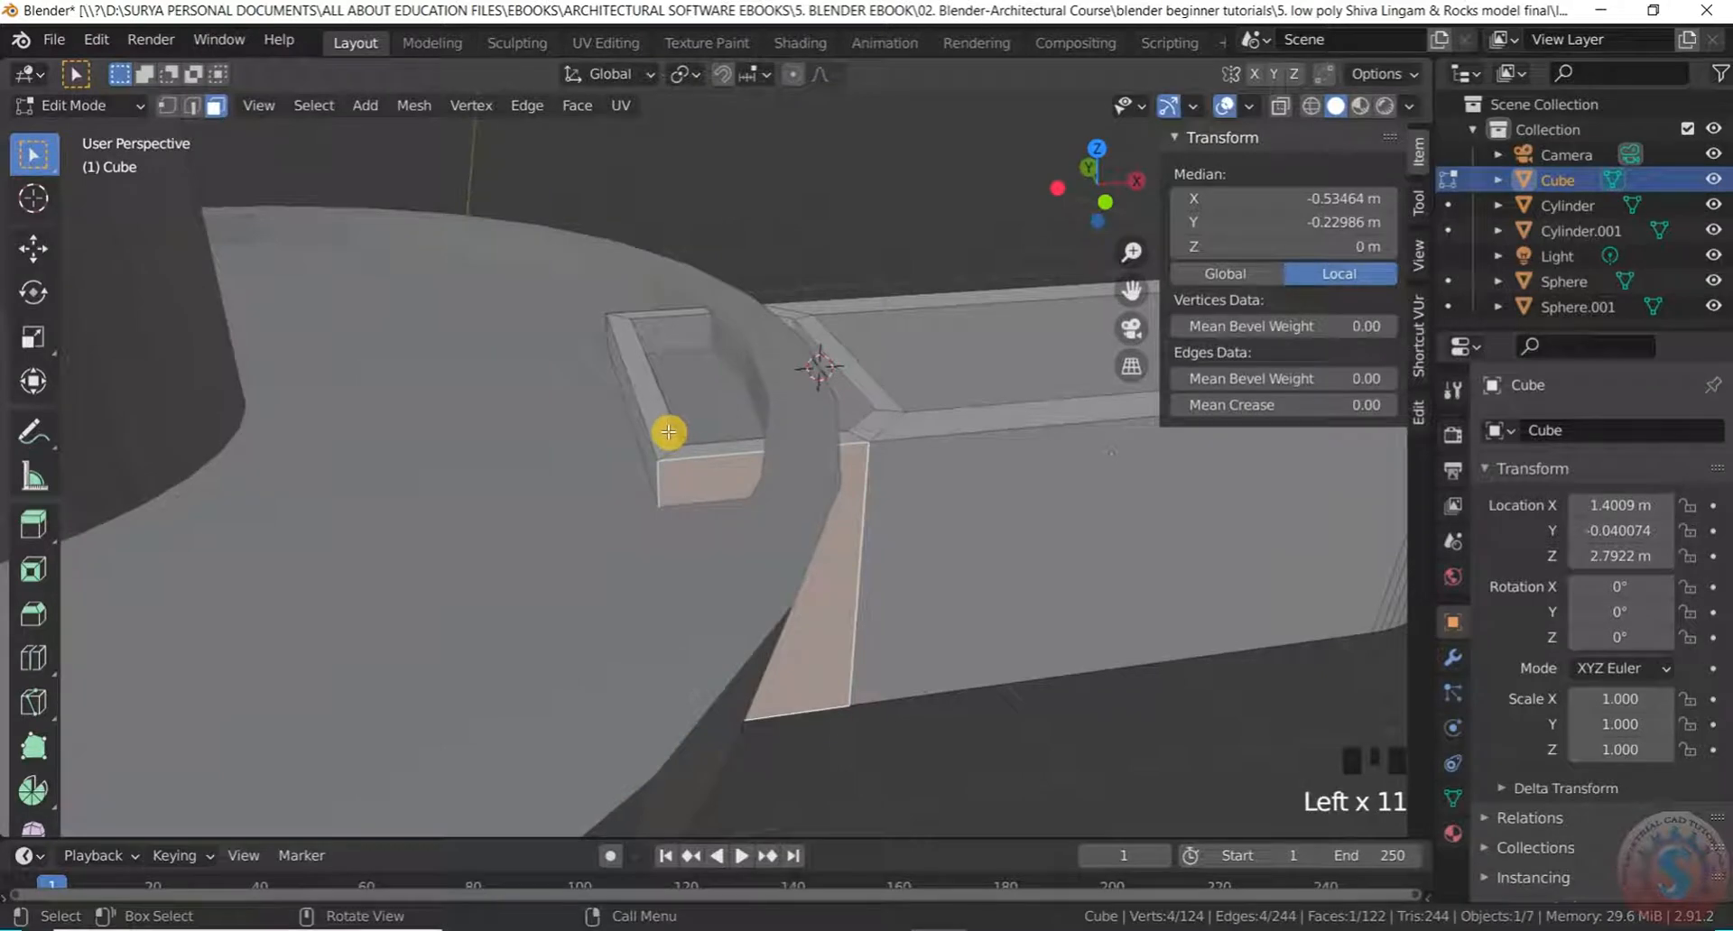
middle_click_drag(668, 432, 545, 414)
scroll(712, 476, "up", 3)
middle_click_drag(712, 476, 813, 518)
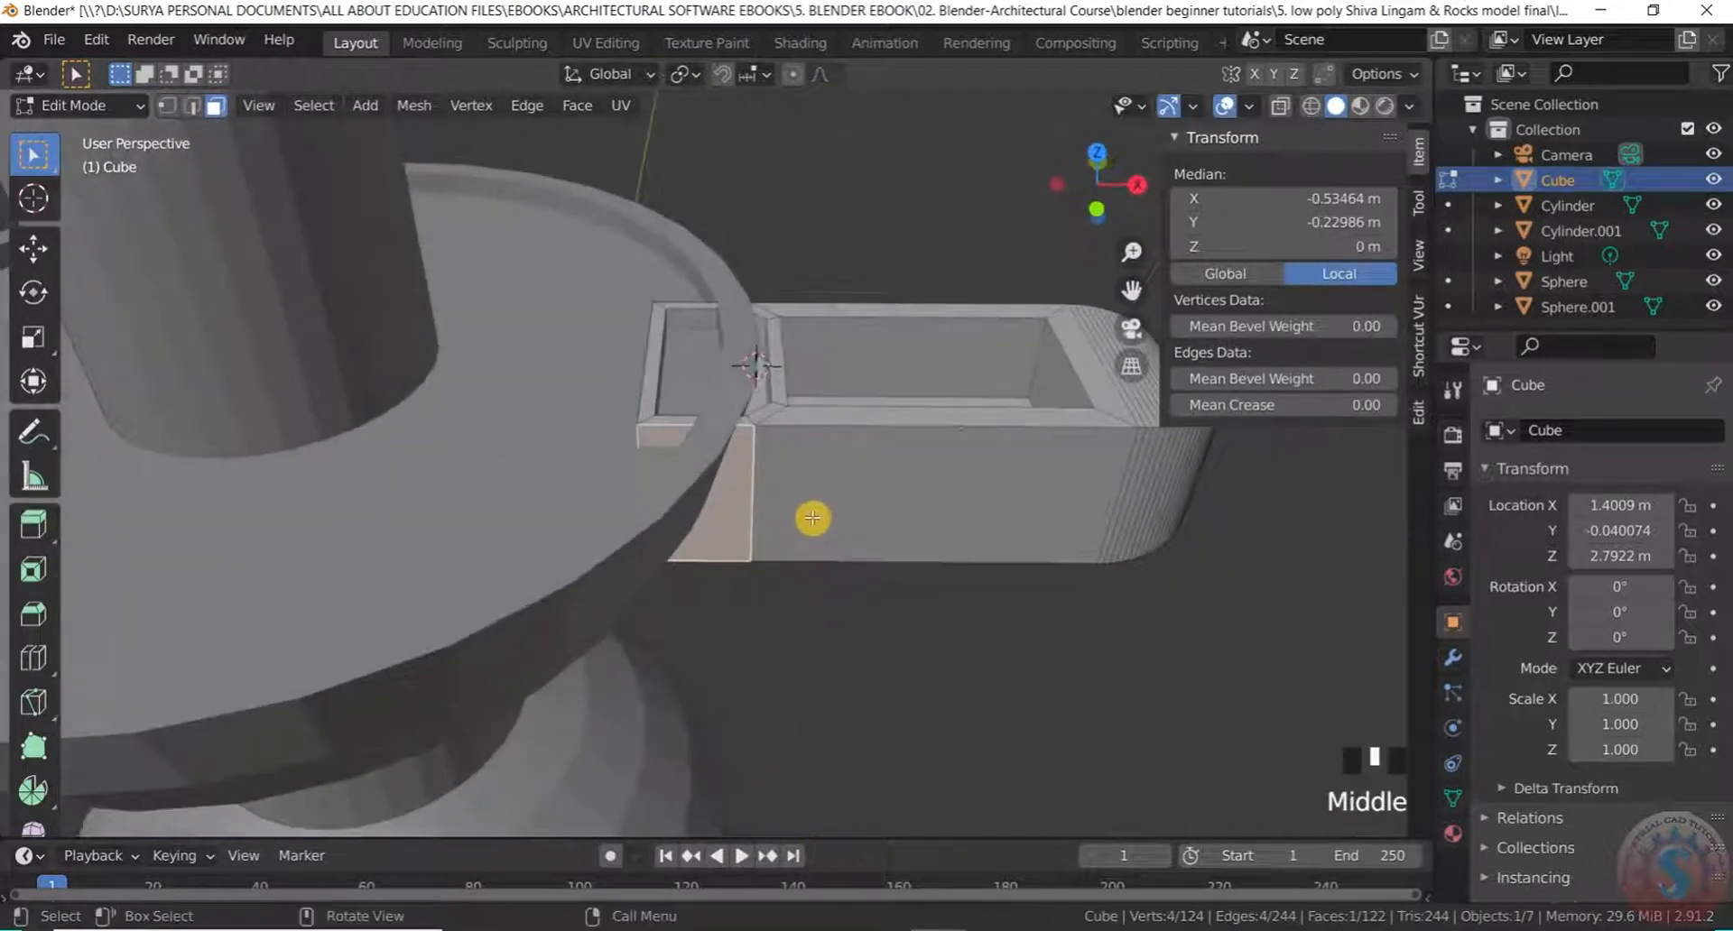
scroll(632, 380, "up", 2)
scroll(663, 381, "down", 2)
scroll(658, 380, "up", 2)
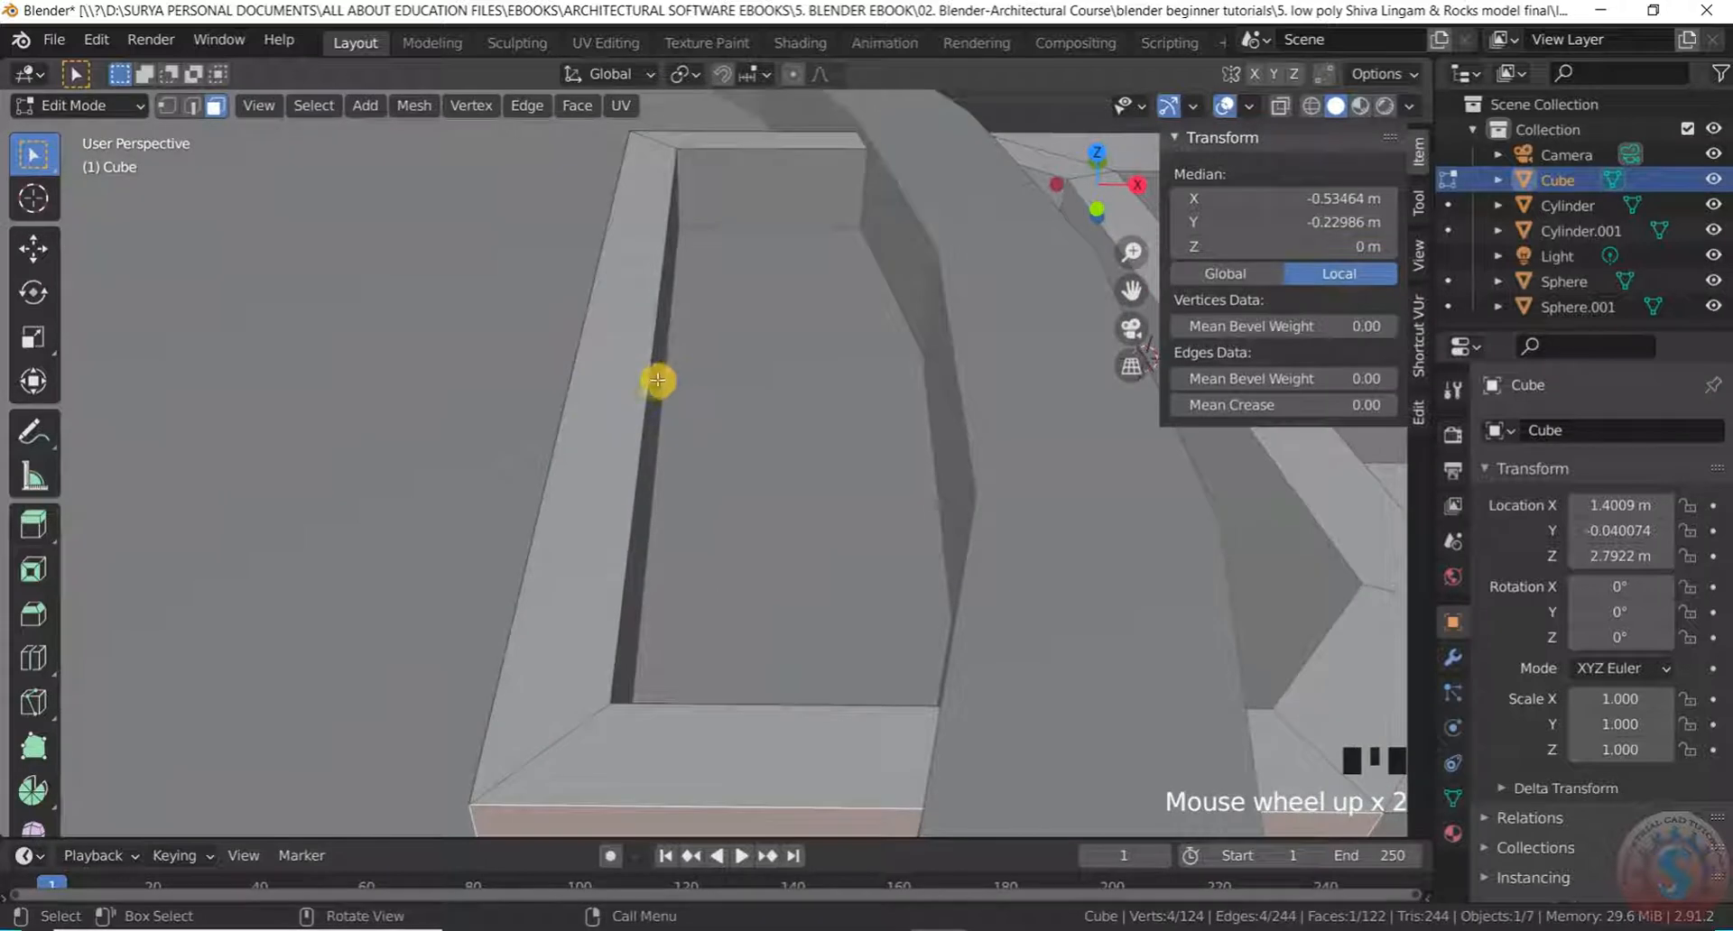
left_click(628, 384)
scroll(638, 378, "down", 3)
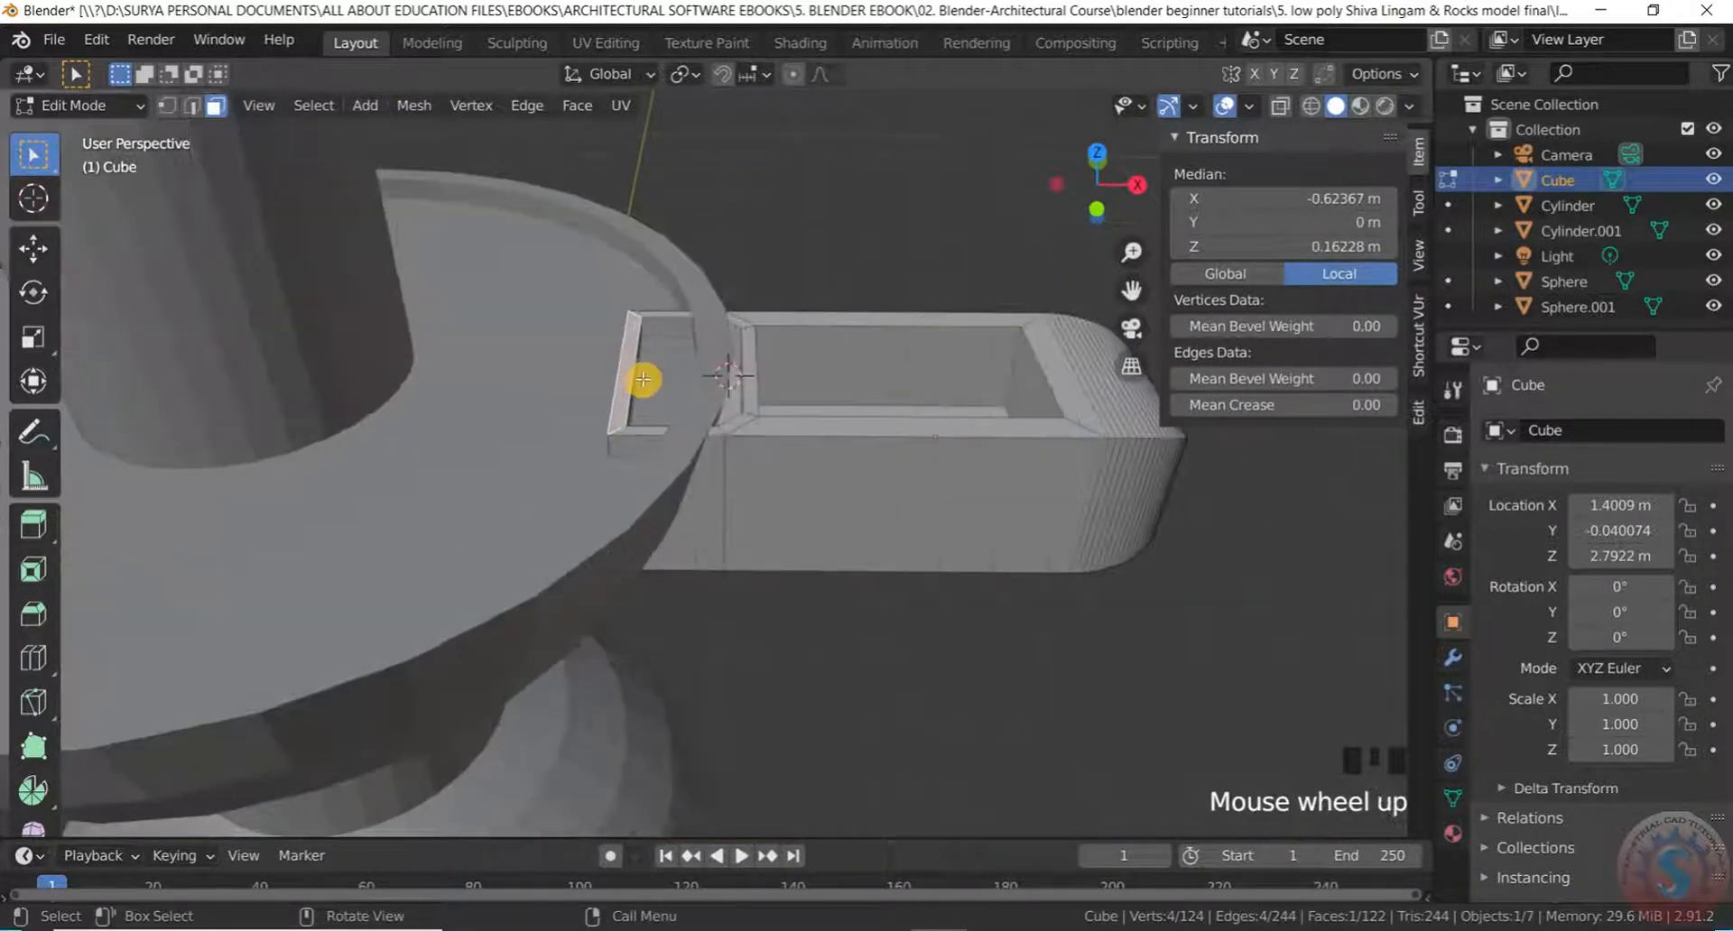
key("f")
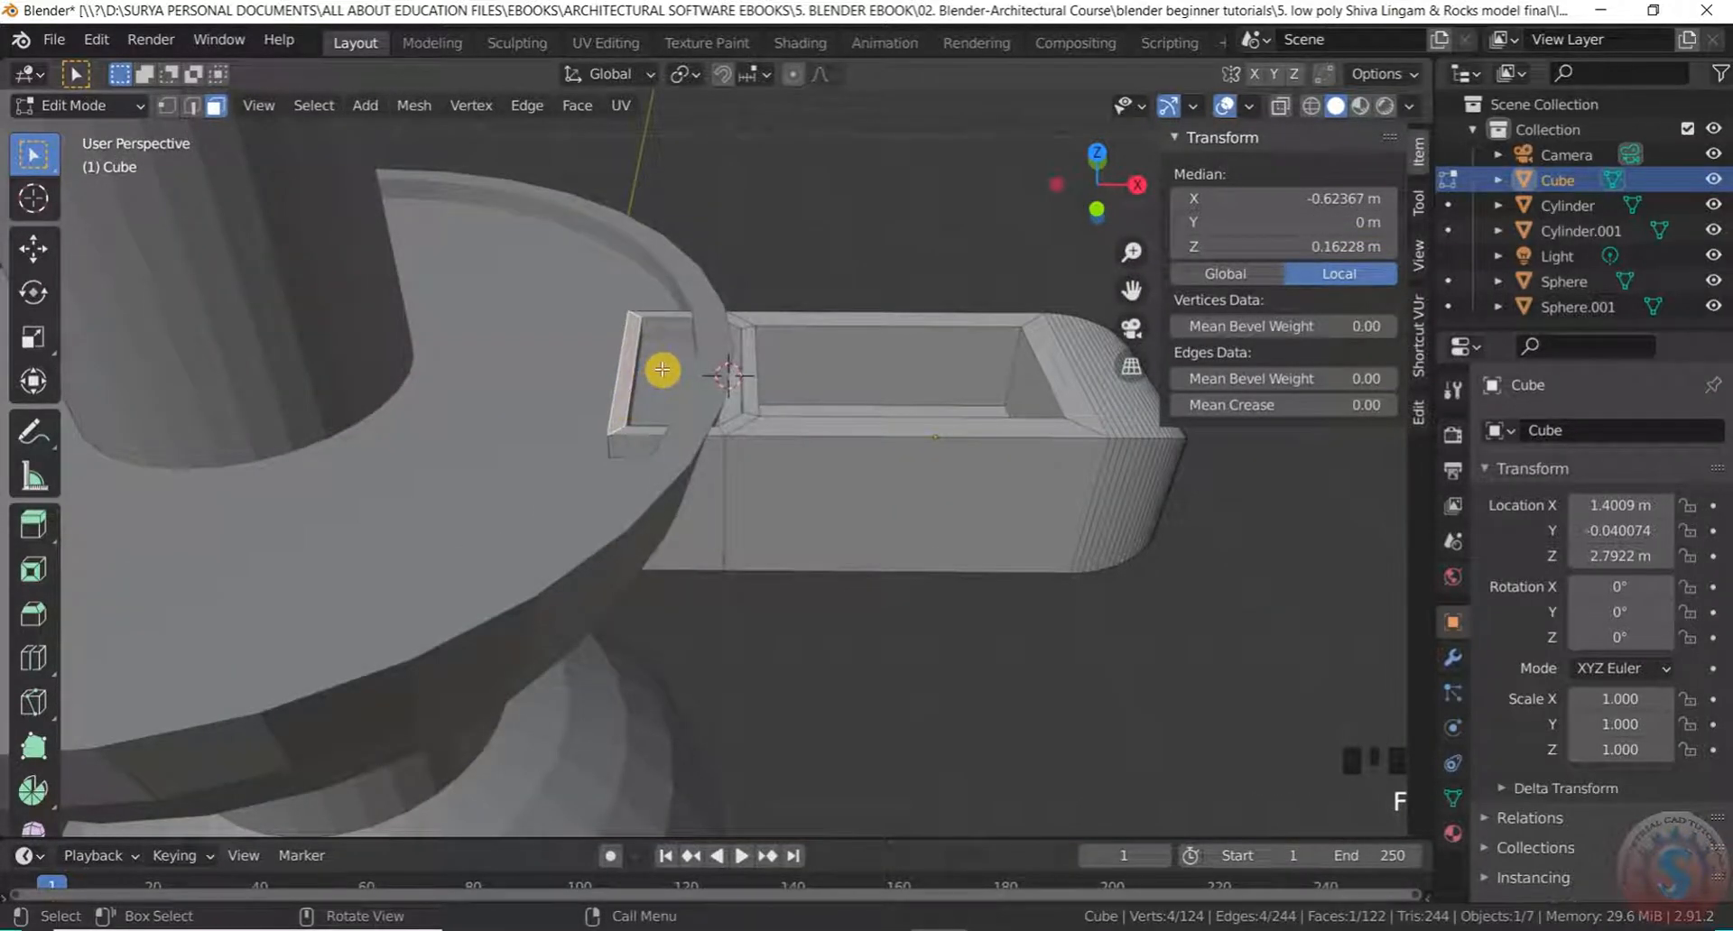
key("x")
left_click(646, 418)
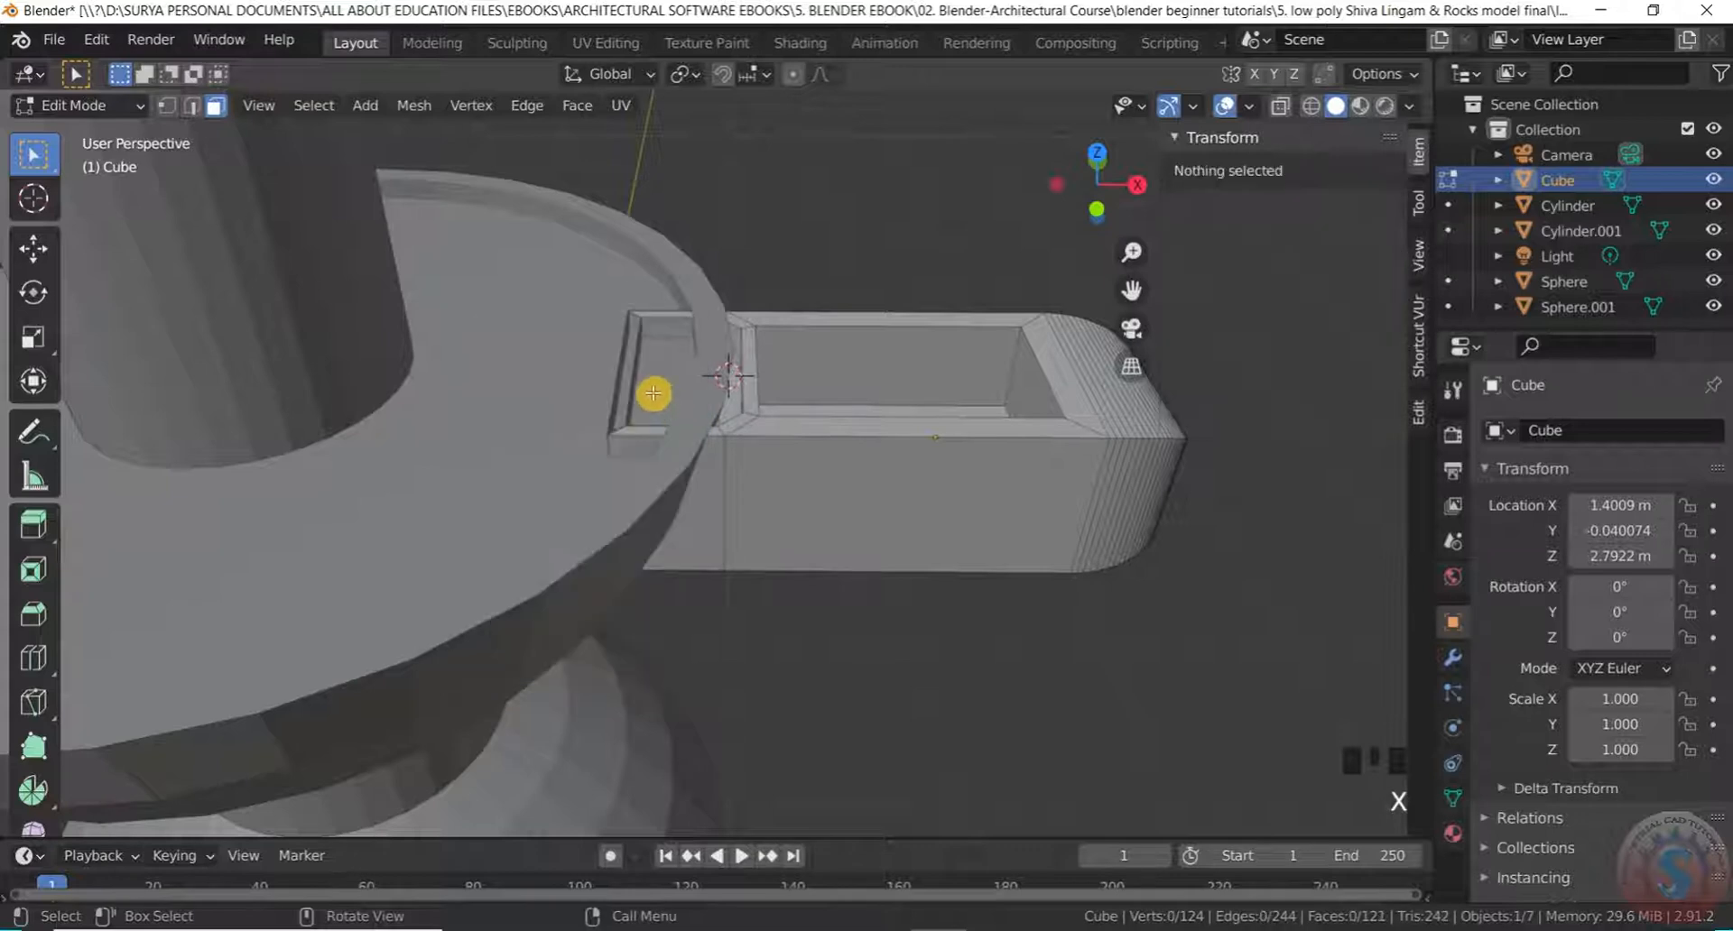
Delete the tray's long inner wall face
scroll(654, 392, "up", 5)
left_click(567, 349)
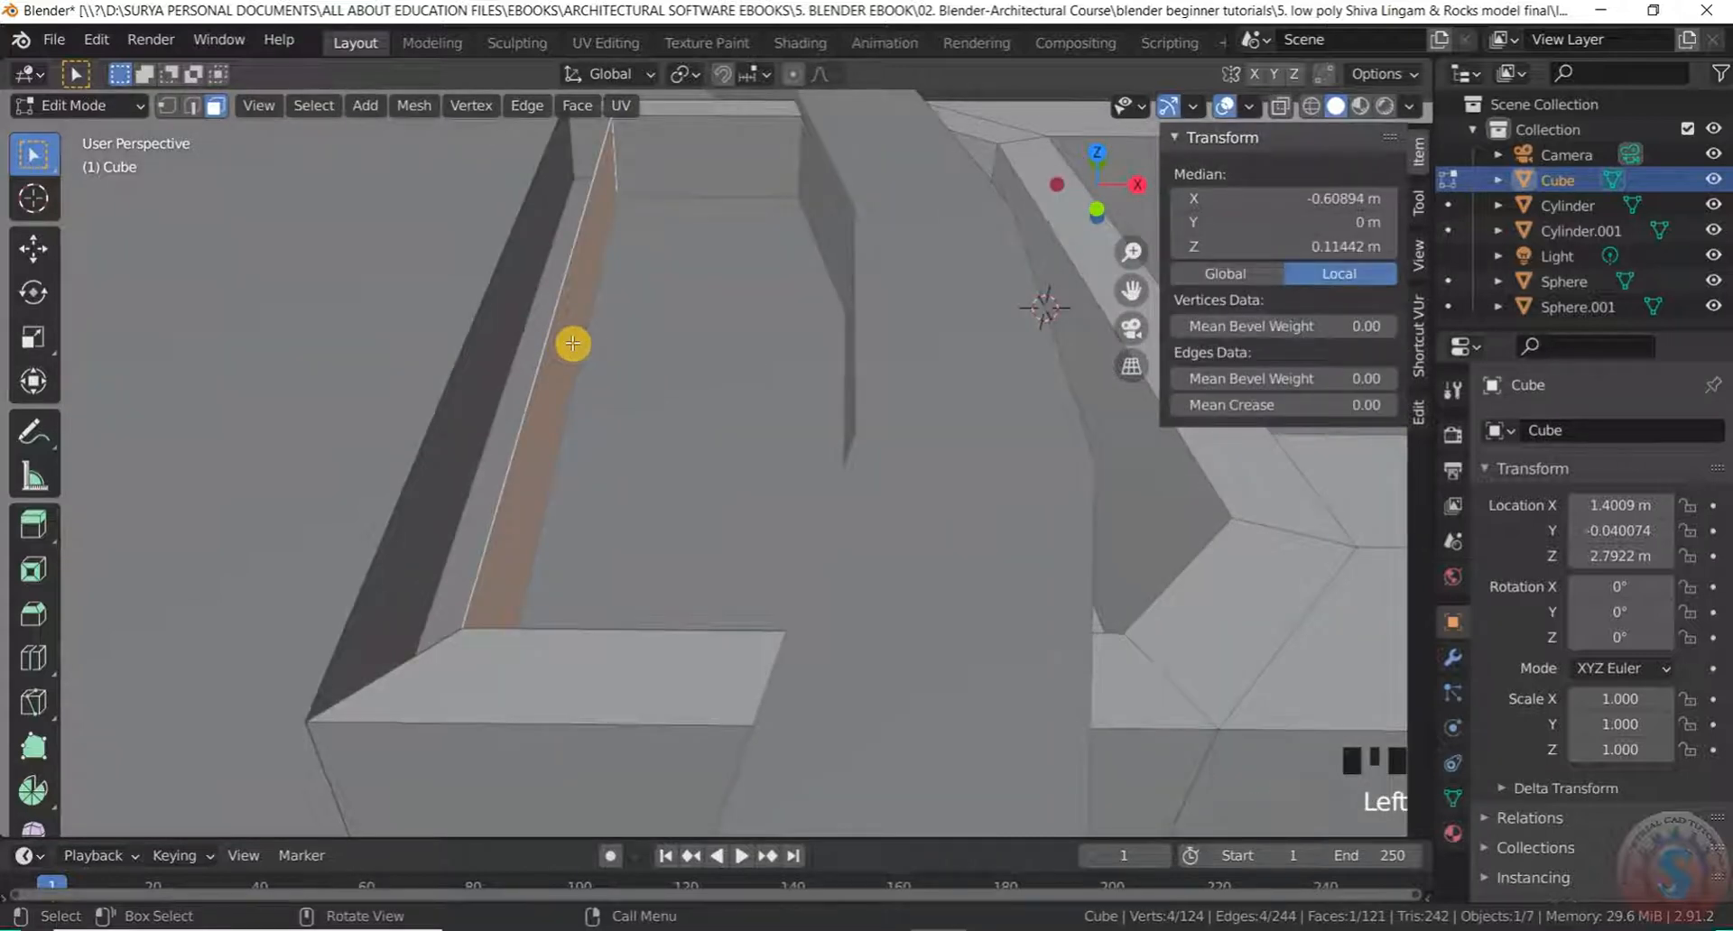
key("x")
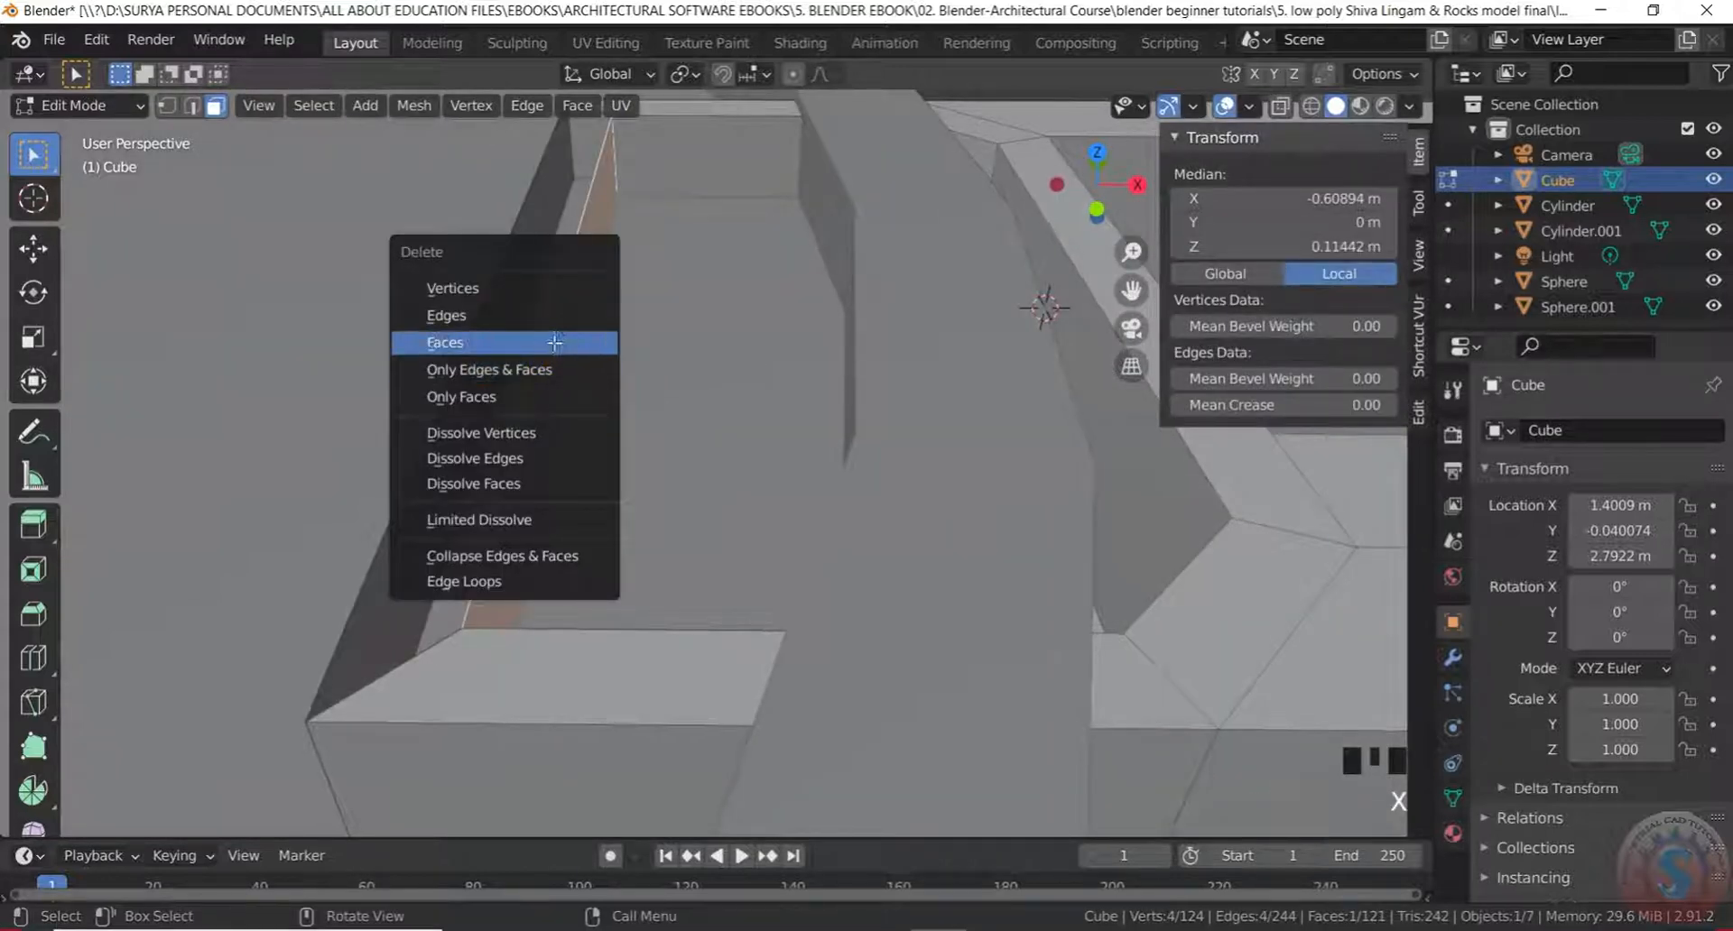
left_click(556, 343)
Select several more tray faces, including the top and small end faces
left_click(501, 304)
scroll(542, 339, "down", 3)
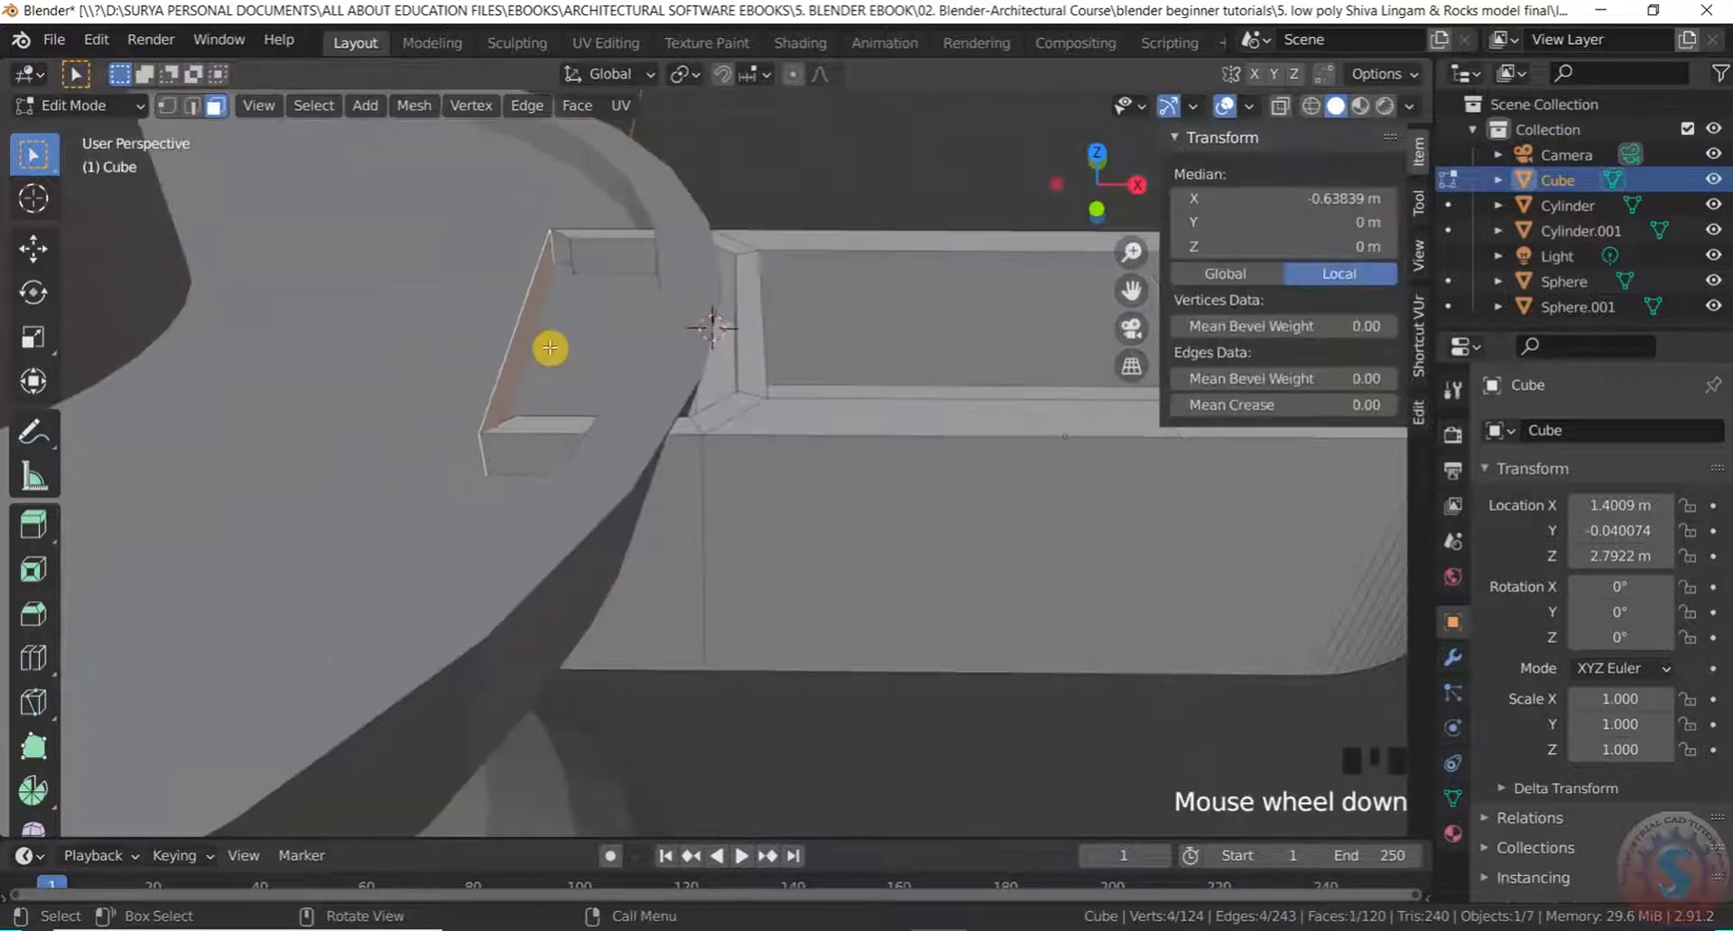
left_click(595, 257, "shift")
scroll(532, 263, "up", 1, "shift")
scroll(608, 283, "up", 3)
scroll(704, 262, "down", 2)
left_click(726, 263, "shift")
scroll(772, 271, "down", 2)
scroll(758, 298, "up", 3)
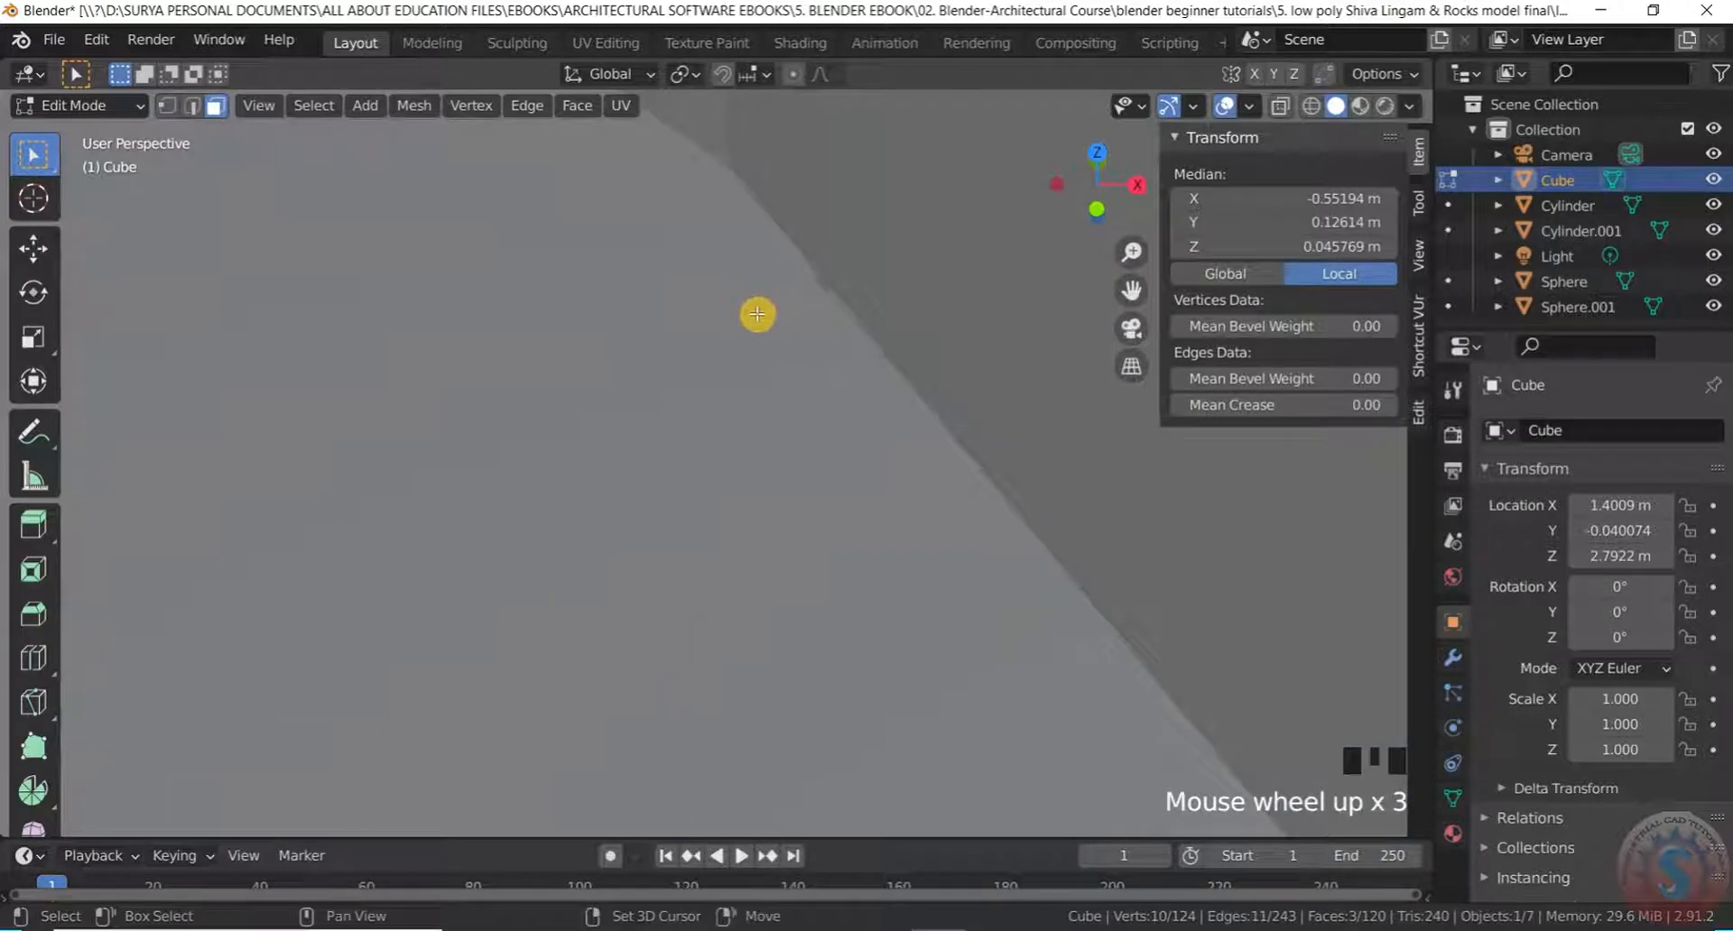
scroll(757, 316, "down", 2)
left_click(761, 322, "shift")
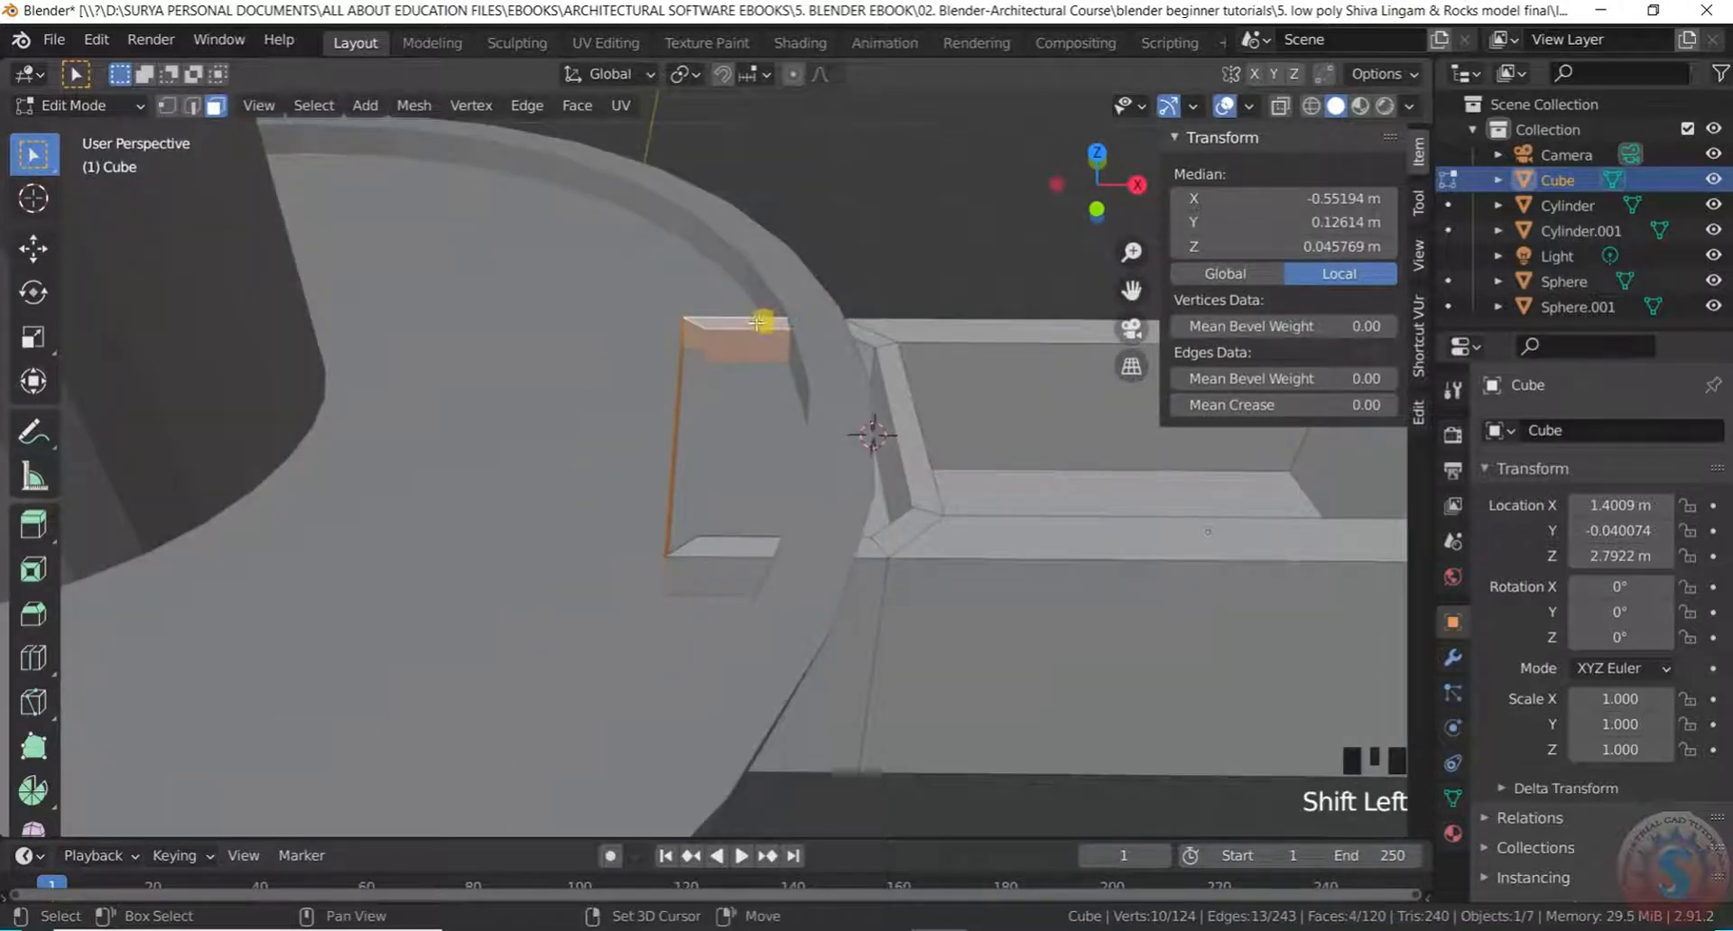
left_click(722, 549, "shift")
left_click(700, 584, "shift")
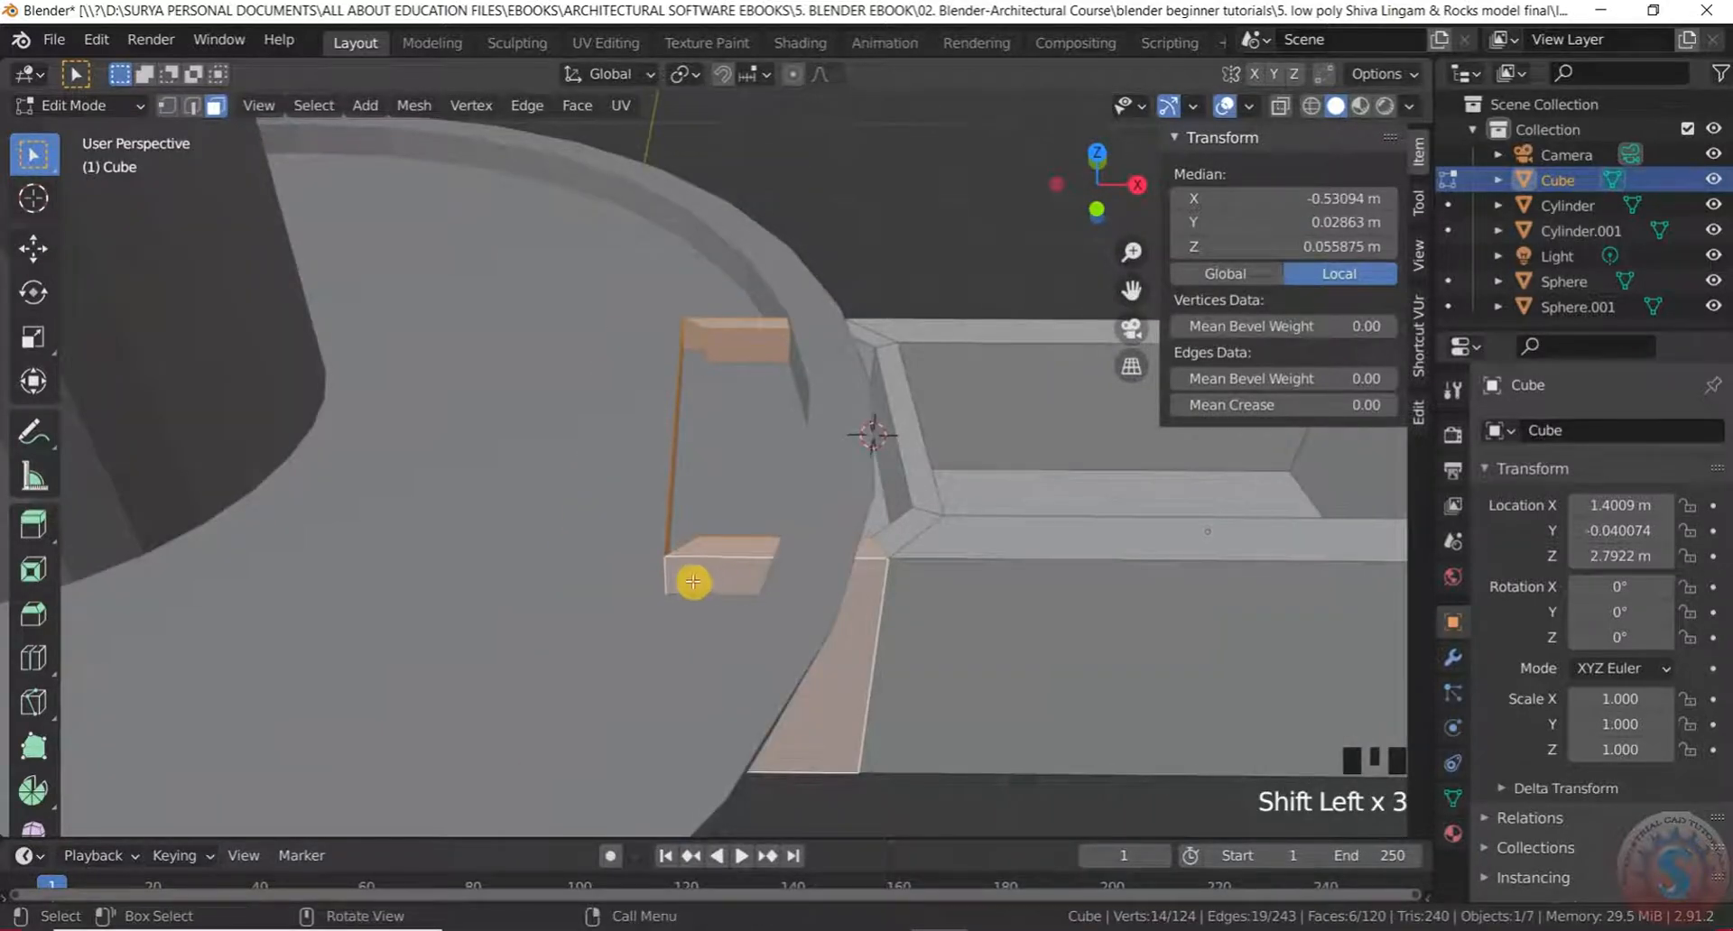
scroll(689, 578, "down", 2)
middle_click_drag(688, 572, 745, 574)
scroll(745, 578, "up", 1)
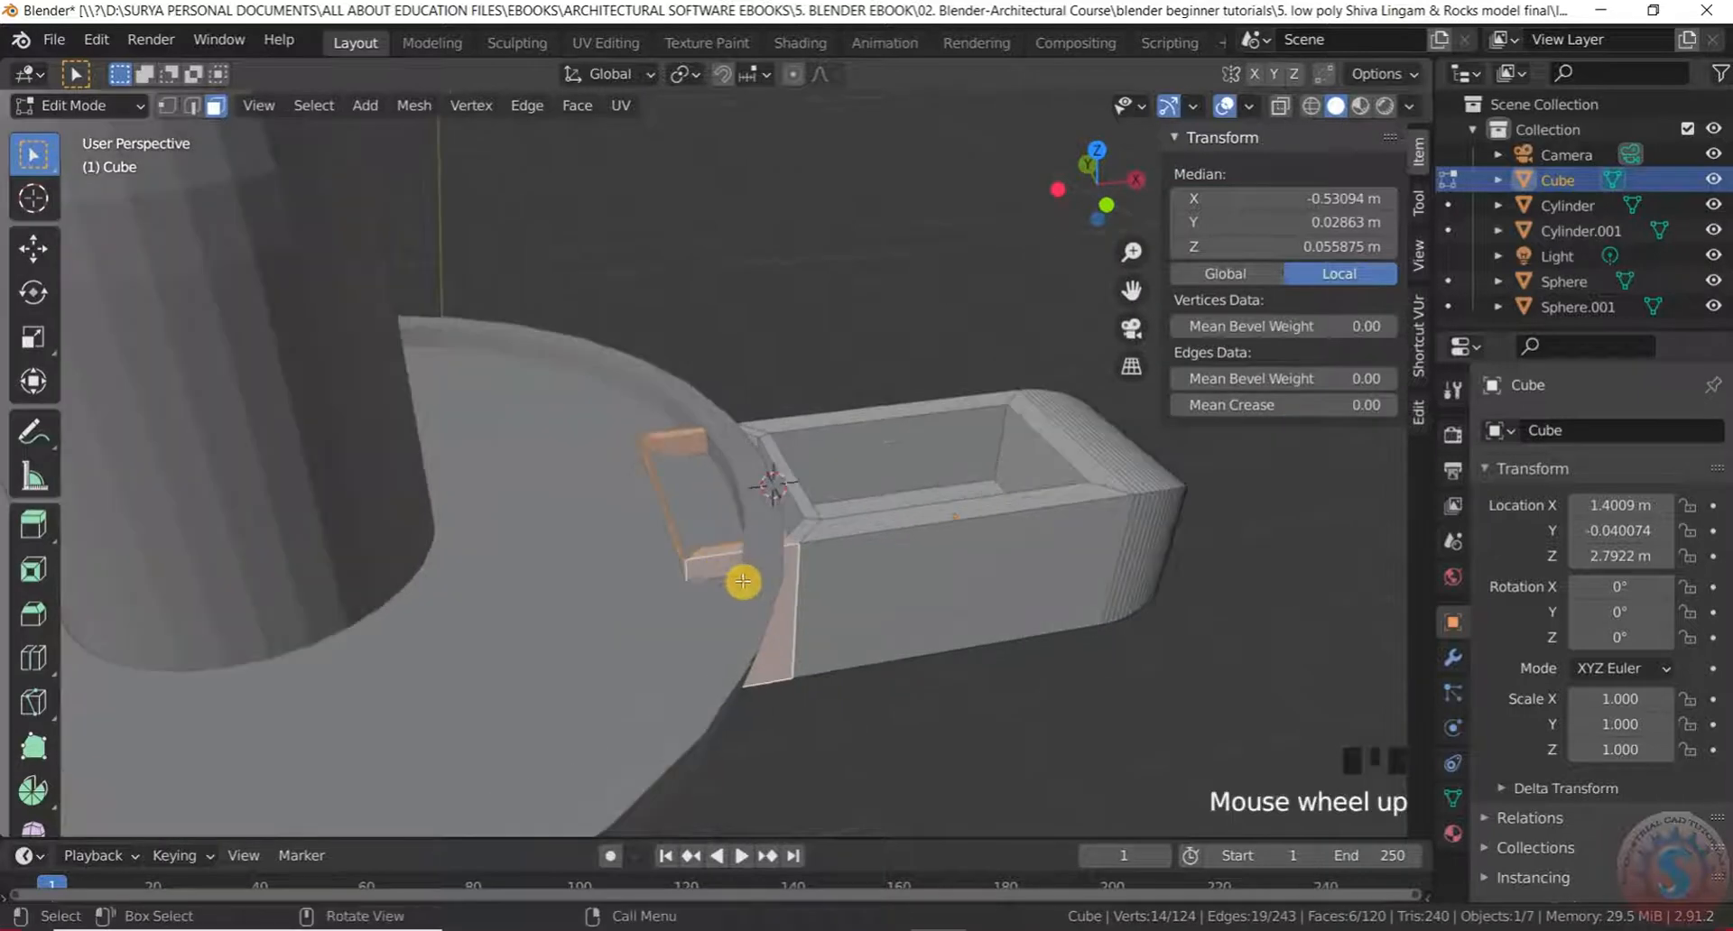
scroll(754, 557, "up", 1)
Clear the selection, face the tray's remaining long wall and delete that face
left_click(928, 760)
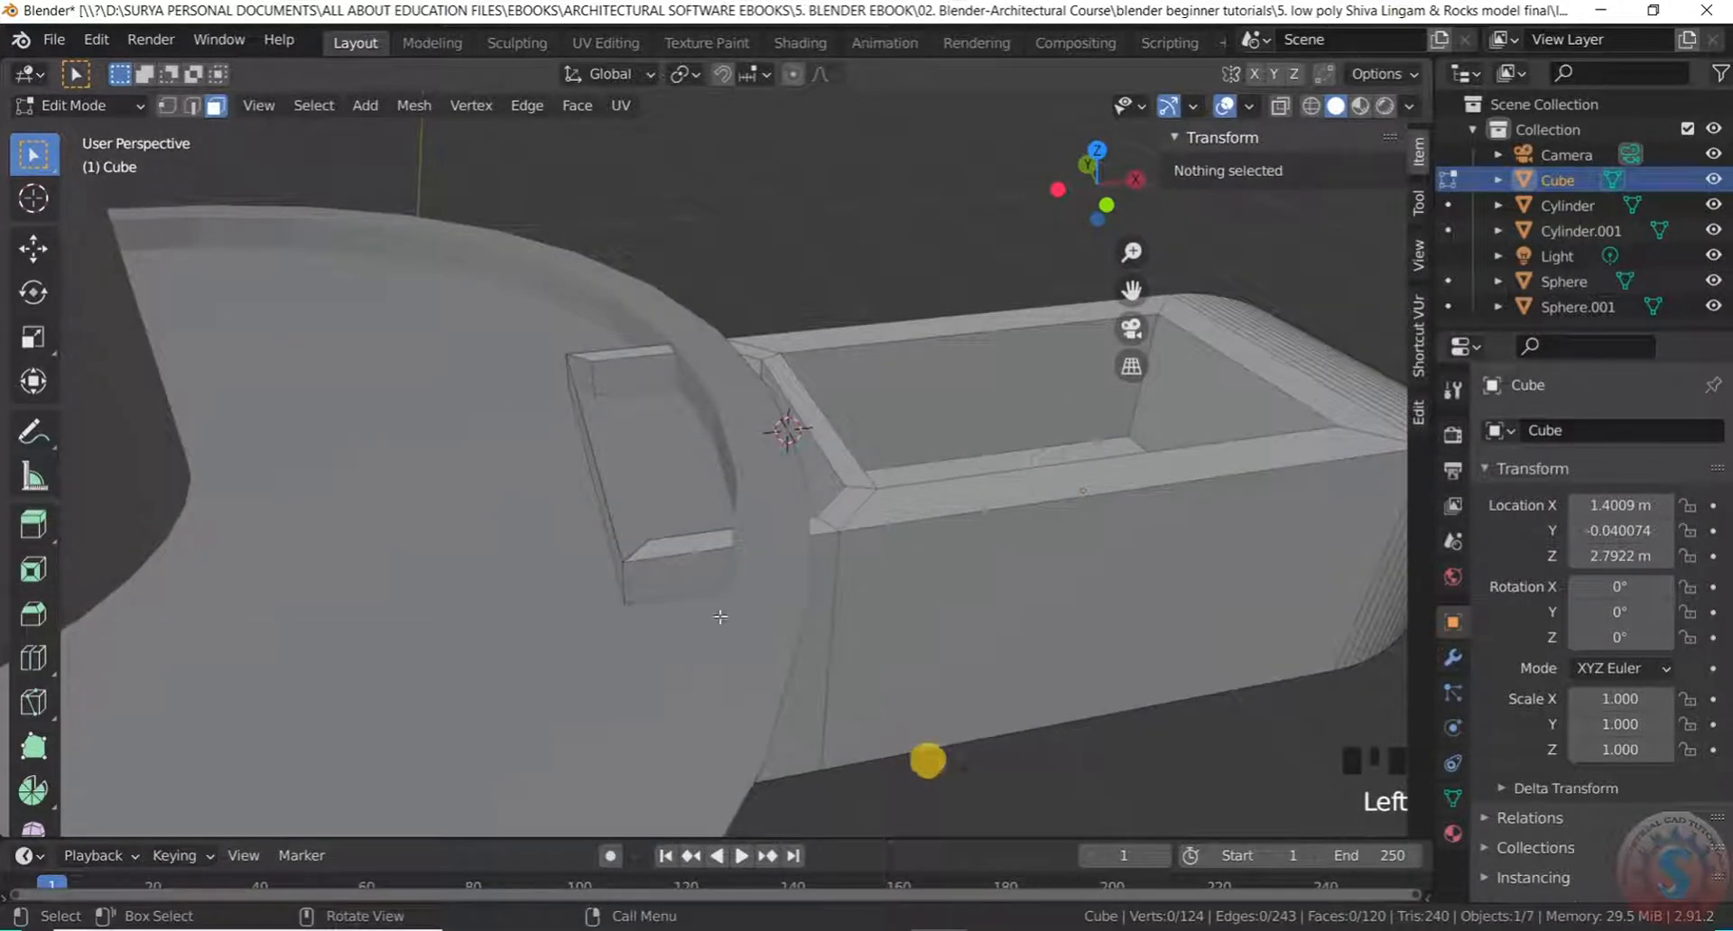
scroll(702, 509, "down", 1)
scroll(681, 491, "up", 2)
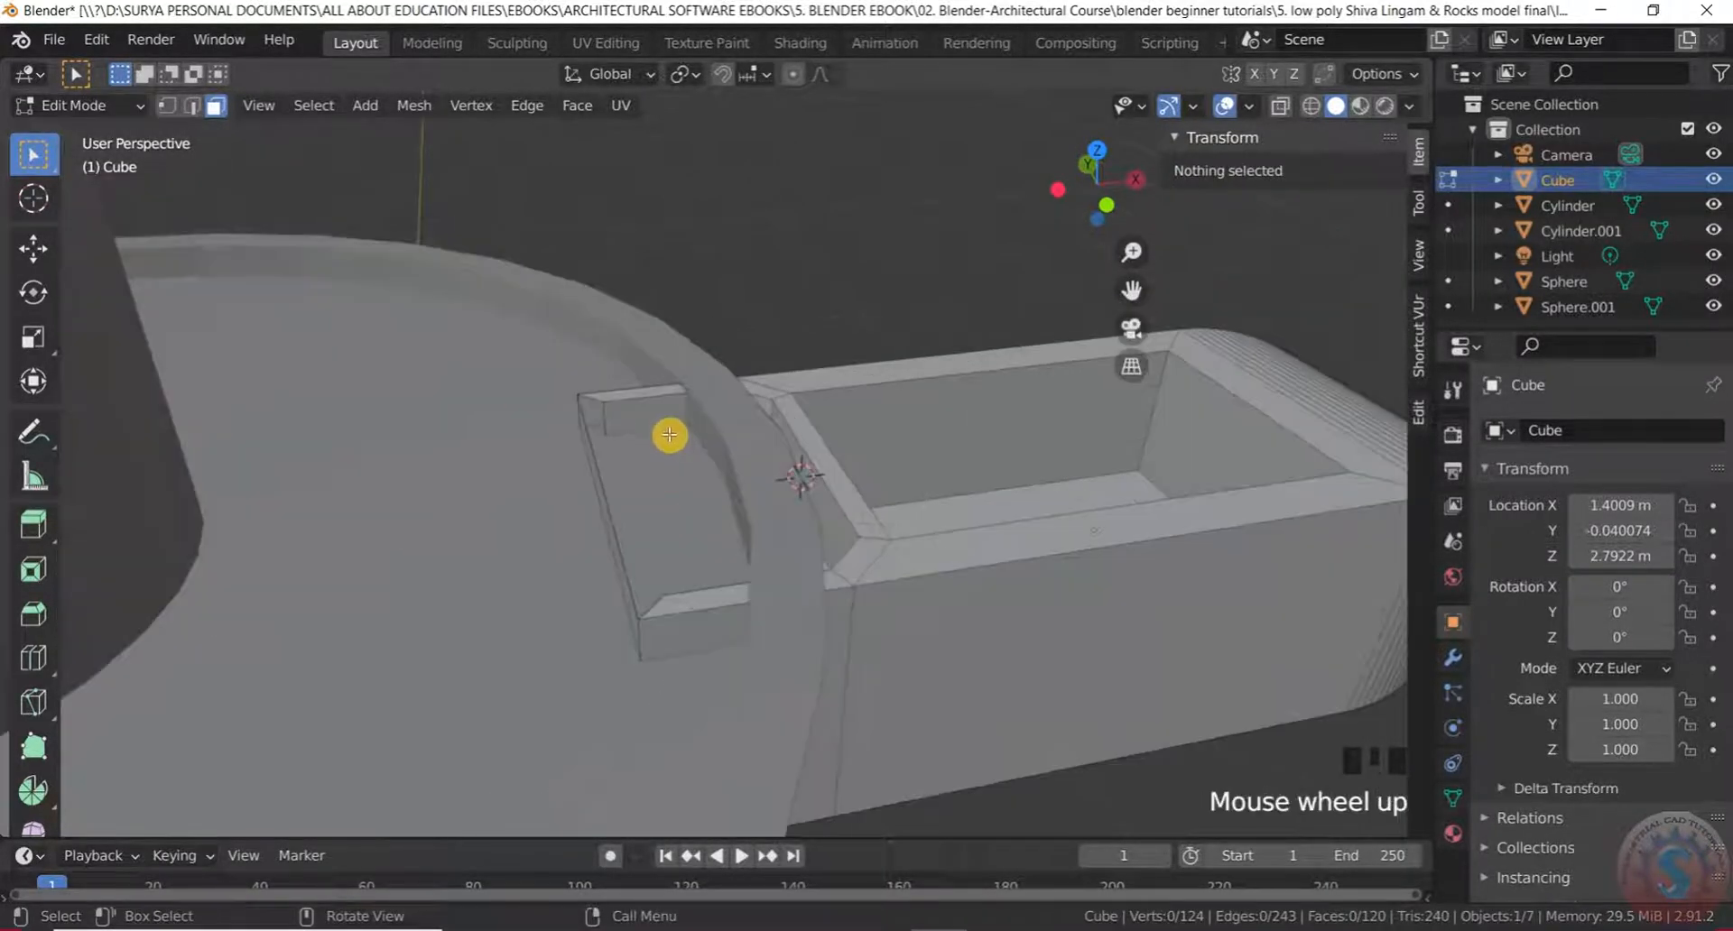
middle_click_drag(595, 472, 603, 560)
left_click(643, 545)
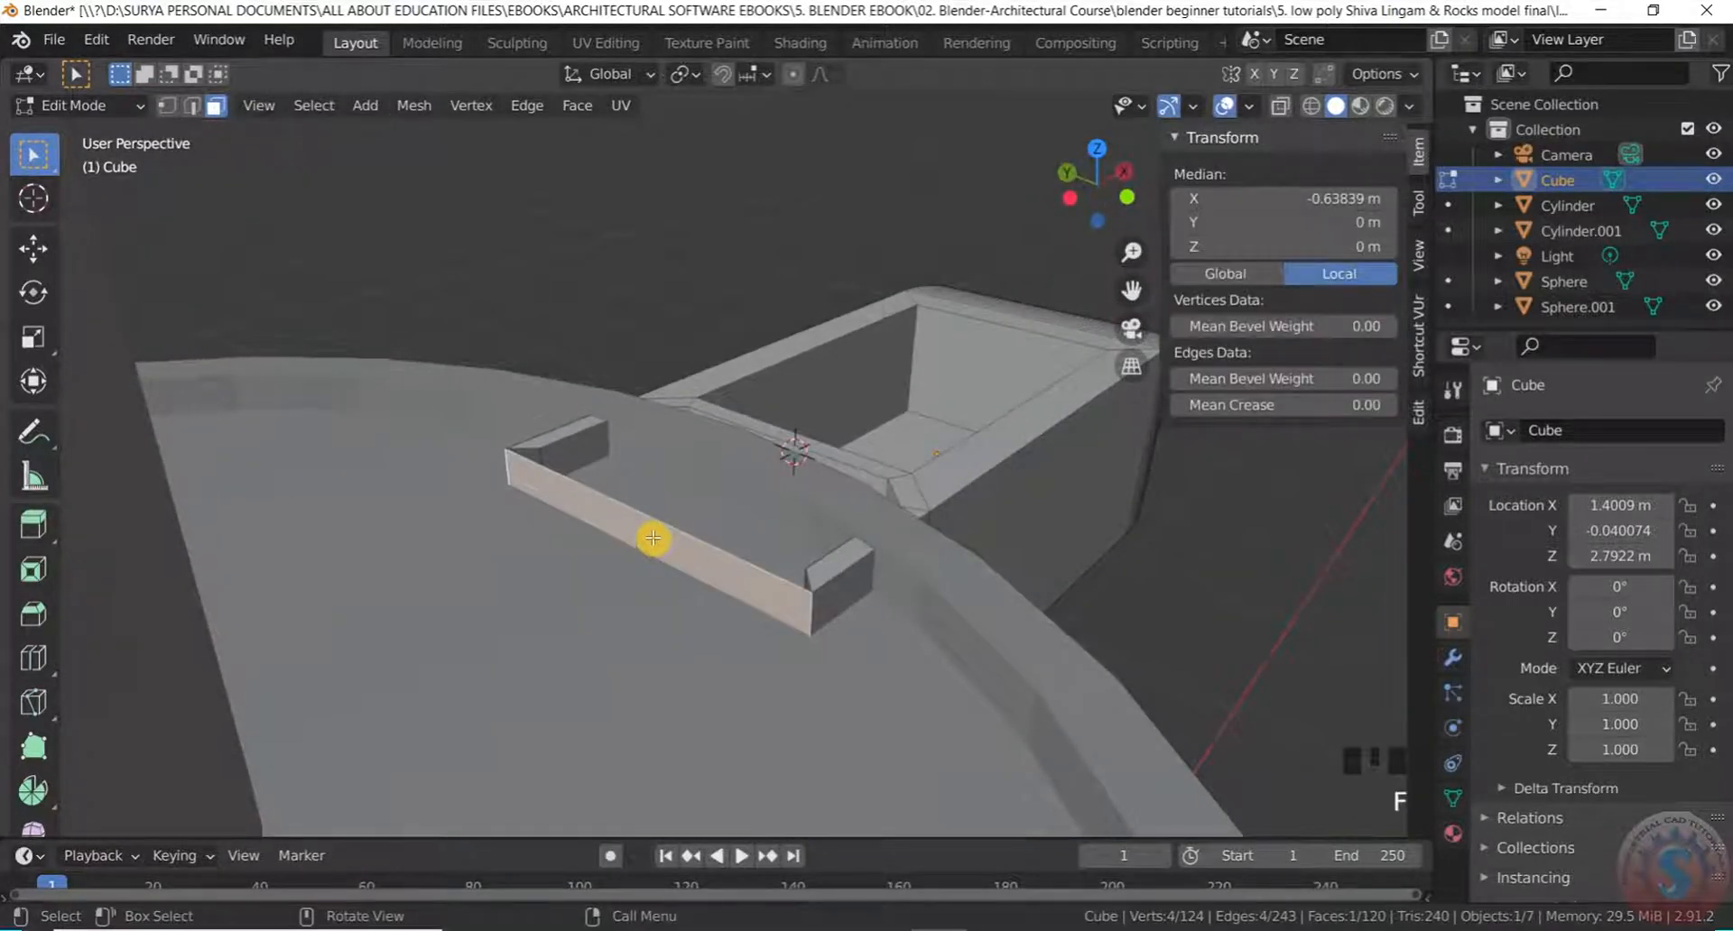
key("x")
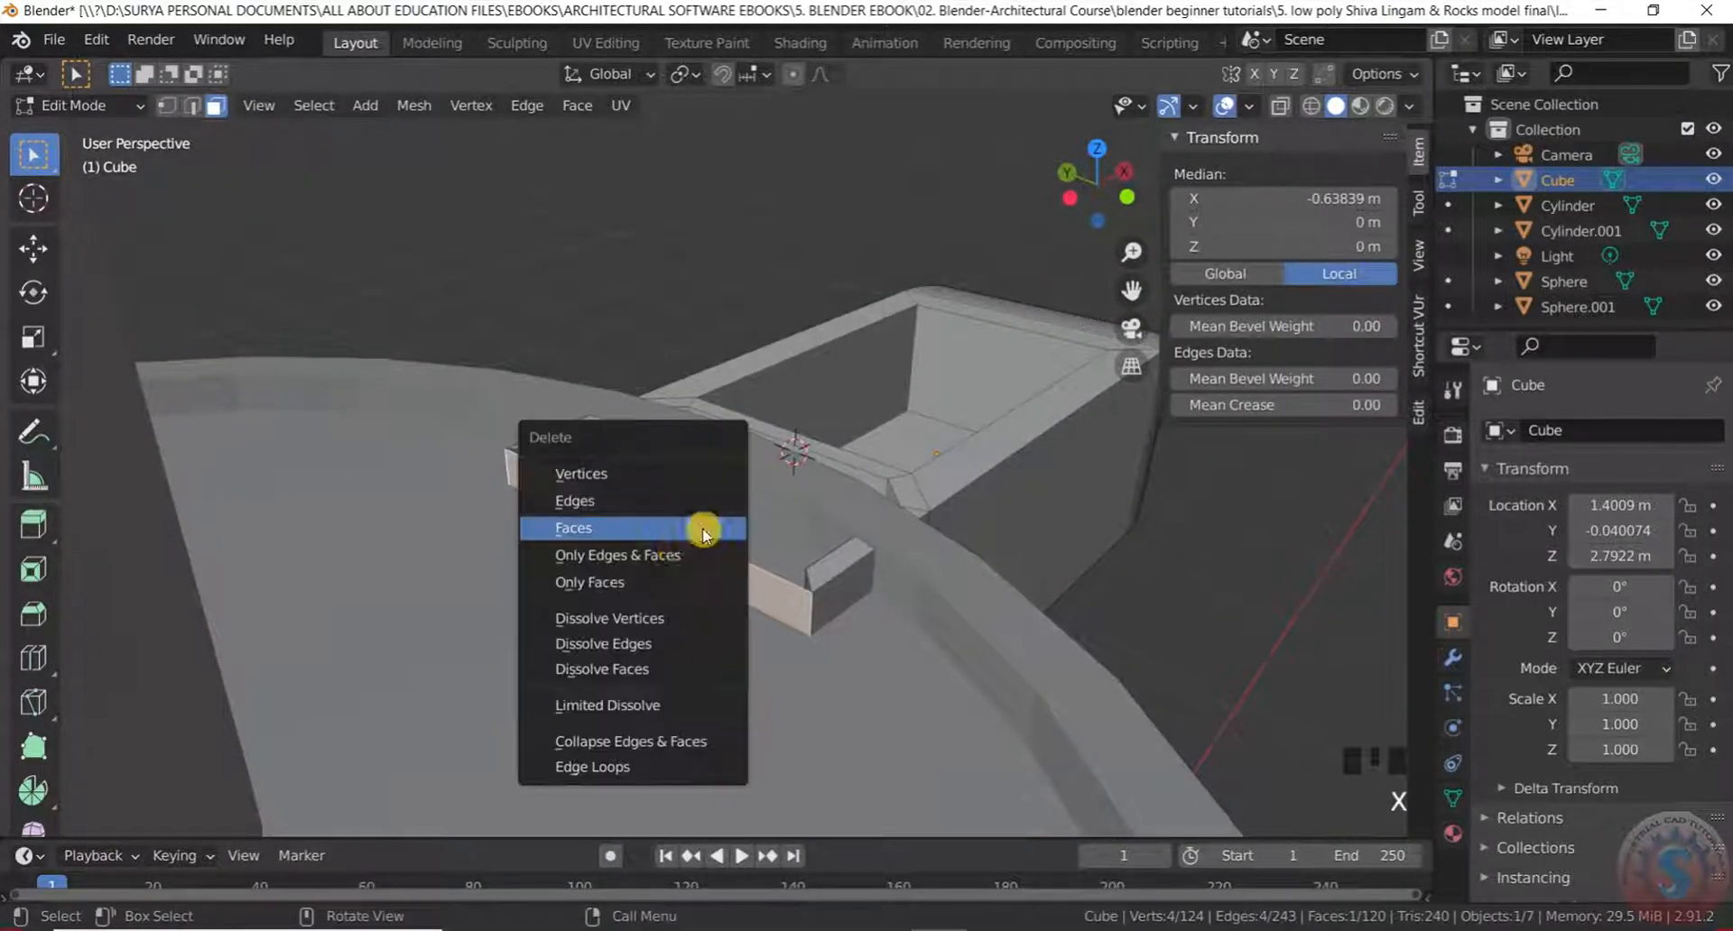
left_click(651, 530)
scroll(693, 277, "down", 2)
middle_click_drag(696, 274, 594, 250)
scroll(793, 252, "down", 4)
scroll(777, 271, "up", 4)
middle_click_drag(777, 271, 587, 295)
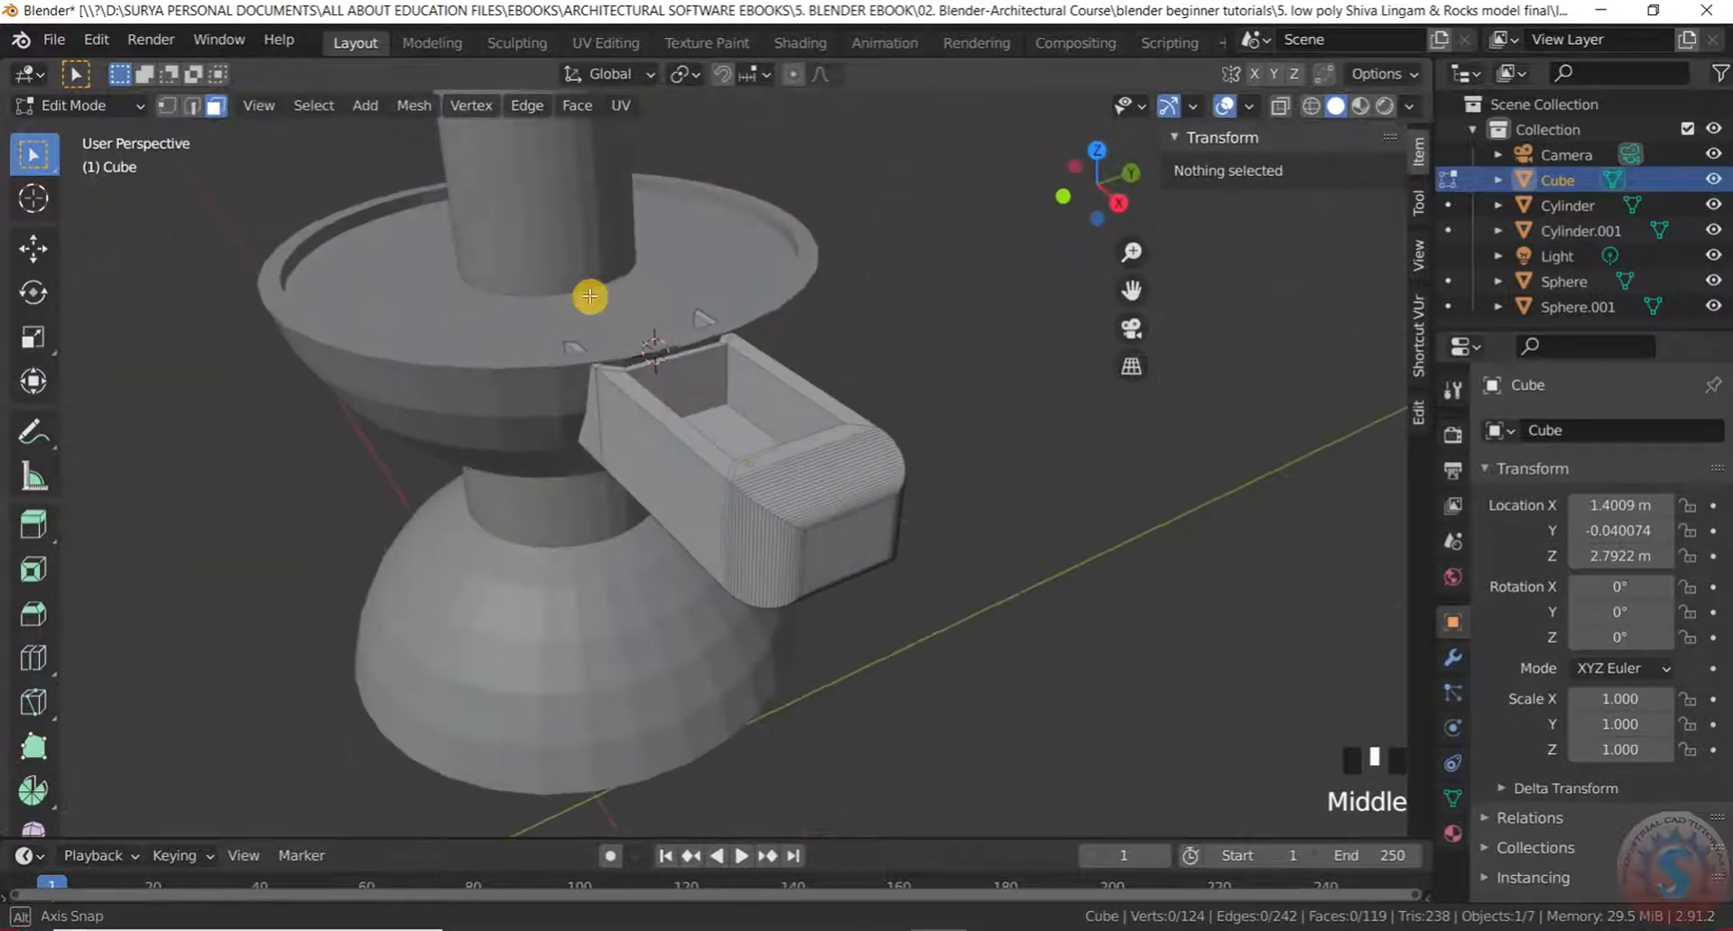
Delete the box's inner back wall face
scroll(701, 380, "up", 5)
left_click(695, 412)
scroll(695, 411, "down", 4)
middle_click_drag(695, 411, 649, 410)
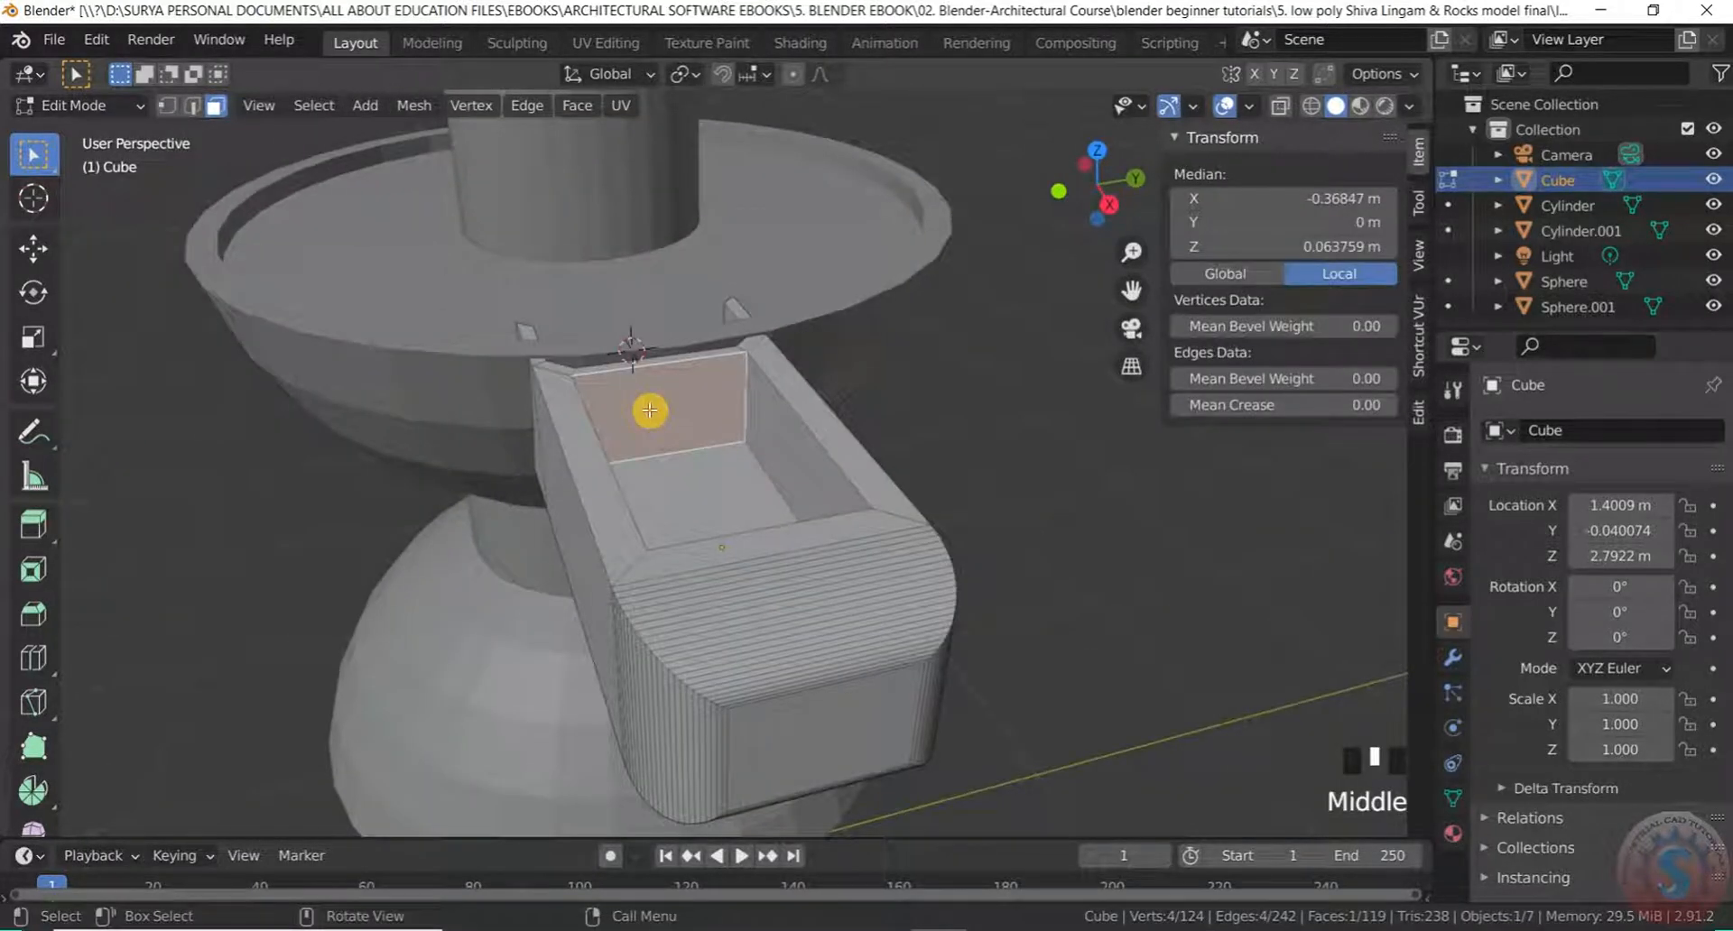
key("x")
left_click(597, 406)
Orbit to a closer top view and switch back to Object Mode
scroll(913, 396, "down", 3)
middle_click_drag(913, 395, 909, 514)
scroll(820, 388, "up", 2)
middle_click_drag(820, 387, 658, 301)
scroll(831, 387, "down", 3)
scroll(882, 352, "up", 2)
scroll(930, 419, "down", 5)
scroll(921, 403, "up", 2)
scroll(911, 295, "down", 1)
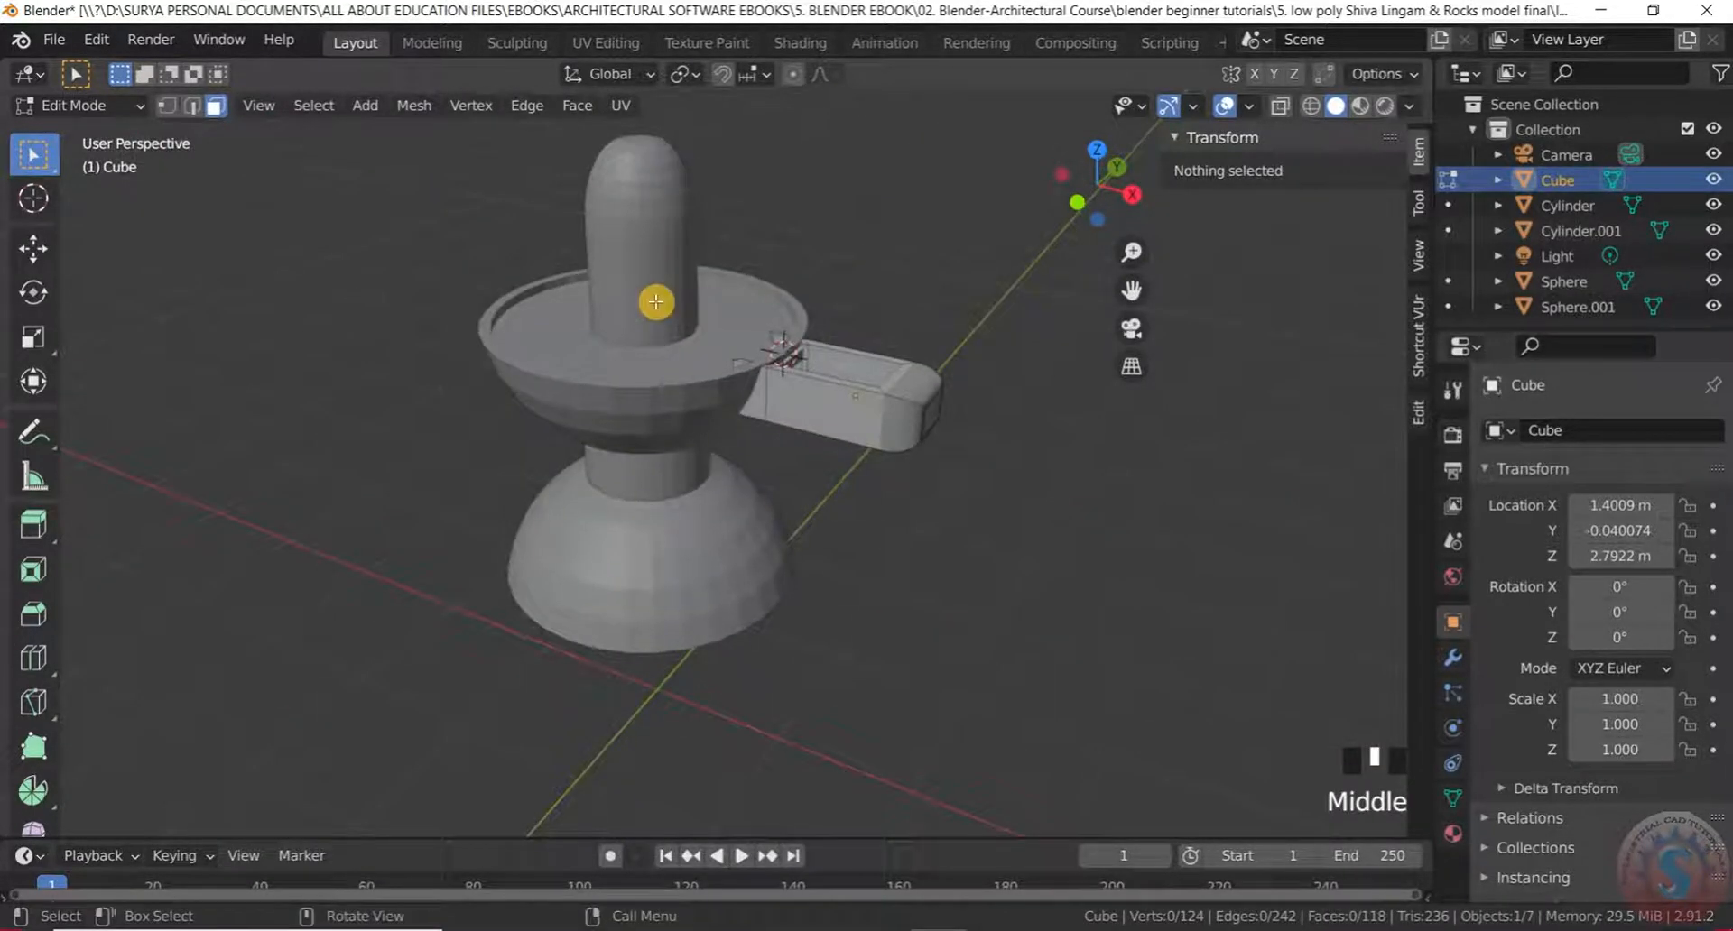
scroll(843, 460, "up", 1)
middle_click_drag(843, 461, 619, 309)
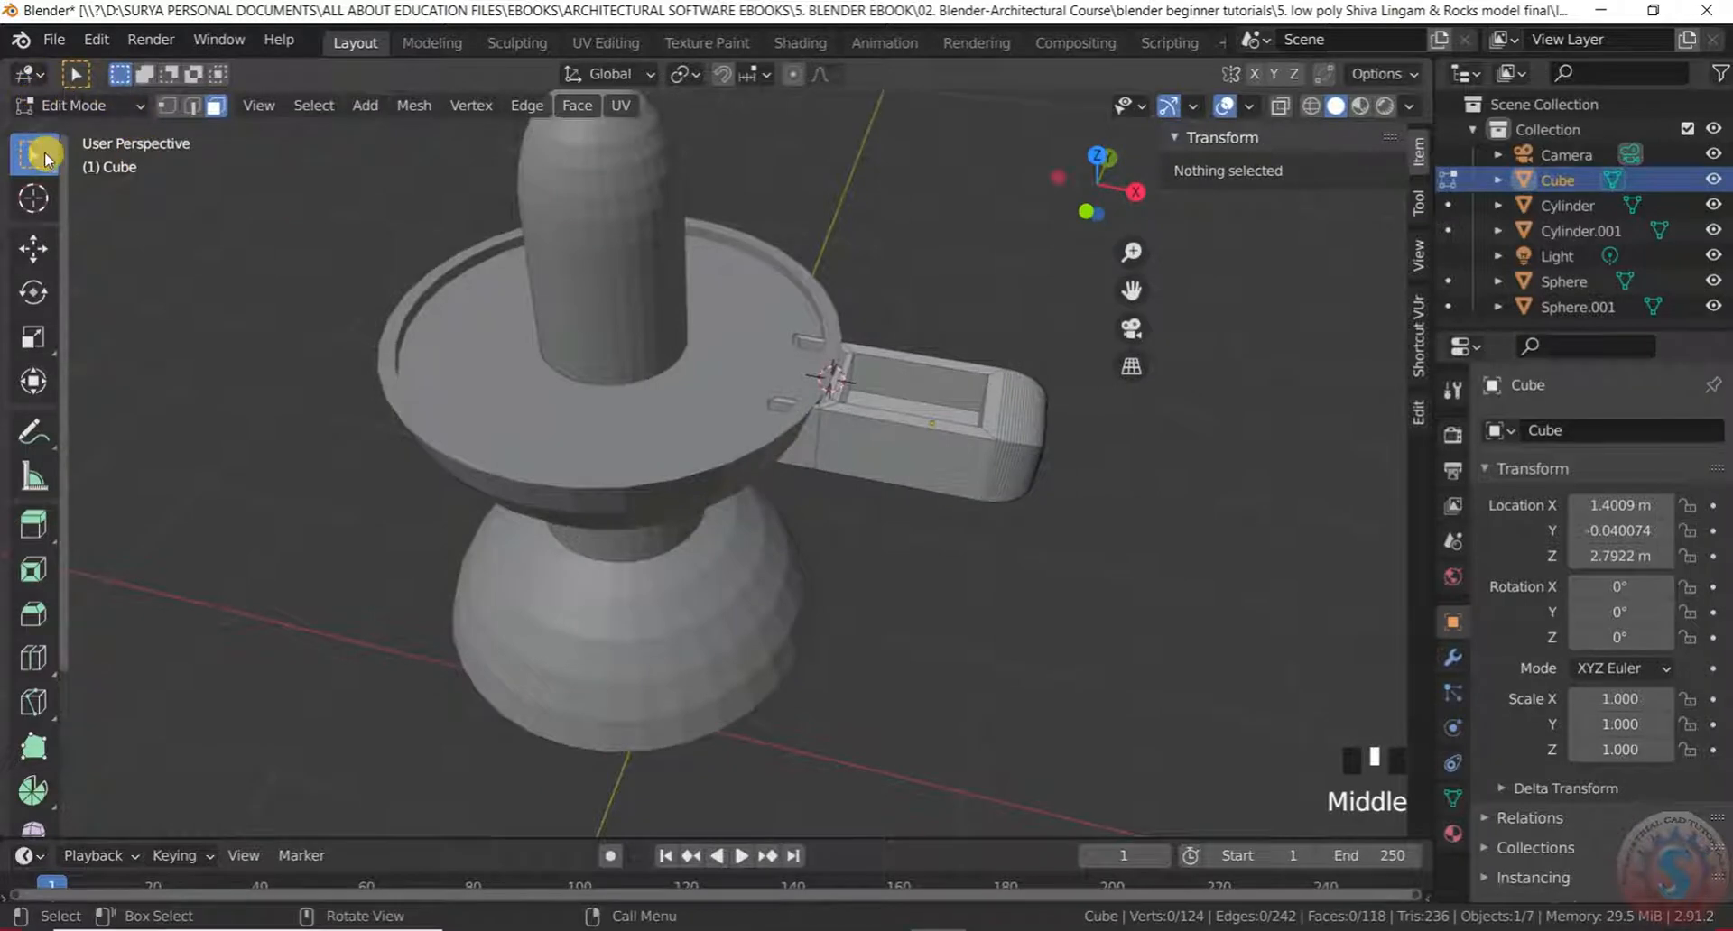
left_click(81, 105)
left_click(97, 127)
Move the spout piece onto the bowl's rim and check the joint
scroll(866, 496, "down", 1)
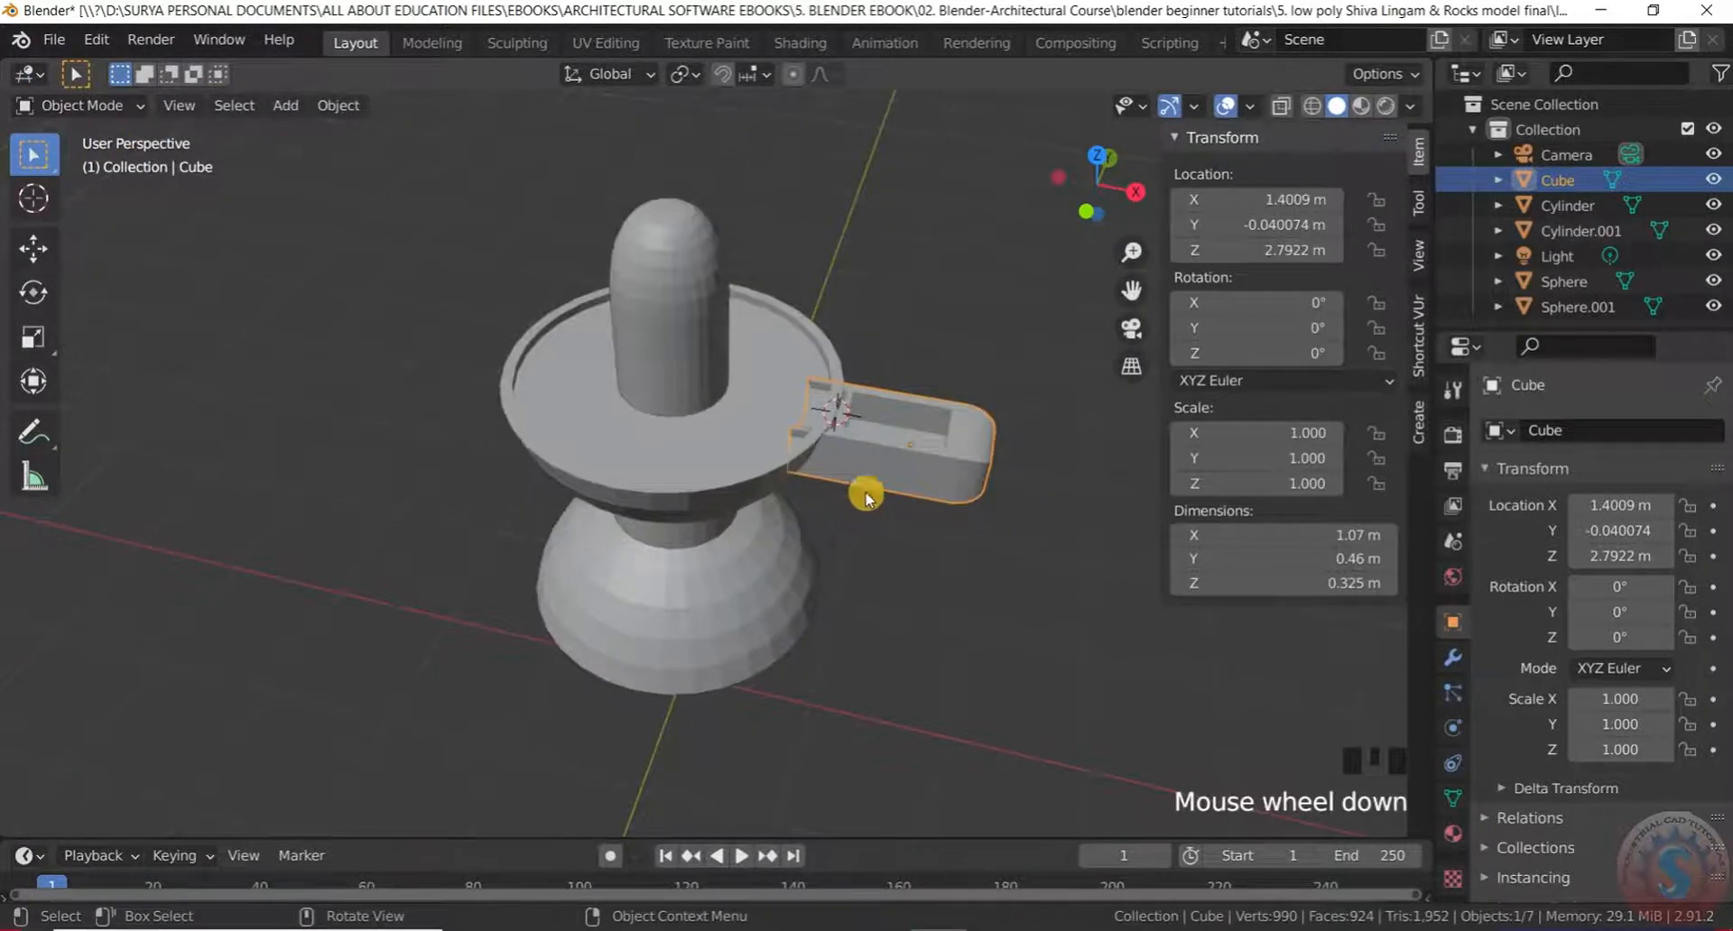
scroll(866, 496, "up", 2)
left_click_drag(852, 214, 1002, 596)
key("g")
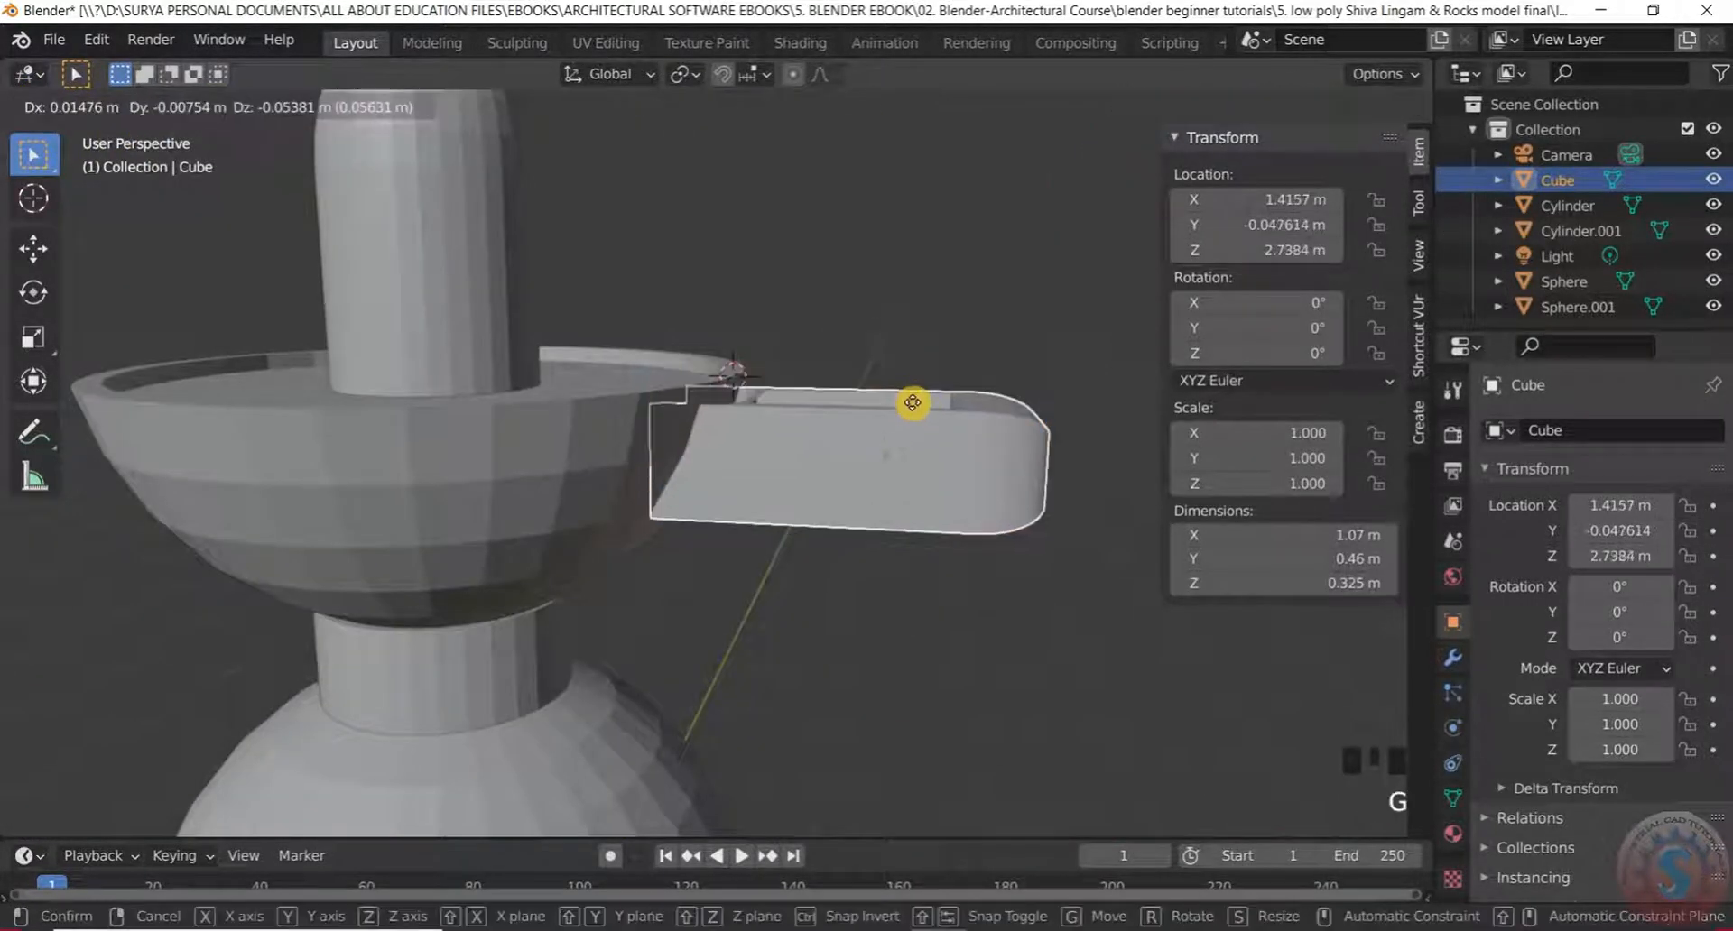
left_click(888, 396)
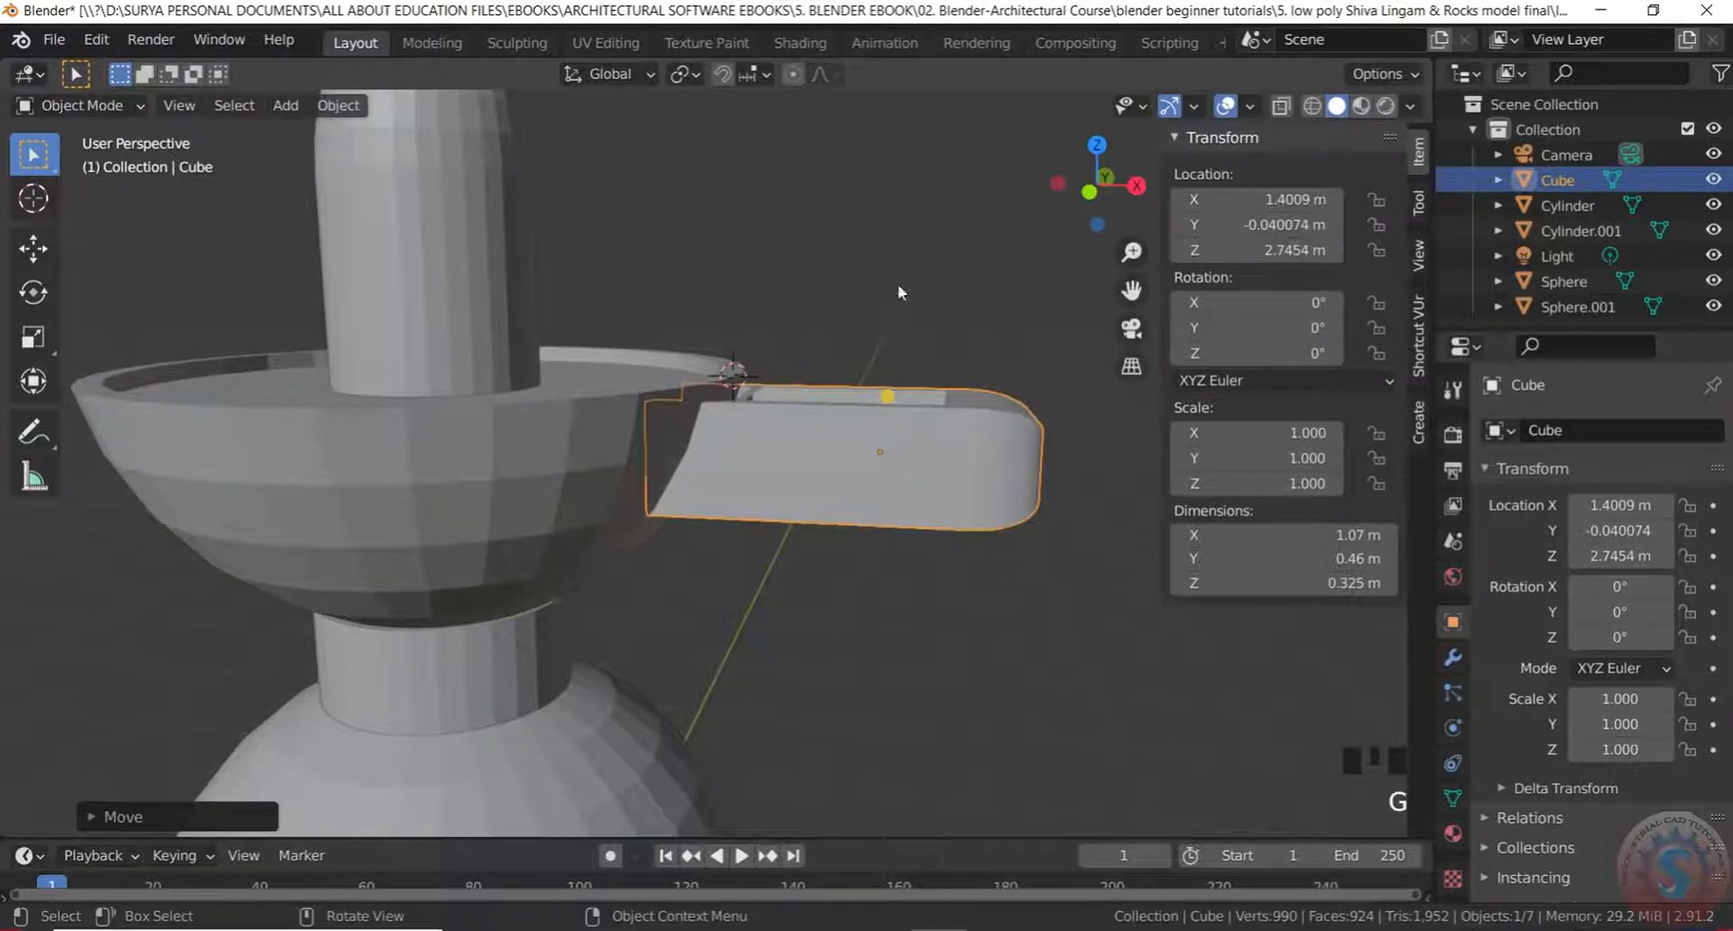
left_click(897, 291)
middle_click_drag(746, 379, 746, 333)
scroll(719, 397, "up", 3)
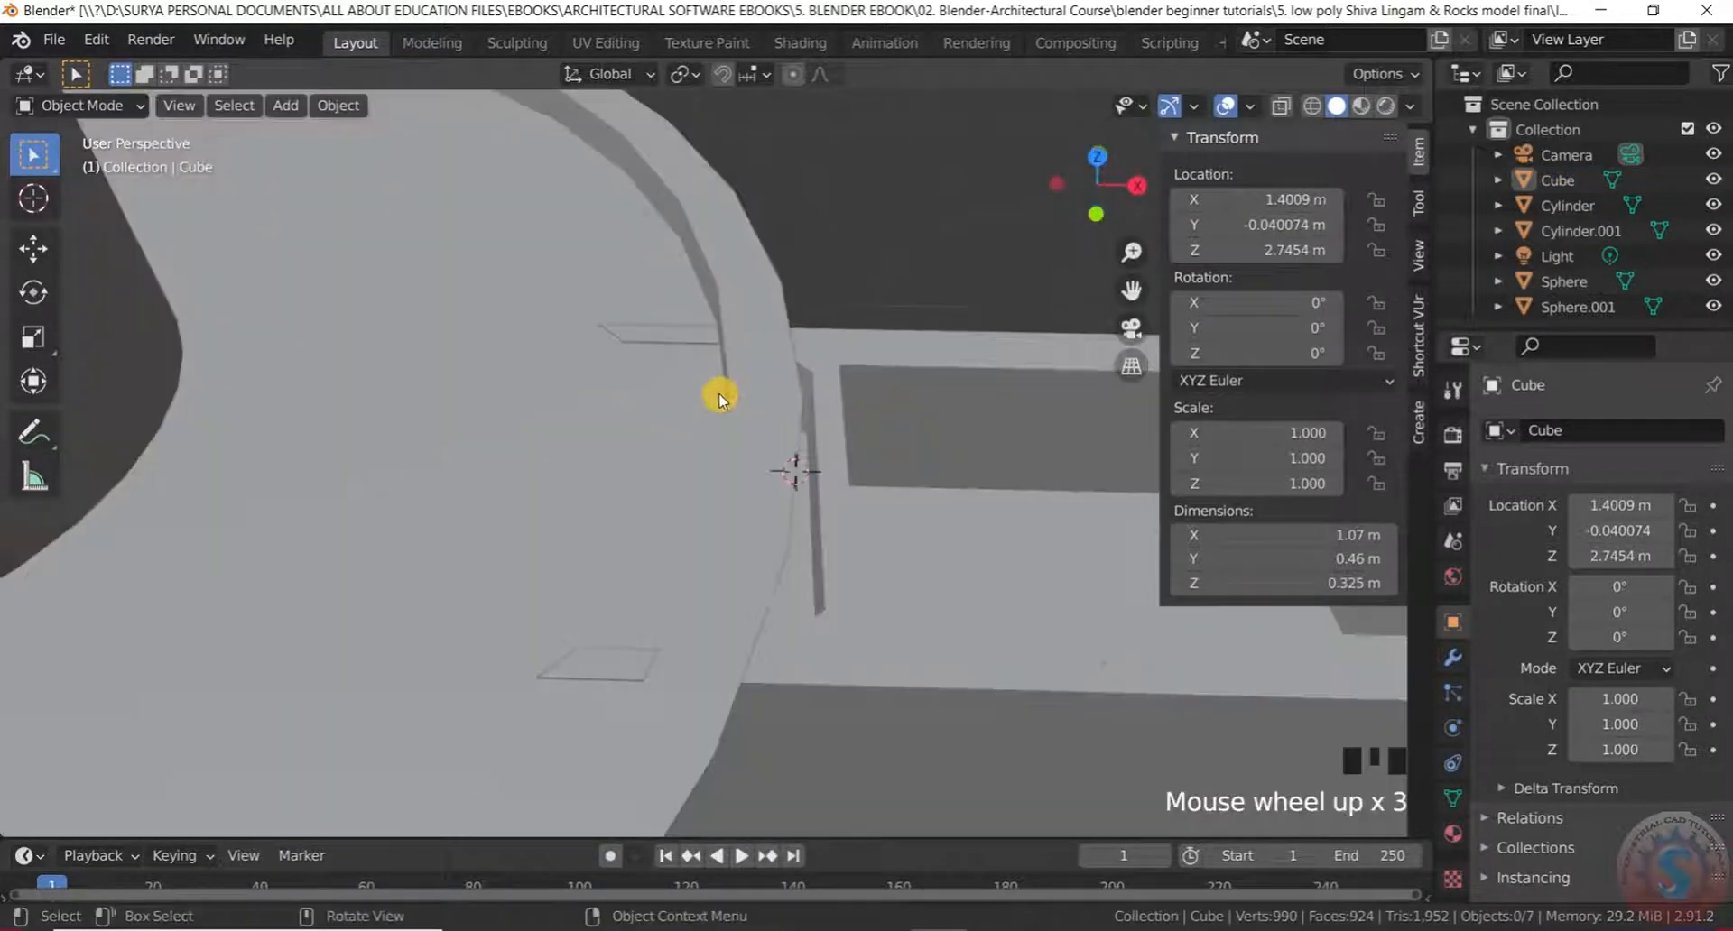
middle_click_drag(720, 398, 711, 293)
scroll(858, 518, "down", 2)
Lower the spout along Z to 2.7477 m
left_click_drag(910, 560, 862, 216)
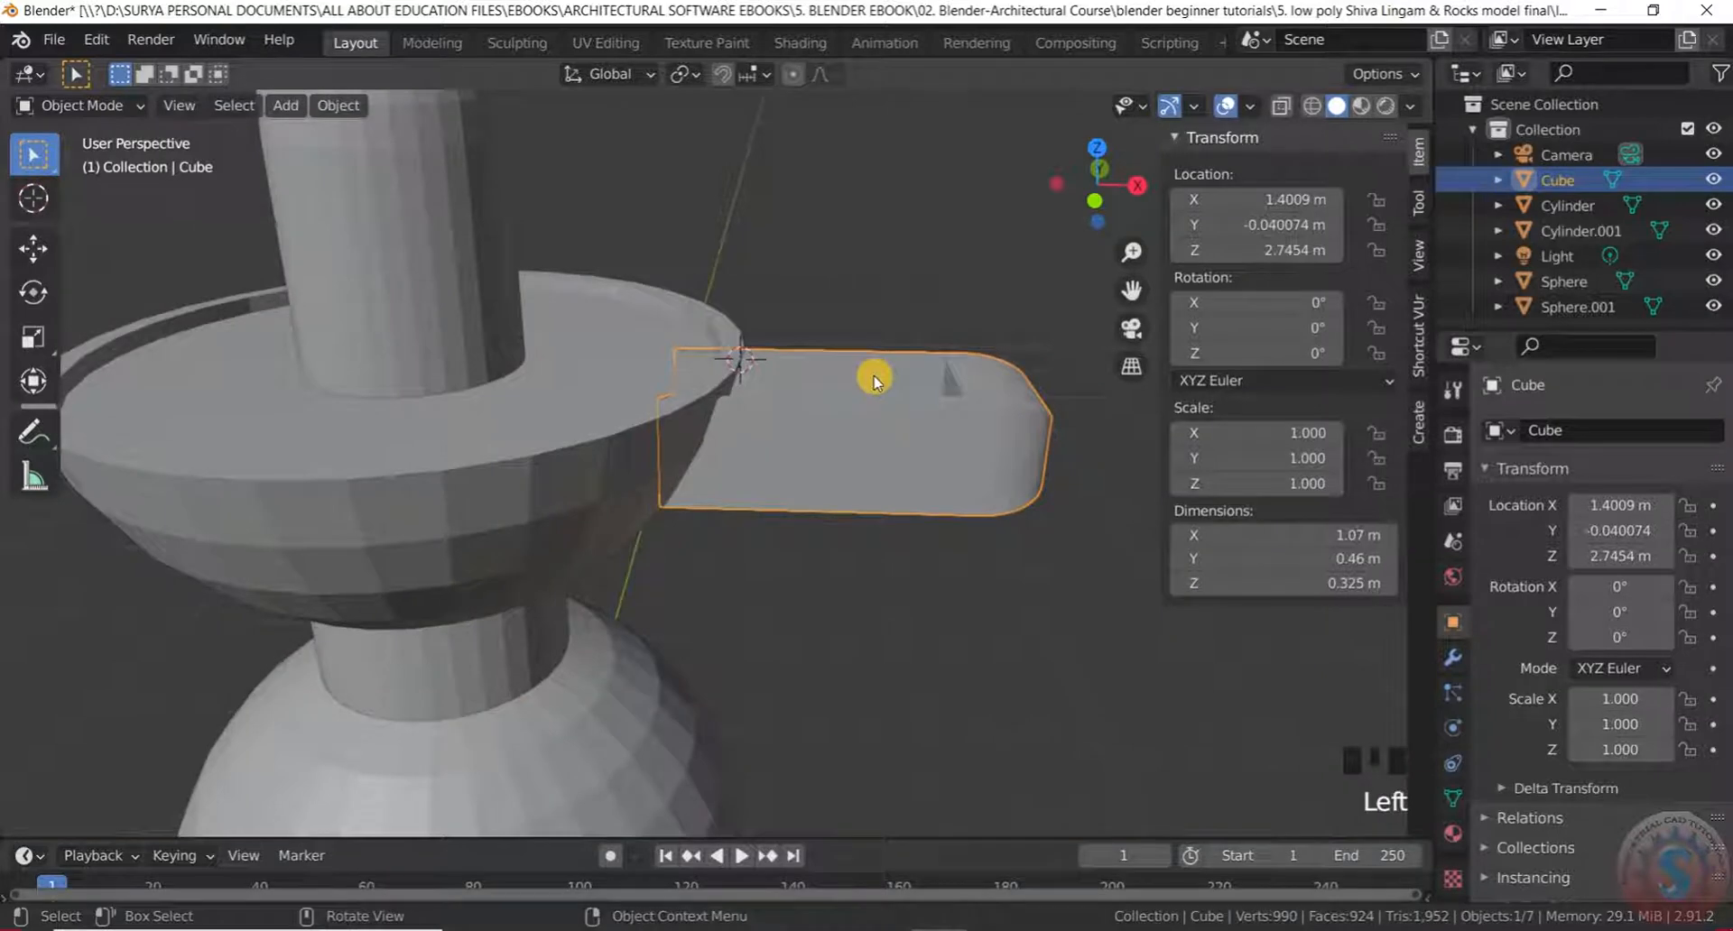
scroll(874, 381, "up", 2)
key("g")
key("z")
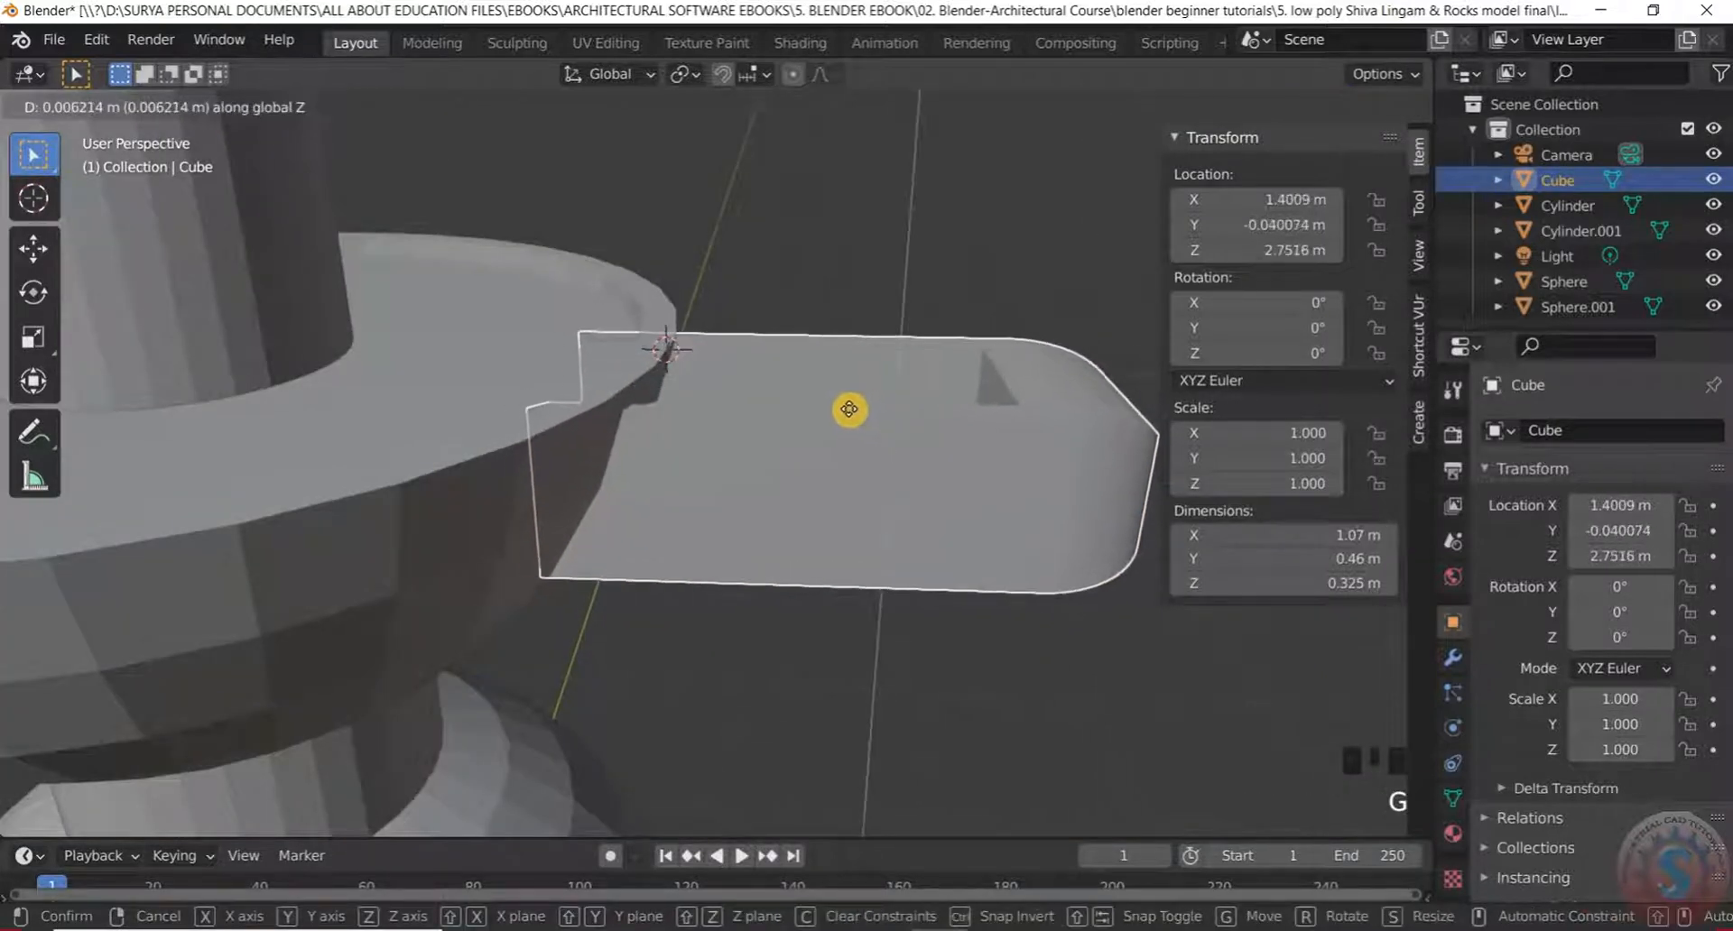
left_click(848, 409)
scroll(615, 251, "down", 2)
left_click(681, 210)
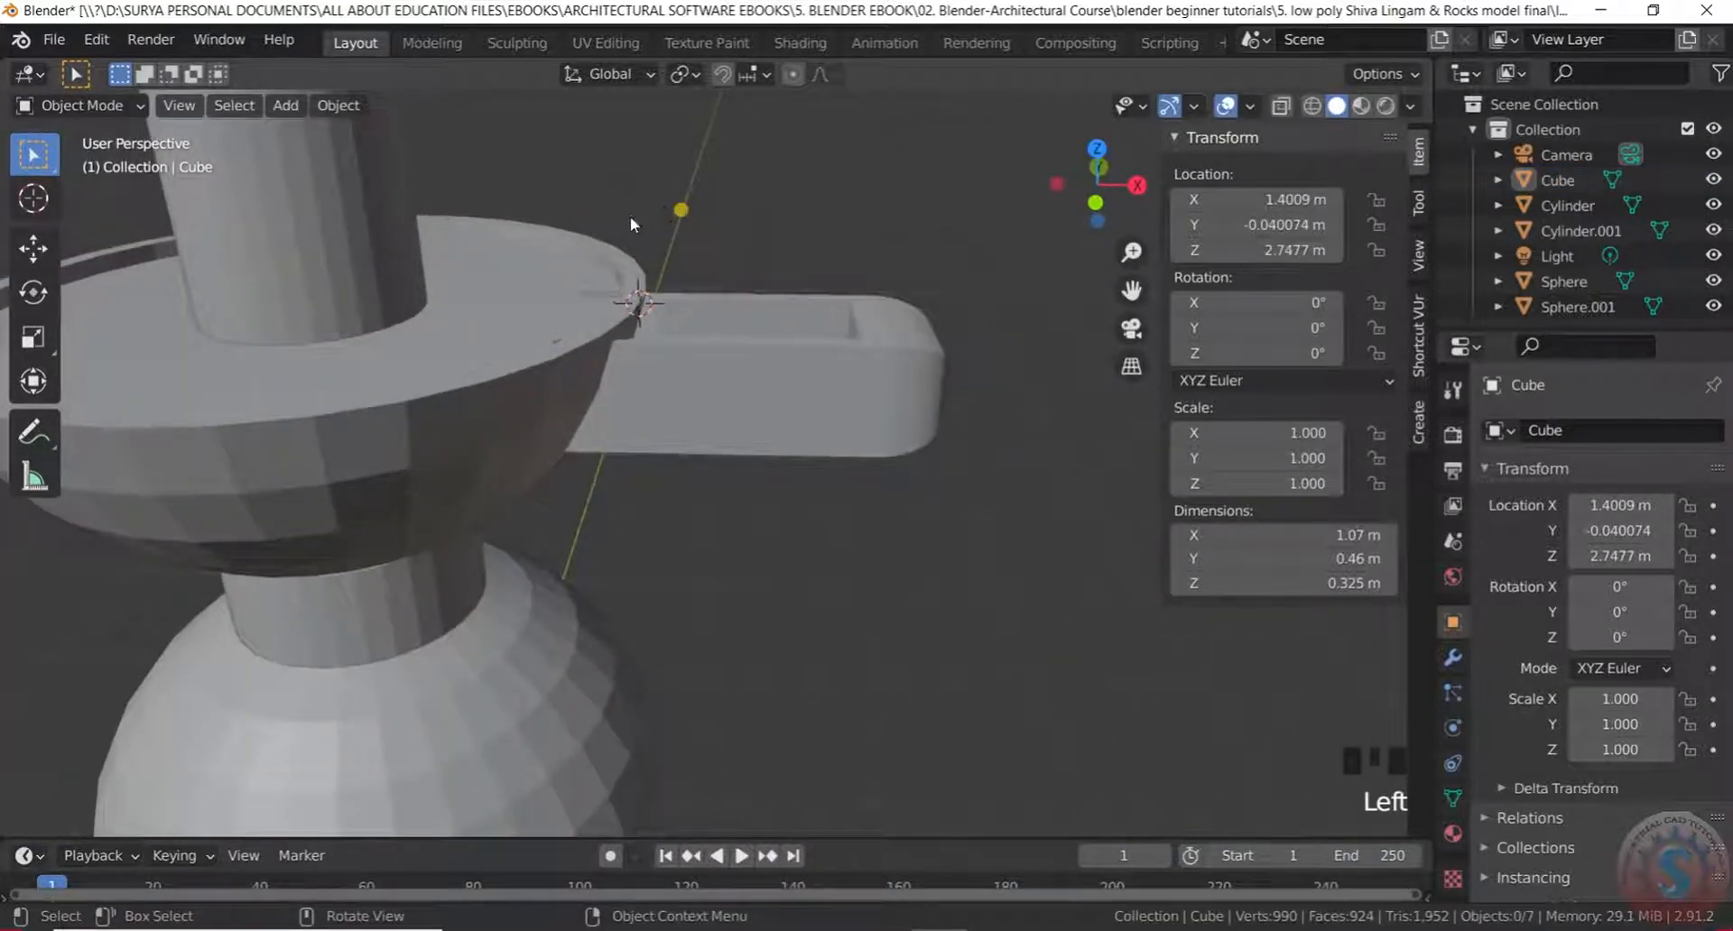
middle_click_drag(631, 218, 659, 258)
scroll(697, 269, "down", 5)
scroll(708, 240, "up", 4)
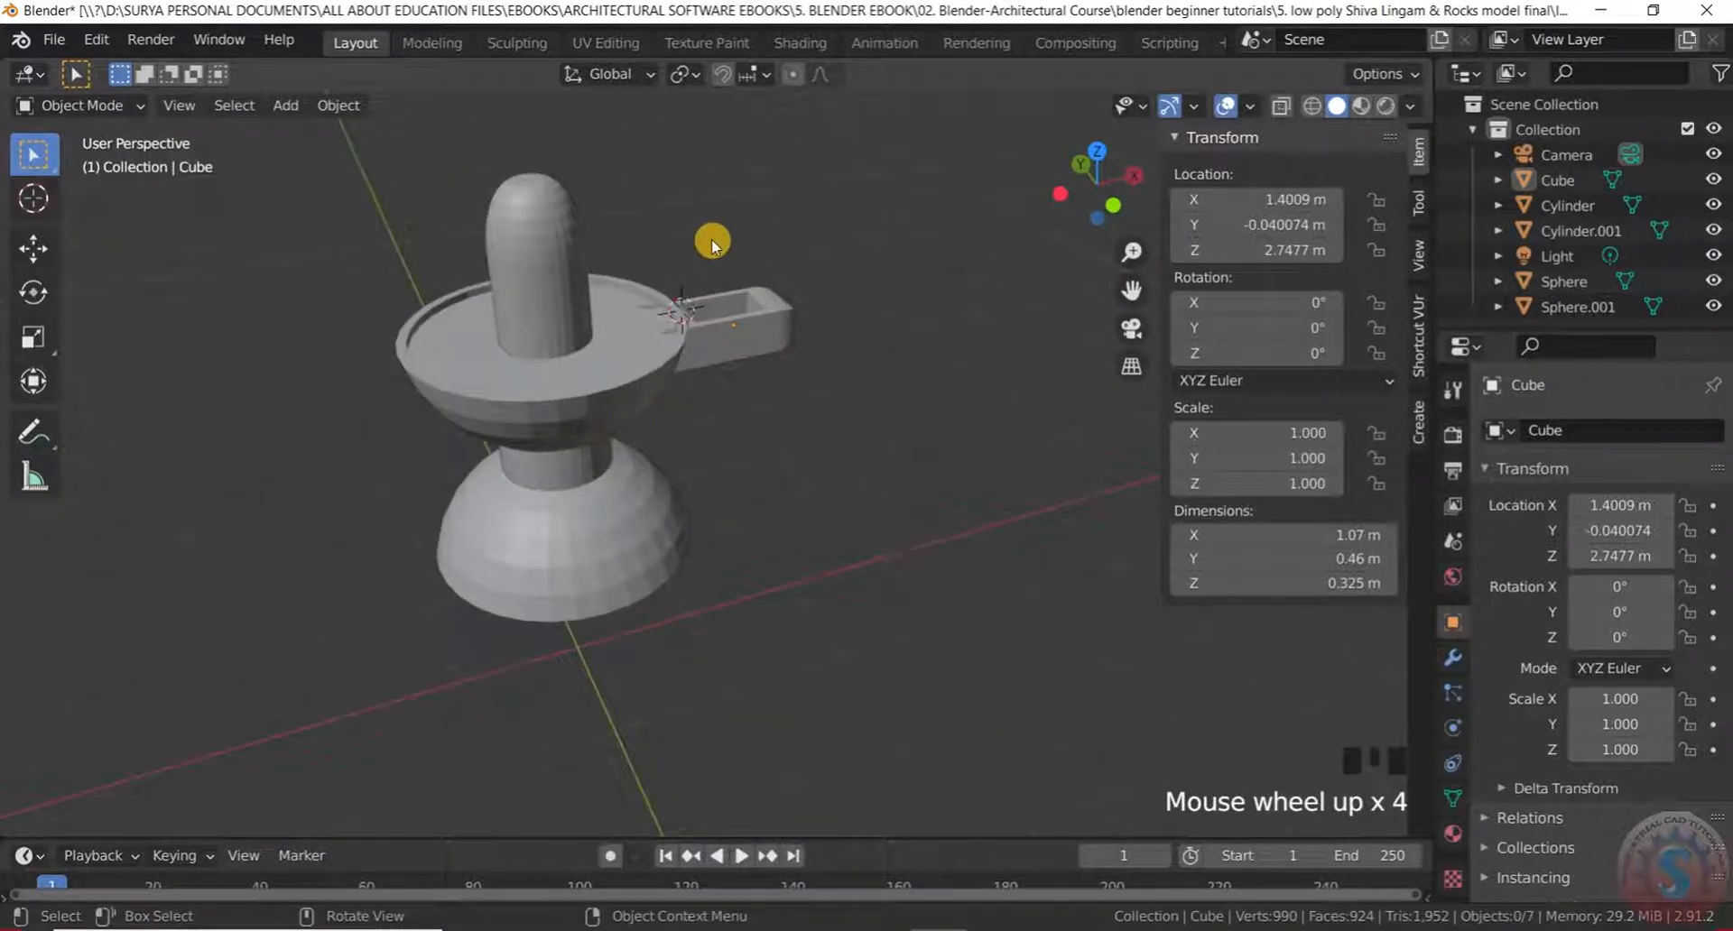
Light the solid view with MatCap, briefly comparing Rendered and Material Preview shading
left_click(1408, 108)
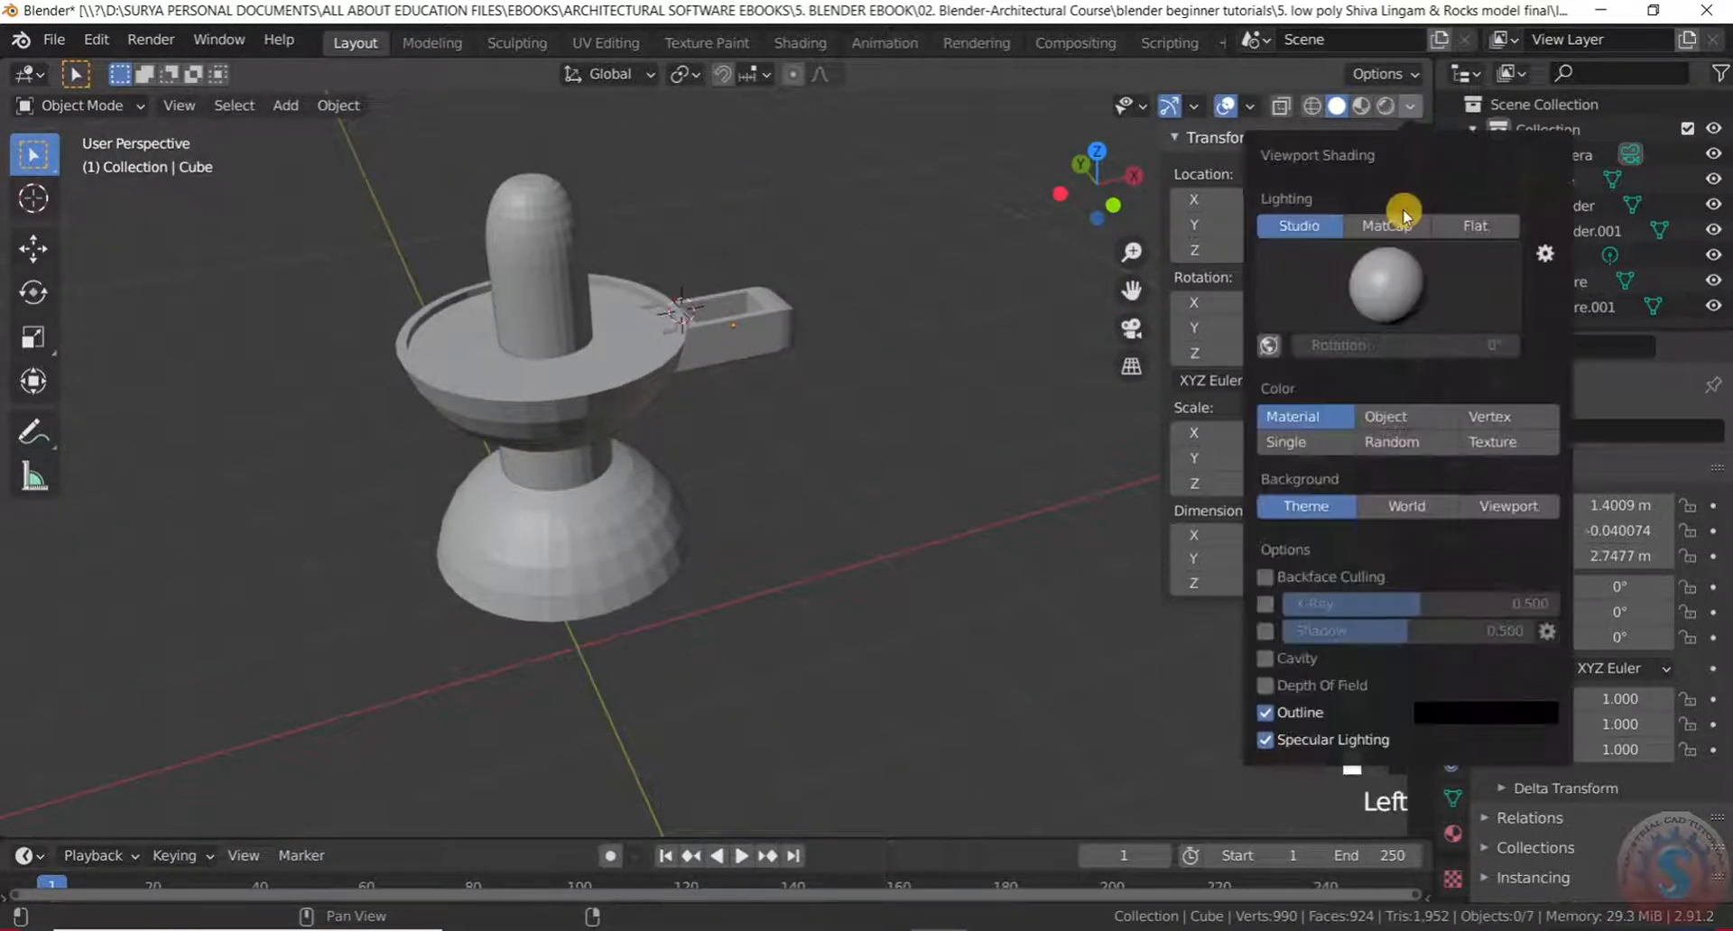
left_click(1385, 226)
scroll(523, 402, "up", 2)
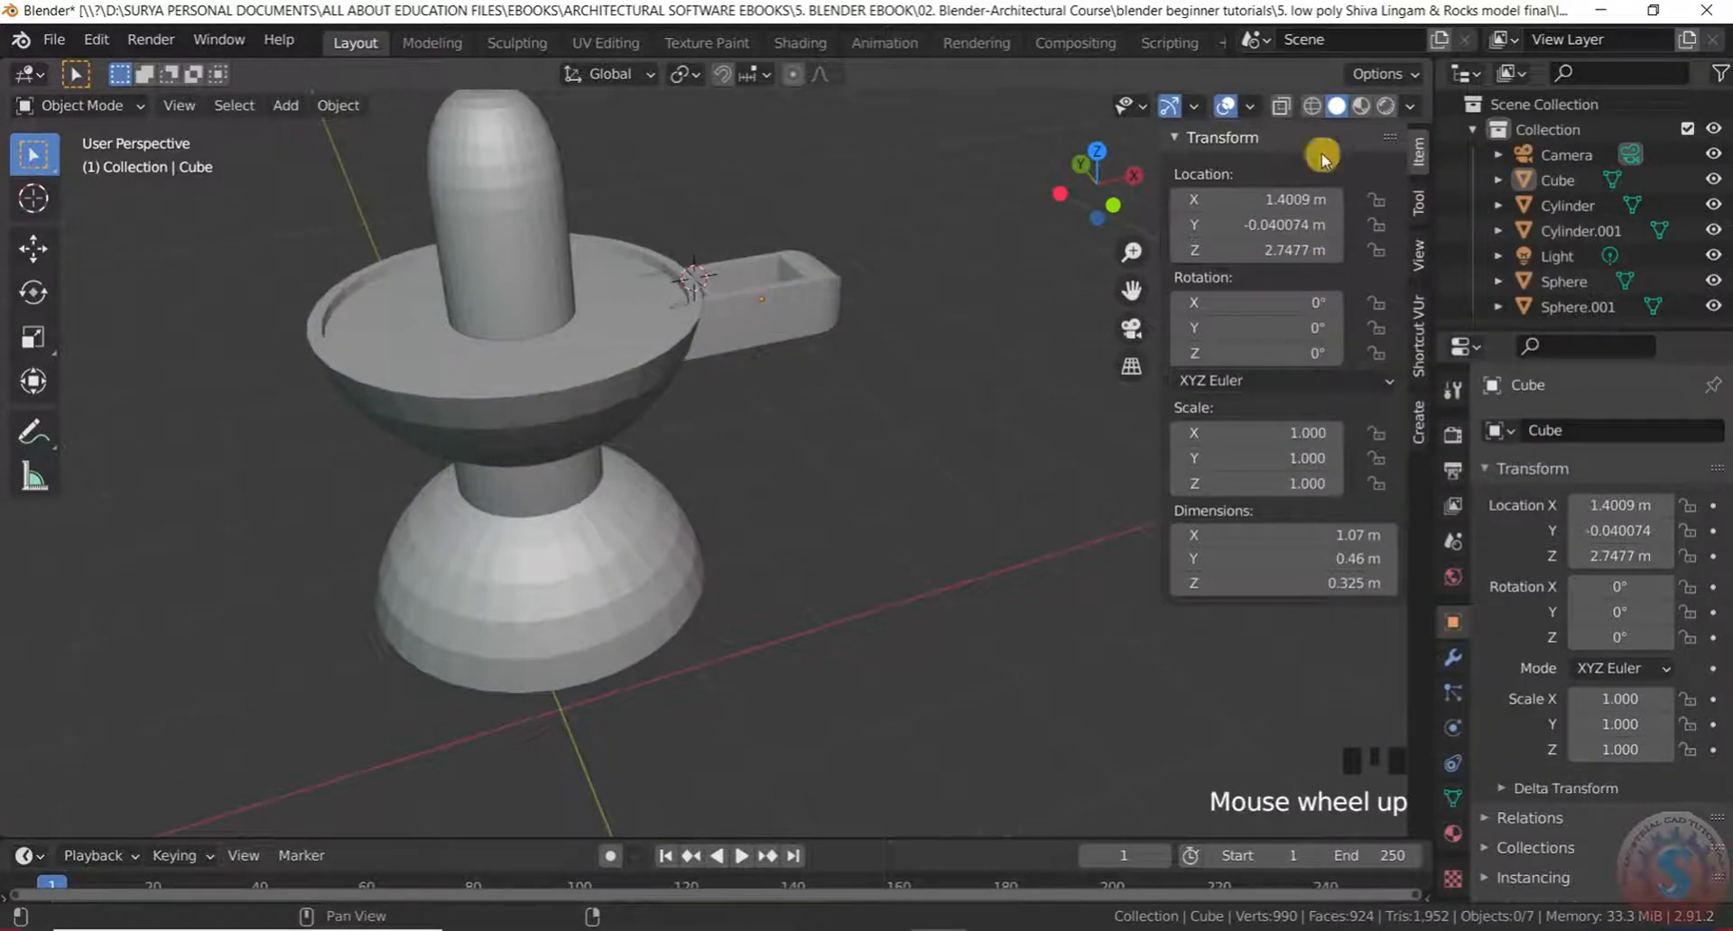
left_click(1385, 107)
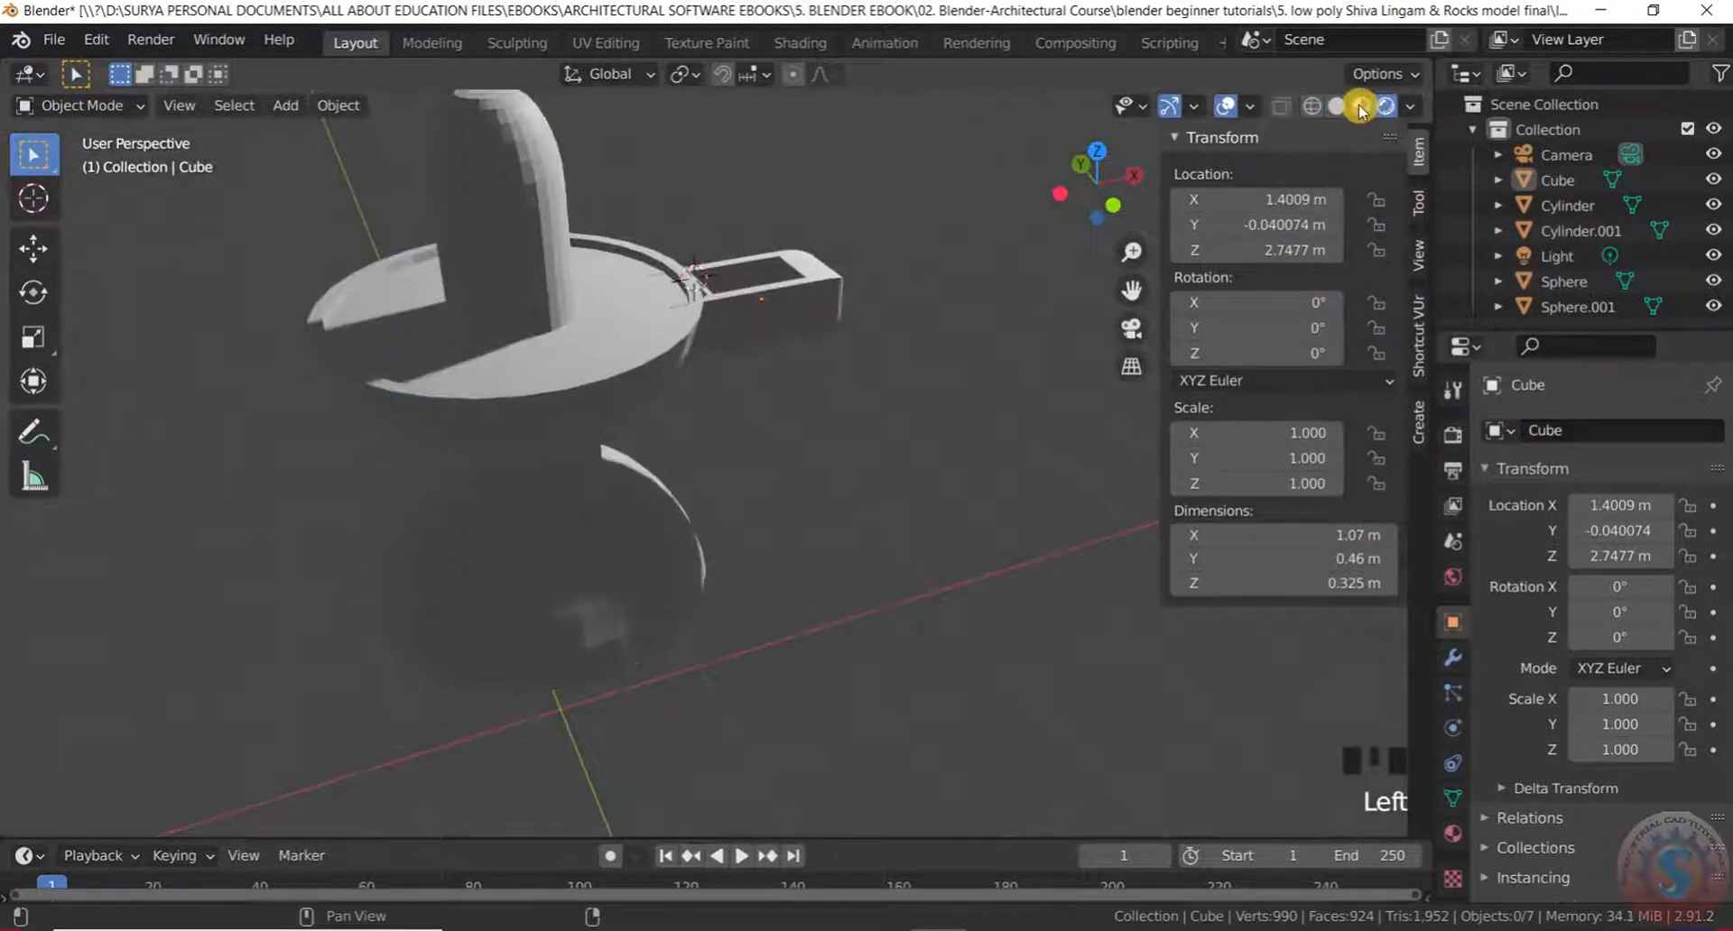
left_click(1359, 106)
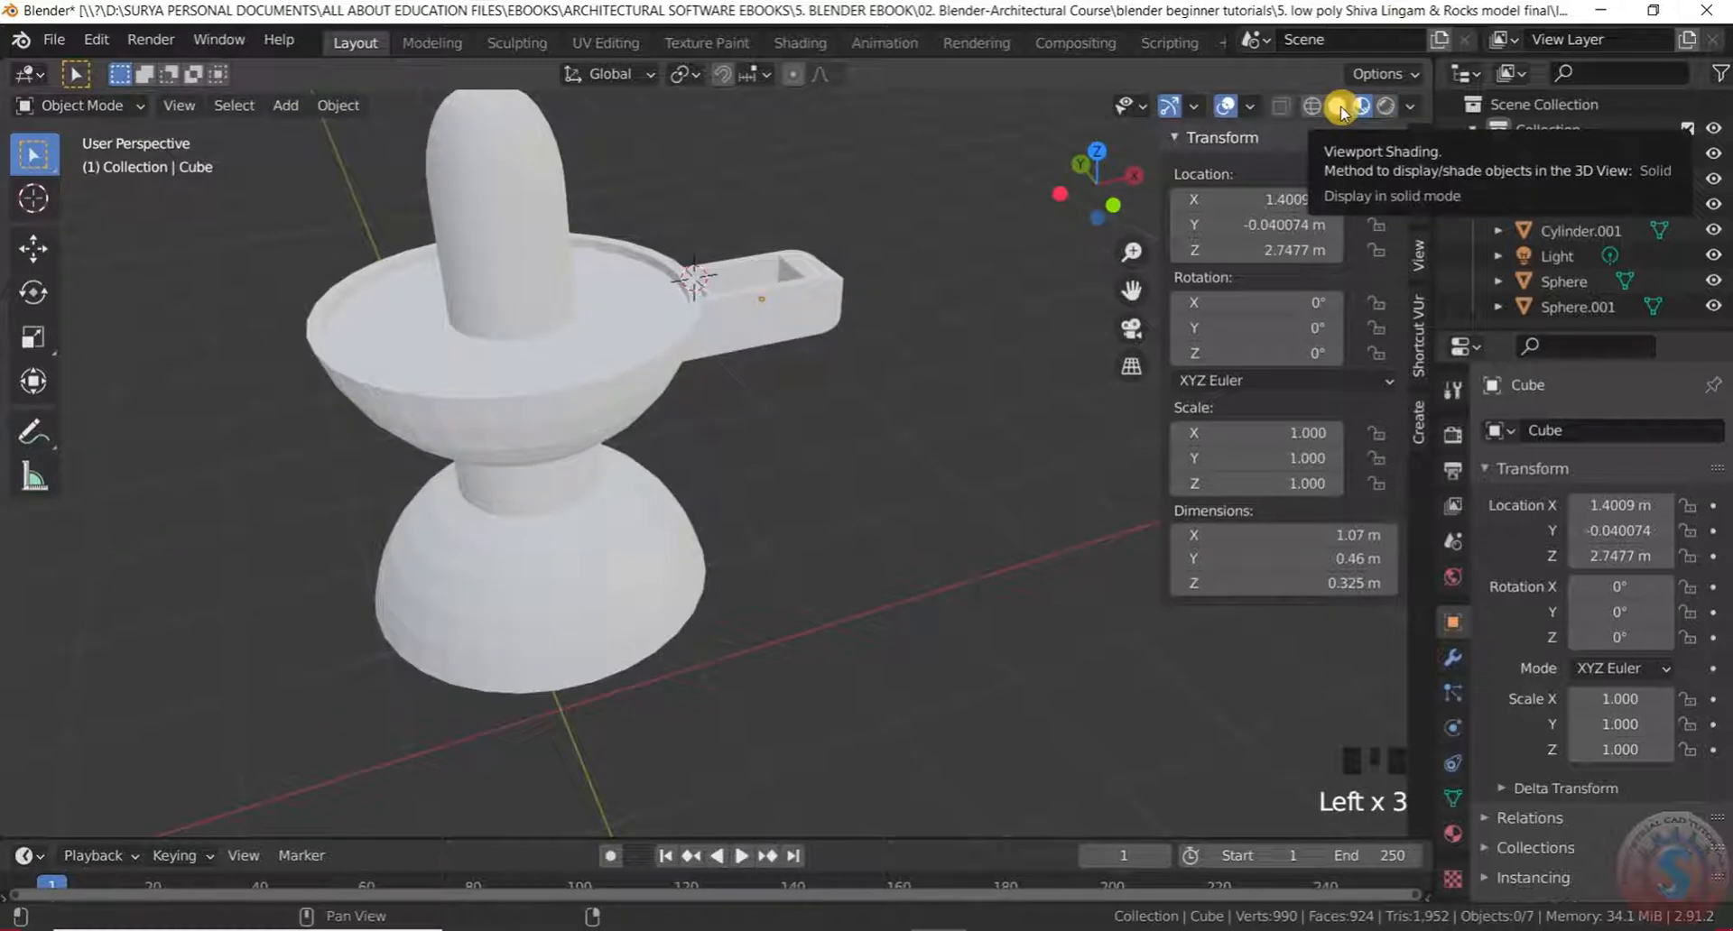
left_click(1337, 106)
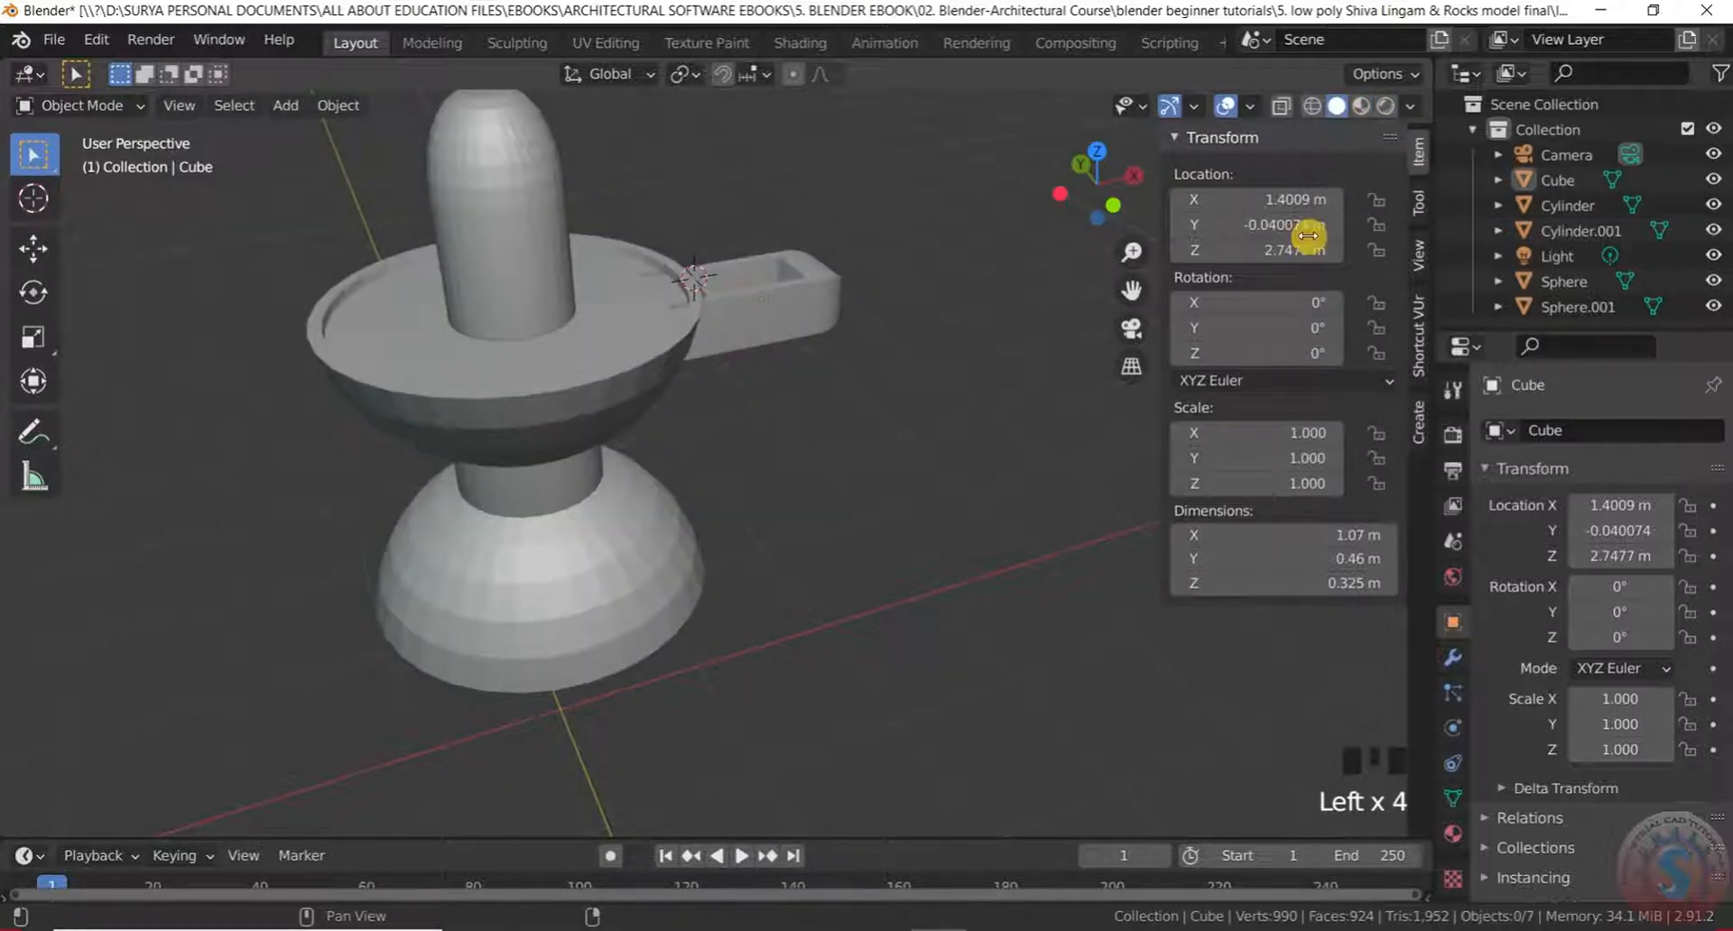
Turn on Cavity and Shadow in the solid viewport shading
left_click(1408, 106)
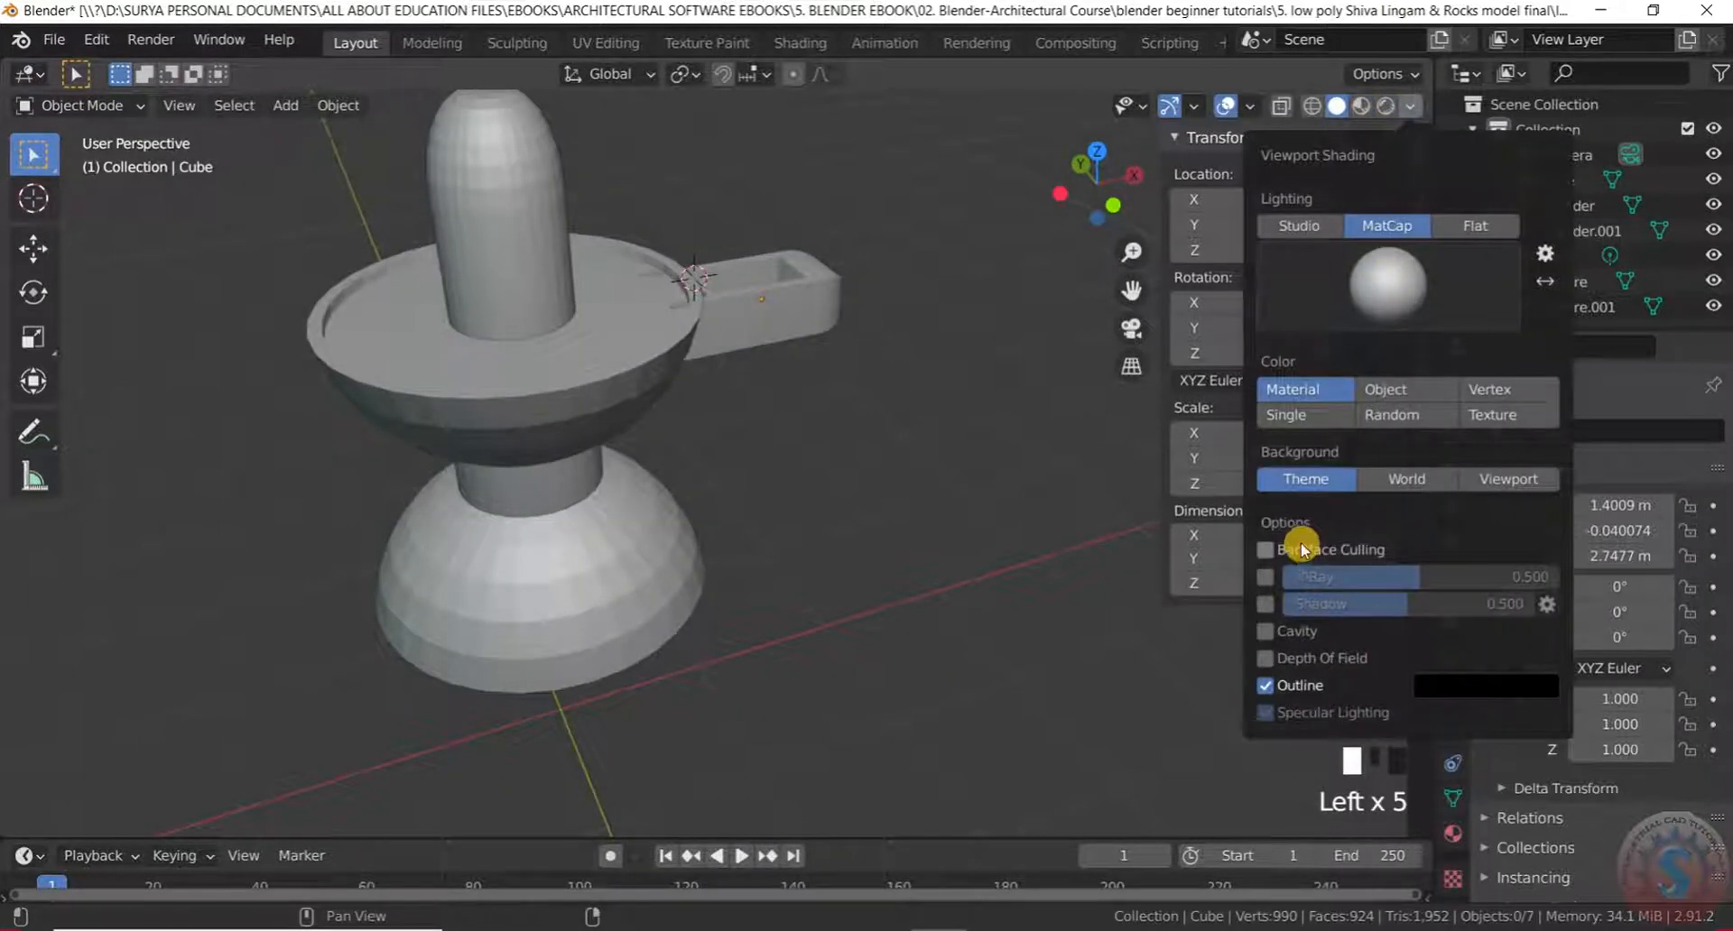
left_click(1281, 636)
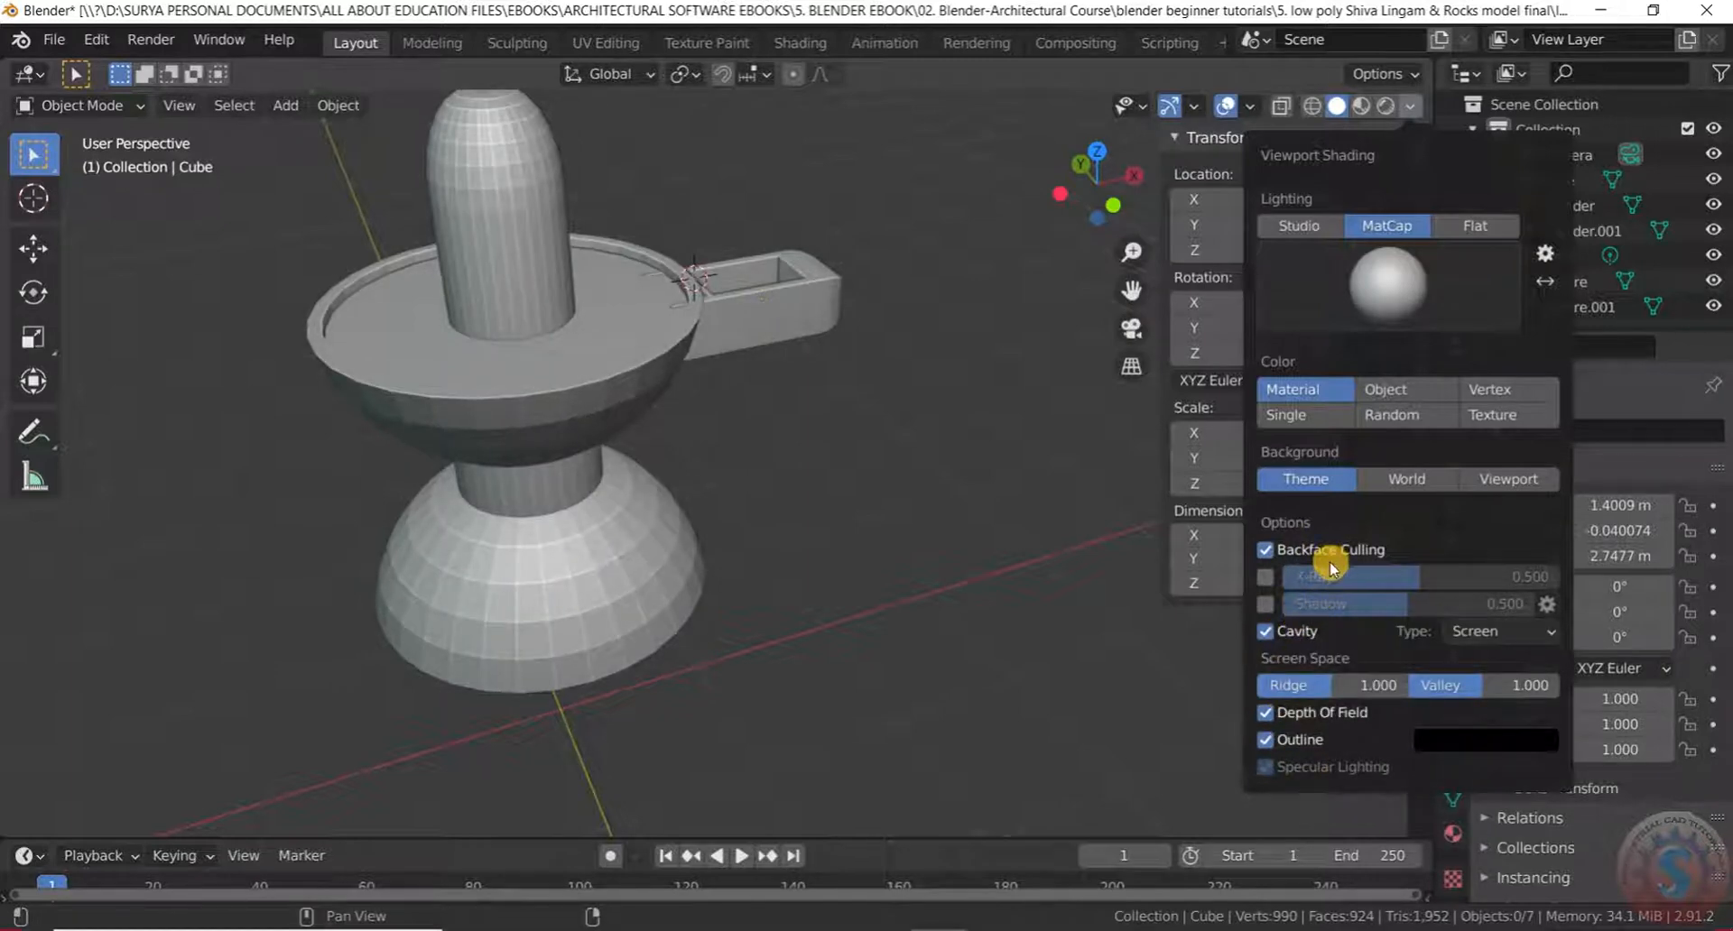
left_click(1269, 605)
middle_click_drag(938, 397, 715, 538)
scroll(851, 427, "up", 4)
scroll(886, 270, "down", 5)
scroll(805, 348, "up", 3)
middle_click_drag(804, 349, 900, 235)
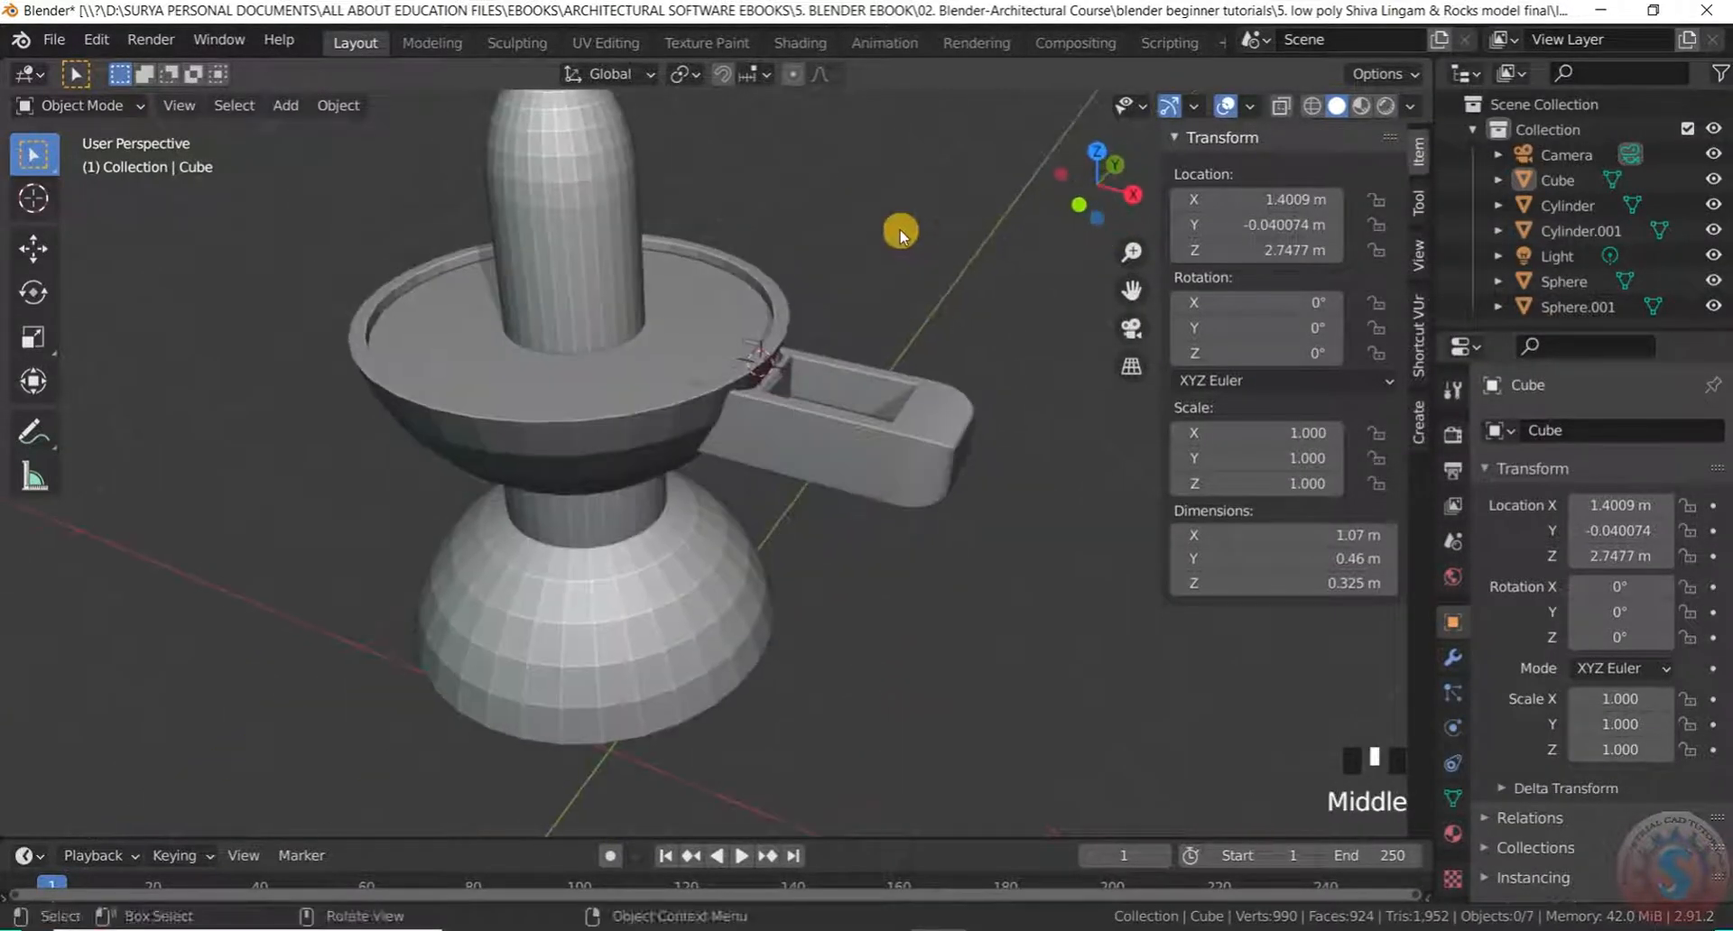
Preview the model in Material Preview and Rendered, then return to Solid shading
left_click(1362, 105)
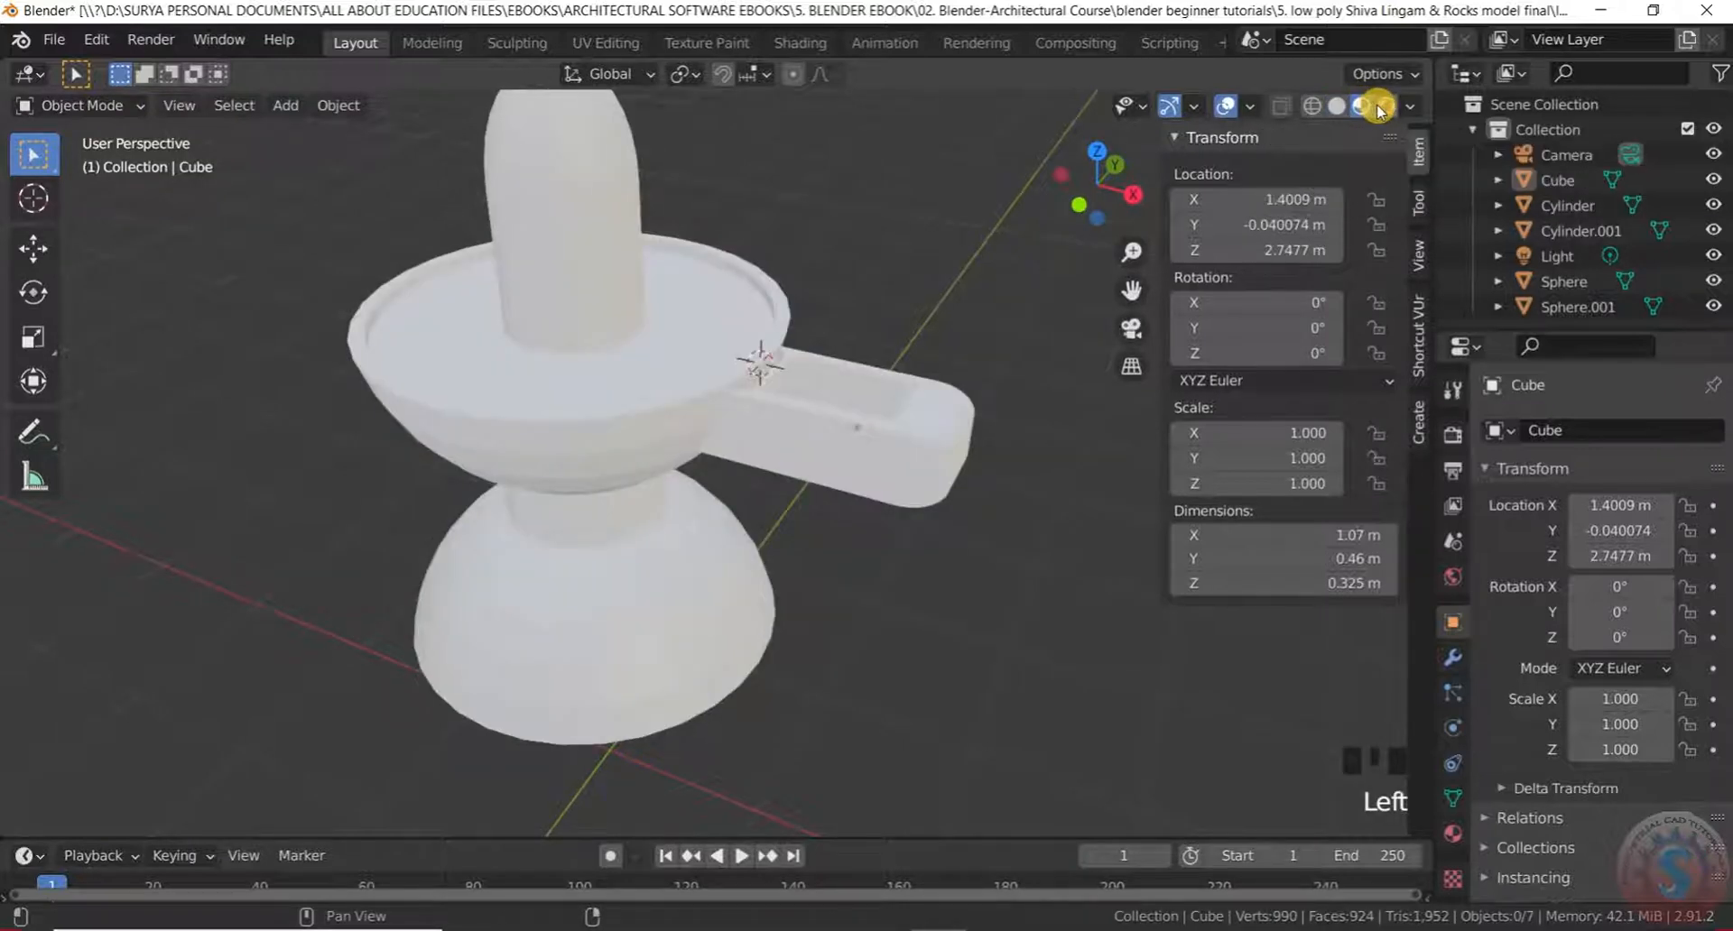
left_click(1383, 107)
scroll(716, 271, "down", 2)
scroll(723, 242, "up", 3)
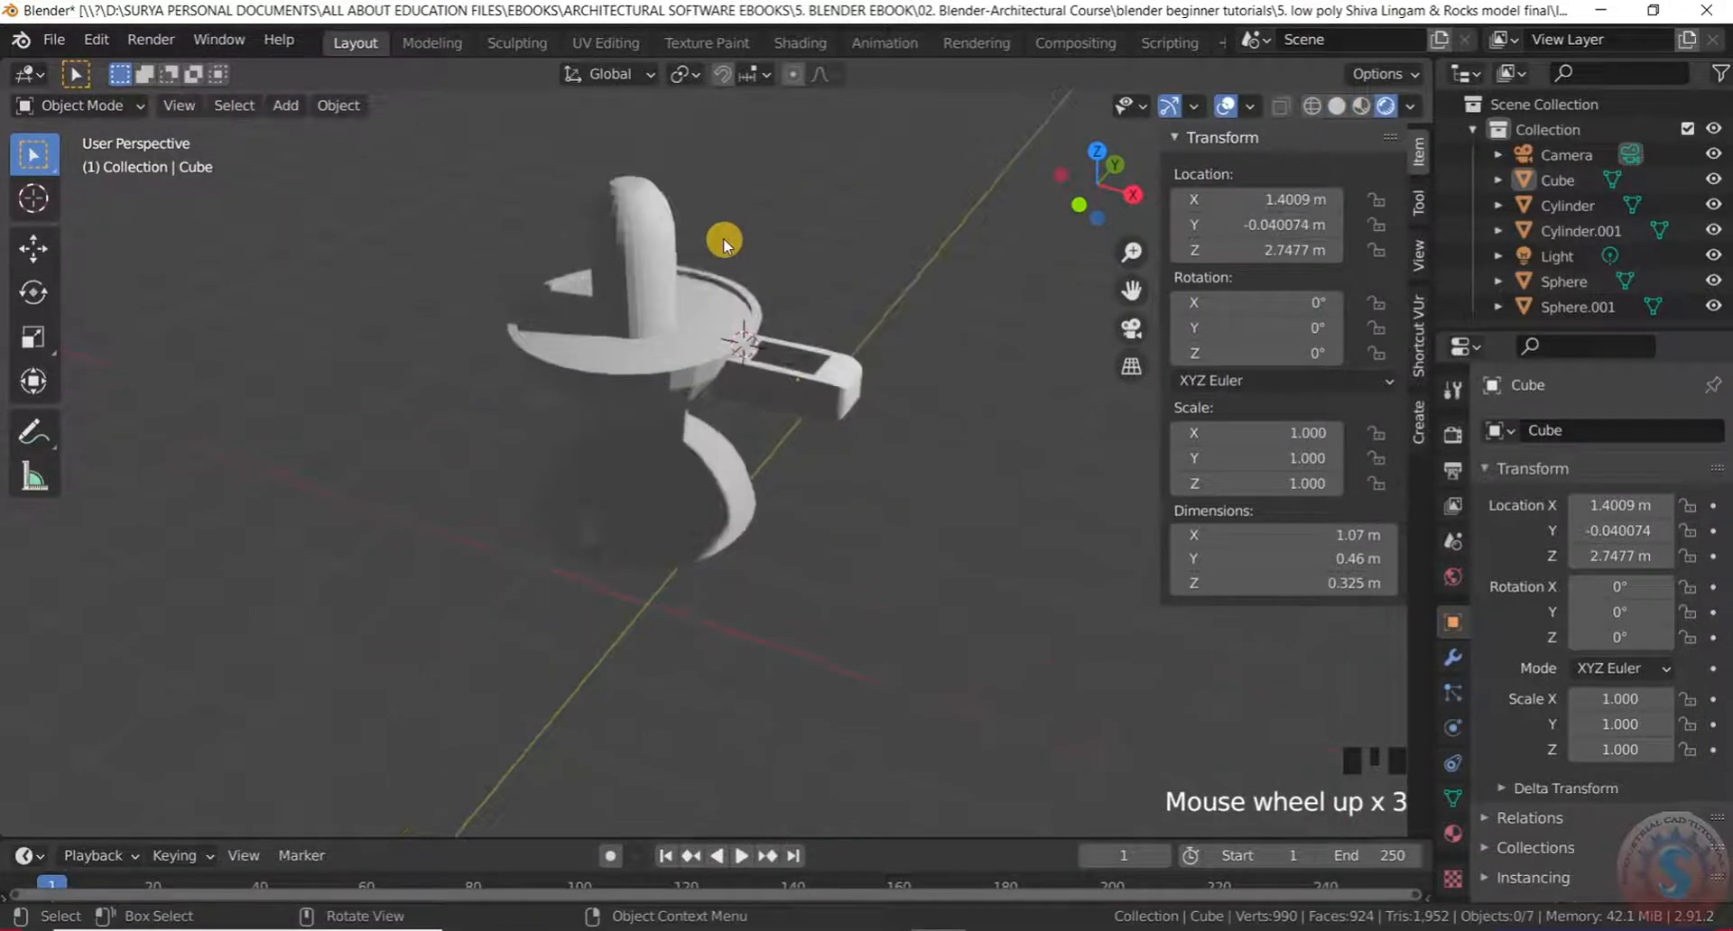
middle_click_drag(663, 285, 1314, 108)
left_click(1336, 107)
Save the scene as untitled.blend
middle_click_drag(769, 302, 642, 313)
scroll(716, 379, "up", 3)
middle_click_drag(715, 379, 739, 329)
scroll(746, 390, "down", 3)
scroll(747, 391, "up", 3)
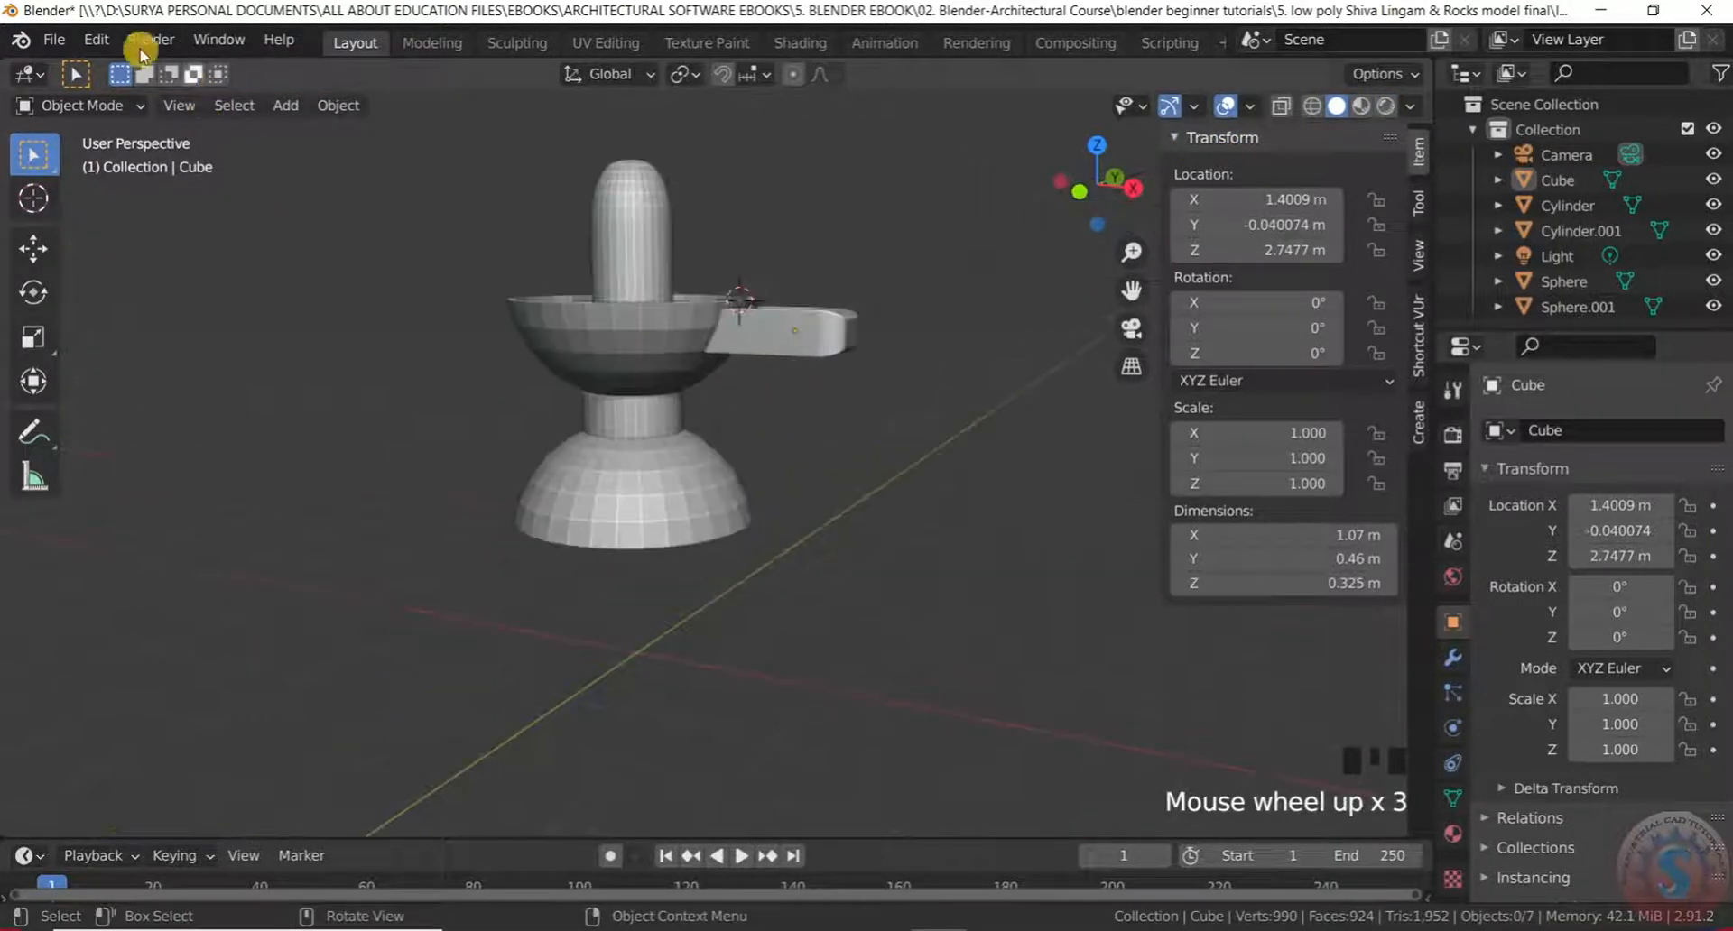
left_click(60, 45)
left_click(86, 204)
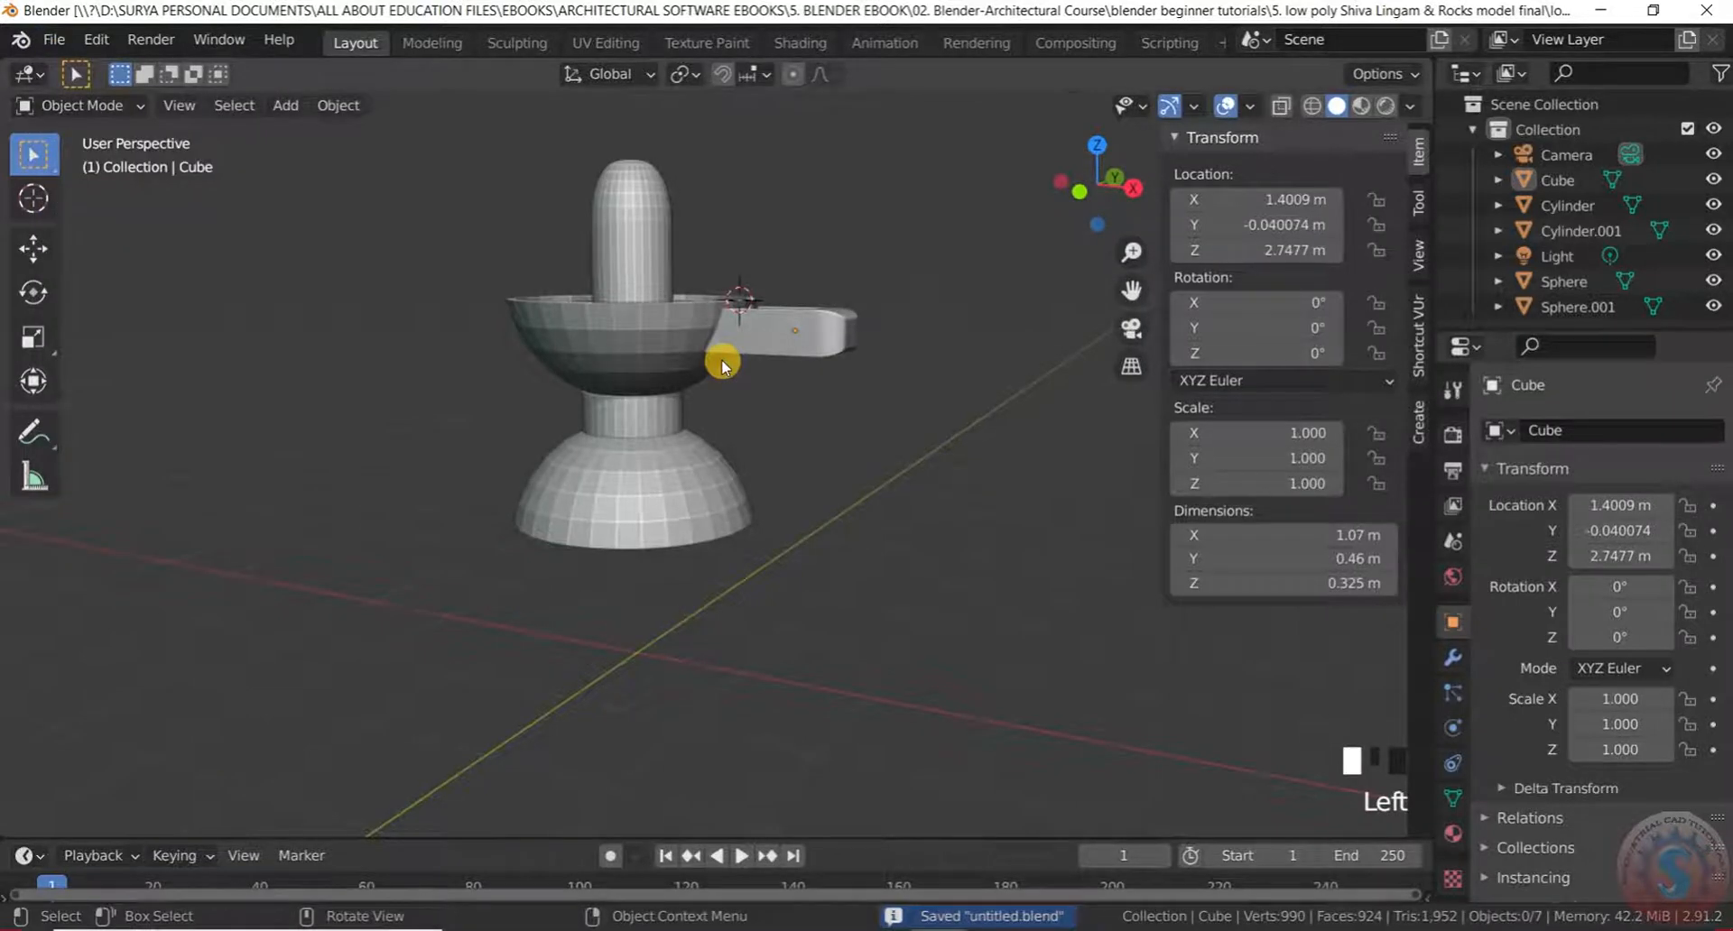
In Object Mode, bring up the Add menu's Mesh primitives list
middle_click_drag(723, 360, 733, 460)
scroll(735, 386, "up", 2)
middle_click_drag(735, 386, 781, 290)
scroll(666, 573, "down", 3)
middle_click_drag(665, 572, 680, 650)
scroll(680, 475, "up", 3)
scroll(680, 475, "down", 3)
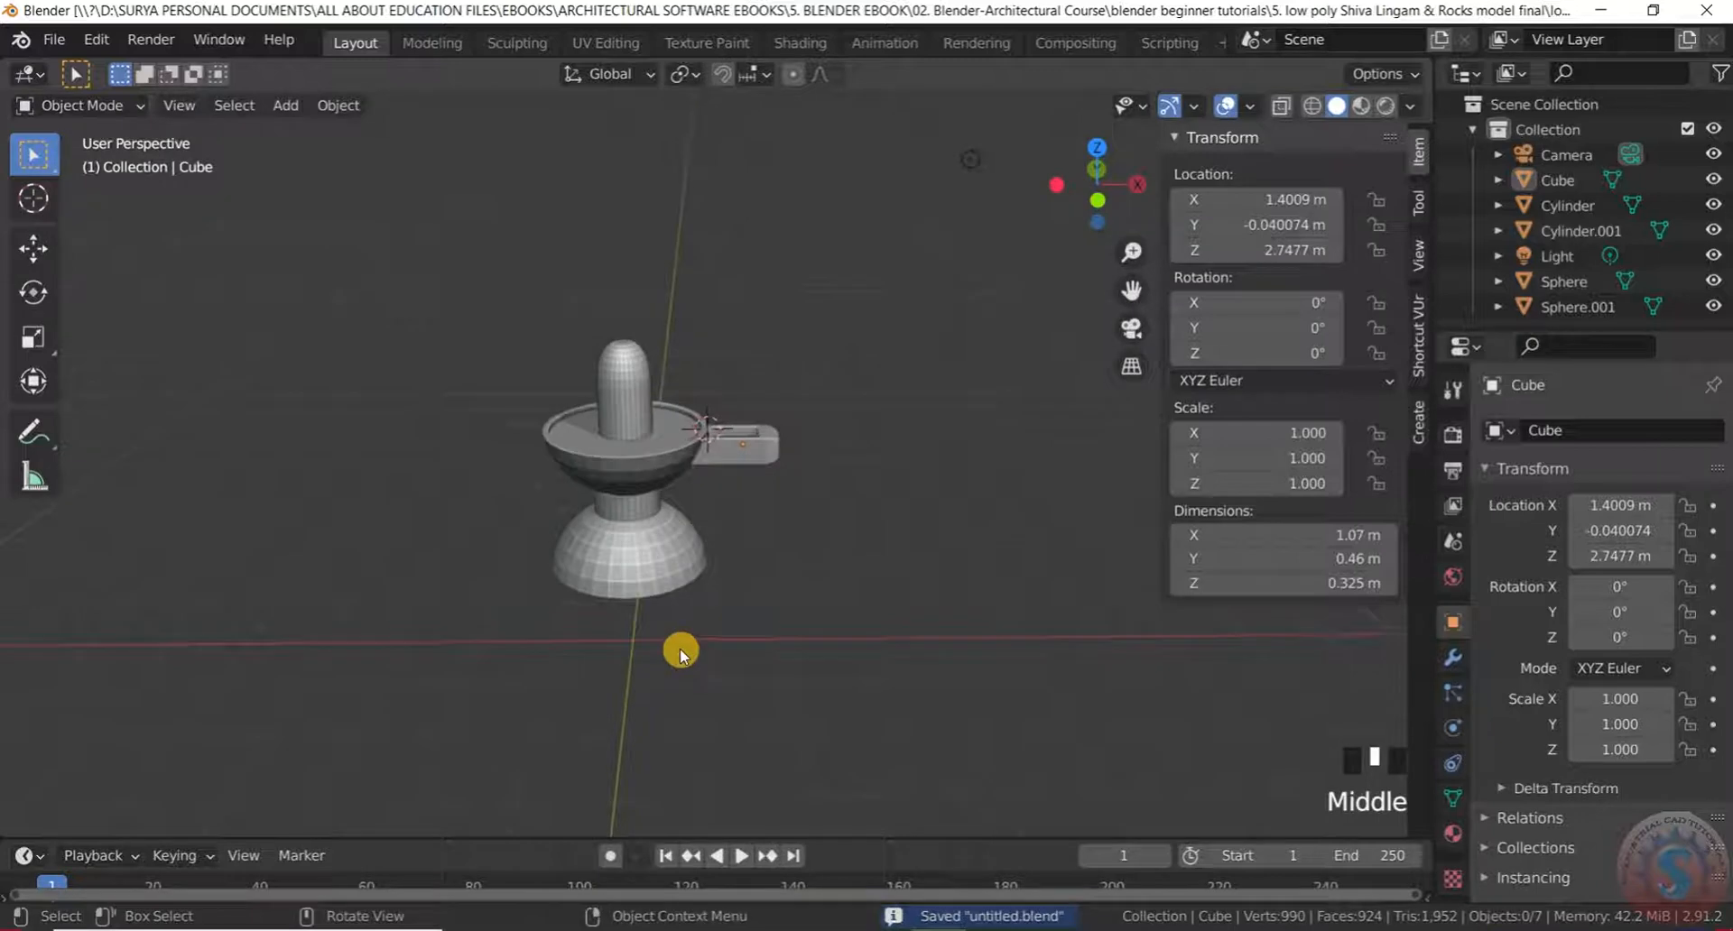
scroll(677, 643, "up", 3)
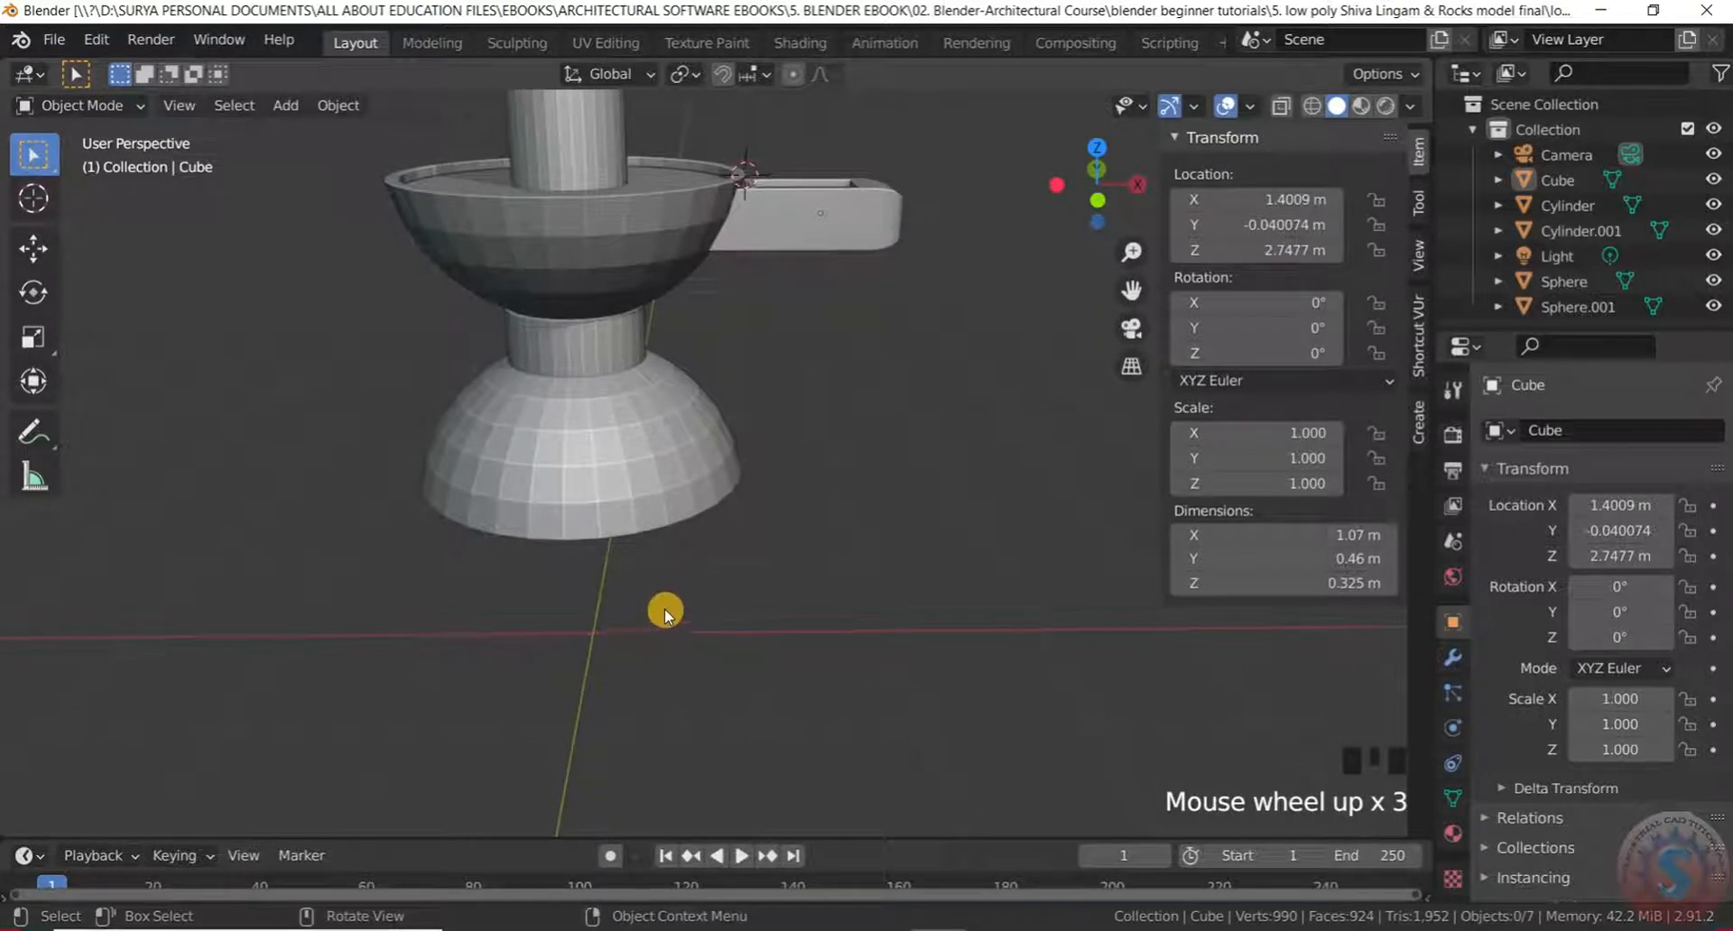
scroll(673, 588, "down", 3)
scroll(670, 589, "up", 2)
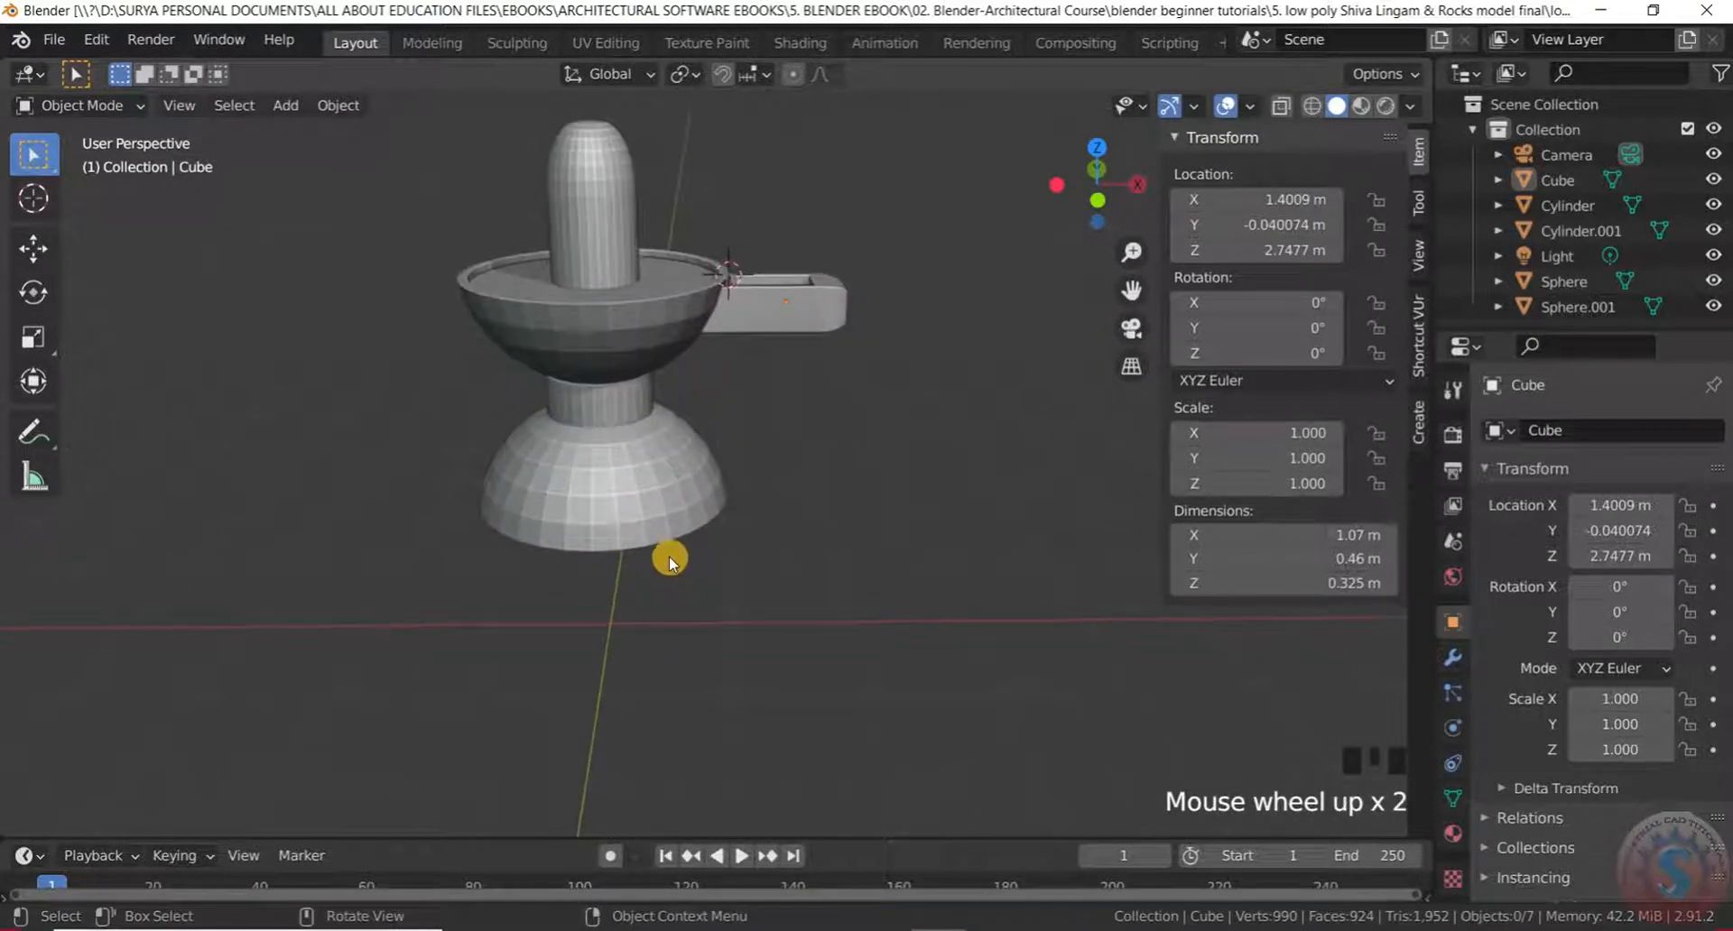
scroll(669, 560, "up", 1)
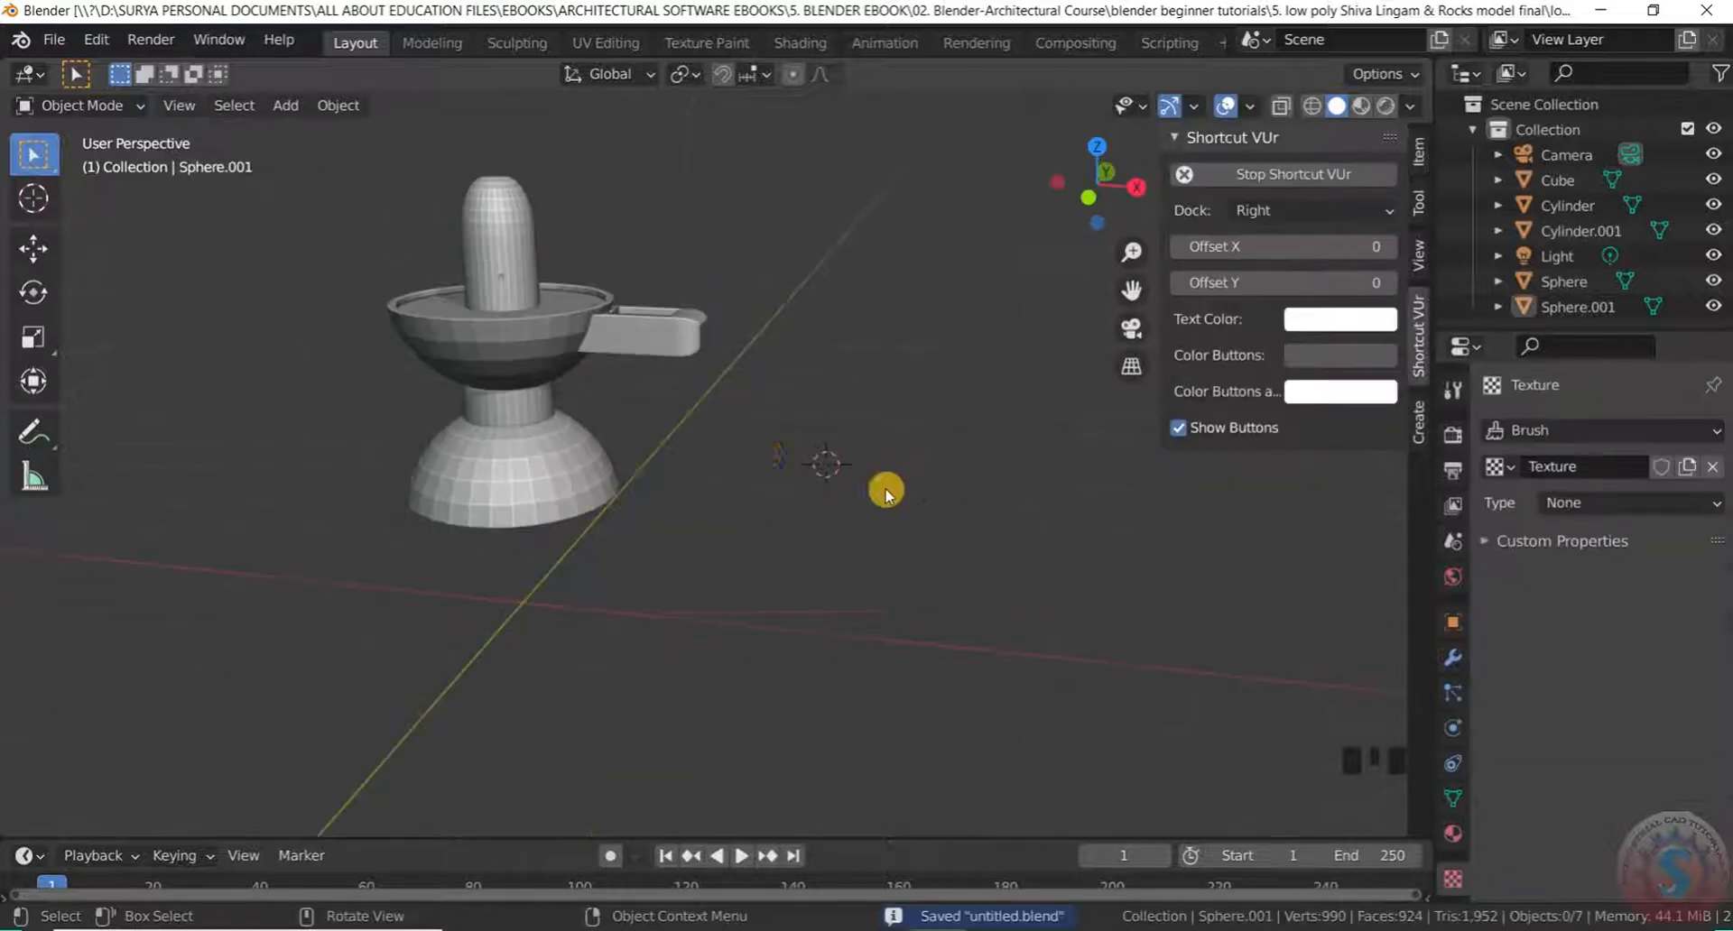
scroll(797, 437, "down", 3)
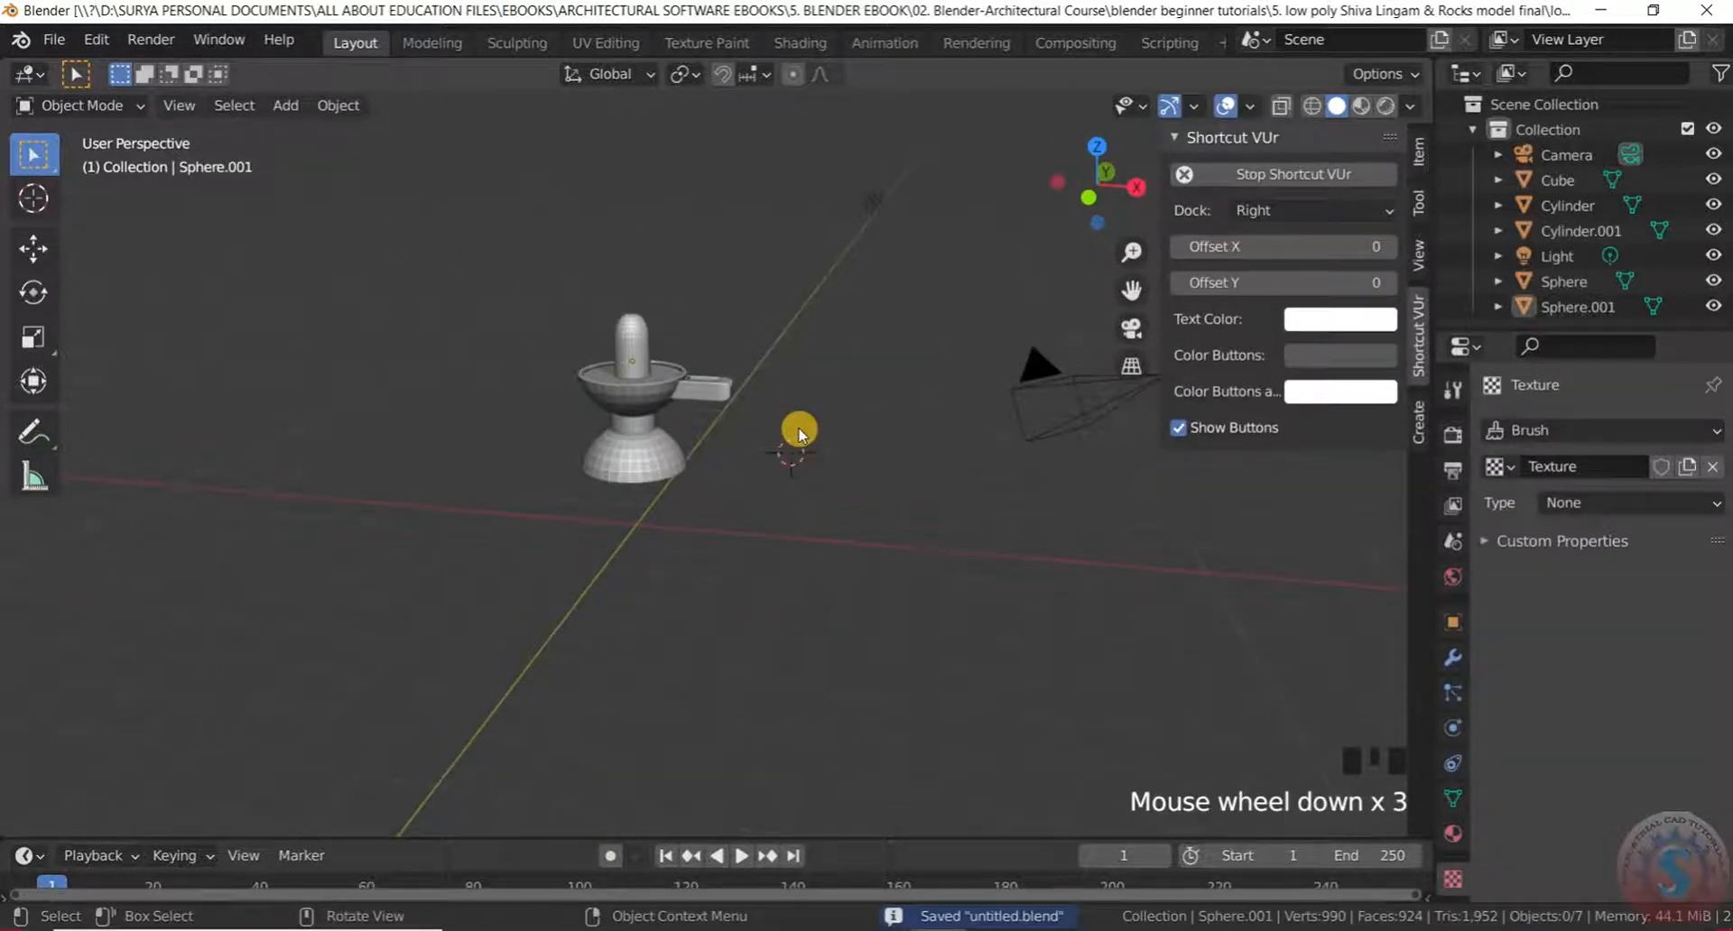
scroll(804, 481, "up", 4)
scroll(758, 555, "up", 1)
middle_click_drag(732, 541, 668, 521)
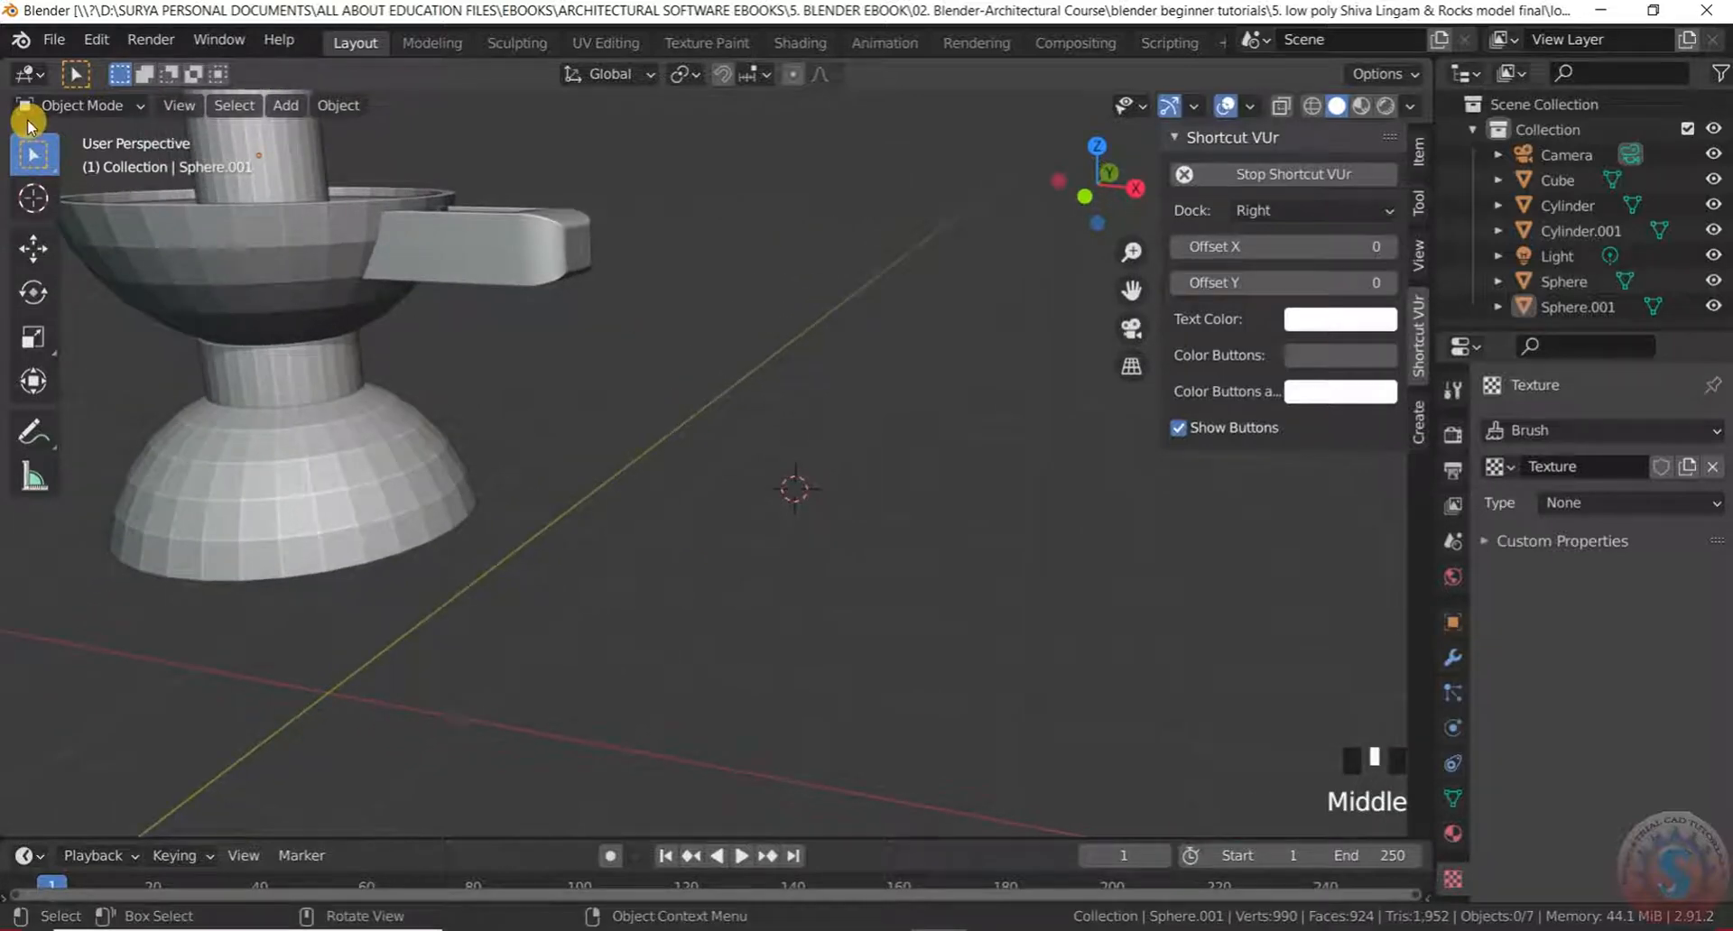
left_click(75, 106)
left_click(74, 114)
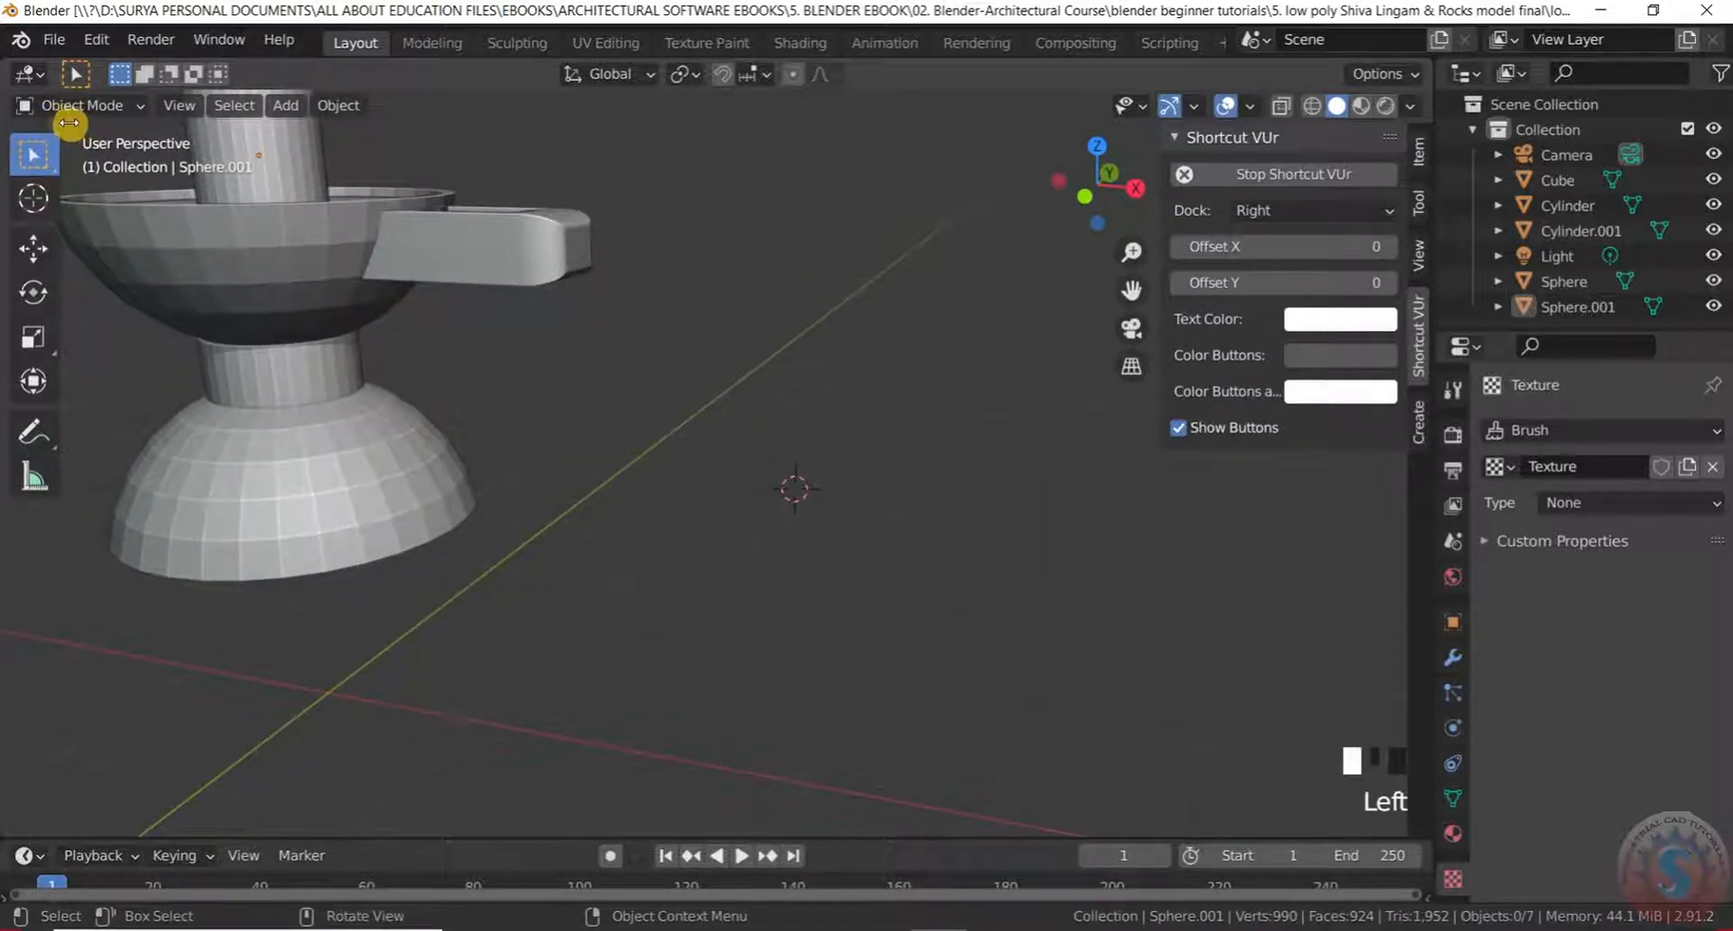
key("shift+a")
mouse_move(105, 124)
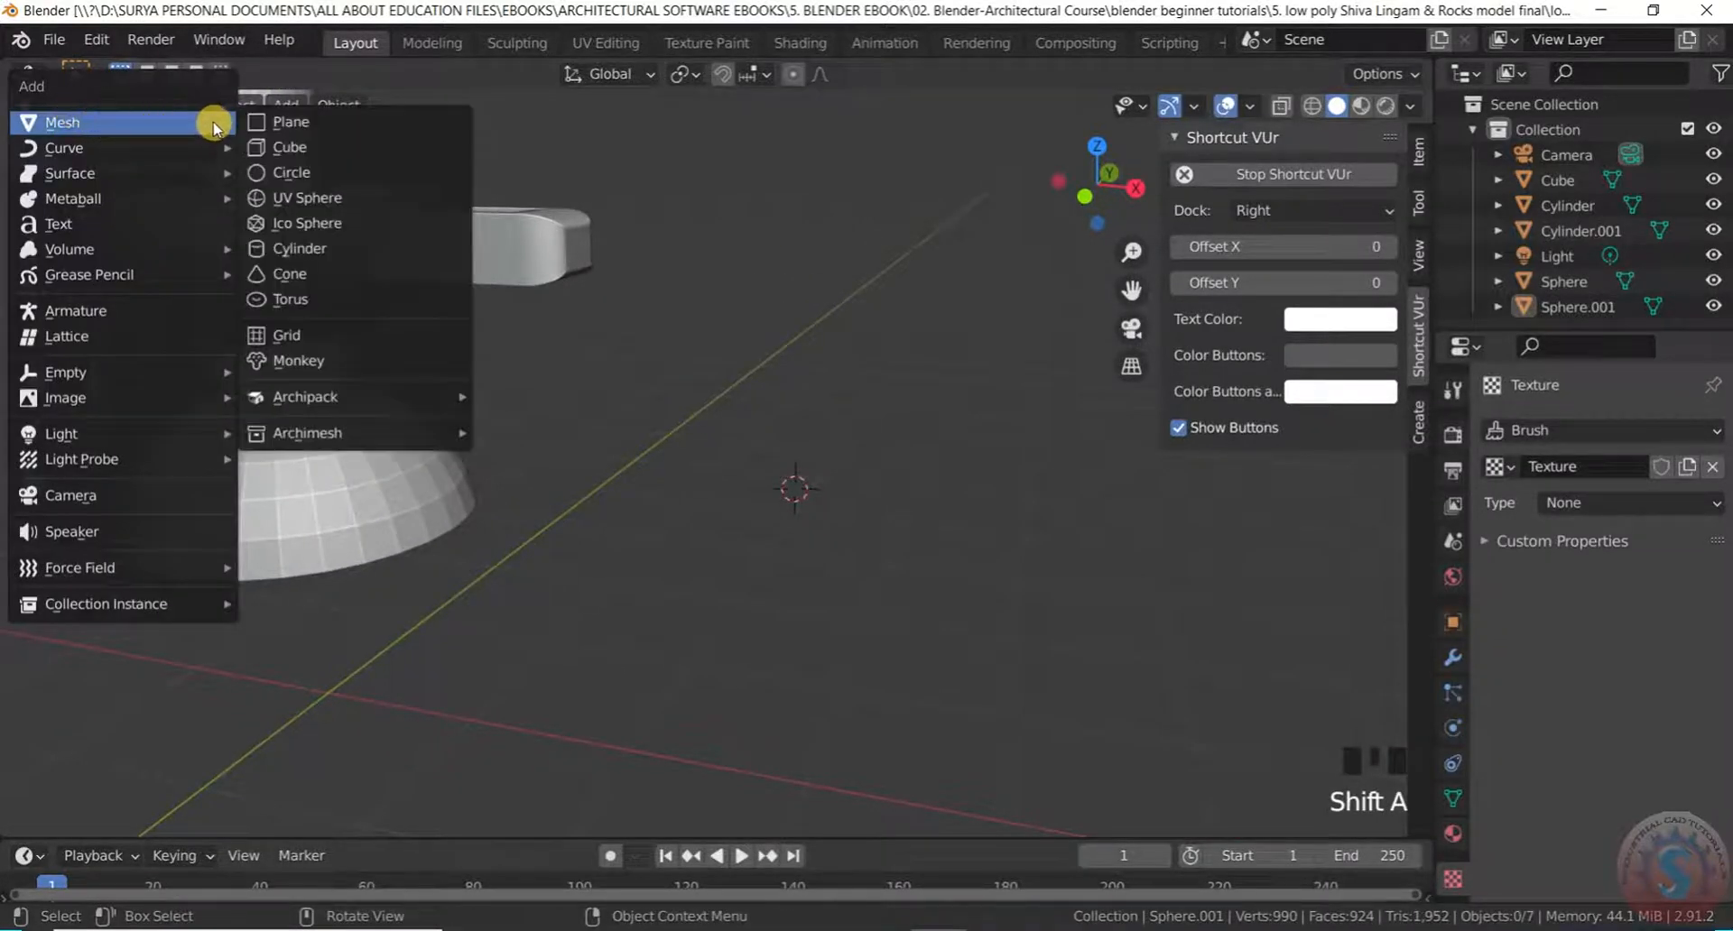
Add a new cube beside the lingam
left_click(334, 144)
scroll(780, 460, "down", 4)
scroll(773, 456, "up", 3)
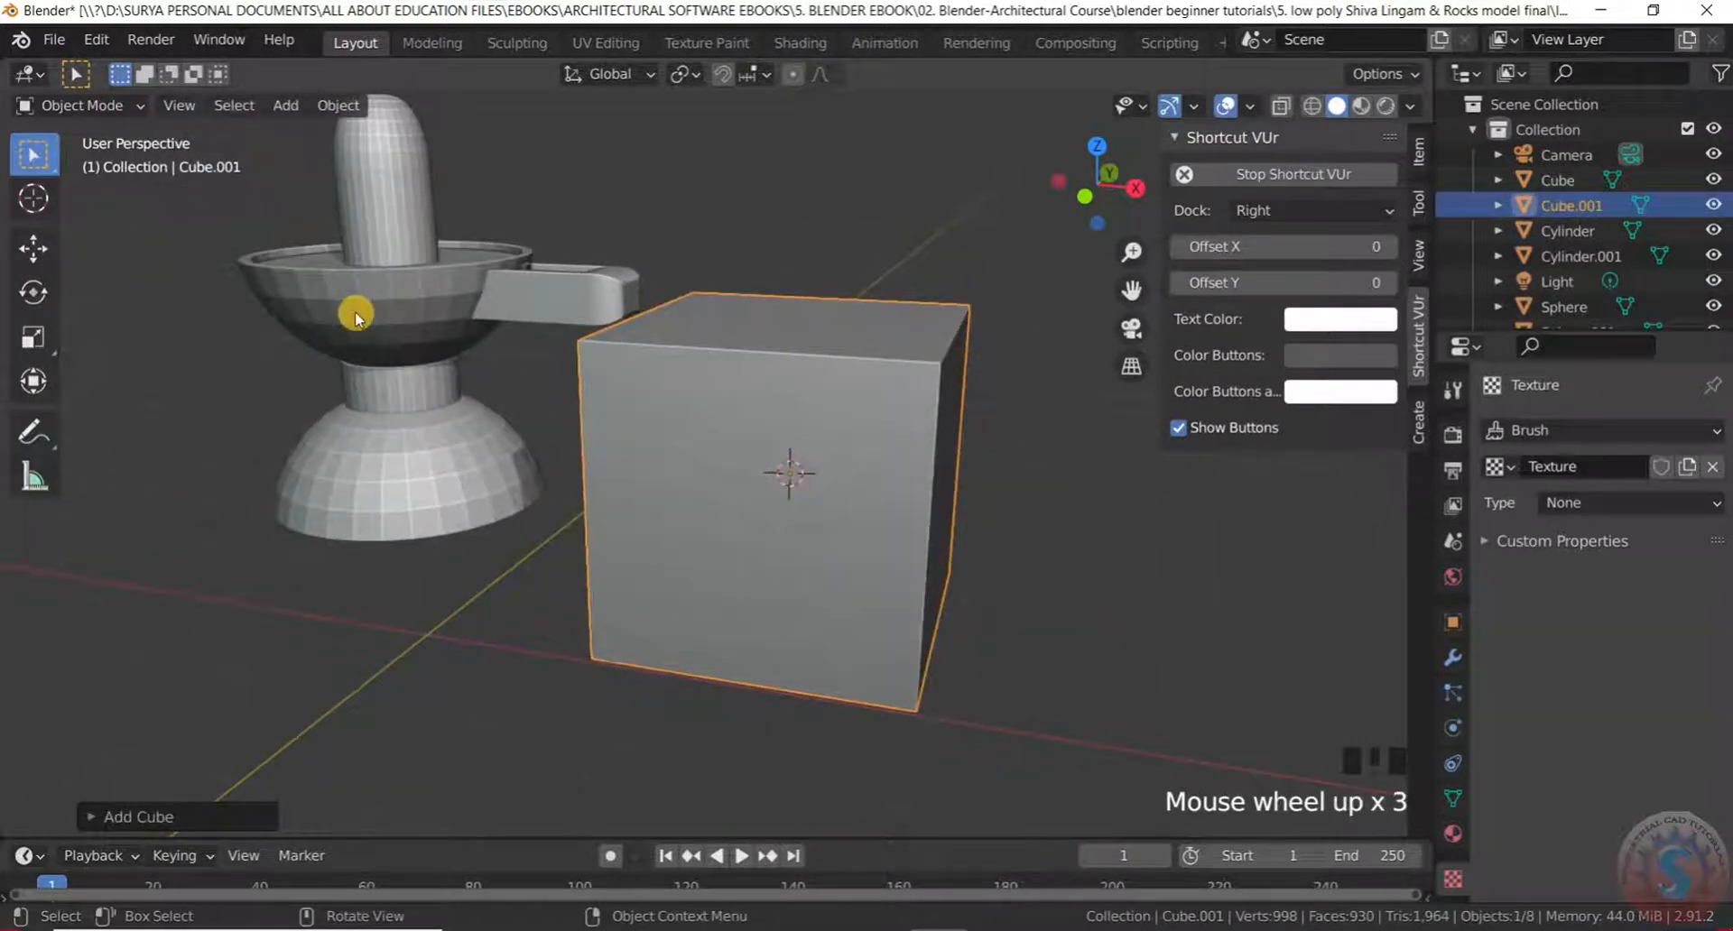
scroll(772, 474, "down", 3)
middle_click_drag(773, 473, 784, 614)
scroll(790, 489, "down", 1)
scroll(763, 462, "up", 1)
scroll(771, 466, "down", 2)
scroll(786, 515, "up", 1)
middle_click_drag(785, 515, 874, 531)
Give the cube a Catmull-Clark Subdivision Surface modifier at viewport level 4
left_click(72, 106)
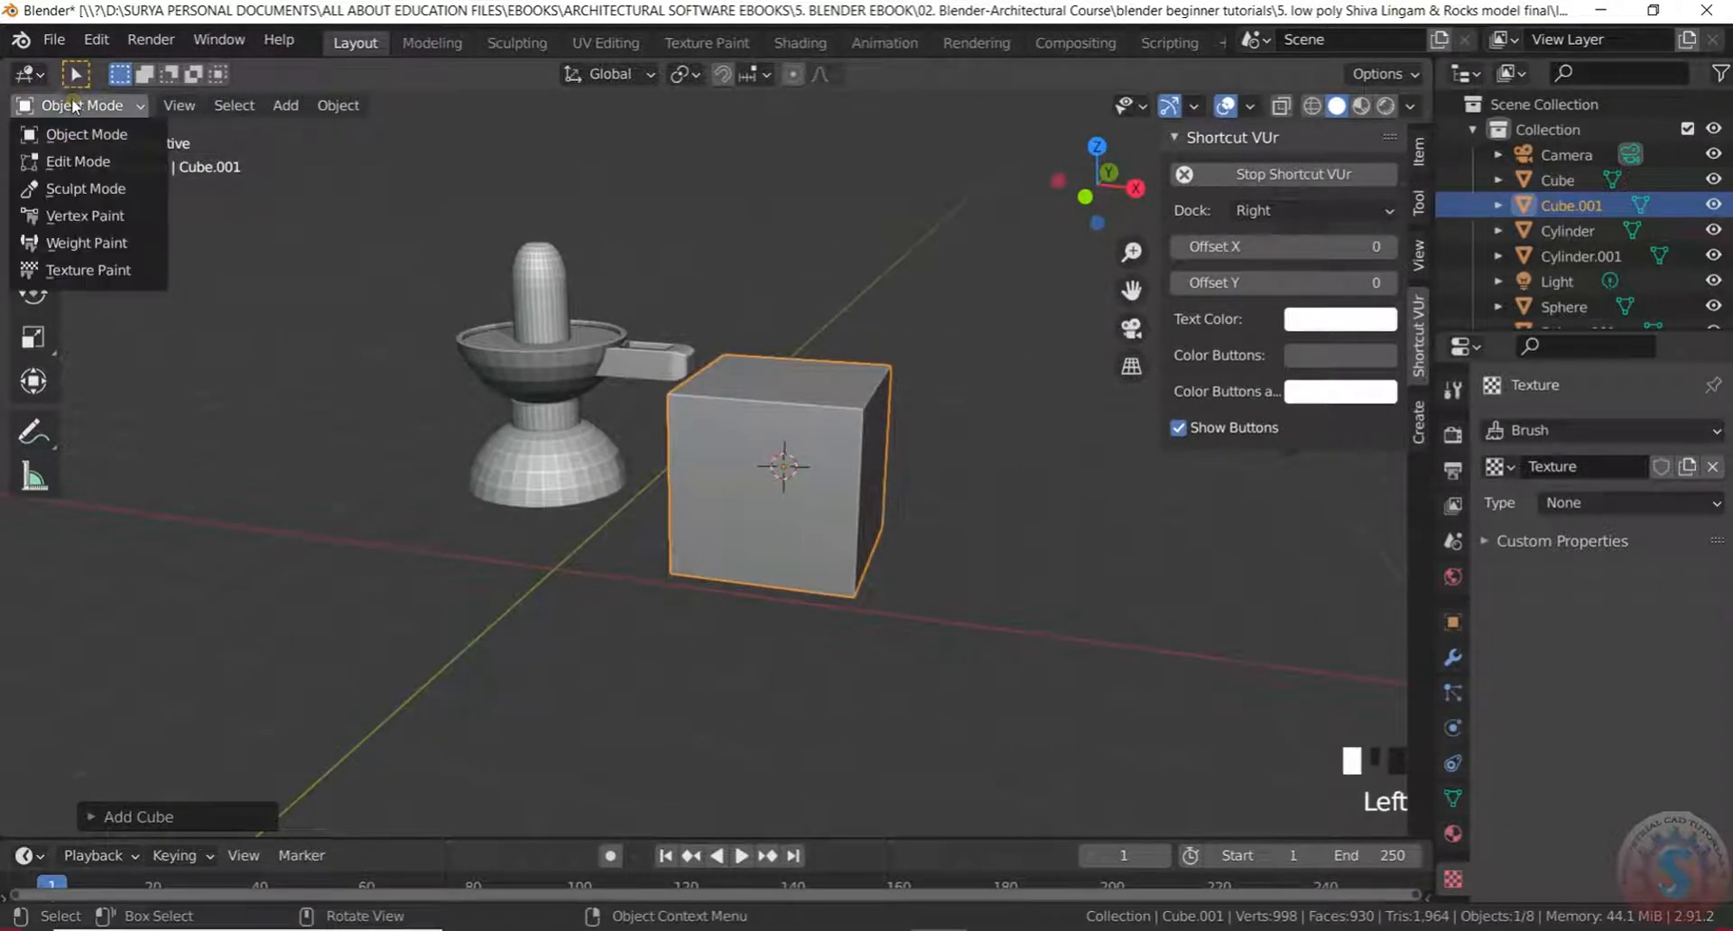
left_click(88, 147)
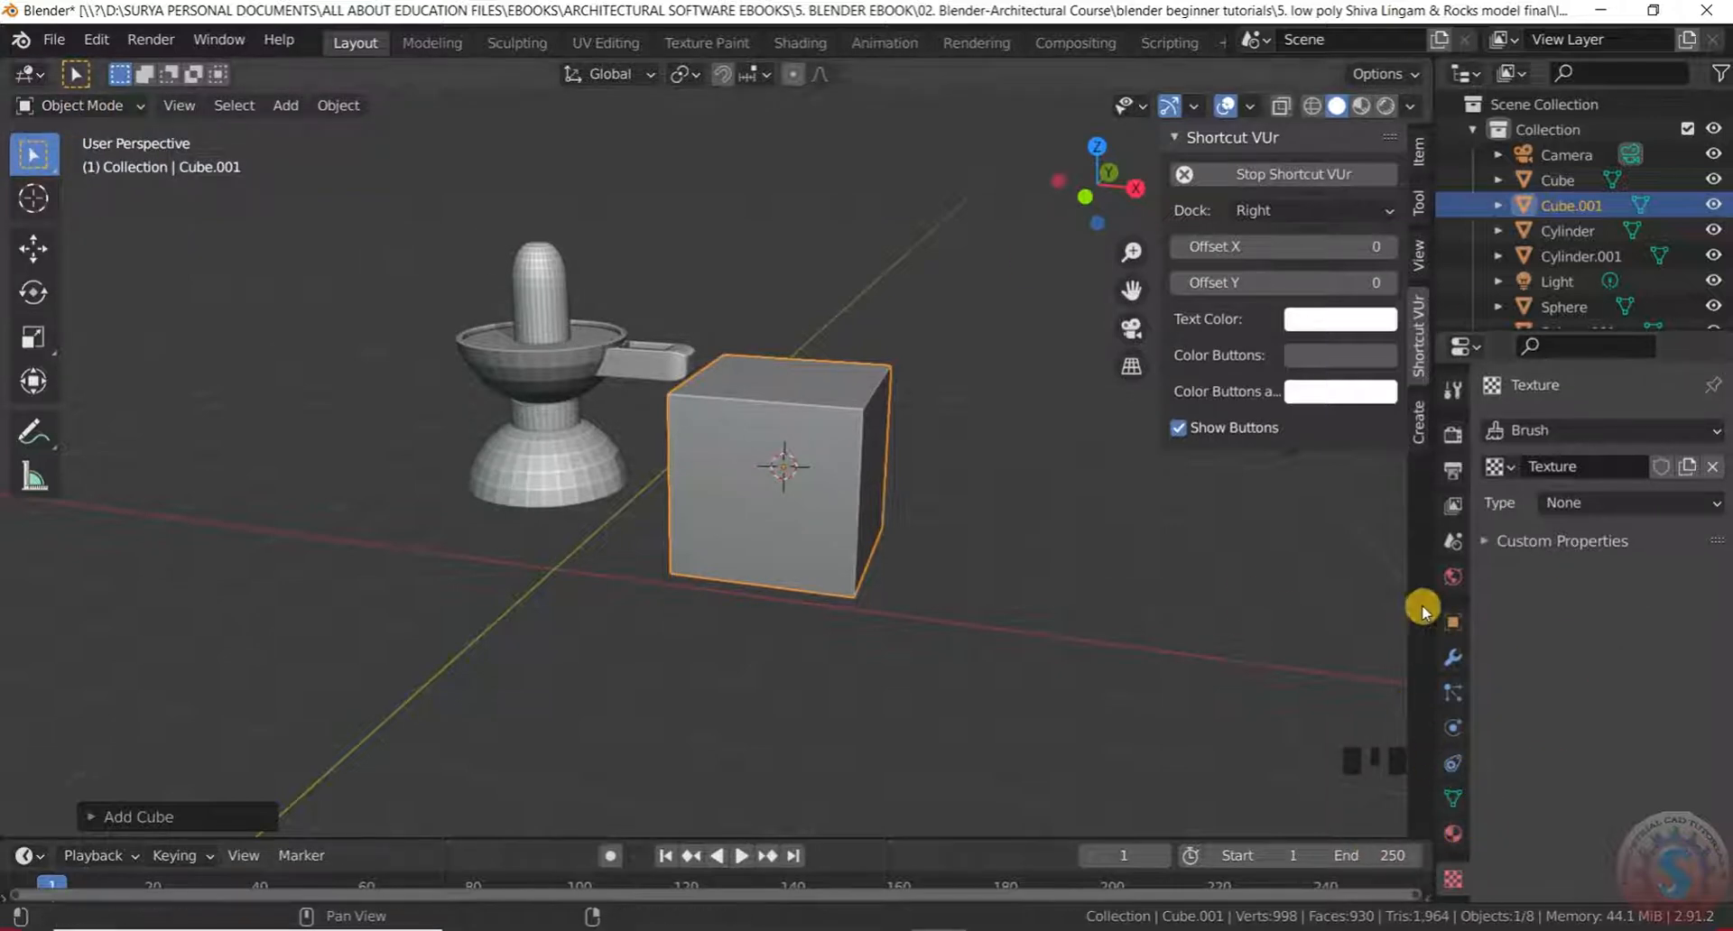
left_click(1452, 657)
left_click(1534, 431)
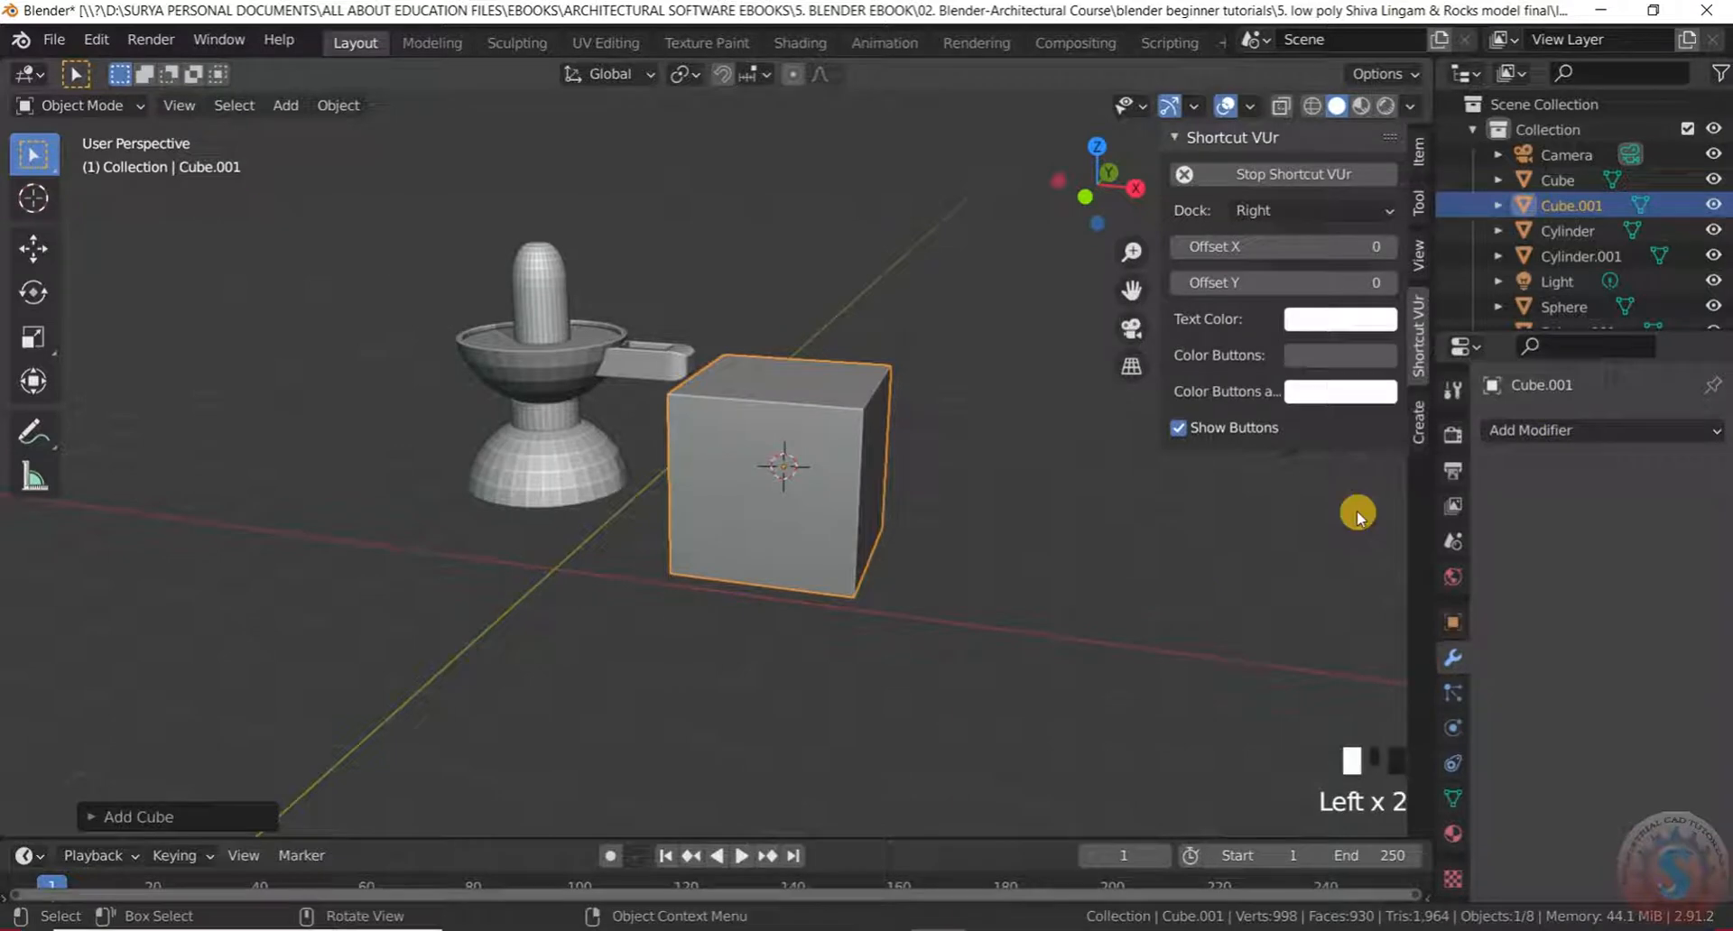
left_click(1628, 431)
left_click(1170, 853)
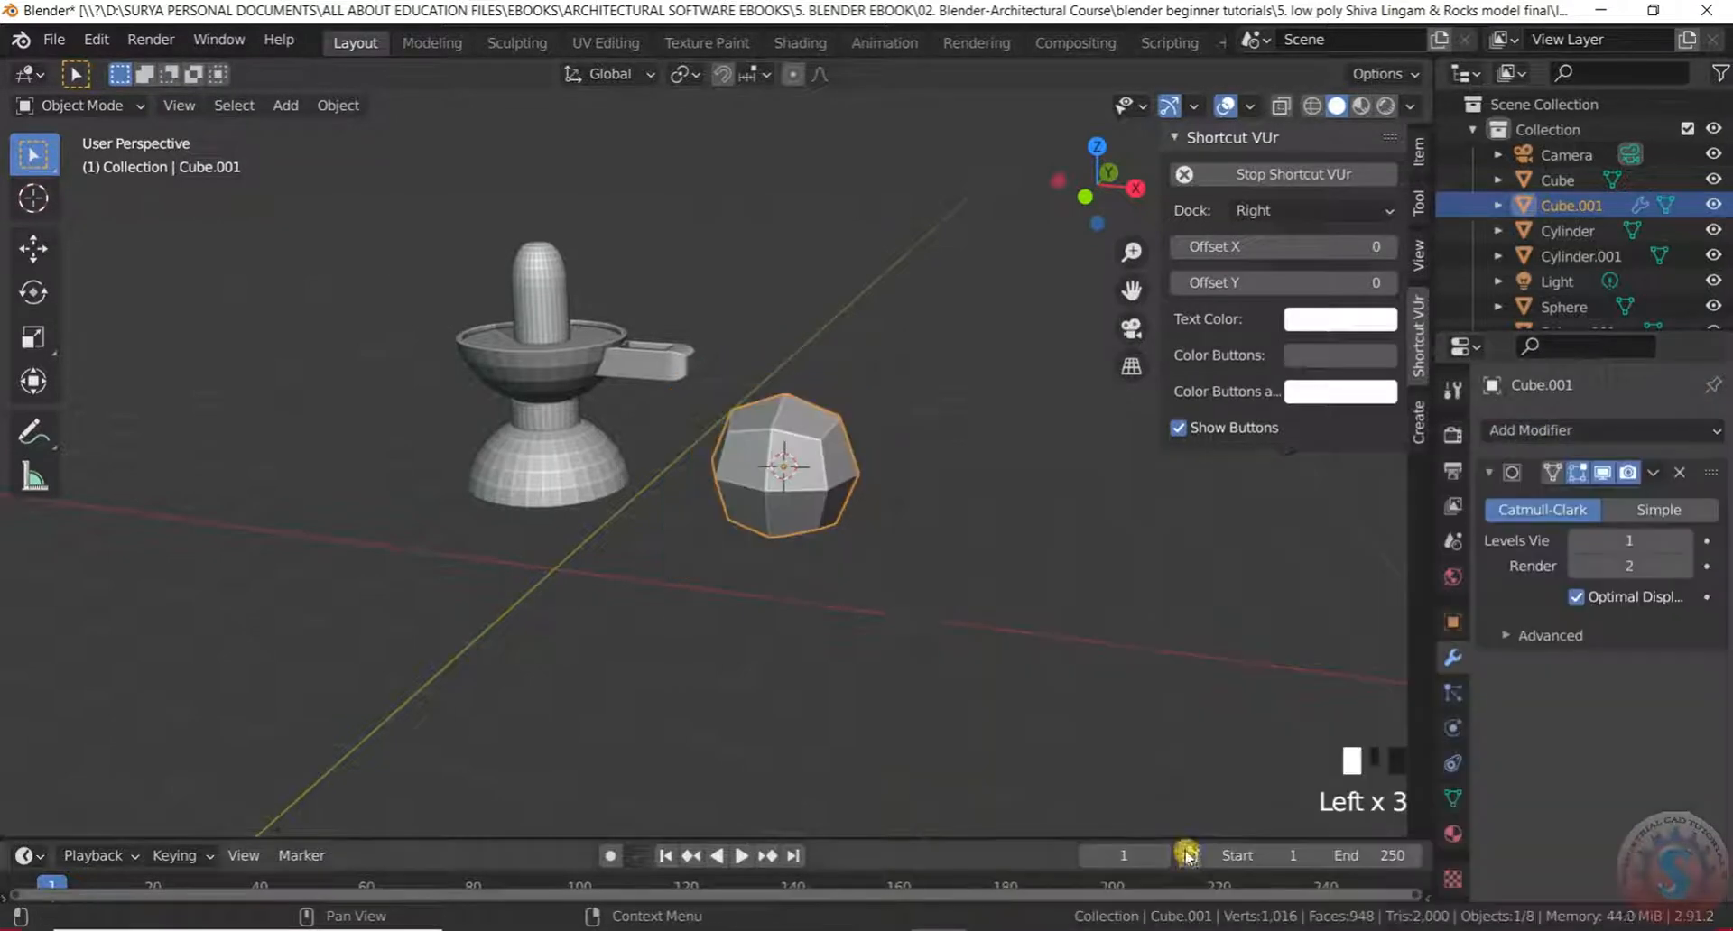
scroll(790, 492, "up", 2)
mouse_move(1641, 544)
left_mouse_down()
mouse_move(1688, 544)
mouse_move(1650, 566)
left_mouse_up()
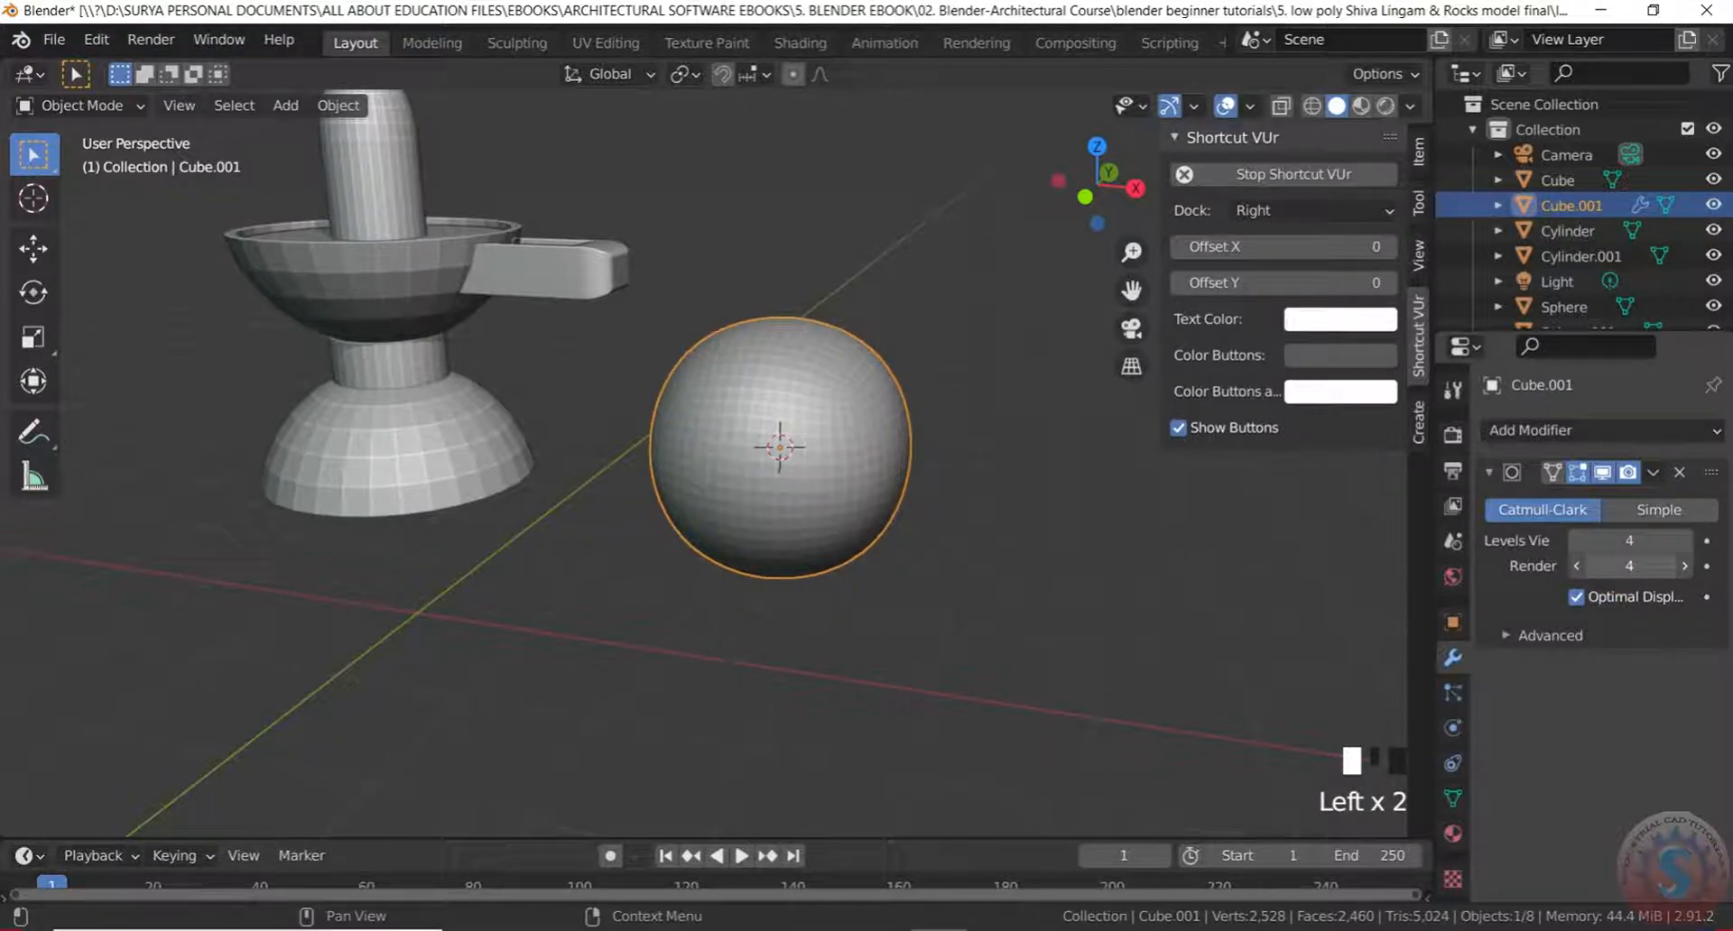
Browse the Material, Particle and Texture property tabs
left_click(1455, 848)
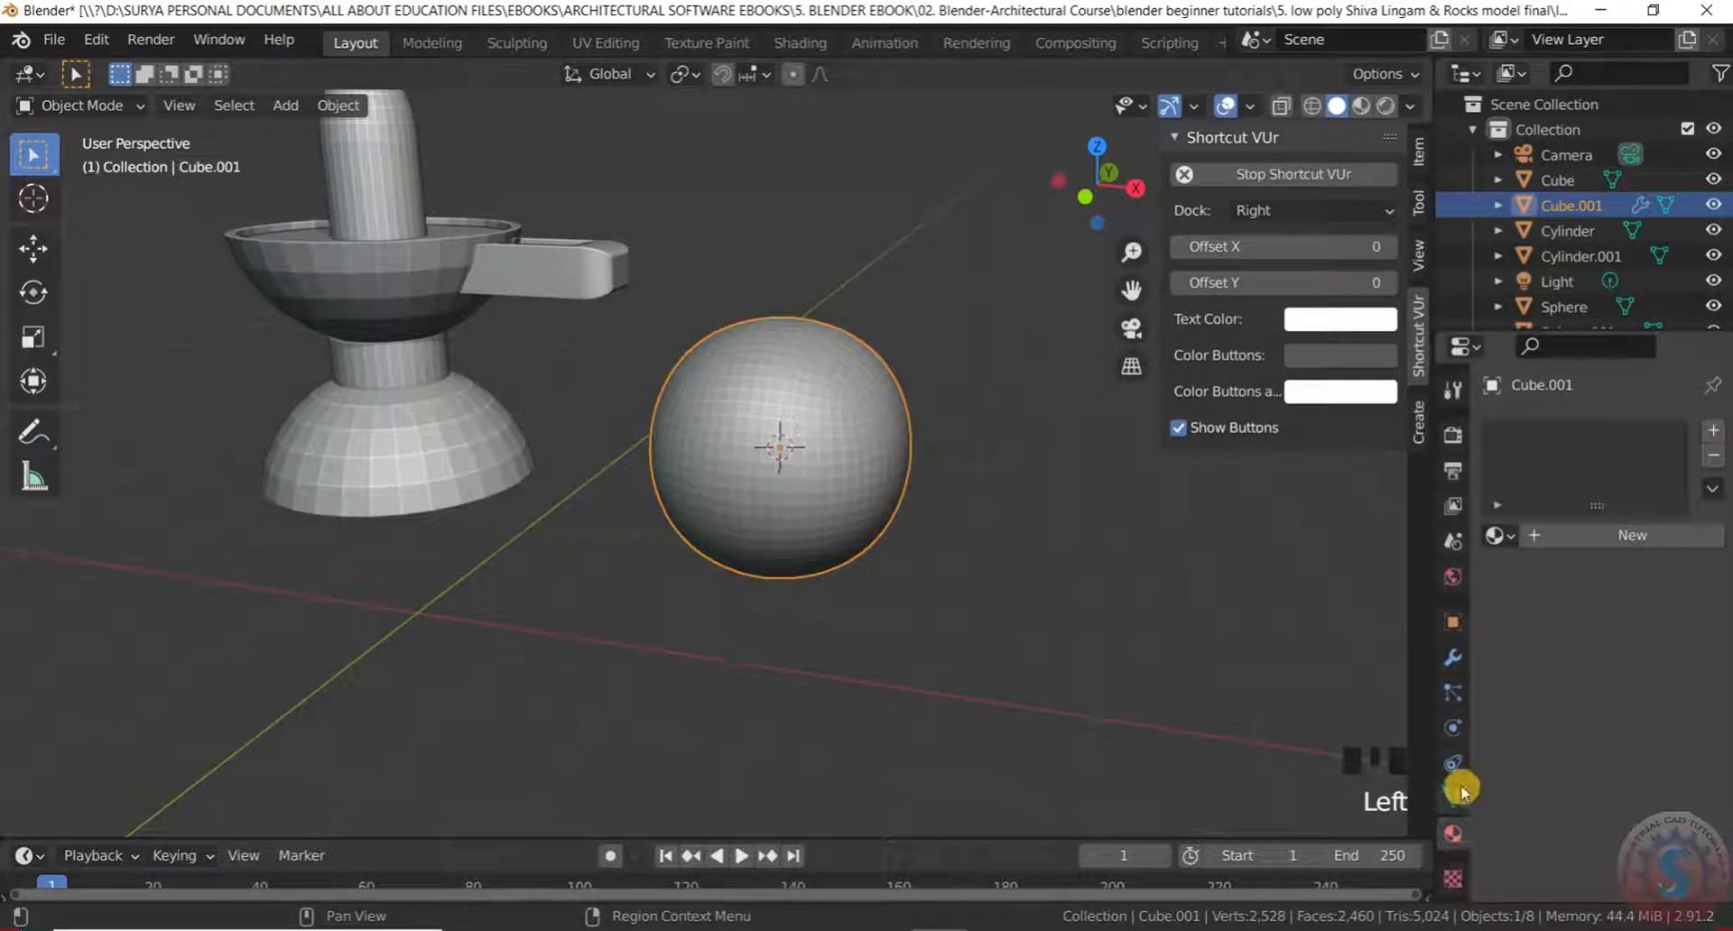
left_click(1457, 691)
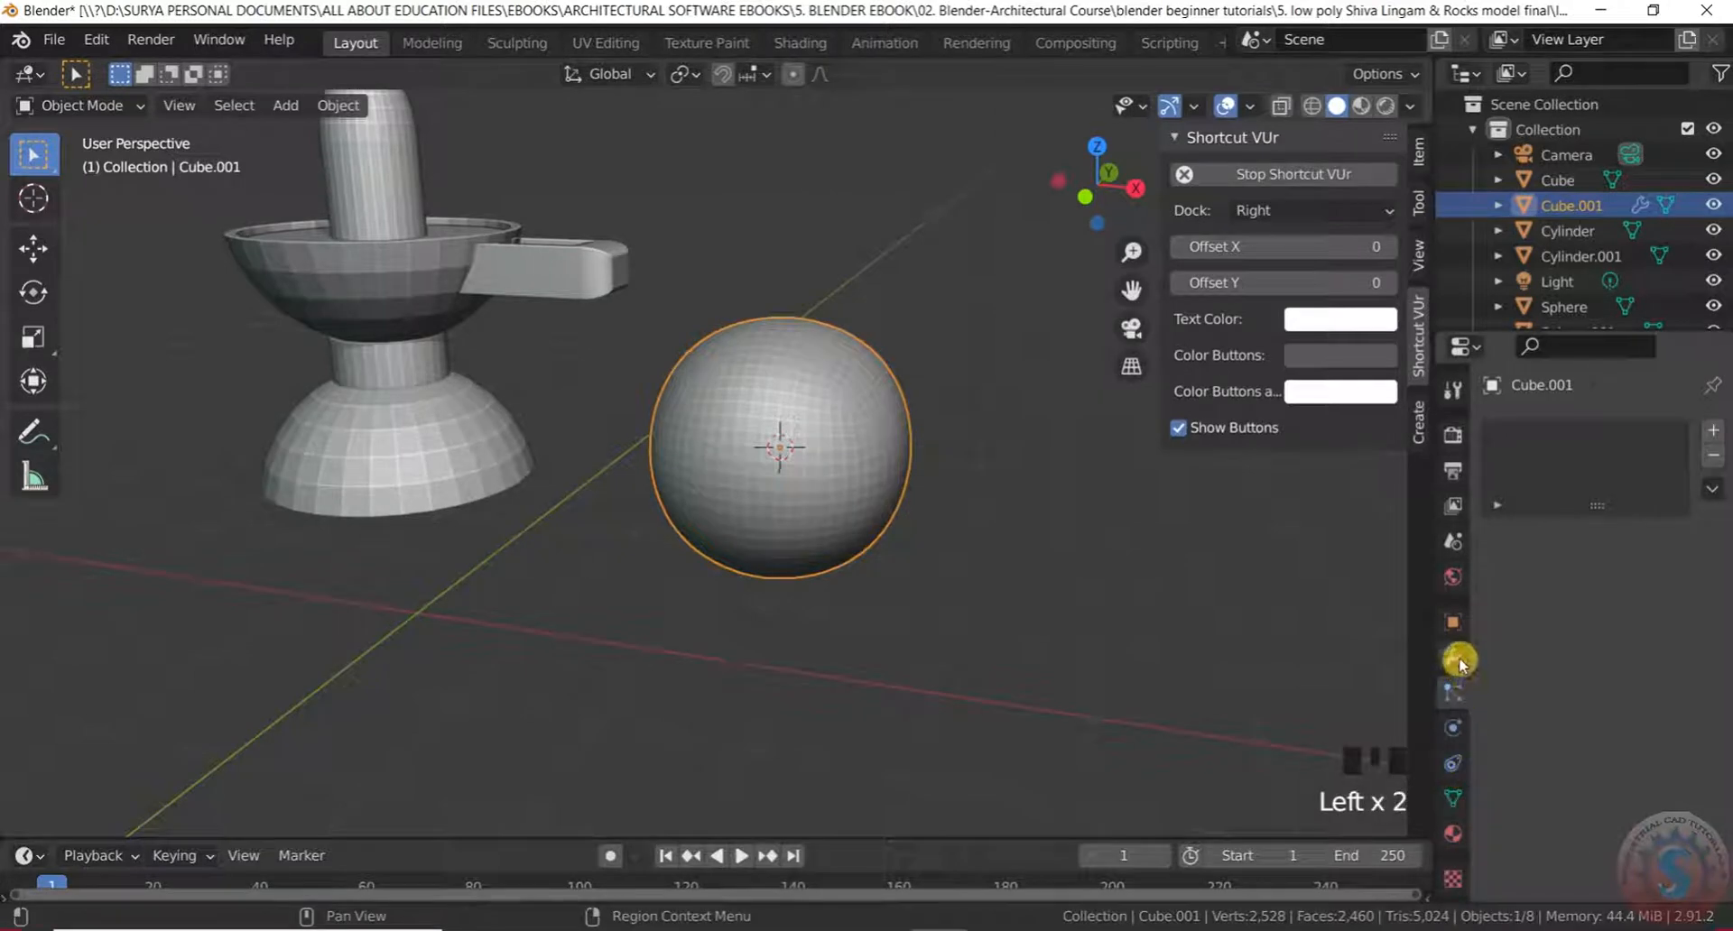
left_click(1459, 657)
left_click(1460, 822)
left_click(1460, 868)
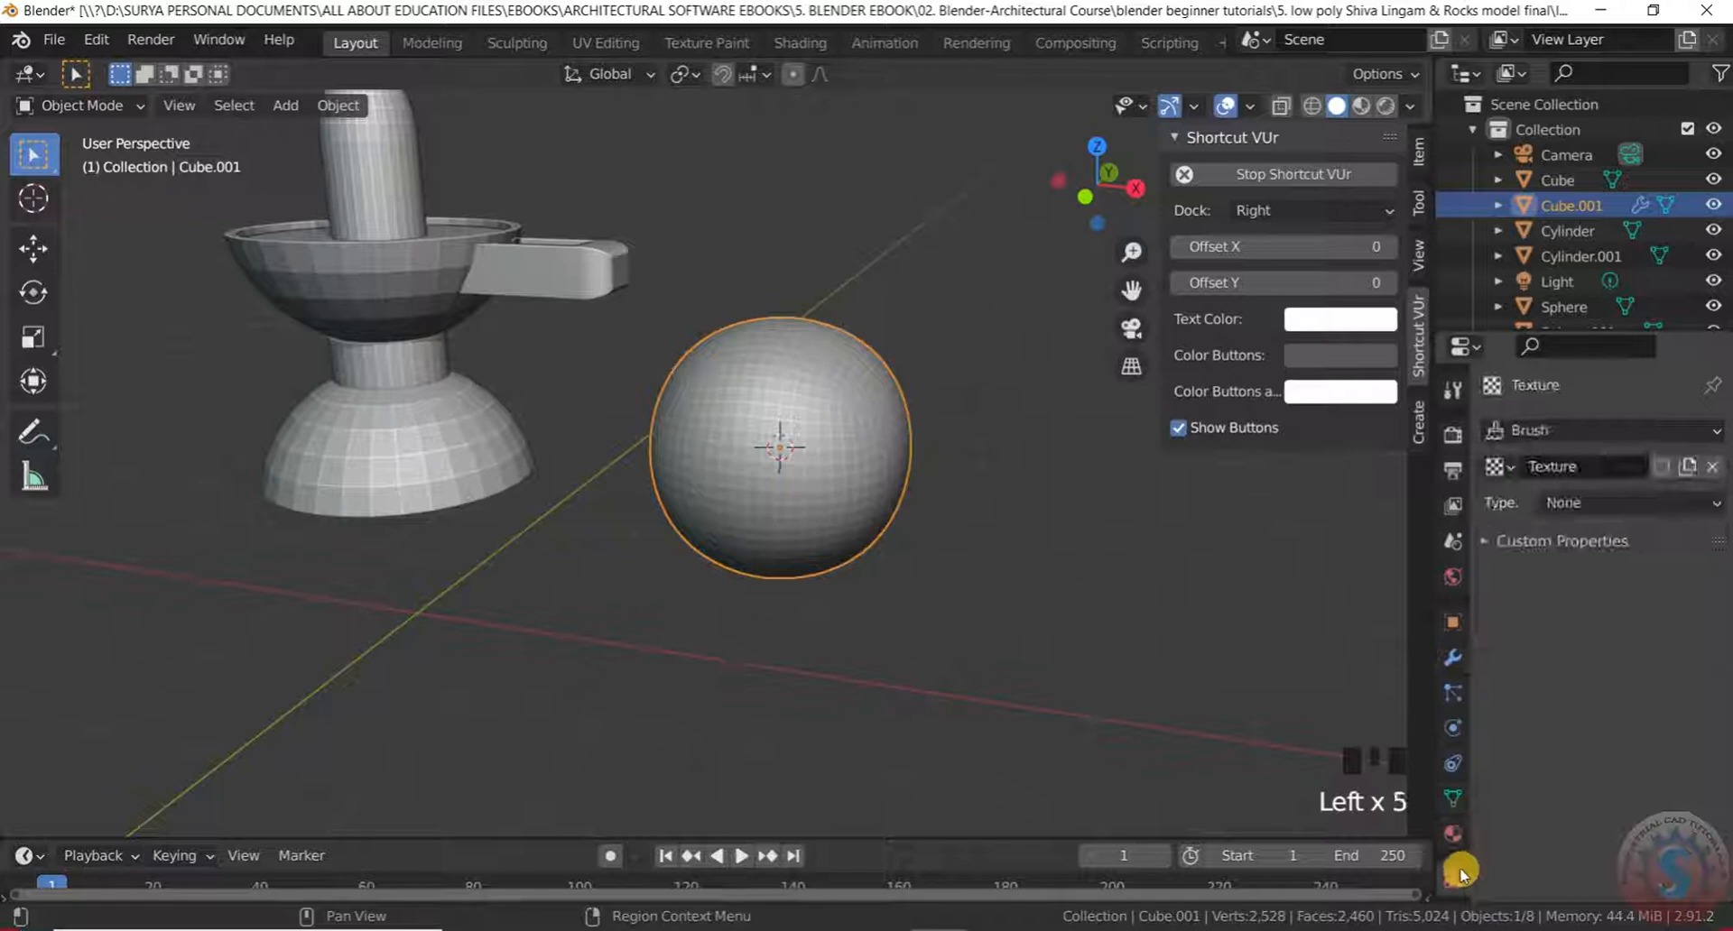
left_click(1458, 829)
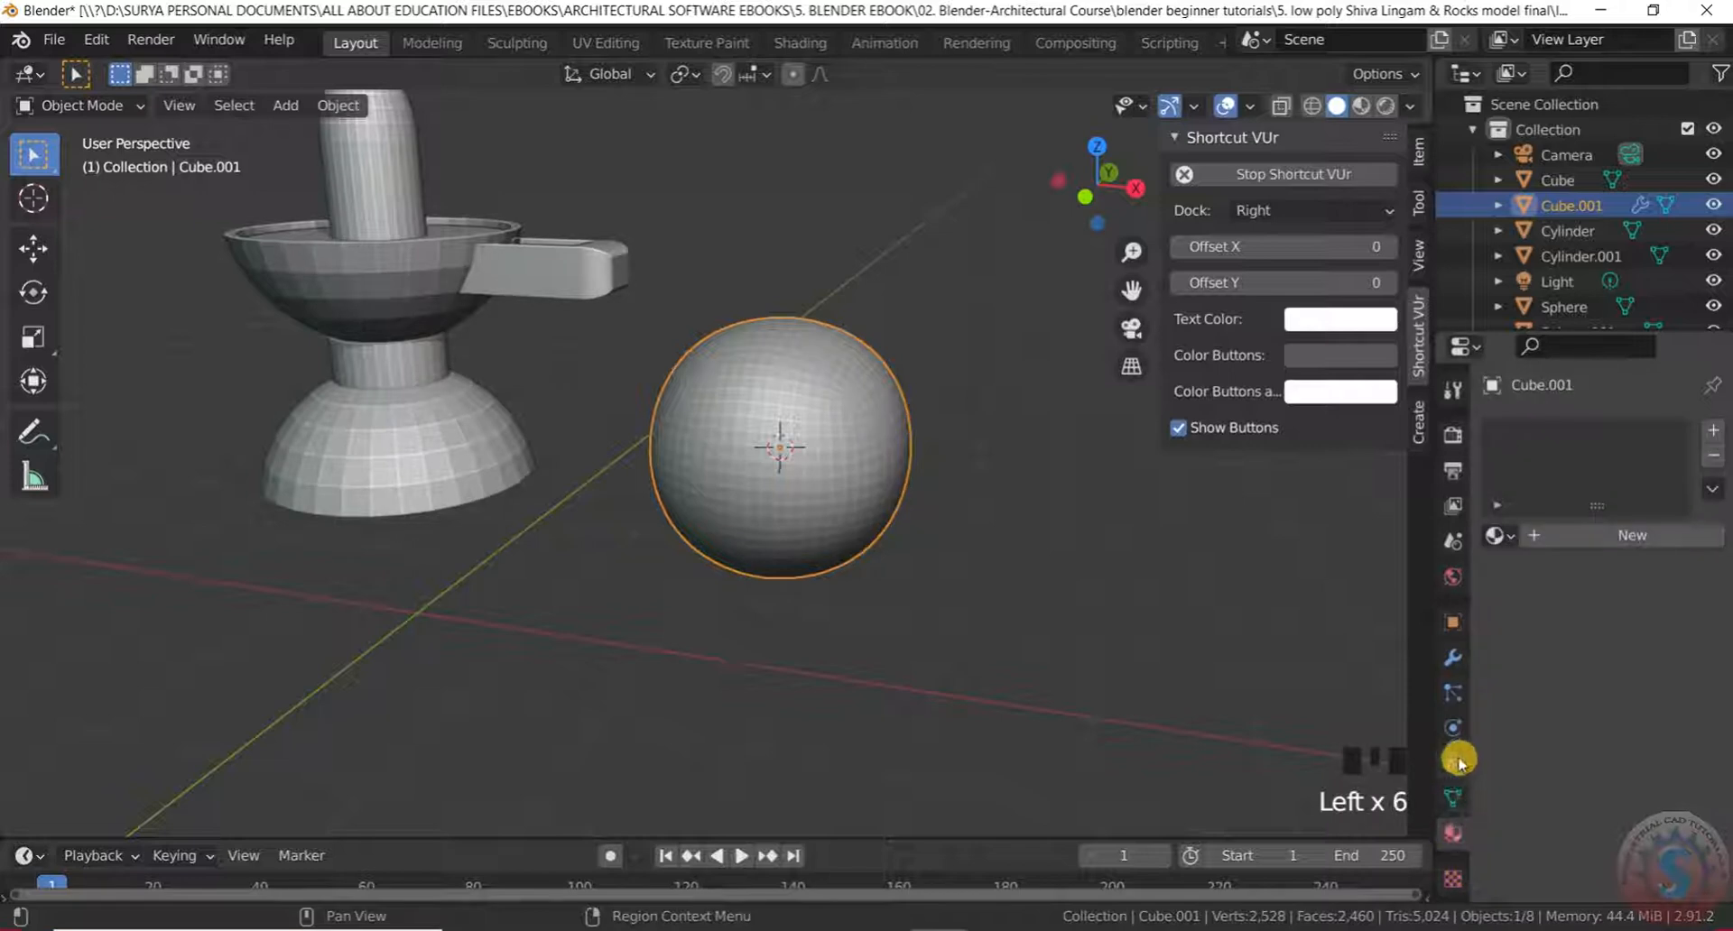
left_click(1455, 880)
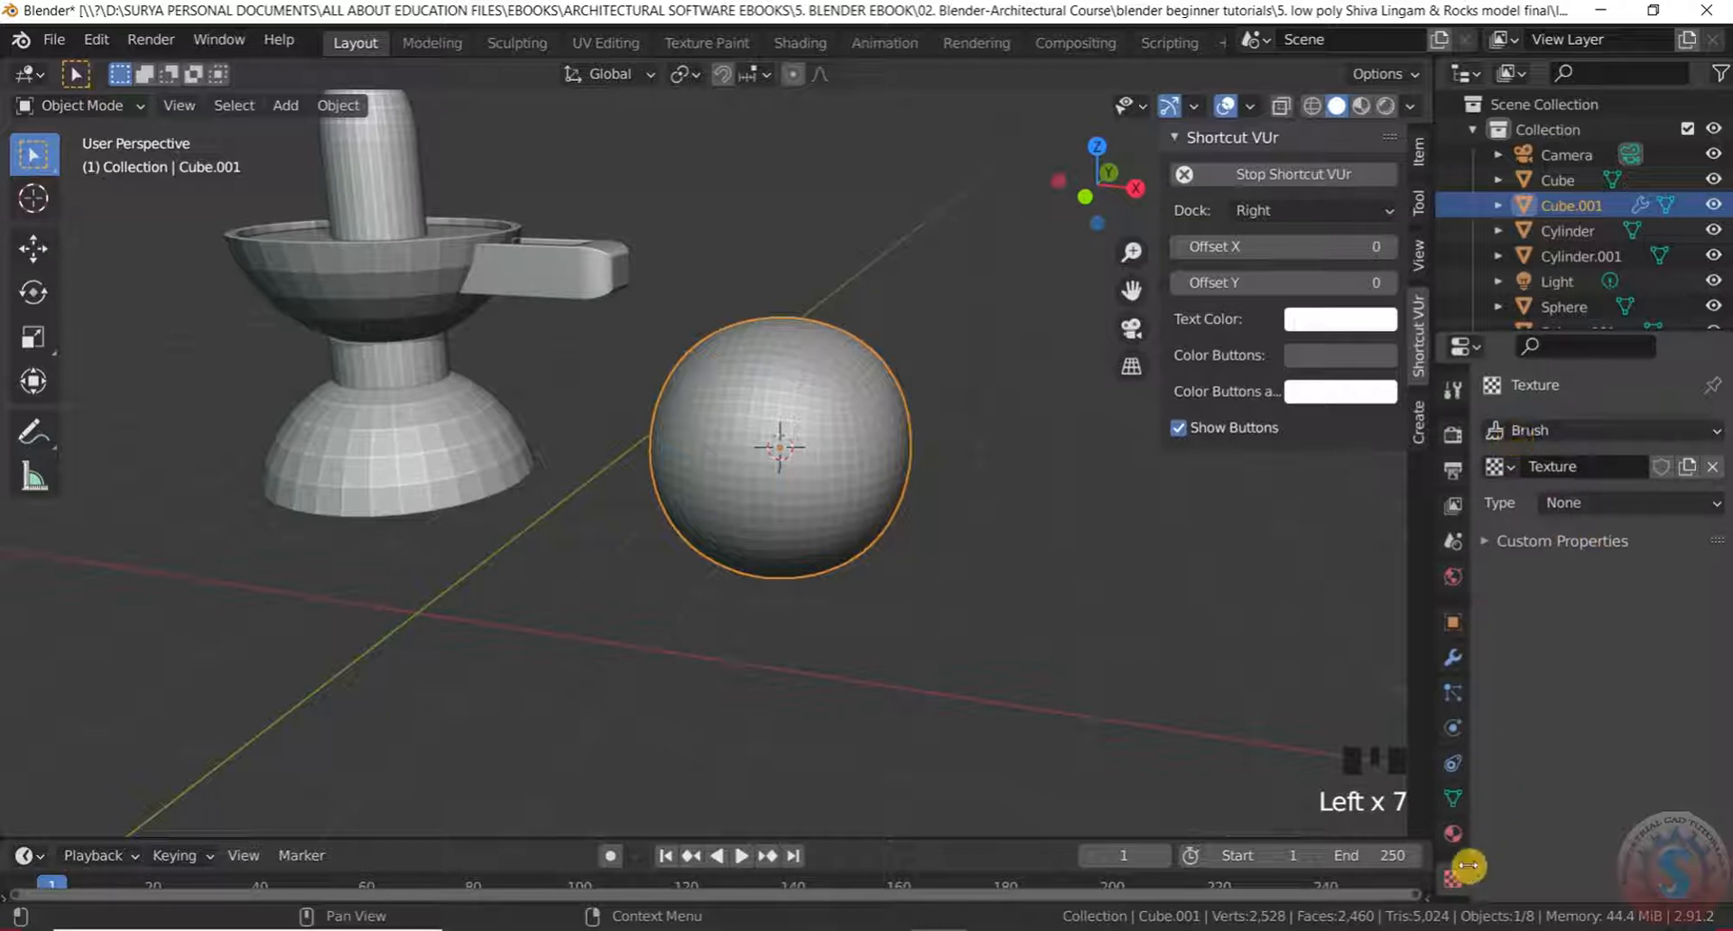
left_click(1450, 659)
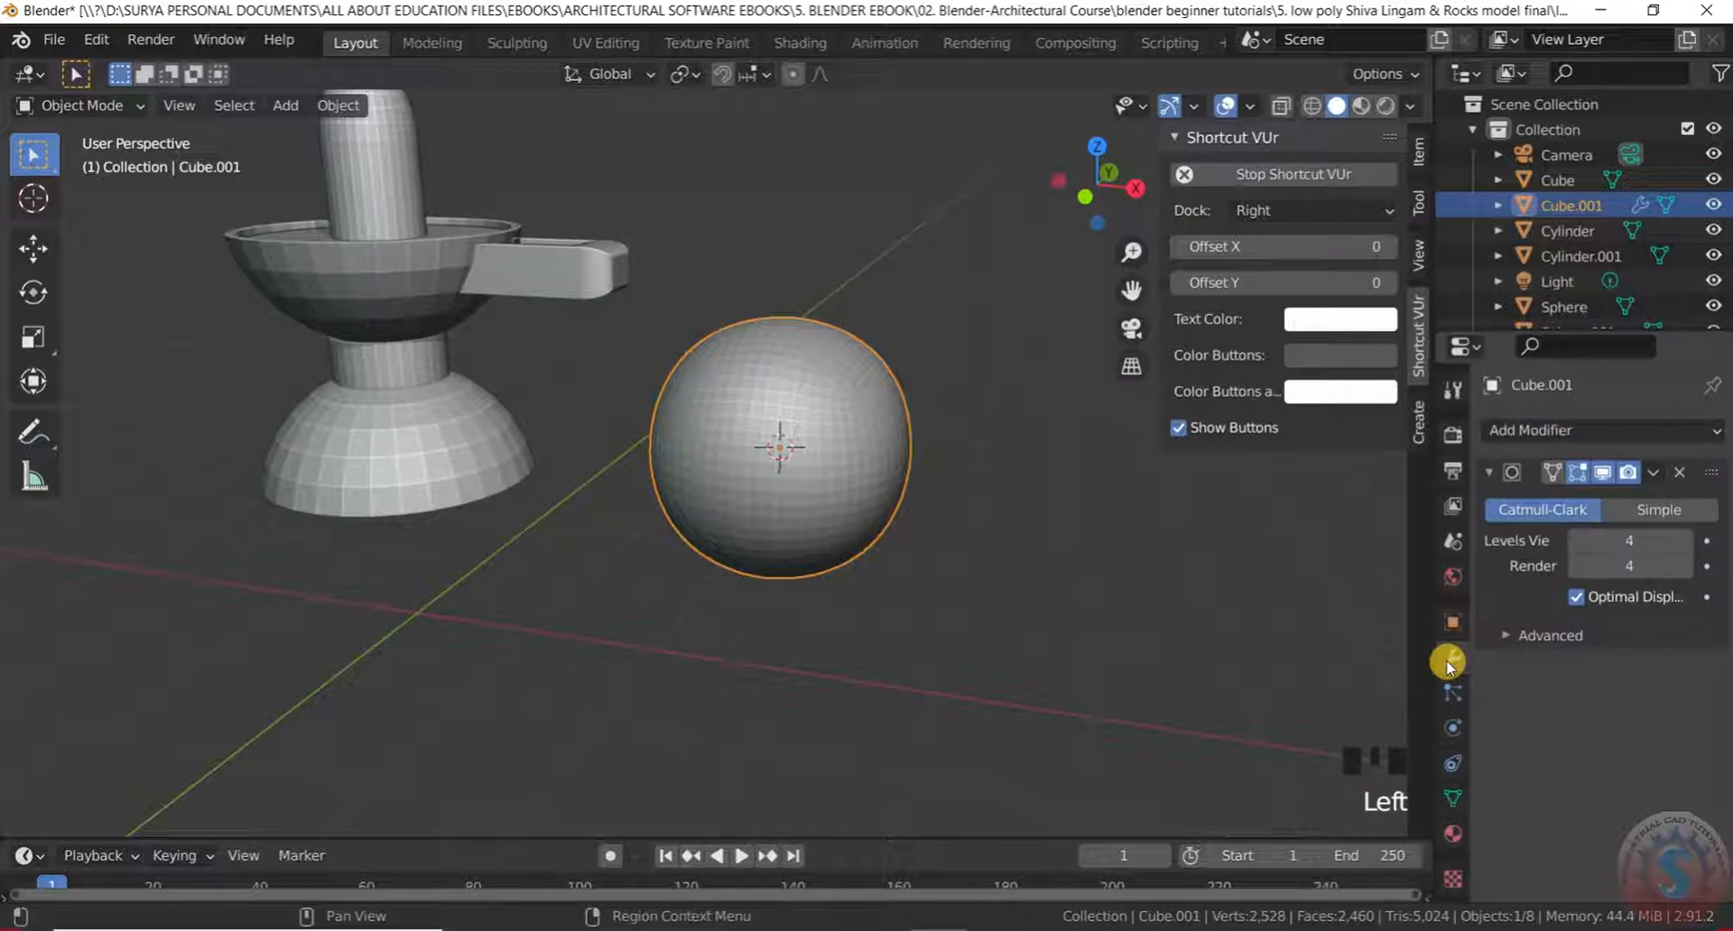
Set the texture's type to Voronoi
left_click(1459, 877)
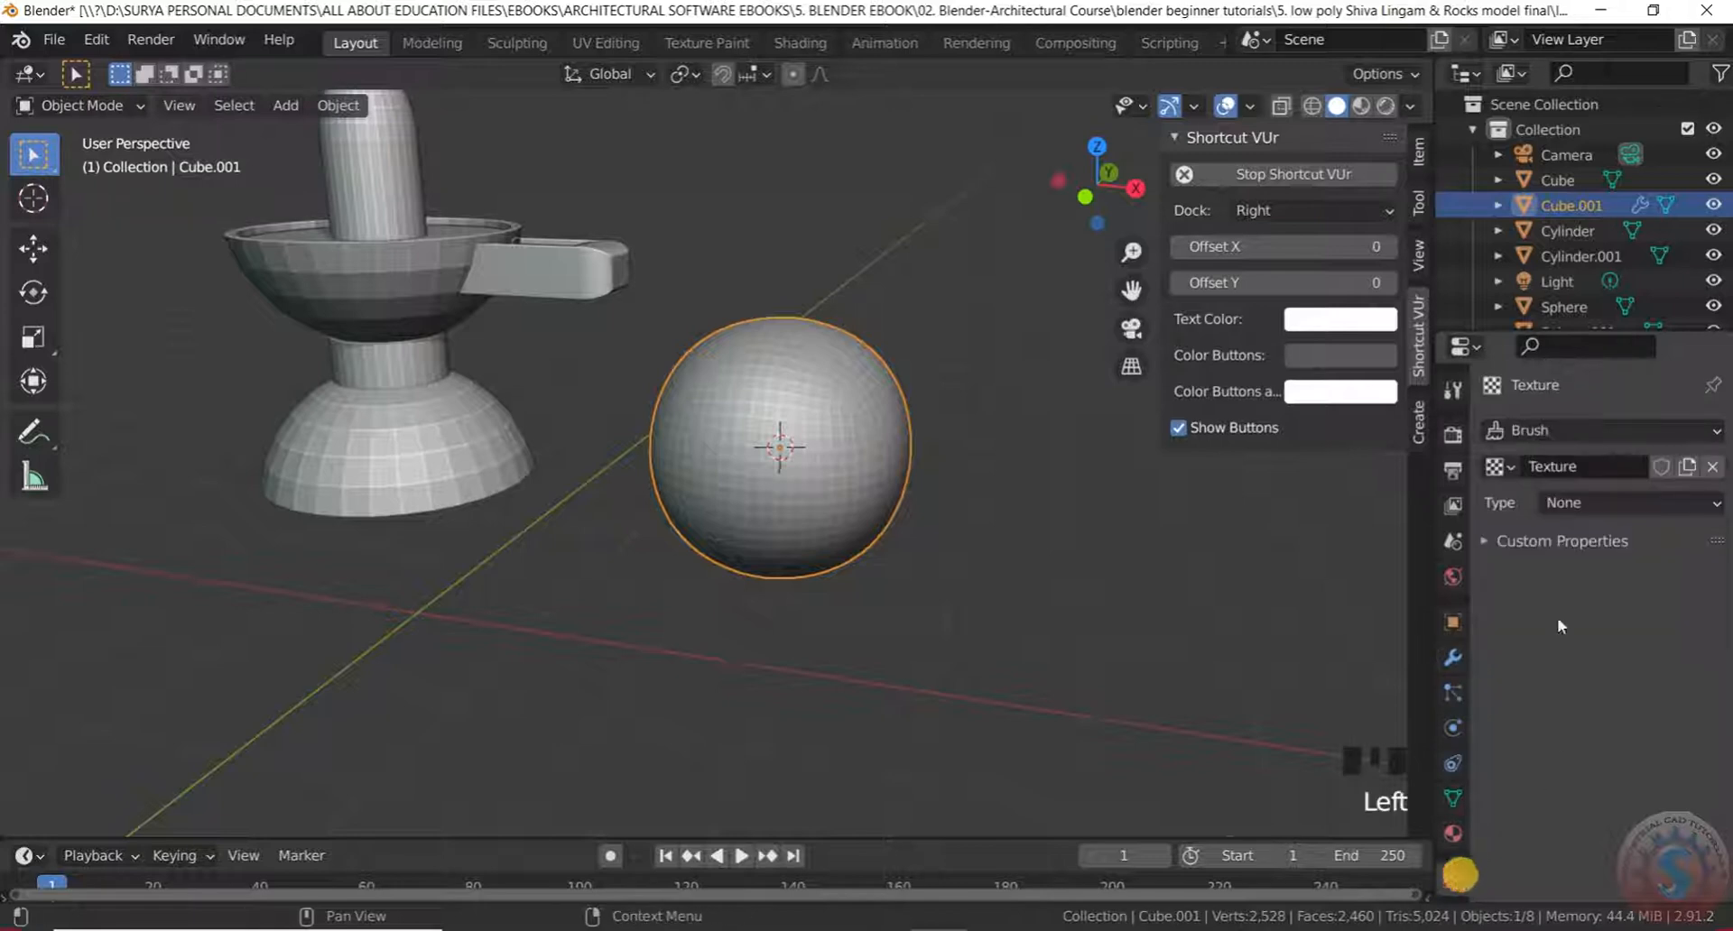
left_click(1586, 506)
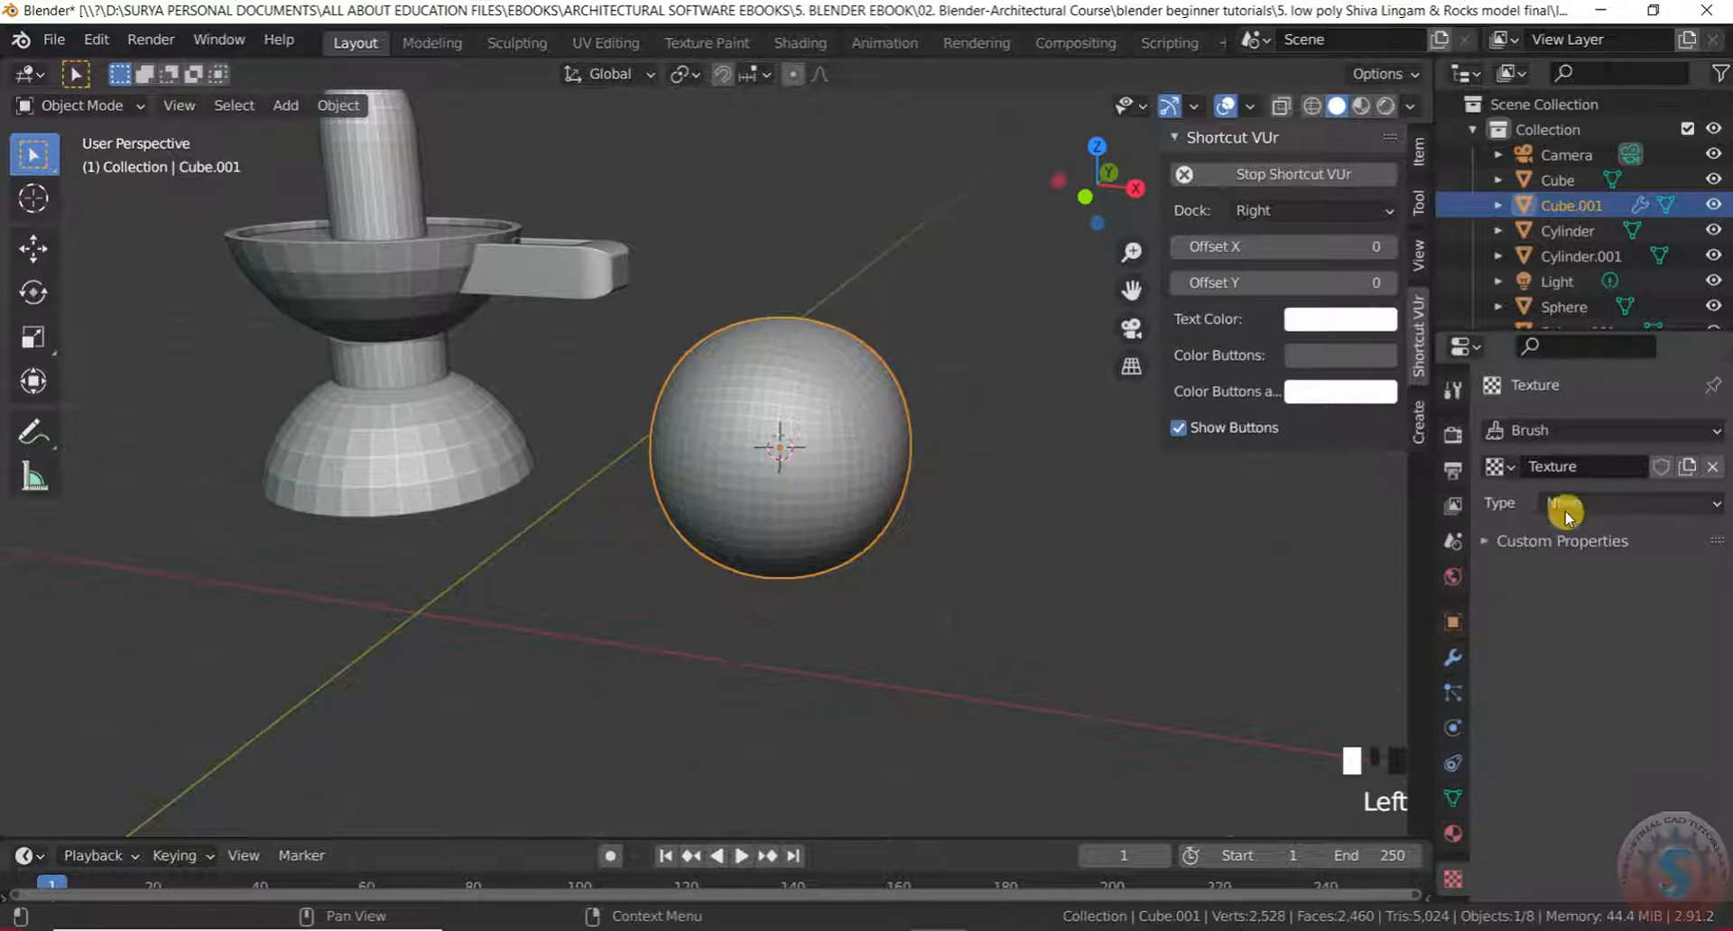
left_click(1645, 496)
left_click(1596, 803)
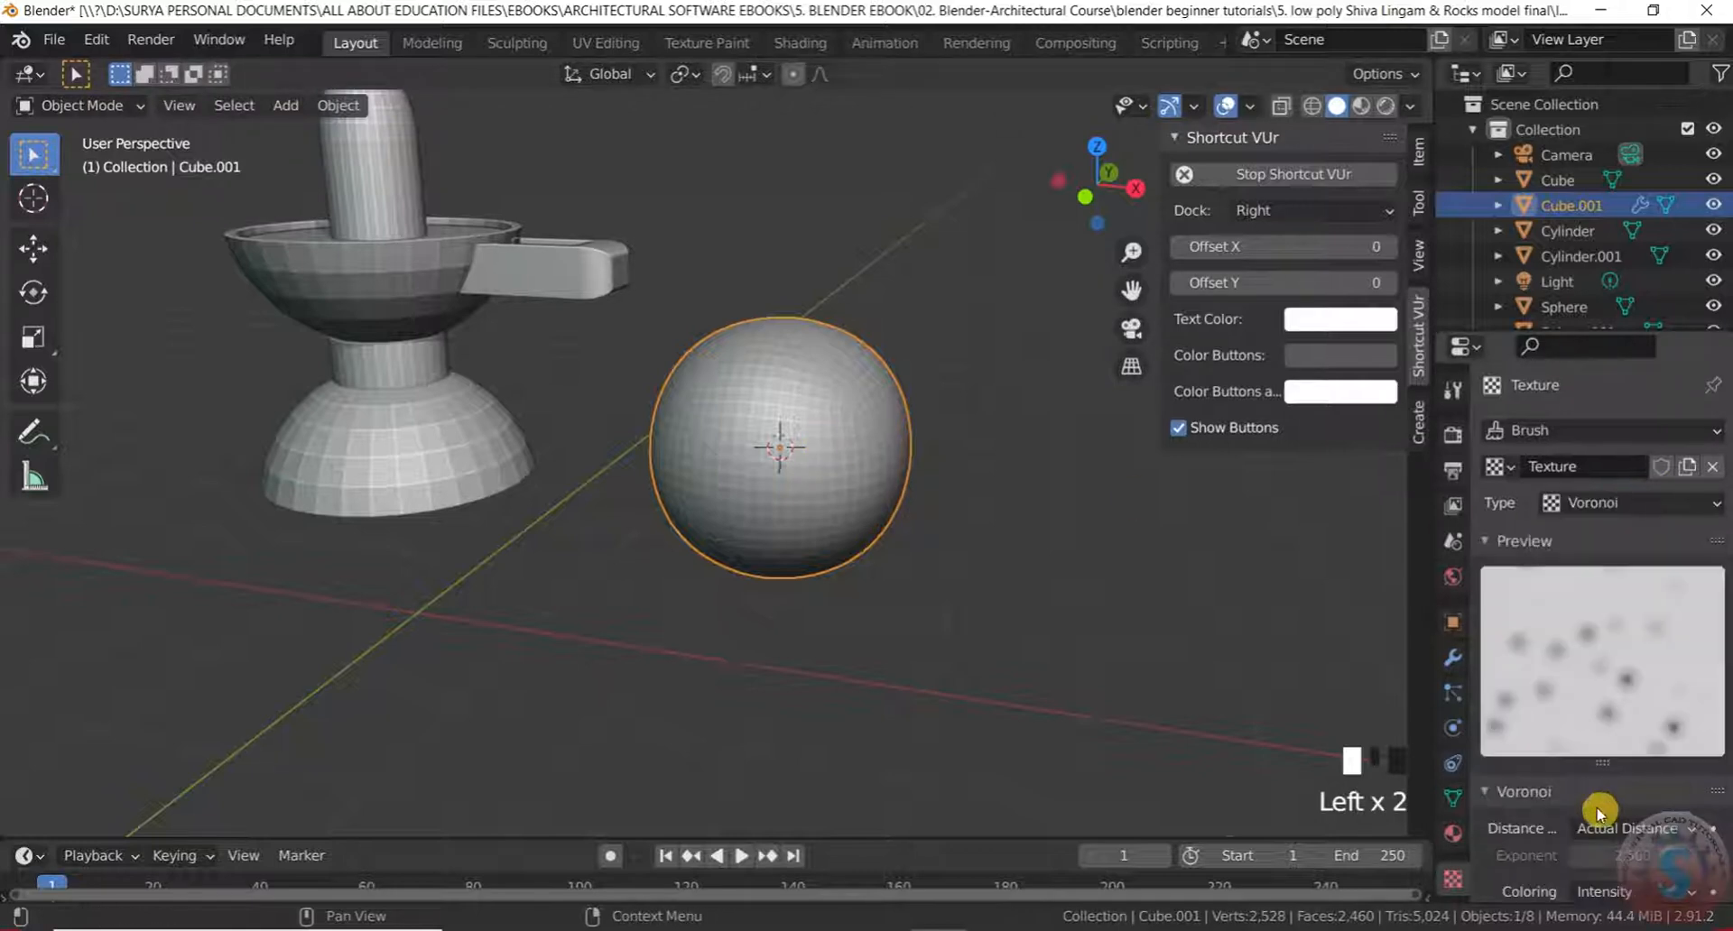
left_click(1452, 658)
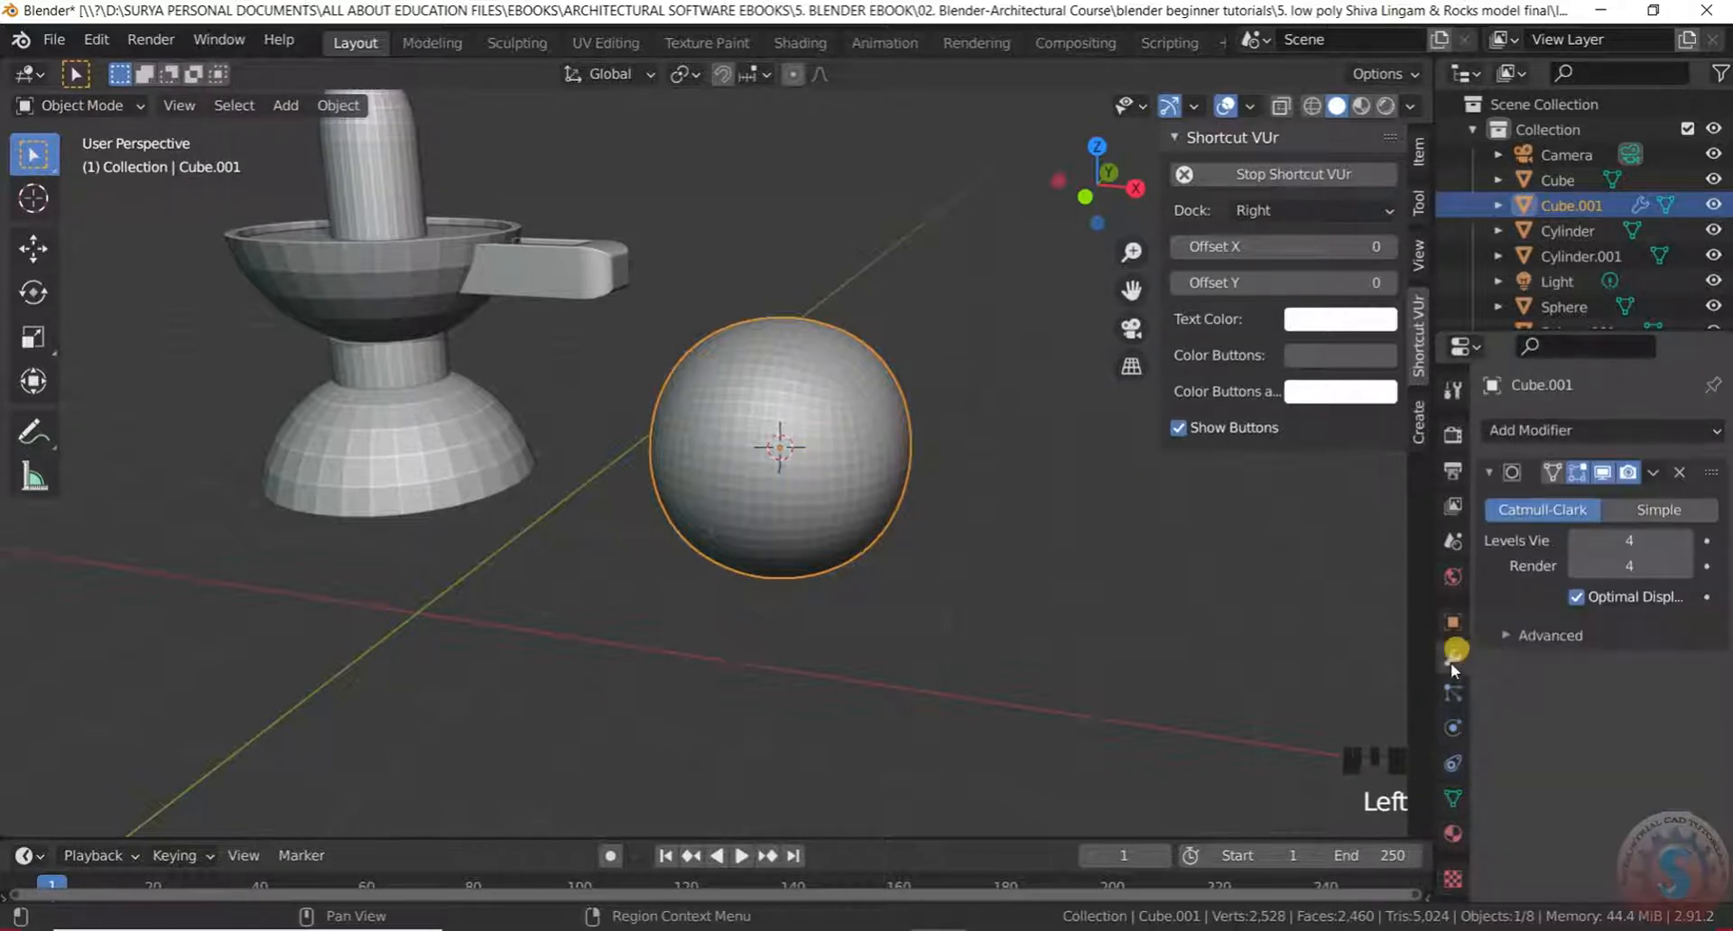
Add a Displace modifier driven by a new Voronoi texture, Texture.002
left_click(1595, 435)
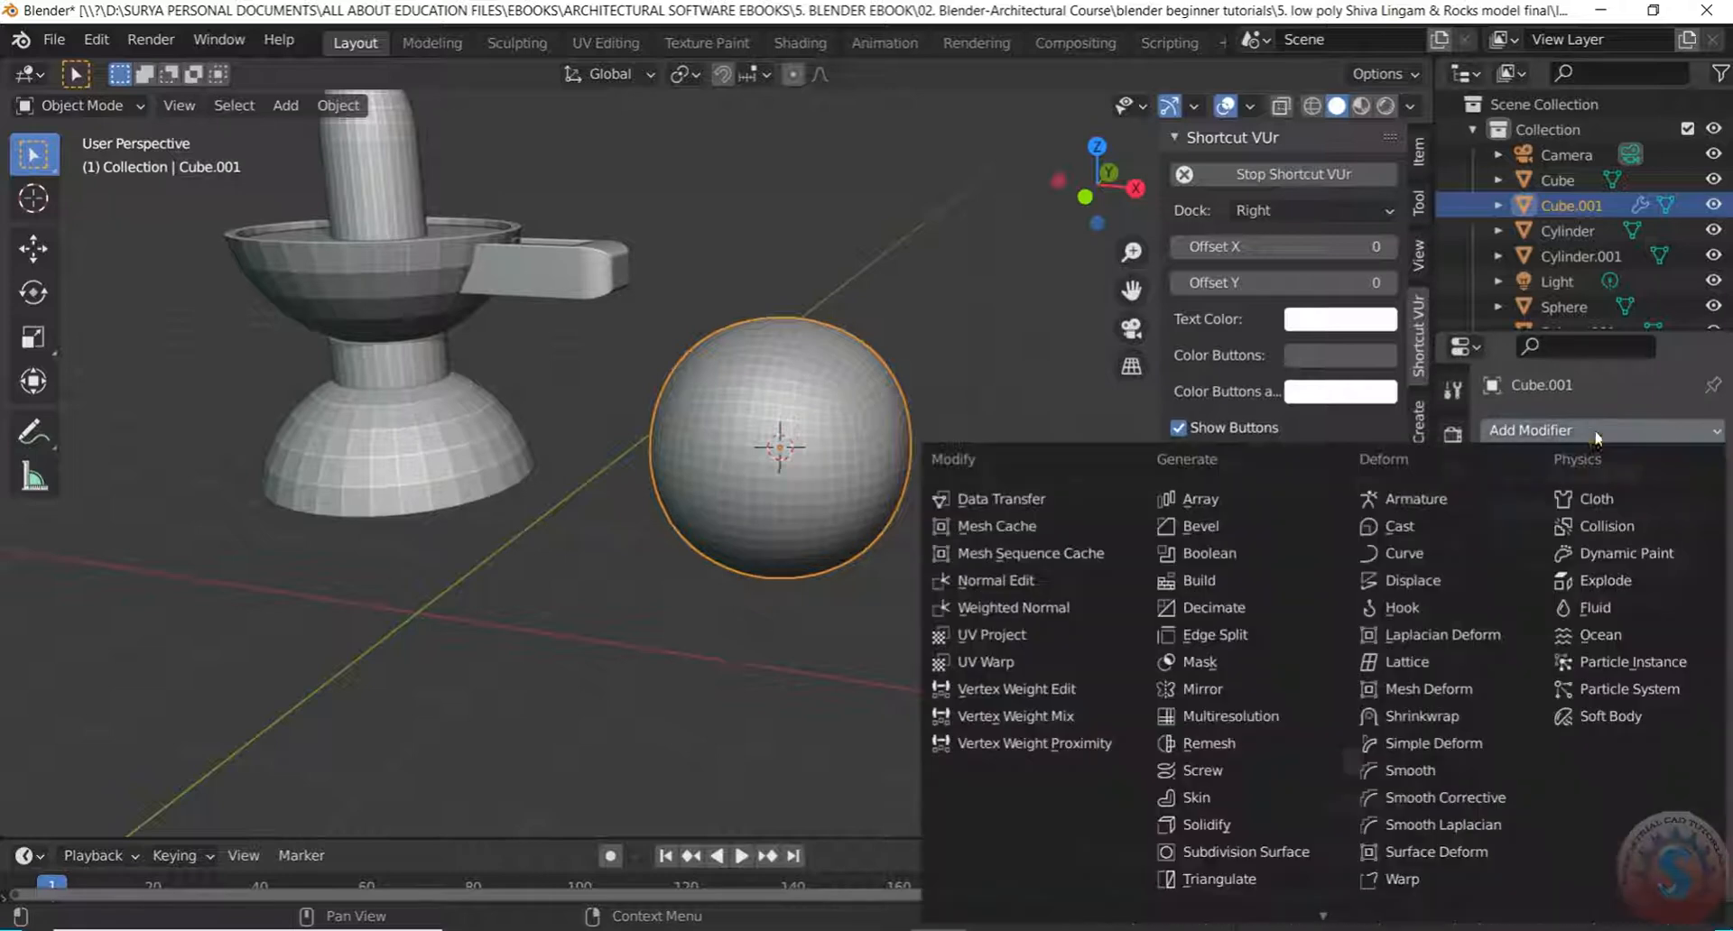
left_click(1415, 582)
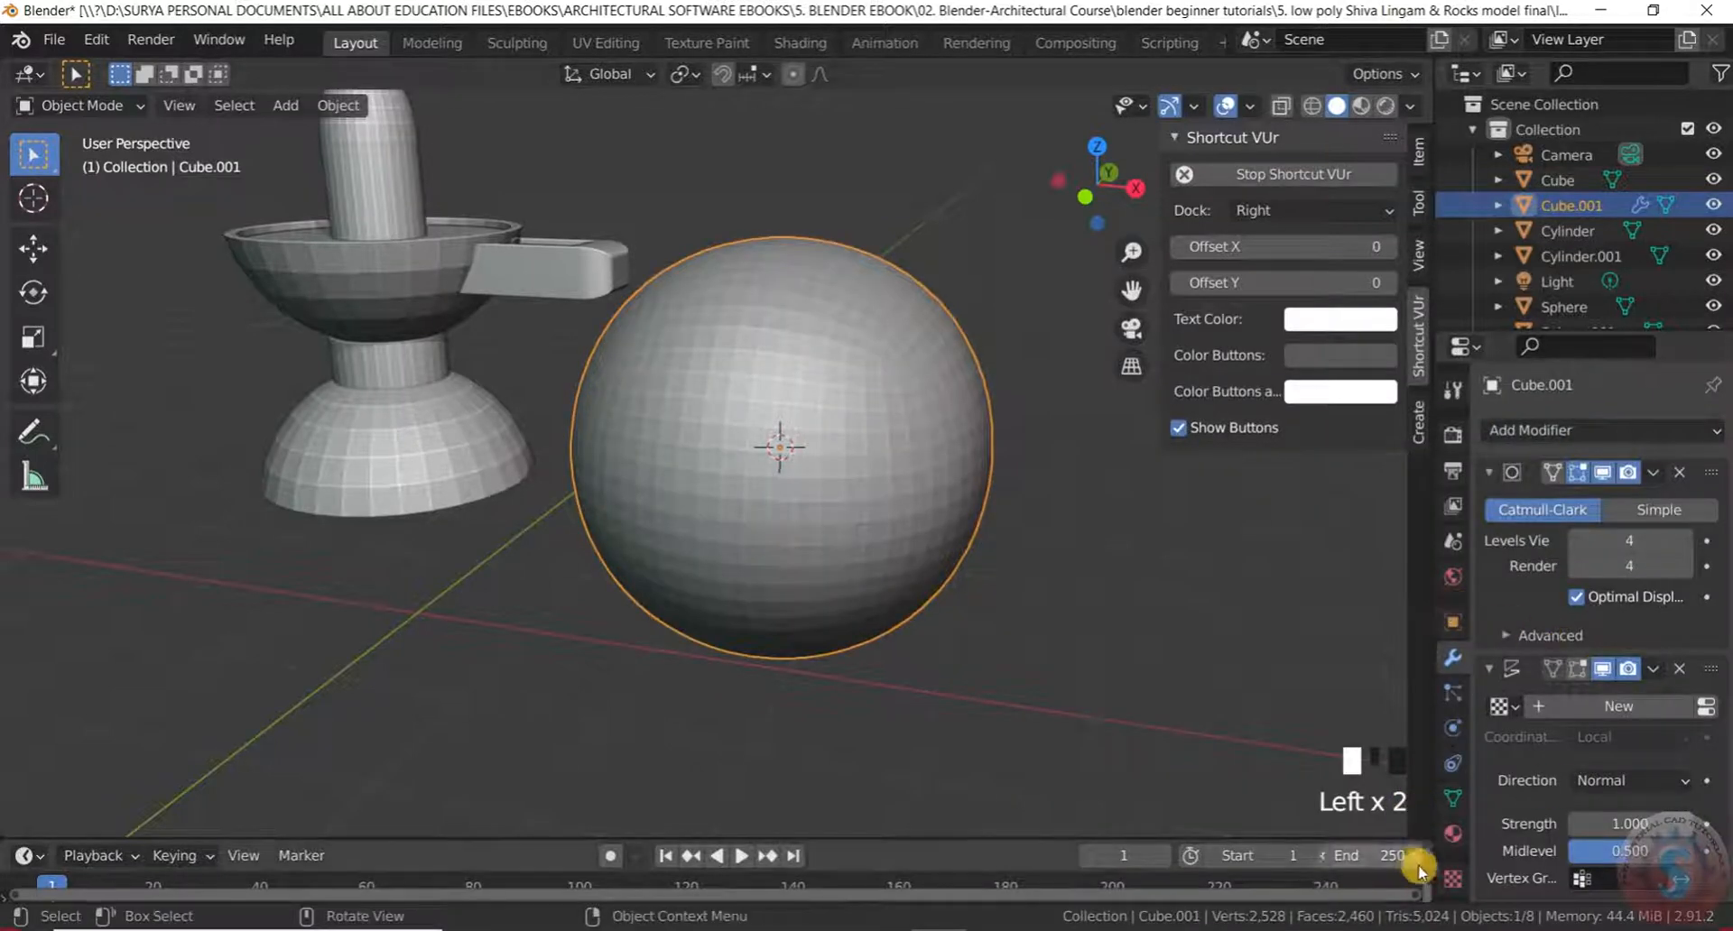
left_click(1452, 872)
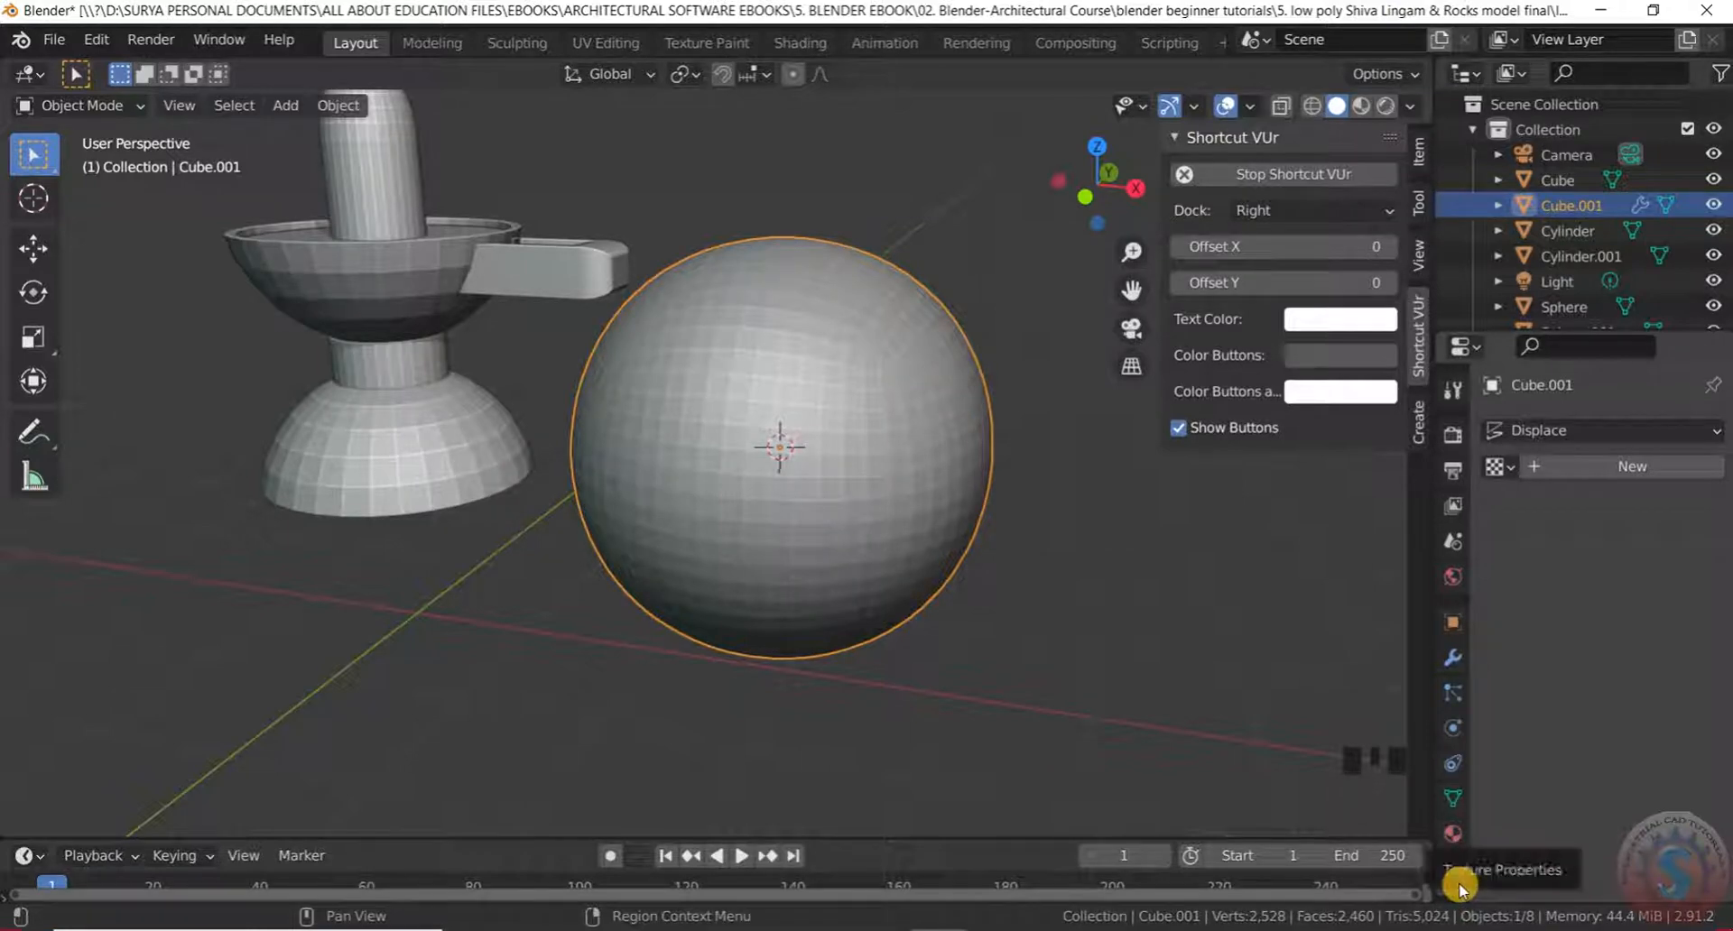
left_click(1587, 471)
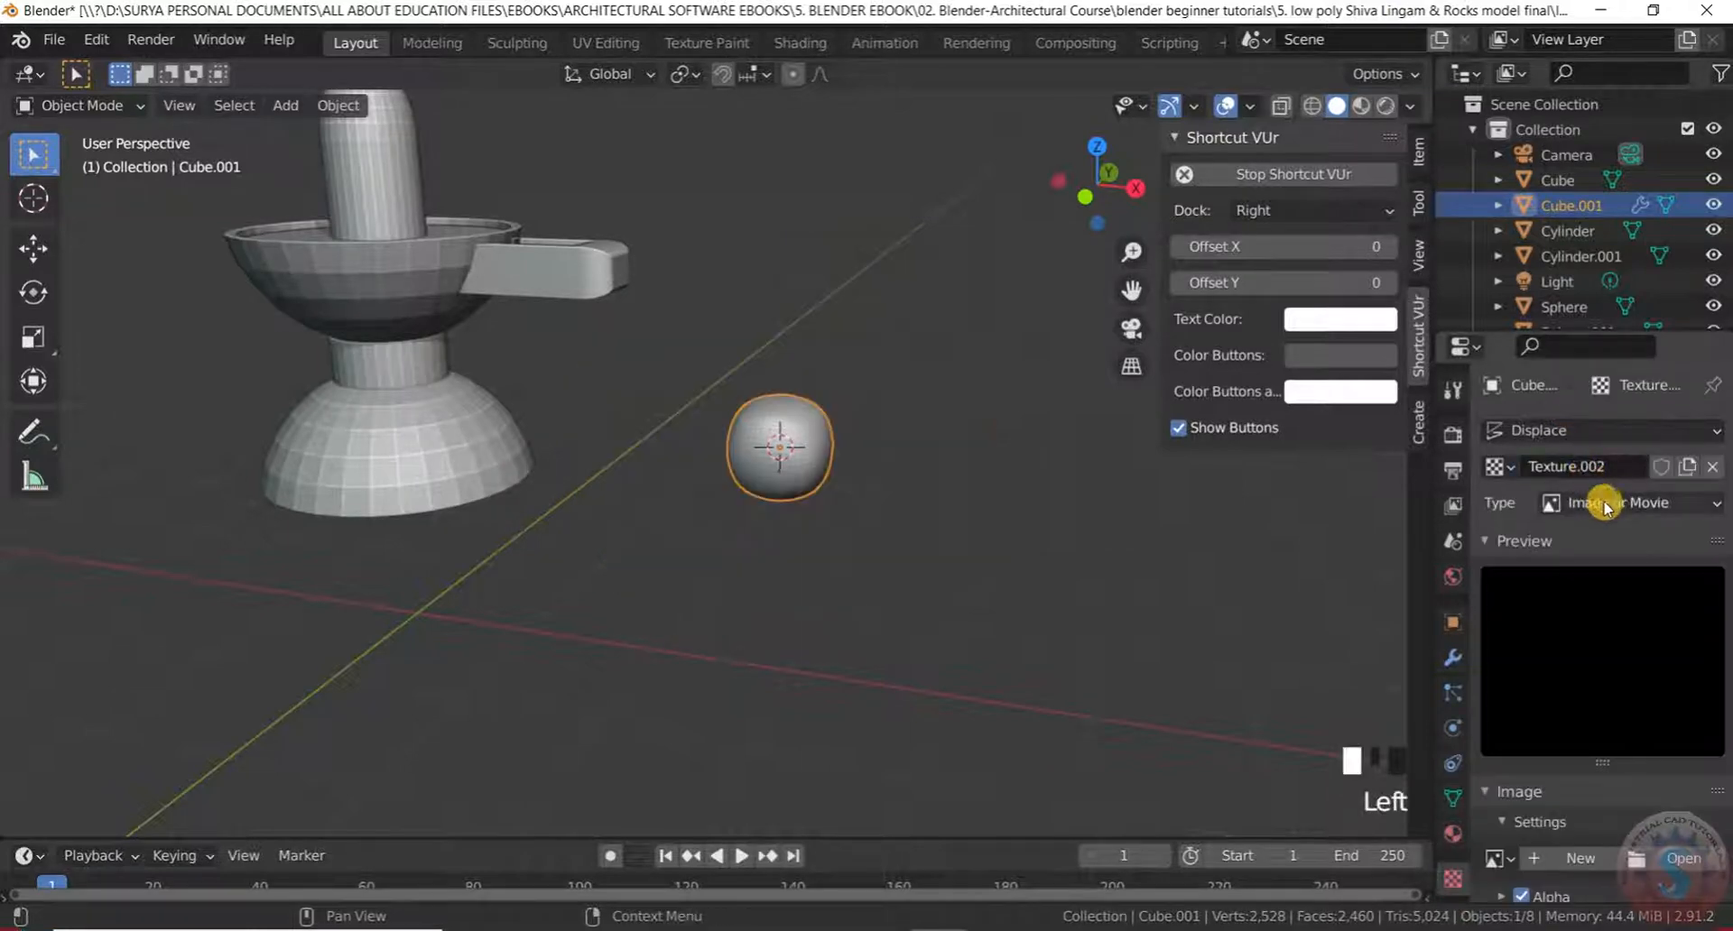
left_click(1603, 503)
left_click(1603, 802)
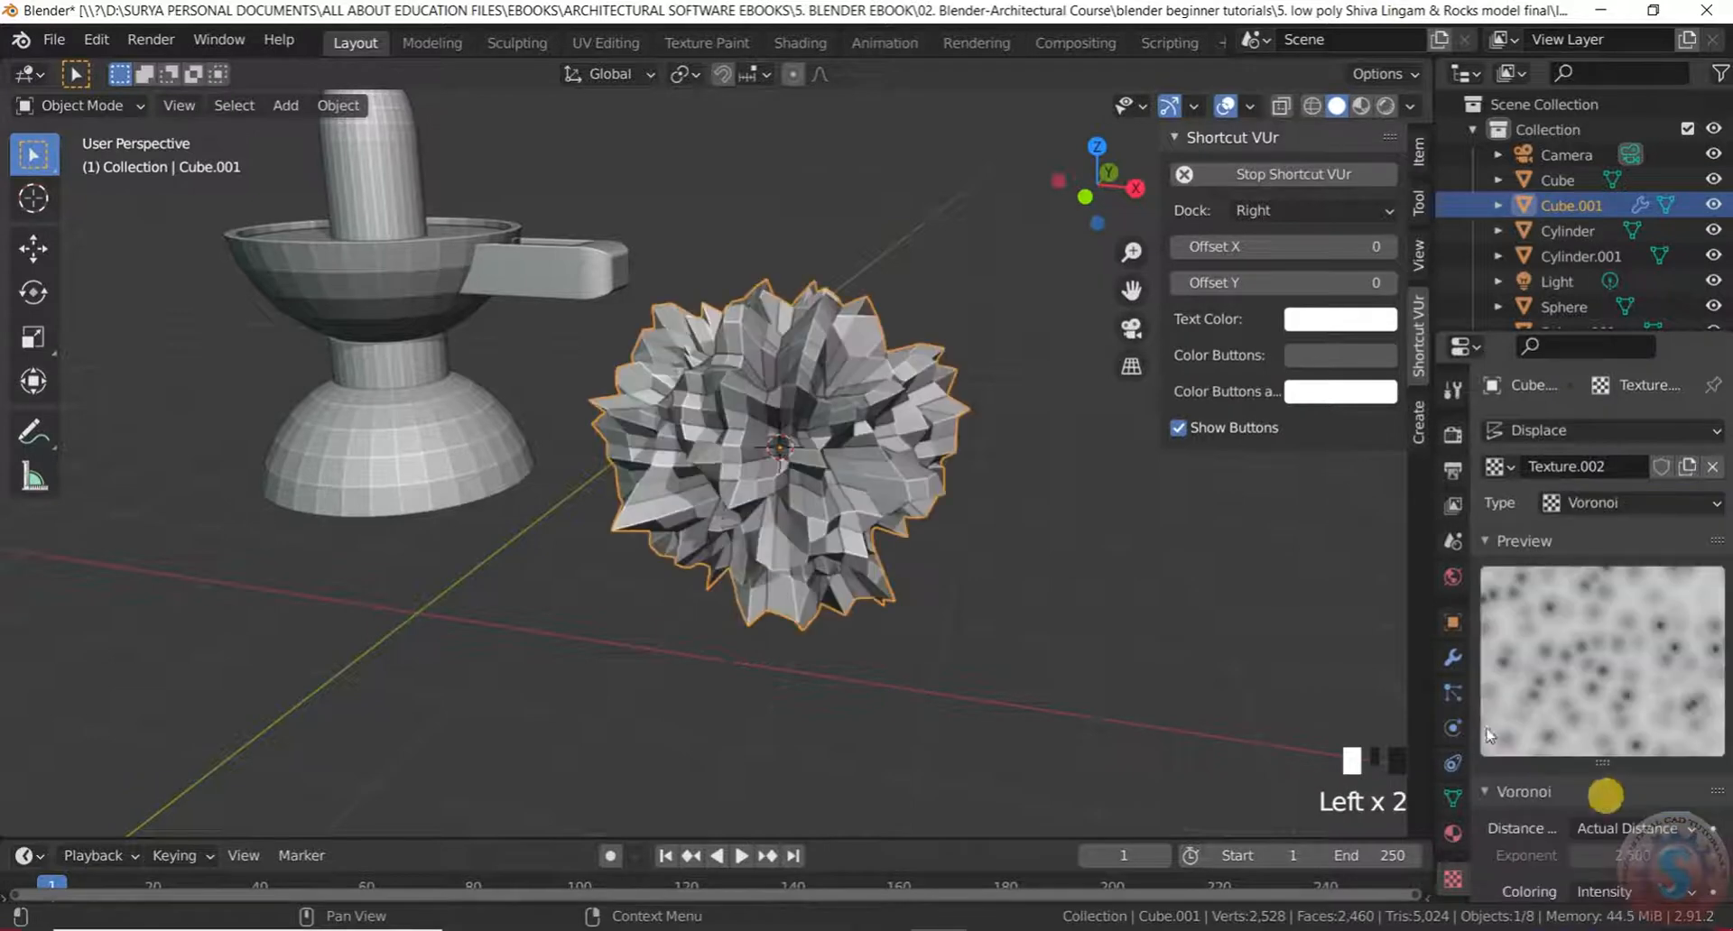
scroll(909, 523, "up", 2)
scroll(910, 526, "down", 1)
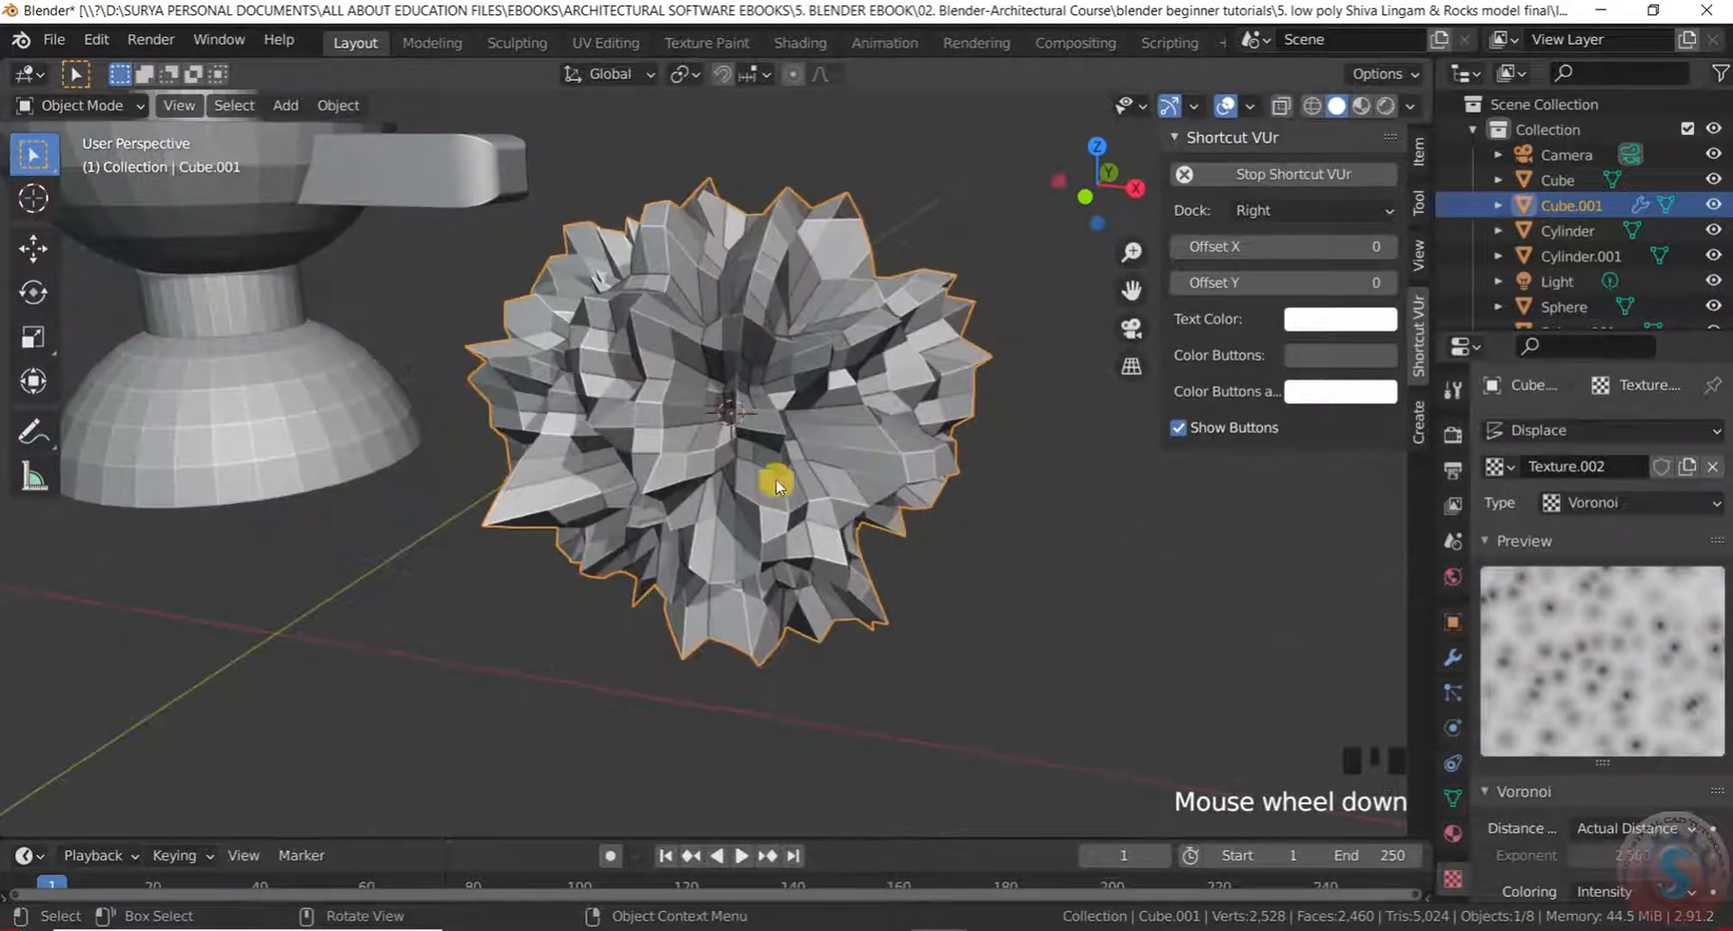
scroll(1606, 623, "down", 9)
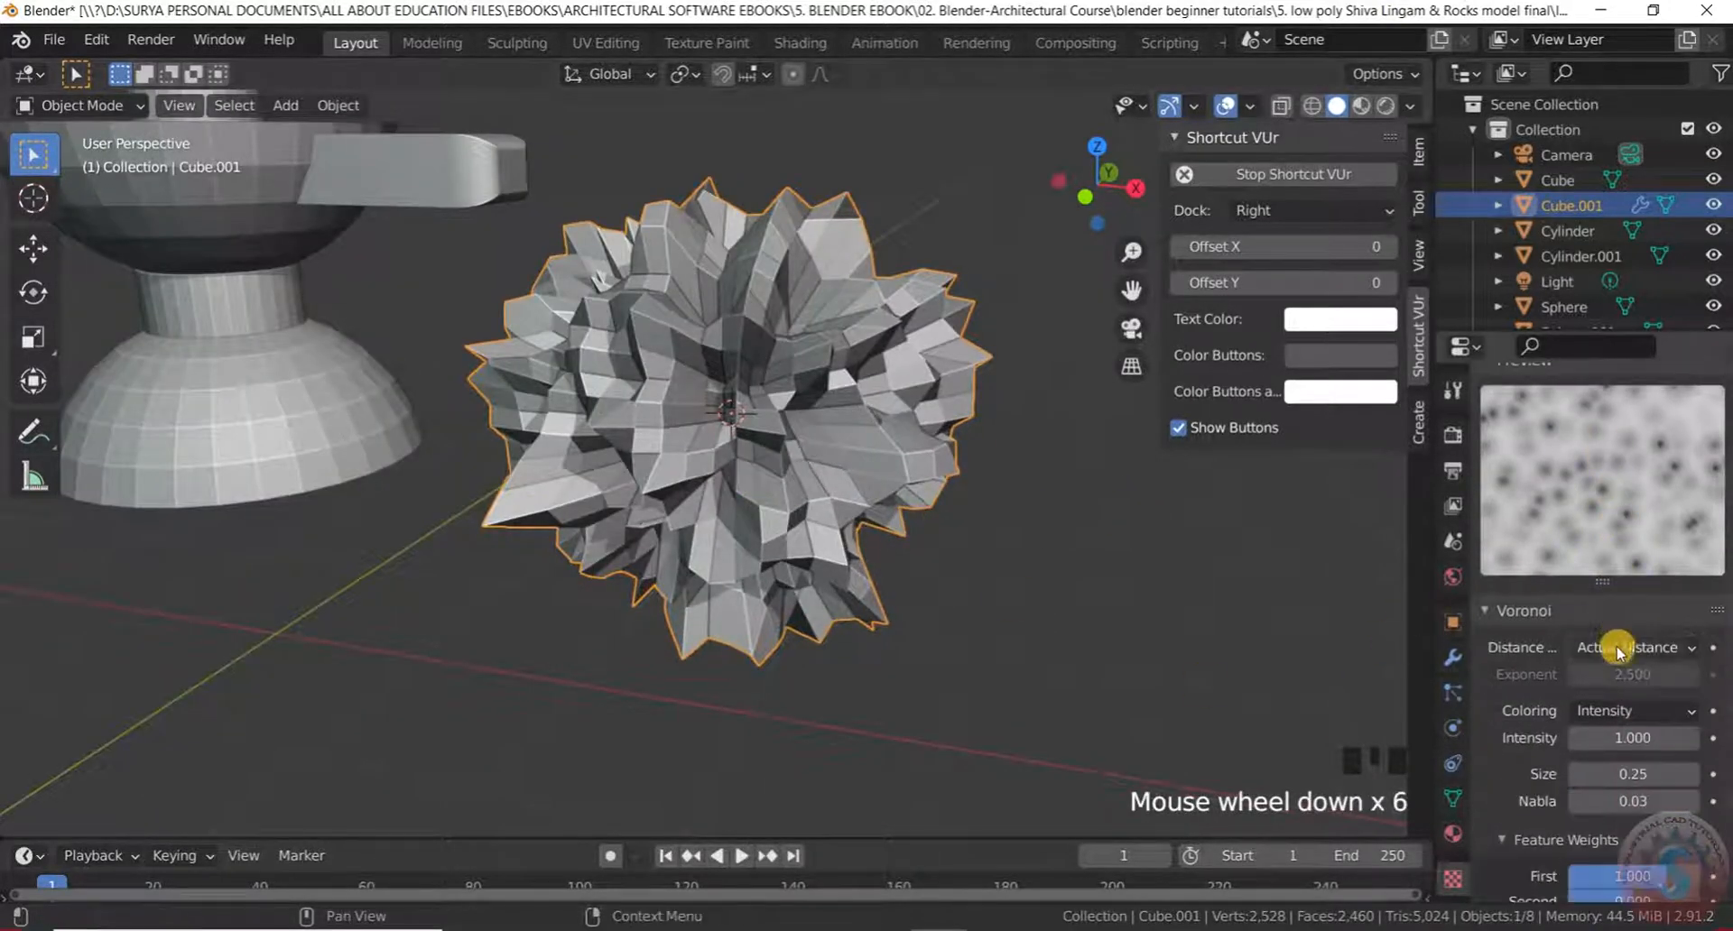
Lower the rock's Voronoi intensity to 0.700, then deselect it and orbit to inspect its shape
left_click_drag(1636, 604, 1722, 640)
left_click(948, 636)
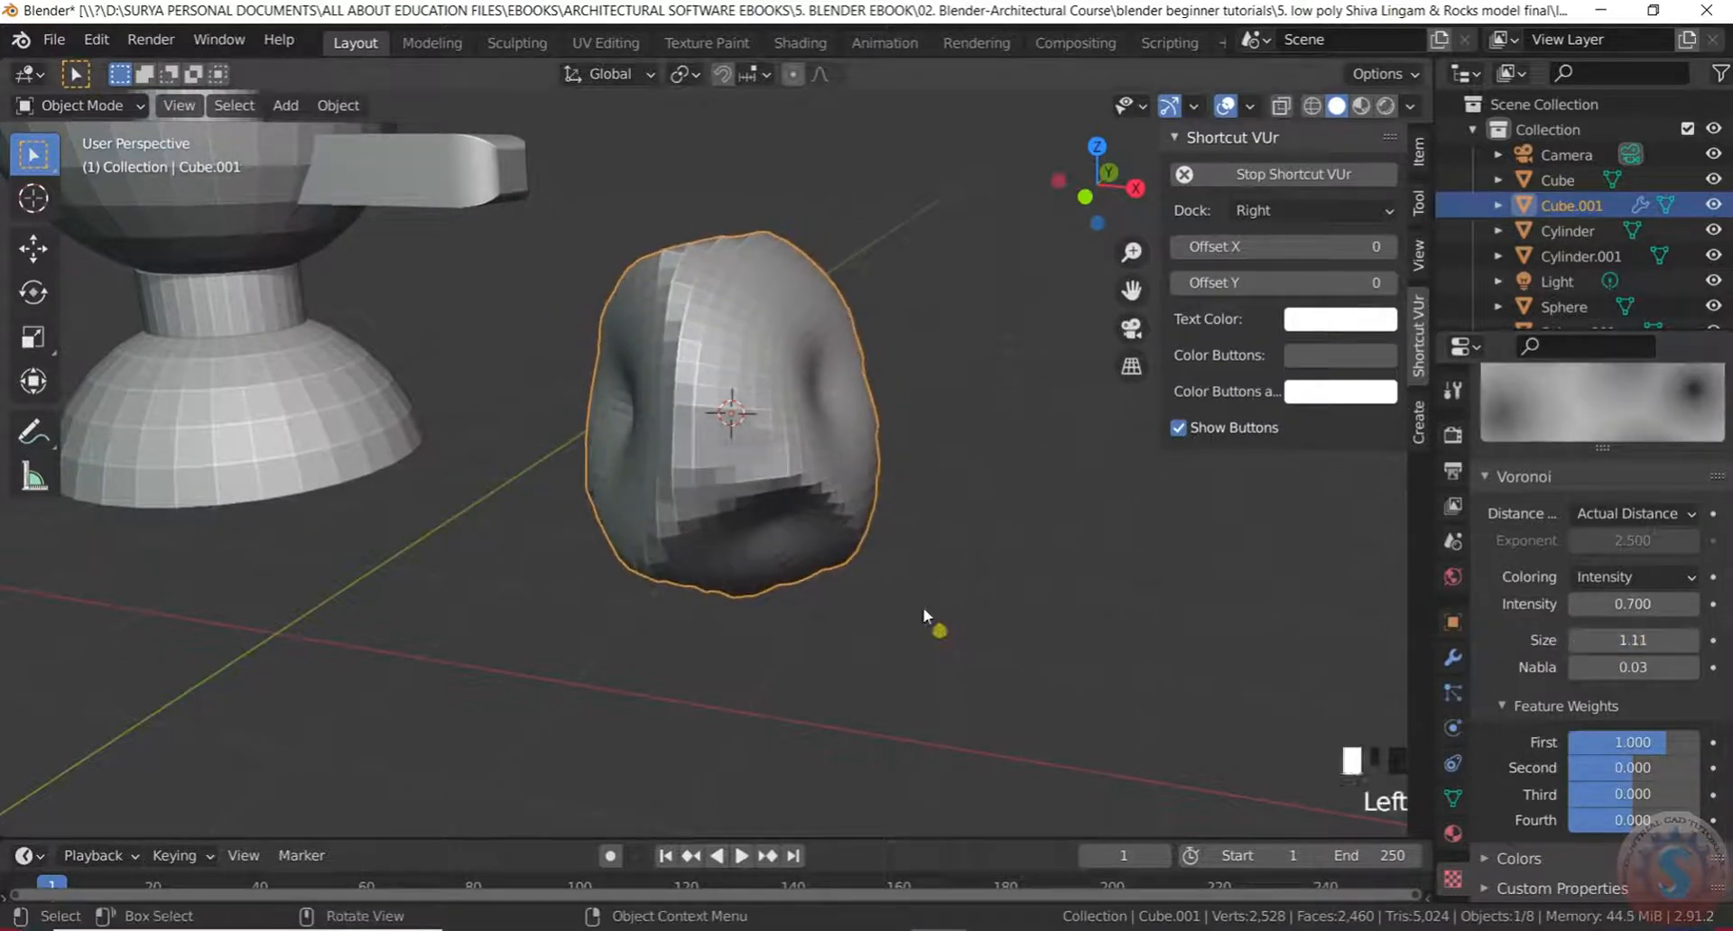
middle_click_drag(948, 636, 758, 535)
scroll(816, 472, "up", 2)
middle_click_drag(816, 472, 867, 370)
scroll(761, 488, "down", 4)
middle_click_drag(762, 487, 788, 575)
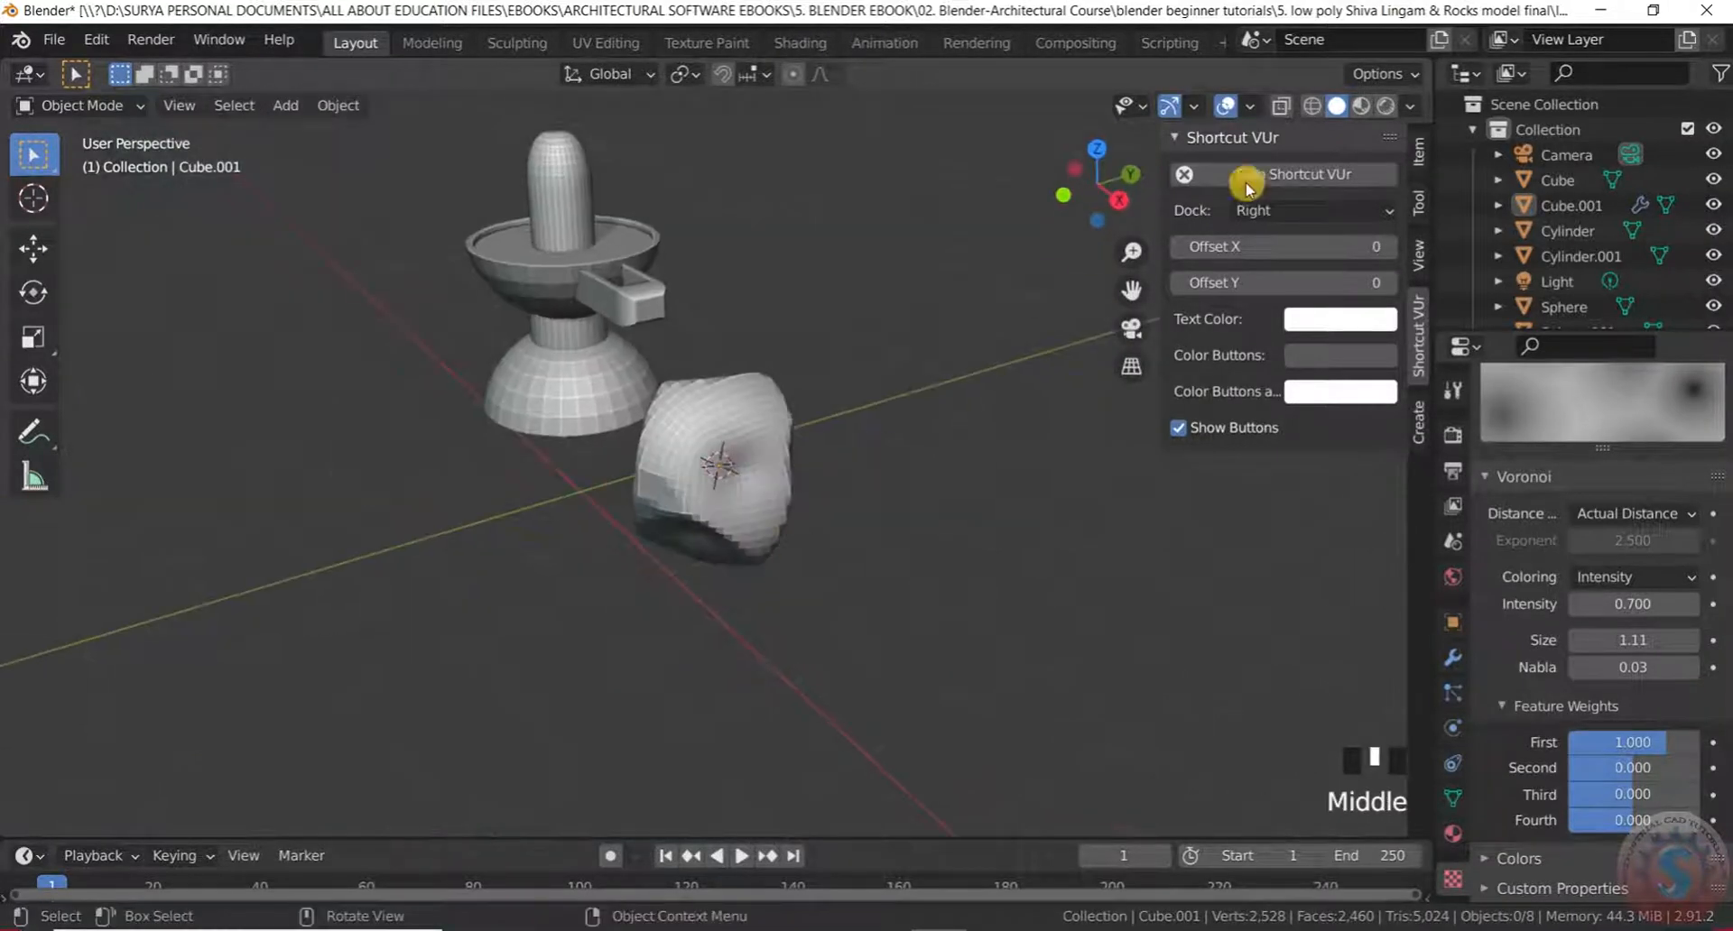
Preview the lingam and rock in Rendered shading, then return to Solid shading
left_click(1390, 106)
scroll(759, 469, "up", 2)
middle_click_drag(758, 469, 559, 436)
left_click(1337, 107)
scroll(758, 530, "down", 2)
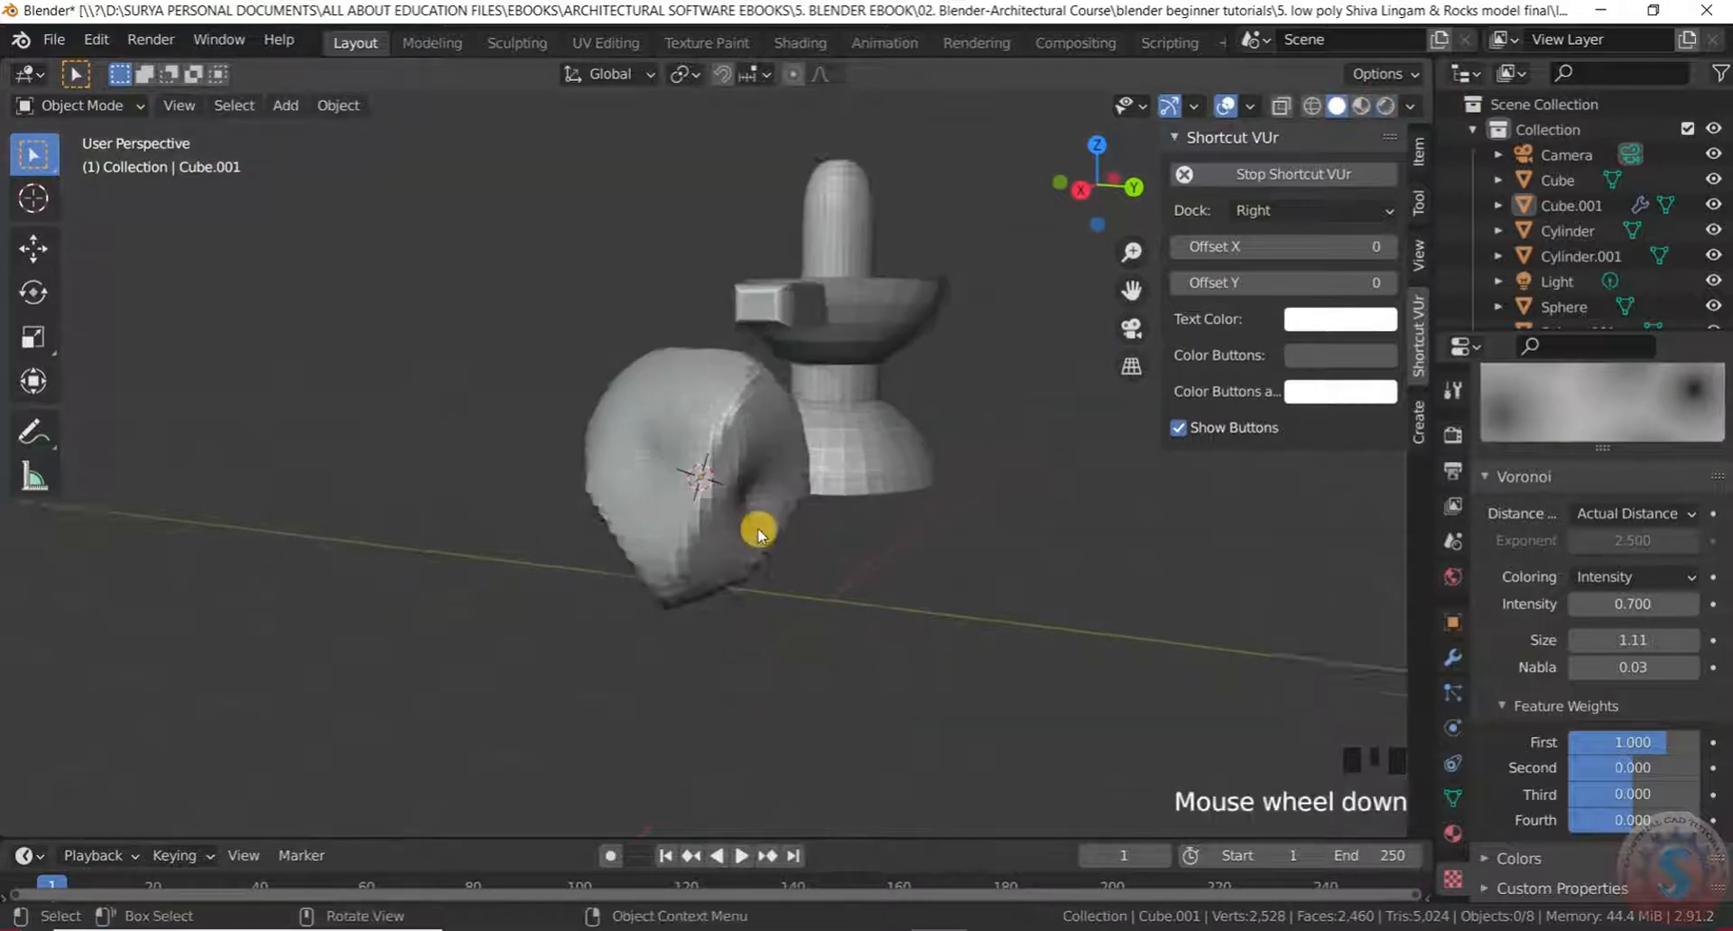
middle_click_drag(758, 530, 1082, 539)
Zoom around the scene and reselect the Voronoi-displaced rock
scroll(905, 529, "down", 3)
scroll(905, 529, "up", 2)
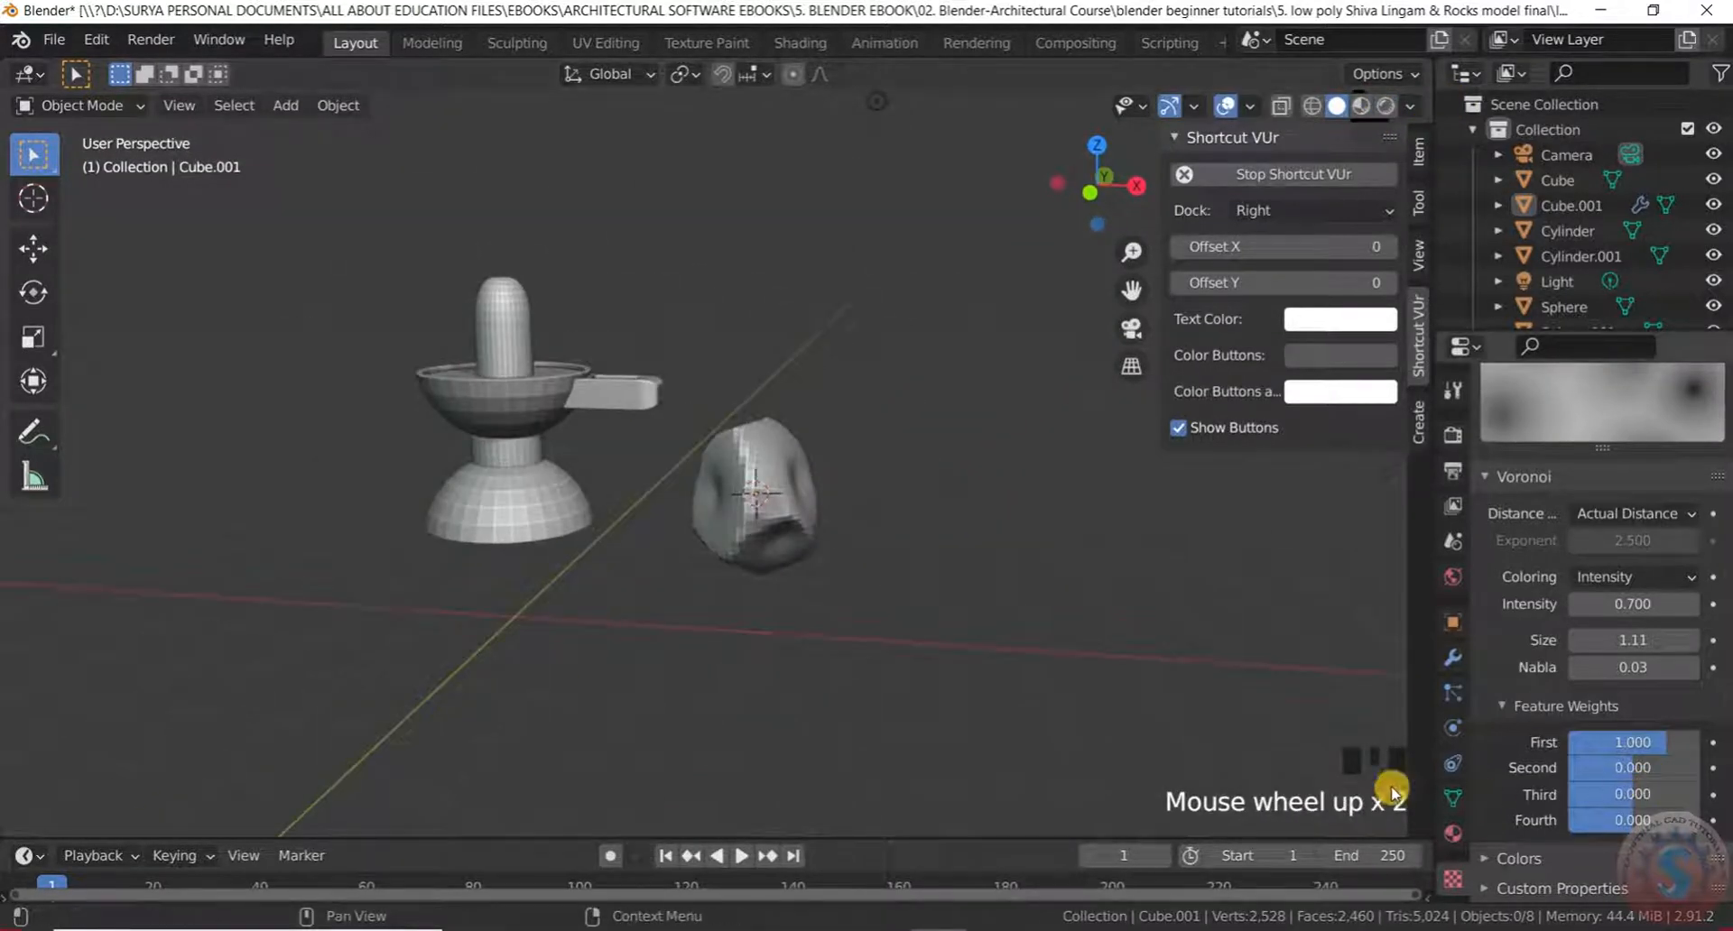
scroll(1611, 719, "down", 1)
scroll(1625, 713, "up", 2)
scroll(1615, 765, "down", 3)
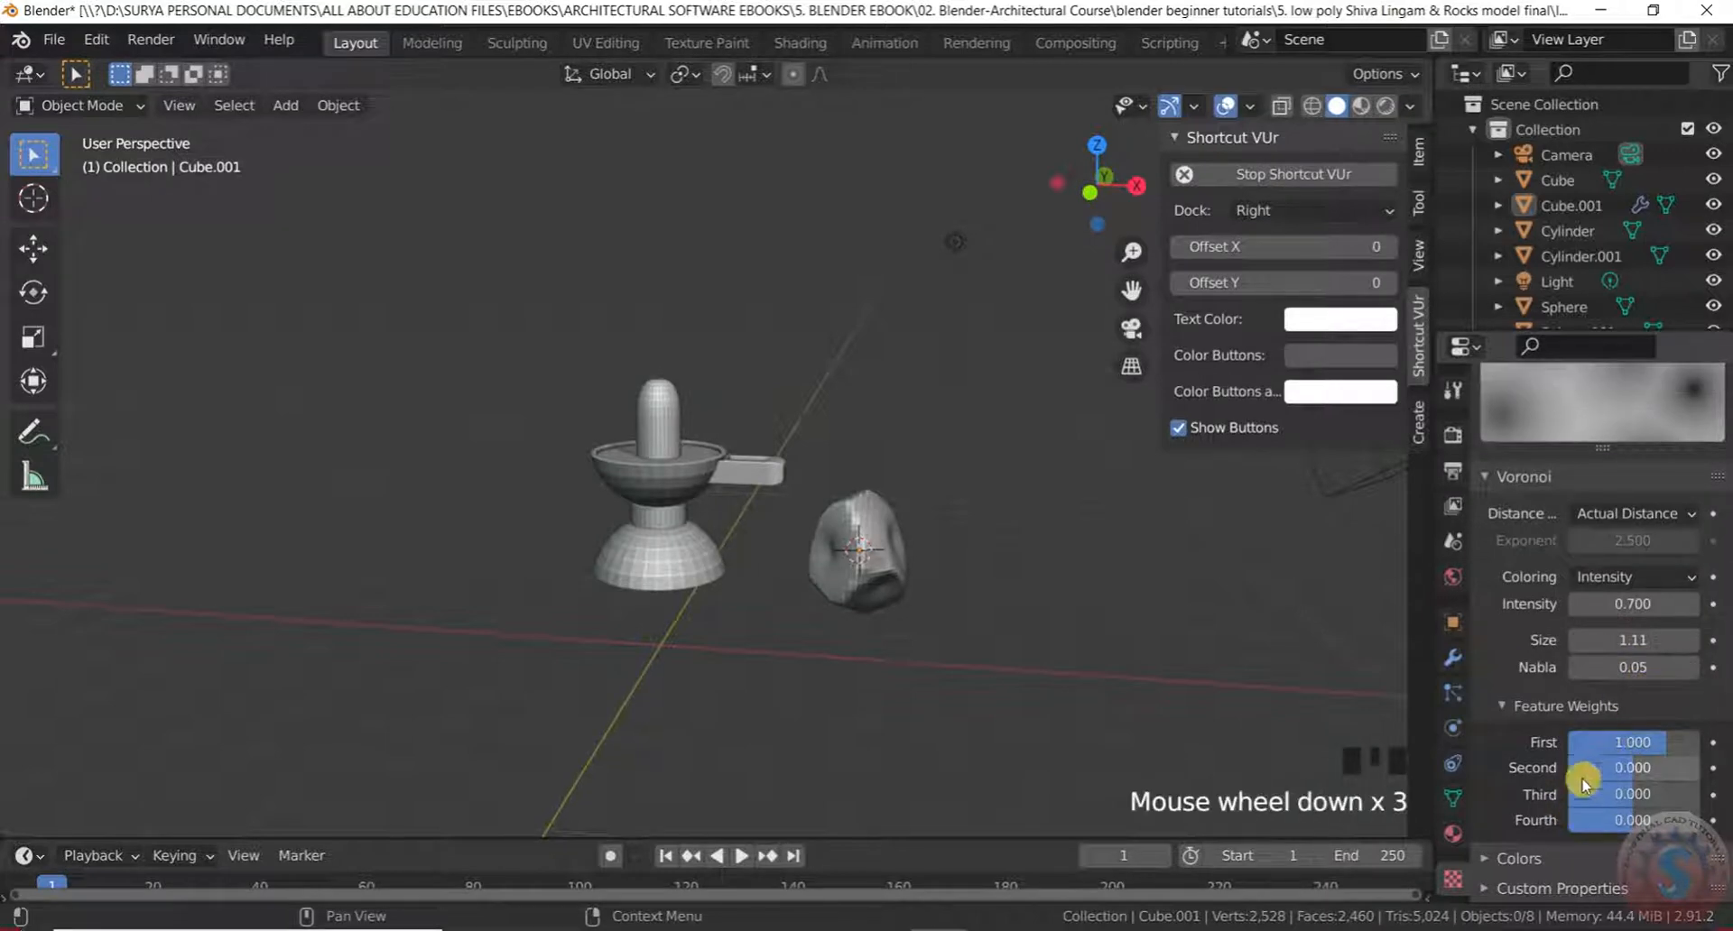
scroll(1598, 790, "down", 8)
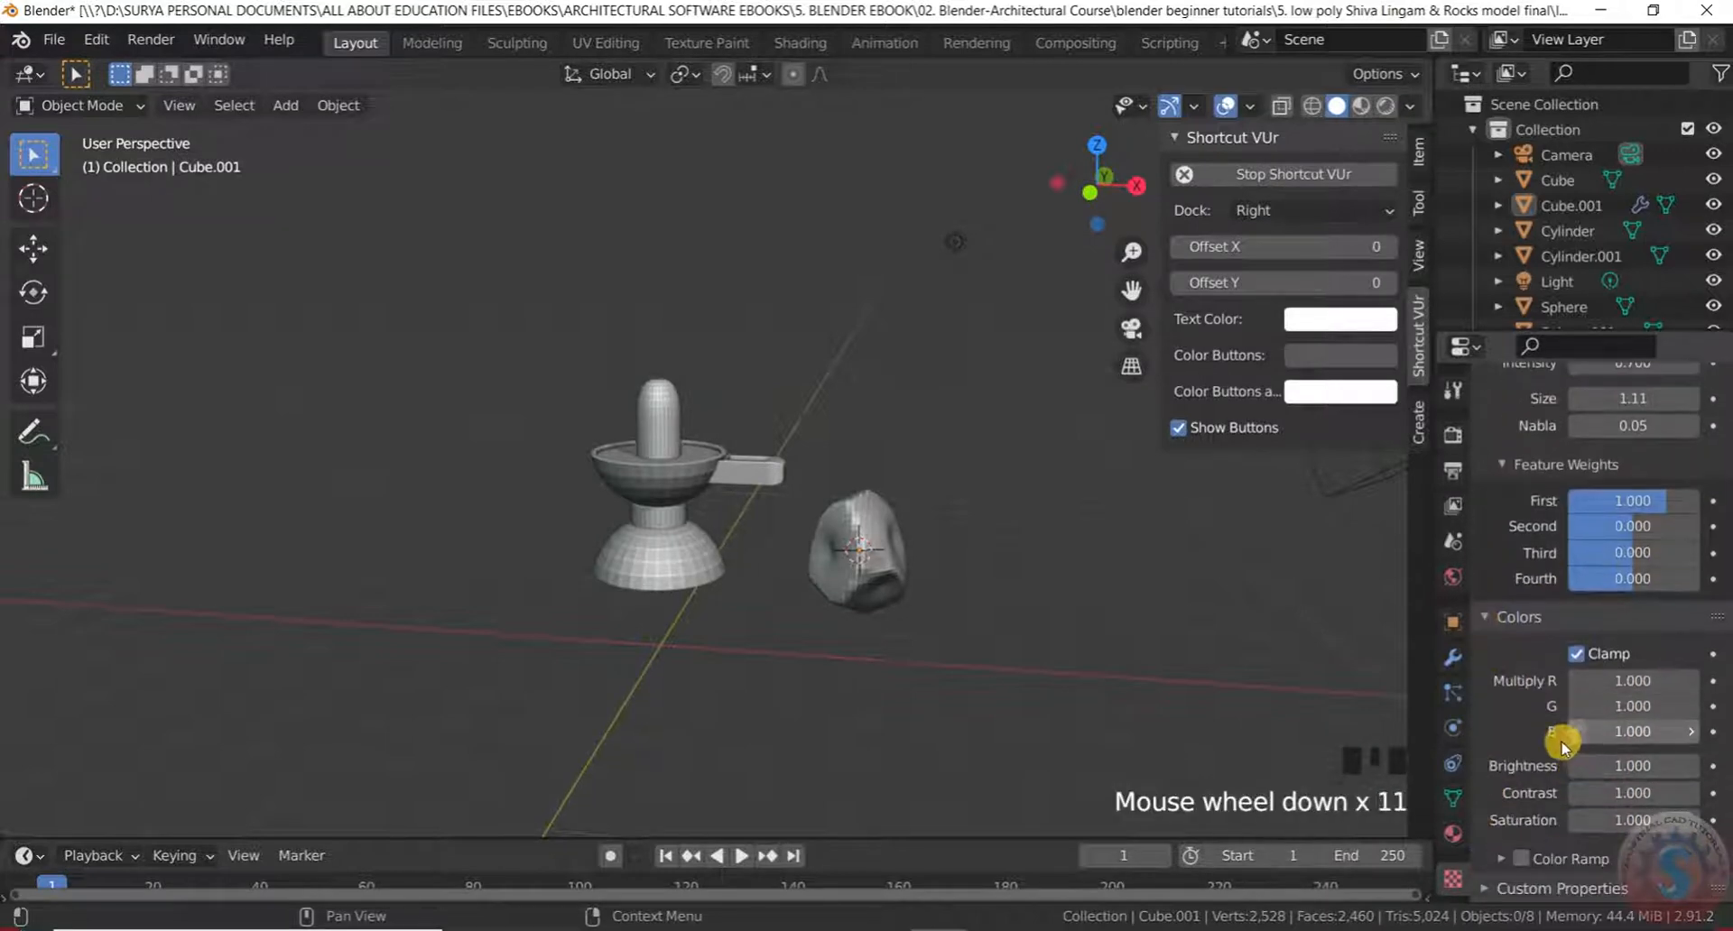
scroll(1624, 722, "down", 11)
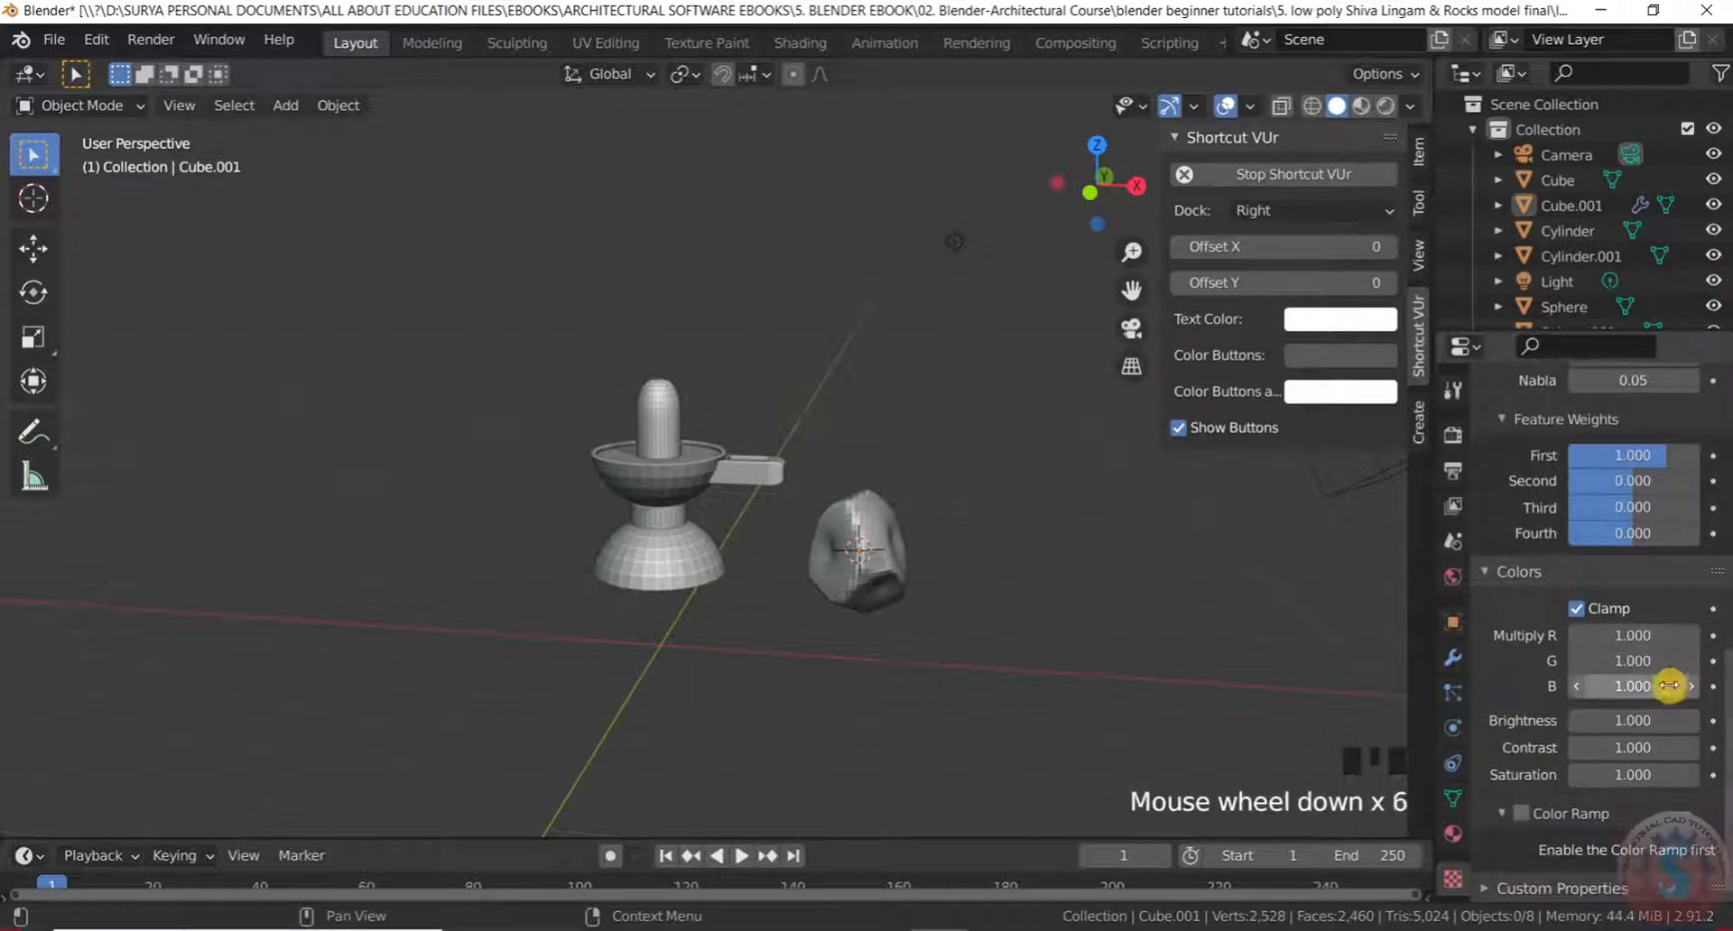
scroll(1598, 677, "up", 8)
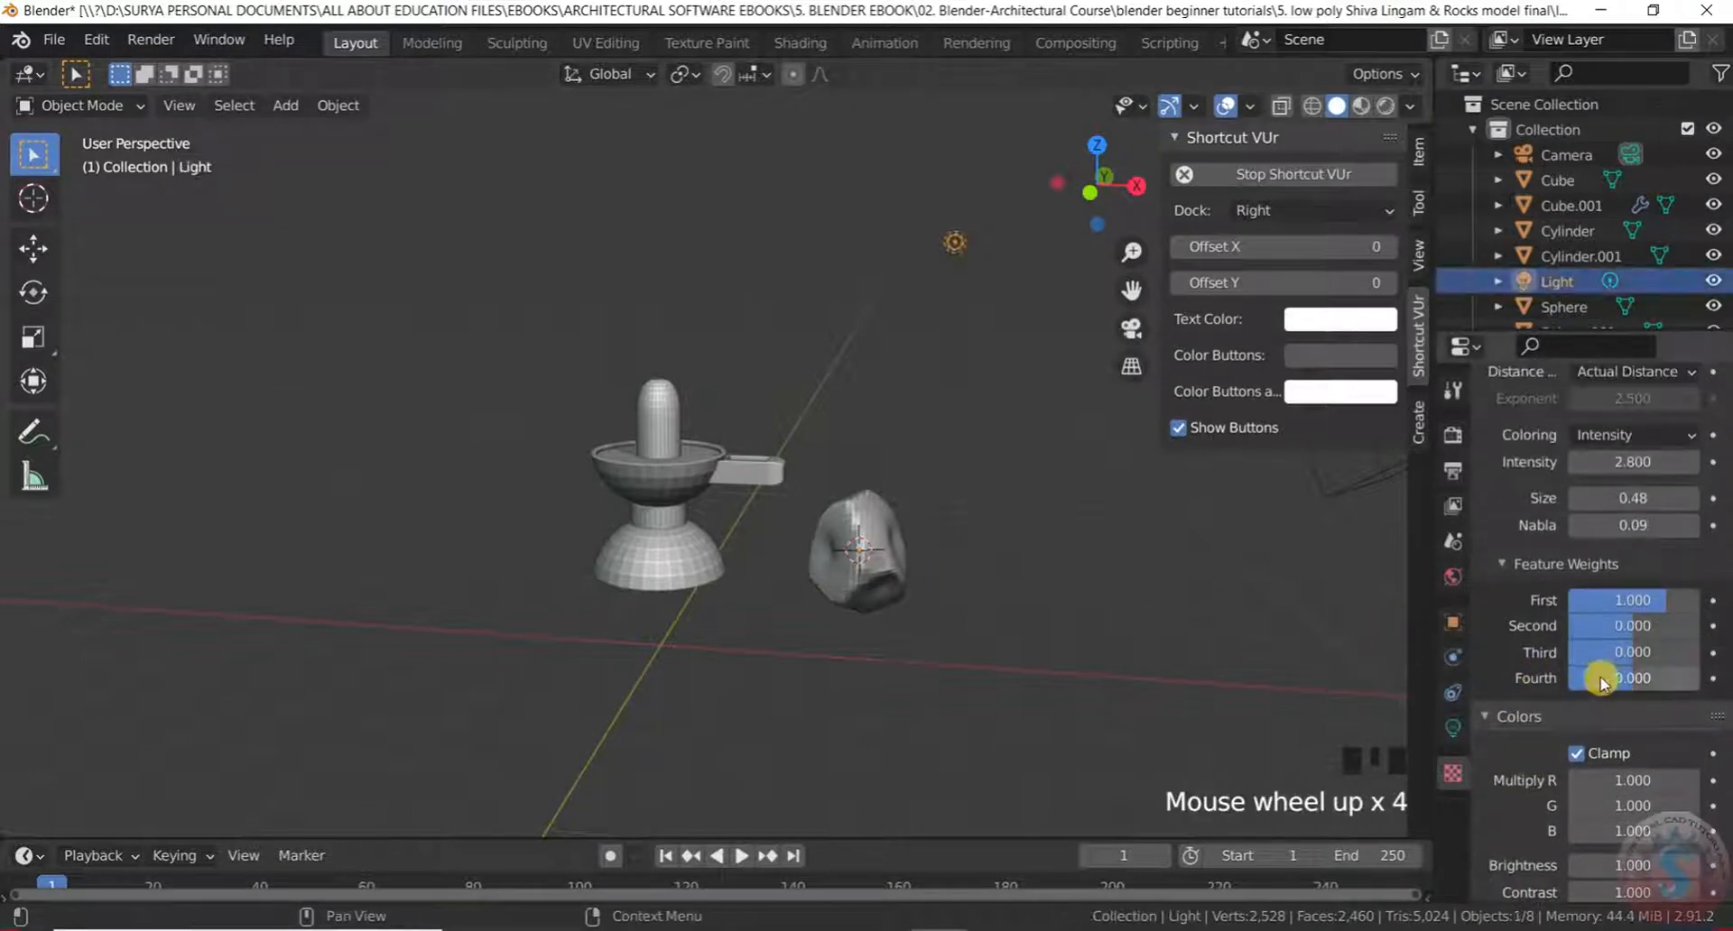
scroll(885, 573, "up", 6)
scroll(921, 507, "down", 2)
middle_click_drag(920, 507, 843, 437)
left_click(844, 437)
scroll(843, 461, "down", 4)
middle_click_drag(843, 503, 804, 530)
scroll(872, 501, "up", 2)
Duplicate the rock, place the copy along X to its right, and shrink it
key("shift+d")
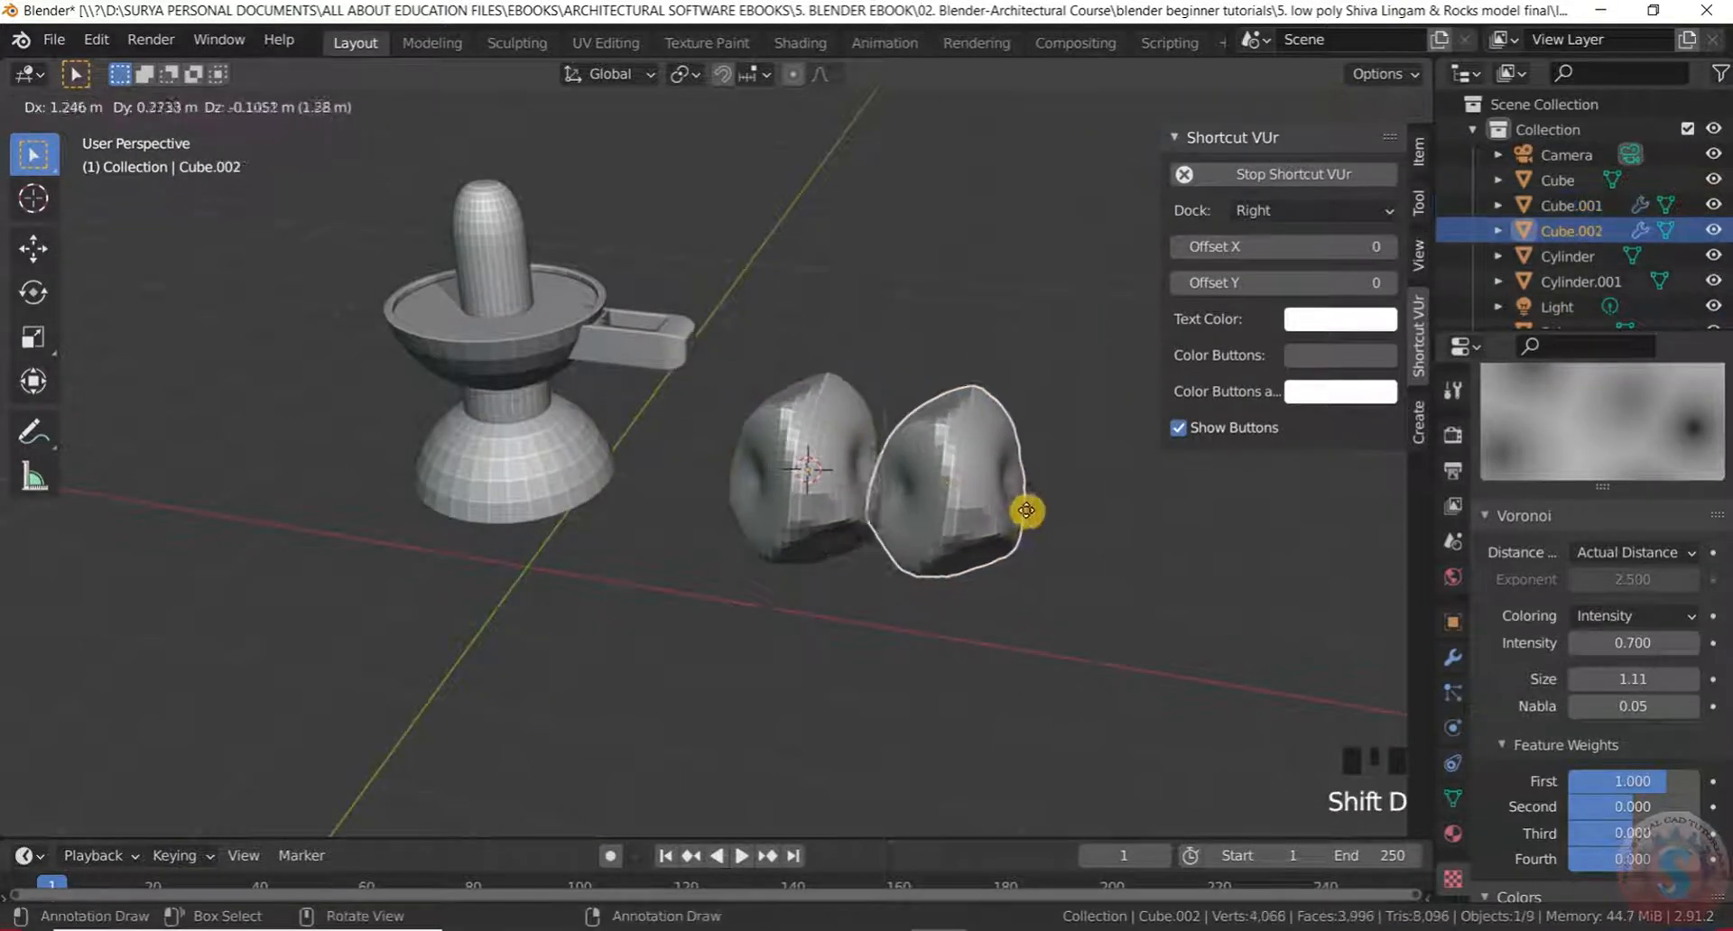
key("x")
left_click(1076, 550)
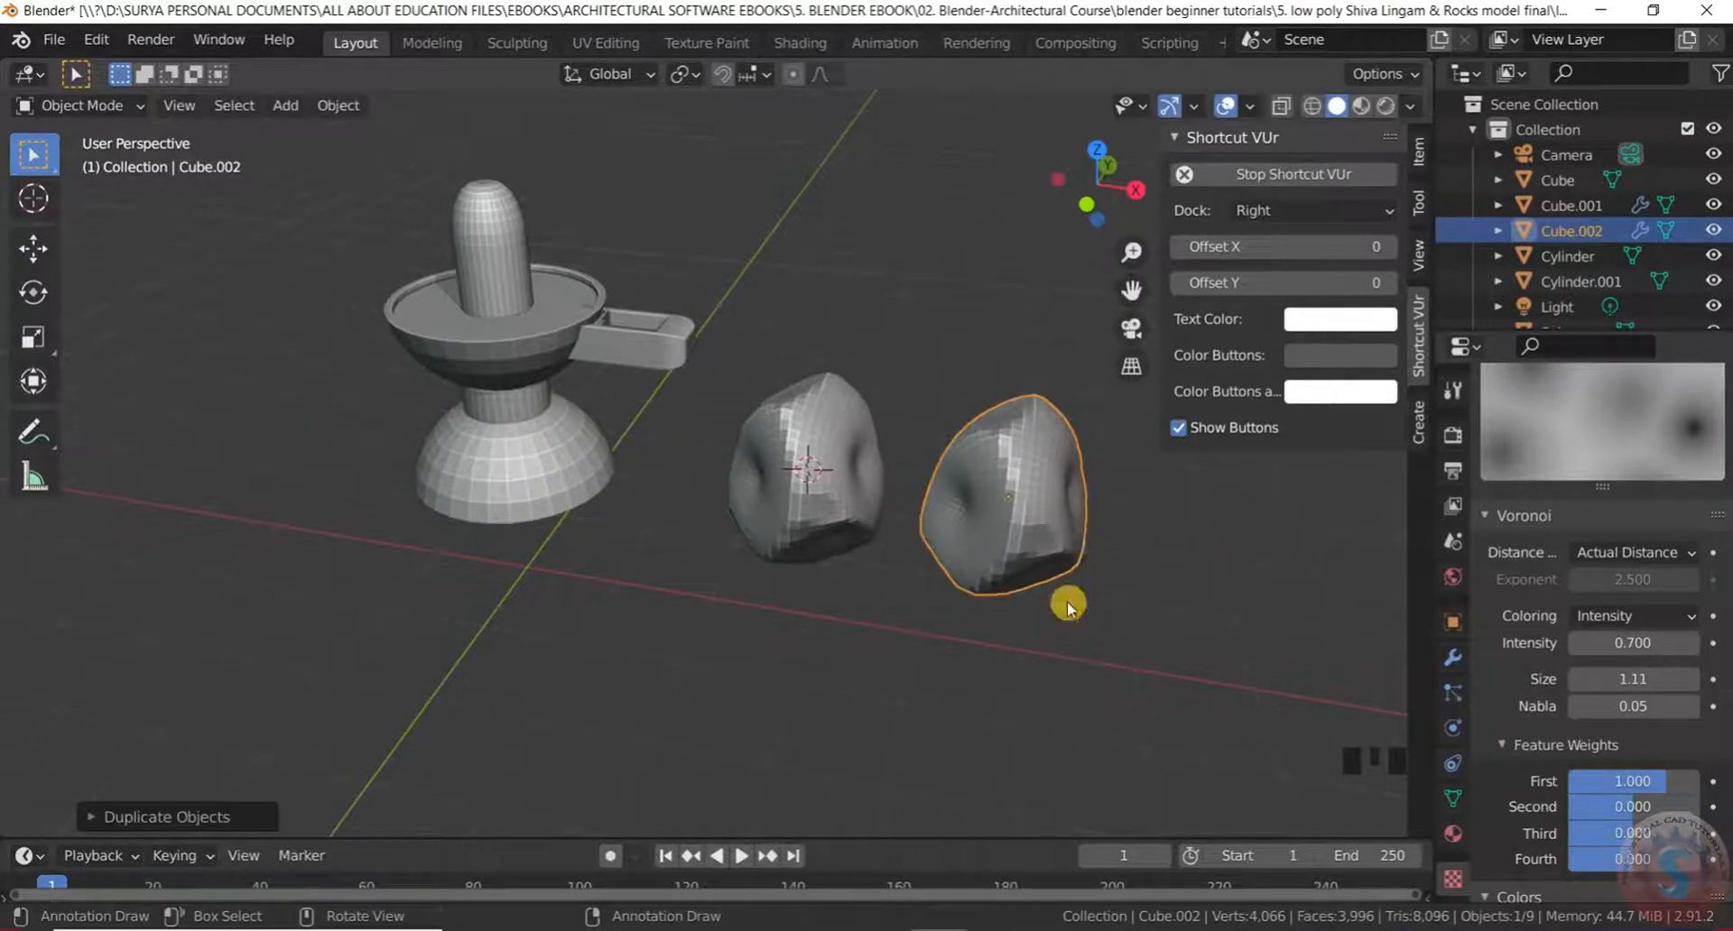
key("s")
left_click(1036, 562)
Stretch Cube.002 along the X and Y axes into a differently proportioned rock
middle_click_drag(1140, 560, 803, 429)
scroll(843, 526, "up", 4)
scroll(1083, 520, "up", 1)
scroll(1083, 521, "up", 4)
left_click(778, 613)
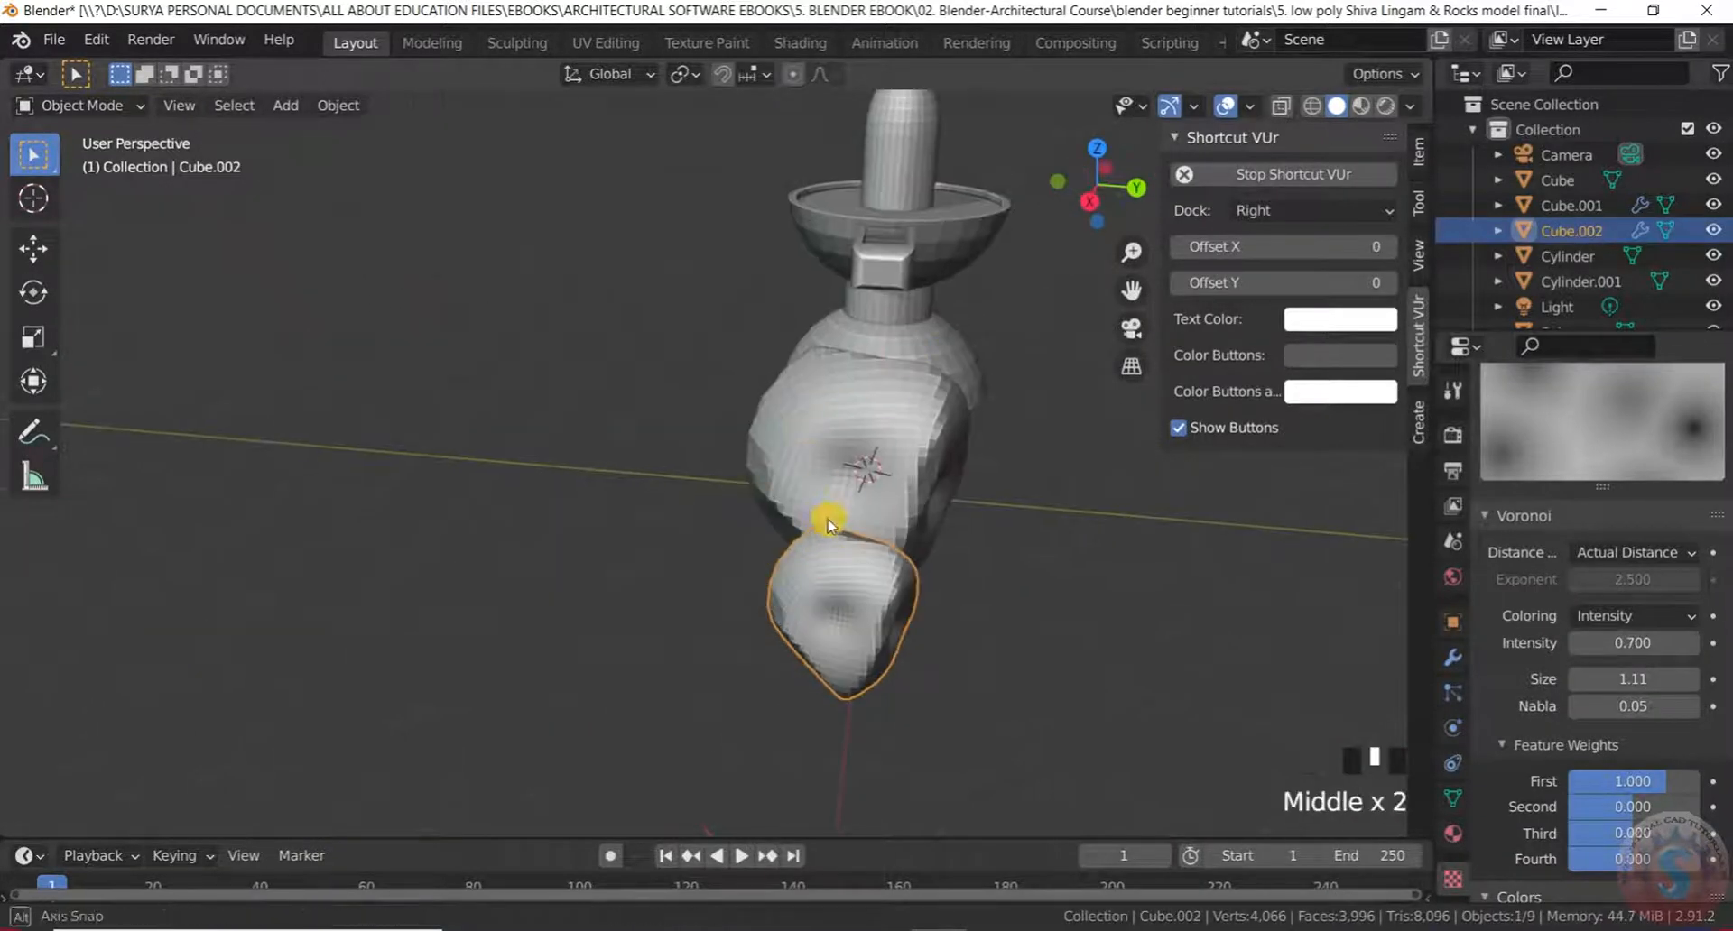
middle_click_drag(821, 523, 691, 582)
scroll(954, 588, "down", 2)
middle_click_drag(873, 620, 831, 695)
scroll(749, 584, "up", 2)
middle_click_drag(749, 585, 712, 596)
key("s")
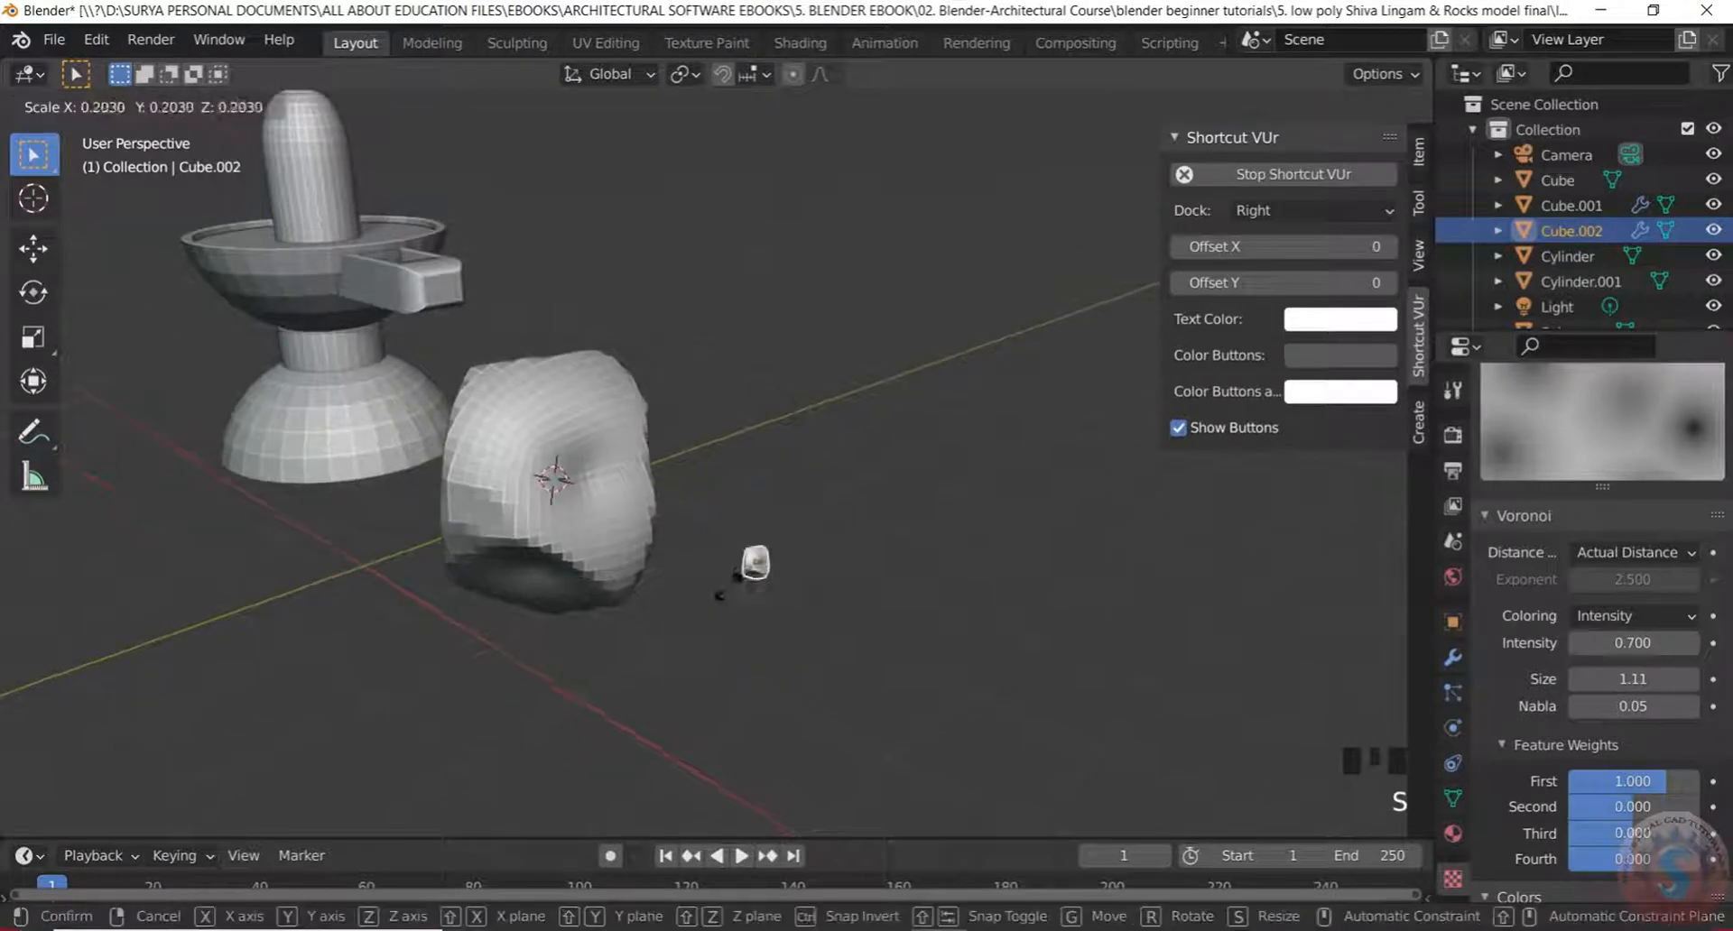
key("x")
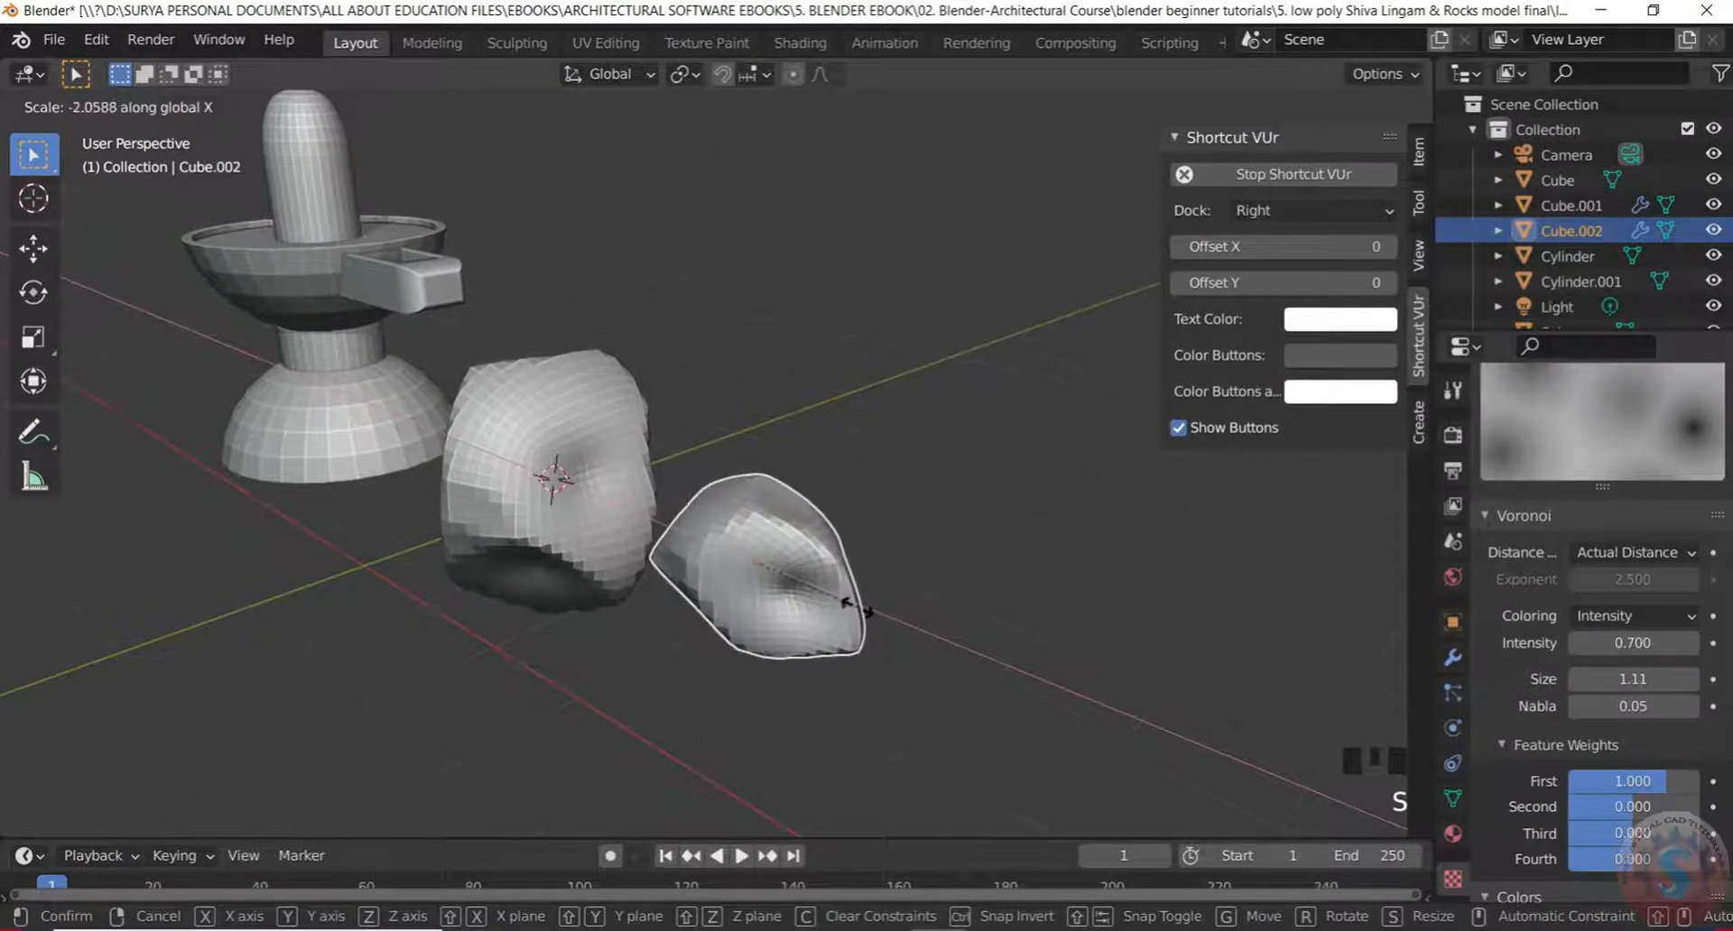
left_click(832, 600)
key("y")
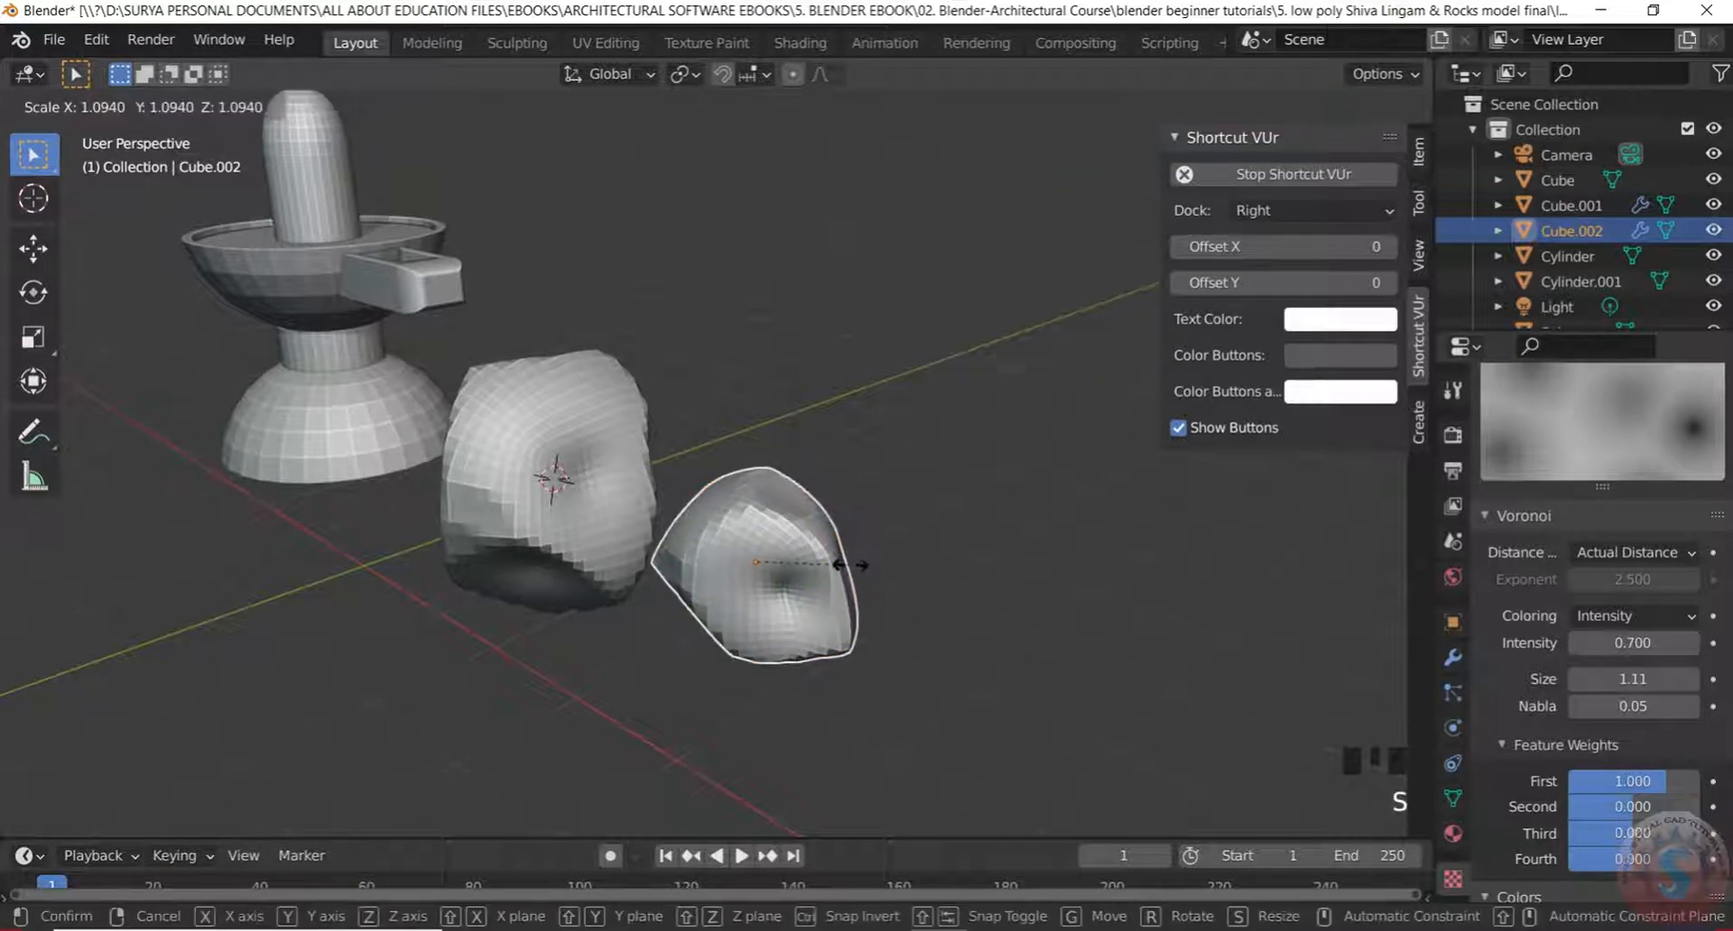
key("y")
left_click(869, 507)
Move Cube.002 down so it rests beside the first rock
scroll(775, 676, "down", 3)
mouse_move(774, 676)
middle_mouse_down()
mouse_move(504, 728)
mouse_move(774, 631)
mouse_move(866, 658)
mouse_move(1002, 611)
mouse_move(773, 689)
middle_mouse_up()
scroll(830, 670, "up", 3)
key("g")
left_click(862, 686)
scroll(740, 663, "down", 3)
middle_click_drag(696, 631, 616, 659)
scroll(642, 597, "up", 2)
middle_click_drag(680, 609, 668, 611)
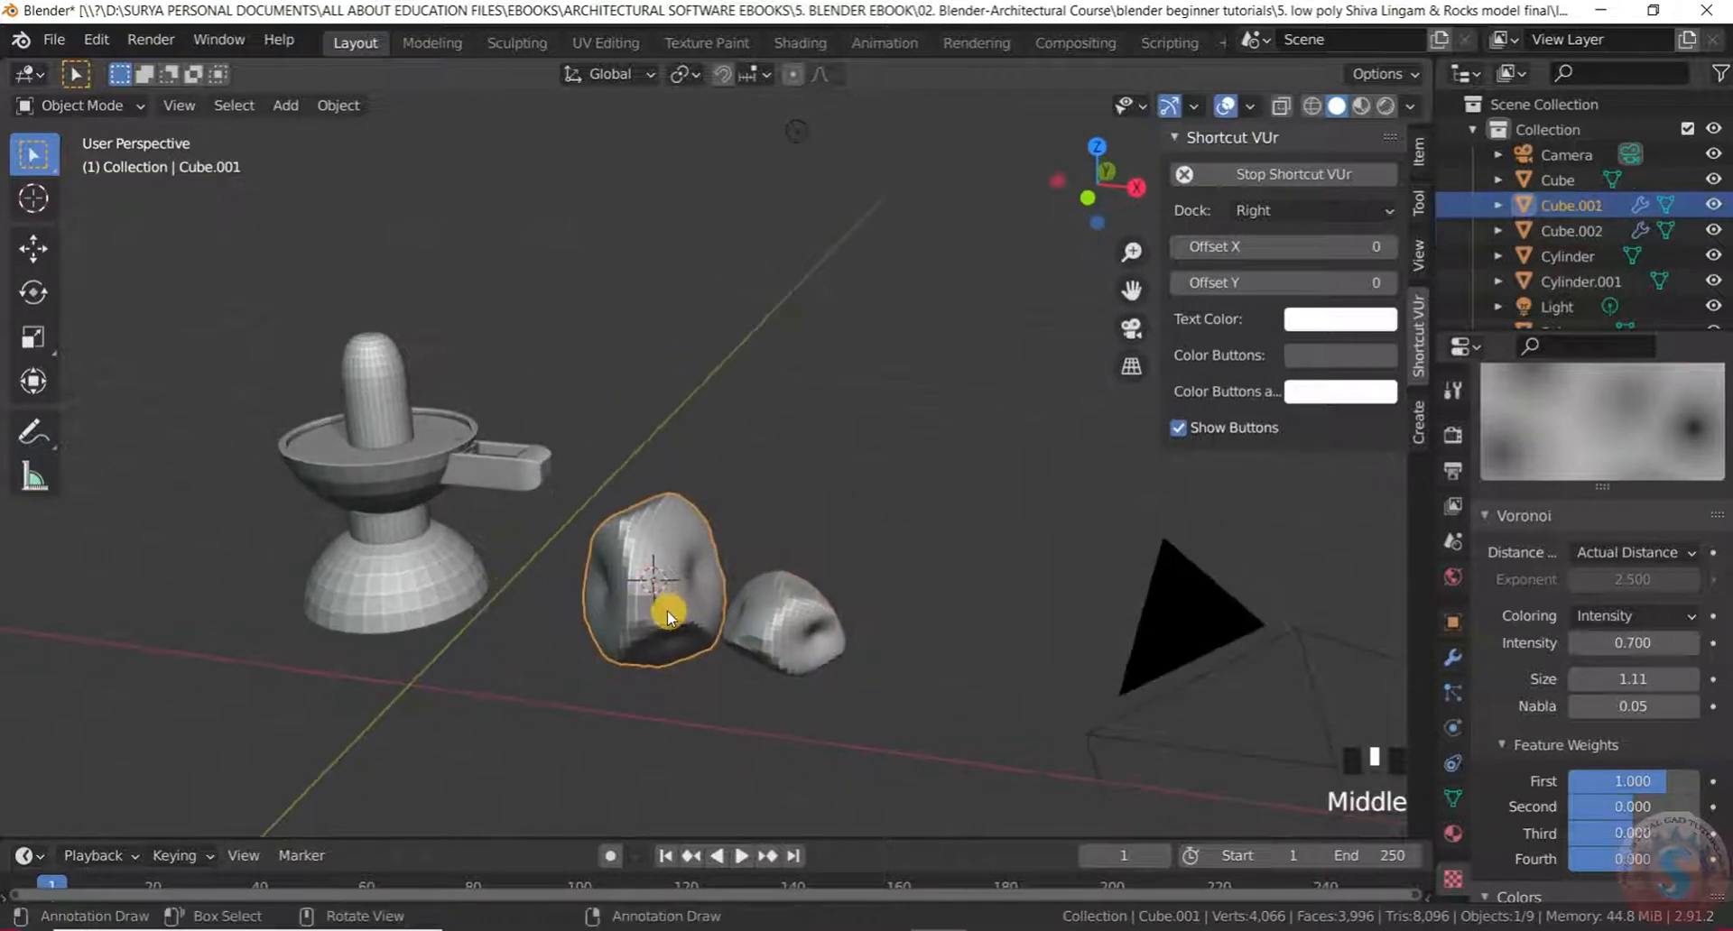
Duplicate rock Cube.001 into a new rock, Cube.003, and place it
key("shift+d")
left_click(475, 744)
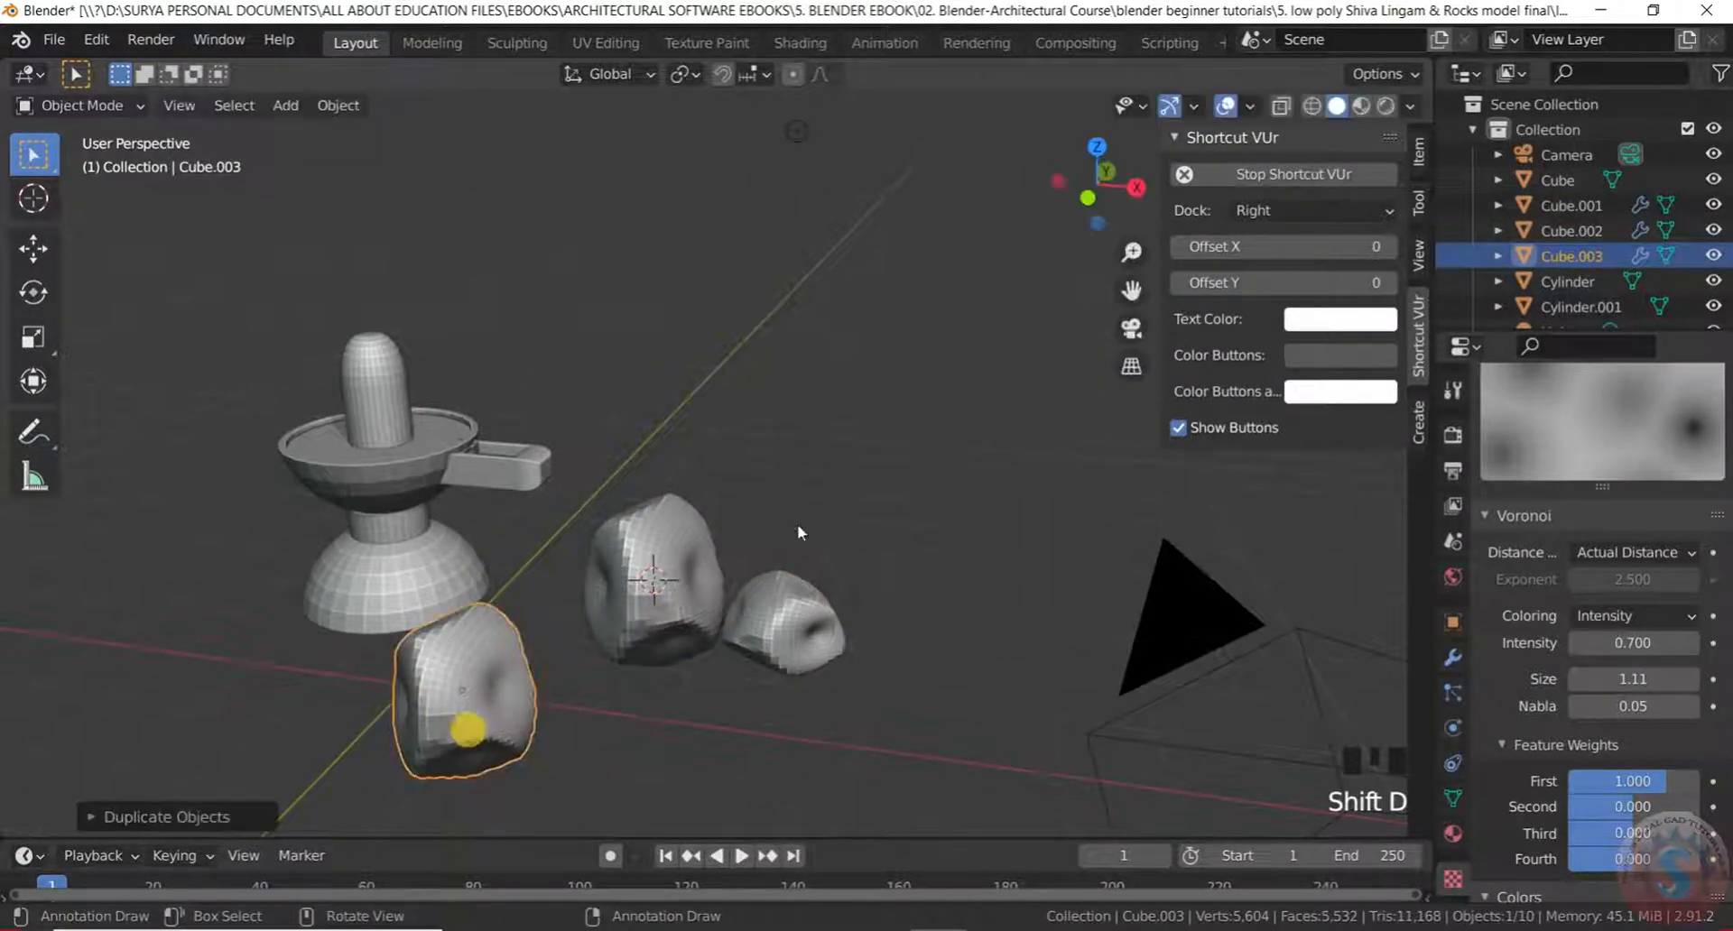
middle_click_drag(464, 728, 529, 677)
scroll(608, 650, "up", 2)
left_click(750, 603)
middle_click_drag(749, 611, 654, 505)
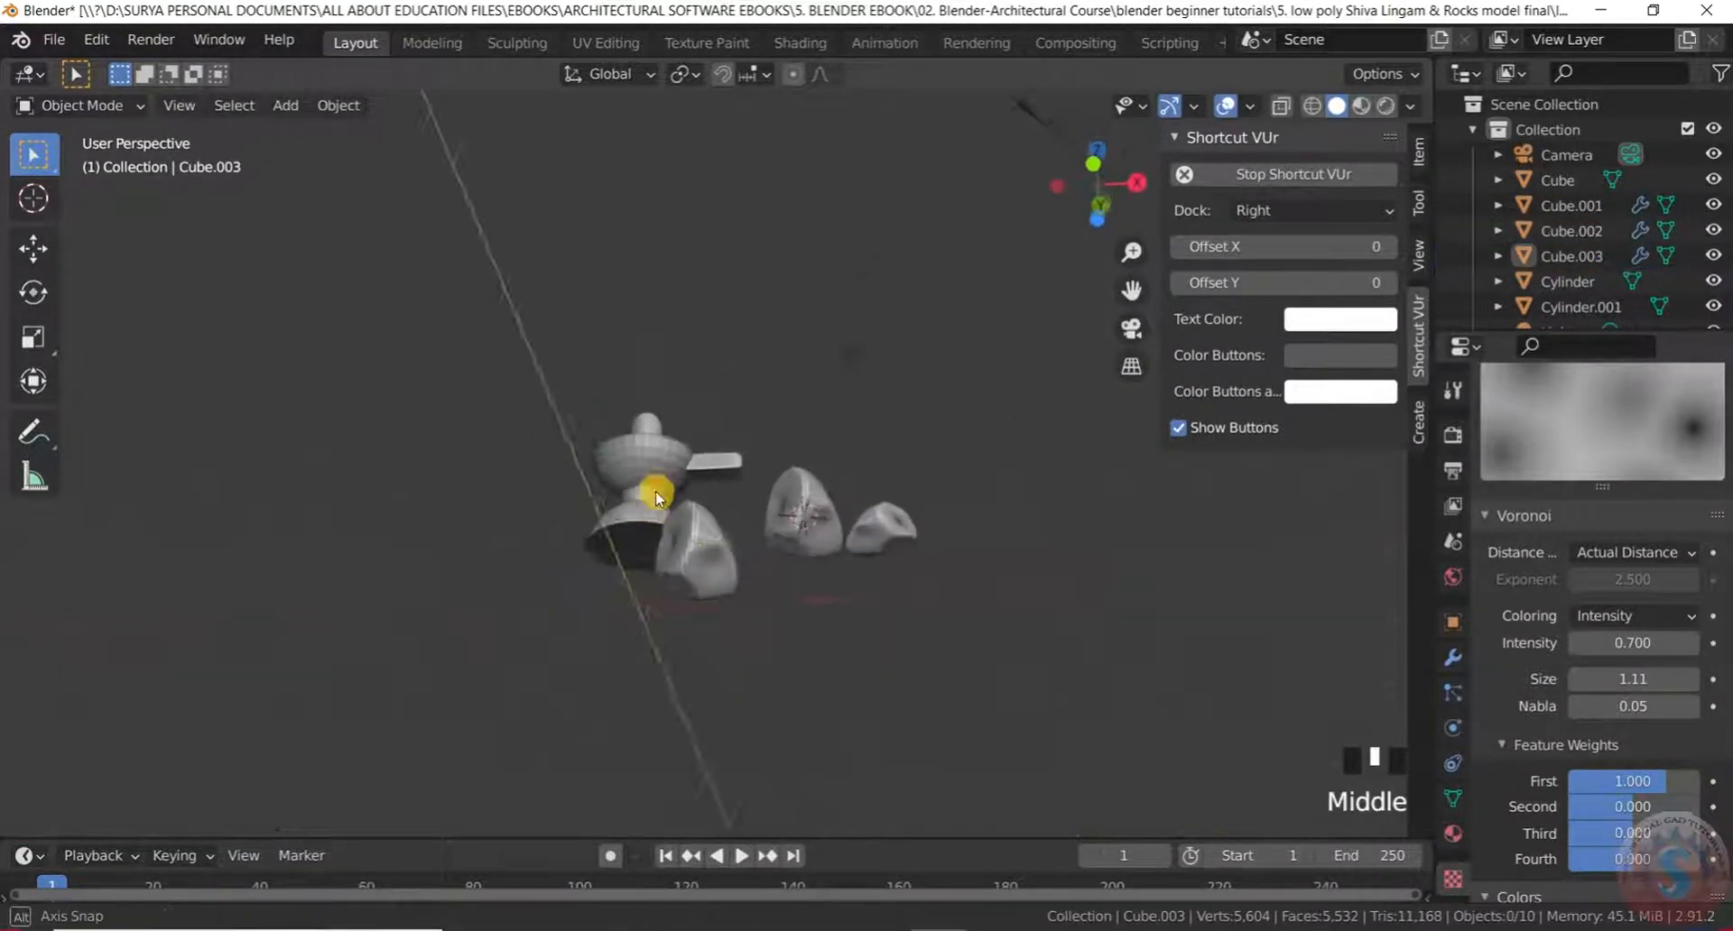
scroll(668, 582, "down", 3)
scroll(704, 555, "up", 3)
Box-select all the objects and raise them together along the Z axis
left_click_drag(975, 691, 506, 440)
left_click_drag(853, 732, 360, 376)
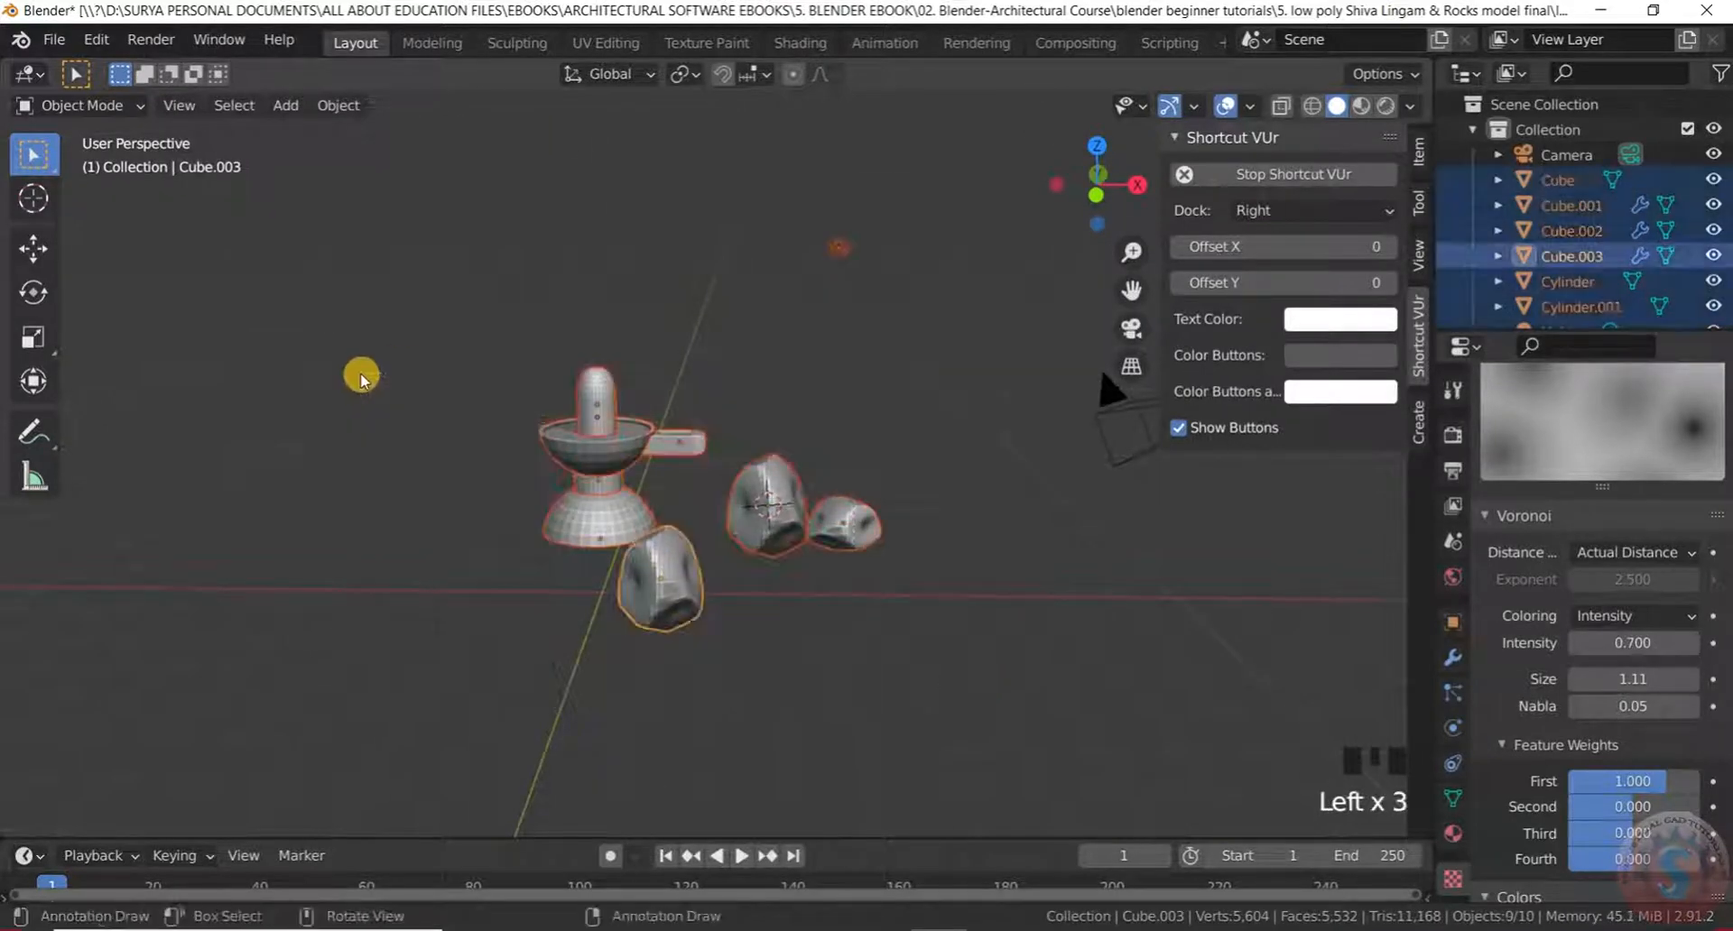
key("g")
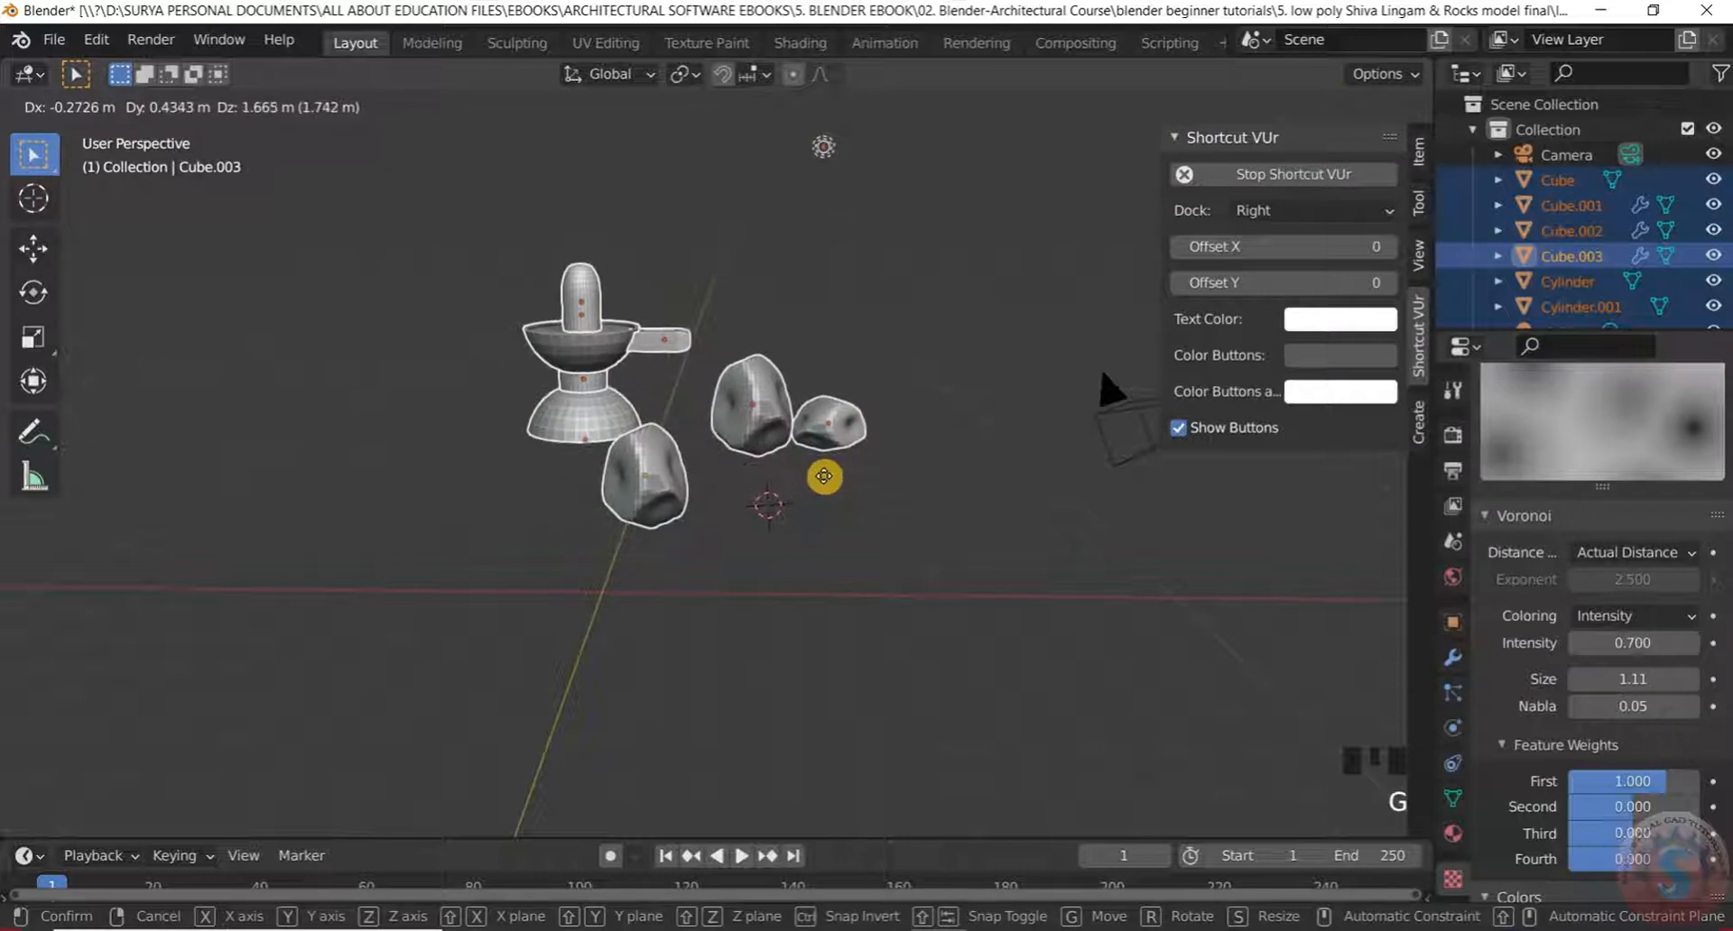
key("z")
left_click(820, 479)
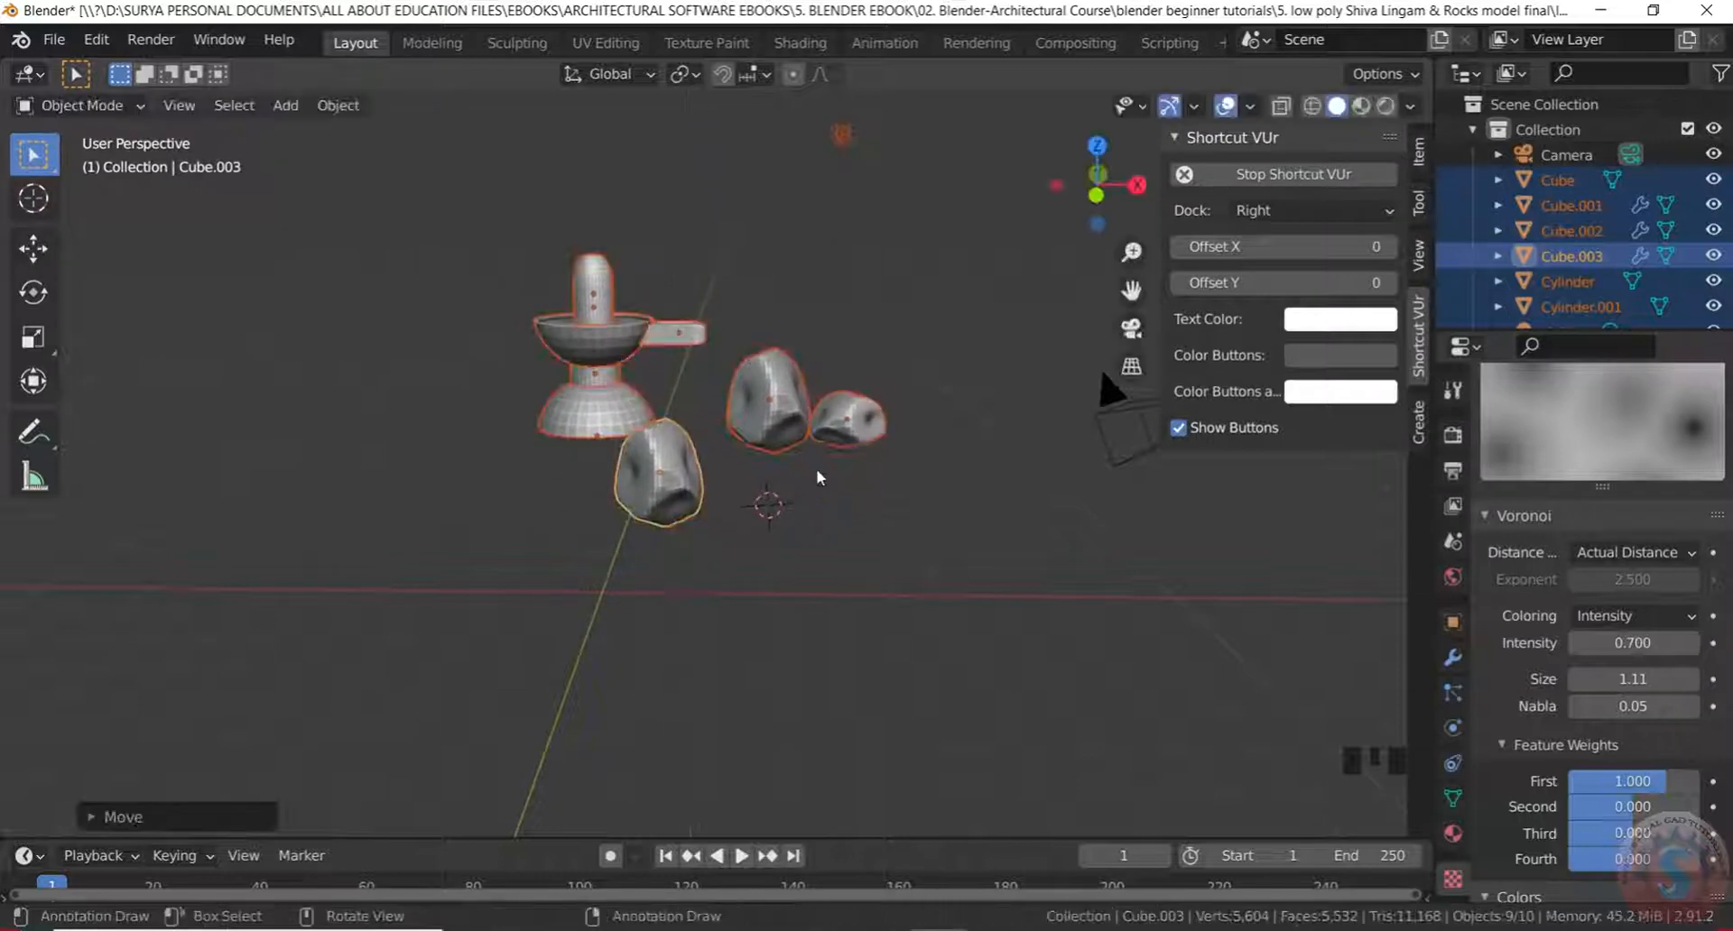
left_click(858, 603)
Rescale the new rock Cube.003
scroll(853, 592, "down", 3)
middle_click_drag(844, 569, 780, 603)
scroll(727, 538, "up", 4)
middle_click_drag(727, 538, 816, 383)
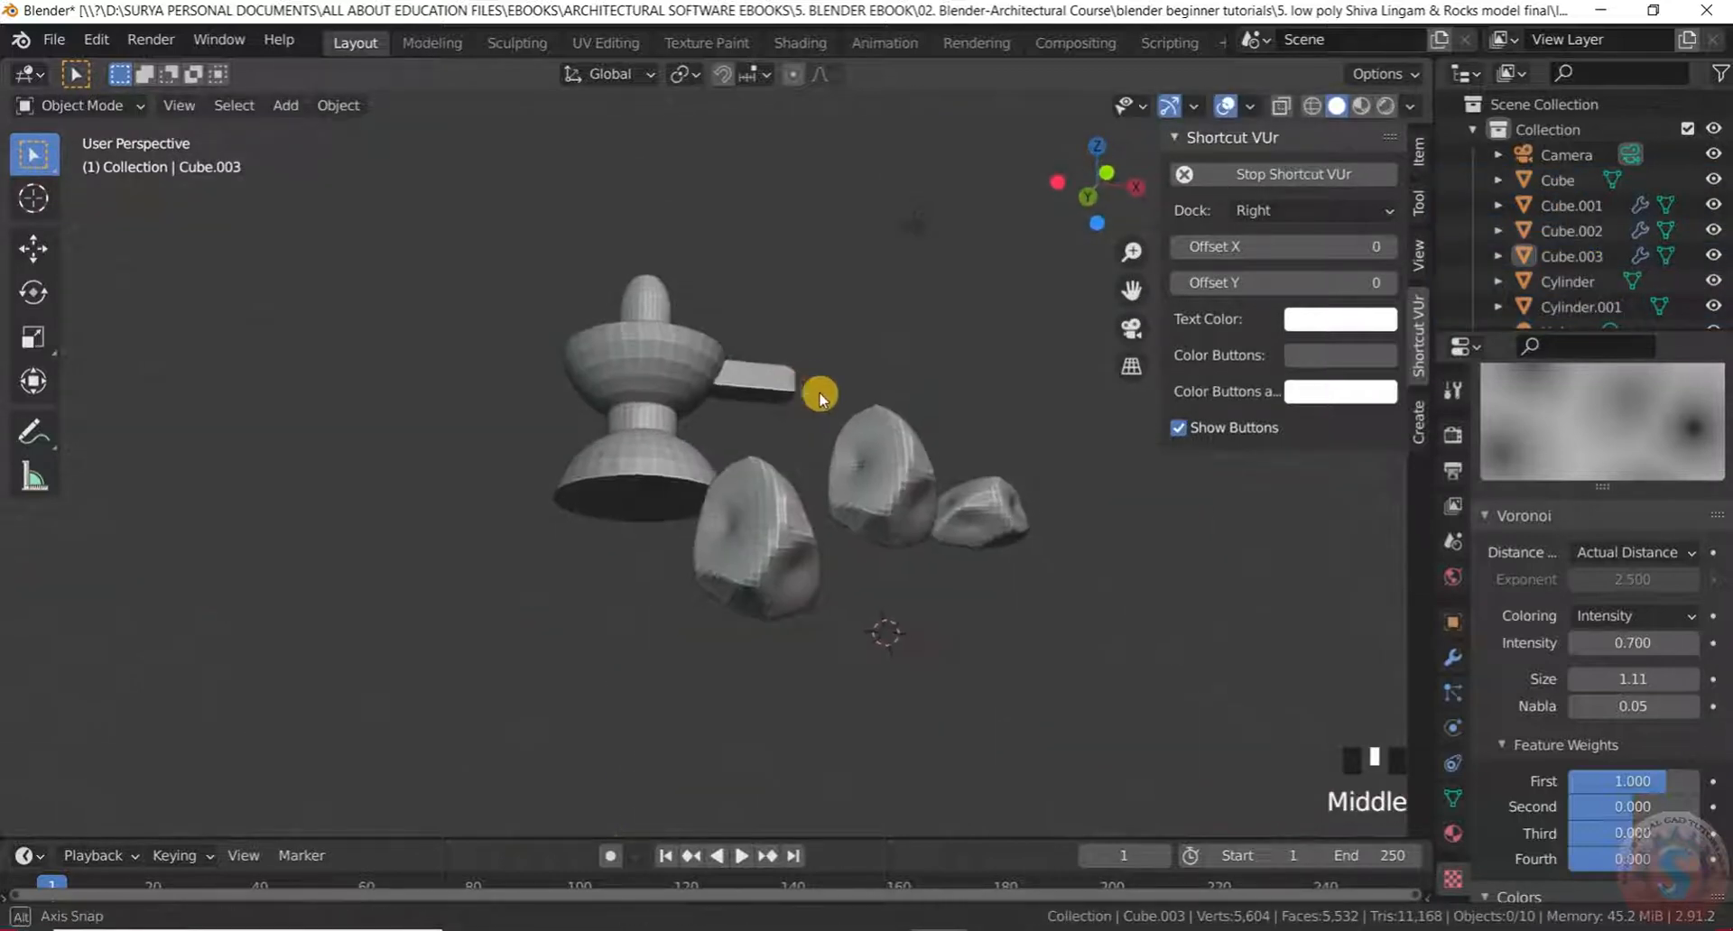
scroll(769, 529, "up", 2)
middle_click(779, 523)
scroll(777, 523, "down", 1)
scroll(765, 528, "up", 1)
scroll(763, 532, "down", 2)
scroll(764, 535, "up", 1)
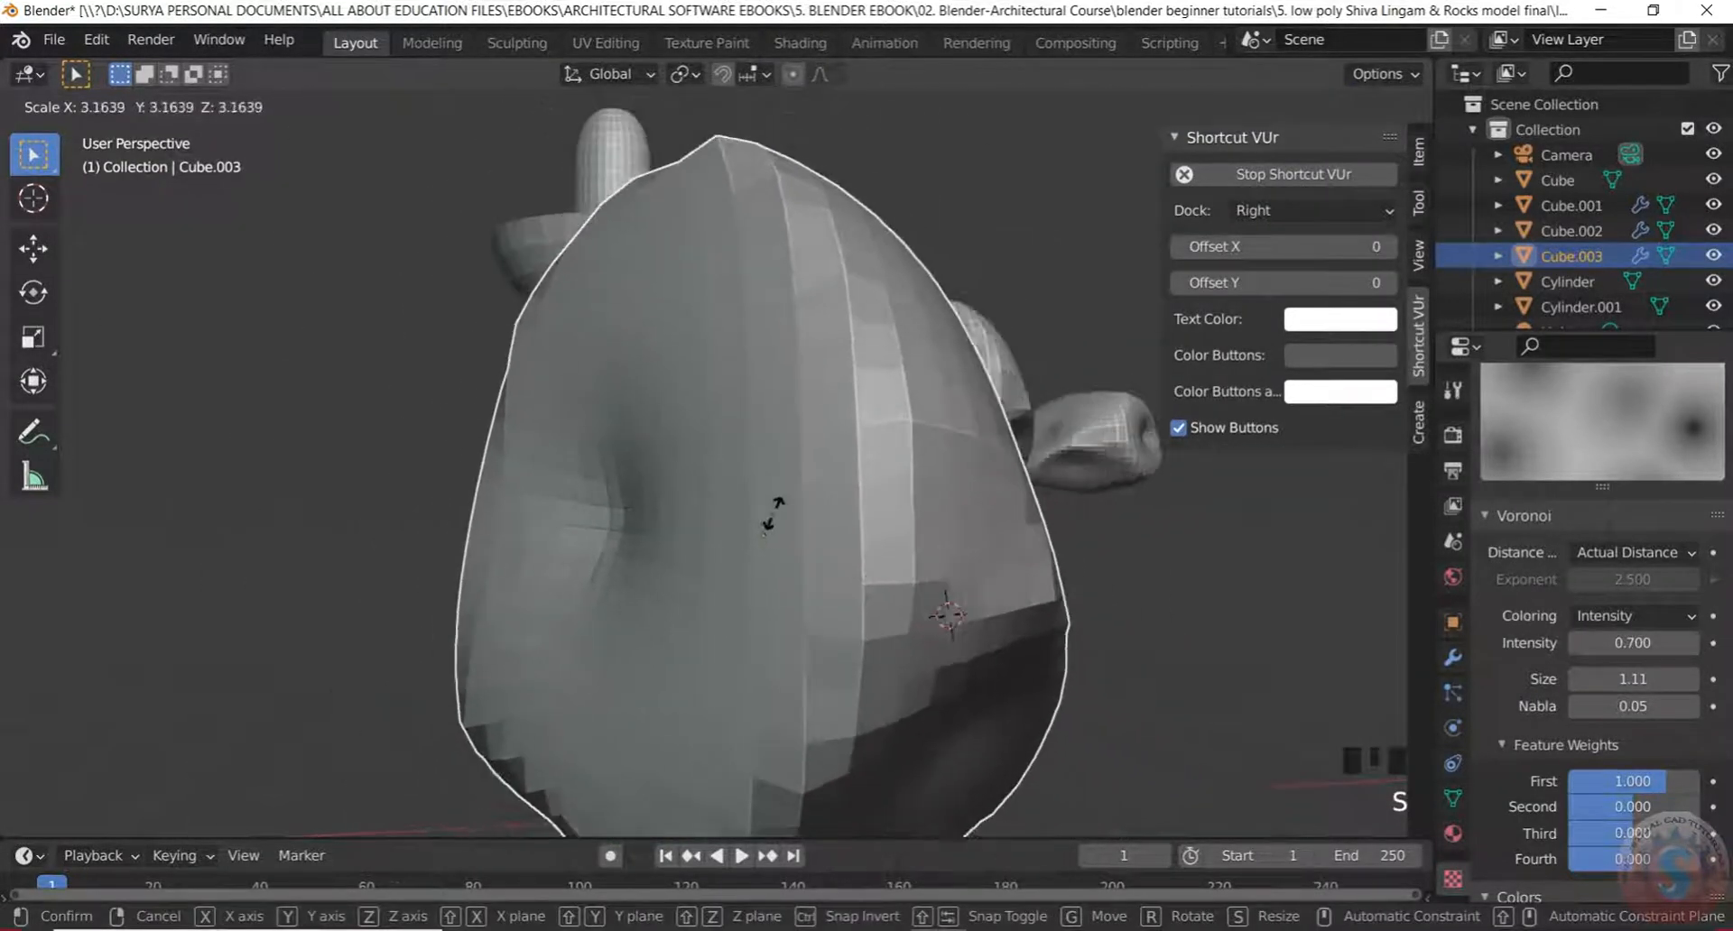
scroll(785, 551, "down", 2)
middle_click(720, 577)
scroll(891, 573, "up", 4)
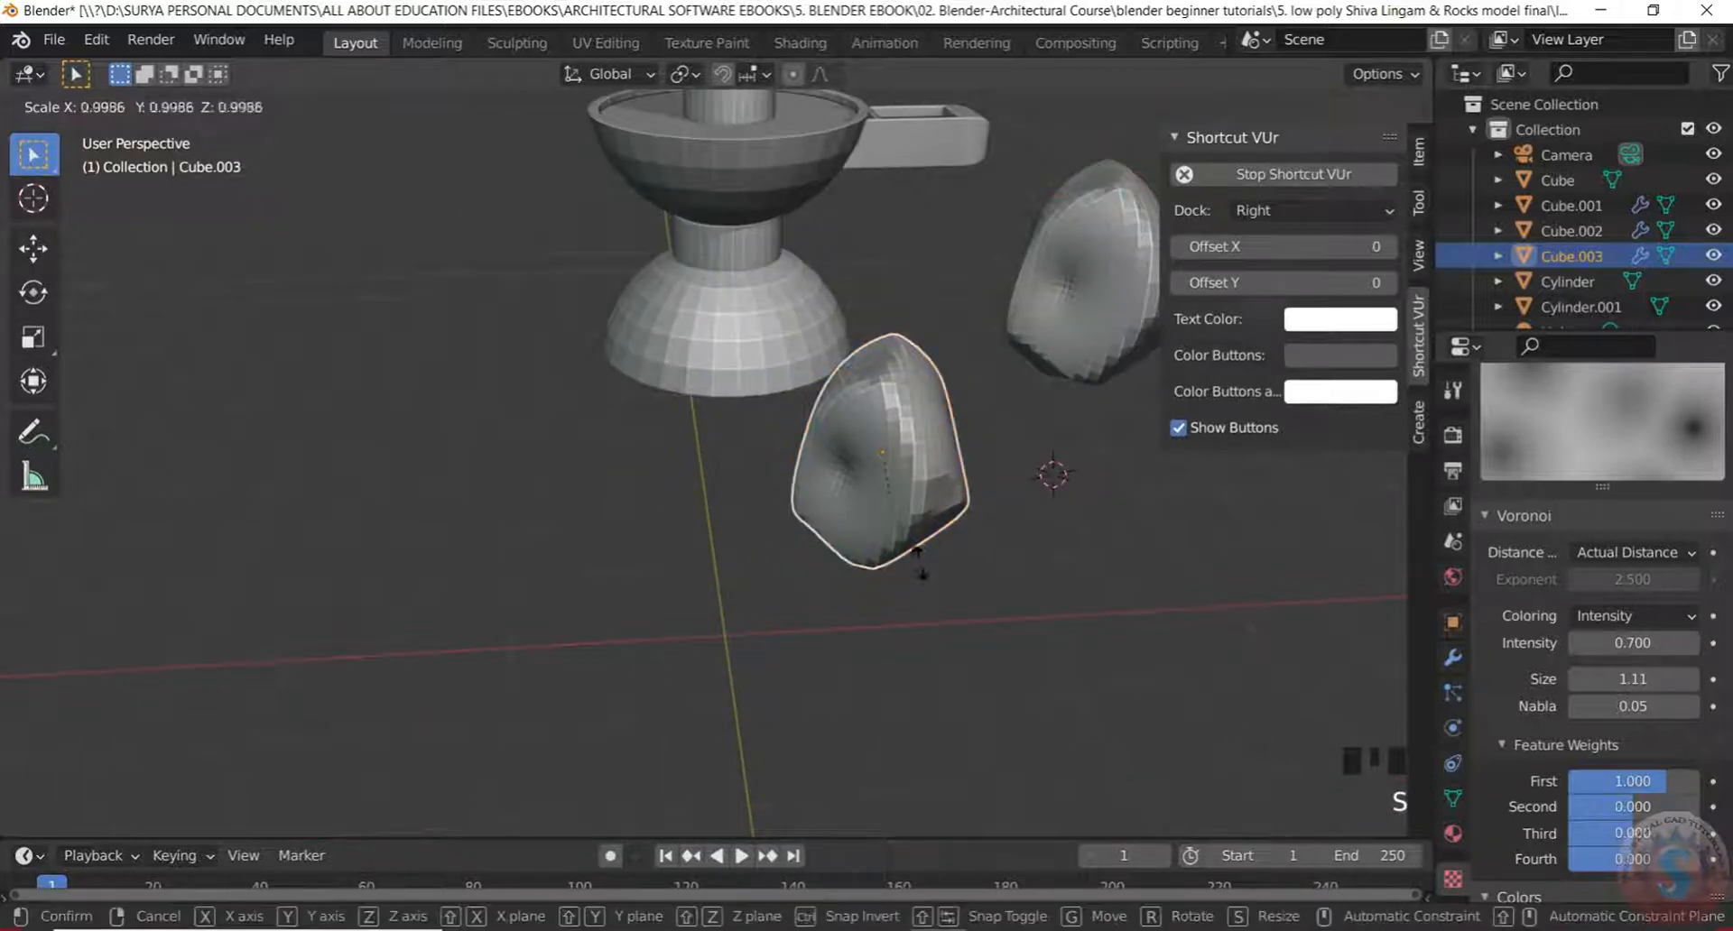
left_click(996, 570)
Stretch Cube.003 along X, then resize it along the Y axis
key("s")
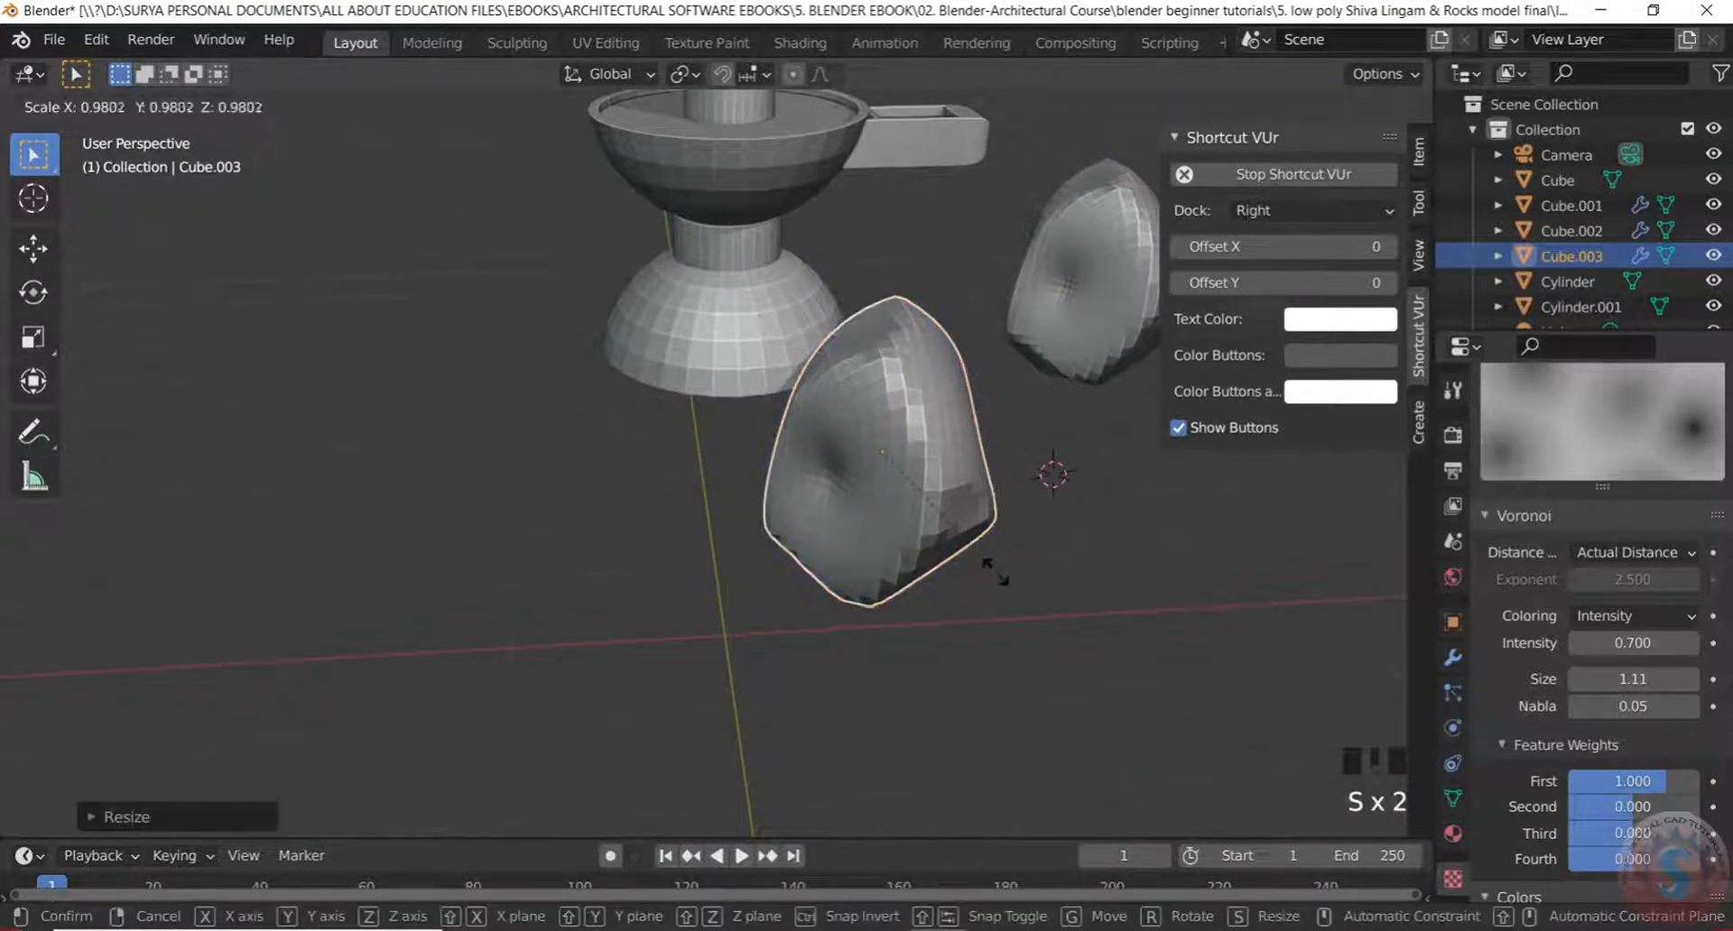
left_click(1138, 541)
key("s")
key("y")
left_click(1120, 599)
scroll(1119, 599, "down", 3)
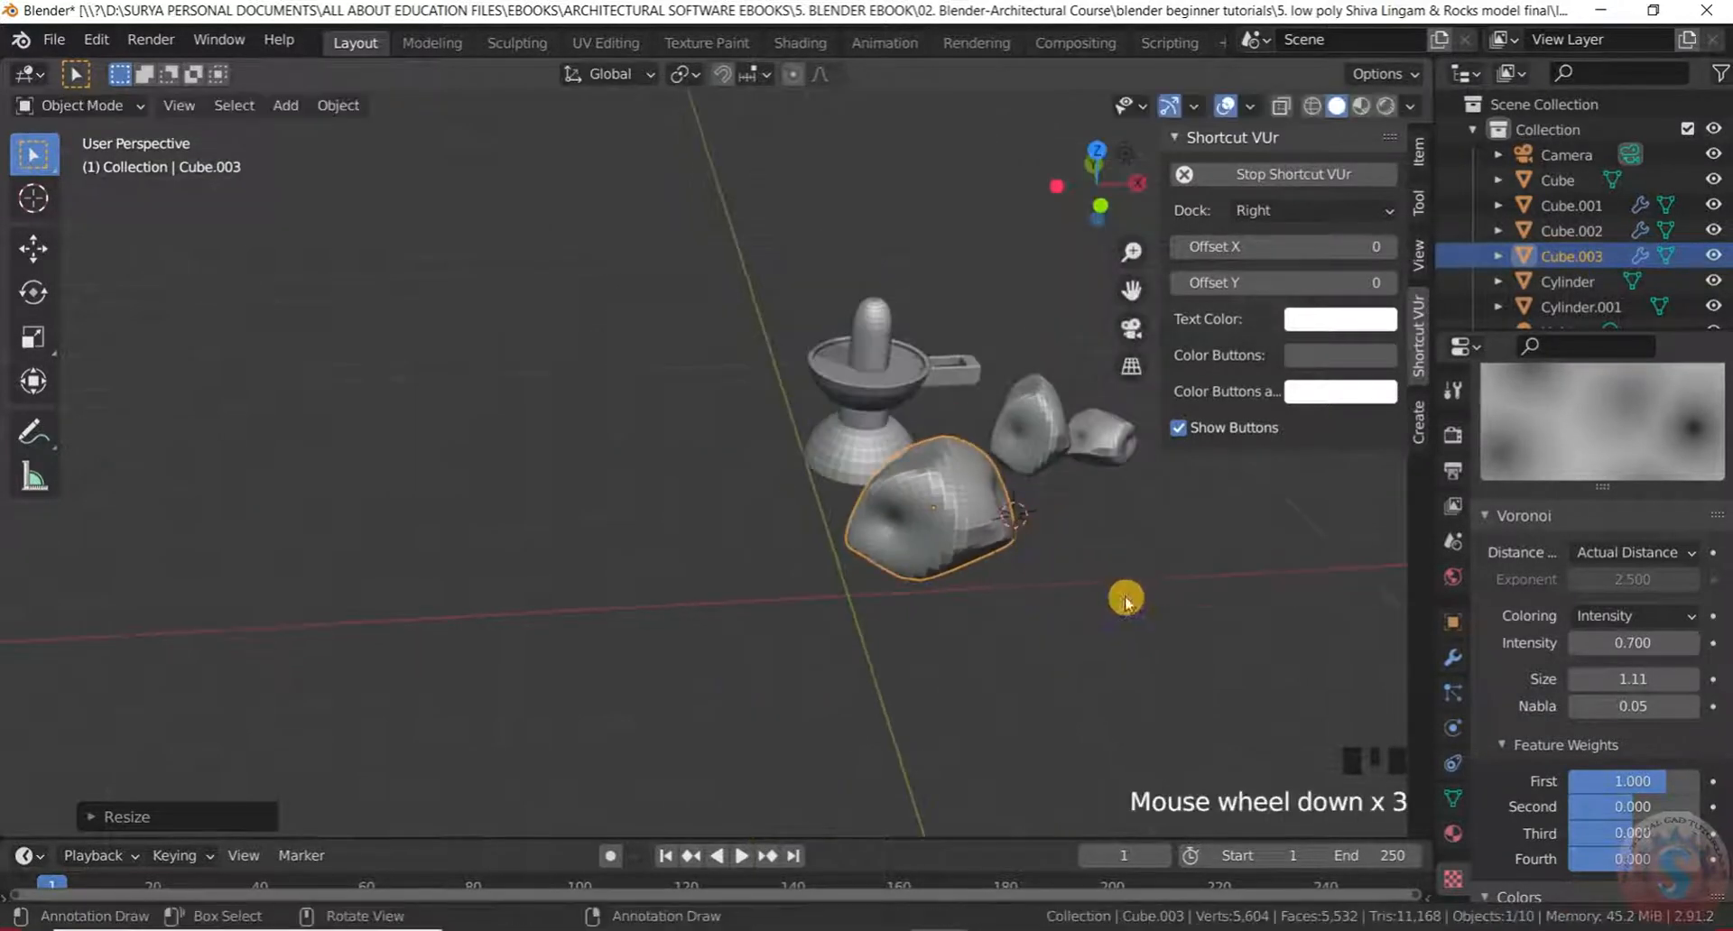
scroll(939, 576, "up", 1)
middle_click_drag(939, 576, 993, 577)
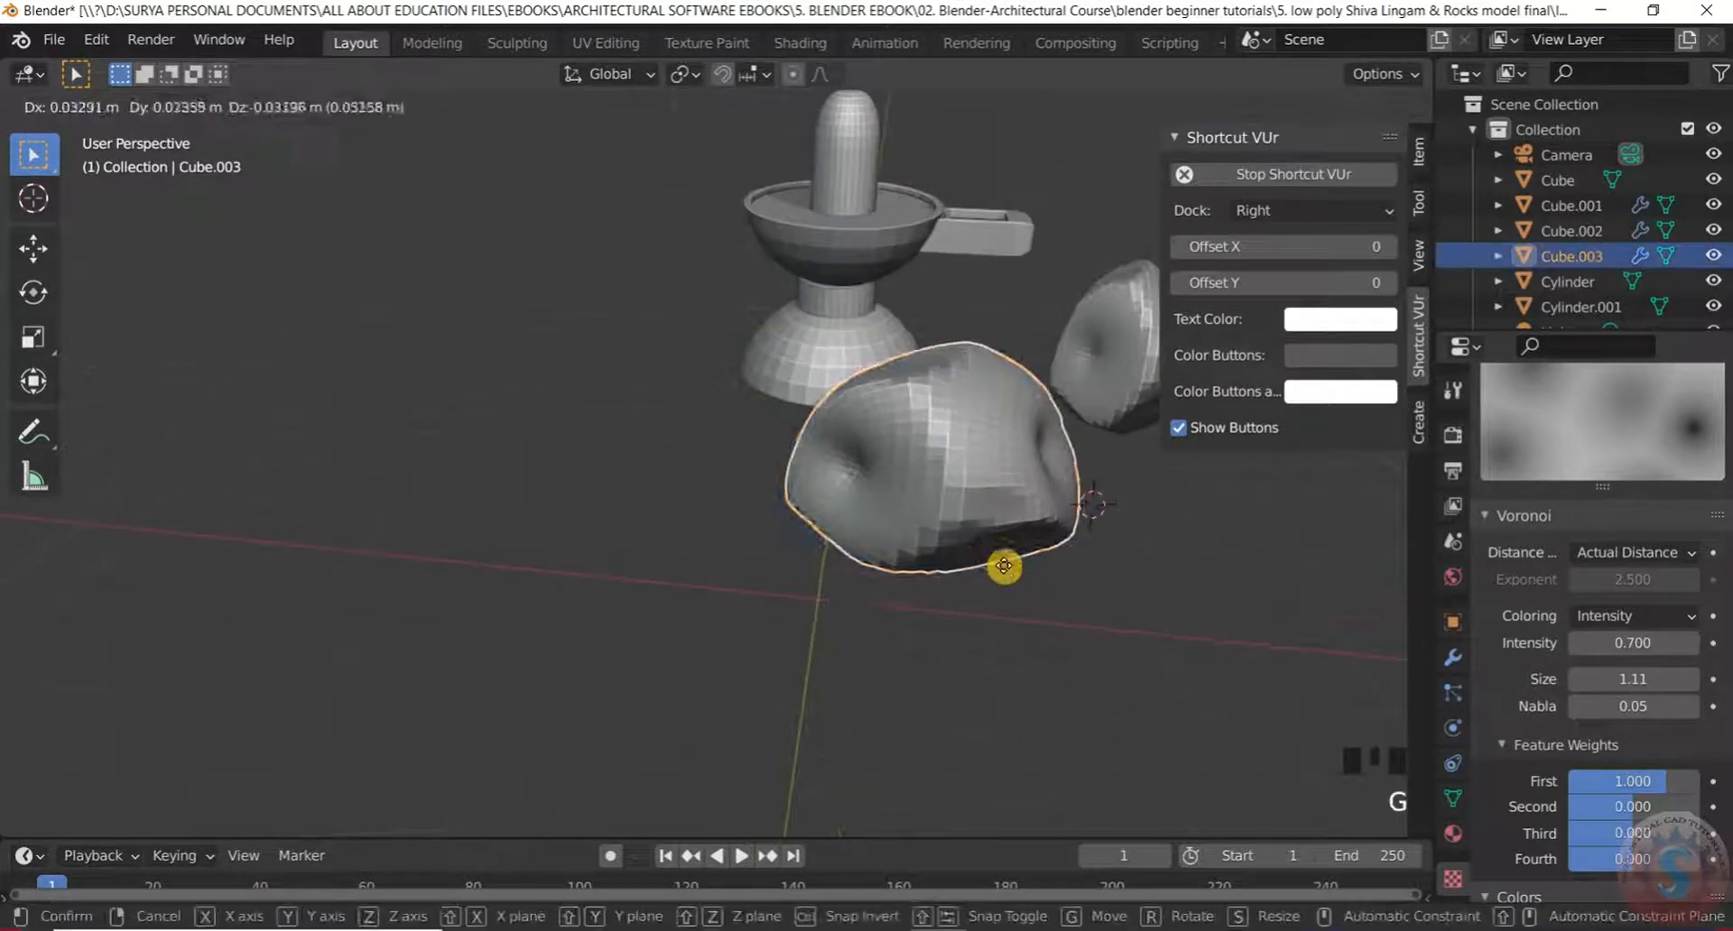
Reposition the reshaped rock Cube.003 and collapse the Voronoi texture settings
key("g")
left_click(815, 664)
middle_click_drag(815, 664, 947, 592)
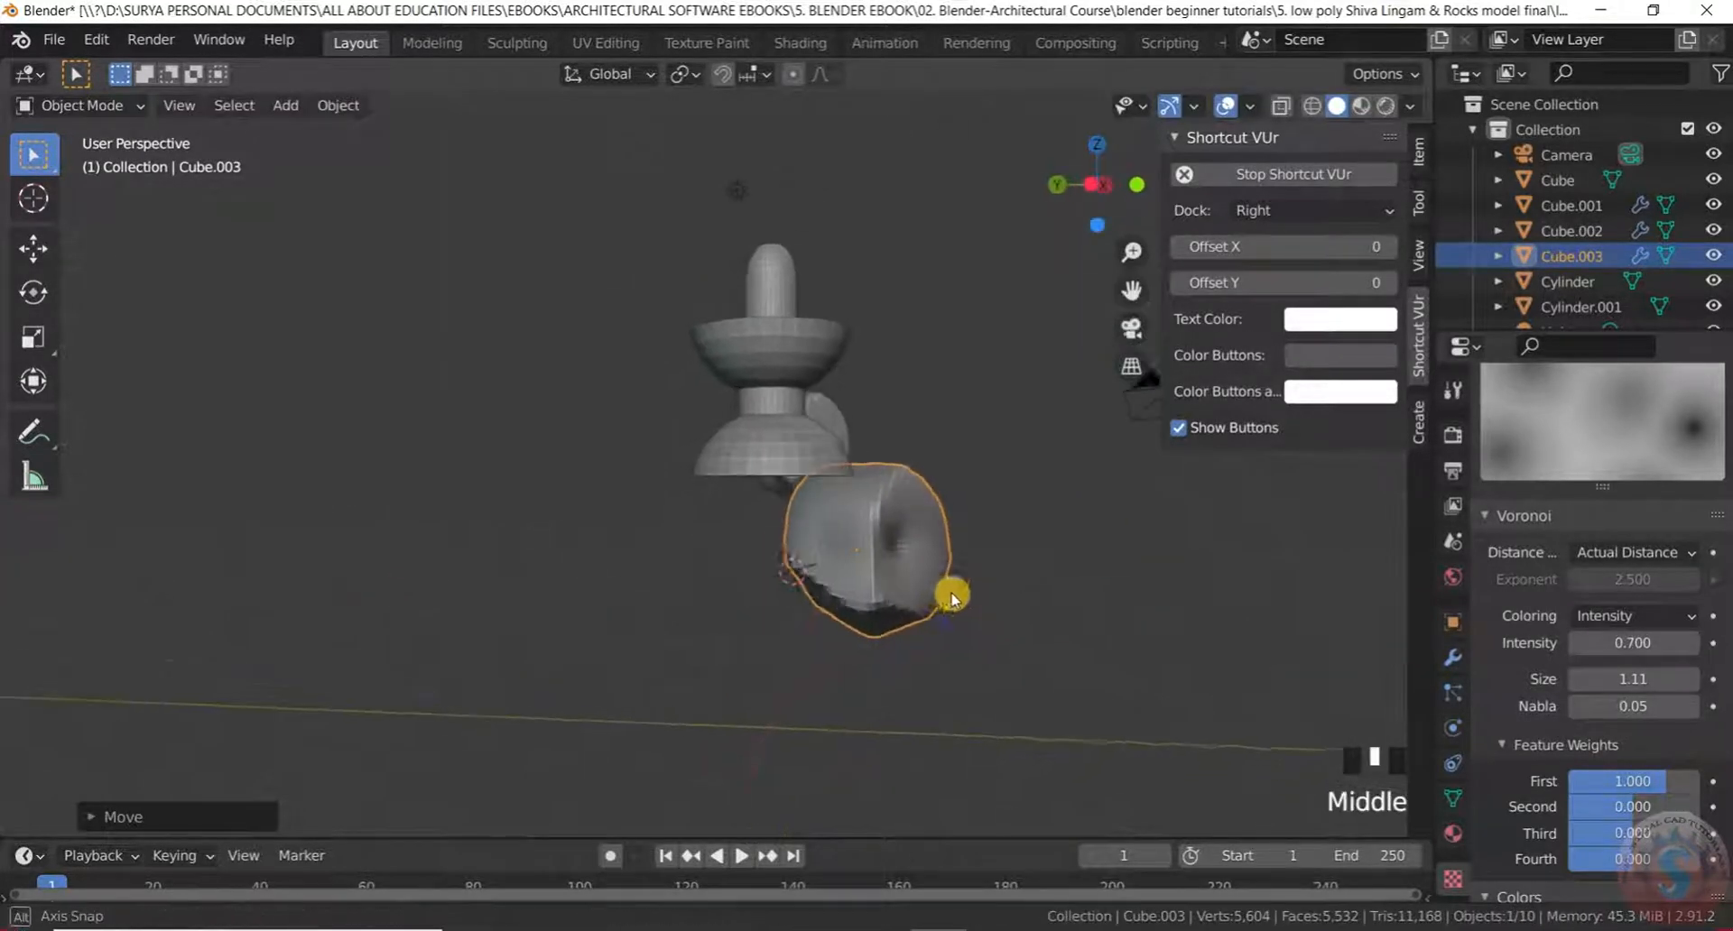
scroll(828, 560, "up", 2)
left_click(1480, 515)
mouse_move(1165, 578)
middle_mouse_down()
mouse_move(1013, 620)
mouse_move(1002, 506)
mouse_move(787, 593)
mouse_move(928, 545)
mouse_move(1195, 578)
middle_mouse_up()
scroll(1014, 596, "up", 2)
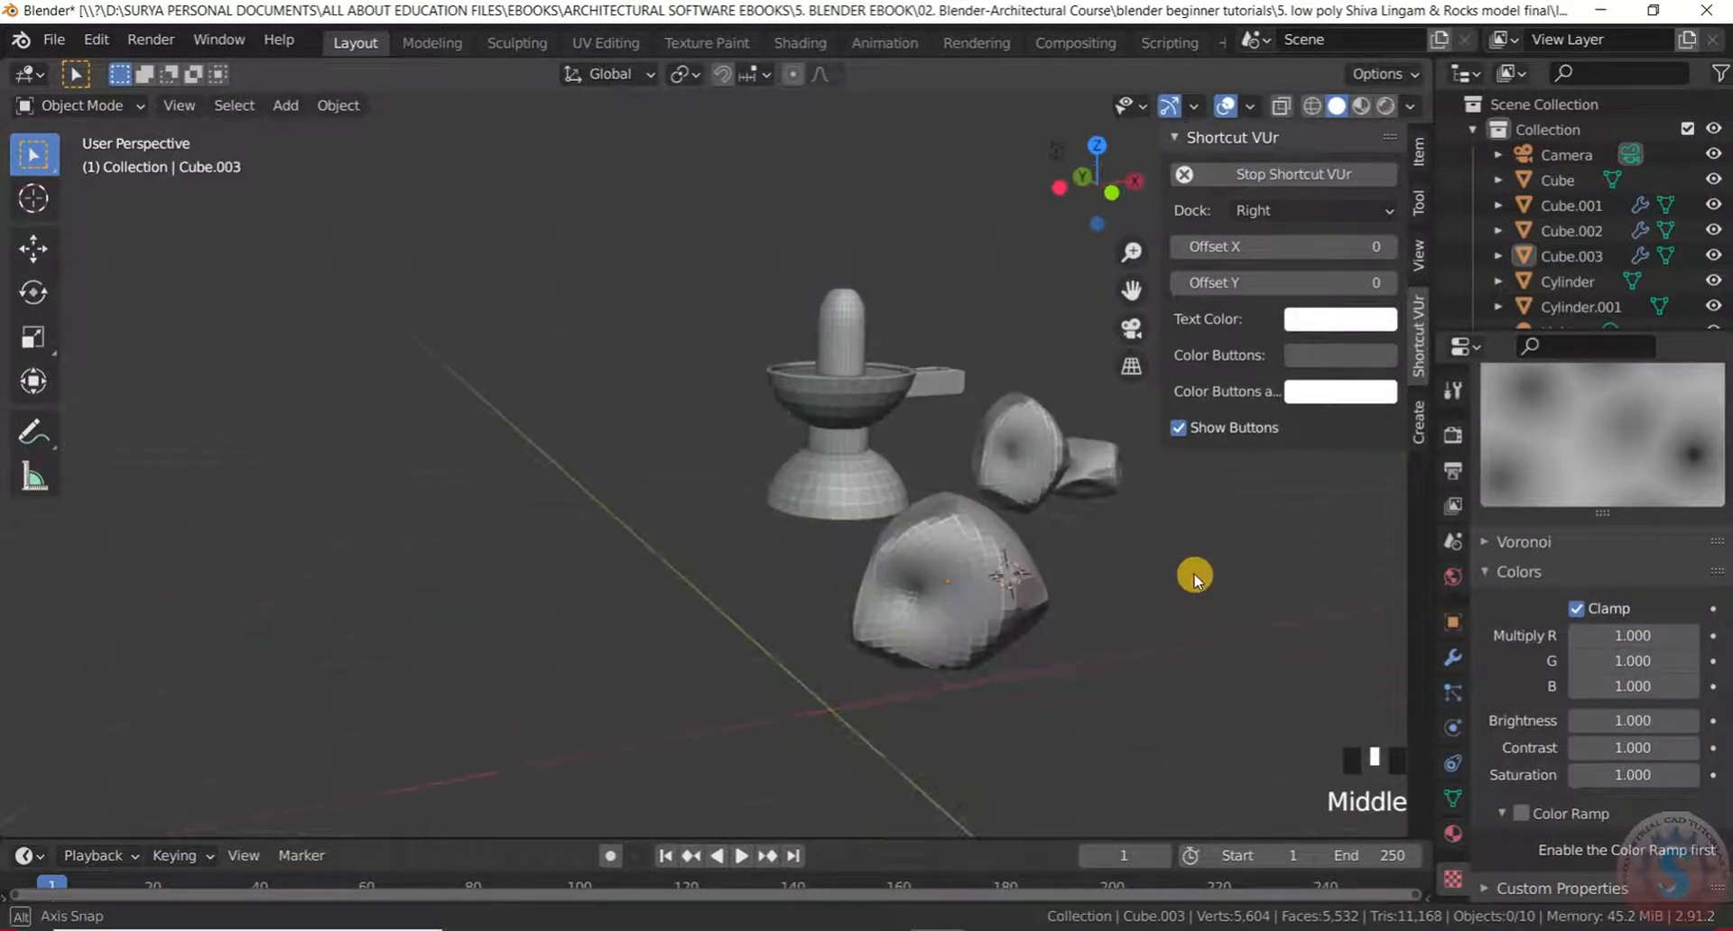
Duplicate Cube.003 into Cube.004 and place the copy further left along X
left_click(990, 575)
middle_click_drag(990, 575, 941, 617)
key("shift+d")
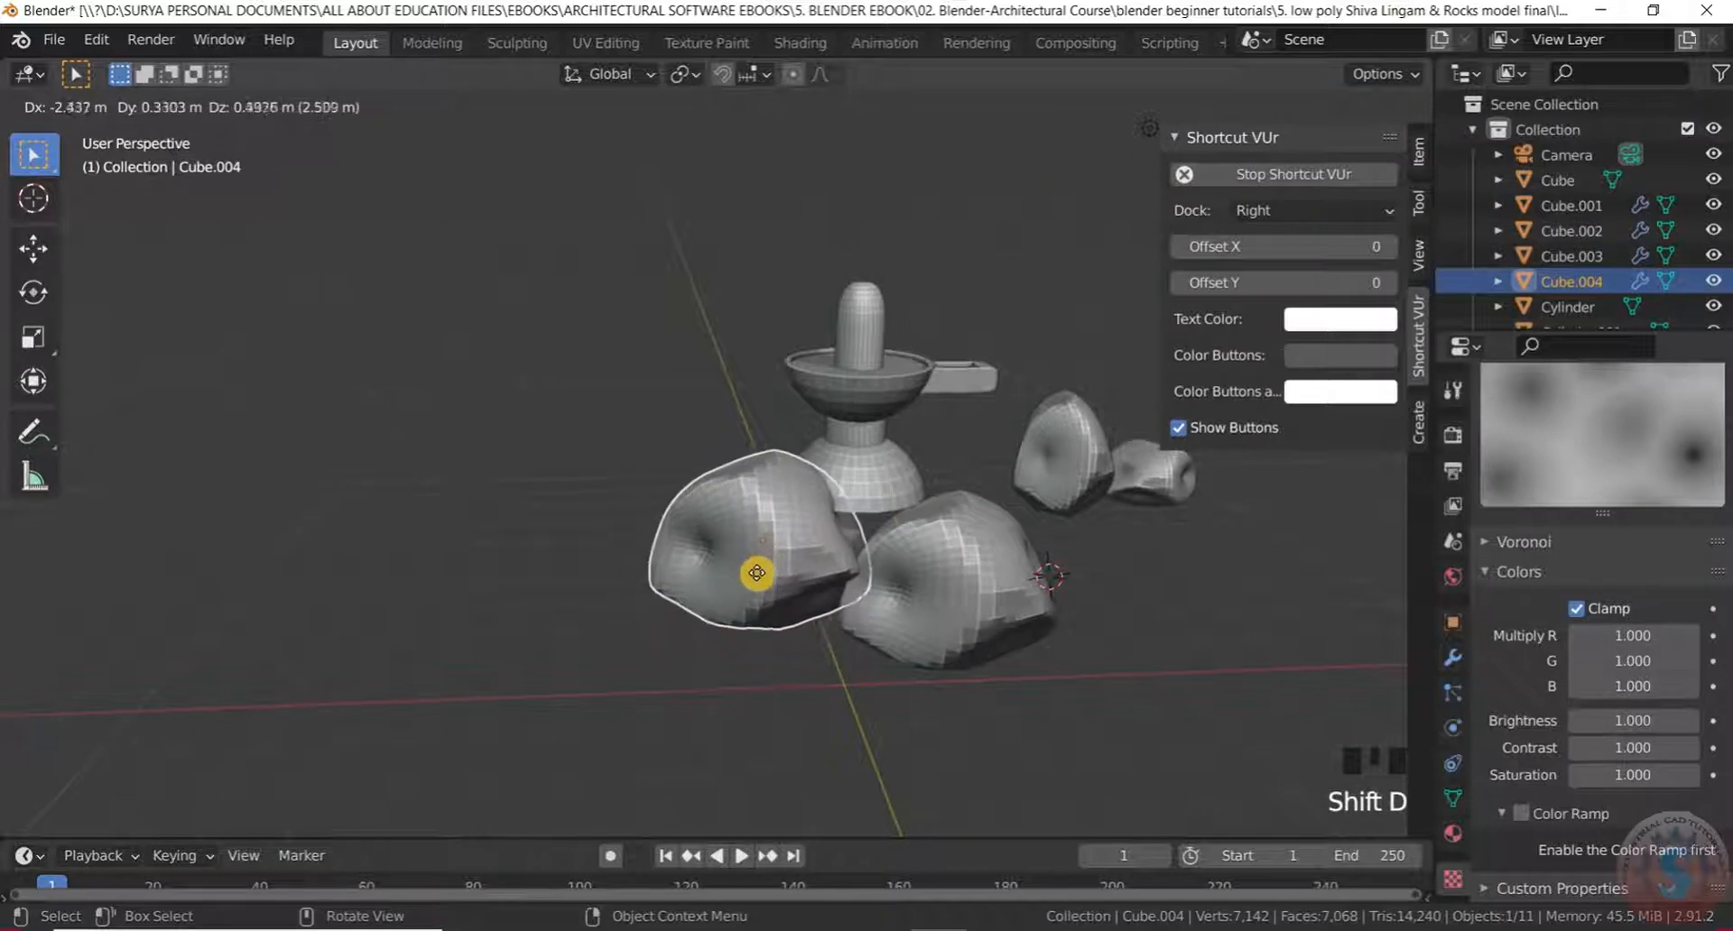
key("x")
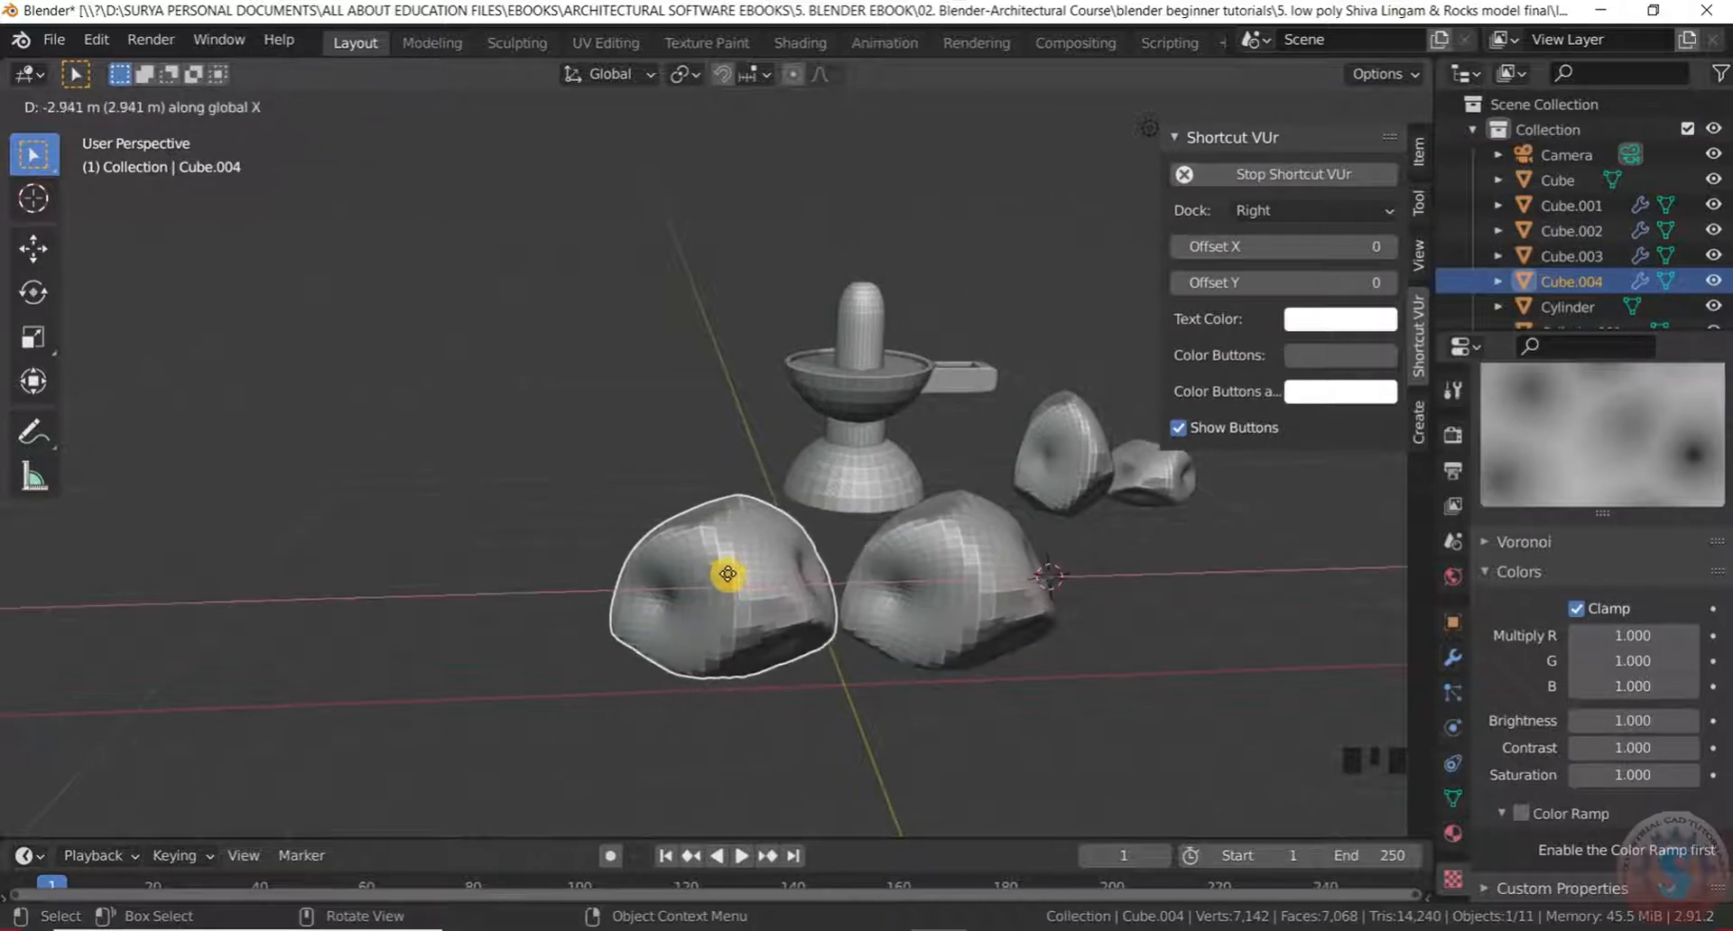
middle_click_drag(804, 656, 1014, 659)
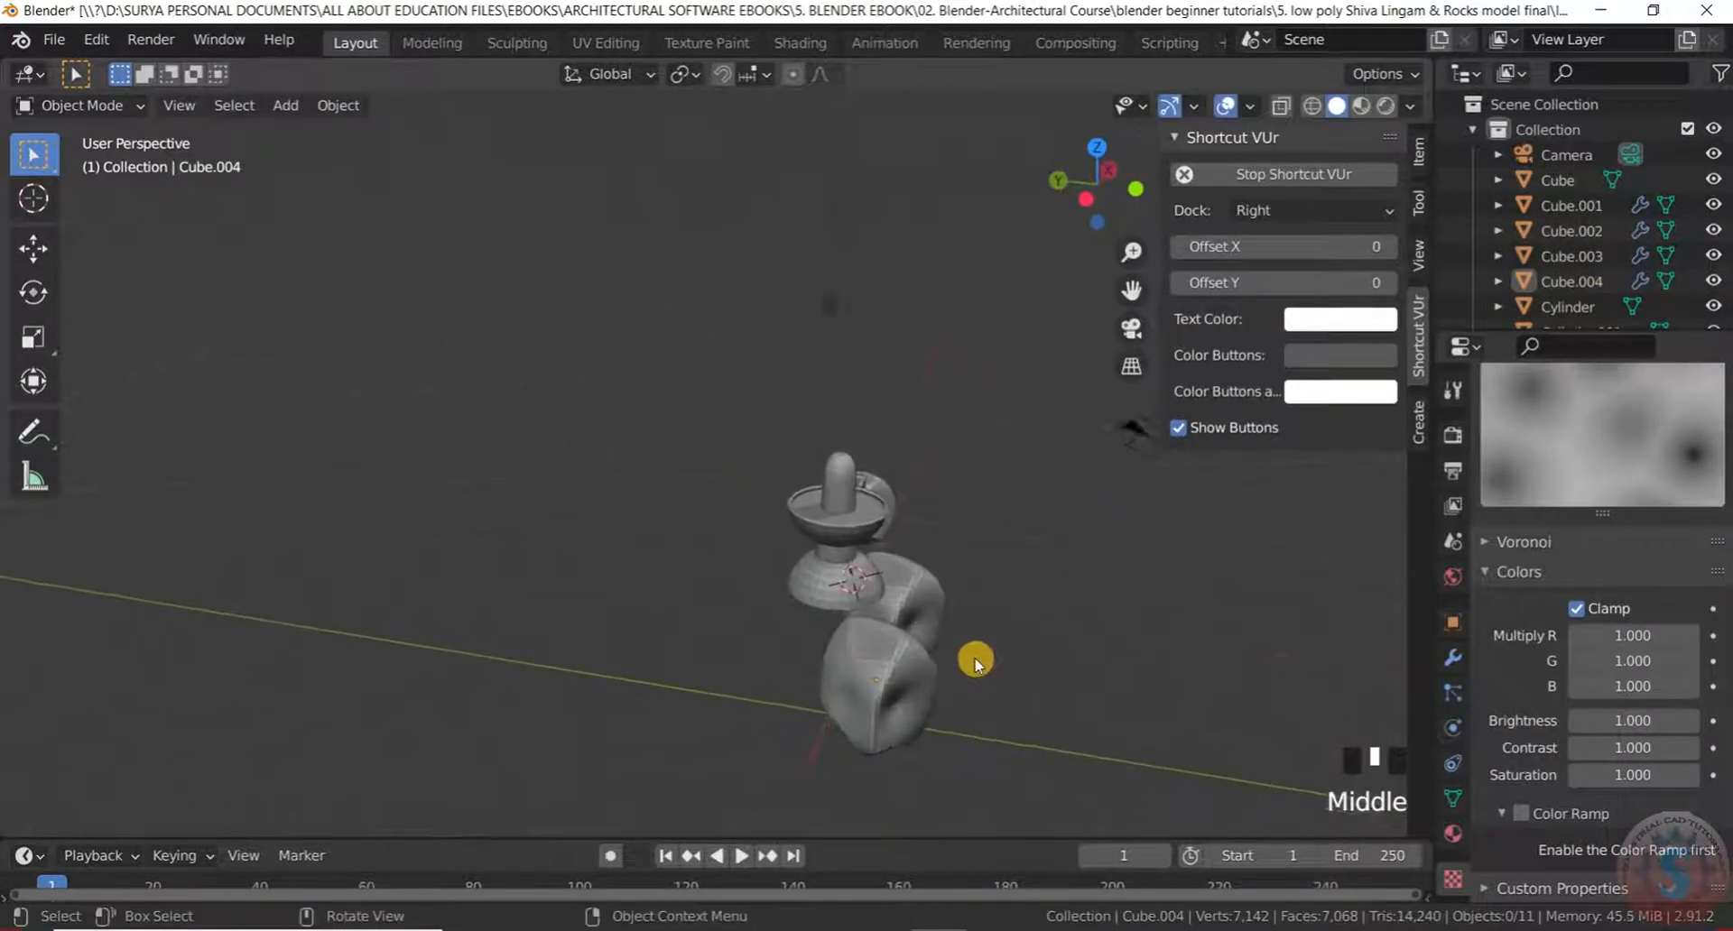
scroll(812, 688, "up", 2)
middle_click_drag(812, 688, 860, 675)
key("g")
left_click(767, 627)
In a straight front view, move the left rock Cube.004 to a new position
left_click(897, 646)
middle_click_drag(898, 646, 691, 589)
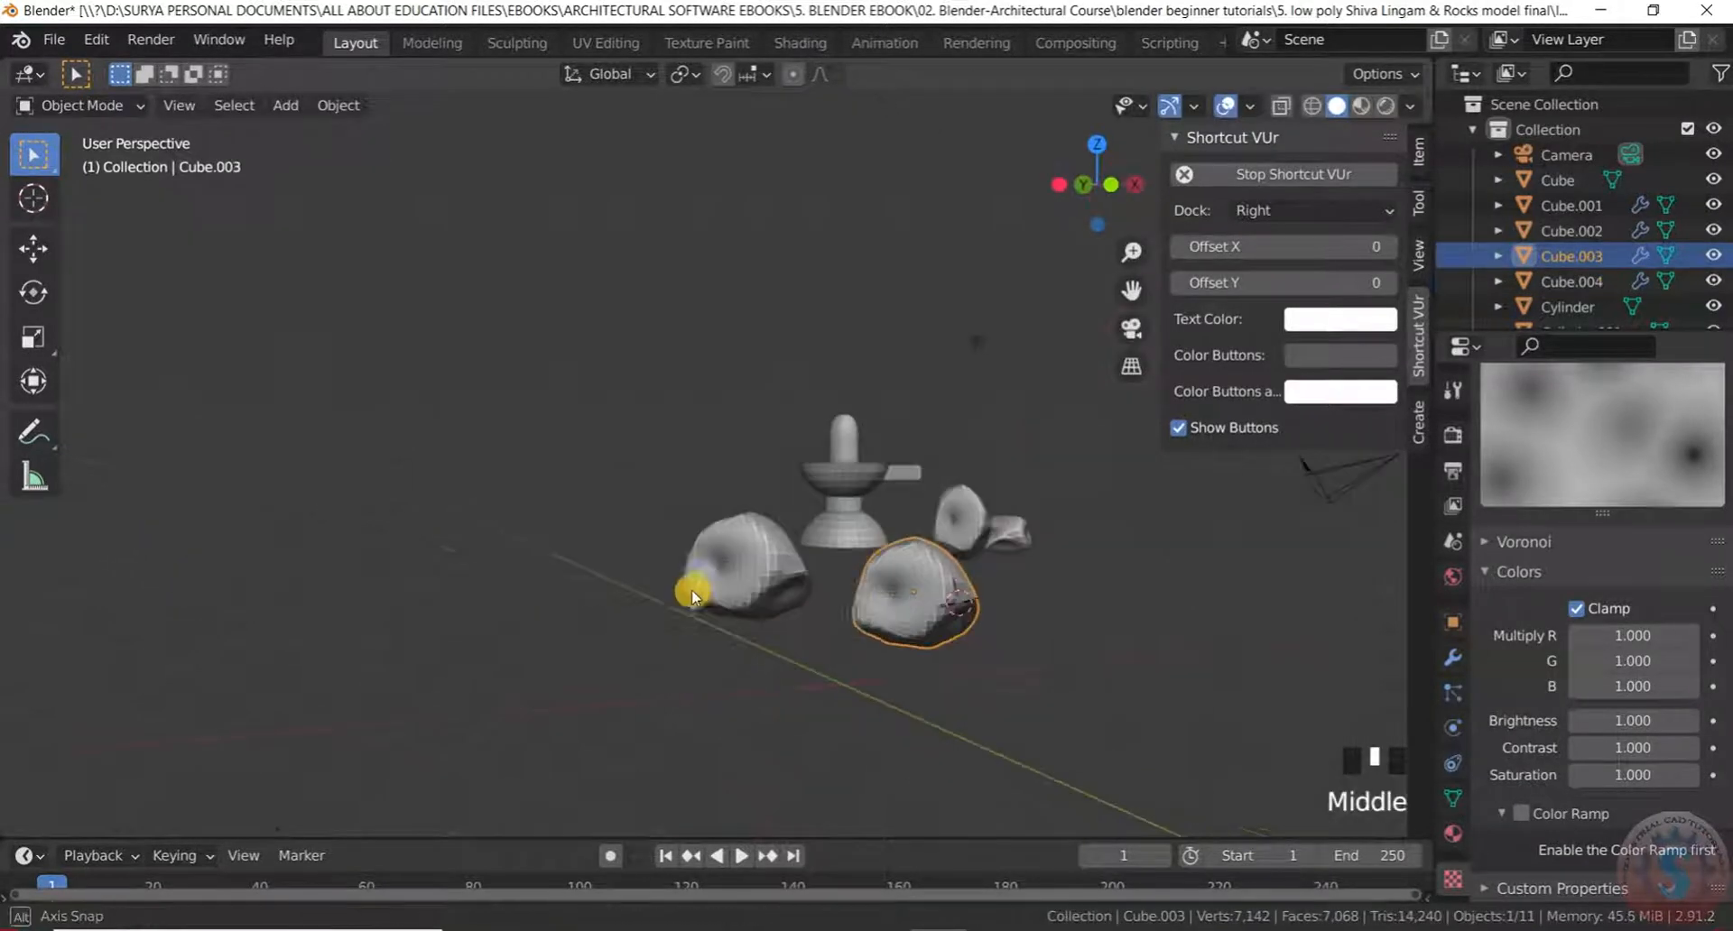
key("KP_7")
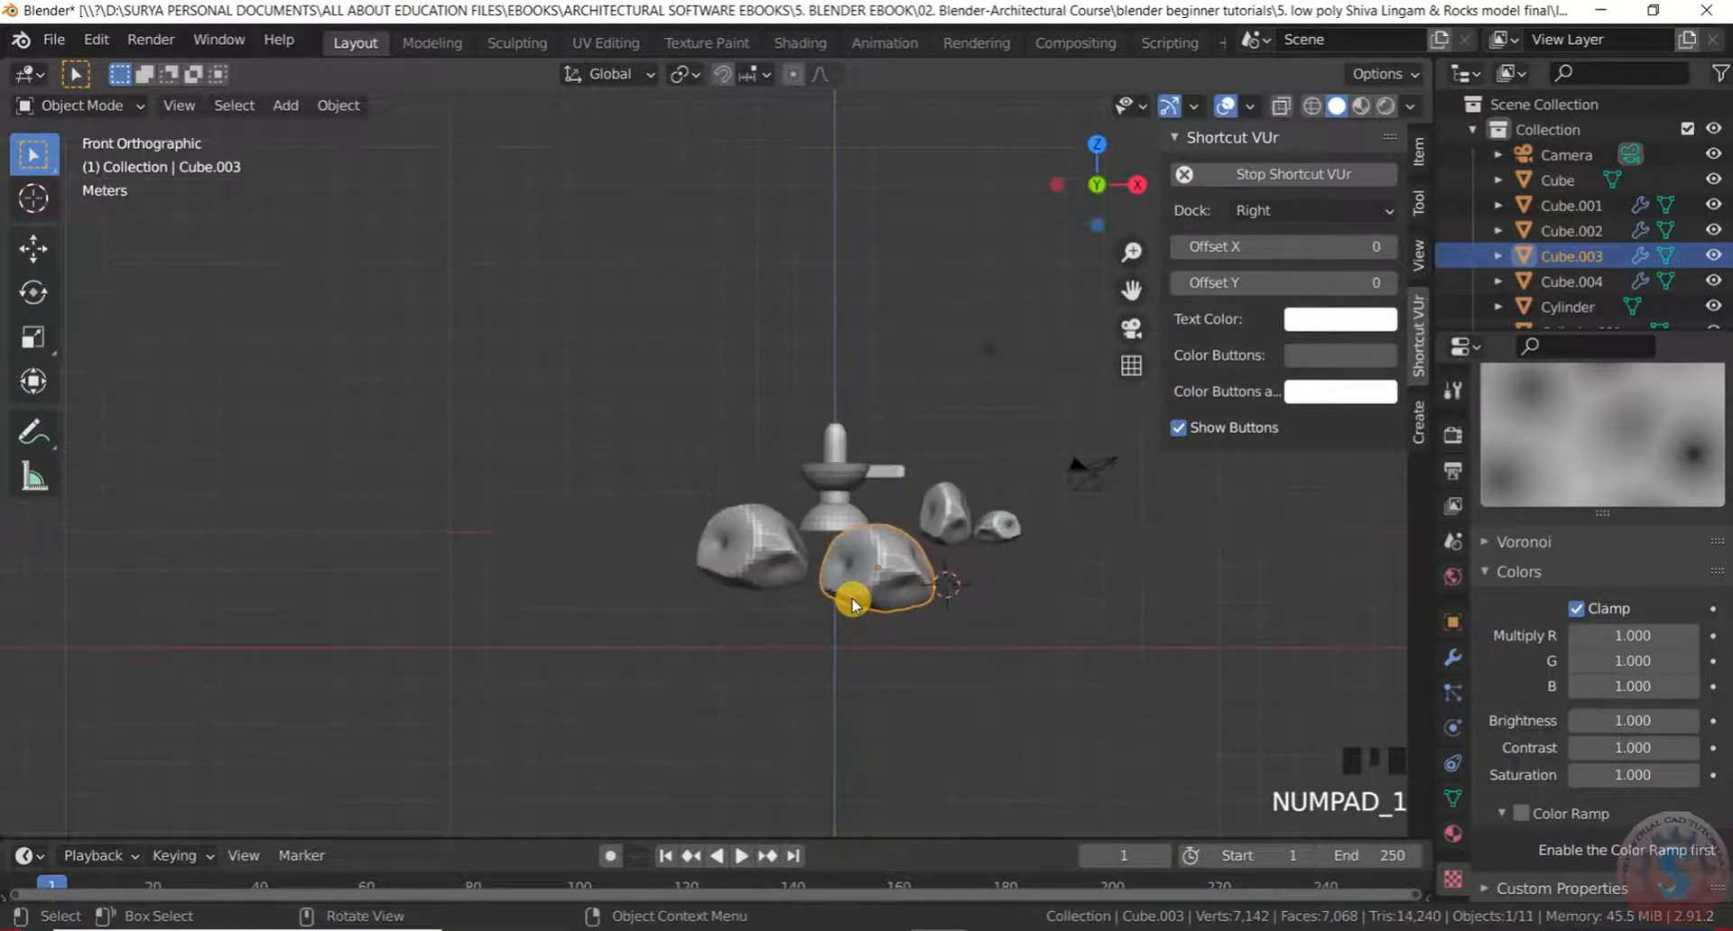
scroll(678, 618, "up", 5)
left_click(533, 402)
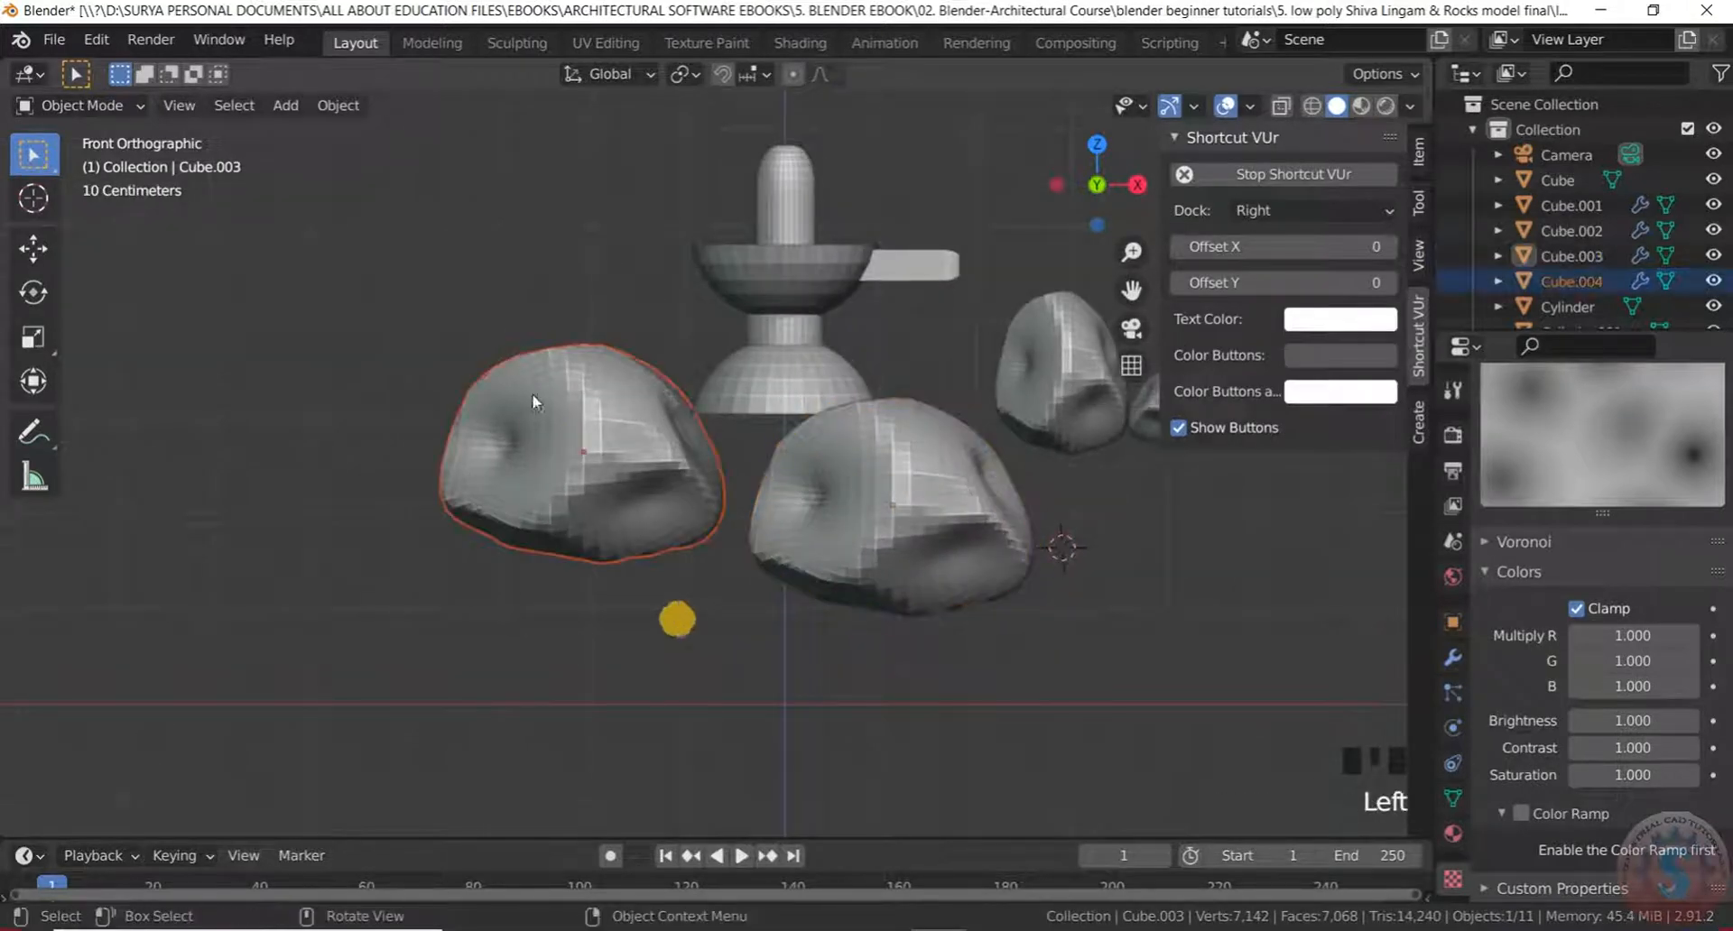
key("g")
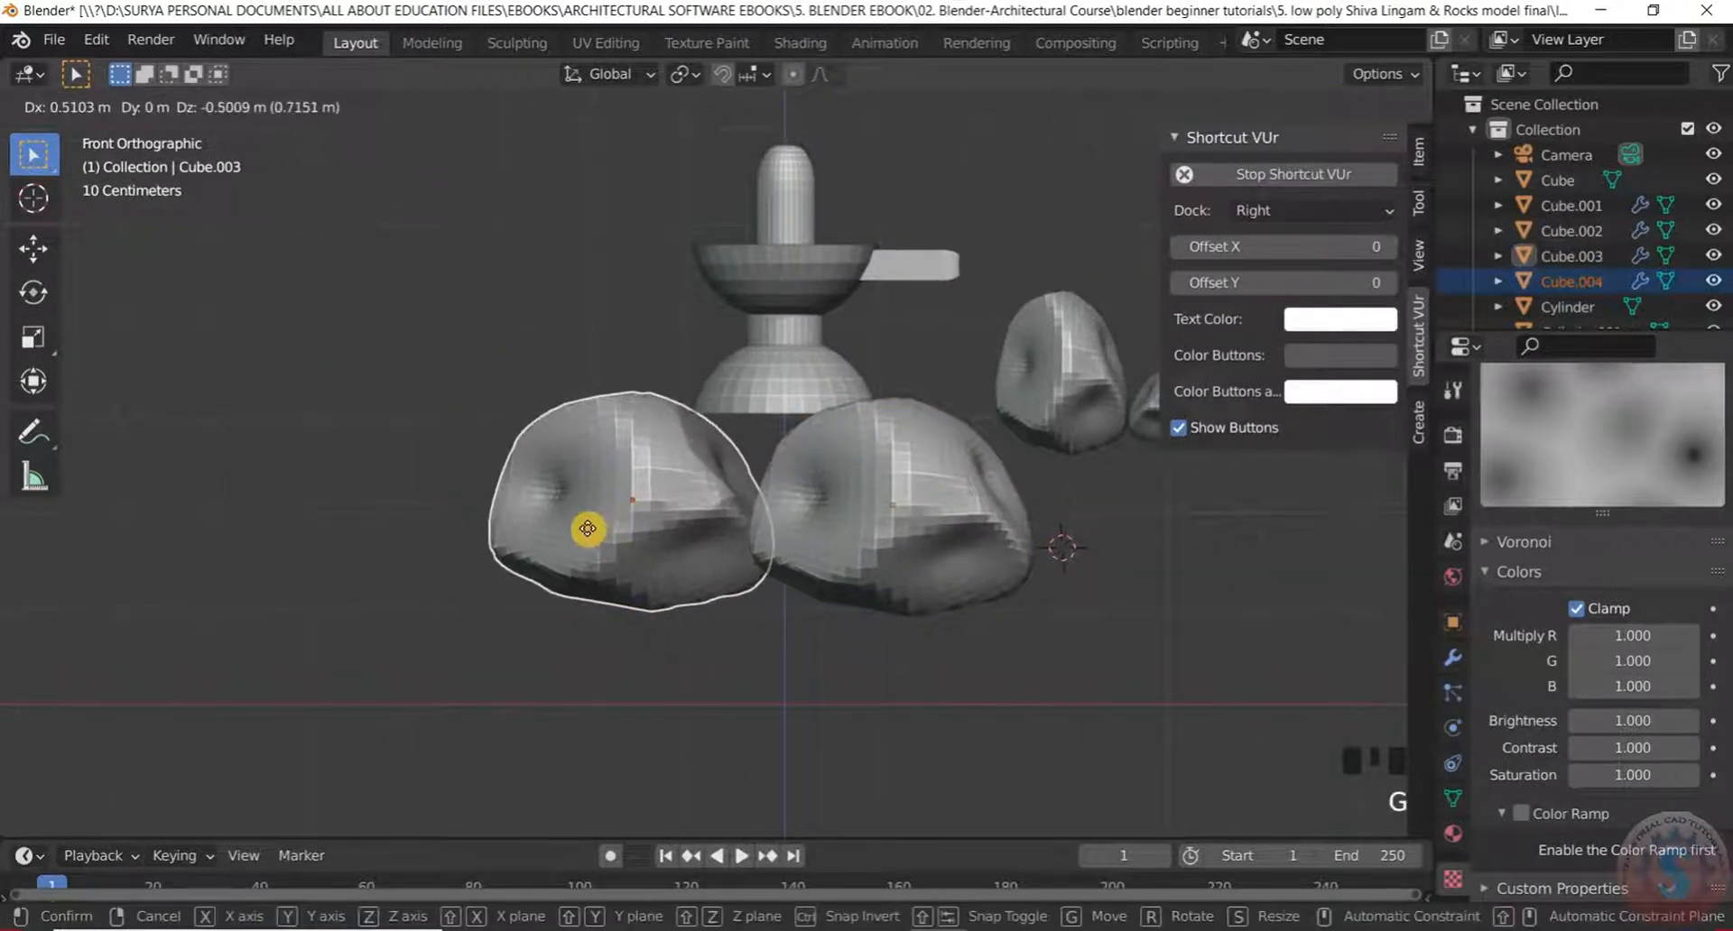
left_click(611, 514)
scroll(627, 623, "down", 2)
Move rock Cube.001 closer to the lingam
left_click(599, 665)
middle_click_drag(599, 665, 933, 573)
scroll(662, 681, "up", 3)
scroll(1110, 553, "up", 2)
middle_click_drag(1110, 553, 765, 551)
scroll(985, 561, "up", 3)
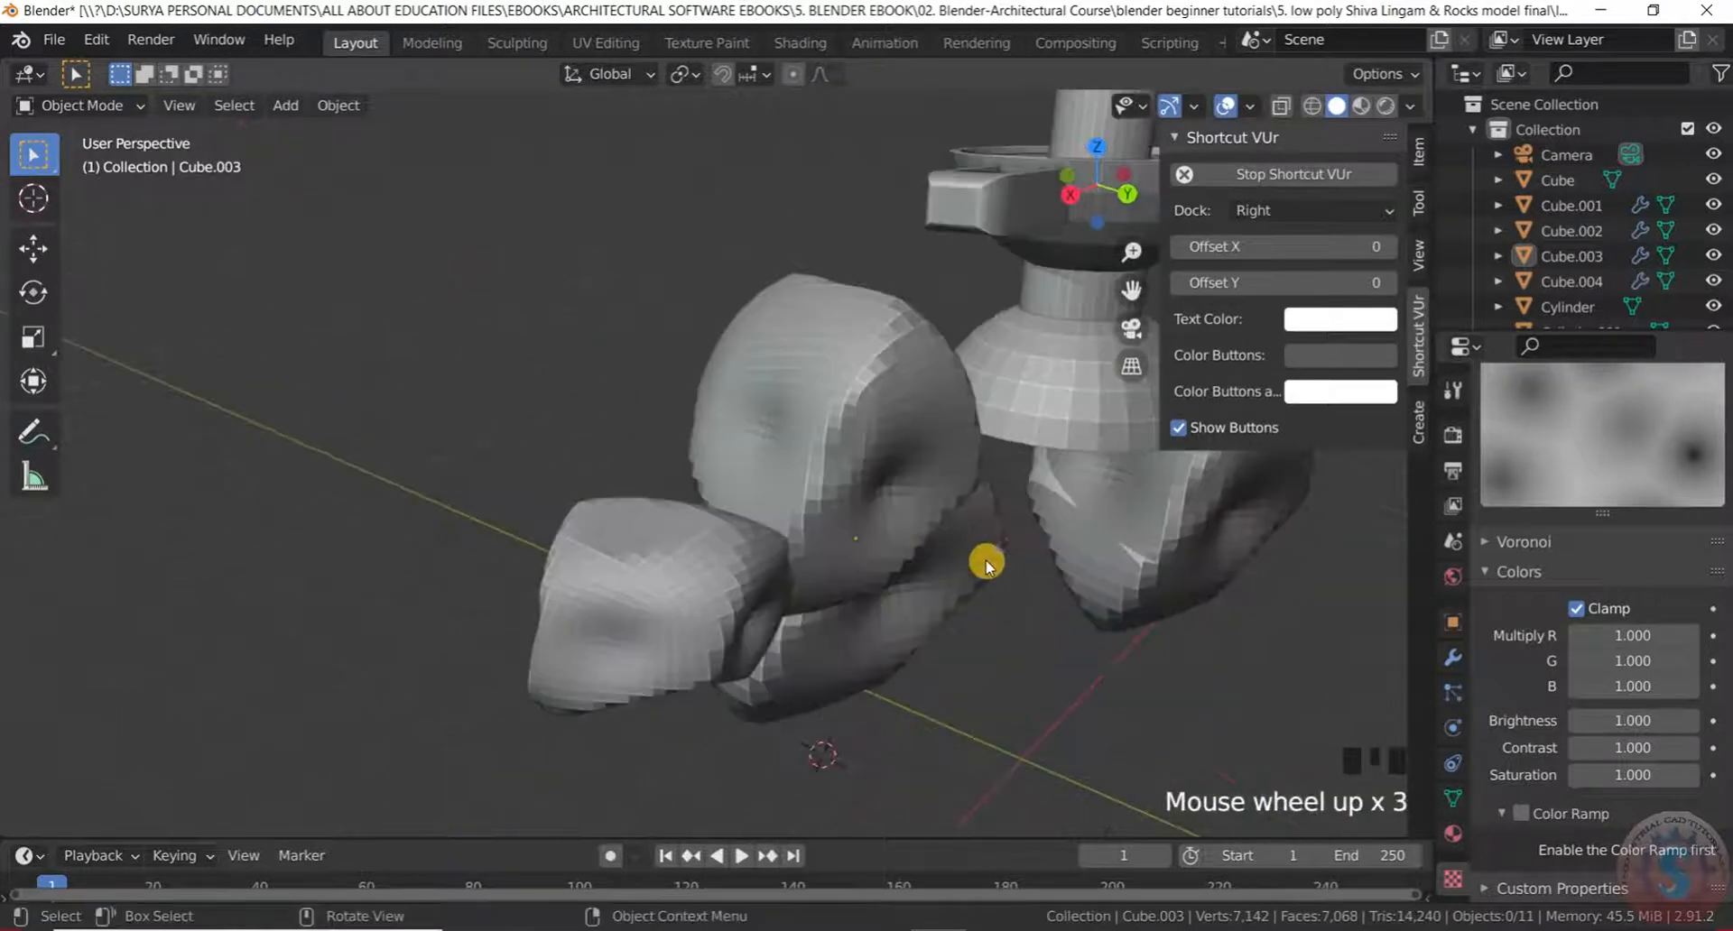
middle_click_drag(1004, 620, 929, 630)
key("g")
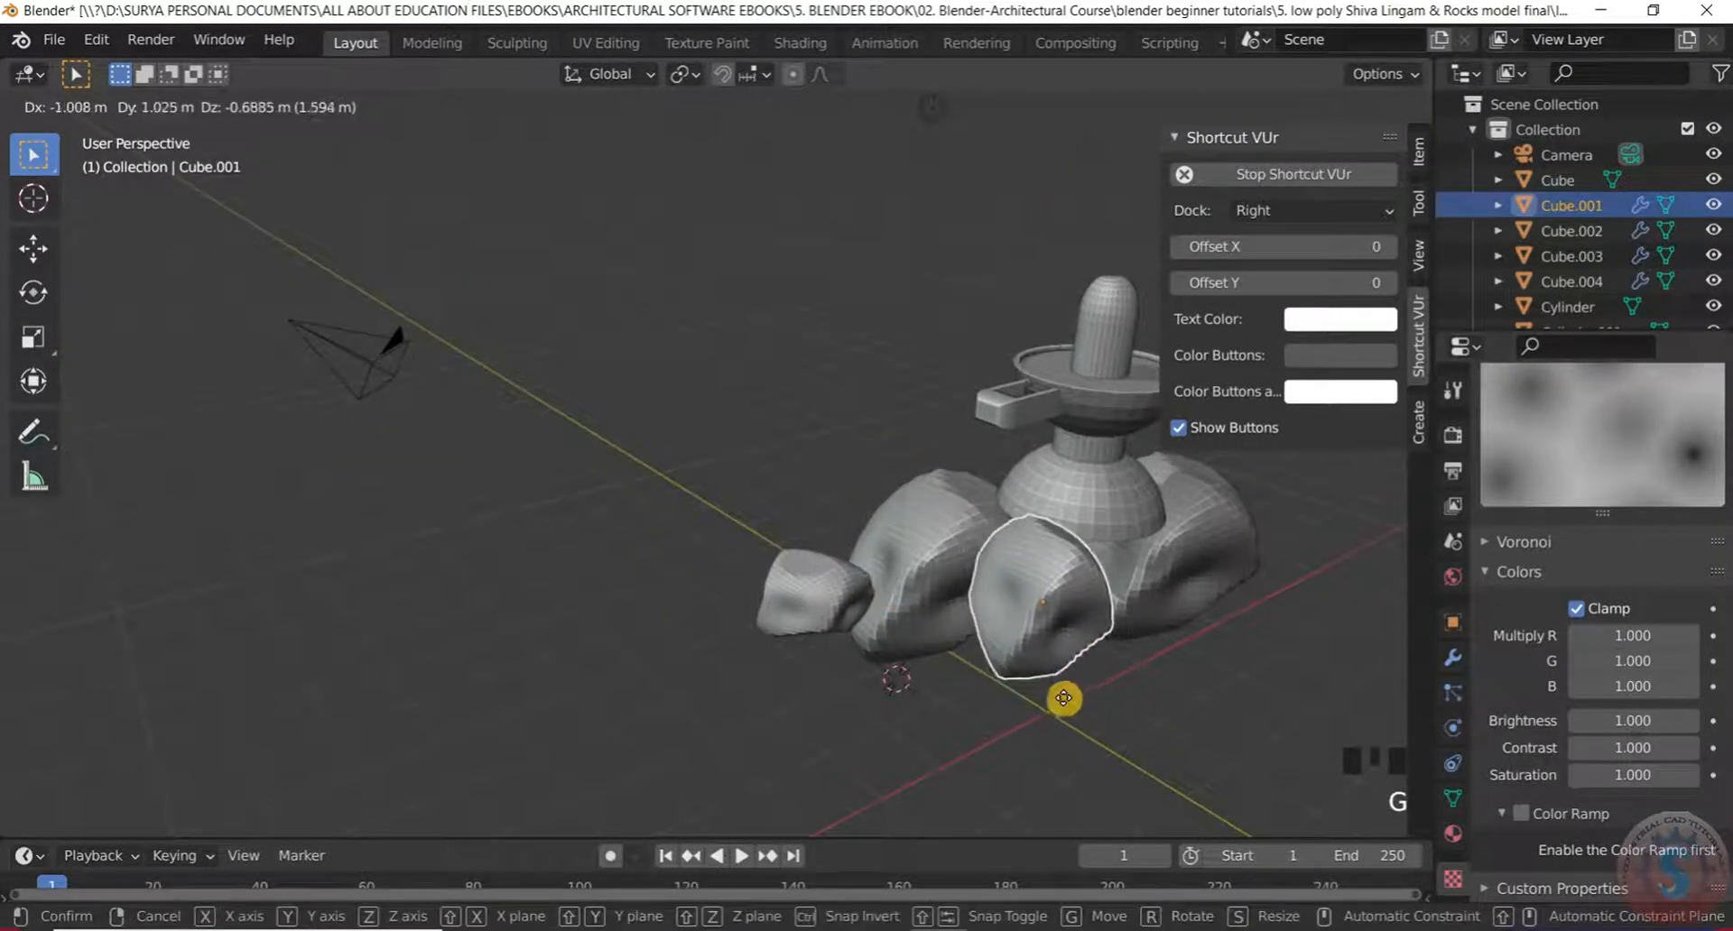
left_click(1063, 698)
Move rock Cube.002 to a new spot around the base
middle_click_drag(1064, 701, 858, 708)
scroll(1038, 659, "up", 1)
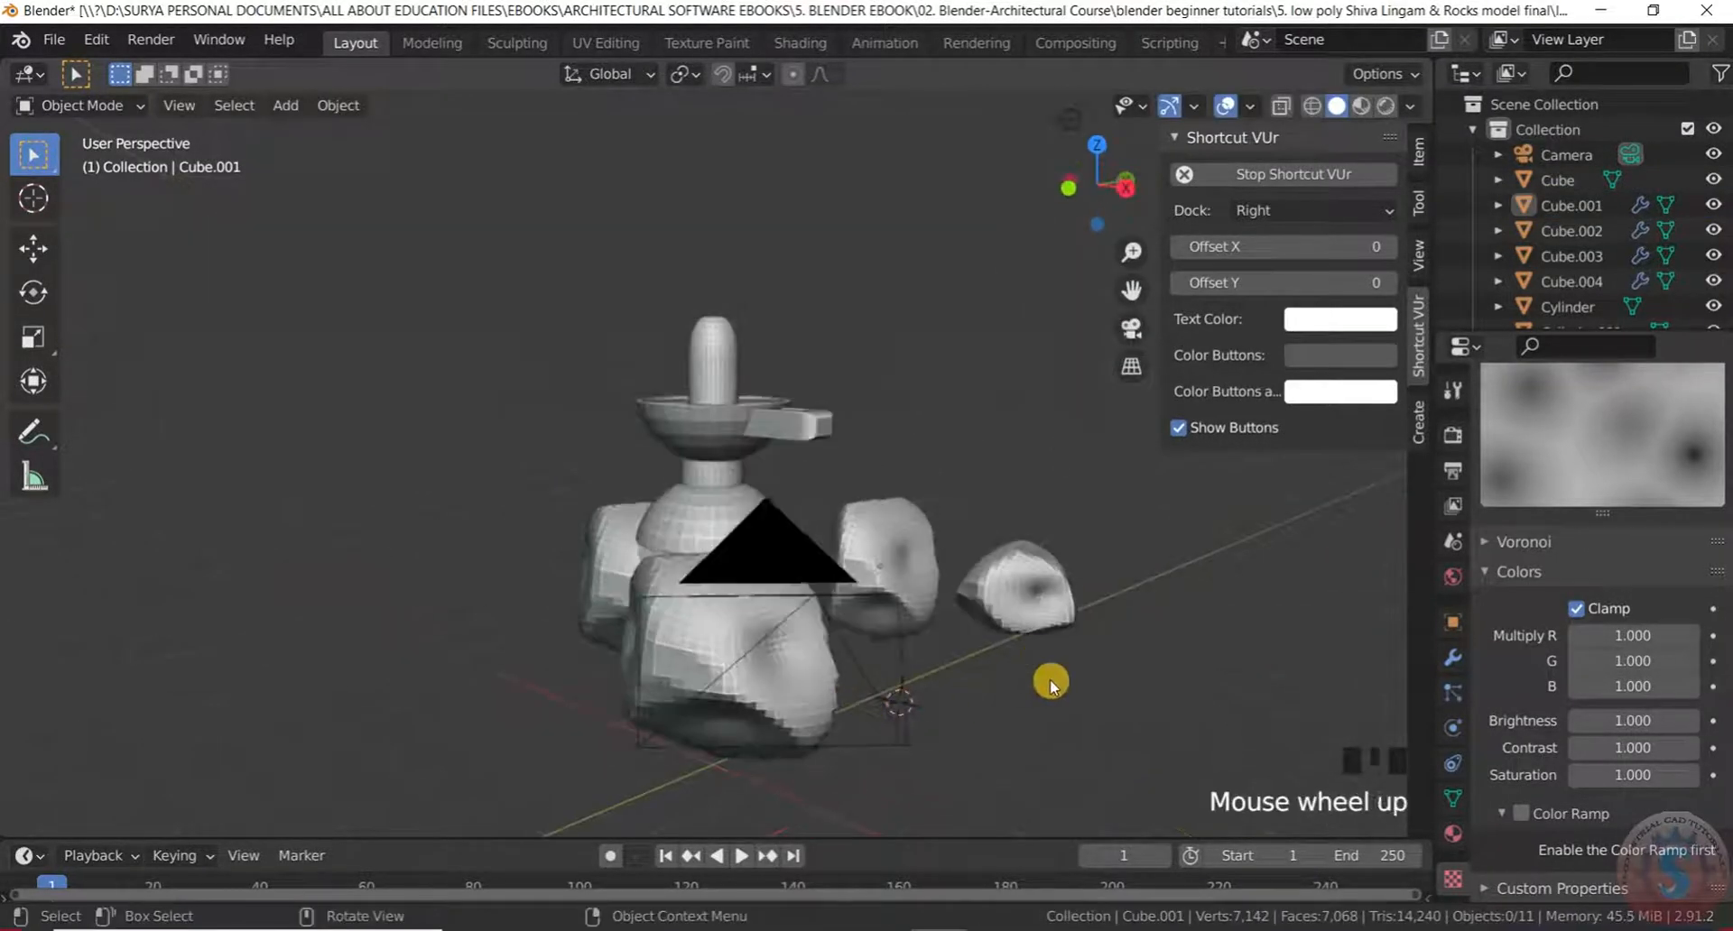
middle_click_drag(1038, 661, 1133, 725)
key("g")
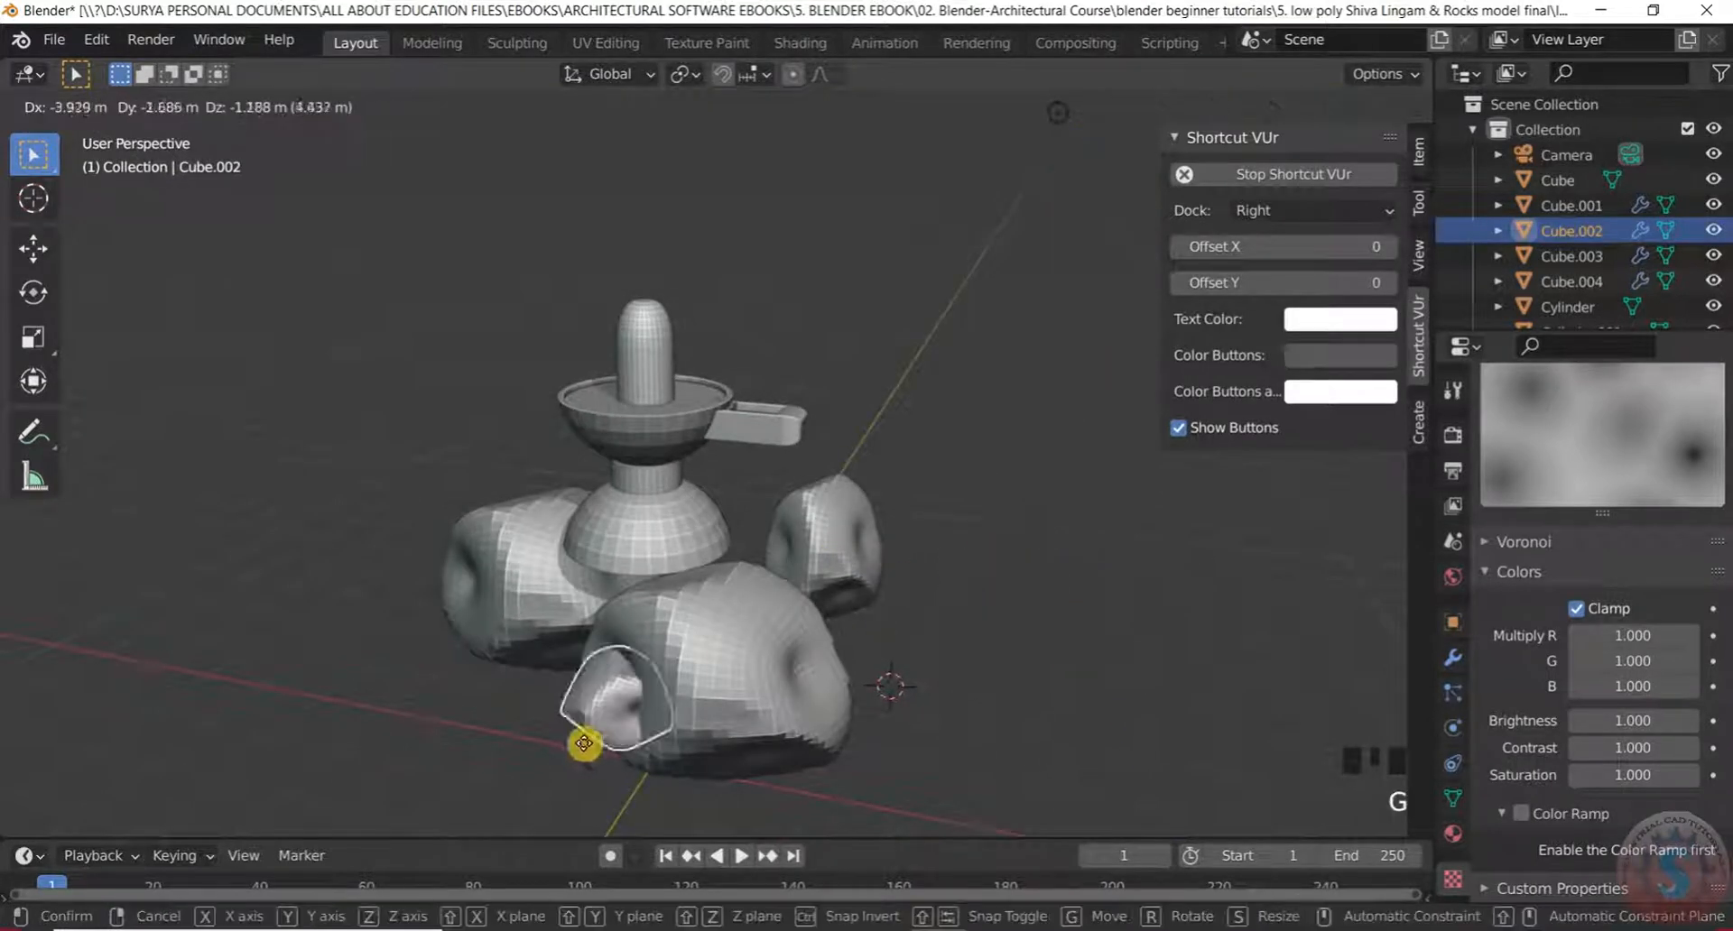
left_click(547, 707)
left_click(1022, 664)
In top view, reposition Cube.001 again and select the small rock Cube.002
middle_click_drag(1021, 664, 754, 638)
scroll(982, 582, "up", 2)
key("KP_7")
scroll(1010, 538, "up", 3)
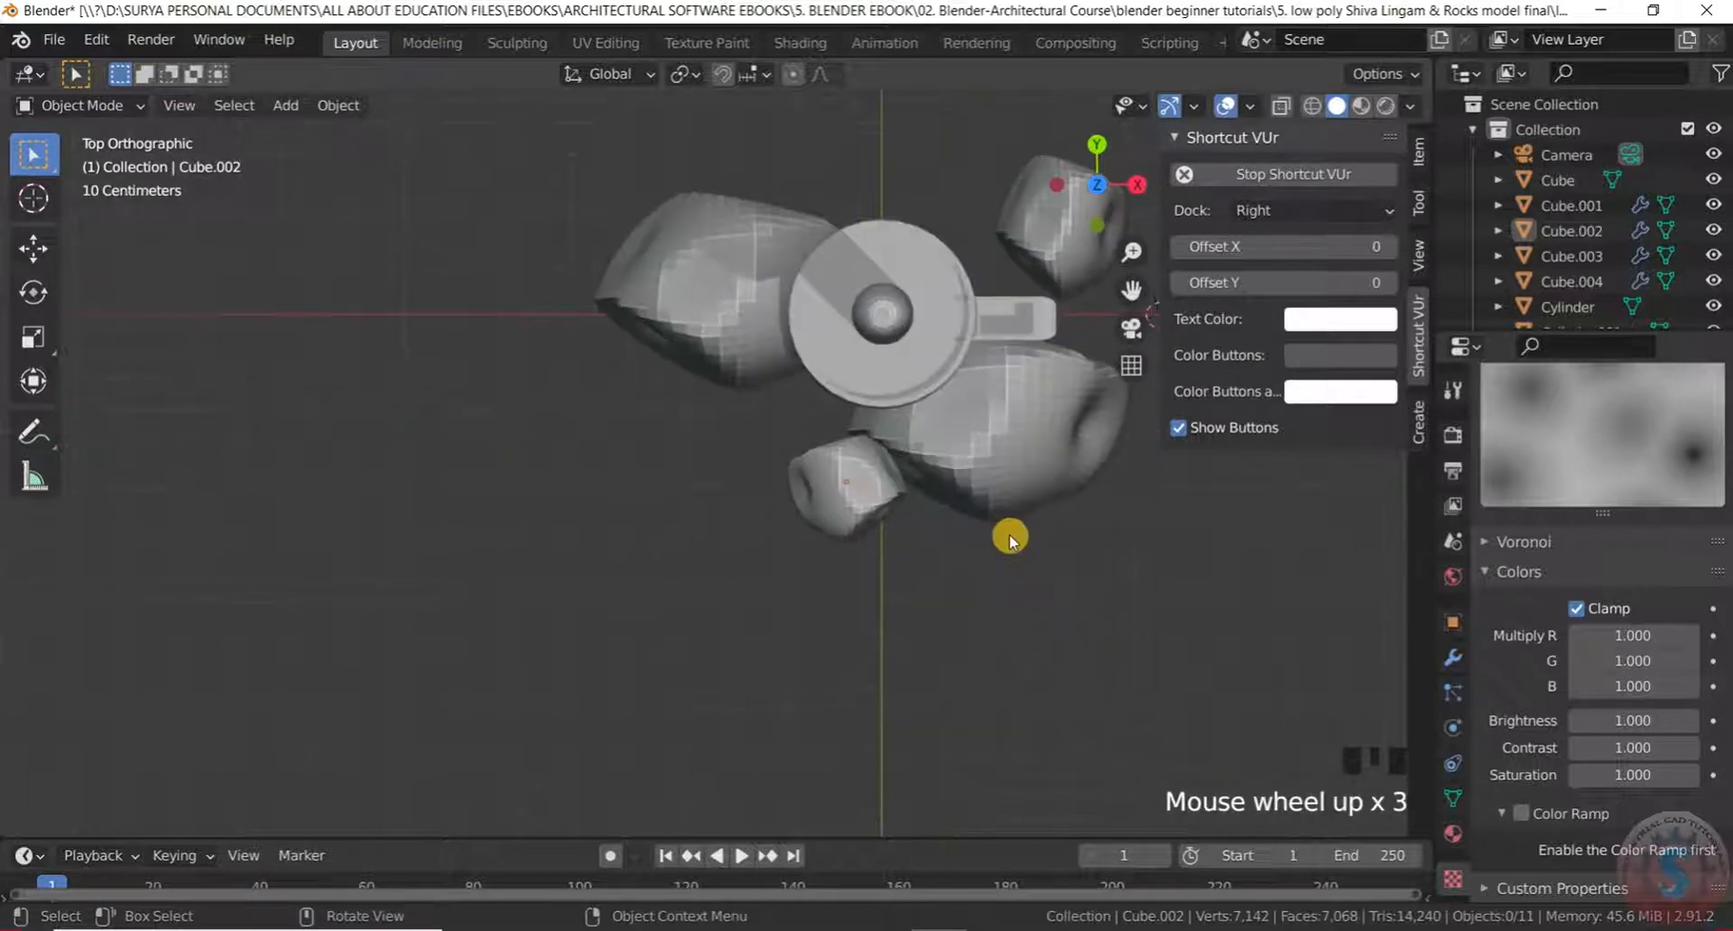
scroll(777, 387, "down", 3)
scroll(1011, 316, "up", 5)
scroll(1041, 366, "up", 3)
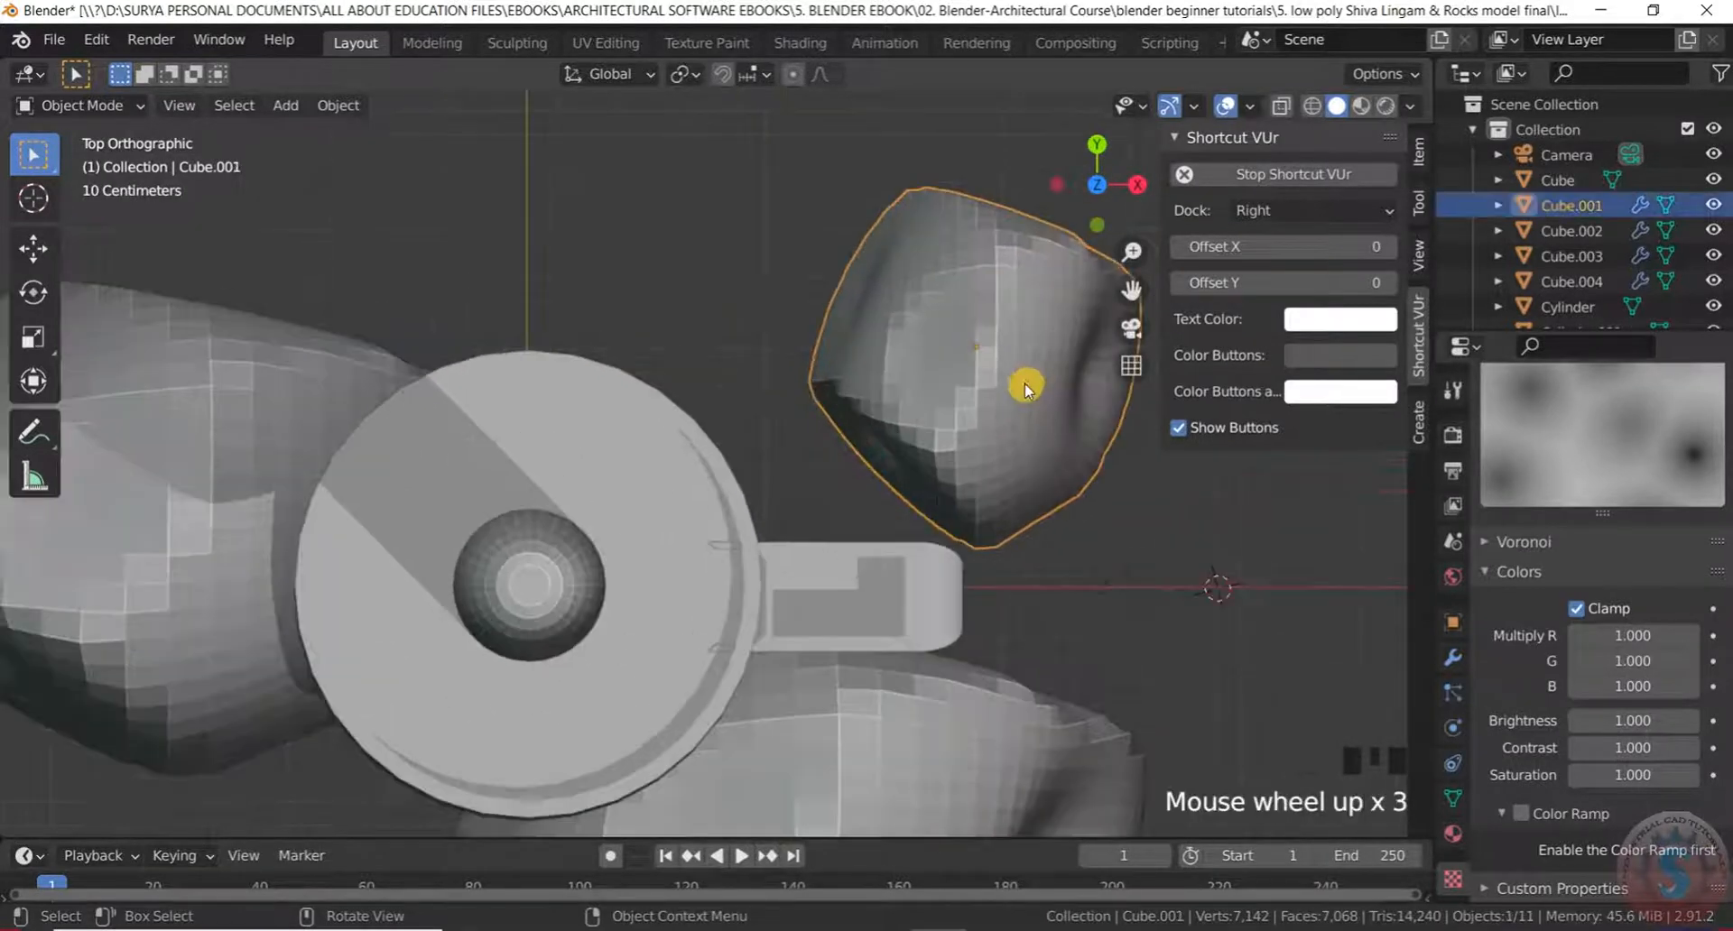
key("g")
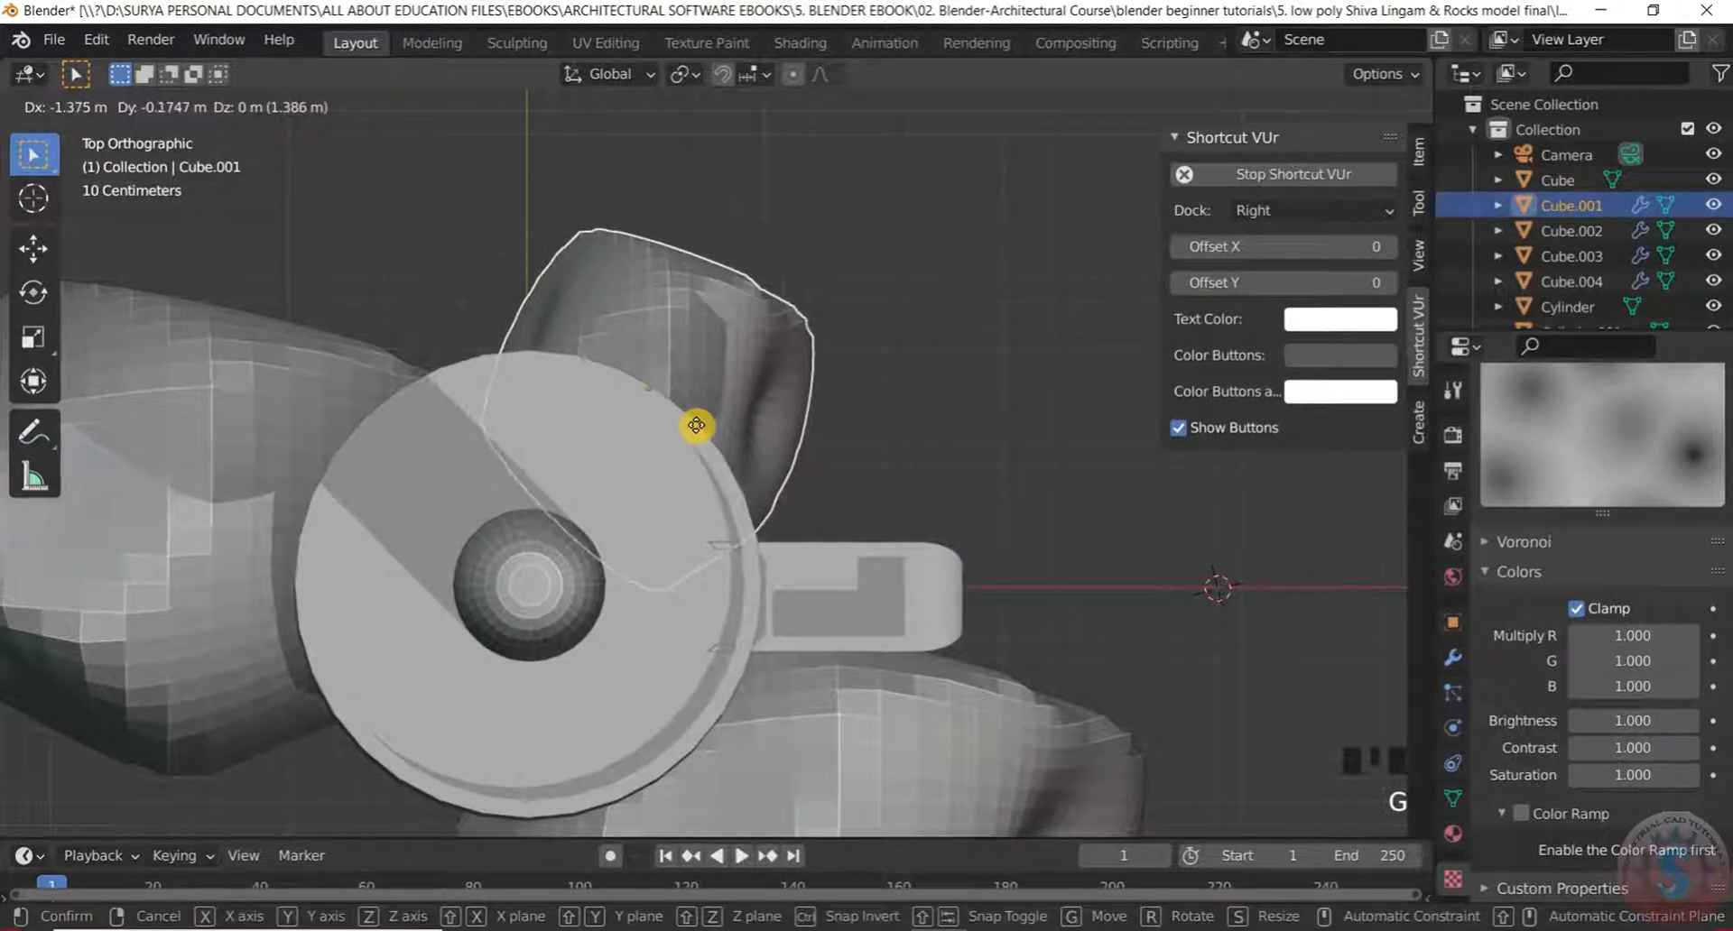
left_click(696, 425)
scroll(713, 700, "down", 3)
left_click(662, 772)
scroll(731, 819, "up", 1)
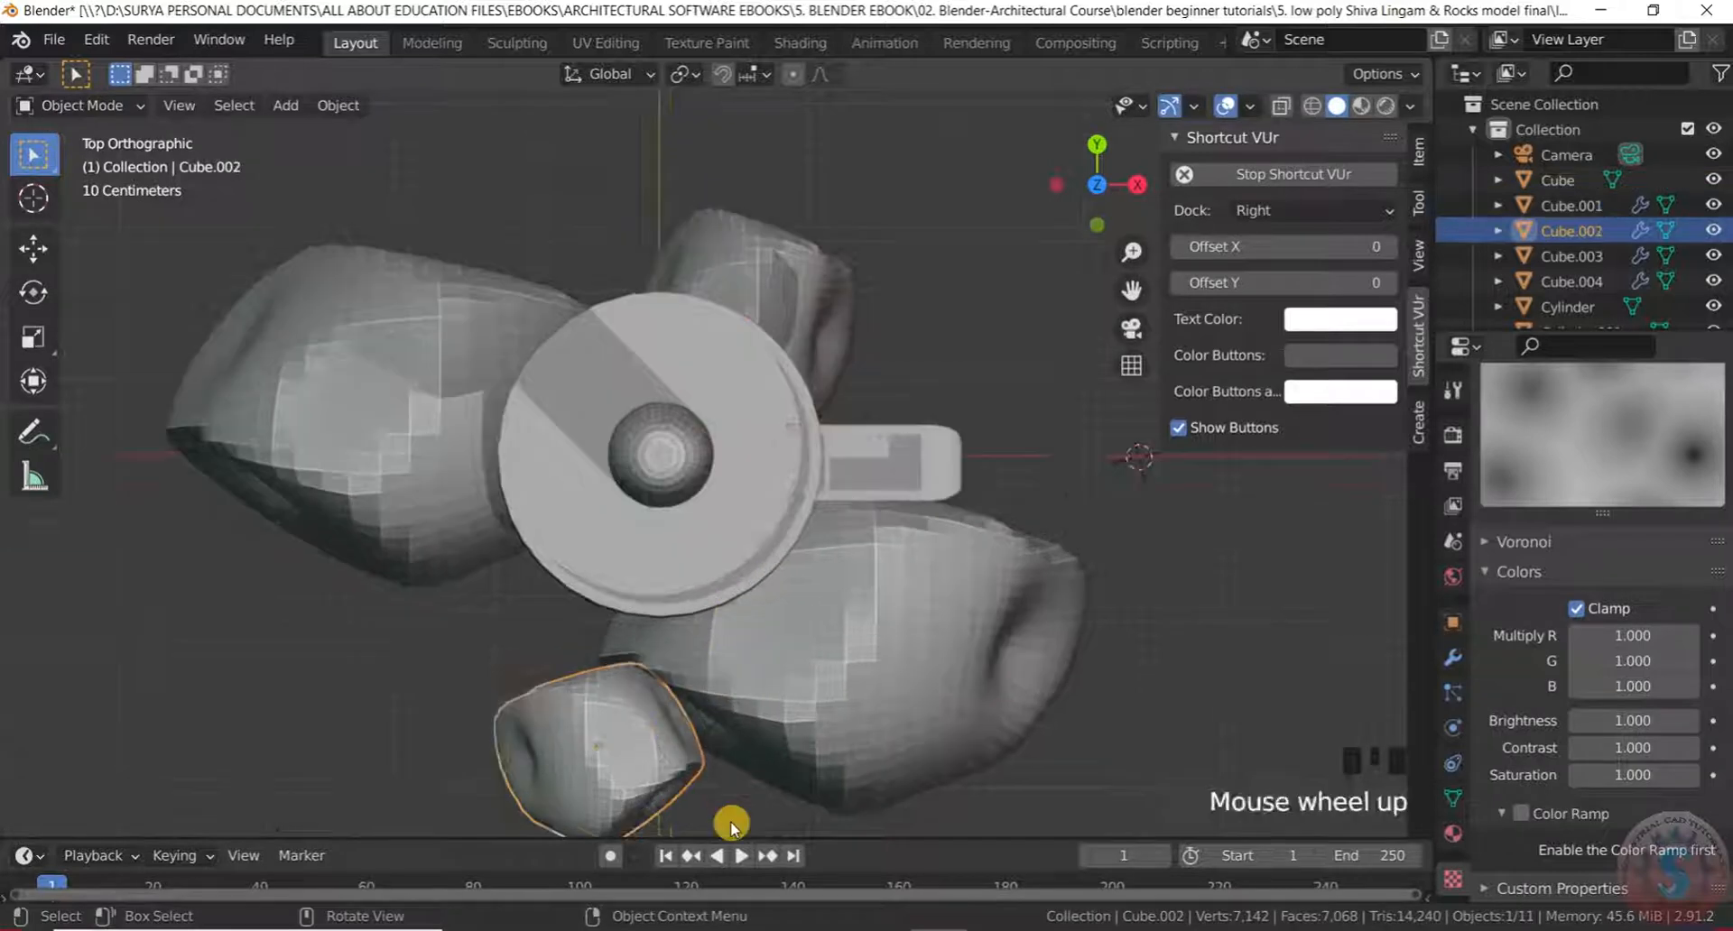
Place the small rock Cube.002, then orbit around the lingam and rocks
key("g")
left_click(649, 701)
scroll(939, 456, "down", 3)
middle_click_drag(940, 456, 800, 325)
scroll(897, 391, "up", 2)
scroll(876, 424, "down", 3)
middle_click_drag(876, 427, 692, 457)
scroll(956, 523, "up", 1)
middle_click_drag(956, 522, 785, 491)
scroll(774, 619, "up", 1)
scroll(812, 514, "down", 6)
scroll(820, 584, "up", 4)
scroll(823, 481, "up", 3)
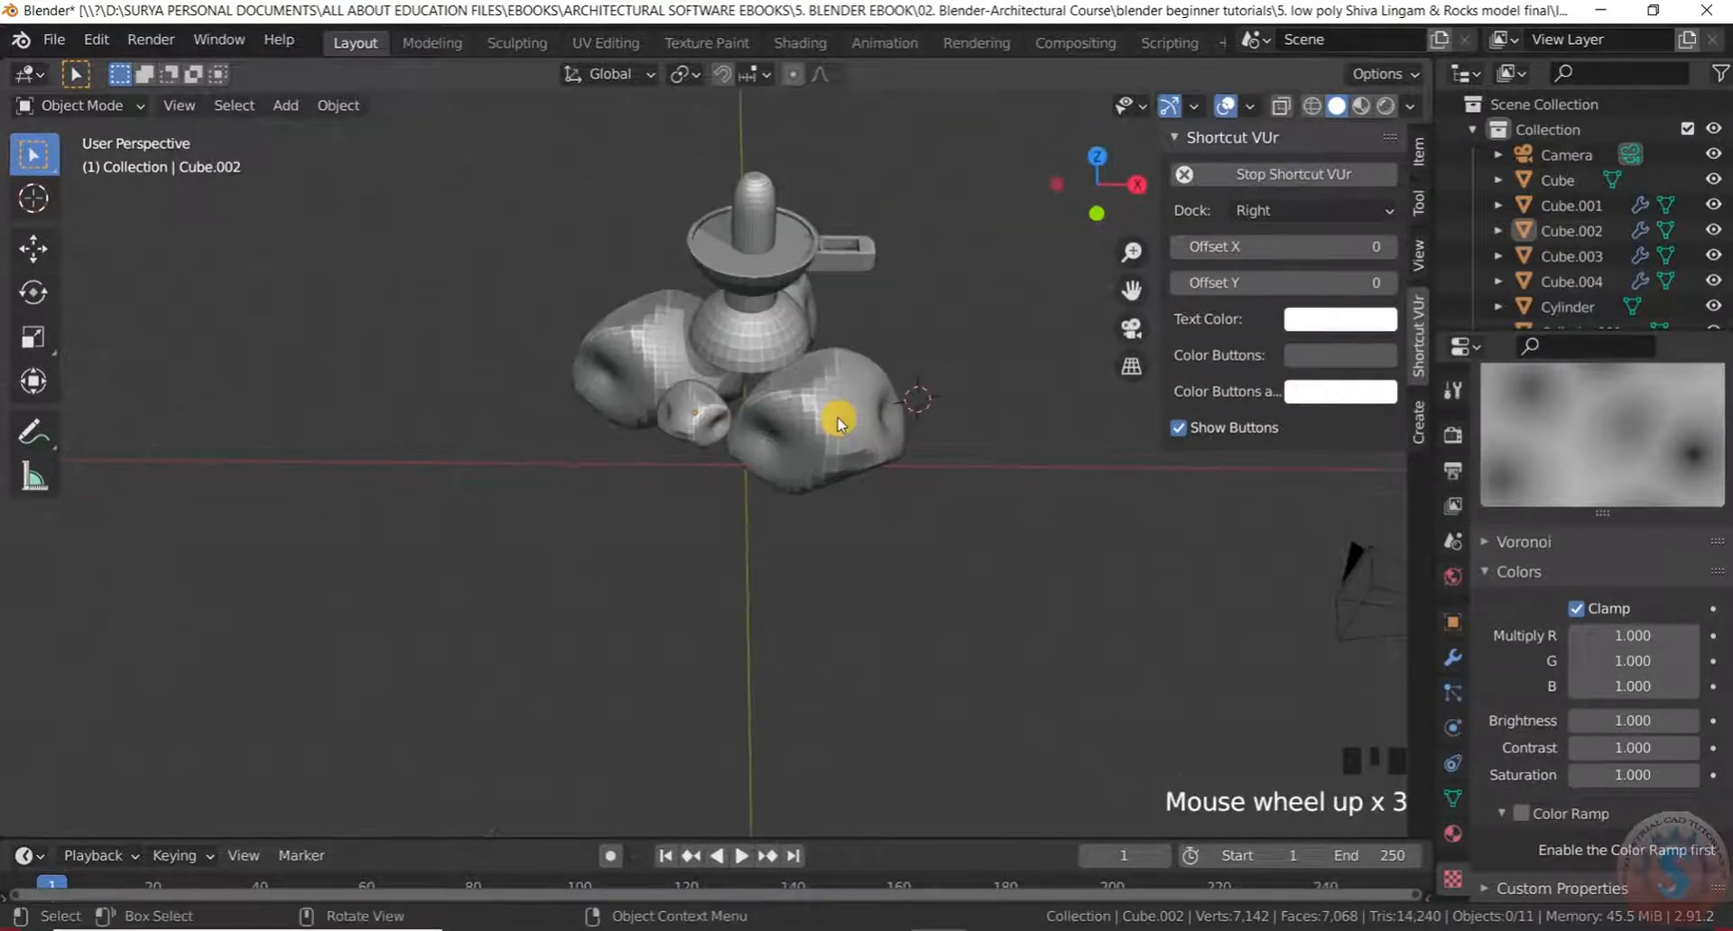
Inspect the rock cluster from the front and other sides, then bring up the Add menu
middle_click_drag(845, 403, 969, 316)
scroll(805, 371, "up", 3)
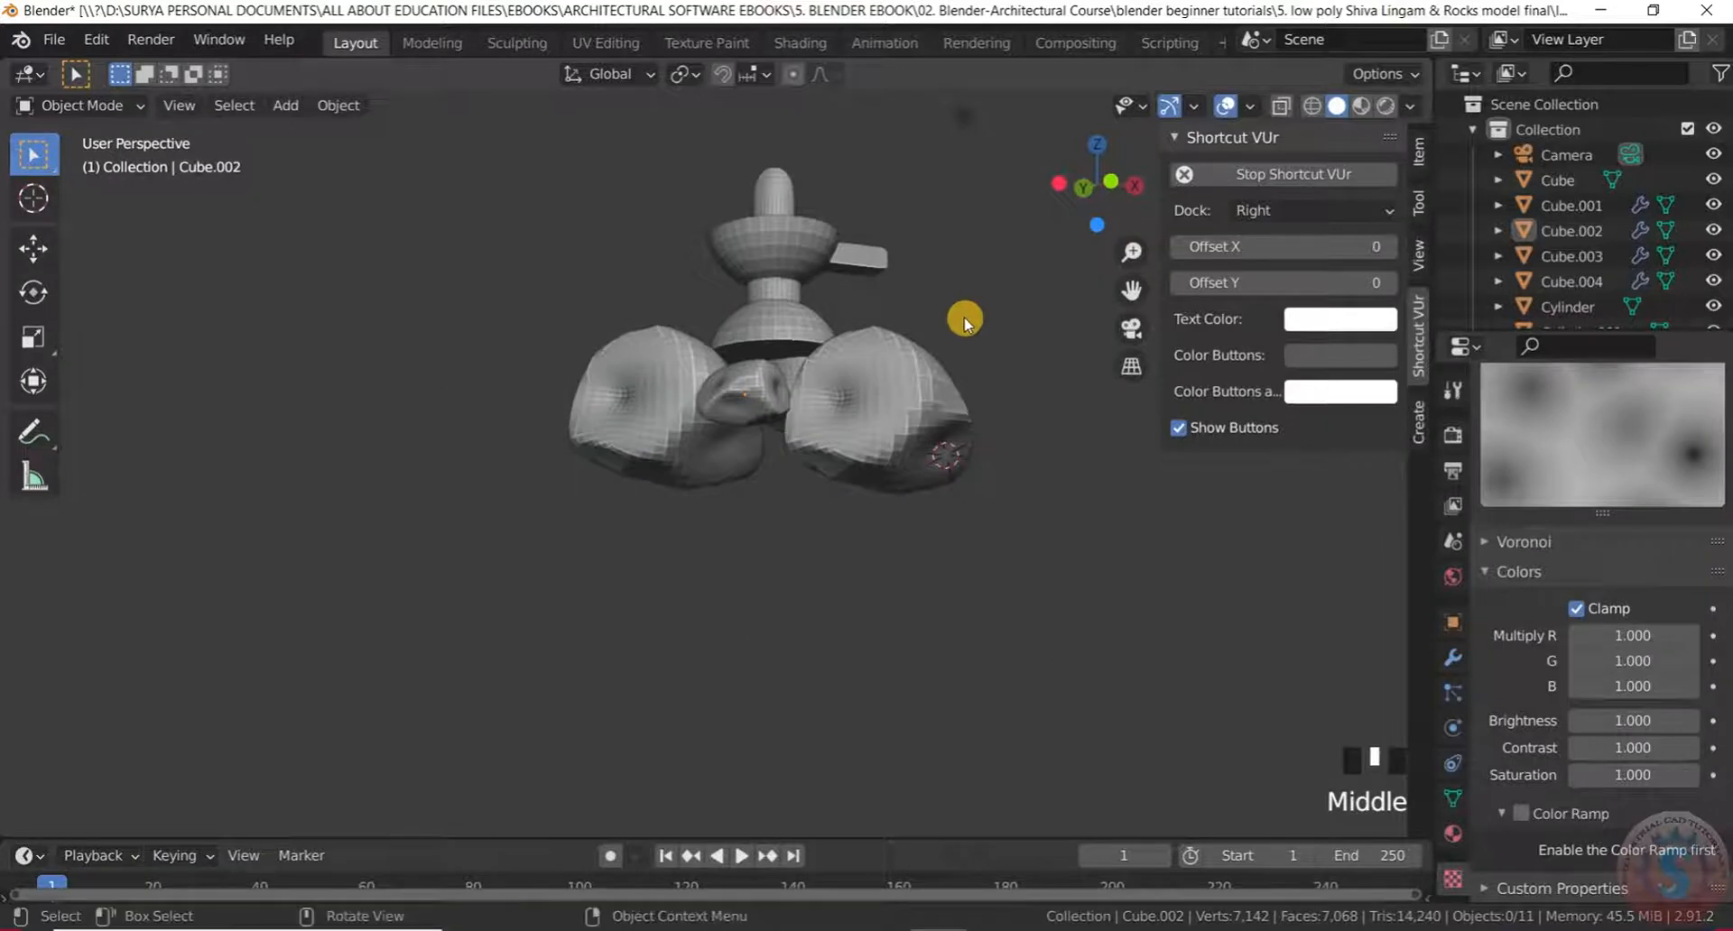
scroll(920, 350, "down", 1)
scroll(905, 420, "up", 3)
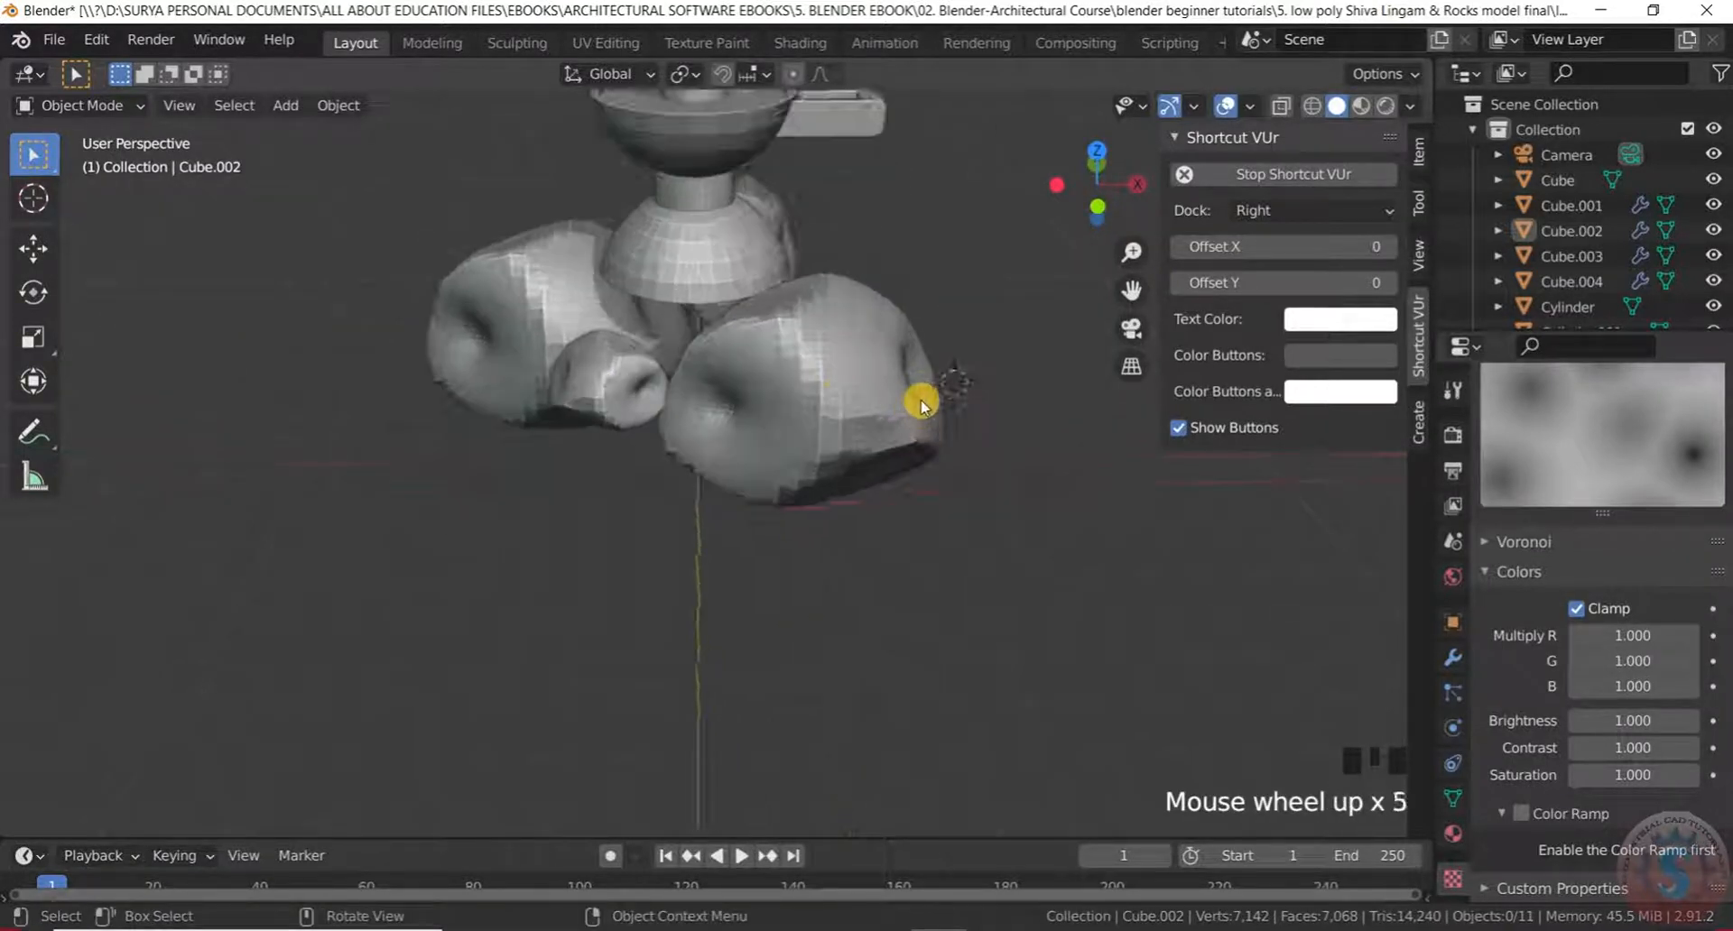
middle_click_drag(920, 398, 872, 271)
middle_click_drag(756, 508, 715, 455)
scroll(883, 462, "up", 3)
scroll(707, 441, "up", 2)
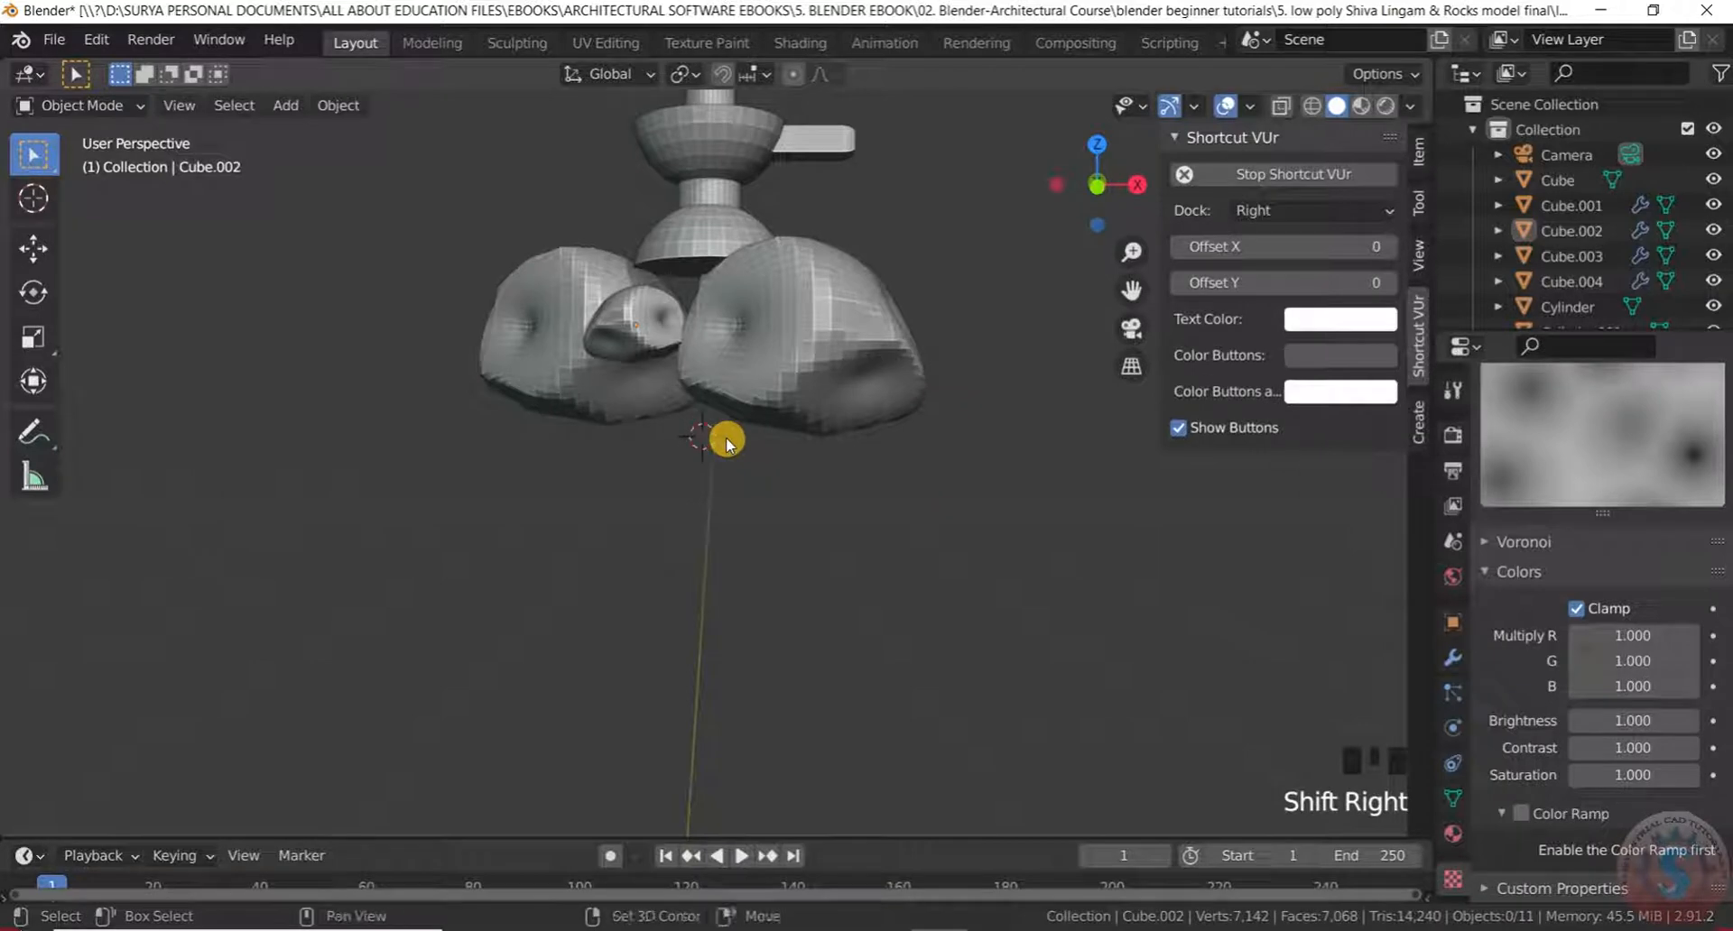
key("shift+a")
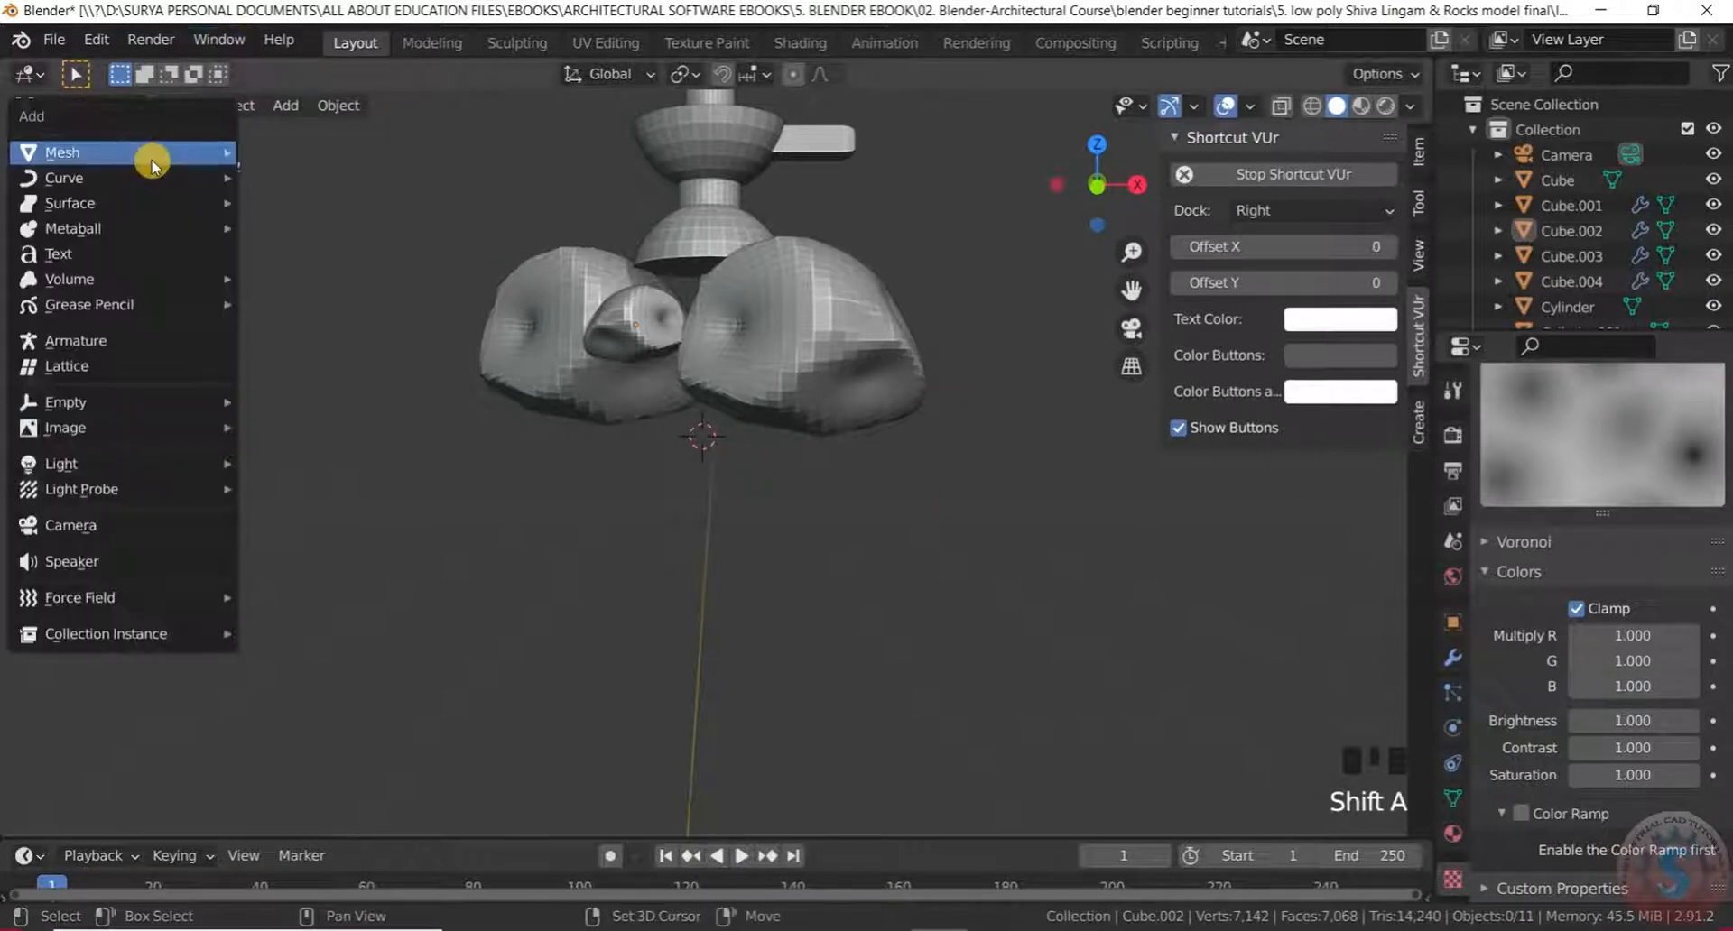
Add a Mesh Plane at the 3D cursor and scale it up twice
mouse_move(143, 154)
left_click(271, 155)
key("s")
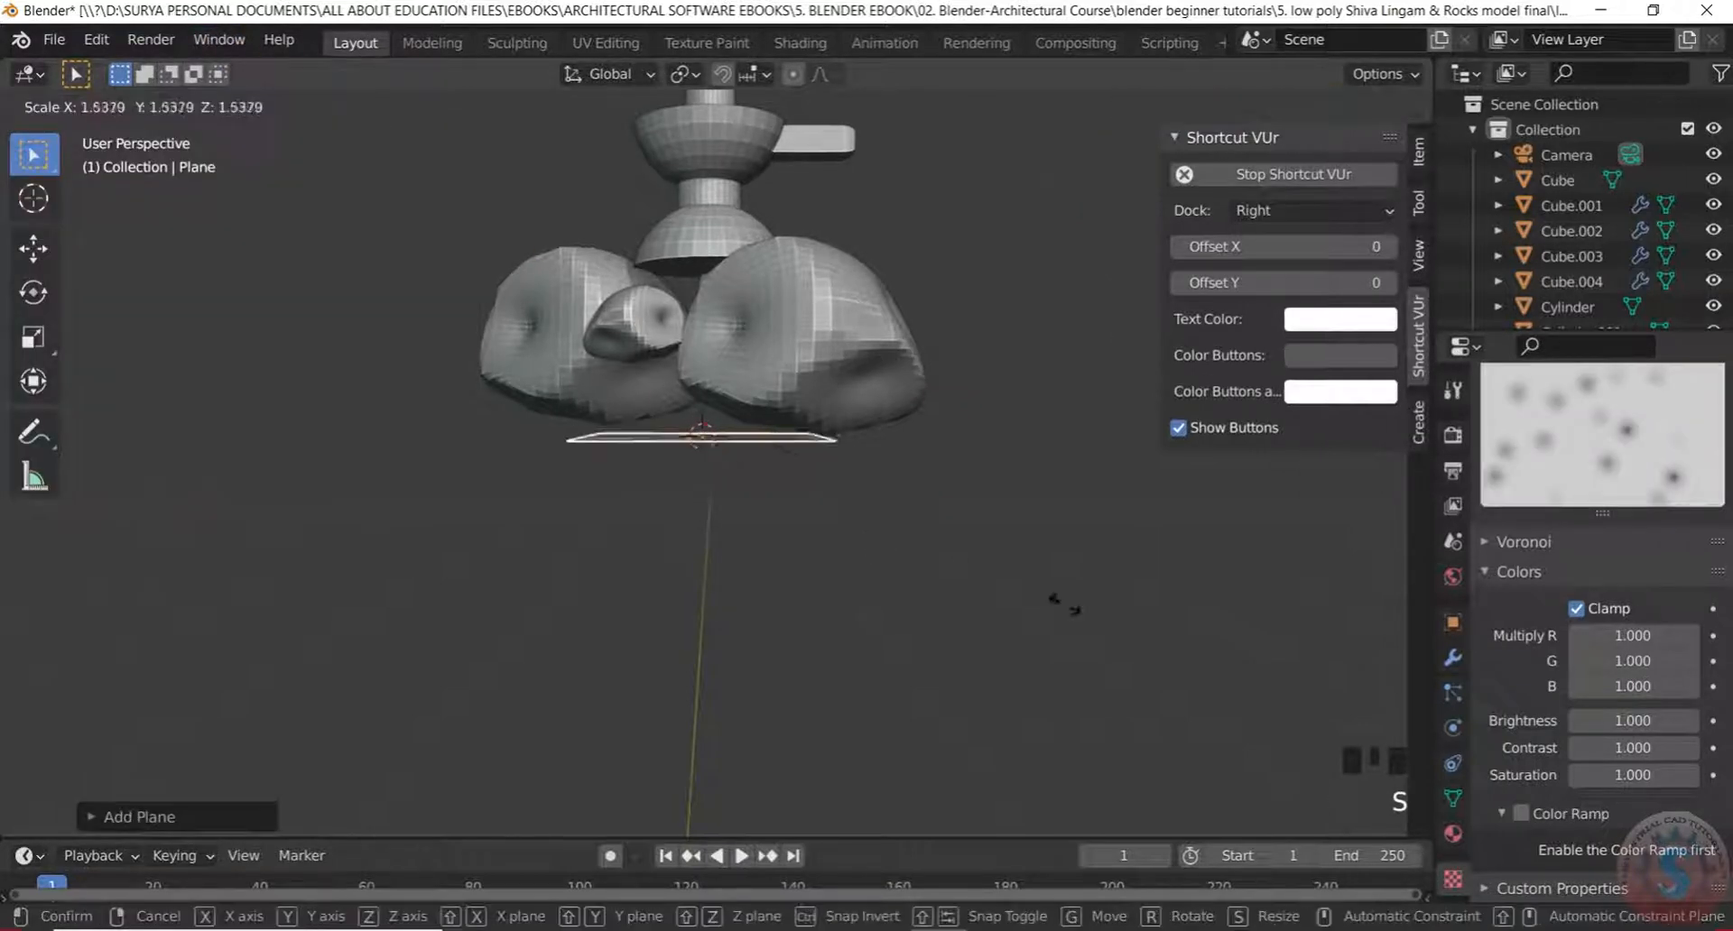
left_click(1428, 762)
scroll(1426, 759, "down", 3)
middle_click_drag(966, 243, 1002, 226)
scroll(898, 420, "up", 1)
key("s")
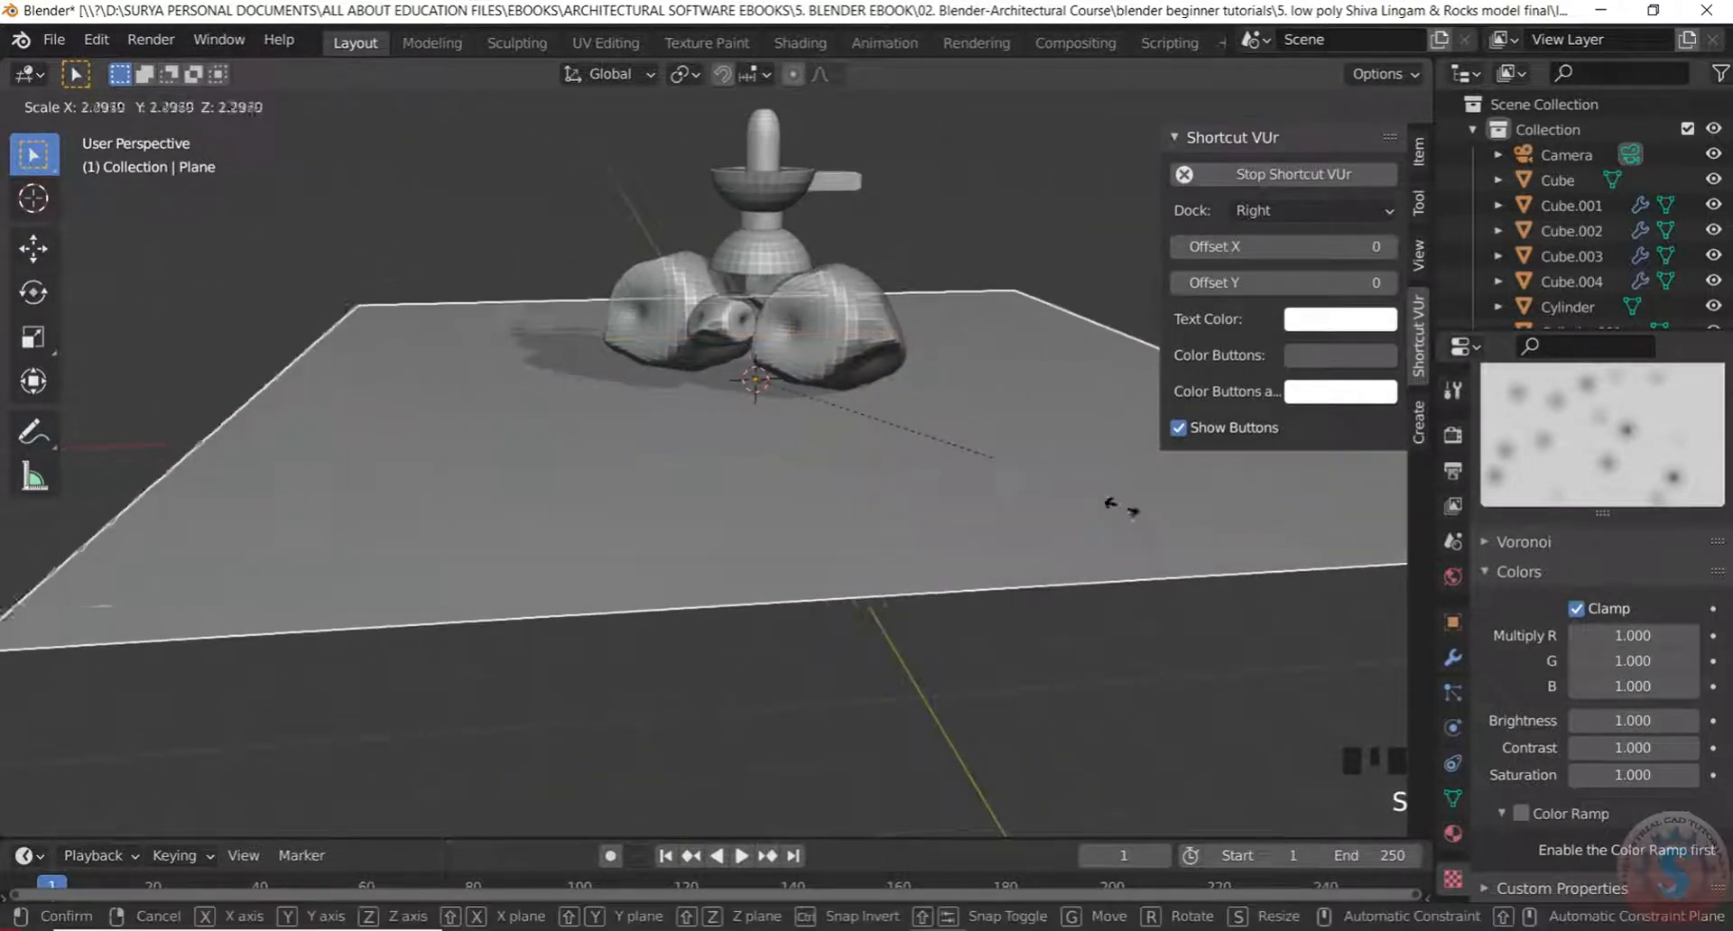
left_click(1061, 523)
middle_click_drag(1056, 526, 904, 638)
middle_click_drag(975, 592, 866, 542)
scroll(870, 420, "up", 3)
scroll(871, 369, "down", 4)
Deselect the plane and, from a low angle, select rock Cube.001
left_click(419, 261)
scroll(948, 414, "up", 3)
middle_click_drag(948, 414, 788, 270)
scroll(853, 342, "up", 3)
scroll(812, 306, "up", 2)
left_click(835, 294)
scroll(839, 322, "up", 2)
Lower rock Cube.001 onto the ground and scale it up larger
key("g")
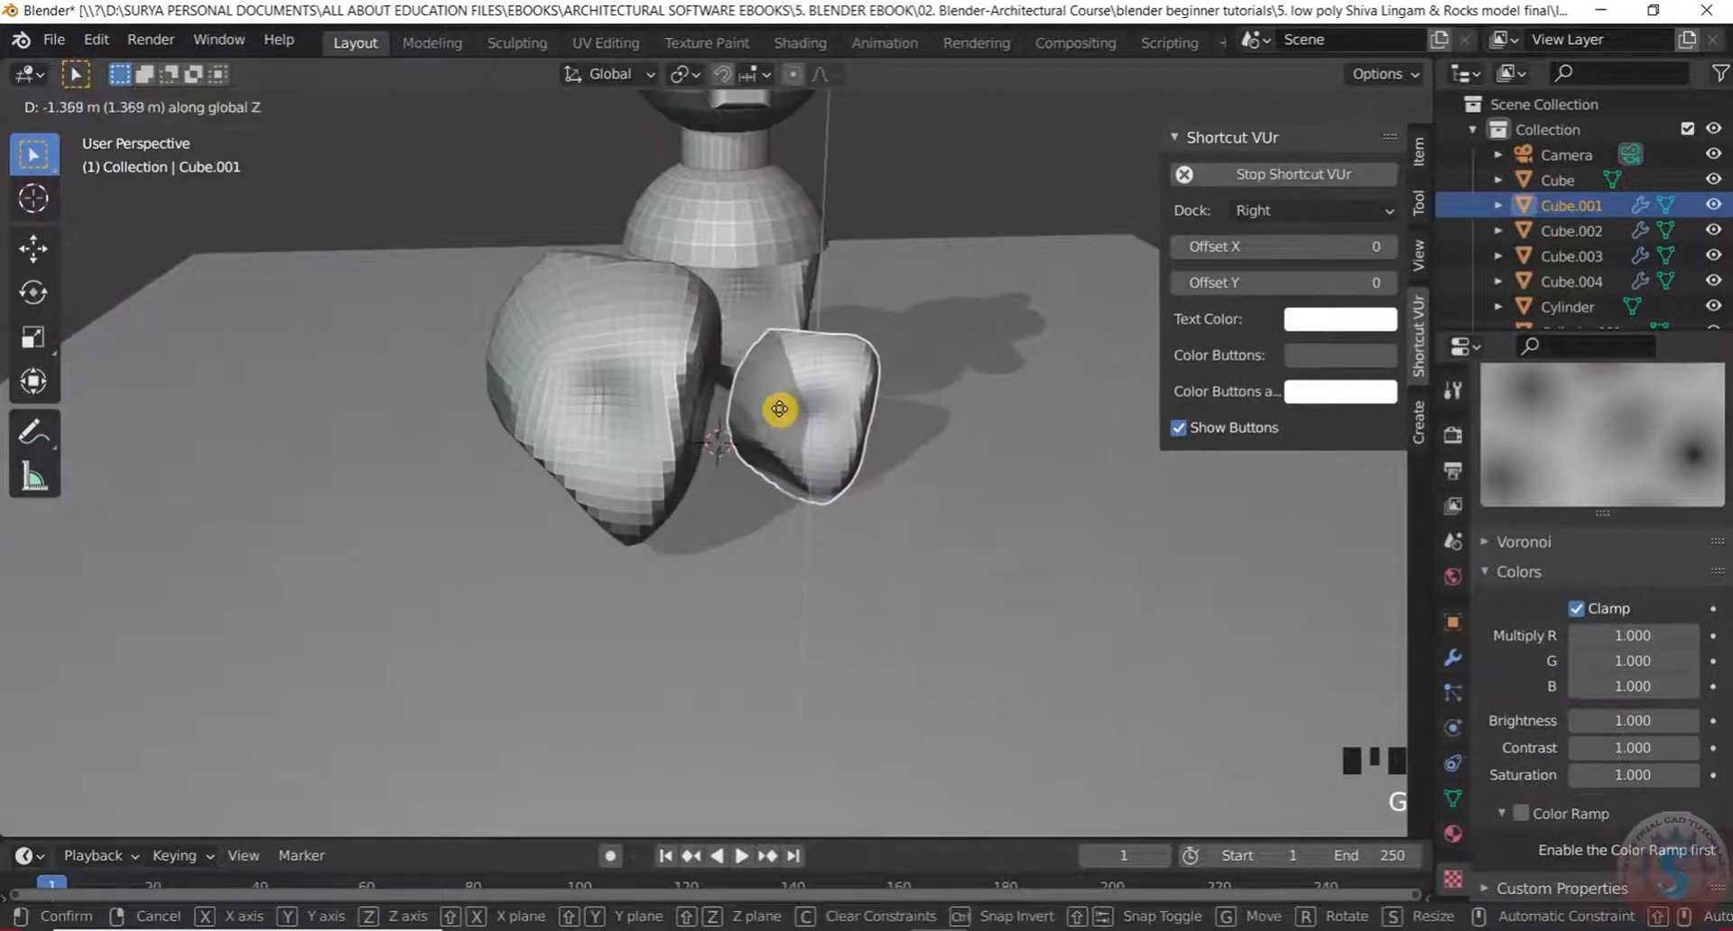
left_click(779, 411)
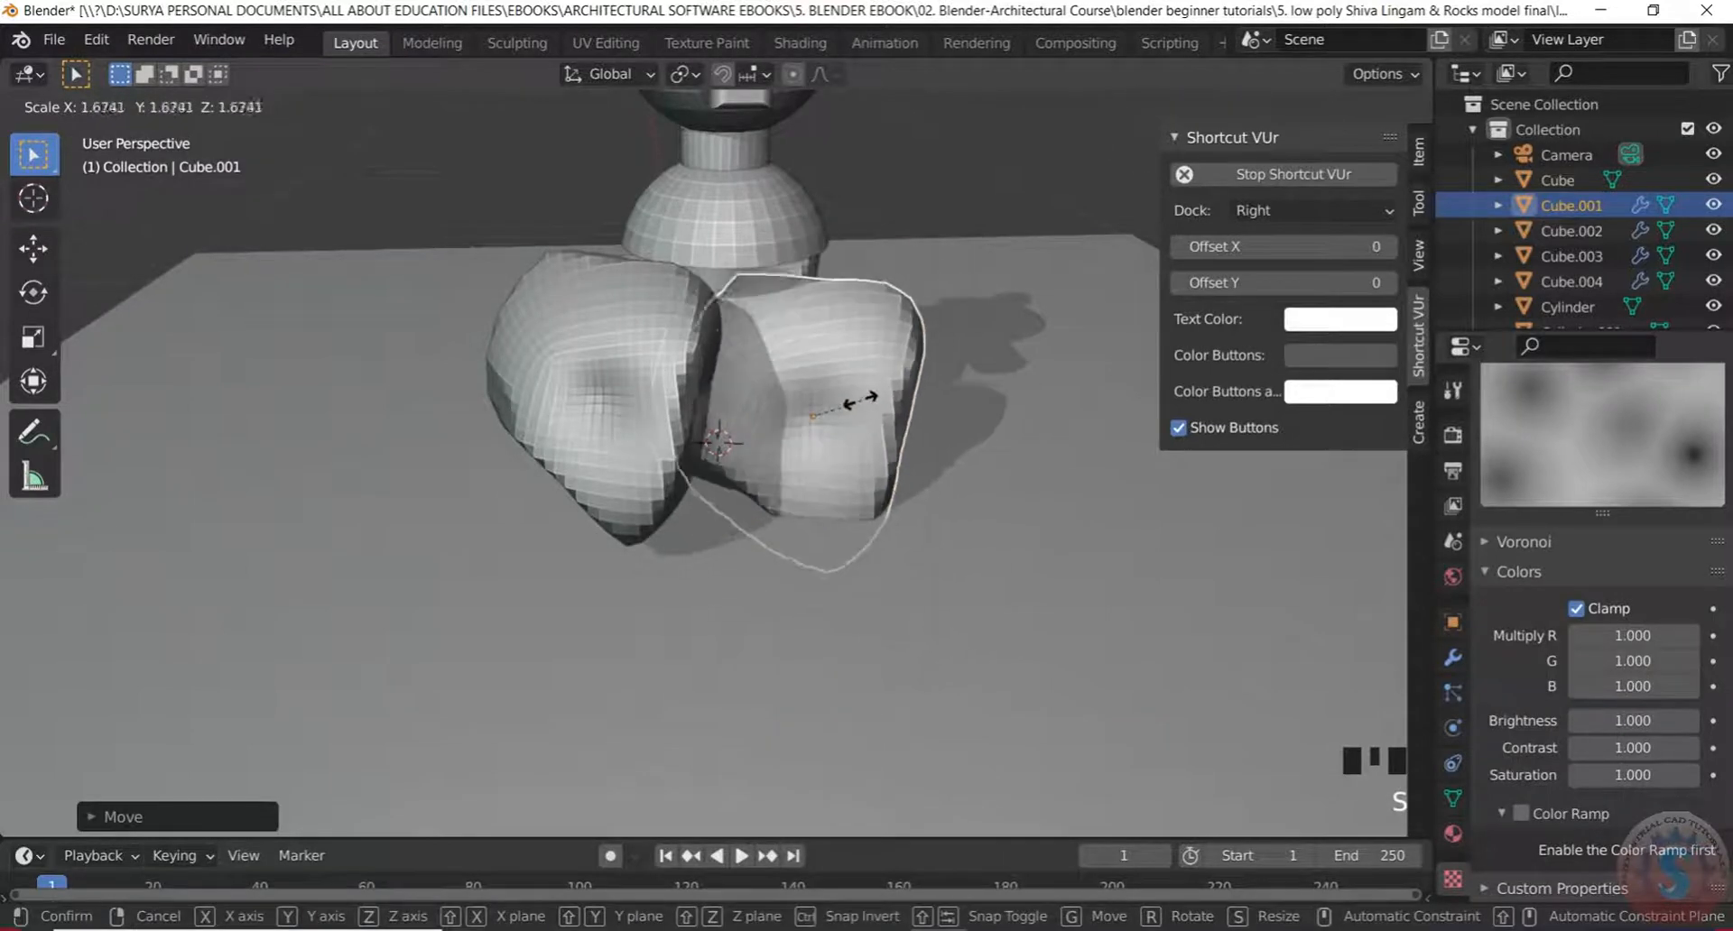
left_click(868, 400)
left_click(472, 357)
middle_click_drag(472, 356, 685, 345)
scroll(671, 346, "up", 3)
scroll(713, 317, "up", 3)
scroll(684, 346, "up", 4)
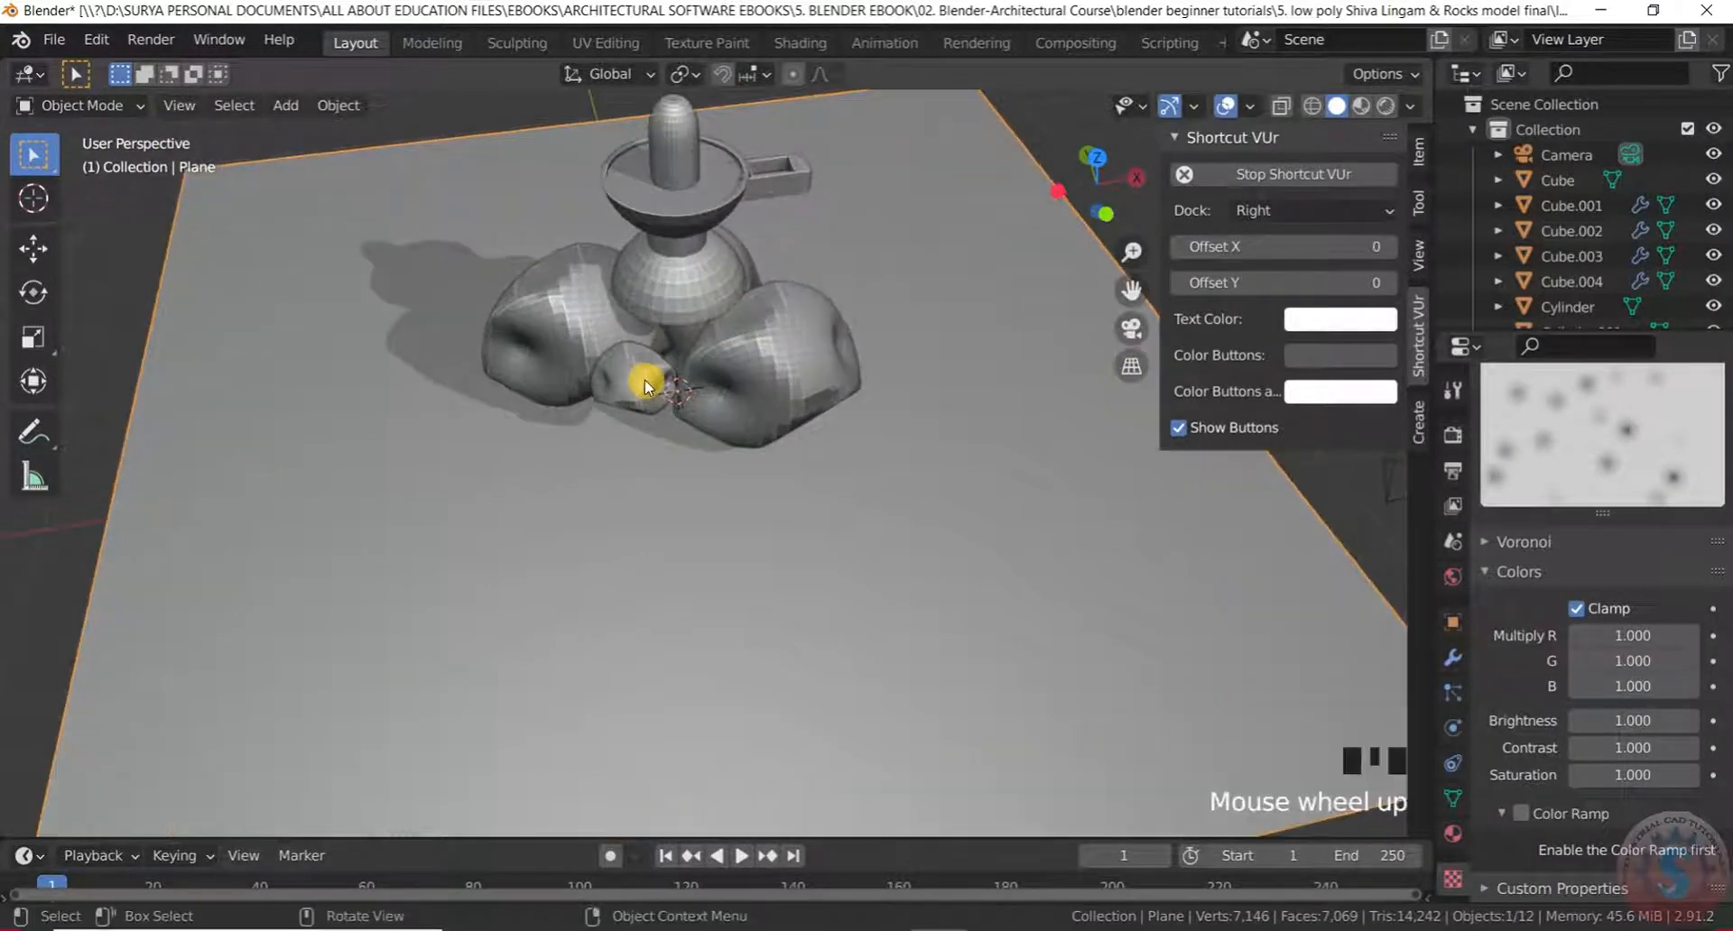
Move the small rock Cube.002 in front of the other rocks, then clear the selection
left_click(643, 381)
middle_click_drag(688, 446, 706, 420)
key("g")
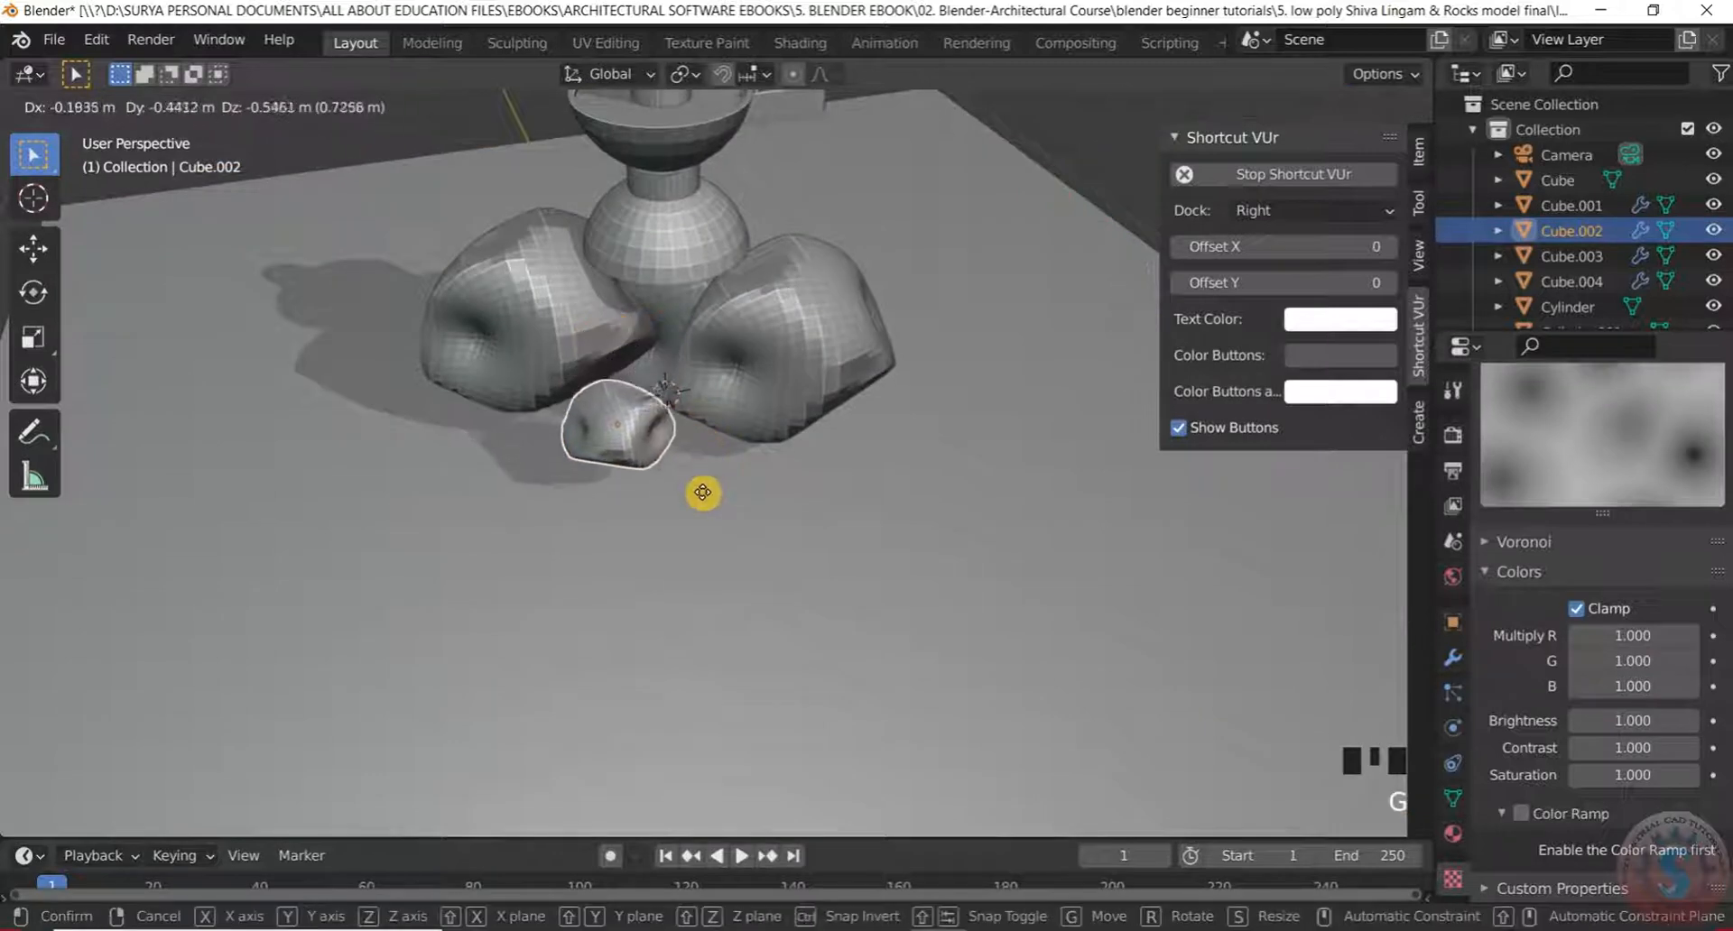
left_click(702, 501)
left_click(735, 392)
middle_click_drag(734, 391, 1000, 210)
left_click(1007, 193)
scroll(983, 269, "up", 2)
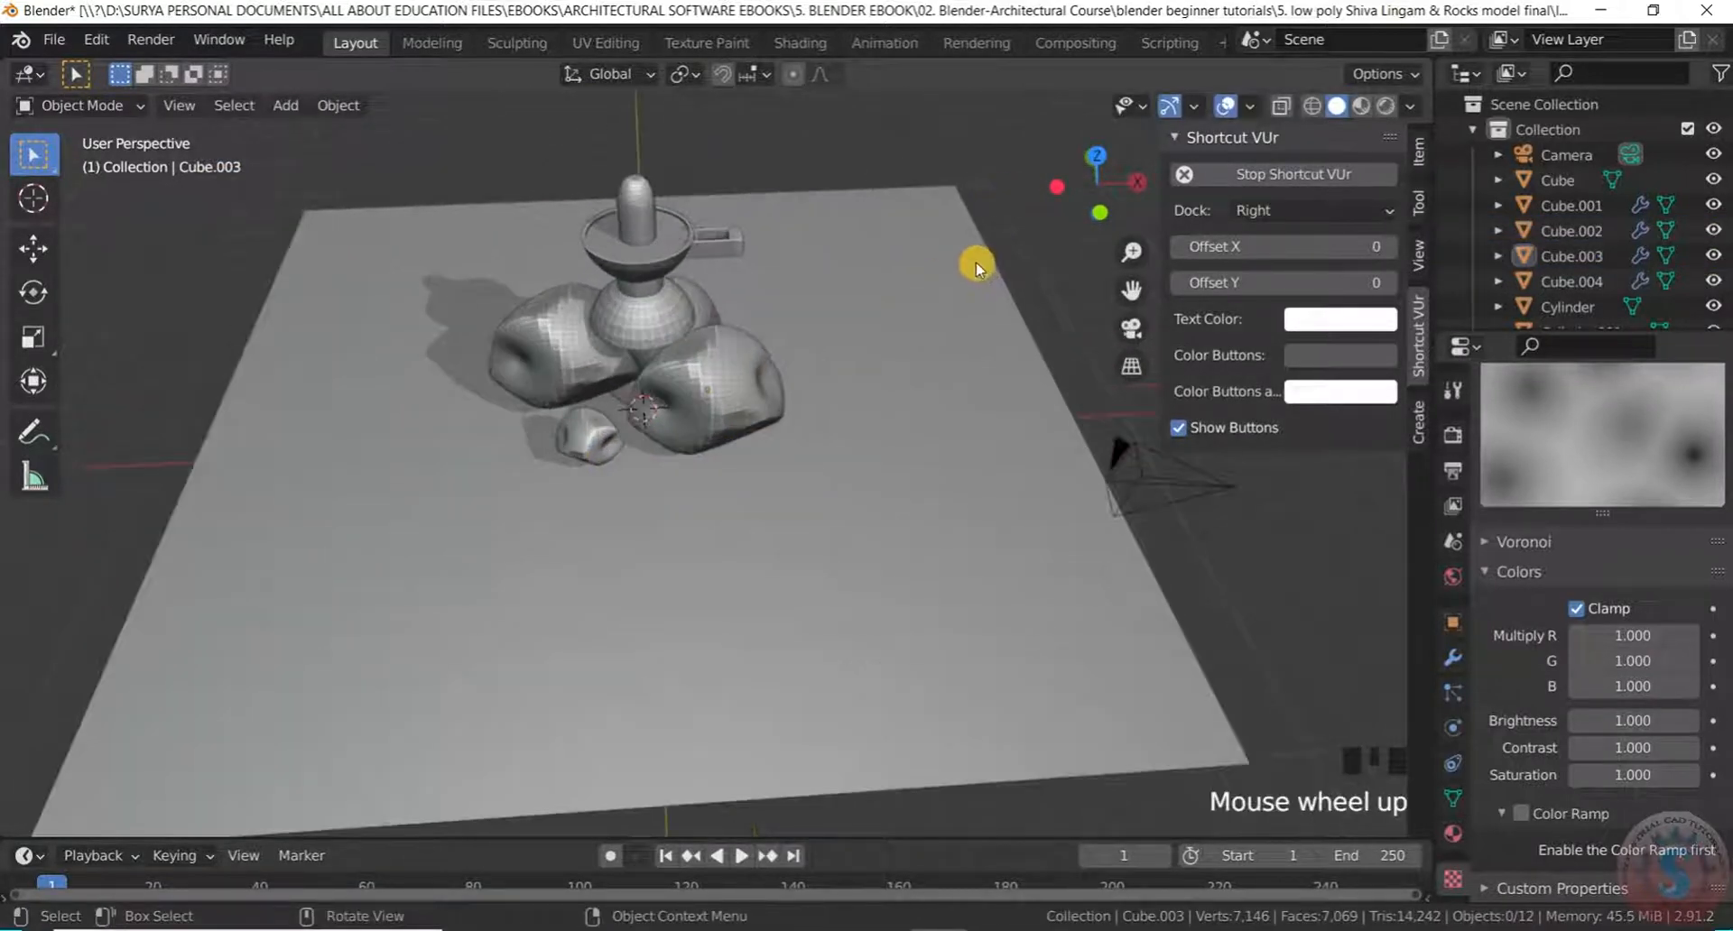
Toggle wireframe shading and back to solid, then snap to an orthographic view
key("z")
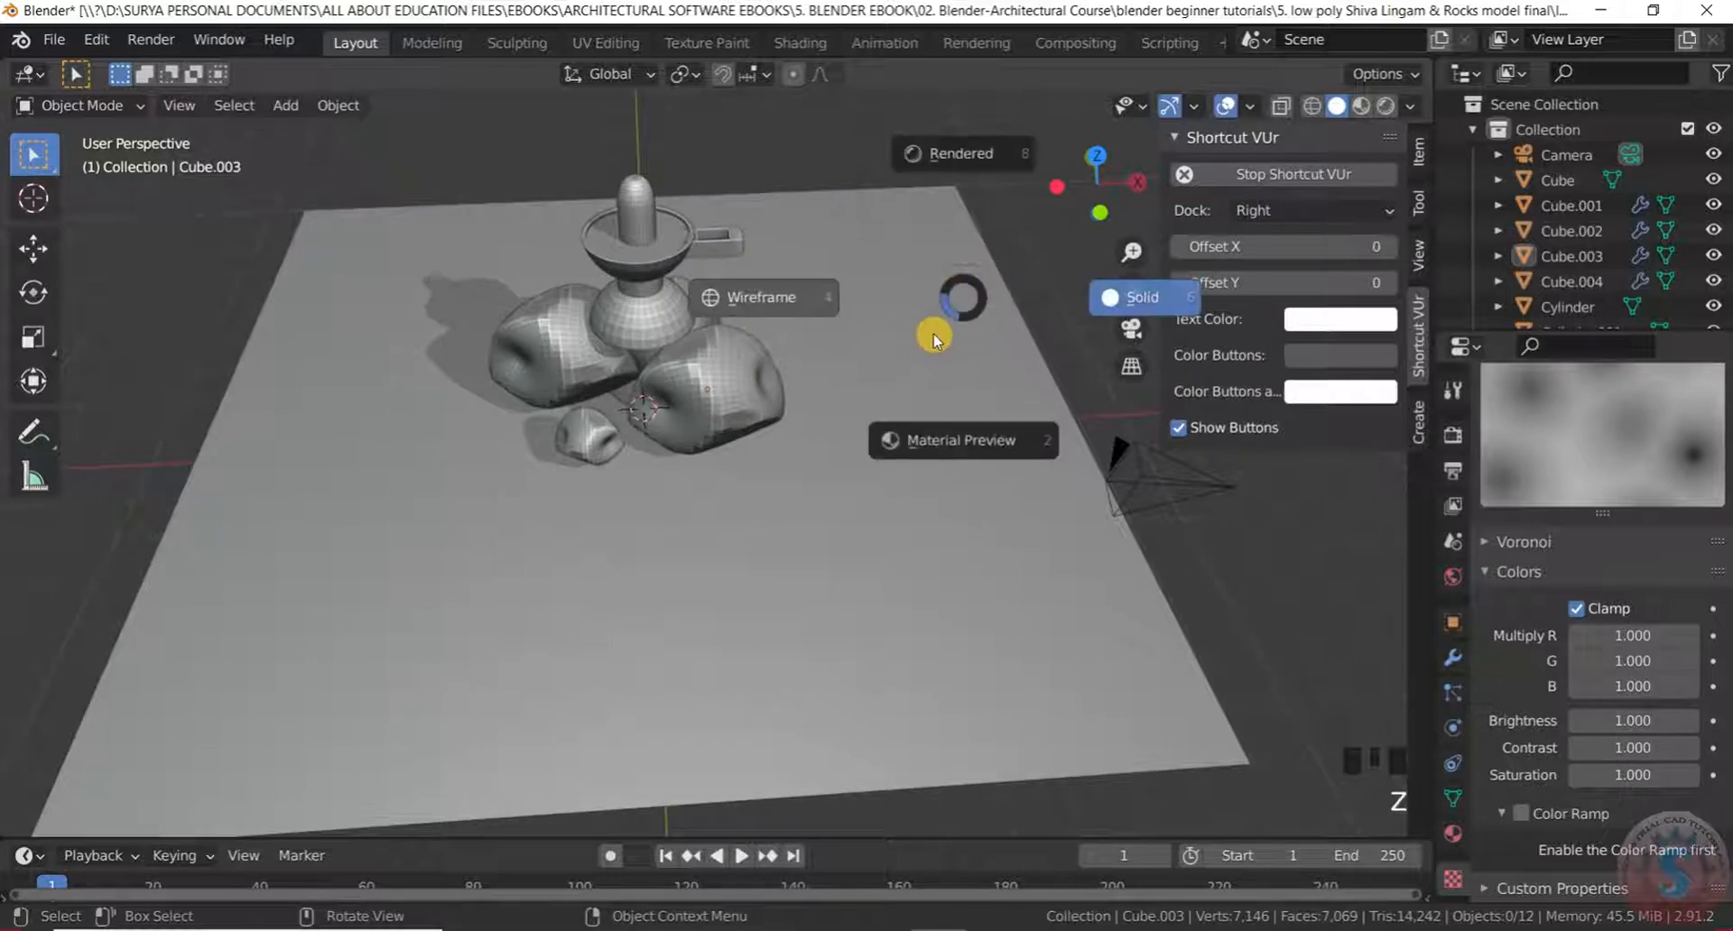
left_click(785, 299)
key("z")
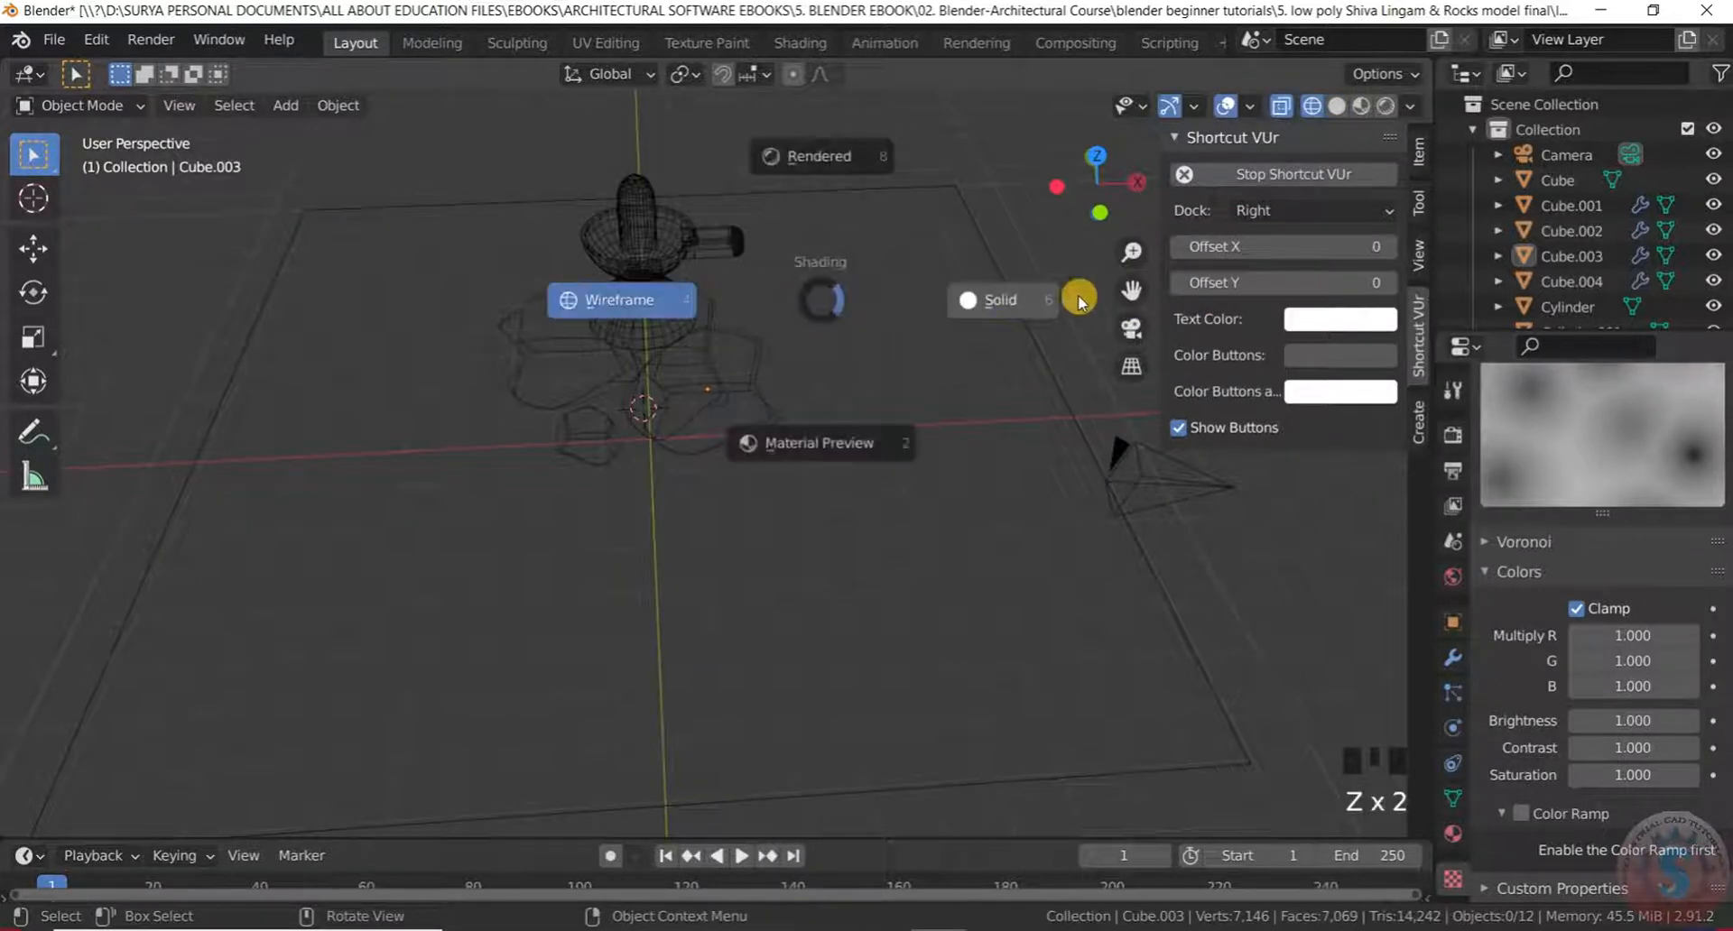
left_click(1025, 307)
key("KP_3")
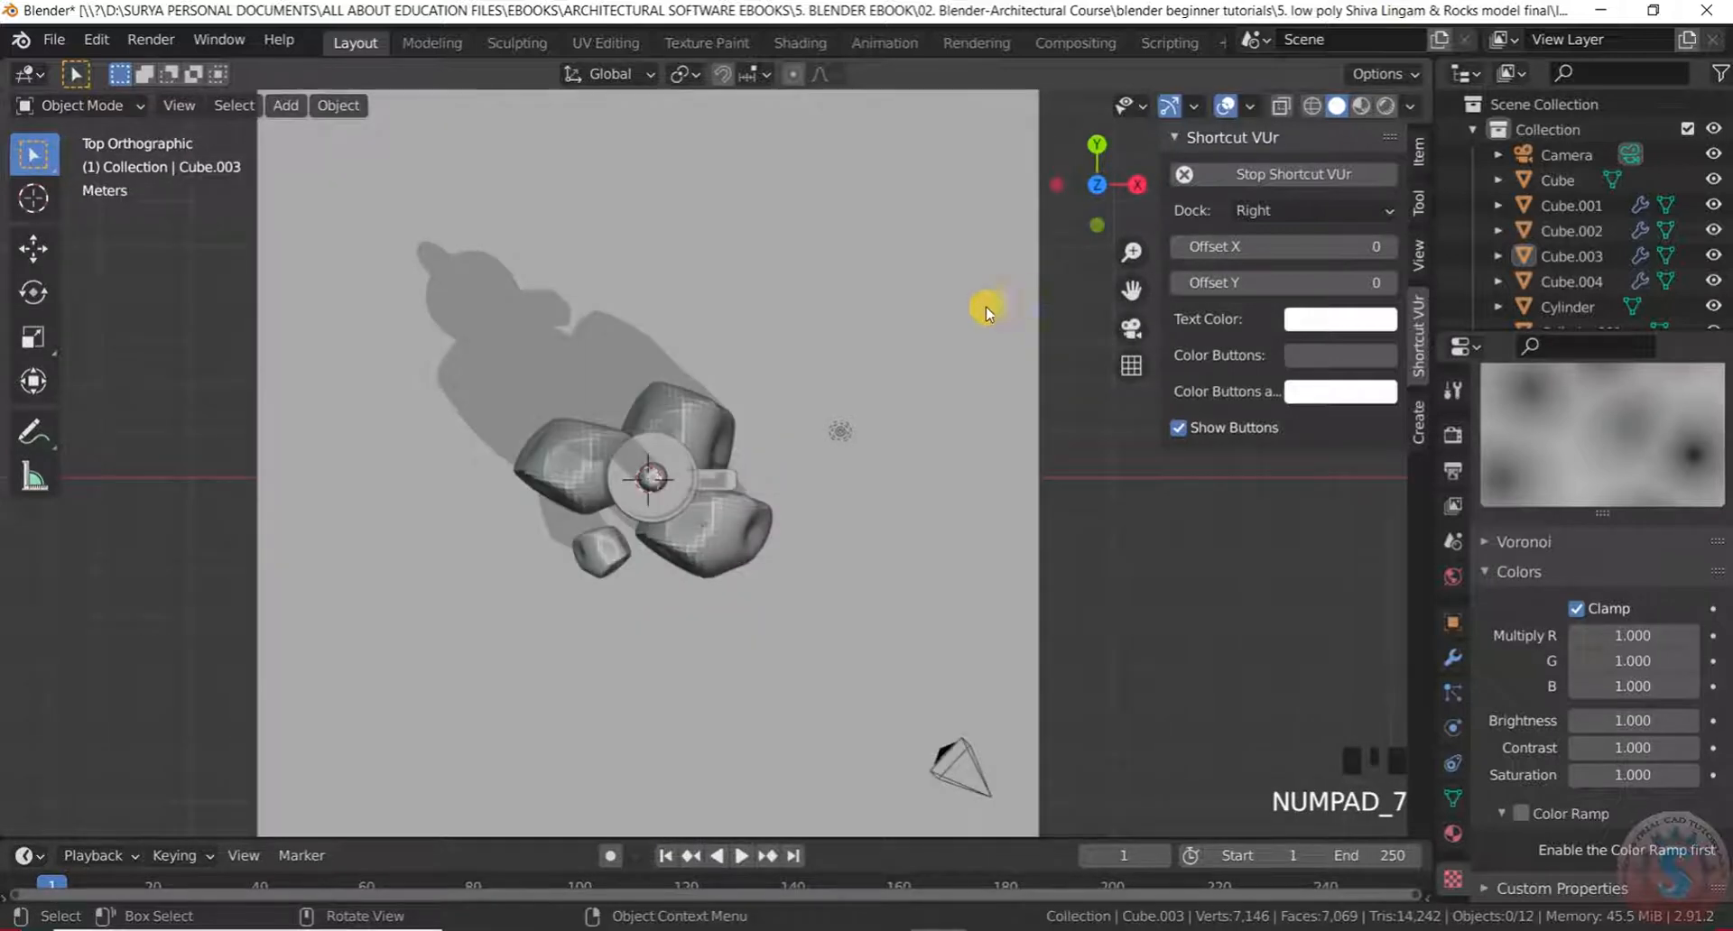
scroll(522, 646, "up", 2)
Shift the small rock Cube.002 up and to the right in the orthographic view
left_click(503, 566)
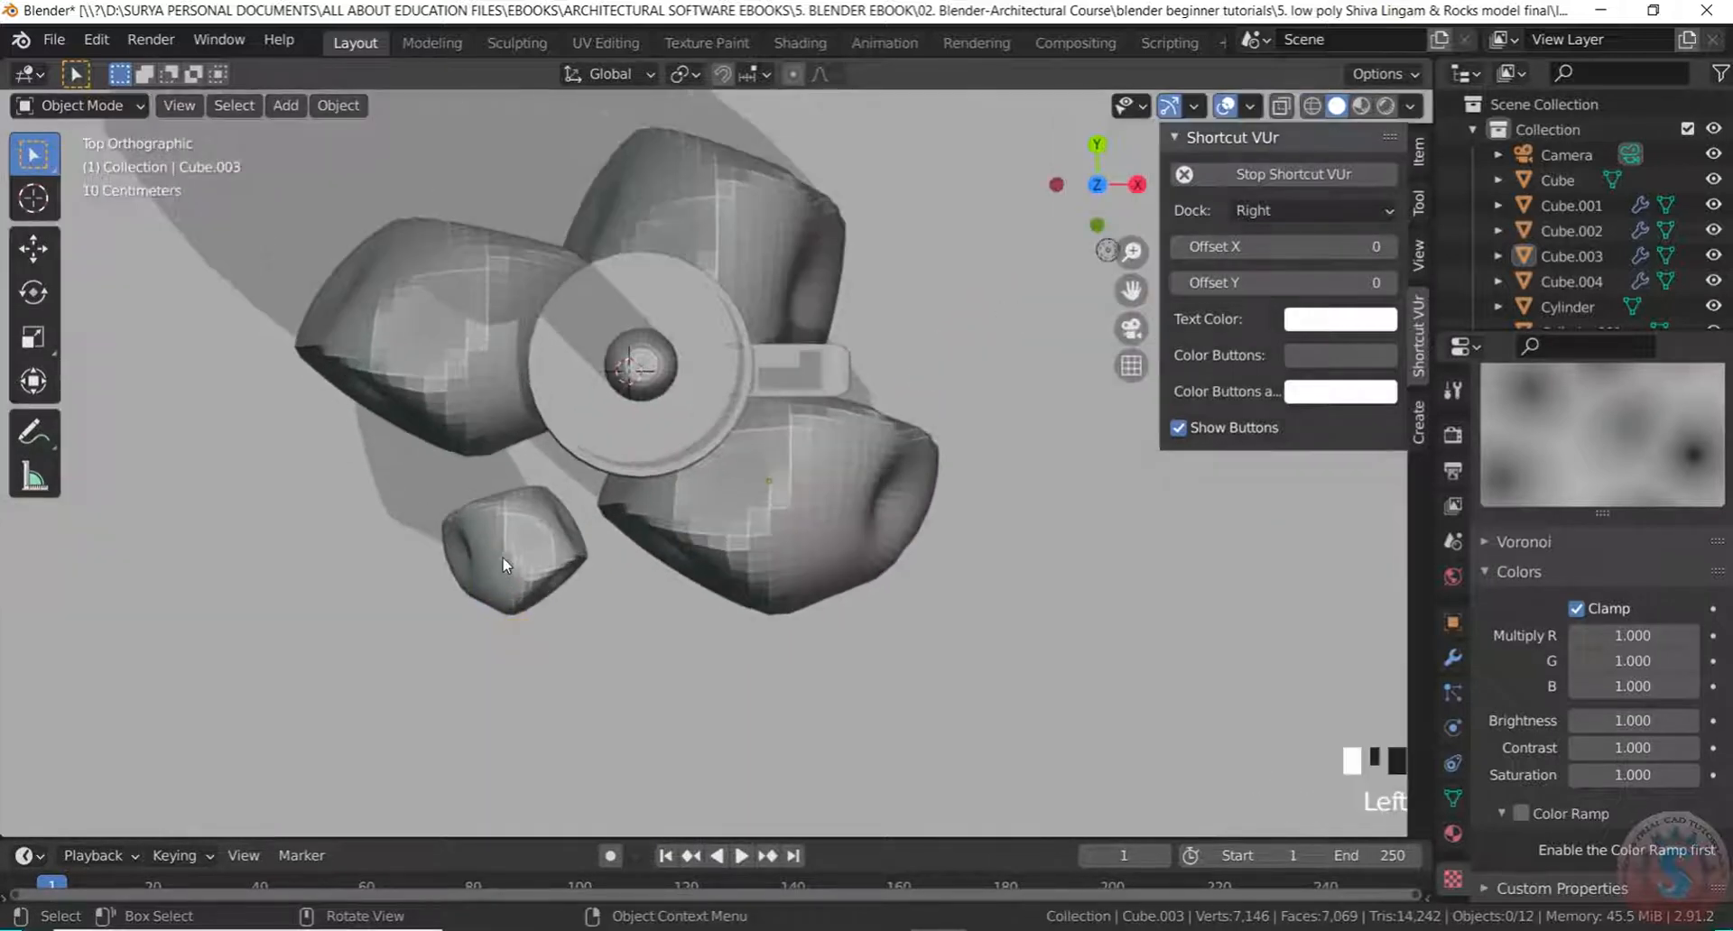
key("g")
left_click(630, 515)
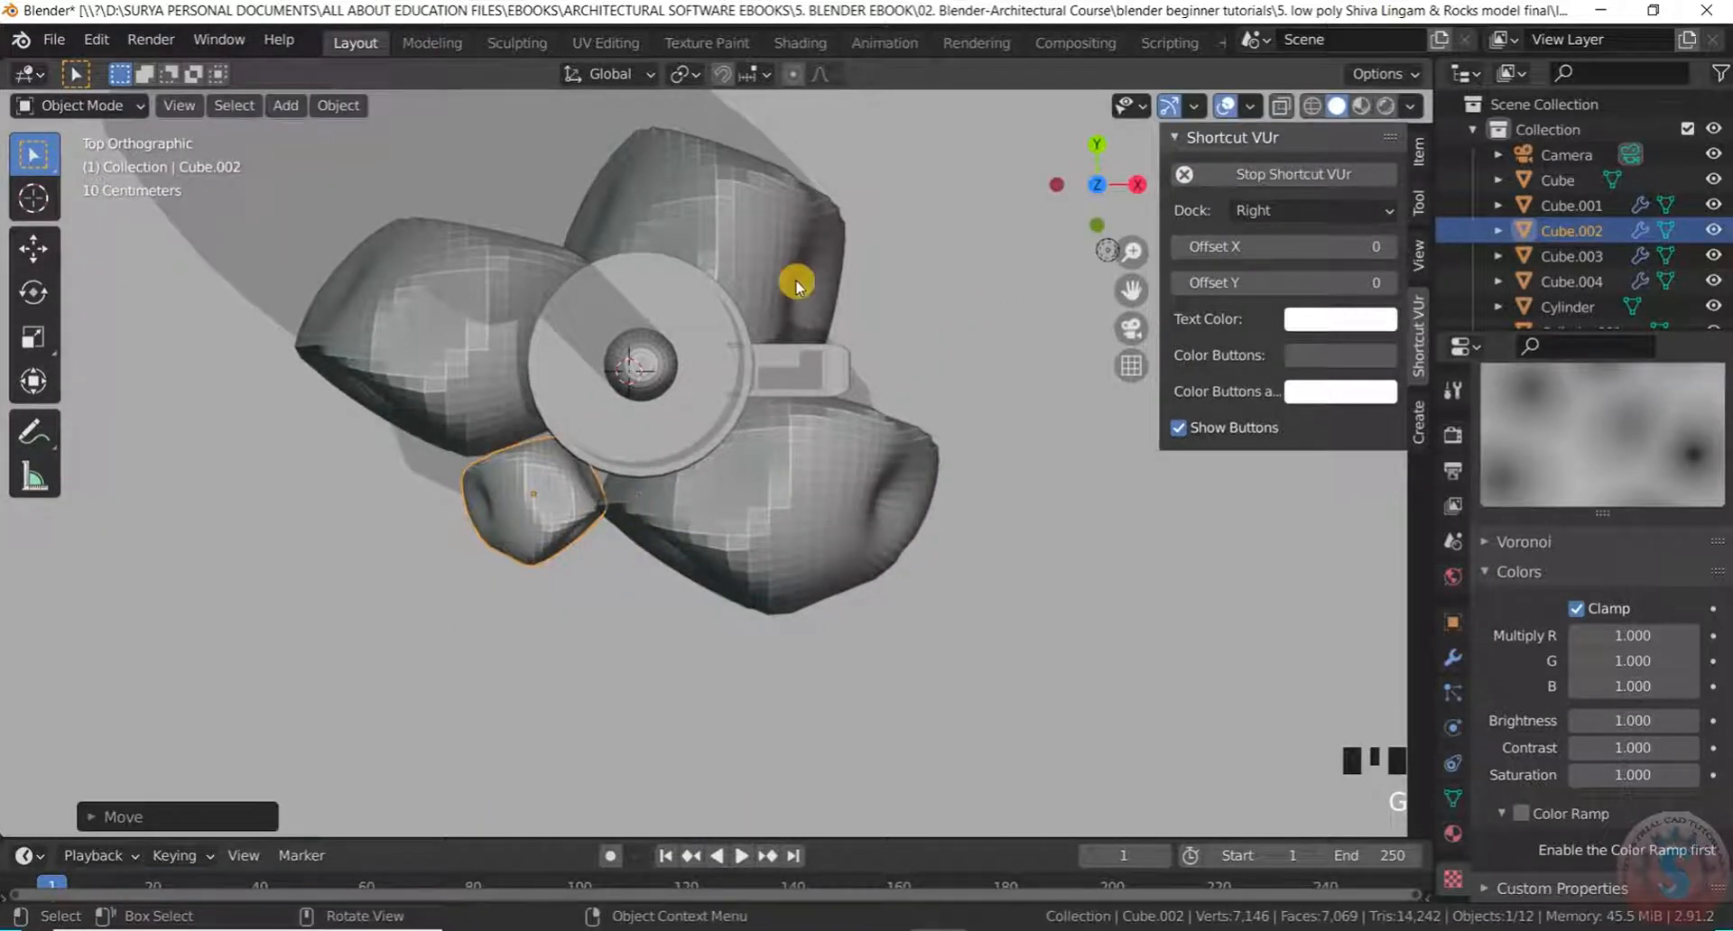
scroll(902, 469, "down", 7)
left_click(1183, 572)
Orbit around the scene and briefly preview material shading before returning to solid
scroll(785, 584, "up", 3)
middle_click_drag(785, 584, 665, 356)
scroll(882, 306, "down", 6)
scroll(789, 398, "up", 4)
scroll(710, 430, "down", 6)
middle_click_drag(710, 431, 667, 544)
scroll(691, 490, "down", 4)
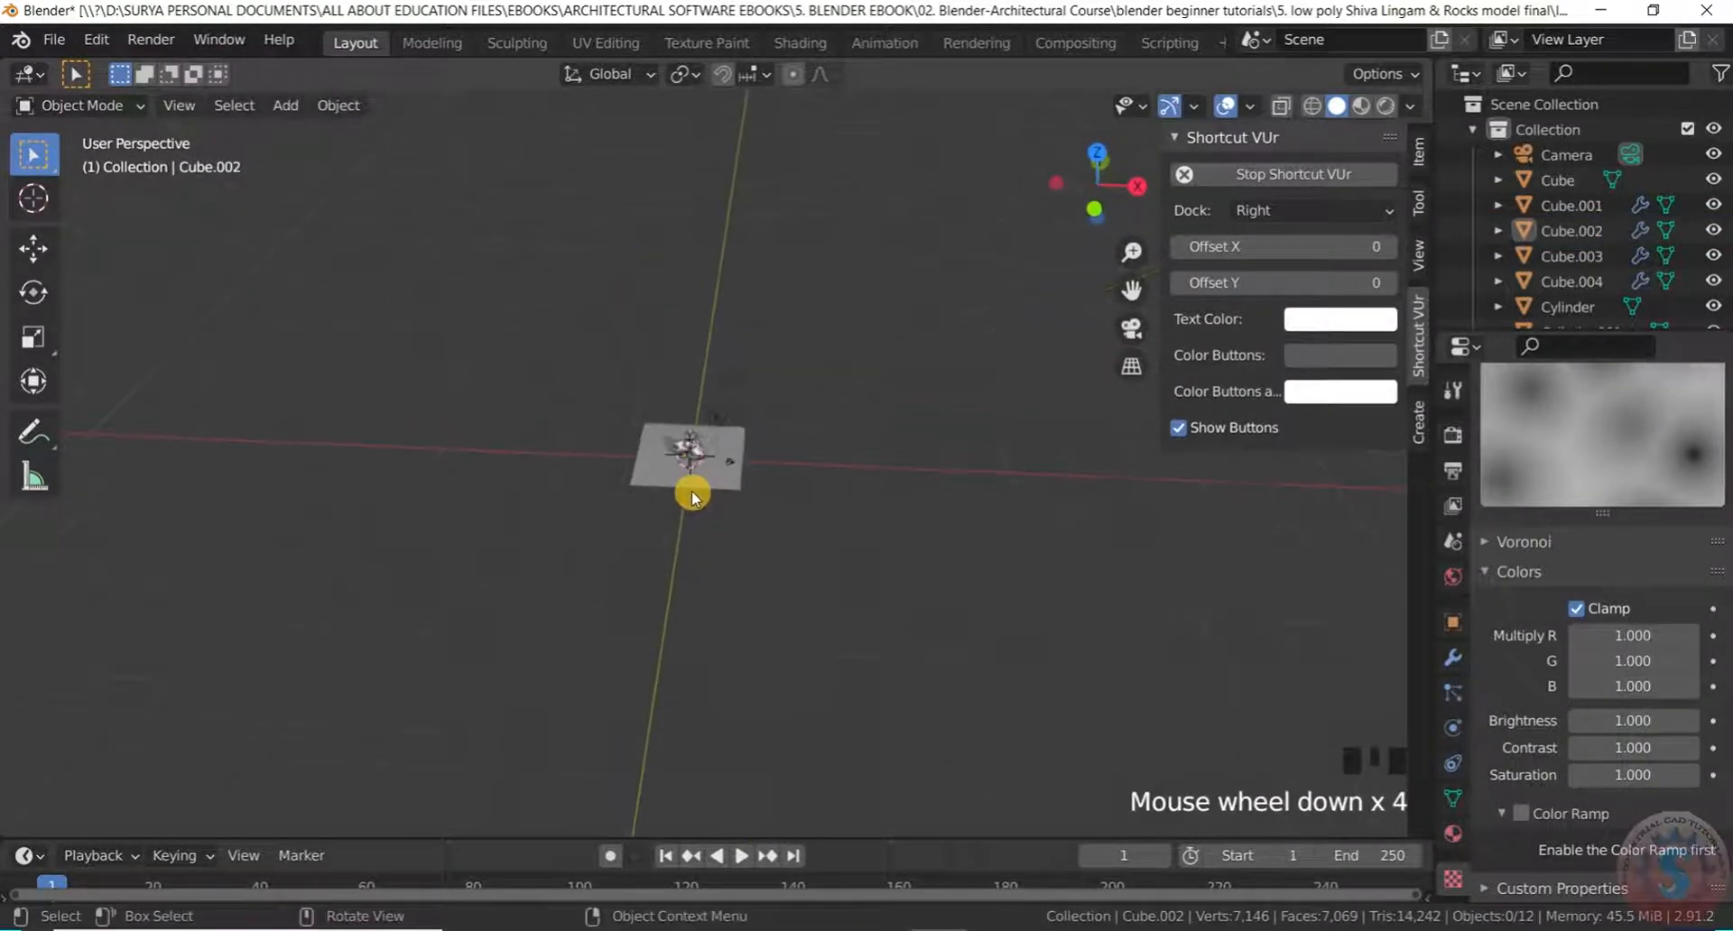
scroll(691, 490, "up", 6)
double_click(1338, 107)
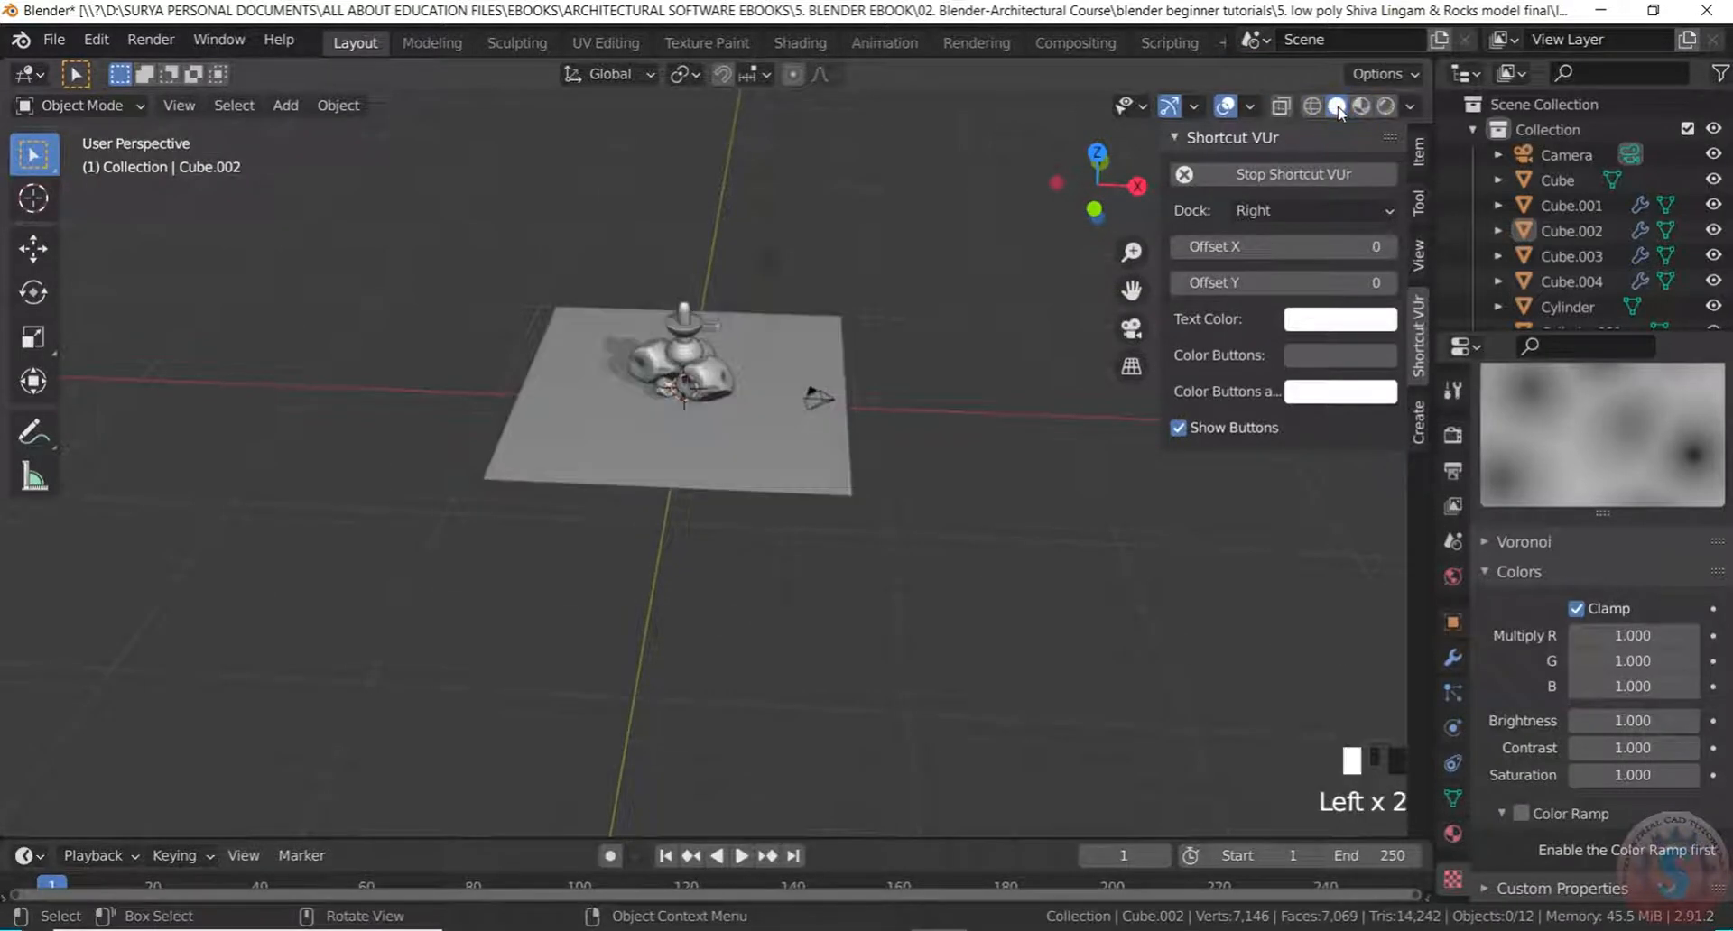
left_click(1359, 106)
left_click(1337, 107)
scroll(755, 371, "up", 4)
mouse_move(755, 371)
middle_mouse_down()
mouse_move(800, 263)
mouse_move(770, 425)
middle_mouse_up()
left_click(771, 435)
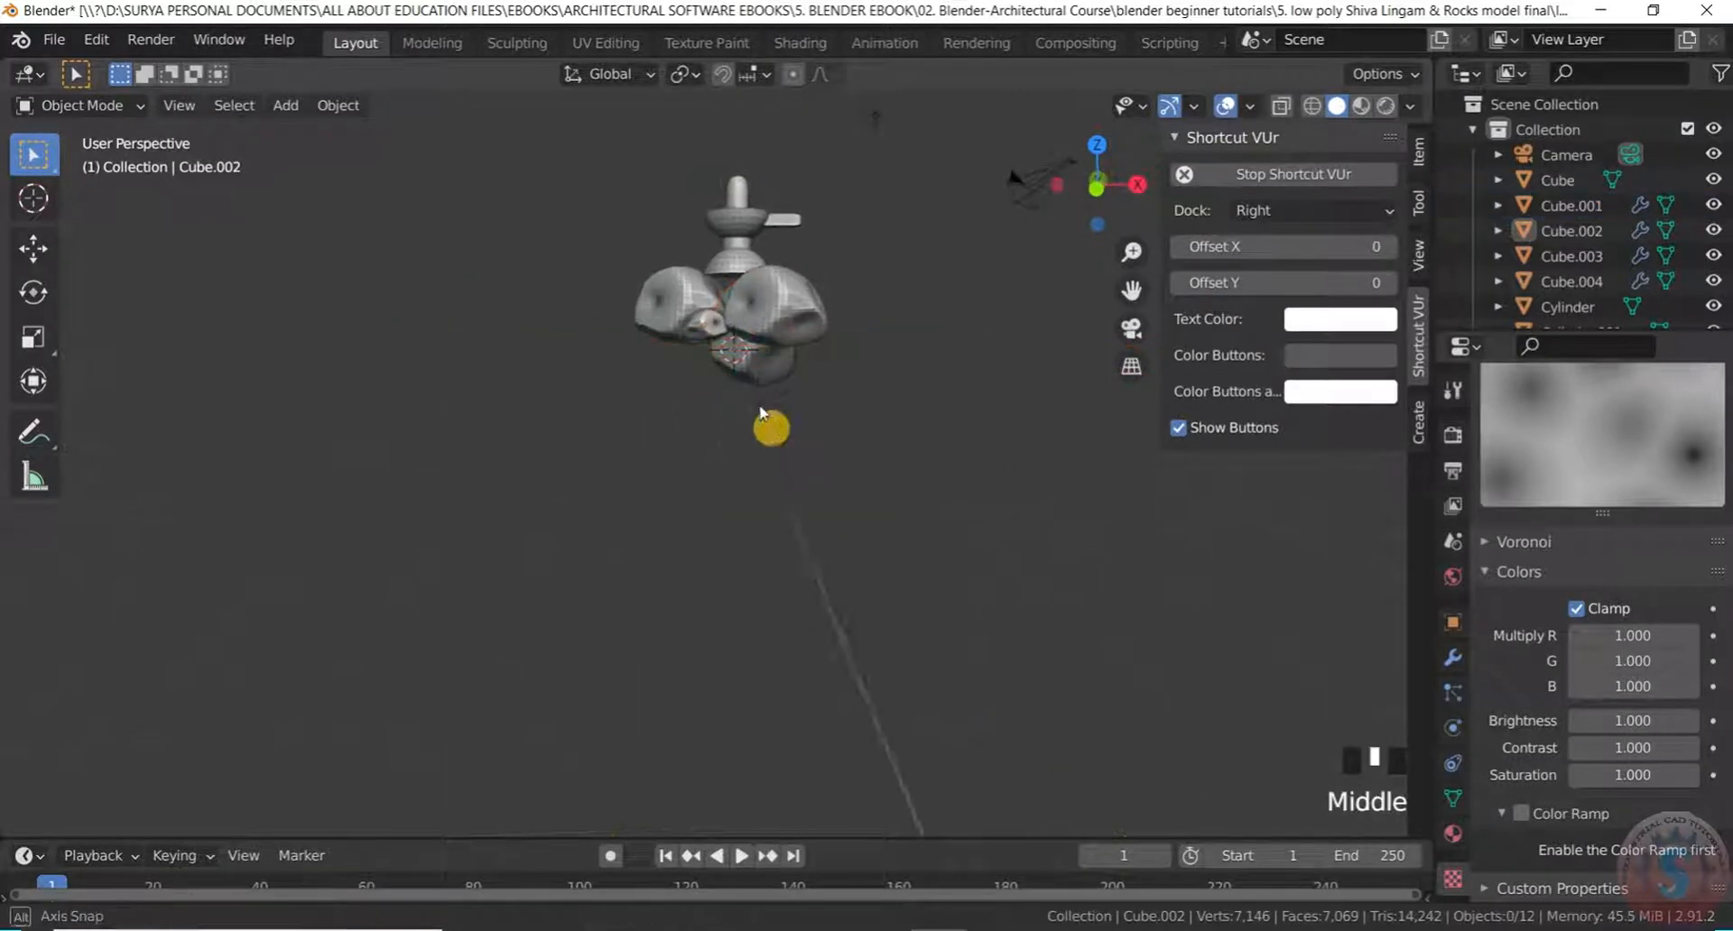
Select Cube.001 and start scaling it, but cancel to keep its original size
left_click(739, 350)
scroll(739, 349, "up", 1)
scroll(739, 348, "up", 3)
left_click(715, 246)
middle_click_drag(715, 245, 795, 305)
scroll(762, 309, "down", 4)
key("s")
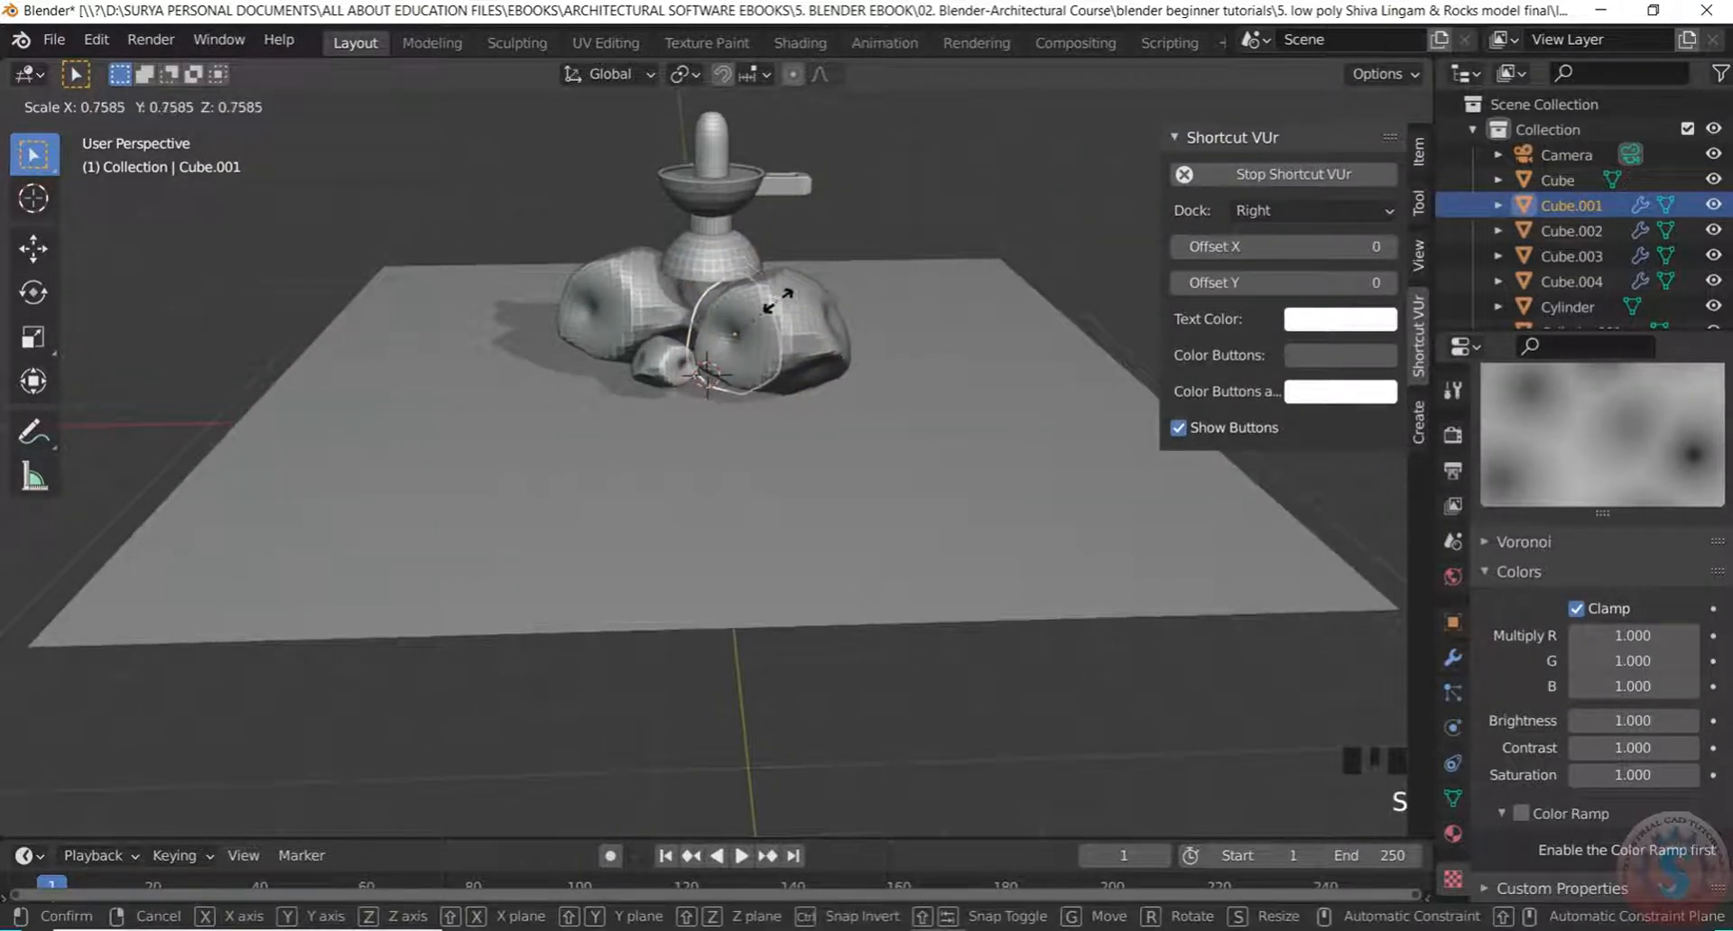
right_click(778, 300)
left_click(761, 715)
Sink rocks Cube.002–Cube.004 about 0.32 m down along Z into the ground plane
middle_click_drag(761, 715, 772, 605)
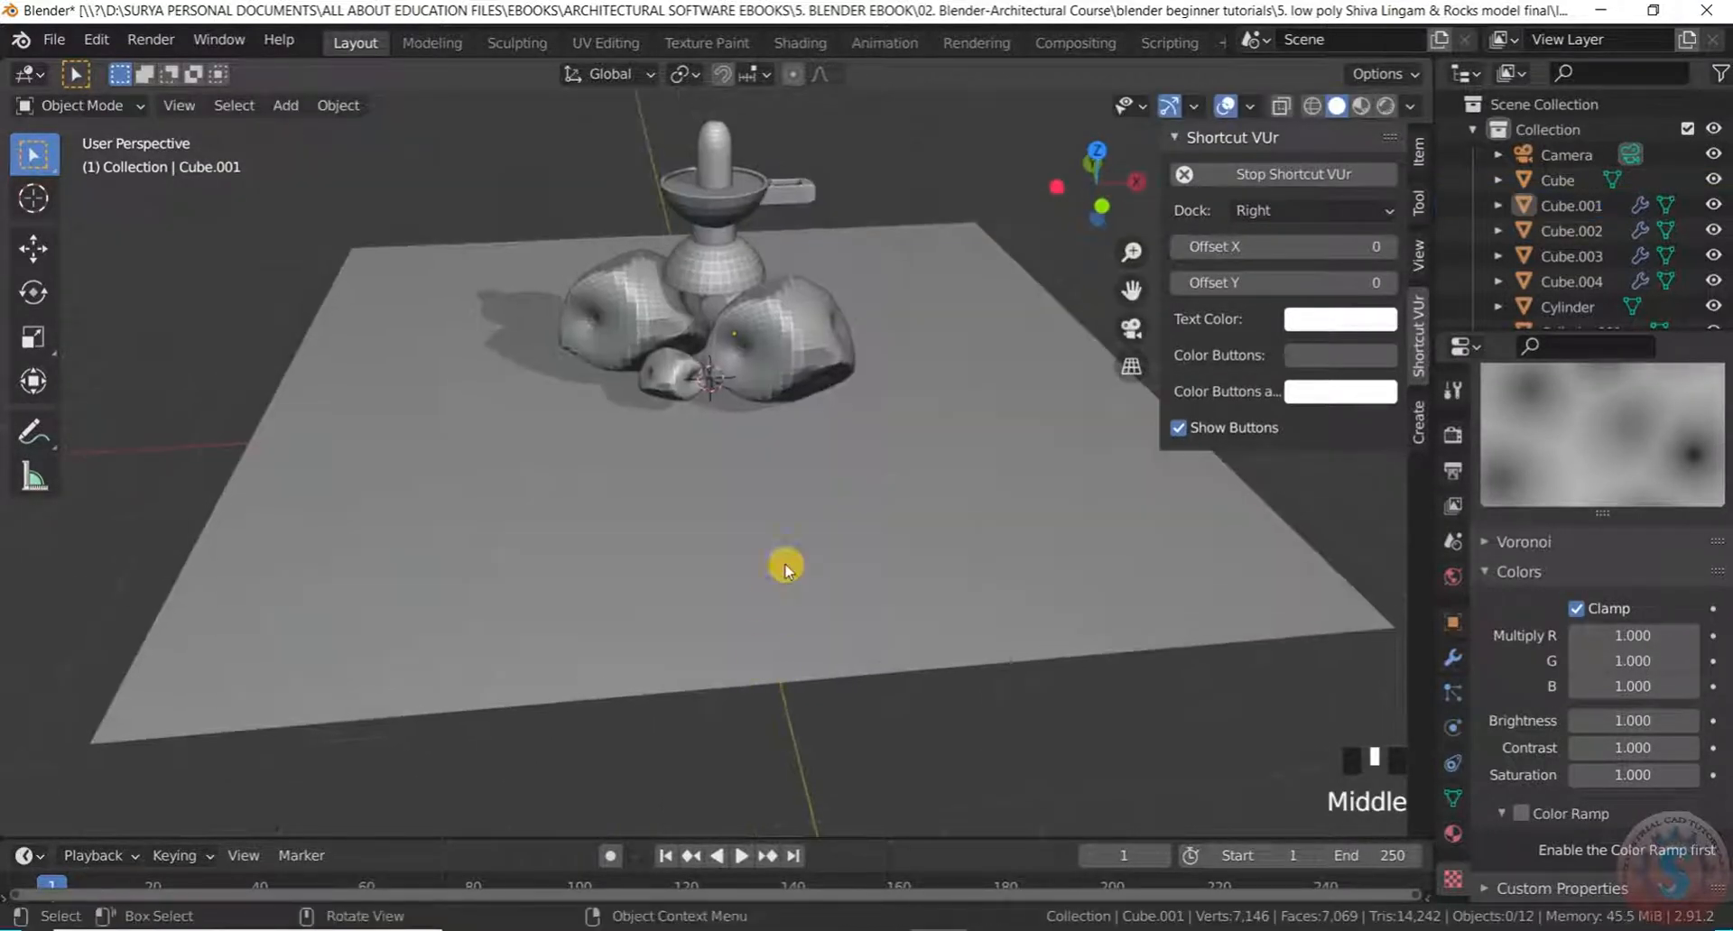
middle_click_drag(719, 330, 762, 341)
key("g")
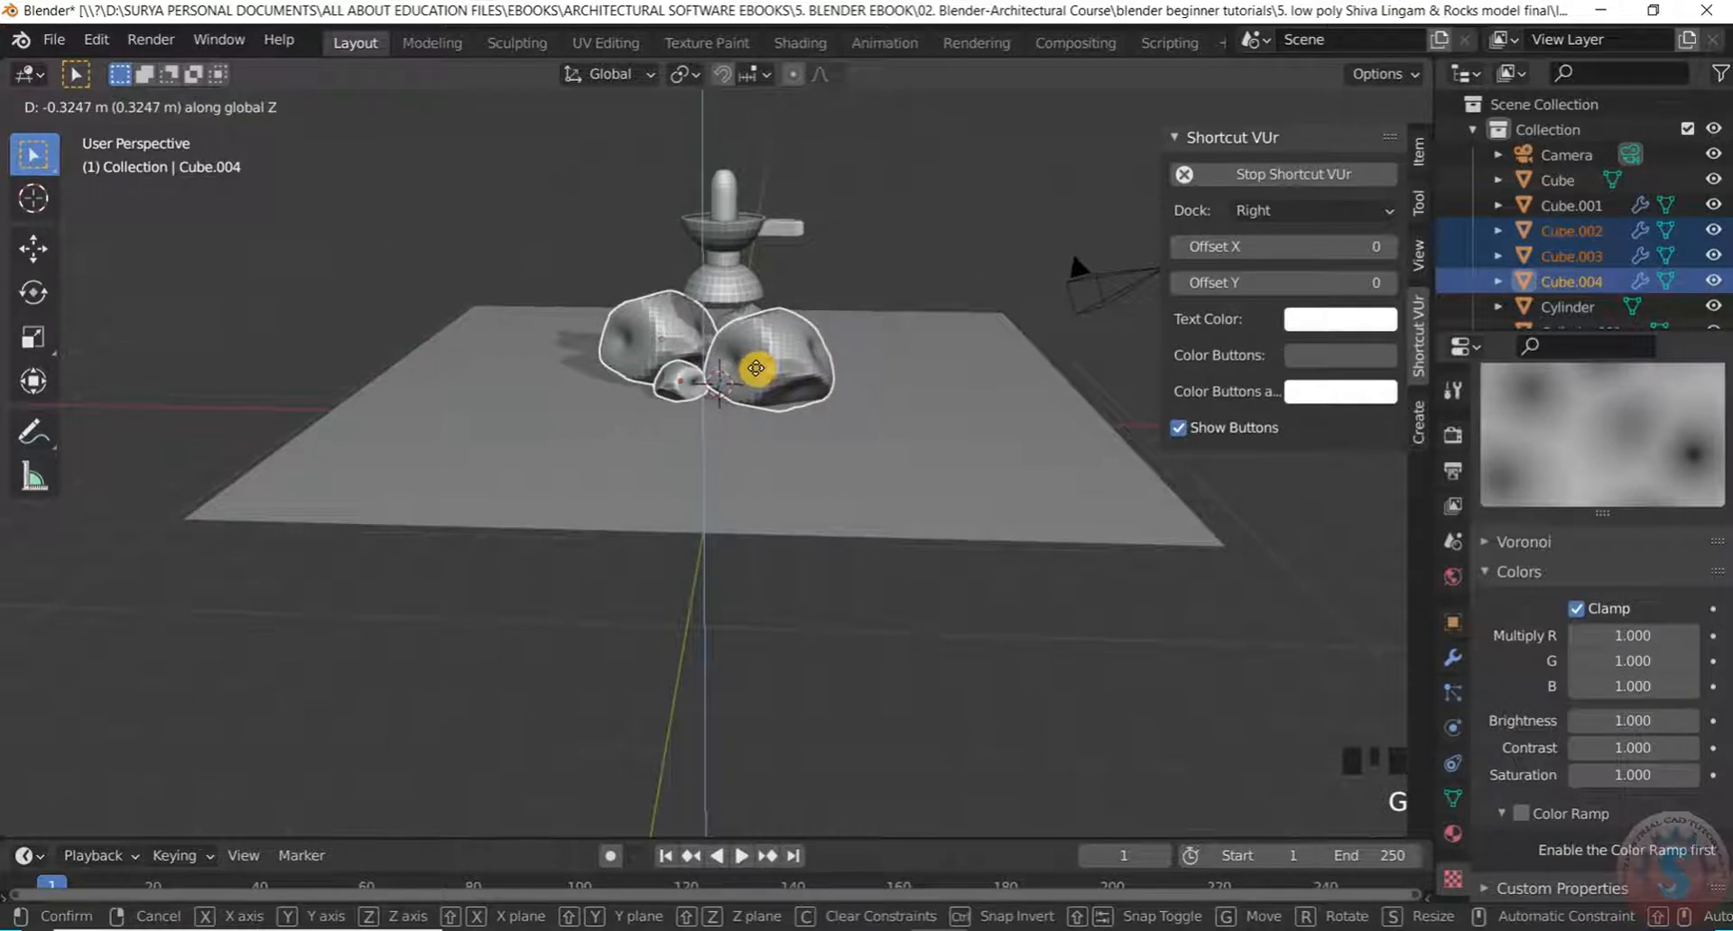
left_click(759, 367)
left_click(793, 715)
scroll(762, 417, "up", 4)
mouse_move(761, 413)
middle_mouse_down()
mouse_move(812, 302)
mouse_move(795, 406)
middle_mouse_up()
scroll(795, 402, "down", 4)
middle_click_drag(794, 244, 788, 280)
scroll(809, 296, "up", 3)
Select the lingam's dome base and other parts, lower them along Z onto the rocks
scroll(785, 278, "down", 4)
left_click(720, 264)
scroll(728, 258, "up", 3)
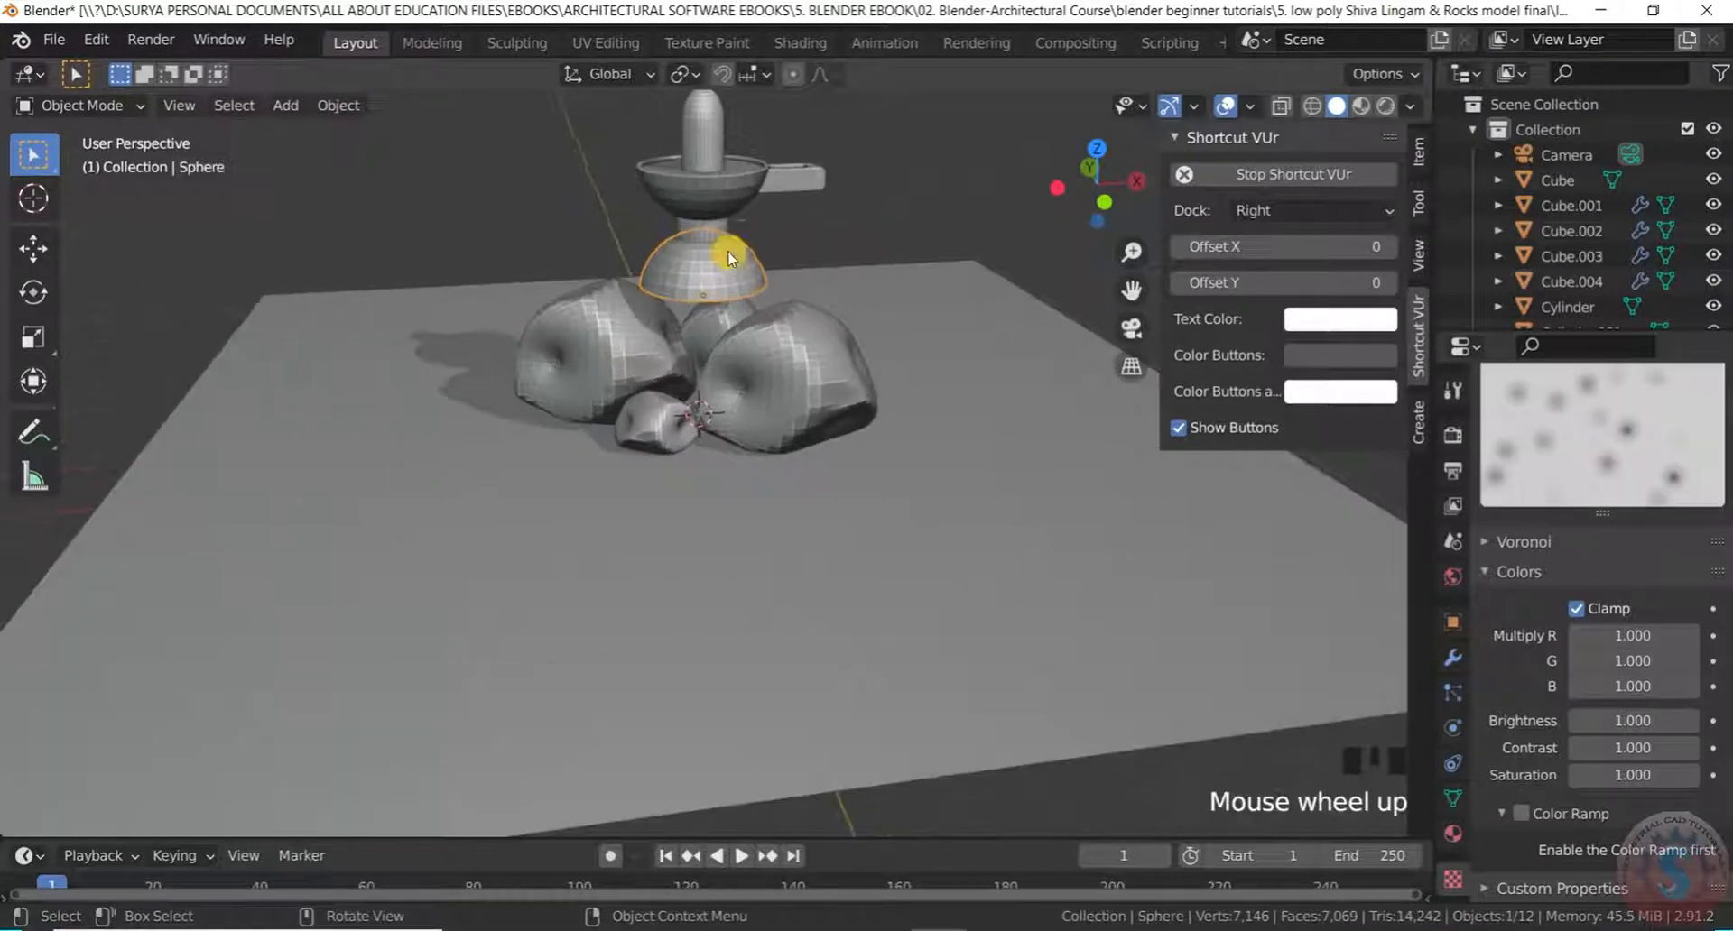
left_click_drag(683, 81, 683, 83, "shift")
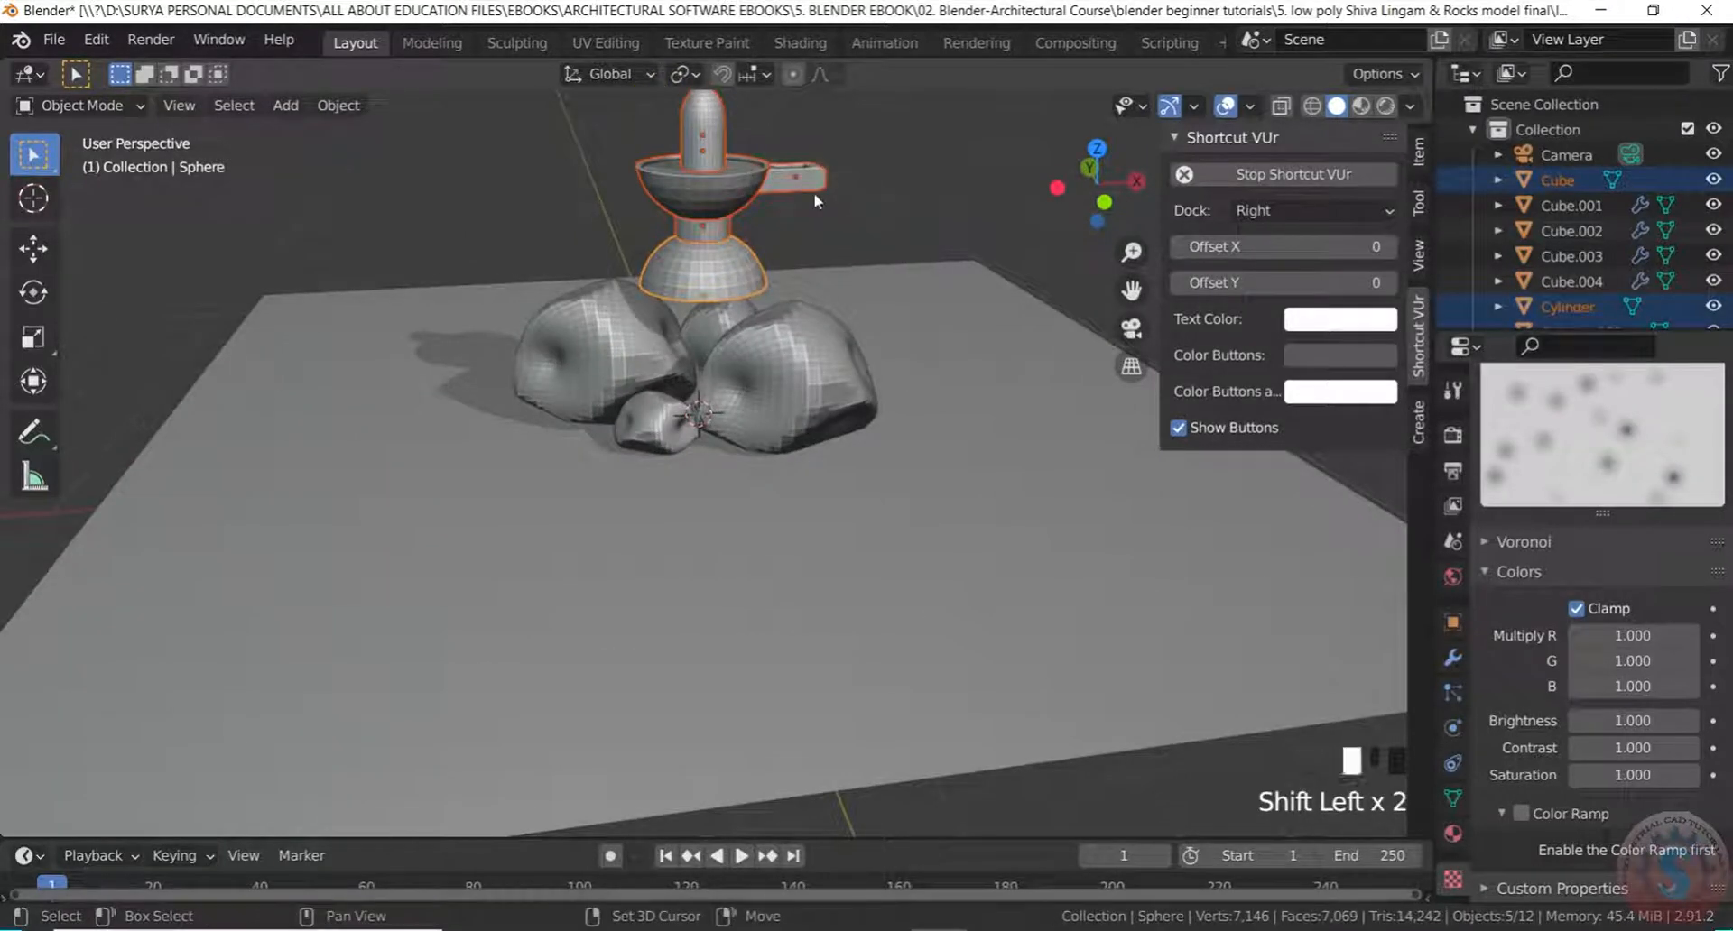
scroll(808, 194, "up", 2)
key("g")
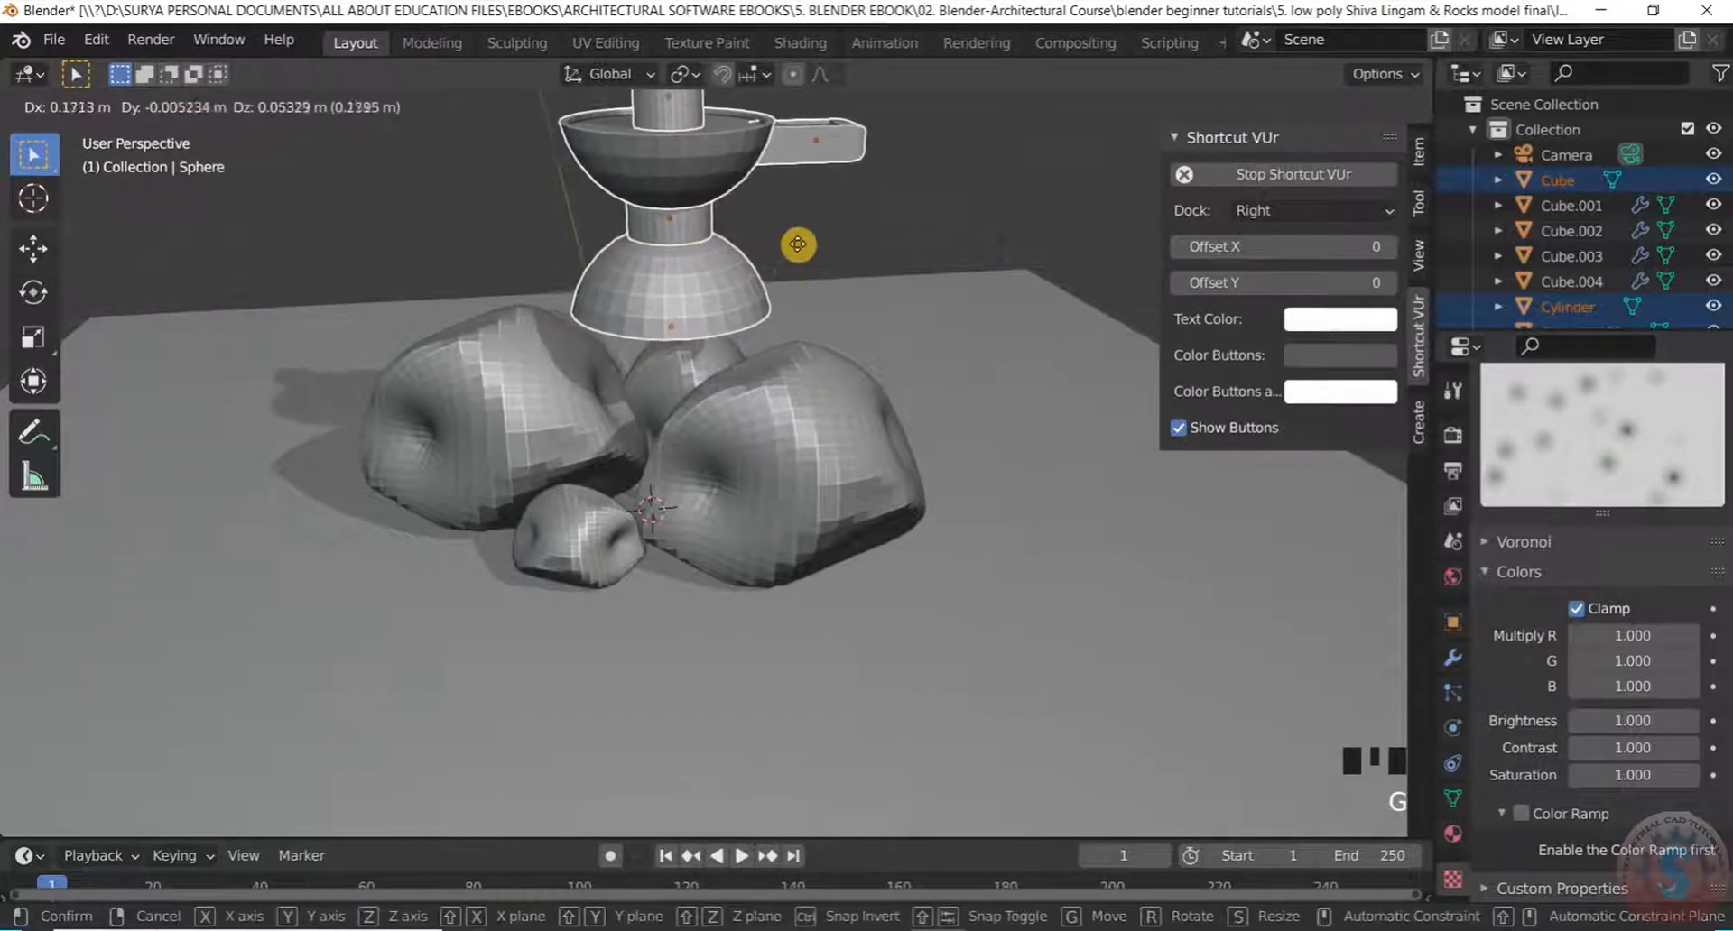
key("z")
left_click(783, 298)
left_click(785, 302)
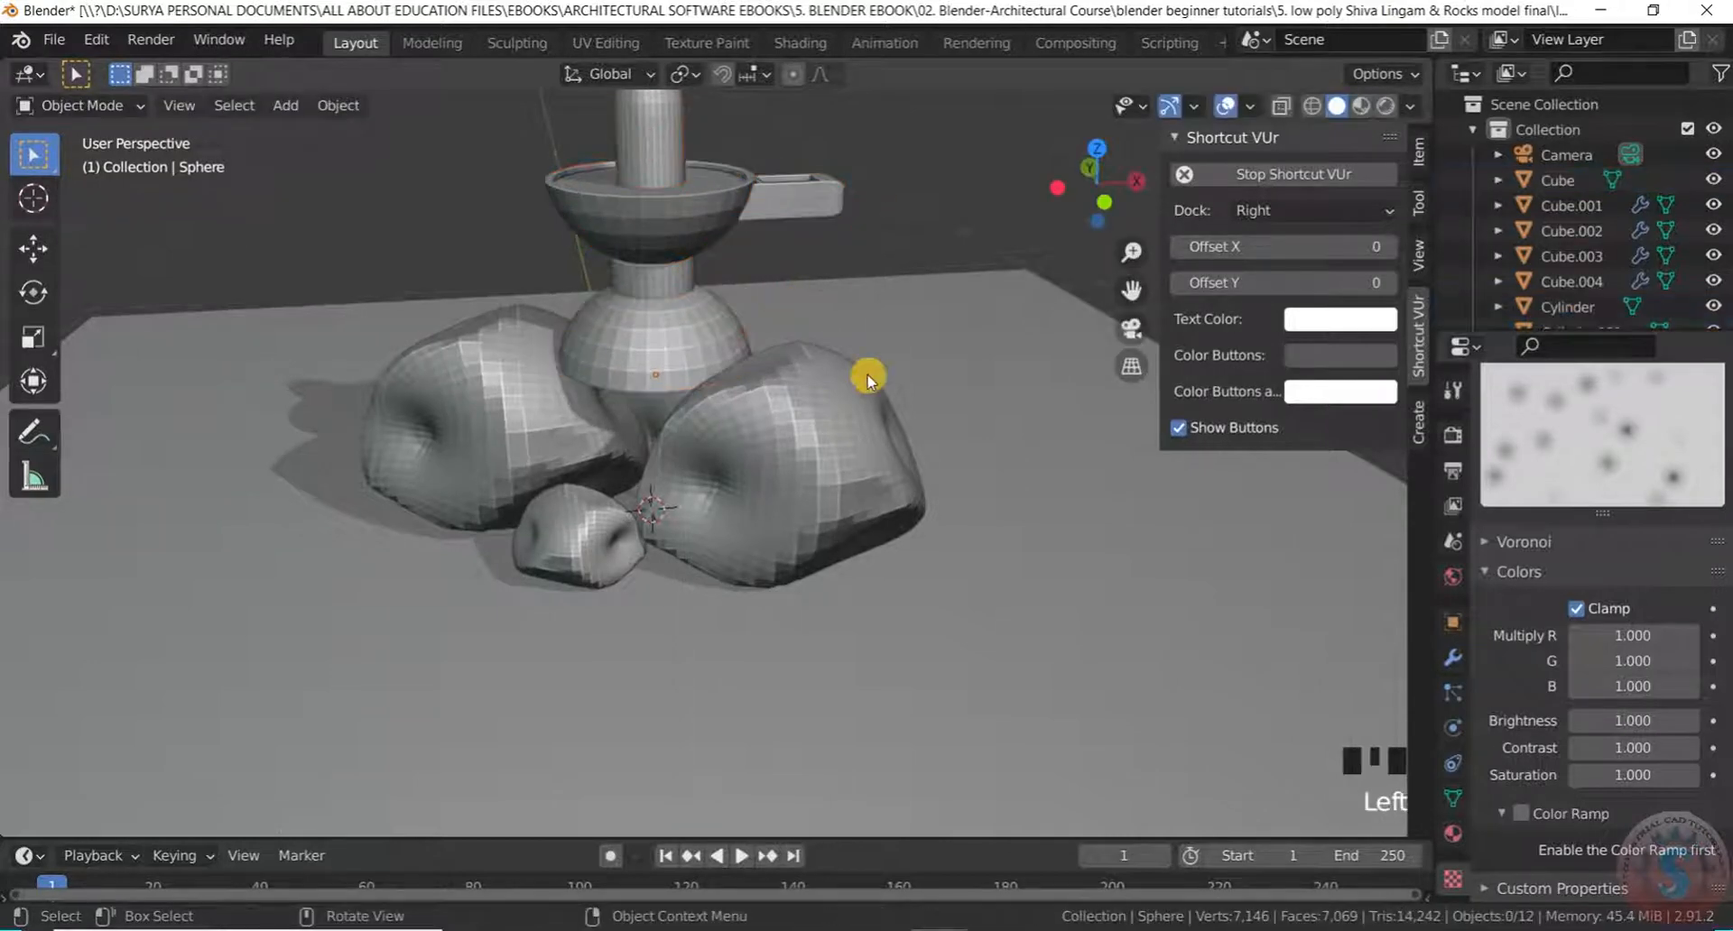
Orbit around the model and check the interaction mode list, staying in Object Mode
middle_click_drag(867, 376, 882, 294)
scroll(672, 365, "down", 2)
middle_click_drag(671, 365, 857, 373)
scroll(712, 375, "up", 3)
scroll(704, 361, "down", 2)
scroll(857, 373, "up", 3)
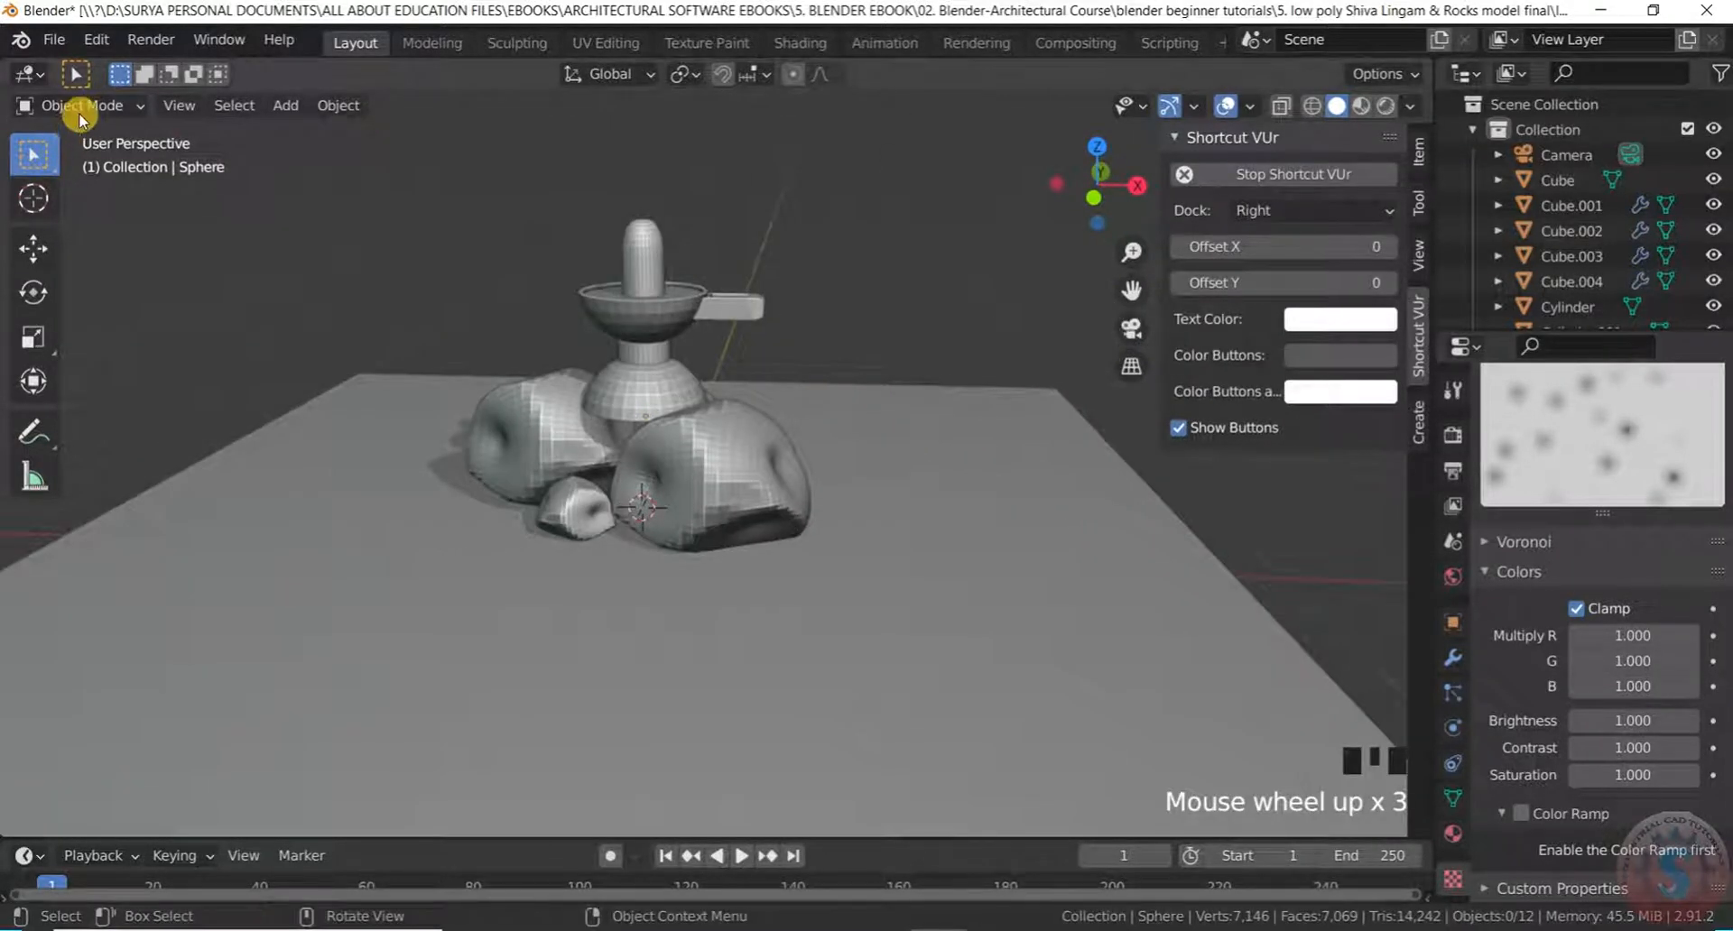
left_click(79, 110)
left_click(83, 128)
scroll(95, 134, "down", 3)
scroll(99, 136, "up", 3)
left_click(90, 106)
left_click(94, 107)
Orbit and zoom to inspect the rocks, whole ground plane and camera
scroll(817, 452, "down", 3)
middle_click_drag(817, 451, 983, 437)
scroll(719, 476, "up", 3)
scroll(727, 469, "down", 6)
scroll(761, 516, "up", 1)
scroll(708, 417, "up", 2)
scroll(707, 418, "up", 3)
scroll(777, 487, "down", 5)
middle_click_drag(777, 487, 584, 505)
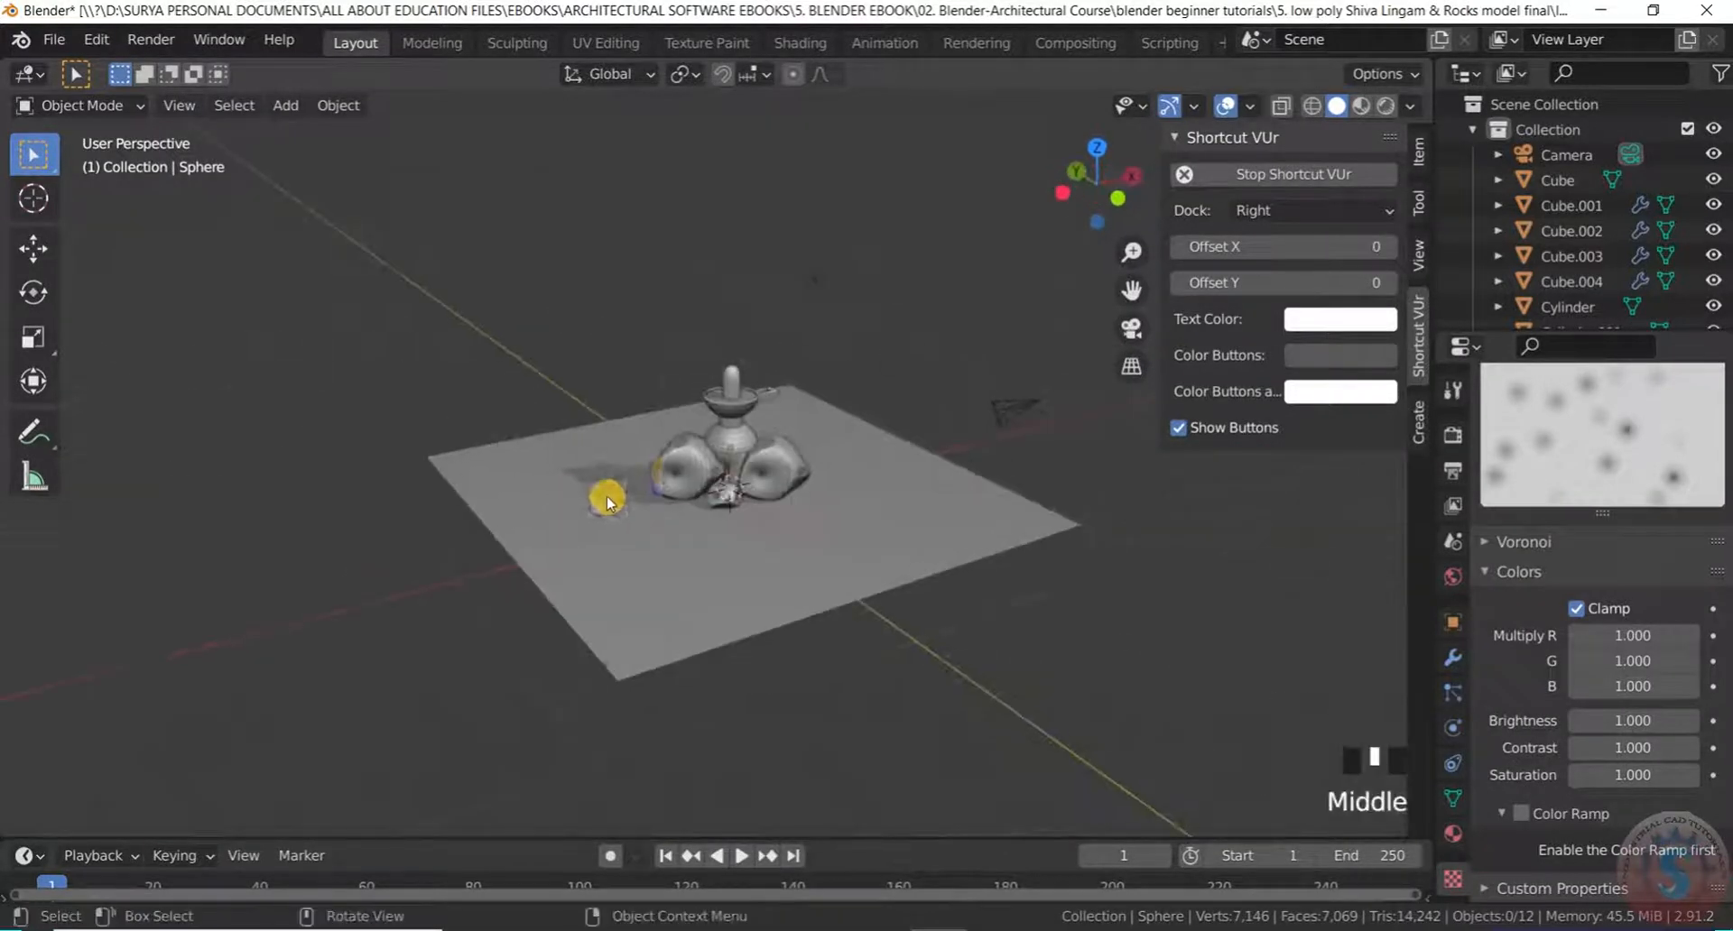
scroll(794, 468, "up", 3)
middle_click_drag(793, 468, 1111, 464)
scroll(738, 504, "up", 2)
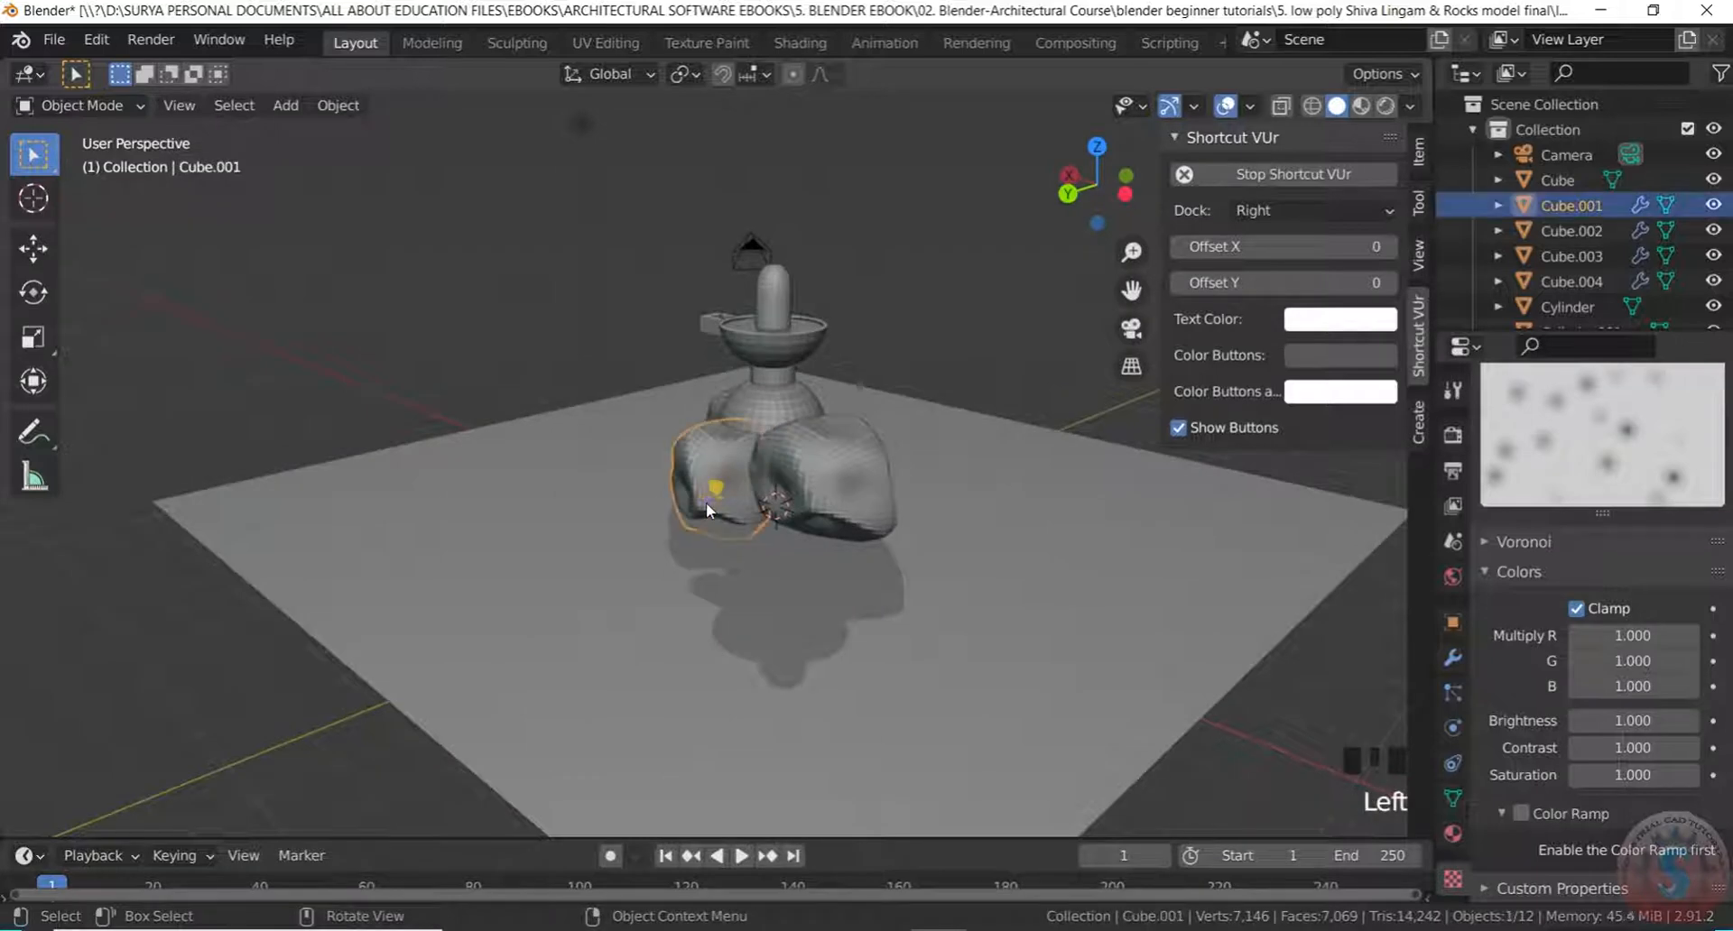
middle_click_drag(707, 510, 816, 507)
scroll(791, 513, "up", 2)
Duplicate the selected rock and place the copy on the ground plane
key("shift+d")
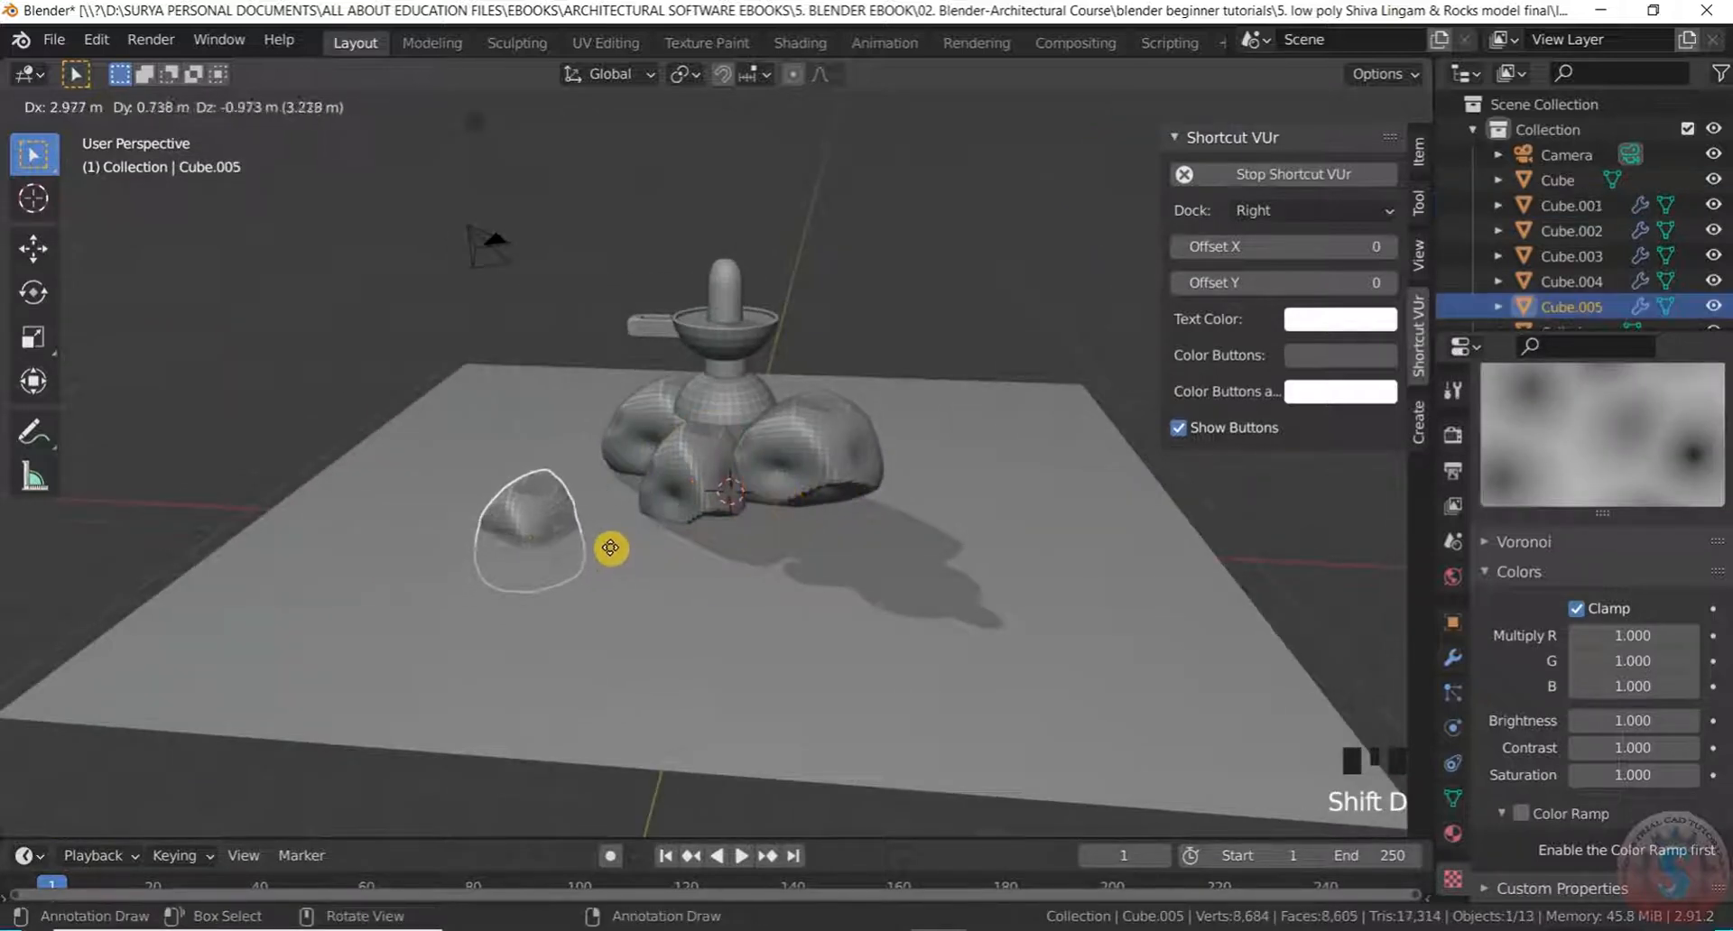
left_click(583, 507)
left_click(447, 636)
scroll(447, 635, "down", 2)
middle_click_drag(452, 635, 993, 586)
scroll(591, 538, "up", 3)
Duplicate the small rock and move the copy to a new spot on the plane
left_click(528, 509)
key("shift+d")
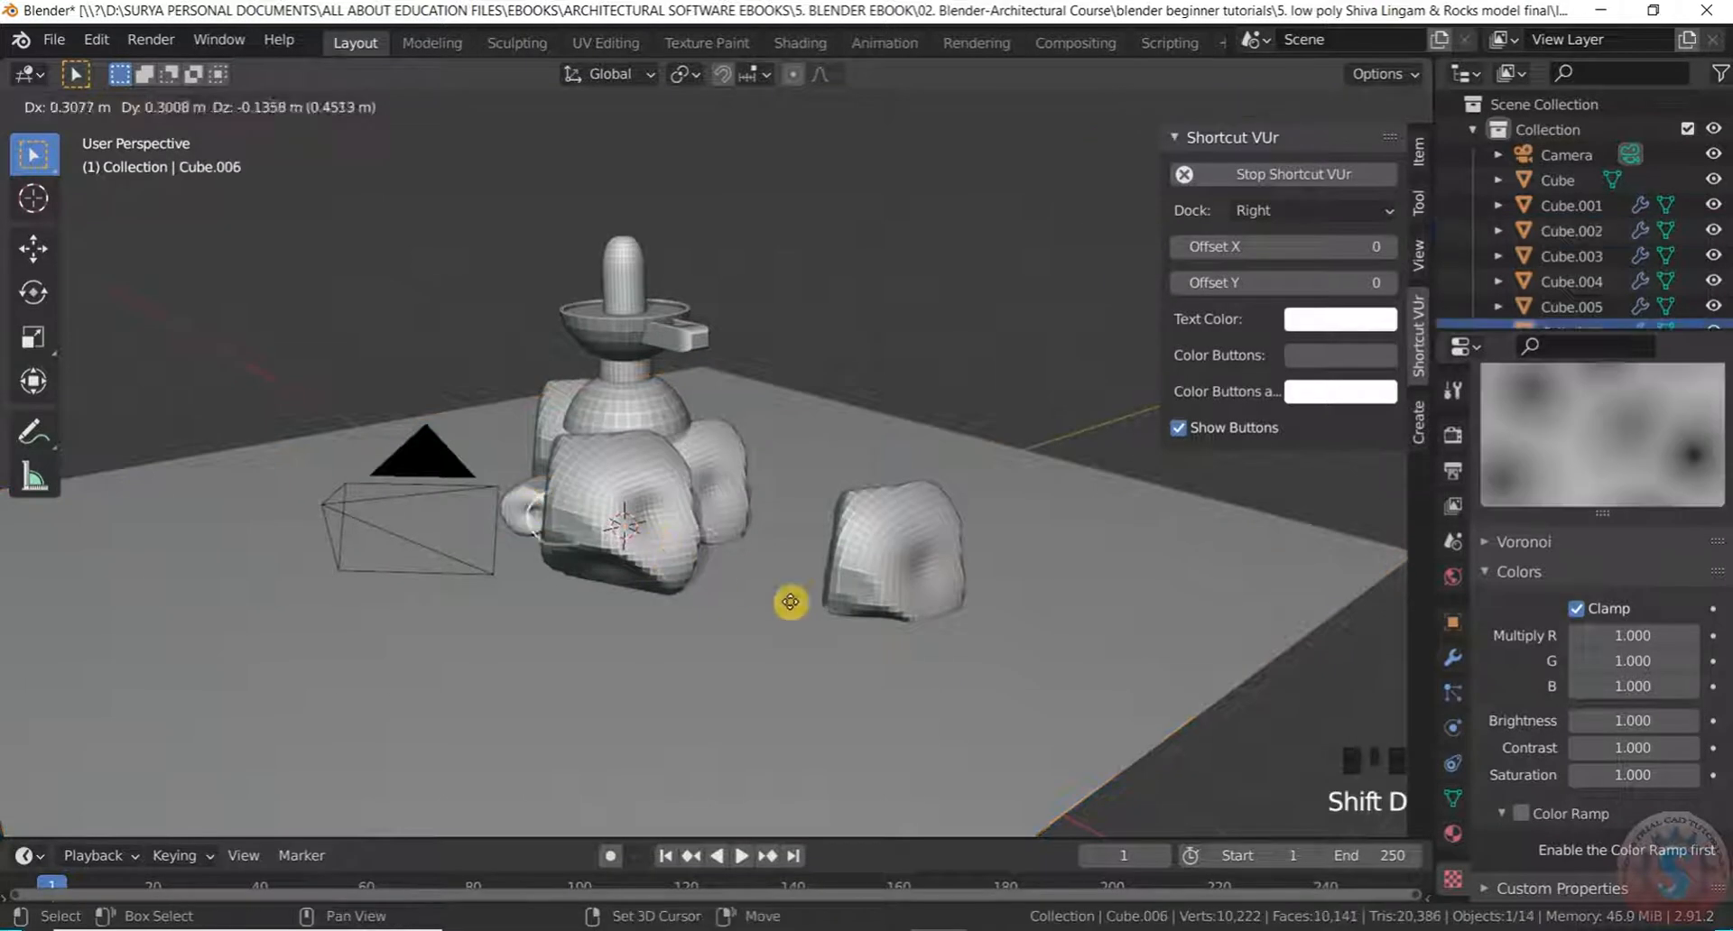
left_click(1130, 632)
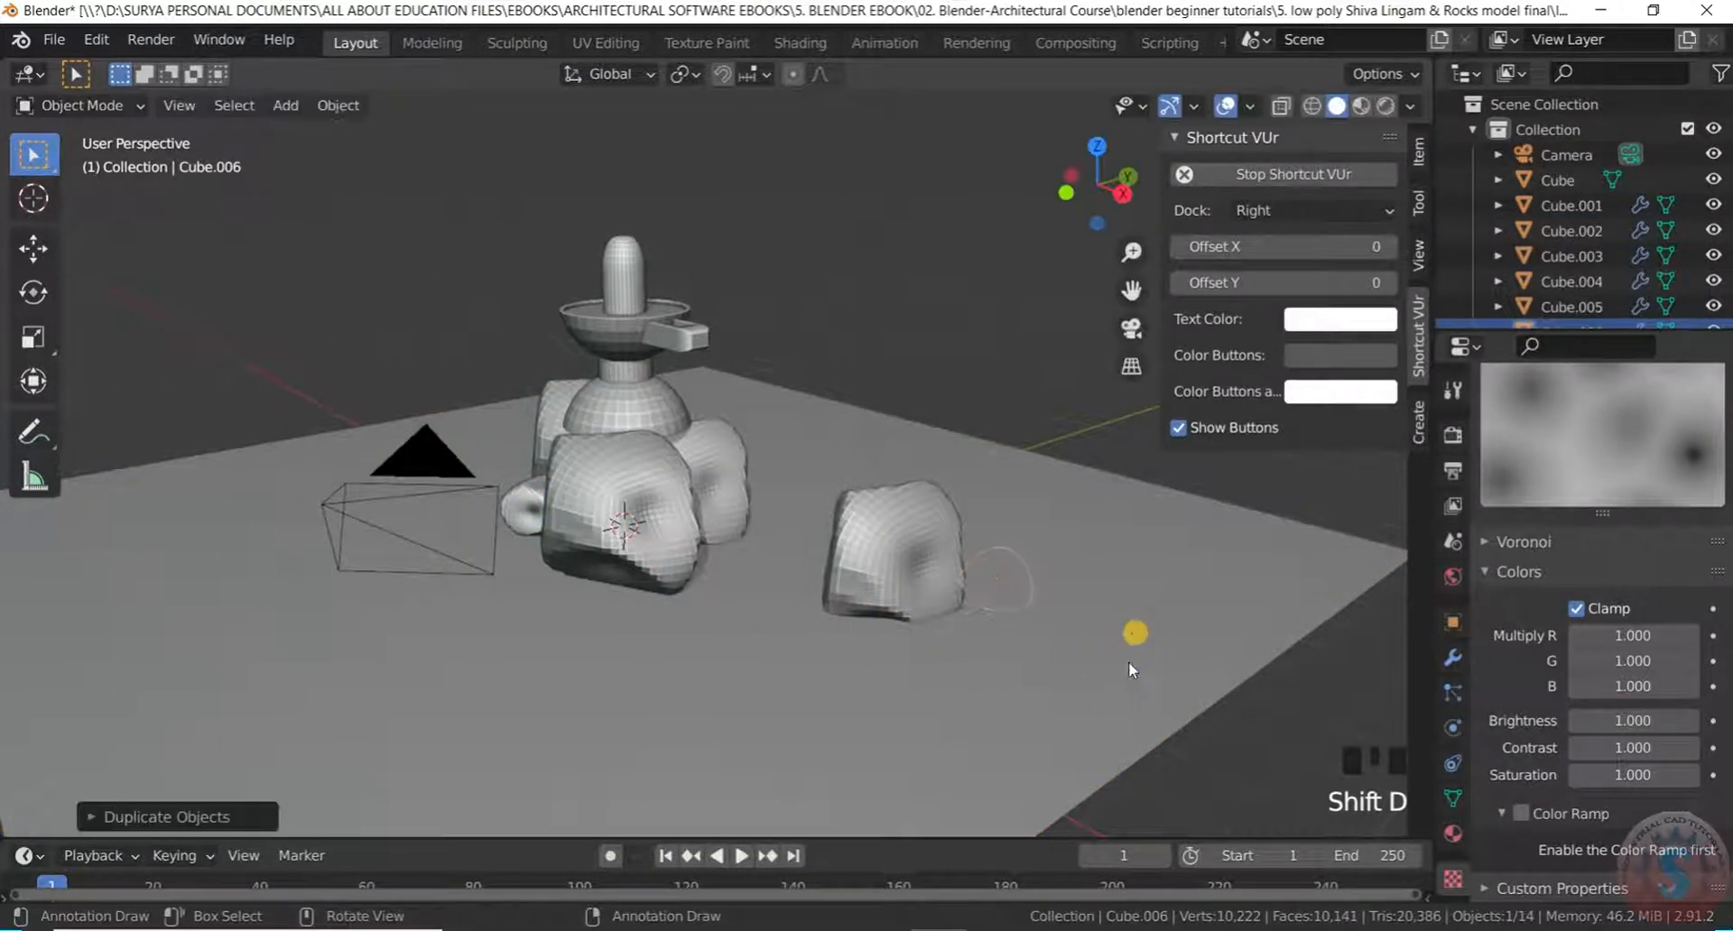
scroll(1110, 658, "down", 3)
middle_click_drag(1094, 688, 1045, 691)
scroll(1042, 697, "up", 2)
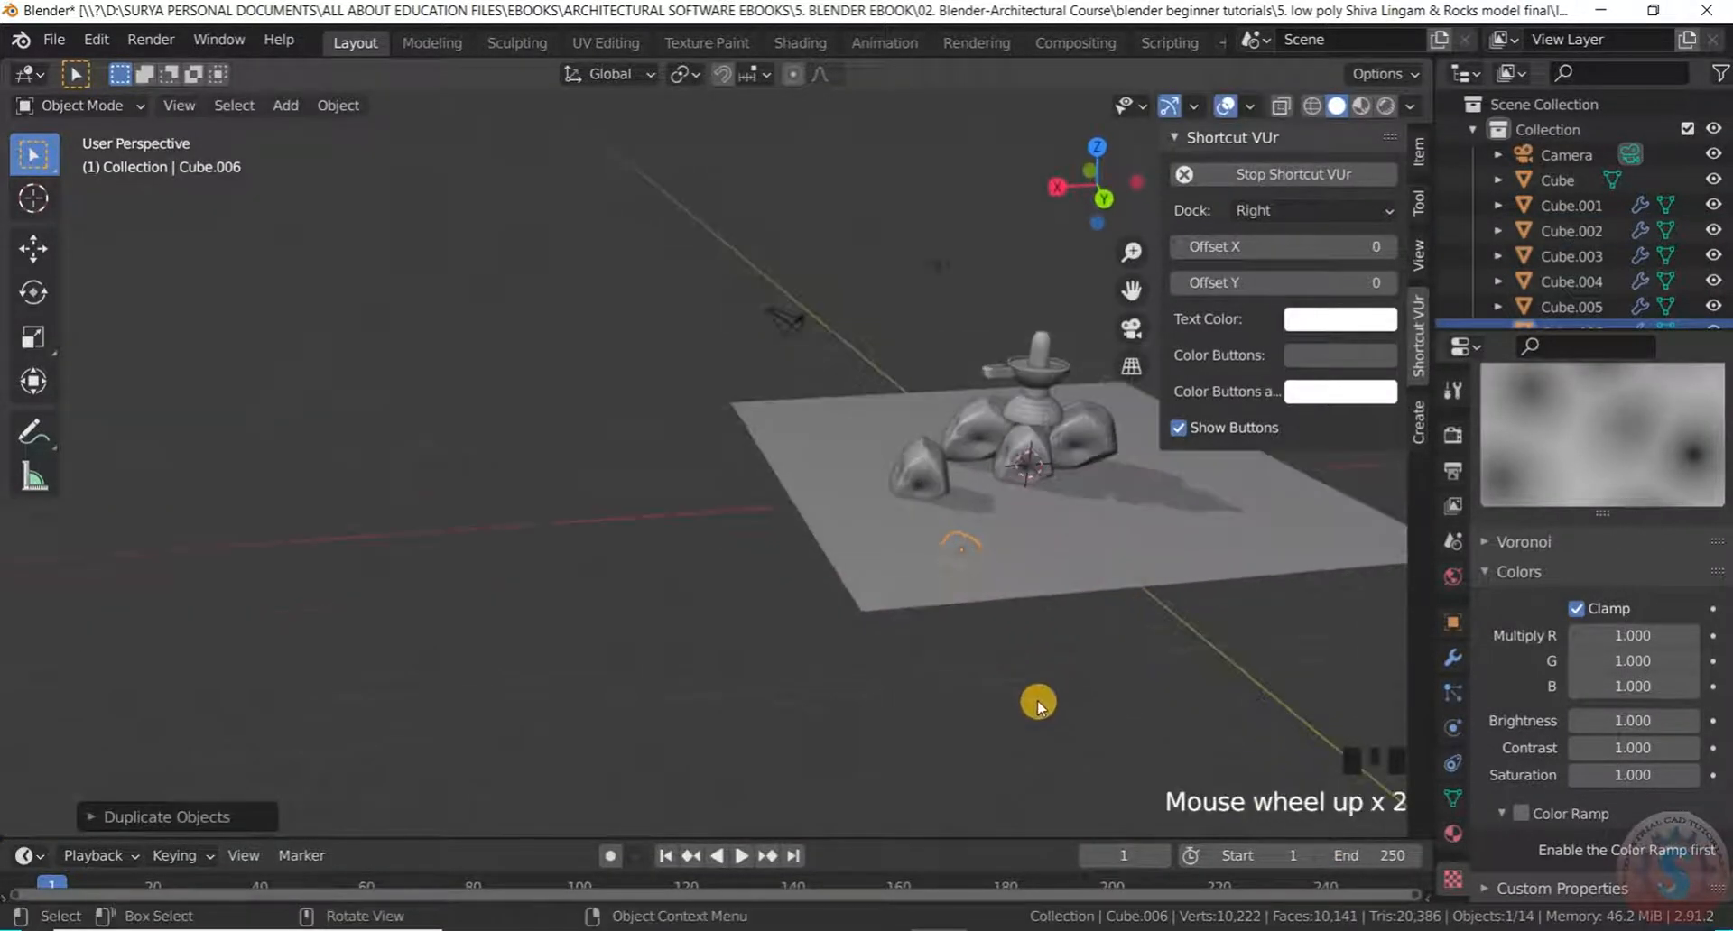
key("g")
left_click(1001, 650)
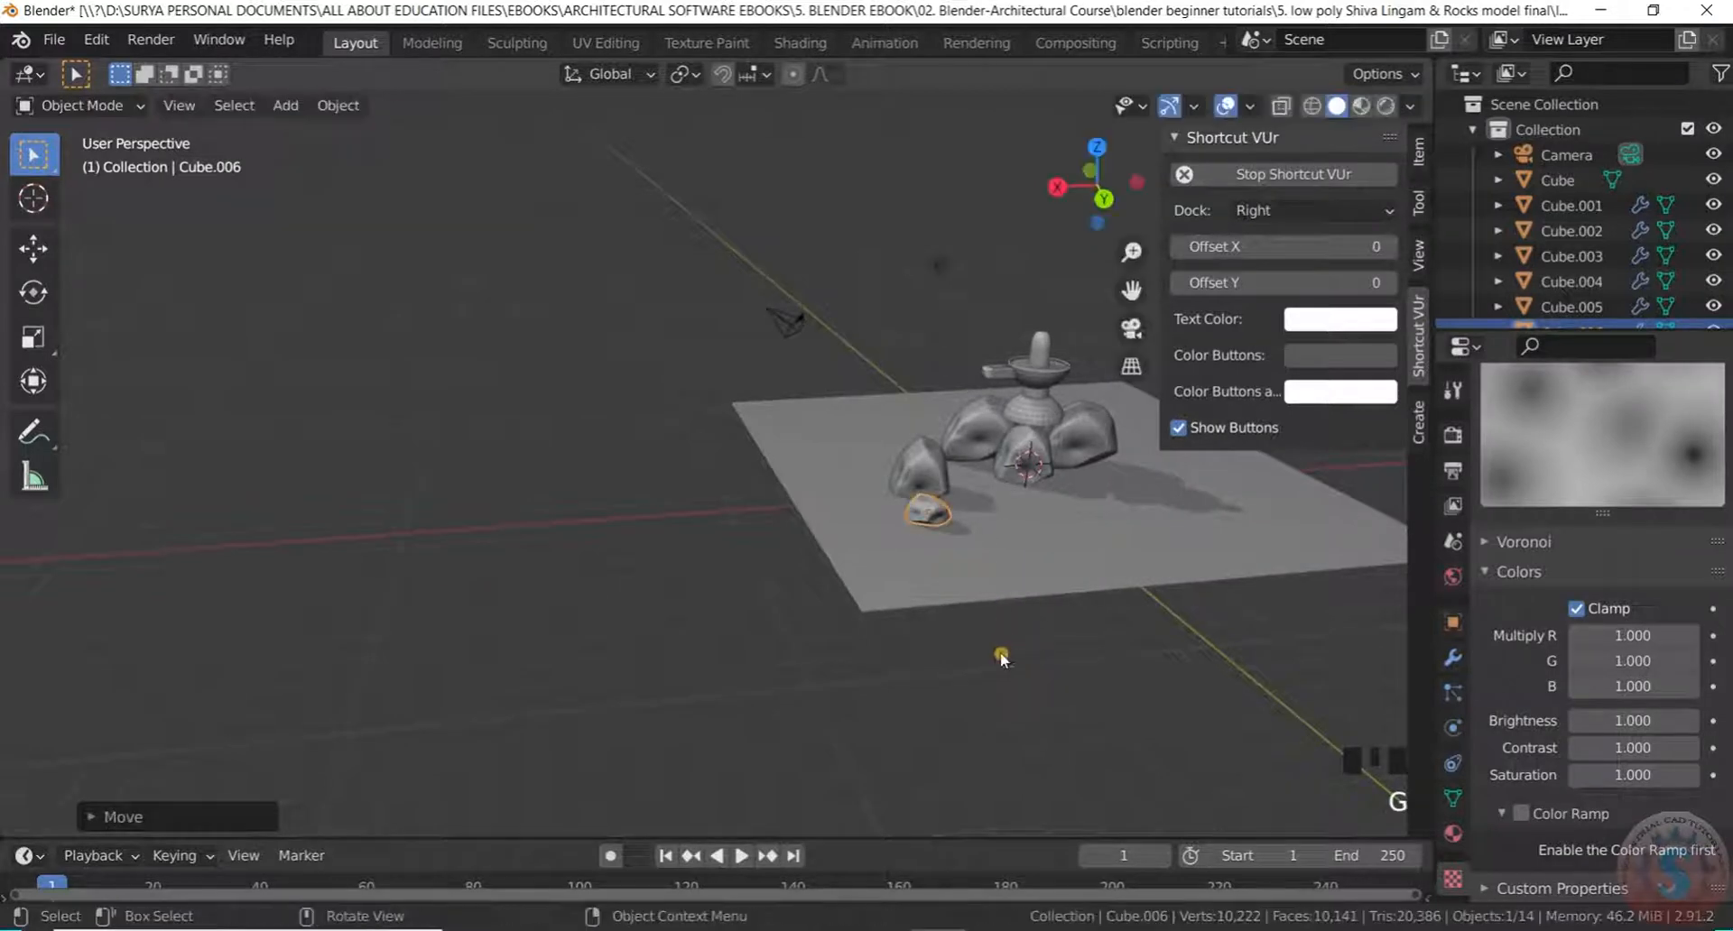
scroll(903, 621, "up", 3)
left_click(782, 675)
middle_click_drag(783, 675, 591, 649)
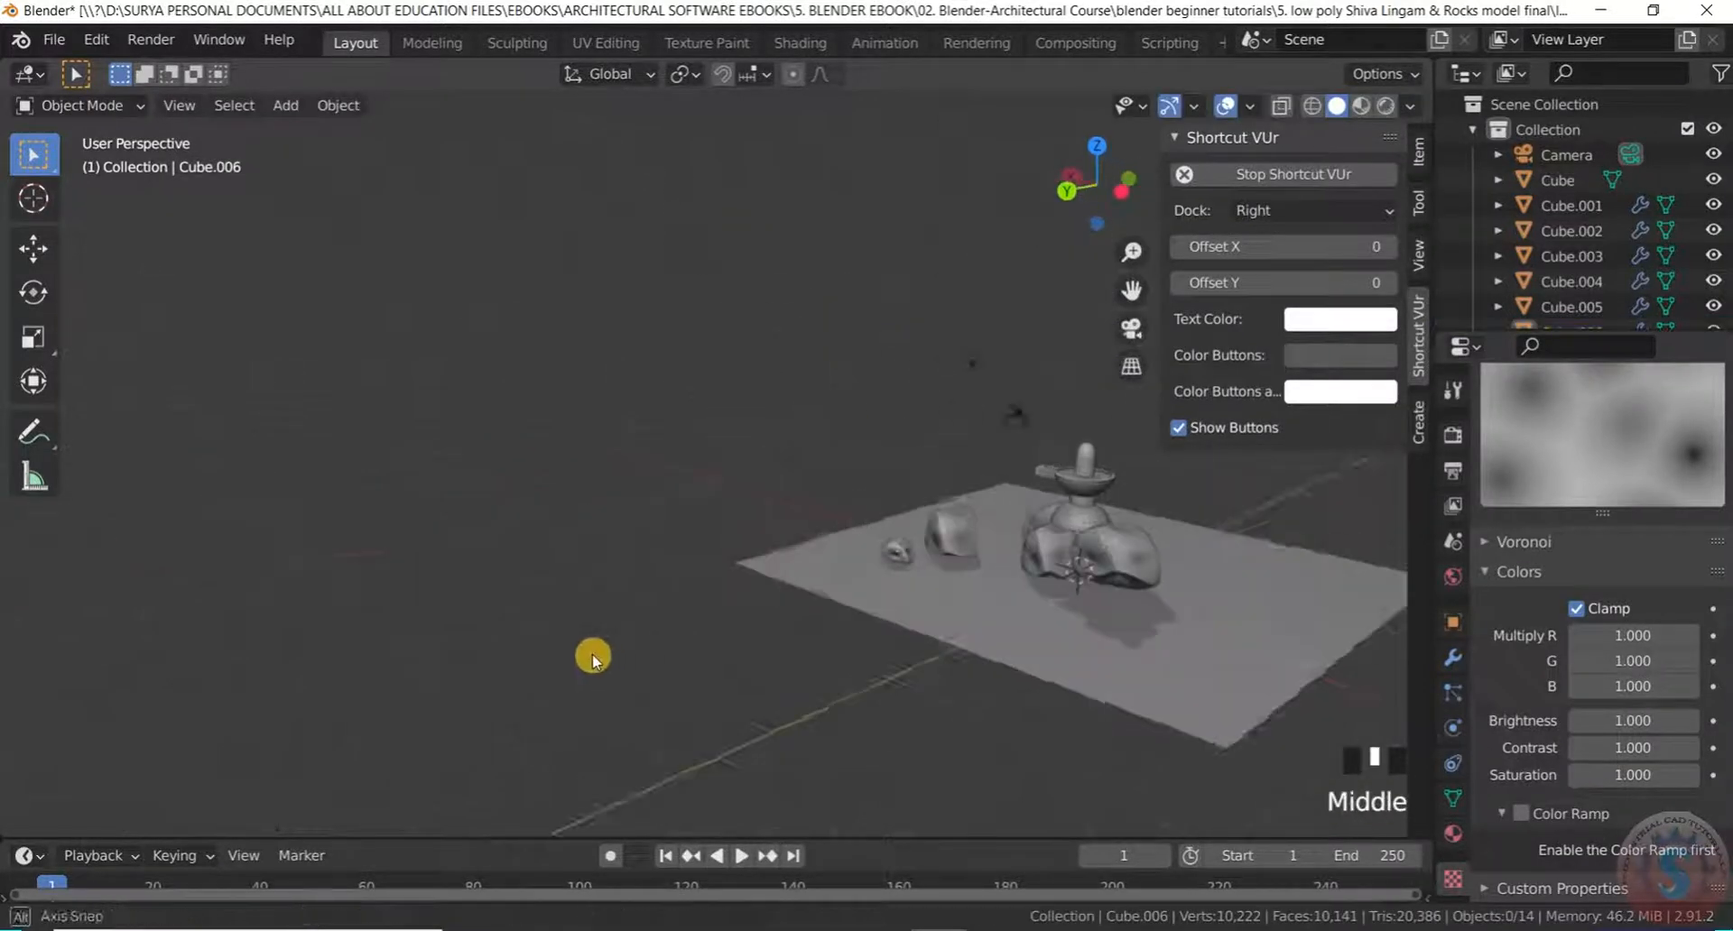
scroll(742, 643, "down", 3)
middle_click_drag(742, 643, 1056, 606)
scroll(847, 607, "up", 7)
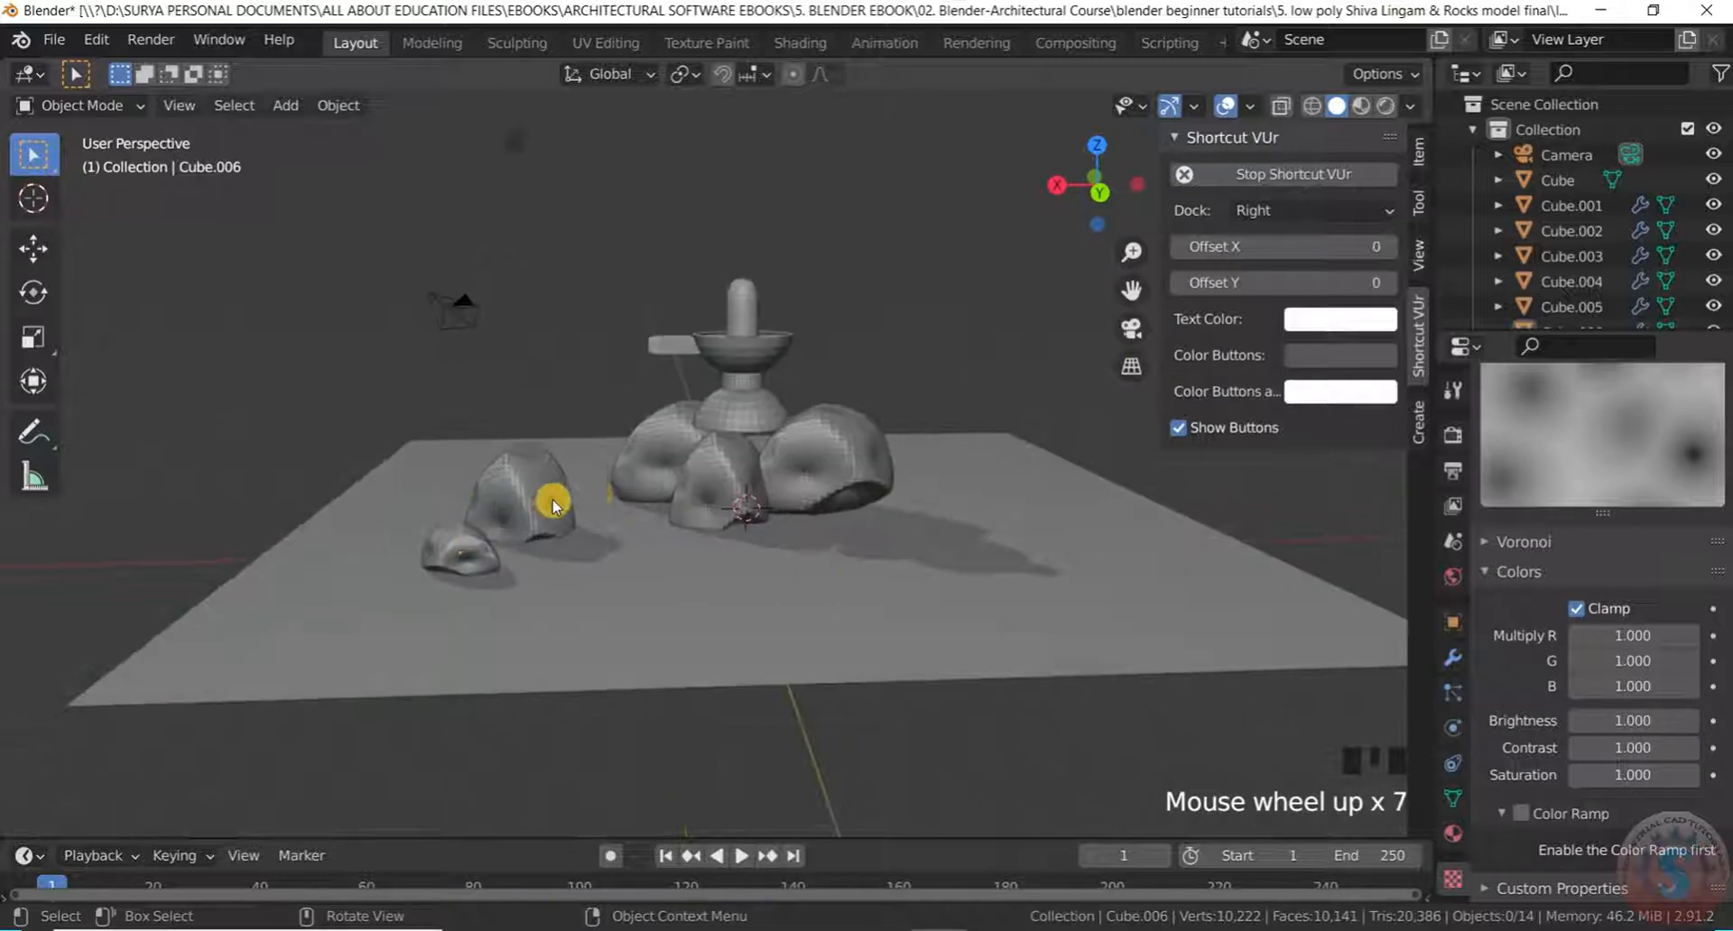
scroll(544, 508, "up", 2)
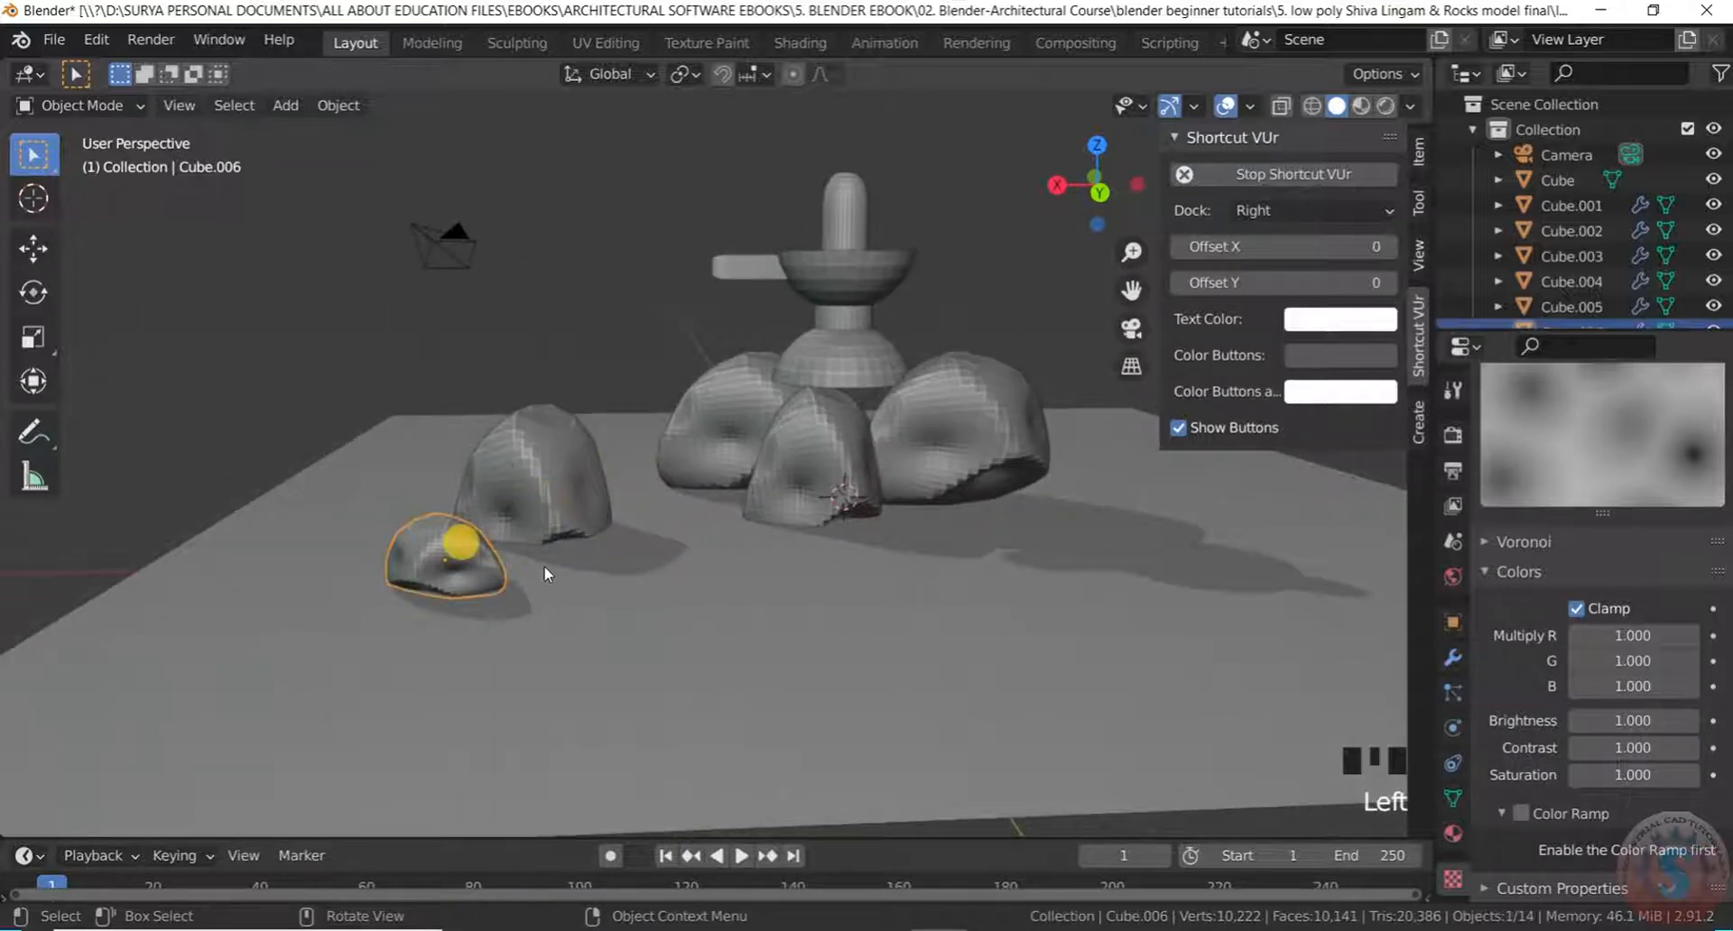
Add another rock copy beside it and scale it up larger
key("shift+d")
left_click(663, 578)
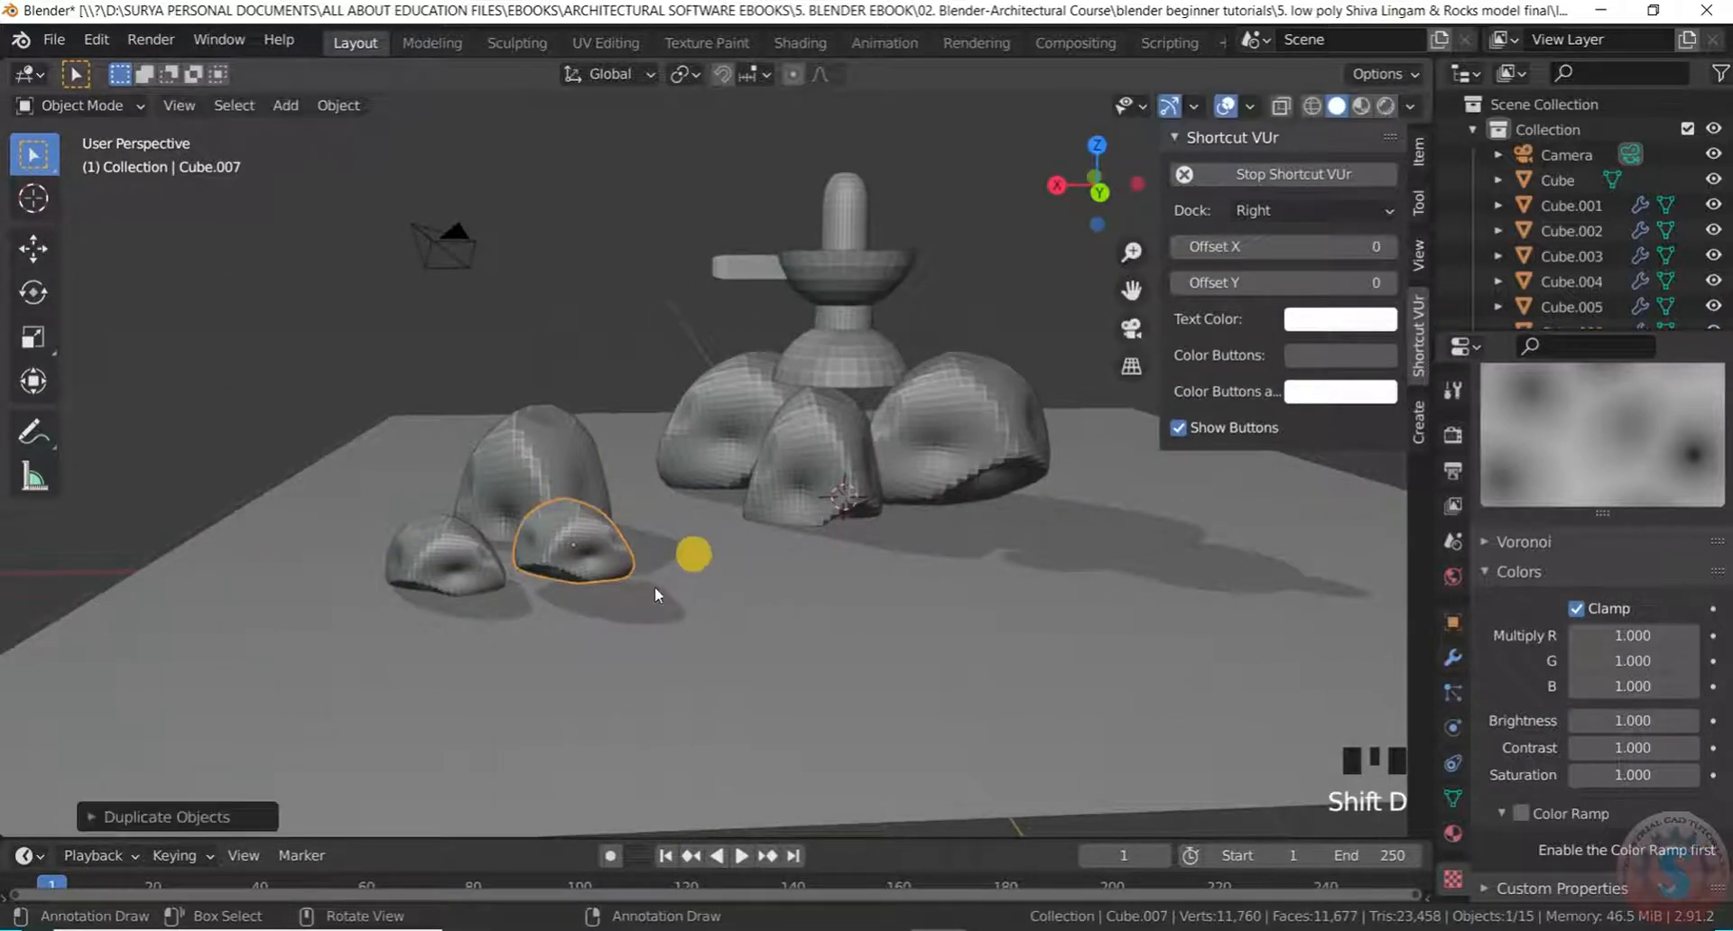
key("s")
left_click(653, 601)
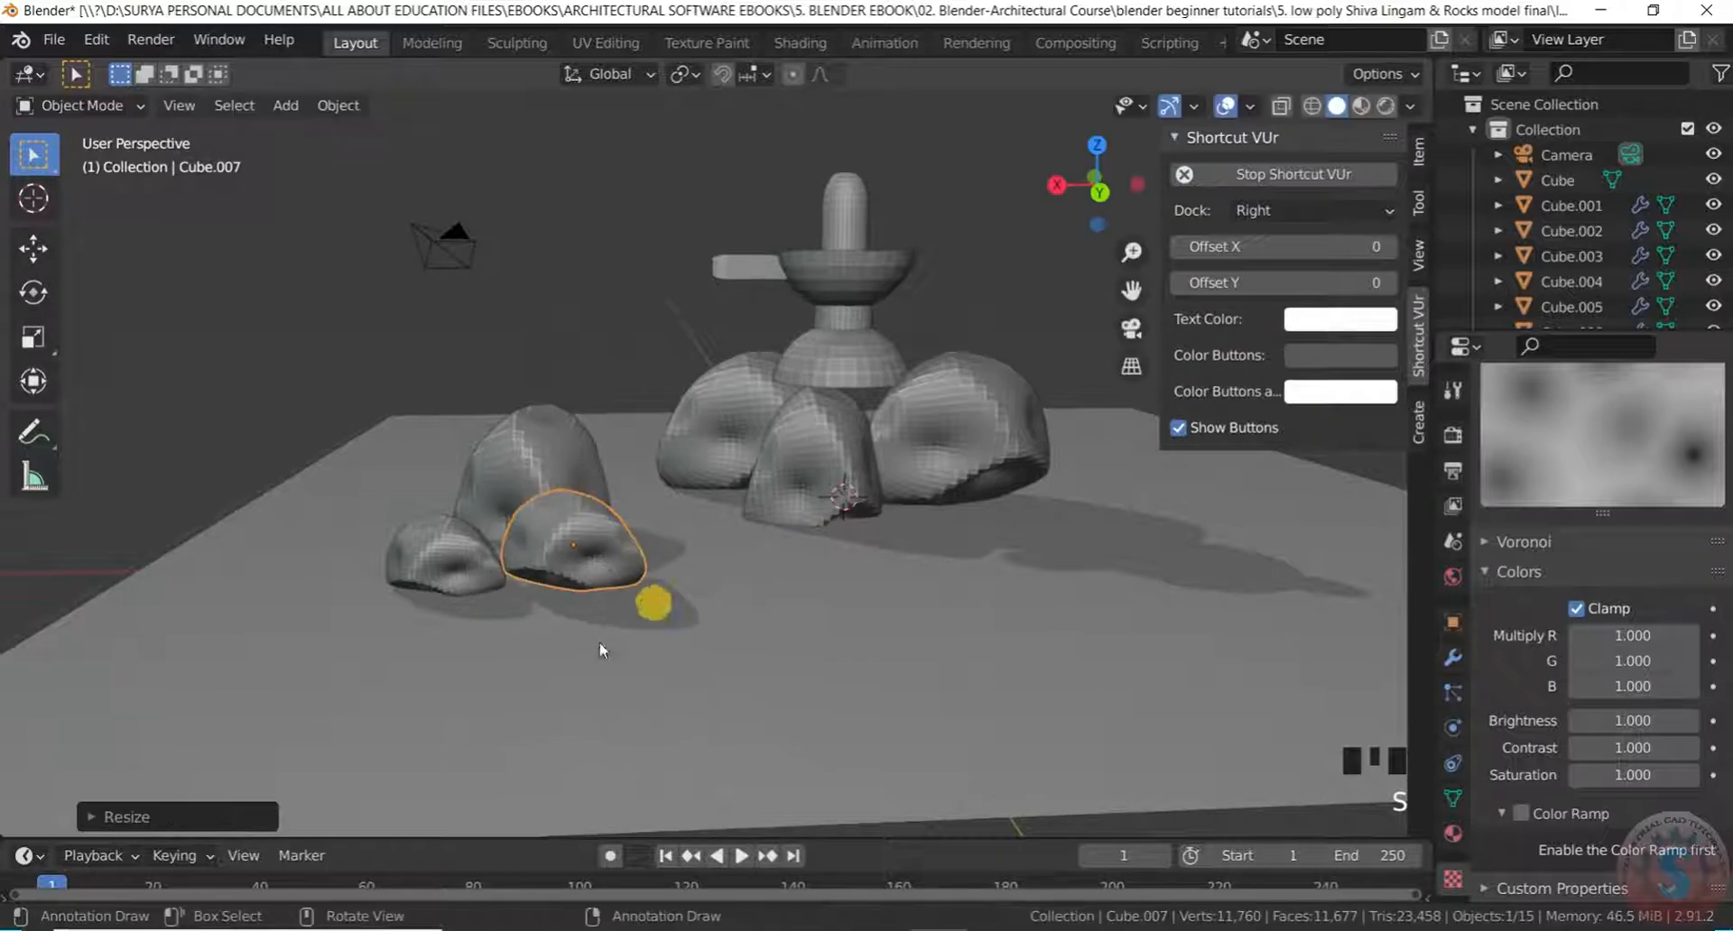
left_click(603, 642)
left_click(538, 251)
scroll(587, 302, "down", 2)
middle_click_drag(588, 303, 744, 468)
scroll(629, 440, "up", 2)
Reposition the enlarged rock and shift the small rock to the left
left_click(689, 443)
key("g")
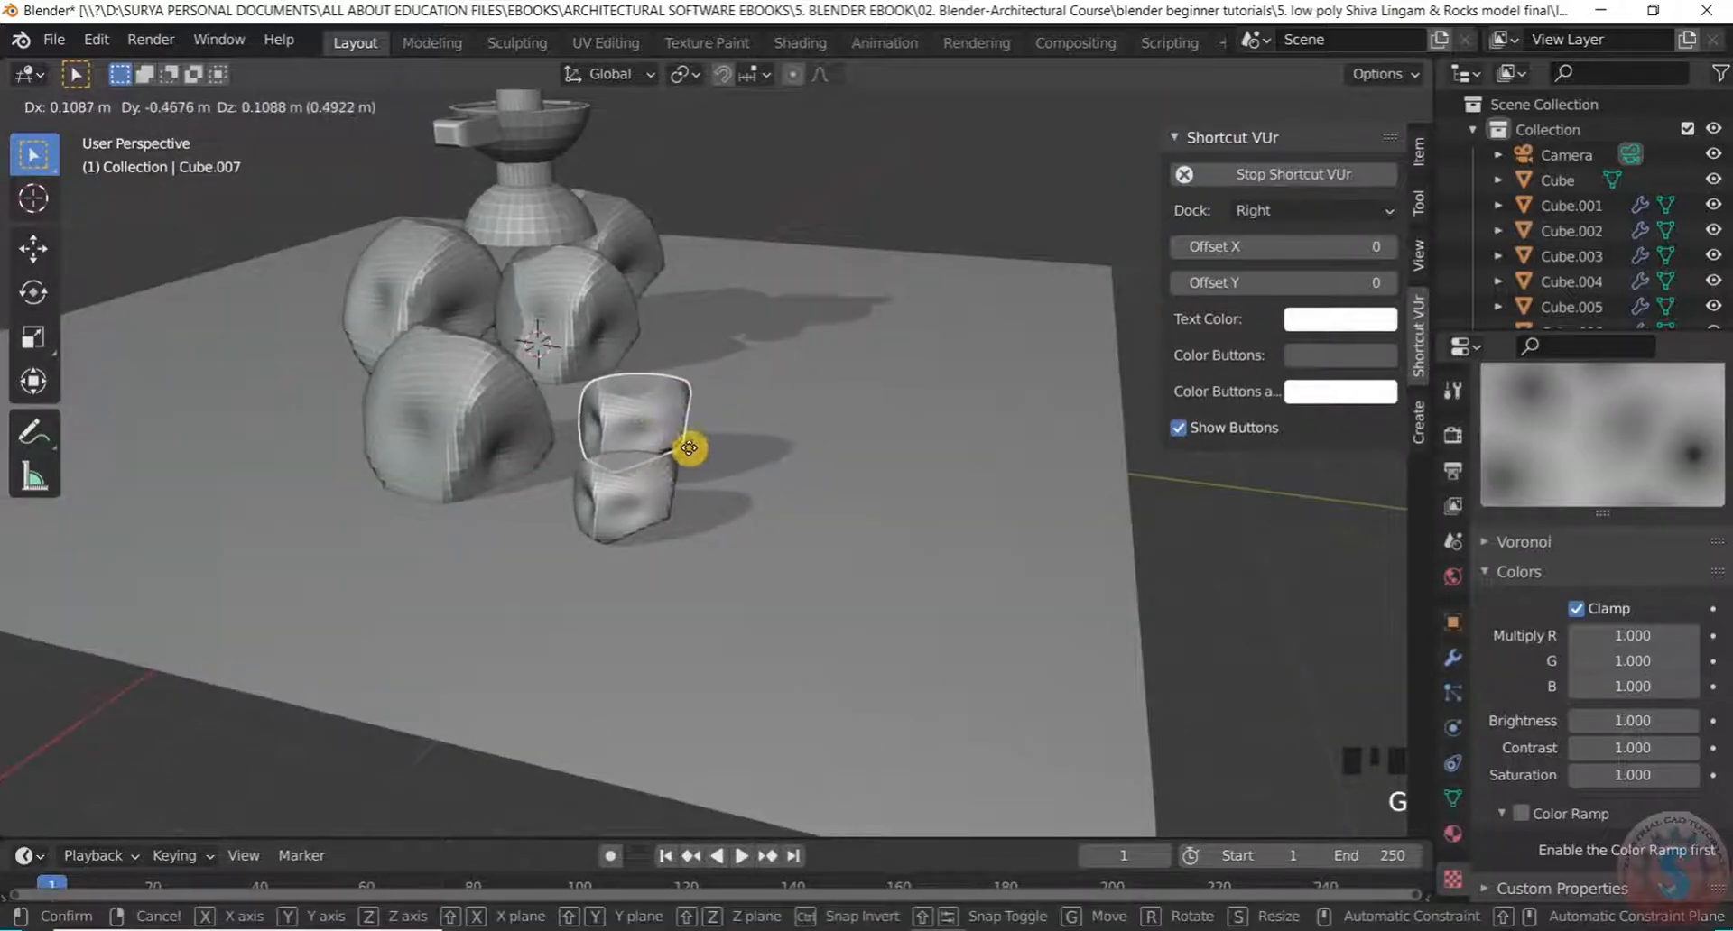
left_click(689, 448)
scroll(1149, 576, "down", 3)
scroll(1145, 576, "up", 4)
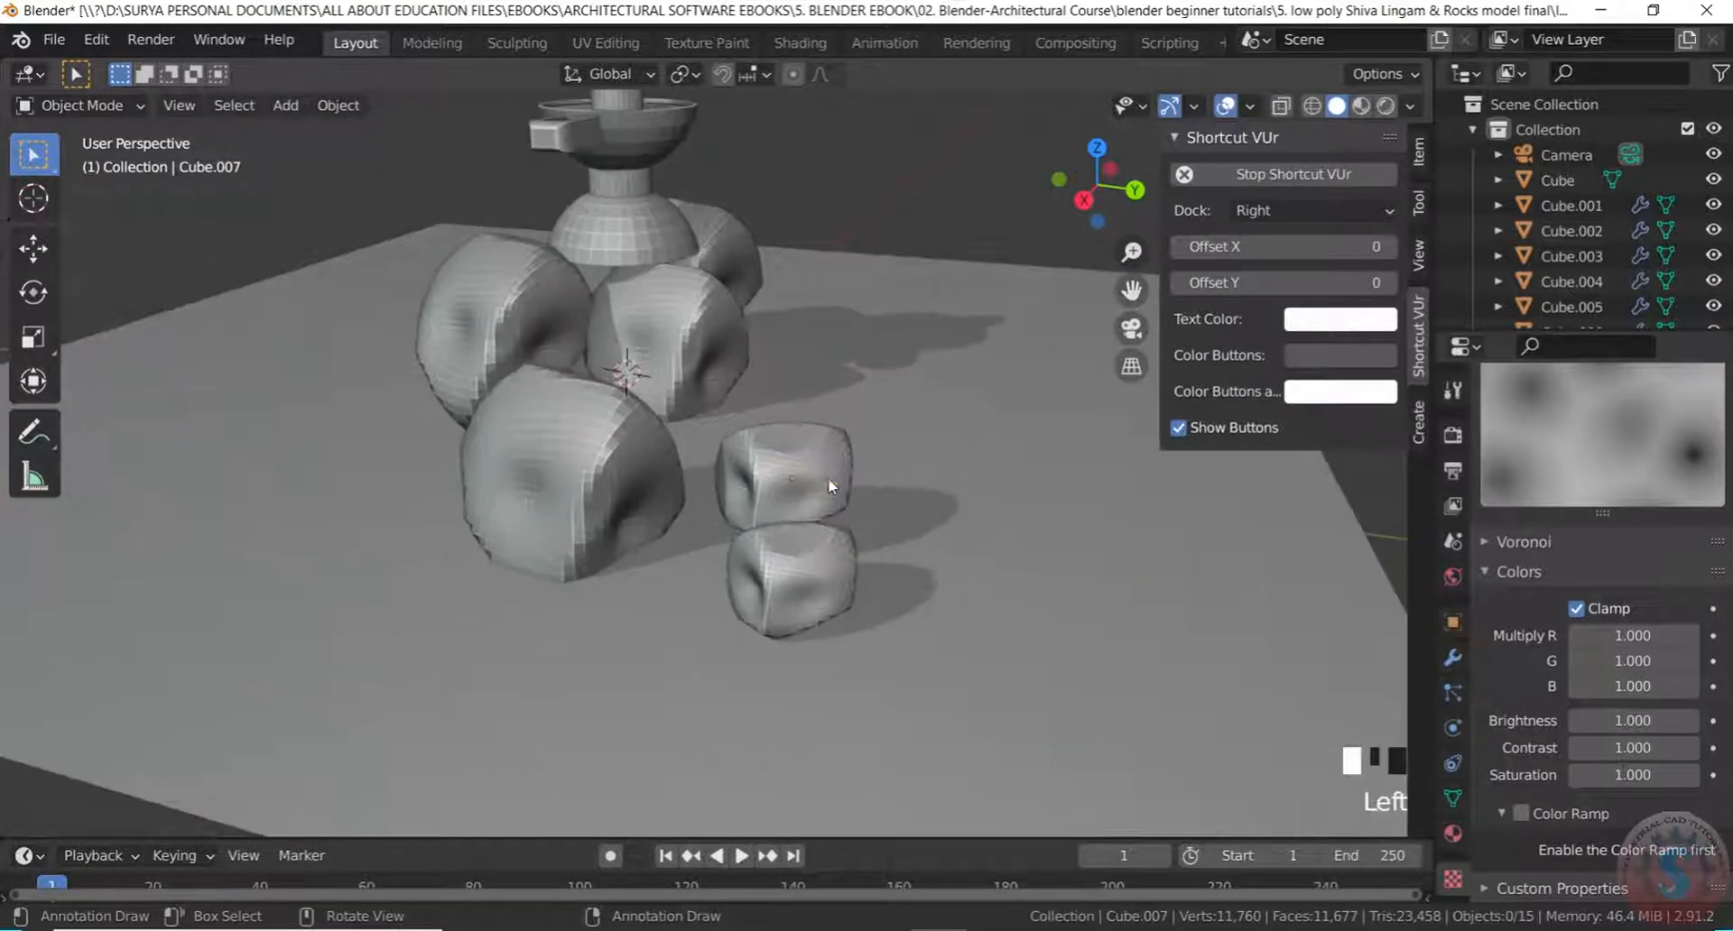
scroll(827, 479, "up", 2)
left_click(800, 496)
key("g")
left_click(720, 510)
scroll(1288, 600, "down", 3)
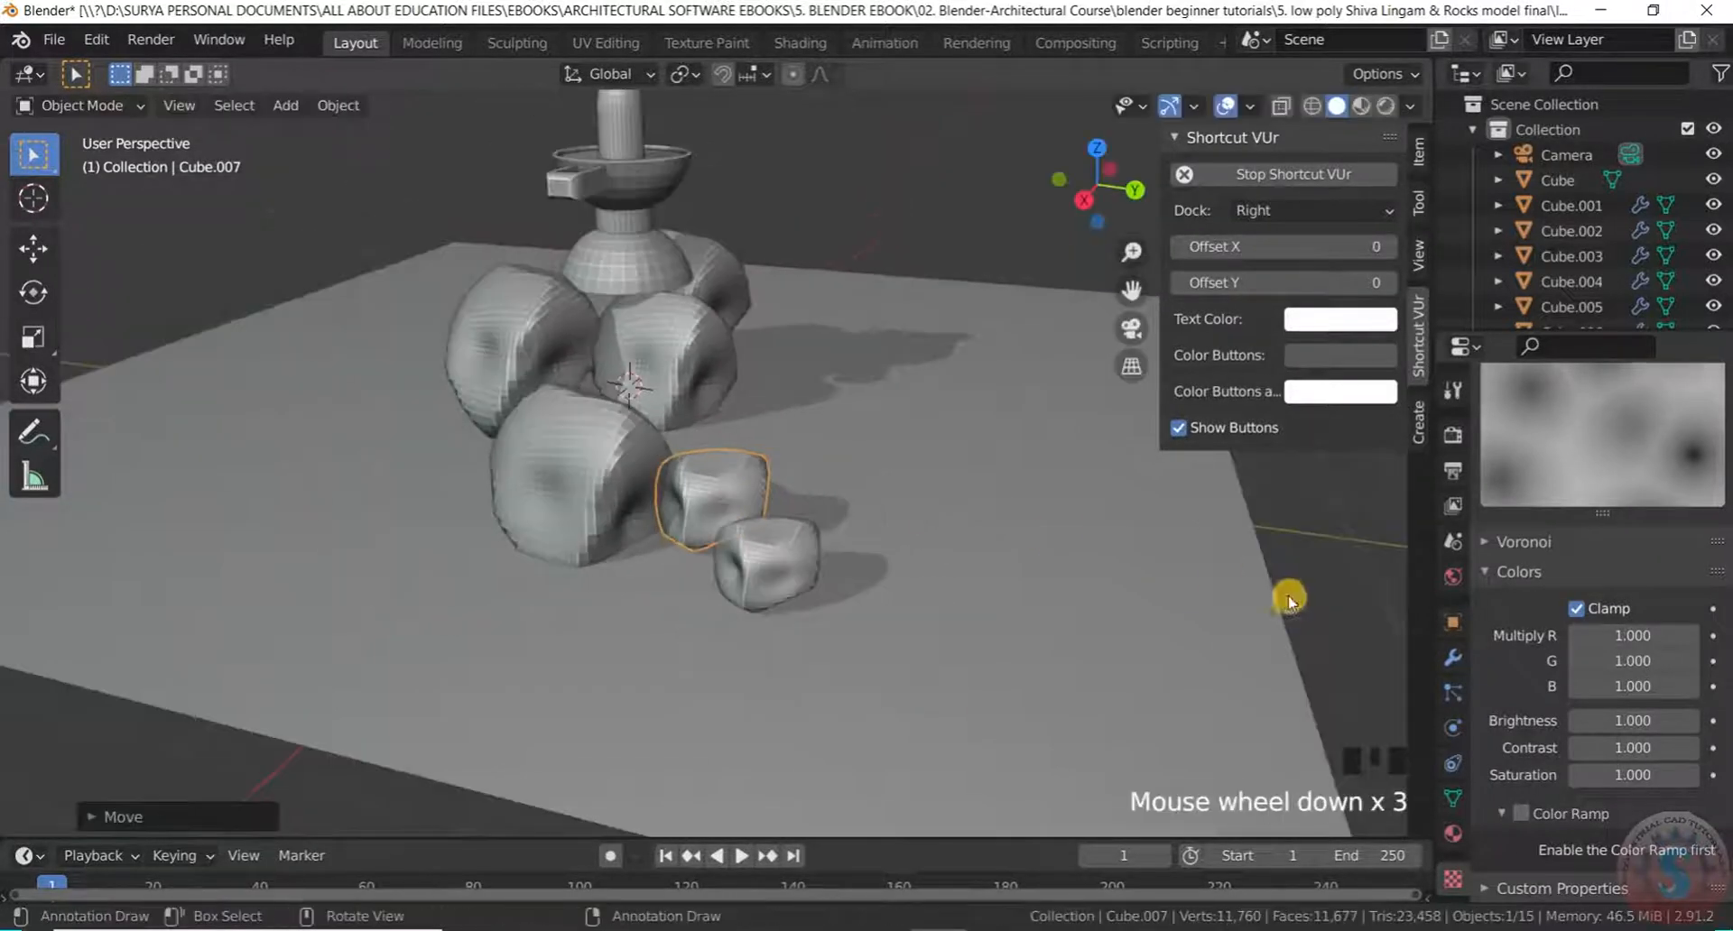
Clear the selection, view the new three-rock group, and select its leftmost rock
left_click(1246, 521)
scroll(1288, 483, "down", 1)
left_click(1327, 522)
middle_click_drag(1327, 522, 880, 488)
scroll(1005, 483, "up", 3)
scroll(584, 518, "down", 5)
middle_click_drag(584, 518, 1087, 557)
scroll(1086, 557, "down", 1)
scroll(820, 485, "up", 4)
middle_click_drag(819, 484, 762, 464)
scroll(762, 463, "up", 2)
left_click(417, 442)
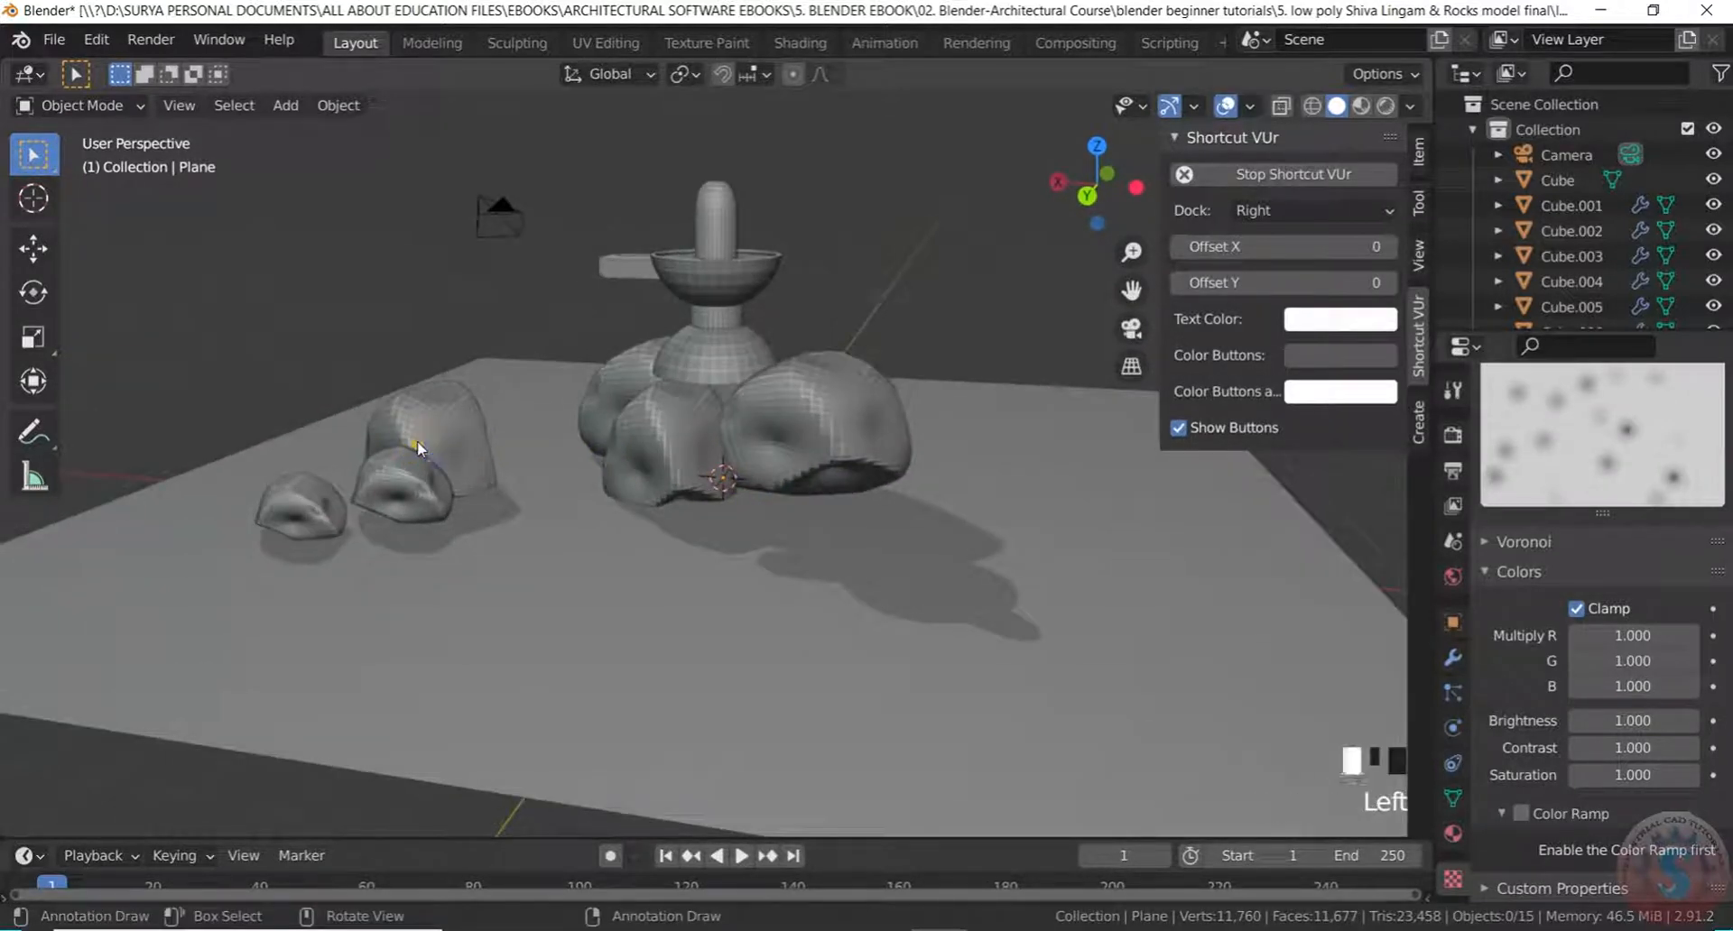
Duplicate the three-rock group and place the copies in front of the lingam
left_click(414, 482, "shift")
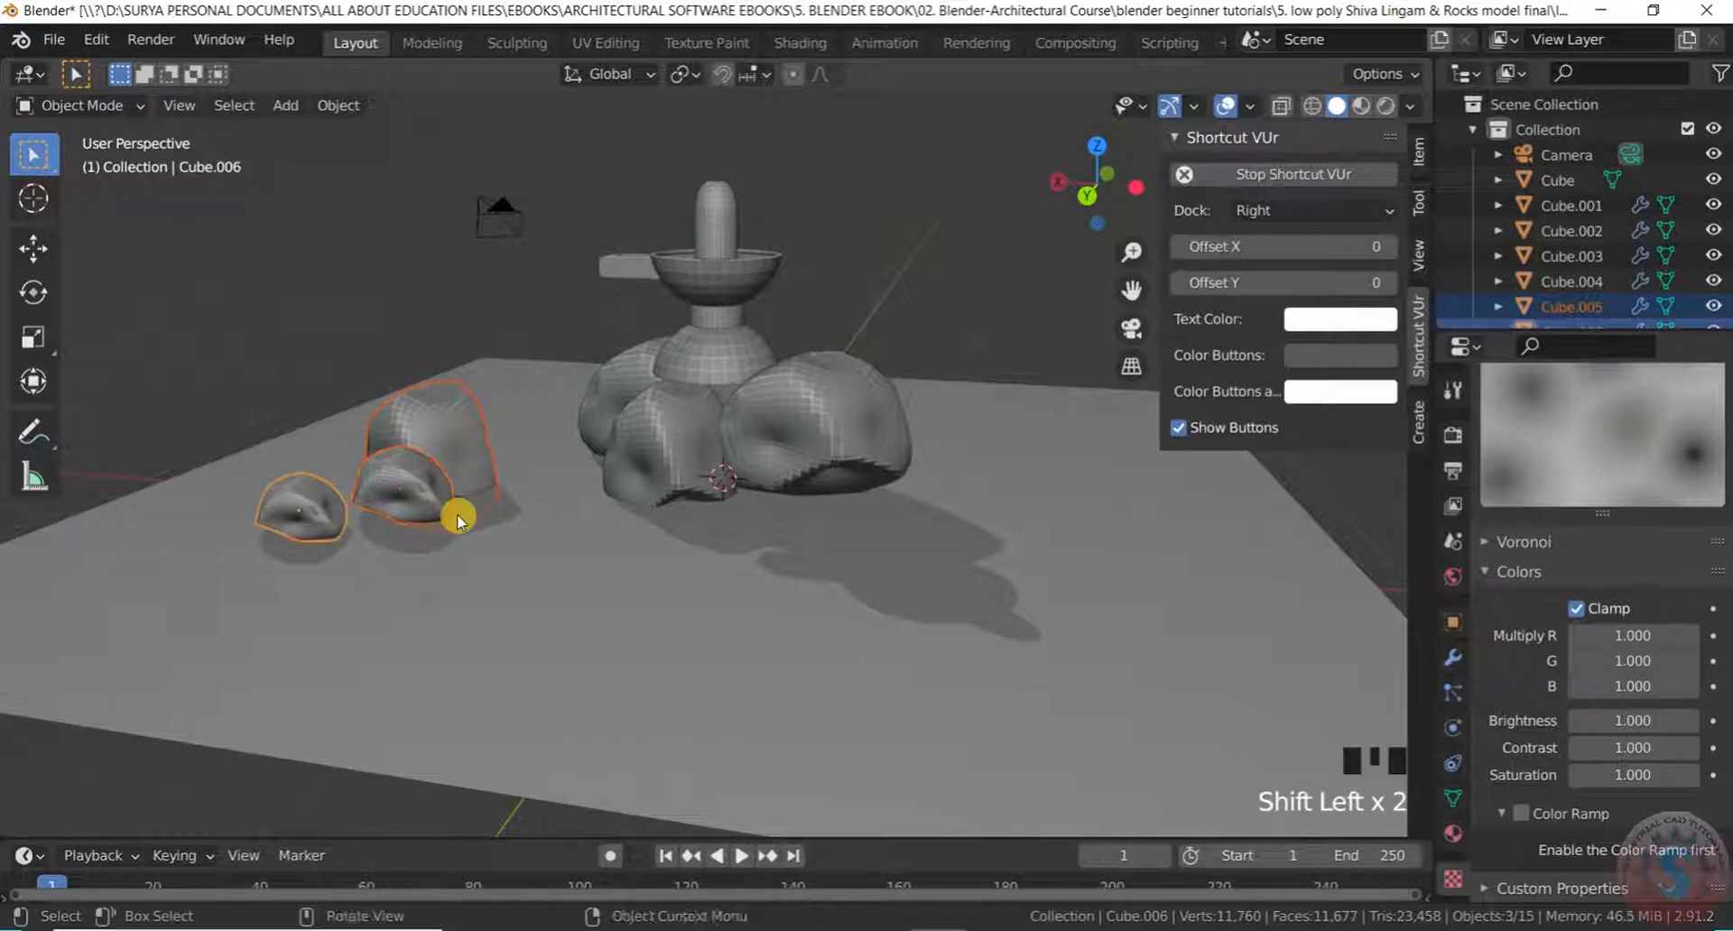
key("shift+d")
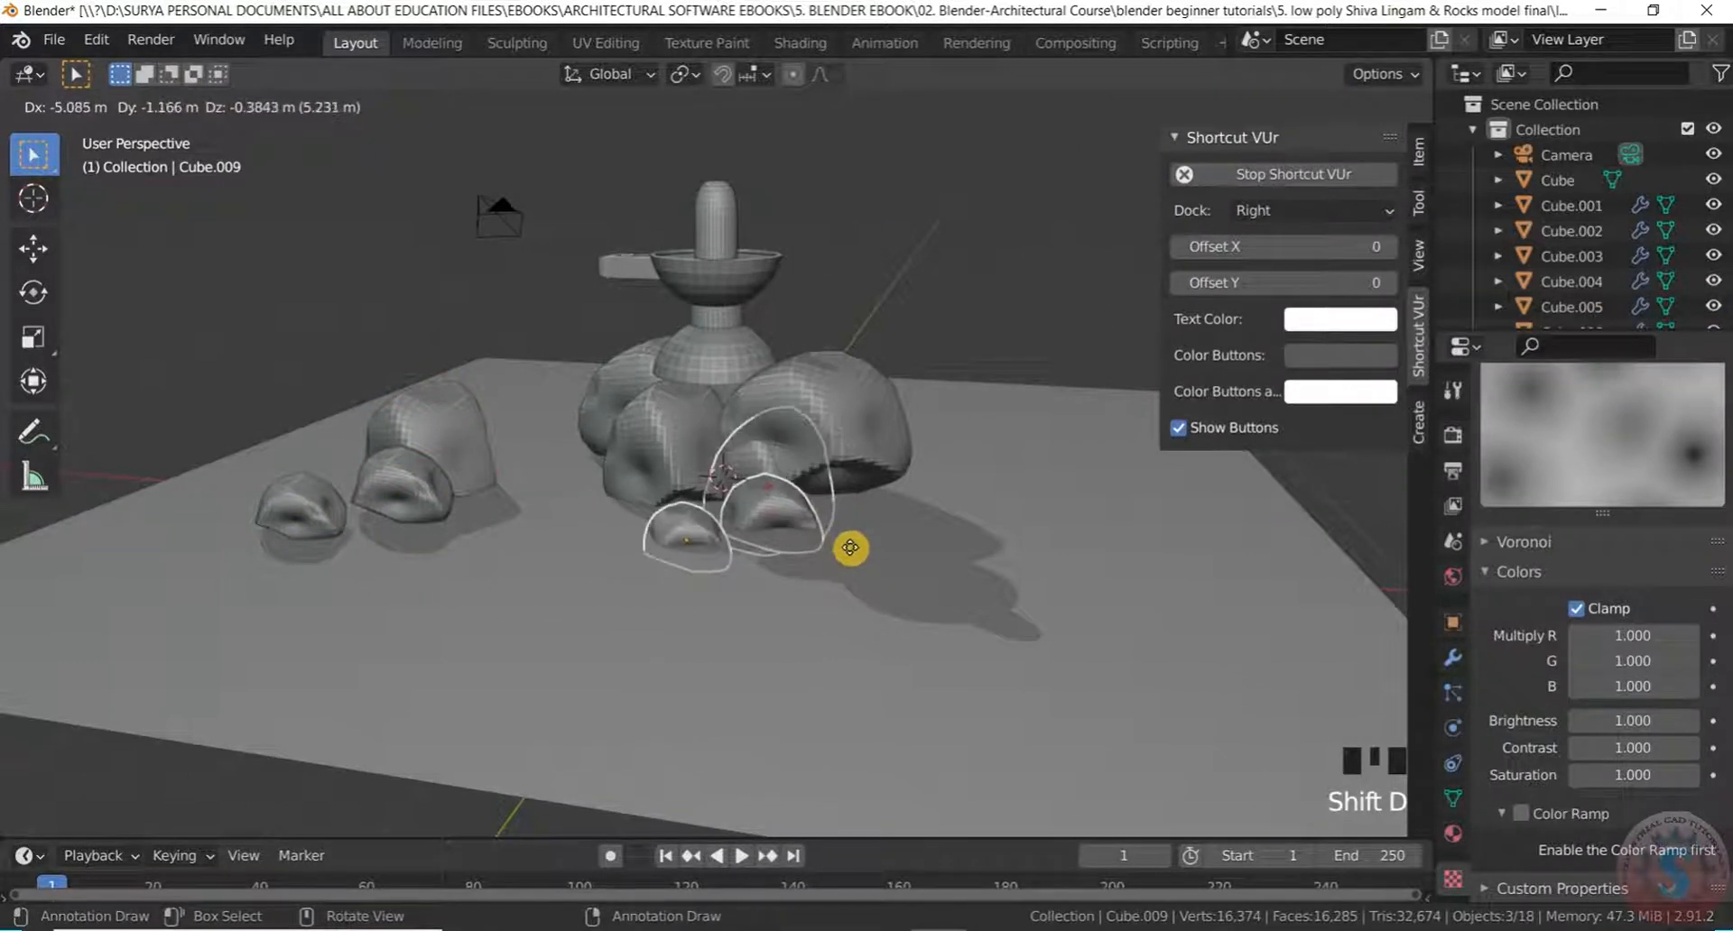
left_click(846, 539)
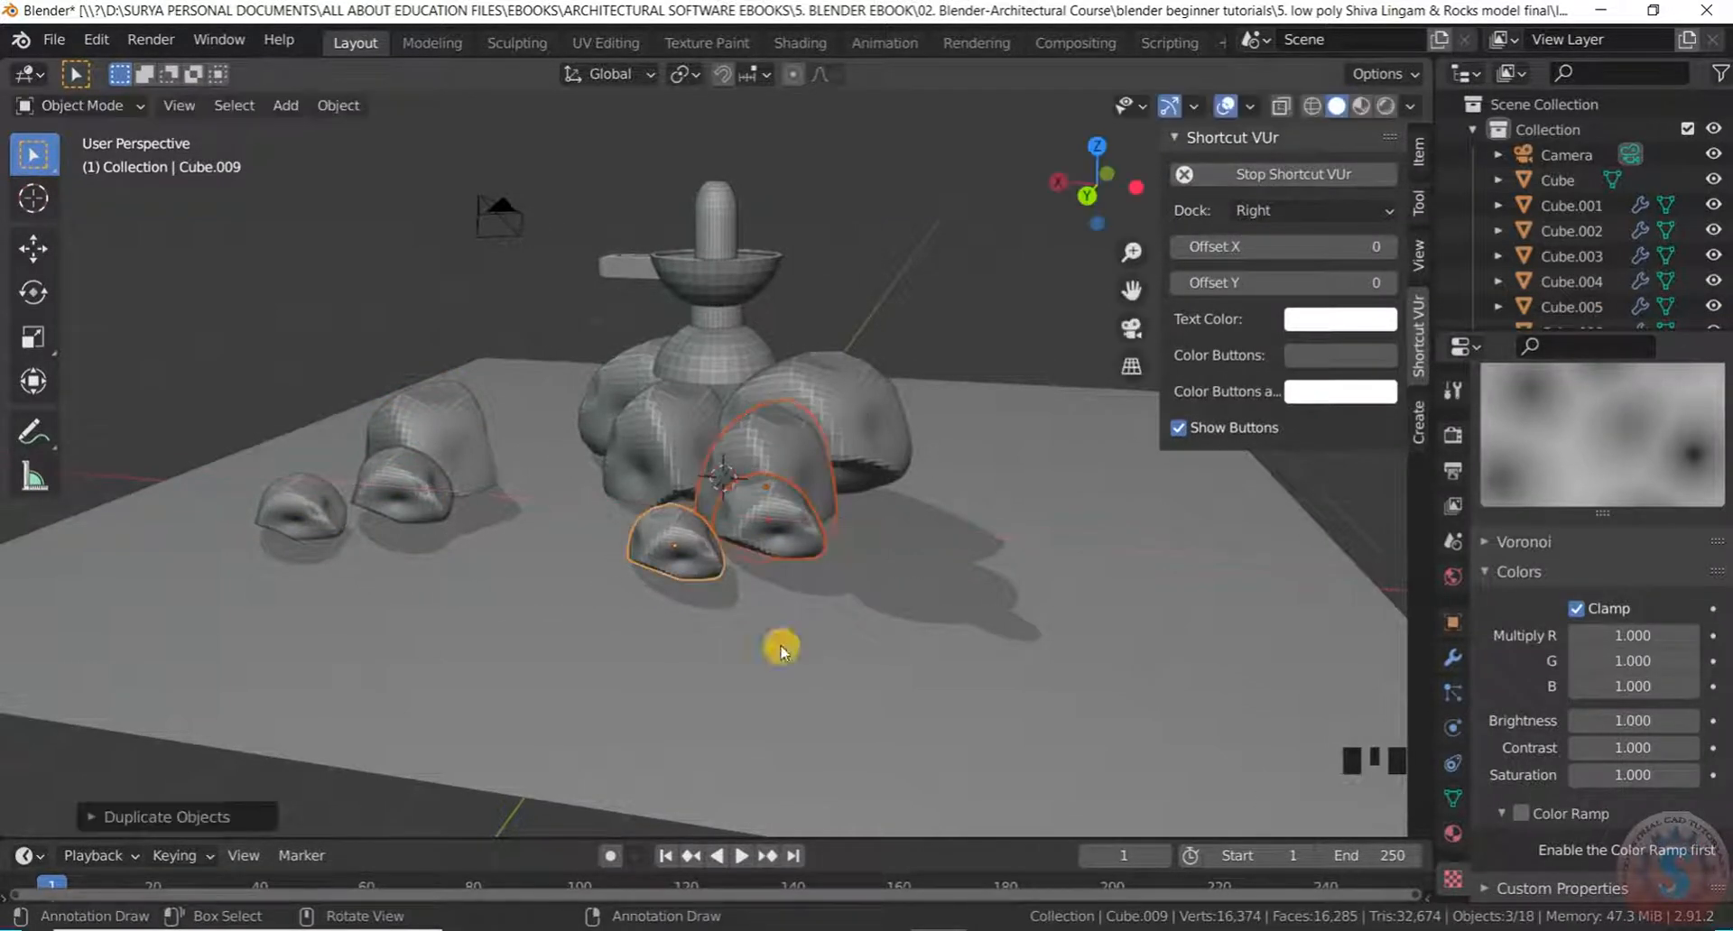
left_click(545, 611)
scroll(623, 469, "up", 3)
middle_click_drag(625, 466, 681, 531)
scroll(681, 531, "up", 2)
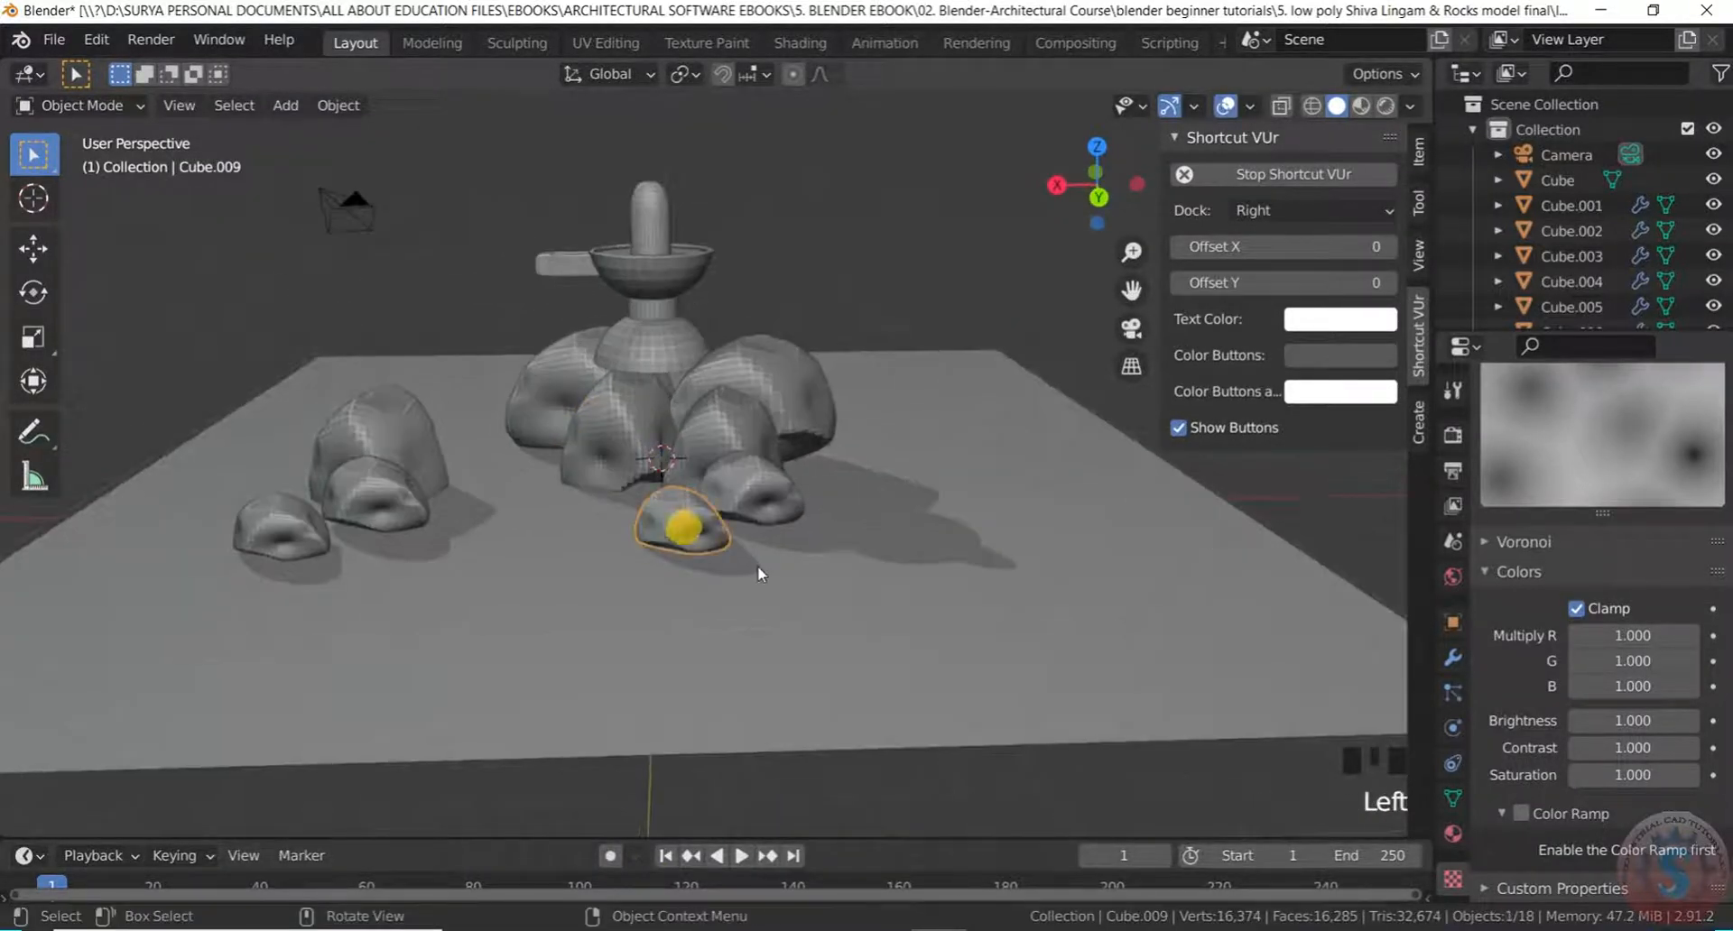
Move the selected rock along X to the right side of the plane
key("g")
key("x")
left_click(932, 531)
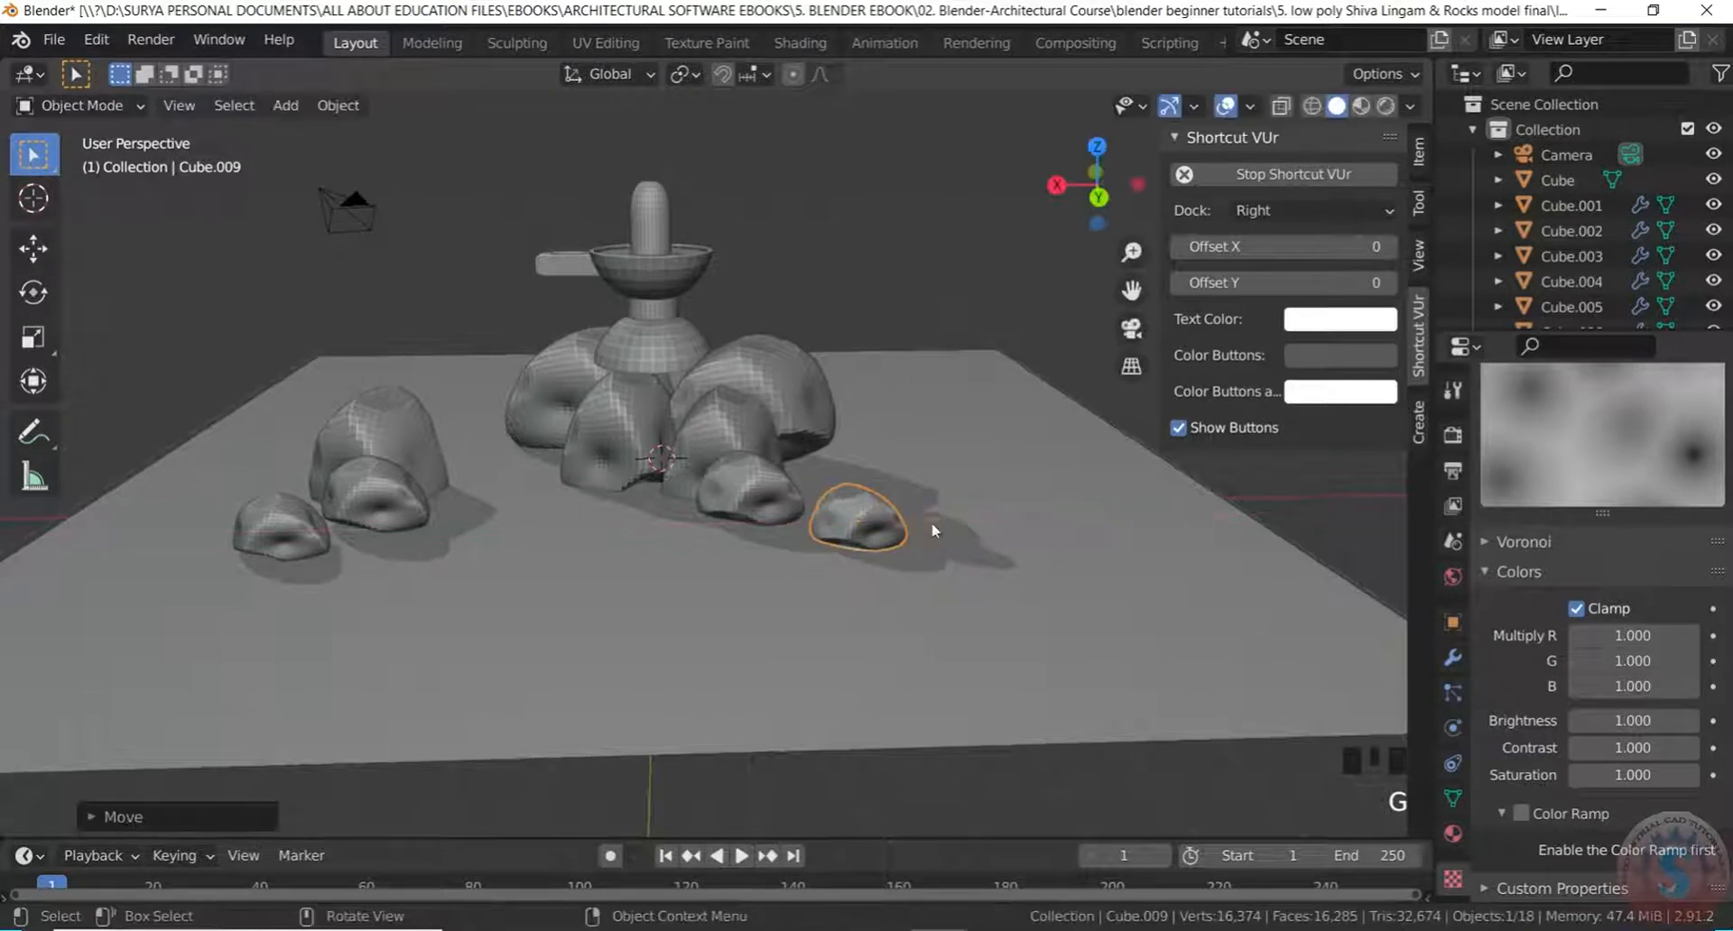
left_click(815, 755)
scroll(695, 791, "down", 3)
left_click(661, 860)
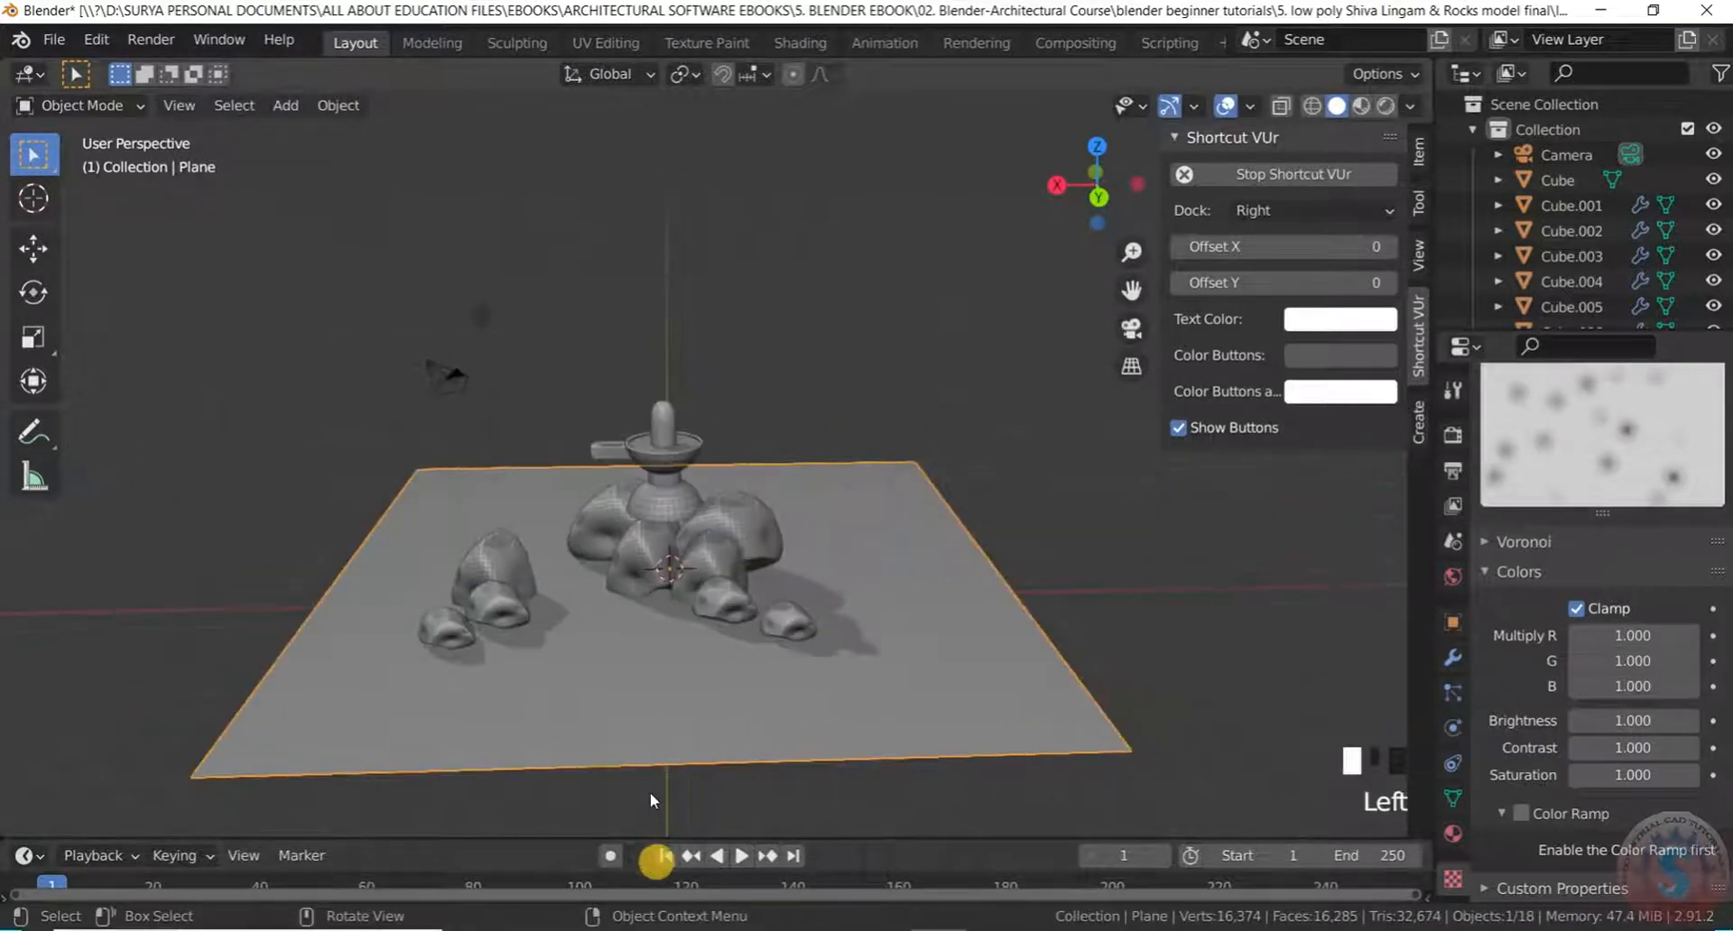
left_click(649, 795)
scroll(444, 610, "up", 2)
Duplicate the three left rocks and place the copies on the right of the plane
left_click(451, 603)
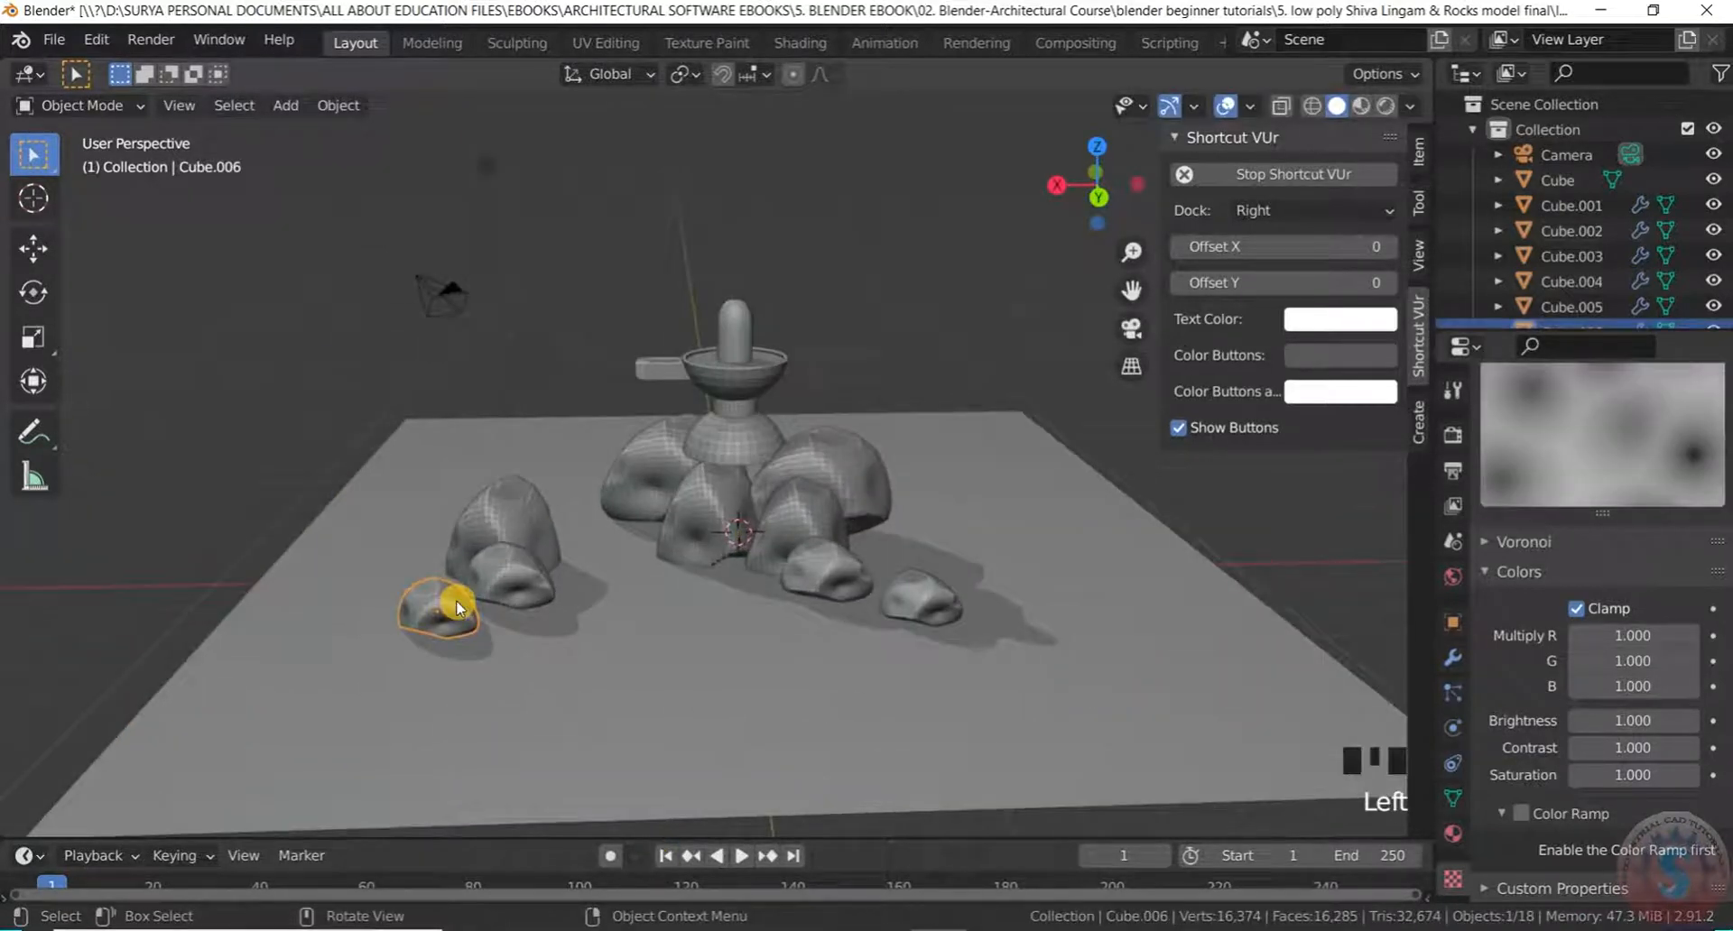
left_click(528, 564, "shift")
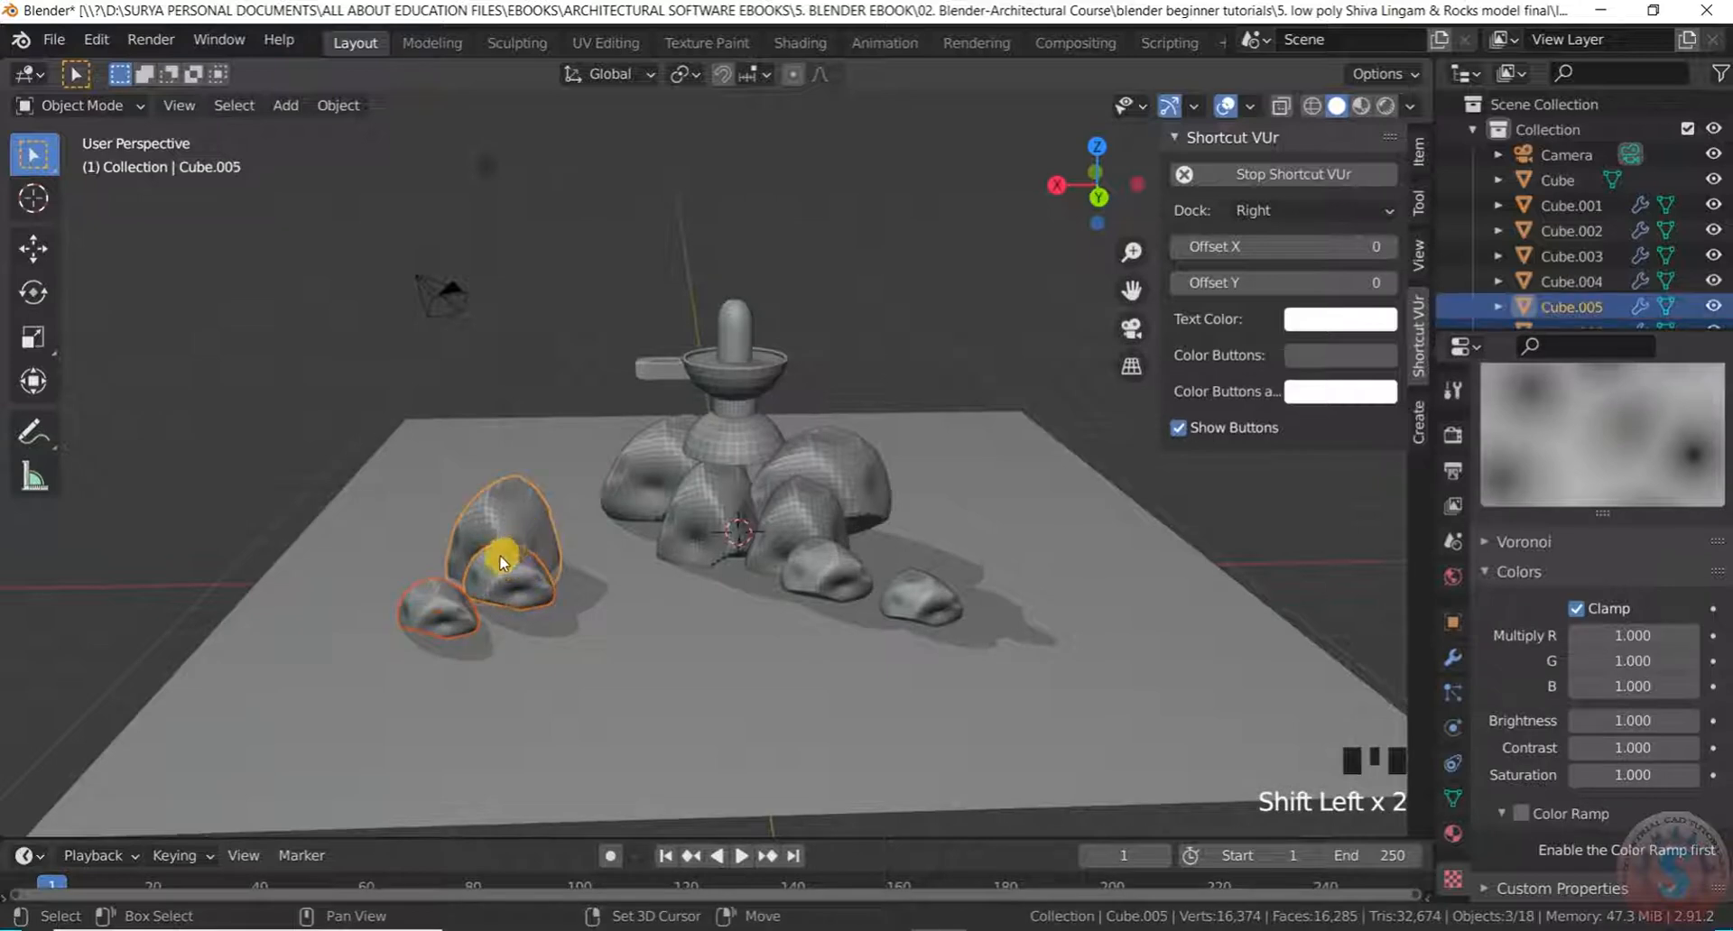
key("shift+d")
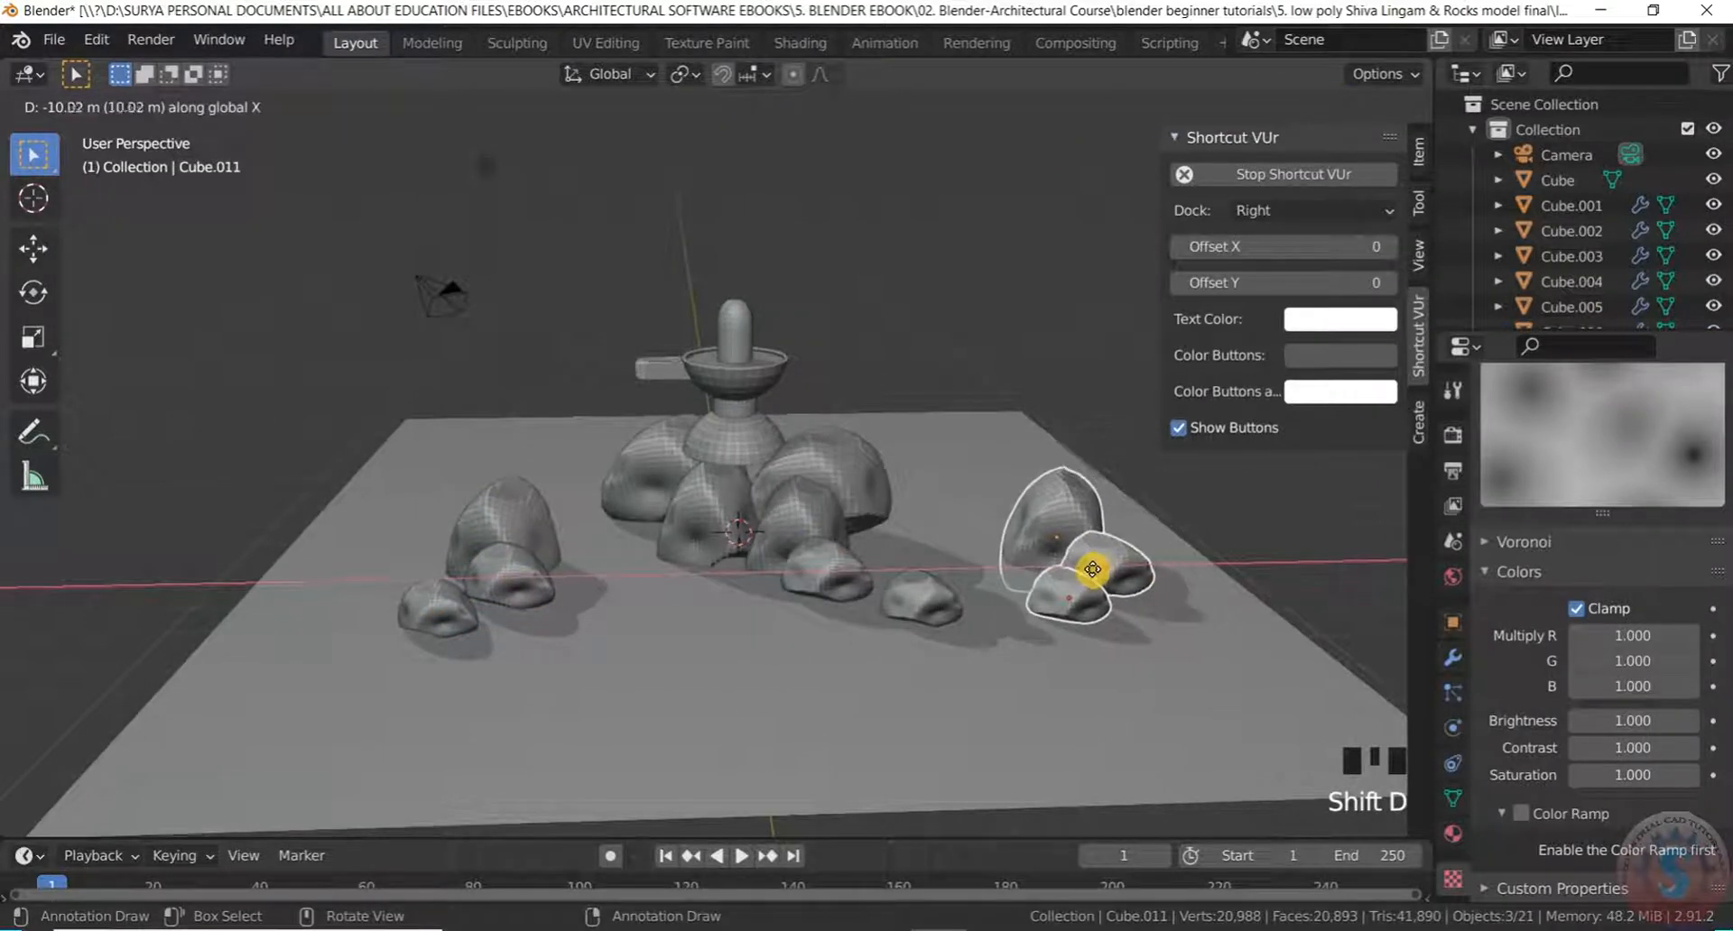
left_click(1092, 569)
scroll(987, 522, "down", 2)
middle_click_drag(986, 522, 917, 530)
scroll(975, 518, "up", 2)
scroll(970, 532, "down", 3)
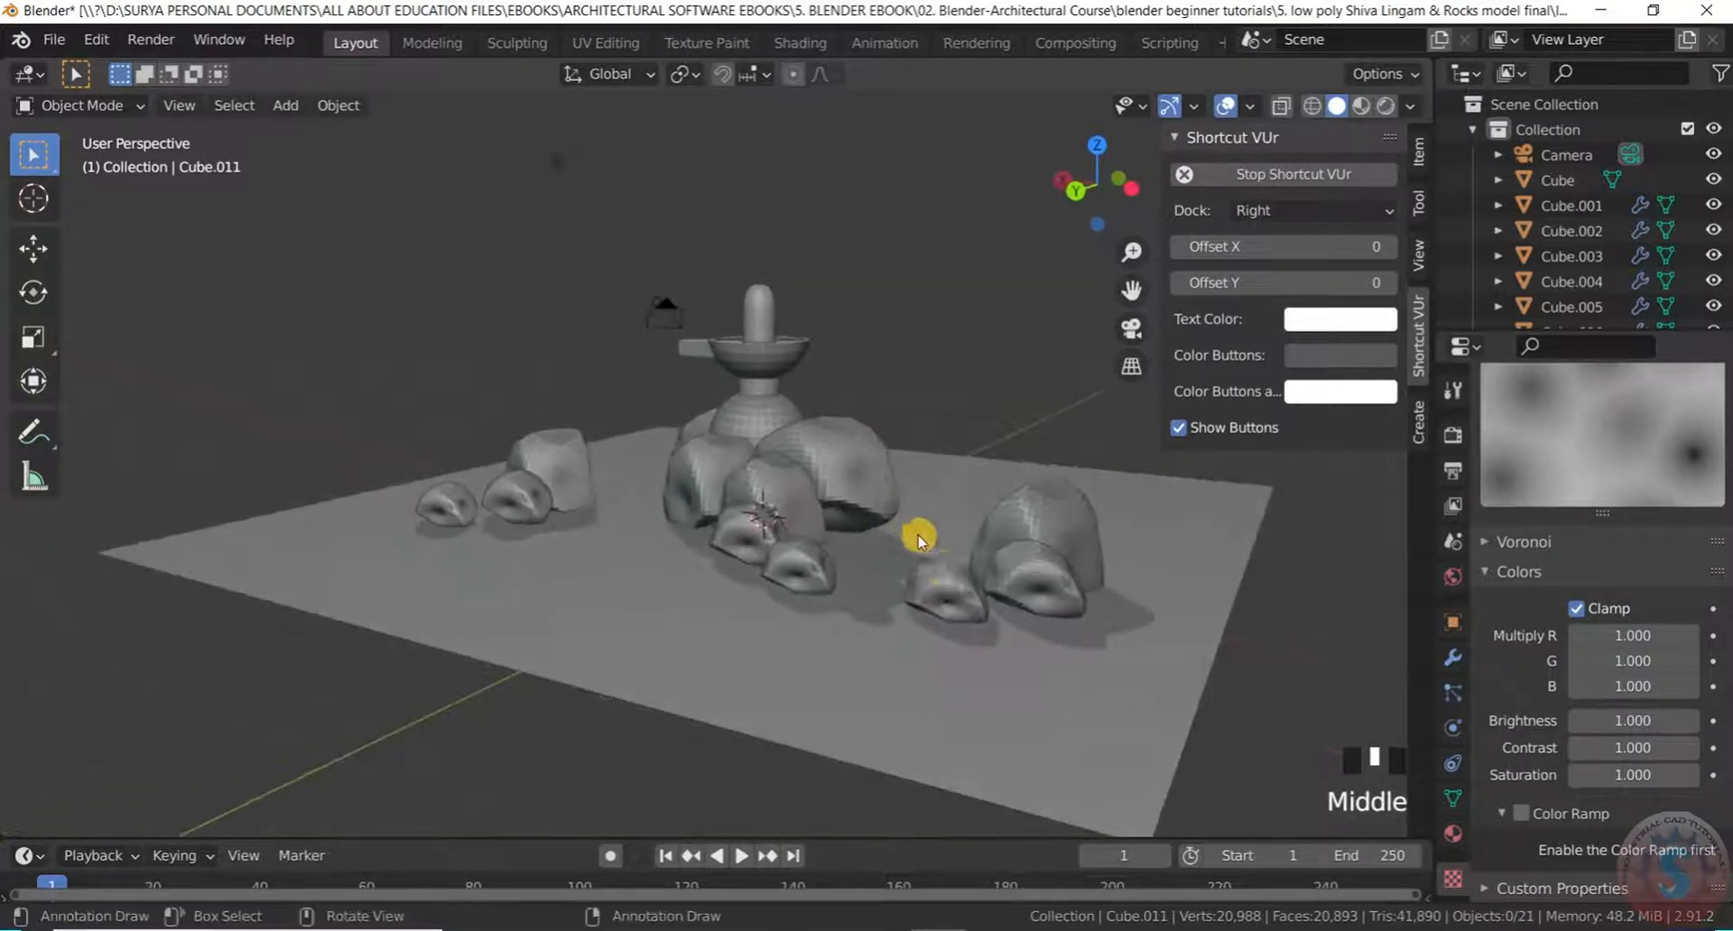
scroll(967, 580, "up", 3)
middle_click_drag(921, 591, 1017, 572)
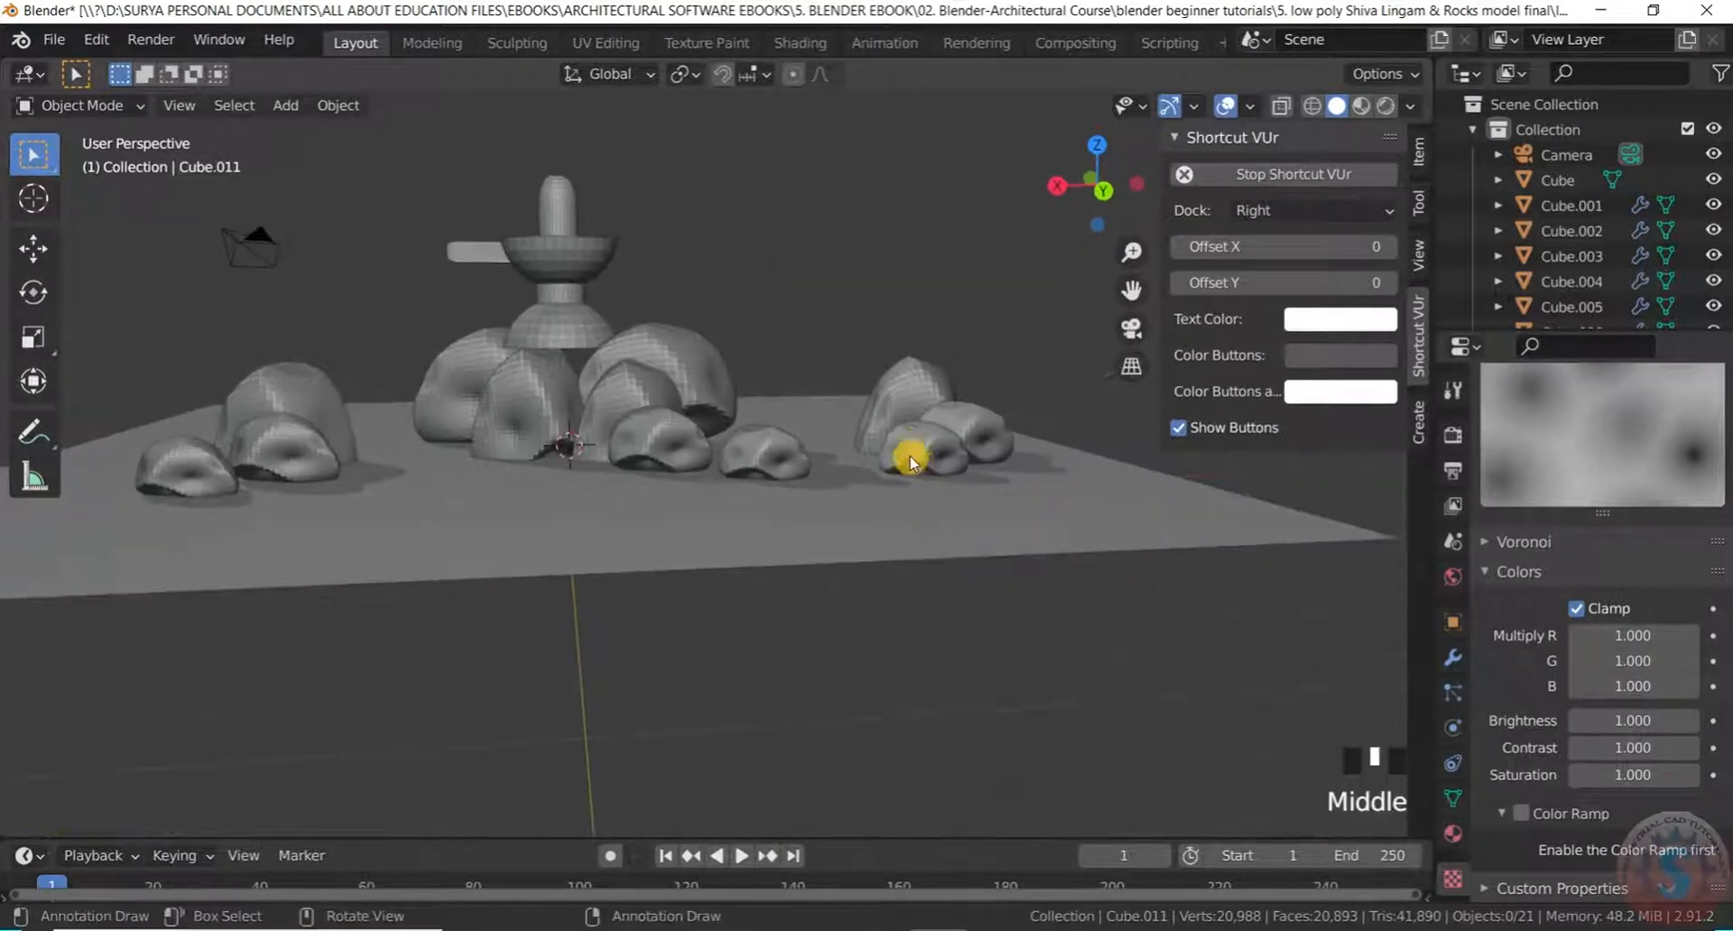
scroll(915, 462, "up", 2)
Squash the front right rock along the Y axis
left_click(925, 463)
middle_click_drag(927, 464, 936, 520)
key("s")
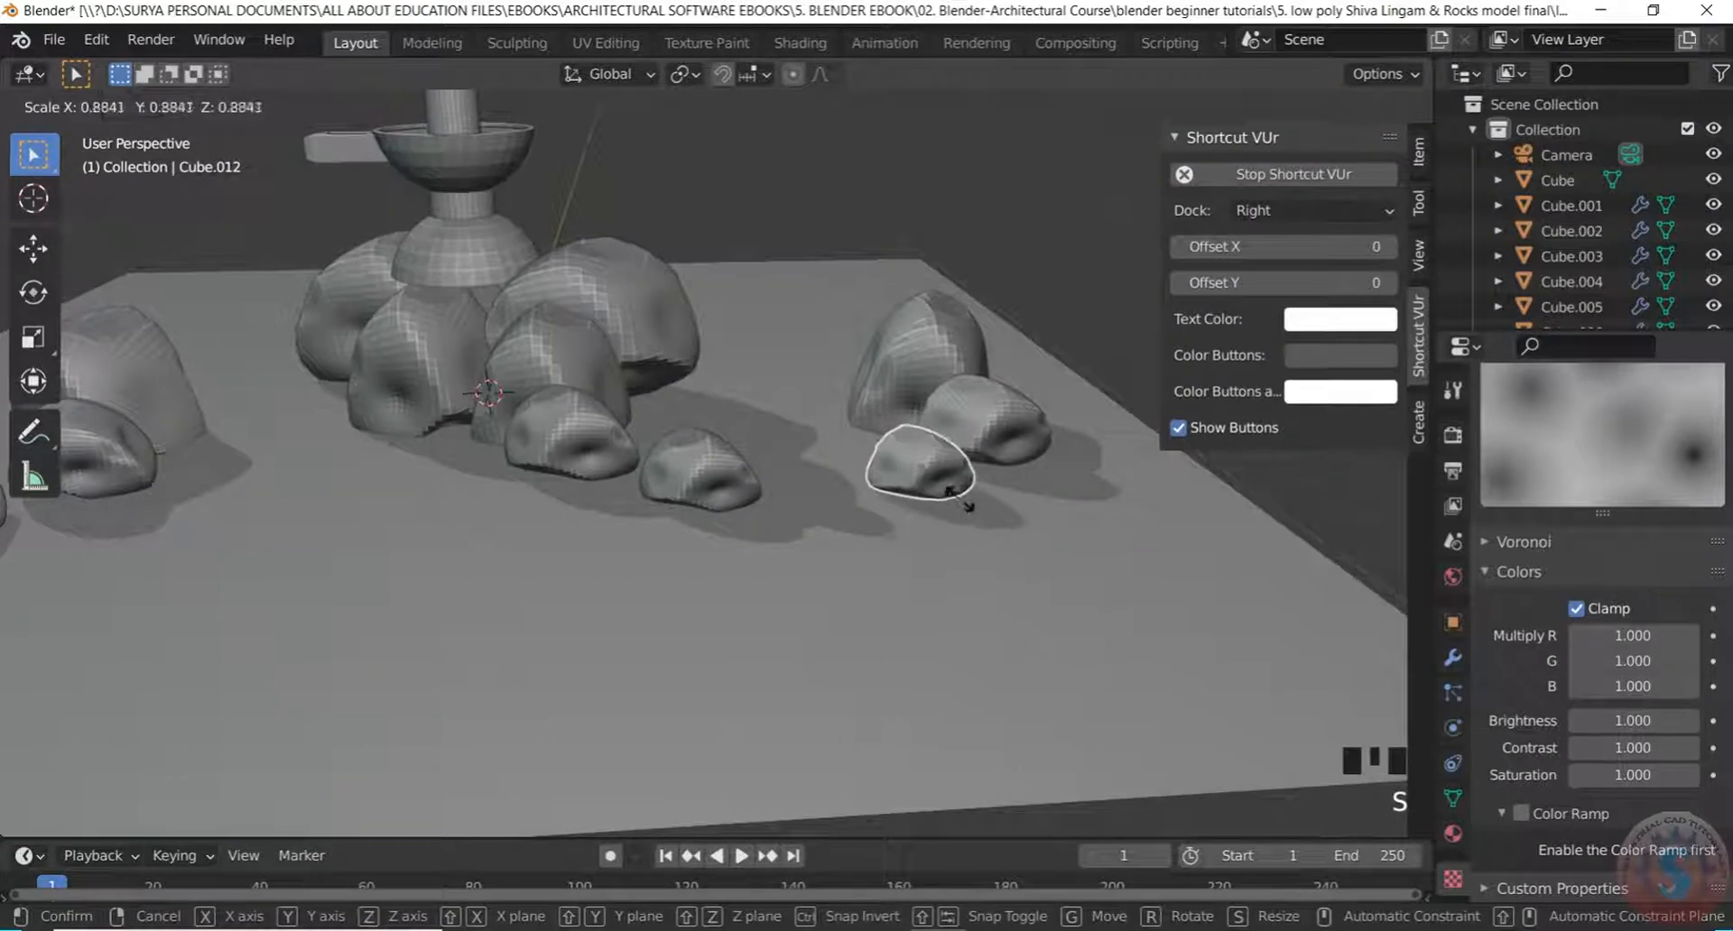
key("y")
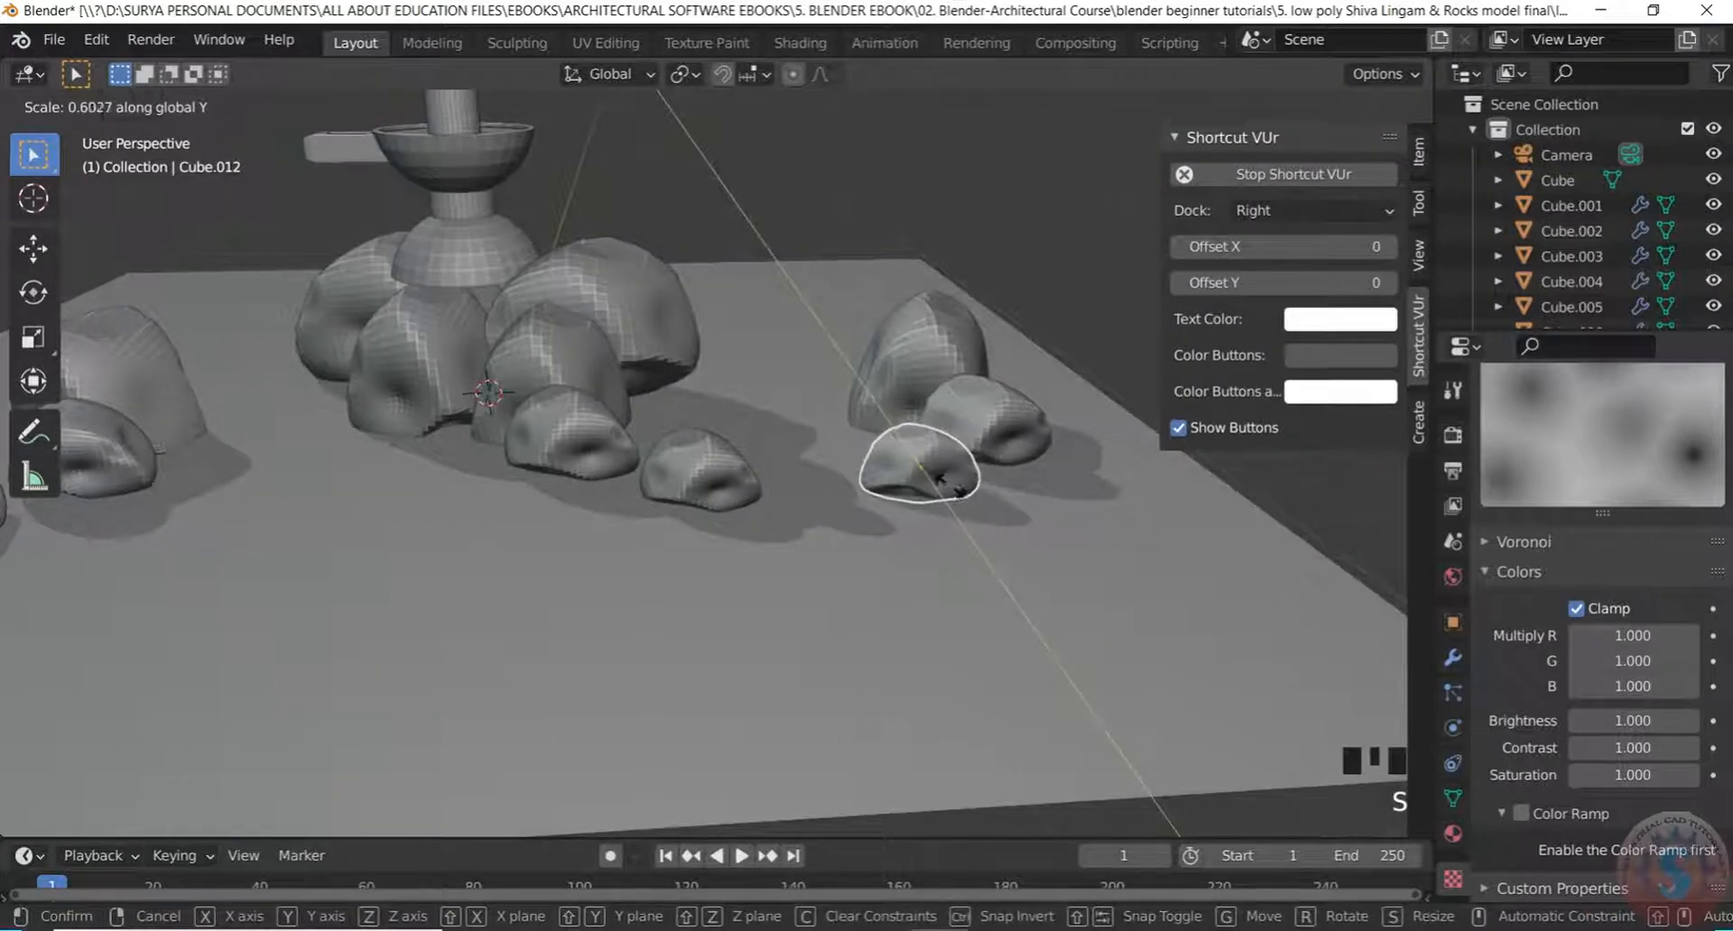
left_click(940, 481)
scroll(912, 587, "down", 1)
middle_click_drag(913, 588, 994, 464)
scroll(916, 496, "up", 2)
middle_click_drag(930, 597, 979, 593)
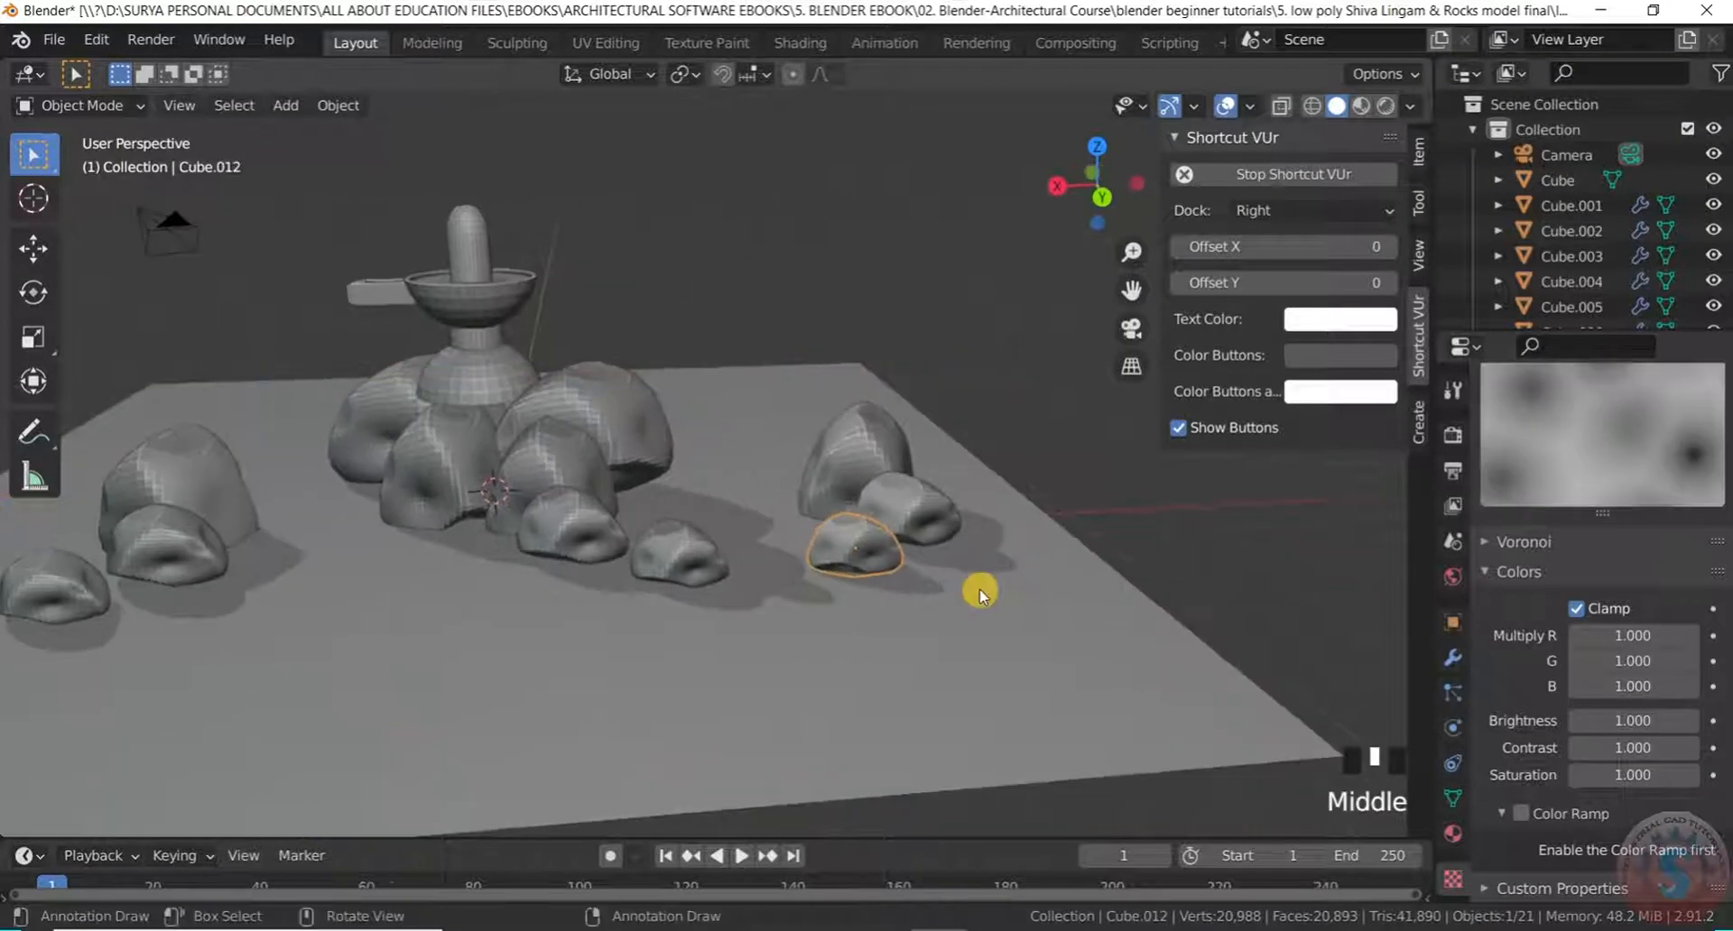
Move the surplus small rock copy, then delete it
key("g")
left_click(849, 533)
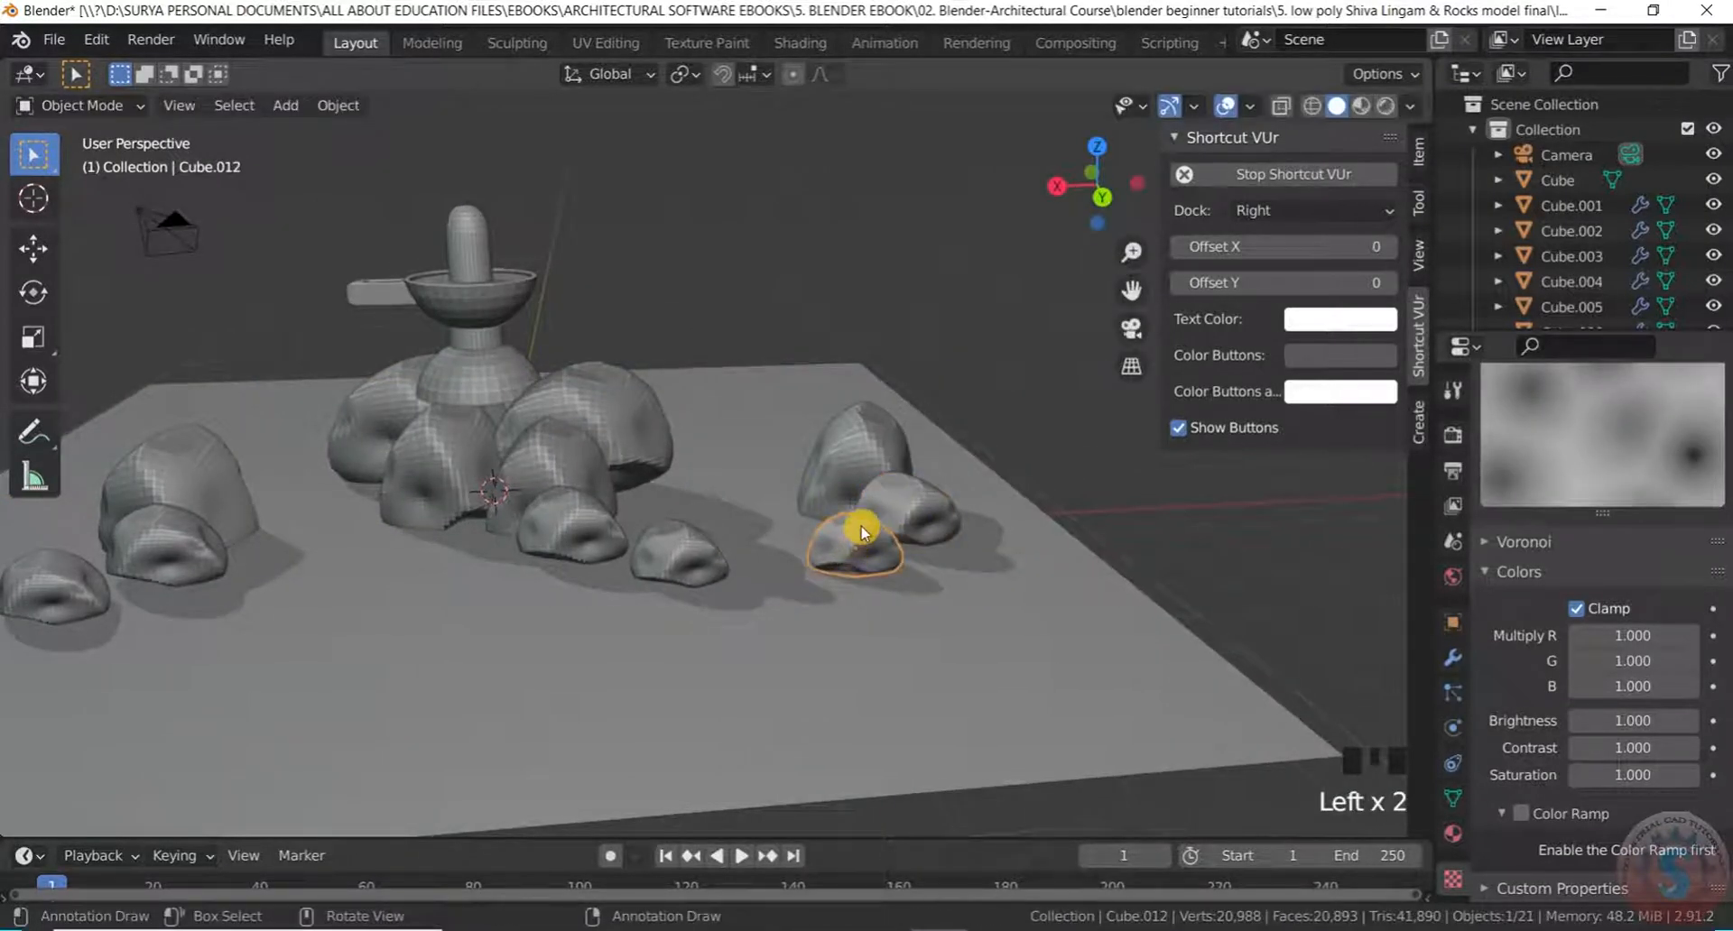
left_click(818, 532)
scroll(767, 298, "down", 3)
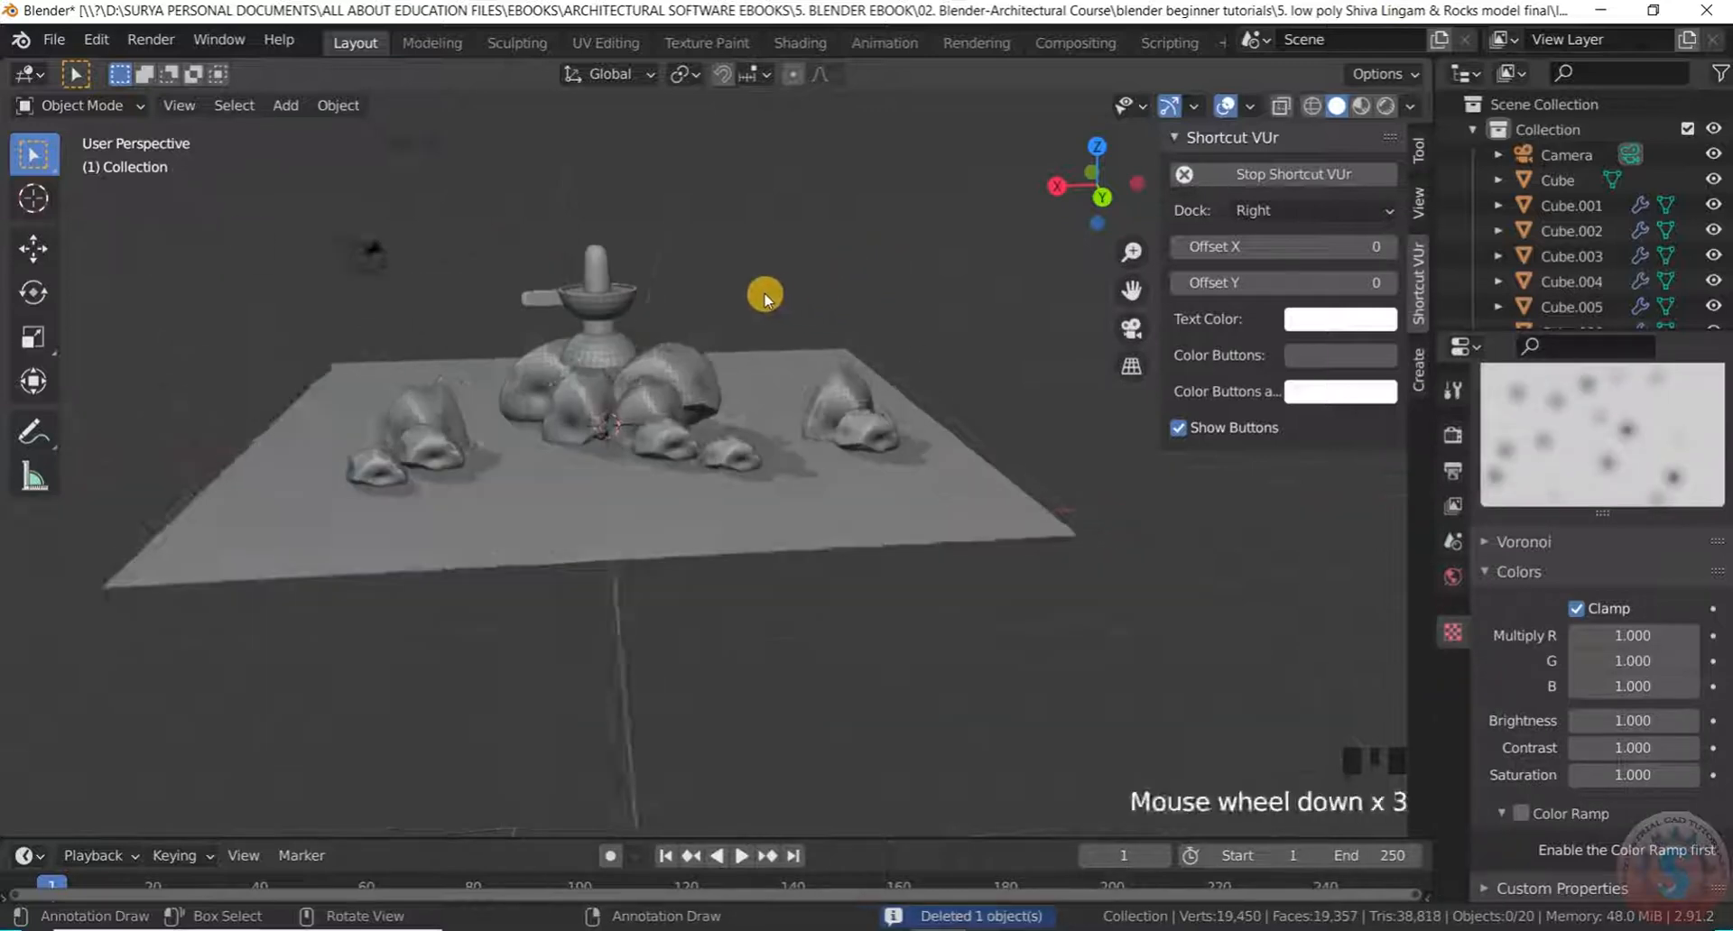
Move the tall rock and its small front companion together along X
scroll(509, 370, "up", 2)
middle_click_drag(510, 370, 371, 448)
scroll(561, 359, "down", 3)
scroll(398, 430, "up", 3)
scroll(398, 431, "down", 2)
left_click(419, 403)
scroll(405, 468, "up", 2)
left_click(414, 453, "shift")
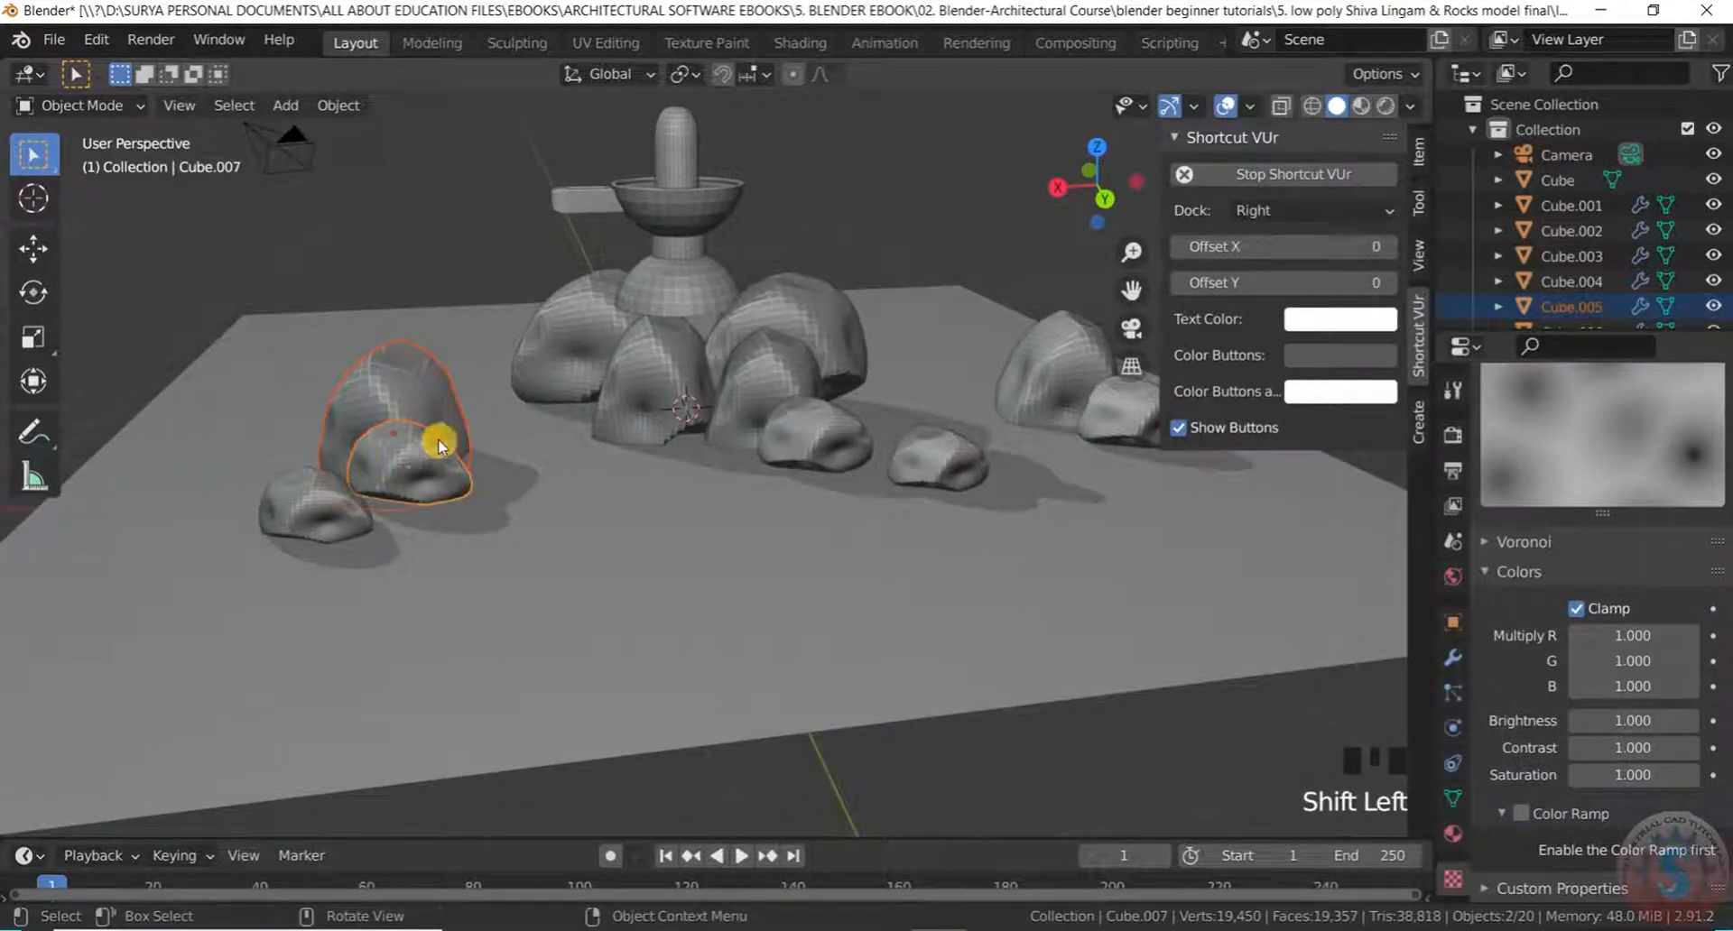
key("g")
key("x")
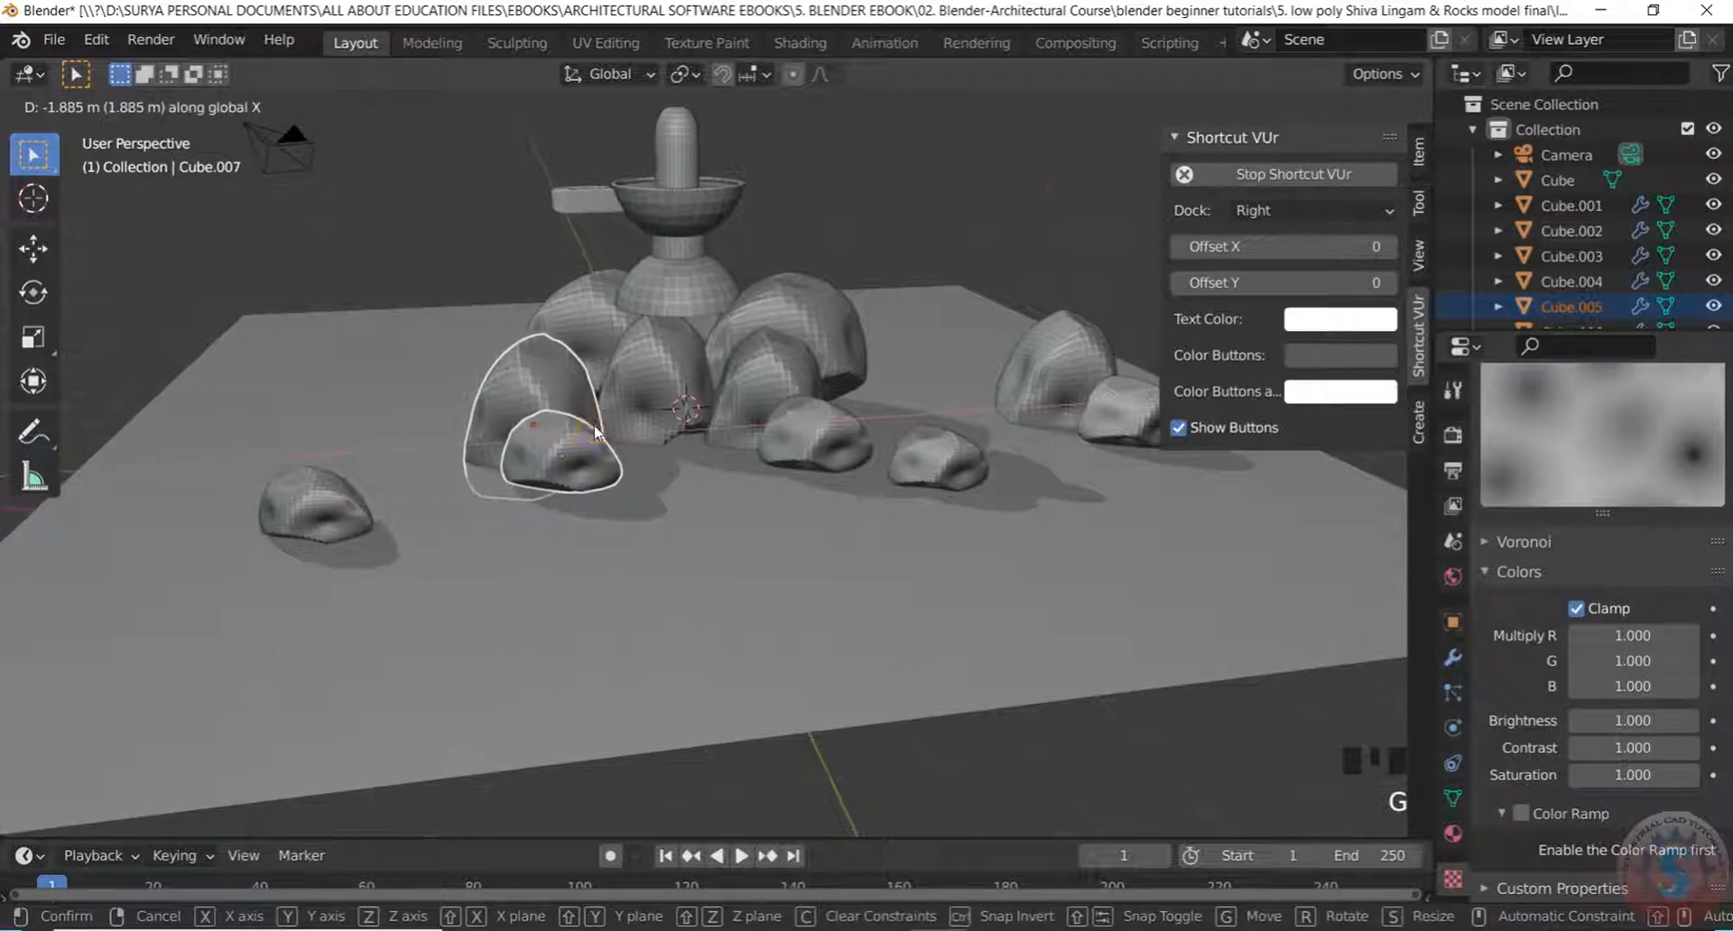
left_click(593, 426)
Shift the front-left small rock along the X axis
middle_click_drag(756, 706, 666, 468)
scroll(544, 481, "up", 2)
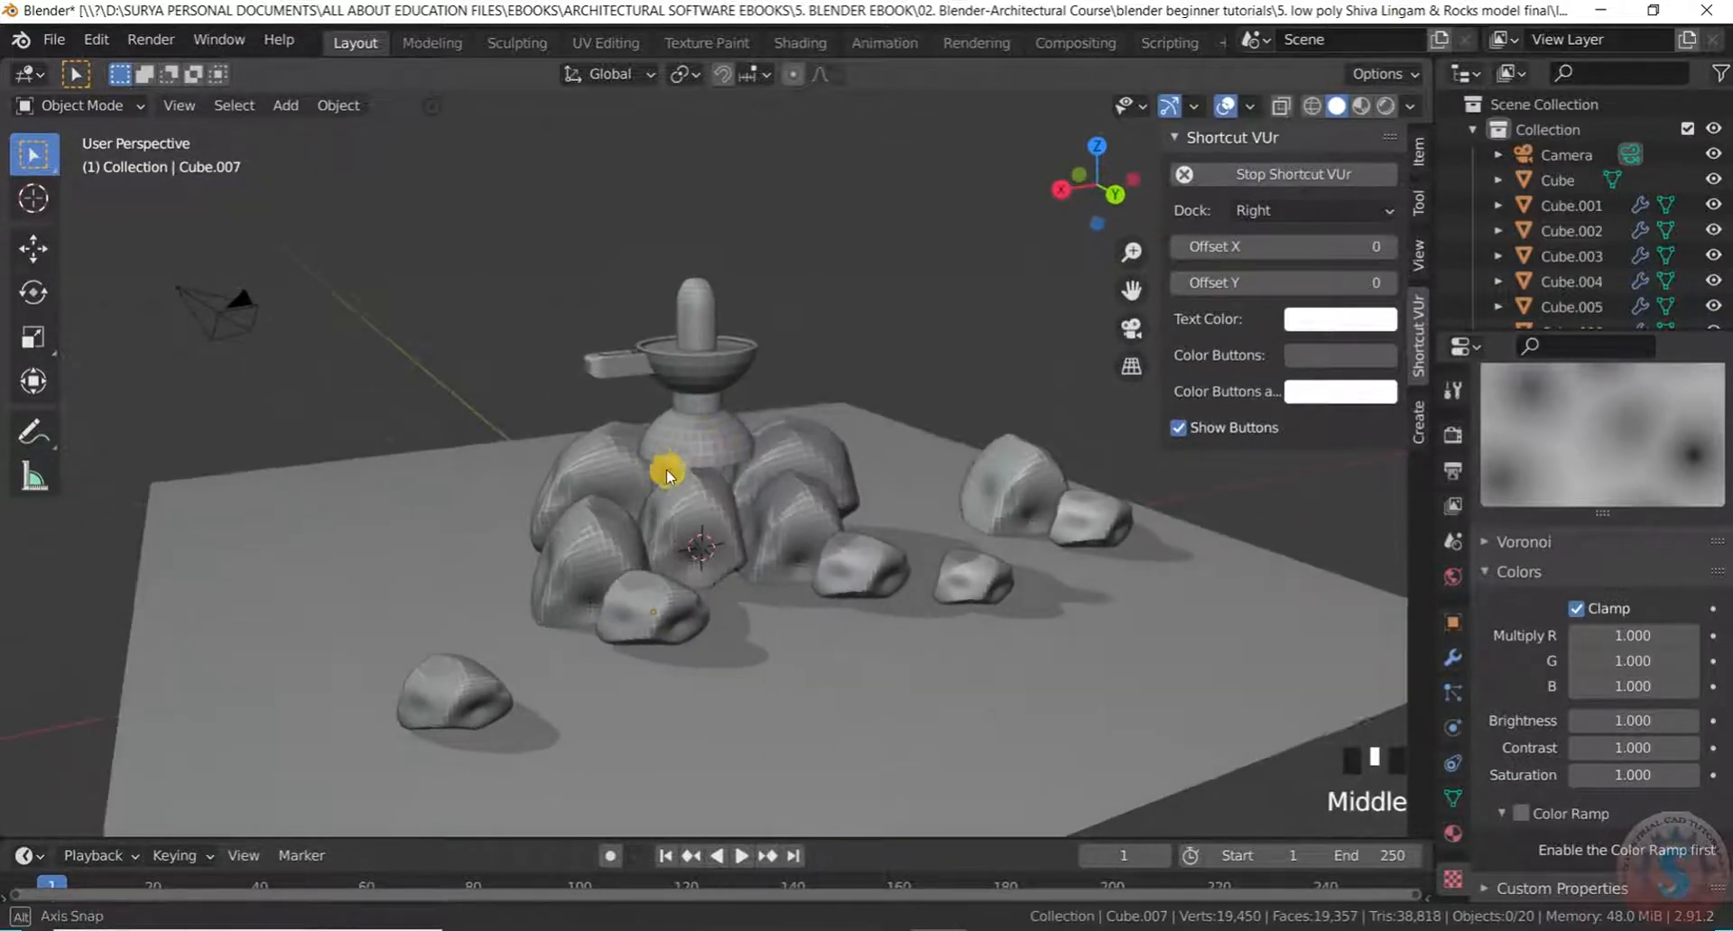
scroll(453, 692, "up", 2)
left_click(454, 694)
scroll(505, 713, "down", 2)
middle_click_drag(505, 713, 588, 722)
key("g")
key("x")
left_click(590, 681)
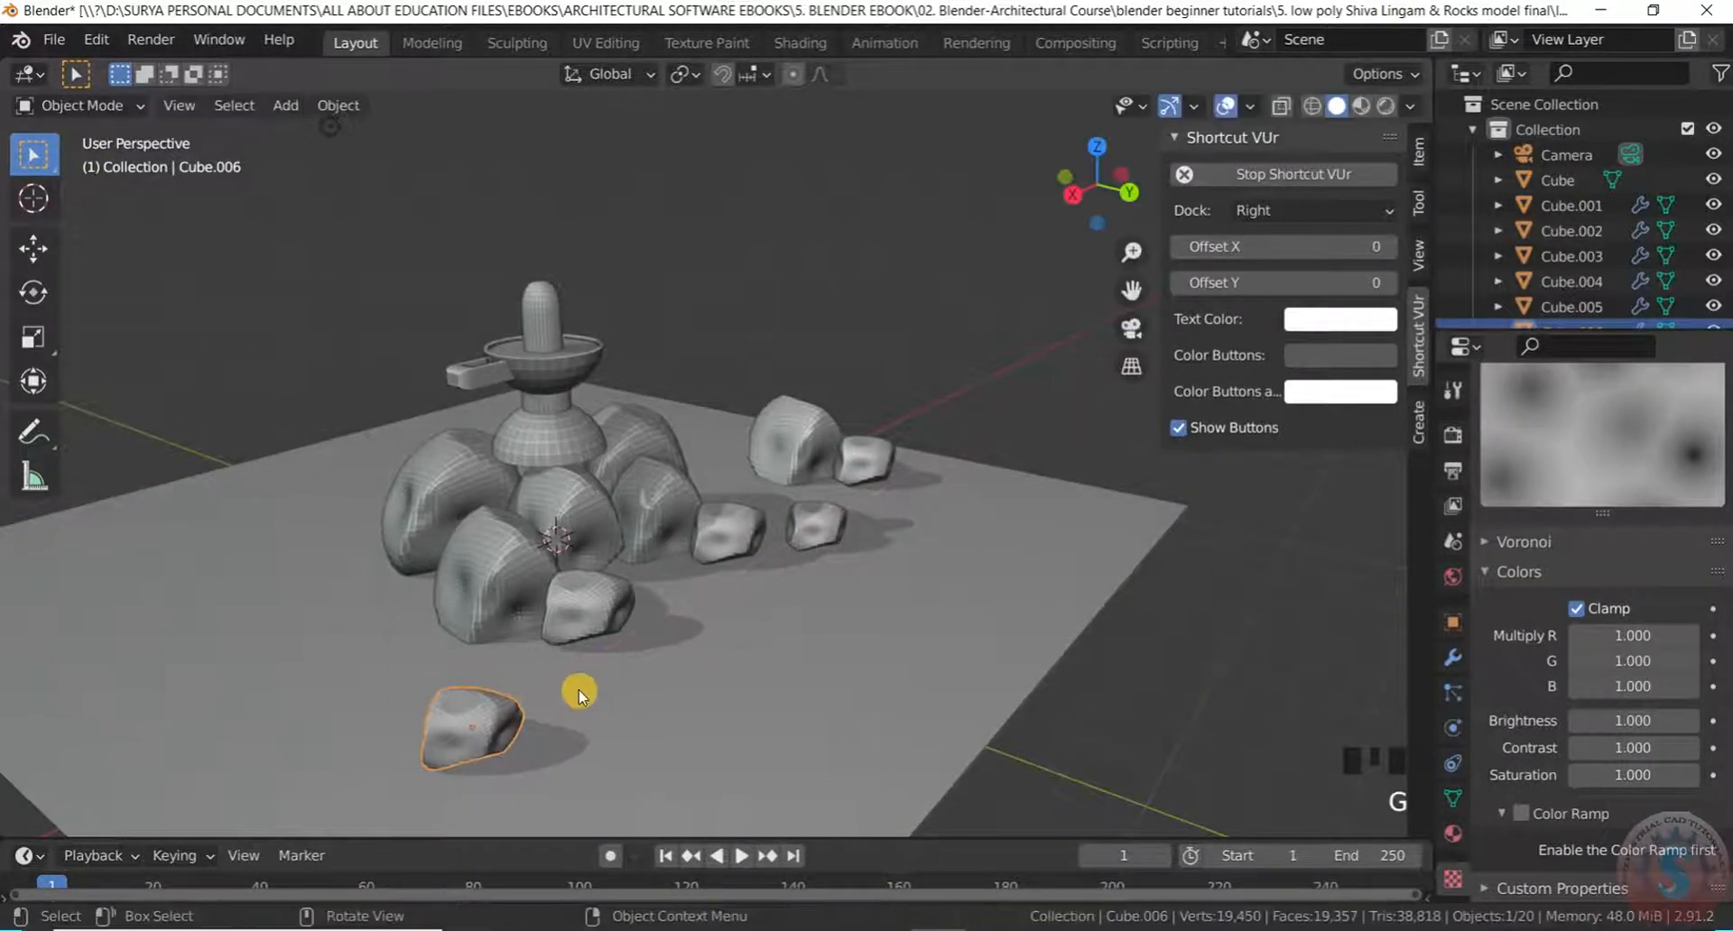
Duplicate the small rock, place the copy beside it, and shrink it to about 0.7
key("shift+d")
key("x")
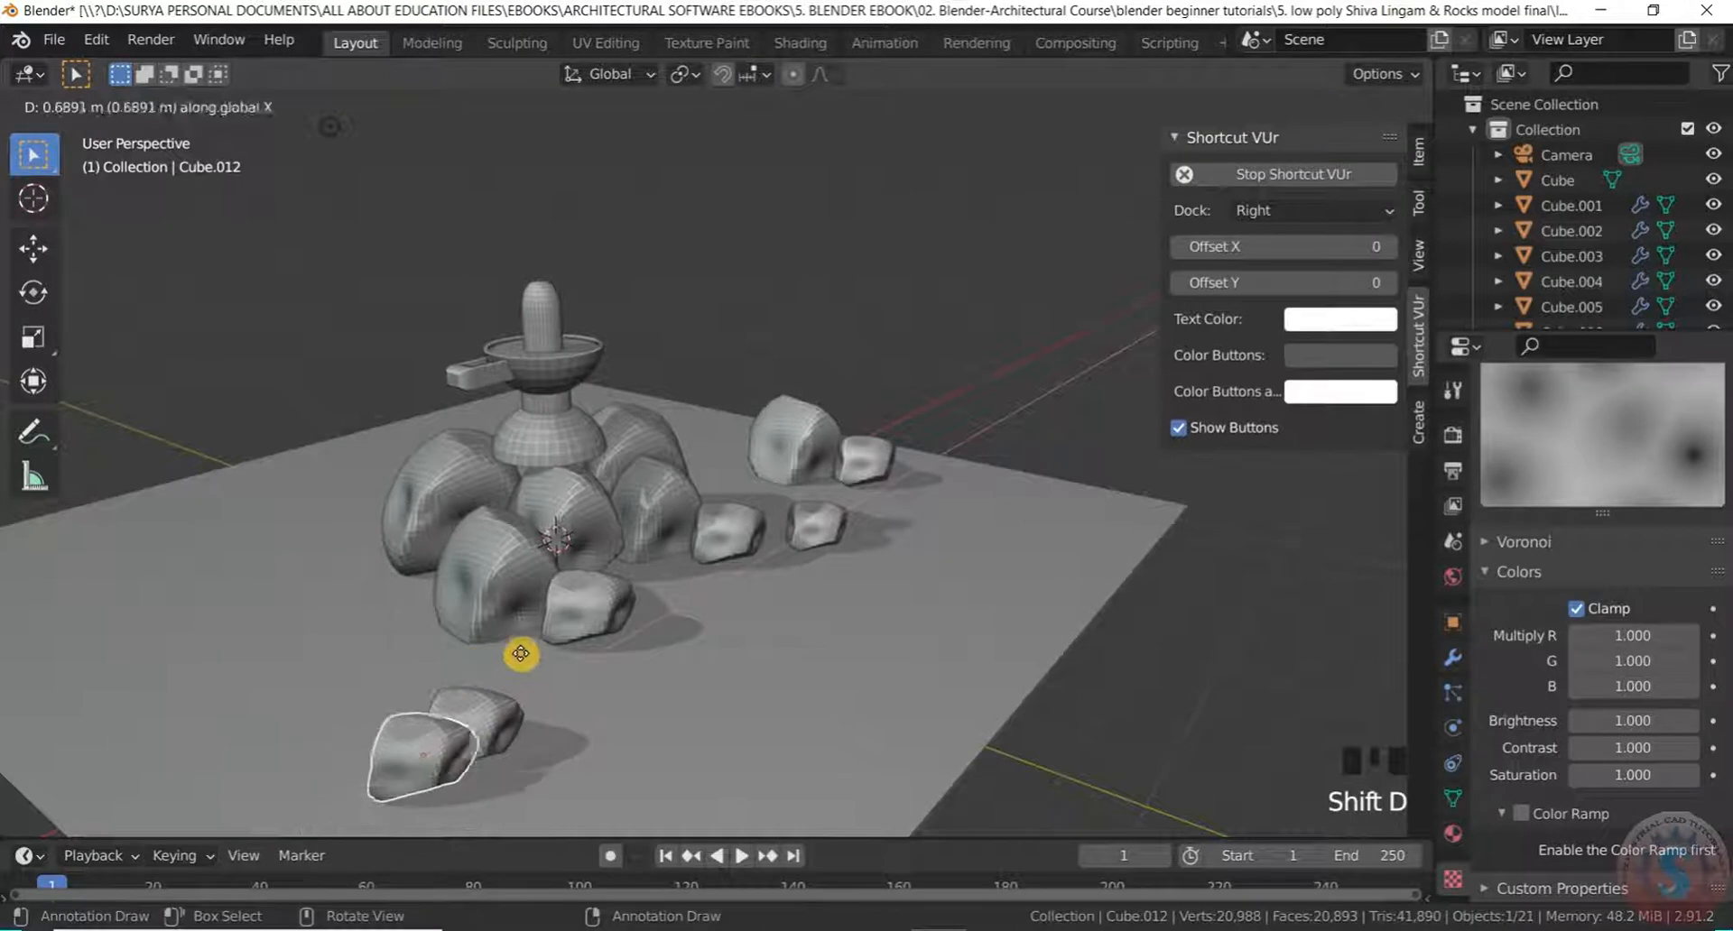
key("y")
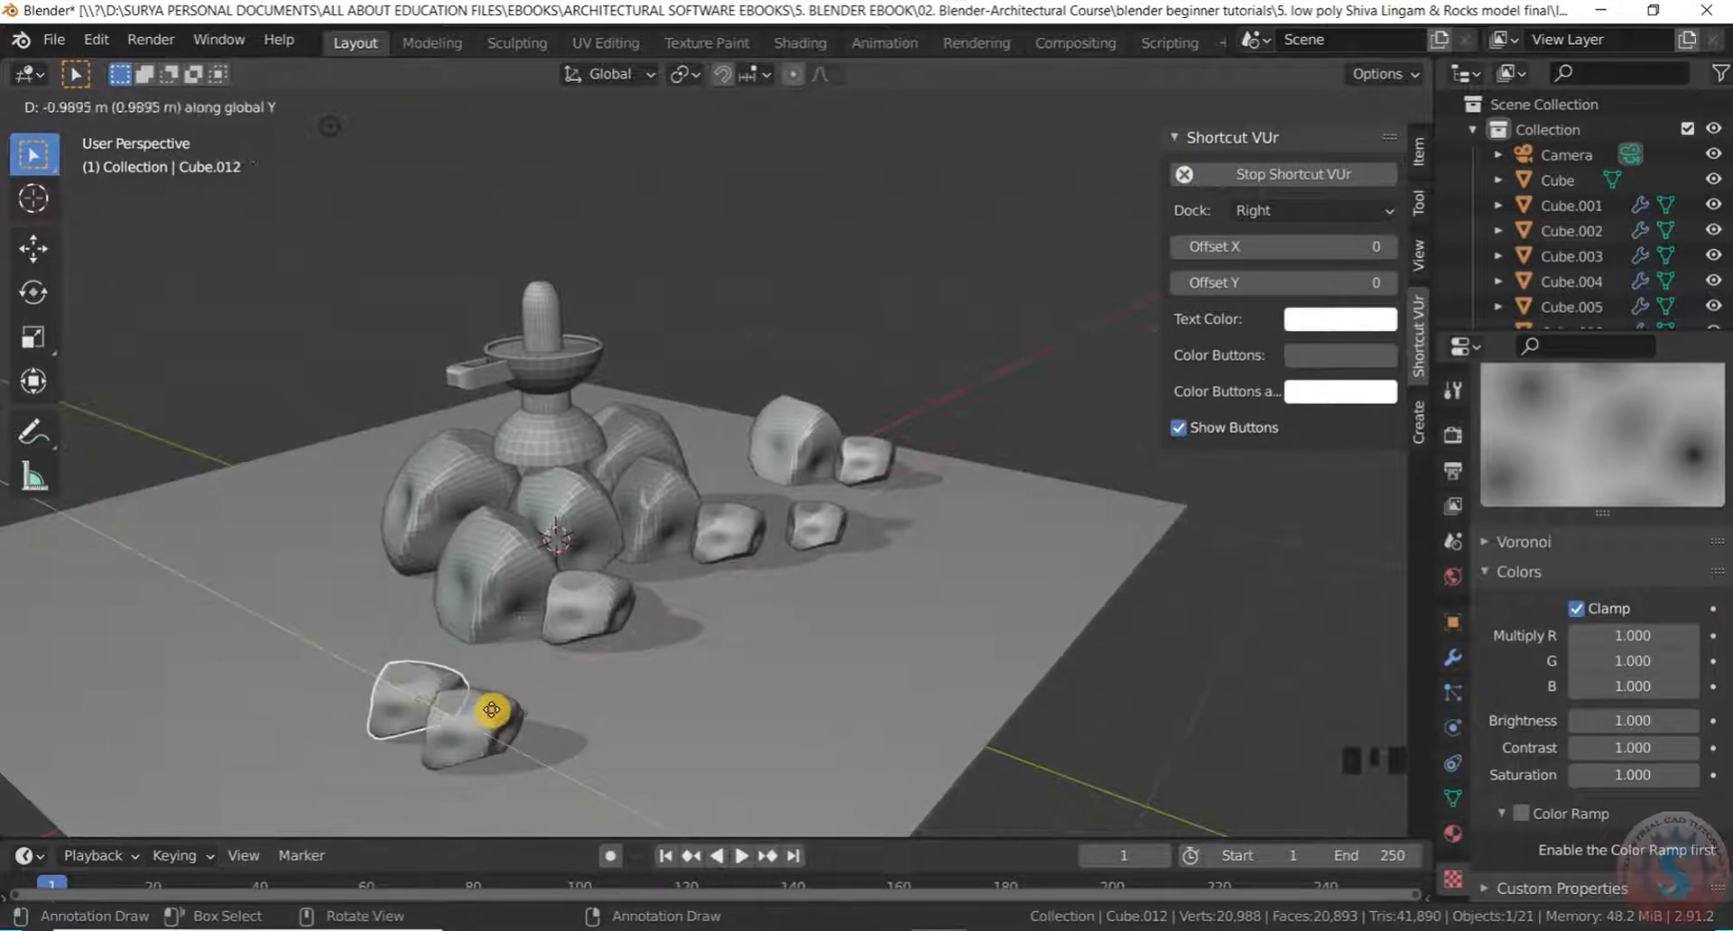
left_click(488, 710)
key("s")
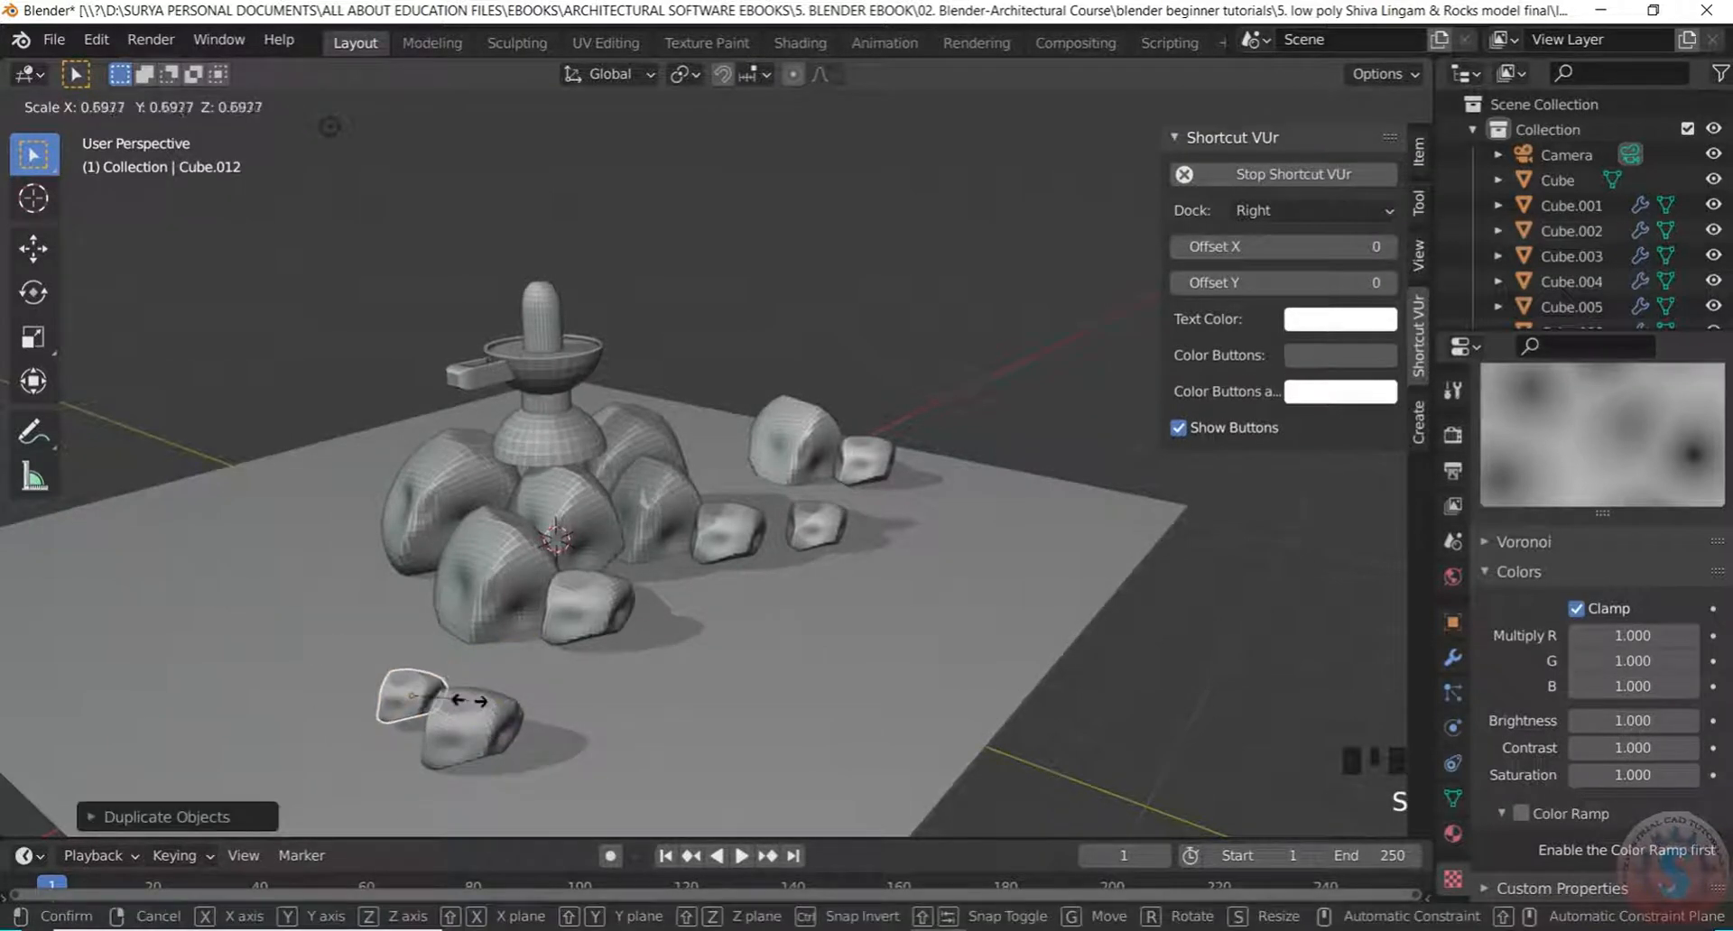
left_click(470, 703)
middle_click_drag(1103, 609, 878, 630)
scroll(878, 630, "down", 4)
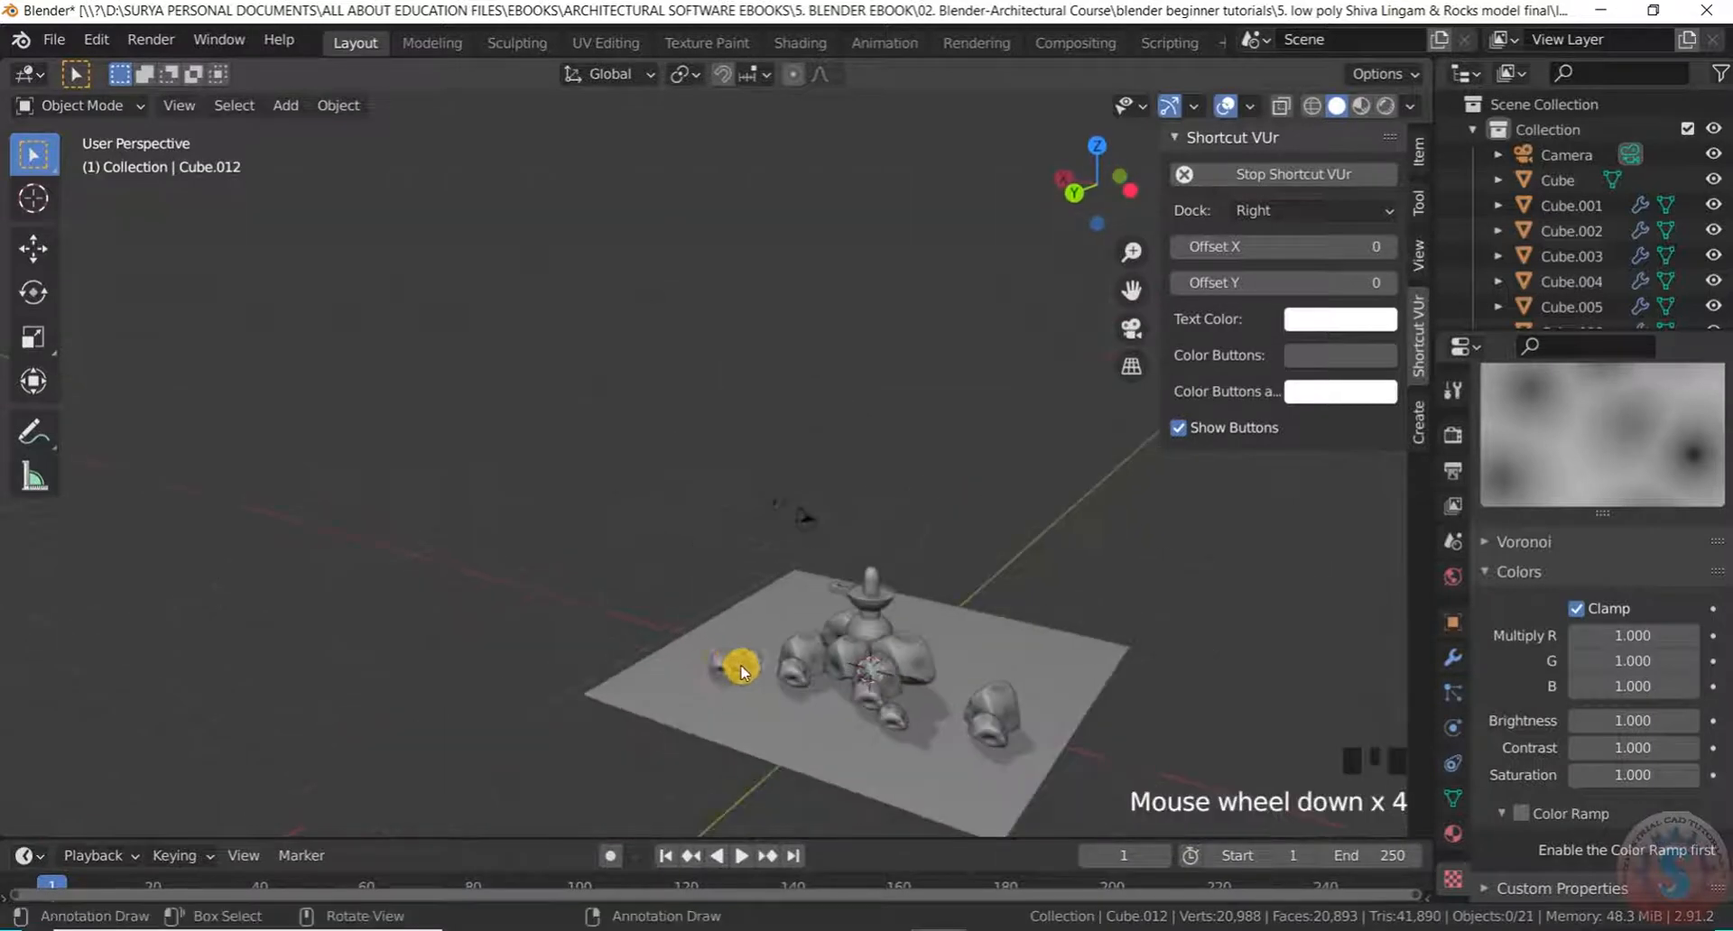
middle_click_drag(734, 664, 878, 657)
scroll(1000, 661, "up", 4)
middle_click_drag(1000, 662, 735, 708)
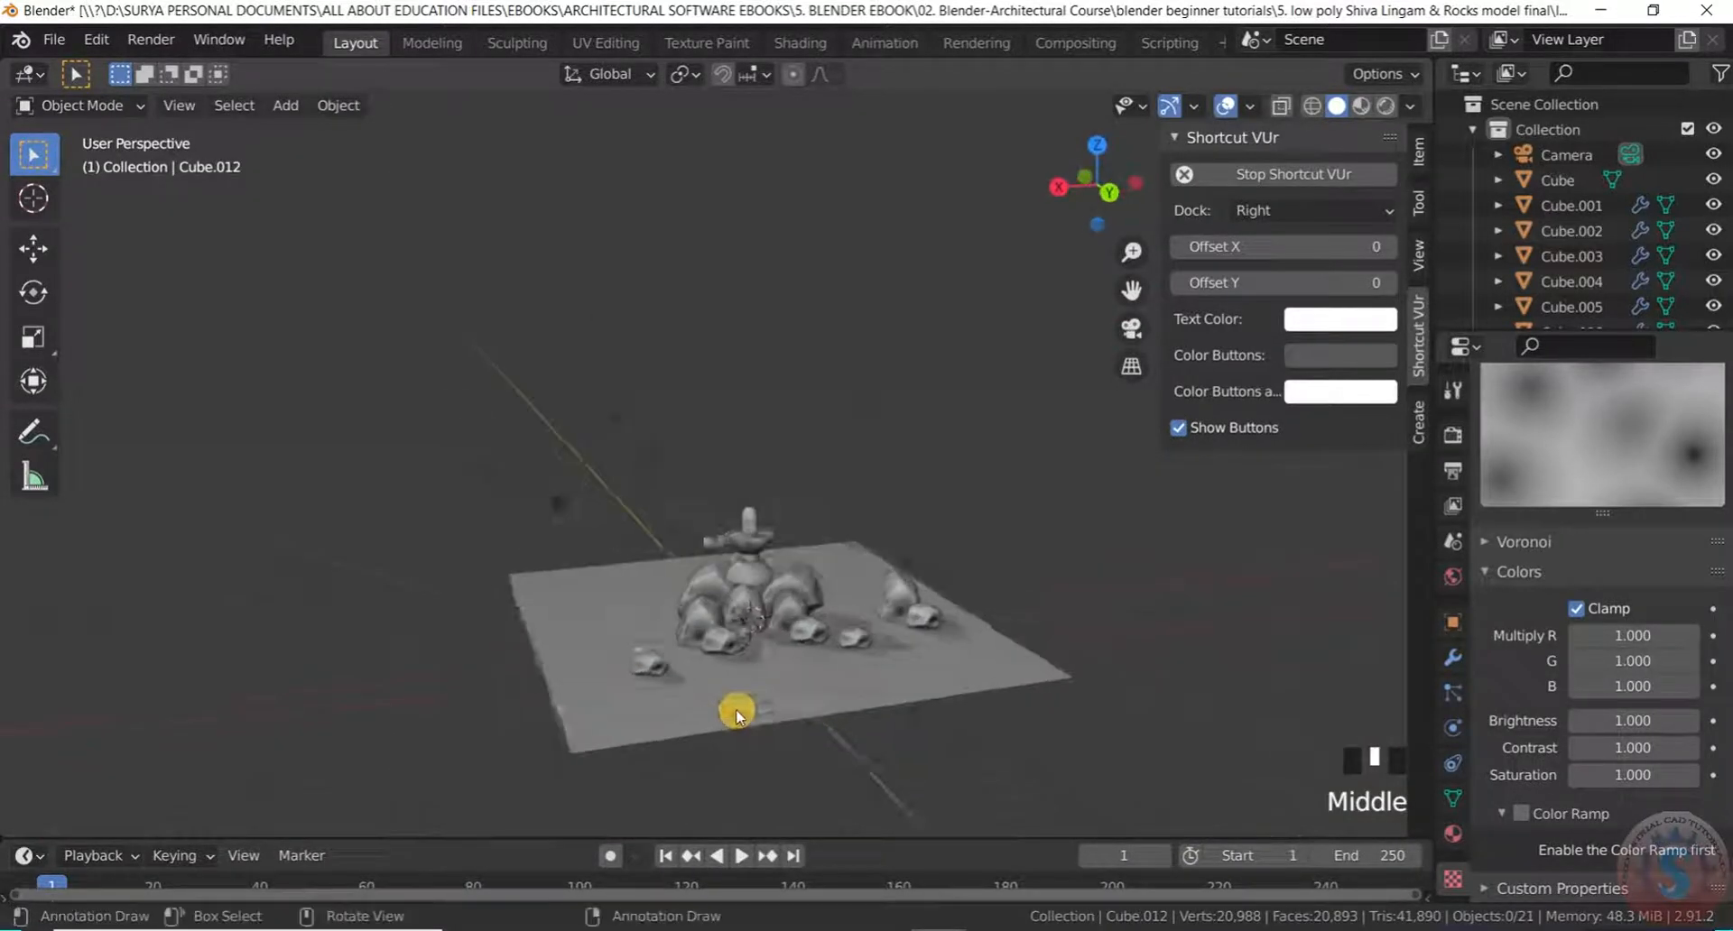
scroll(735, 708, "up", 4)
Save the scene to untitled.blend with File > Save
left_click(49, 39)
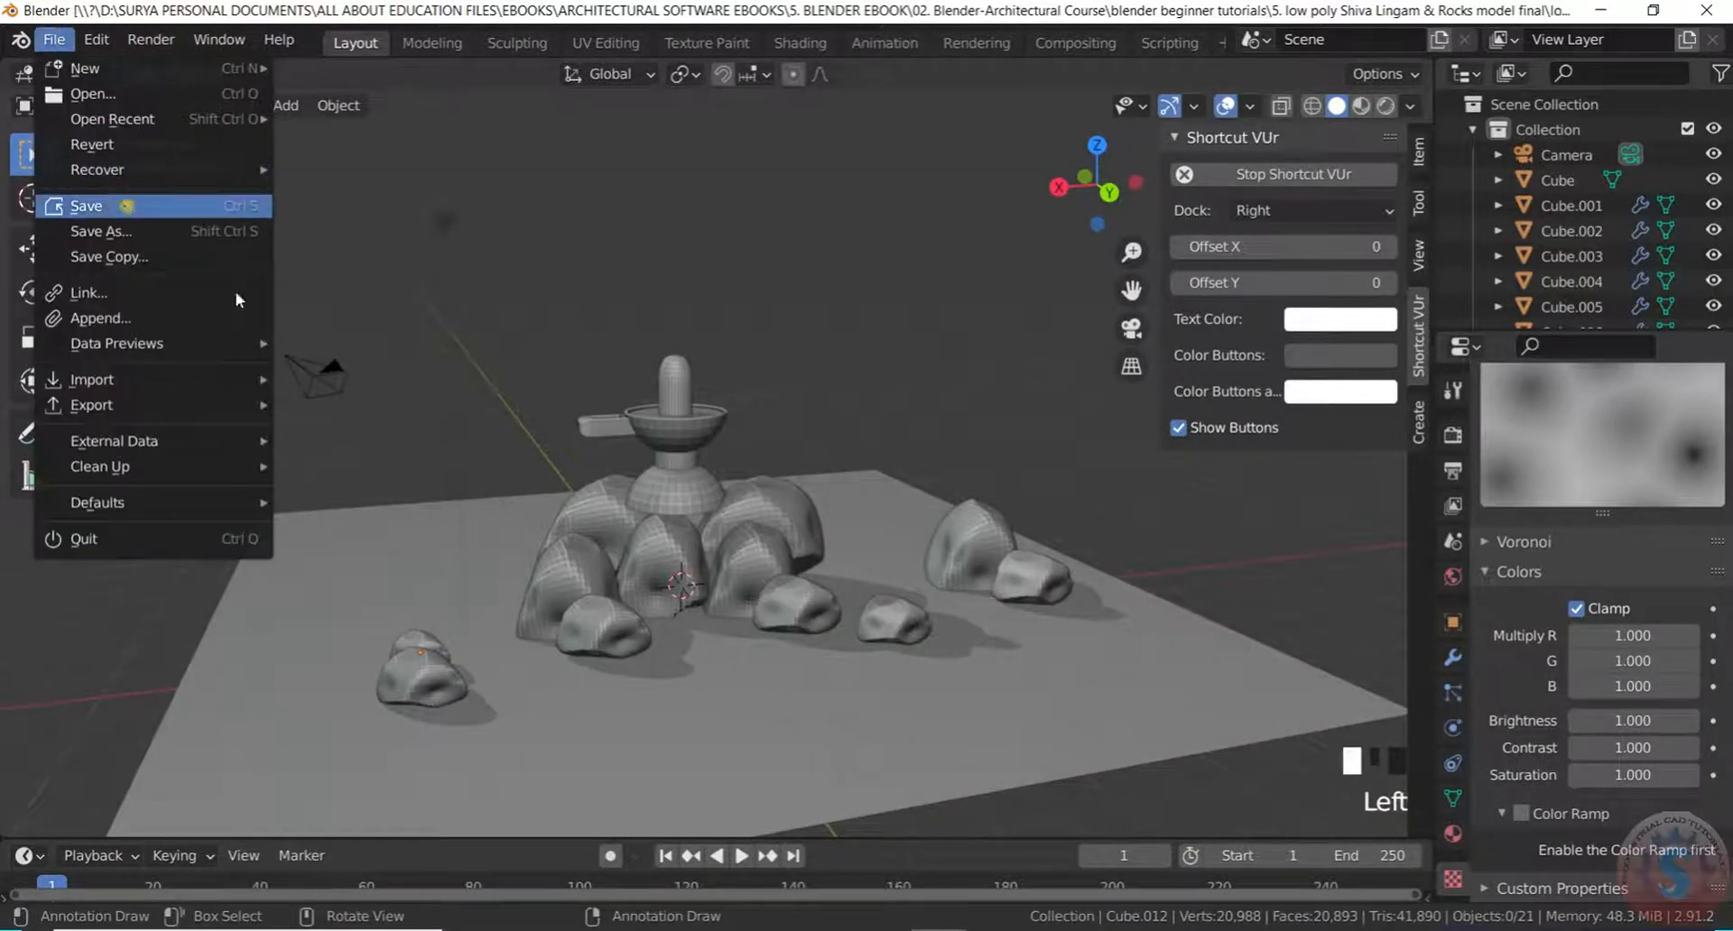
left_click(126, 206)
scroll(882, 607, "down", 2)
Orbit and zoom around the scene to review the rock groups around the lingam
middle_click_drag(882, 608, 696, 553)
scroll(948, 437, "down", 4)
scroll(667, 492, "up", 3)
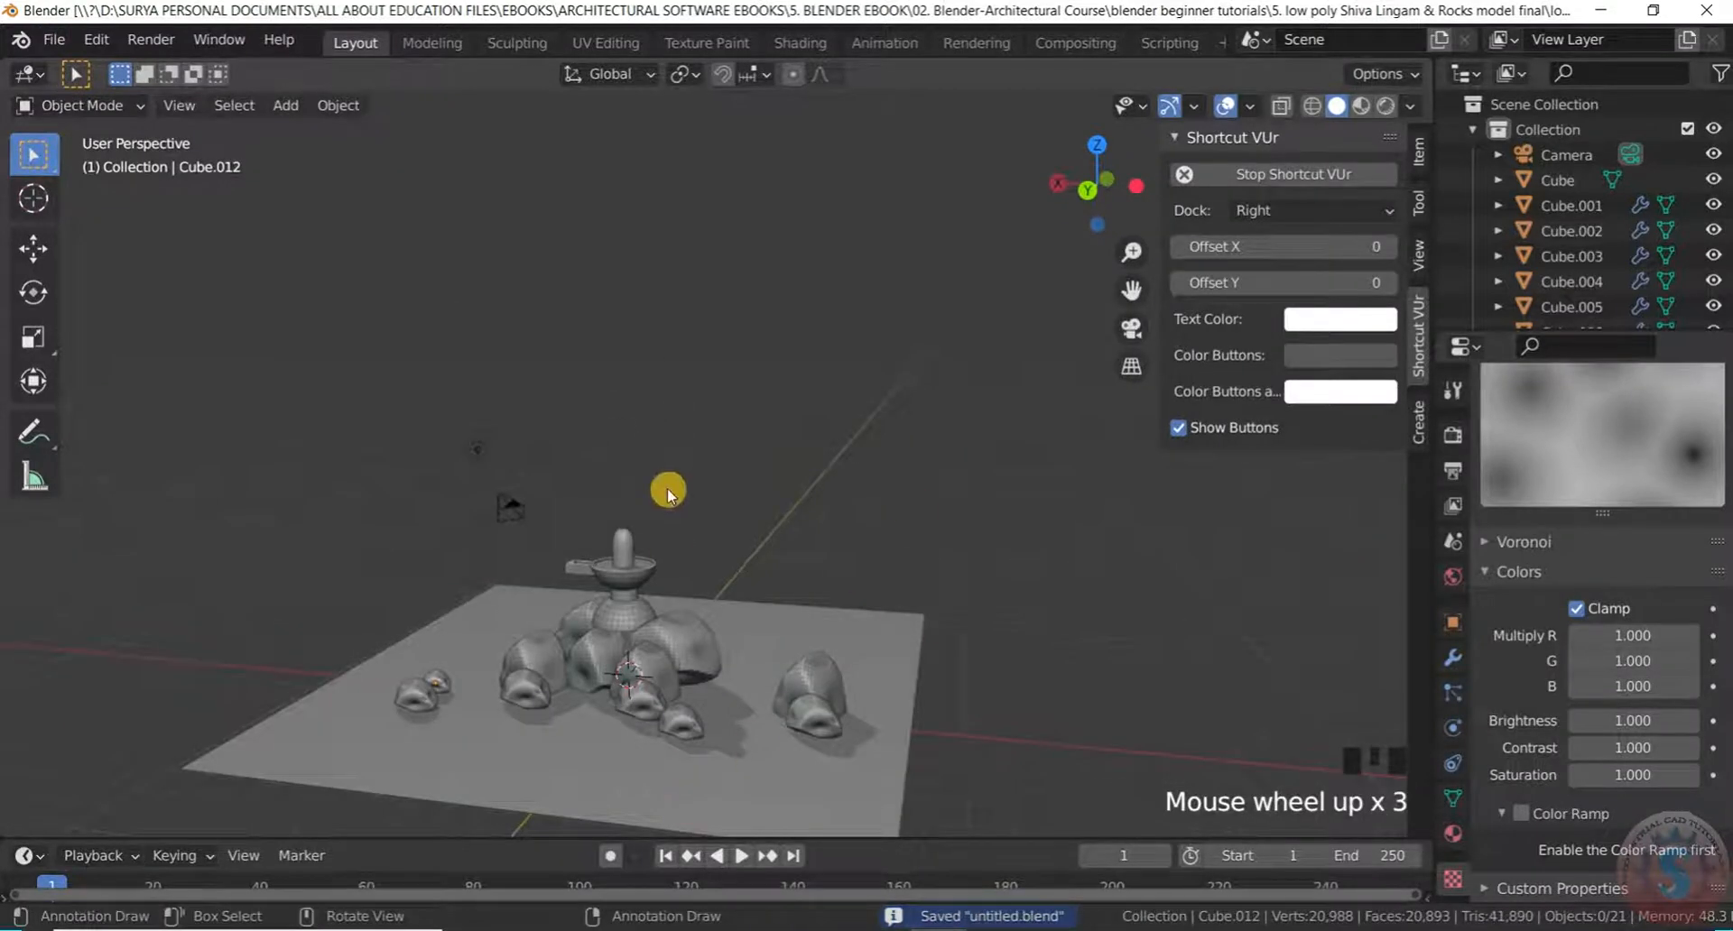
middle_click_drag(668, 492, 774, 620)
scroll(662, 615, "up", 3)
scroll(565, 445, "up", 1)
middle_click_drag(565, 445, 595, 99)
scroll(748, 534, "down", 3)
middle_click_drag(747, 535, 650, 542)
scroll(673, 610, "up", 3)
middle_click_drag(673, 610, 667, 650)
middle_click_drag(754, 575, 758, 542)
scroll(713, 599, "up", 3)
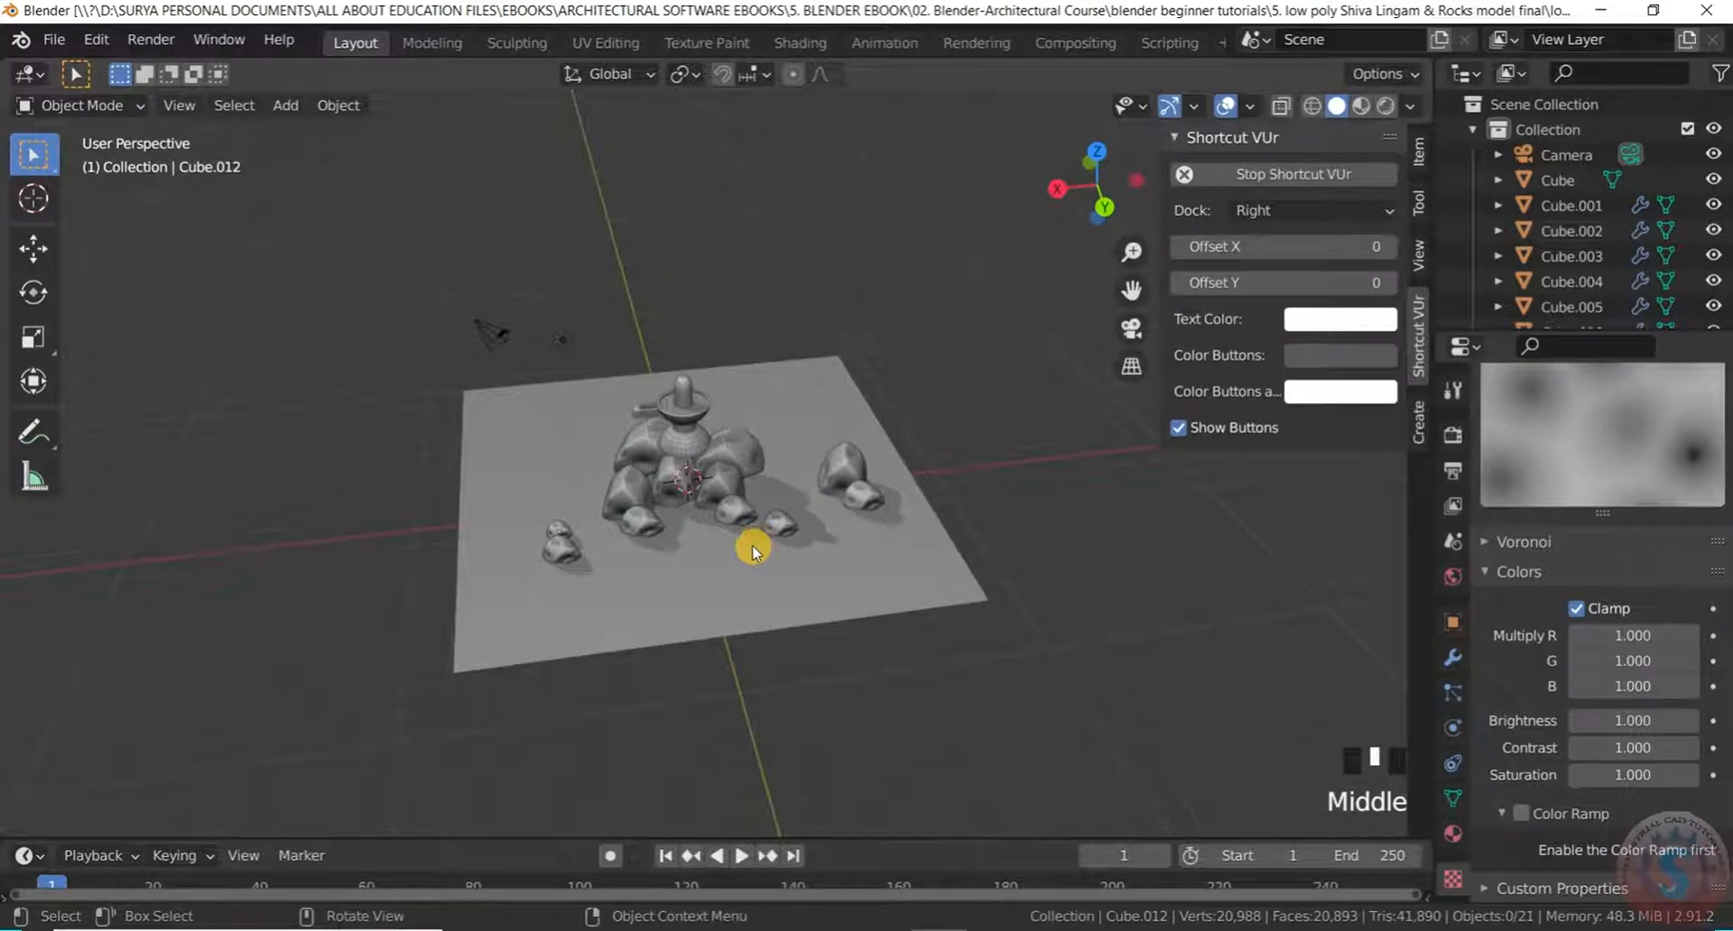
Select the ground plane and switch it into Edit Mode
left_click(752, 551)
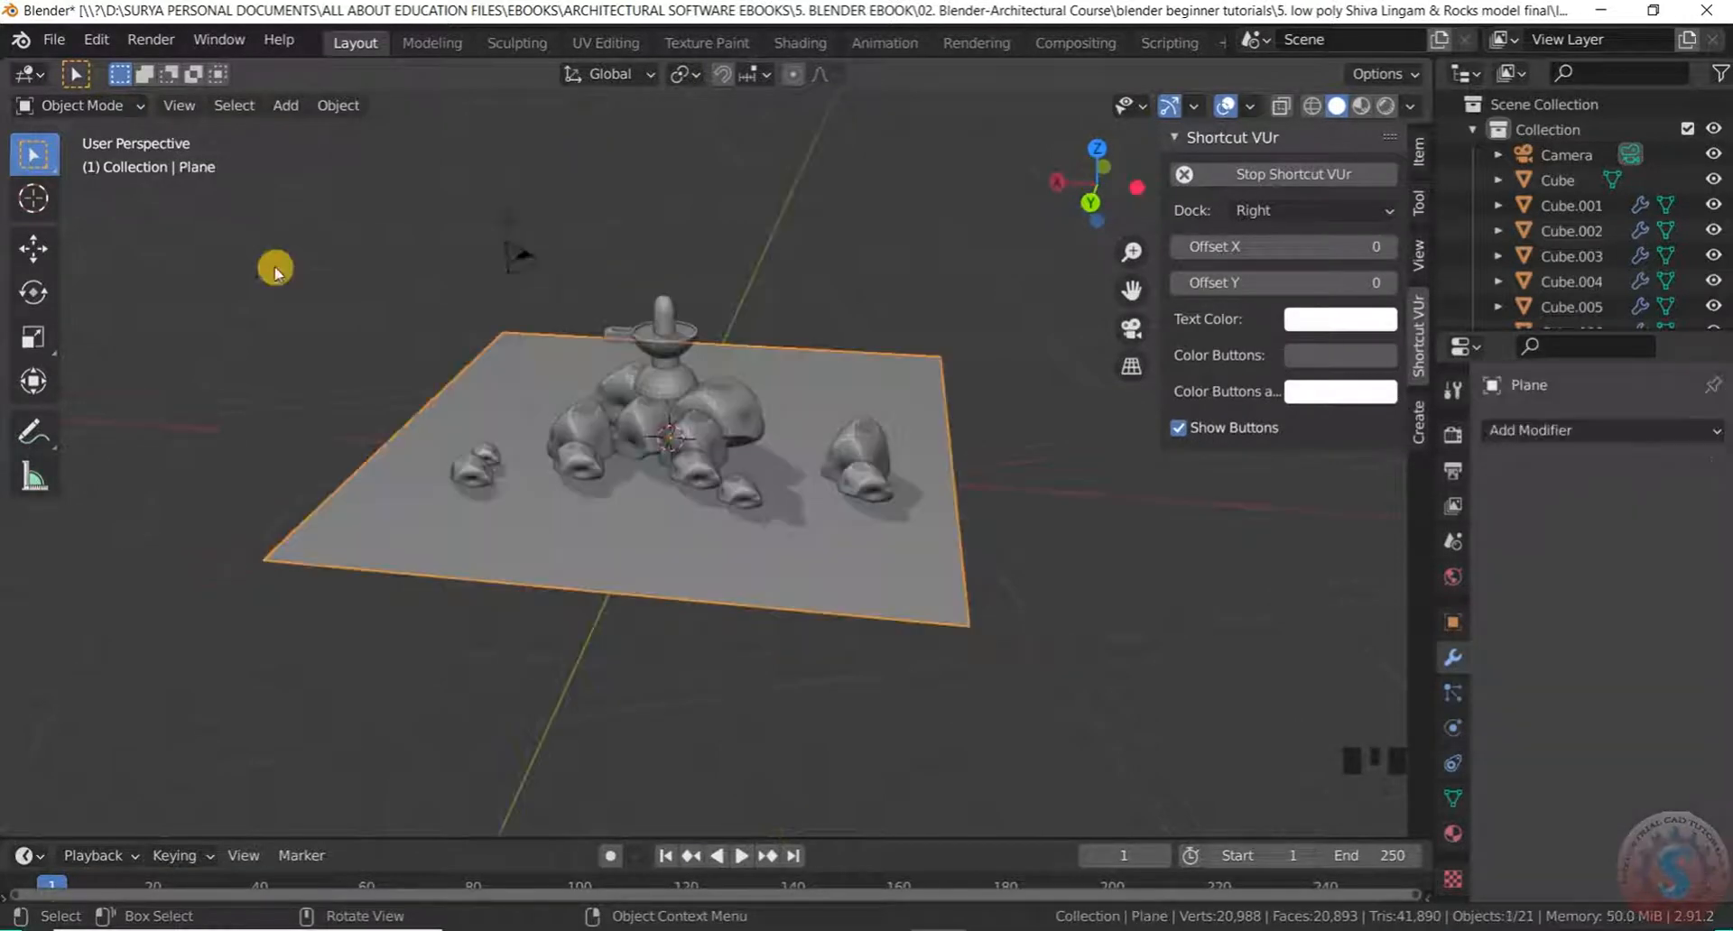
scroll(577, 523, "down", 3)
scroll(657, 505, "up", 2)
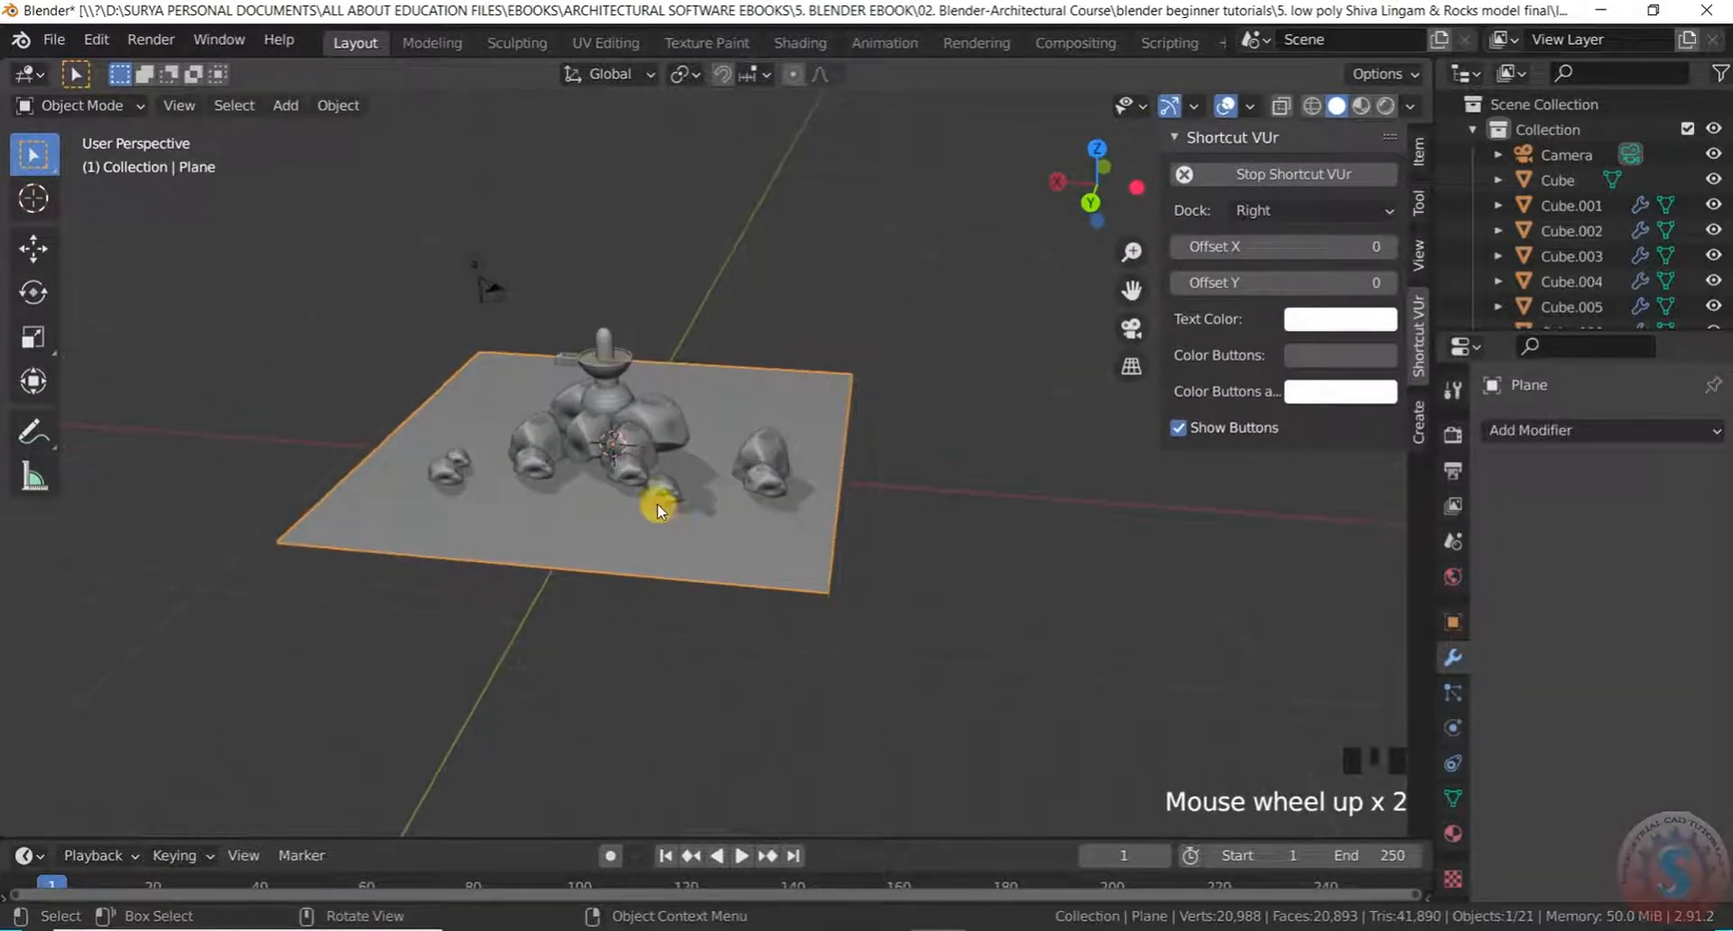
left_click(86, 104)
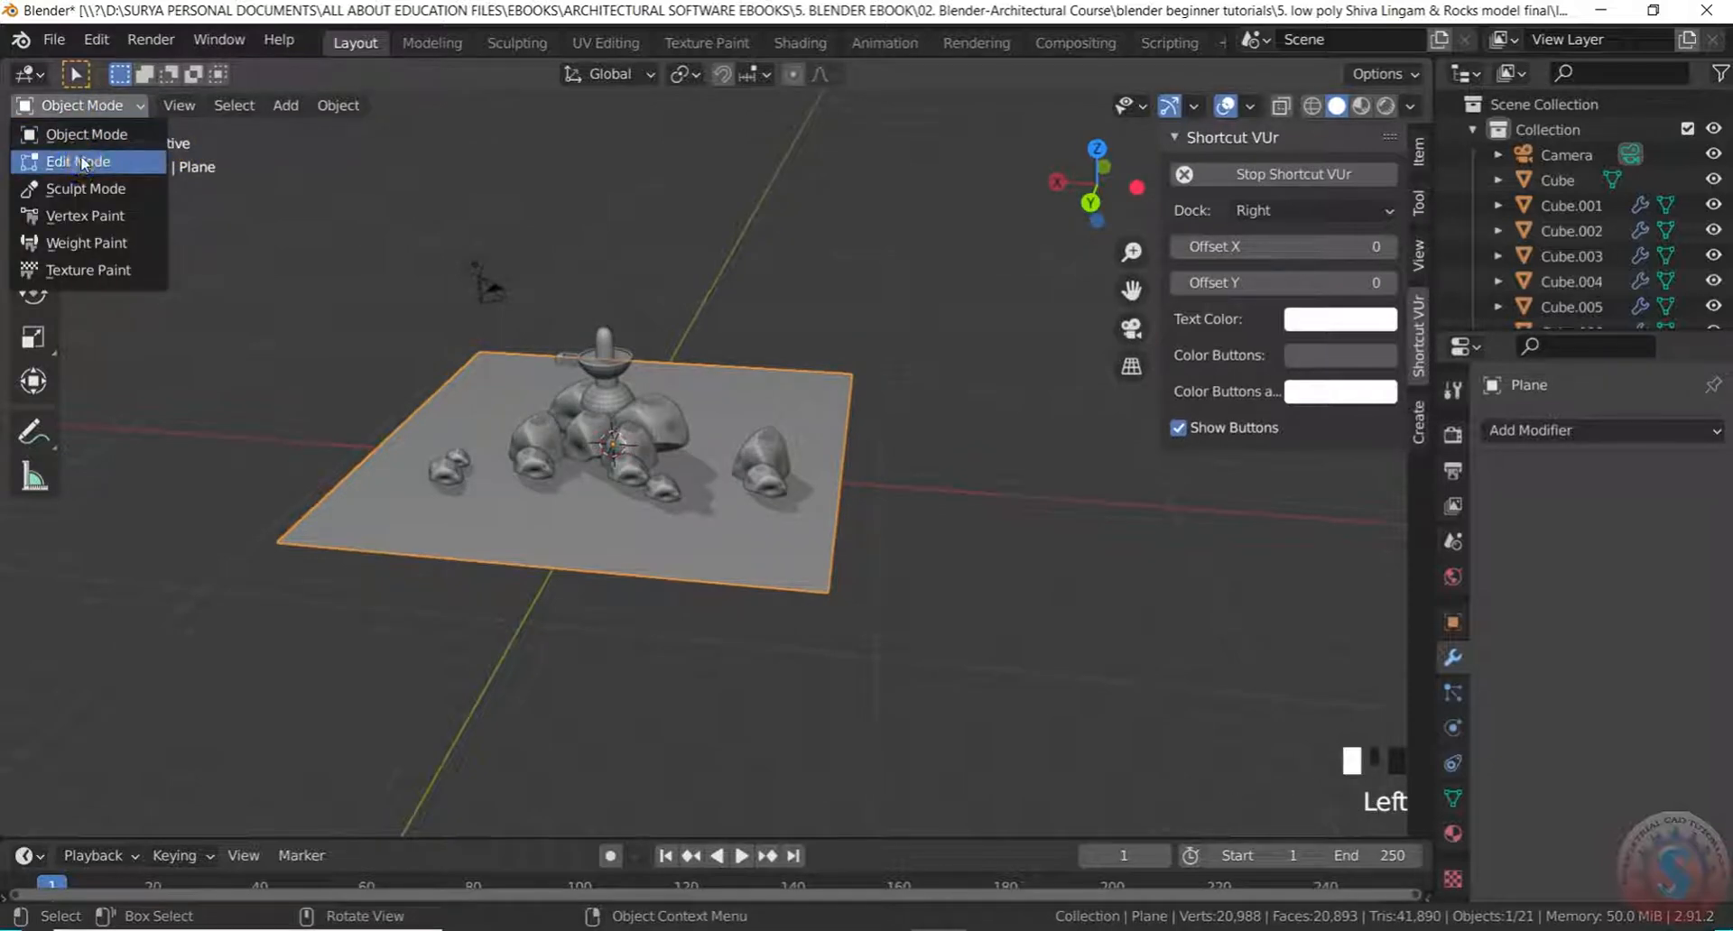
left_click(67, 133)
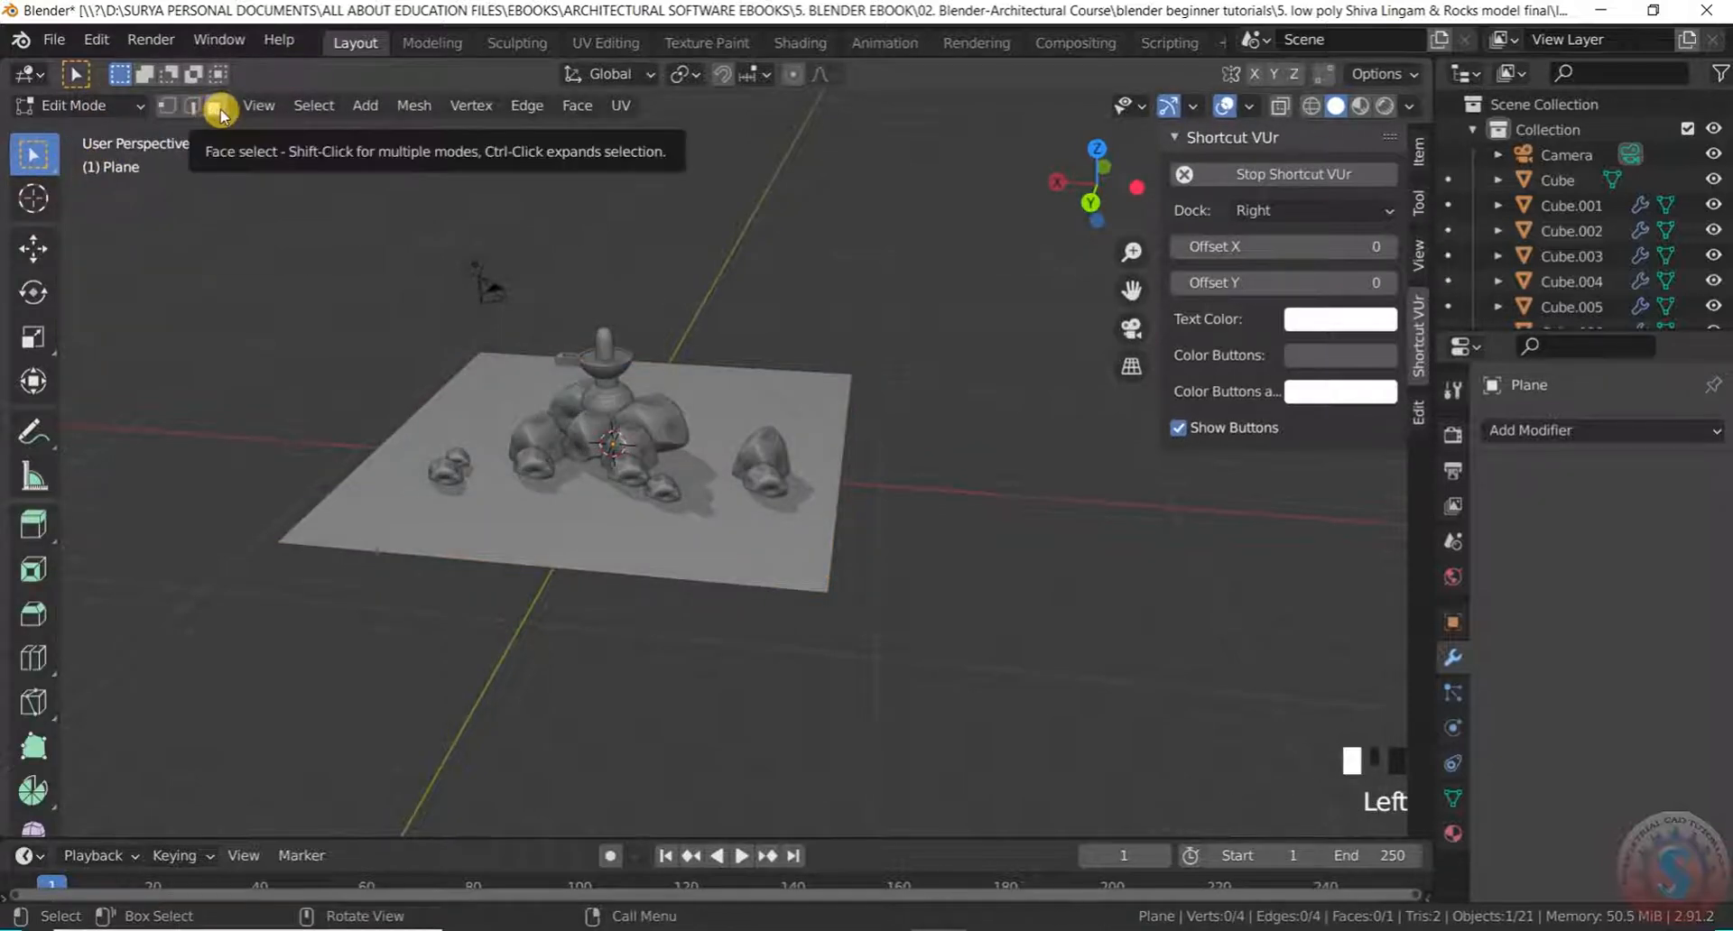
Subdivide the plane's single face with 12 cuts, producing a 169-face grid
left_click(372, 498)
scroll(366, 490, "up", 2)
right_click_drag(364, 486, 353, 476)
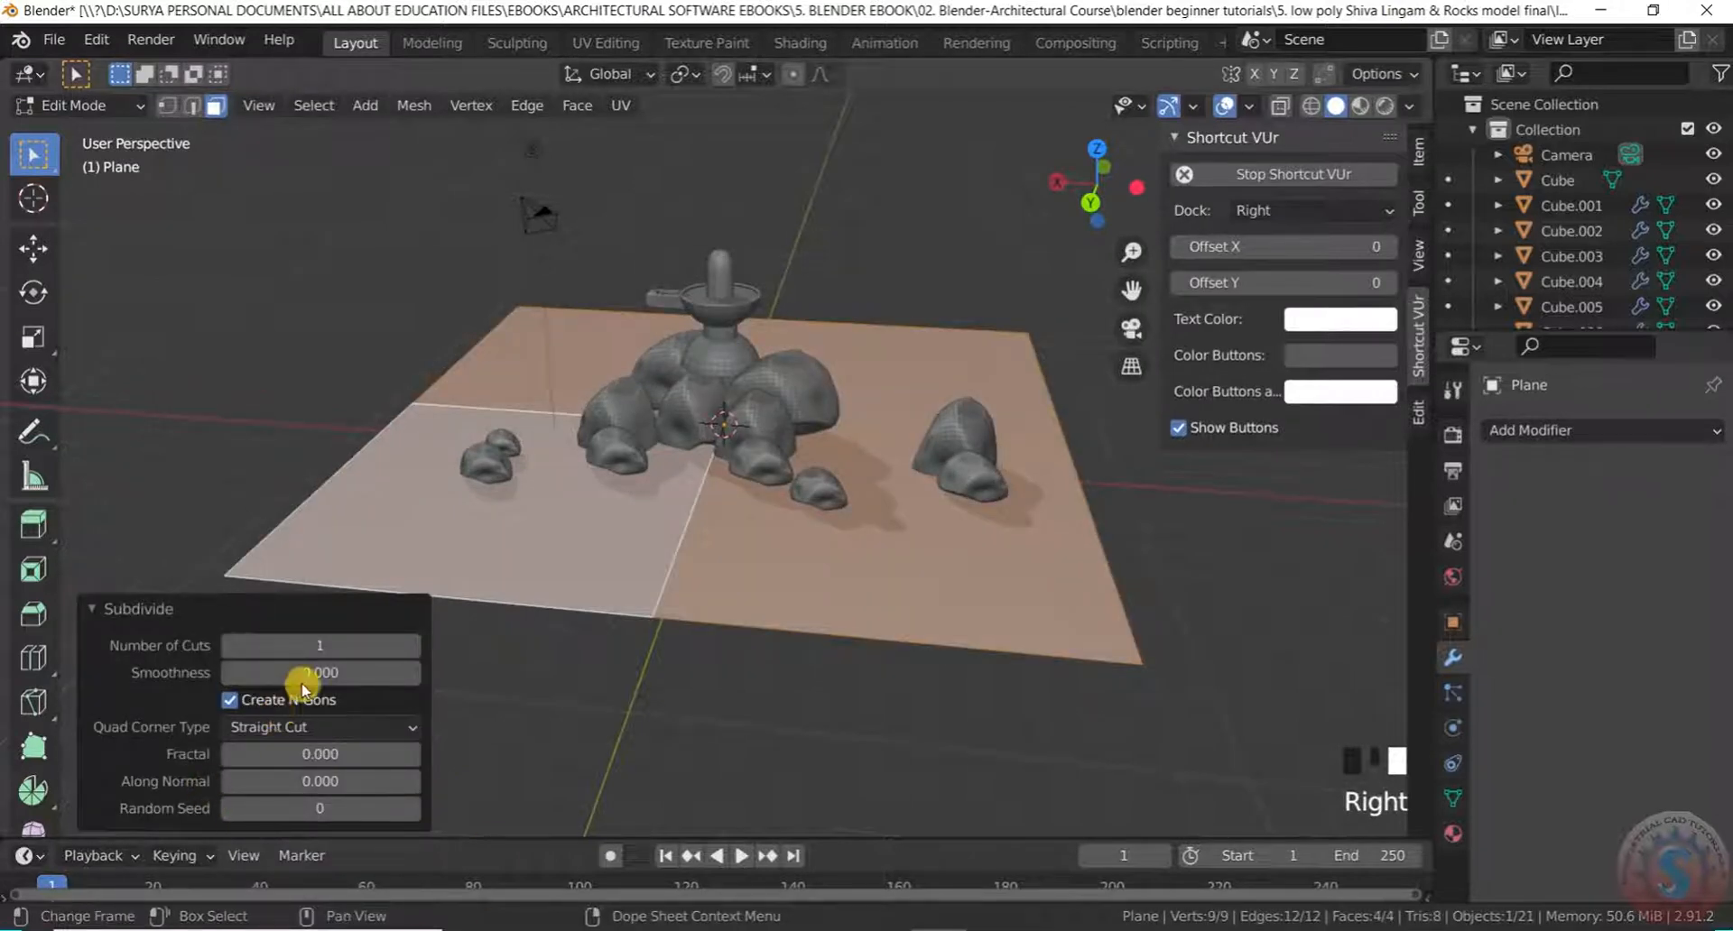
left_click(289, 646)
type("12")
key("Return")
scroll(588, 386, "down", 3)
scroll(739, 465, "up", 2)
middle_click_drag(739, 465, 696, 507)
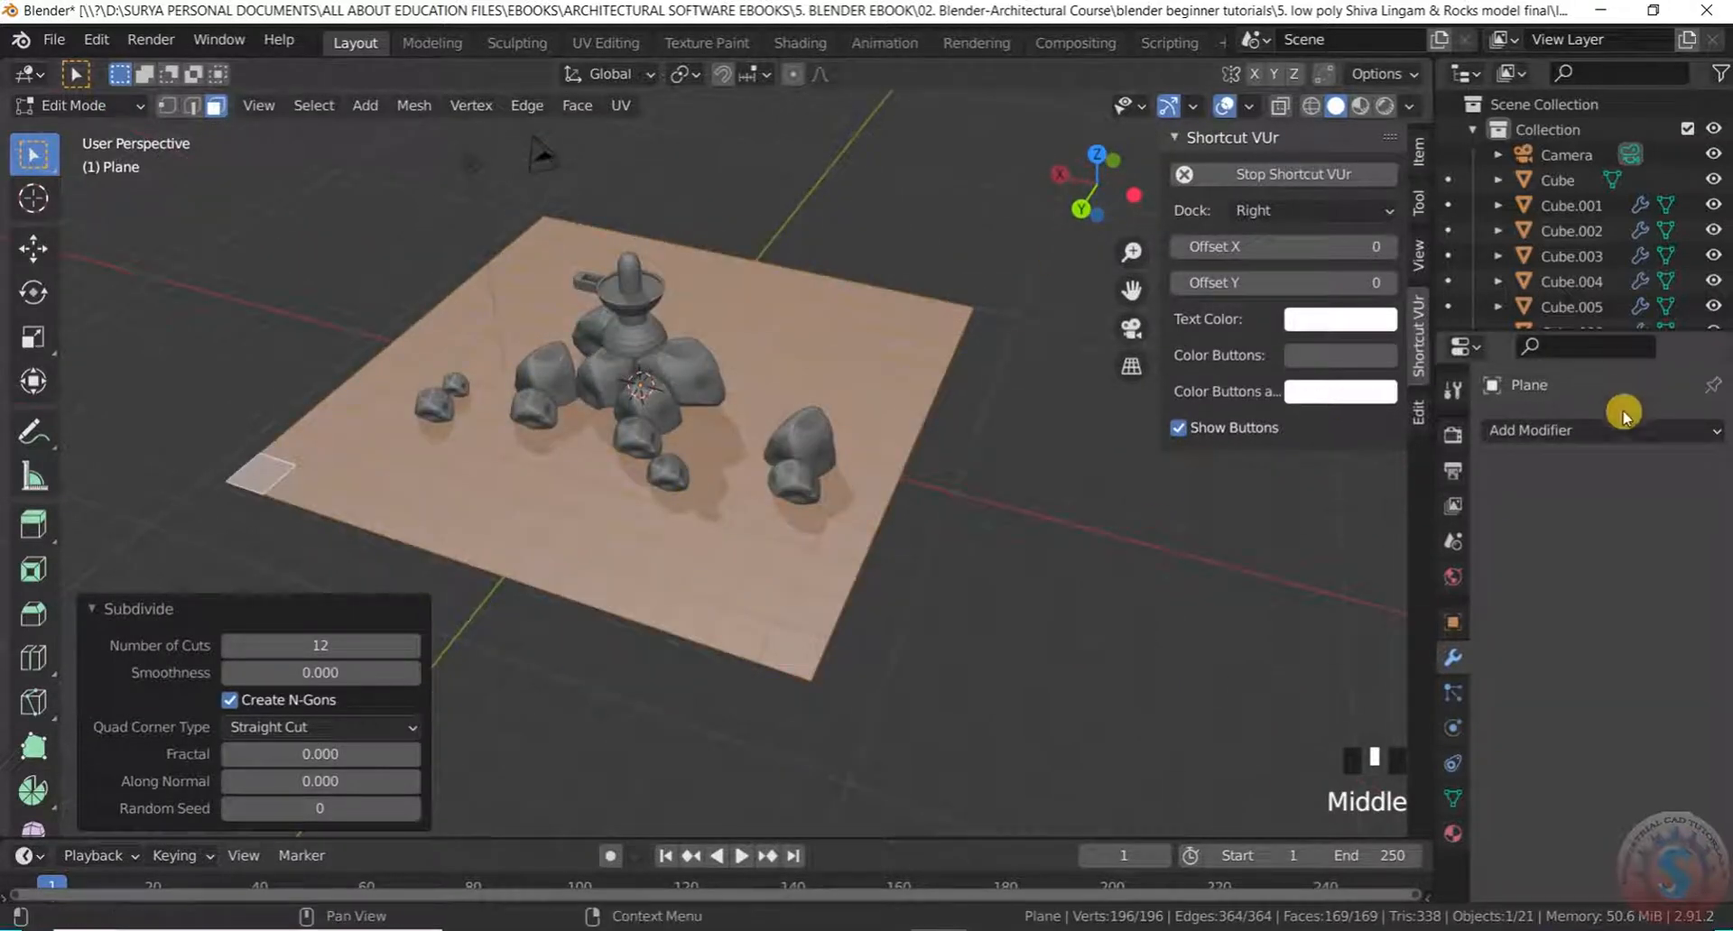
In Modifier Properties, add a Deform > Displace modifier to the 12-cut plane
left_click(1602, 431)
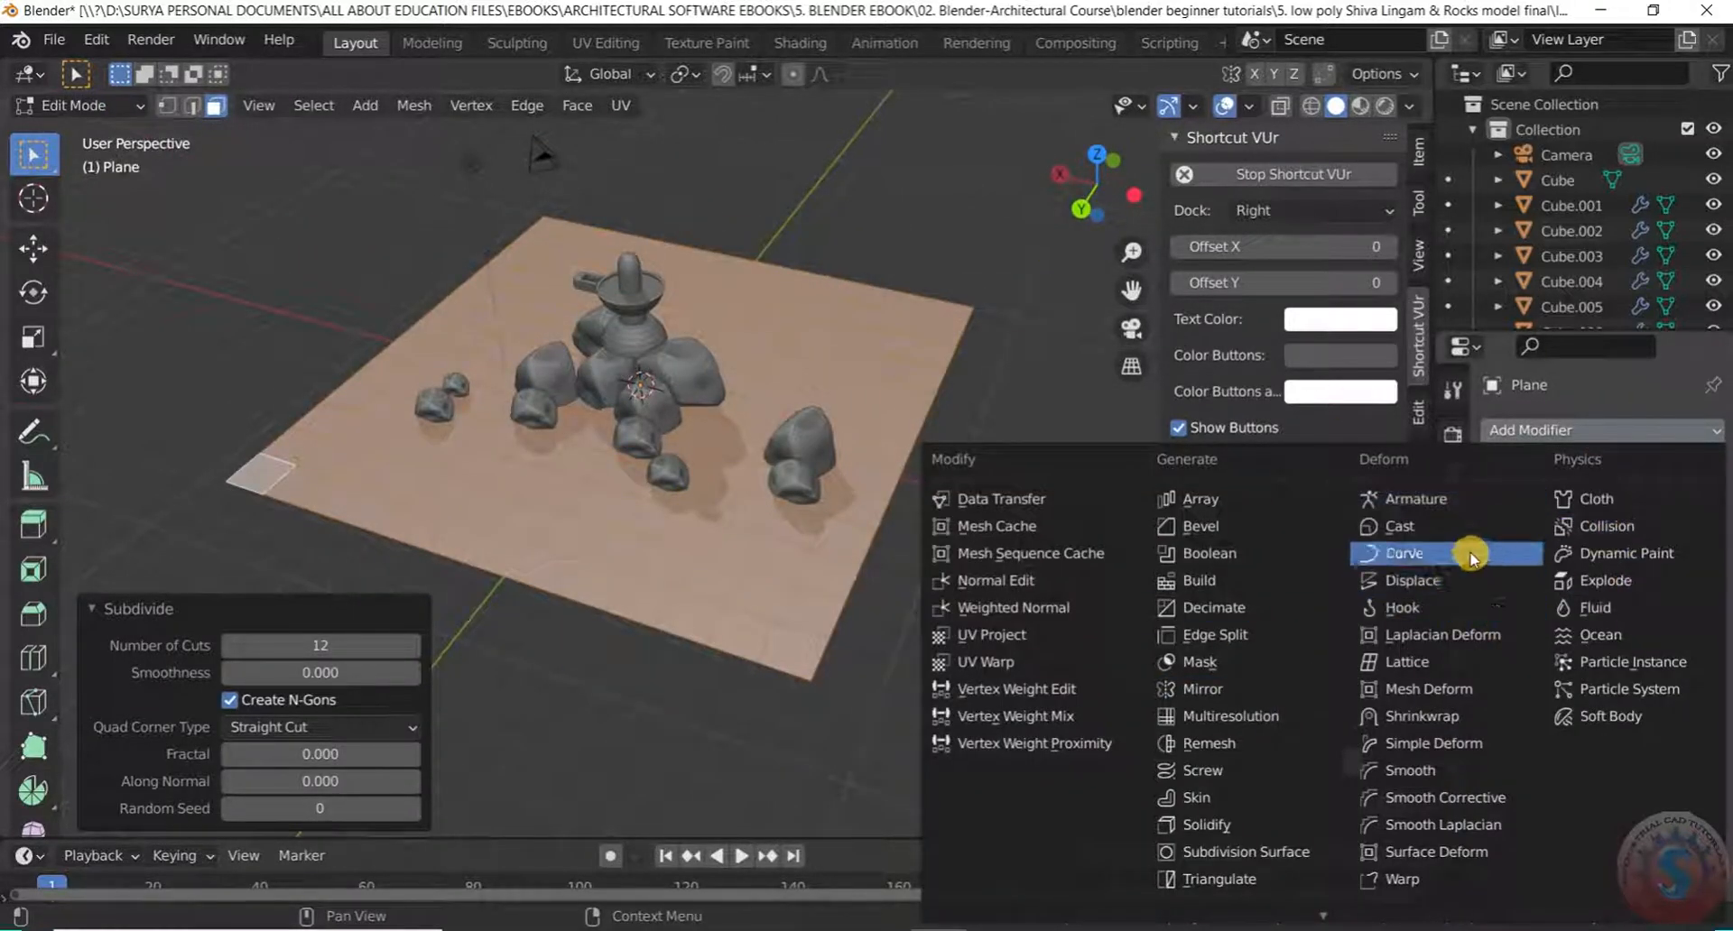
left_click(1455, 587)
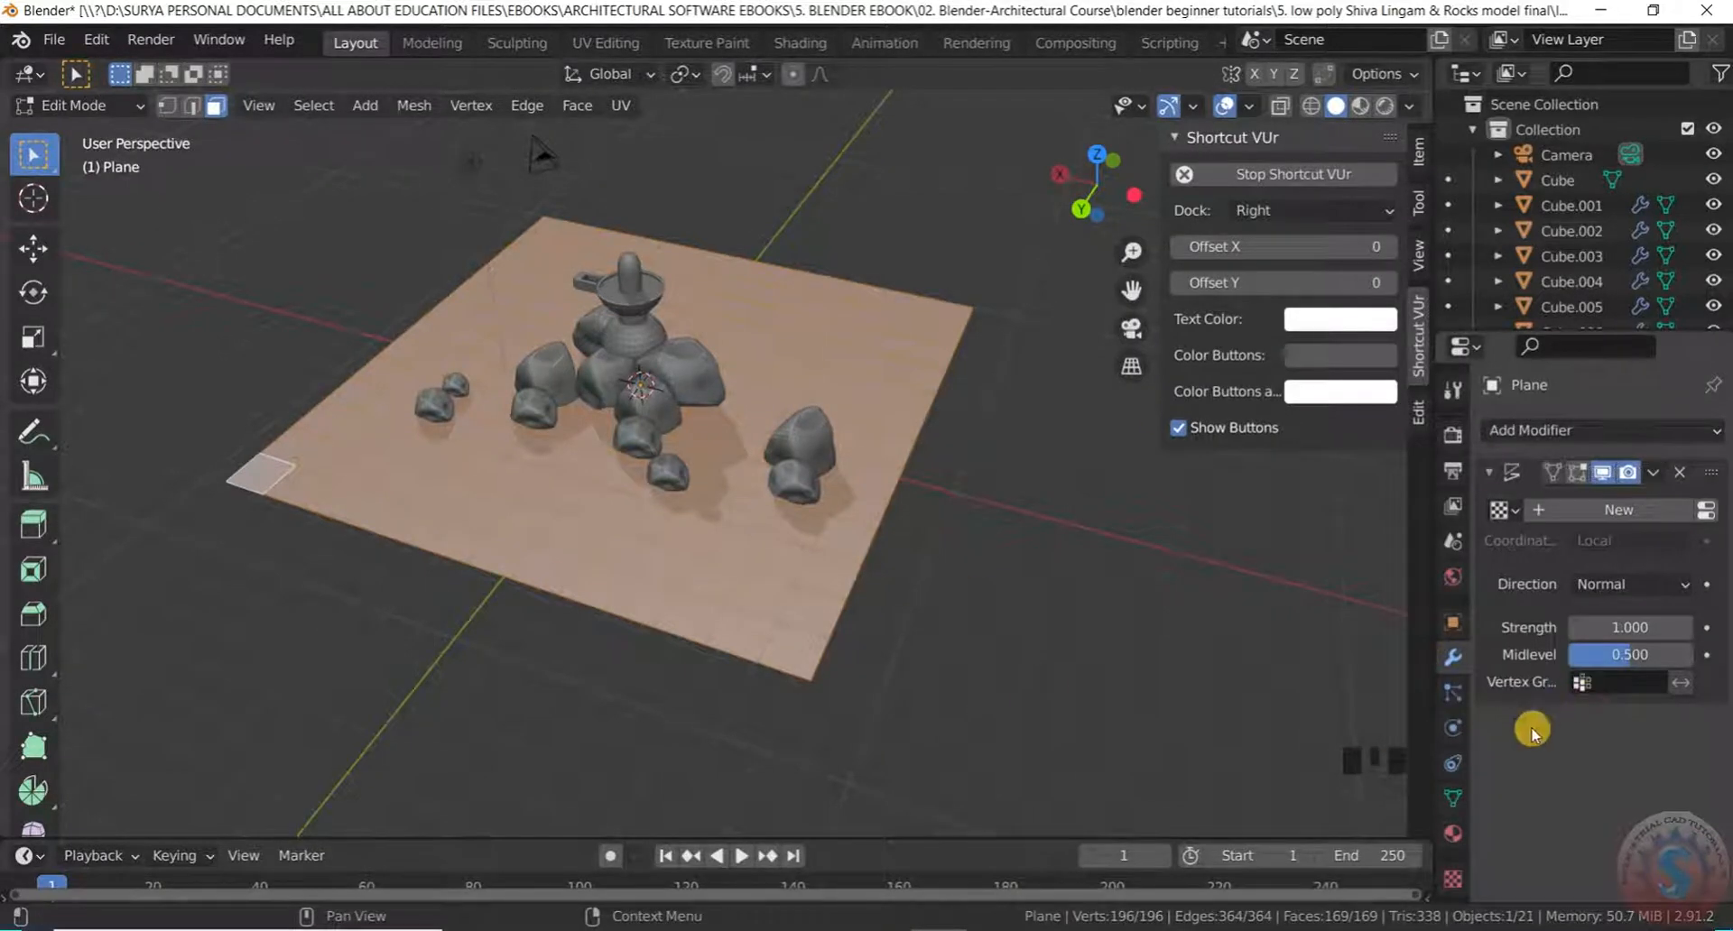
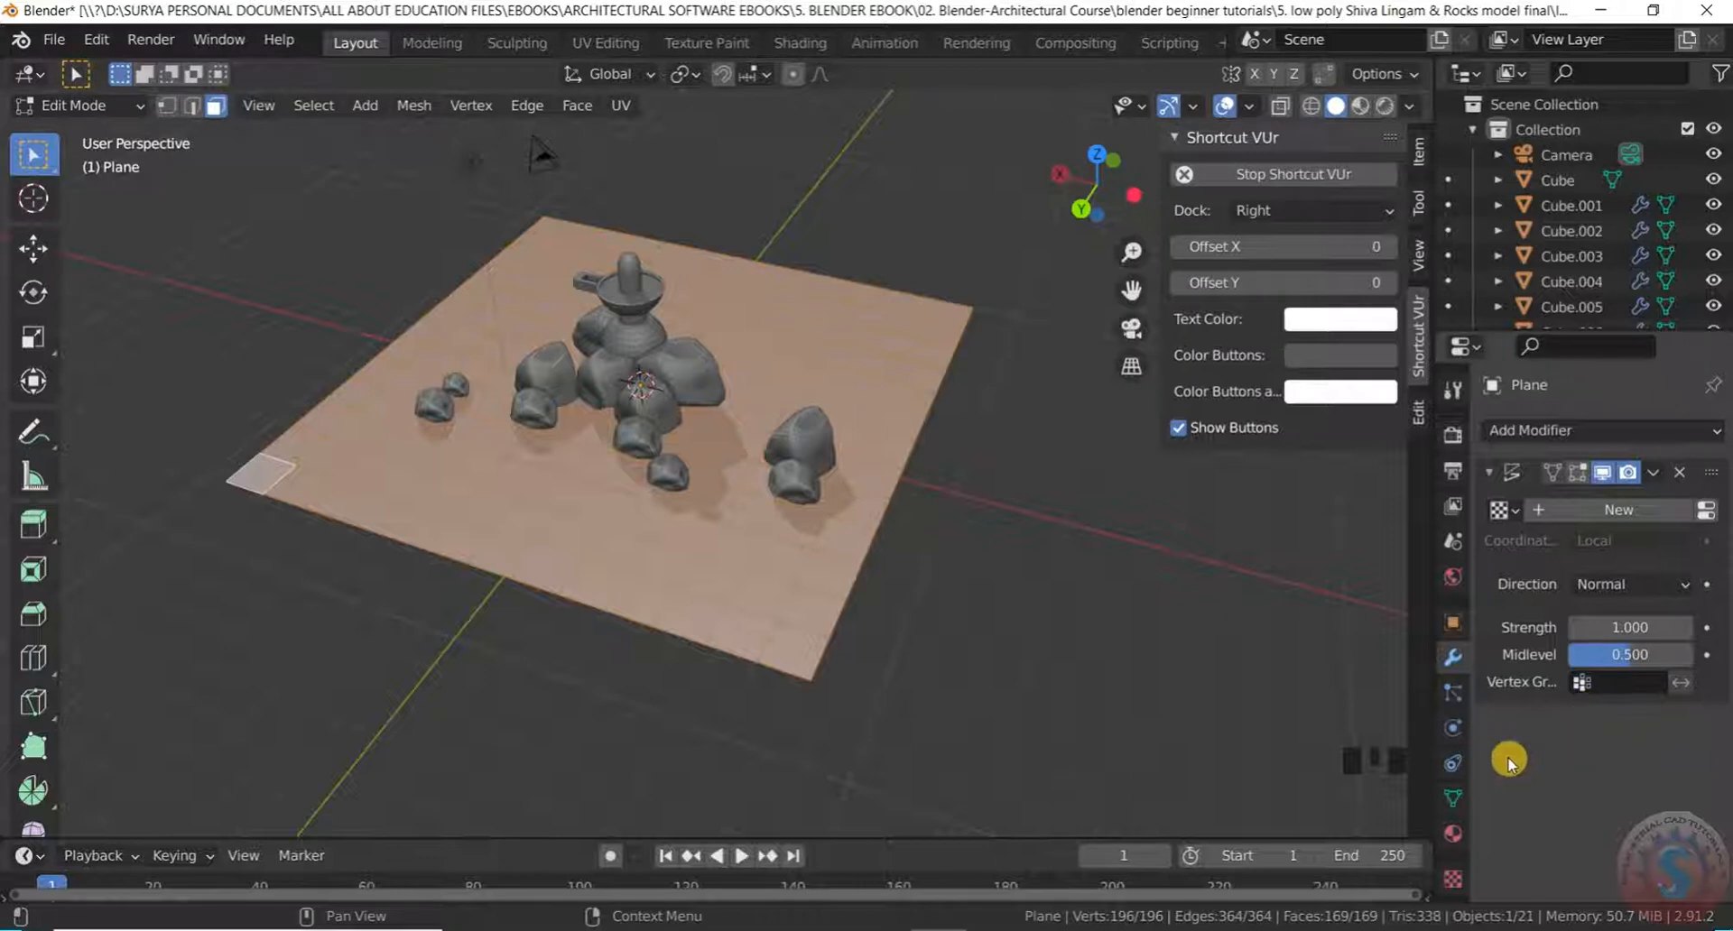
Give the Displace modifier a new Clouds texture
left_click(1452, 876)
left_click(1620, 466)
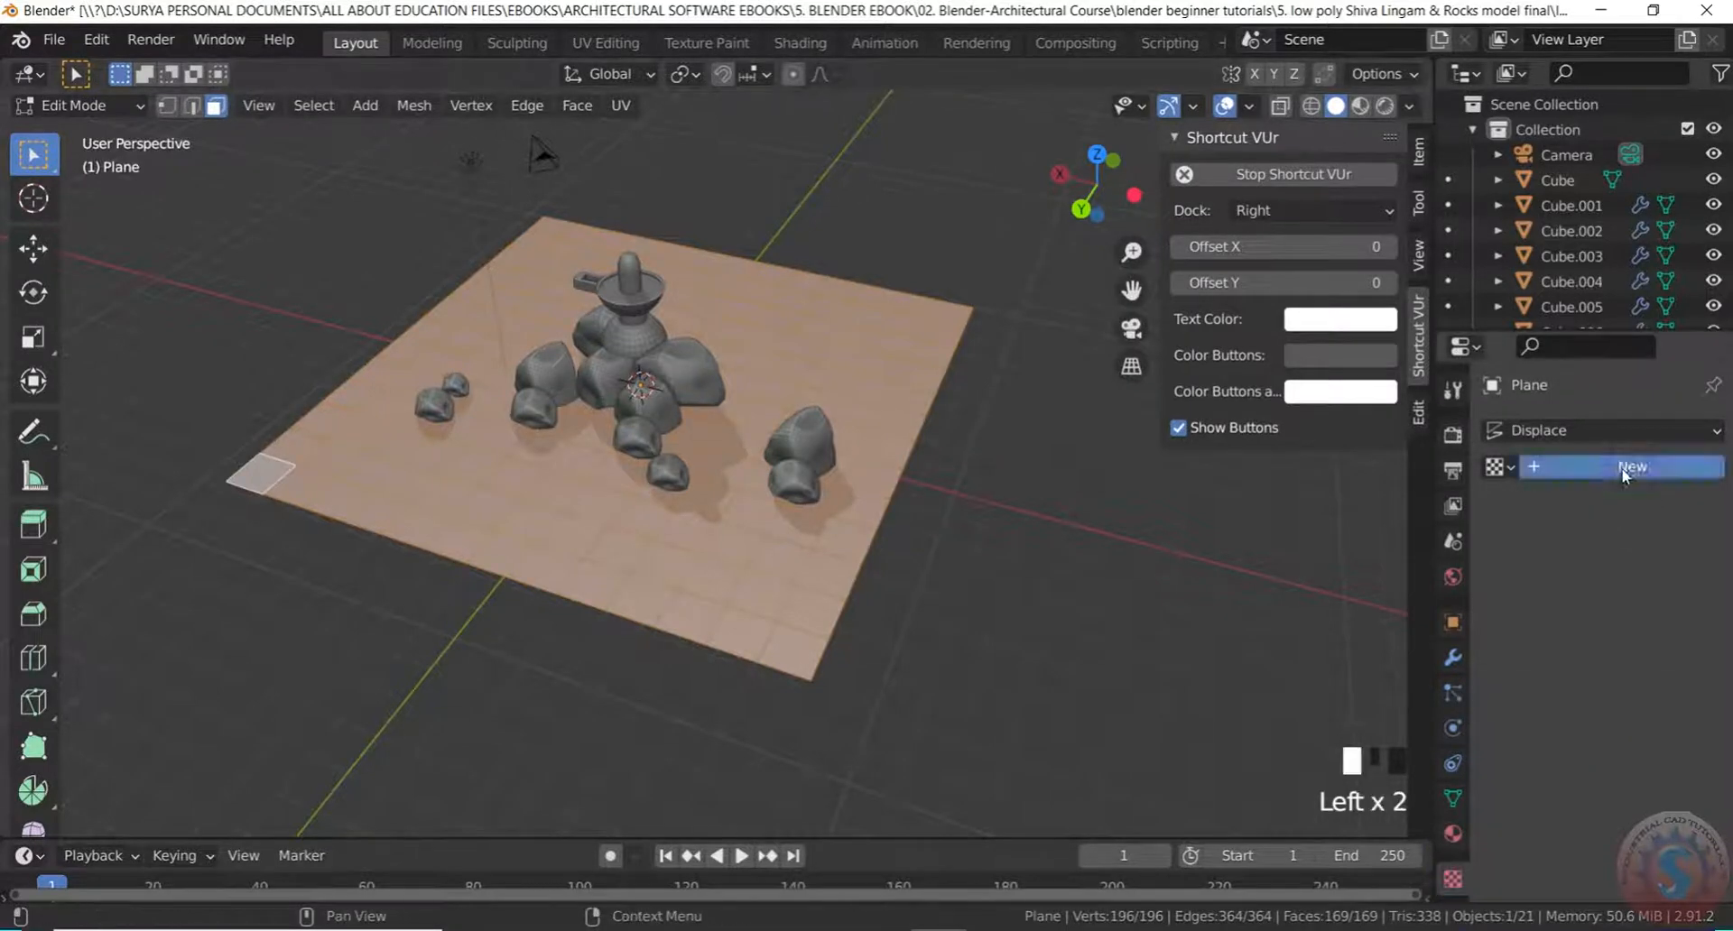
left_click_drag(1629, 502, 1588, 587)
left_click(1260, 537)
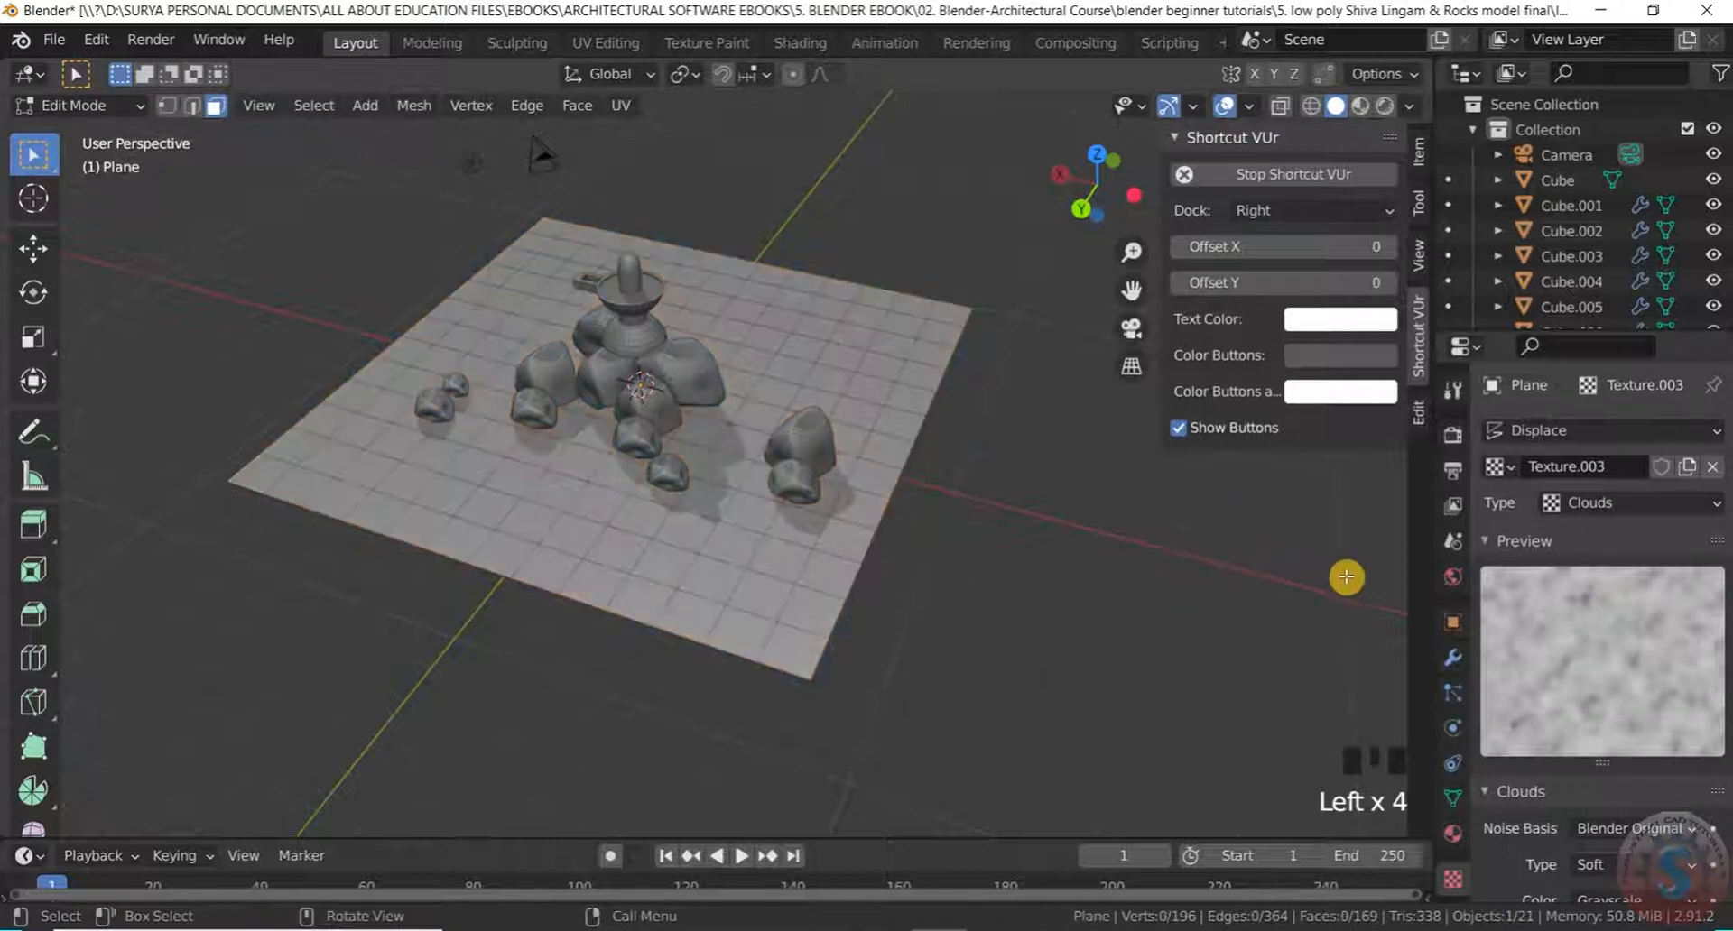
scroll(1018, 541, "down", 3)
scroll(1018, 541, "up", 2)
Return to Object Mode and lower the Displace strength to 0.2
left_click(77, 105)
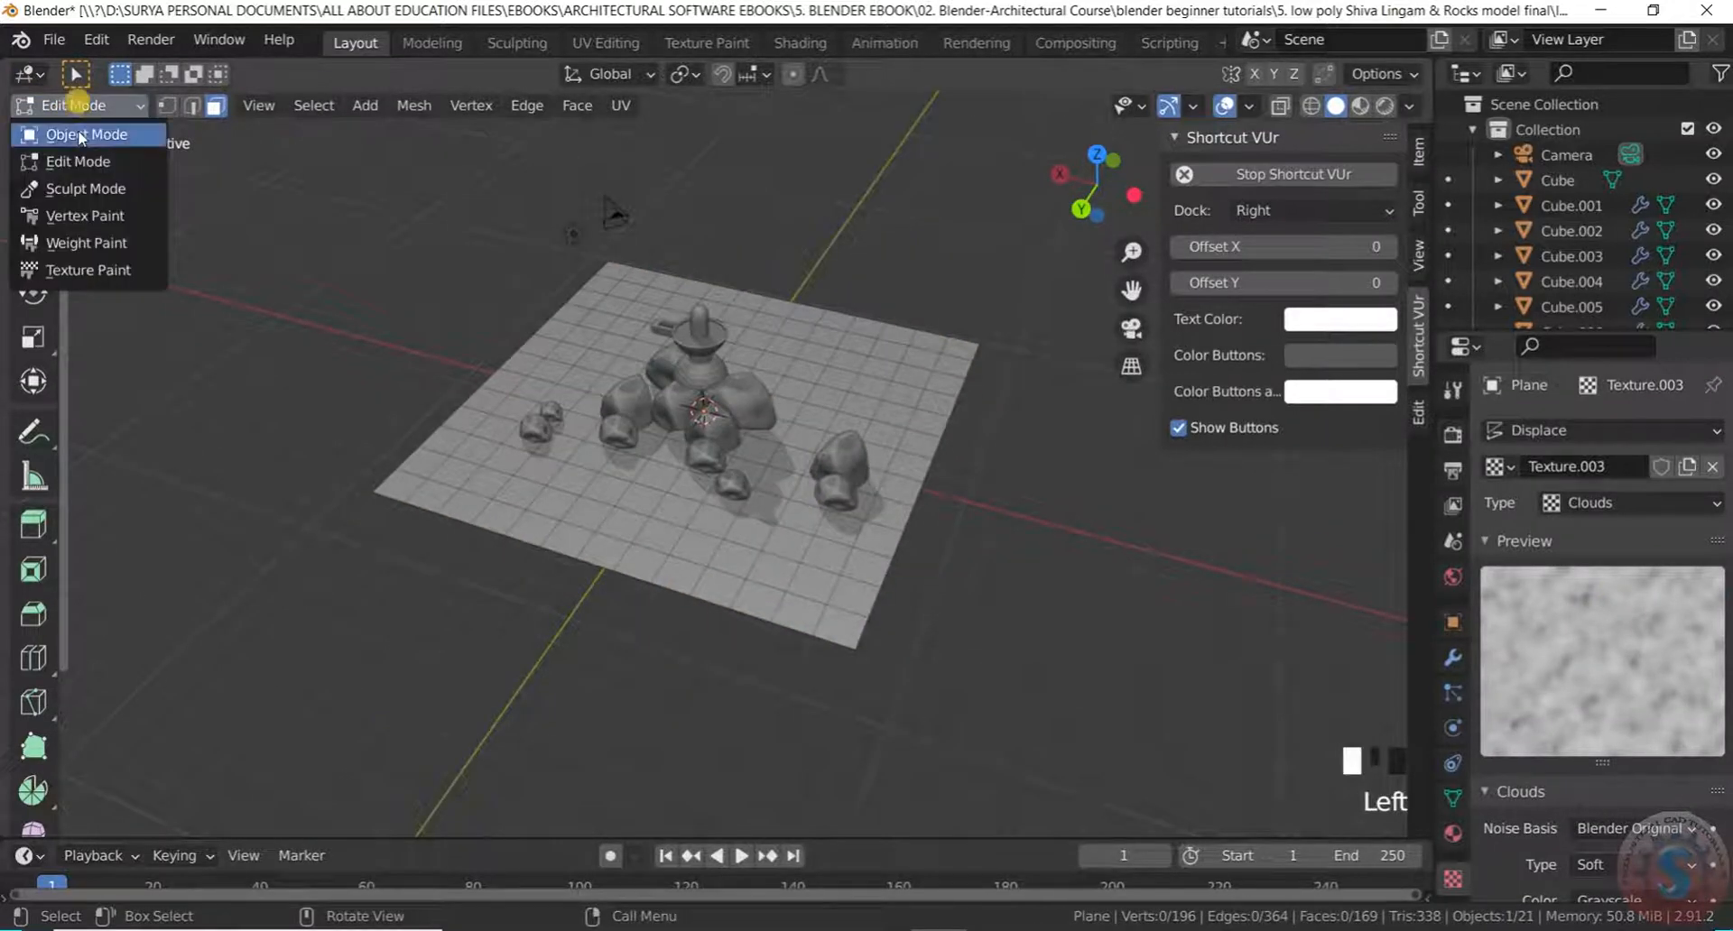
left_click(79, 133)
scroll(1047, 403, "up", 2)
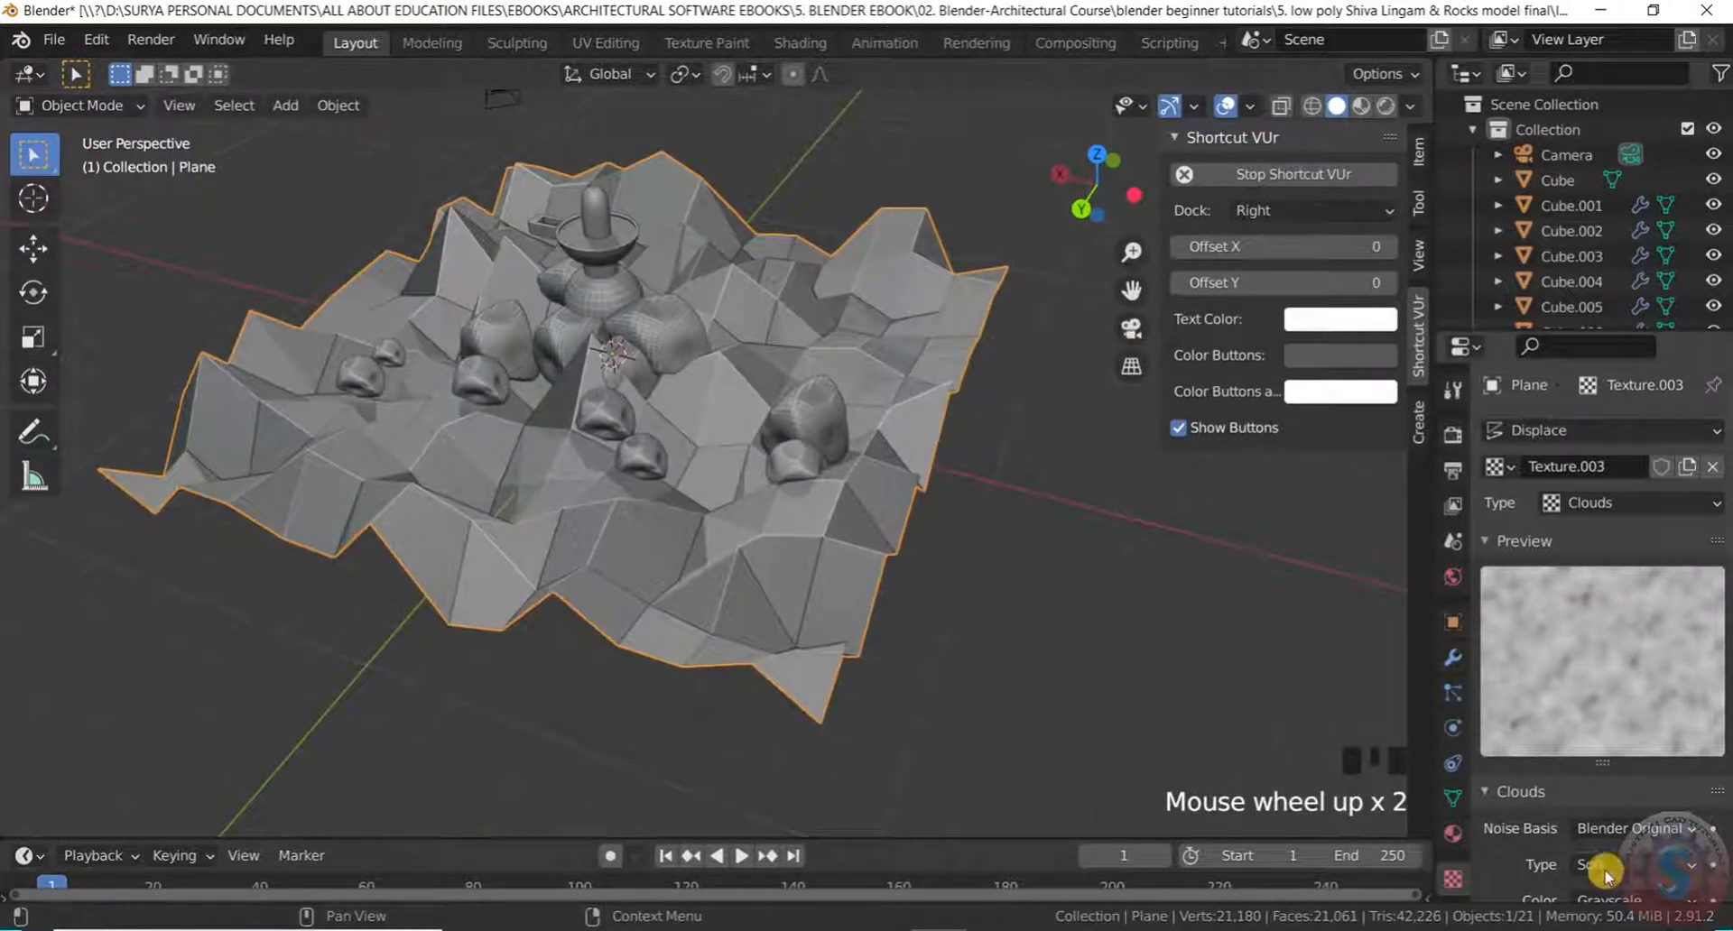
scroll(1534, 812, "down", 4)
scroll(1413, 717, "up", 2)
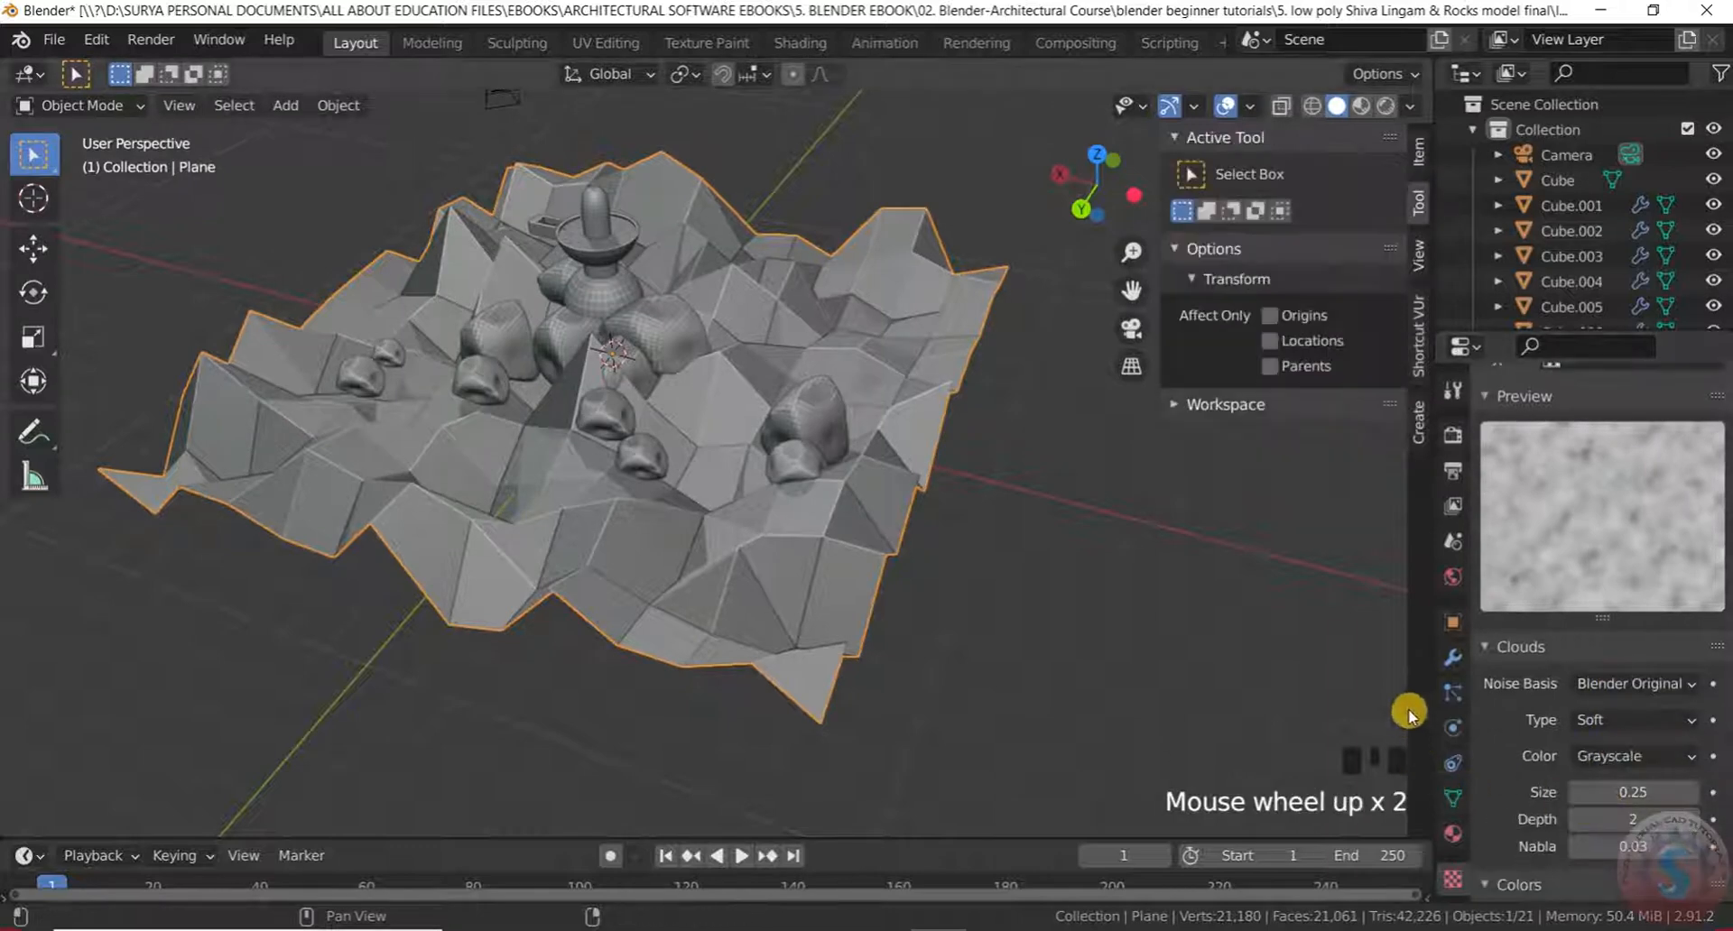
left_click(1441, 659)
left_click_drag(1625, 624, 1567, 626)
left_click(1201, 709)
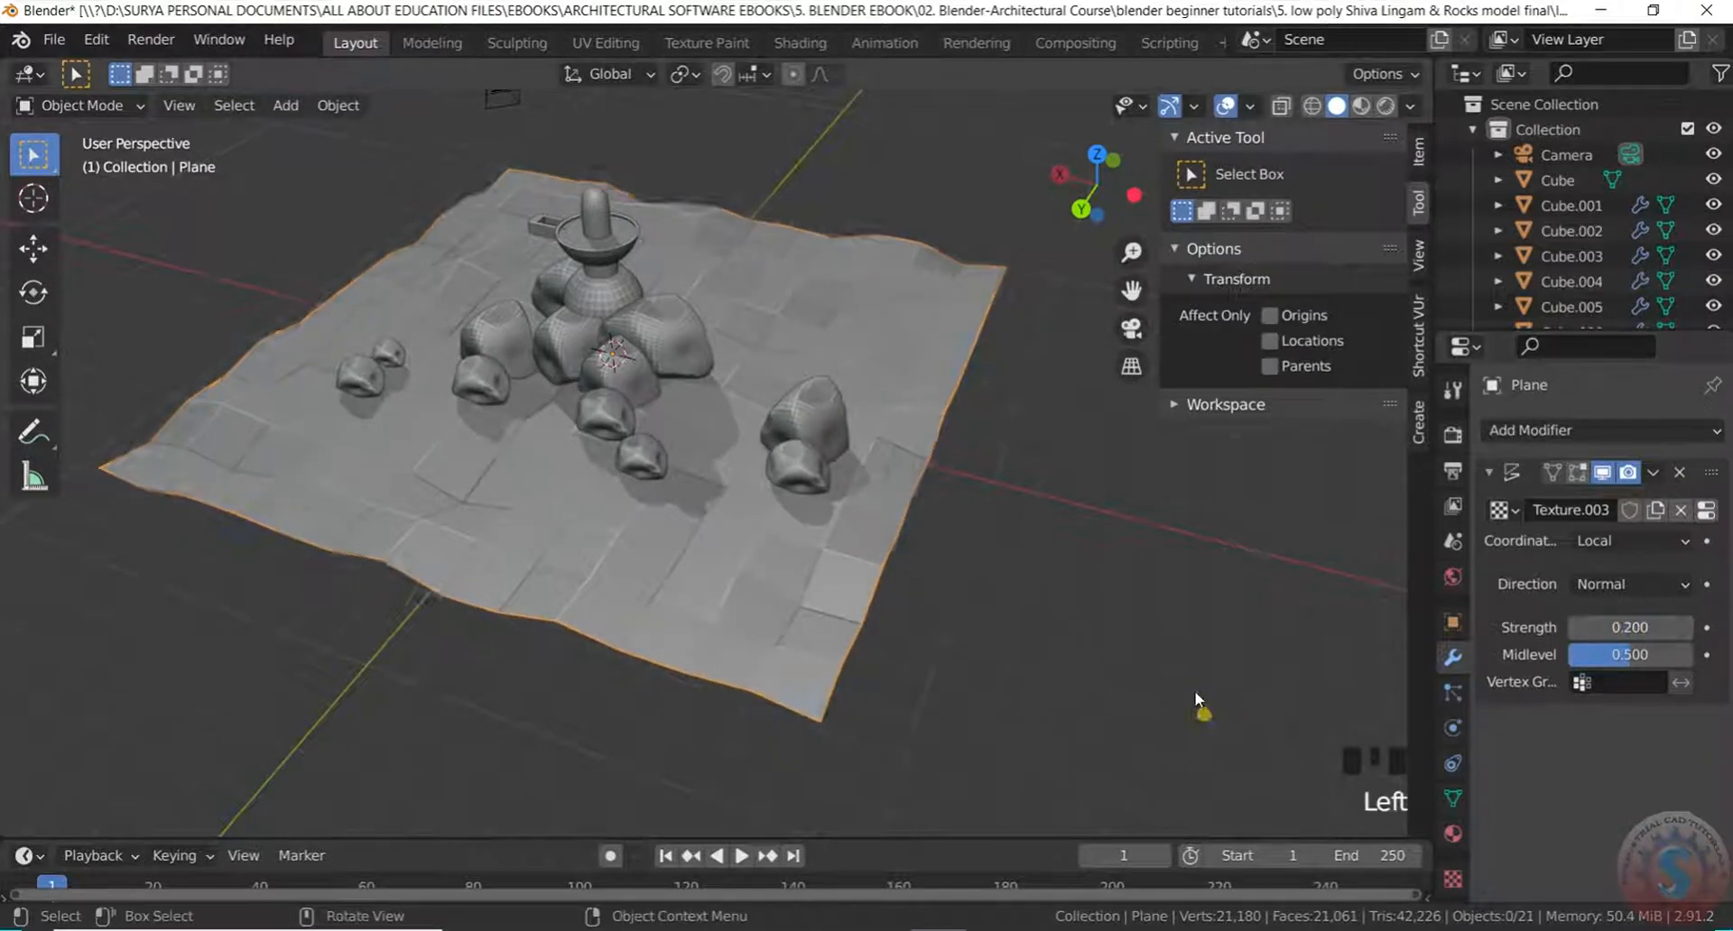
Apply Shade Smooth to the terrain plane
scroll(1065, 625, "down", 3)
scroll(999, 584, "up", 3)
left_click(845, 597)
right_click(847, 580)
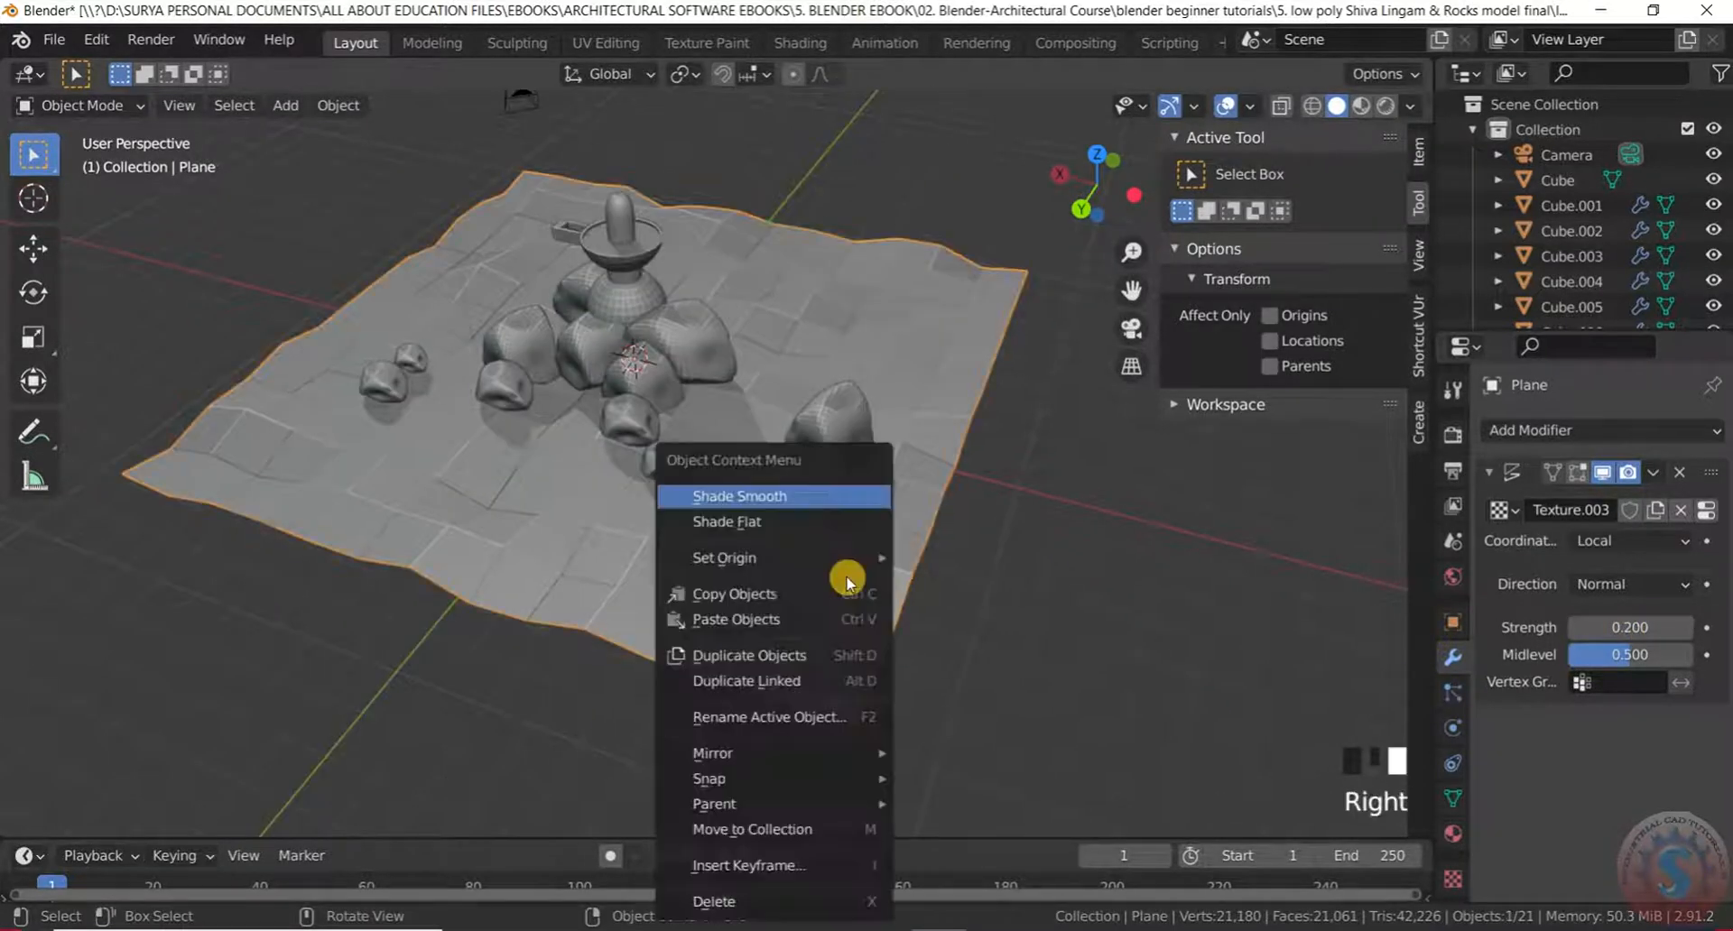
left_click(834, 496)
scroll(863, 572, "down", 3)
middle_click_drag(863, 572, 809, 476)
scroll(870, 433, "down", 2)
scroll(758, 588, "up", 2)
Set the Displace modifier strength to 0.15
left_click(758, 588)
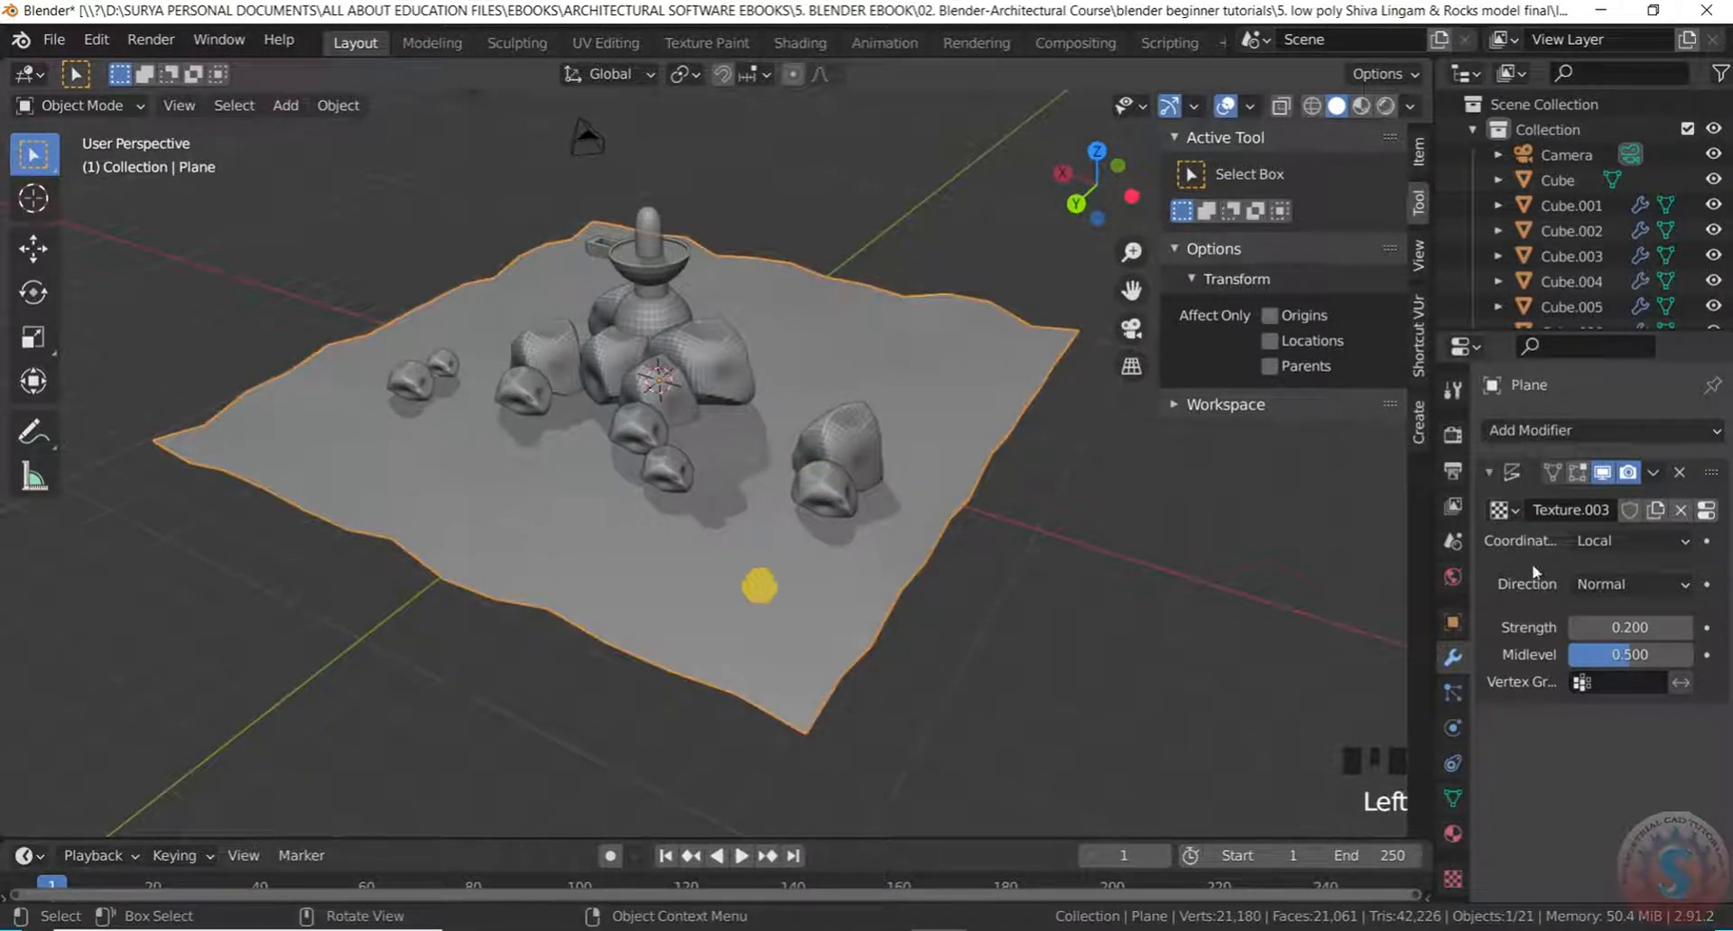
left_click(1629, 627)
mouse_move(1629, 627)
left_mouse_down()
mouse_move(1688, 628)
mouse_move(1632, 626)
left_mouse_up()
left_click(1634, 626)
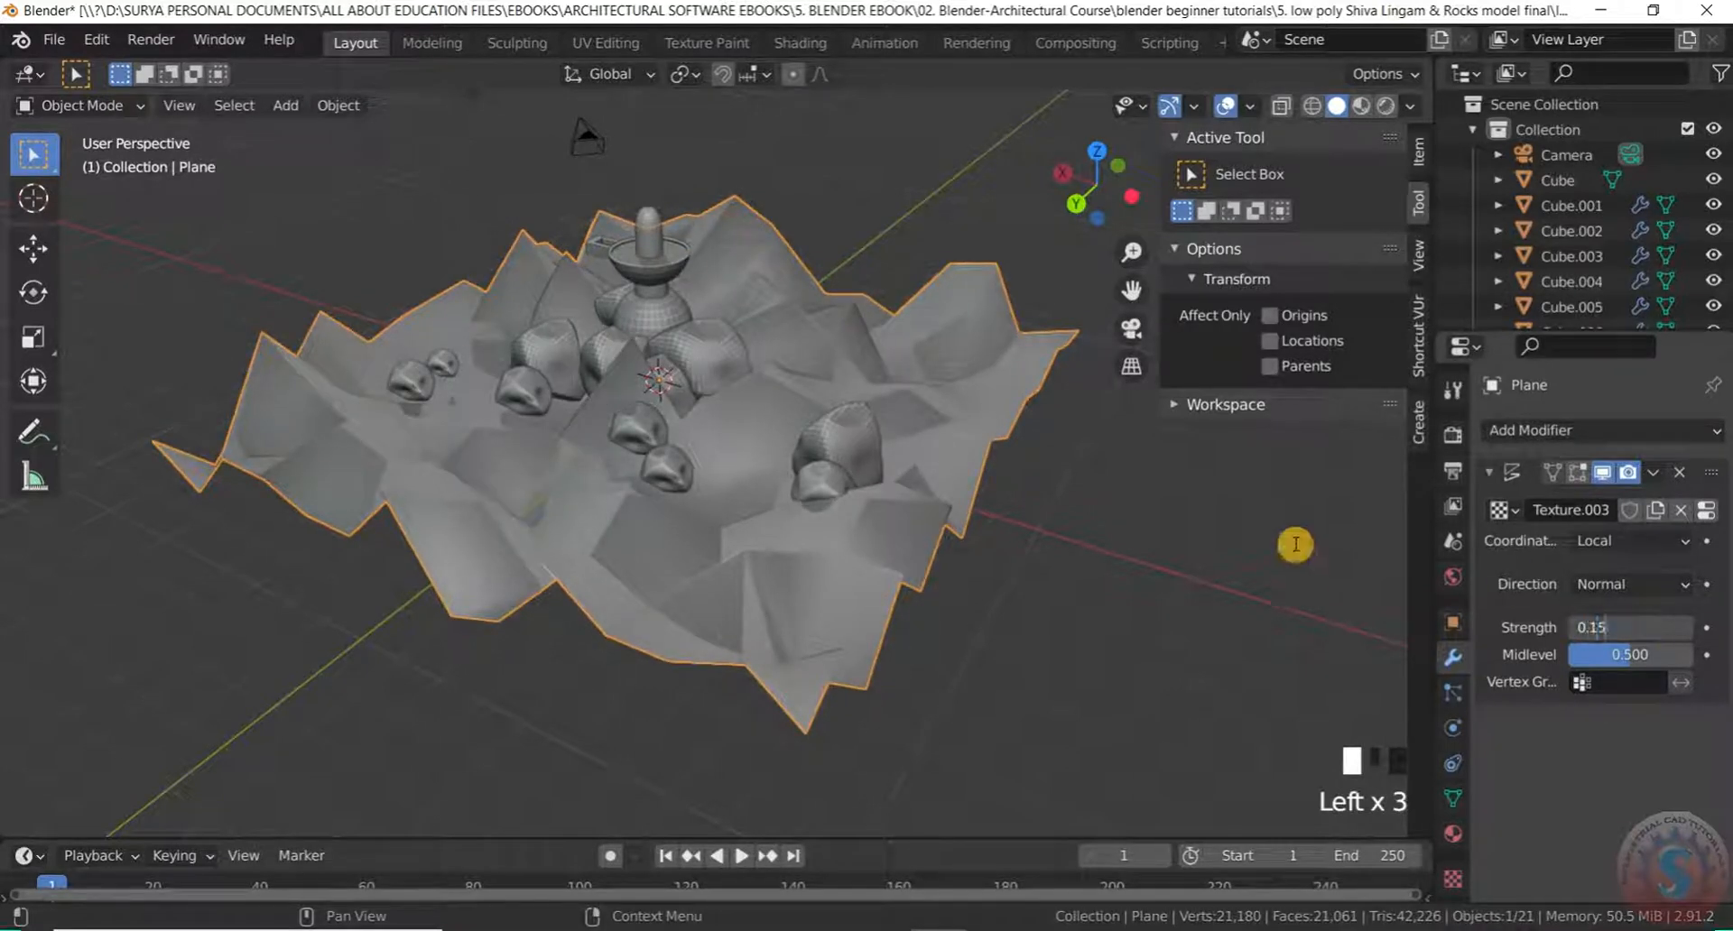
type("0.15")
key("Return")
Orbit around the scene to inspect the flatter terrain from low and top-down angles
left_click(930, 693)
middle_click_drag(930, 694, 837, 799)
scroll(785, 703, "up", 2)
middle_click_drag(785, 703, 797, 569)
scroll(734, 499, "up", 4)
scroll(782, 332, "down", 3)
mouse_move(782, 332)
middle_mouse_down()
mouse_move(782, 398)
mouse_move(794, 379)
mouse_move(766, 351)
mouse_move(804, 316)
middle_mouse_up()
scroll(793, 391, "up", 2)
scroll(786, 391, "down", 2)
middle_click_drag(786, 391, 763, 467)
left_click(123, 108)
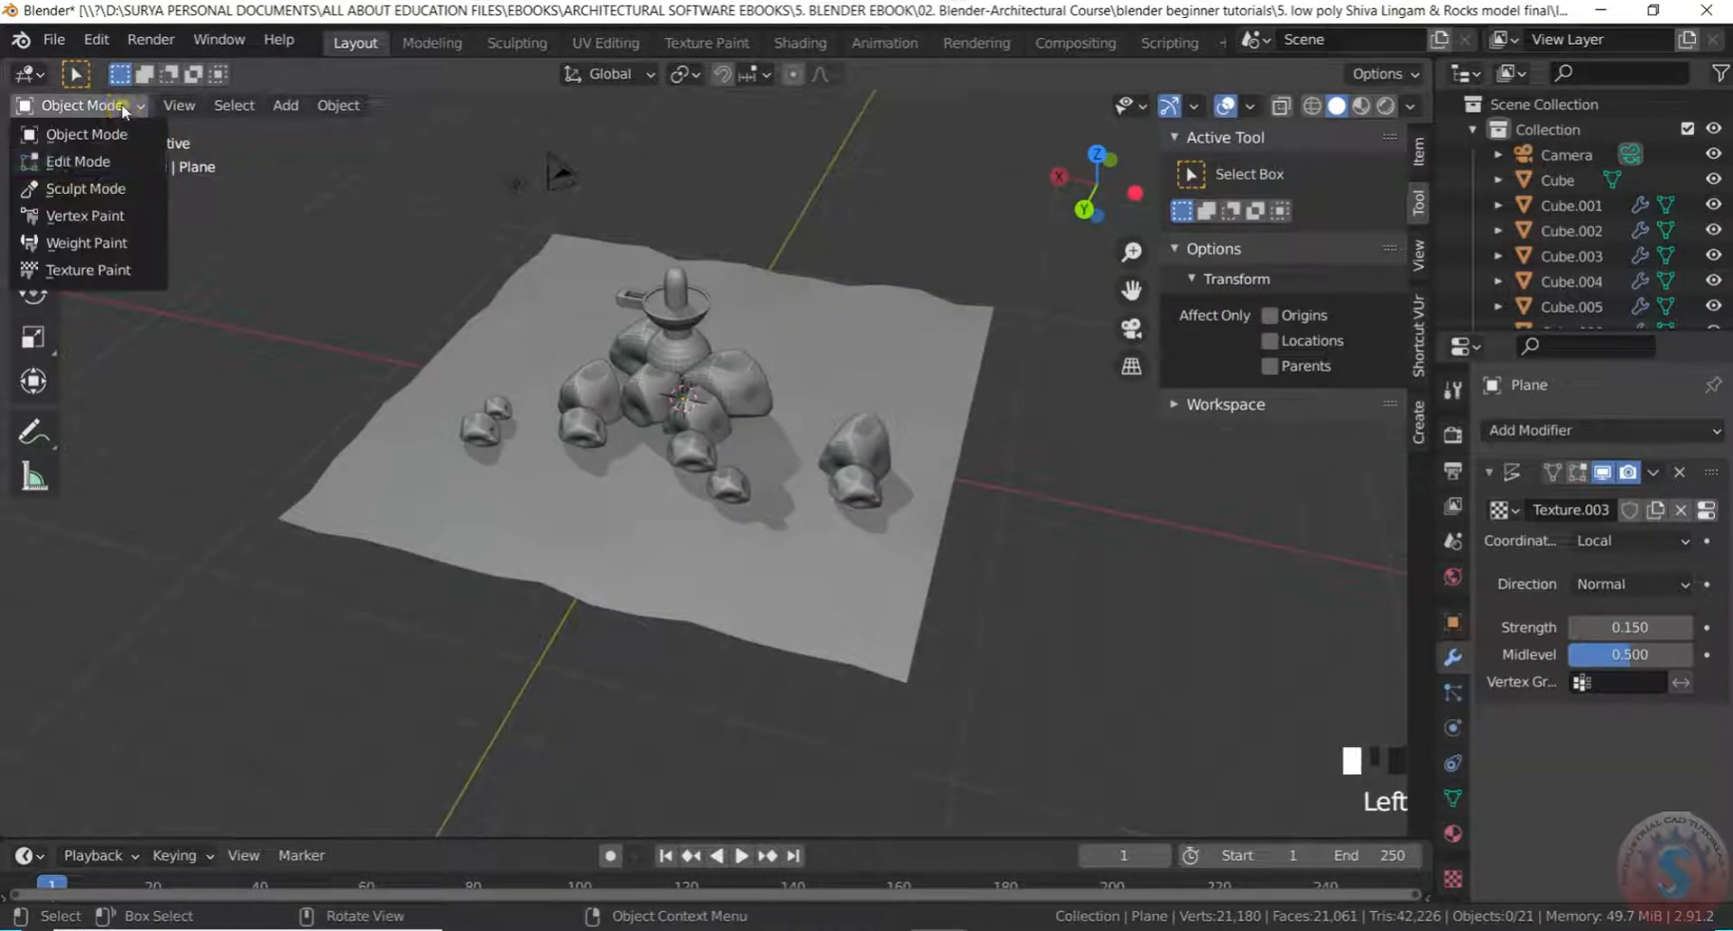
Switch the plane into Edit Mode and orbit toward a top-down view
left_click(118, 135)
left_click(113, 106)
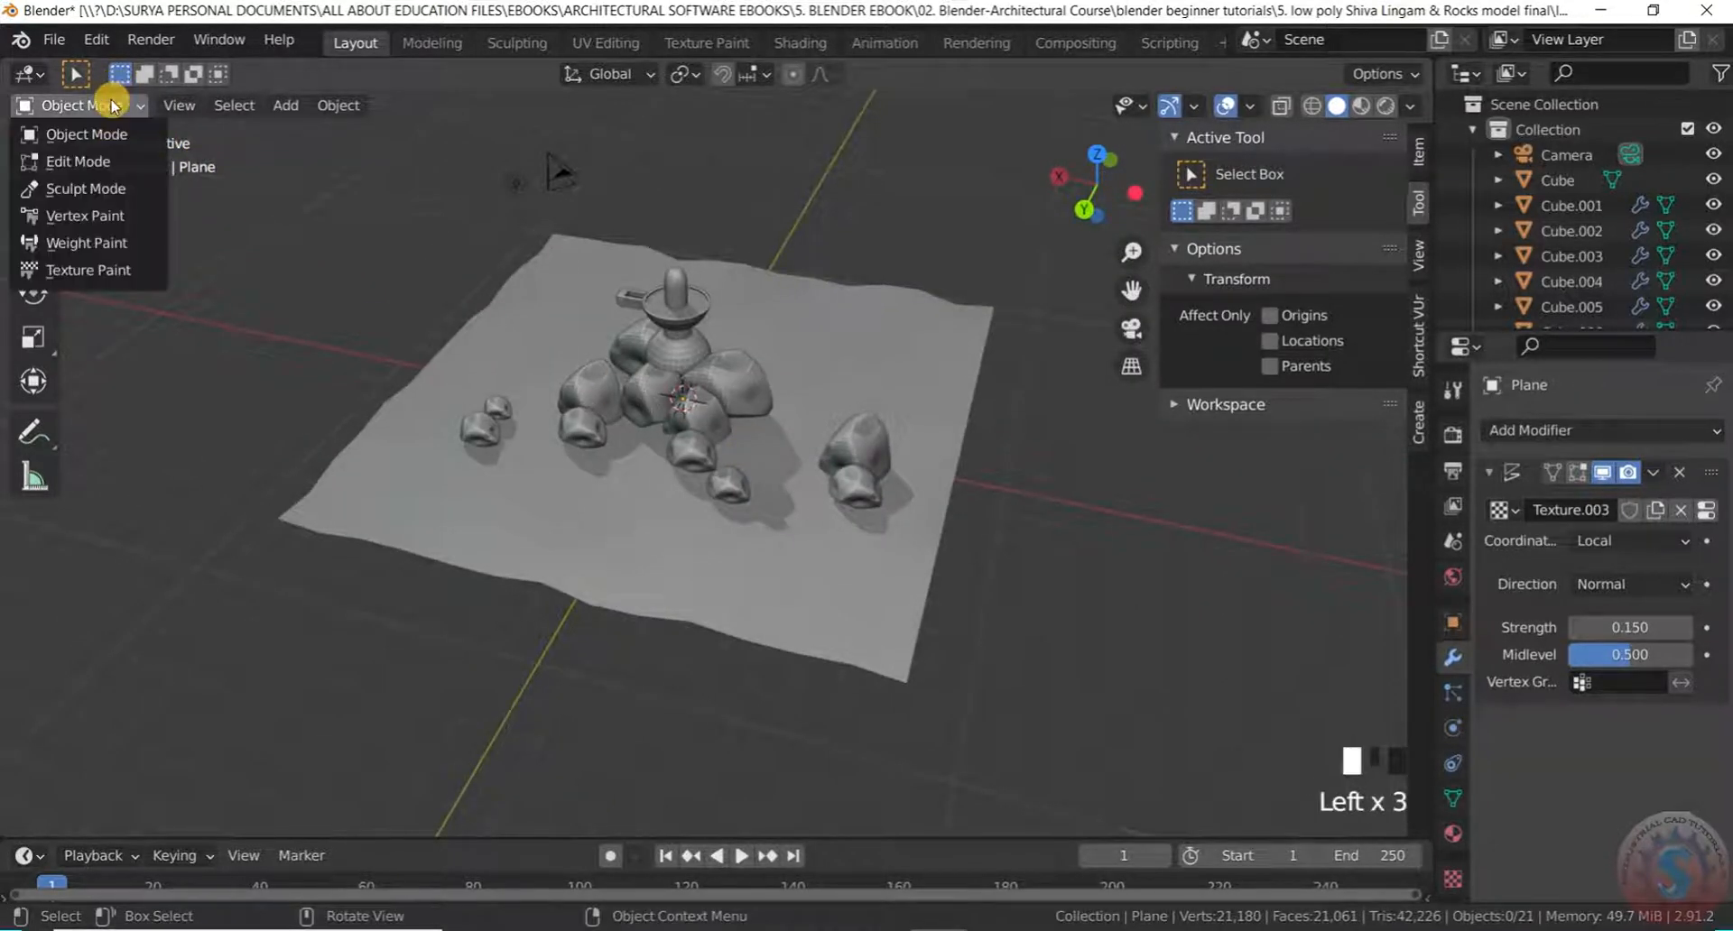
left_click(81, 161)
scroll(557, 472, "up", 1)
scroll(593, 484, "down", 3)
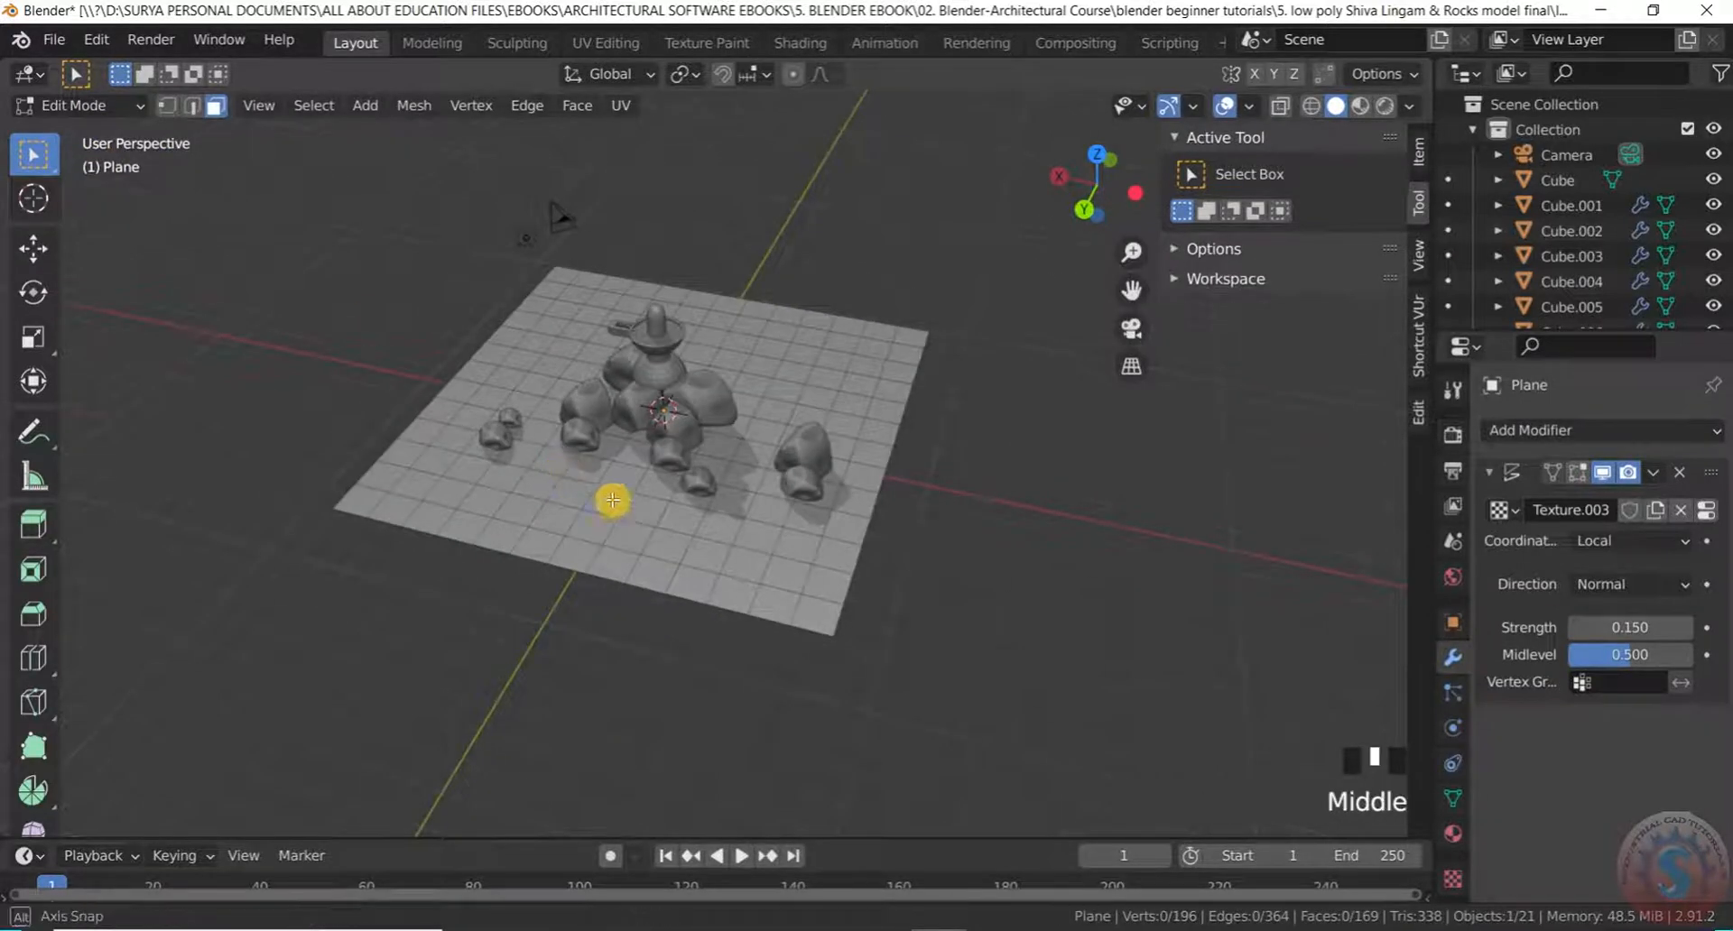
middle_click_drag(593, 484, 604, 515)
scroll(867, 596, "up", 1)
Box-select the lower and upper-left outer faces, undoing the last two selections
left_click_drag(1029, 671, 810, 517, "shift")
left_click_drag(357, 498, 425, 638, "shift")
left_click_drag(424, 257, 571, 333, "shift")
left_click_drag(443, 189, 974, 336, "shift")
left_click_drag(742, 179, 926, 336, "shift")
scroll(920, 341, "down", 2)
scroll(920, 343, "up", 2)
middle_click_drag(905, 403, 908, 358)
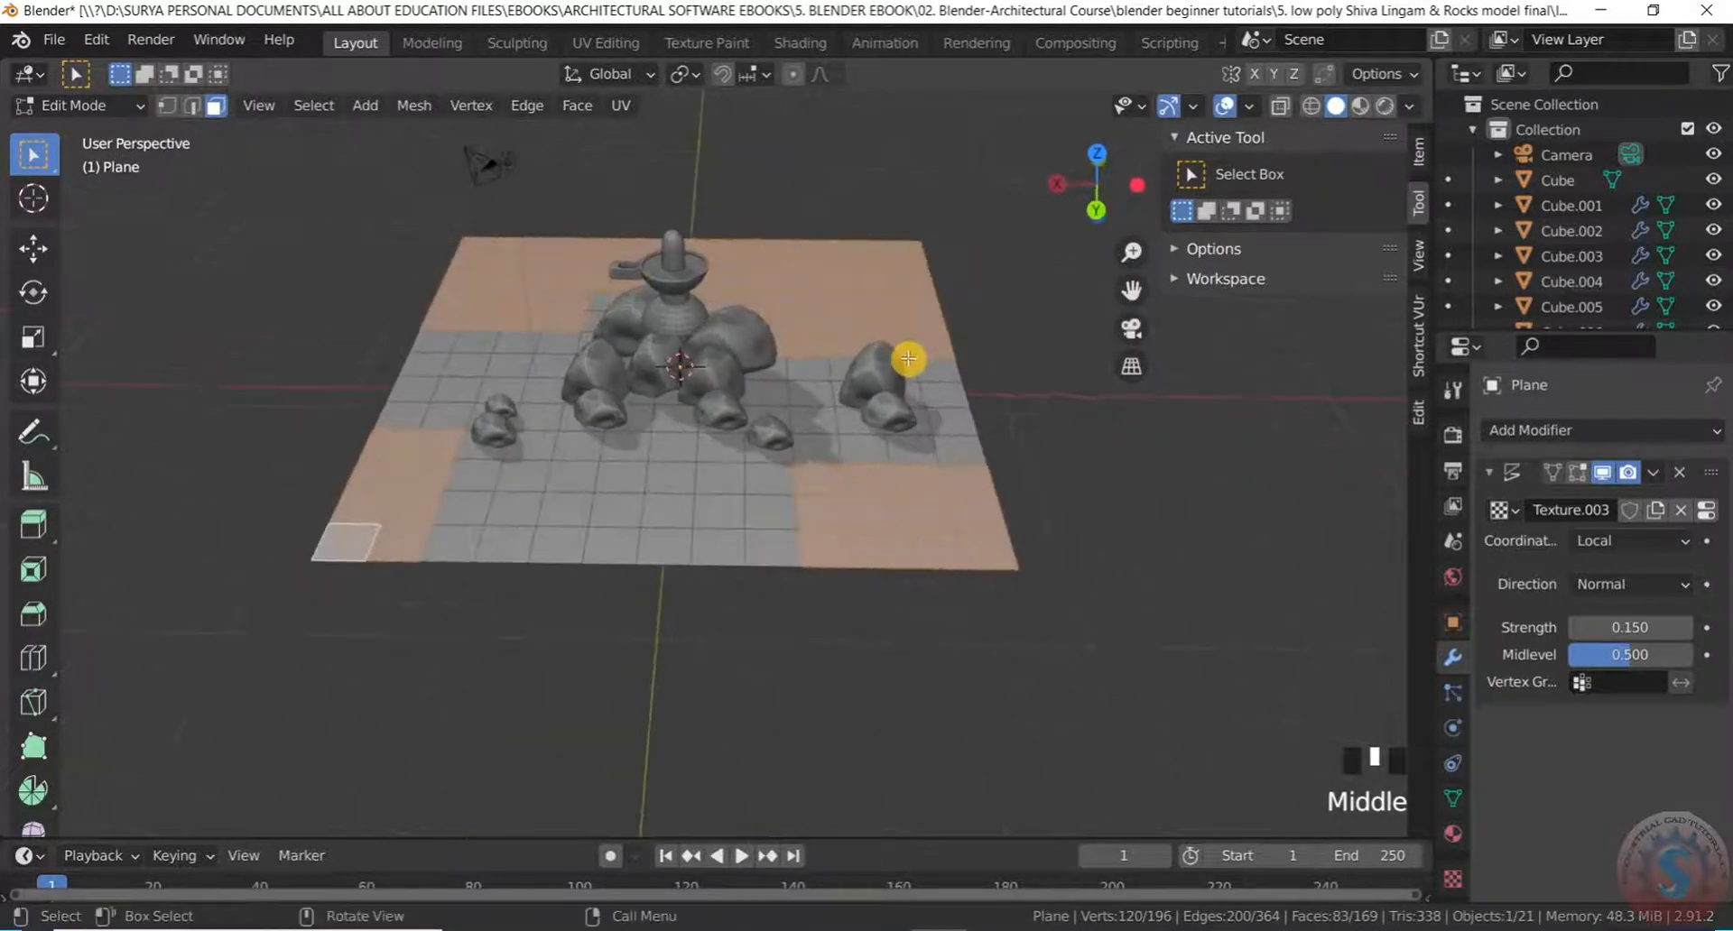
key("ctrl+z")
scroll(904, 361, "down", 2)
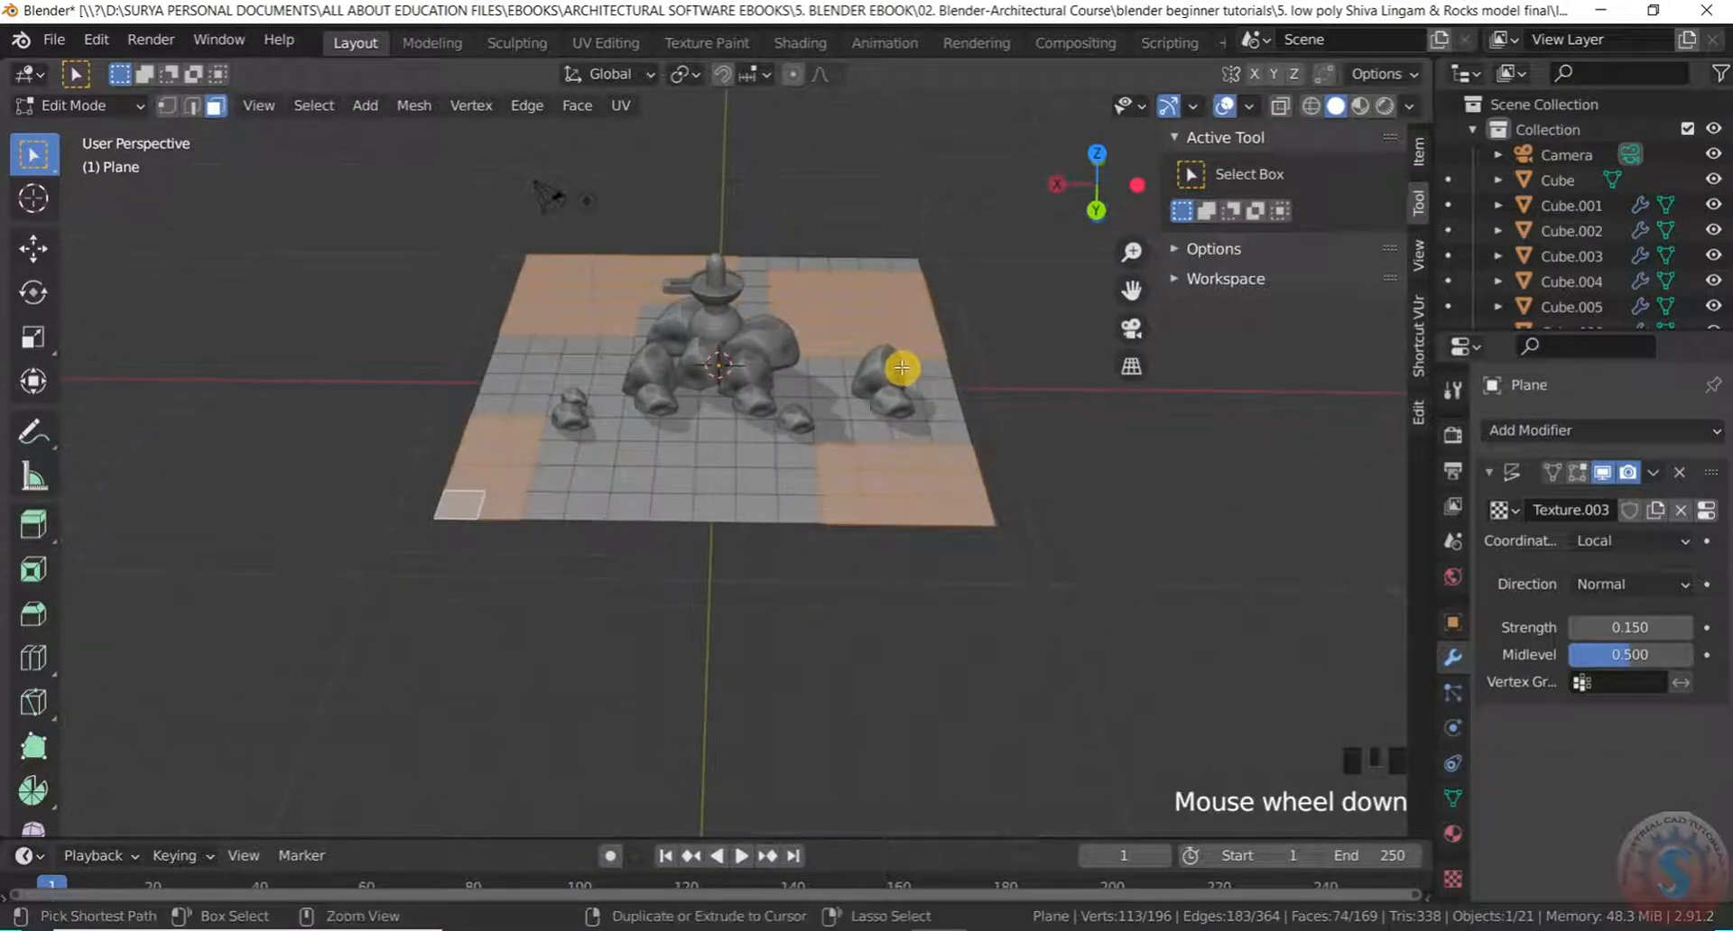
key("ctrl+z")
middle_click_drag(902, 366, 848, 361)
Add the upper-right, lower and top-edge outer faces to the selection
left_click_drag(827, 266, 961, 337, "shift")
middle_click_drag(948, 368, 897, 349)
scroll(696, 410, "up", 2)
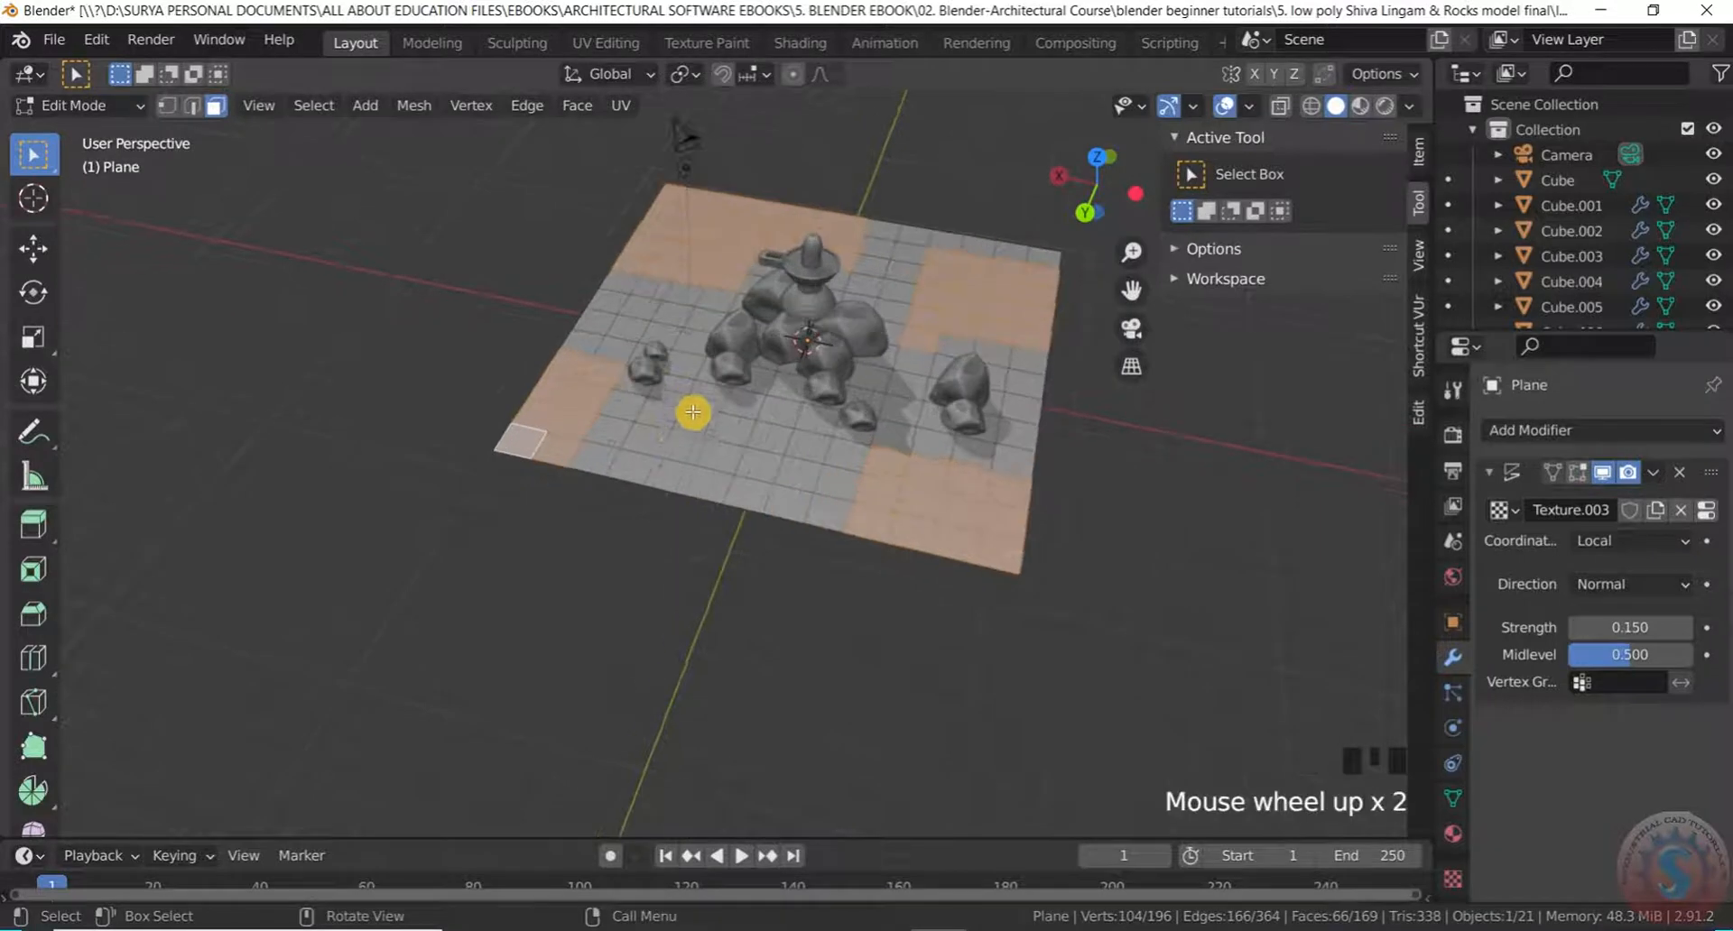
left_click_drag(649, 455, 801, 522, "shift")
scroll(743, 529, "down", 1)
middle_click_drag(743, 530, 707, 593)
scroll(747, 490, "up", 4)
scroll(767, 514, "down", 3)
scroll(827, 491, "up", 2)
left_click_drag(708, 592, 858, 641, "shift")
middle_click_drag(859, 641, 773, 677)
scroll(881, 521, "up", 2)
left_click_drag(701, 304, 785, 337, "shift")
scroll(786, 337, "down", 3)
middle_click_drag(785, 336, 838, 502)
scroll(1102, 587, "up", 3)
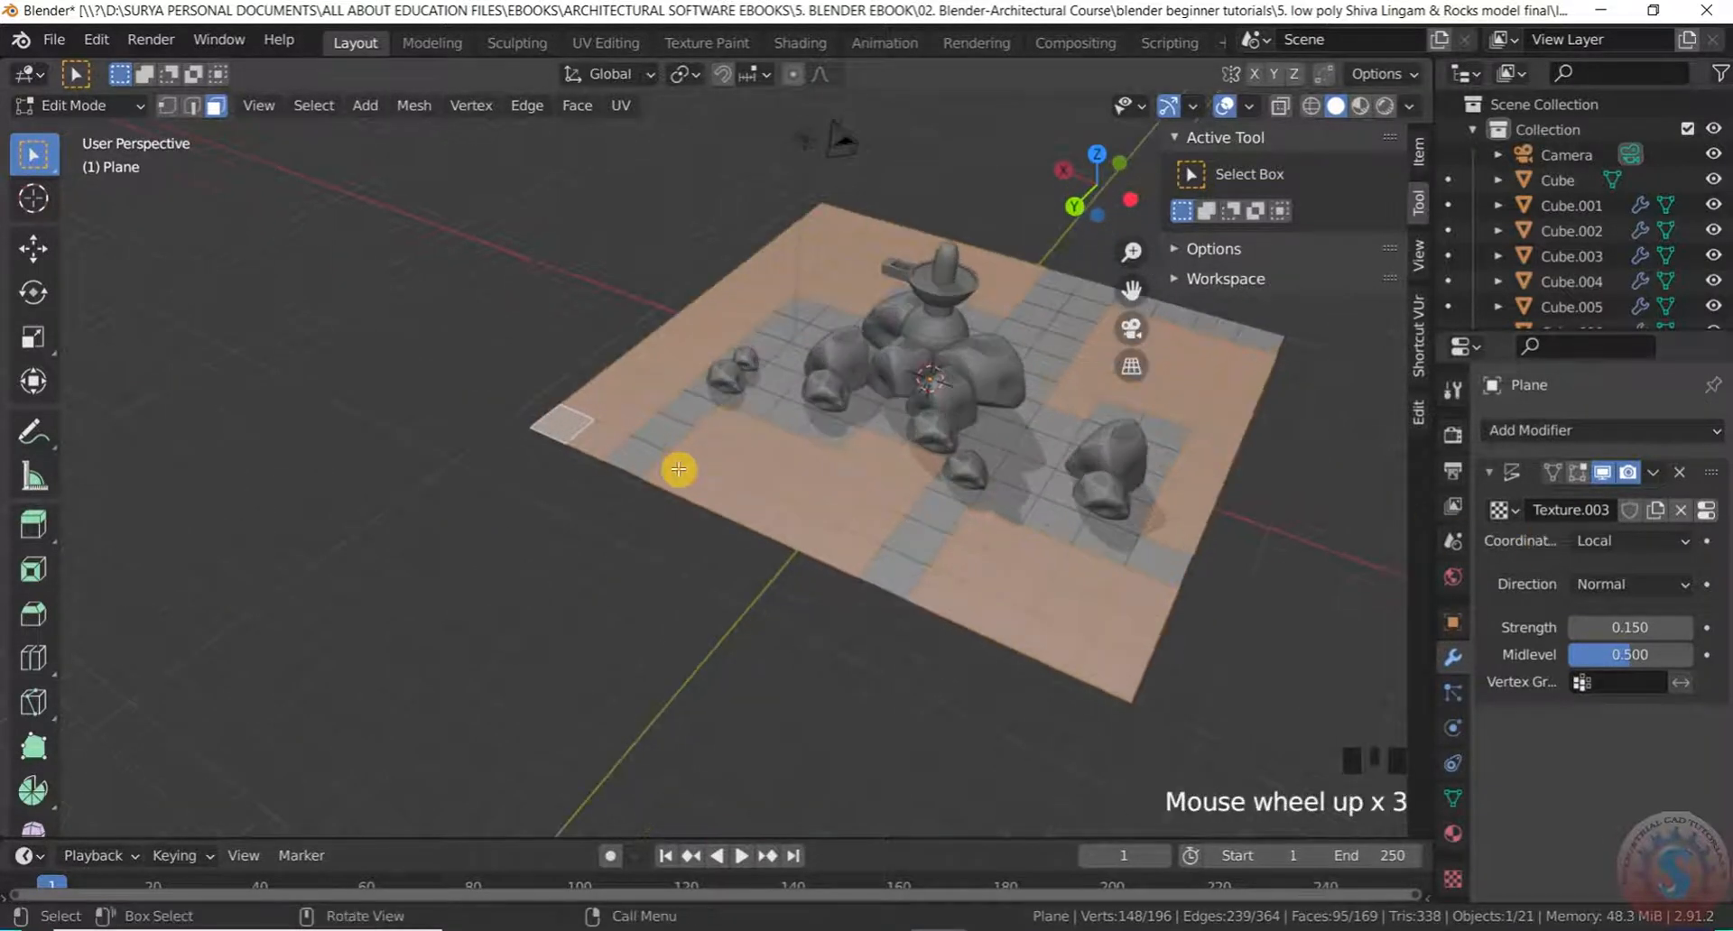
scroll(905, 535, "up", 2)
Separate the selected outer faces into a new object by Selection
key("p")
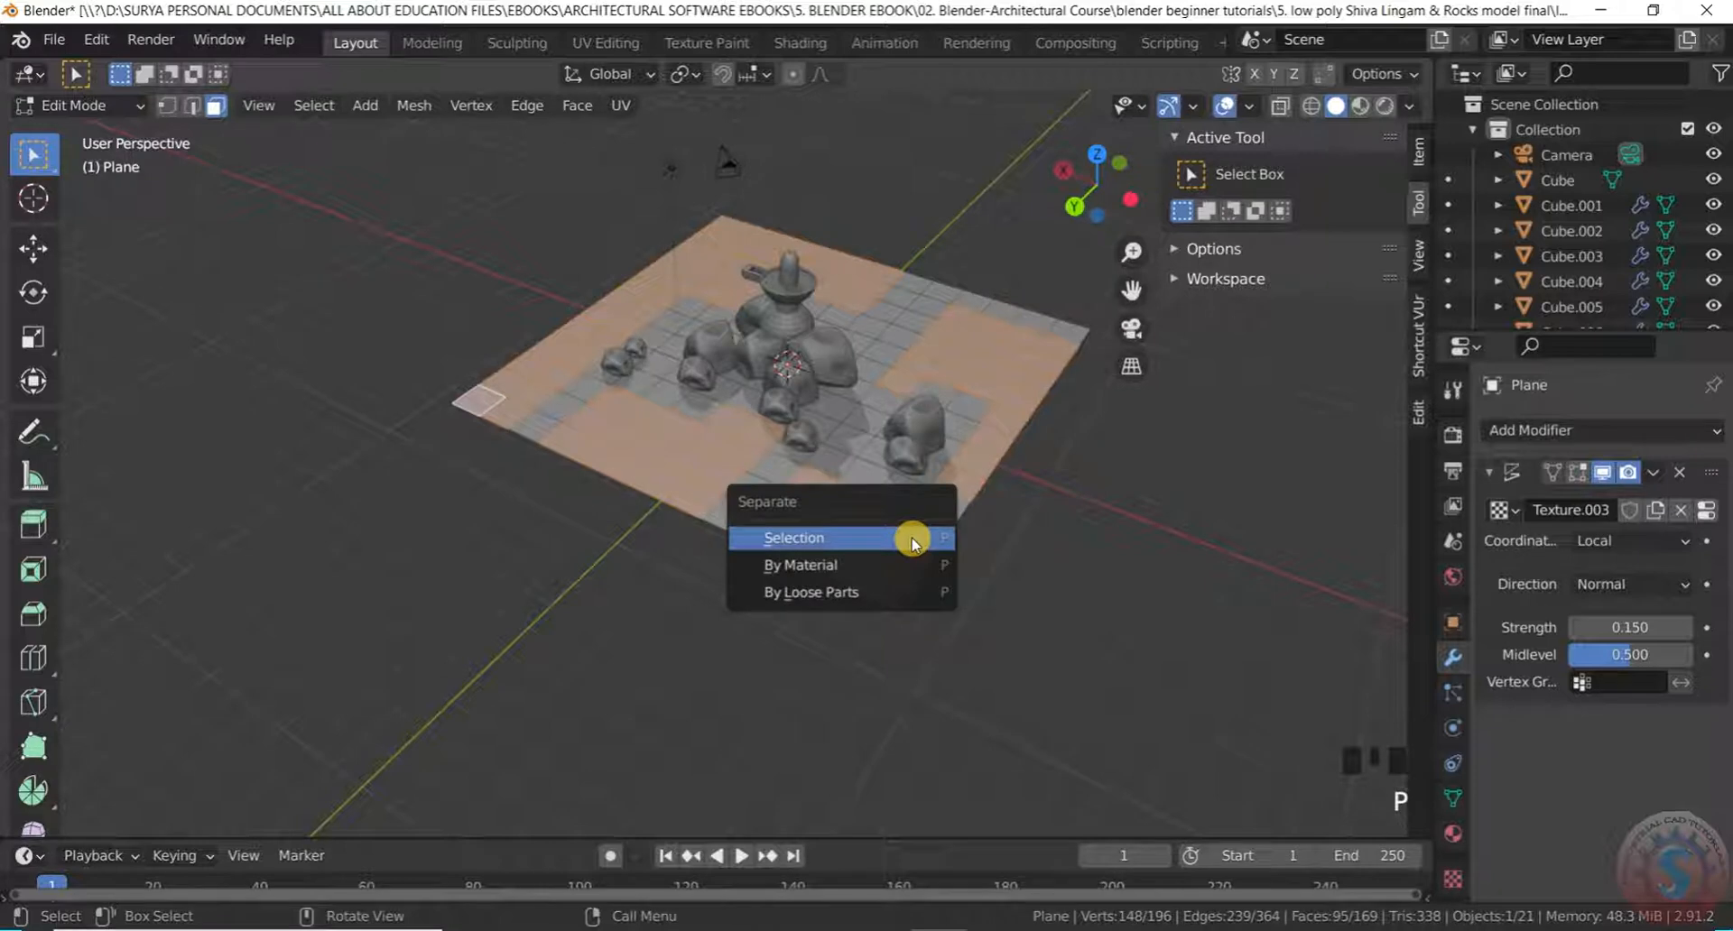
left_click(876, 542)
scroll(896, 415, "down", 2)
mouse_move(897, 409)
middle_mouse_down()
mouse_move(878, 356)
mouse_move(849, 538)
mouse_move(882, 412)
middle_mouse_up()
scroll(889, 356, "up", 2)
Return to Object Mode with the separated terrain piece Plane.001 selected
left_click(81, 105)
left_click(72, 125)
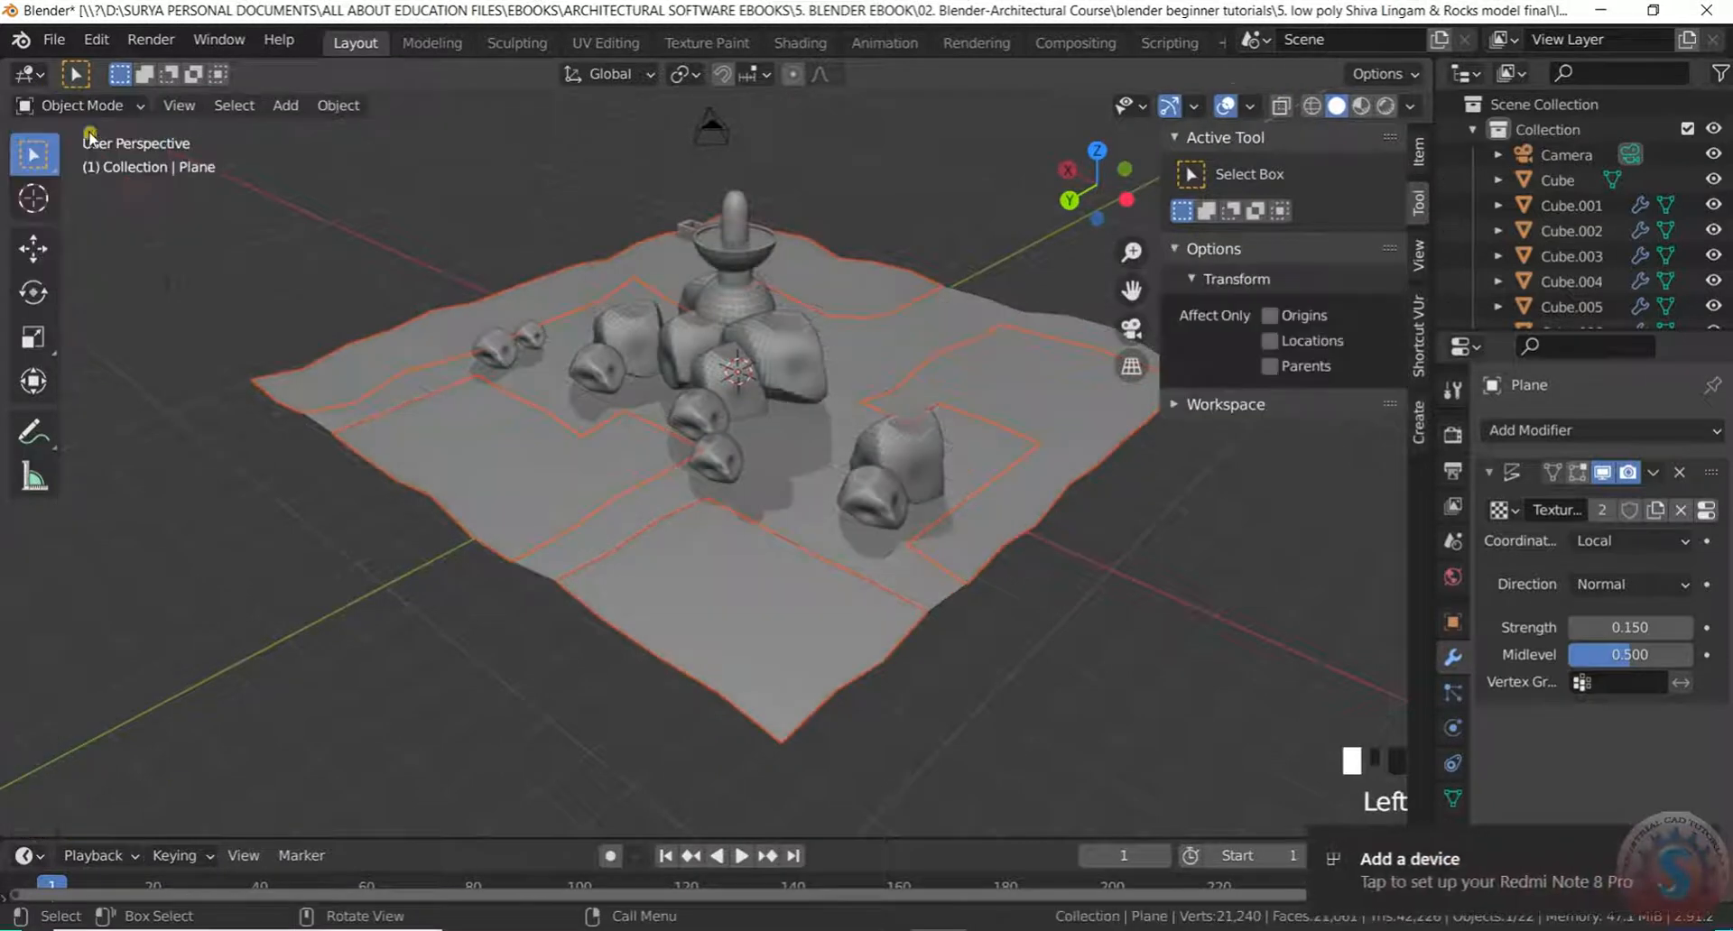
left_click(463, 477)
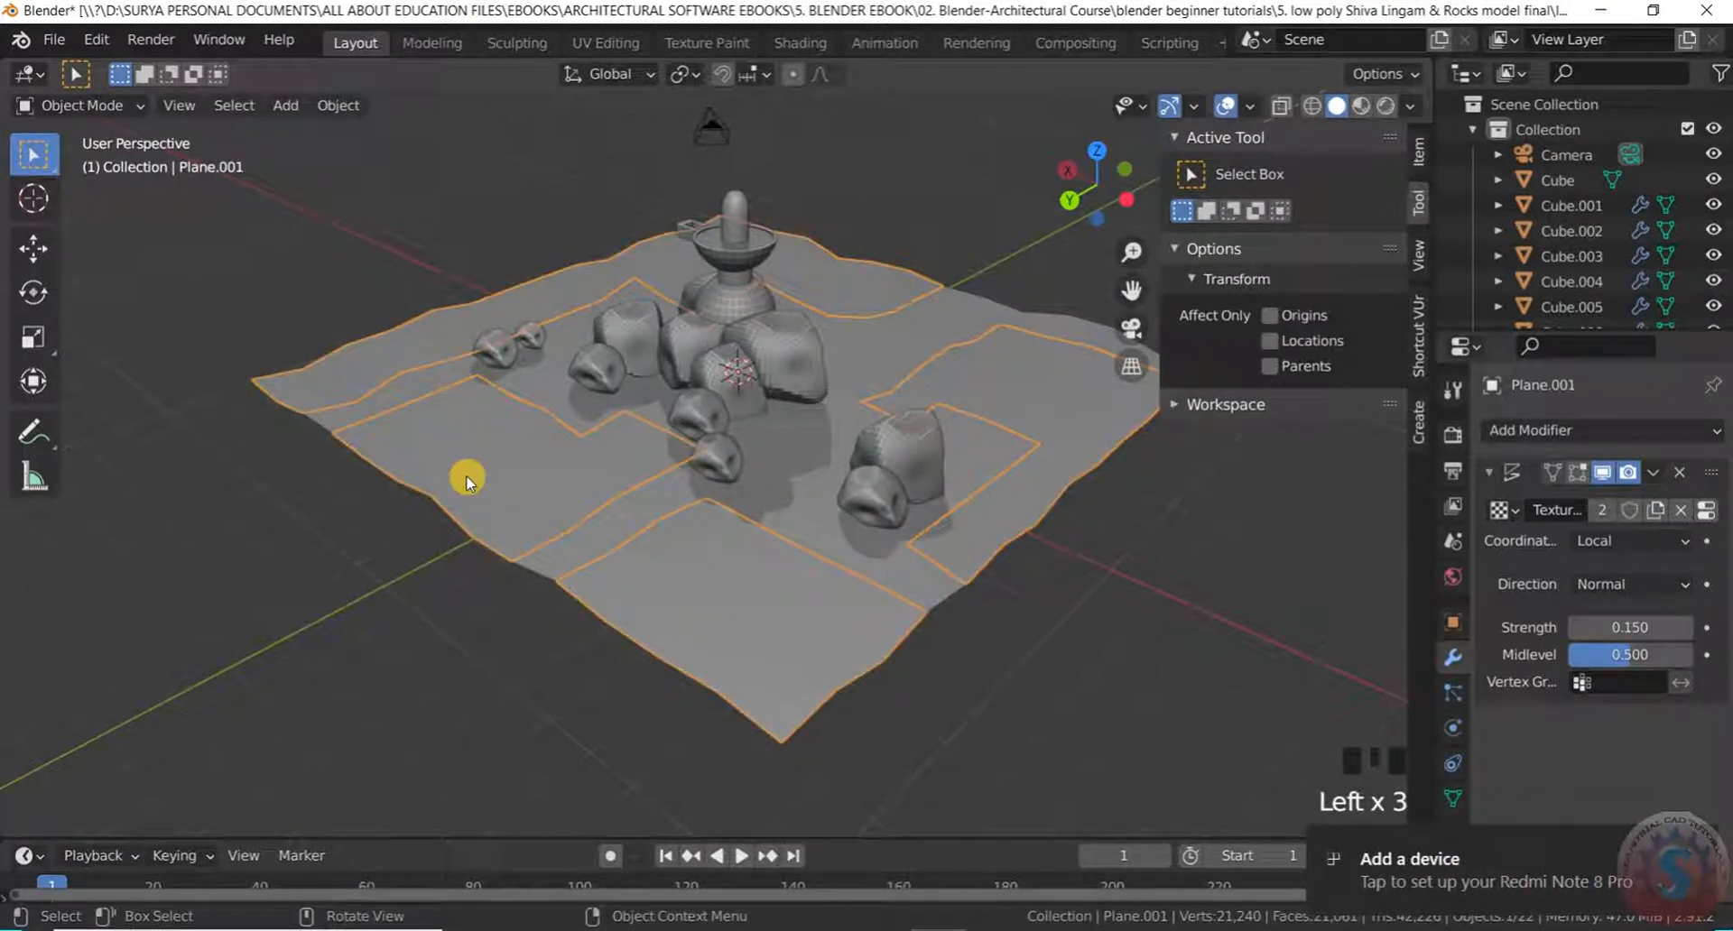
left_click(136, 115)
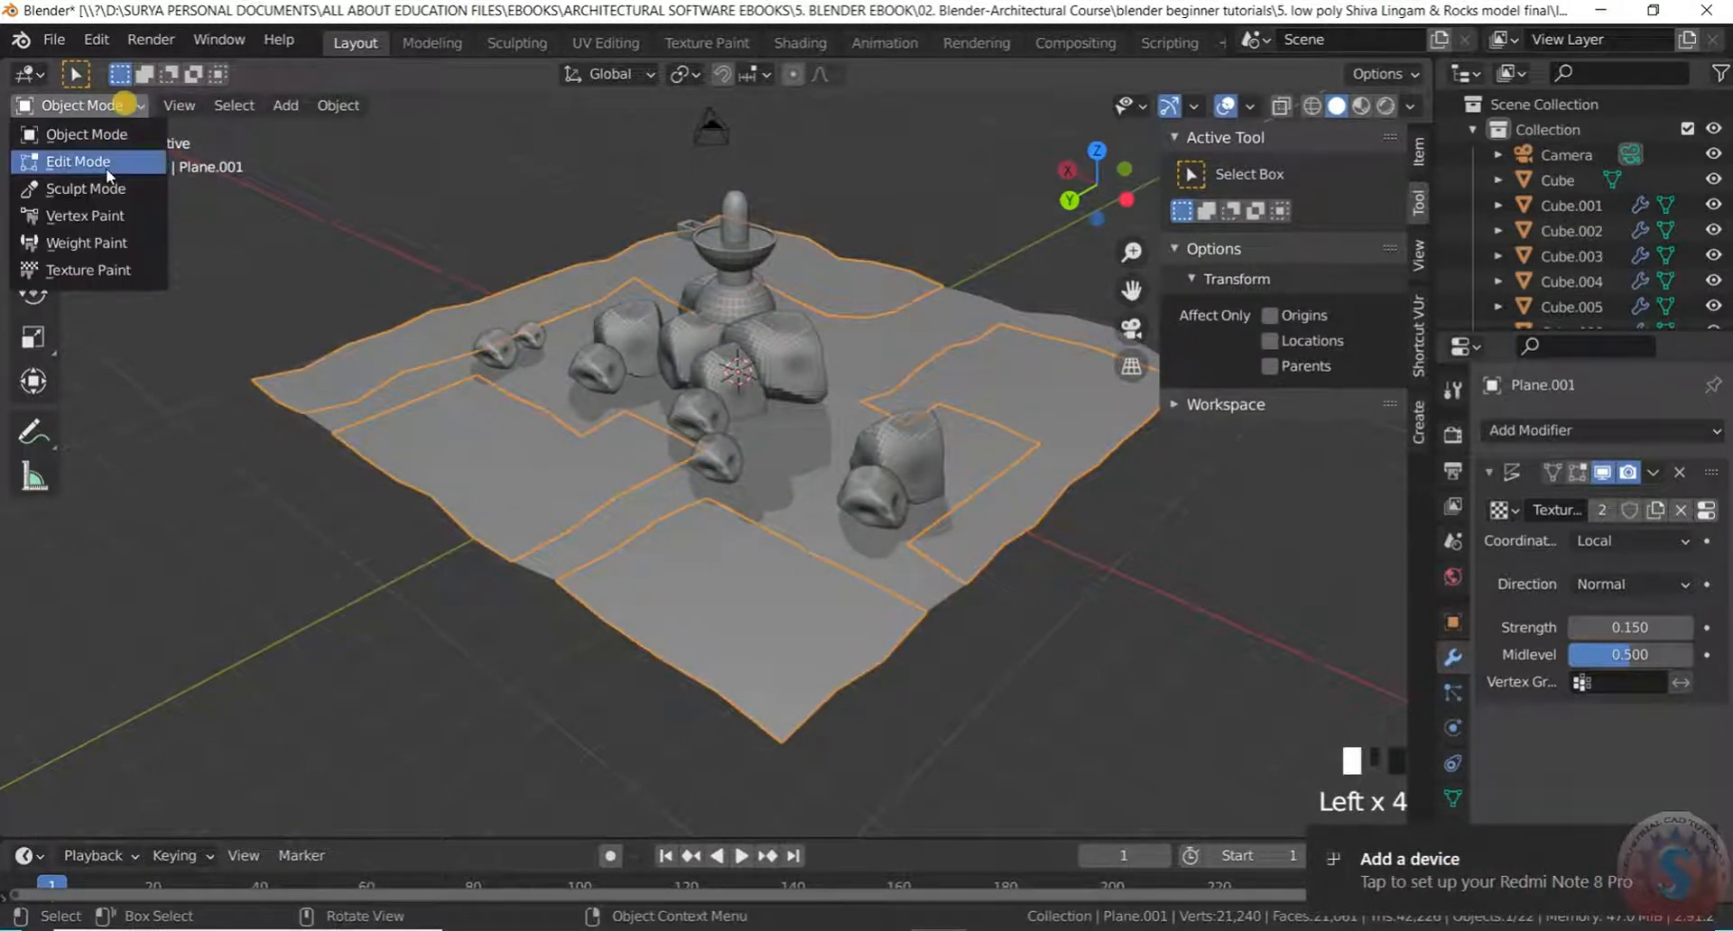
left_click(85, 151)
left_click(550, 512)
left_click_drag(79, 106, 74, 125)
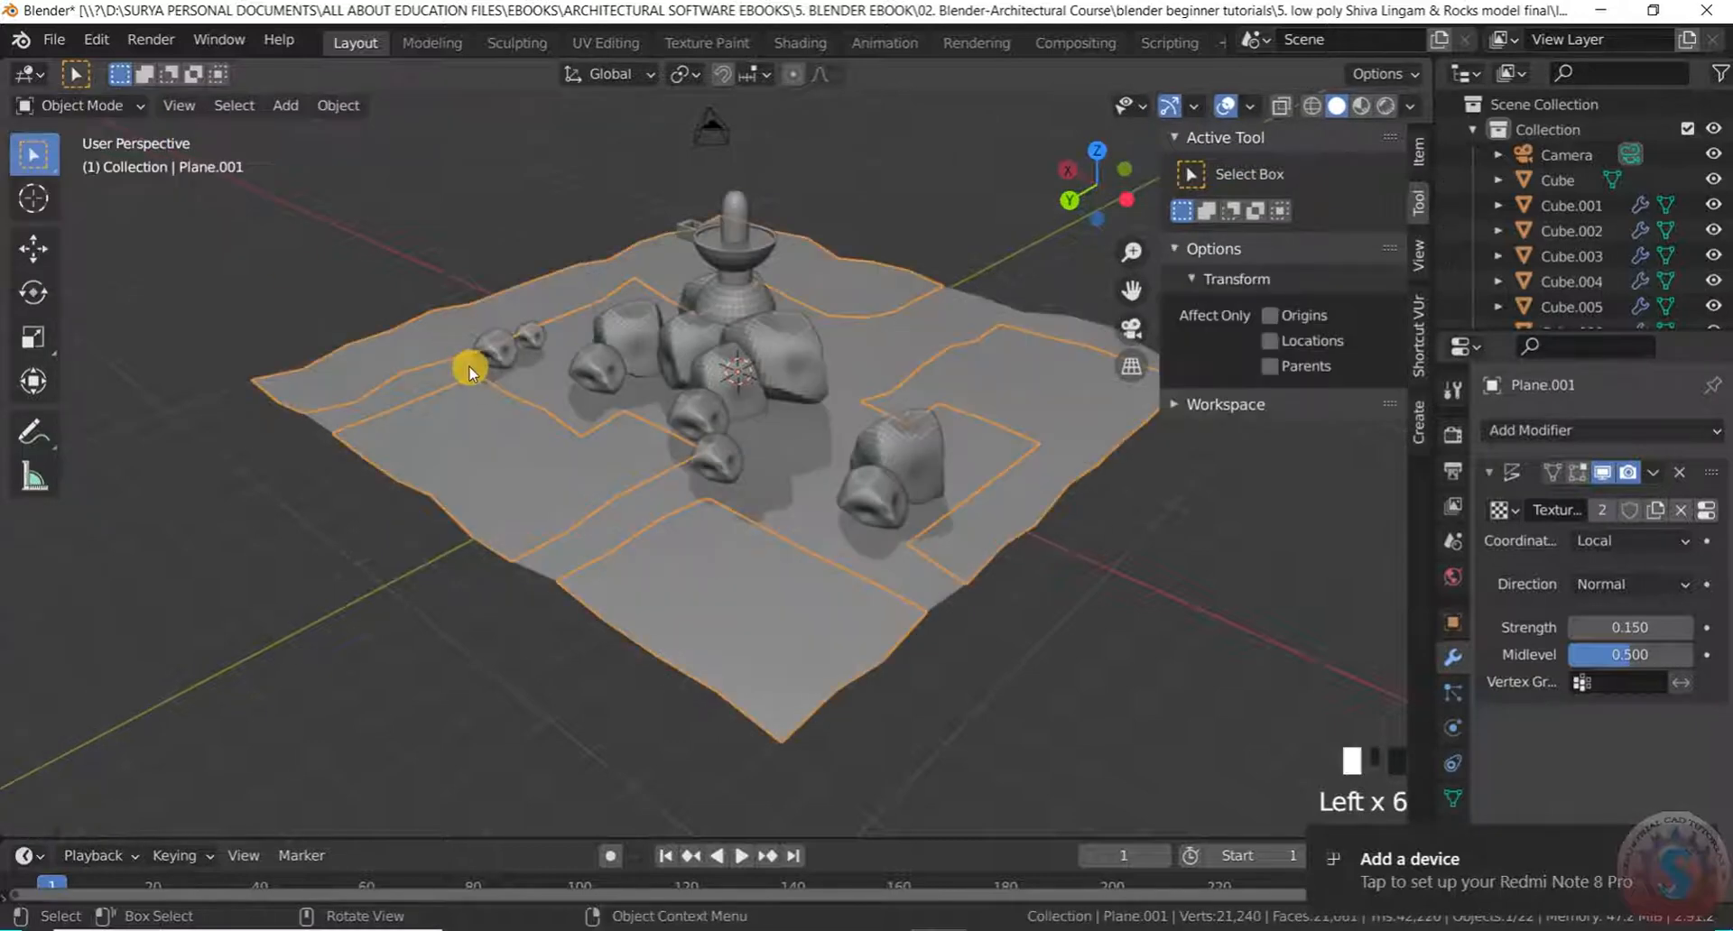
Add a Hair particle system to Plane.001
left_click(1452, 692)
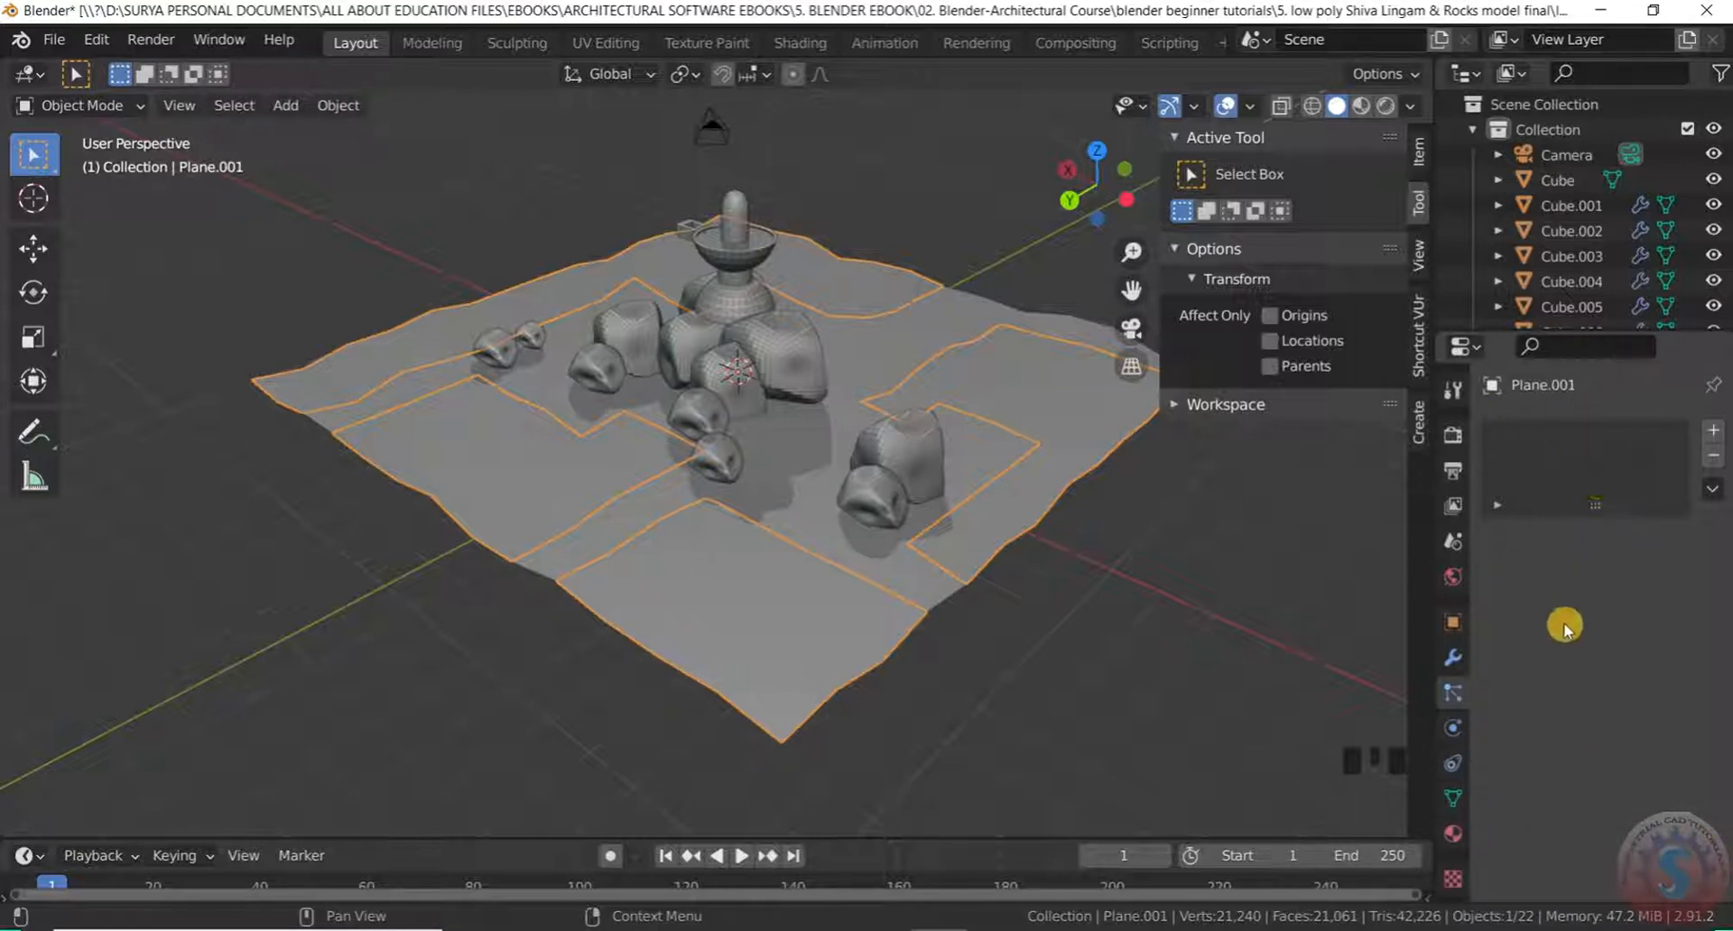
left_click(1459, 697)
left_click(1714, 431)
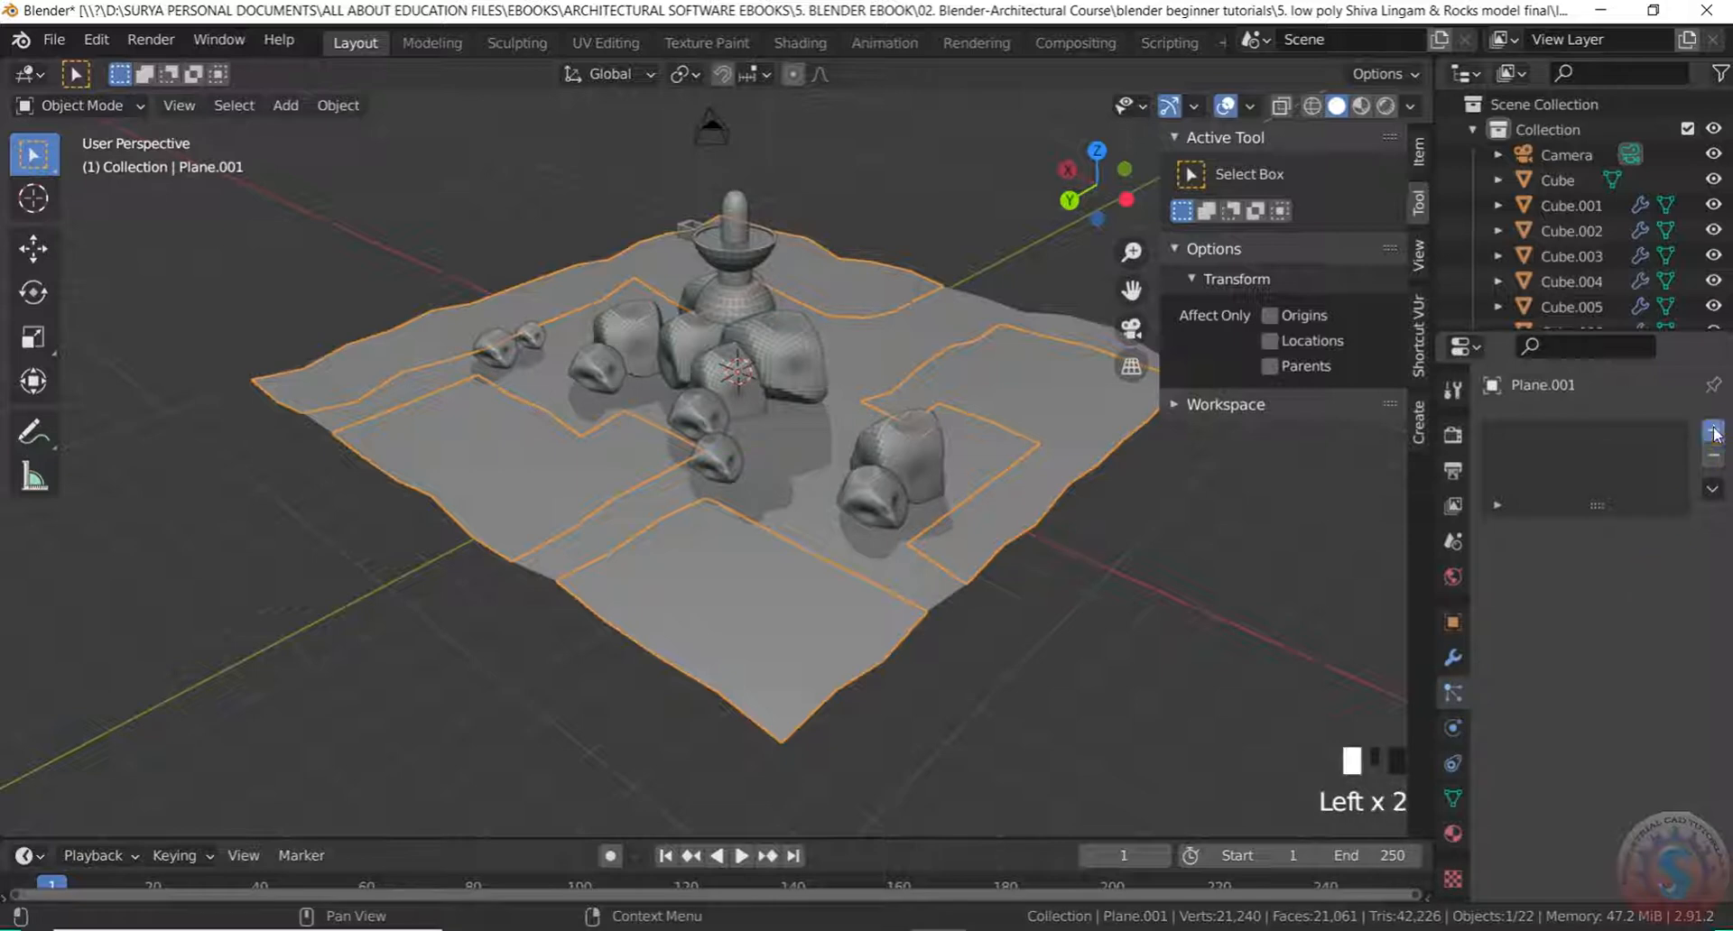
left_click(1665, 569)
middle_click_drag(708, 360, 727, 388)
Set the hair particle Number to 50000
left_click(1638, 679)
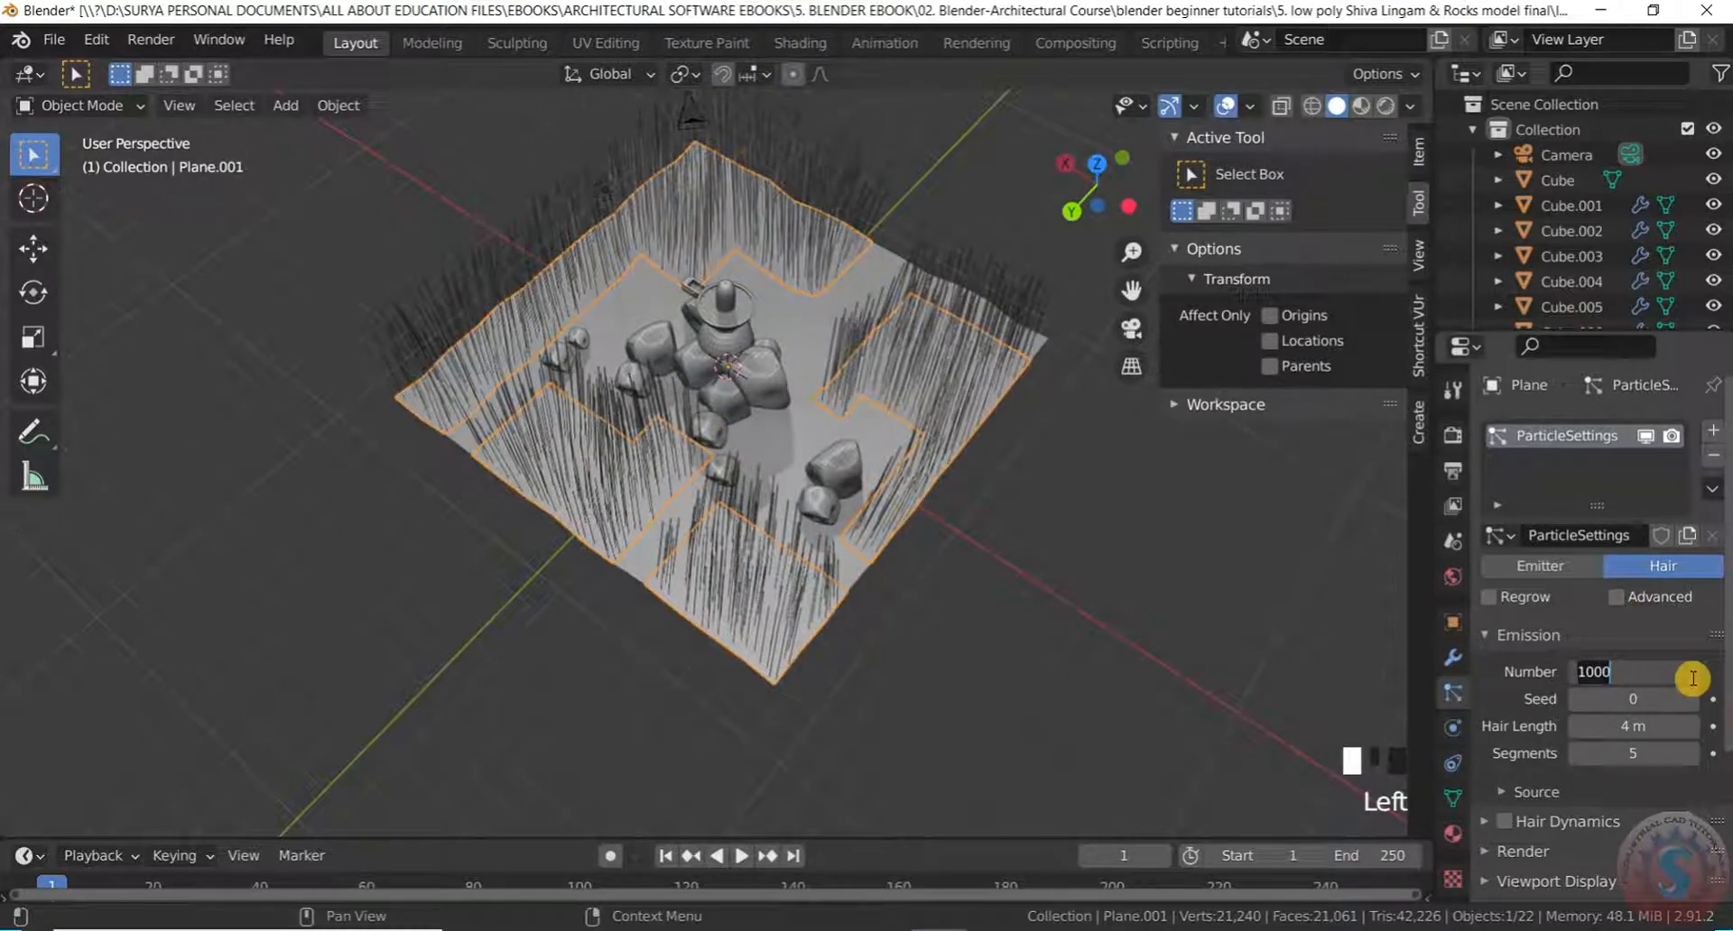
key("BackSpace")
type("50")
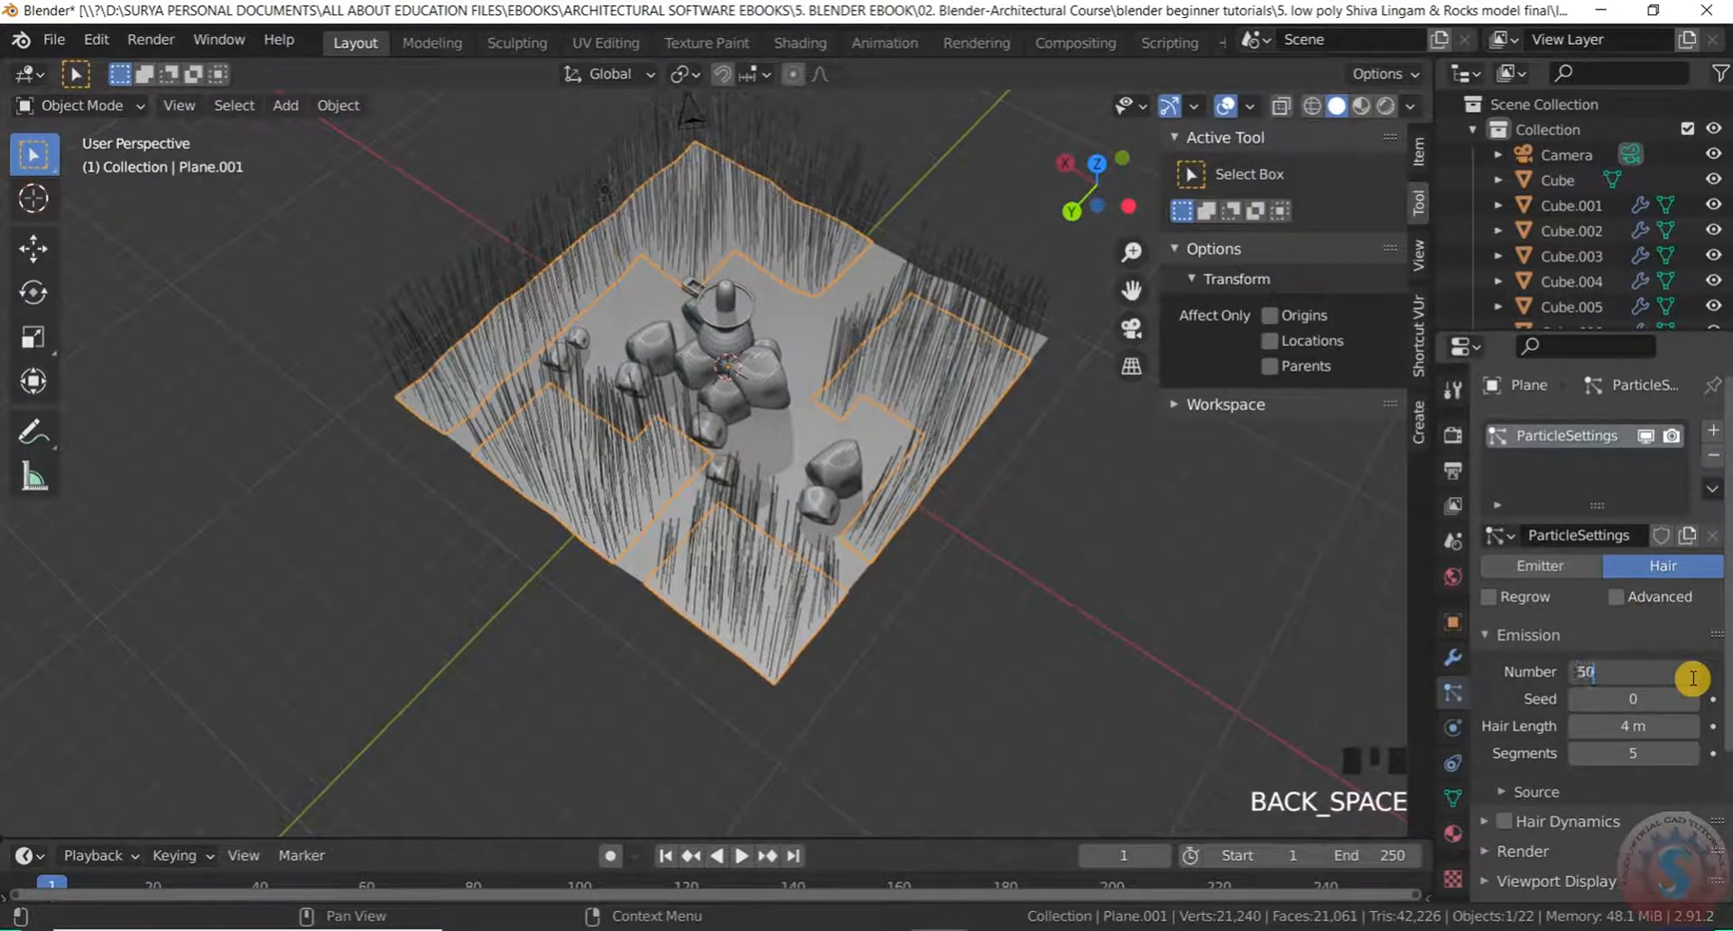
type("000")
scroll(824, 379, "up", 2)
middle_click_drag(824, 379, 966, 337)
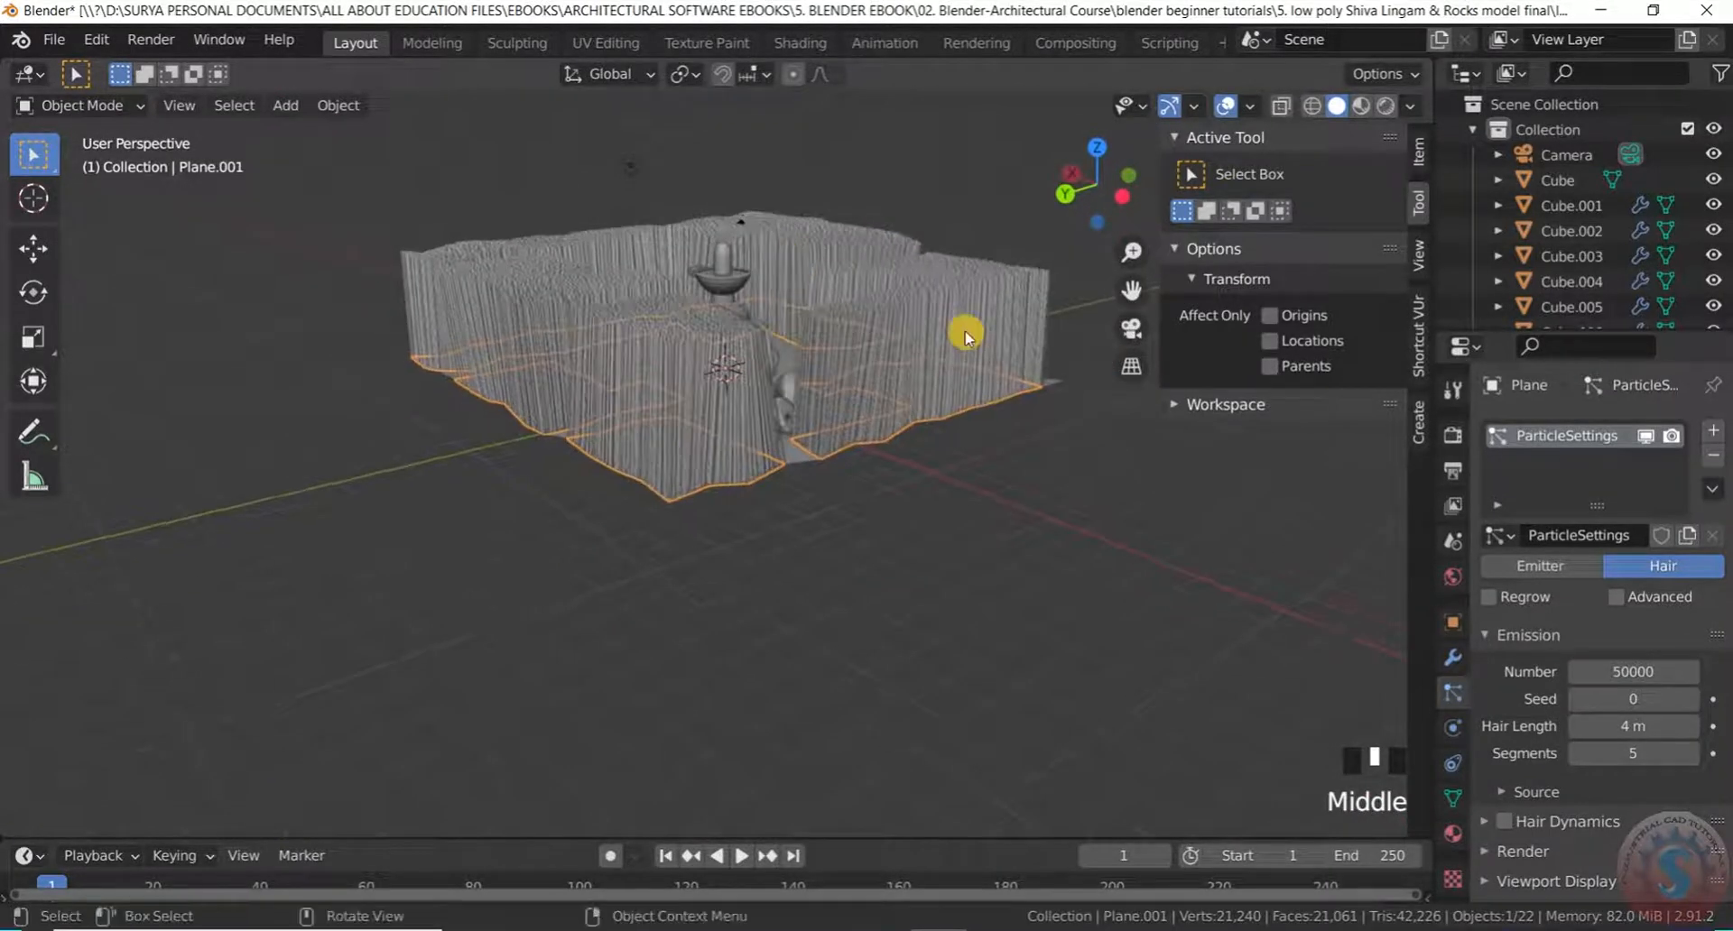
Set the Hair Length to 0.2 m and view the resulting short grass
left_click(1650, 727)
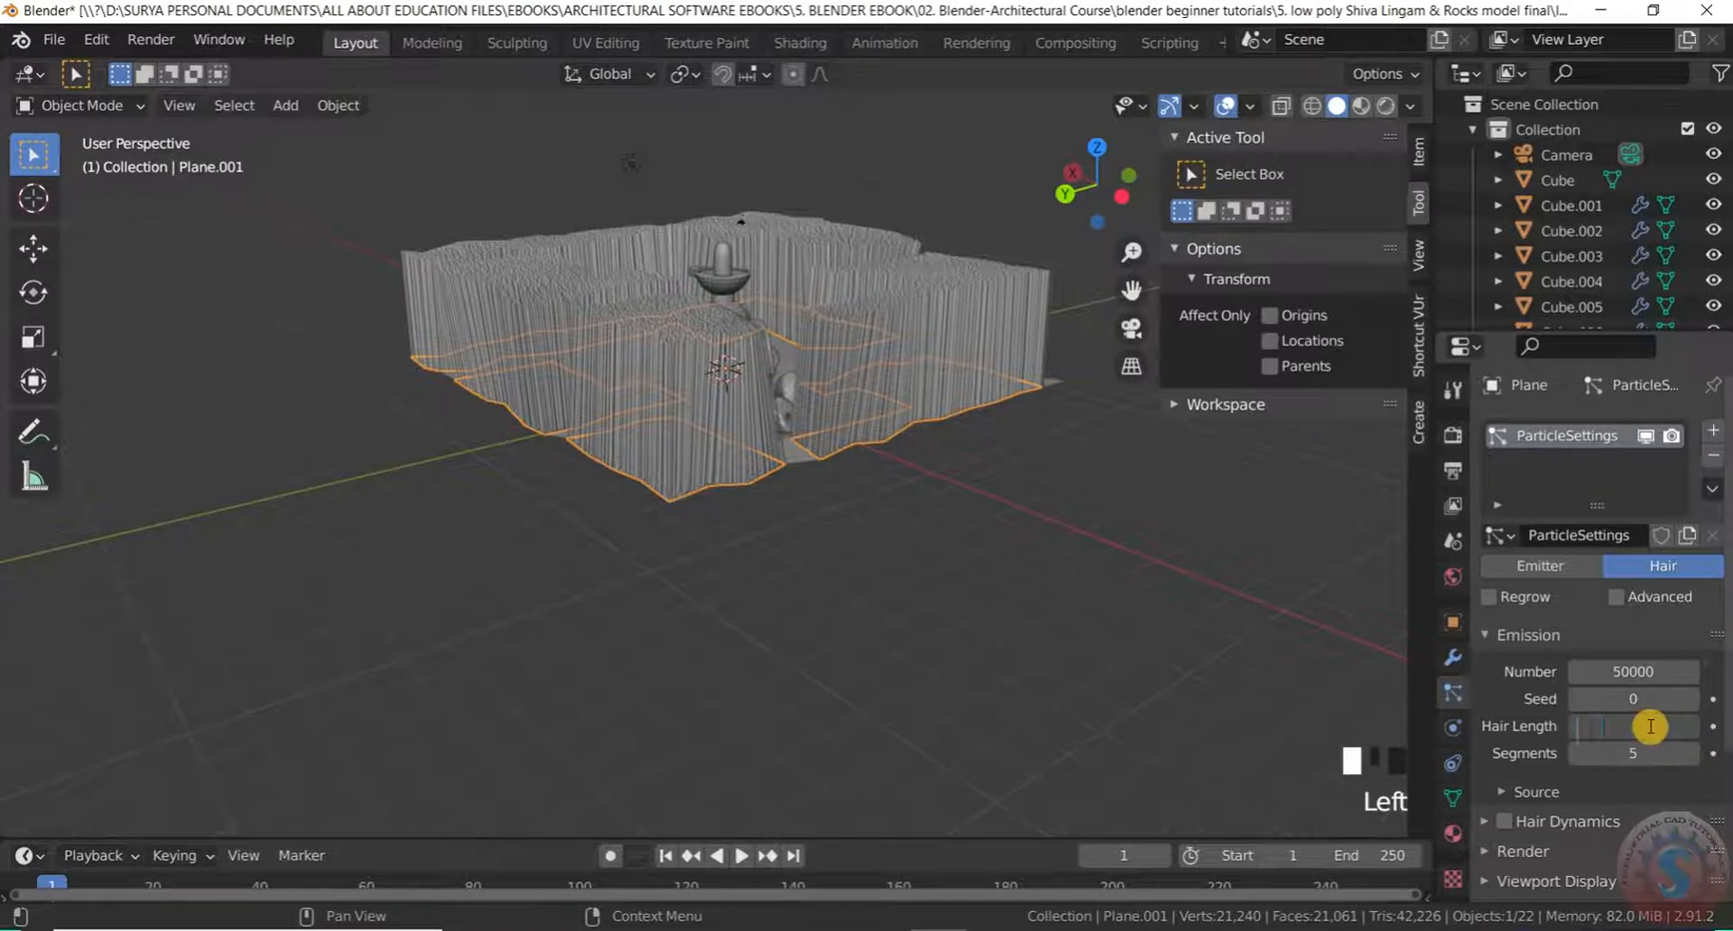
type("0.2")
left_click(968, 546)
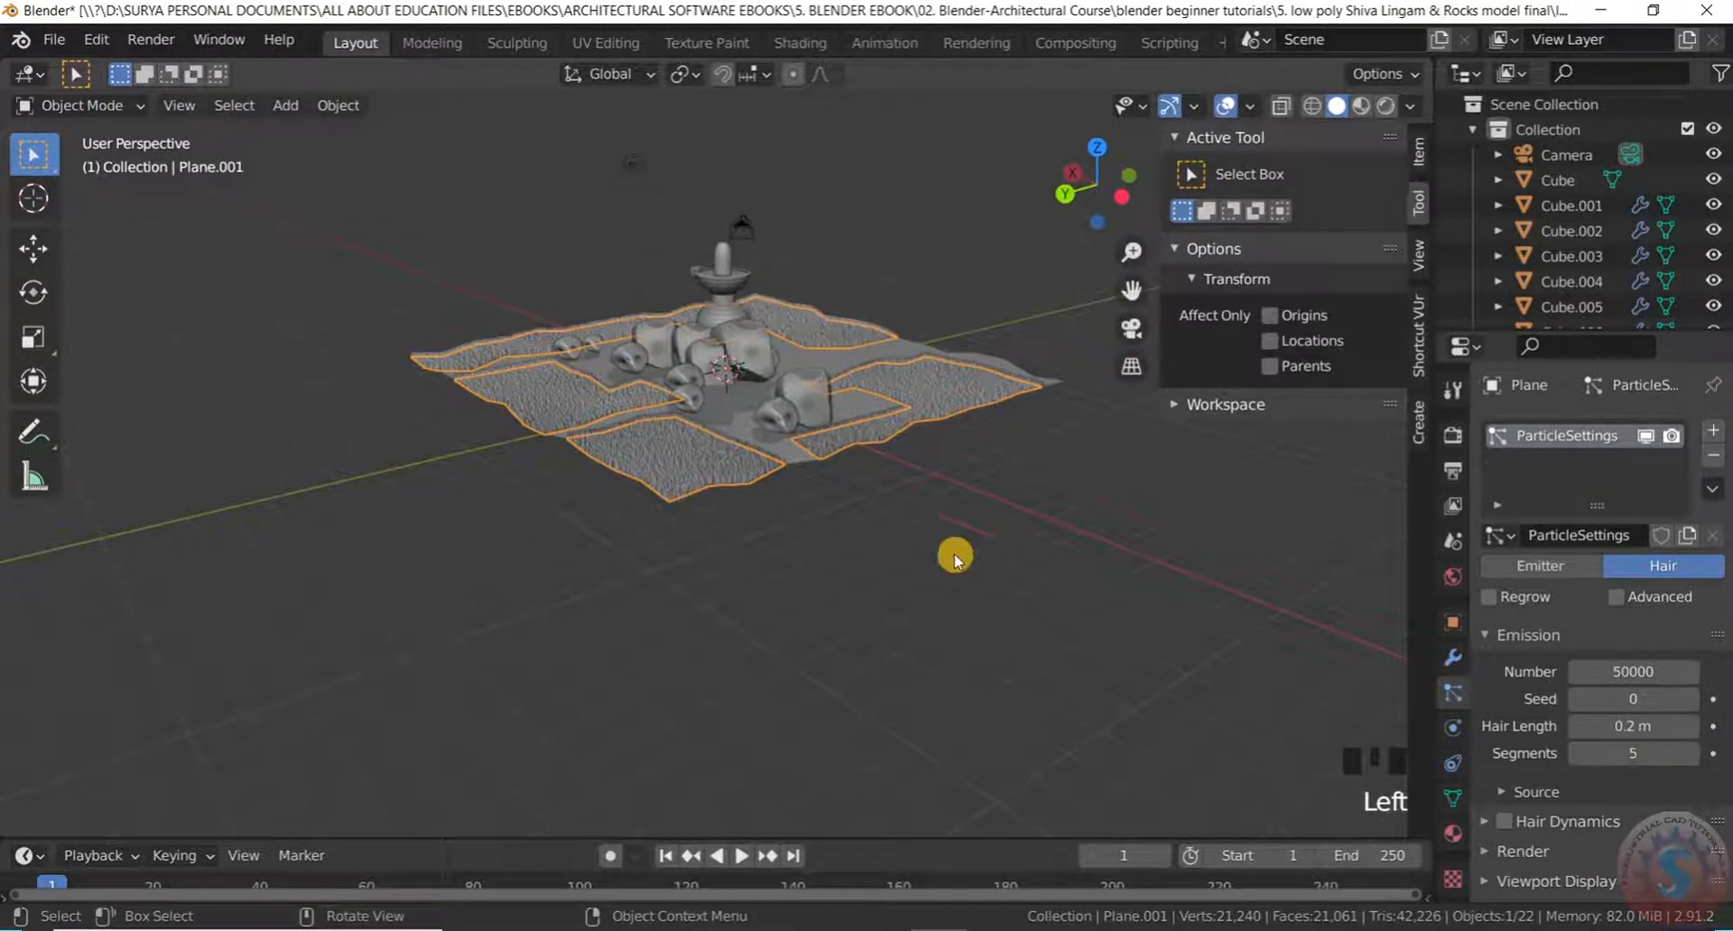
scroll(763, 468, "up", 2)
mouse_move(668, 499)
middle_mouse_down()
mouse_move(716, 611)
mouse_move(658, 523)
middle_mouse_up()
scroll(643, 516, "down", 3)
scroll(718, 510, "up", 1)
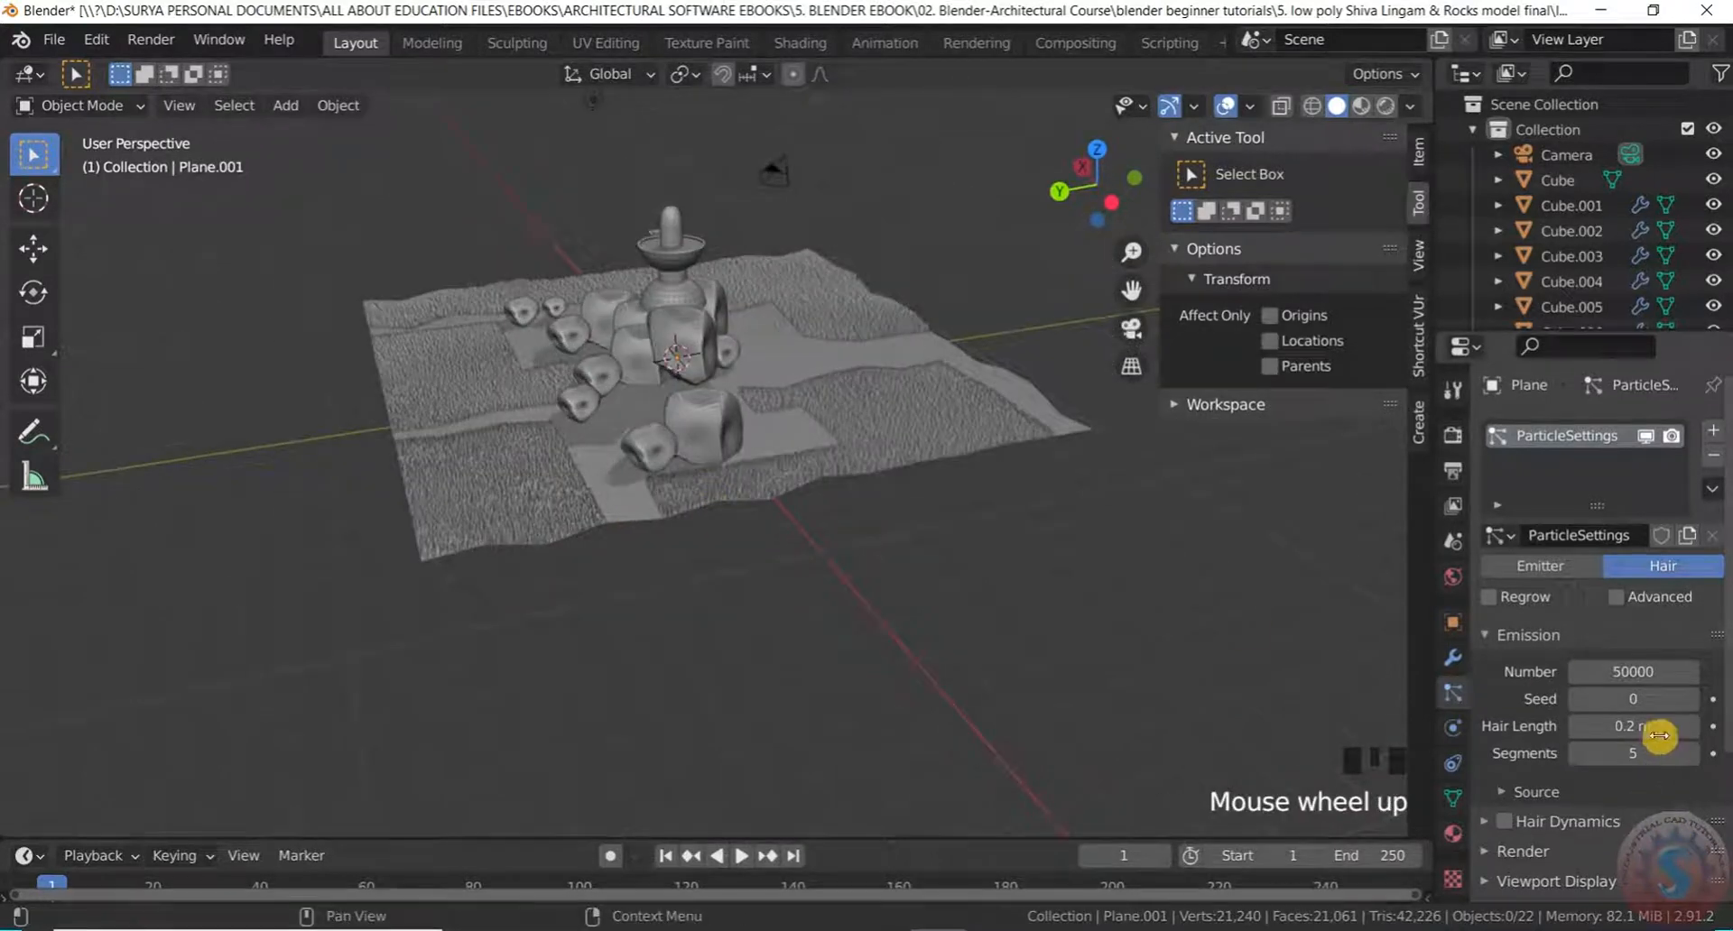
scroll(1643, 728, "down", 1)
scroll(1641, 706, "down", 2)
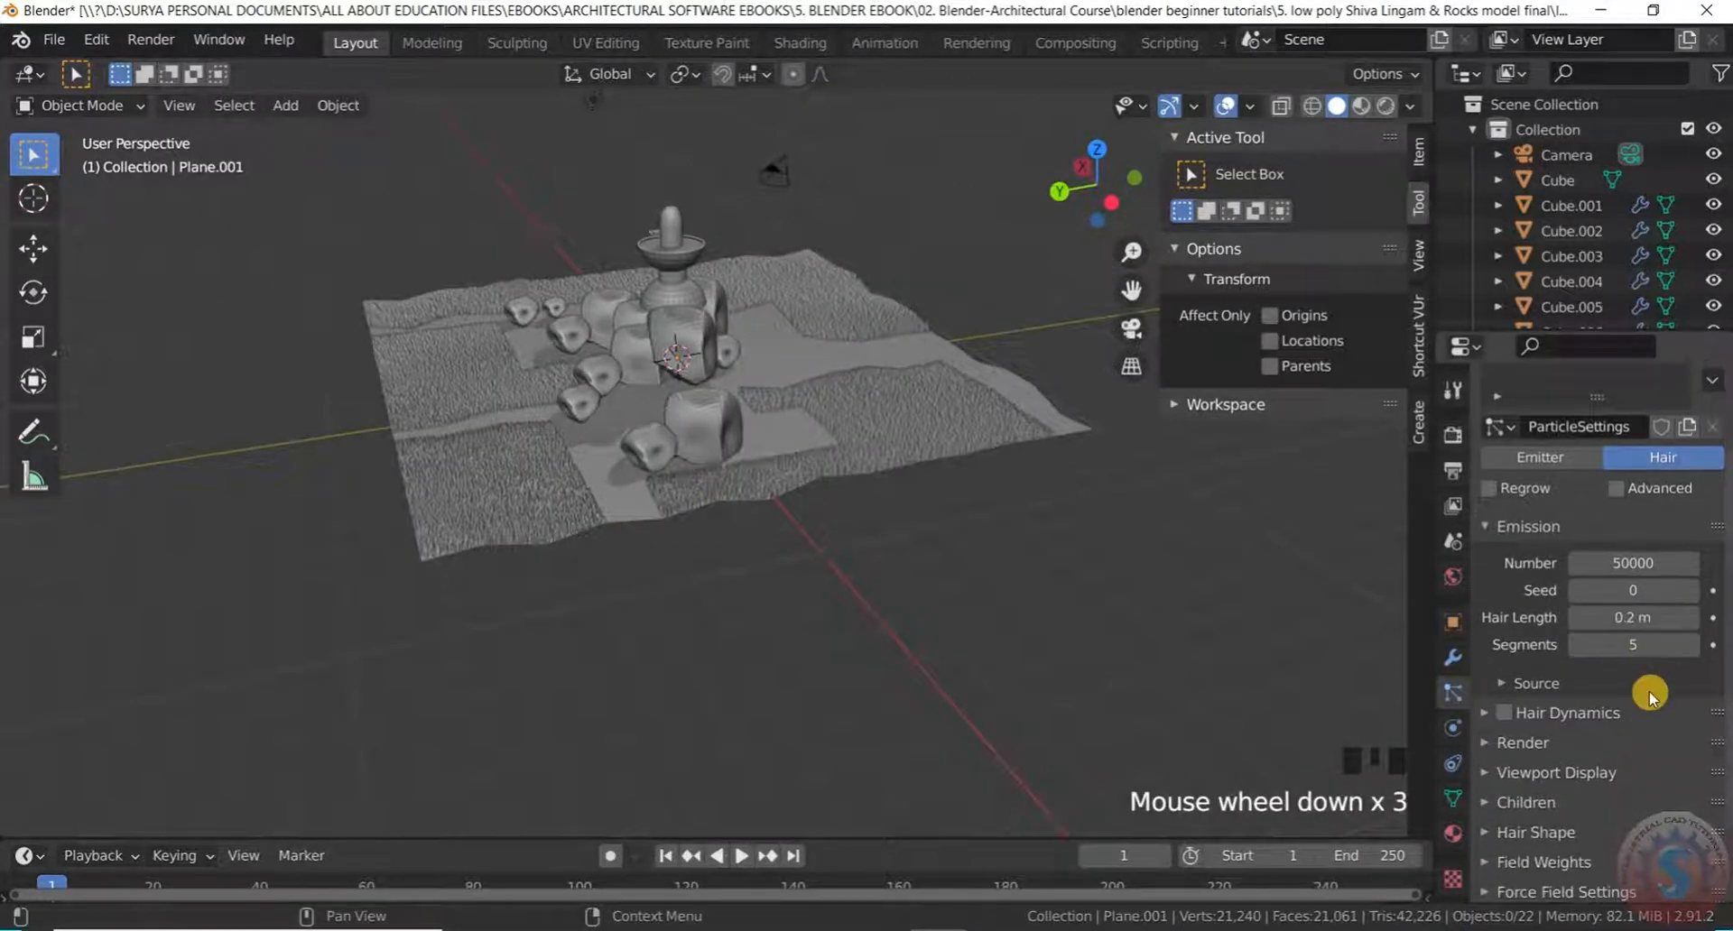
scroll(1620, 695, "down", 2)
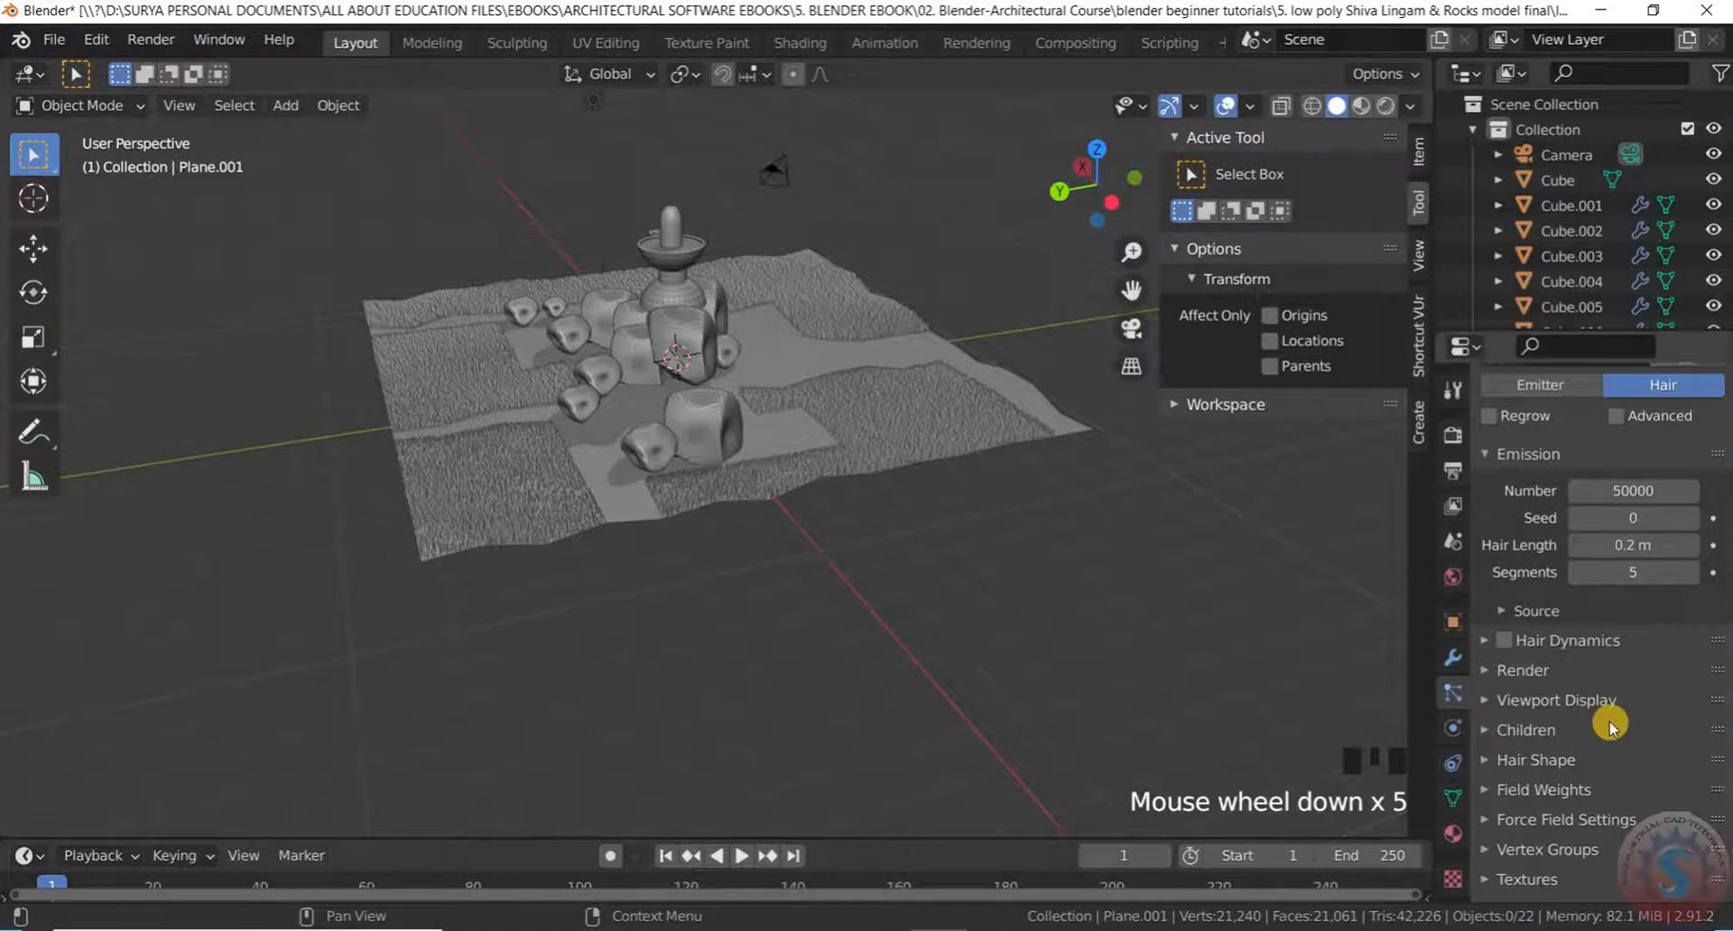
Enable Hair Dynamics and the Advanced hair settings for the grass
left_click(1504, 643)
left_click(1505, 643)
scroll(1570, 618, "up", 3)
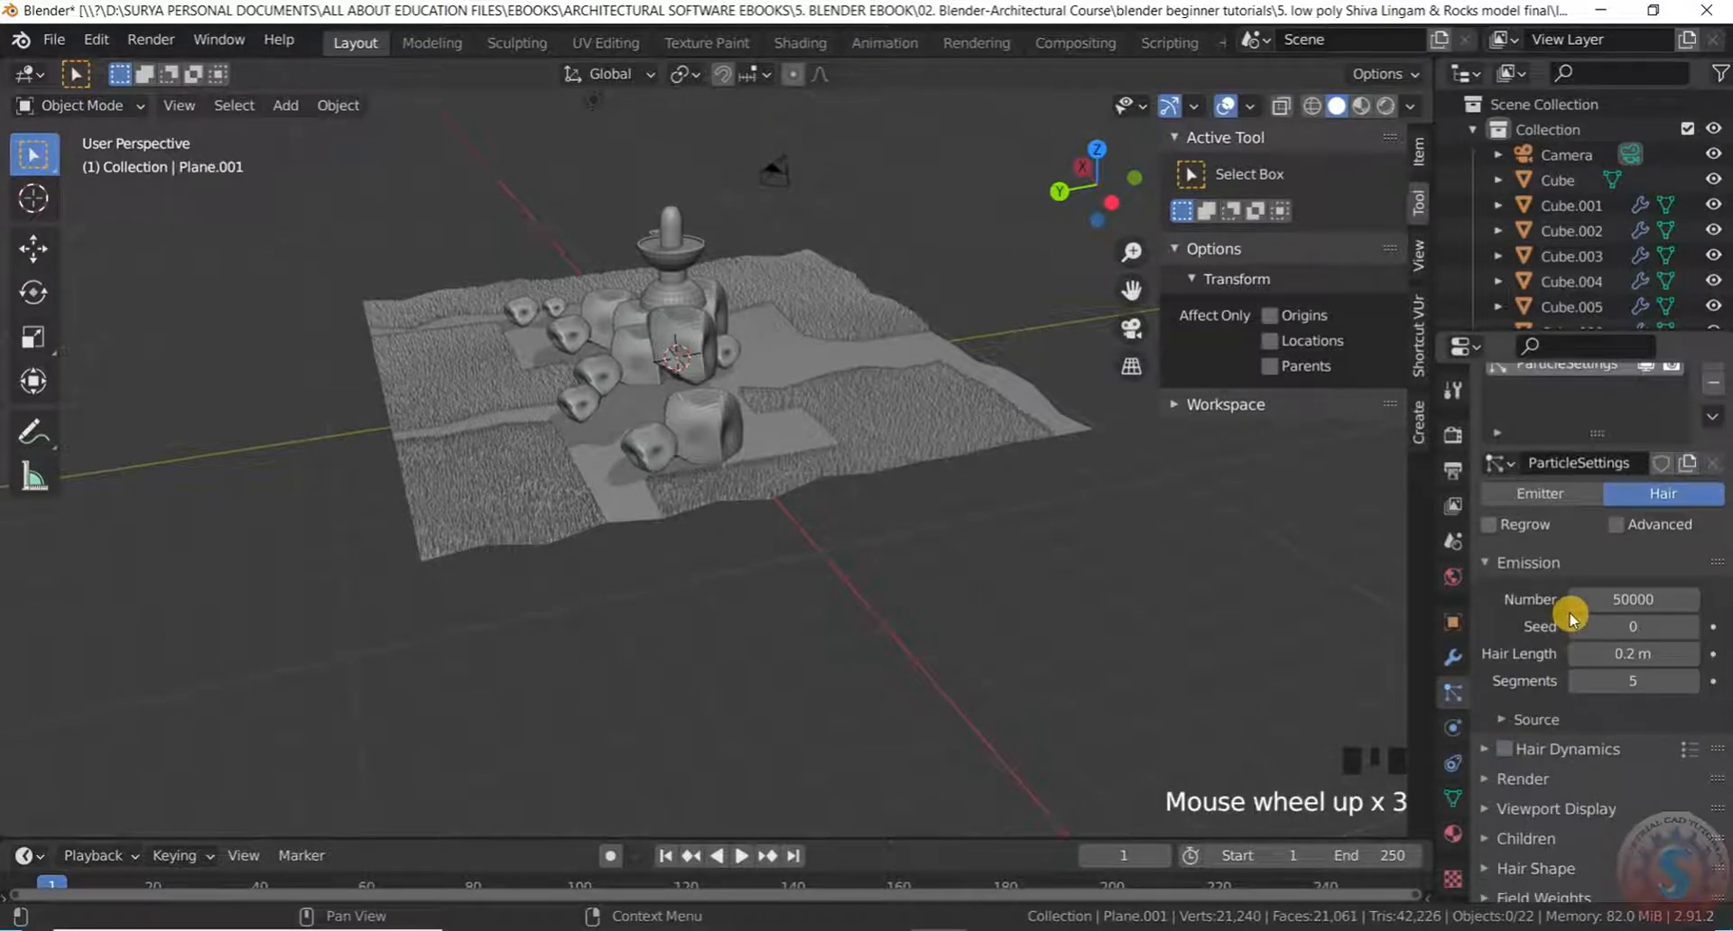
left_click(1505, 749)
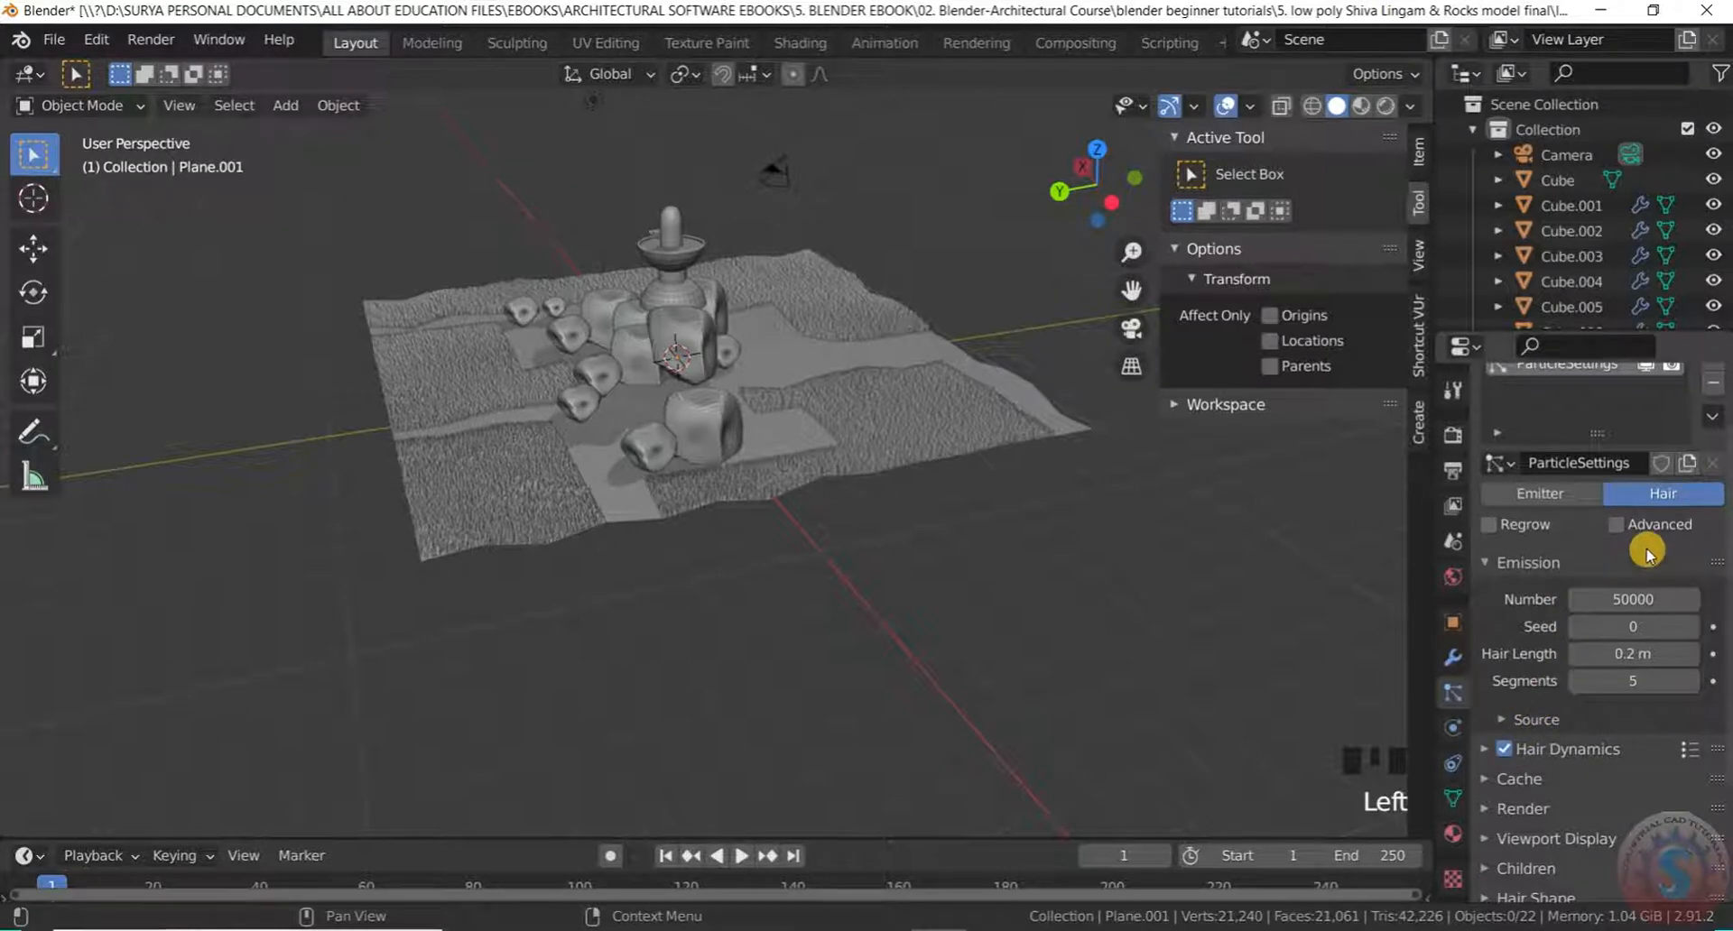
scroll(1638, 561, "up", 3)
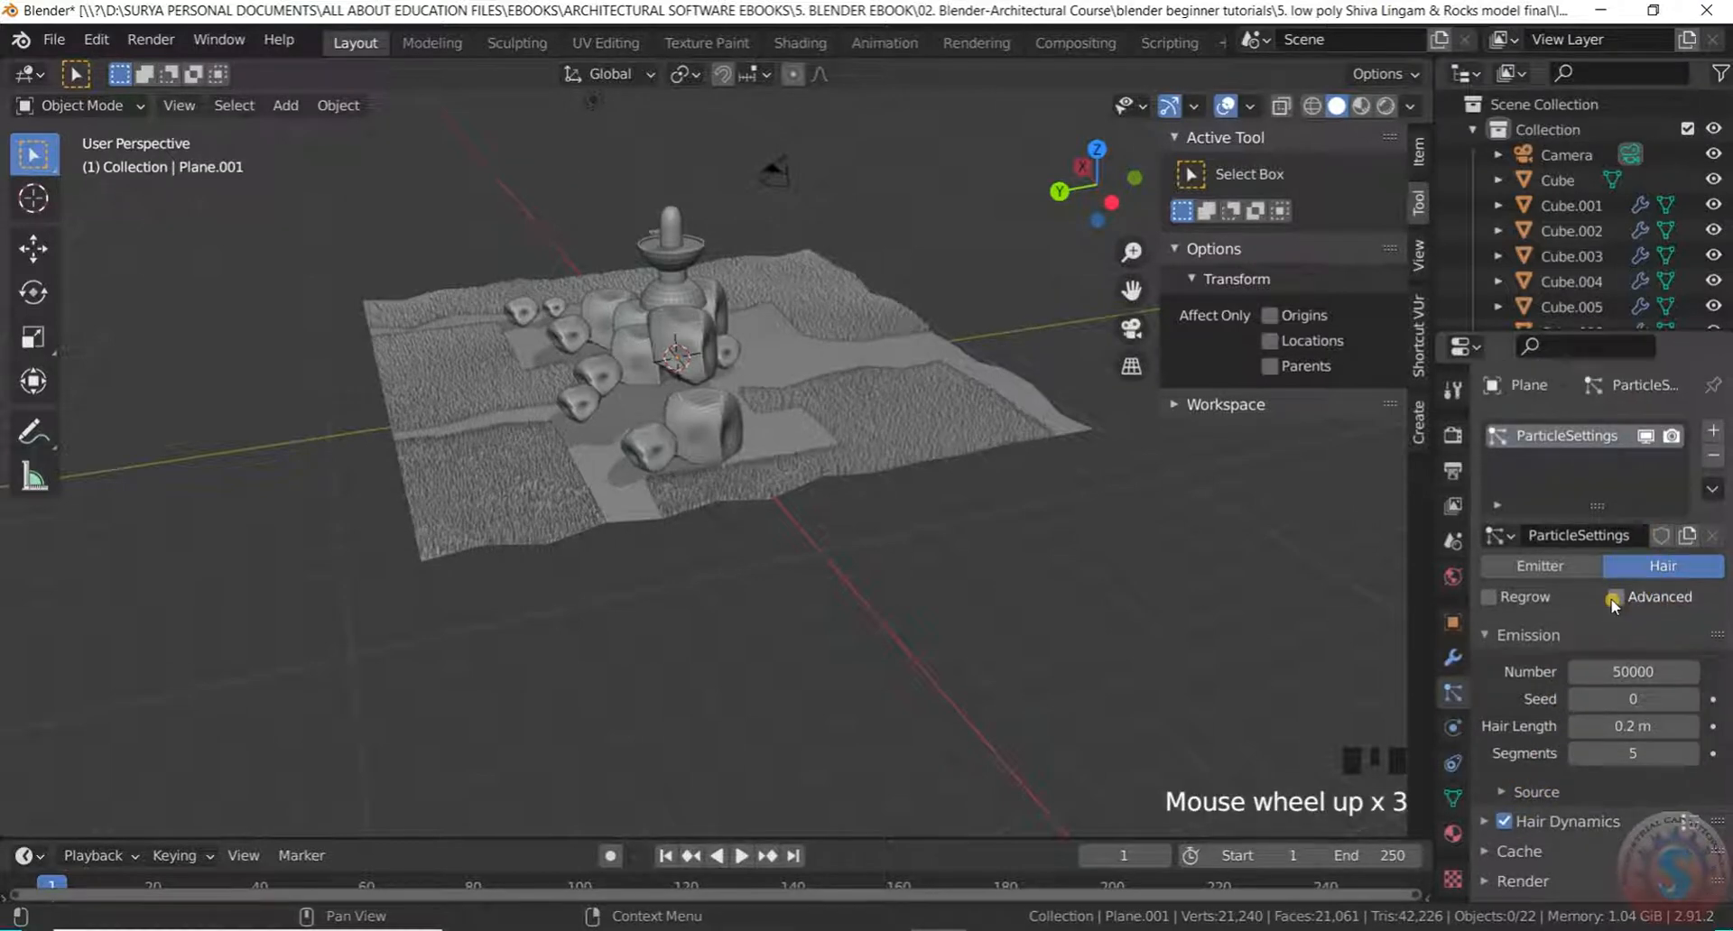
left_click(1616, 598)
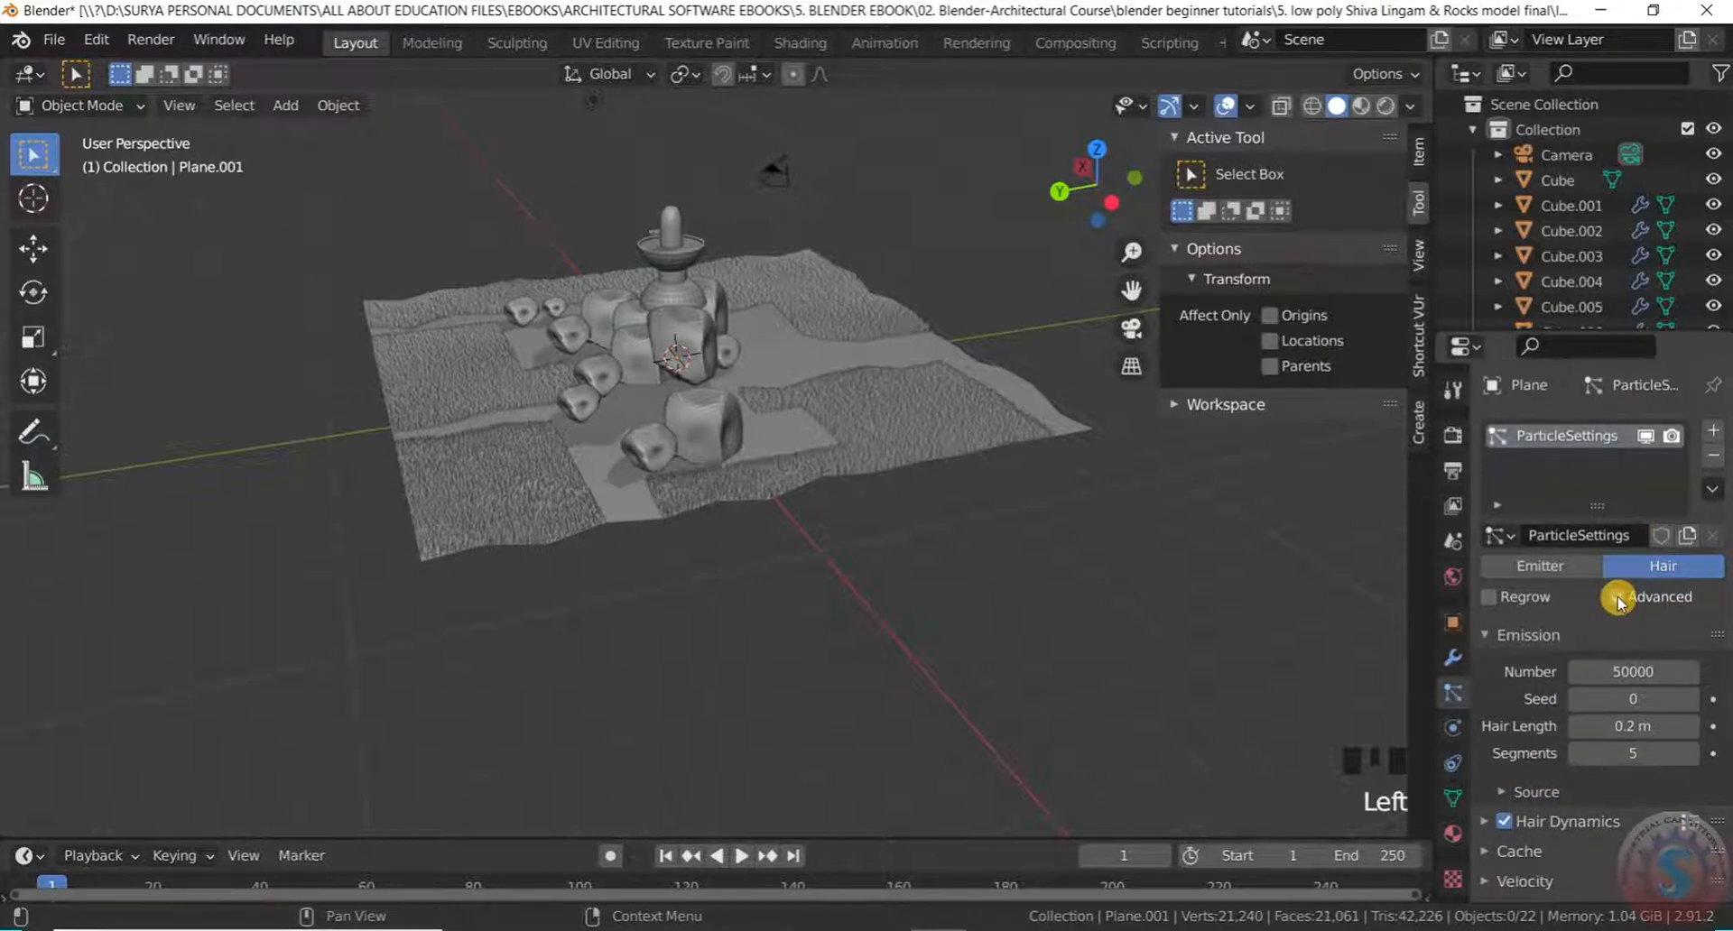
scroll(1530, 679, "down", 5)
left_click(1483, 642)
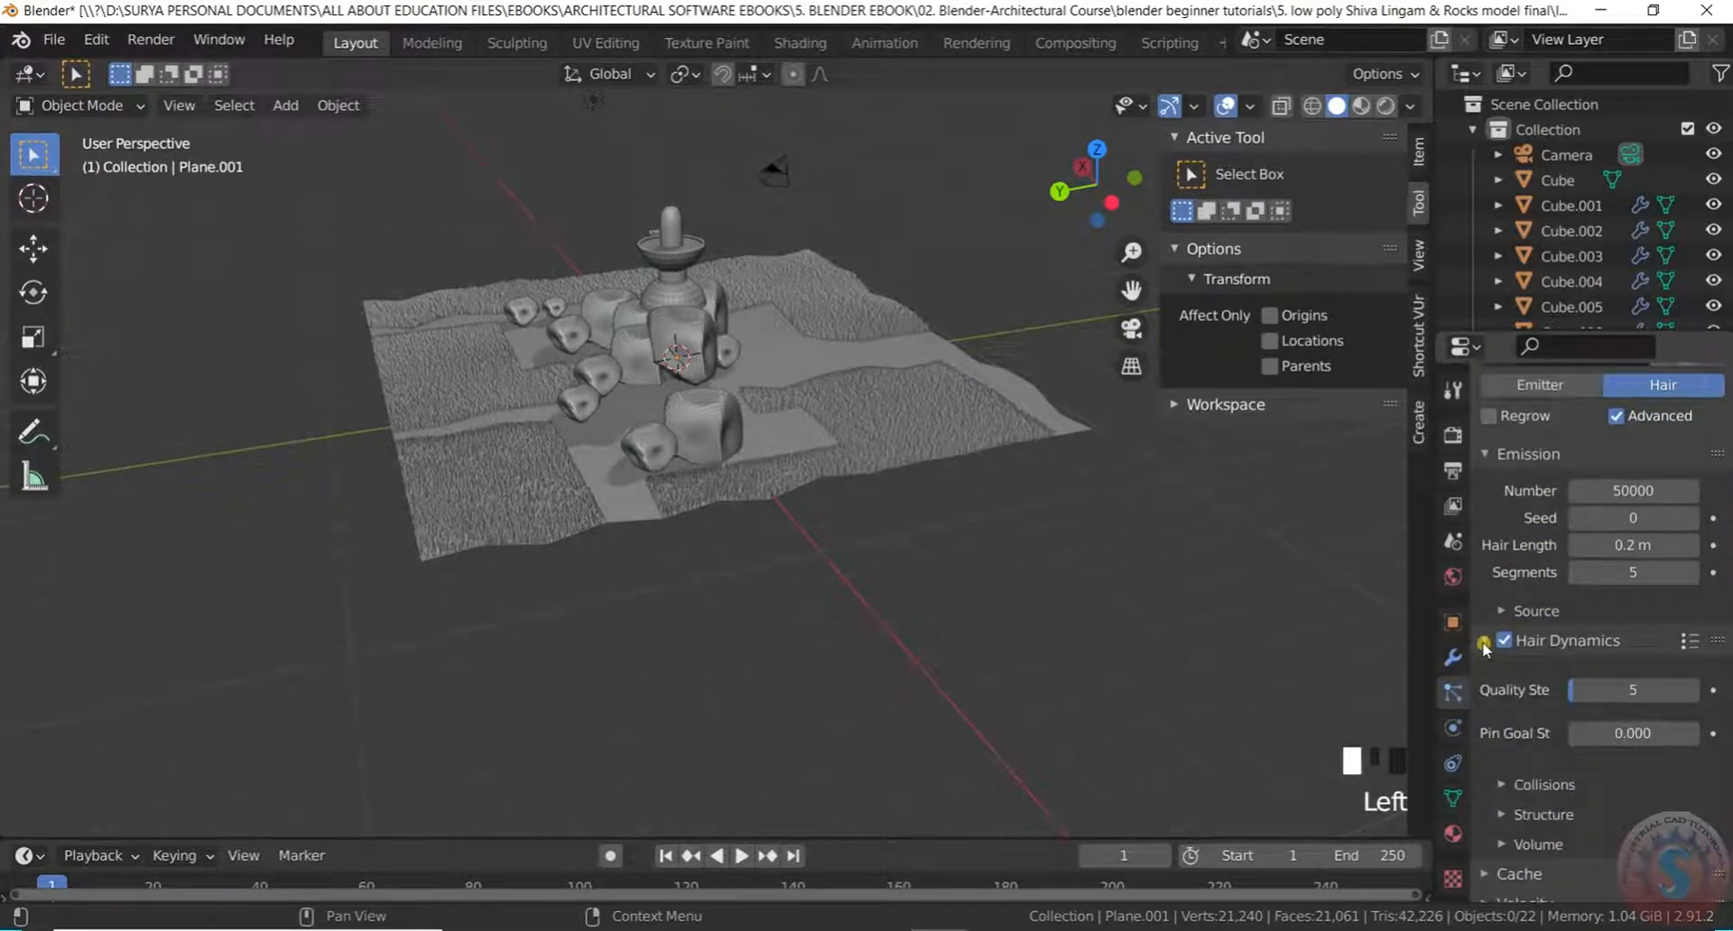
scroll(1577, 735, "down", 7)
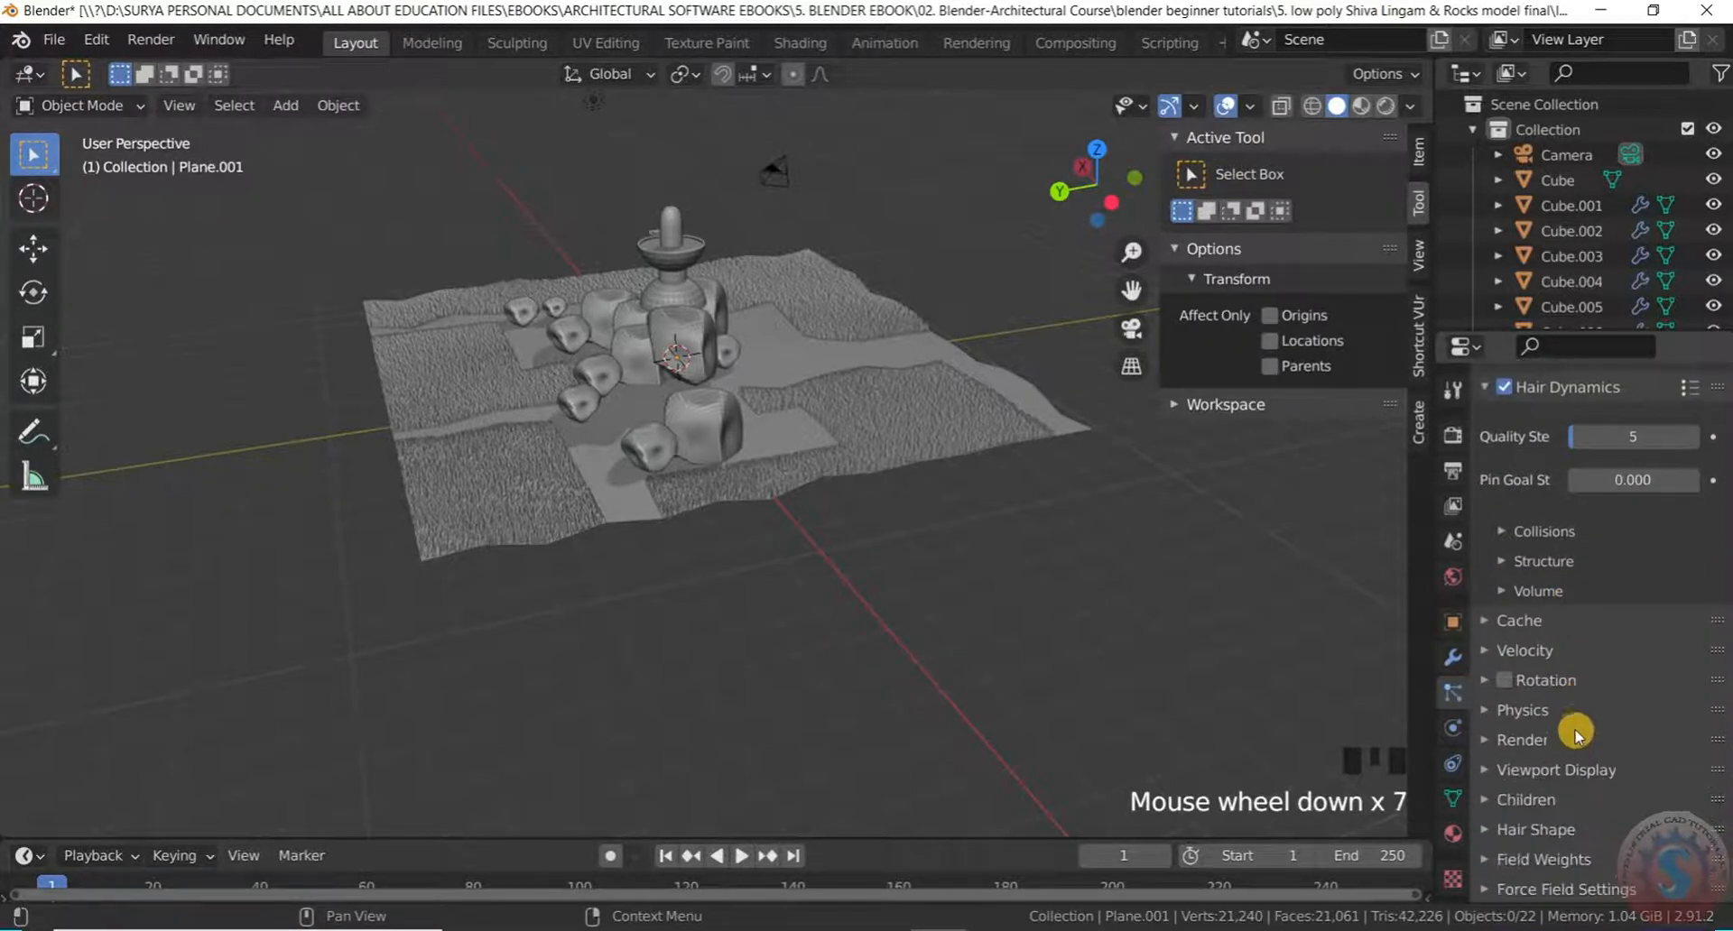
Set the hair collision distance to 0.001 m and the damping to 0
left_click(1505, 532)
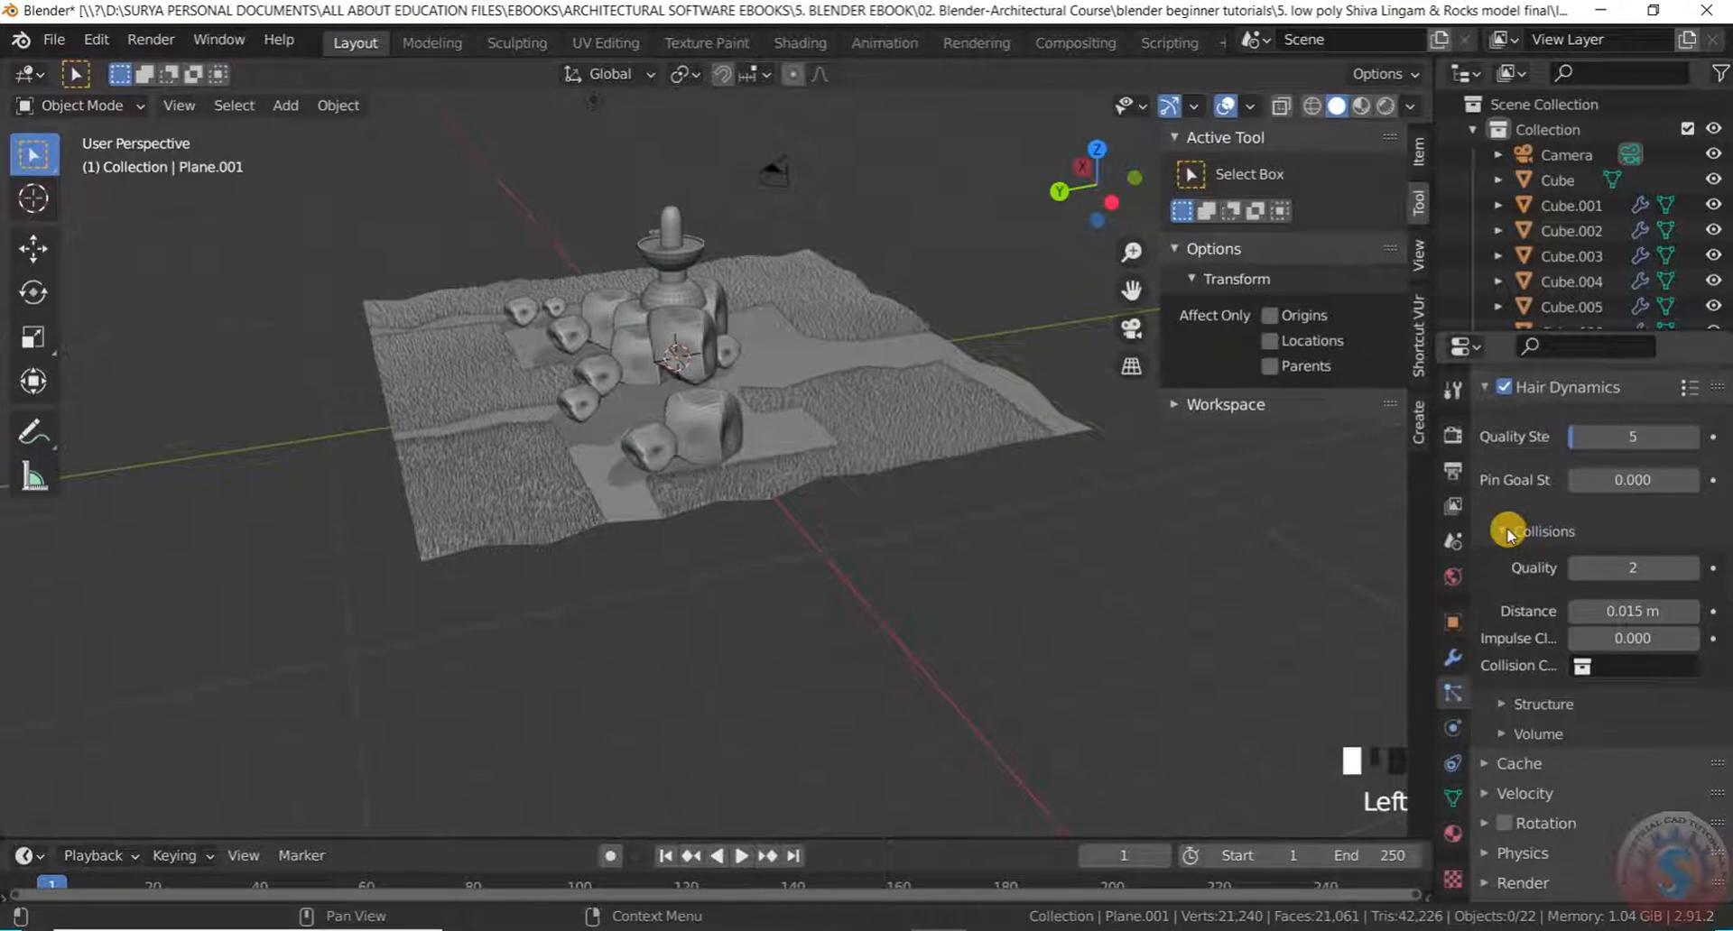
left_click(1505, 531)
left_click(1505, 529)
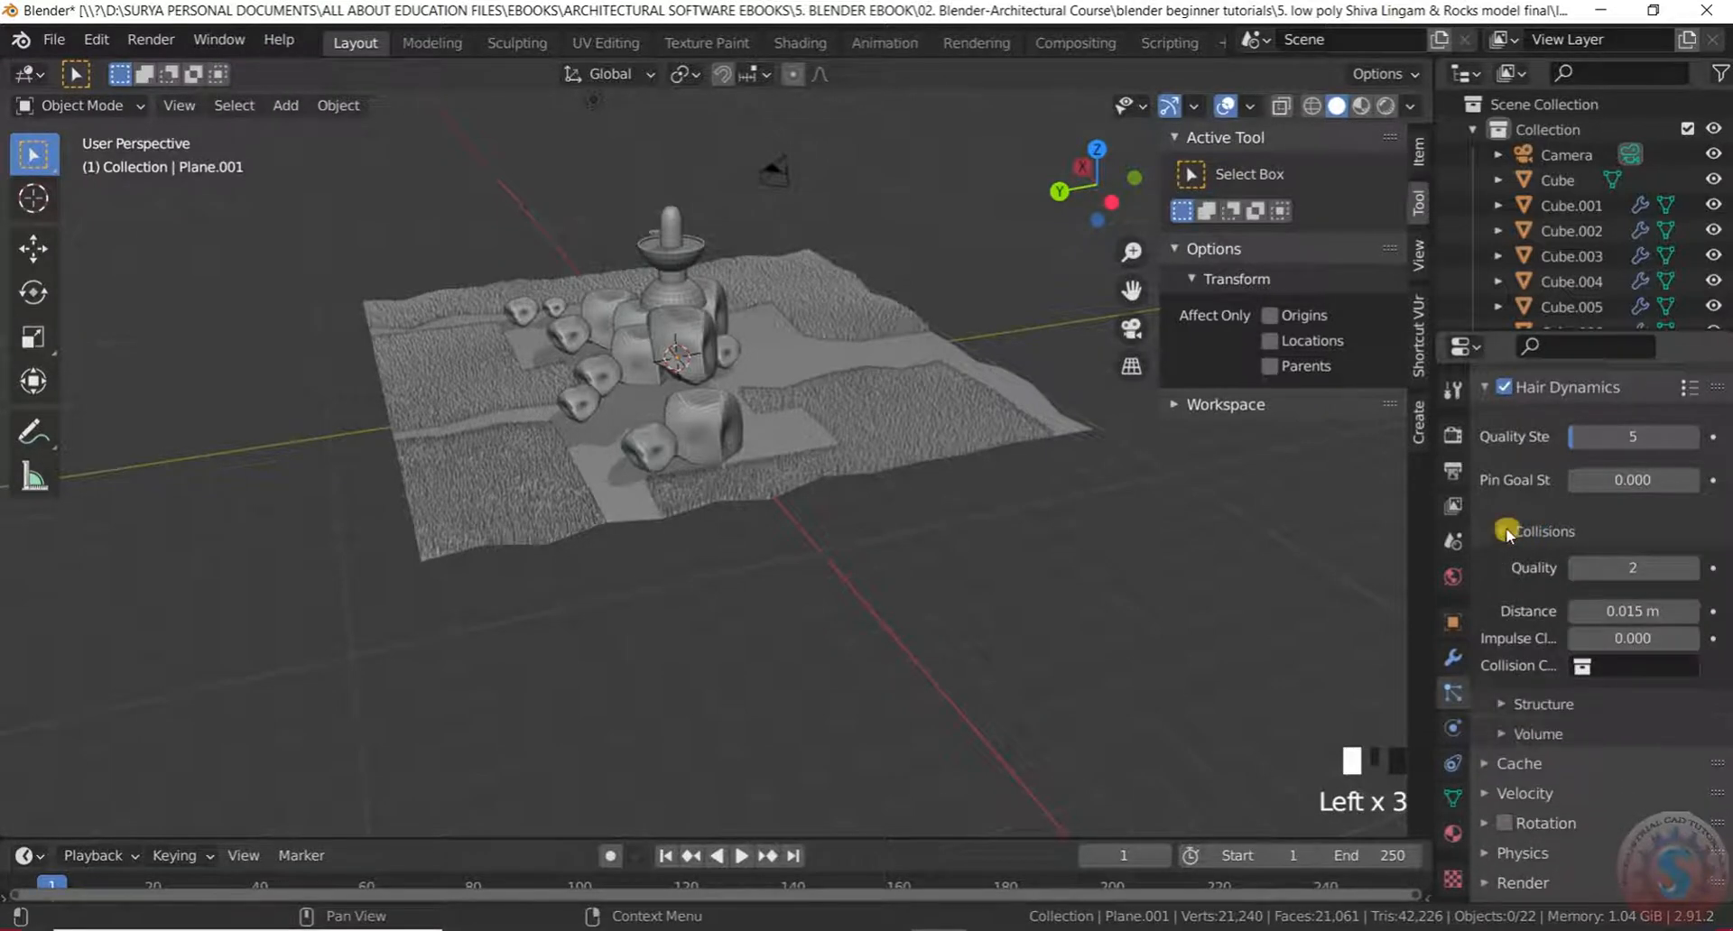
left_click(1629, 611)
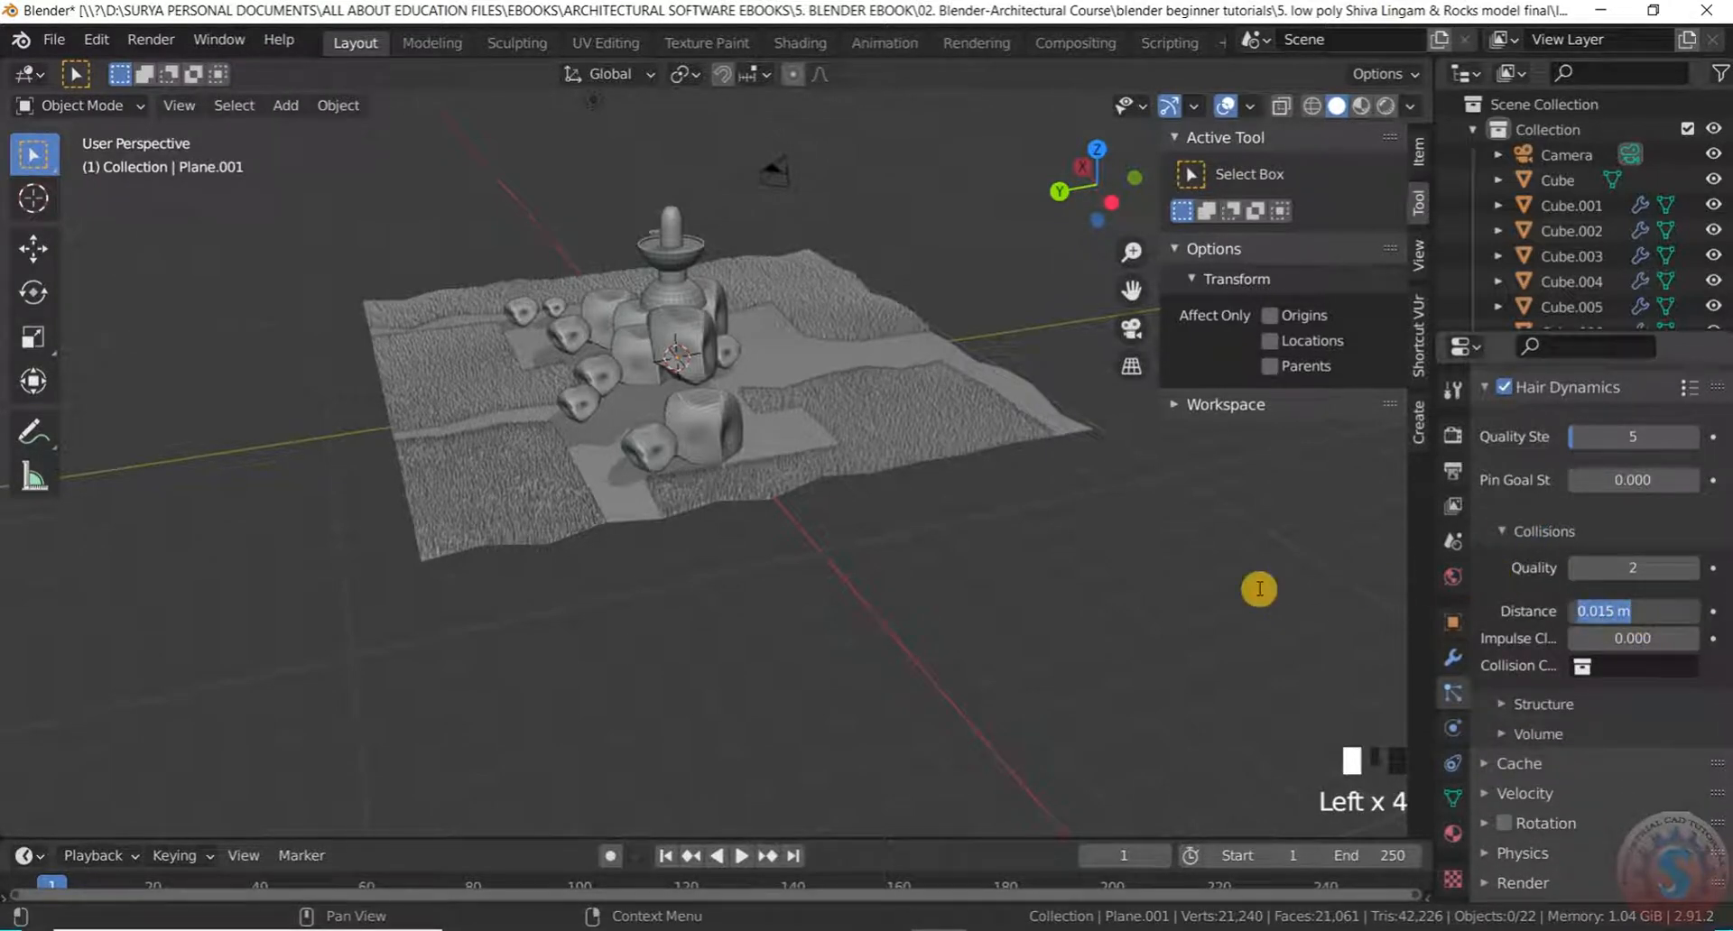
left_click(1534, 648)
scroll(1525, 674, "down", 2)
left_click(1503, 632)
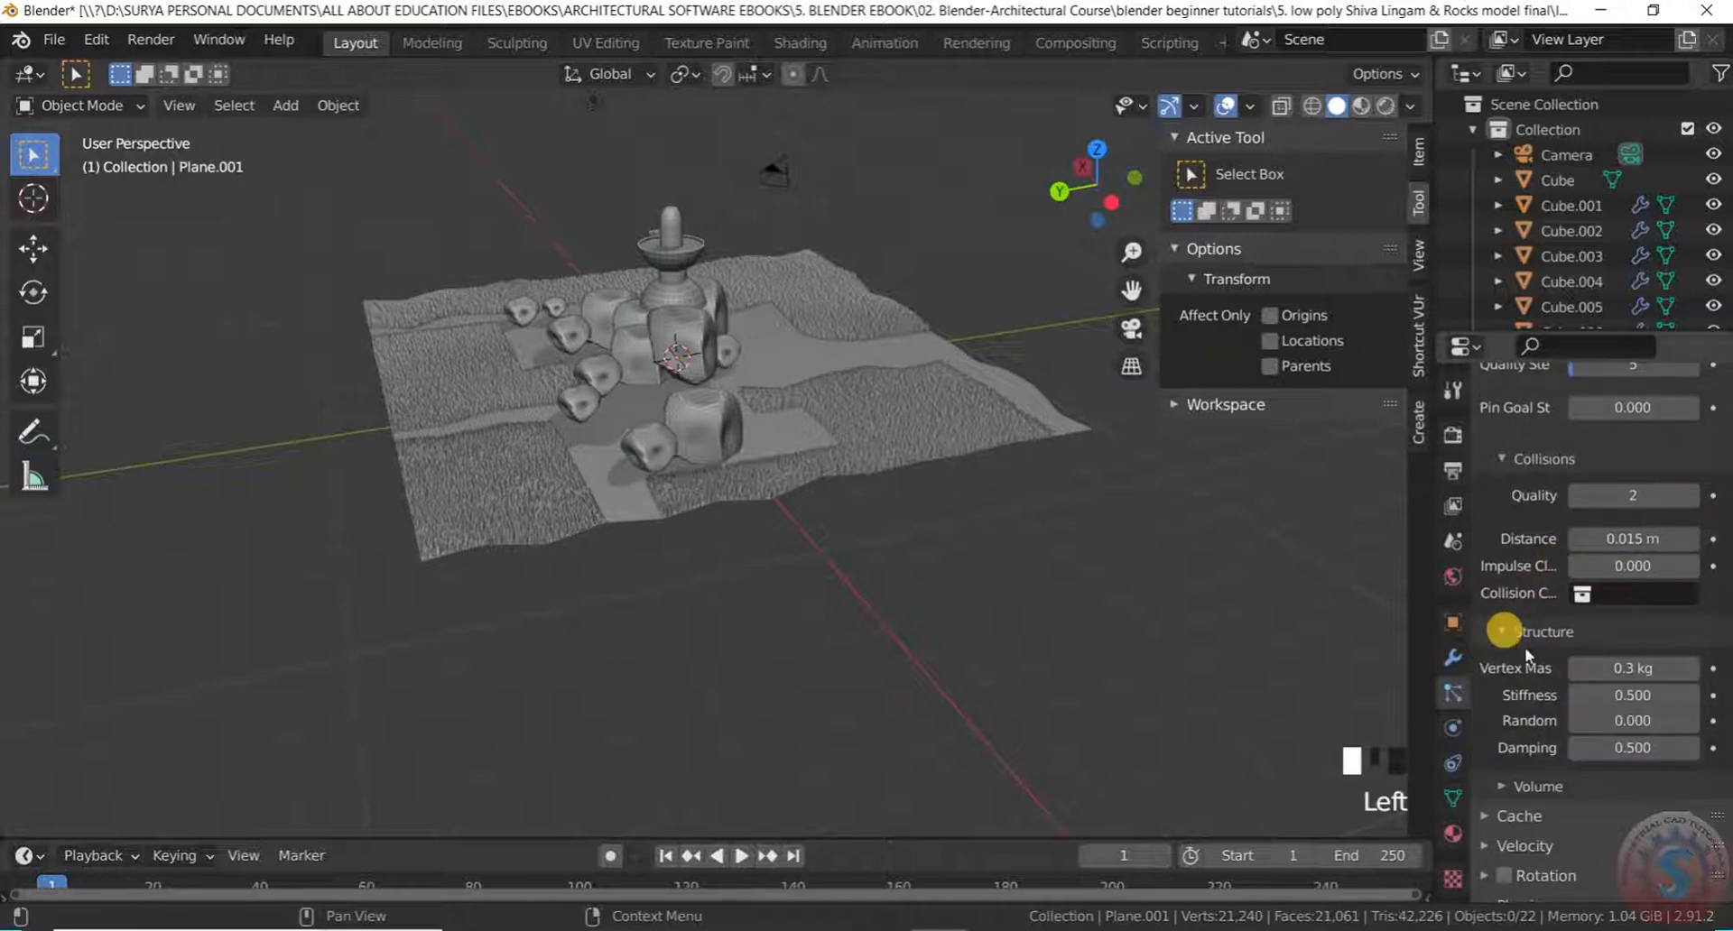
left_click(1637, 748)
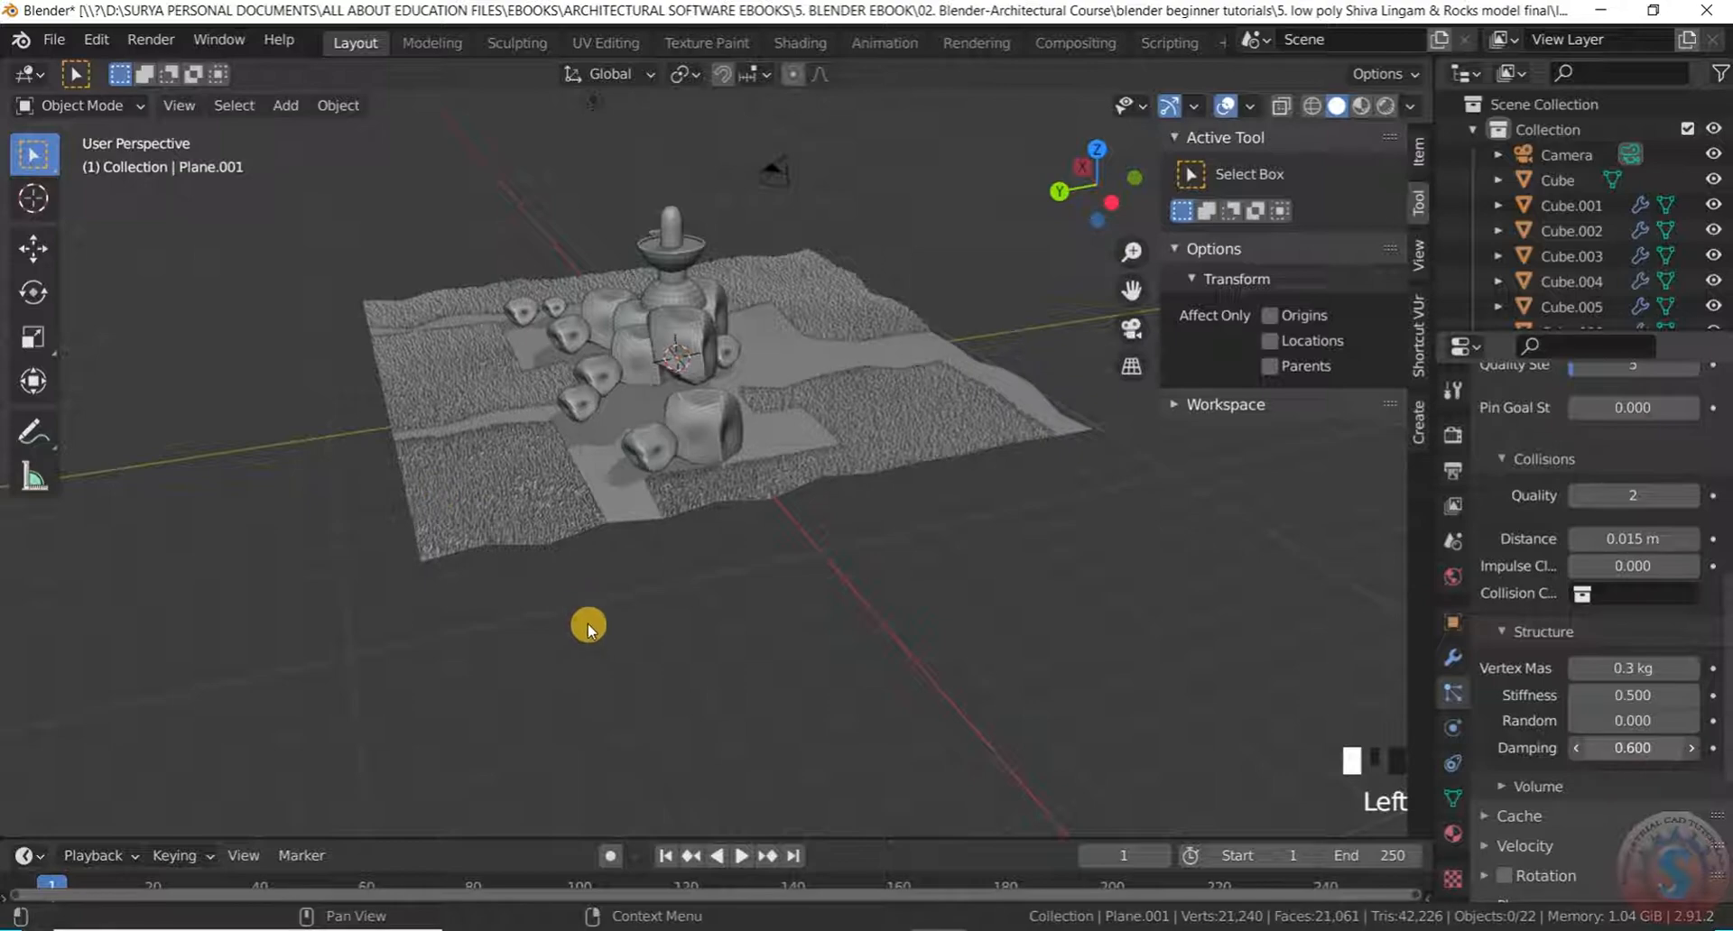
Fine-tune the collision distance and raise the structure stiffness to 4.900
scroll(483, 517, "up", 2)
scroll(492, 510, "down", 2)
middle_click_drag(499, 511, 538, 626)
scroll(736, 692, "up", 7)
middle_click_drag(735, 693, 704, 653)
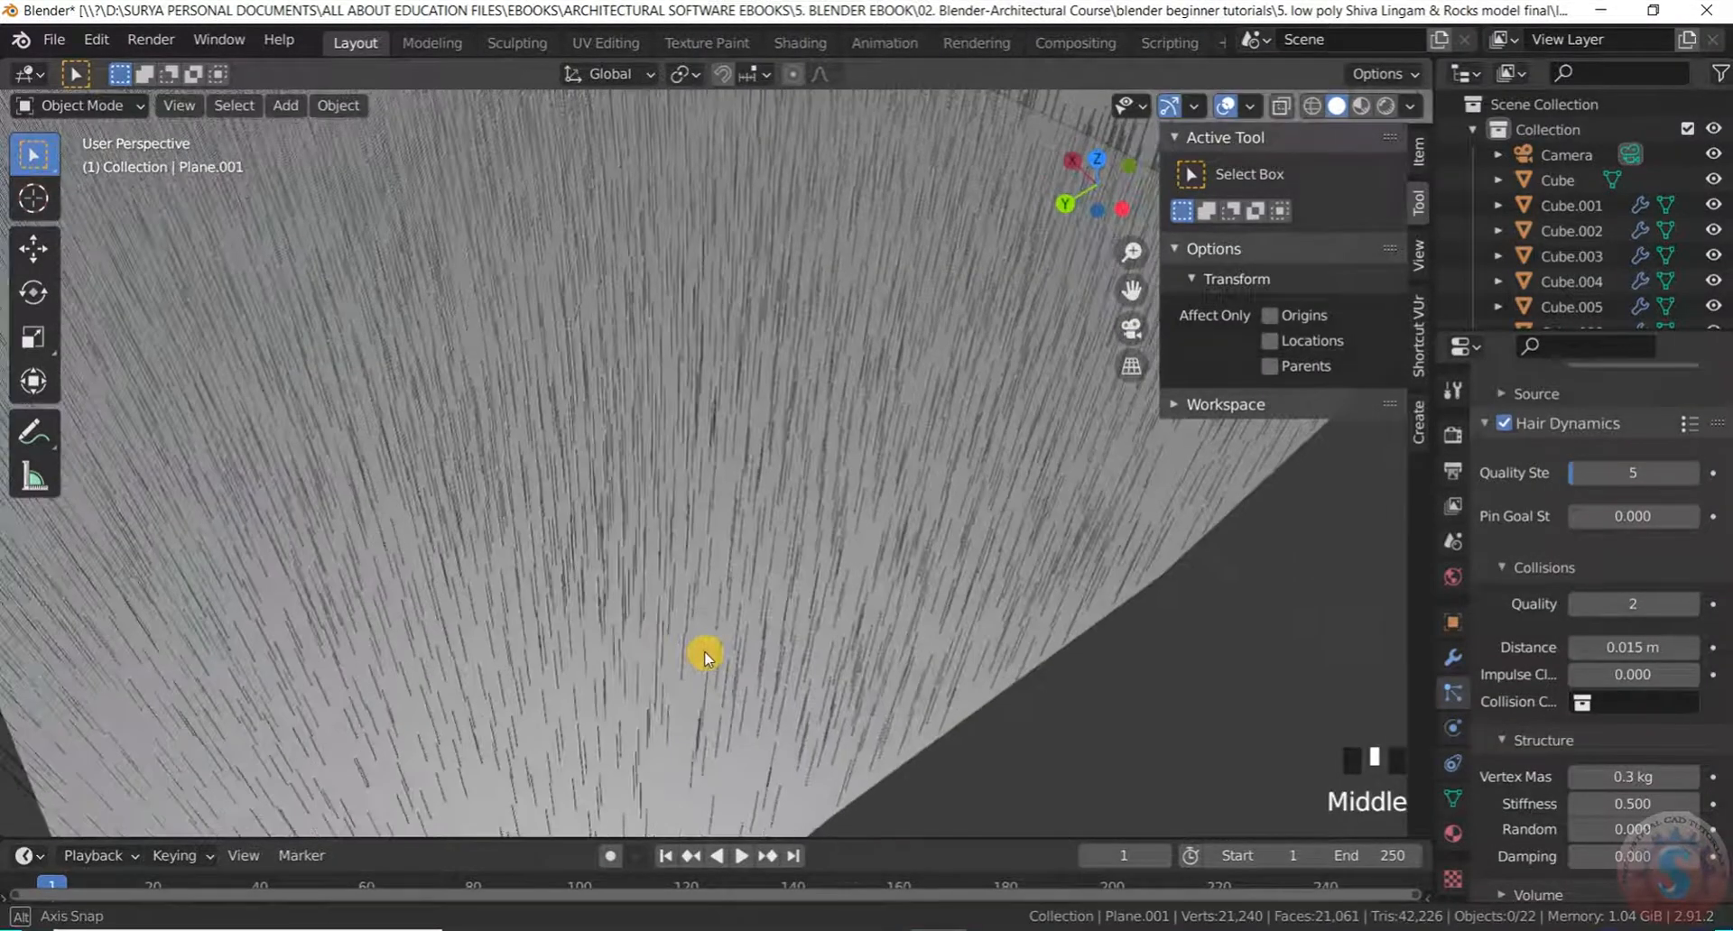
left_click(1610, 647)
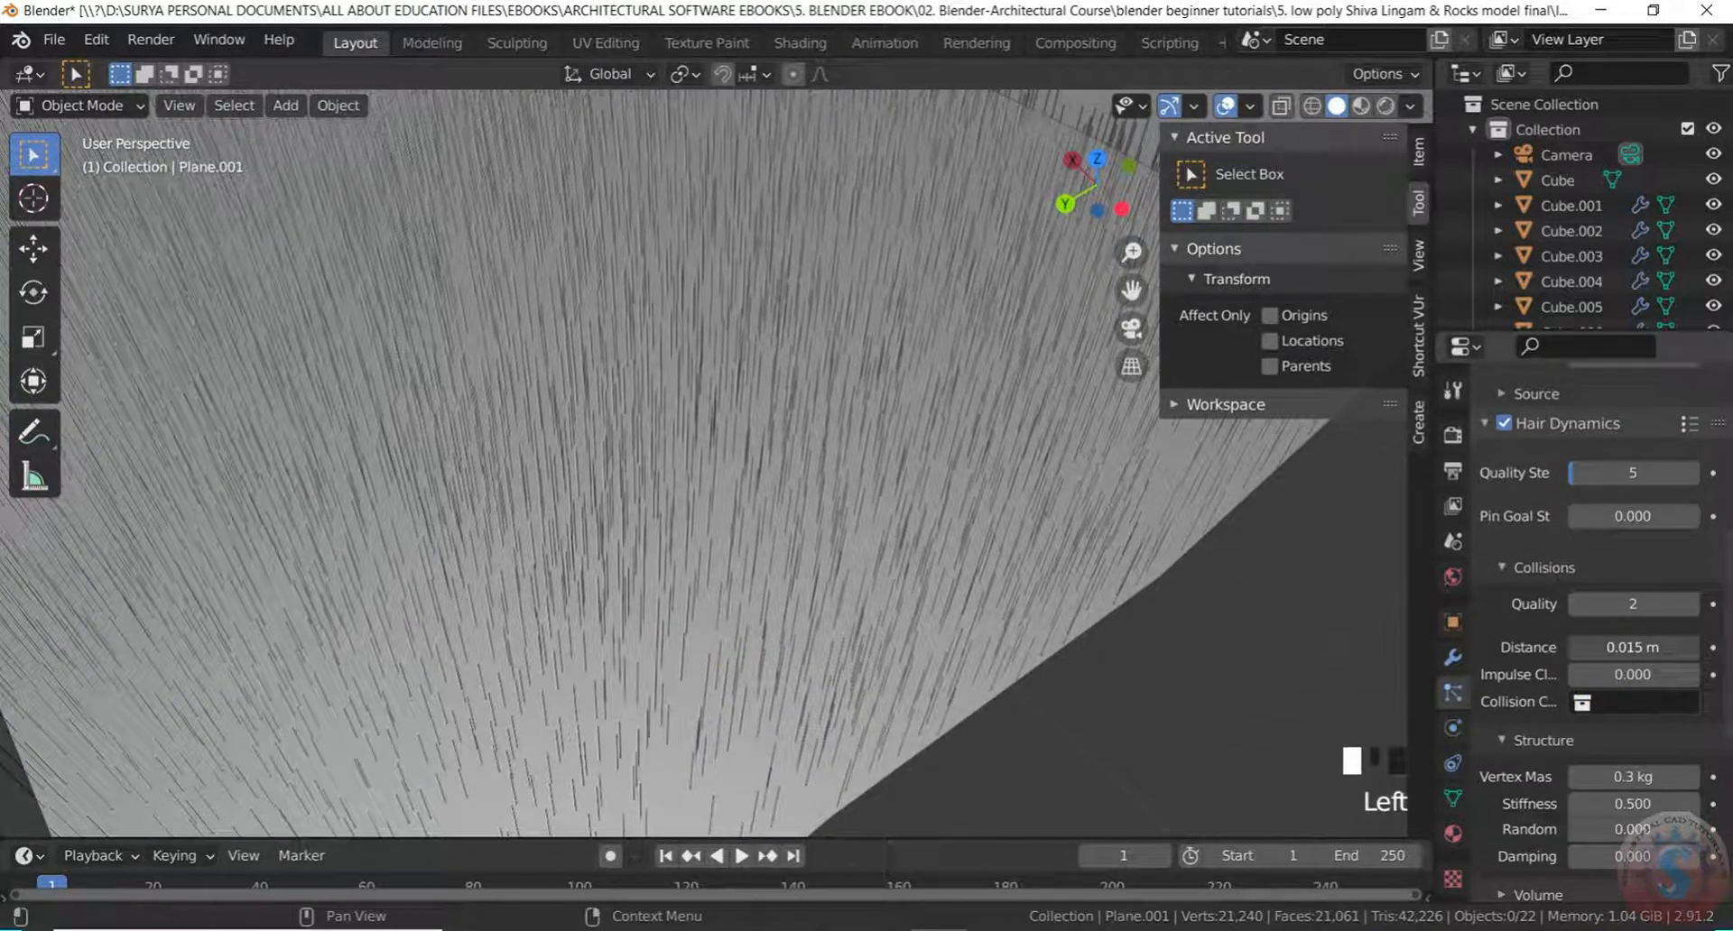
left_click_drag(1610, 647, 1569, 652)
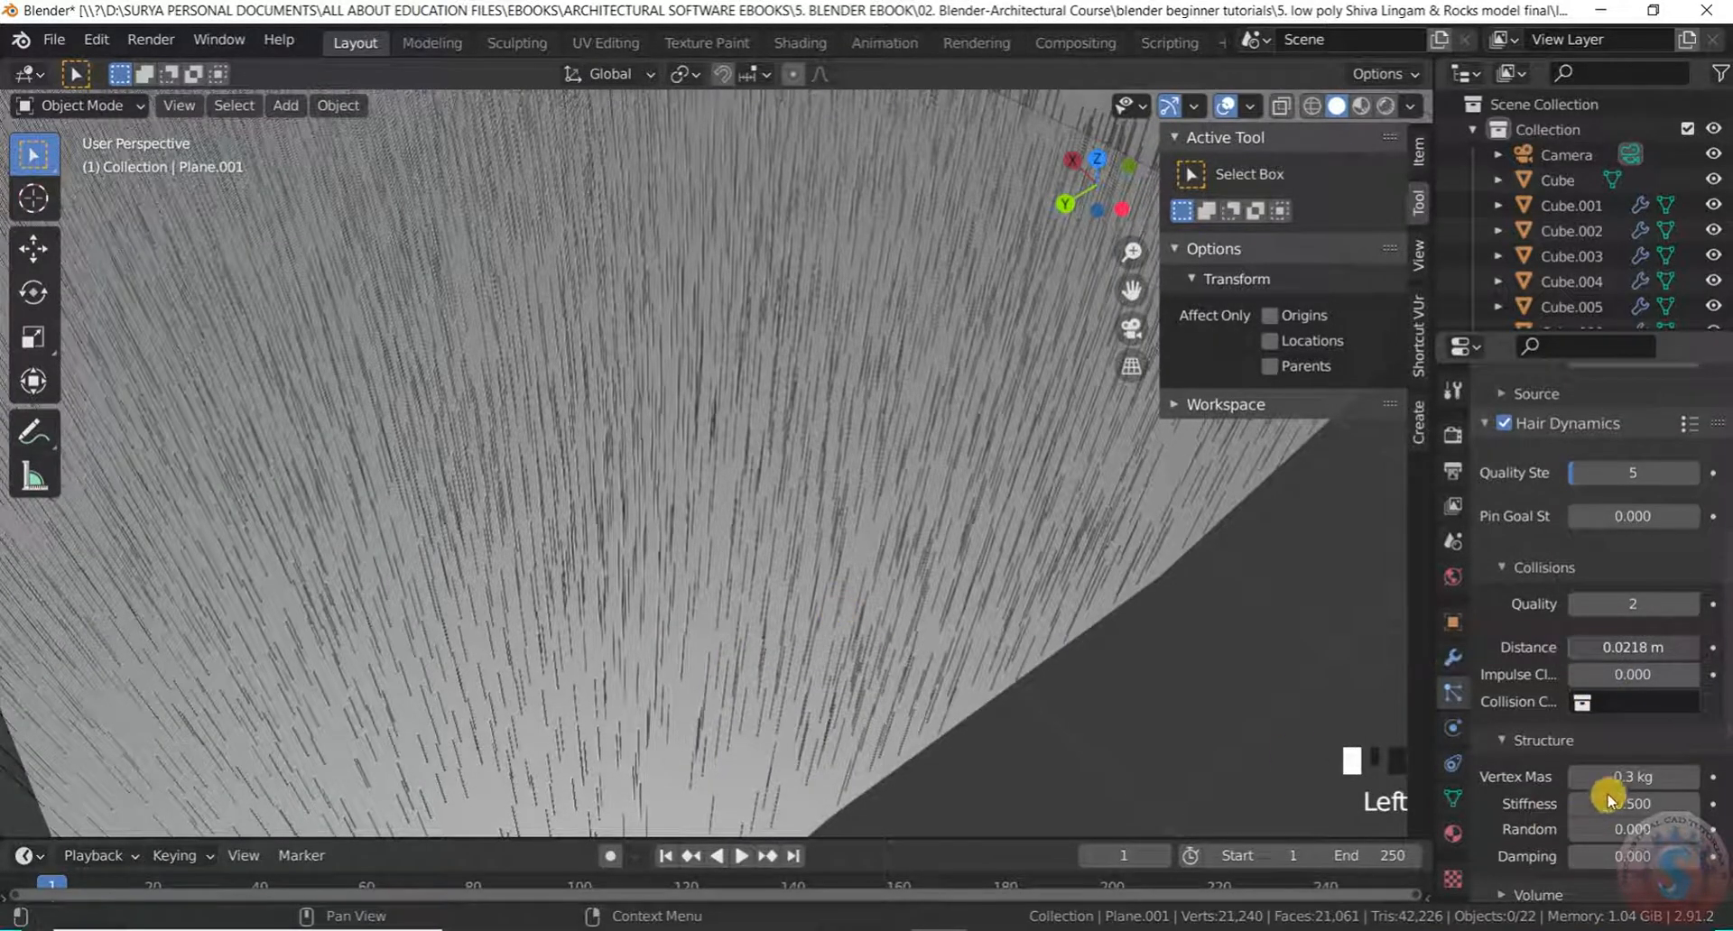
scroll(1628, 693, "down", 2)
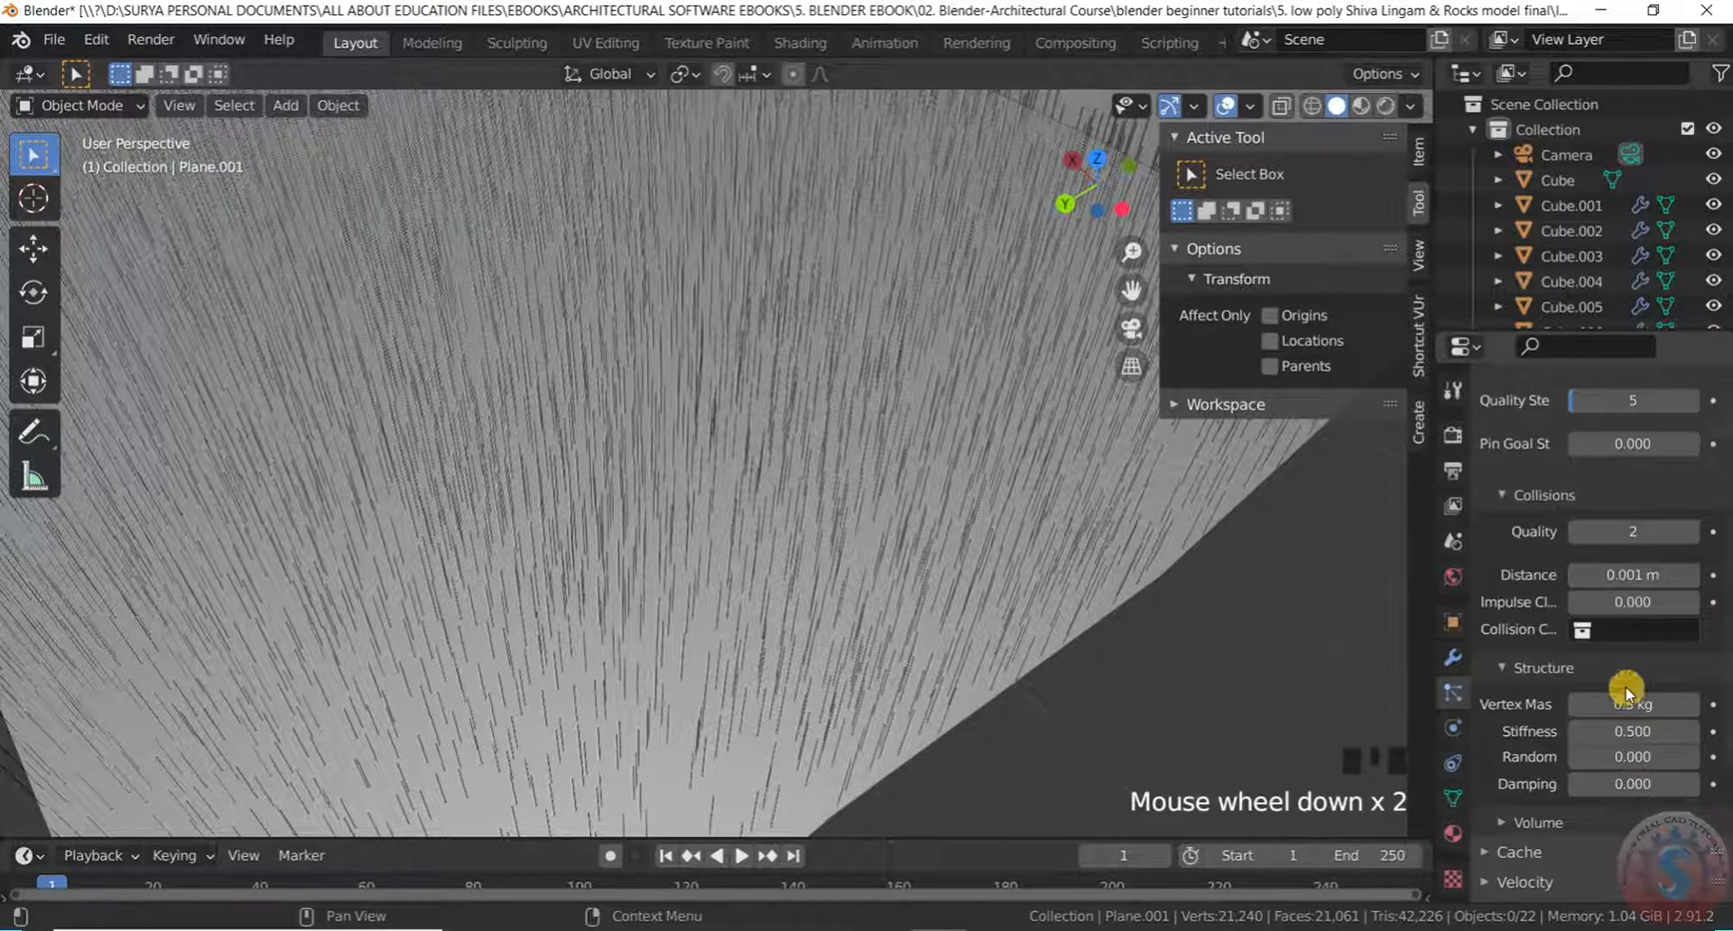
left_click(1630, 733)
left_click_drag(1629, 733, 1638, 738)
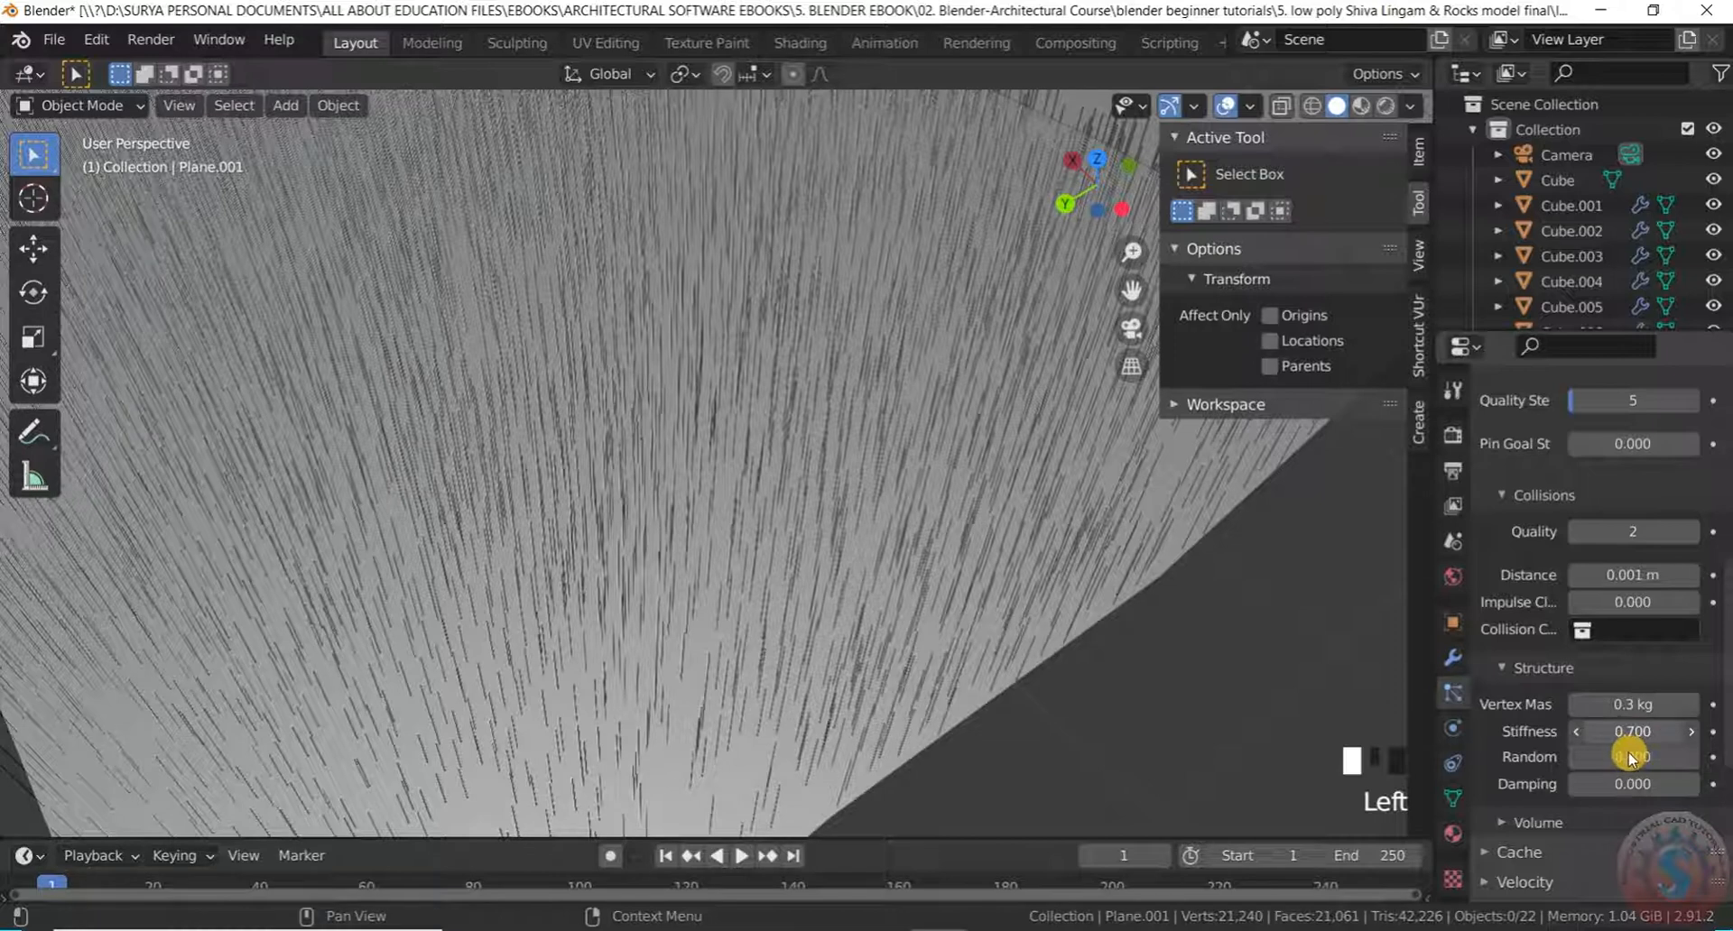
scroll(1526, 776, "down", 7)
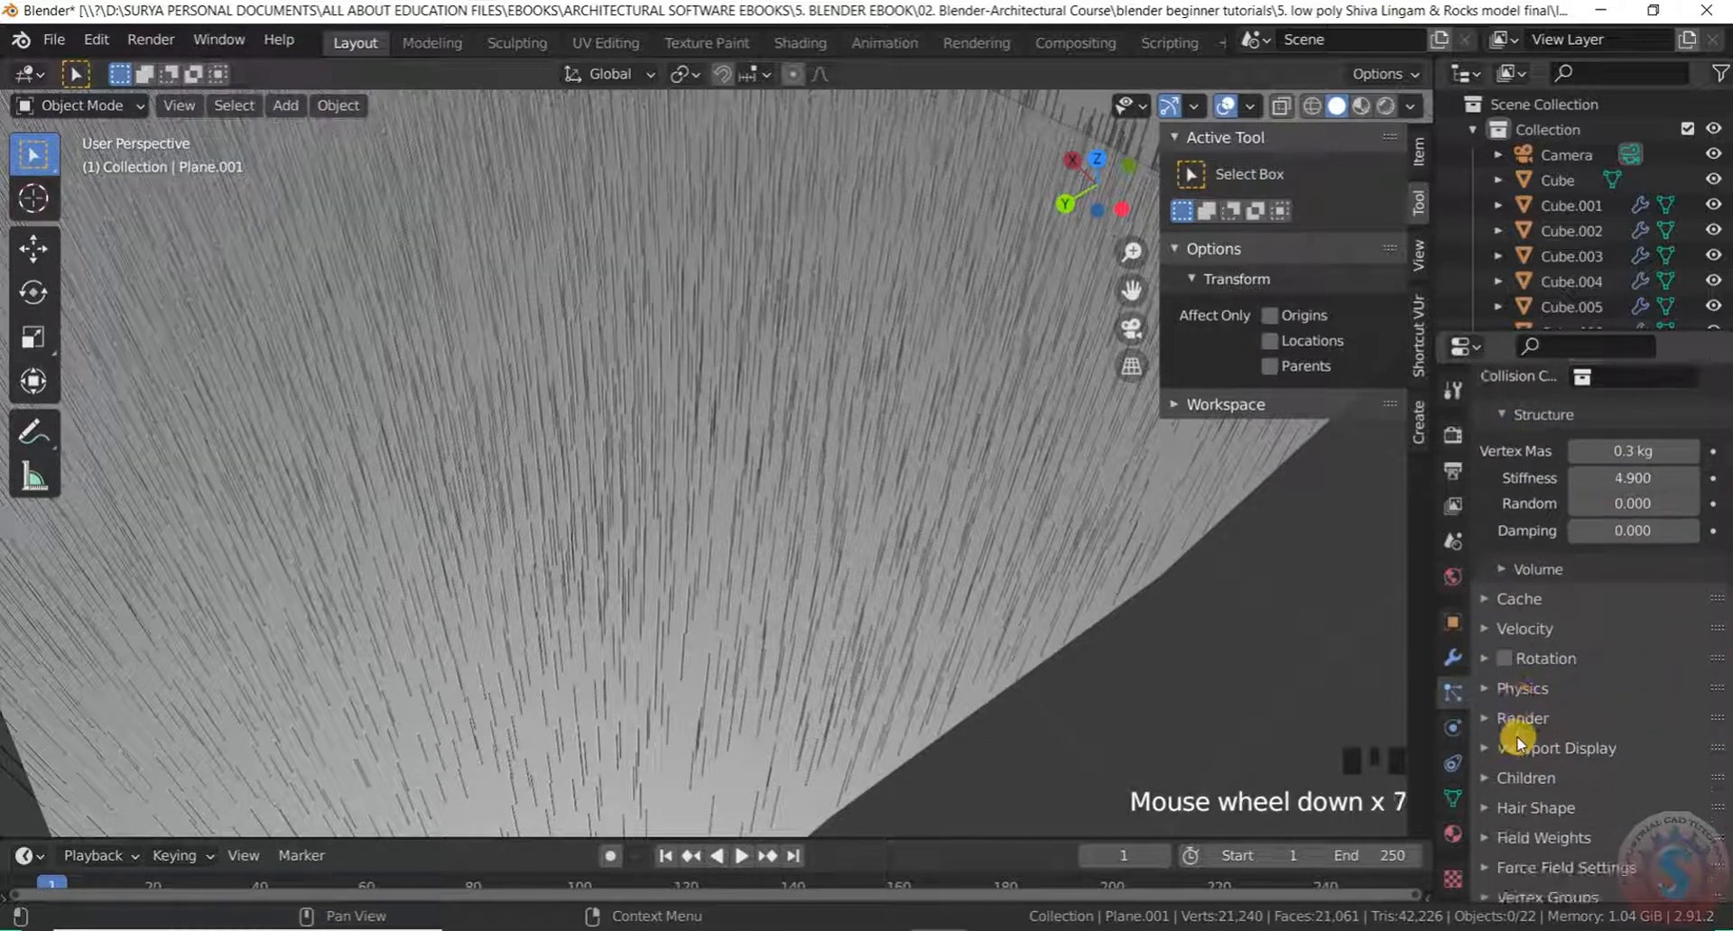
Give the grass strands a 1.5 m root diameter, 0.2 m tip and 0.08 diameter scale
left_click(1491, 691)
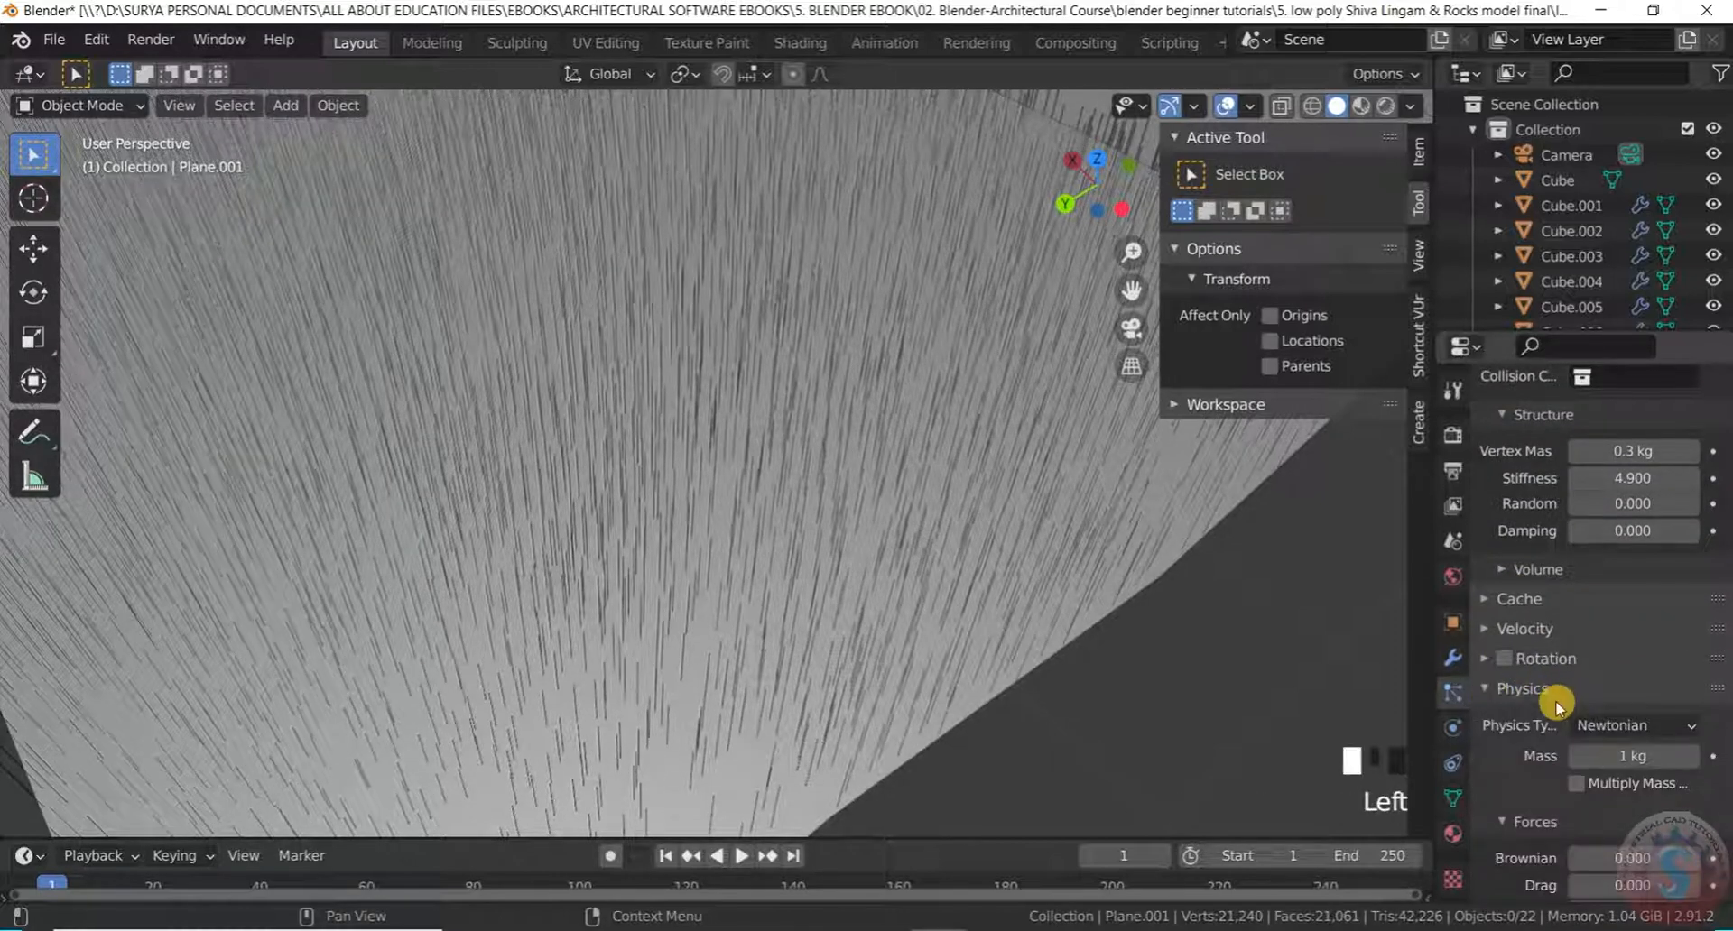
scroll(1557, 690, "down", 5)
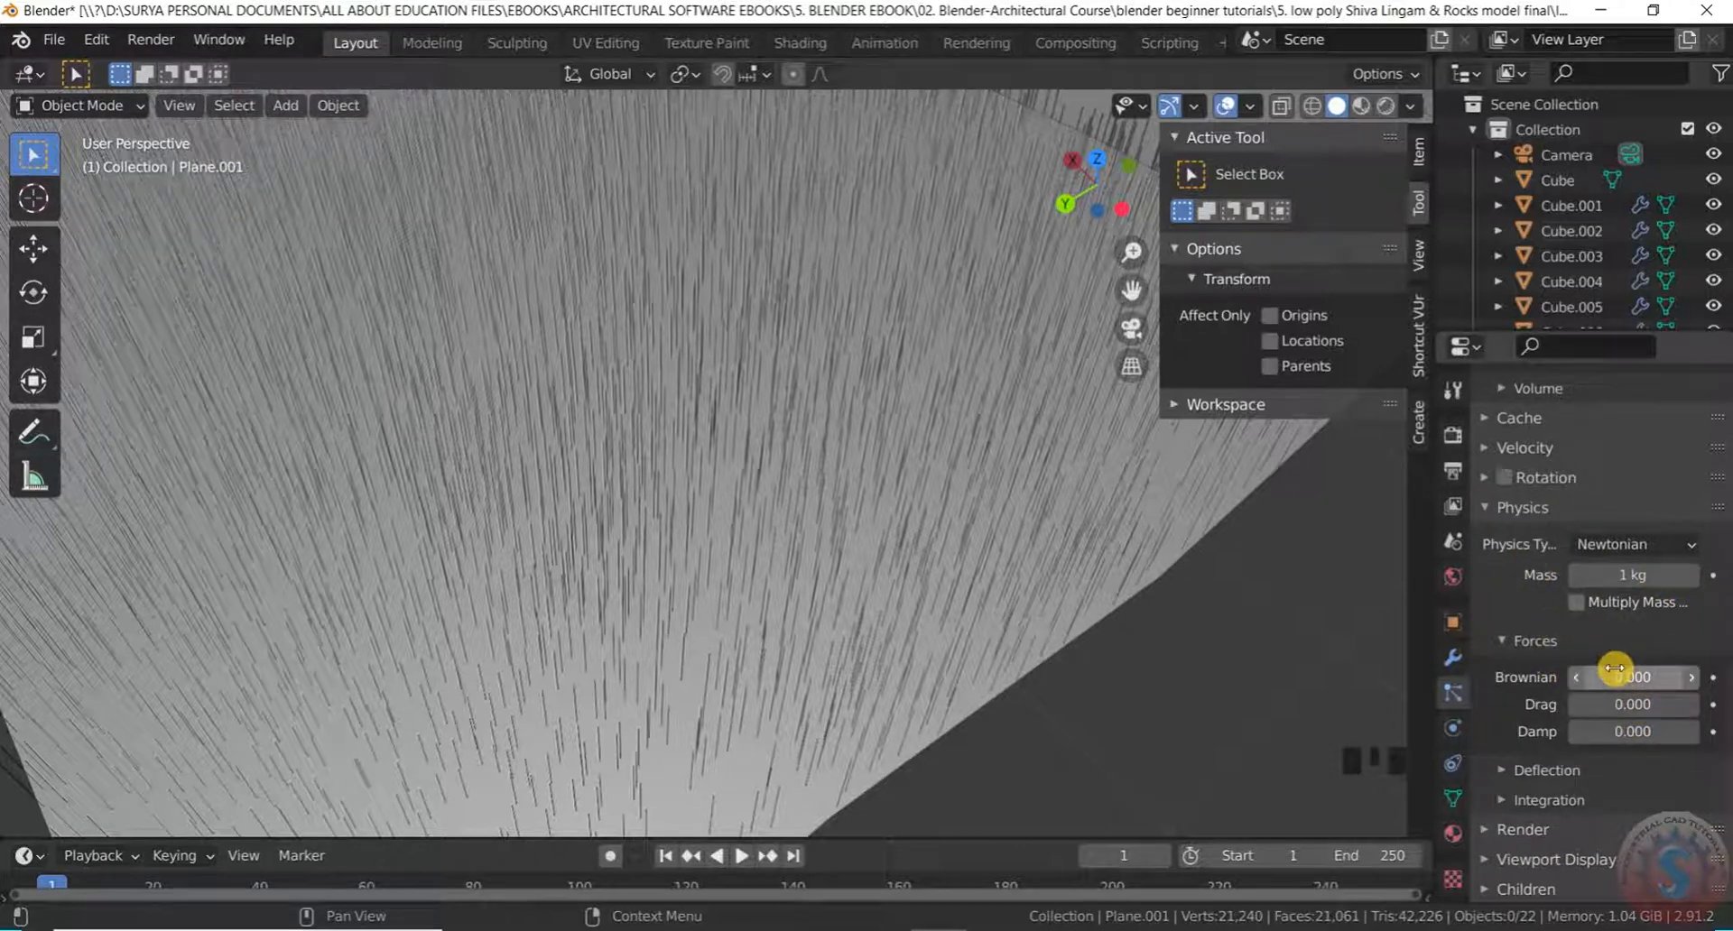
left_click(1571, 603)
scroll(1569, 738, "down", 6)
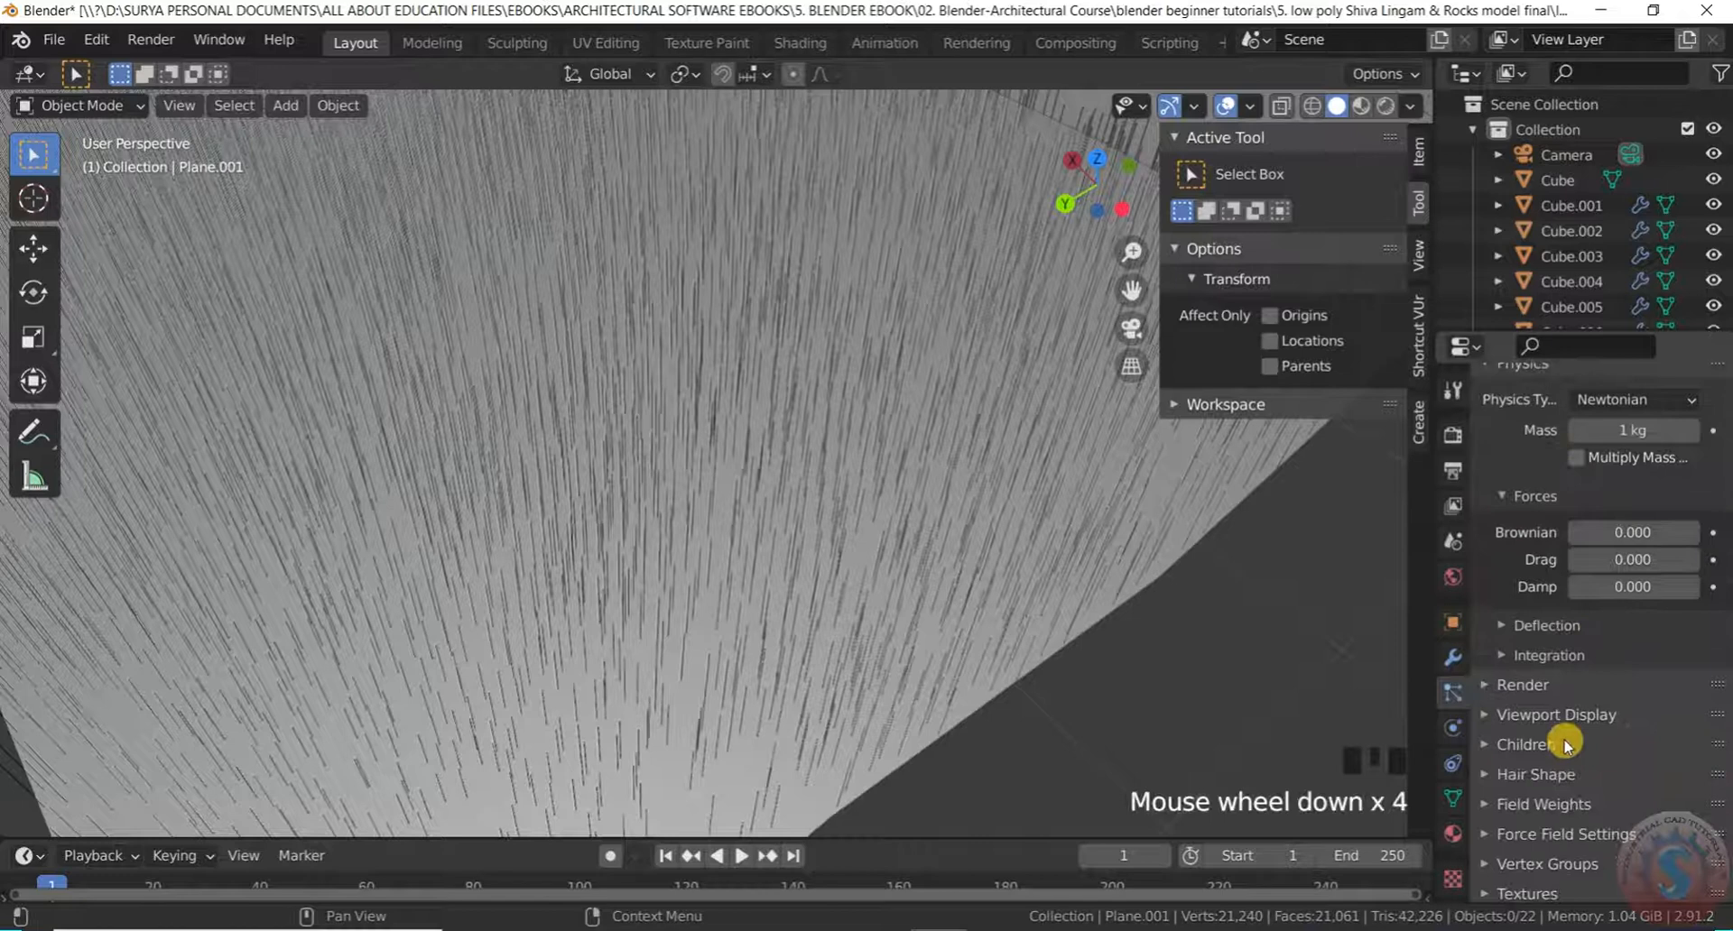
left_click(1487, 740)
scroll(1549, 738, "down", 3)
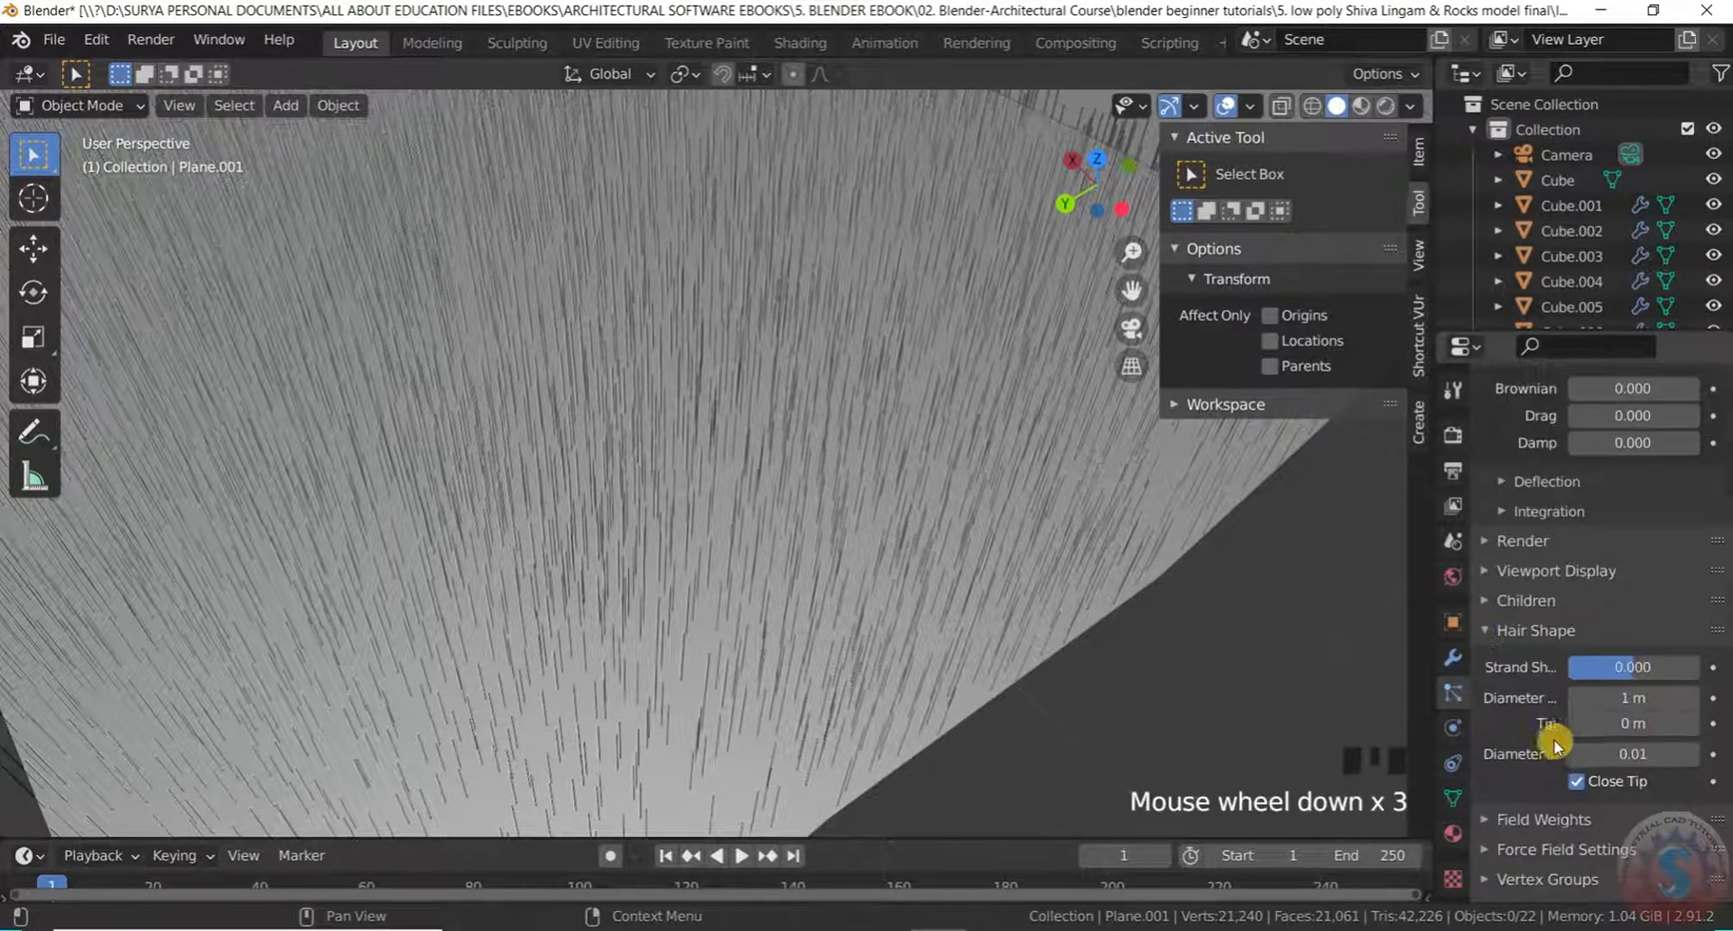
left_click(1632, 699)
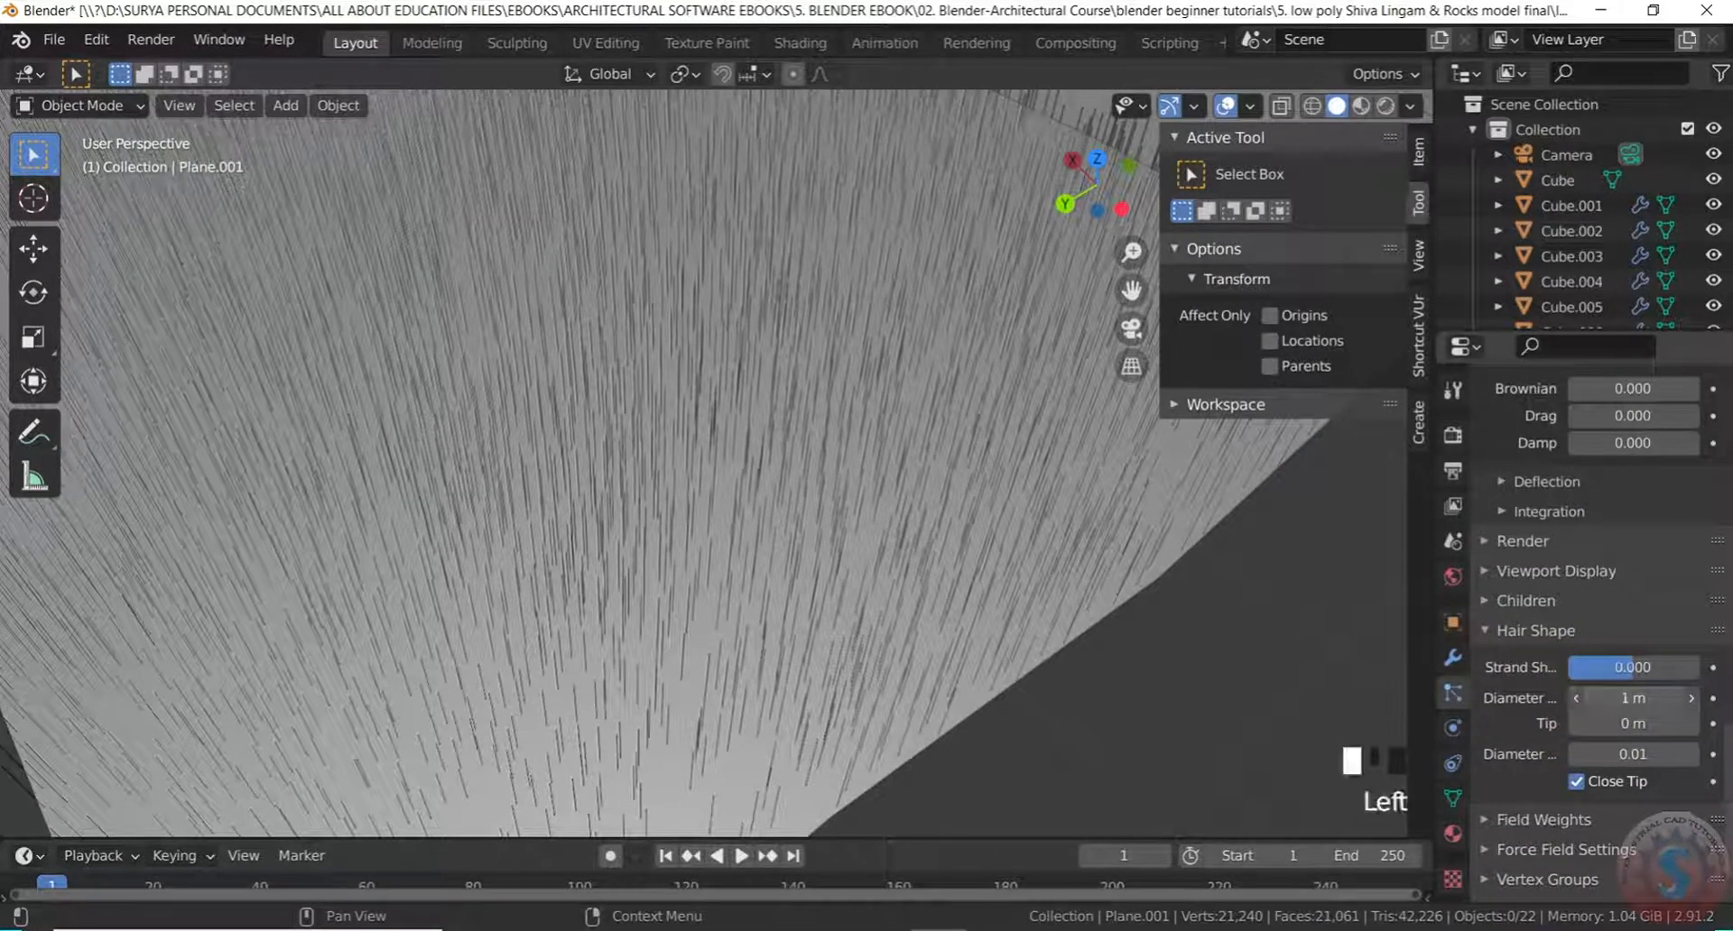
left_click(1636, 726)
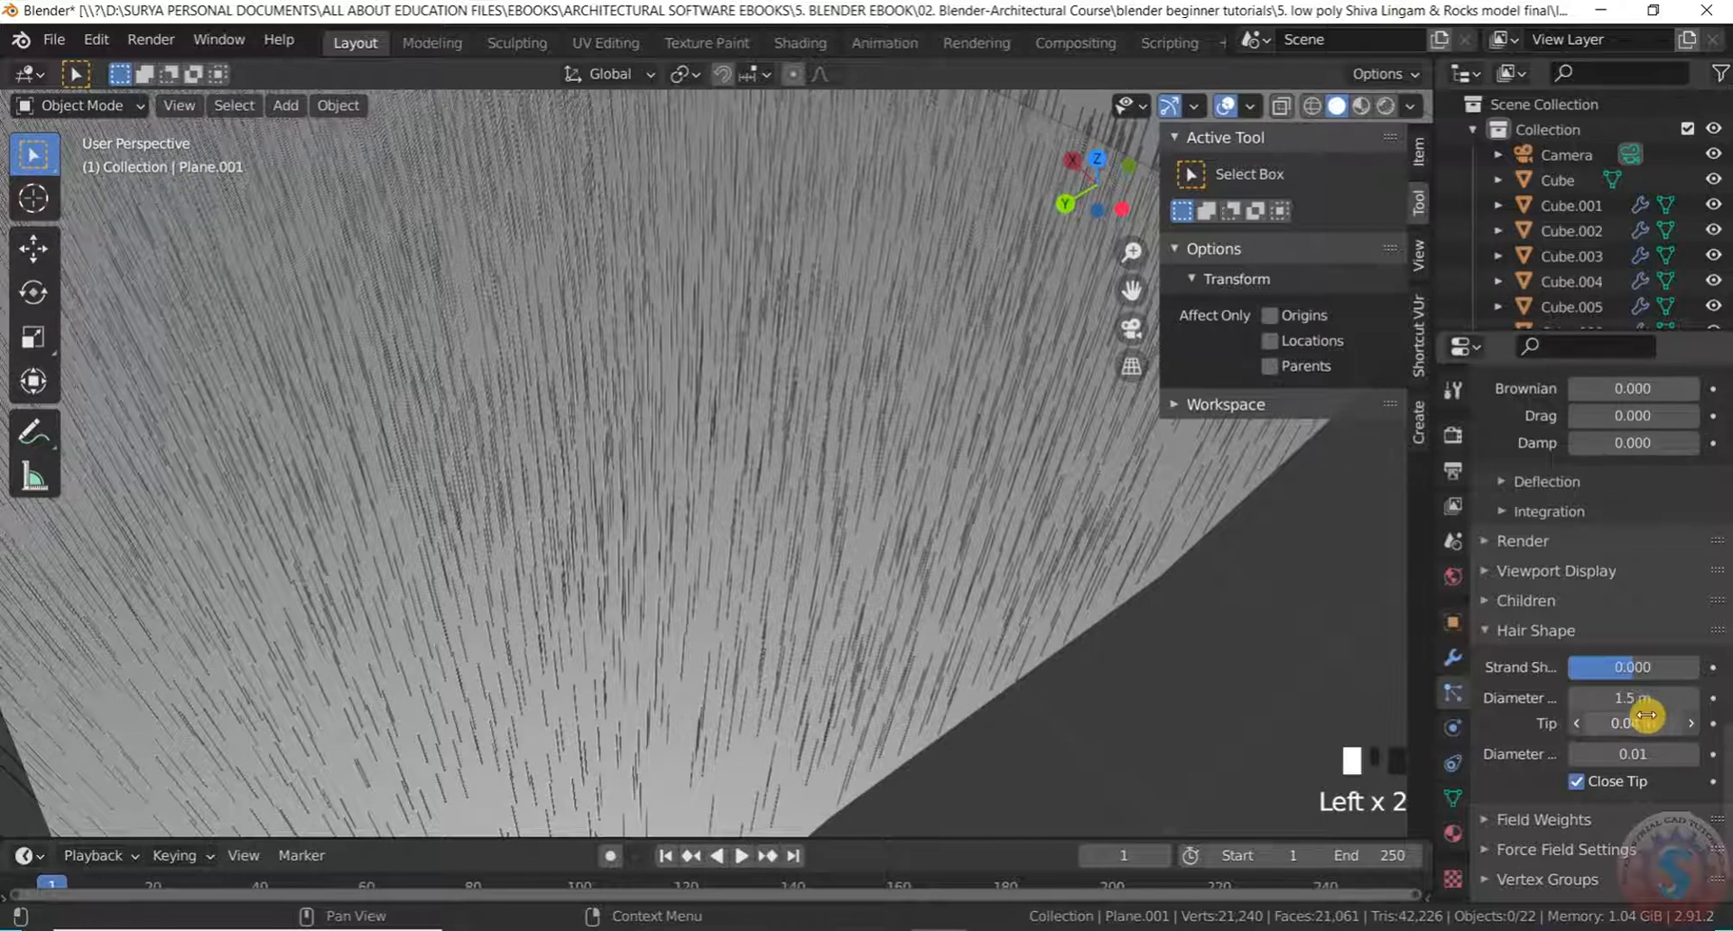
left_click(1643, 721)
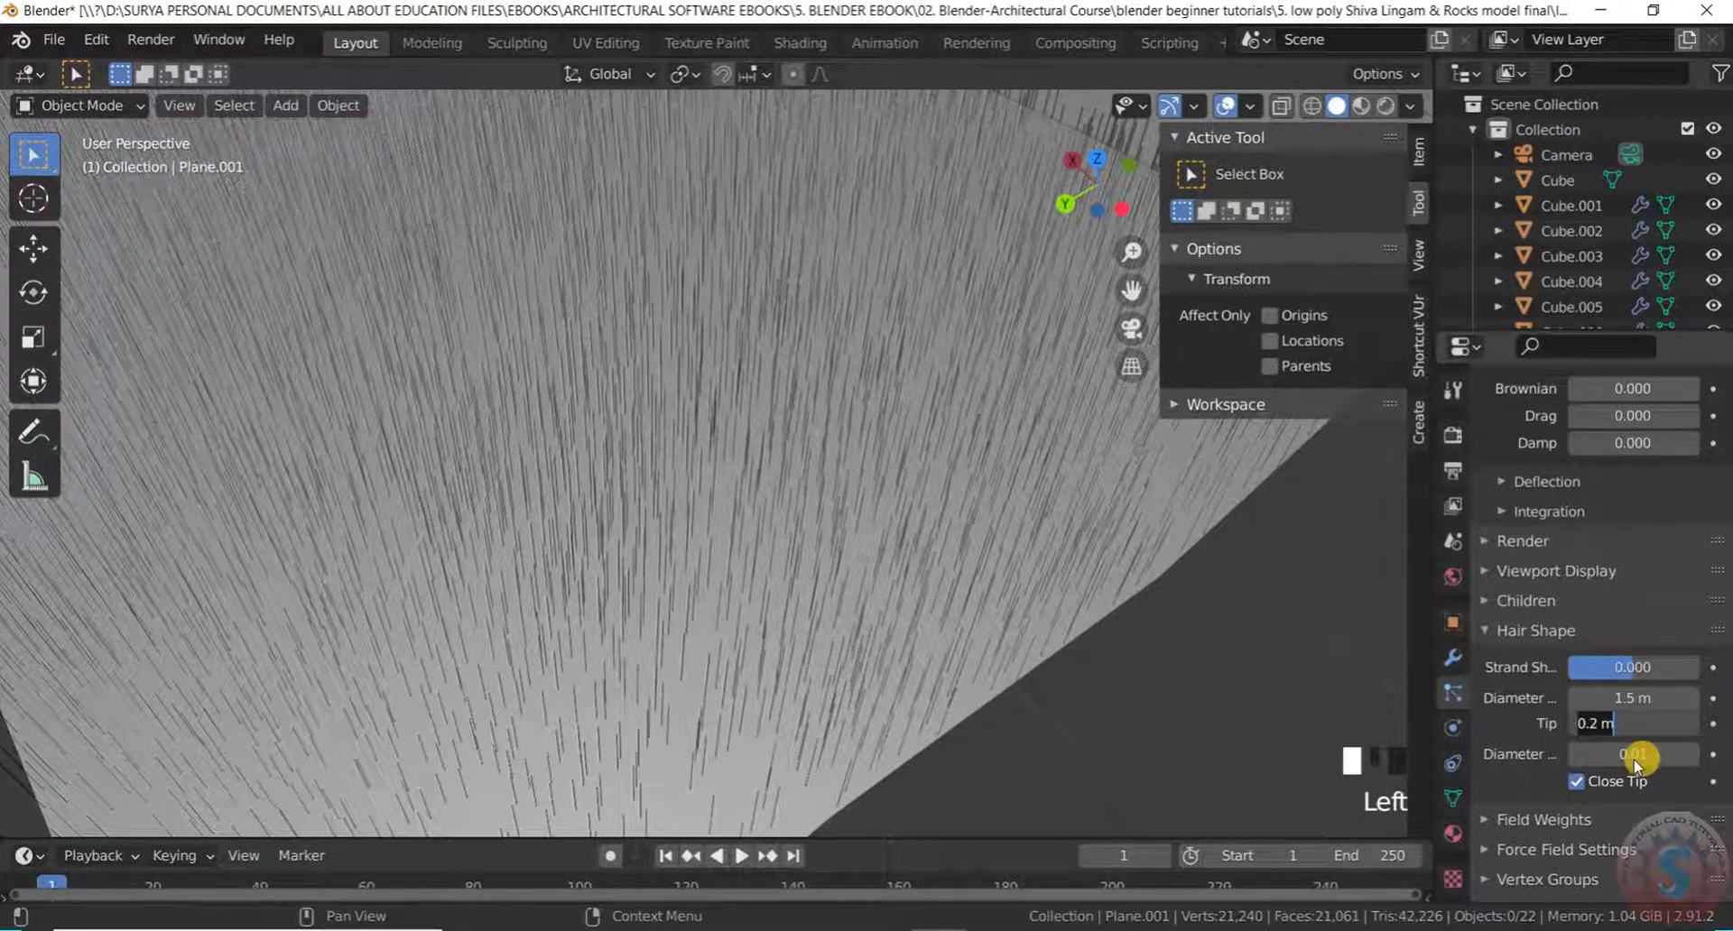
left_click(1634, 760)
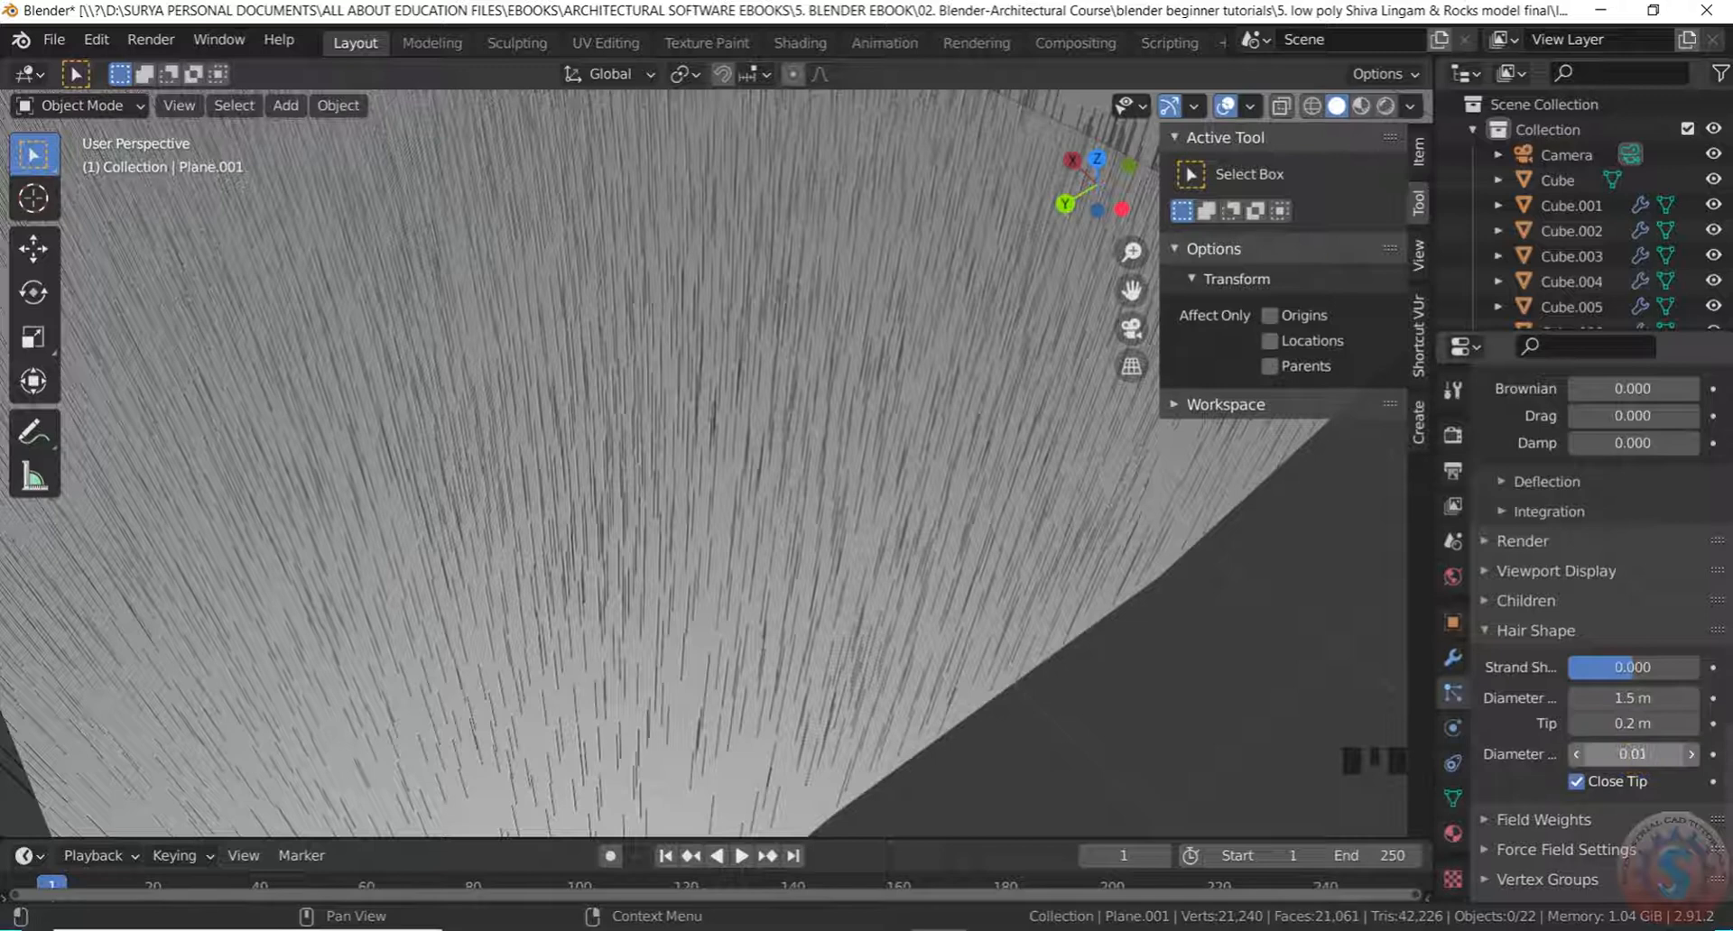
left_click(1634, 754)
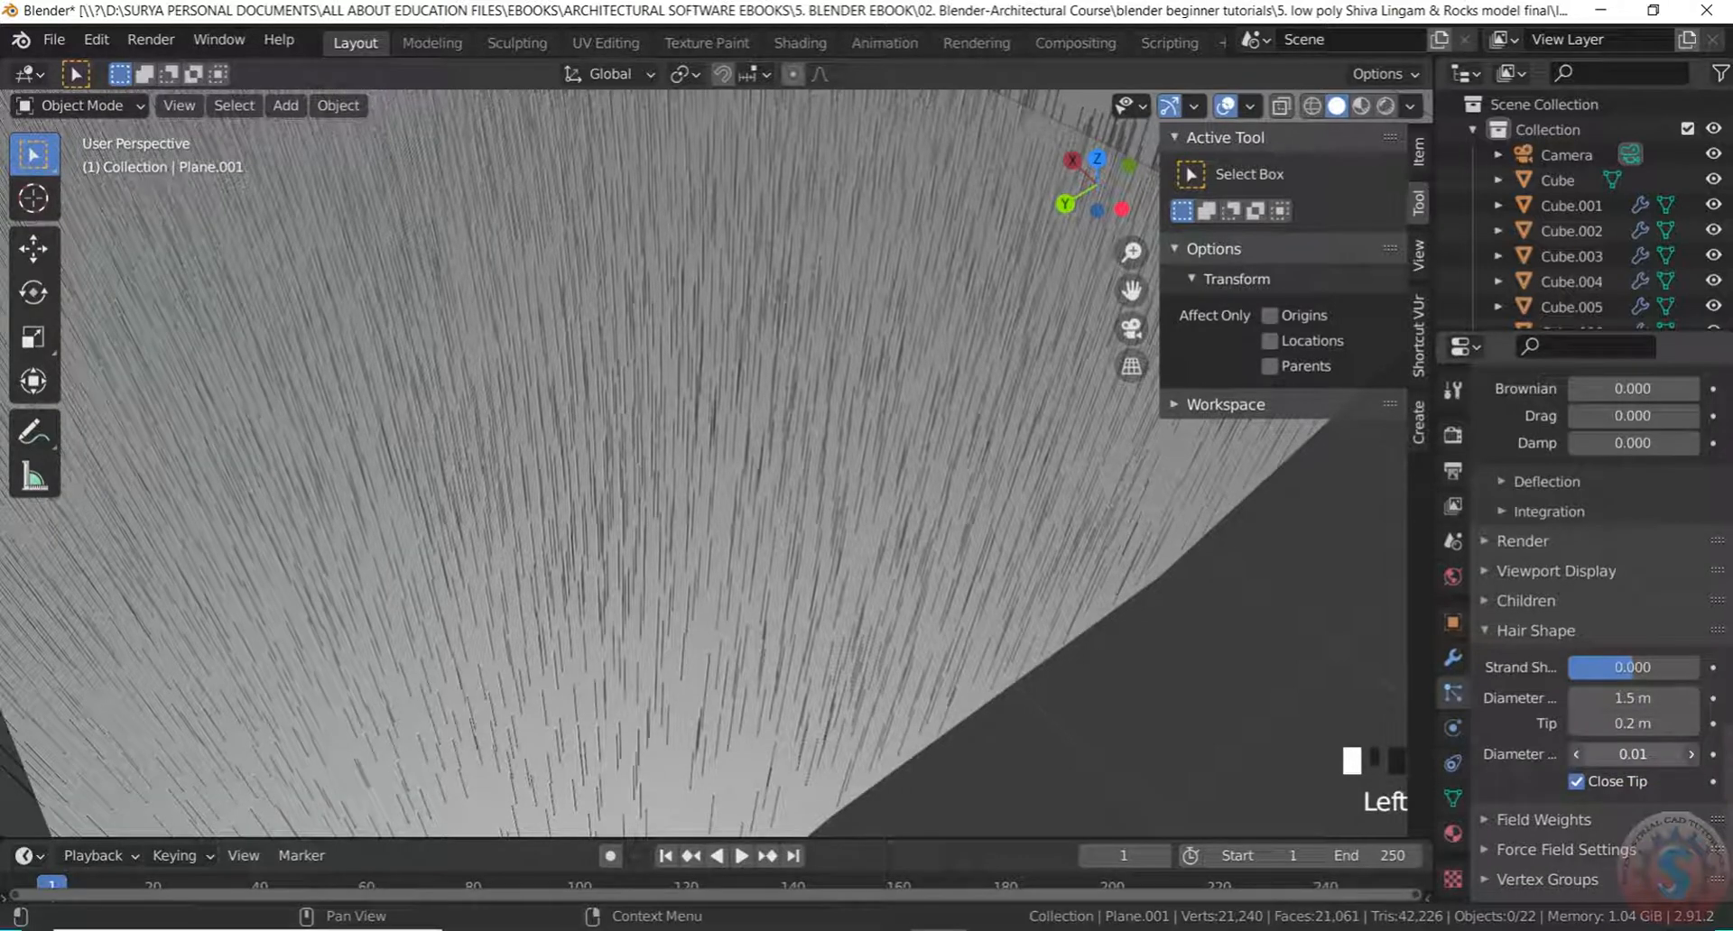
left_click_drag(1701, 758, 1715, 758)
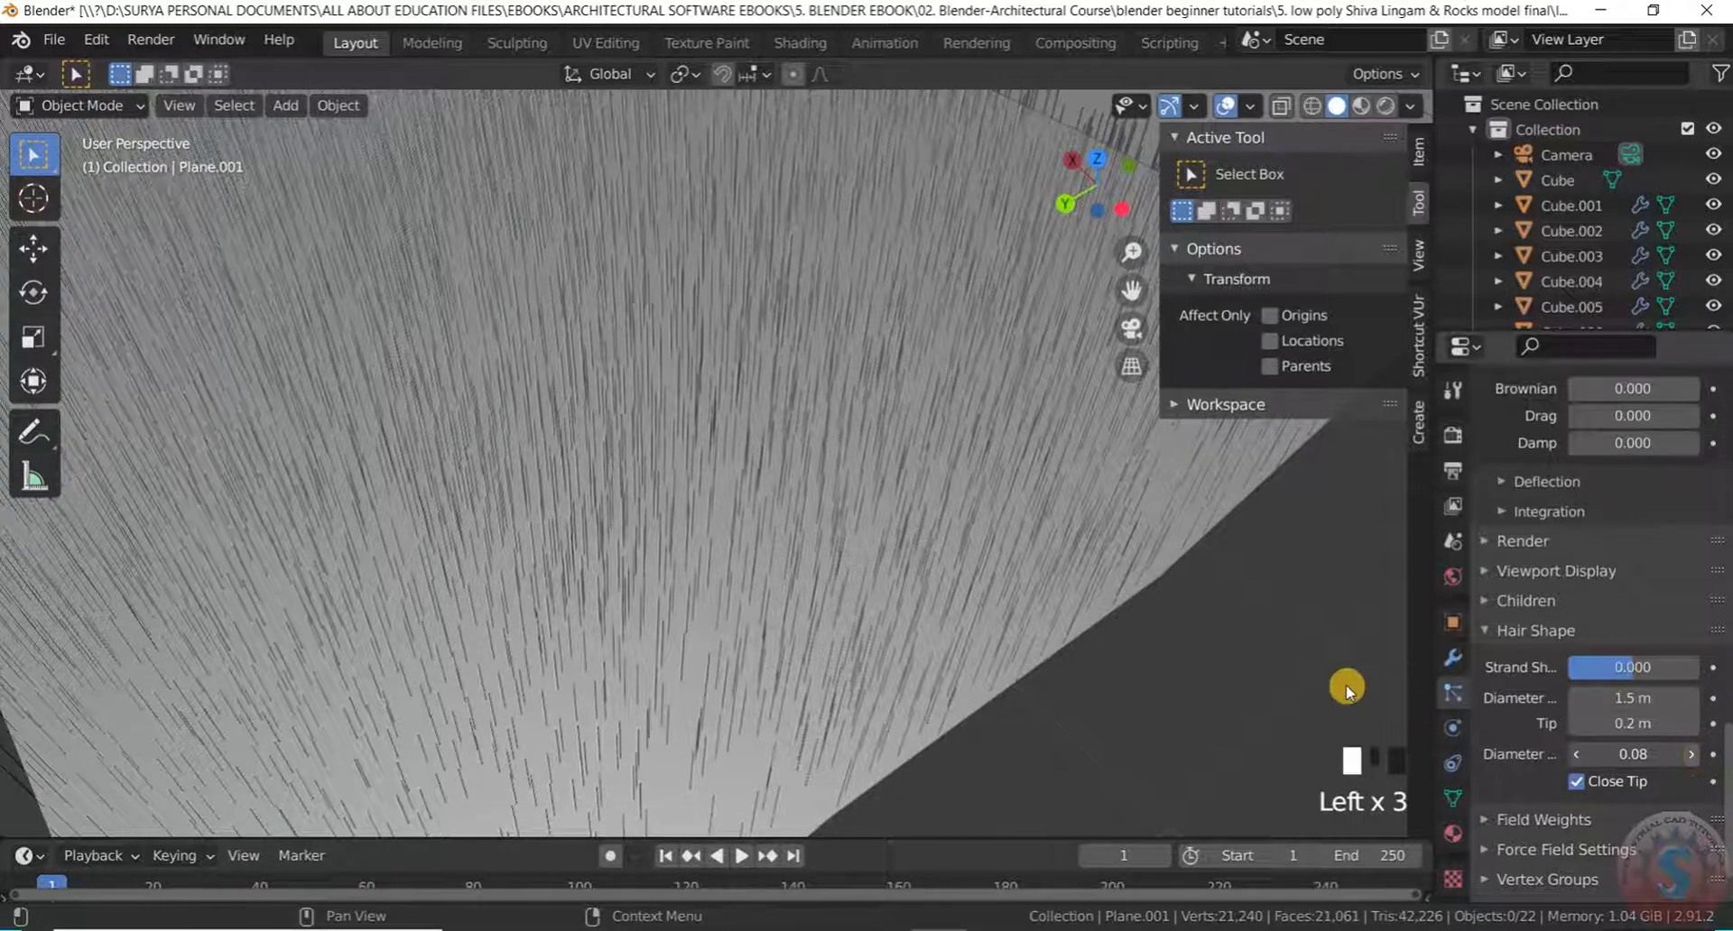
Review the hair Field Weights settings while orbiting around the grass
scroll(1065, 600, "down", 6)
scroll(1134, 619, "up", 8)
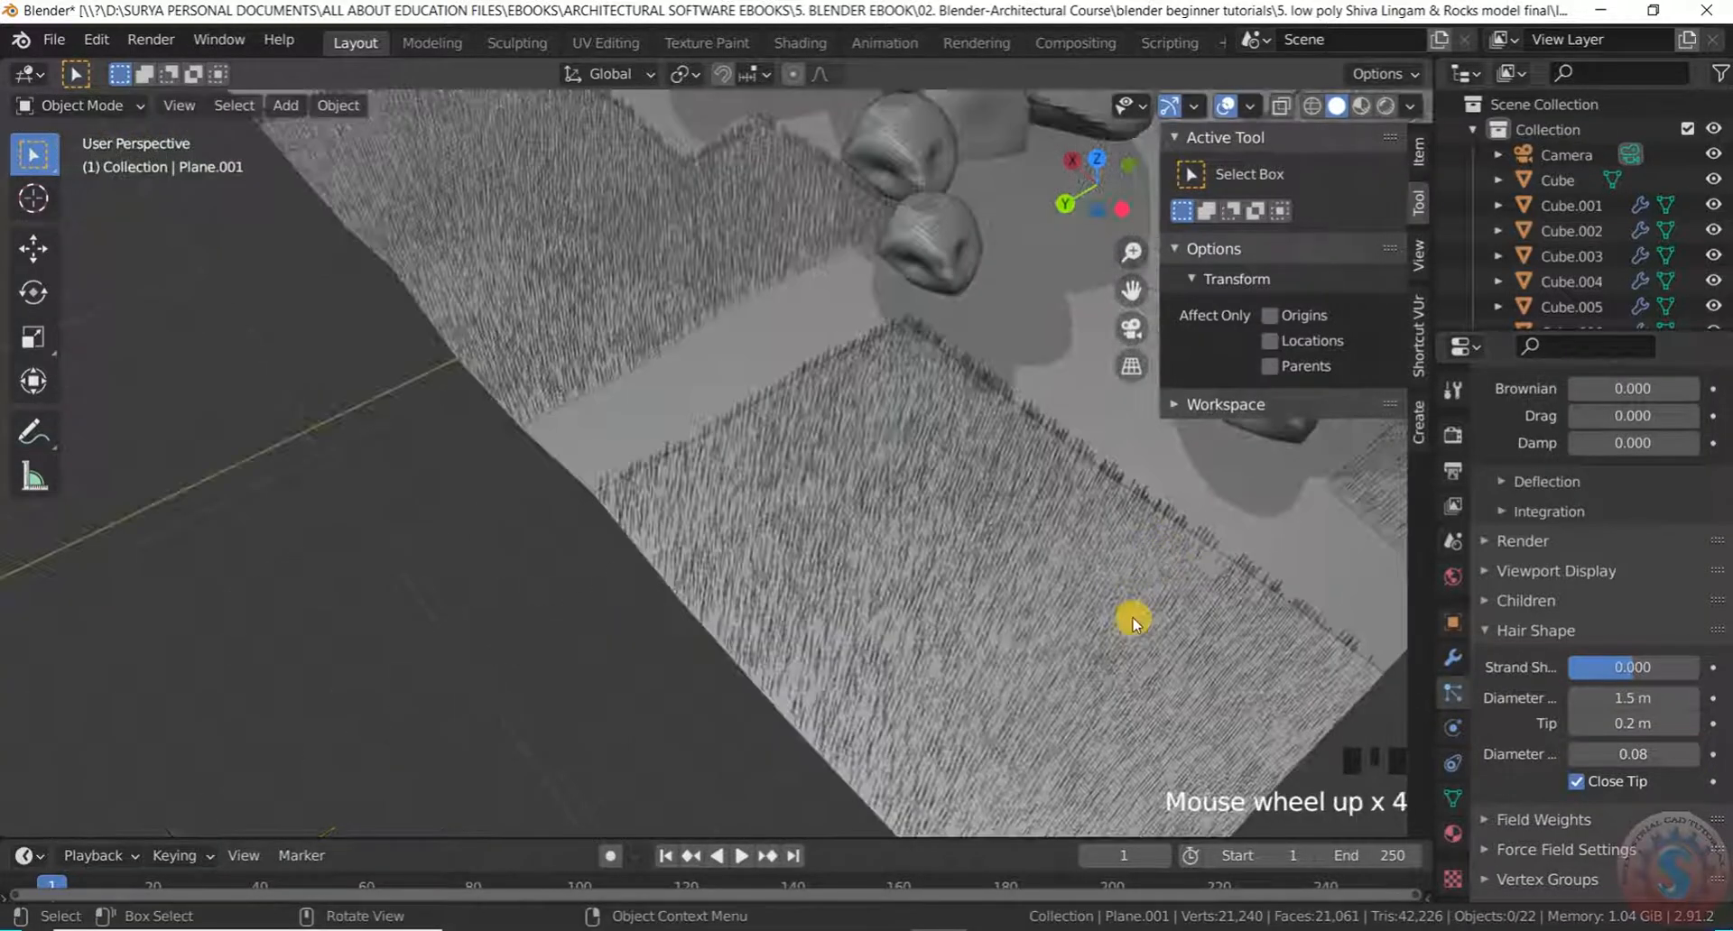
scroll(1063, 628, "down", 1)
mouse_move(1063, 627)
middle_mouse_down()
mouse_move(1026, 650)
mouse_move(1083, 629)
middle_mouse_up()
scroll(1037, 581, "down", 4)
scroll(1021, 595, "down", 5)
scroll(1017, 677, "down", 5)
left_click(1526, 819)
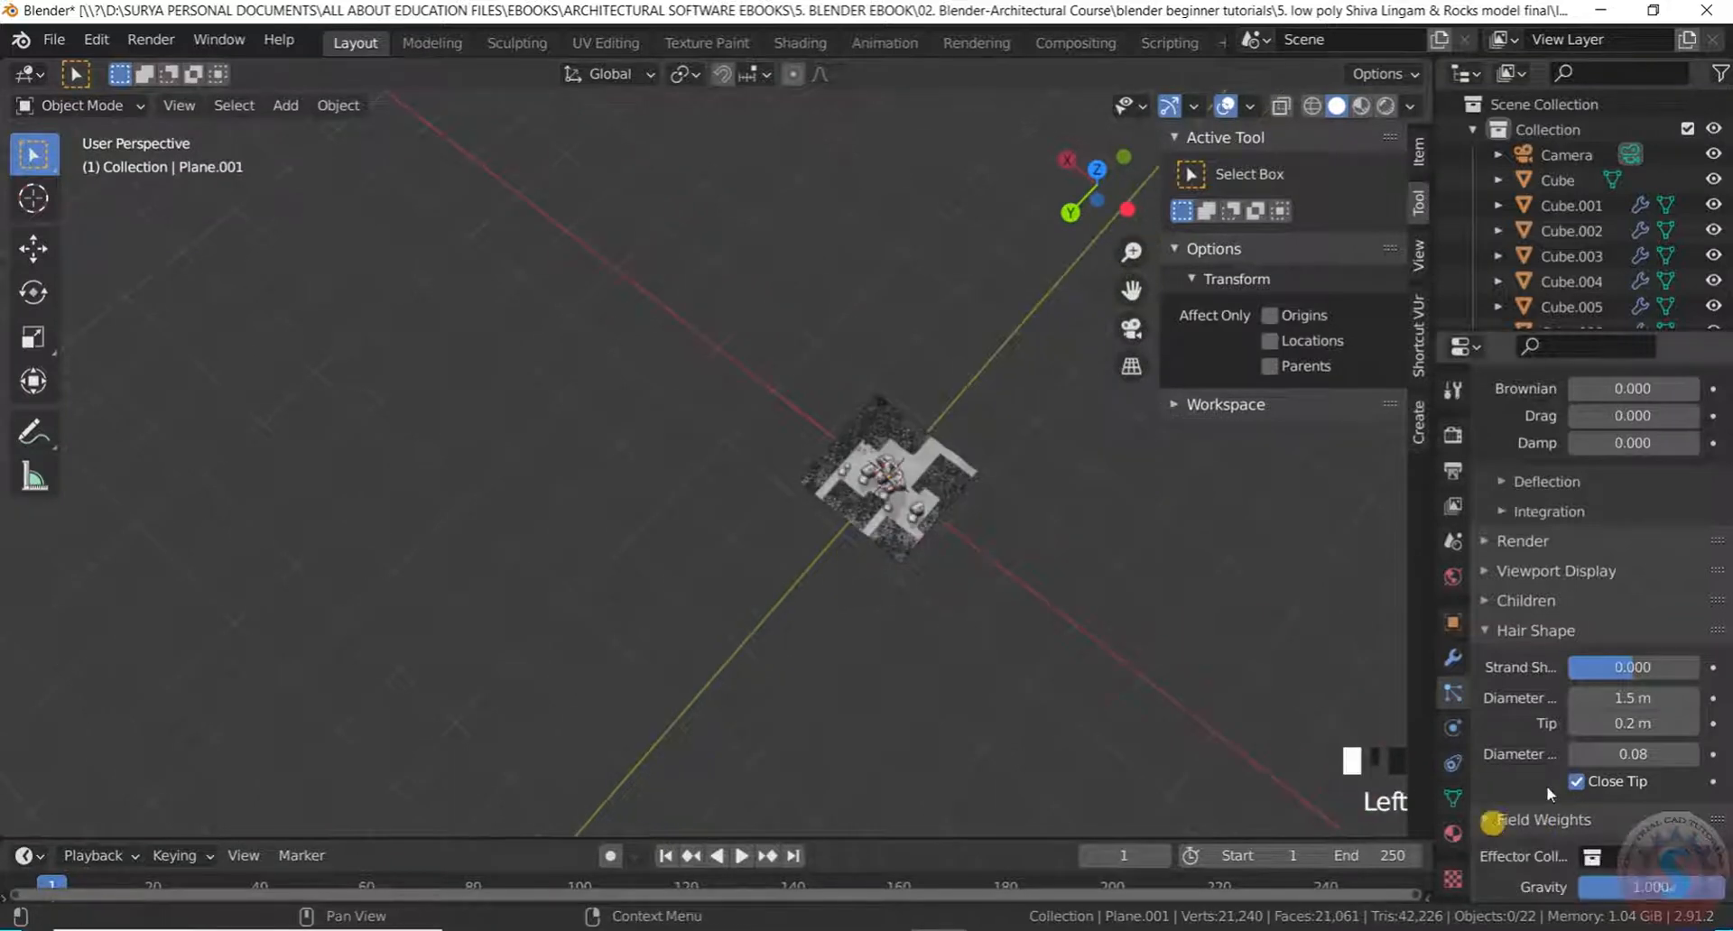
scroll(1542, 712, "down", 5)
scroll(1518, 739, "up", 20)
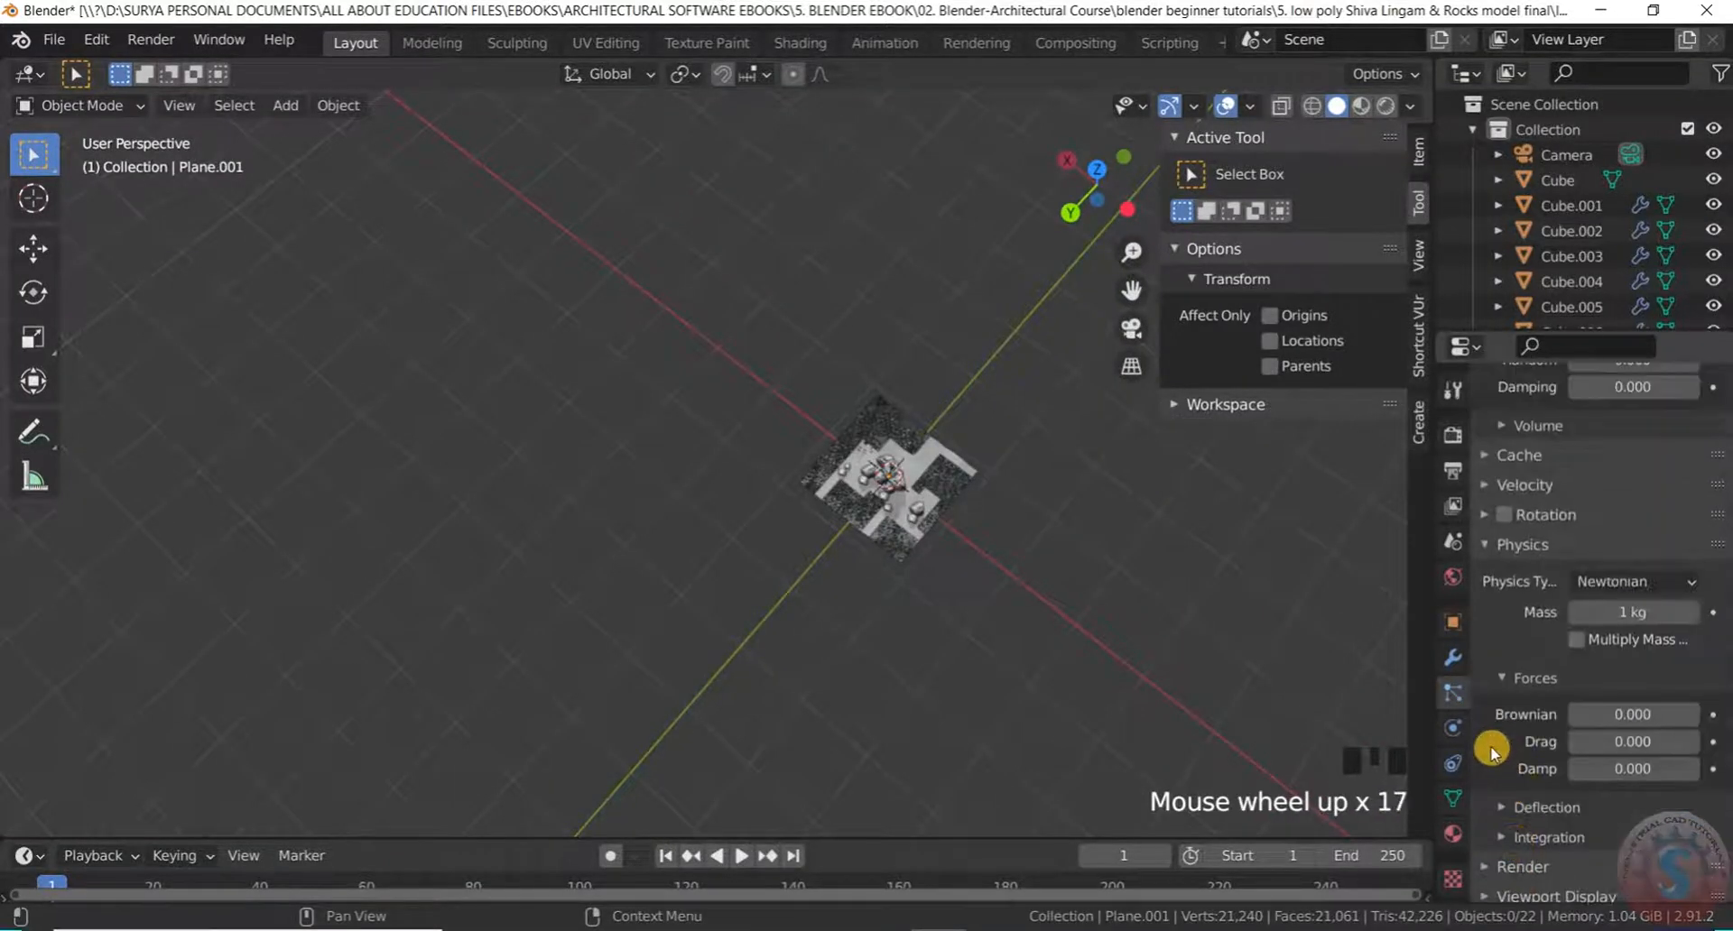
scroll(1487, 749, "up", 7)
scroll(866, 406, "up", 5)
scroll(858, 437, "down", 3)
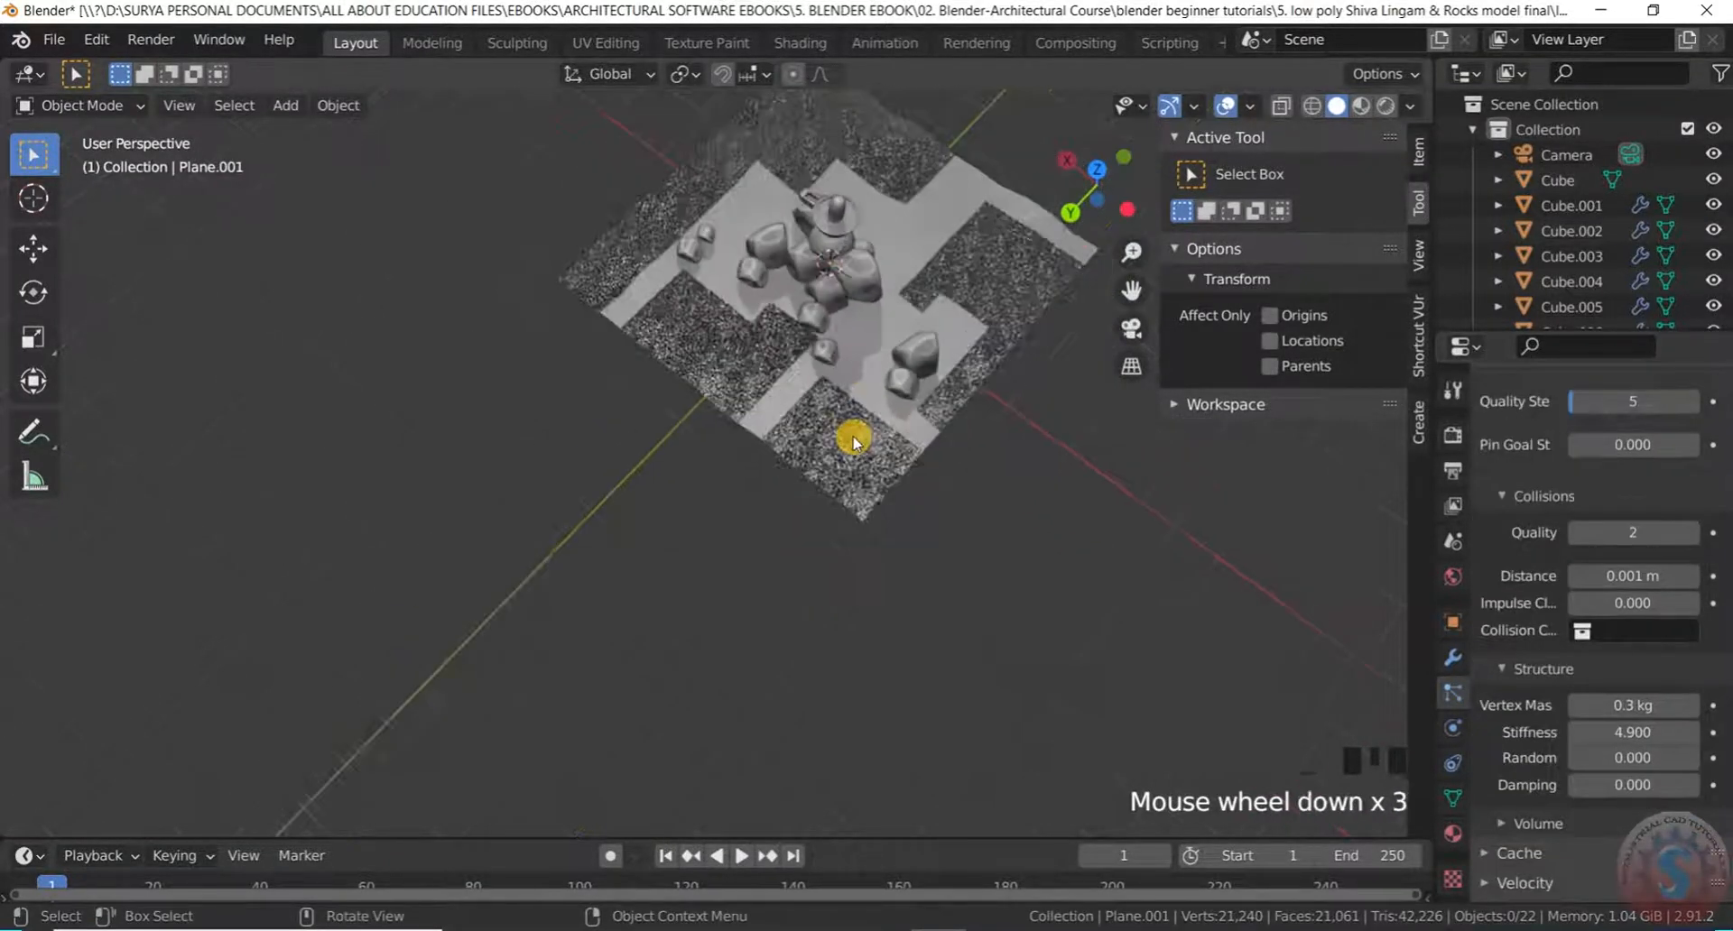
middle_click_drag(858, 437, 894, 251)
scroll(982, 199, "up", 3)
Orbit and zoom the view to inspect the terrain, rocks and lingam from several angles
middle_click_drag(982, 199, 599, 350)
scroll(1042, 379, "up", 1)
scroll(599, 350, "down", 4)
scroll(629, 576, "down", 5)
middle_click_drag(804, 522, 987, 499)
scroll(608, 506, "up", 4)
scroll(848, 487, "up", 4)
scroll(848, 487, "down", 4)
scroll(514, 491, "up", 6)
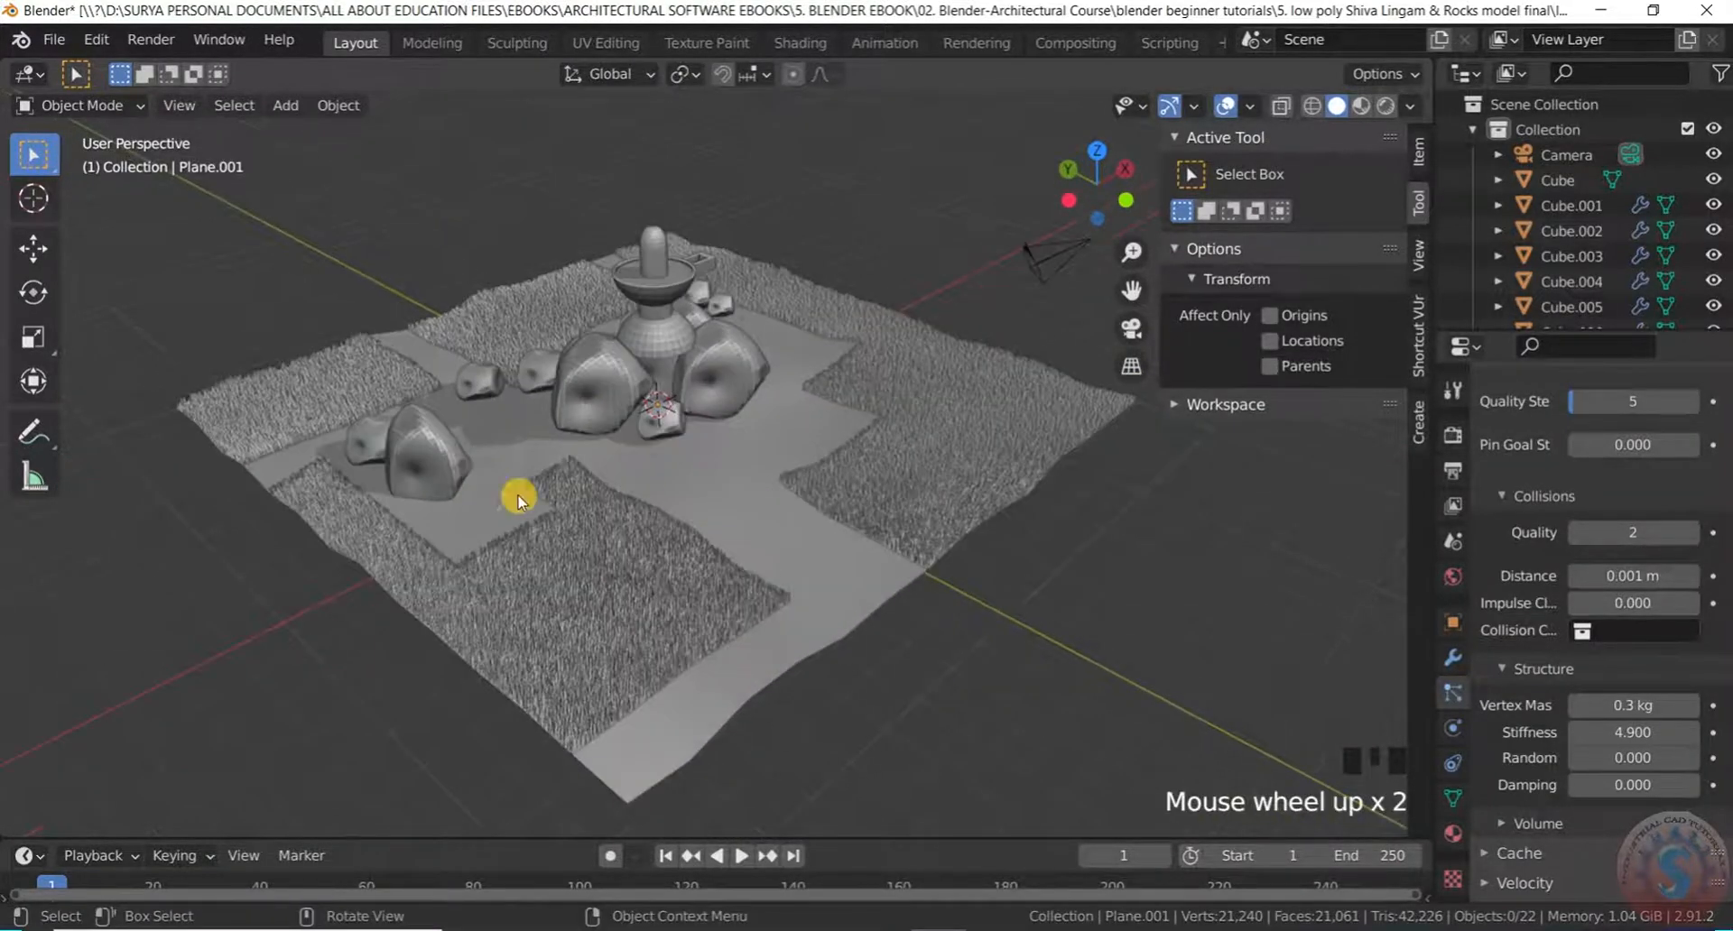
middle_click_drag(572, 356, 773, 302)
scroll(736, 307, "down", 3)
scroll(770, 360, "up", 3)
scroll(723, 491, "down", 3)
middle_click_drag(723, 491, 621, 208)
scroll(797, 491, "up", 3)
middle_click_drag(797, 491, 650, 542)
scroll(383, 479, "down", 3)
scroll(808, 540, "up", 3)
middle_click_drag(808, 539, 766, 391)
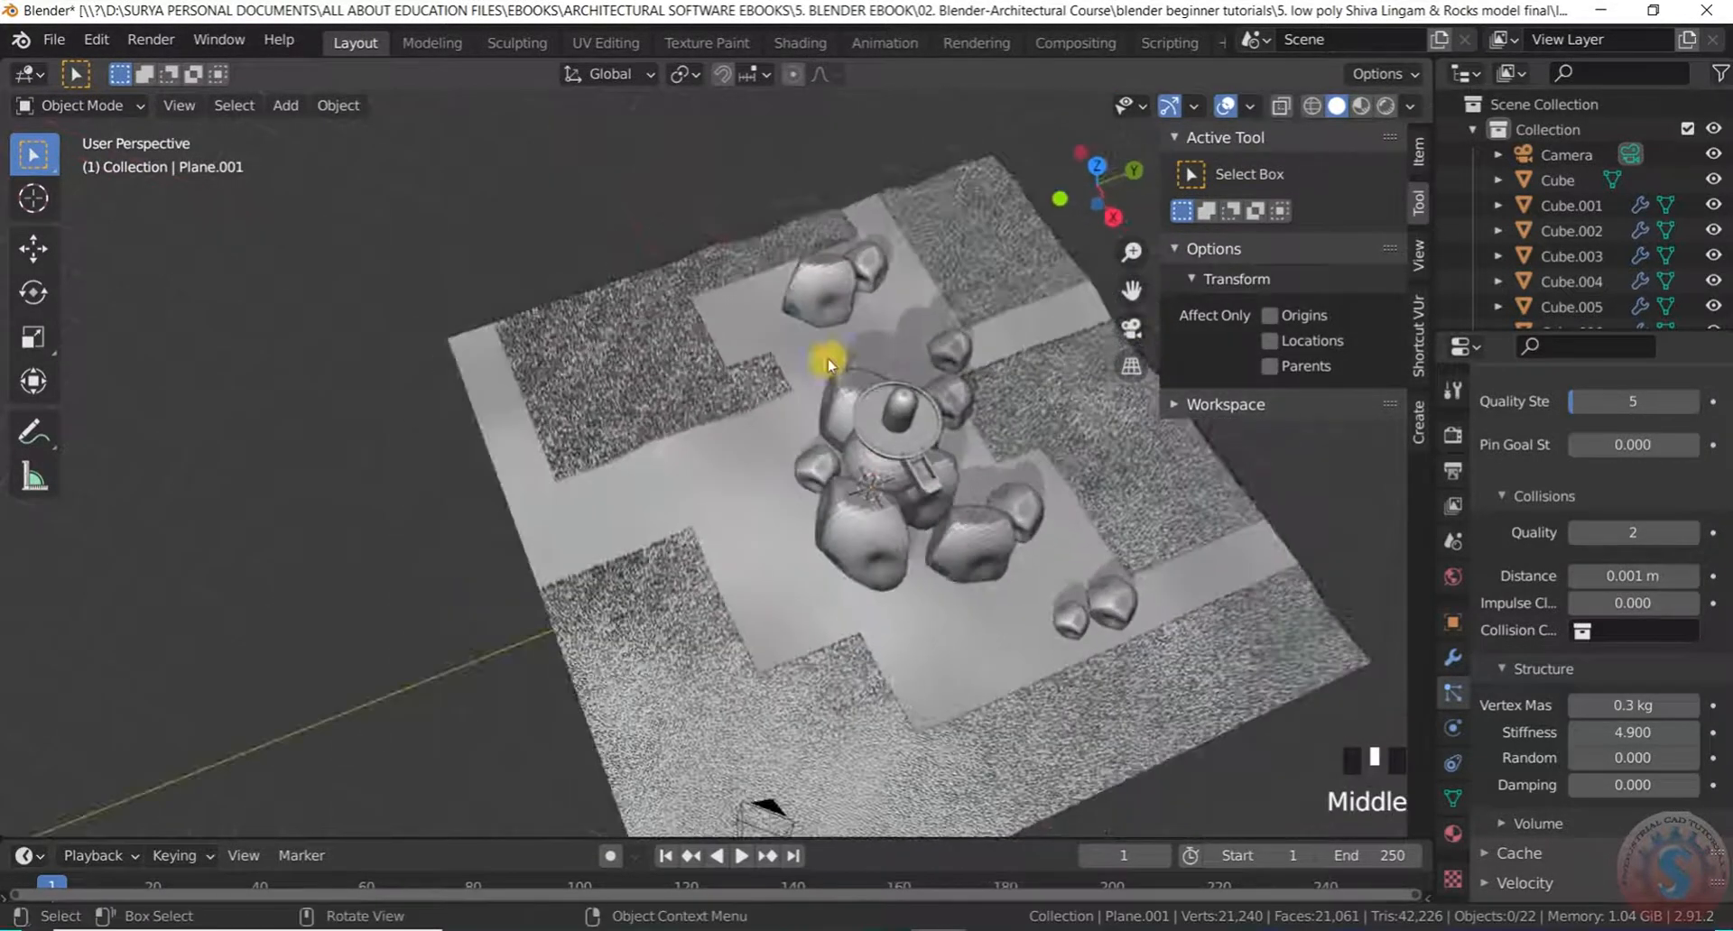
scroll(1021, 437, "down", 2)
scroll(1149, 607, "up", 3)
middle_click_drag(1149, 607, 847, 491)
scroll(847, 491, "down", 3)
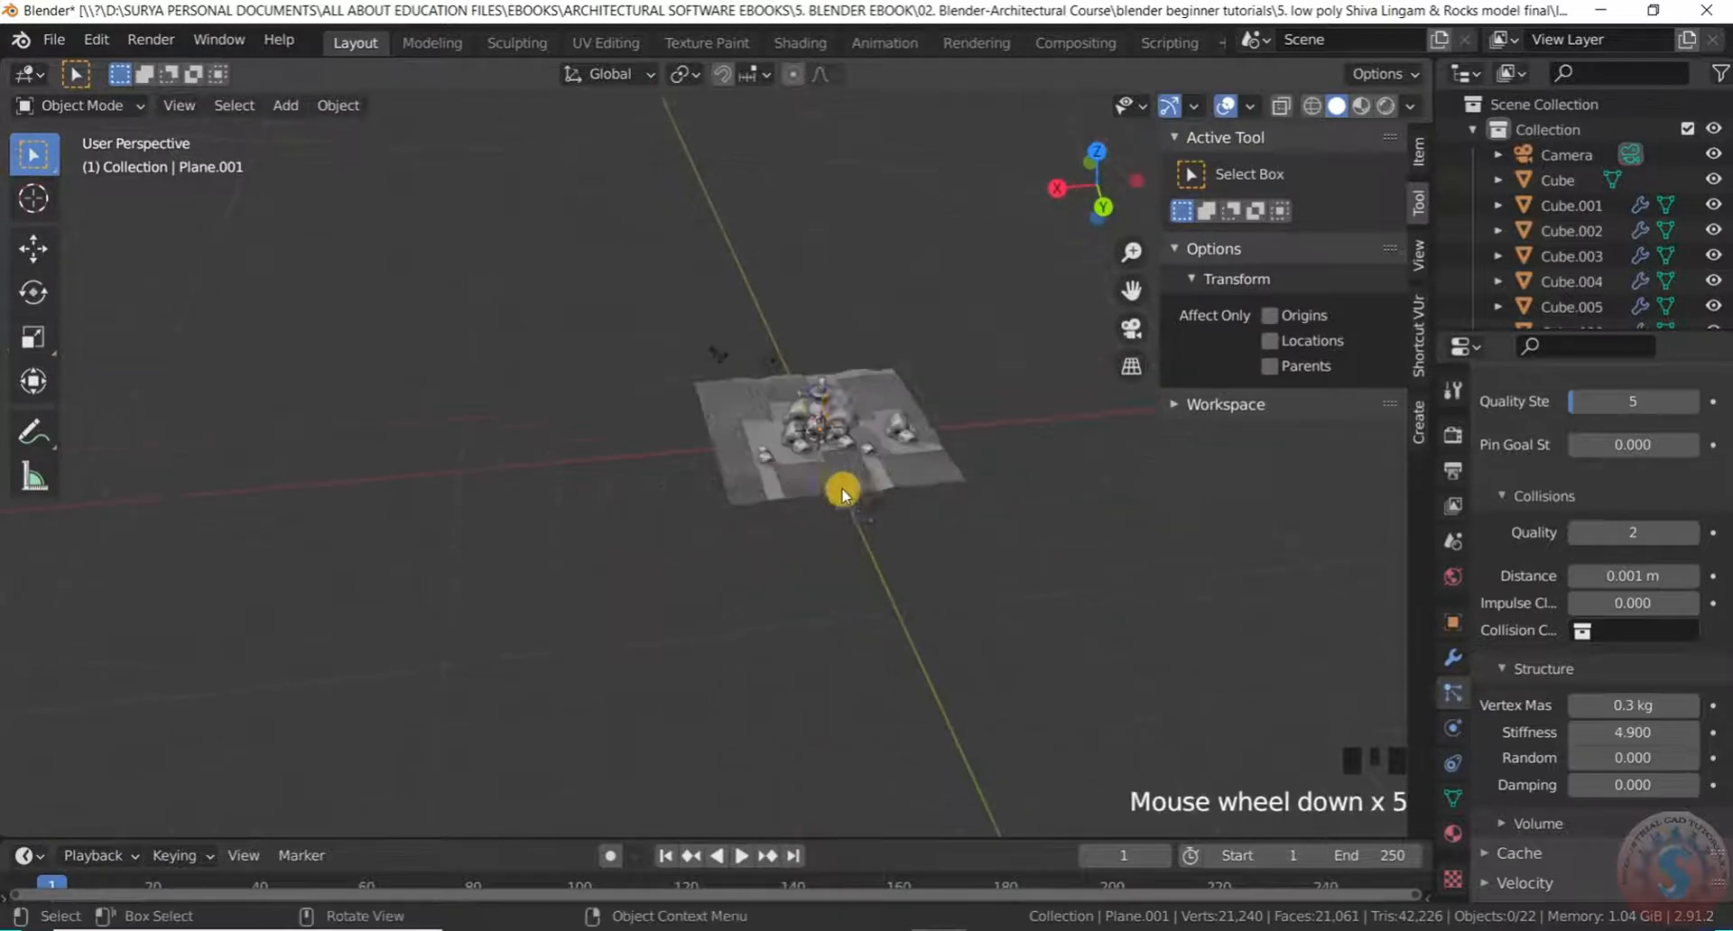
scroll(857, 461, "up", 4)
scroll(830, 496, "down", 2)
scroll(812, 534, "up", 4)
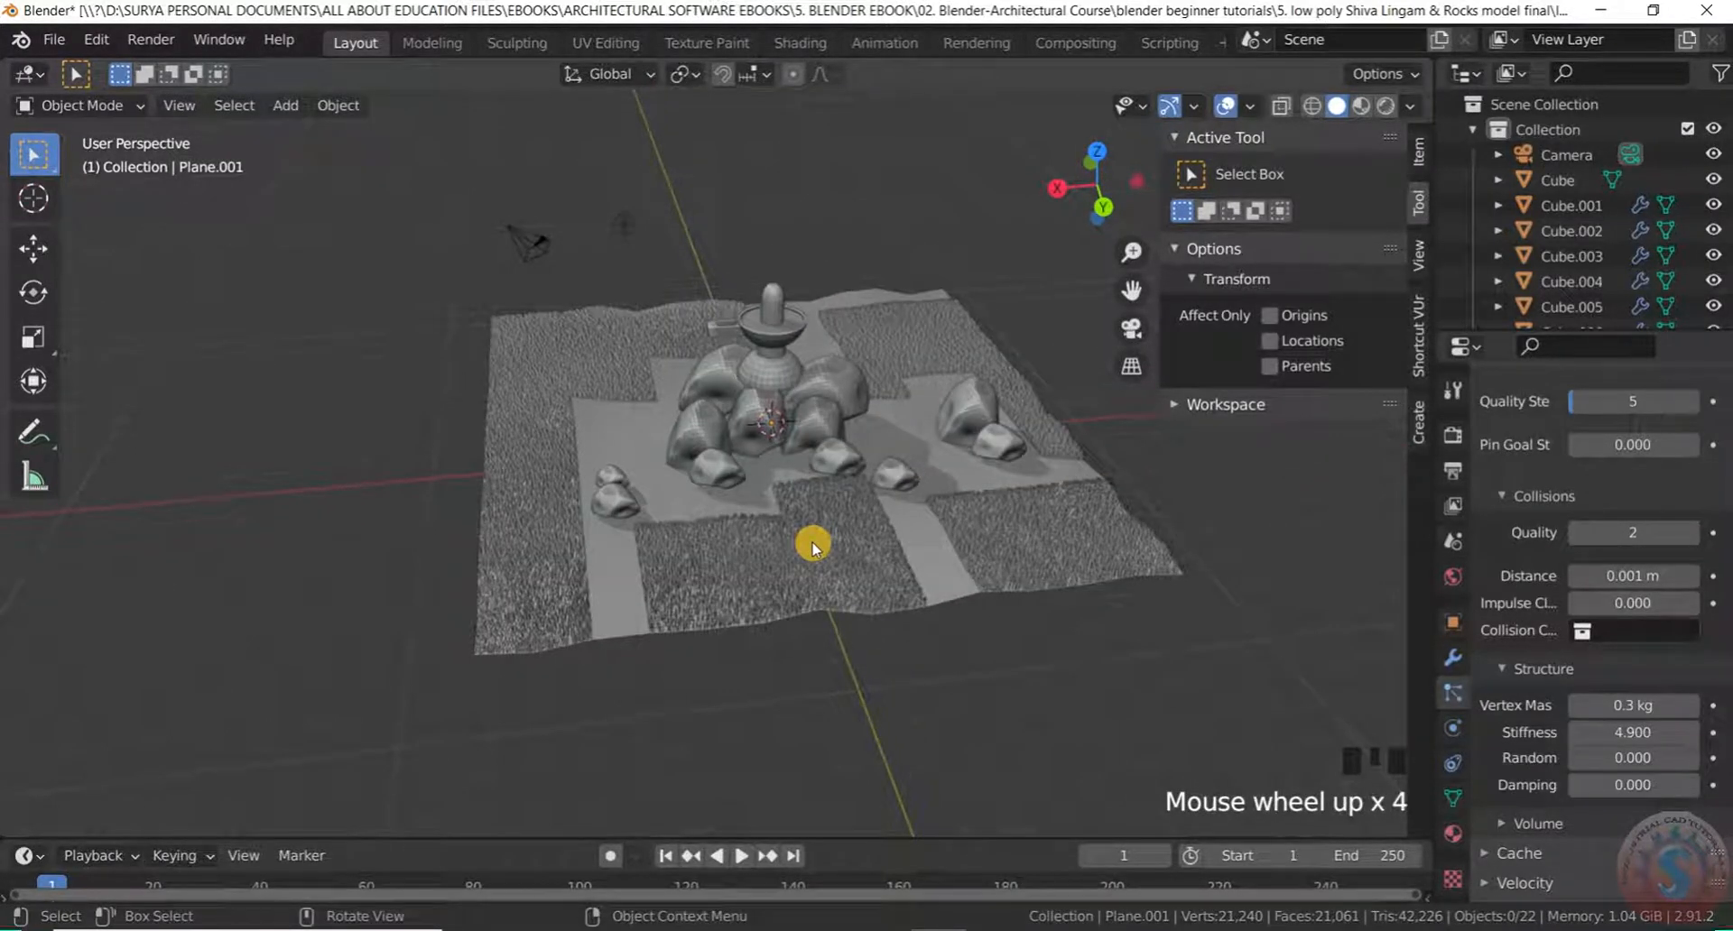
Save the scene as untitled.blend with Ctrl+S, then again via File > Save
key("ctrl+s")
scroll(1020, 451, "down", 2)
scroll(1250, 532, "up", 3)
scroll(792, 557, "down", 3)
middle_click_drag(792, 557, 663, 449)
scroll(408, 424, "up", 3)
scroll(722, 361, "up", 3)
scroll(607, 461, "up", 2)
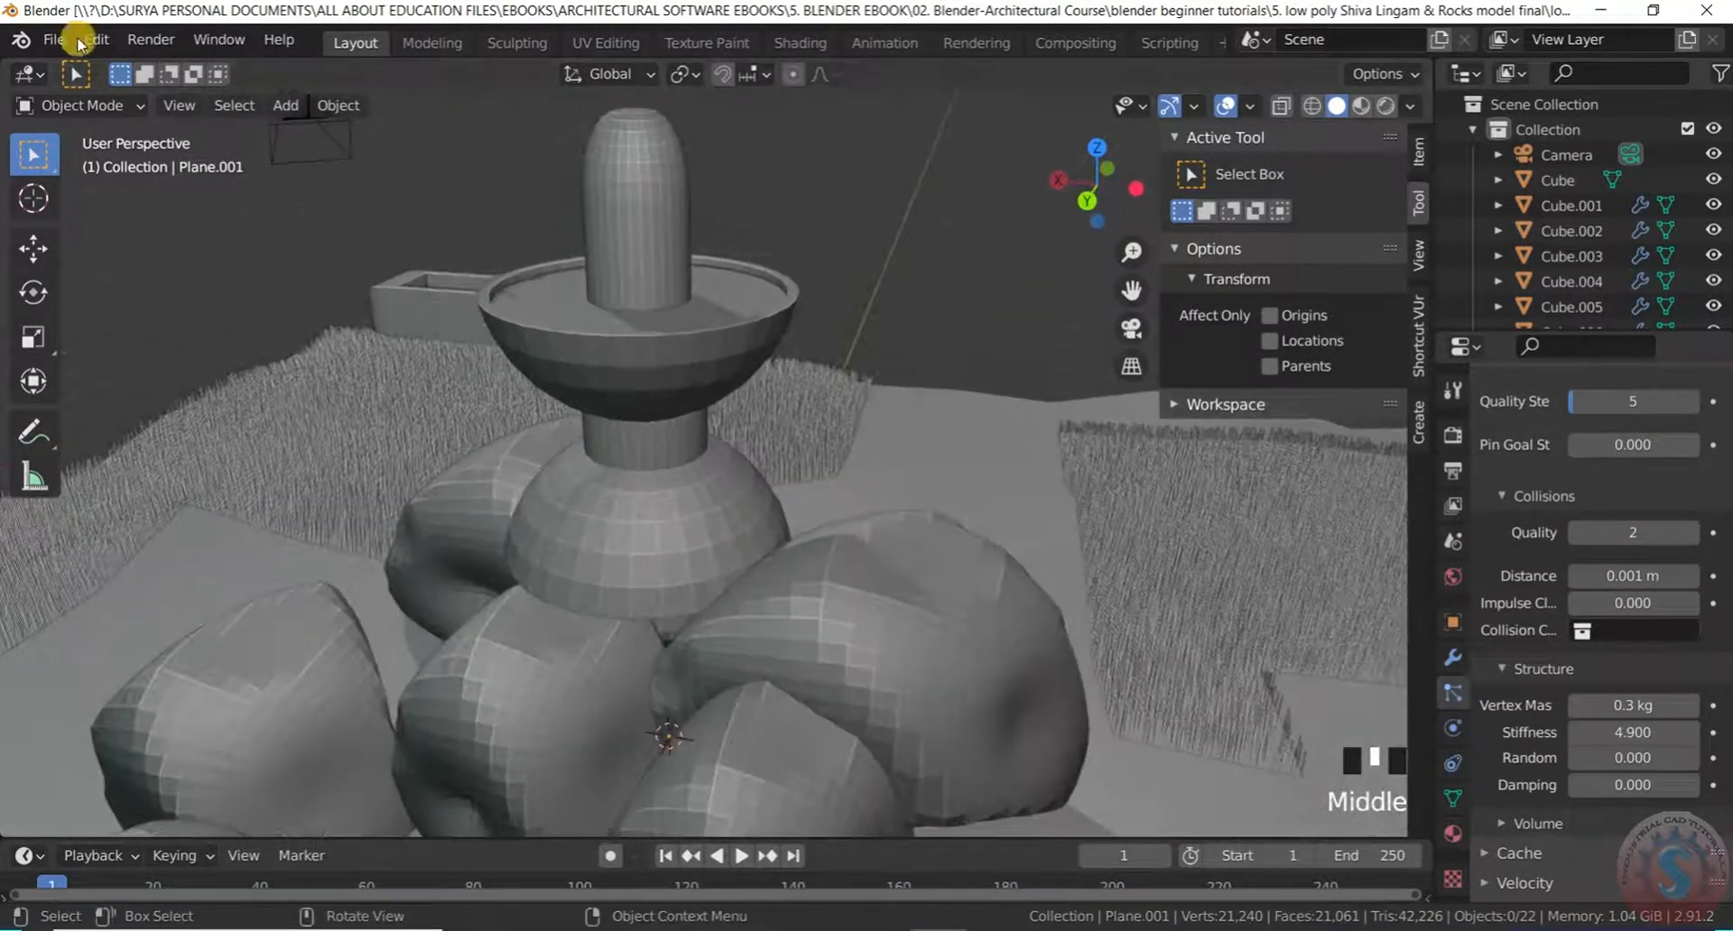
left_click(59, 41)
left_click(79, 203)
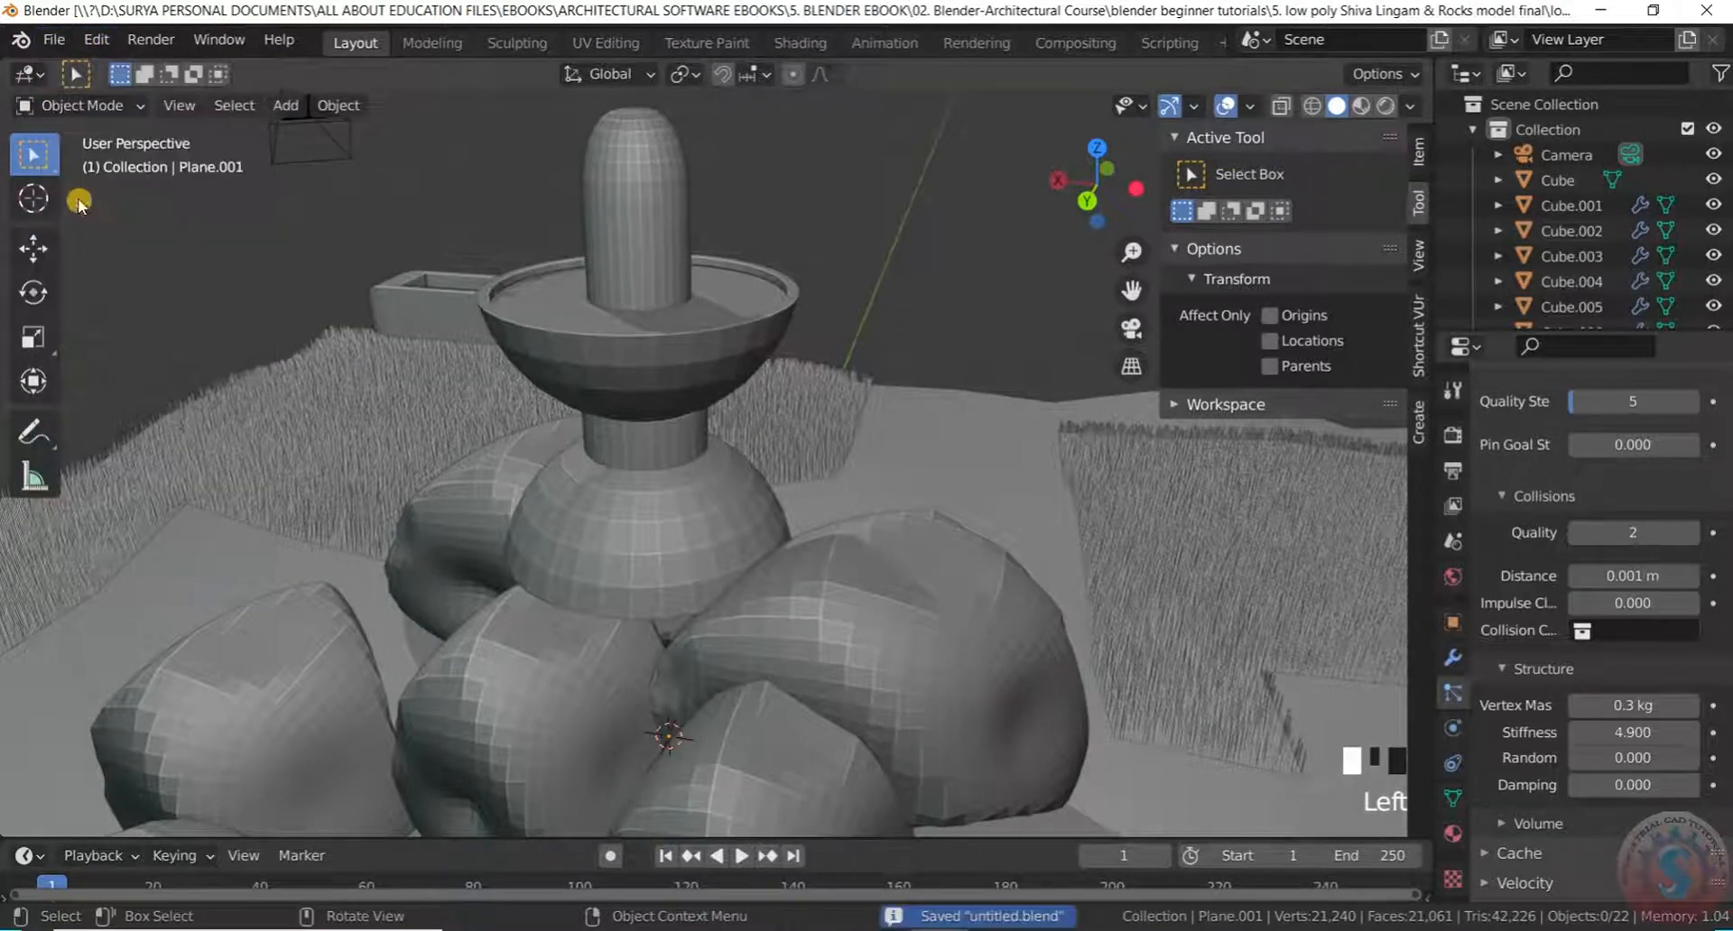
scroll(761, 425, "down", 4)
scroll(901, 410, "down", 1)
mouse_move(902, 409)
middle_mouse_down()
mouse_move(825, 427)
mouse_move(859, 387)
mouse_move(912, 424)
middle_mouse_up()
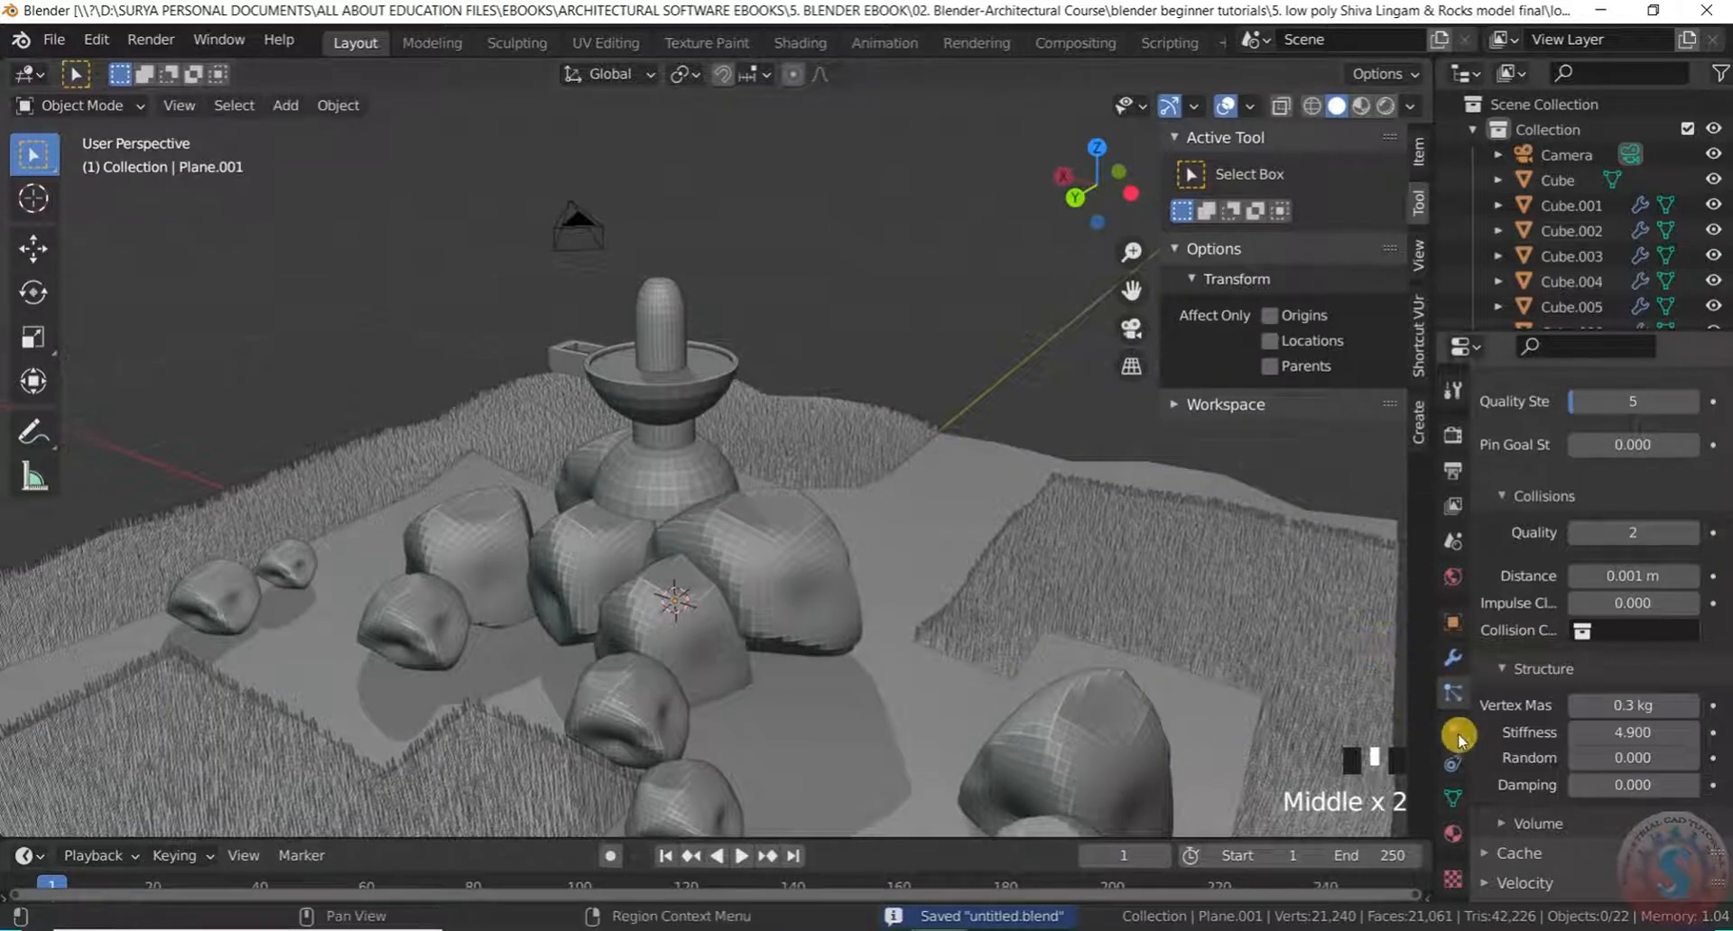
Select the lingam cylinder and create a new material, Material.001, for it
left_click(1452, 840)
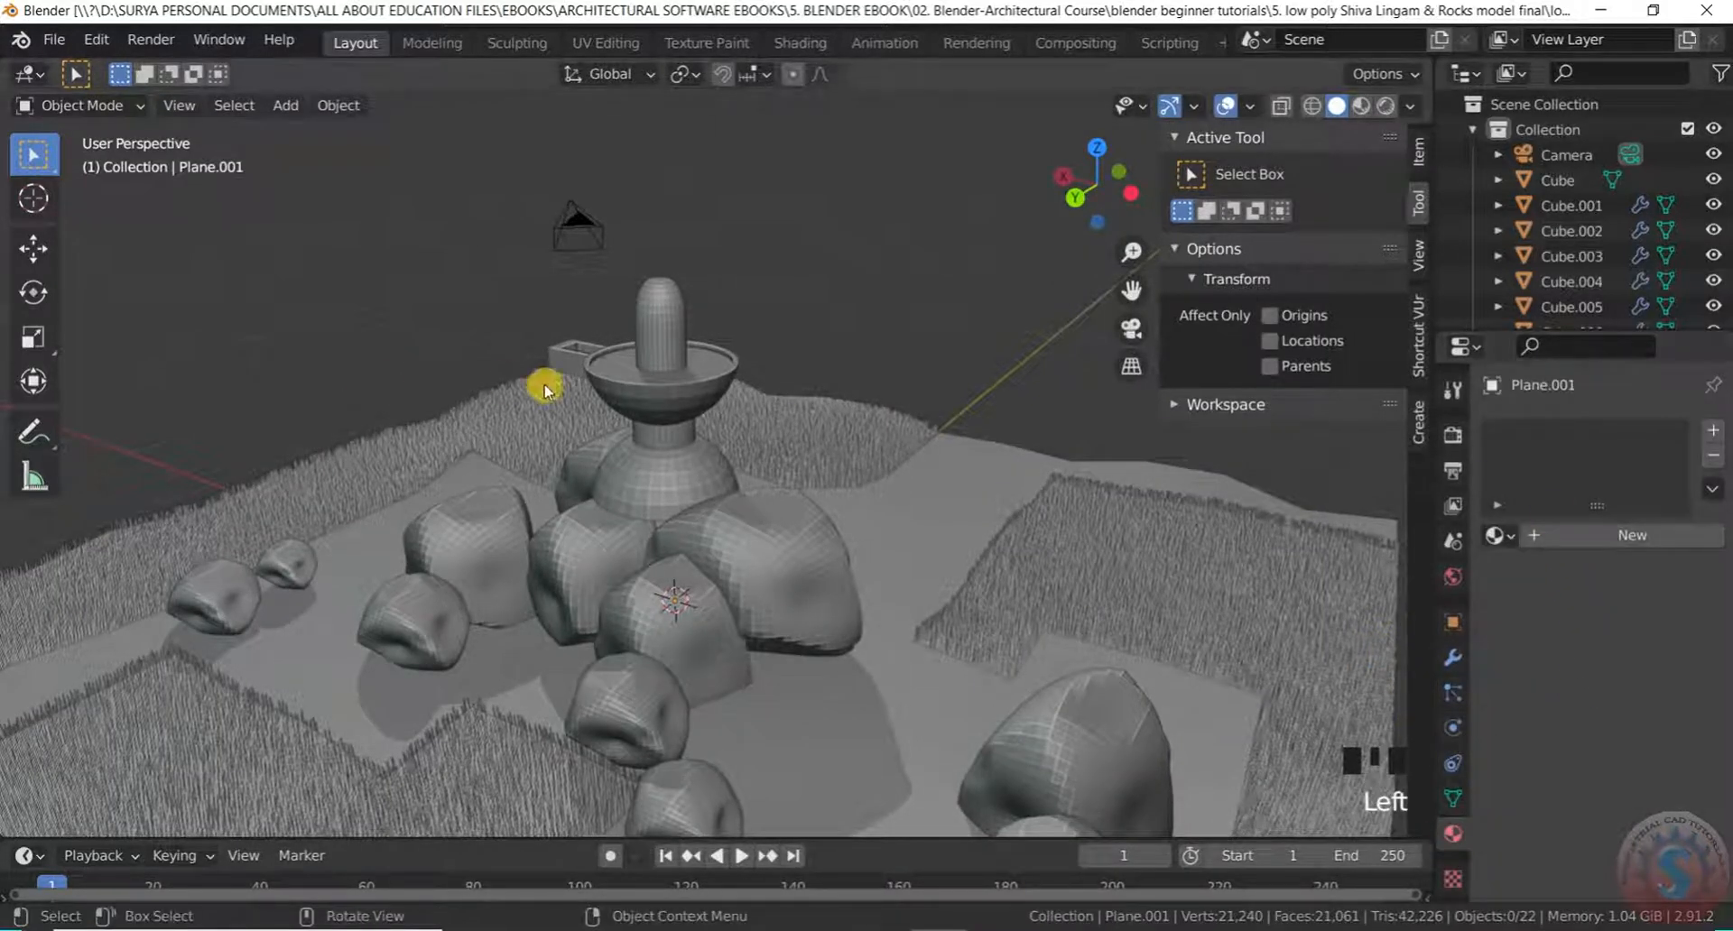
scroll(560, 341, "up", 3)
left_click(756, 260)
scroll(758, 261, "down", 2)
left_click(1586, 536)
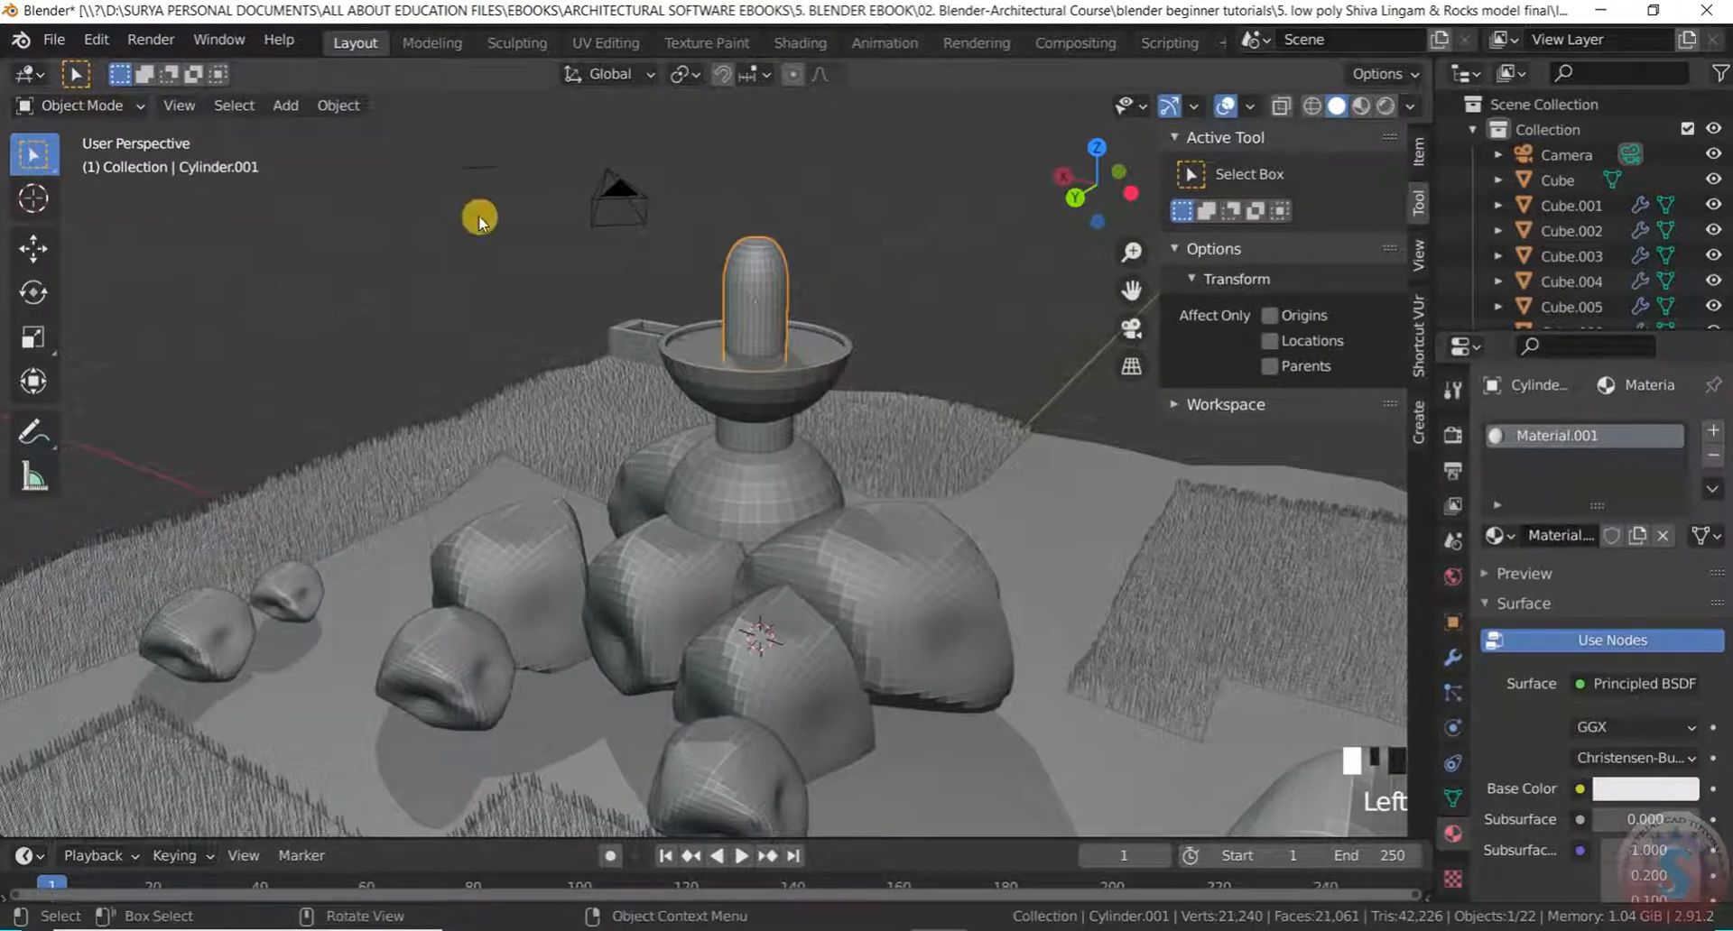
Set Material.001's base colour to pale olive-grey (H 0.180, S 0.200, V 0.643)
scroll(1569, 747, "down", 4)
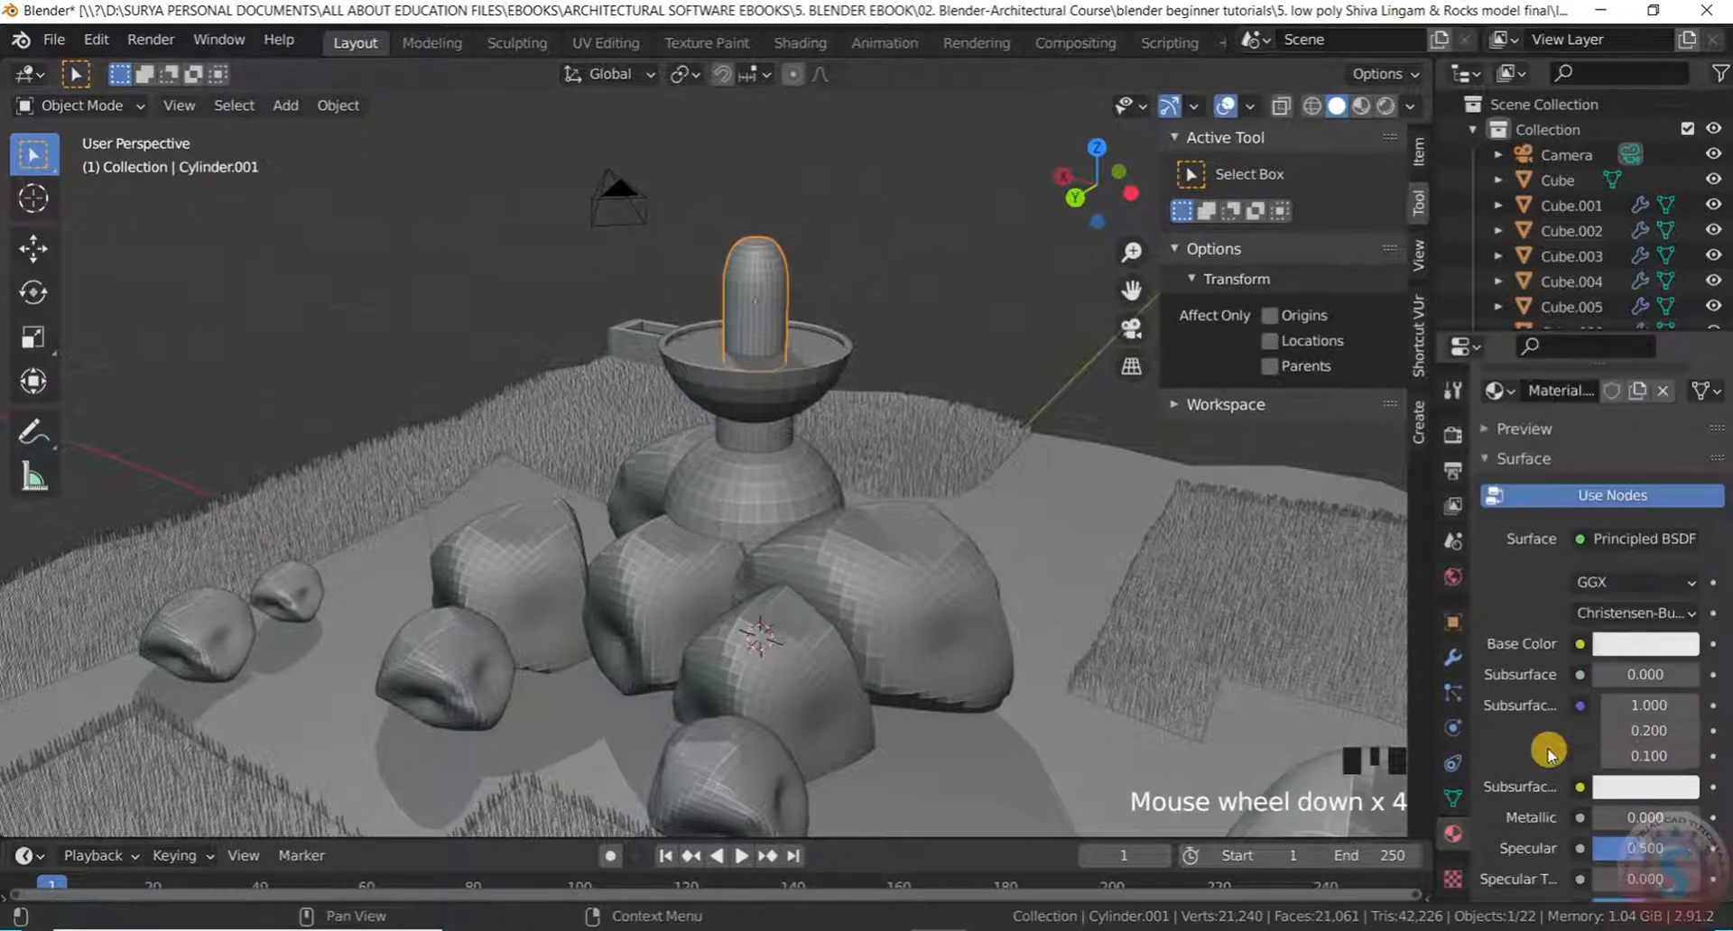
left_click(1665, 645)
left_click_drag(1681, 298, 1679, 346)
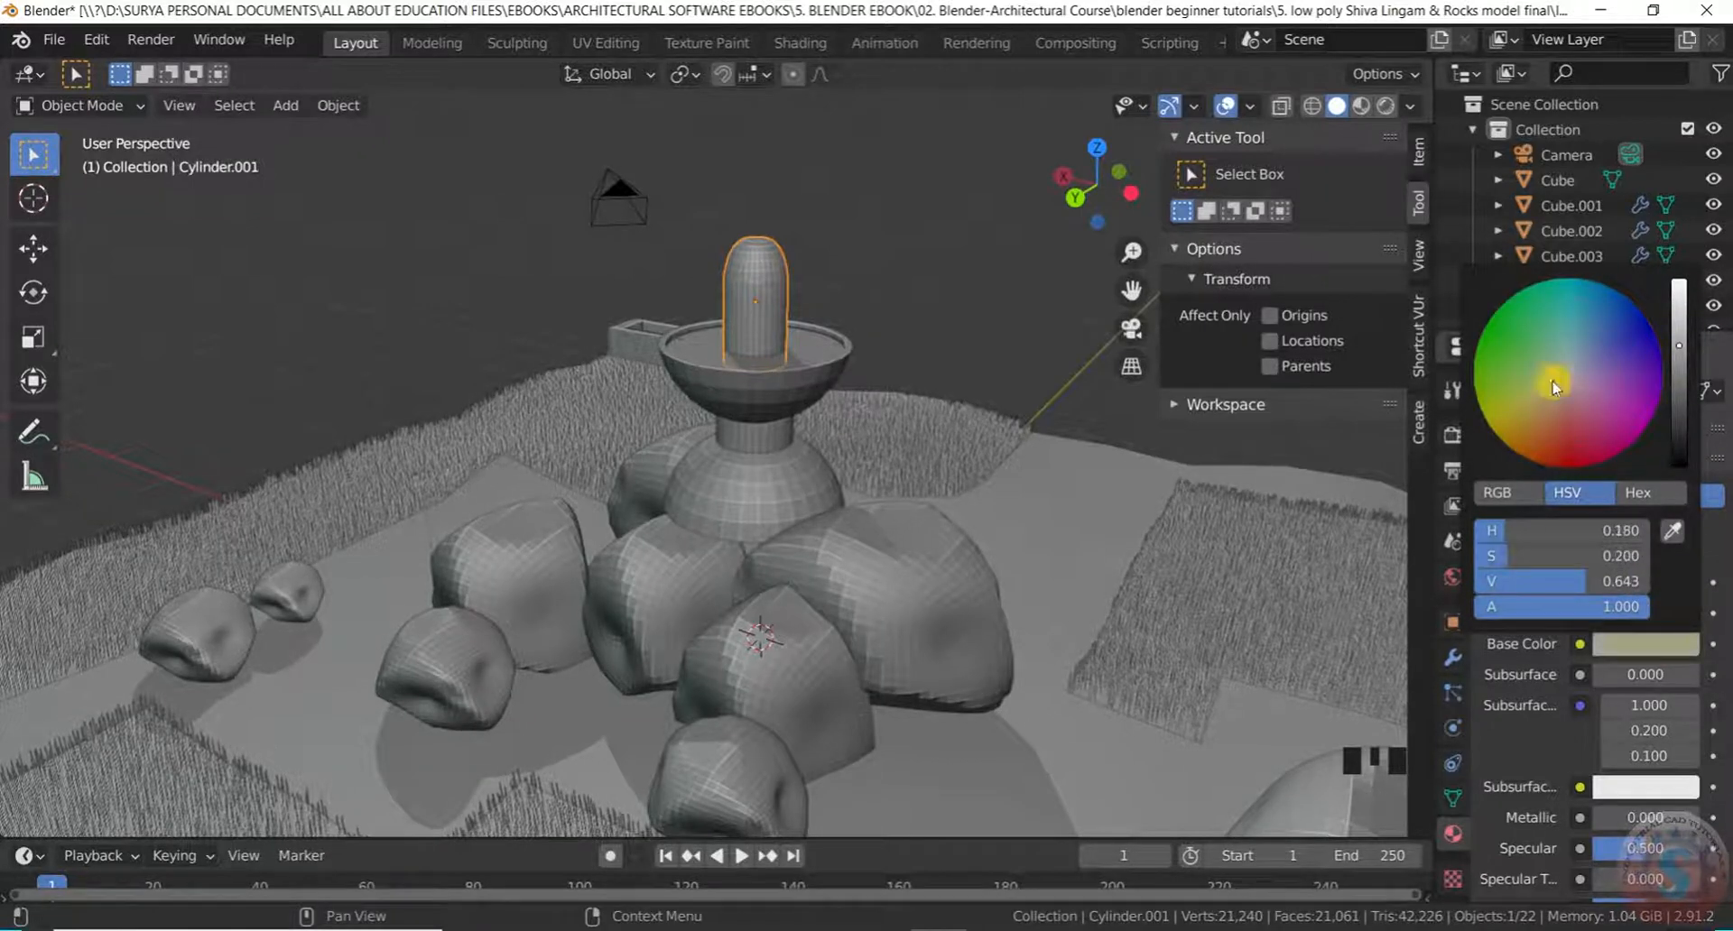
scroll(843, 306, "up", 2)
scroll(680, 306, "down", 3)
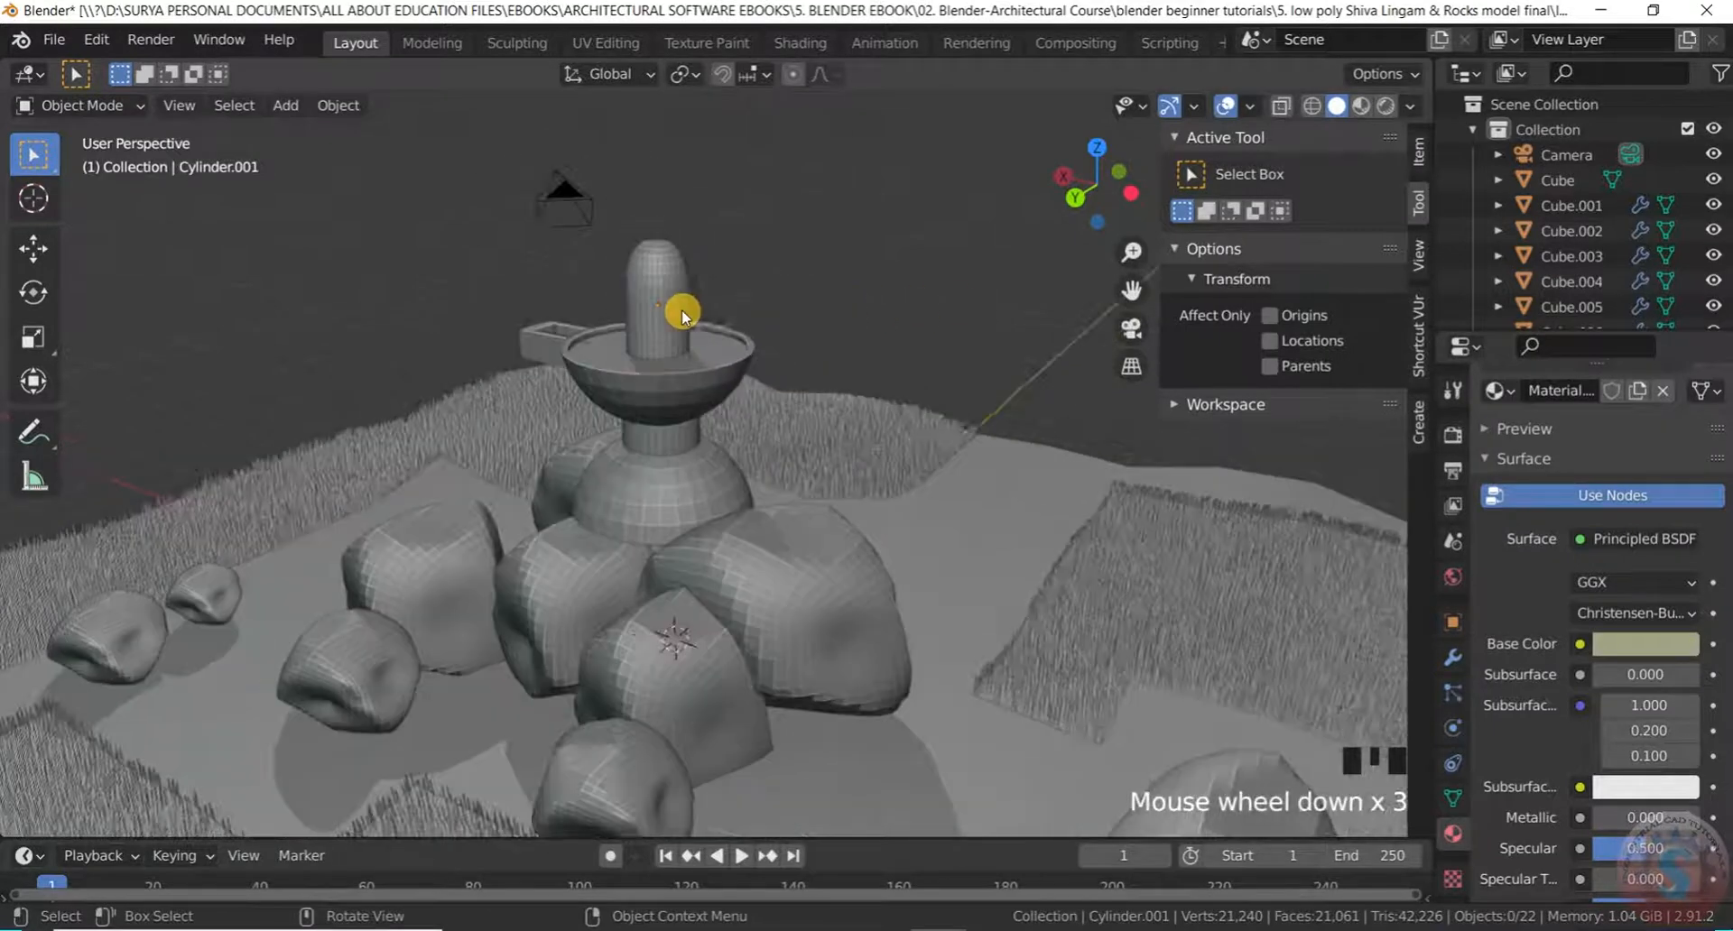
middle_click_drag(681, 306, 658, 320)
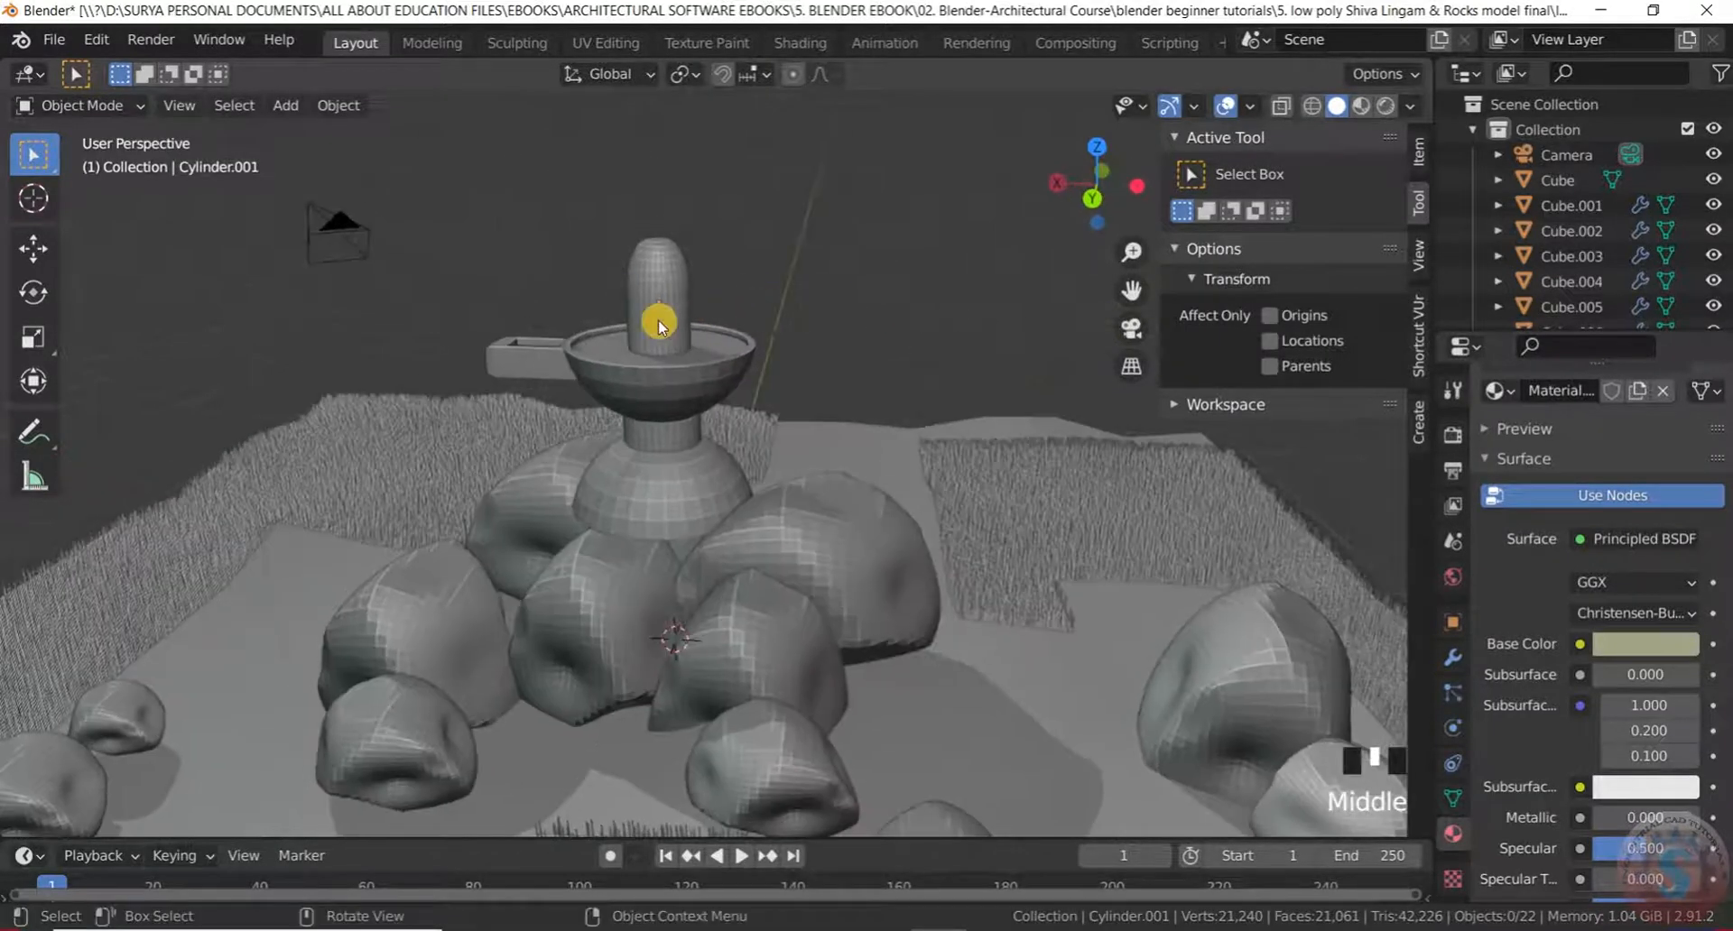
Switch the viewport to Rendered shading and orbit to inspect the lighting and shadows
left_click(1363, 110)
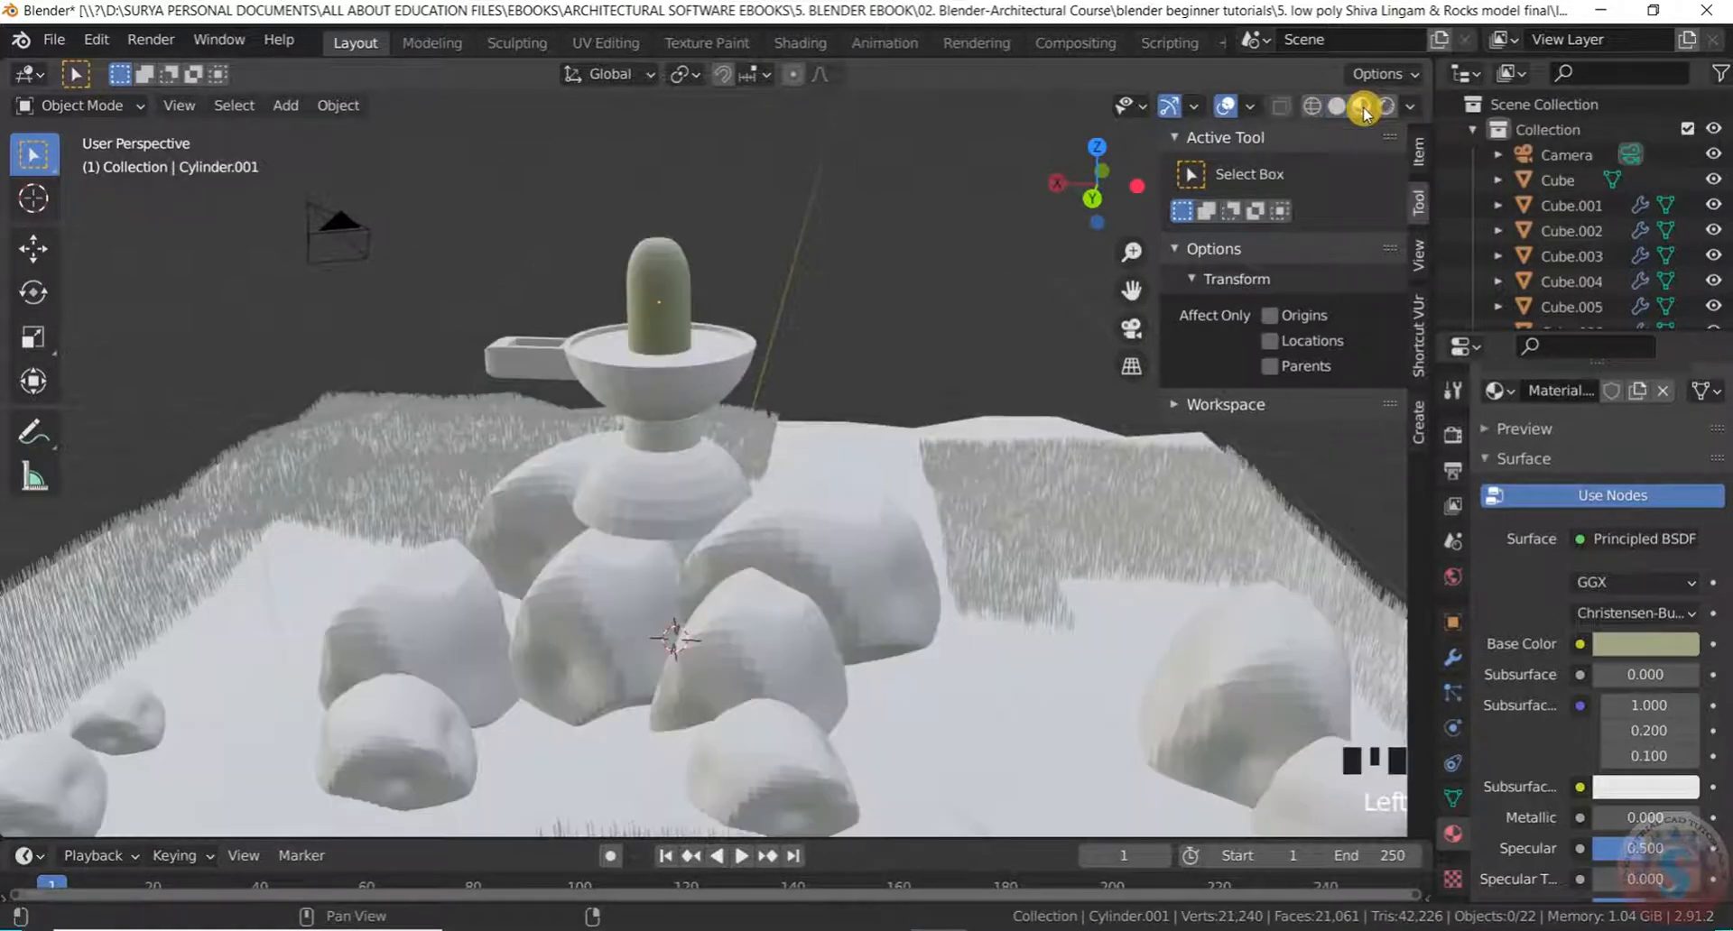
scroll(612, 259, "up", 3)
mouse_move(616, 259)
middle_mouse_down()
mouse_move(723, 283)
mouse_move(620, 278)
middle_mouse_up()
scroll(569, 267, "down", 7)
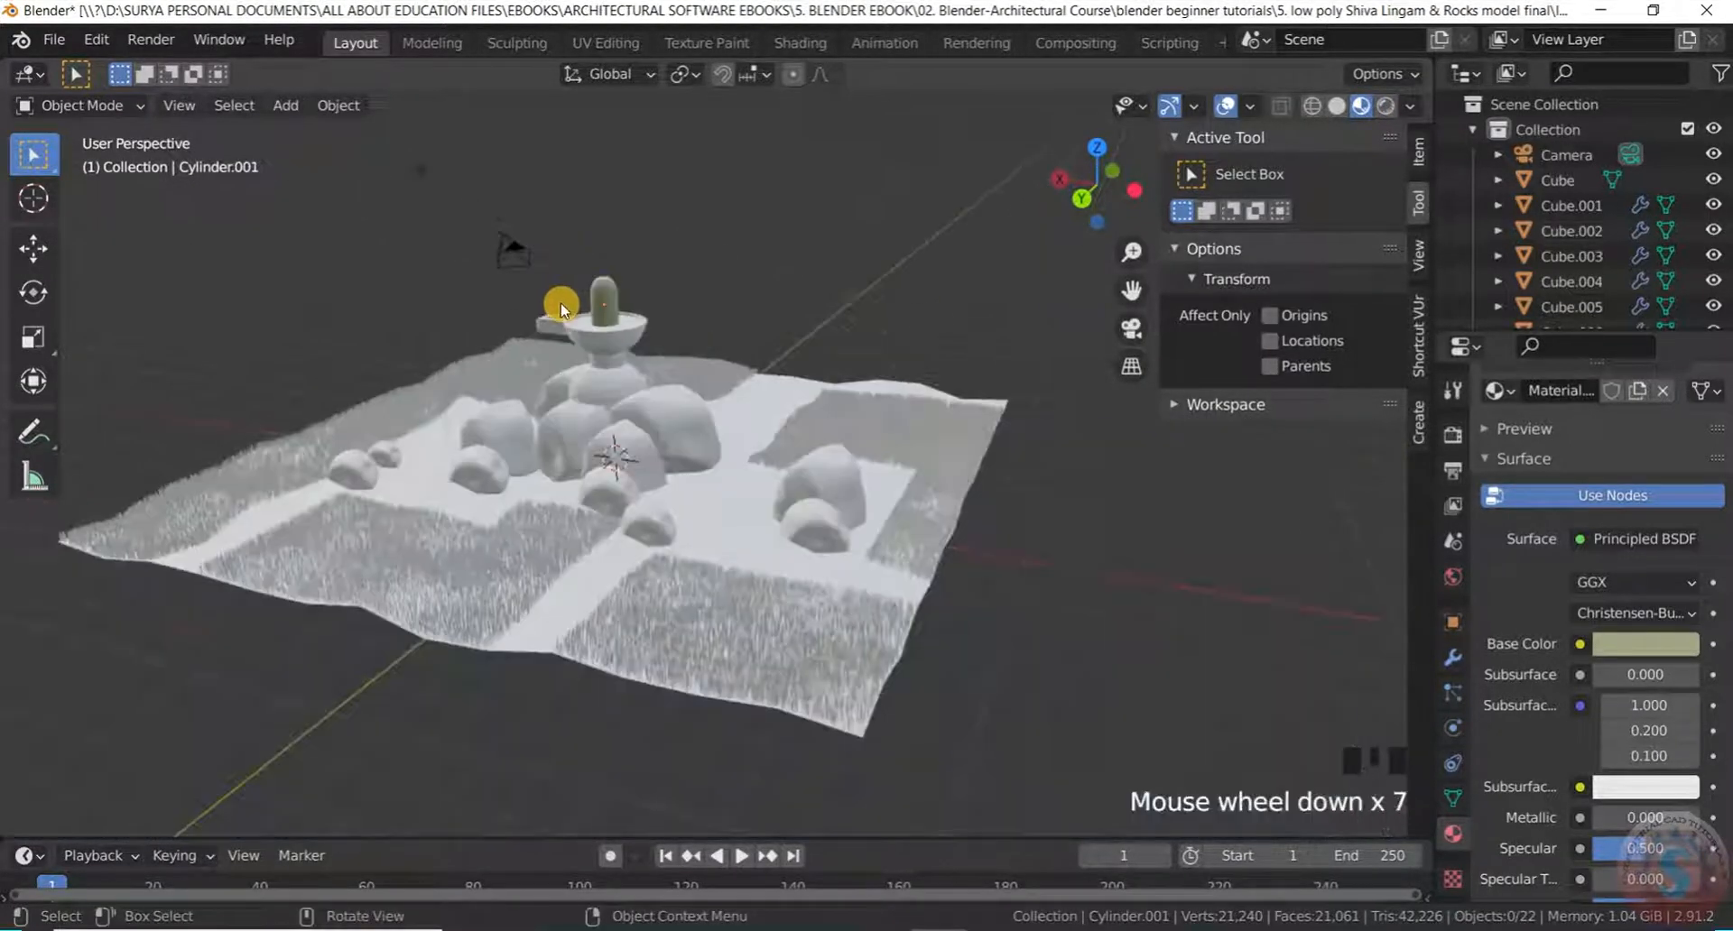
middle_click_drag(562, 310, 580, 348)
scroll(553, 390, "up", 5)
left_click(1360, 106)
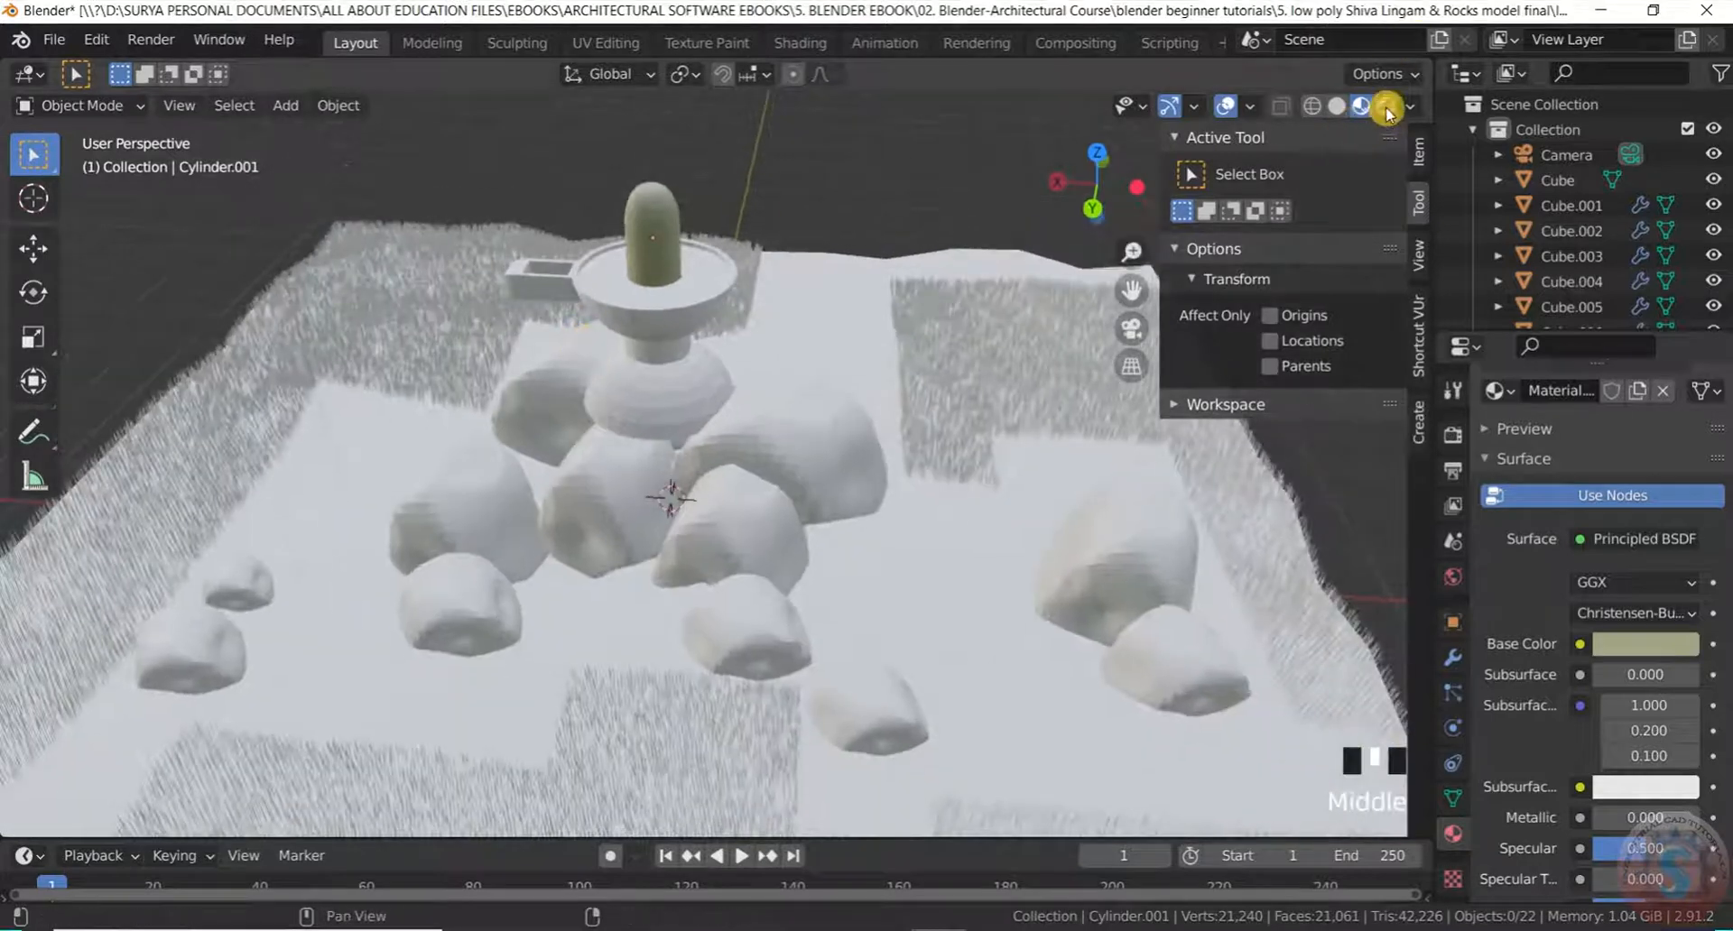
left_click(1386, 105)
scroll(505, 248, "up", 2)
scroll(542, 239, "down", 2)
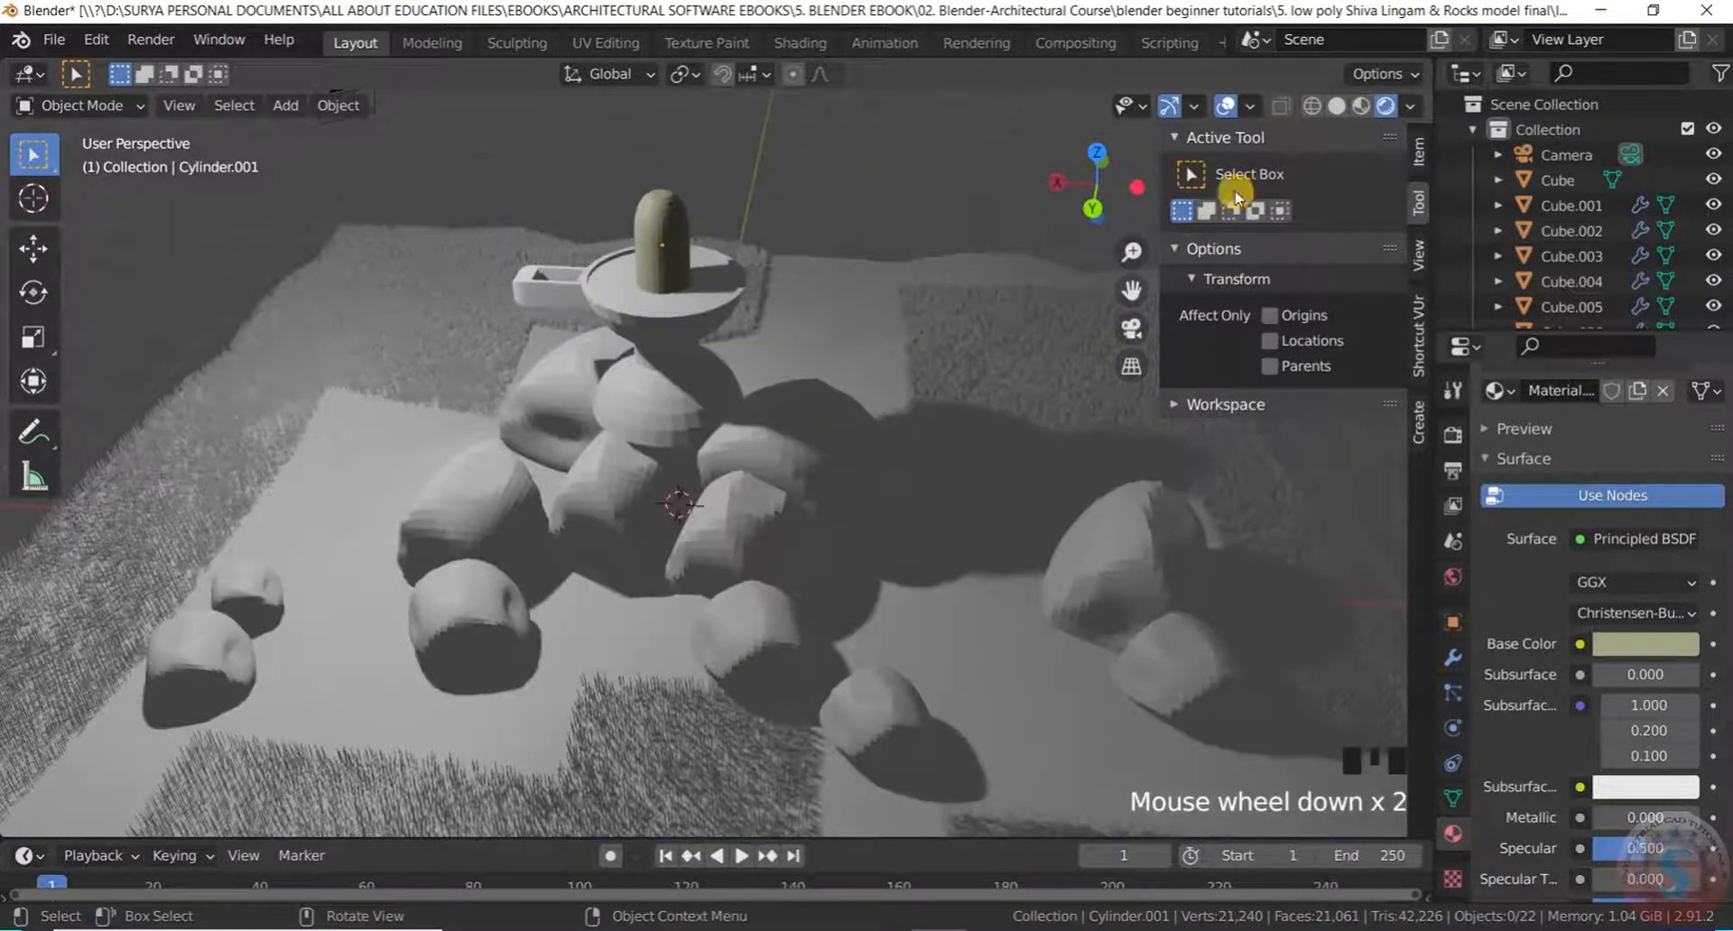
left_click(1358, 106)
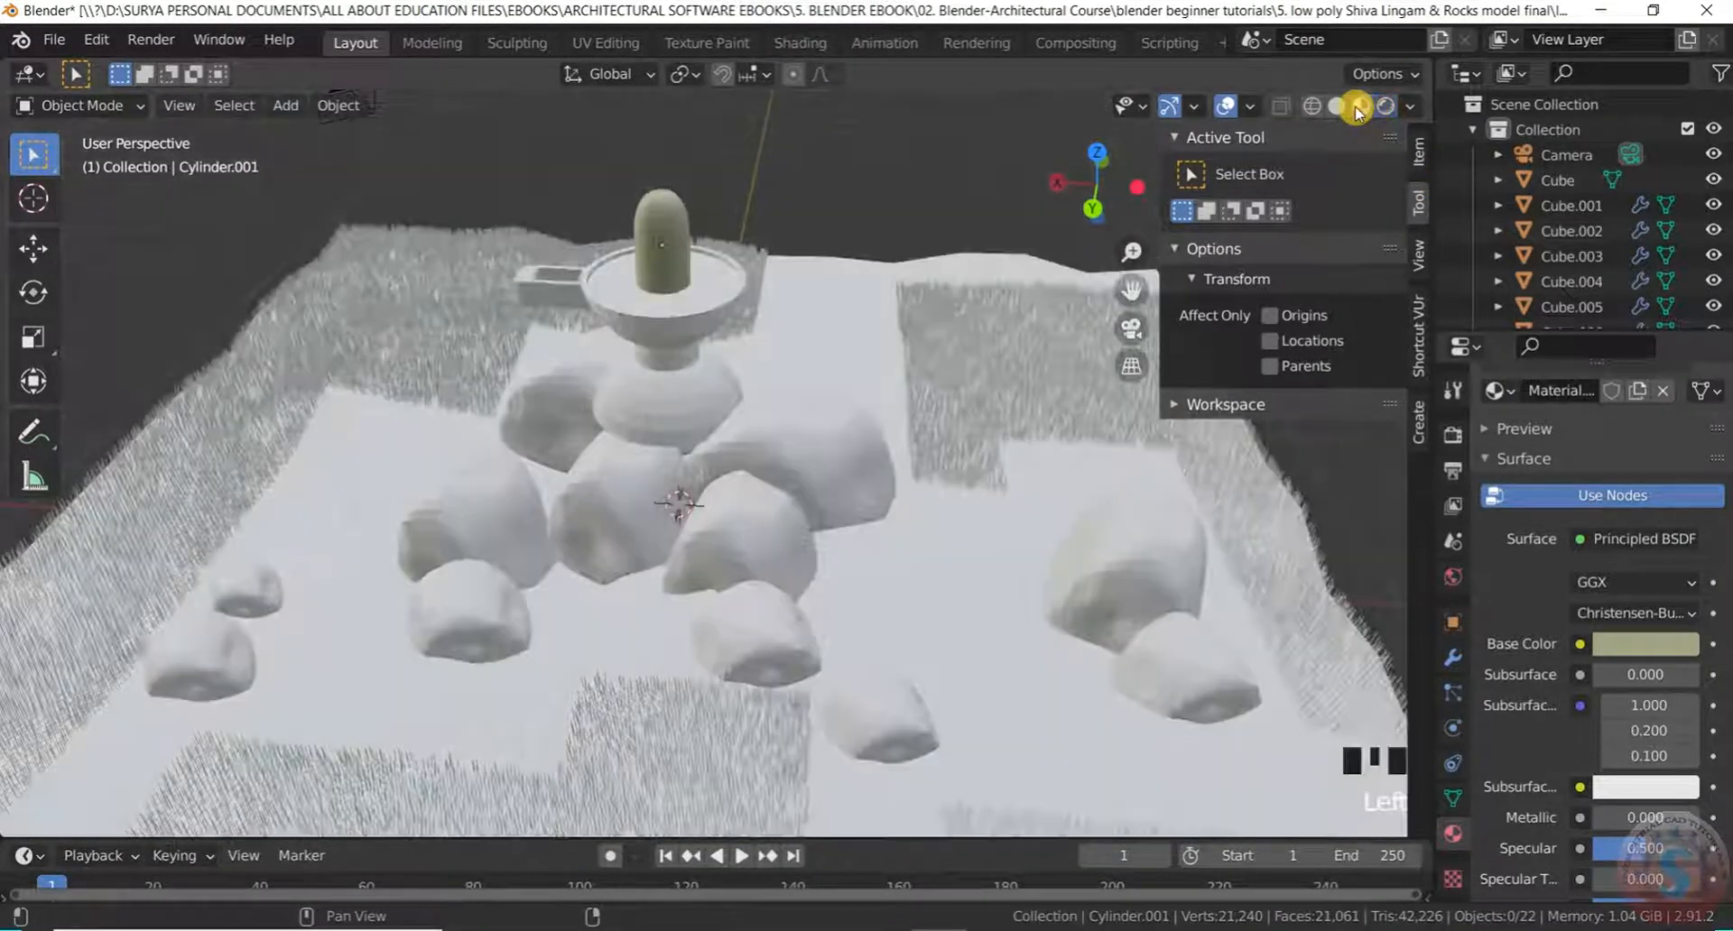
mouse_move(561, 259)
middle_mouse_down()
mouse_move(677, 263)
mouse_move(1441, 120)
middle_mouse_up()
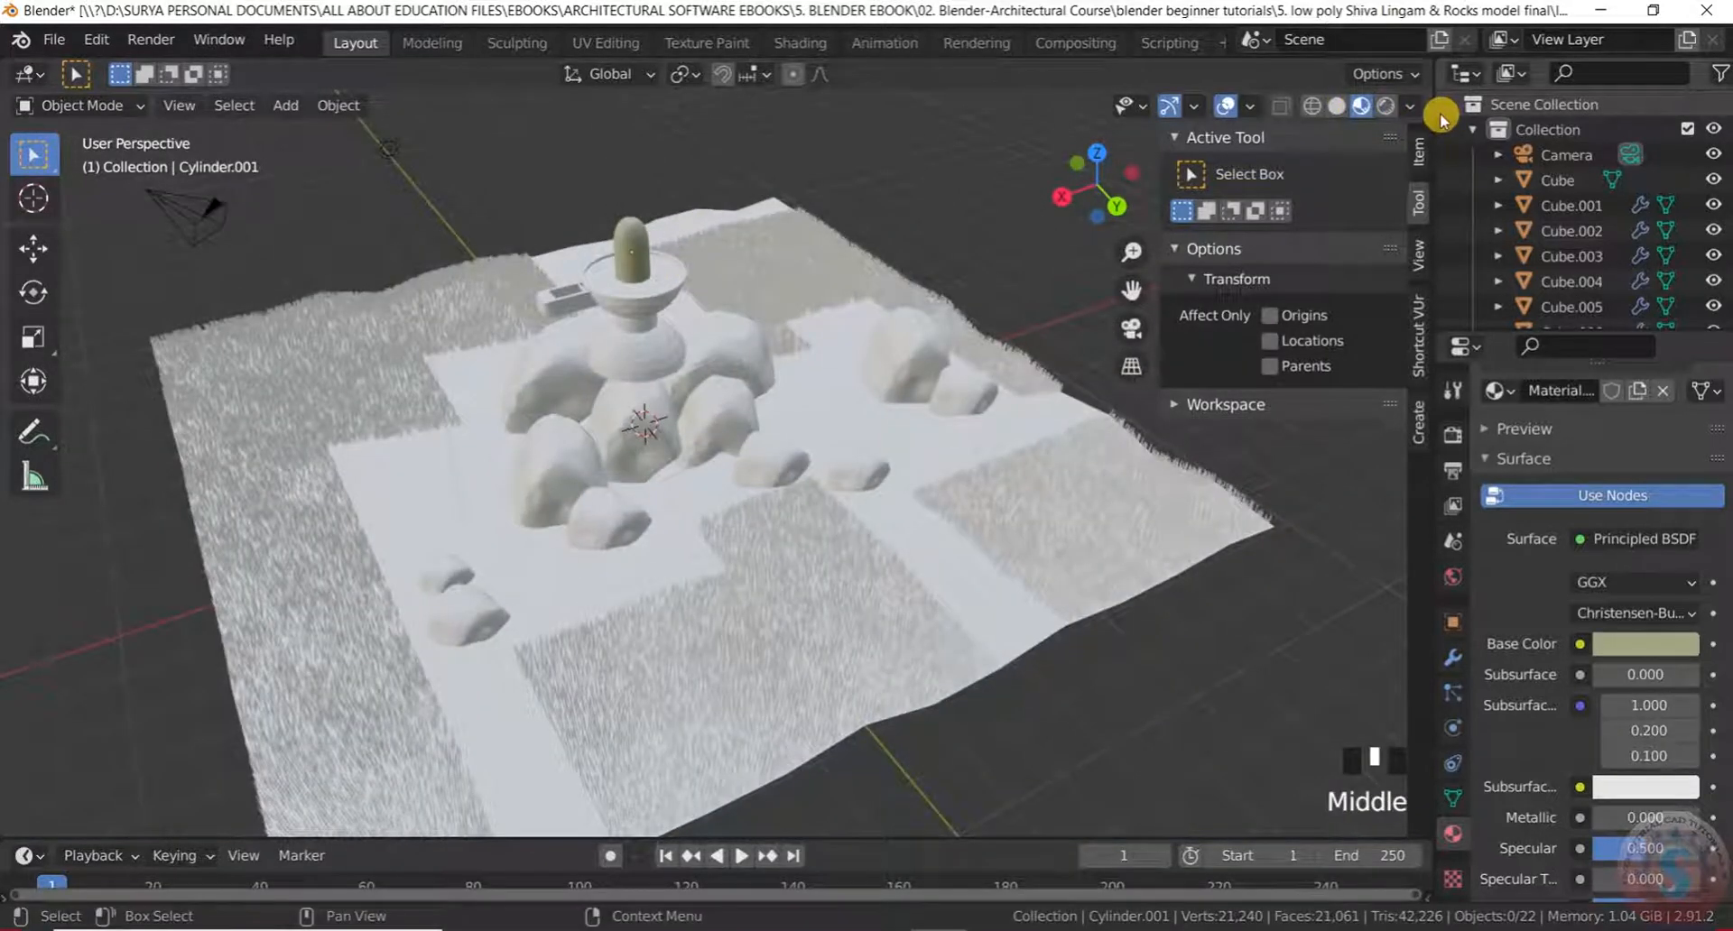
left_click(1385, 106)
scroll(601, 343, "down", 3)
scroll(622, 311, "up", 3)
scroll(628, 298, "down", 5)
middle_click_drag(628, 298, 680, 242)
scroll(636, 320, "up", 8)
Turn the lingam's Material.001 base colour black
left_click(686, 198)
left_click(1605, 643)
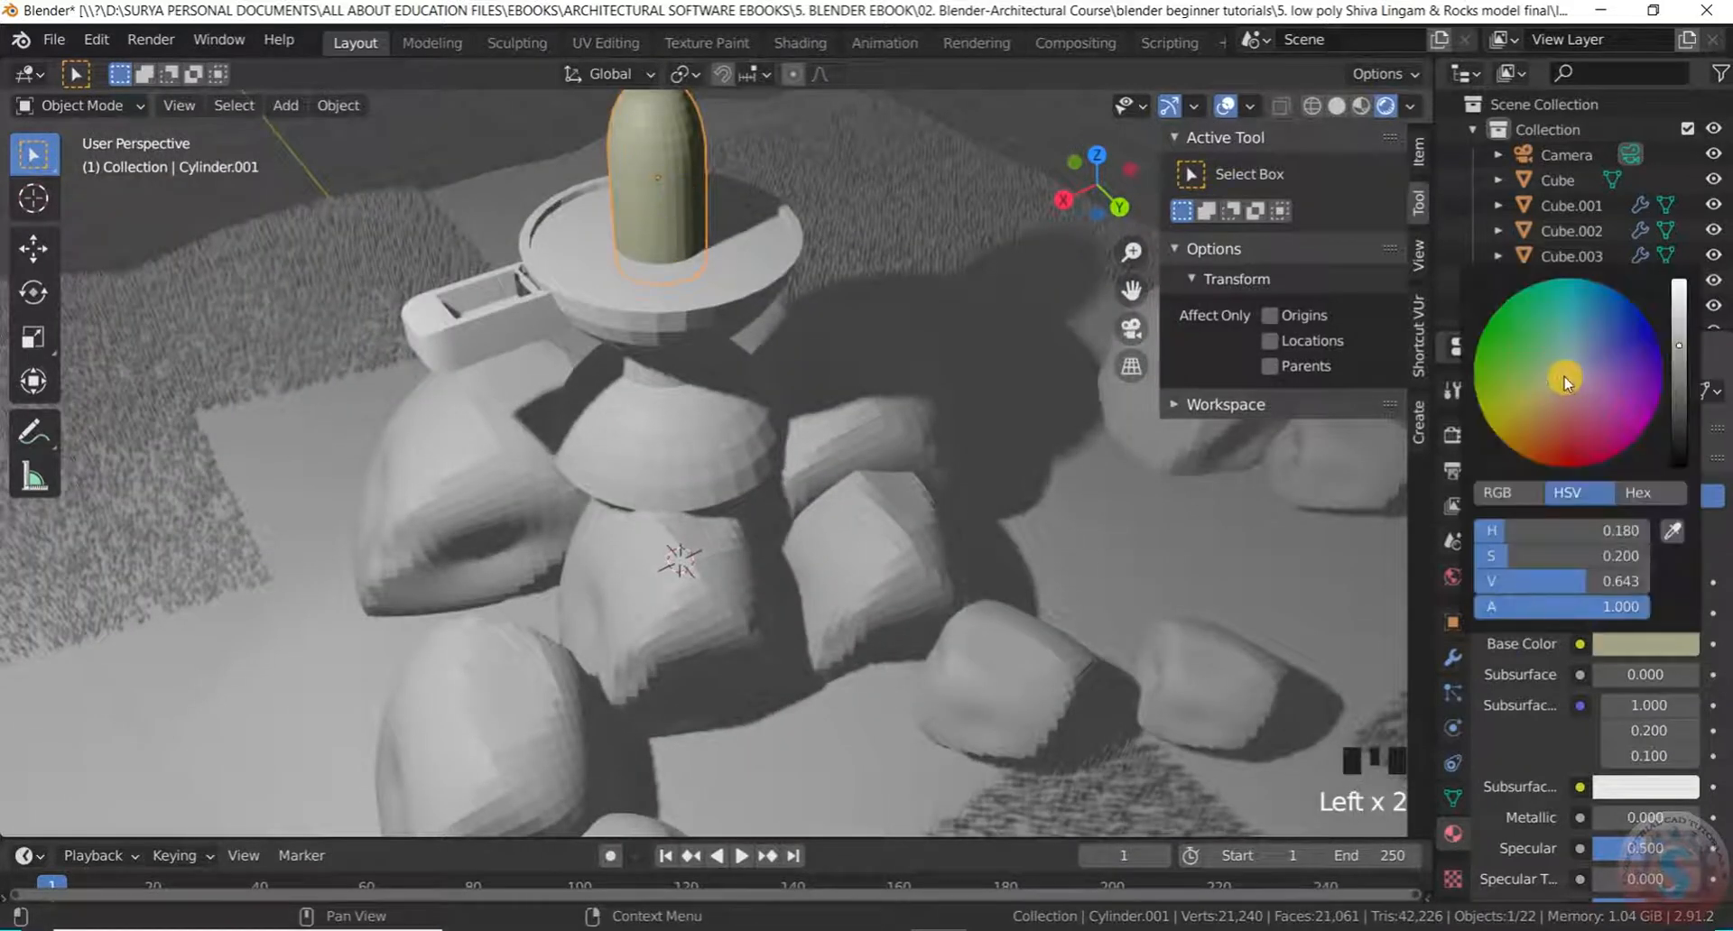
left_click_drag(1684, 350, 1680, 465)
scroll(893, 383, "down", 3)
left_click(978, 164)
scroll(755, 309, "up", 3)
middle_click_drag(754, 308, 727, 344)
scroll(719, 310, "down", 1)
scroll(762, 348, "up", 3)
scroll(755, 356, "down", 4)
scroll(755, 358, "up", 4)
Assign the black Material.001 to the bowl and the white Material to the box beside it
left_click(756, 357)
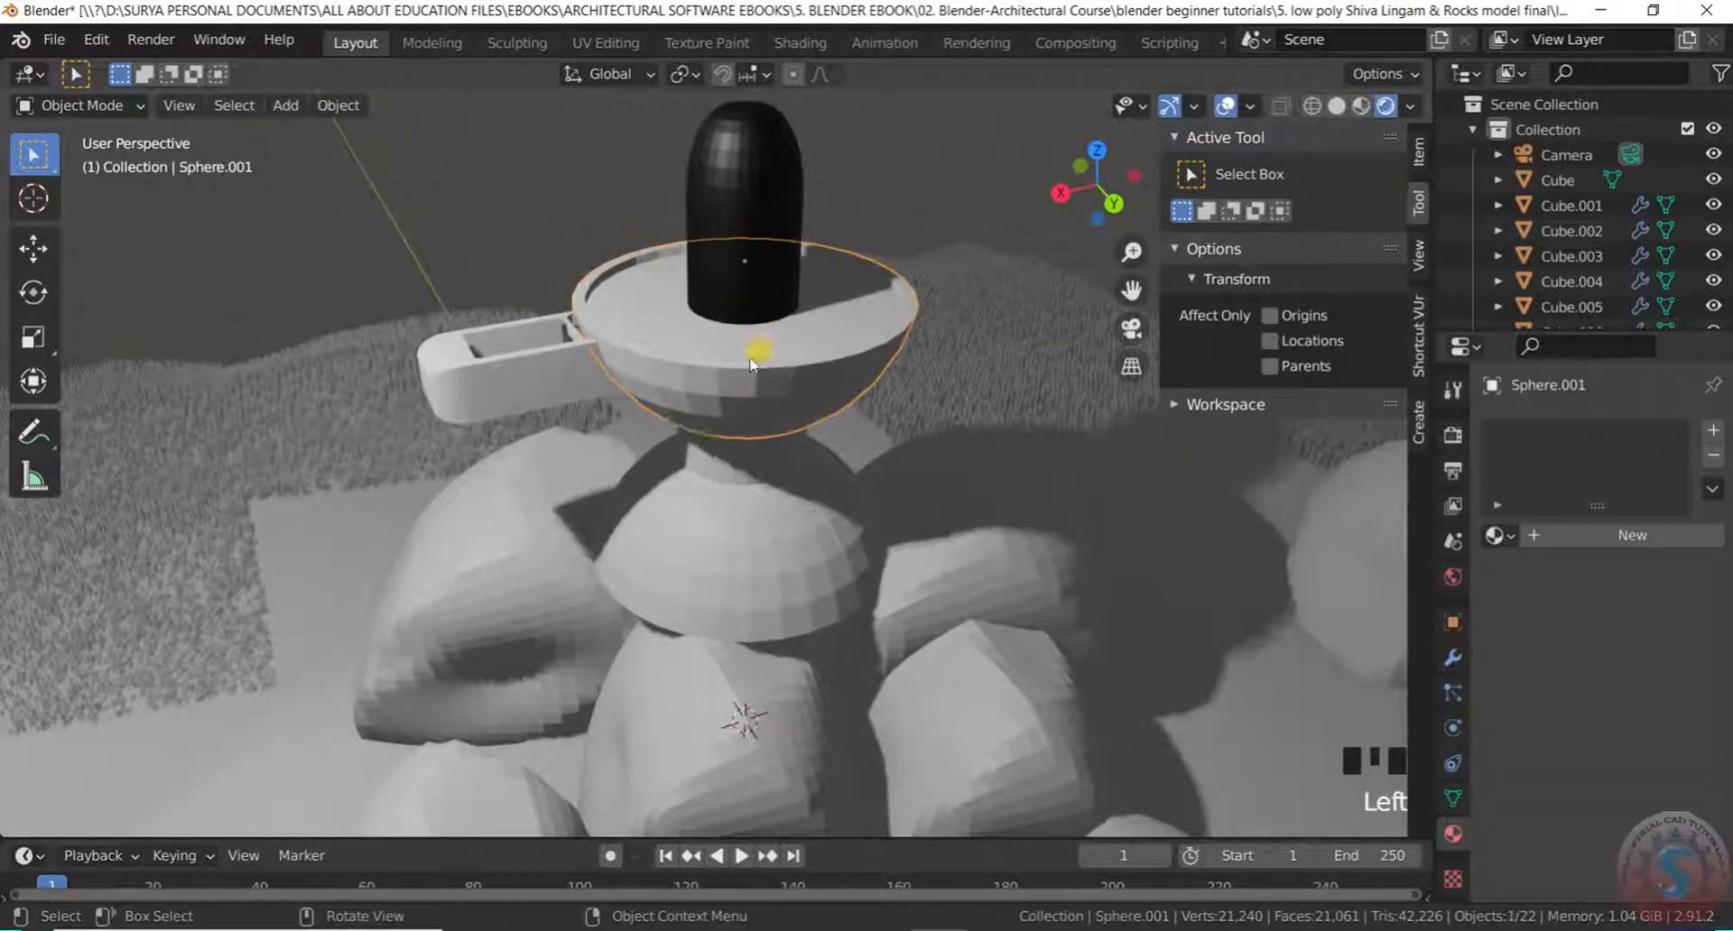
left_click(1497, 535)
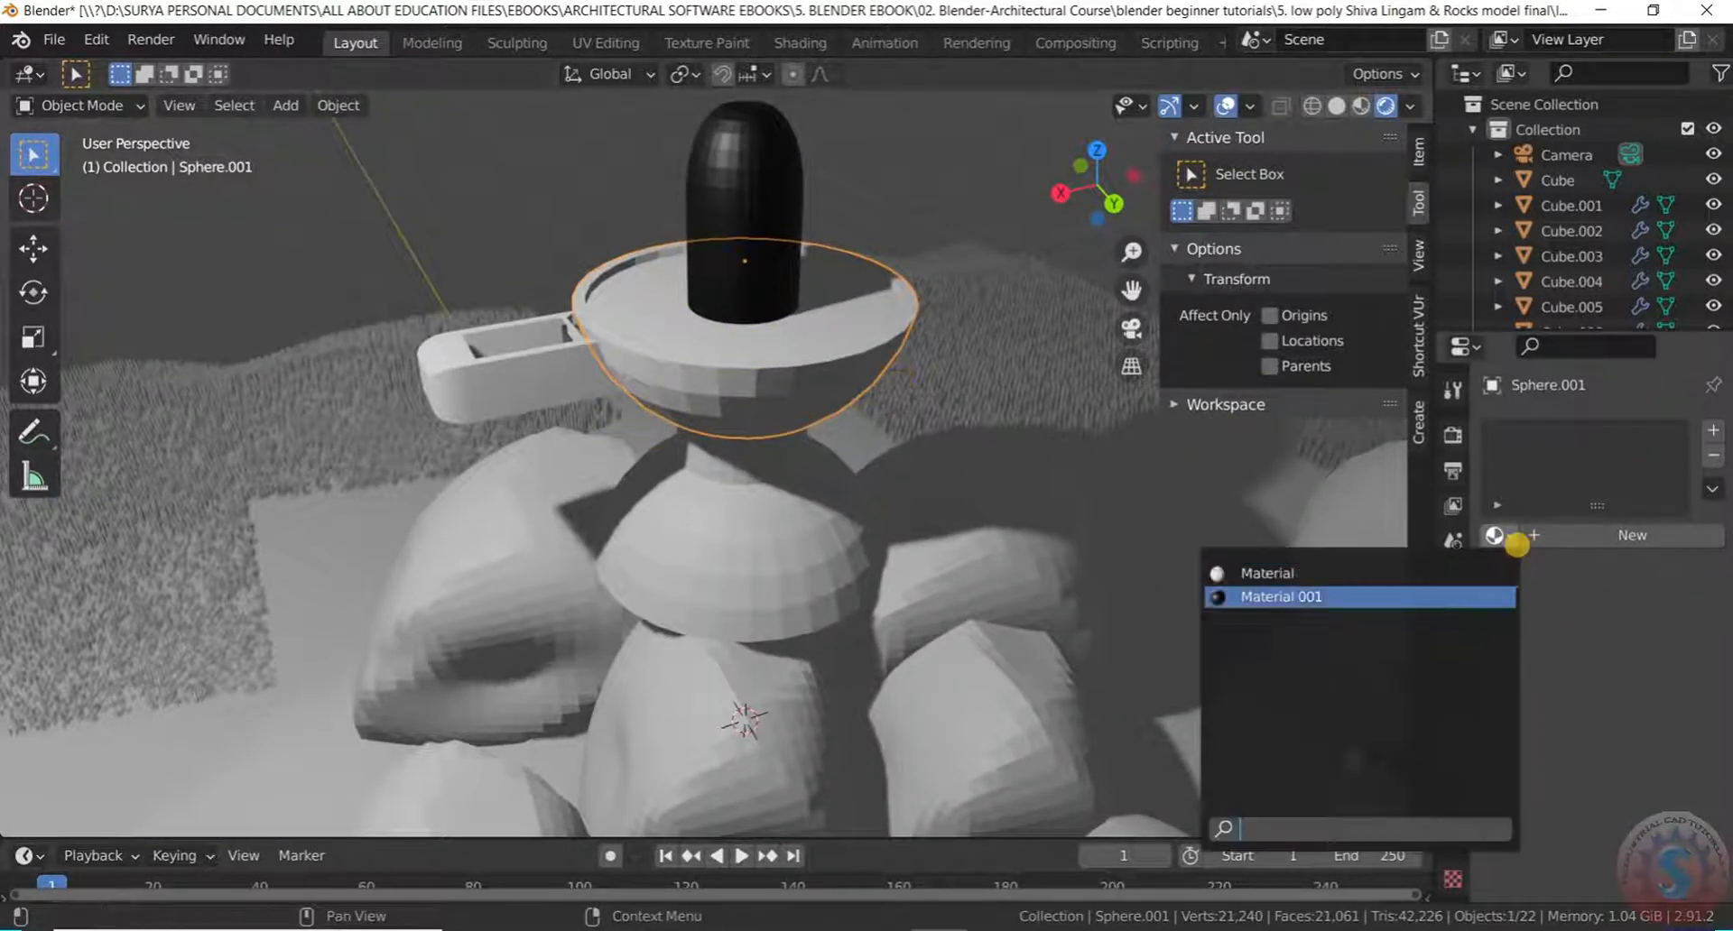
left_click(1343, 598)
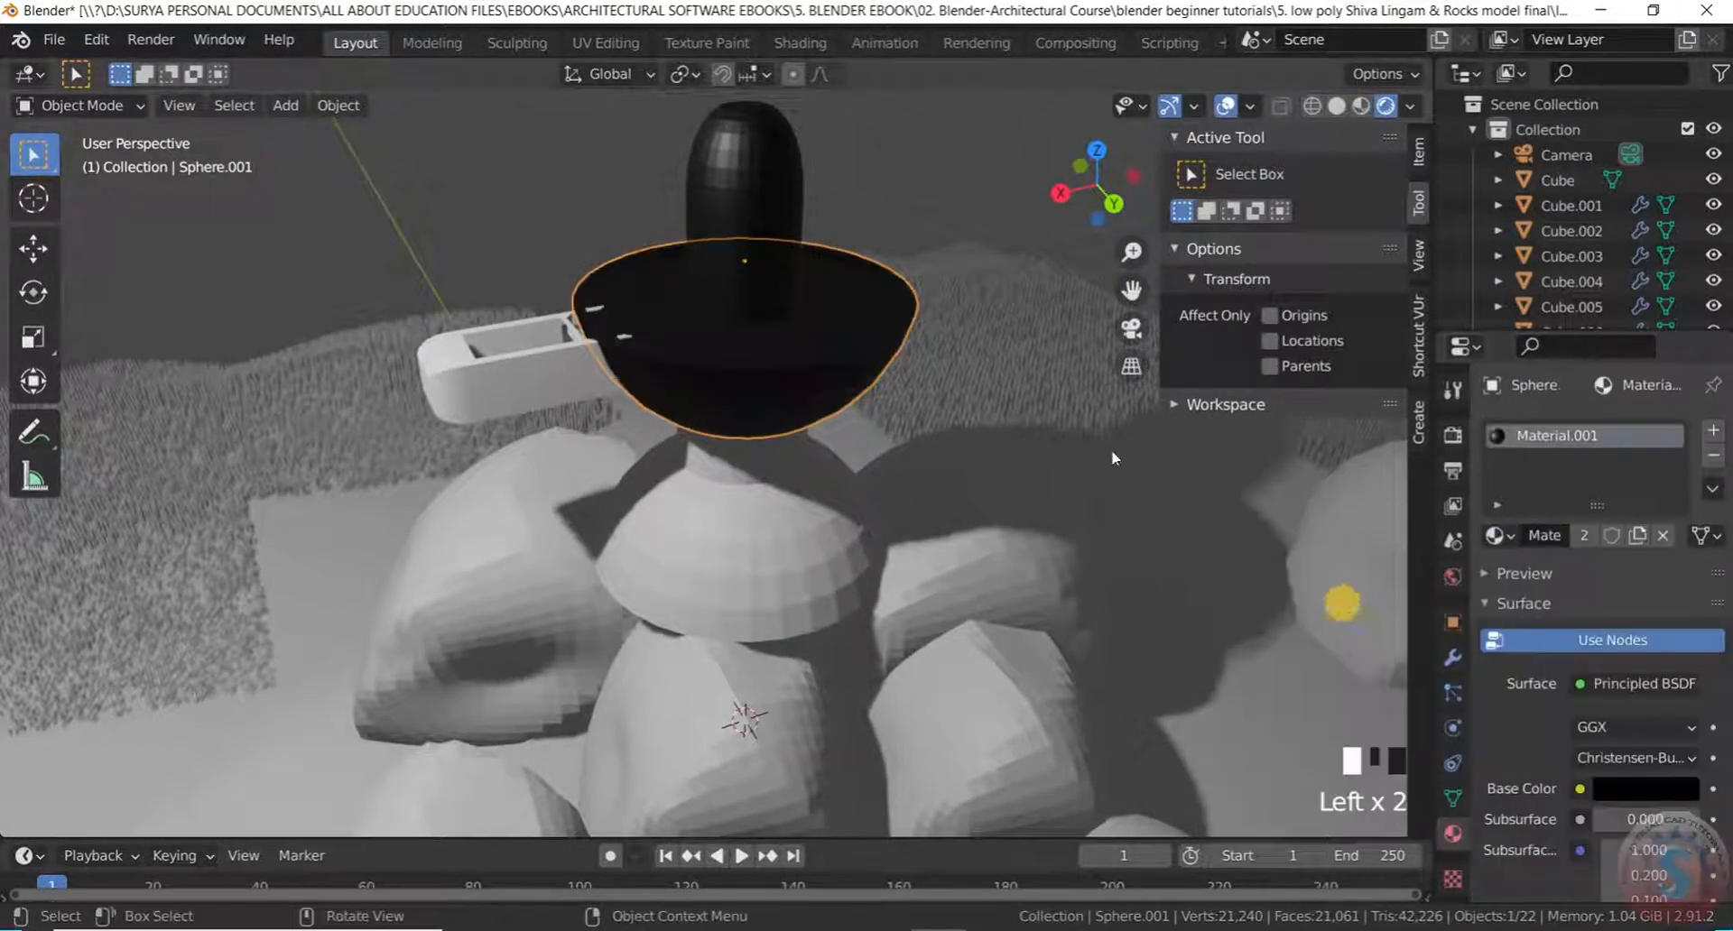
left_click(507, 386)
left_click(1498, 535)
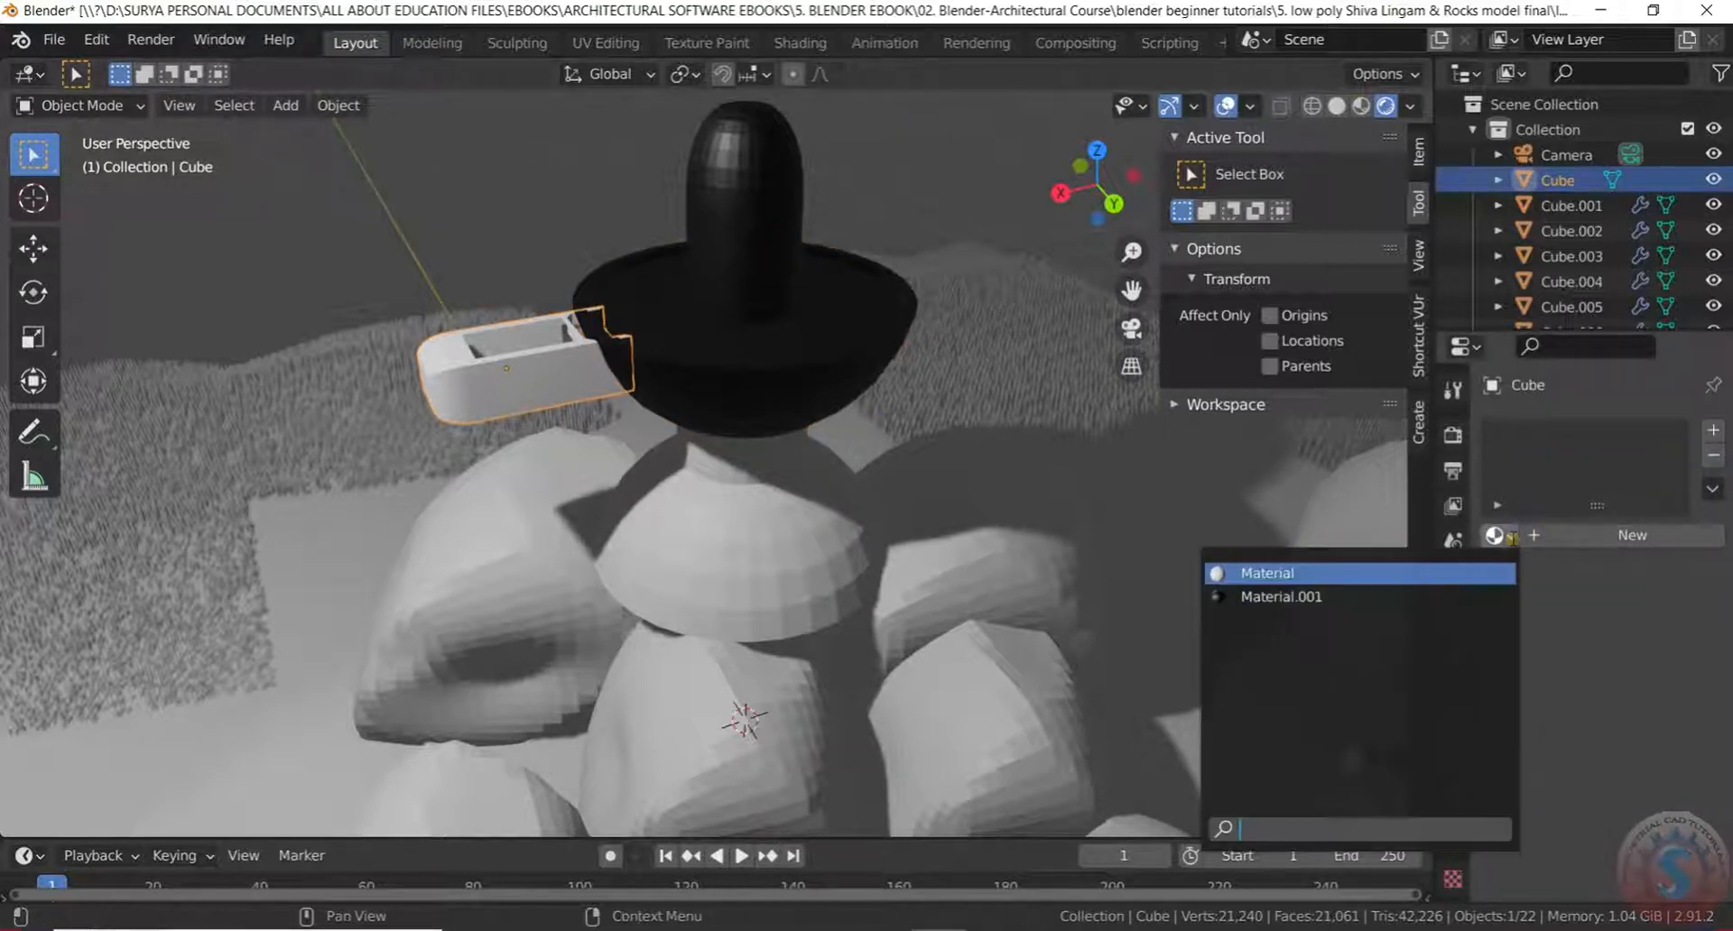
left_click(1390, 577)
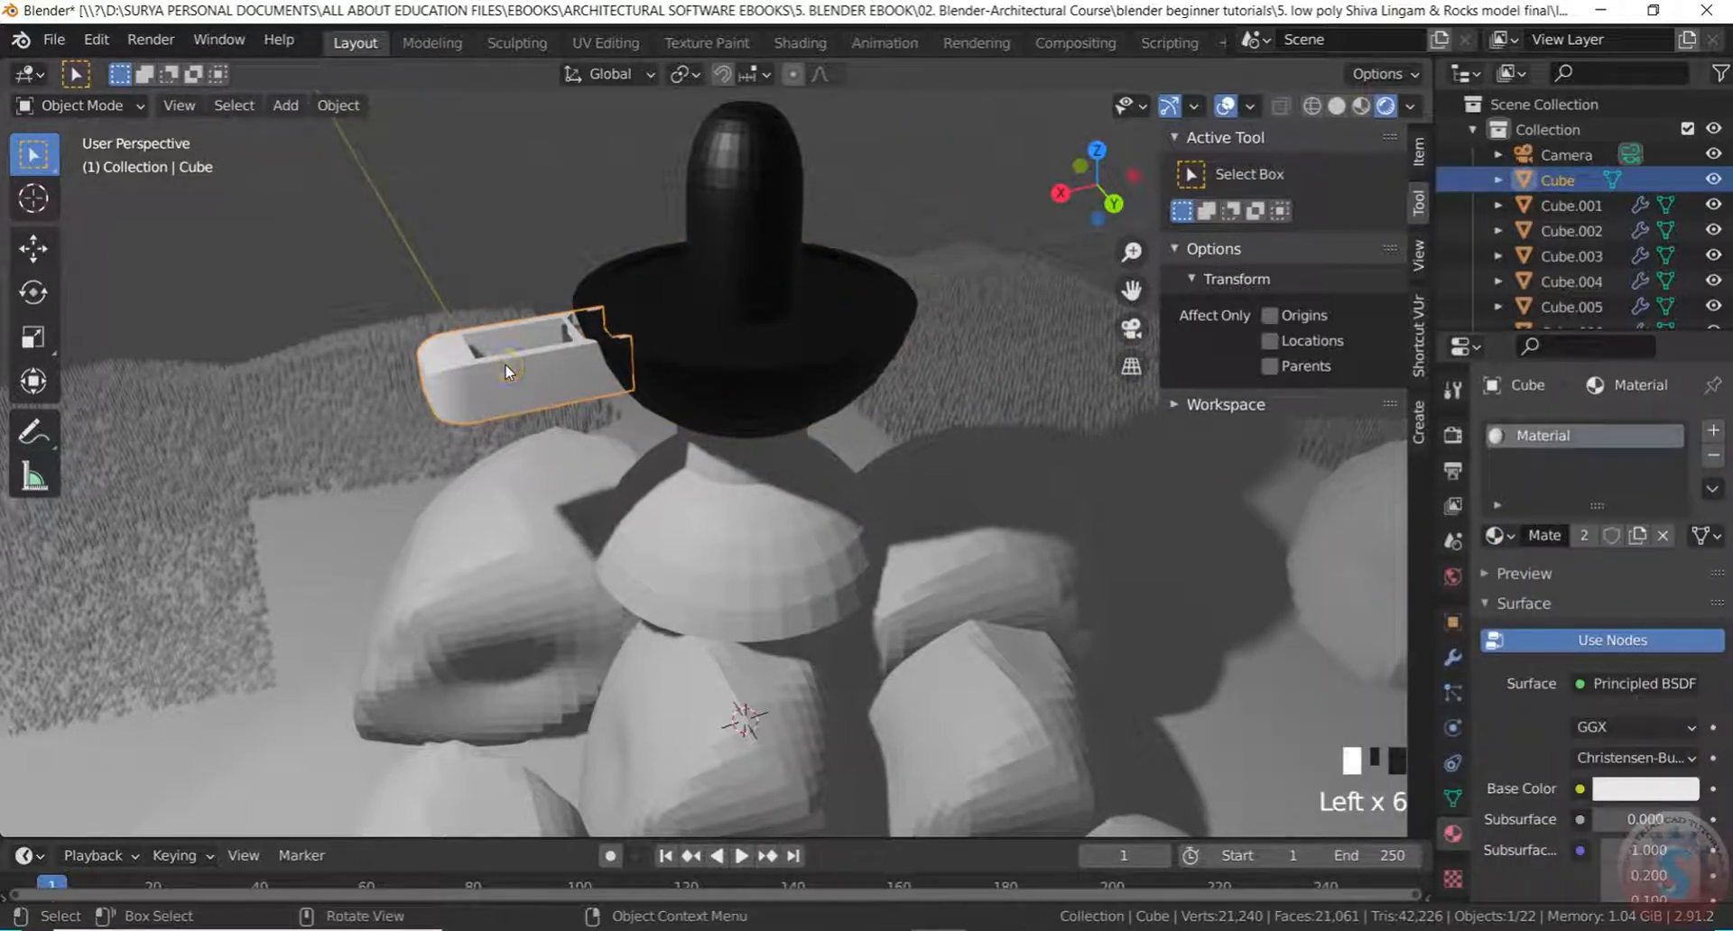
Try assigning Material.001 to the ground surface, then undo the change and deselect
left_click(507, 370)
left_click(1497, 536)
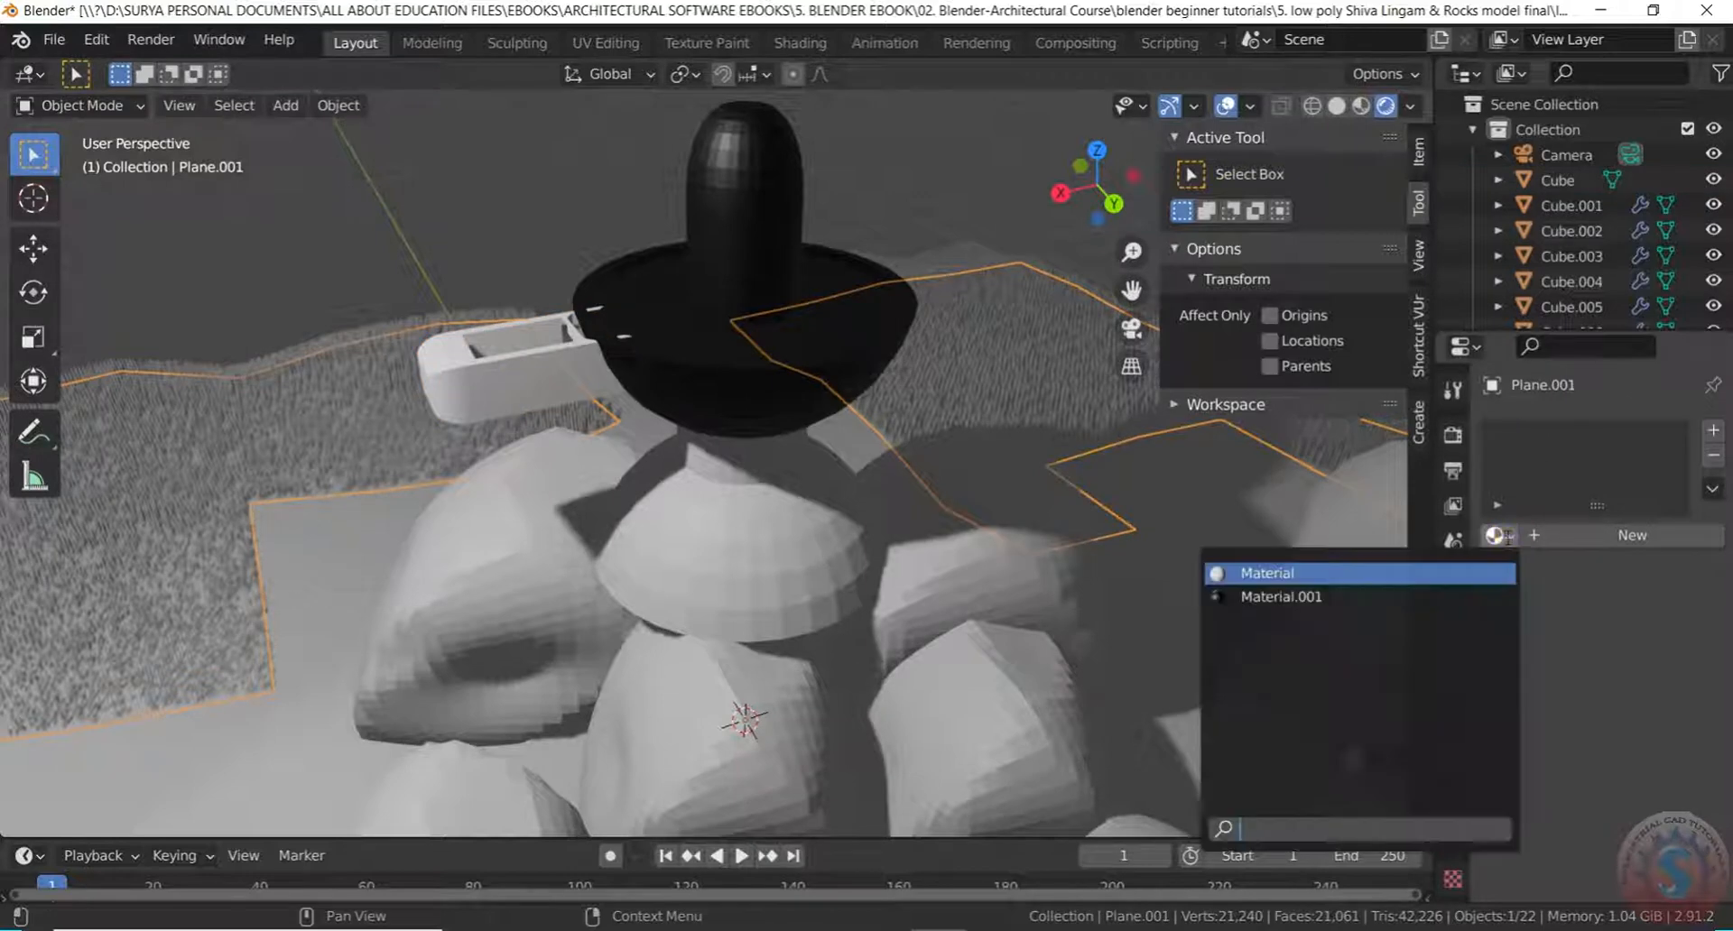
left_click(1293, 596)
left_click(1298, 608)
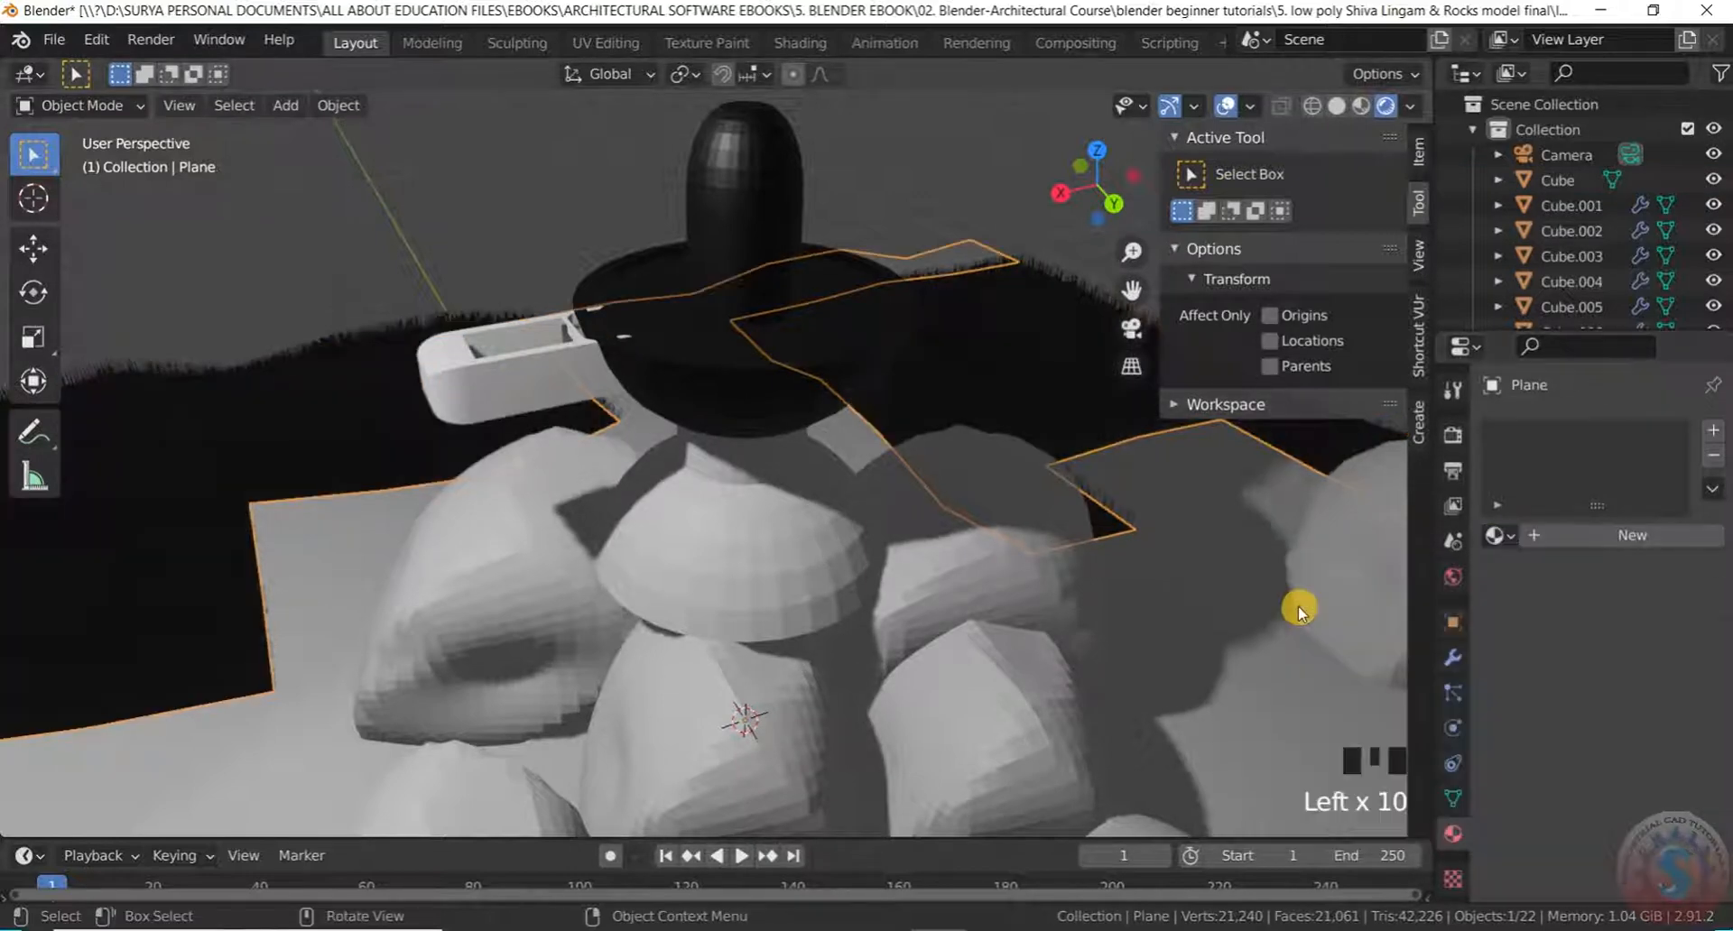
left_click(908, 200)
key("ctrl+z")
key("ctrl+z")
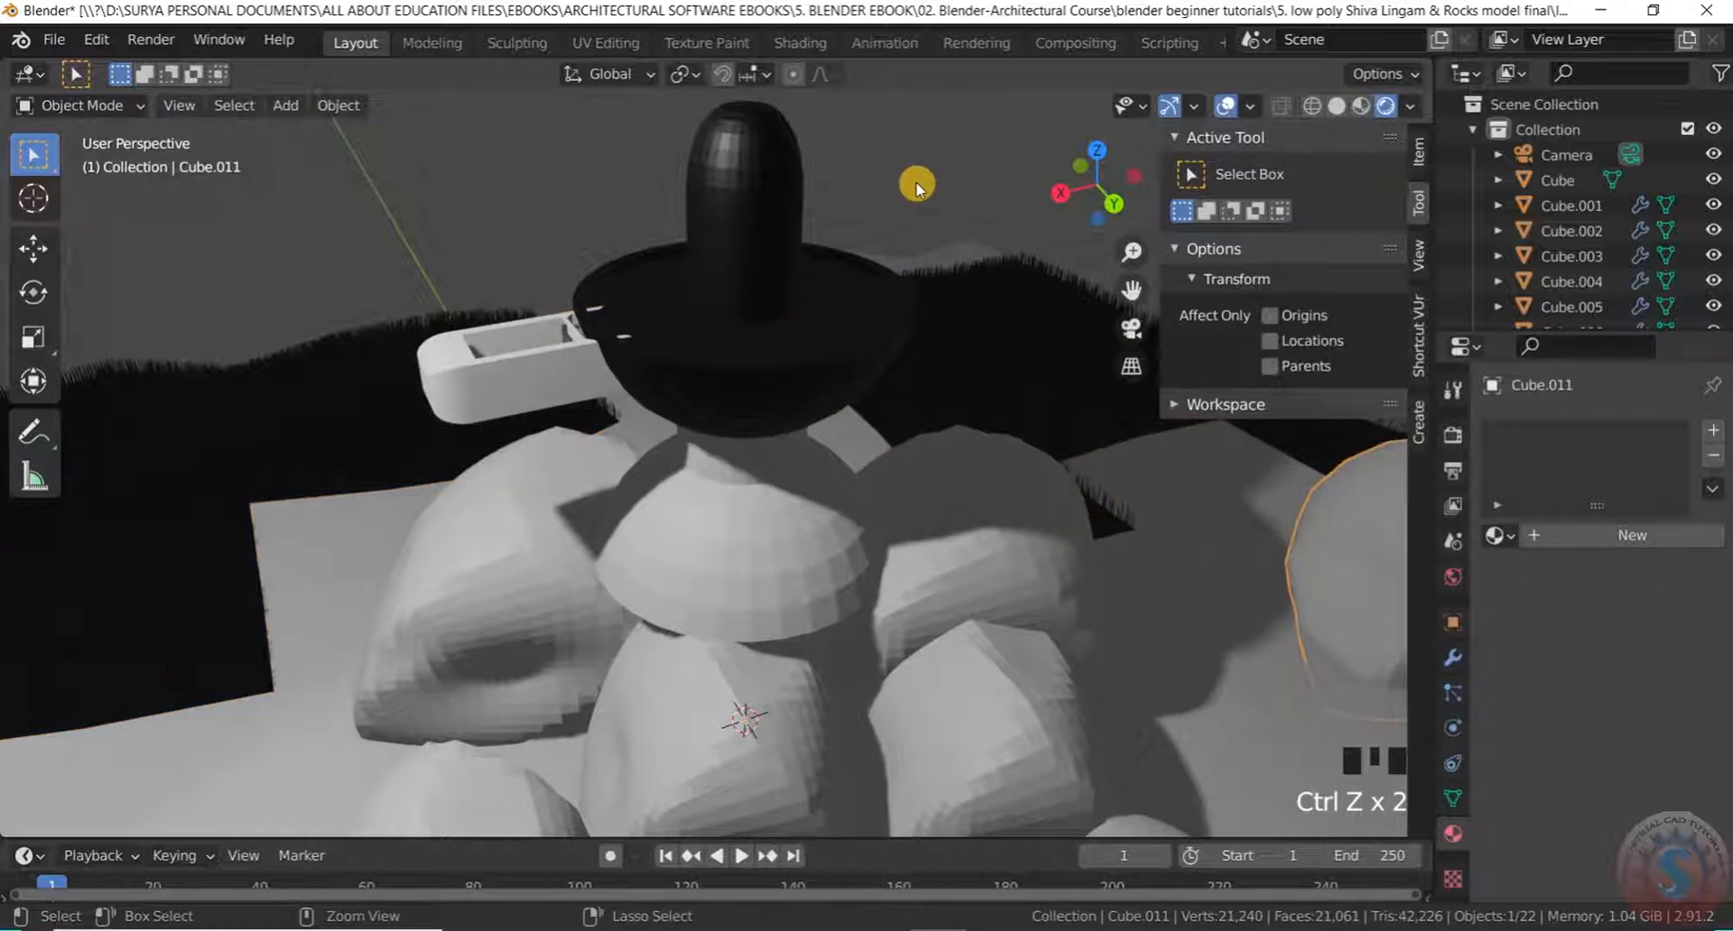
key("ctrl+z")
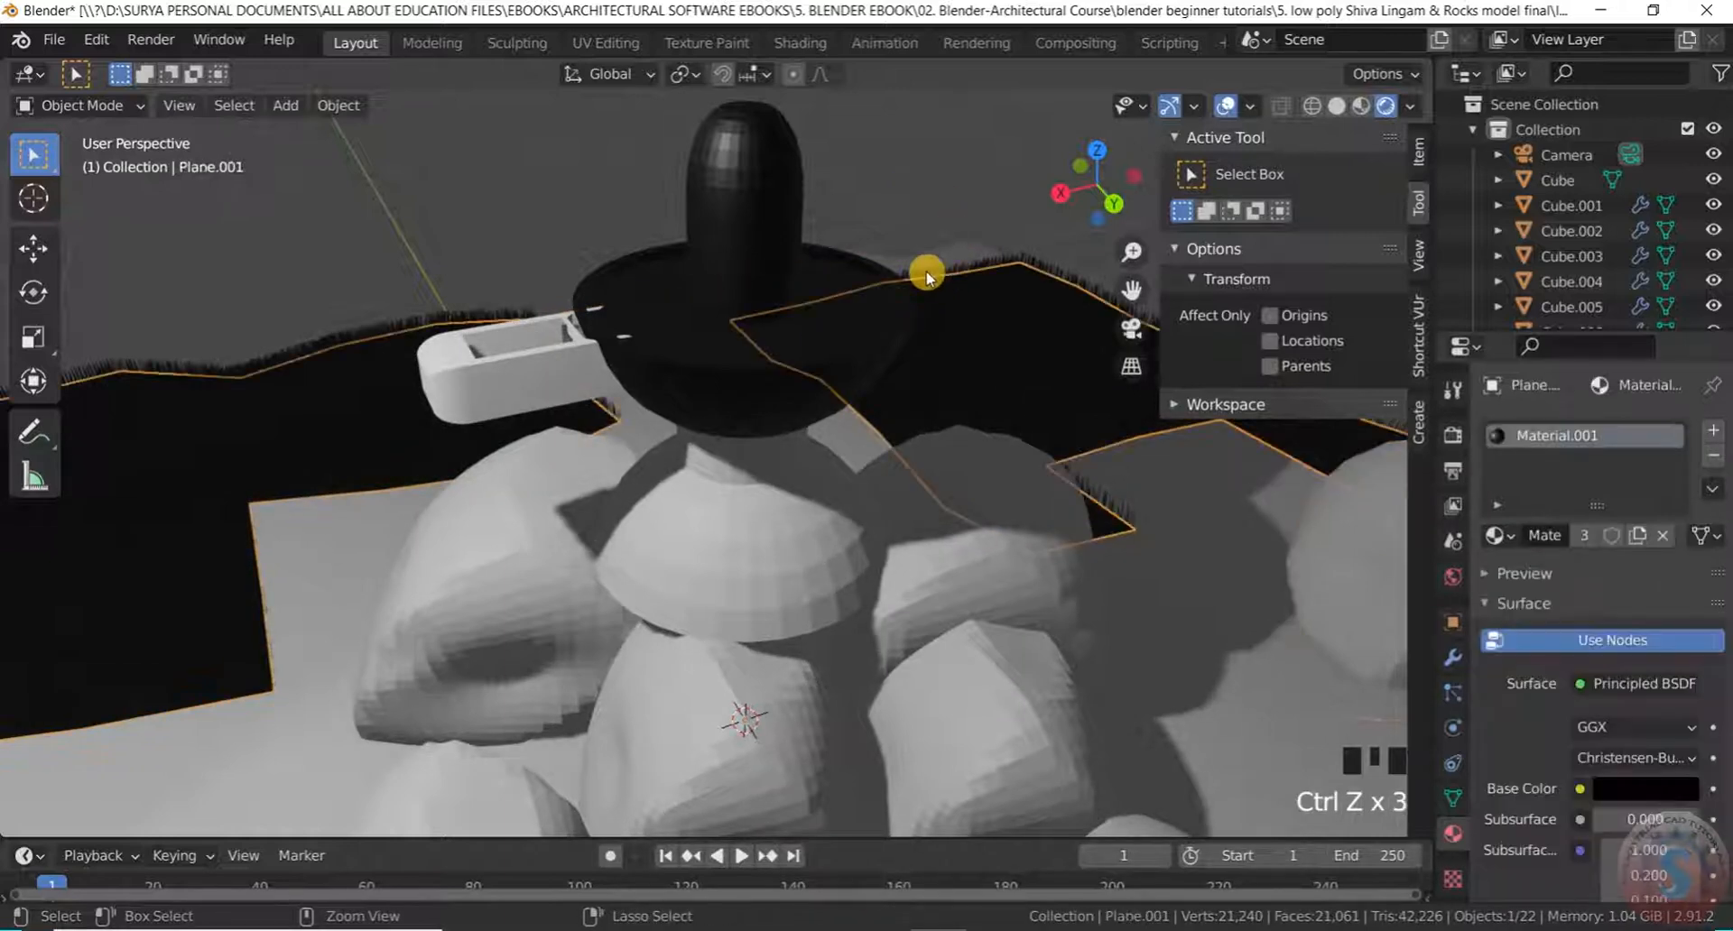
scroll(959, 132, "down", 10)
left_click(958, 132)
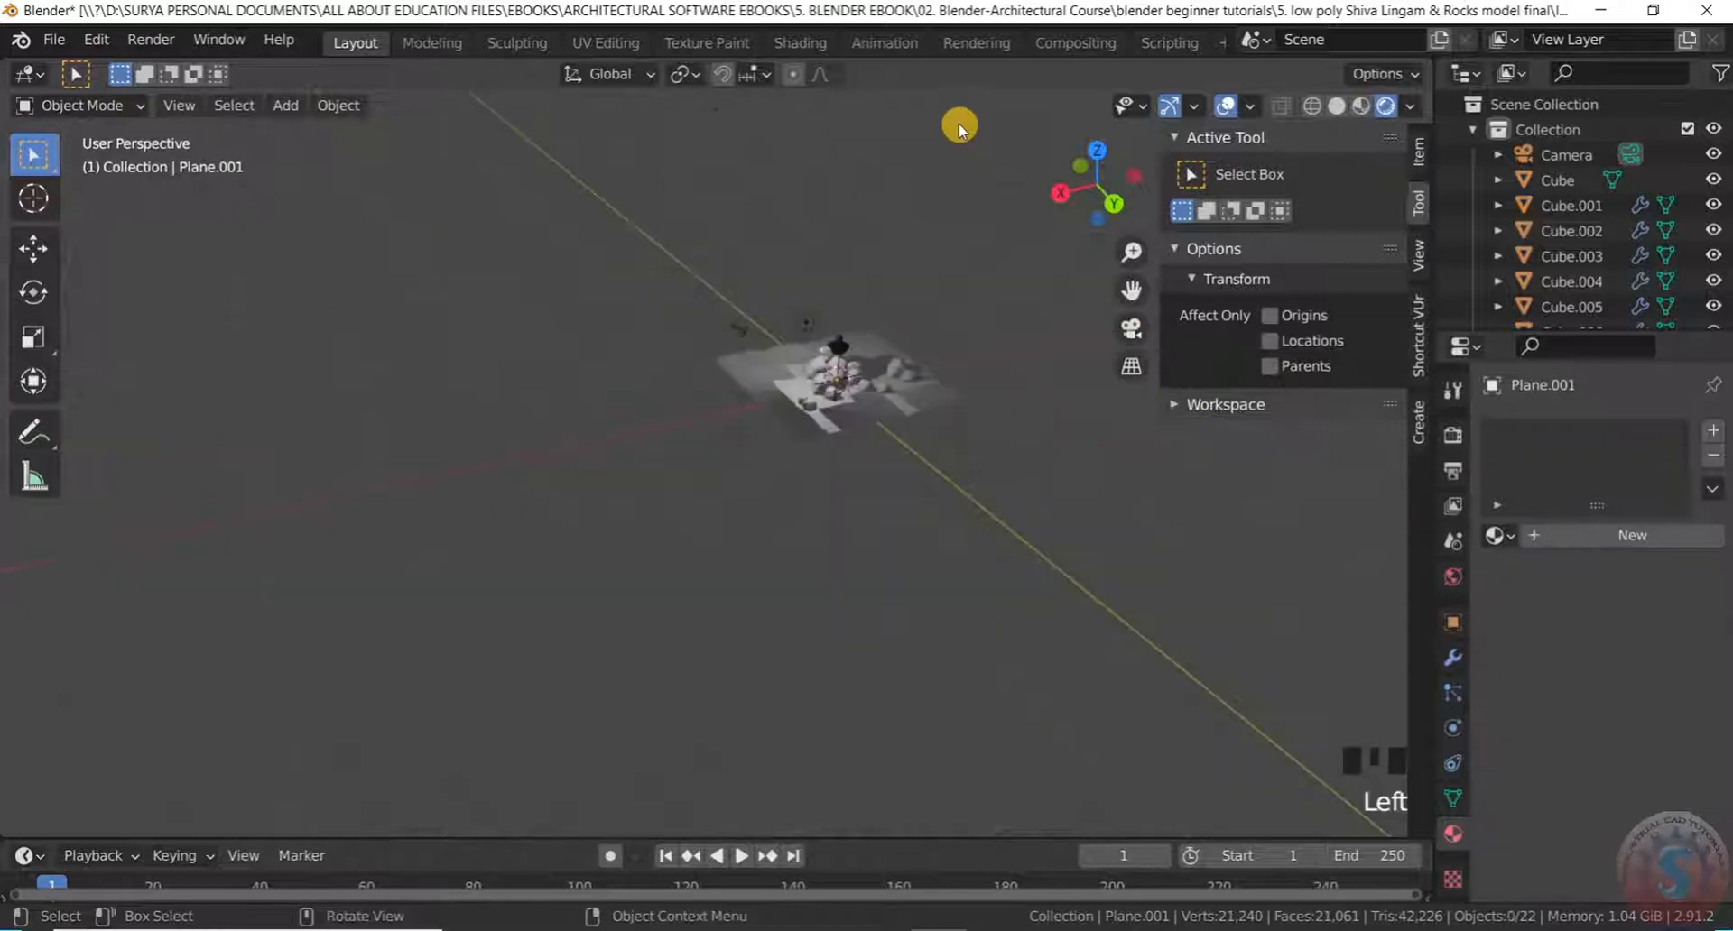
scroll(785, 468, "up", 7)
middle_click_drag(786, 469, 1018, 476)
scroll(835, 432, "up", 2)
Assign the black Material.001 to the Cube beside the lingam
left_click(814, 440)
left_click(1495, 535)
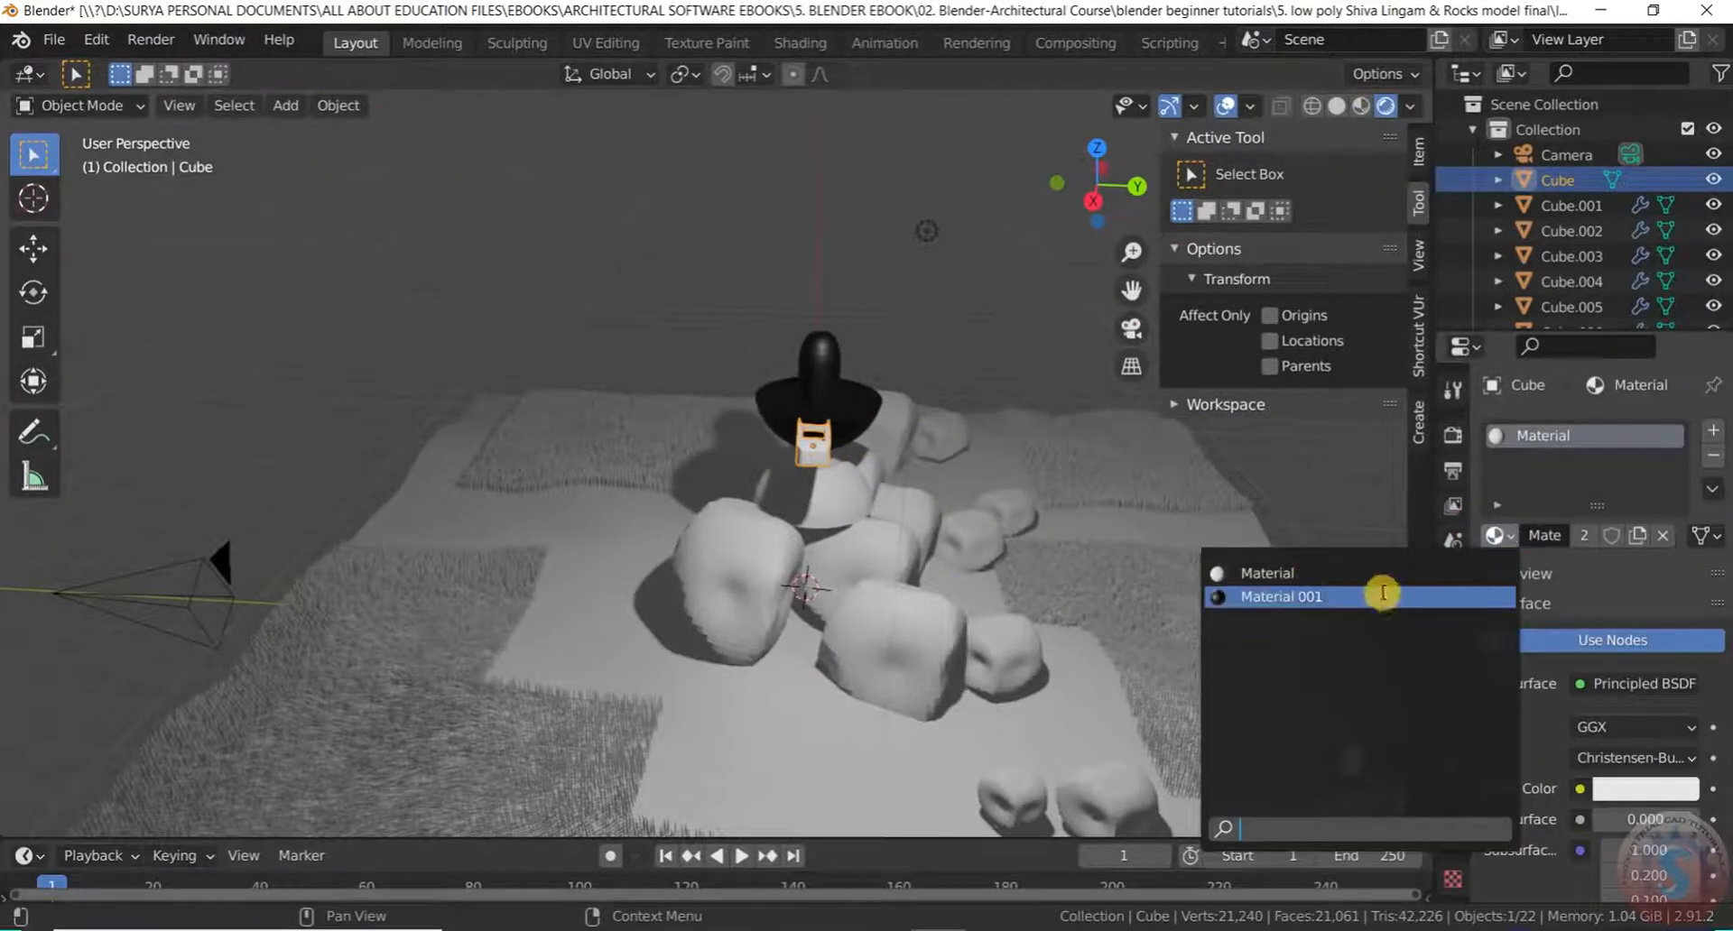
left_click(1381, 592)
left_click(894, 334)
scroll(893, 334, "up", 2)
scroll(840, 341, "down", 1)
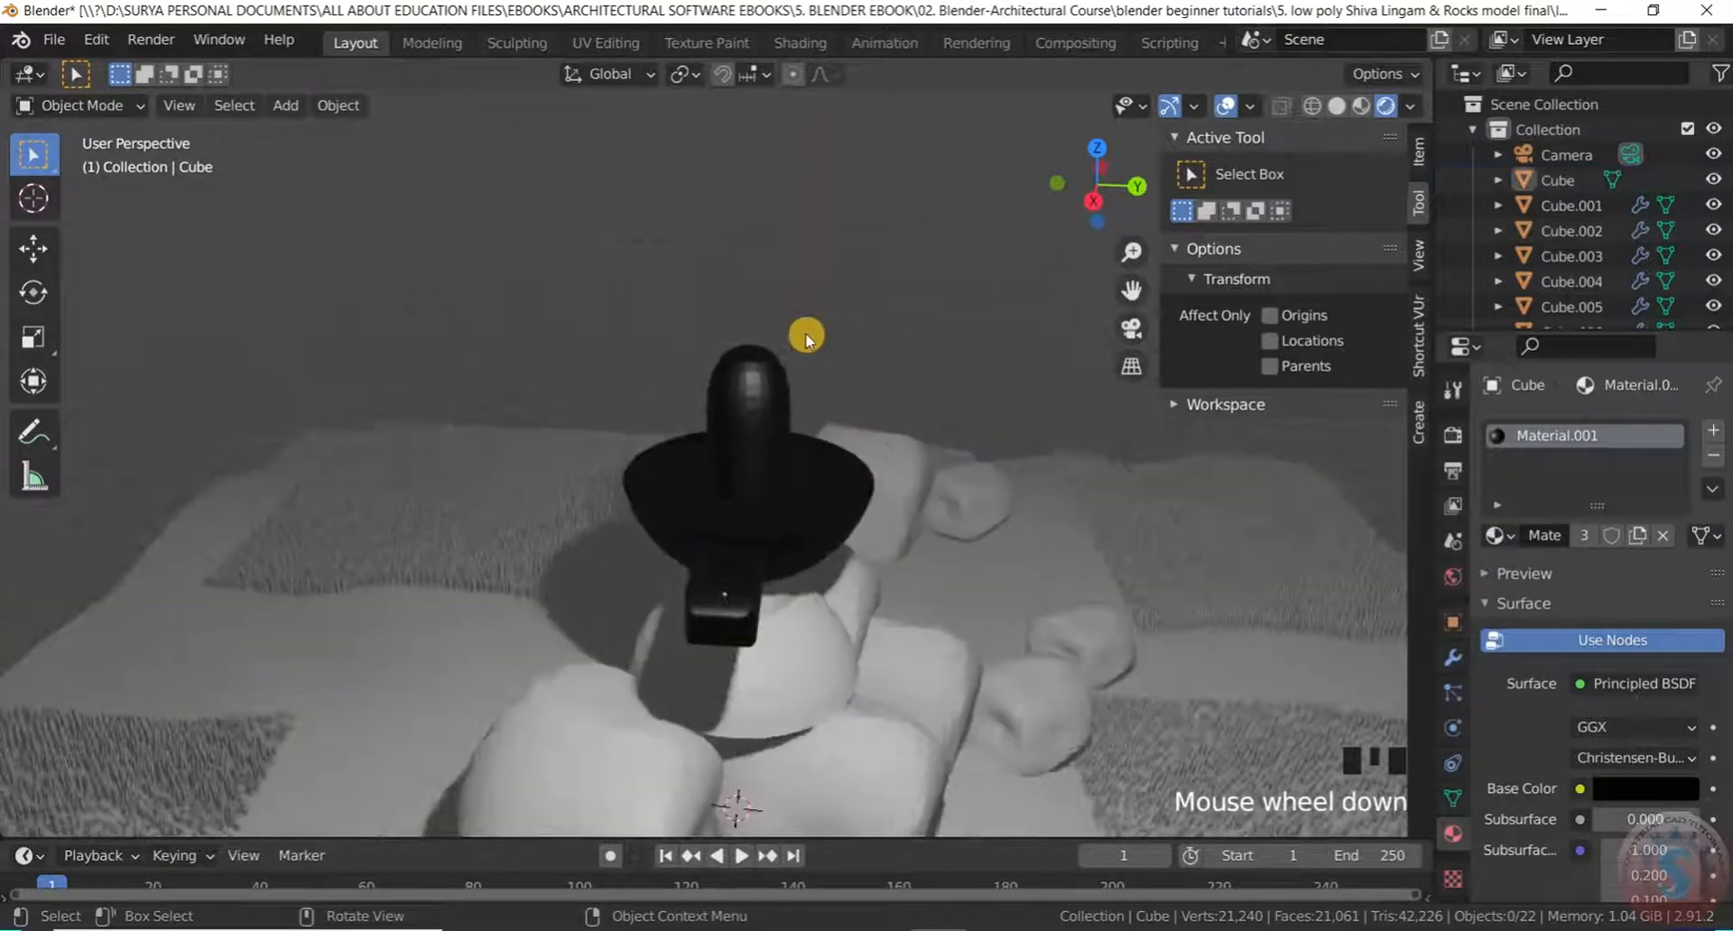
middle_click_drag(839, 340, 708, 623)
scroll(773, 533, "up", 4)
middle_click_drag(773, 534, 740, 528)
scroll(739, 488, "up", 2)
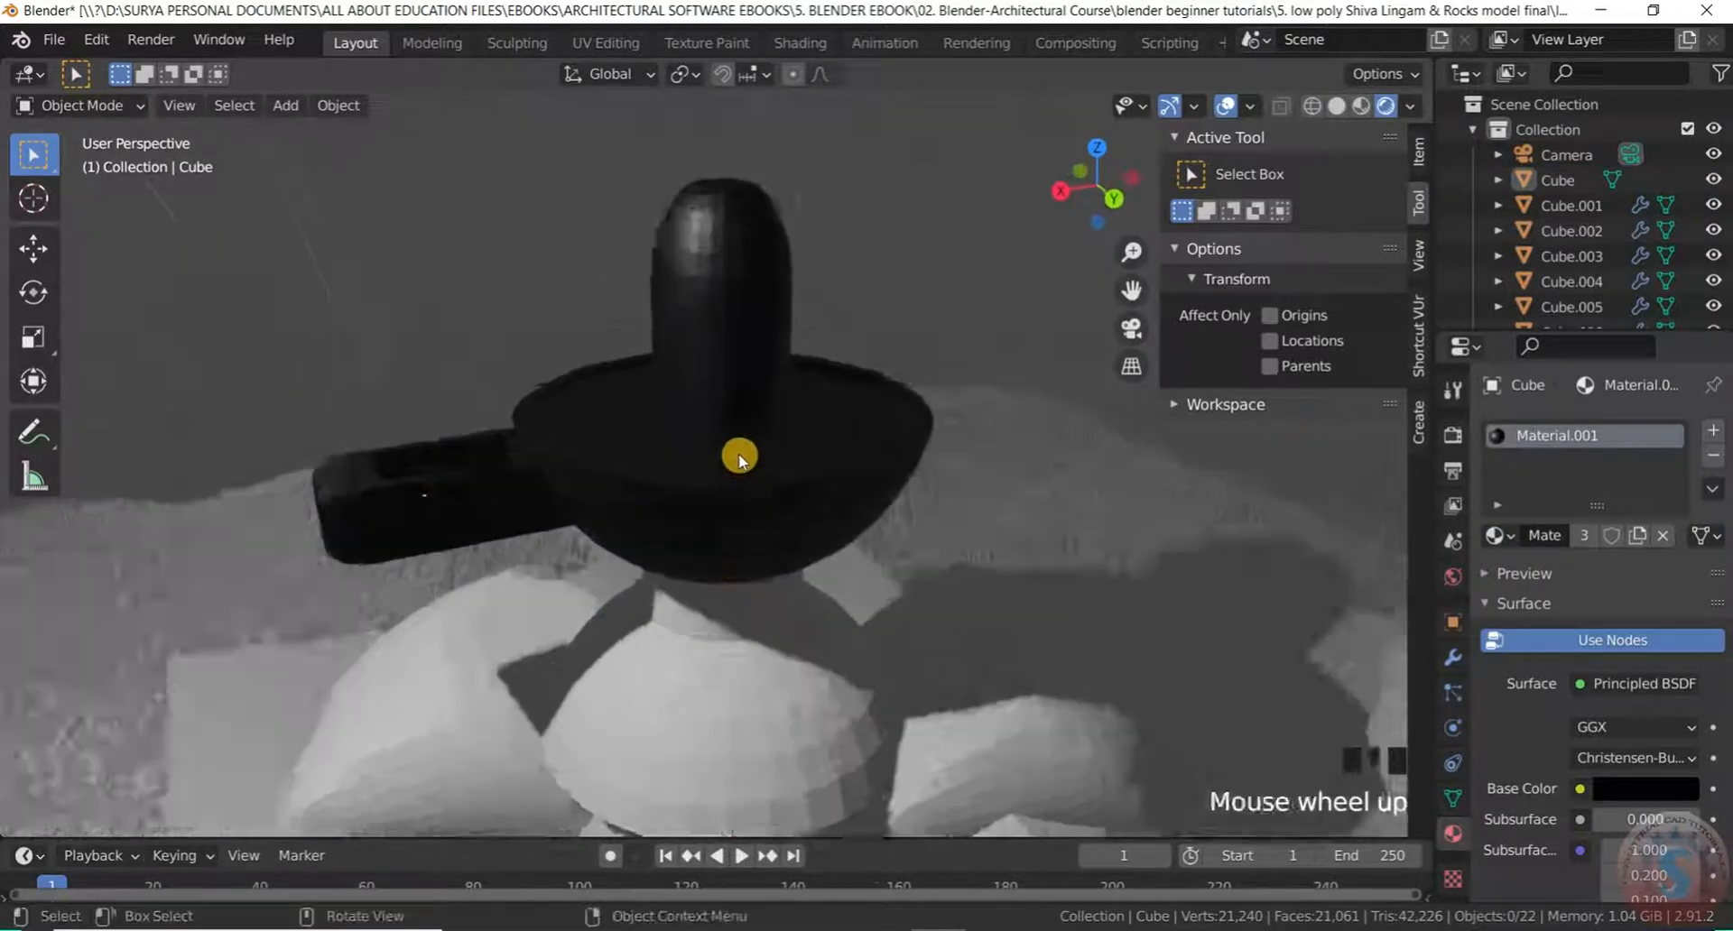
Switch the lingam's top cylinder to the white Material and return to Solid shading
left_click(724, 258)
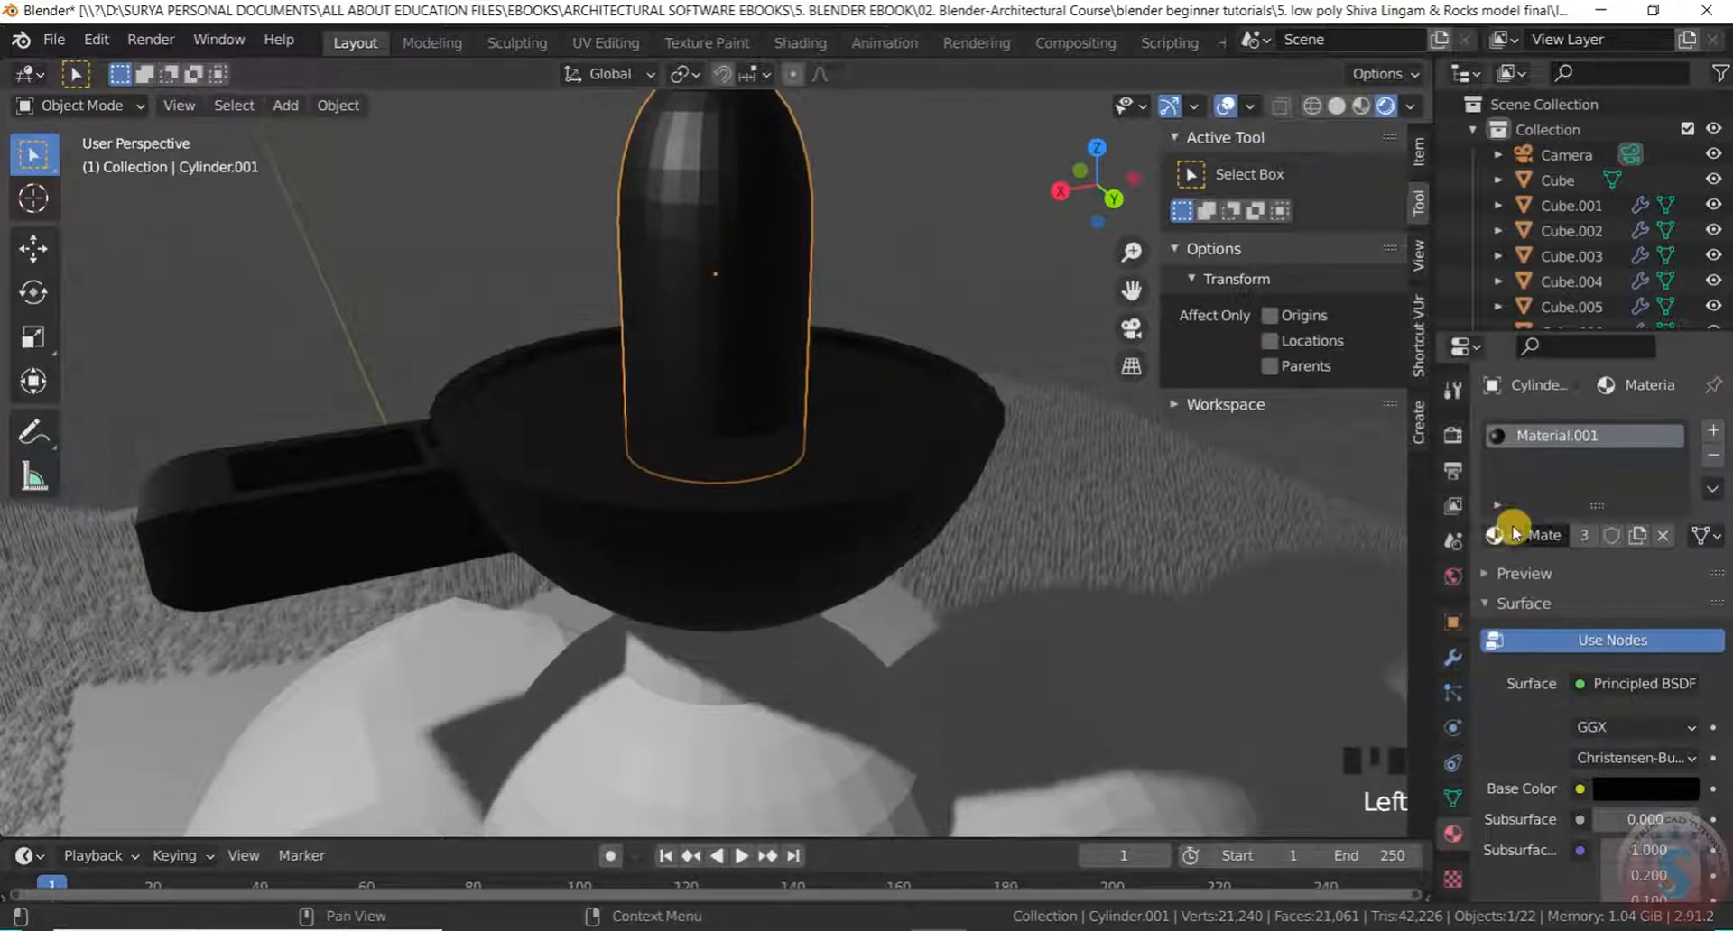
left_click(1512, 535)
left_click(1300, 565)
left_click(746, 220)
left_click(733, 222)
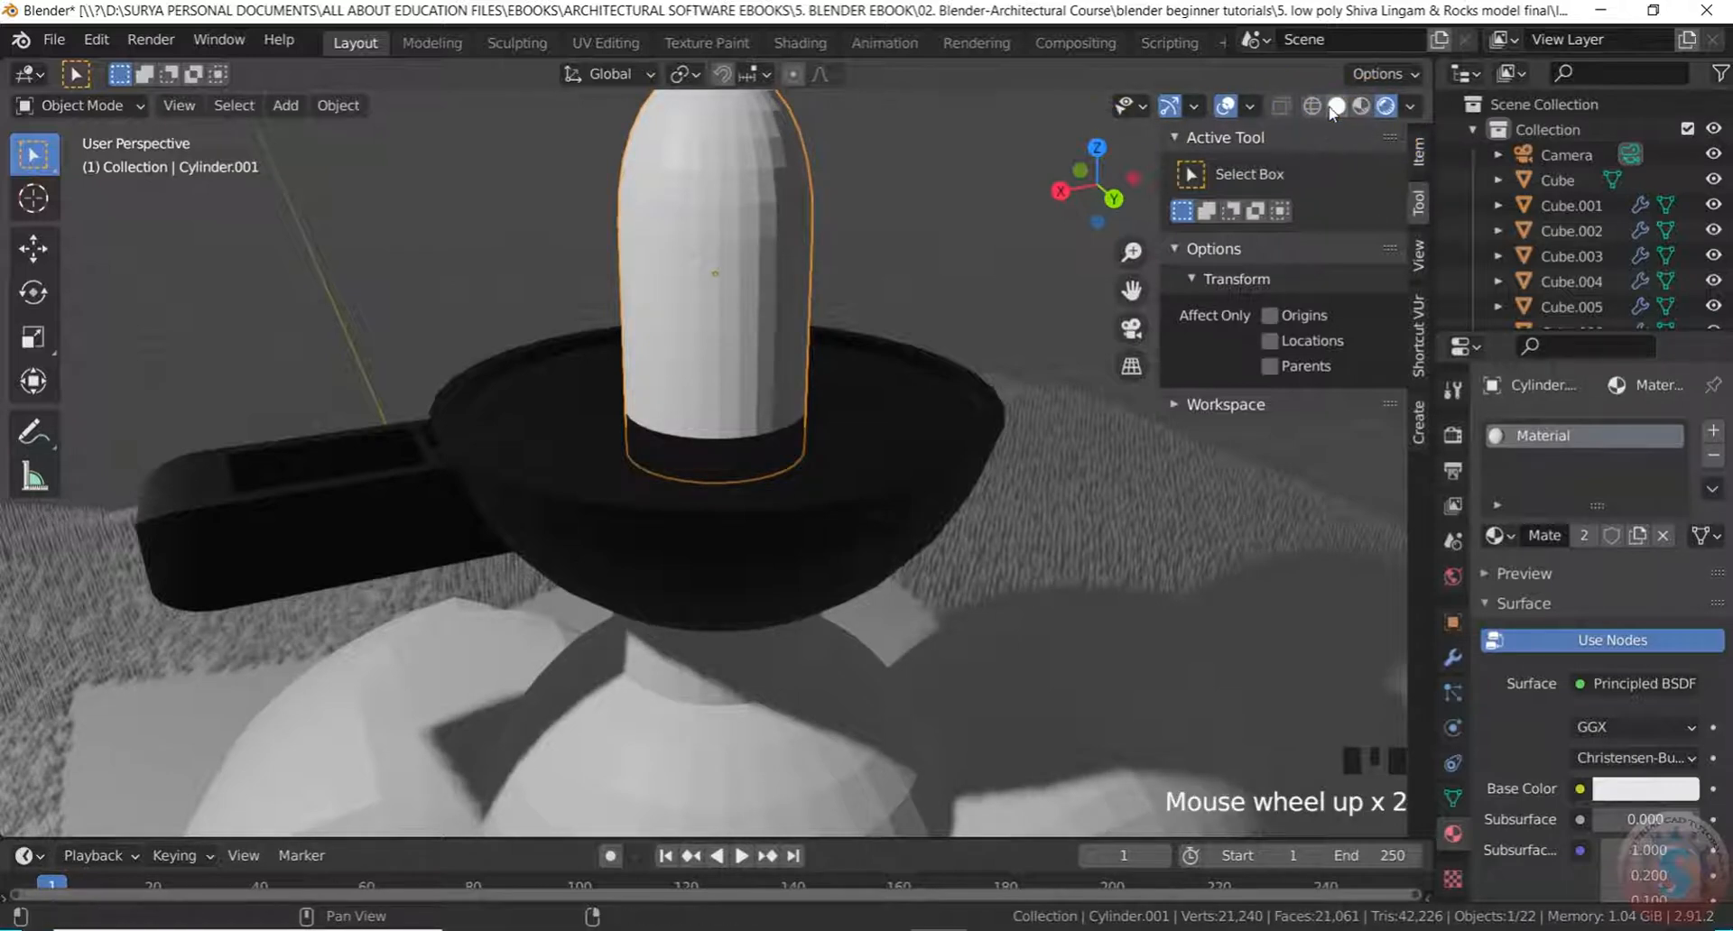
left_click(1335, 107)
Put the lingam shaft, Cylinder.001, into Edit Mode
scroll(711, 240, "down", 3)
scroll(711, 242, "up", 3)
mouse_move(711, 243)
middle_mouse_down()
mouse_move(882, 271)
mouse_move(867, 323)
mouse_move(956, 321)
mouse_move(820, 306)
mouse_move(893, 410)
mouse_move(565, 398)
middle_mouse_up()
scroll(882, 271, "up", 3)
scroll(882, 294, "down", 6)
scroll(835, 418, "up", 2)
scroll(716, 376, "down", 3)
scroll(782, 337, "up", 9)
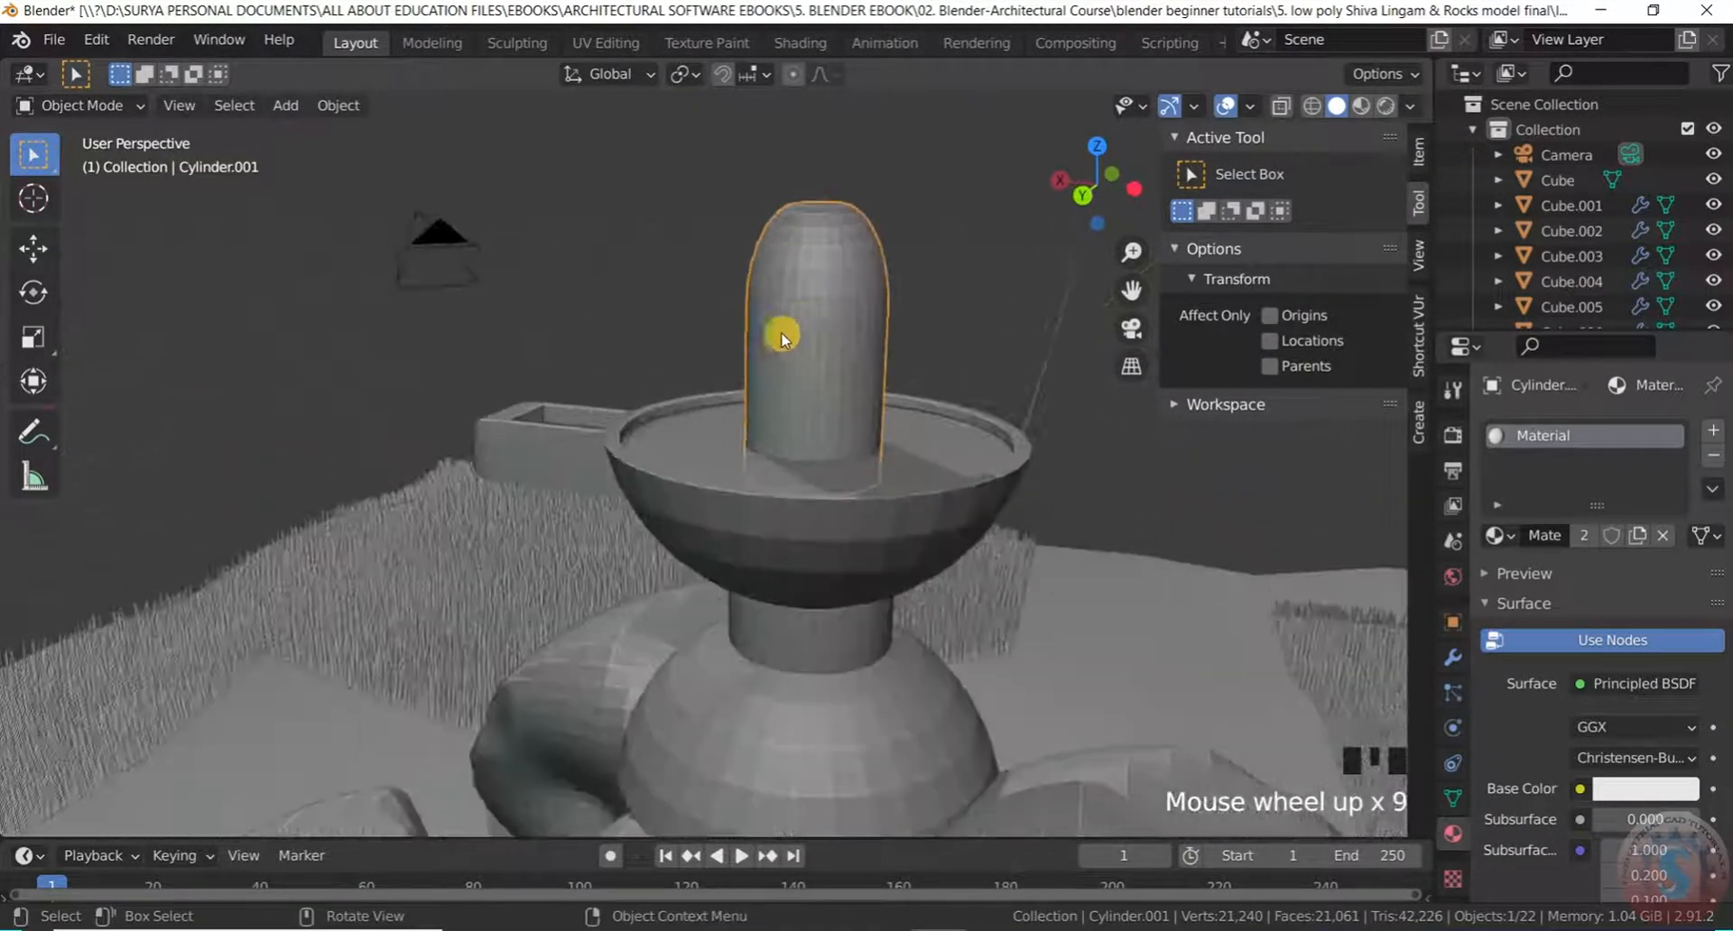
scroll(800, 319, "up", 3)
scroll(801, 319, "down", 2)
middle_click_drag(803, 321, 825, 328)
scroll(817, 269, "up", 2)
scroll(817, 269, "down", 1)
scroll(773, 249, "up", 1)
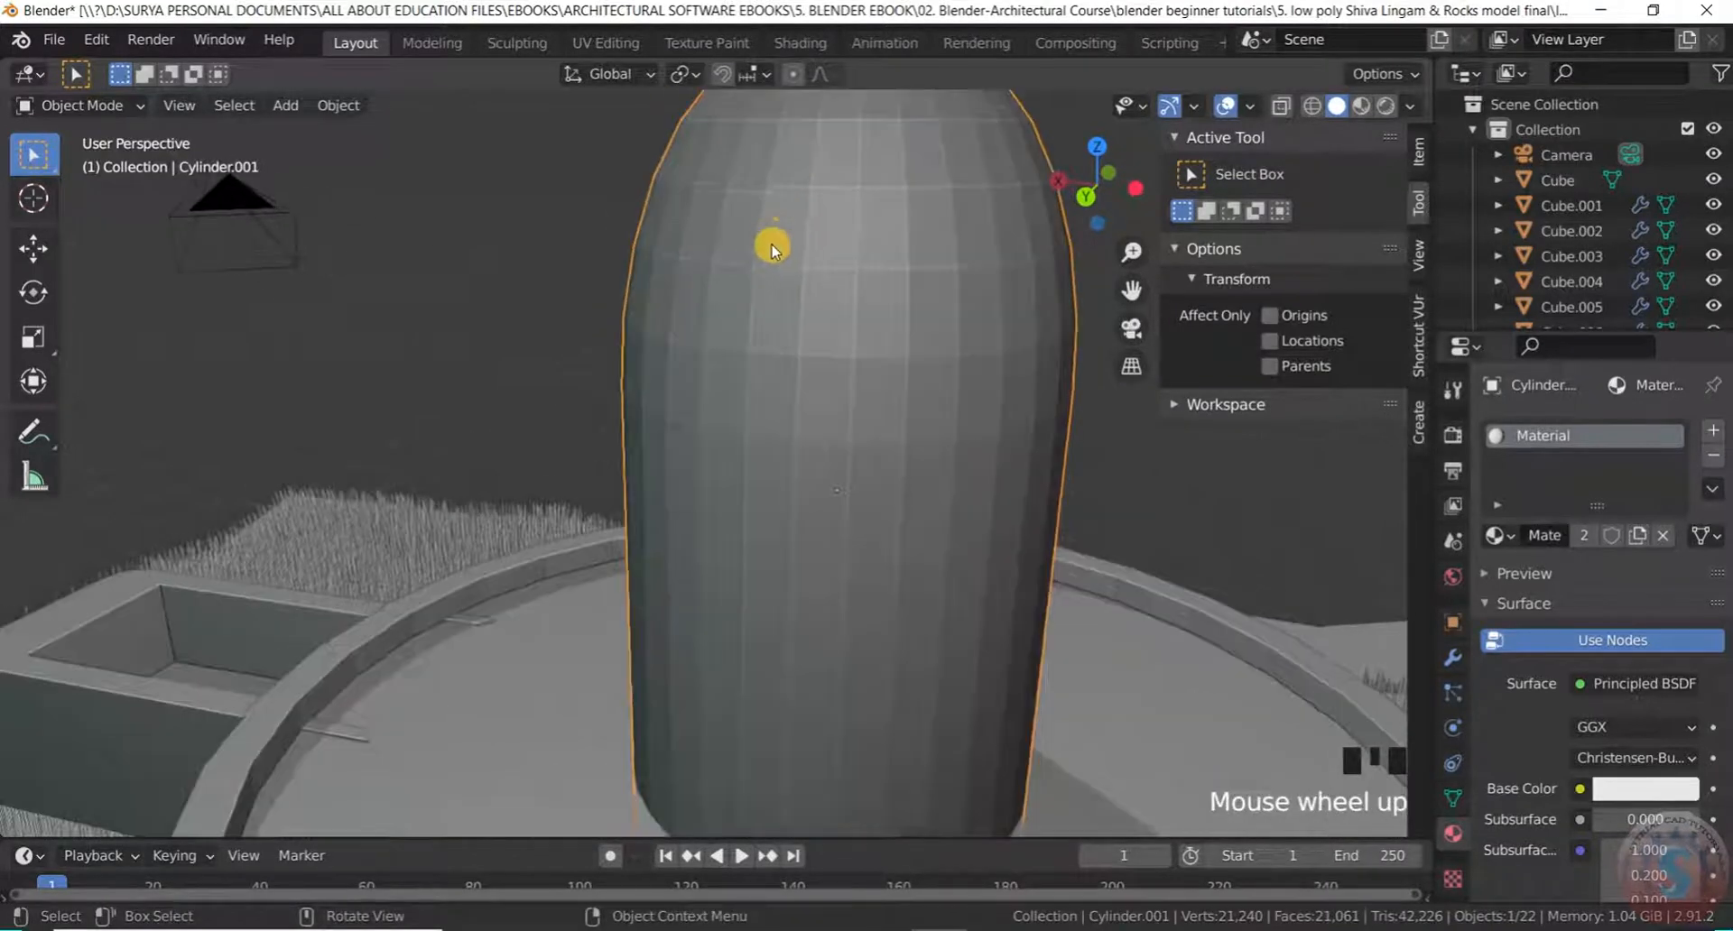
left_click(127, 101)
left_click(64, 81)
Select a horizontal band of six faces near the top of the cylinder
left_click(762, 228)
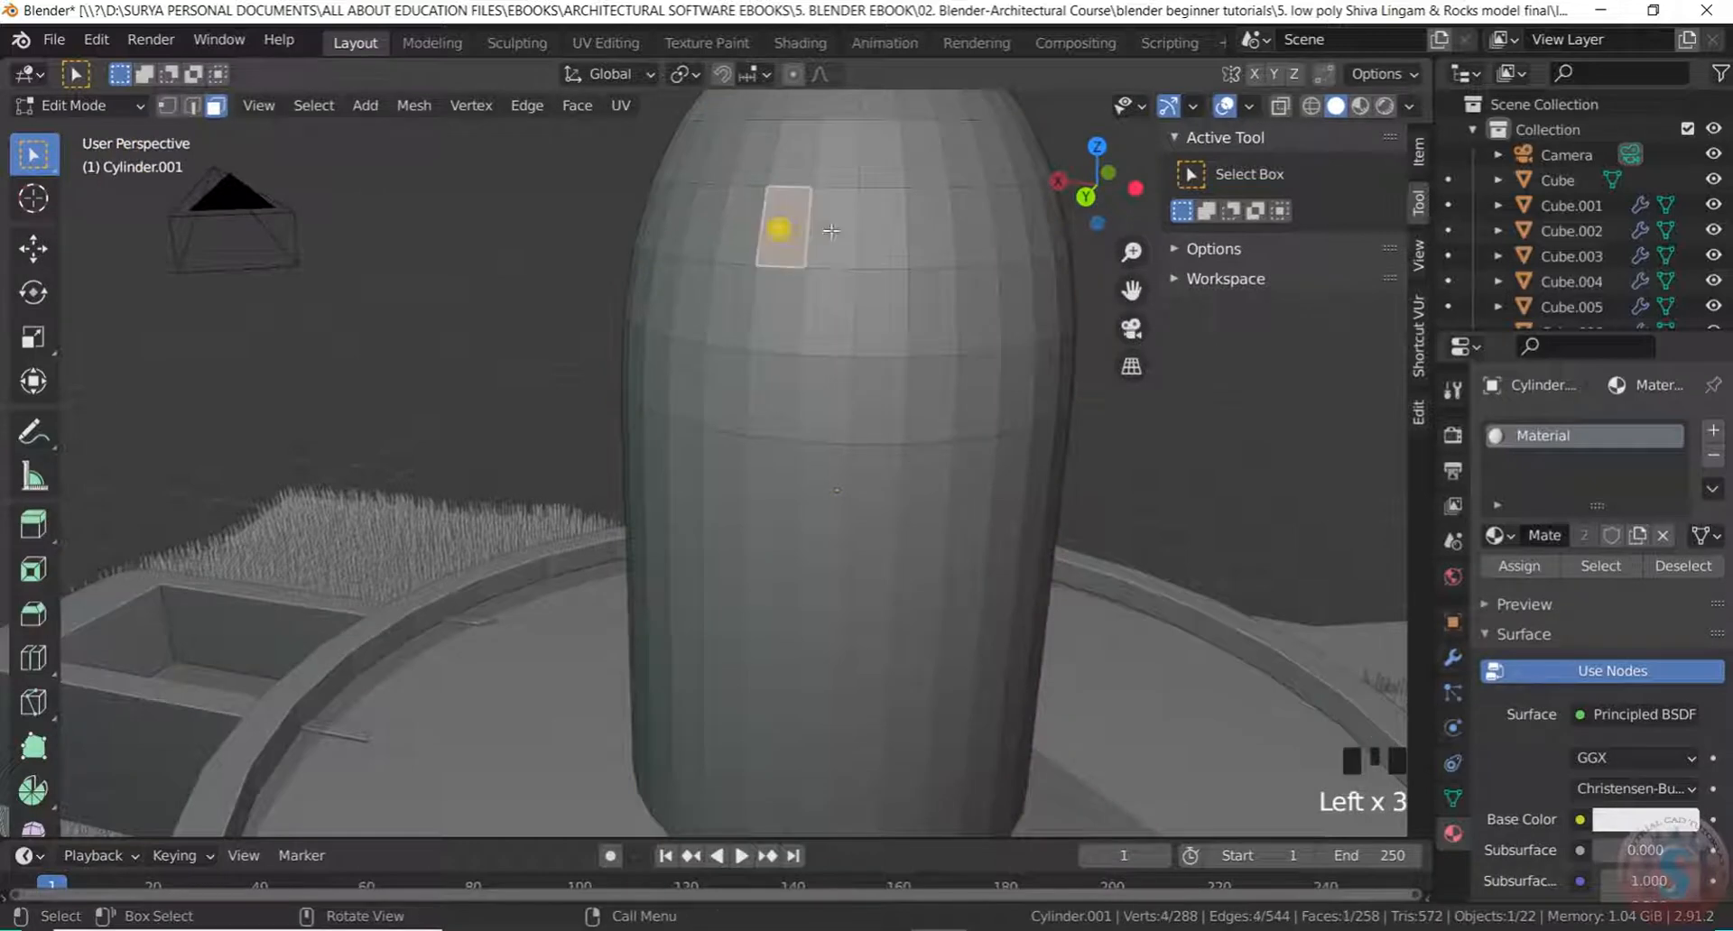
left_click(848, 232, "shift")
left_click(895, 233, "shift")
left_click(943, 228, "shift")
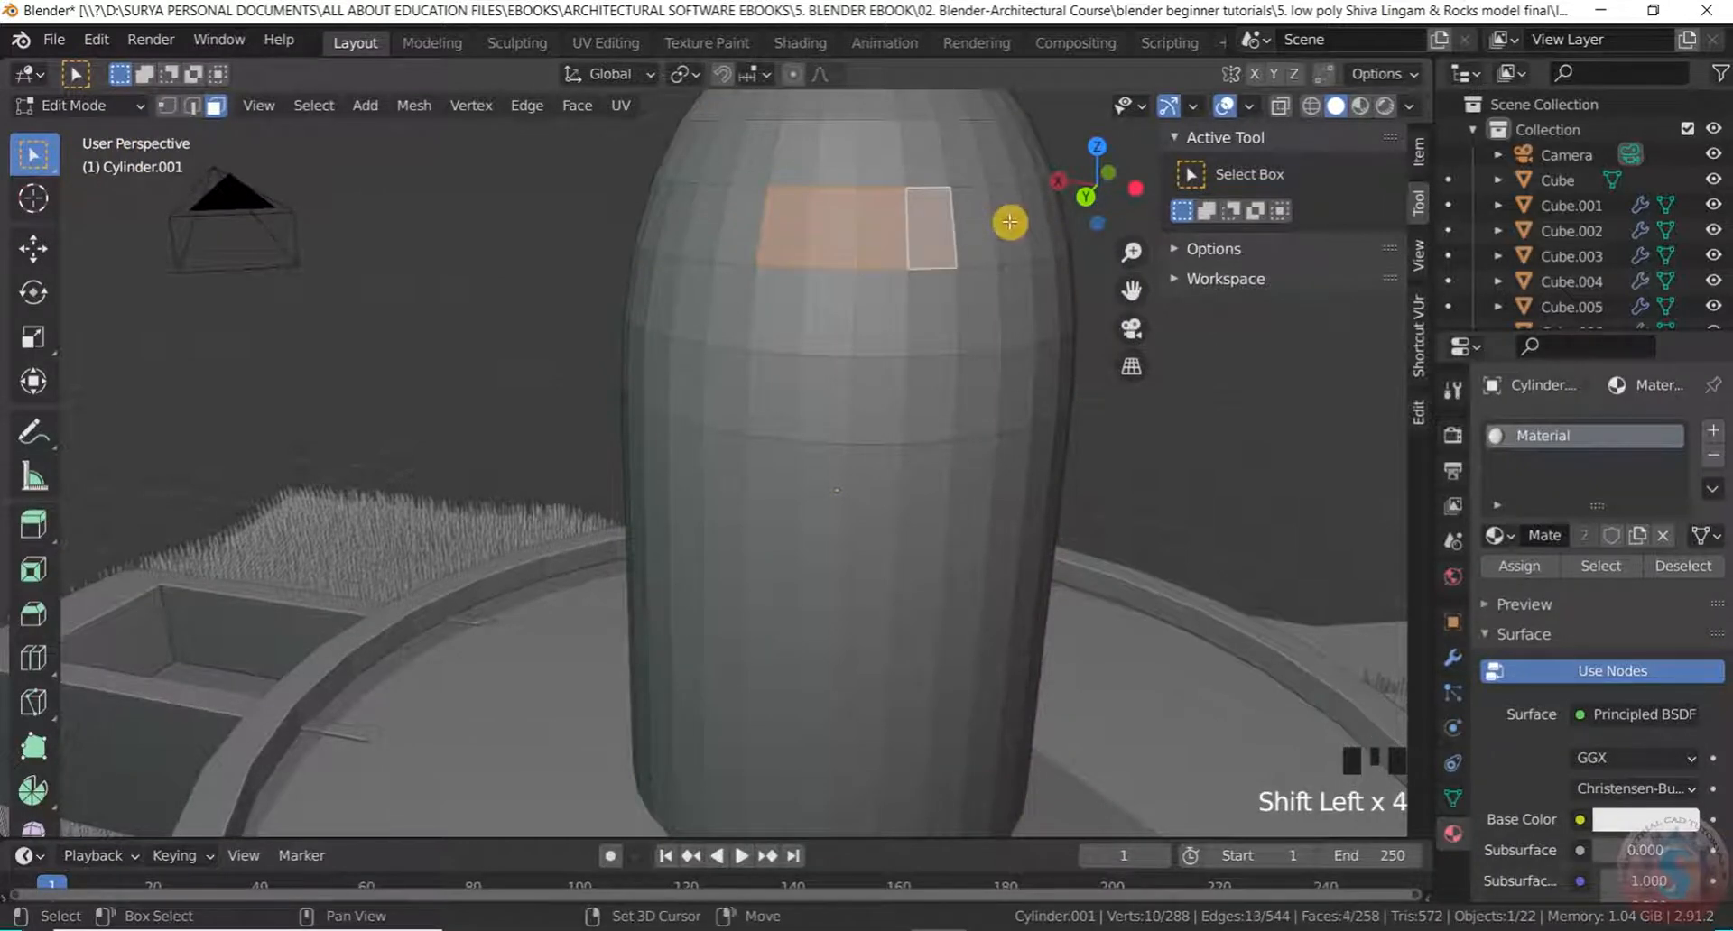
left_click(975, 225, "shift")
left_click(729, 227, "shift")
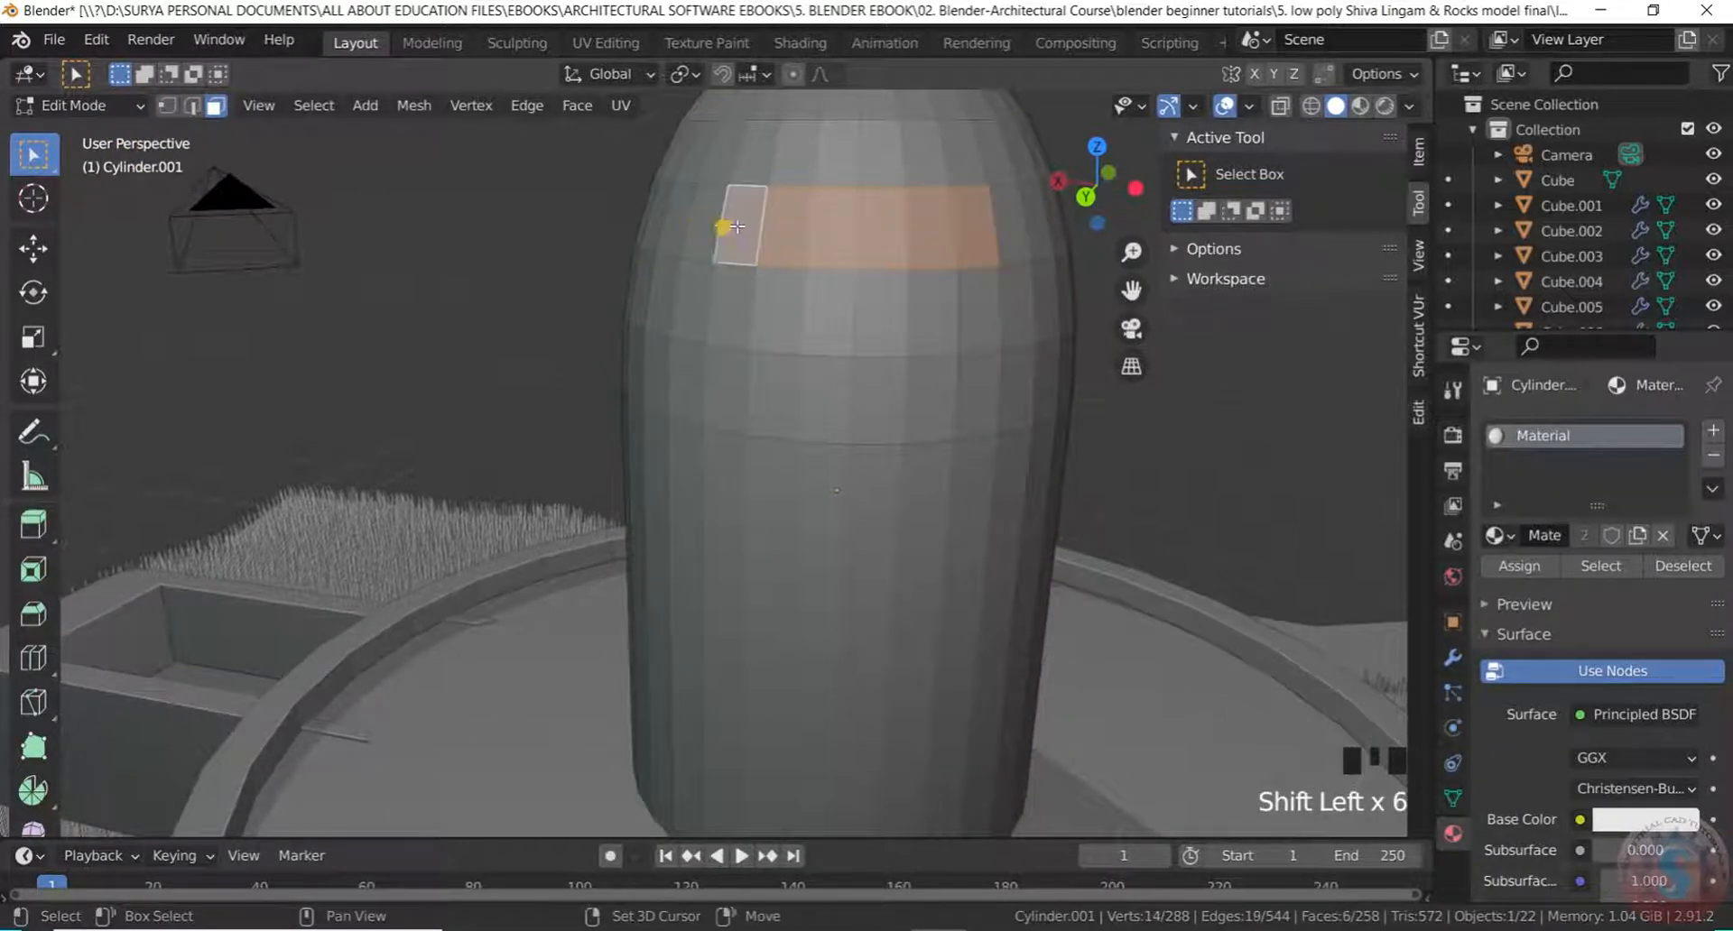
scroll(777, 240, "down", 5)
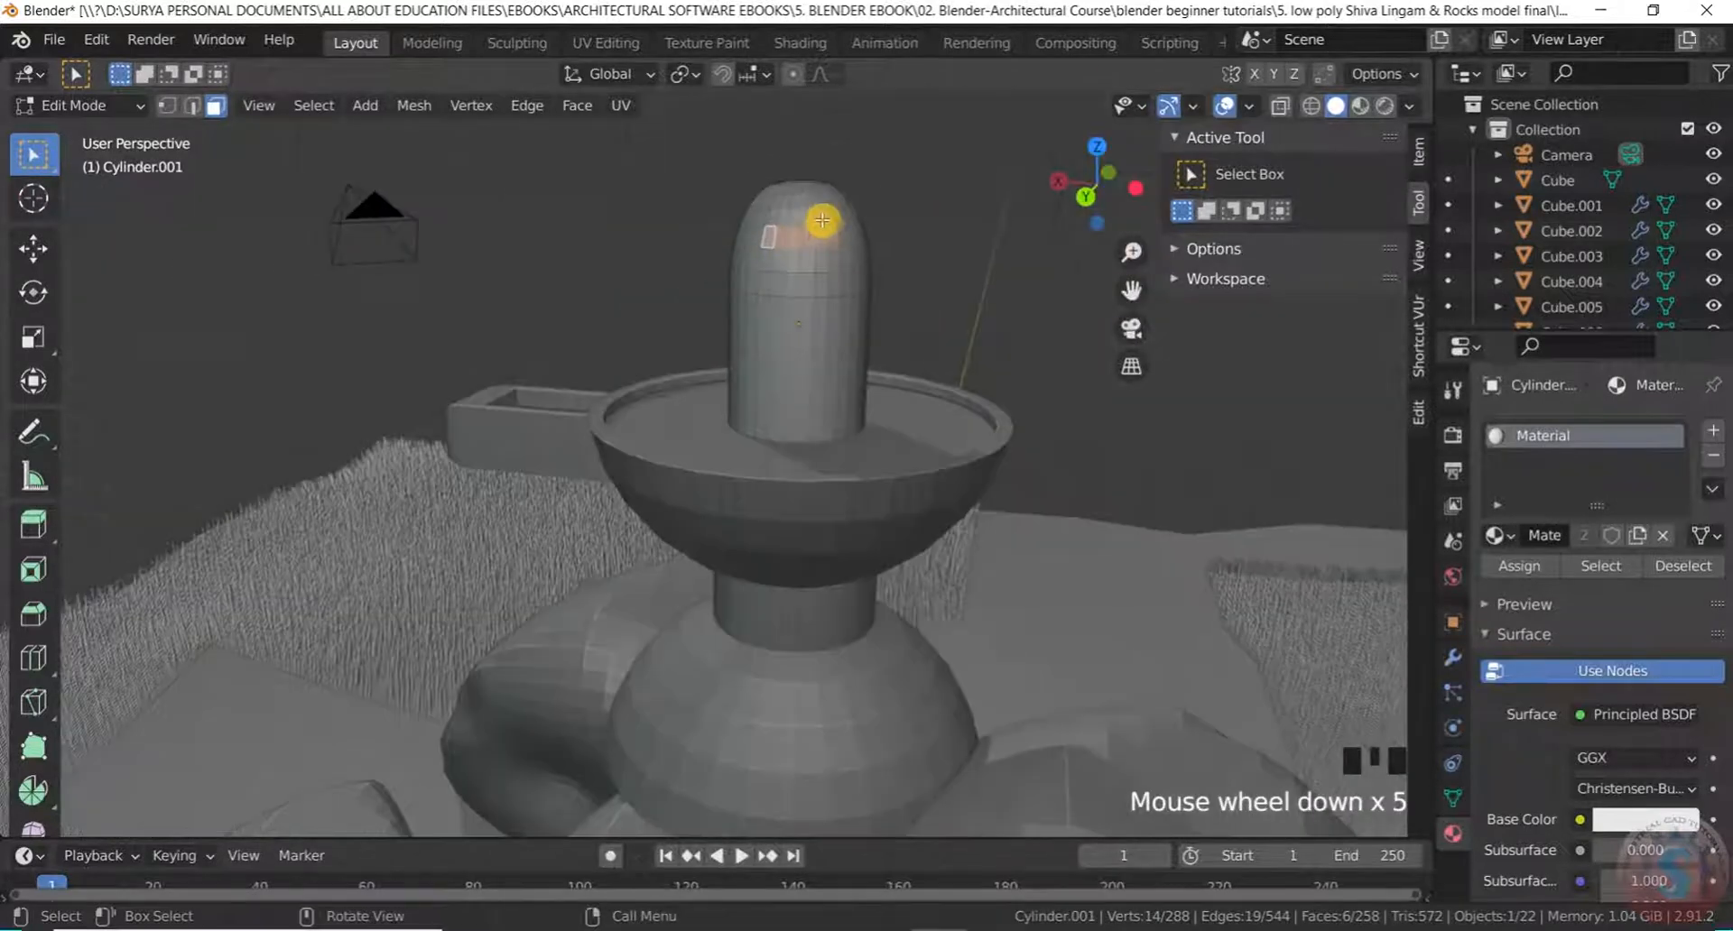
middle_click_drag(816, 221, 828, 286)
scroll(804, 236, "up", 4)
scroll(804, 237, "down", 2)
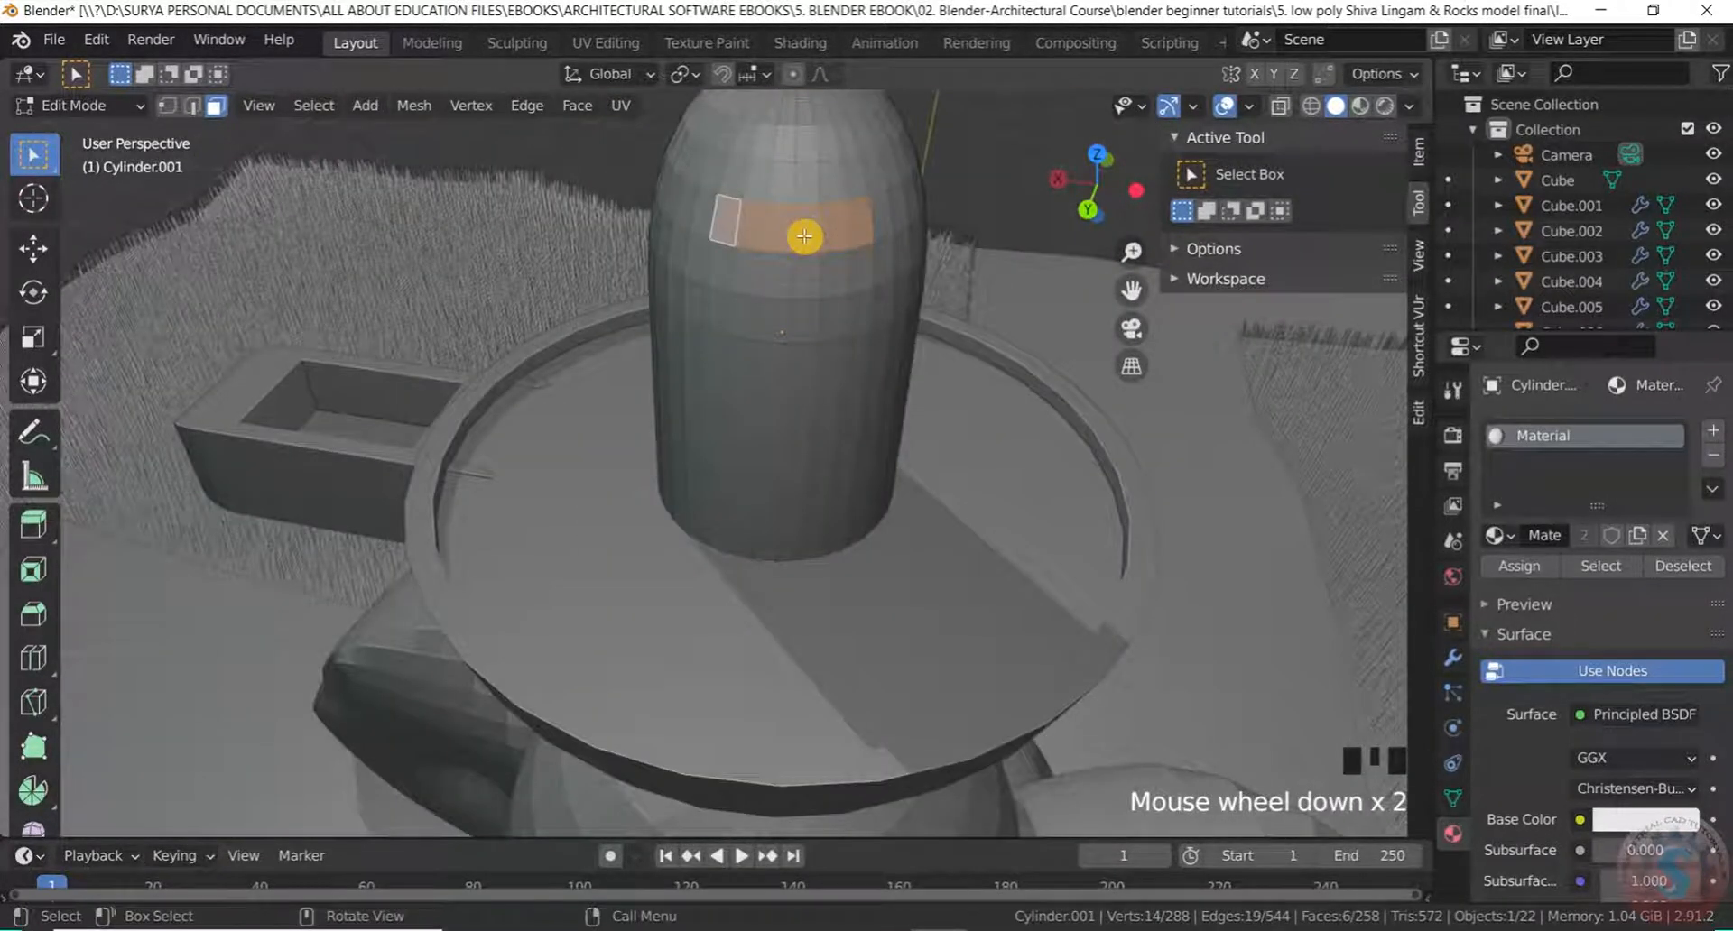
scroll(804, 236, "up", 1)
Extrude the band outward along its normal and try beveling its edges
key("e")
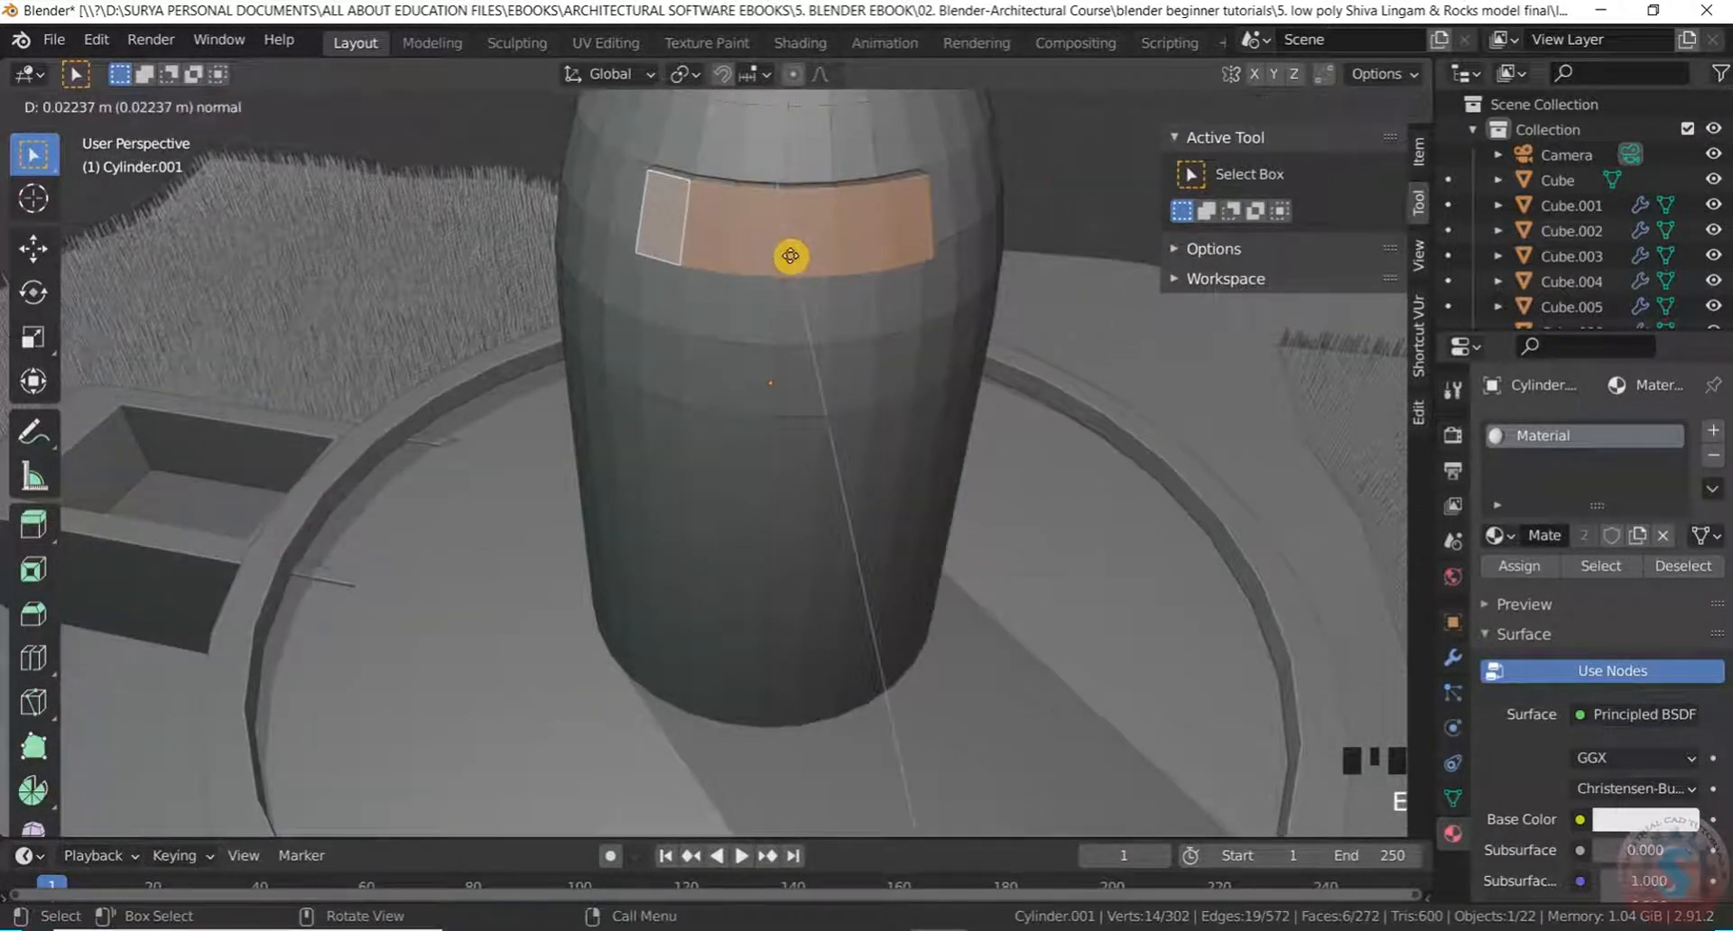
left_click(792, 257)
scroll(800, 230, "up", 1)
scroll(801, 240, "down", 2)
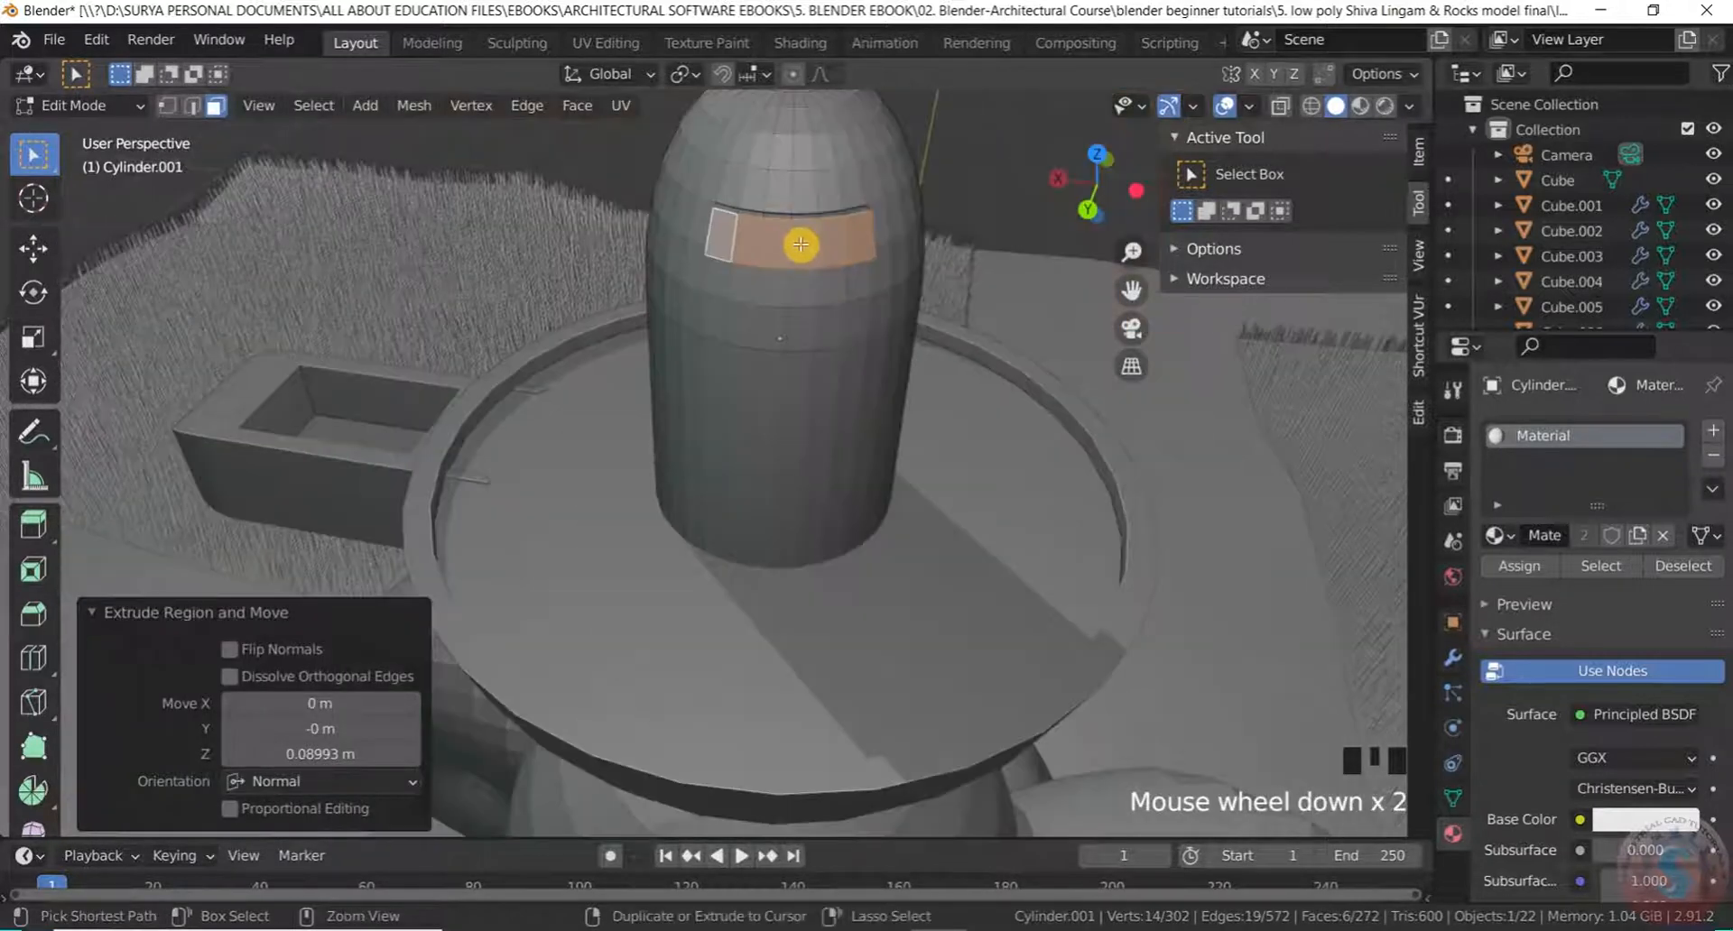
key("ctrl+b")
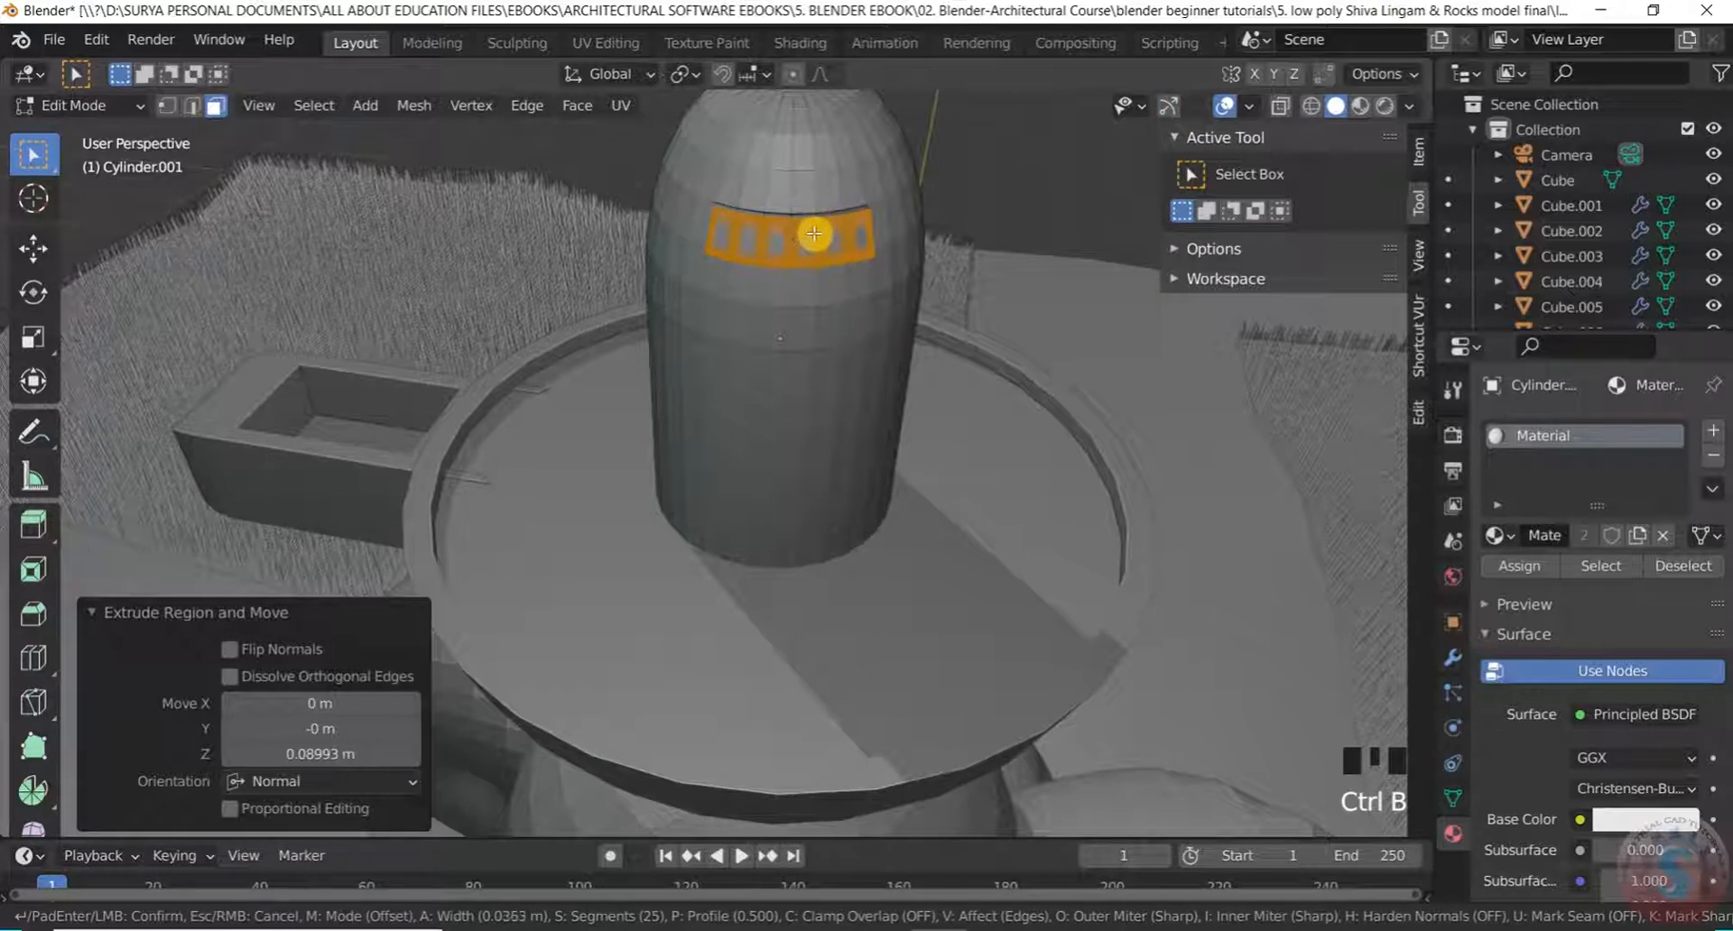
left_click(813, 242)
left_click(984, 181)
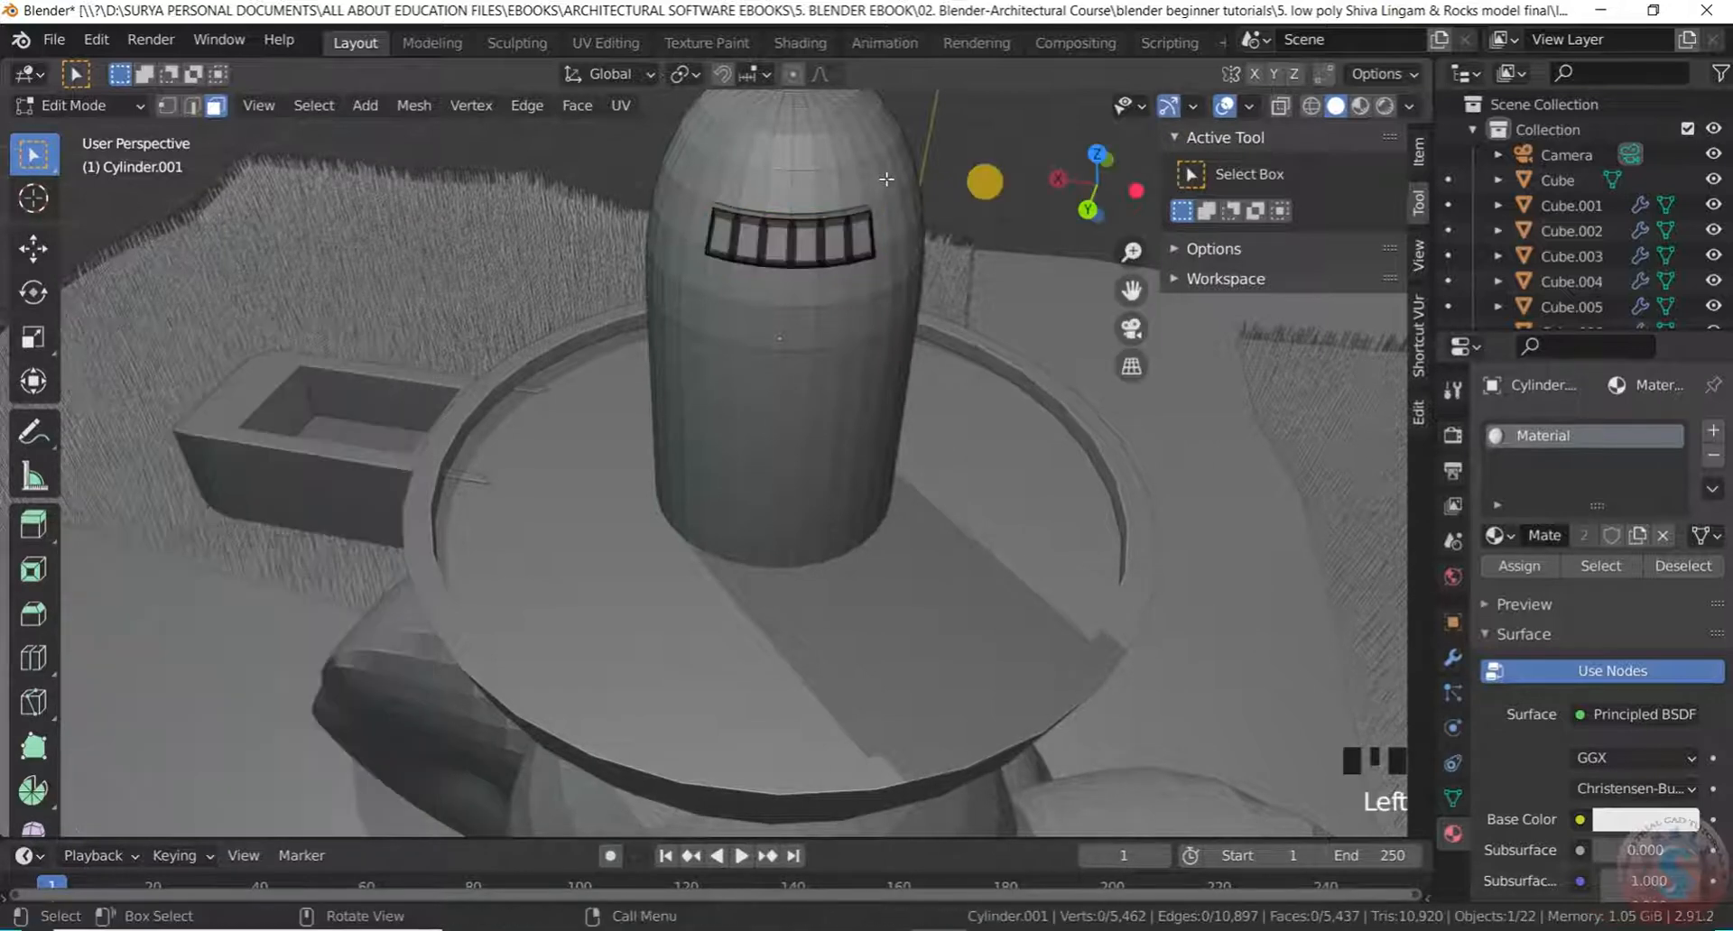
scroll(819, 228, "up", 4)
scroll(820, 228, "down", 2)
Undo the bevel and extrusion to get back to the selected band
key("ctrl+z")
key("ctrl+z")
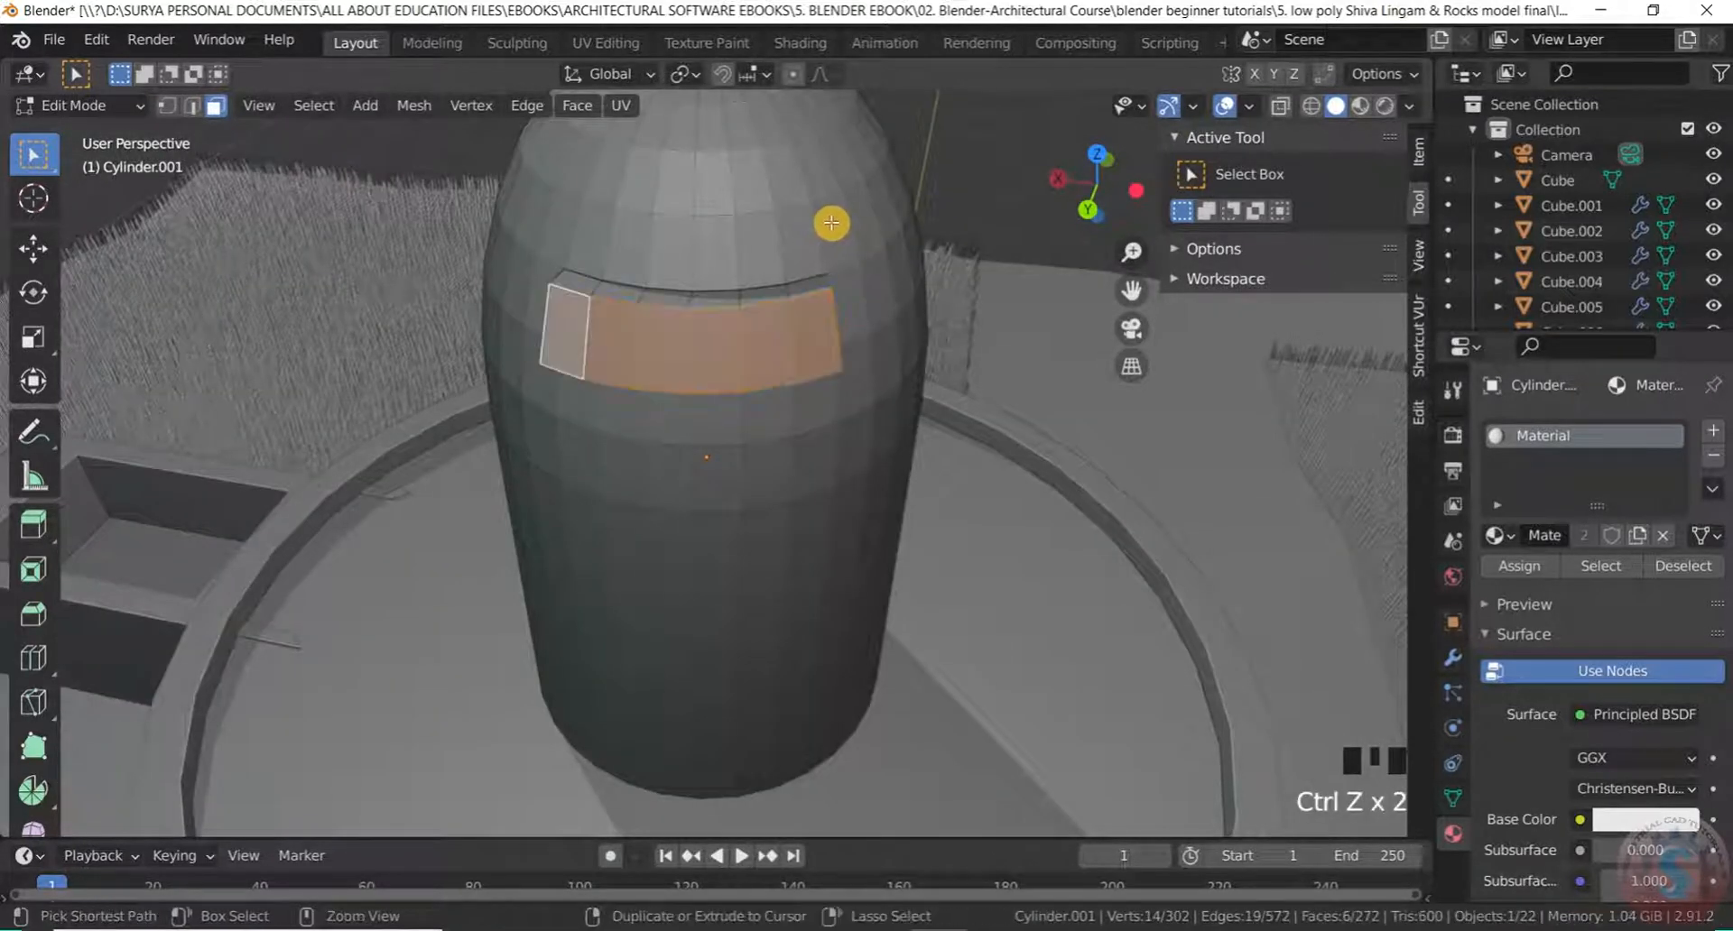
left_click(955, 203)
middle_click_drag(884, 247, 882, 360)
scroll(836, 298, "up", 1)
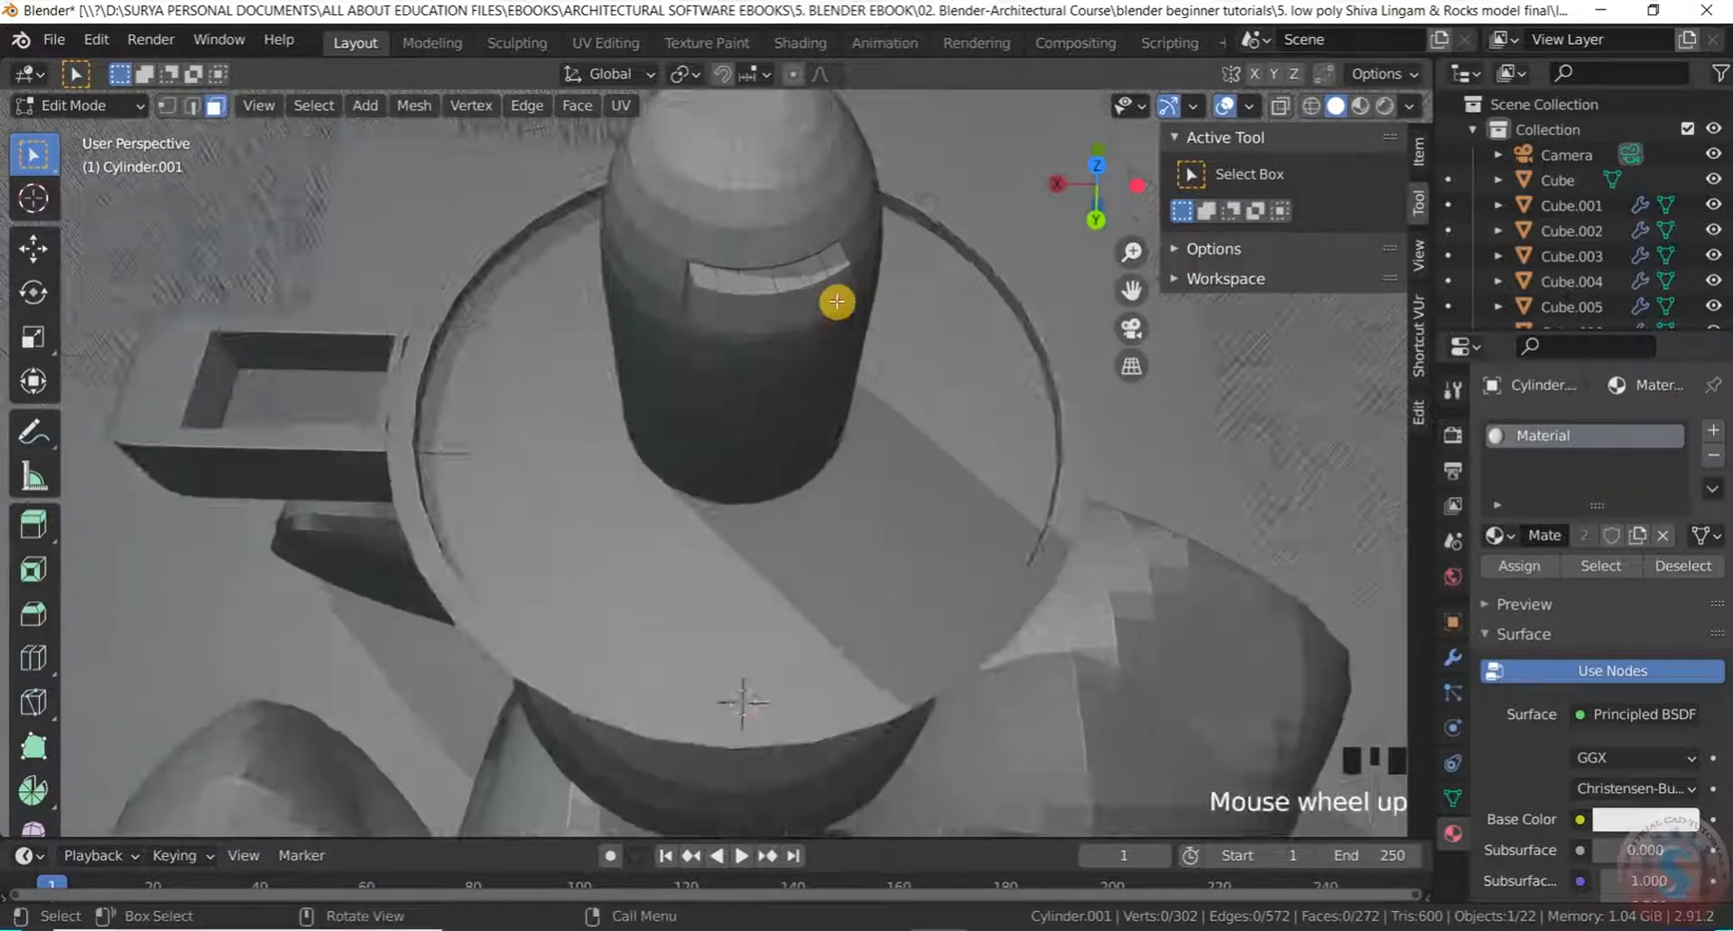
scroll(793, 302, "down", 2)
key("ctrl+z")
key("ctrl+z")
middle_click_drag(785, 294, 828, 313)
scroll(777, 309, "up", 1)
Extrude the band 0.008635 m outward along its normal and deselect all faces
key("e")
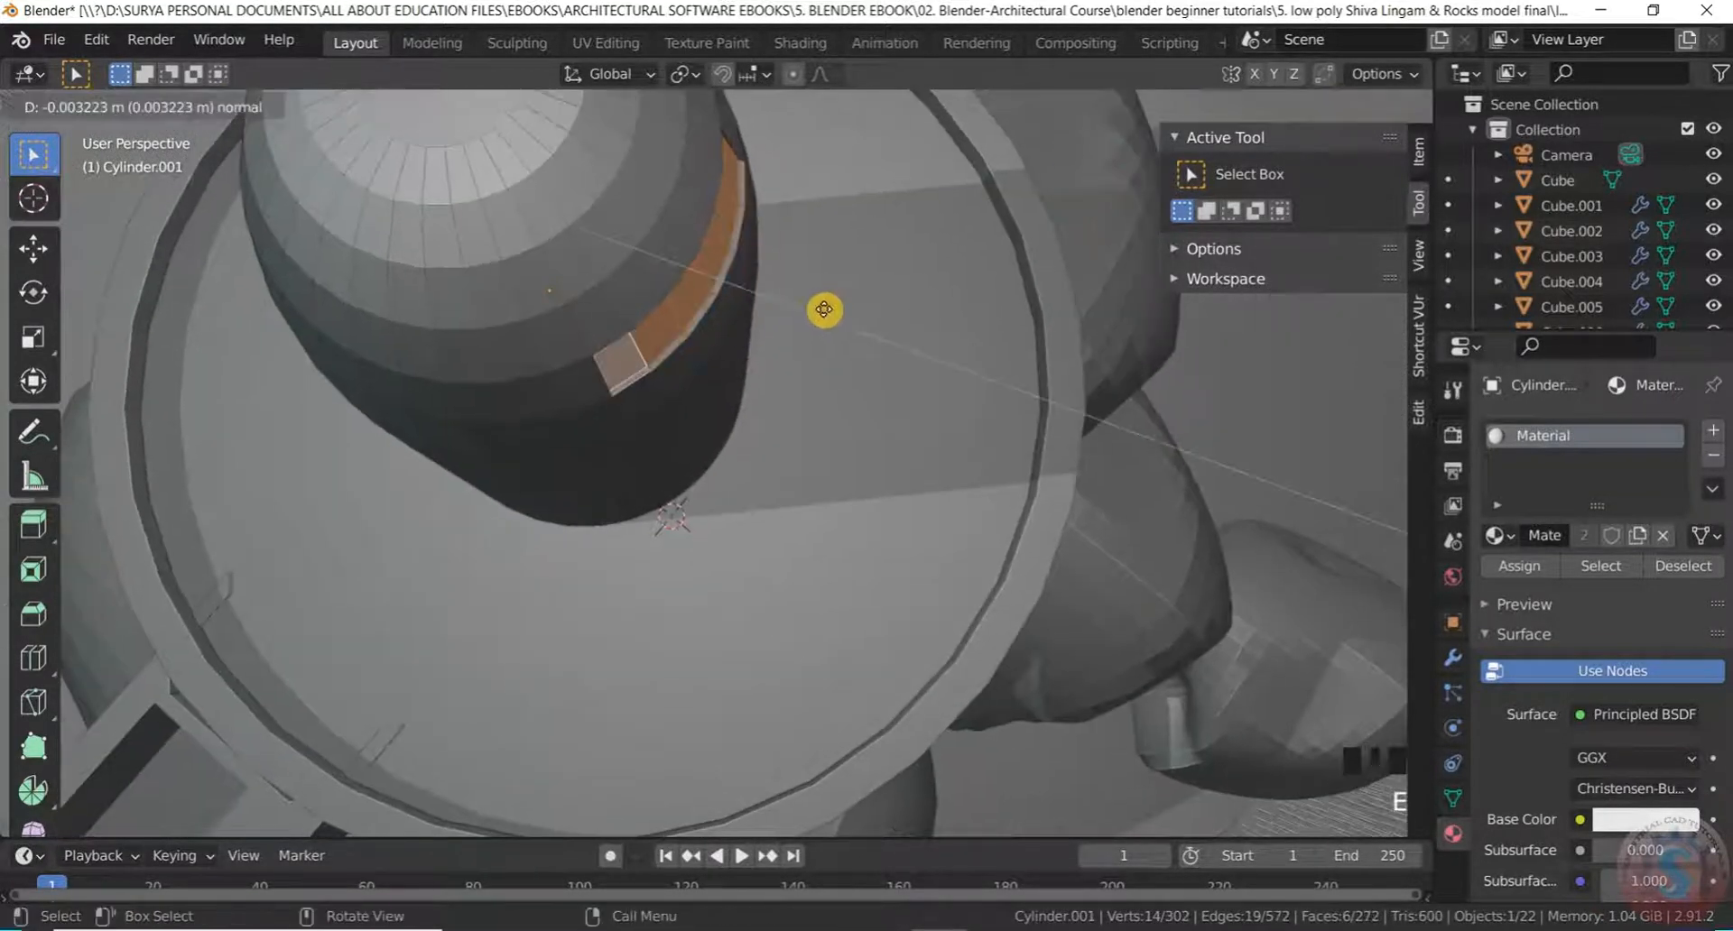
left_click(839, 310)
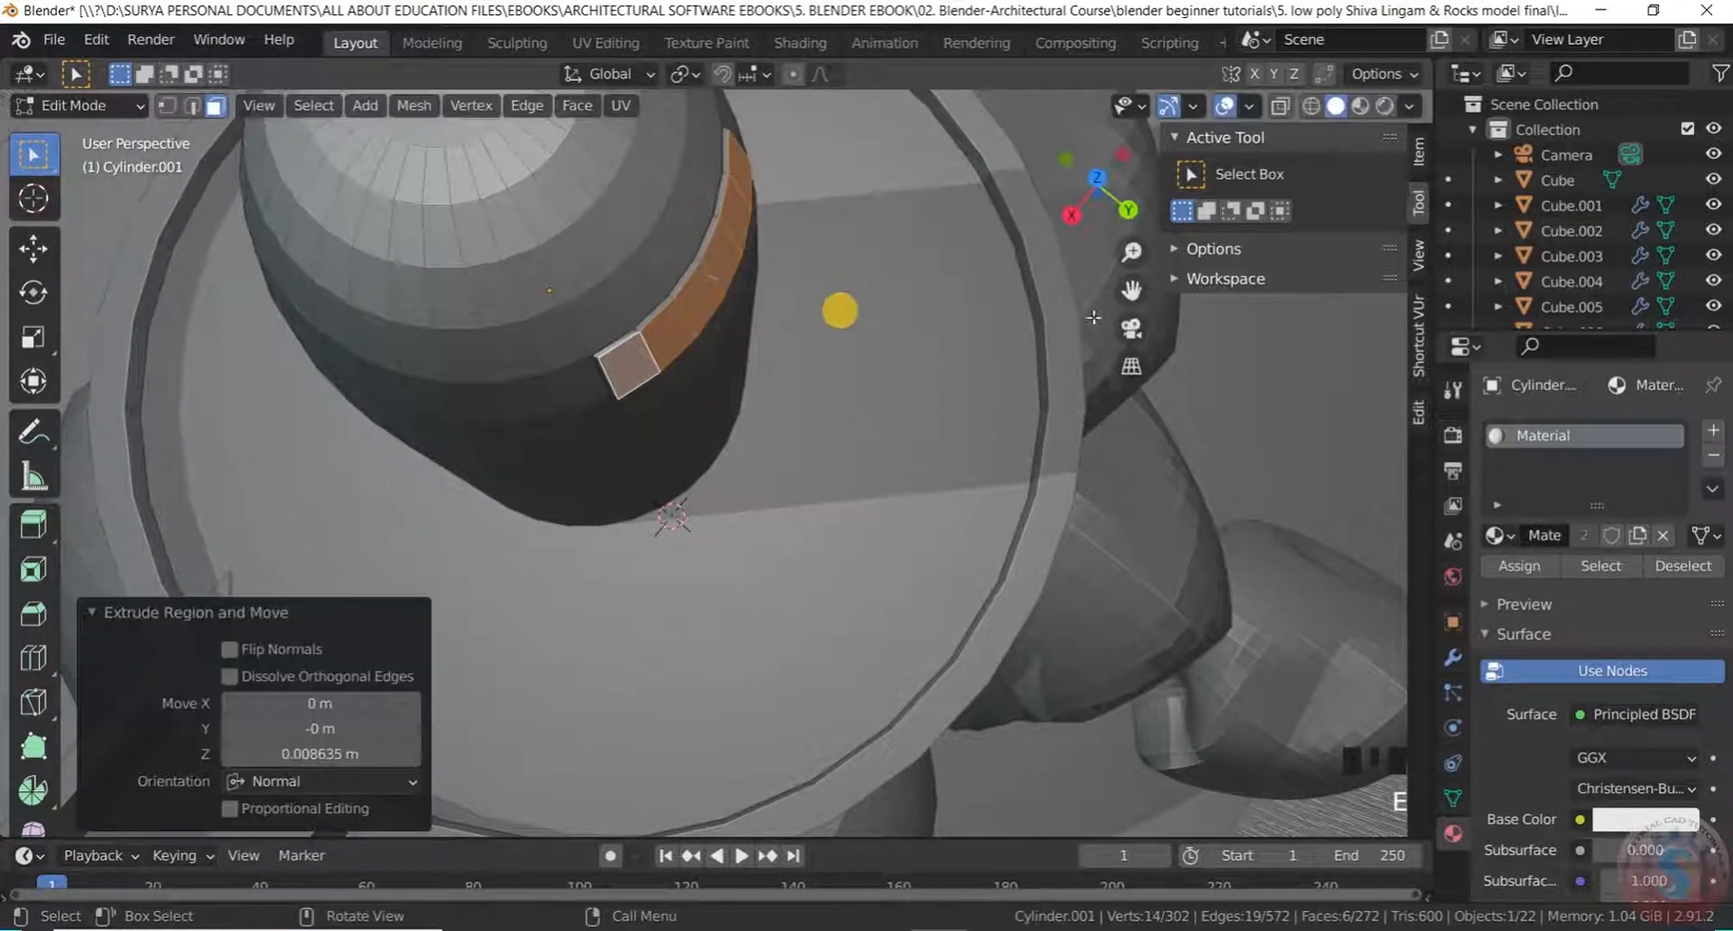
left_click(1301, 363)
scroll(1300, 363, "down", 2)
middle_click_drag(1300, 364, 658, 333)
scroll(642, 343, "down", 1)
scroll(627, 371, "down", 3)
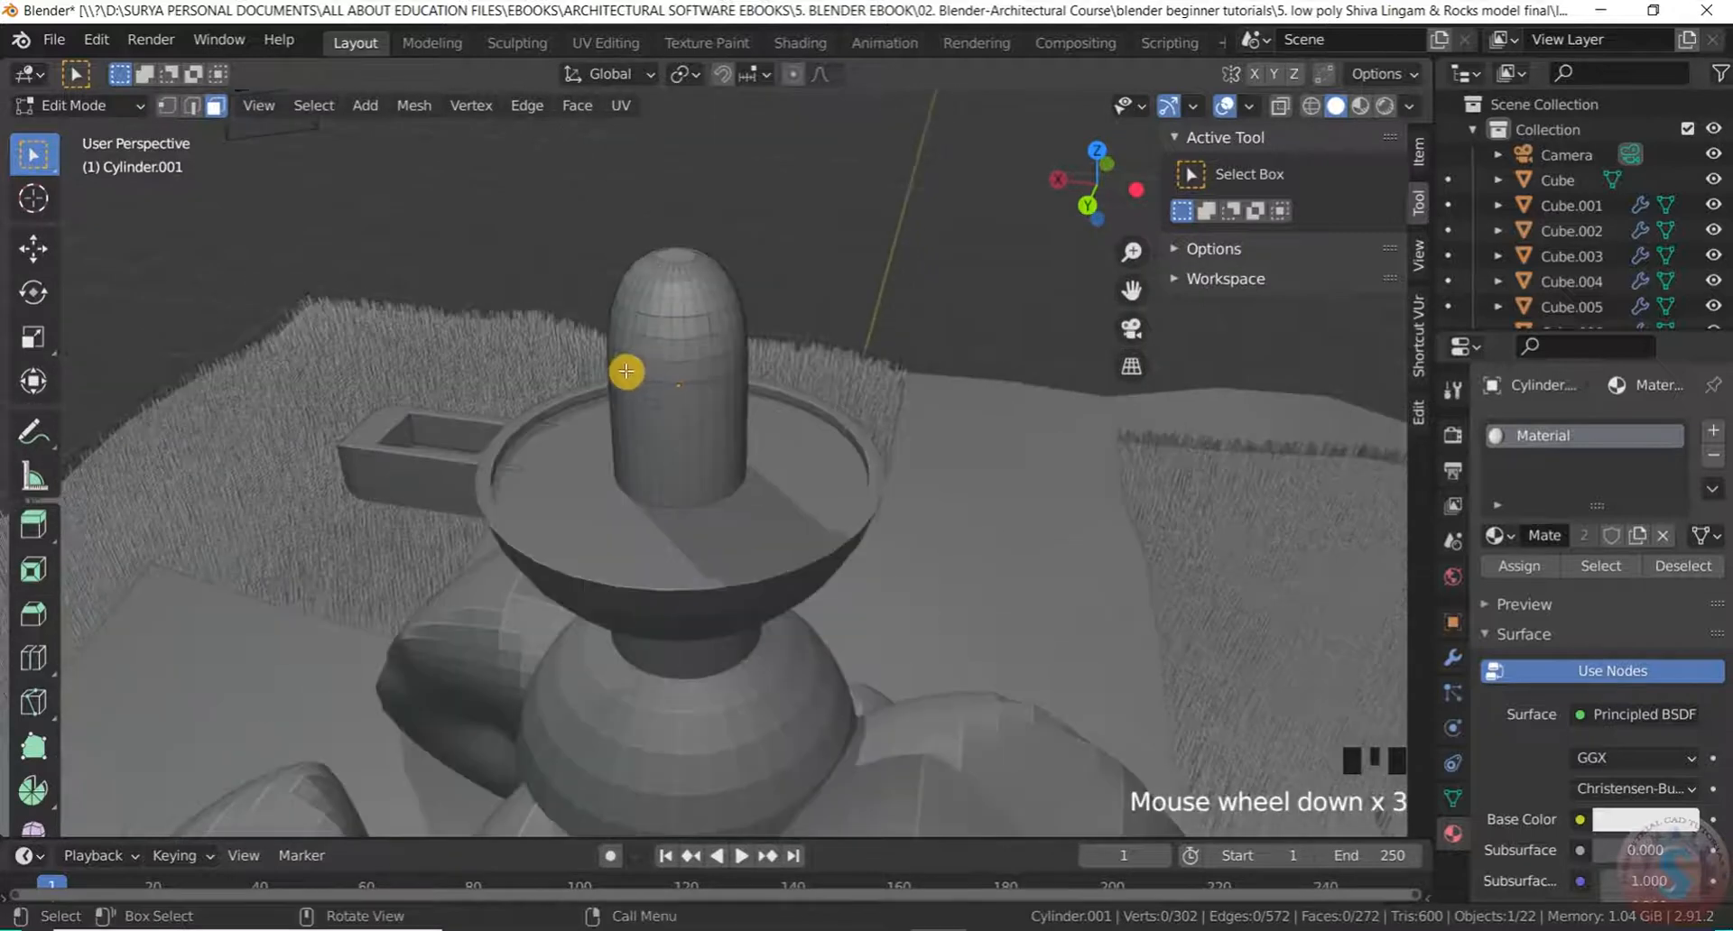
scroll(635, 364, "up", 2)
scroll(641, 355, "up", 1)
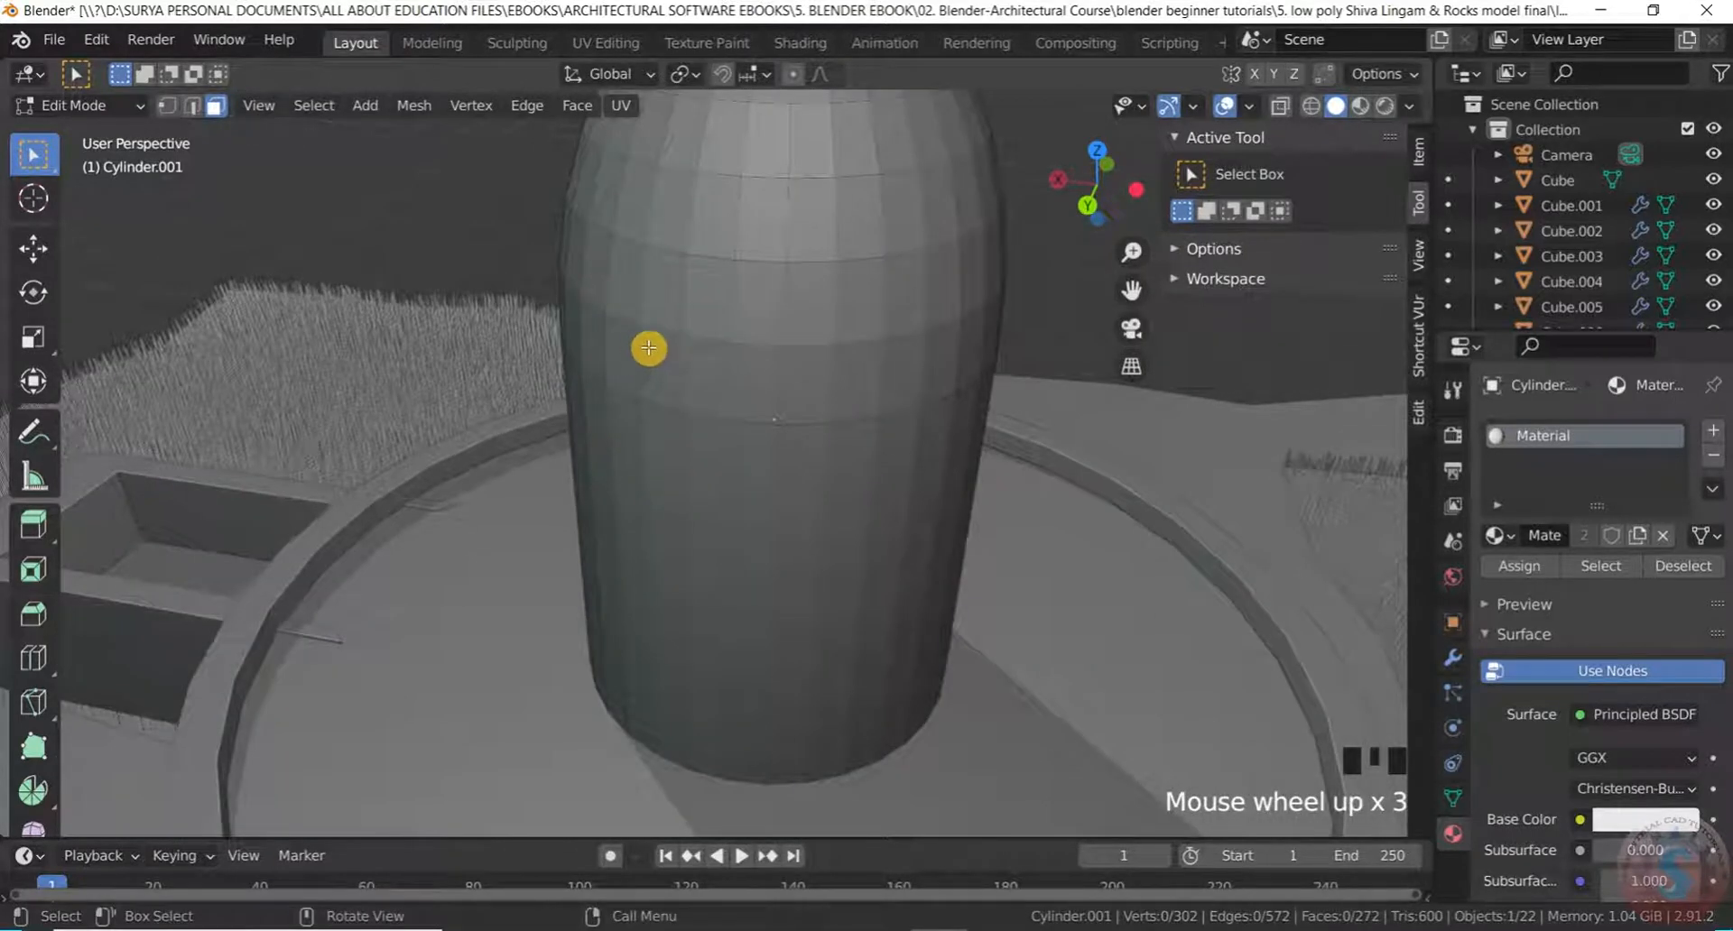
Select several faces on the upper cylinder and inspect them from different angles
left_click(661, 299)
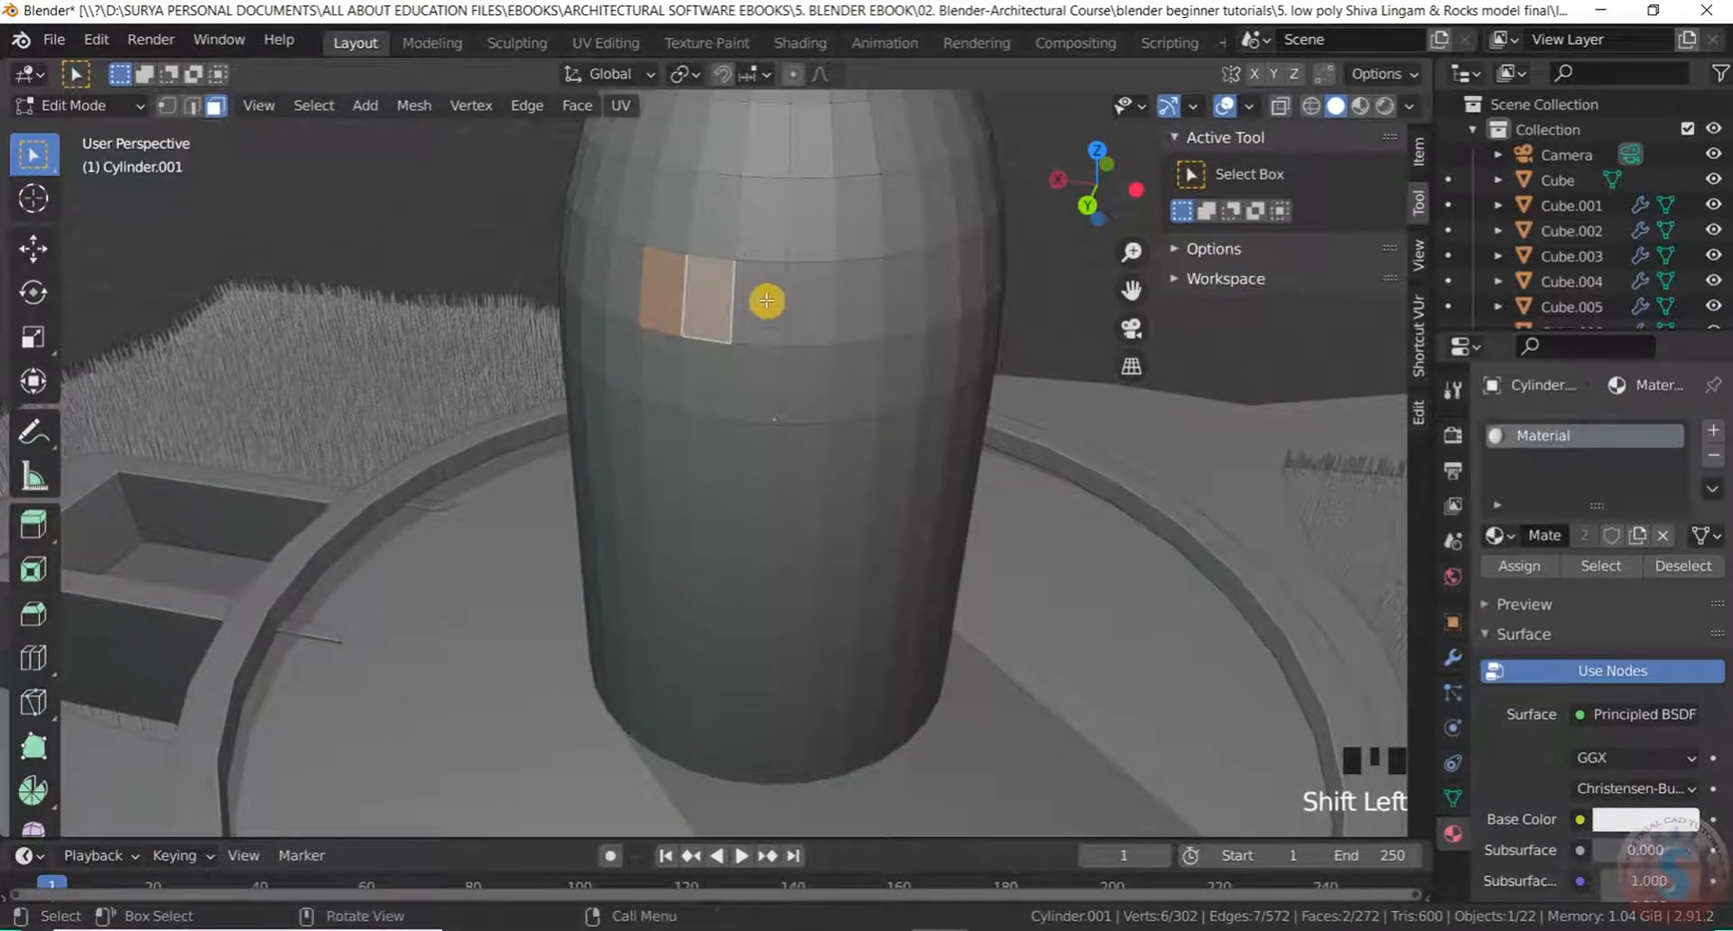
scroll(700, 283, "down", 2)
scroll(702, 290, "up", 2)
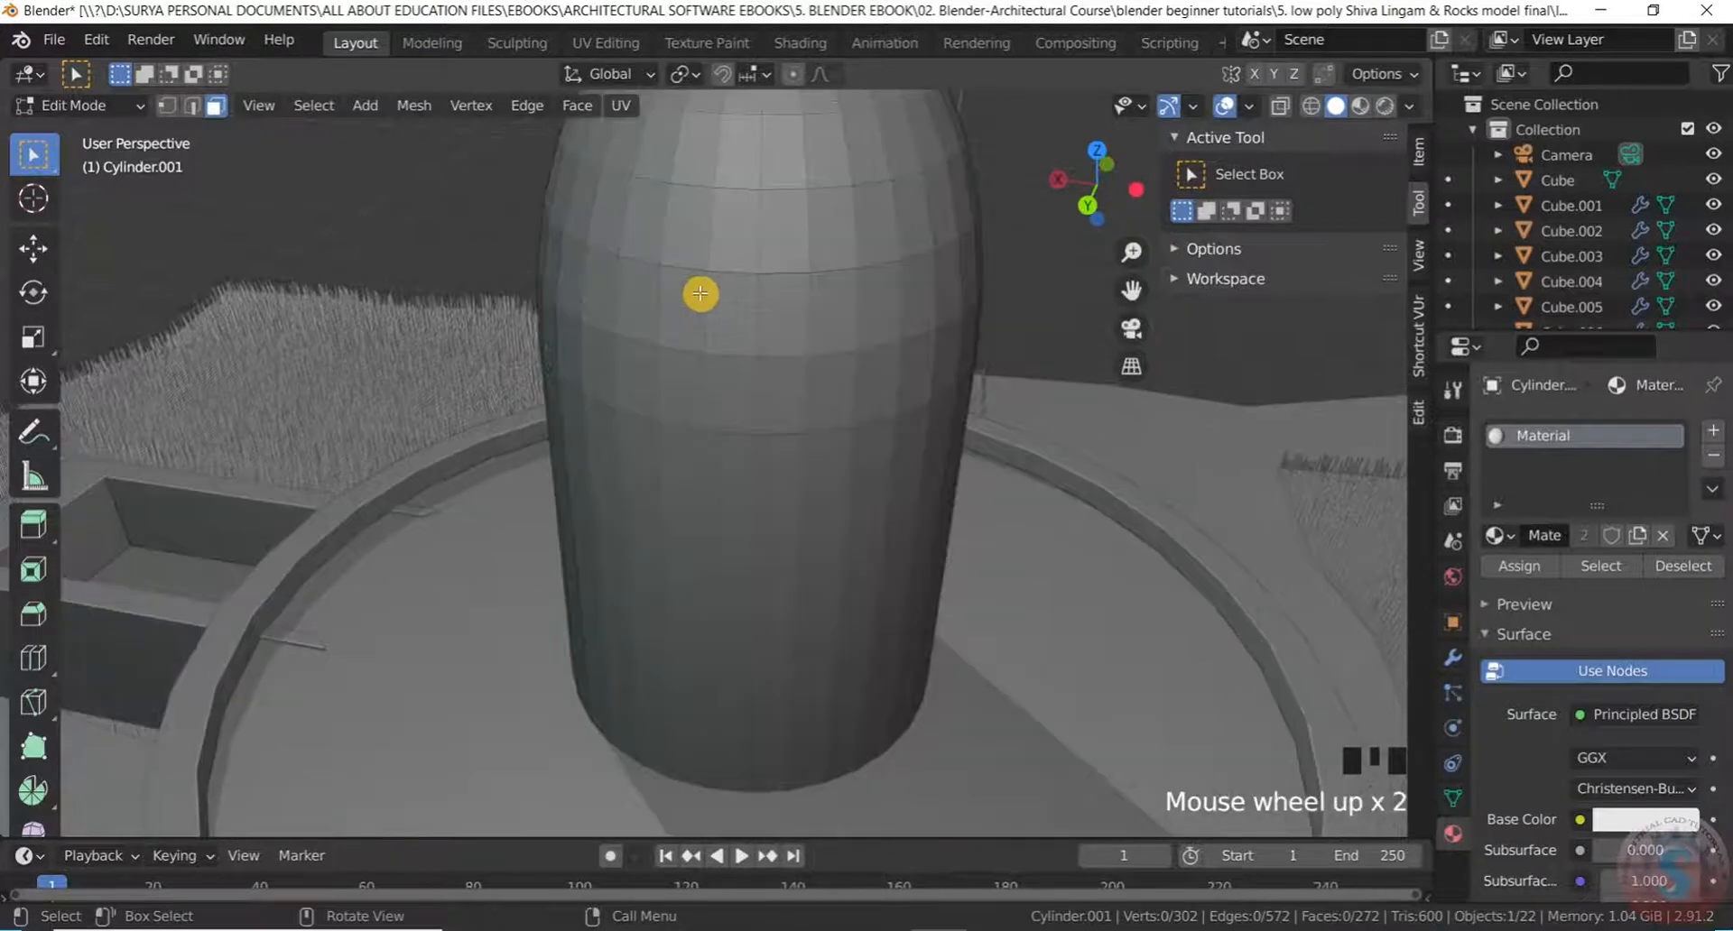
scroll(664, 343, "down", 2)
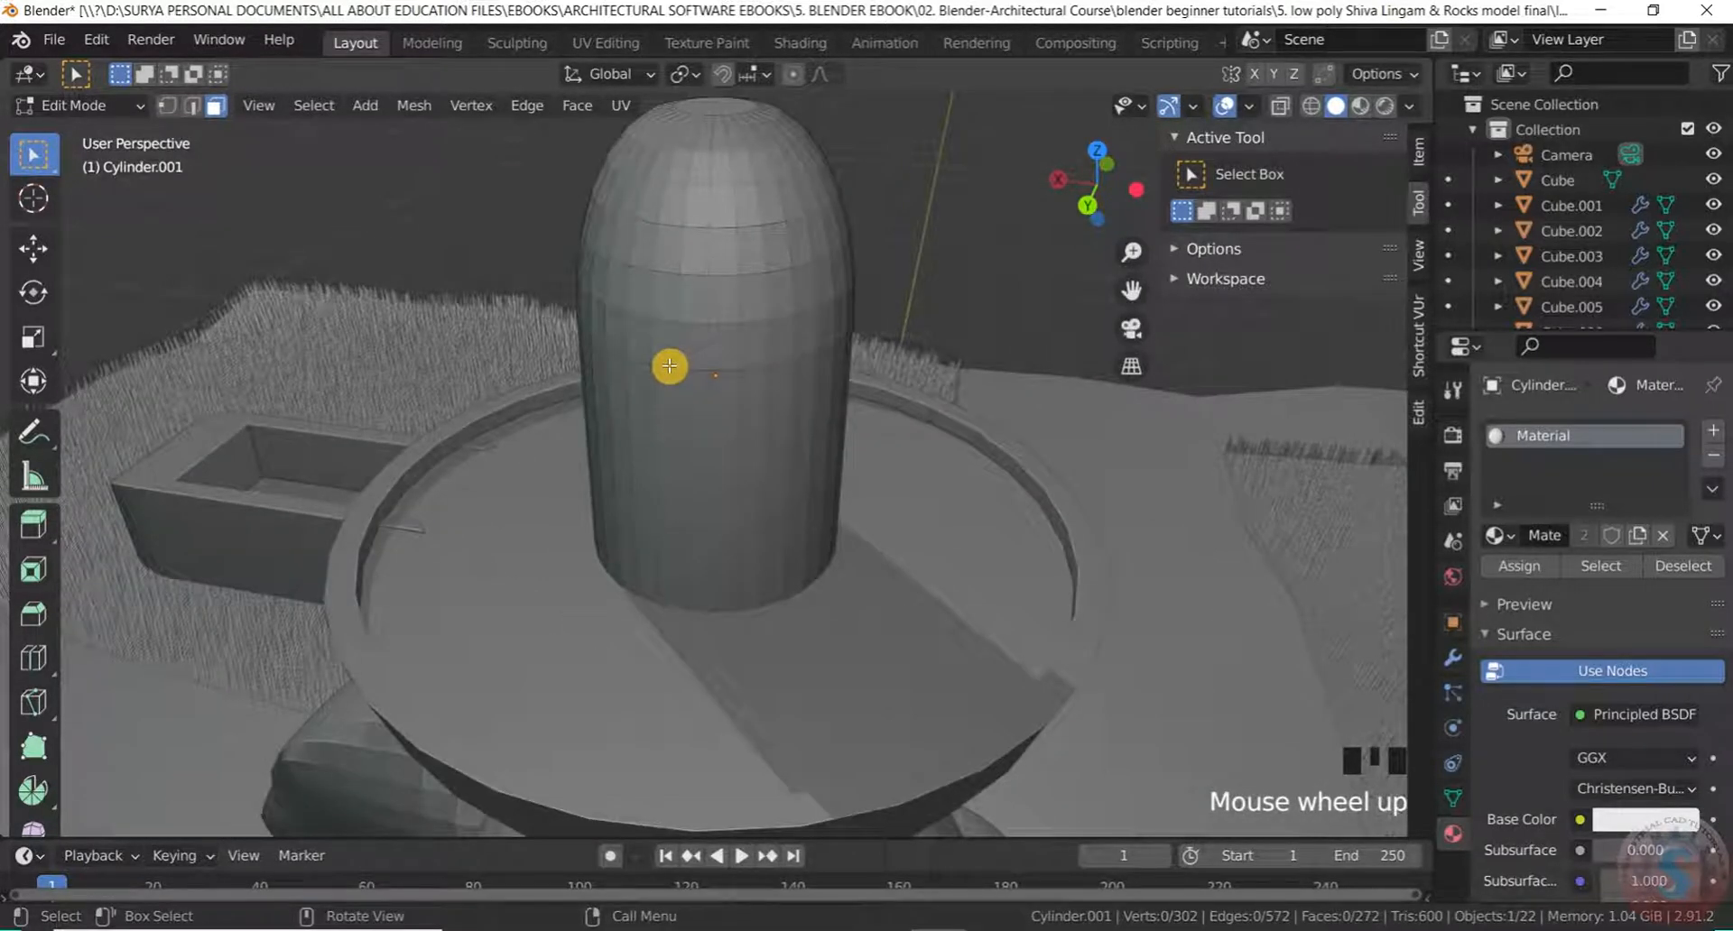
left_click(653, 242)
left_click(740, 259)
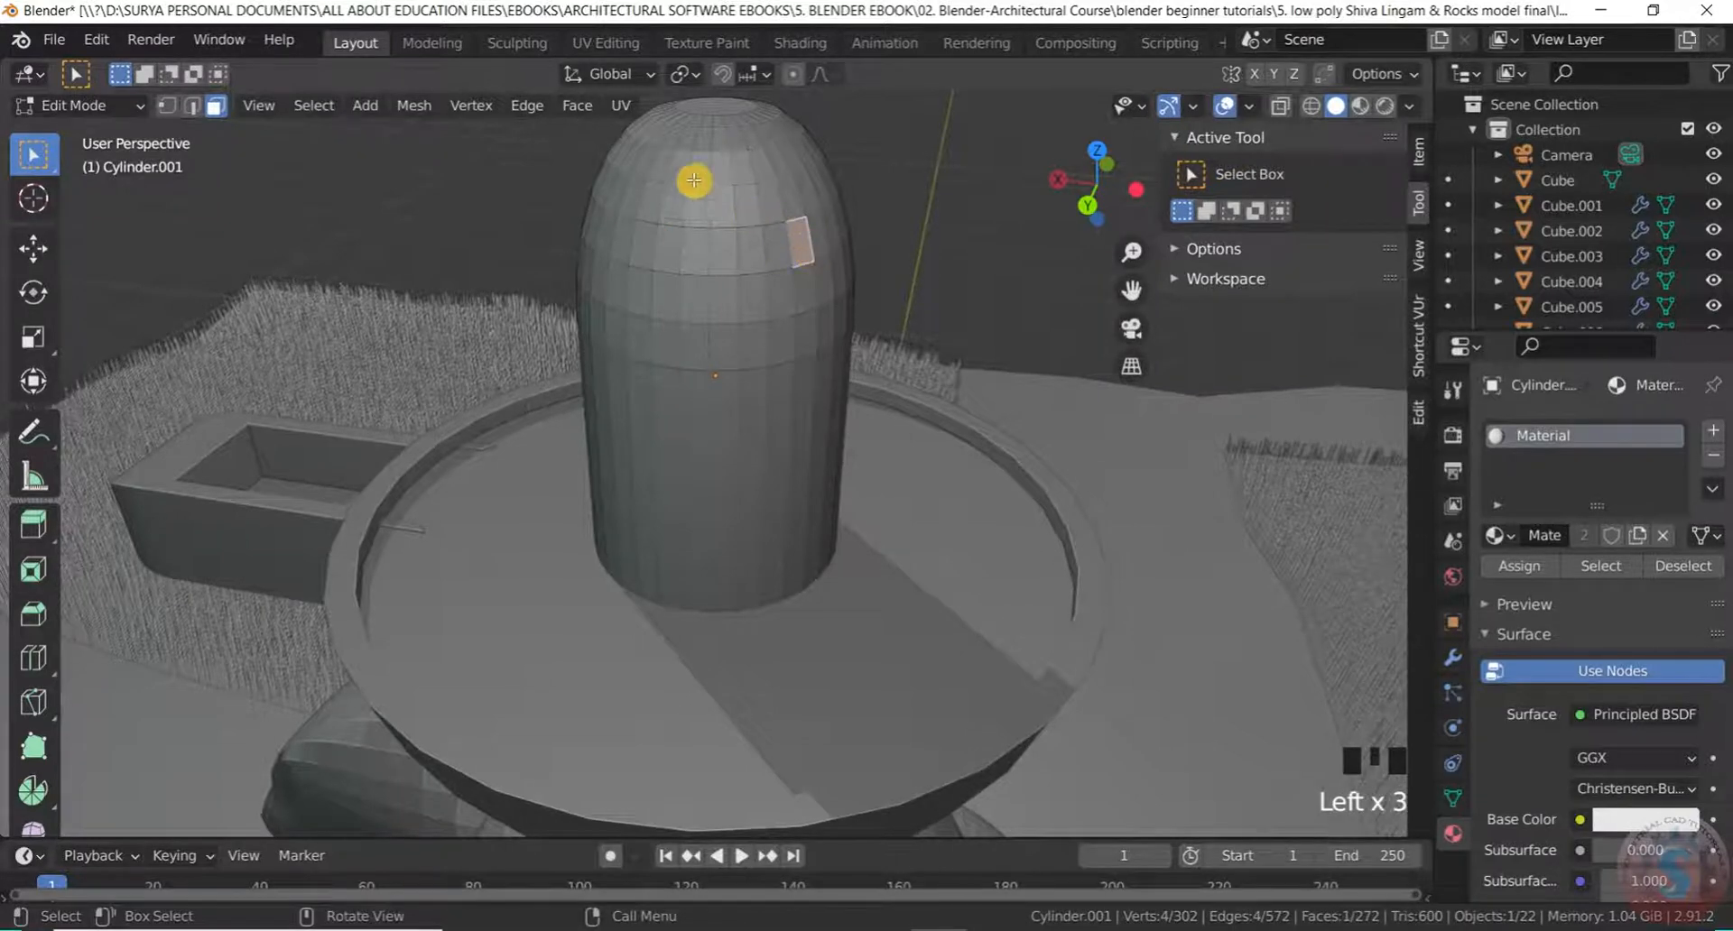
scroll(716, 270, "down", 1)
middle_click_drag(716, 271, 556, 364)
scroll(731, 274, "up", 3)
scroll(730, 286, "down", 1)
scroll(731, 361, "up", 2)
scroll(731, 360, "down", 2)
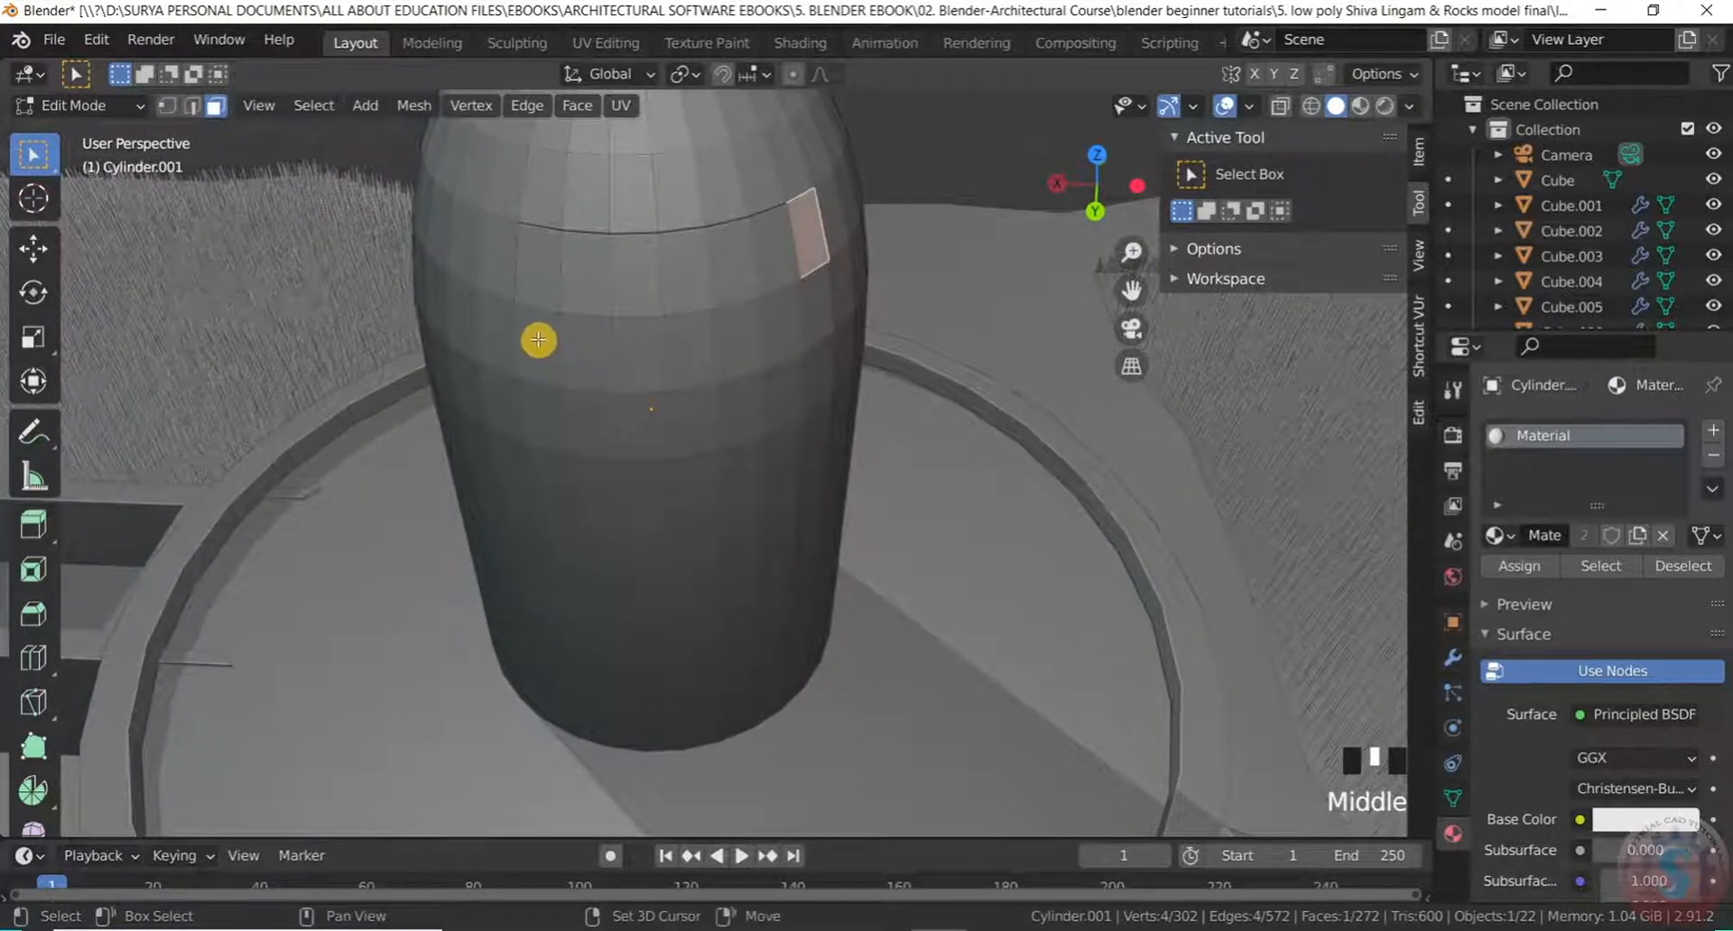
scroll(538, 349, "down", 3)
scroll(545, 360, "up", 2)
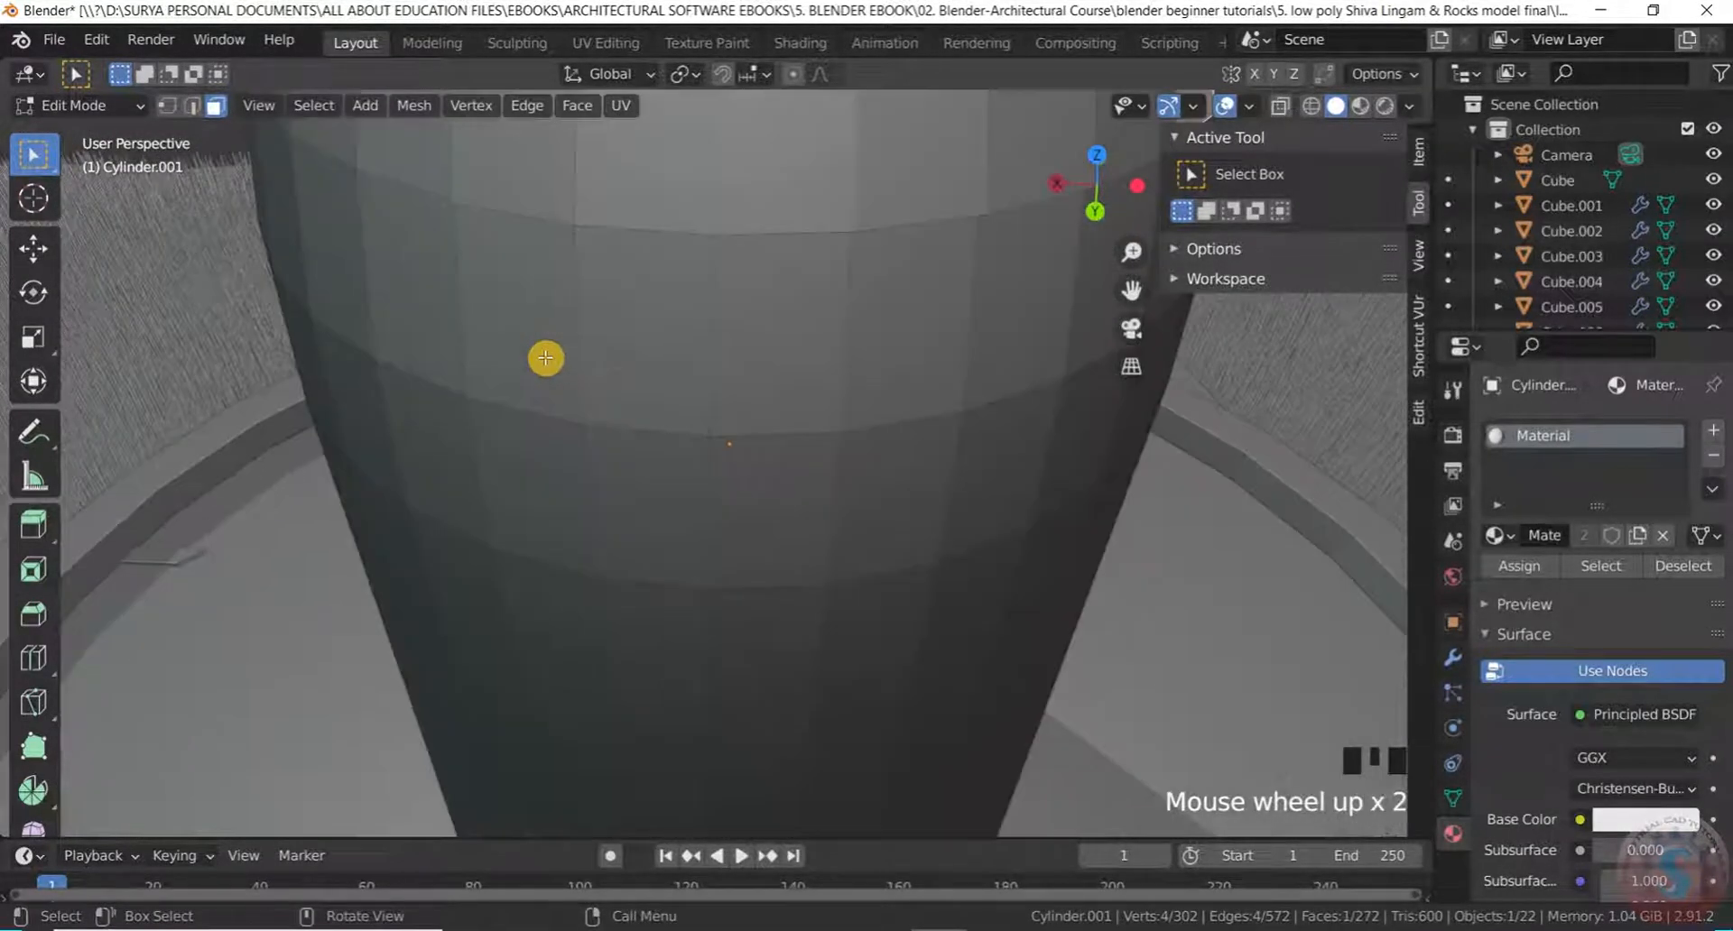
scroll(545, 356, "down", 3)
Undo back to the previously selected band of faces
key("ctrl+z")
key("ctrl+z")
key("ctrl+z")
scroll(584, 344, "down", 3)
scroll(588, 323, "up", 2)
key("ctrl+z")
key("ctrl+z")
key("ctrl+z")
key("ctrl+z")
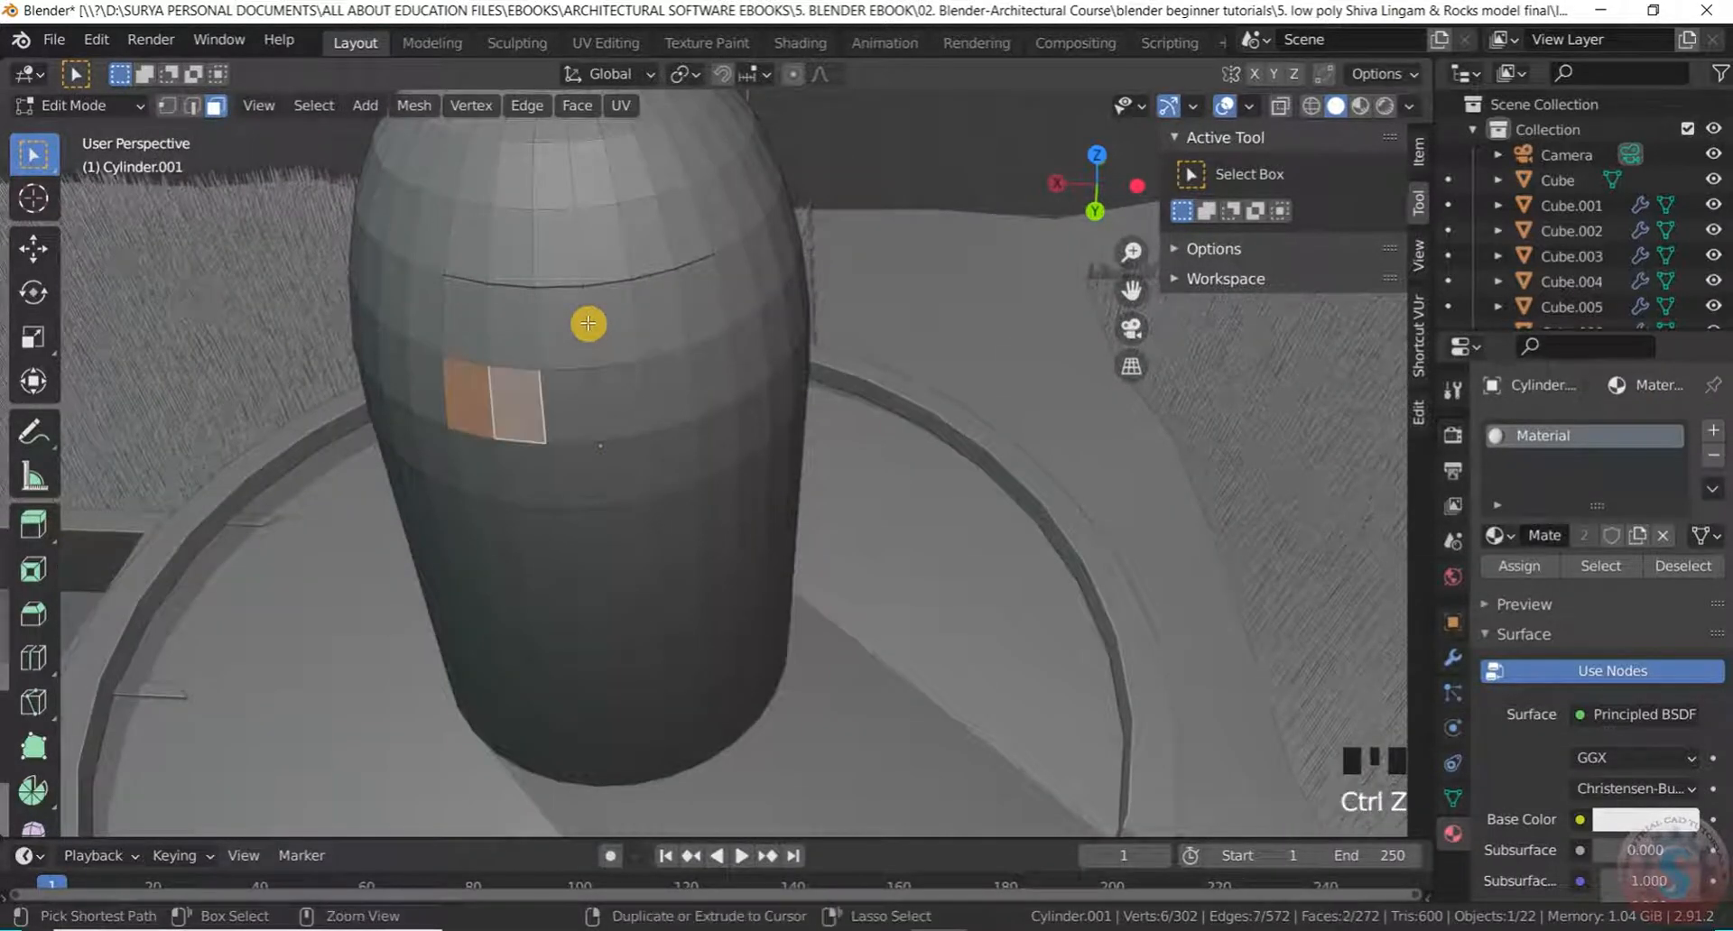
key("ctrl+z")
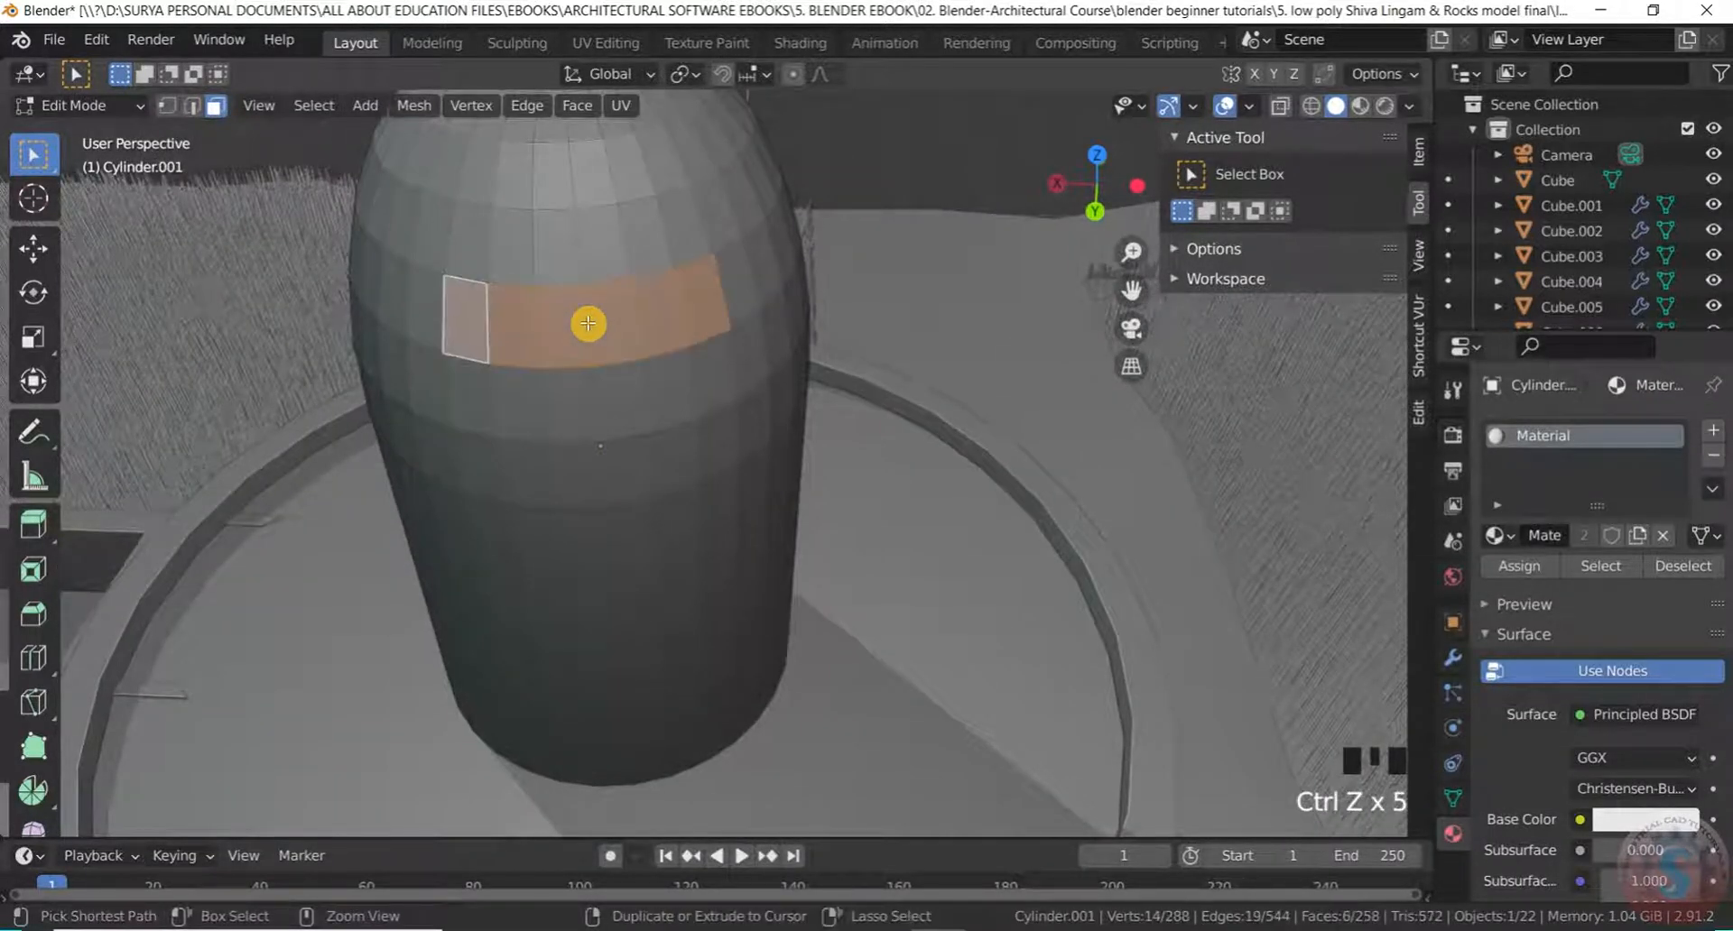
scroll(587, 323, "down", 1)
scroll(580, 322, "up", 1)
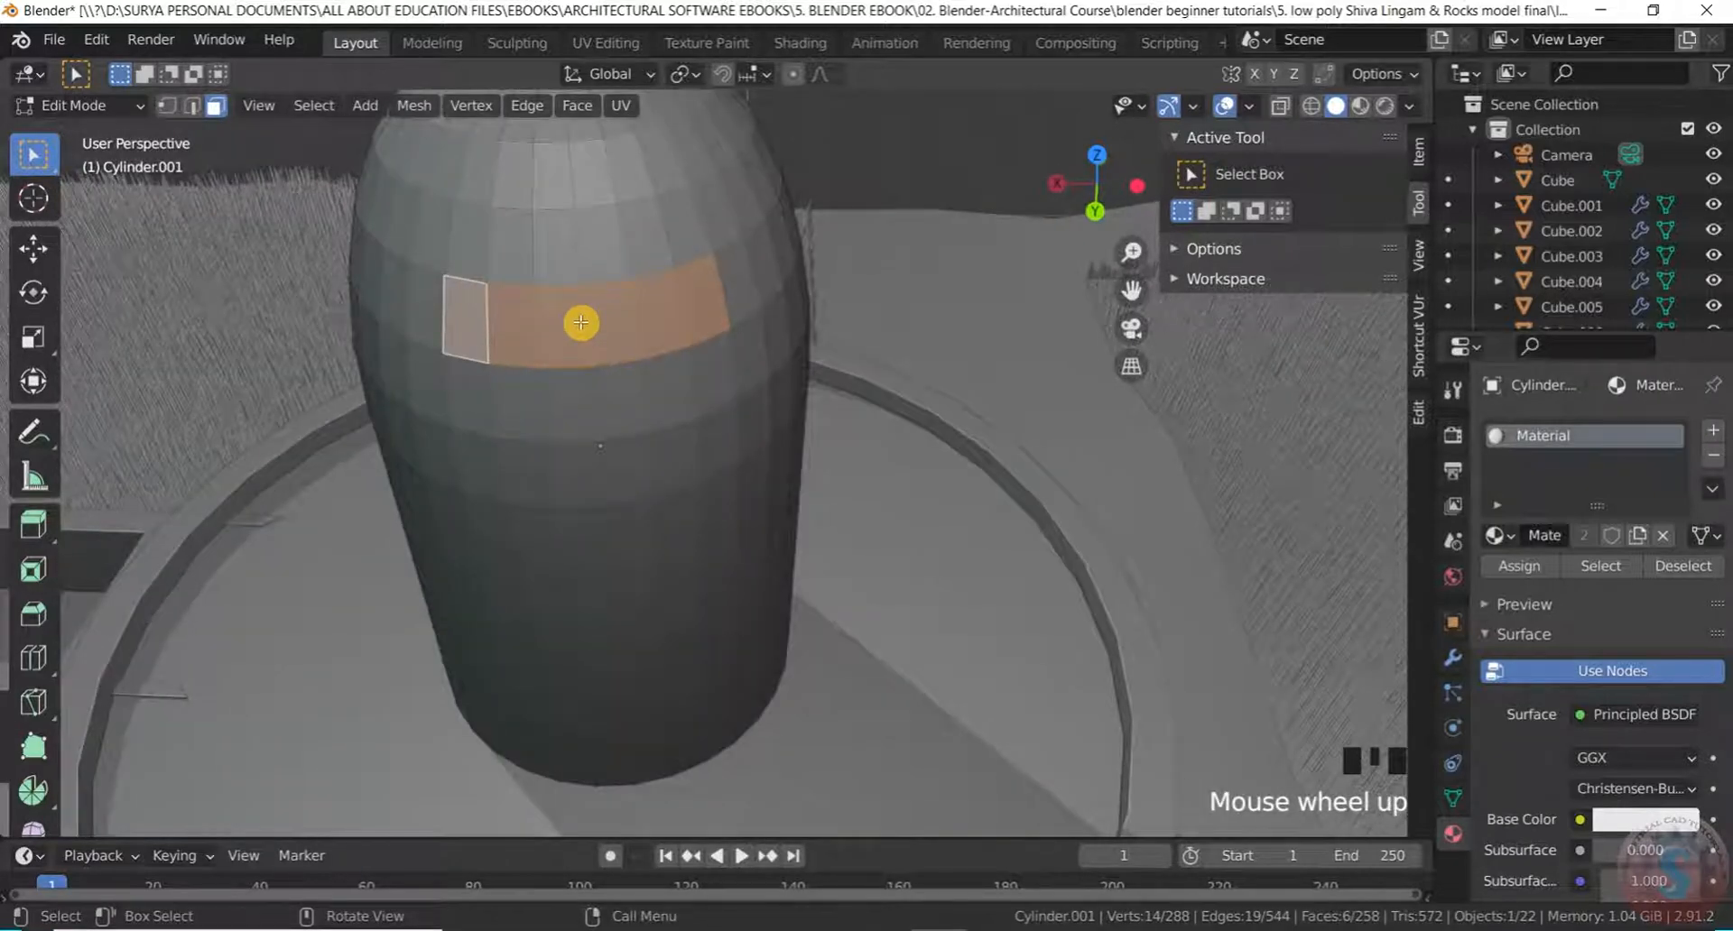
Start an inset on the band, then cancel it
key("i")
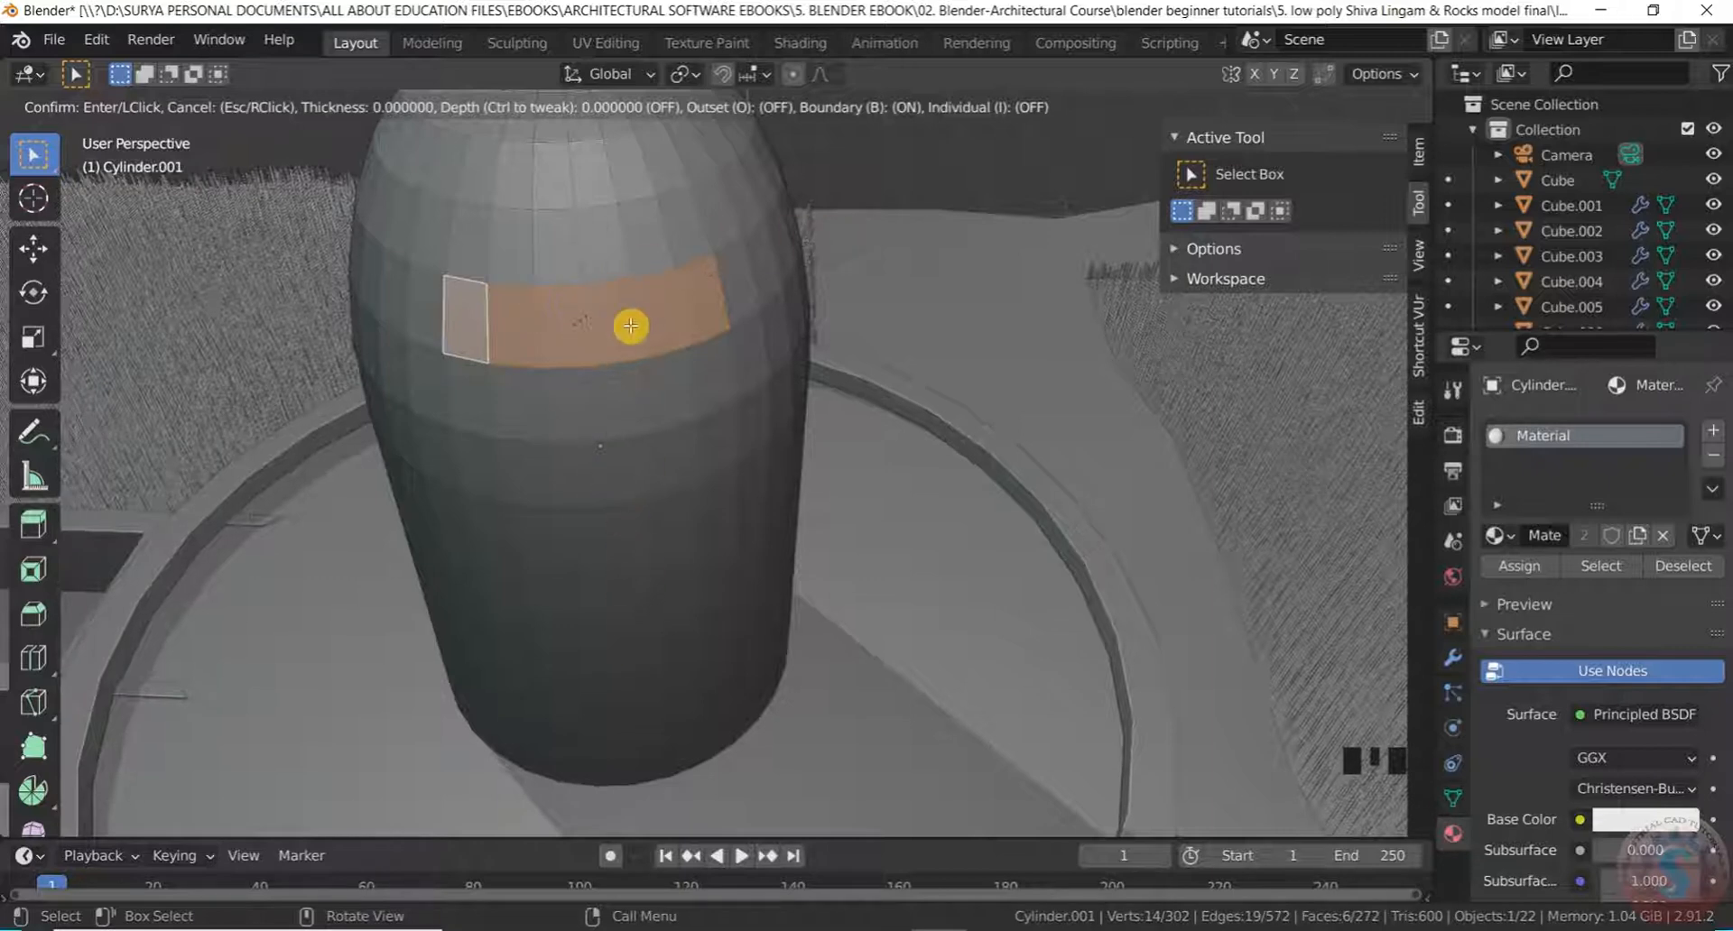
right_click(669, 275)
scroll(648, 311, "up", 6)
scroll(638, 325, "down", 3)
scroll(590, 342, "up", 2)
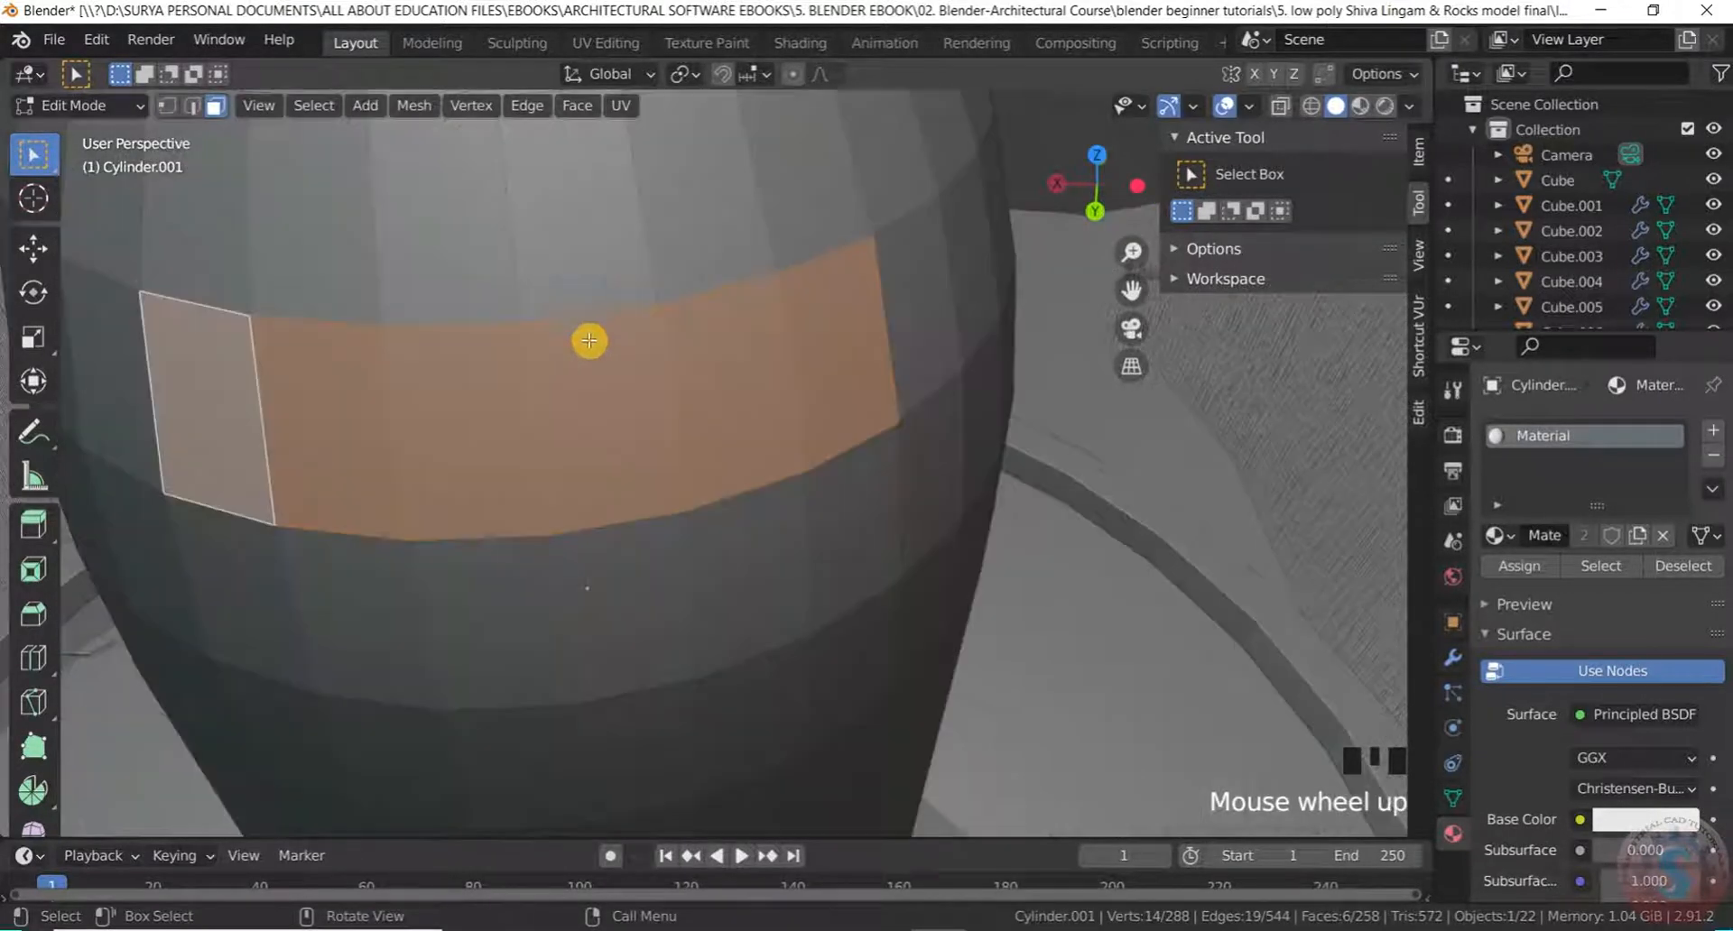
Inset the band by 0.02009 m and extrude it about 0.0176 m outward
key("i")
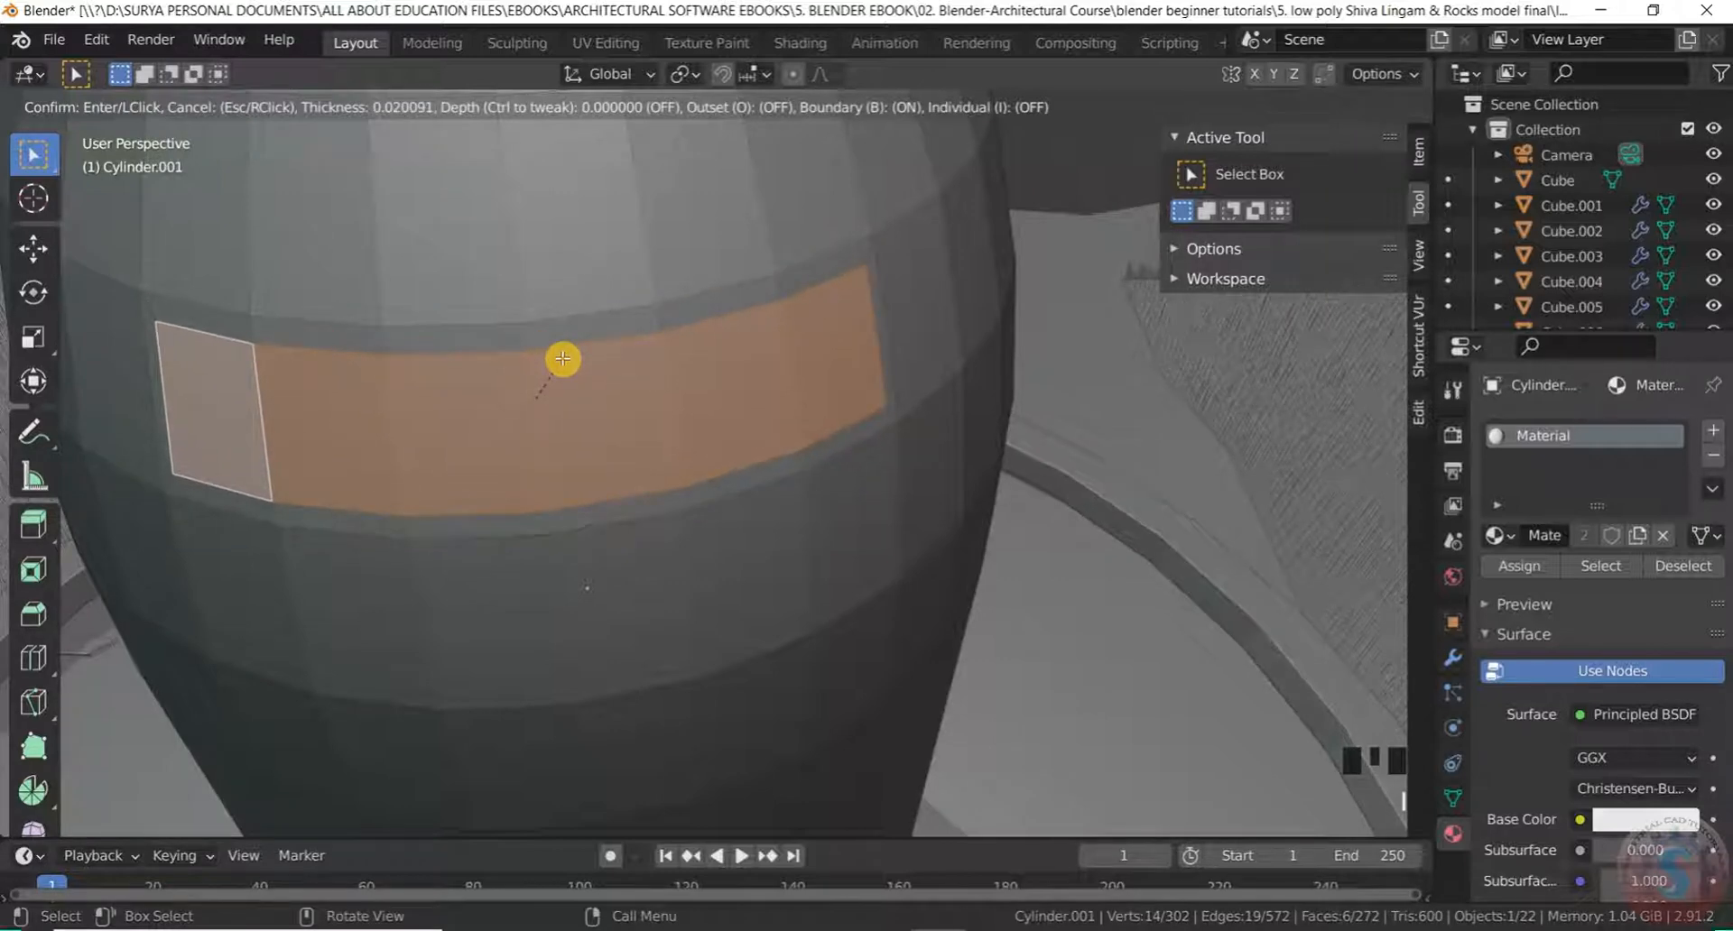
left_click(562, 359)
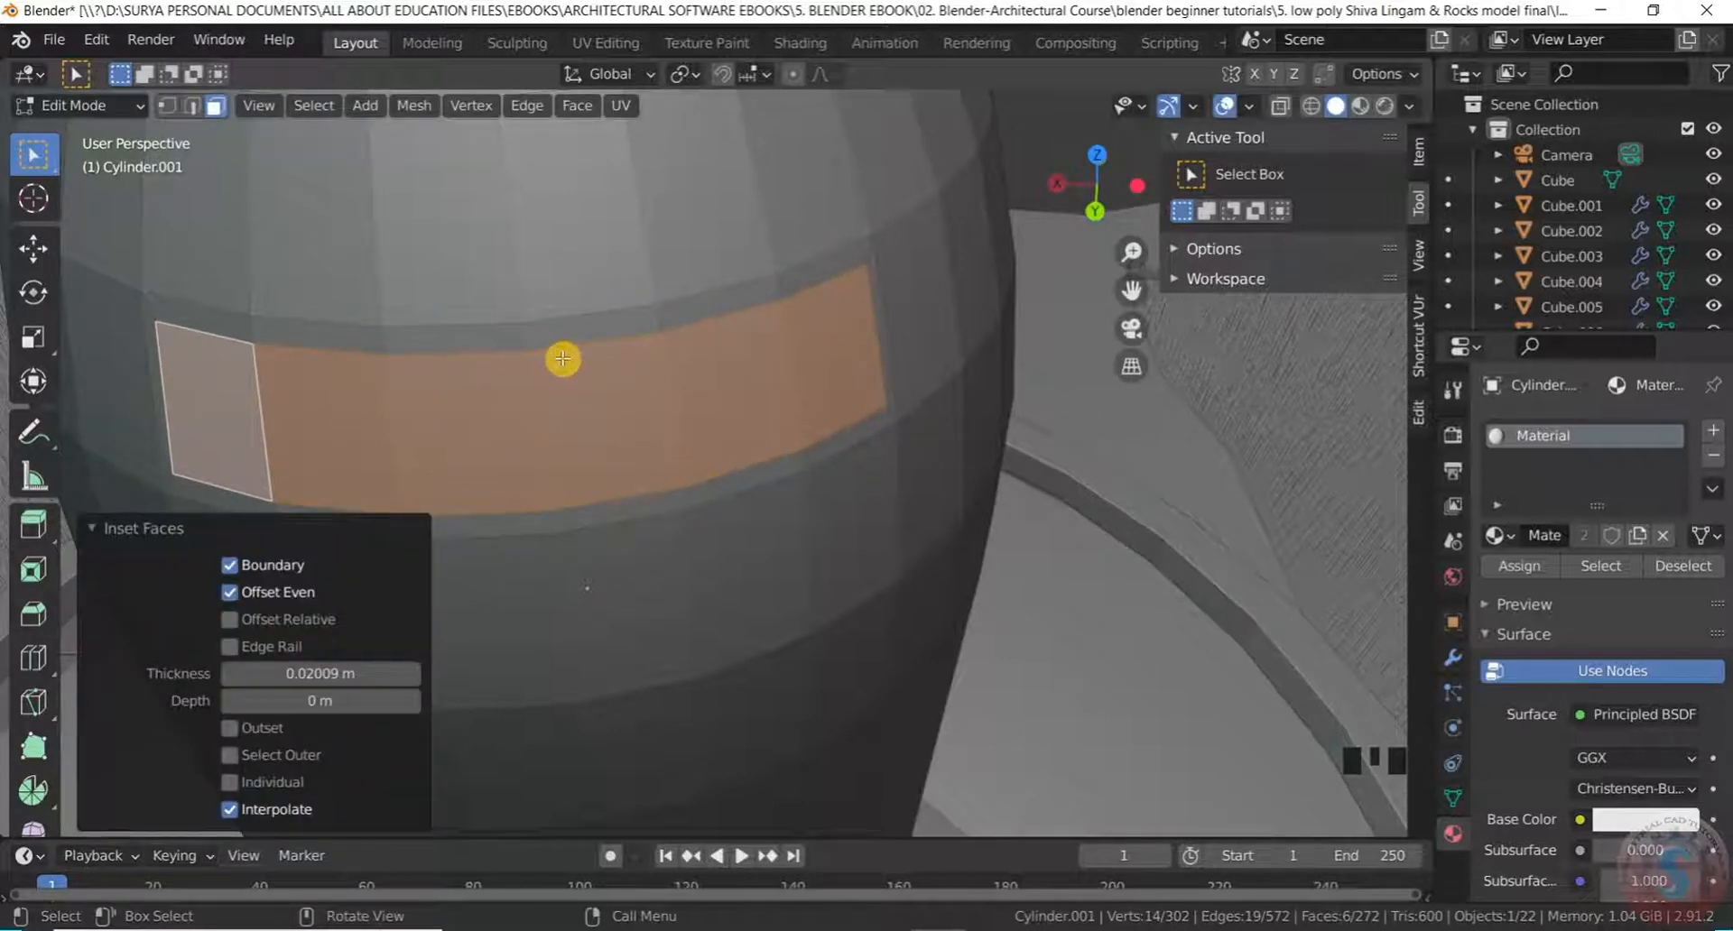
key("e")
left_click(571, 372)
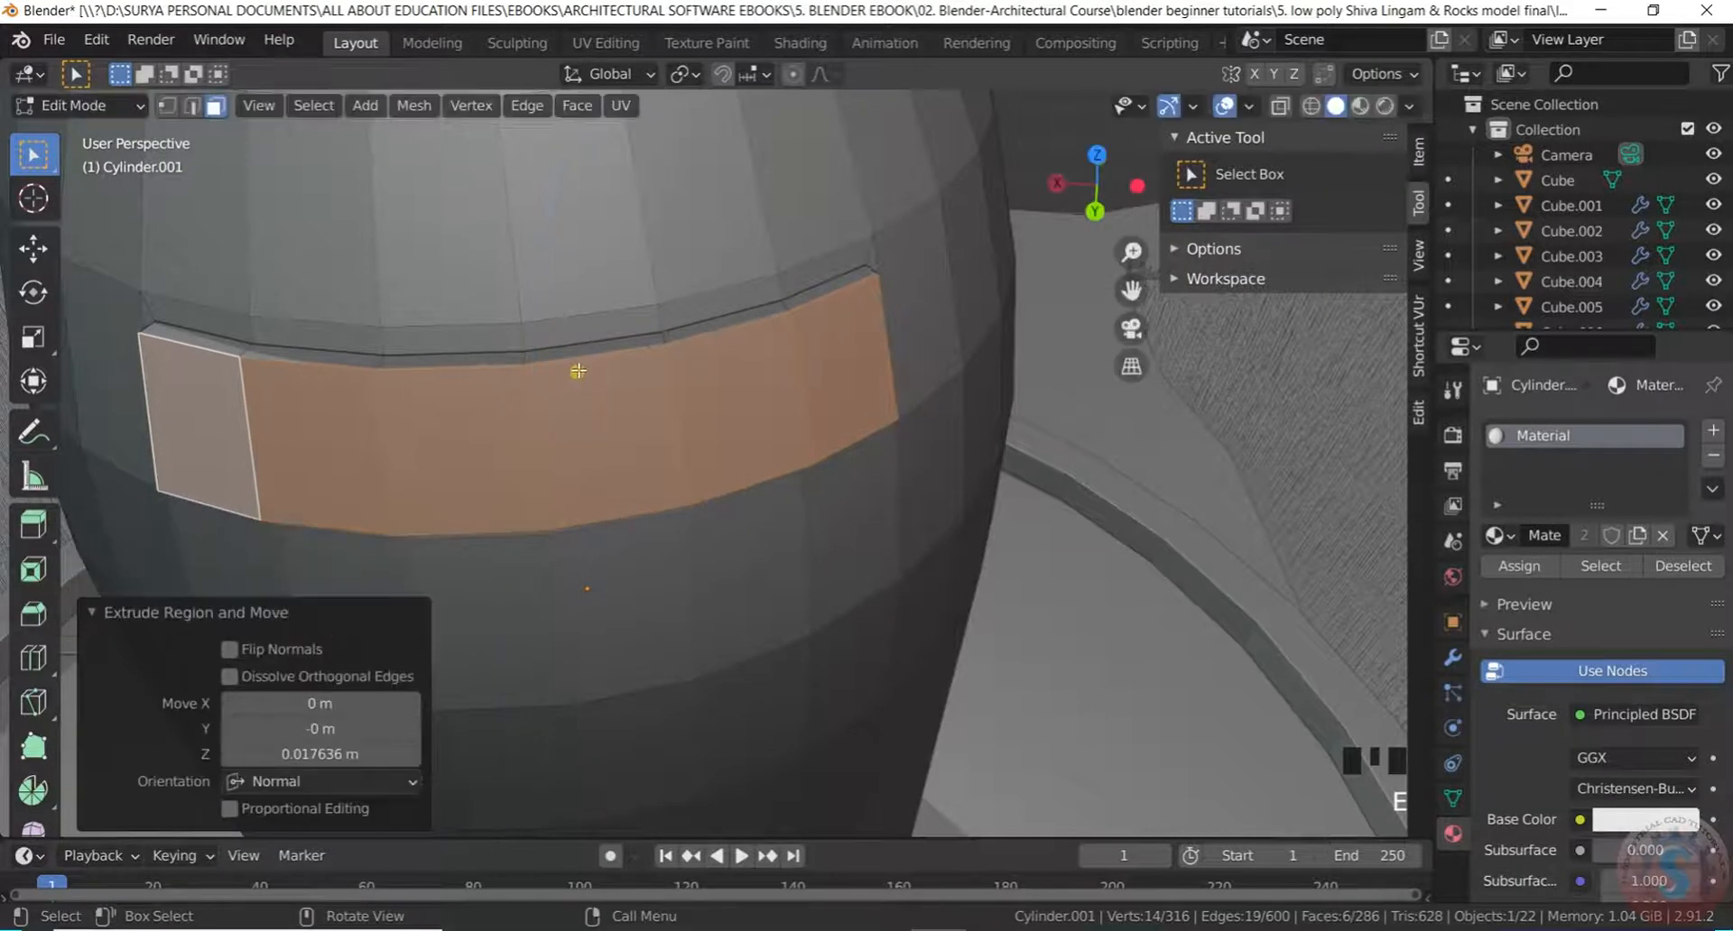
scroll(535, 463, "down", 3)
scroll(535, 463, "up", 2)
middle_click_drag(611, 371, 568, 321)
left_click(554, 313)
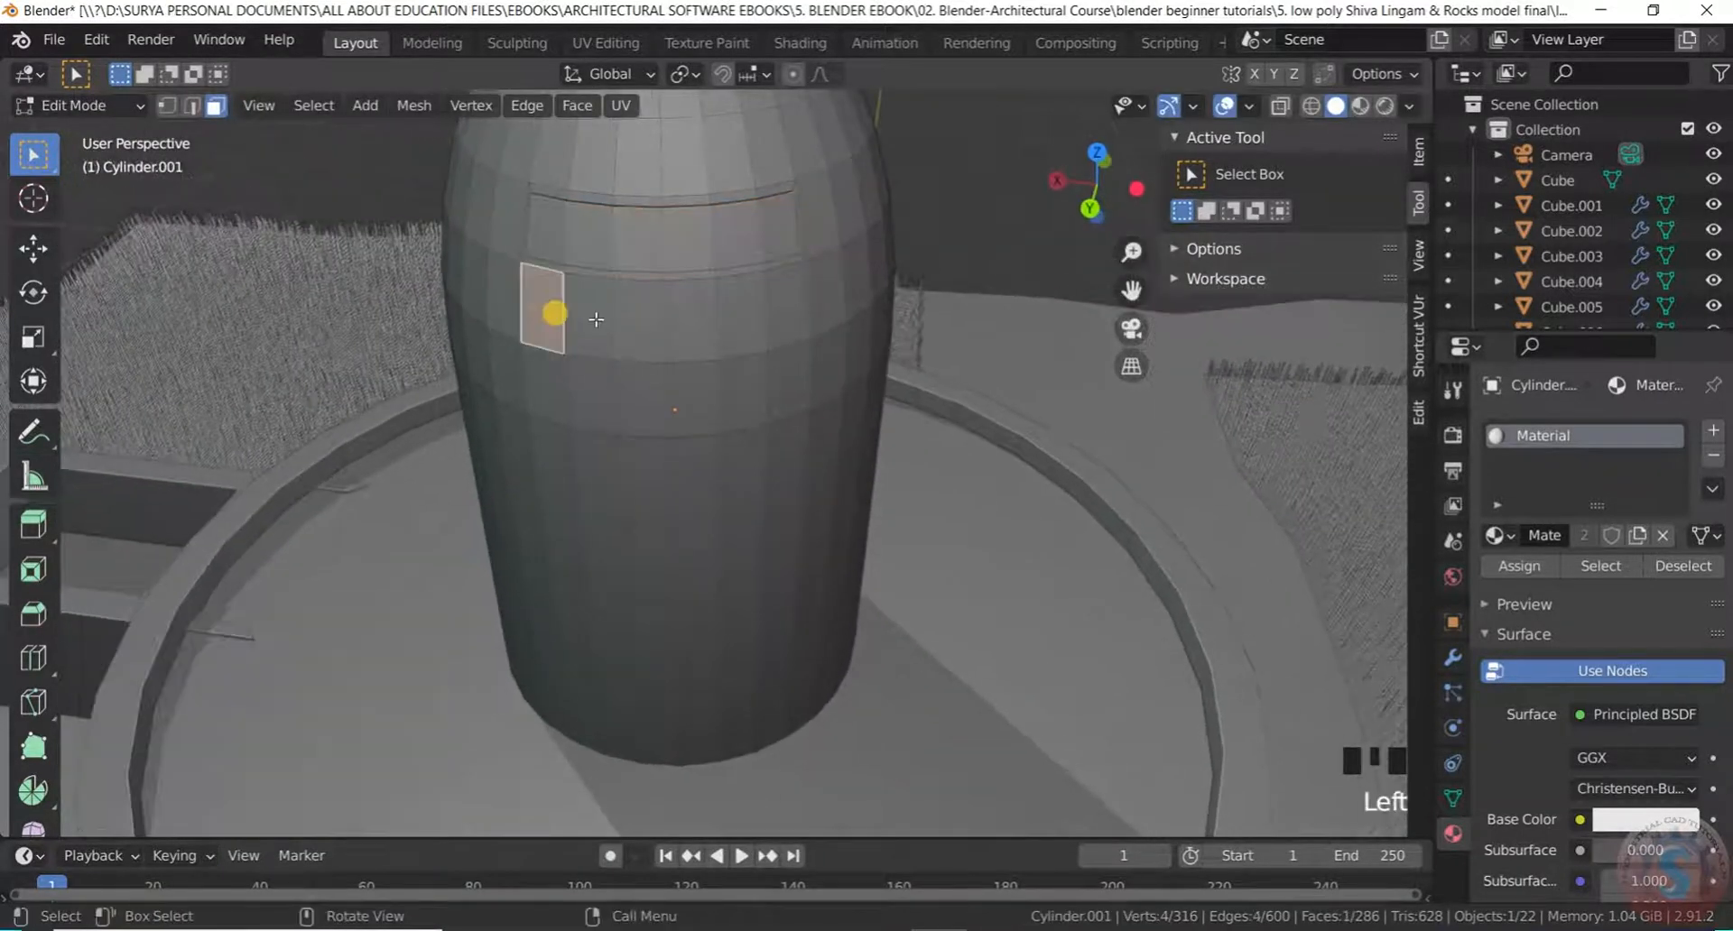
Select the full ring of faces just below the first stripe
left_click(600, 319, "shift")
left_click(632, 317, "shift")
left_click(643, 318, "shift")
left_click(691, 316, "shift")
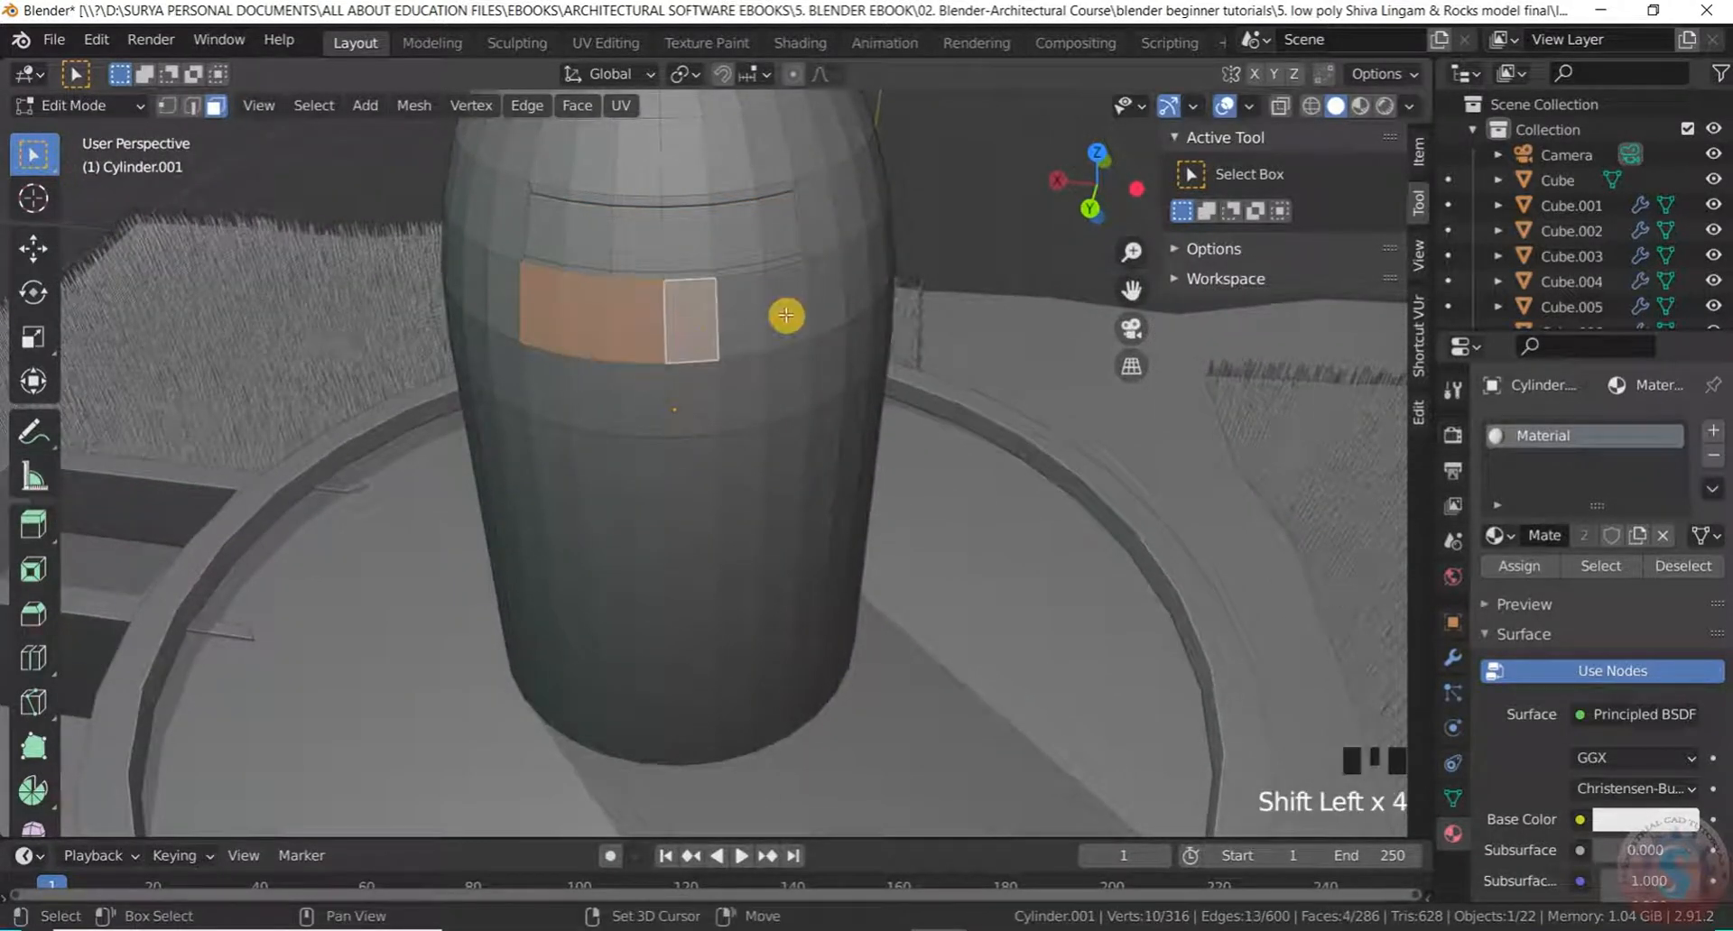
left_click(783, 310, "shift")
left_click(751, 309, "shift")
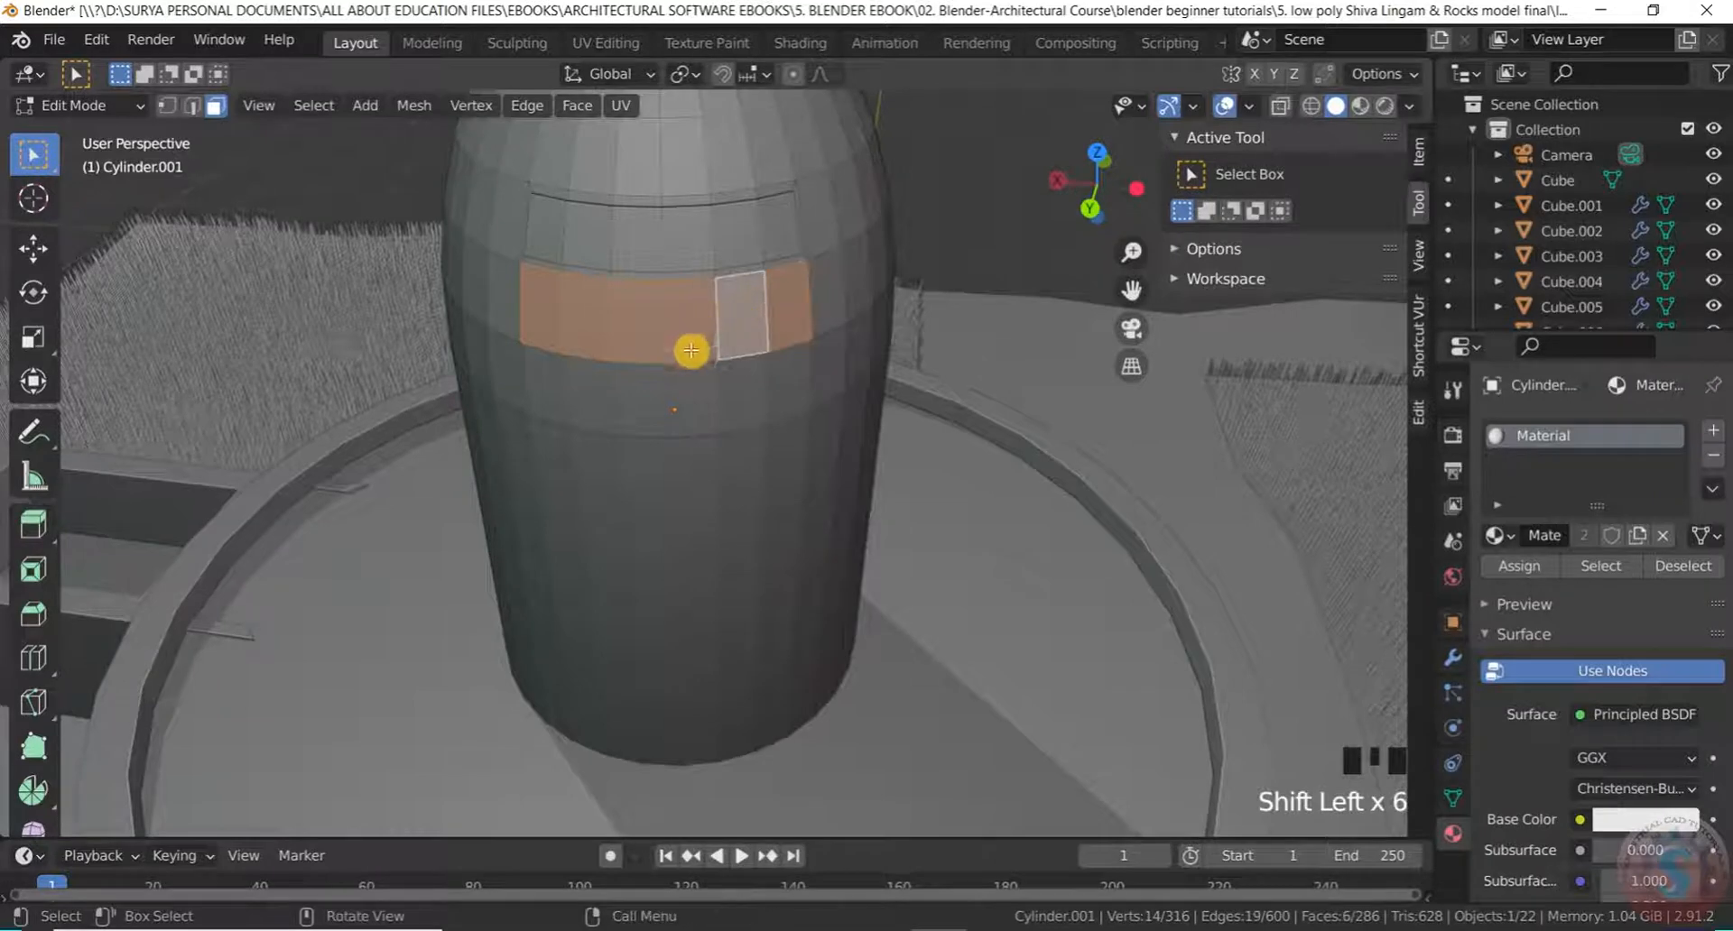
middle_click_drag(691, 350, 766, 398)
Inset the second band 0.02453 m, extrude it 0.0117 m outward, and deselect
key("i")
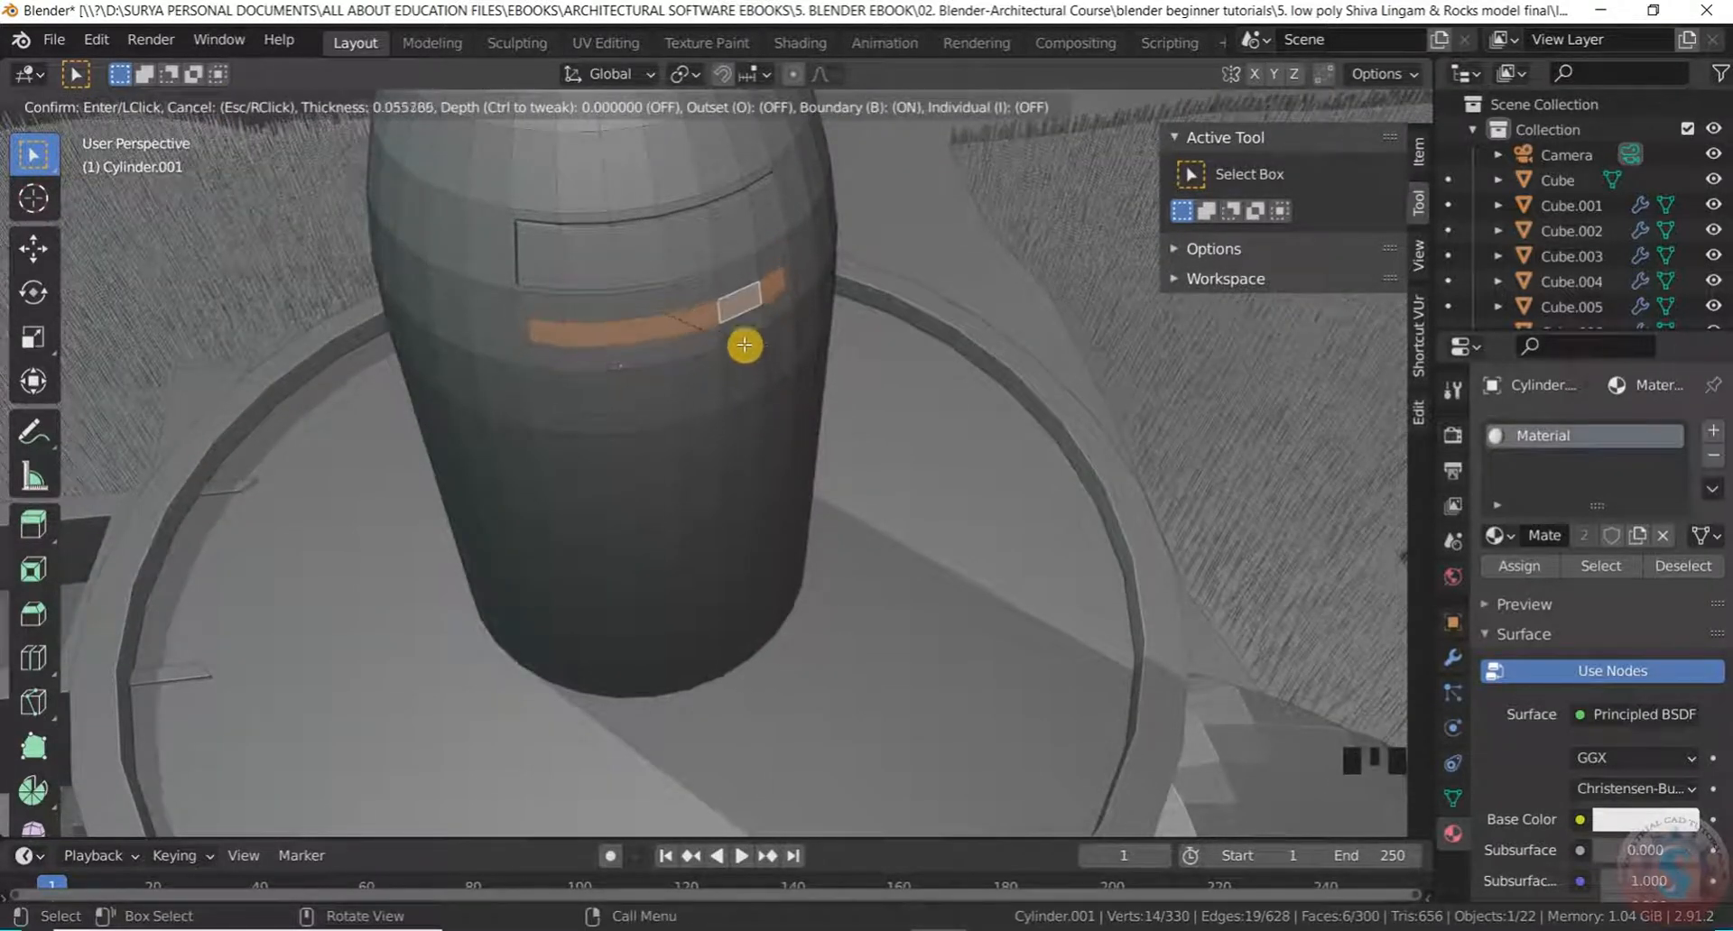
left_click(759, 345)
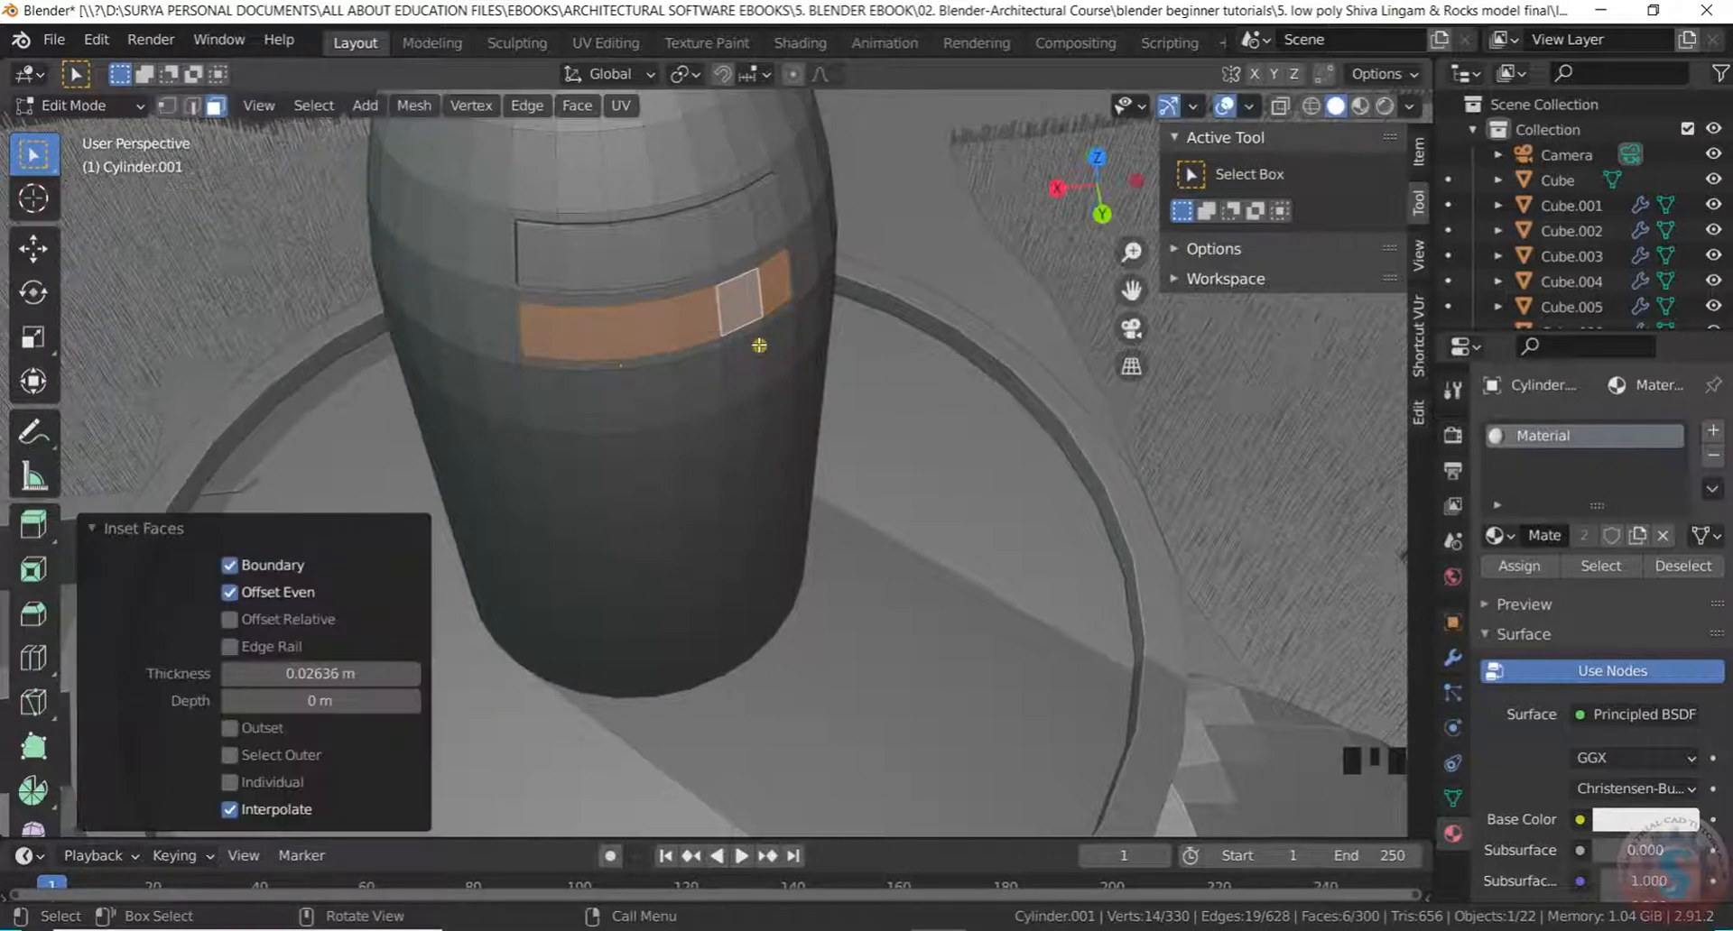
key("e")
left_click(766, 350)
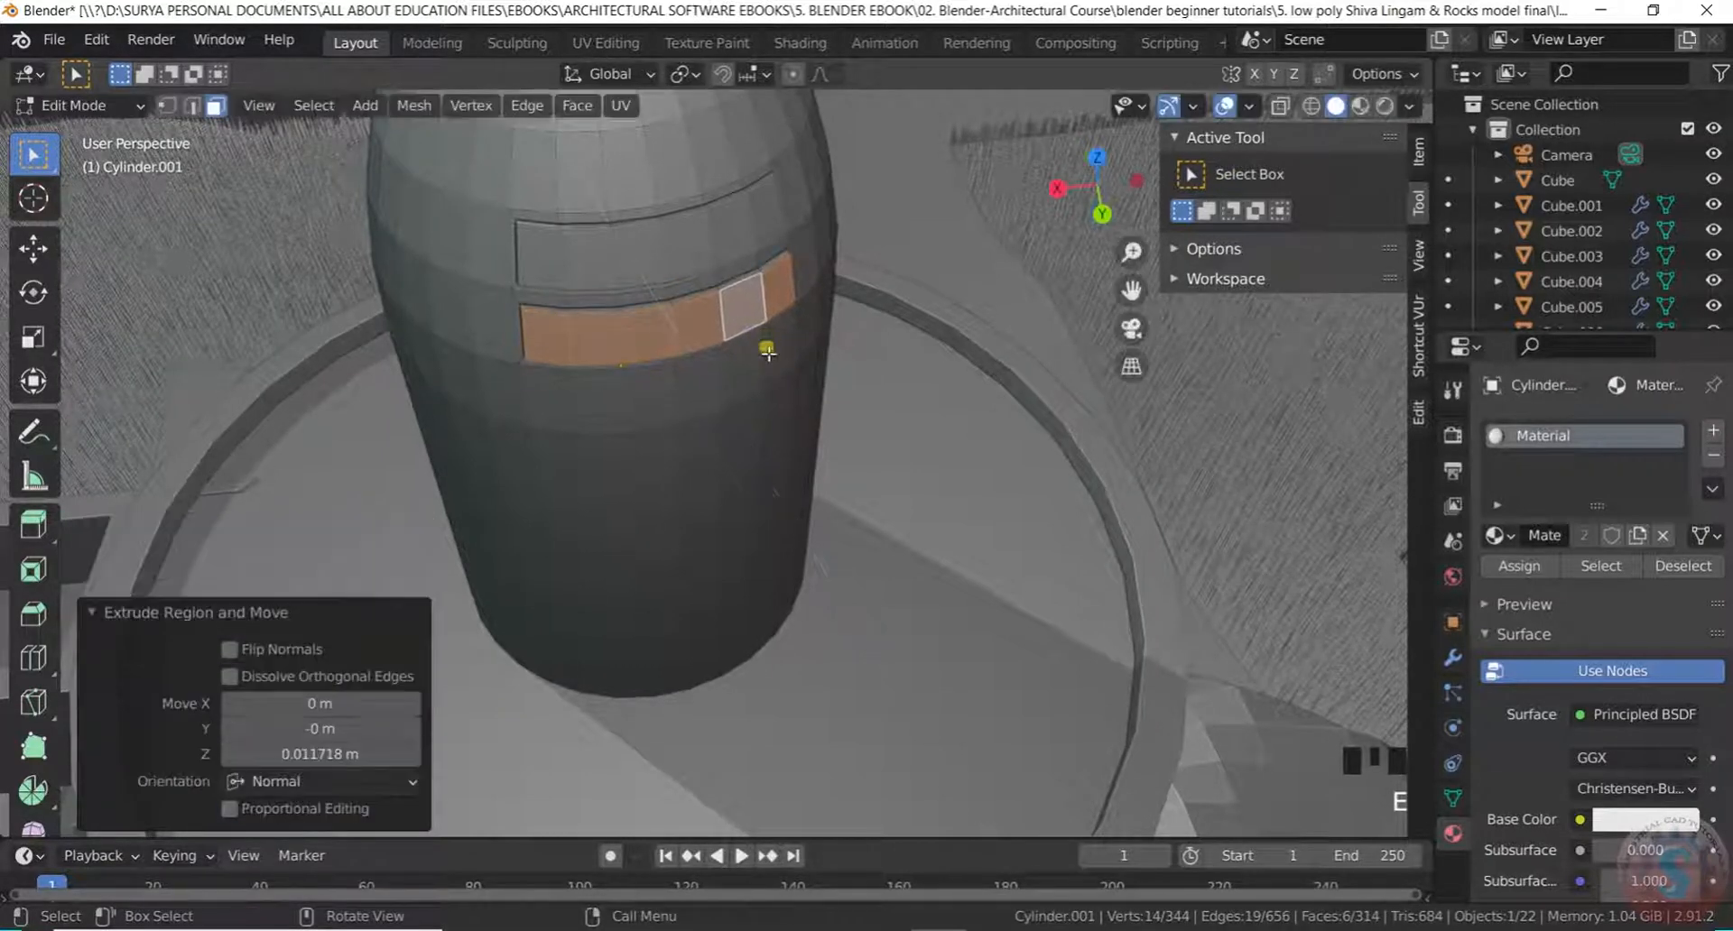
left_click(959, 184)
scroll(607, 414, "up", 2)
scroll(576, 430, "down", 2)
middle_click_drag(577, 430, 505, 400)
Select a third ring of faces lower on the lingam shaft
left_click(511, 417, "shift")
left_click(502, 400, "shift")
left_click(553, 407, "shift")
left_click(610, 402, "shift")
left_click(660, 399, "shift")
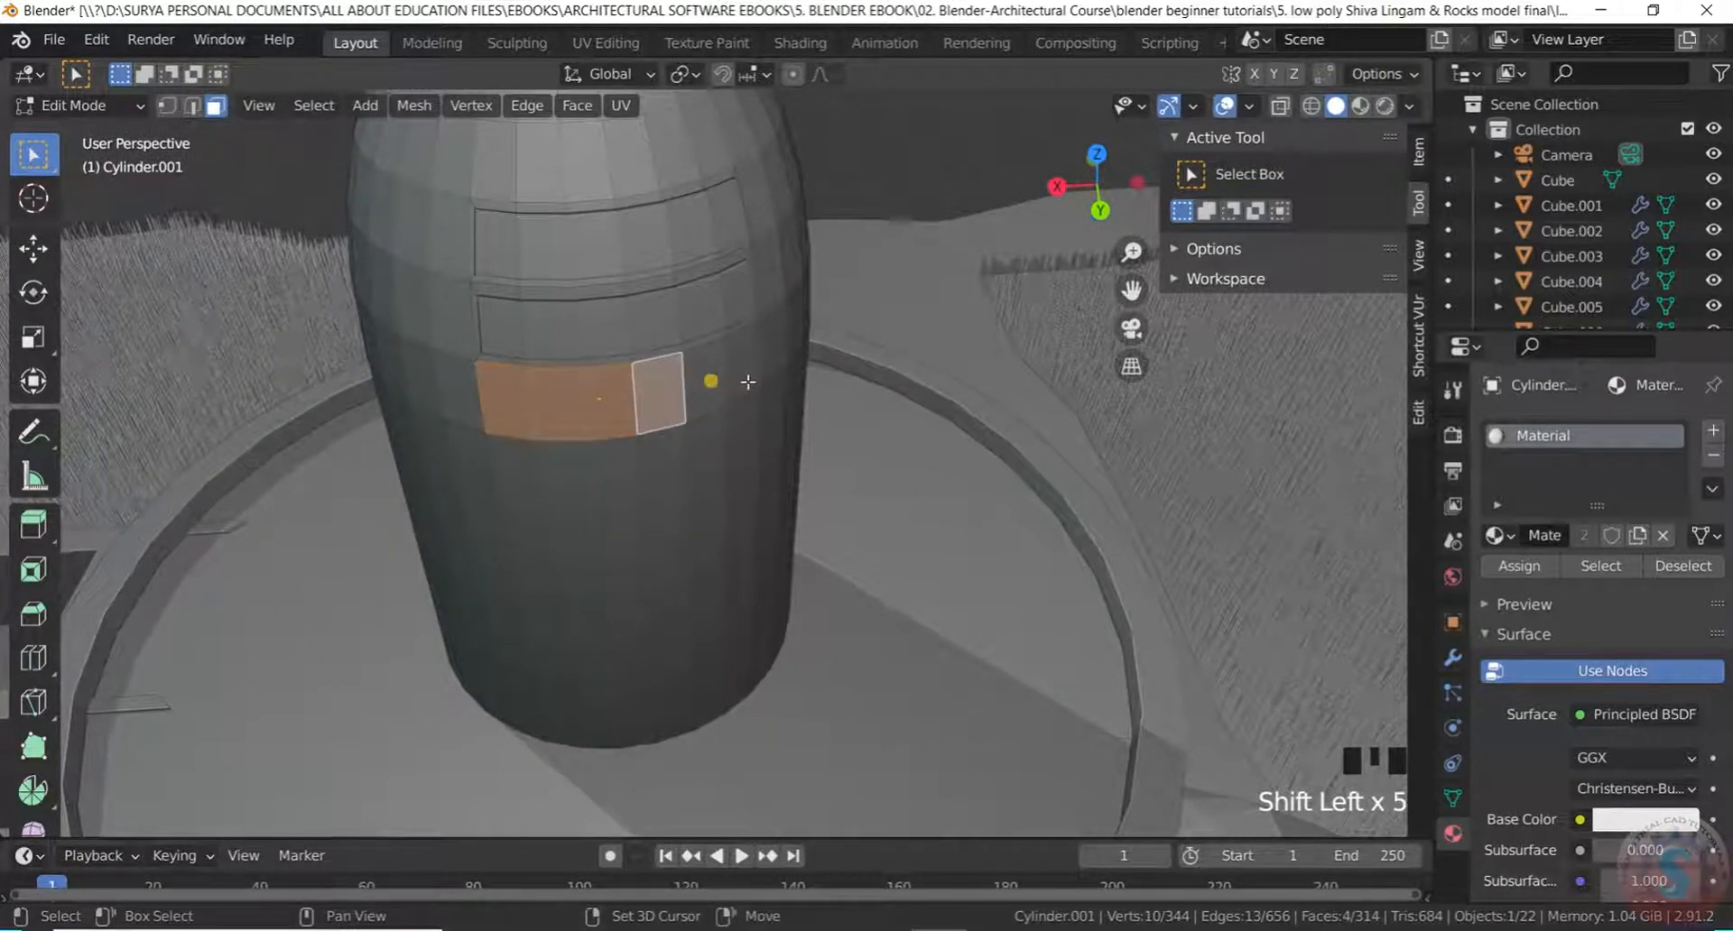
left_click(758, 379, "shift")
left_click(711, 390, "shift")
scroll(711, 393, "up", 2)
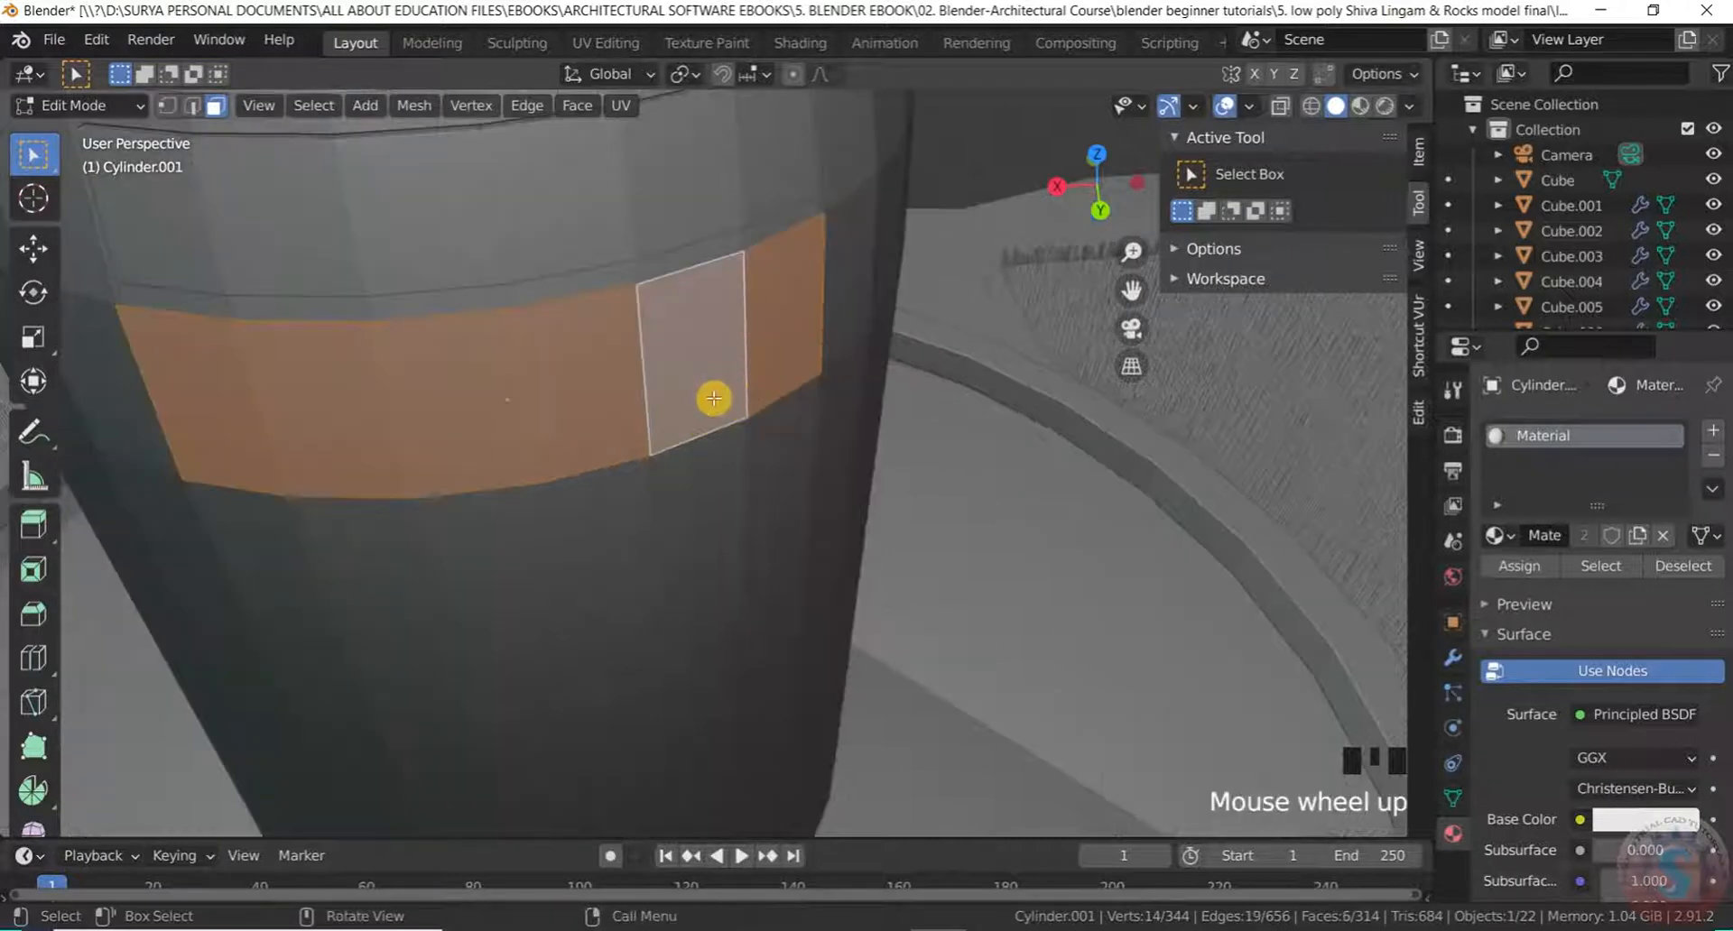
Inset the third band, extrude it slightly outward, and clear the selection
key("i")
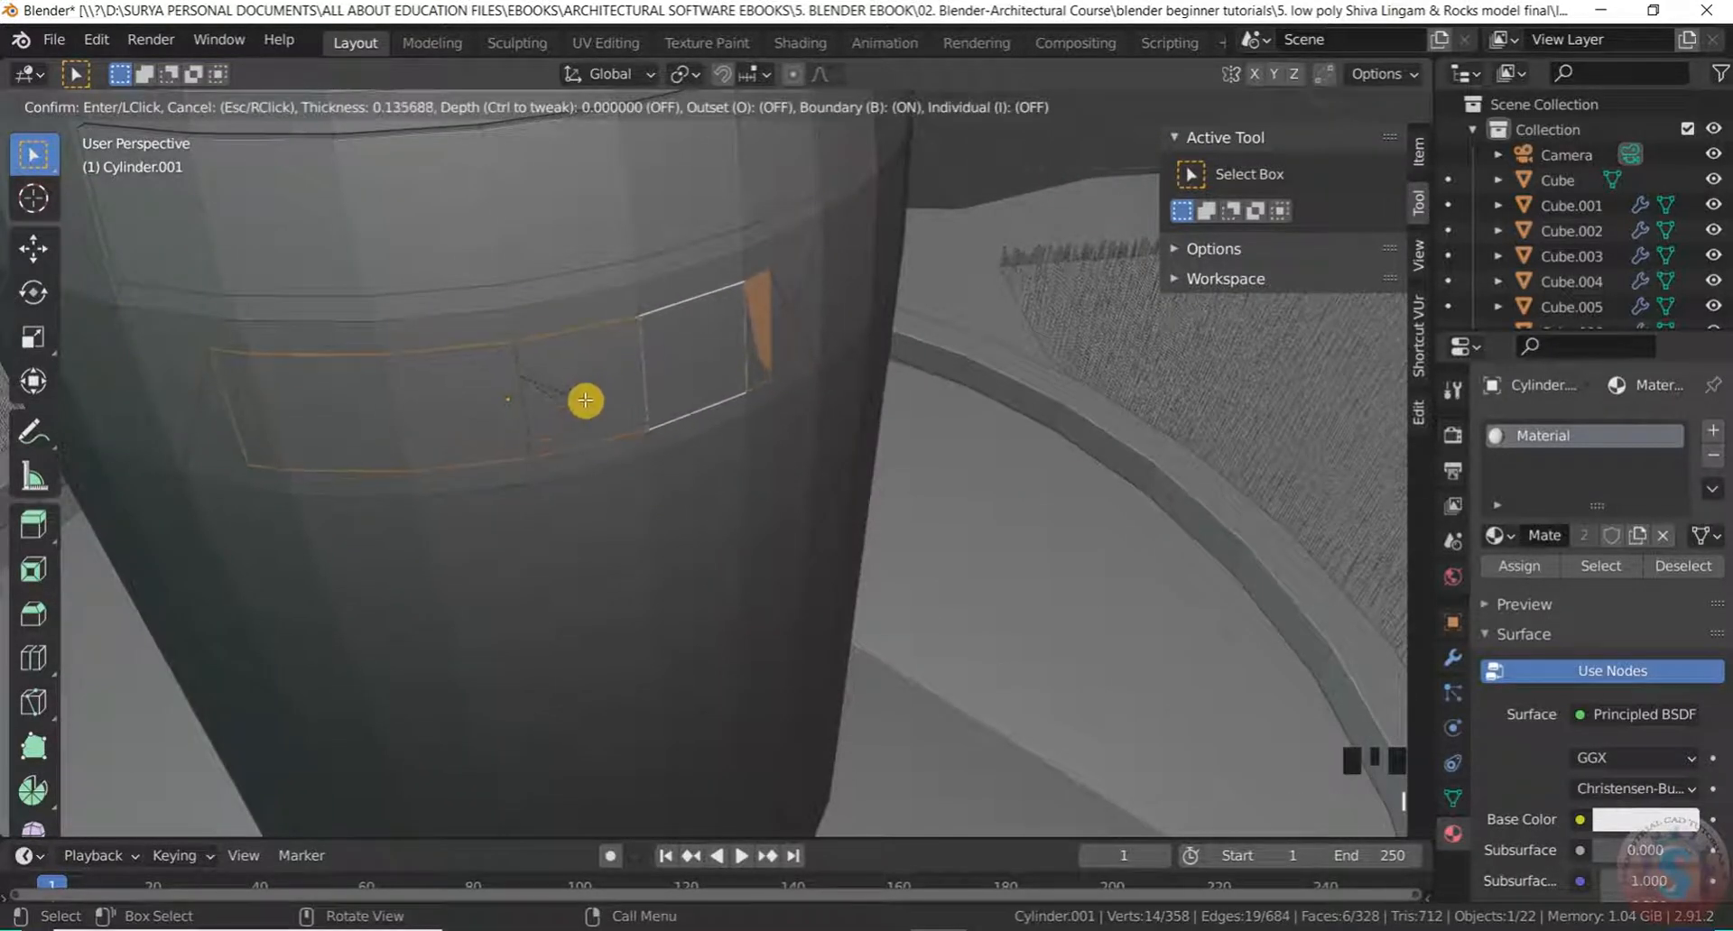
left_click(691, 371)
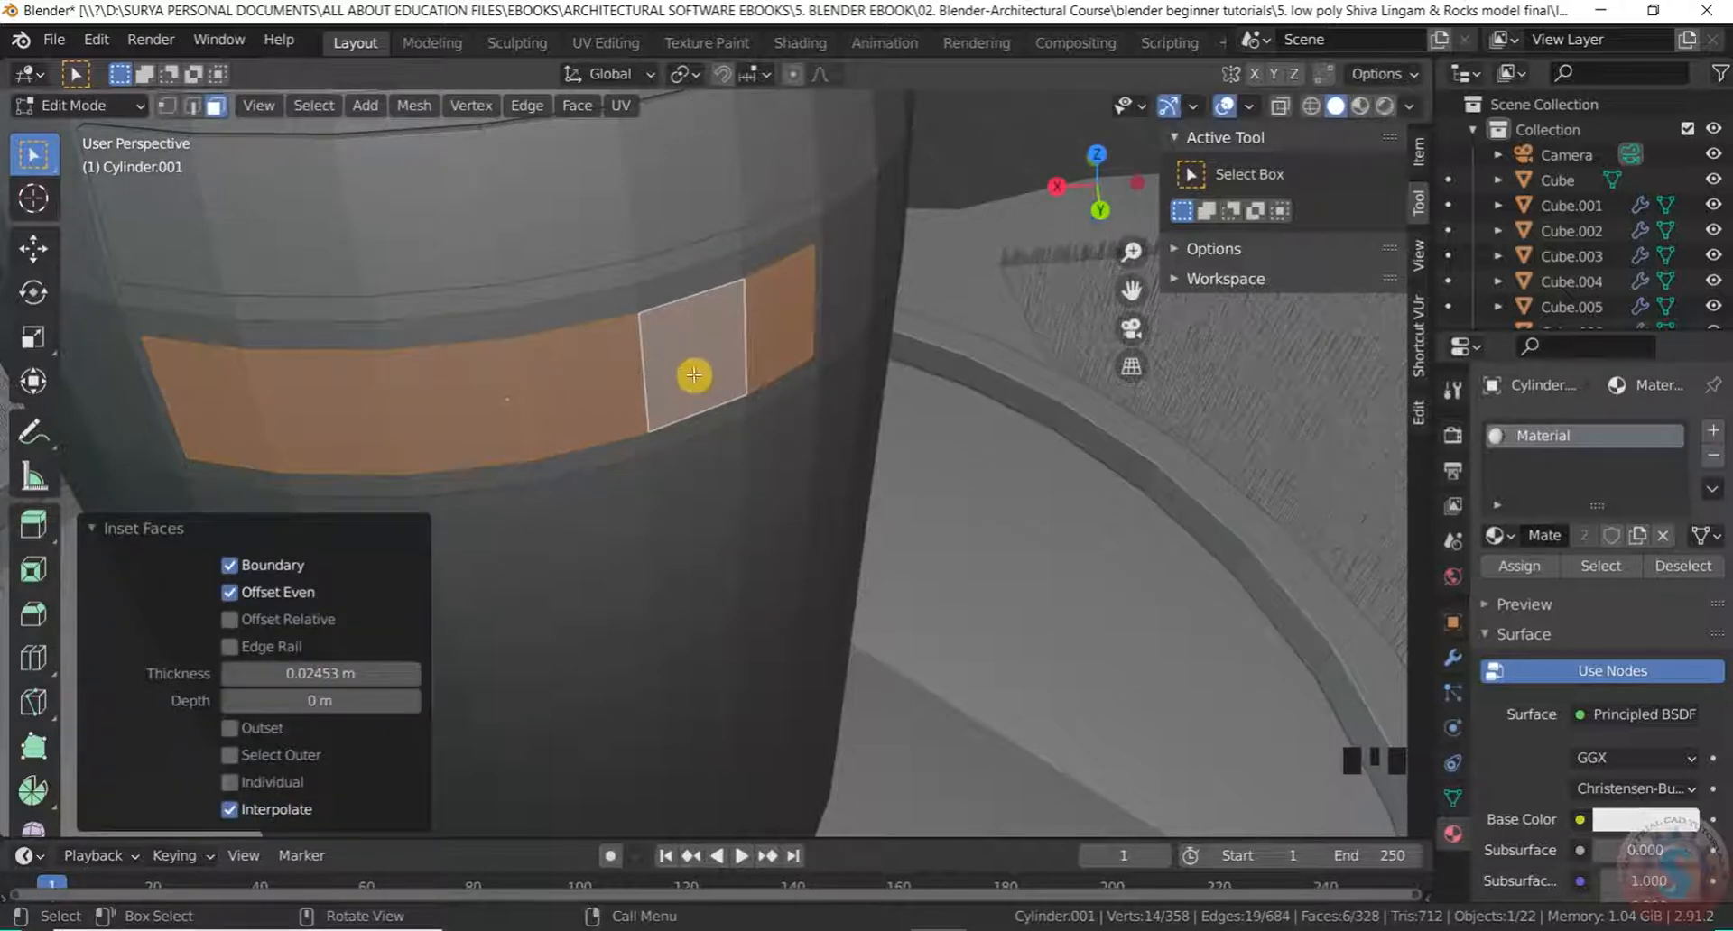
key("e")
left_click(703, 386)
scroll(807, 211, "down", 5)
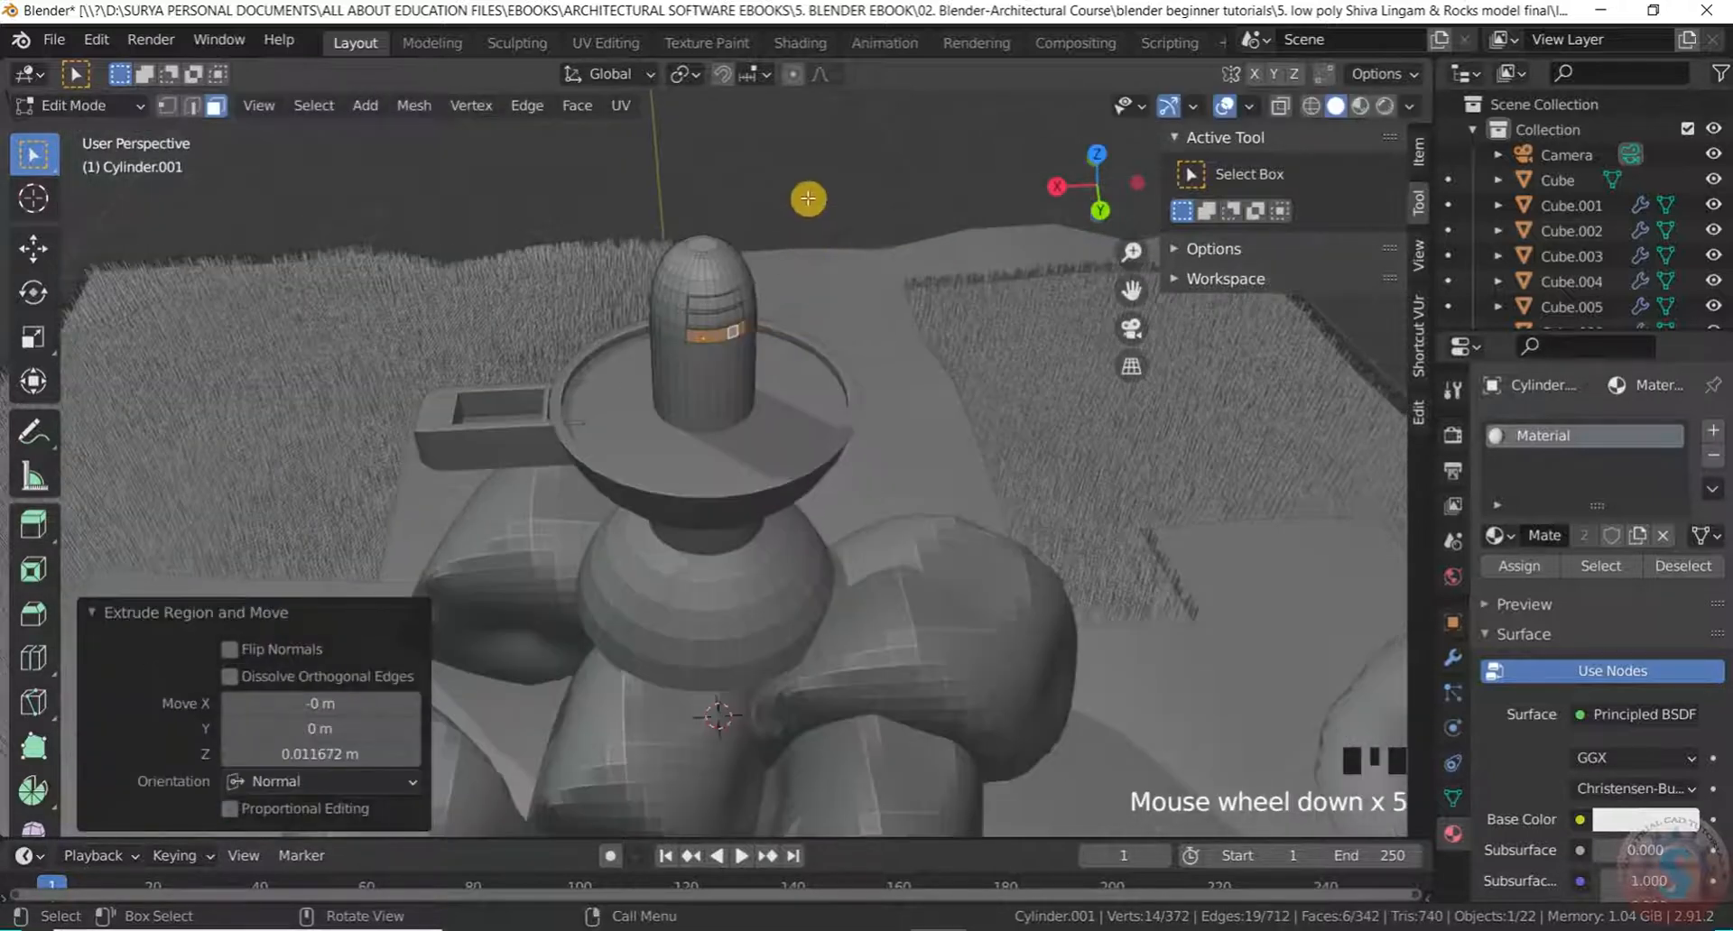
left_click(807, 208)
scroll(809, 193, "up", 5)
scroll(676, 365, "down", 2)
middle_click_drag(677, 363, 701, 341)
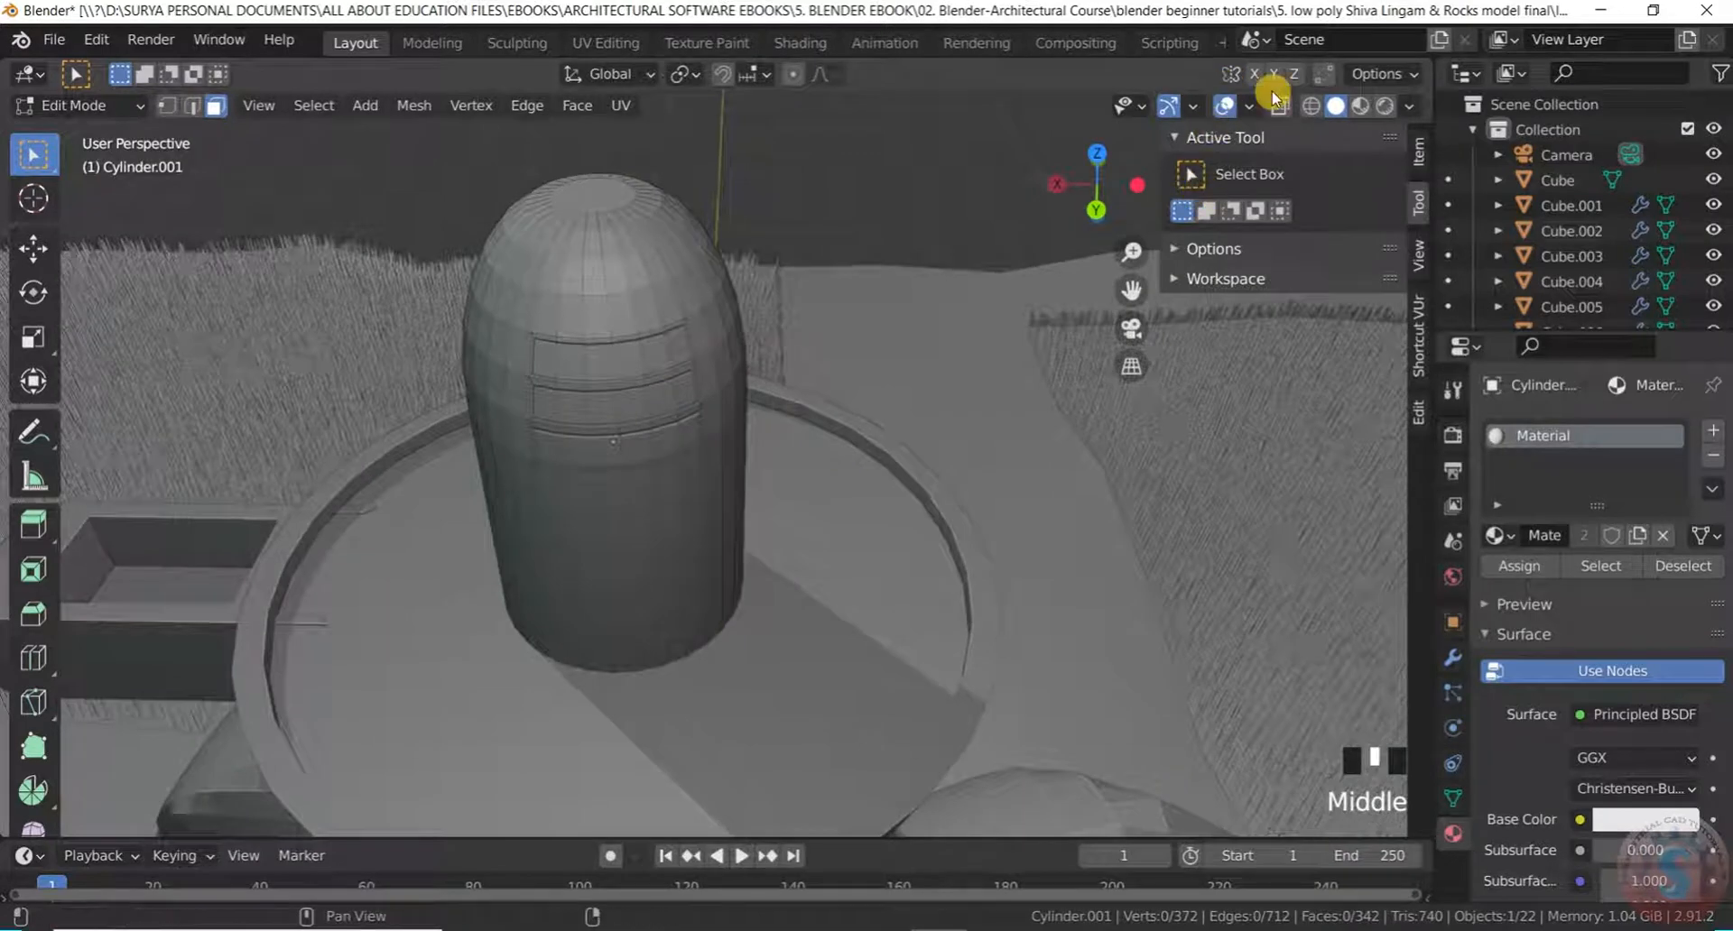
Switch to Material Preview shading and select the six faces of the top stripe
left_click(1386, 108)
scroll(785, 360, "down", 3)
scroll(647, 370, "up", 5)
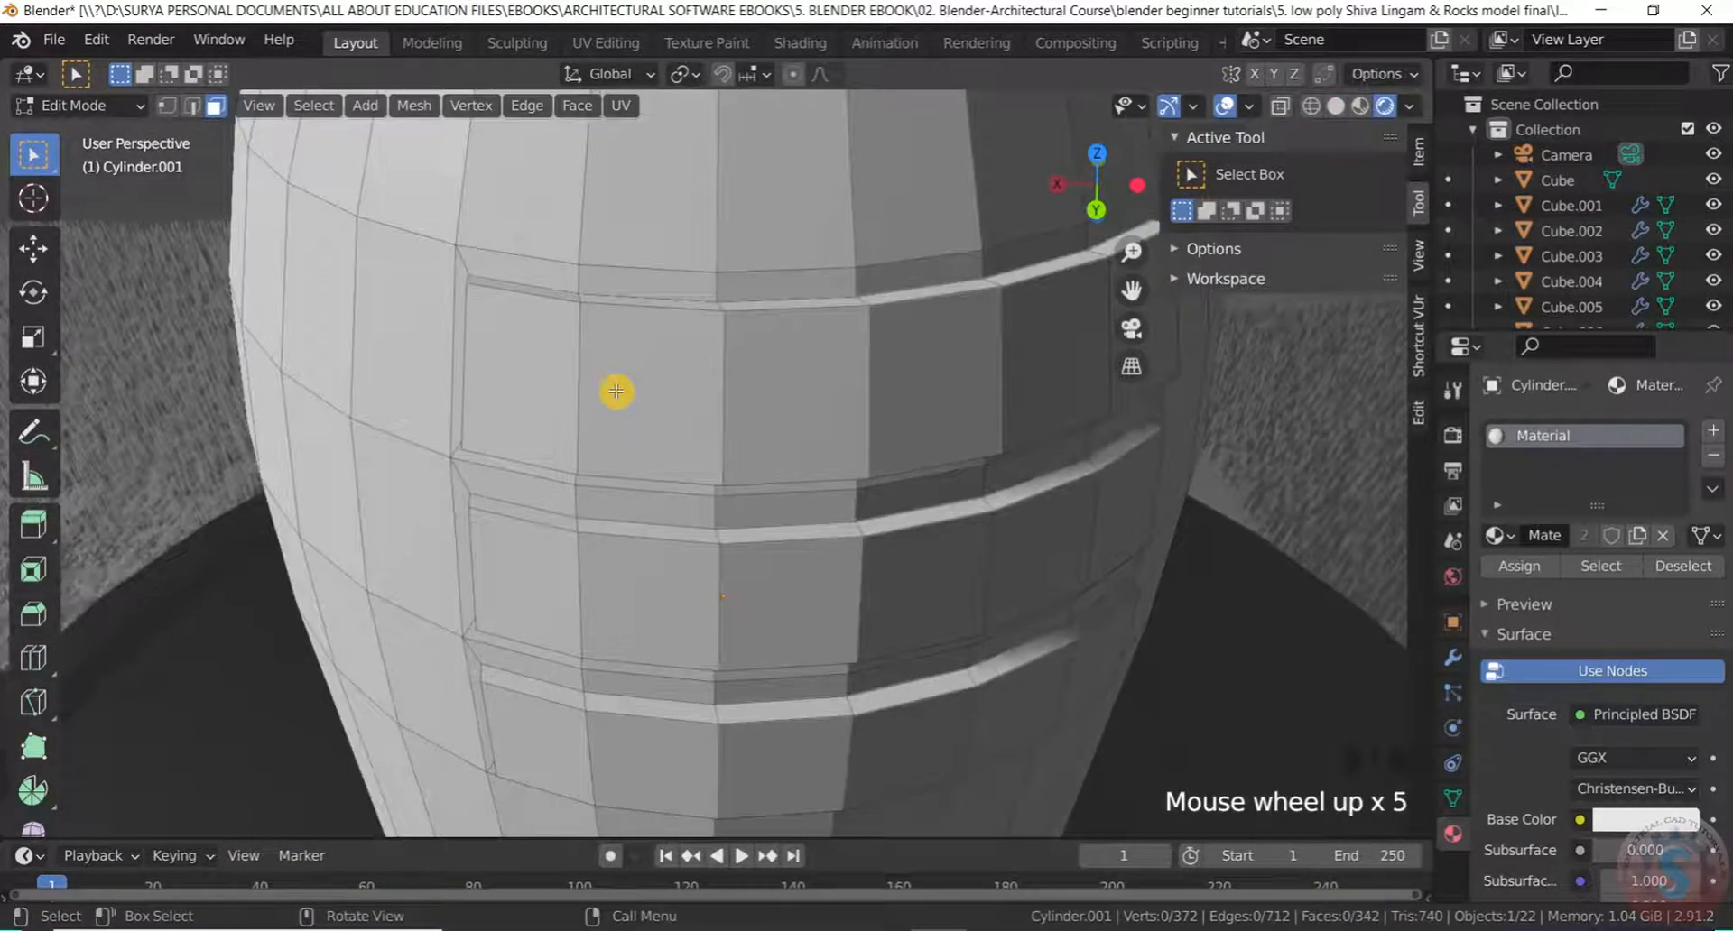
scroll(617, 391, "down", 1)
left_click(581, 391, "shift")
left_click(629, 391, "shift")
left_click(681, 393, "shift")
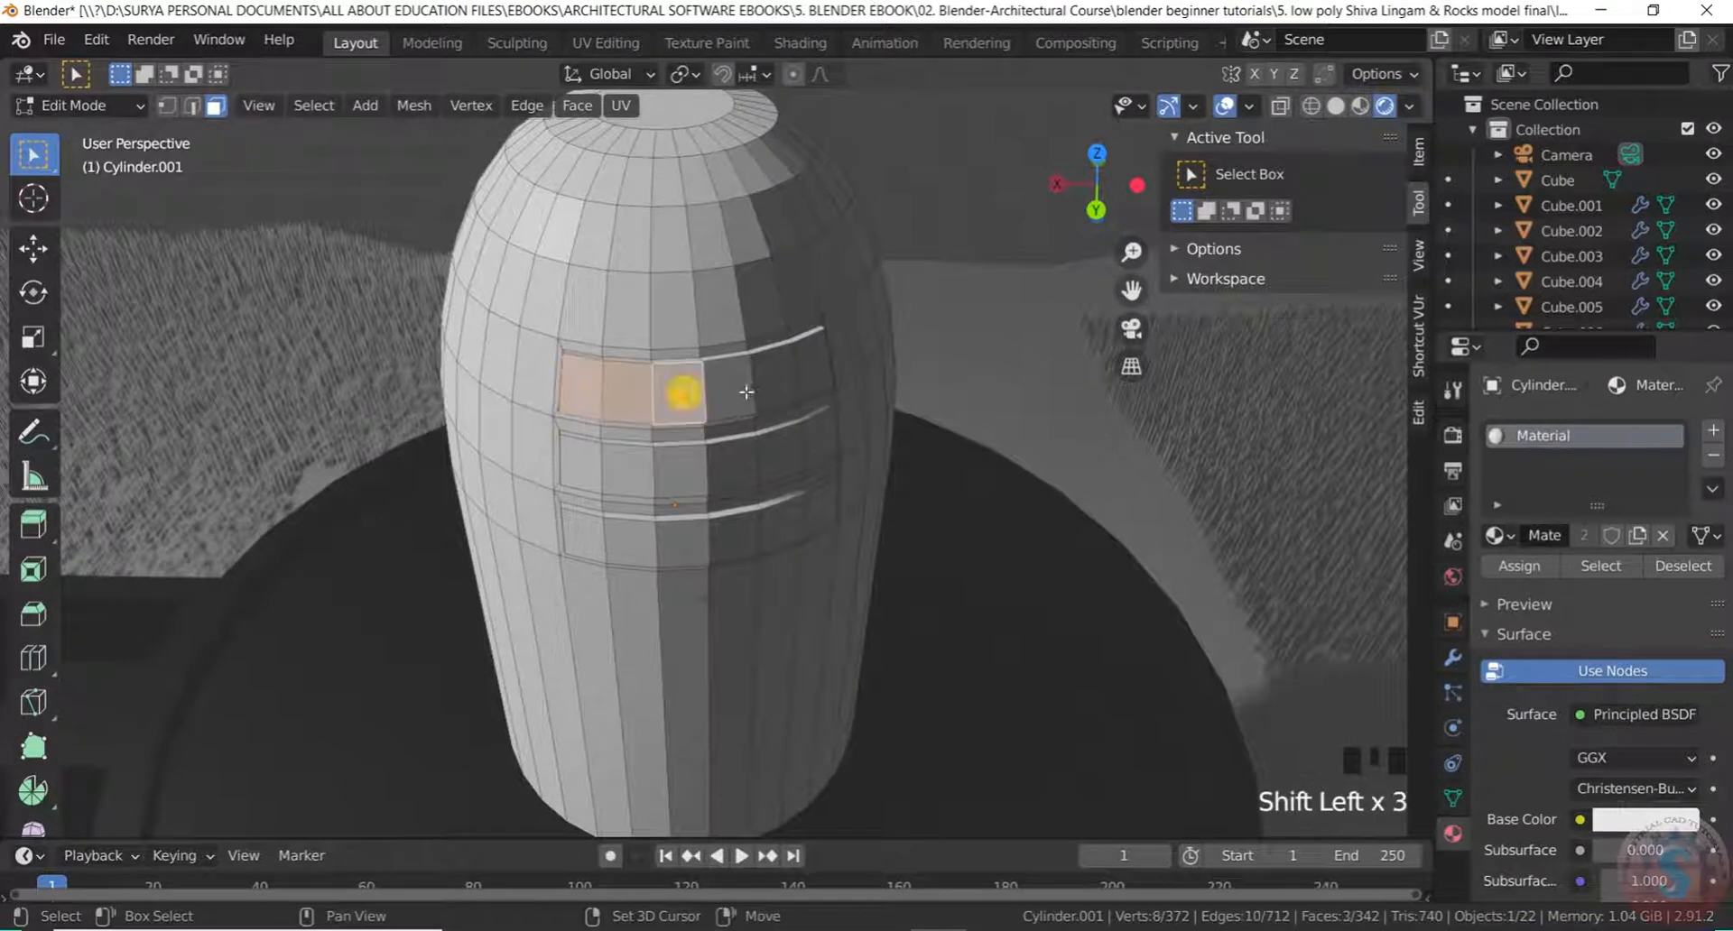
left_click(726, 390, "shift")
left_click(773, 383, "shift")
left_click(814, 366, "shift")
Add the middle and bottom stripe faces to the selection
left_click(581, 469, "shift")
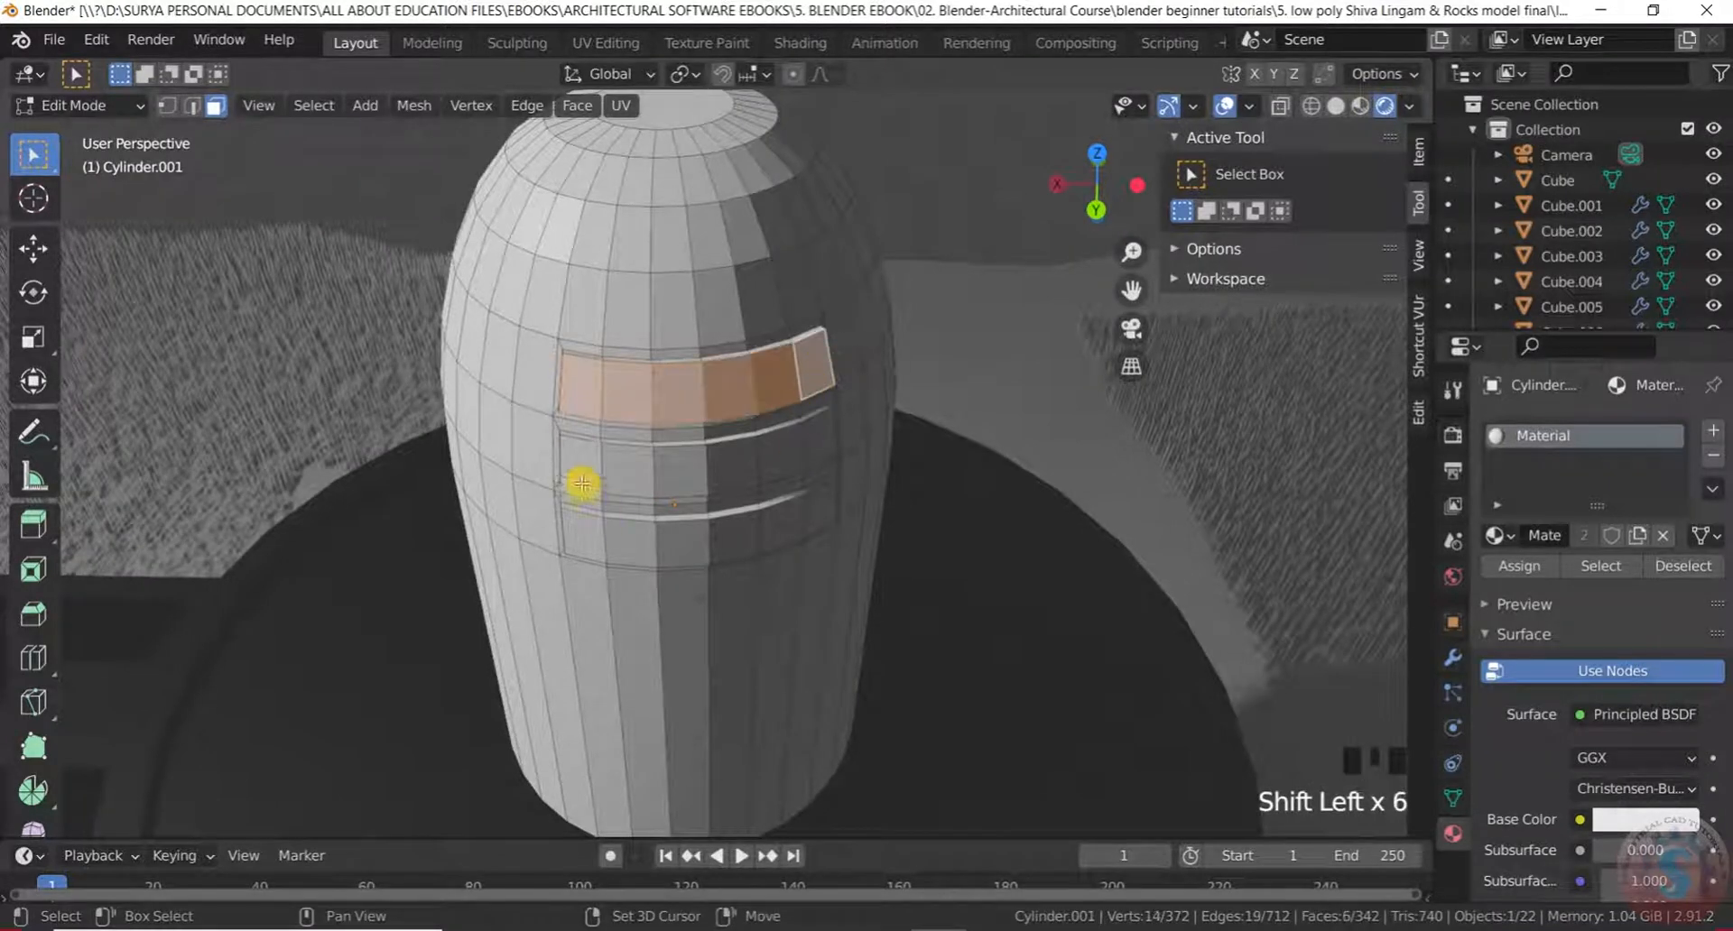
left_click(629, 469, "shift")
left_click(679, 468, "shift")
left_click(728, 465, "shift")
left_click(782, 455, "shift")
left_click(822, 446, "shift")
left_click(585, 535, "shift")
left_click(631, 540, "shift")
left_click(683, 539, "shift")
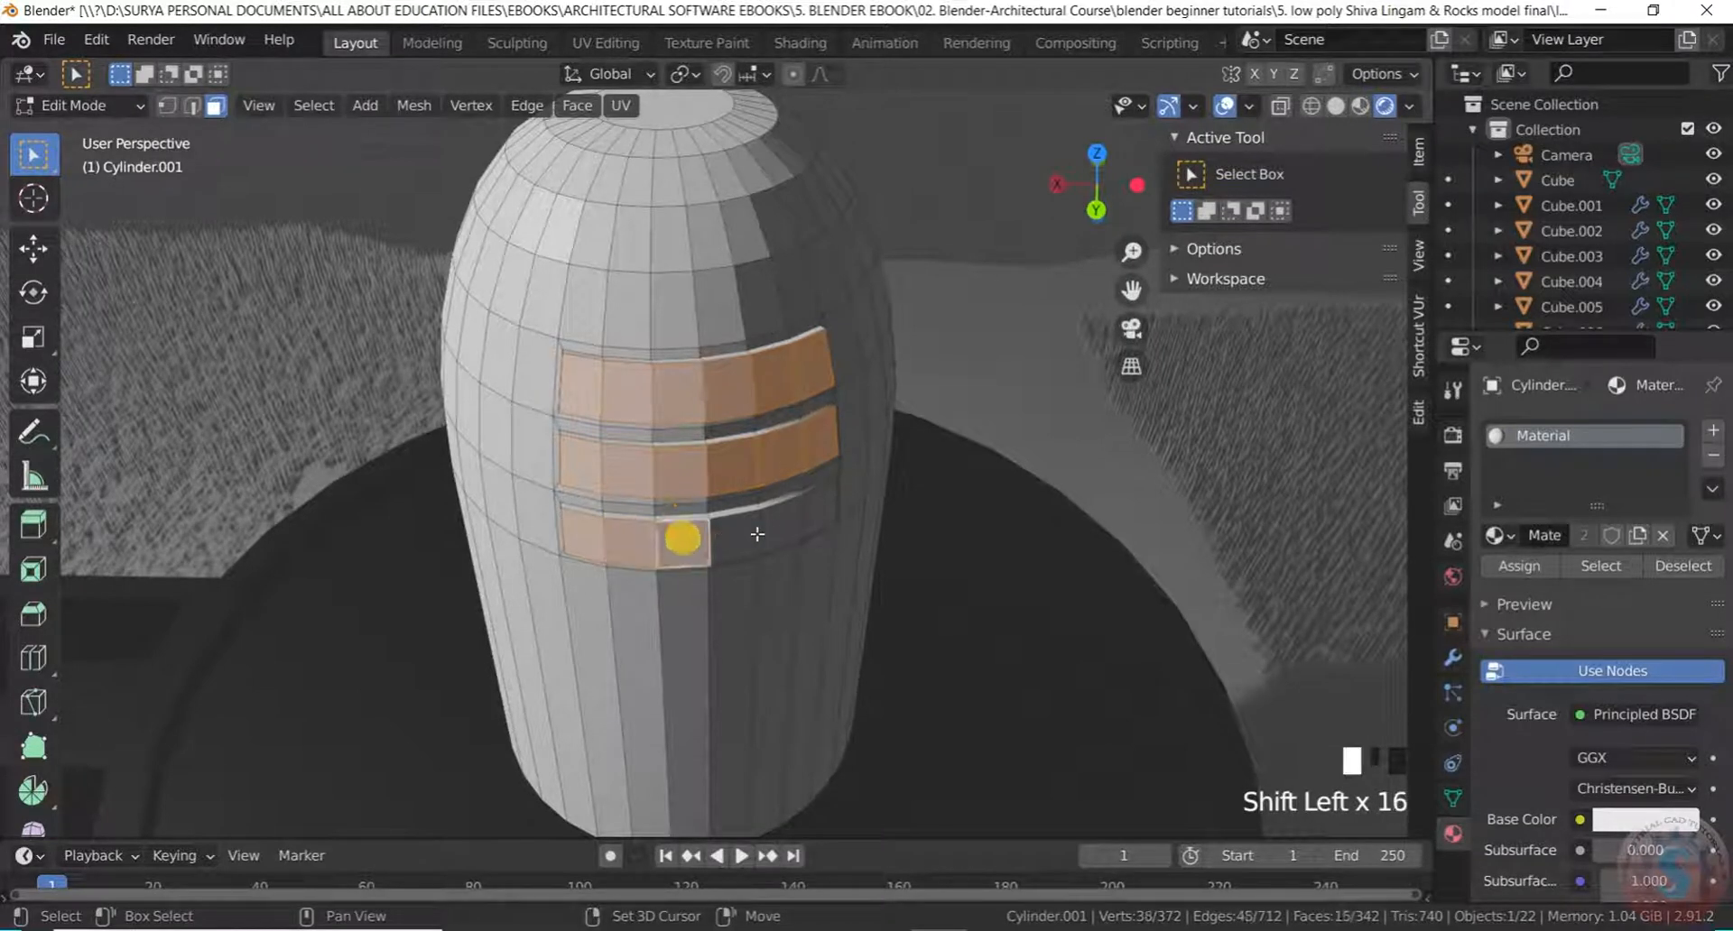
left_click(751, 536, "shift")
left_click(818, 508, "shift")
left_click(786, 528, "shift")
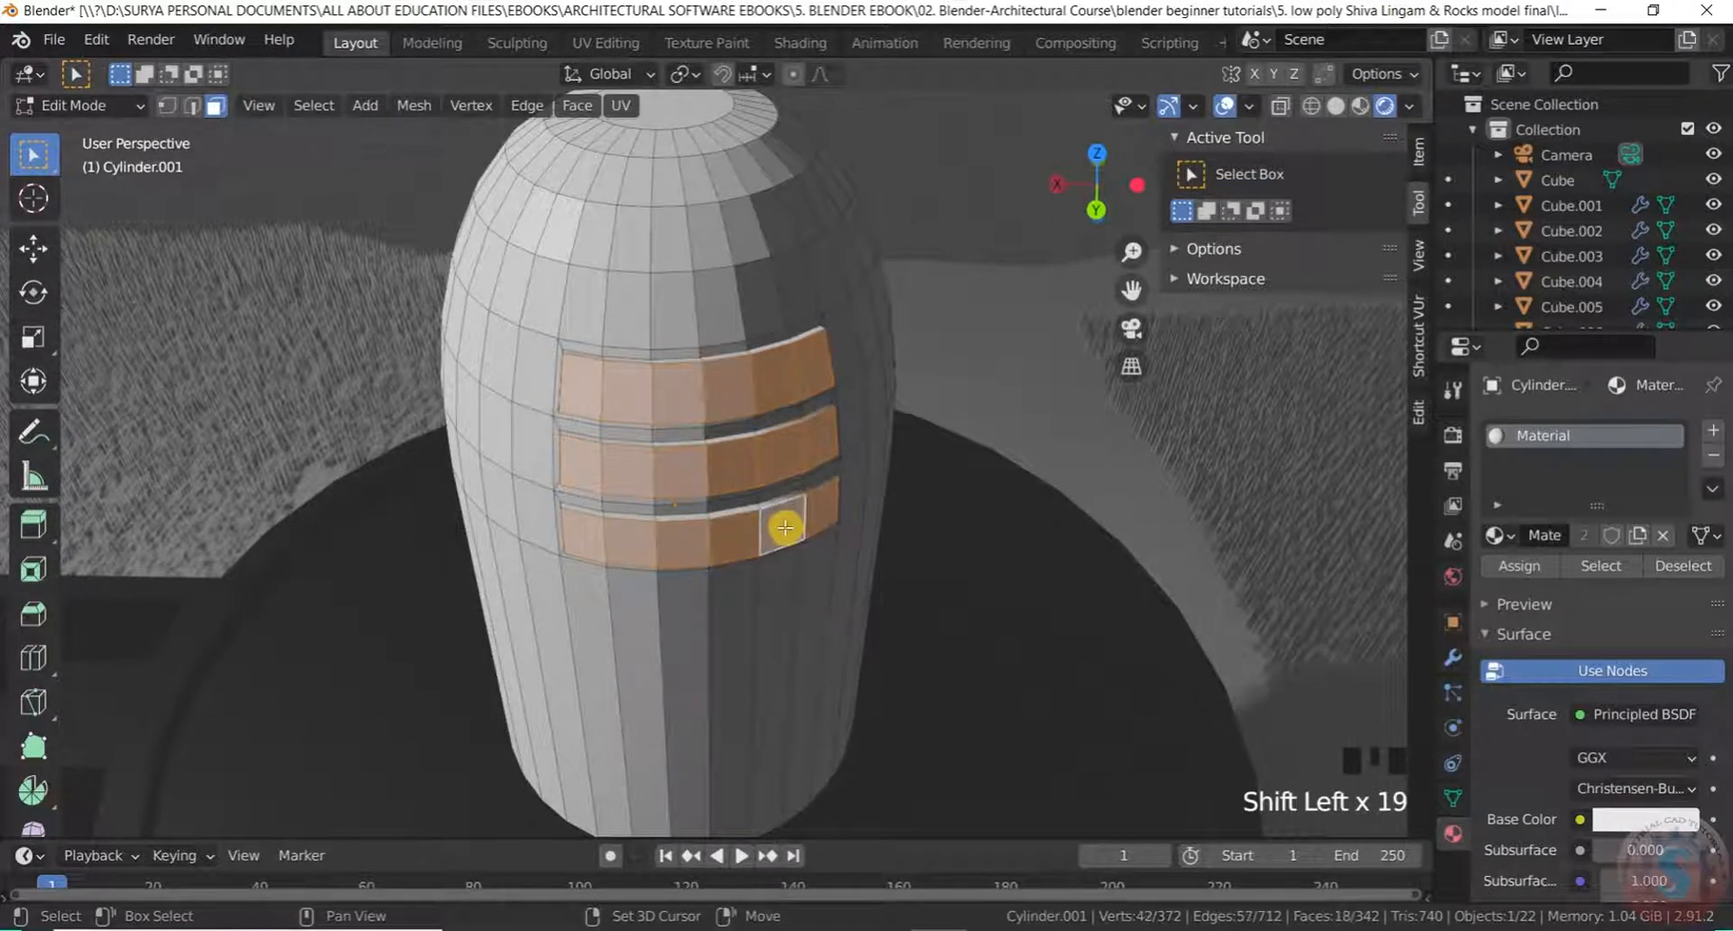
Separate the selected stripe faces into their own object with P > Selection
key("p")
left_click(770, 519)
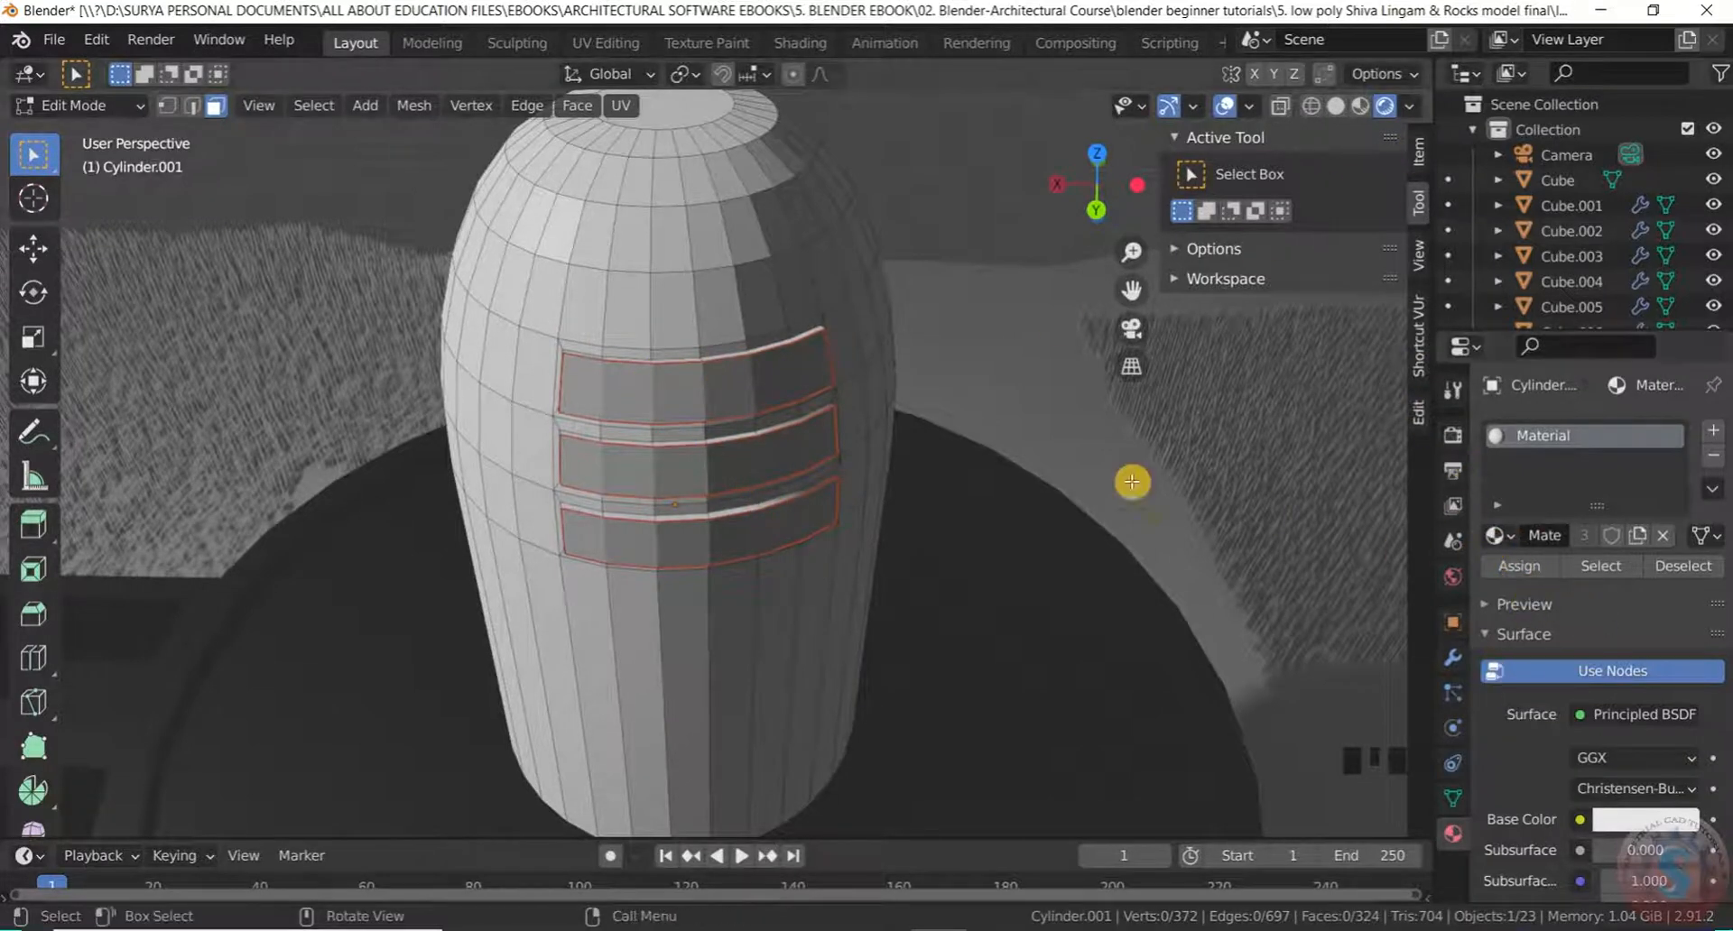
scroll(821, 309, "down", 3)
left_click(86, 104)
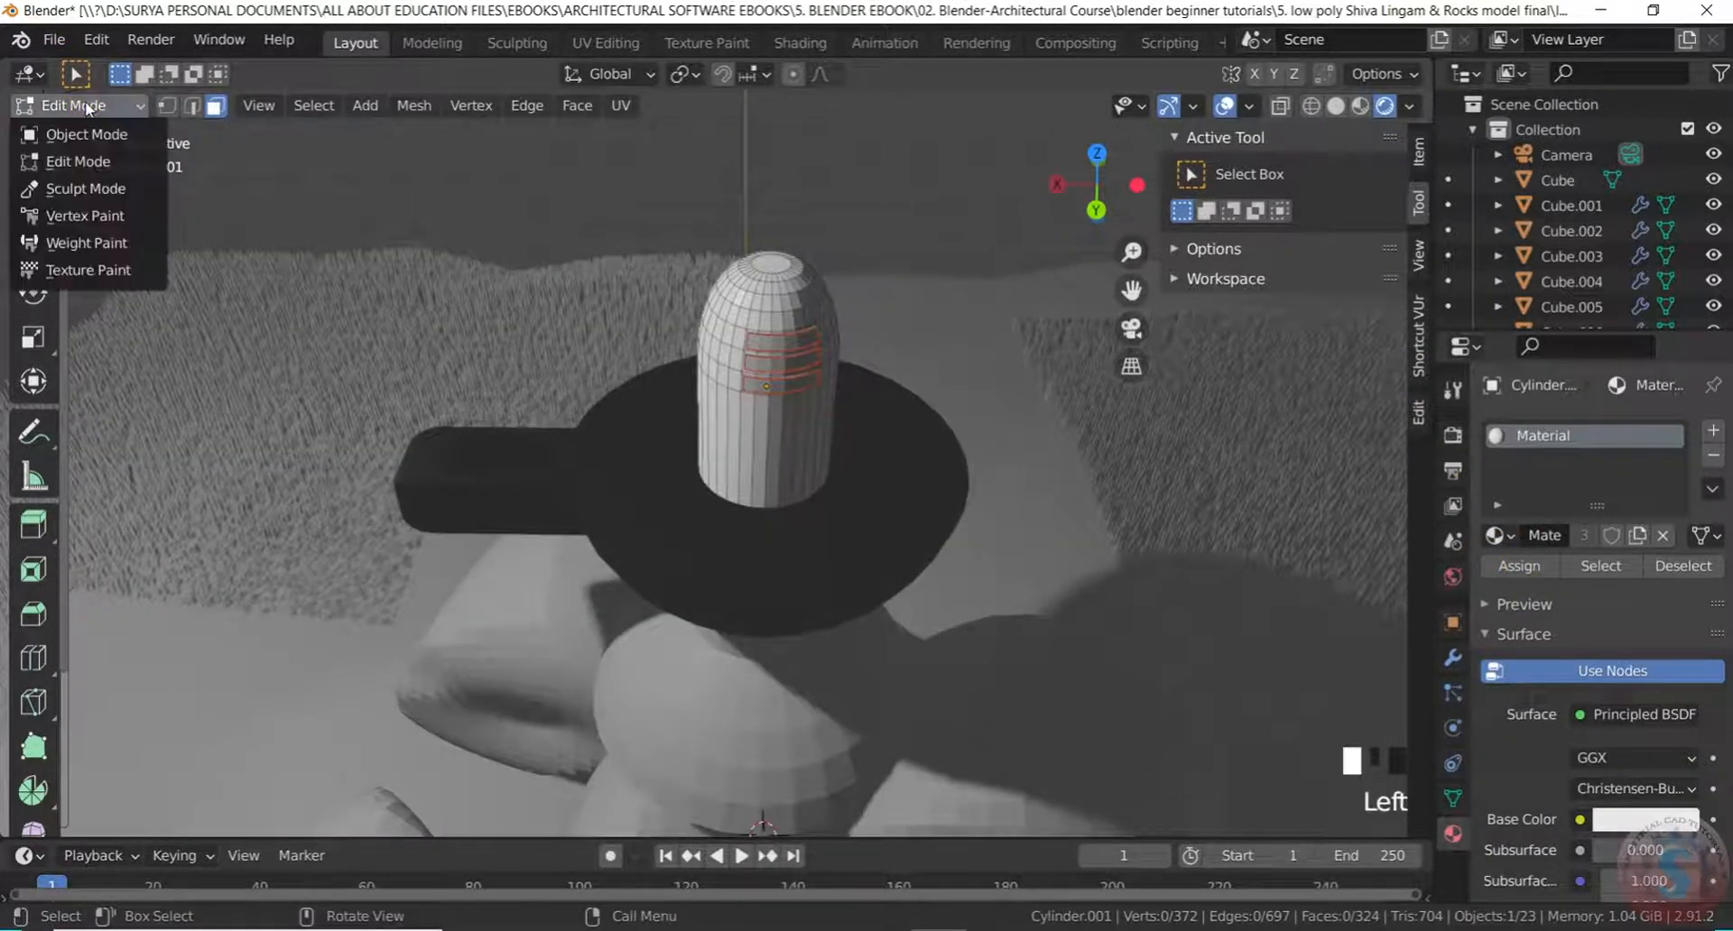
In Object Mode, assign the dark Material.001 to the lingam body Cylinder.001
left_click(87, 135)
left_click(801, 307)
scroll(802, 305, "up", 3)
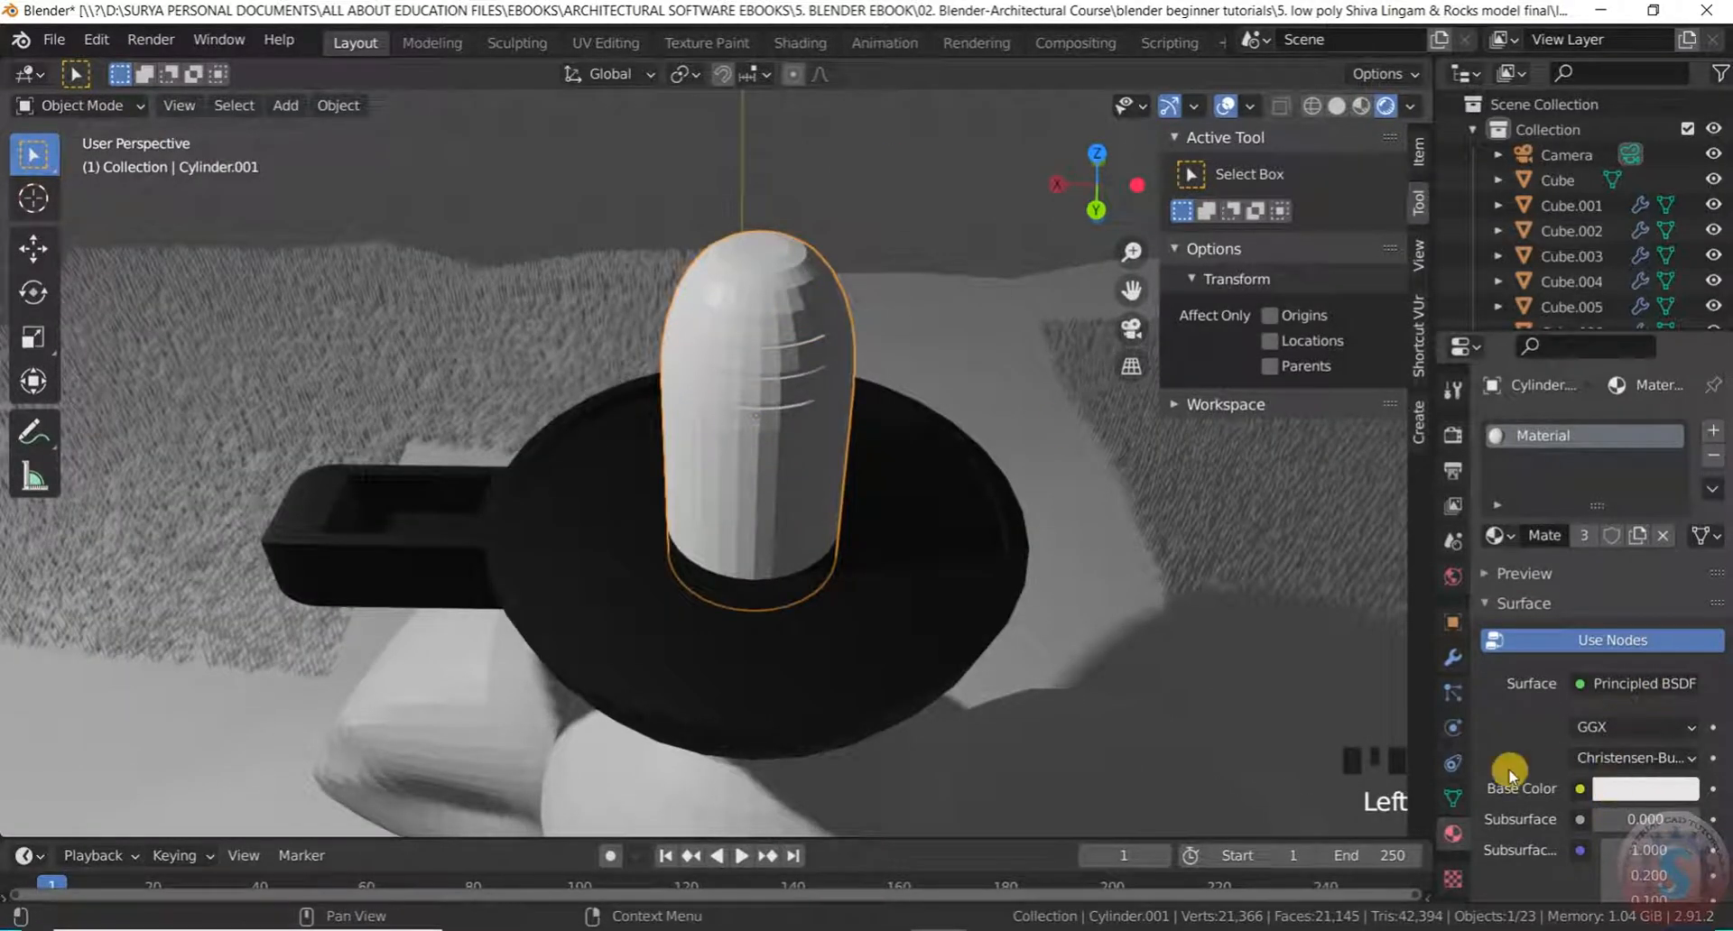
left_click(1511, 535)
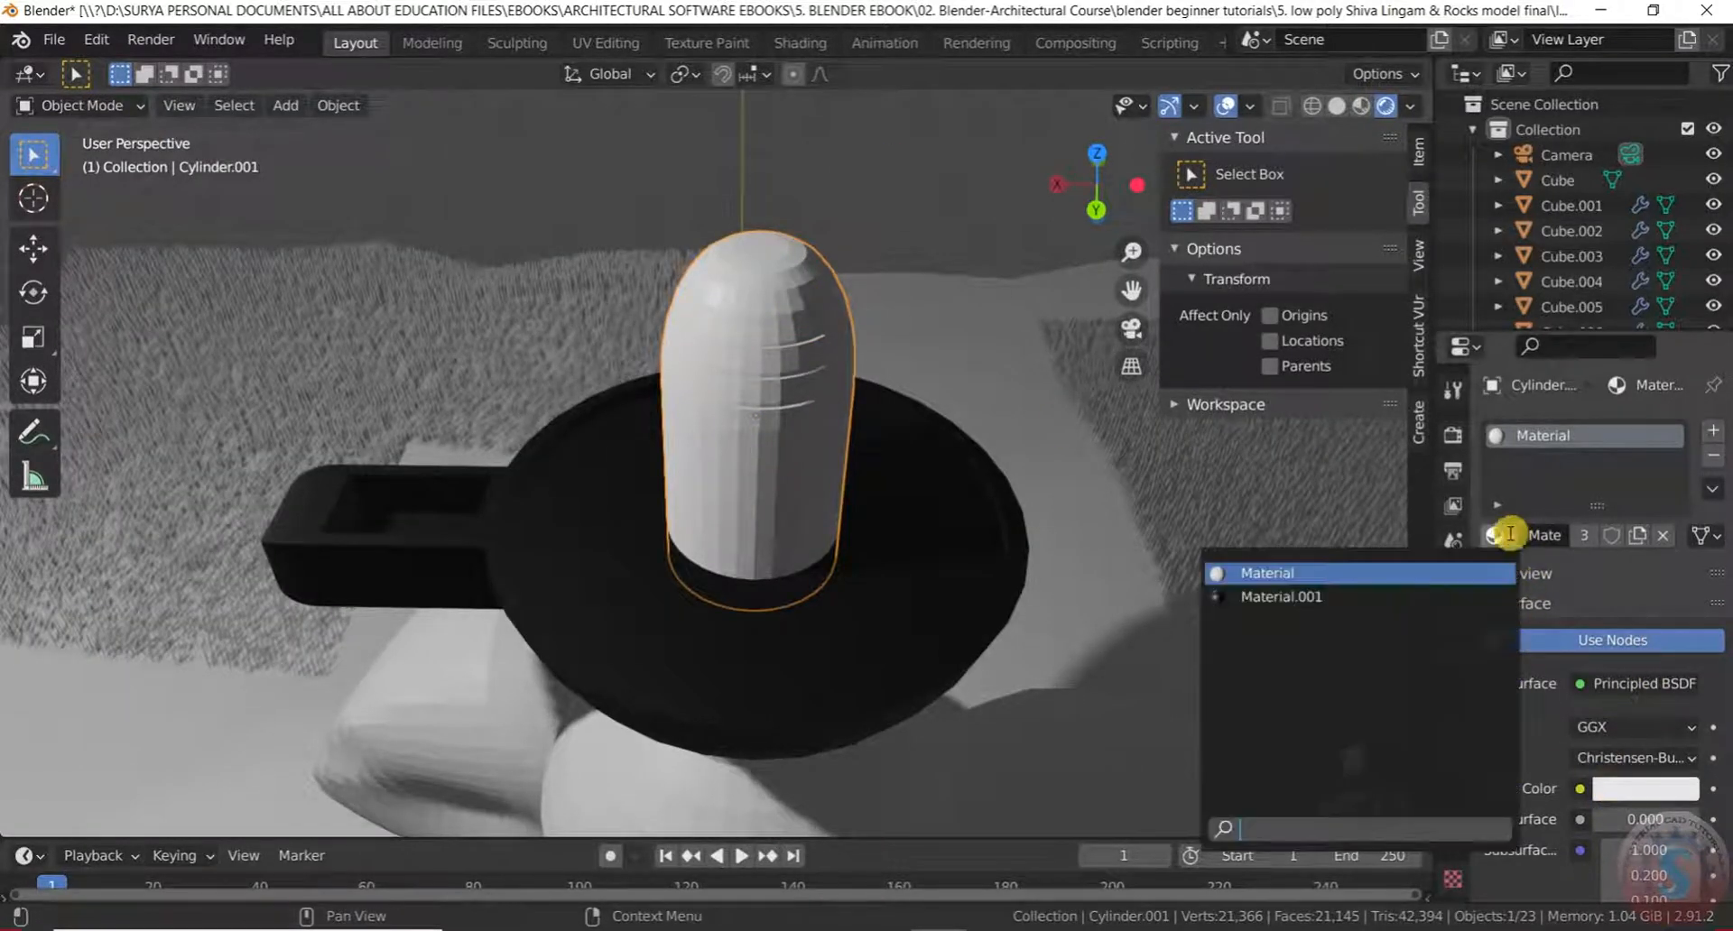
left_click(1310, 599)
Deselect the lingam, orbit around it, and select the separated stripes object
left_click(912, 200)
scroll(854, 391, "down", 3)
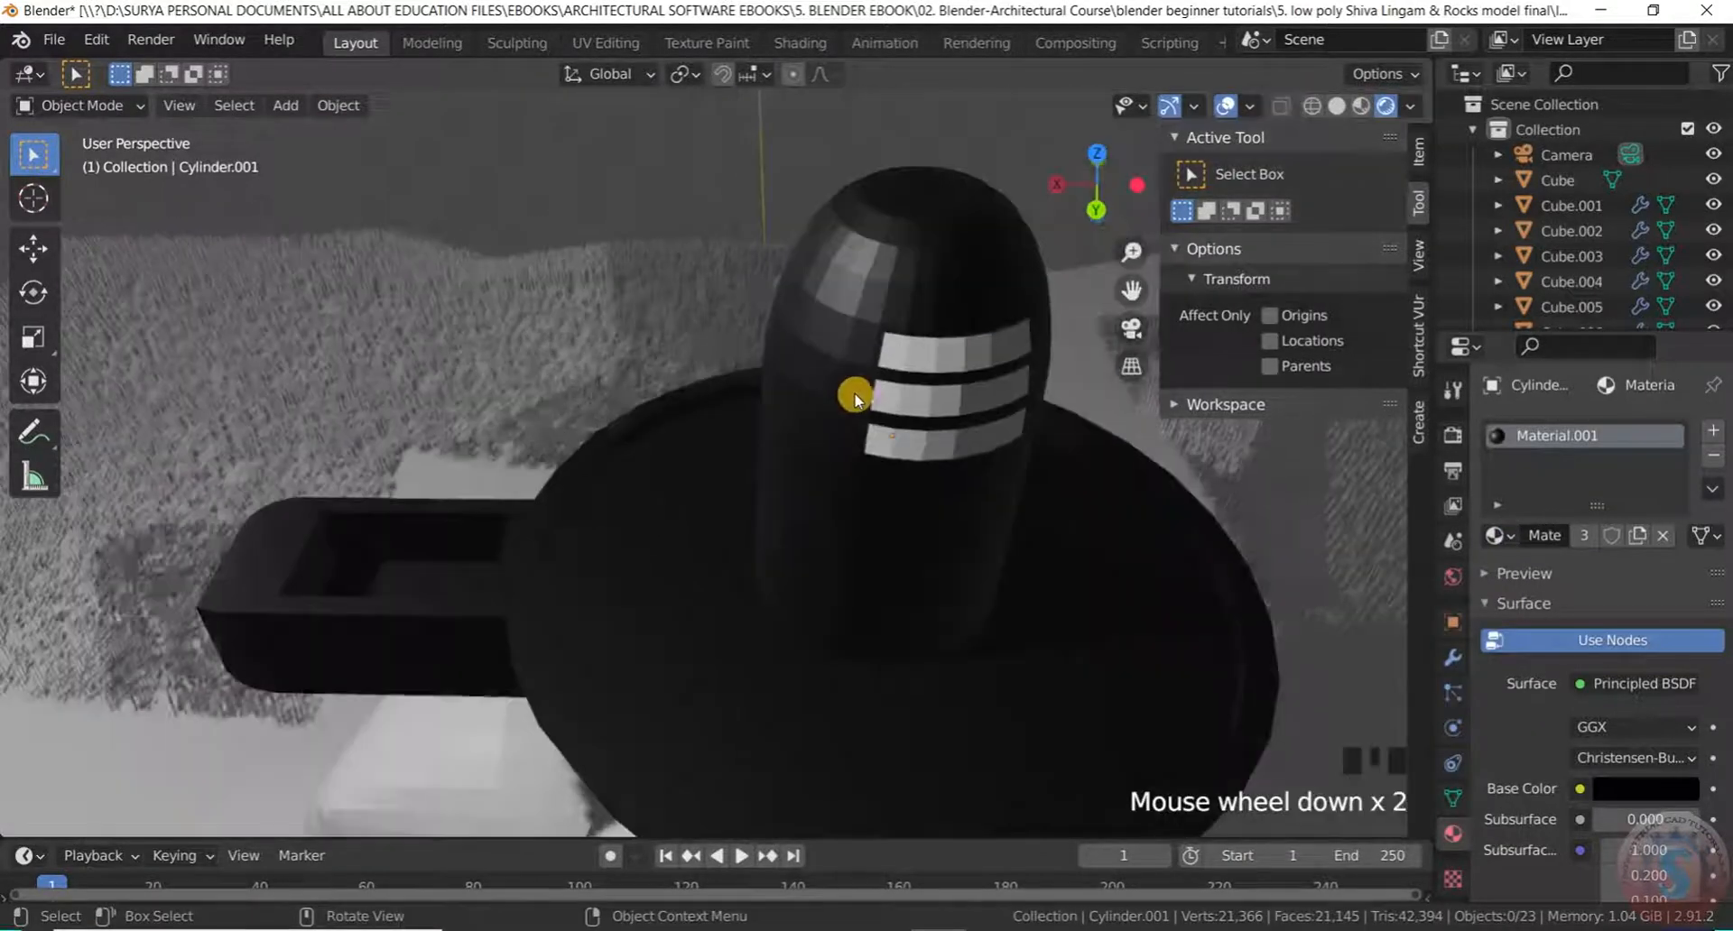
scroll(907, 502, "up", 2)
middle_click_drag(908, 503, 743, 472)
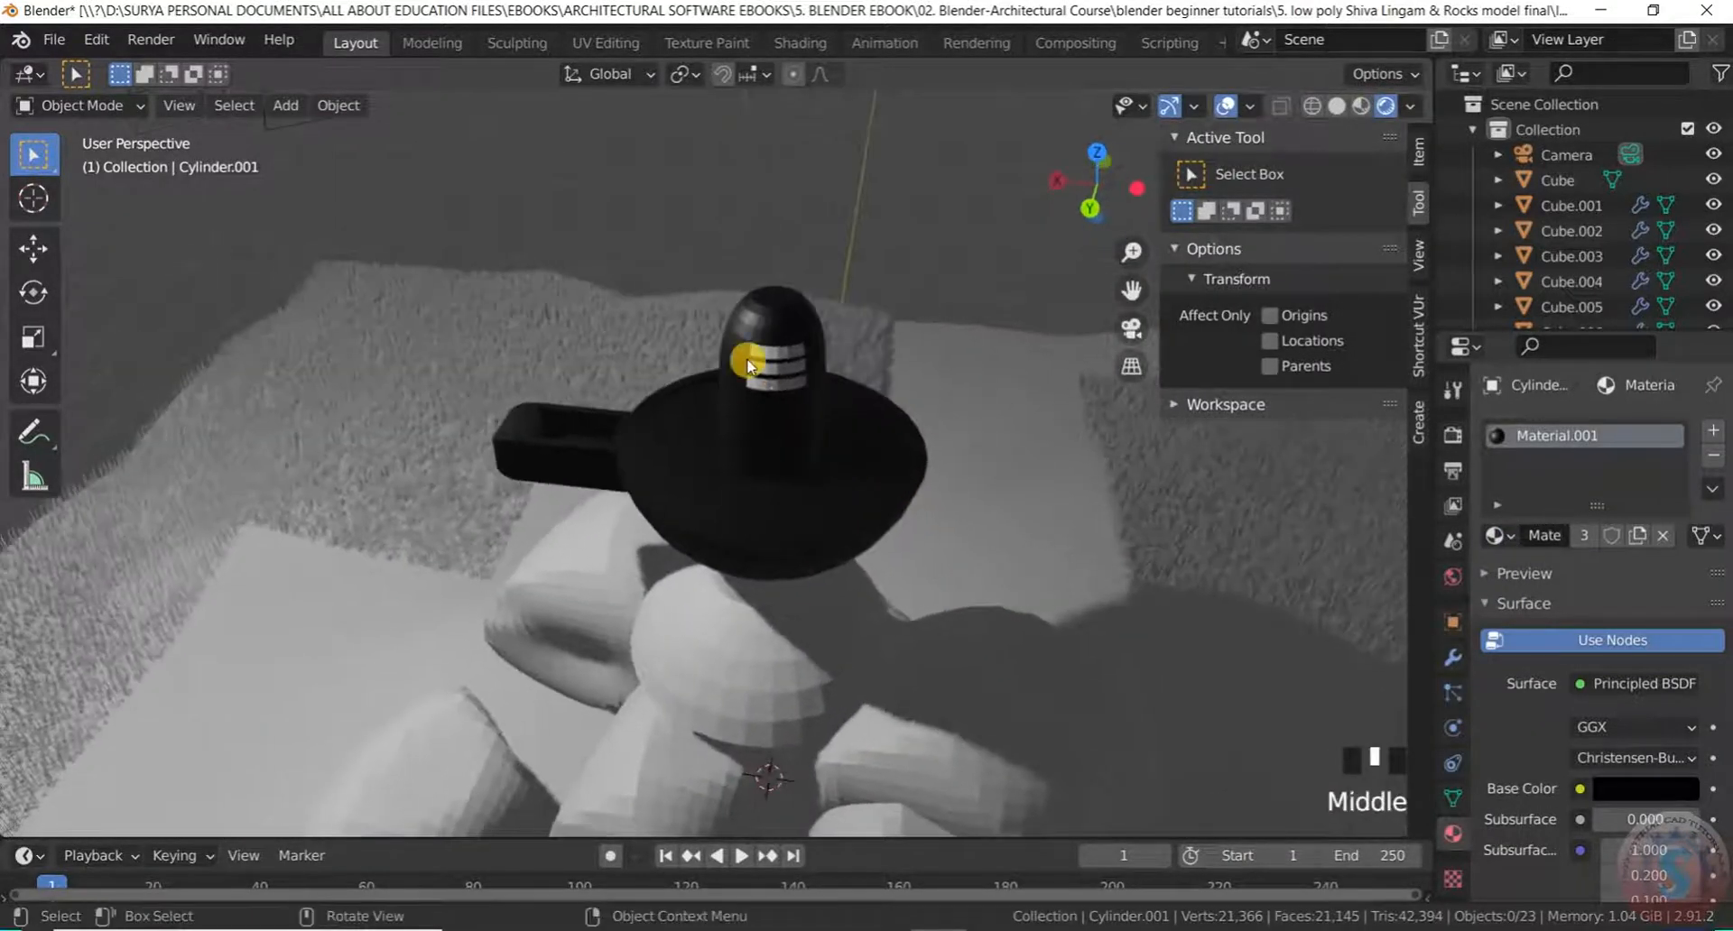
scroll(785, 352, "up", 5)
scroll(816, 367, "down", 2)
scroll(828, 355, "up", 1)
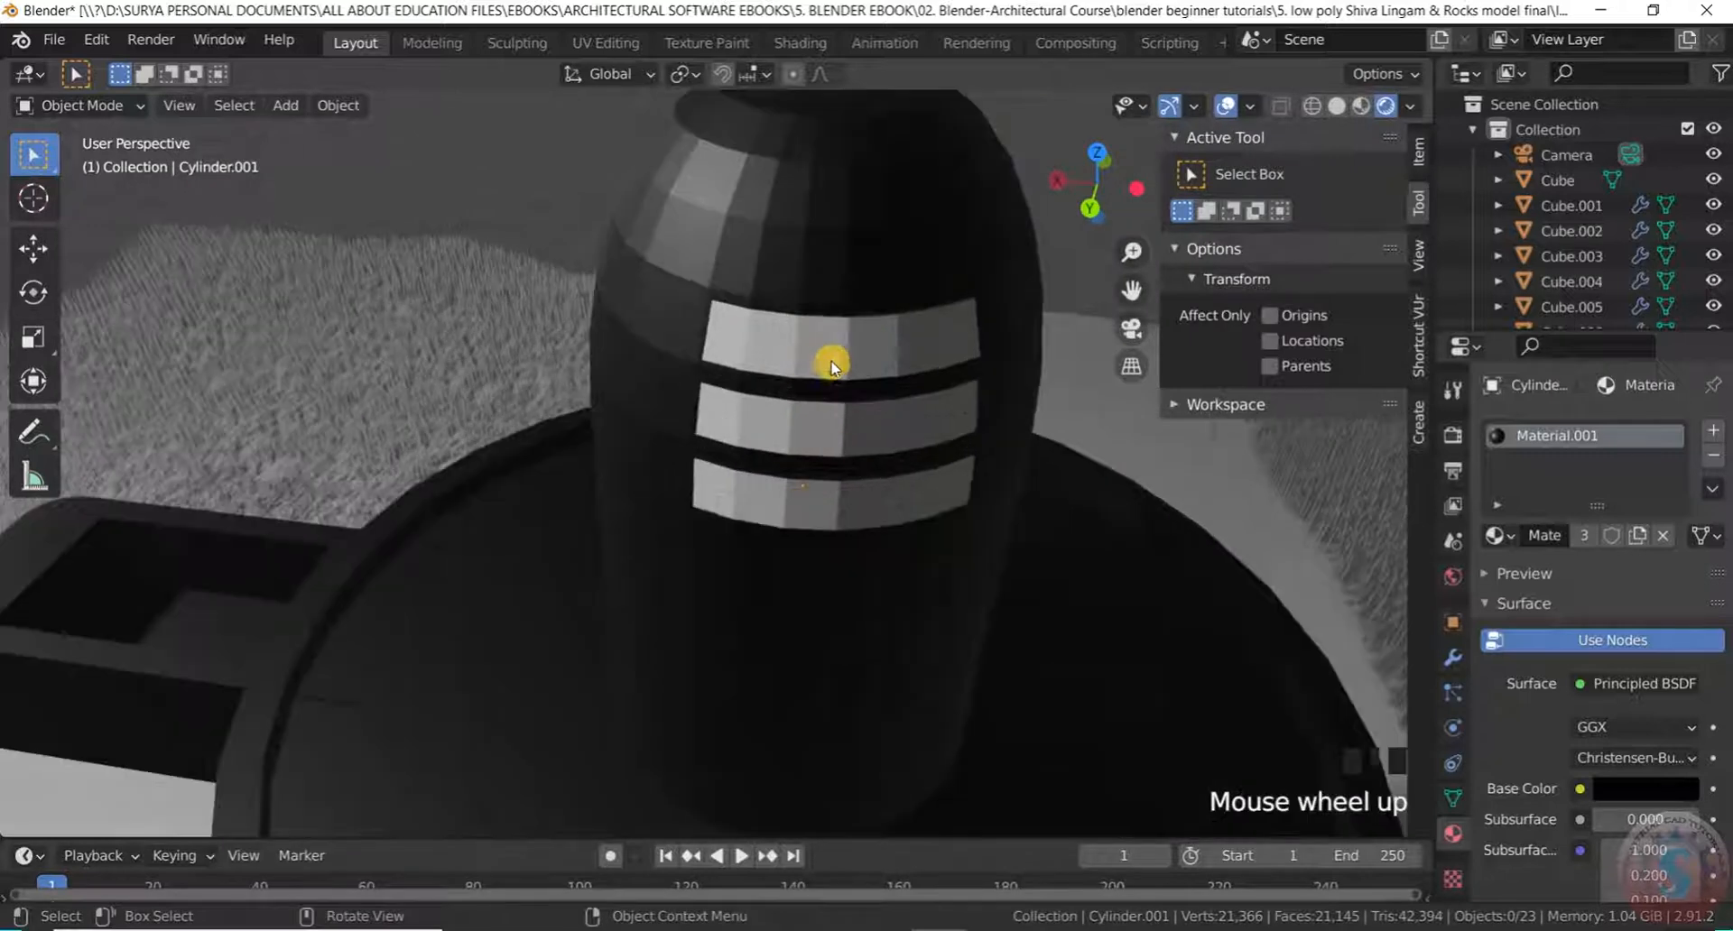
left_click(833, 360)
Select four top-stripe faces in Edit Mode on the stripes, then return to Object Mode
left_click(102, 118)
left_click(91, 52)
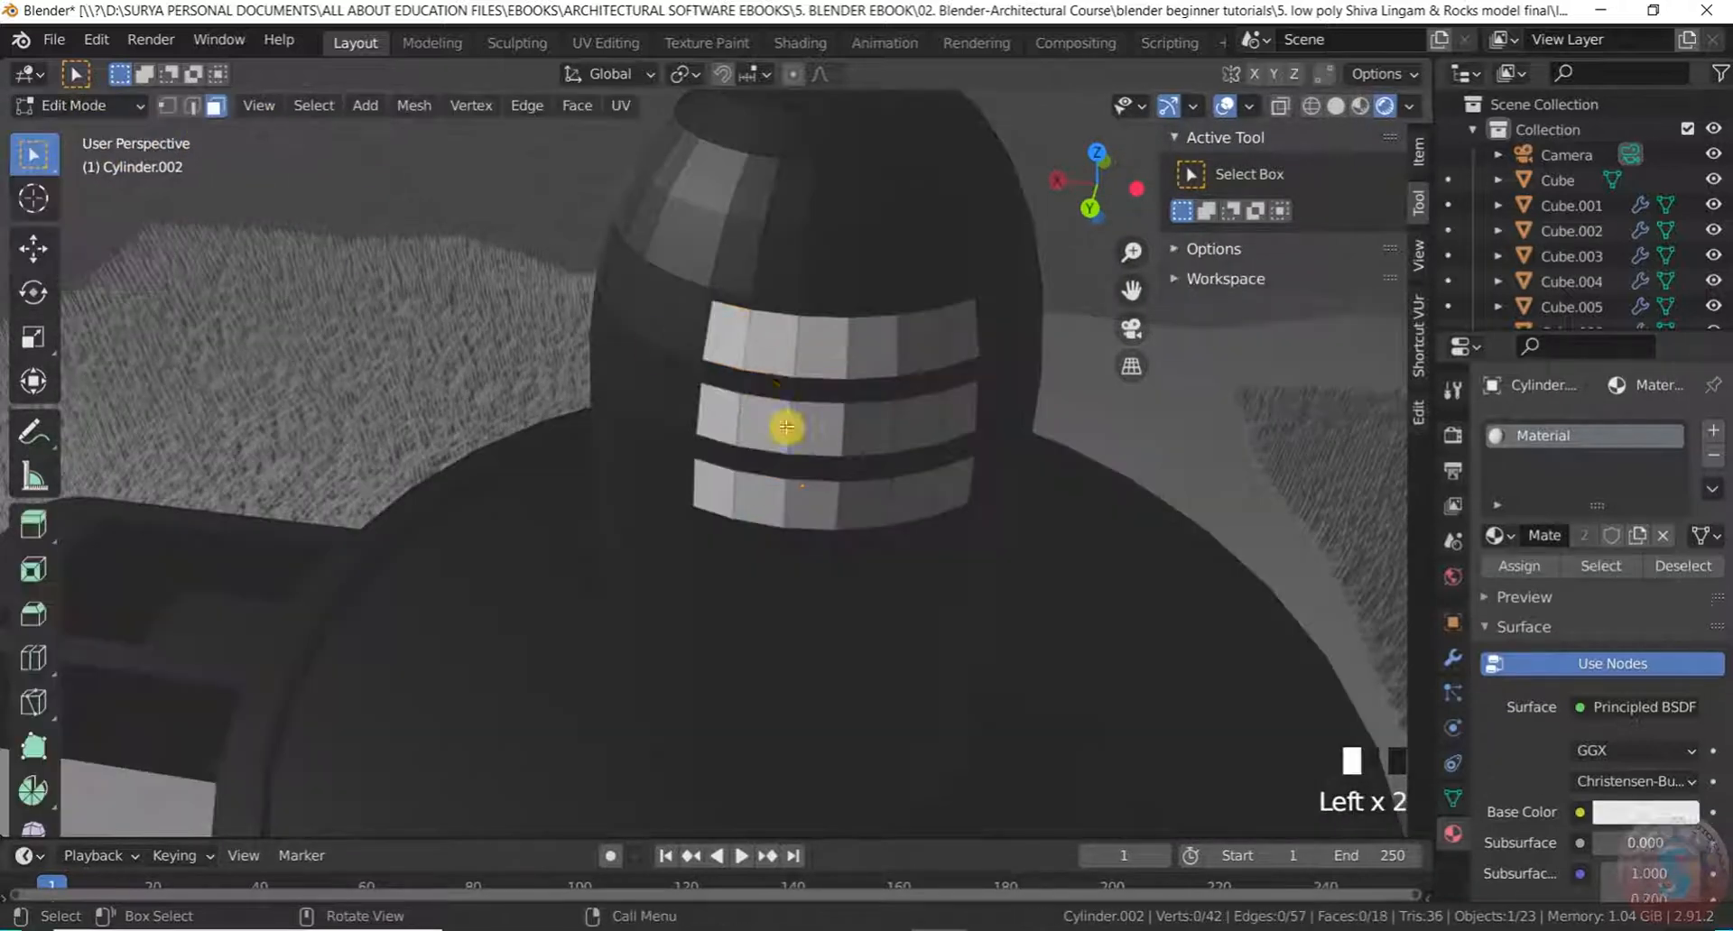
left_click(733, 341, "shift")
left_click(776, 352, "shift")
left_click(821, 348, "shift")
left_click(908, 357, "shift")
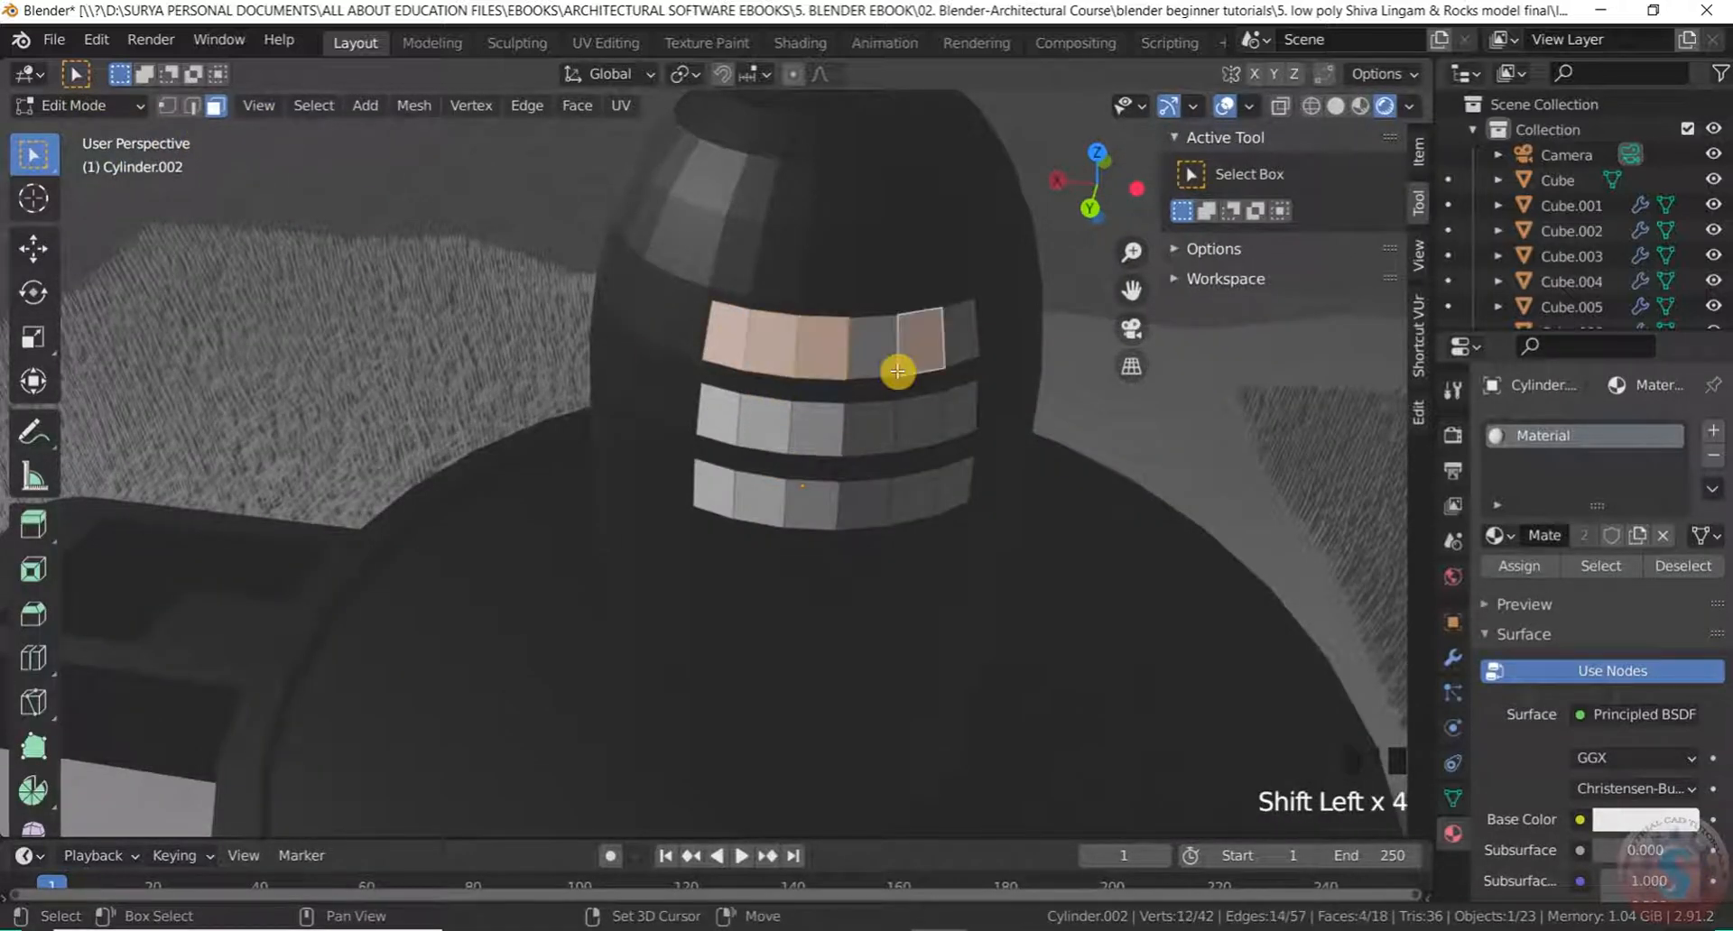
left_click(78, 105)
left_click(90, 132)
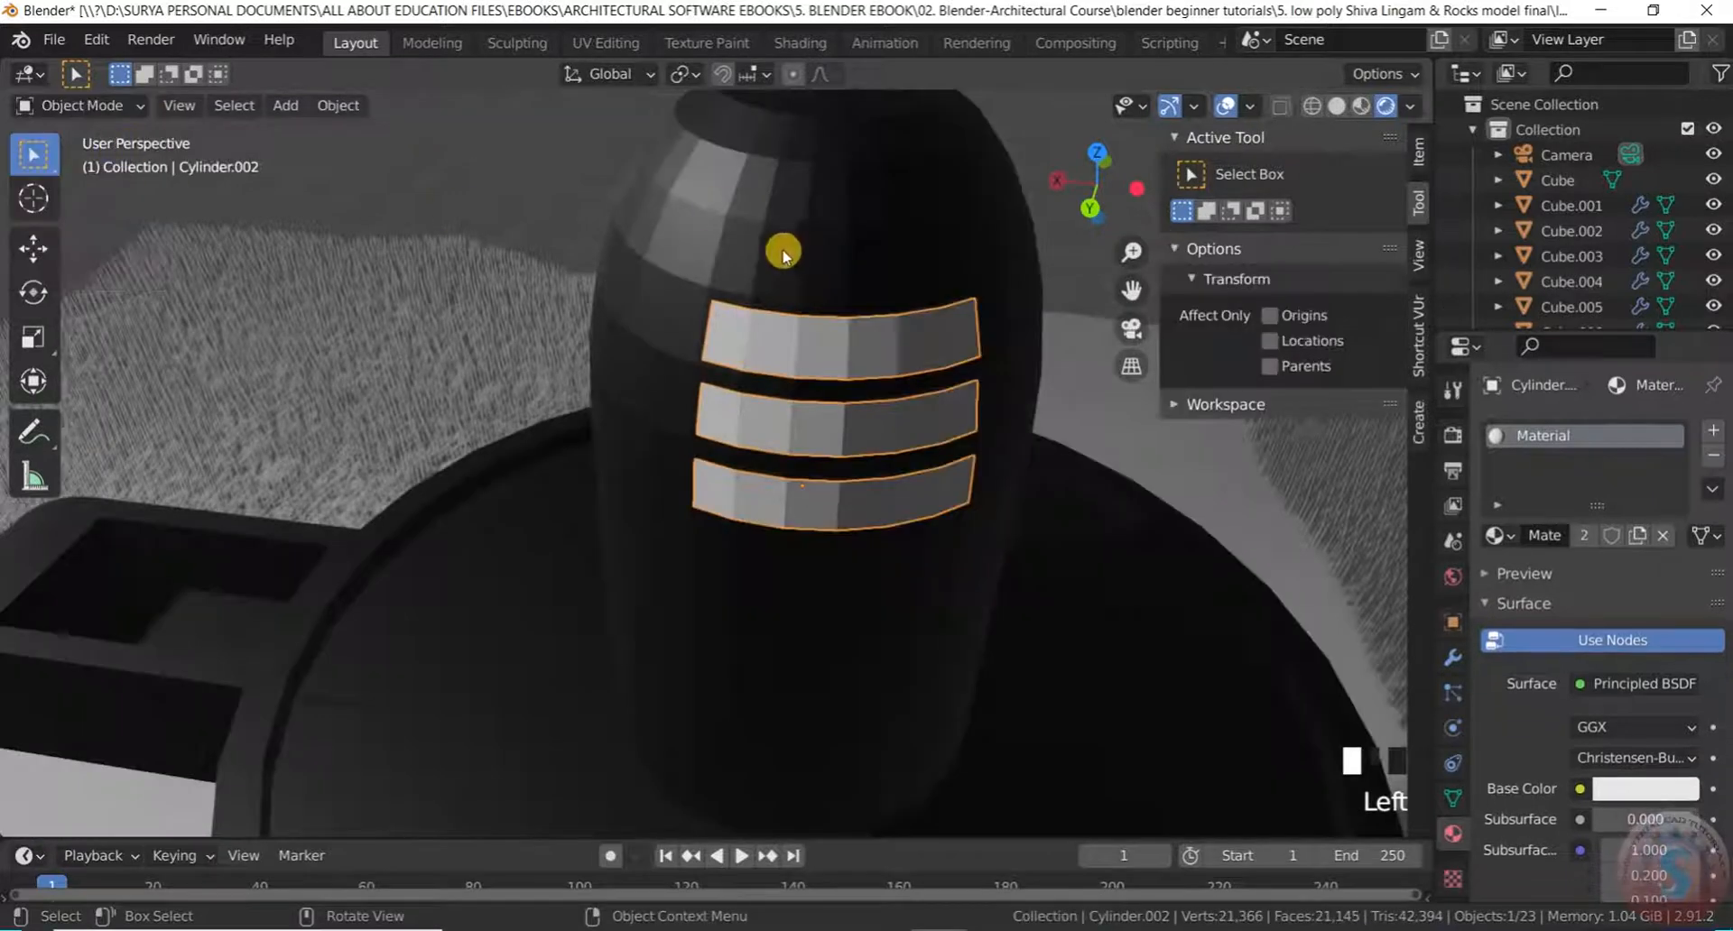
scroll(815, 361, "down", 2)
scroll(1624, 767, "down", 3)
Set the stripes' base colour to near-white (H 1.000, S 0.067, V 0.906)
left_click(1646, 680)
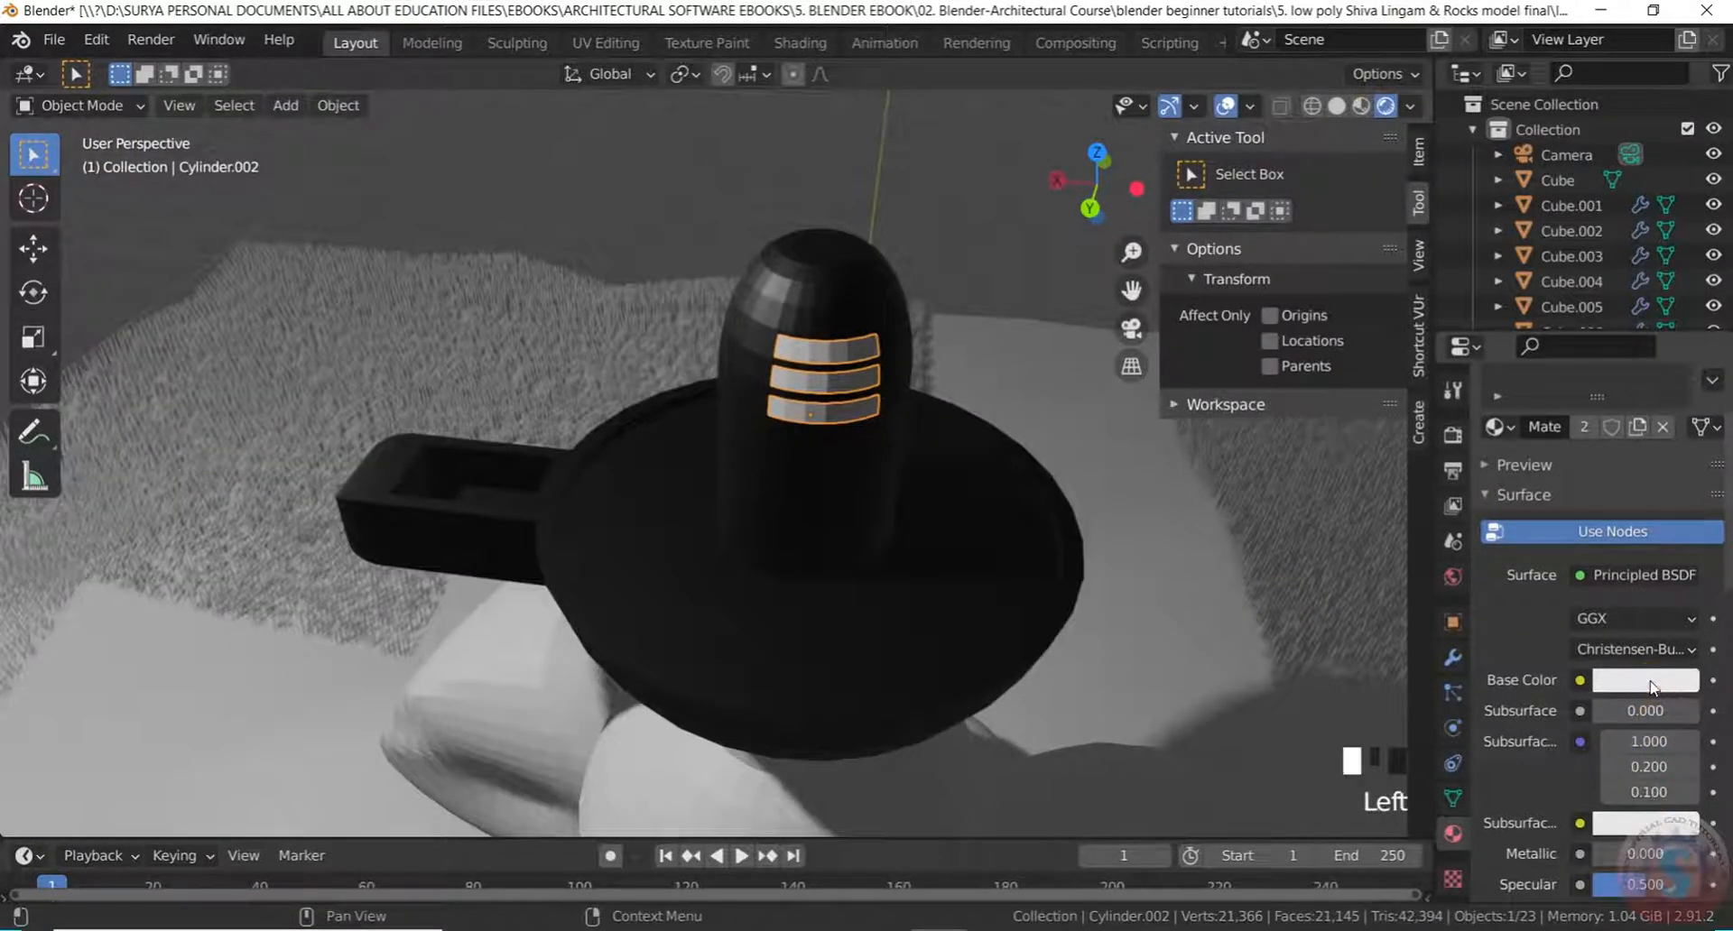
mouse_move(1571, 416)
left_mouse_down()
mouse_move(1521, 397)
mouse_move(1545, 465)
mouse_move(1580, 352)
mouse_move(1571, 421)
left_mouse_up()
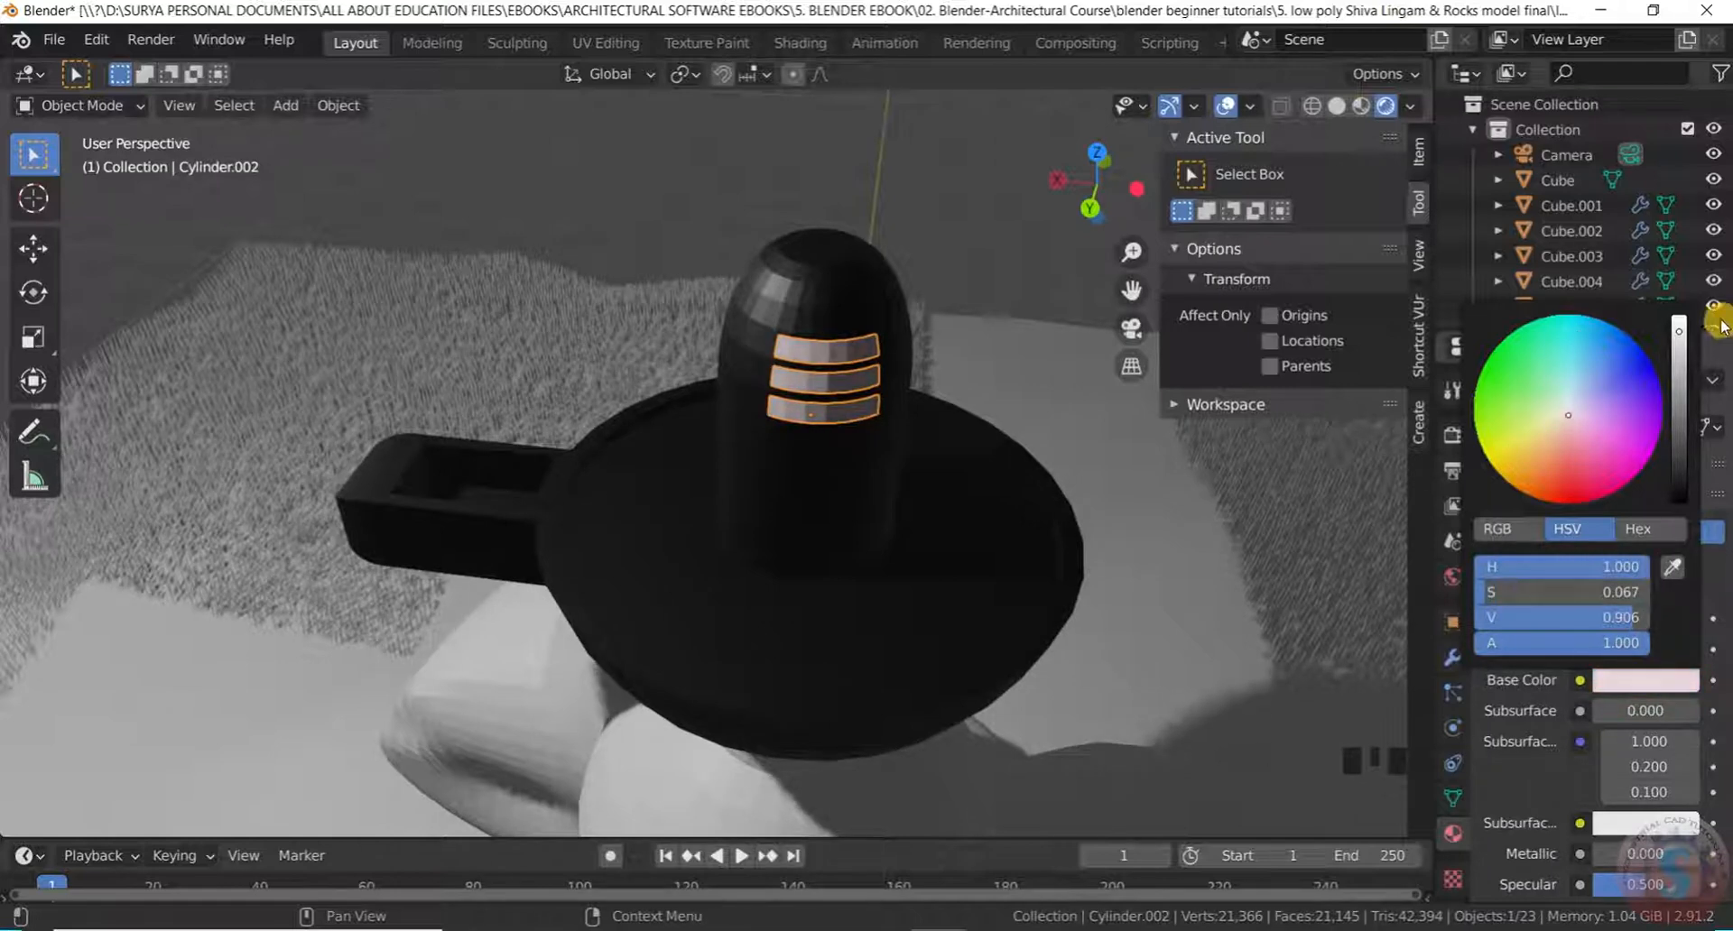
left_click(928, 251)
scroll(898, 401, "down", 2)
scroll(815, 508, "down", 1)
middle_click_drag(815, 507, 705, 471)
scroll(858, 577, "down", 3)
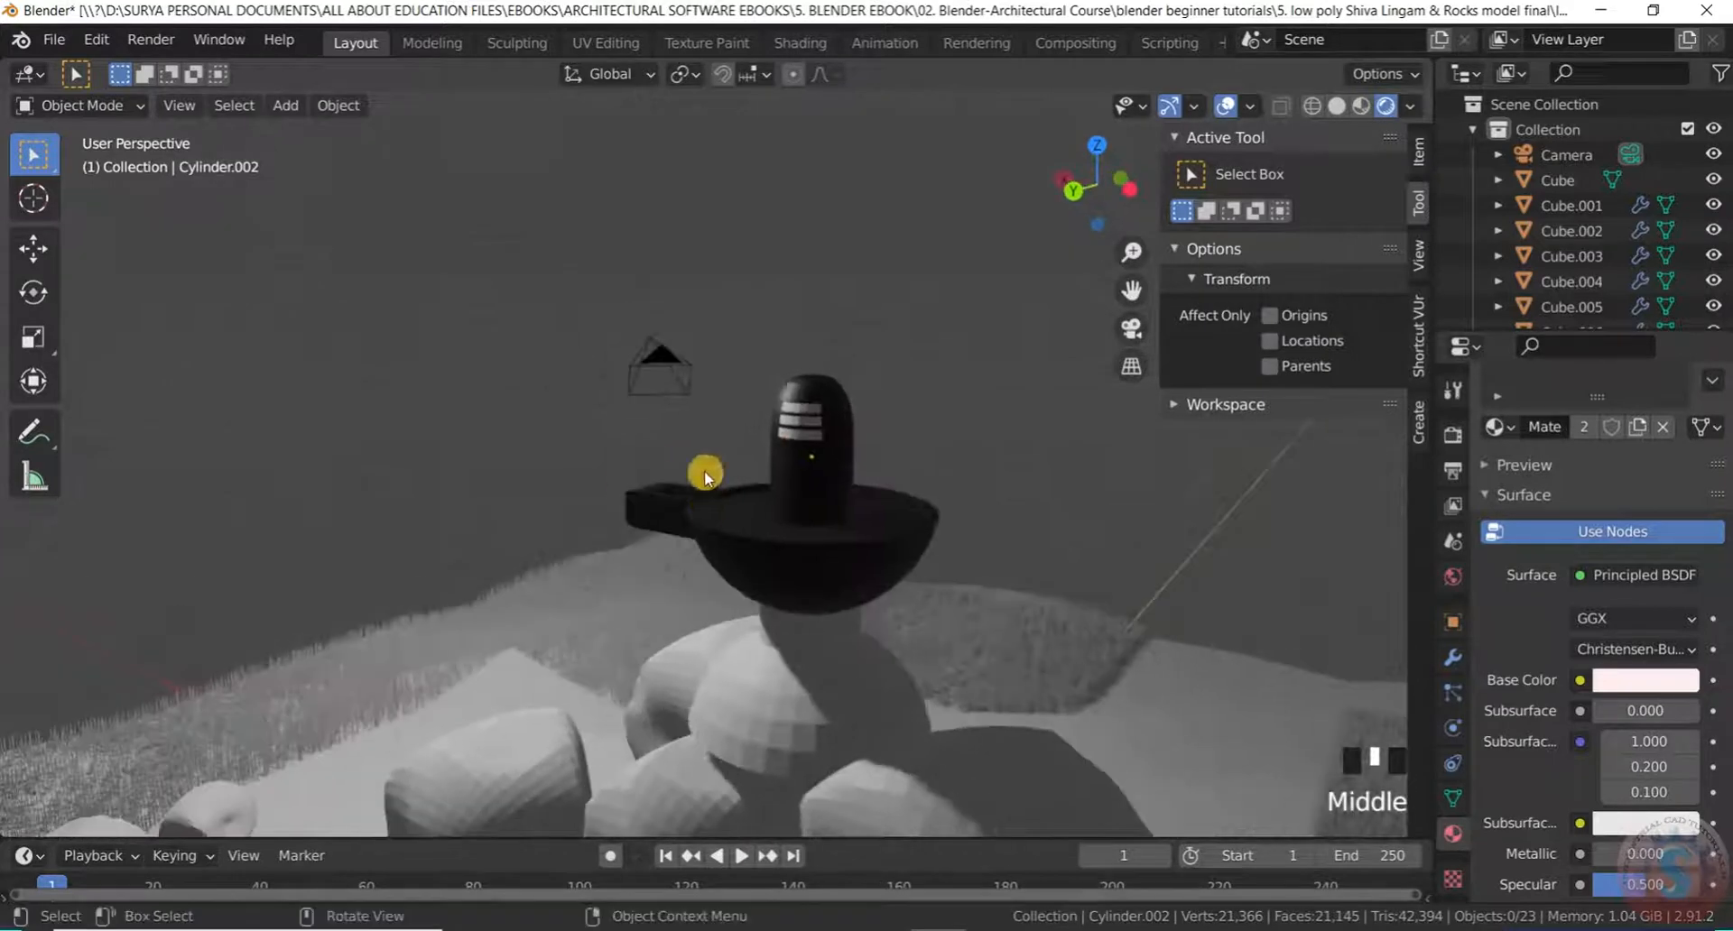
Assign the black Material.001 to the base sphere beneath the lingam
scroll(695, 599, "down", 4)
scroll(695, 599, "up", 5)
left_click(812, 569)
left_click(1496, 535)
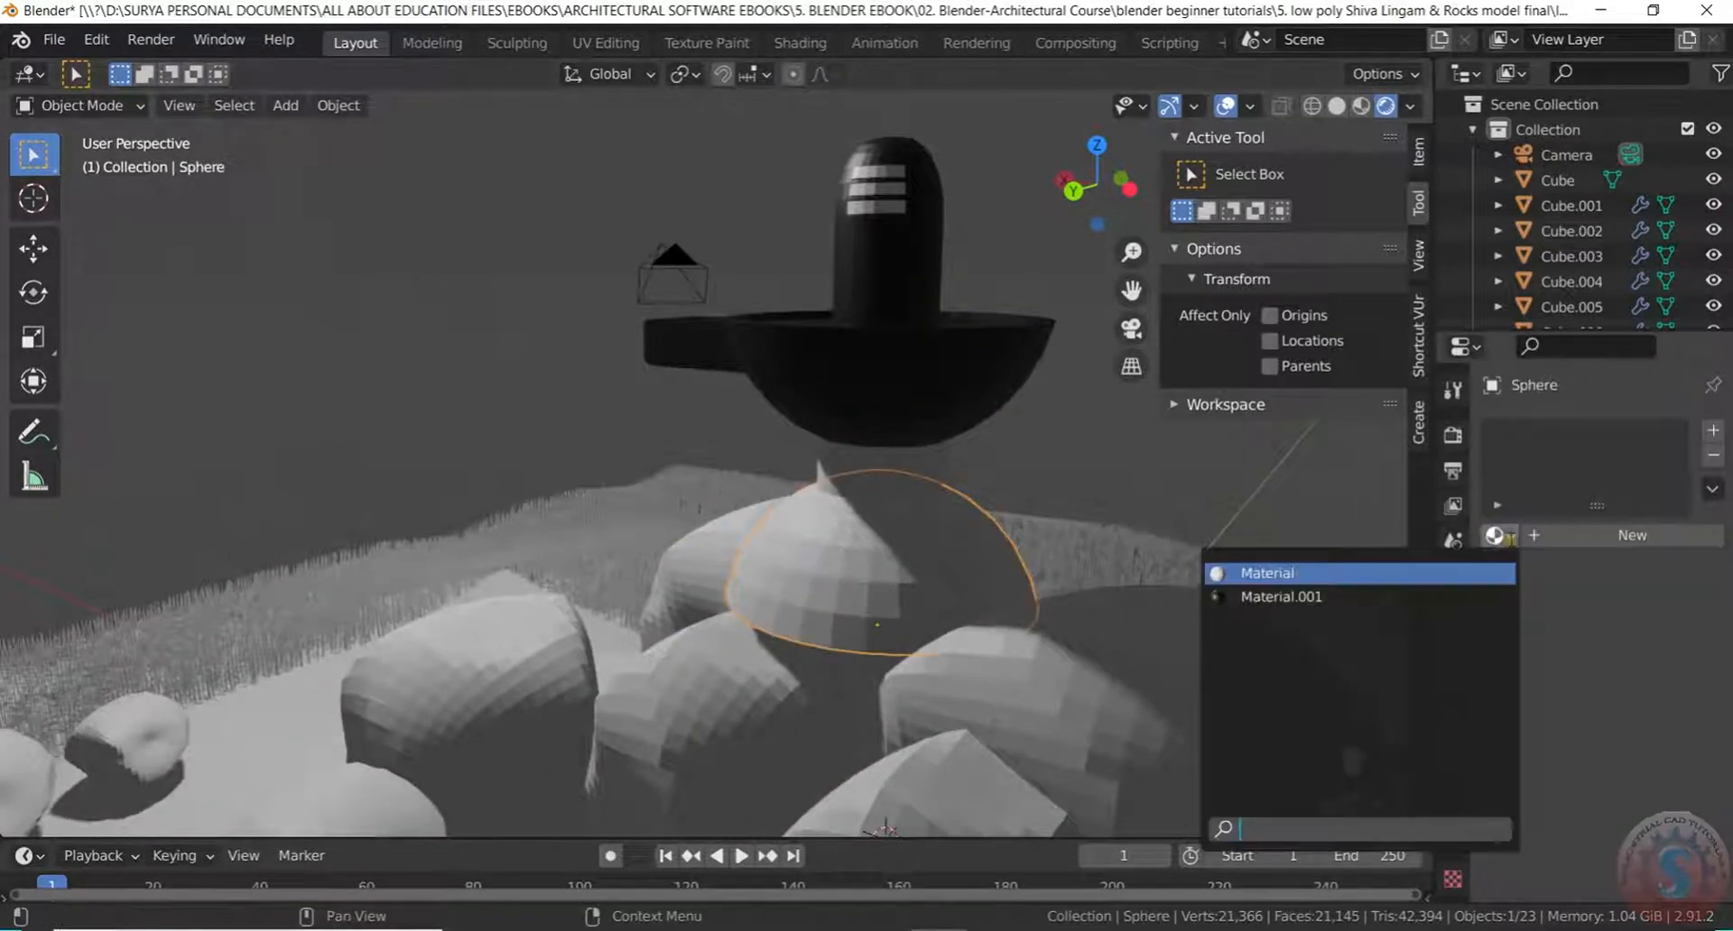
left_click(1439, 597)
Assign Material.001 to the neck cylinder under the bowl as well
left_click(899, 463)
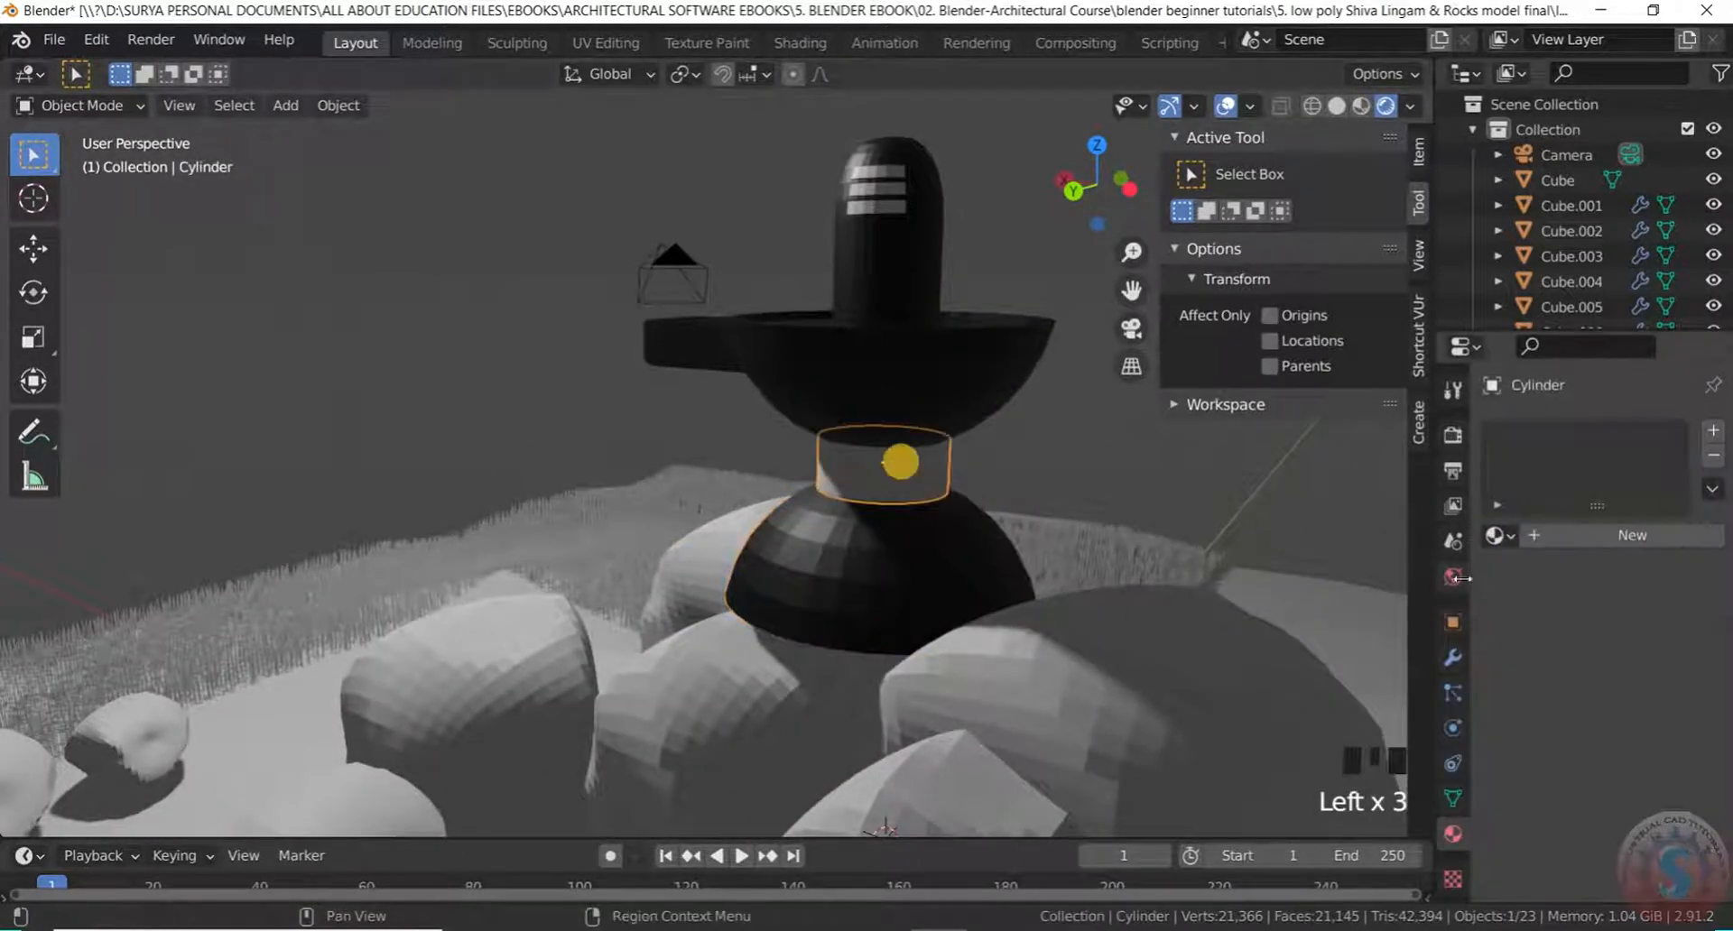
left_click(1498, 534)
left_click(1422, 596)
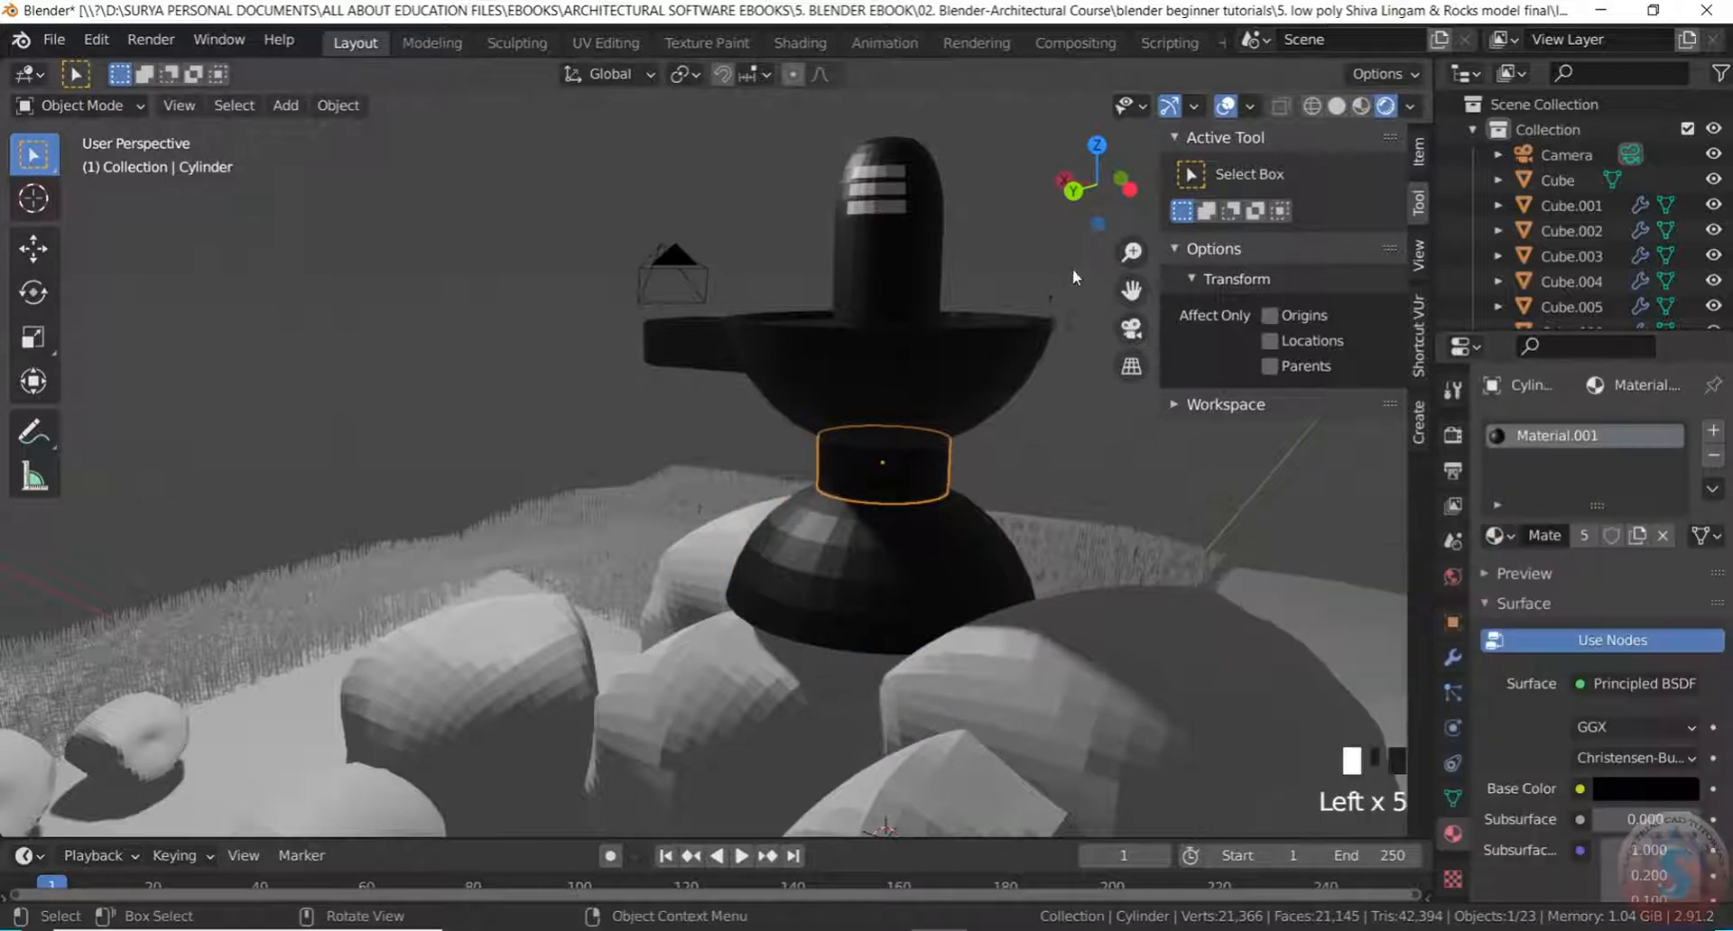
scroll(929, 347, "down", 2)
middle_click_drag(929, 348, 921, 423)
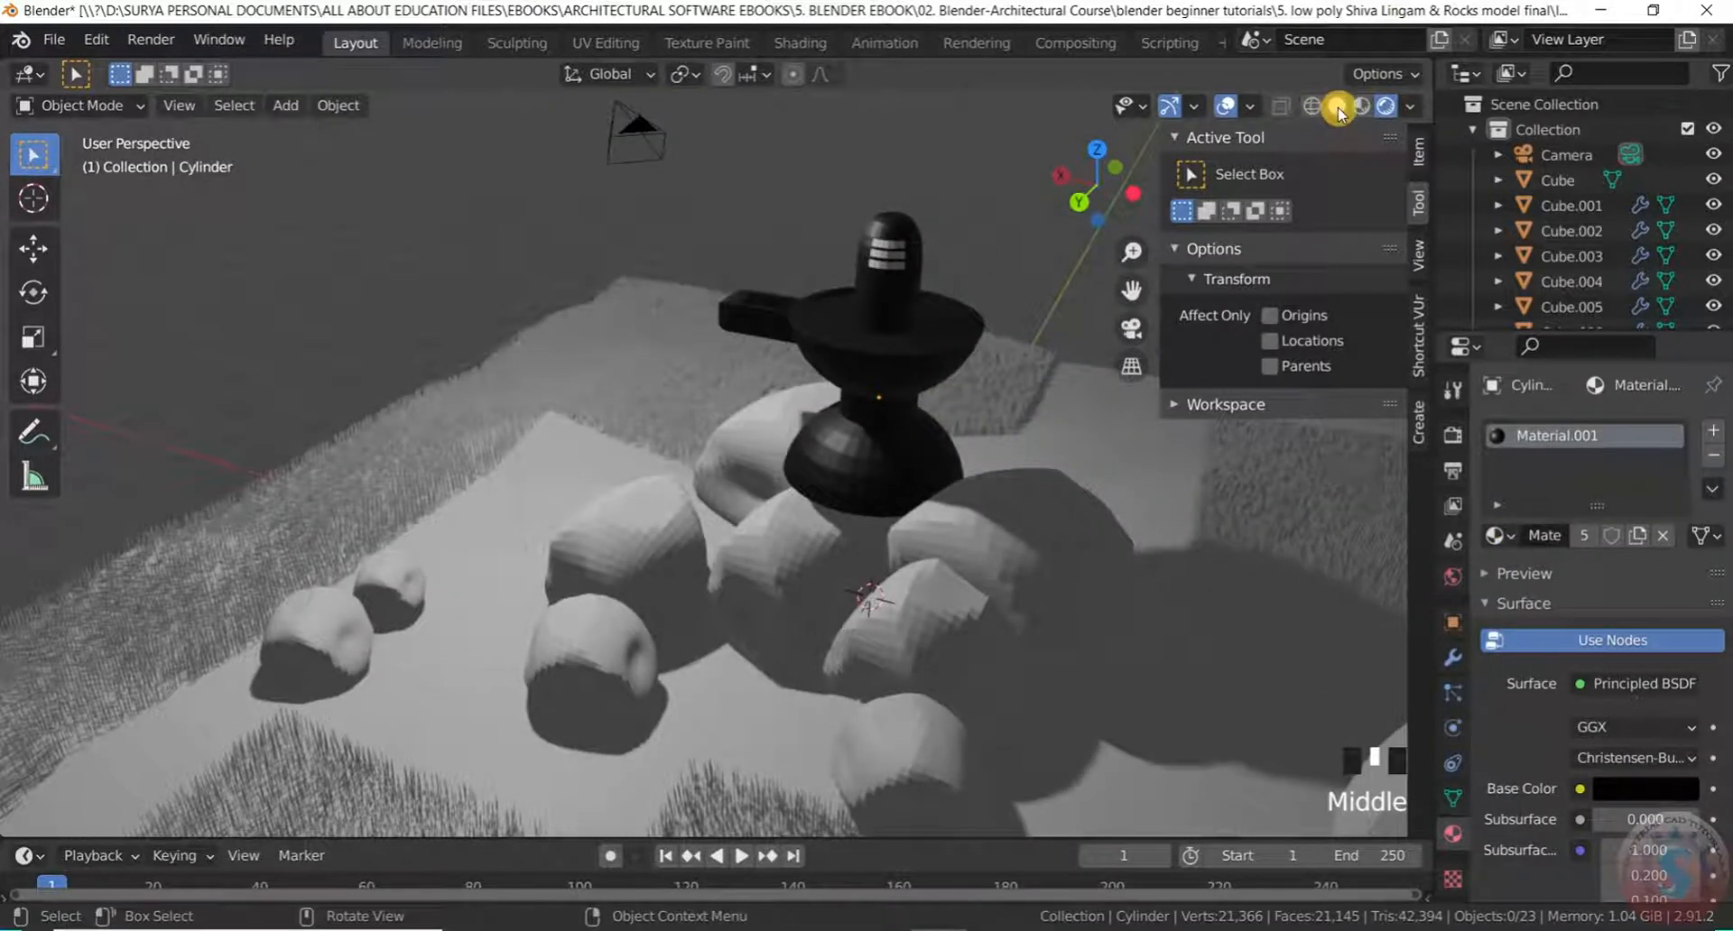
In Solid shading, select the base sphere, neck, bowl, lingam cylinder and spout box
left_click(1338, 108)
scroll(934, 395, "up", 3)
left_click(894, 416)
left_click(893, 416, "shift")
left_click(917, 266, "shift")
left_click(893, 194, "shift")
left_click(673, 255, "shift")
scroll(871, 145, "up", 3)
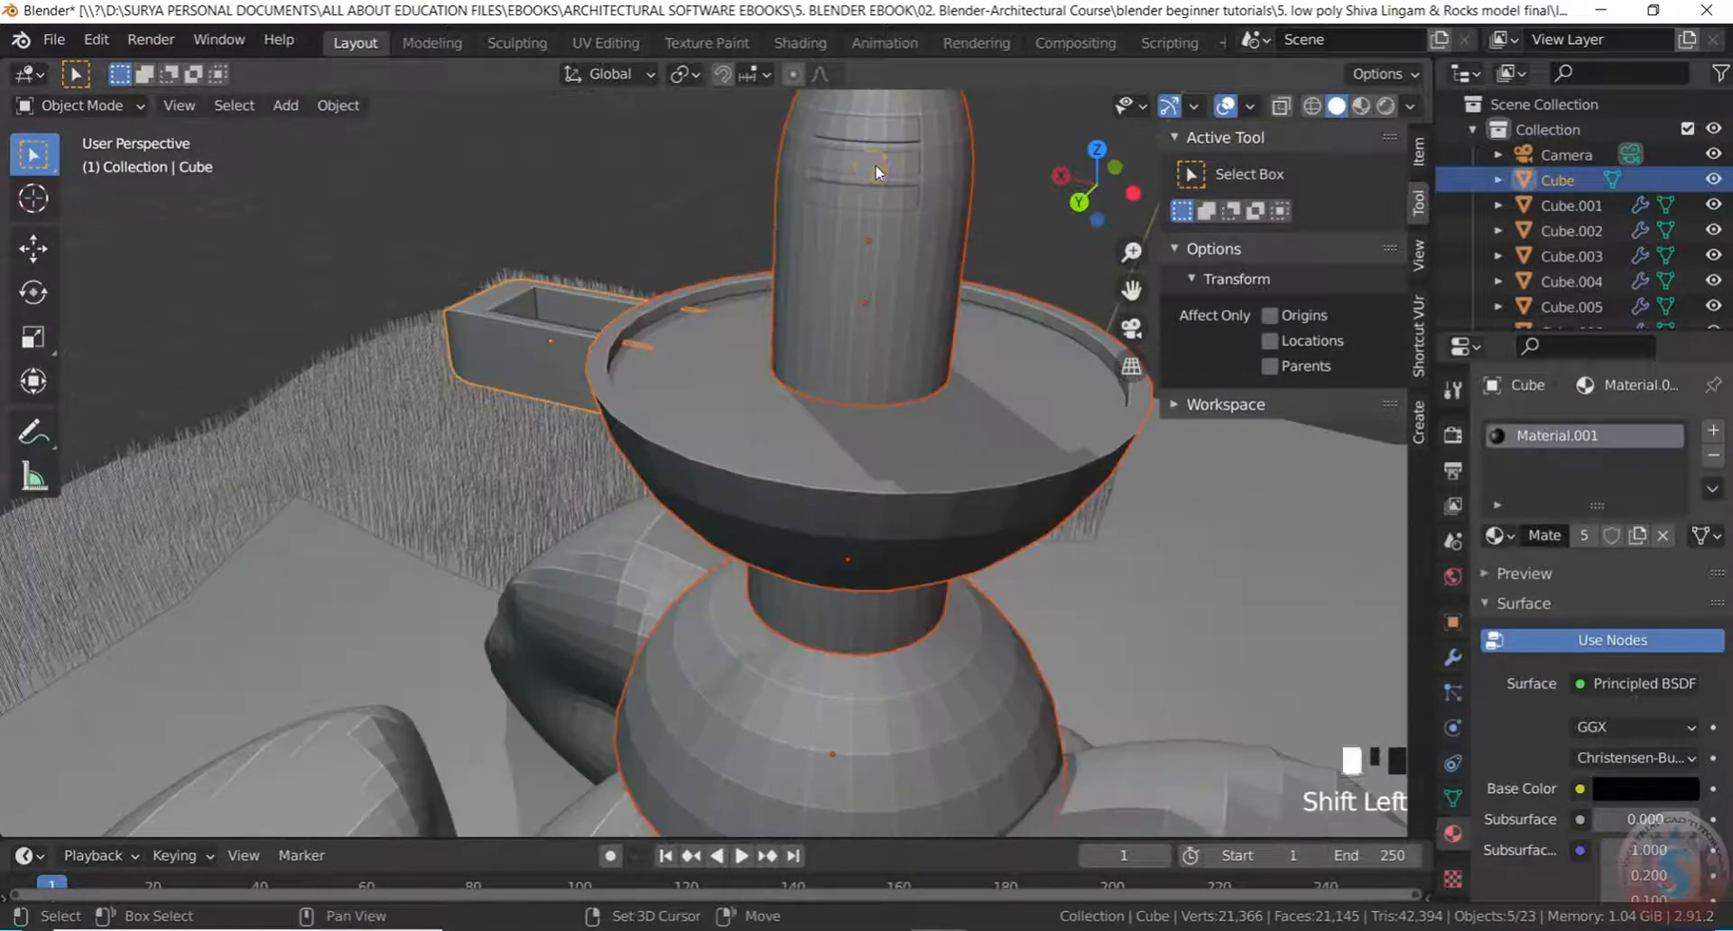
Add the stripes to the selection, apply Shade Smooth to all parts, then deselect
left_click(875, 172, "shift")
right_click(874, 175)
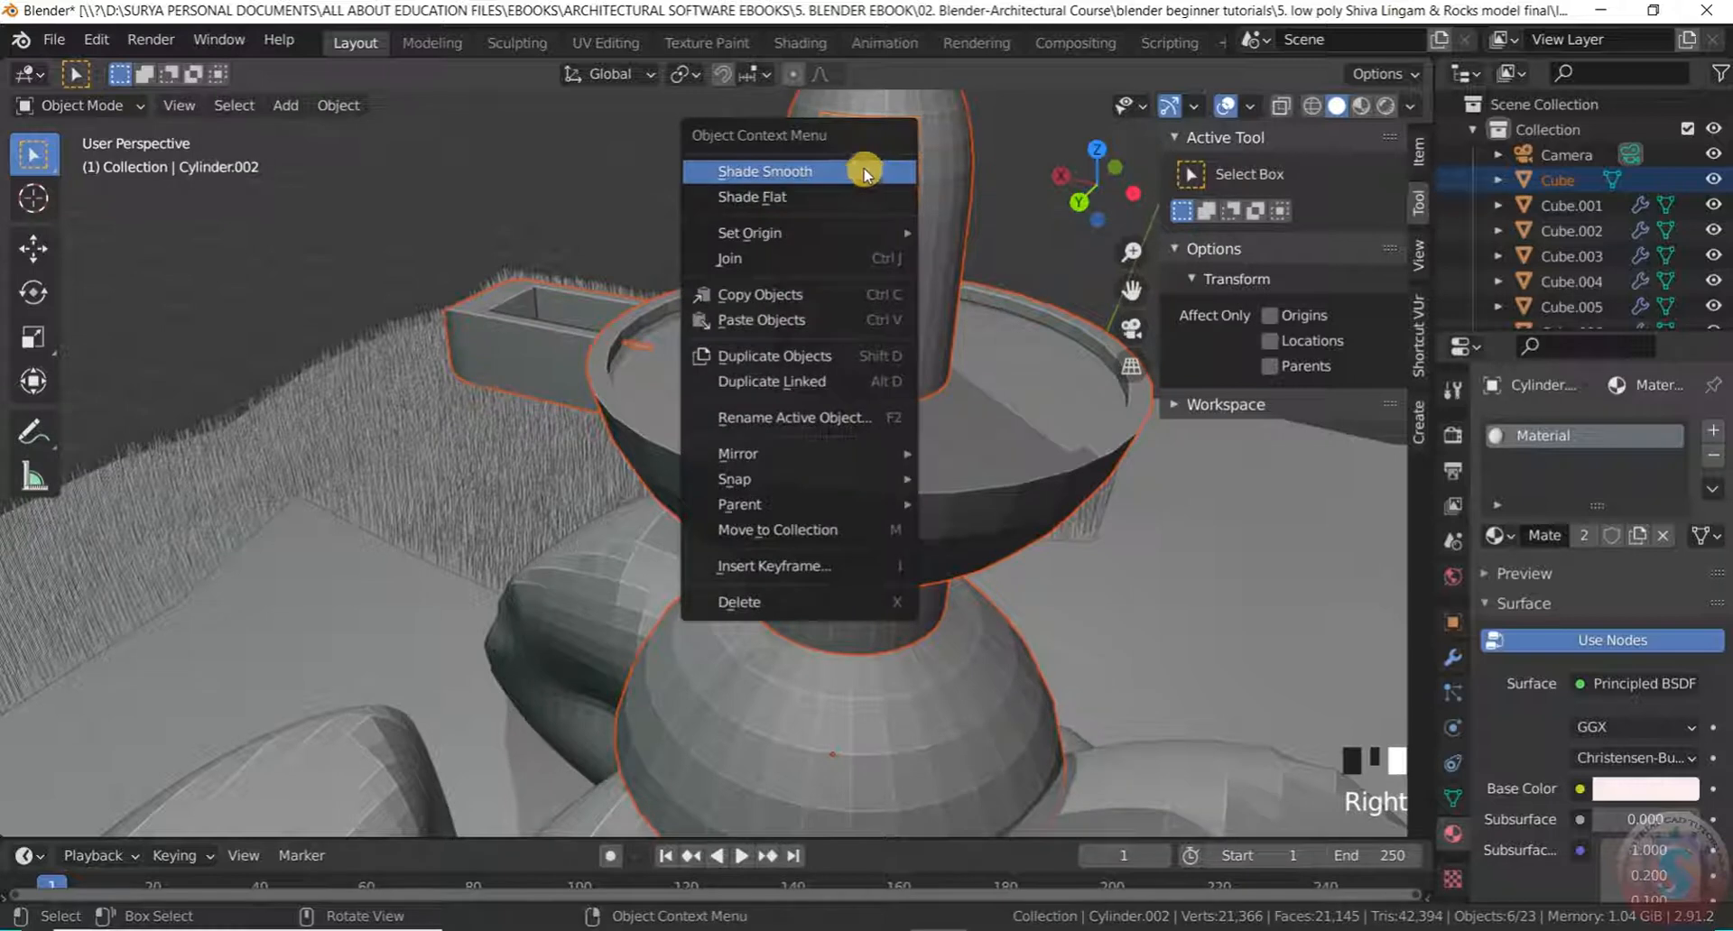
left_click(864, 172)
left_click(1038, 171)
scroll(961, 269, "down", 2)
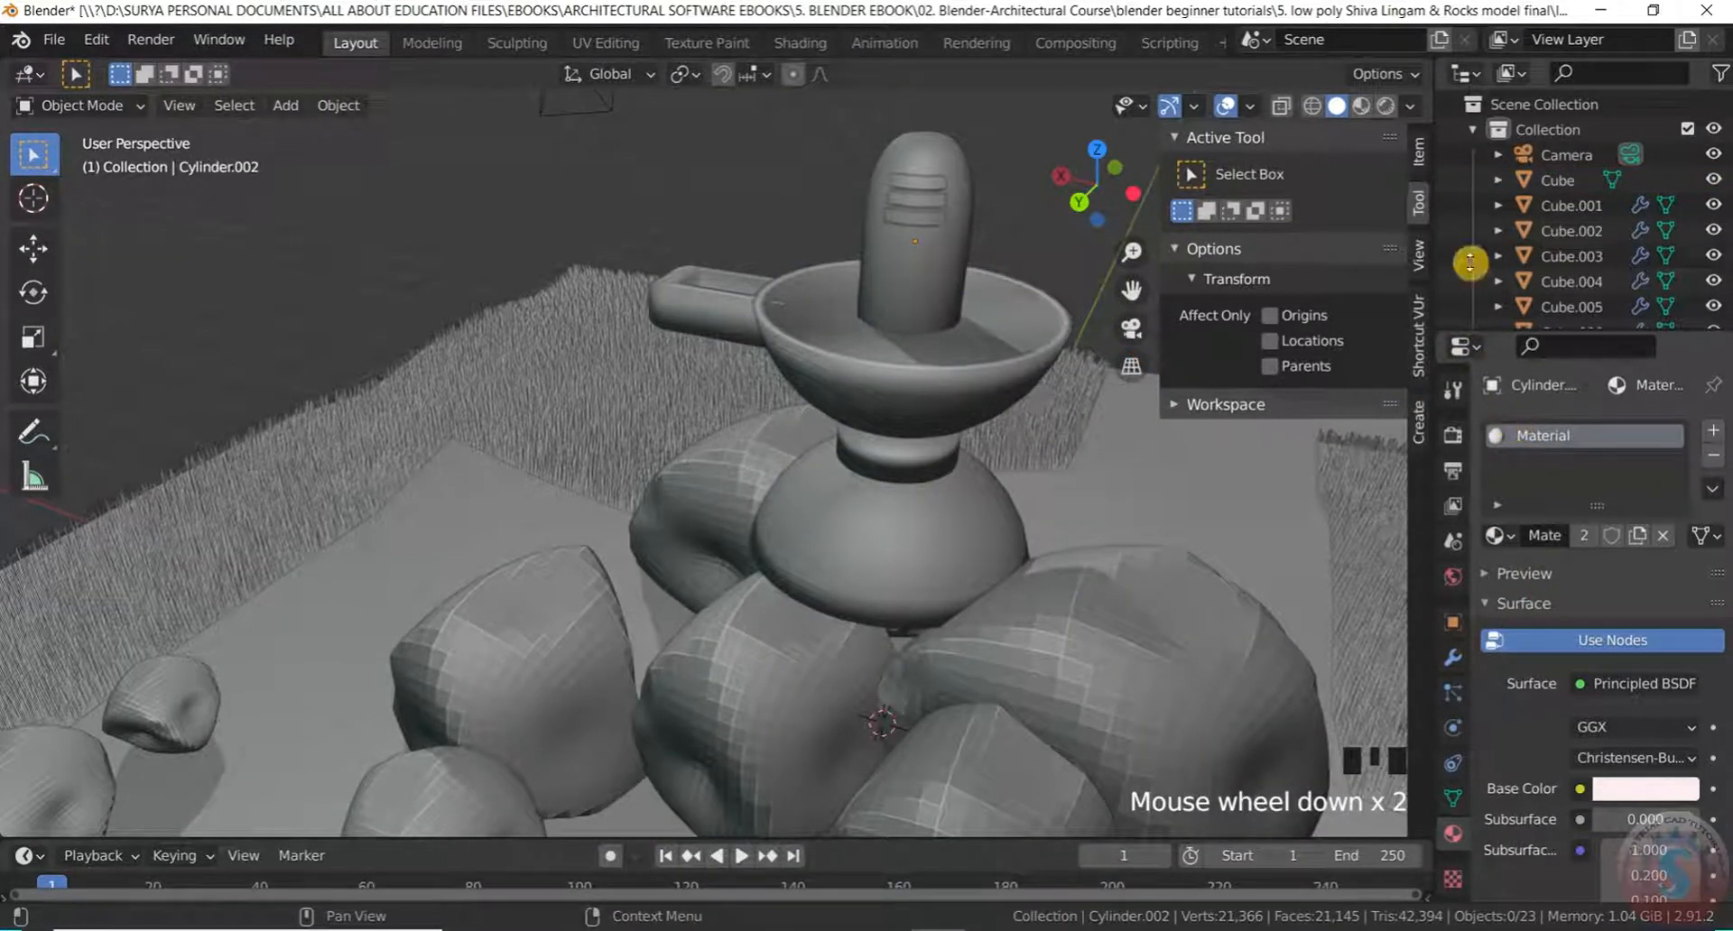
Switch to Rendered shading and orbit around the black shrine with white stripes to inspect it
left_click(1385, 104)
left_click(972, 218)
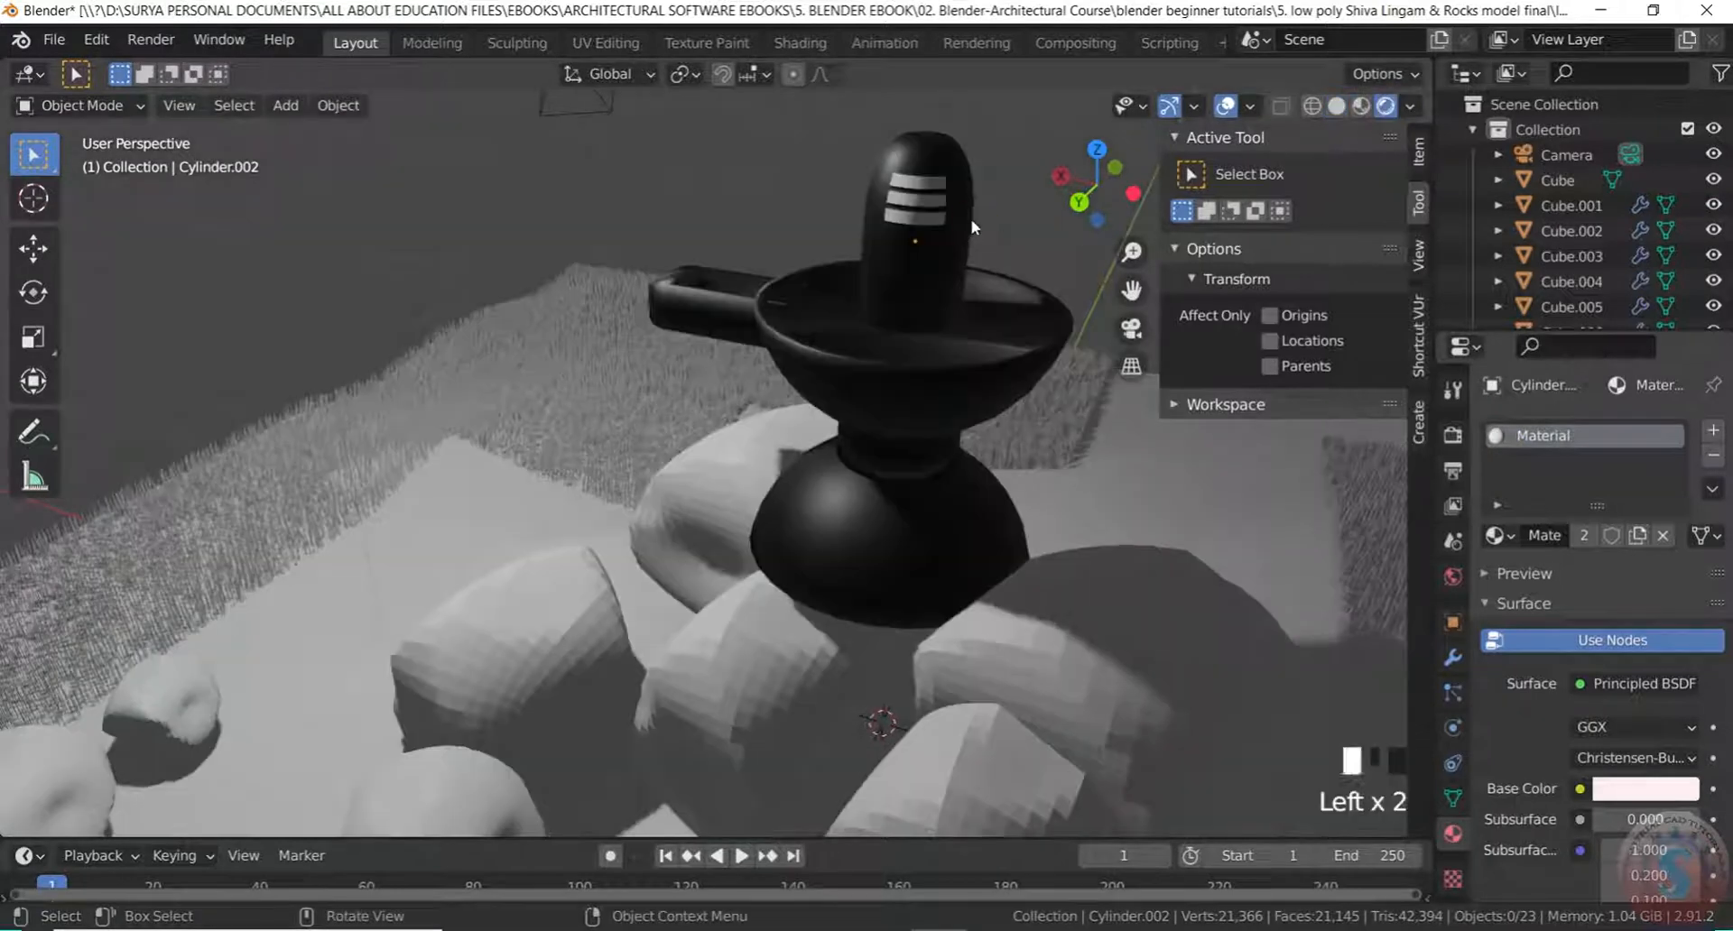
scroll(958, 270, "down", 2)
middle_click_drag(955, 290, 809, 267)
scroll(1042, 487, "down", 4)
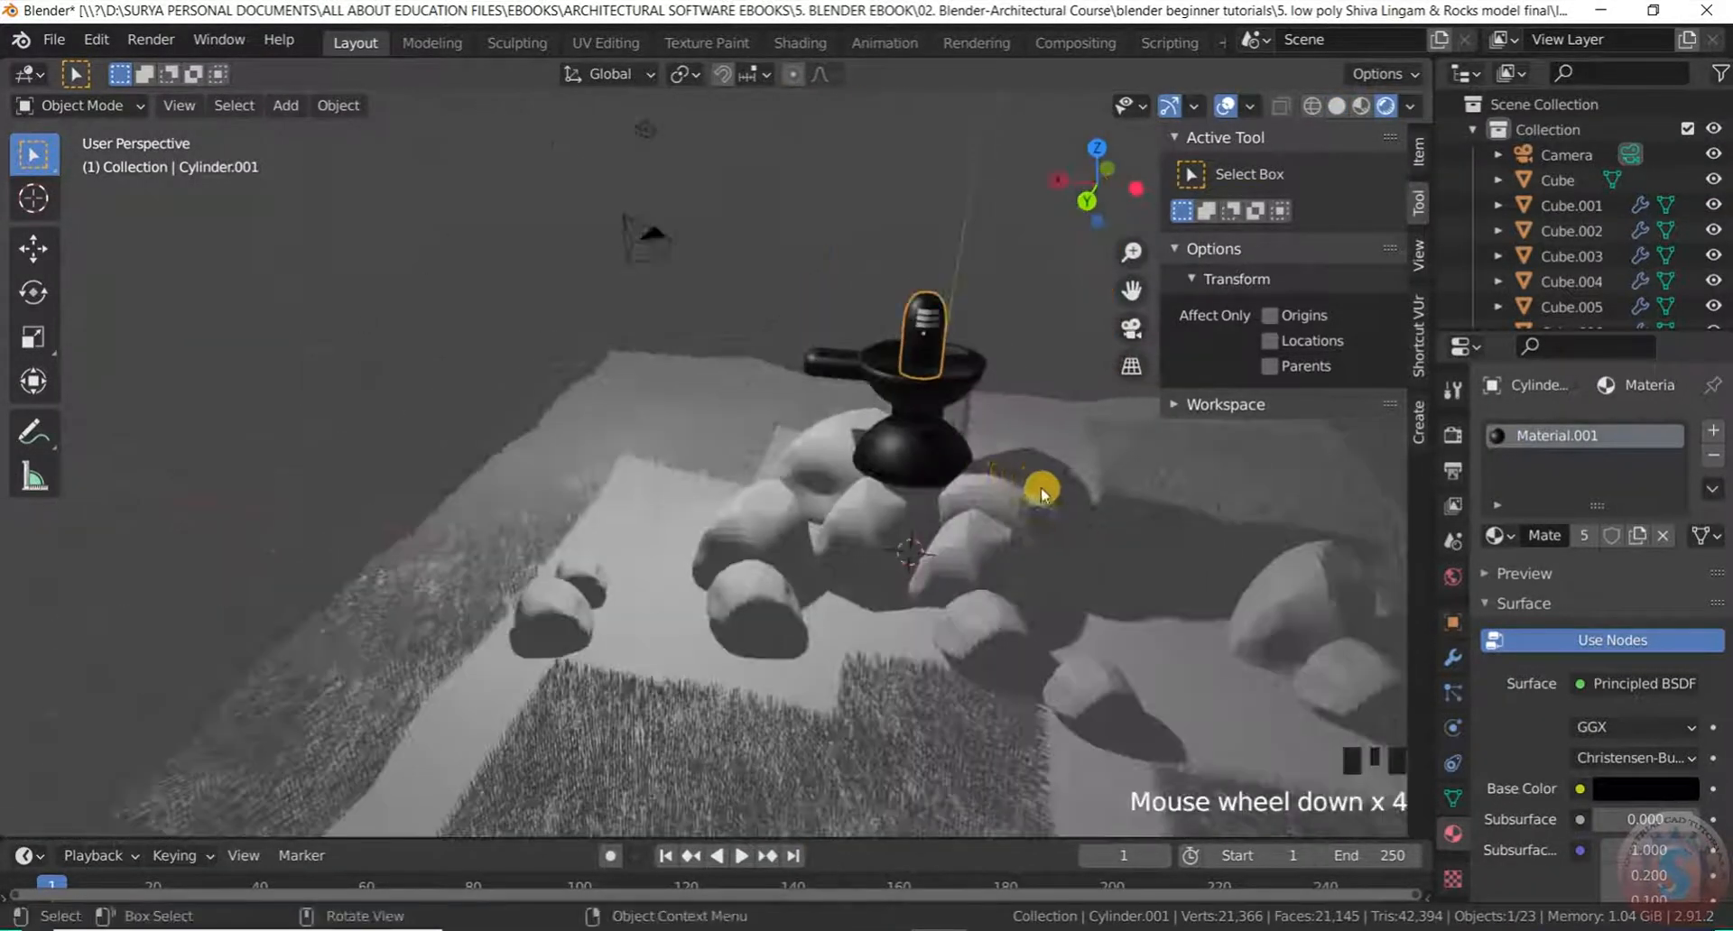
scroll(858, 406, "up", 3)
middle_click_drag(858, 407, 418, 437)
scroll(507, 487, "down", 5)
middle_click_drag(506, 487, 655, 420)
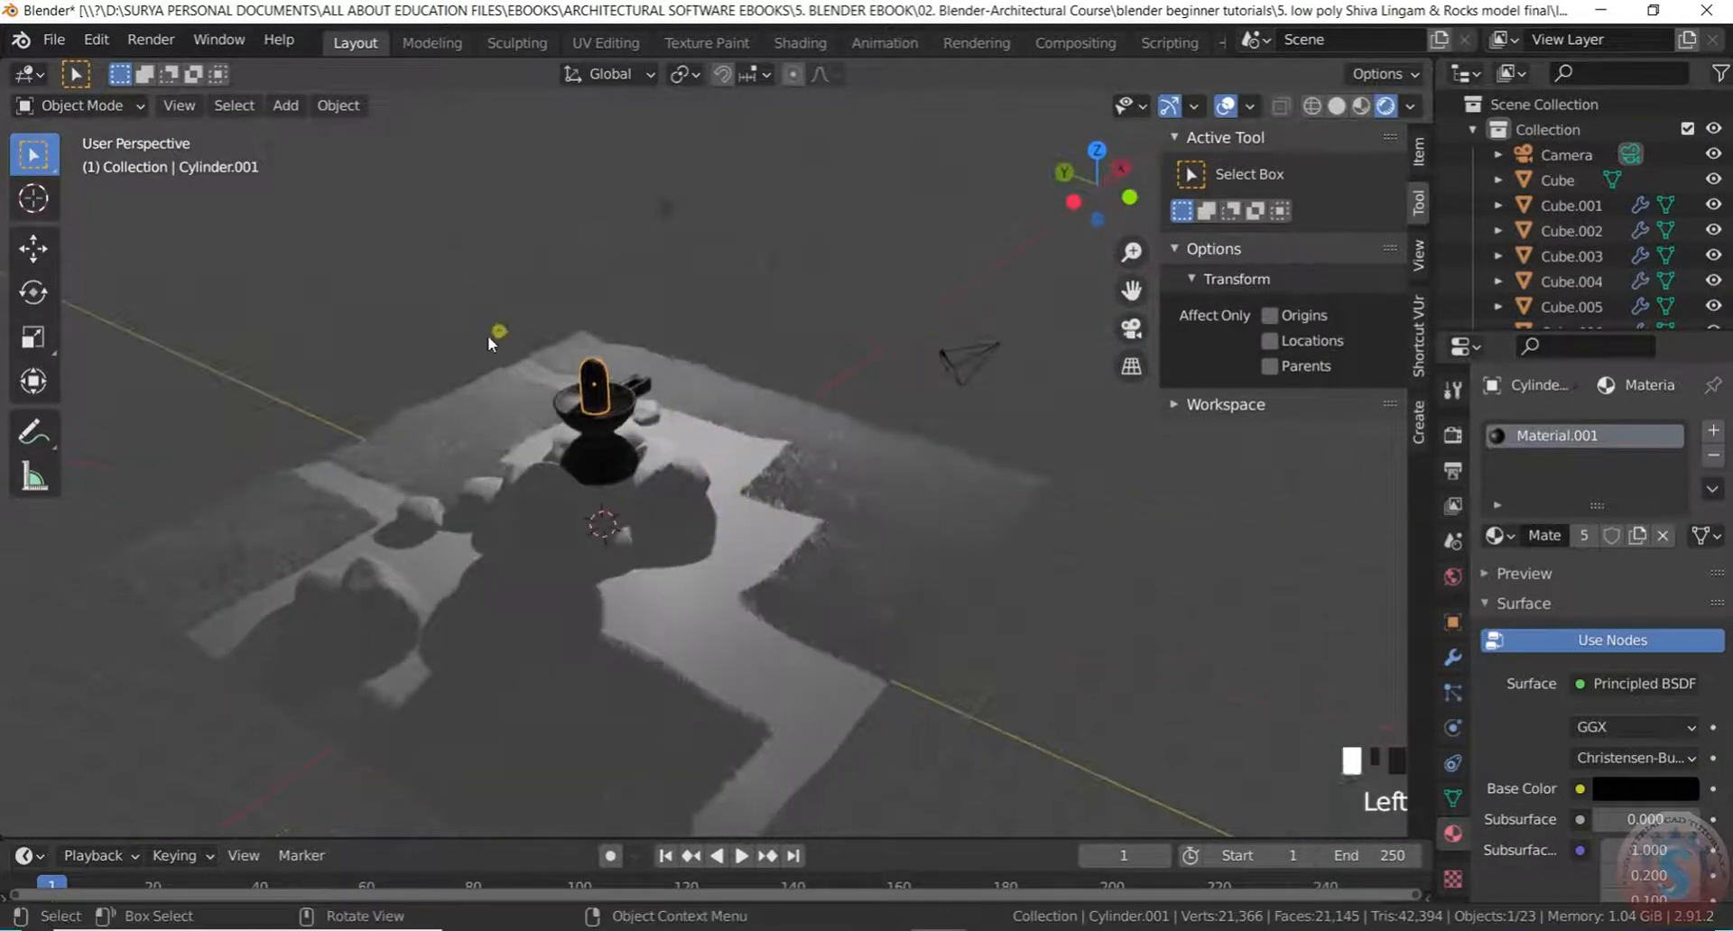
left_click(488, 342)
scroll(403, 408, "up", 3)
middle_click_drag(402, 408, 624, 561)
scroll(815, 420, "up", 4)
scroll(551, 490, "down", 2)
Select the rock Cube.004 in front of the lingam
scroll(750, 468, "down", 3)
scroll(761, 515, "up", 3)
scroll(620, 502, "down", 2)
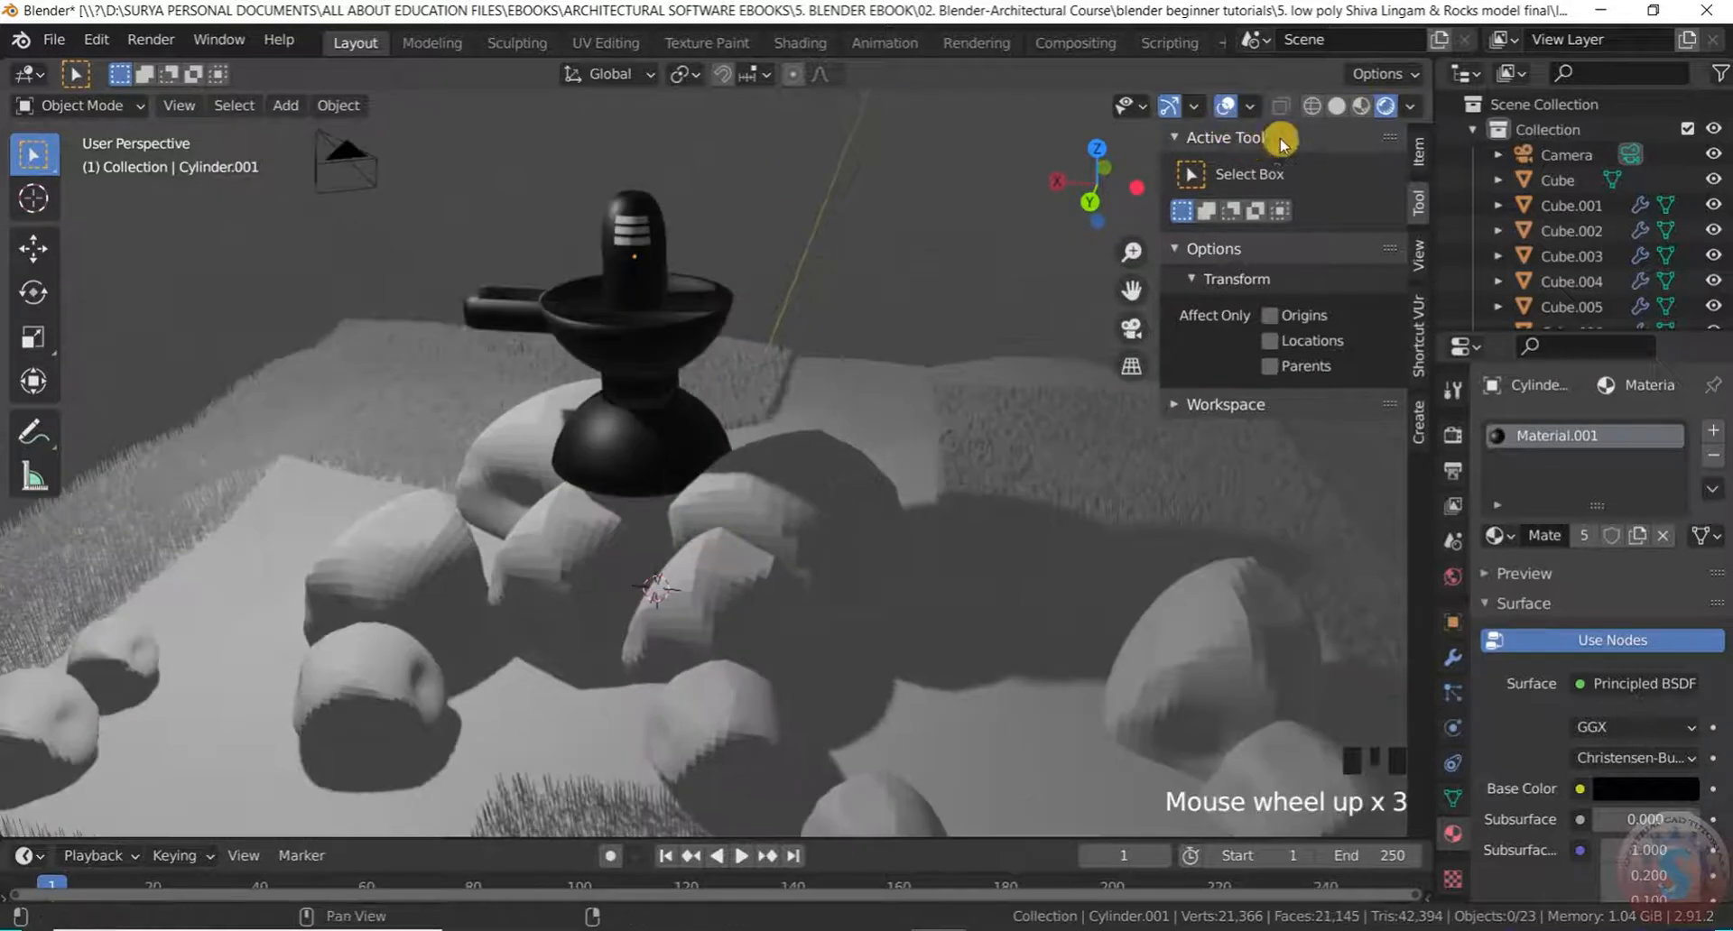
left_click(778, 482)
scroll(772, 515, "up", 3)
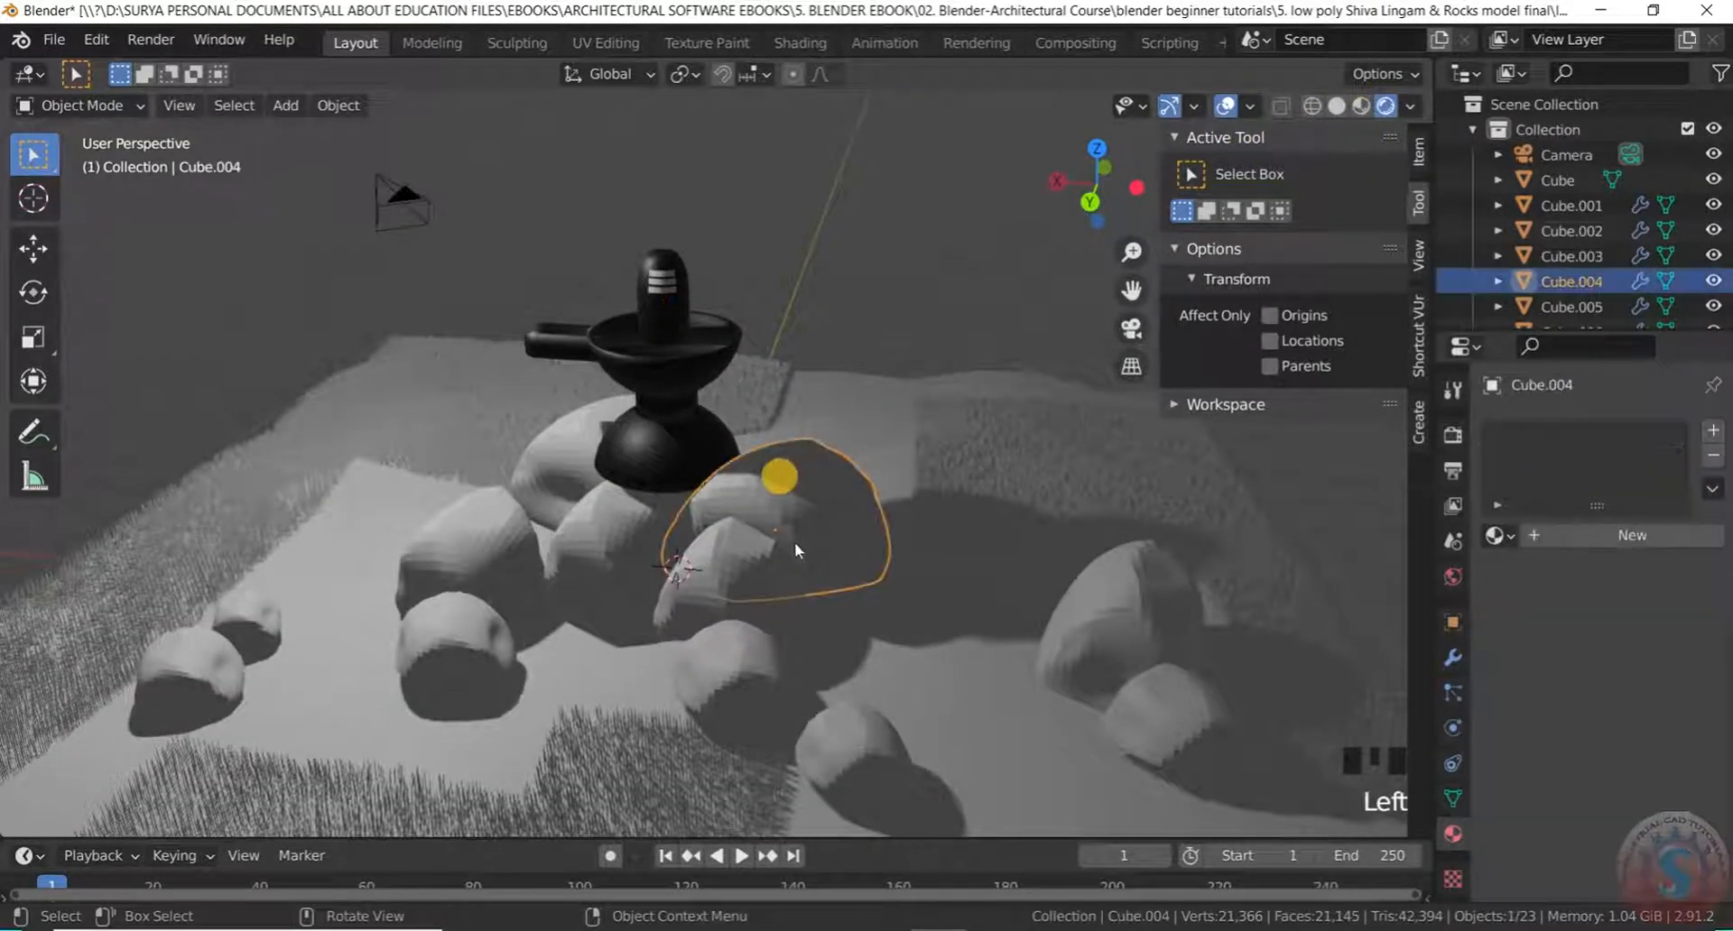
left_click(705, 596)
left_click(778, 527)
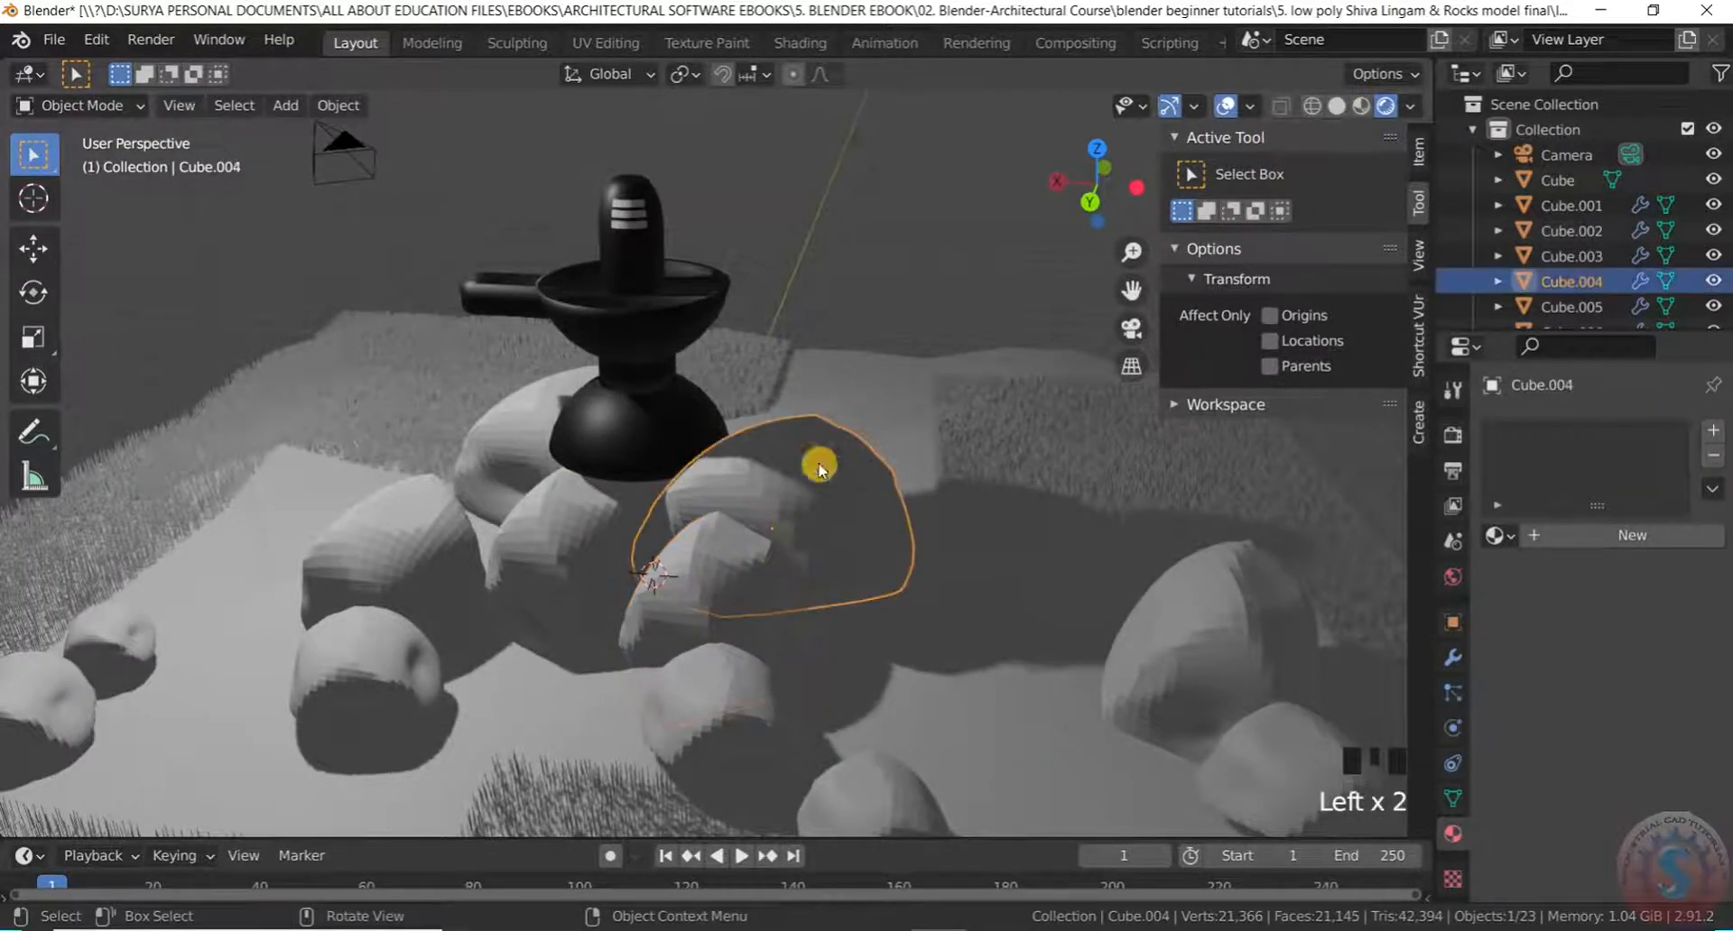
Create the new Material.002 for the rock with a blue base colour (H 0.640, S 0.717, V 0.906)
left_click(1500, 535)
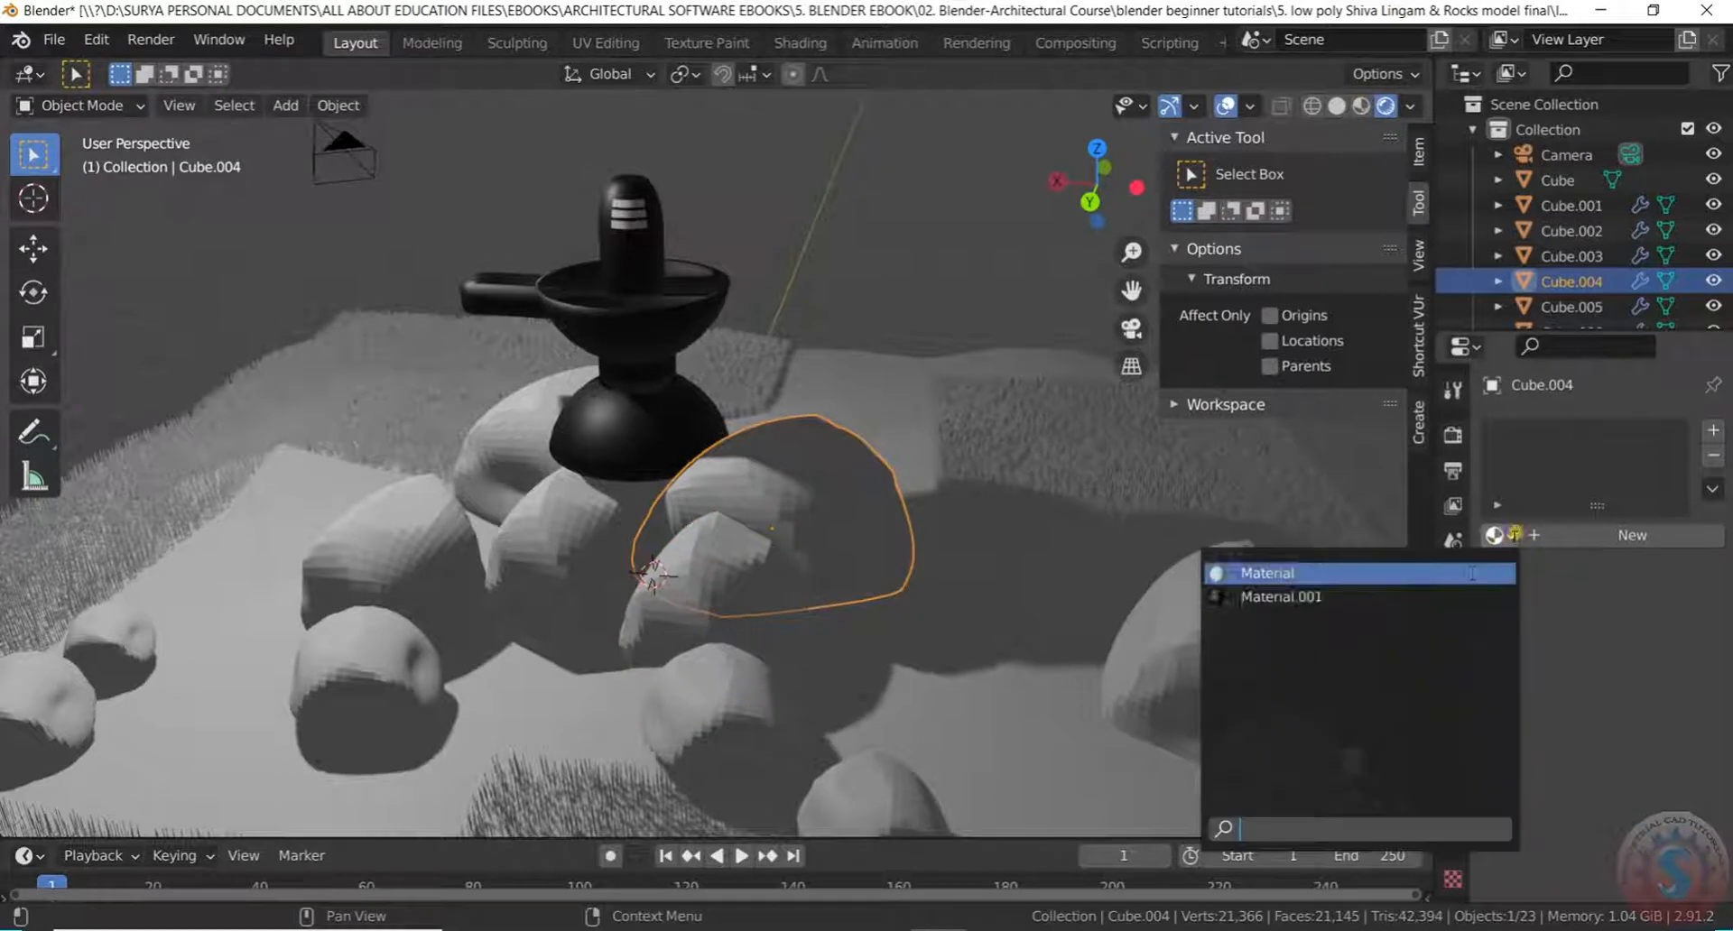
left_click(1634, 538)
left_click(1638, 791)
left_click_drag(1576, 515, 1610, 441)
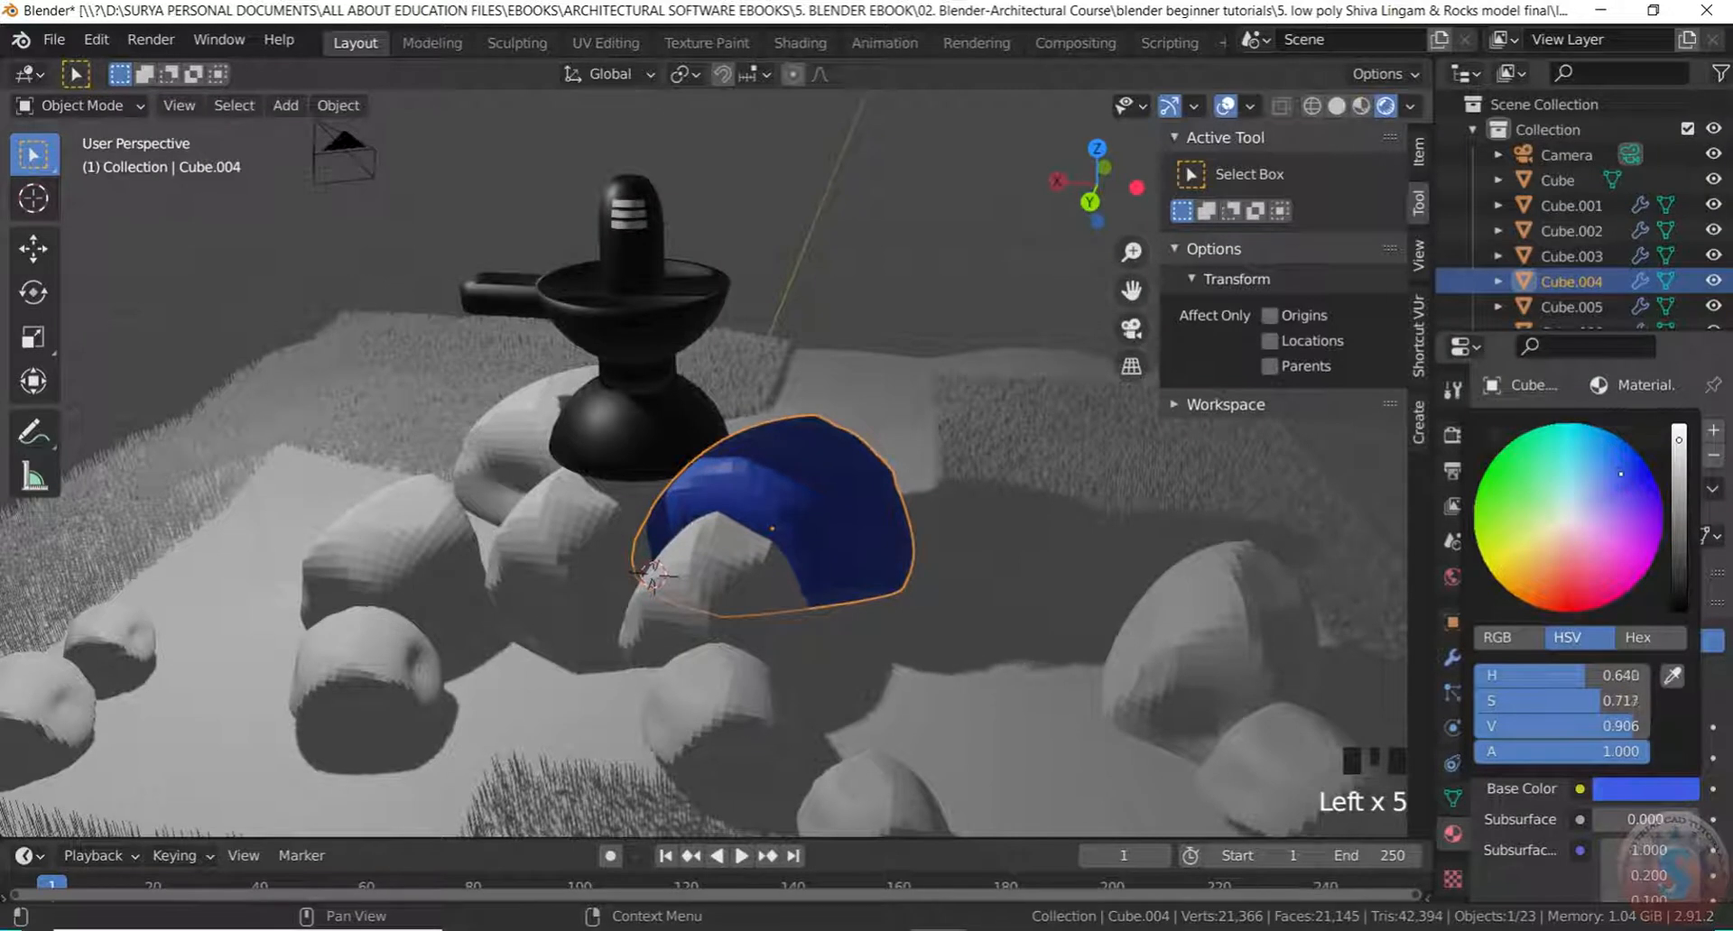
left_click(1005, 291)
Assign the blue Material.002 to the grey rock in front of the blue one and to Cube.008
scroll(774, 522, "up", 2)
left_click(772, 521)
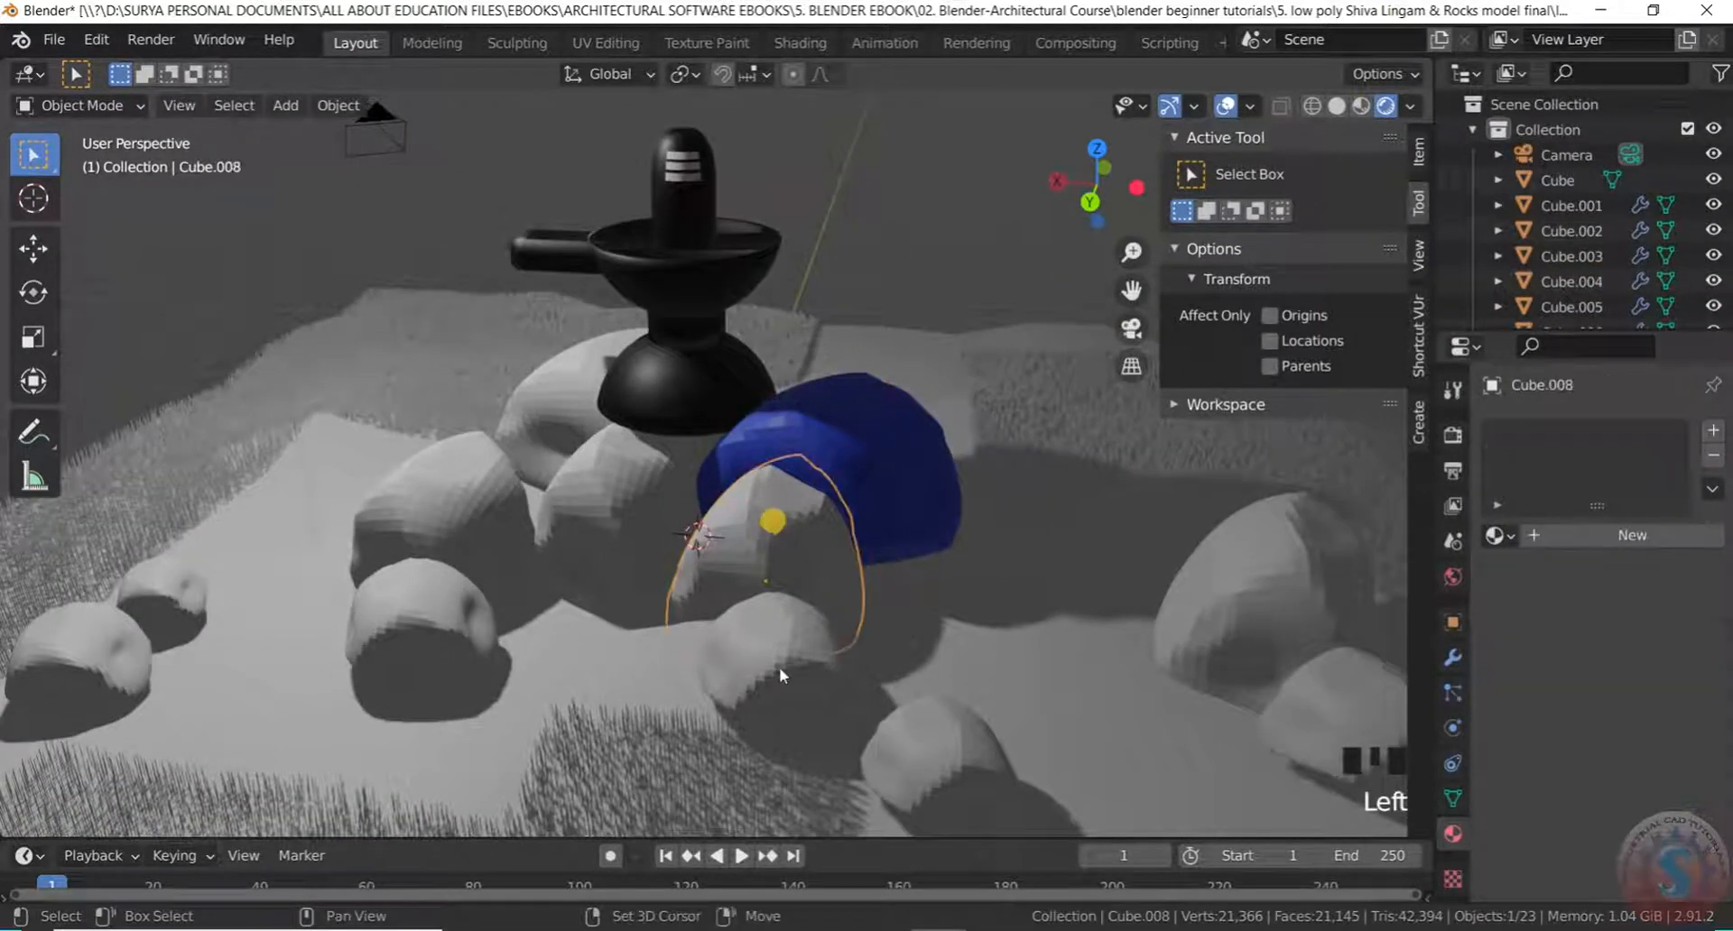
left_click(1499, 535)
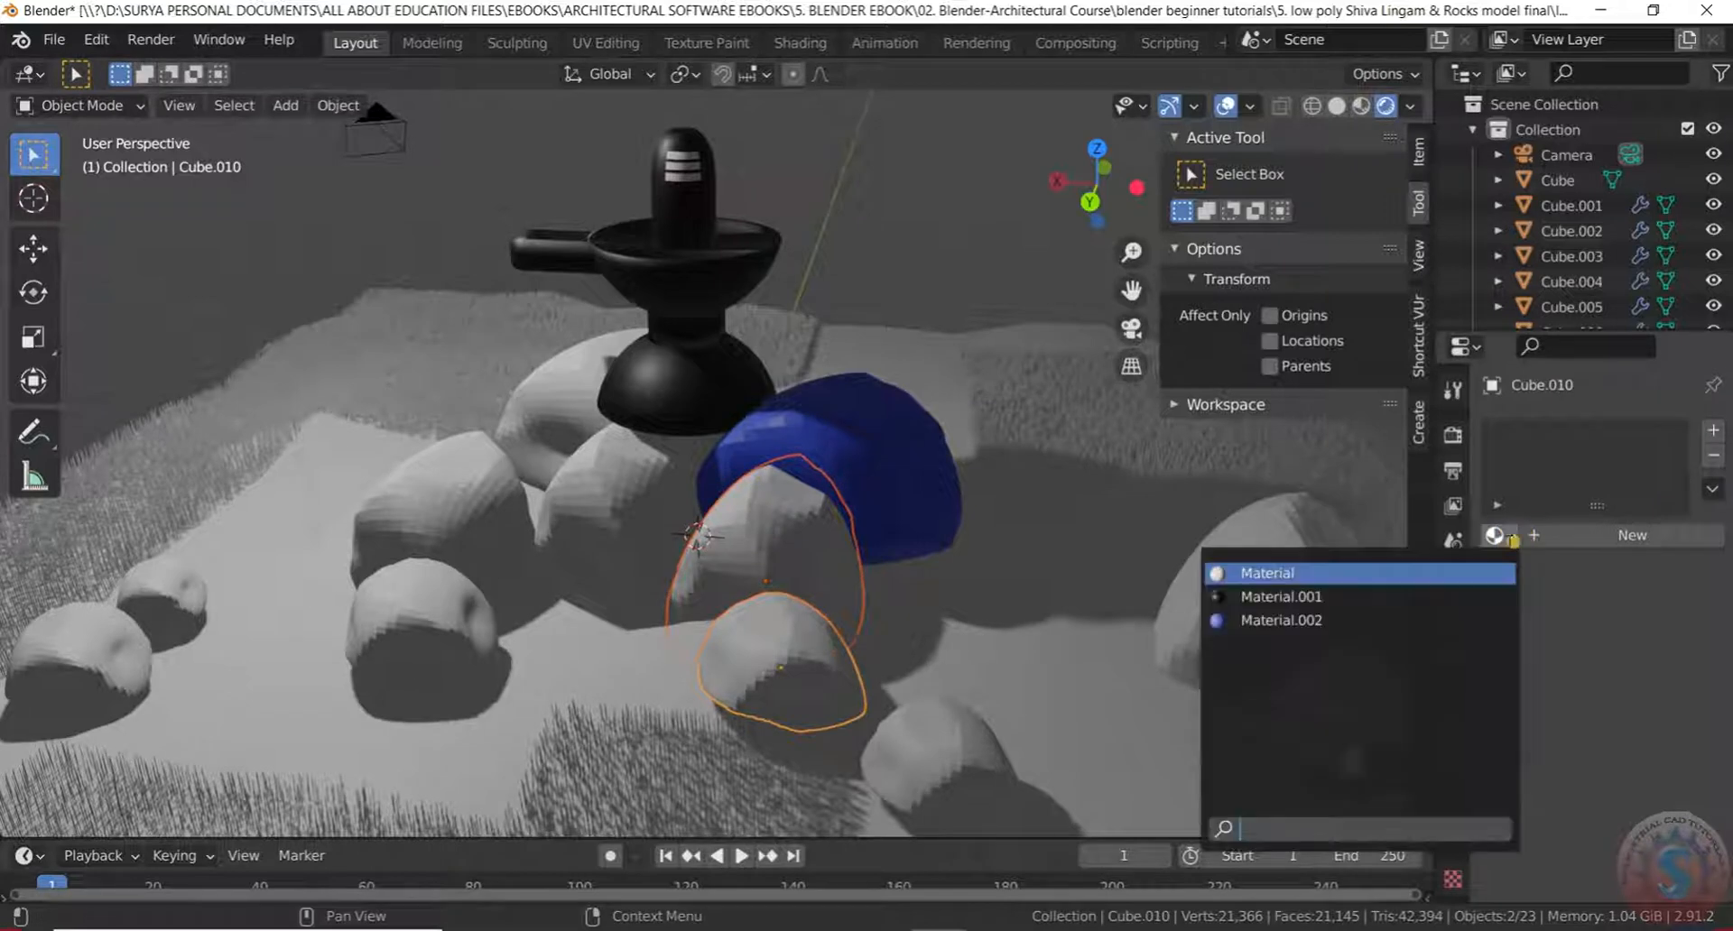
left_click(1401, 623)
left_click(757, 539)
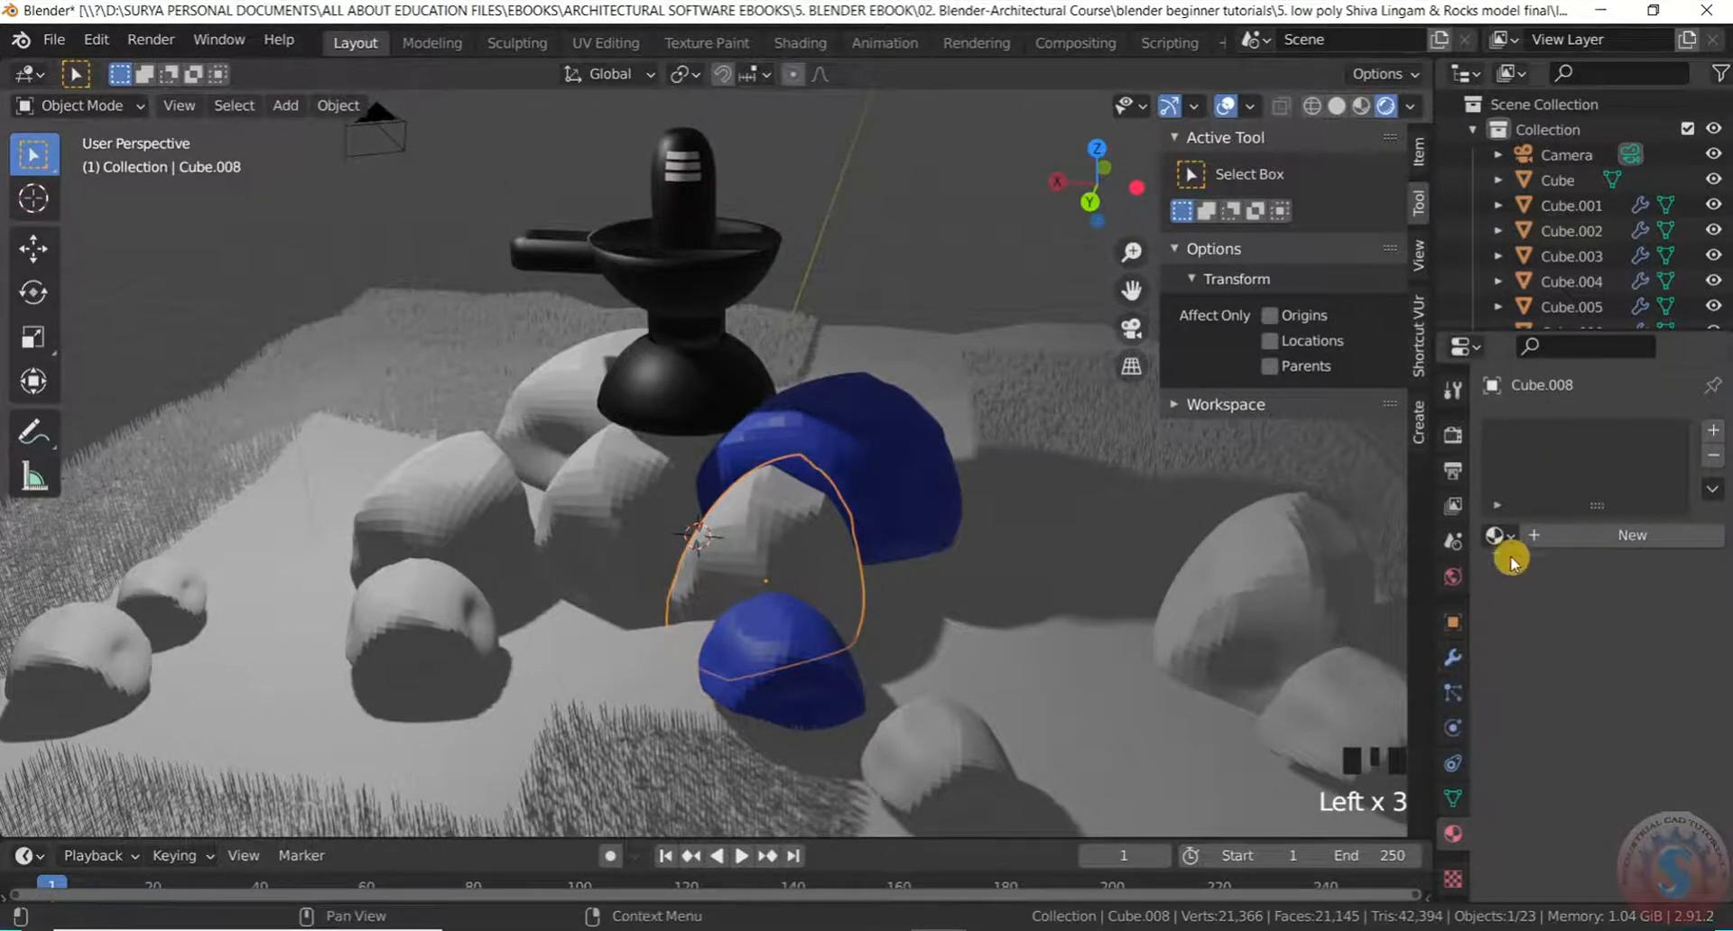
left_click(1498, 535)
left_click(1403, 621)
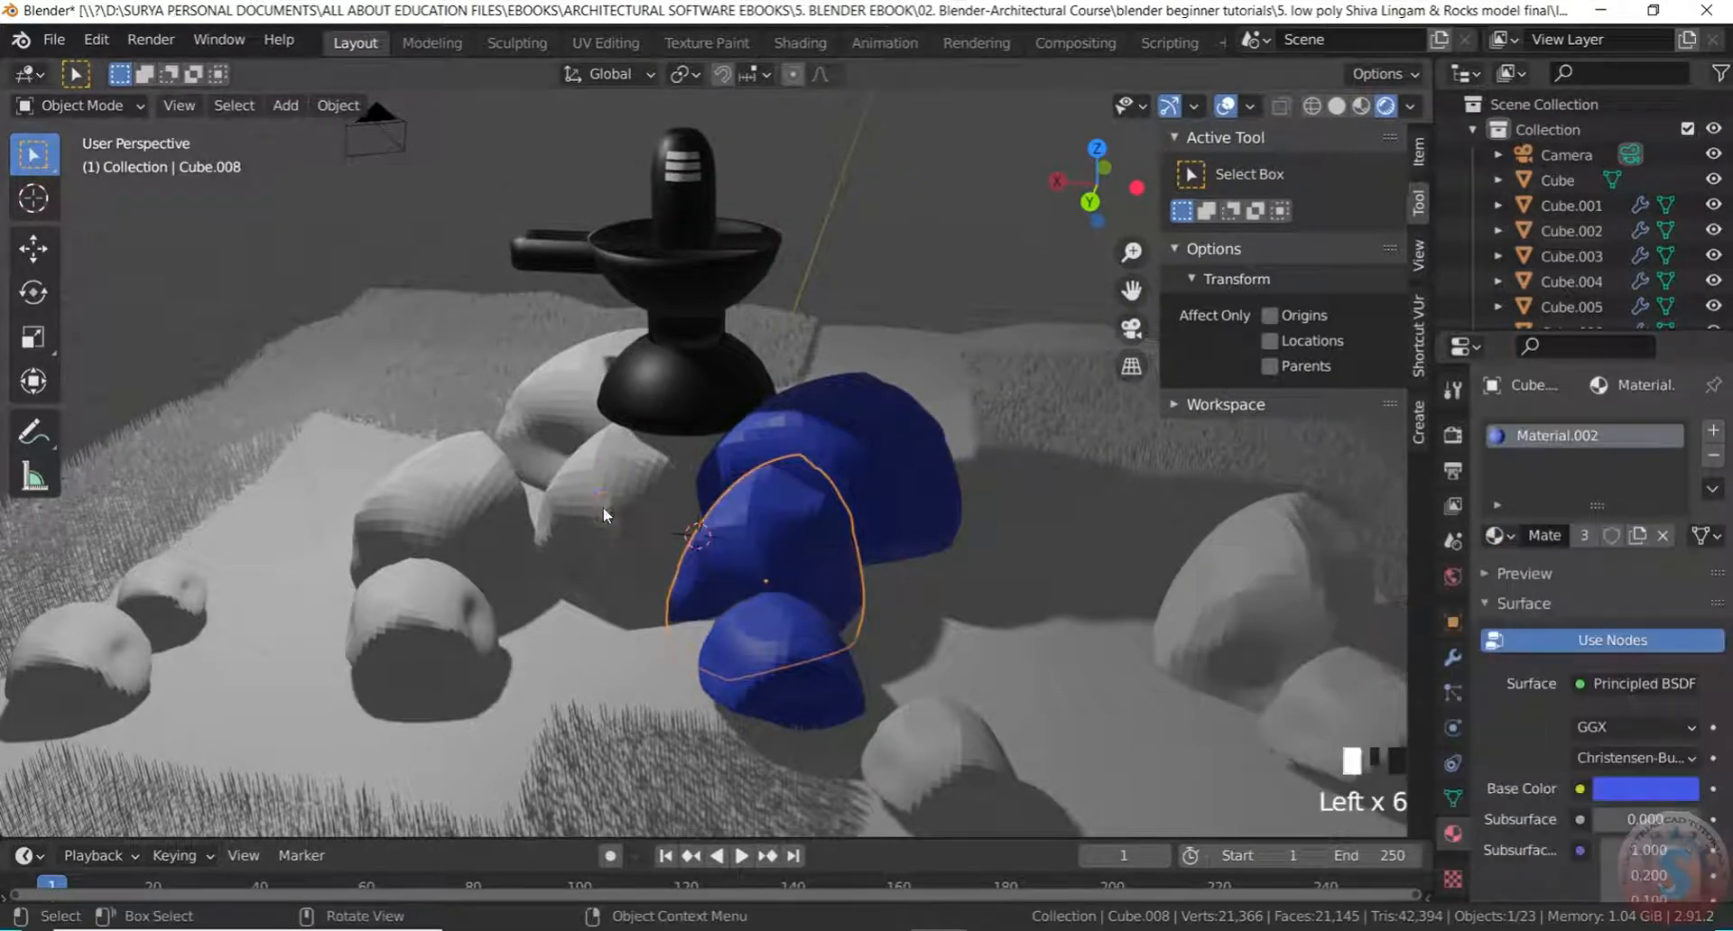
Give four grey rocks on the left and Cube.005 the blue Material.002
left_click(593, 495)
left_click(605, 512, "shift")
left_click(512, 505, "shift")
left_click(444, 646, "shift")
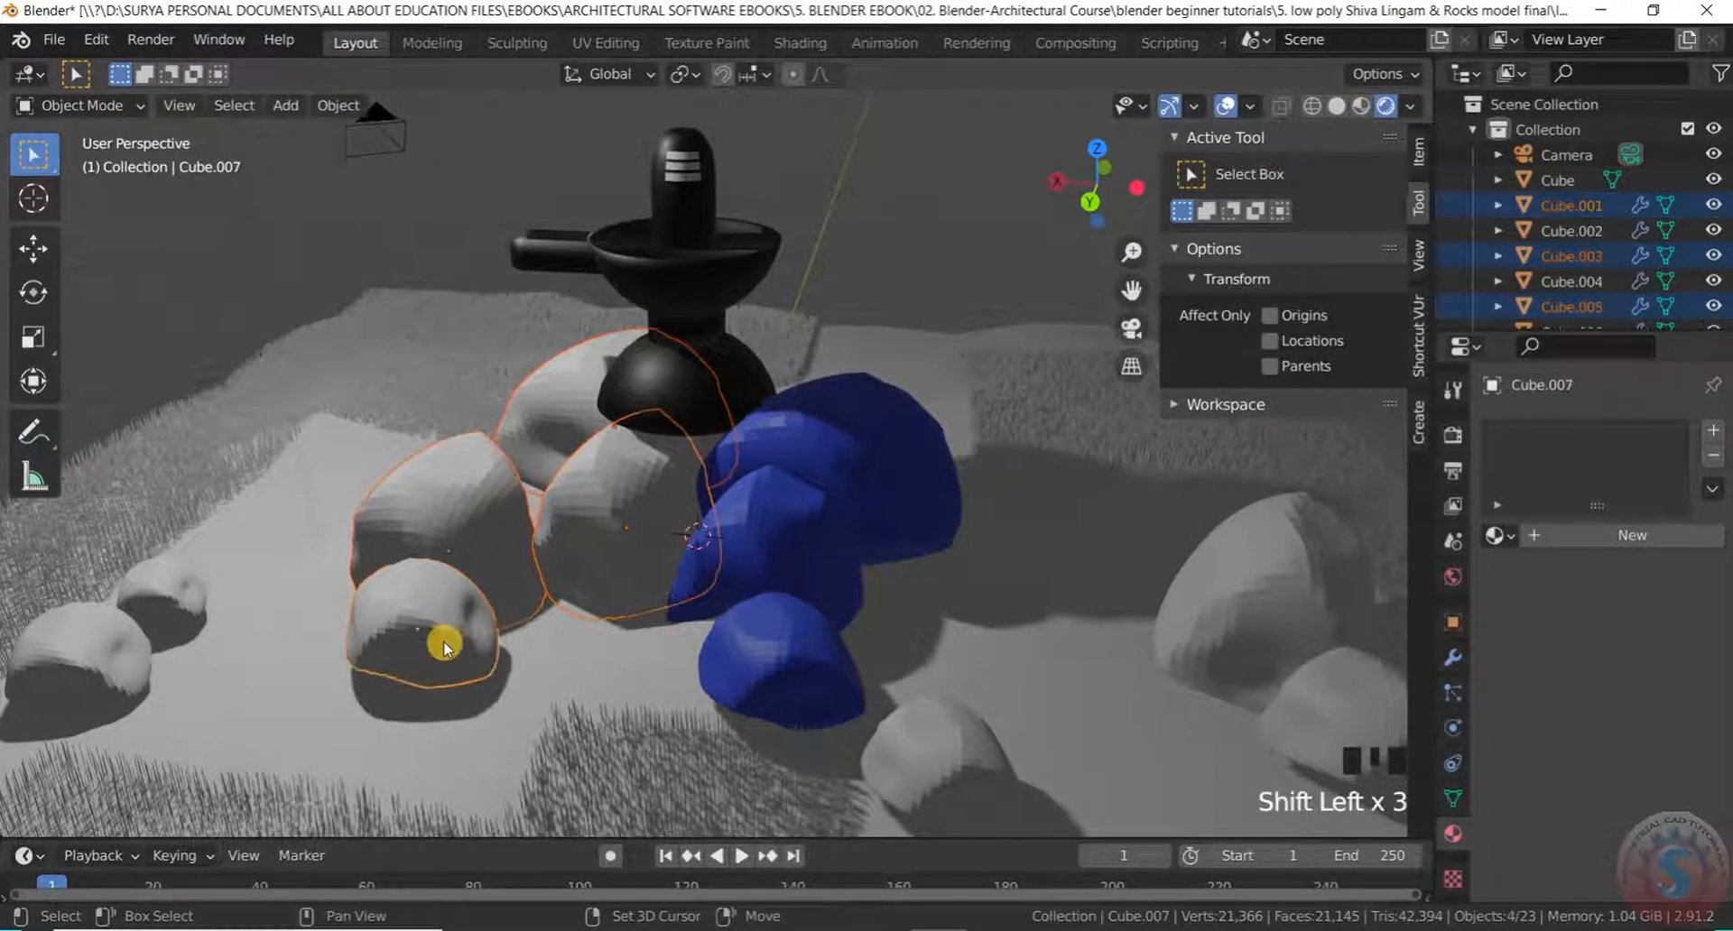
left_click(1495, 535)
left_click(1372, 623)
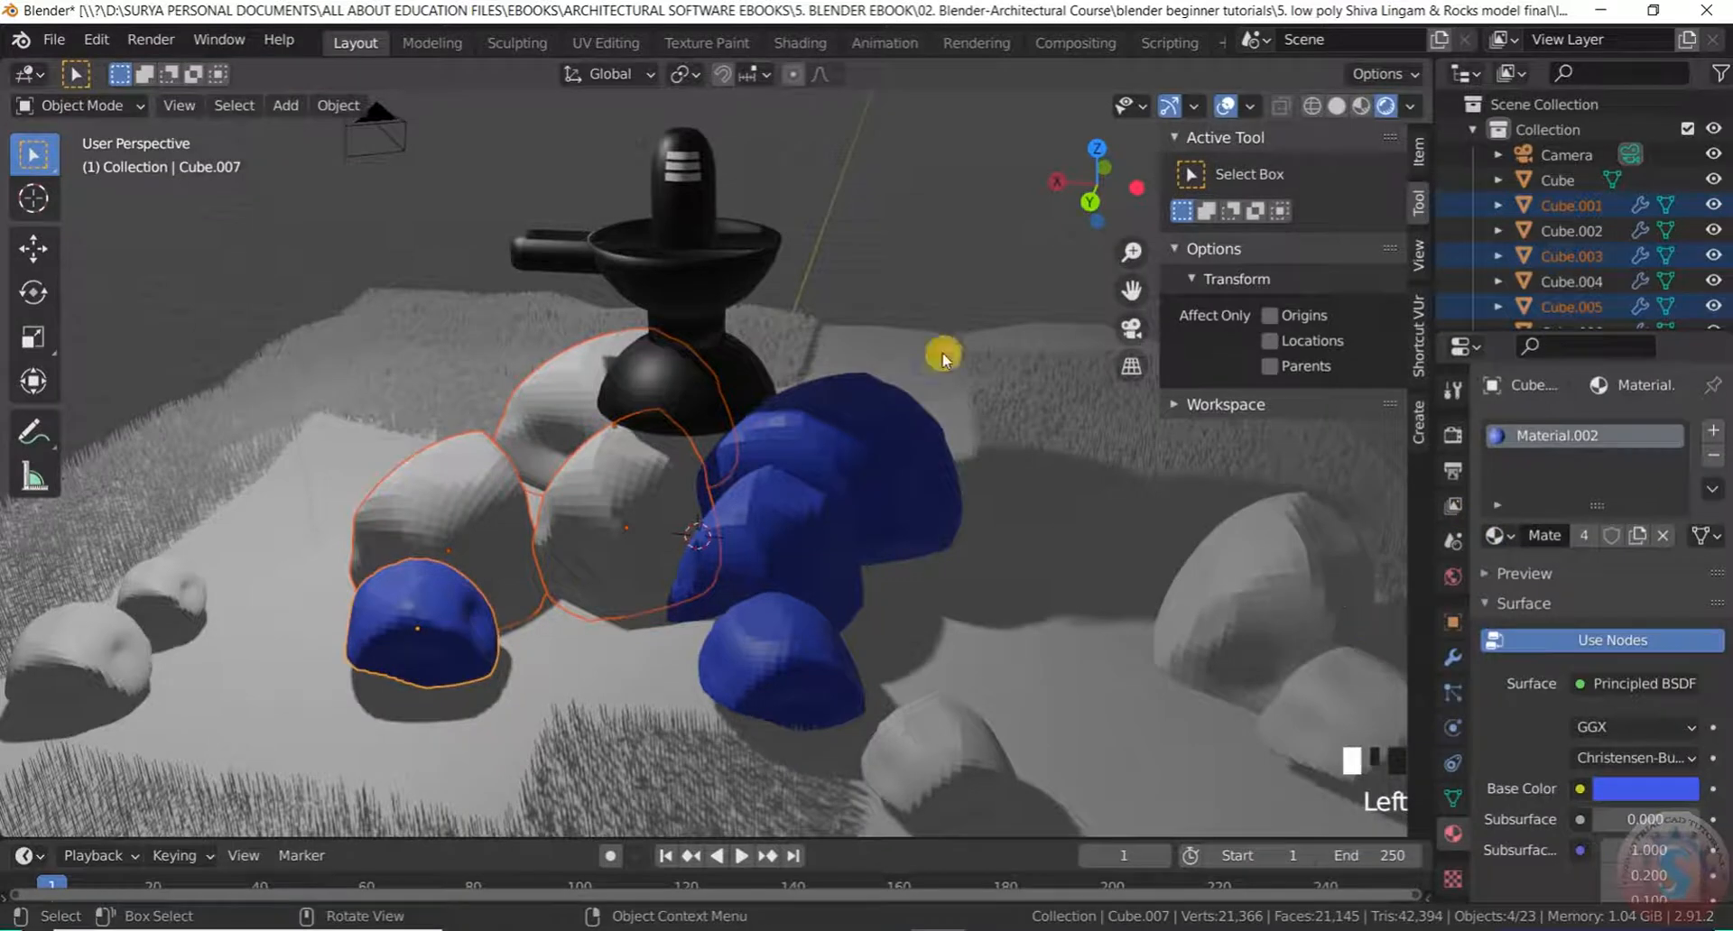
left_click(929, 298)
left_click(1496, 535)
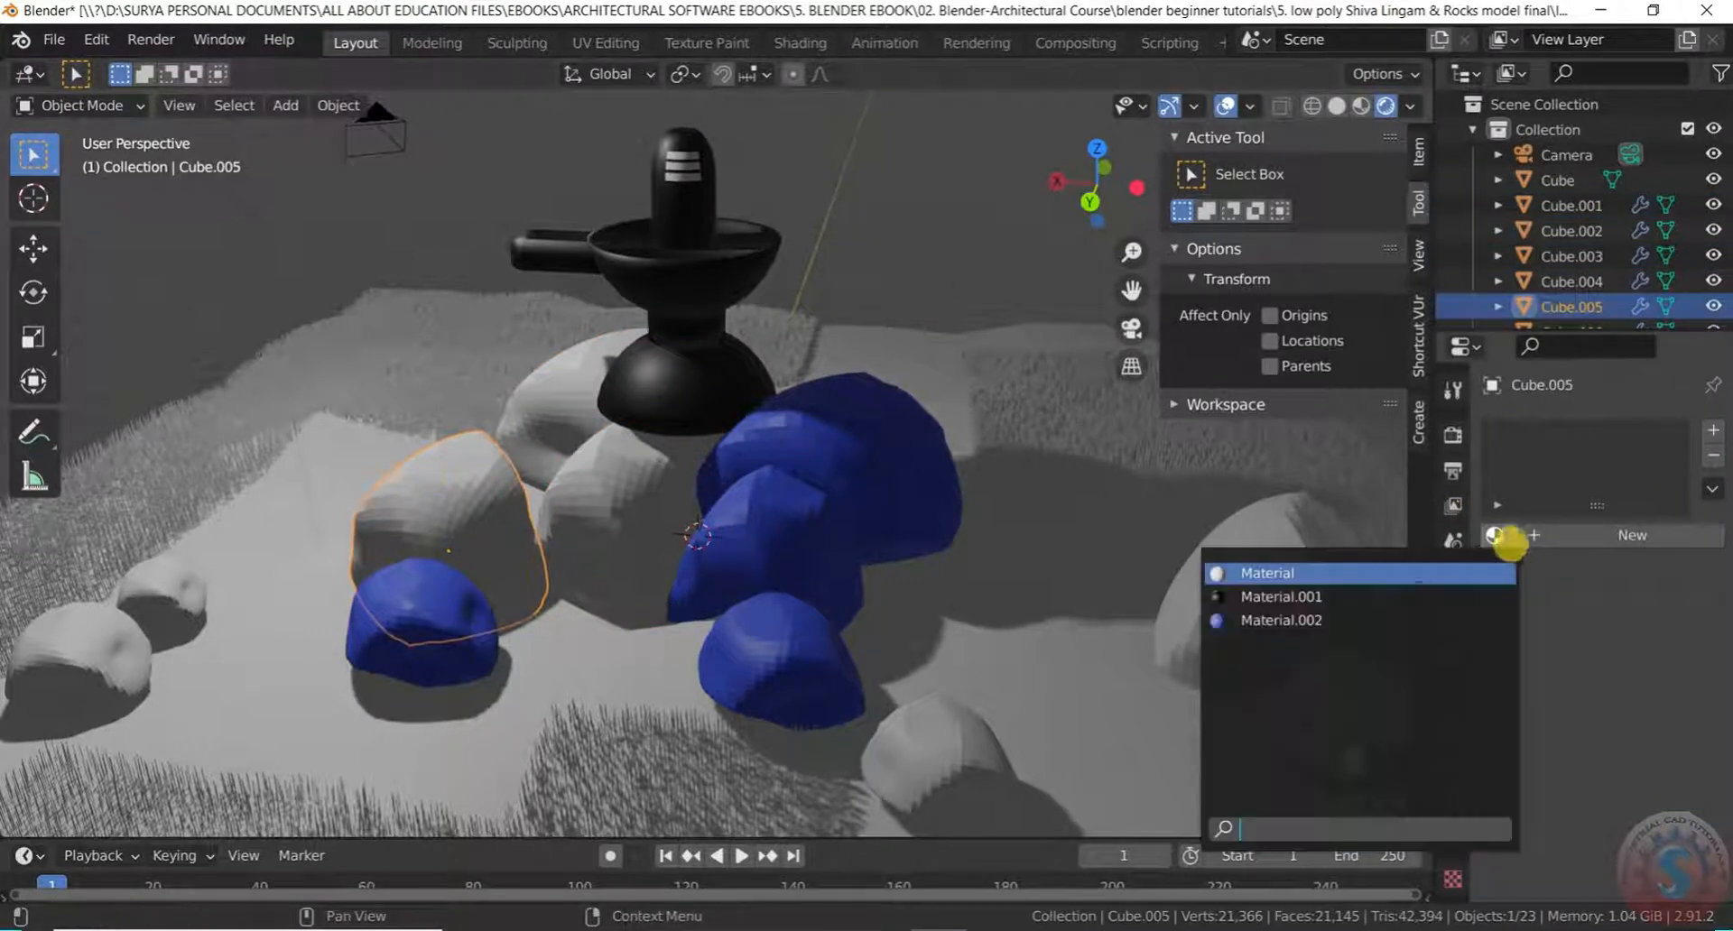
left_click(1282, 616)
Apply Material.002 to Cube.001 and to the grey rock behind the base
left_click(668, 505)
left_click(1496, 535)
left_click(1411, 628)
left_click(577, 383)
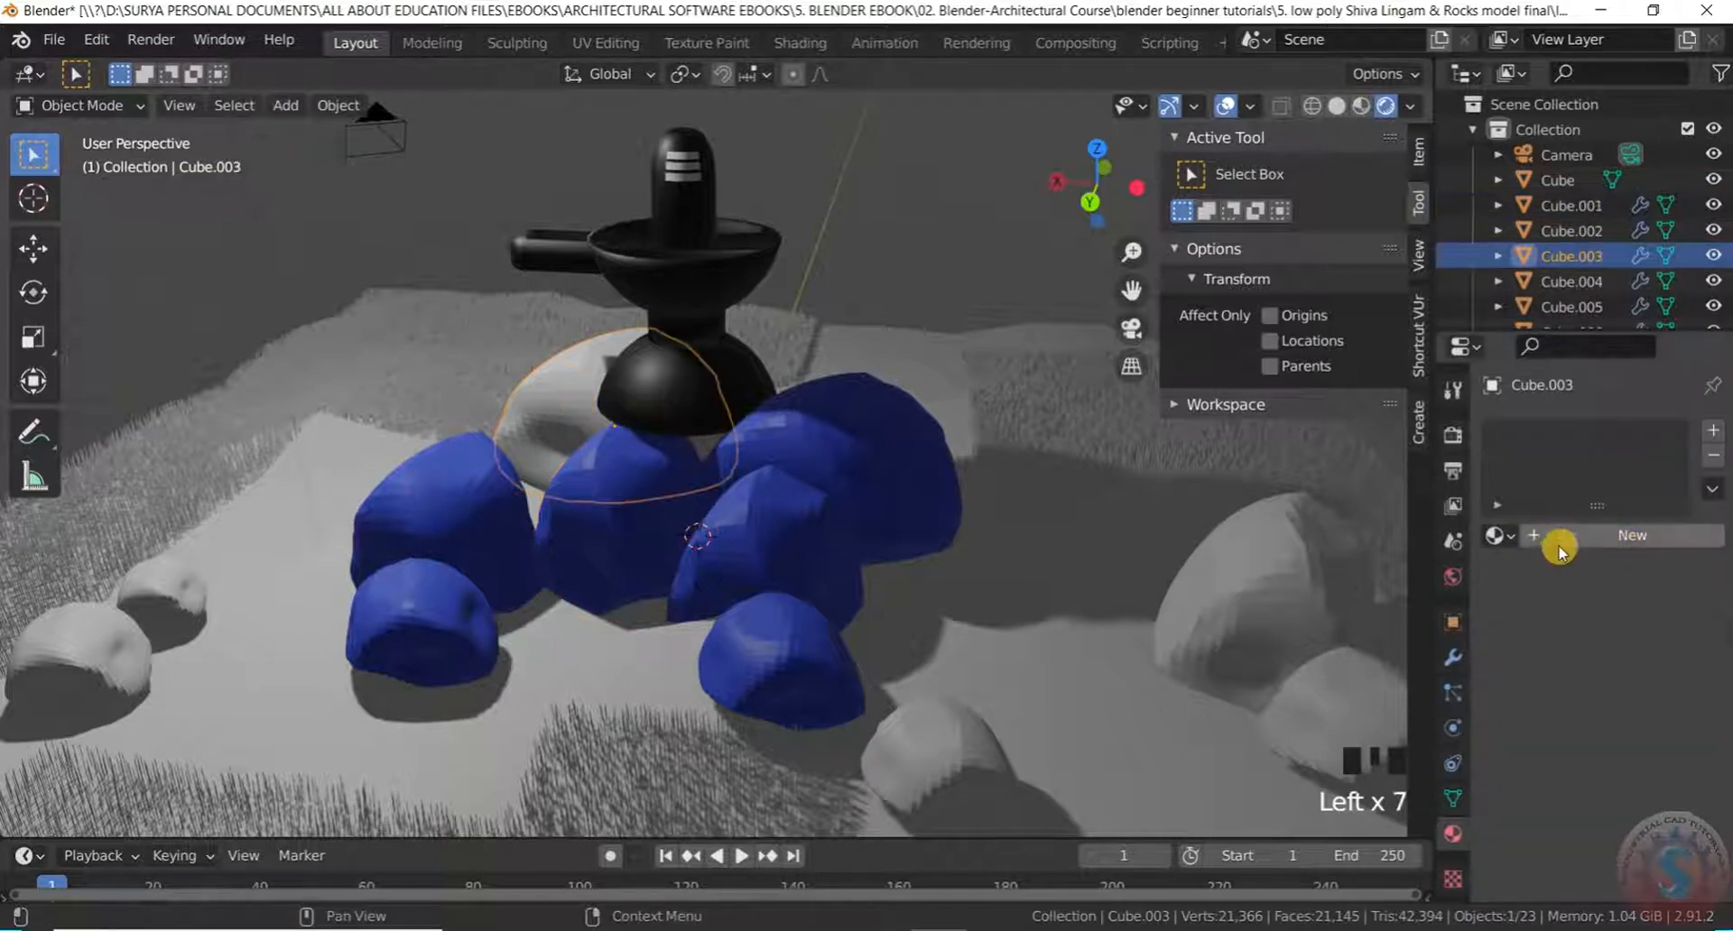
left_click(1495, 535)
left_click(1471, 619)
left_click(900, 344)
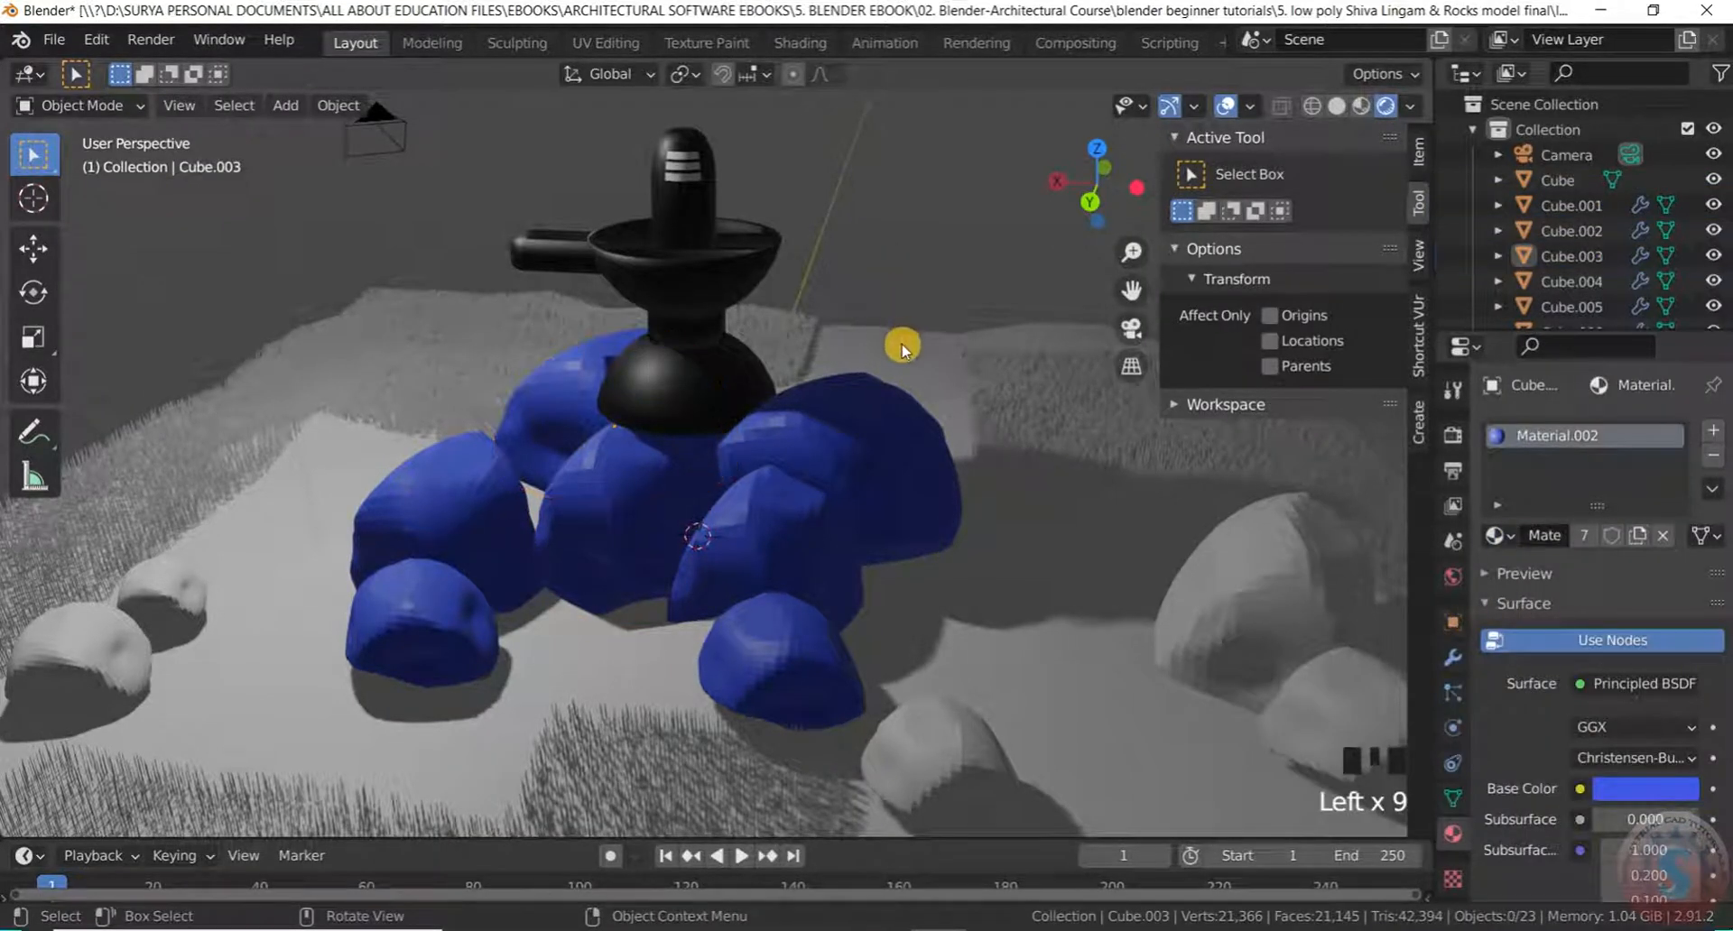
middle_click_drag(901, 344, 1056, 406)
scroll(1052, 401, "up", 4)
Assign Material.002 to the outer rocks Cube.013, Cube.011 and Cube.009
left_click(905, 331)
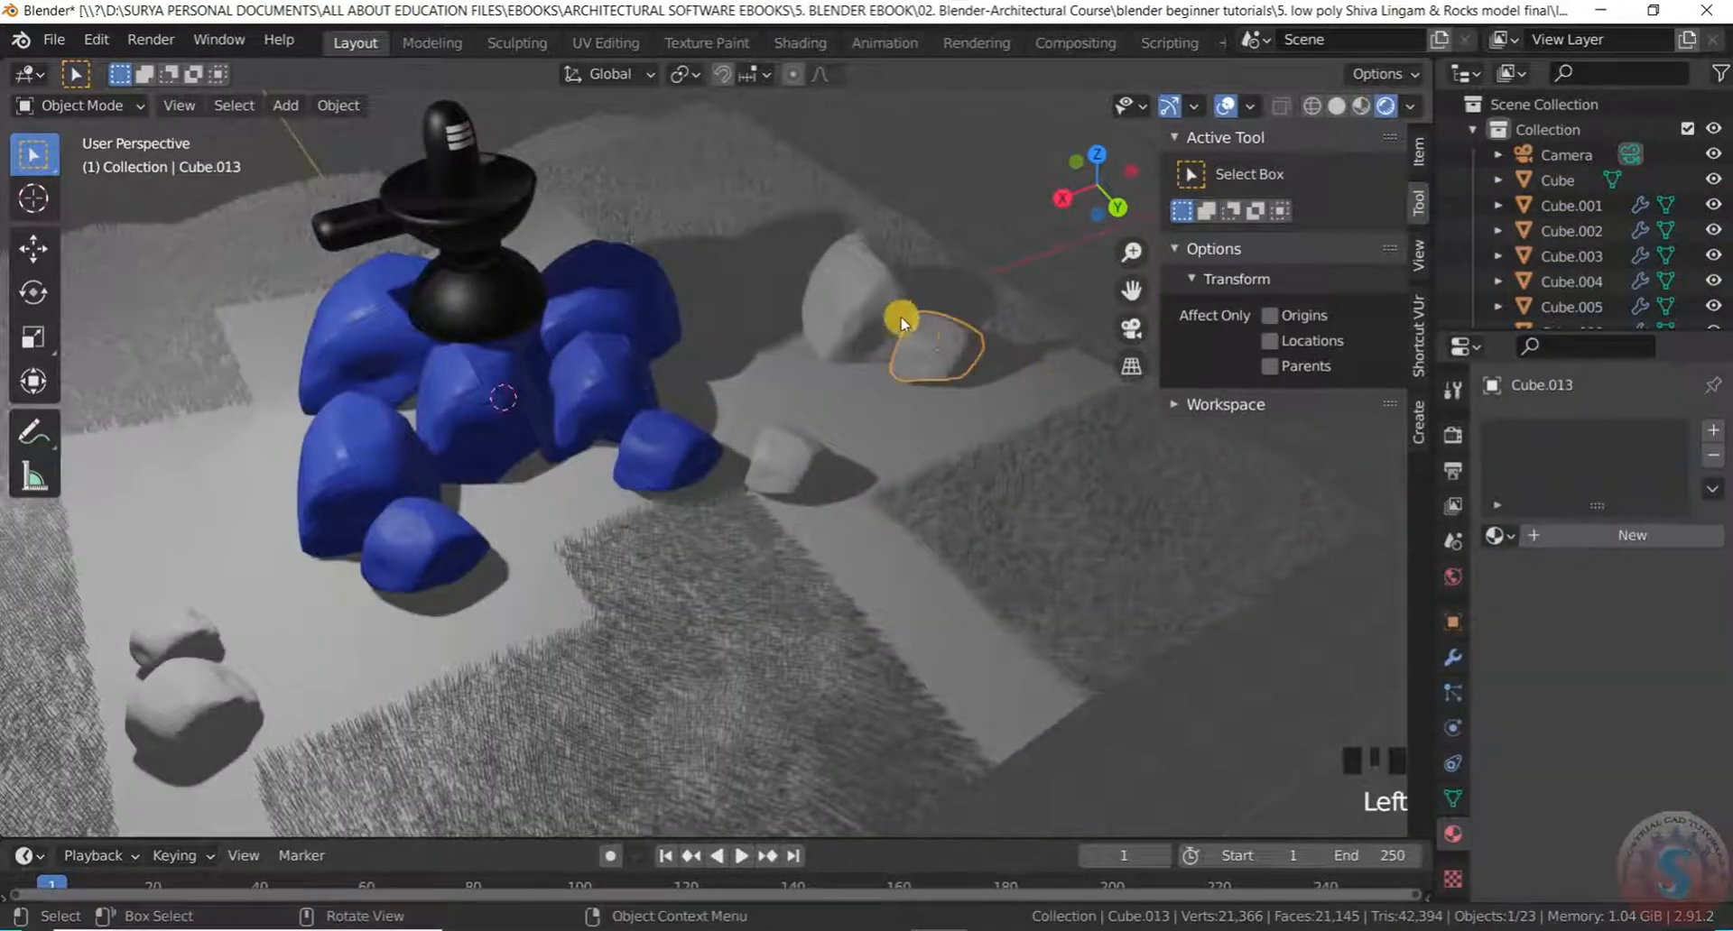
left_click(1498, 534)
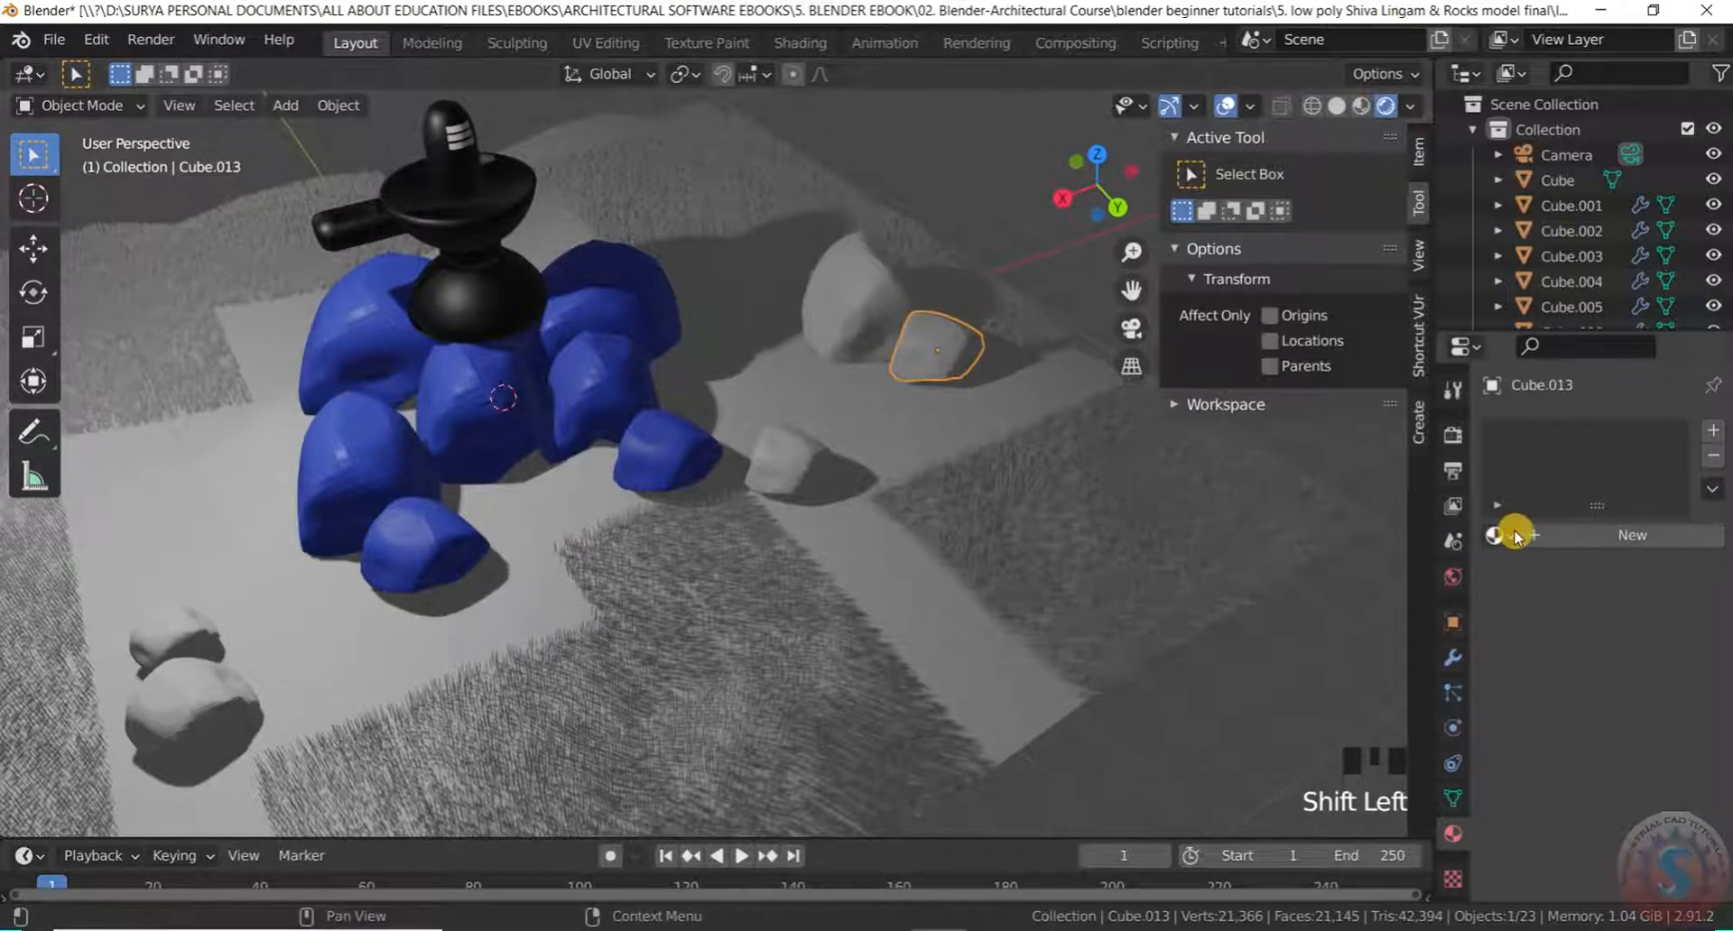
left_click(1435, 611)
left_click(858, 334)
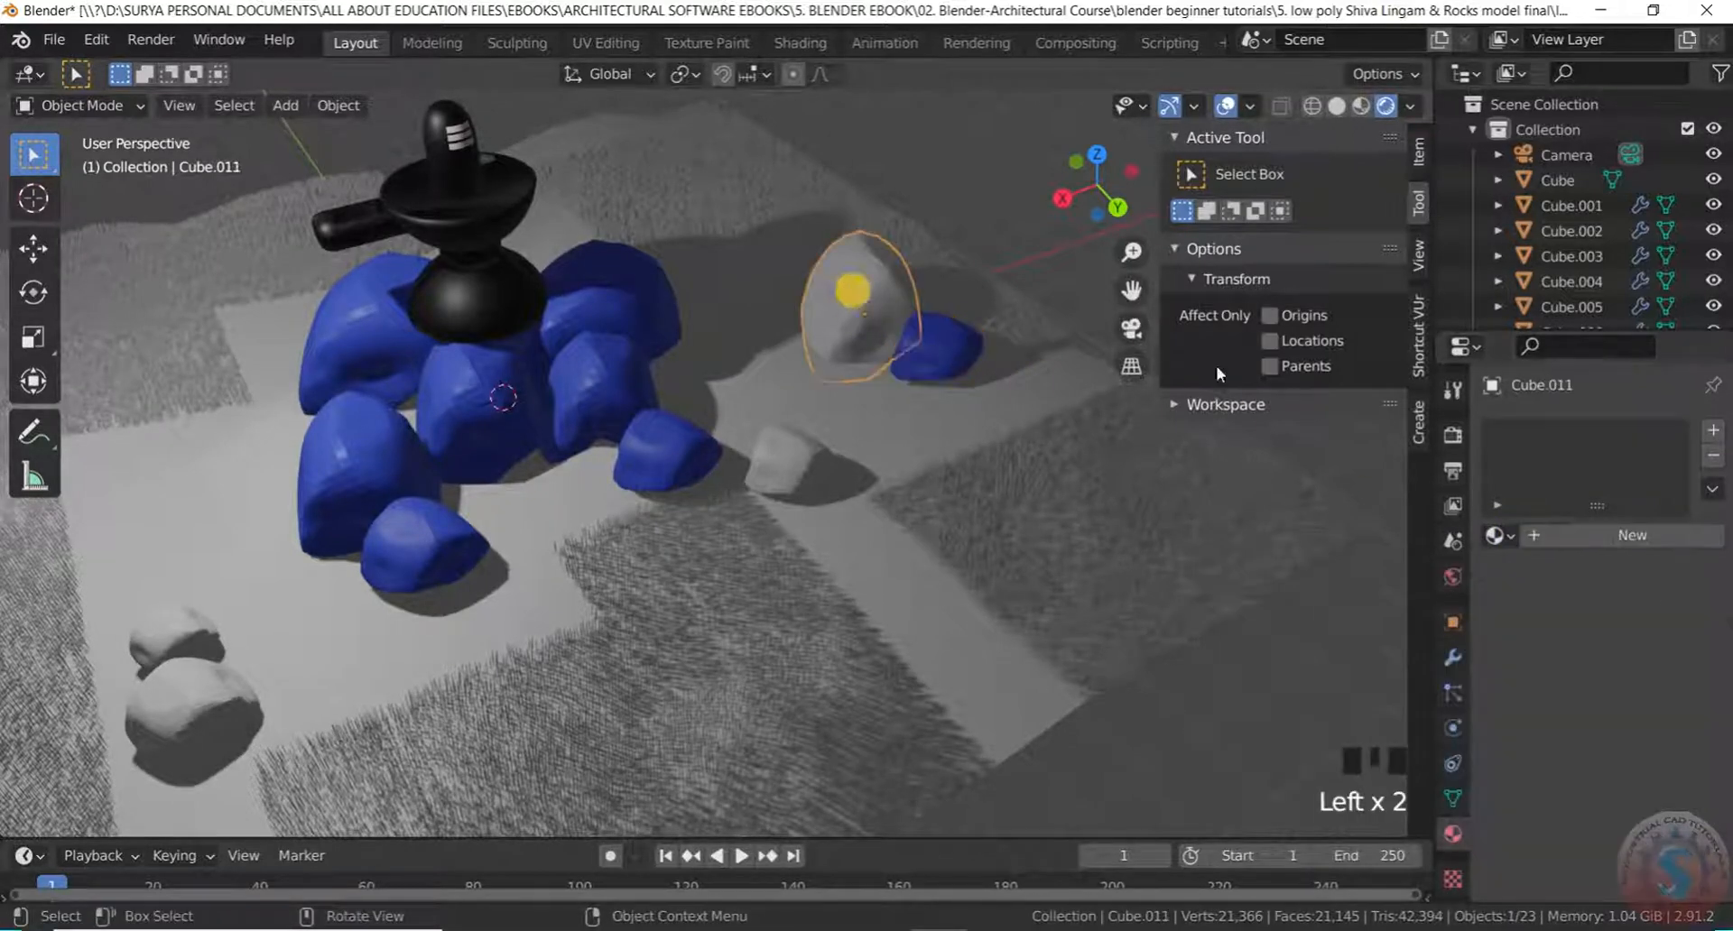
left_click(1499, 535)
left_click(1376, 620)
left_click(828, 492)
left_click(1510, 537)
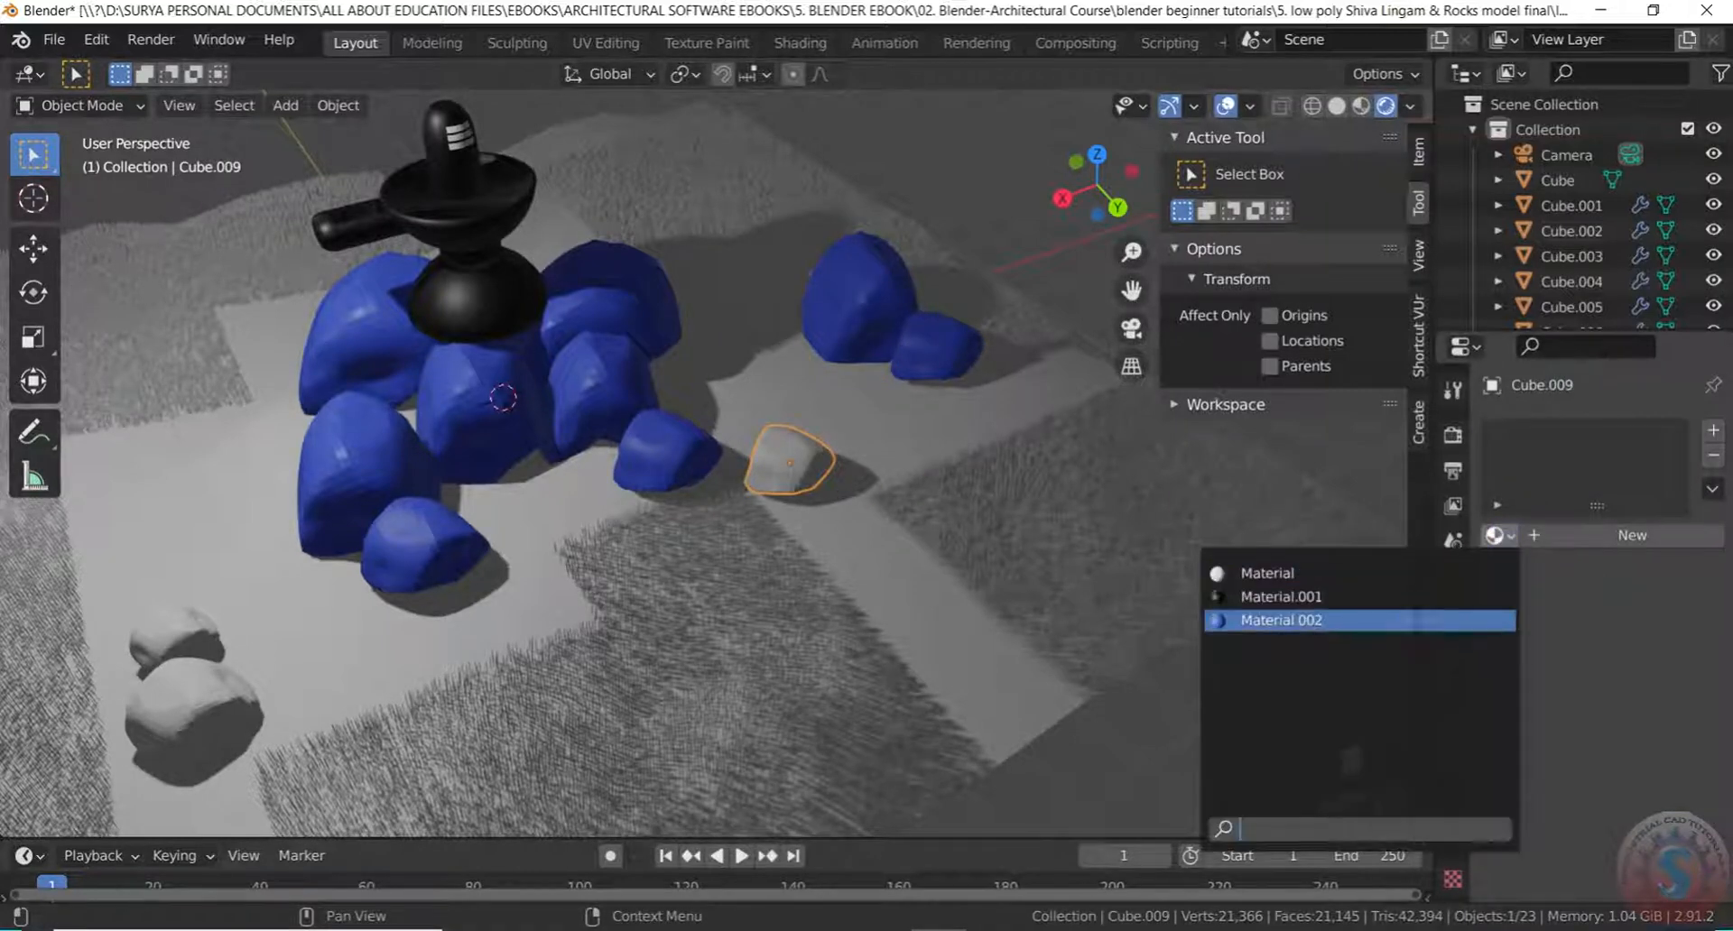
left_click(1417, 619)
scroll(733, 433, "down", 2)
scroll(425, 577, "up", 2)
Give the front rocks Cube.006 and Cube.012 the blue Material.002
left_click(389, 591)
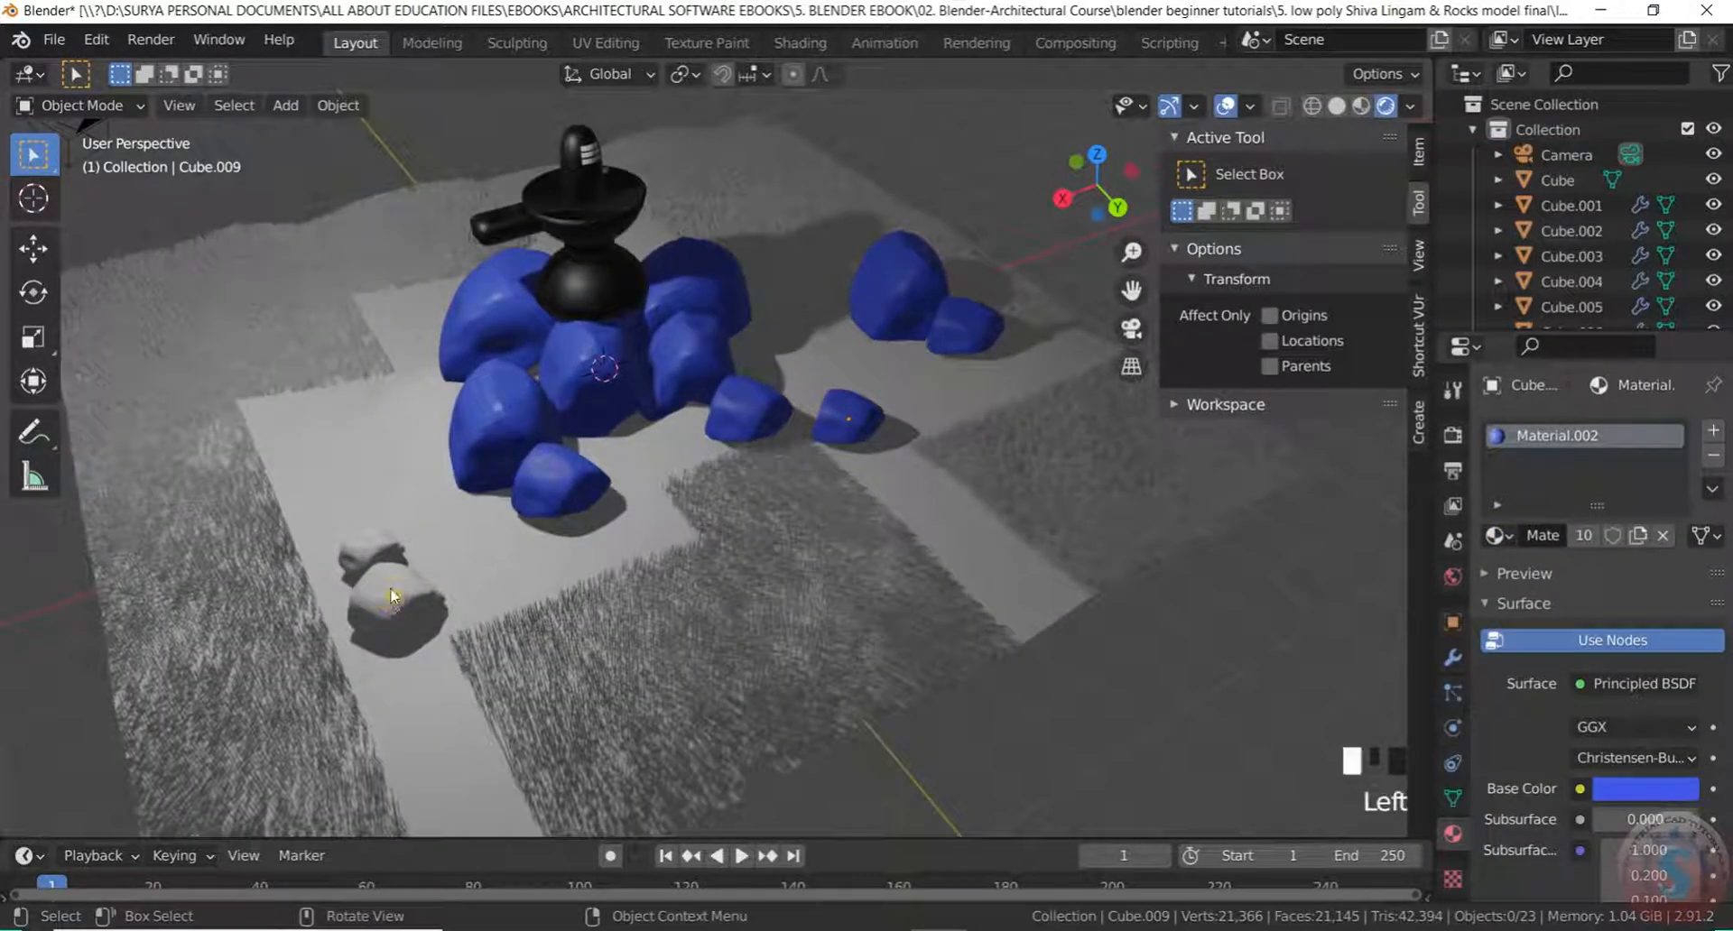
left_click(1505, 539)
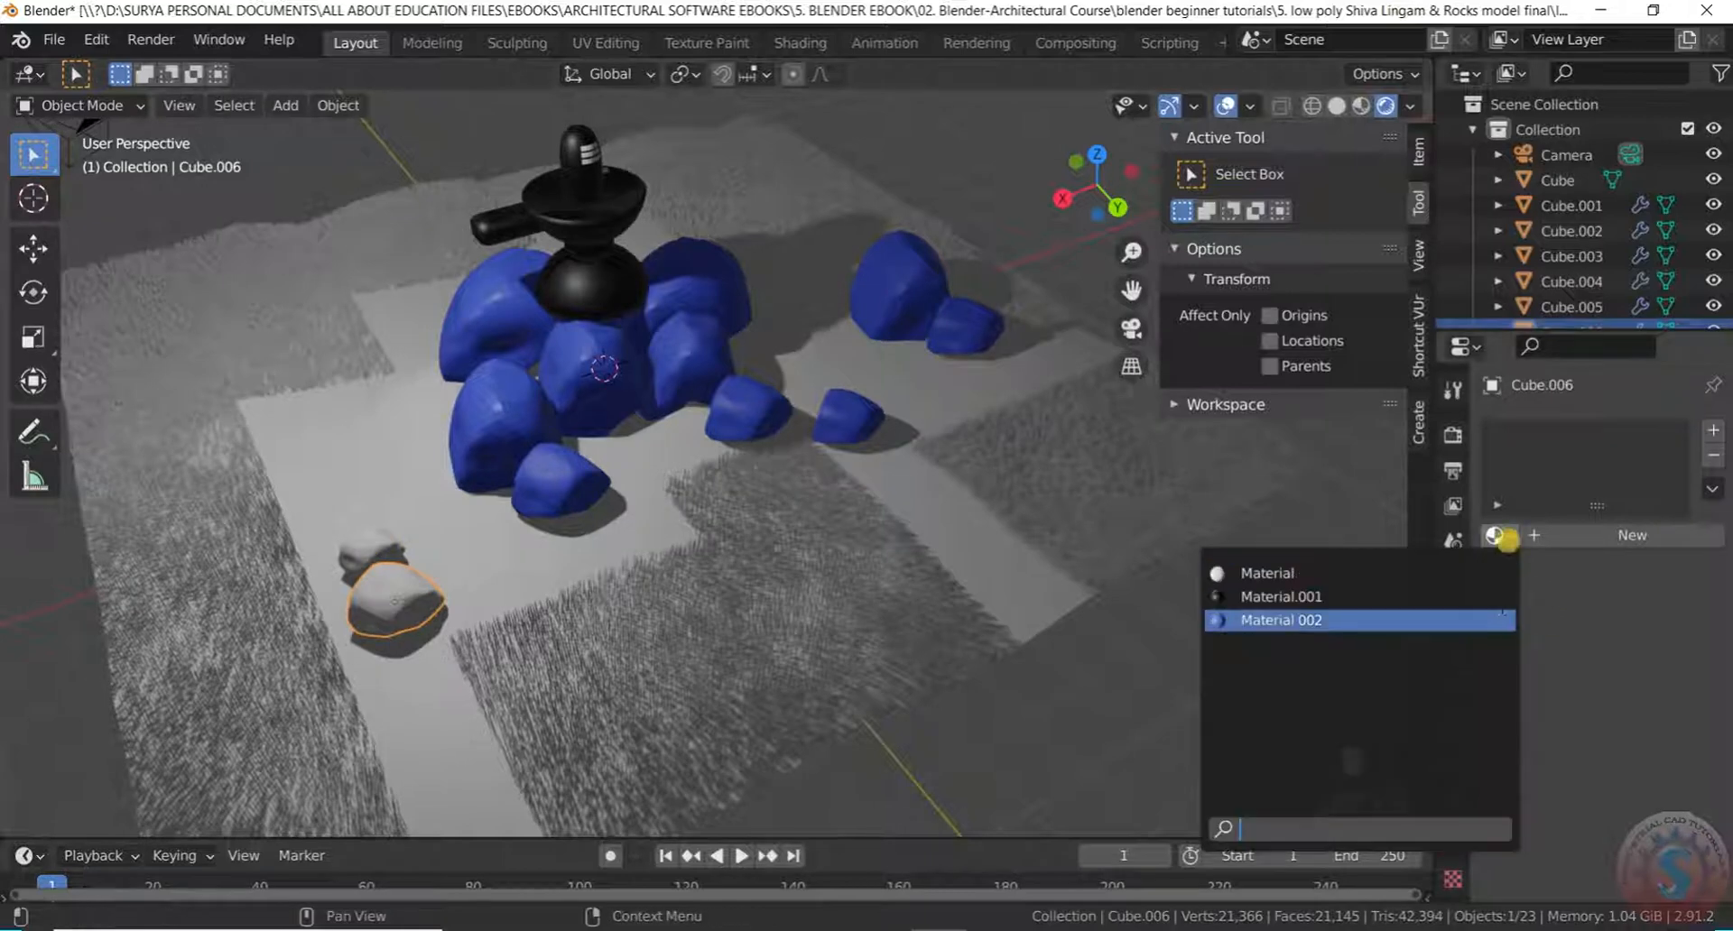
left_click(1431, 630)
left_click(343, 564)
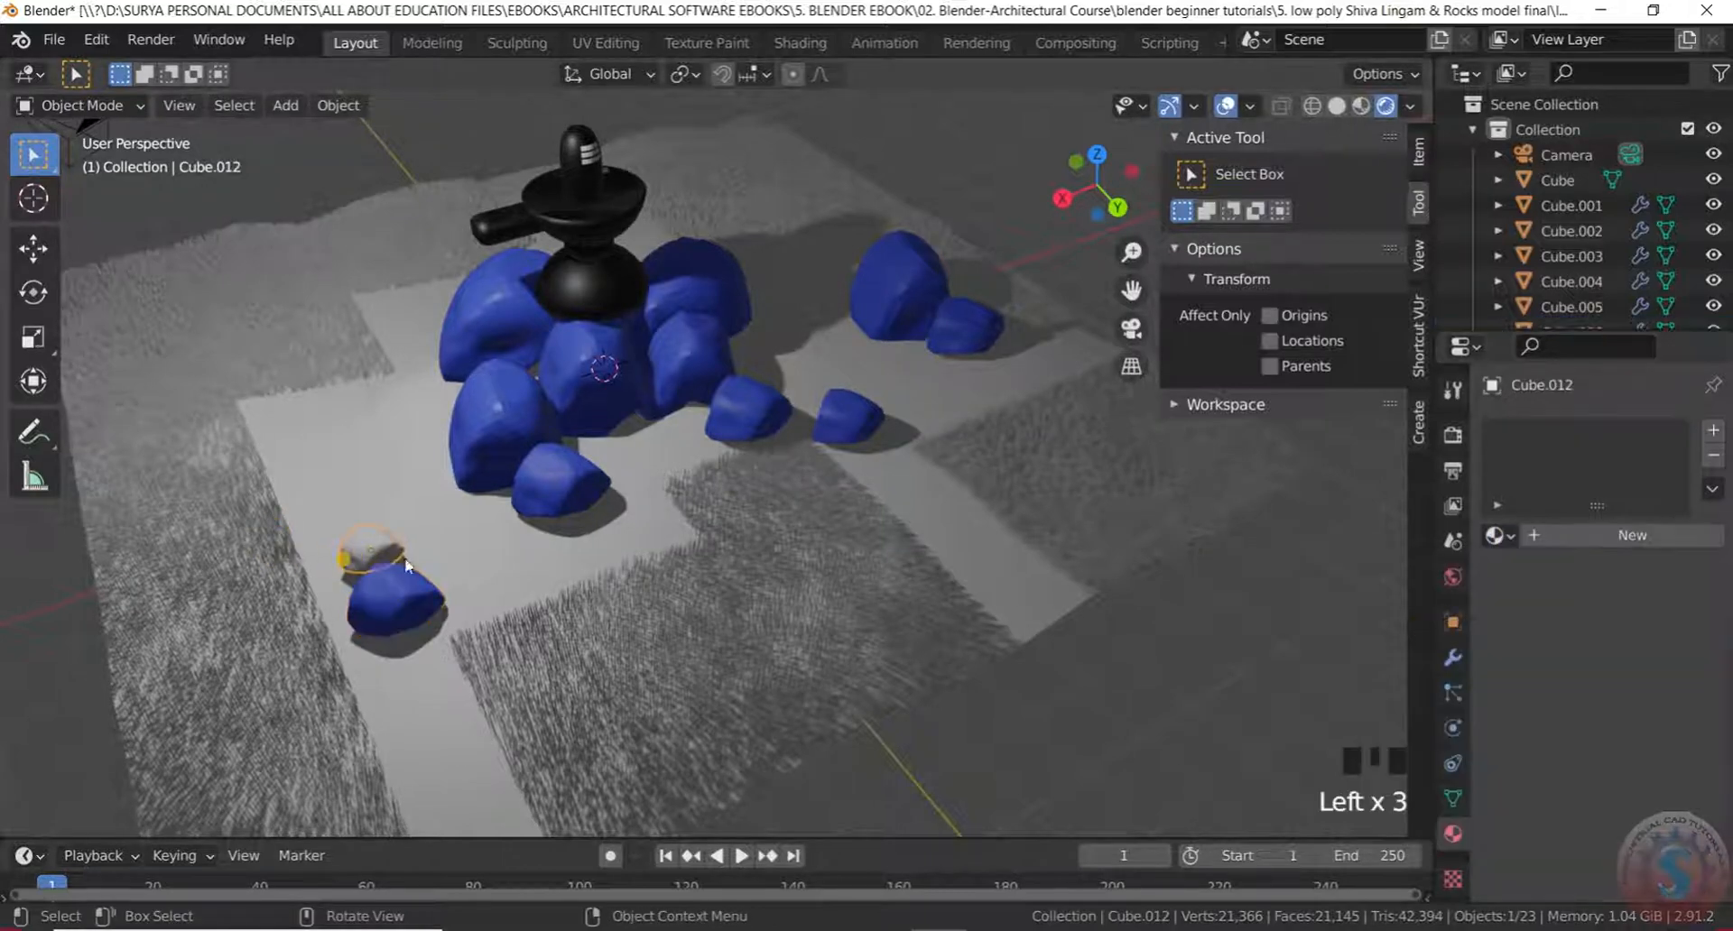
left_click(1501, 538)
left_click(1422, 622)
Move Cube.006 and Cube.012 about -3.47 m along Y toward the main rock pile
middle_click_drag(747, 416, 728, 511)
scroll(707, 507, "up", 2)
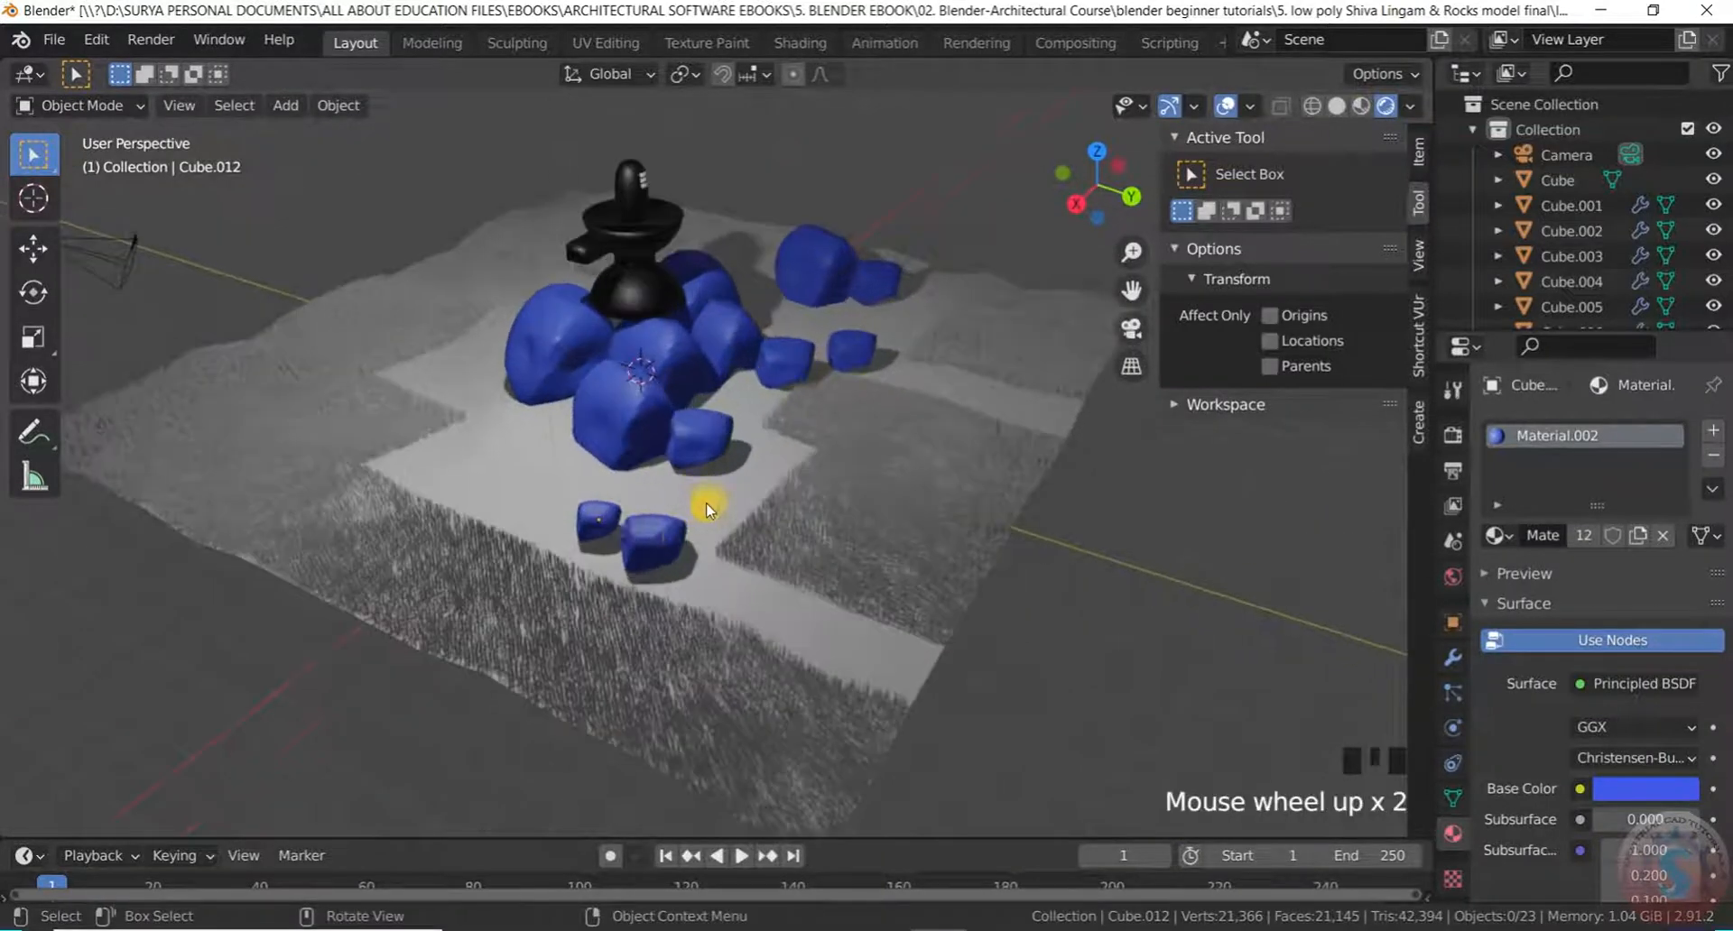
scroll(644, 536, "up", 2)
left_click(620, 533)
left_click(582, 525, "shift")
scroll(658, 541, "down", 2)
scroll(659, 542, "up", 1)
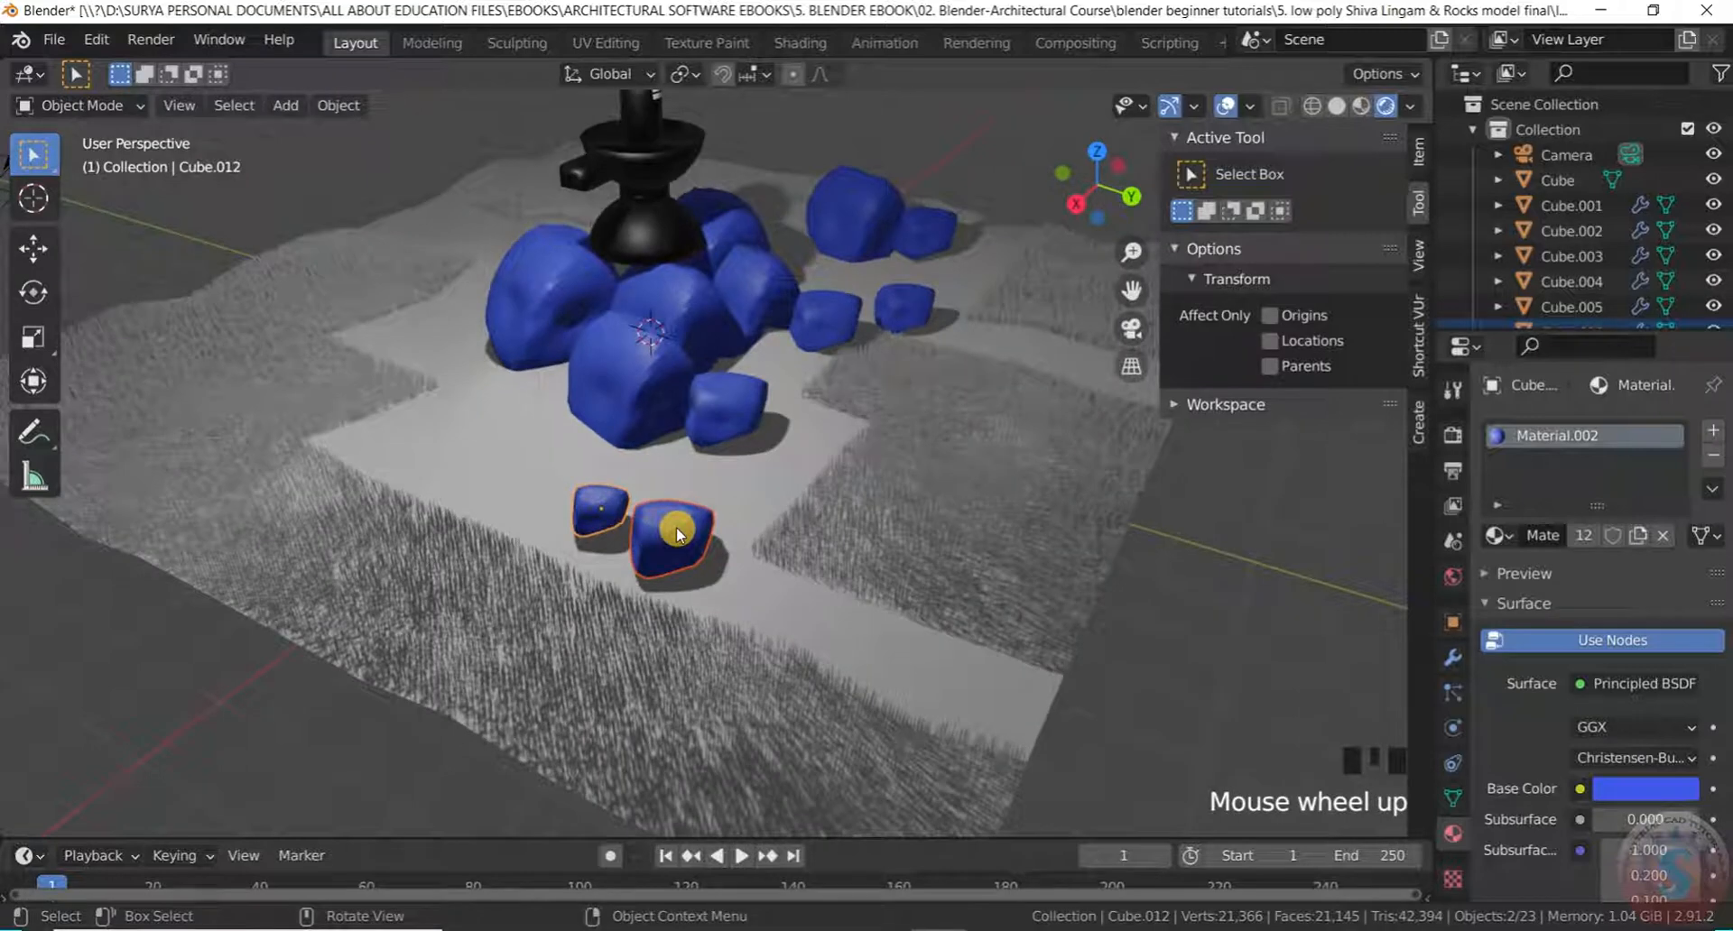
key("g")
key("x")
key("y")
left_click(476, 430)
Deselect the rocks, orbit around the scene, and select the stepped ground plane Plane
scroll(617, 470, "down", 3)
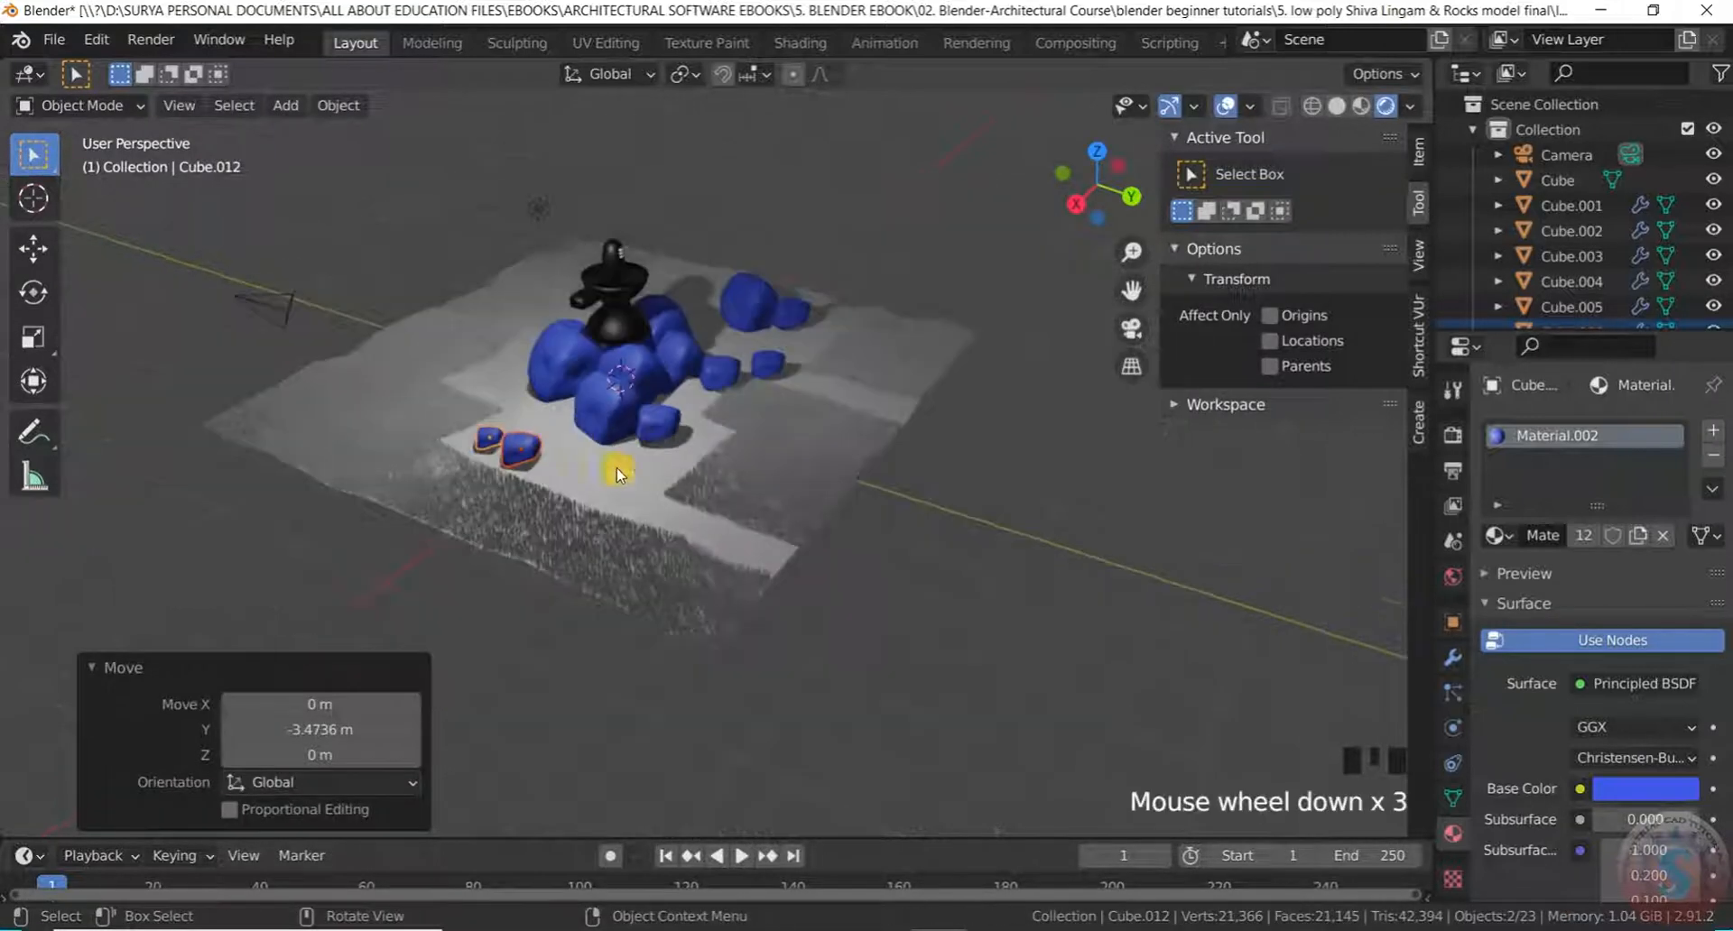
left_click_drag(1005, 588, 1002, 587)
mouse_move(1002, 587)
middle_mouse_down()
mouse_move(805, 549)
mouse_move(982, 563)
middle_mouse_up()
scroll(882, 559, "up", 3)
scroll(581, 358, "up", 3)
middle_click_drag(581, 357, 317, 361)
scroll(631, 391, "up", 4)
scroll(825, 427, "down", 5)
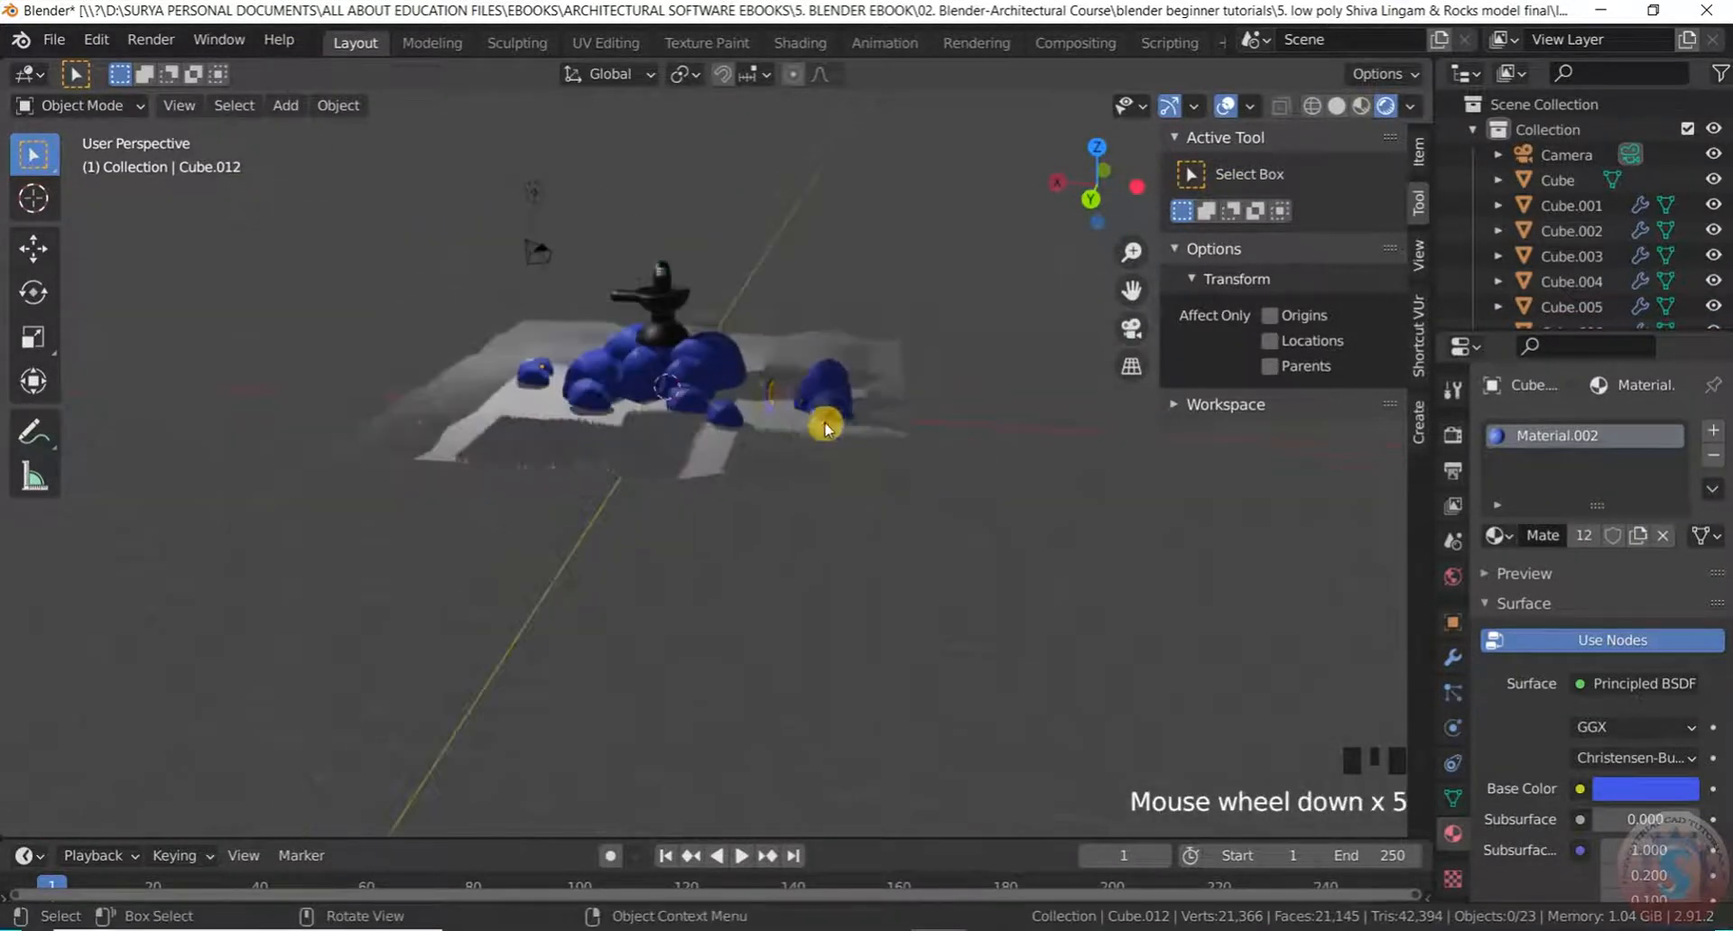
scroll(740, 403, "down", 5)
scroll(762, 375, "up", 5)
middle_click_drag(762, 376, 765, 453)
scroll(885, 555, "up", 2)
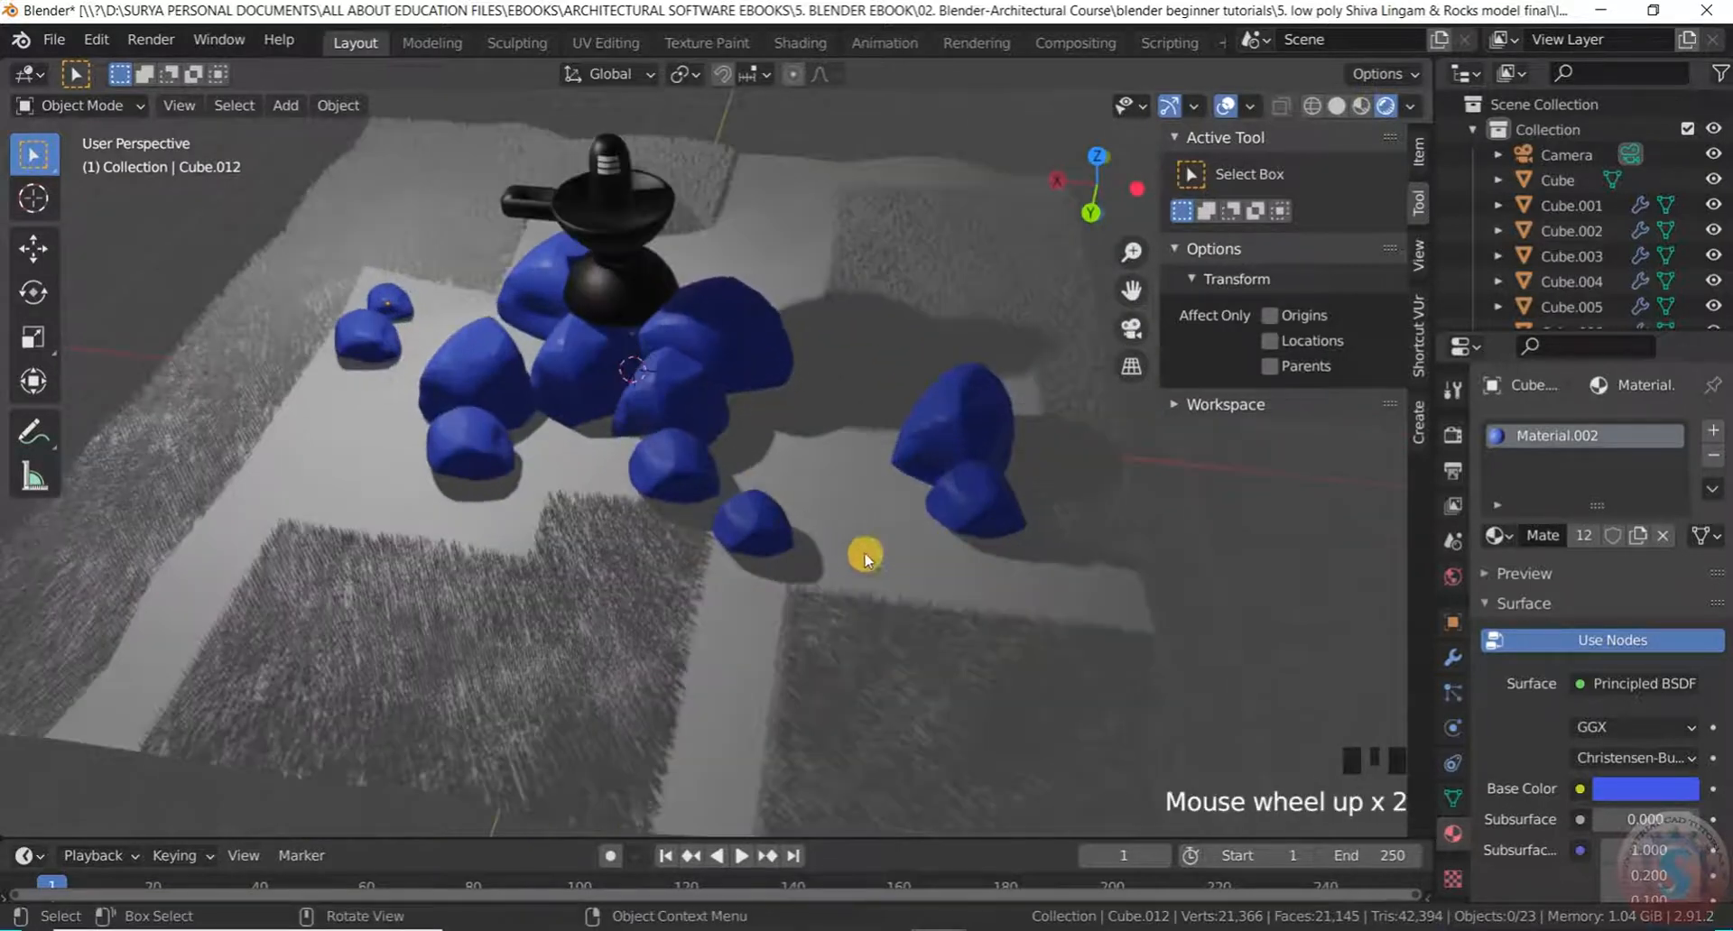
left_click(885, 555)
scroll(859, 545, "down", 2)
middle_click_drag(858, 546, 903, 577)
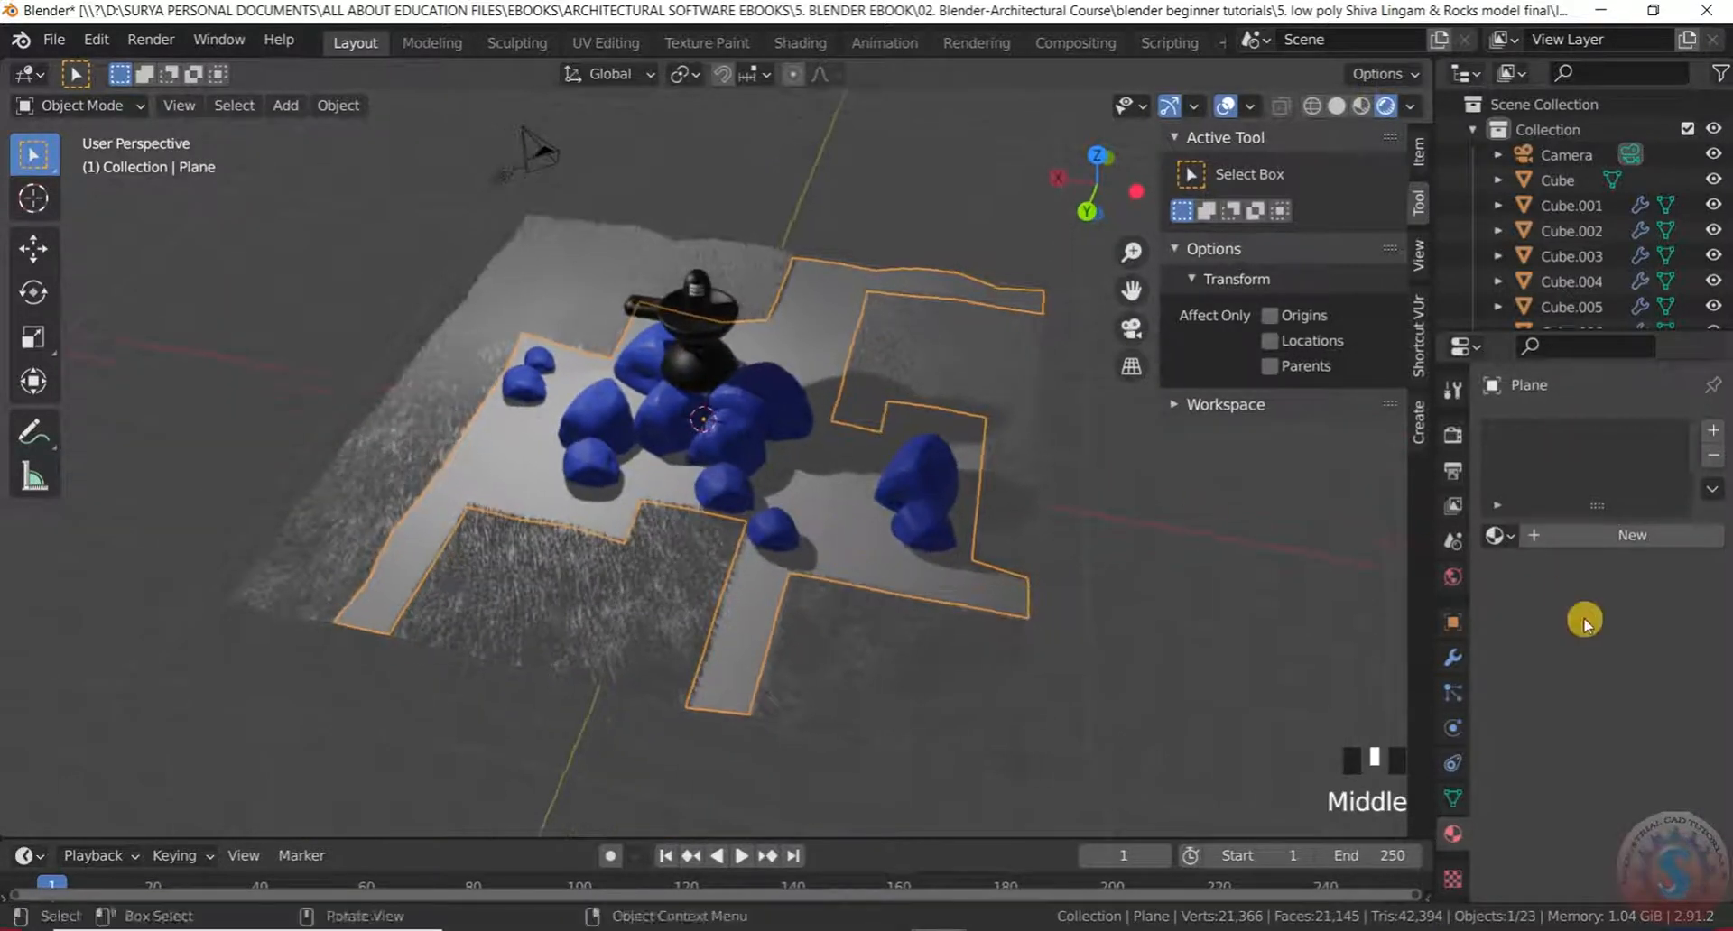
Create a new material for Plane with light-blue base colour, Metallic 1.0 and roughness 0.466
left_click(1544, 534)
left_click(1650, 793)
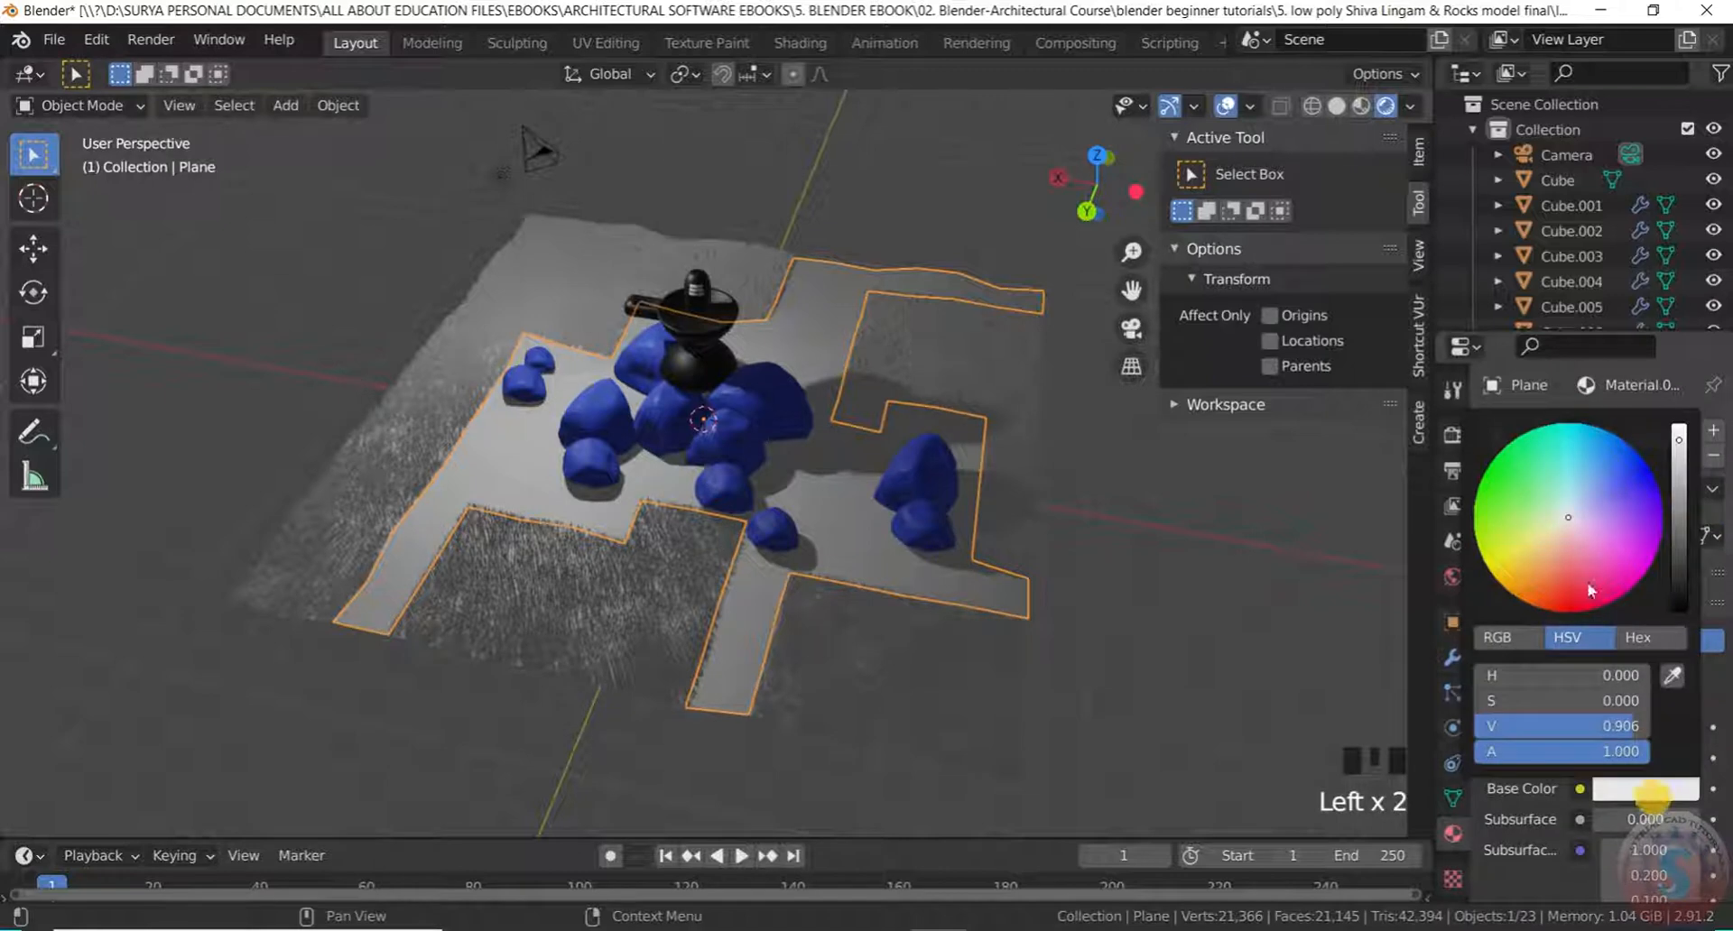
left_click_drag(1573, 510, 1589, 477)
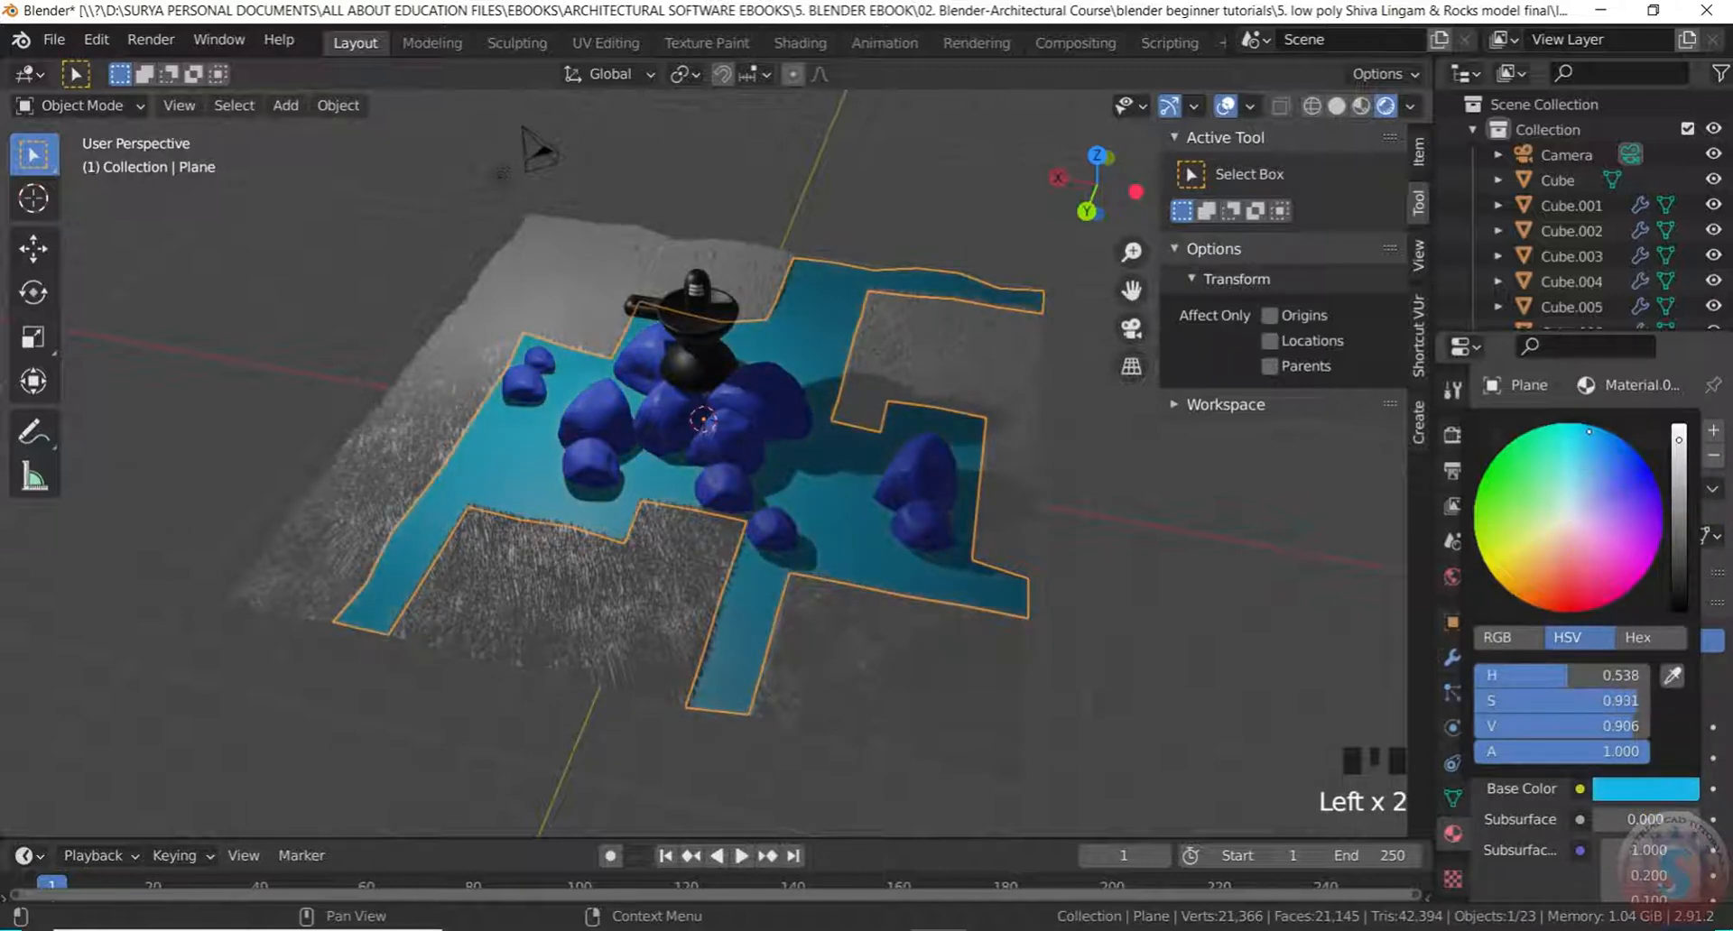
scroll(1669, 785, "down", 7)
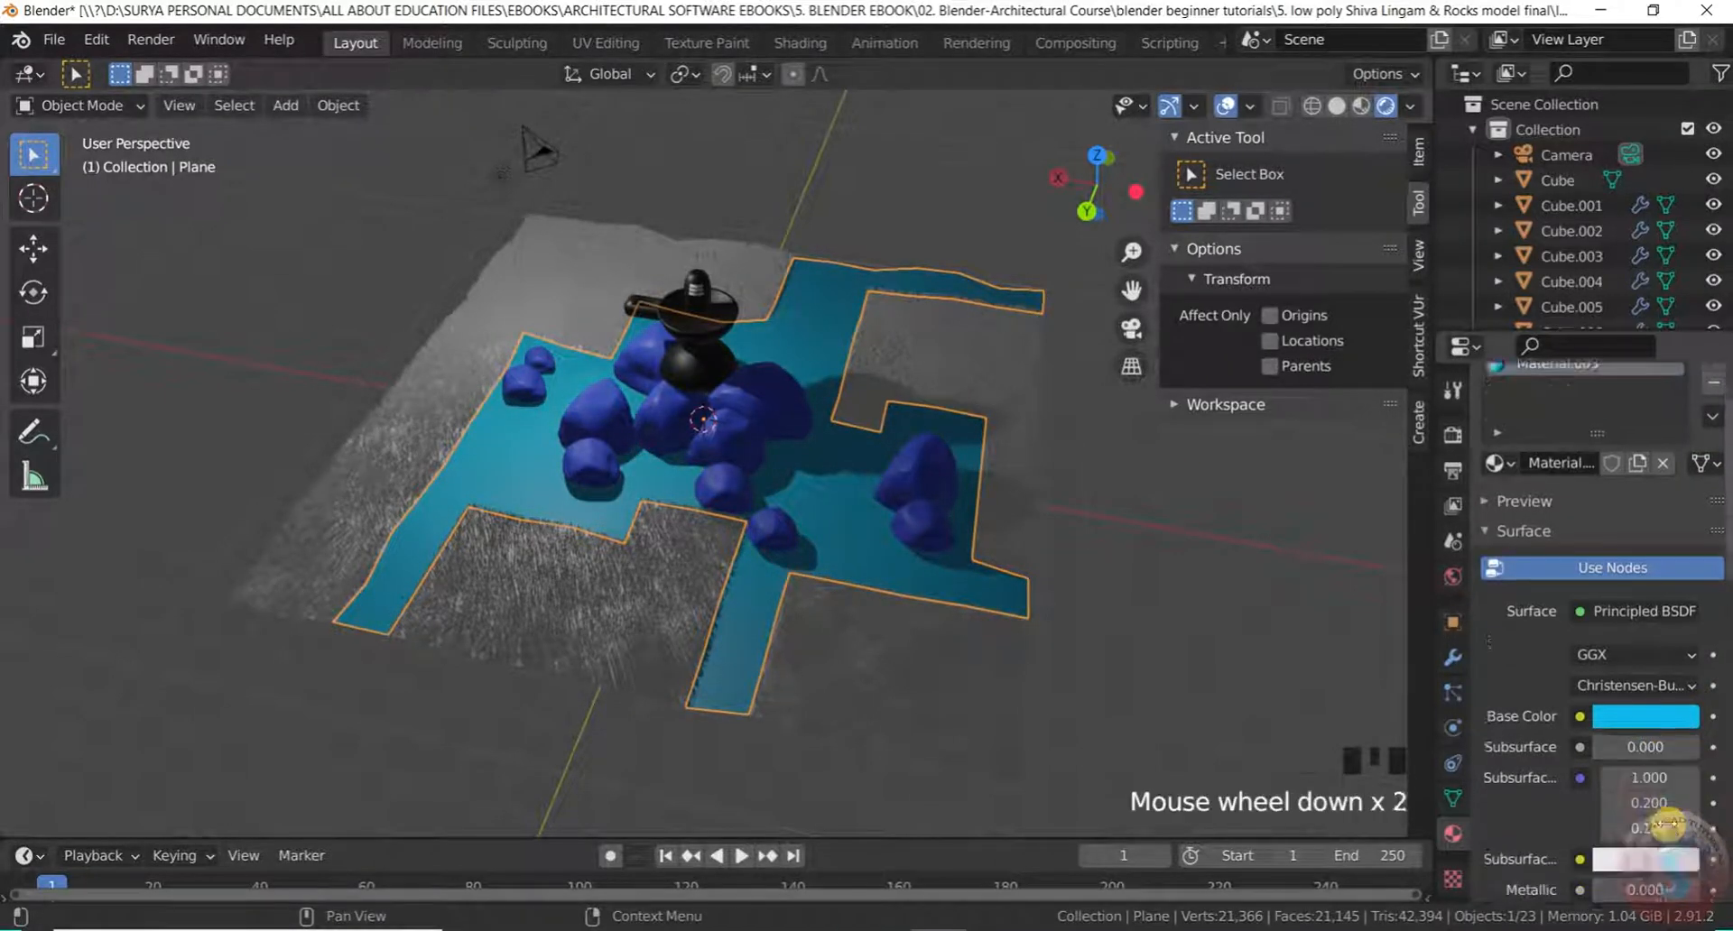
left_click_drag(1648, 717, 1697, 718)
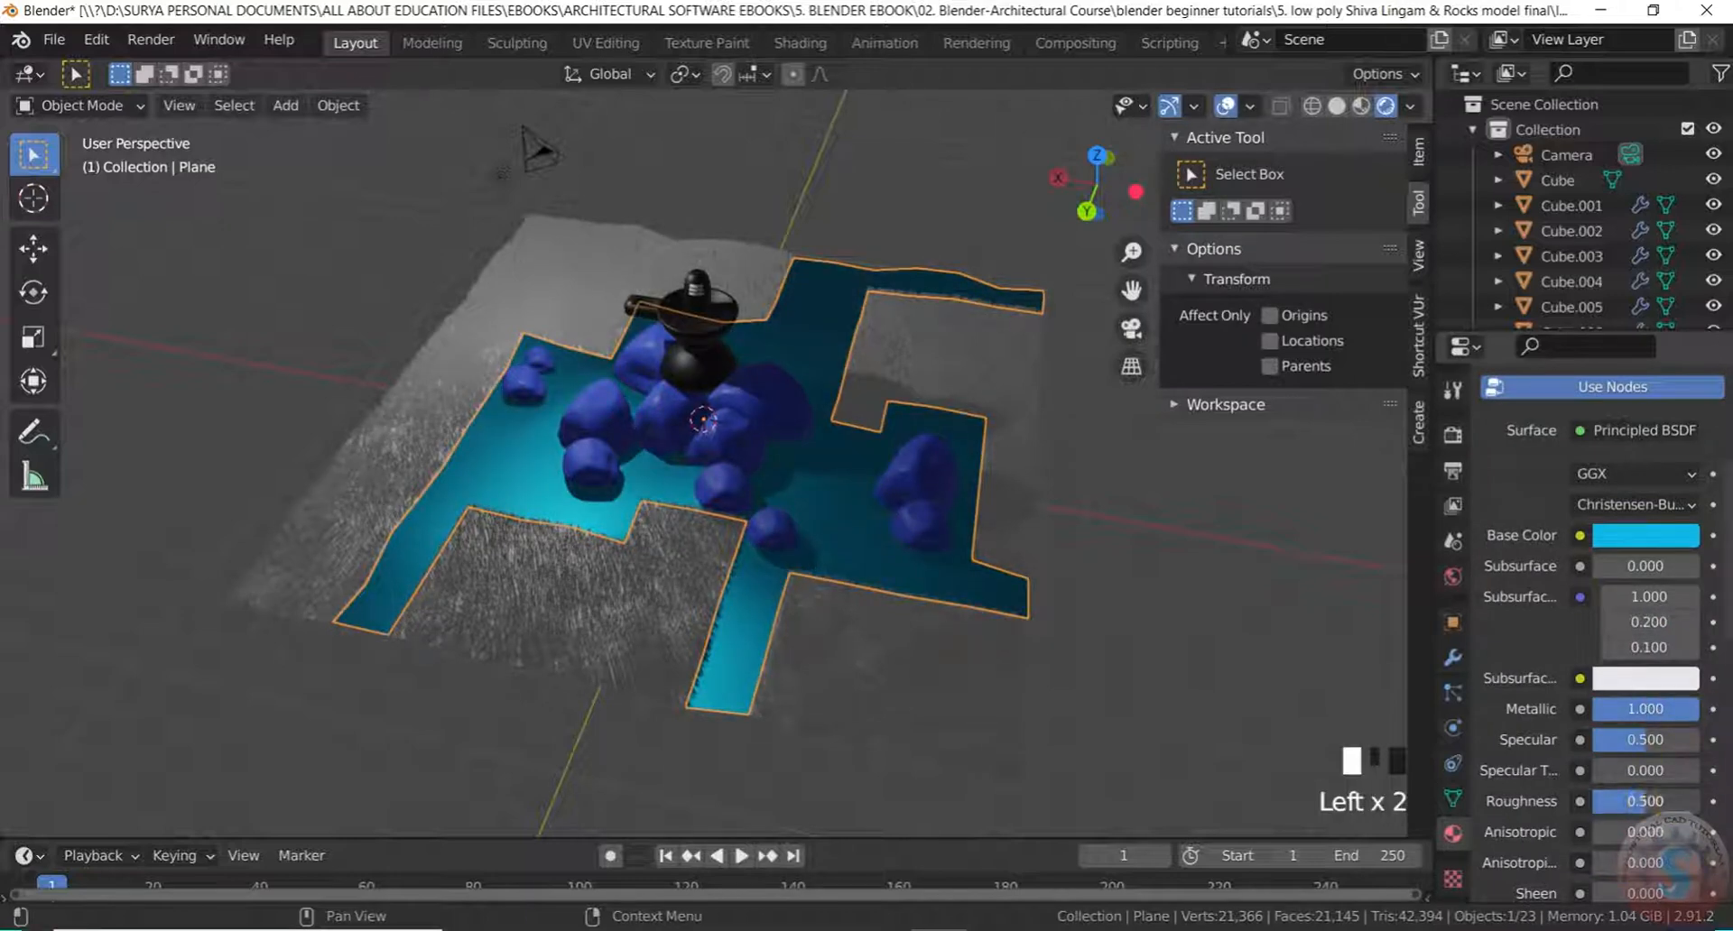
mouse_move(1646, 801)
left_mouse_down()
mouse_move(1625, 801)
mouse_move(1644, 802)
left_mouse_up()
left_click(901, 692)
middle_click_drag(901, 692, 802, 175)
scroll(786, 383, "down", 6)
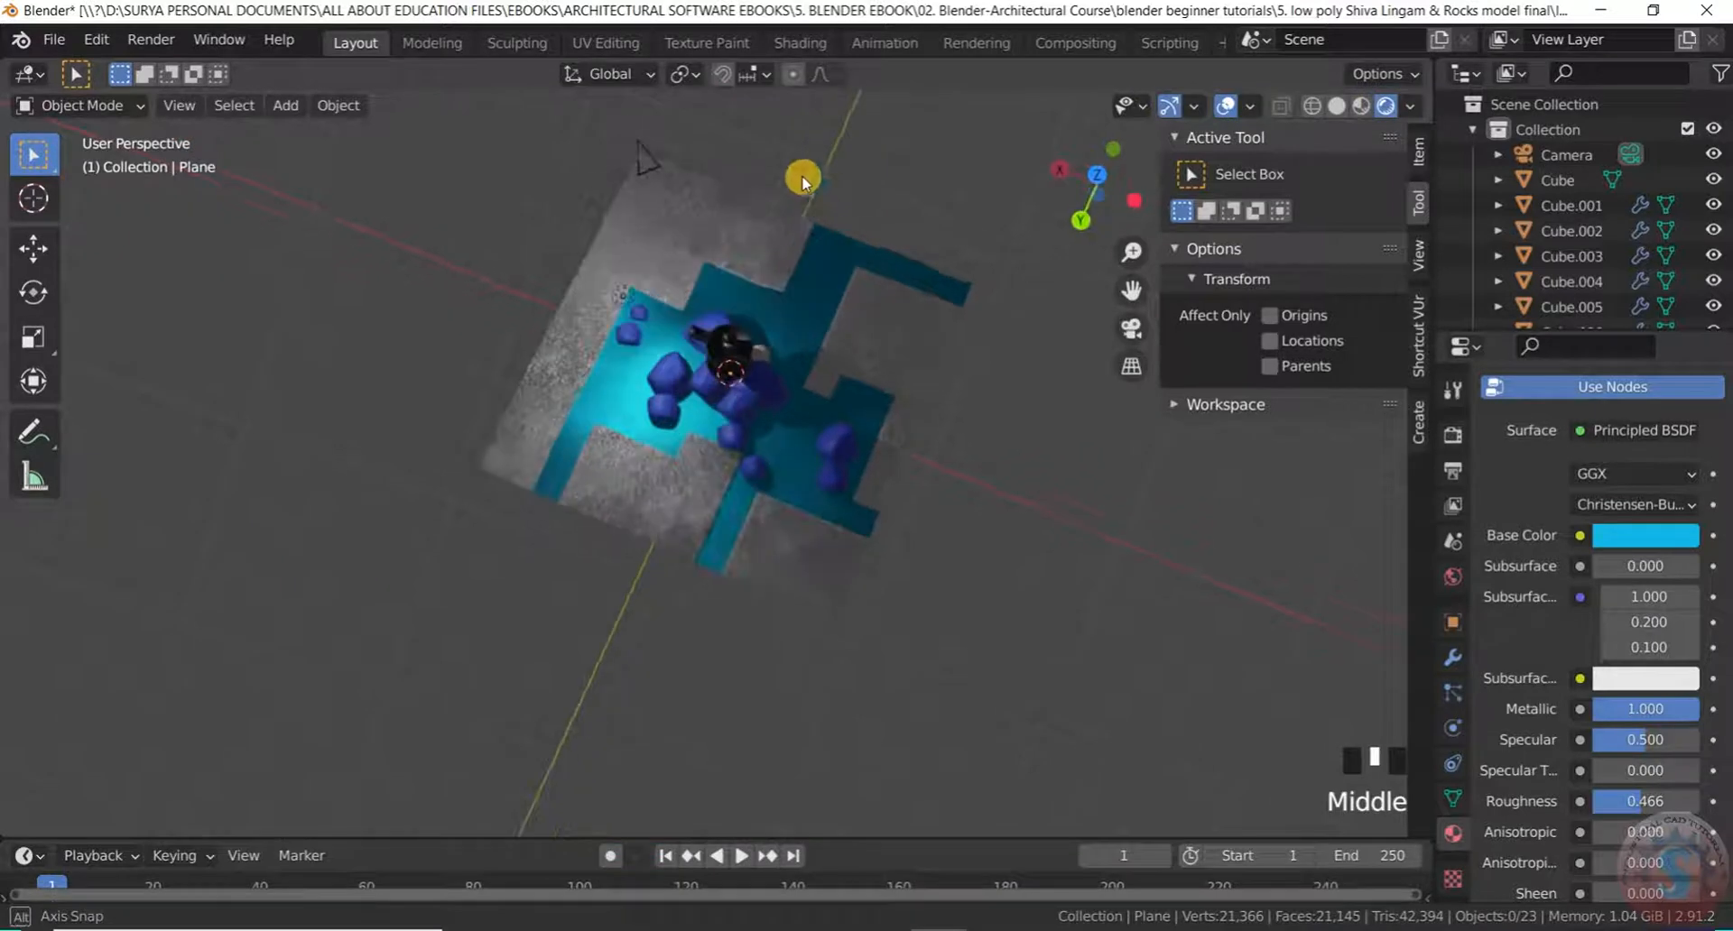
scroll(1632, 622, "up", 5)
Change the water plane's surface shader from Principled BSDF to Glossy BSDF
left_click(1650, 610)
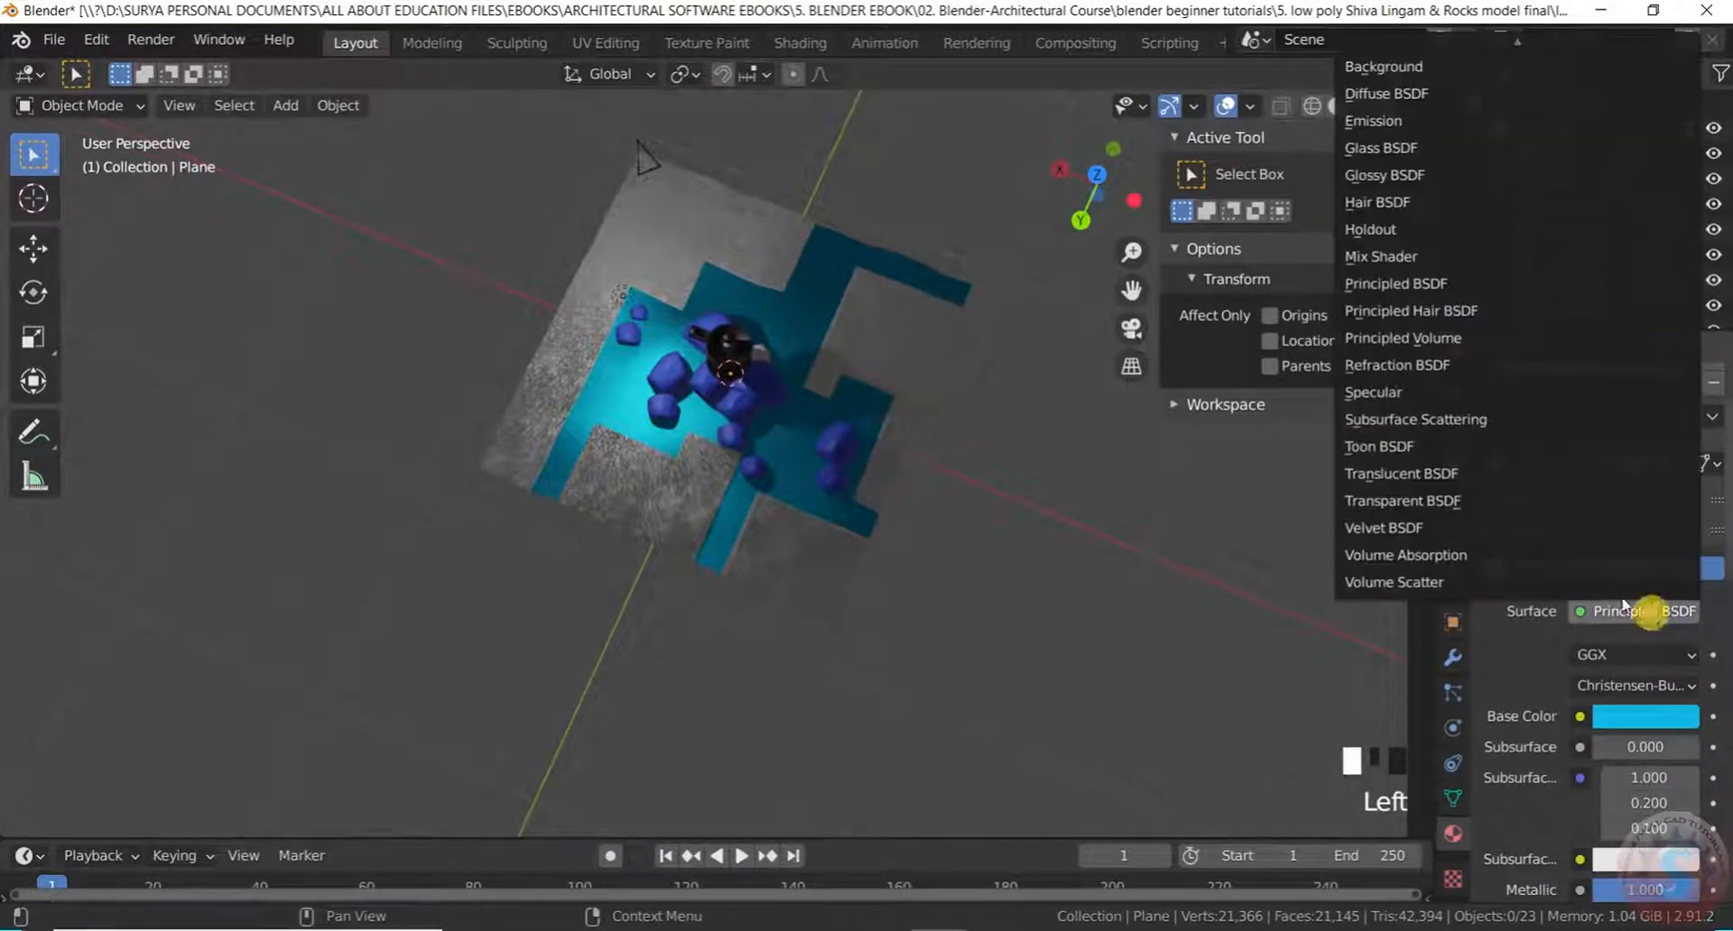
left_click(1423, 149)
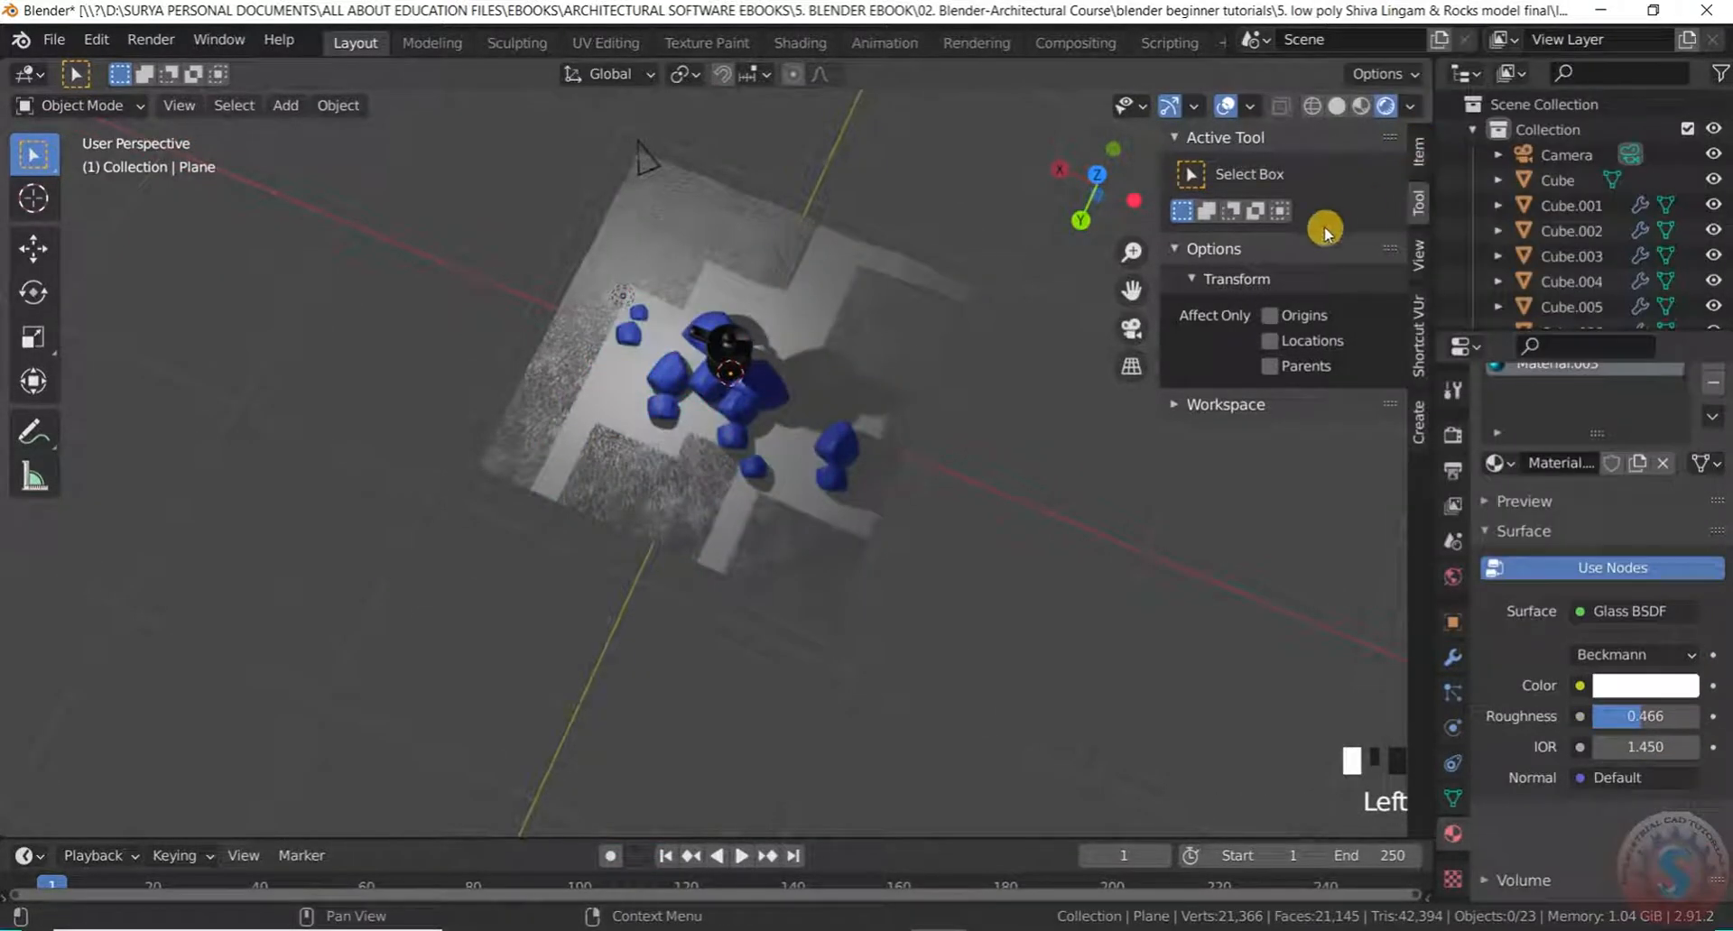
left_click(1635, 610)
left_click(1392, 185)
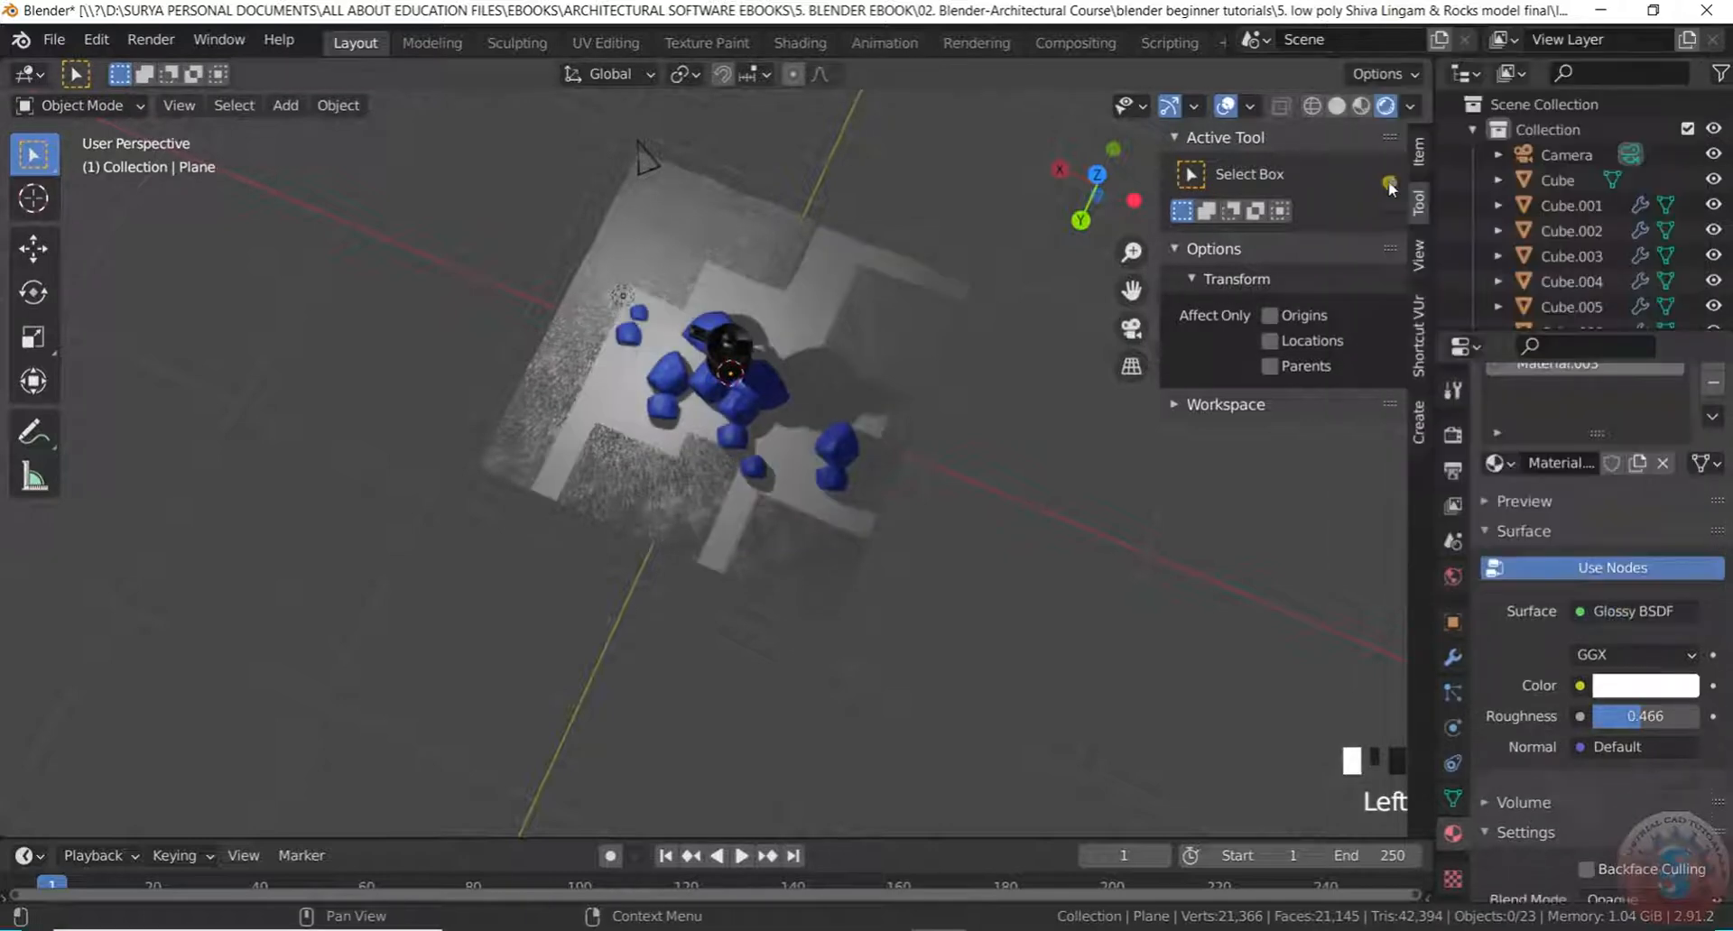
left_click(1634, 617)
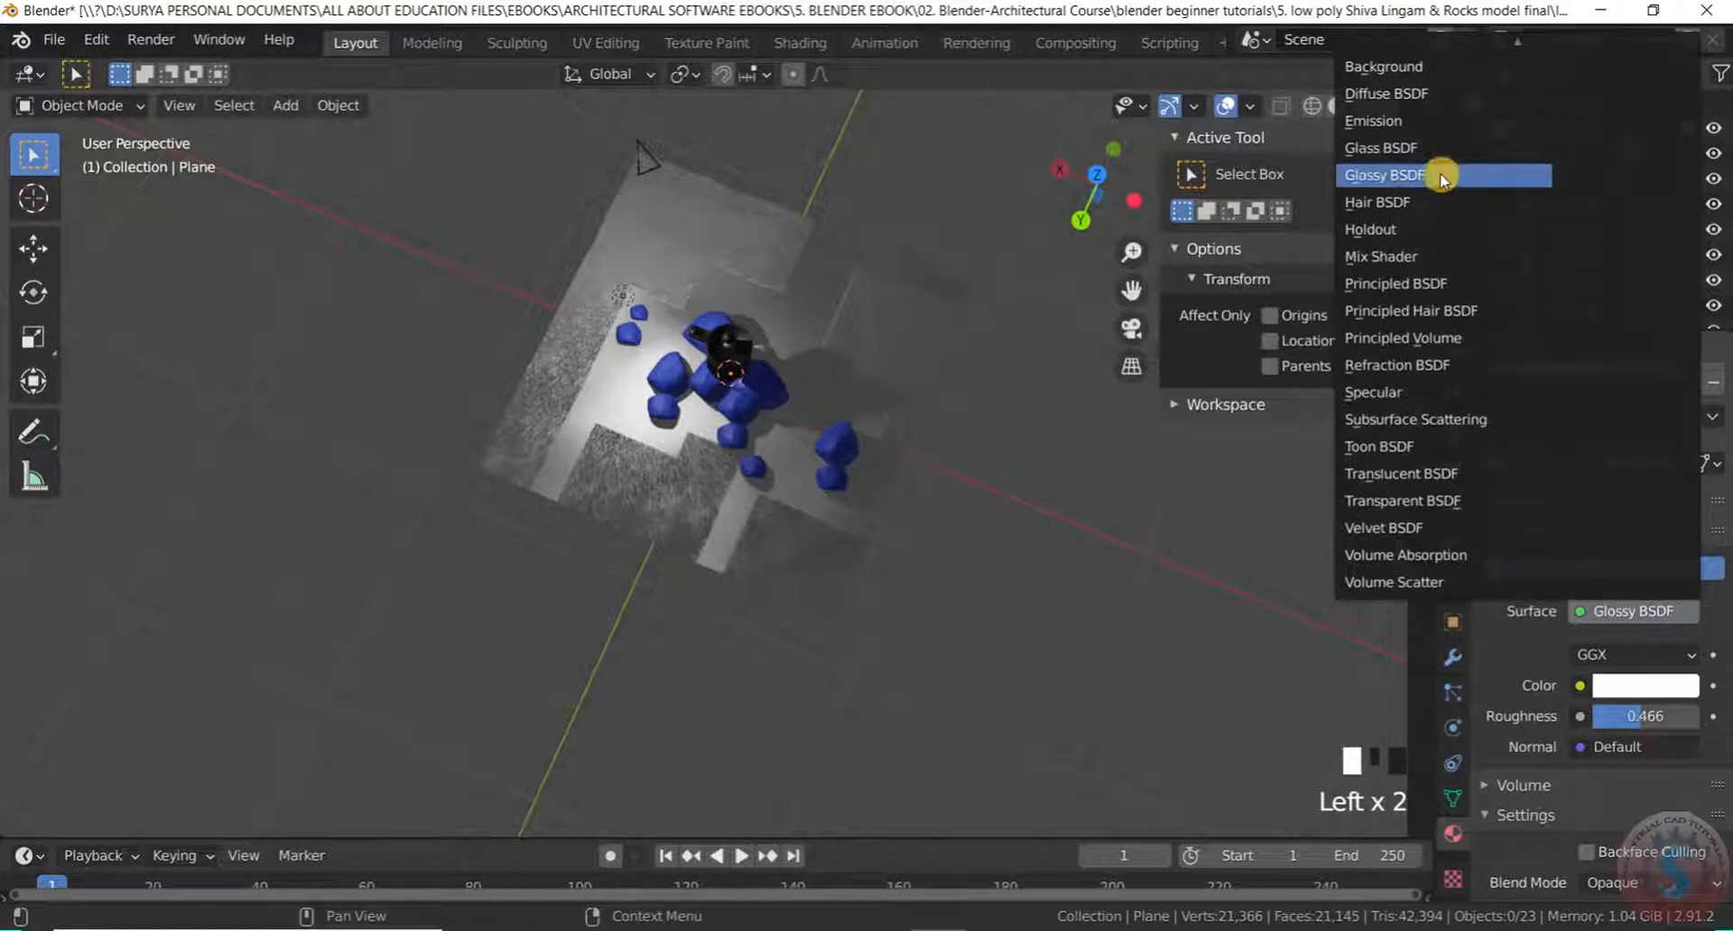
scroll(647, 545, "up", 3)
scroll(658, 560, "down", 3)
middle_click_drag(658, 559, 925, 553)
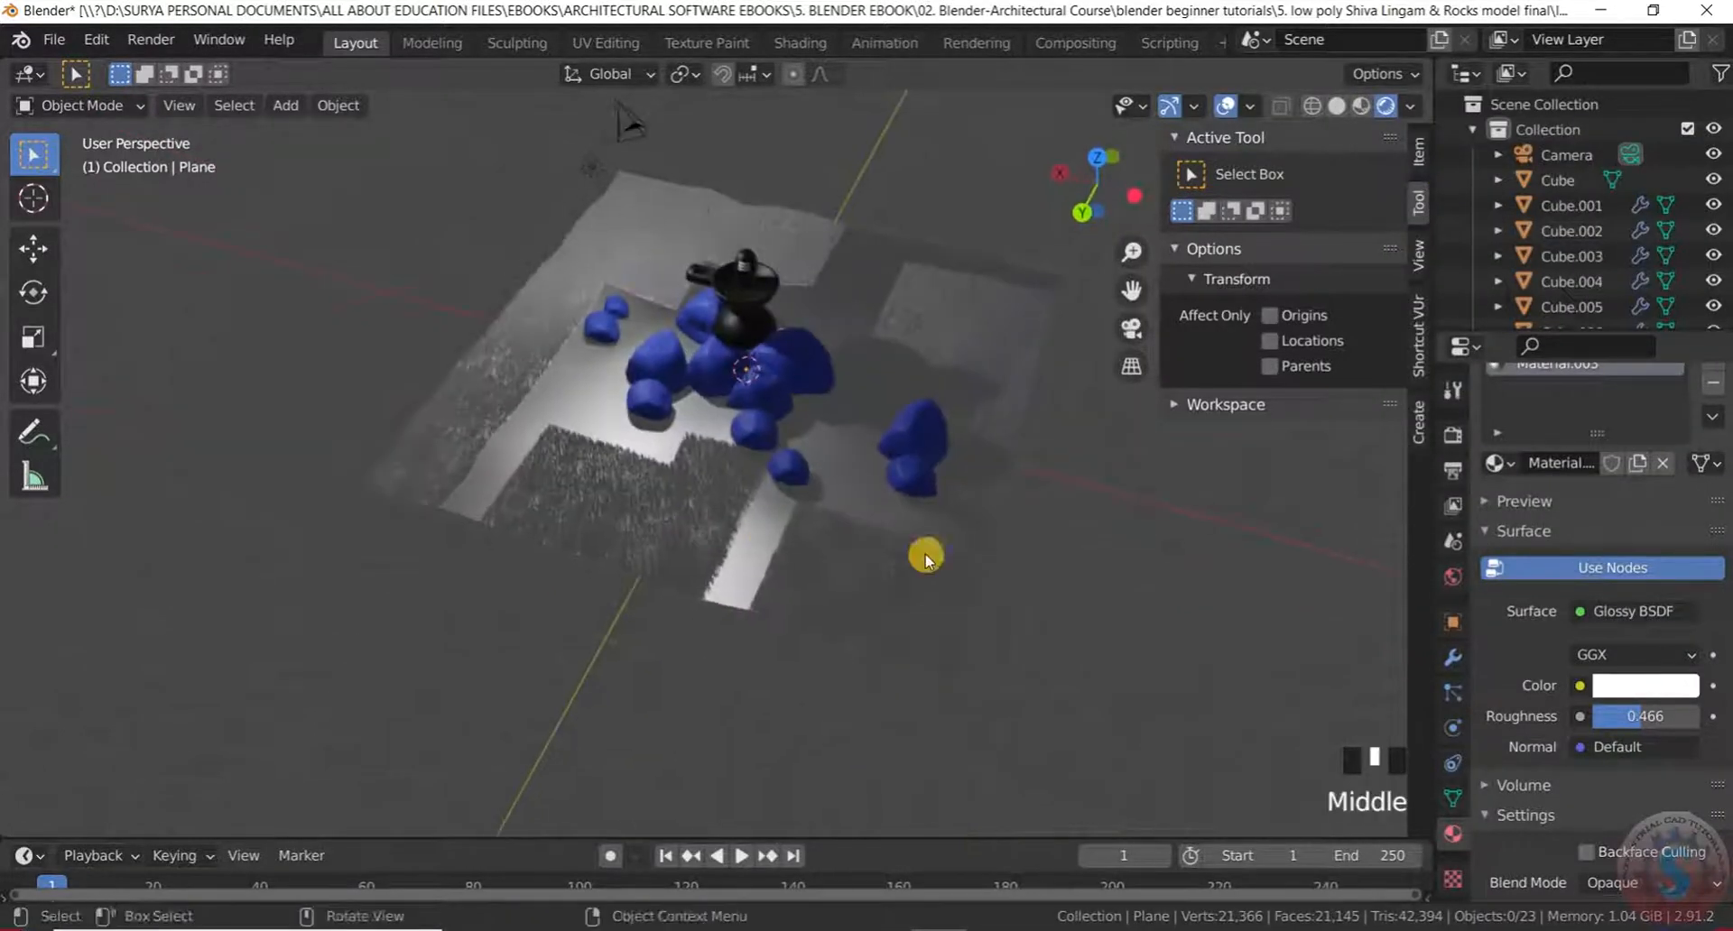
Tint the Glossy BSDF colour of the water cyan-blue
left_click(1630, 687)
left_click_drag(1556, 428, 1605, 329)
scroll(1579, 778, "down", 9)
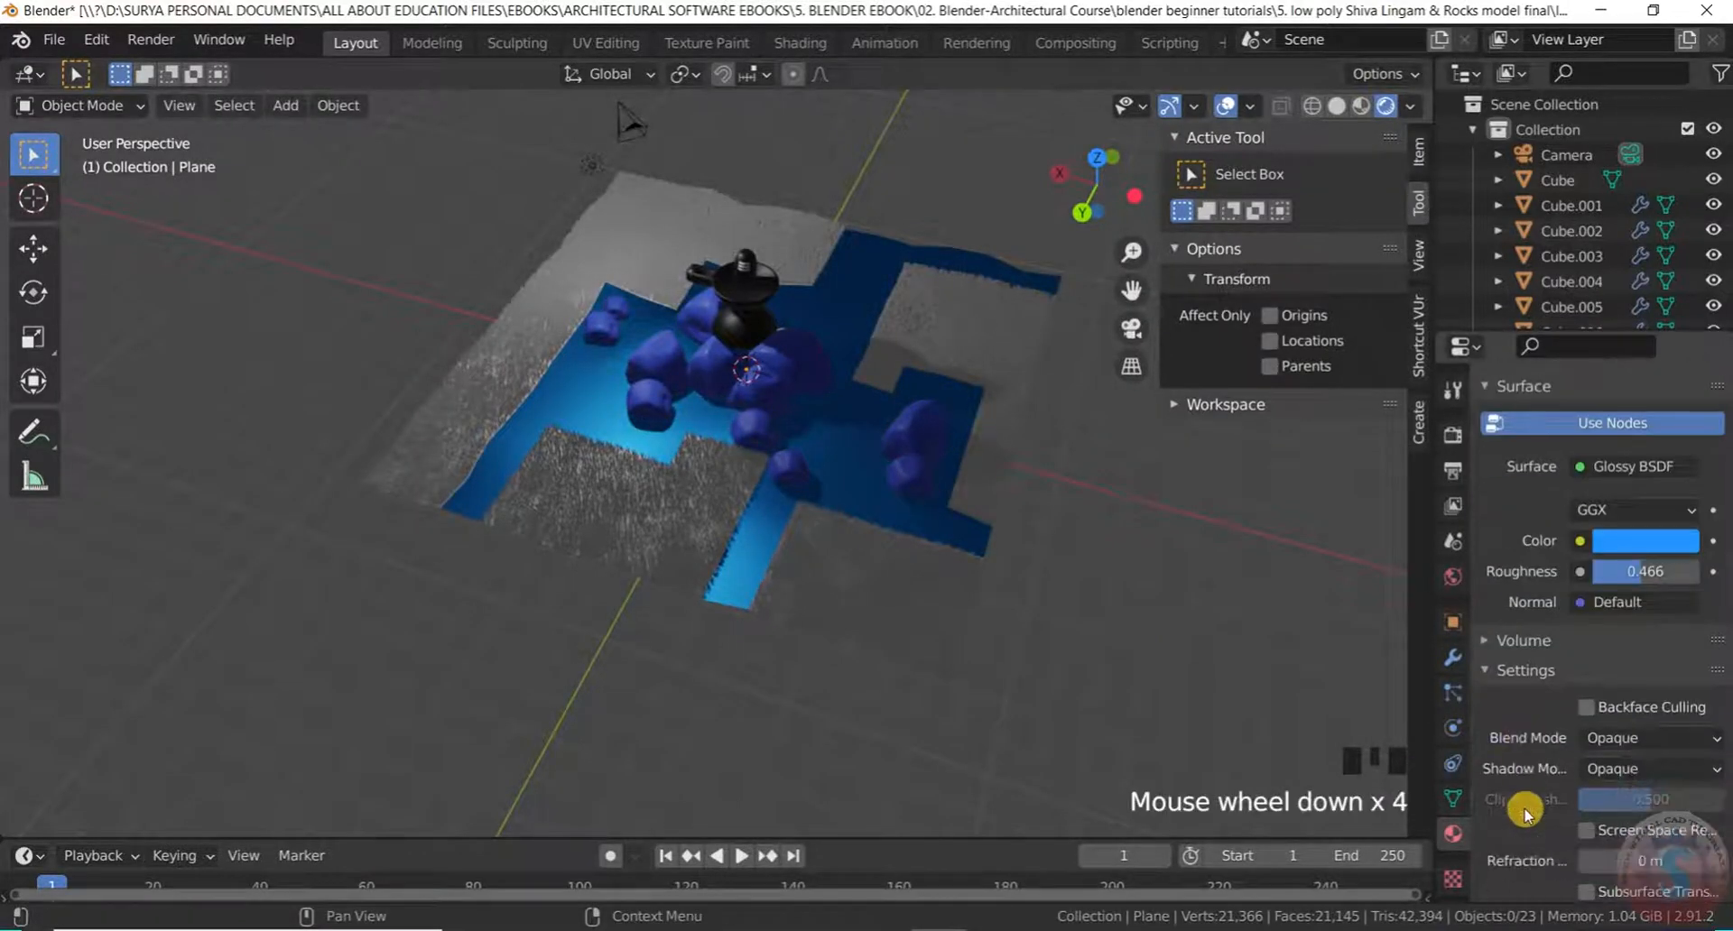
scroll(1573, 791, "up", 12)
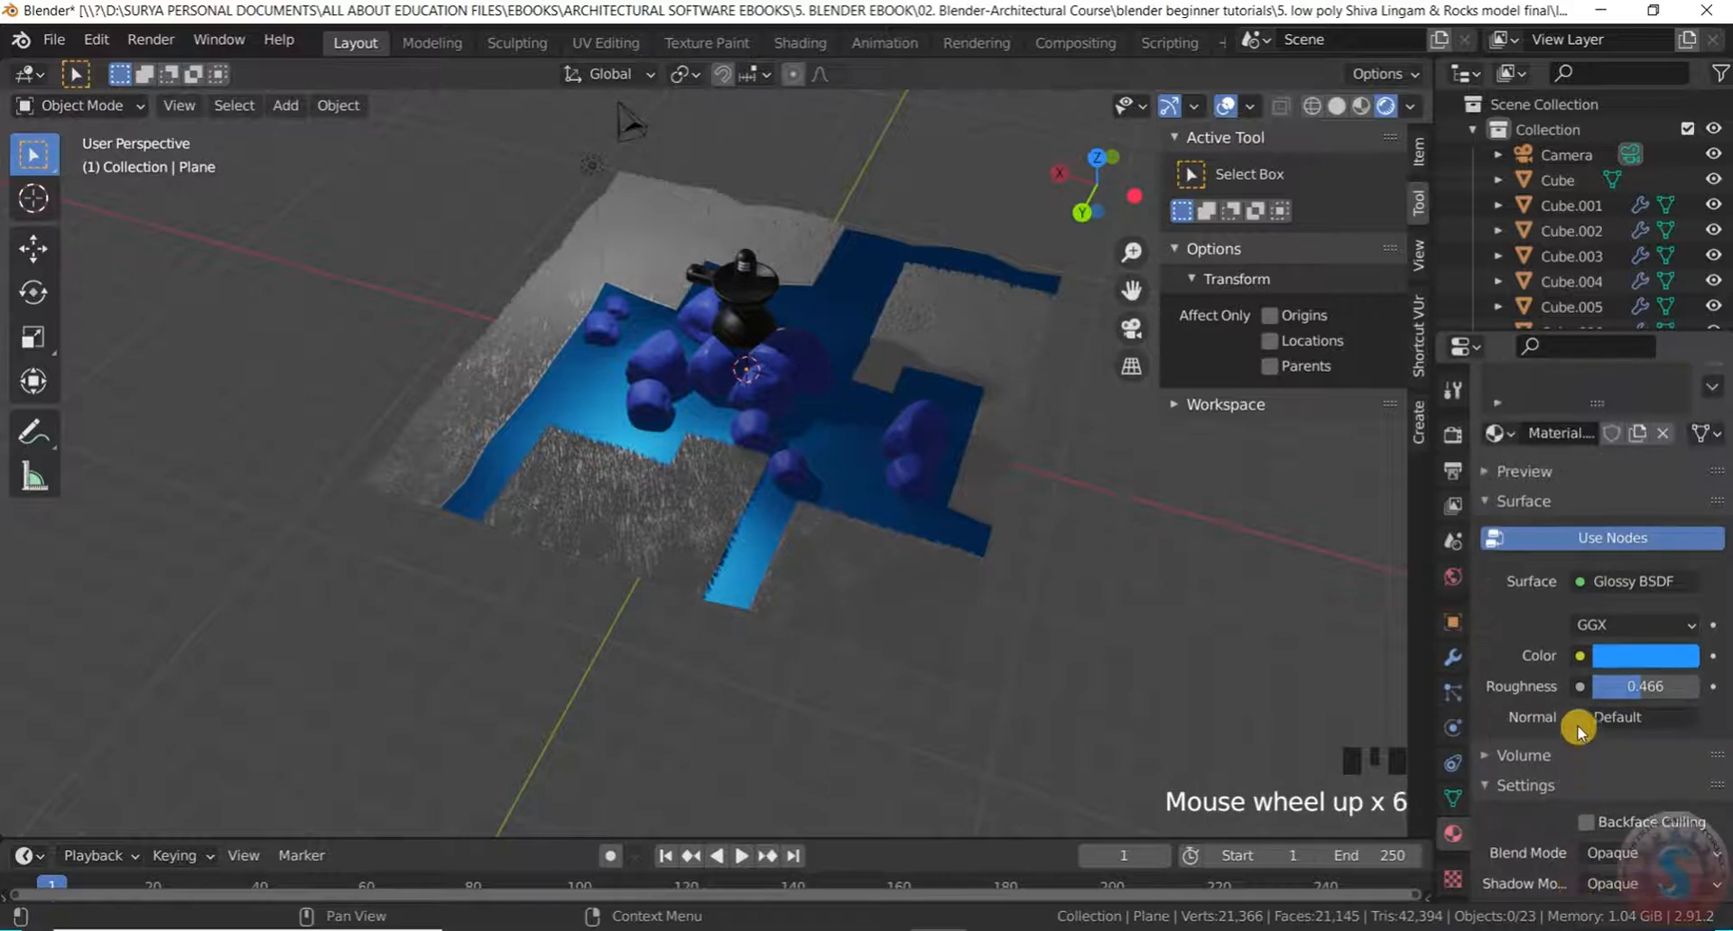
scroll(1578, 726, "down", 4)
Shift the water's glossy colour further toward cyan
left_click(1215, 587)
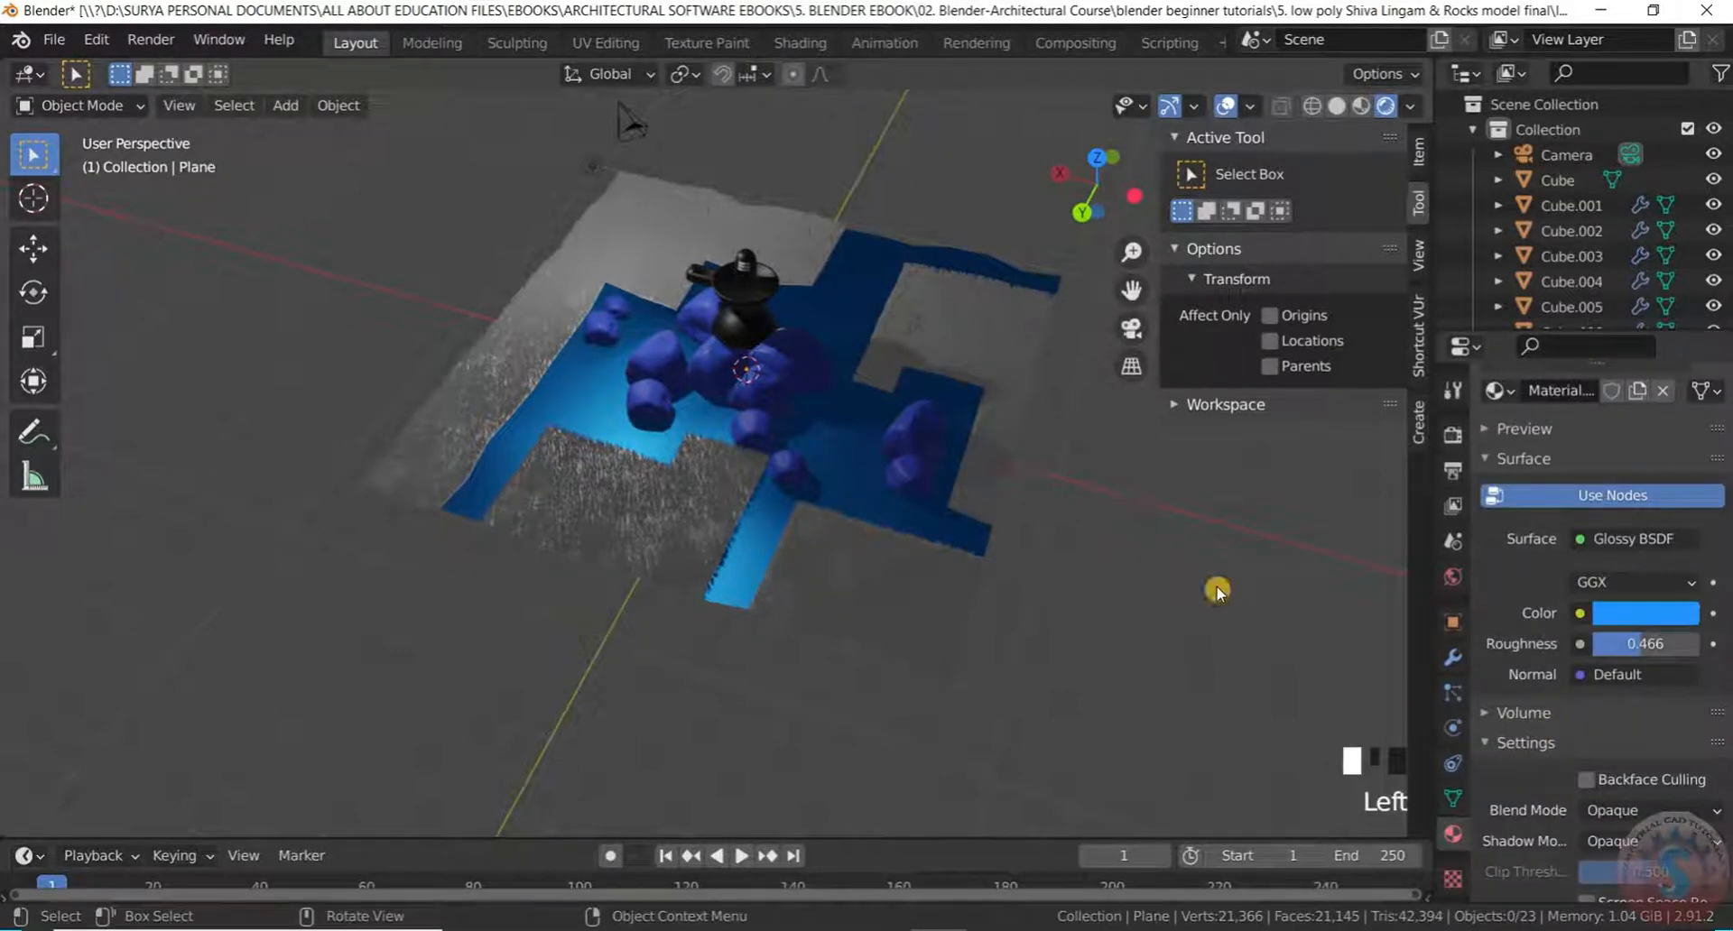
scroll(1238, 538, "up", 2)
scroll(1656, 776, "down", 5)
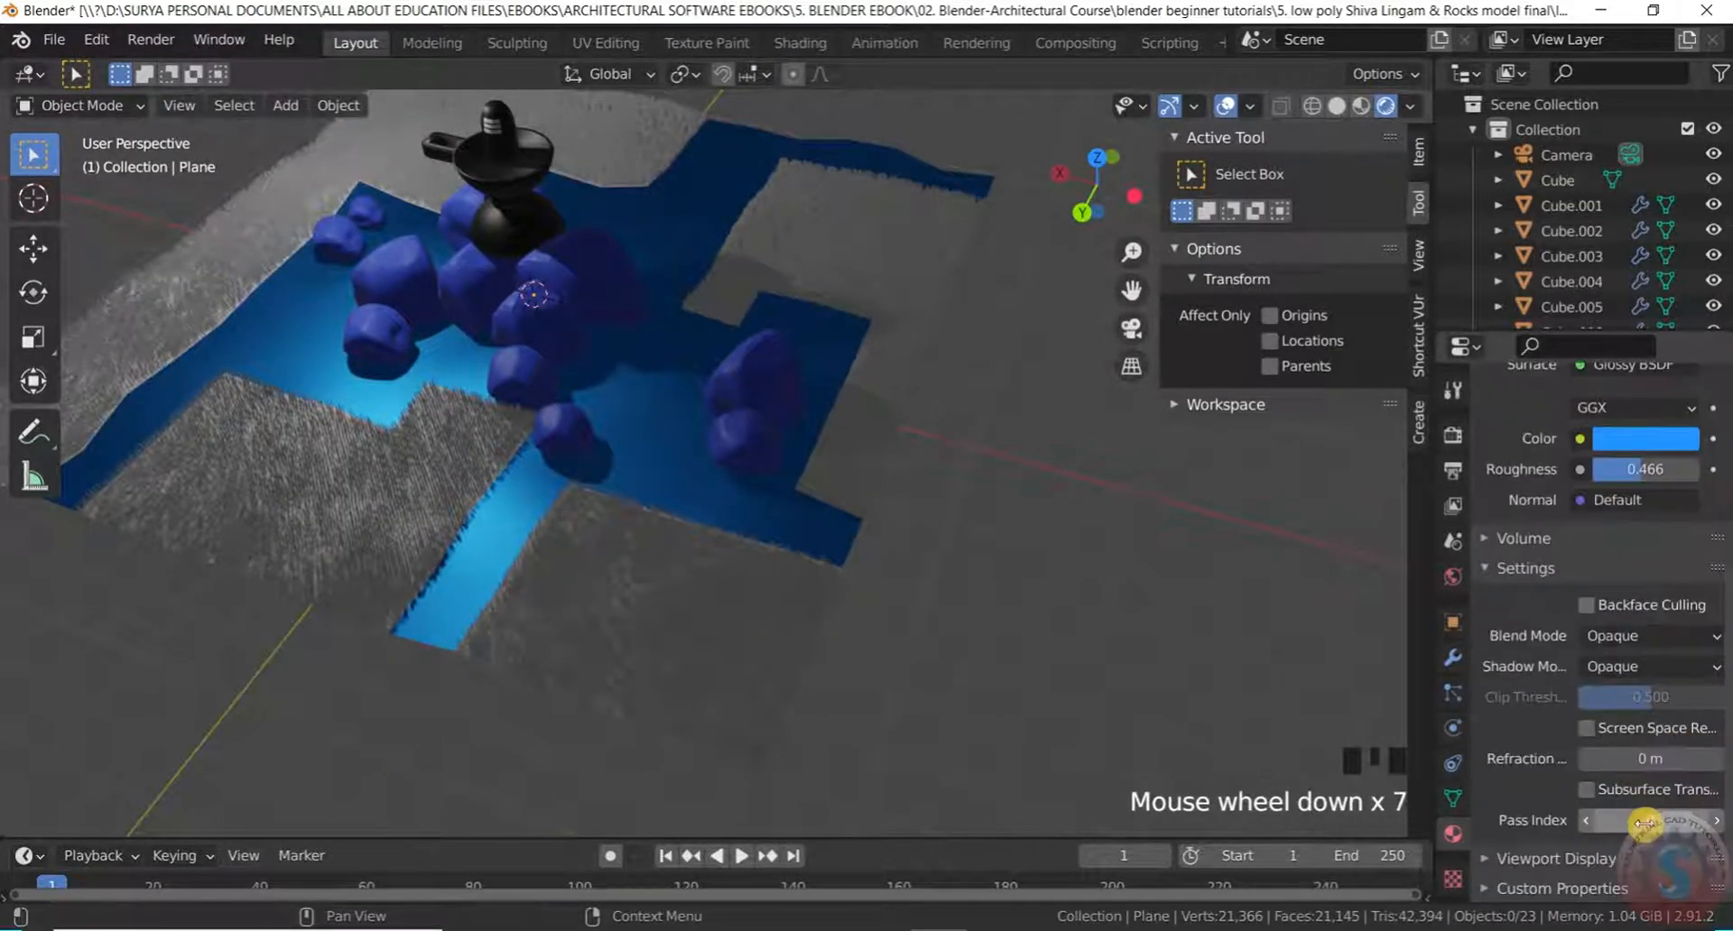
scroll(1644, 817, "up", 3)
scroll(1107, 533, "down", 3)
middle_click_drag(1106, 532, 1038, 587)
left_click(1624, 547)
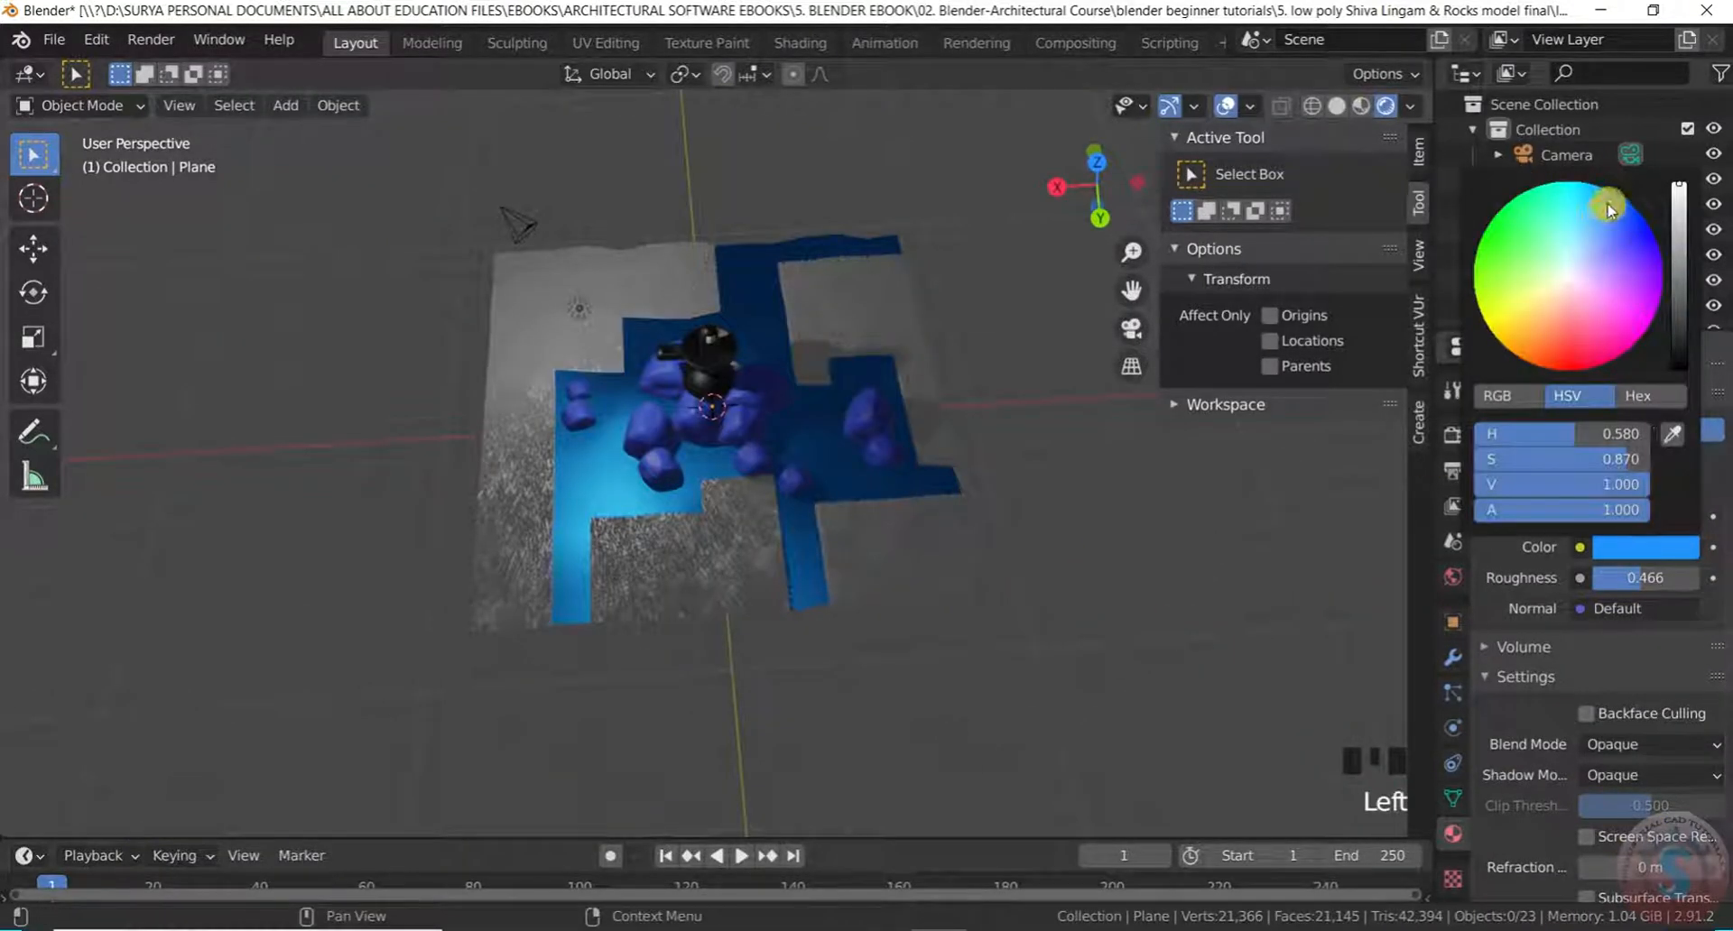
left_click_drag(1609, 210, 1584, 185)
left_click(1195, 499)
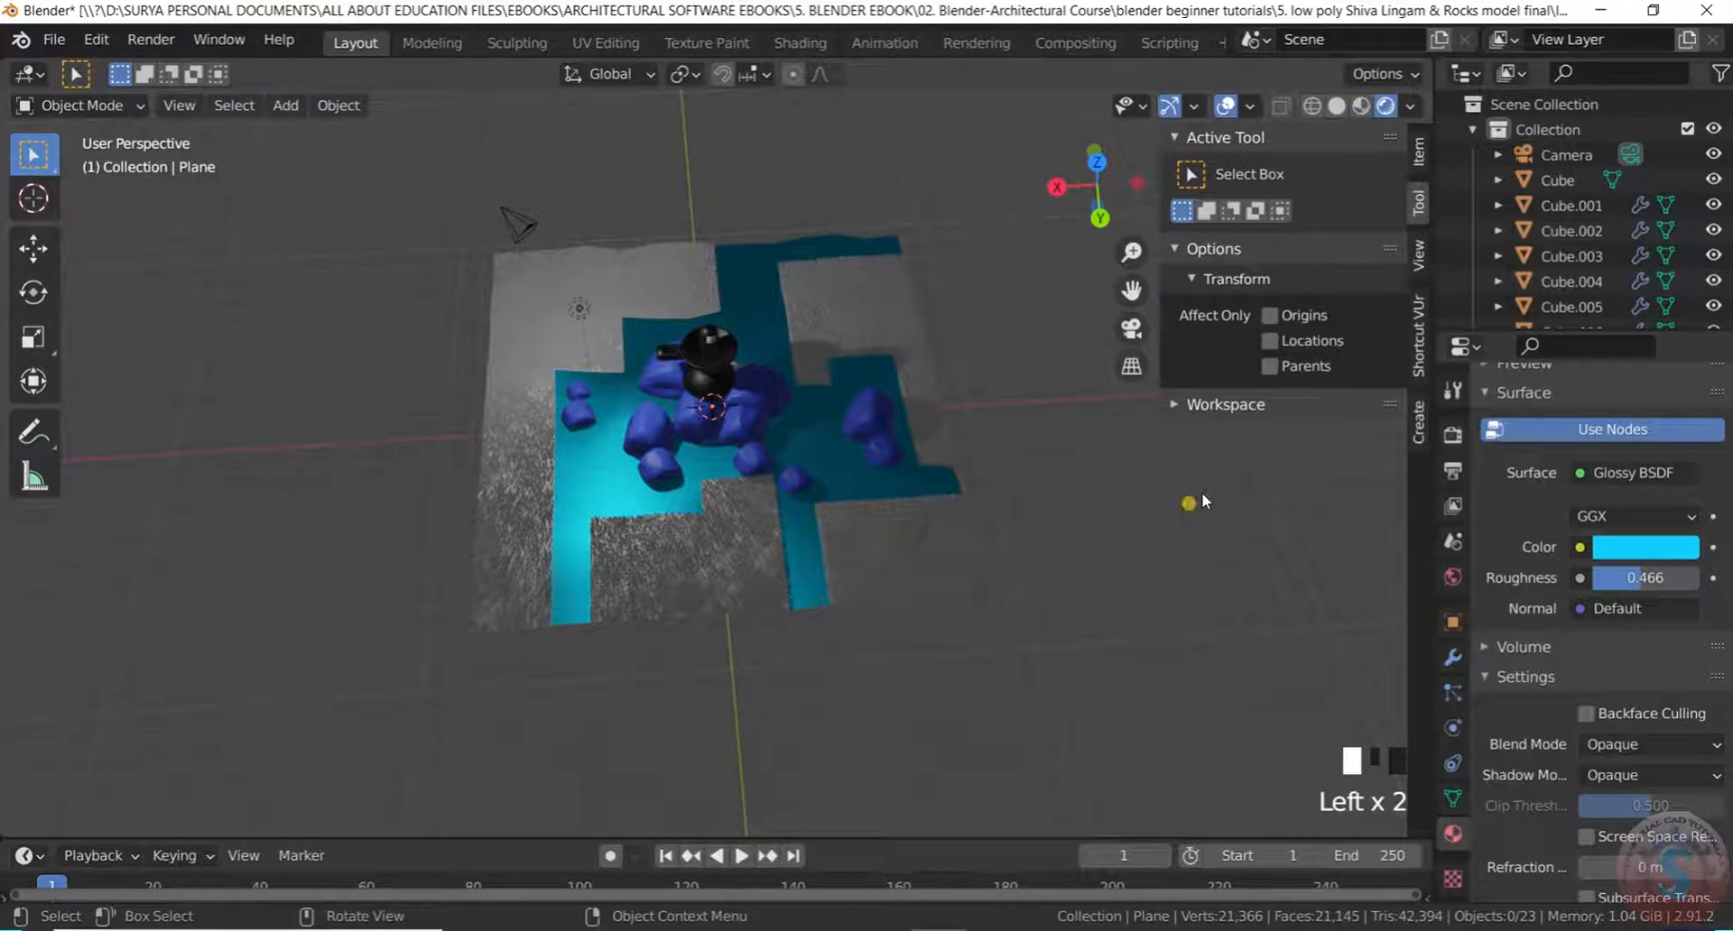
Reselect the water plane and make its colour a brighter cyan
scroll(951, 457, "up", 3)
middle_click_drag(952, 456, 770, 587)
scroll(801, 491, "up", 3)
scroll(858, 506, "down", 5)
scroll(793, 352, "up", 2)
scroll(797, 434, "up", 2)
left_click(775, 393)
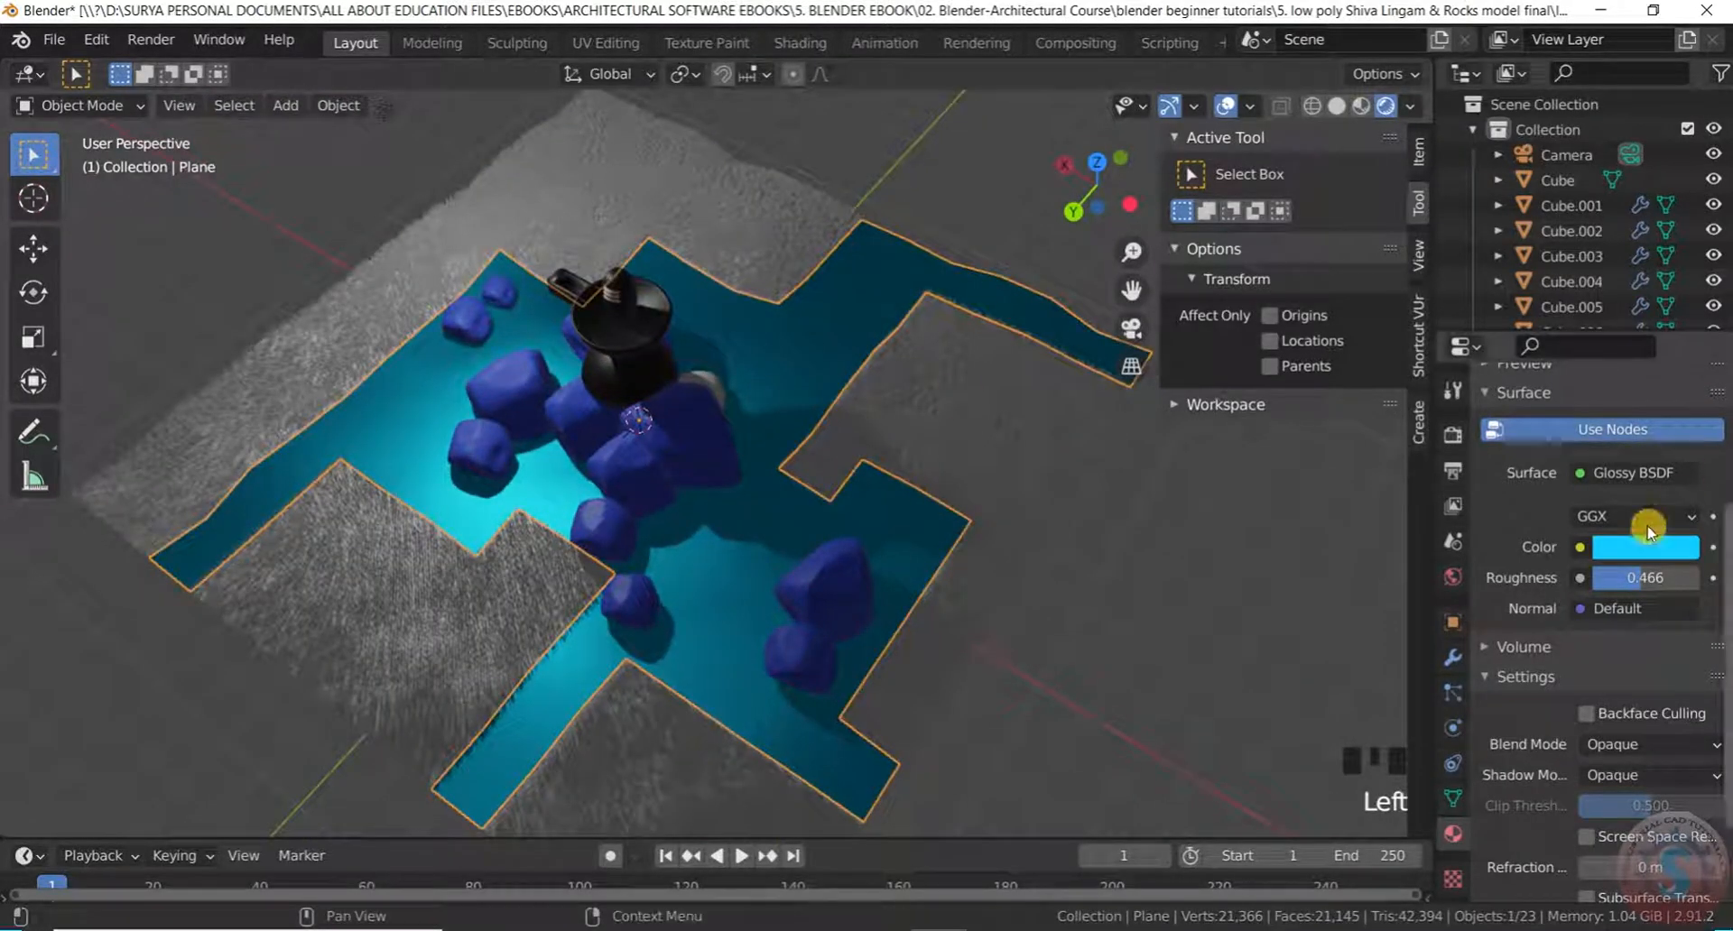
left_click(1623, 552)
mouse_move(1594, 190)
left_mouse_down()
mouse_move(1564, 184)
mouse_move(1581, 186)
left_mouse_up()
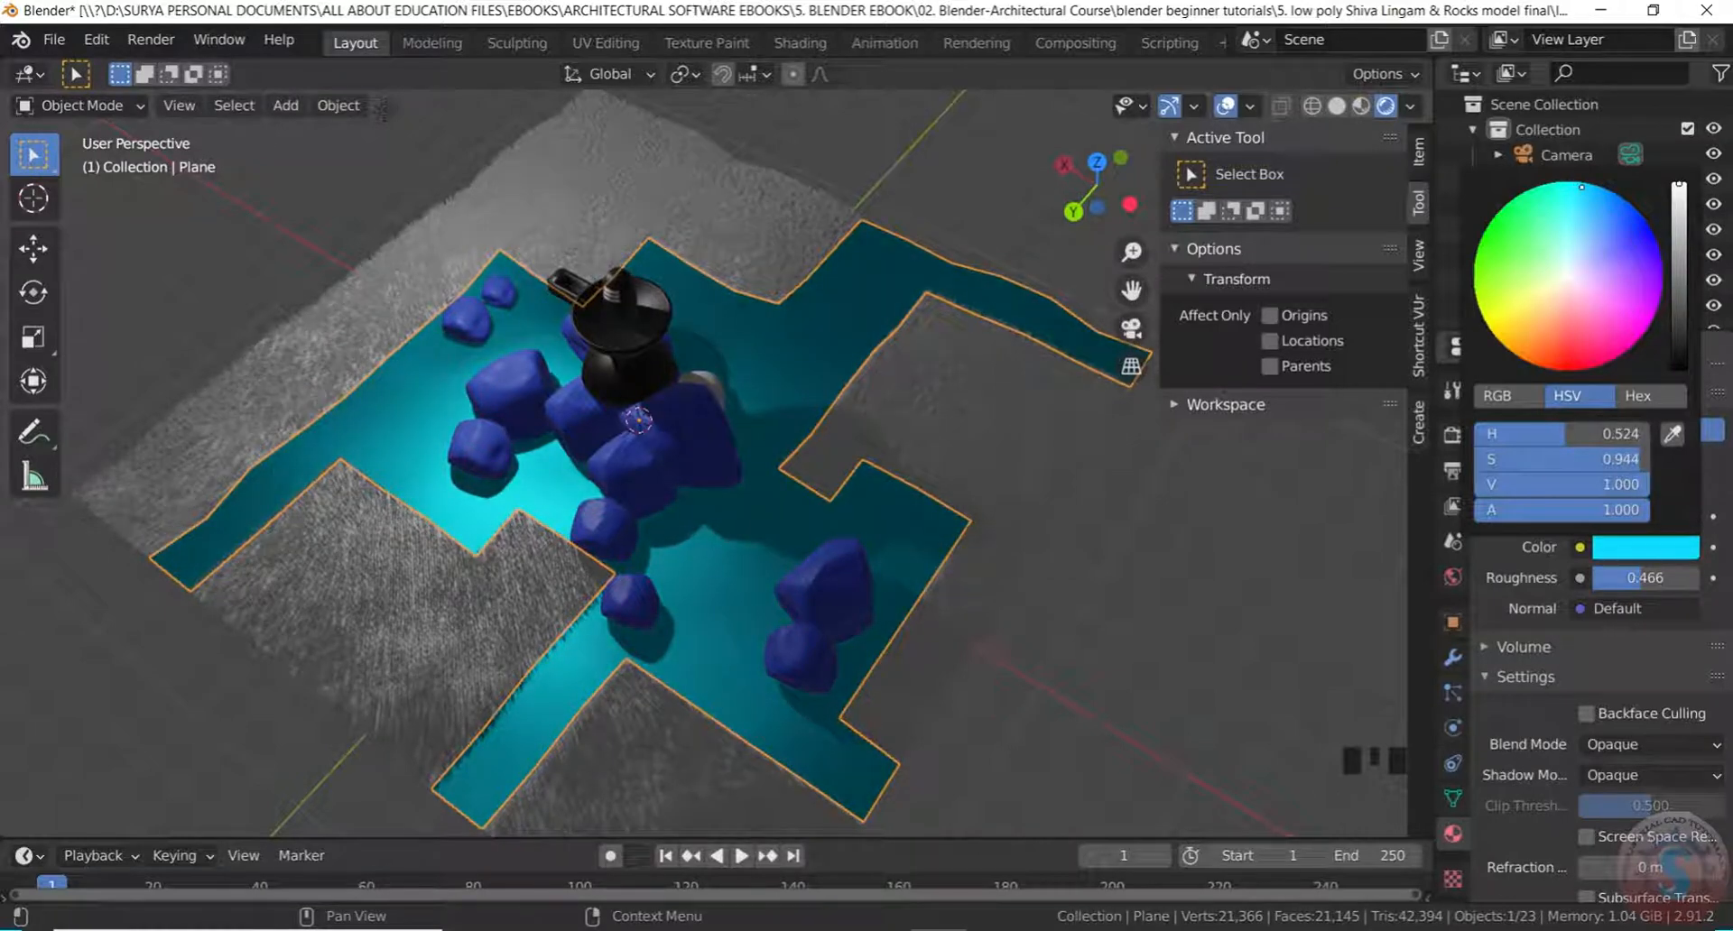
Select the grass plane Plane.001 and orbit to view it
left_click(975, 592)
middle_click_drag(974, 592, 1065, 554)
scroll(1045, 650, "up", 3)
middle_click_drag(1044, 650, 1096, 557)
Create Material.004 for Plane.001 with bright green base colour (H 0.294, S 0.841, V 0.906)
scroll(1056, 547, "up", 2)
left_click(1075, 457)
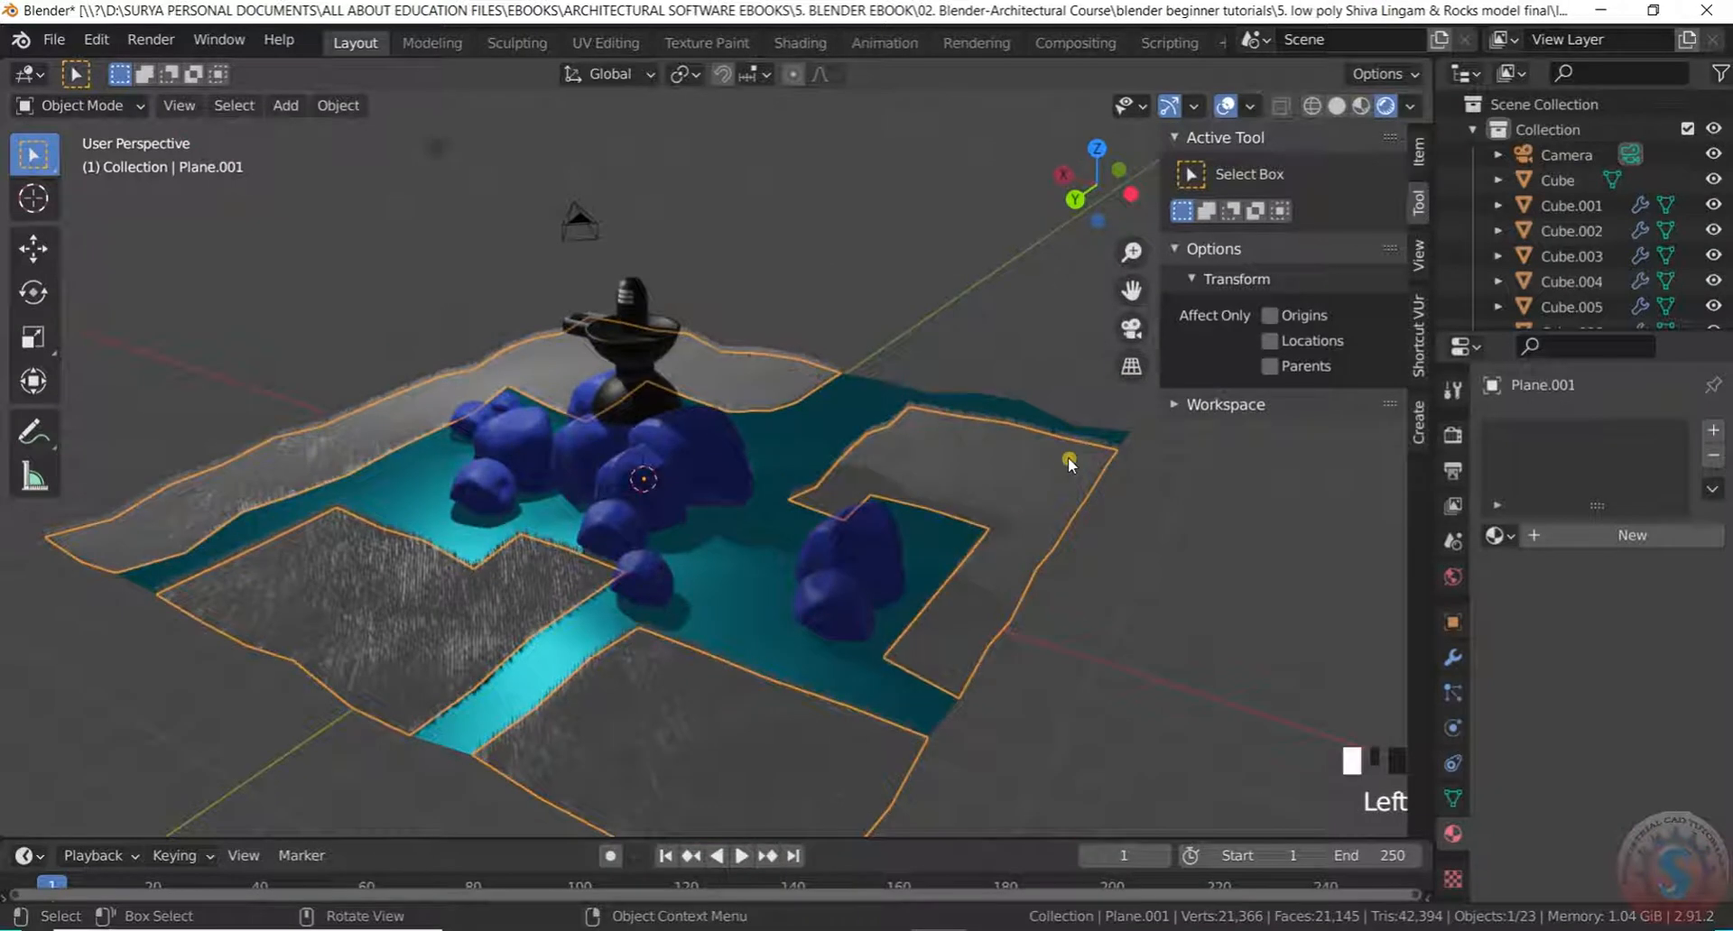
left_click(1000, 514)
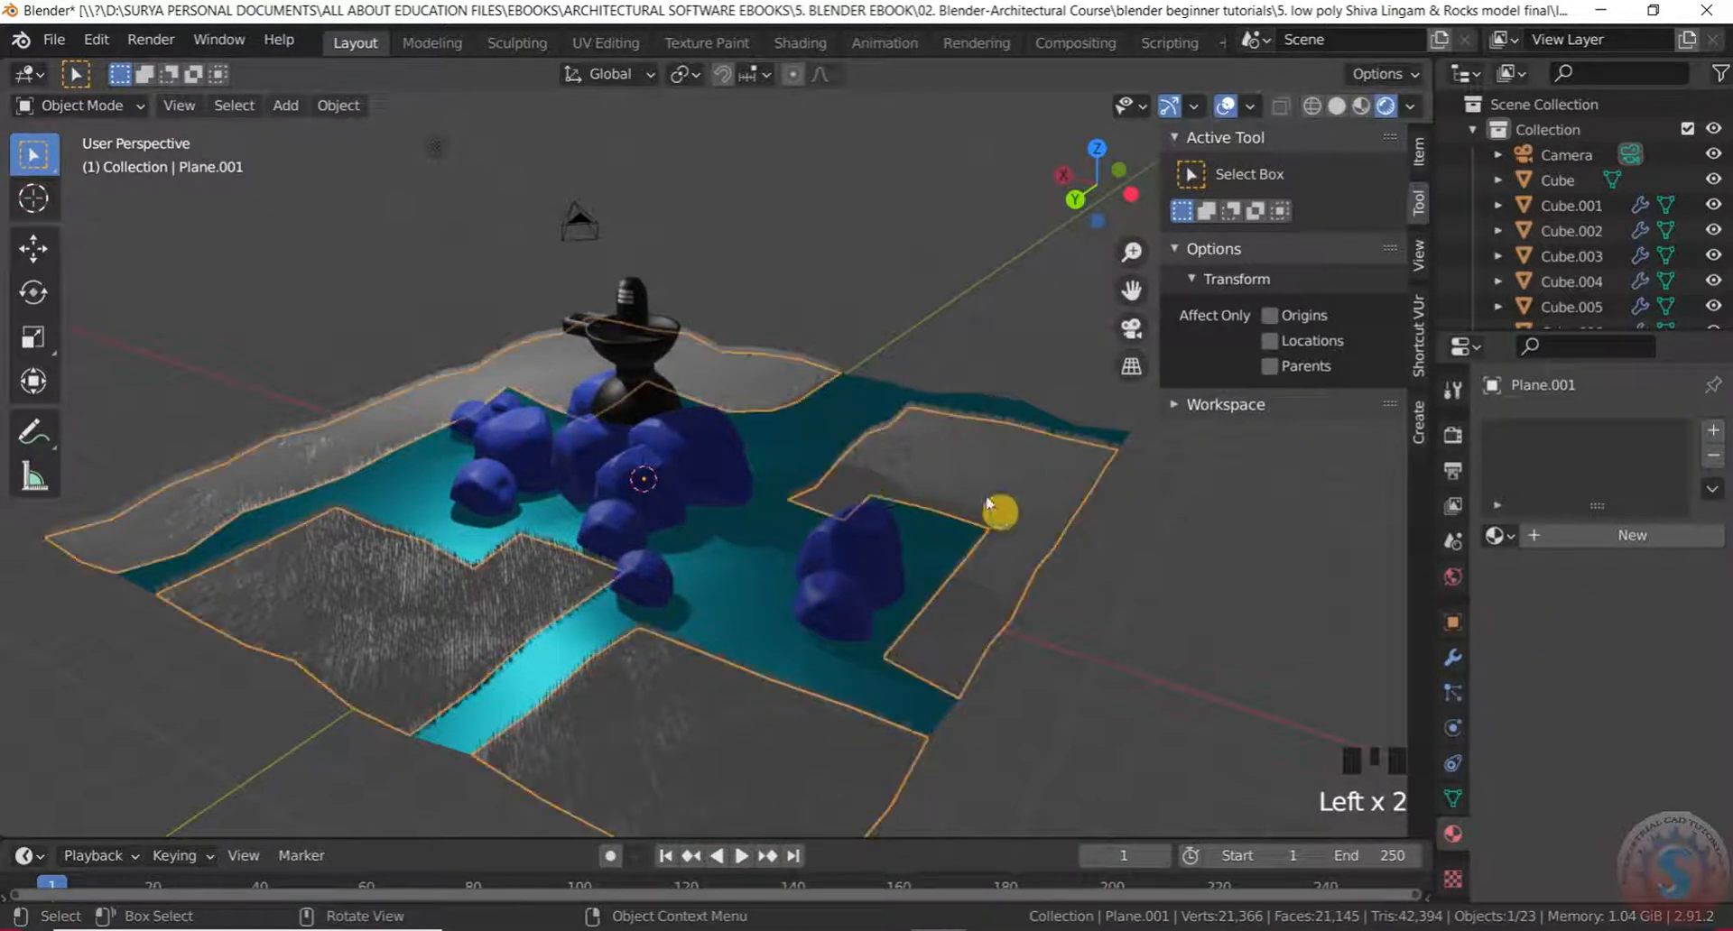
left_click(1606, 553)
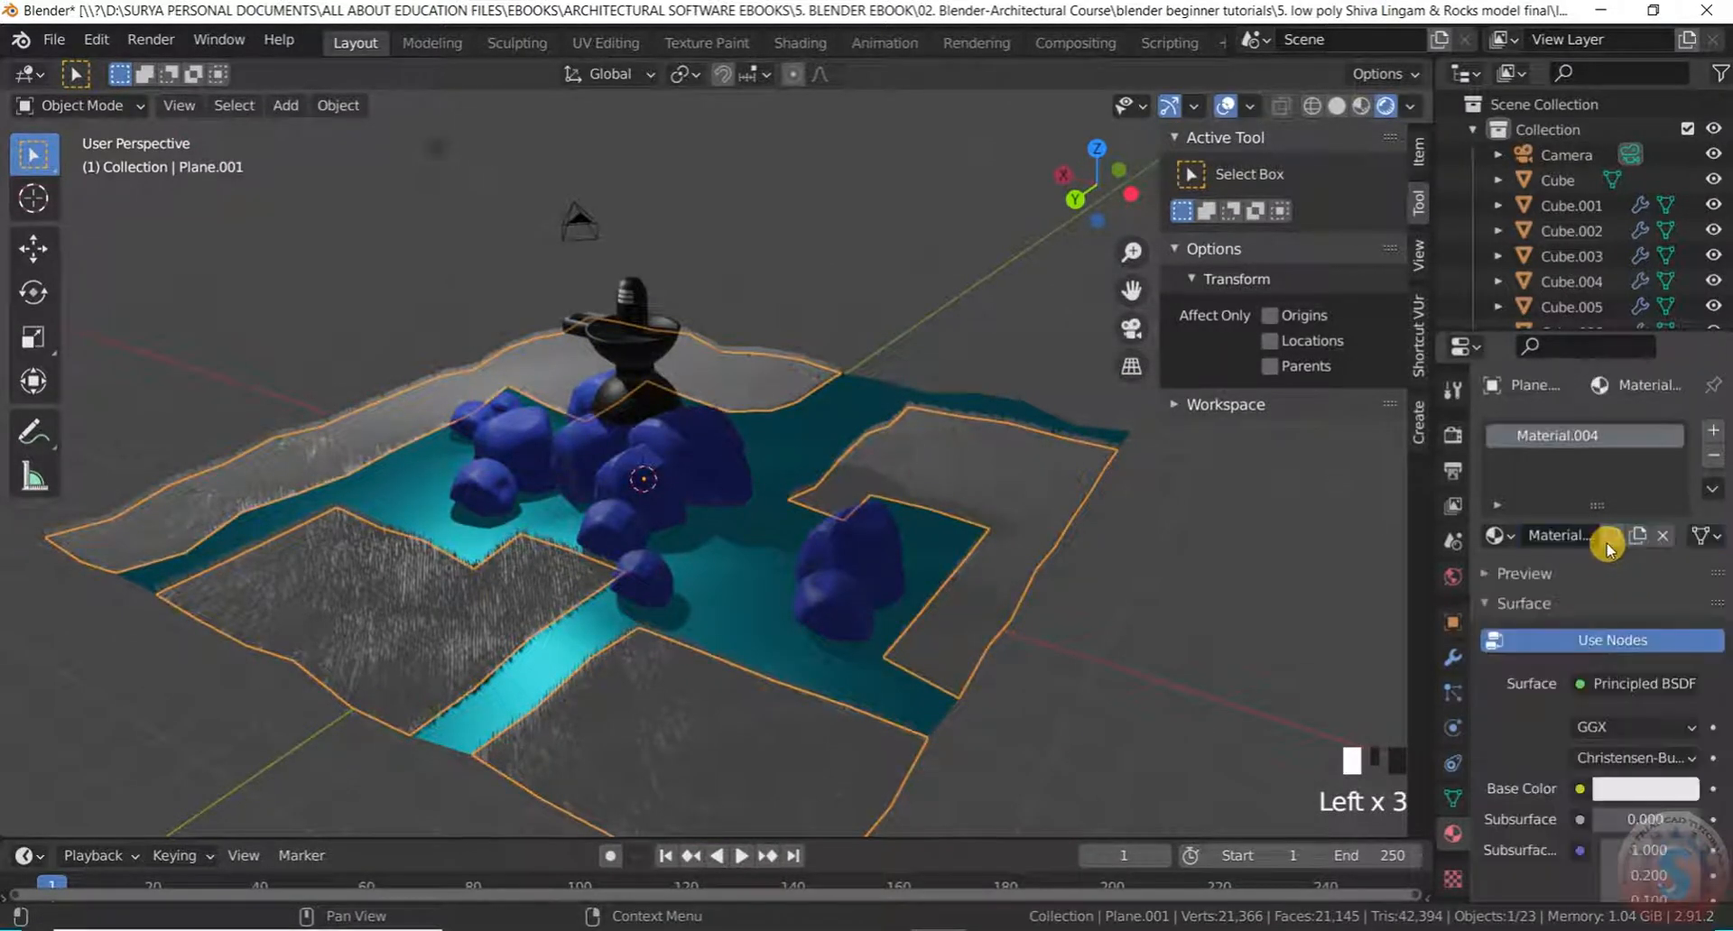
left_click(1635, 792)
left_click_drag(1622, 701, 1649, 701)
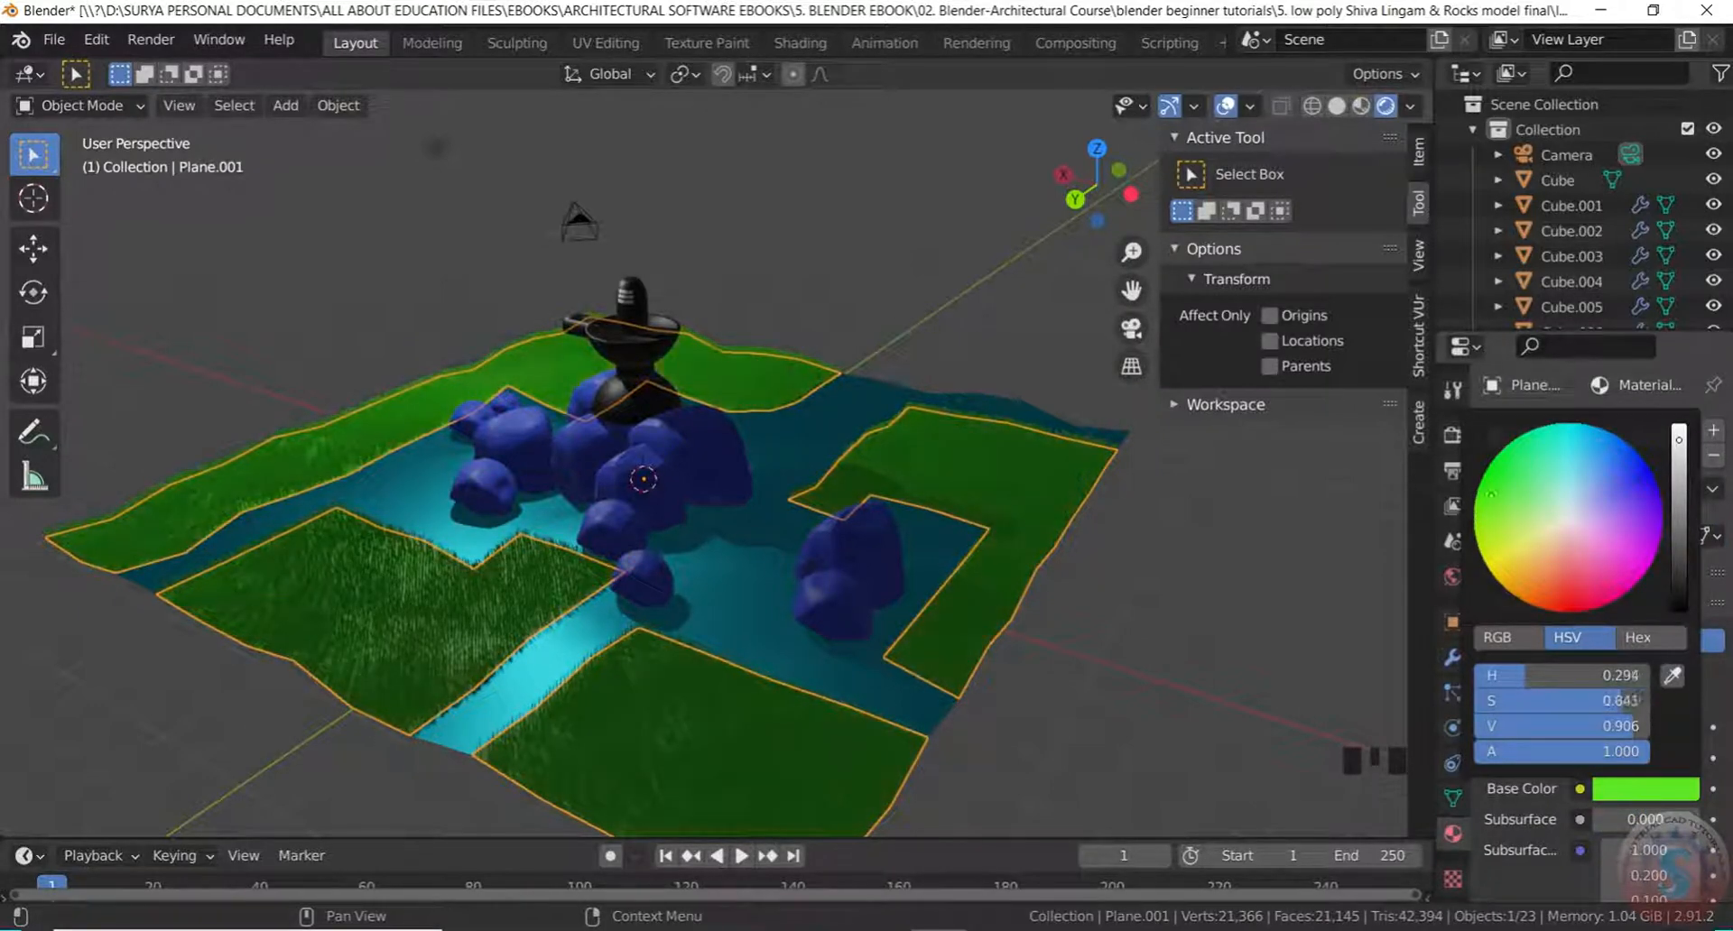
left_click(1149, 646)
scroll(1117, 534, "down", 2)
middle_click_drag(1117, 534, 897, 506)
scroll(836, 588, "down", 5)
middle_click_drag(836, 588, 646, 619)
scroll(635, 542, "up", 4)
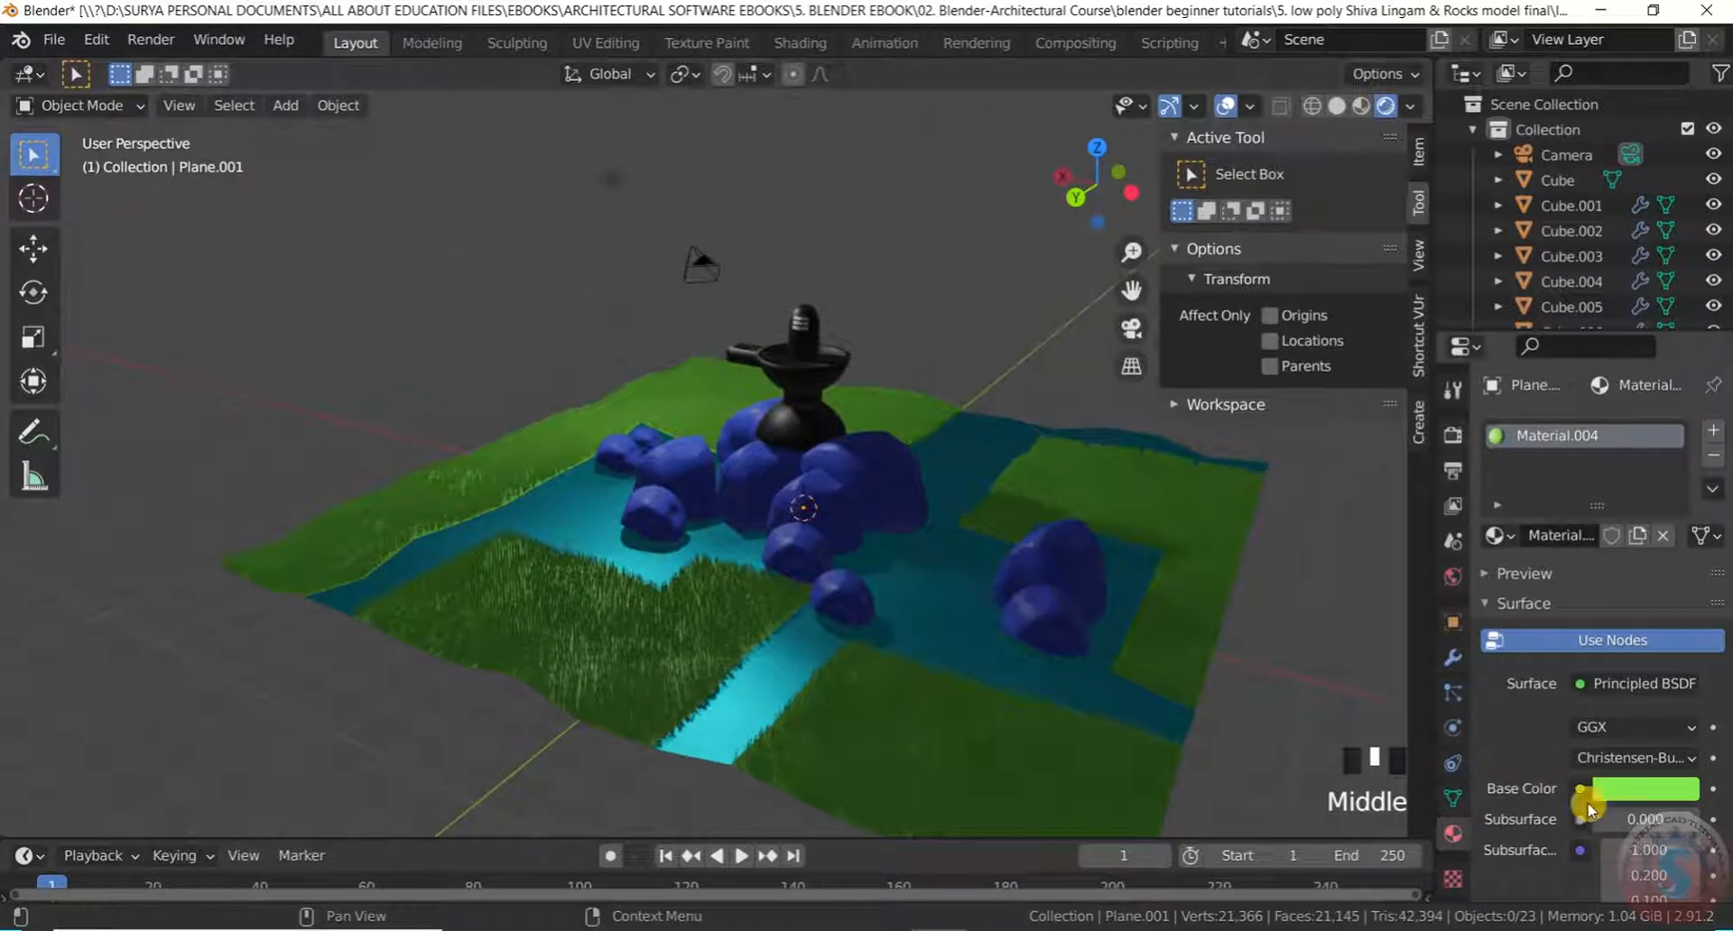
Check the ground plane's mesh data and its hair grass particle settings
left_click(1452, 800)
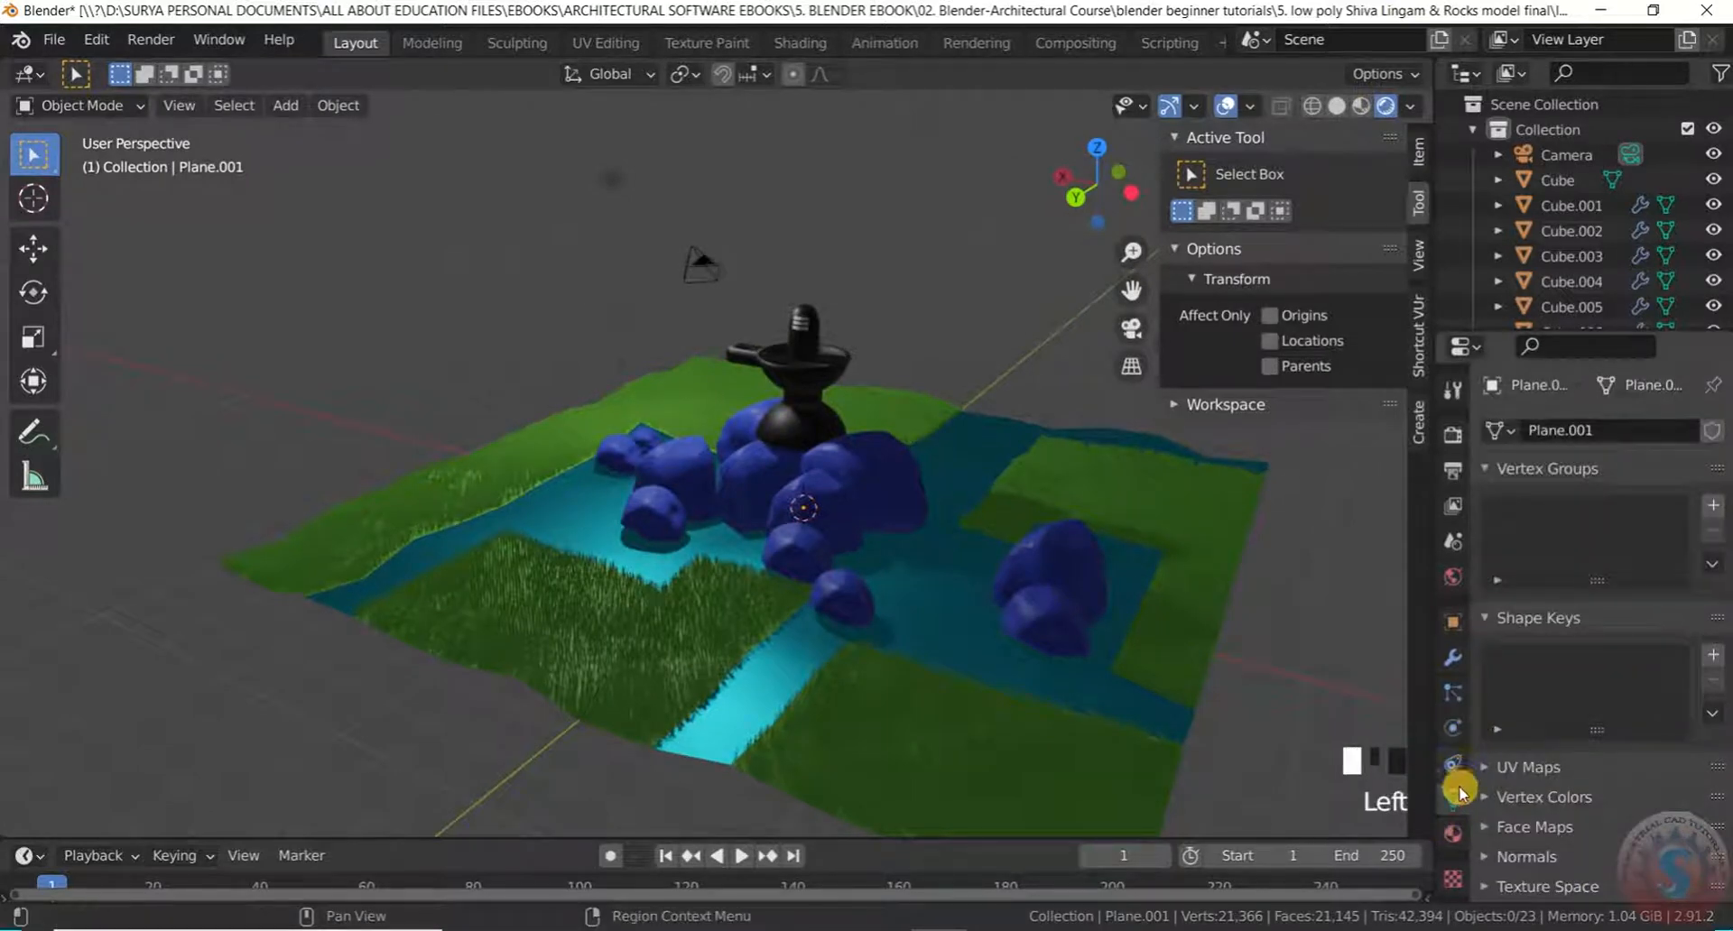
scroll(1545, 683, "down", 2)
scroll(1540, 670, "up", 7)
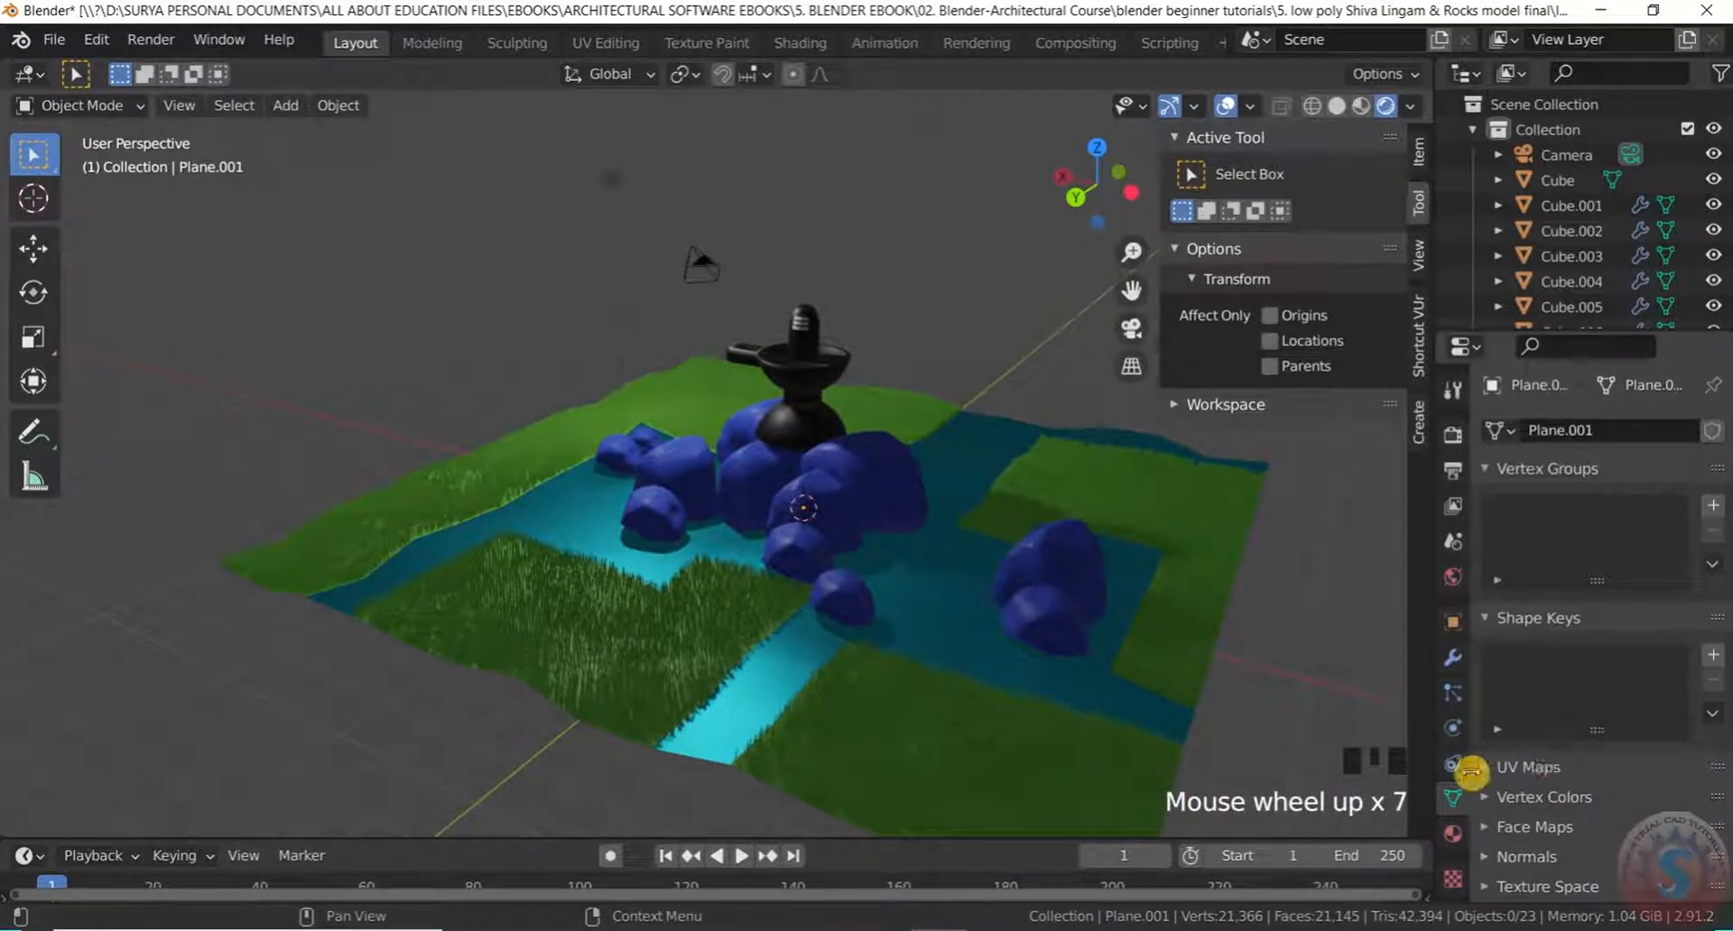
left_click(1453, 692)
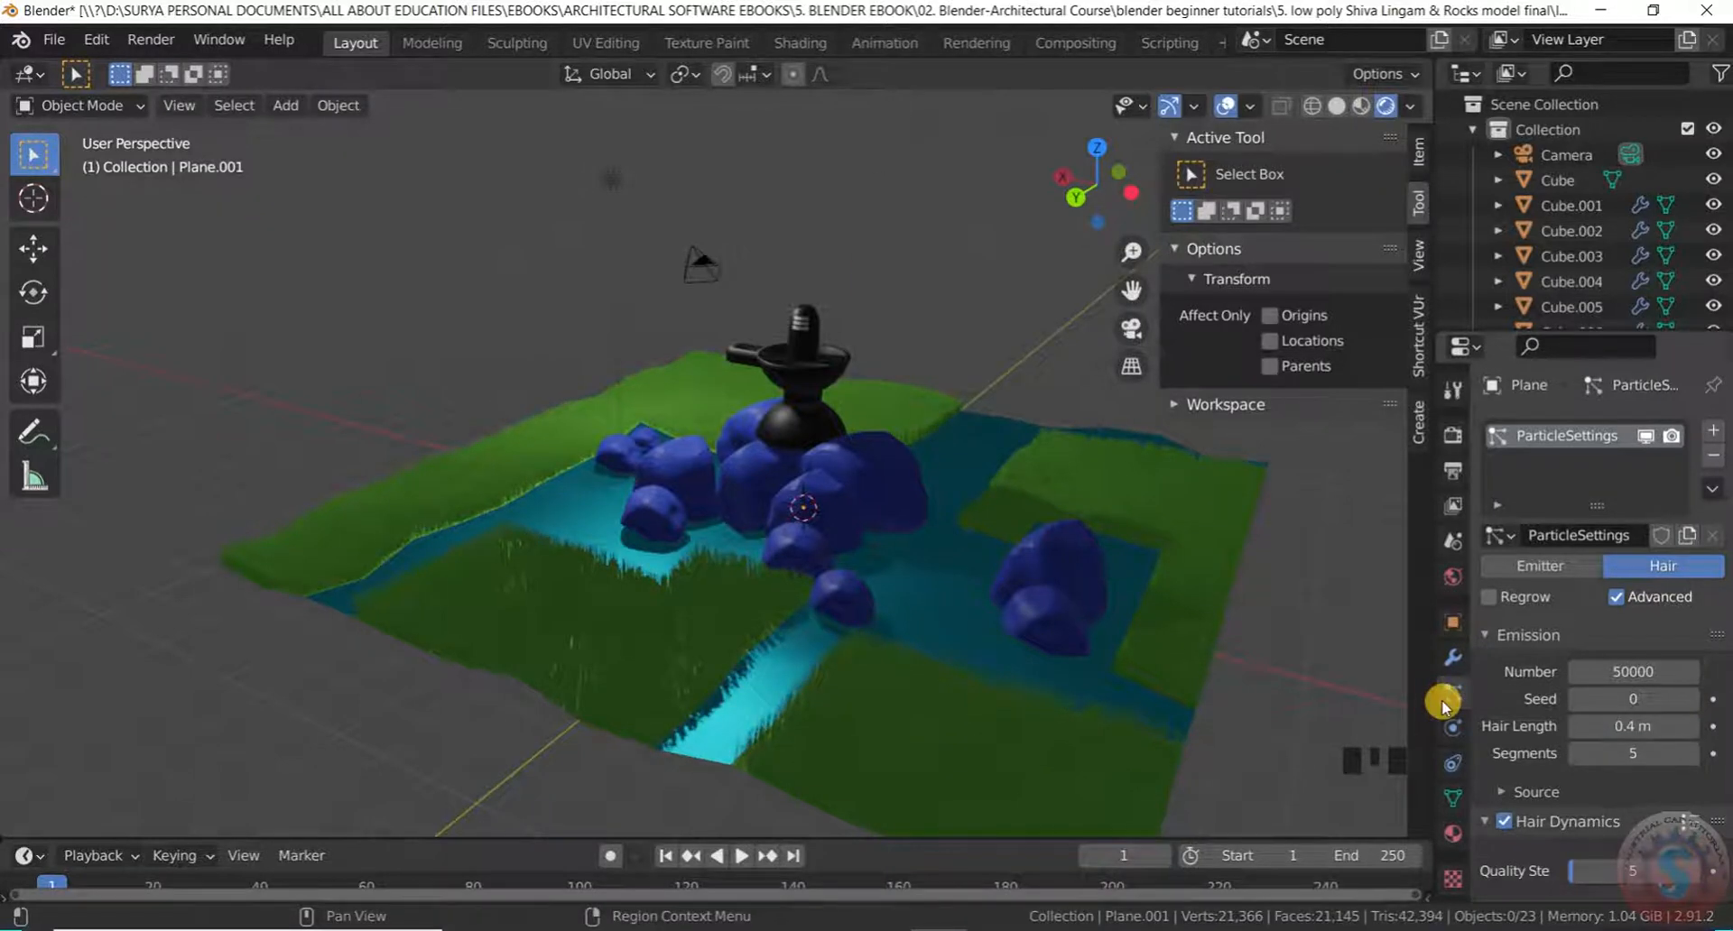
scroll(903, 578, "up", 3)
Orbit around the lingam and rocks, then save the project as untitled.blend
middle_click_drag(901, 572, 599, 487)
scroll(987, 565, "down", 2)
scroll(874, 506, "up", 3)
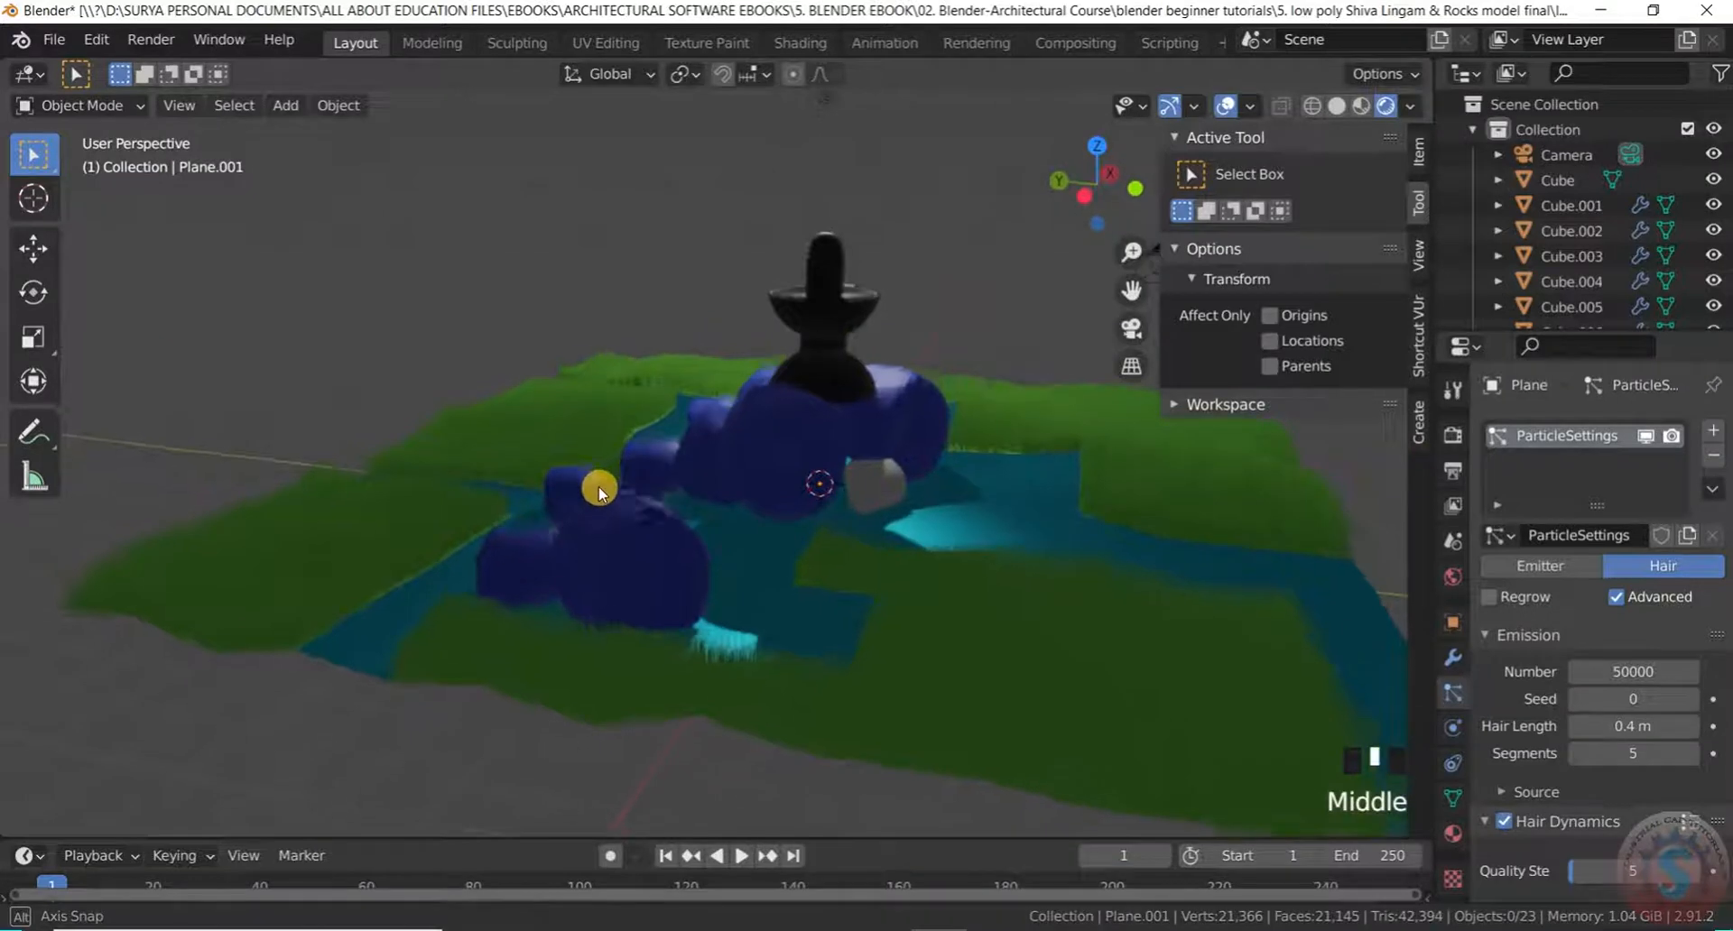
scroll(750, 549, "down", 4)
middle_click_drag(750, 549, 839, 395)
scroll(884, 479, "up", 3)
scroll(770, 484, "down", 5)
scroll(722, 402, "up", 5)
middle_click_drag(621, 417, 726, 465)
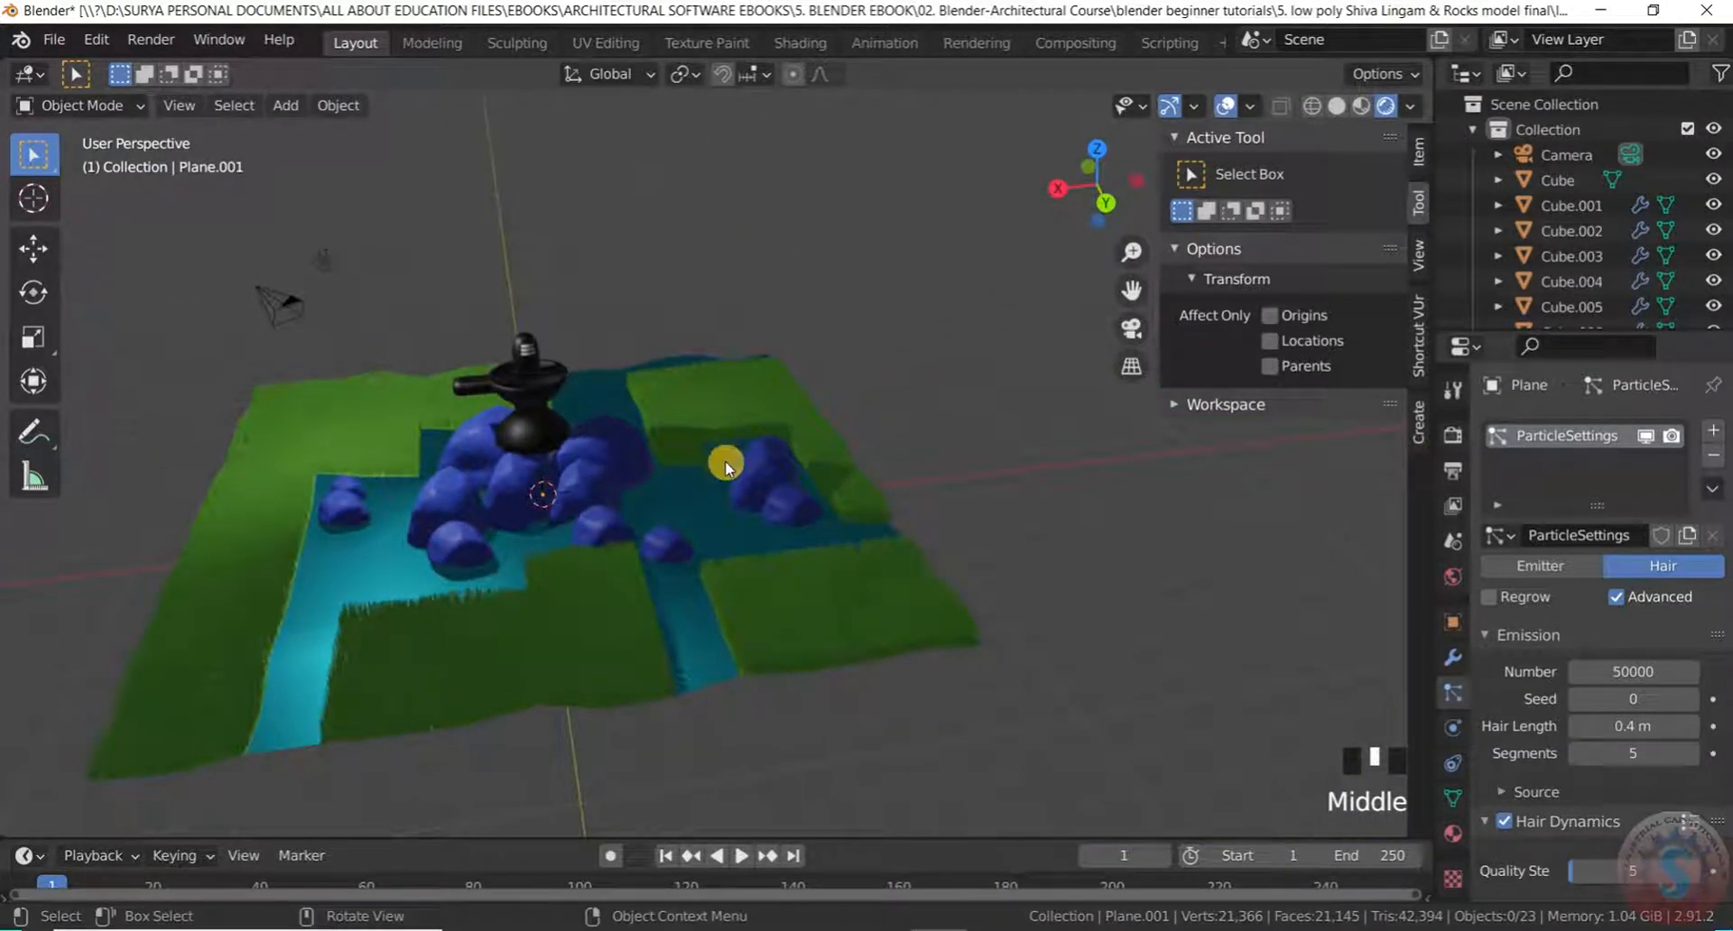
left_click(54, 39)
left_click(72, 202)
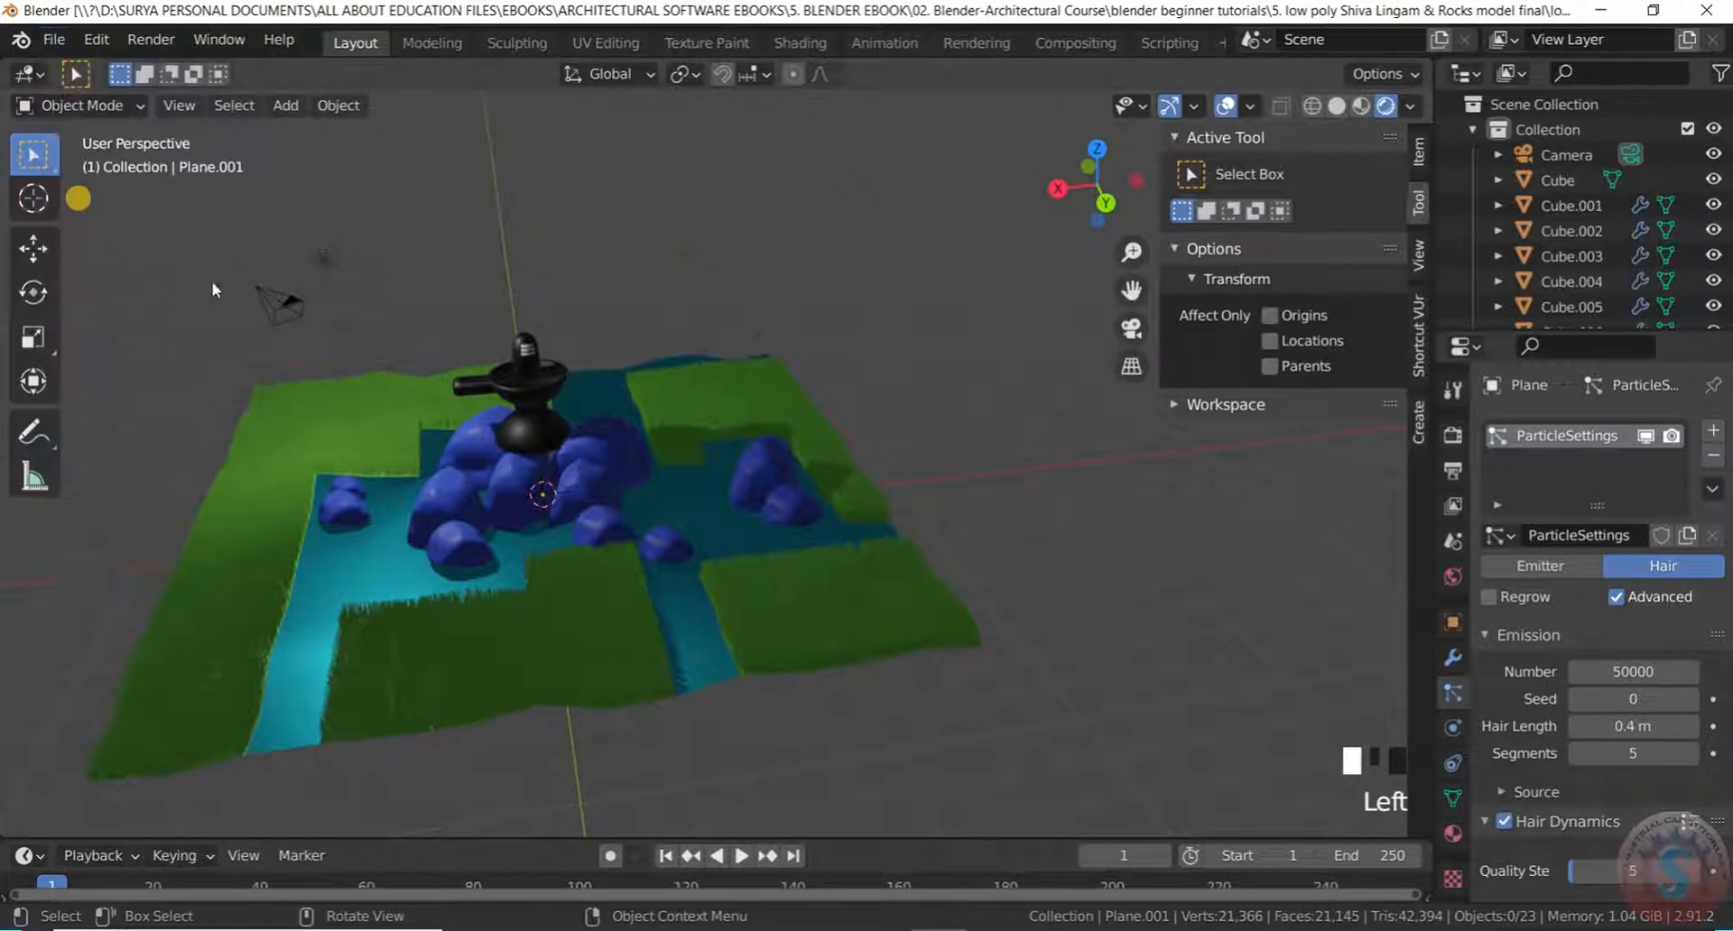
Orbit to low side and near top-down views, then select the light
middle_click_drag(923, 442, 852, 514)
scroll(767, 487, "up", 6)
middle_click_drag(761, 452, 882, 367)
scroll(626, 452, "up", 2)
scroll(637, 474, "down", 3)
middle_click_drag(637, 474, 468, 258)
scroll(663, 383, "up", 4)
scroll(602, 406, "down", 1)
left_click(393, 274)
Move the light along the Z and X axes, then deselect it
scroll(453, 273, "up", 2)
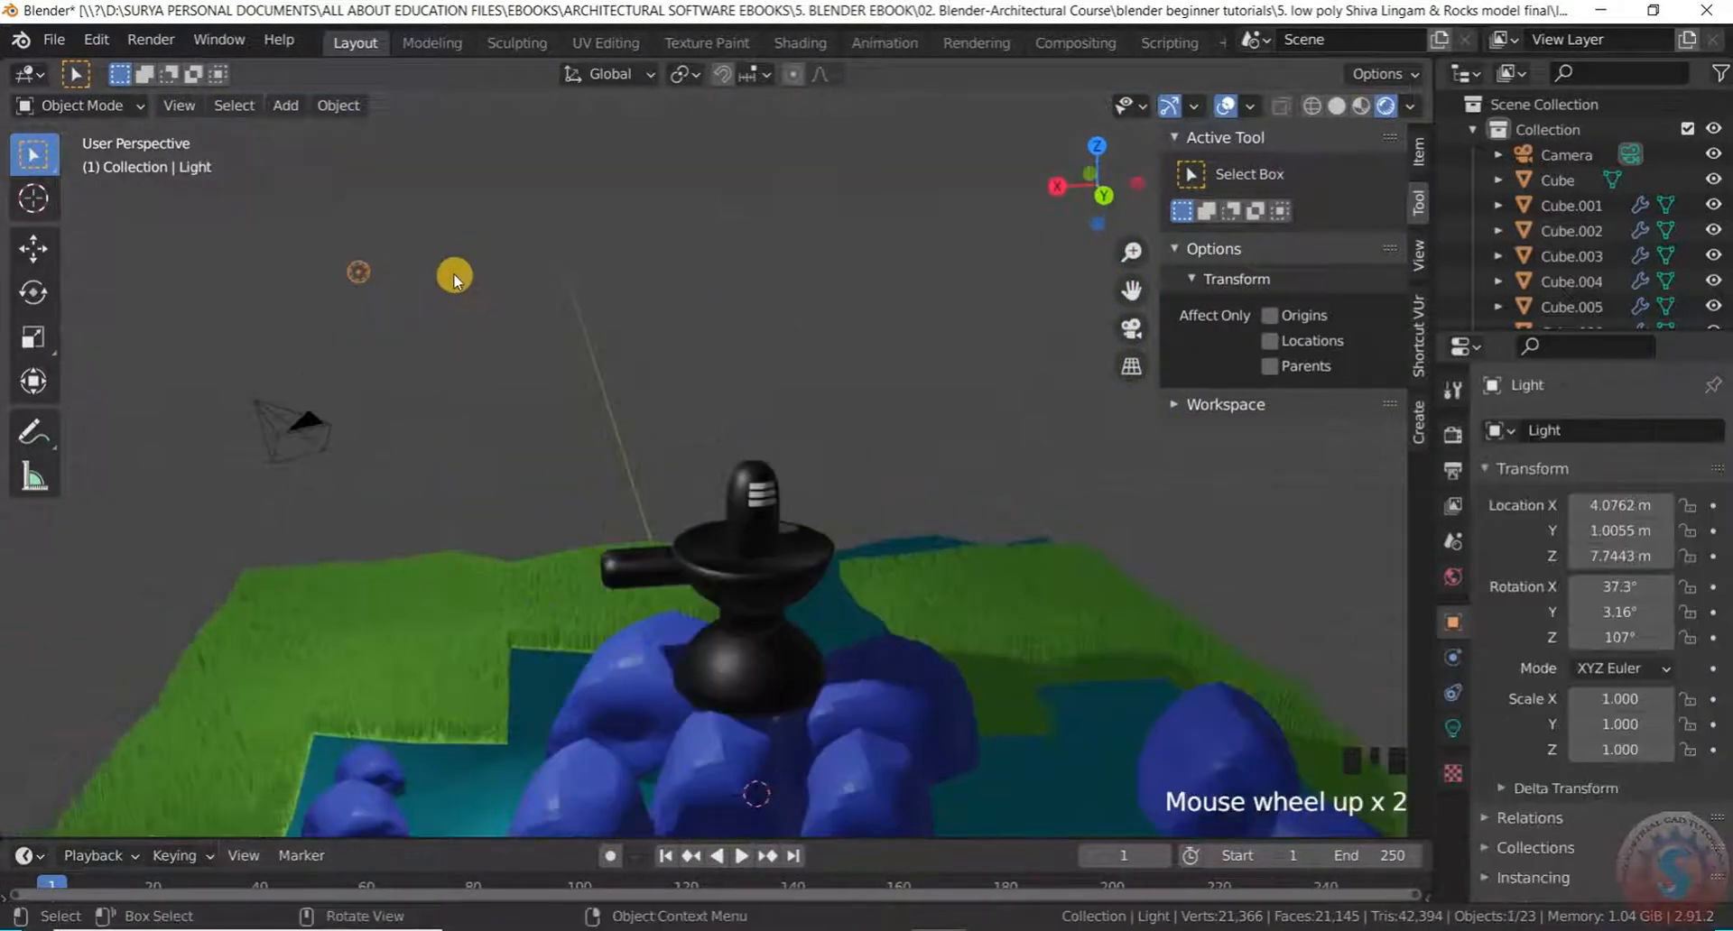
key("g")
key("z")
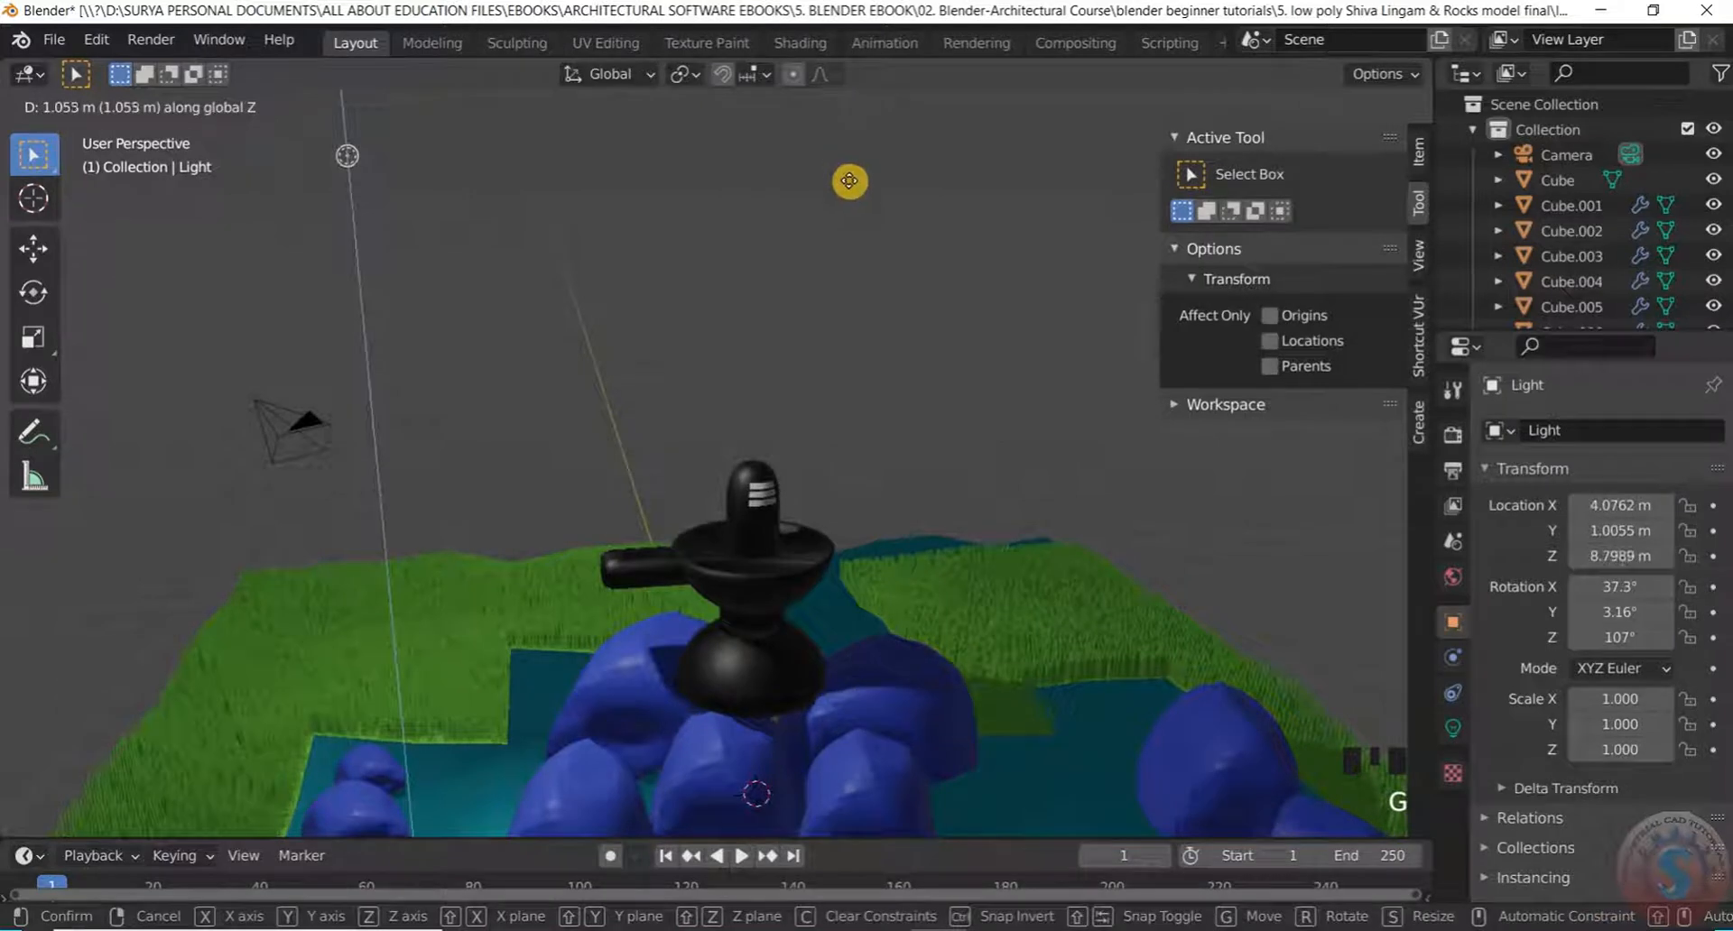
key("x")
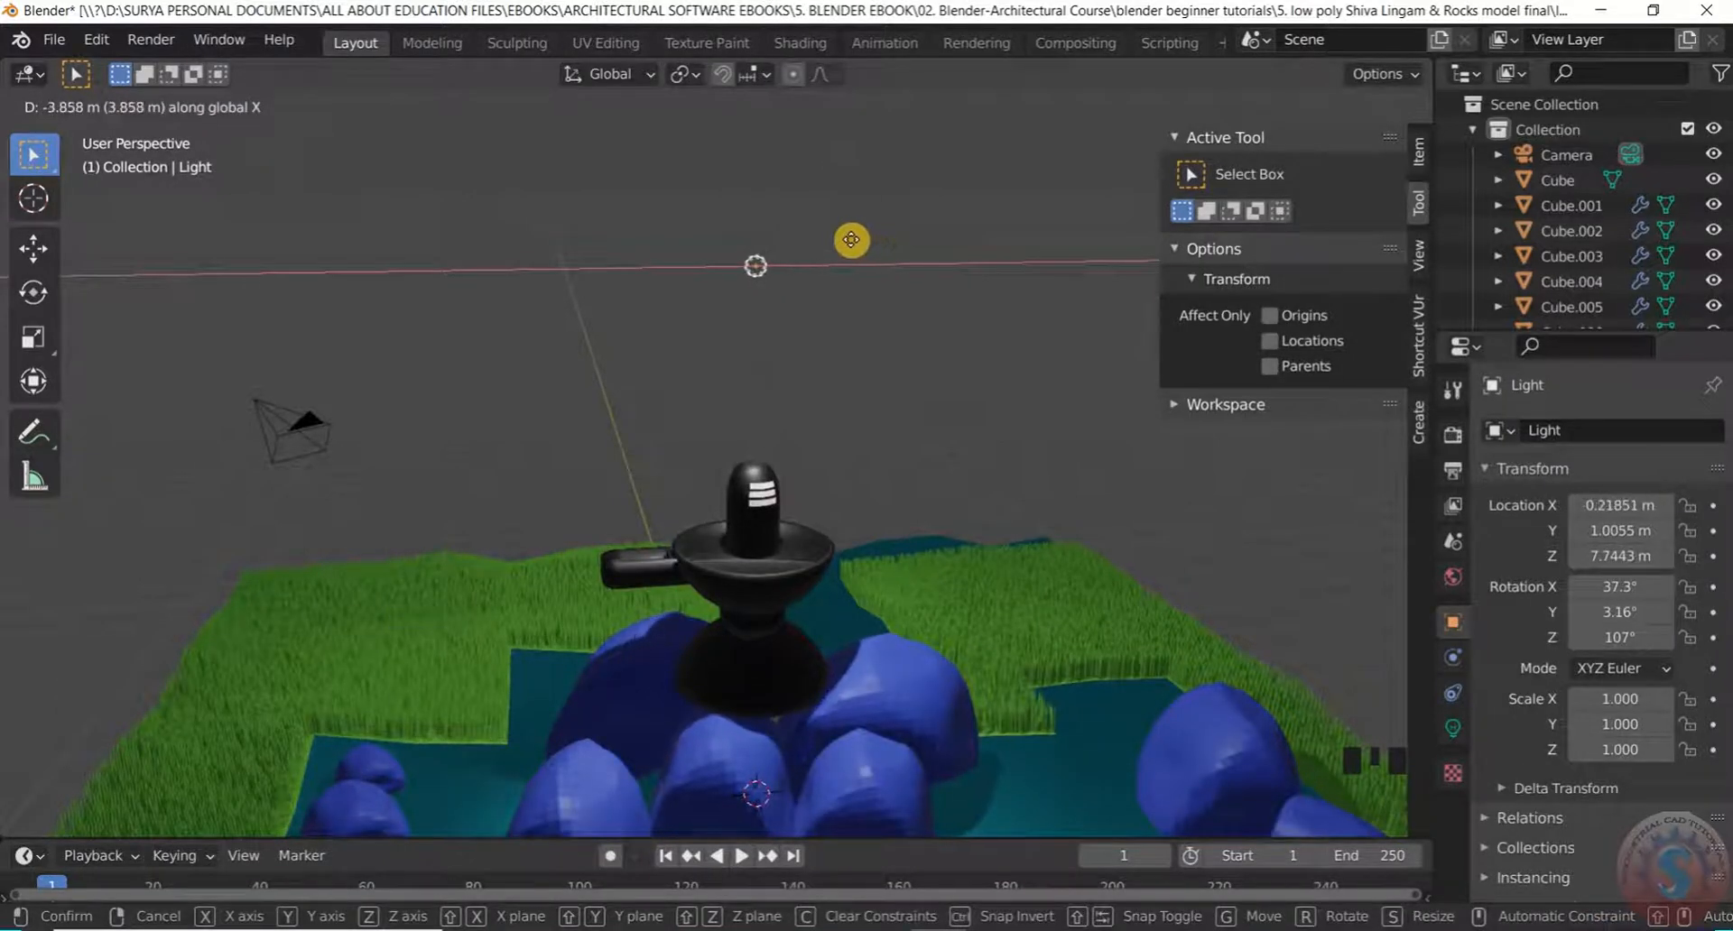
left_click(852, 239)
left_click(840, 418)
middle_click_drag(840, 418, 761, 481)
In top view, centre the light over the lingam at about X 0.013 m, Y 0.007 m
key("KP_7")
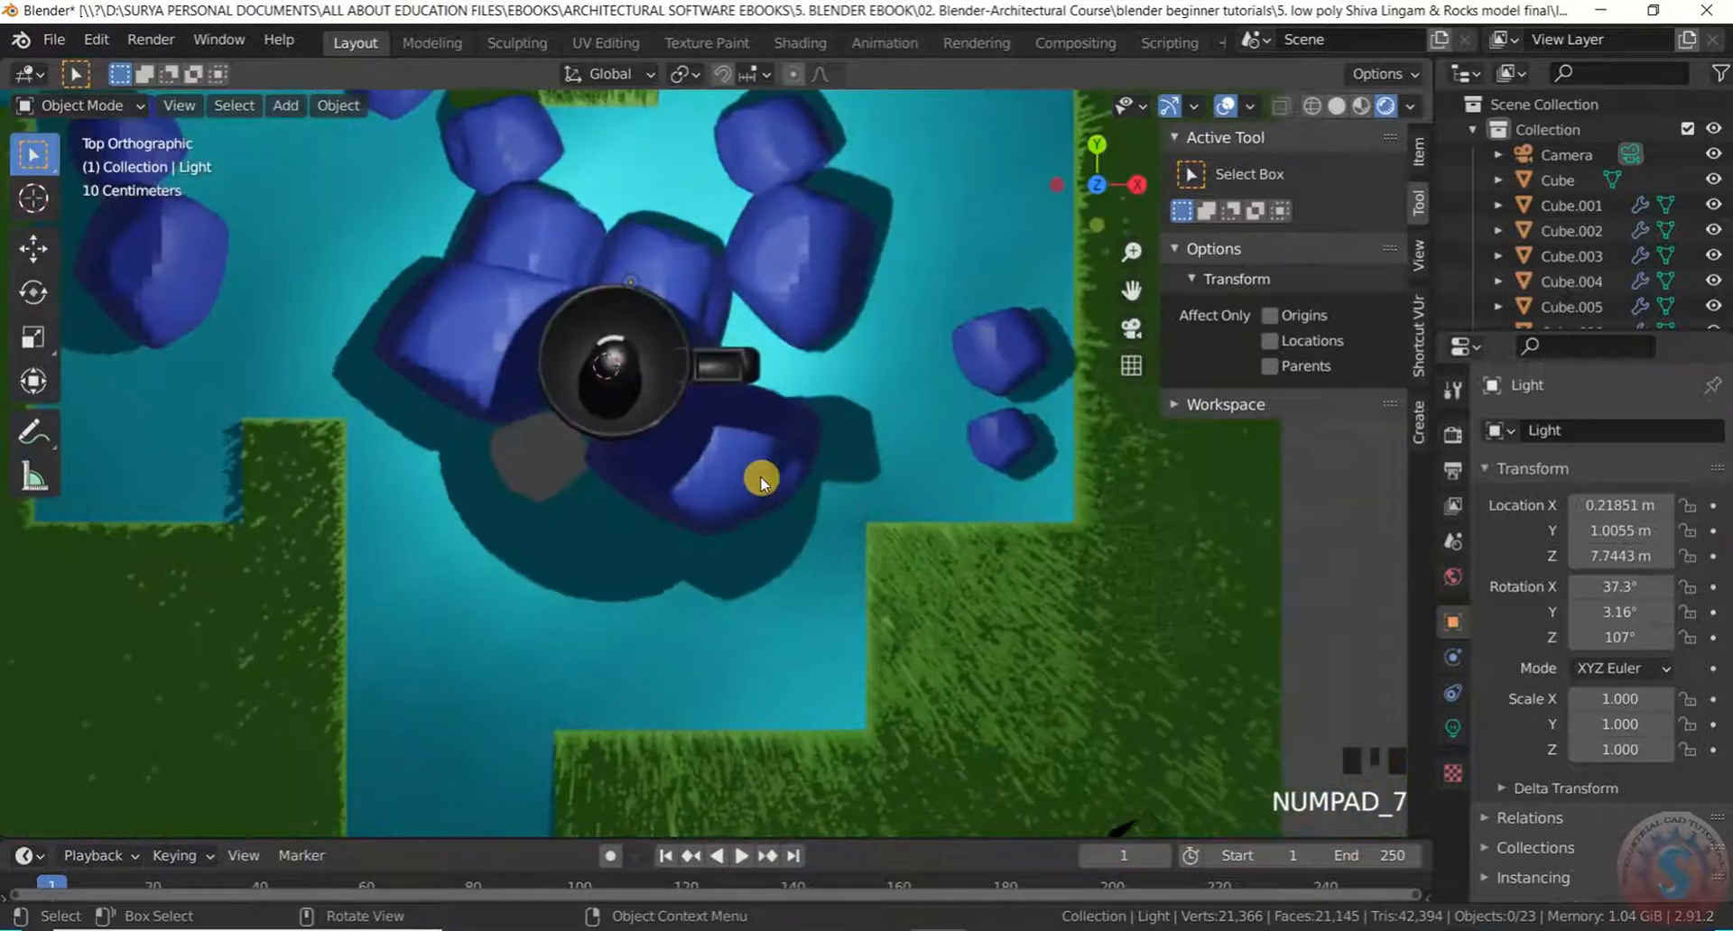
scroll(728, 319, "down", 6)
scroll(690, 385, "up", 9)
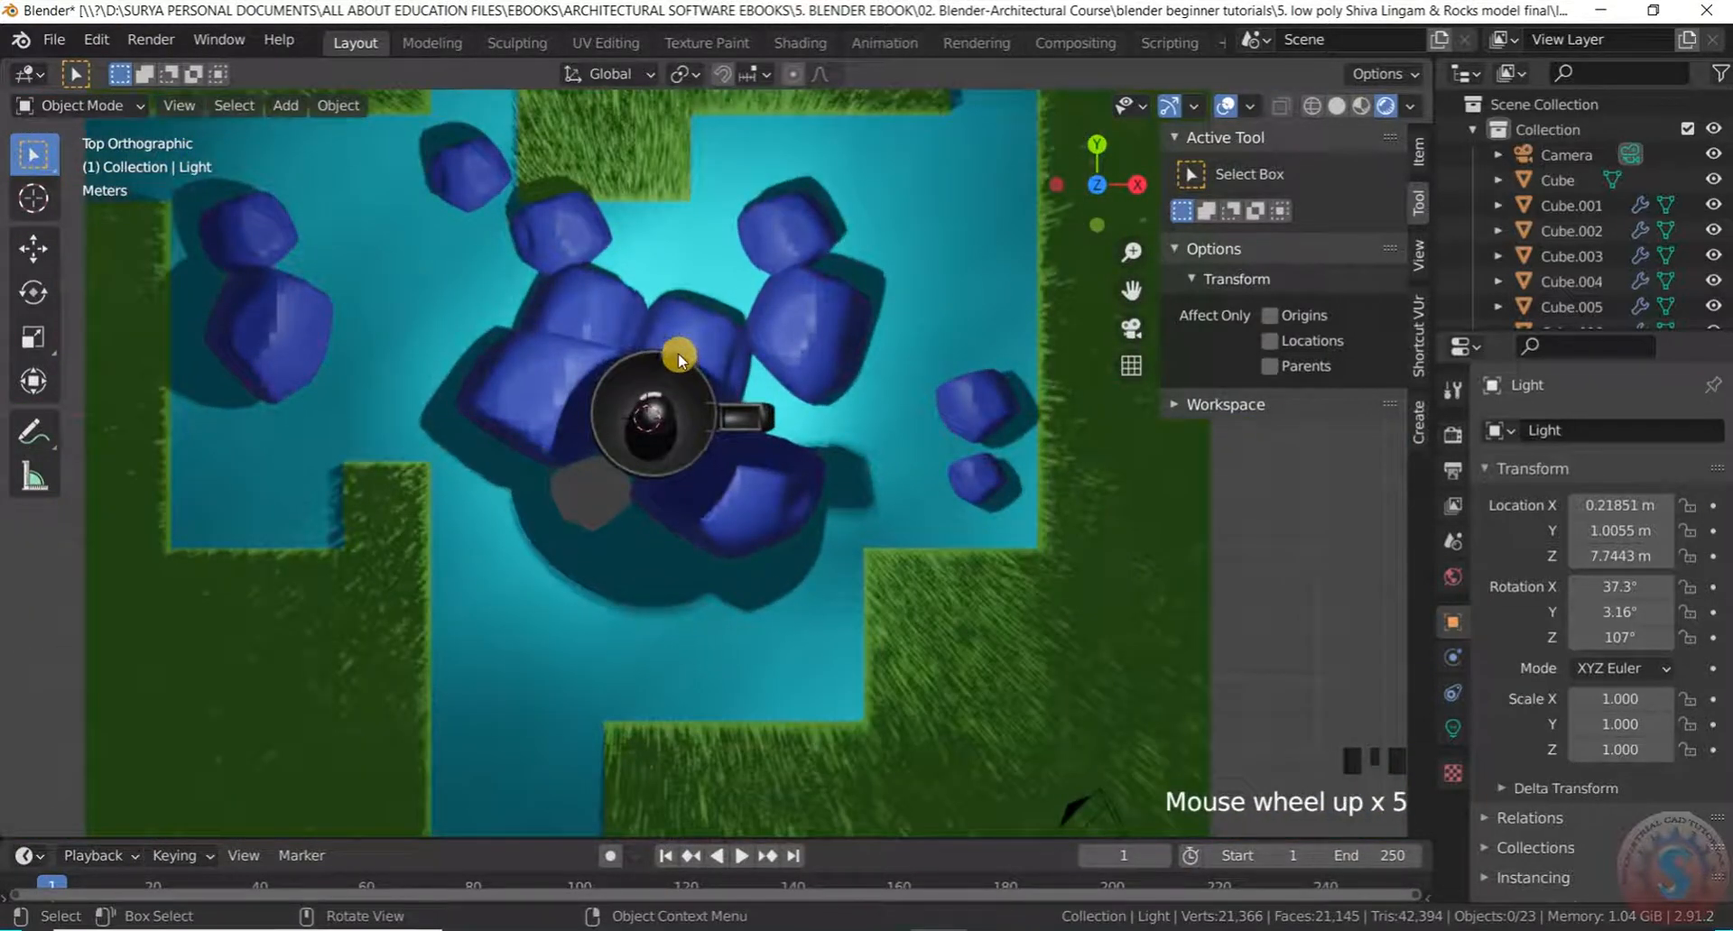
left_click(669, 350)
scroll(669, 351, "up", 3)
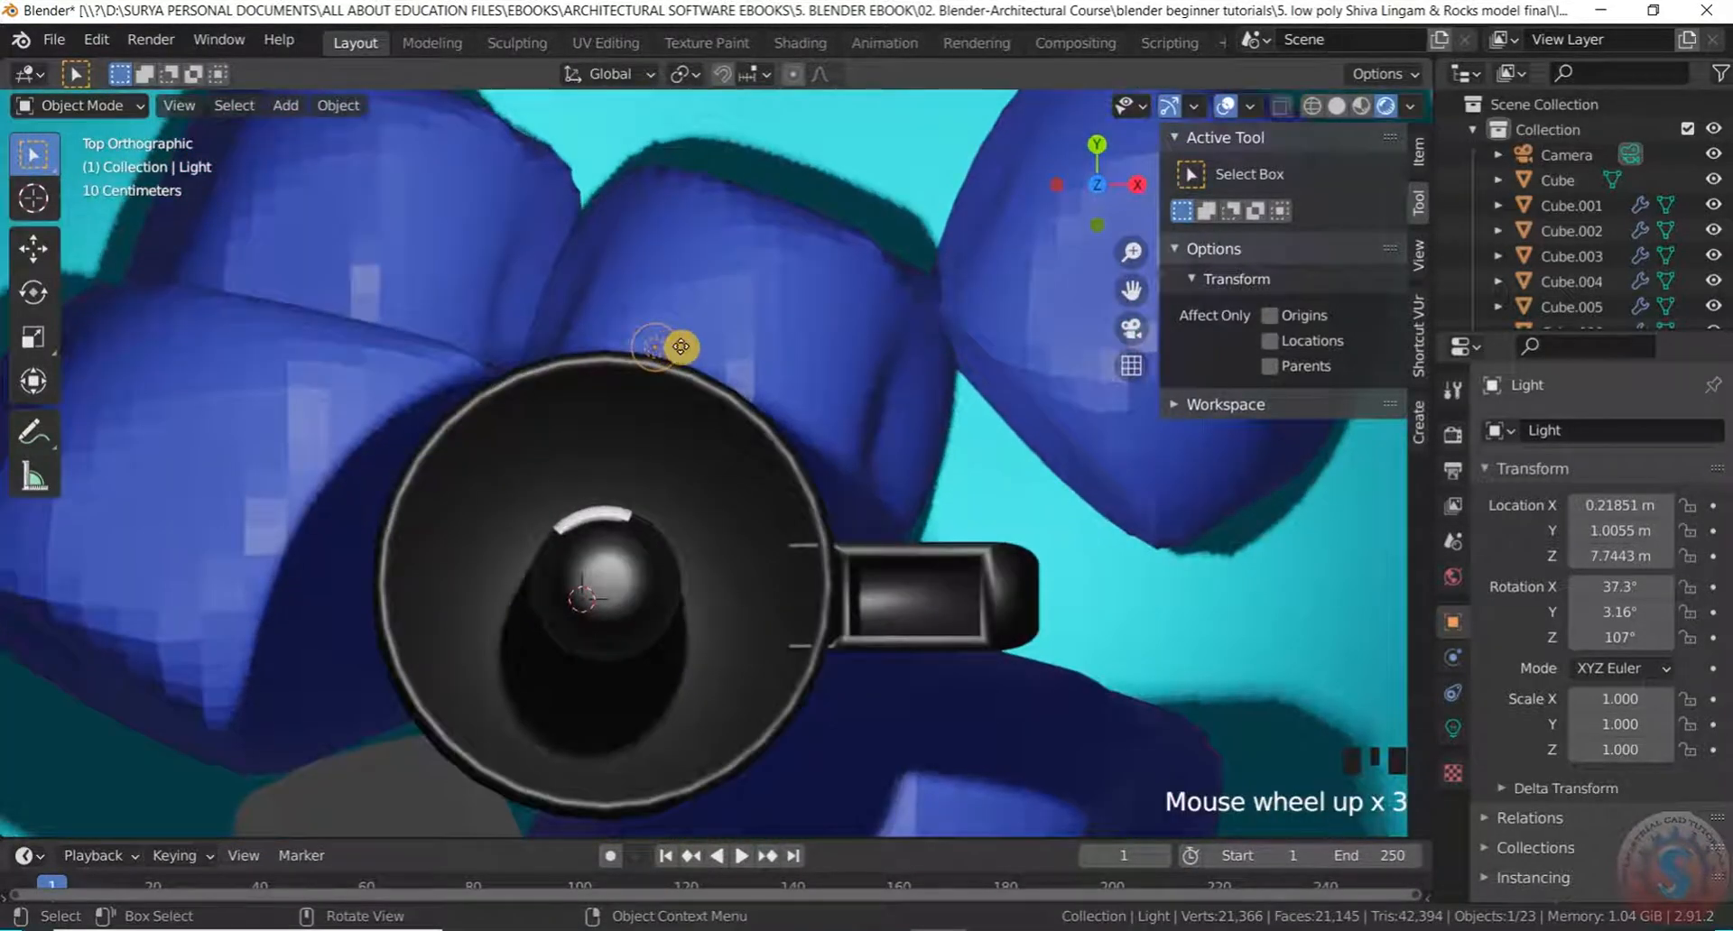
key("g")
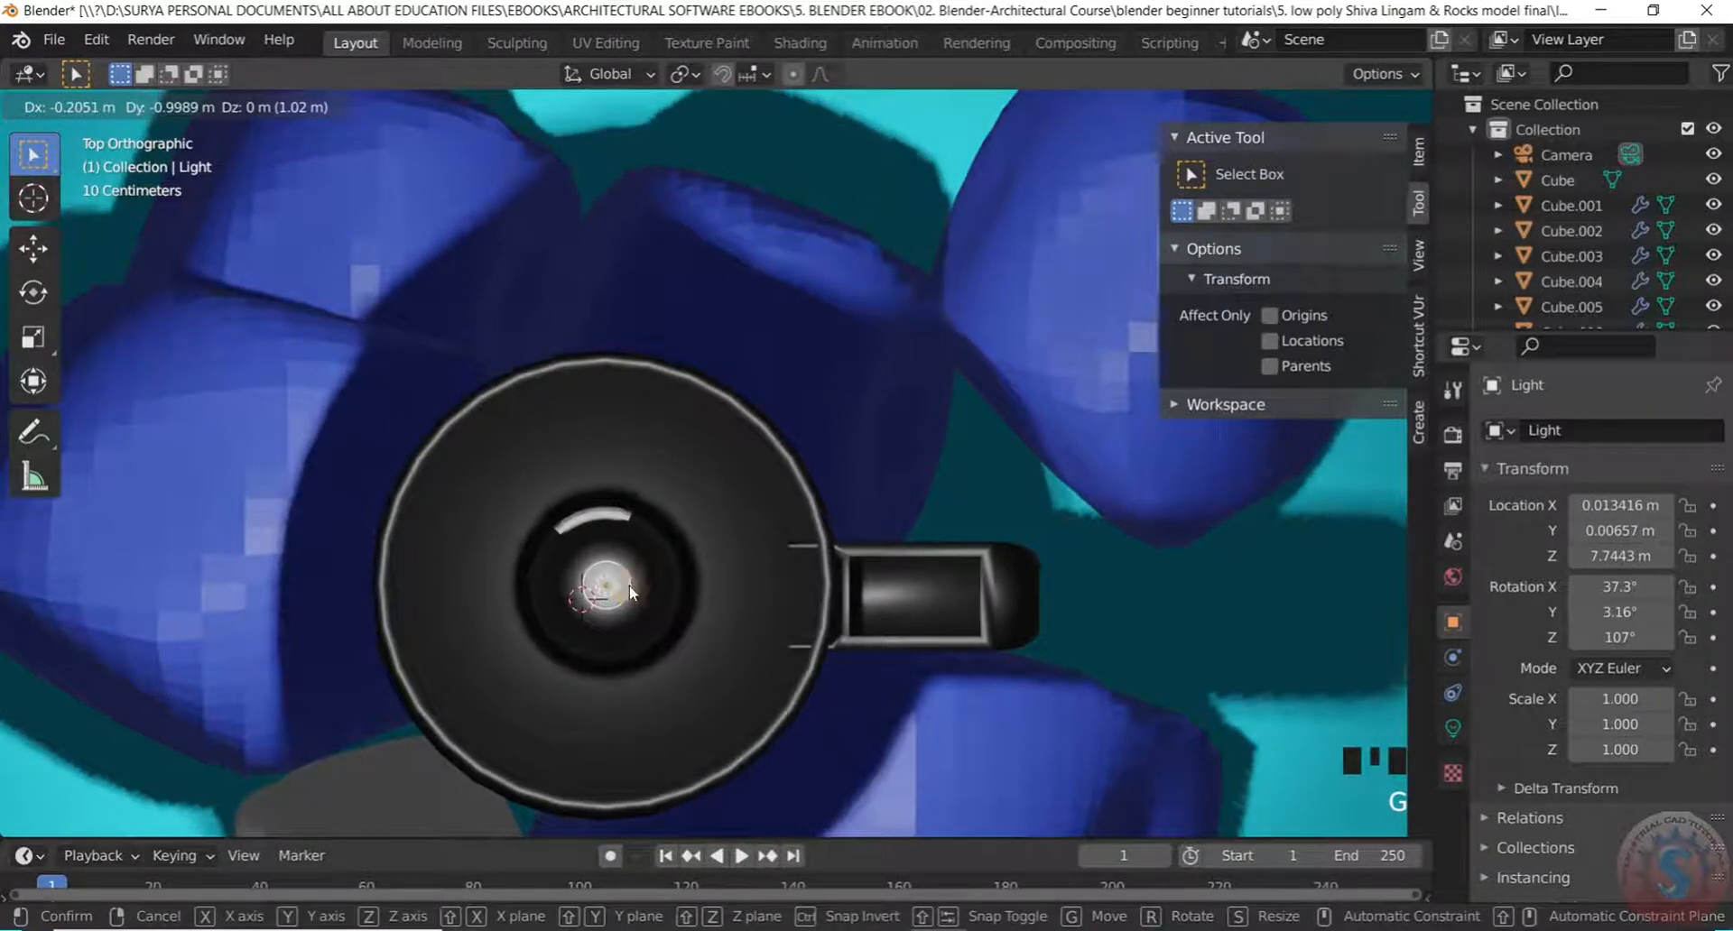
left_click(630, 584)
scroll(686, 392, "down", 5)
scroll(584, 456, "down", 2)
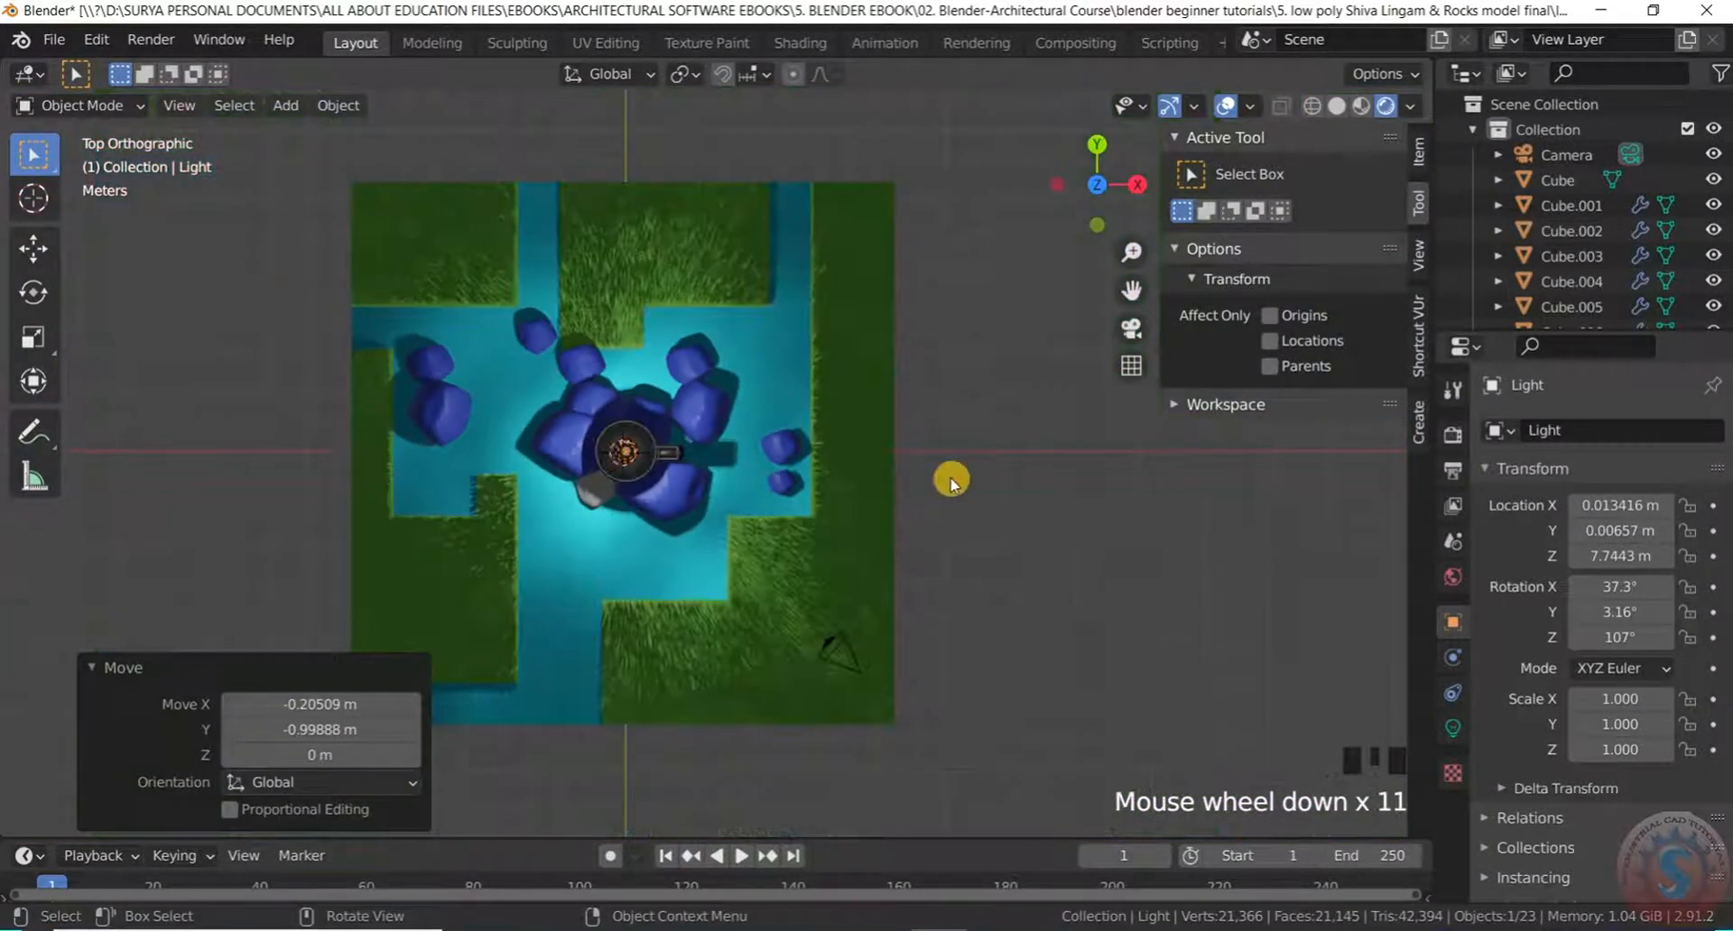
left_click(955, 479)
Orbit back to a perspective view of the whole scene to check the light
middle_click_drag(955, 479, 804, 364)
scroll(652, 589, "up", 2)
scroll(652, 588, "up", 2)
middle_click_drag(669, 574, 951, 599)
scroll(713, 563, "down", 5)
scroll(793, 565, "down", 3)
scroll(844, 616, "up", 4)
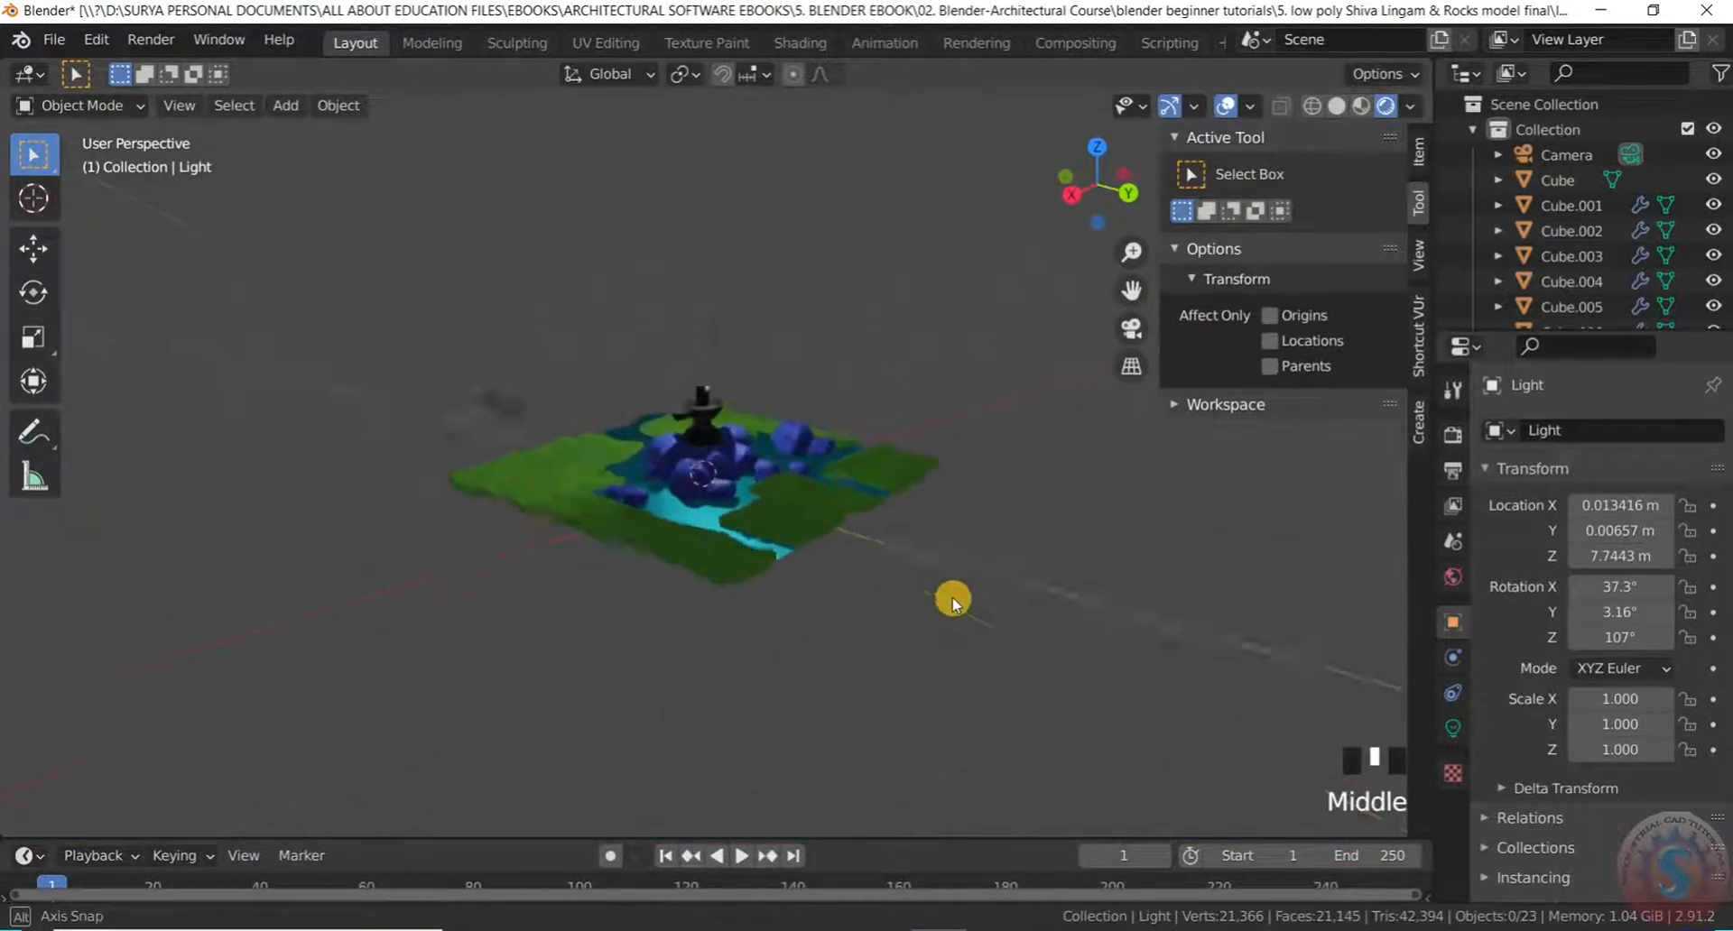
scroll(912, 398, "up", 4)
middle_click_drag(912, 398, 685, 452)
scroll(708, 413, "down", 1)
scroll(548, 441, "up", 2)
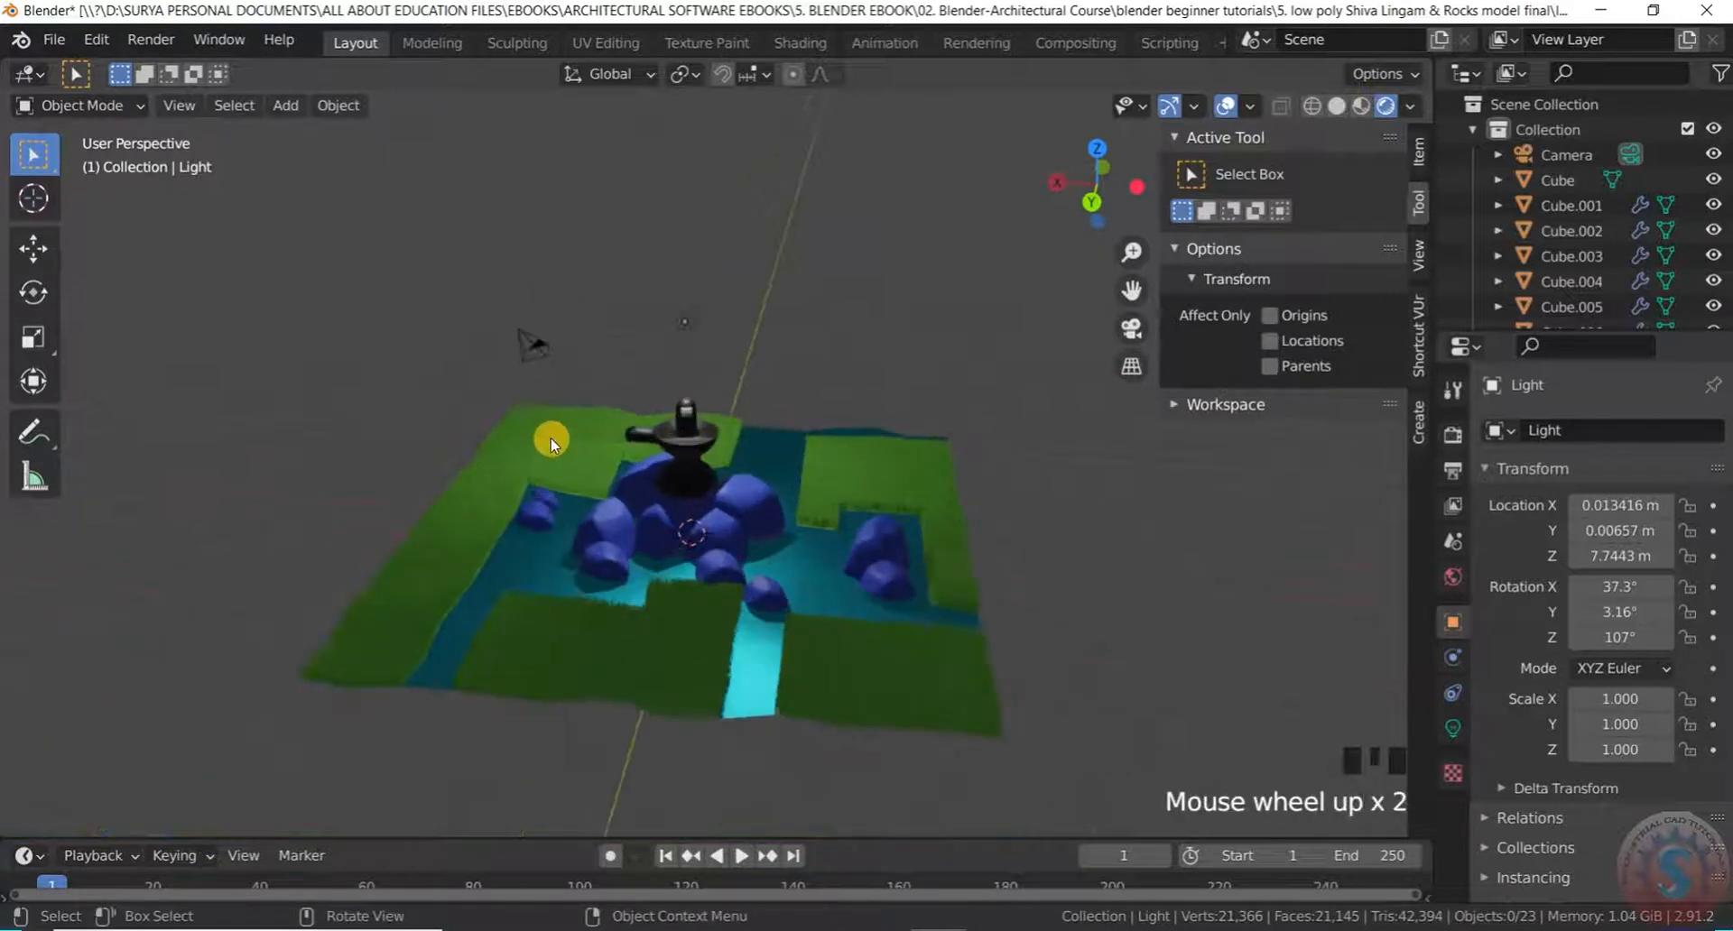
Add a Sun lamp to the scene with Shift+A > Light > Sun
key("shift+a")
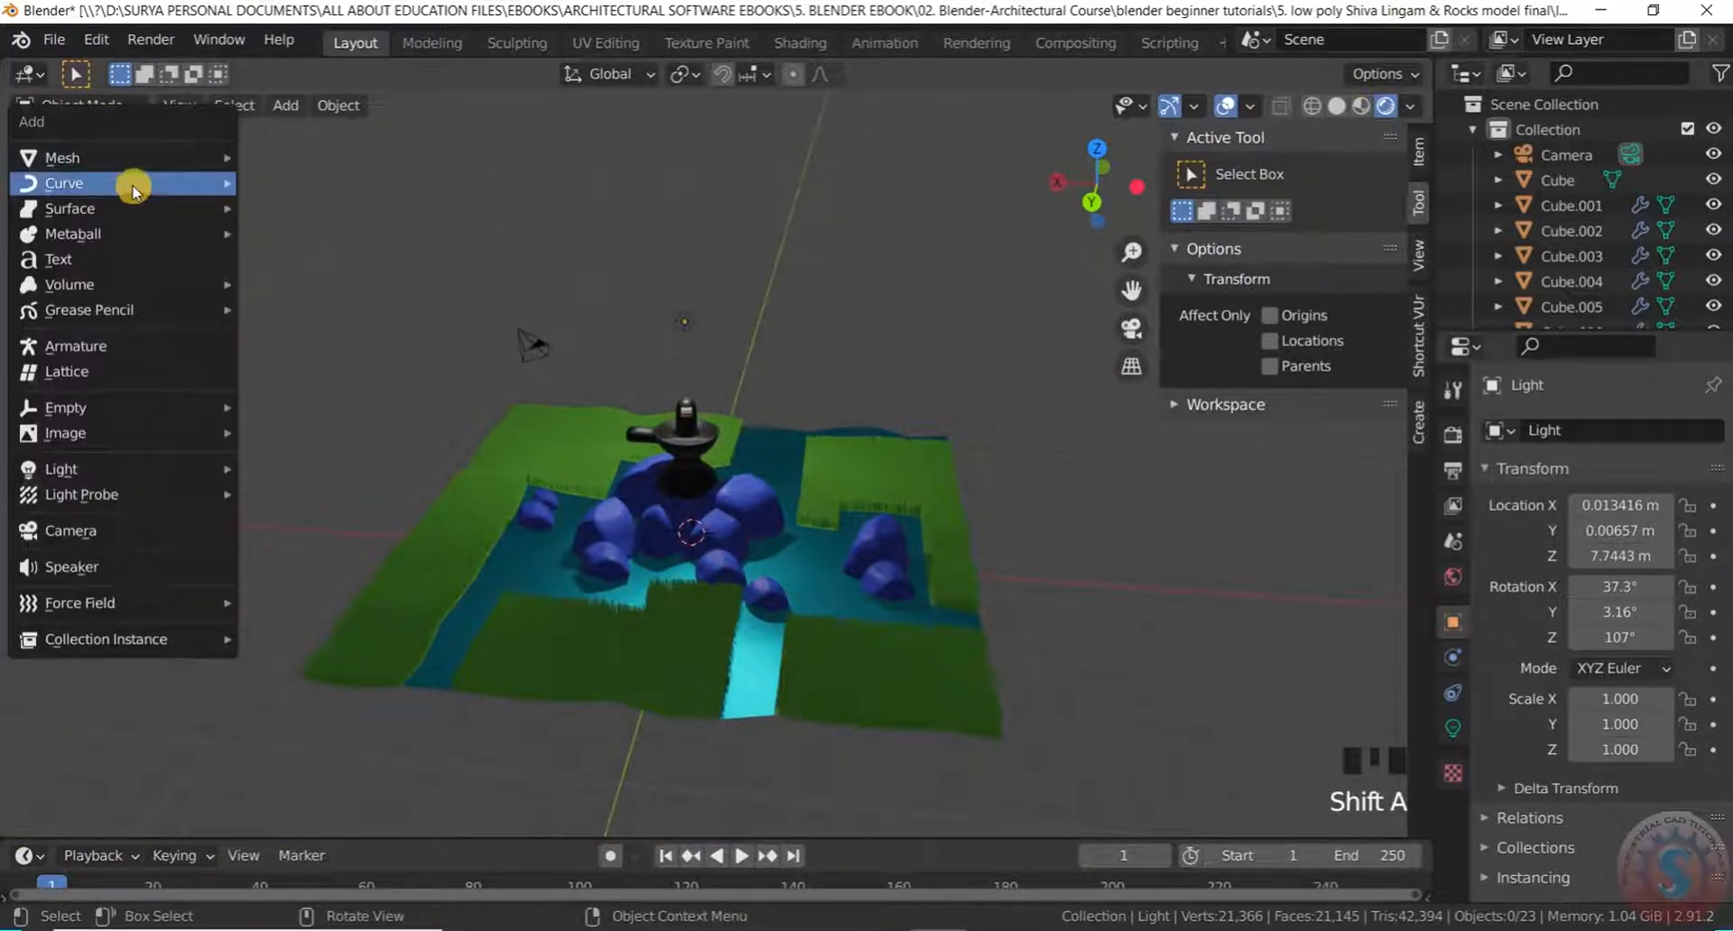
mouse_move(127, 468)
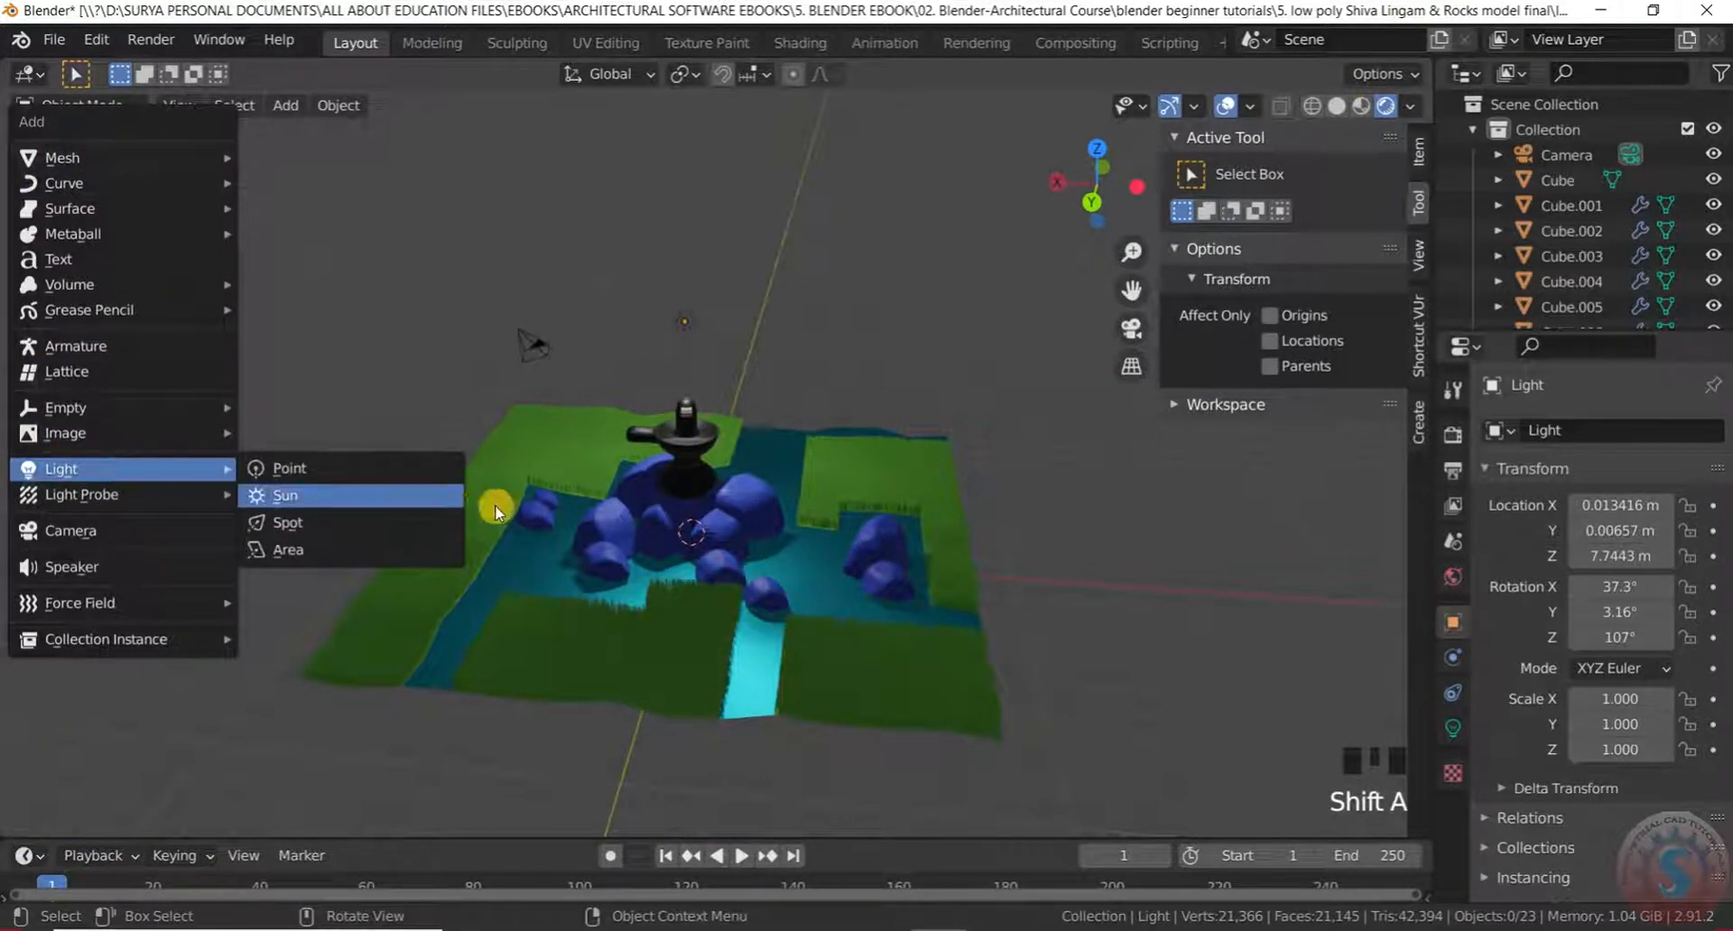
left_click(350, 496)
scroll(793, 684, "down", 3)
middle_click_drag(793, 684, 801, 591)
Raise the Sun lamp to about Z 11.46 m and aim it toward the shrine
key("g")
left_click(1026, 275)
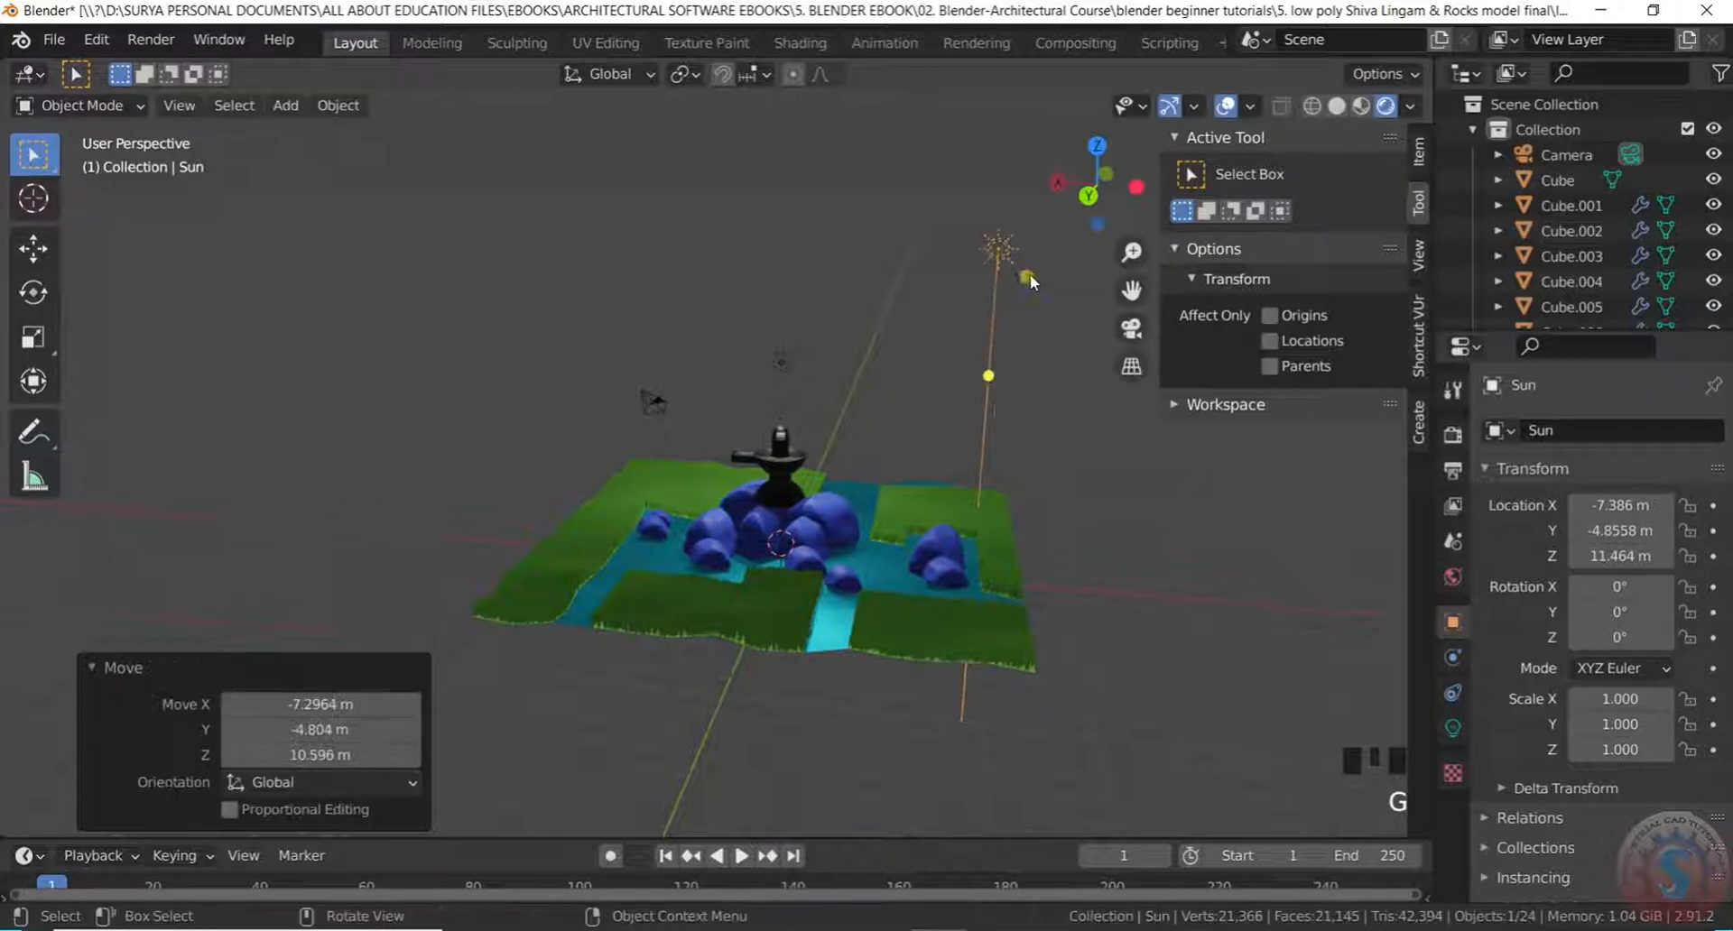
scroll(996, 377, "up", 2)
left_click_drag(997, 325, 827, 439)
middle_click_drag(866, 356, 994, 402)
scroll(872, 373, "down", 4)
scroll(1006, 371, "up", 3)
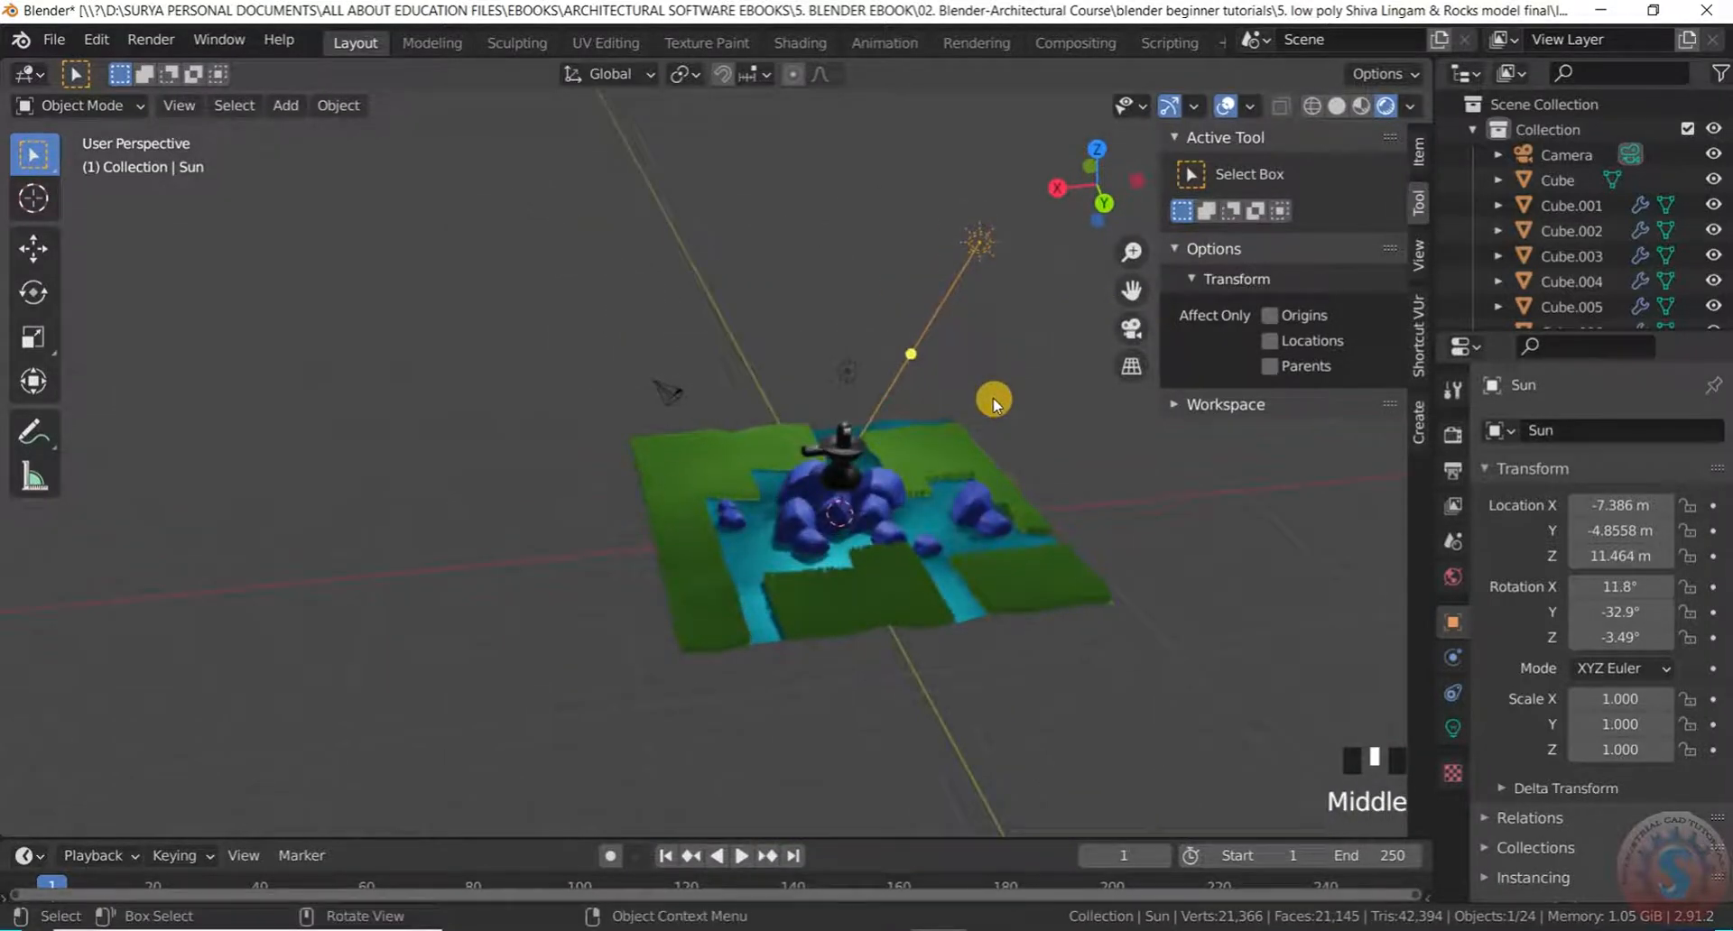
In top view, move the Sun to X -8.5 m, Y 7.9 m and aim it at the lingam
key("KP_7")
scroll(876, 369, "up", 6)
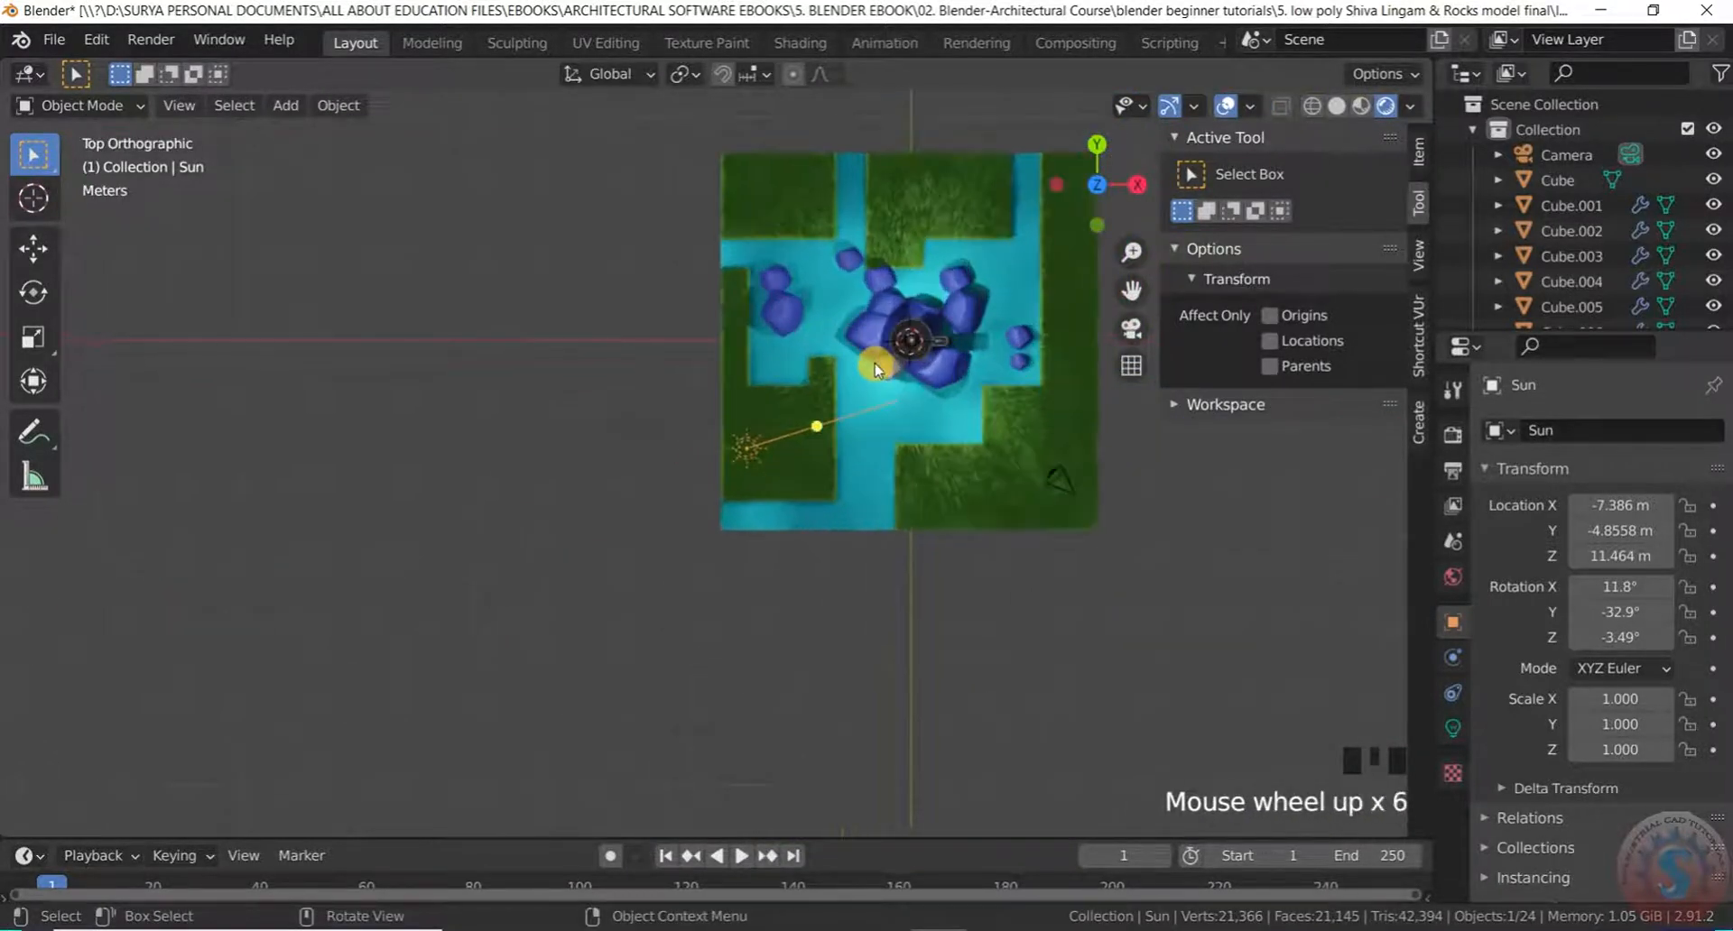
scroll(890, 379, "up", 7)
scroll(890, 383, "down", 8)
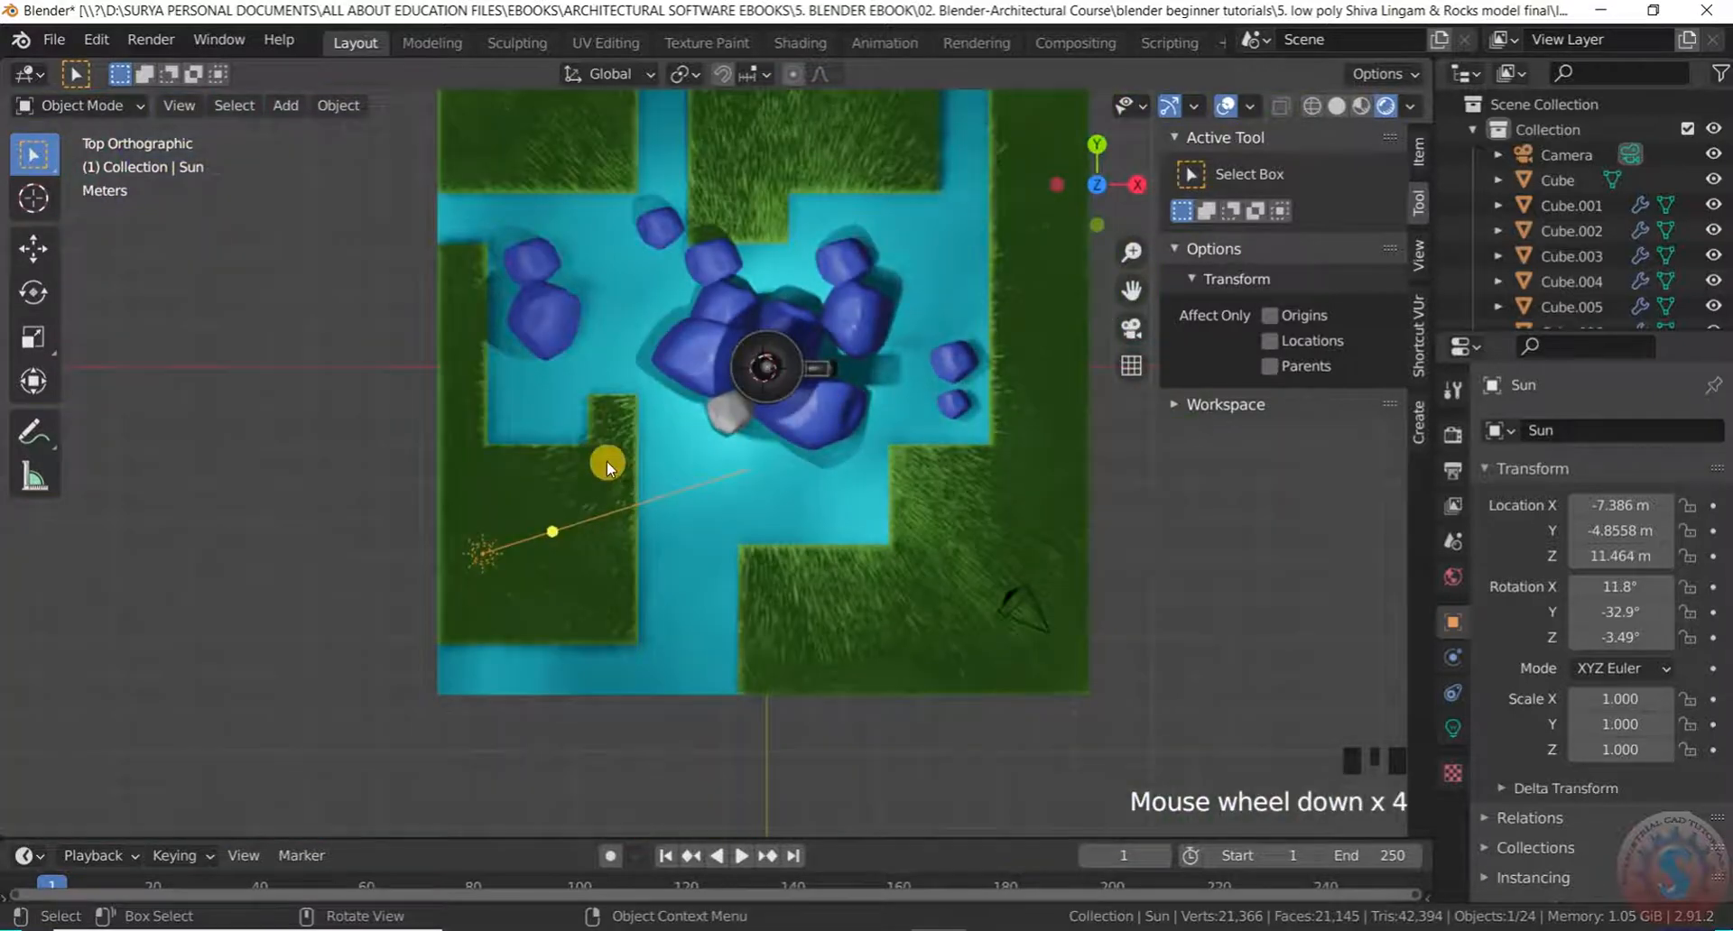
scroll(555, 448, "up", 2)
key("g")
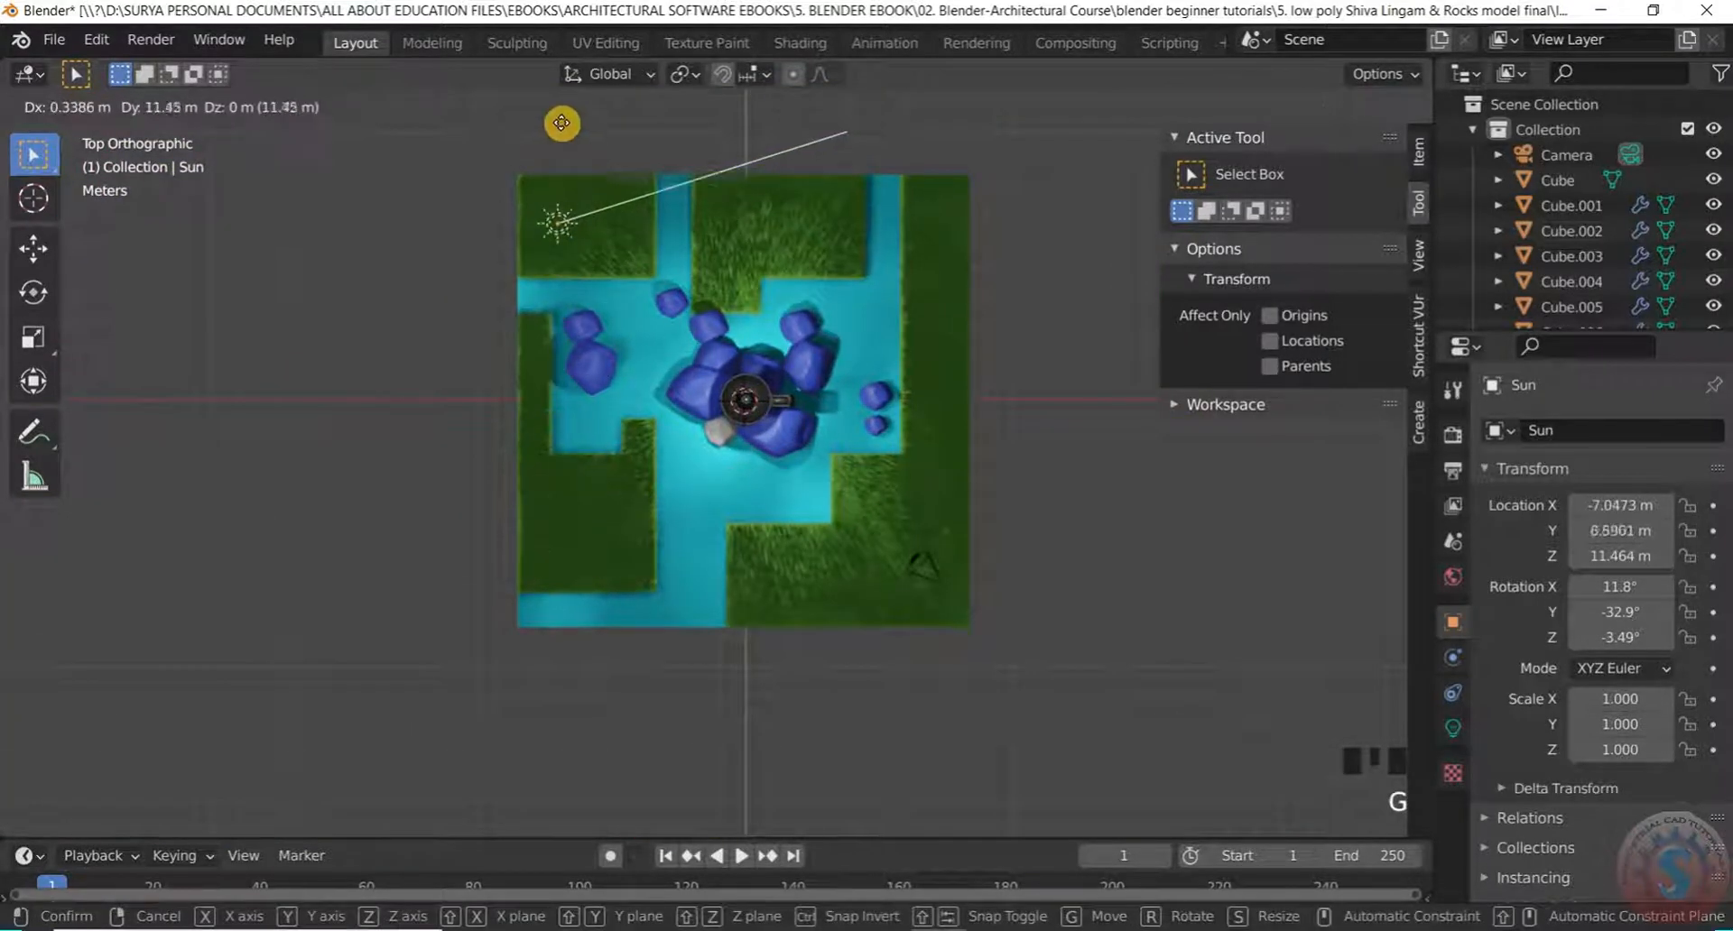
left_click(527, 104)
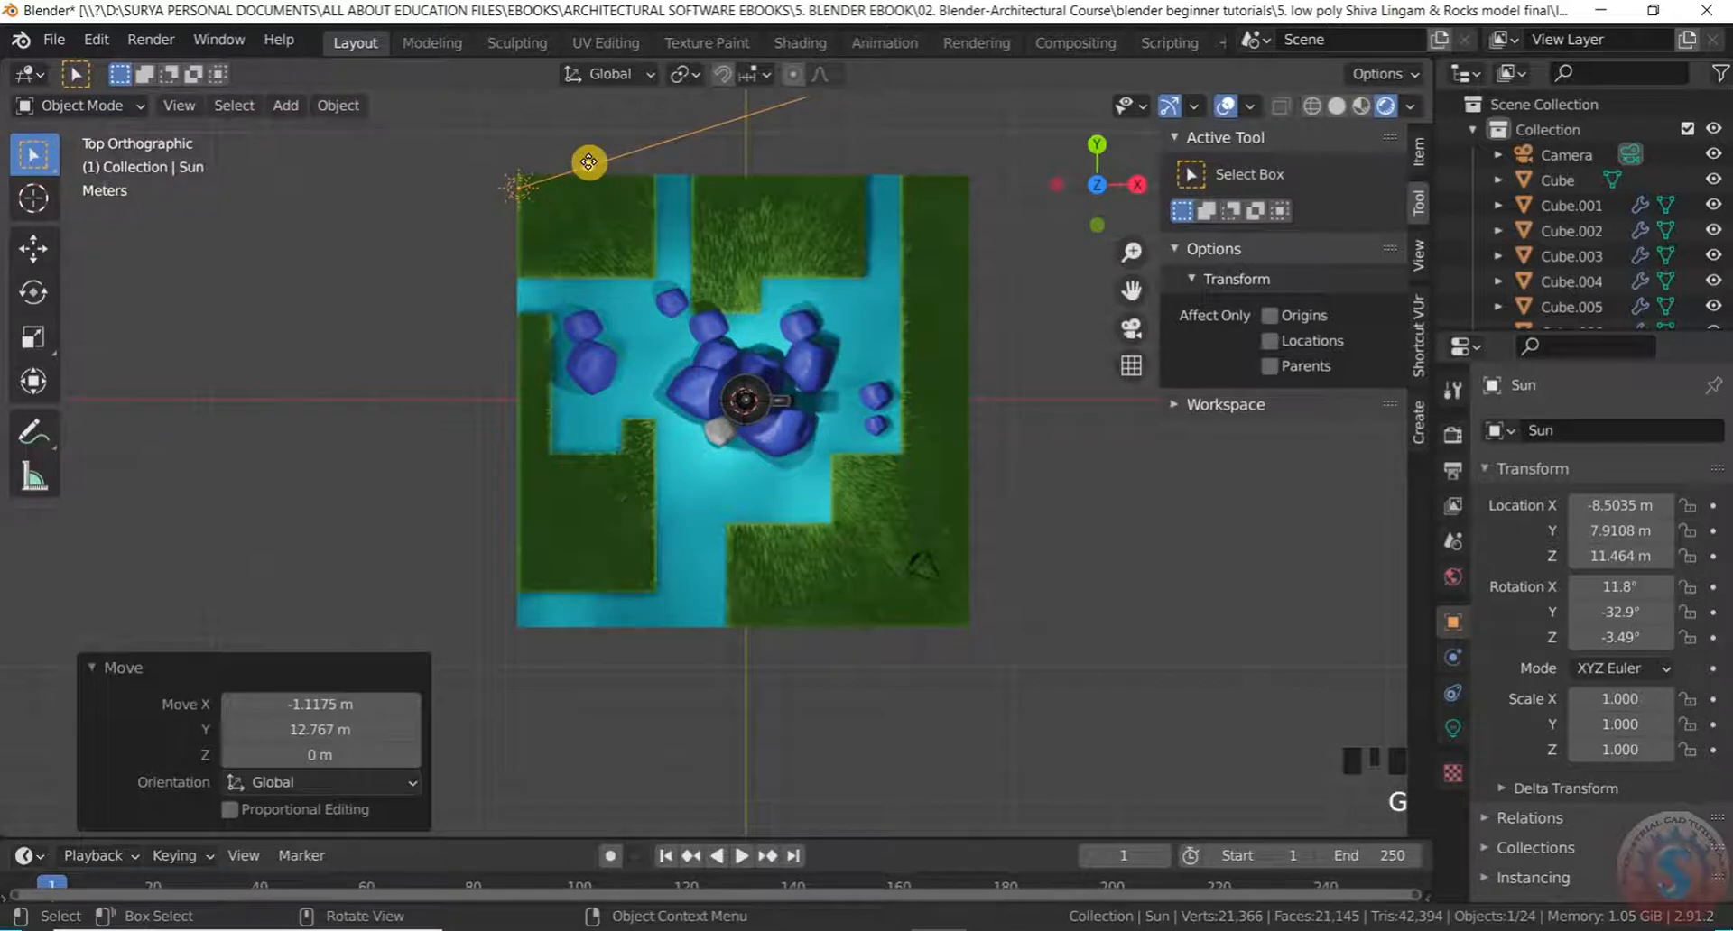
left_click_drag(589, 161, 726, 385)
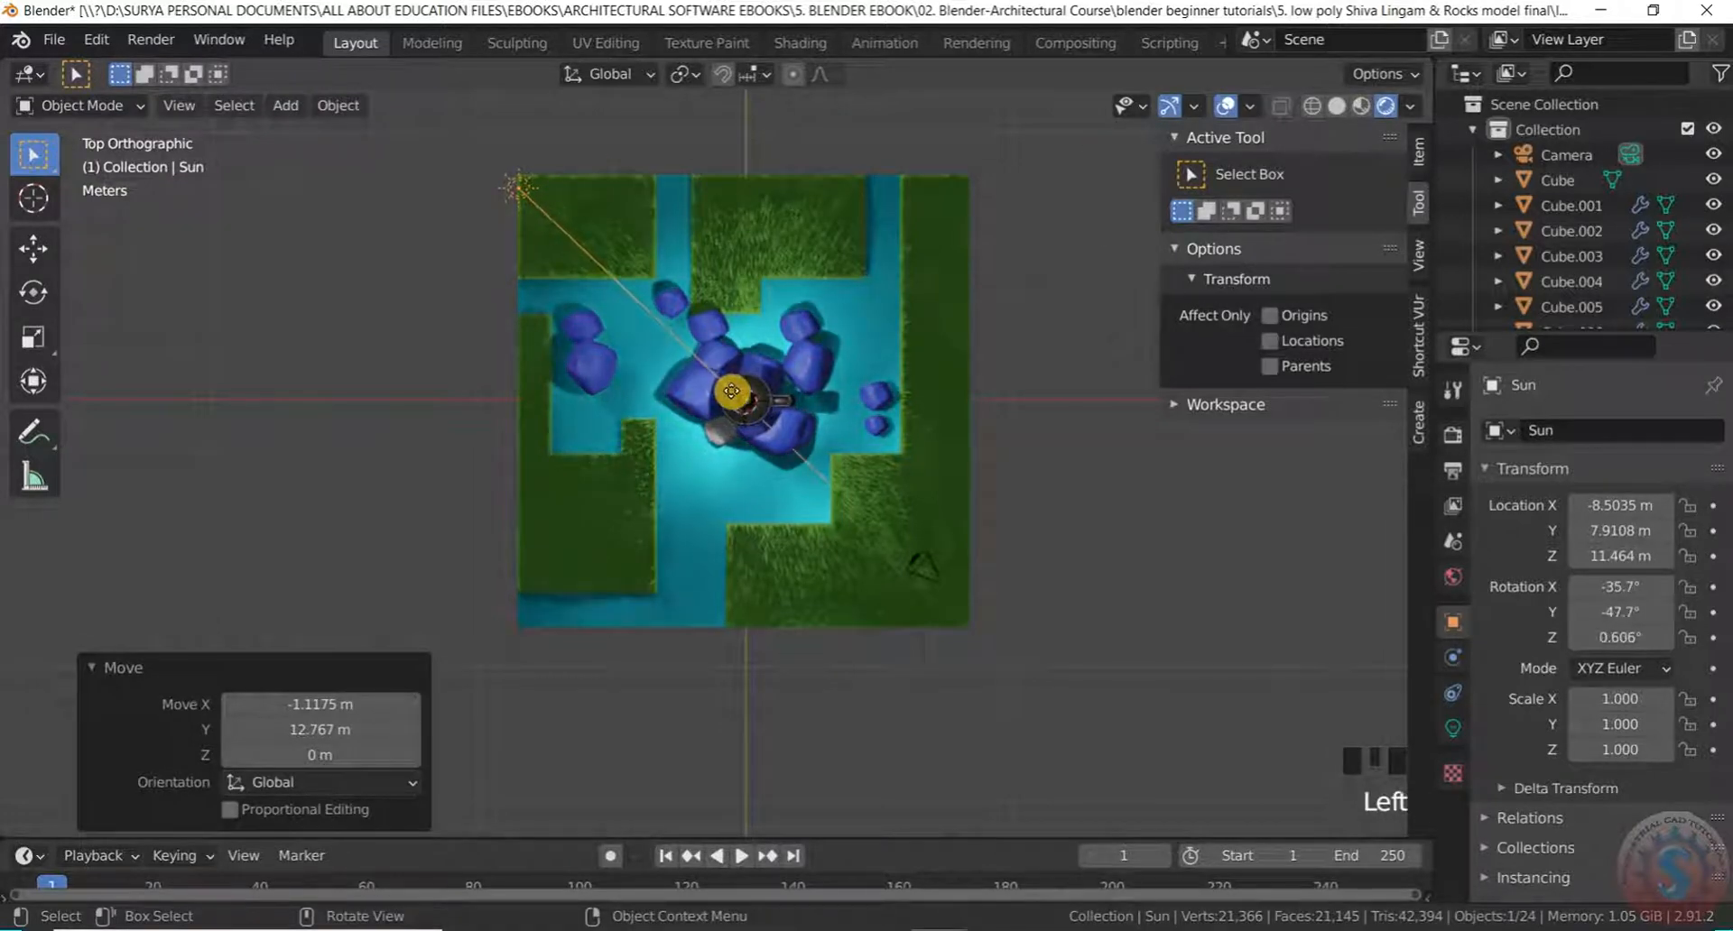
Orbit around the scene to review the Sun lamp's new angle
mouse_move(936, 340)
middle_mouse_down()
mouse_move(948, 433)
mouse_move(921, 348)
middle_mouse_up()
scroll(864, 406, "up", 3)
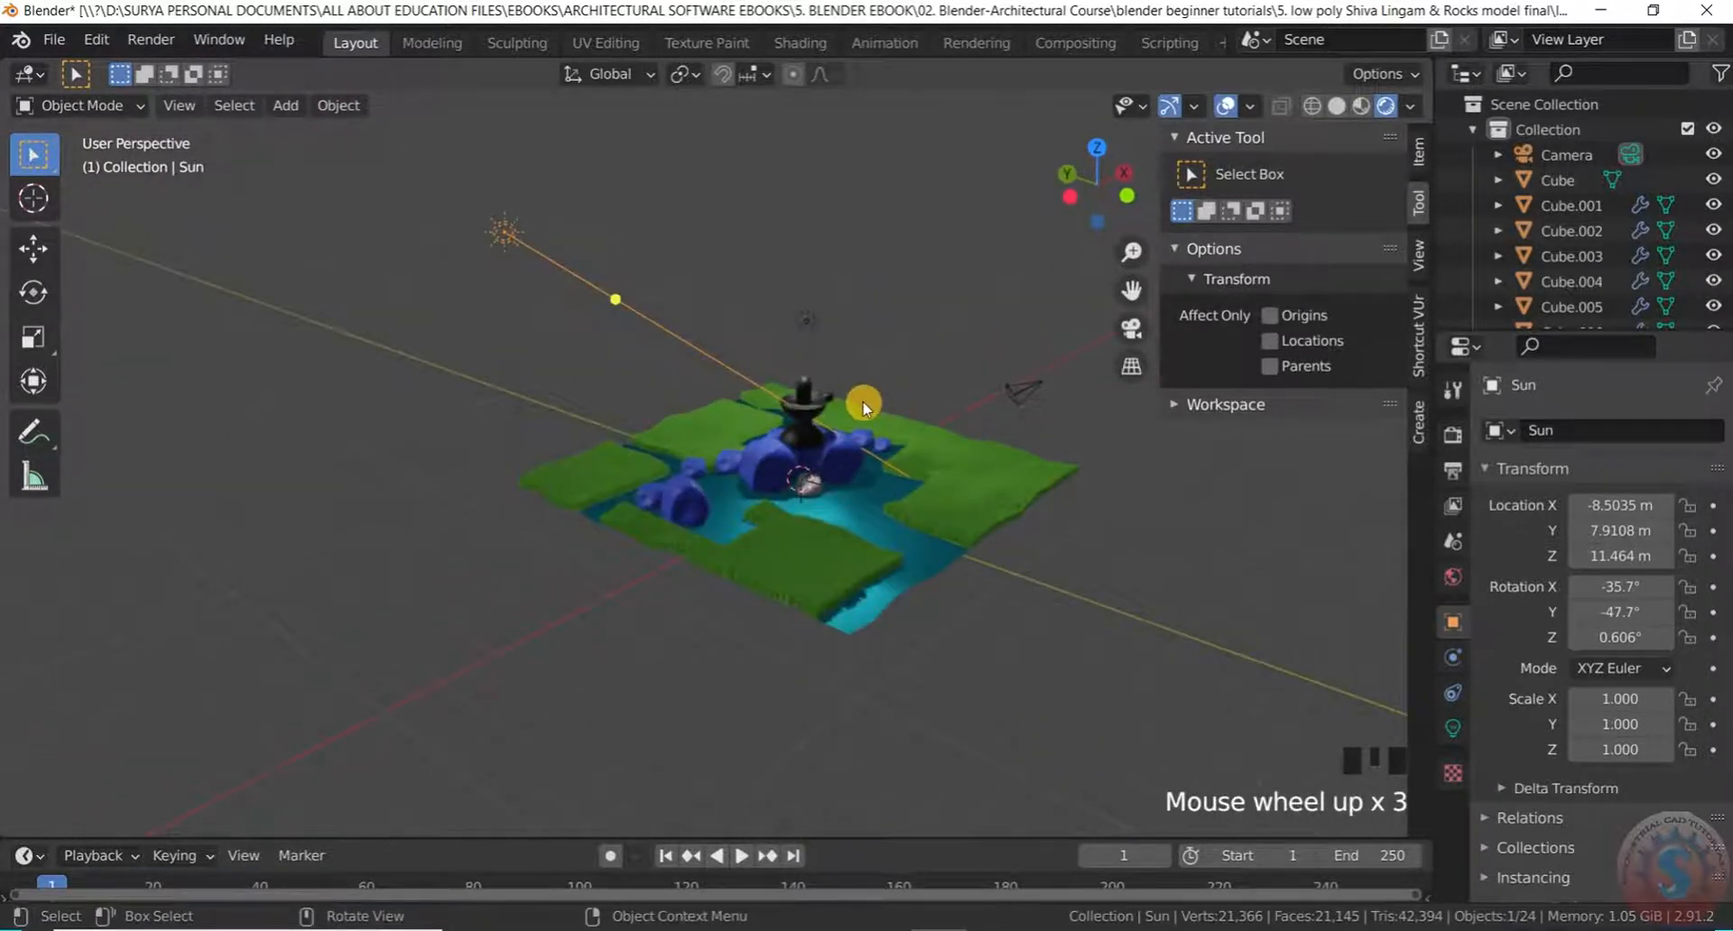
middle_click_drag(864, 406, 1068, 375)
scroll(584, 446, "down", 2)
middle_click_drag(584, 445, 855, 425)
scroll(244, 333, "up", 4)
scroll(472, 410, "down", 7)
scroll(484, 406, "up", 14)
middle_click_drag(816, 476, 724, 507)
scroll(727, 492, "down", 10)
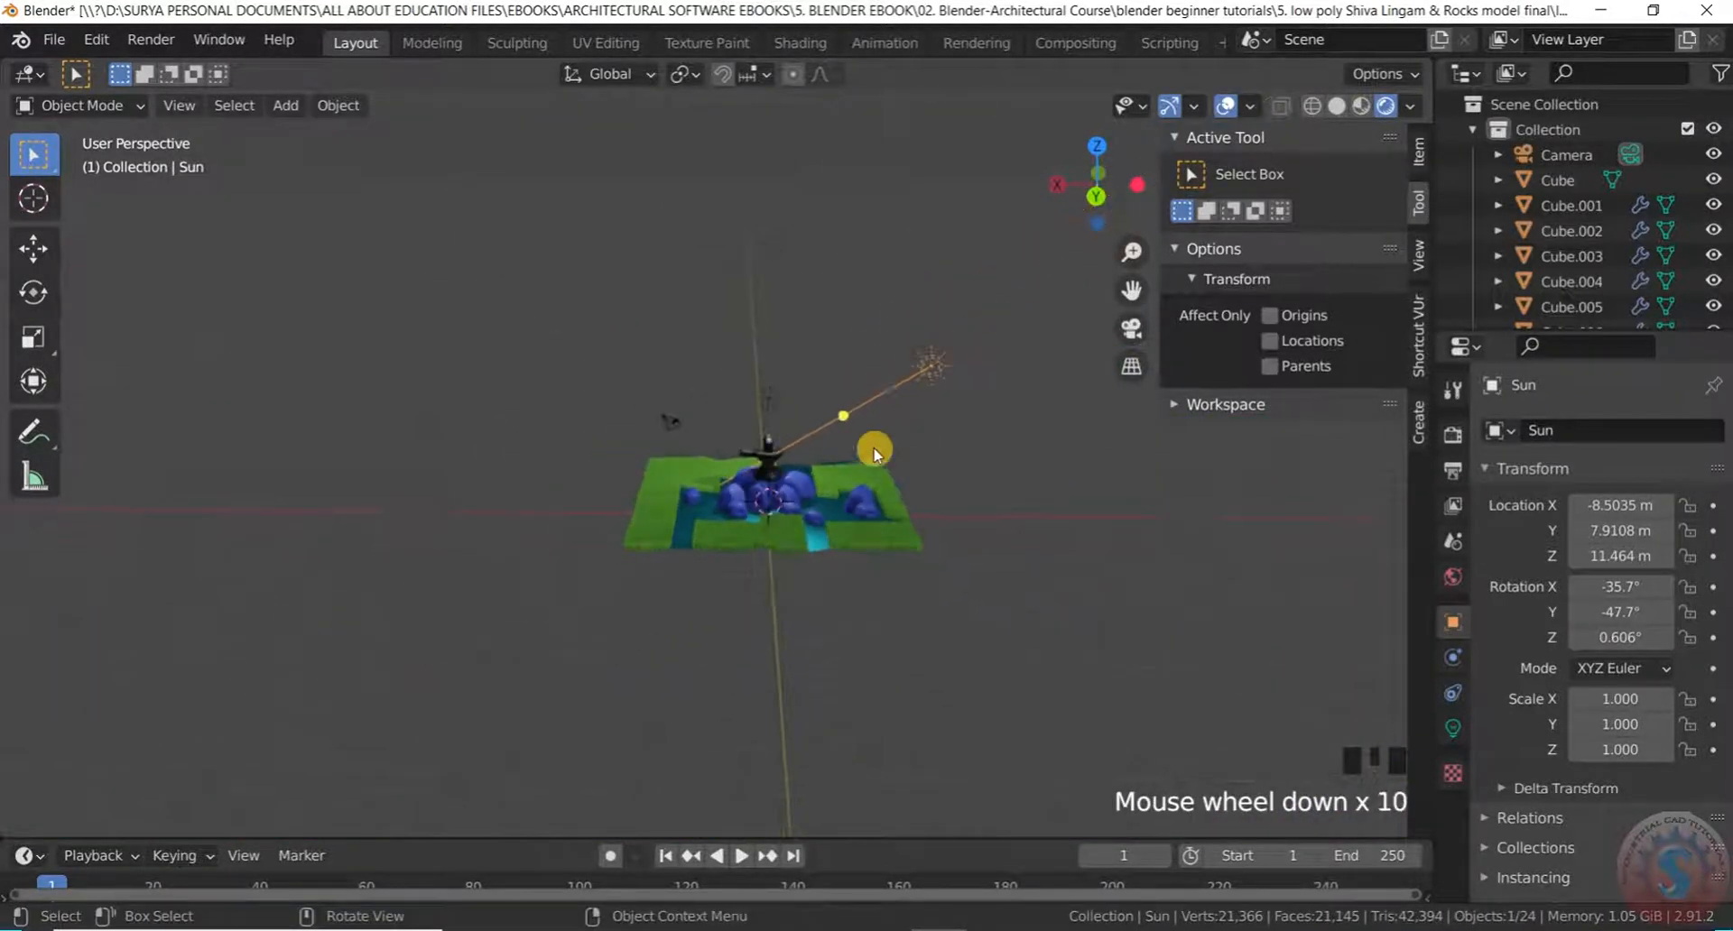
scroll(858, 408, "up", 2)
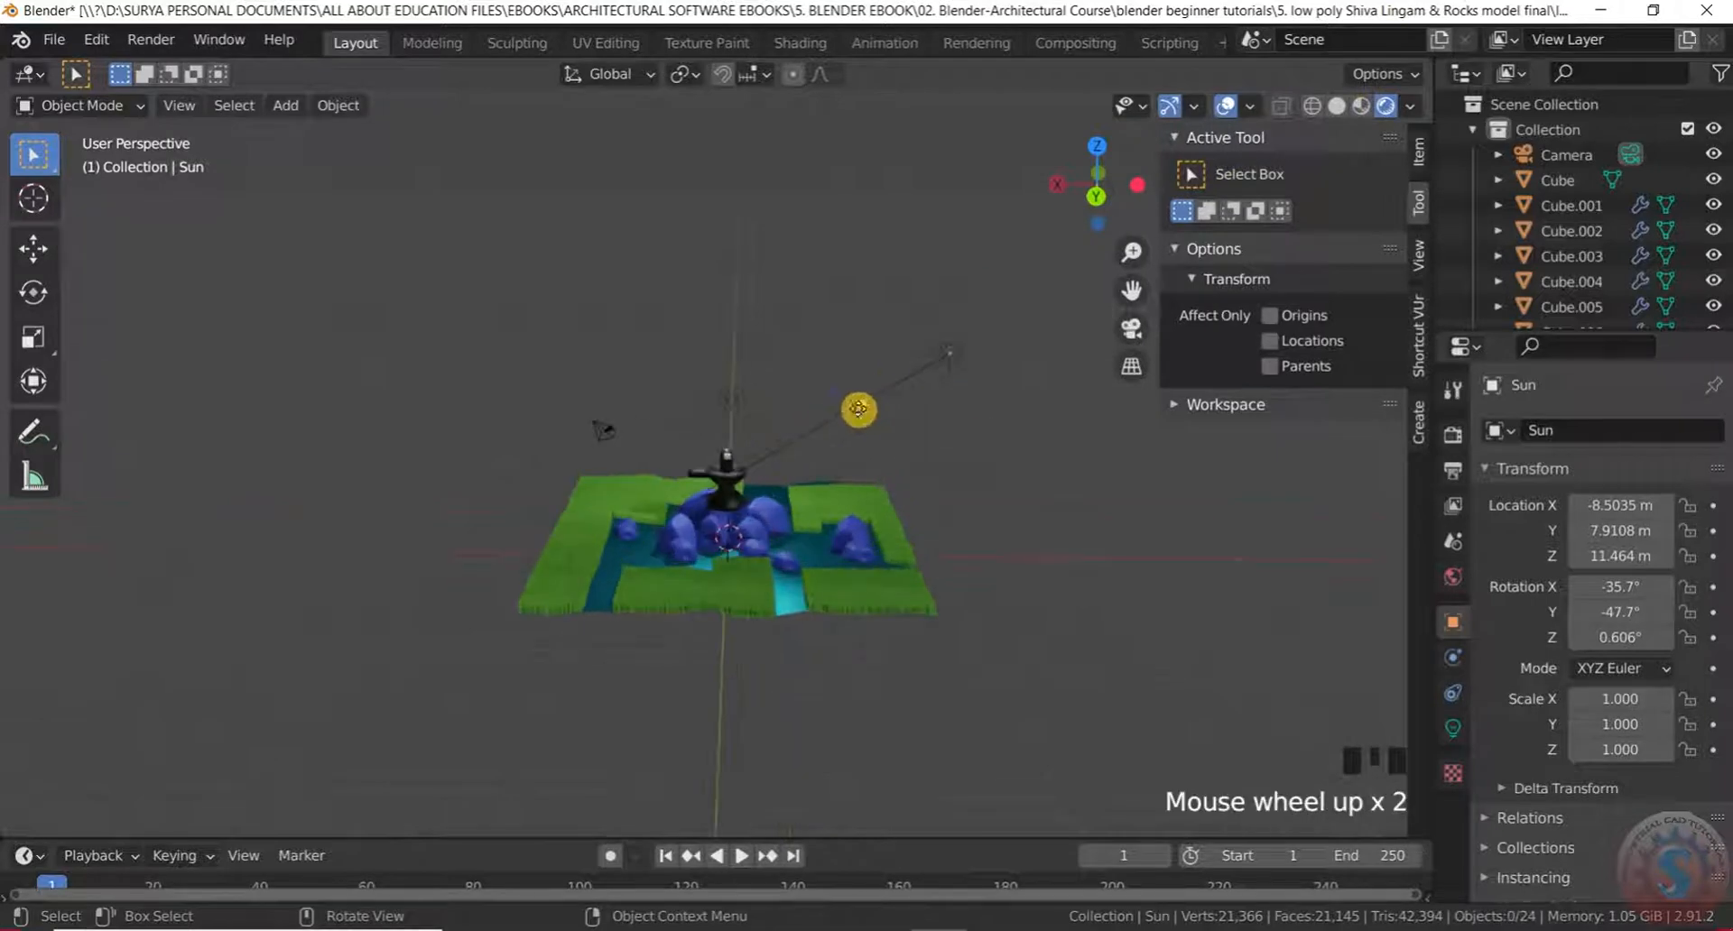
Select the Sun lamp and readjust its aim toward the lingam
left_click(856, 408)
scroll(867, 409, "up", 4)
left_click(948, 352)
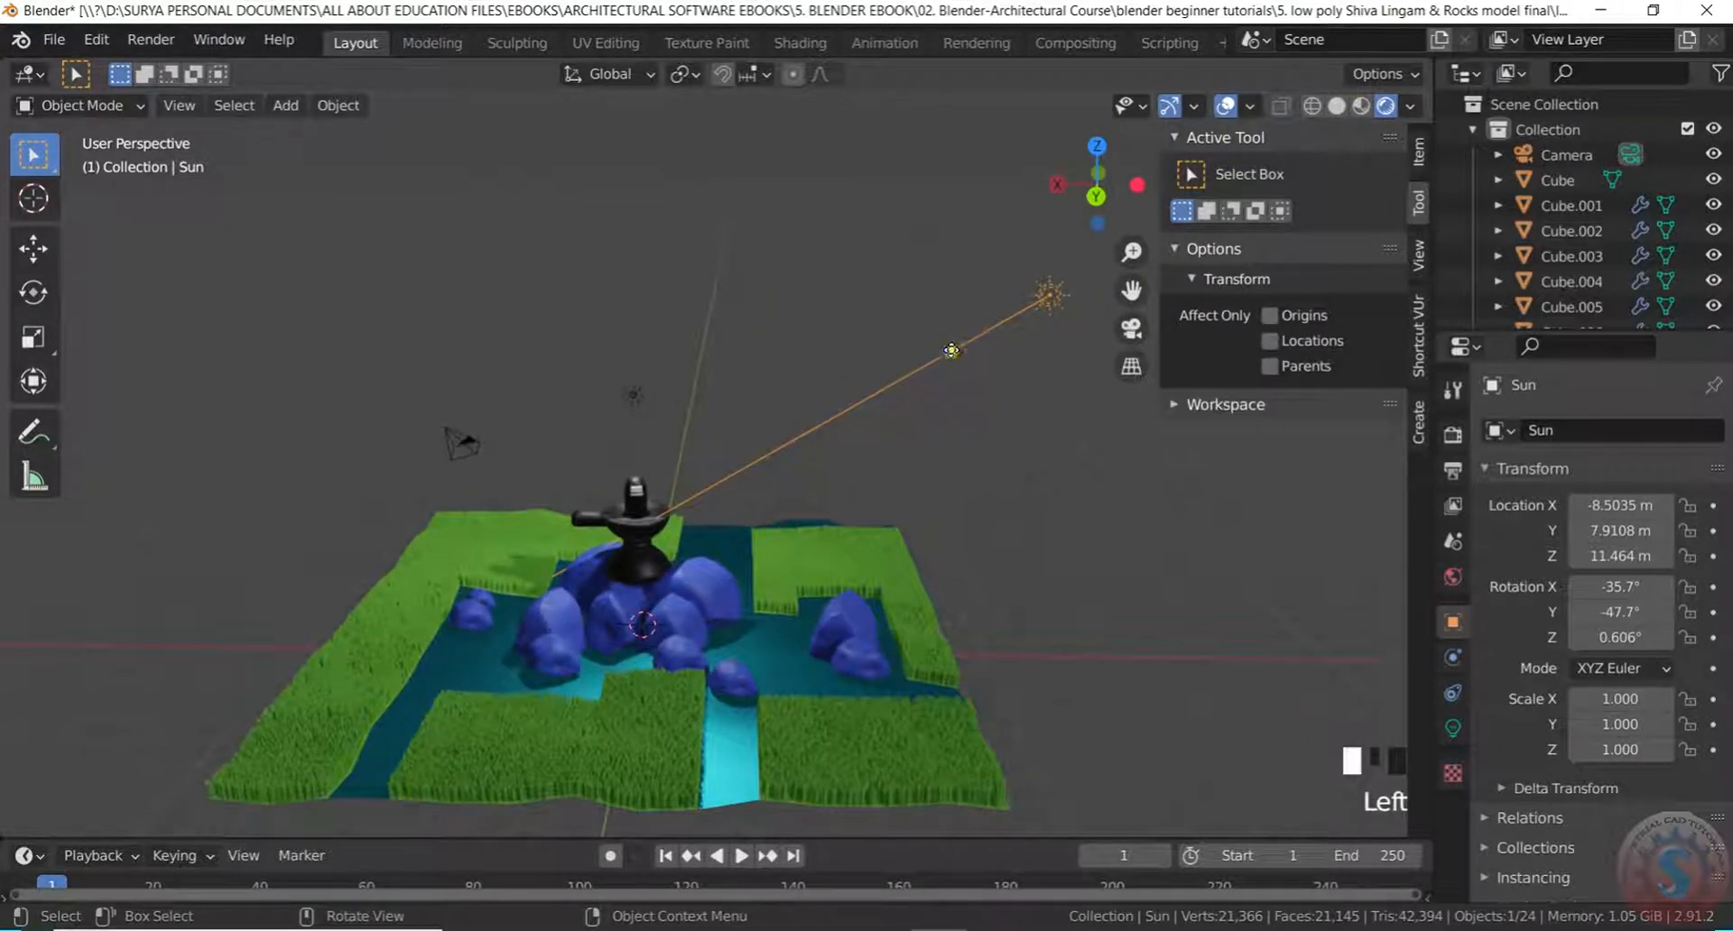
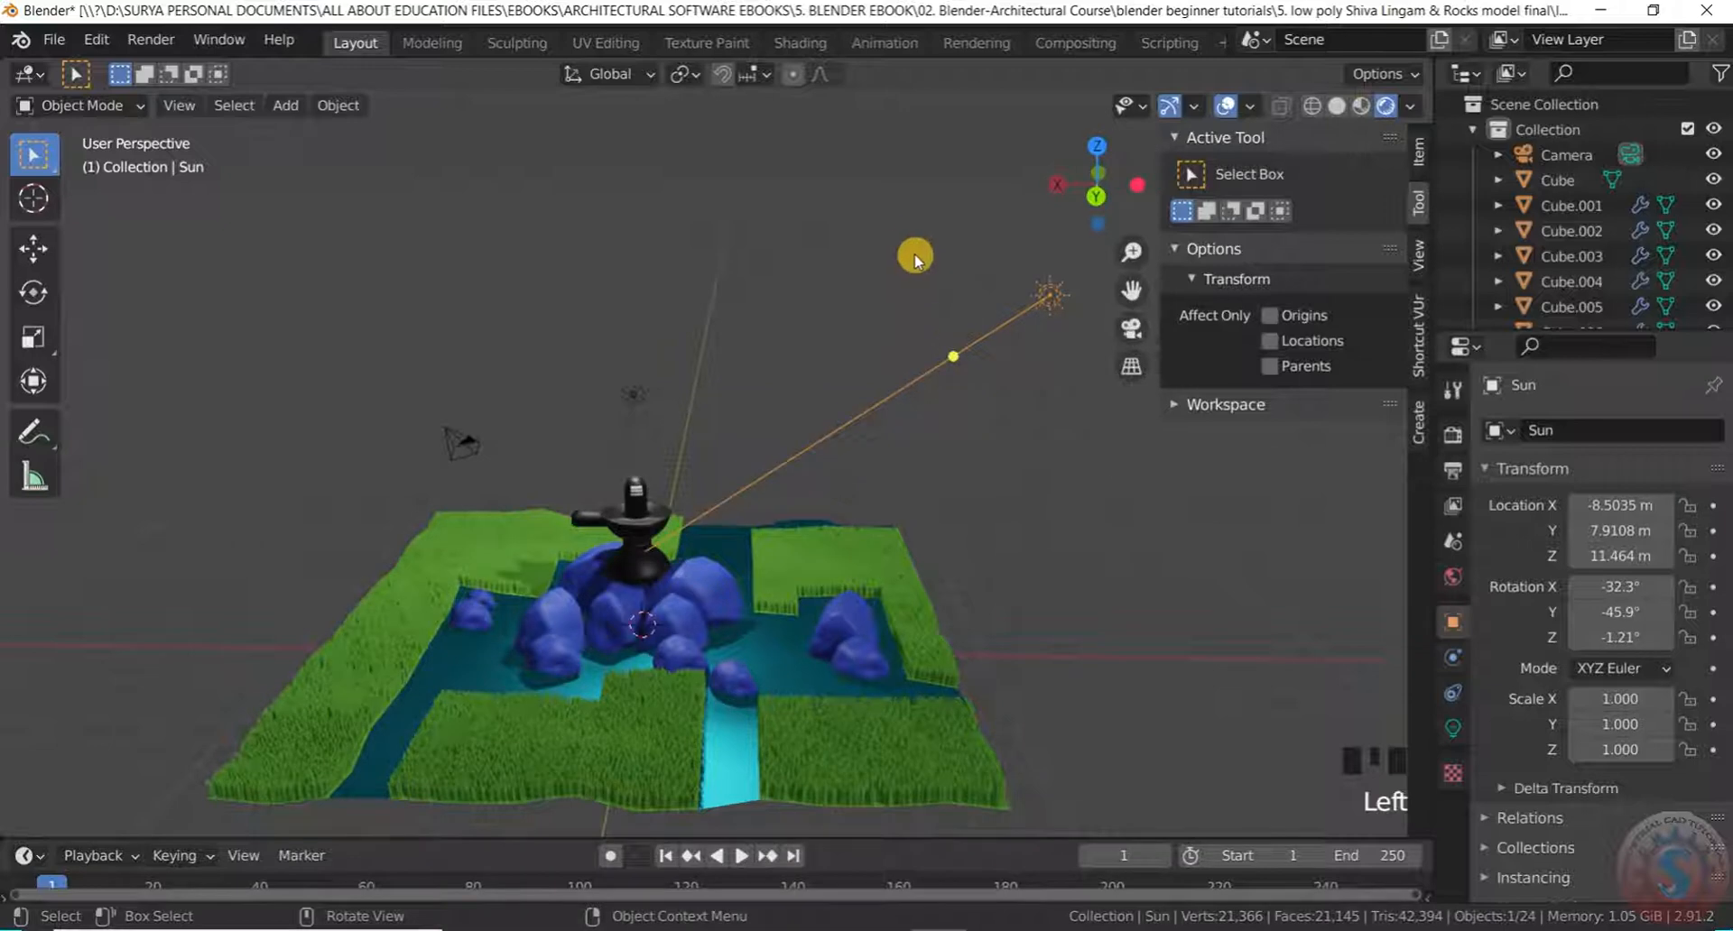
Undo the last change and orbit around the rocks and water from several angles
scroll(744, 278, "up", 2)
middle_click_drag(743, 278, 618, 426)
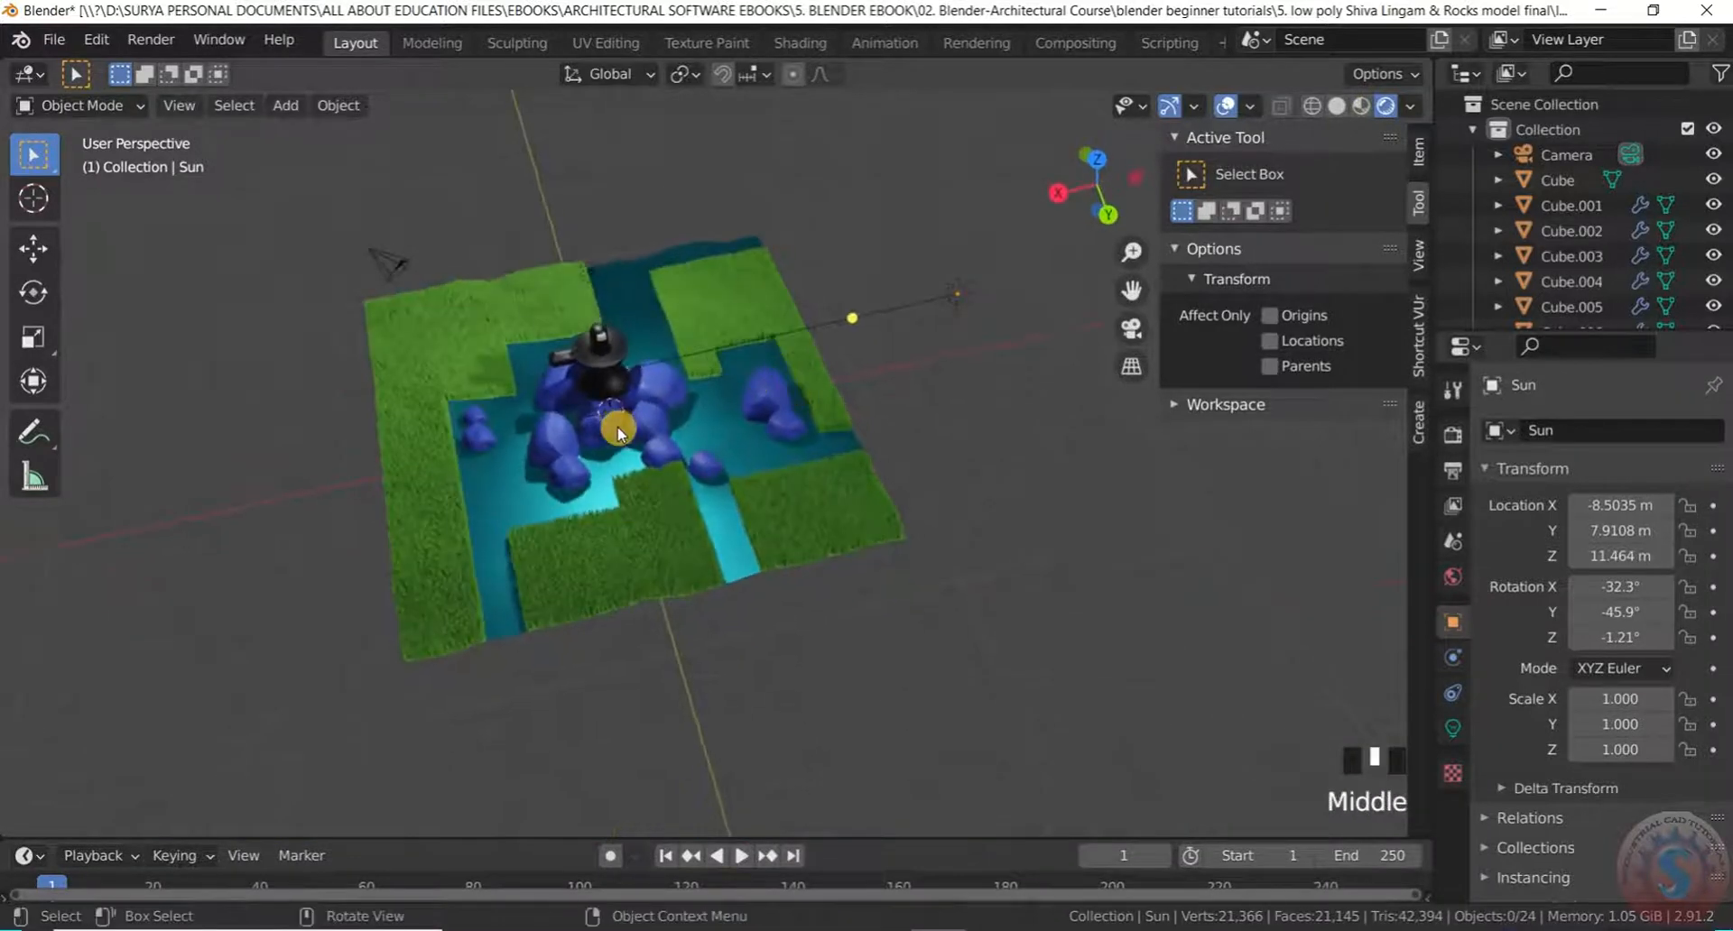
scroll(616, 408, "up", 4)
key("ctrl+z")
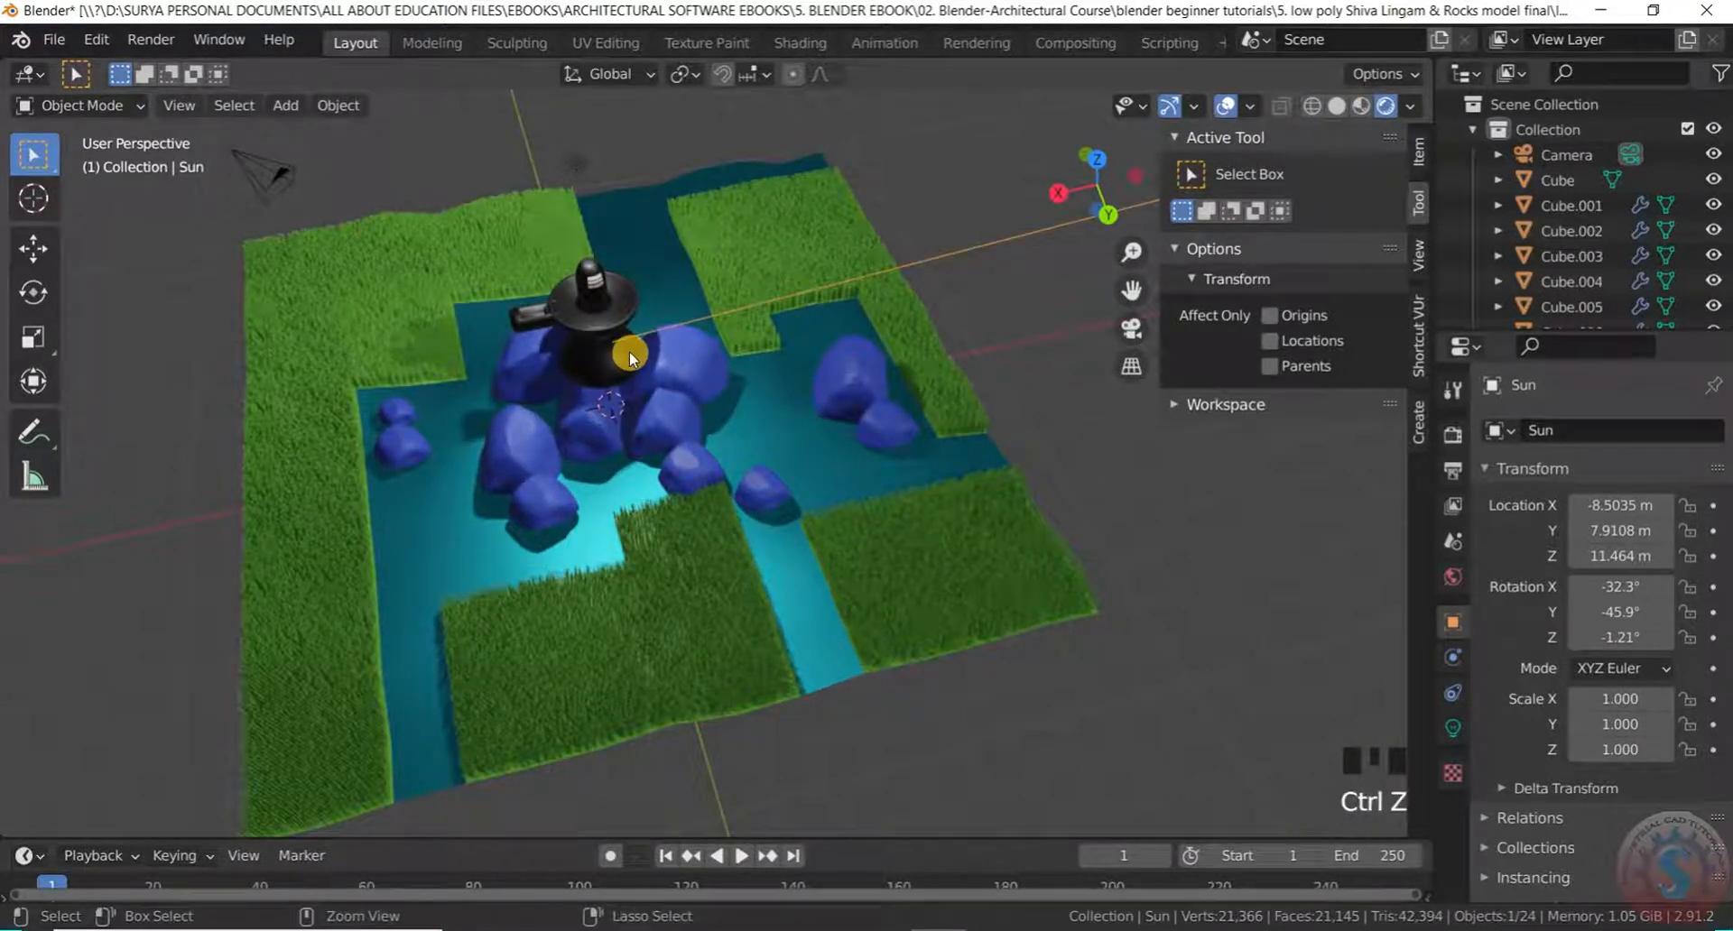
scroll(746, 464, "down", 5)
scroll(734, 626, "up", 1)
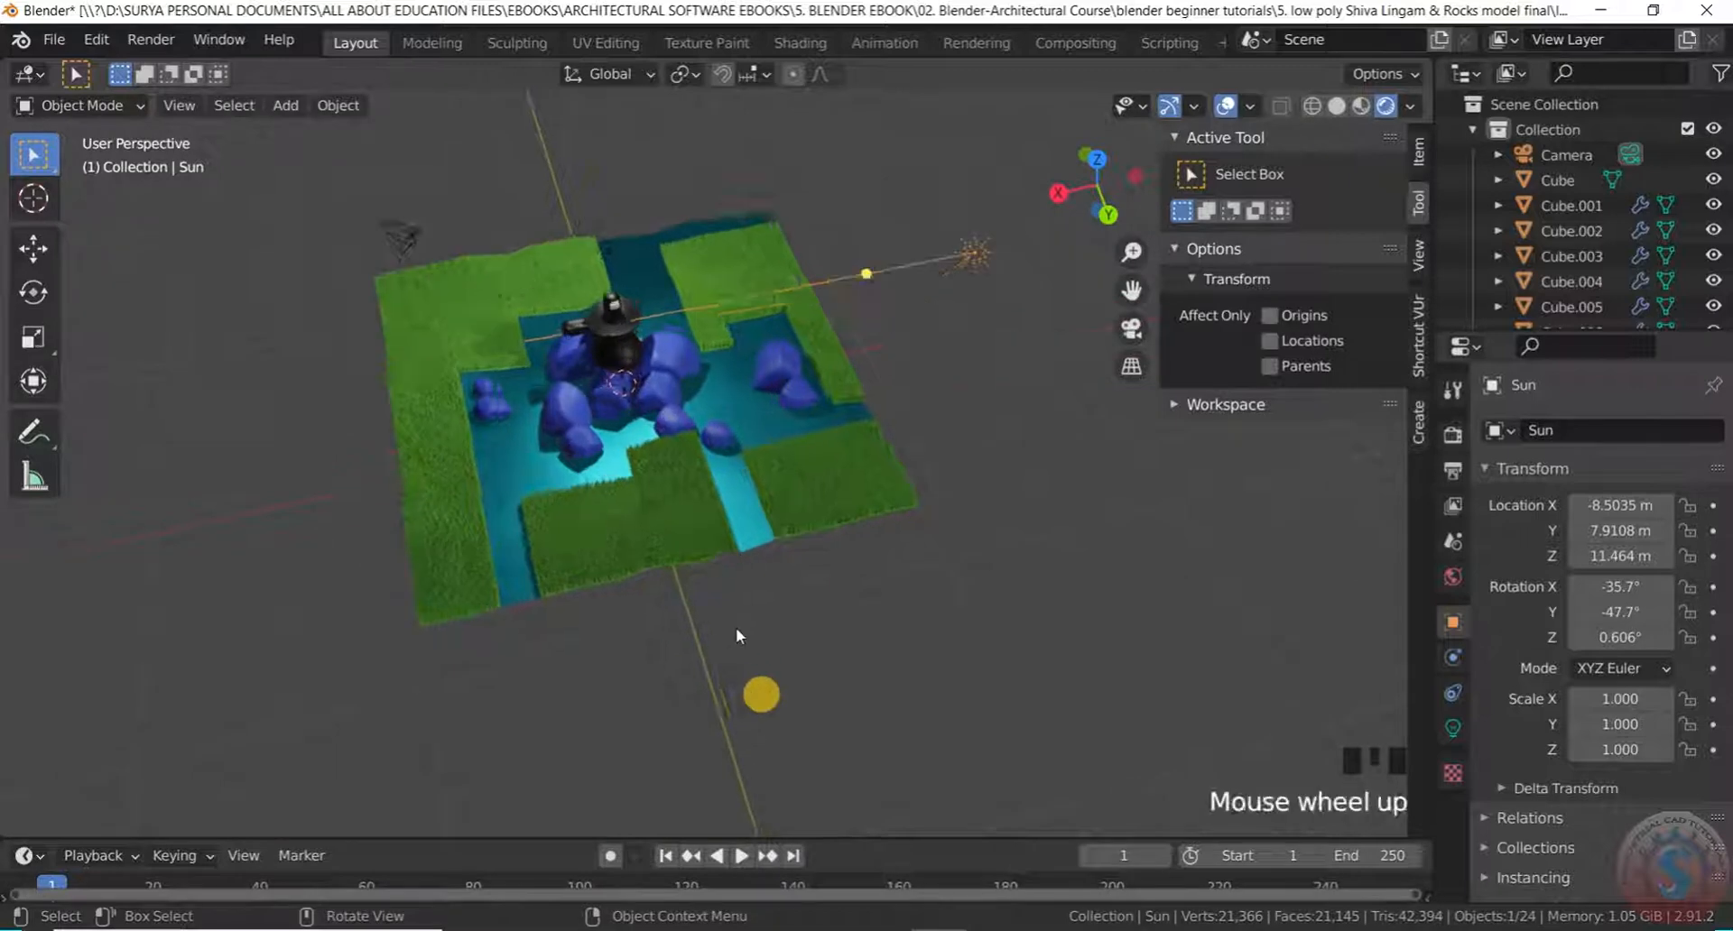
middle_click_drag(735, 626, 729, 525)
scroll(701, 640, "up", 3)
middle_click_drag(700, 641, 866, 657)
scroll(379, 688, "down", 4)
middle_click_drag(379, 687, 514, 816)
Zoom and orbit to inspect the lingam, rocks and grass from low side angles
scroll(570, 695, "down", 5)
scroll(654, 496, "up", 9)
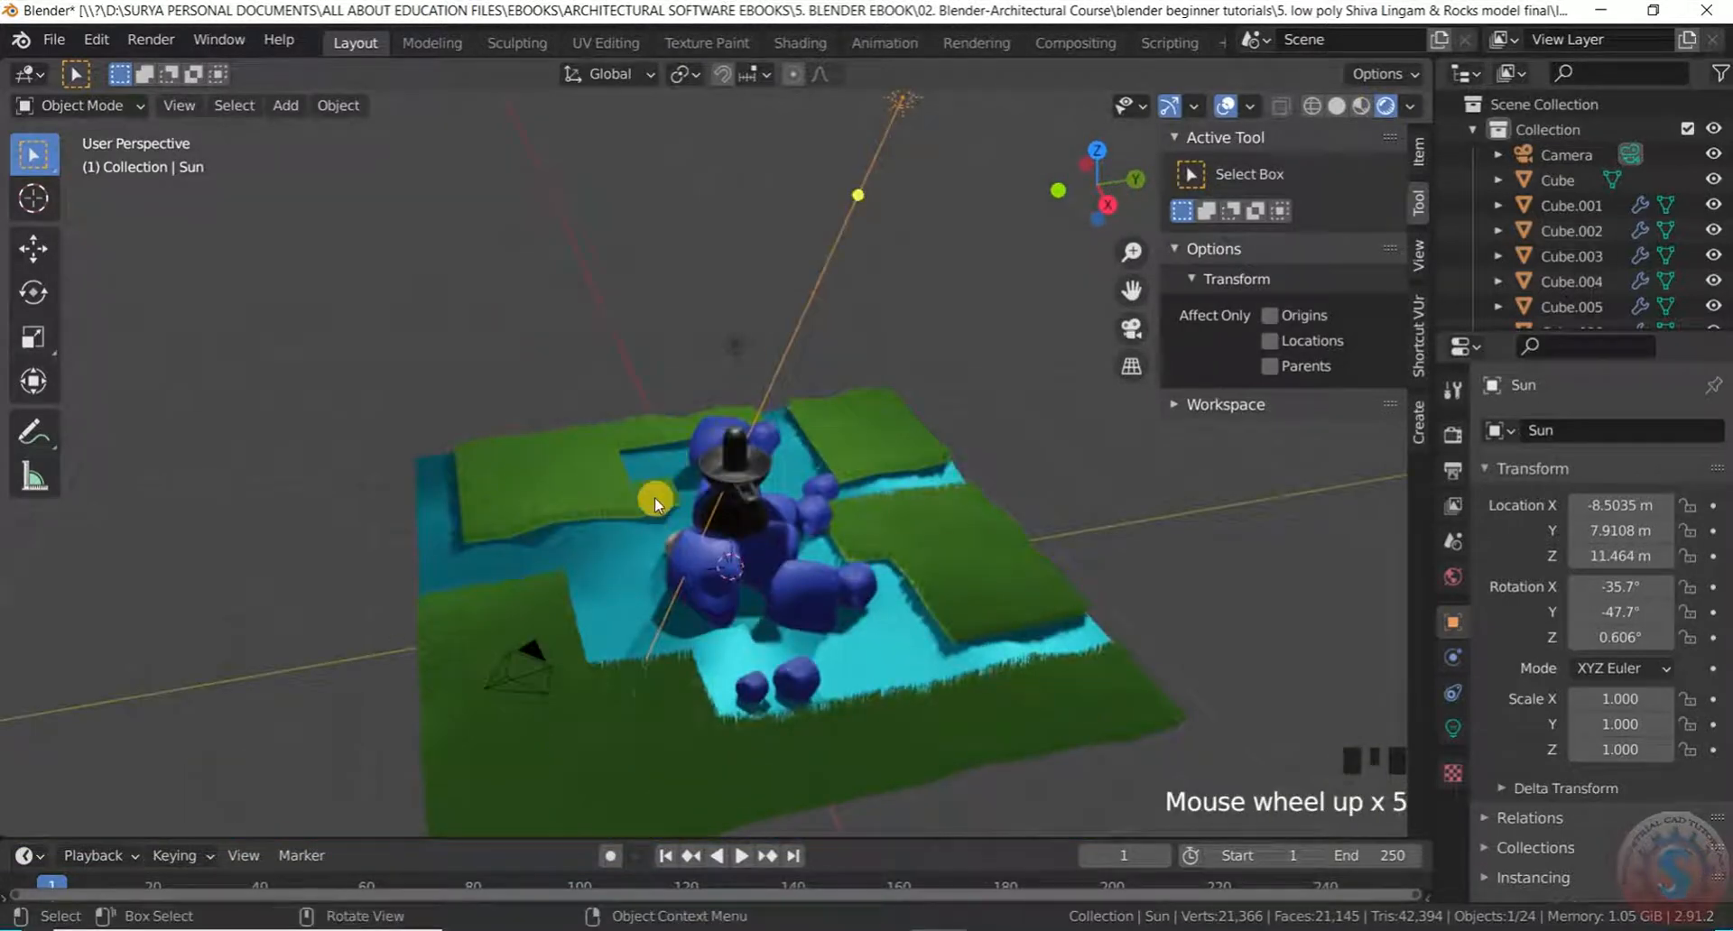
scroll(711, 682, "up", 3)
scroll(680, 523, "down", 8)
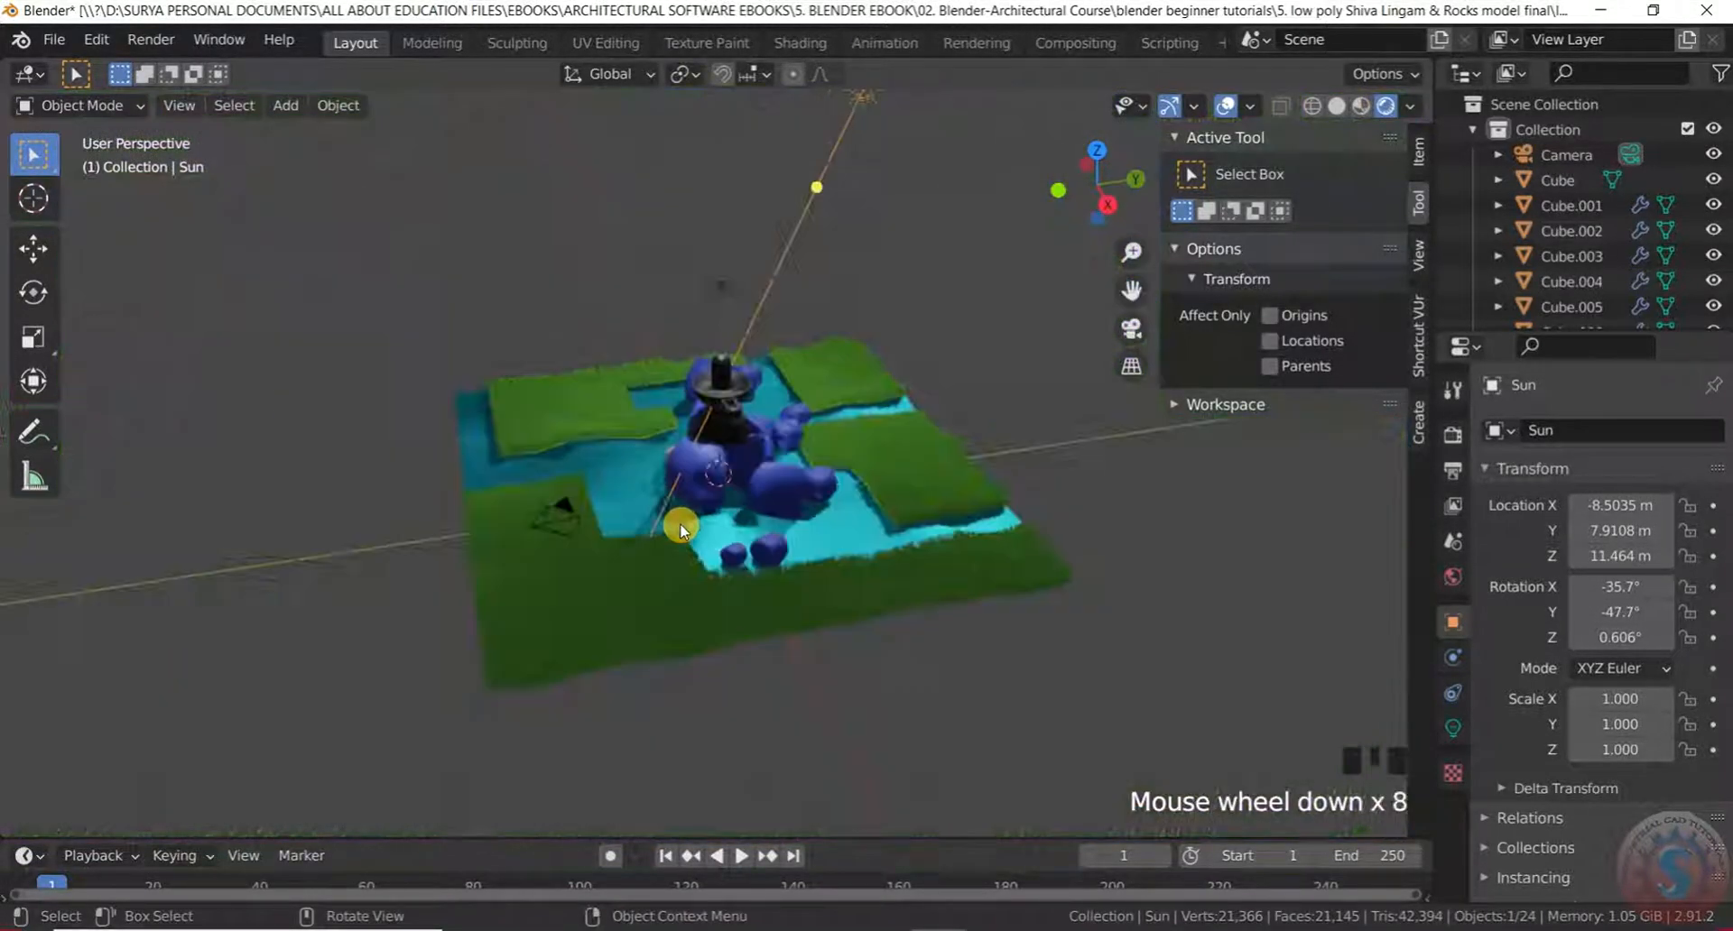
scroll(680, 522, "down", 3)
middle_click_drag(679, 522, 625, 421)
scroll(762, 425, "up", 4)
scroll(767, 326, "up", 3)
scroll(787, 243, "down", 3)
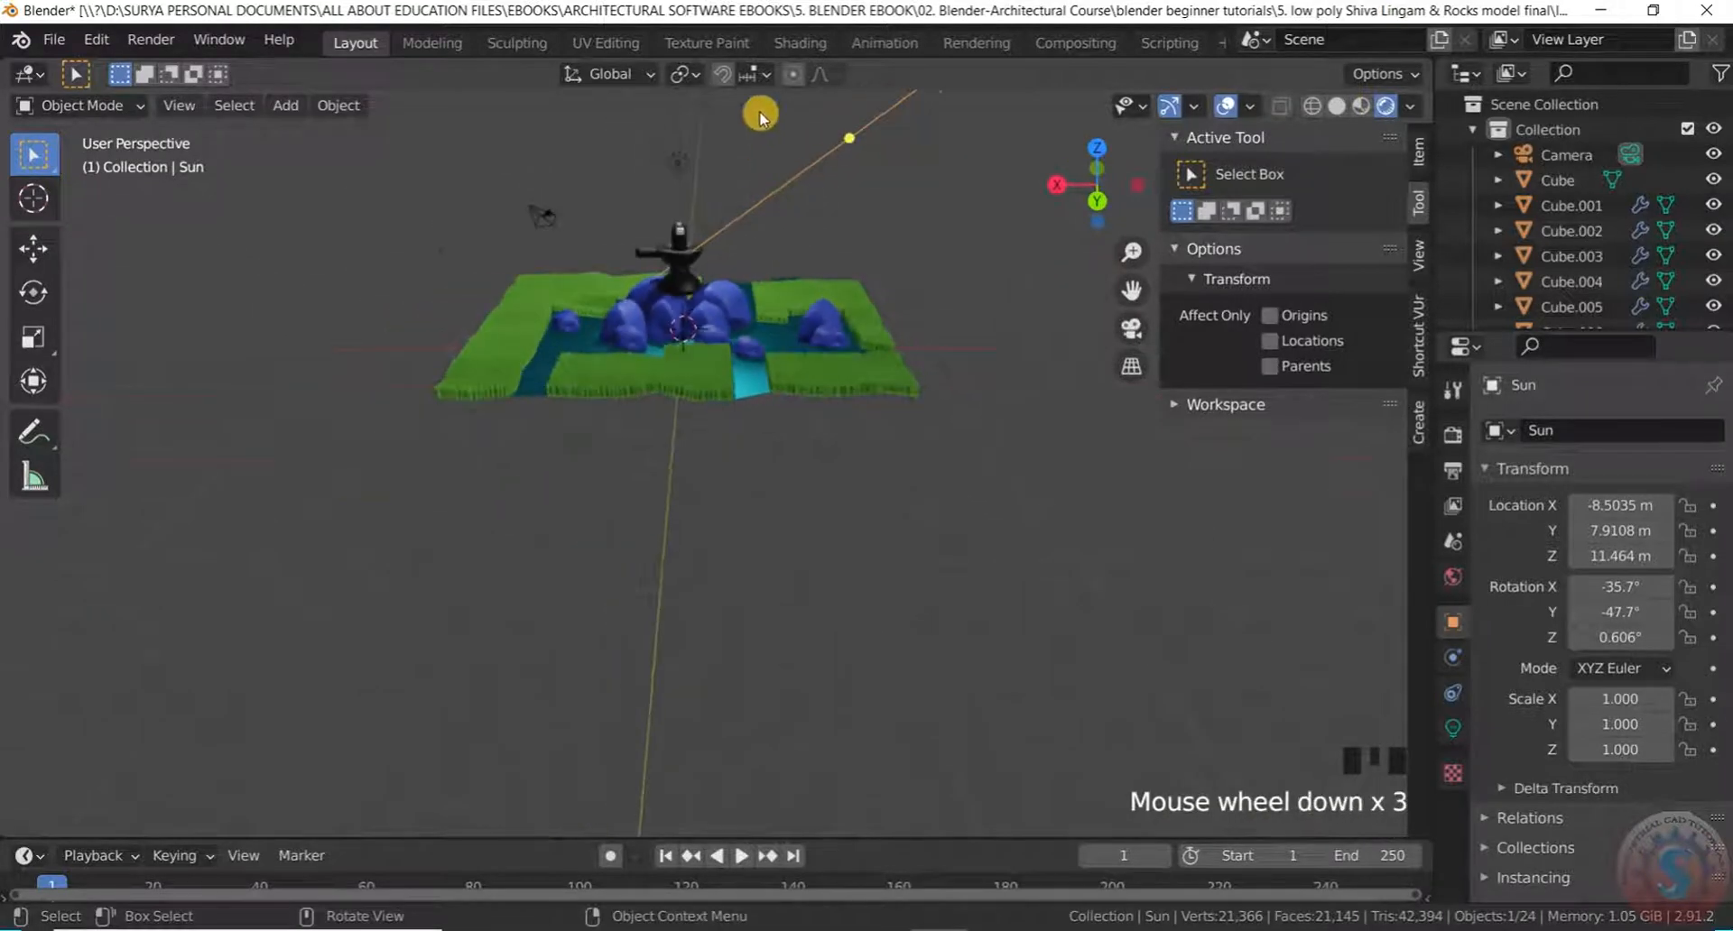
scroll(719, 247, "up", 5)
scroll(706, 262, "down", 1)
mouse_move(706, 261)
middle_mouse_down()
mouse_move(601, 285)
mouse_move(696, 271)
middle_mouse_up()
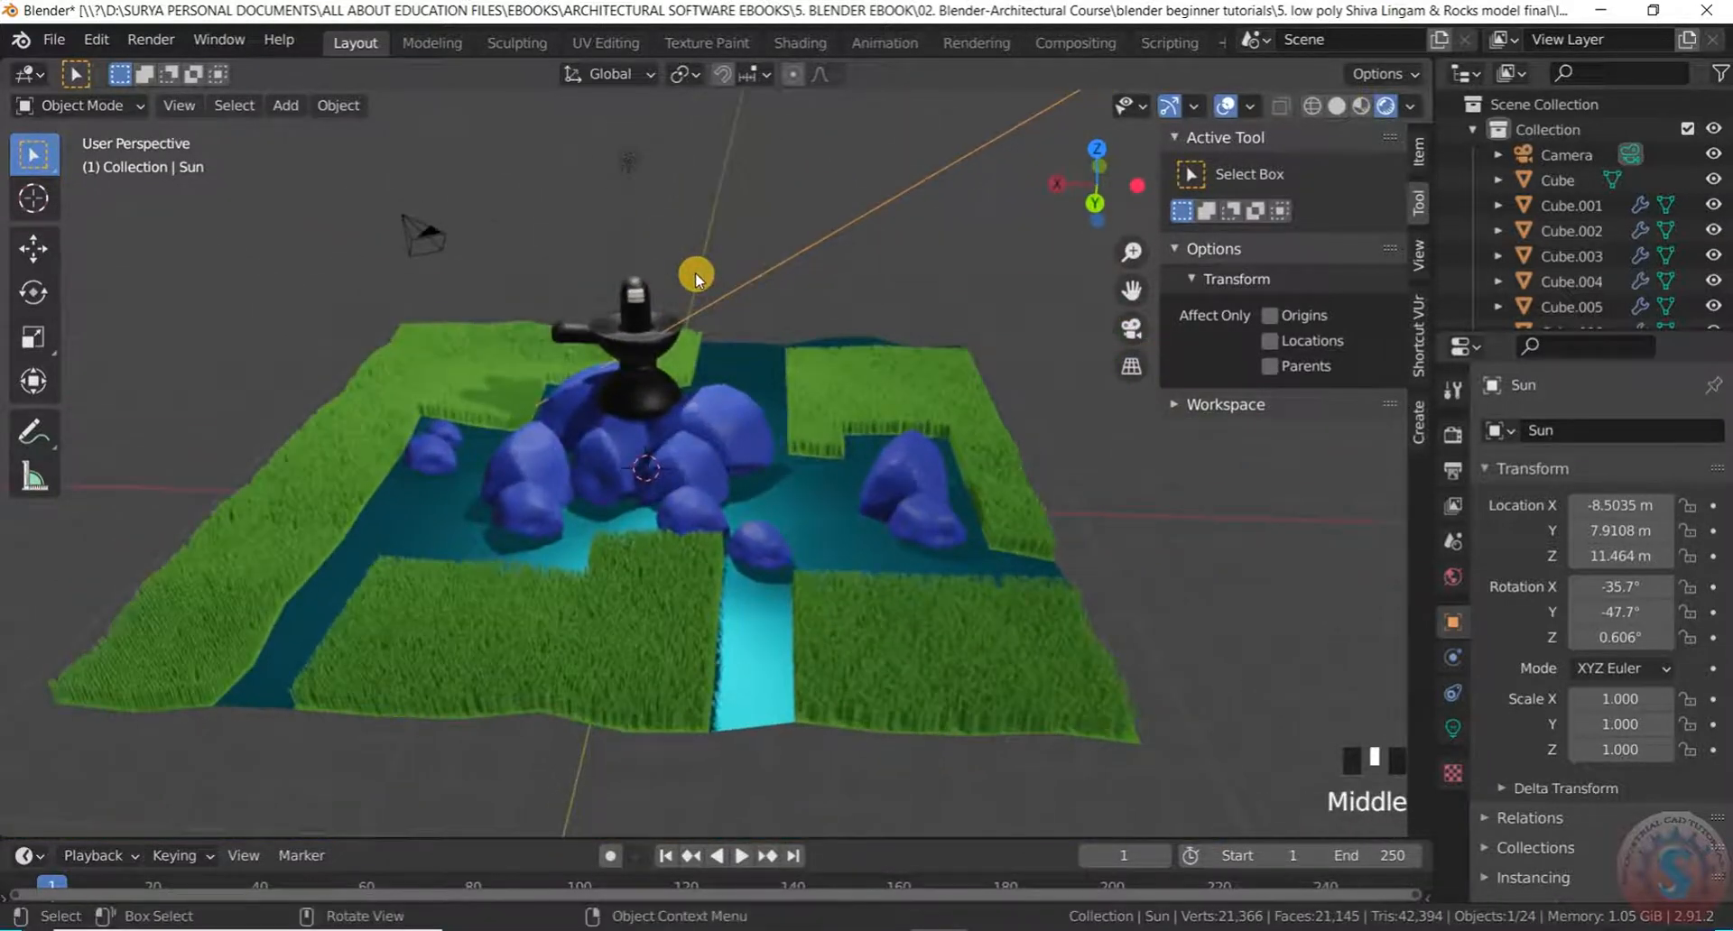
scroll(686, 290, "down", 4)
scroll(680, 278, "up", 4)
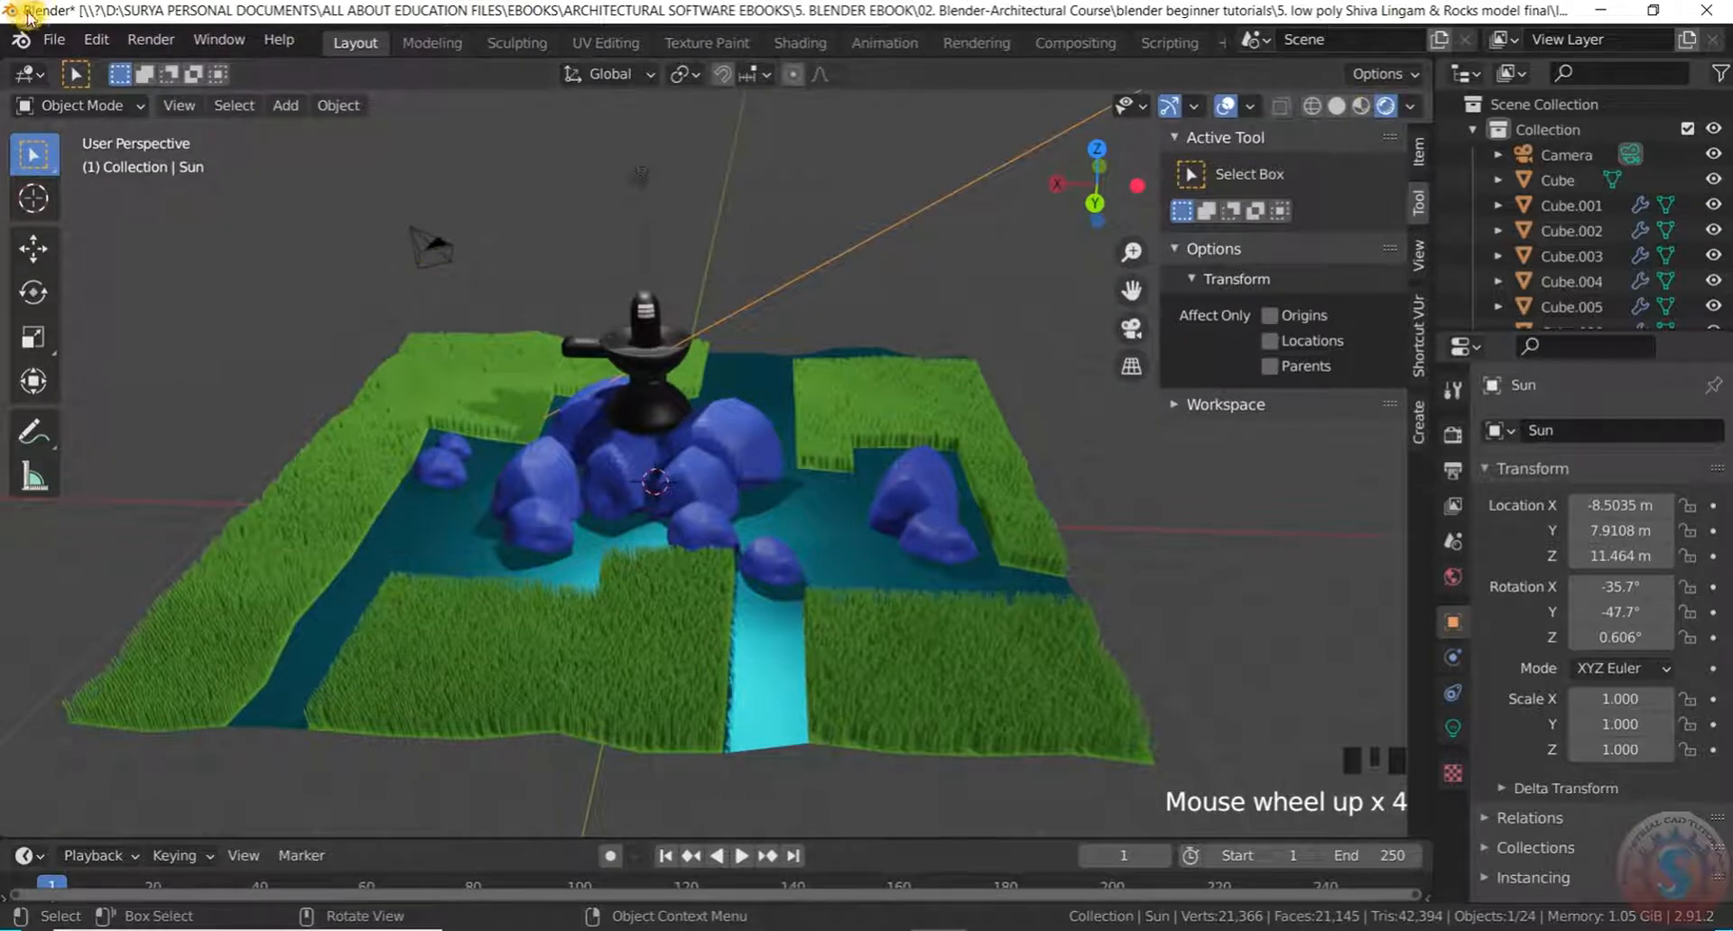
Save the lingam scene file
left_click(54, 40)
left_click(67, 200)
scroll(686, 469, "down", 3)
scroll(686, 469, "up", 3)
Select the camera, then the light, then the Sun lamp
left_click(453, 273)
left_click(697, 206)
scroll(658, 329, "down", 2)
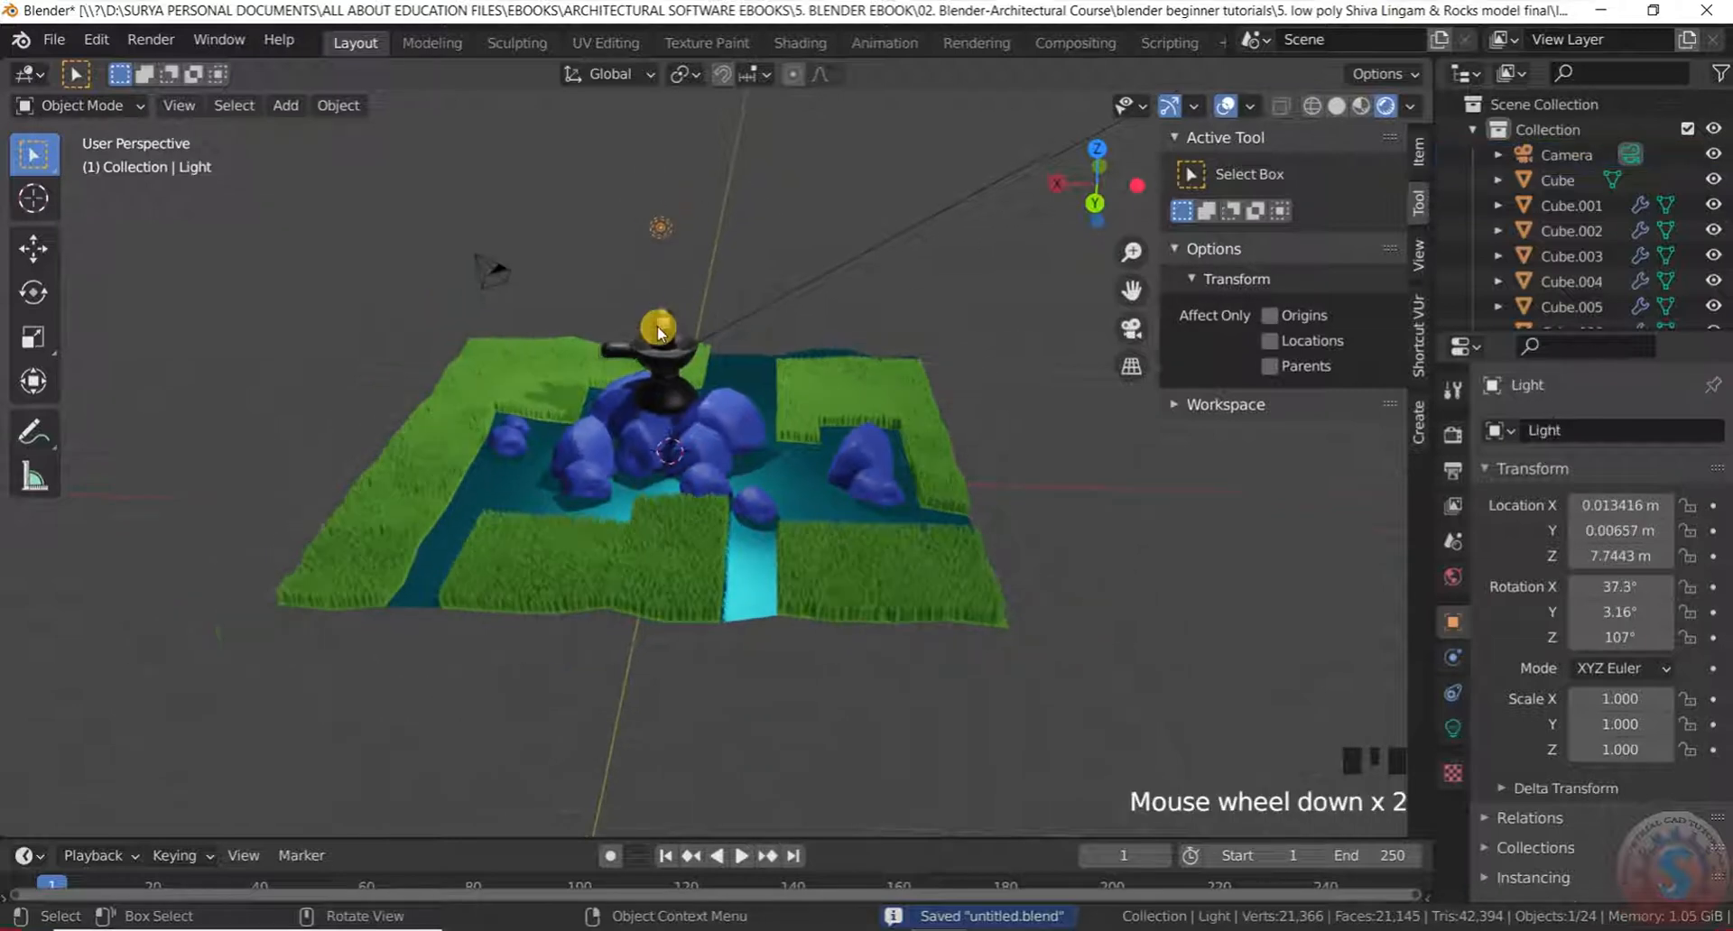
left_click(1090, 133)
Check the scene from top, front and right views, then select the camera
middle_click_drag(765, 309, 801, 325)
key("KP_7")
scroll(611, 376, "down", 6)
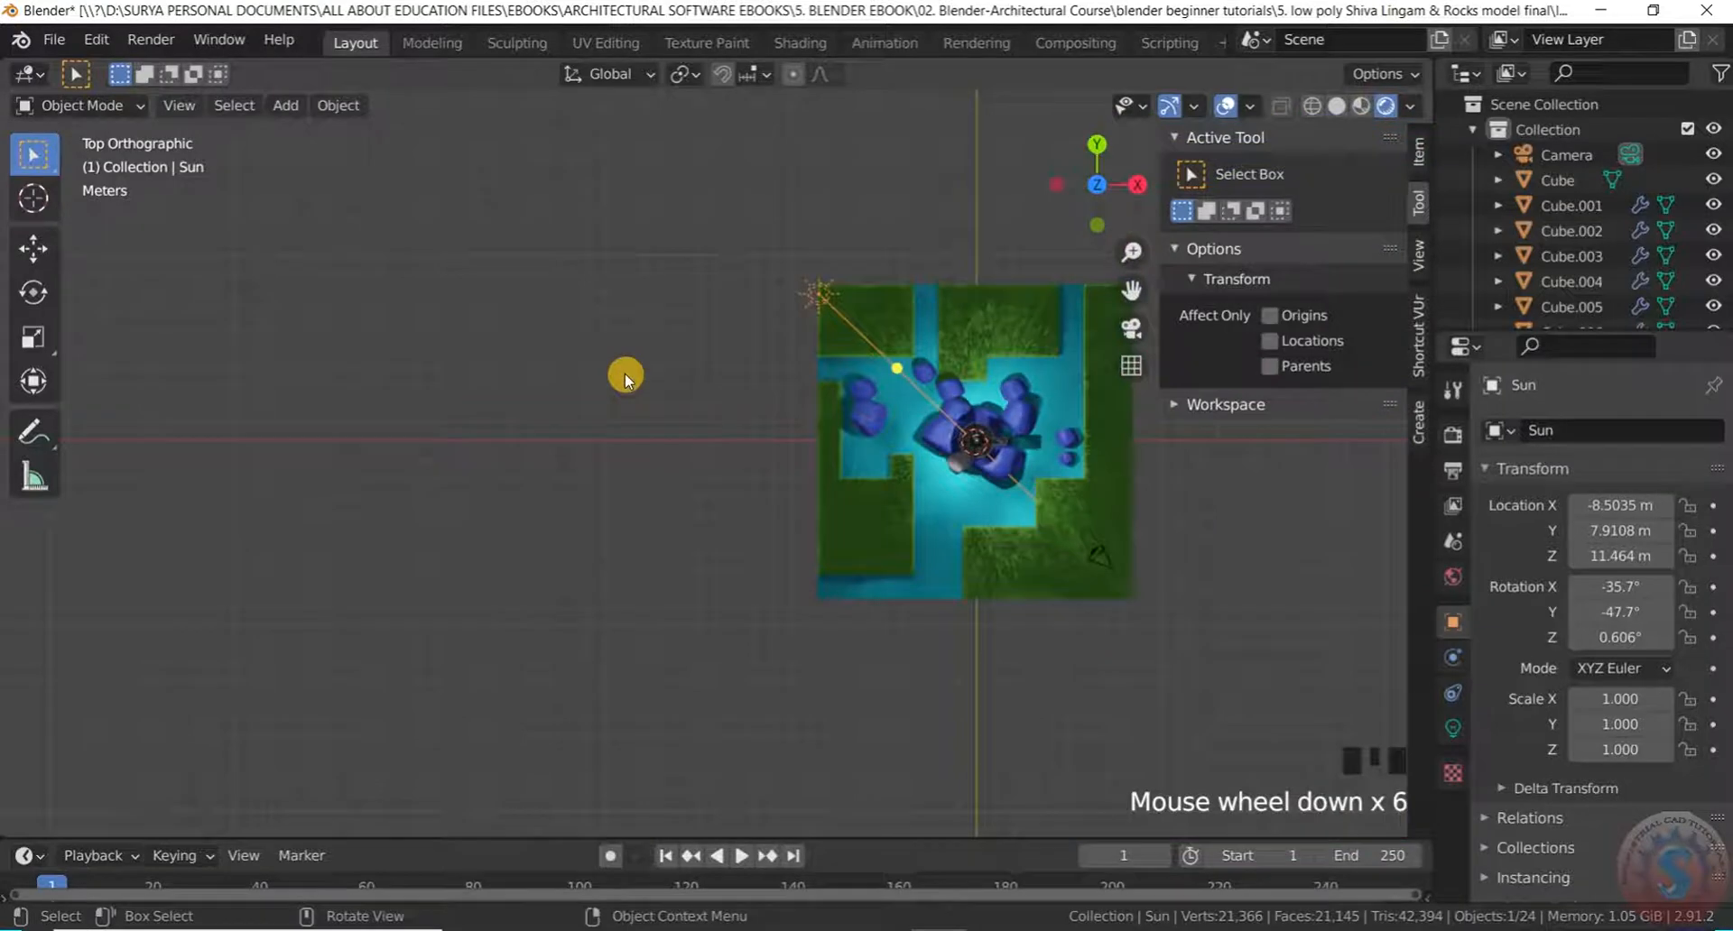
scroll(1121, 426, "up", 8)
scroll(660, 471, "down", 5)
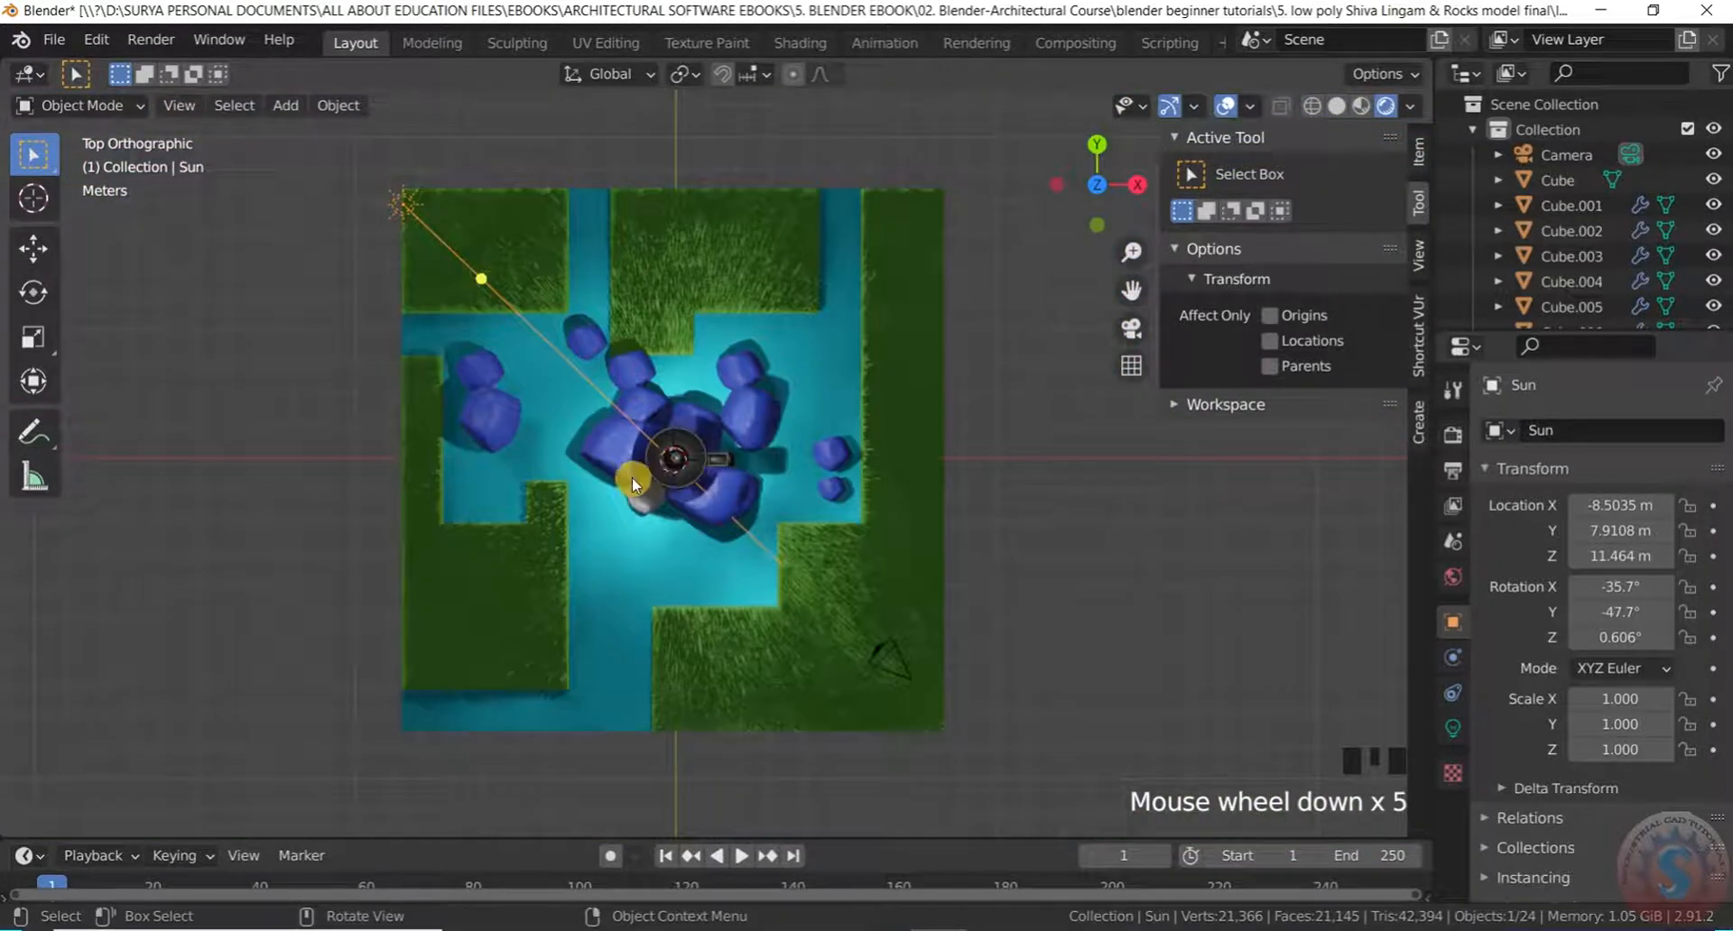
key("KP_1")
key("KP_3")
key("KP_2")
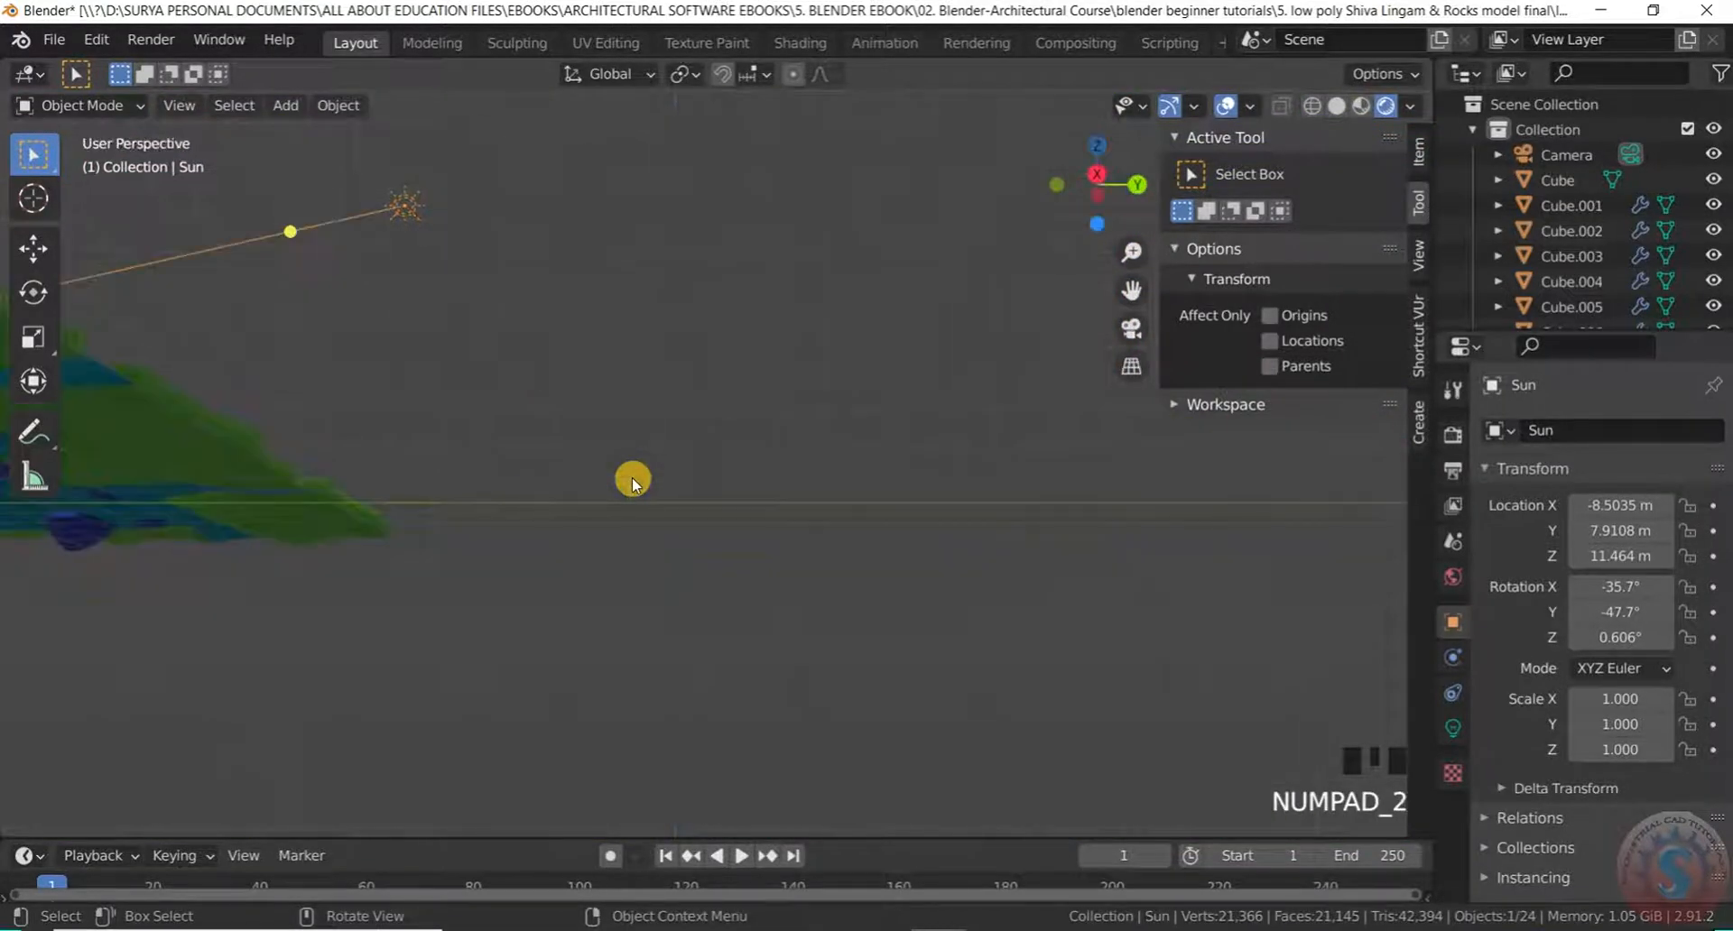
scroll(948, 495, "down", 5)
middle_click_drag(948, 495, 811, 536)
scroll(641, 475, "up", 9)
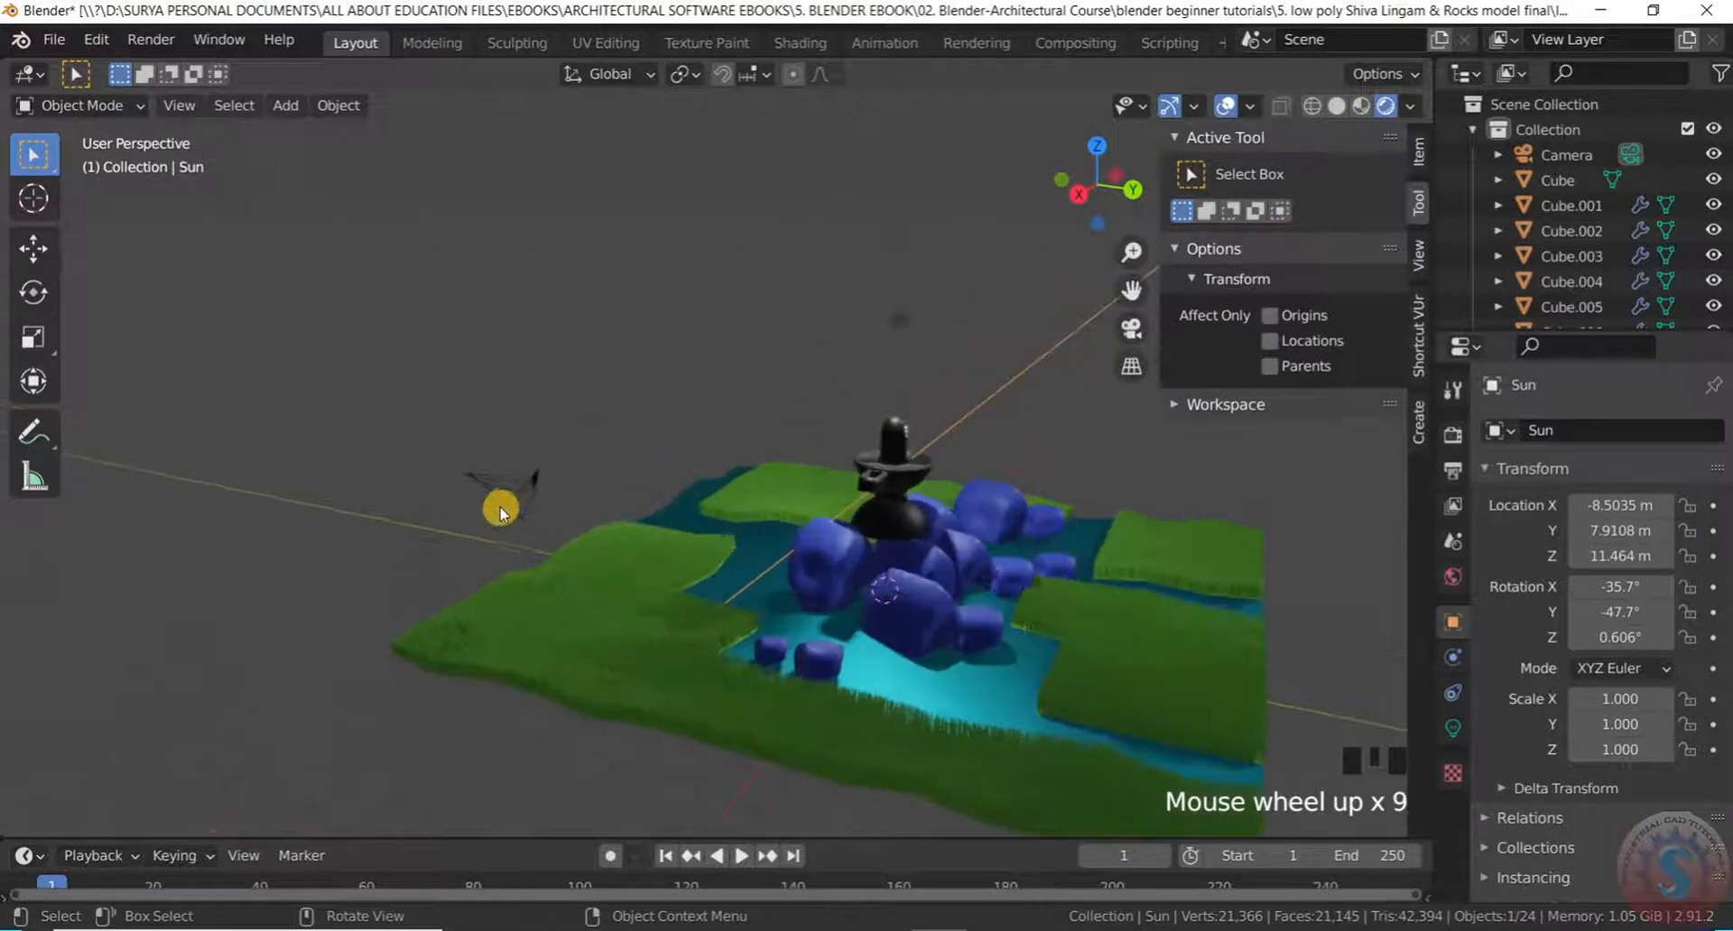
left_click(508, 509)
Look through the camera, cancel an accidental scale, and return to the free view
key("KP_0")
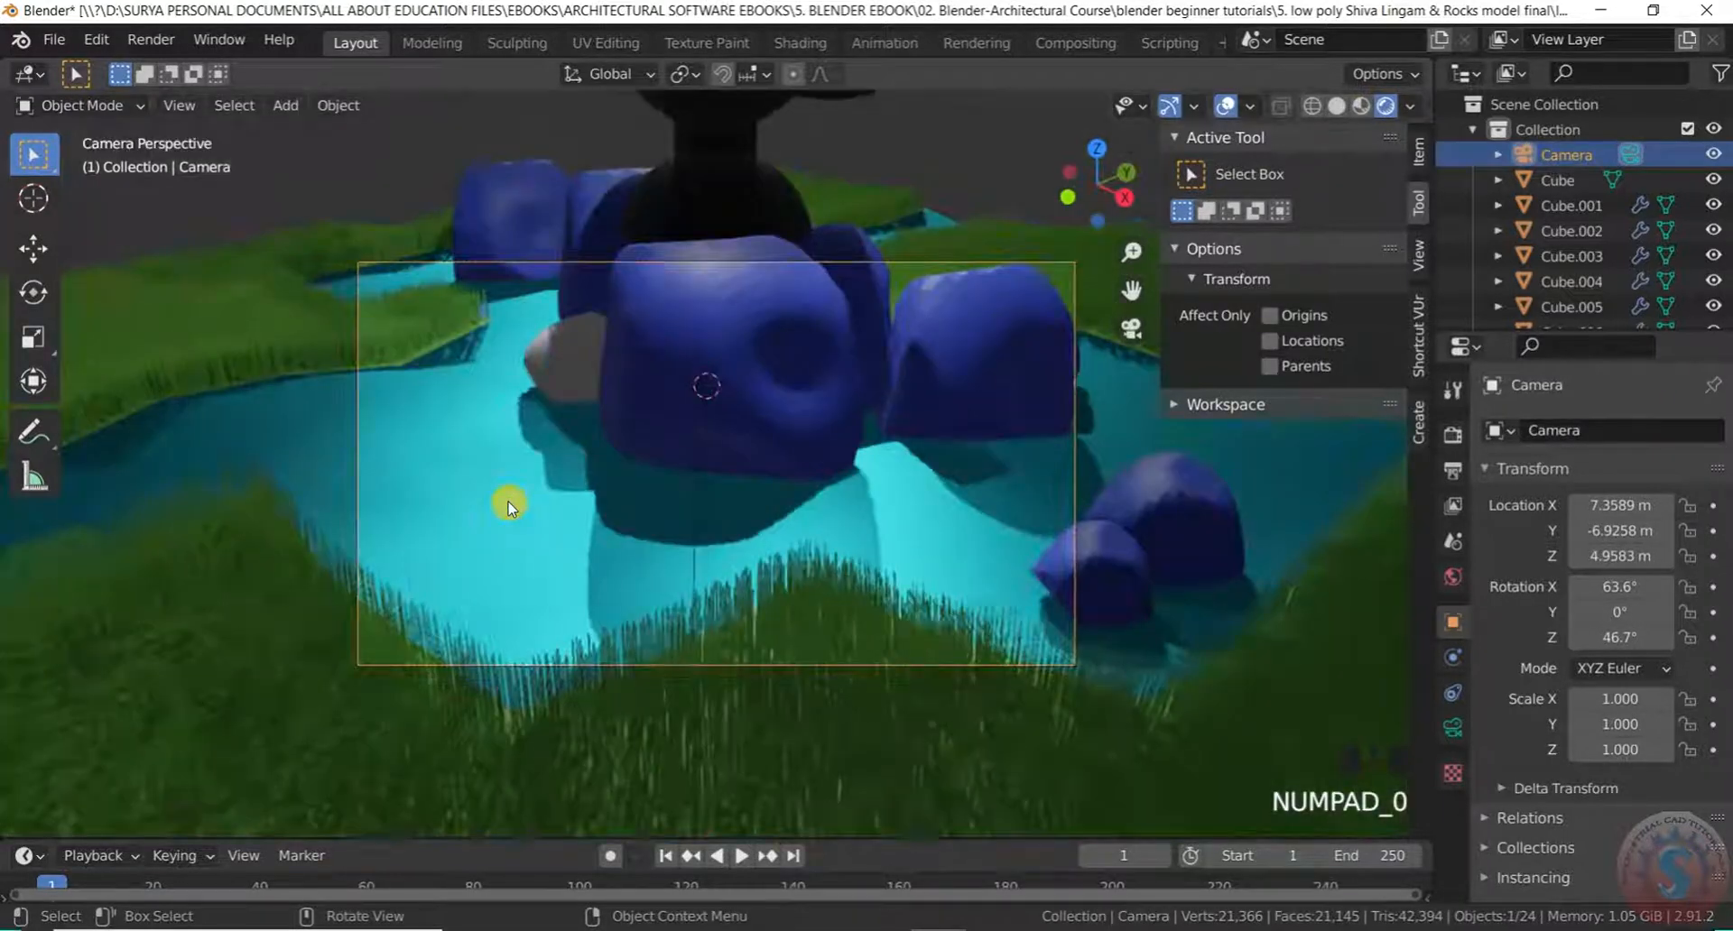
scroll(561, 480, "down", 8)
scroll(581, 484, "up", 3)
scroll(695, 474, "down", 6)
scroll(693, 475, "up", 1)
scroll(693, 475, "down", 5)
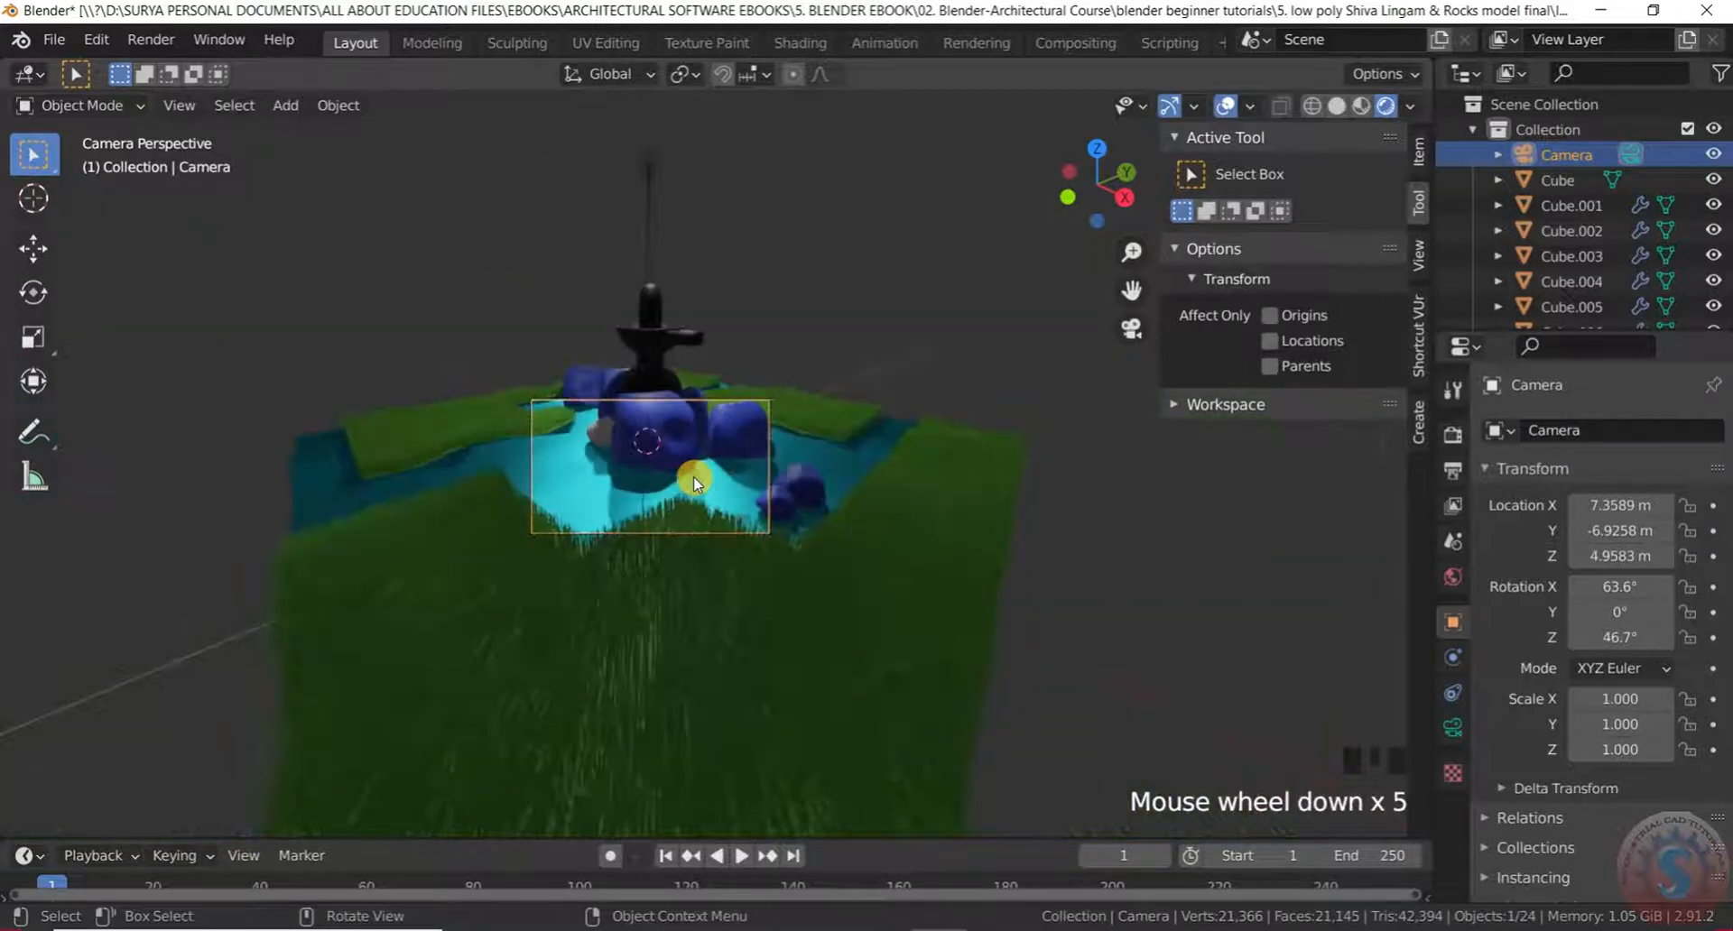
key("s")
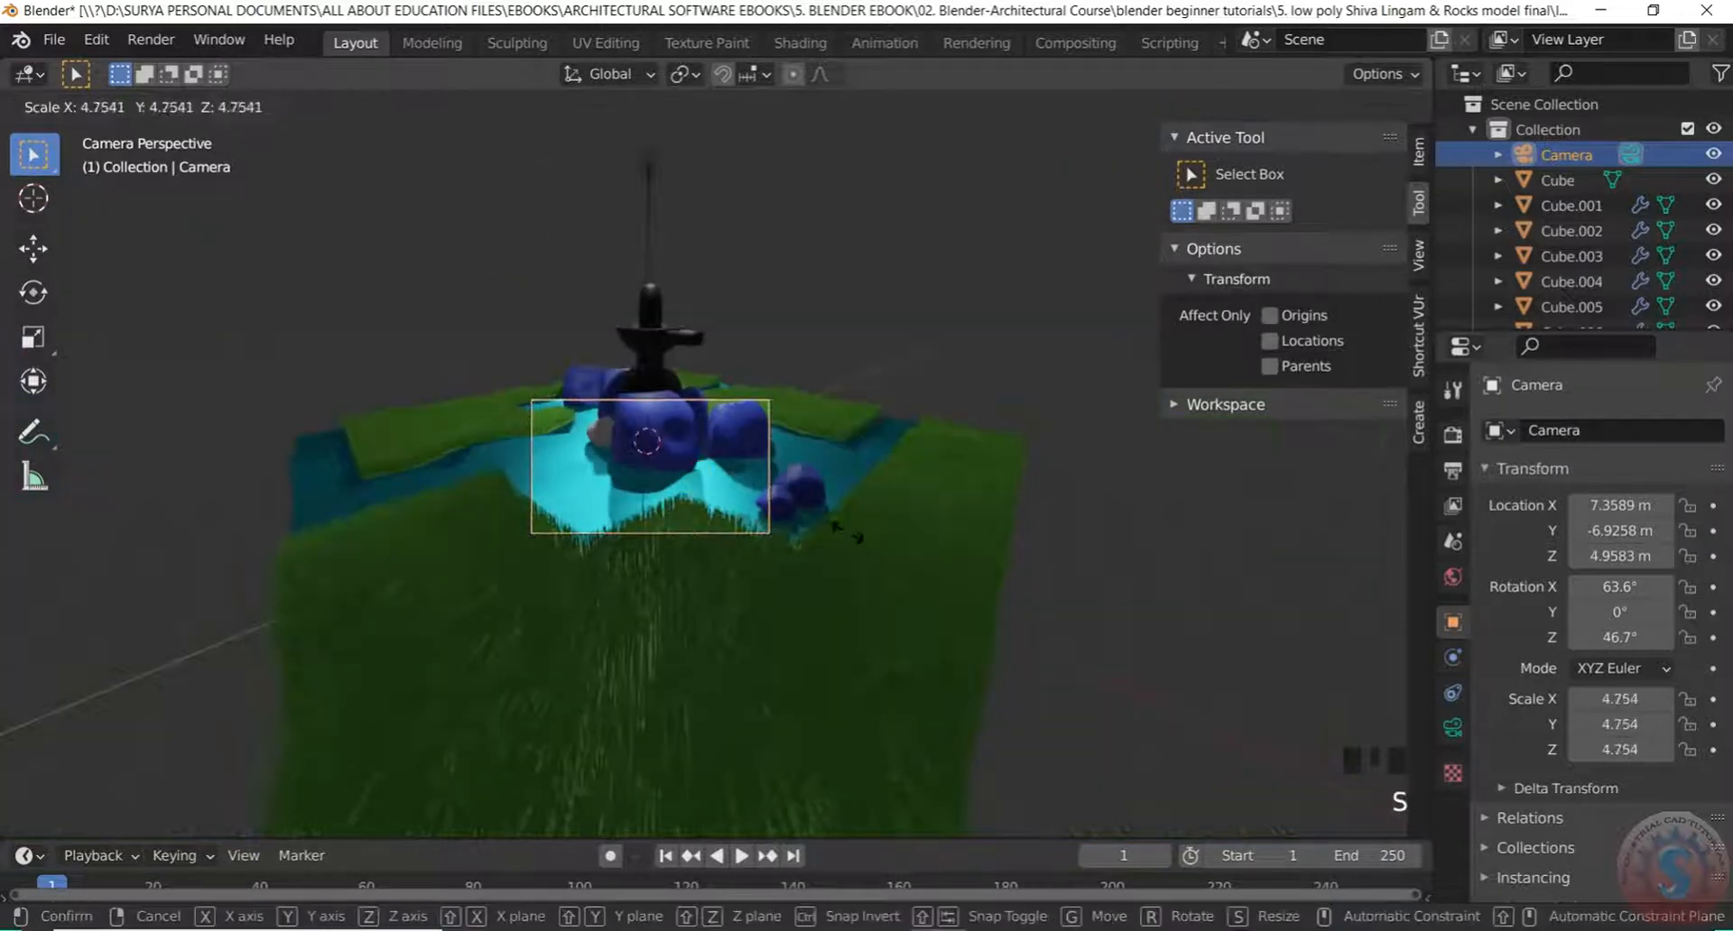
key("Escape")
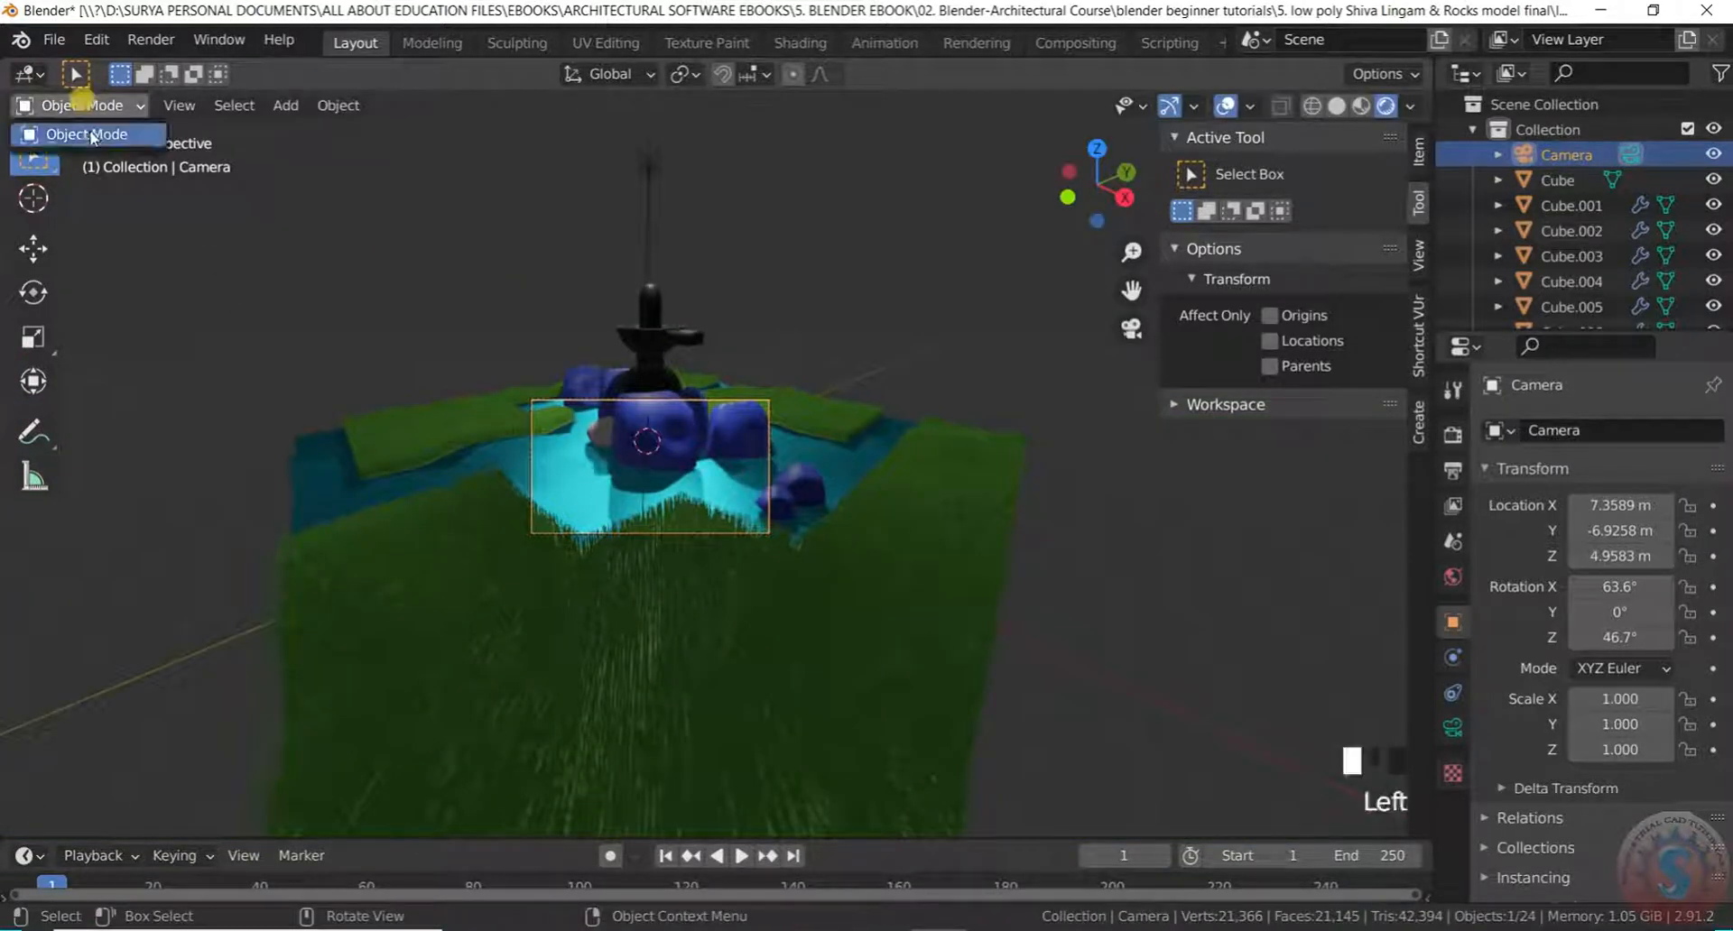
scroll(684, 394, "down", 2)
key("KP_0")
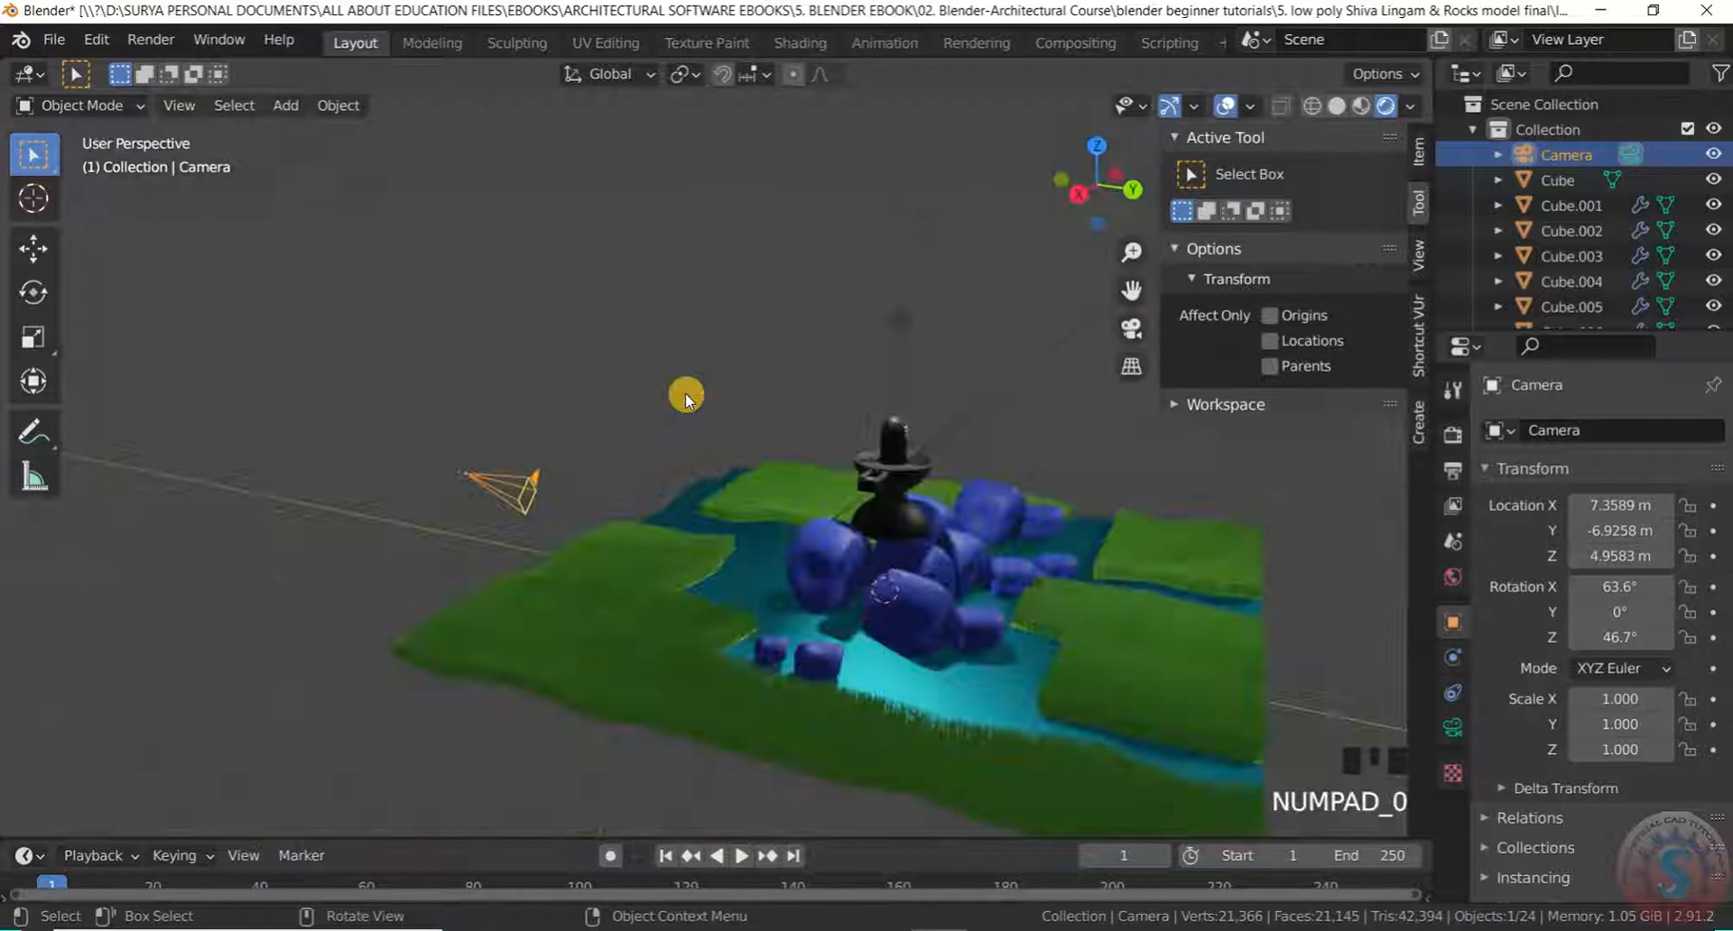
Orbit around the scene and drag the camera to a new spot
scroll(684, 468, "down", 4)
scroll(659, 520, "up", 3)
middle_click_drag(659, 520, 1122, 518)
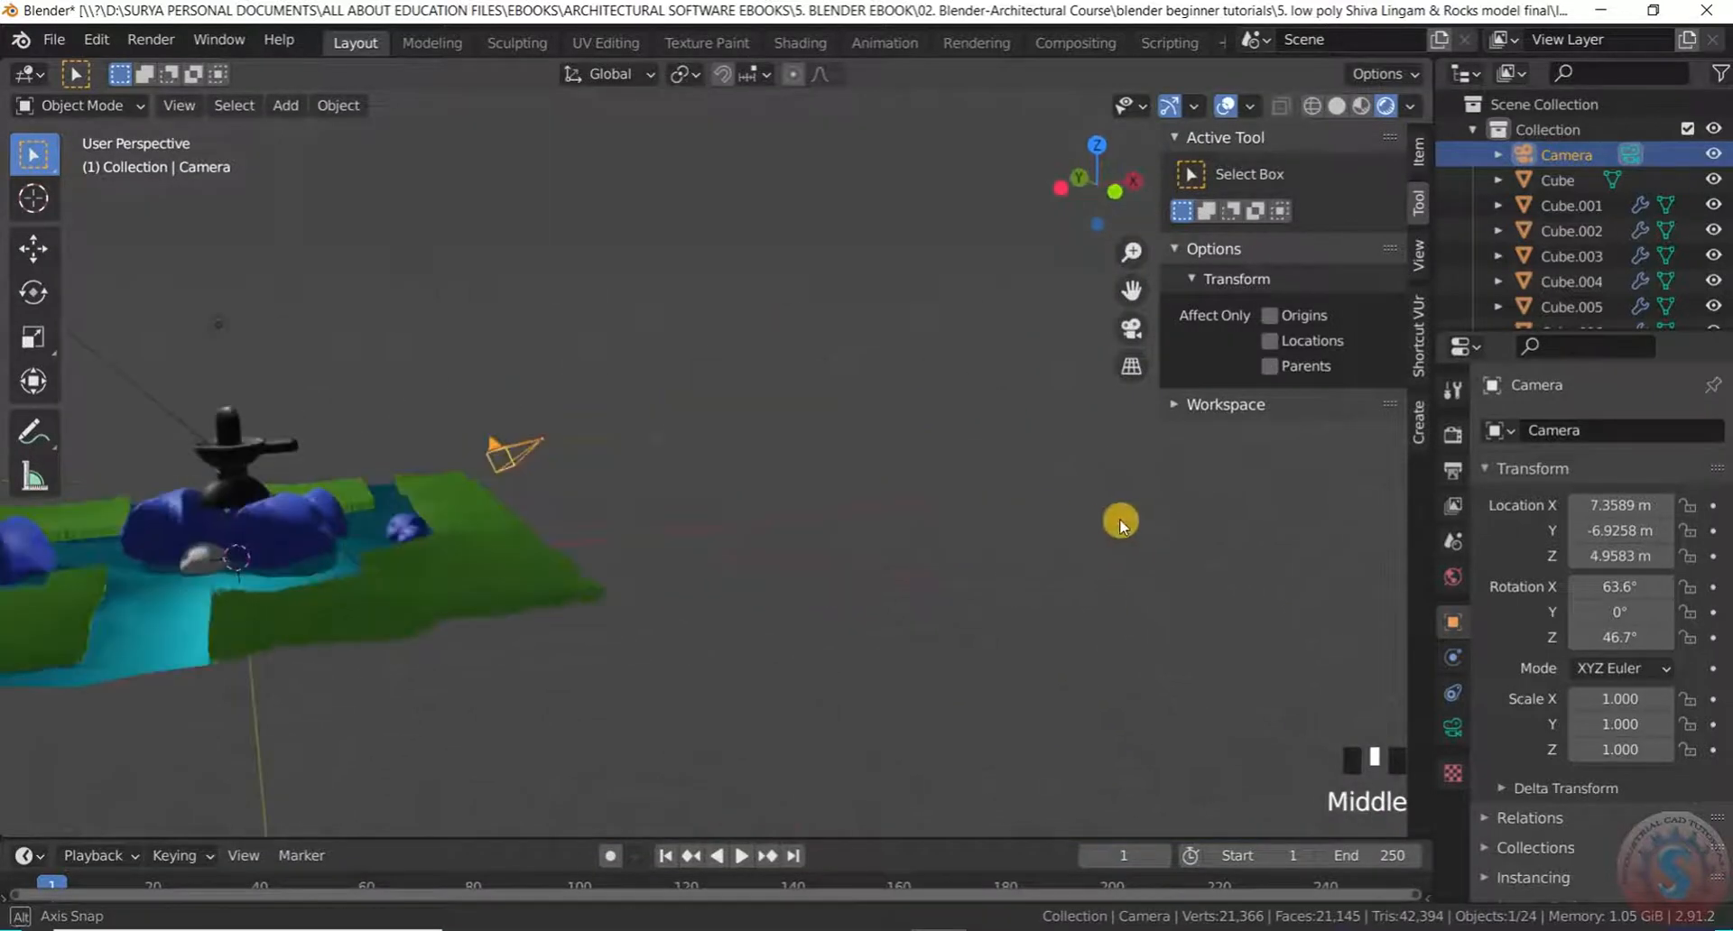
scroll(821, 484, "down", 5)
scroll(864, 485, "up", 4)
middle_click_drag(863, 485, 572, 499)
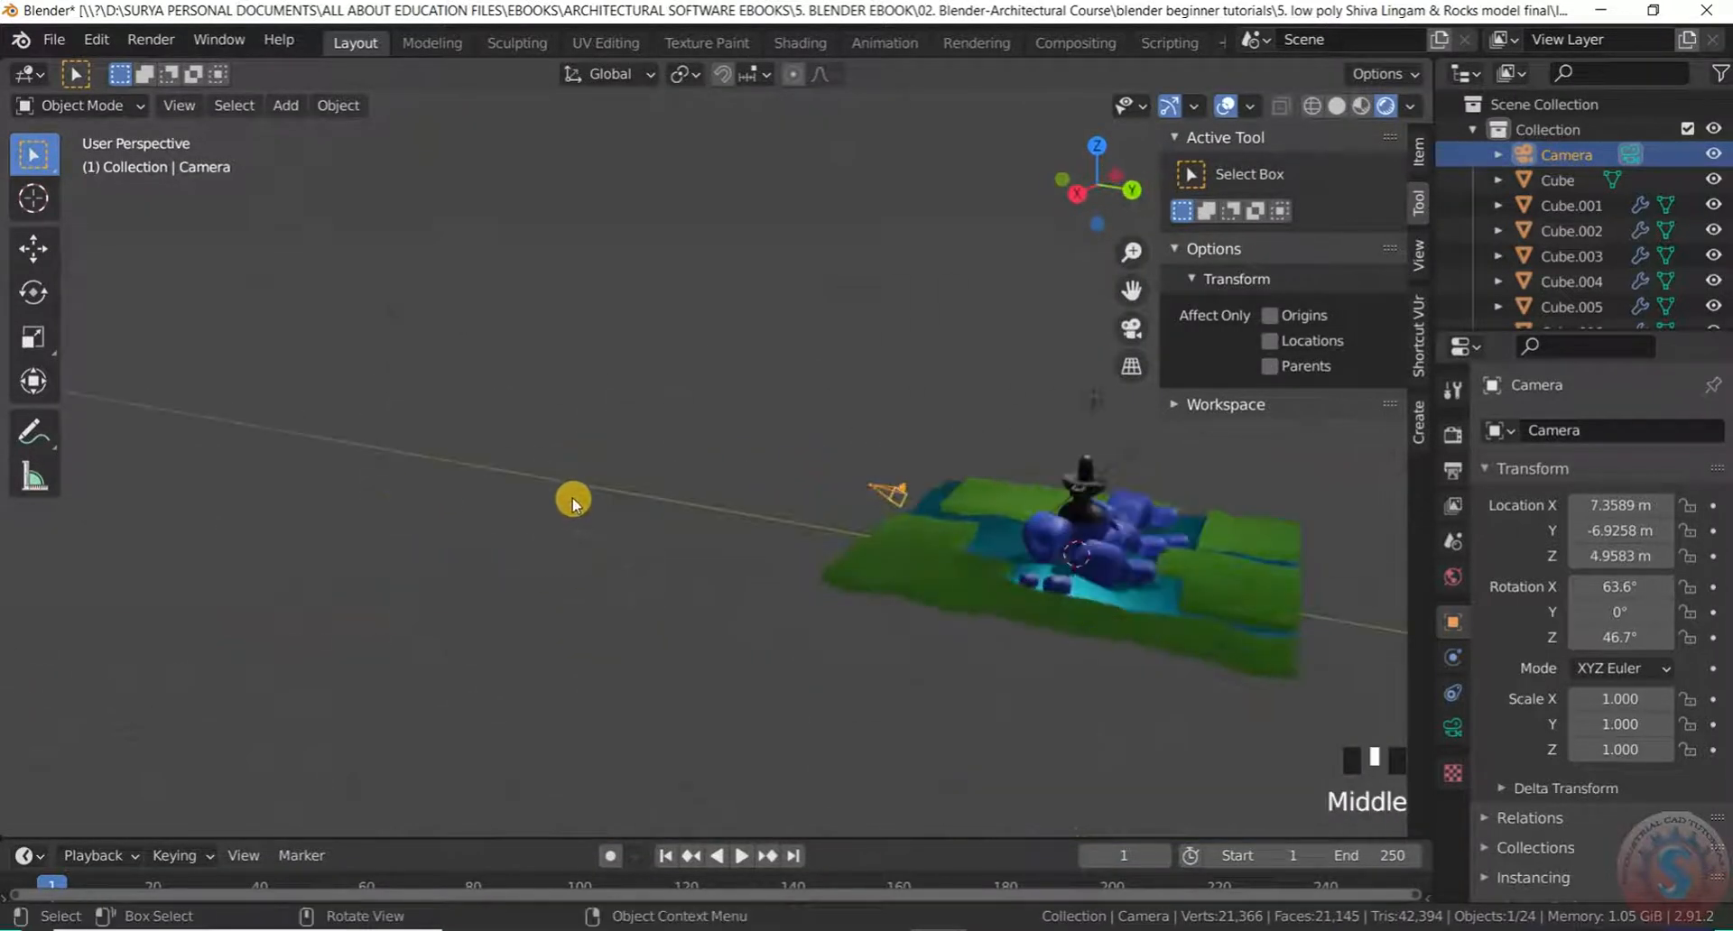
scroll(975, 554, "down", 5)
middle_click_drag(975, 553, 882, 542)
scroll(667, 522, "up", 4)
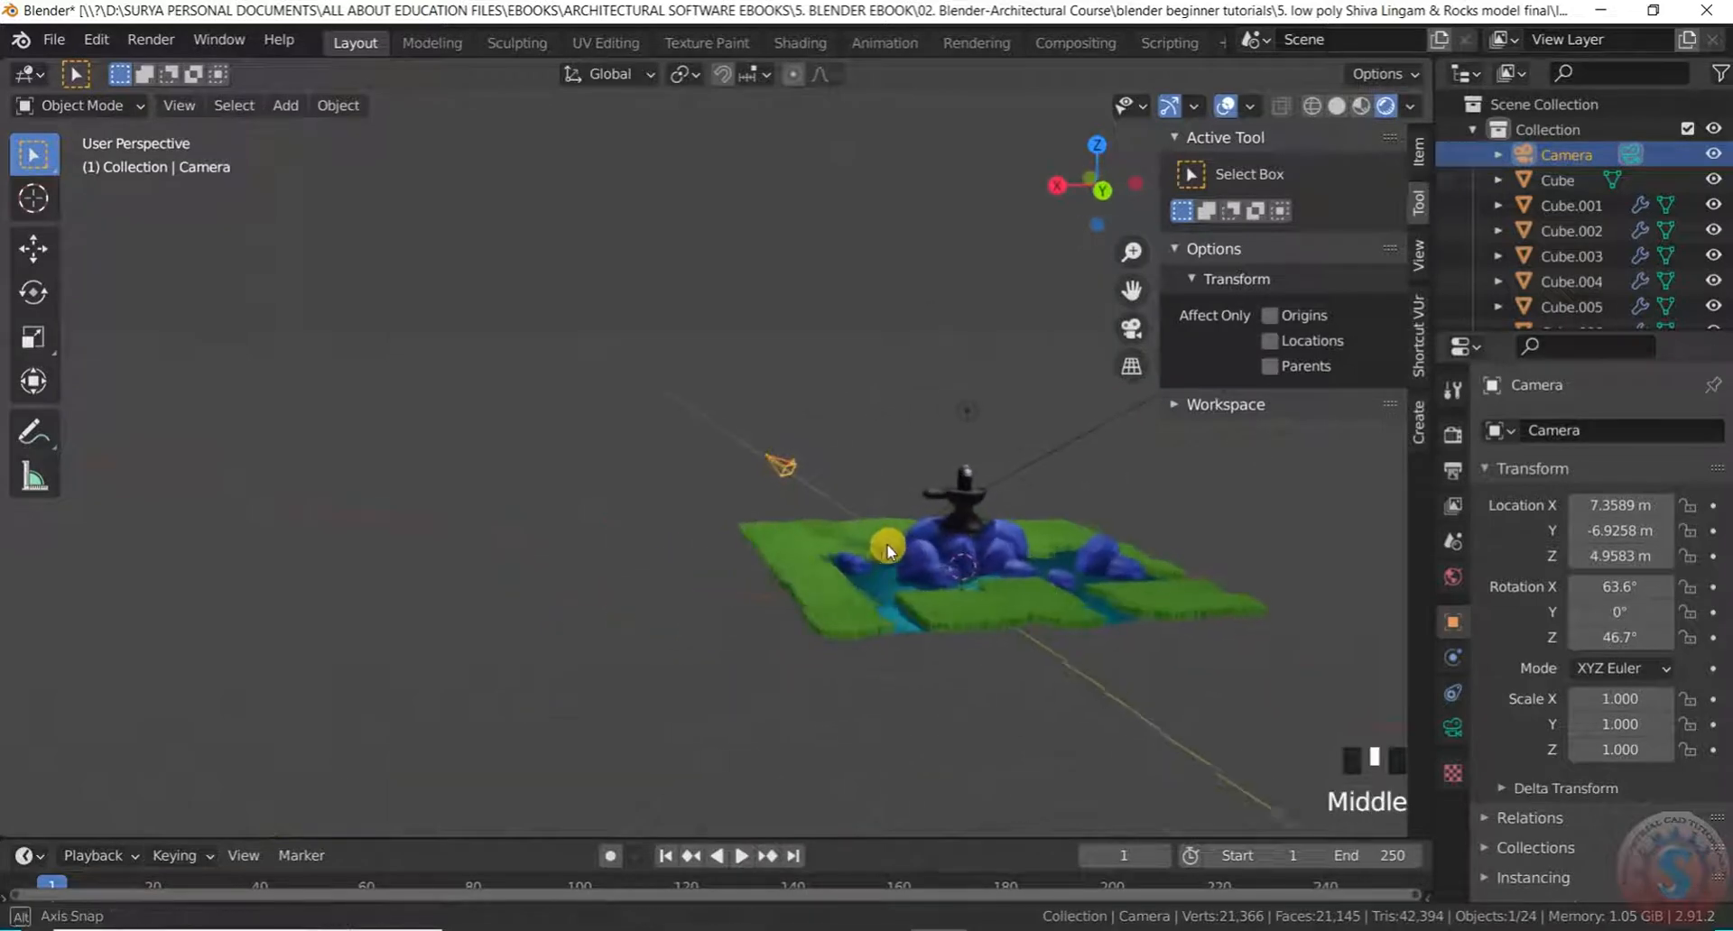
scroll(882, 547, "up", 2)
key("g")
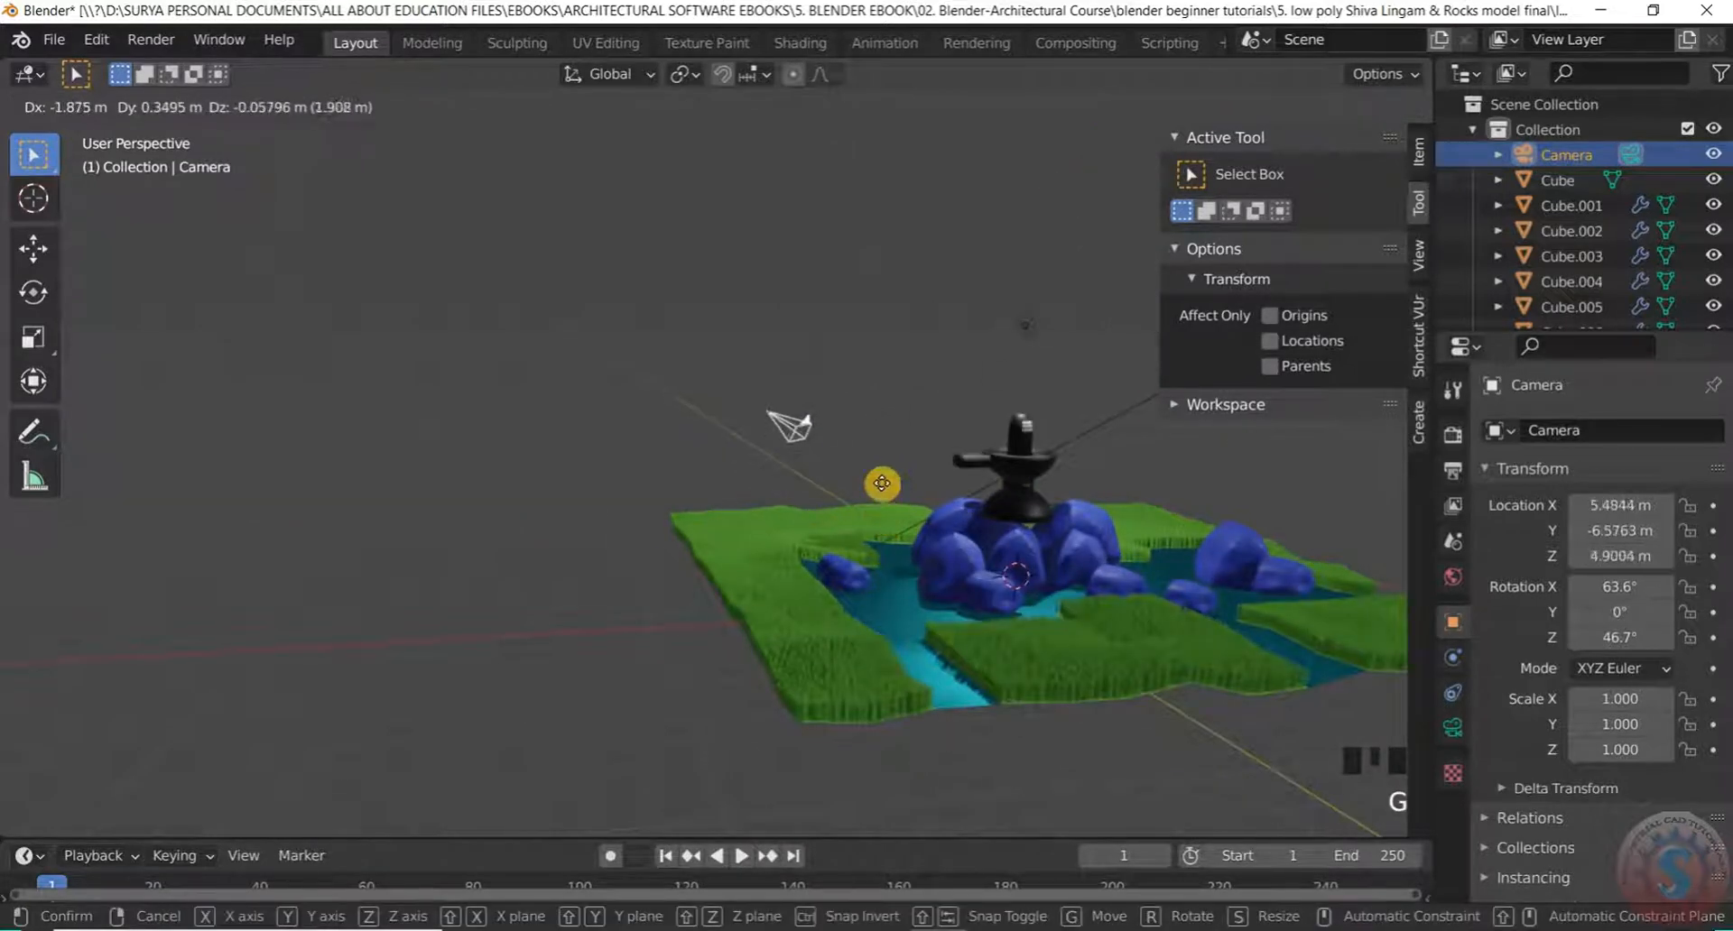
left_click(862, 456)
From top view, move the camera 11.581 m along Y to Y 4.6556 m
key("KP_7")
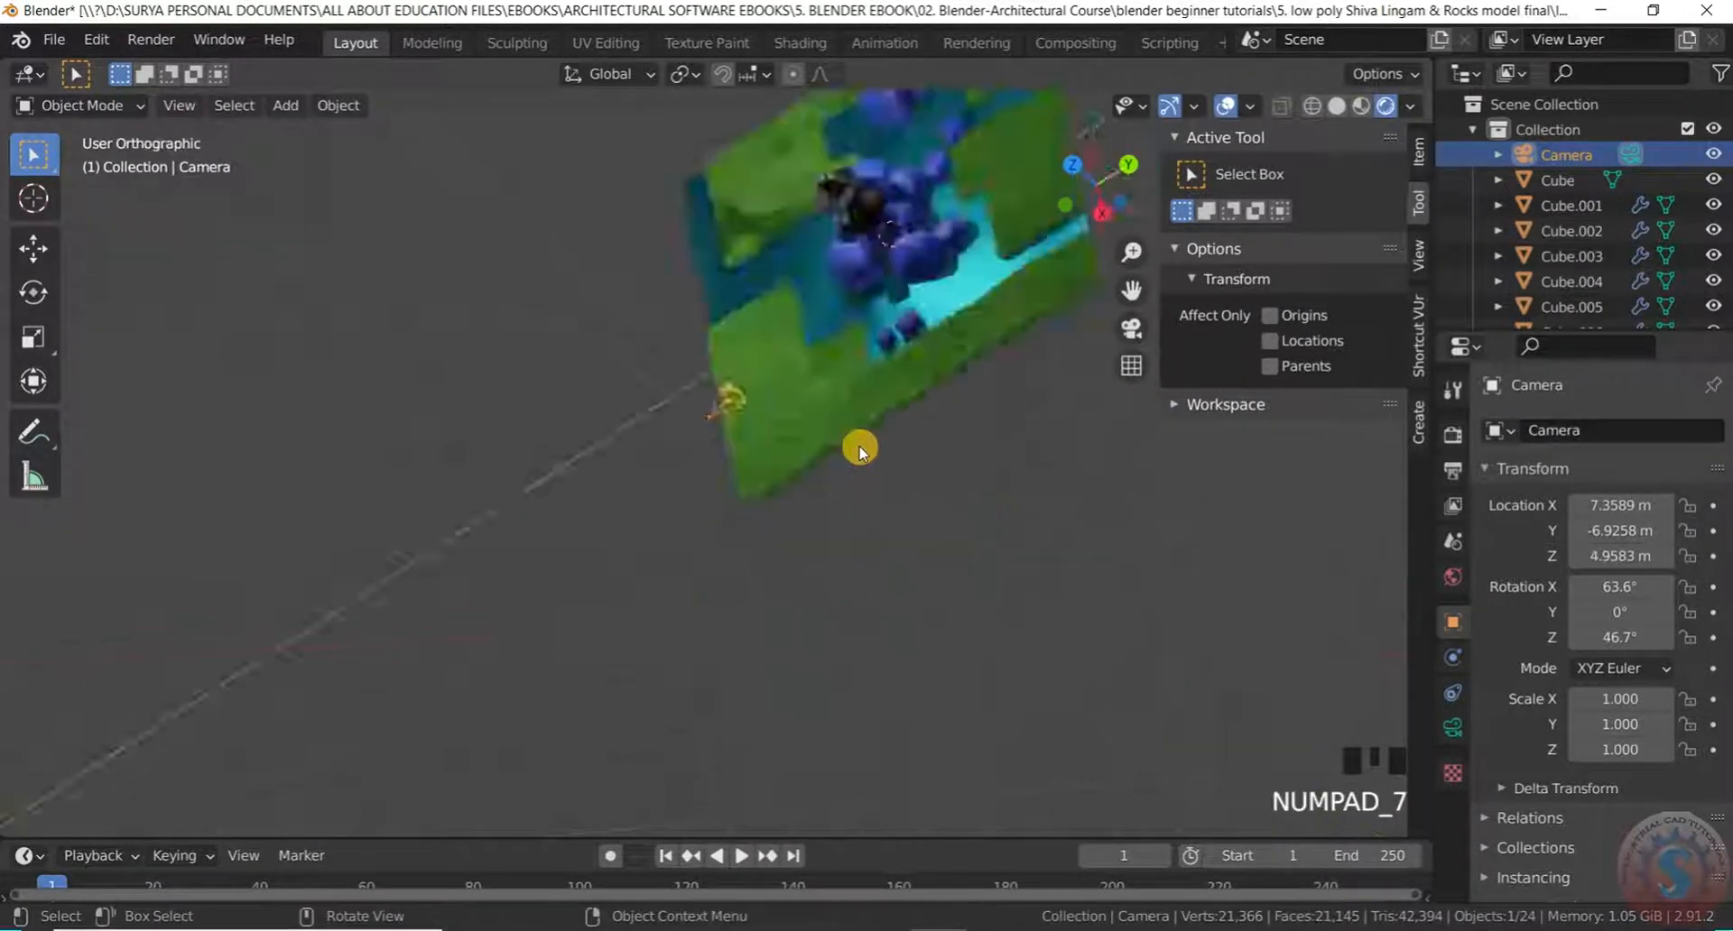
scroll(665, 406, "down", 4)
scroll(695, 417, "up", 4)
key("g")
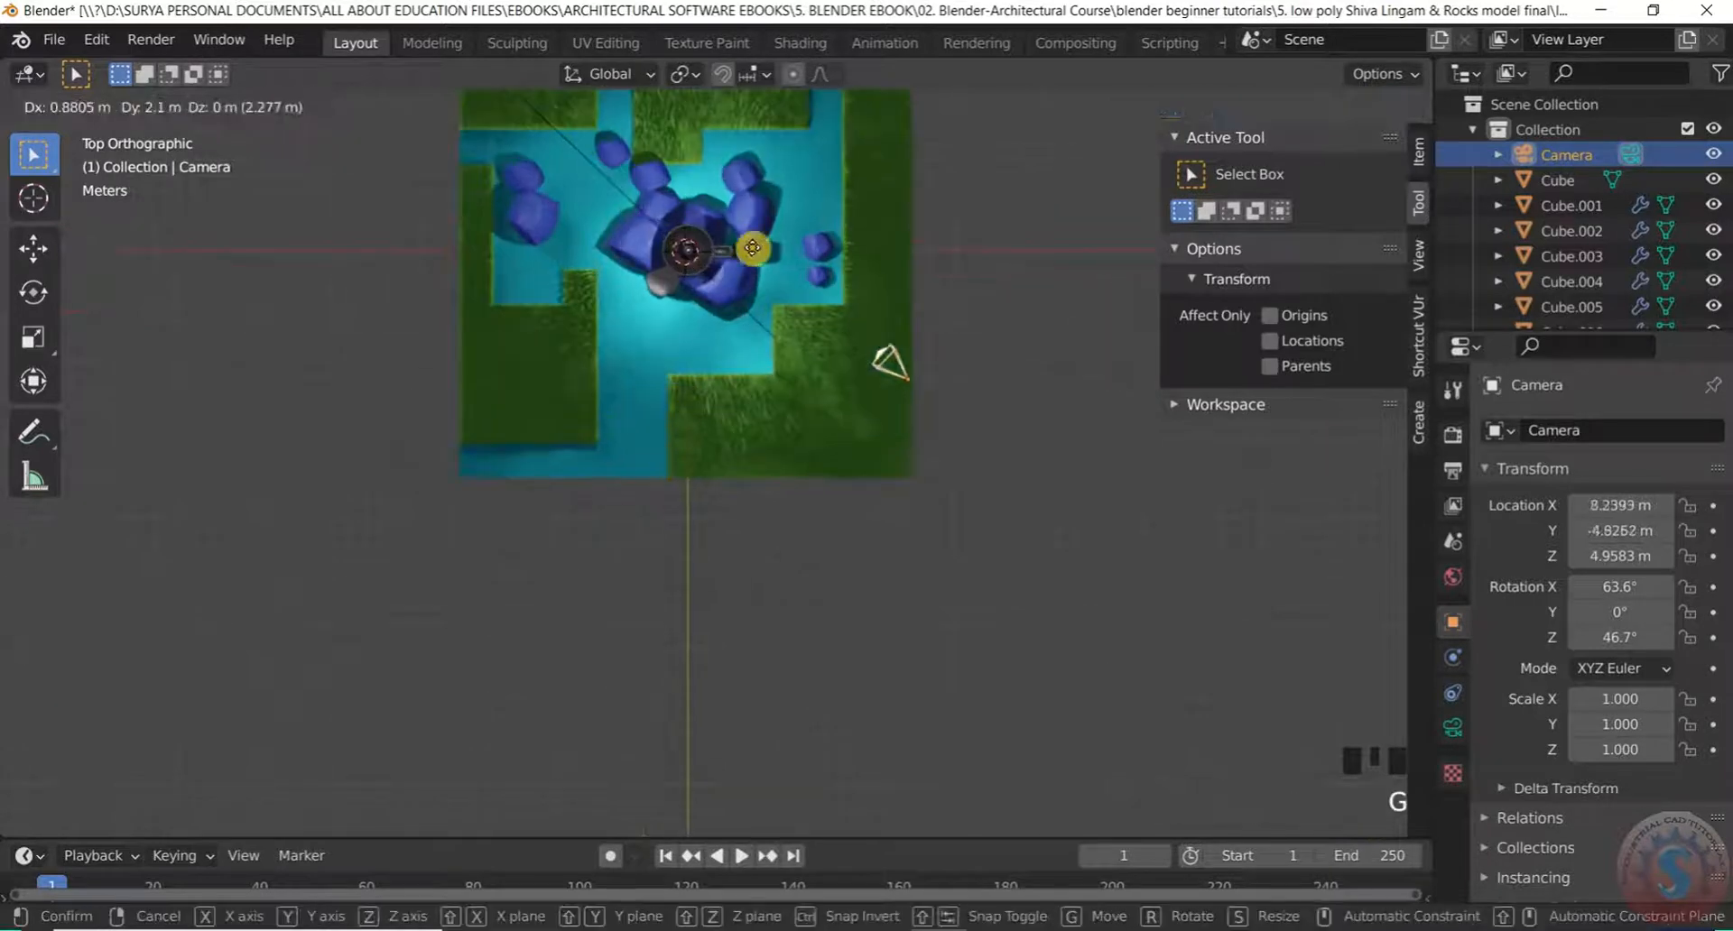
key("x")
key("z")
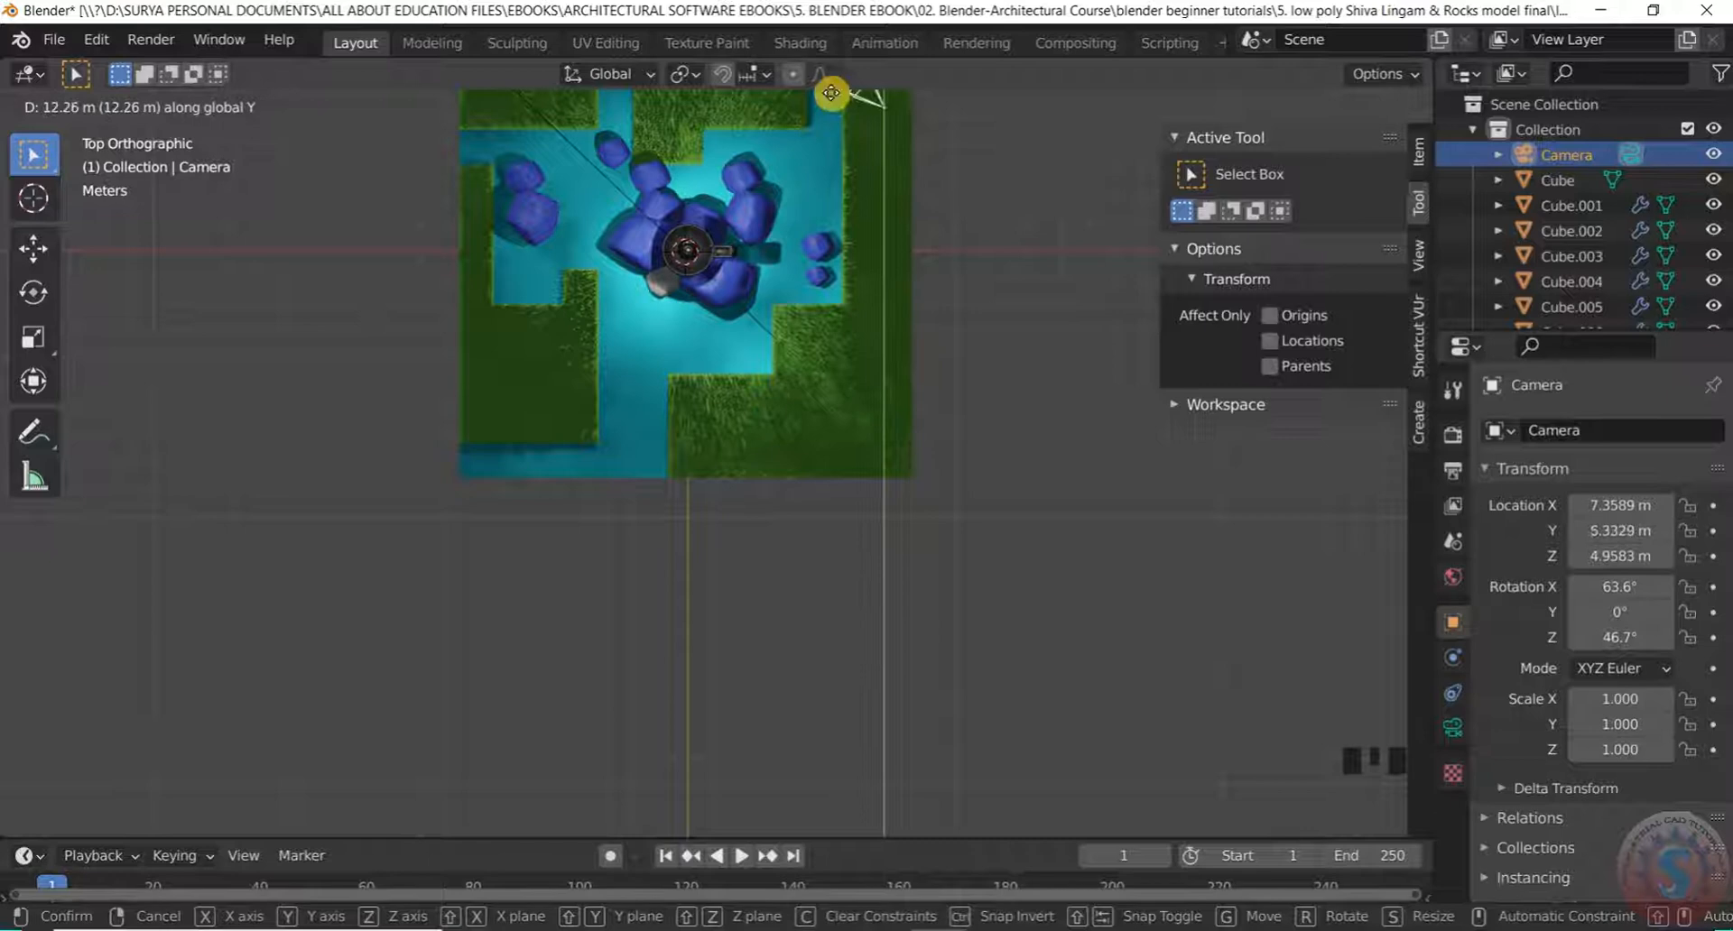
left_click(831, 110)
scroll(975, 290, "down", 4)
middle_click_drag(975, 290, 936, 162)
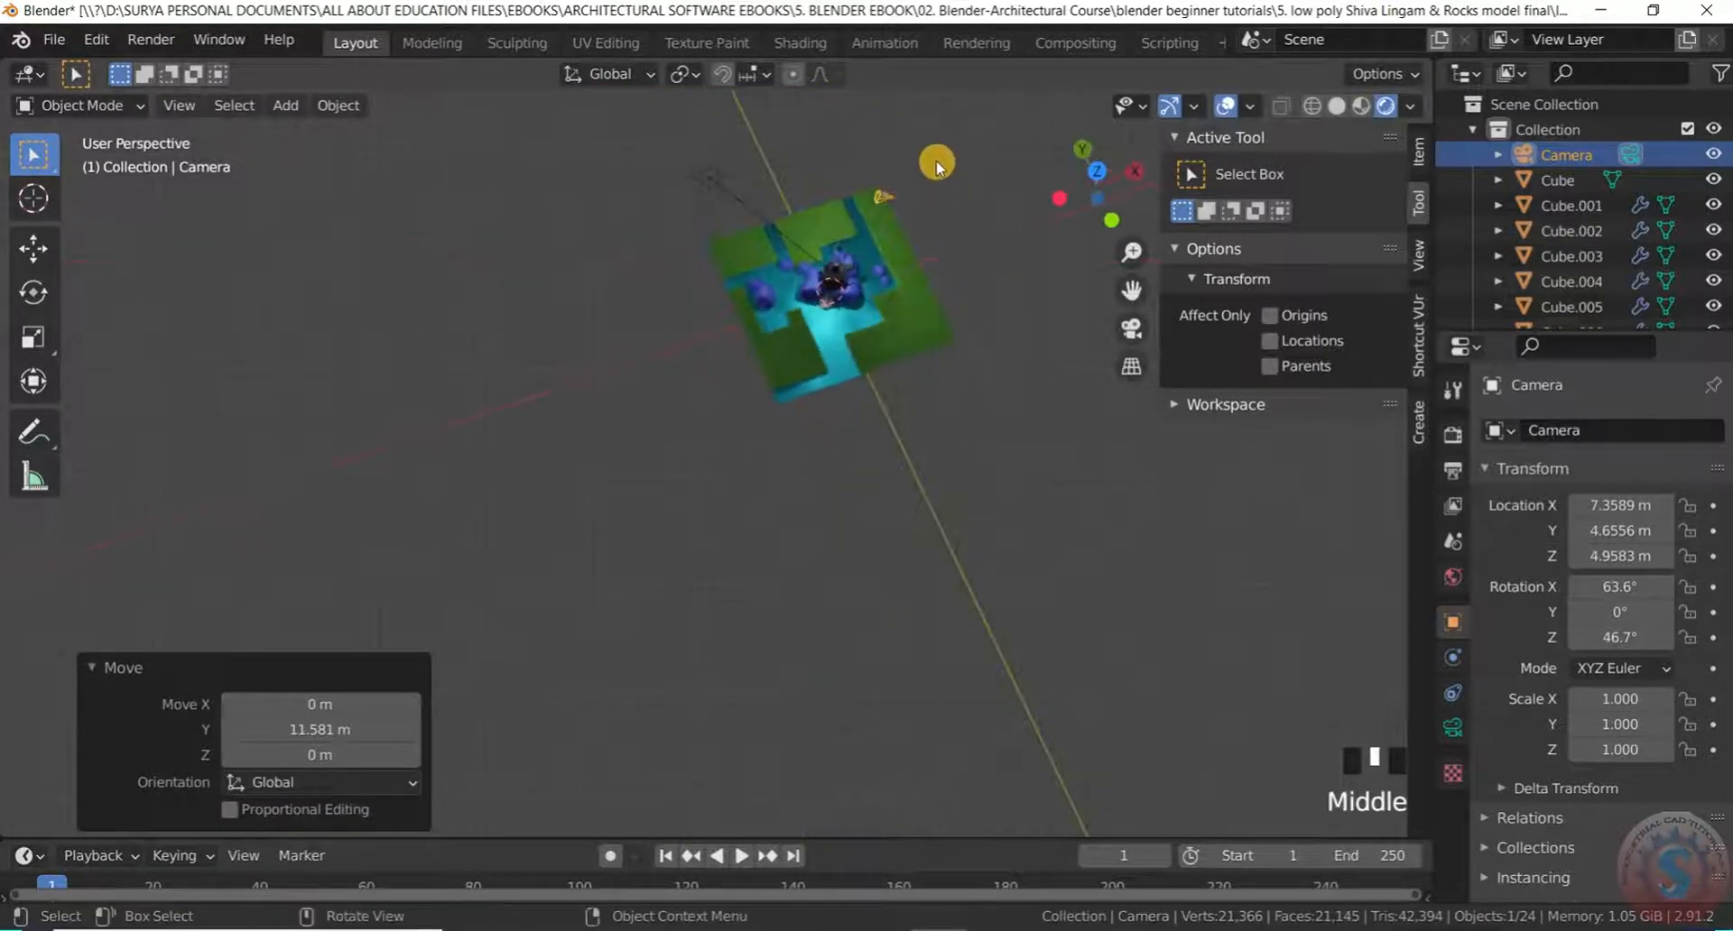
Rotate the camera toward the lingam and orbit to check its new direction
scroll(836, 271, "up", 7)
key("r")
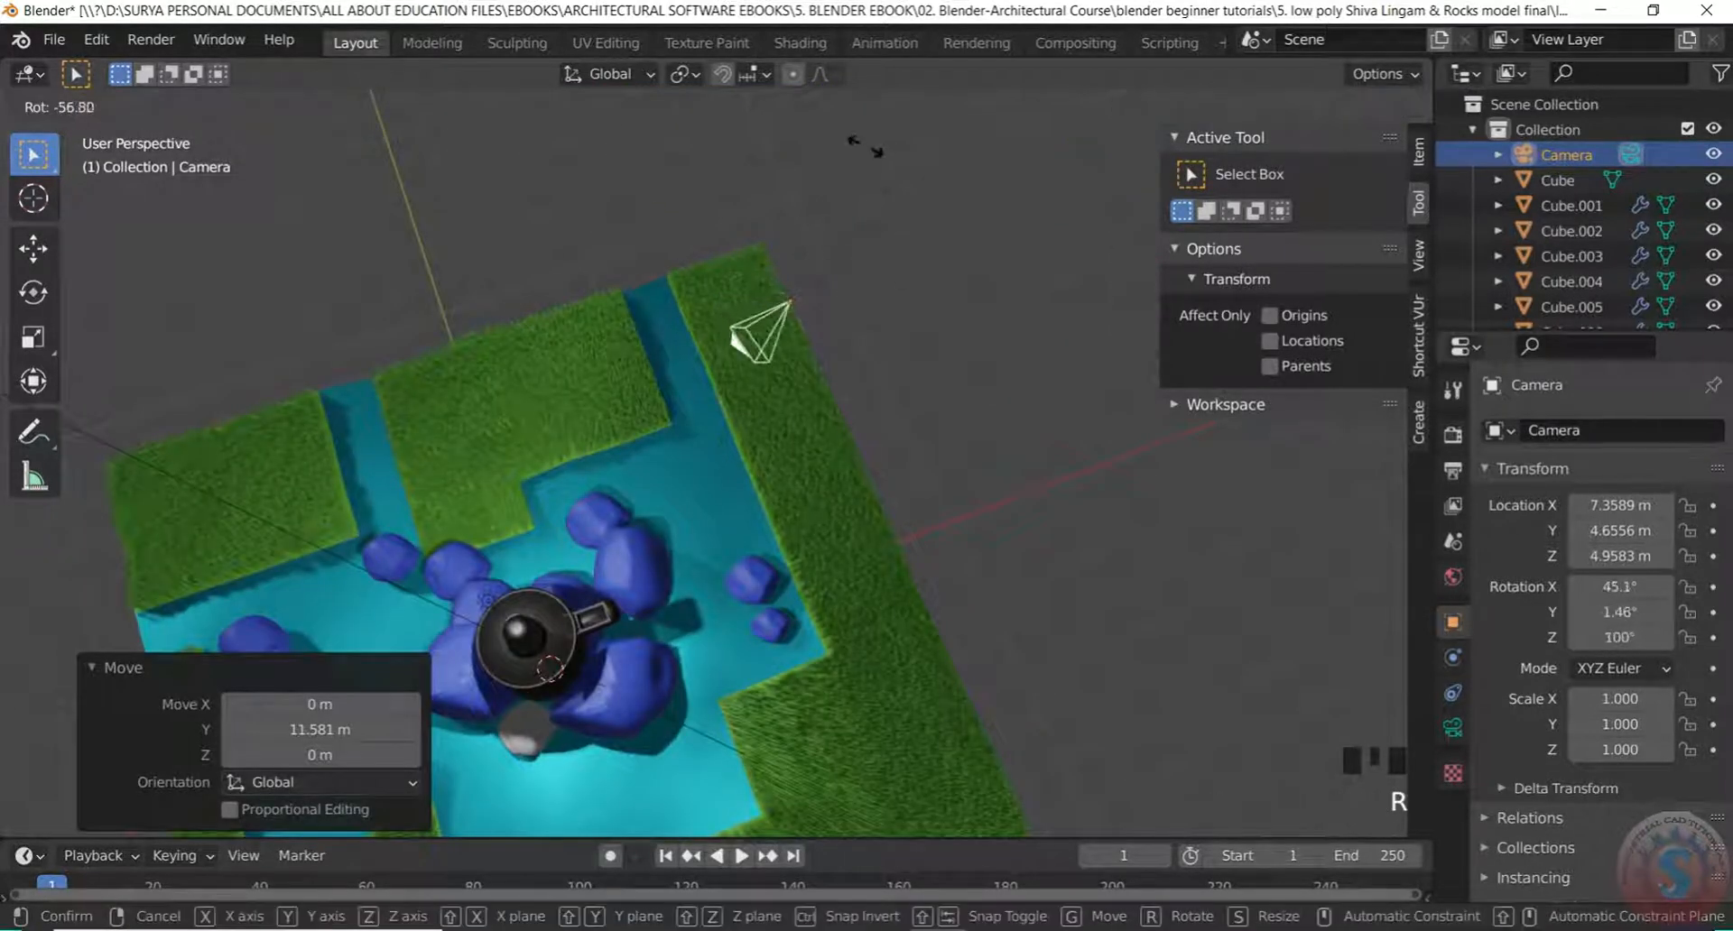
left_click(862, 187)
scroll(847, 410, "down", 5)
middle_click_drag(846, 410, 1172, 359)
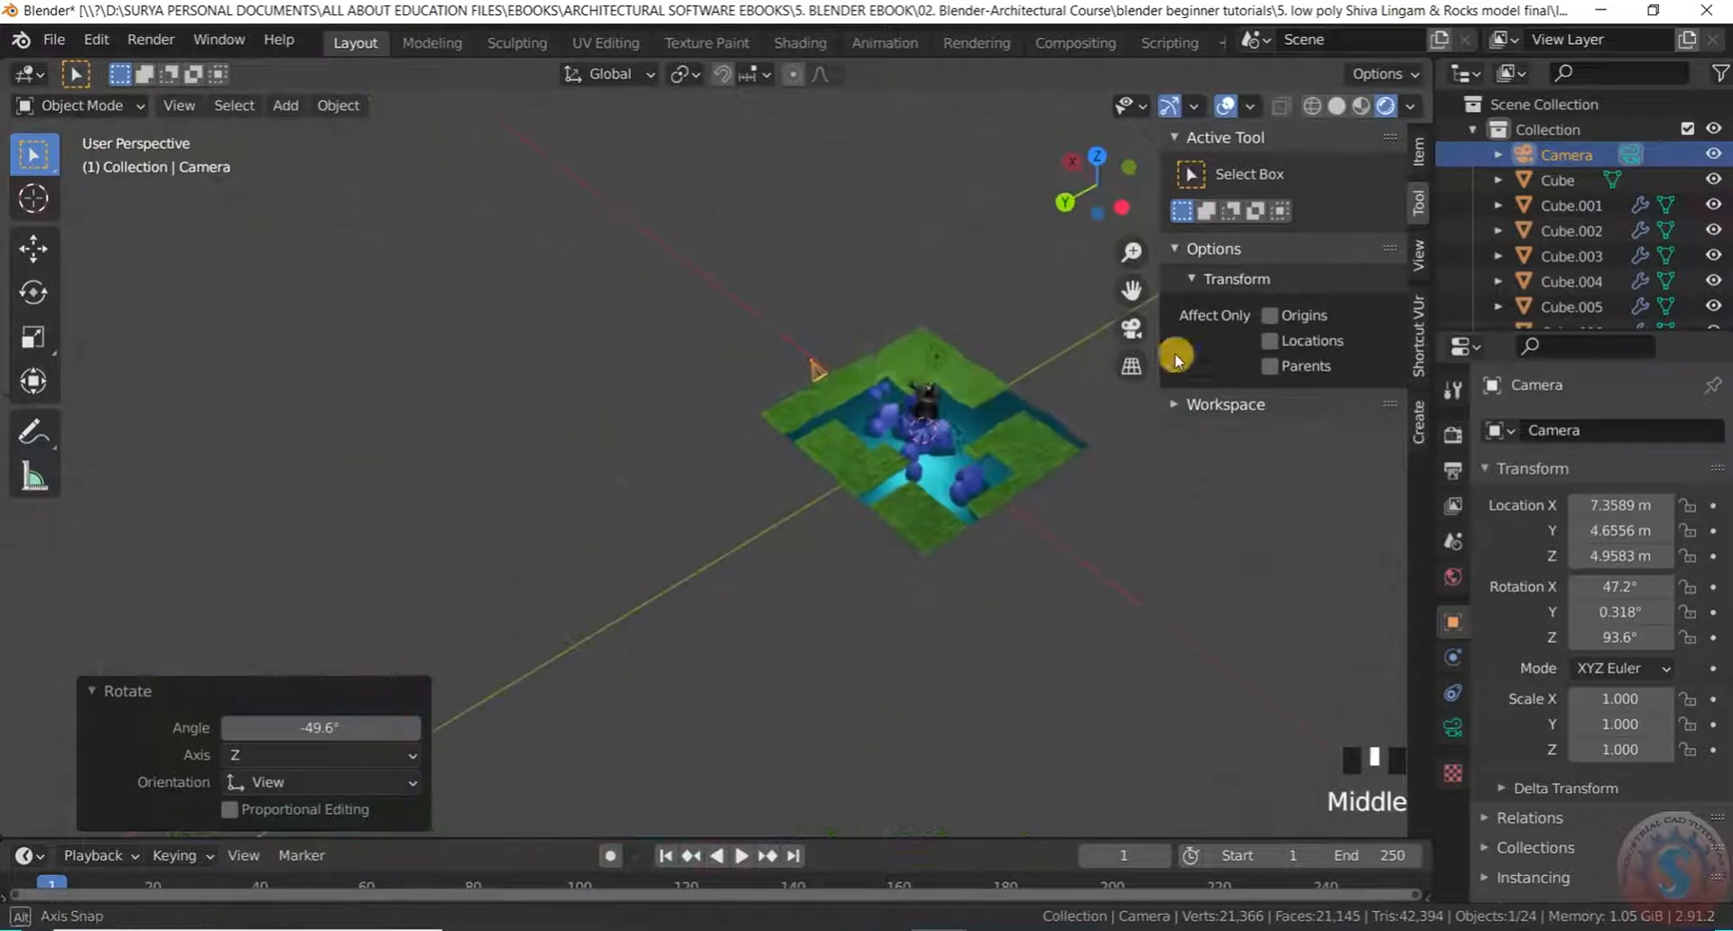
scroll(825, 437, "up", 4)
middle_click_drag(825, 437, 1036, 433)
scroll(750, 410, "up", 5)
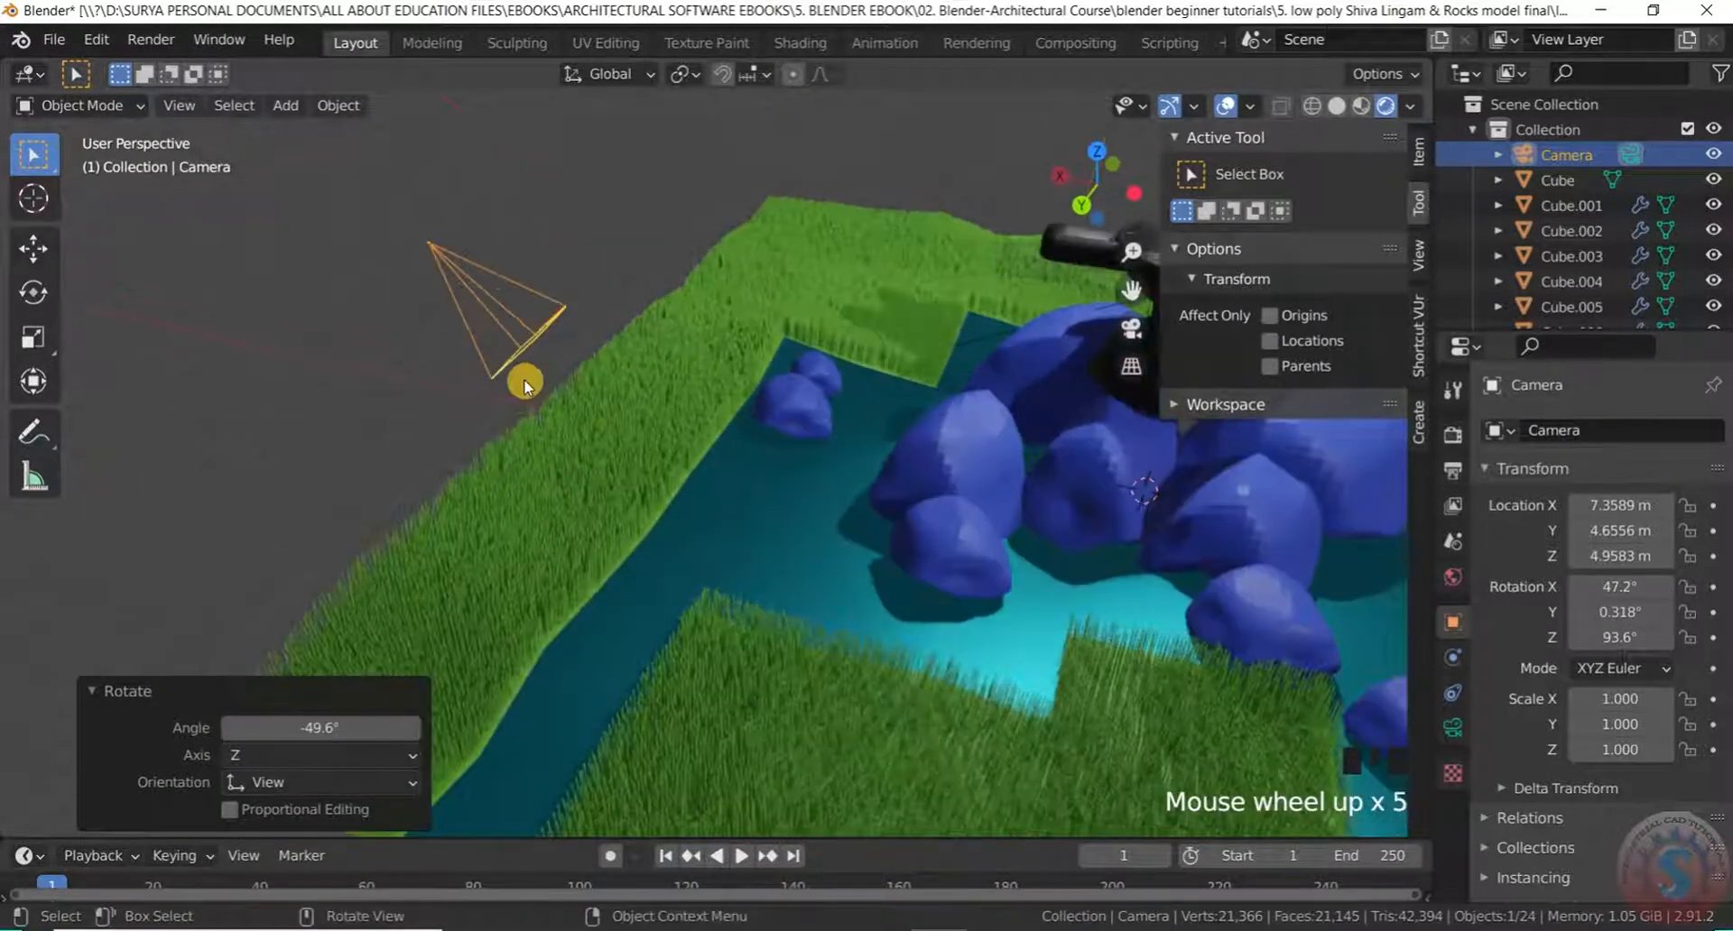
Turn the camera a further -36° to 76.8°, 4.64°, 115° and check the framing through it
key("r")
left_click(590, 255)
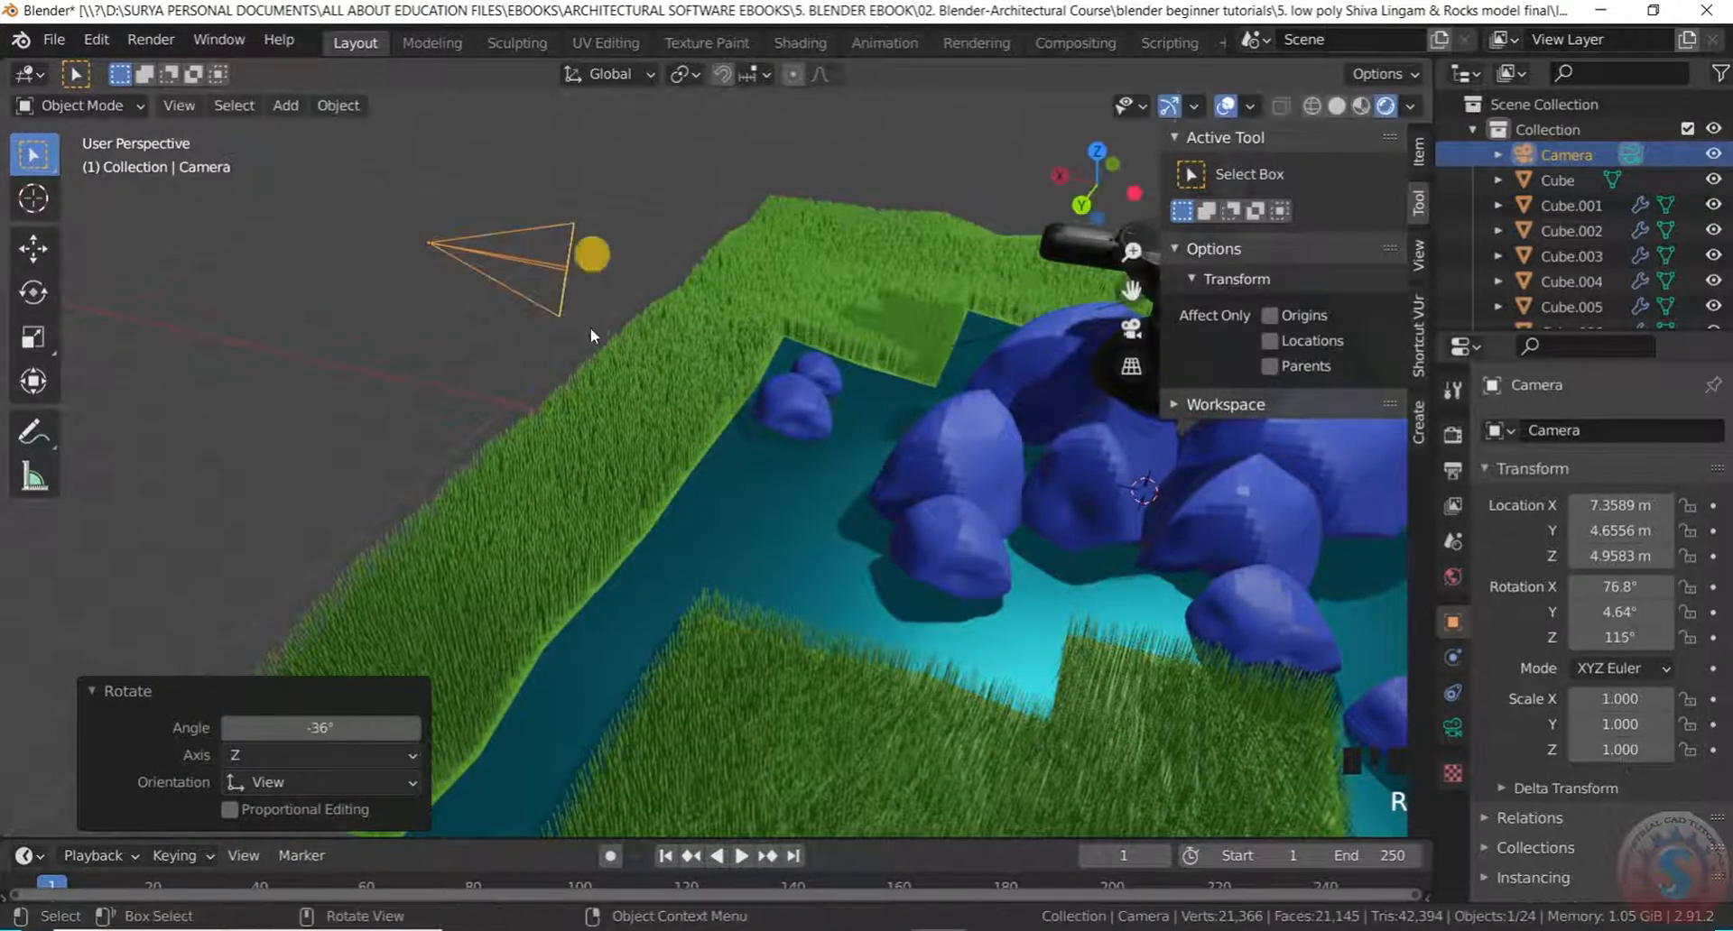
key("KP_0")
scroll(644, 415, "down", 3)
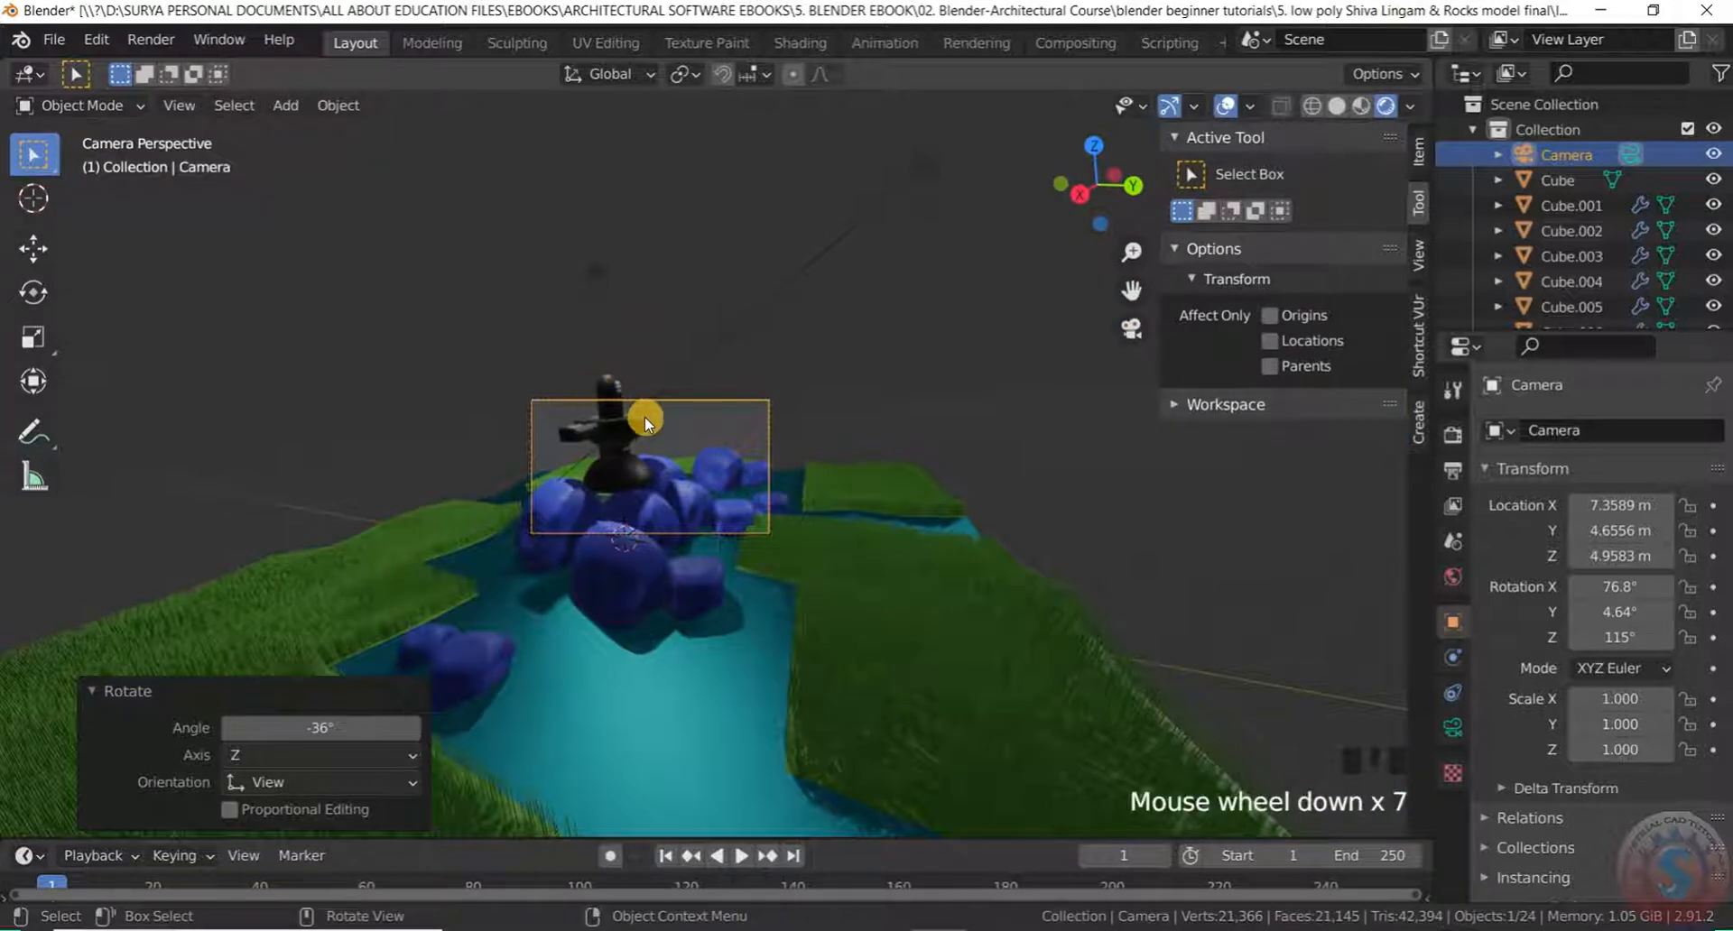
key("KP_0")
scroll(585, 381, "down", 5)
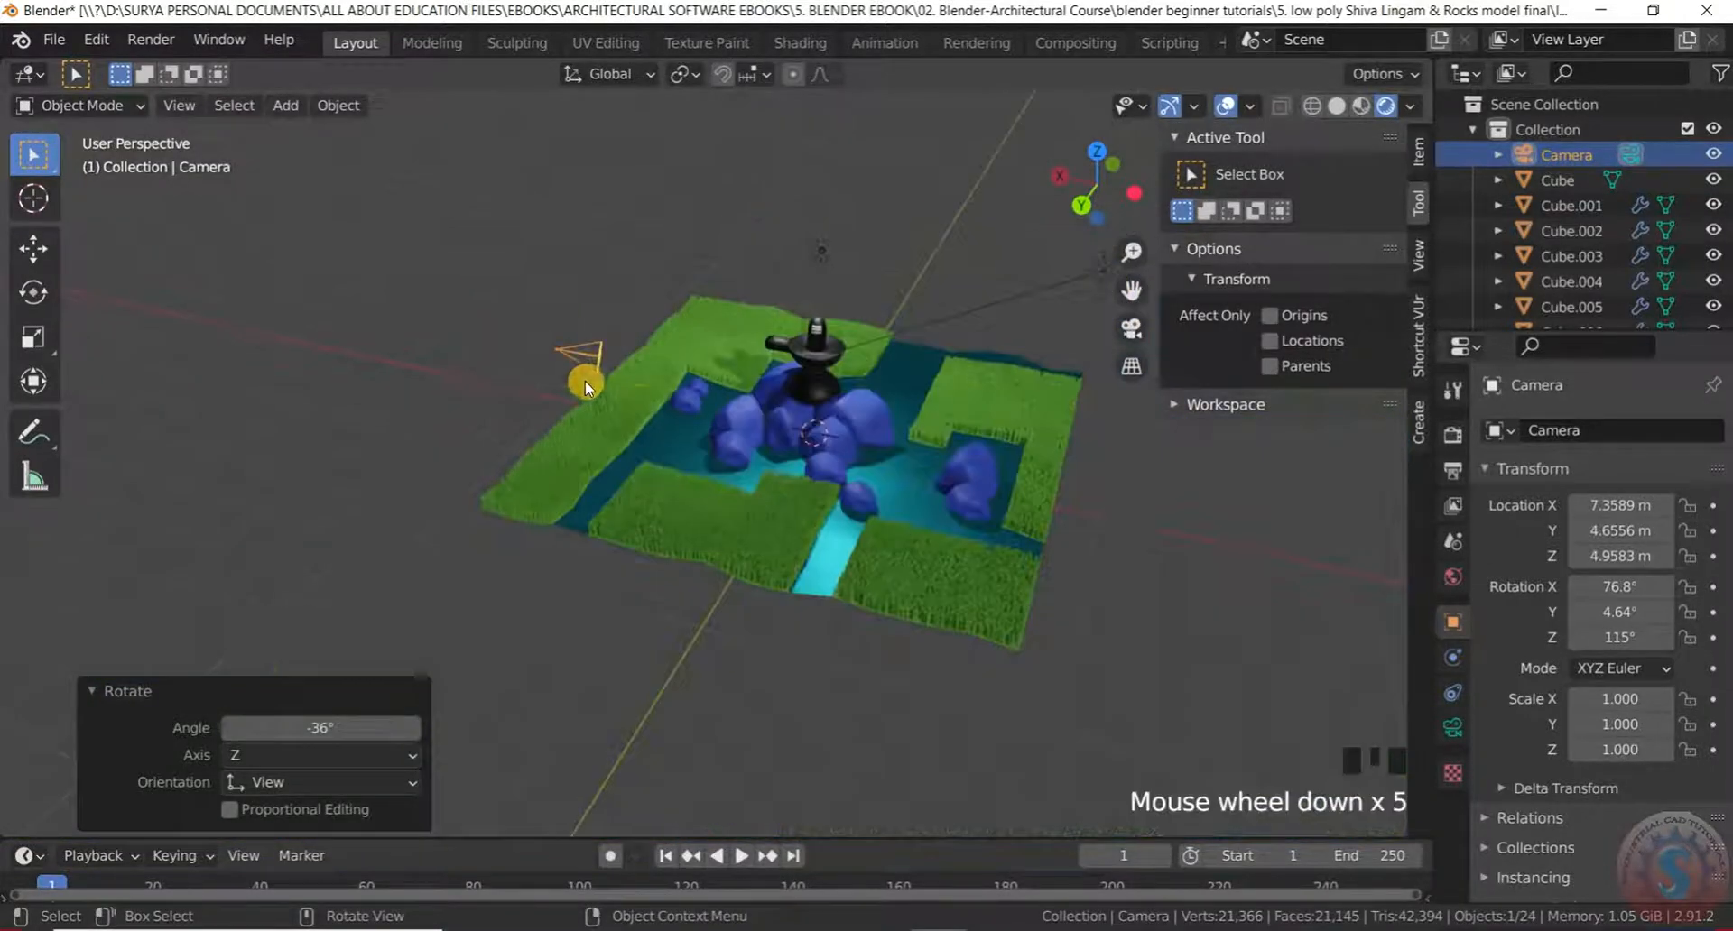
middle_click_drag(585, 381, 709, 402)
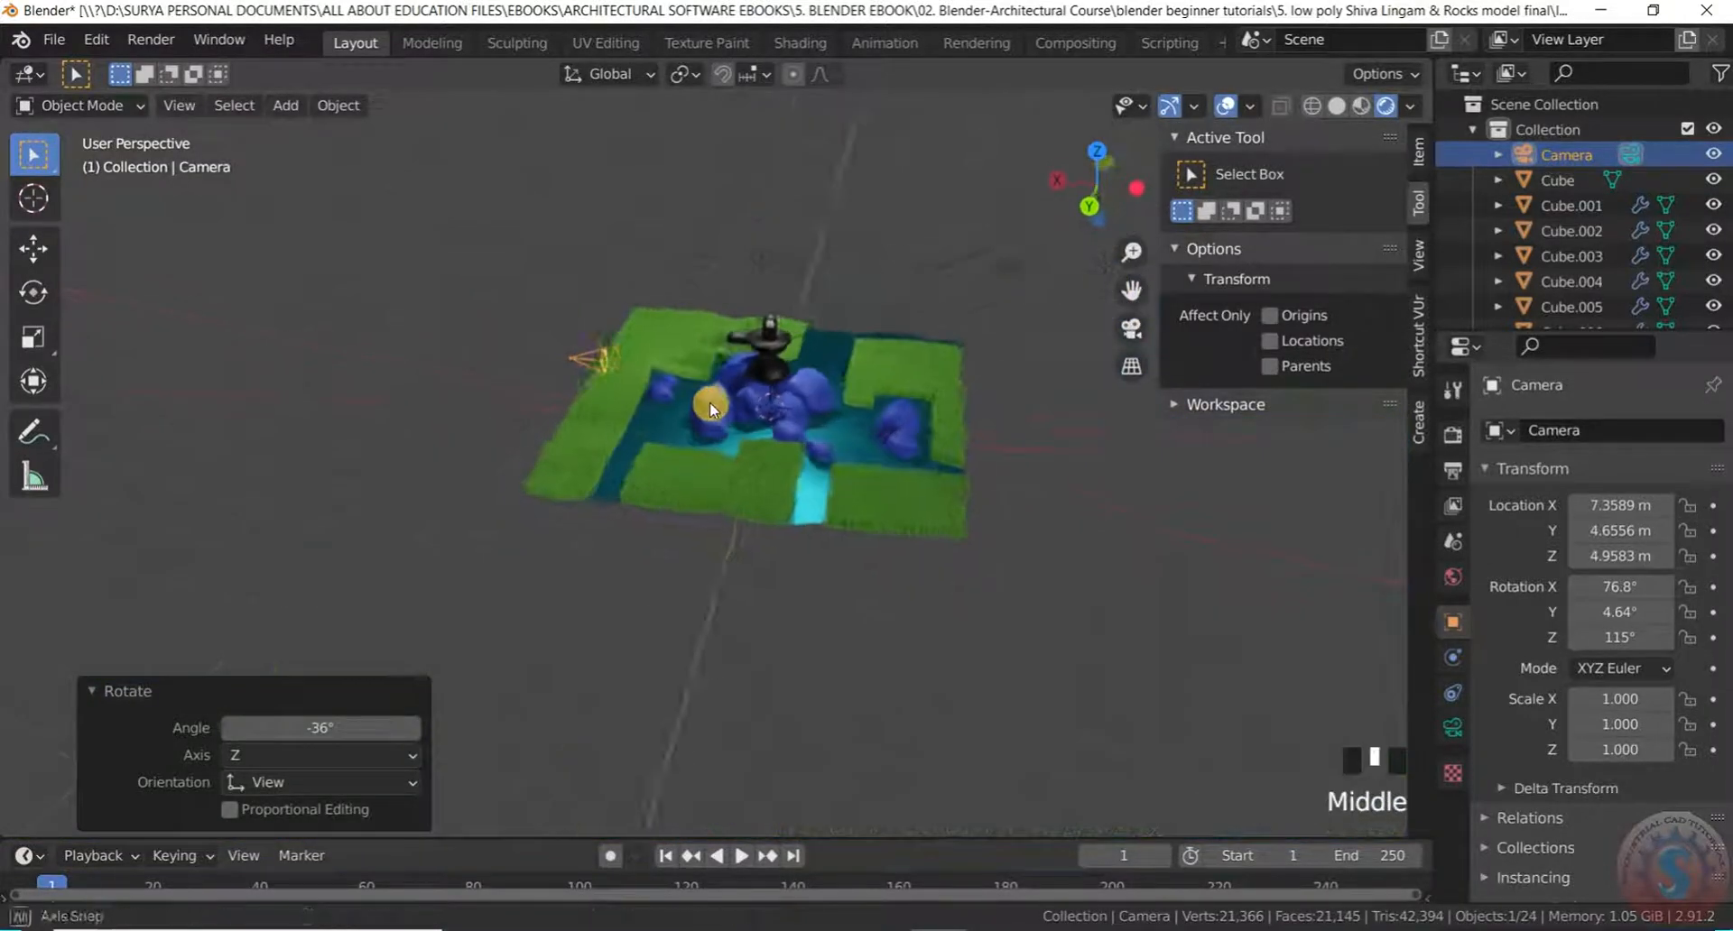
scroll(587, 381, "up", 2)
left_click(583, 347)
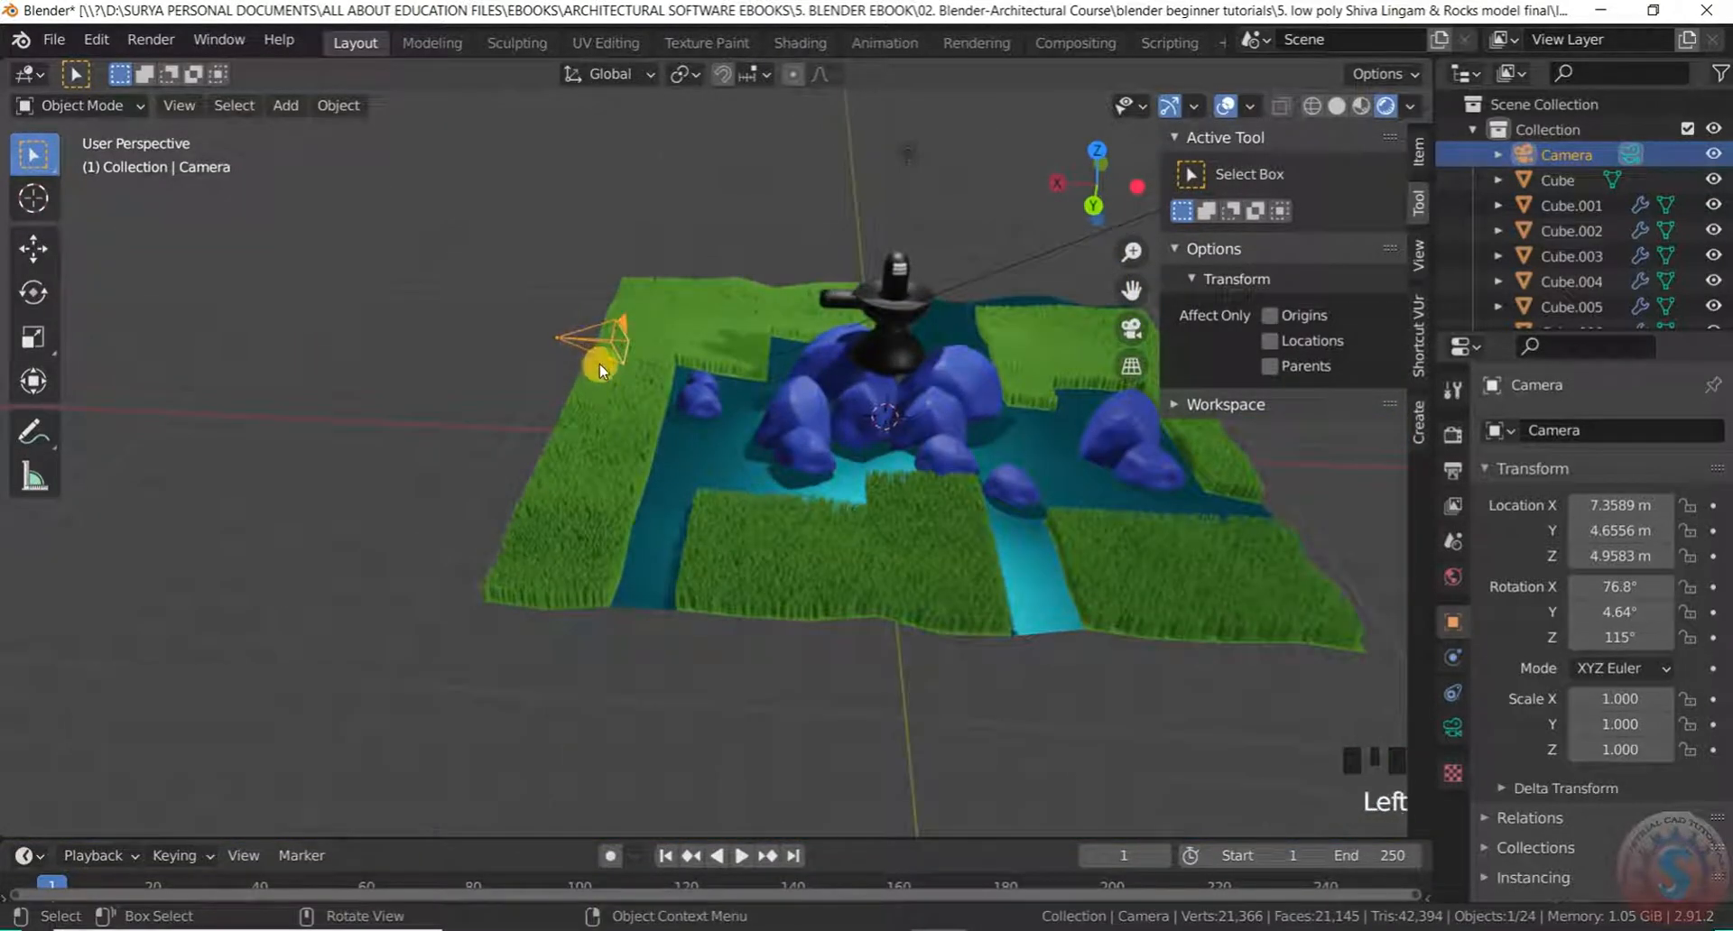
Cancel a stray move and rotate the camera about the Z axis
key("g")
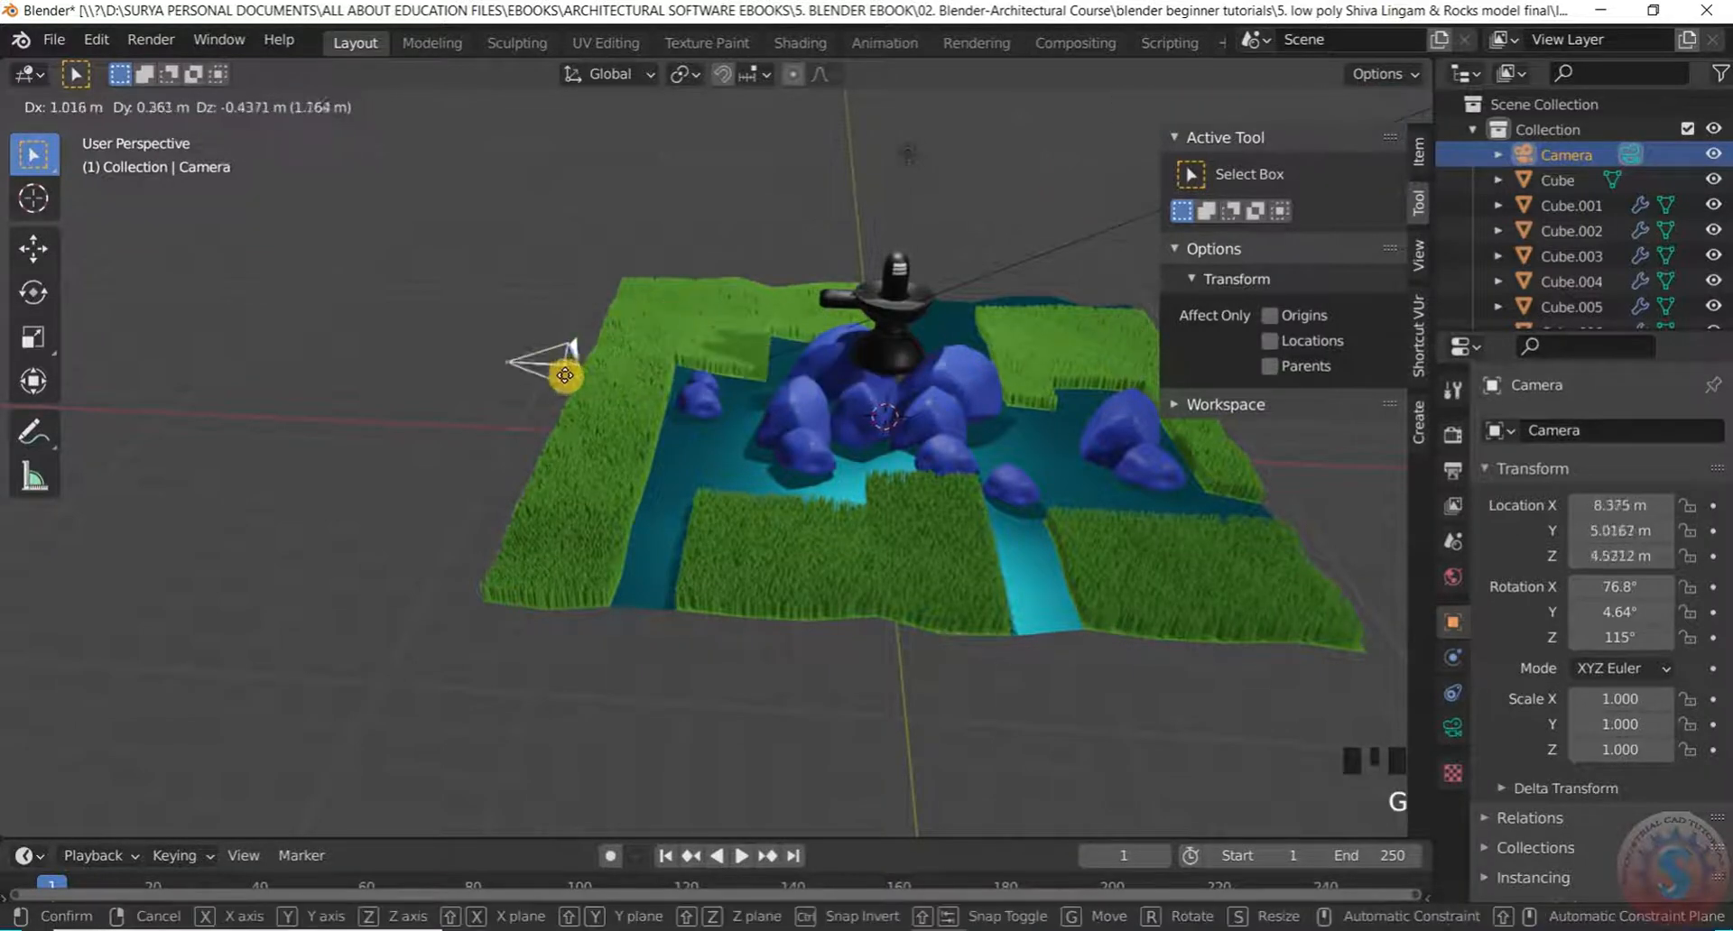
key("grave")
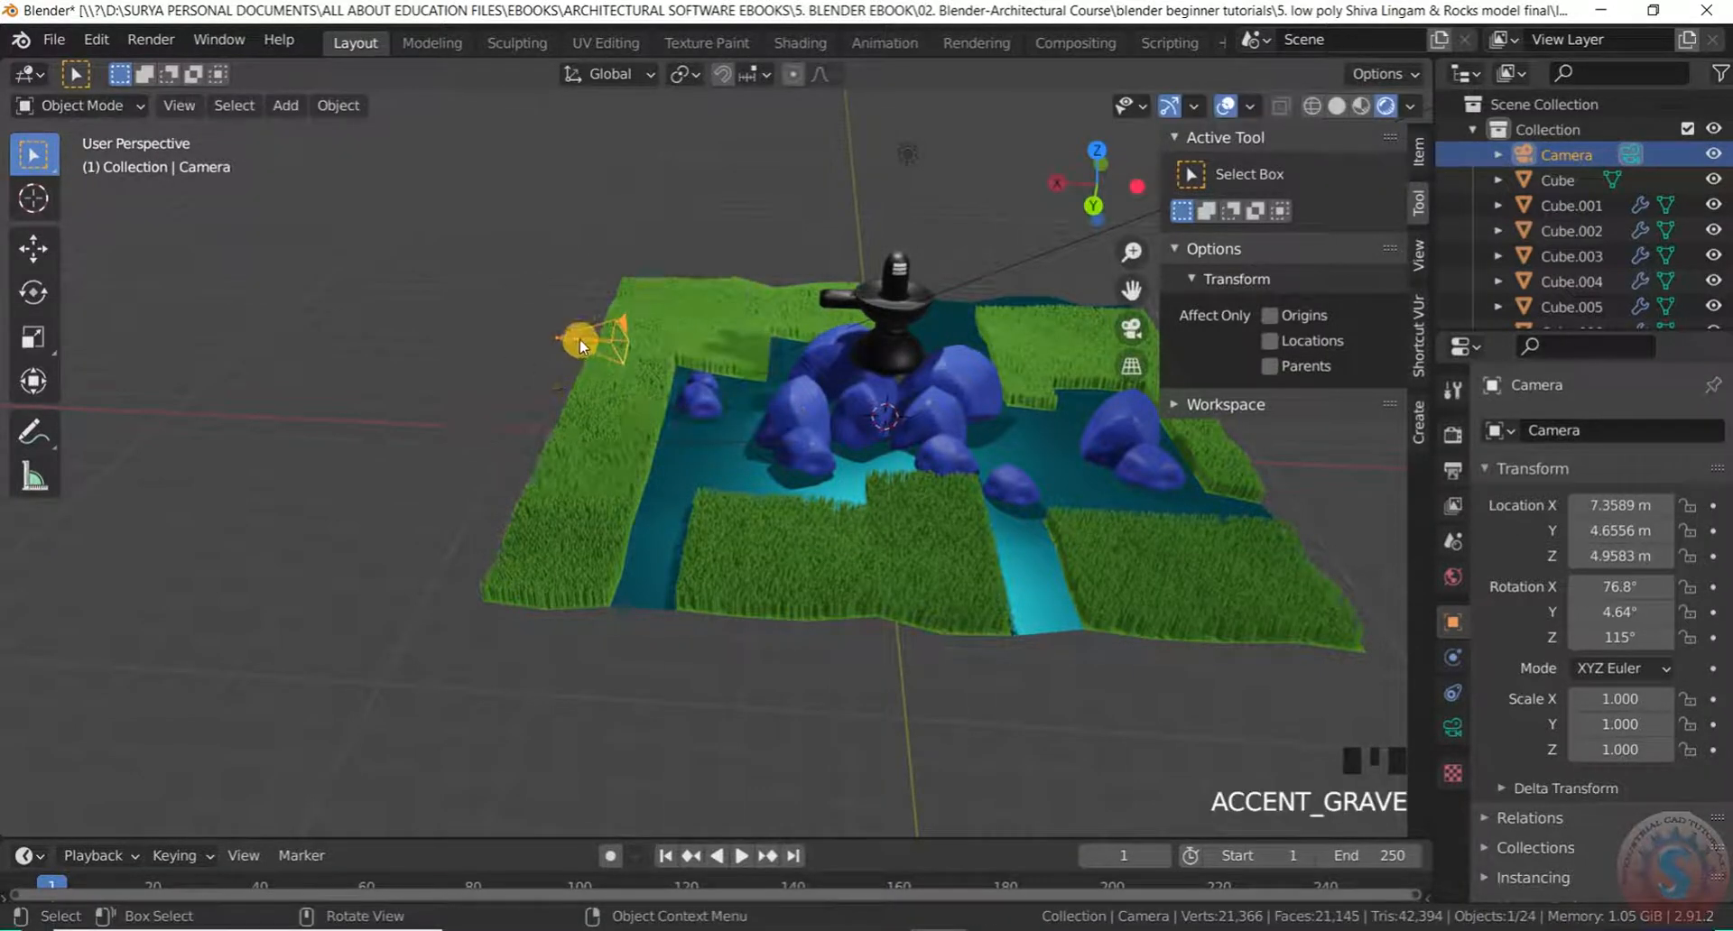
key("r")
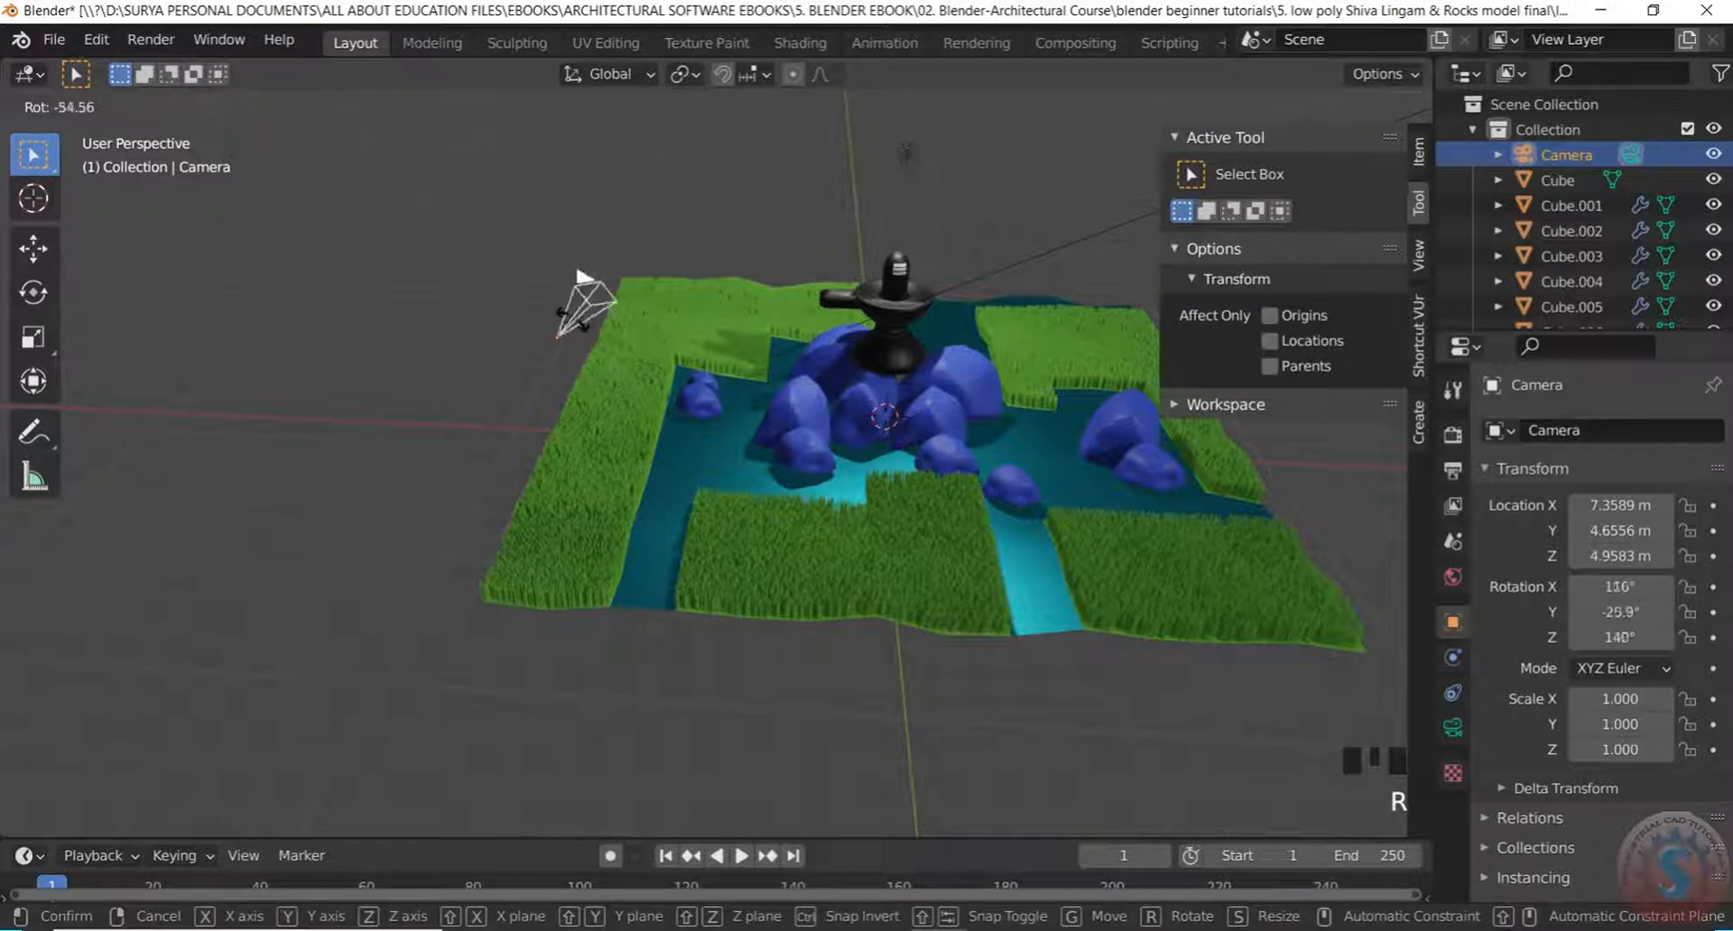
key("z")
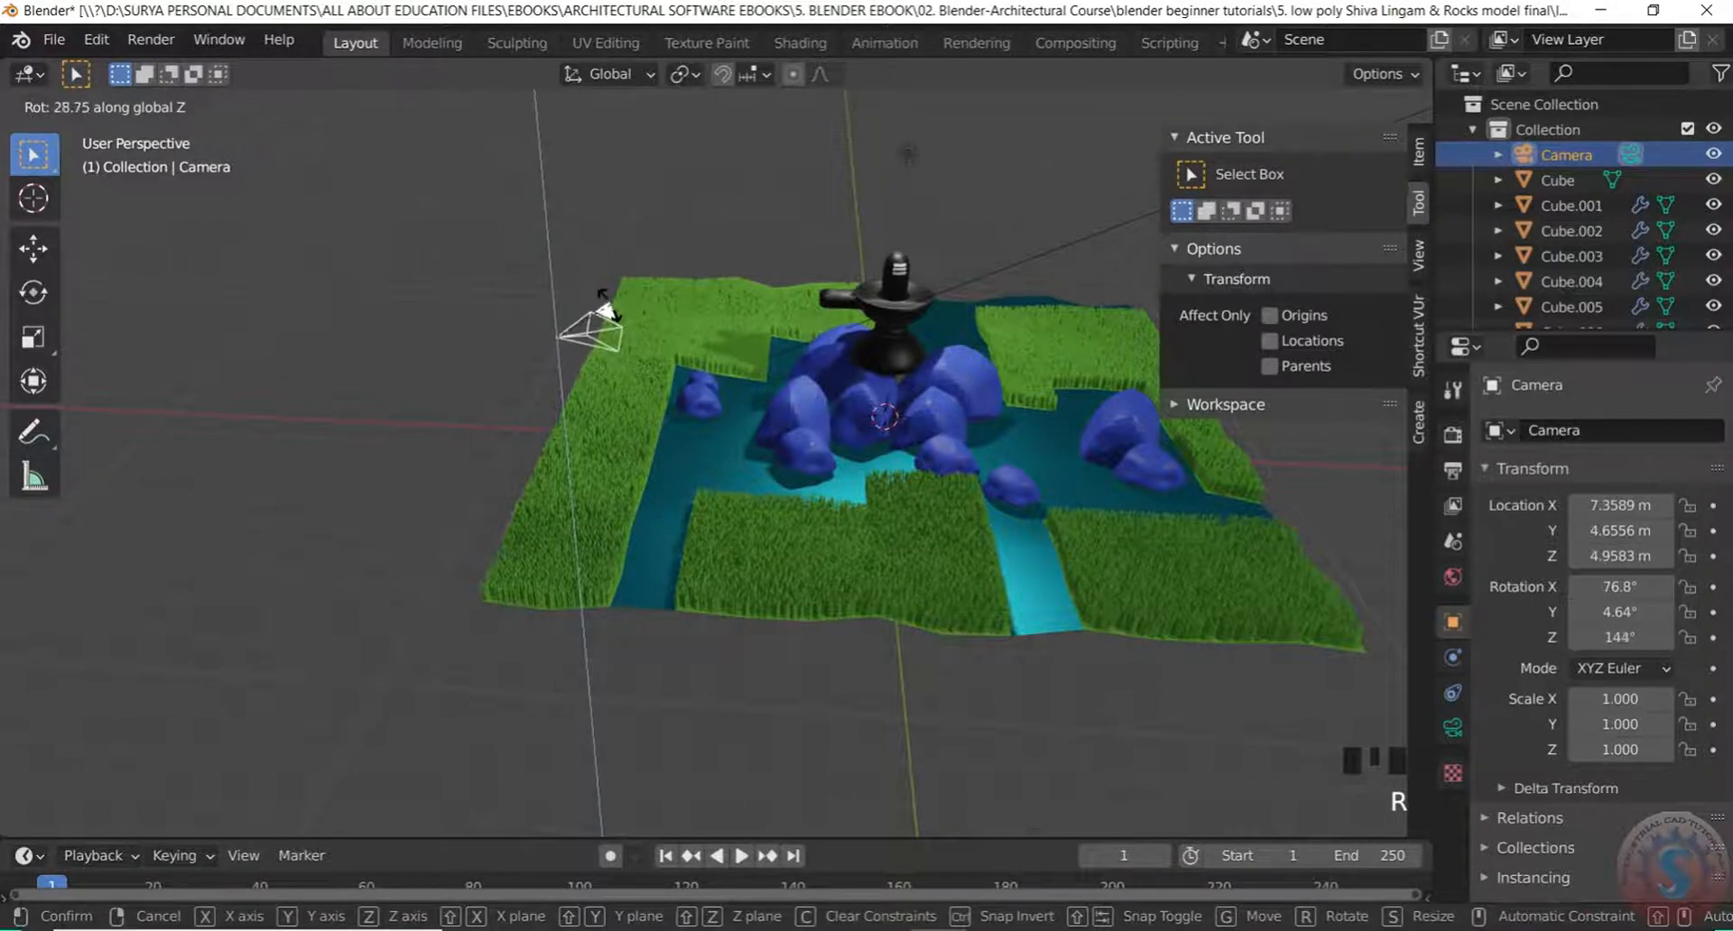
left_click(606, 307)
scroll(565, 352, "up", 2)
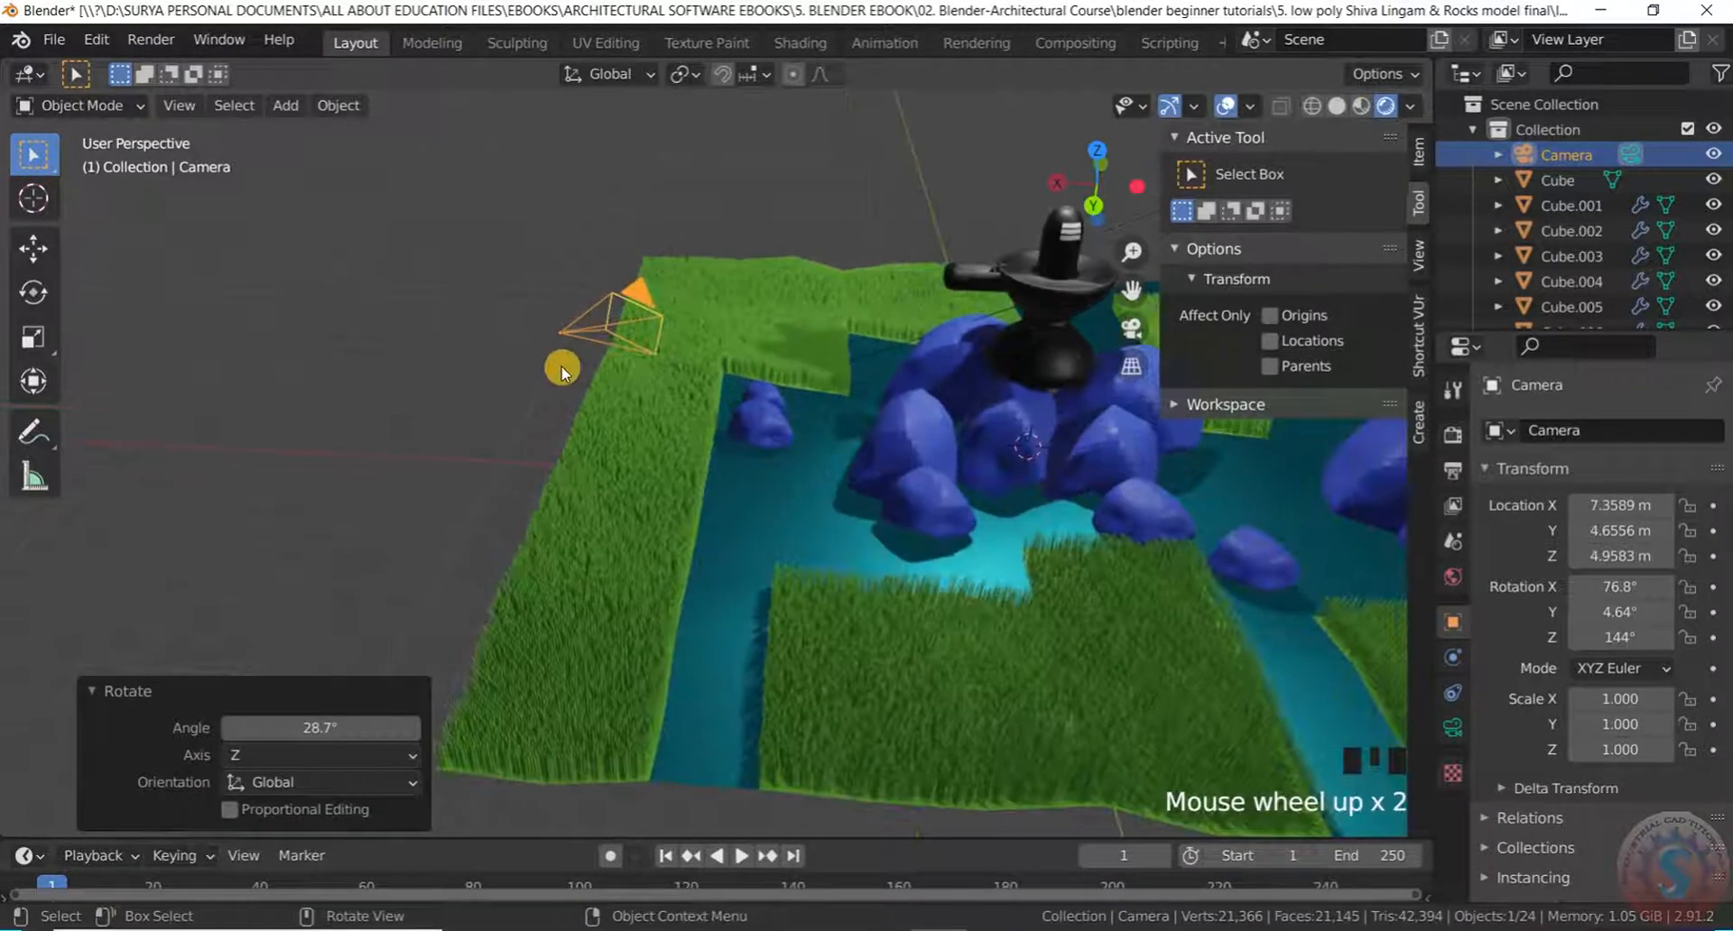
Move the camera 2.834 m along X and check the framing through the camera view
key("g")
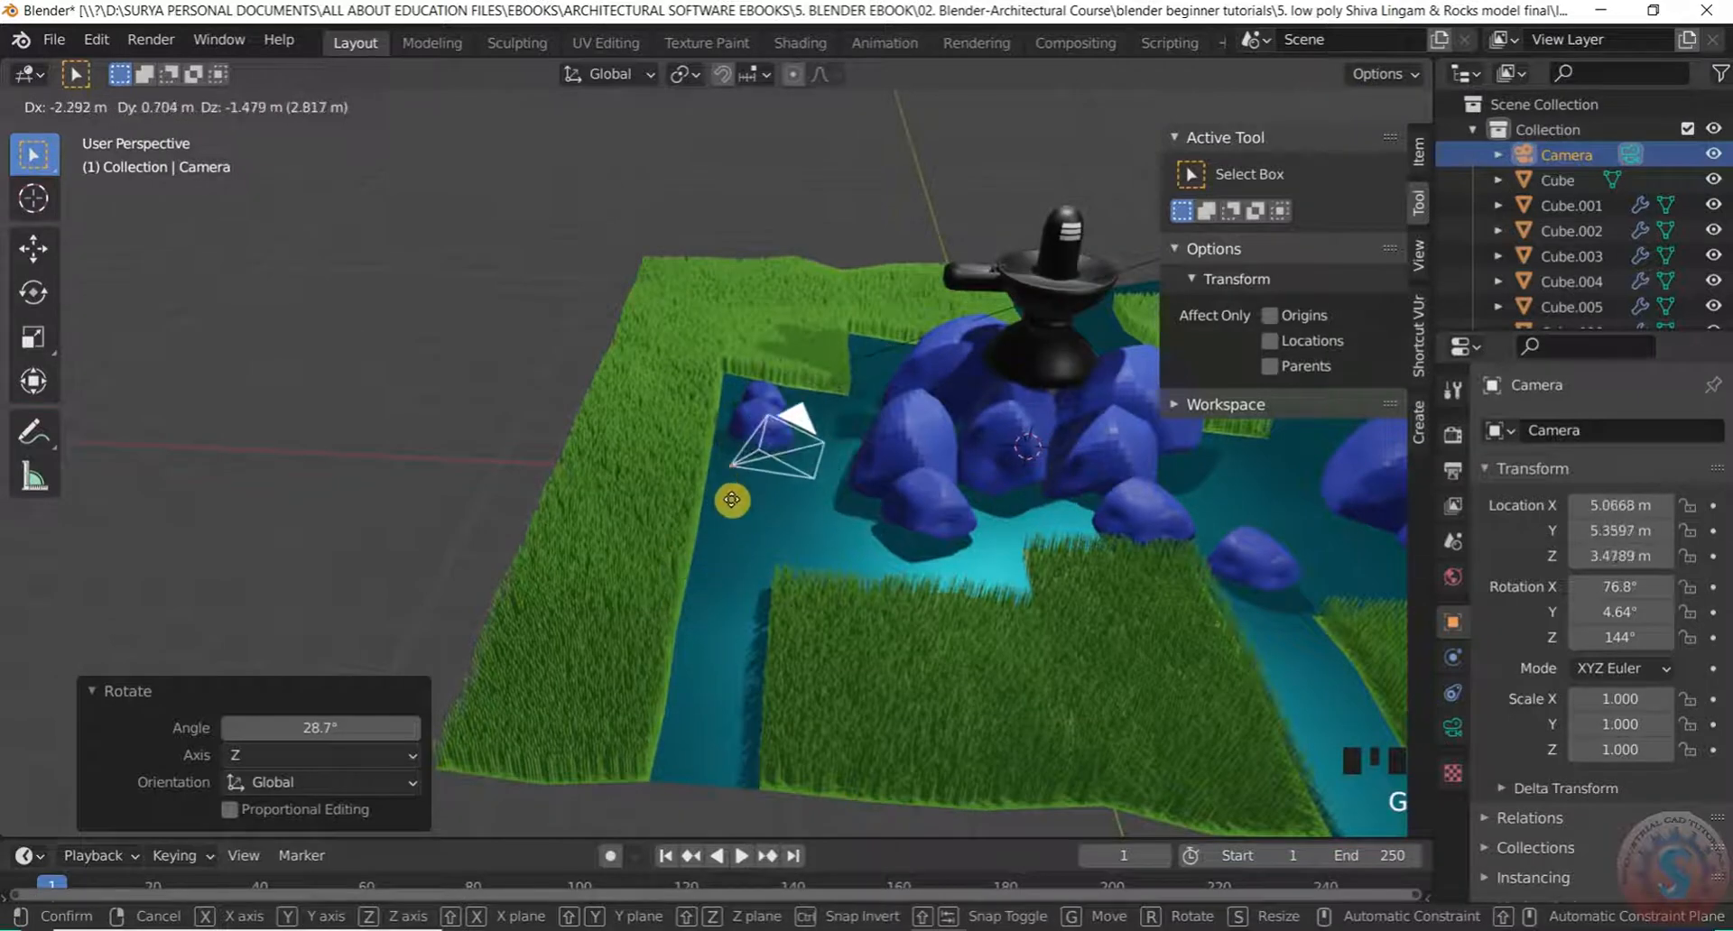
key("x")
left_click(755, 415)
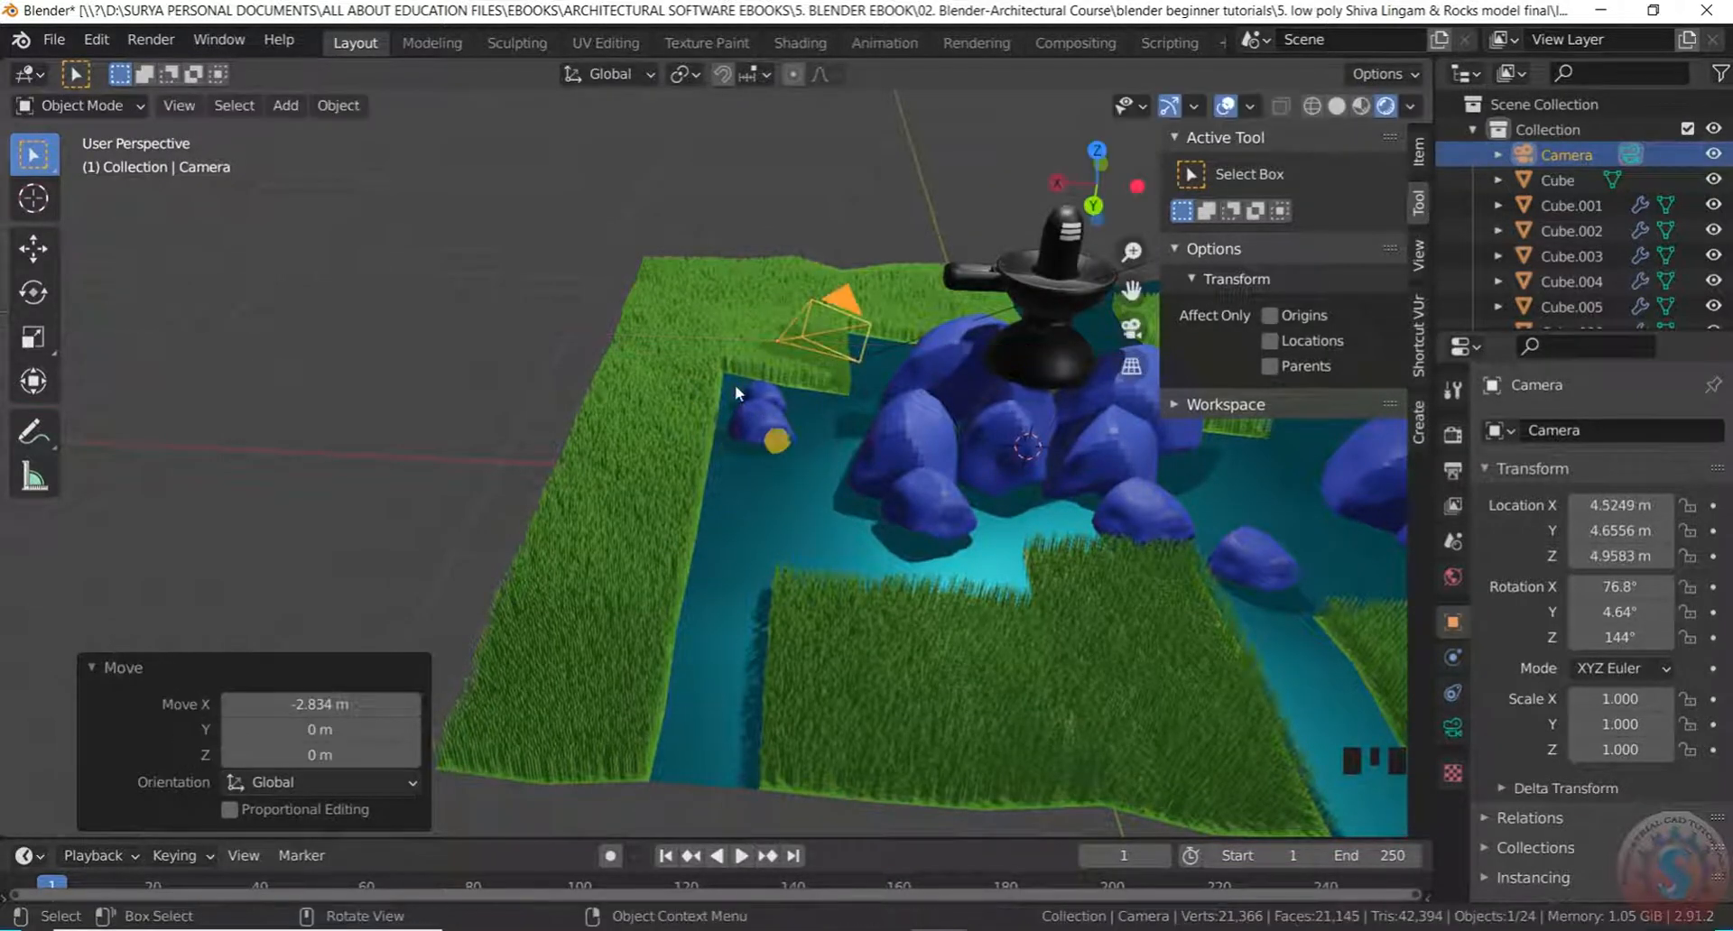
scroll(710, 299, "down", 6)
scroll(951, 402, "up", 3)
key("KP_0")
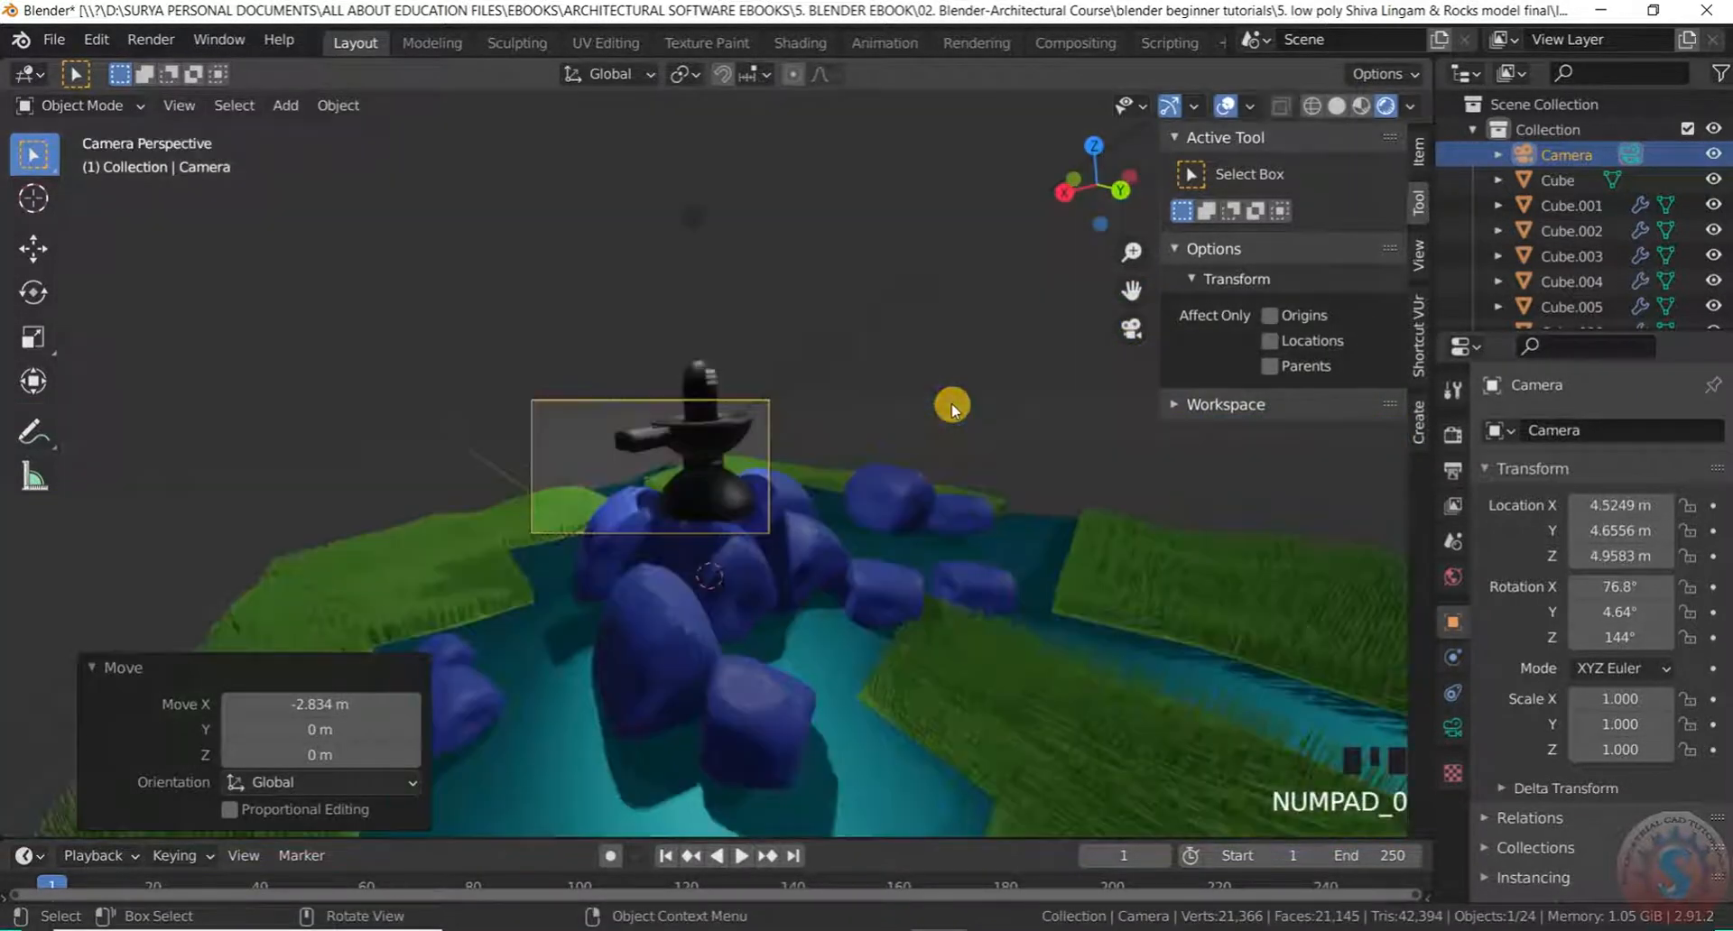
key("KP_0")
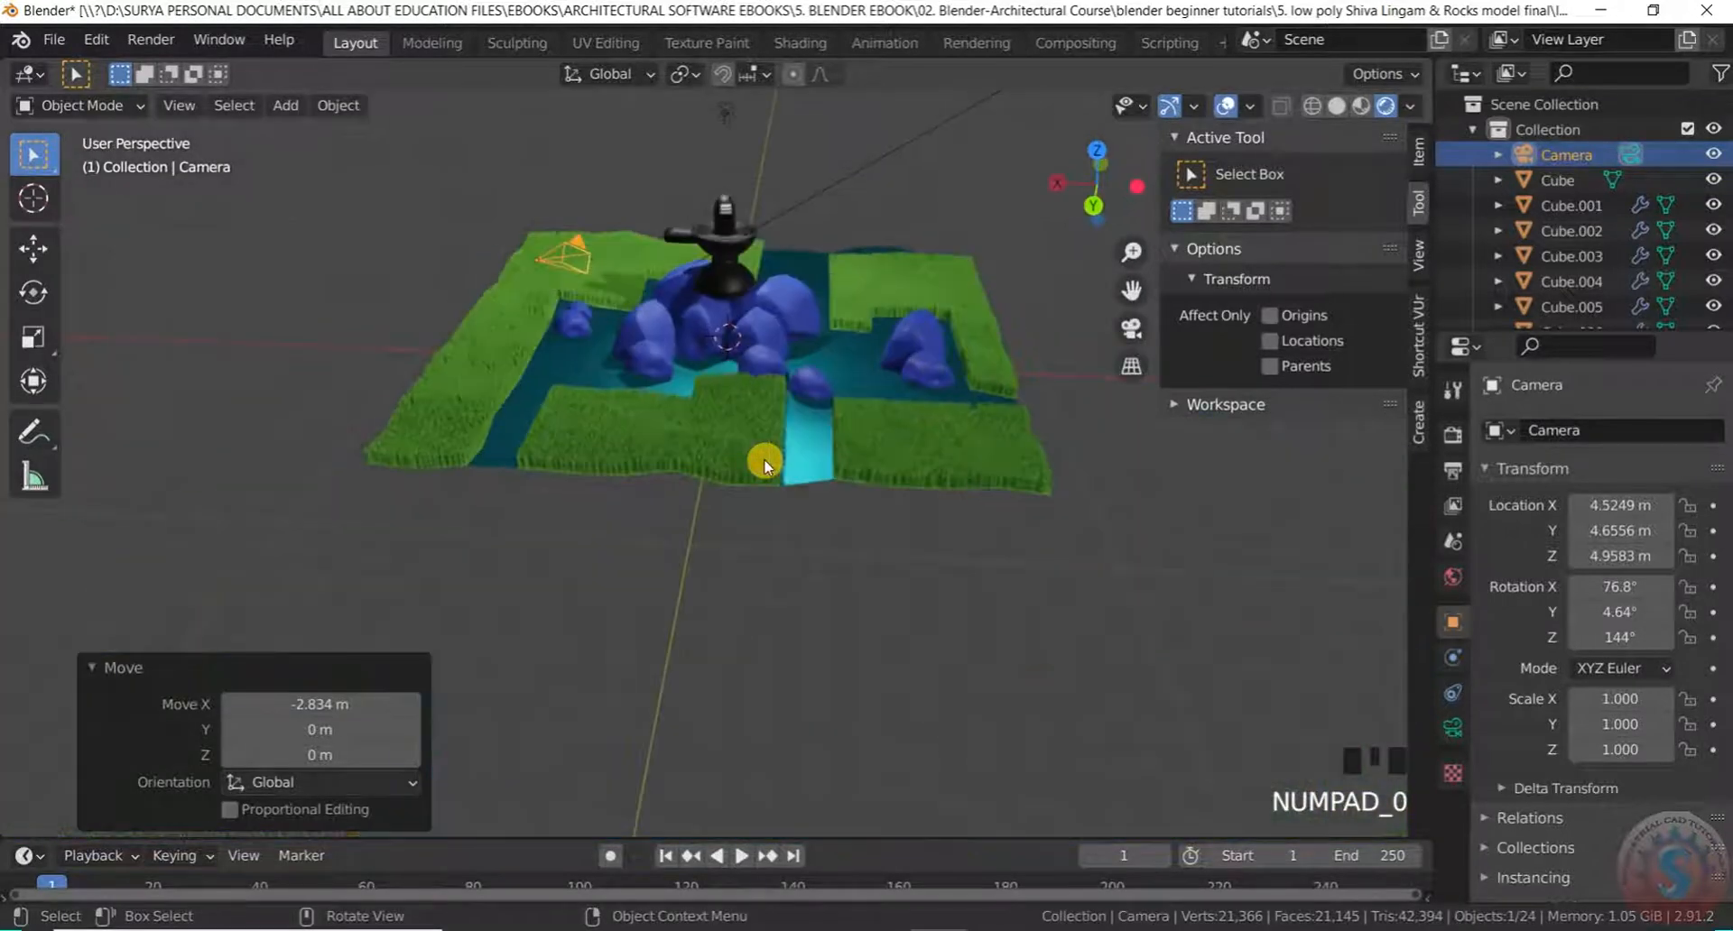
scroll(665, 402, "down", 4)
scroll(680, 338, "up", 8)
scroll(734, 348, "down", 1)
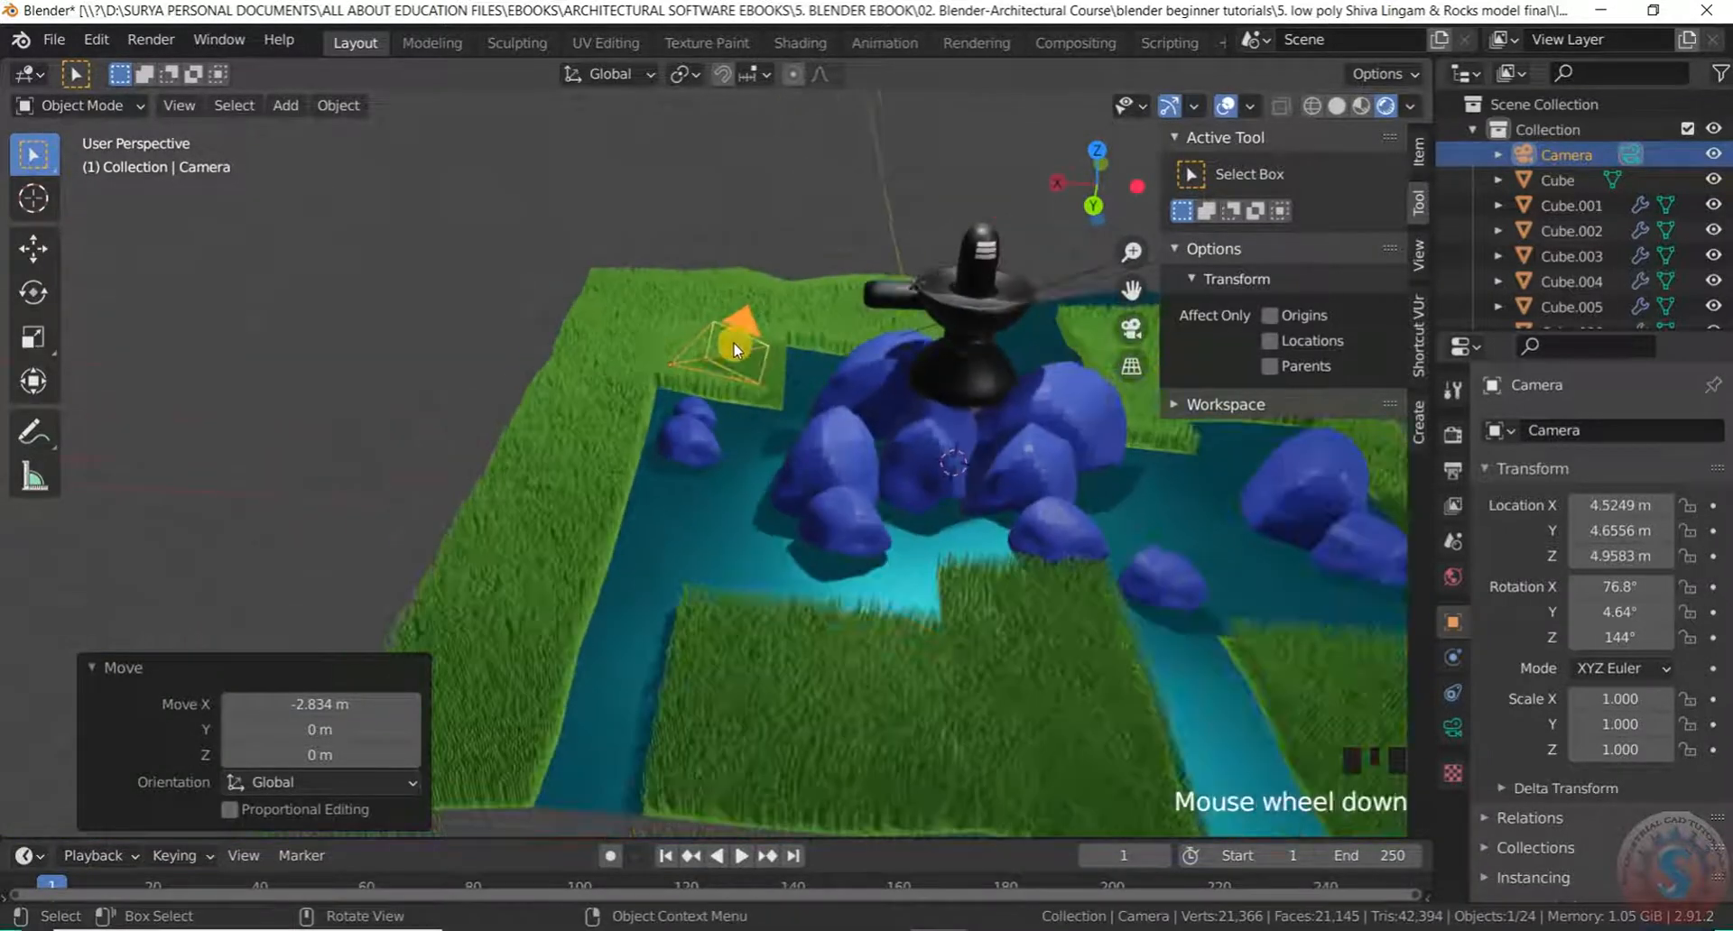
Reselect the camera and tilt it 10.2° around its own X axis to 87°
left_click(761, 360)
scroll(761, 361, "up", 2)
left_click(759, 367)
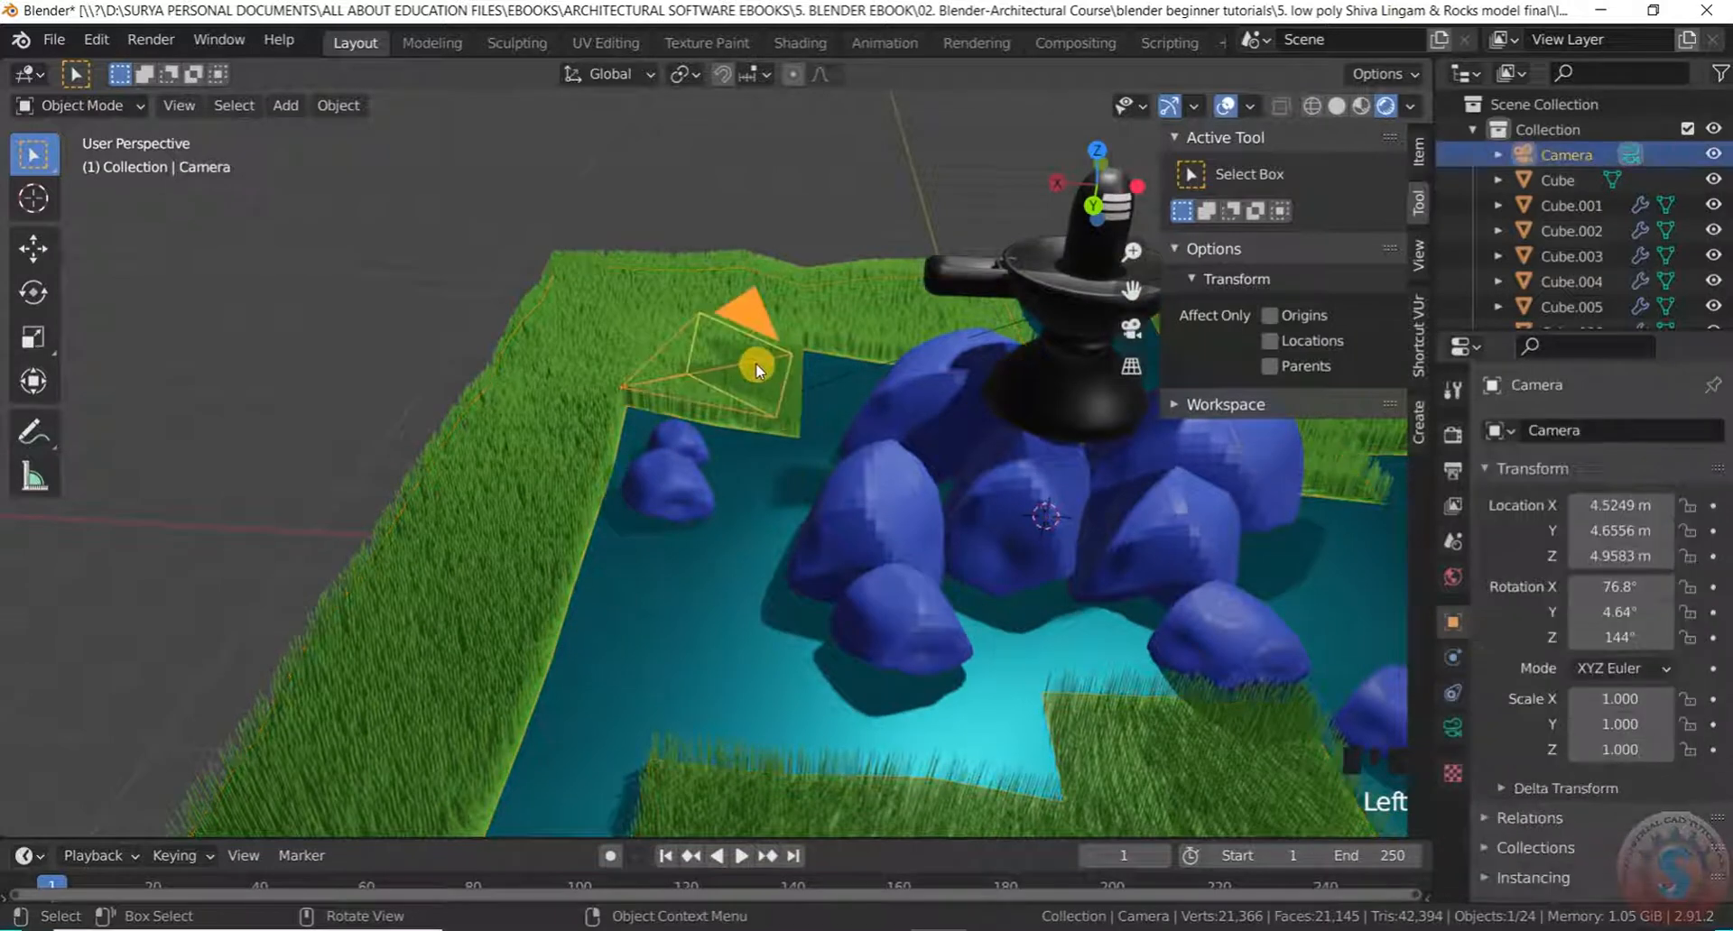
key("r")
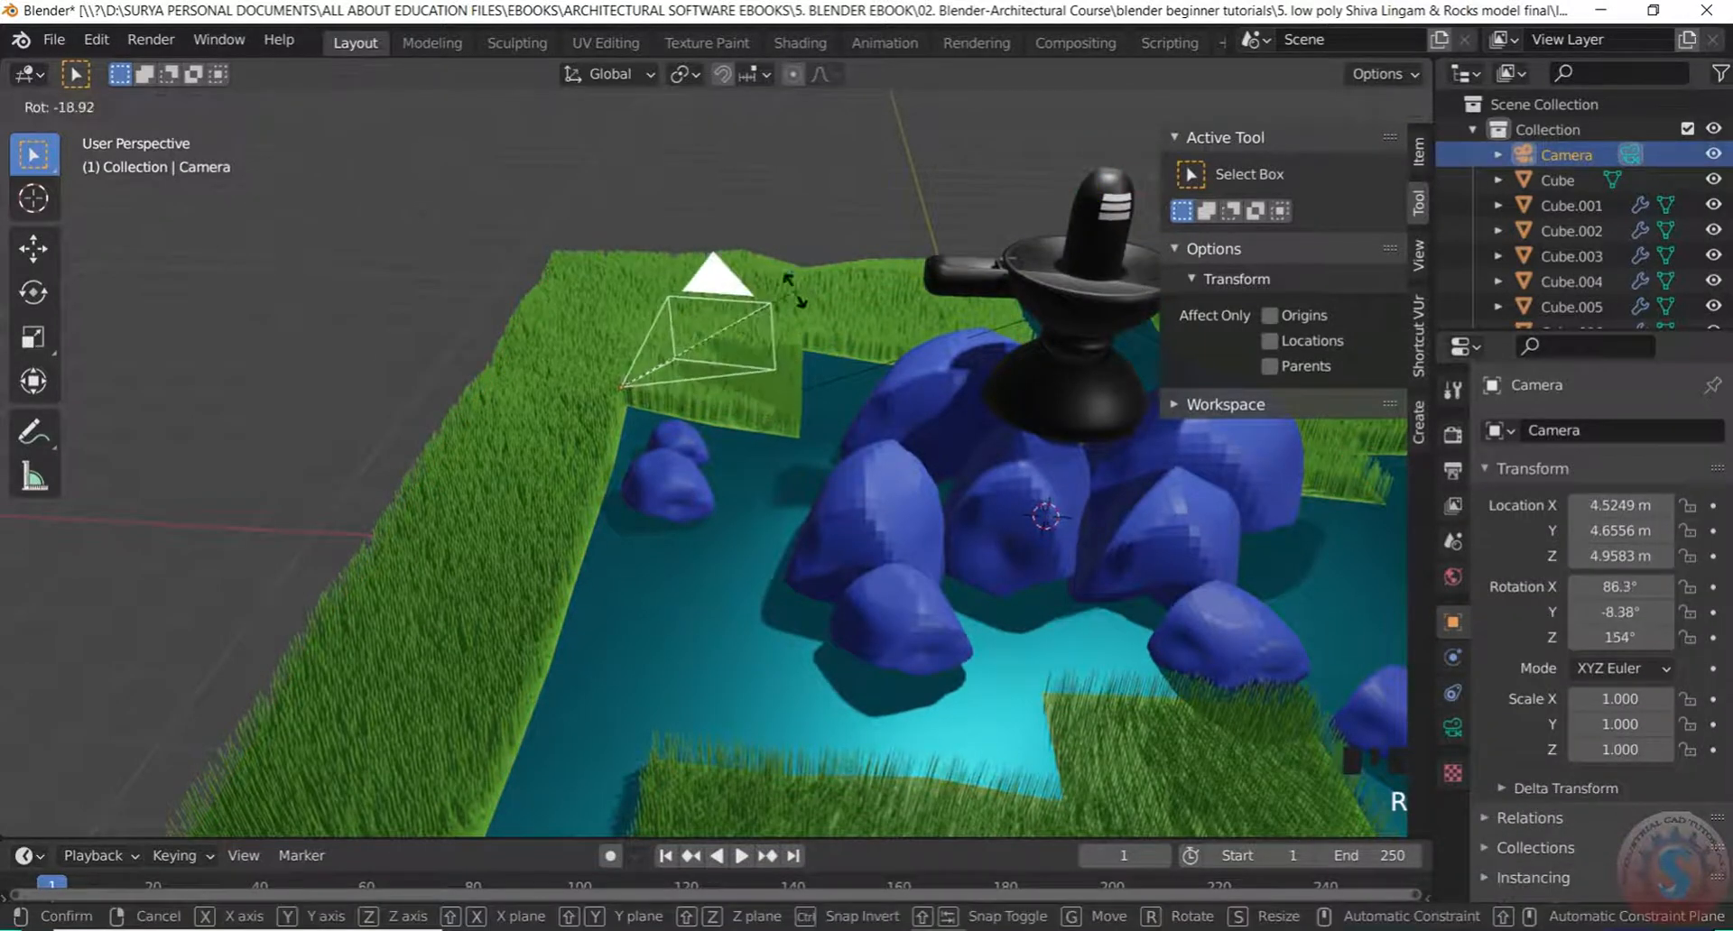
key("z")
key("x")
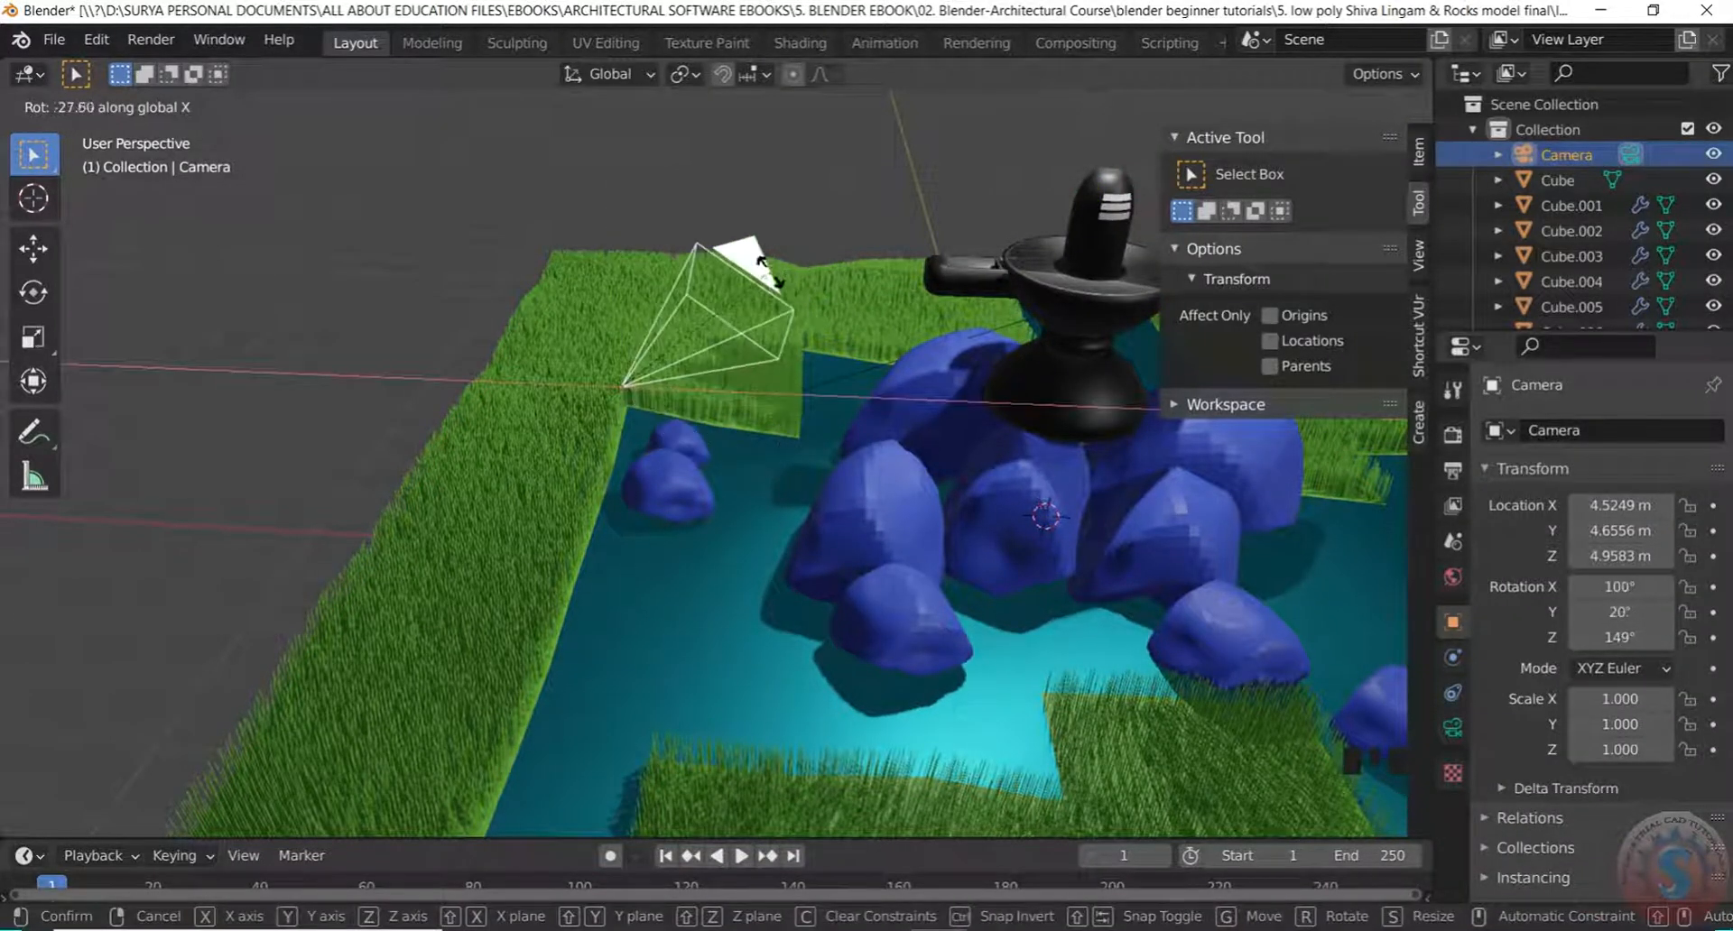
key("z")
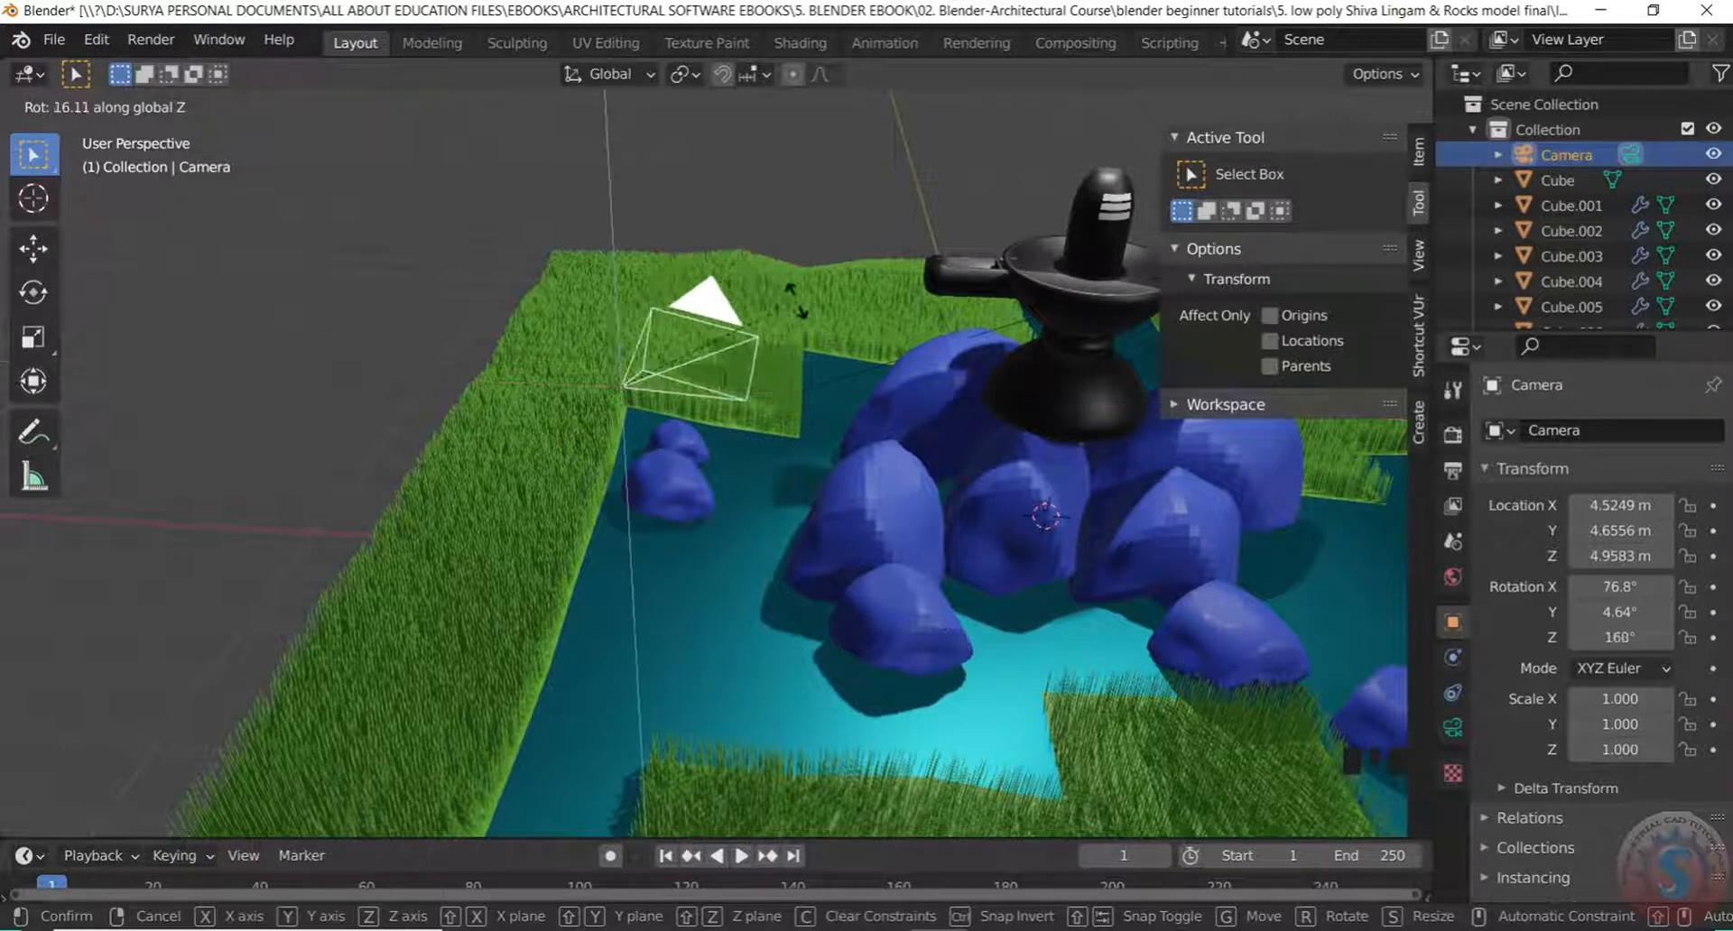
key("y")
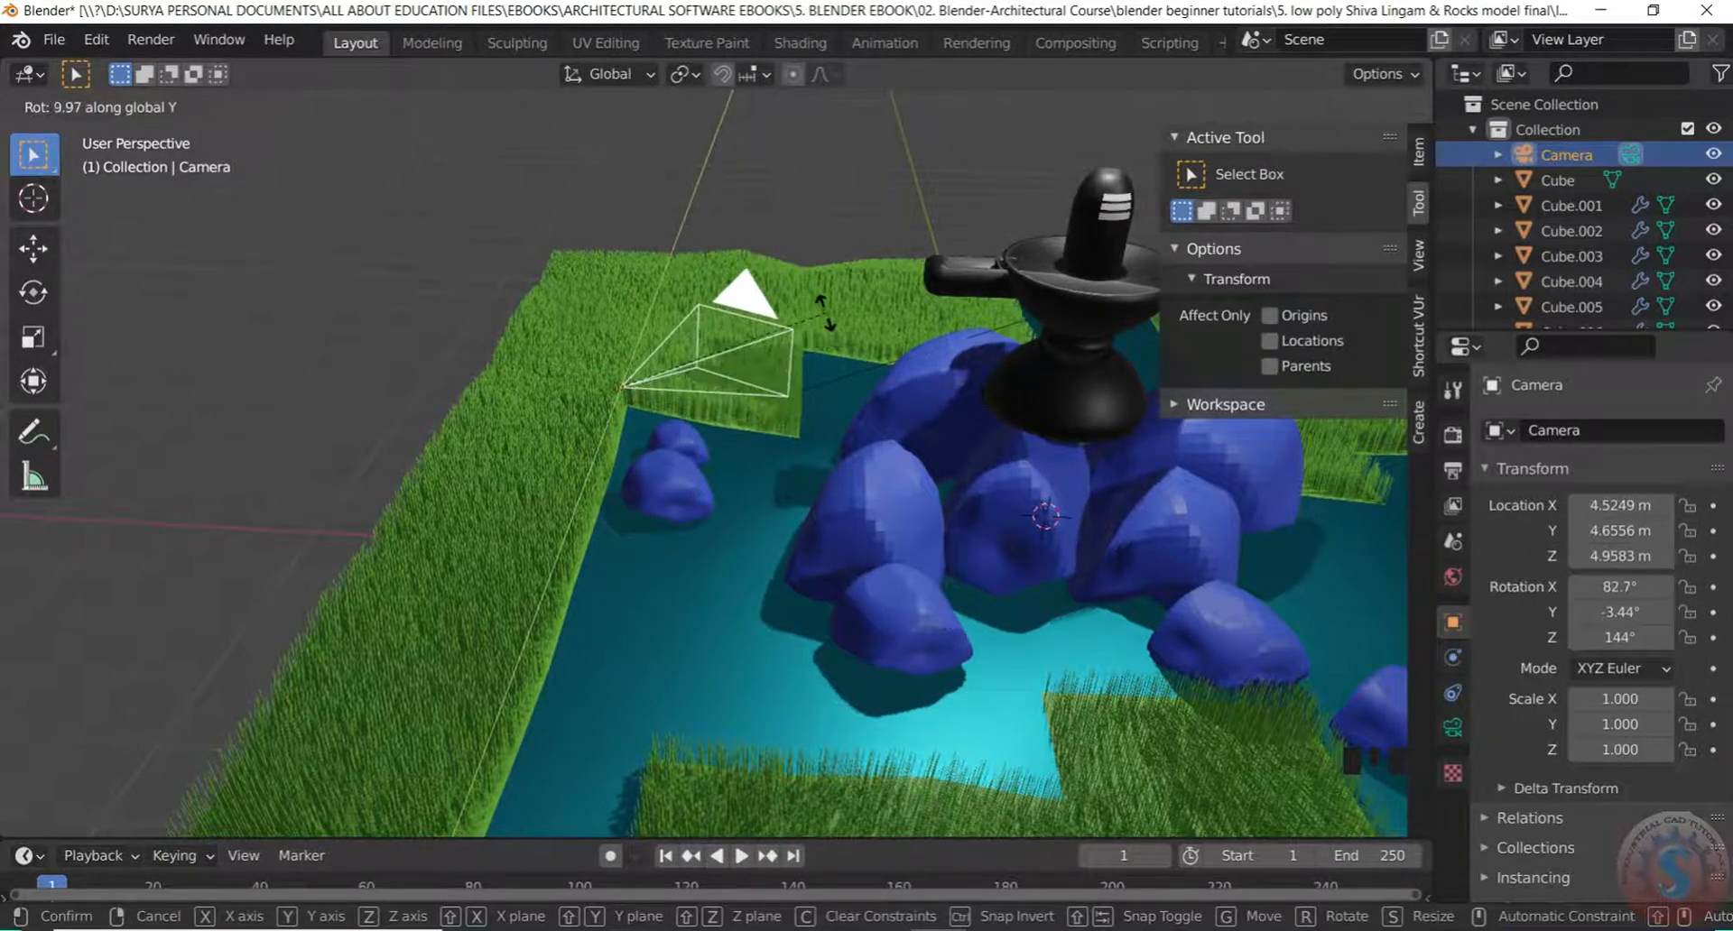
key("x")
key("x")
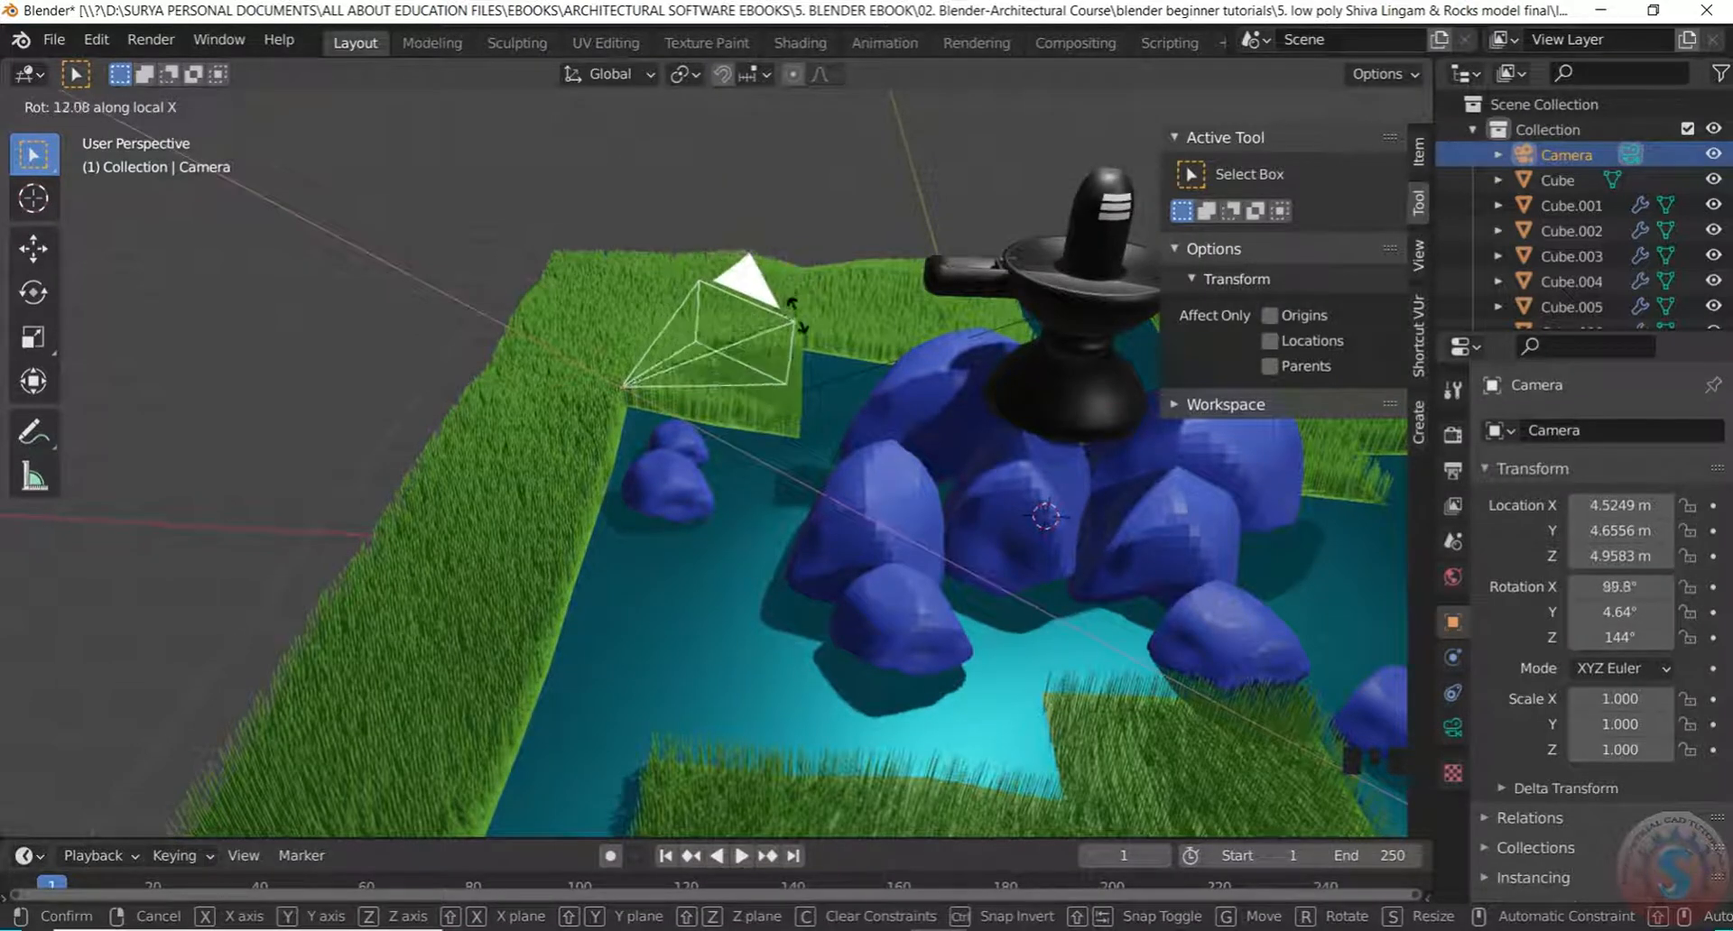
left_click(793, 322)
scroll(801, 320, "down", 6)
scroll(804, 413, "up", 1)
scroll(801, 429, "up", 2)
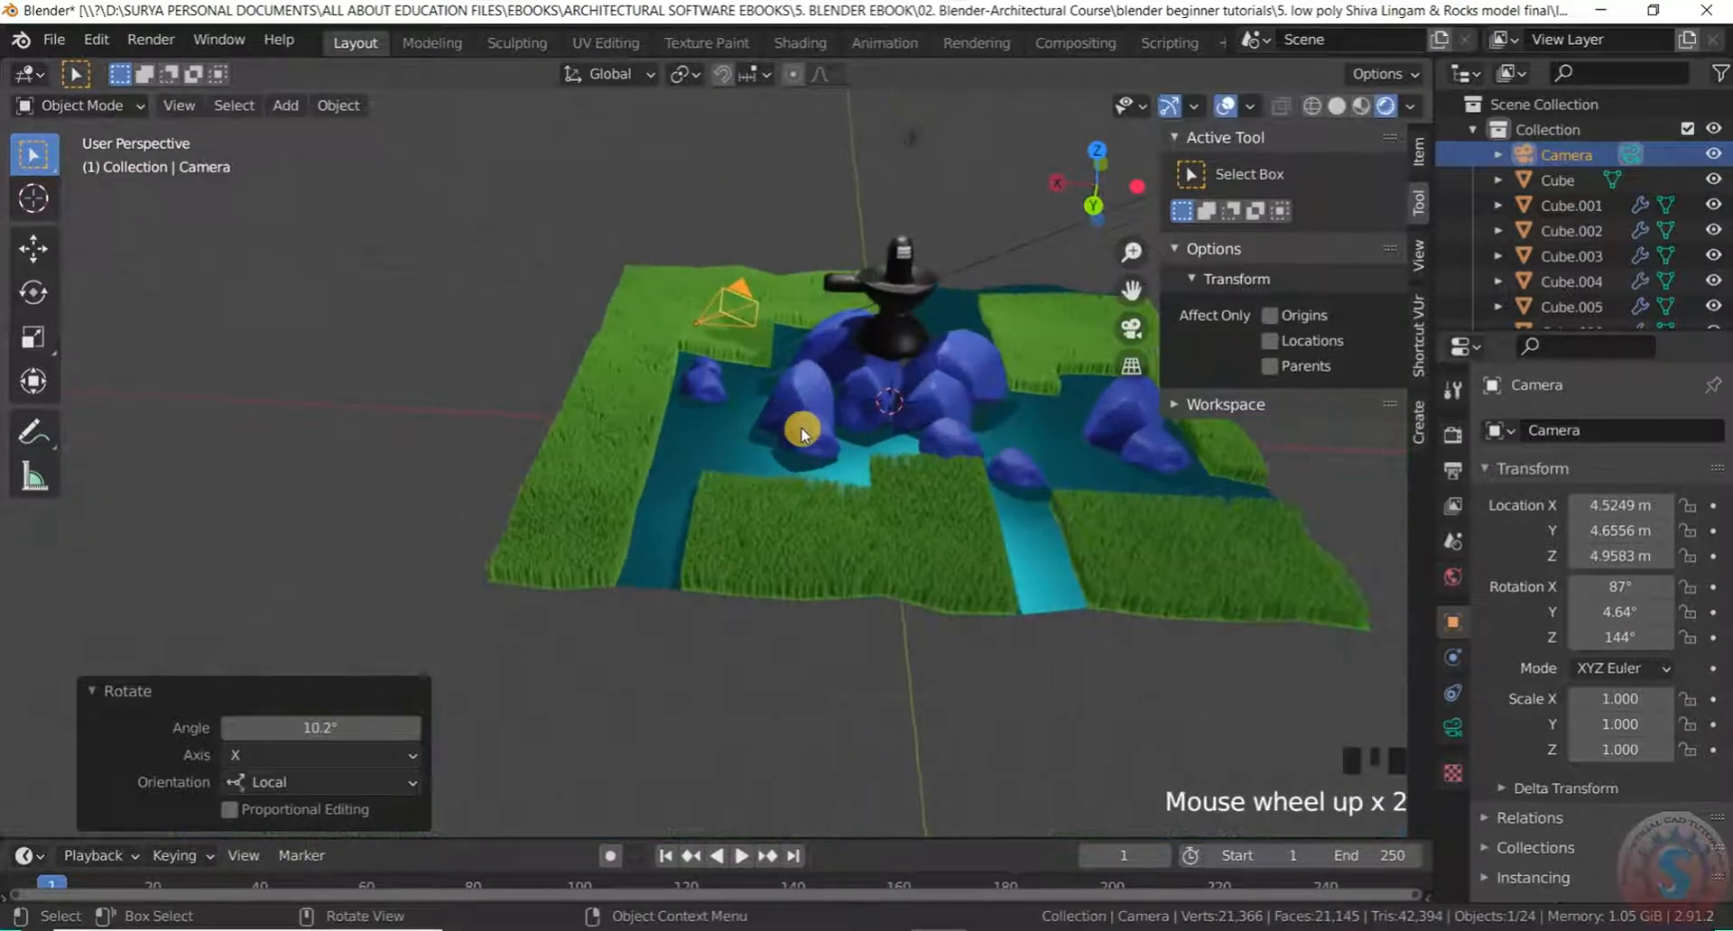
Check the camera framing, then reselect the camera instead of the grass plane
key("KP_0")
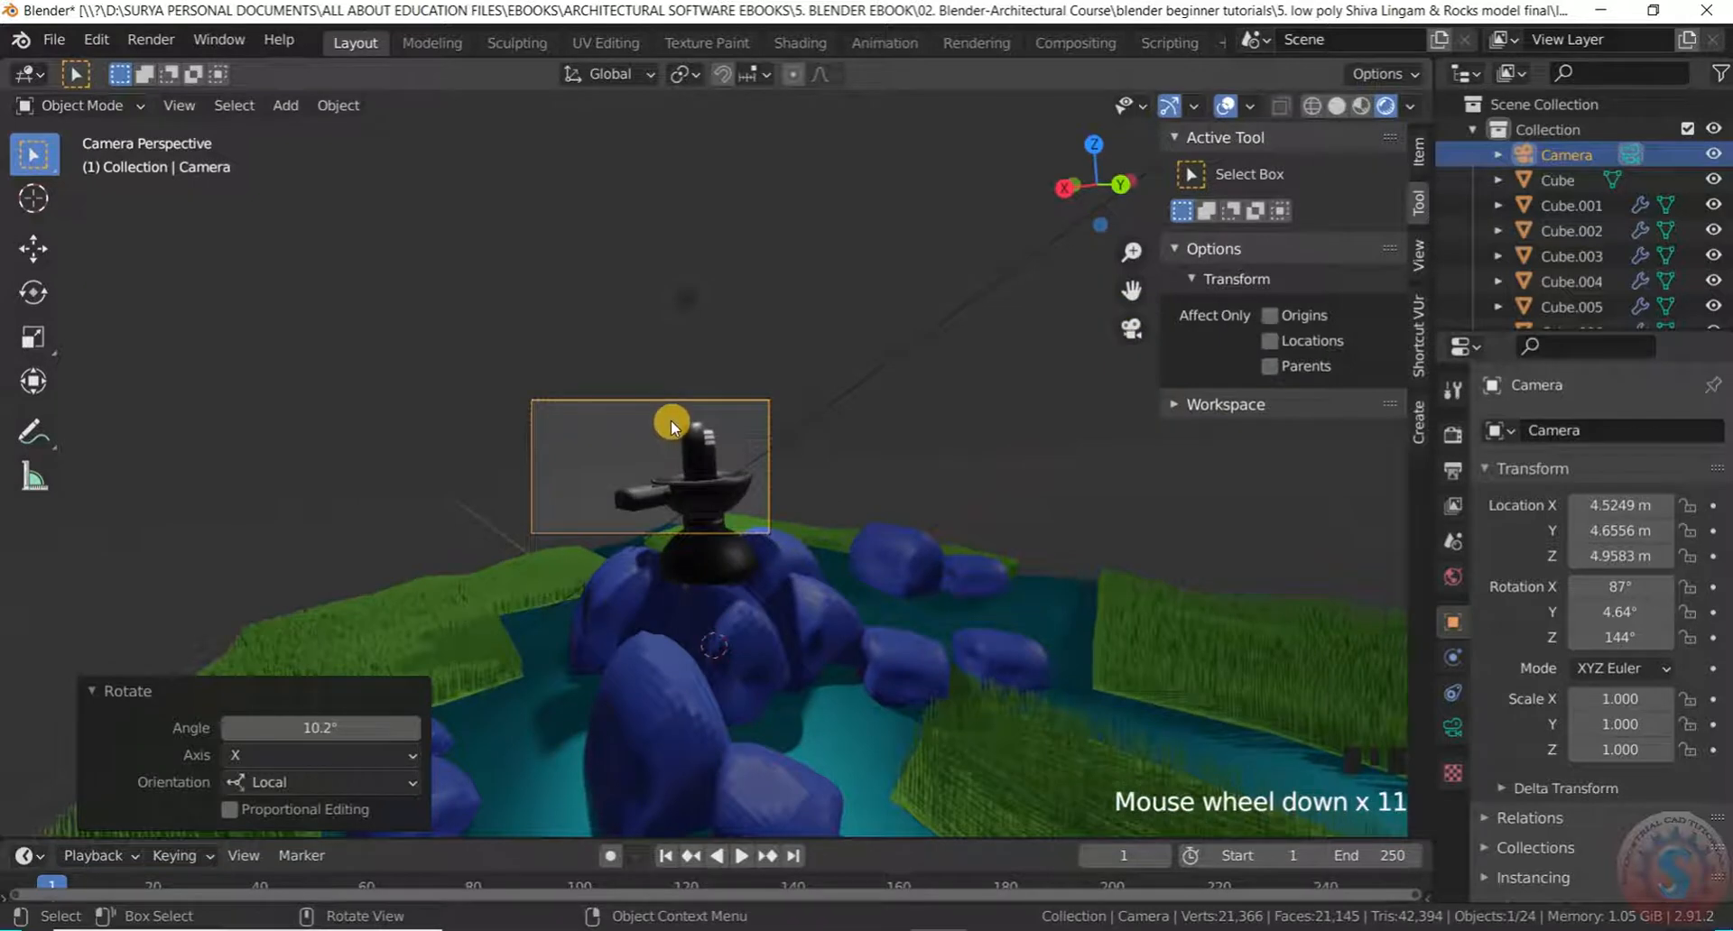
key("KP_0")
scroll(713, 317, "down", 1)
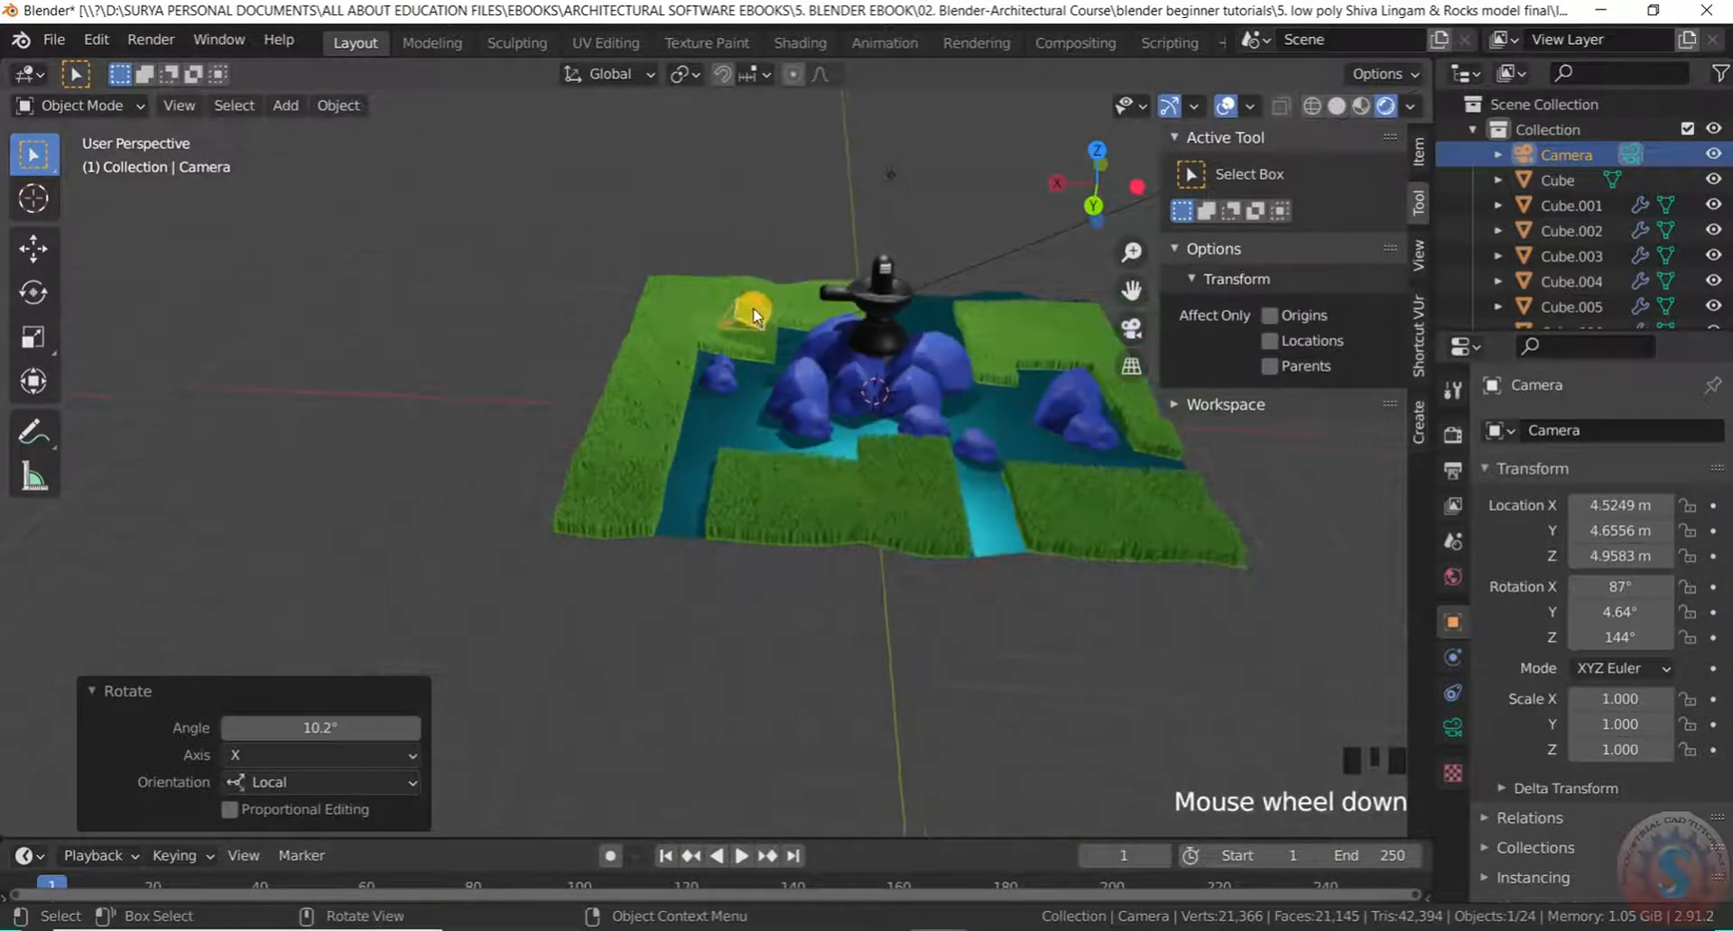
left_click(757, 322)
scroll(758, 325, "up", 2)
left_click(759, 327)
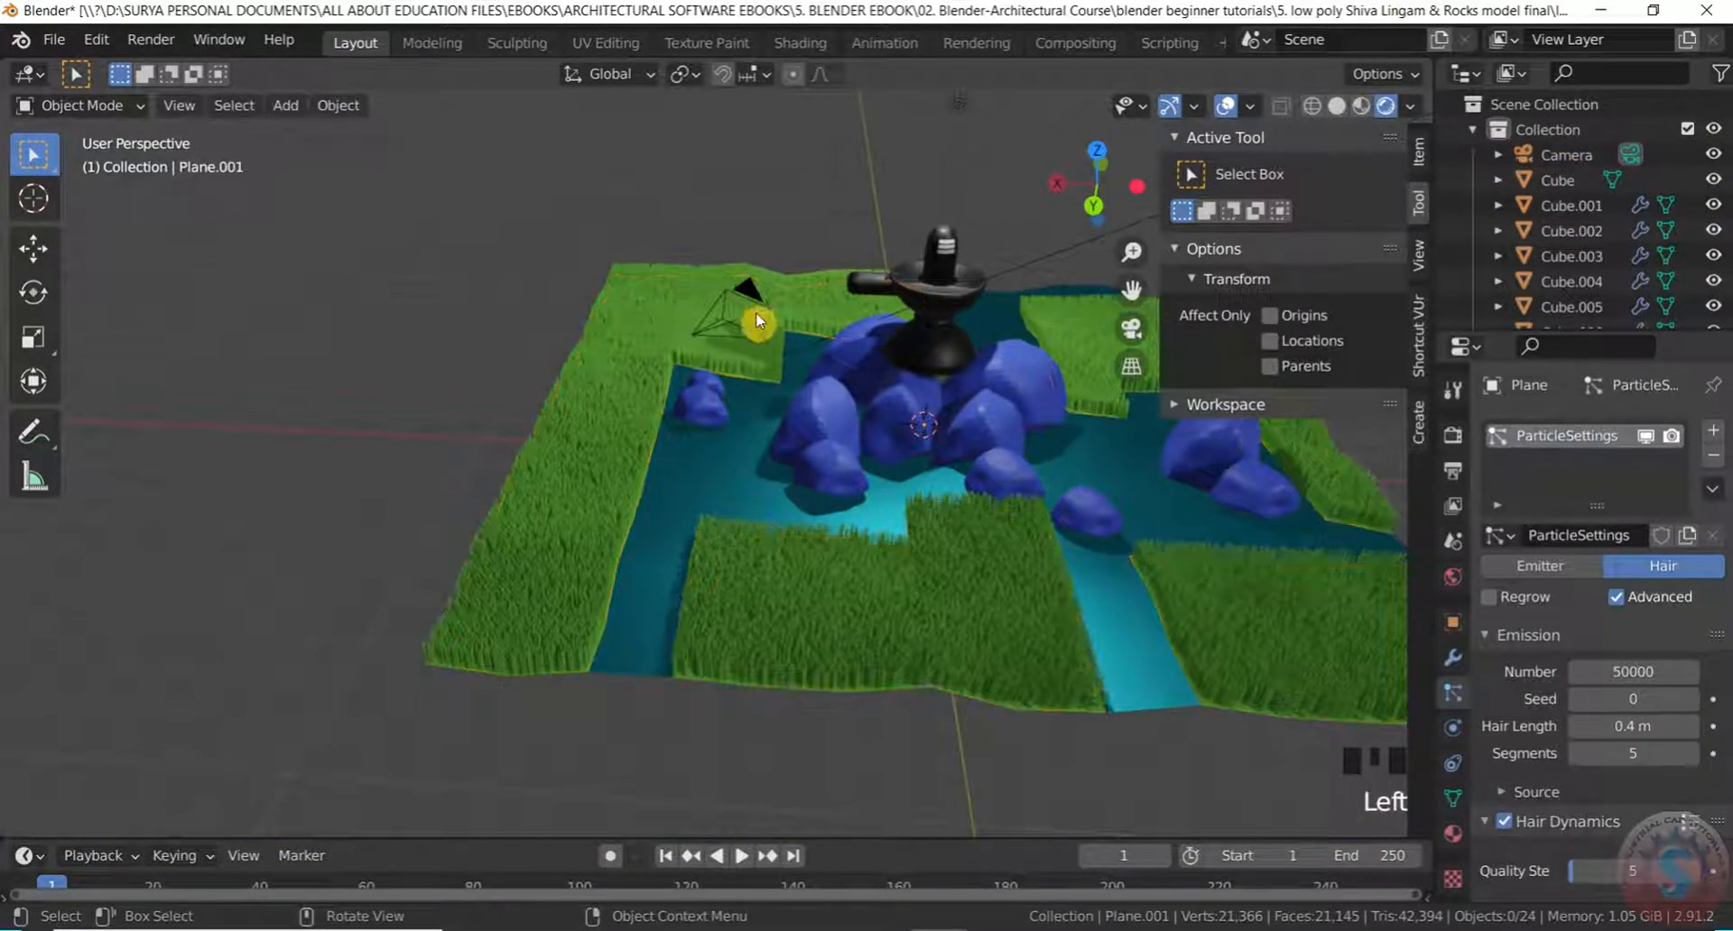
Scale the camera up to 6.674
key("s")
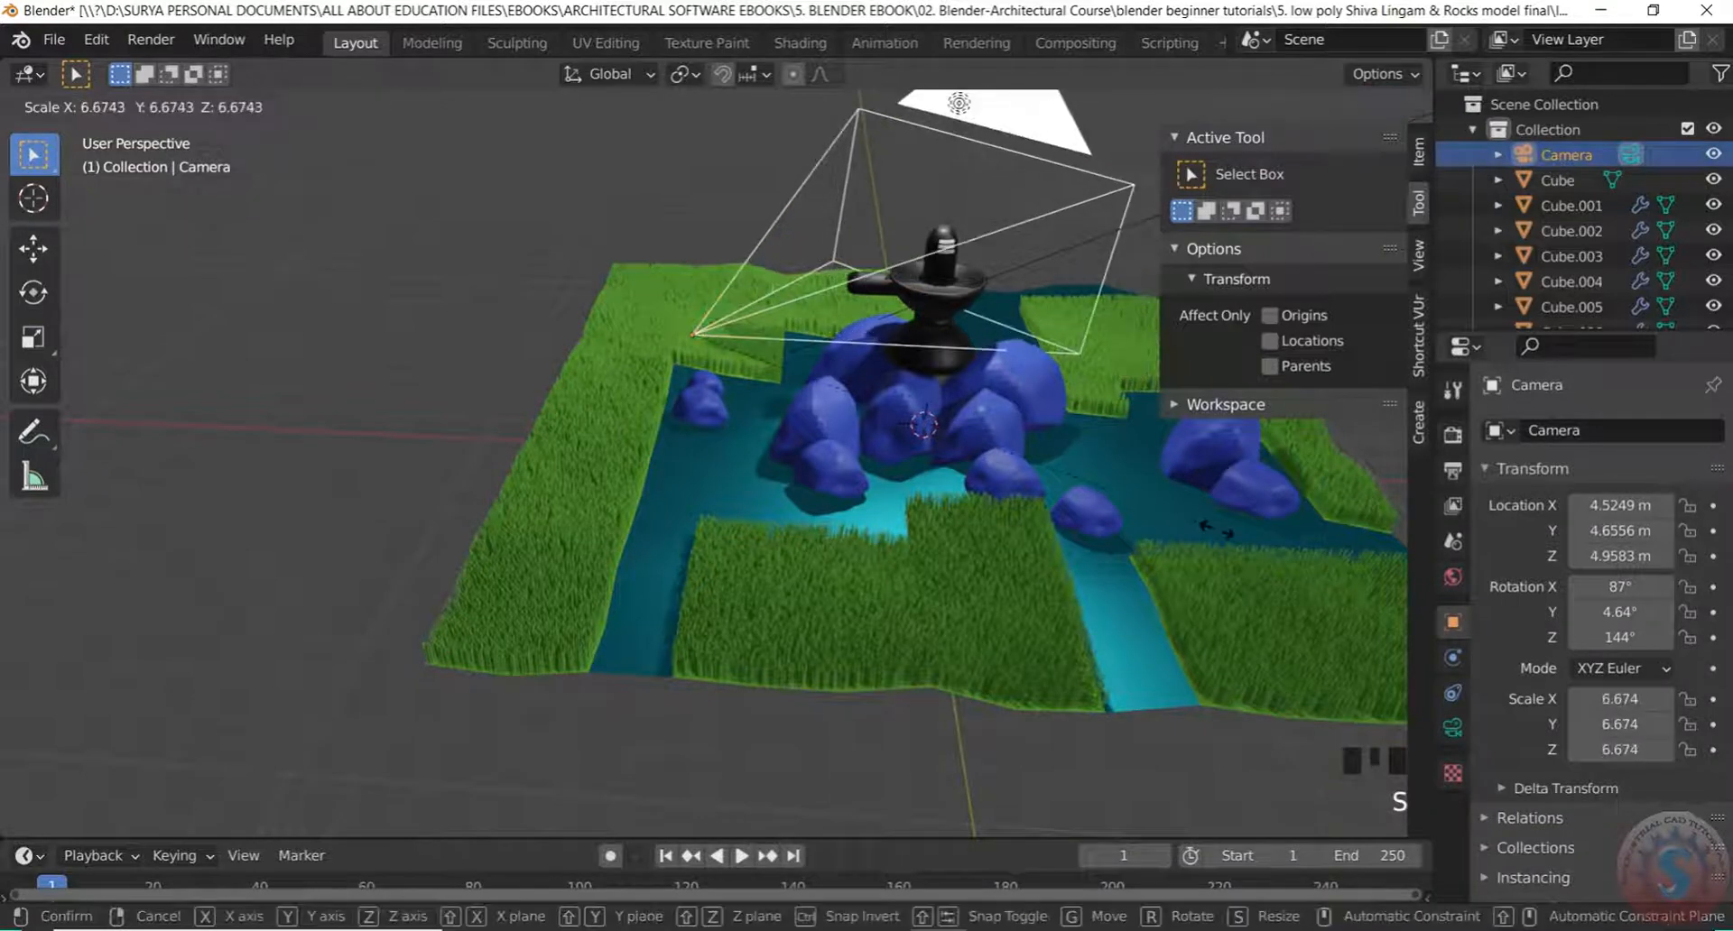
left_click(1218, 531)
scroll(1044, 479, "down", 5)
middle_click_drag(1043, 480, 1077, 414)
scroll(1070, 415, "up", 2)
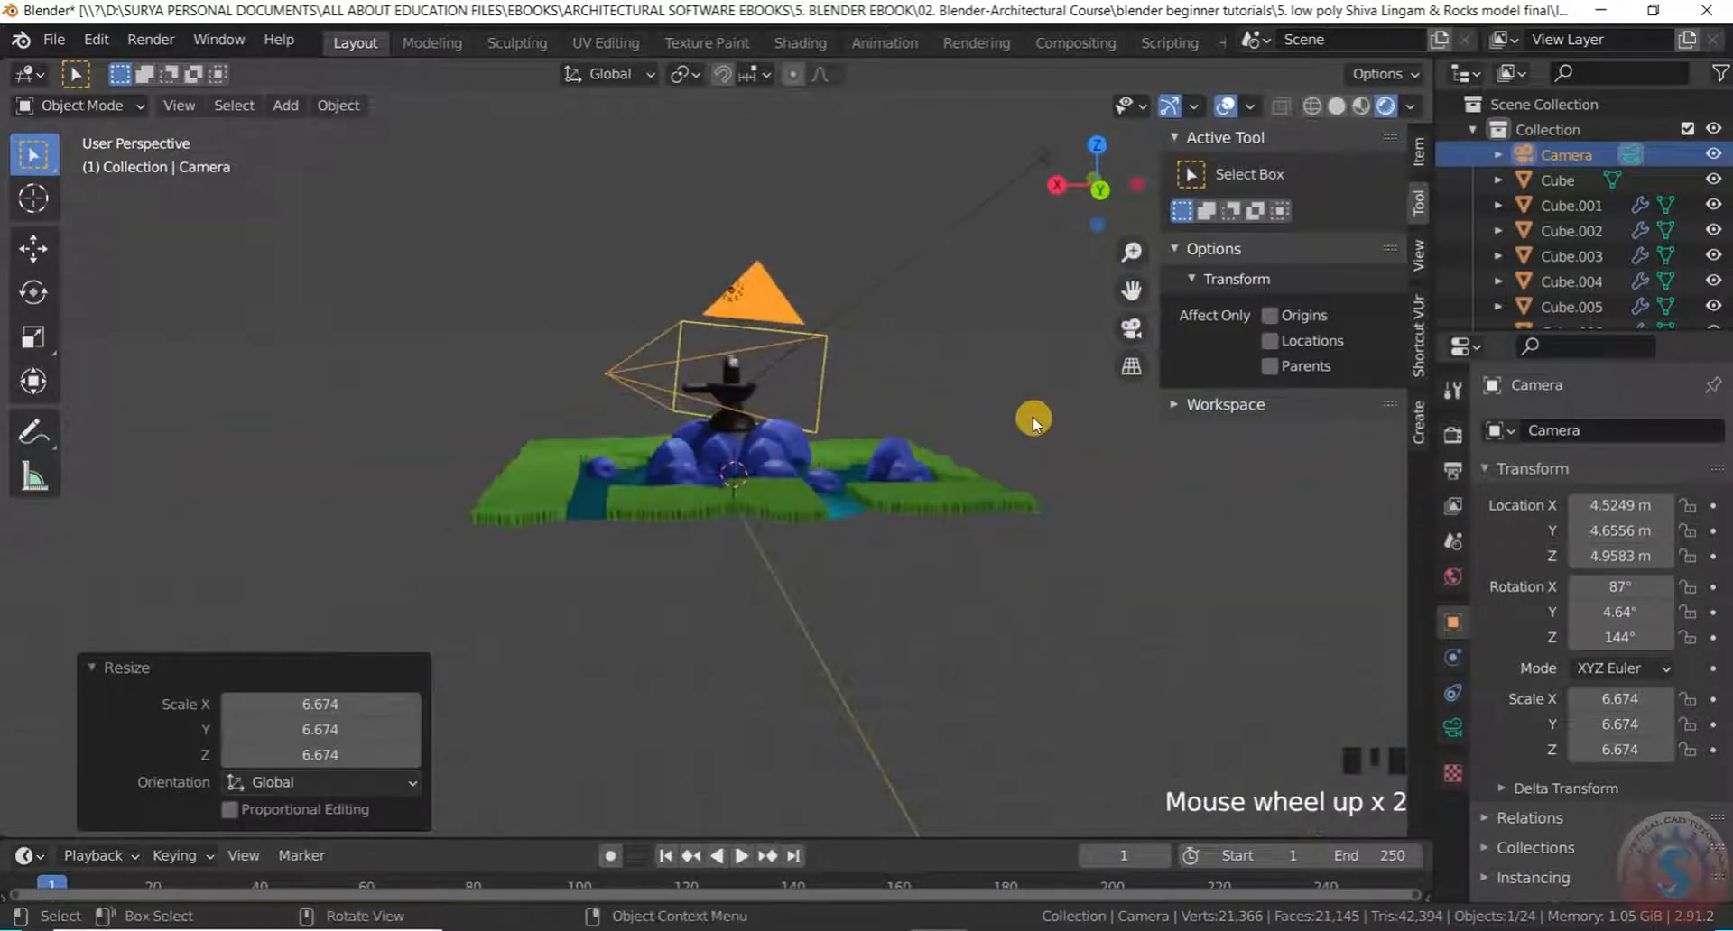
Rotate the camera and shift it along the X axis
key("r")
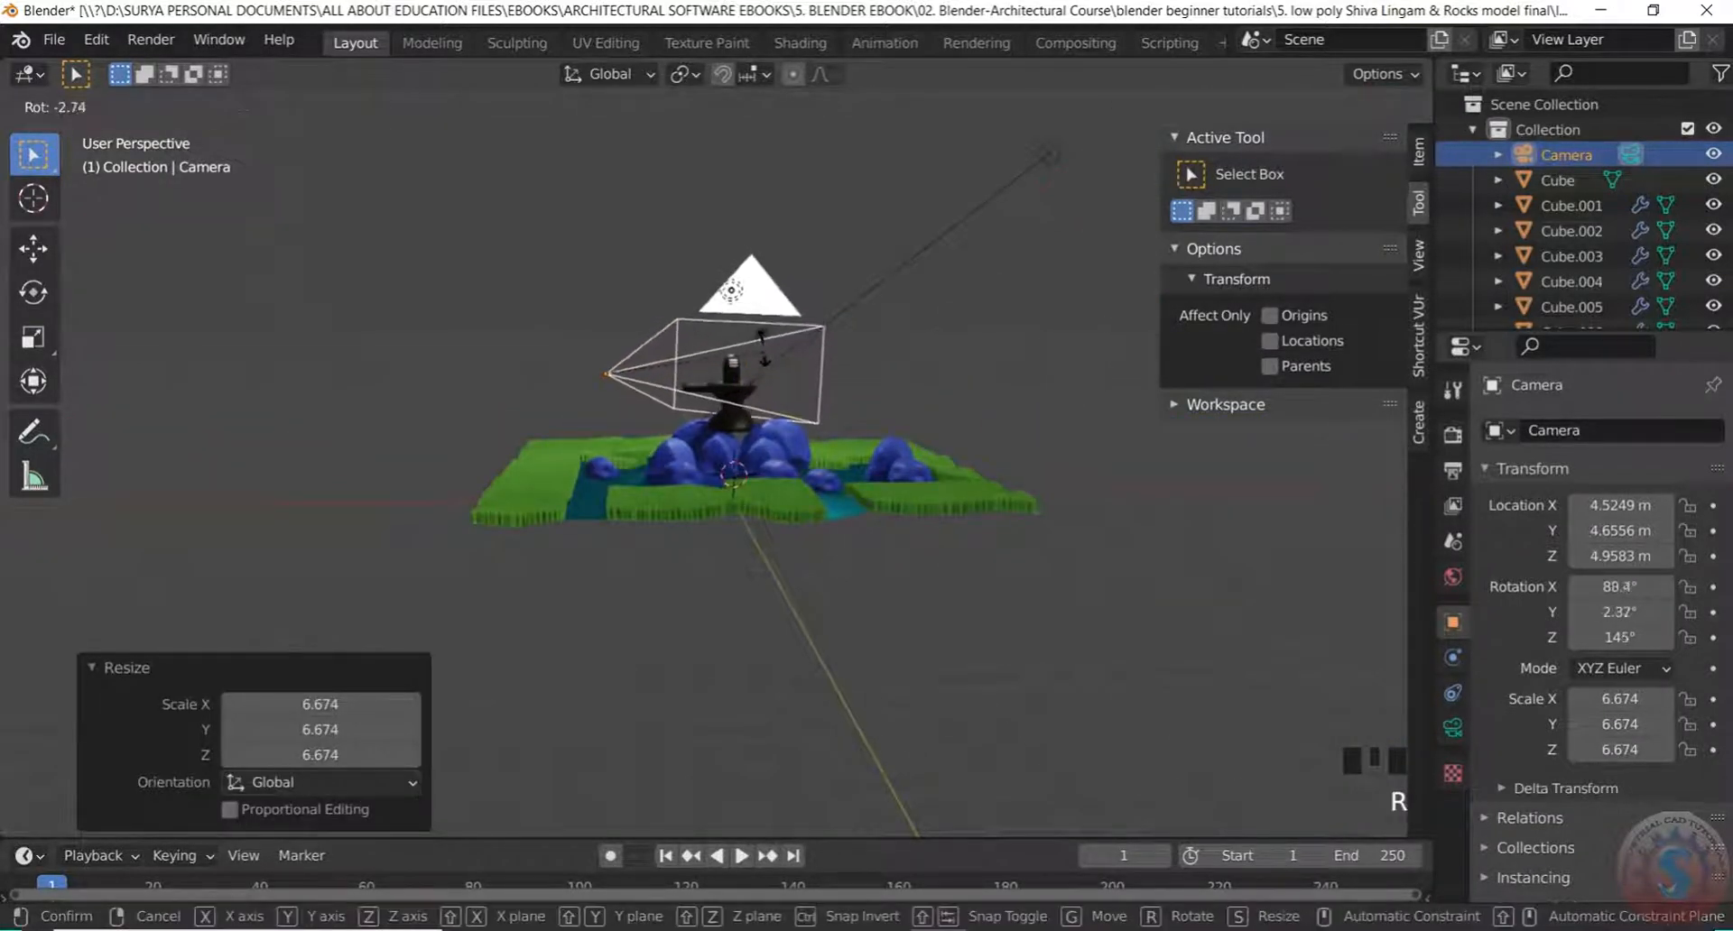
left_click(767, 350)
scroll(762, 325, "down", 1)
scroll(763, 318, "up", 1)
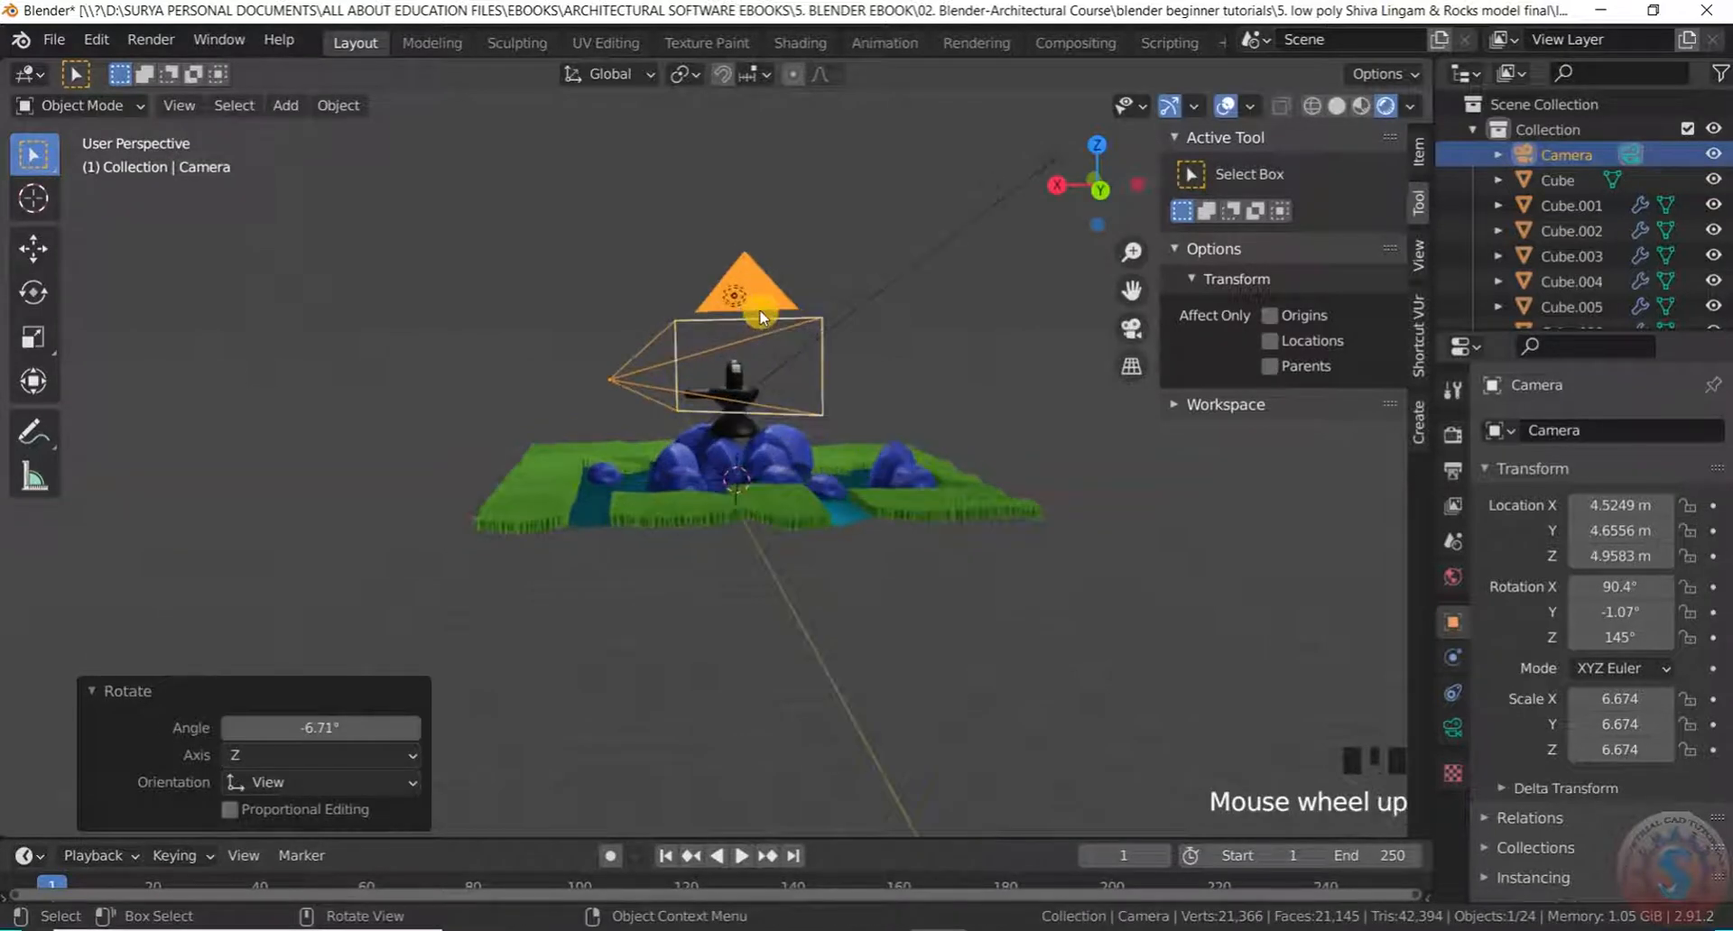
key("g")
key("x")
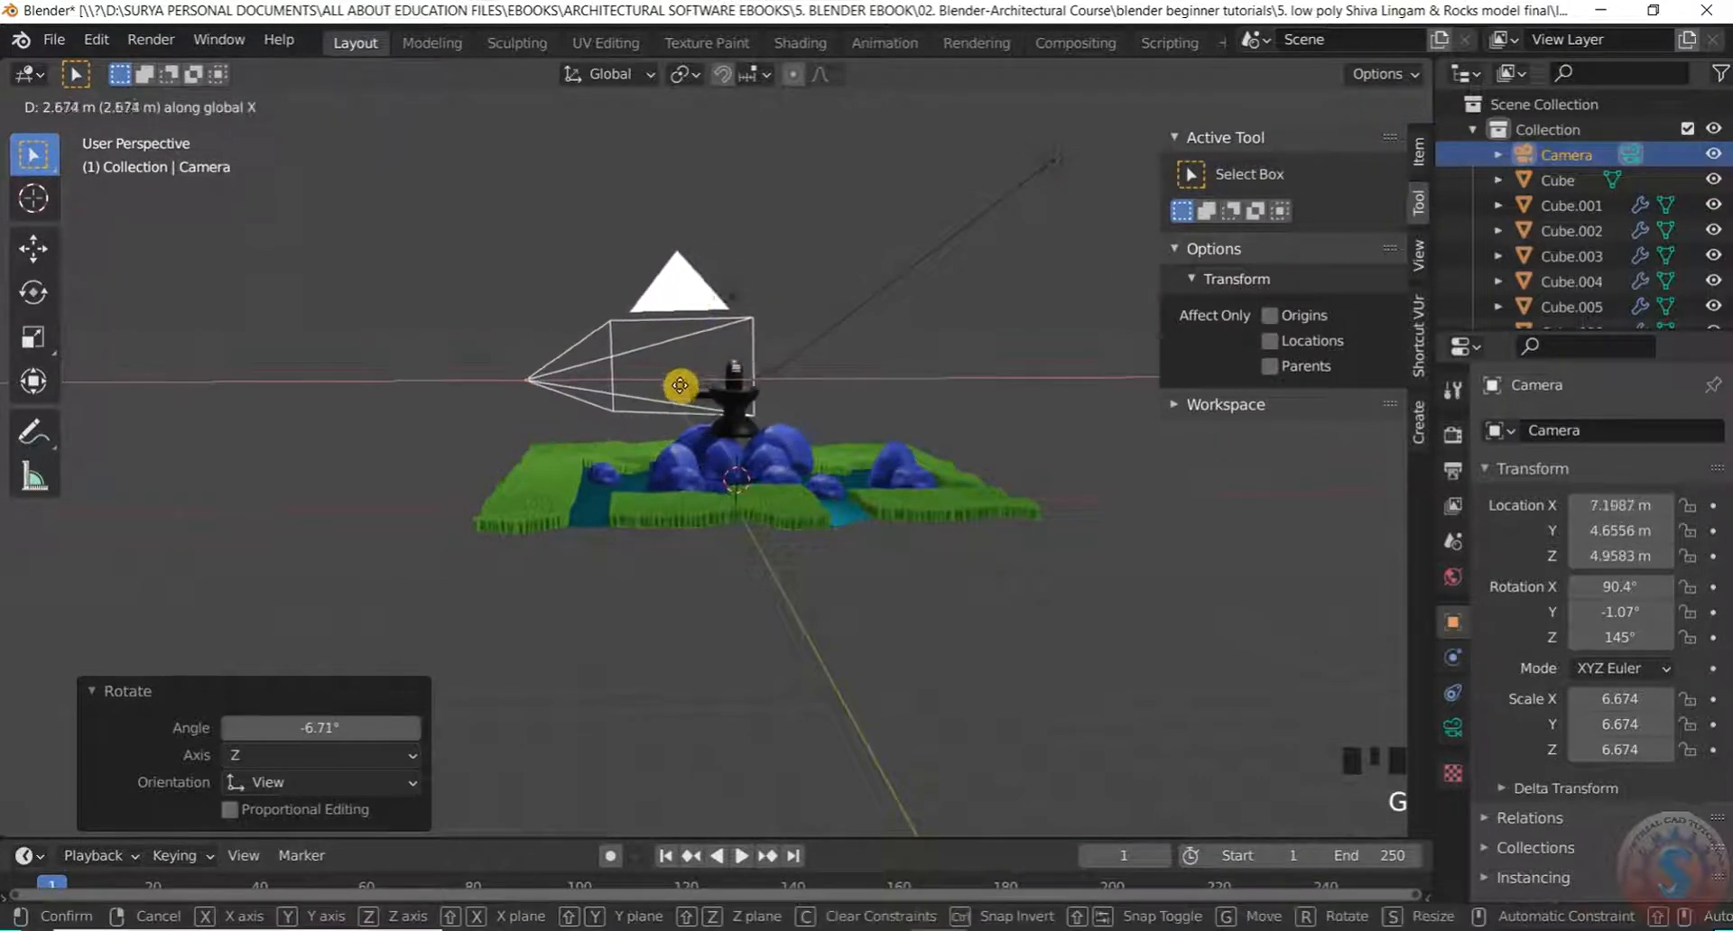
left_click(587, 431)
Select the camera and reposition it along the X, Z and Y axes
middle_click_drag(586, 432, 501, 275)
scroll(500, 274, "up", 1)
left_click(554, 317)
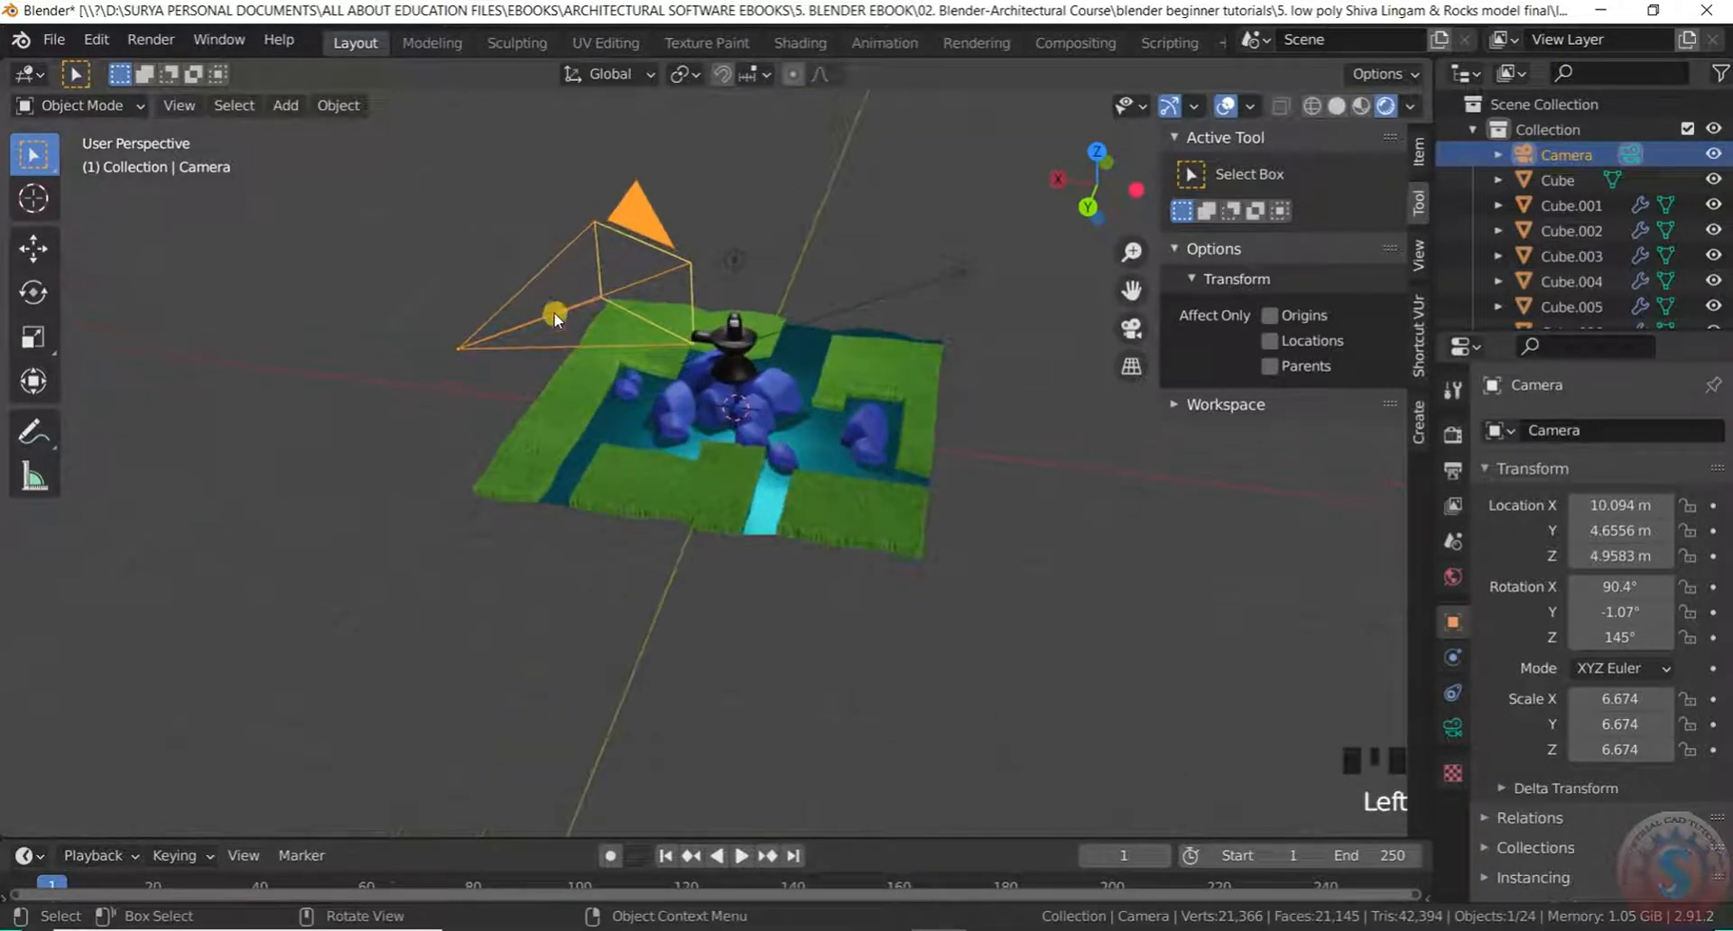
key("g")
key("x")
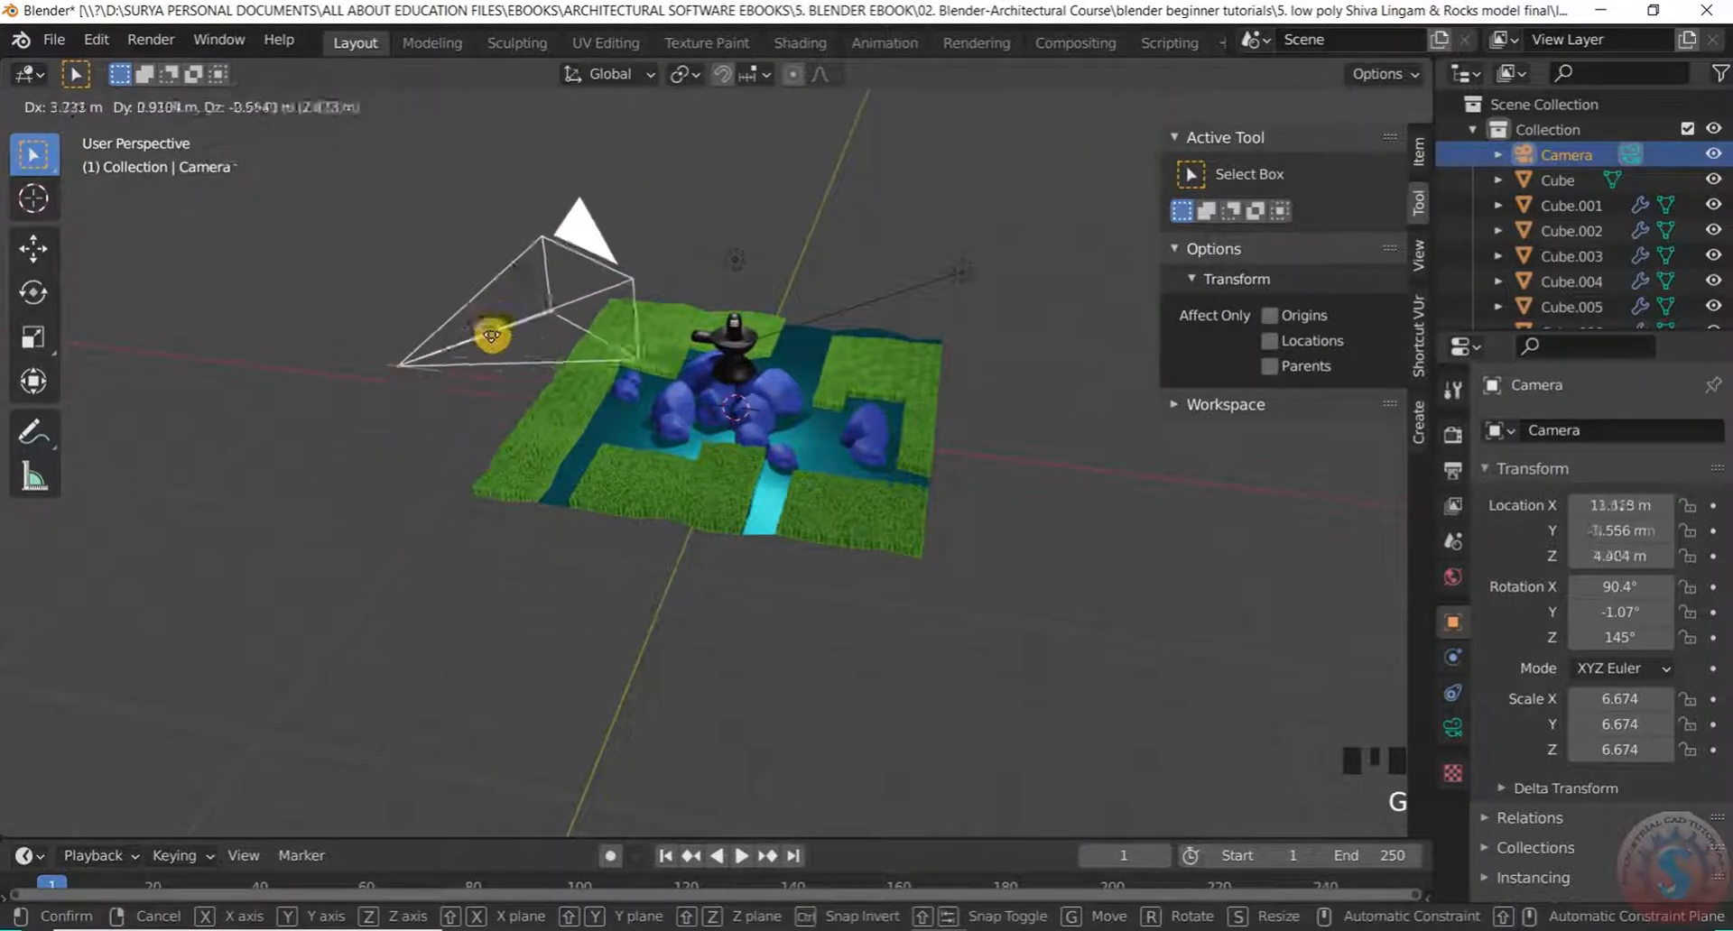
key("z")
key("y")
left_click(348, 542)
Check the shot through the camera and move the camera freely to improve the framing
middle_click_drag(348, 542, 474, 478)
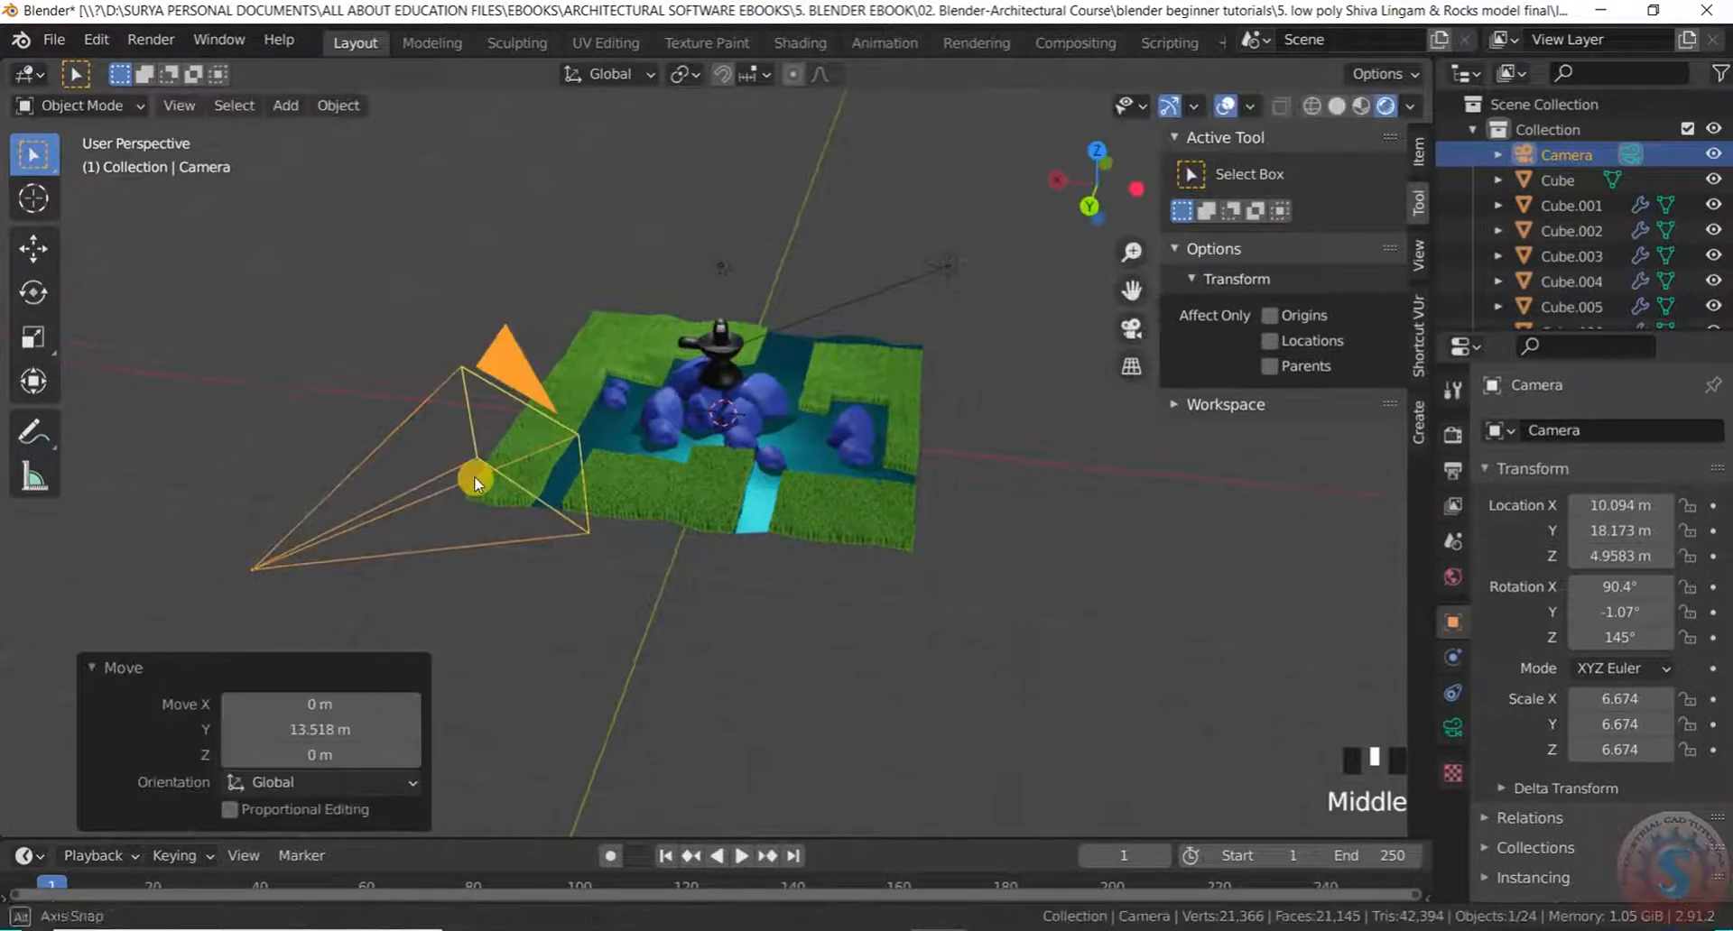
key("KP_0")
scroll(703, 468, "up", 7)
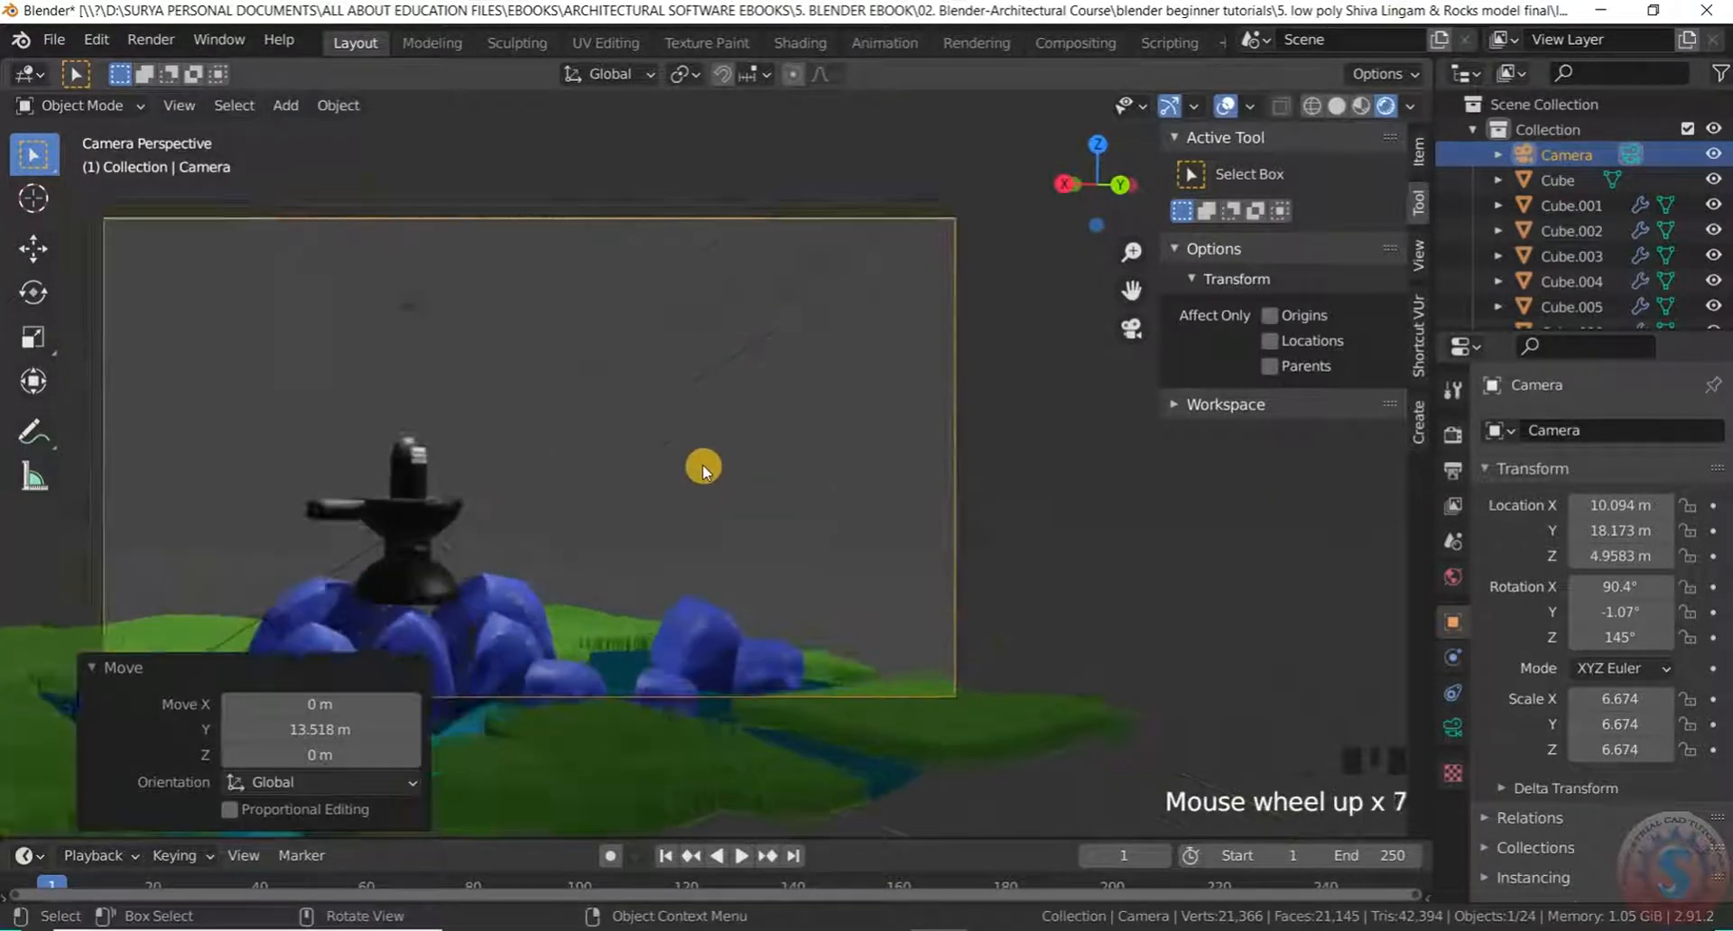
scroll(696, 429, "up", 1)
scroll(690, 457, "down", 10)
scroll(699, 440, "up", 3)
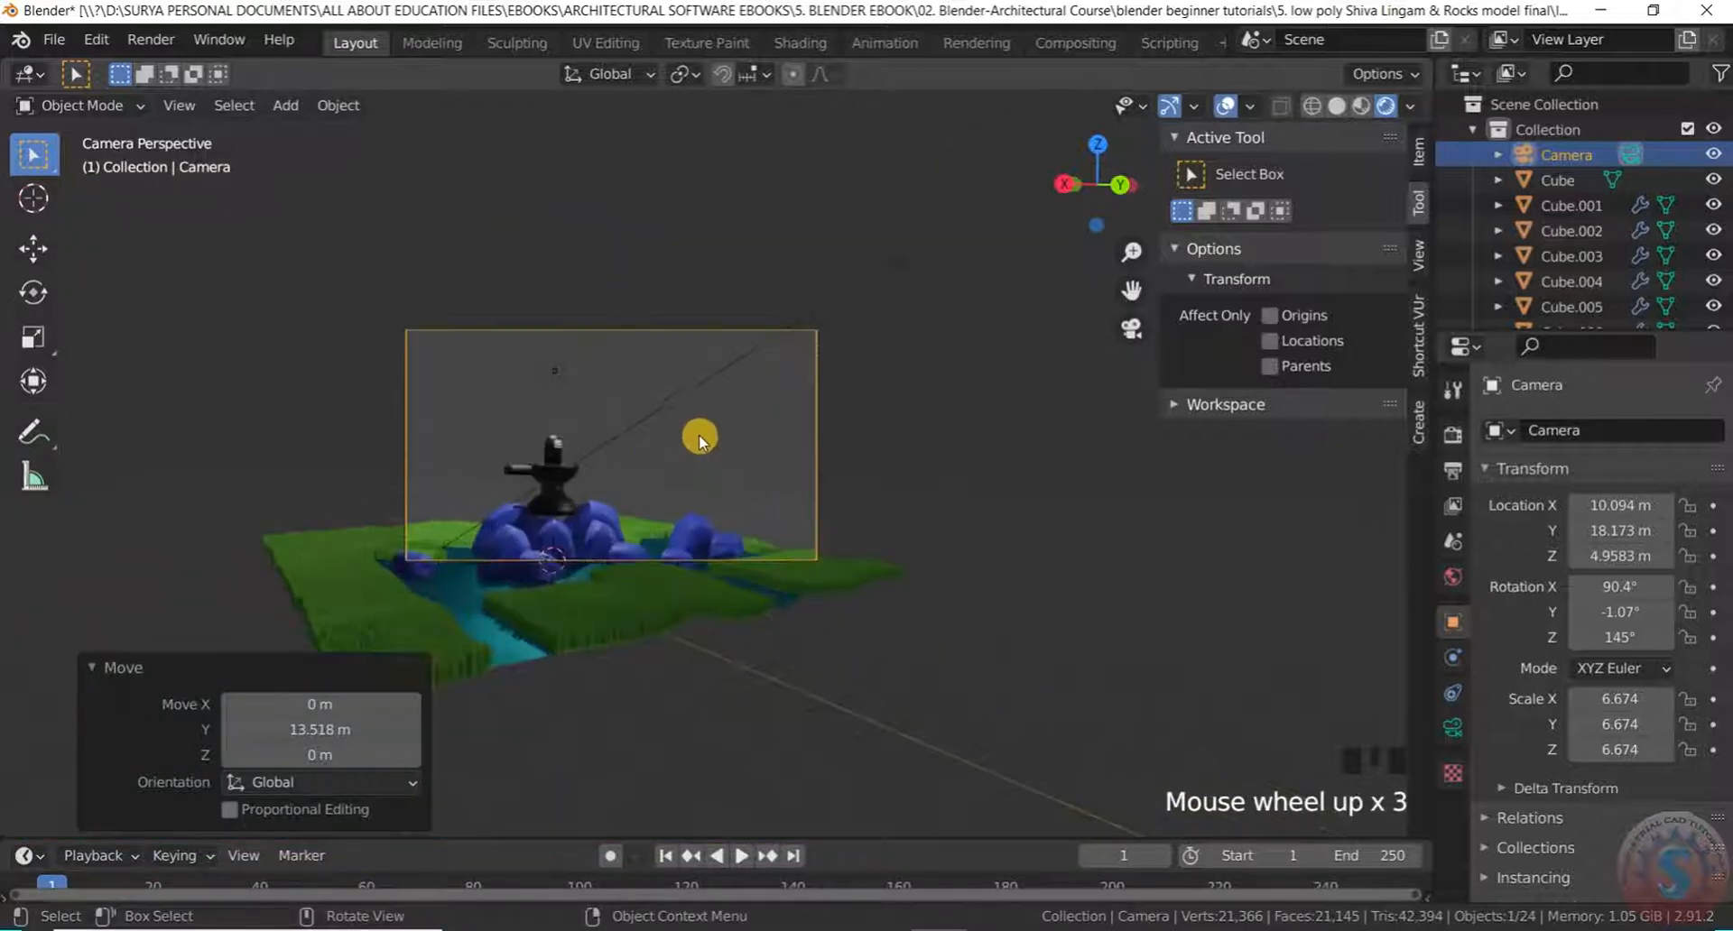
left_click(664, 354)
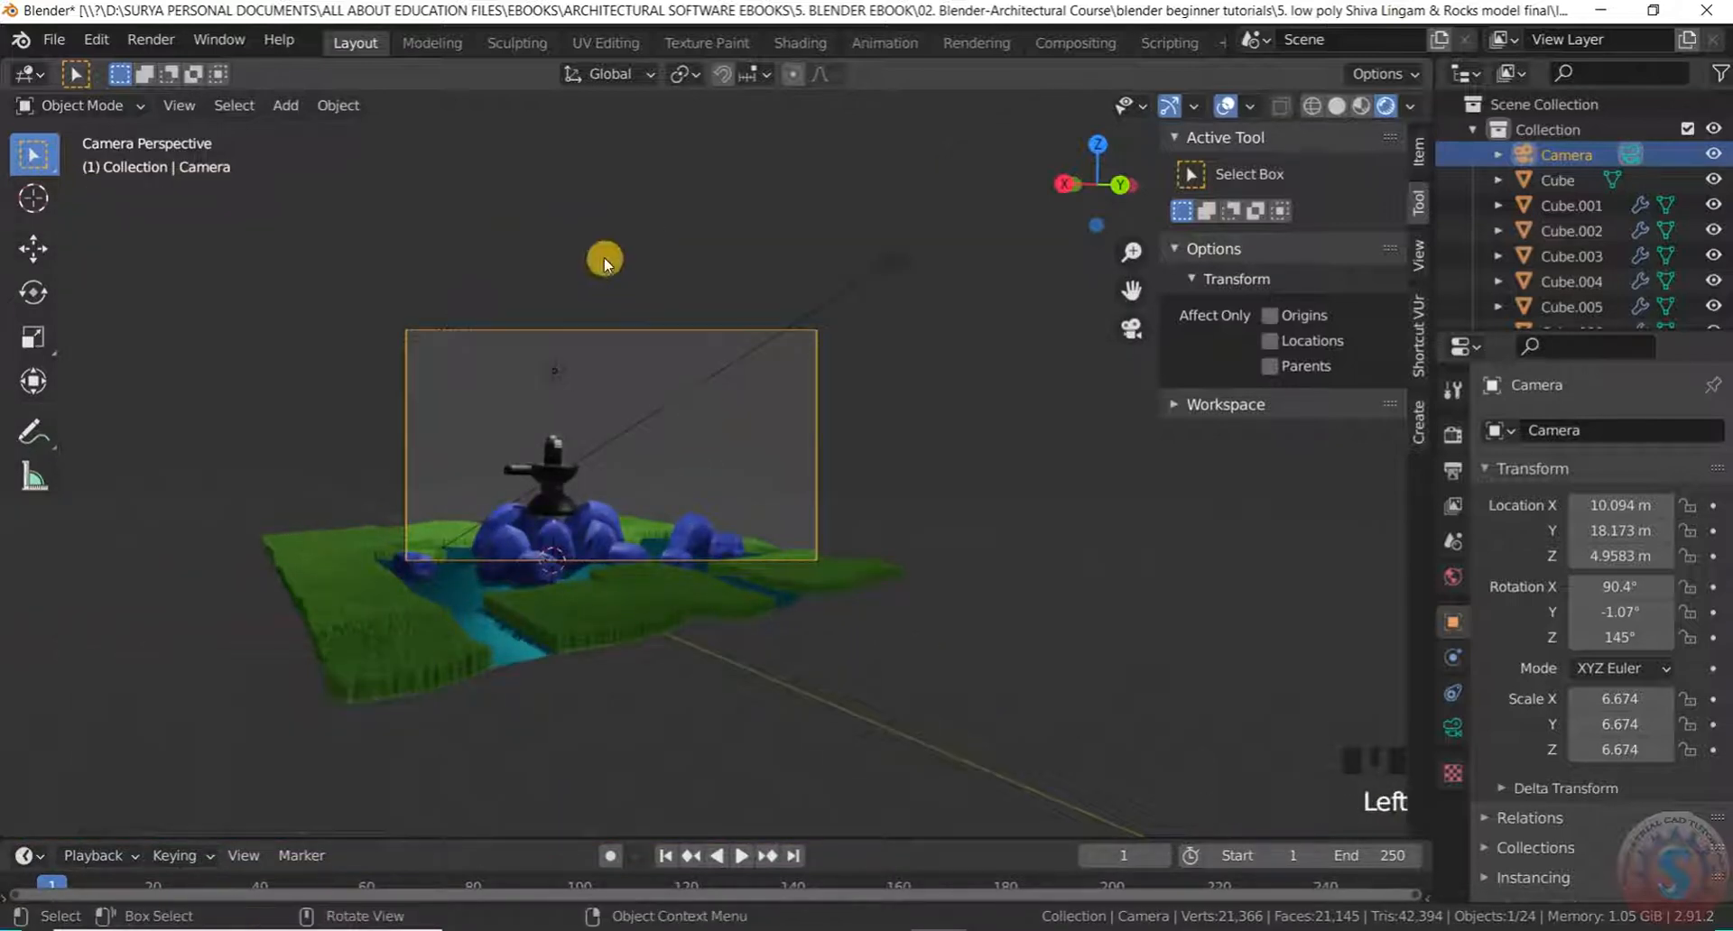
key("g")
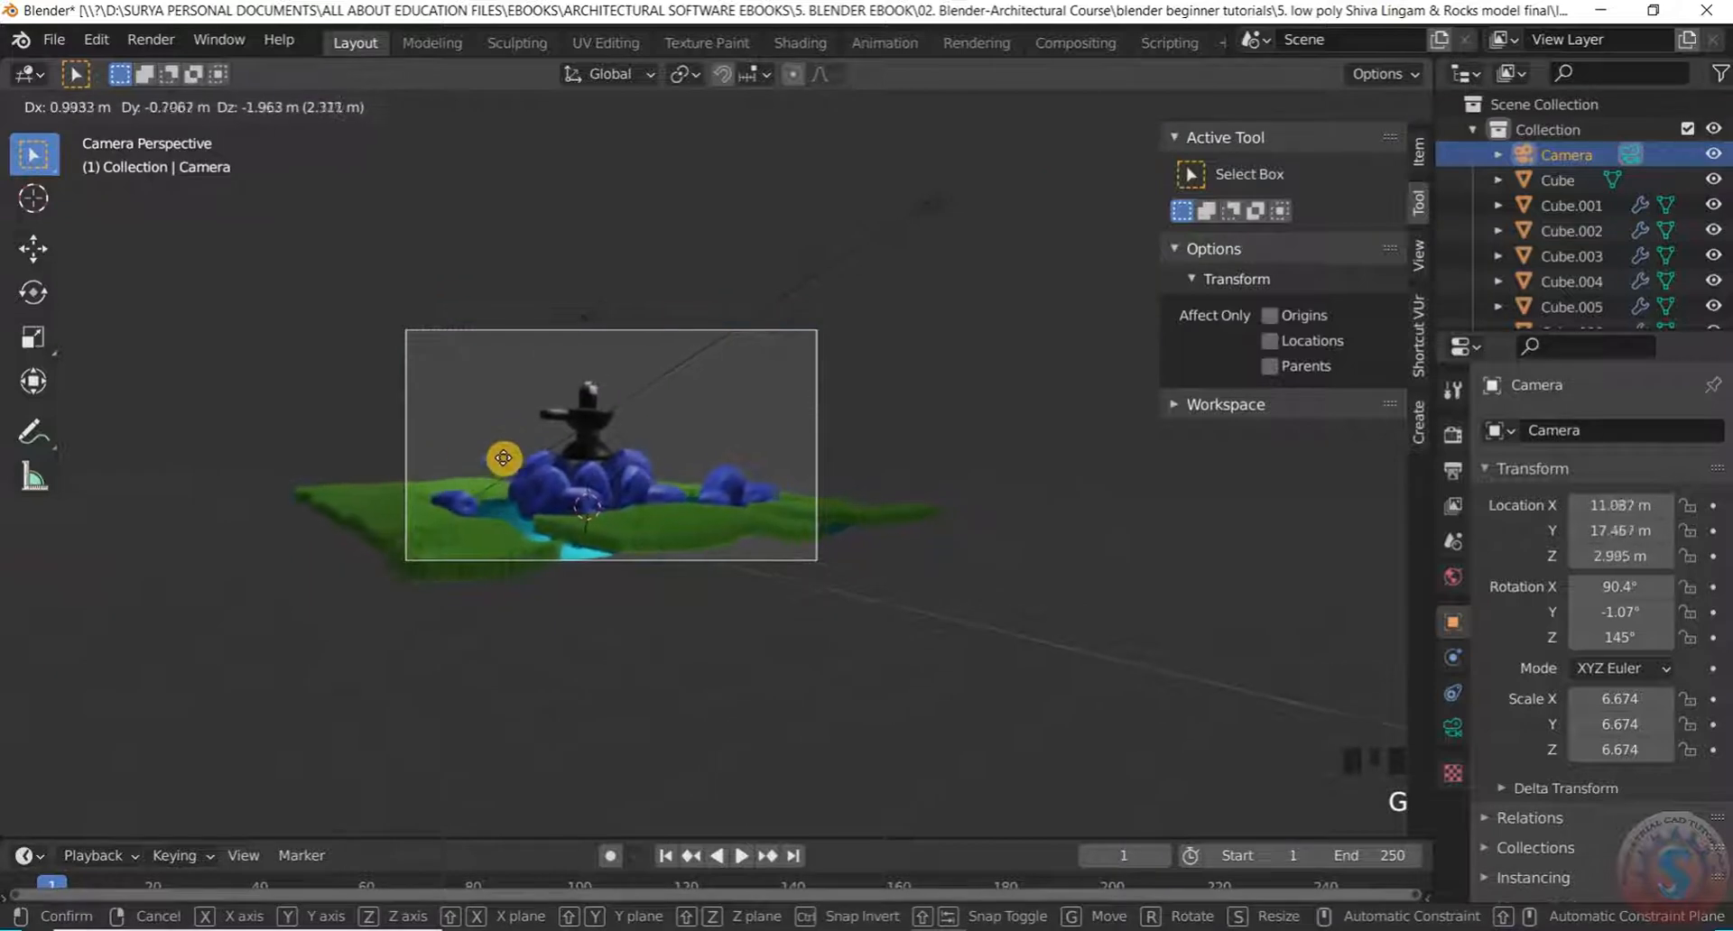
left_click(506, 465)
scroll(720, 551, "up", 4)
scroll(704, 532, "down", 3)
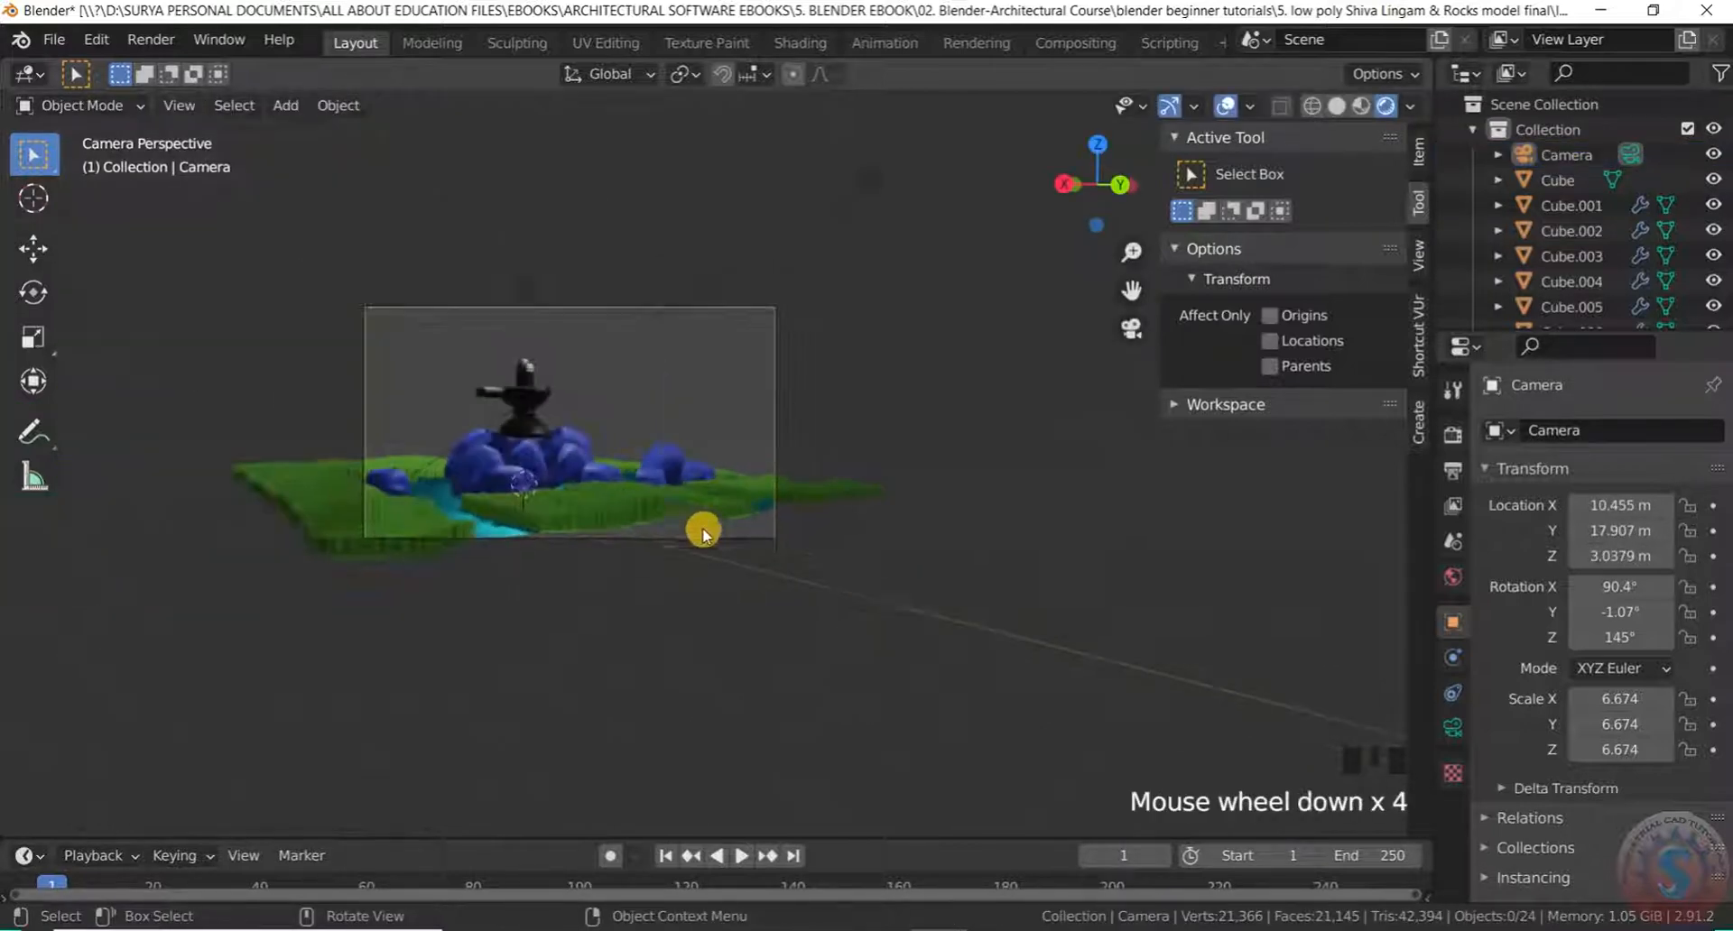
scroll(503, 391, "up", 7)
scroll(643, 480, "down", 1)
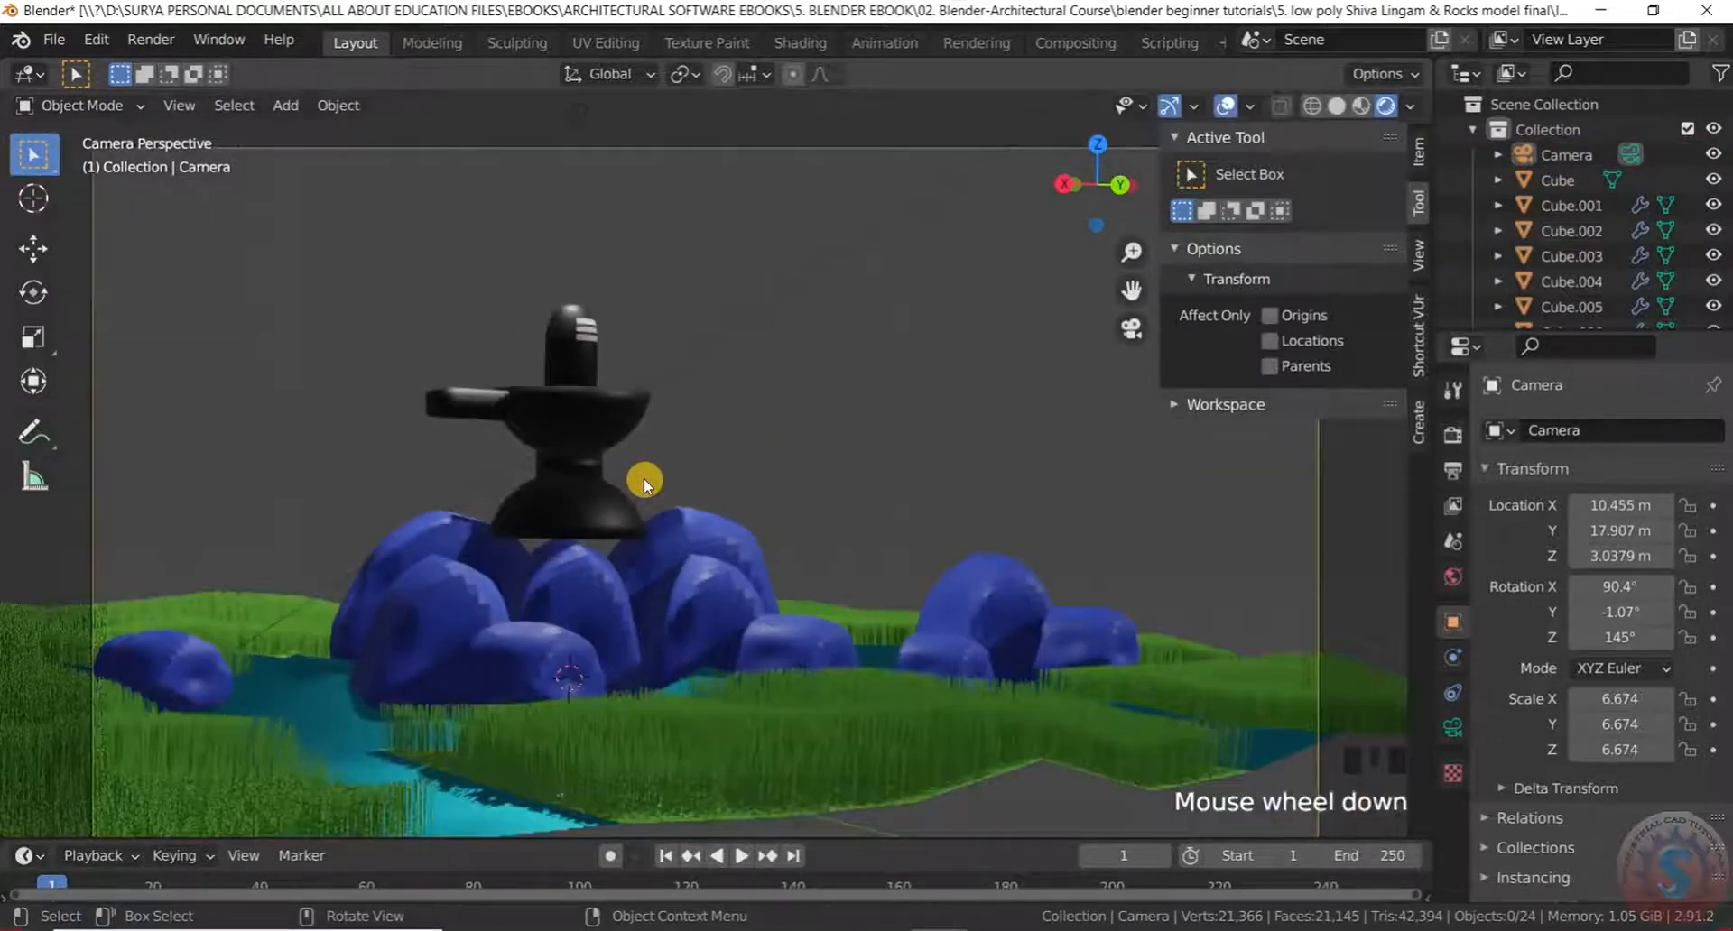
Recheck the framing with the camera at 10.455, 17.907, 3.0379 m, then leave camera view
middle_click_drag(643, 478, 637, 481)
key("KP_0")
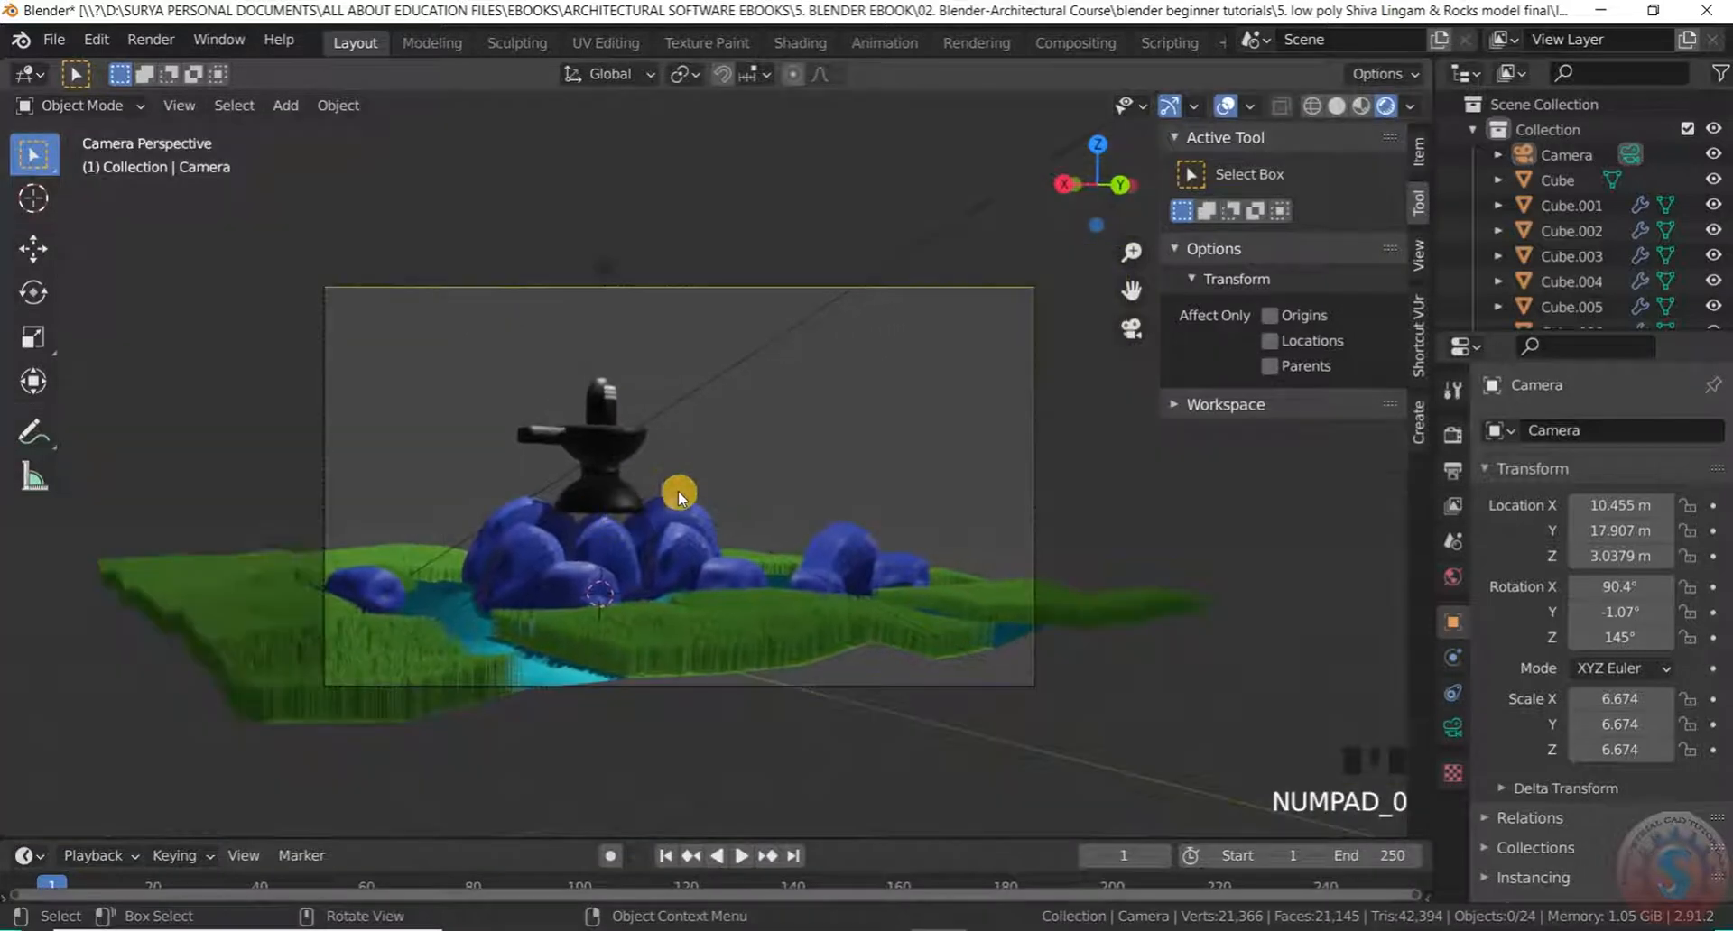
scroll(677, 533, "up", 4)
scroll(678, 539, "down", 3)
scroll(679, 539, "down", 8)
scroll(680, 541, "up", 8)
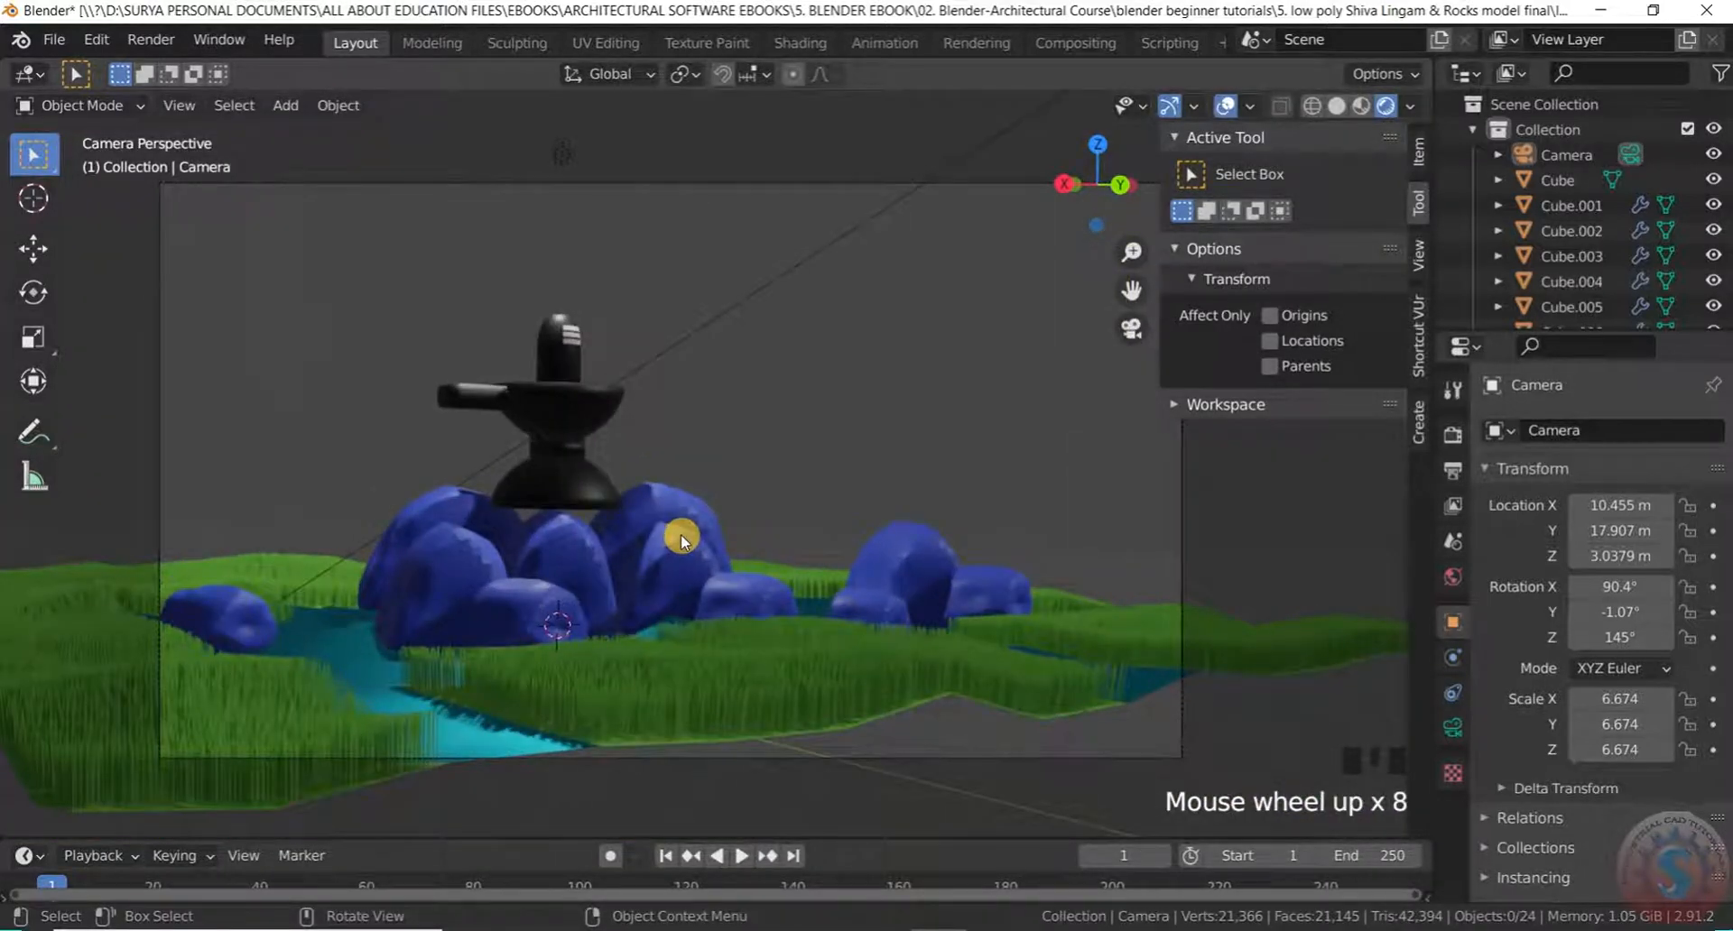
scroll(681, 536, "down", 8)
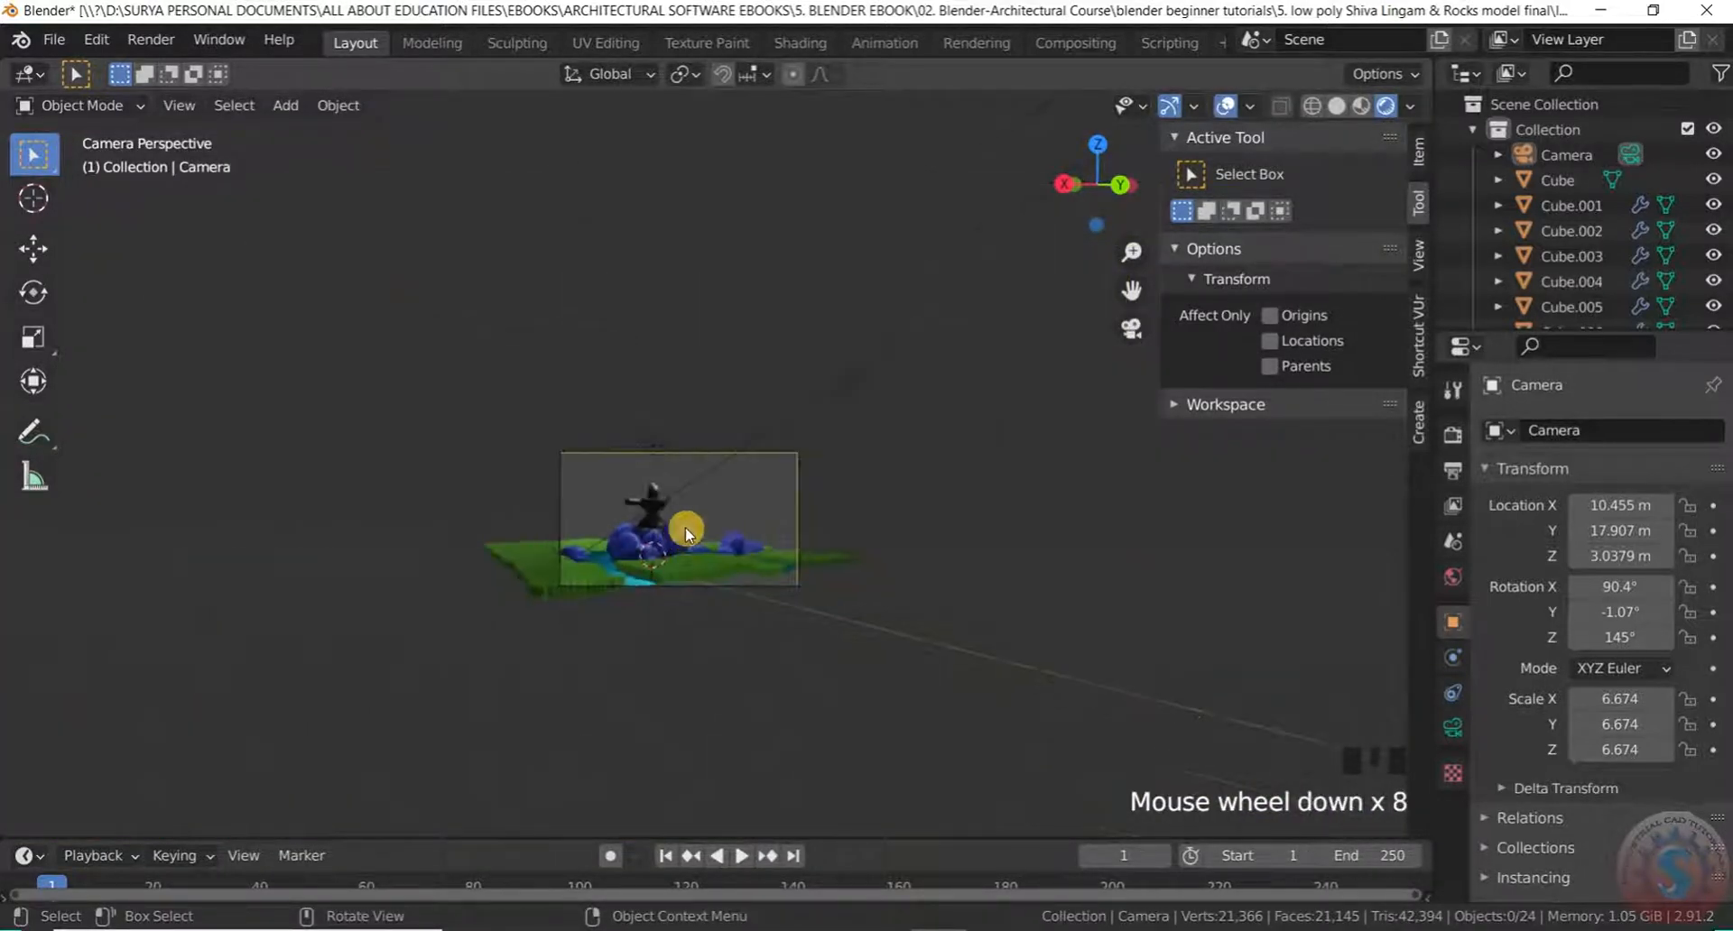
scroll(686, 525, "up", 4)
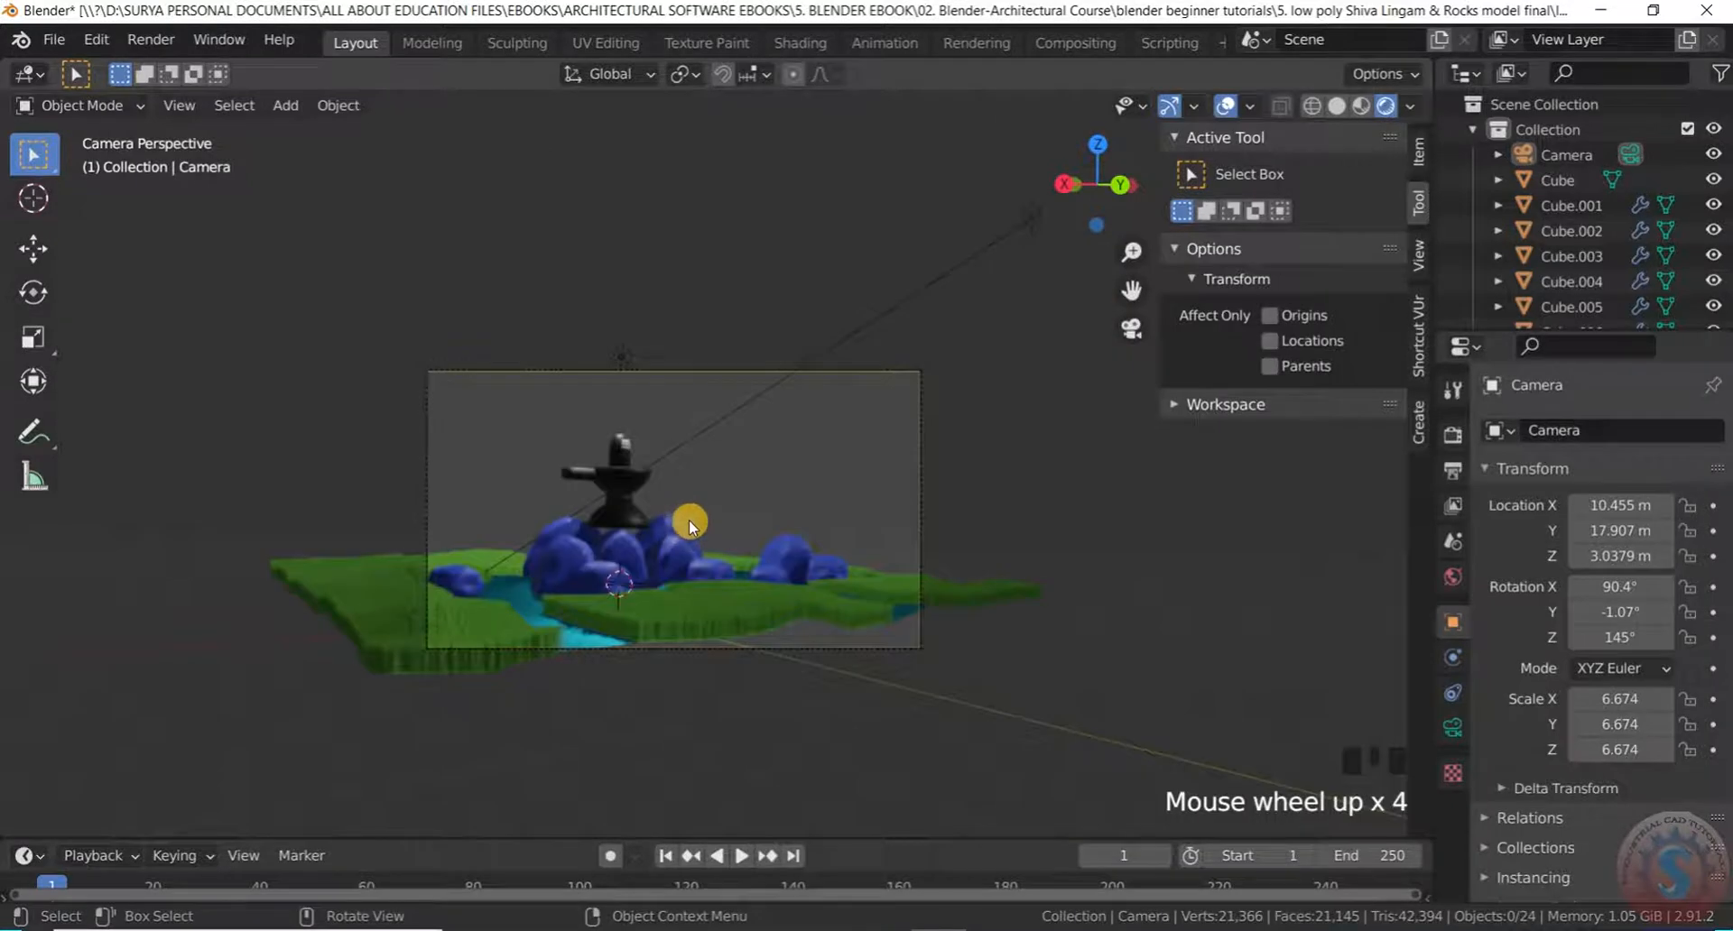
left_click(85, 106)
left_click(90, 141)
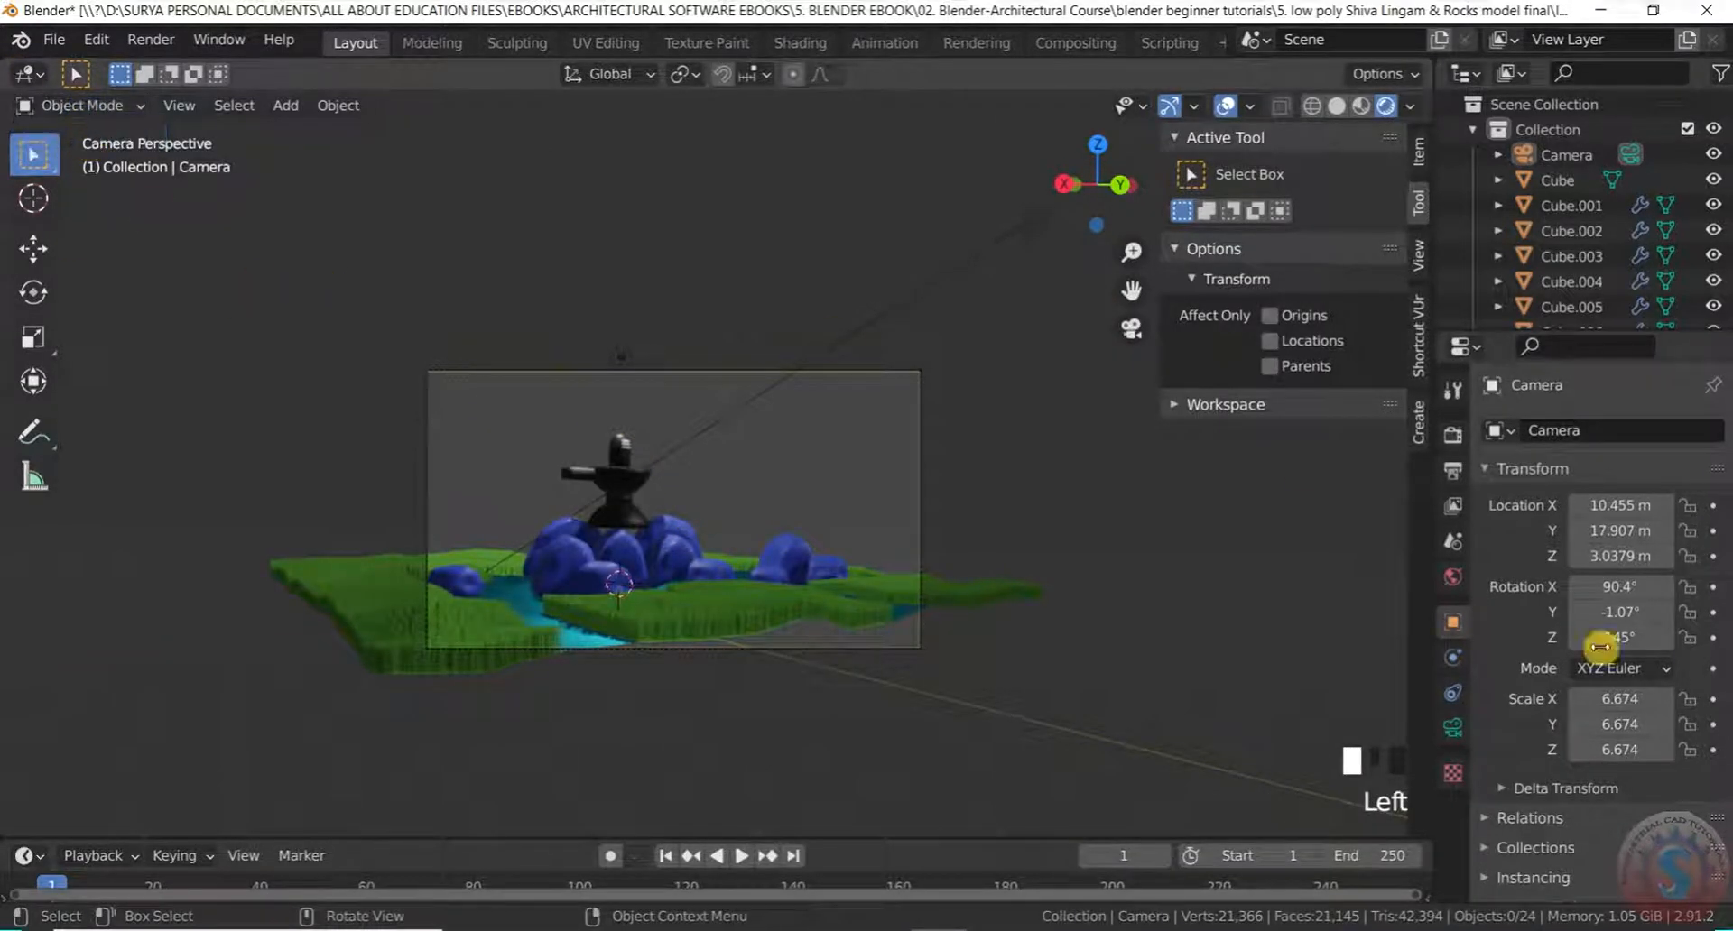
key("KP_0")
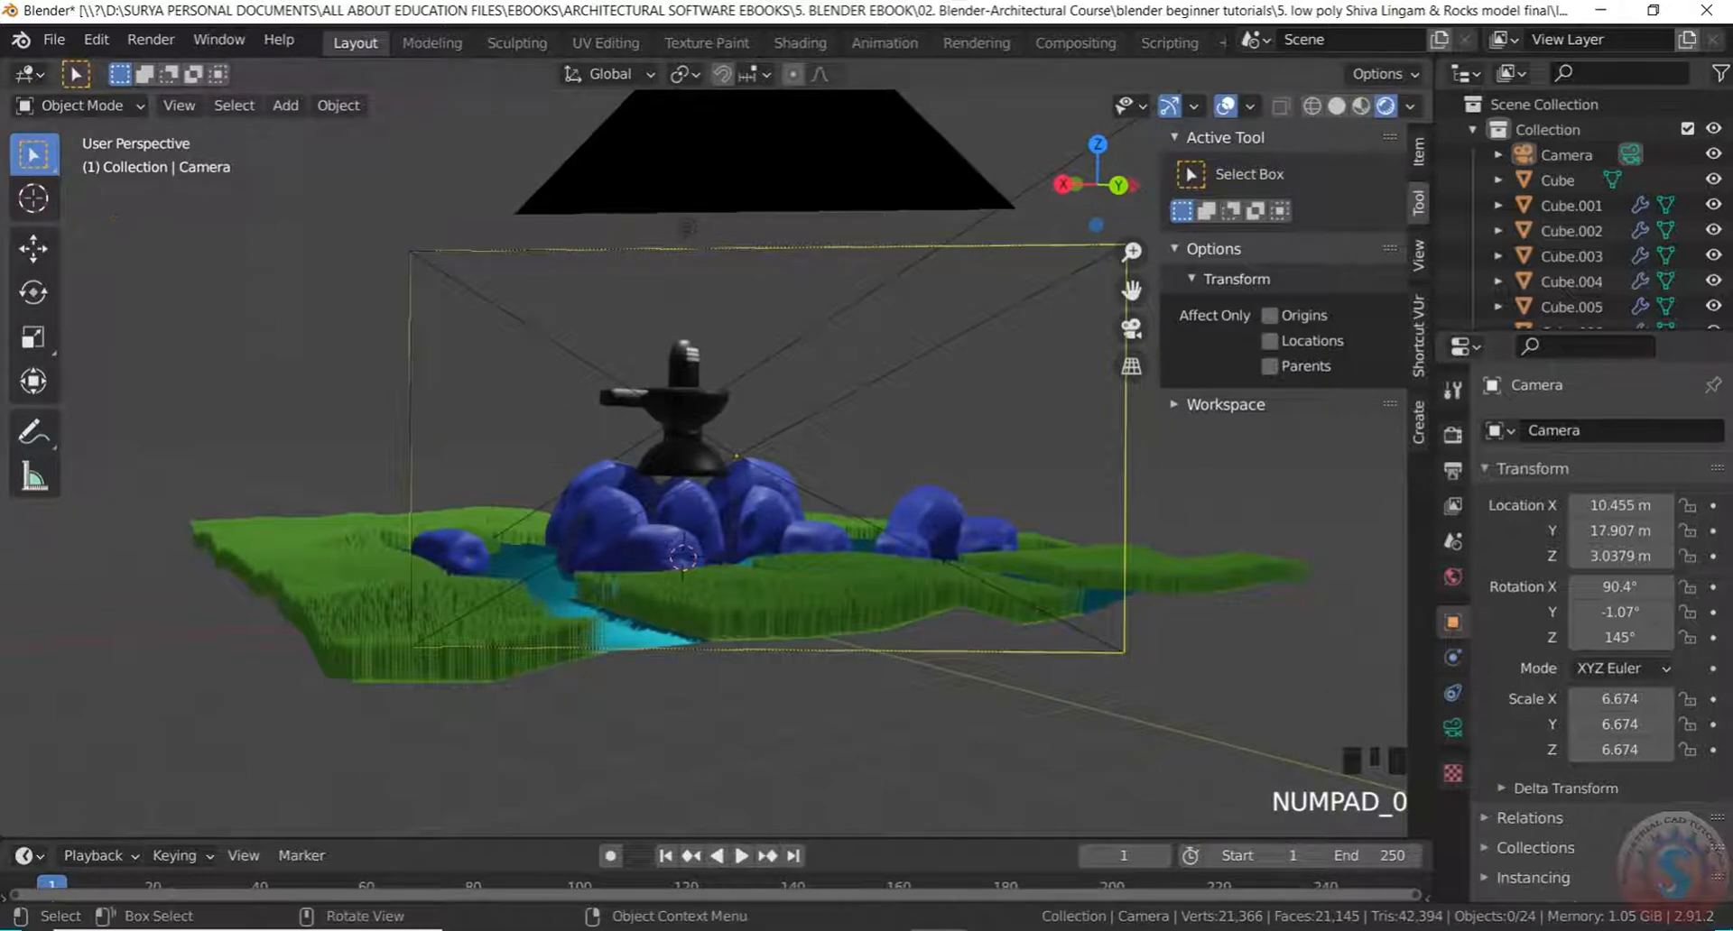
Select the camera and enlarge it 1.874 times
scroll(353, 624, "down", 8)
middle_click_drag(353, 624, 584, 557)
scroll(650, 502, "up", 4)
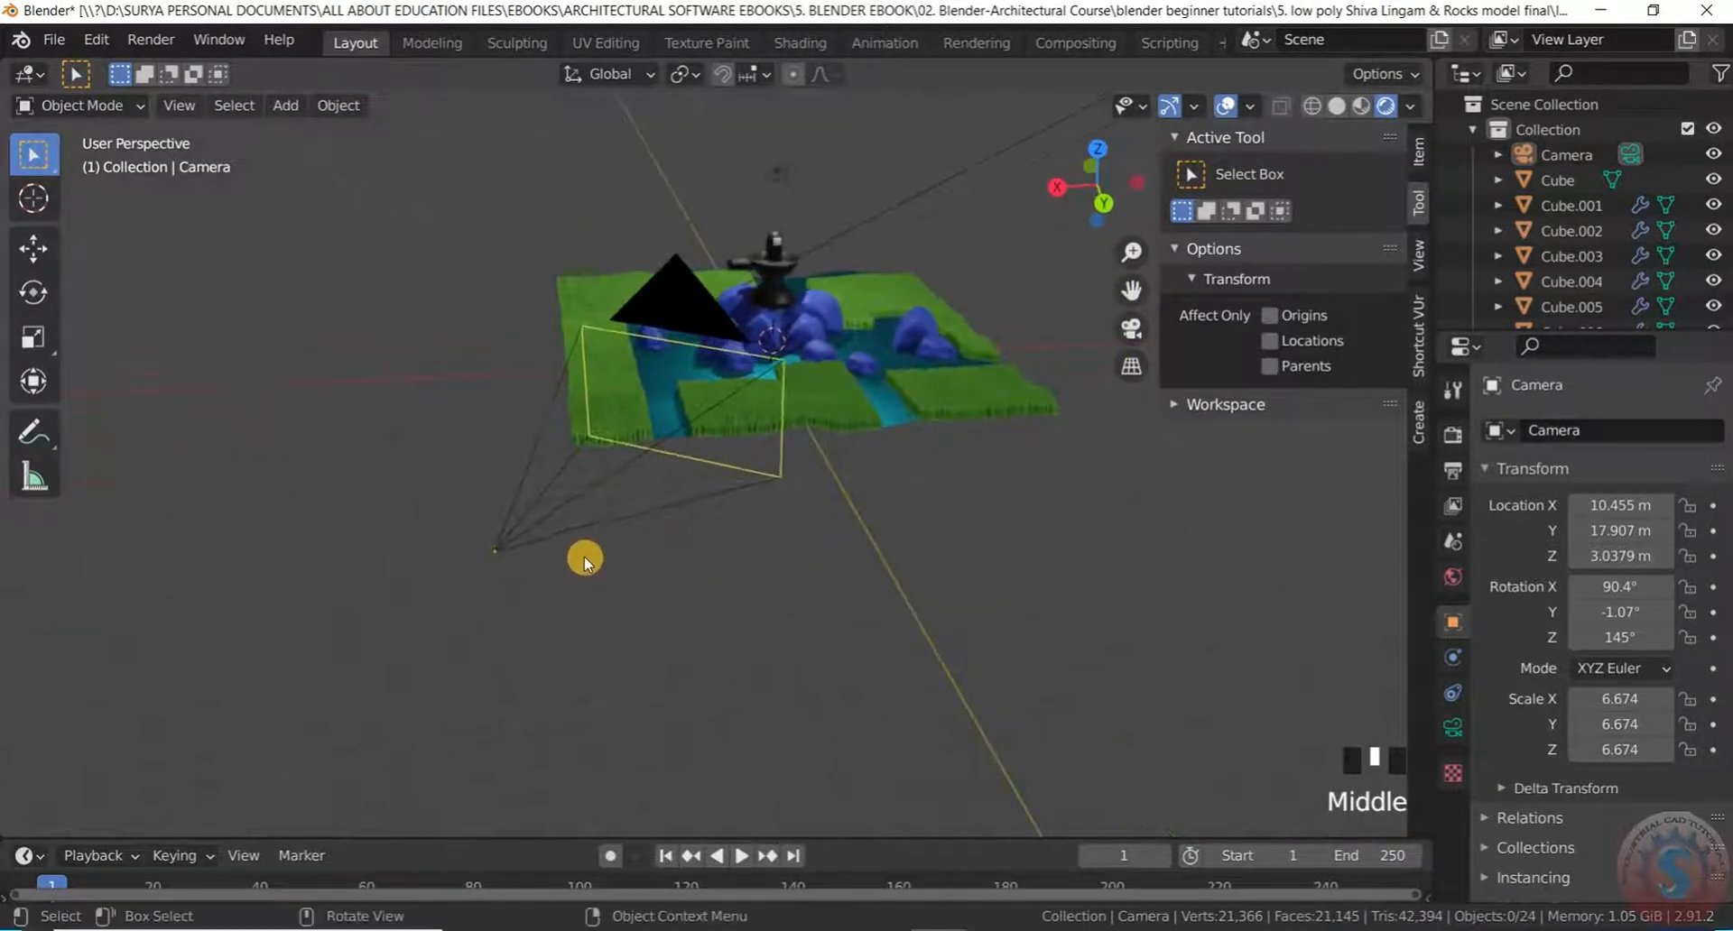
left_click(783, 458)
left_click(788, 458)
key("s")
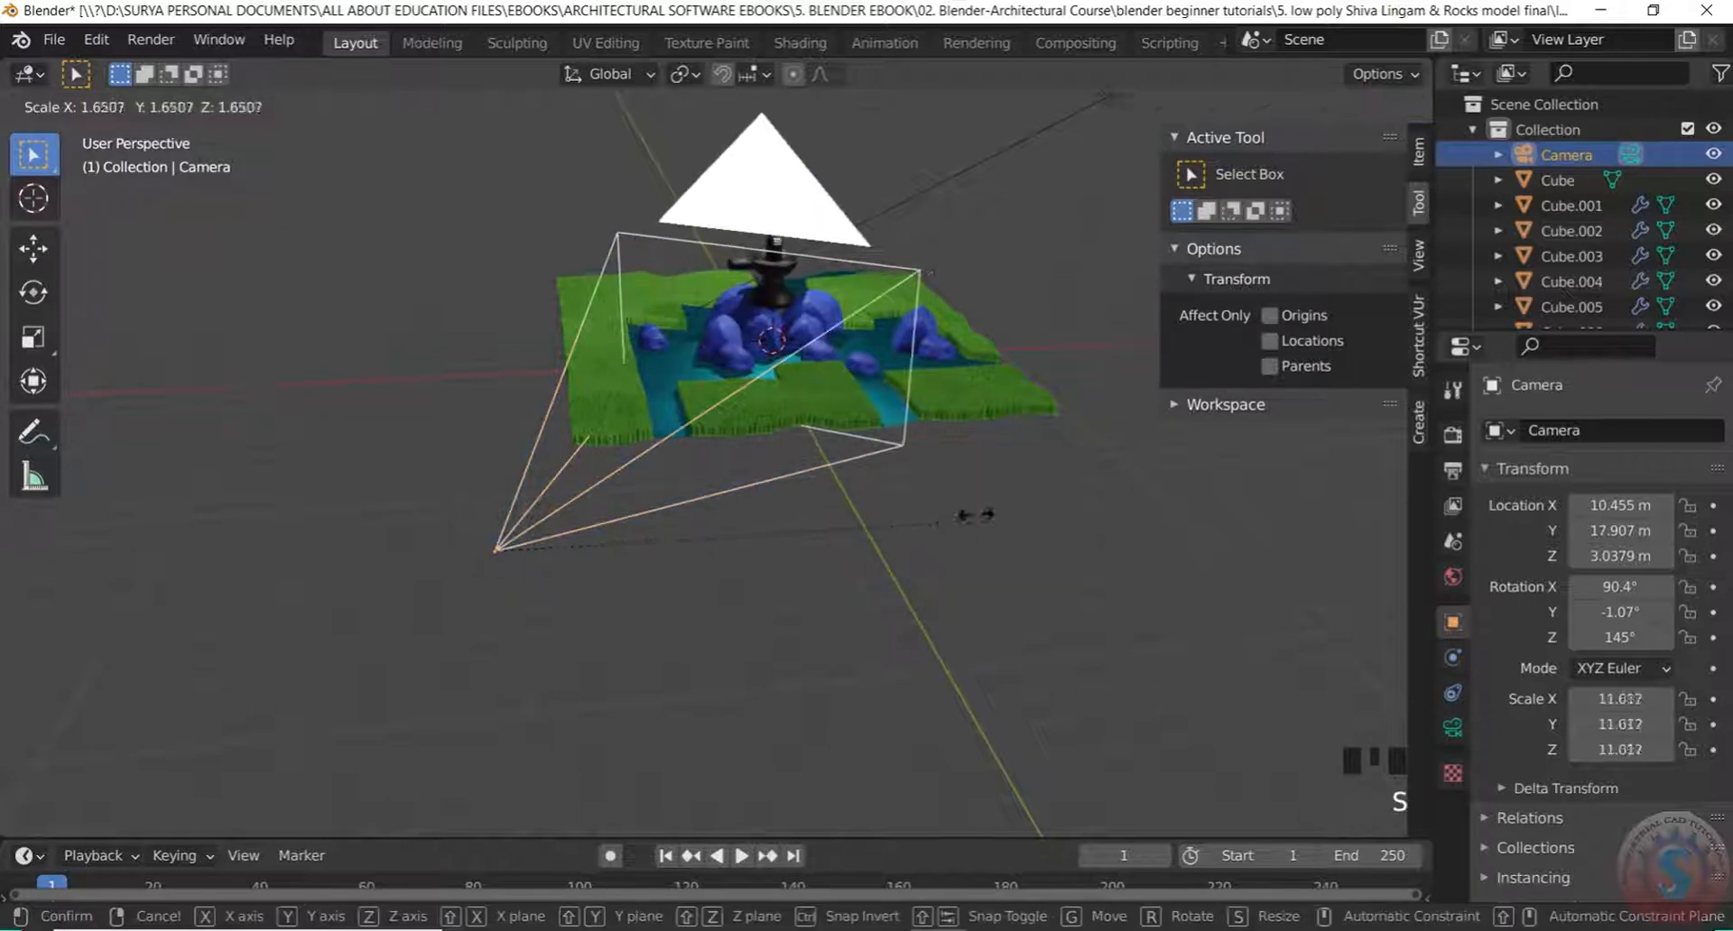
left_click(1022, 513)
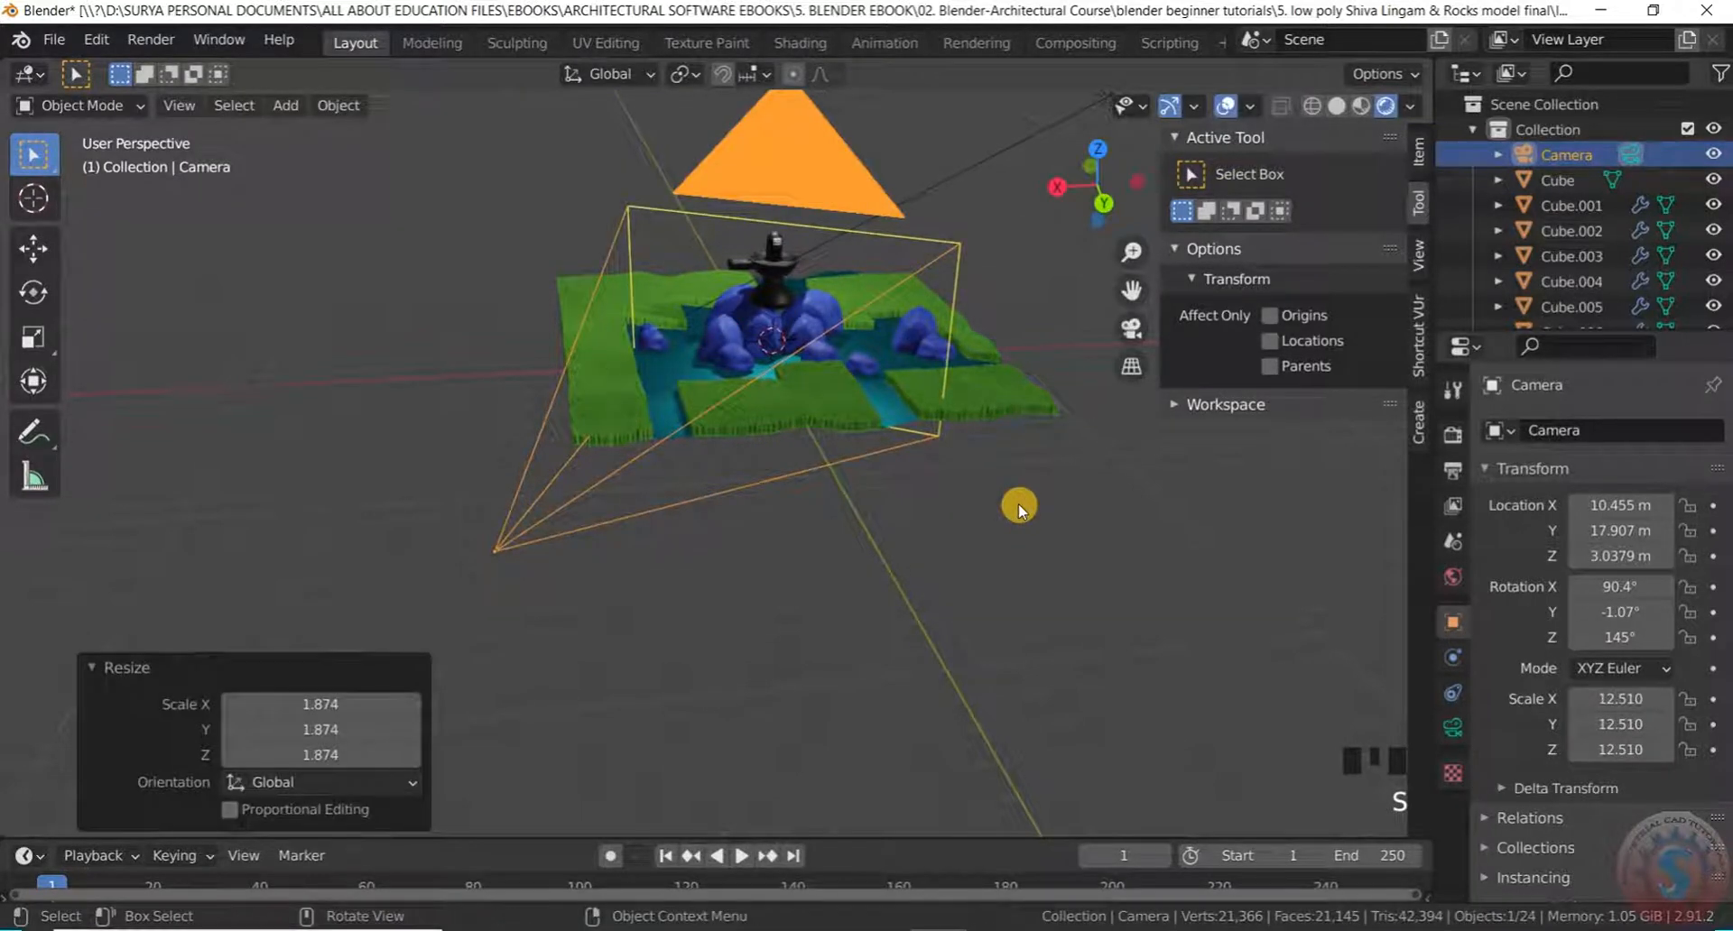
Turn the camera 2.81° around Z and shift it -0.7402 m along X
key("r")
key("x")
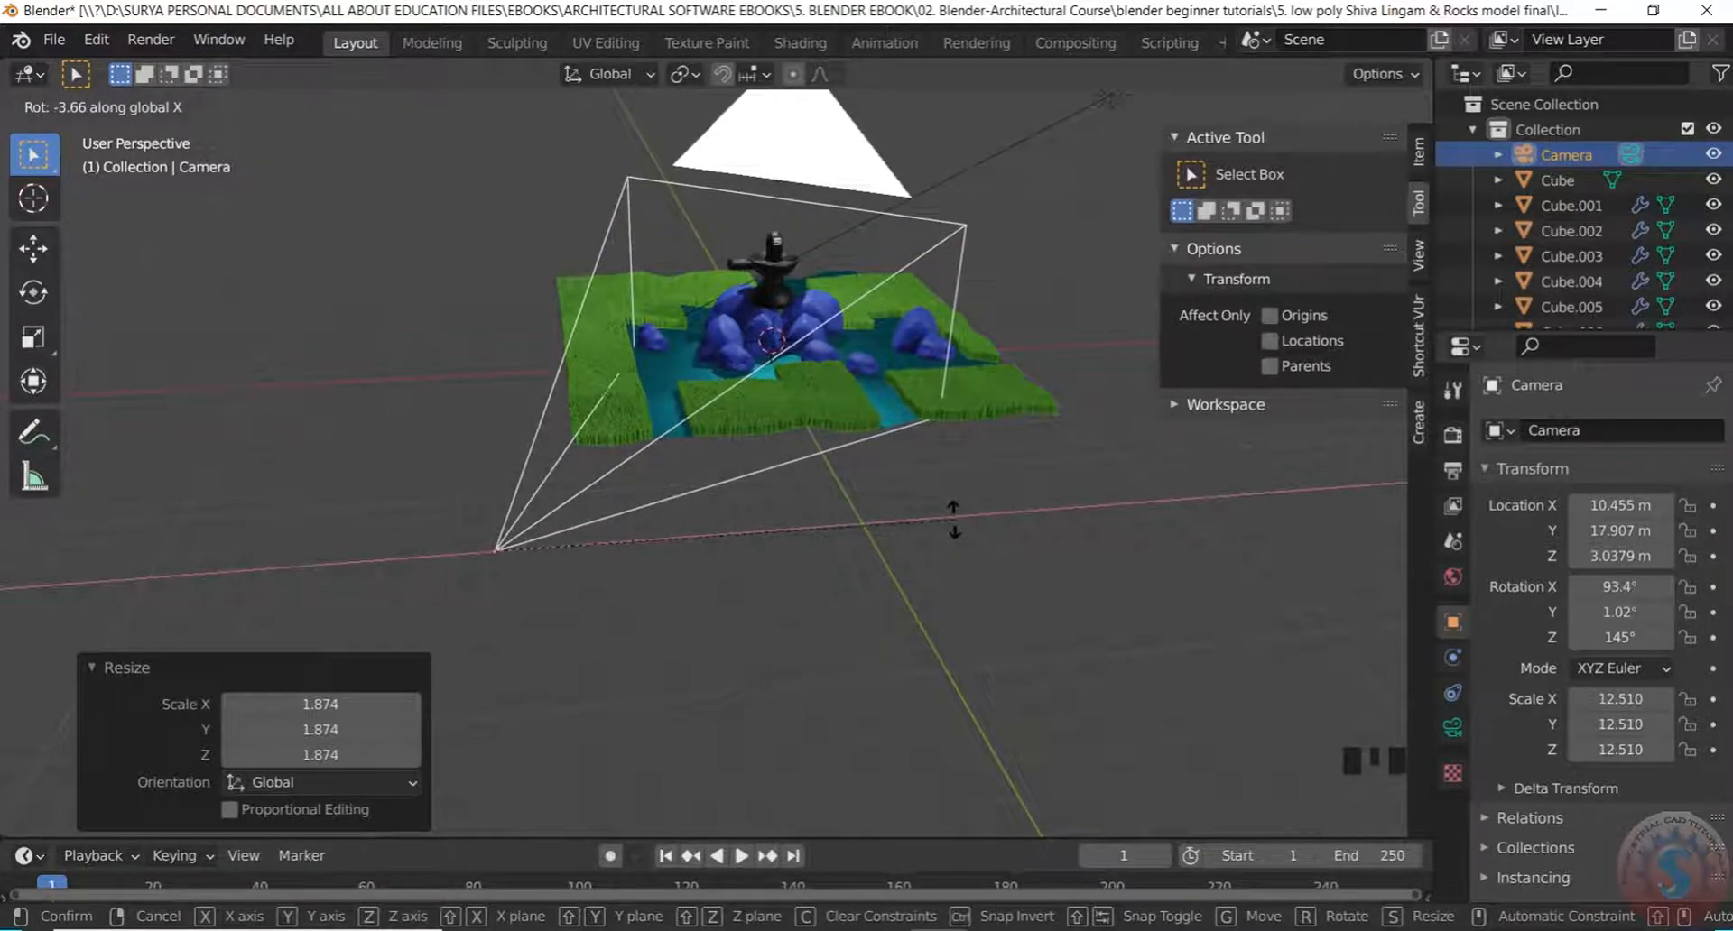
key("z")
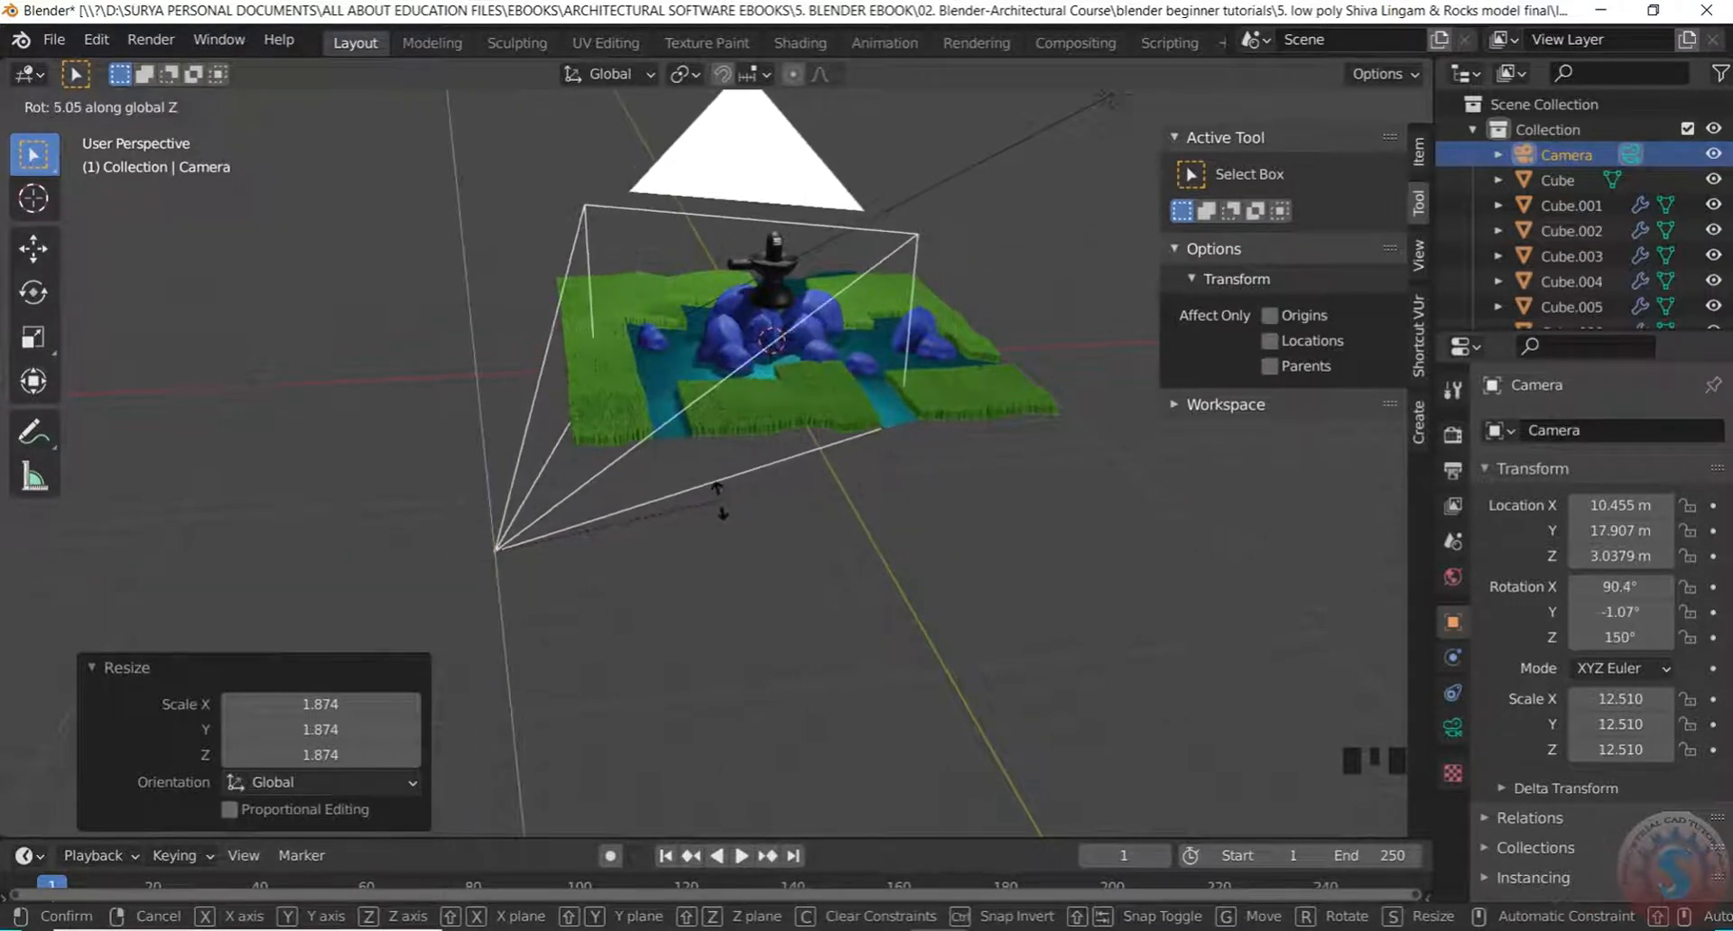
left_click(823, 489)
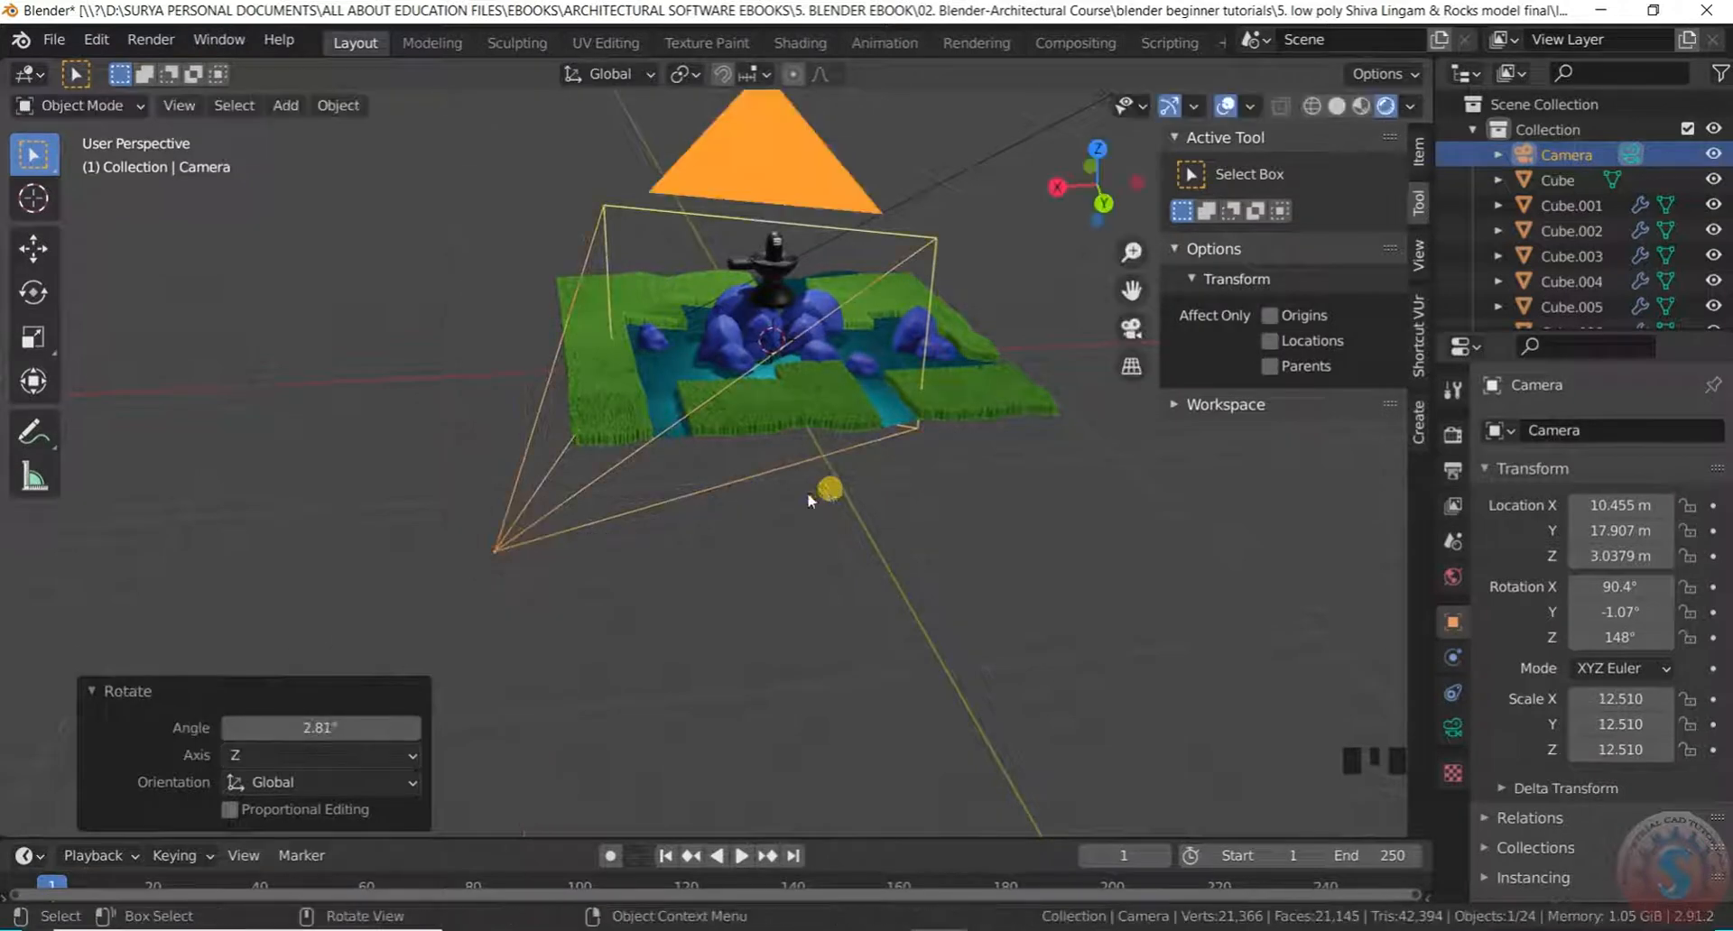
key("g")
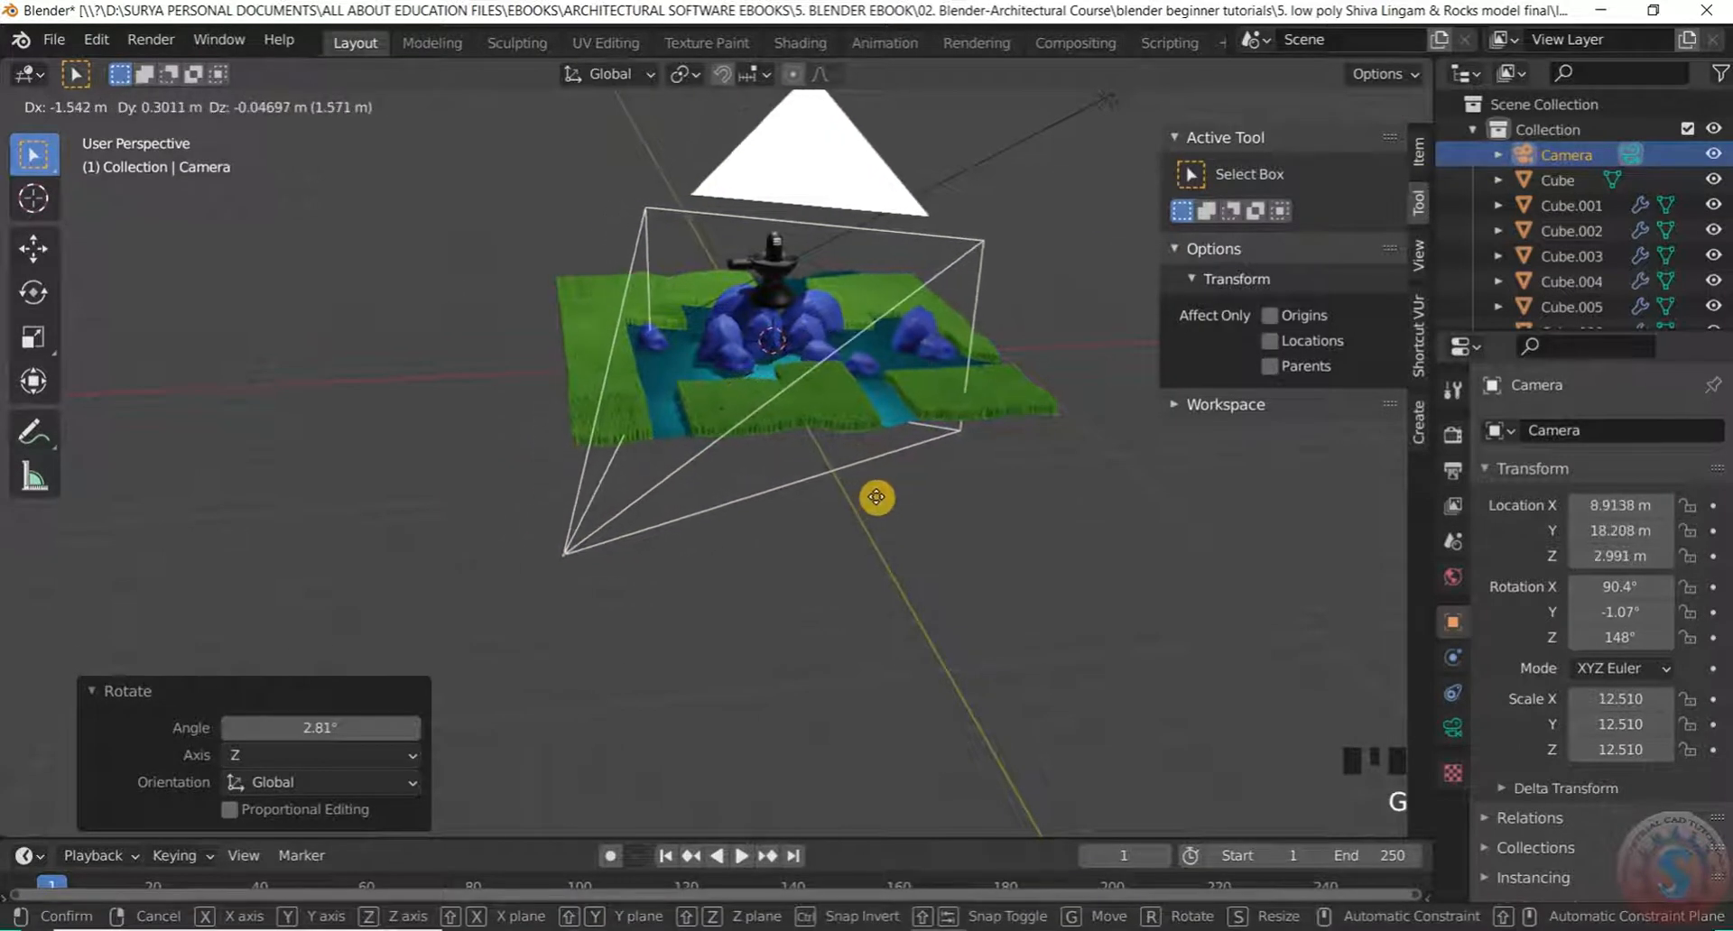
key("x")
left_click(841, 505)
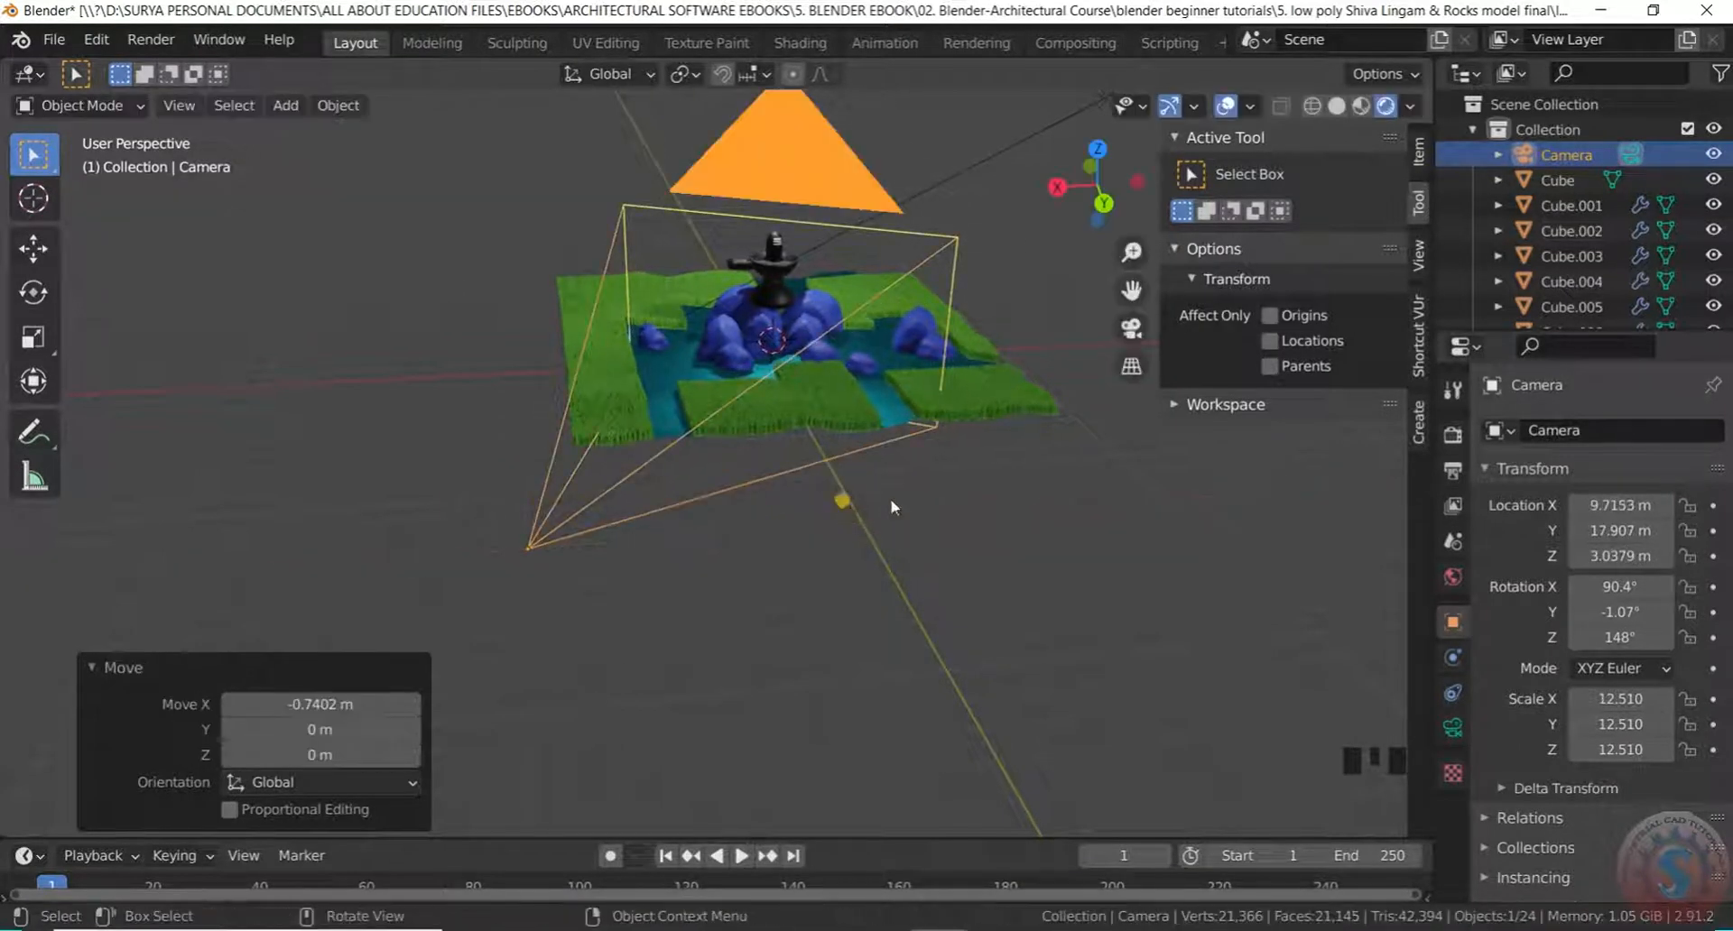
Check the camera's shot, then deselect the camera and return to perspective view
key("KP_0")
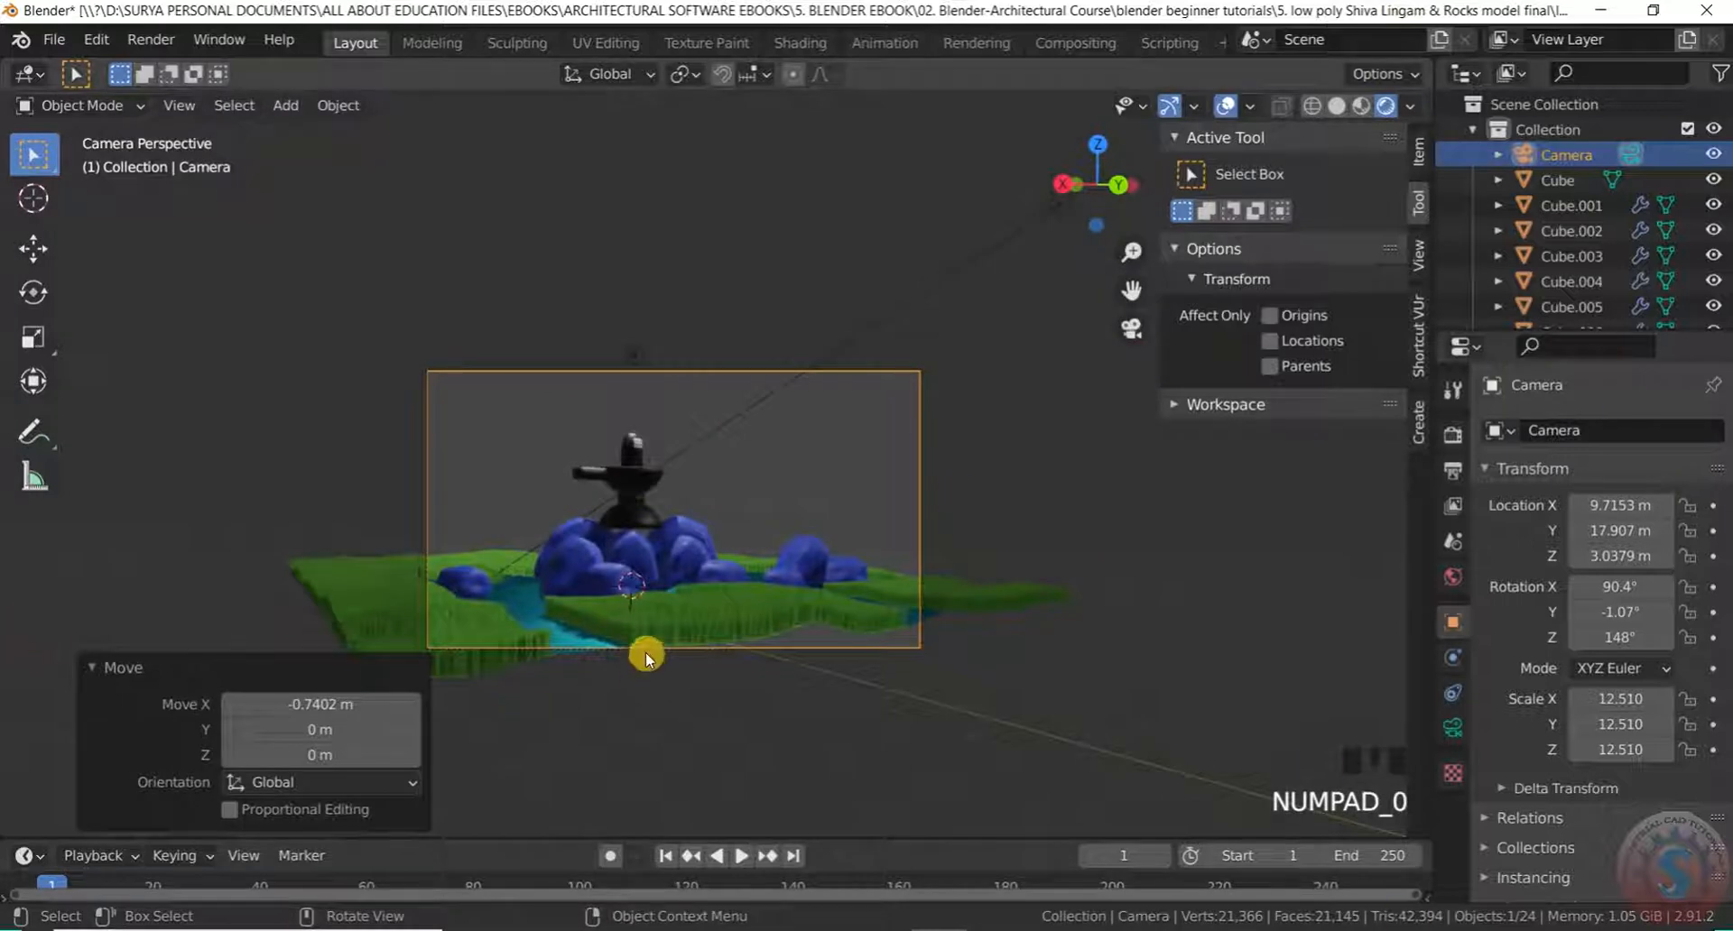
scroll(828, 523, "up", 3)
scroll(828, 523, "up", 1)
left_click(97, 103)
left_click(98, 135)
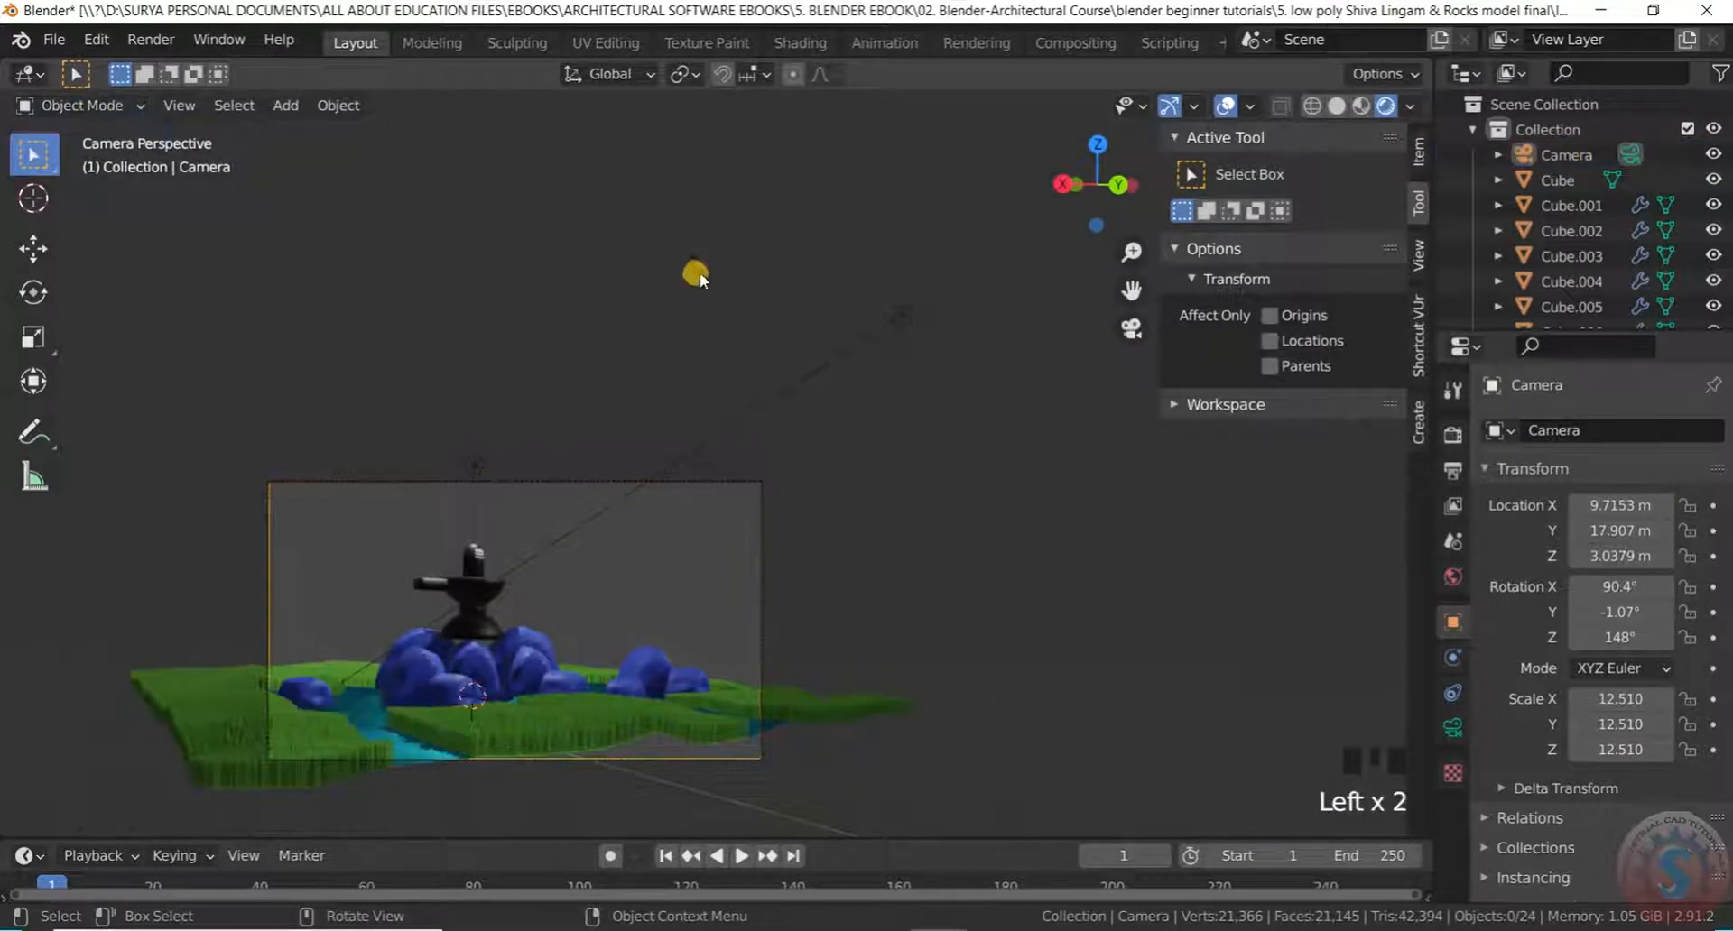
left_click(698, 276)
key("KP_0")
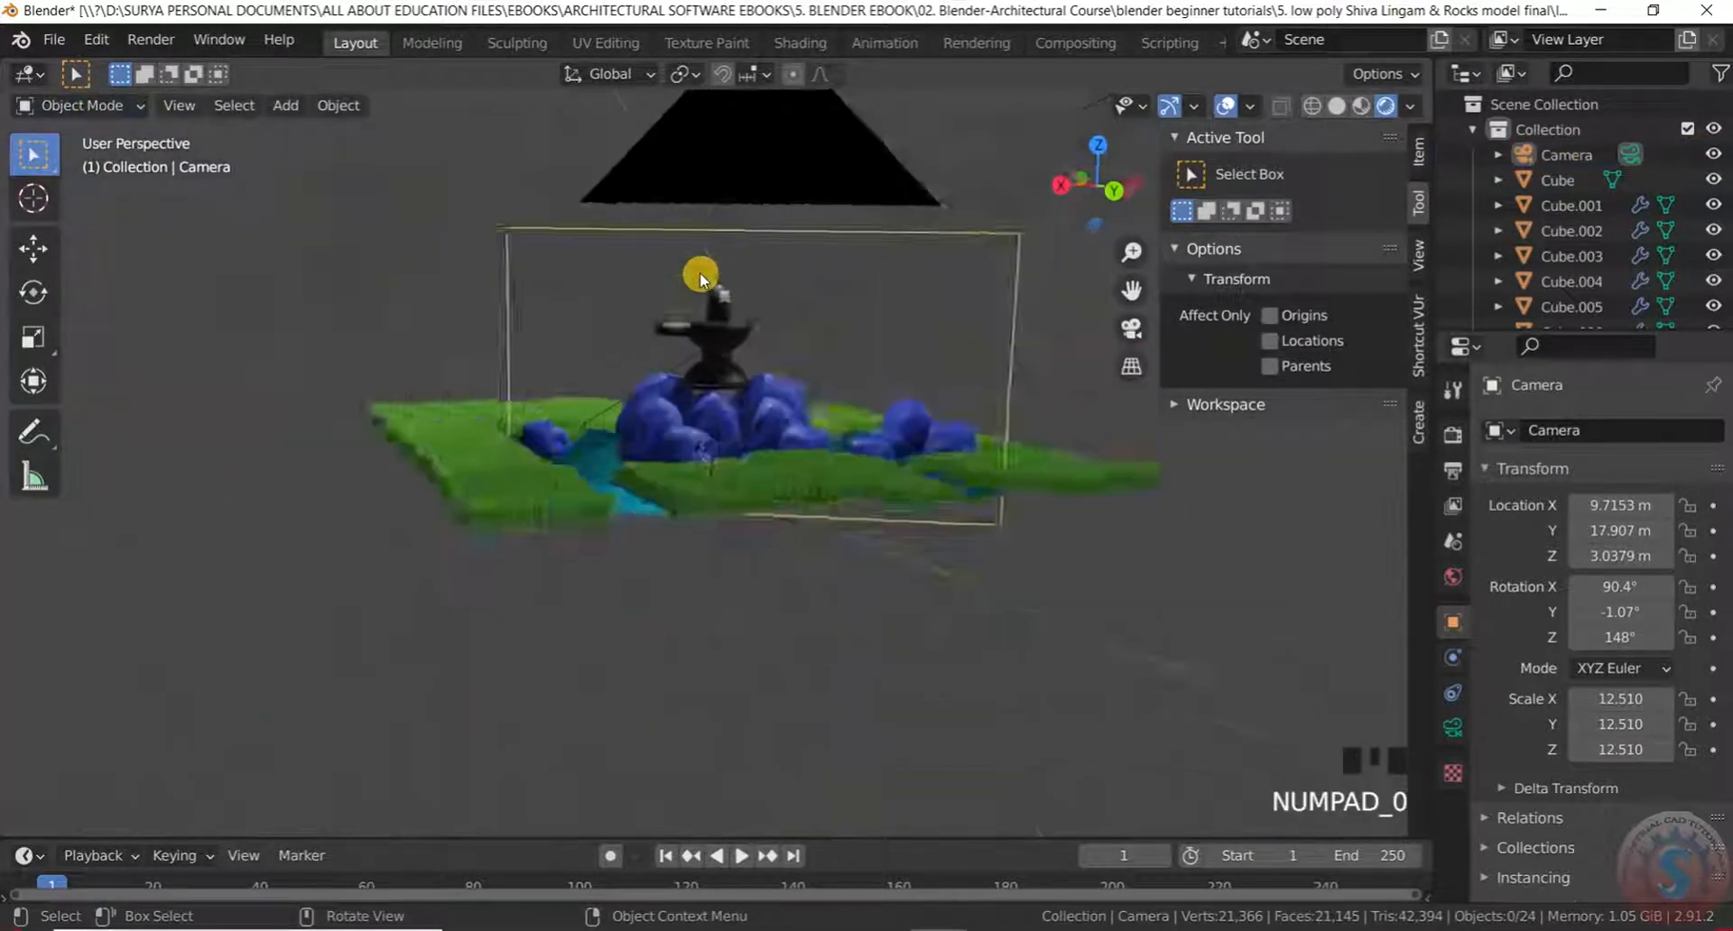
Select the camera and scale it up further to 14.656
scroll(820, 227, "up", 2)
left_click(808, 228)
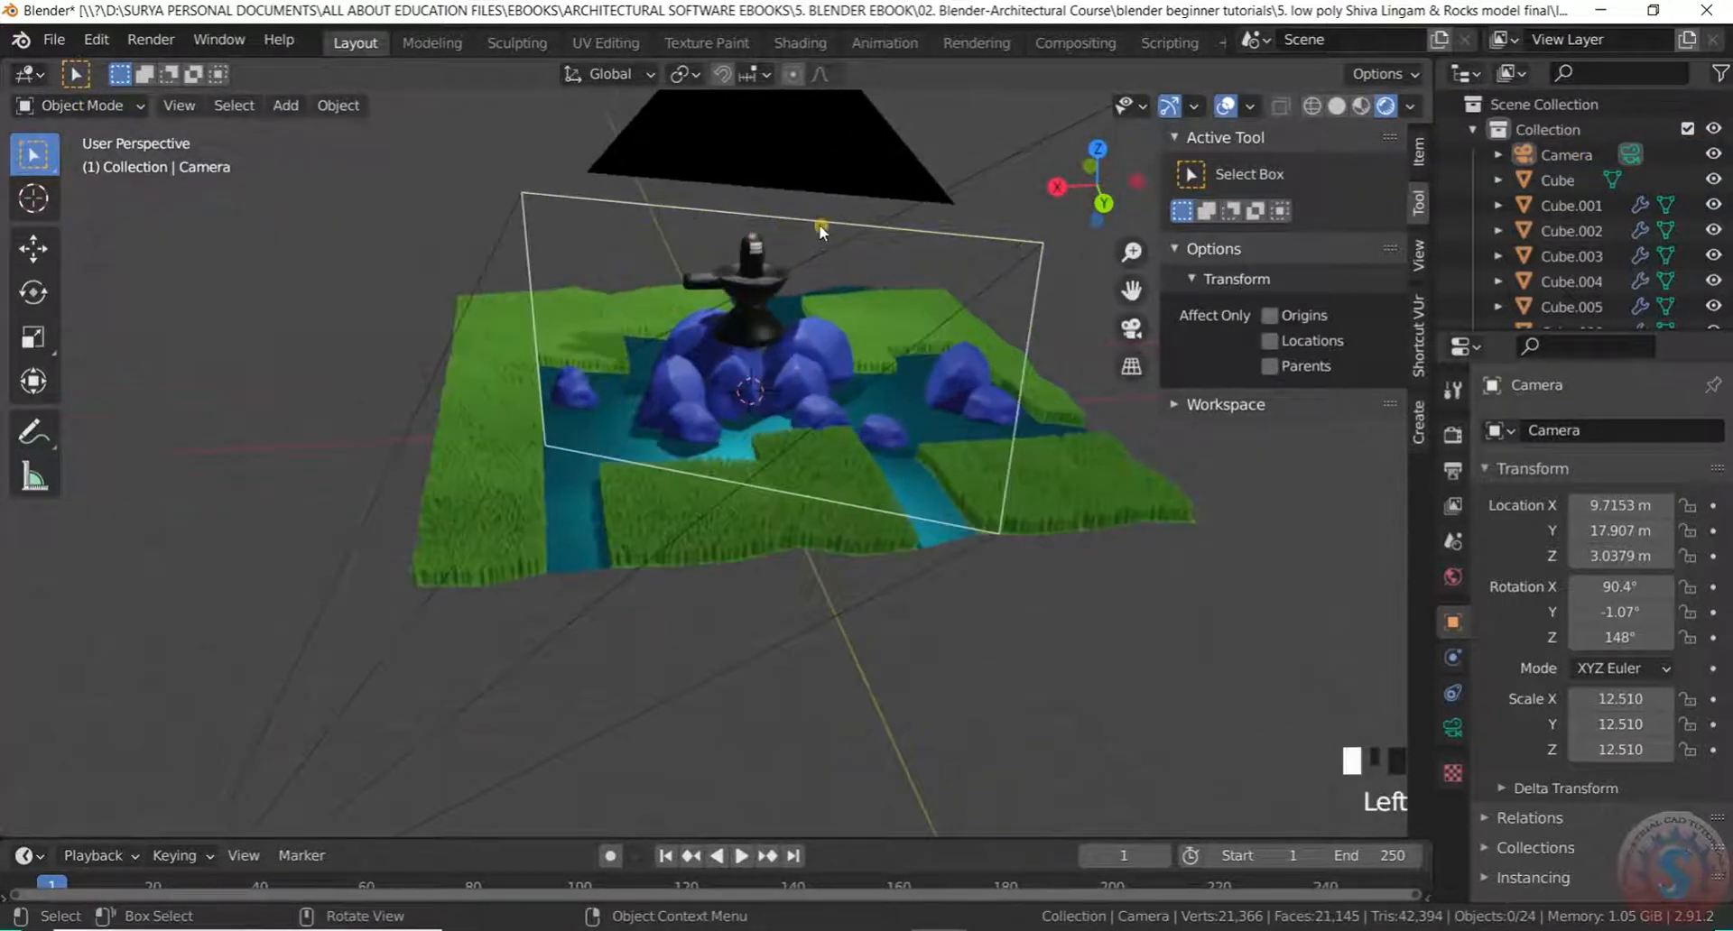
key("s")
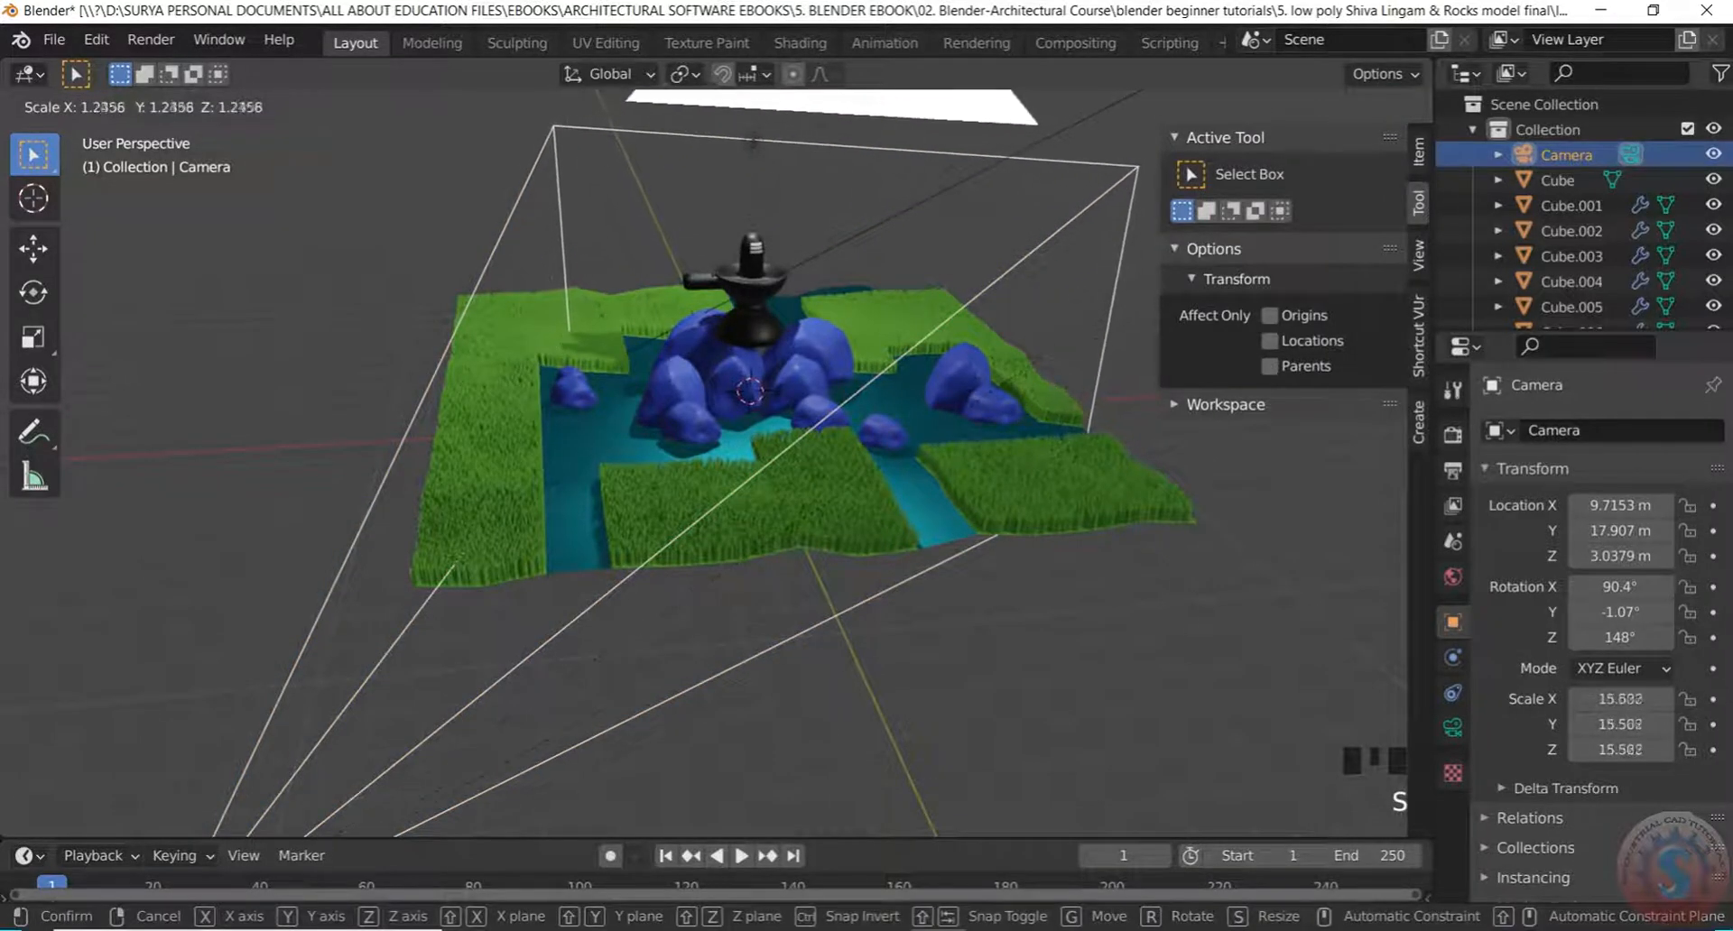
left_click(1142, 402)
scroll(987, 425, "down", 5)
scroll(999, 425, "up", 2)
Move the camera freely to 11.198, 17.87, 2.6125 m after cancelling a constrained Y/Z move
key("g")
key("y")
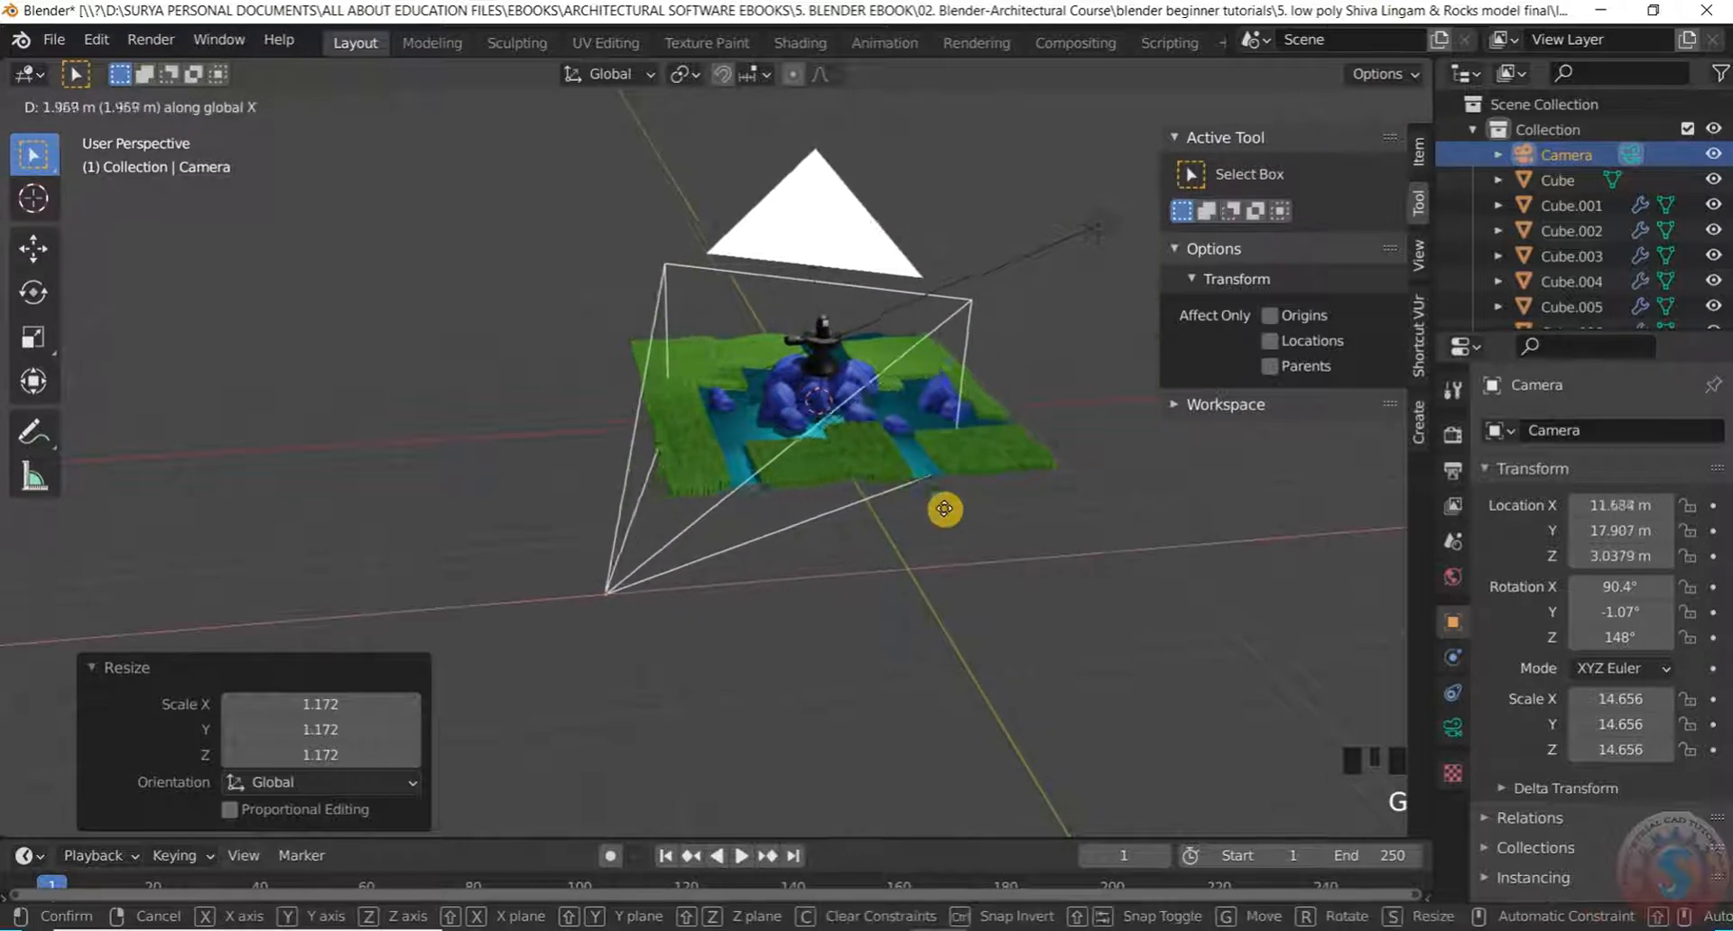
key("z")
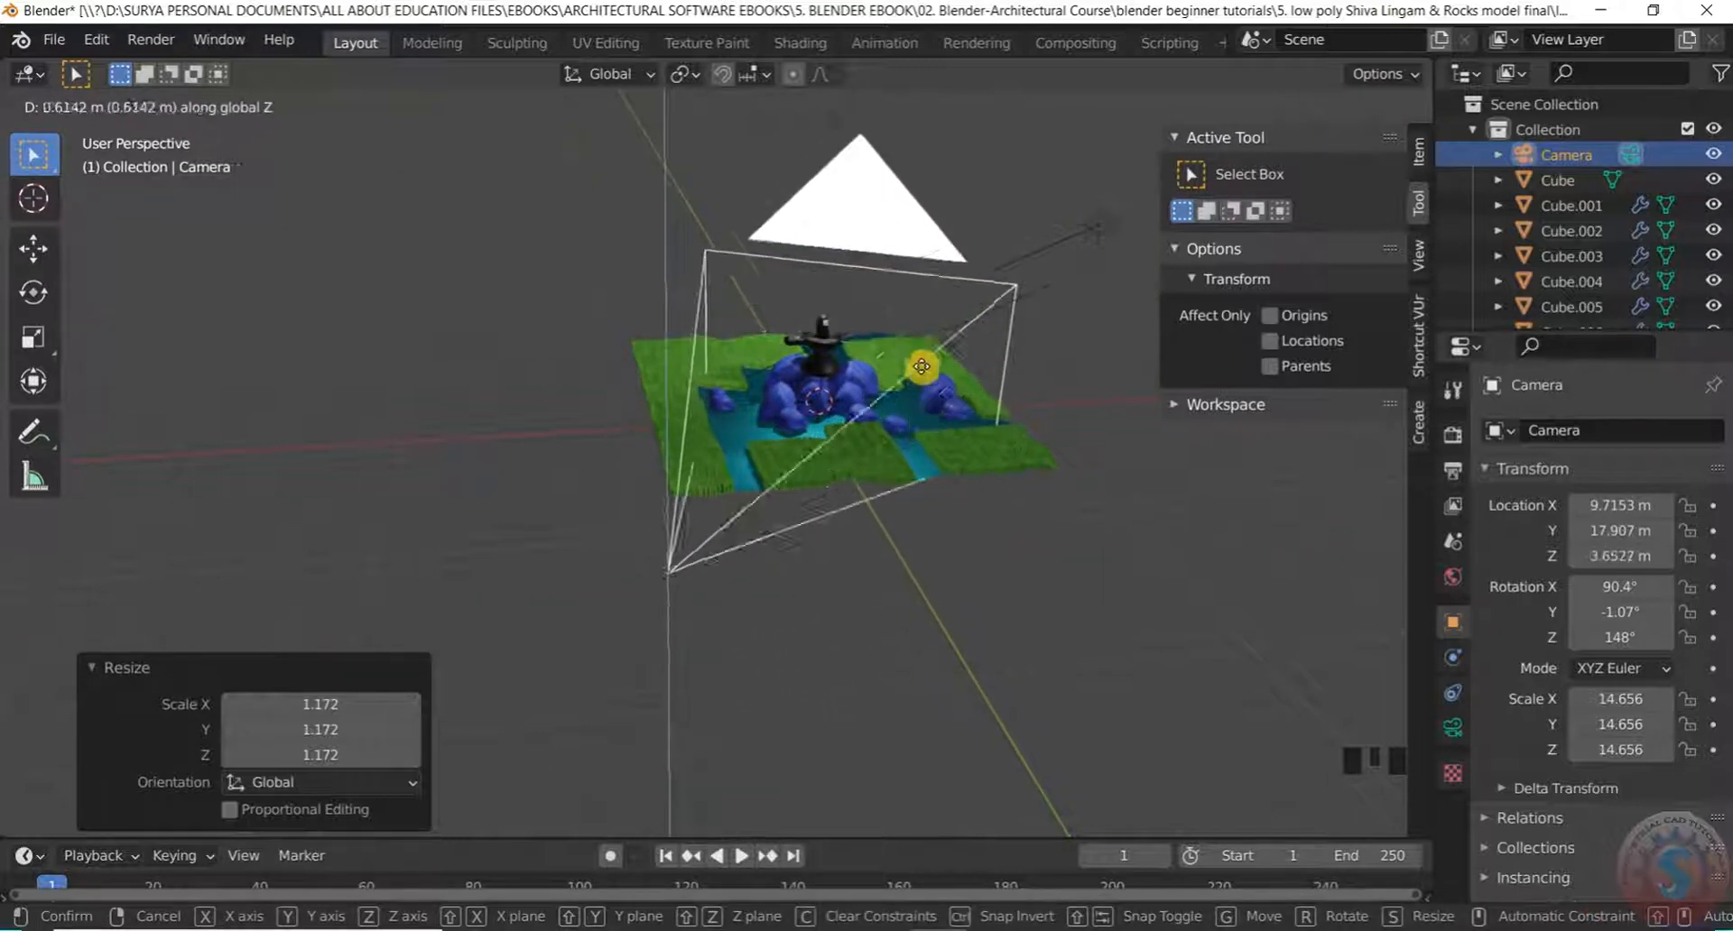
key("Escape")
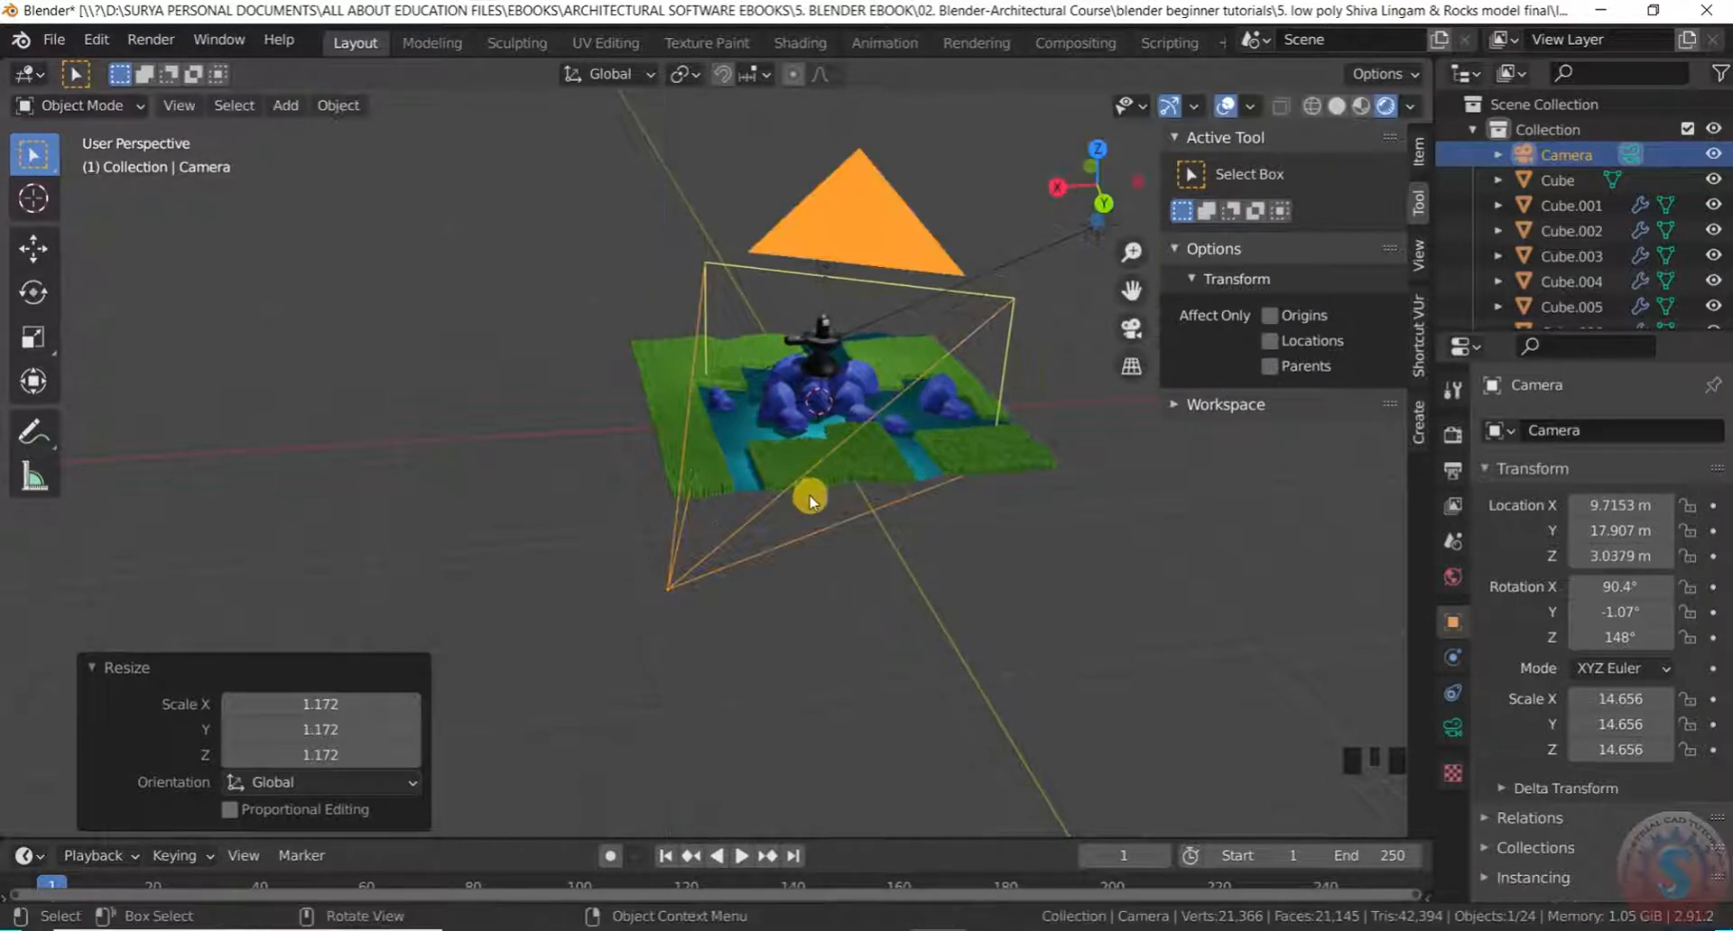
key("g")
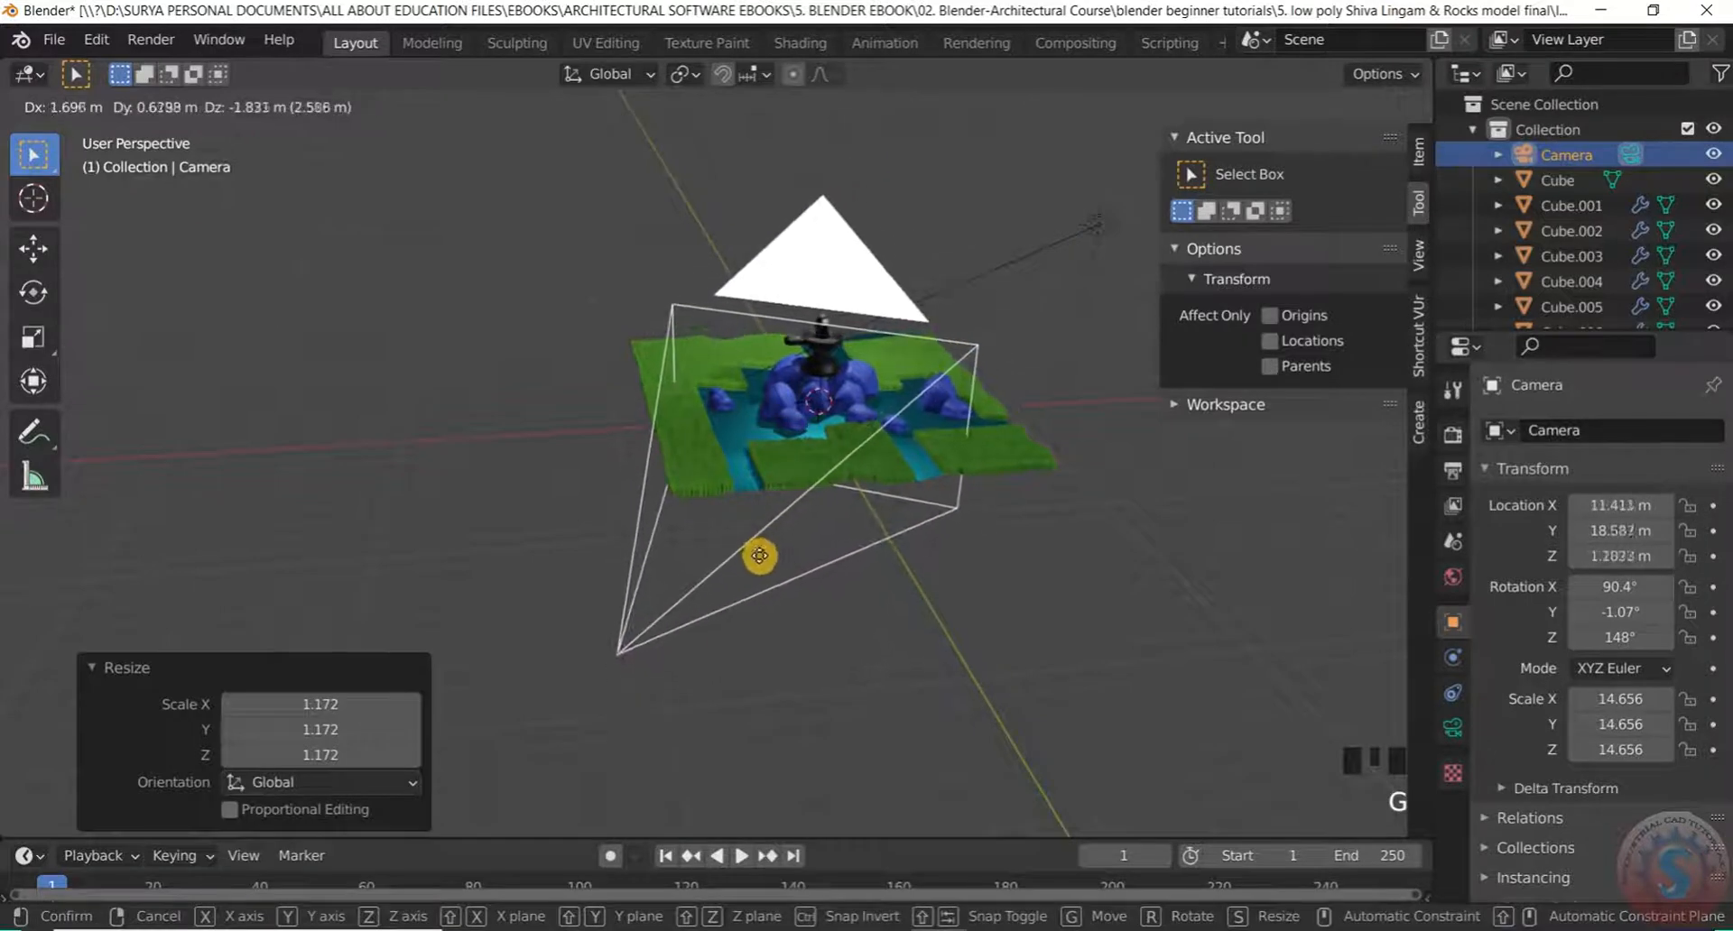
left_click(761, 506)
Look through the camera to verify the lingam, rocks, water and grass fit the frame
key("KP_0")
scroll(773, 452, "down", 5)
scroll(663, 496, "up", 9)
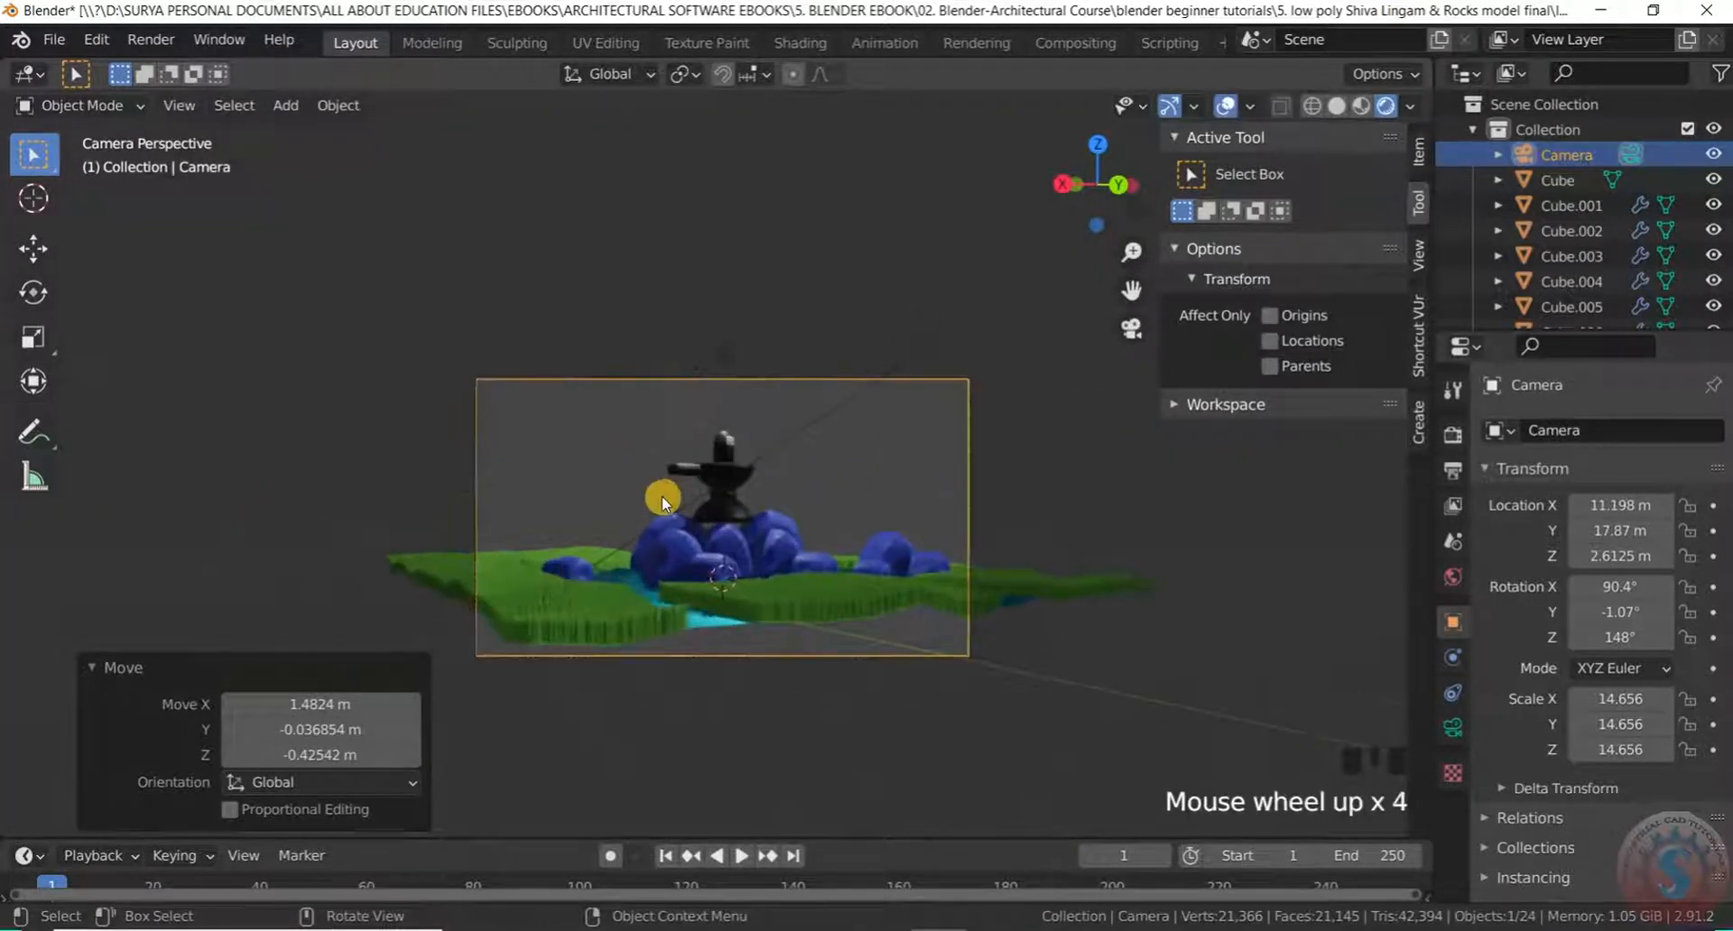
scroll(967, 649, "down", 5)
scroll(955, 647, "up", 3)
scroll(917, 611, "down", 4)
scroll(905, 614, "up", 2)
Step out of camera view and orbit around the scene to inspect the camera
key("KP_0")
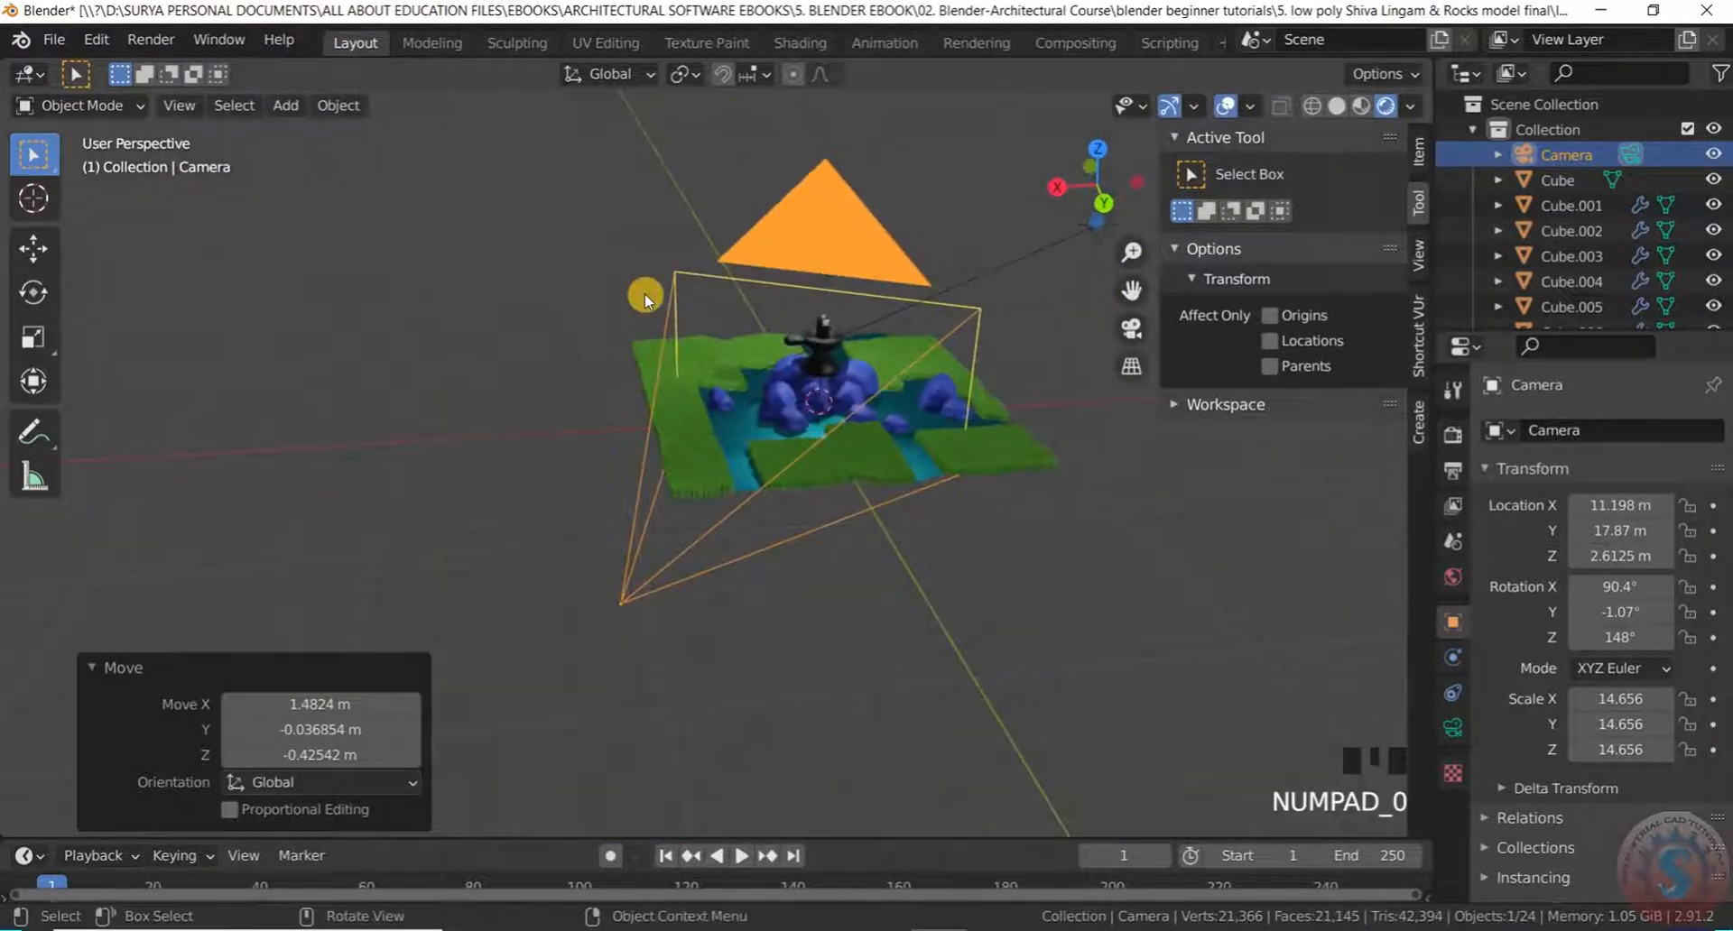
scroll(955, 464, "up", 2)
scroll(734, 355, "down", 3)
middle_click_drag(734, 356, 739, 270)
scroll(488, 357, "up", 2)
scroll(673, 307, "down", 3)
scroll(612, 355, "up", 2)
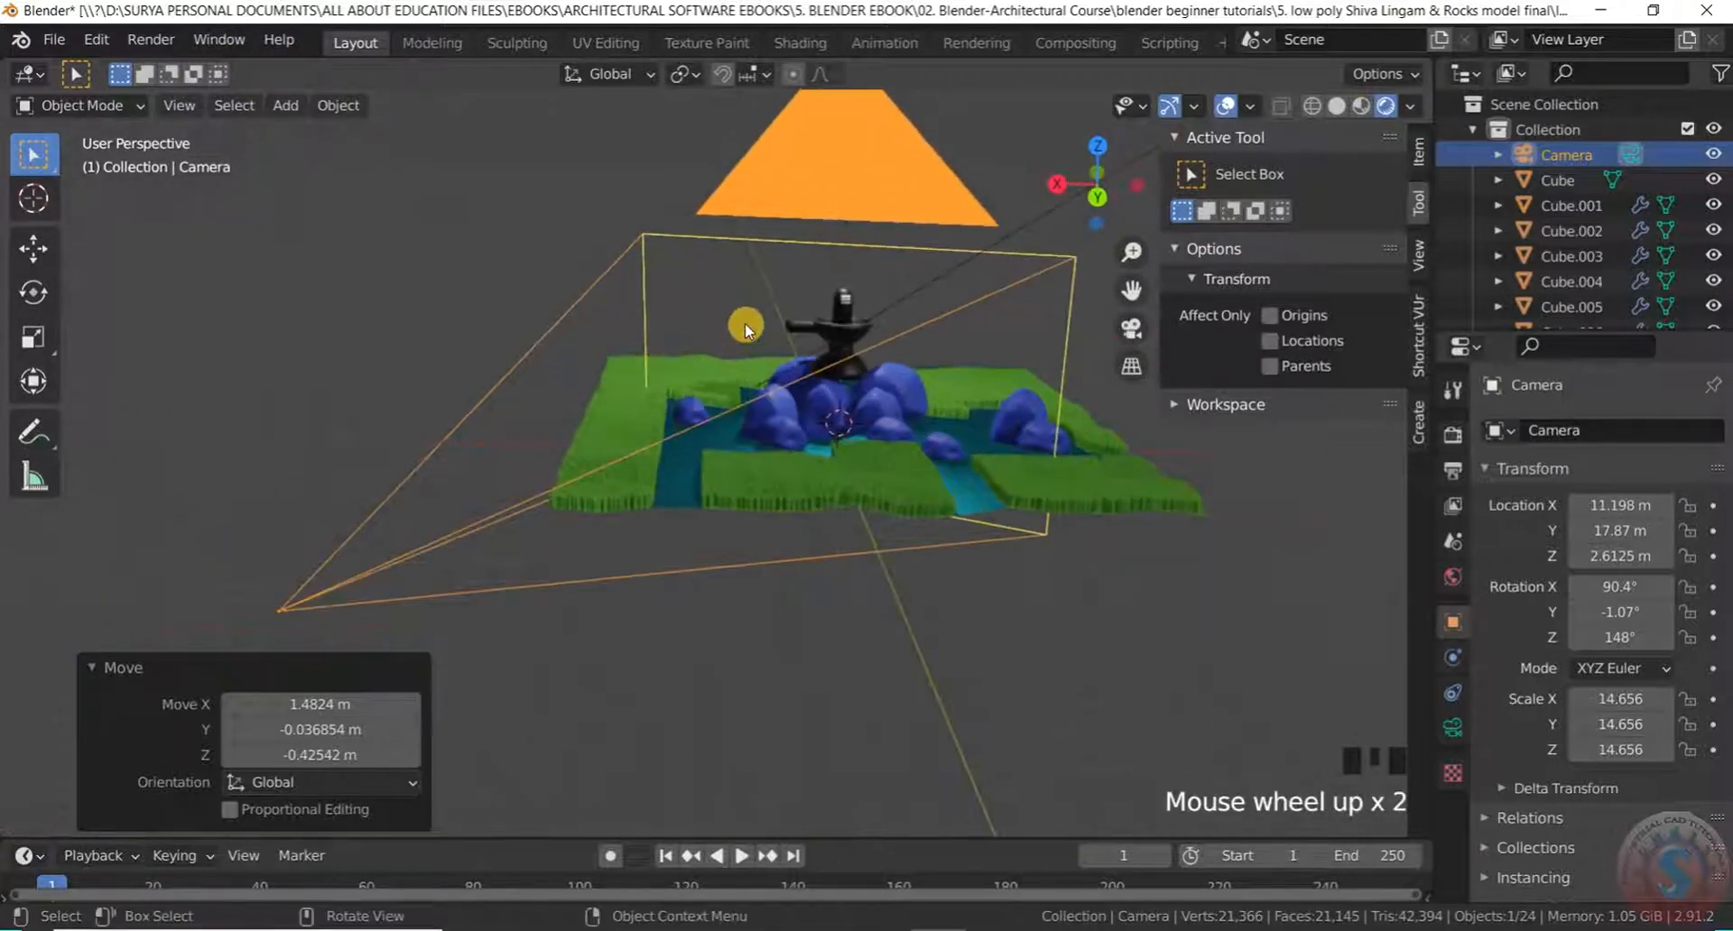
Confirm the final framing through the camera and dismiss the leftover move settings
key("KP_0")
scroll(941, 715, "up", 4)
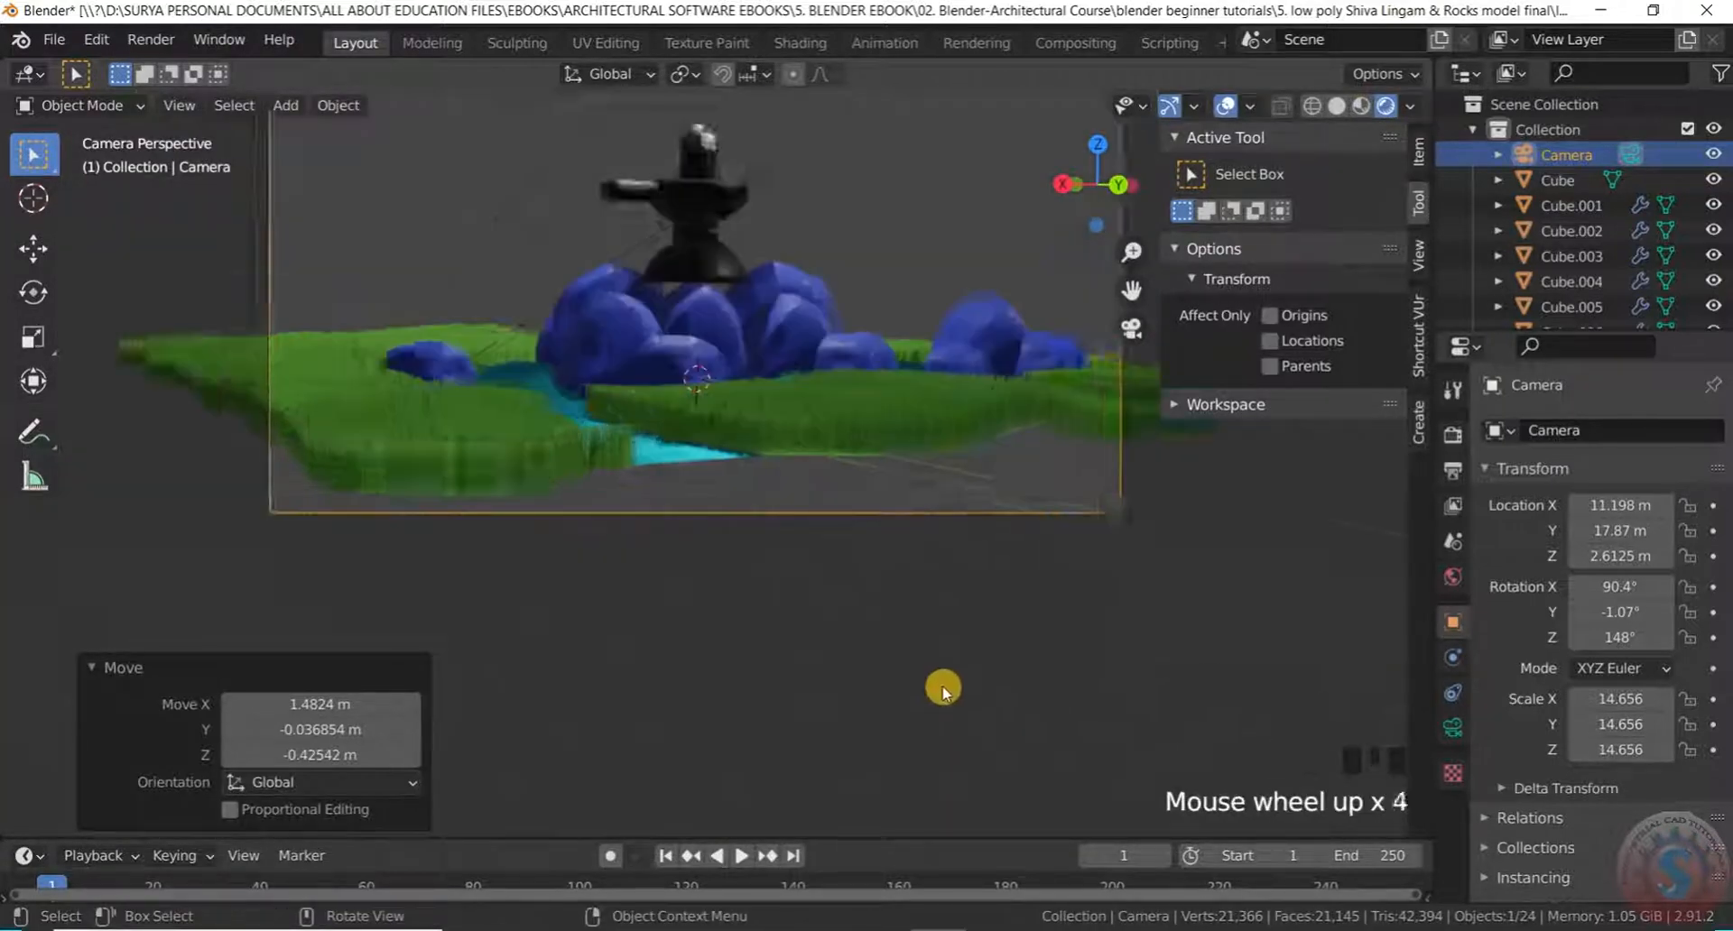
scroll(885, 588, "down", 4)
scroll(909, 487, "up", 3)
scroll(903, 491, "down", 4)
scroll(939, 384, "up", 6)
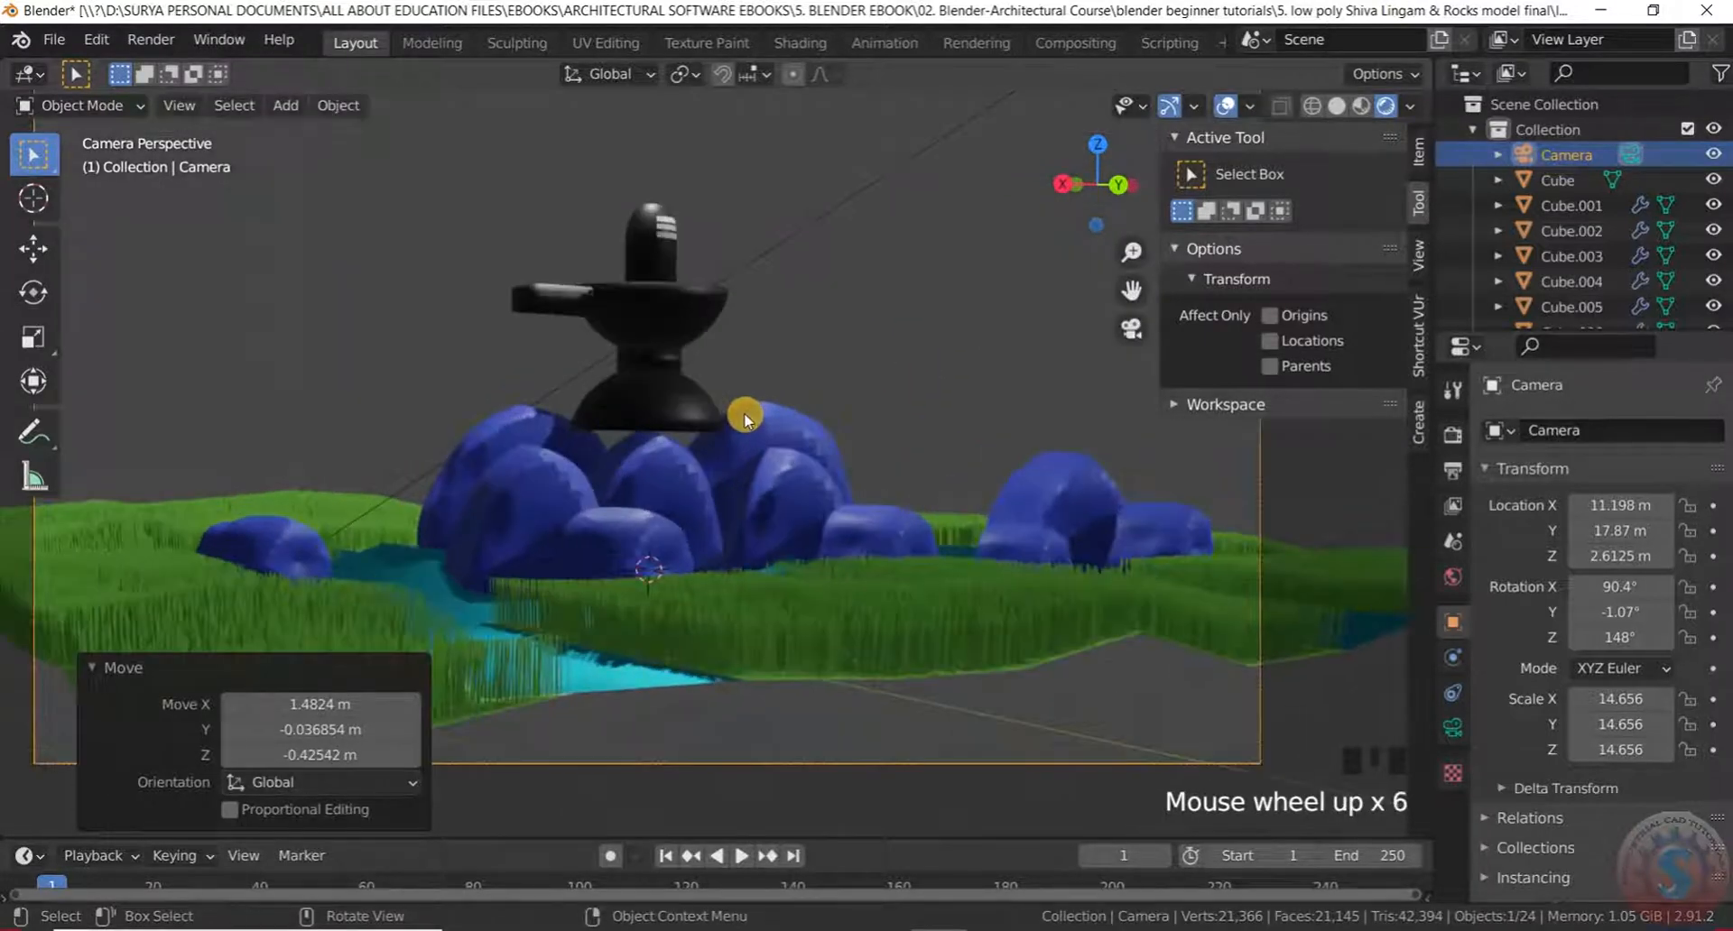
scroll(744, 416, "down", 5)
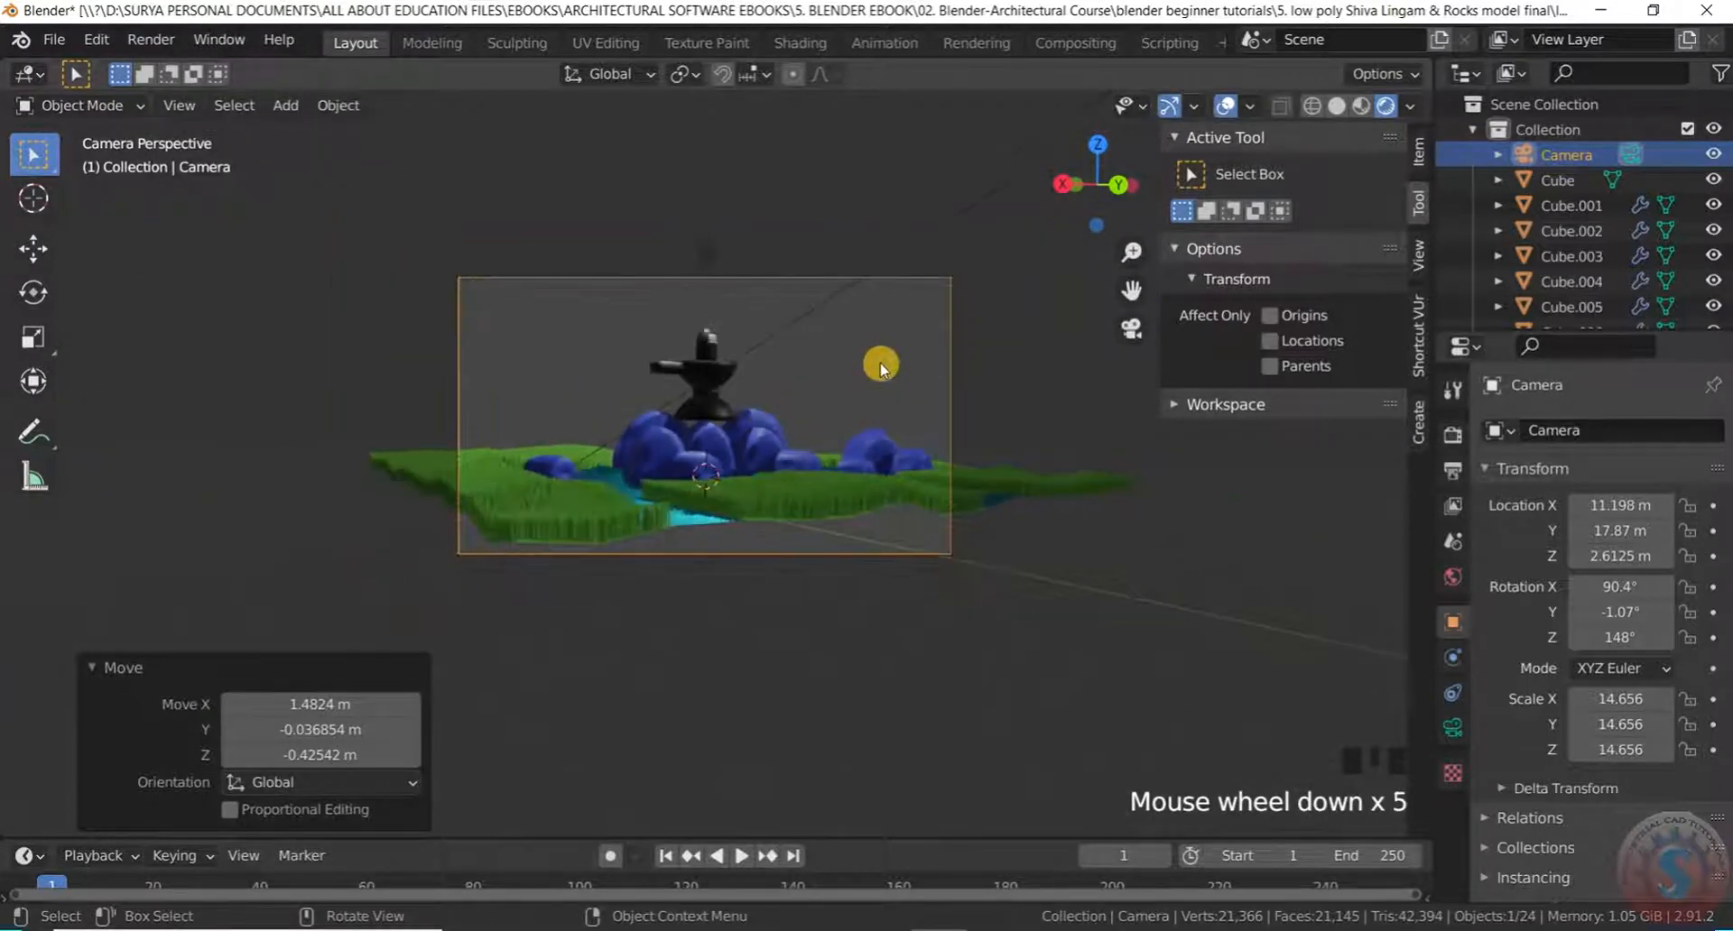
left_click(892, 302)
scroll(867, 336, "up", 1)
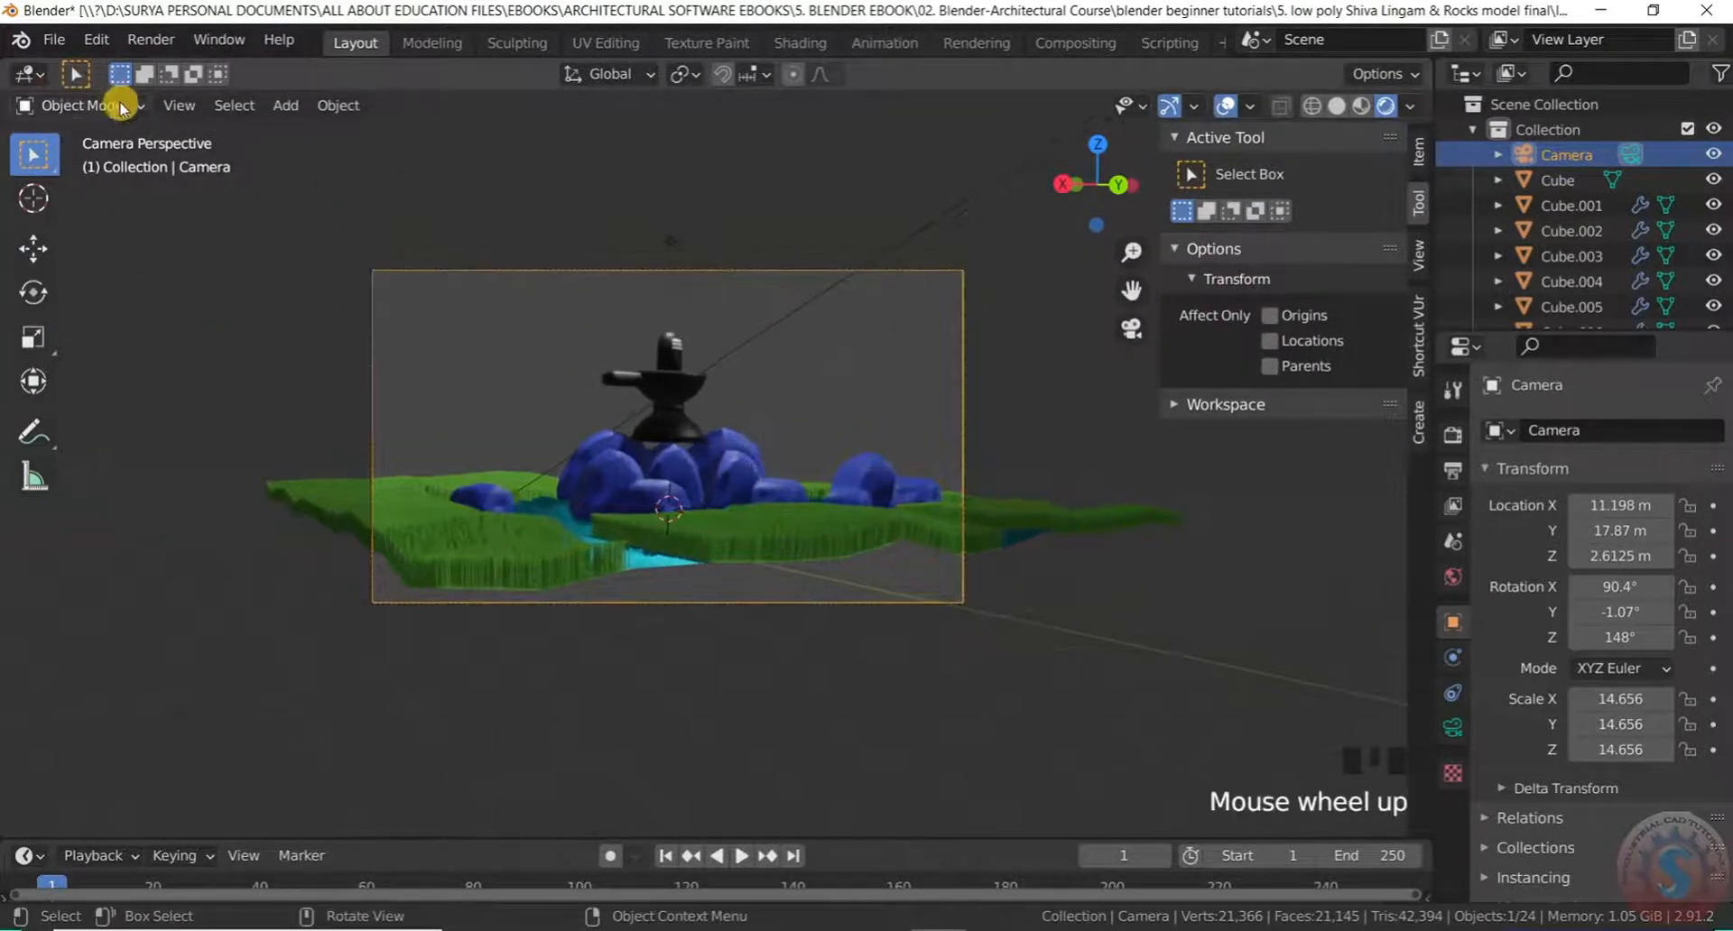
left_click(177, 106)
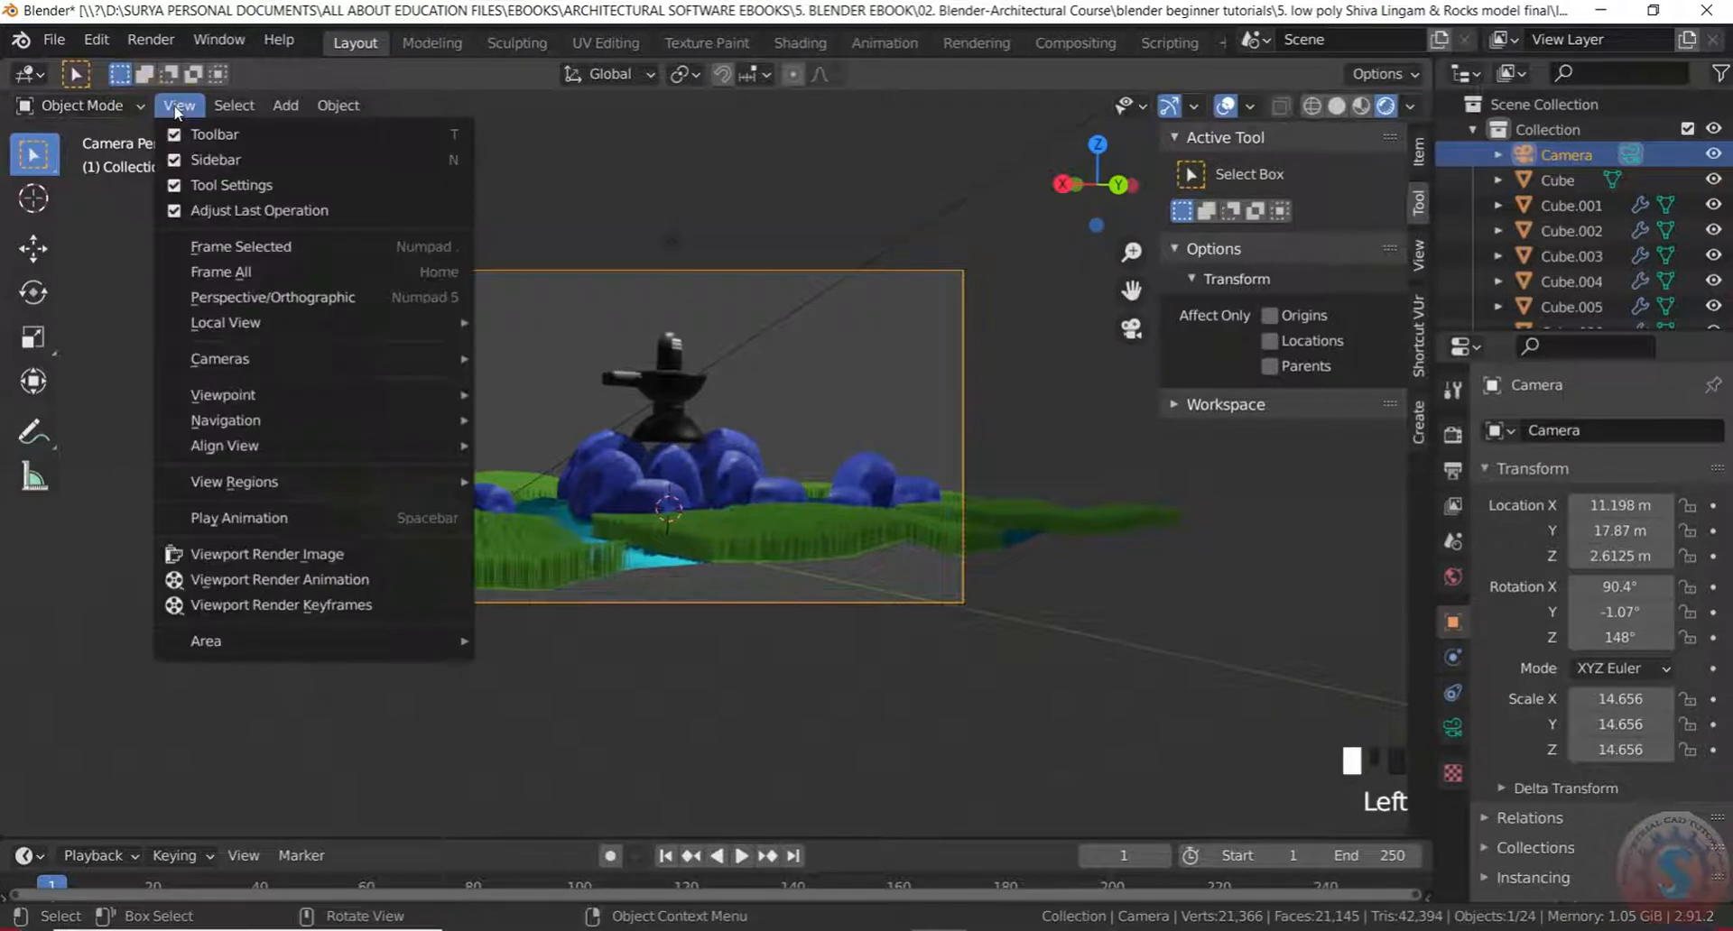
Render a viewport image of the camera's shot and close the render window
left_click(247, 555)
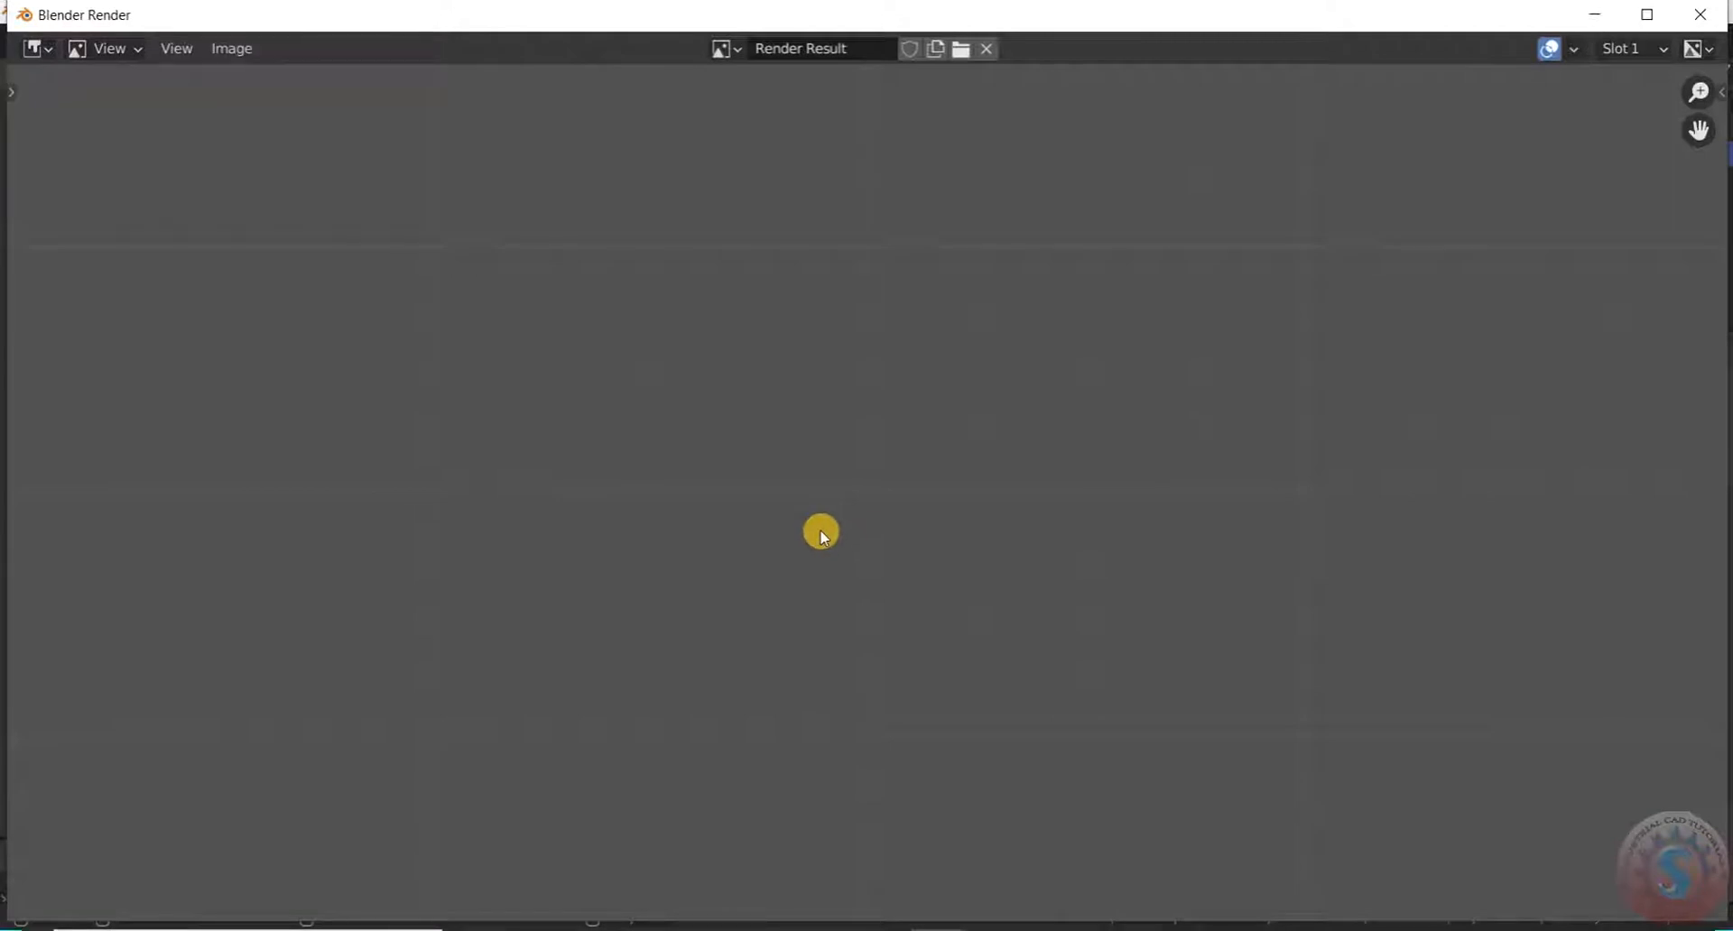
scroll(848, 546, "down", 3)
scroll(859, 557, "up", 3)
scroll(871, 560, "down", 4)
scroll(883, 559, "up", 2)
scroll(883, 559, "up", 2)
scroll(882, 549, "down", 4)
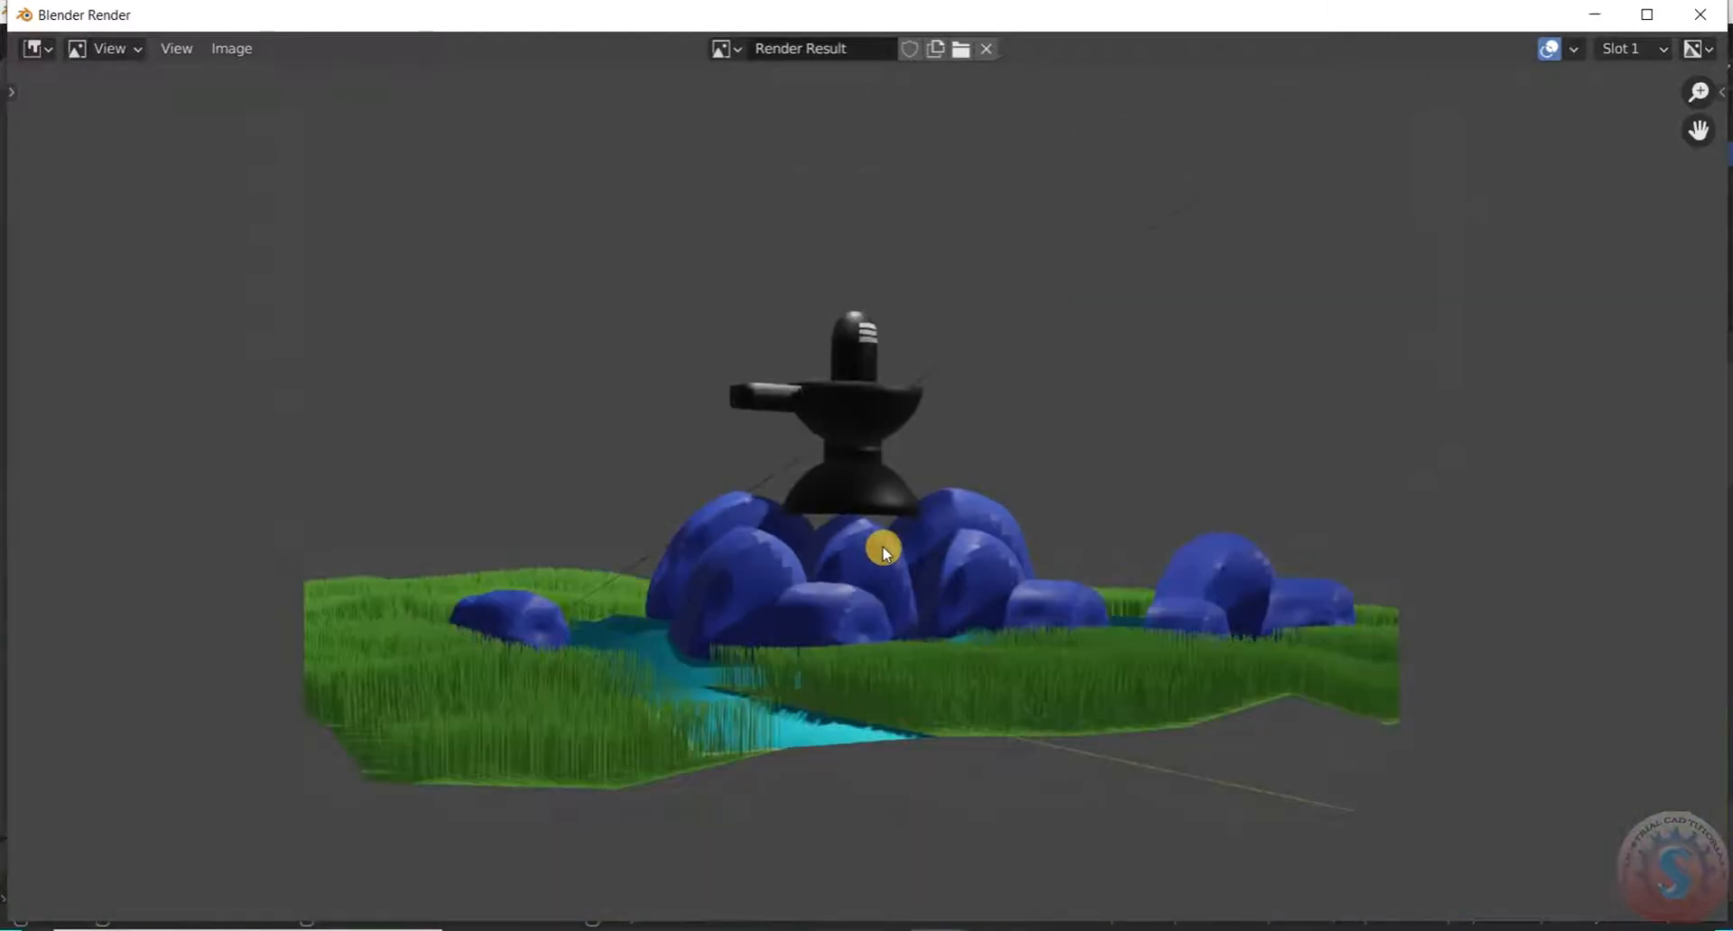
scroll(882, 550, "up", 2)
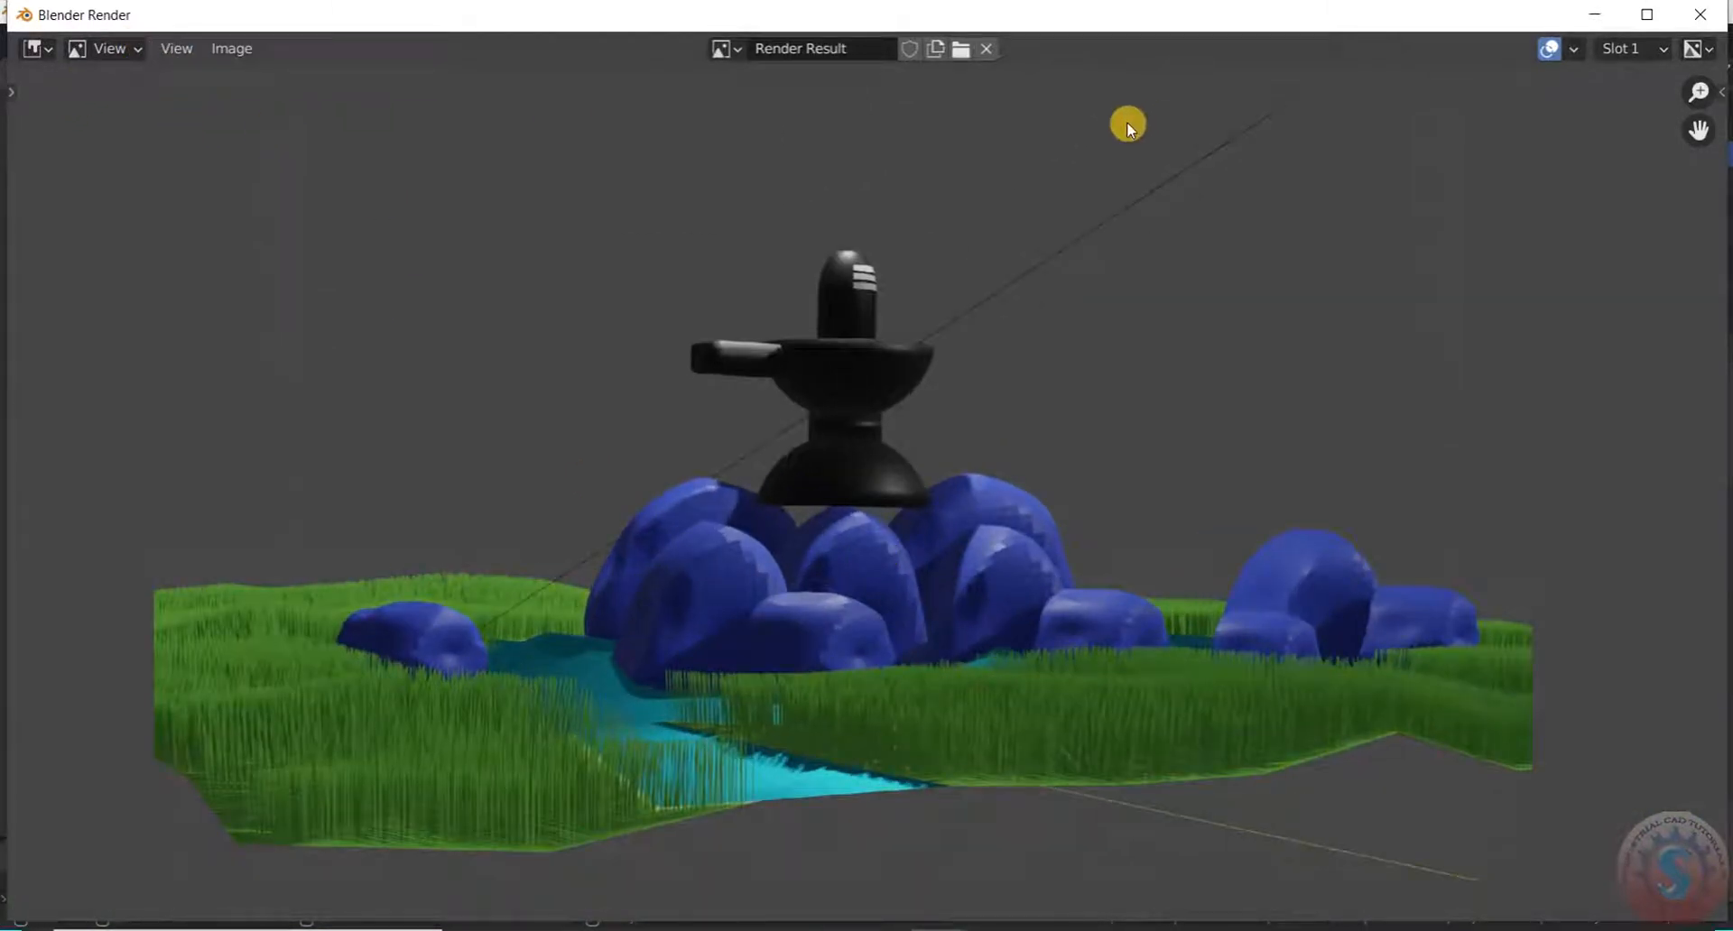
key("Escape")
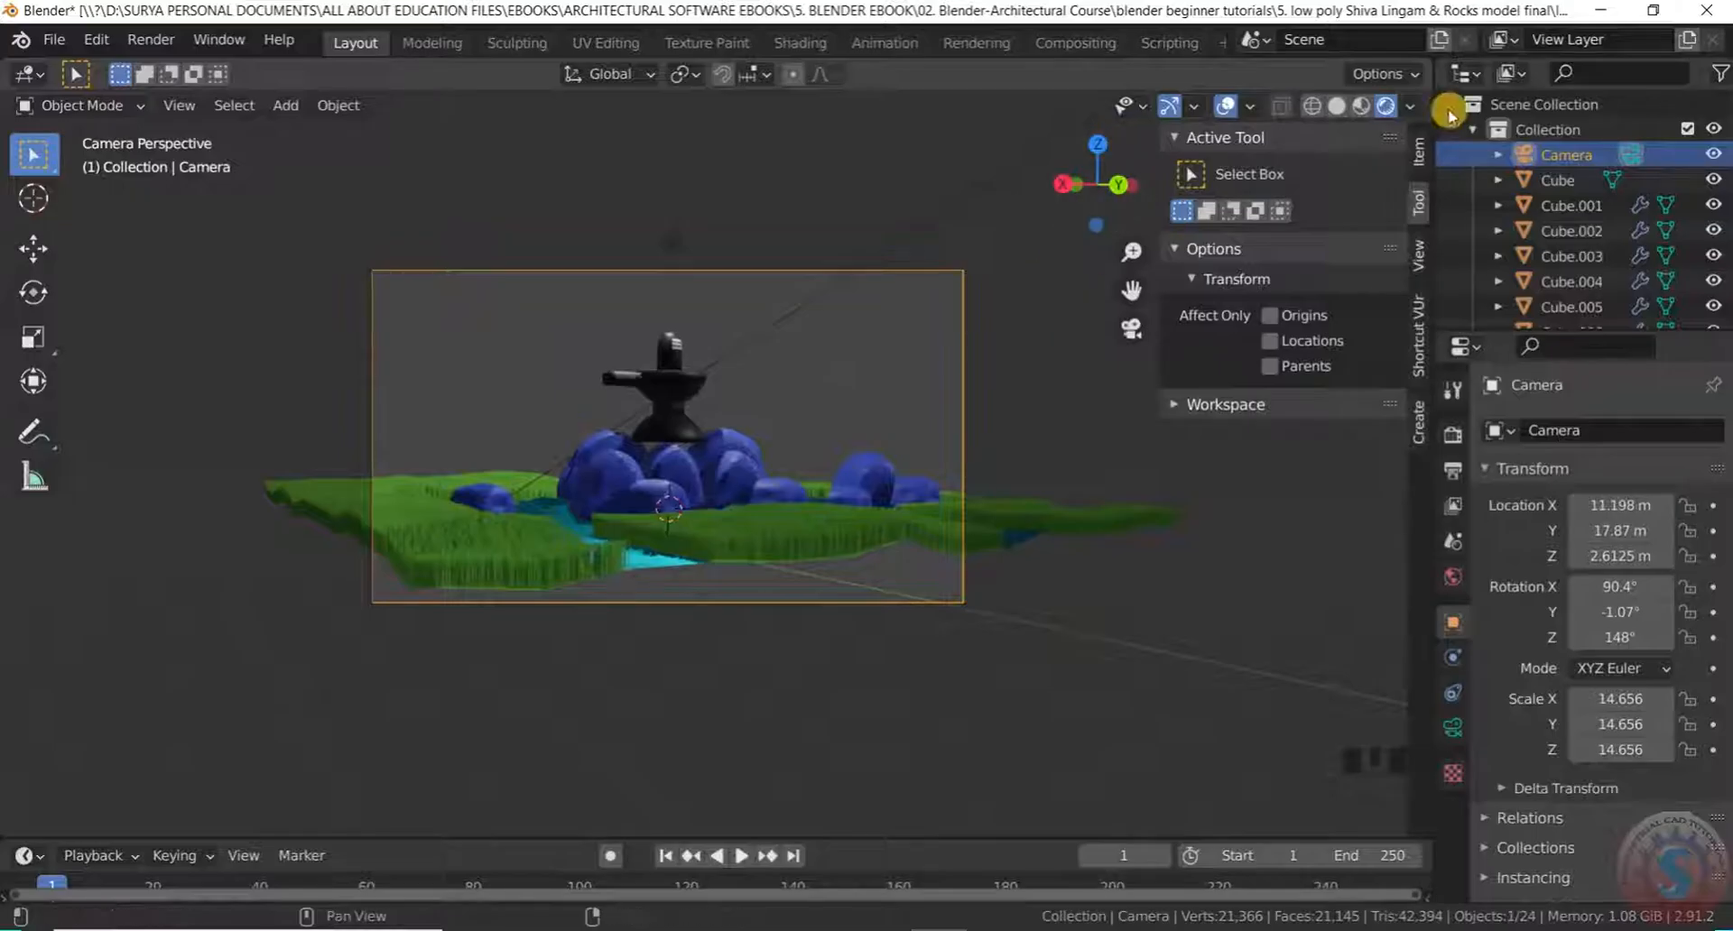
Hide the viewport gizmos and show the Eevee render settings (64 render, 16 viewport samples)
left_click(1242, 112)
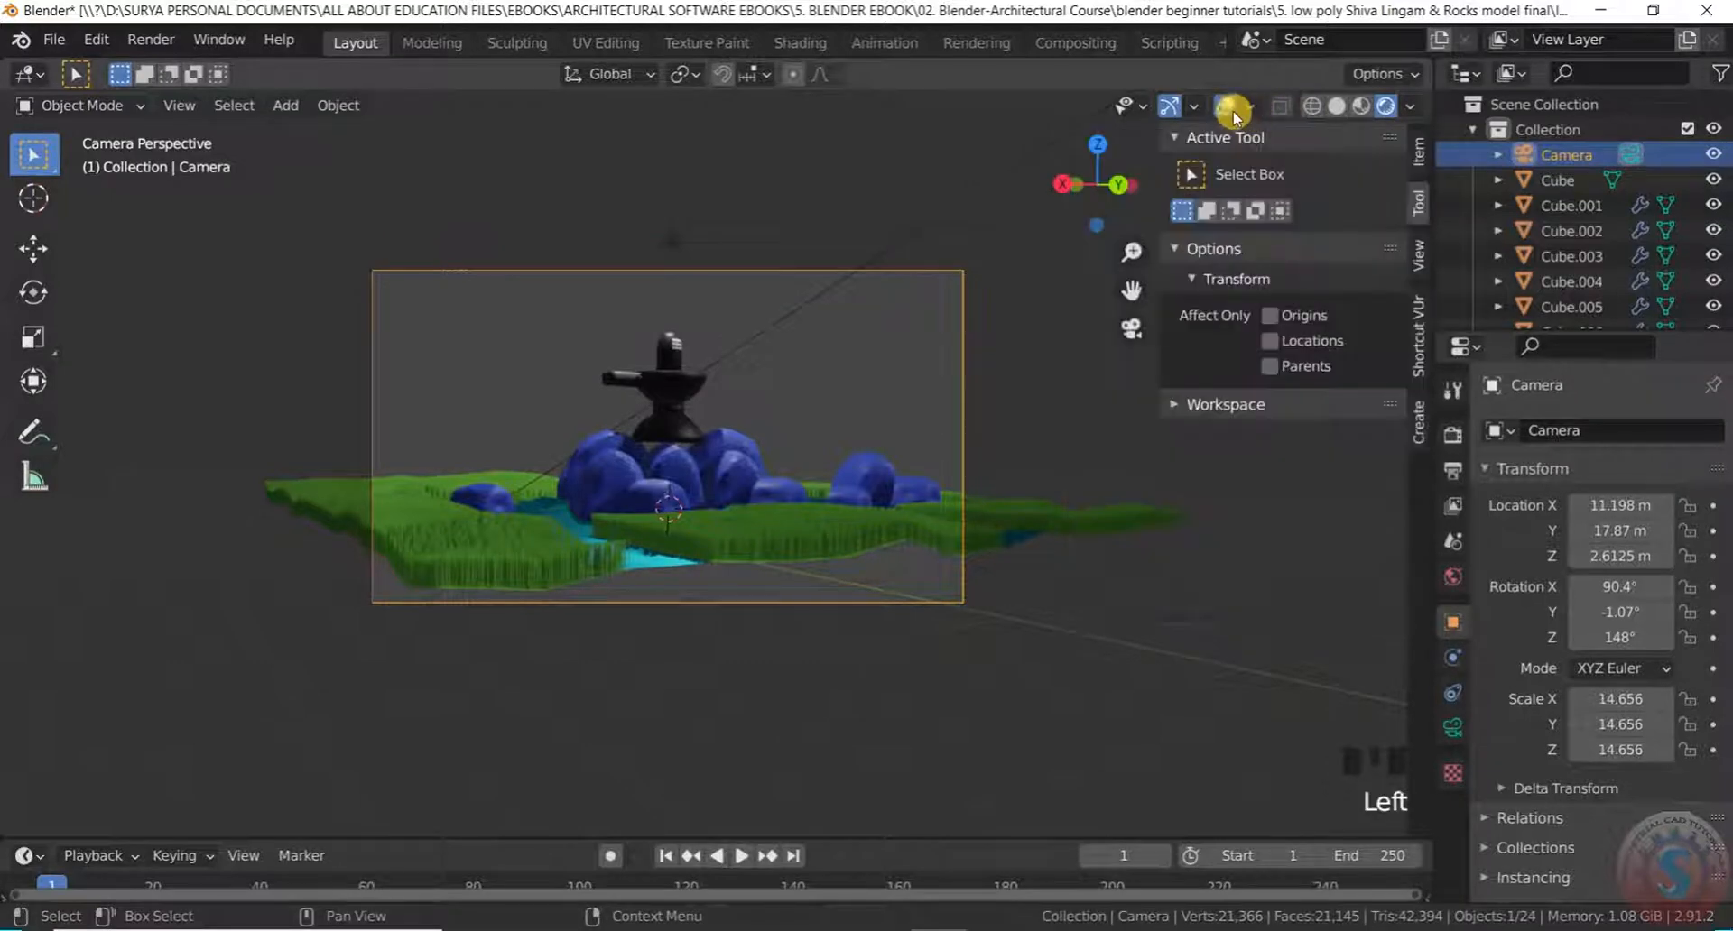
left_click(1228, 109)
left_click(1158, 117)
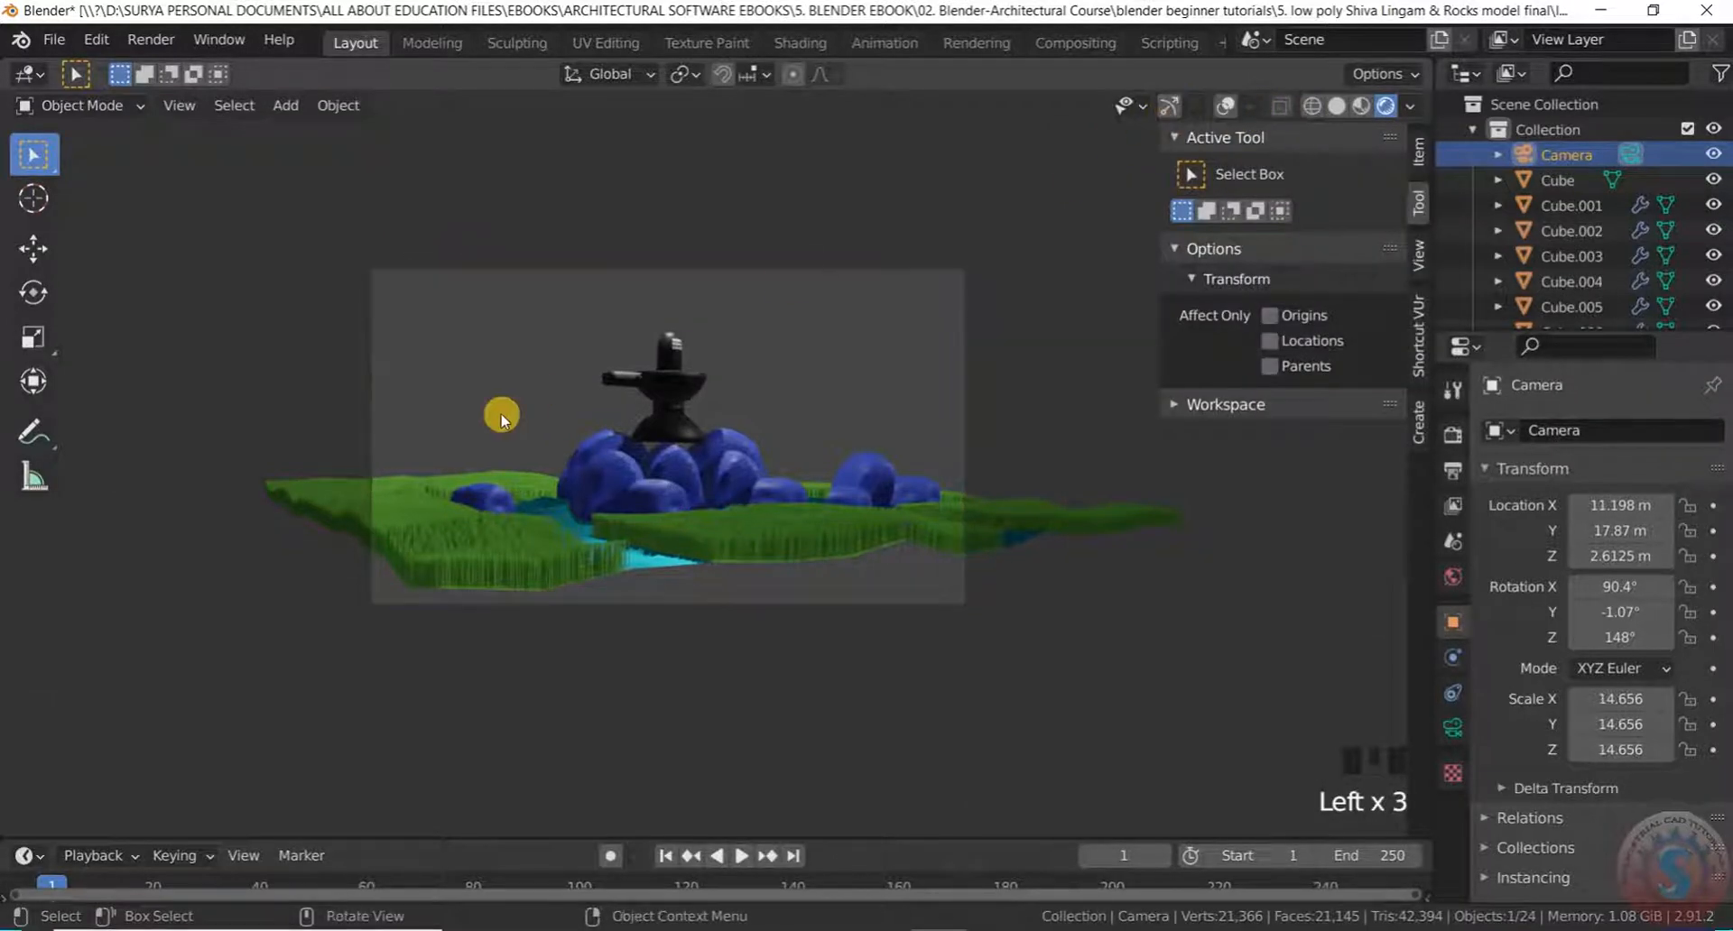
scroll(538, 434, "up", 4)
scroll(542, 427, "down", 2)
scroll(789, 461, "up", 3)
scroll(804, 355, "down", 3)
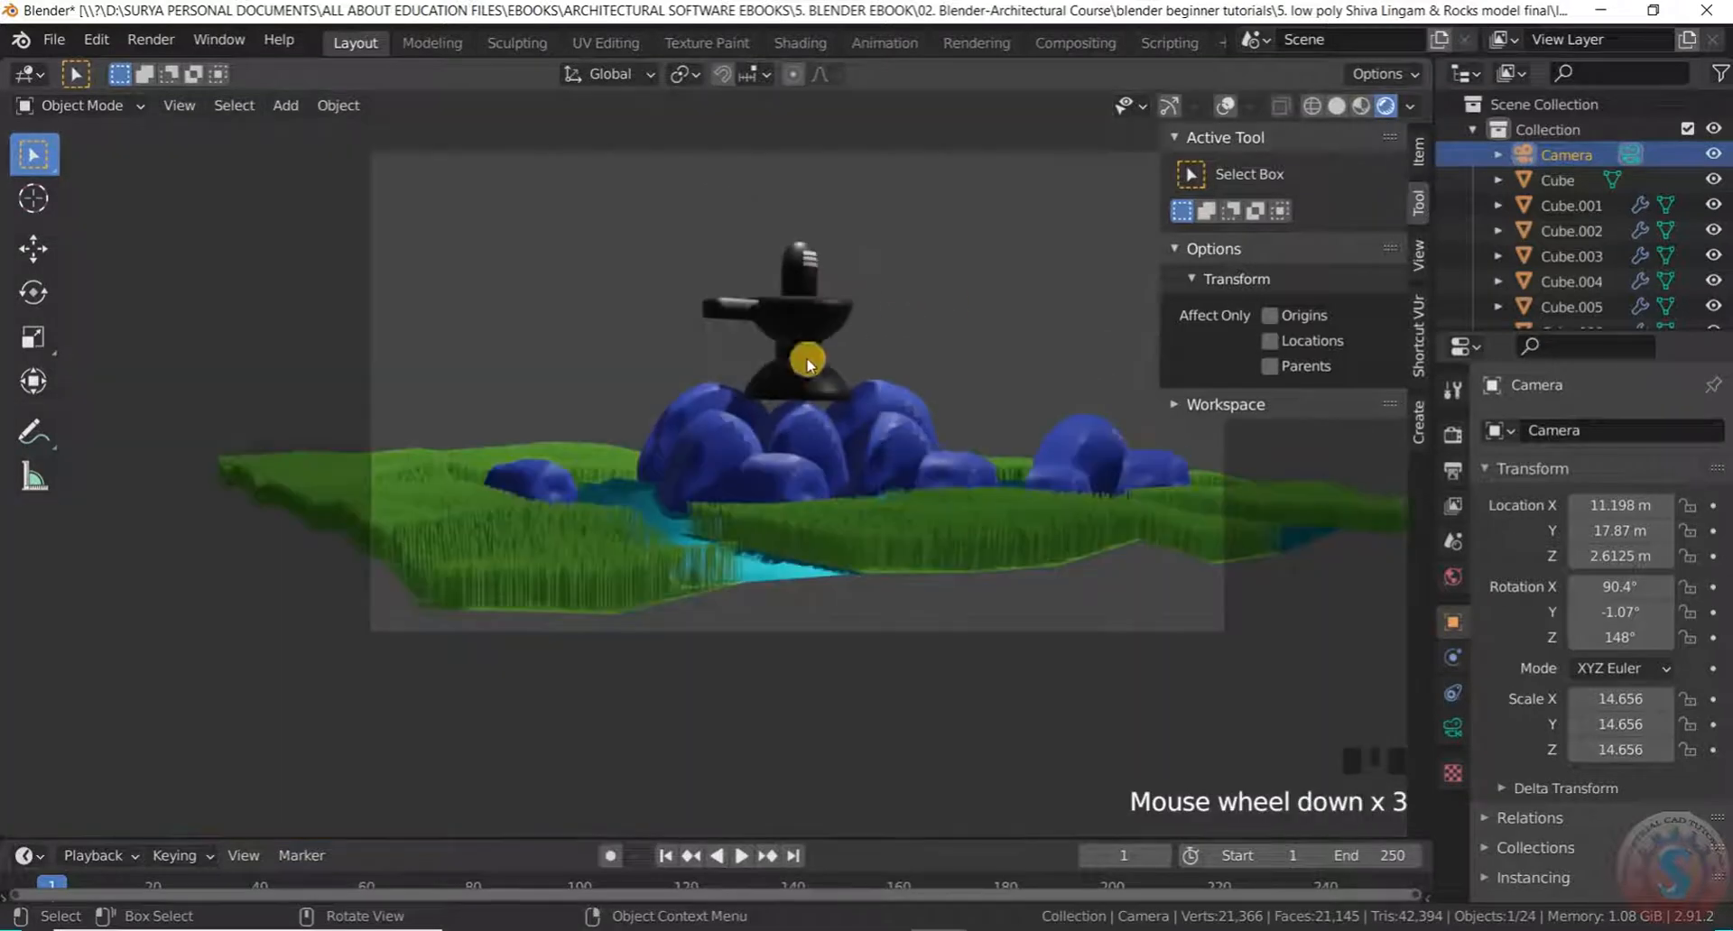
scroll(867, 191, "up", 1)
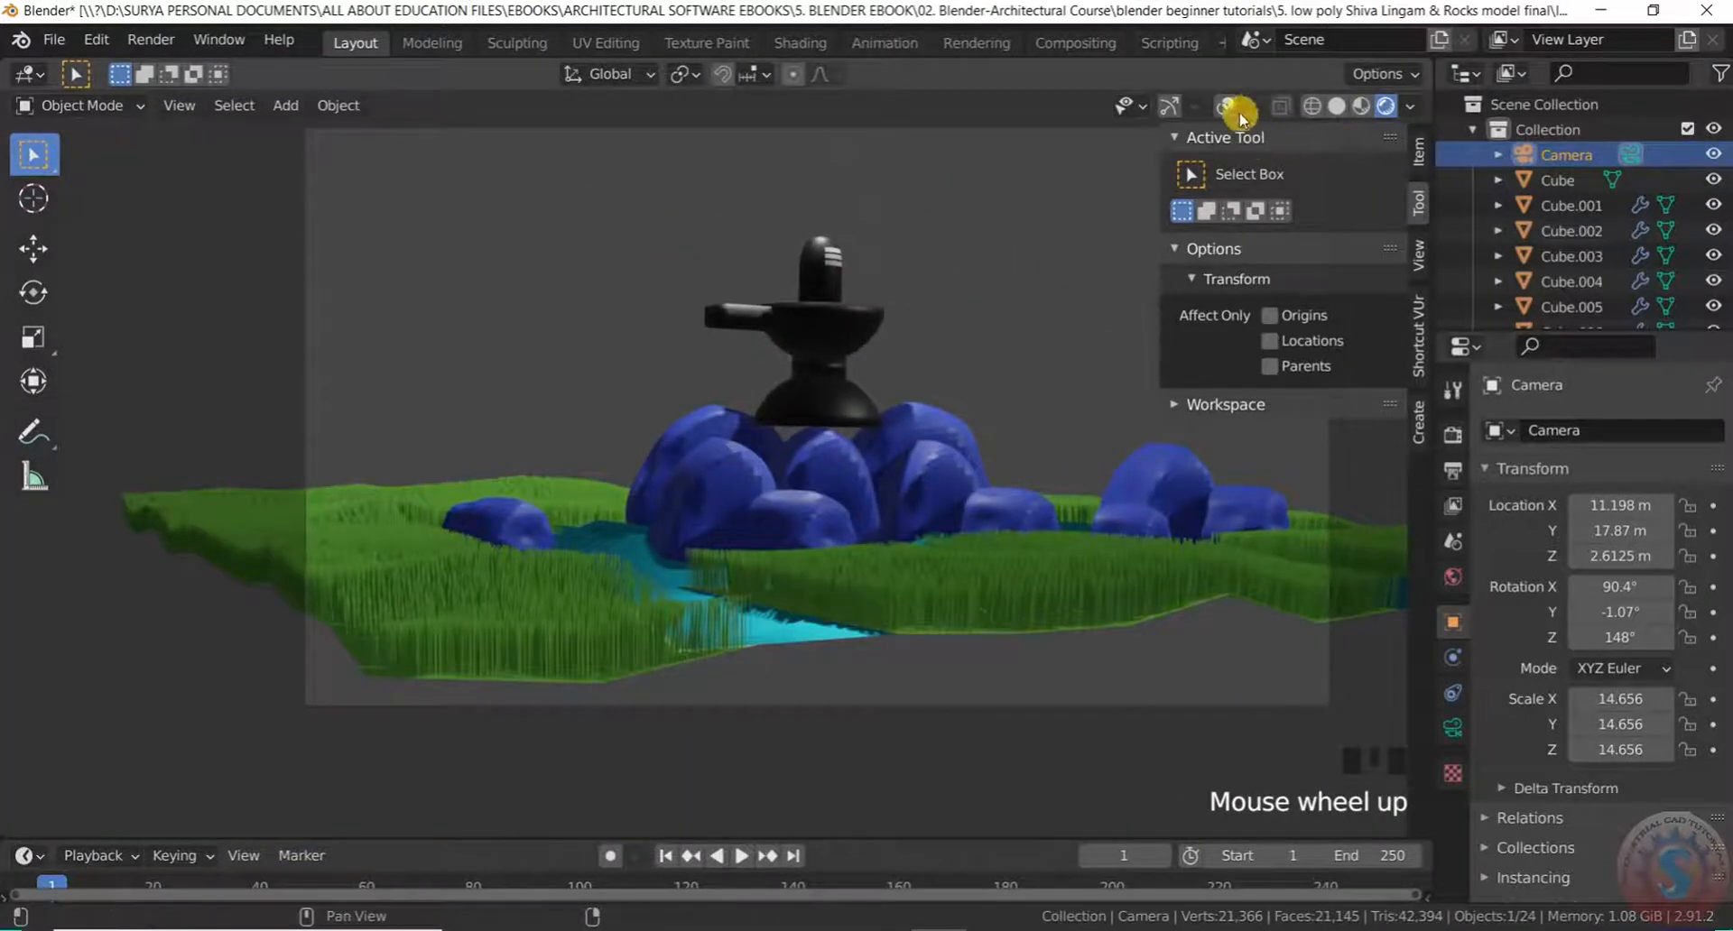
scroll(596, 565, "down", 5)
scroll(743, 489, "up", 7)
scroll(845, 403, "down", 6)
scroll(763, 475, "up", 1)
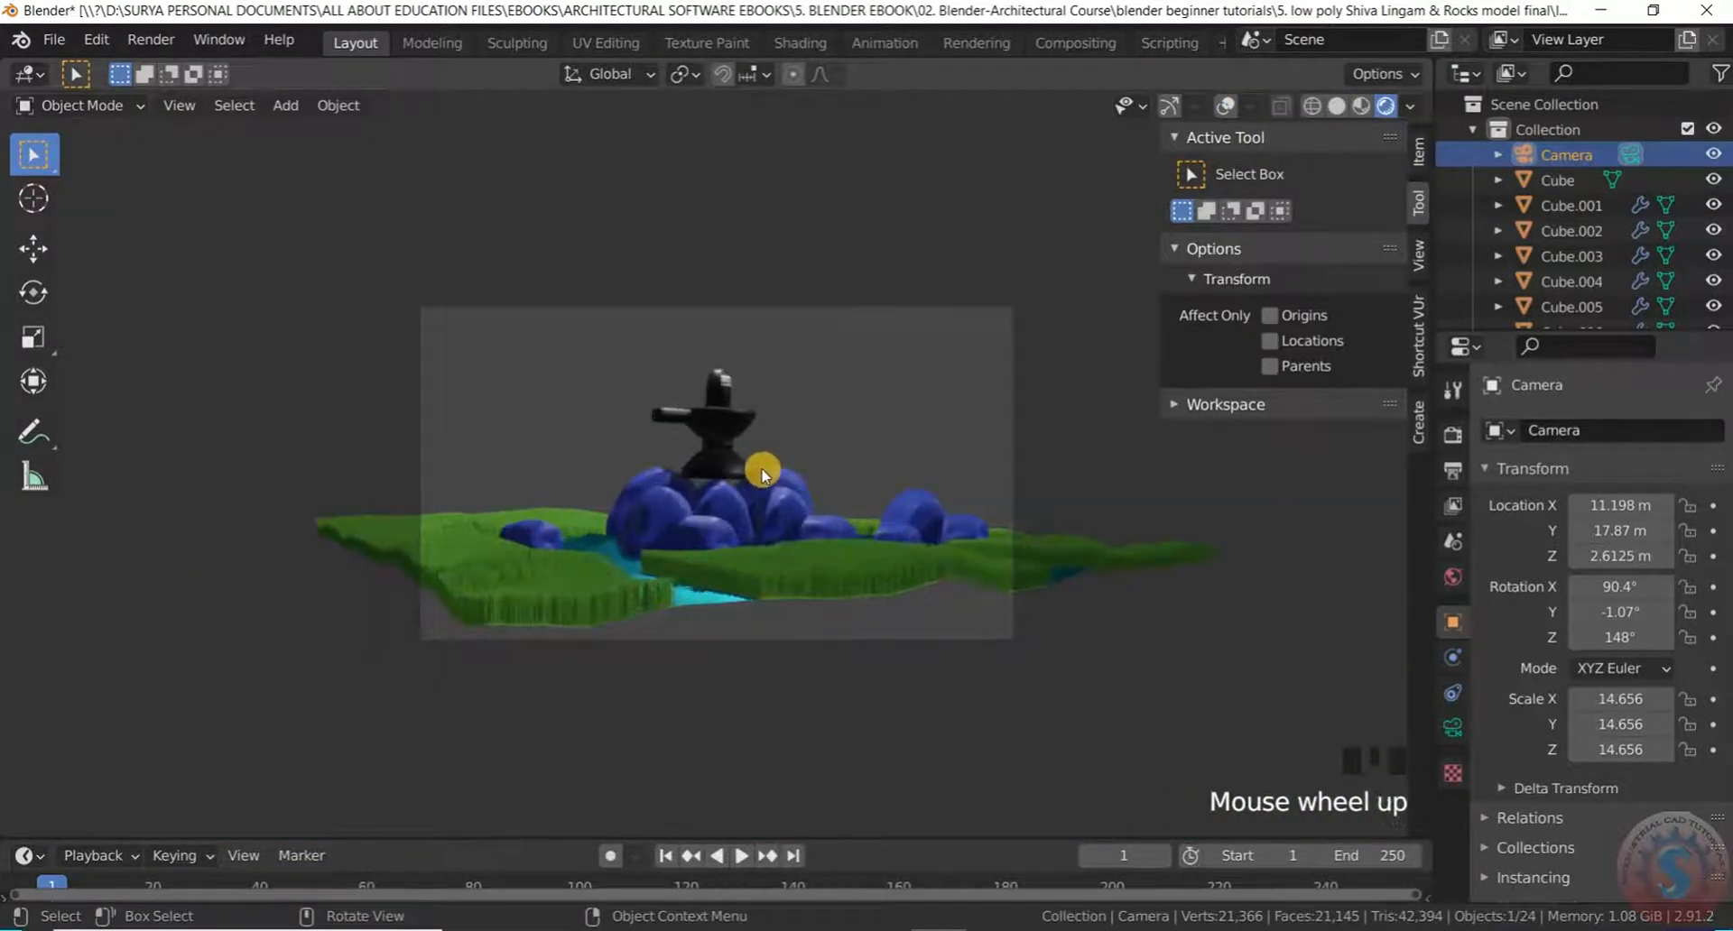
scroll(763, 474, "up", 2)
left_click(1455, 436)
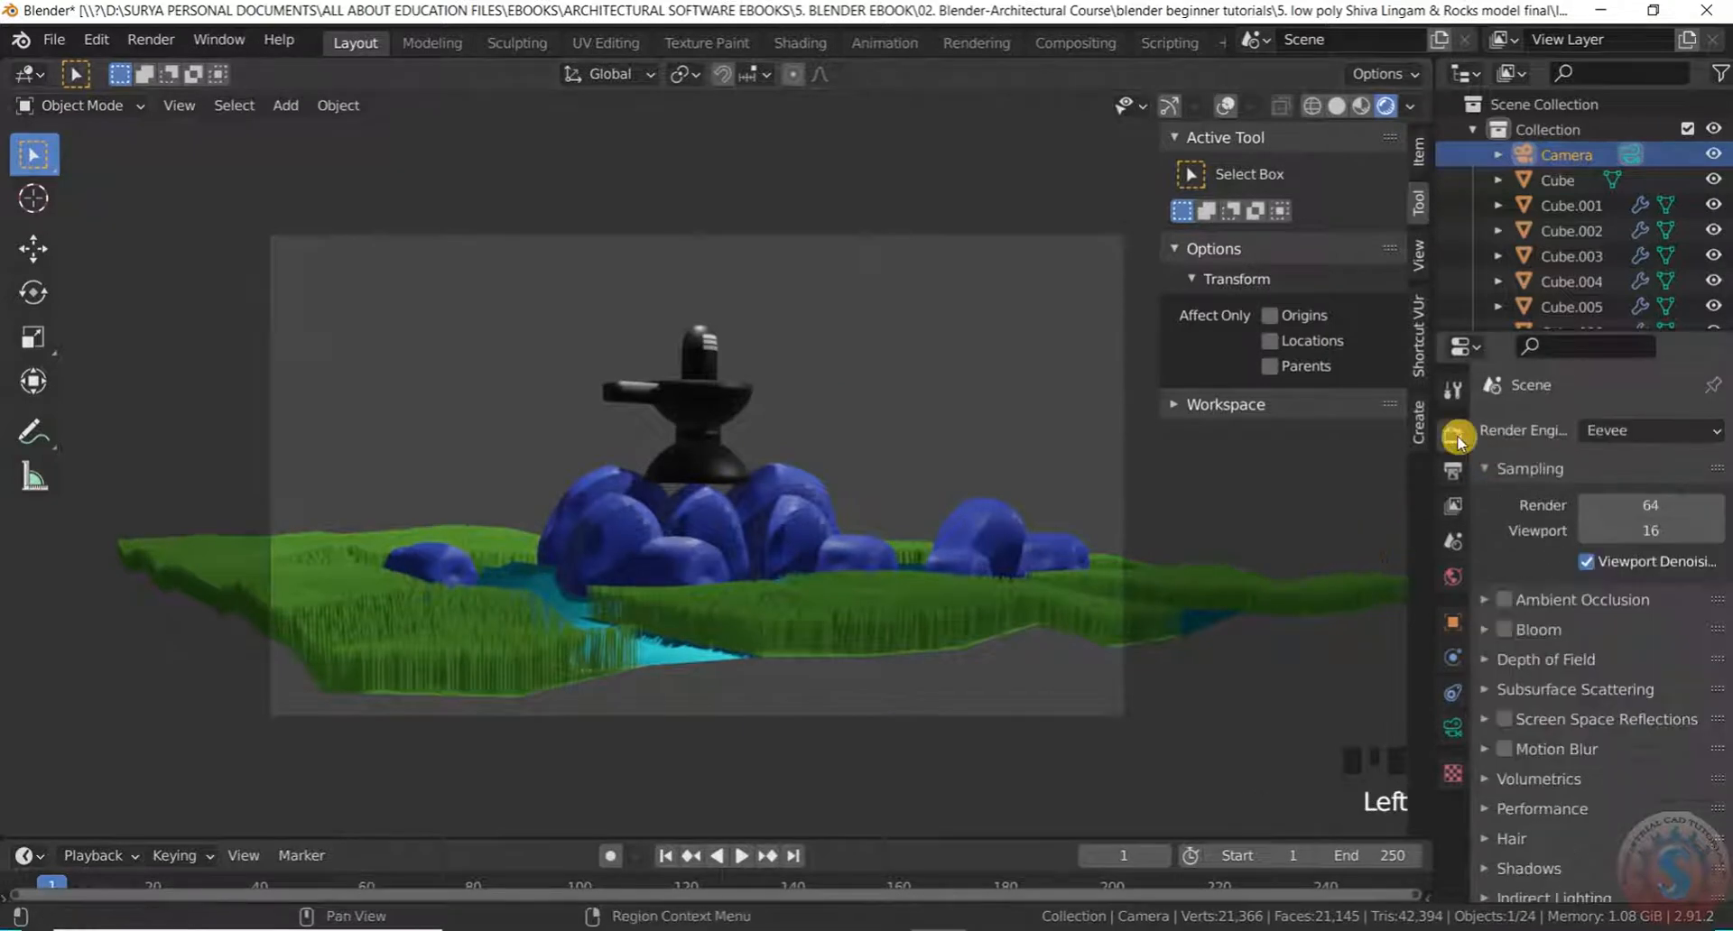
Check the render engine list and enable Screen Space Reflections in Eevee Render Properties
left_click(1670, 430)
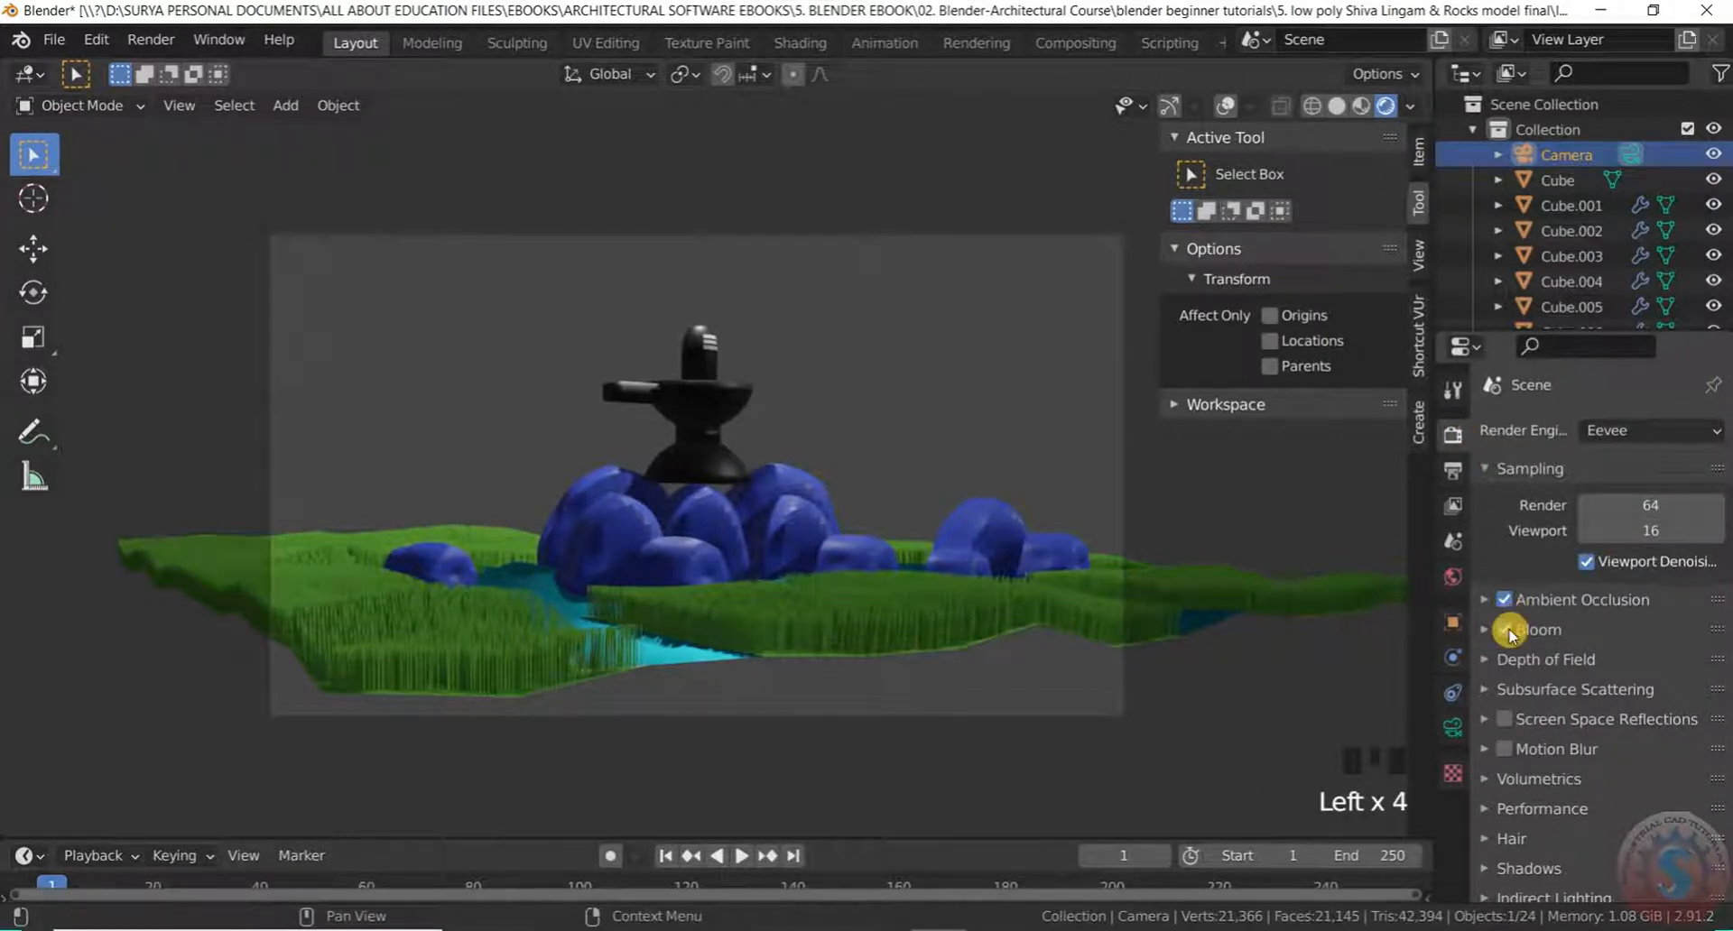
scroll(1517, 726, "down", 2)
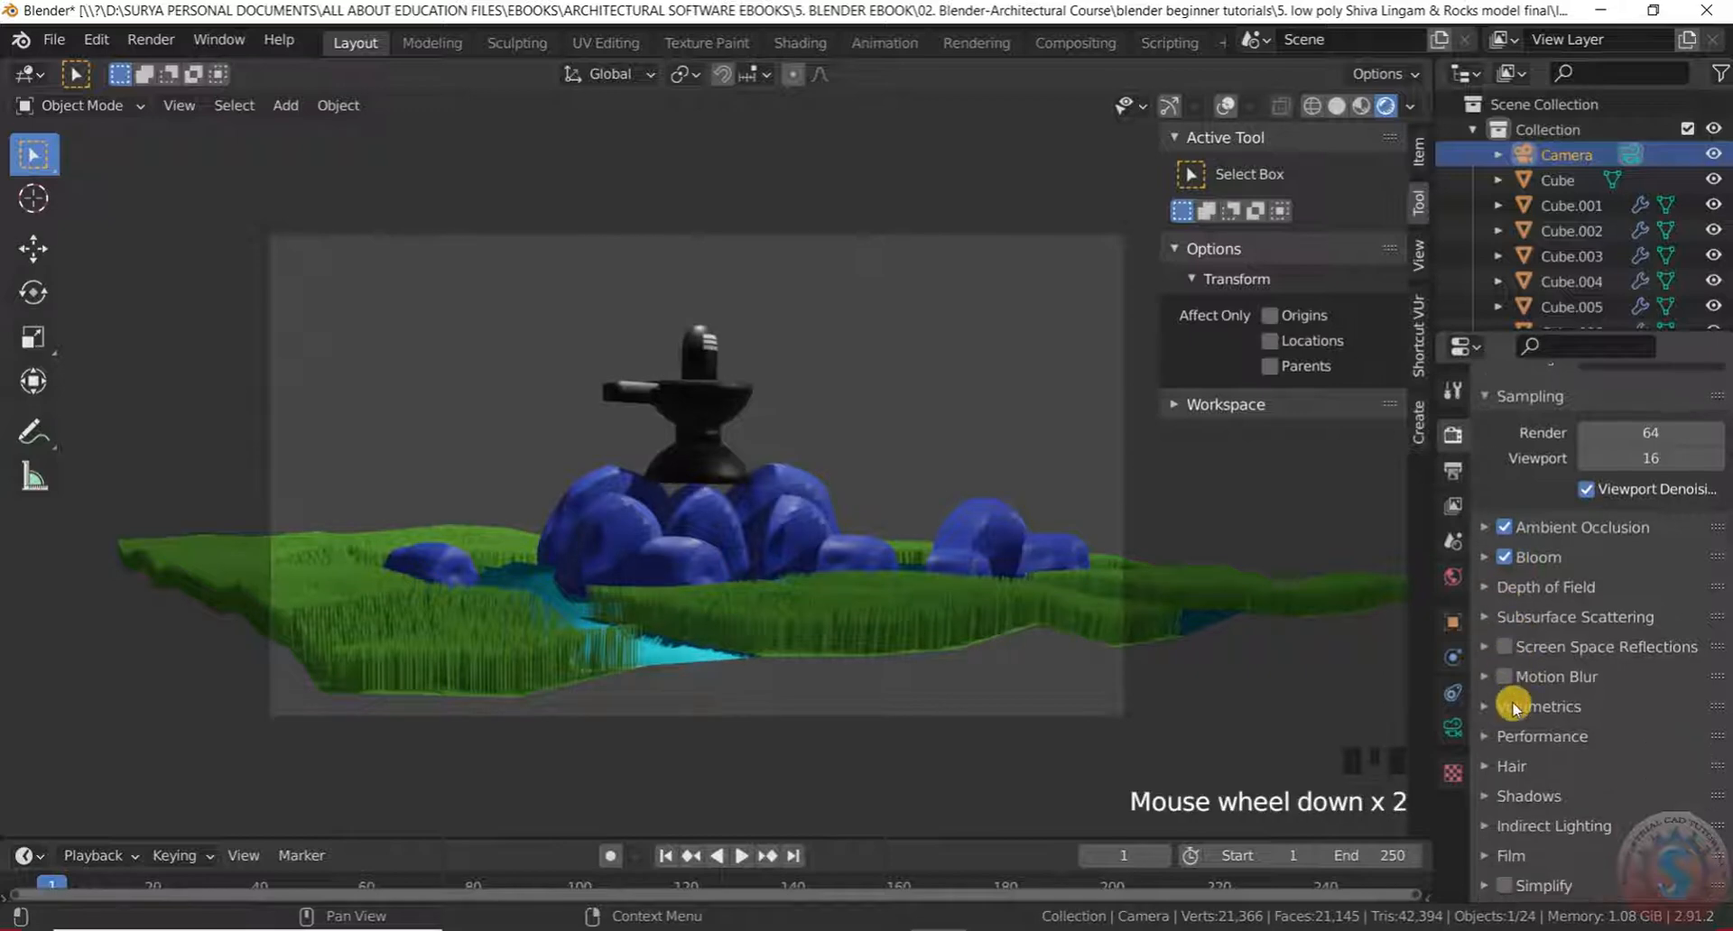
left_click(1500, 591)
left_click(1499, 591)
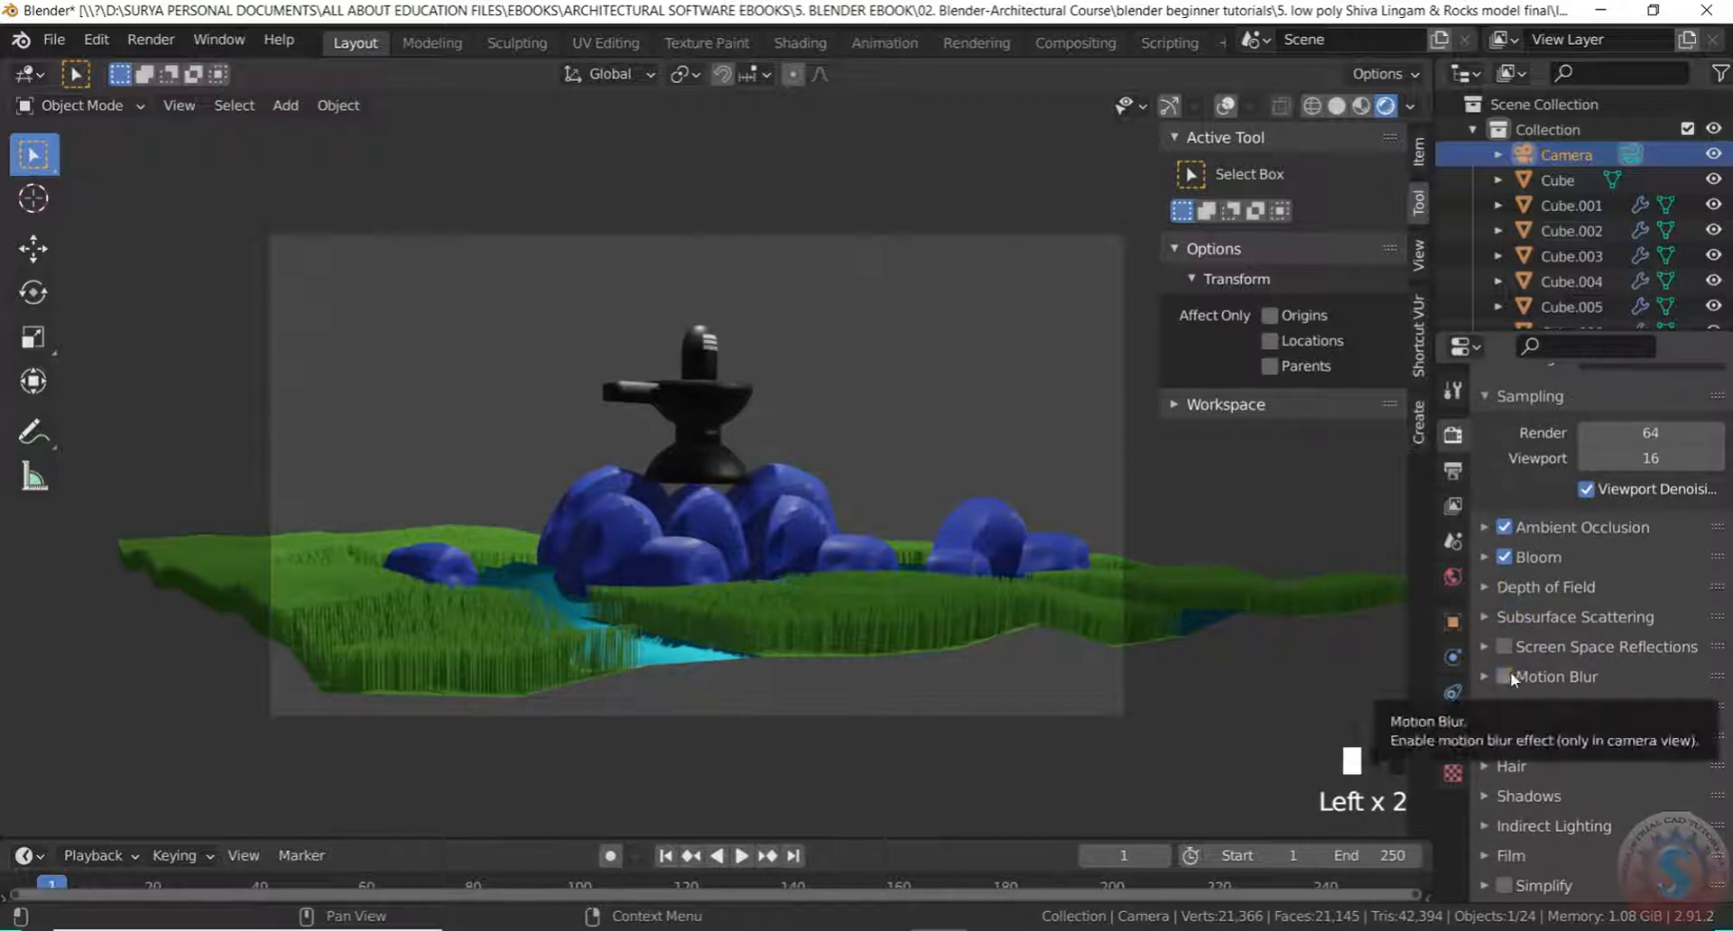
left_click(1511, 650)
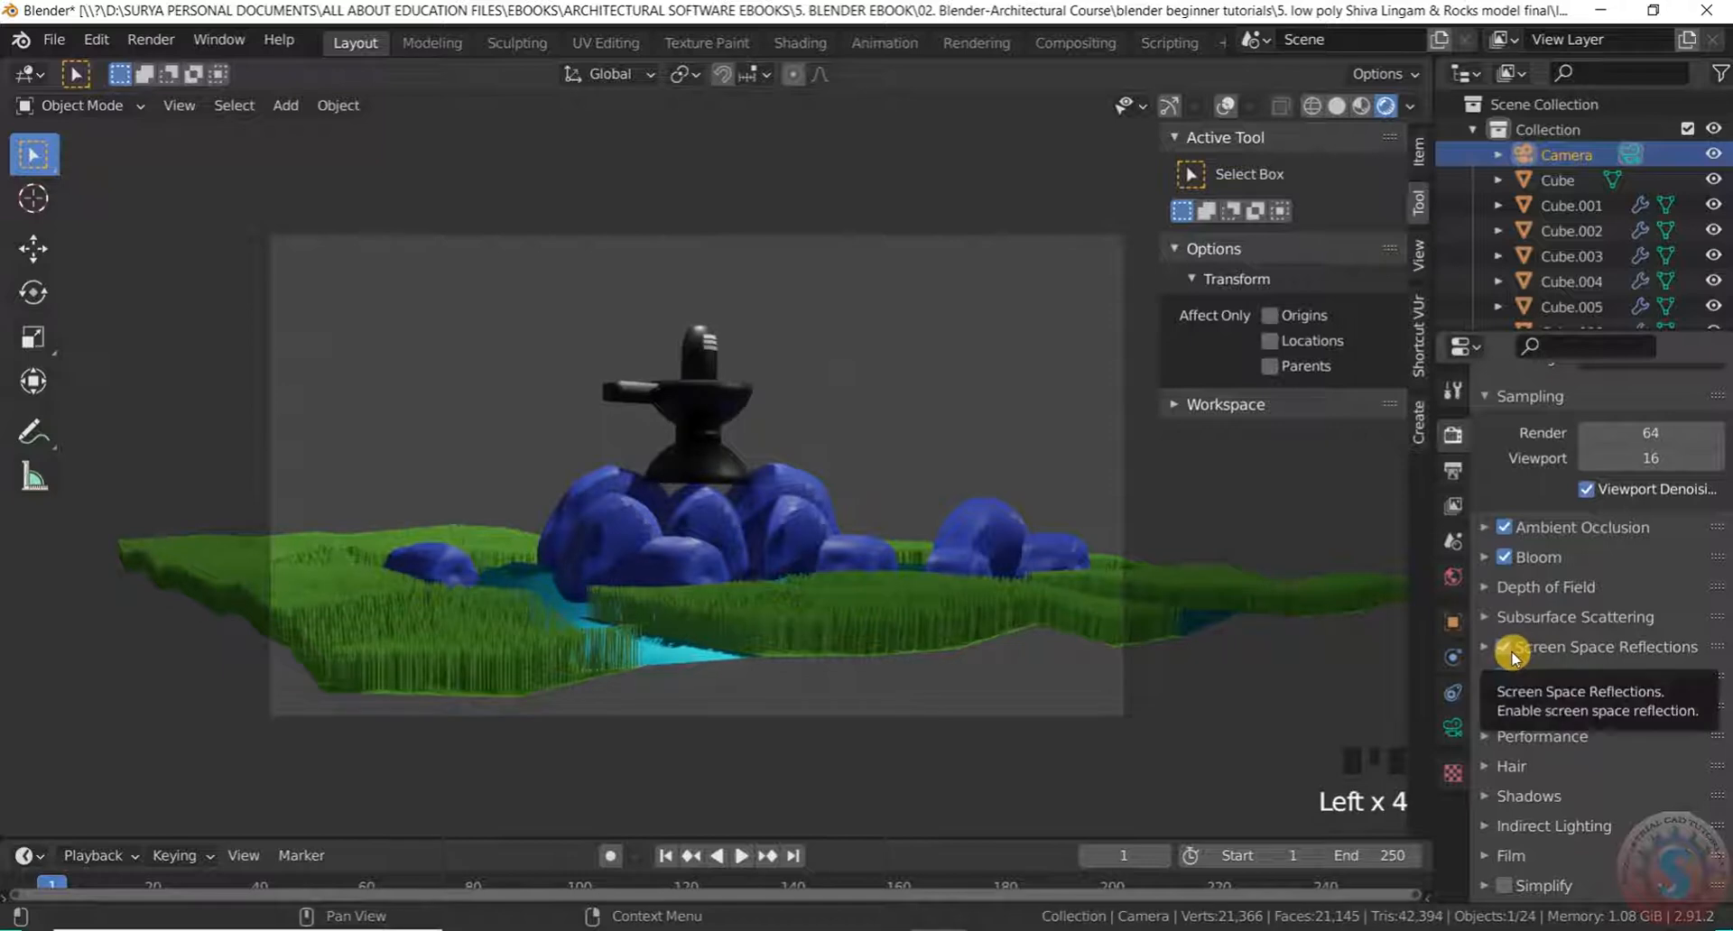
Review the Shadows cube size choices, leaving it at 512 px for now
scroll(1562, 666, "down", 4)
scroll(1525, 708, "down", 2)
left_click(1528, 709)
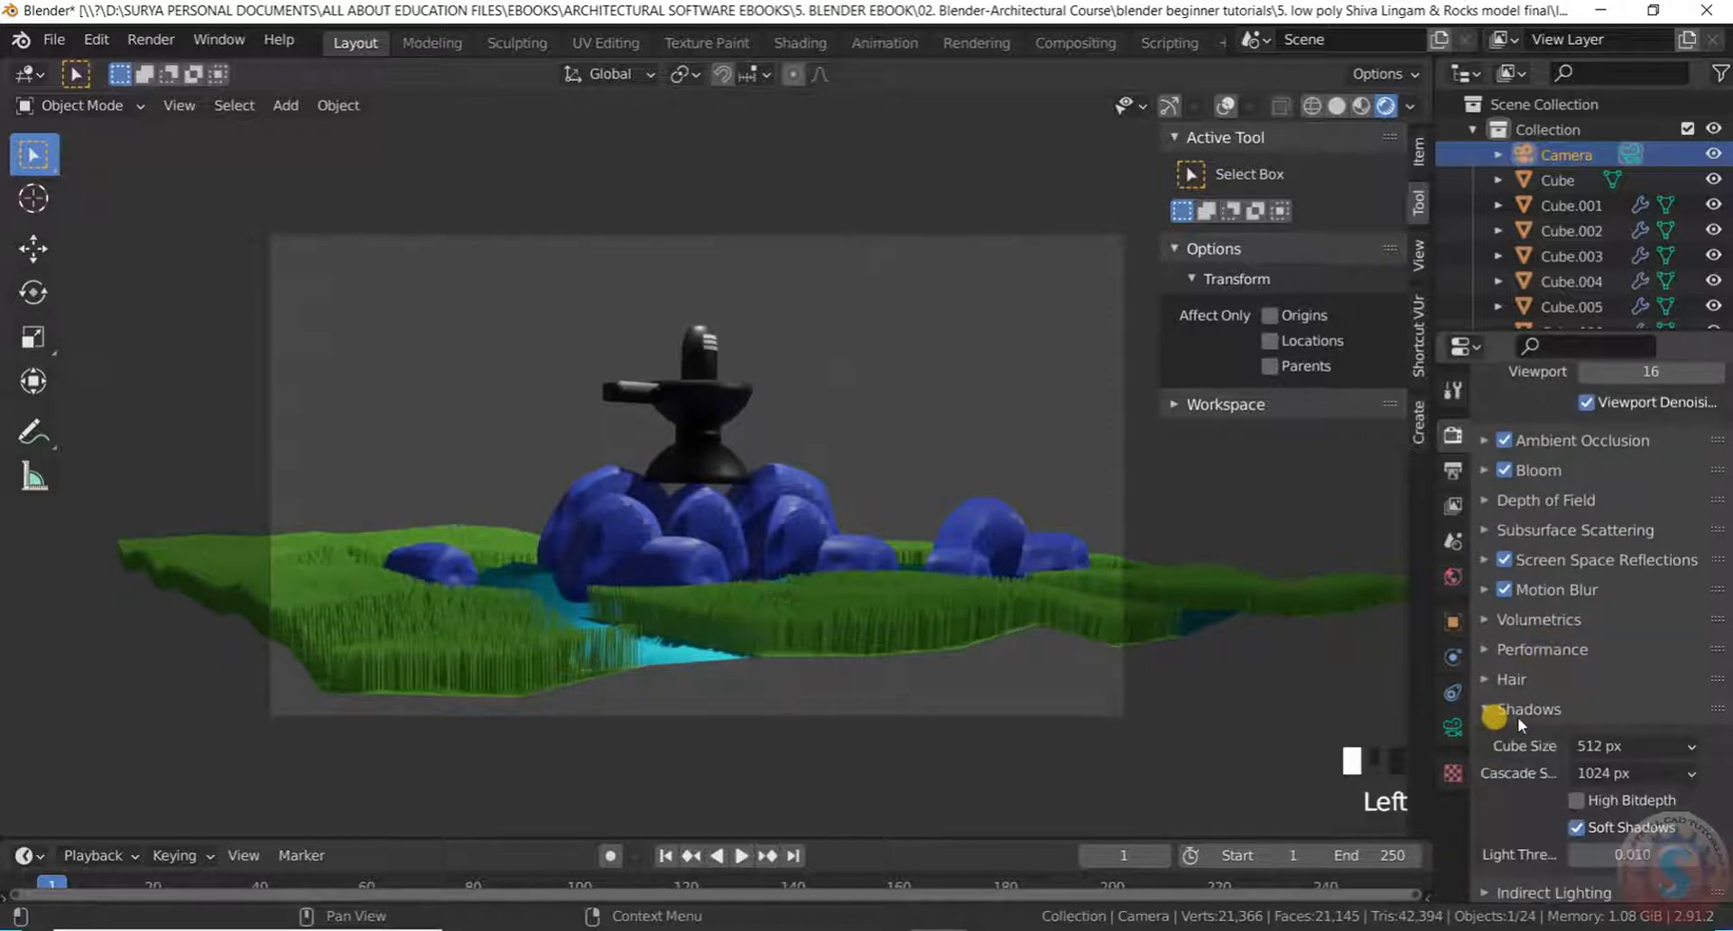
scroll(1535, 709, "down", 4)
left_click(1632, 602)
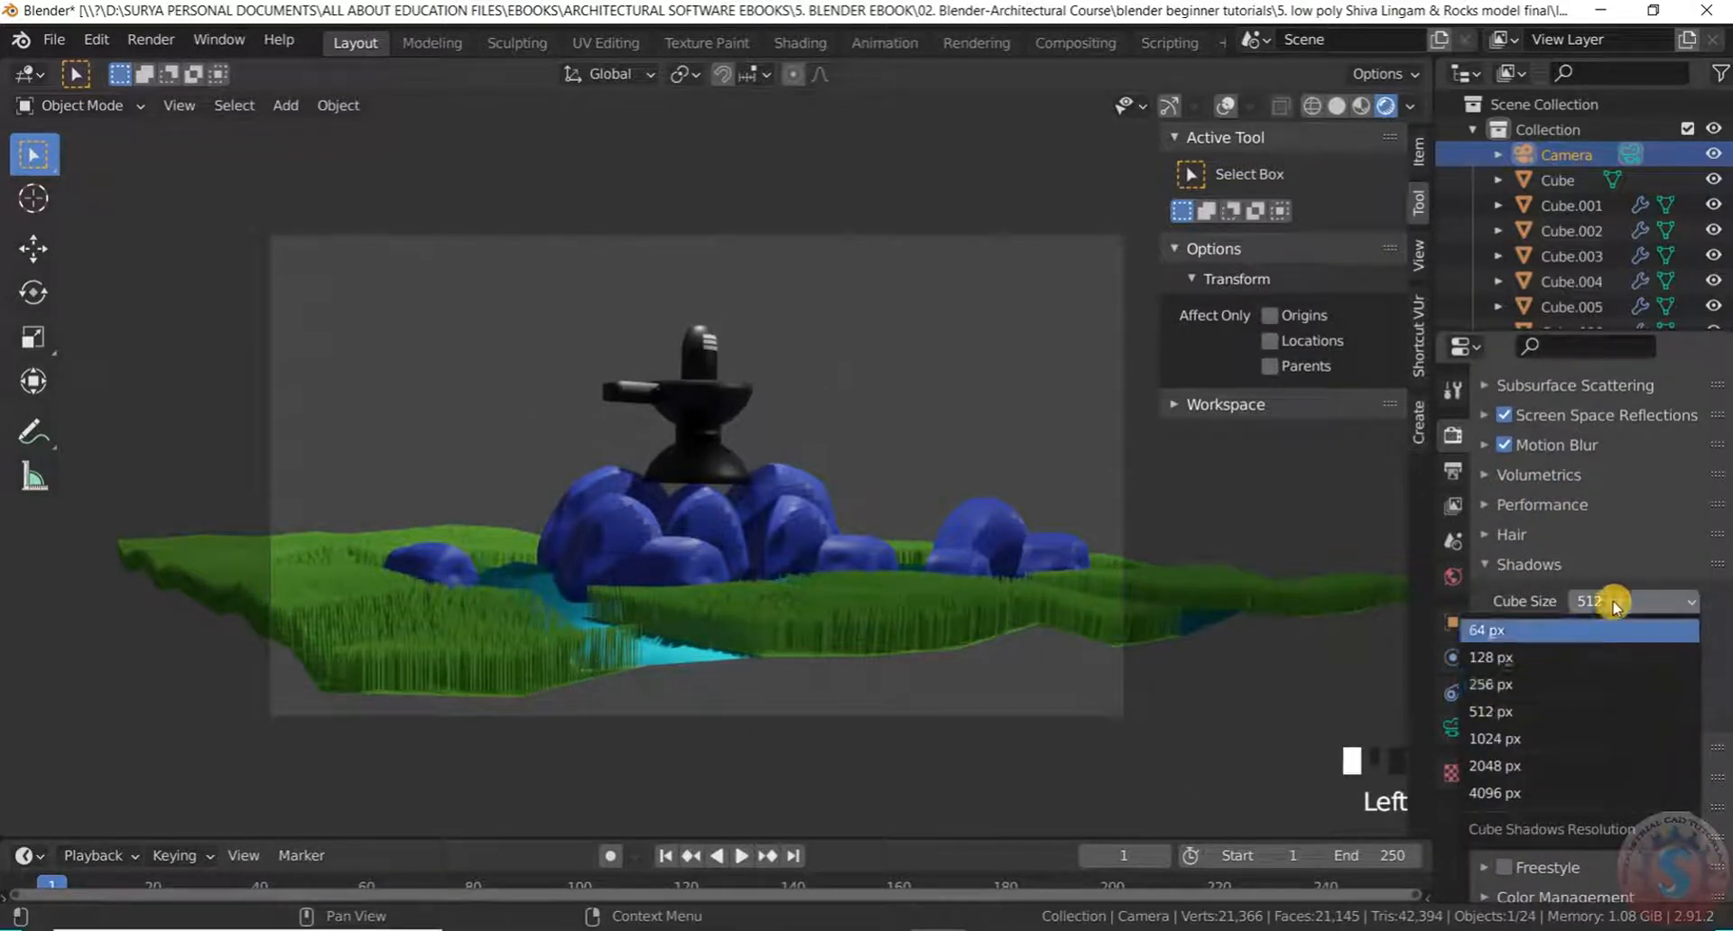
left_click(1620, 602)
left_click(1616, 602)
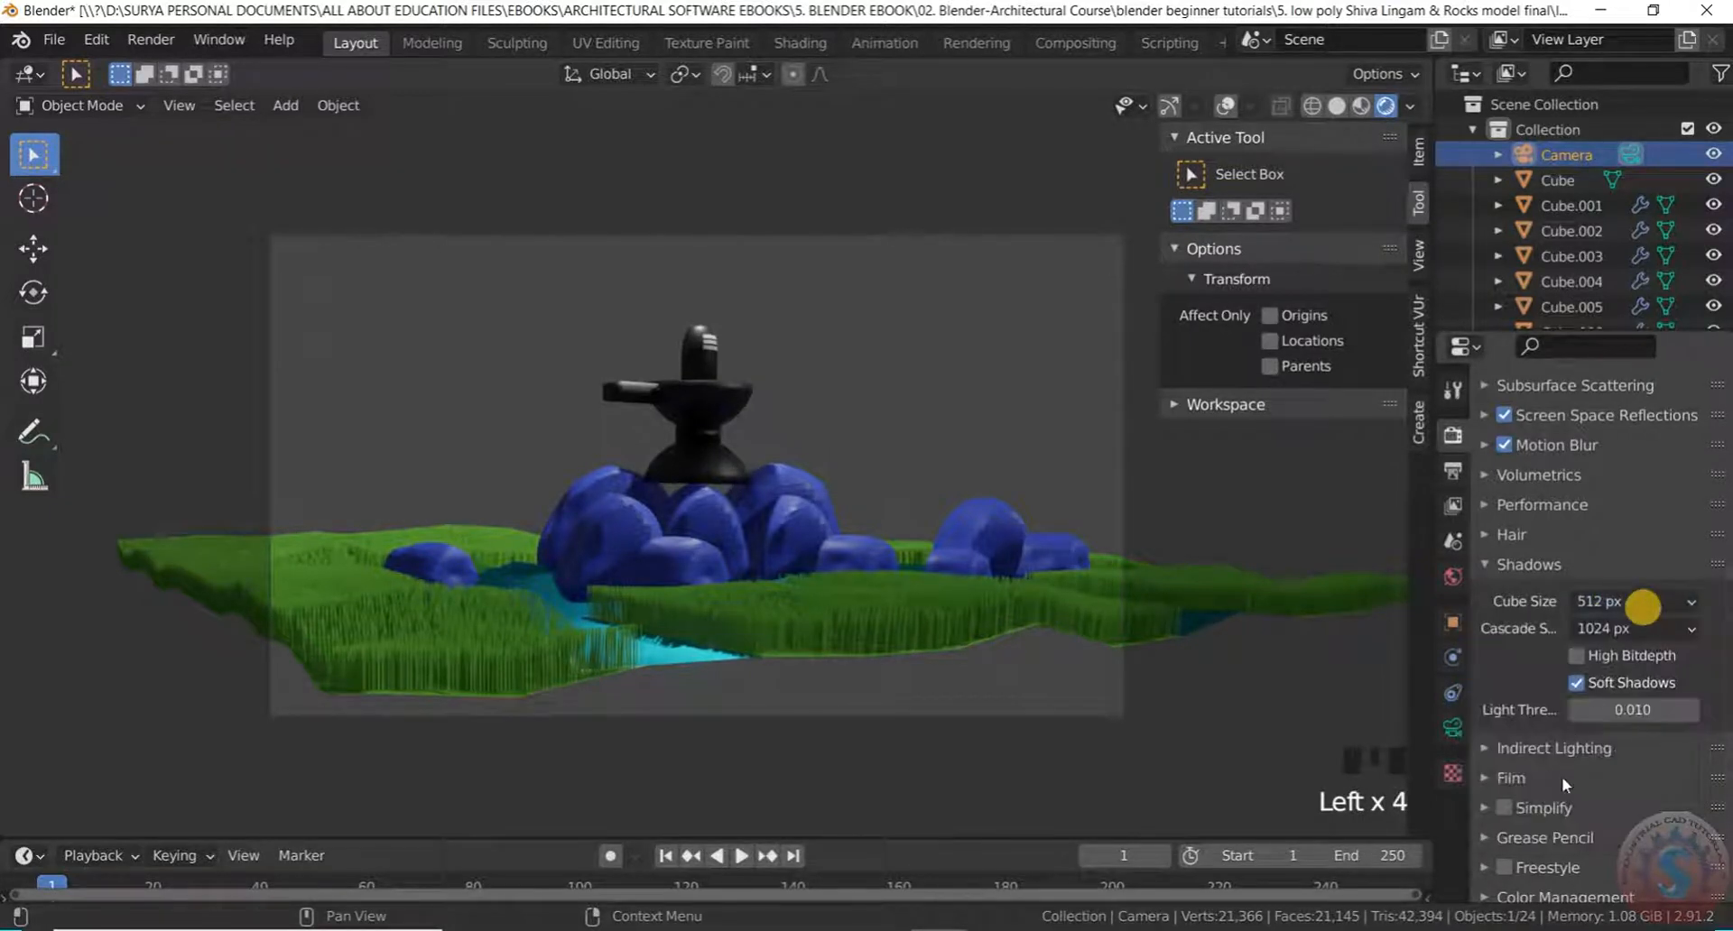
scroll(1543, 679, "down", 2)
left_click(1492, 560)
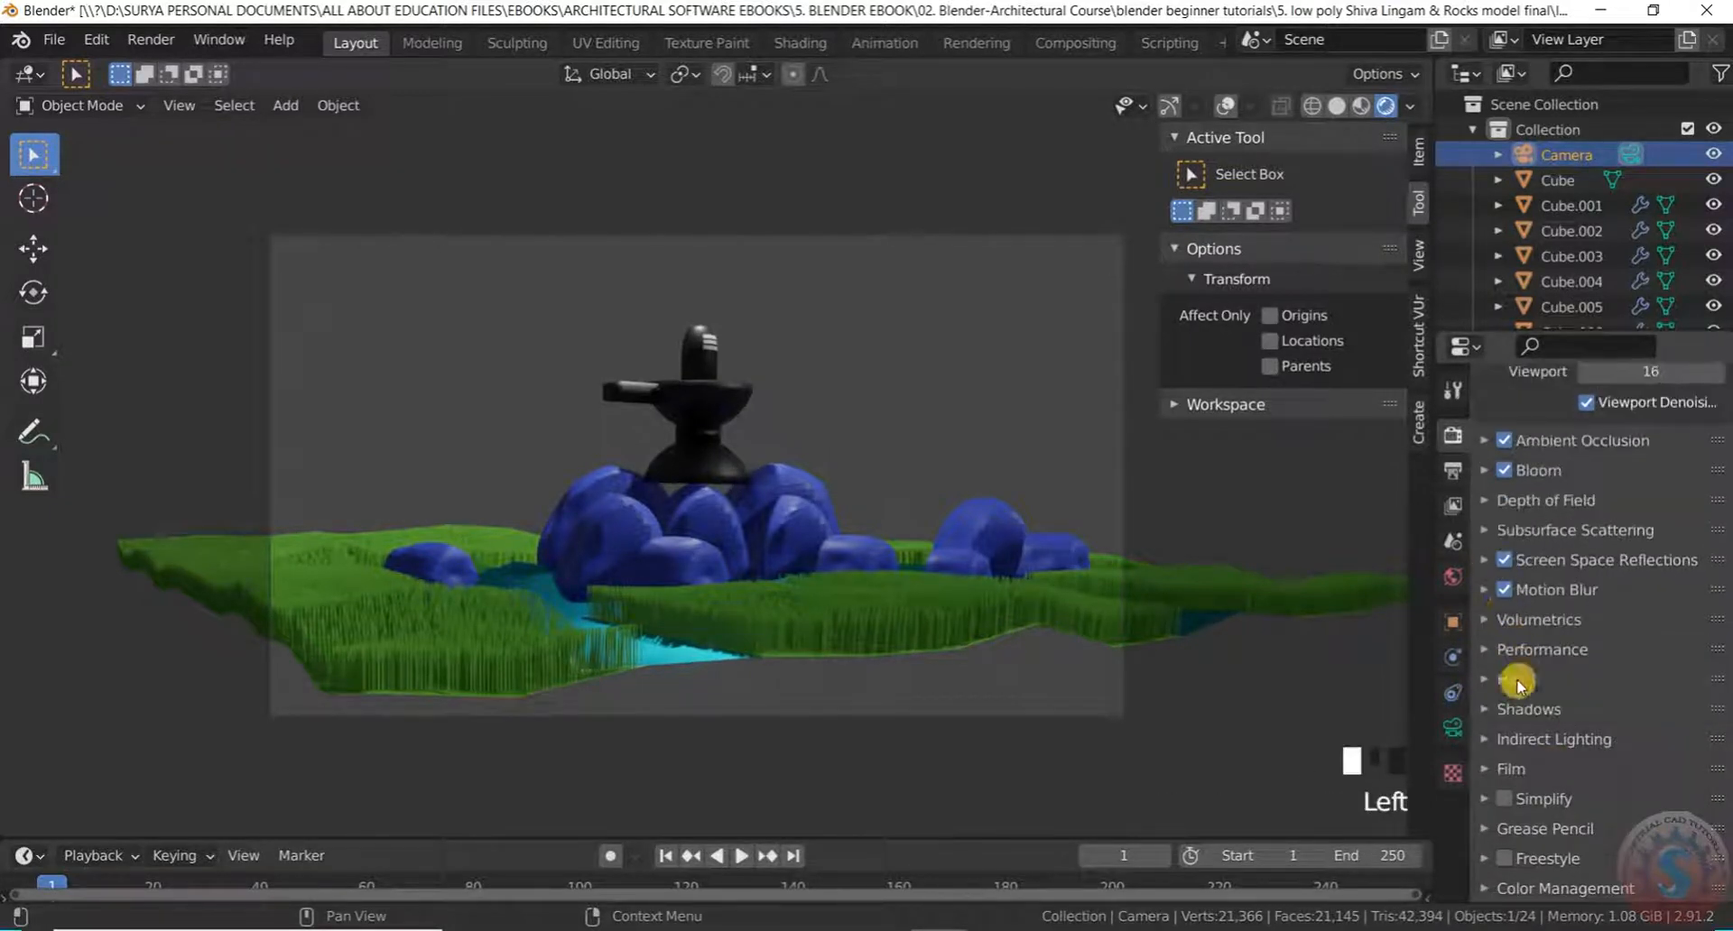
scroll(1528, 852, "down", 5)
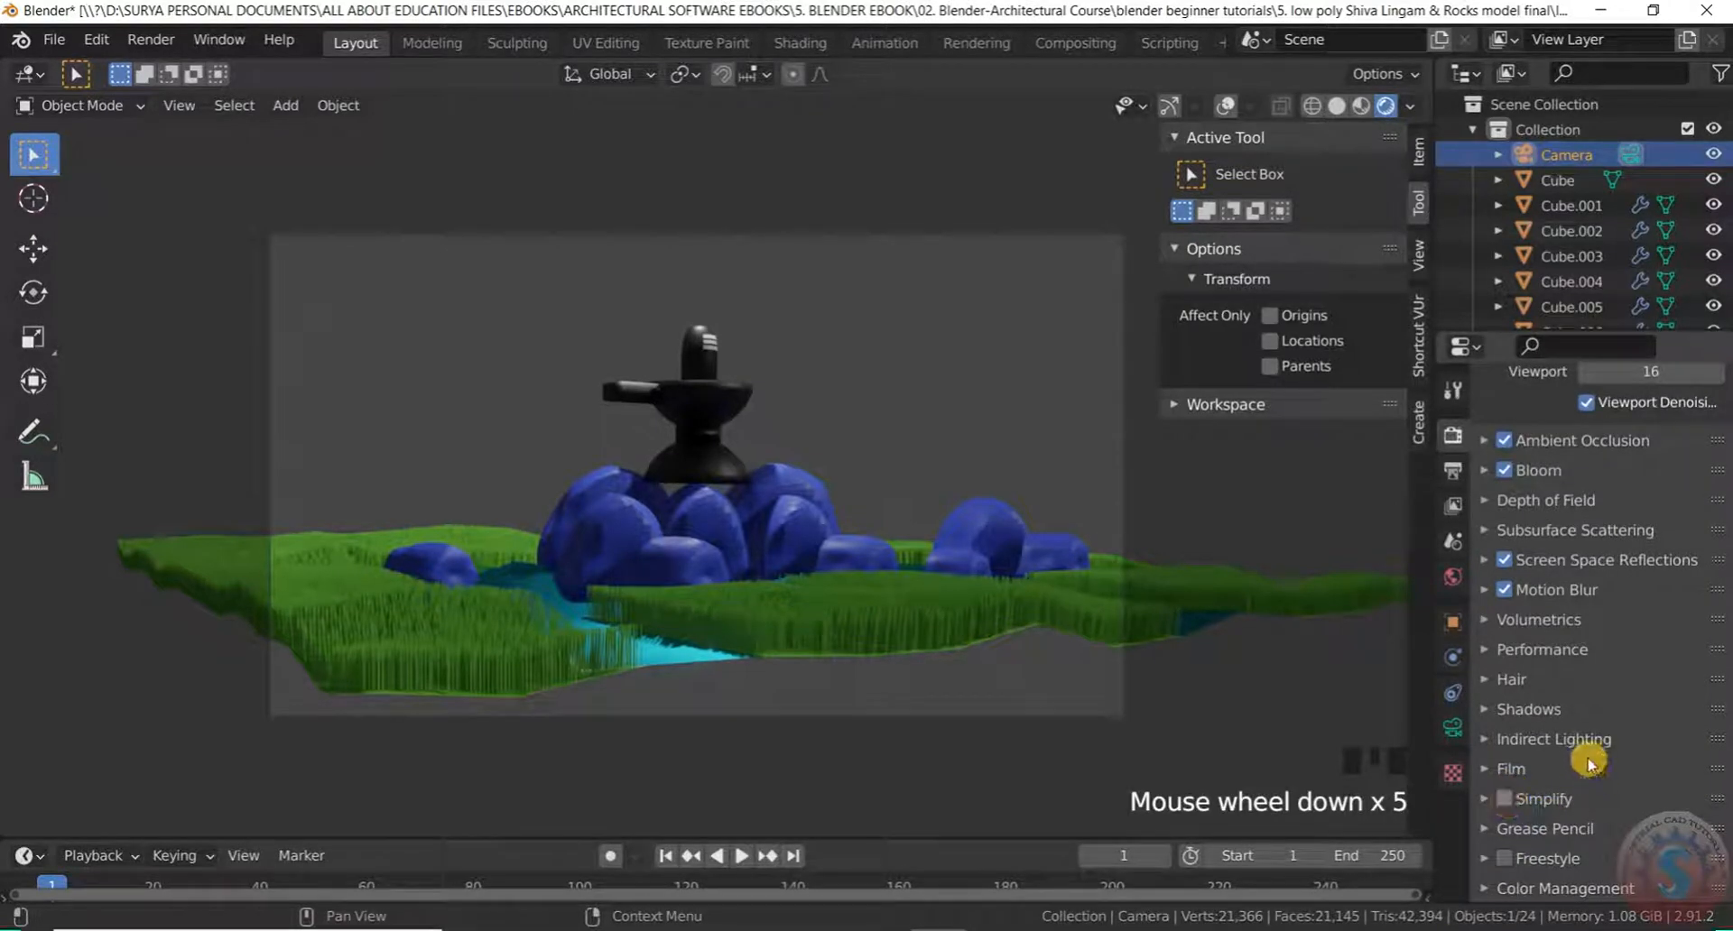
Turn on Simplify and expand the Freestyle, Grease Pencil, Indirect Lighting and Shadows panels
left_click(1504, 798)
scroll(1588, 767, "down", 2)
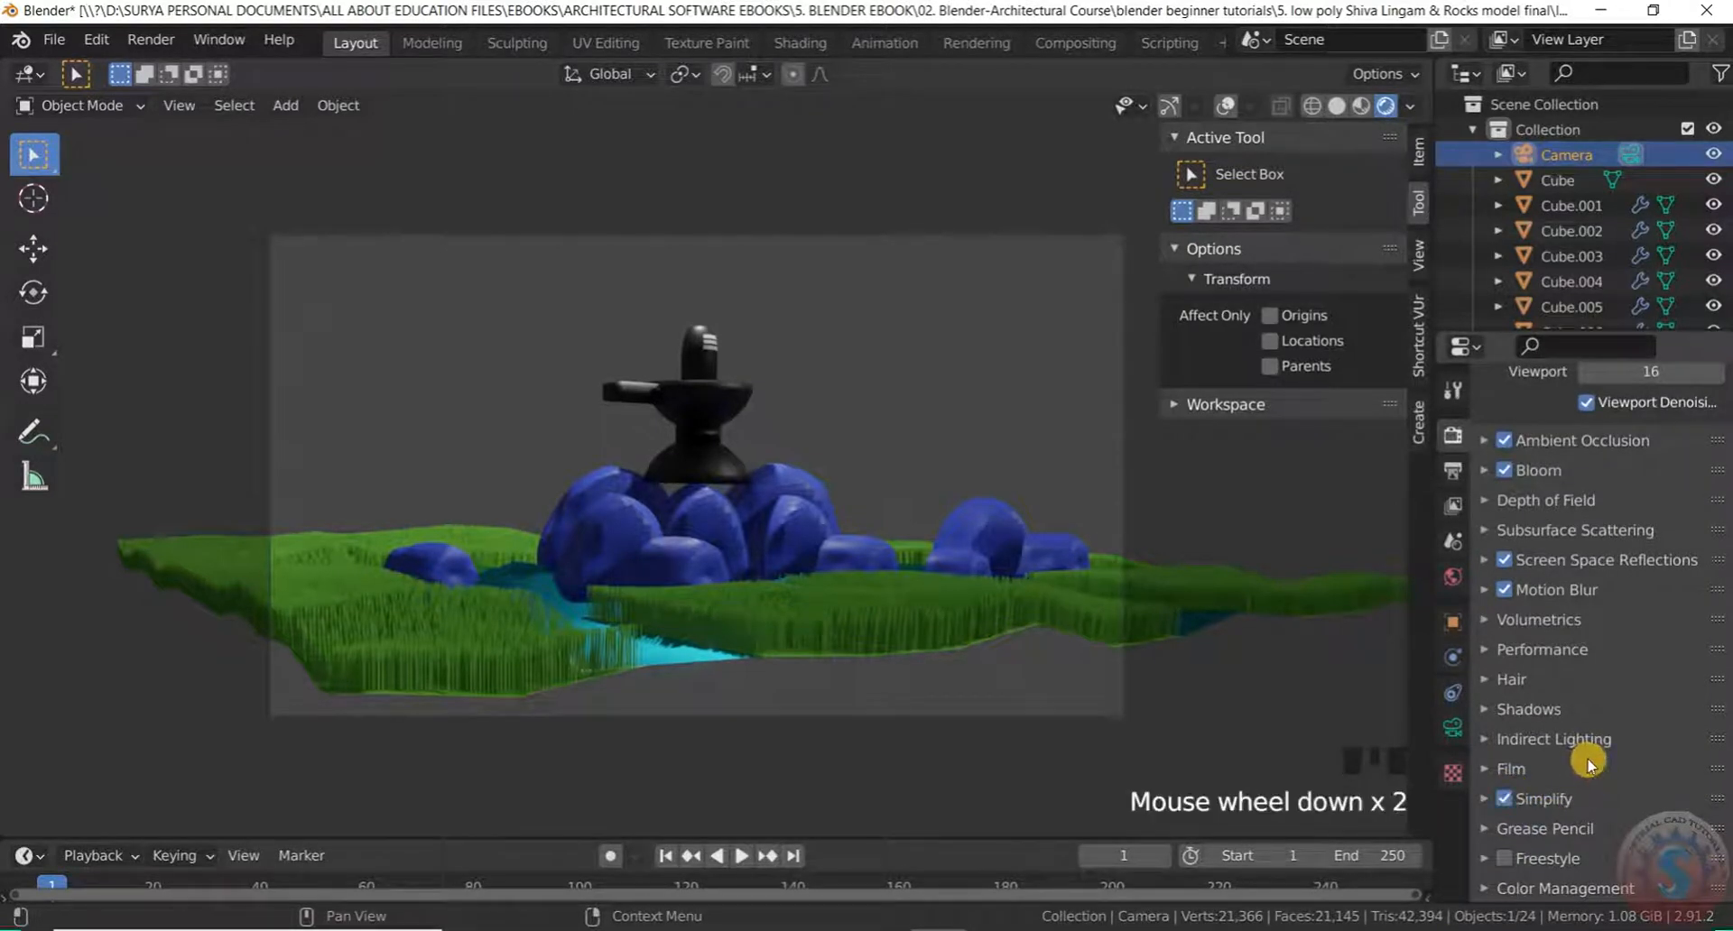
left_click(1487, 858)
left_click(1481, 831)
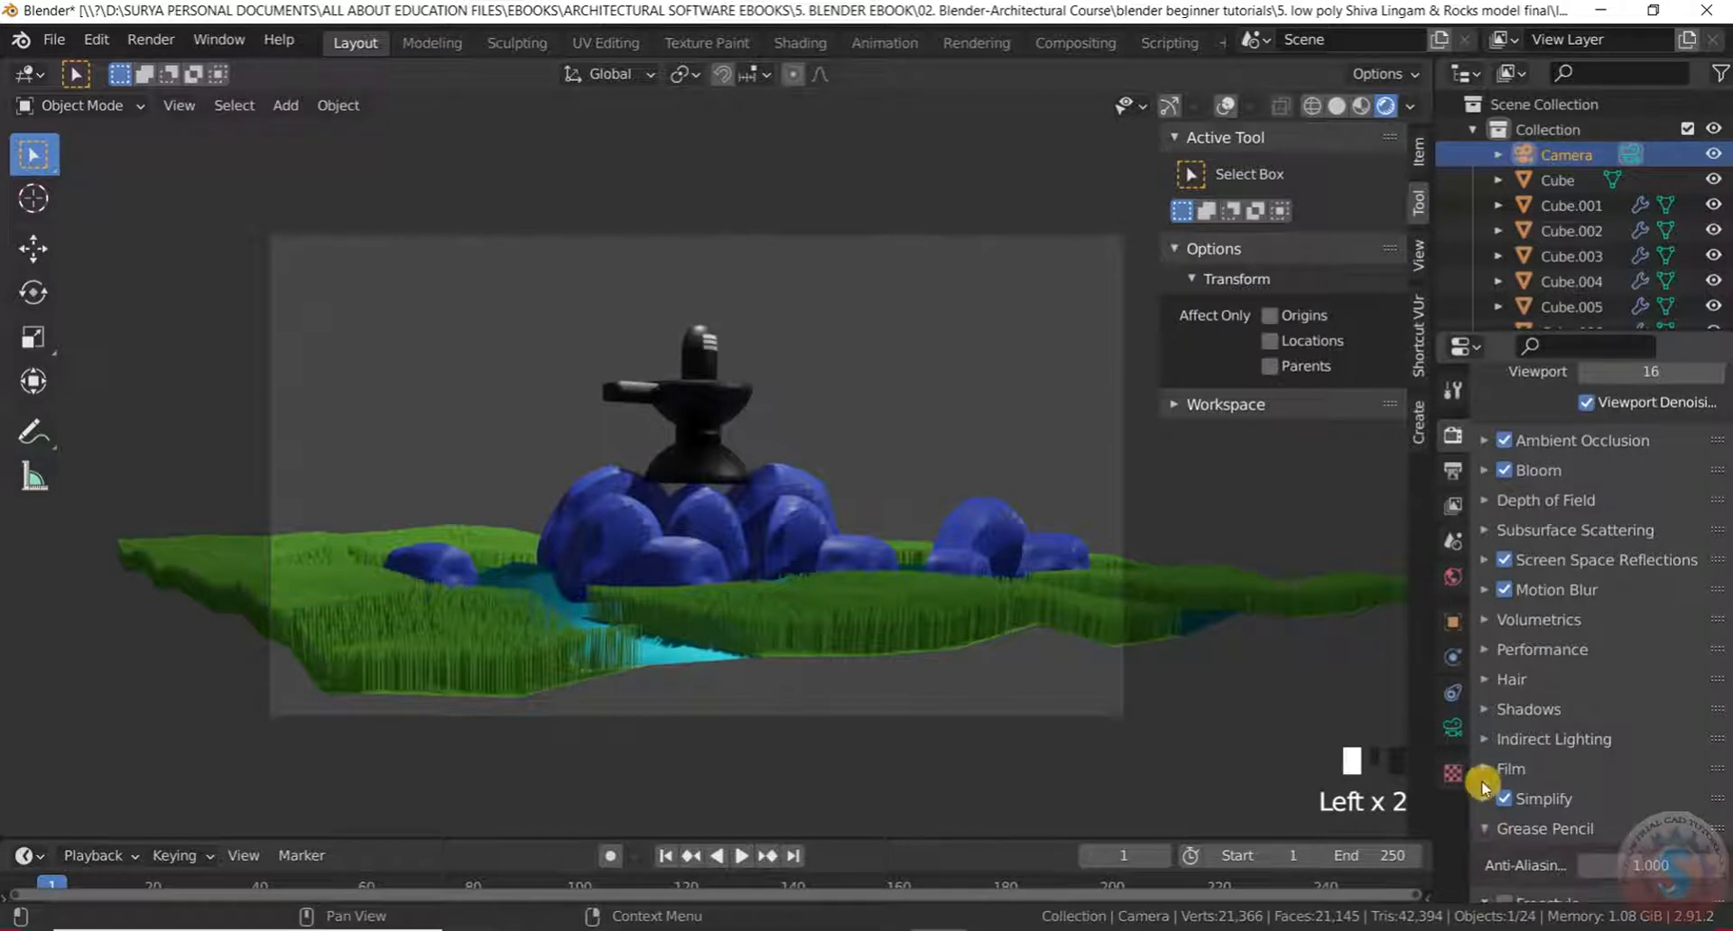
left_click(1492, 746)
left_click(1490, 709)
Raise the shadow cube size from 512 px to 2048 px
left_click(1651, 751)
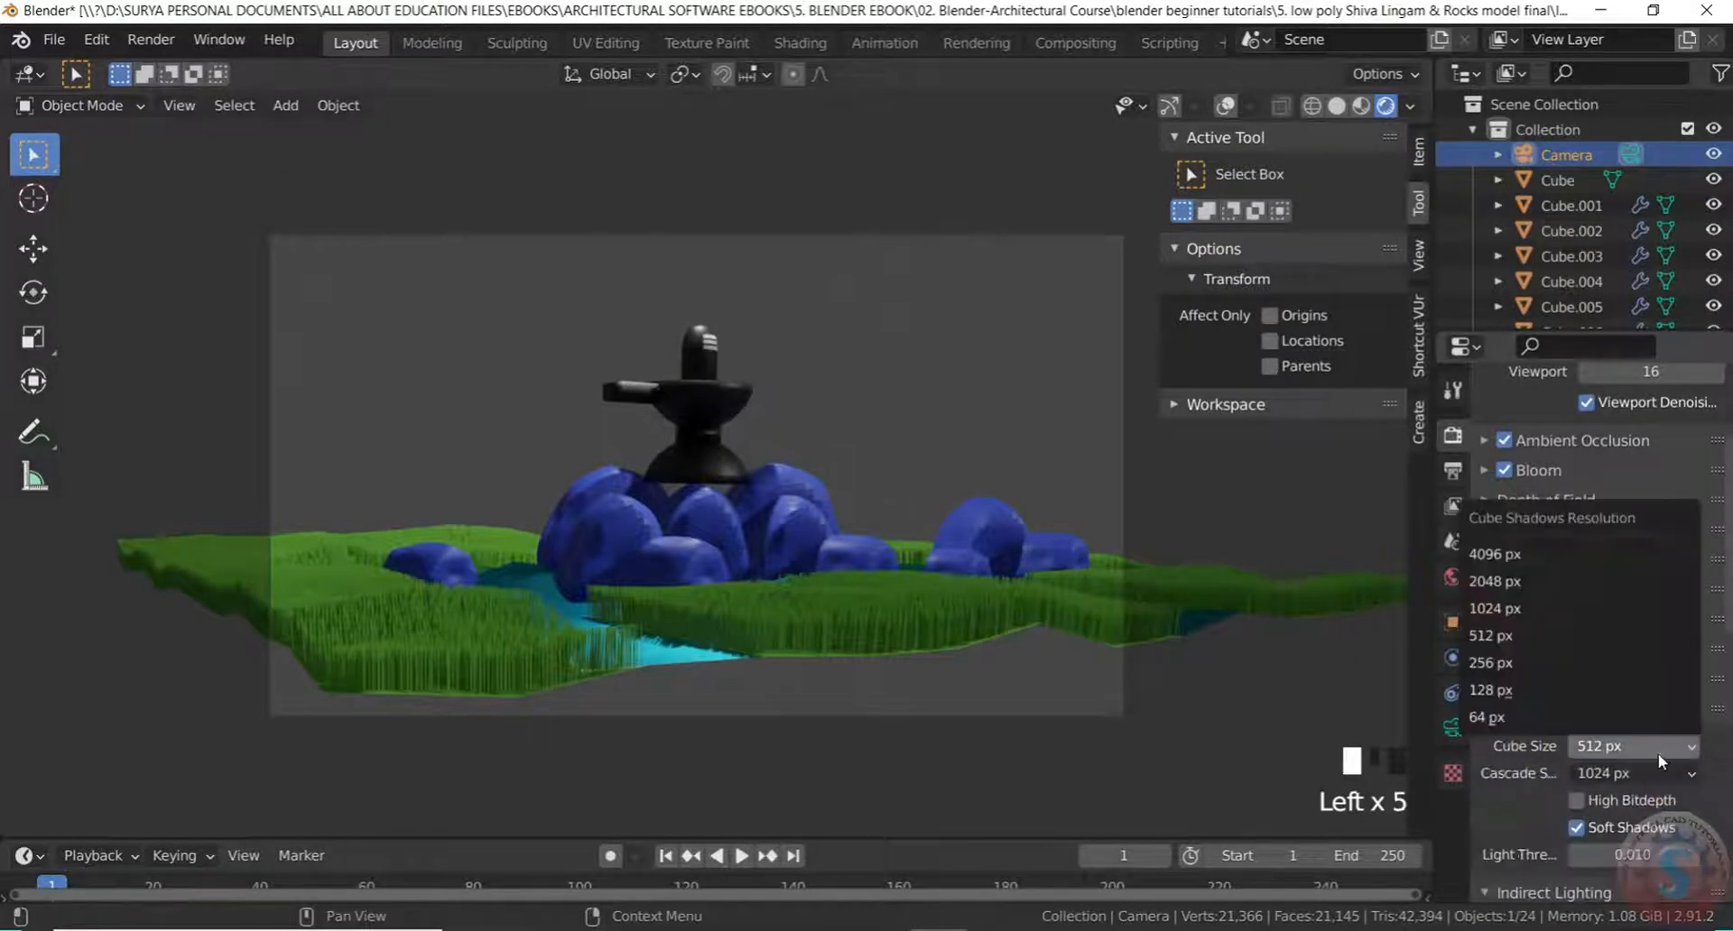
left_click(1567, 580)
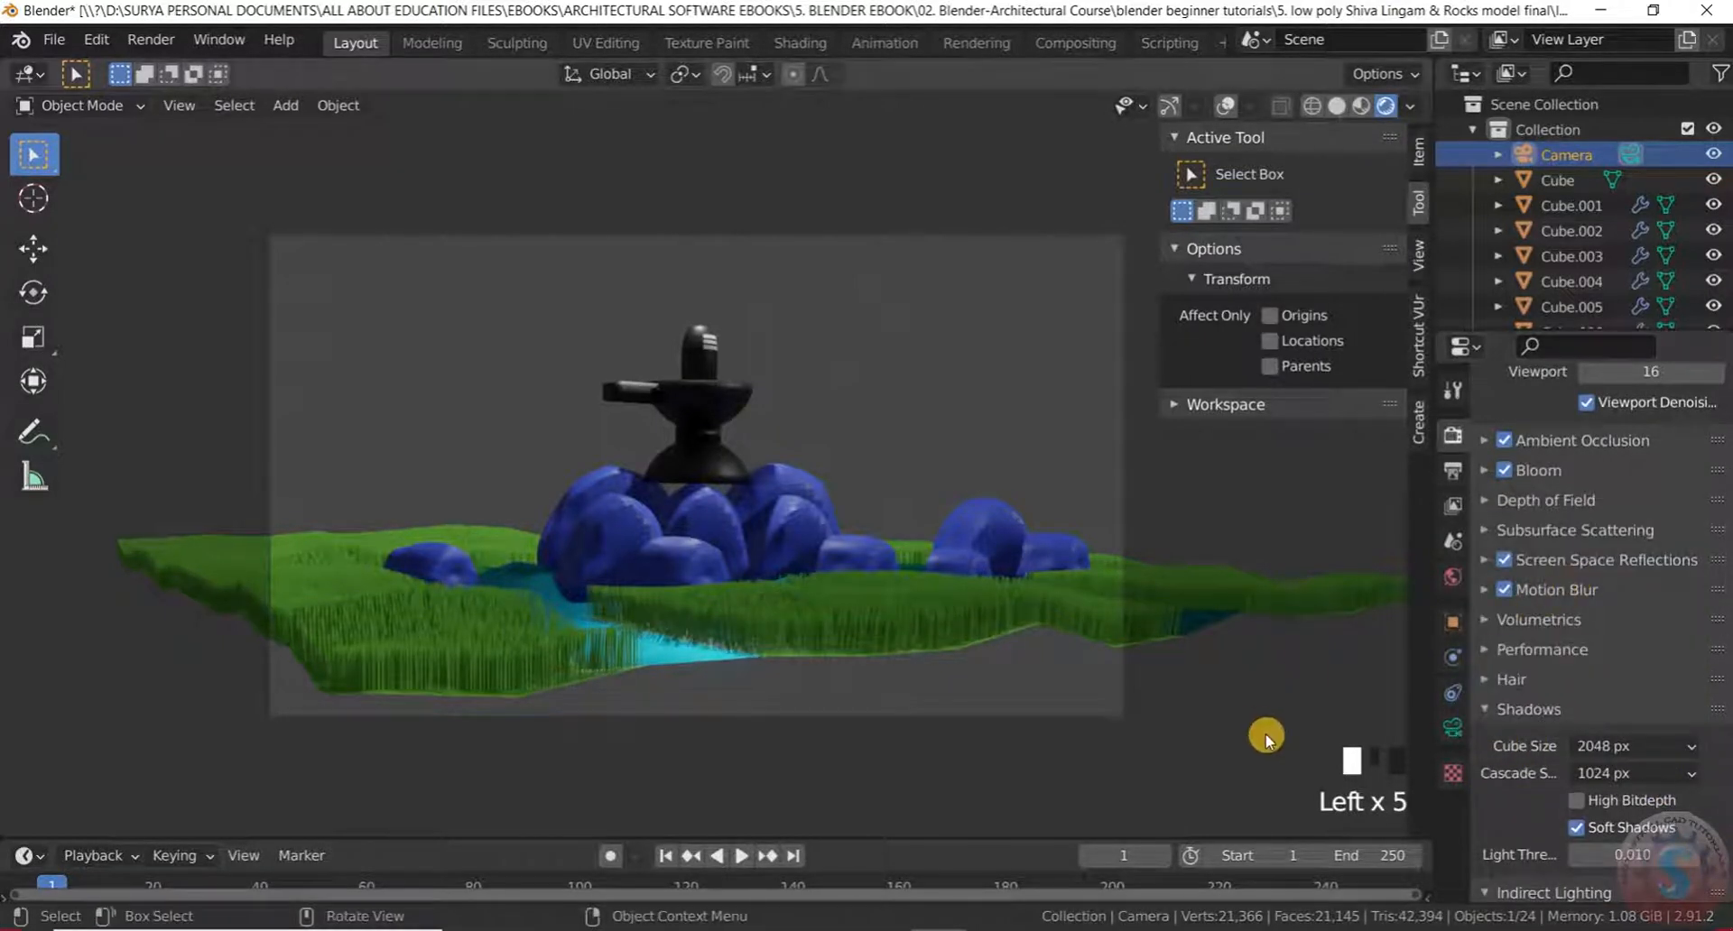
scroll(1044, 626, "down", 3)
scroll(809, 627, "up", 4)
scroll(935, 621, "down", 4)
scroll(858, 619, "up", 8)
scroll(871, 631, "down", 4)
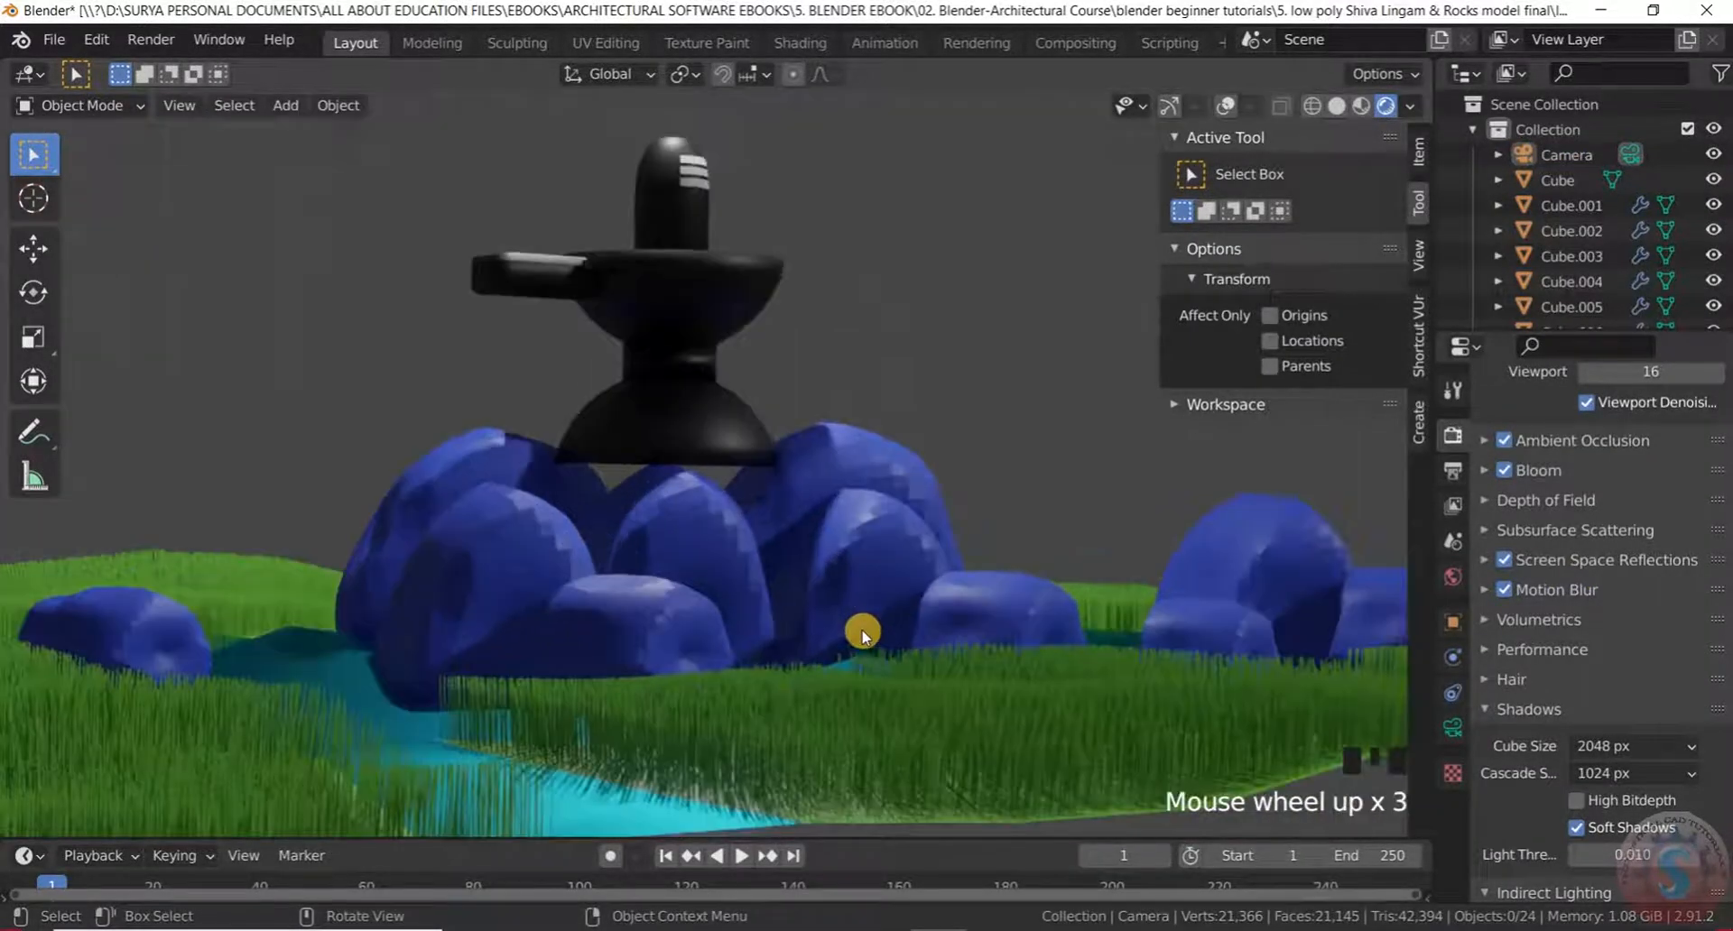
scroll(1634, 531, "up", 12)
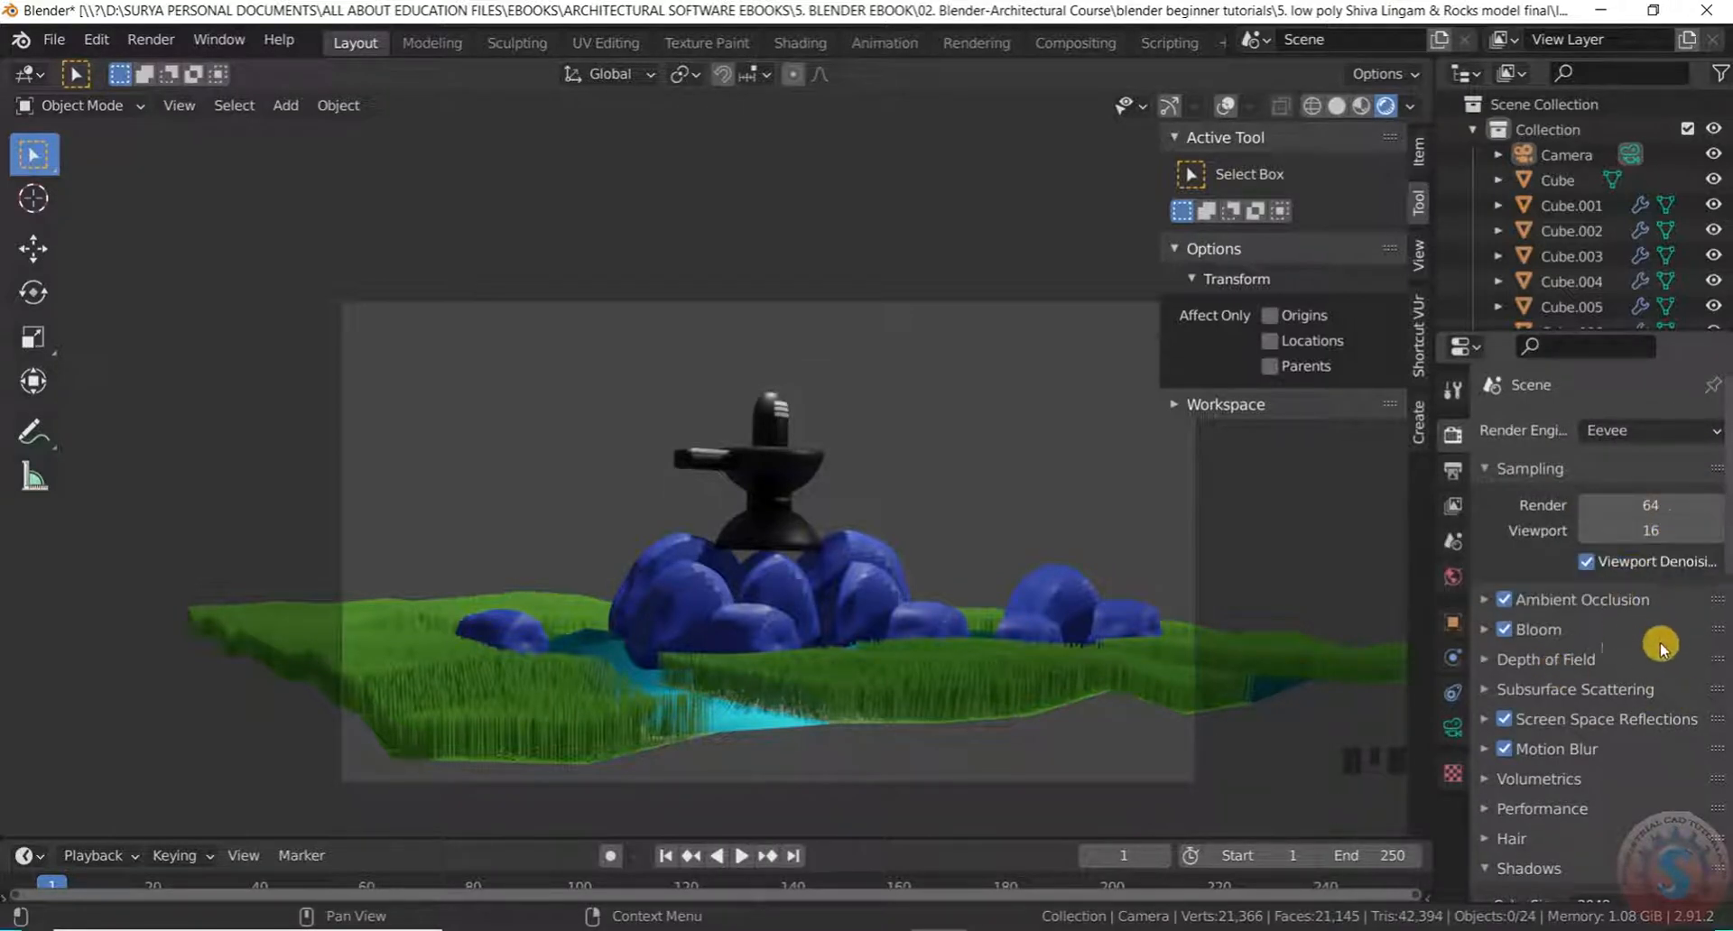
Render a viewport image of the lingam scene with View > Viewport Render Image
left_click(179, 105)
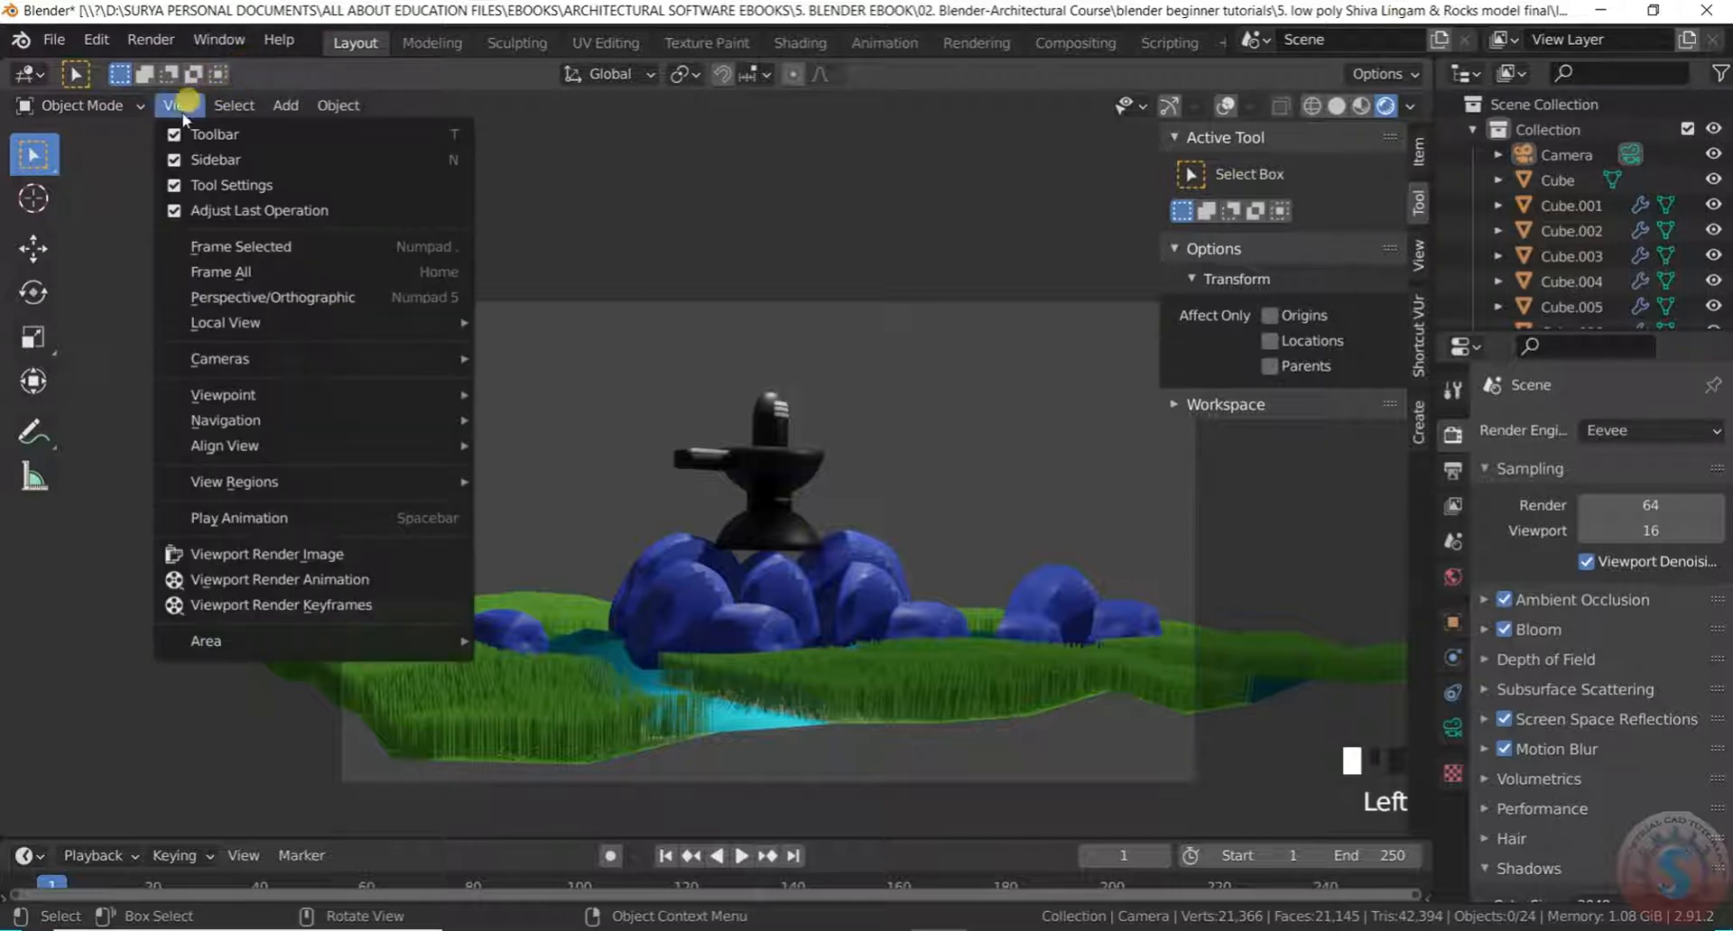
left_click(221, 553)
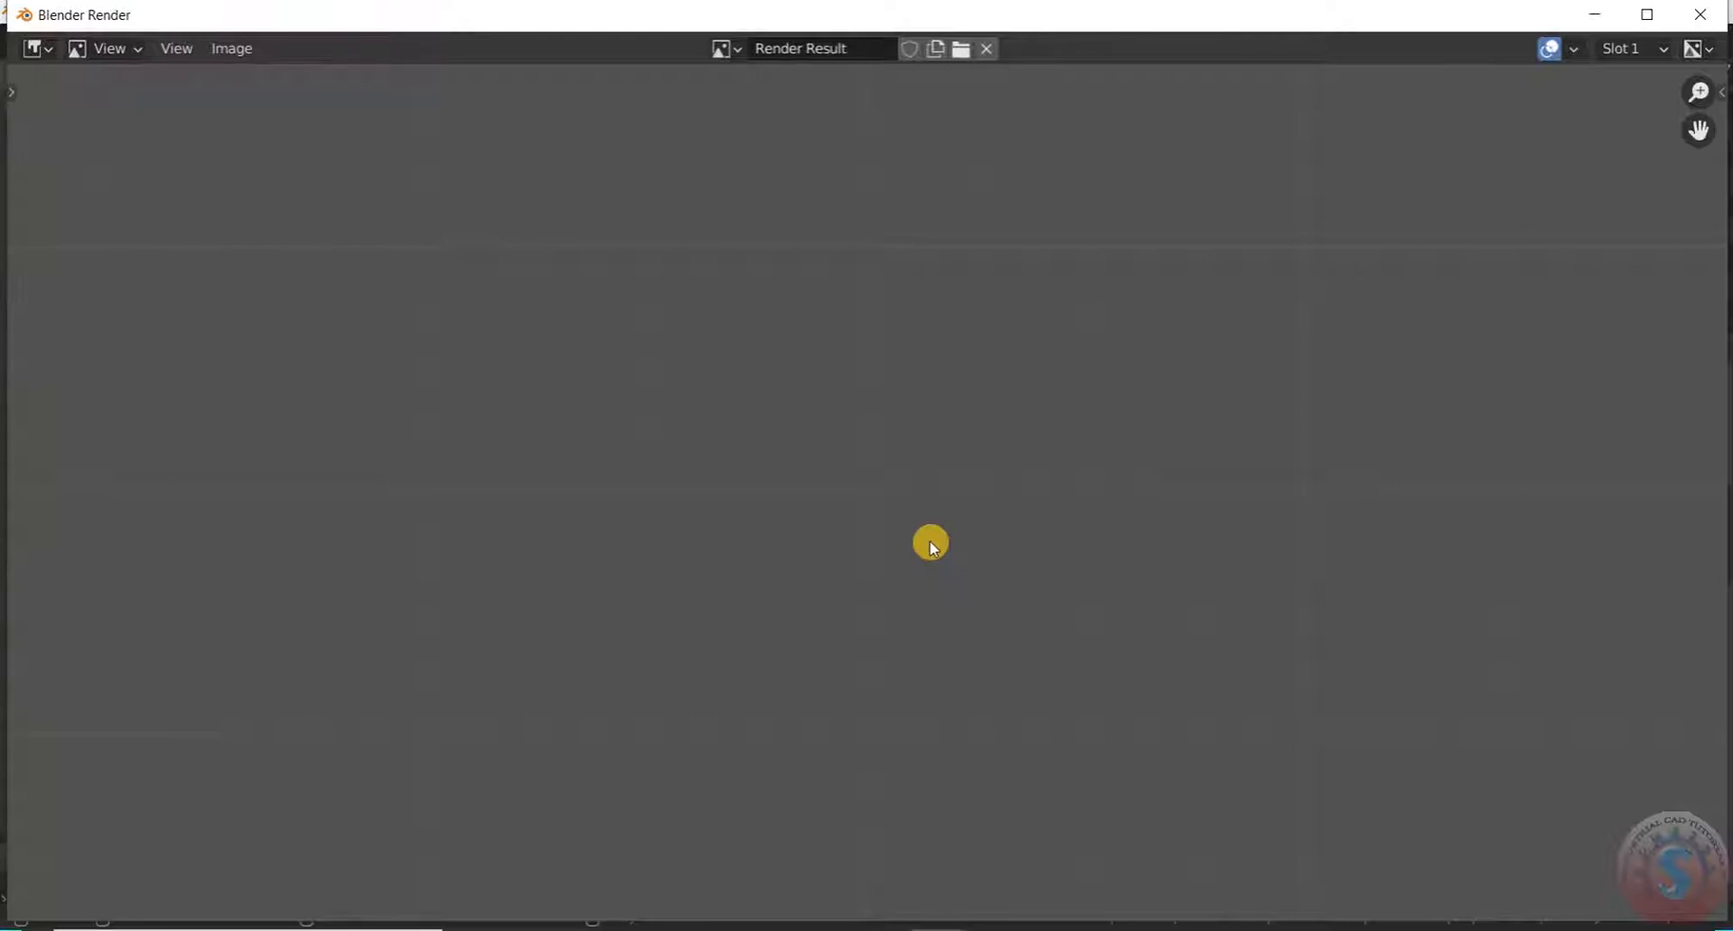
scroll(930, 541, "down", 5)
scroll(920, 538, "up", 5)
scroll(924, 542, "down", 5)
scroll(924, 541, "up", 5)
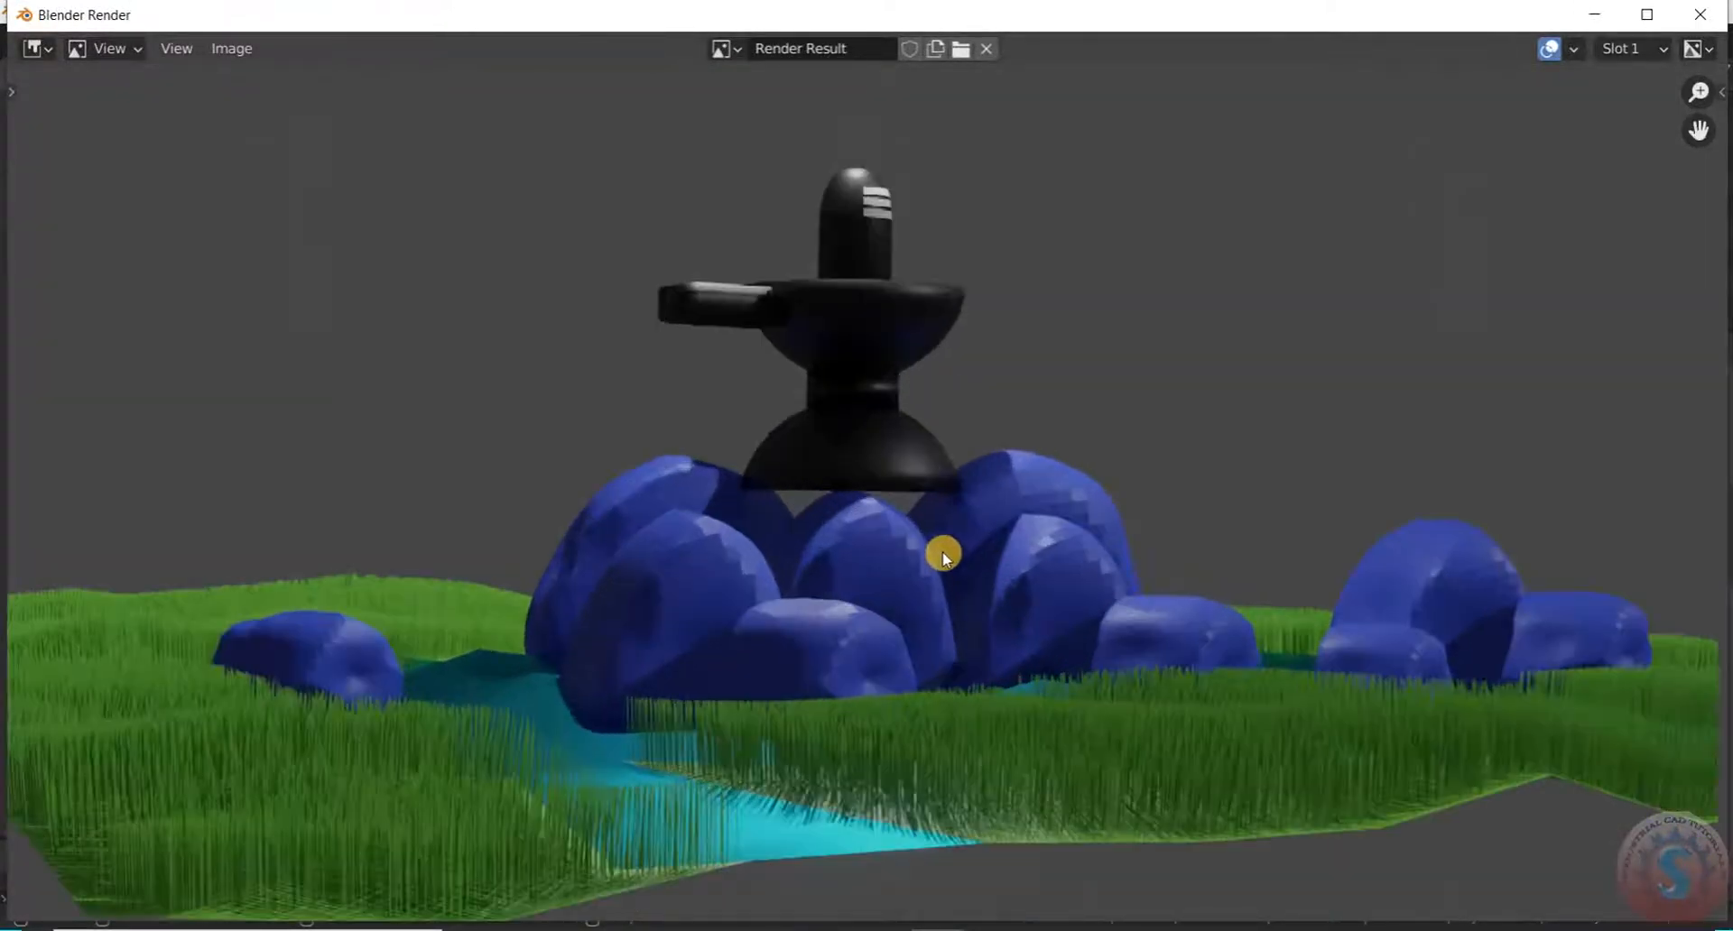
scroll(944, 554, "down", 5)
scroll(945, 552, "up", 5)
Zoom and pan the Render Result to inspect the lingam, blue rocks, grass and stream
left_click(167, 49)
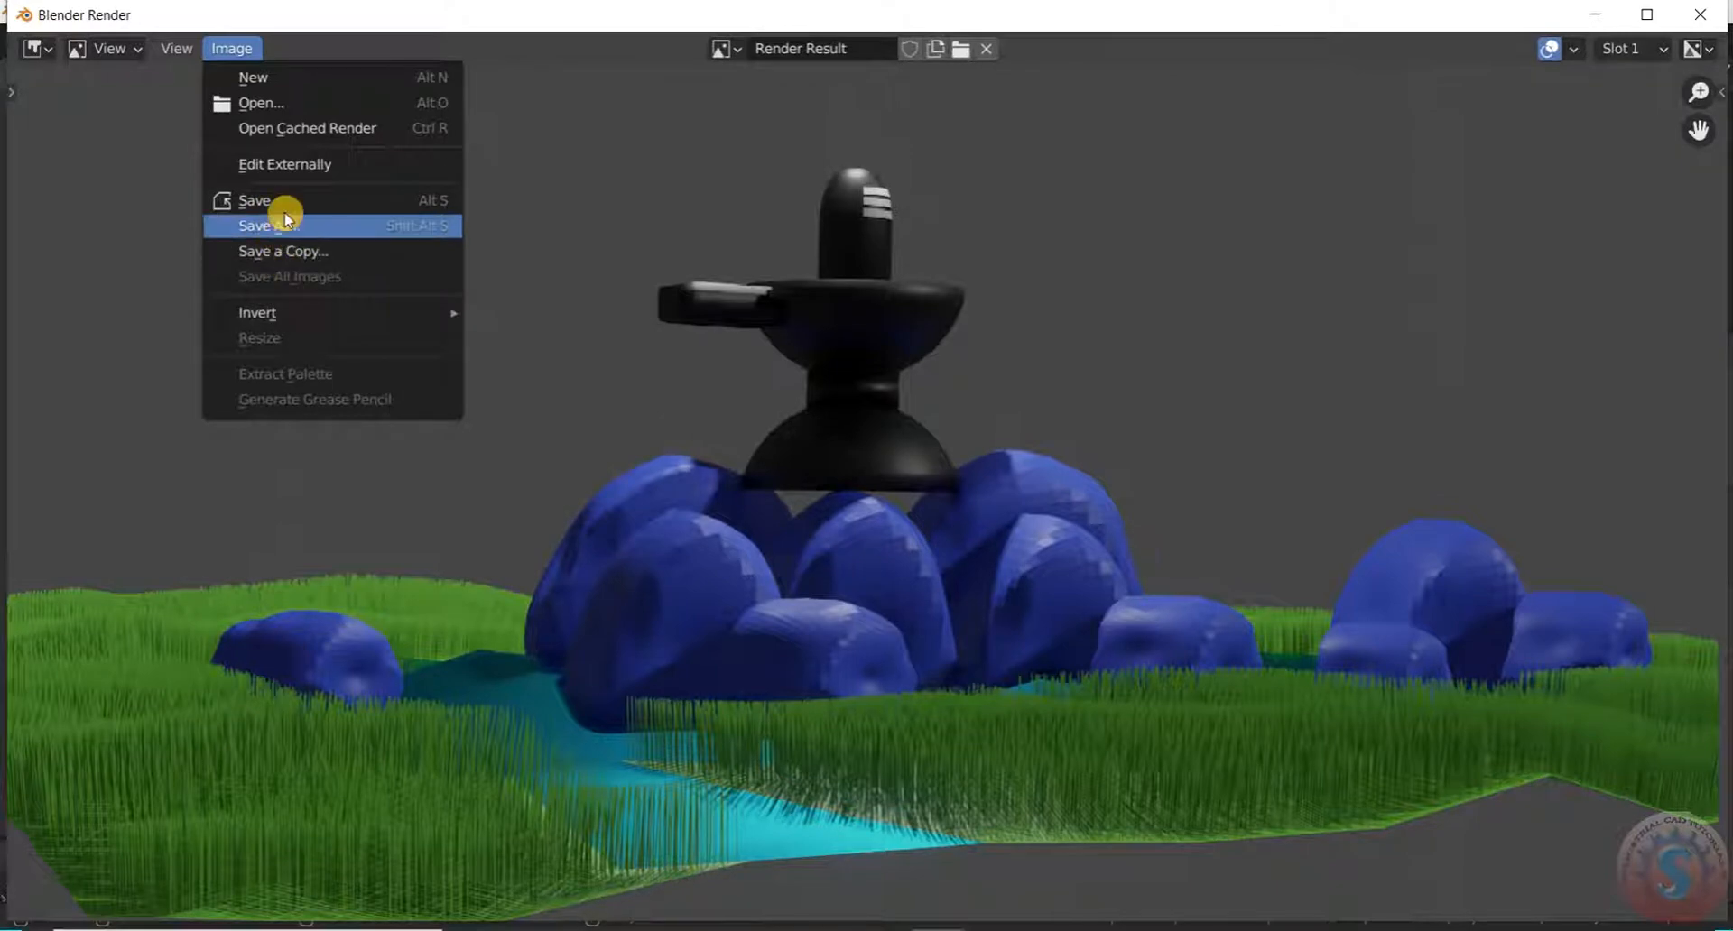
scroll(943, 338, "down", 4)
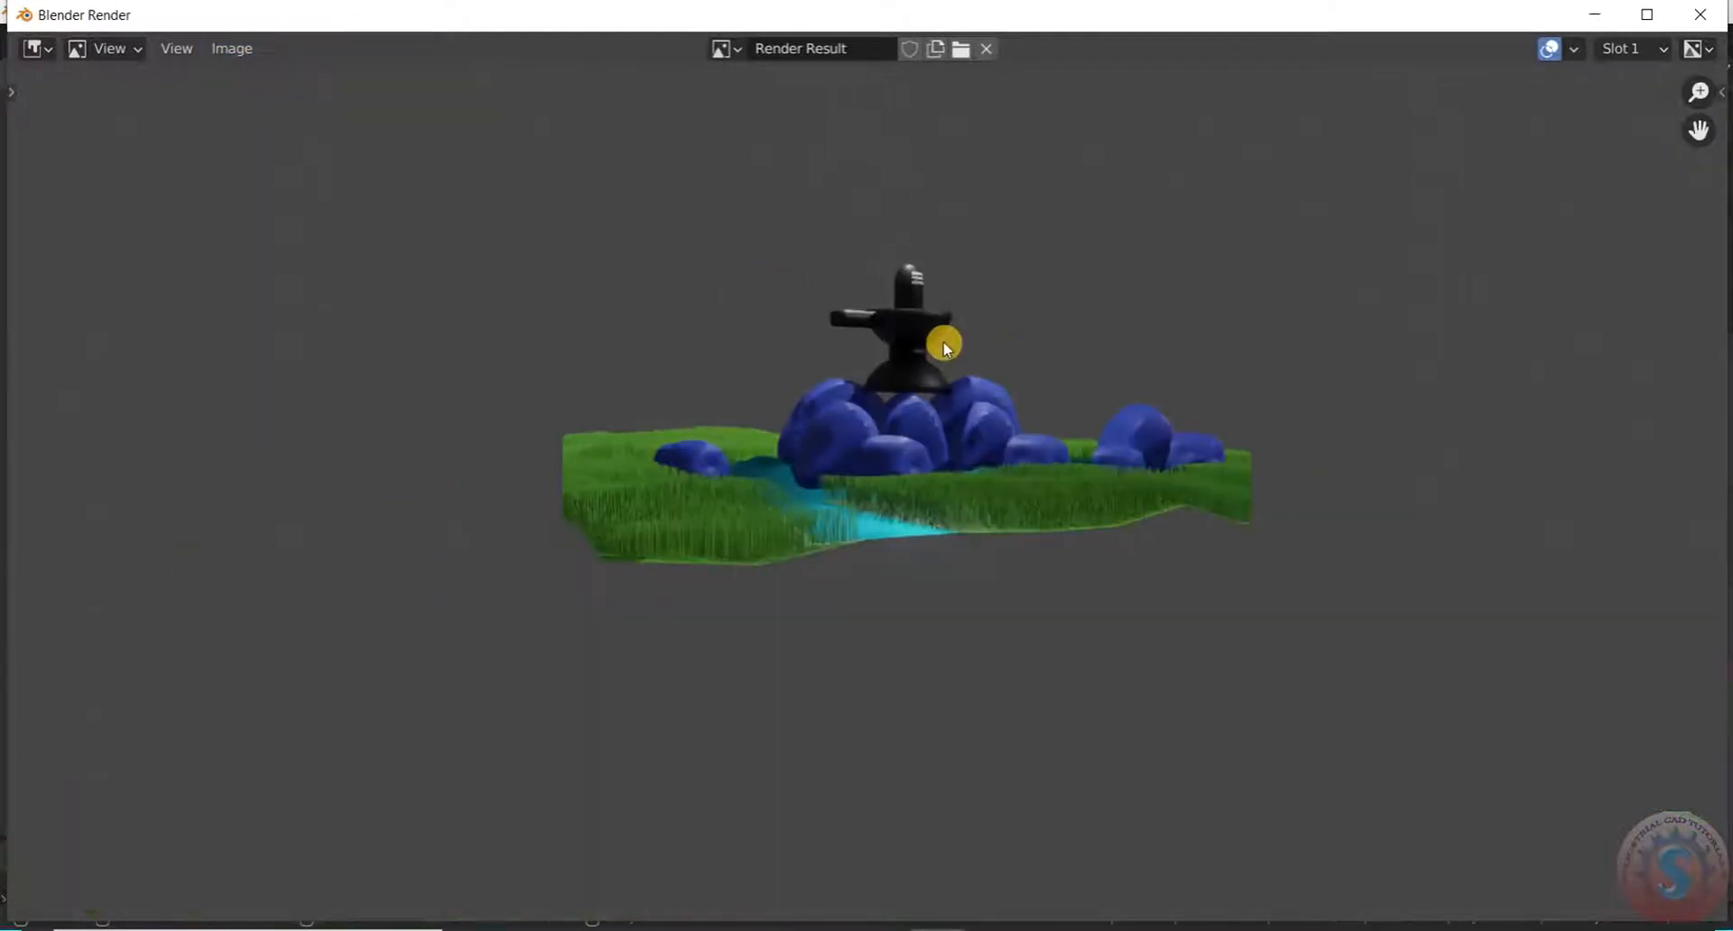
scroll(959, 338, "up", 3)
scroll(1183, 352, "down", 1)
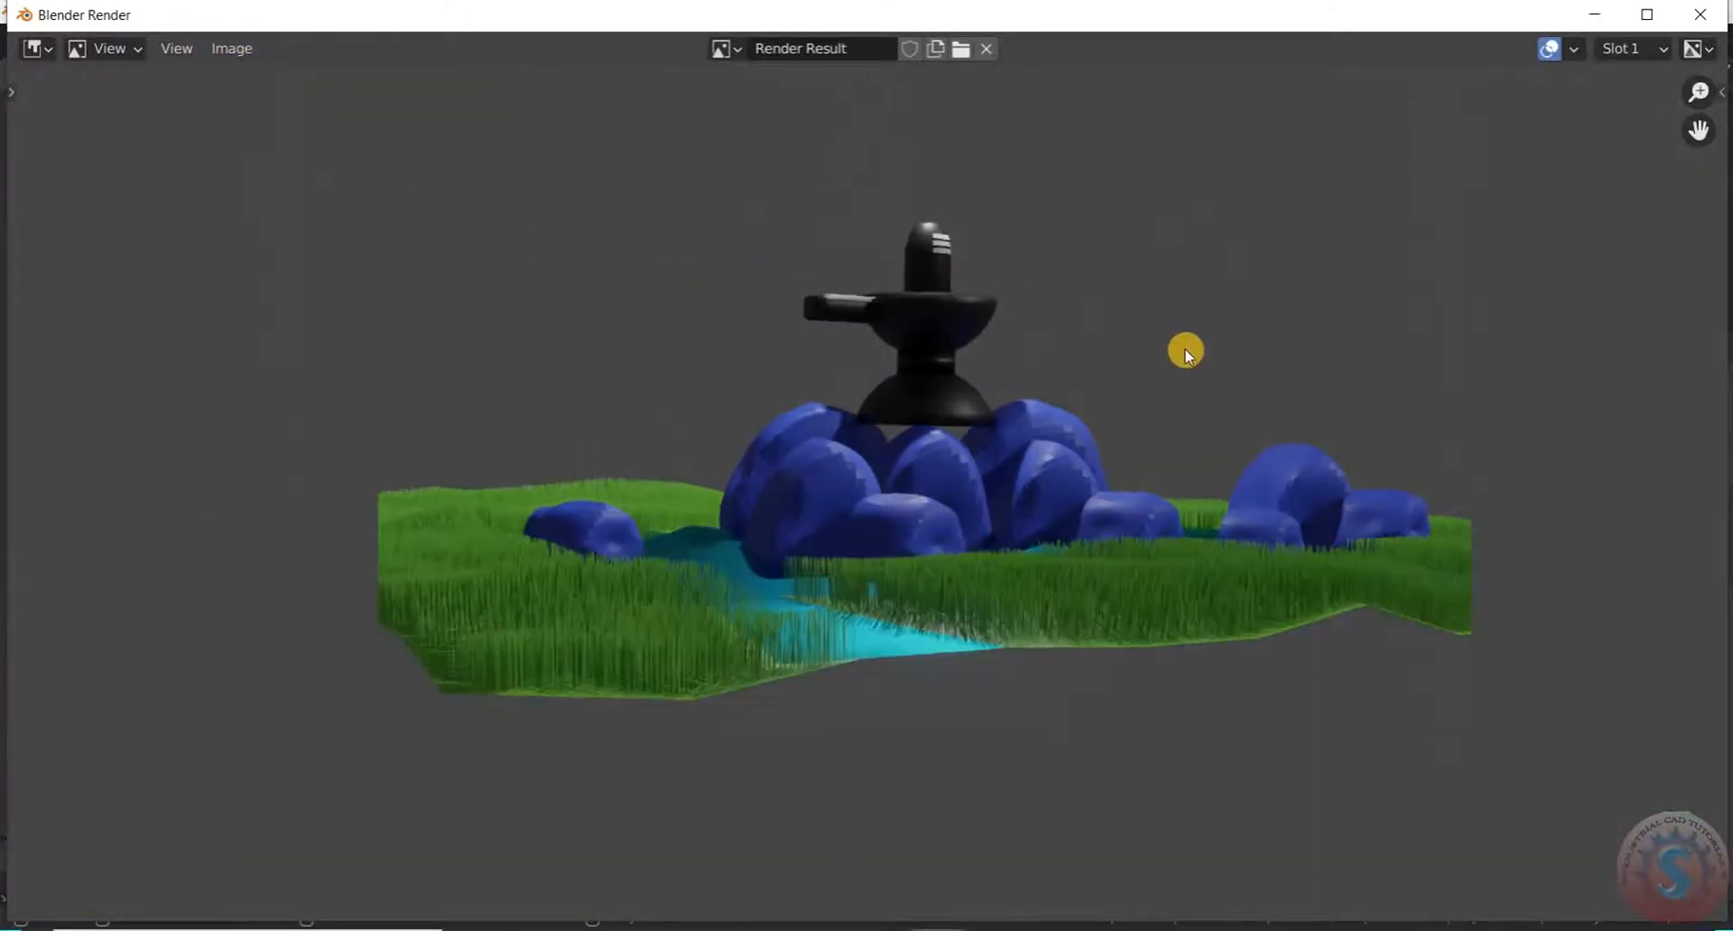
scroll(1148, 421, "up", 2)
scroll(1148, 420, "down", 3)
scroll(1190, 461, "up", 3)
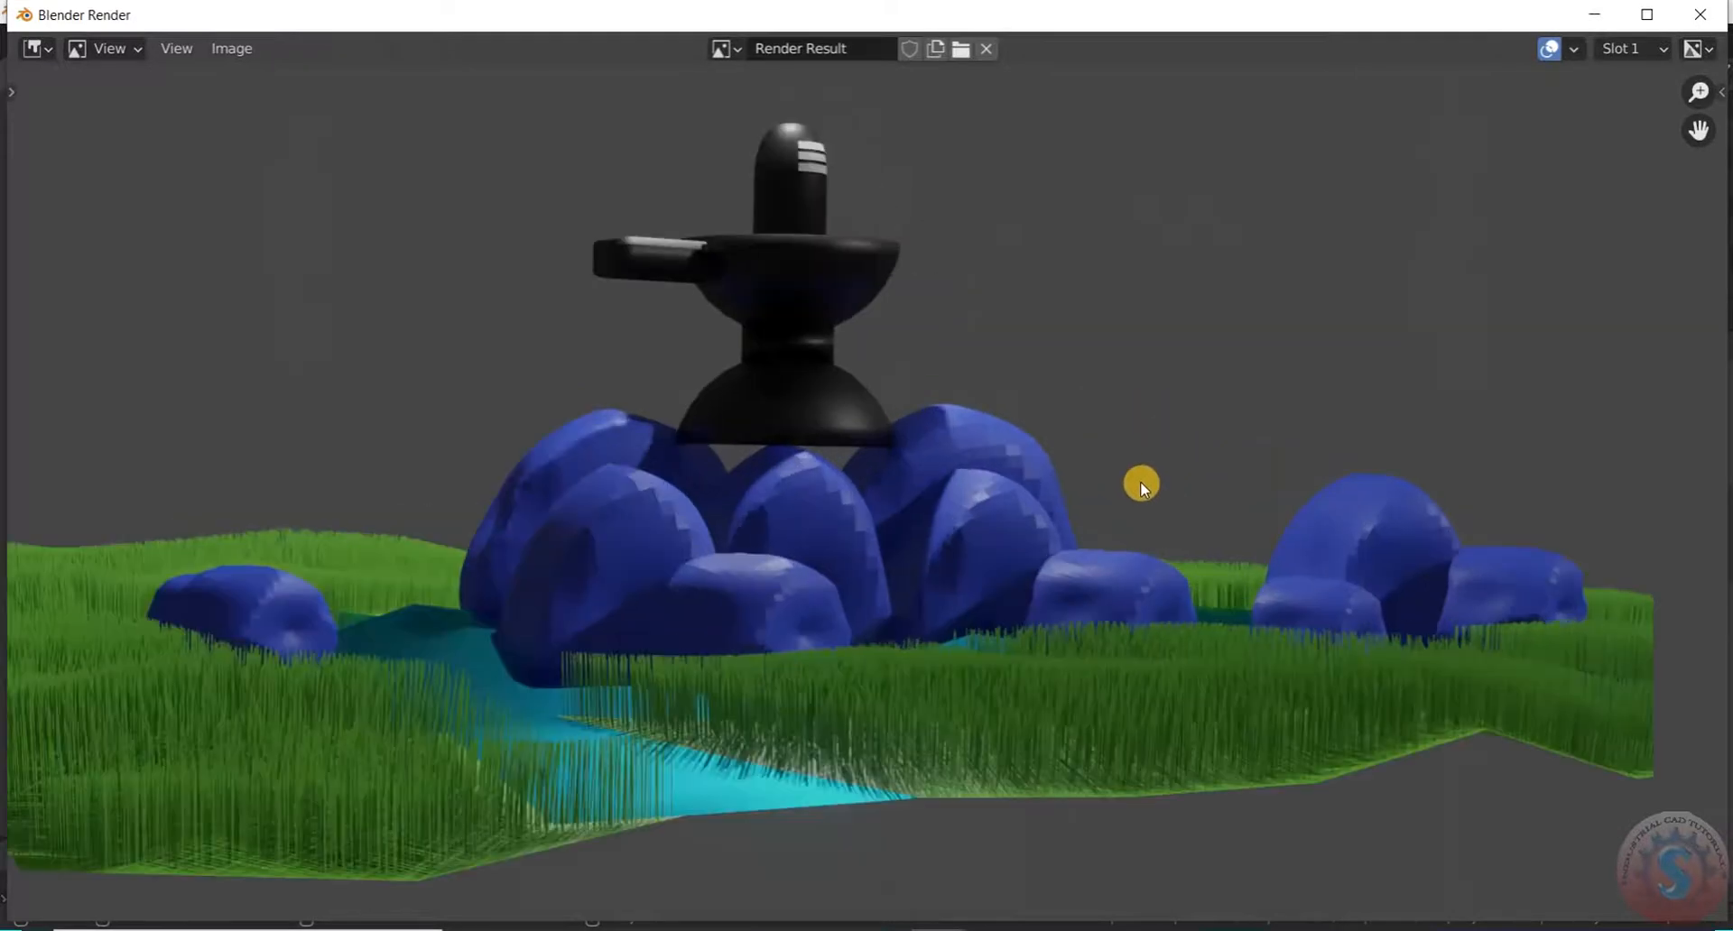
scroll(1135, 485, "down", 1)
scroll(1130, 484, "up", 1)
scroll(1130, 484, "down", 1)
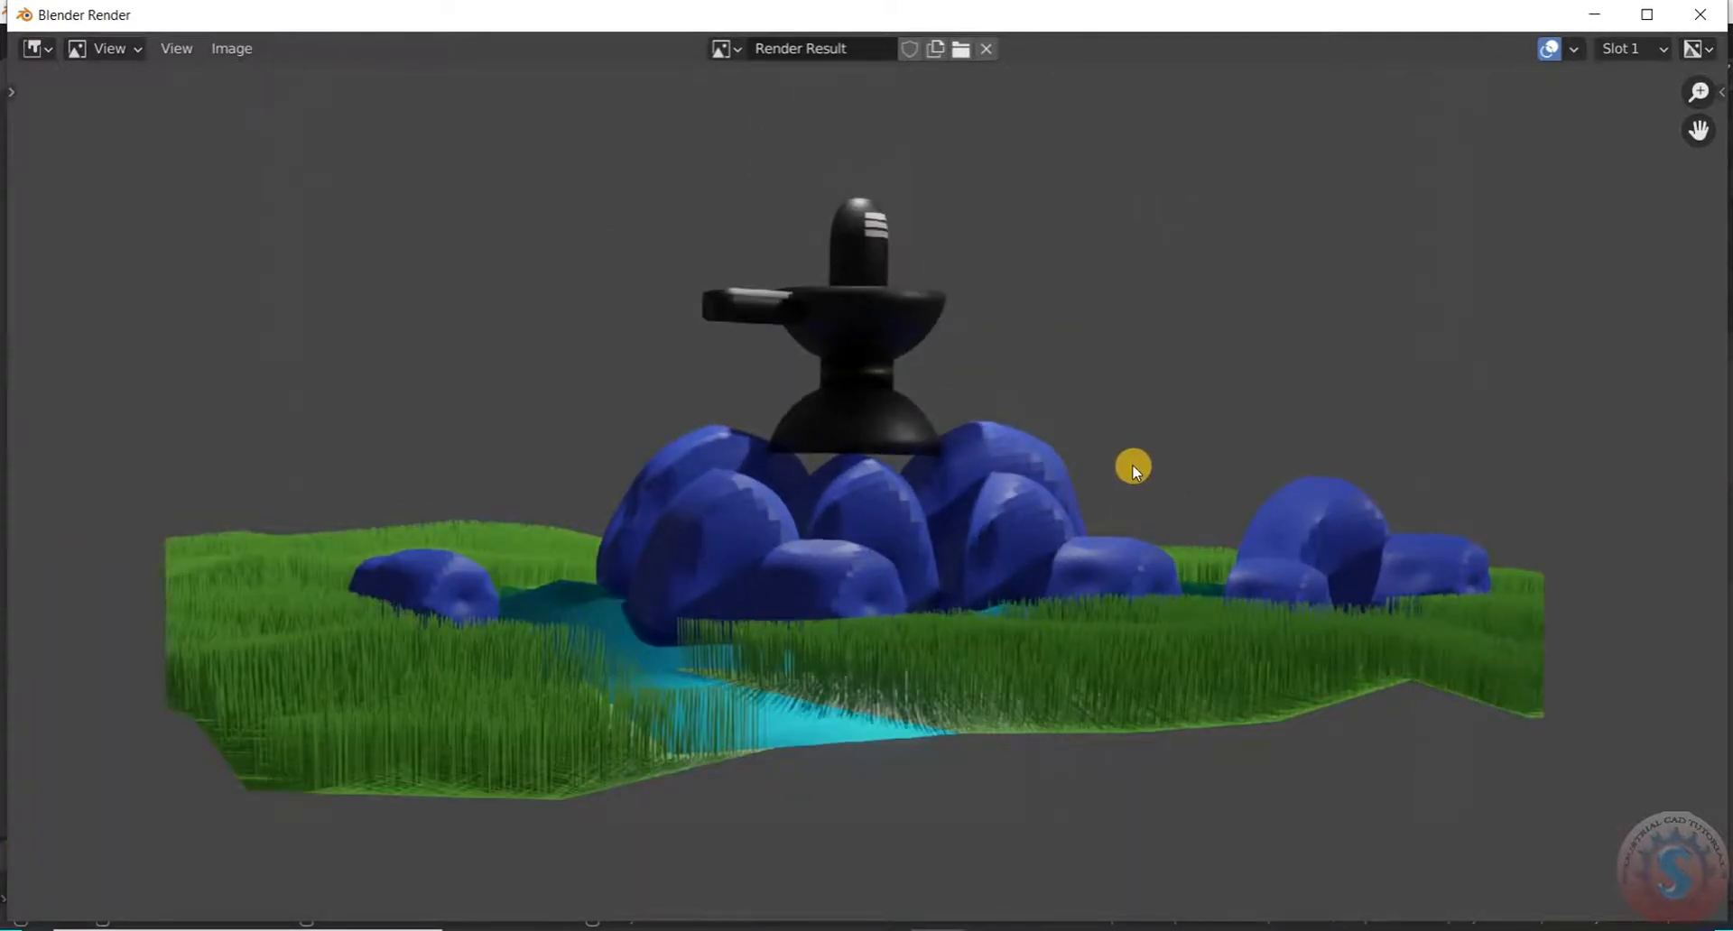
scroll(1129, 440, "down", 2)
scroll(1125, 440, "up", 2)
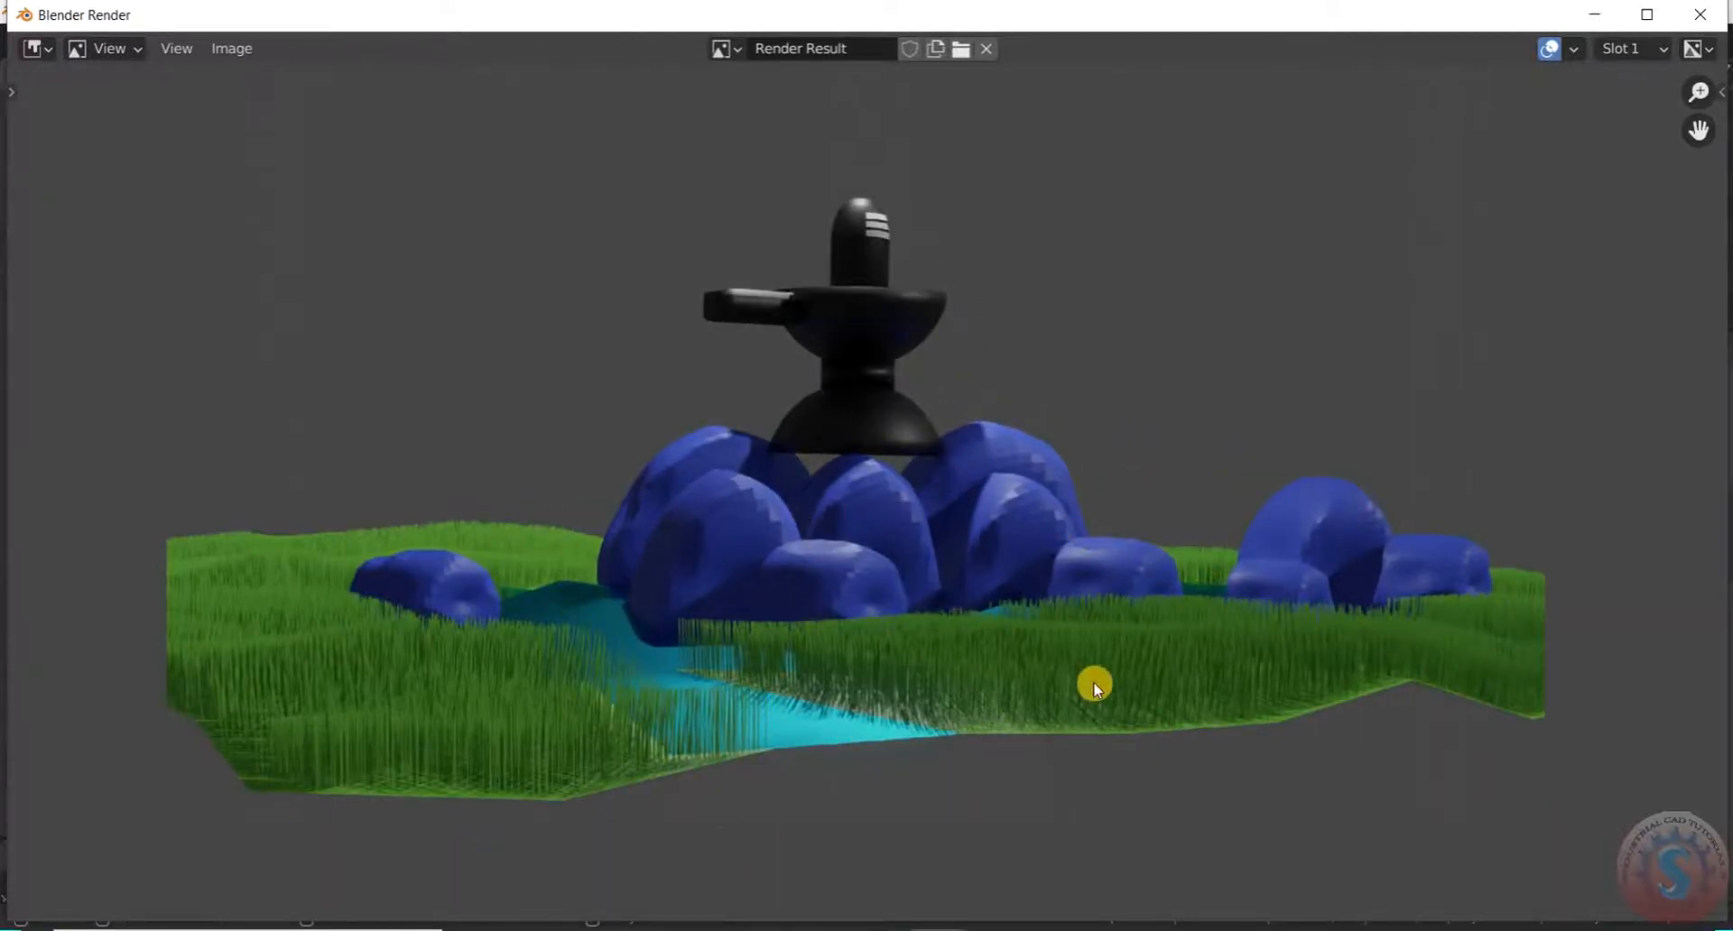
scroll(791, 742, "up", 3)
scroll(781, 728, "down", 3)
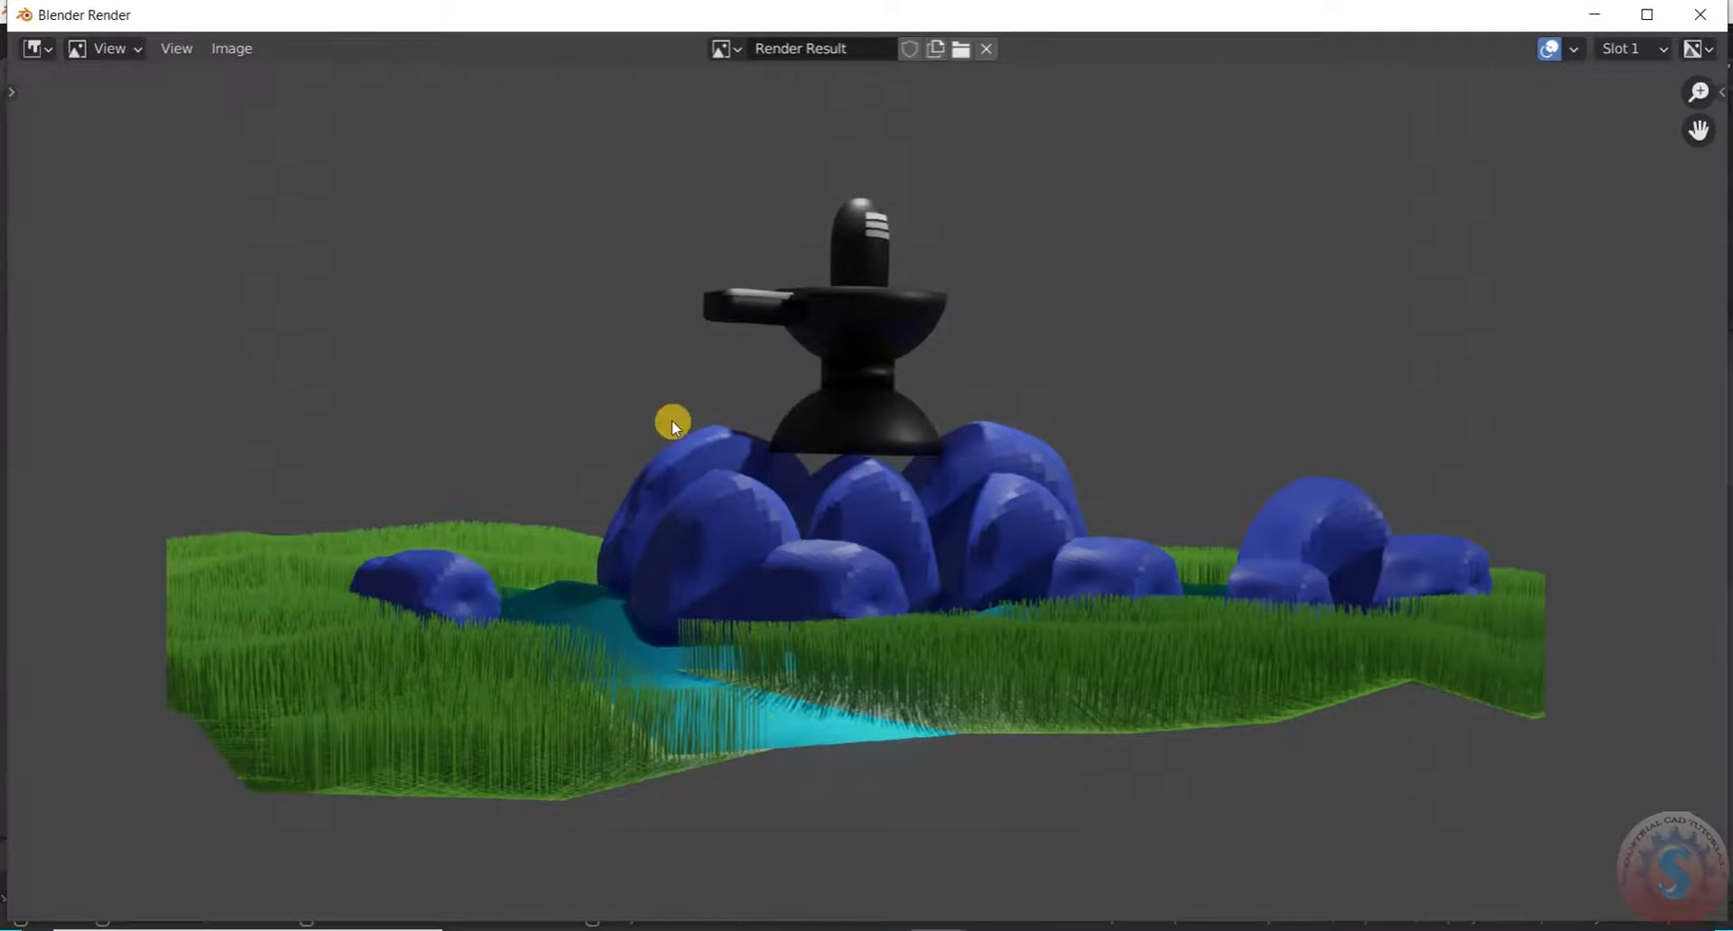
scroll(769, 246, "up", 2)
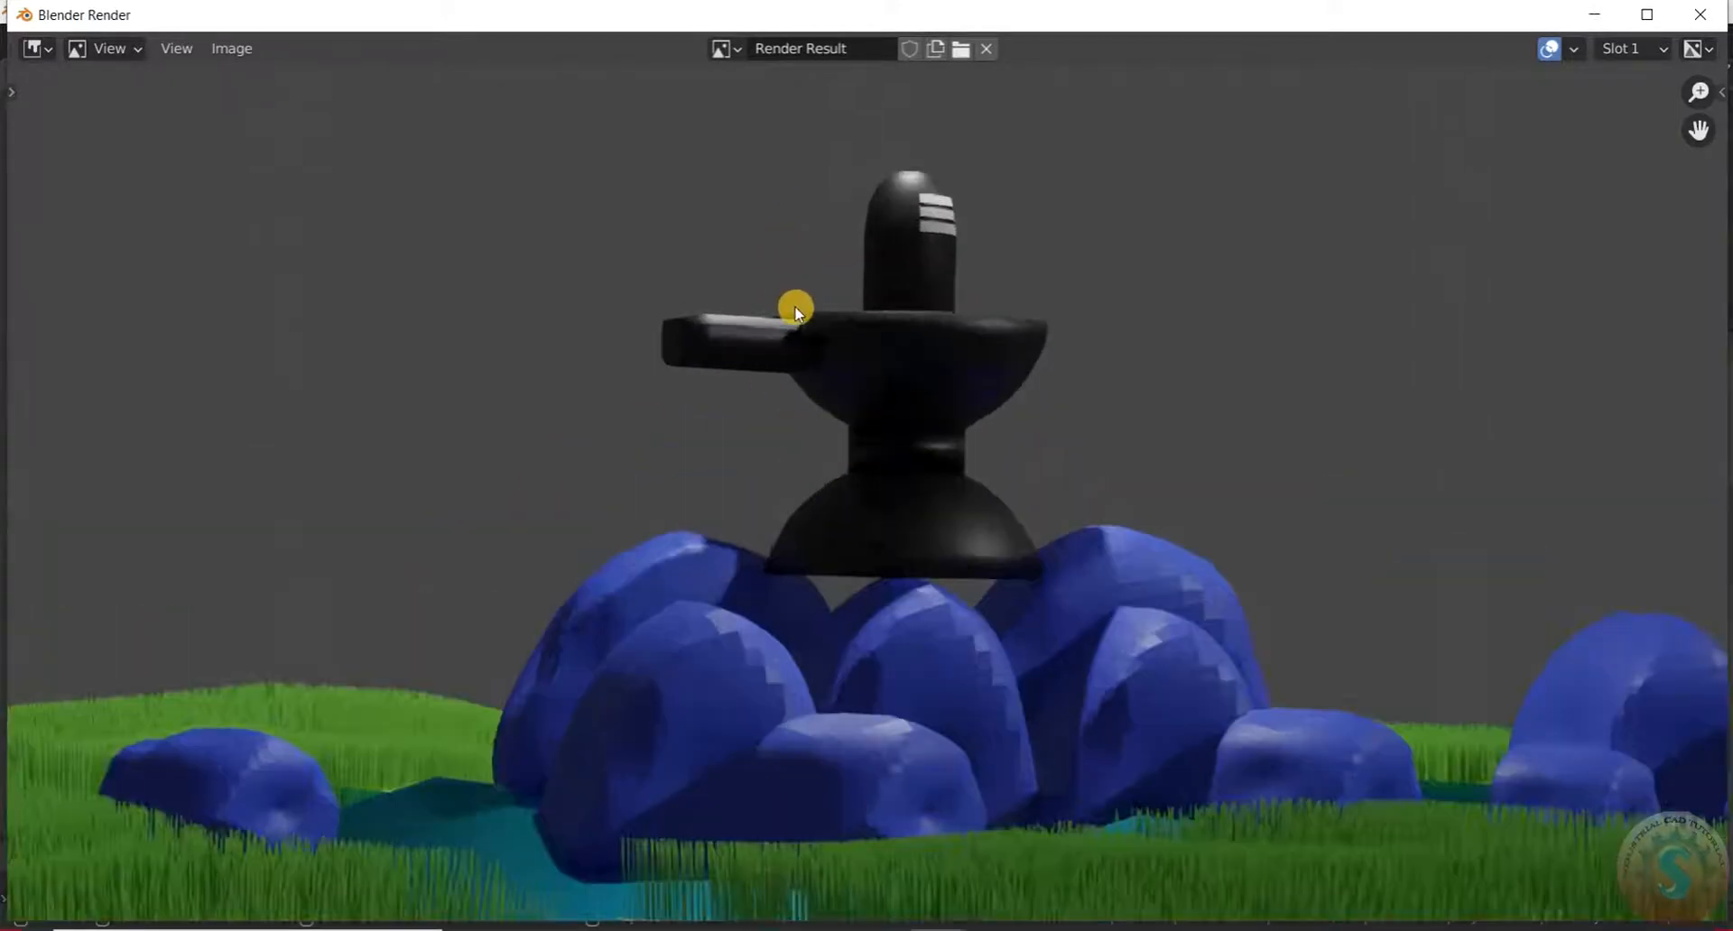
scroll(798, 306, "down", 2)
middle_click_drag(801, 323, 769, 337)
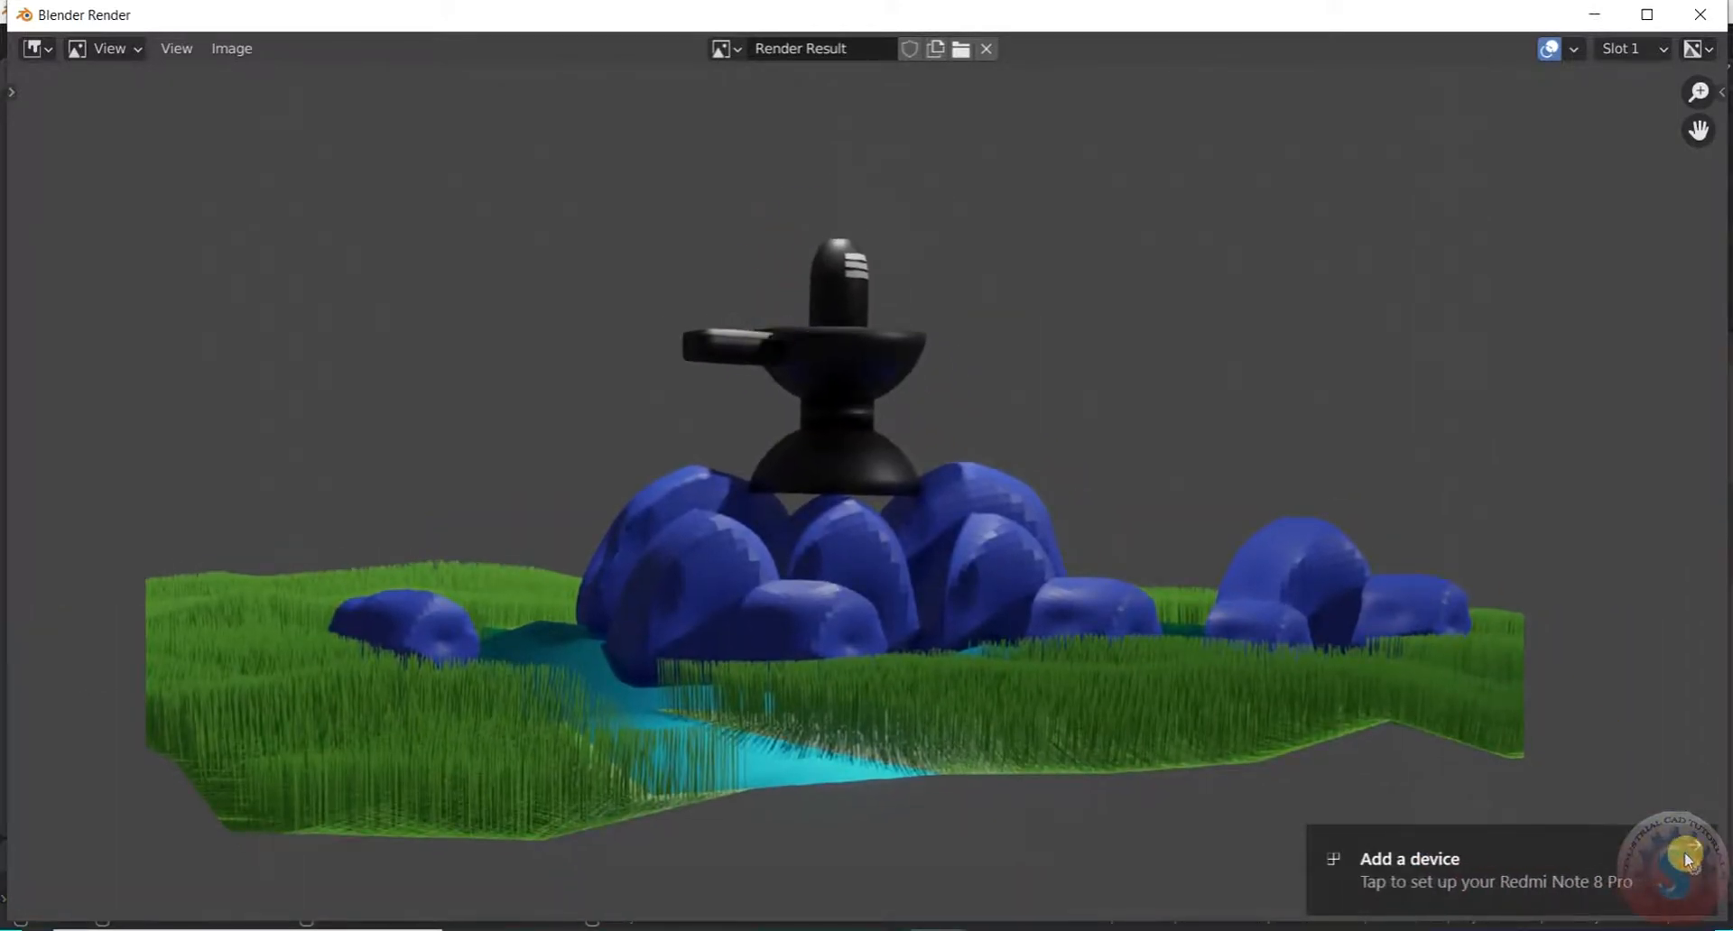
scroll(785, 631, "down", 3)
scroll(828, 581, "up", 3)
scroll(907, 519, "down", 3)
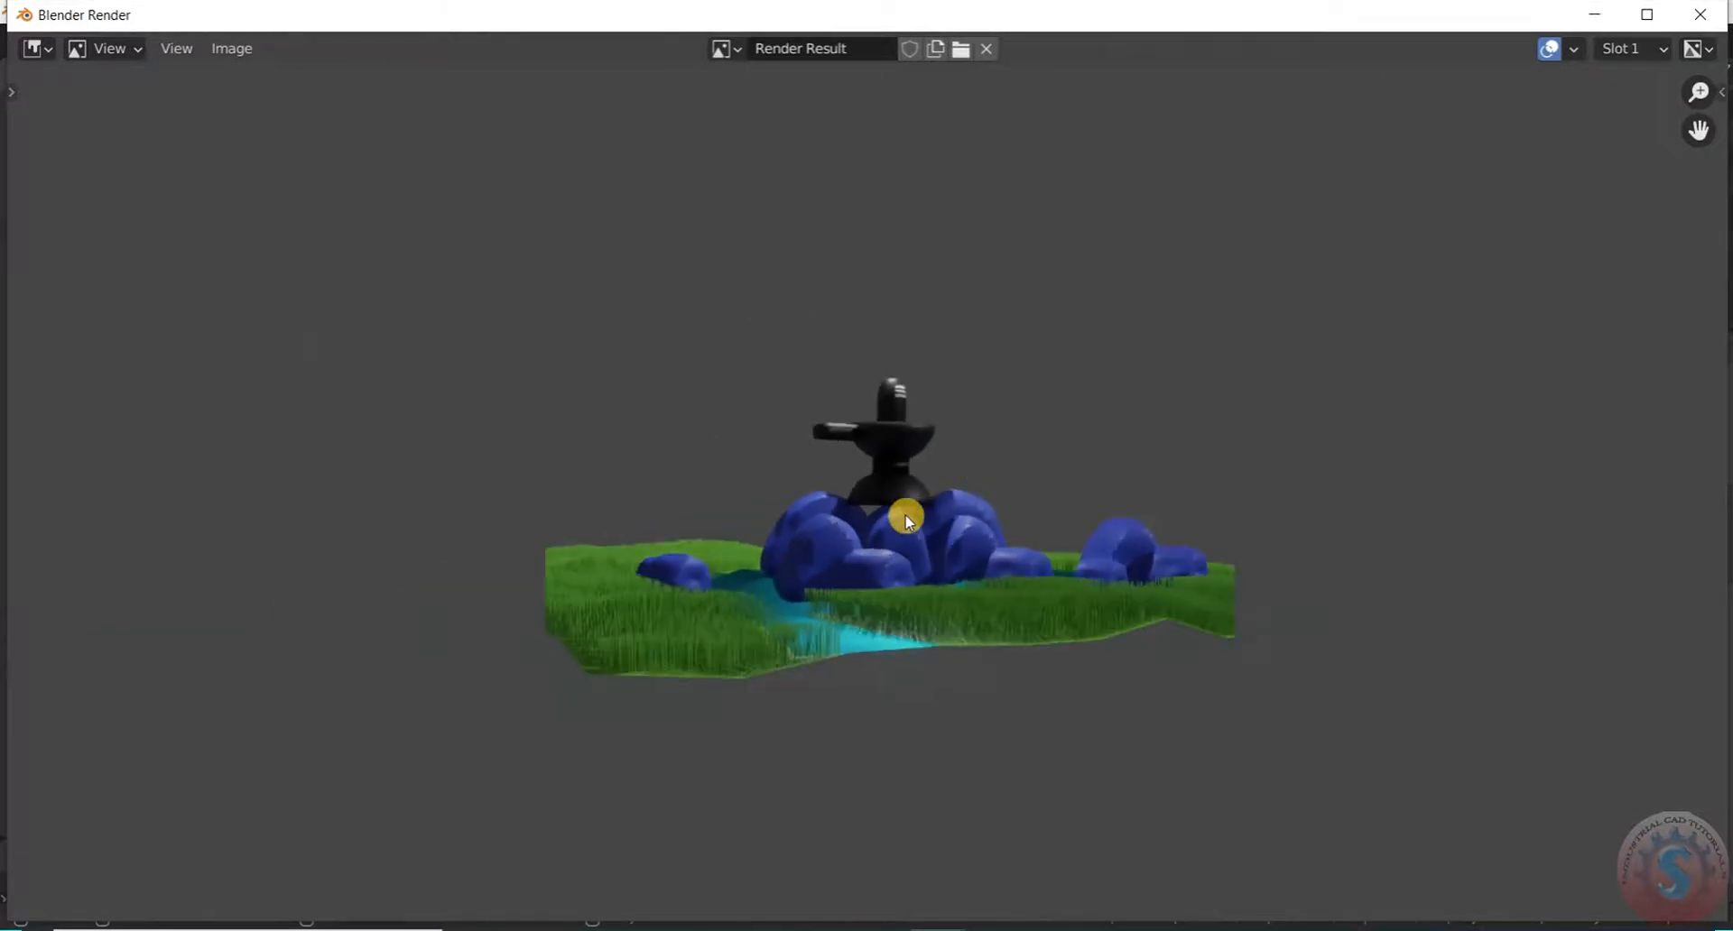
scroll(916, 516, "up", 5)
scroll(928, 515, "down", 1)
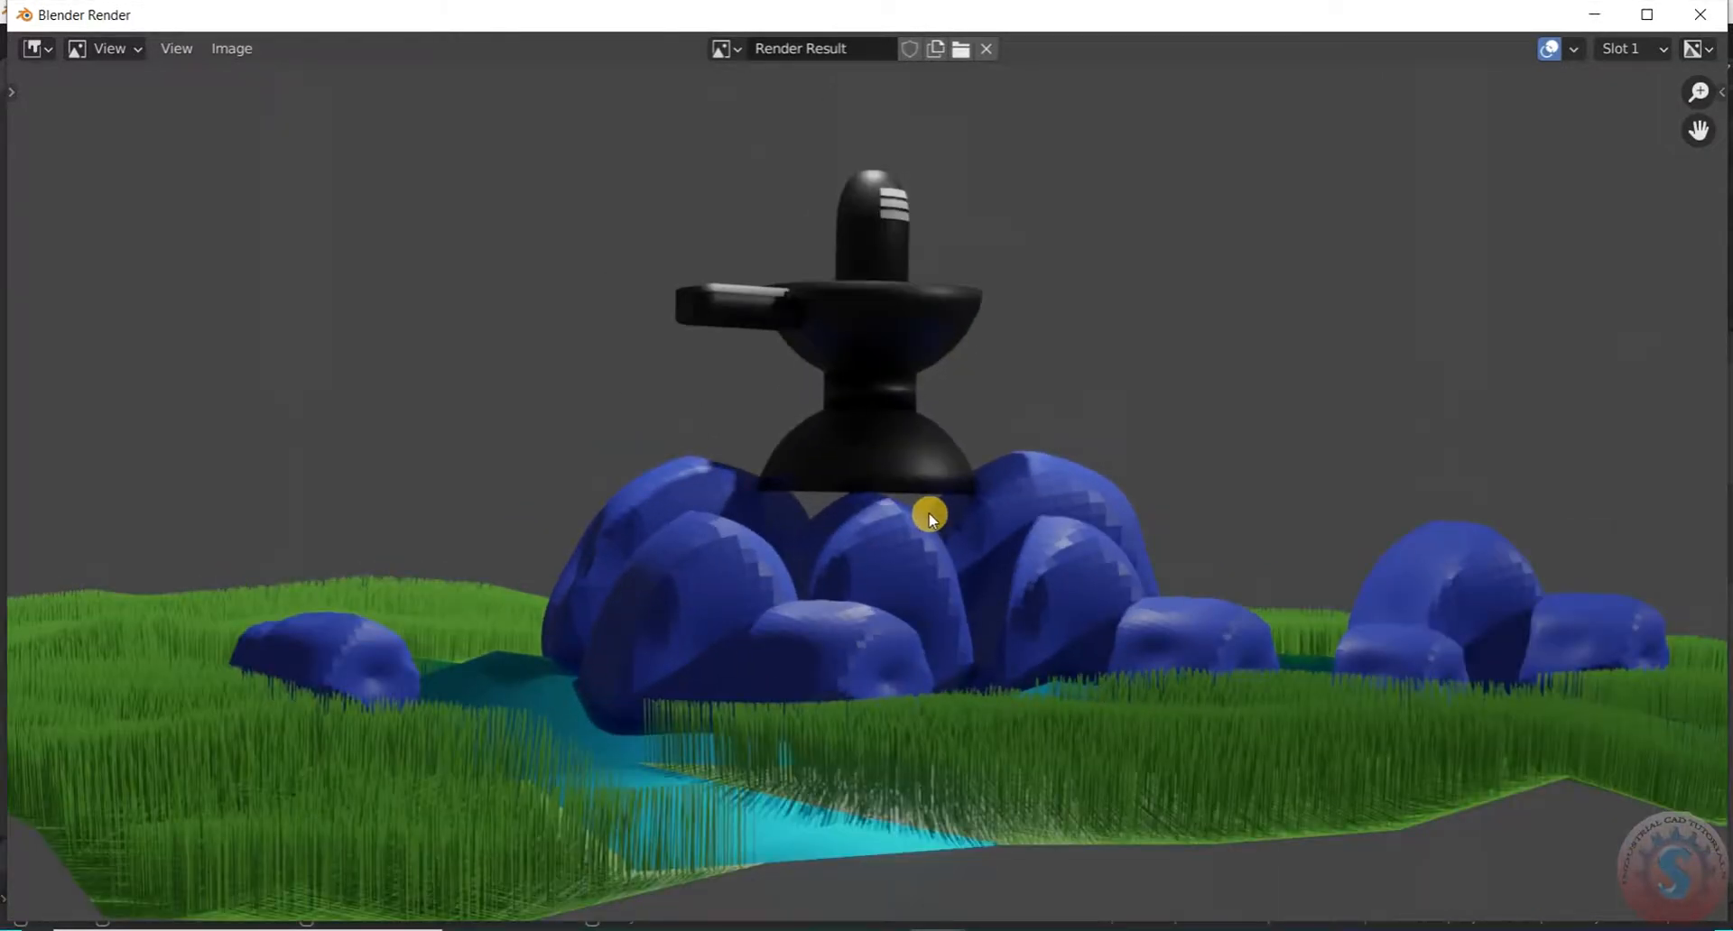